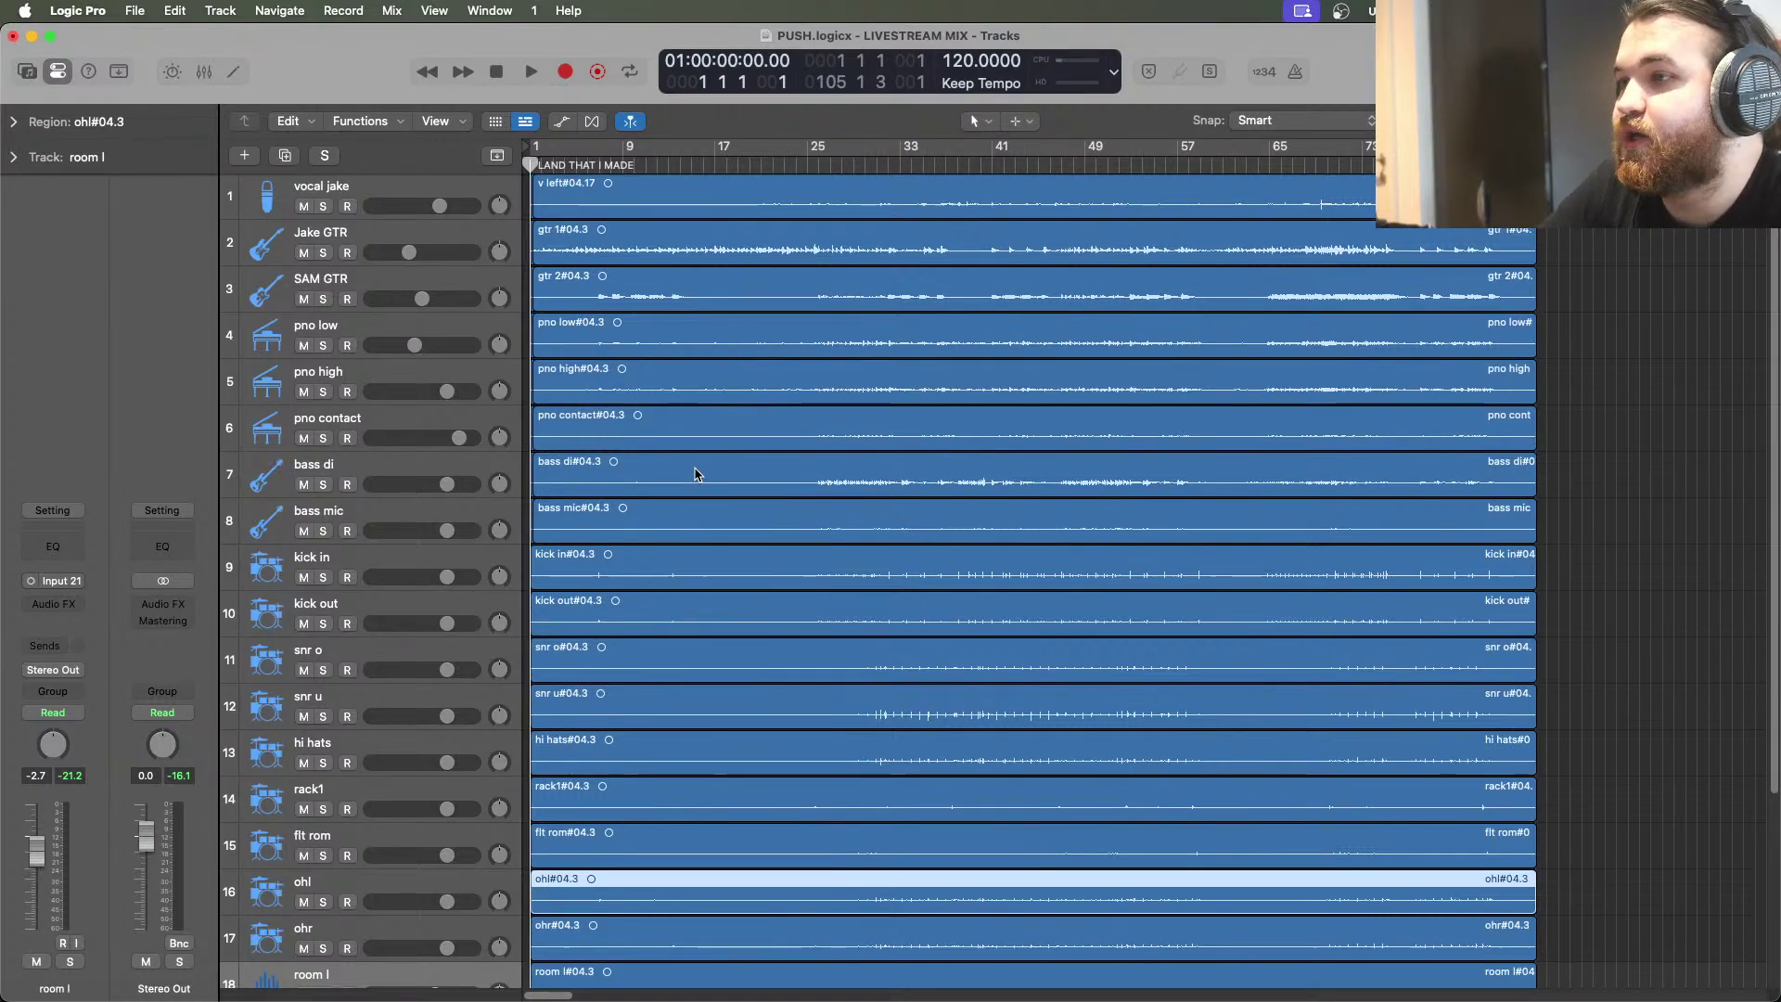
Set the volume faders of the vocal, guitar and piano tracks (tracks 1 to 6) to 0.0 dB
scroll(698, 475, "down", 1)
scroll(697, 475, "up", 1)
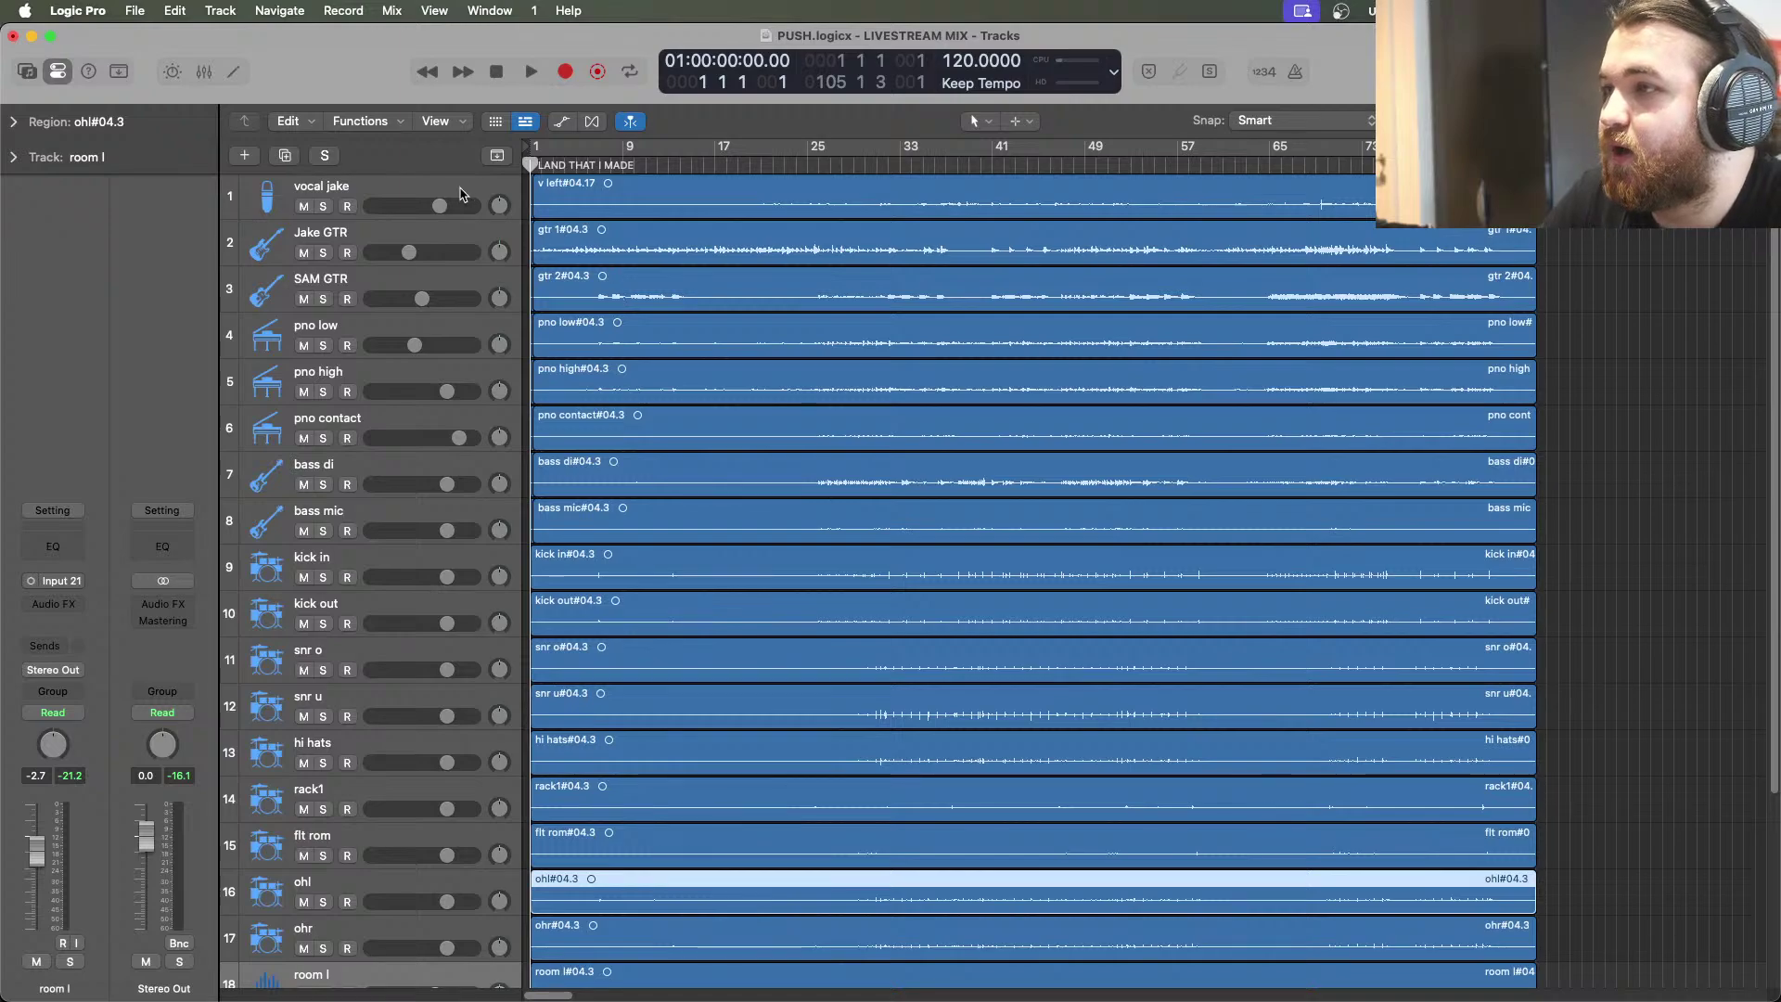
mouse_move(440, 206)
left_click_drag(445, 206, 446, 438)
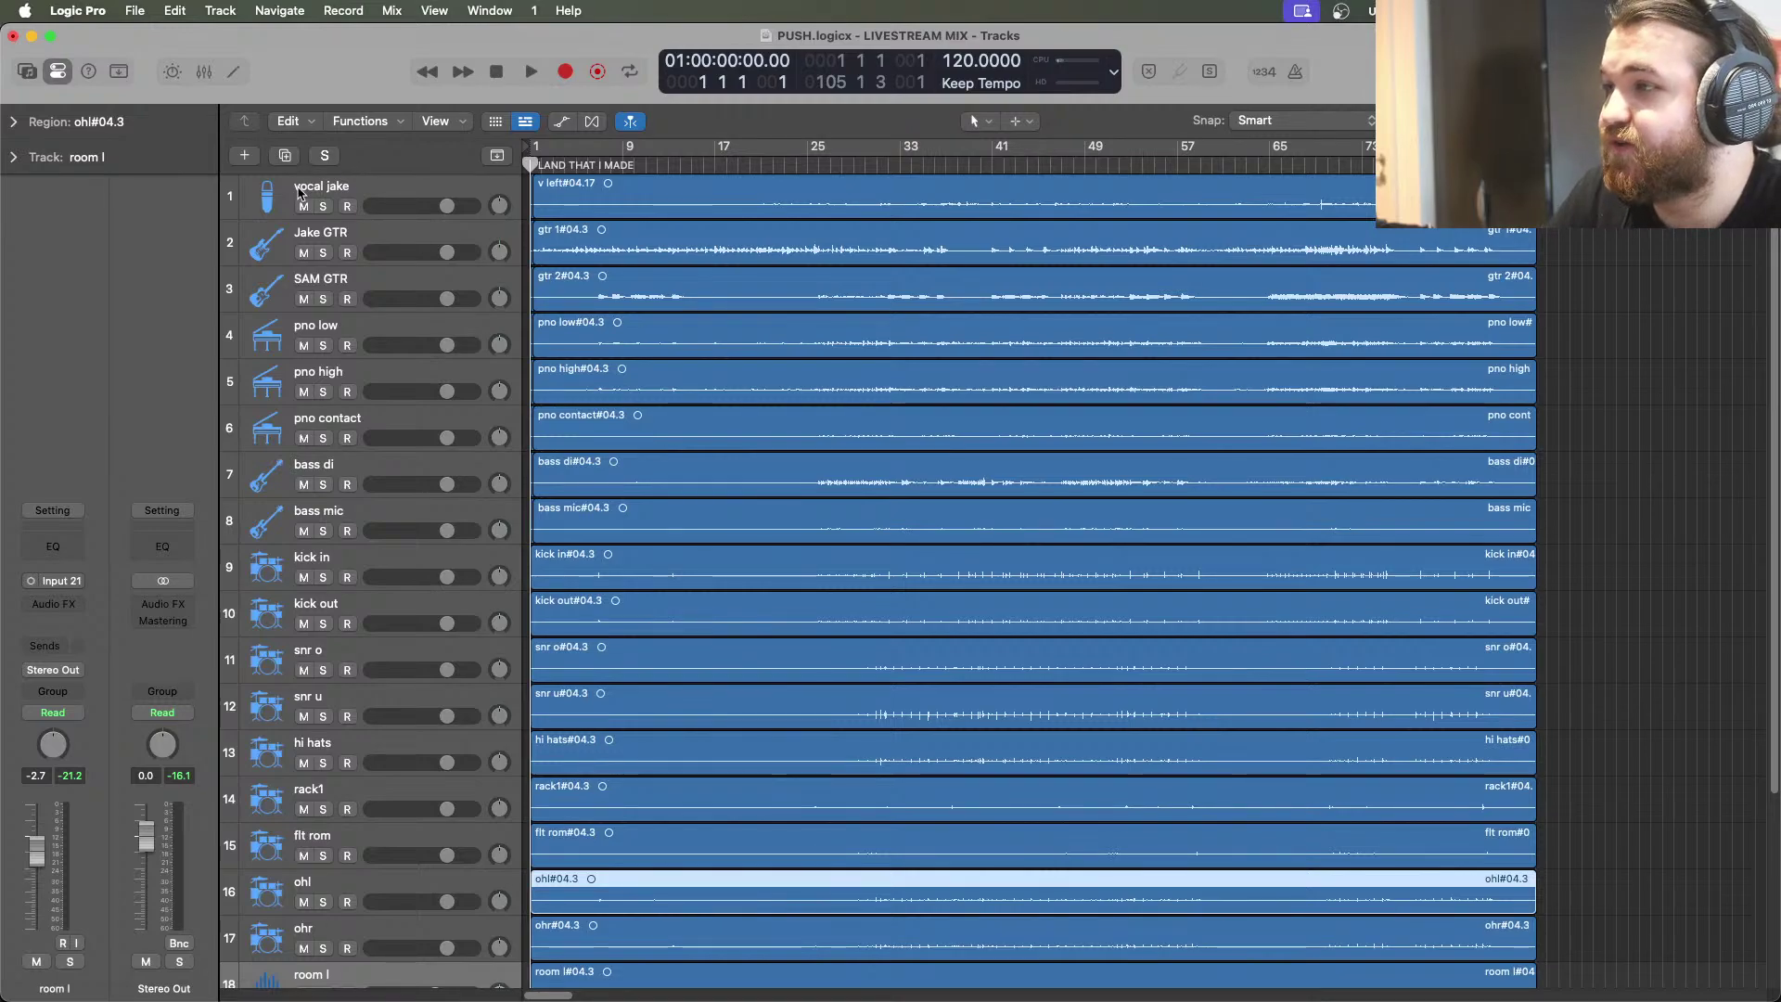
left_click(269, 195)
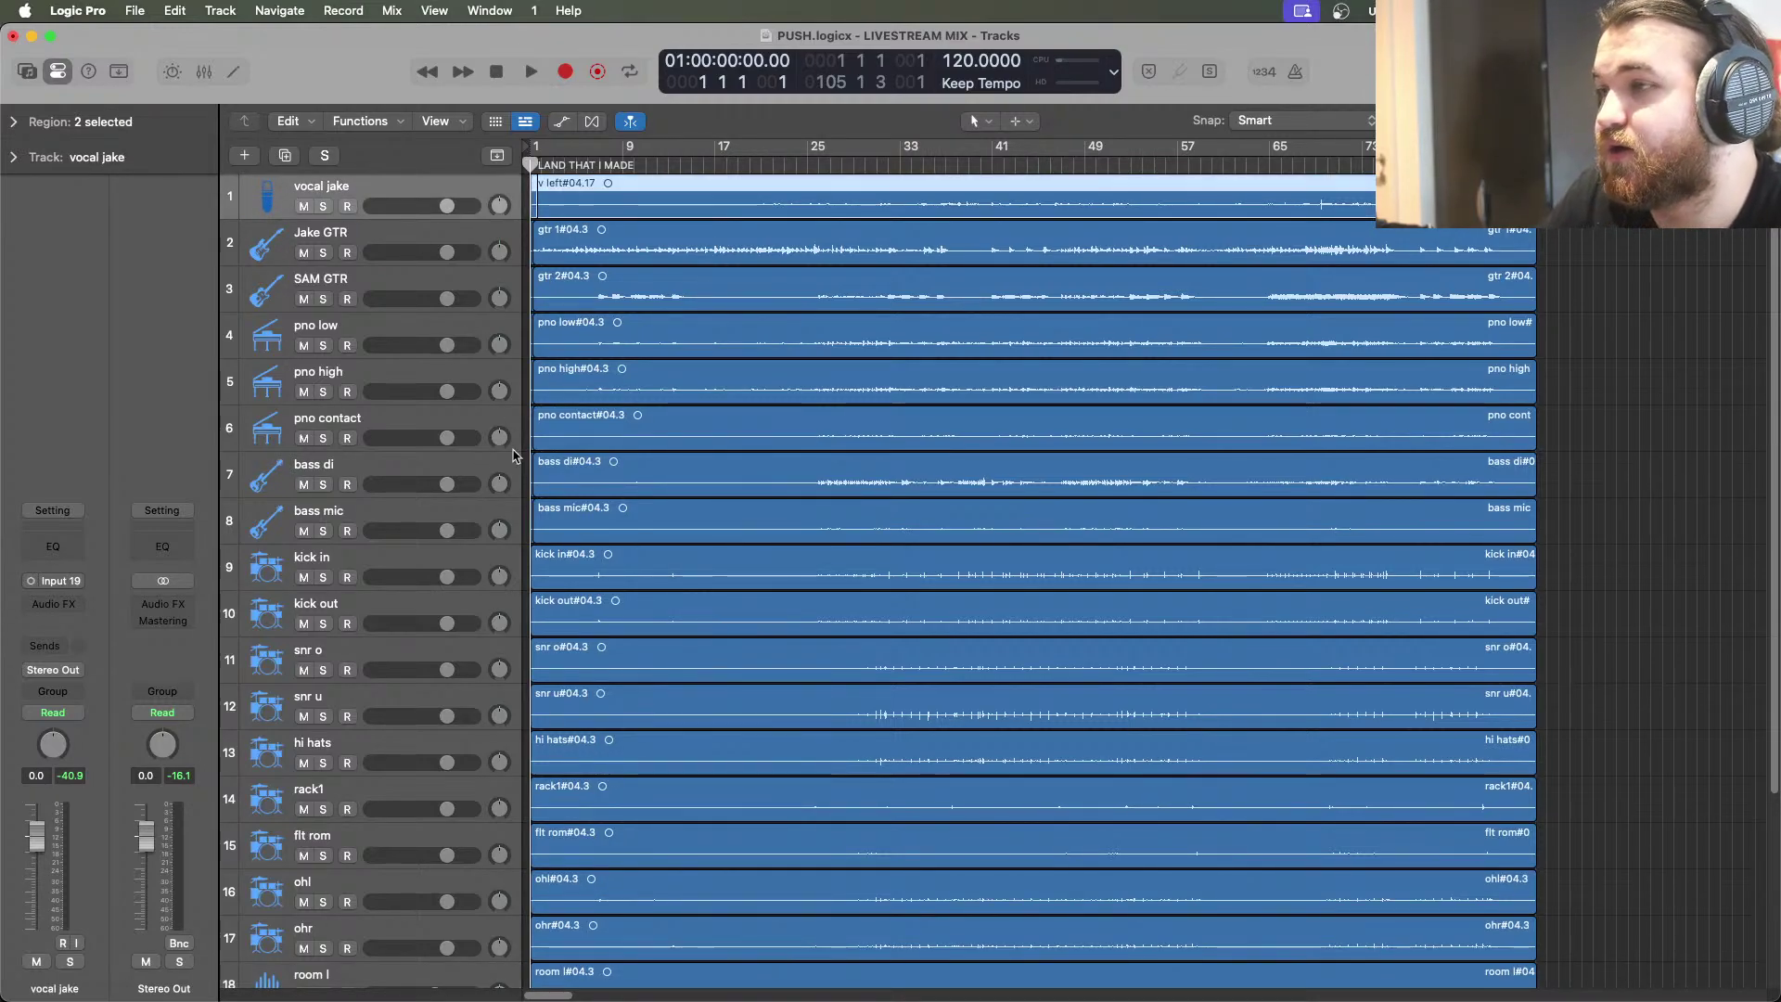
Group the drum tracks from kick in through ohr into a folder track stack
scroll(459, 534, "down", 3)
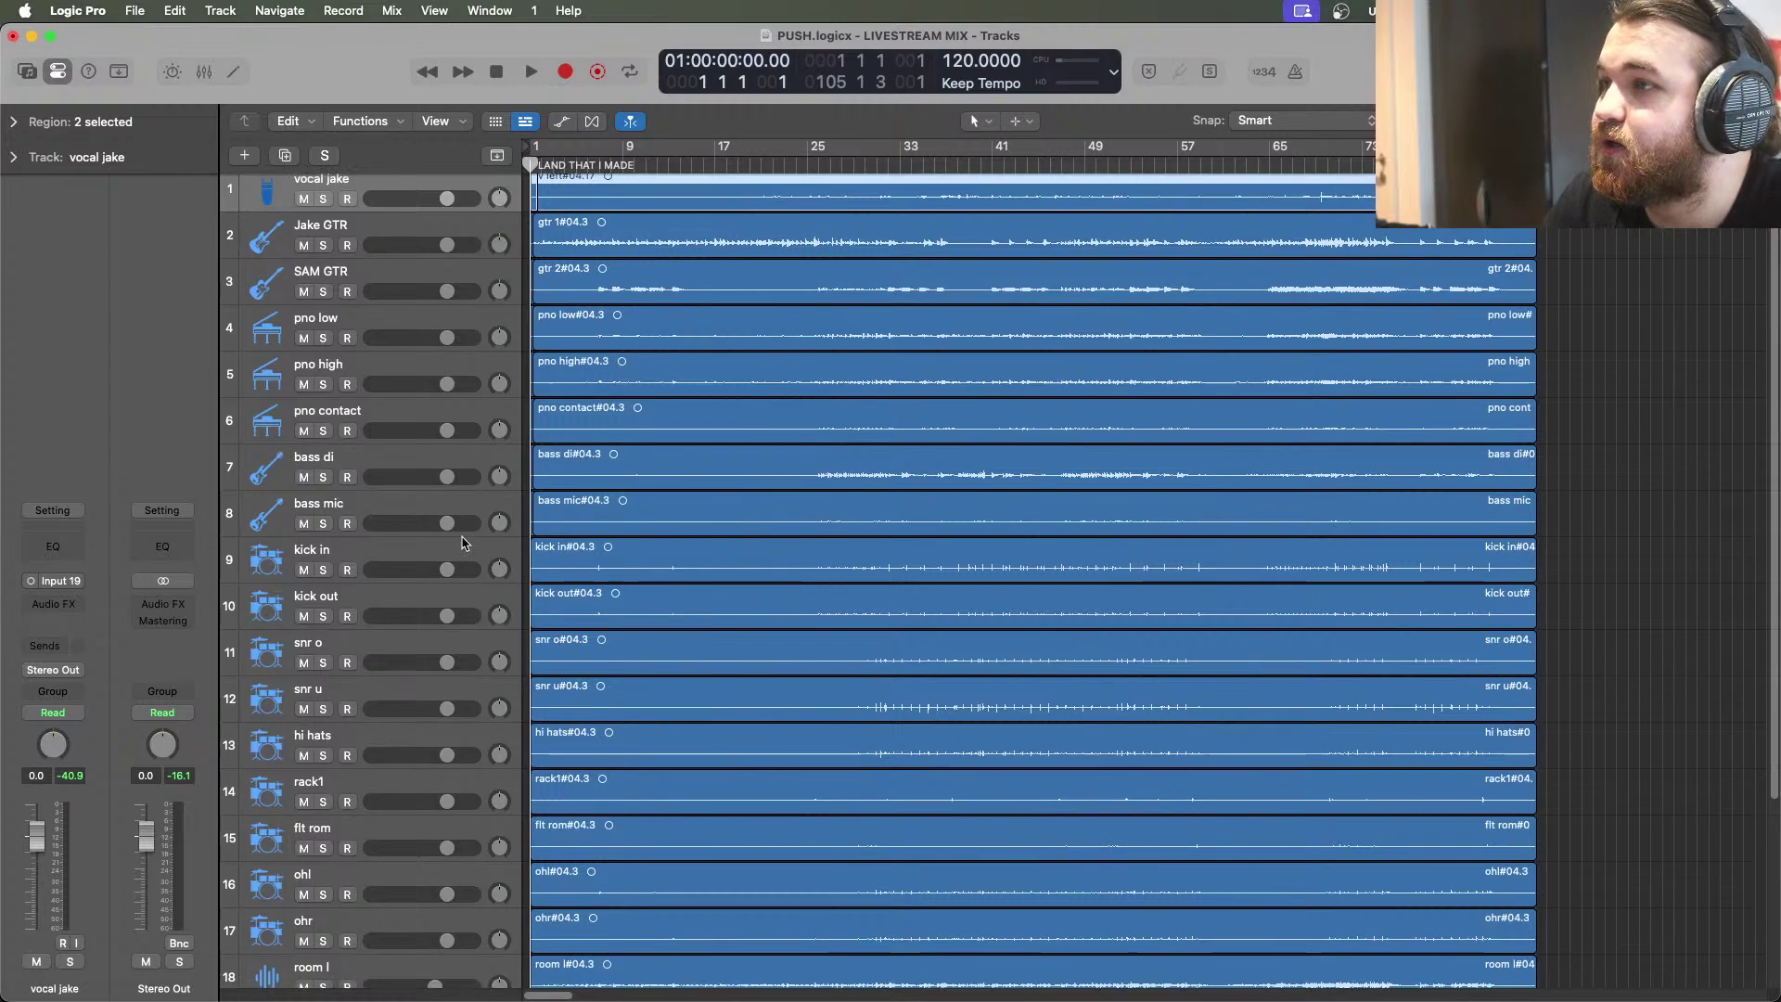
scroll(487, 571, "down", 2)
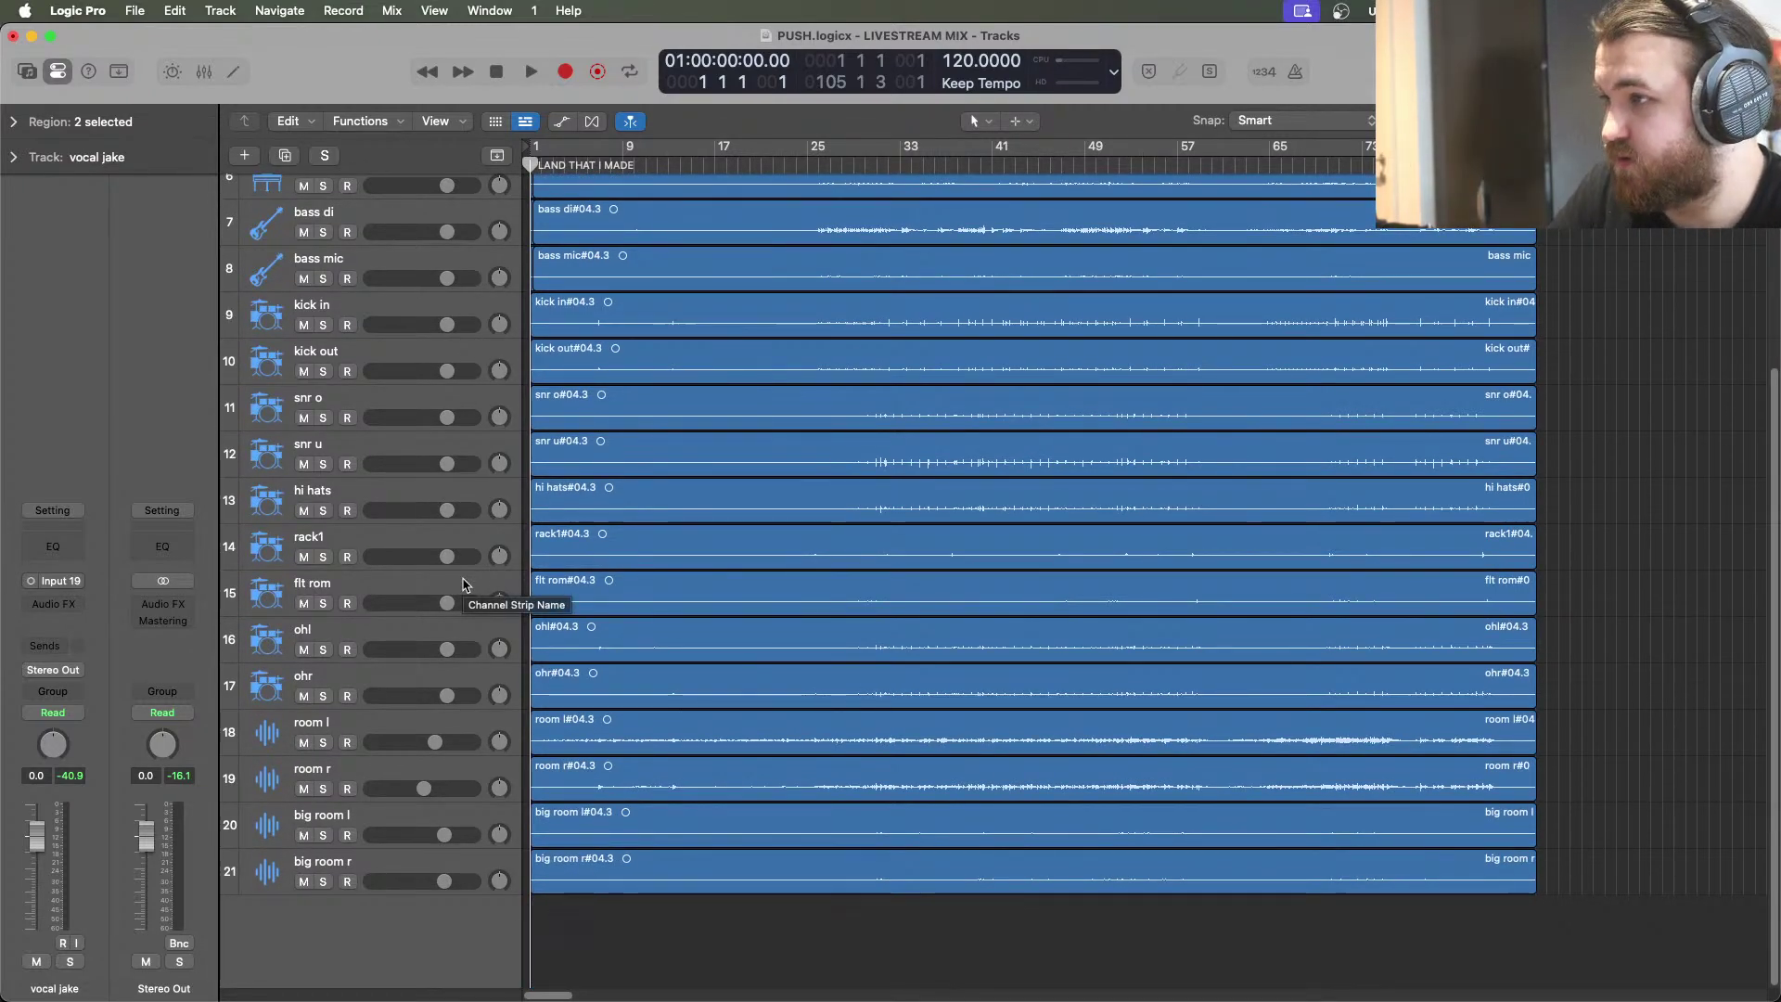
left_click(420, 308)
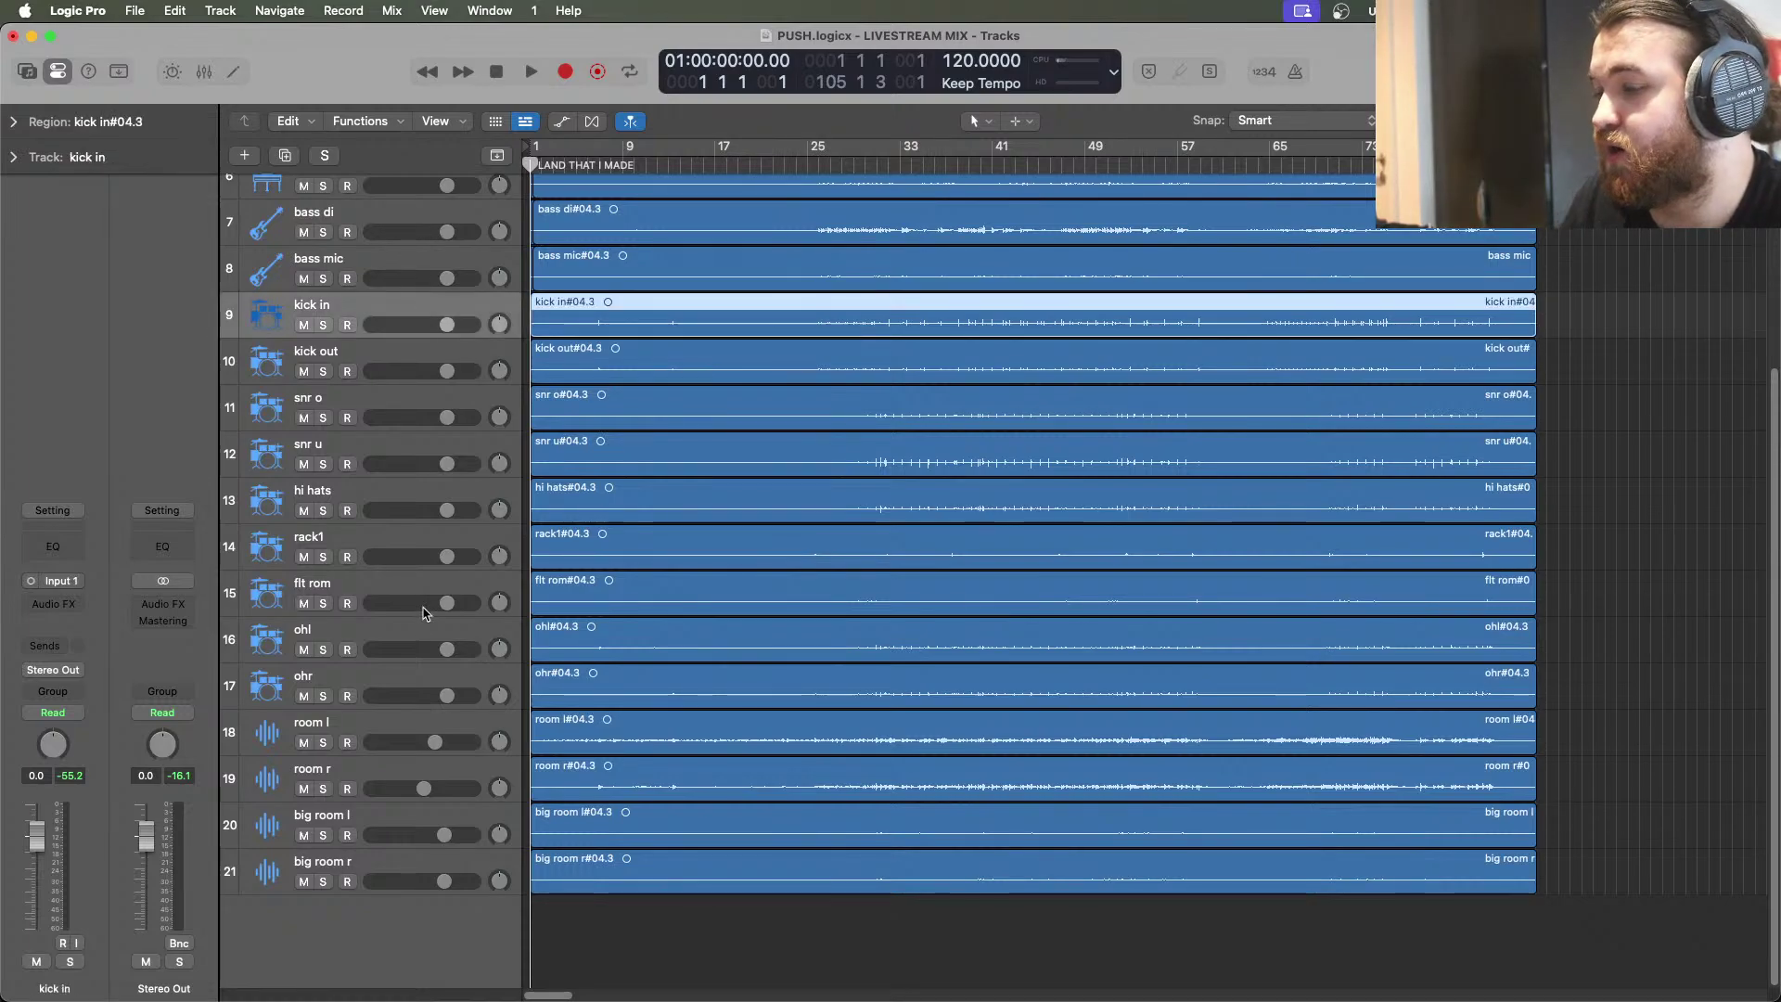
left_click(390, 682, "shift")
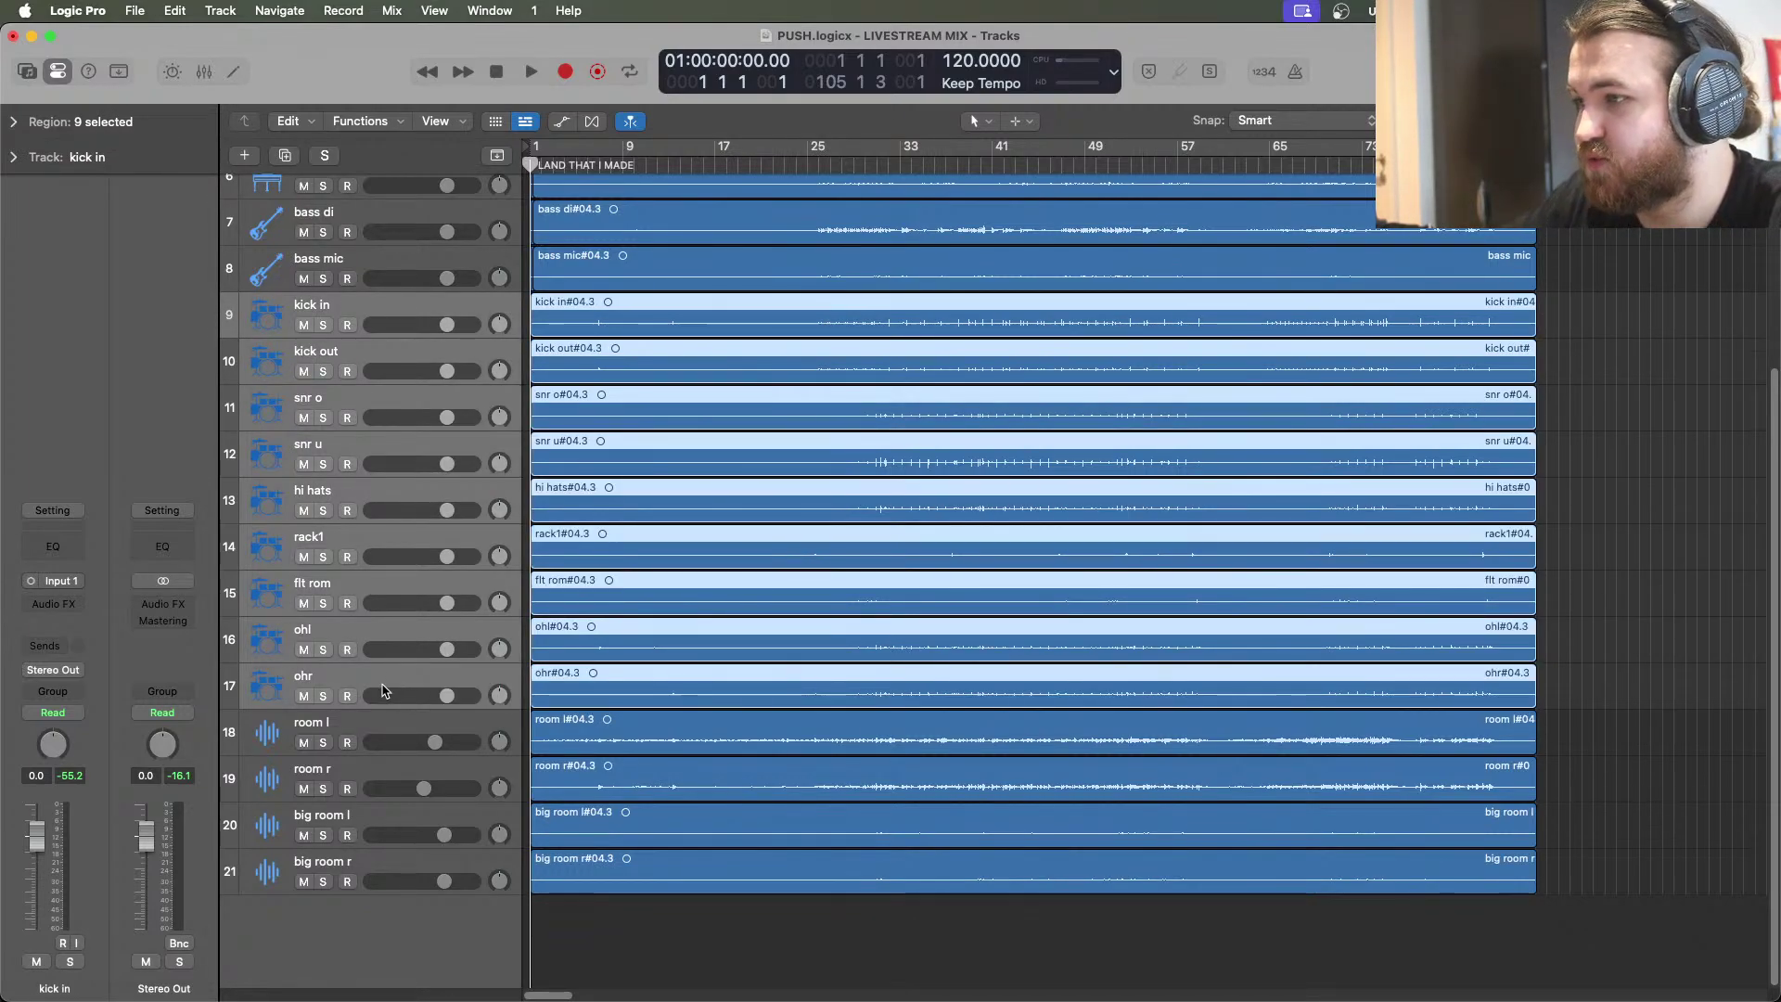
right_click(389, 684)
left_click(569, 728)
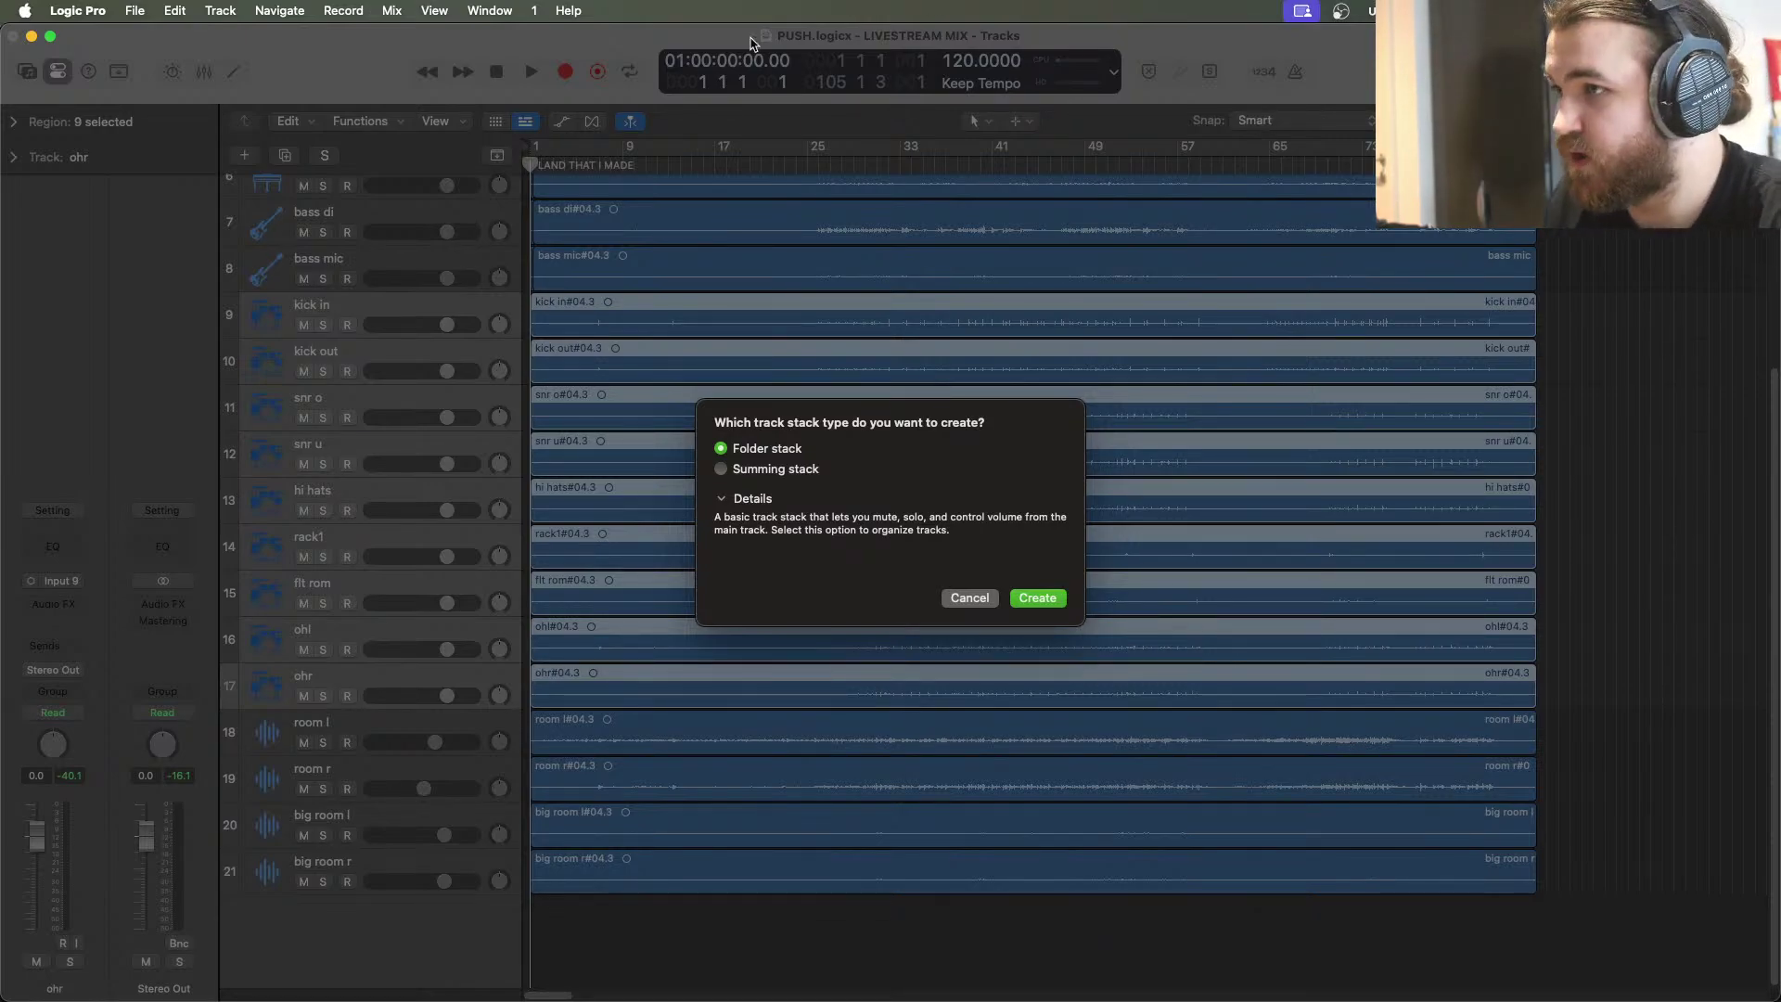
left_click(1039, 599)
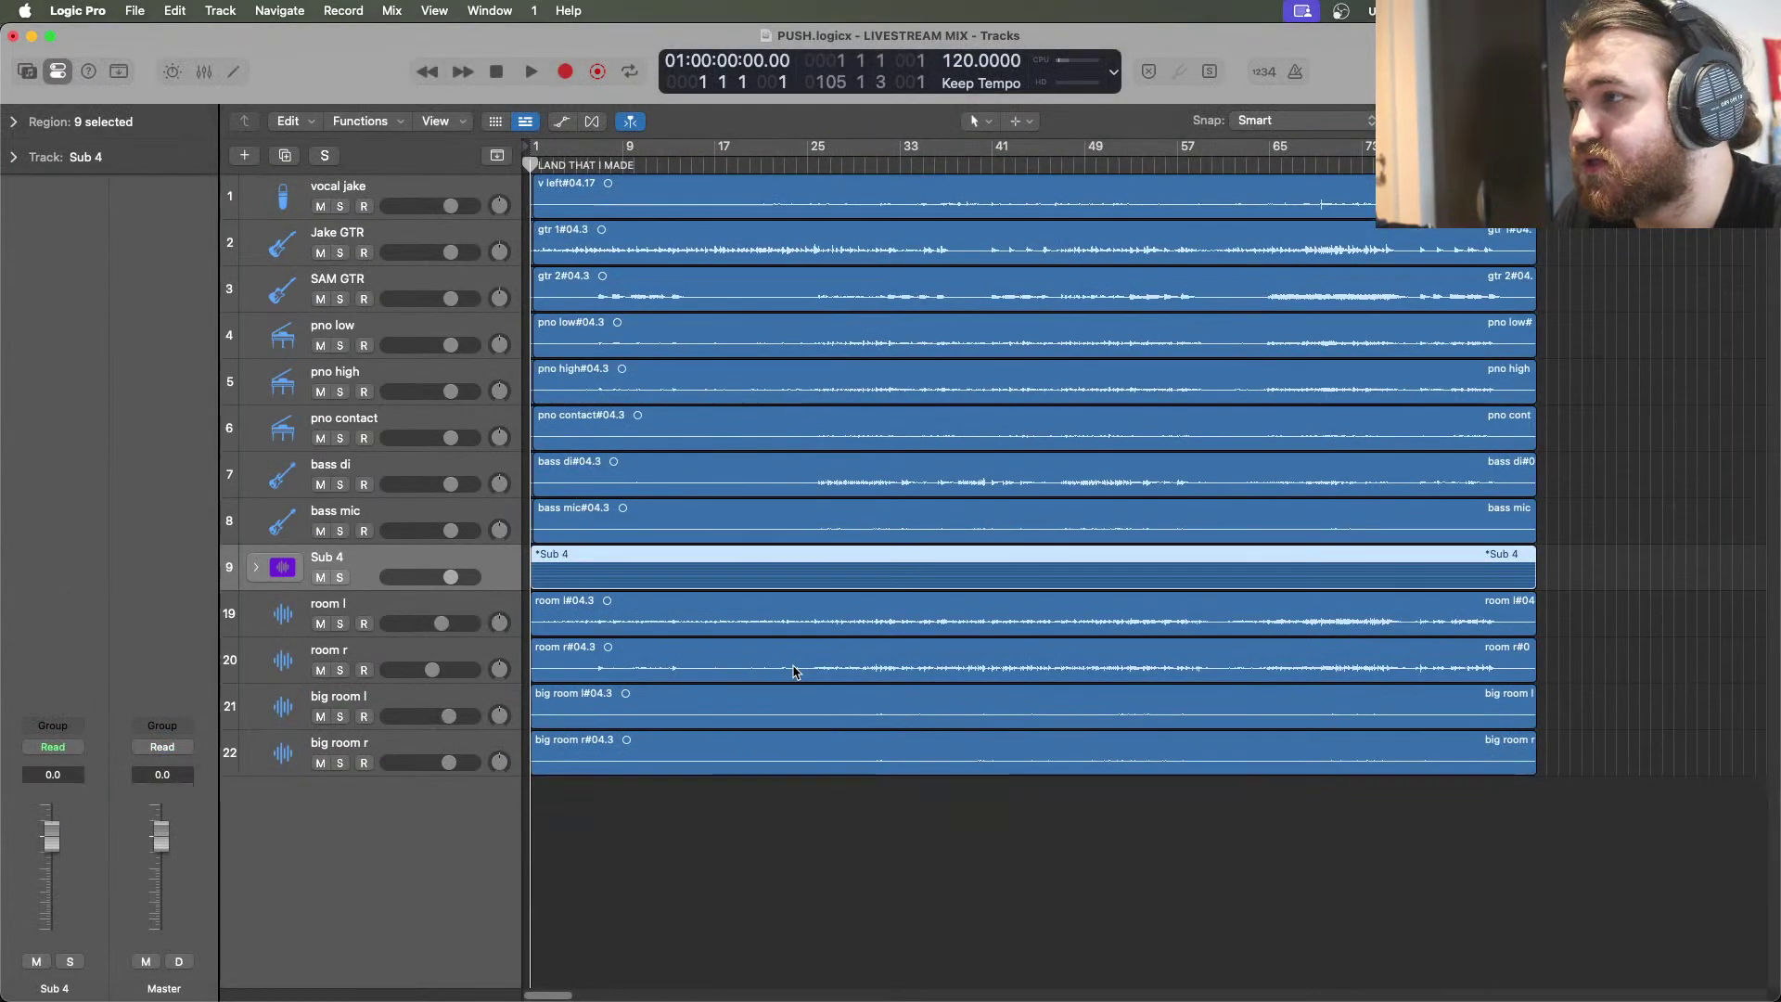
Rename the new drum track stack as DRUMS
double_click(354, 557)
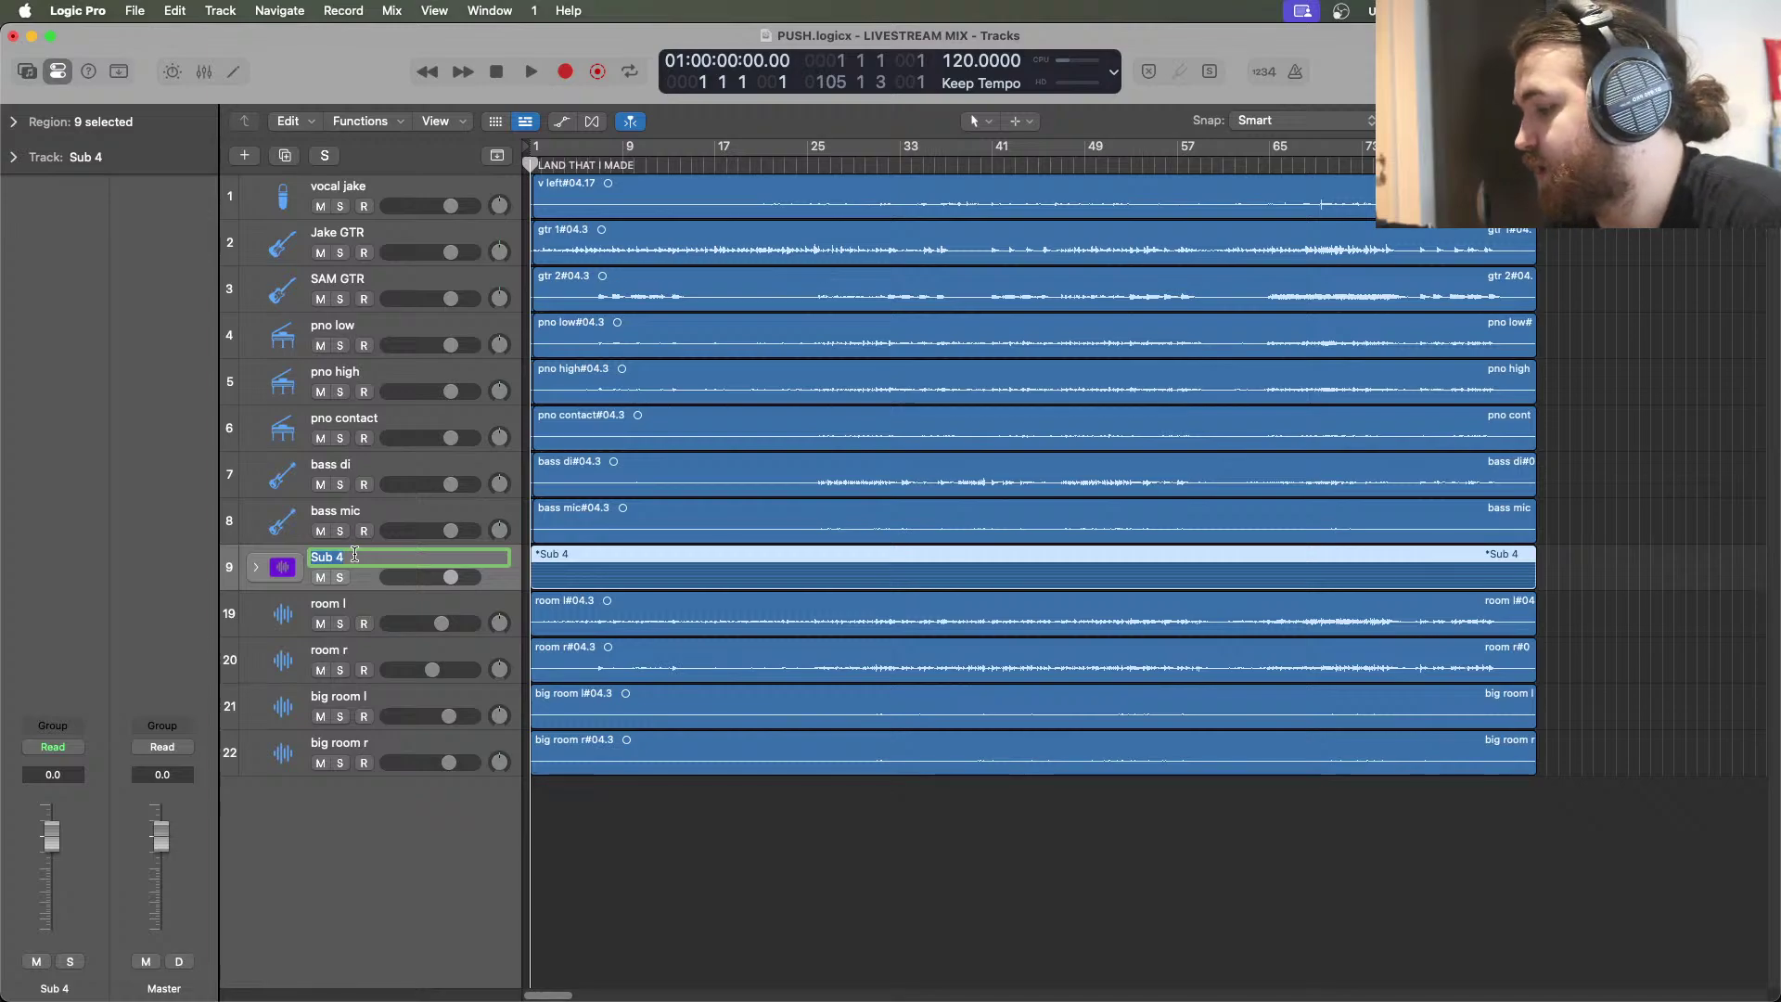
type("D")
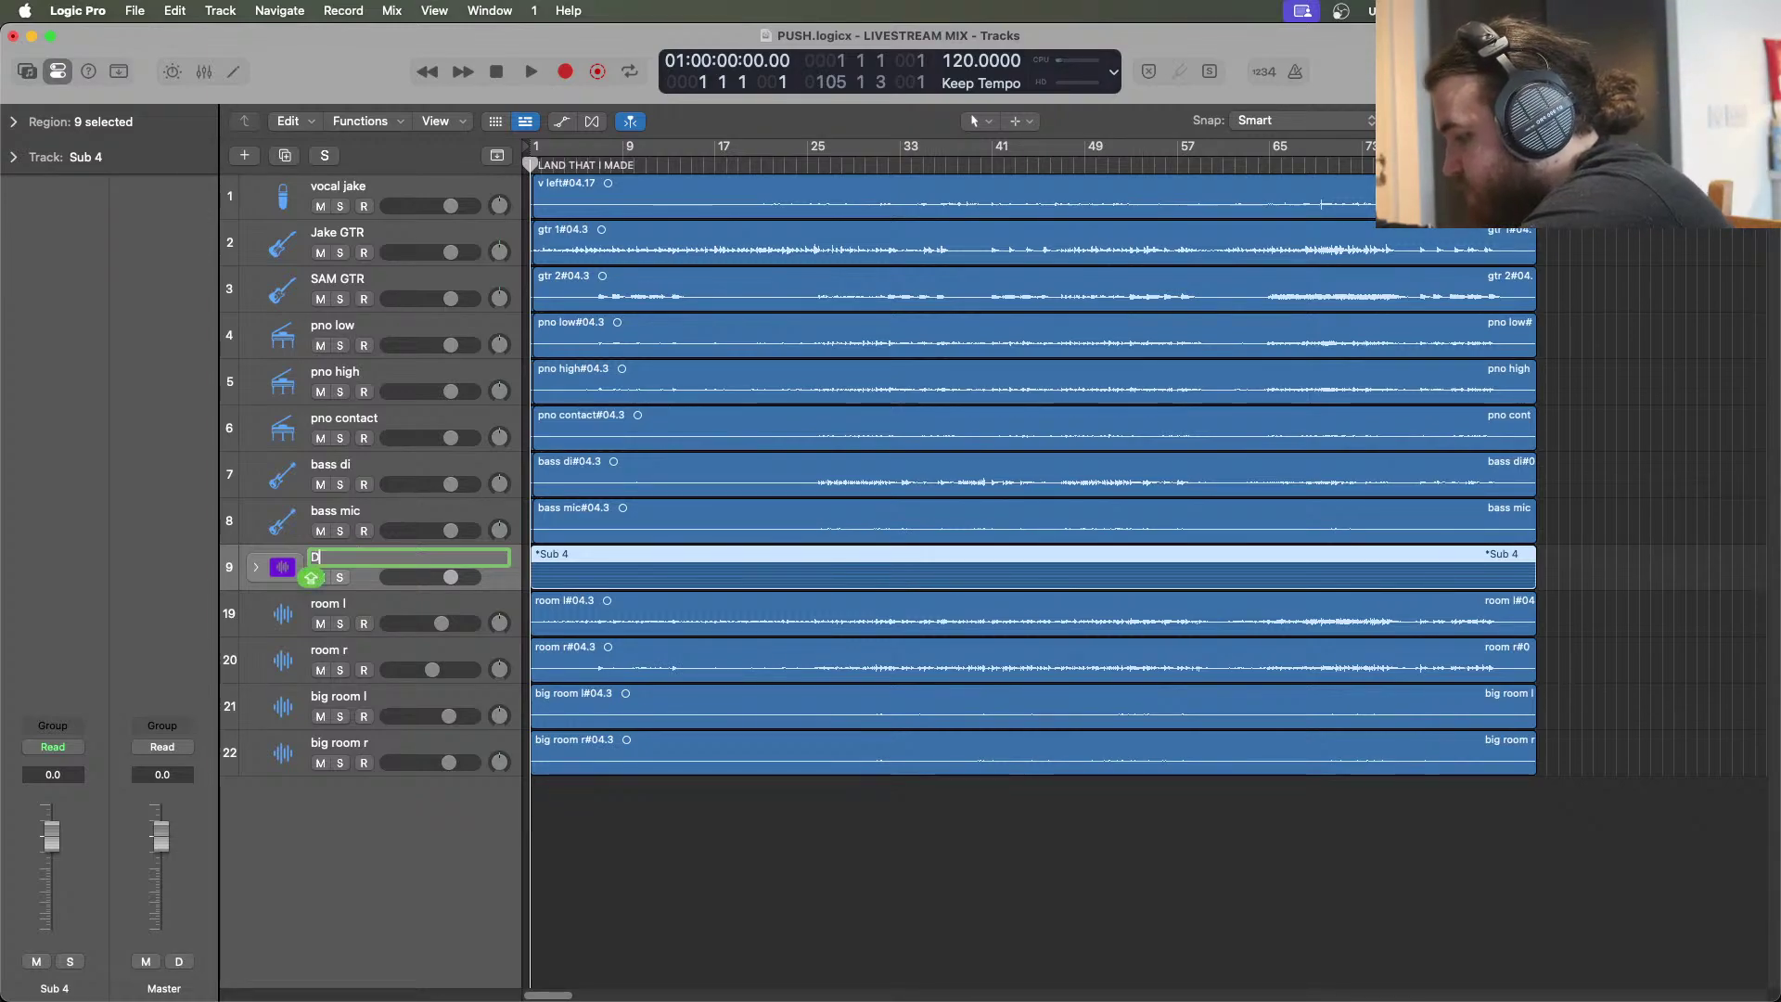
type("RUMS")
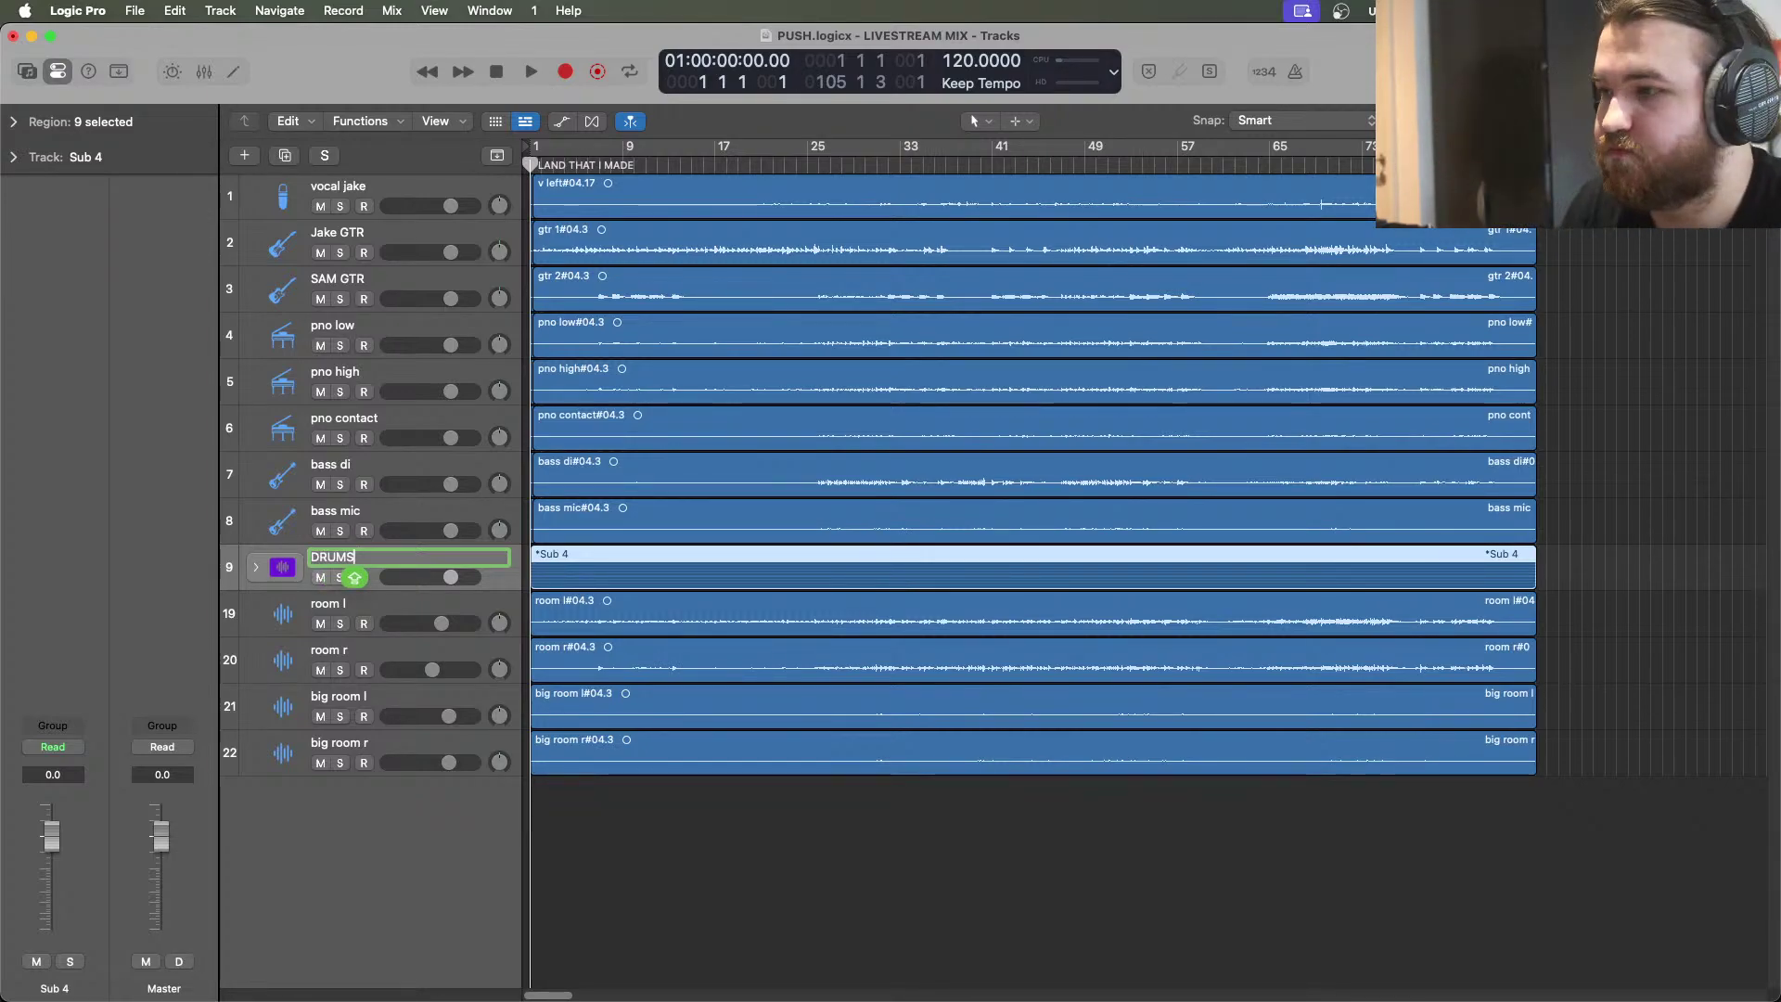
key("Return")
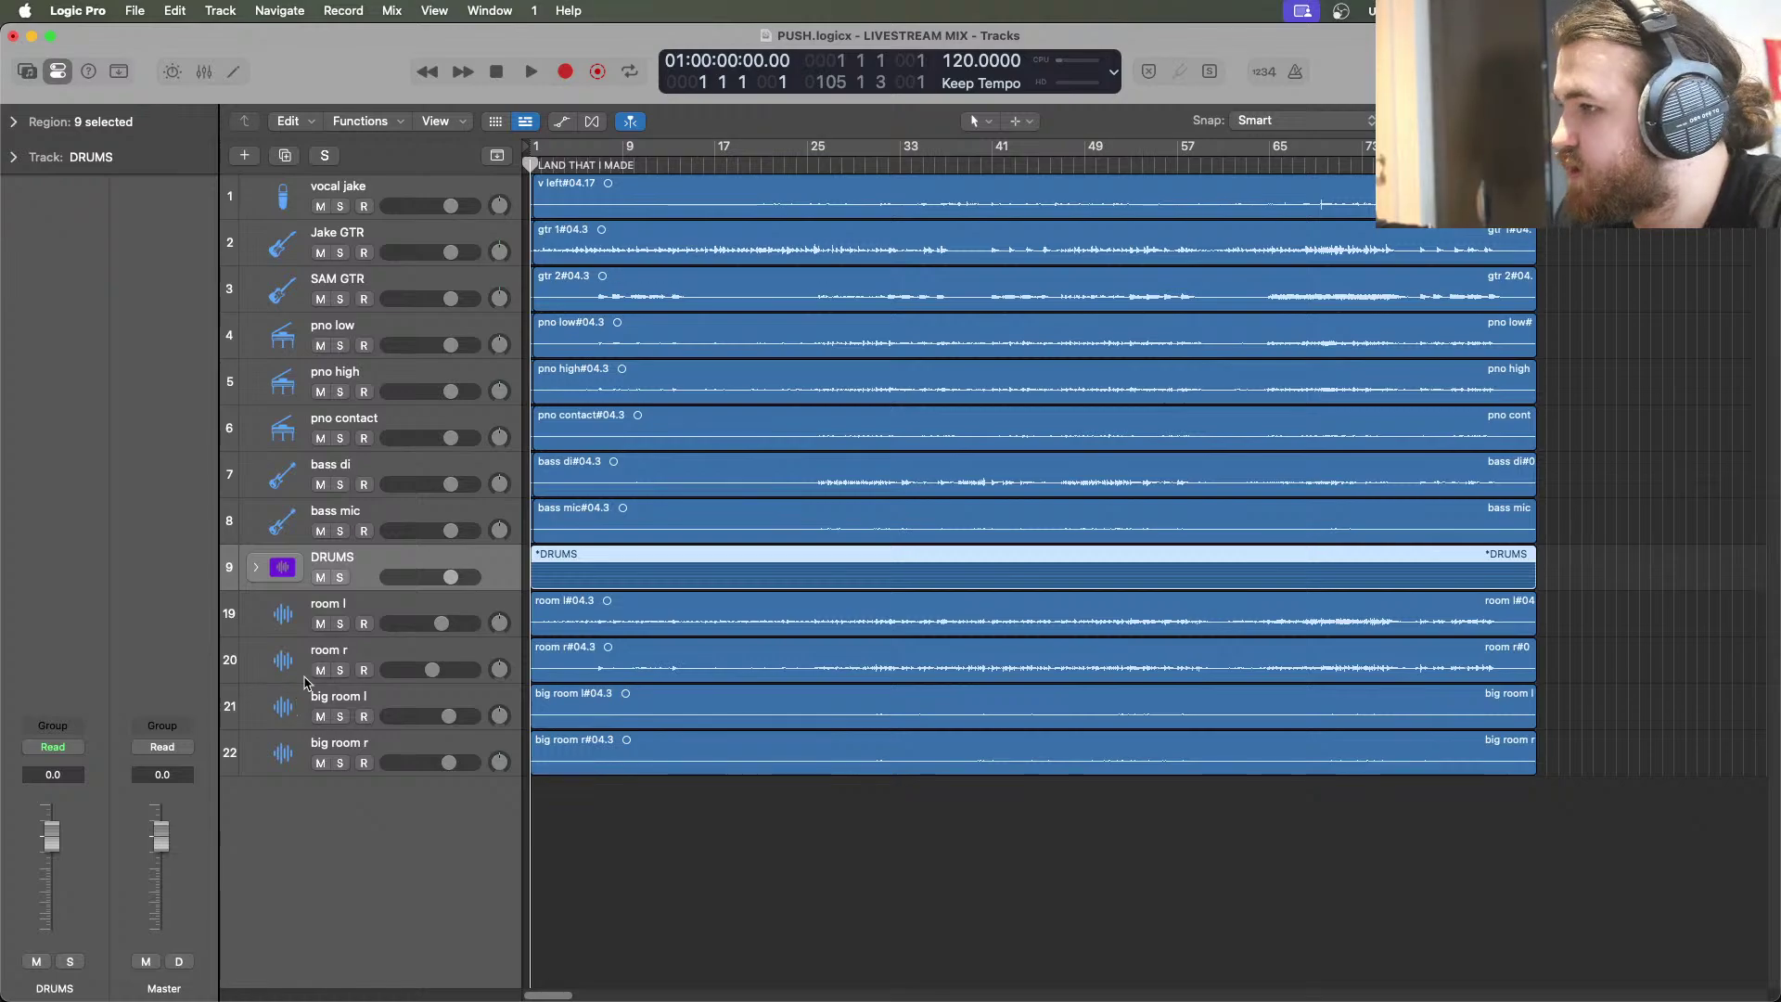
Group the four room tracks, room l through big room r, into a folder track stack
left_click(324, 606)
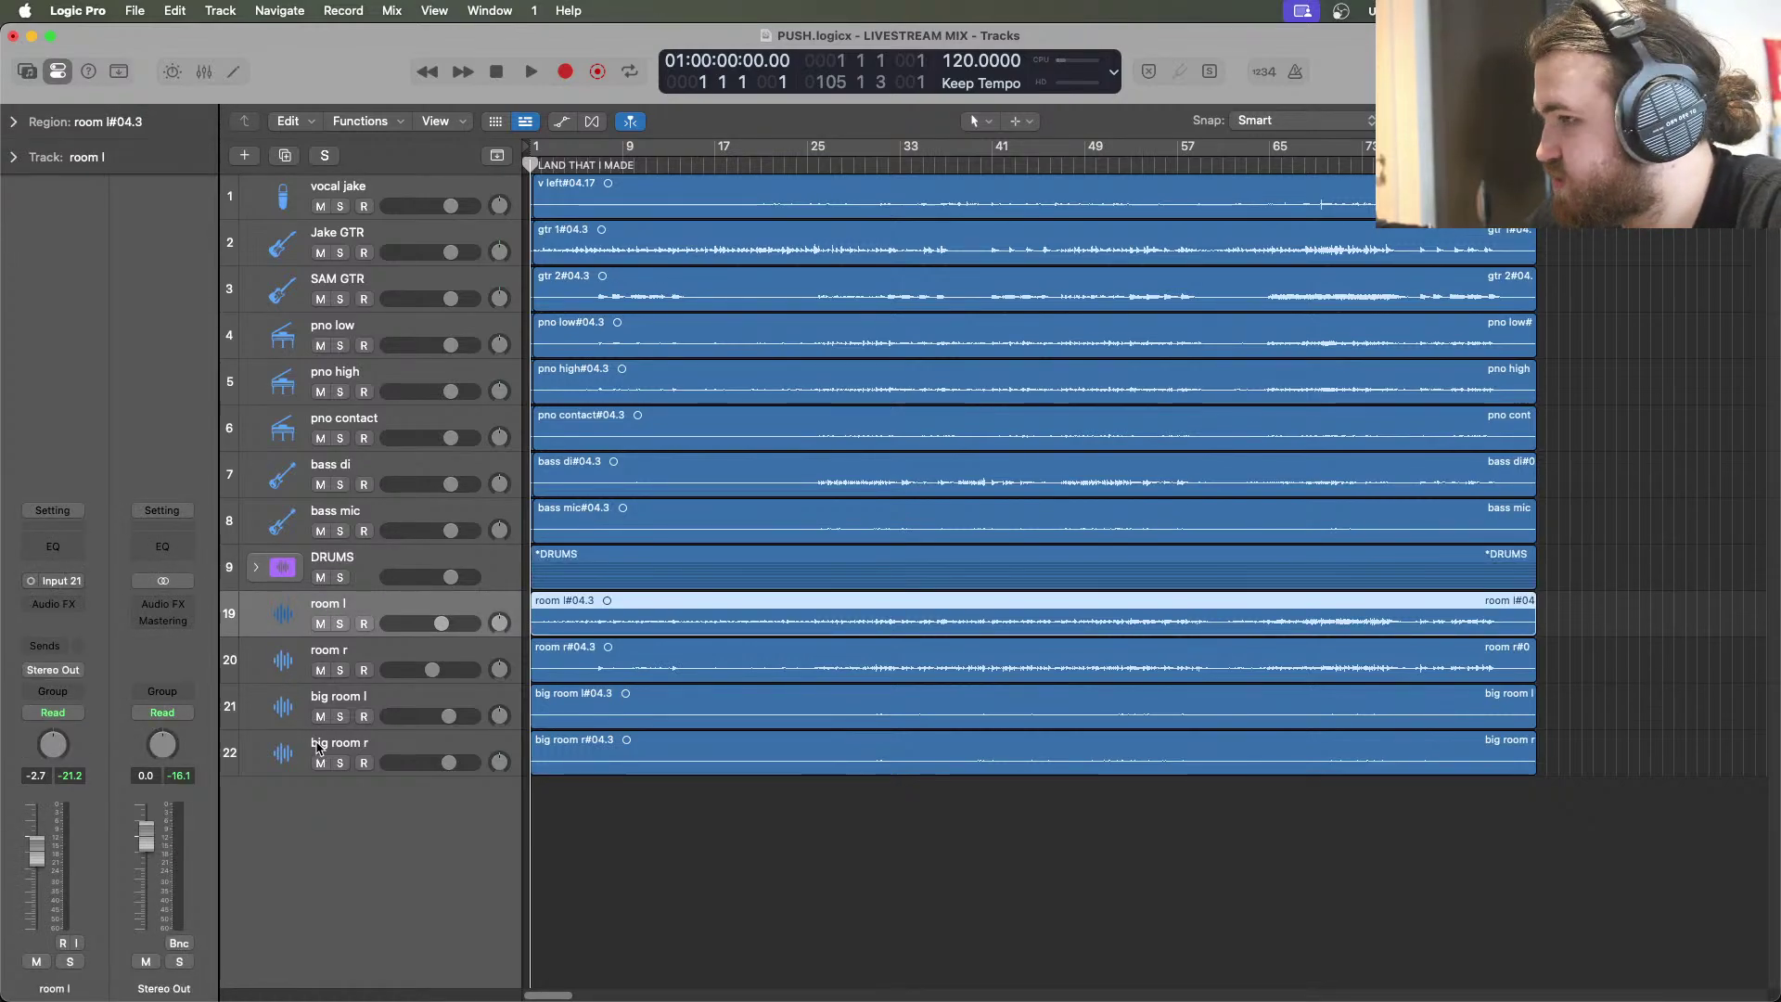
left_click(319, 748)
left_click(332, 629, "shift")
right_click(336, 603)
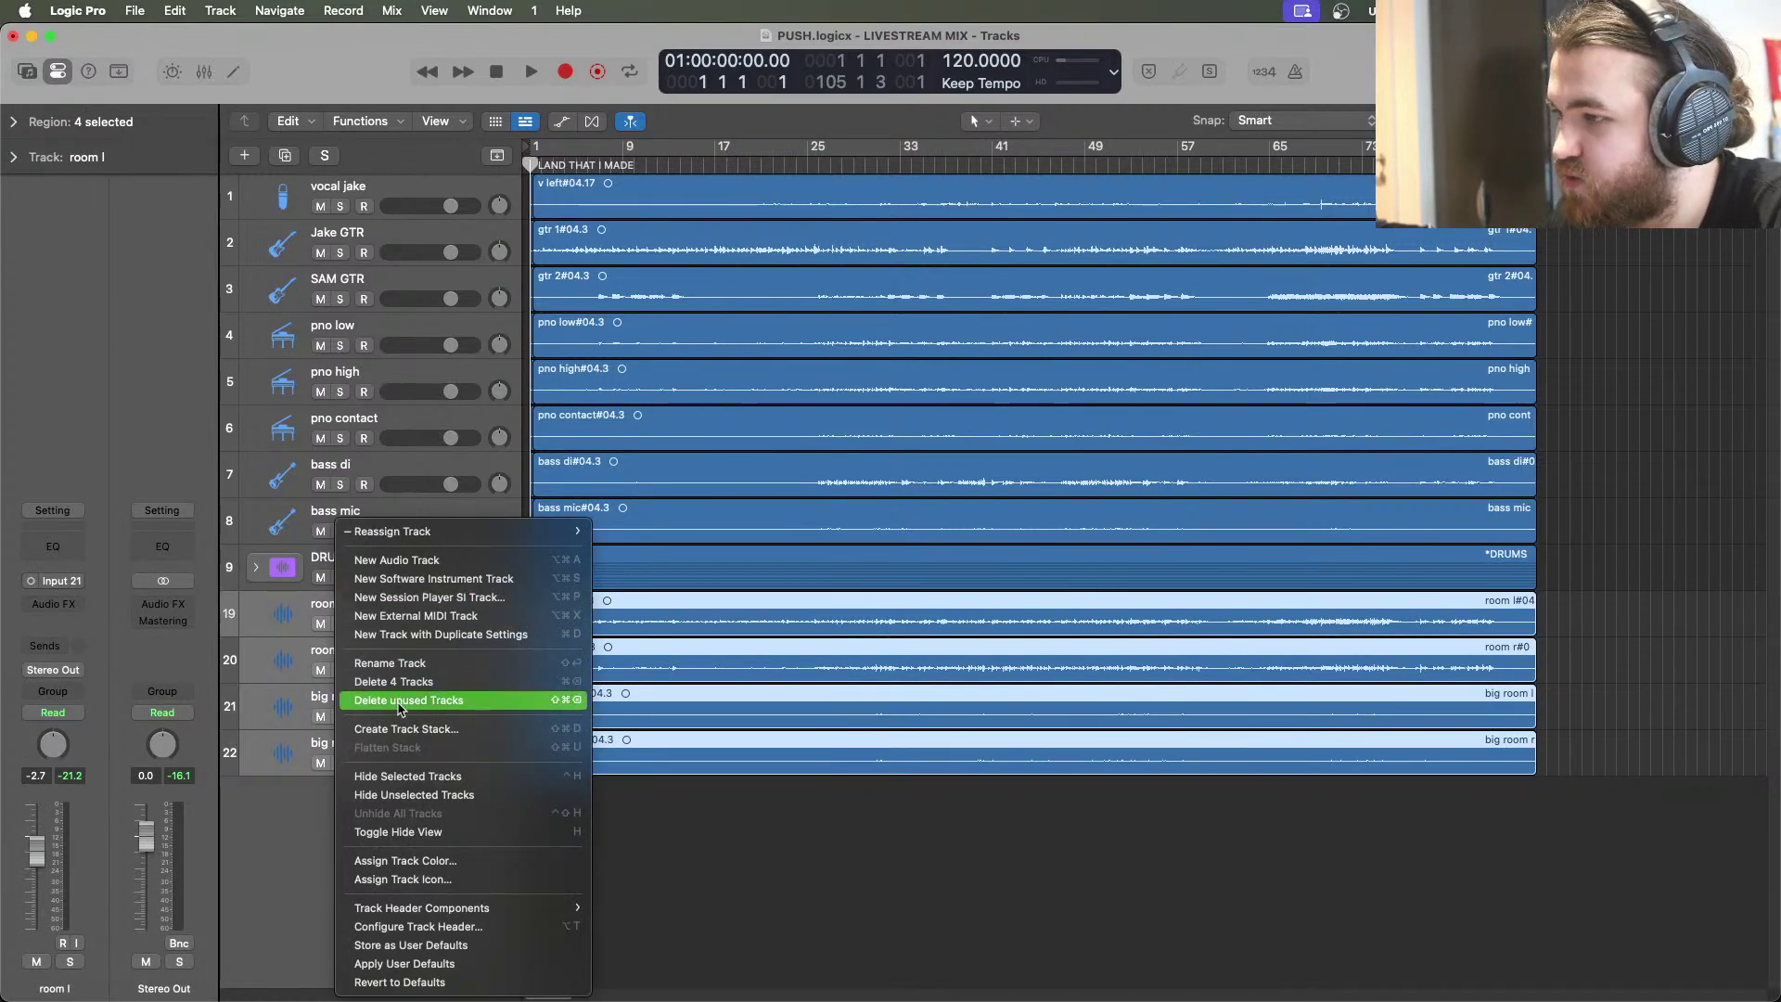
left_click(412, 733)
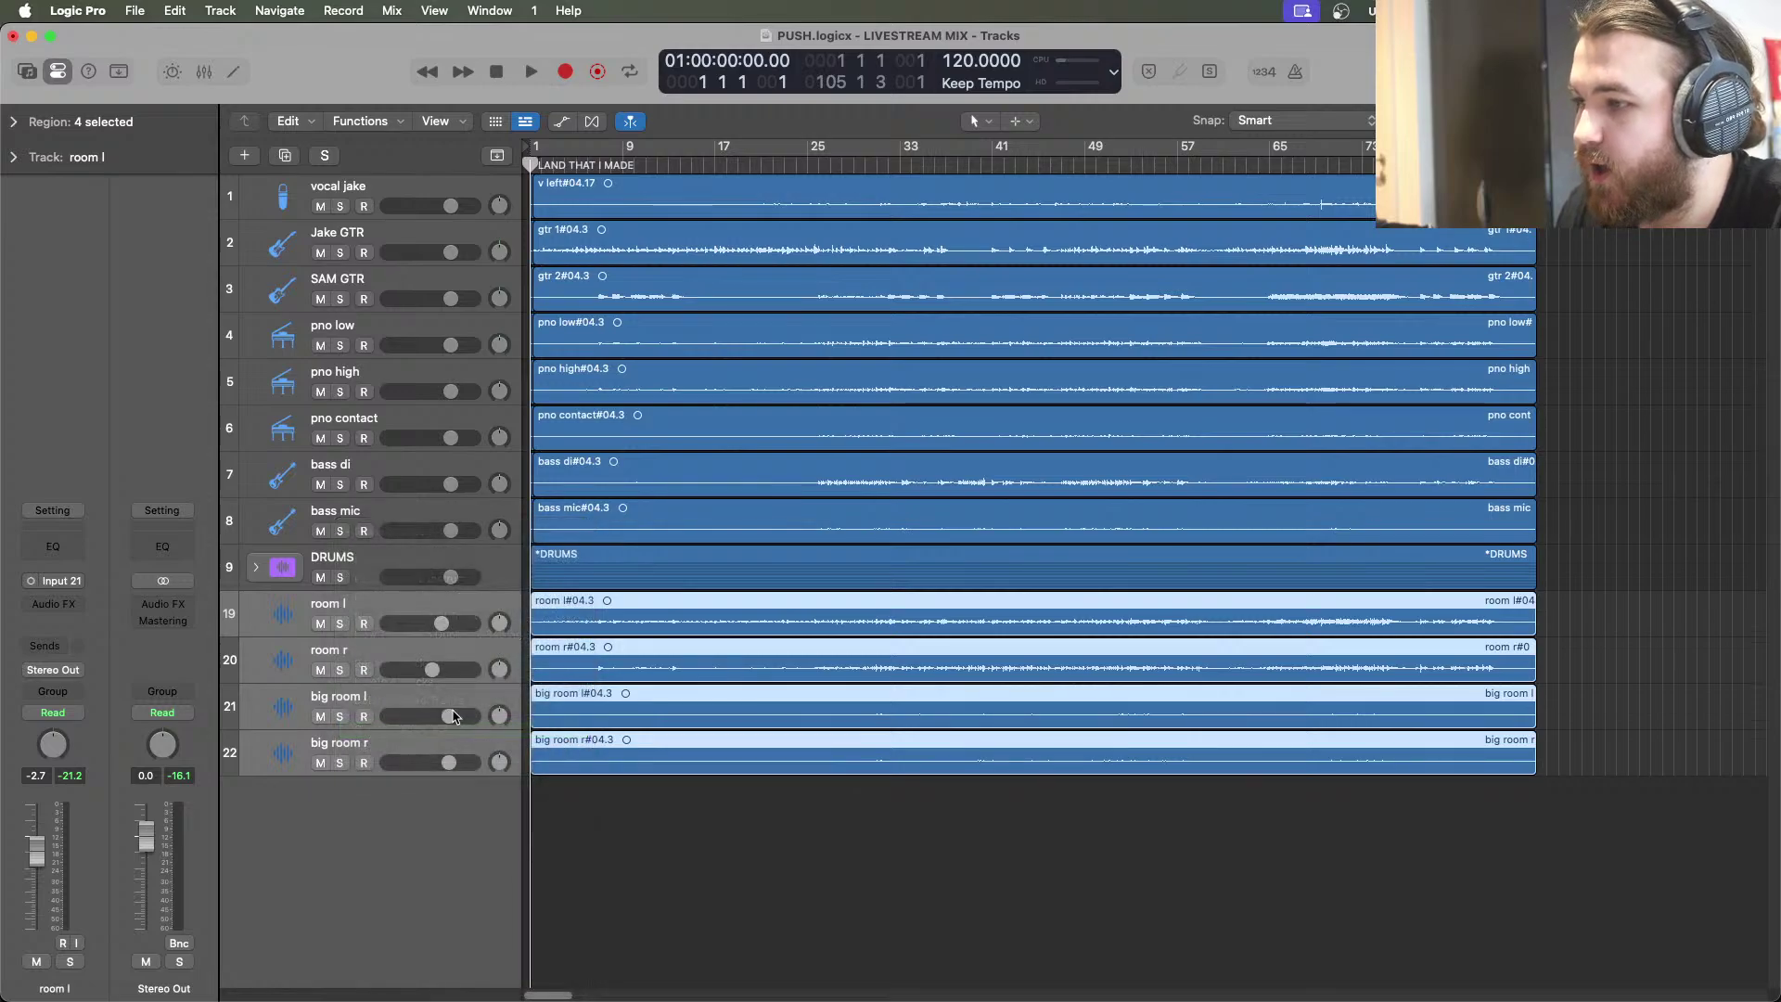
left_click(1037, 598)
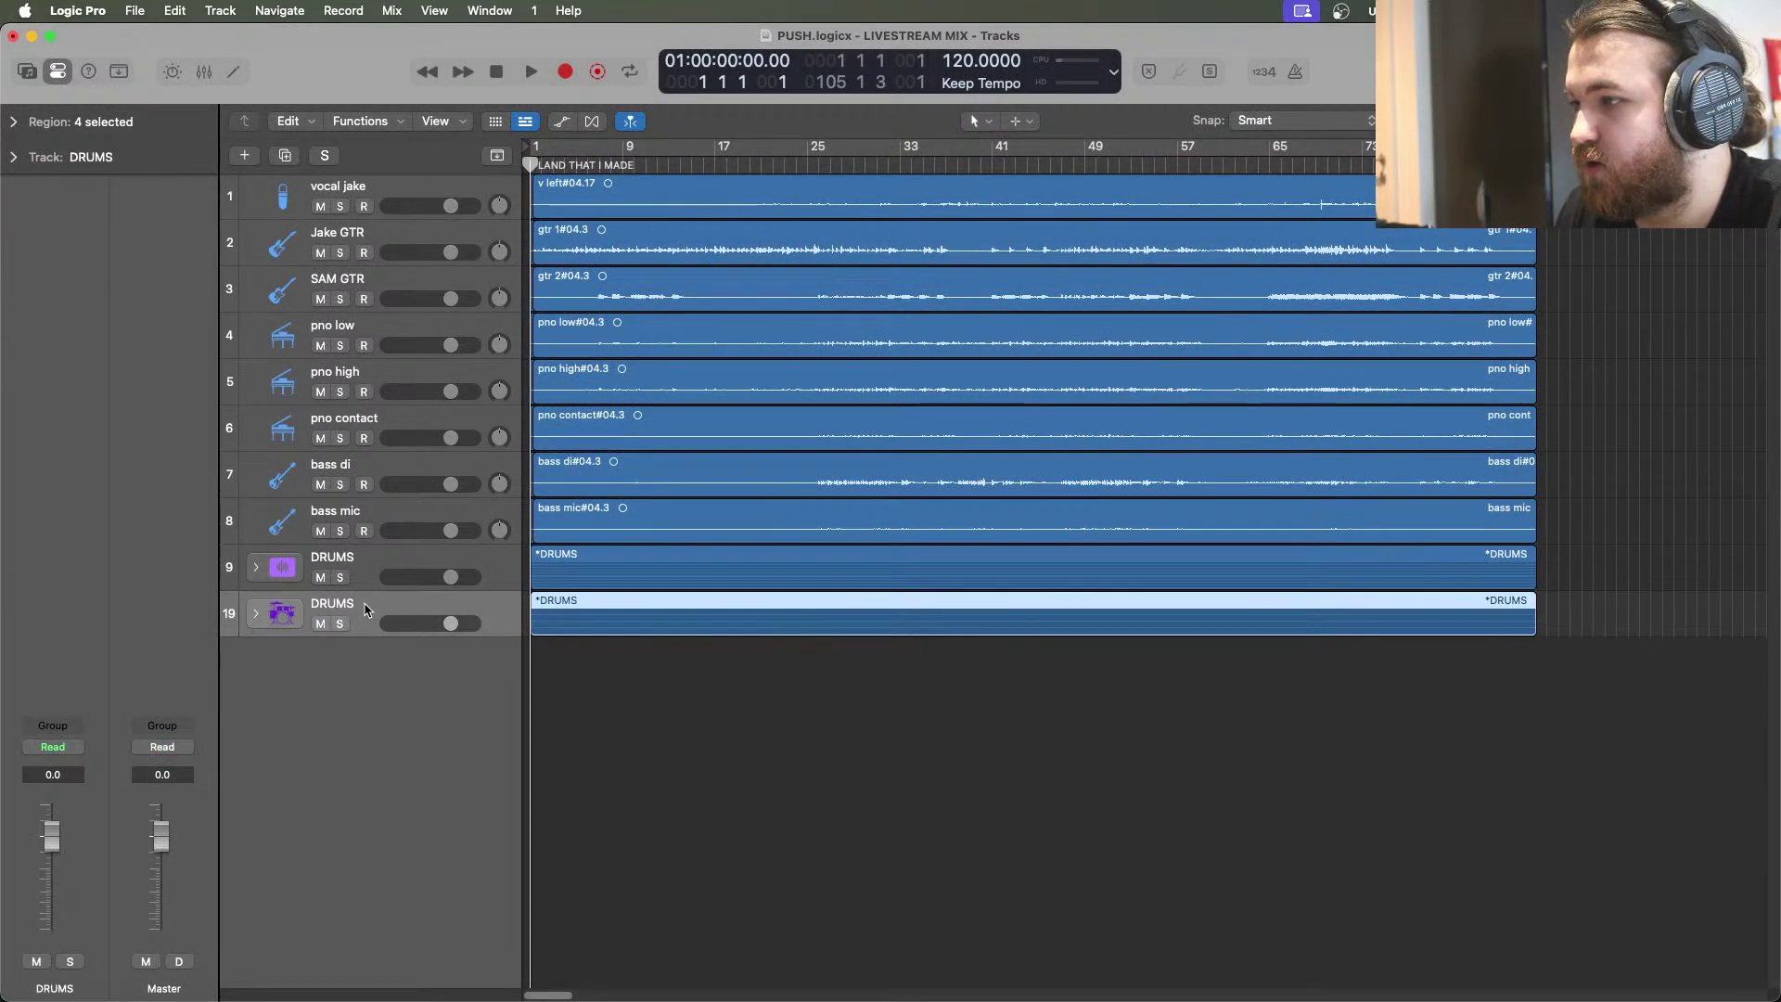
Rename the stack containing the room tracks as VERBS and leave both stacks collapsed
left_click(255, 613)
double_click(374, 601)
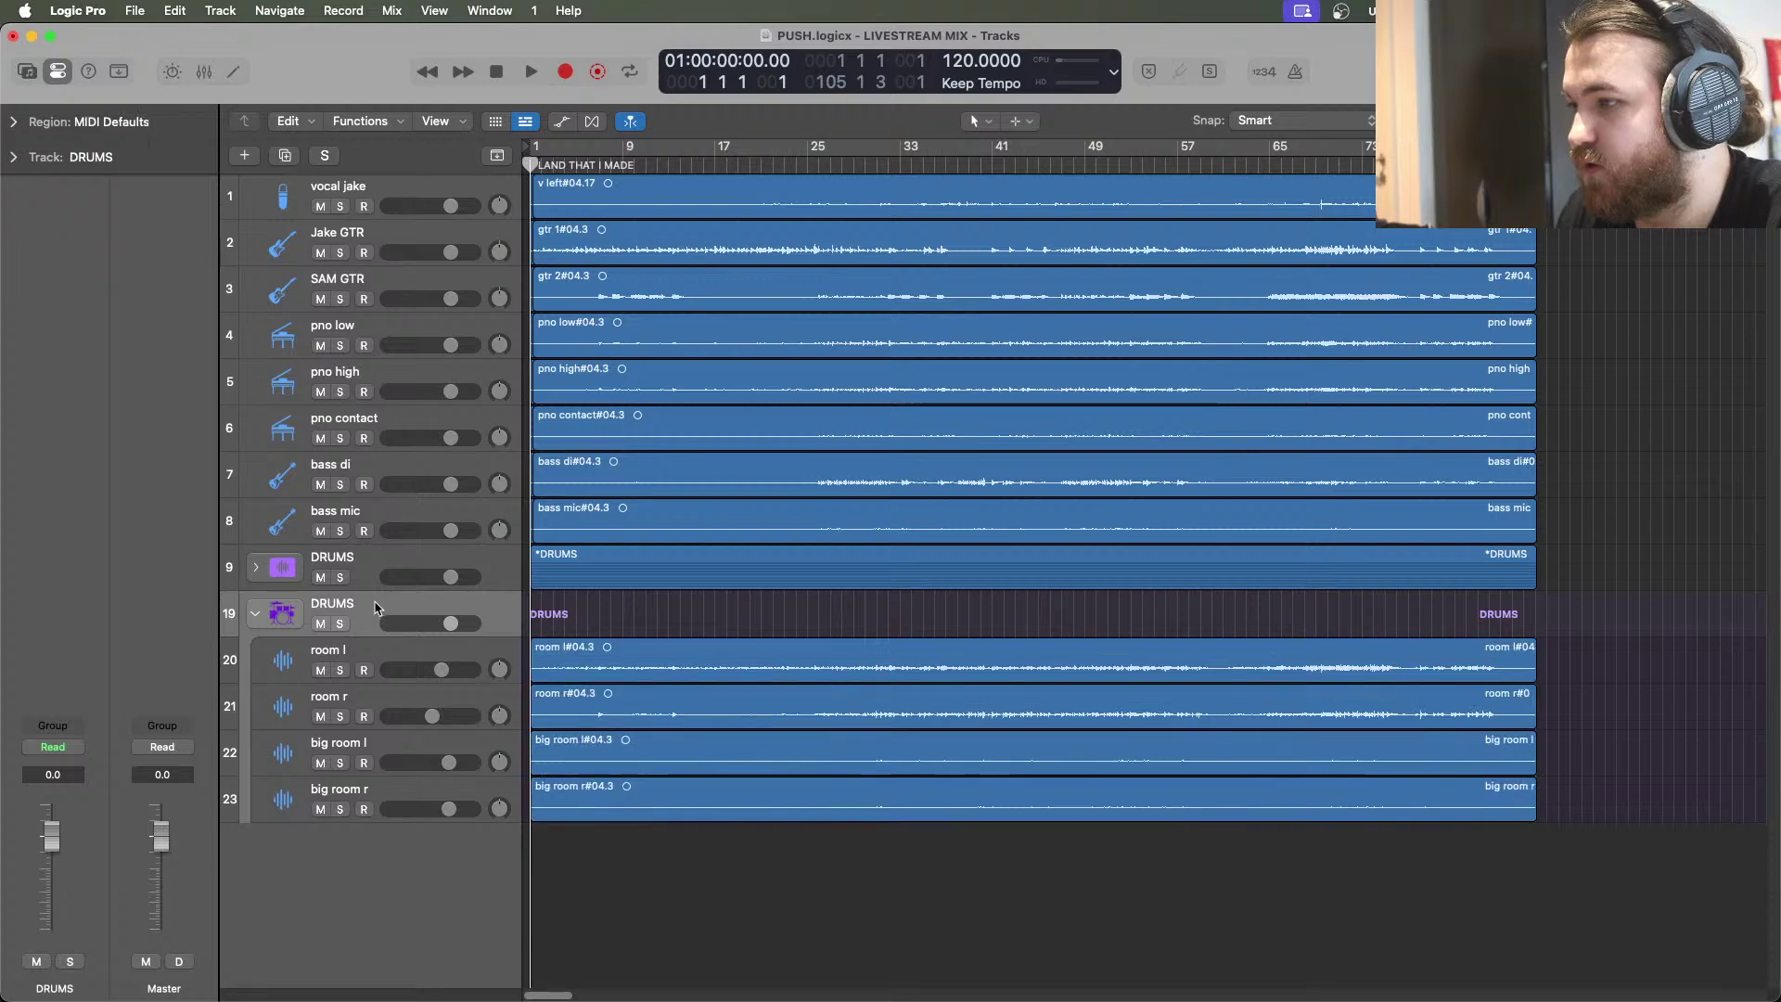
key("BackSpace")
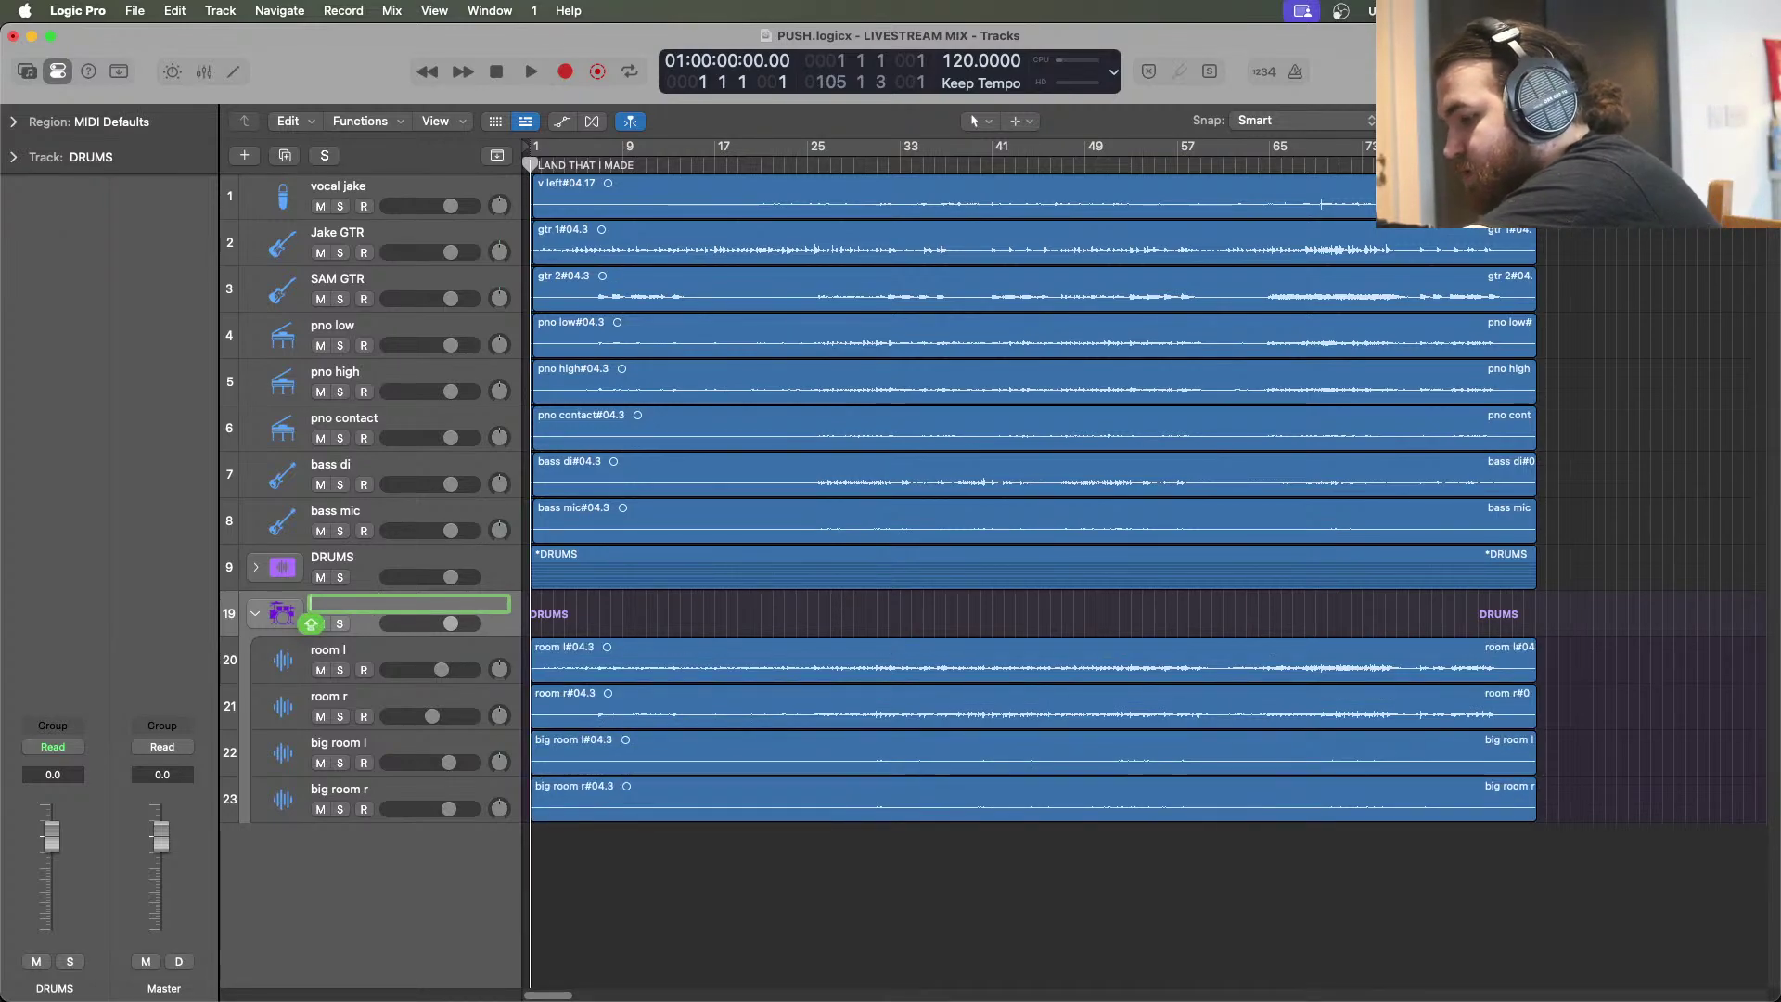
type("VERBS")
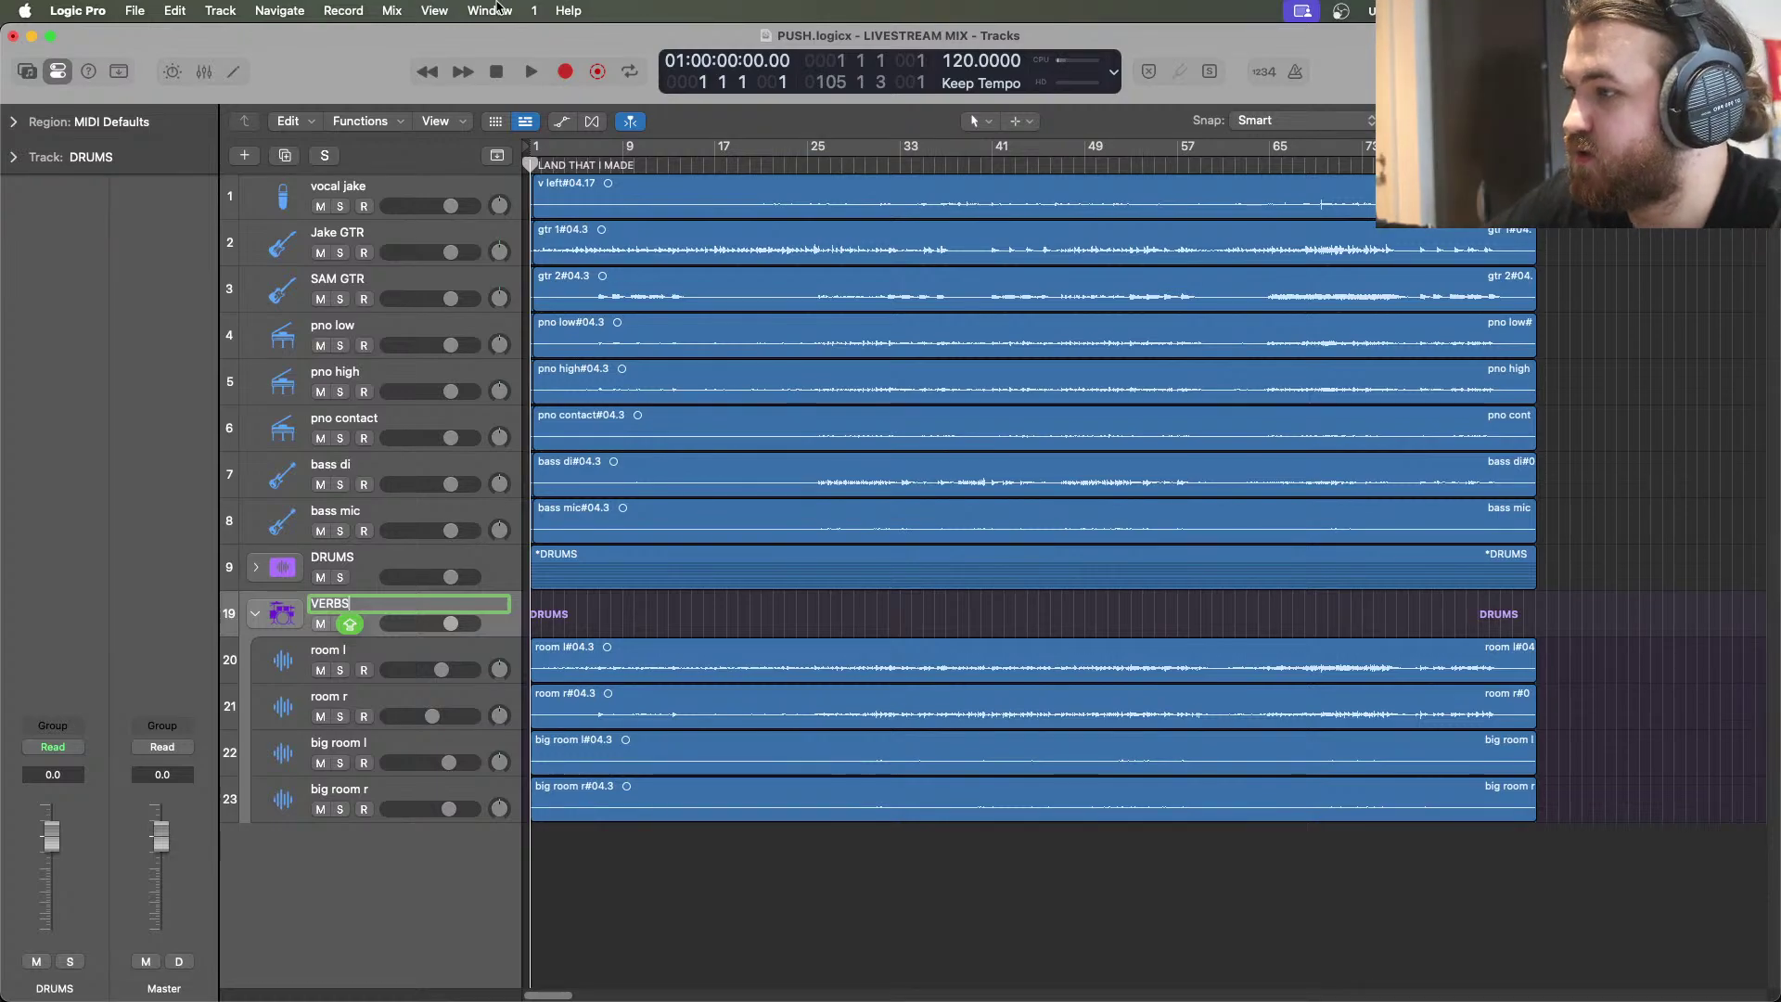
key("Return")
left_click(256, 614)
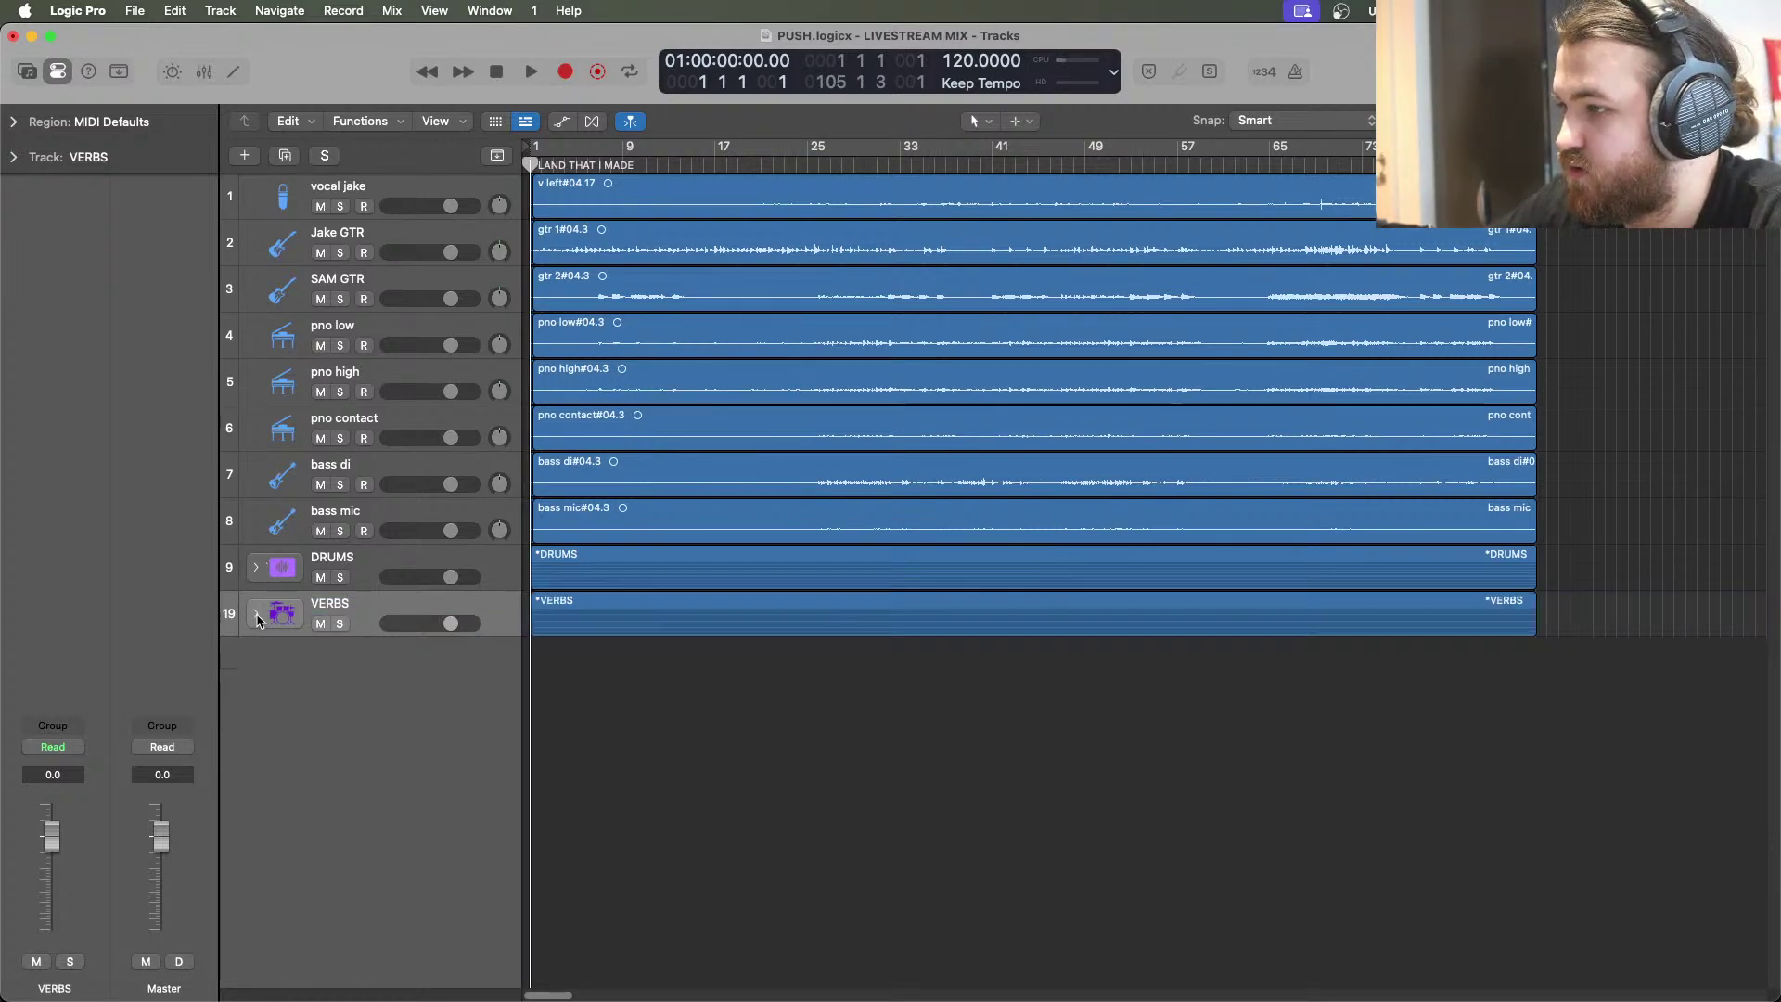
left_click(256, 567)
left_click(256, 568)
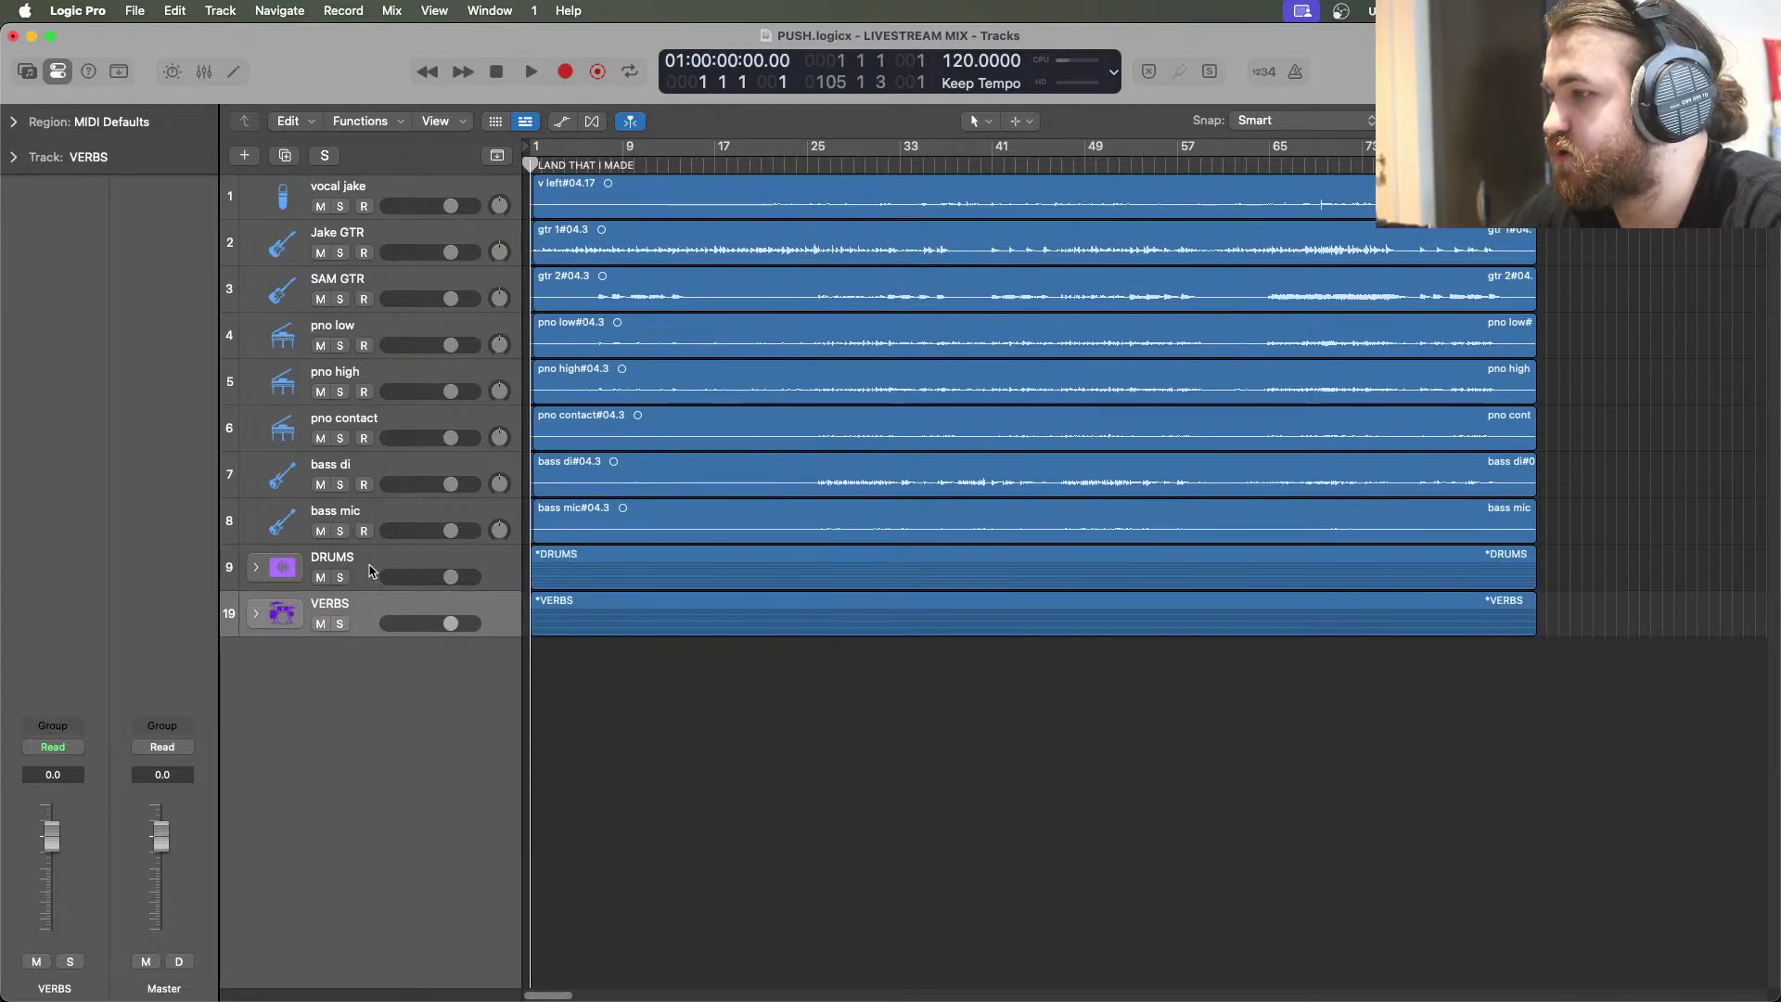
Group the bass di and bass mic tracks into a folder stack rather than a summing stack
left_click(364, 512)
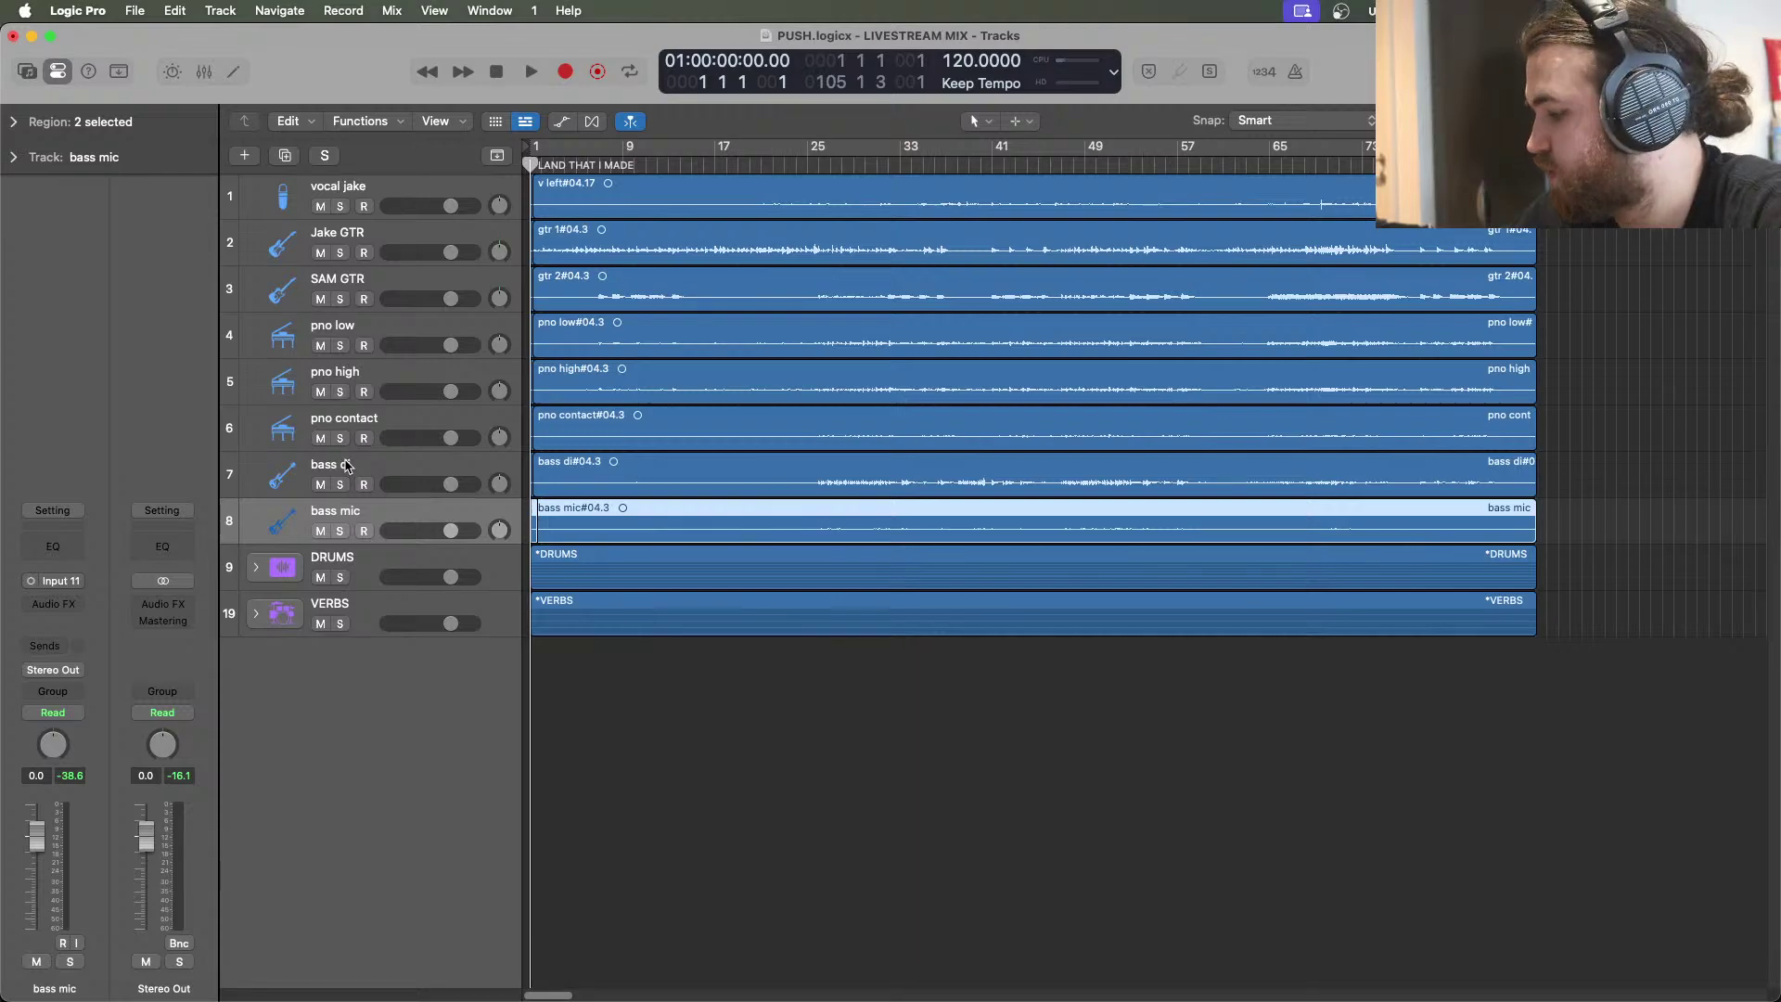
left_click(346, 468, "shift")
right_click(346, 468)
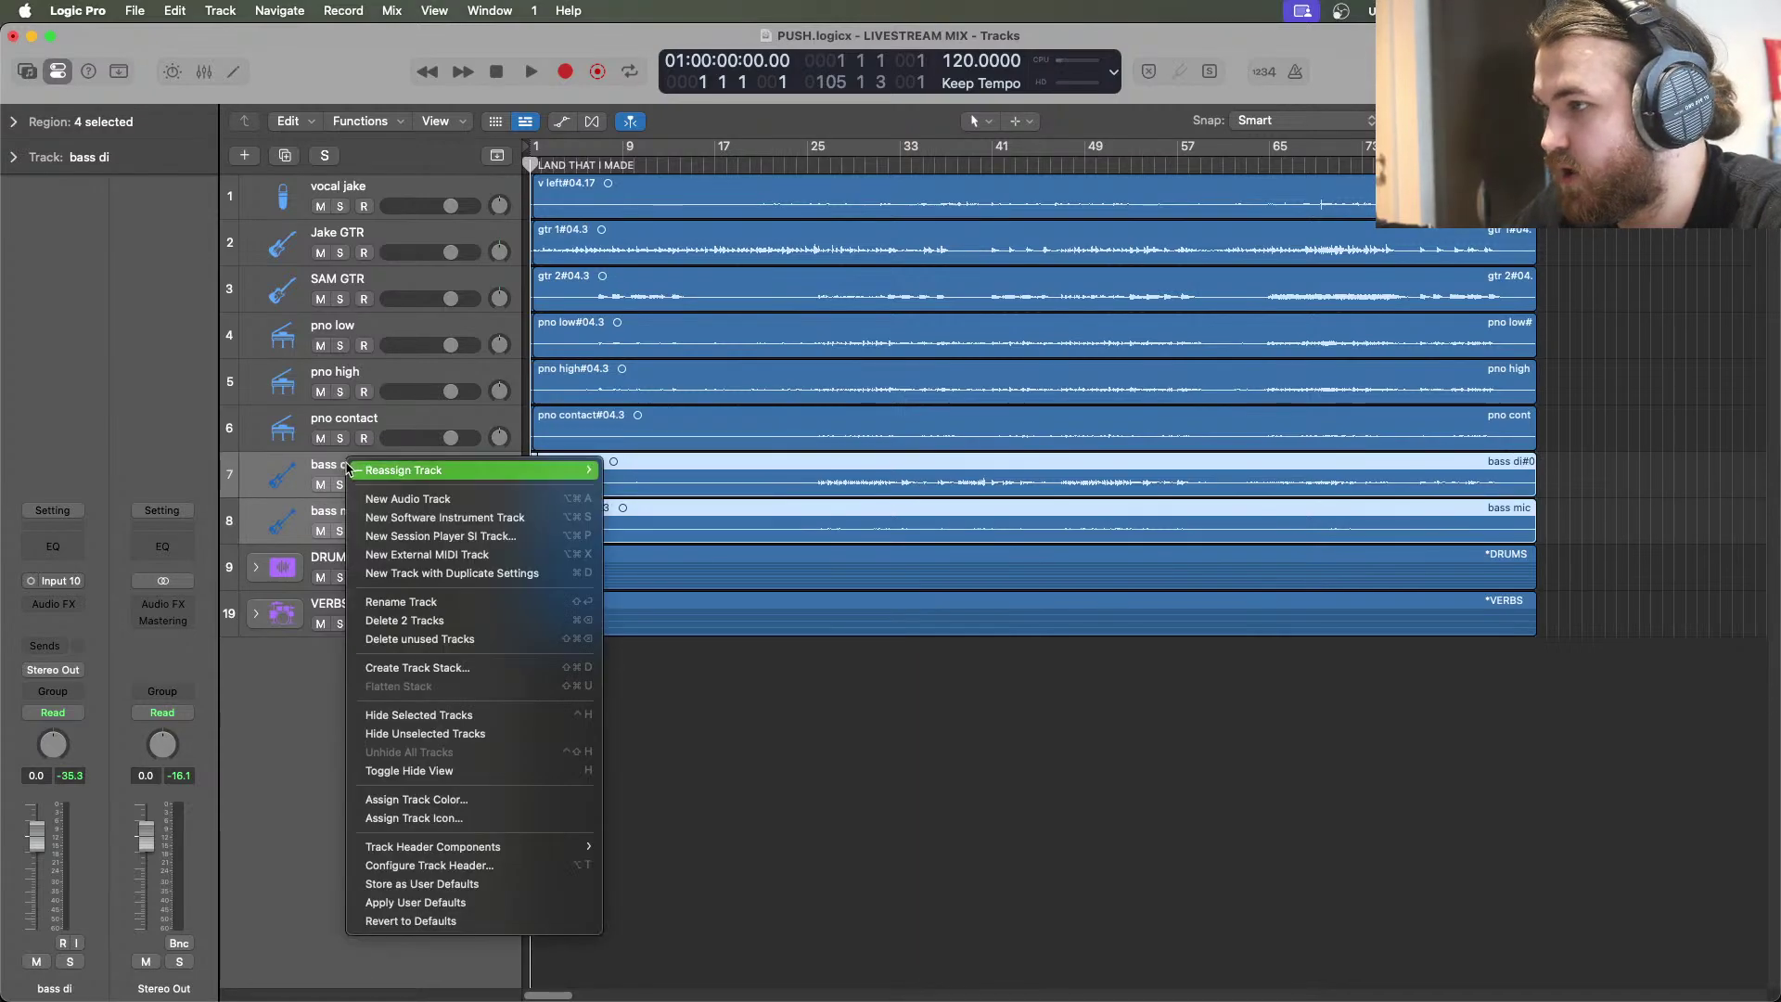
left_click(420, 667)
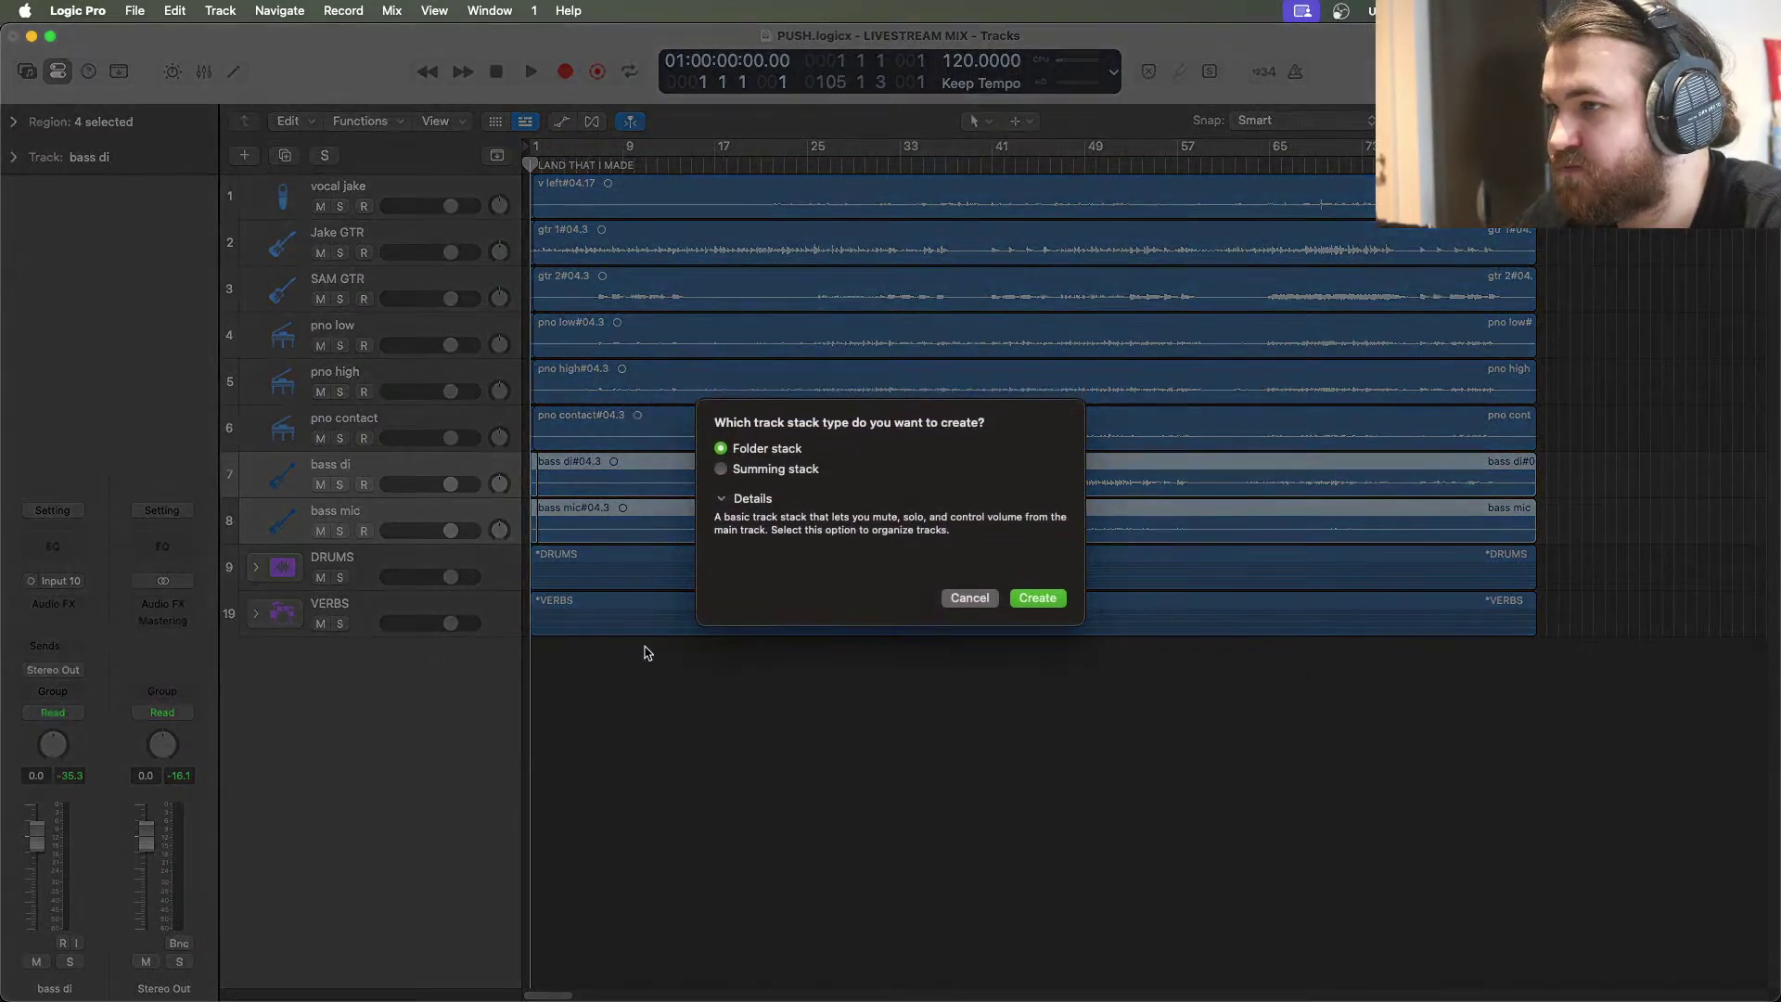
left_click(723, 470)
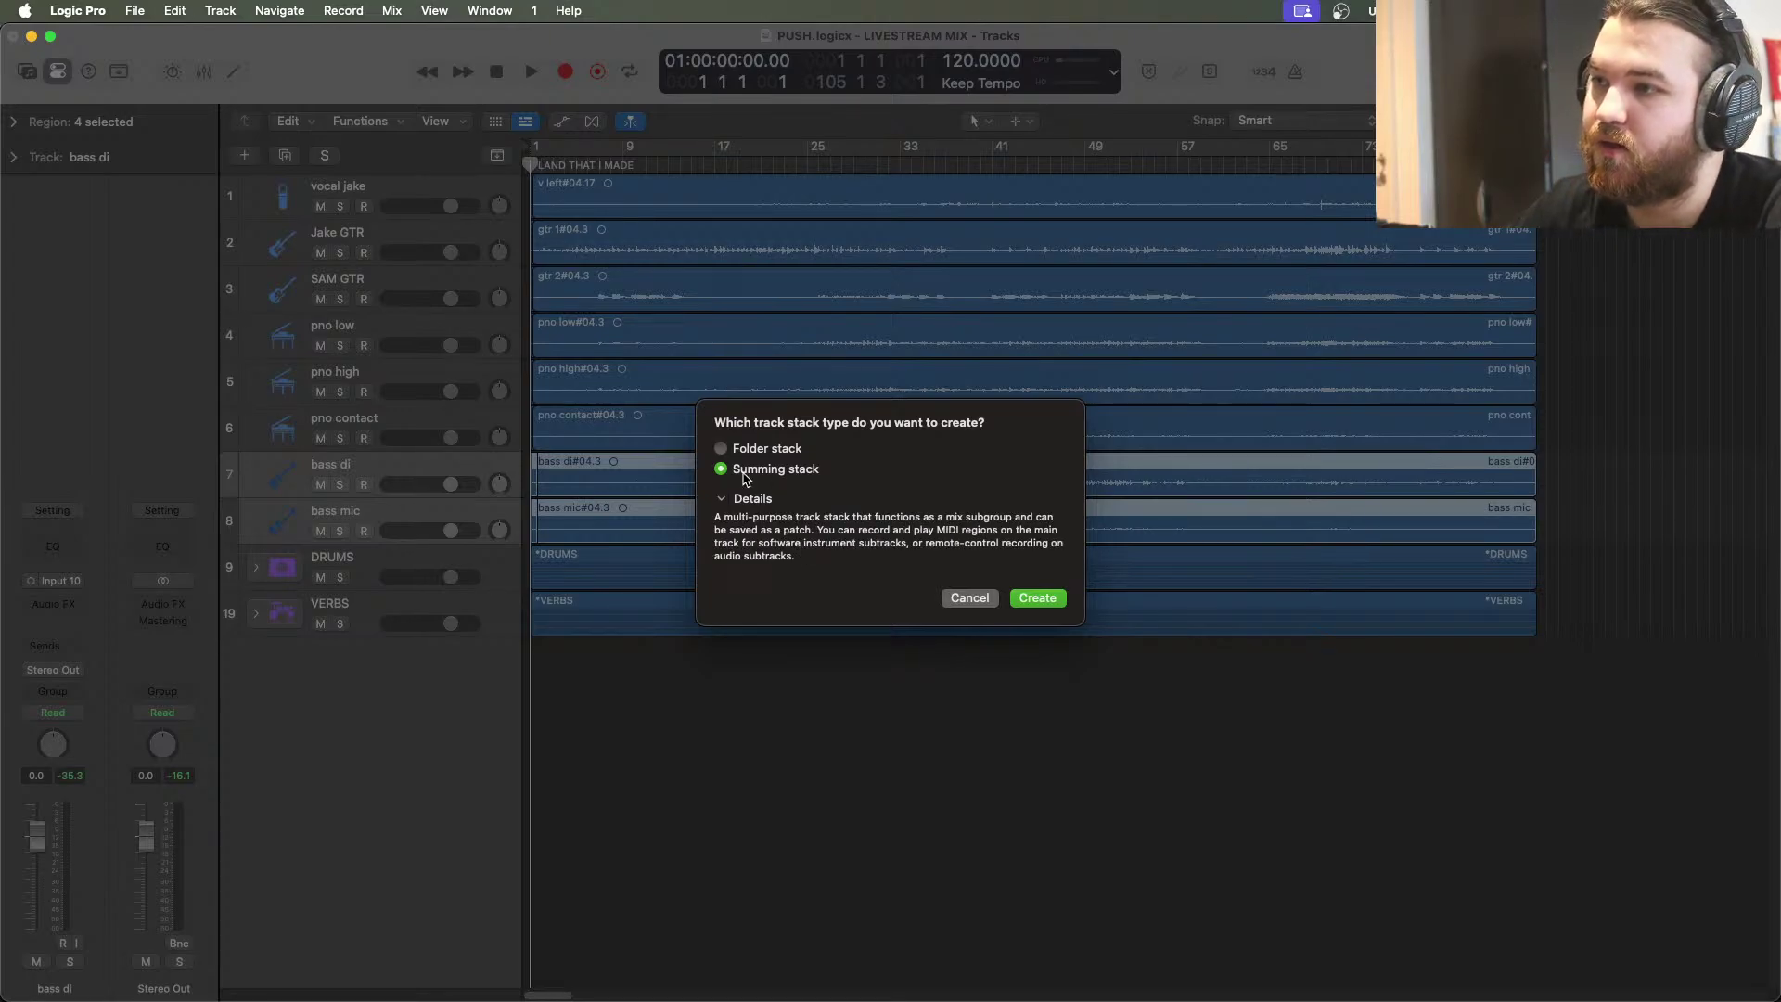
left_click(719, 449)
left_click(1039, 599)
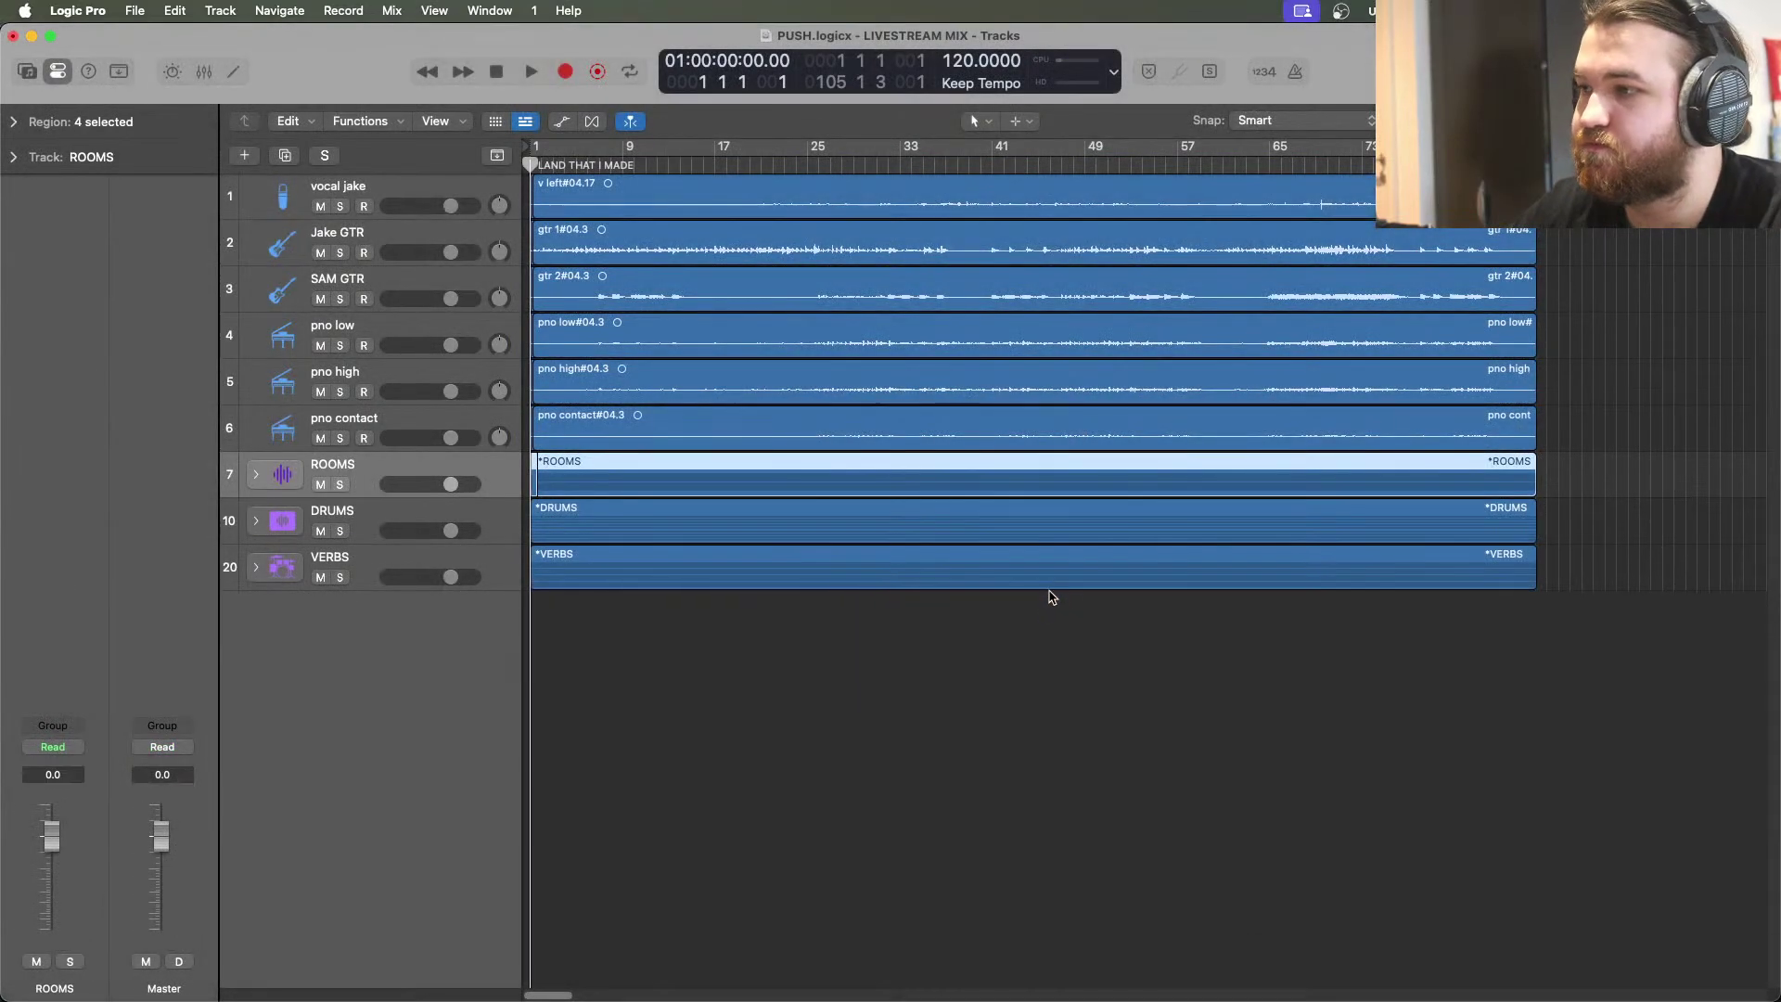
Rename the stack containing the two bass tracks as BASS
double_click(360, 464)
type("BAS")
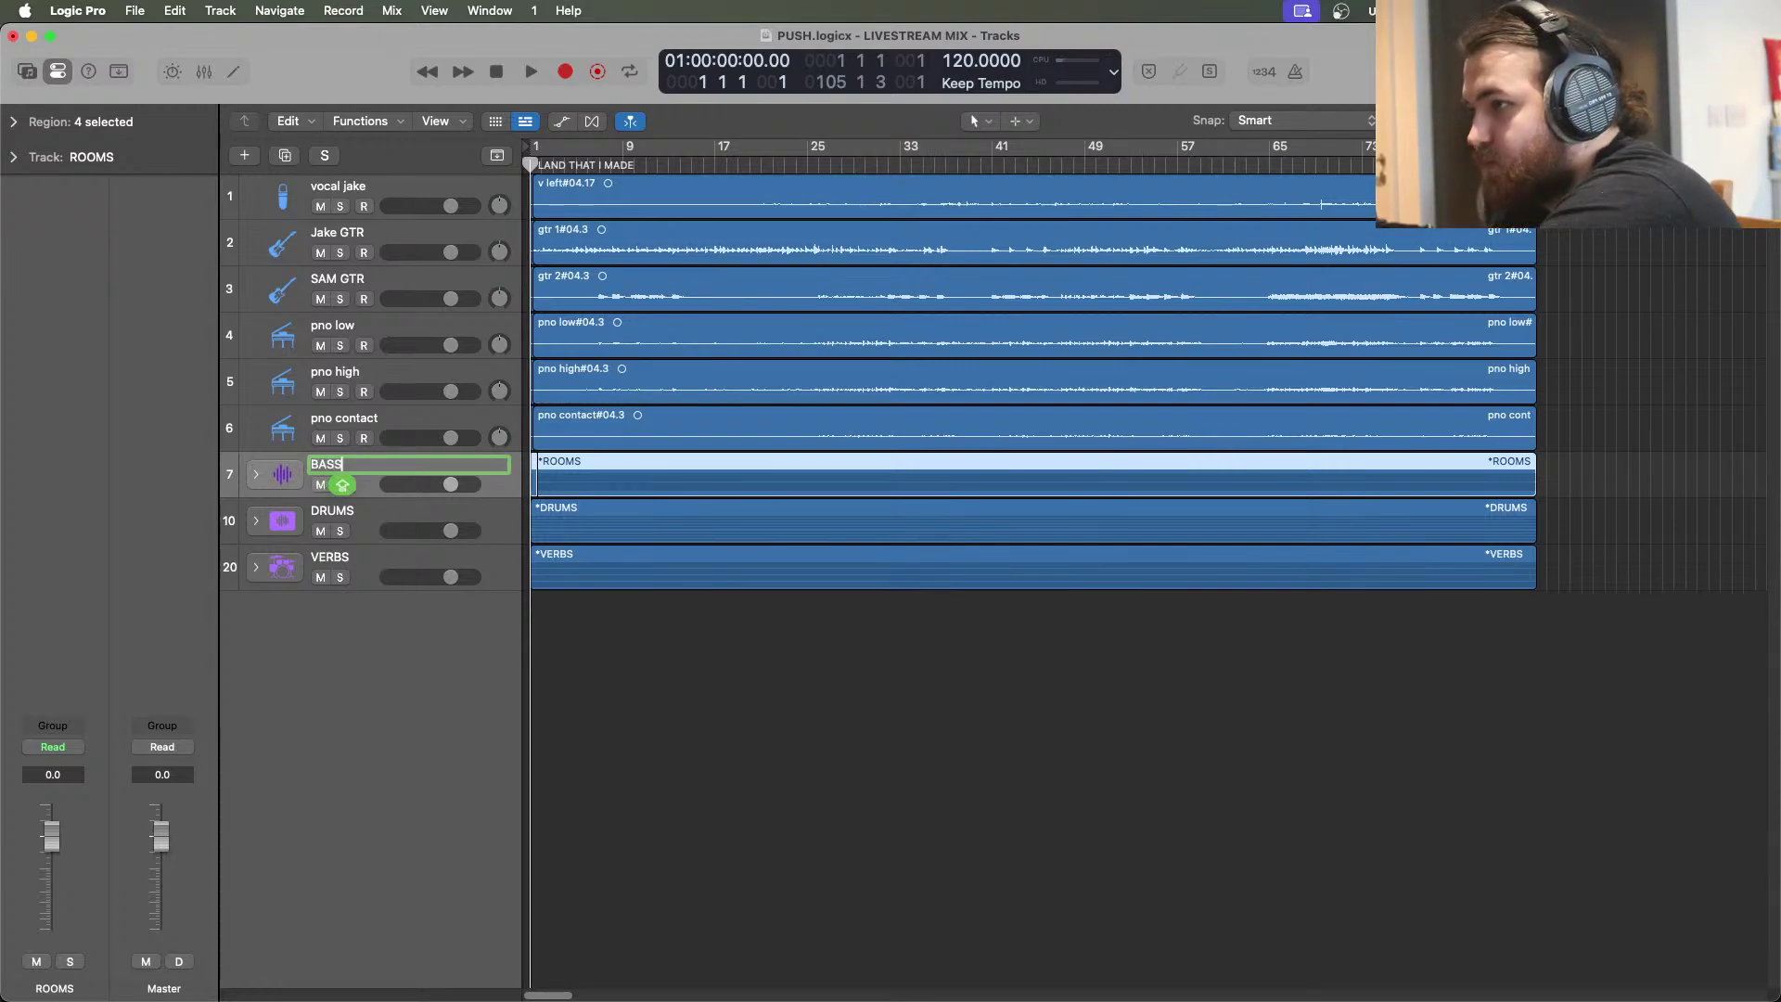
type("S")
key("Return")
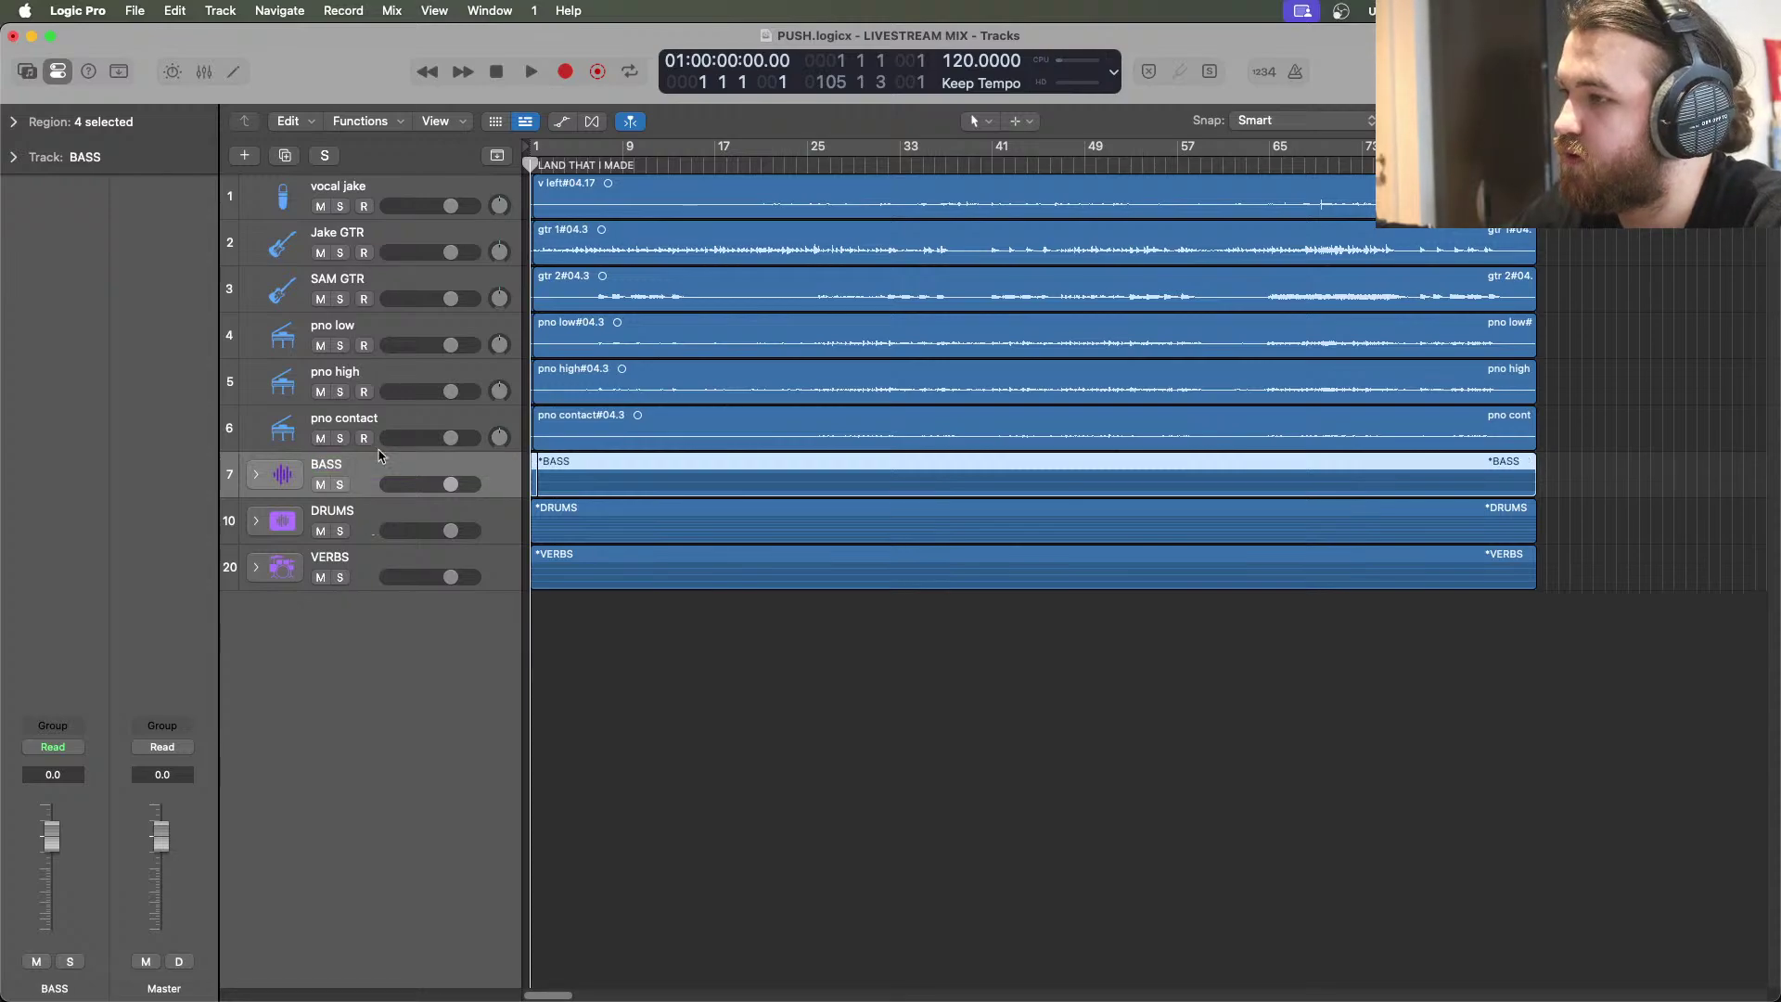
Group the pno low, pno high and pno contact tracks into a folder track stack
left_click(369, 424)
left_click(347, 317, "shift")
right_click(347, 317)
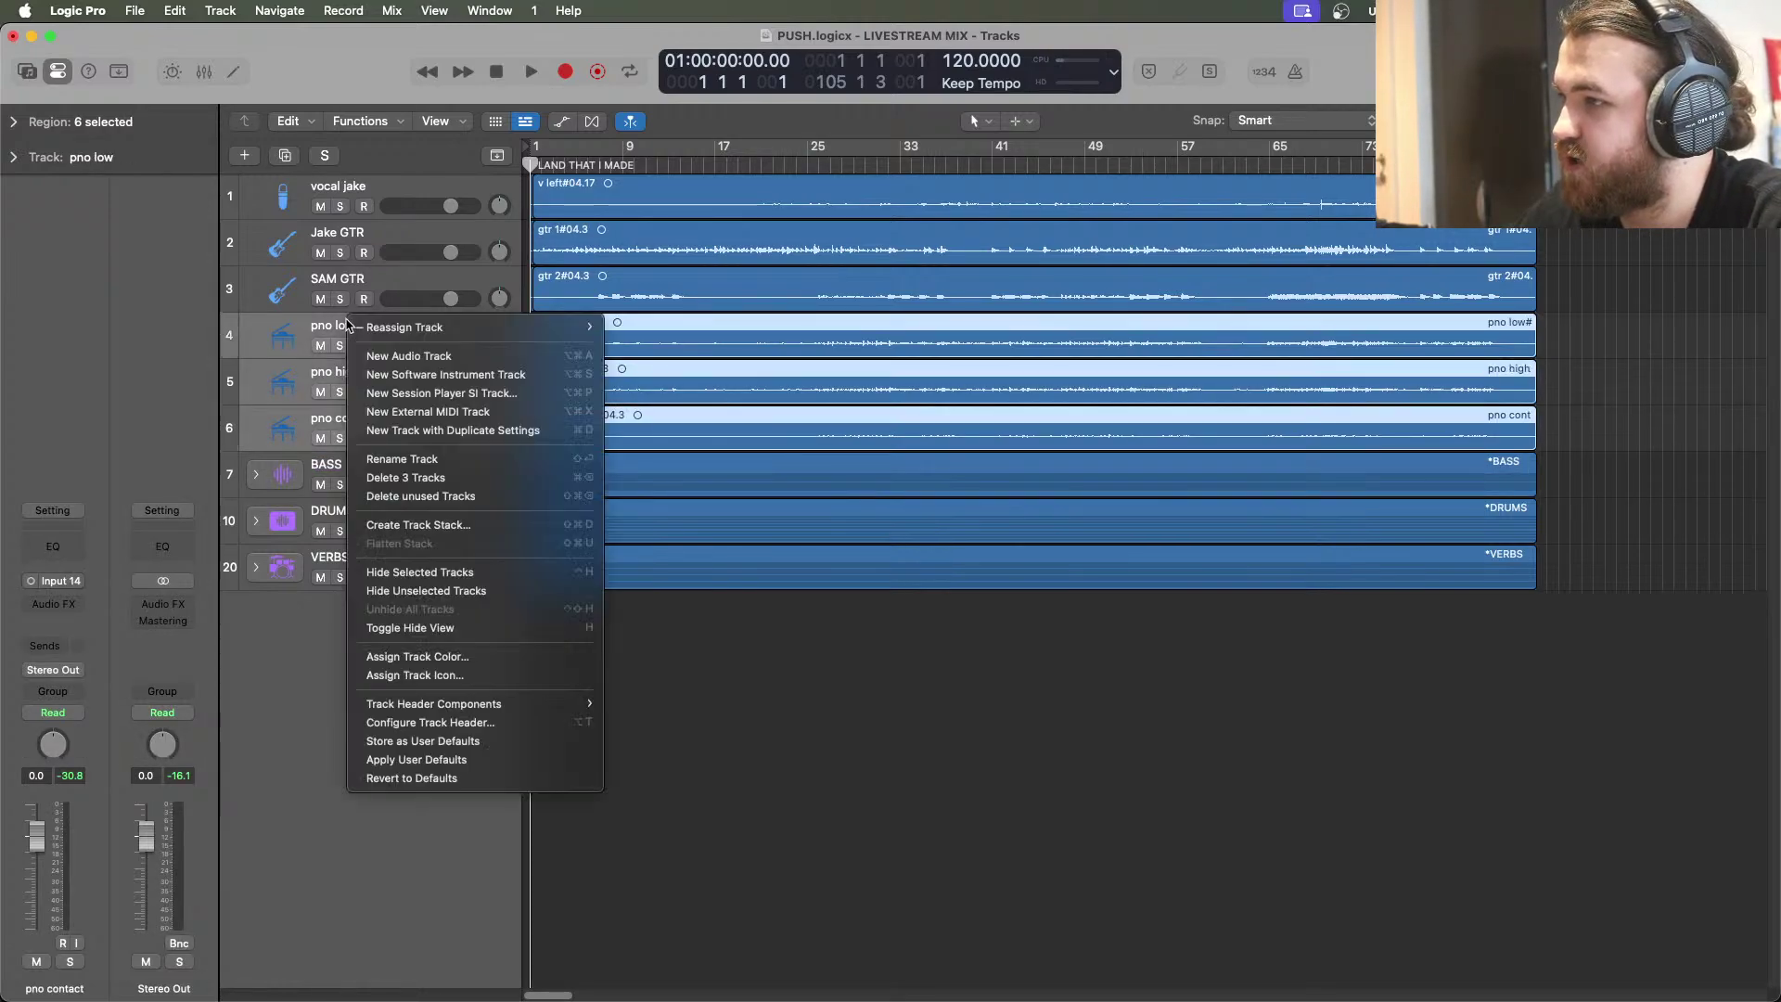
left_click(440, 527)
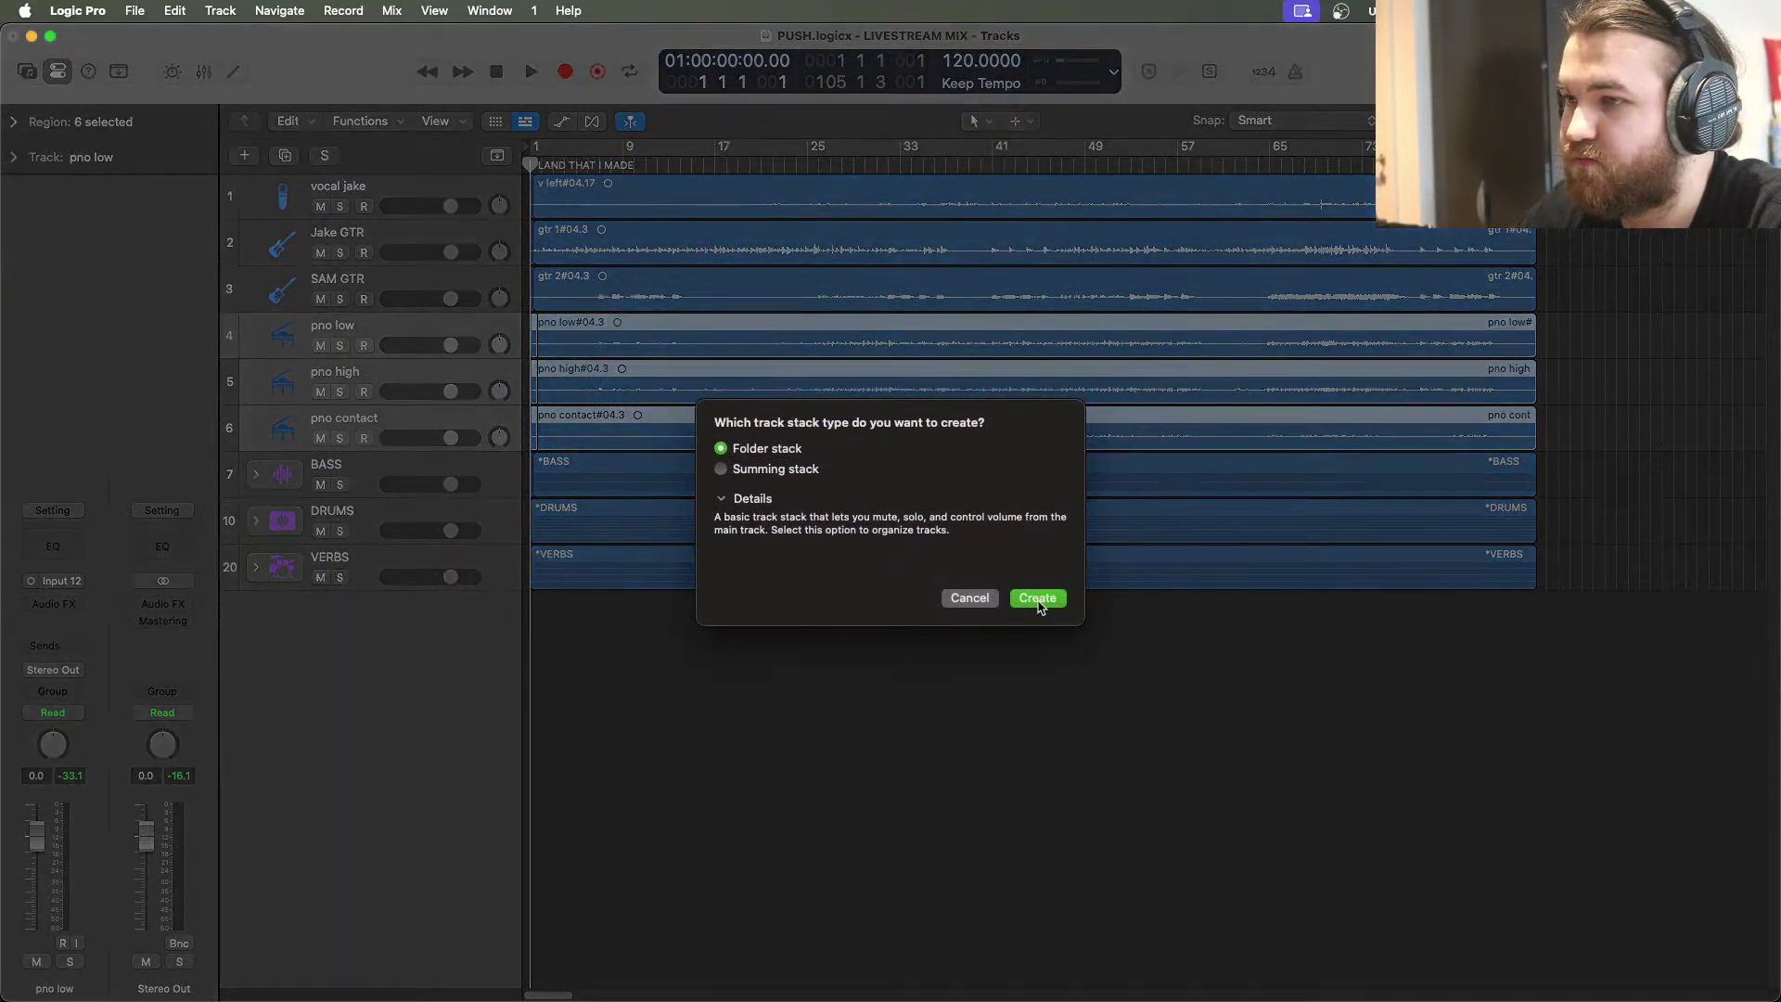
left_click(1037, 599)
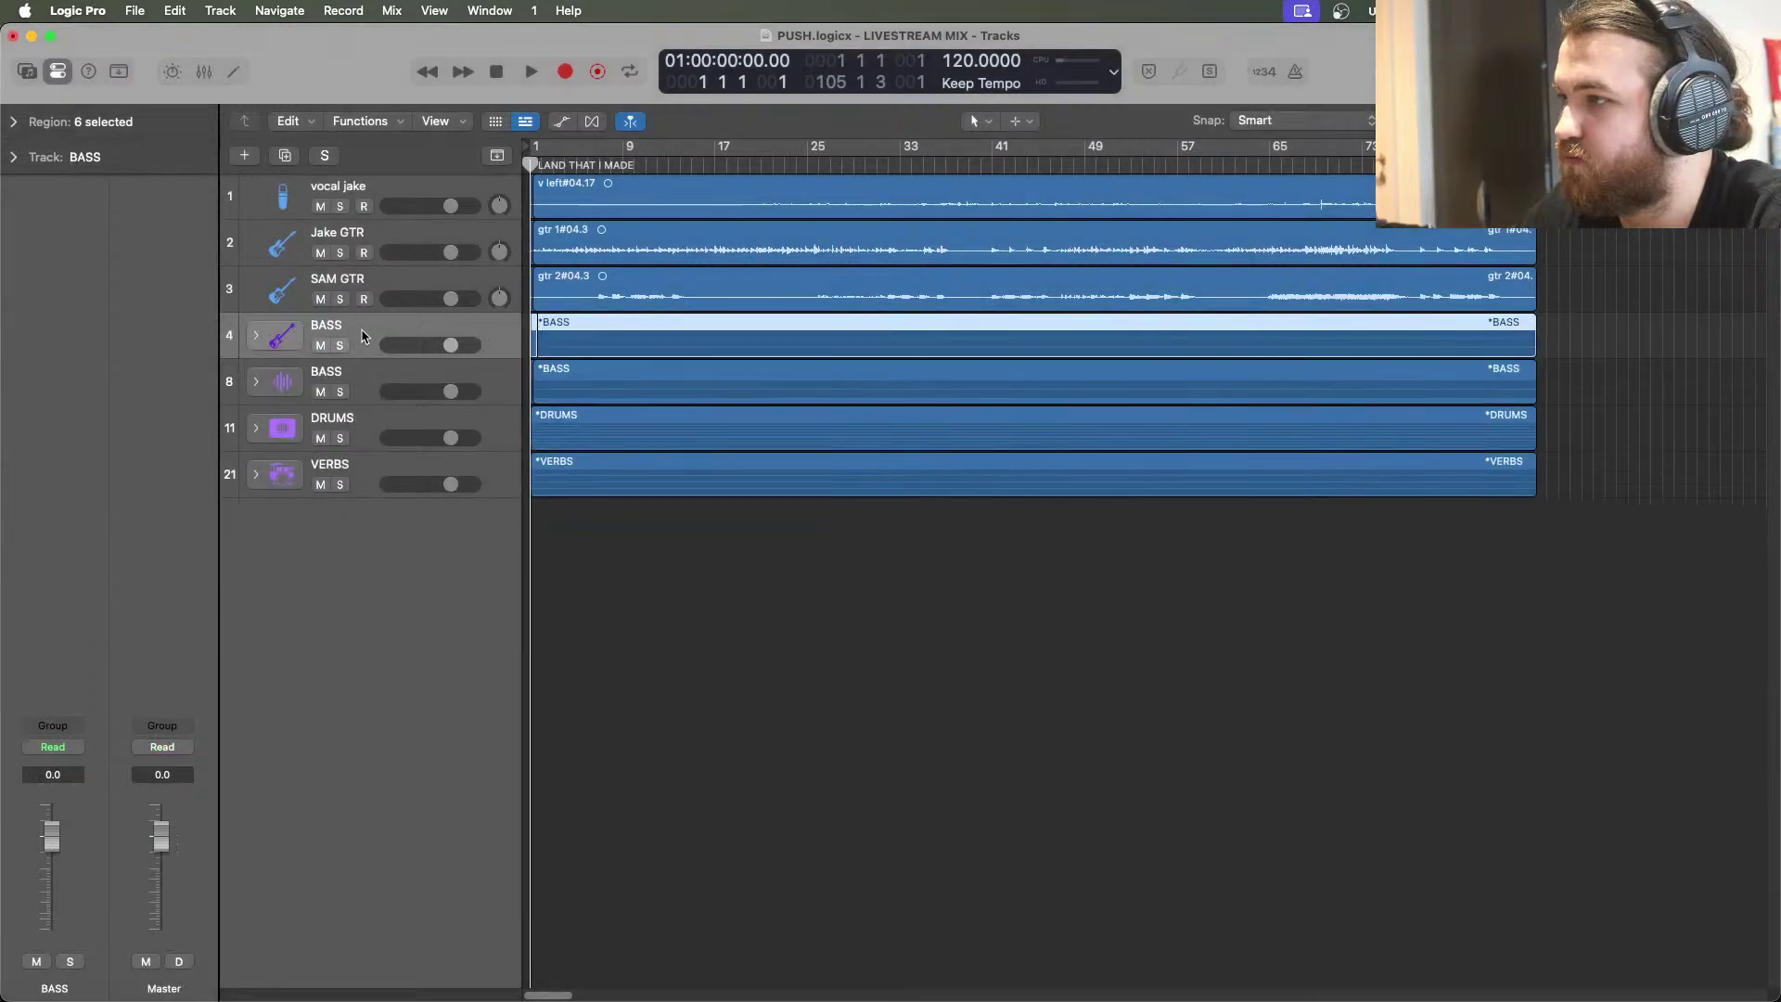
Rename the stack containing the piano tracks as PIANO and give it the outline grand piano icon
double_click(356, 327)
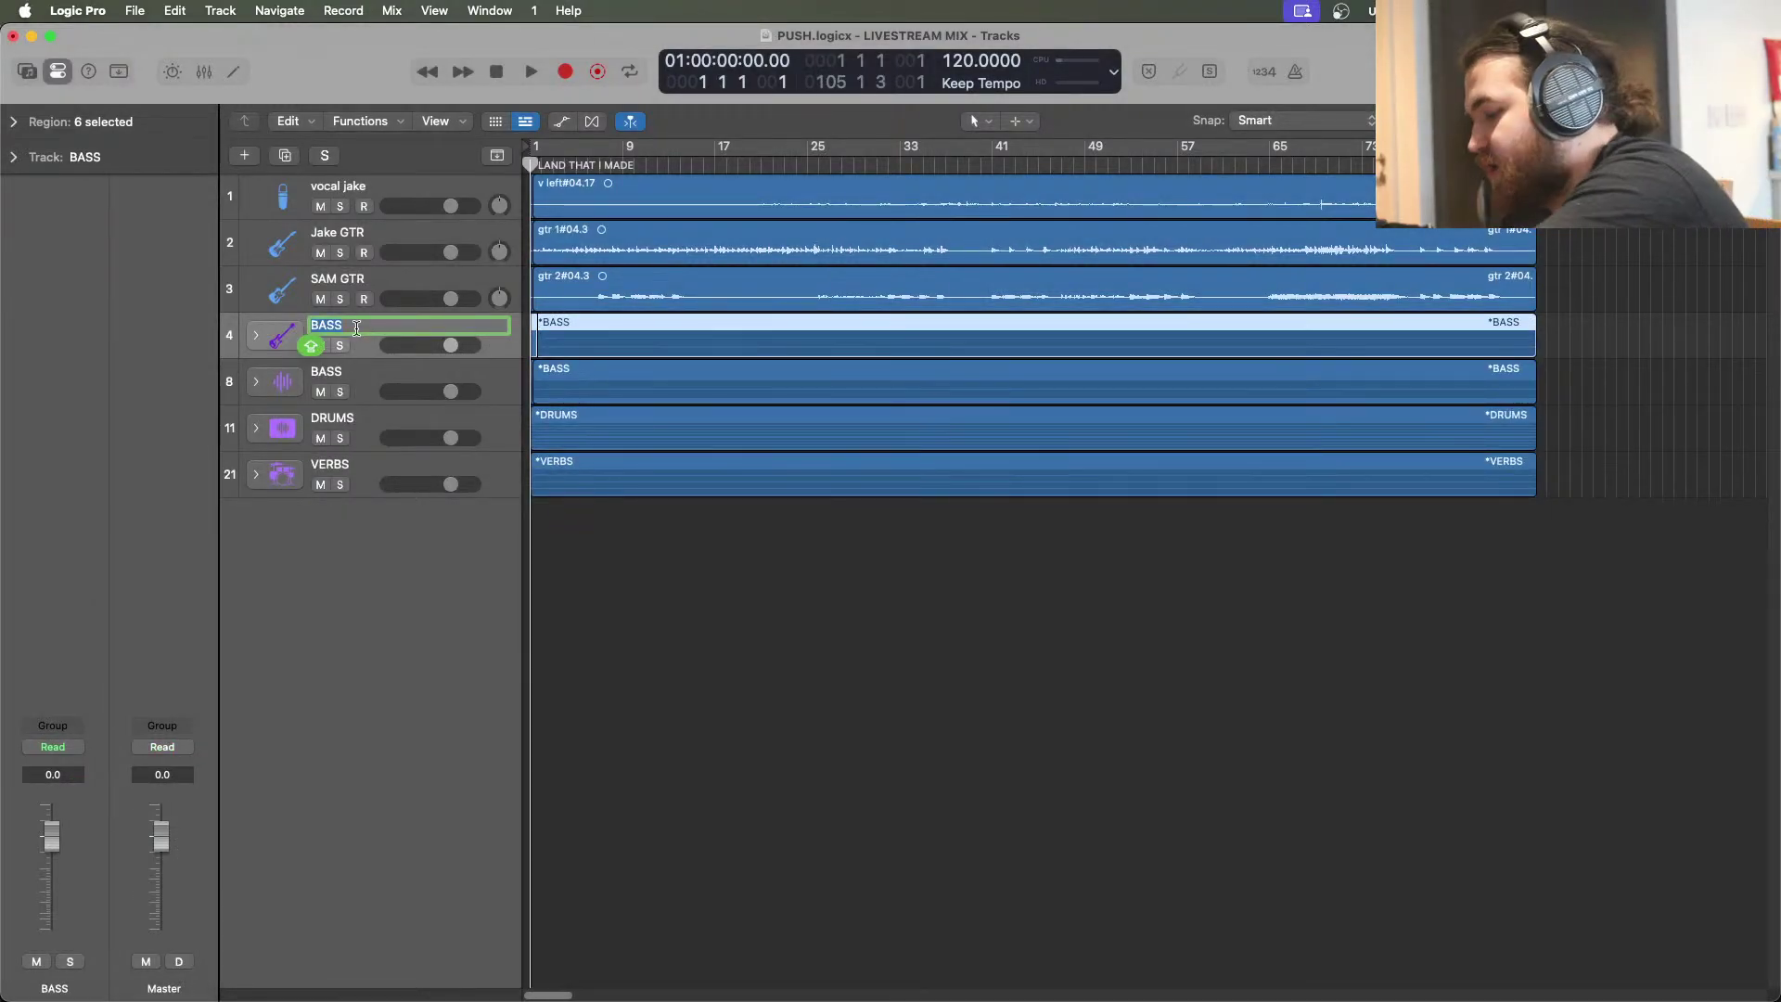
key("BackSpace")
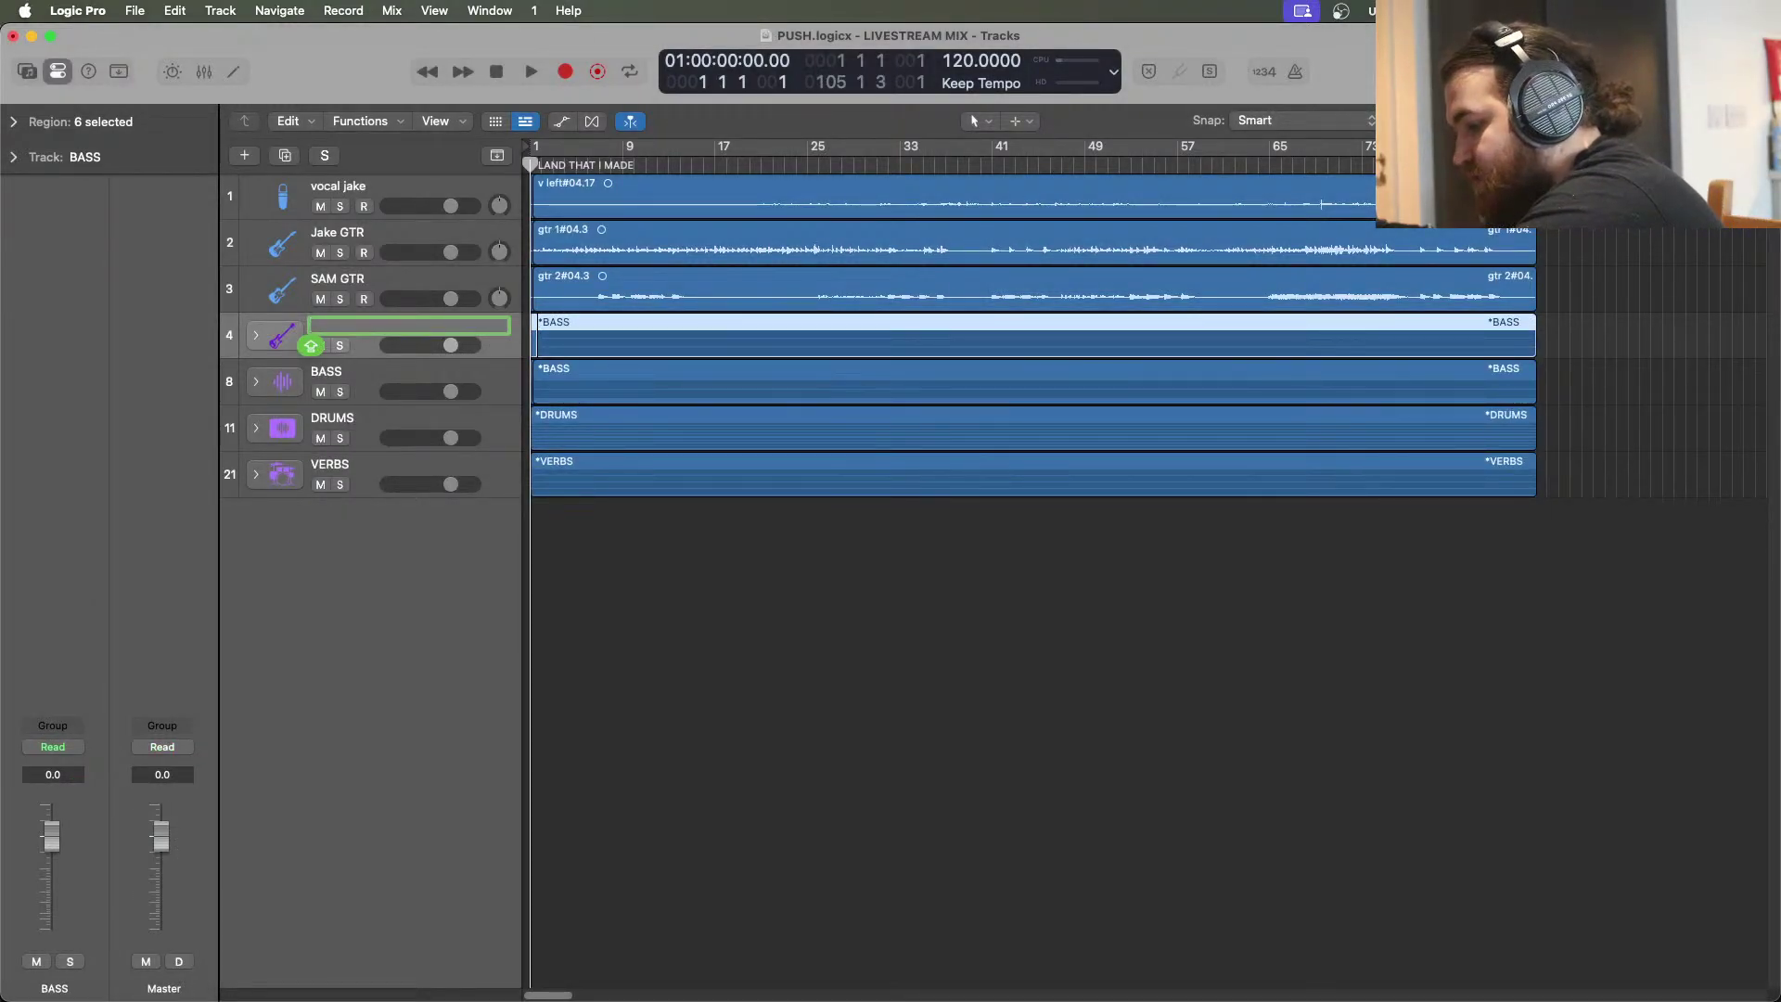
type("PIANO")
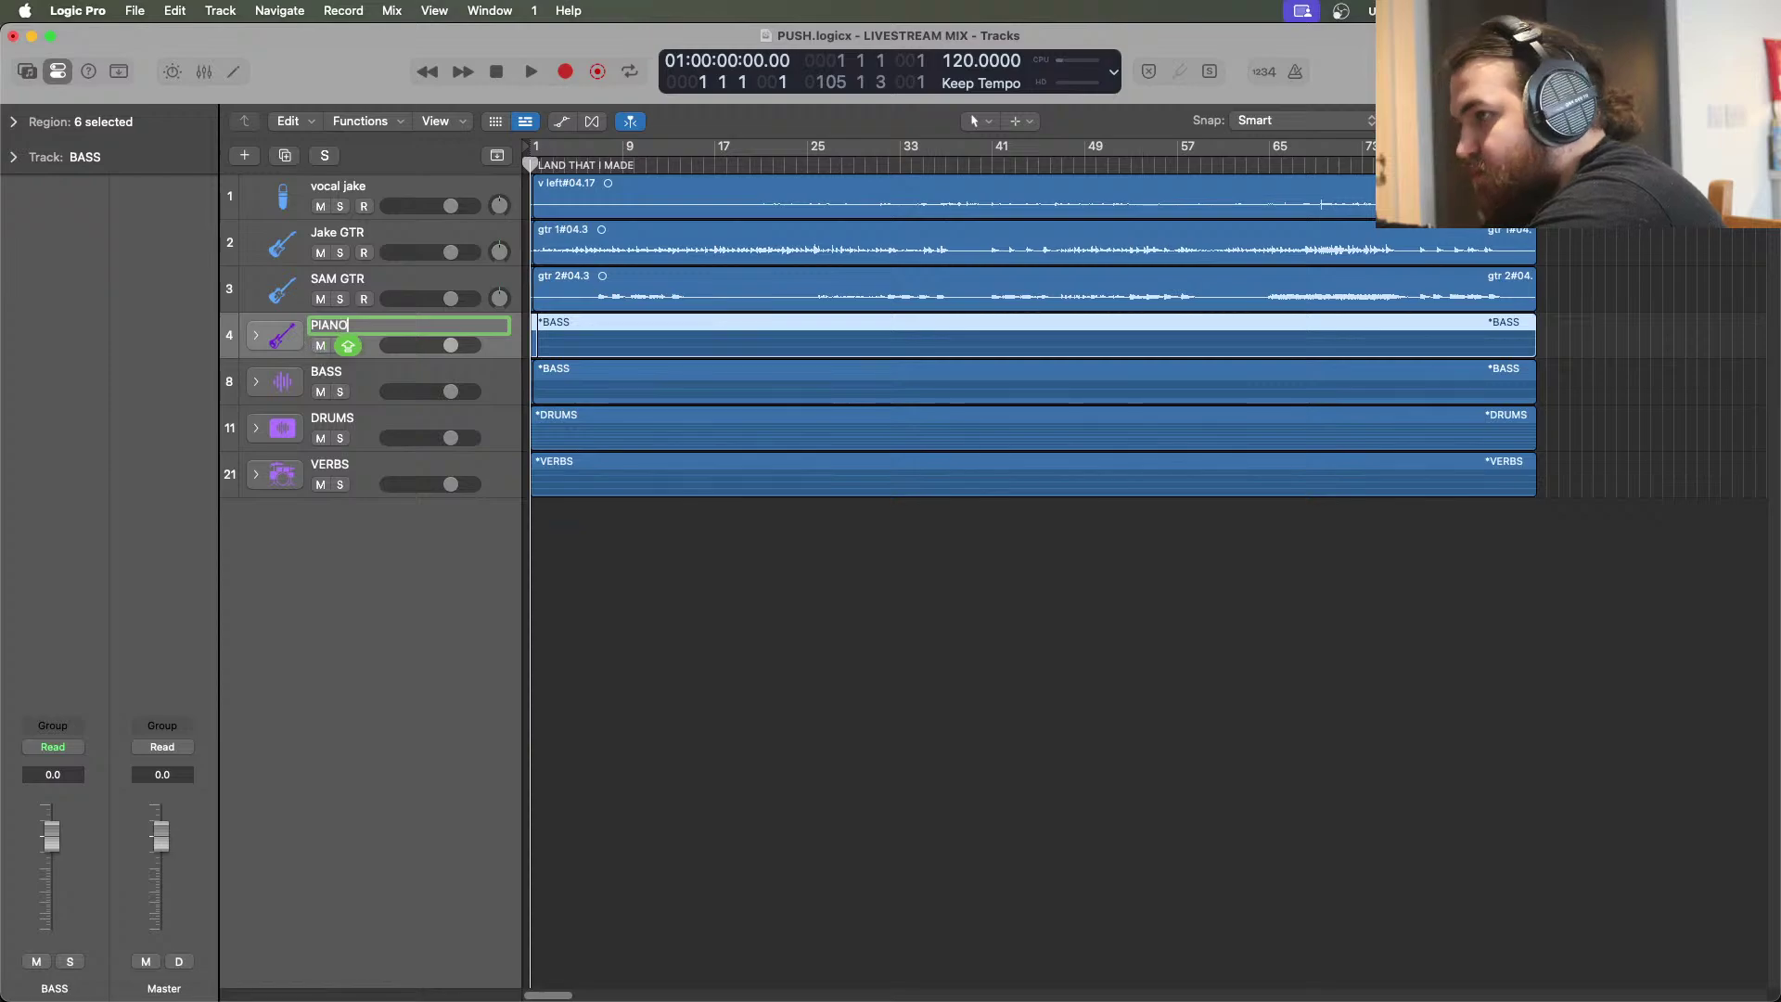
key("Return")
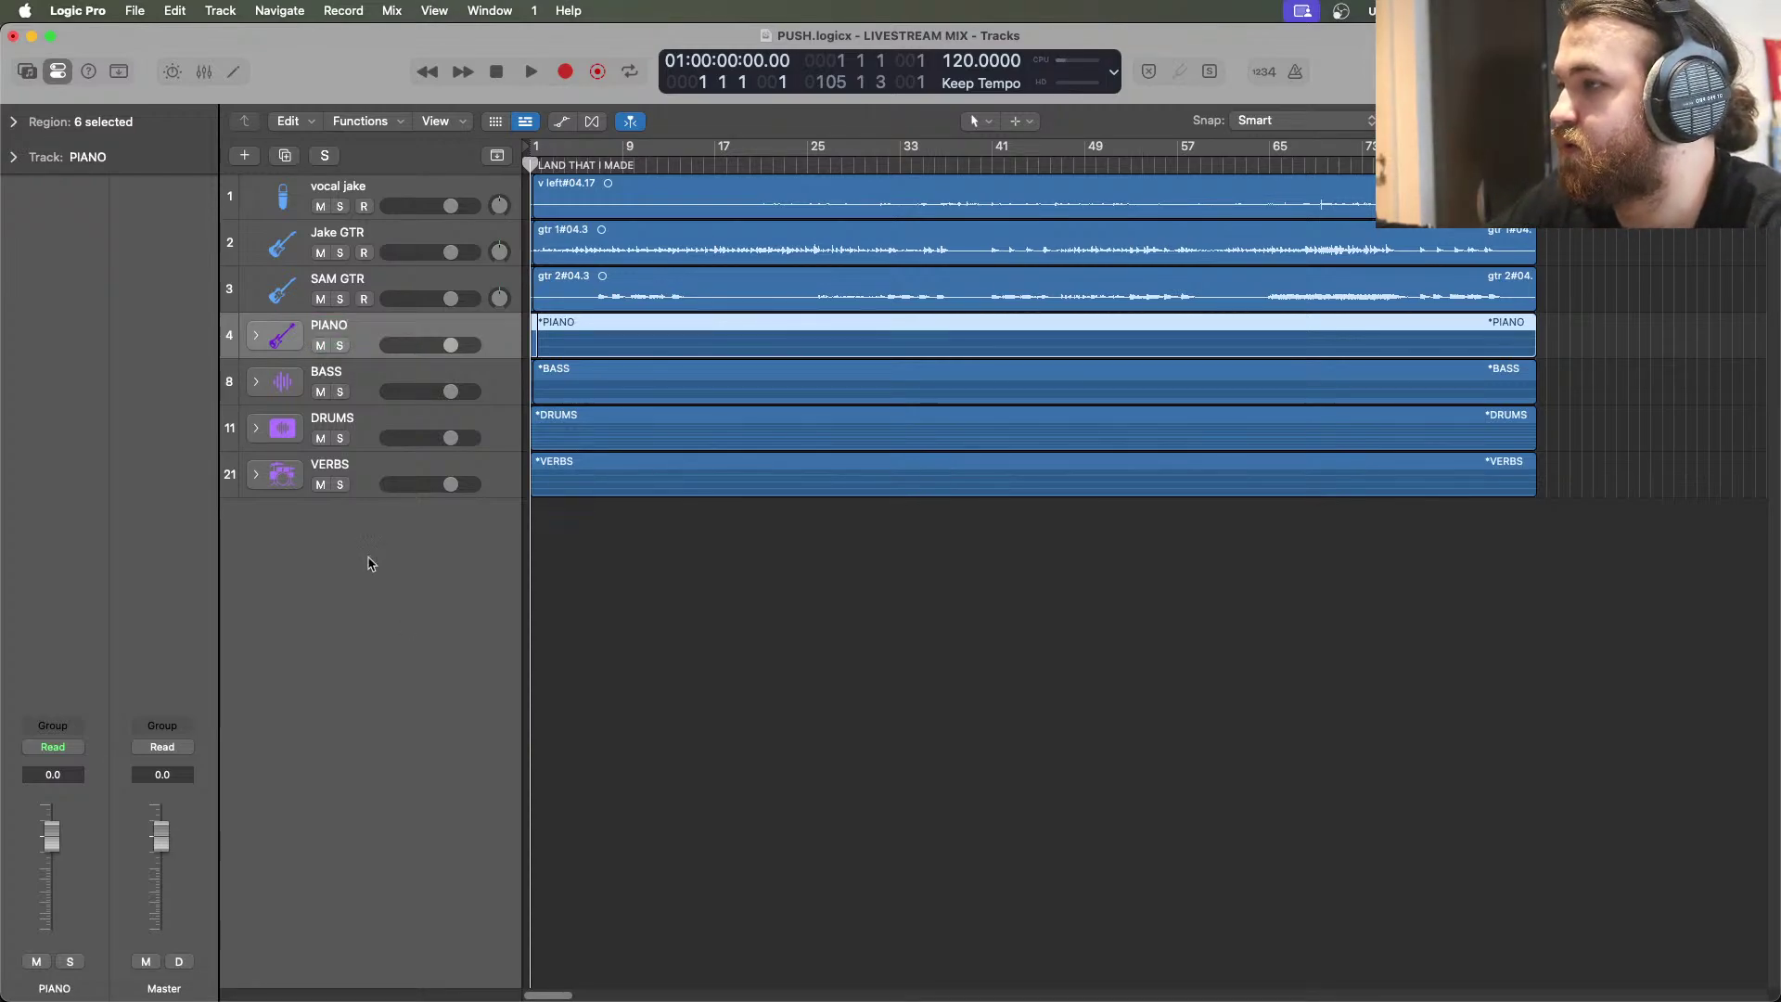
left_click(282, 336)
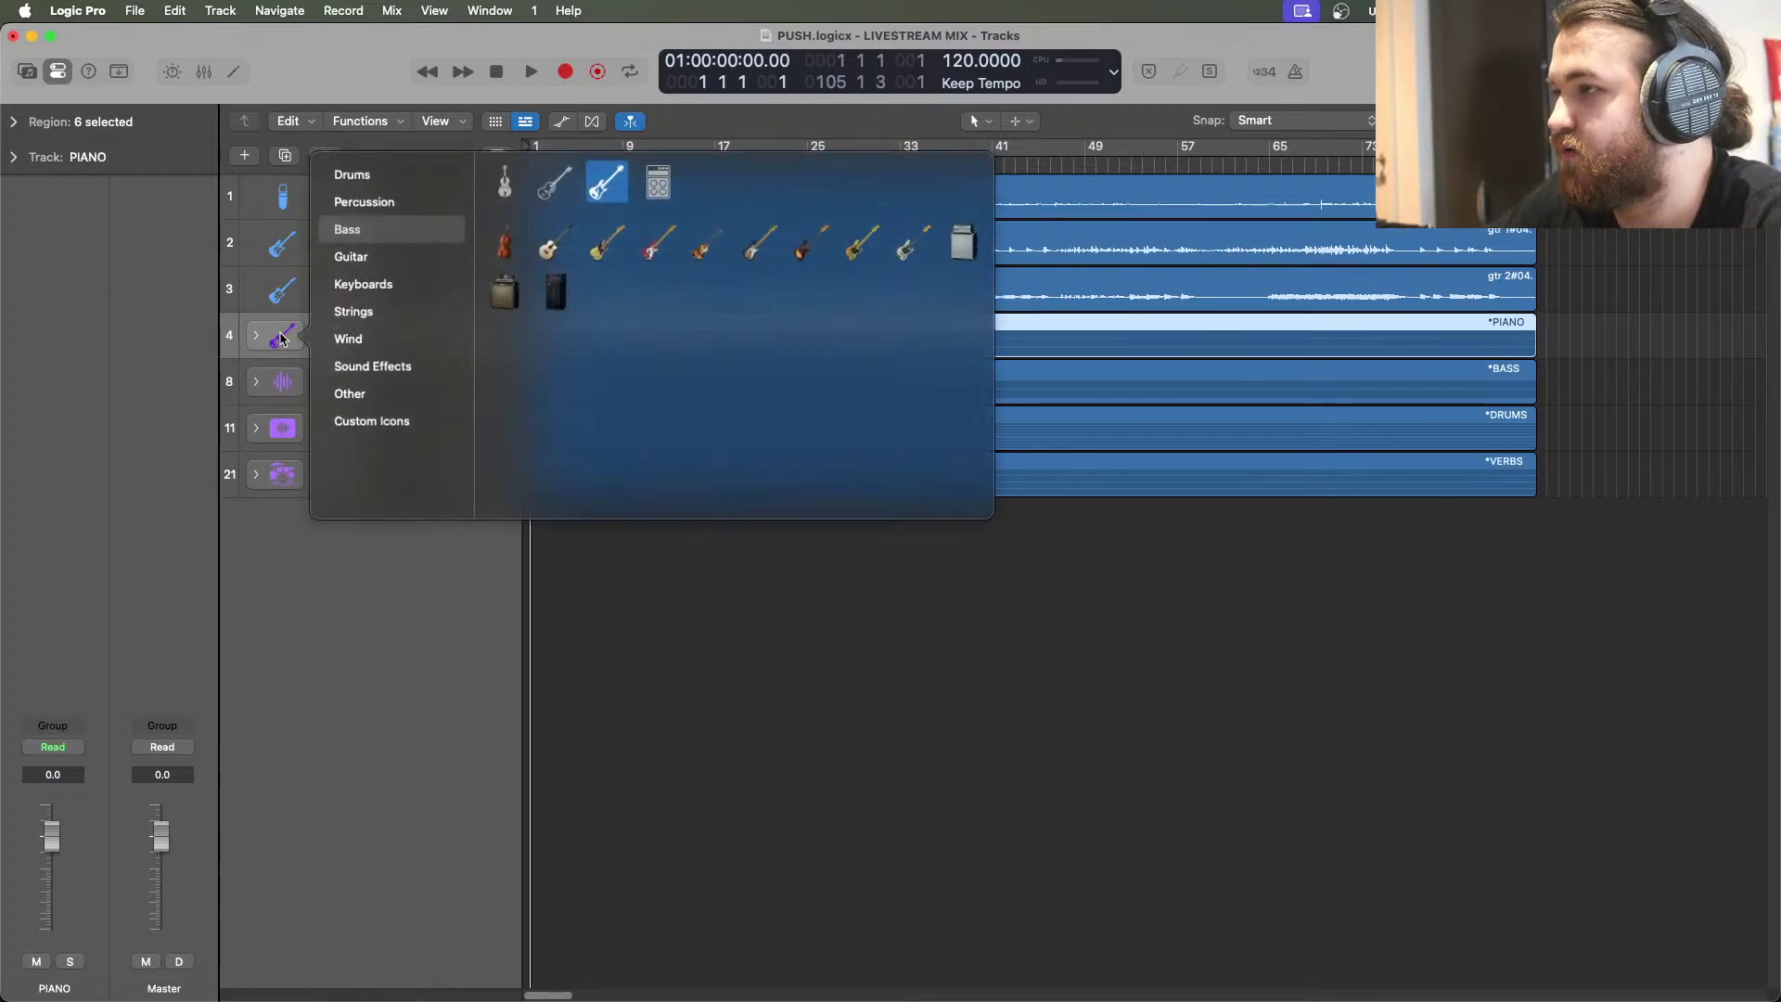
left_click(365, 283)
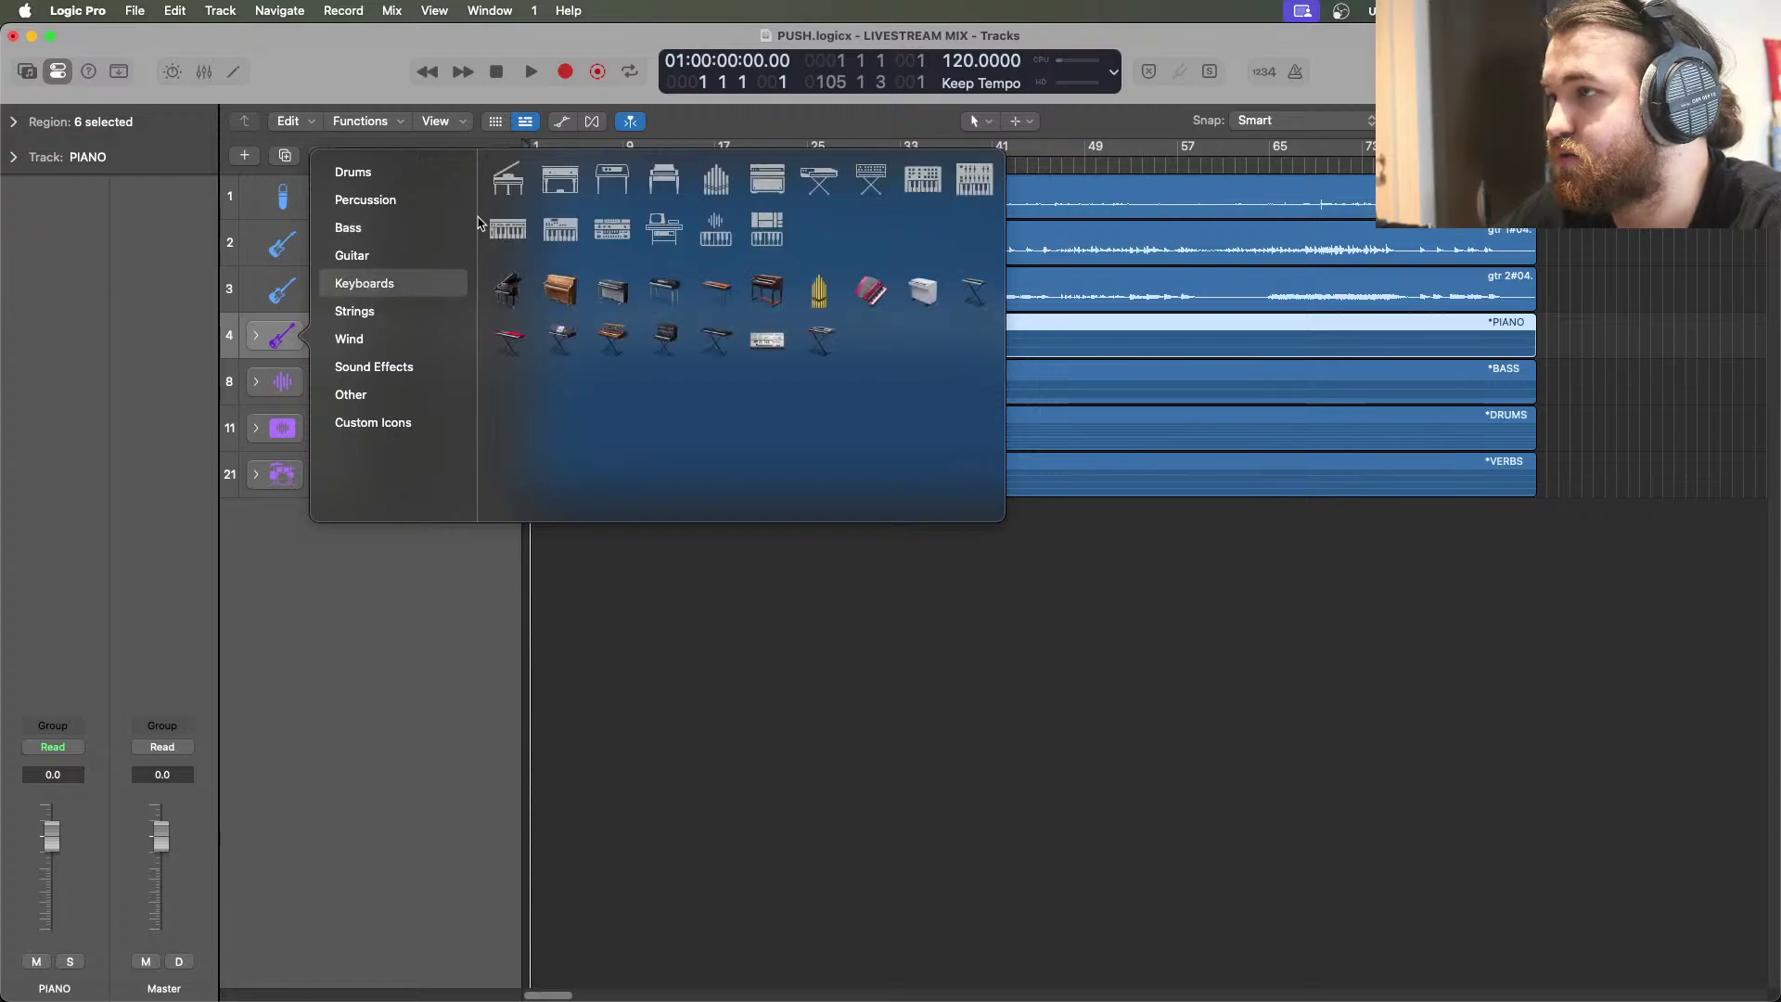
left_click(515, 182)
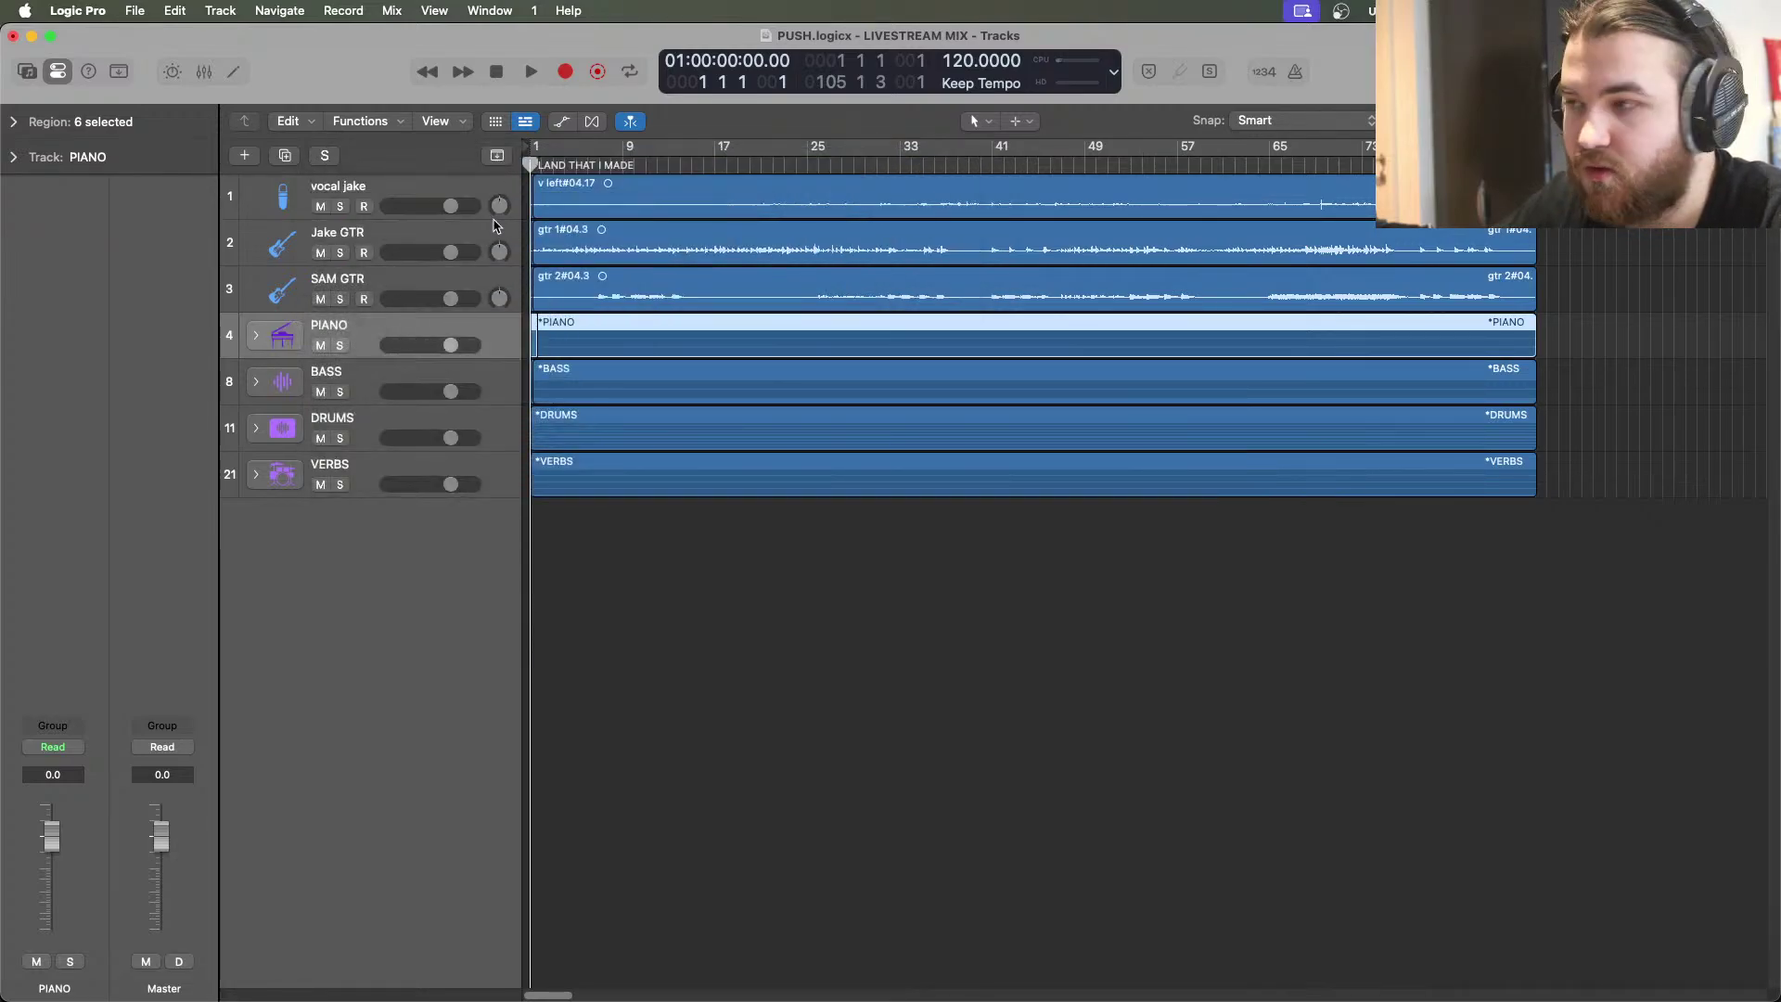
Change the BASS stack's icon to the outline electric bass guitar
left_click(282, 382)
left_click(349, 275)
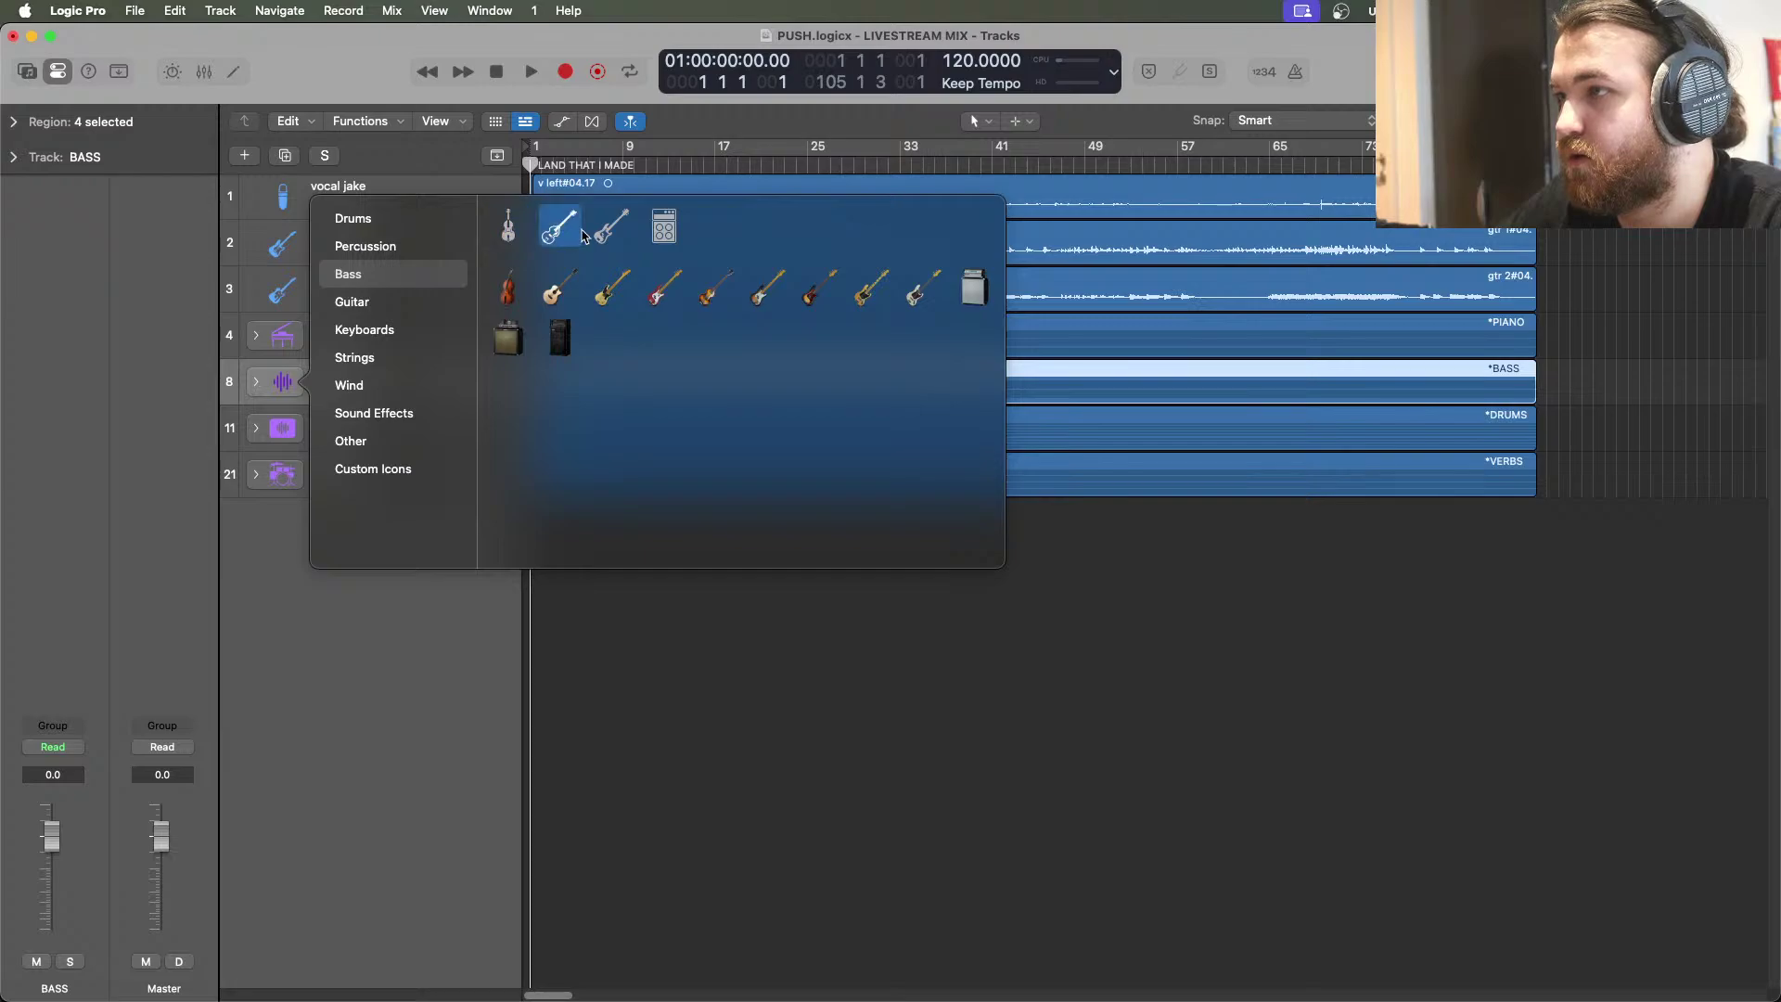
left_click(612, 226)
Change the DRUMS stack's icon to the outline drum kit
left_click(284, 433)
key("y")
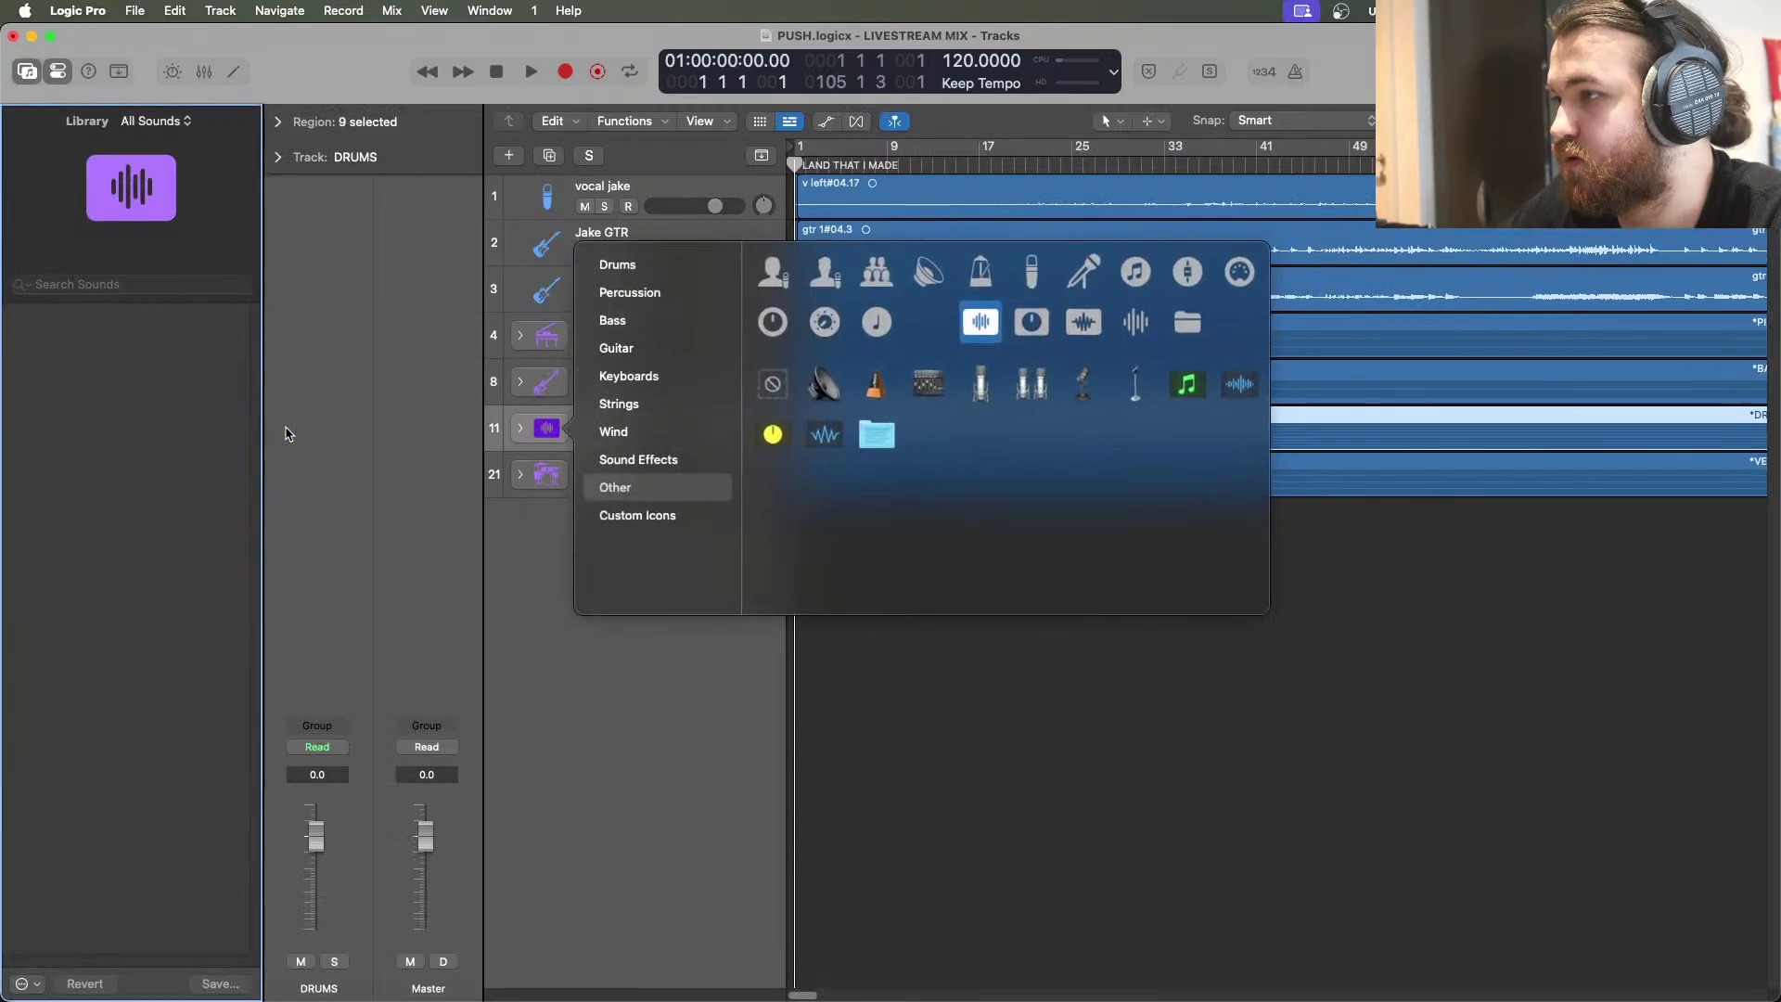
key("Escape")
left_click(536, 429)
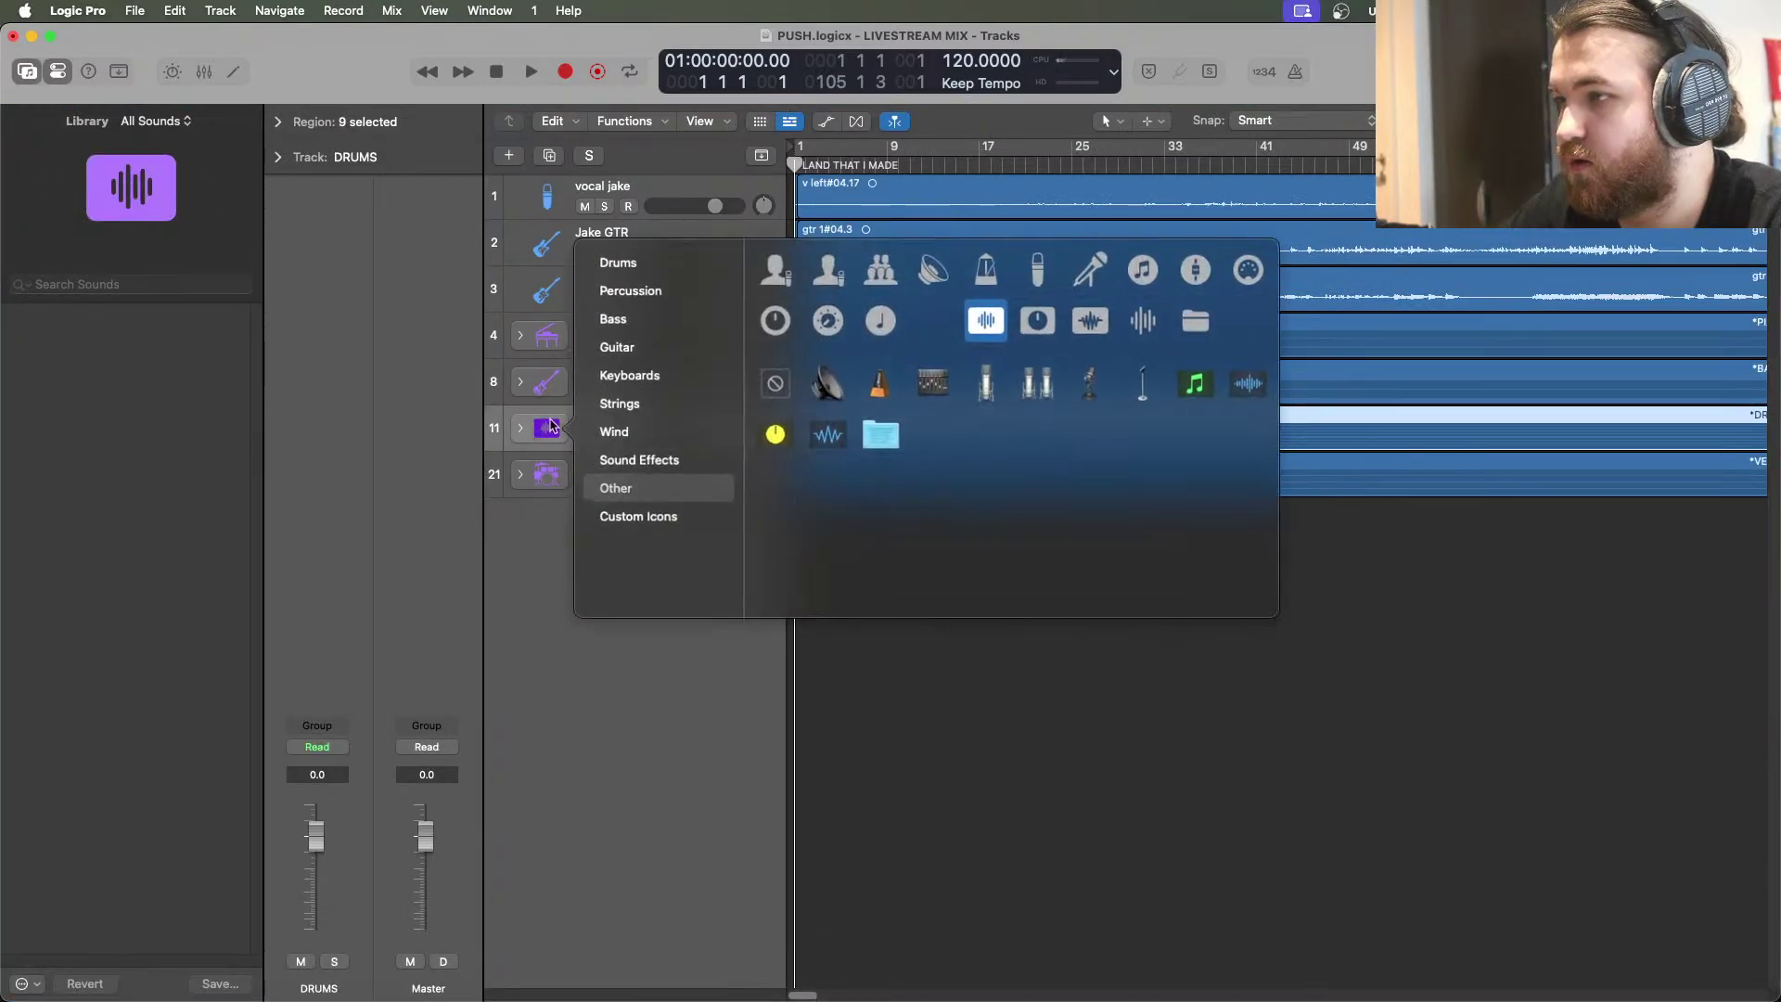
left_click(647, 269)
left_click(775, 271)
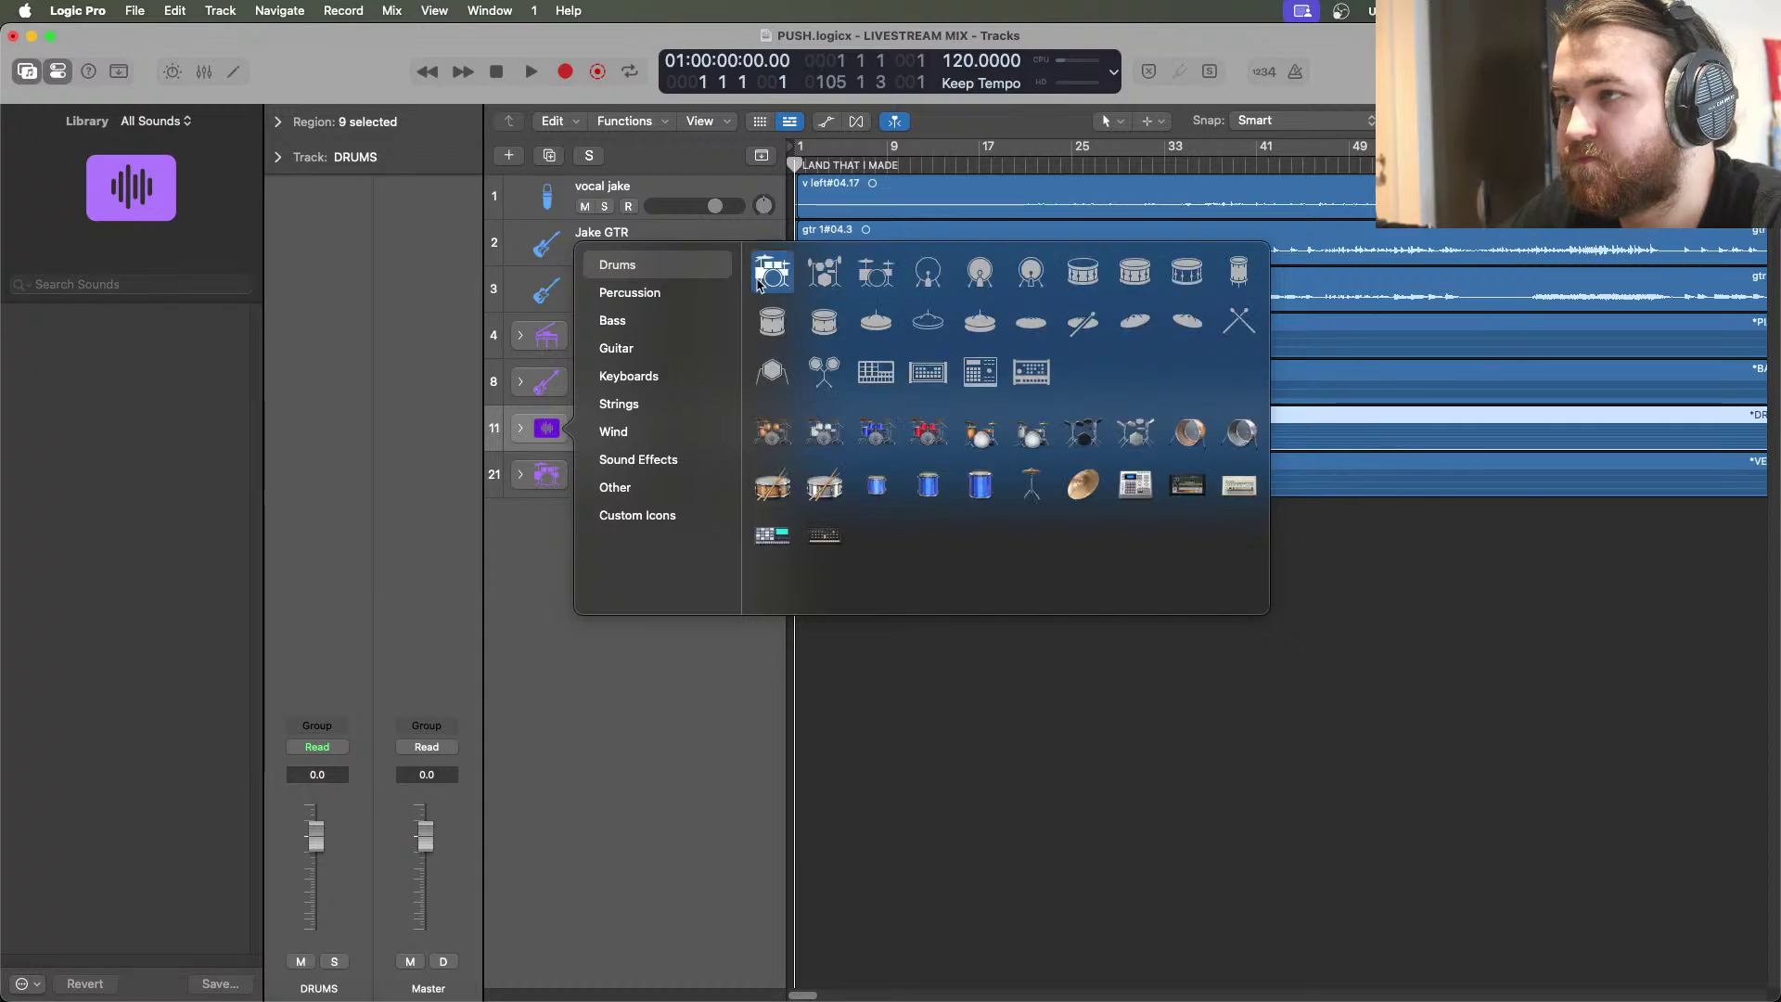
Change the VERBS stack's icon to the plain vertical-bar waveform without a frame
left_click(545, 475)
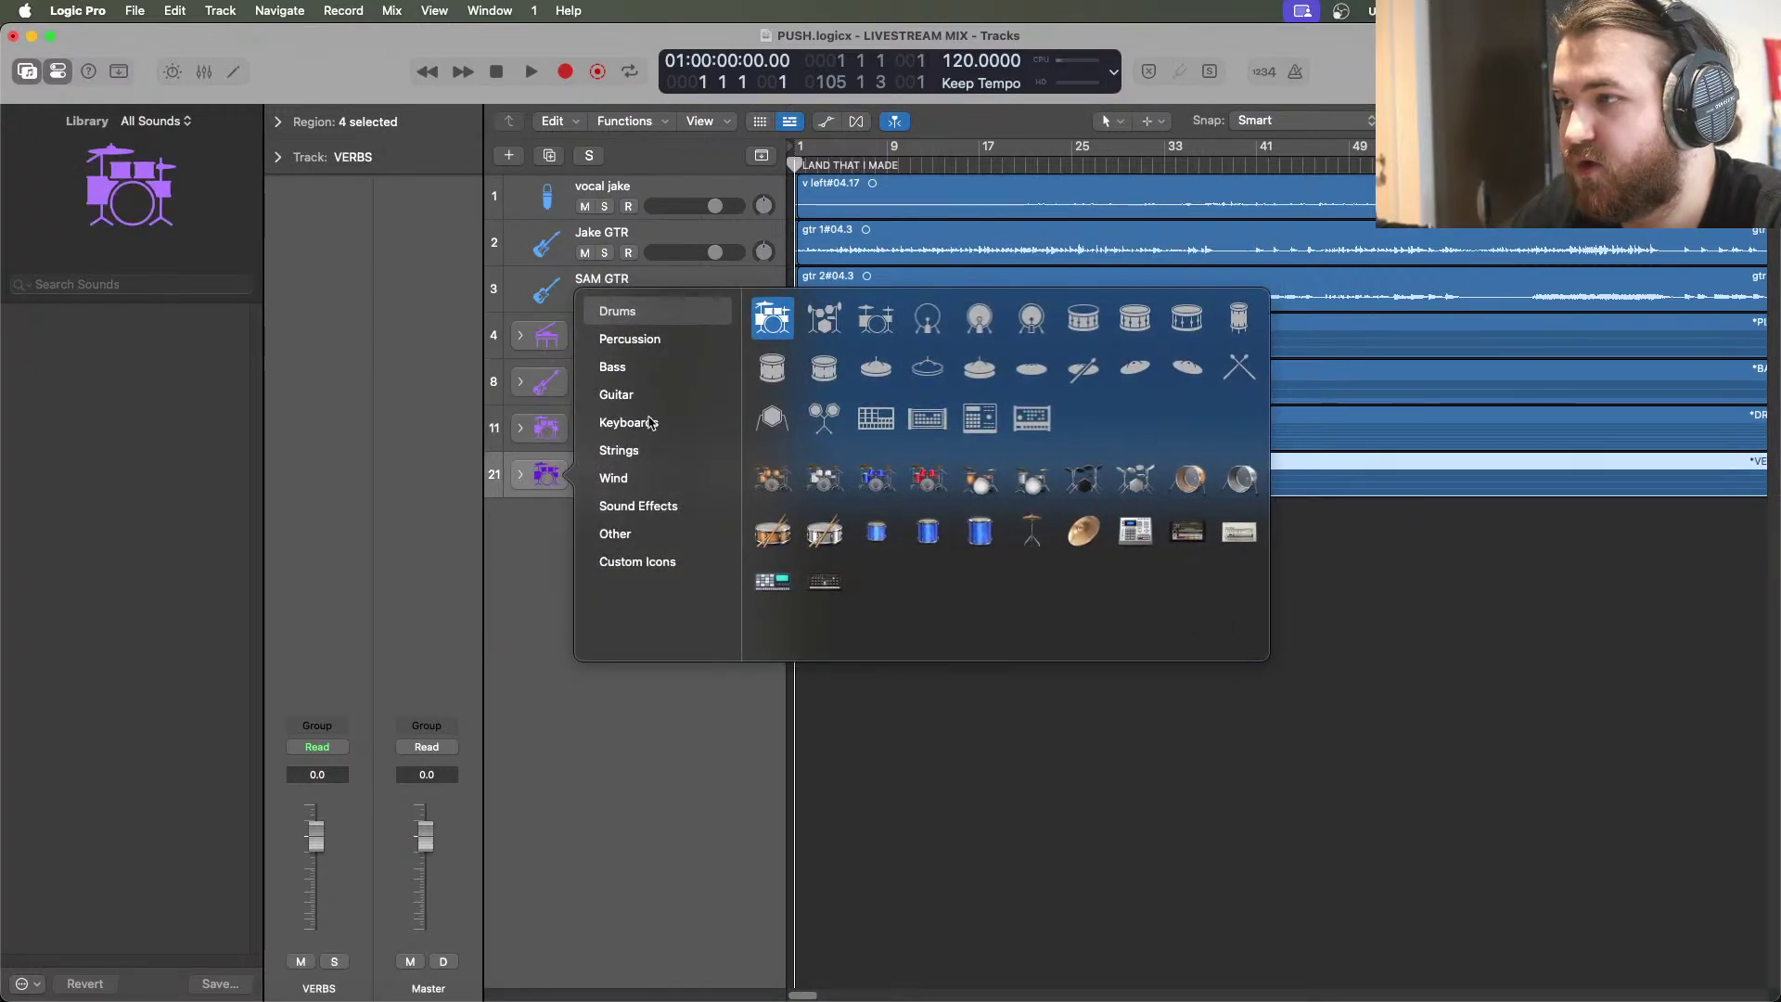
left_click(634, 551)
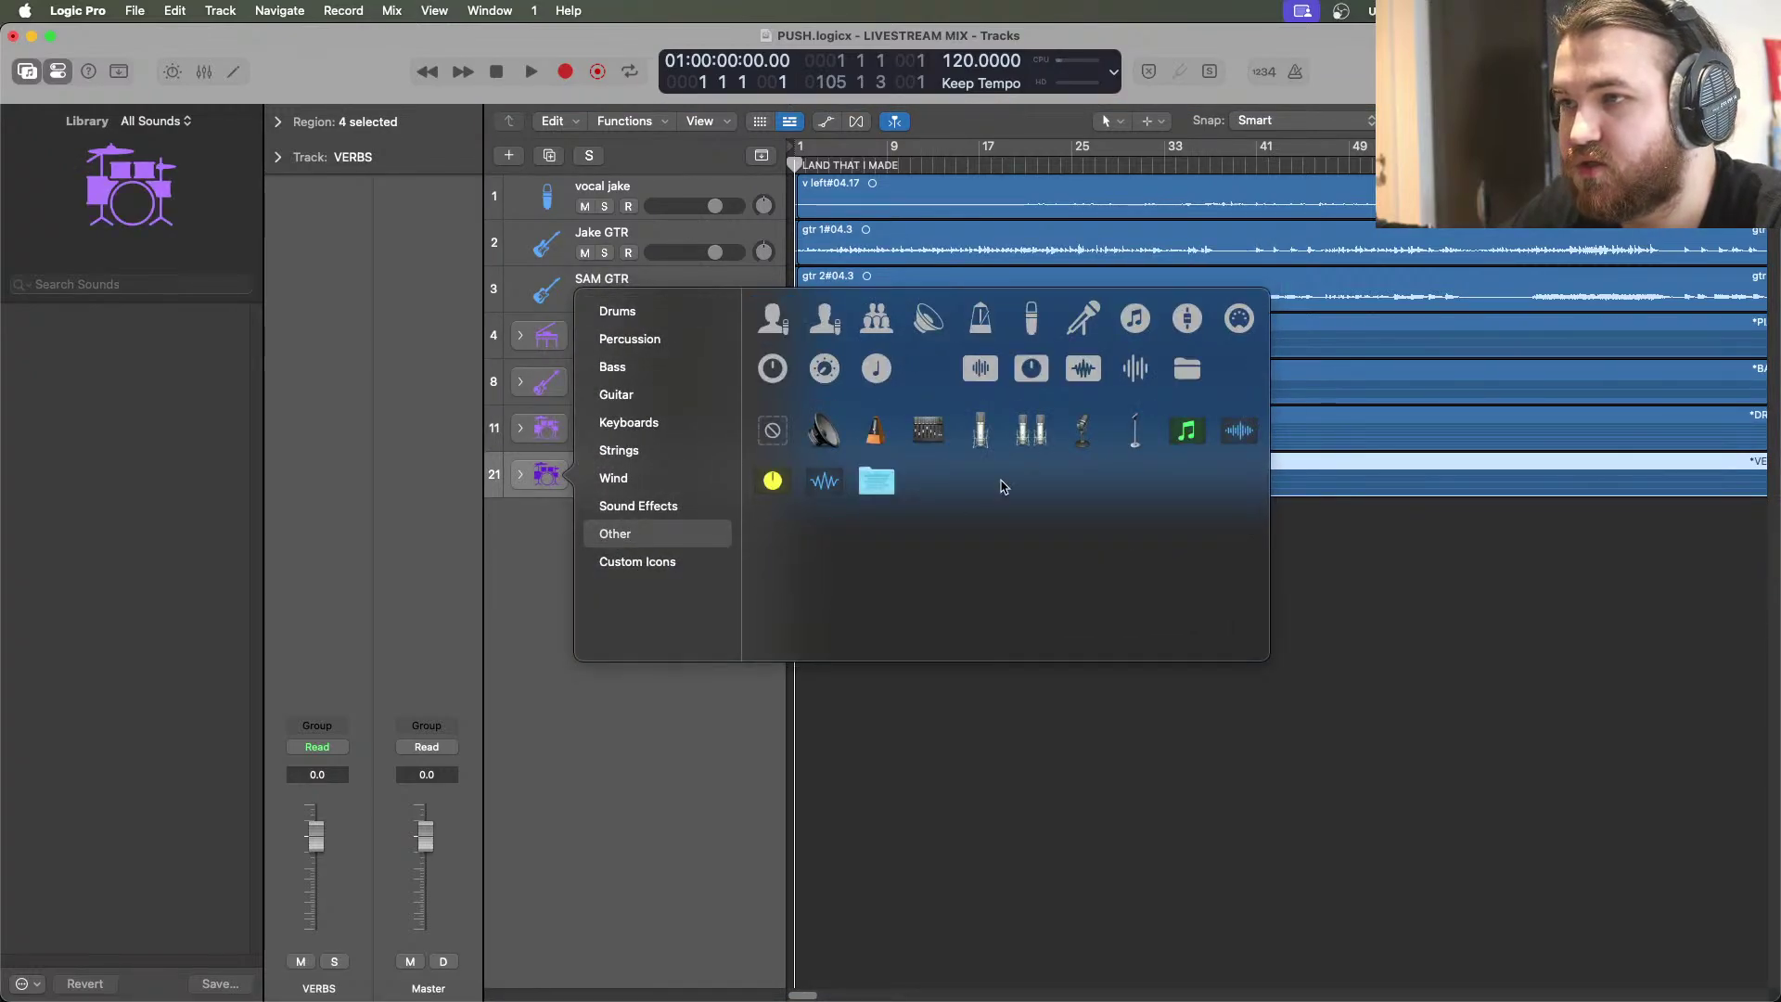
left_click(1134, 369)
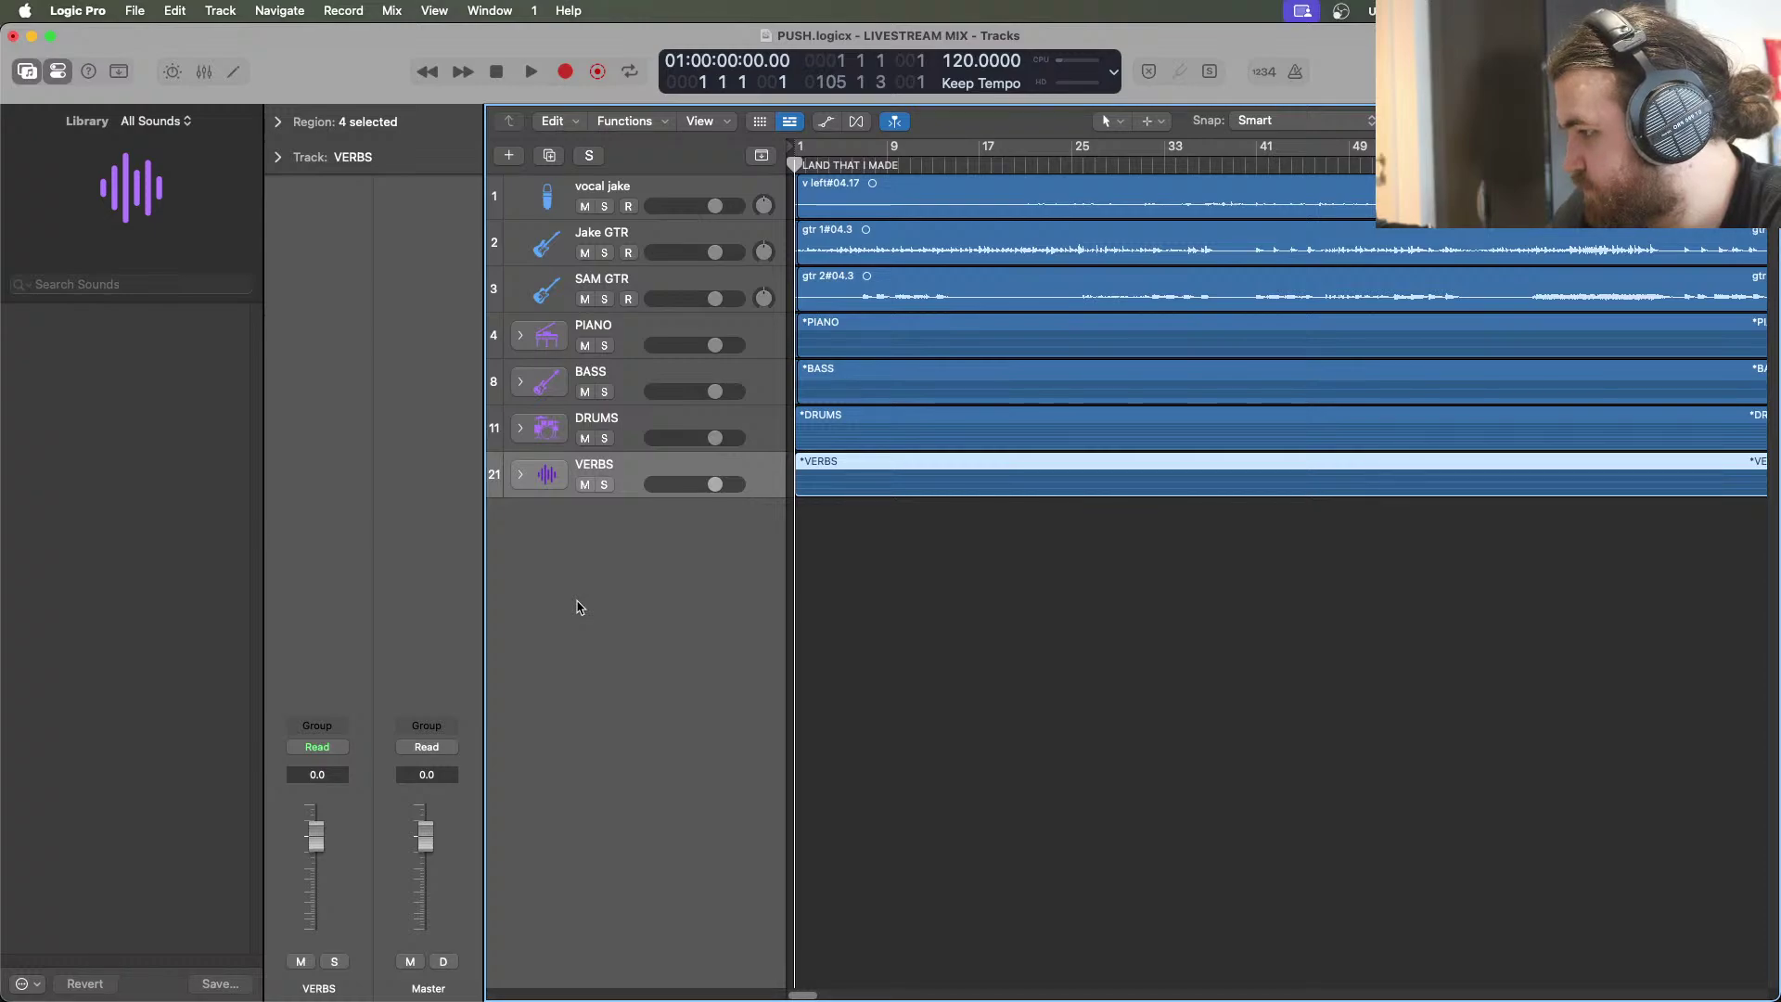
Switch to Finder and close its Recents window
key("super+Tab")
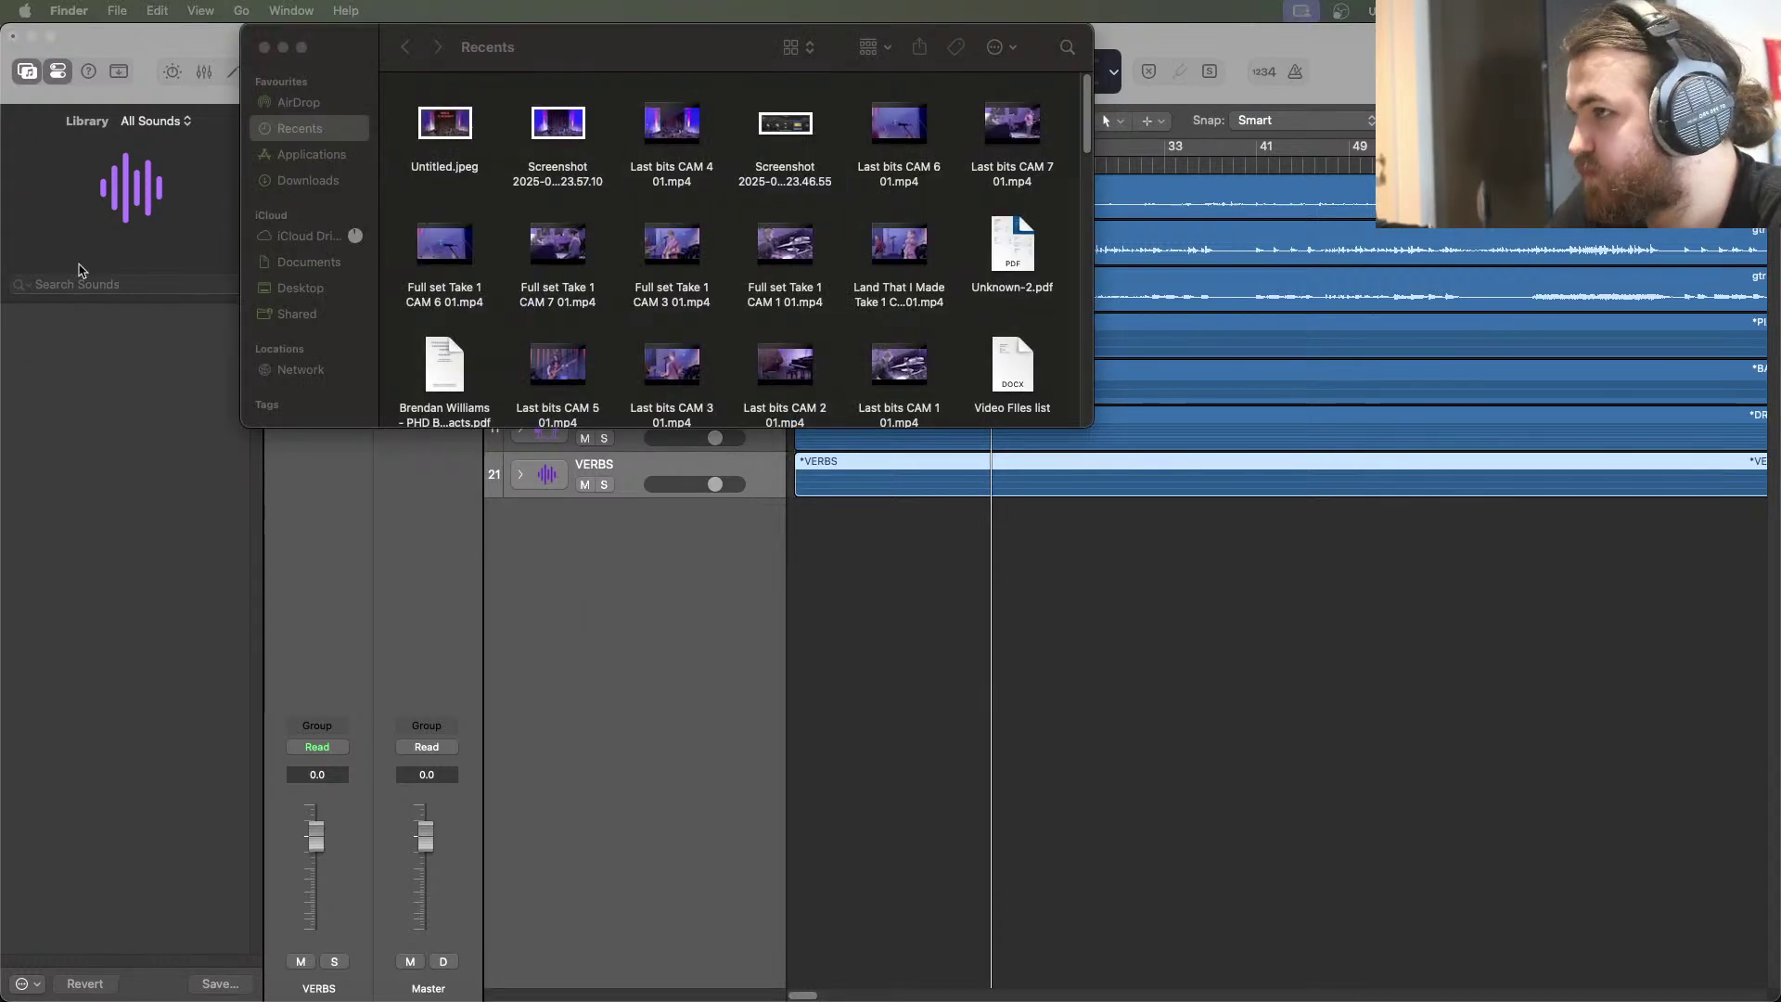
left_click(265, 47)
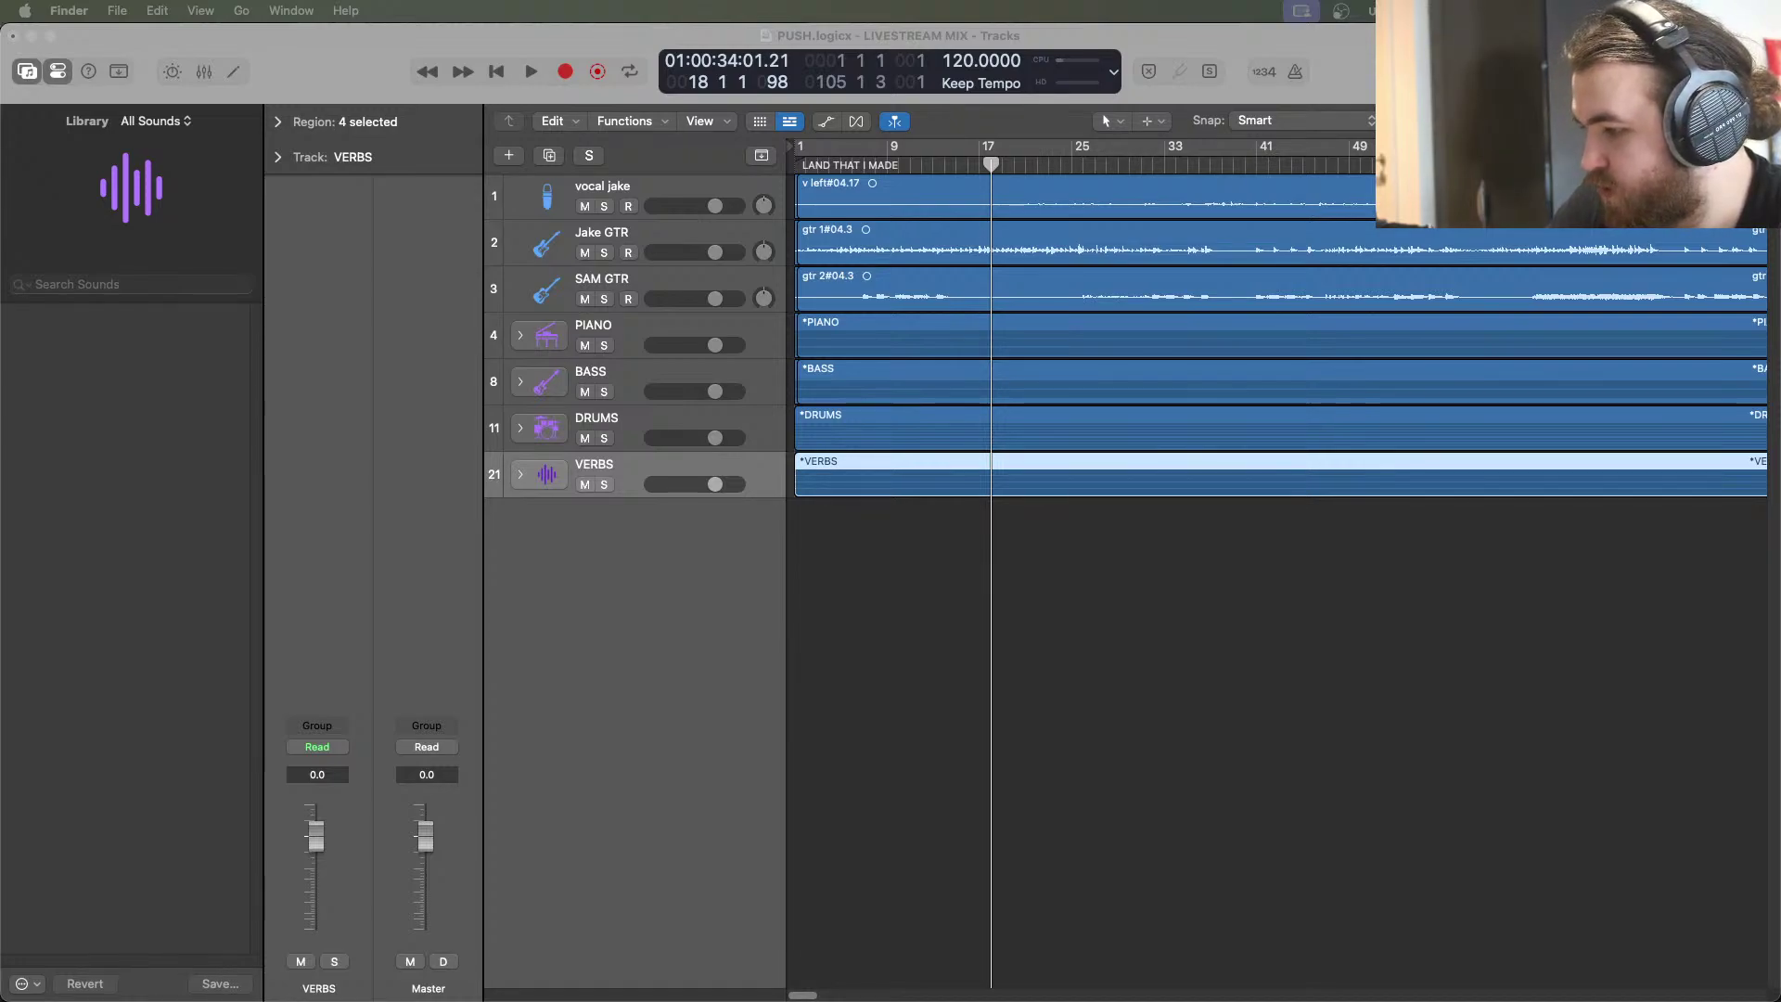
key("super+Tab")
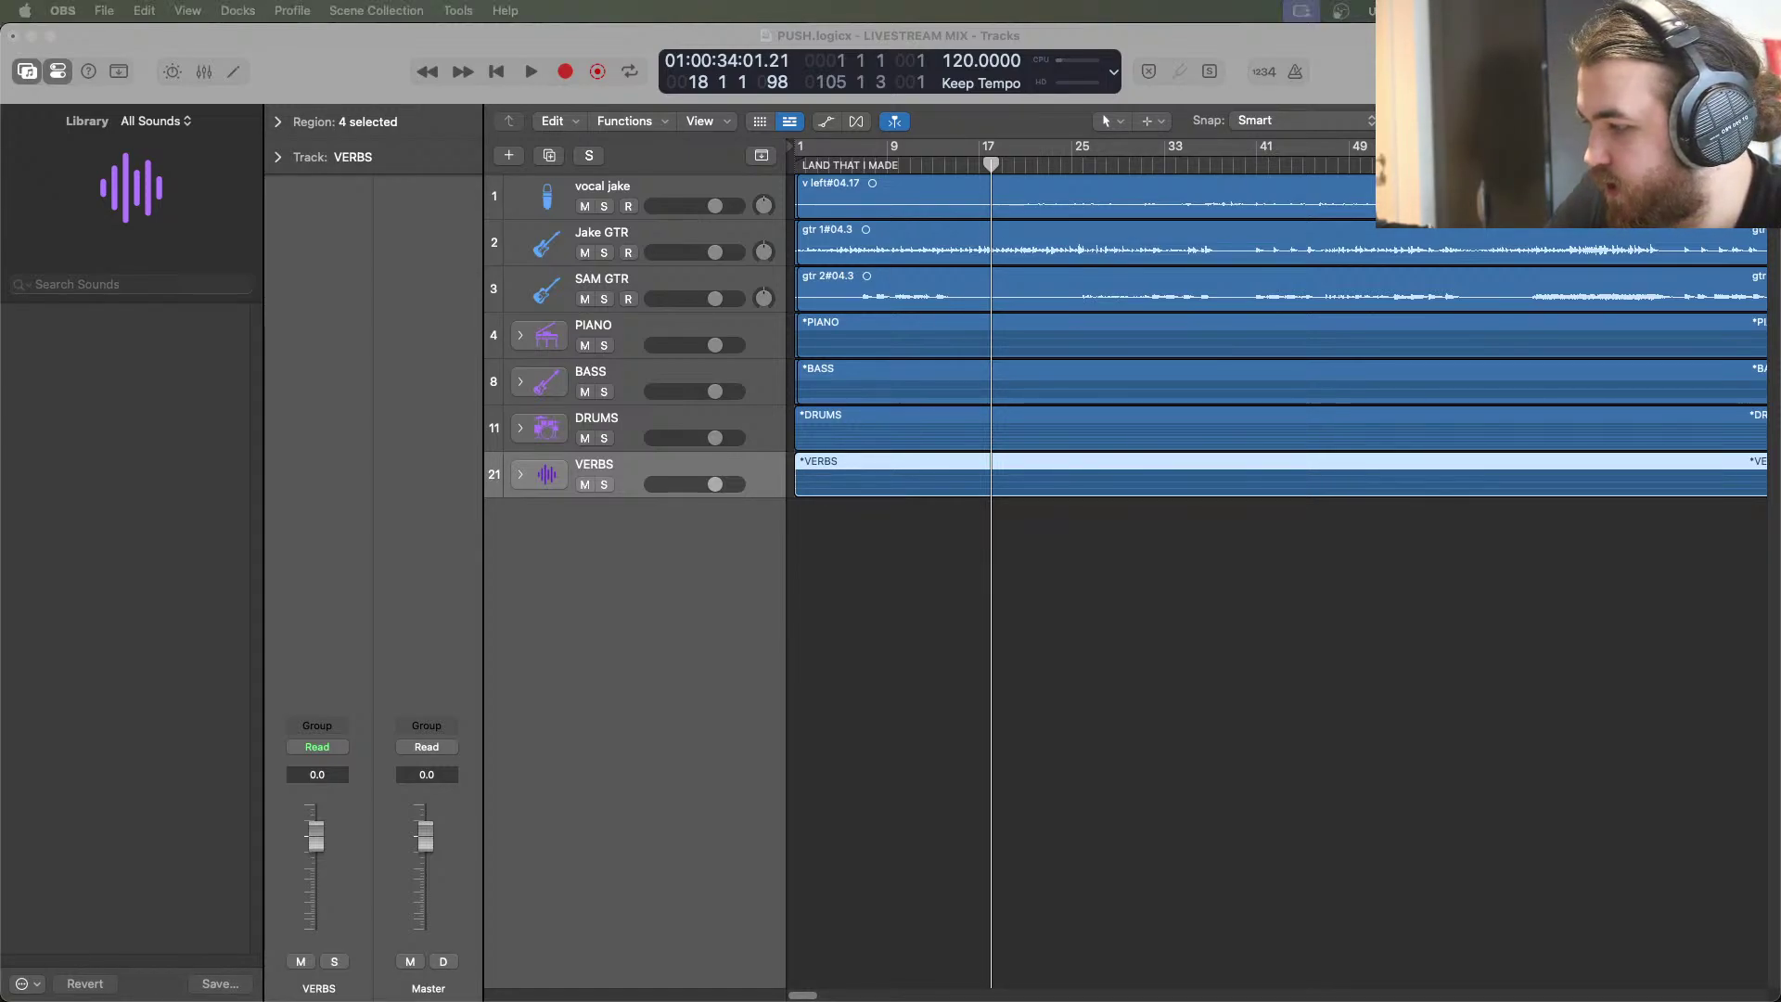
Play back the session and replay it from bar 25 to hear the mix with the VERBS stack unmuted
left_click(506, 75)
left_click(527, 74)
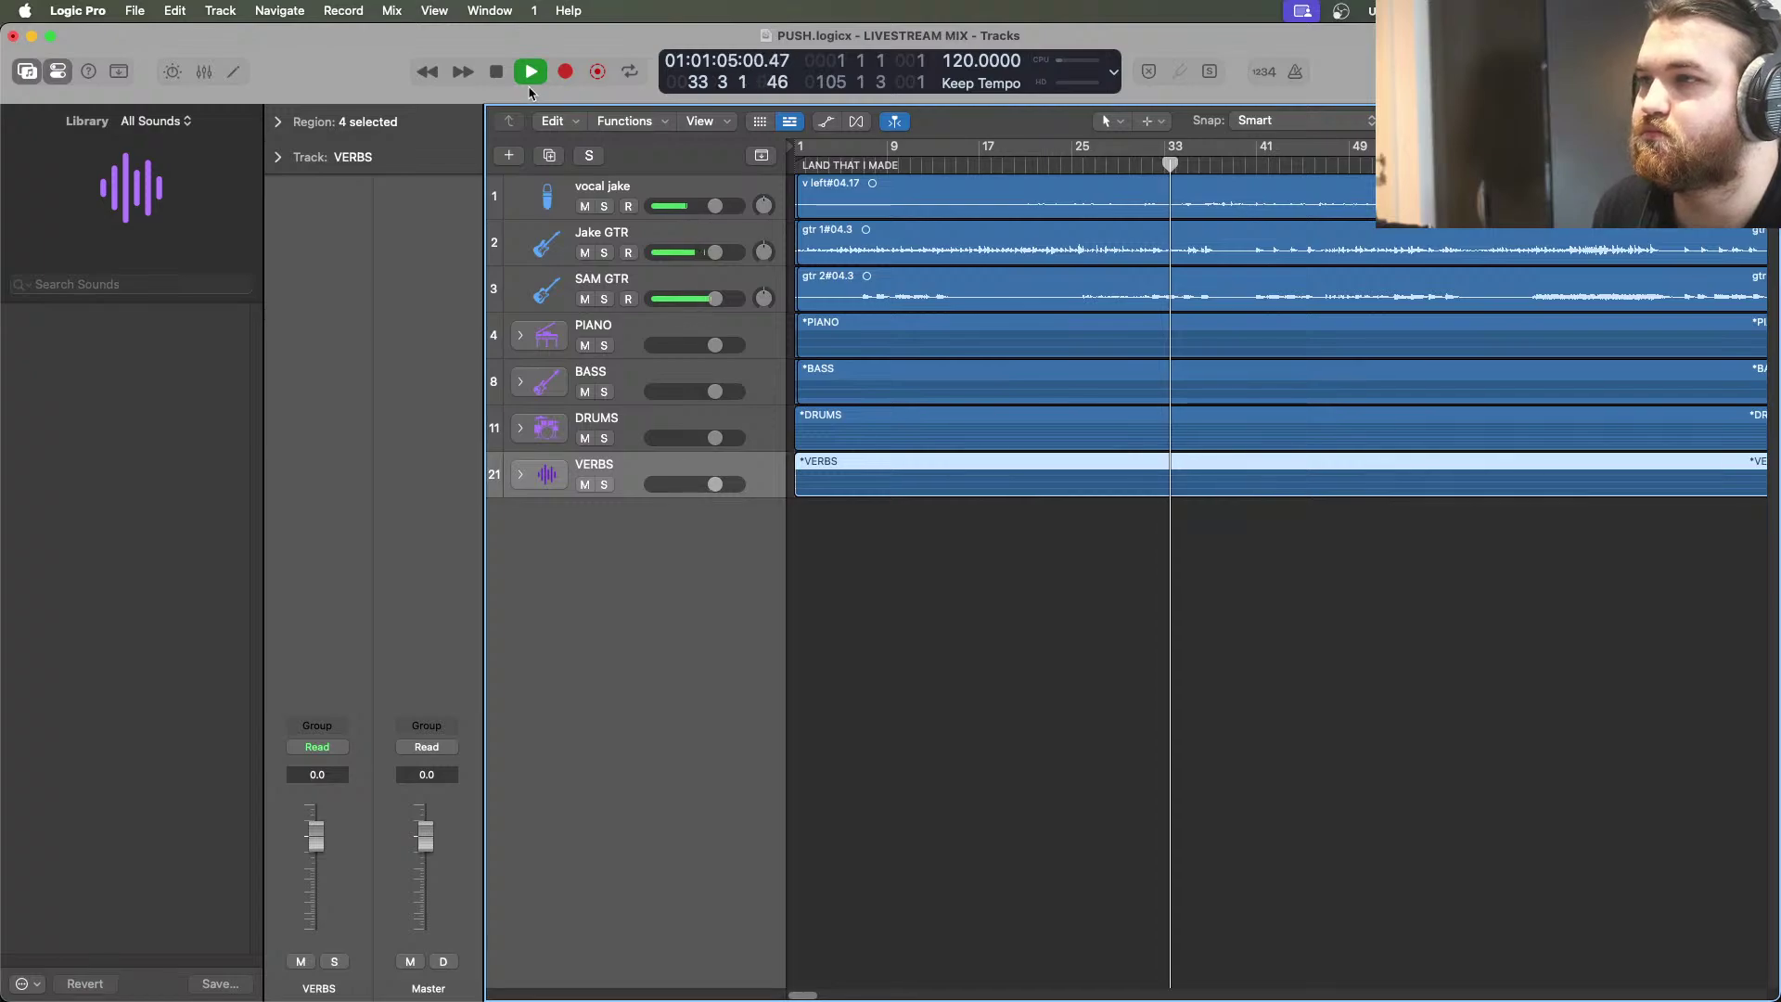
left_click(496, 72)
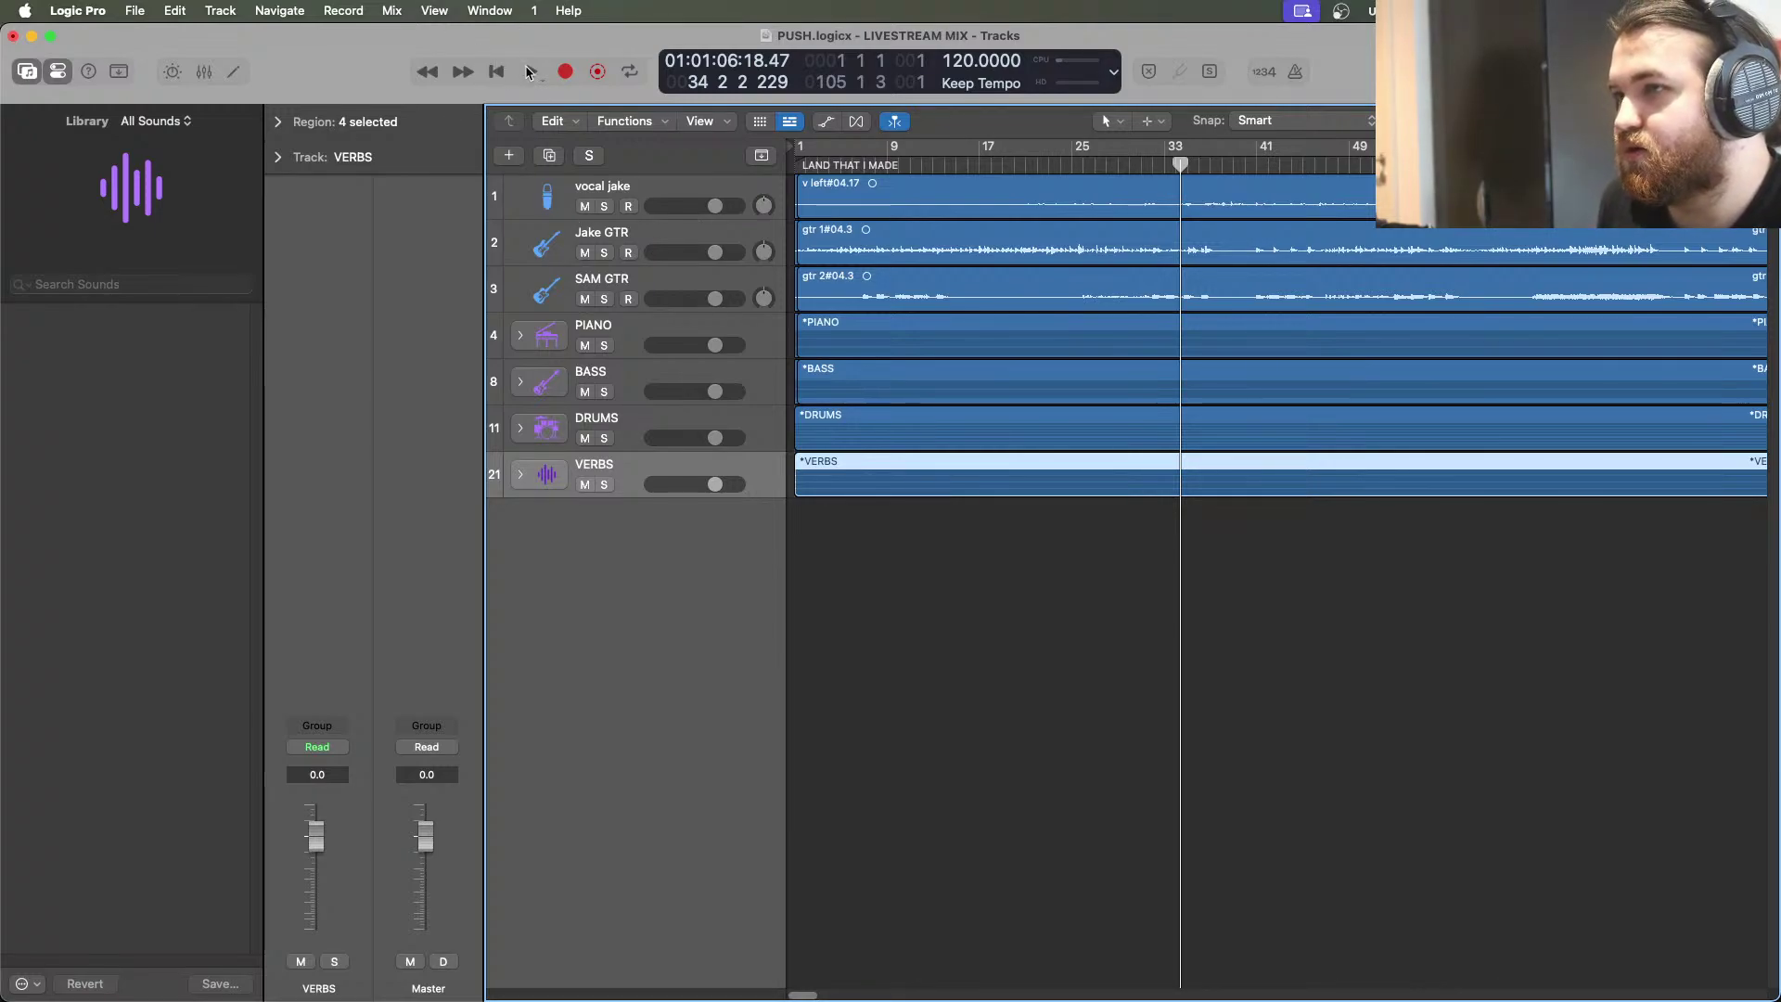
left_click(1095, 170)
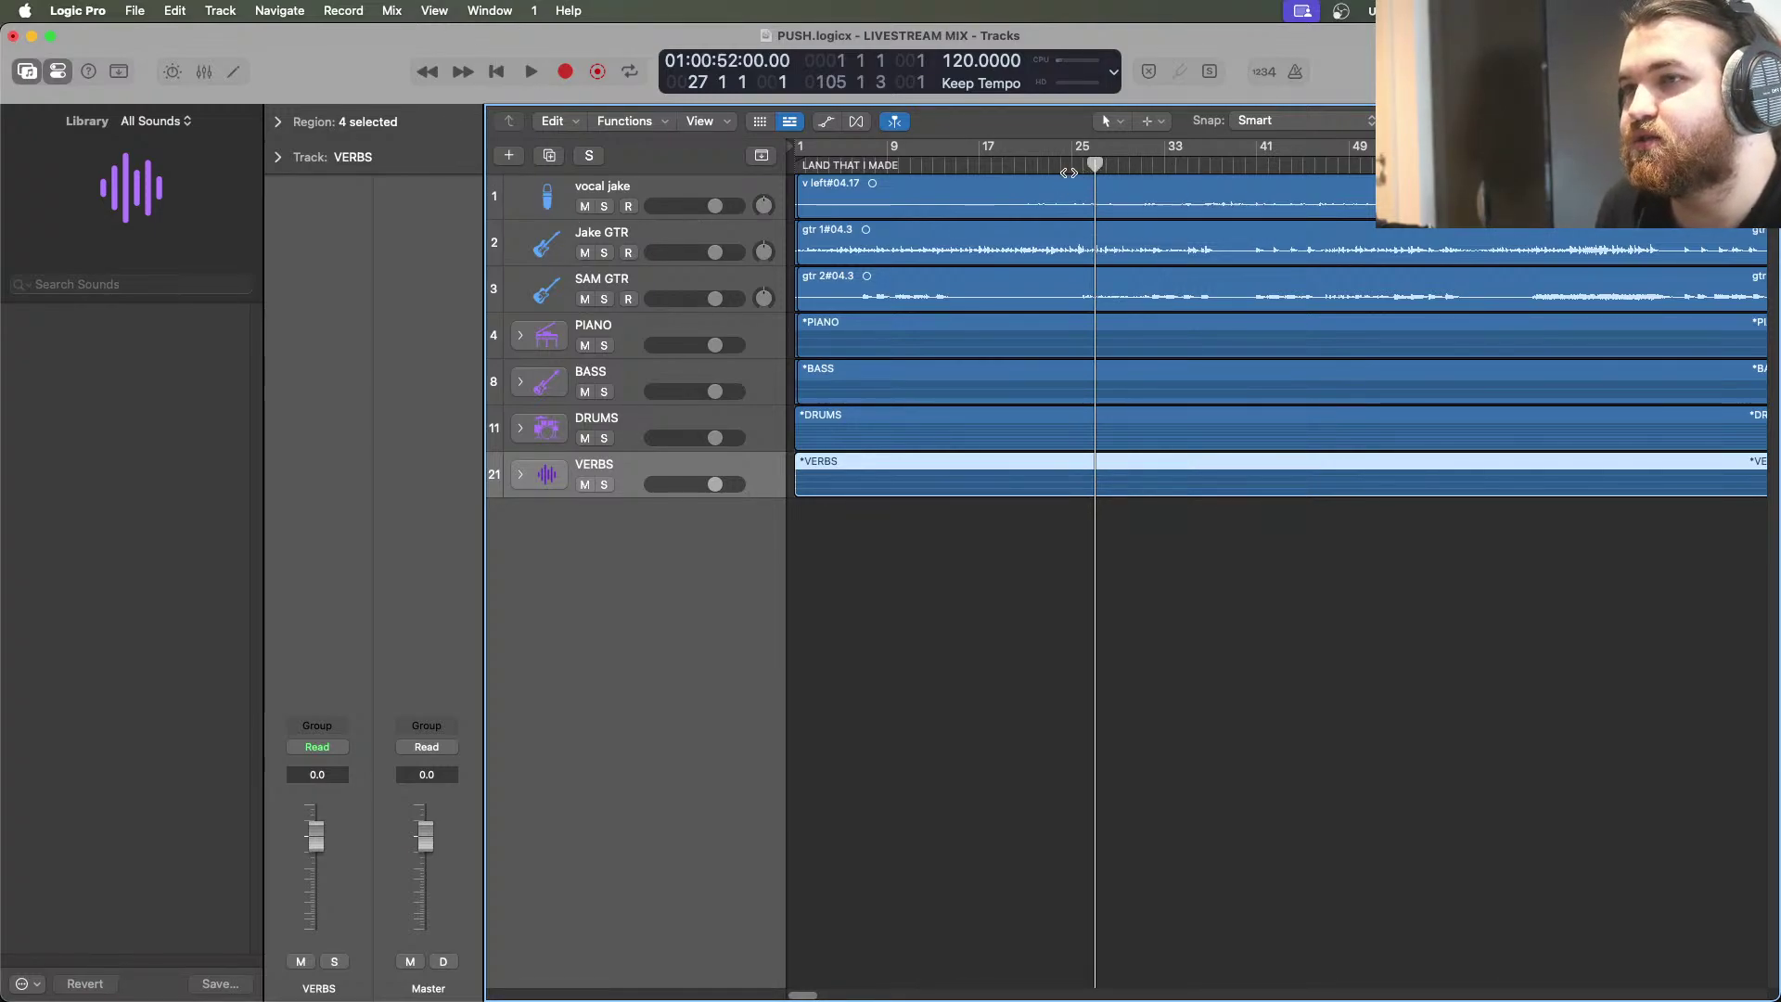
left_click_drag(1095, 170, 1071, 170)
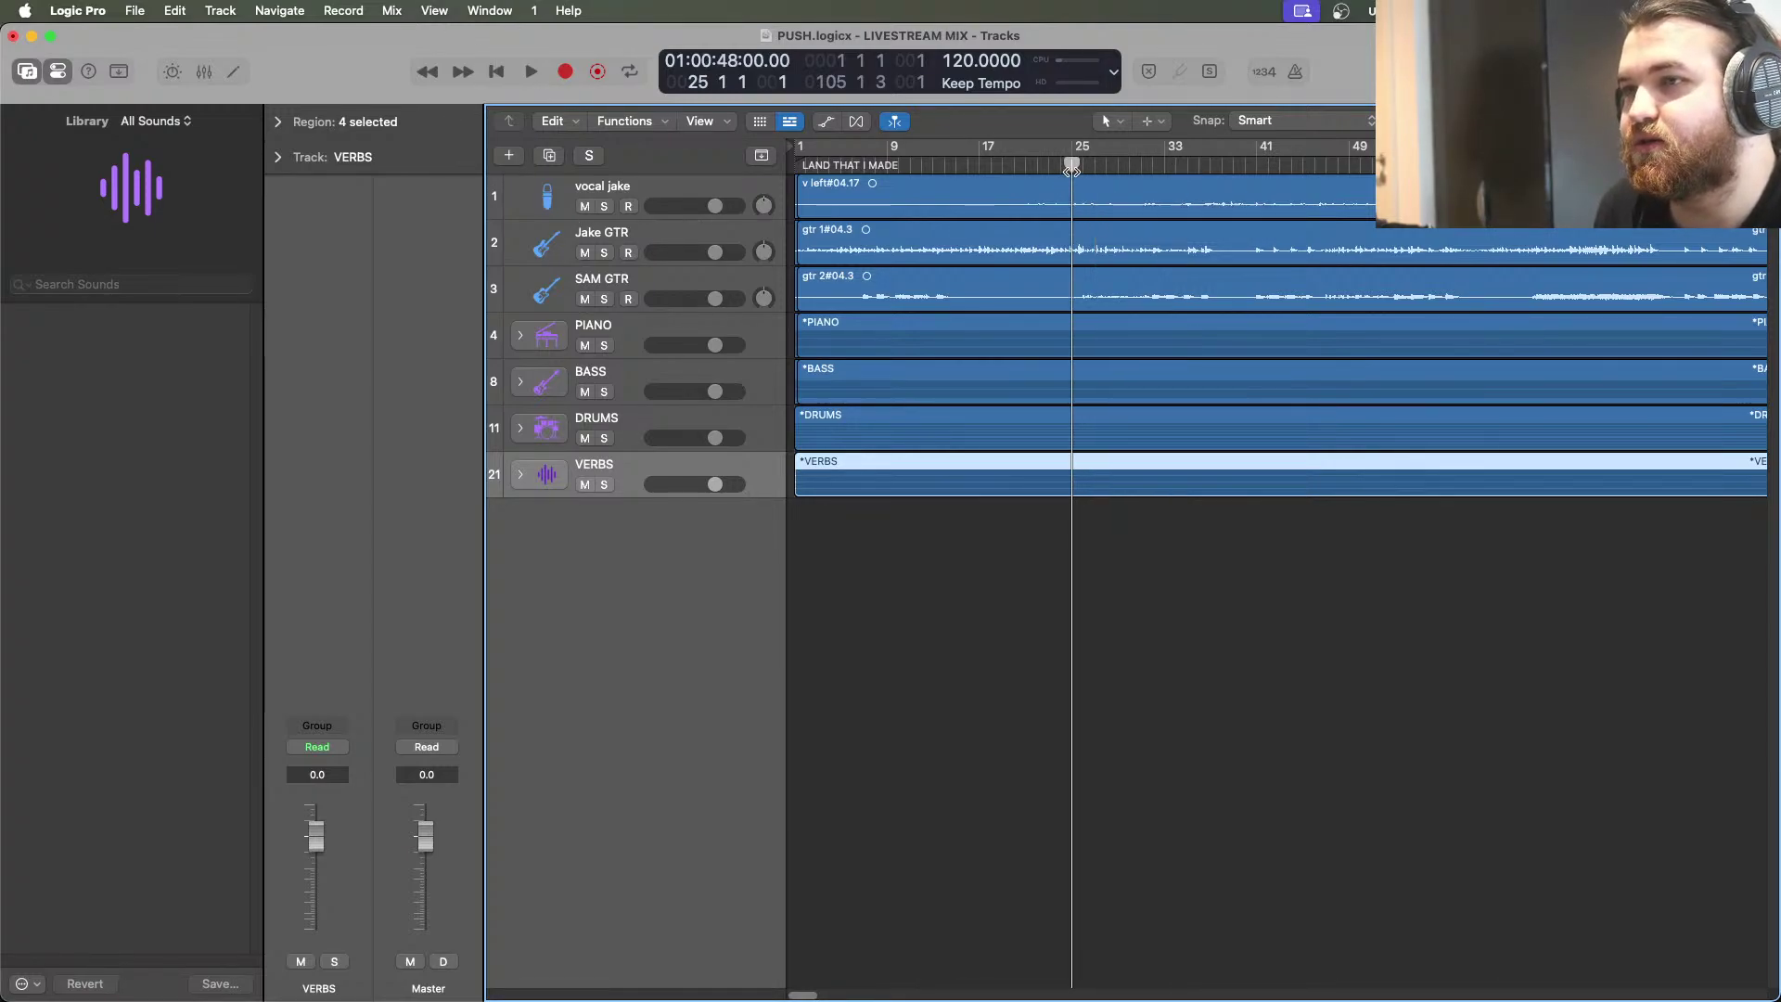
left_click(531, 74)
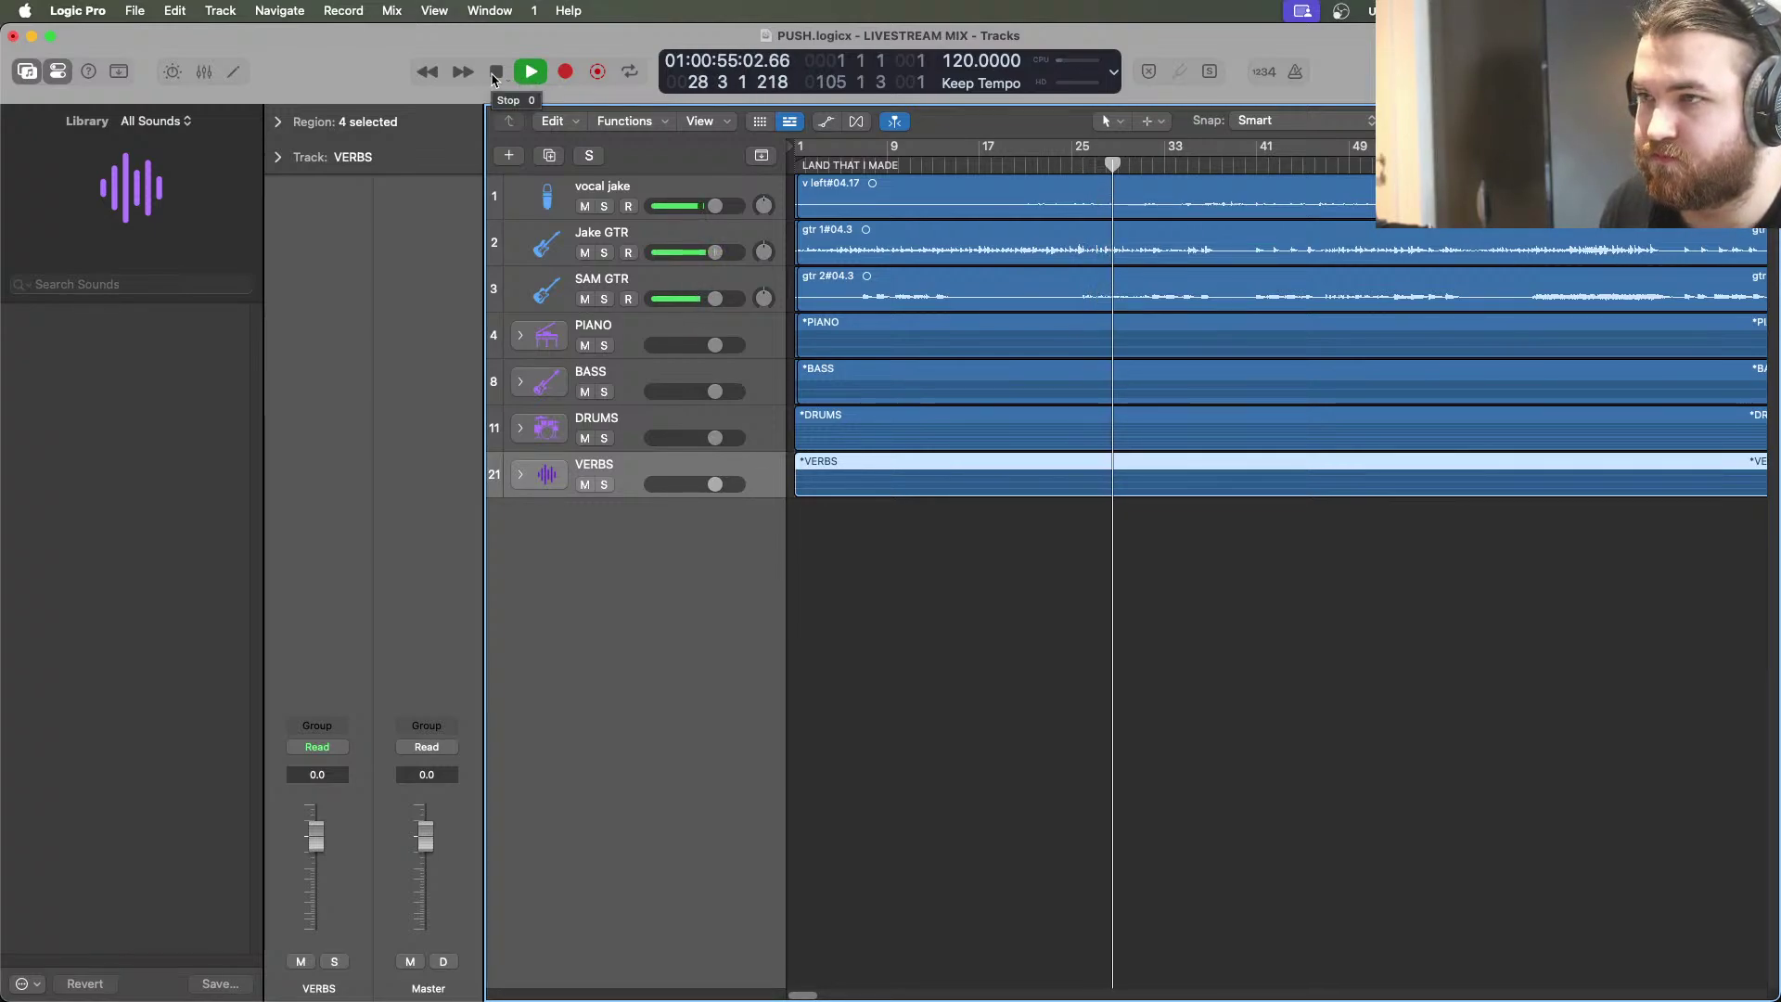
left_click(494, 76)
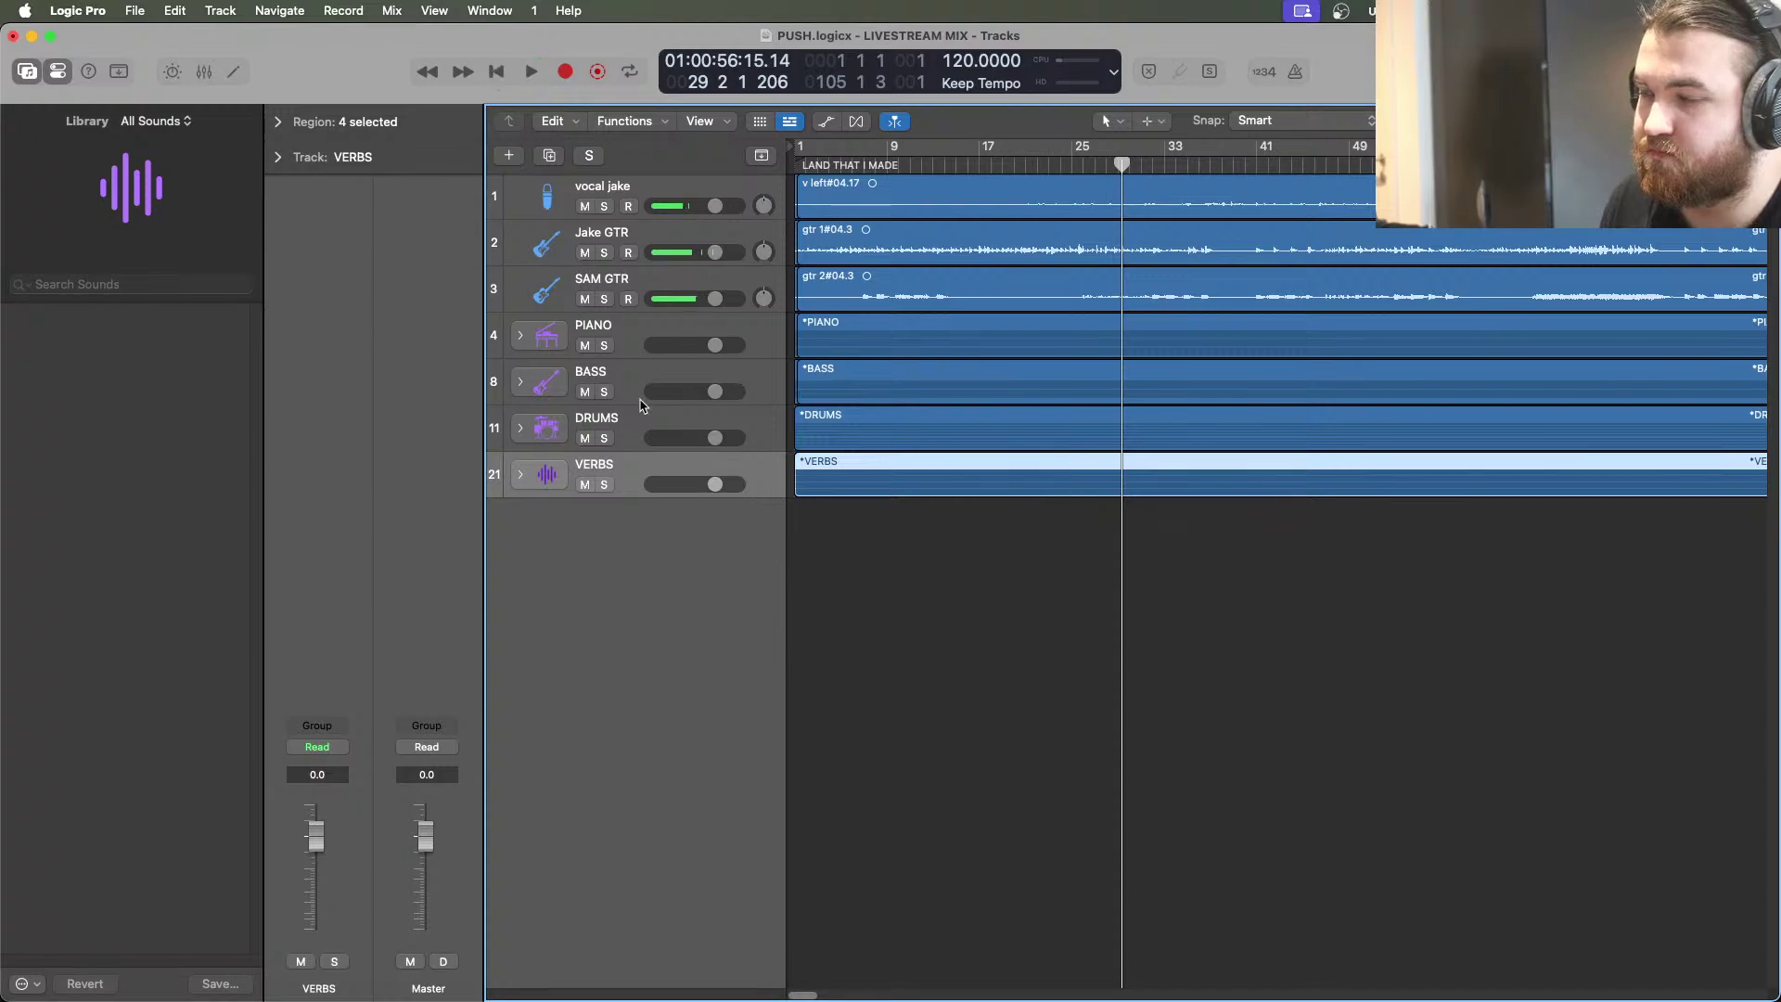
Mute the VERBS stack and play the mix from bar 23 to hear it without the room tracks
left_click(520, 472)
left_click(584, 484)
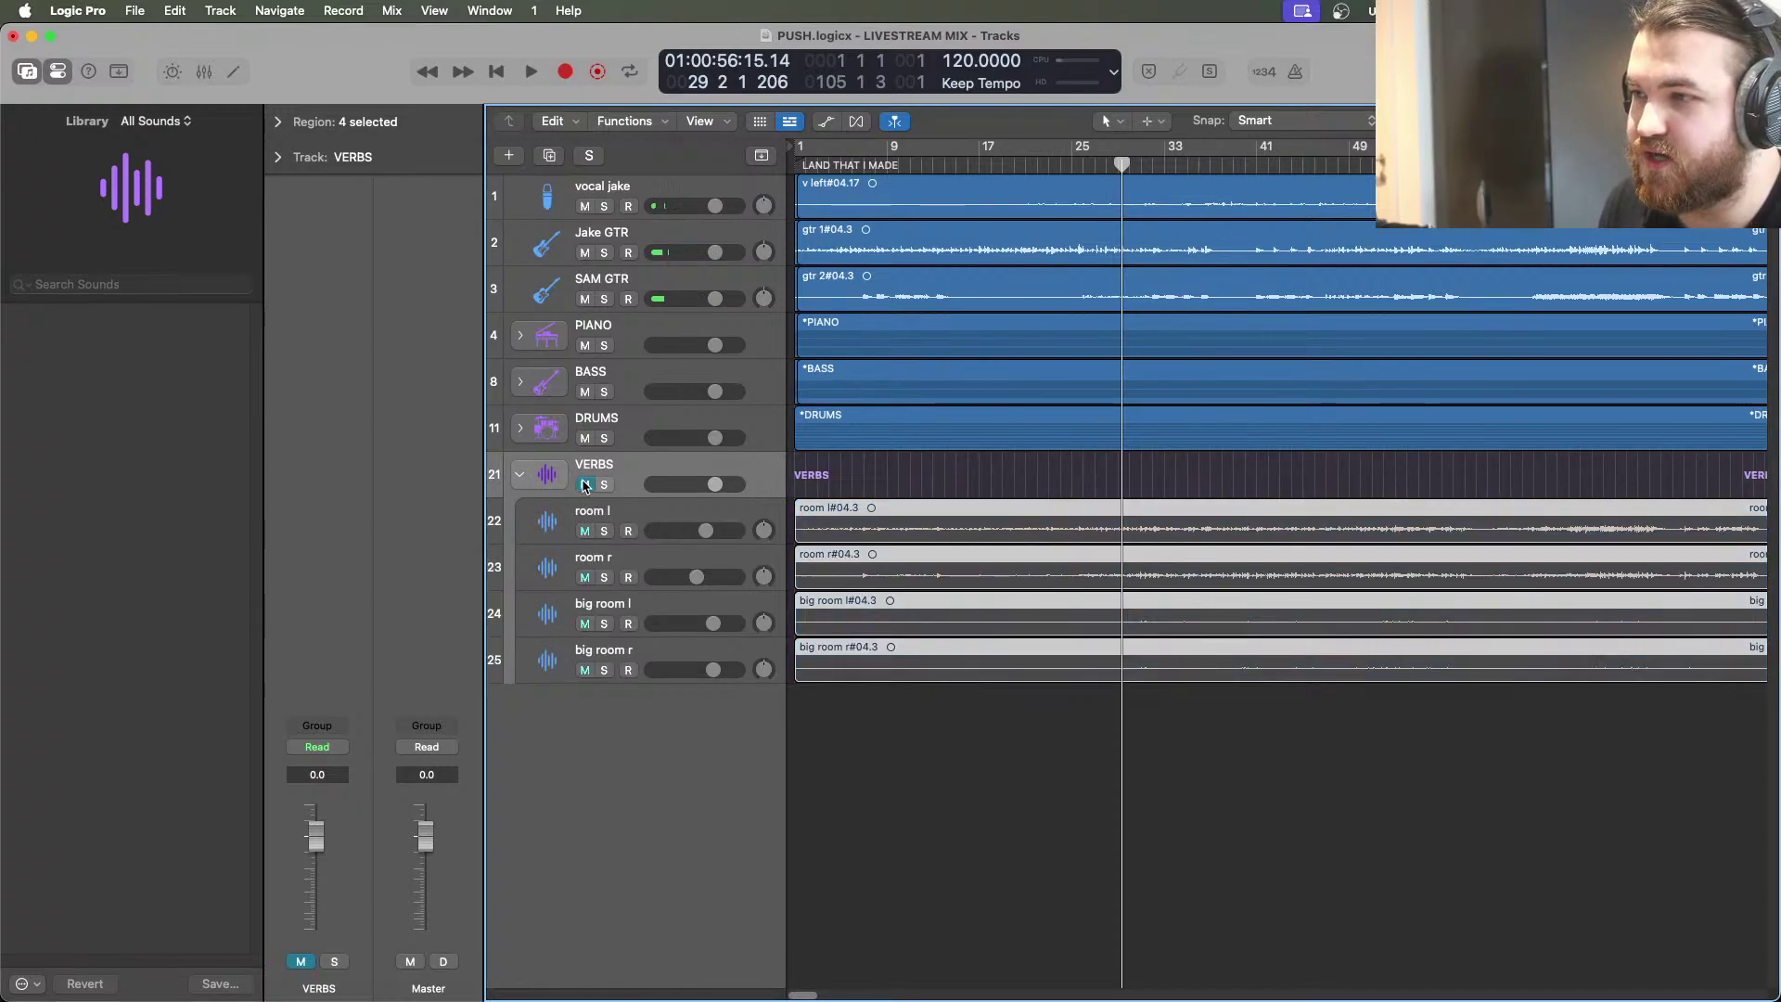
key("comma")
key("comma")
key("comma")
key("comma")
key("comma")
key("comma")
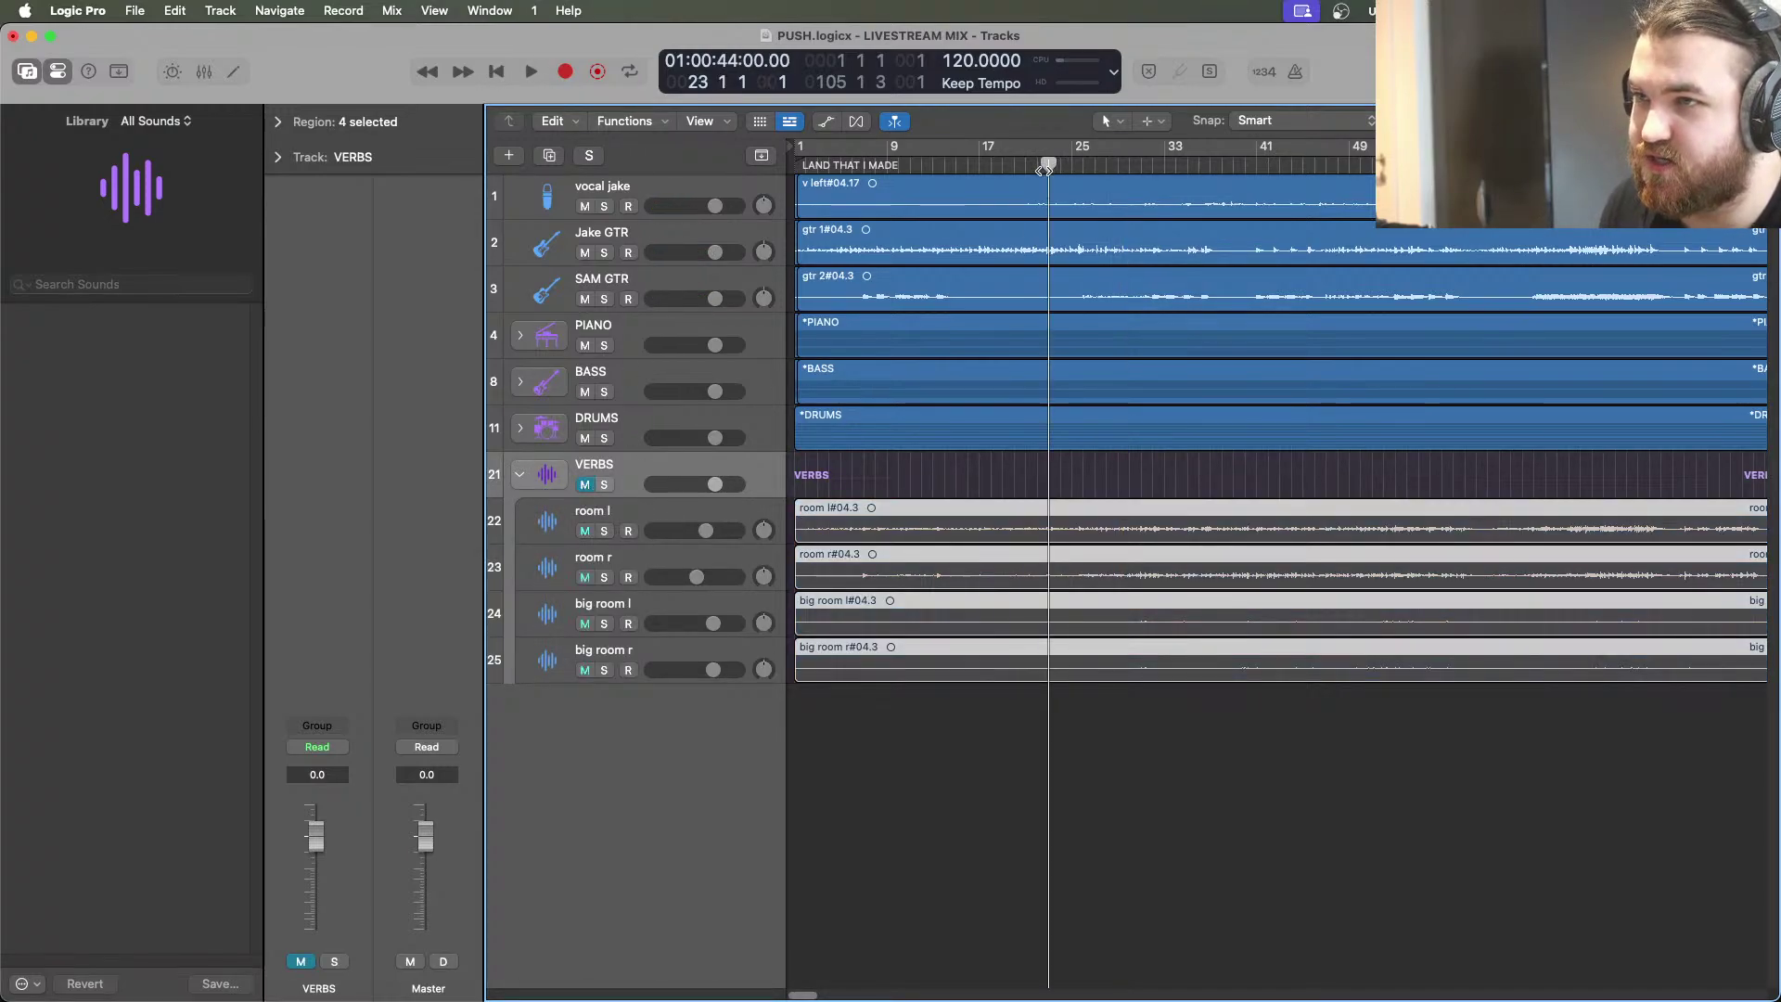
left_click(531, 74)
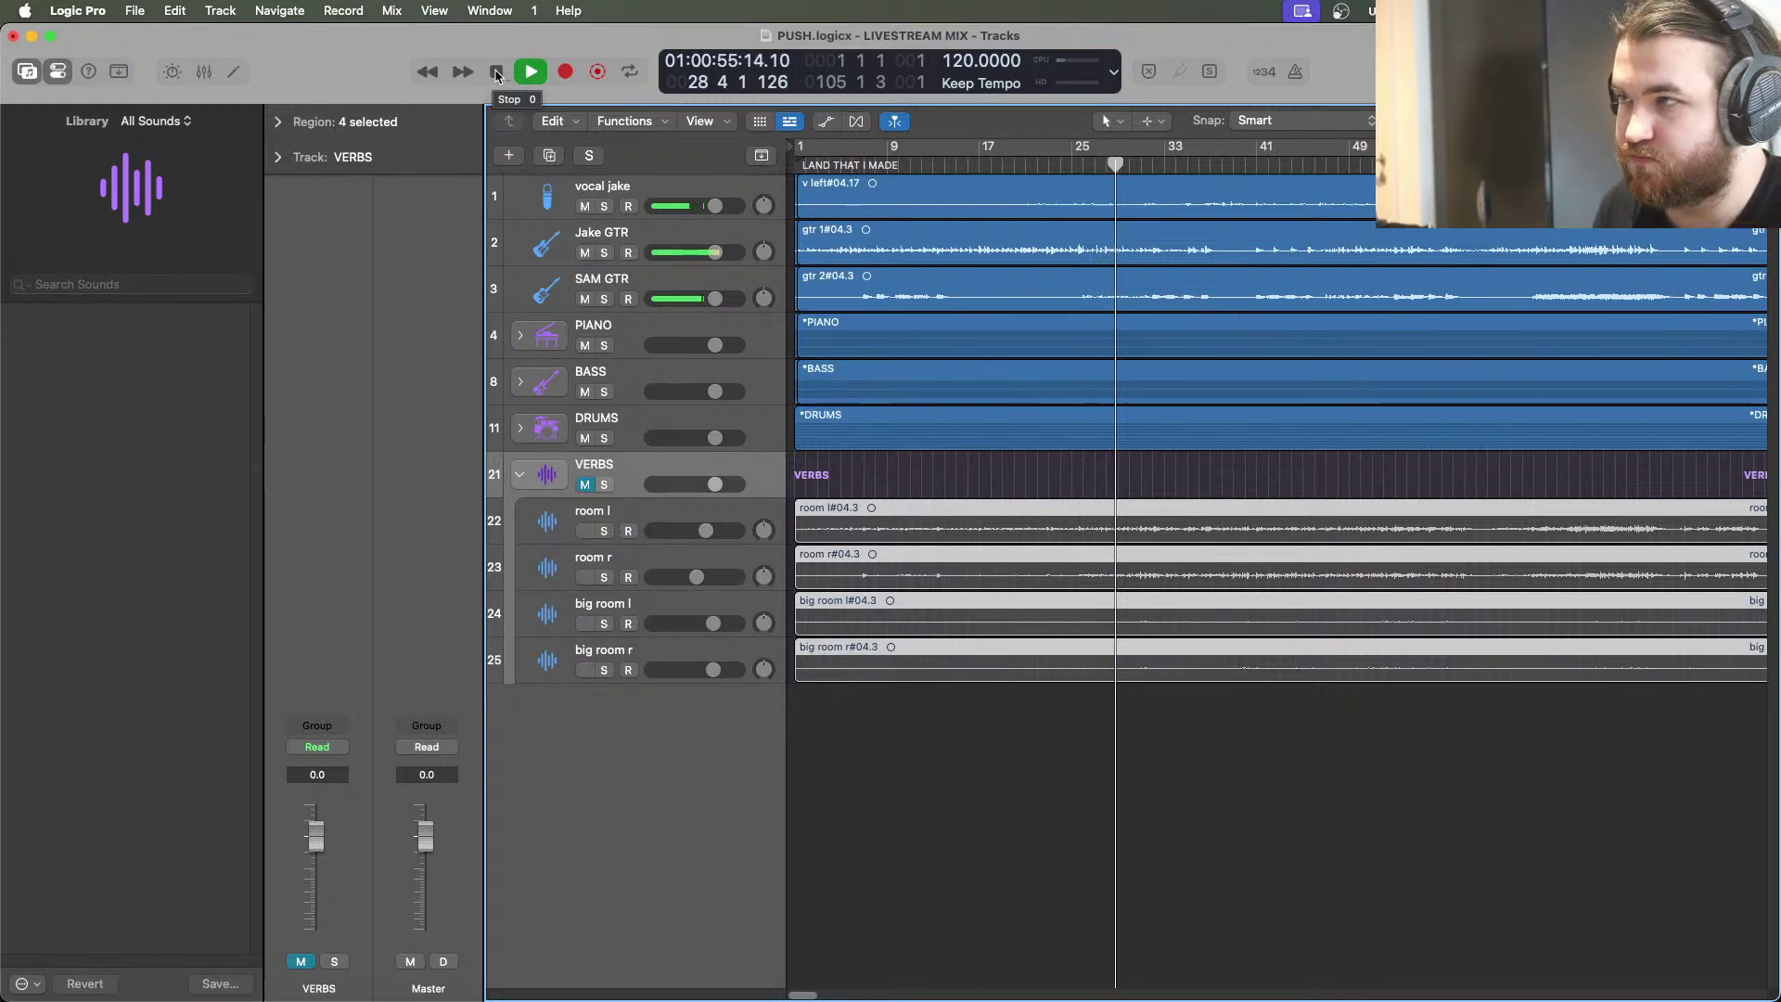
left_click(497, 72)
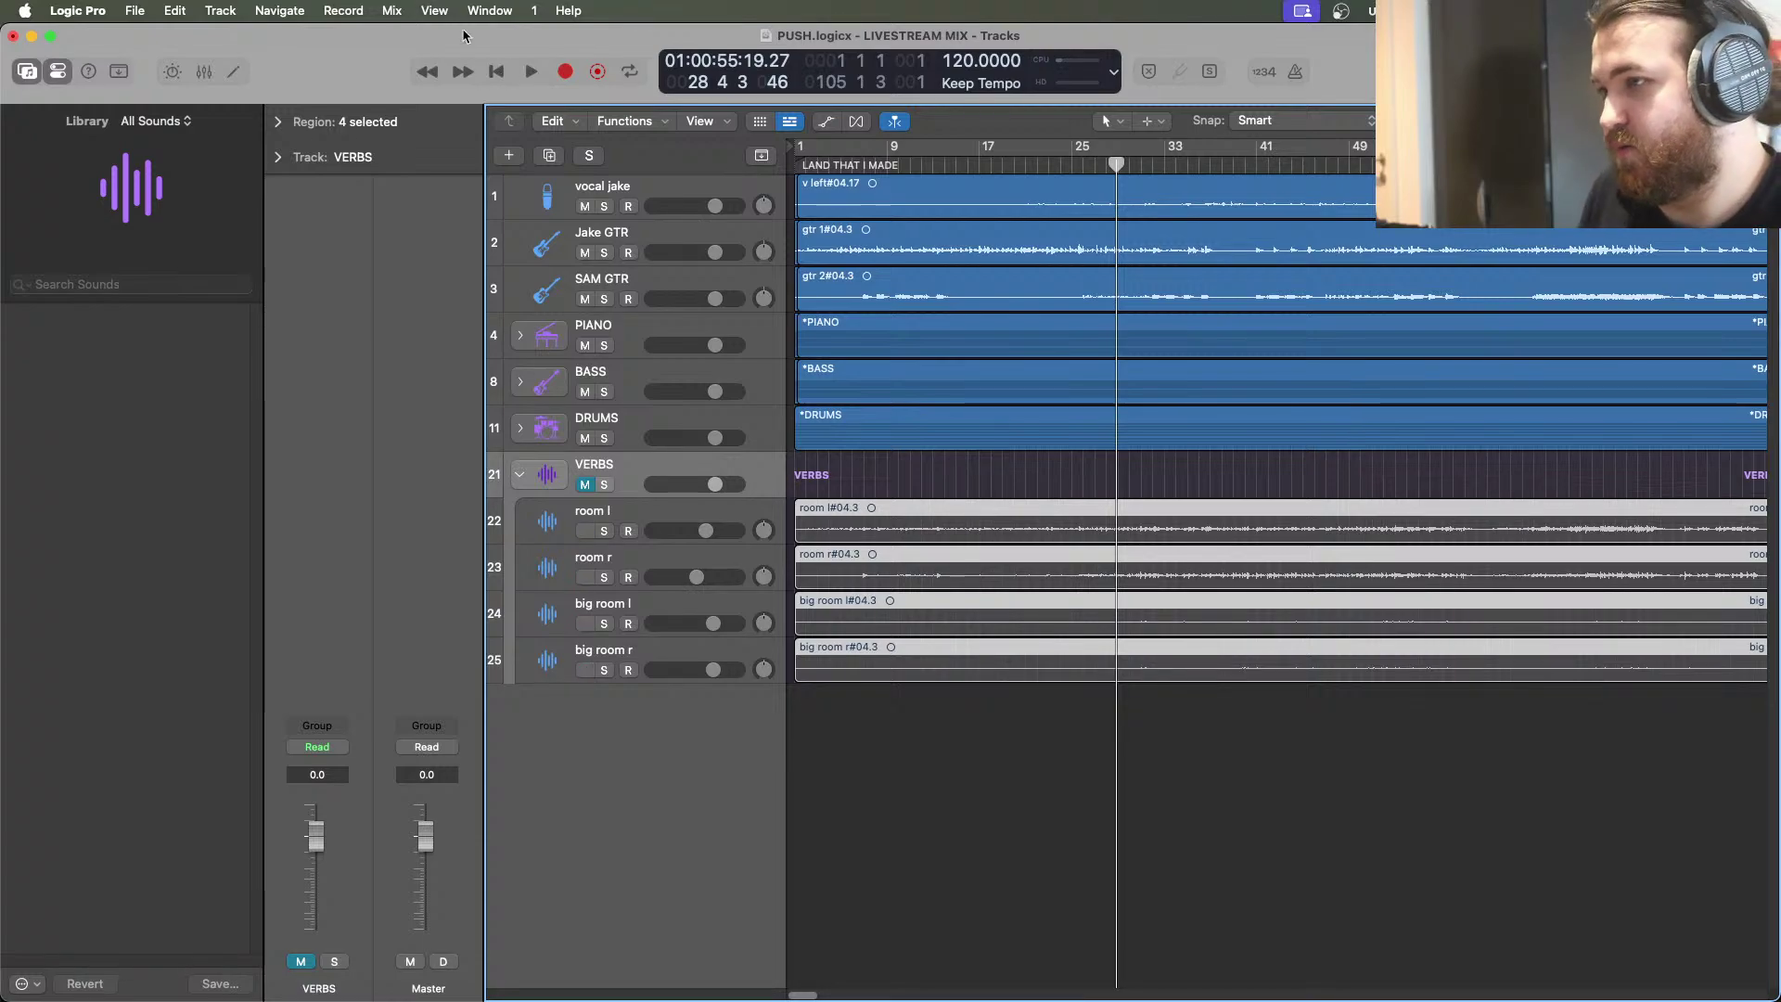
Collapse the VERBS stack, expand the DRUMS stack and route the kick in track's output to Bus 1
left_click(520, 475)
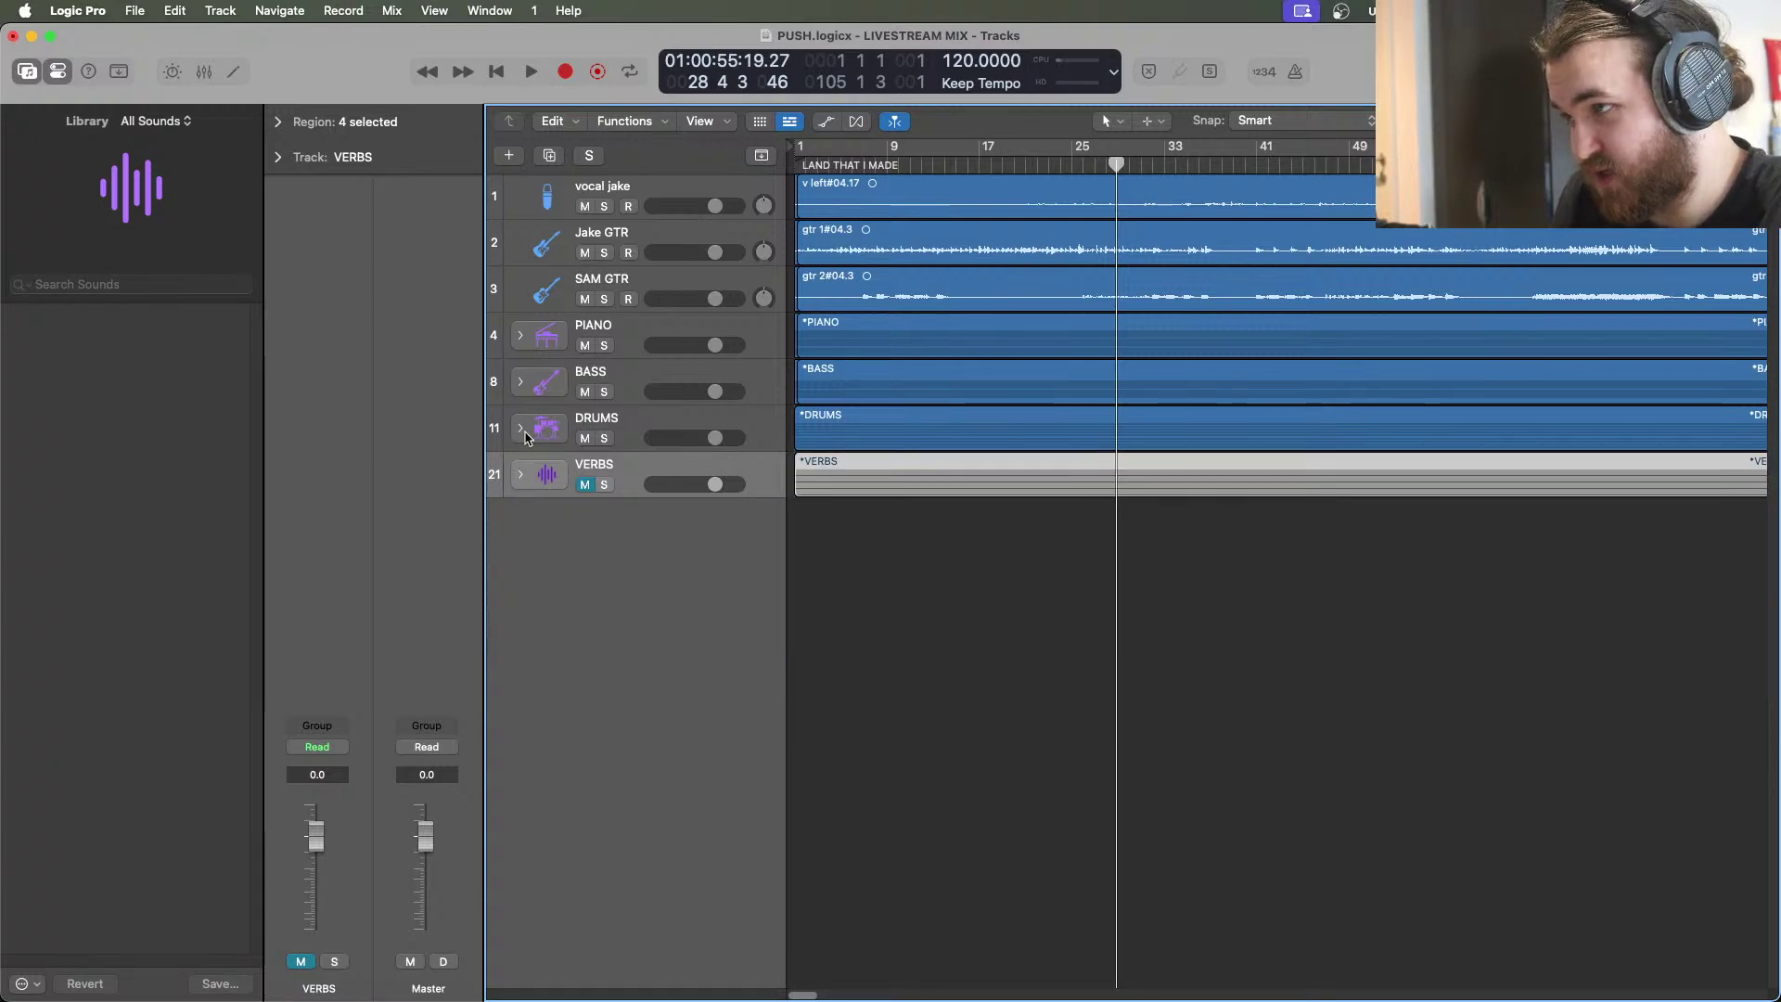
left_click(519, 428)
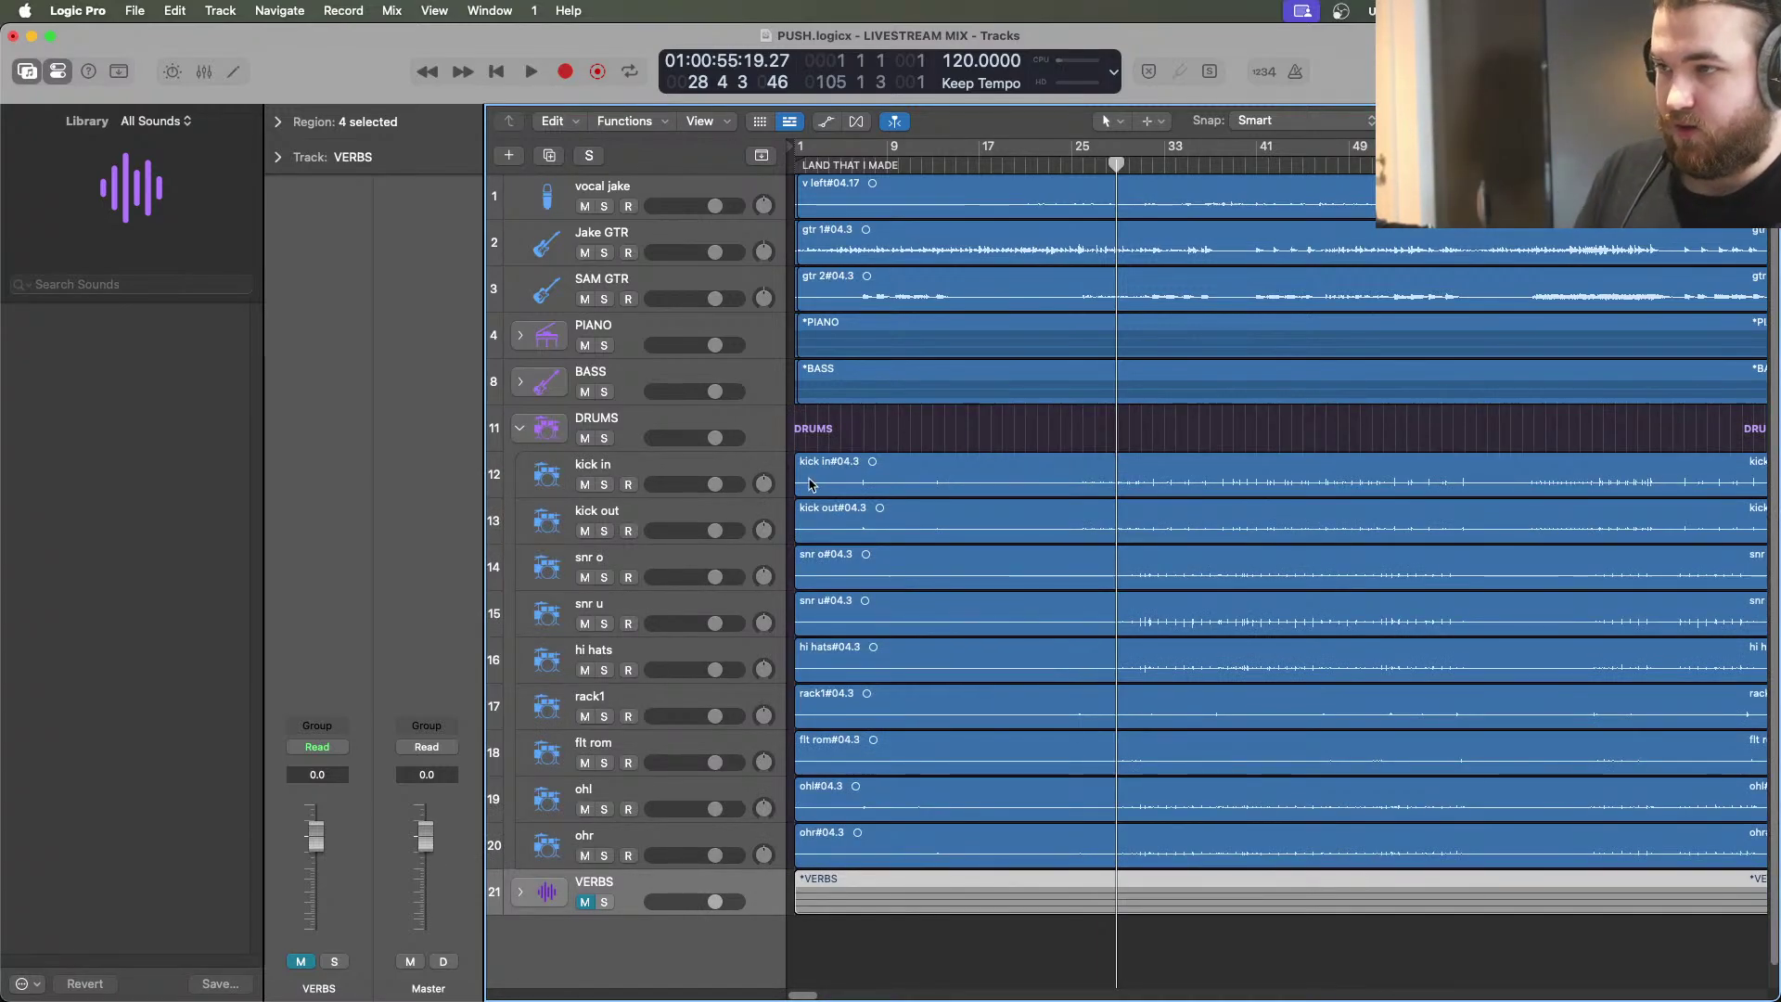
left_click(689, 470)
left_click(680, 498)
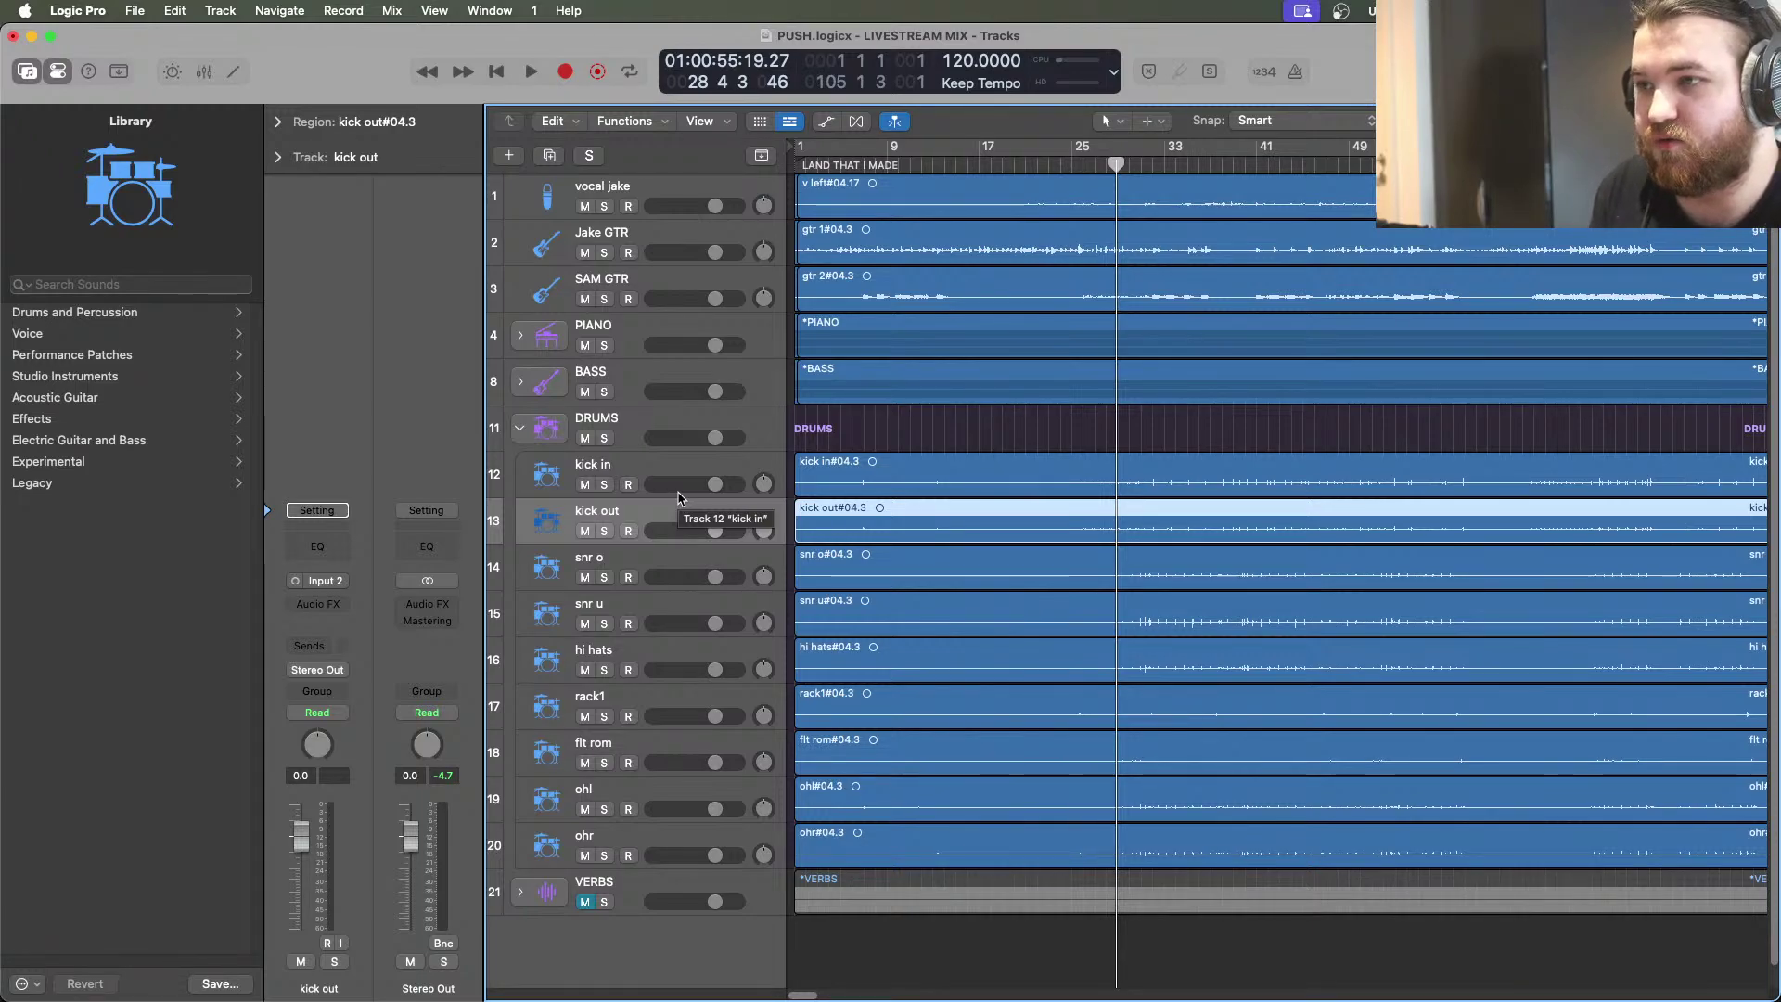
left_click(665, 484)
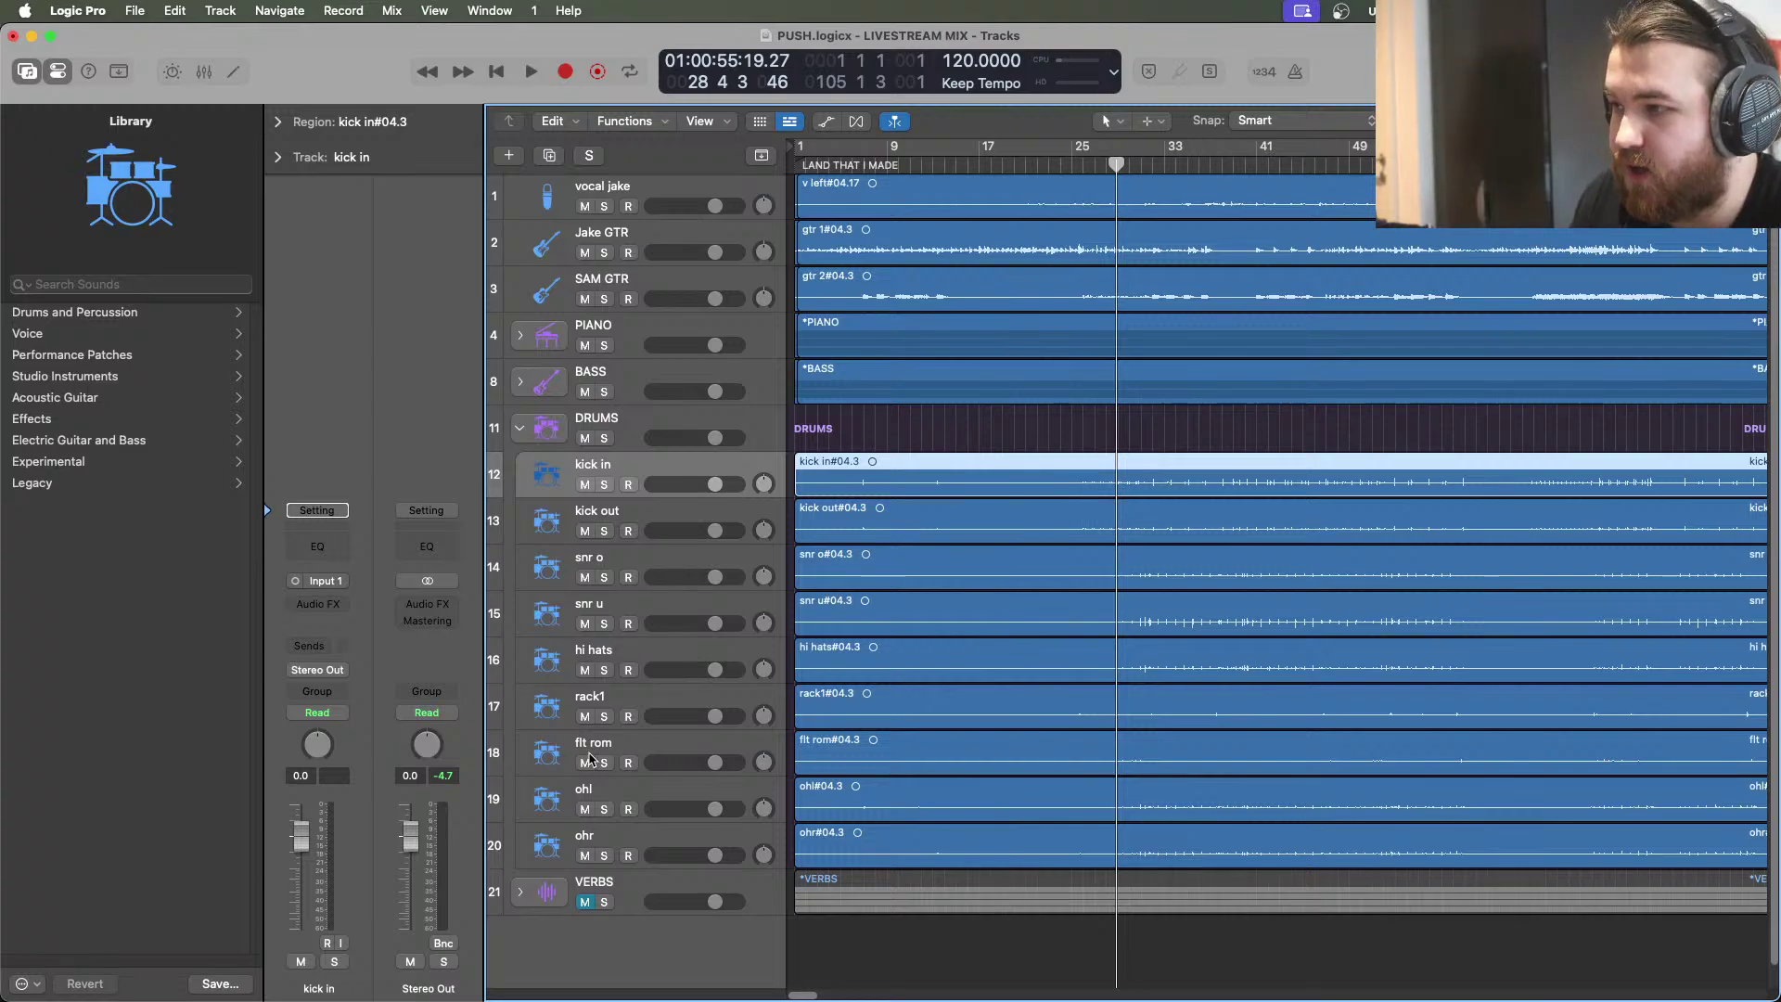
left_click(328, 671)
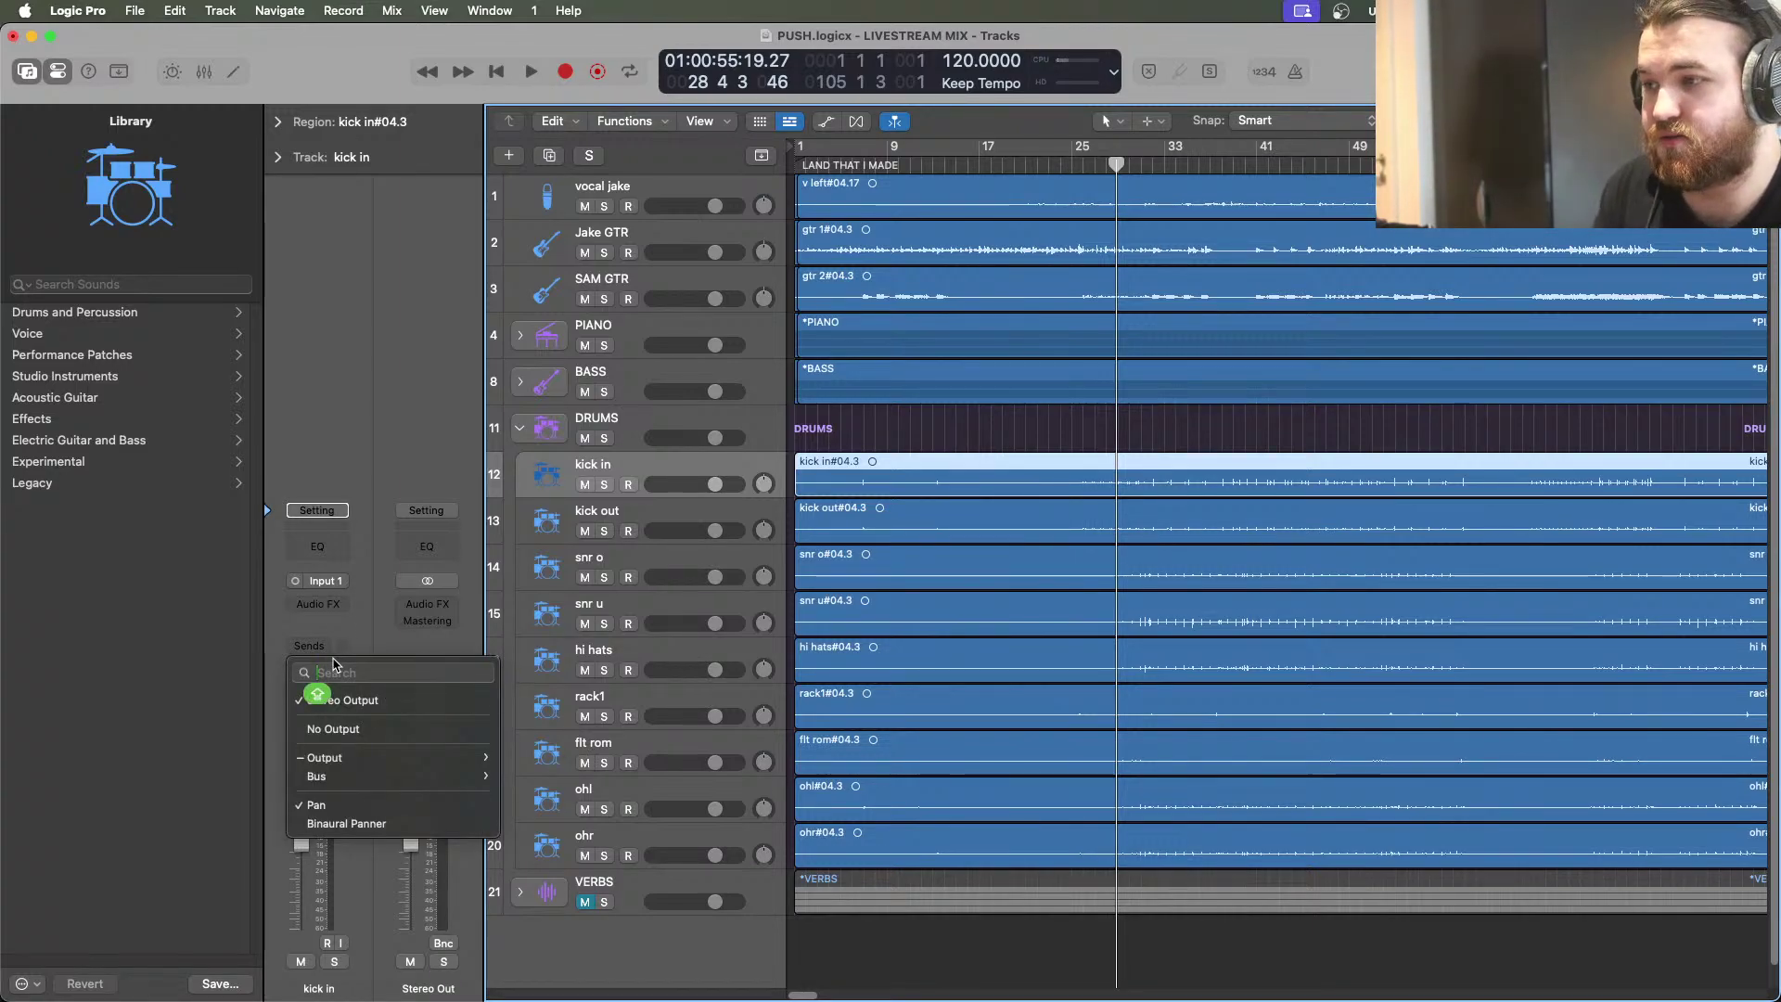
mouse_move(360, 777)
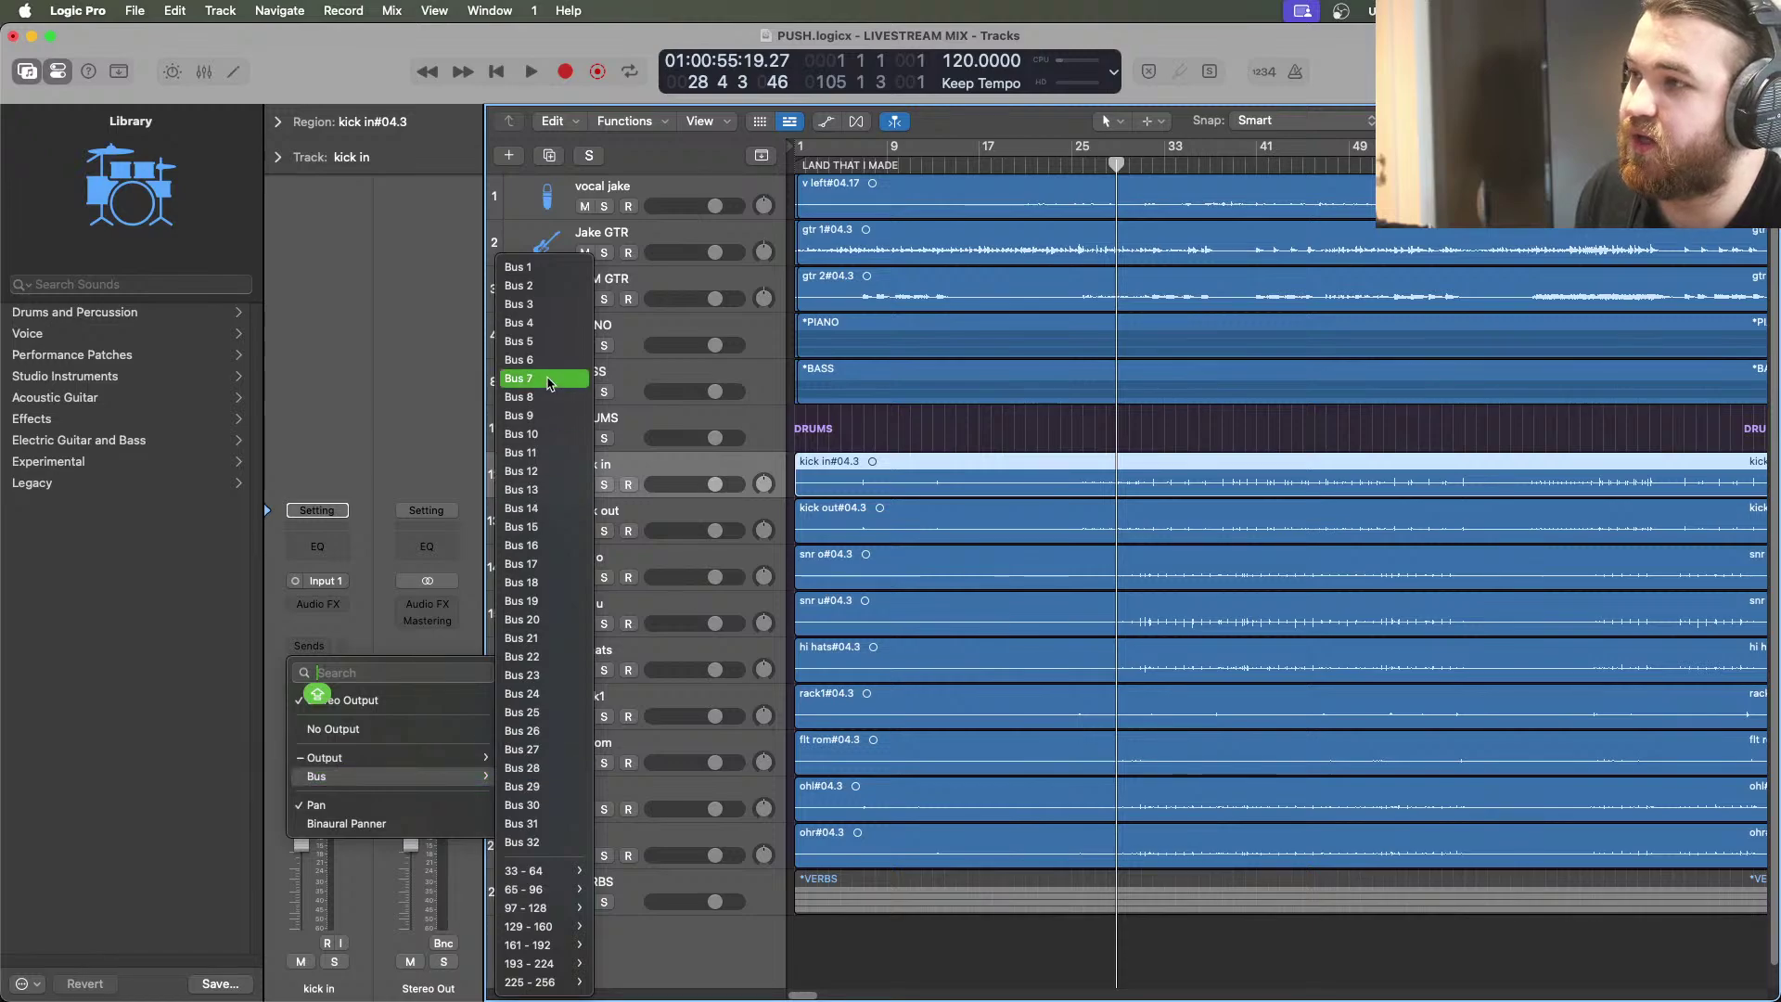
left_click(521, 267)
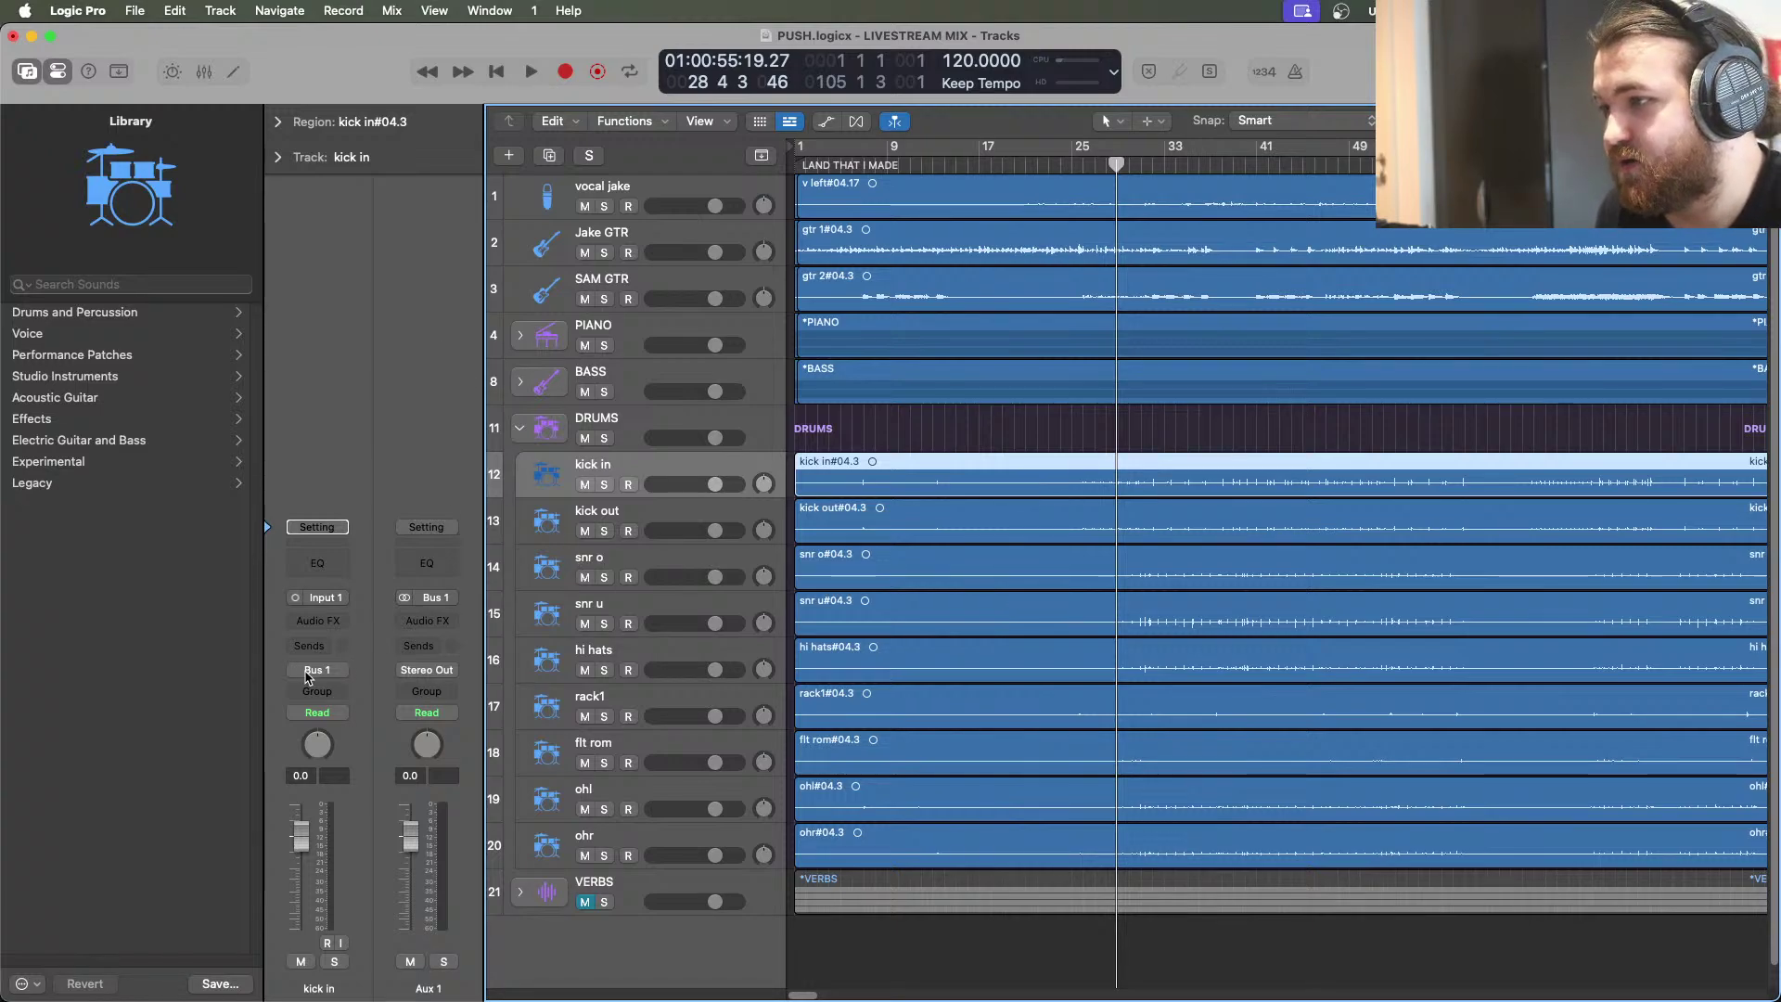
Route the kick out track's output to Bus 1, alongside the kick in track
left_click(698, 507)
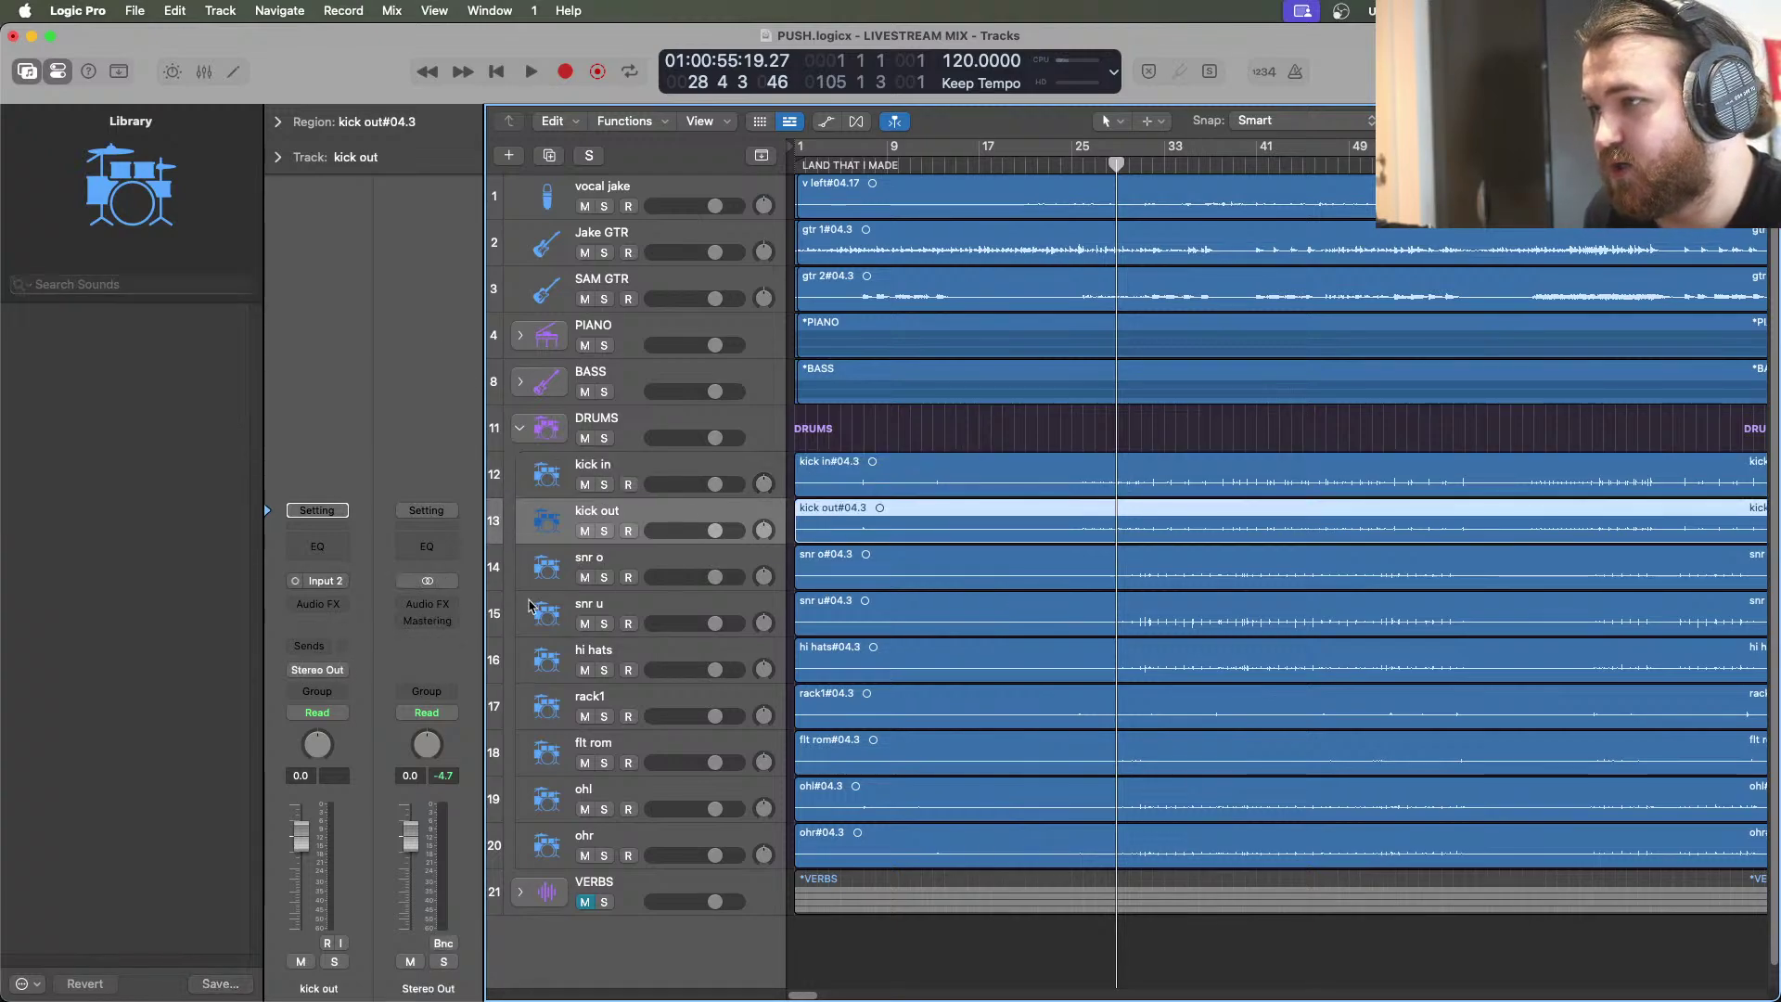
left_click(317, 670)
mouse_move(352, 782)
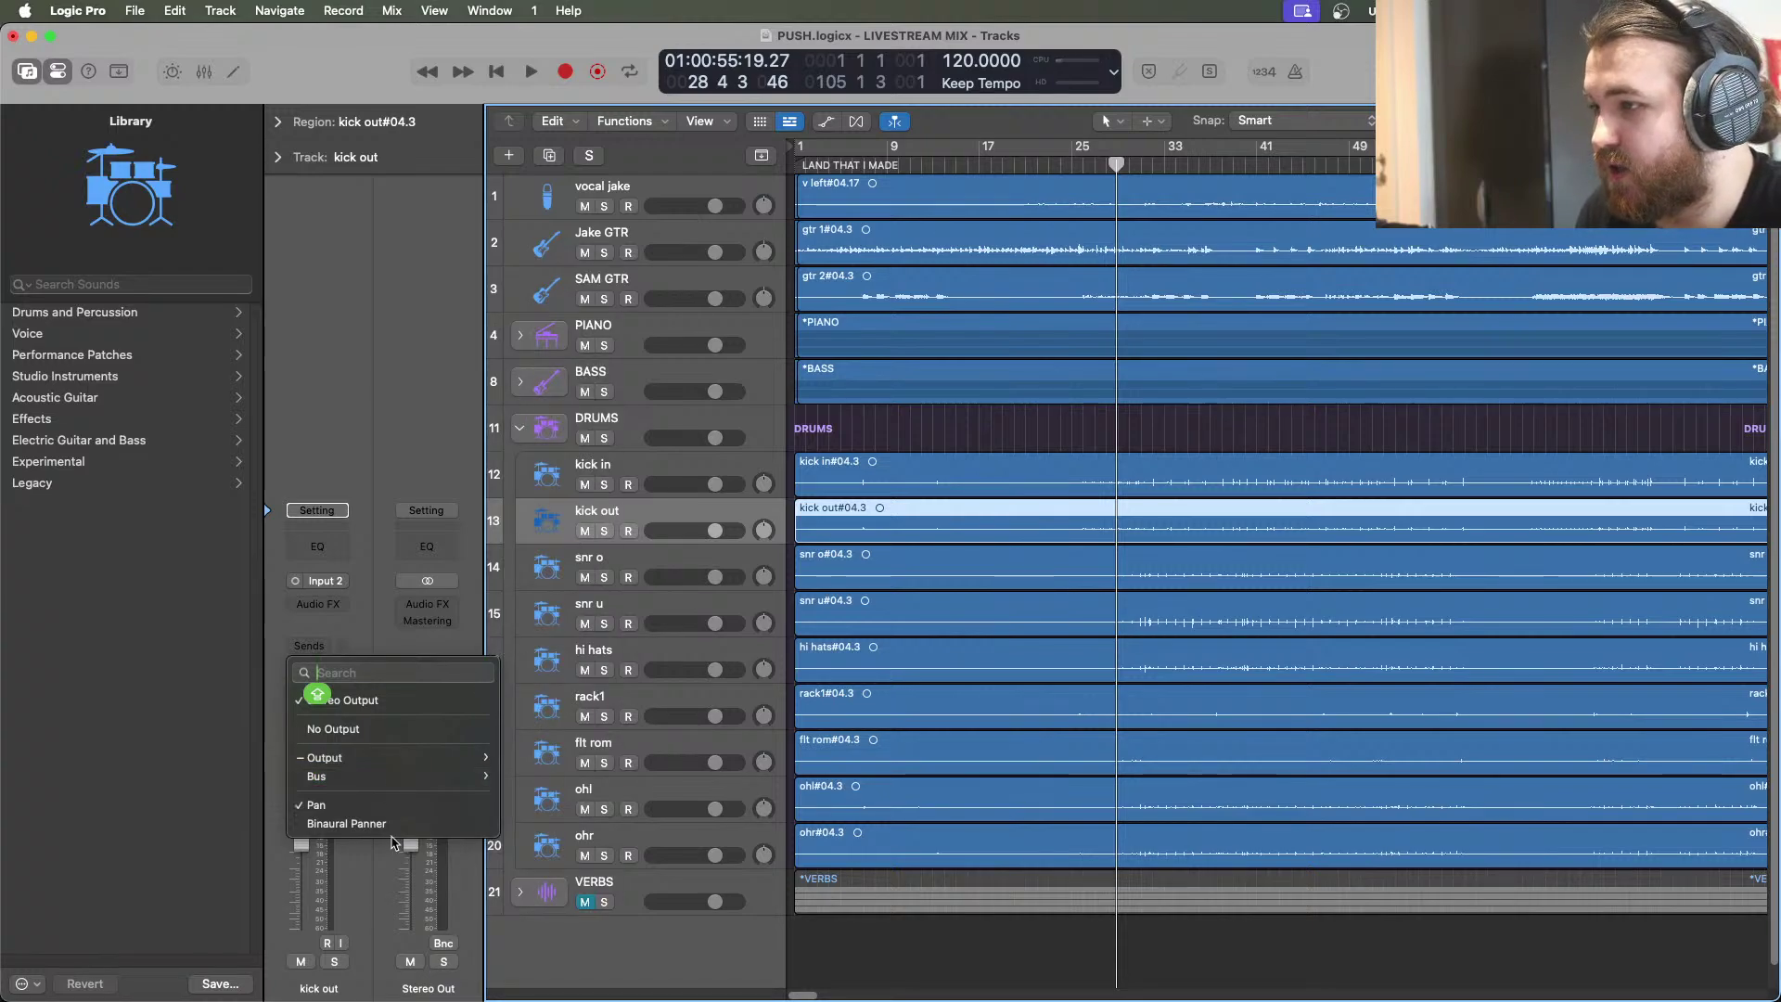
left_click(536, 266)
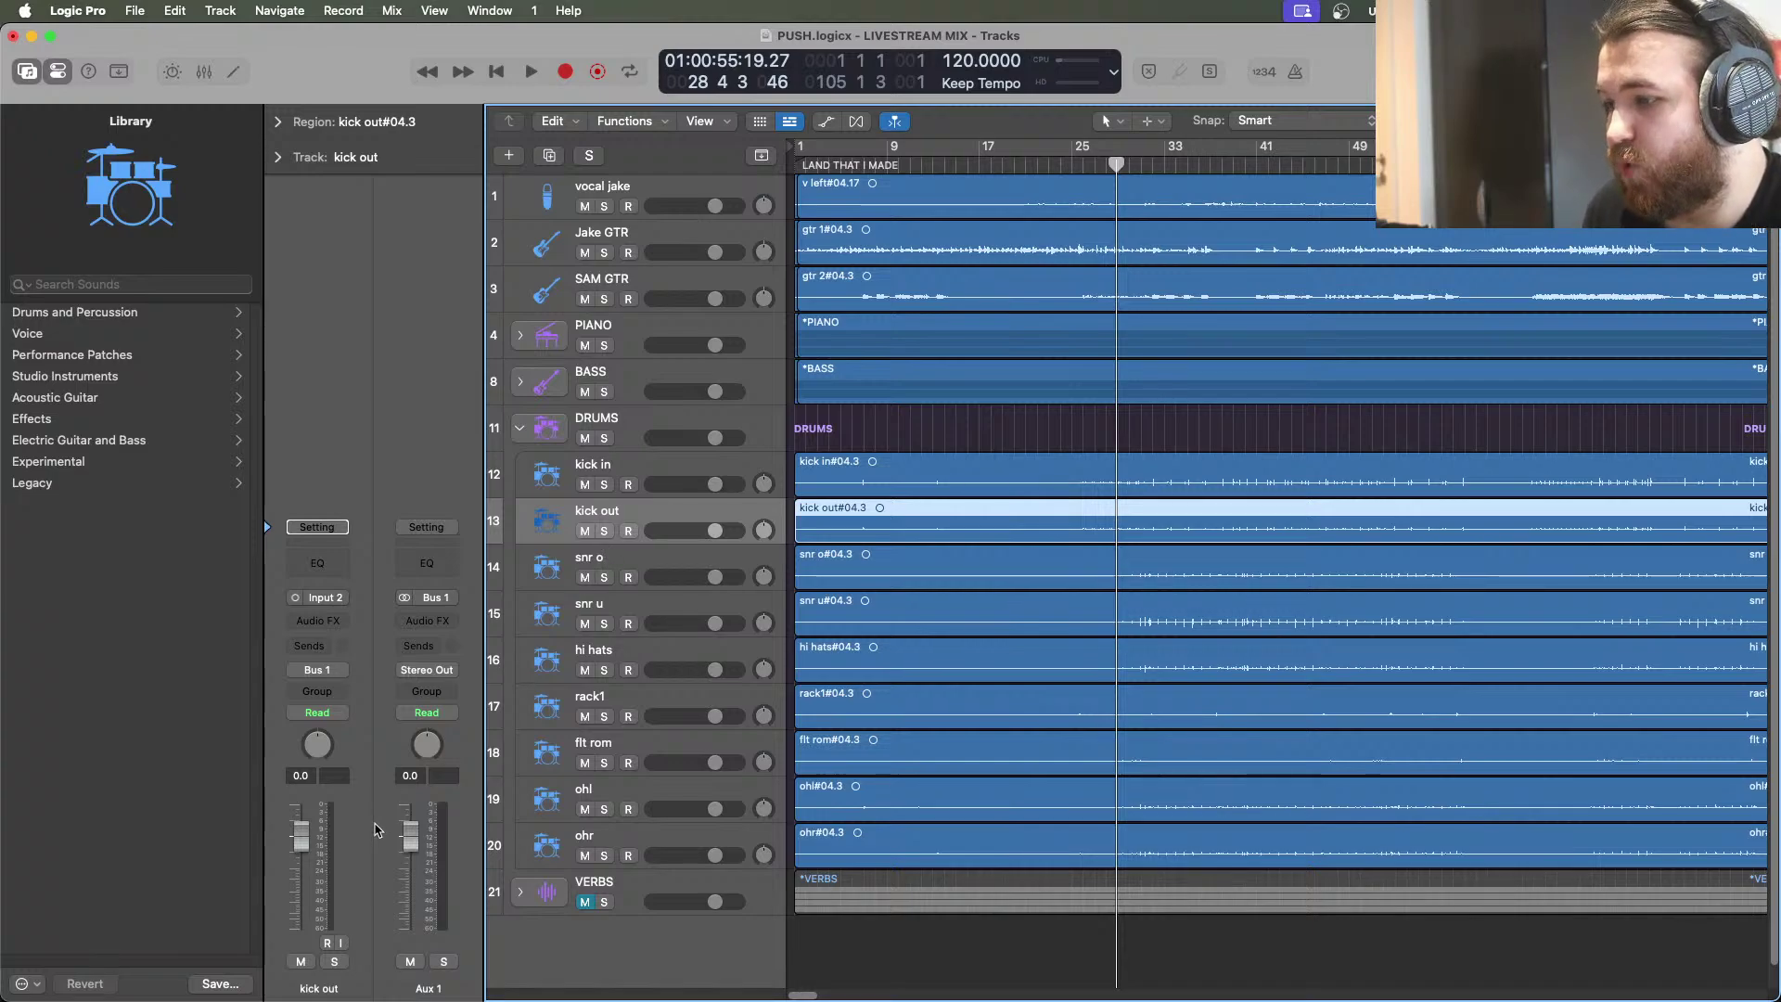
Solo the Aux 1 channel, play the session briefly to hear both kick tracks through it, and clear the solo
left_click(443, 961)
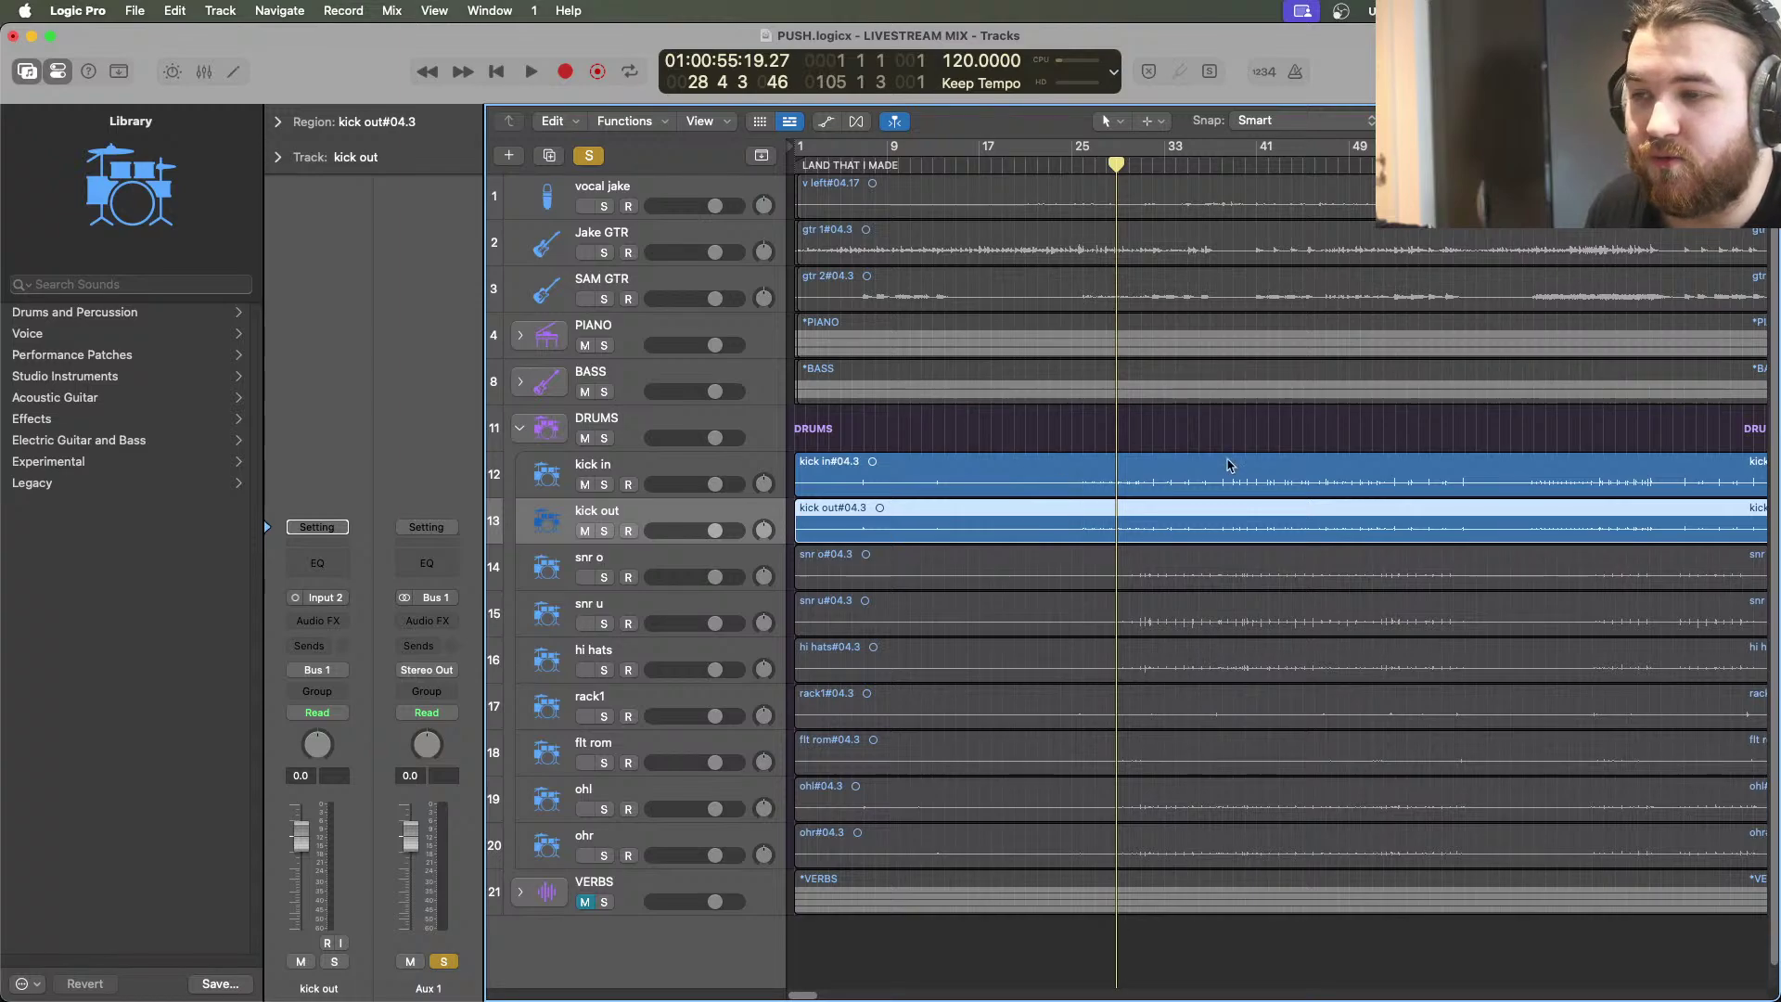
left_click(529, 74)
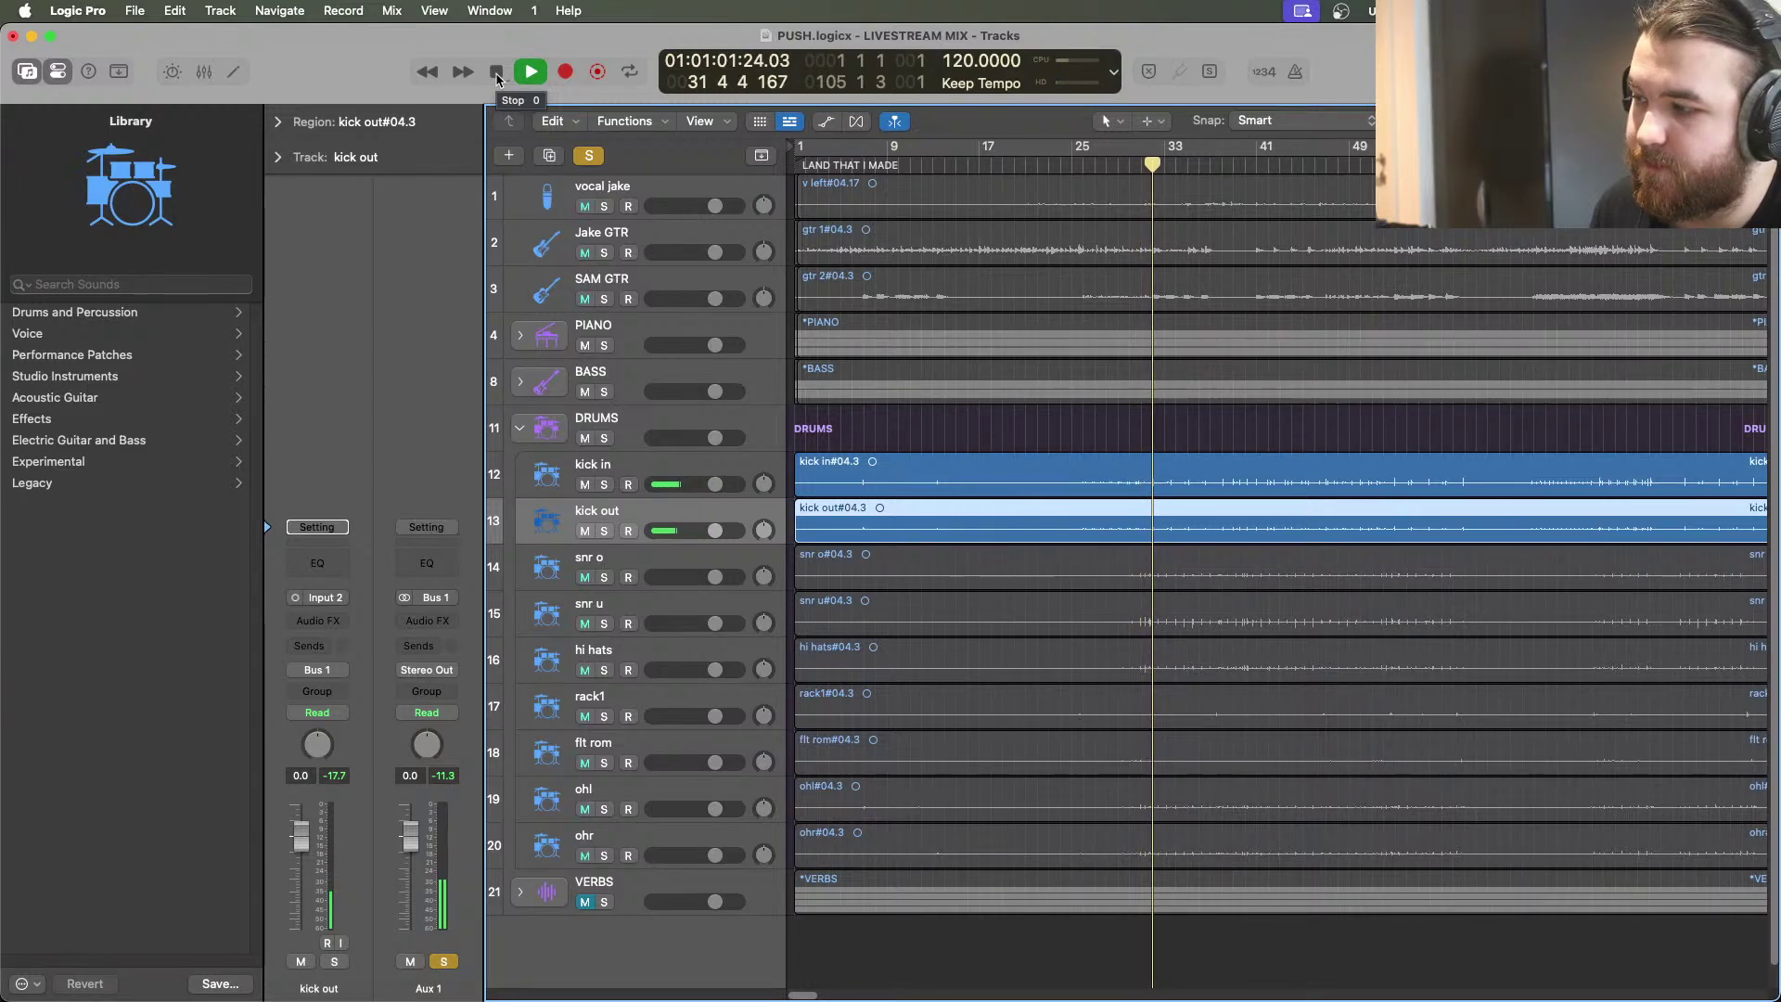
left_click(499, 74)
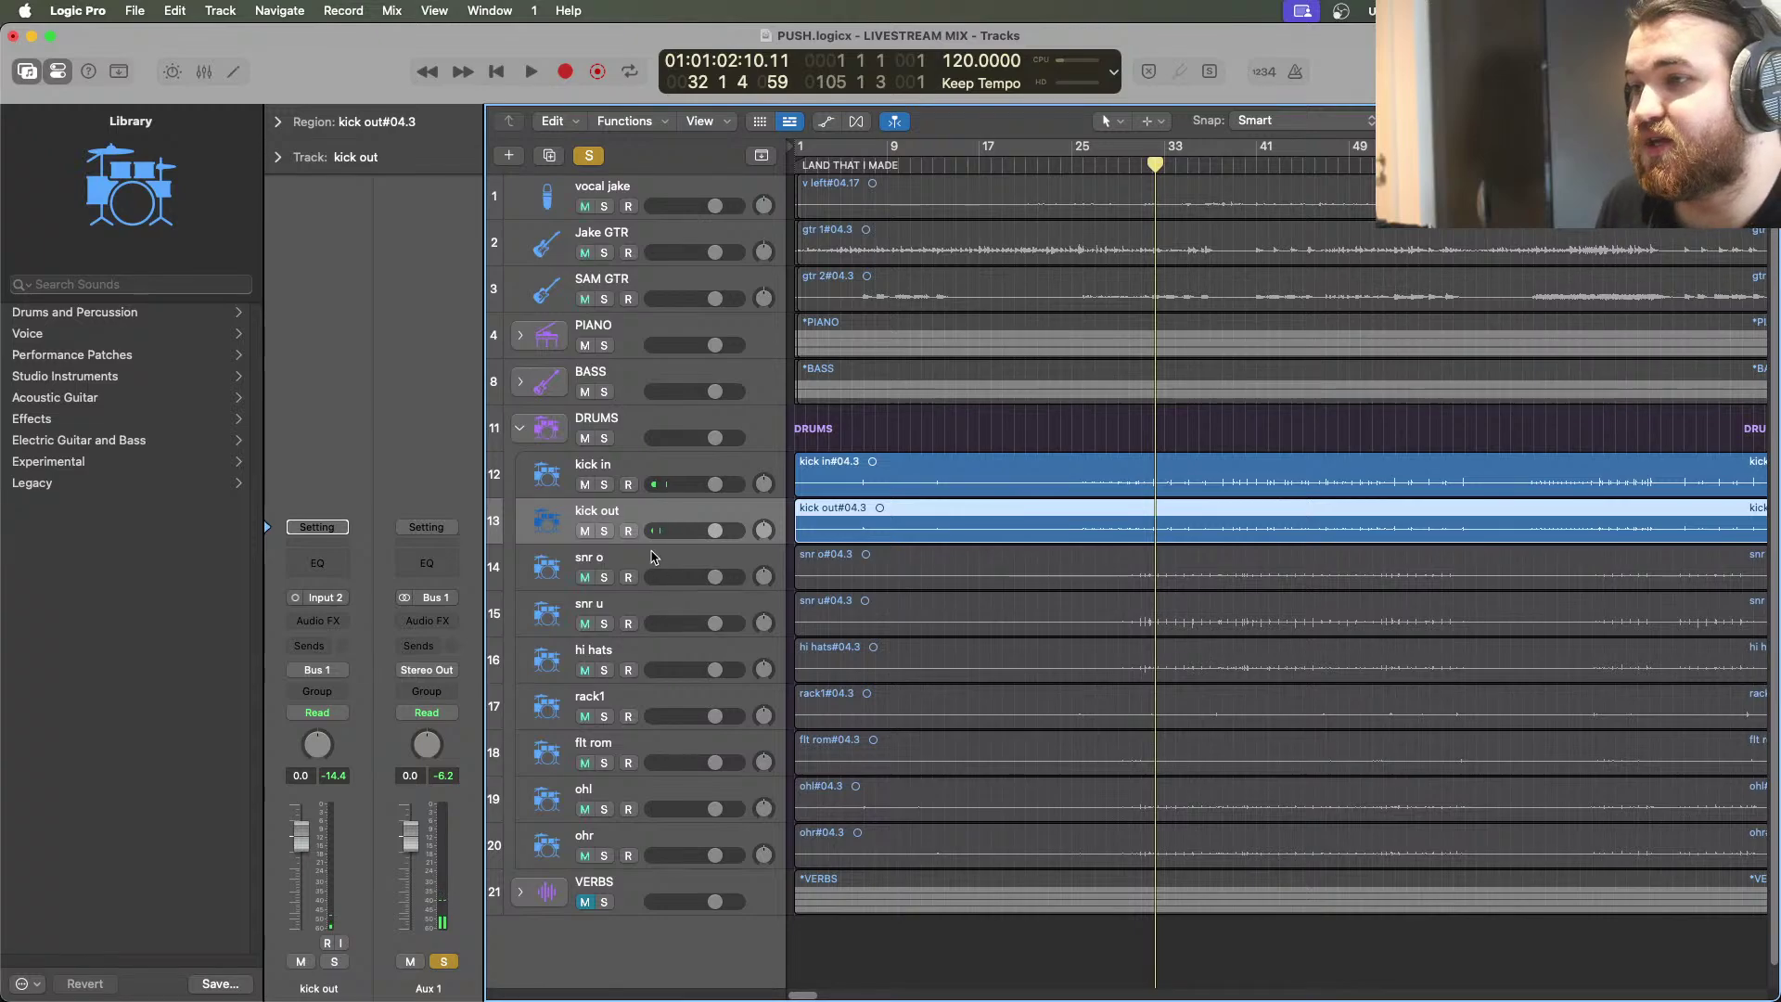
left_click(590, 155)
Route the outputs of the snr o and snr u tracks to Bus 2
left_click(598, 567)
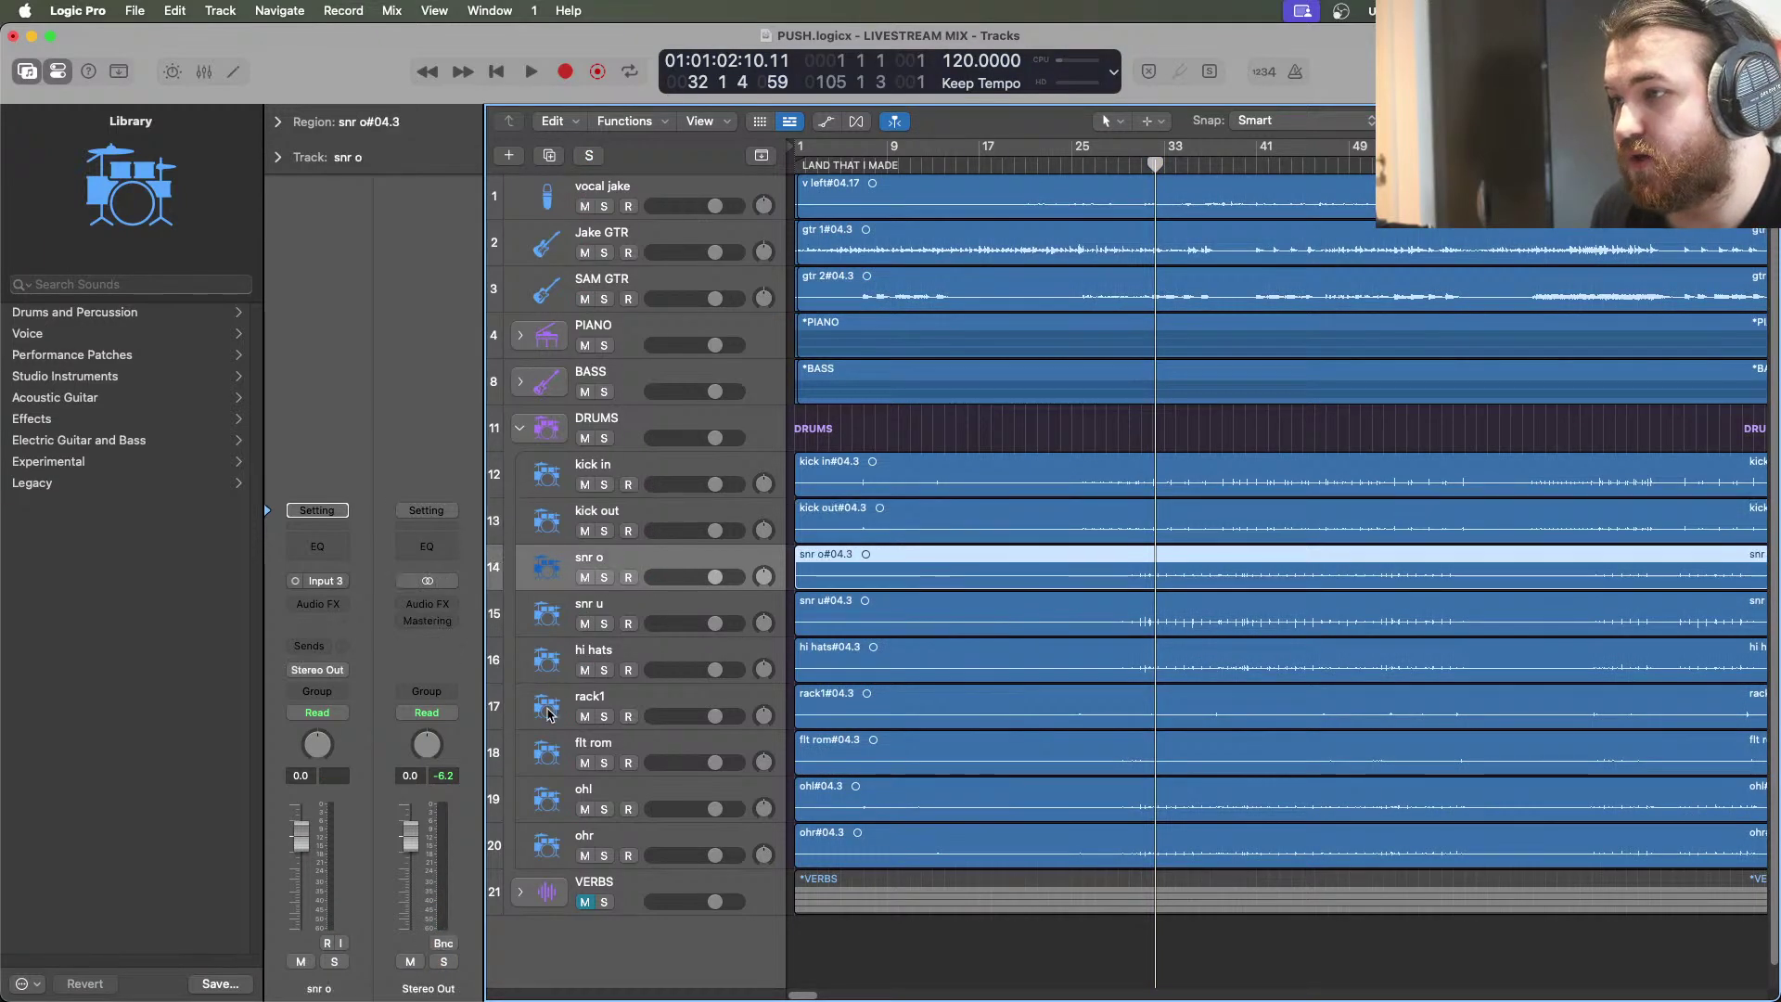
left_click(317, 671)
mouse_move(434, 780)
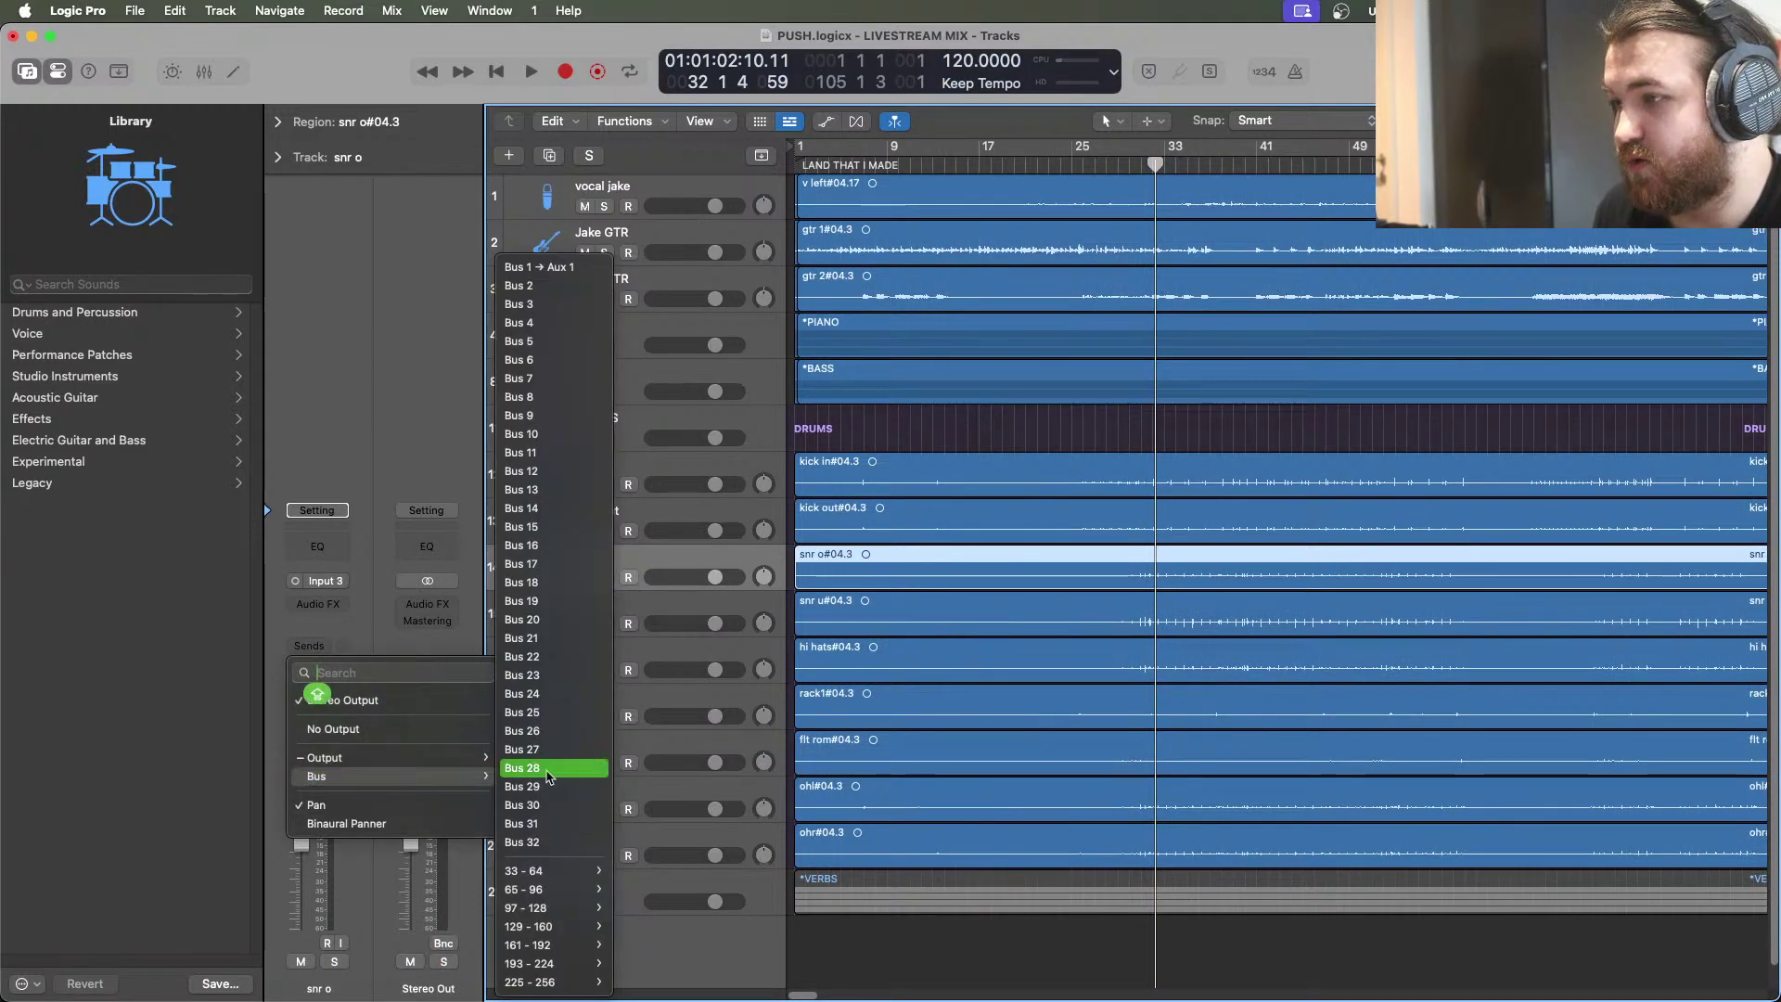
key("Escape")
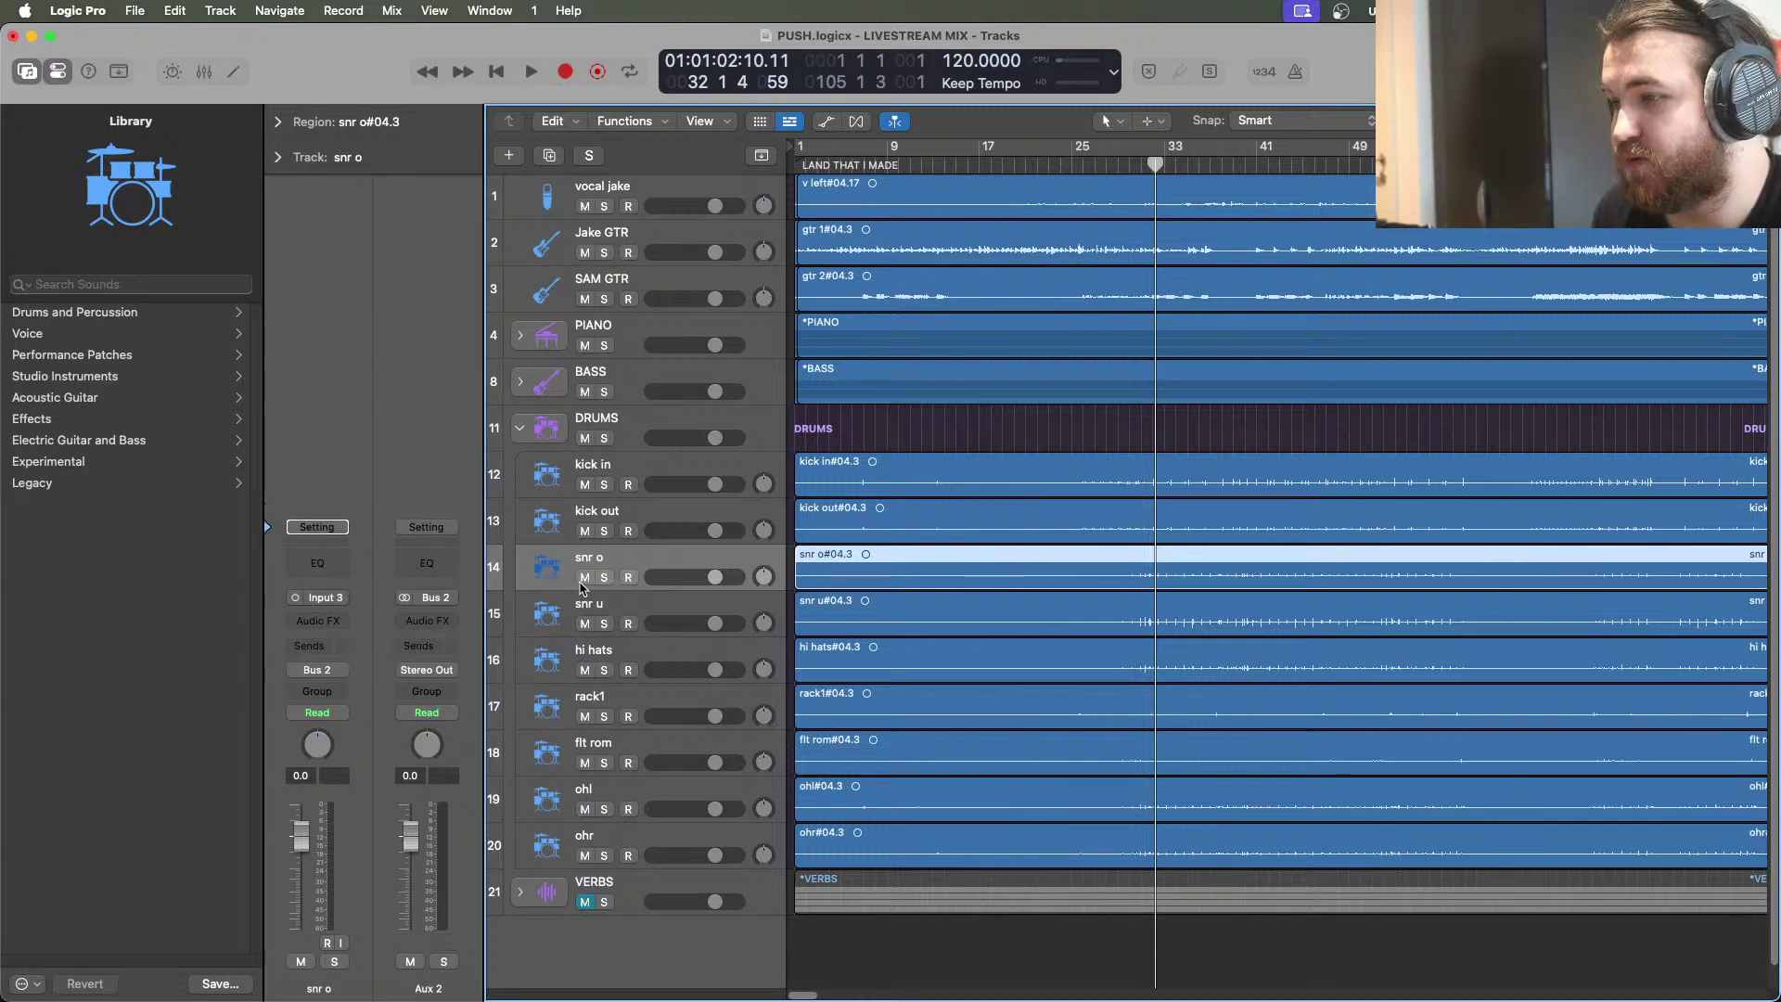
left_click(585, 604)
left_click(340, 675)
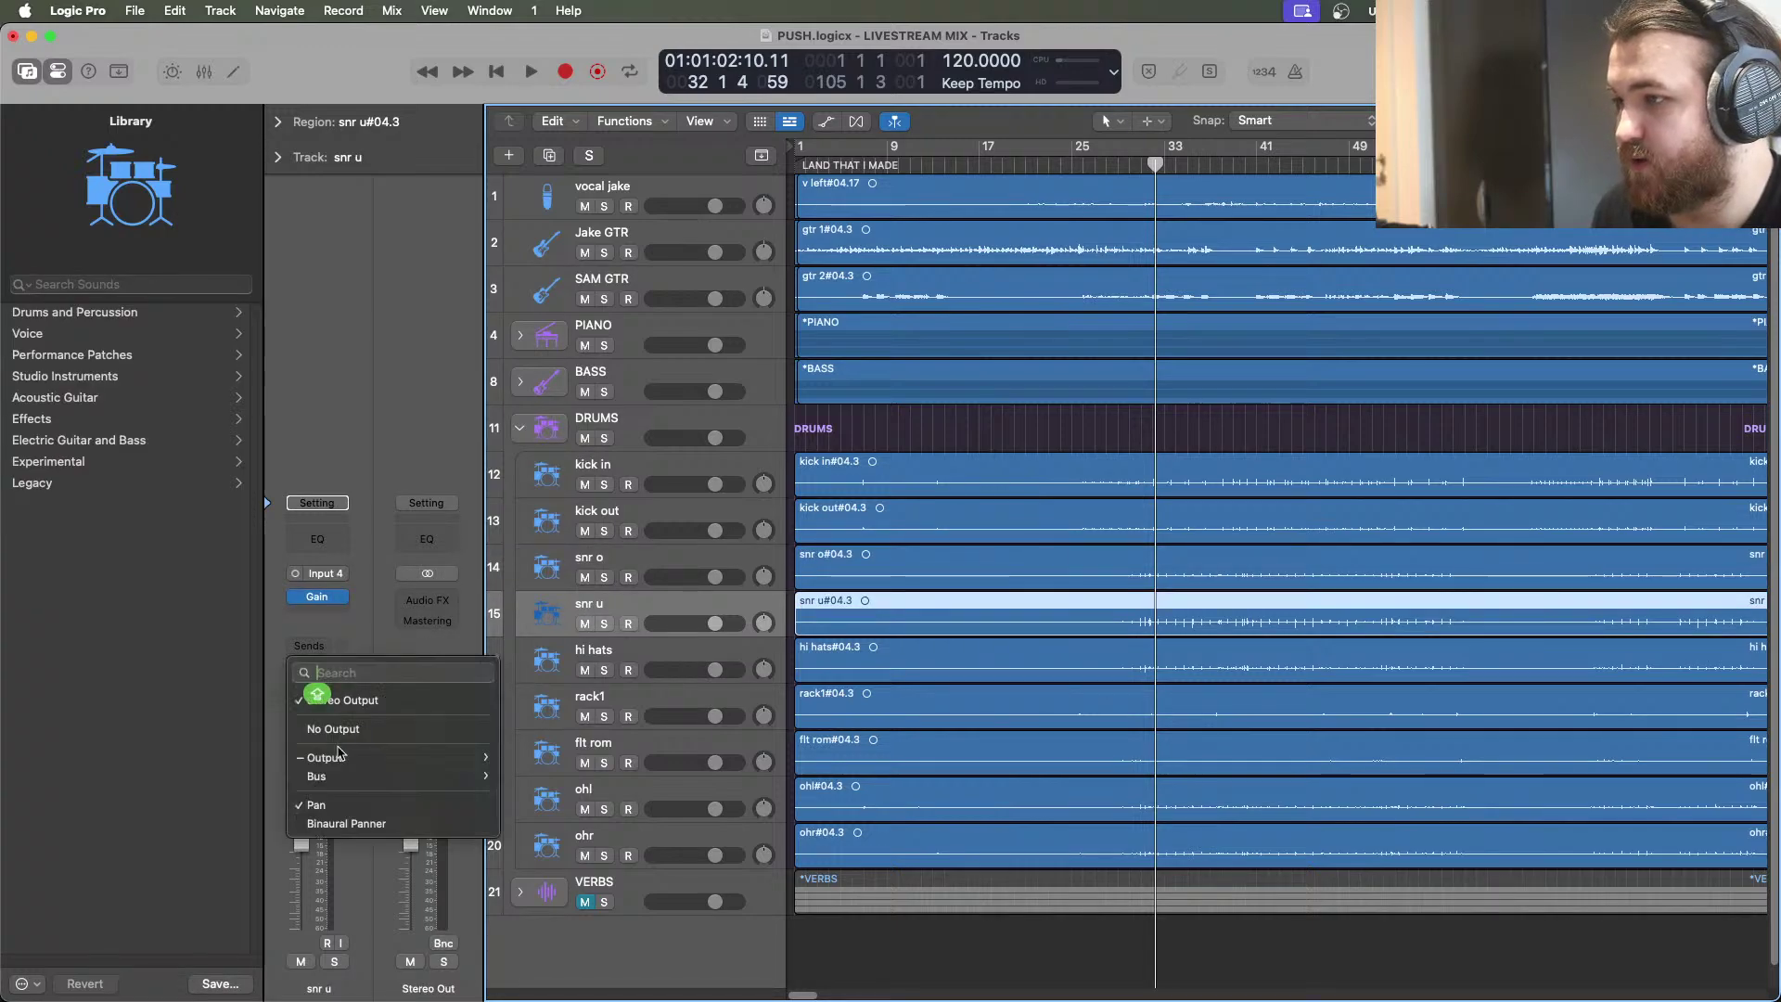
mouse_move(445, 787)
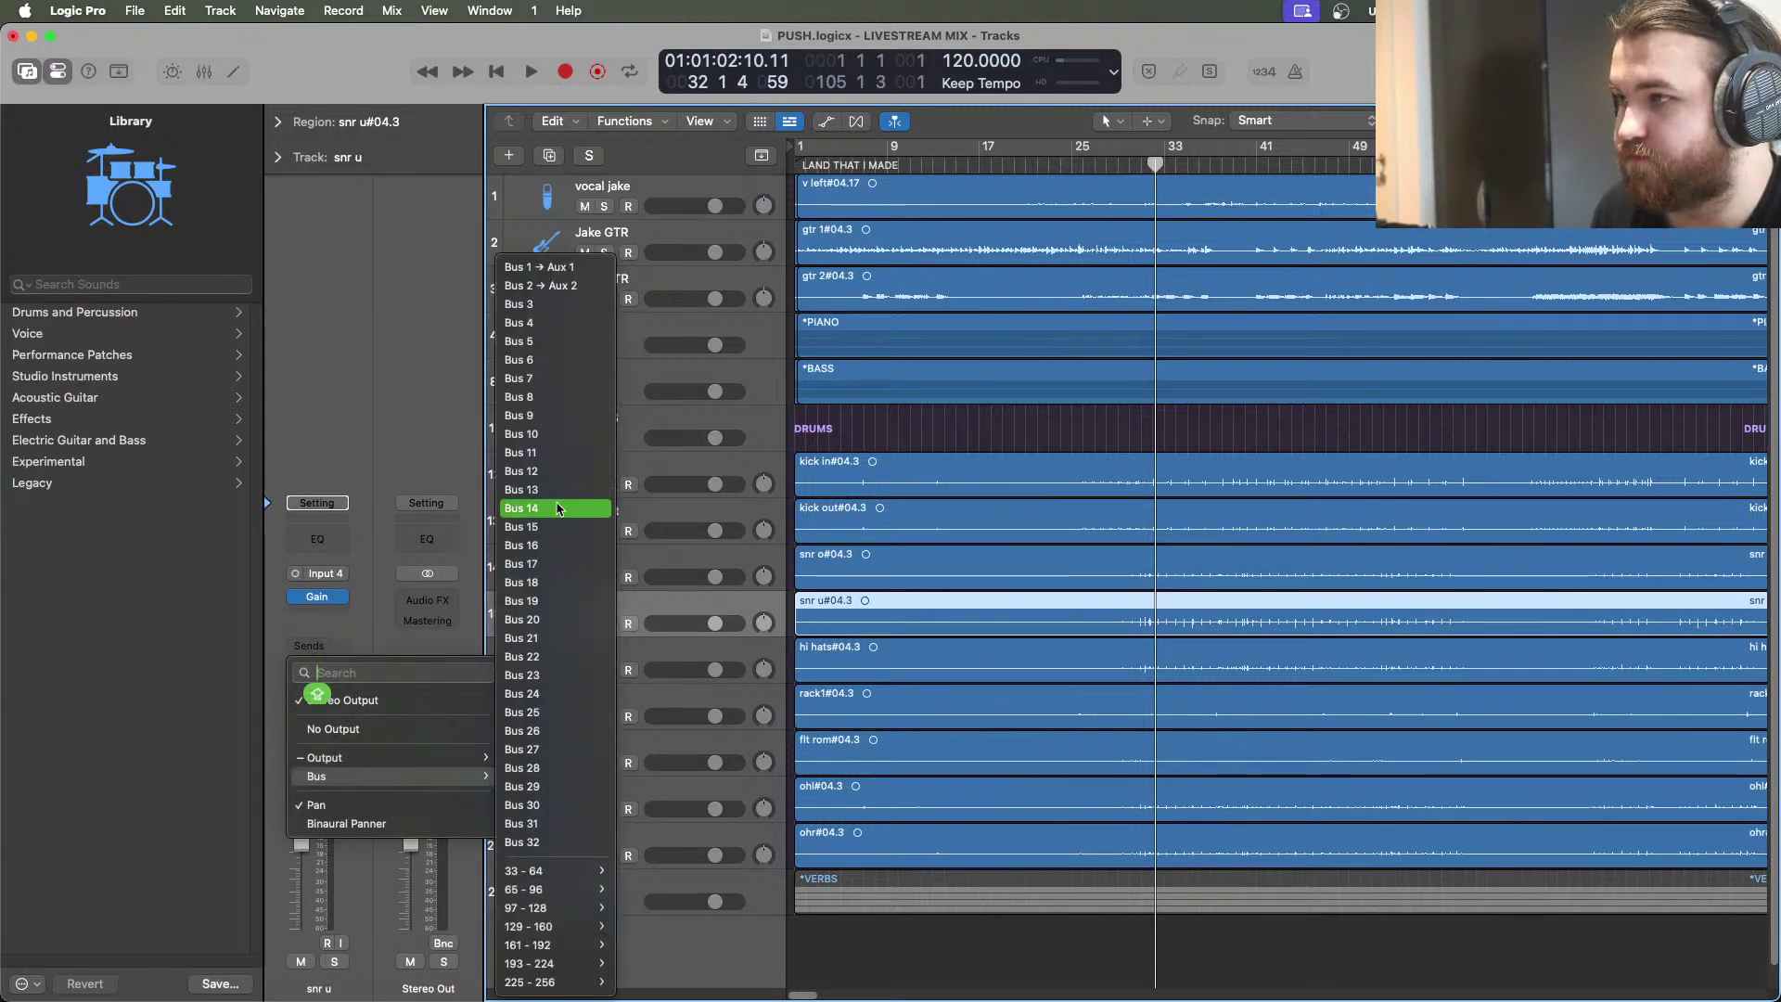
left_click(547, 284)
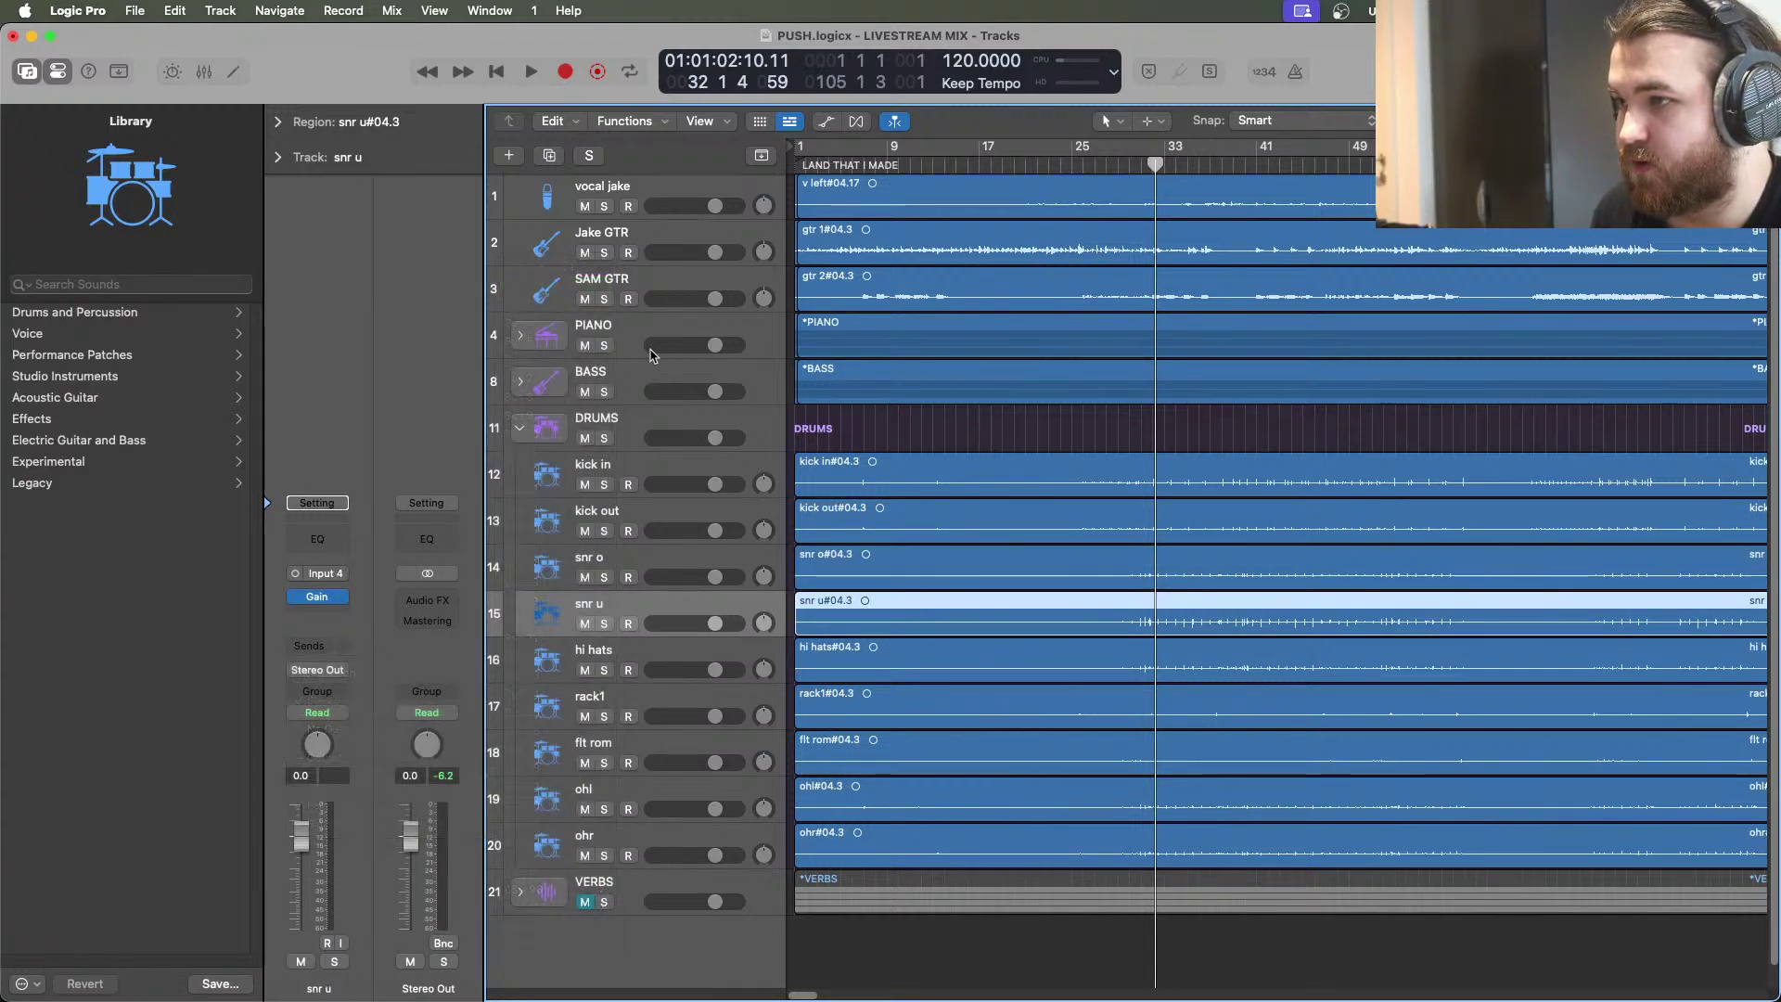
Route the outputs of the ohl and ohr overhead tracks to Bus 3
left_click(640, 800)
left_click(327, 688)
mouse_move(336, 762)
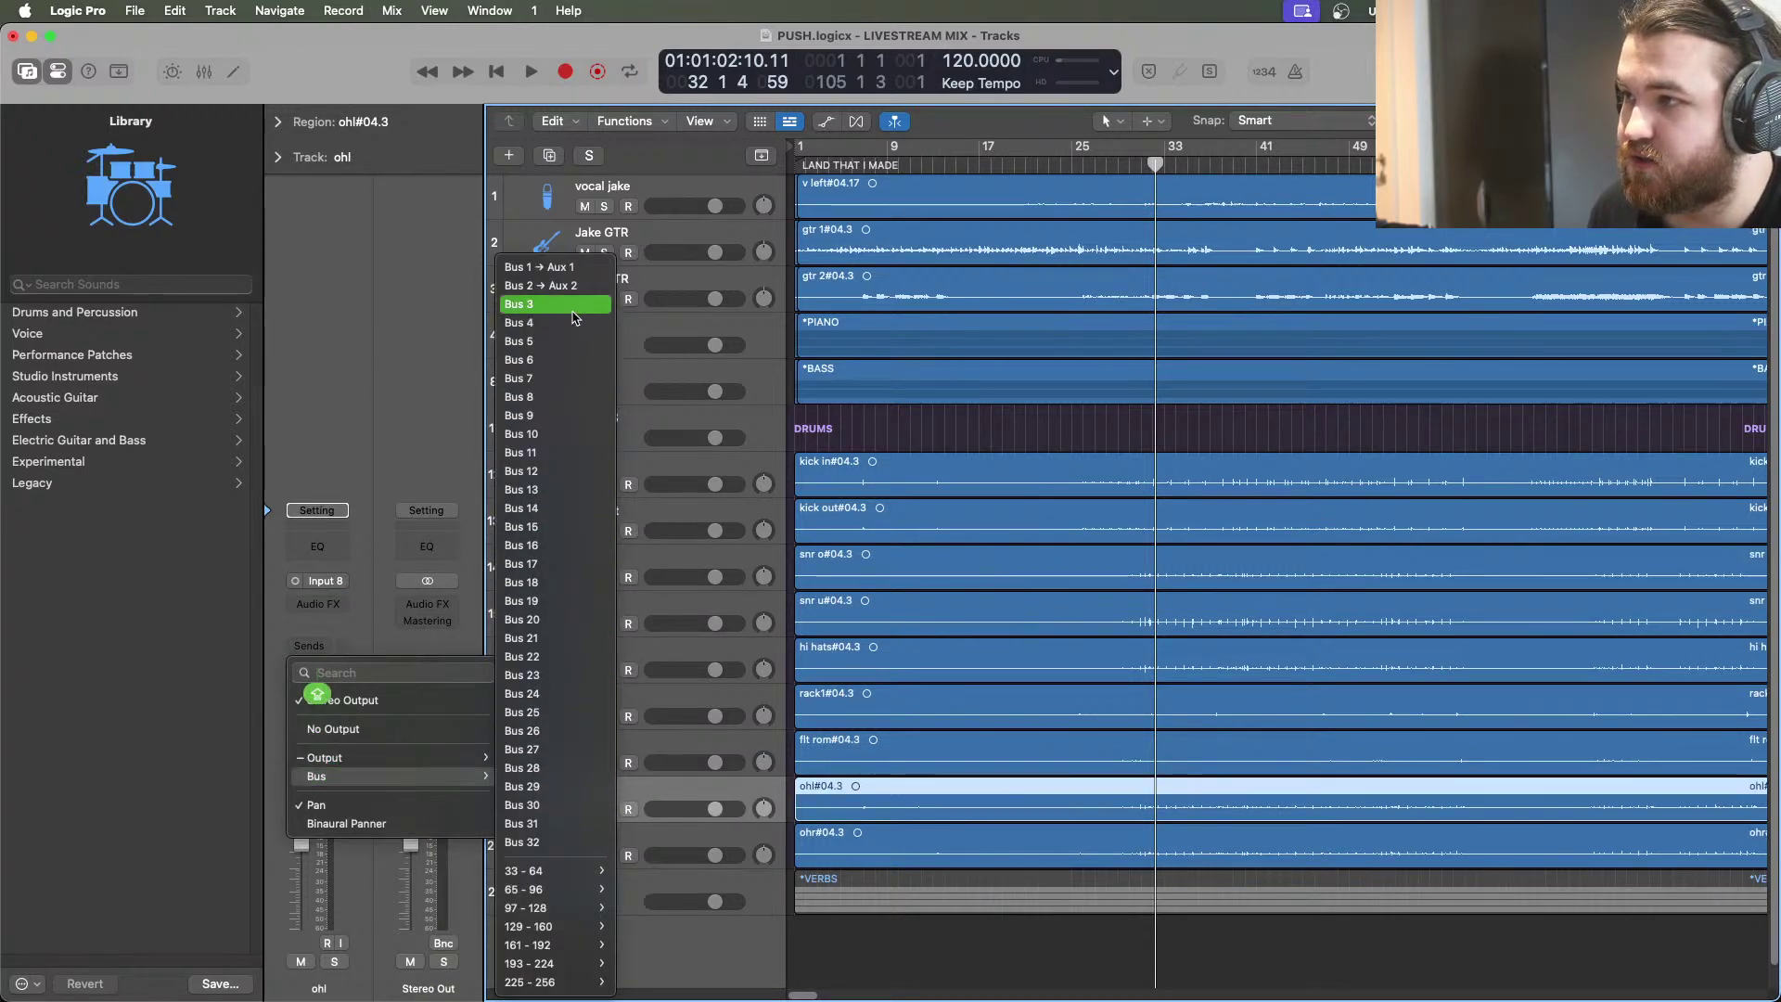
left_click(572, 306)
left_click(642, 840)
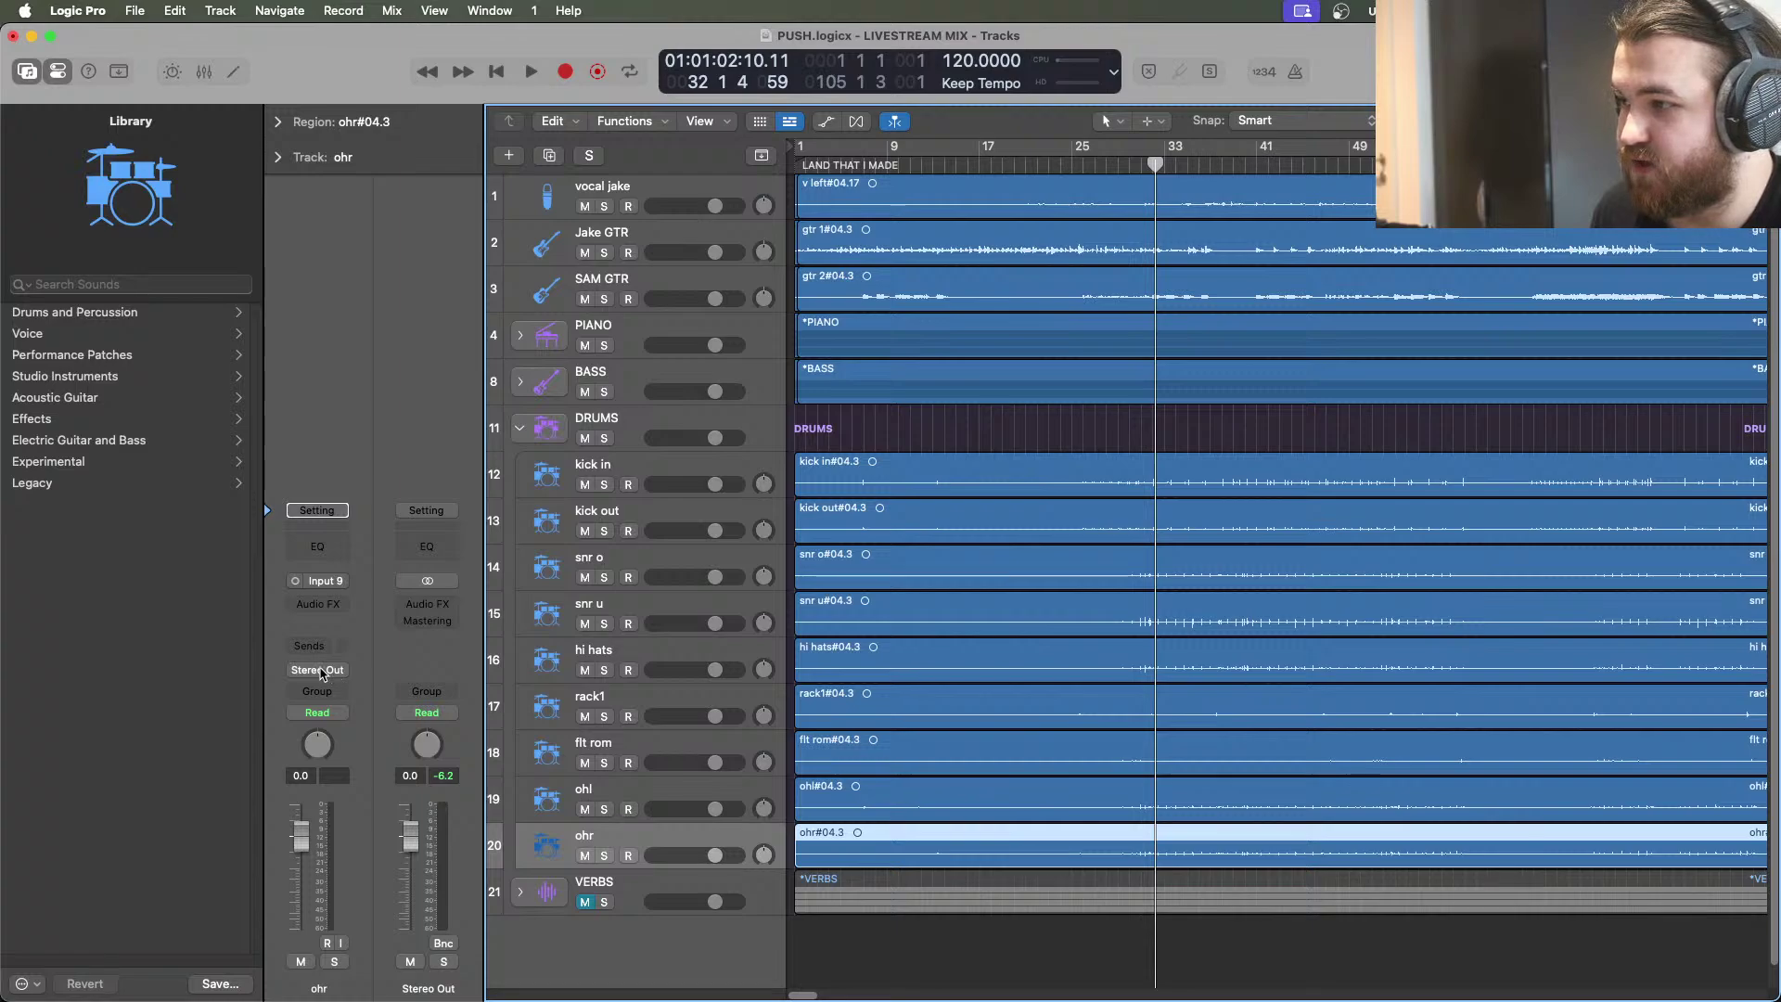
left_click(318, 670)
mouse_move(334, 777)
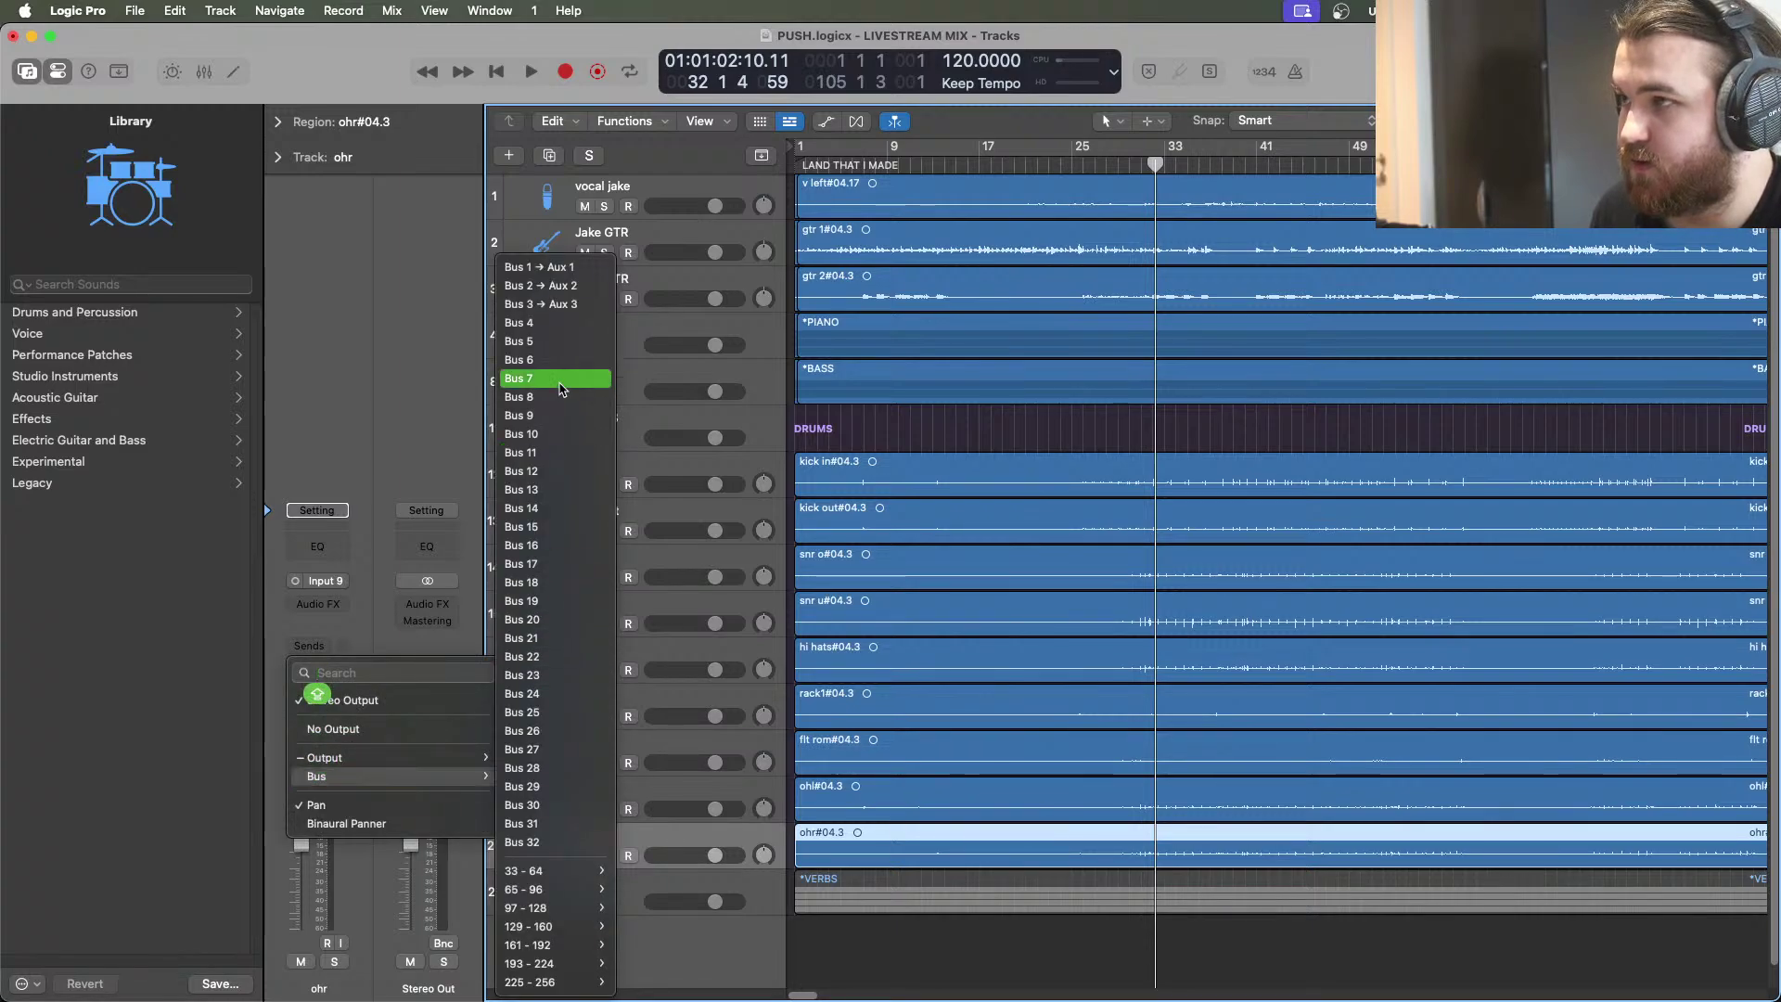
left_click(560, 304)
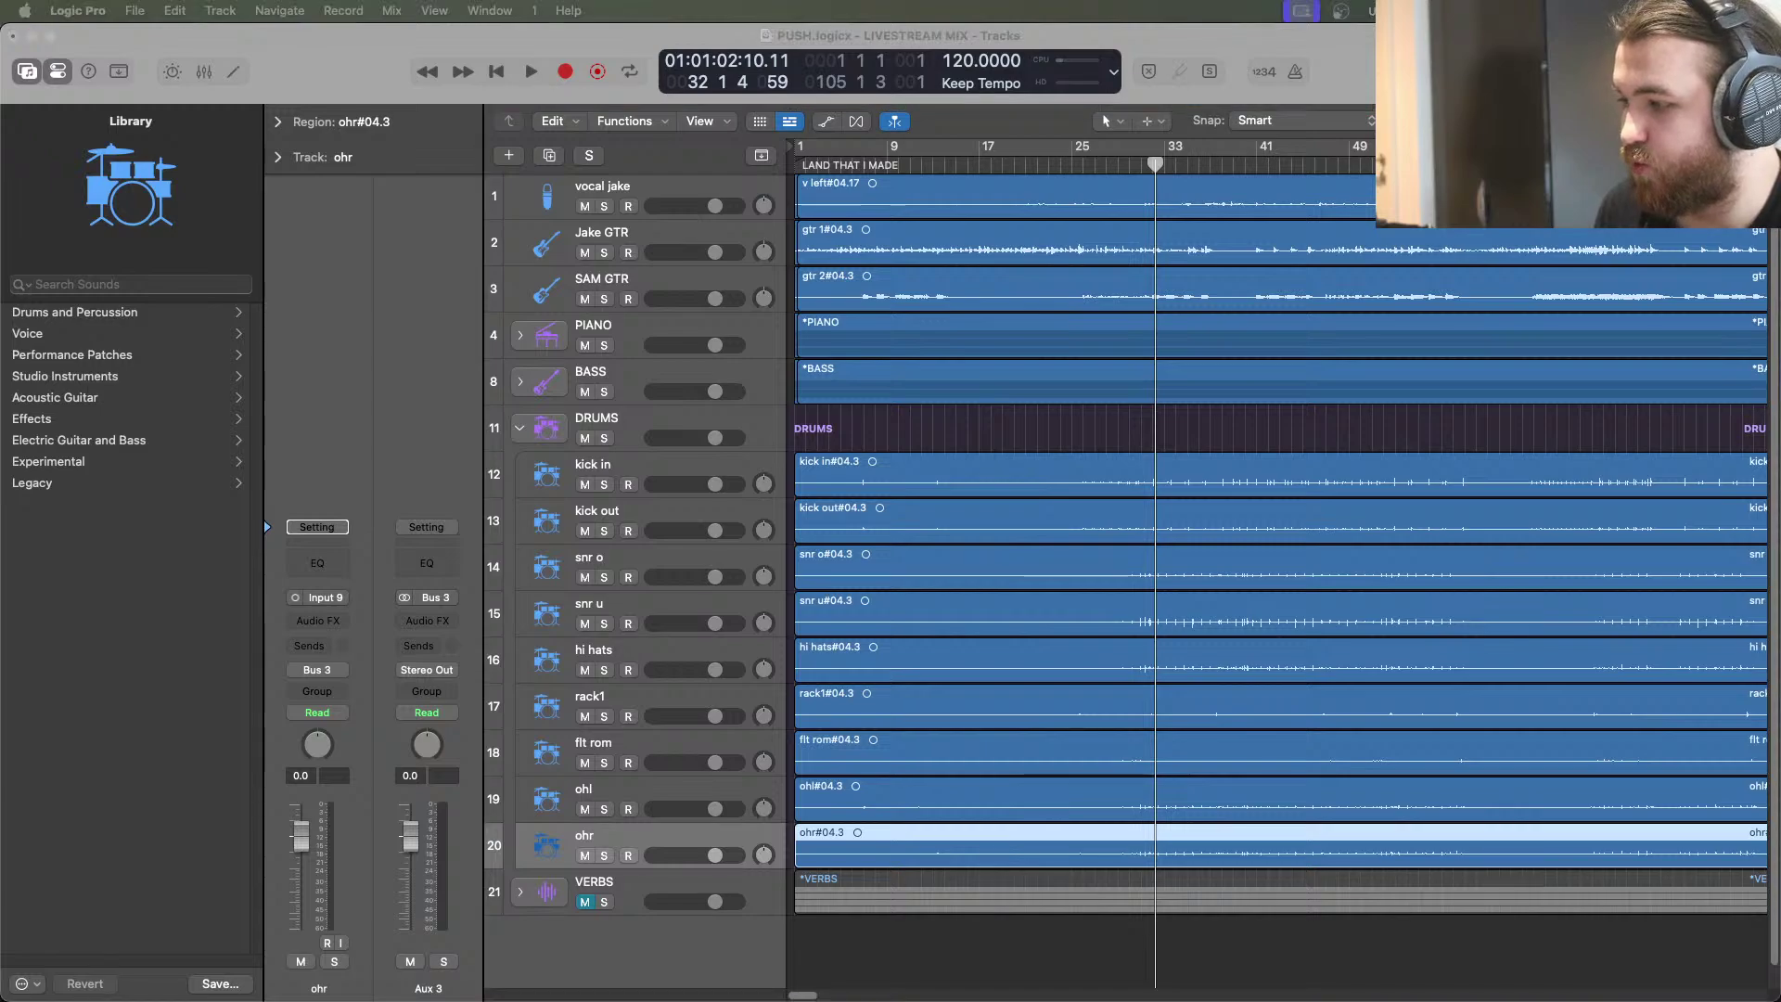
Show the mixer and create arrangement tracks for the Aux 1, Aux 2 and Aux 3 channels
left_click(699, 955)
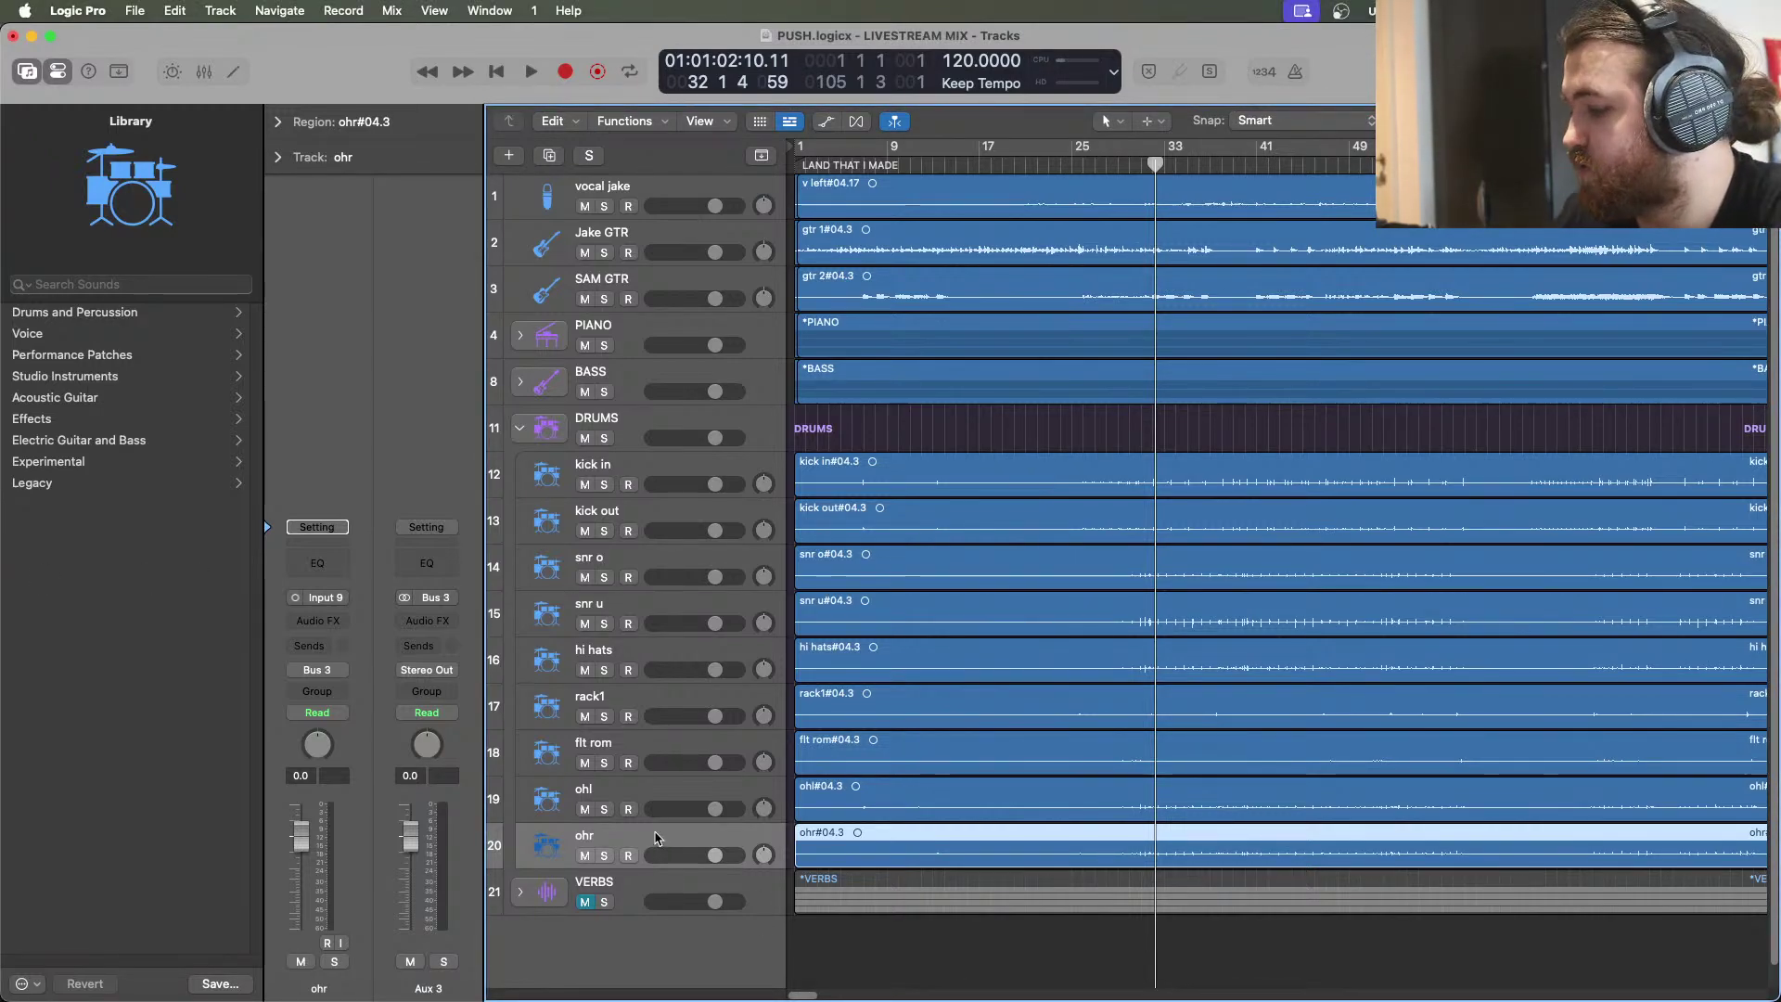
key("x")
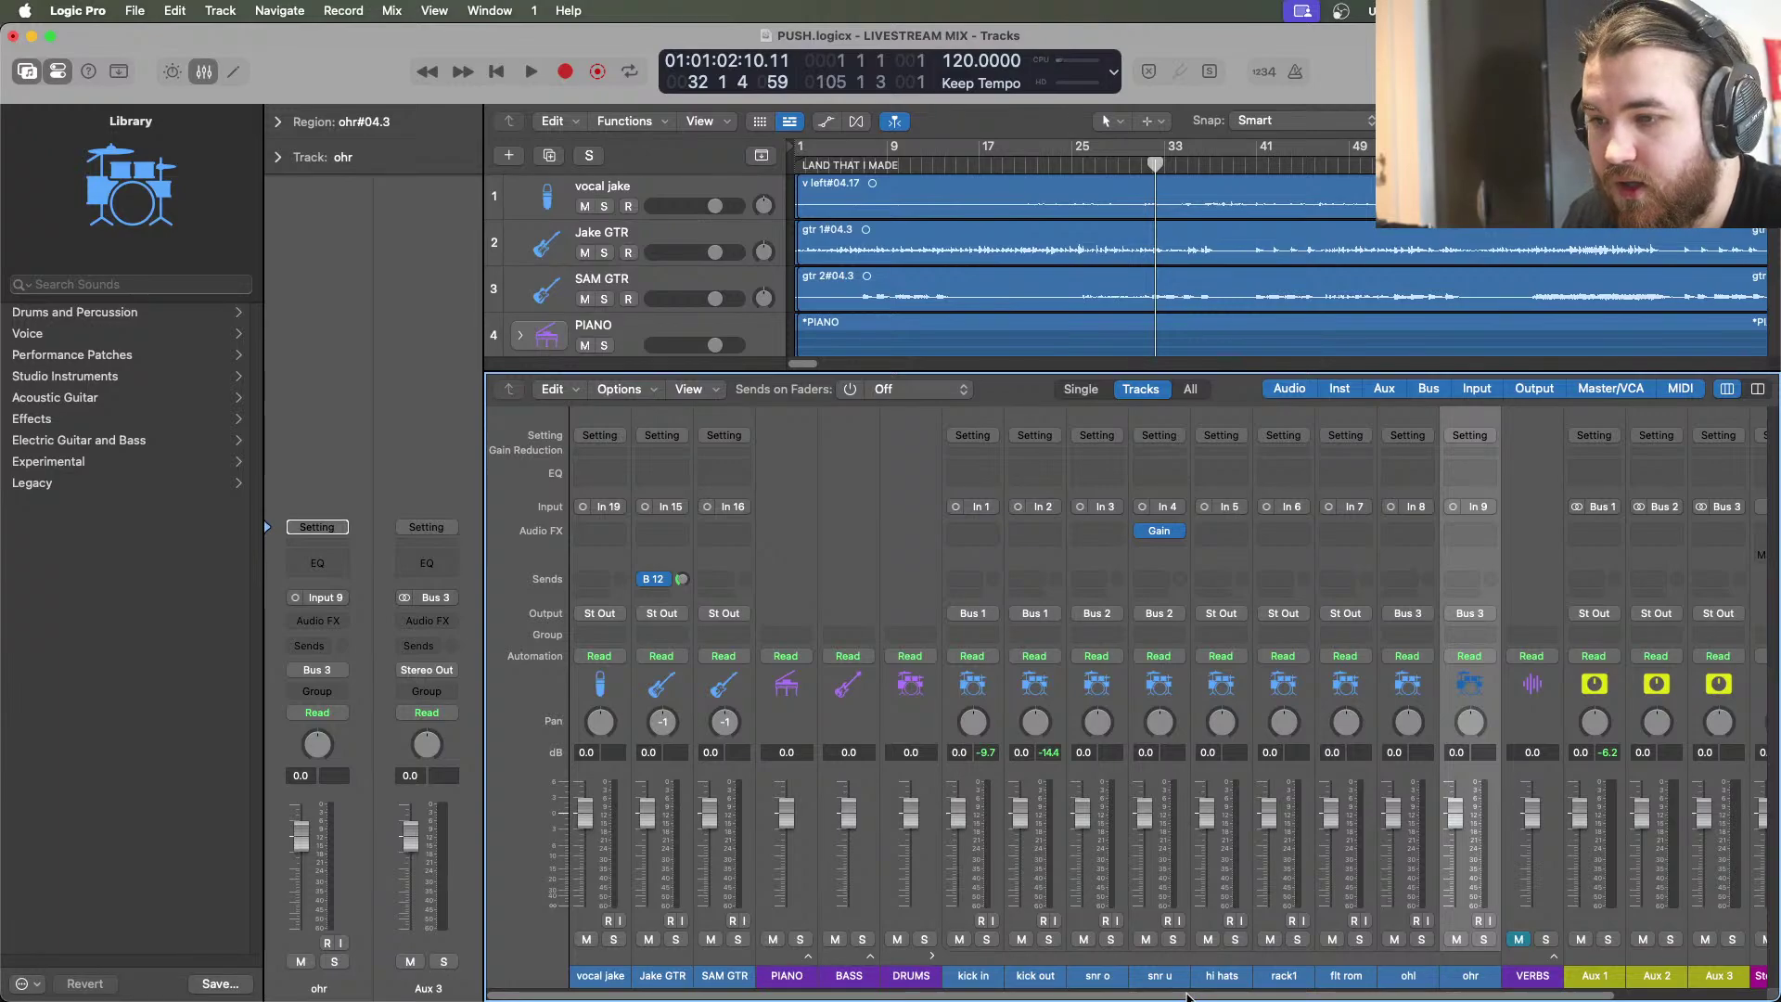
left_click_drag(1188, 997, 1338, 997)
left_click(1427, 961)
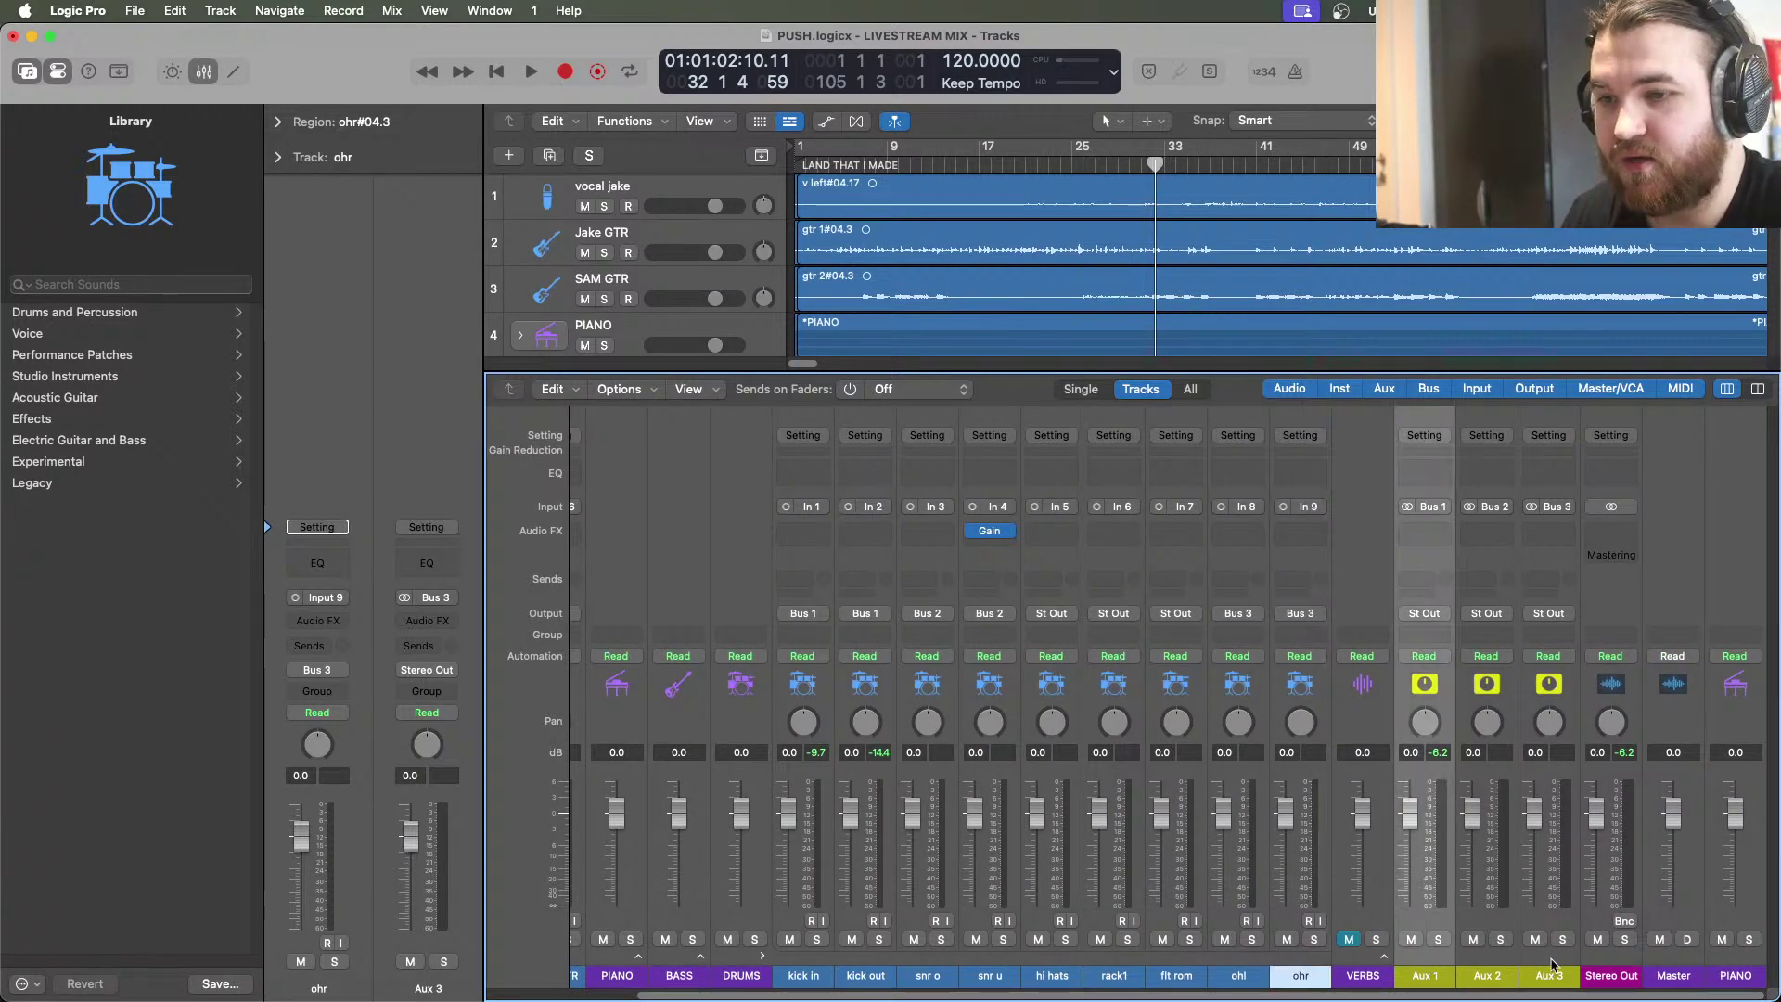
left_click(1554, 962, "shift")
right_click(1557, 965)
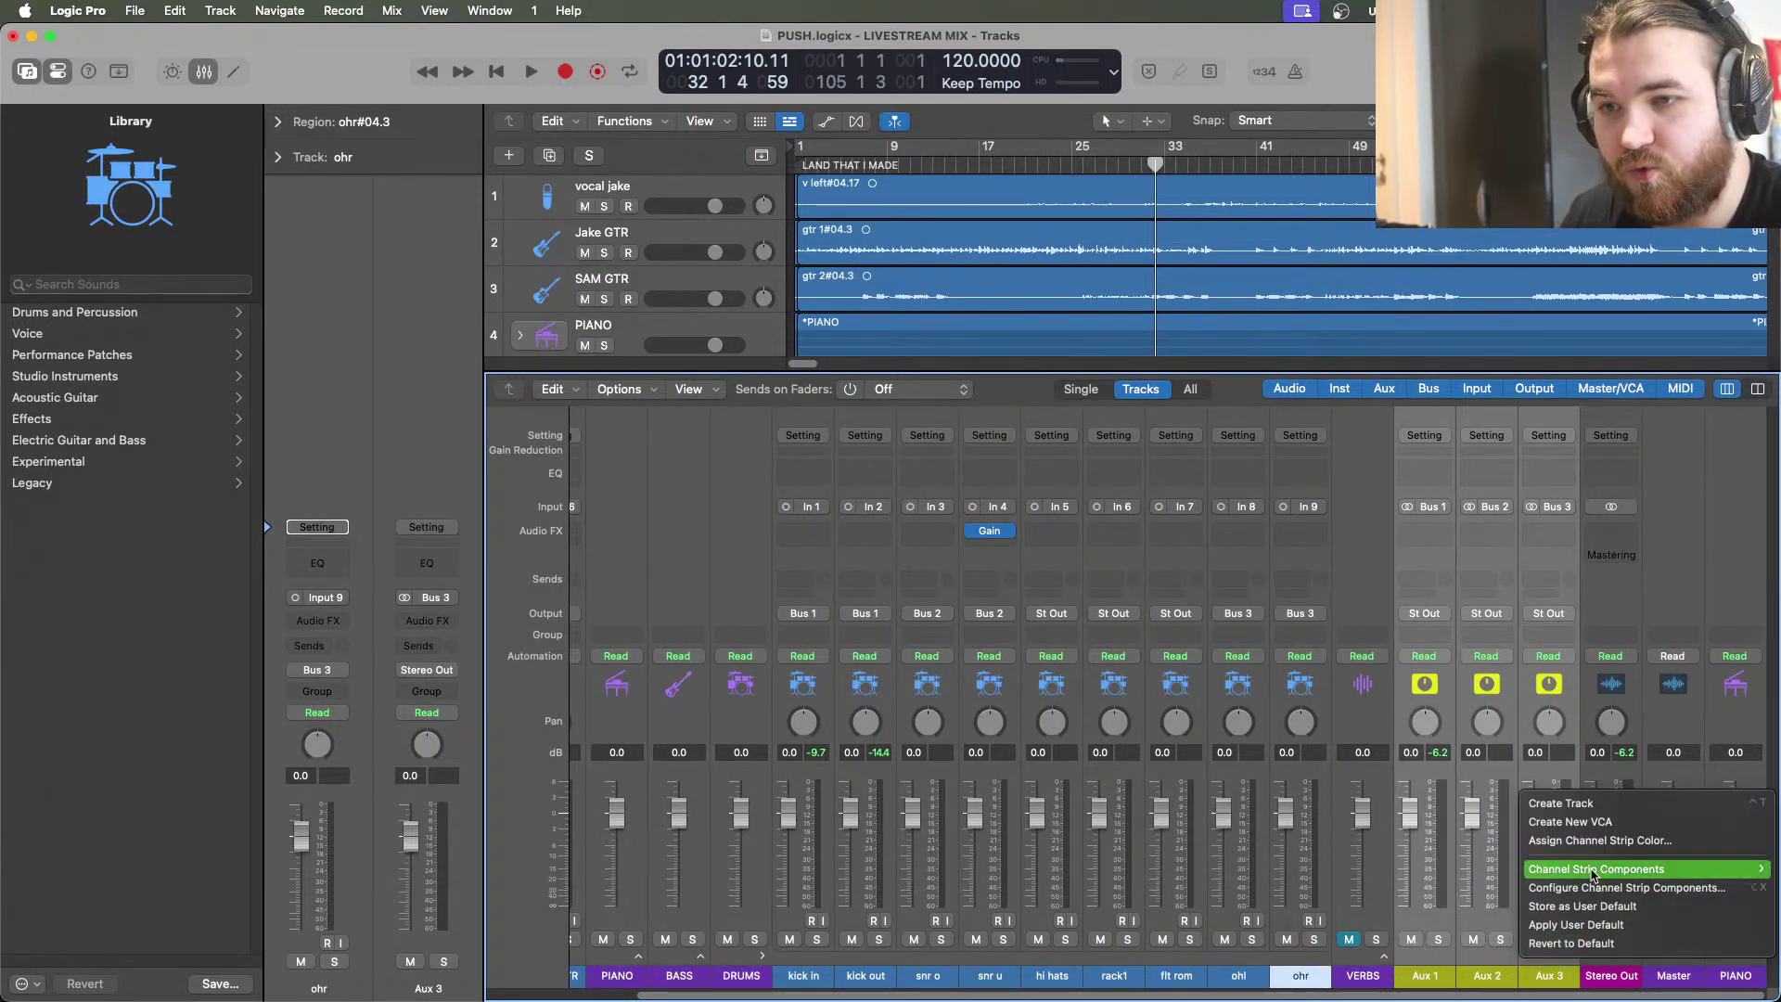
left_click(1570, 805)
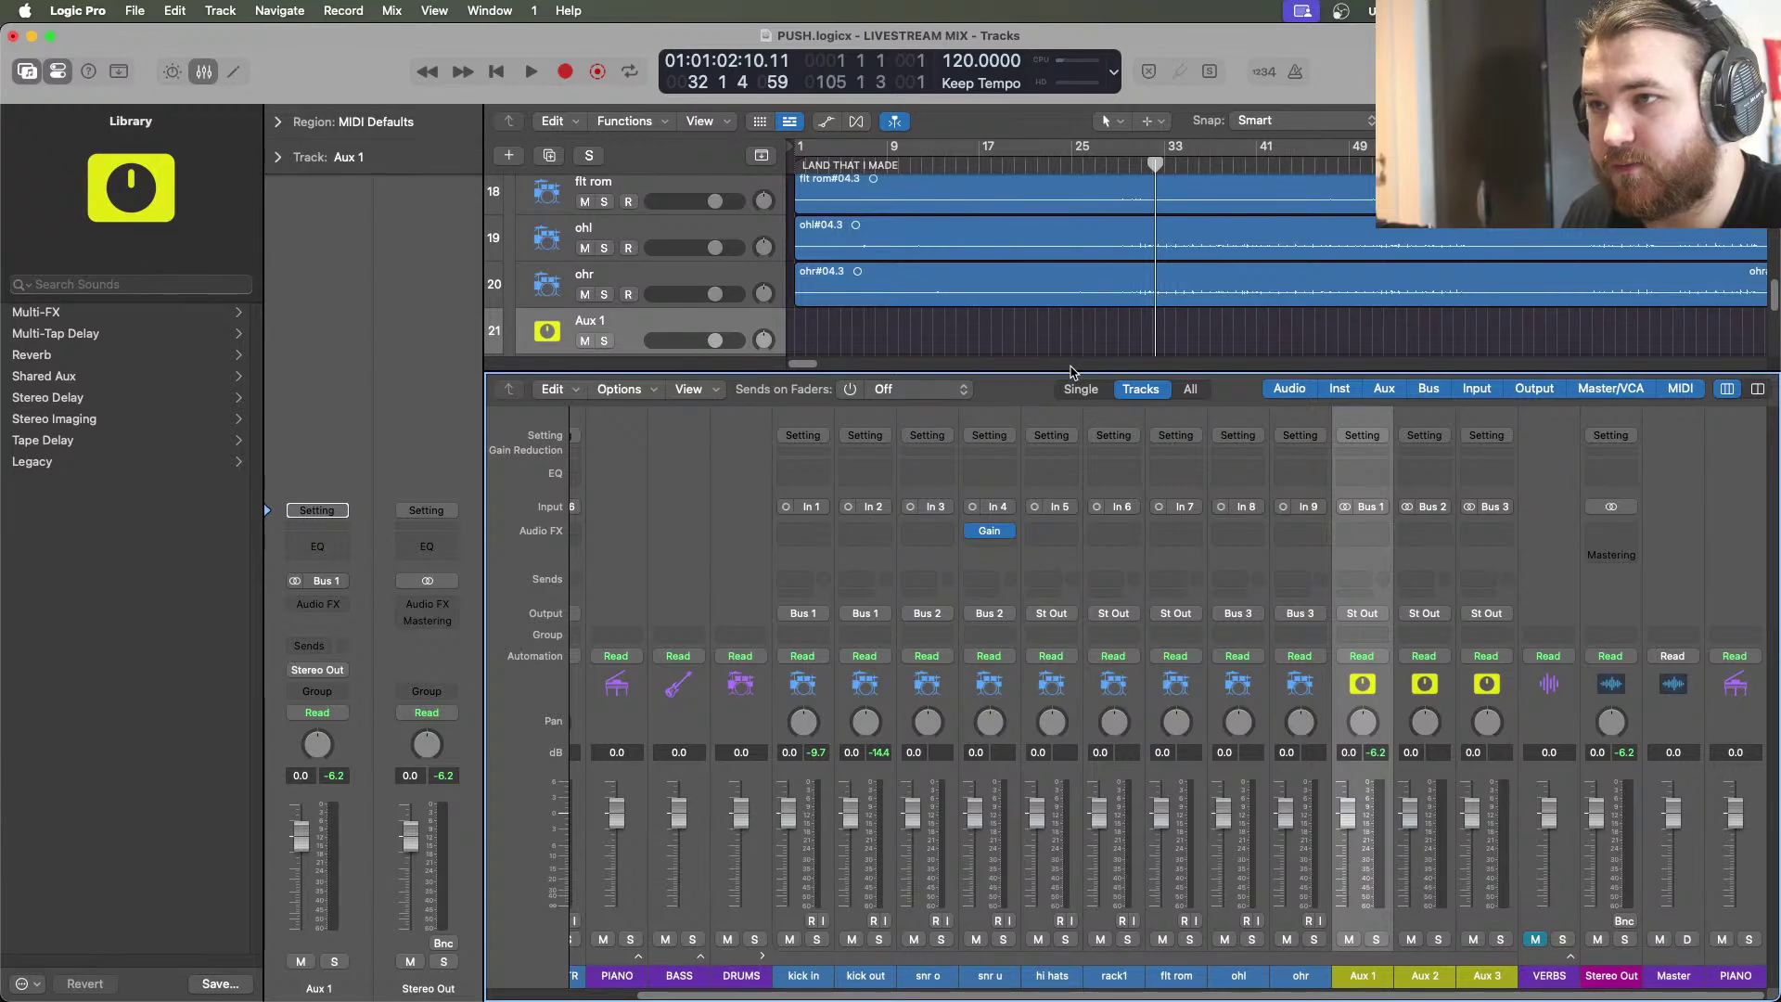
Hide the mixer and move the Aux 1, Aux 2 and Aux 3 tracks below the VERBS stack
left_click_drag(1071, 370, 1067, 927)
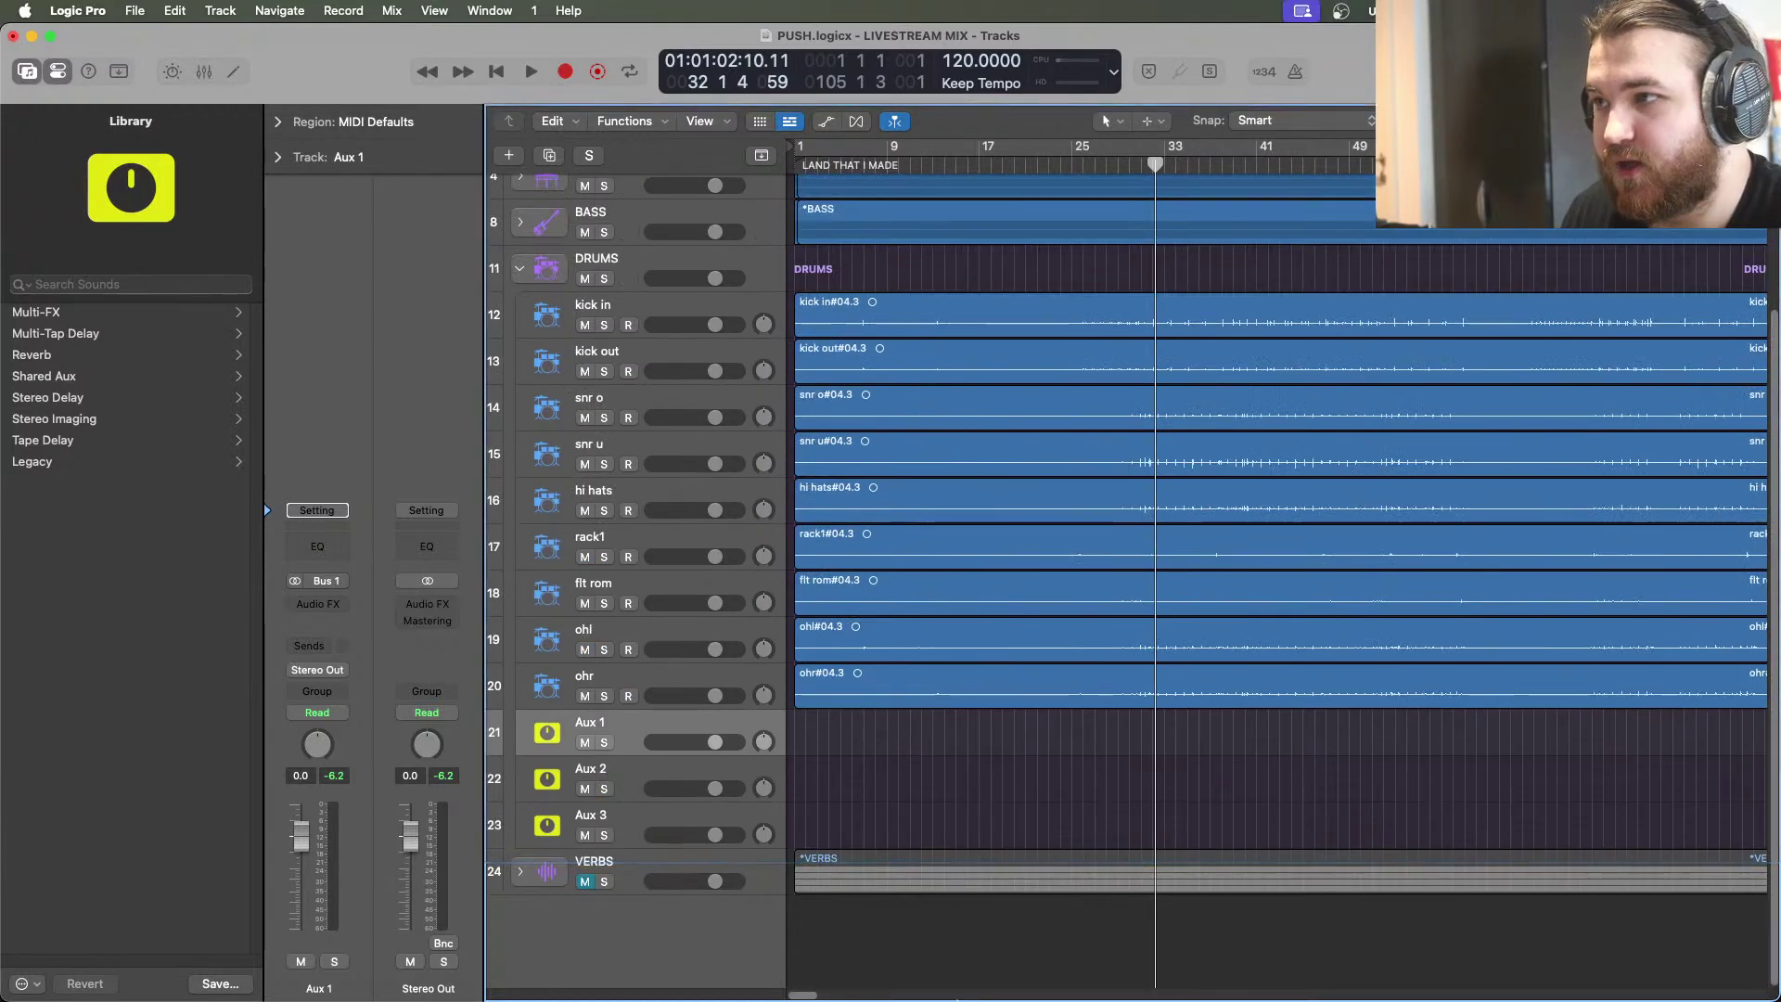
left_click(640, 825, "shift")
left_click_drag(638, 728, 646, 902)
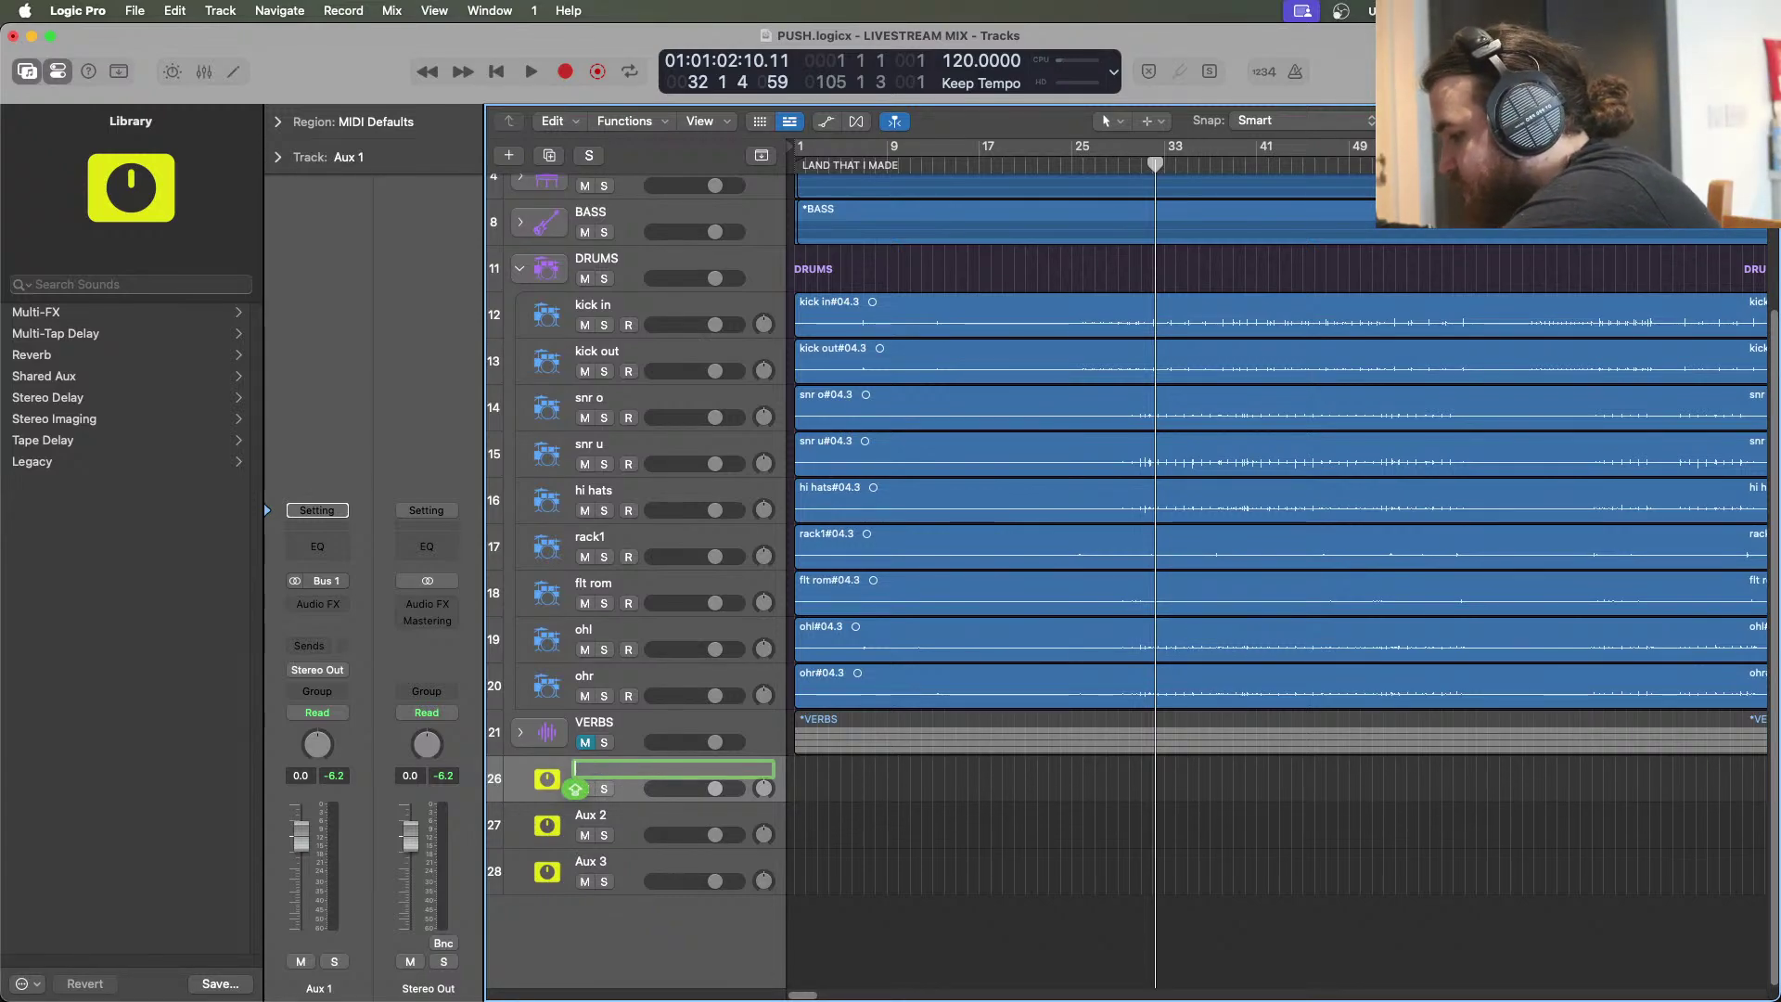
Rename the Aux 1, Aux 2 and Aux 3 tracks as KICK, SNARE and OVH
type("KICK")
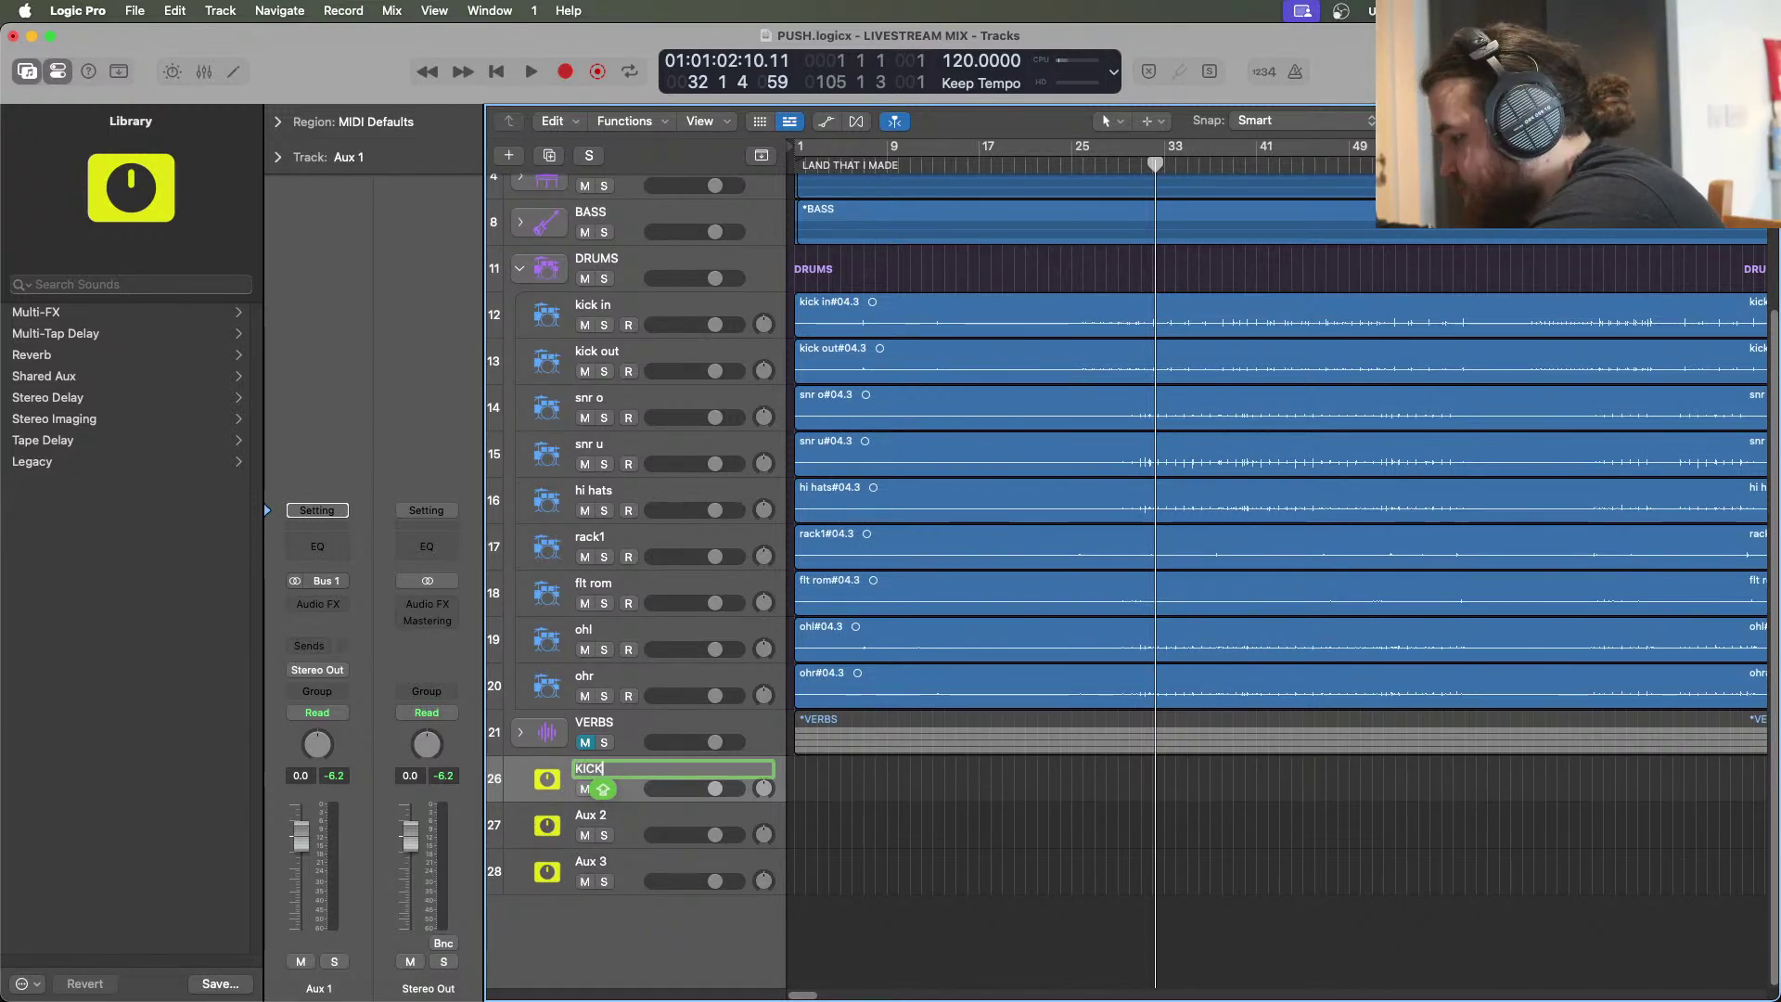
key("Tab")
type("SKN")
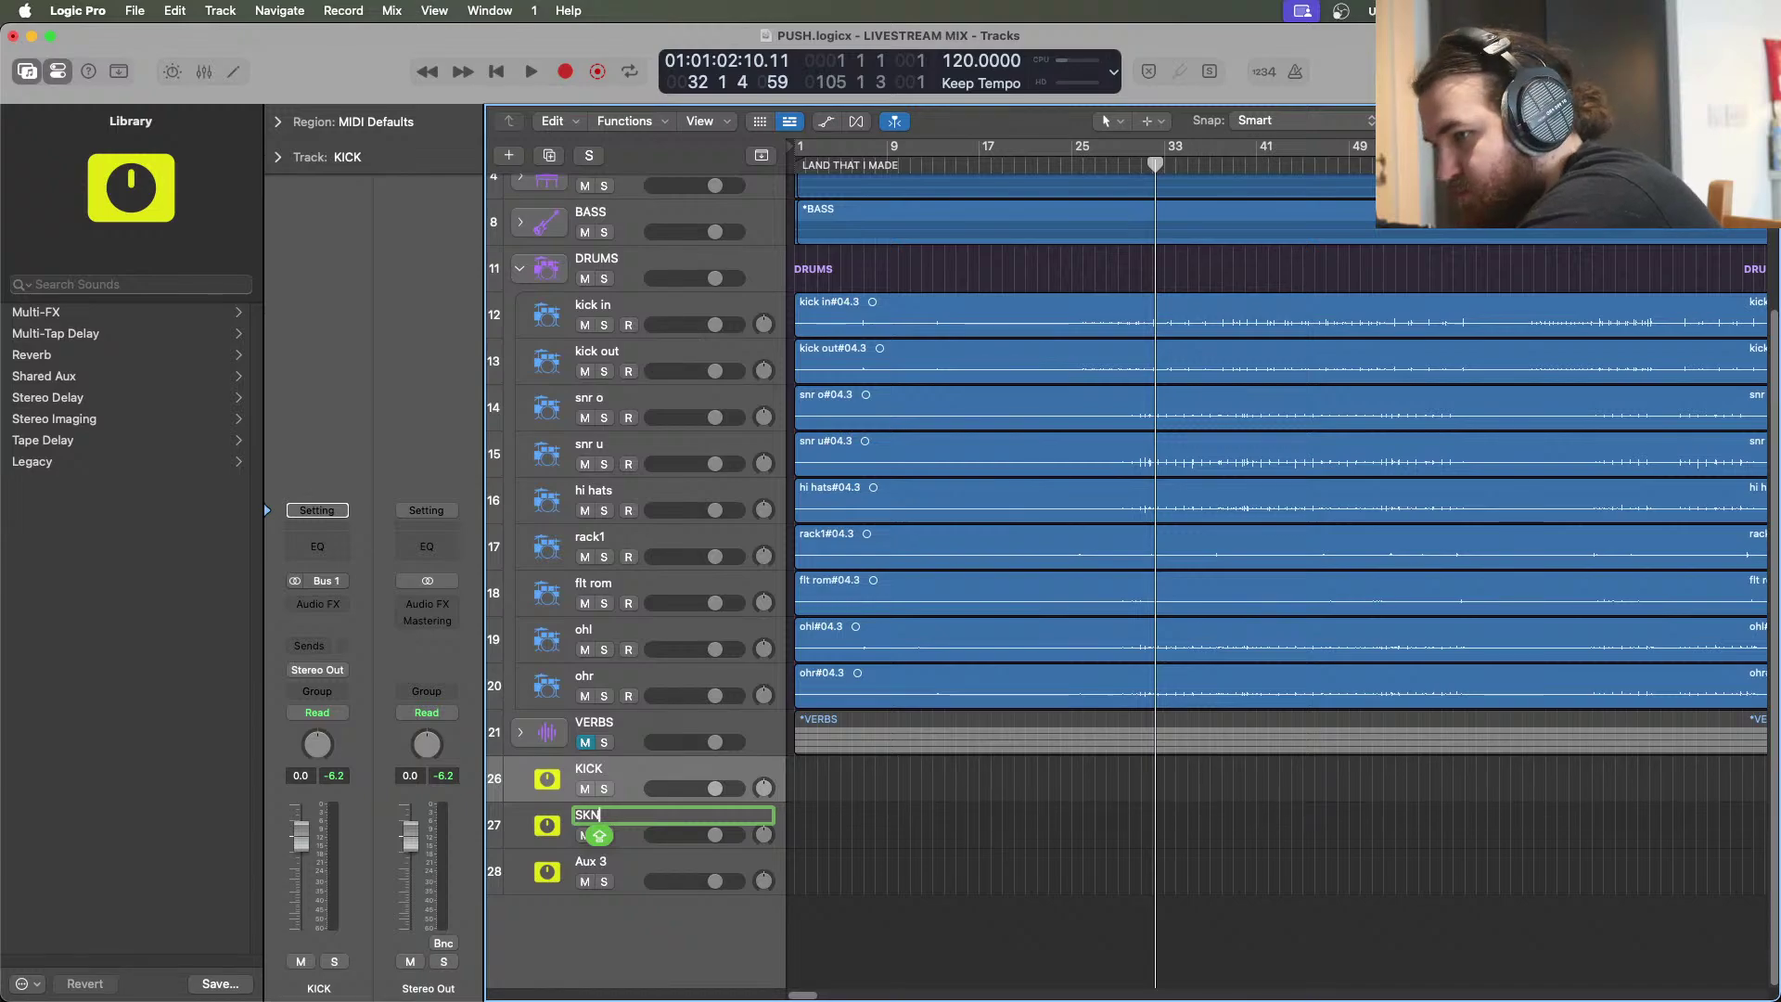
key("BackSpace")
key("BackSpace")
type("NARE")
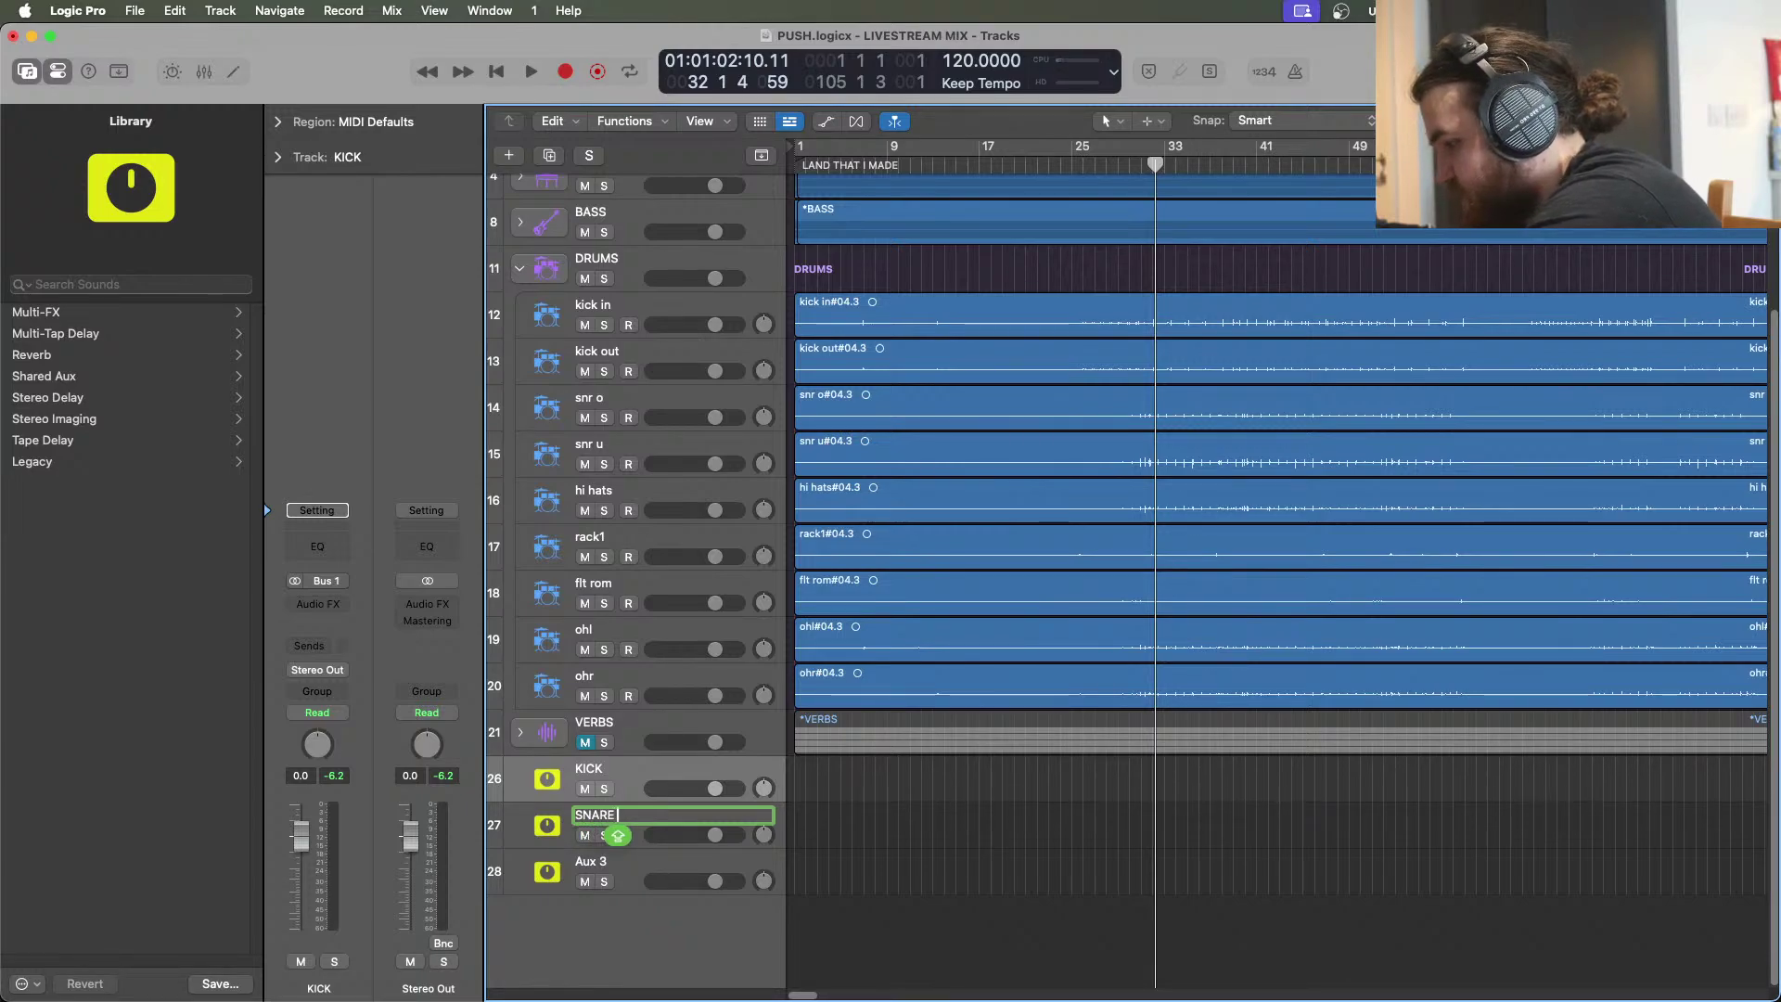
key("Tab")
type("OV")
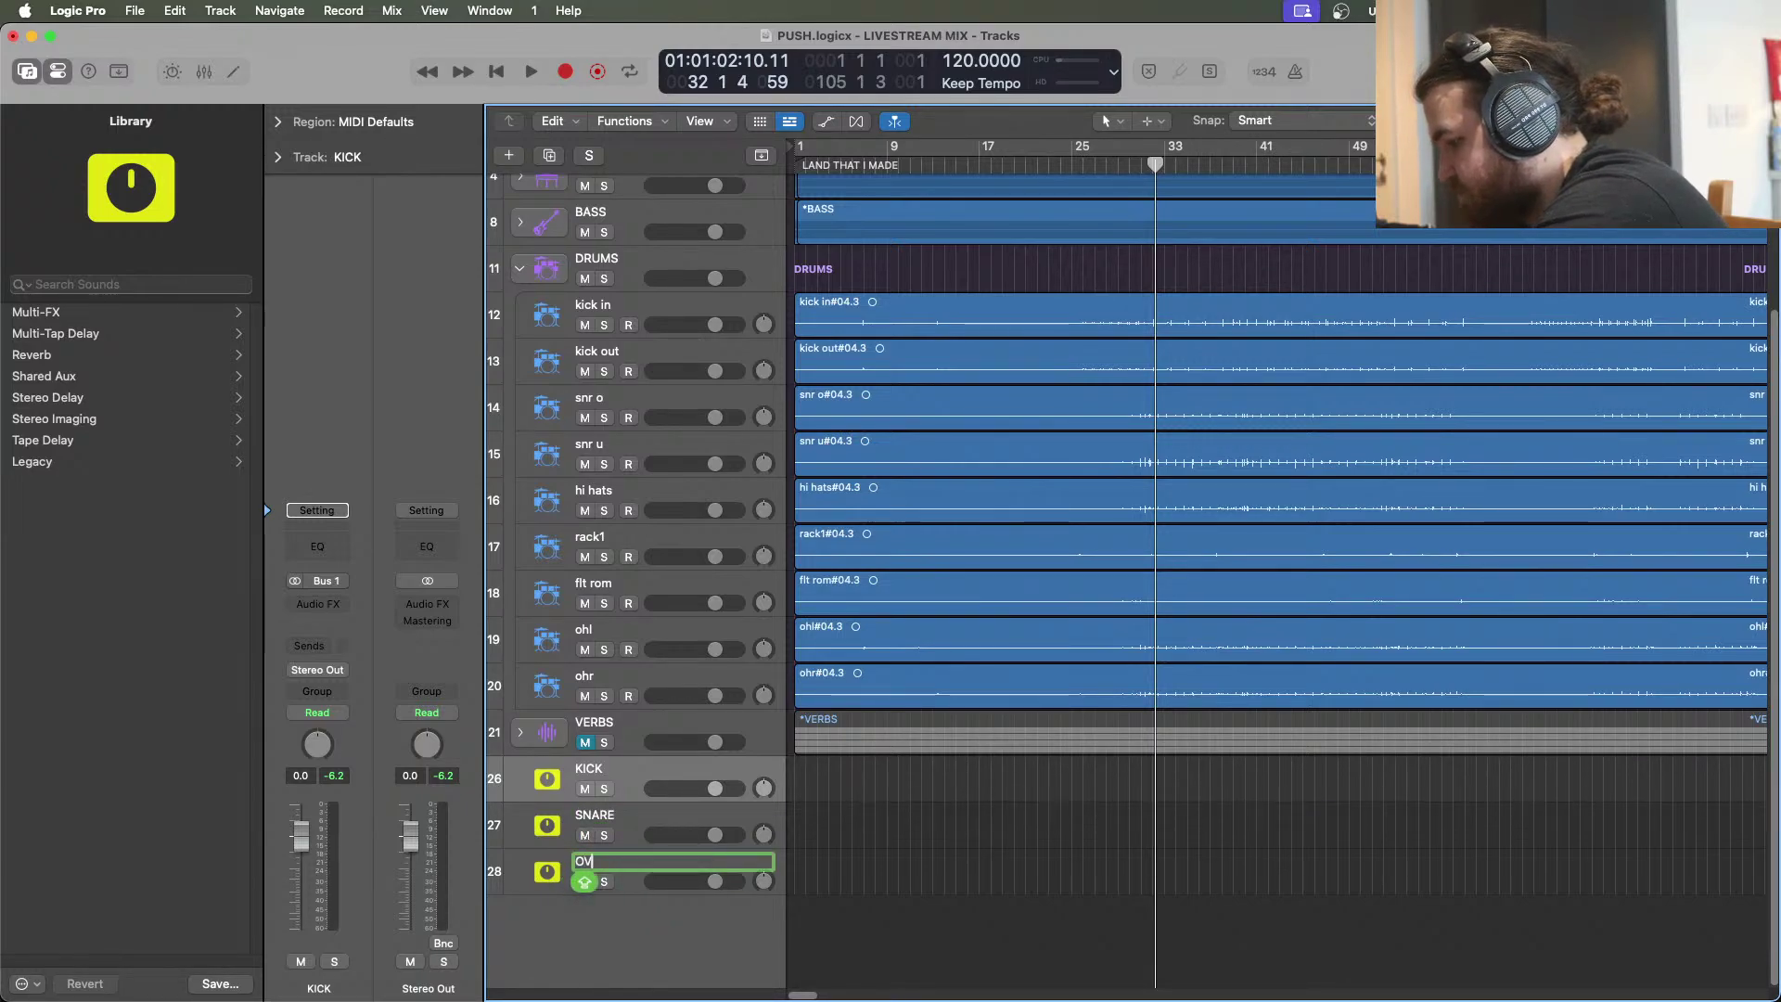
type("H")
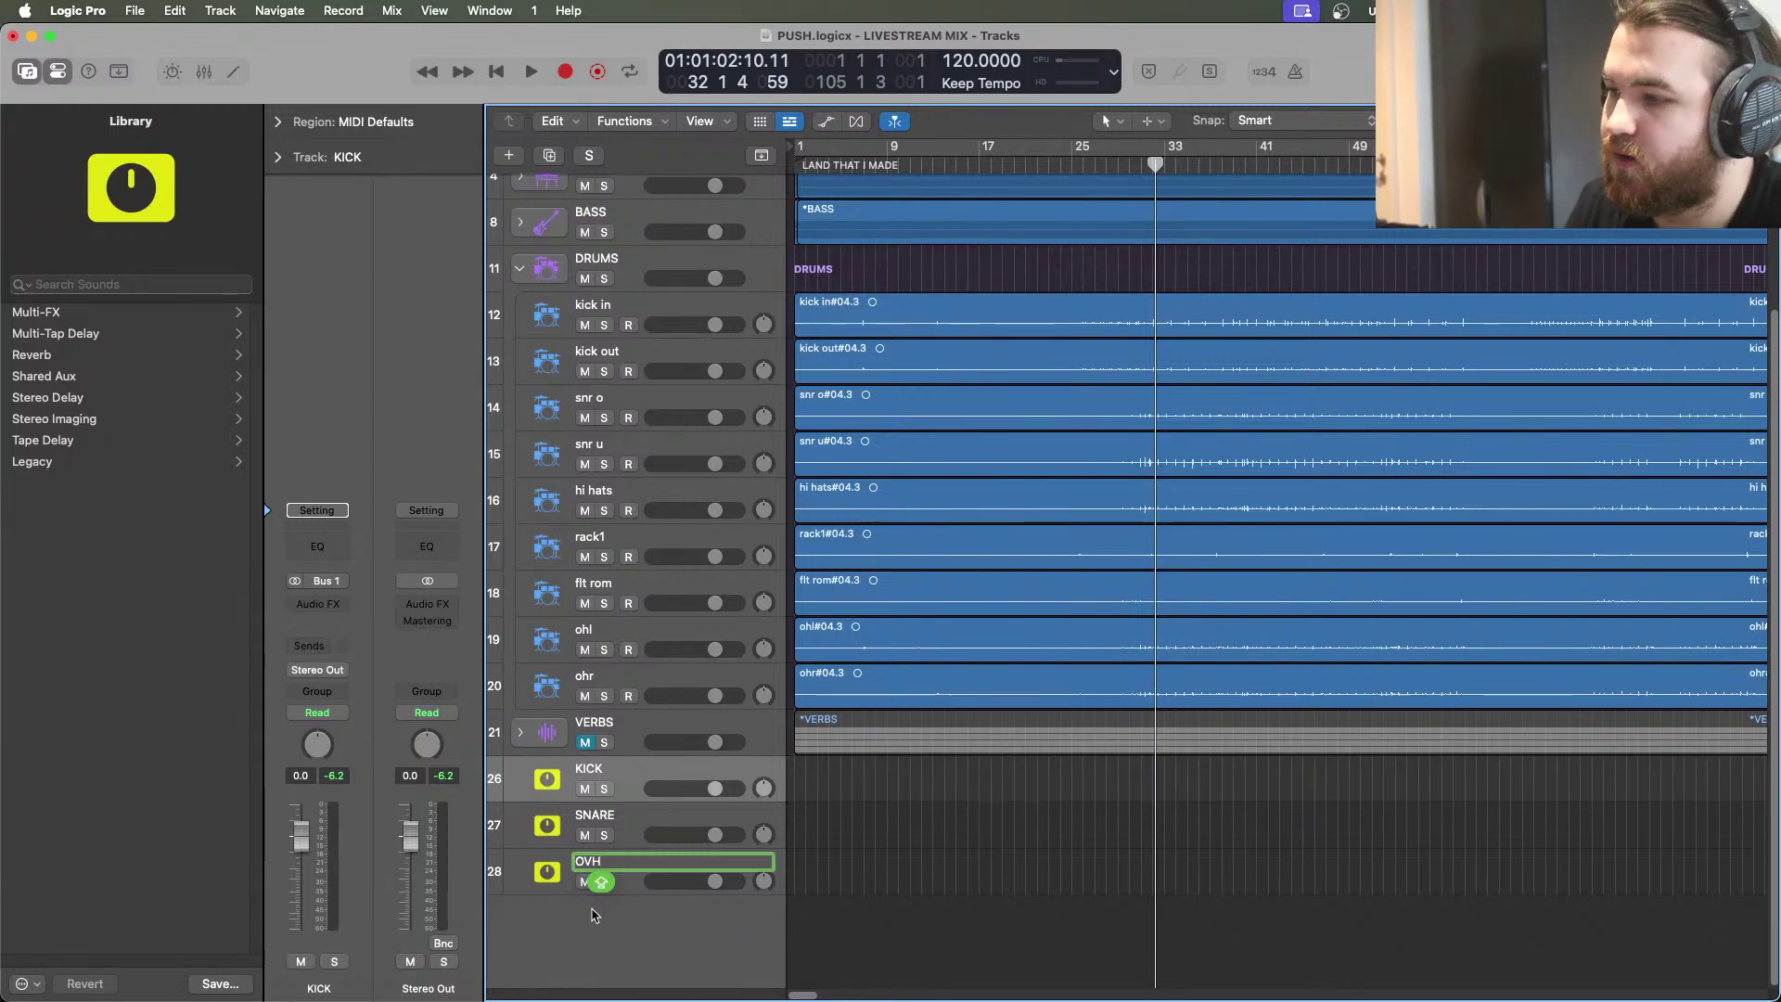
key("Return")
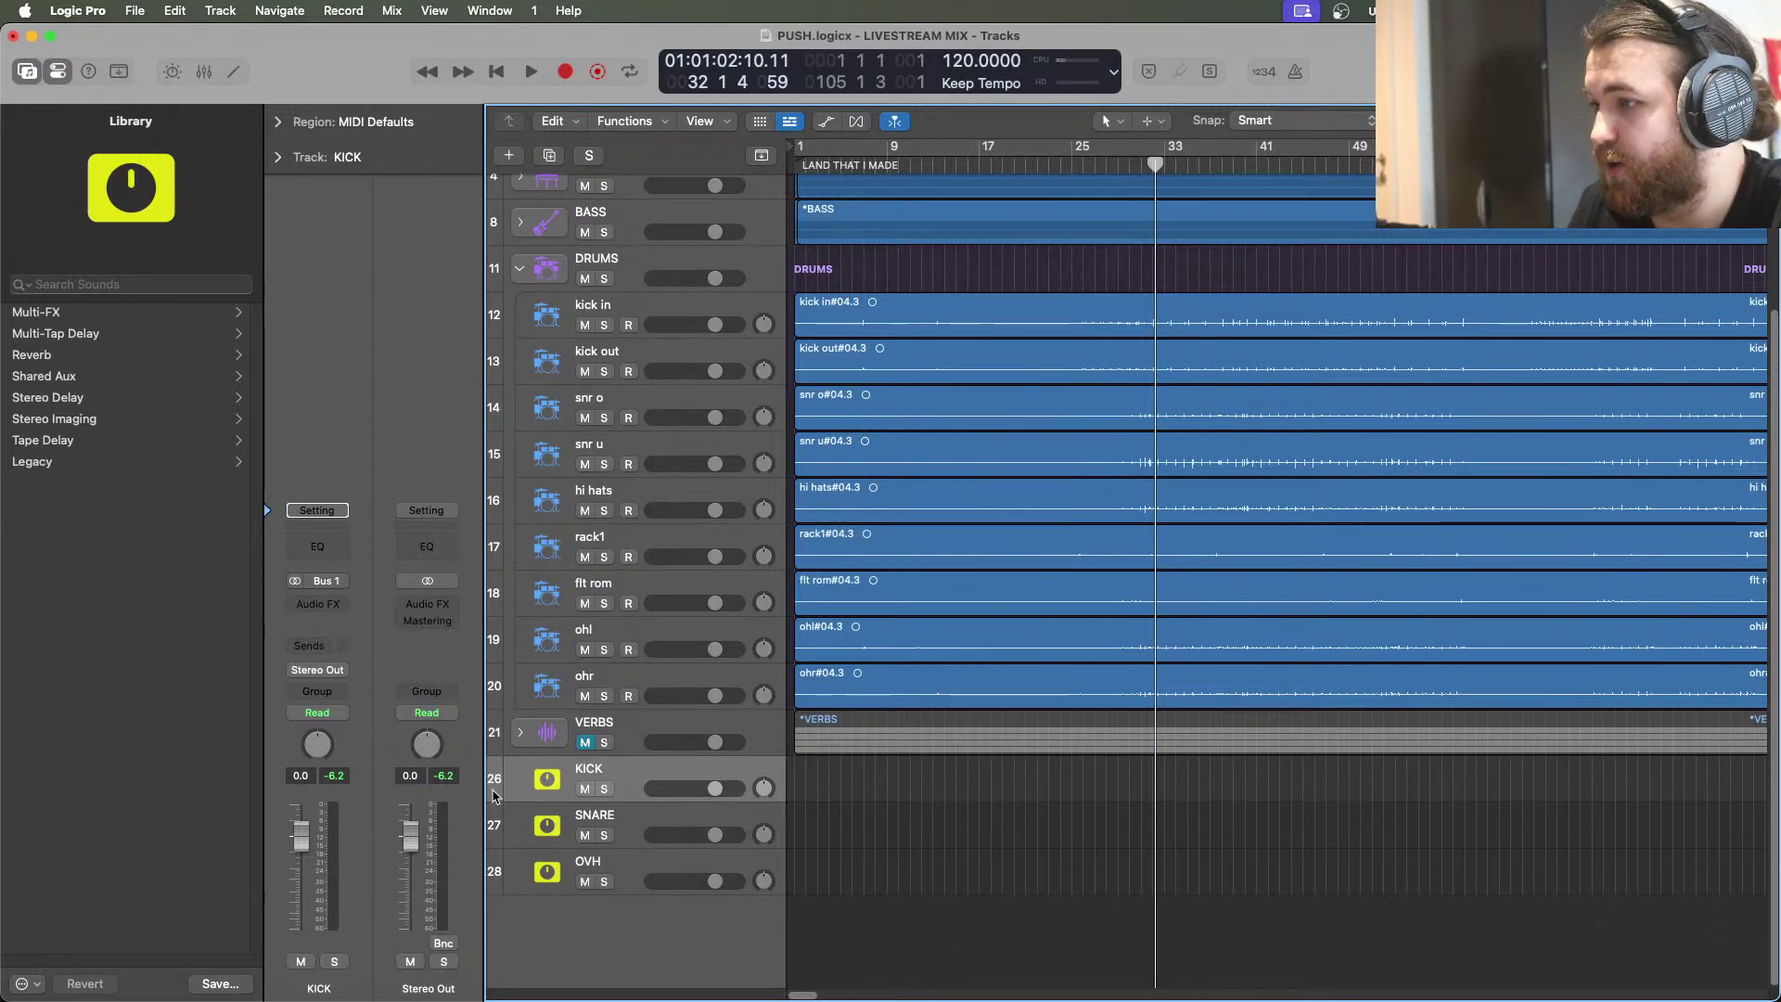
Route the outputs of the KICK, SNARE and OVH bus tracks to Bus 4
left_click(318, 669)
mouse_move(390, 776)
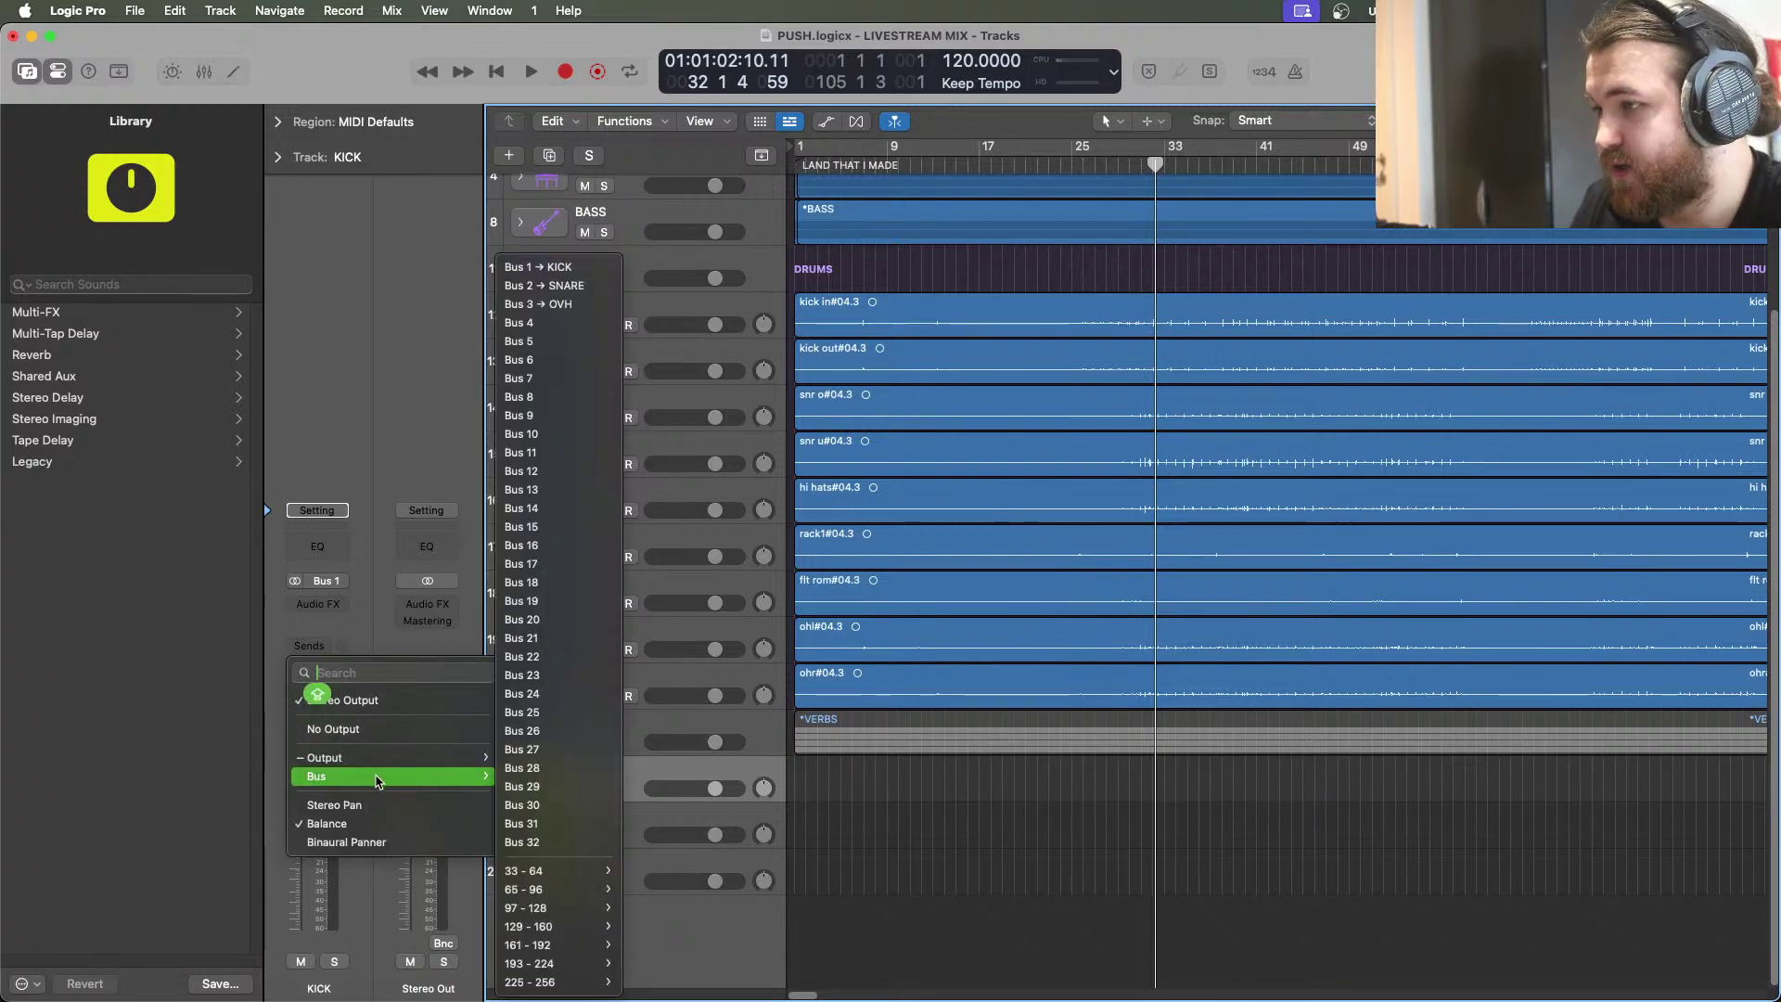
left_click(548, 322)
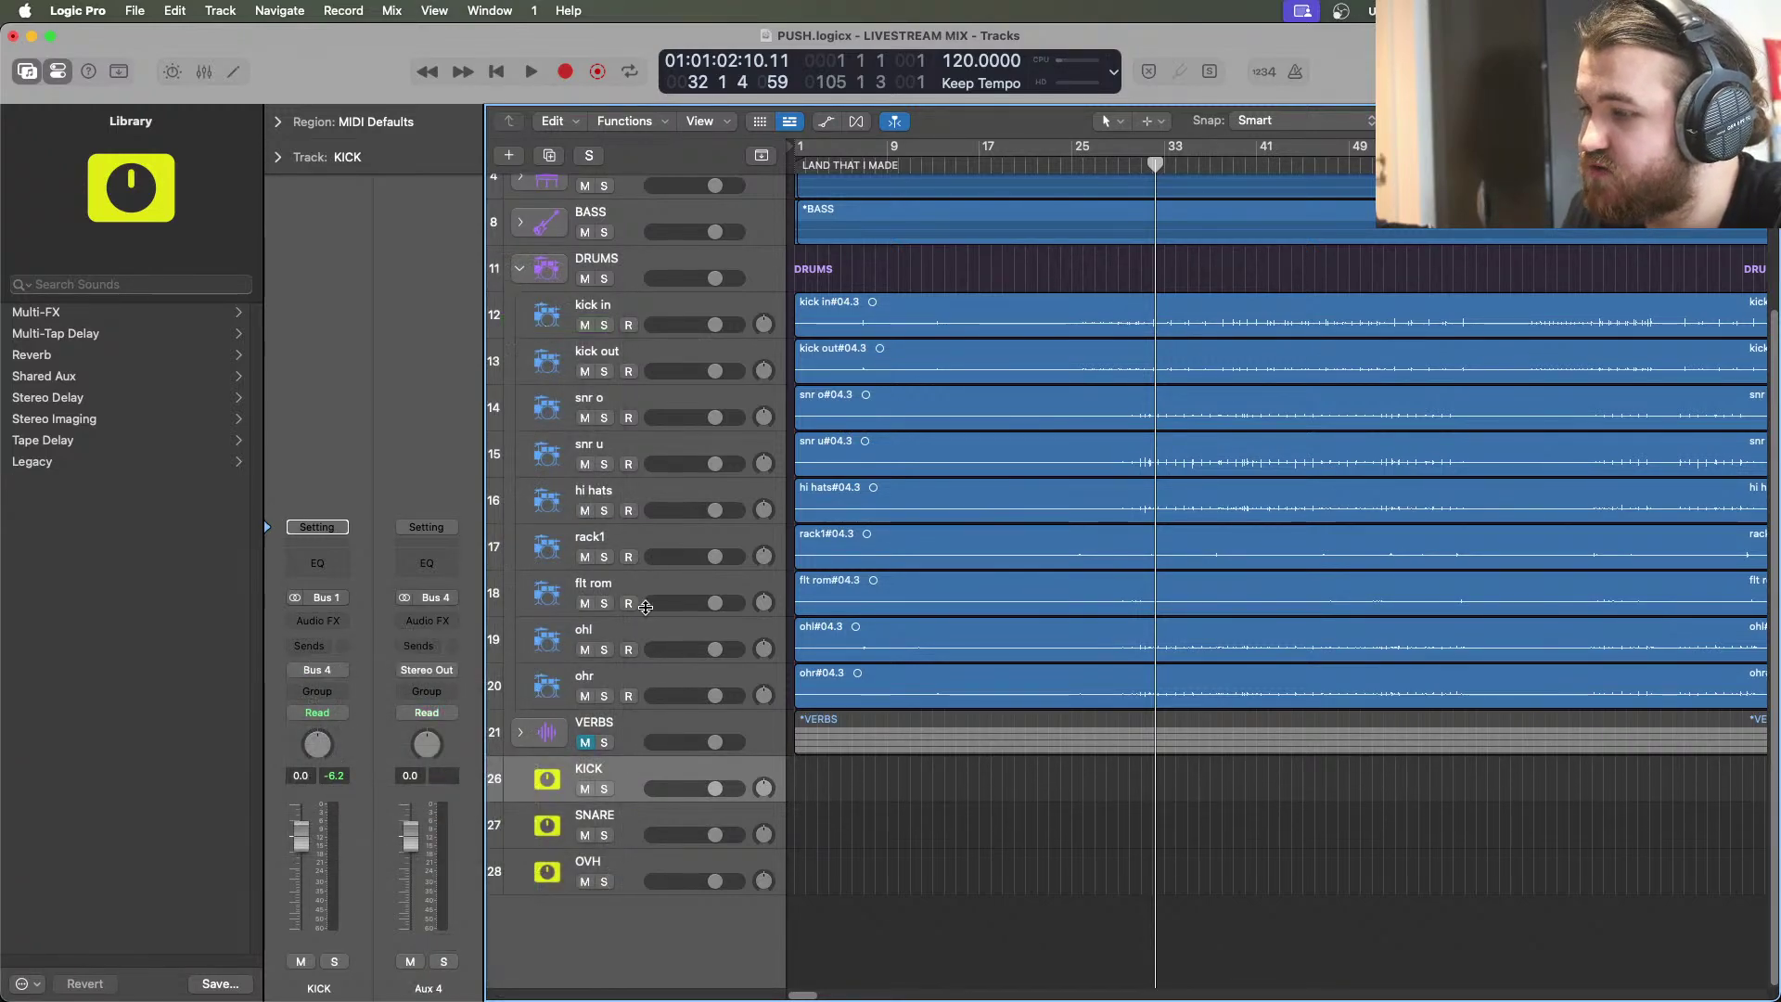
left_click(643, 832)
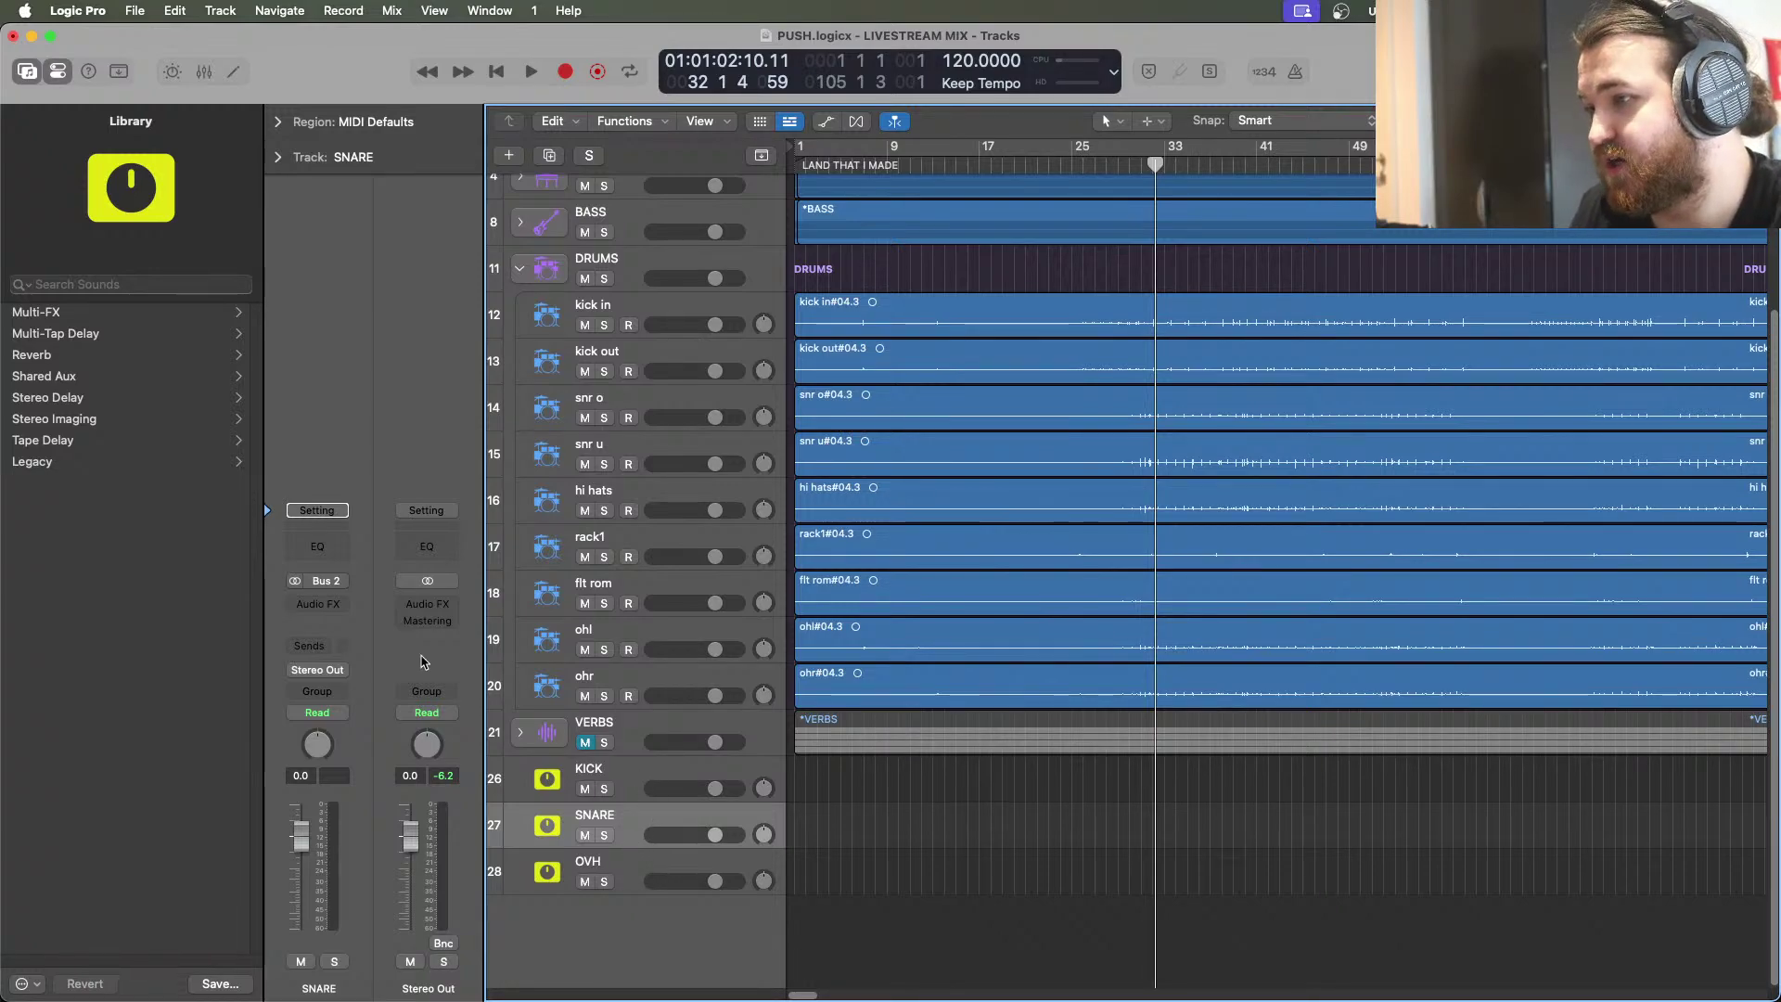
left_click(323, 672)
mouse_move(397, 775)
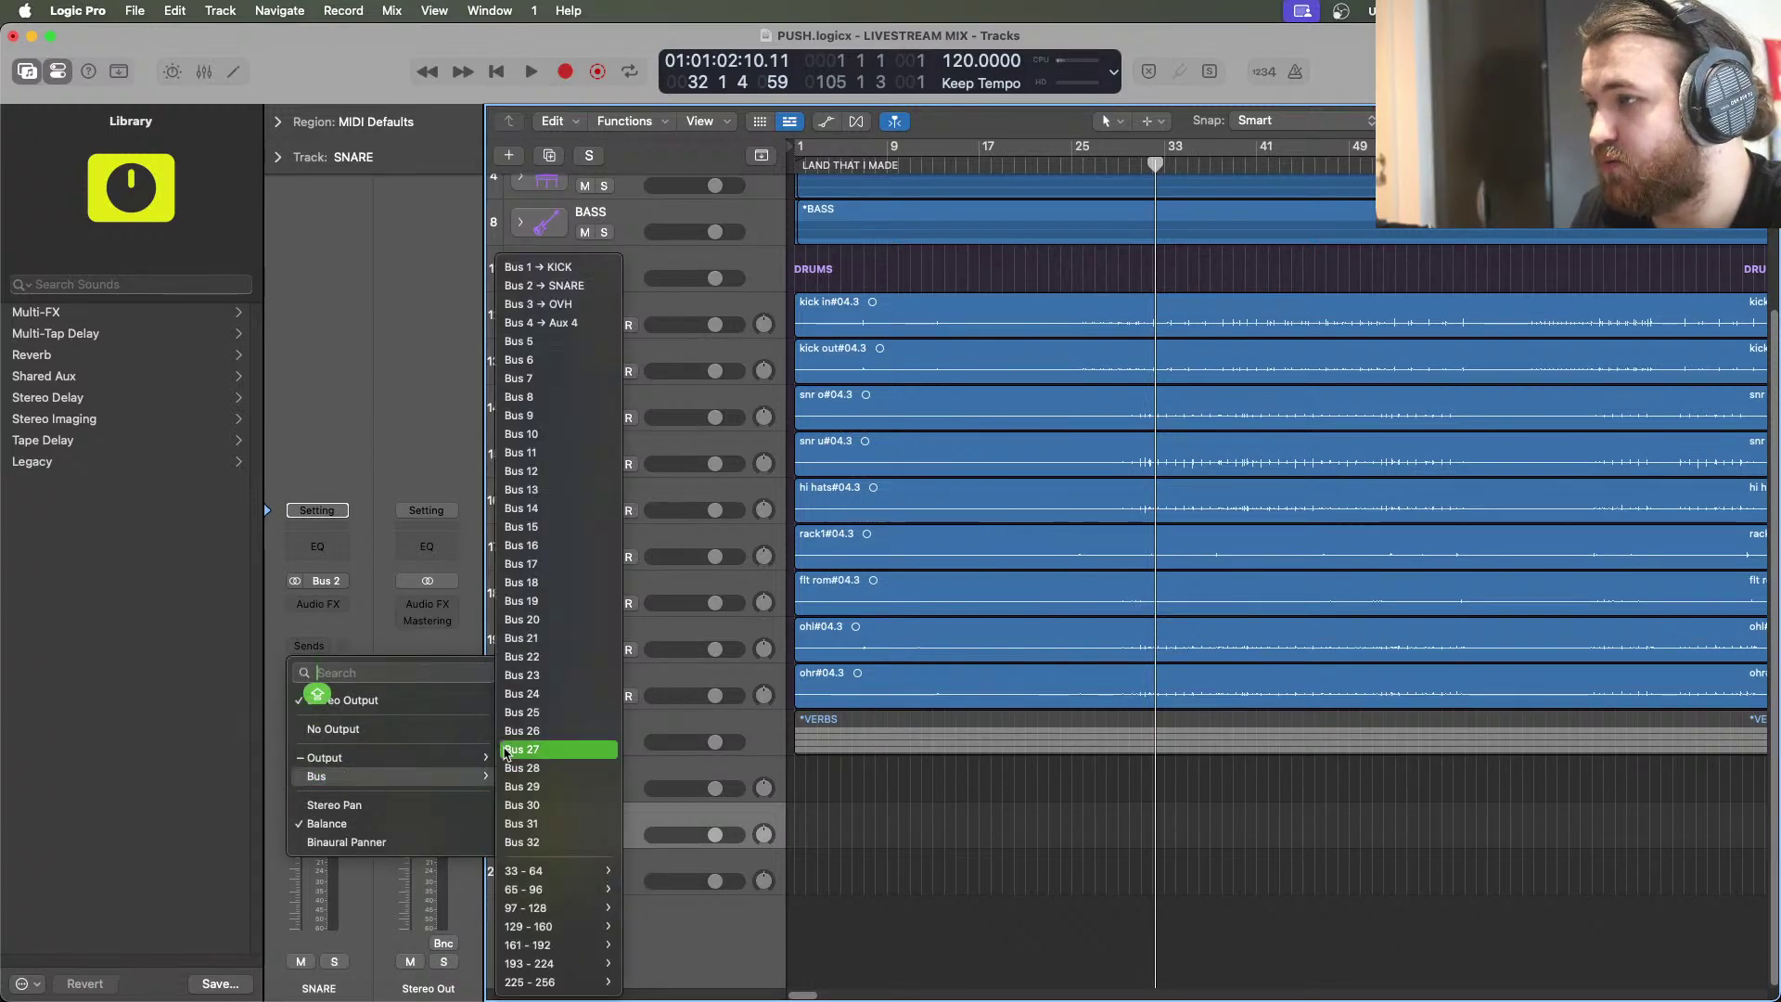
left_click(547, 304)
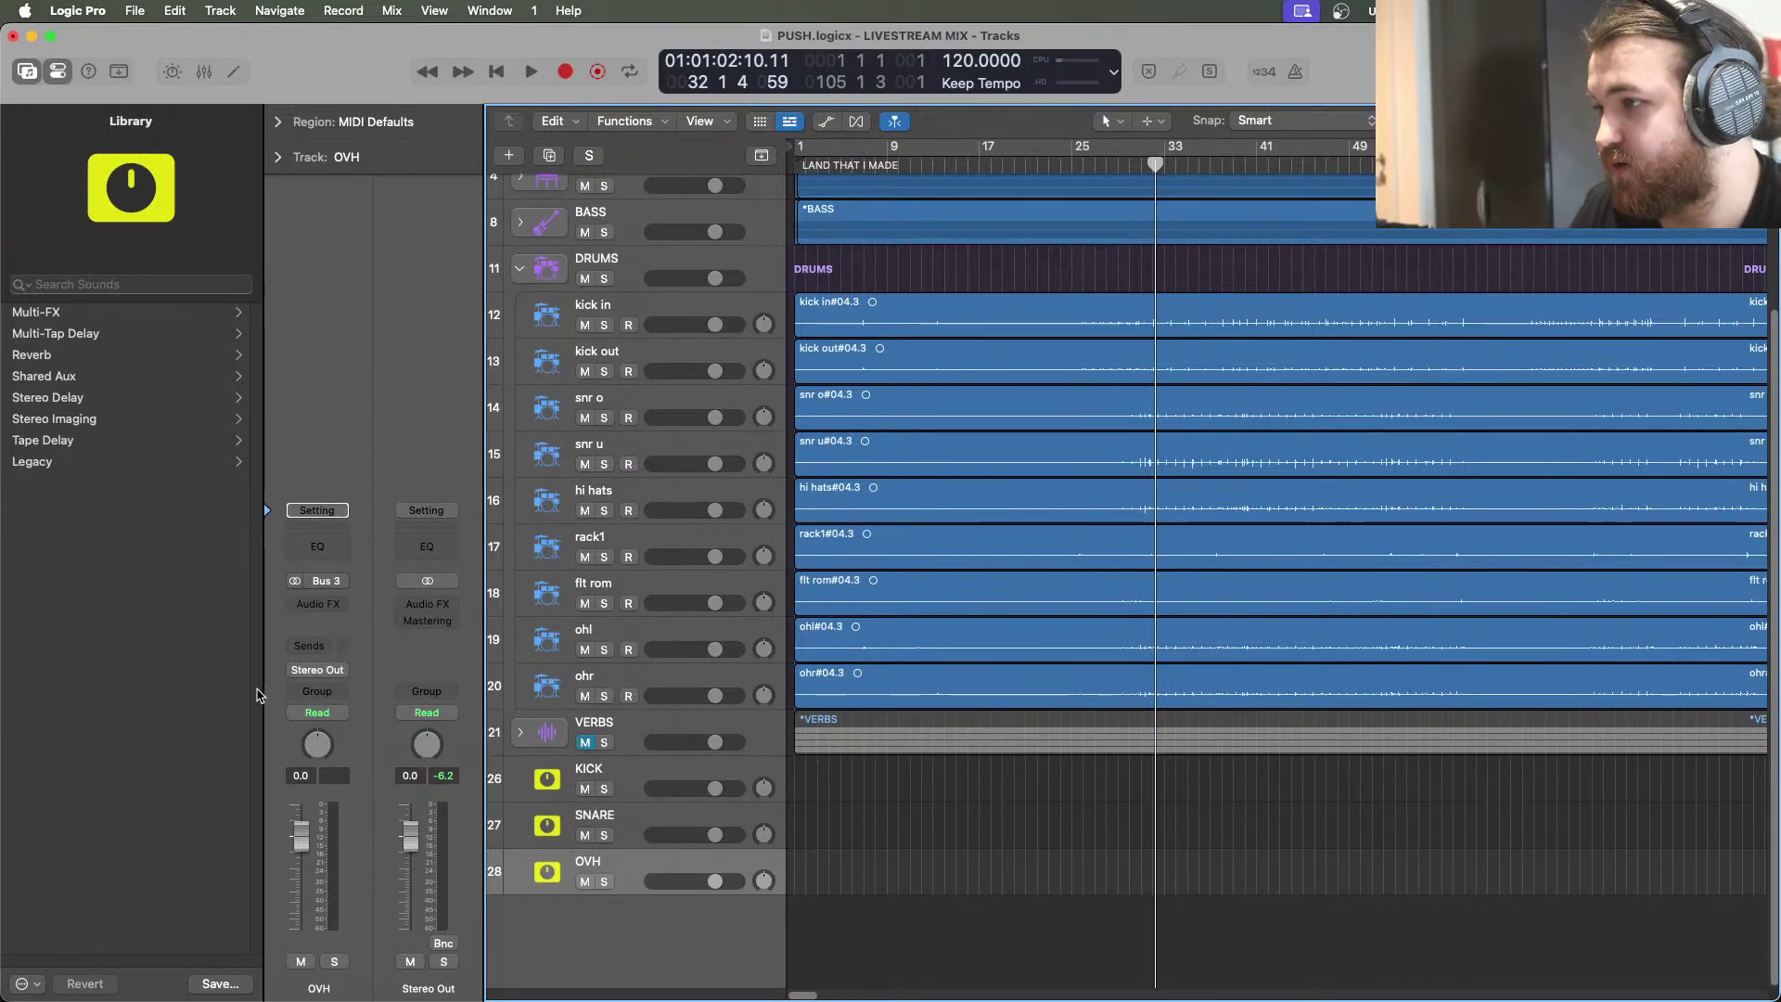
left_click(318, 684)
mouse_move(445, 758)
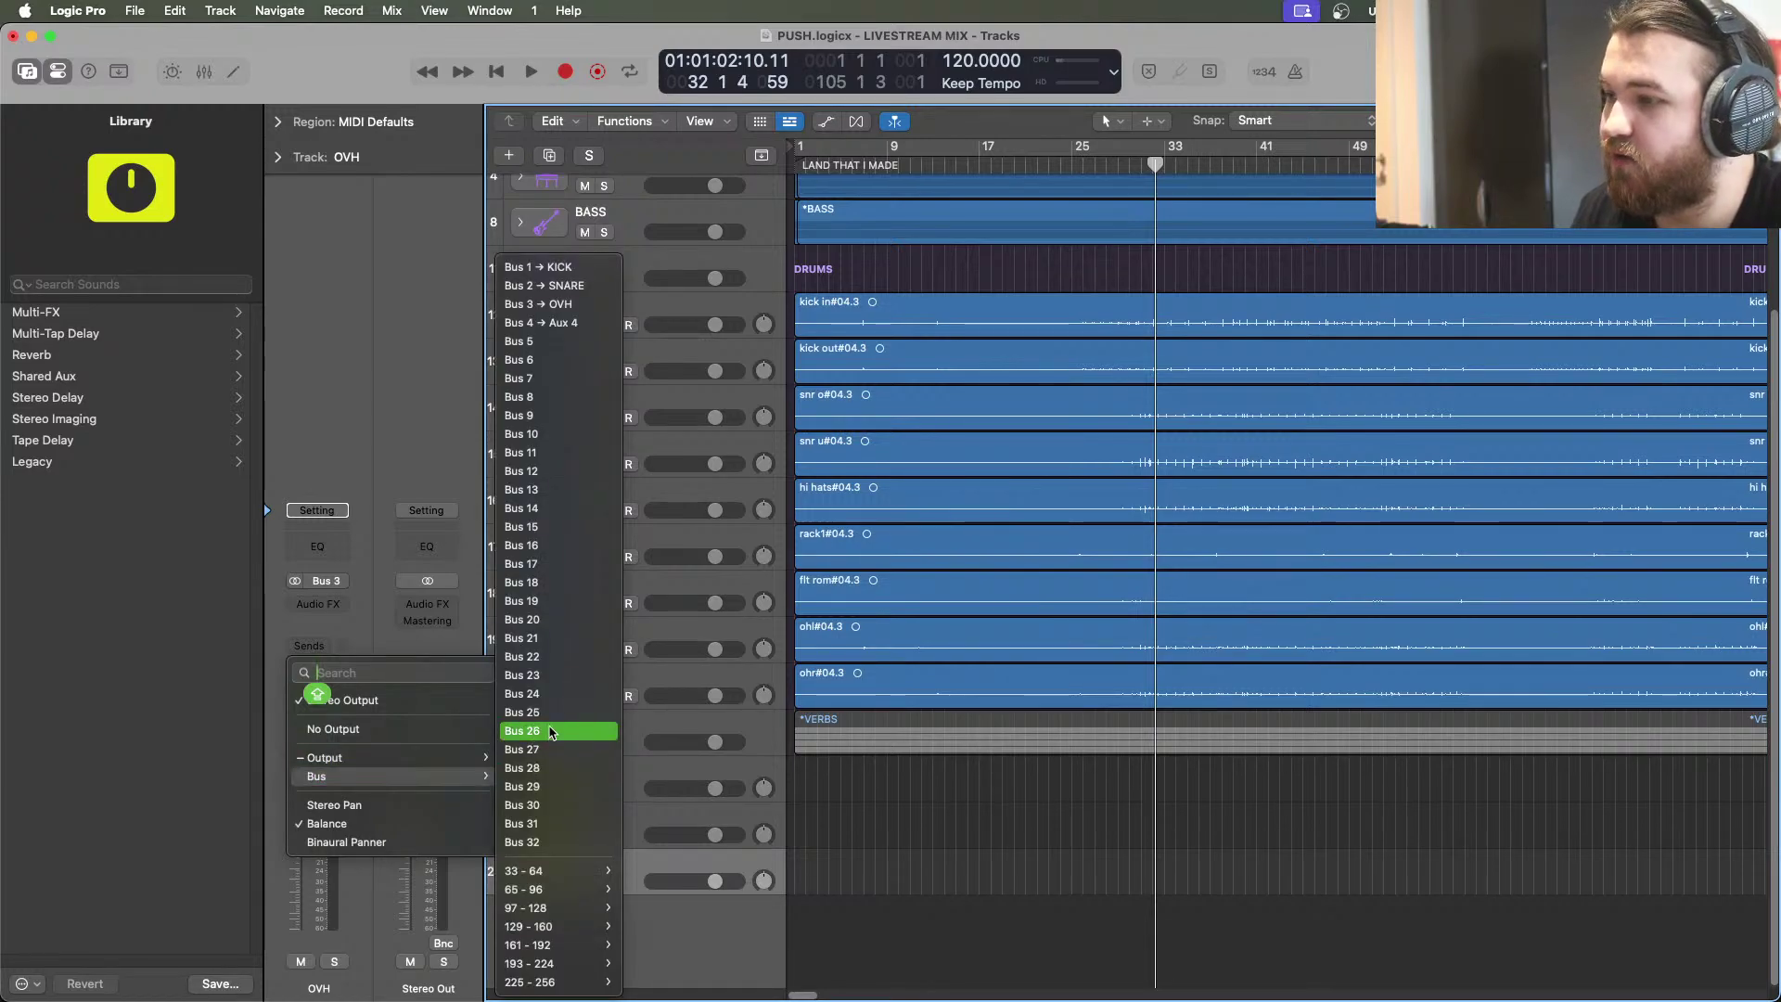
left_click(594, 324)
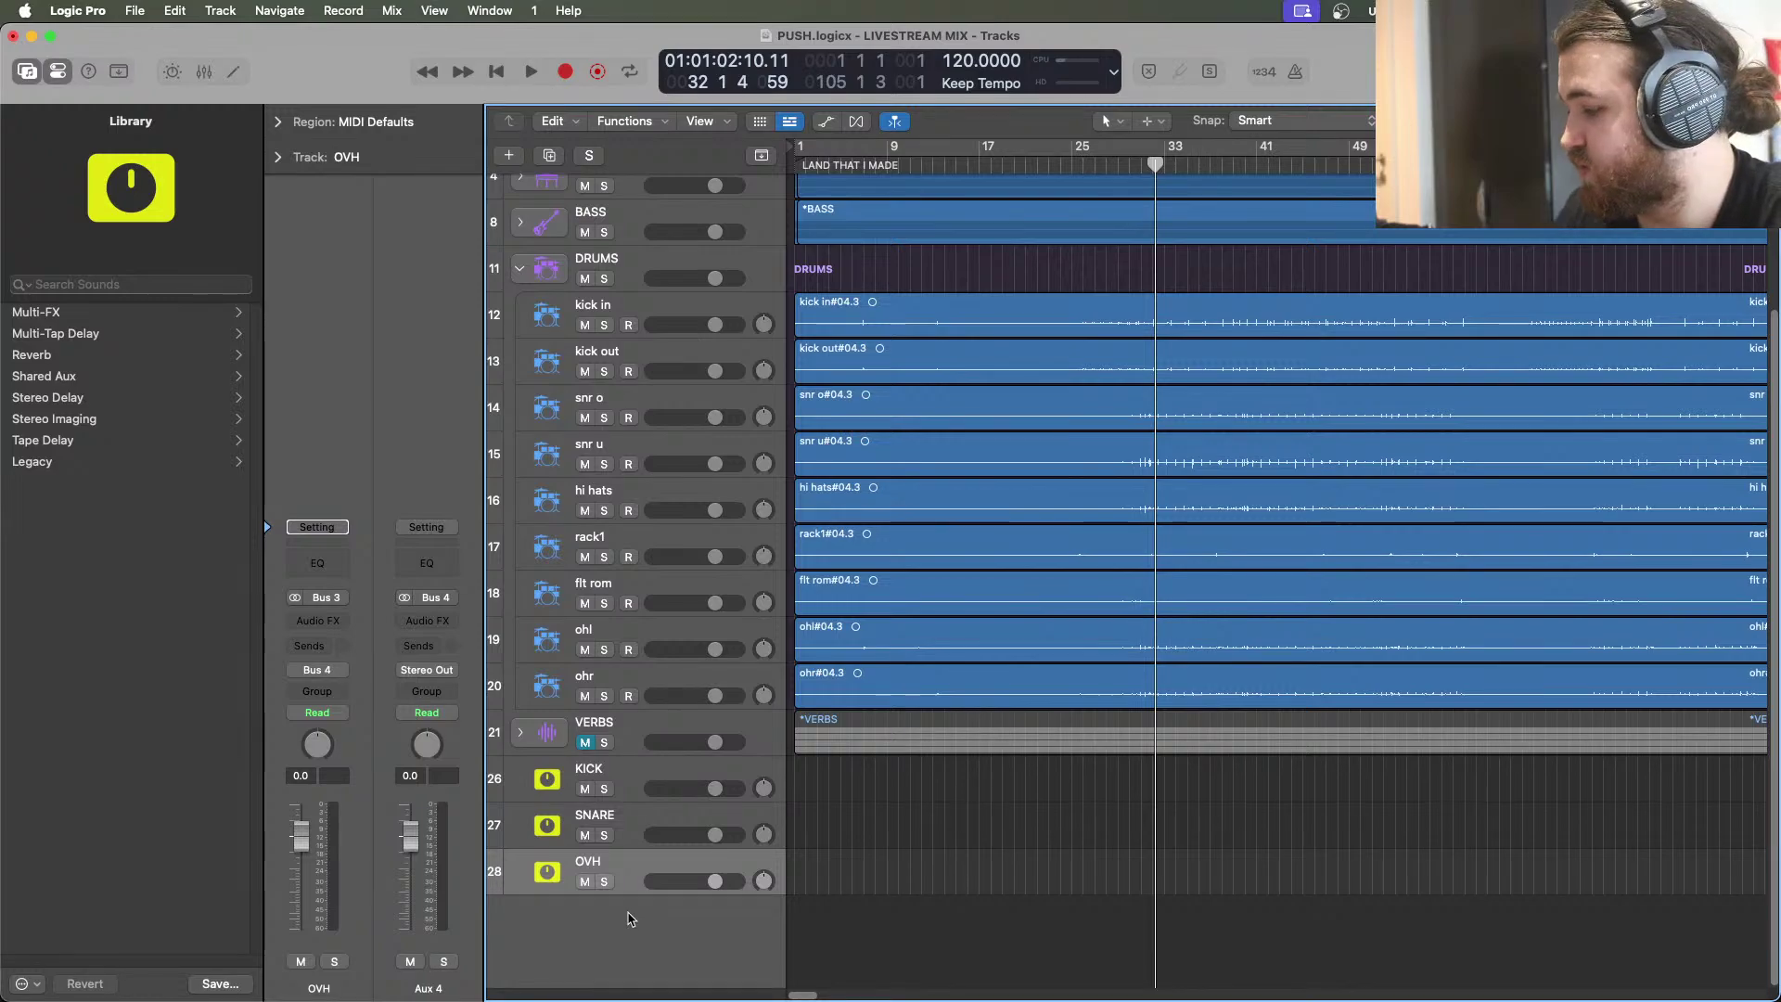
Show the mixer, create an arrangement track for the Aux 4 channel and hide the mixer again
key("x")
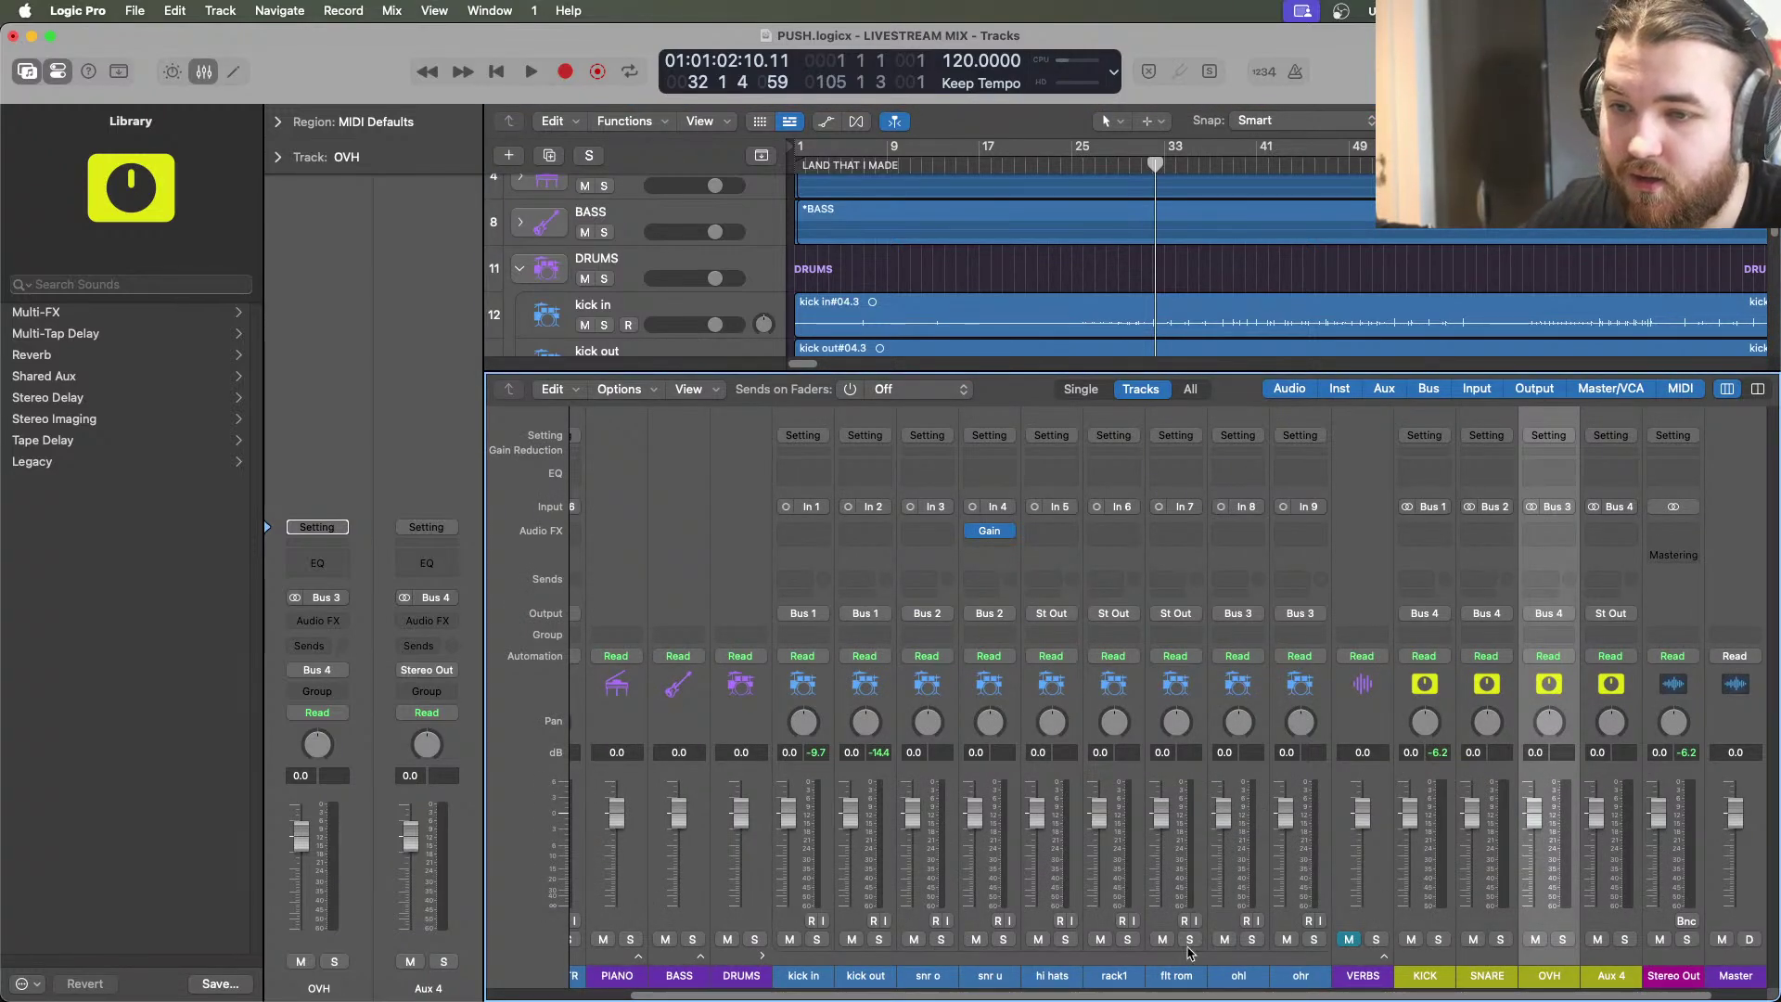
right_click(1616, 965)
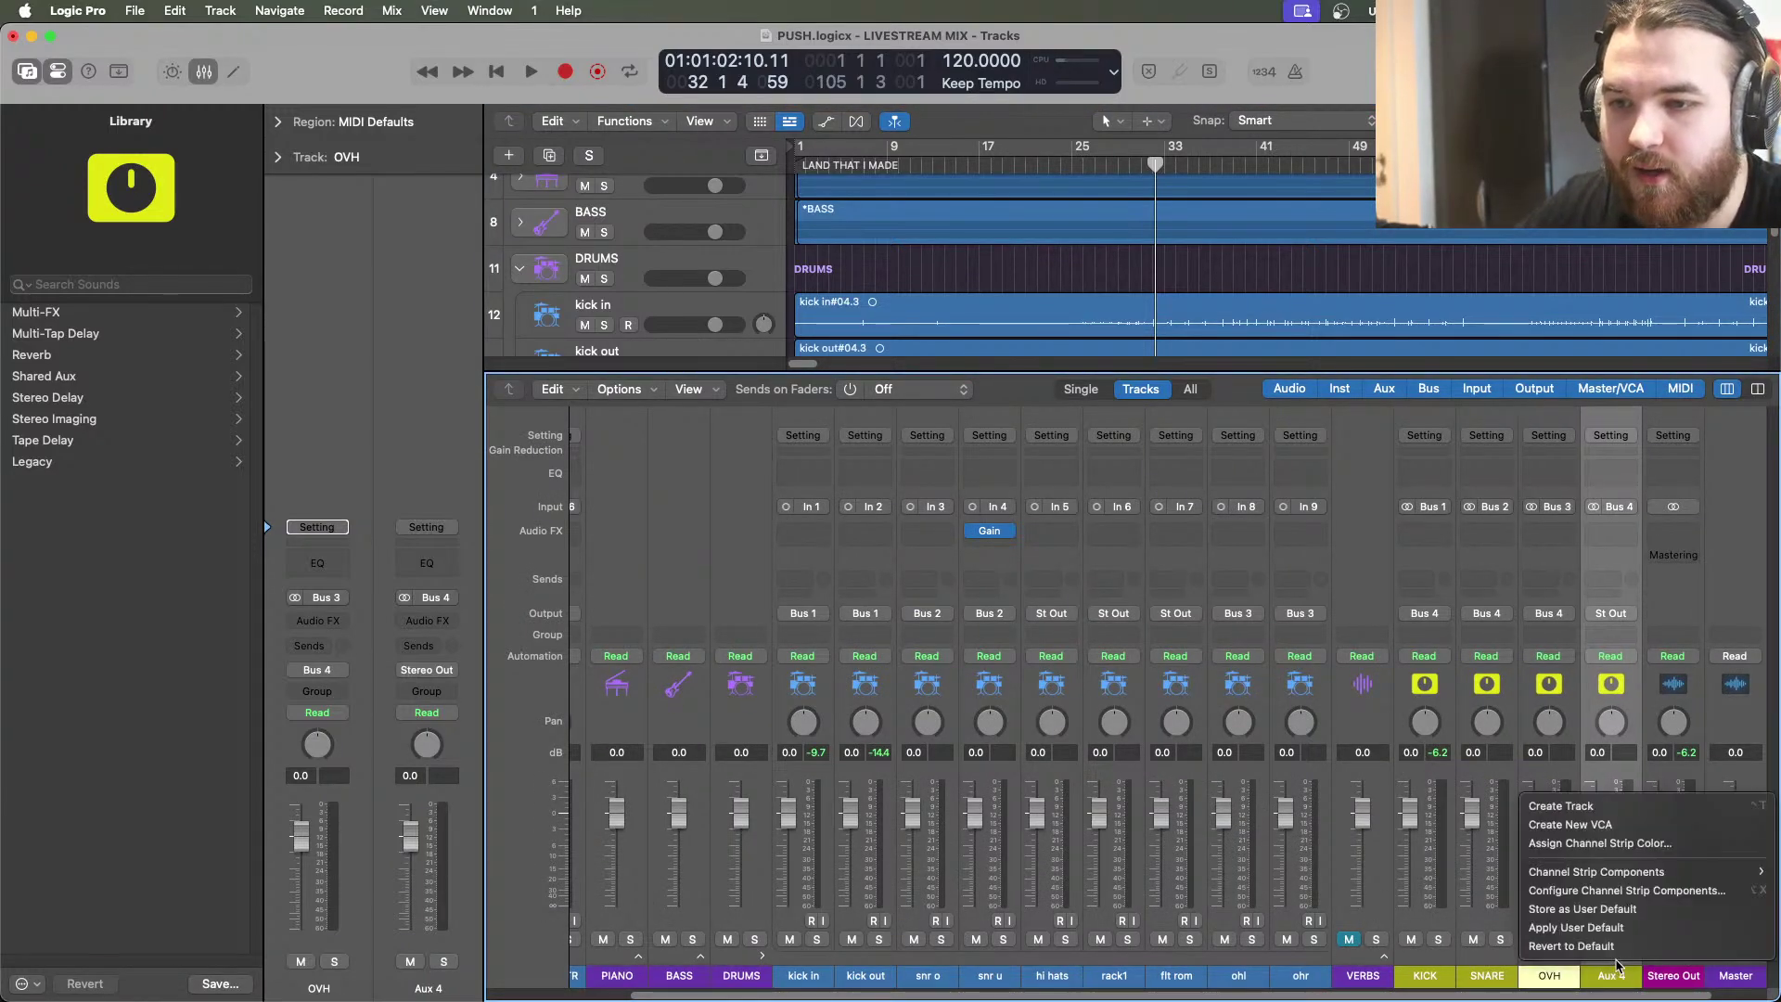
left_click(1568, 808)
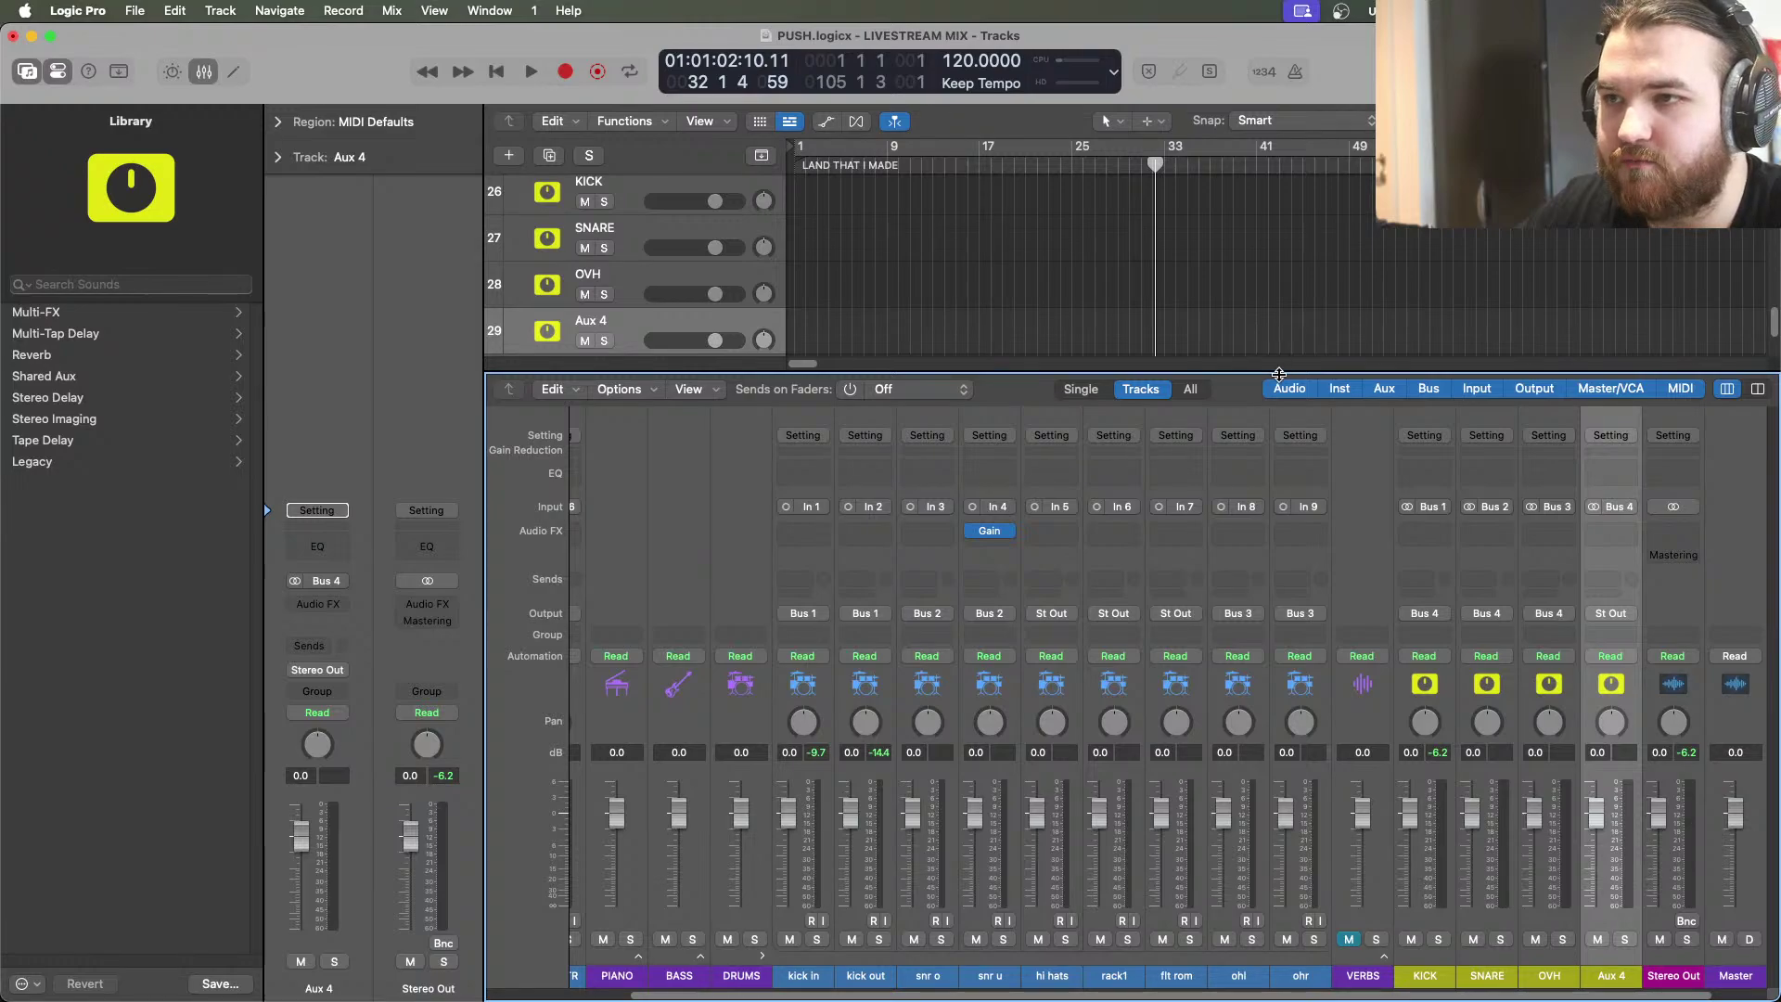
left_click_drag(1279, 374, 1067, 969)
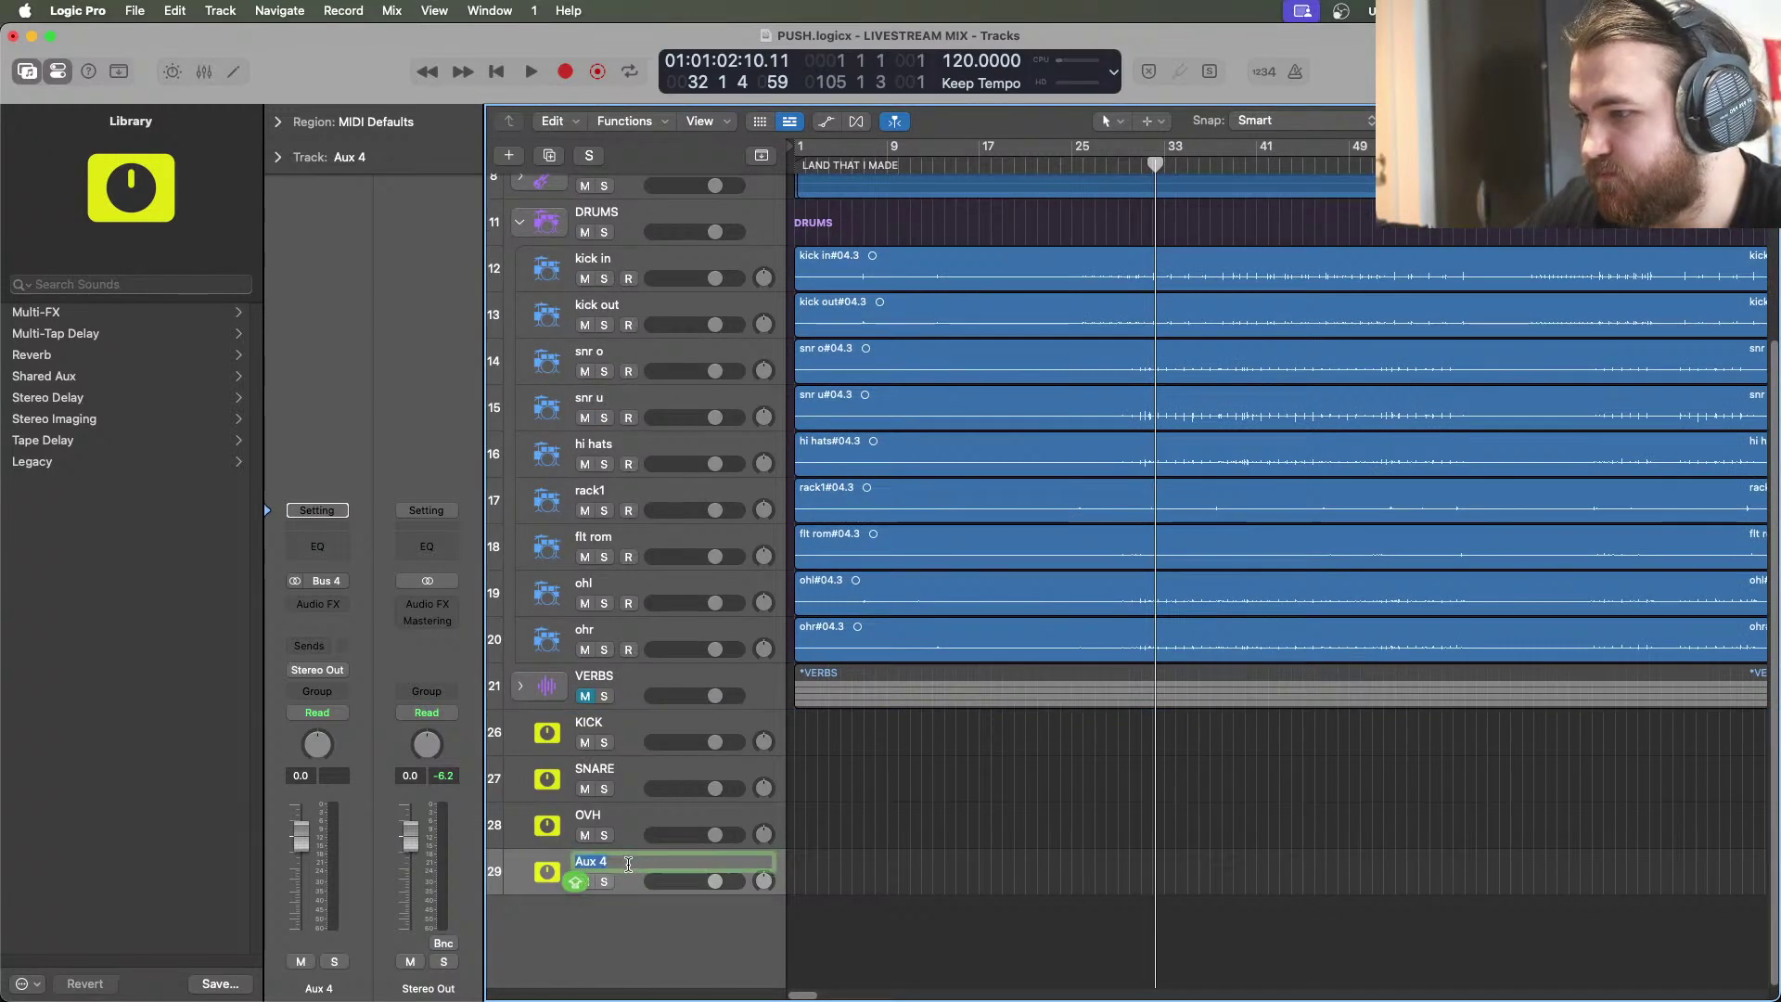
Rename the Aux 4 track as DRUM KIT
double_click(626, 863)
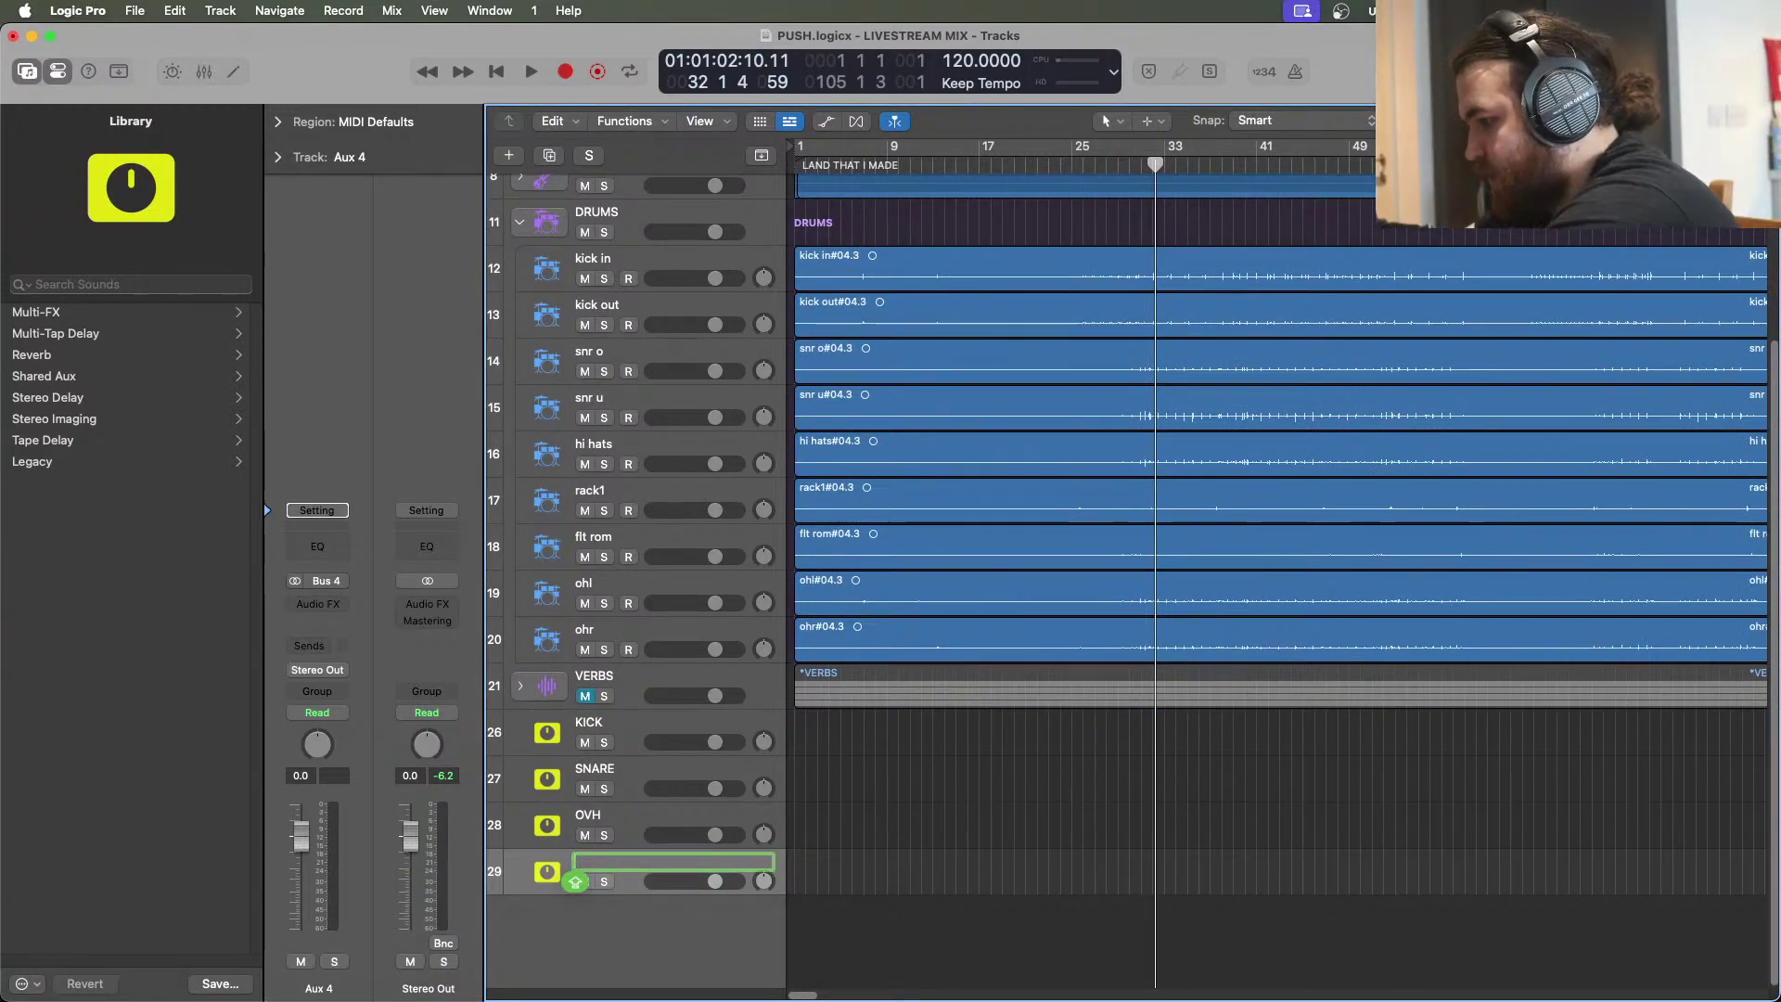
type("DRUM KIT")
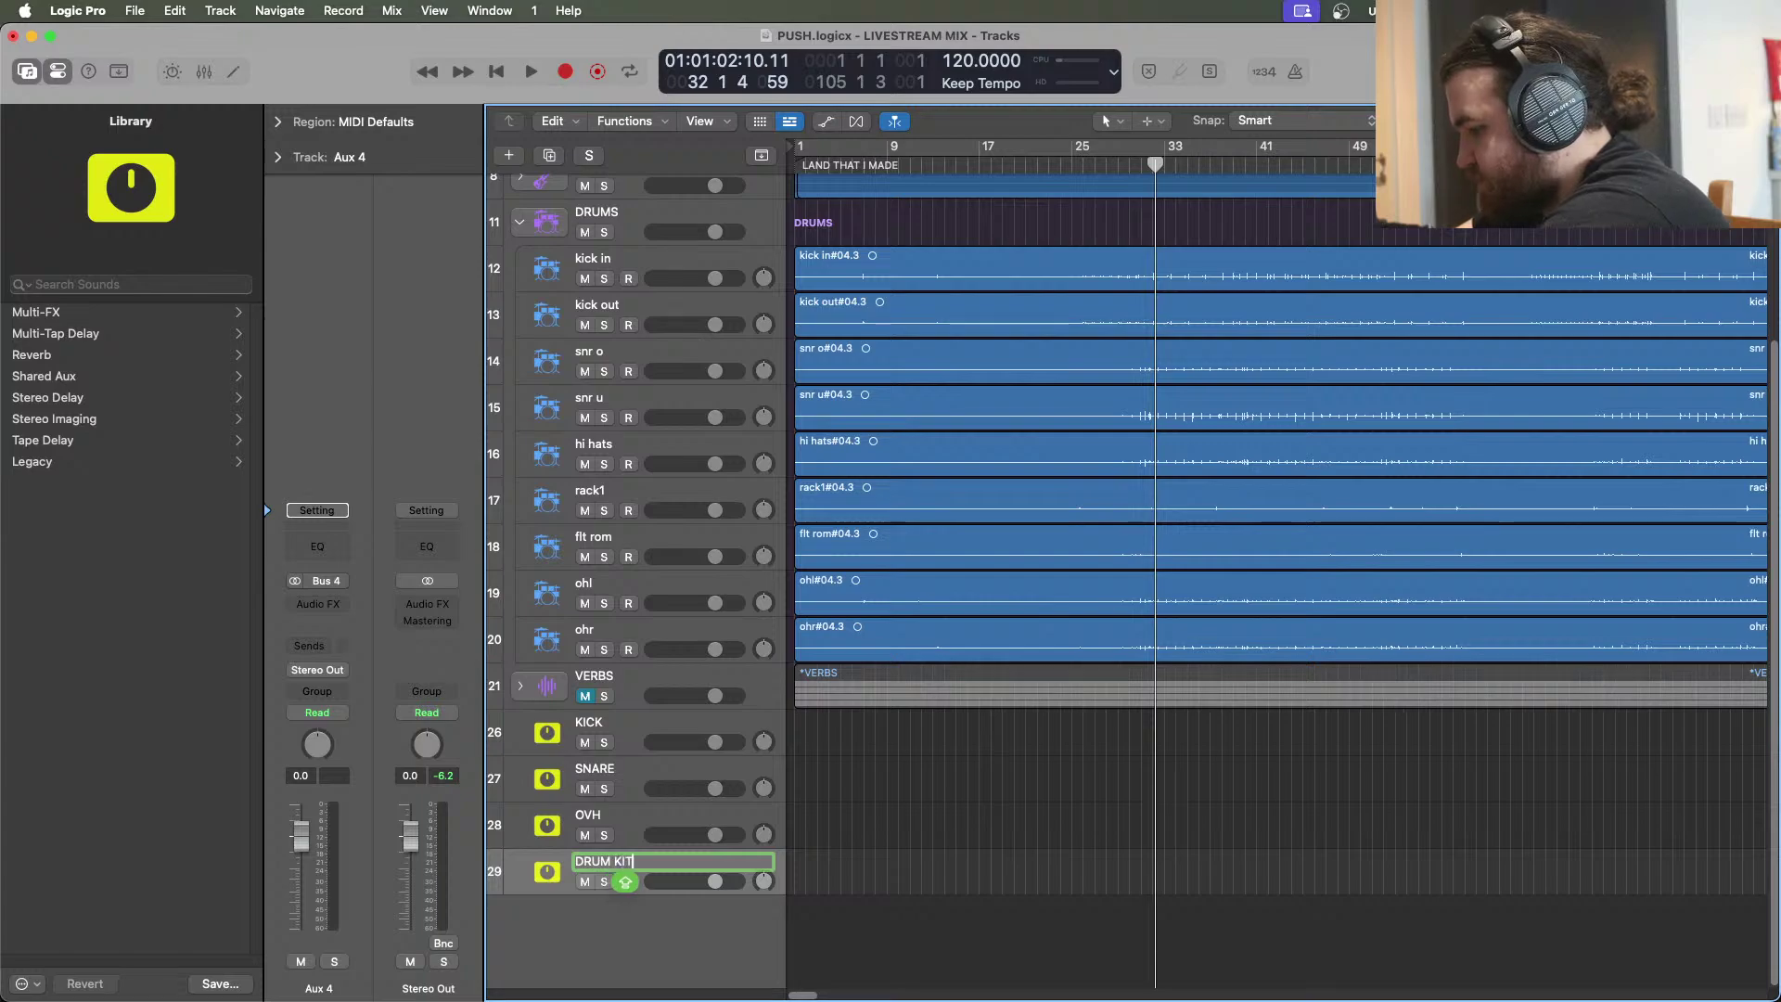
key("Return")
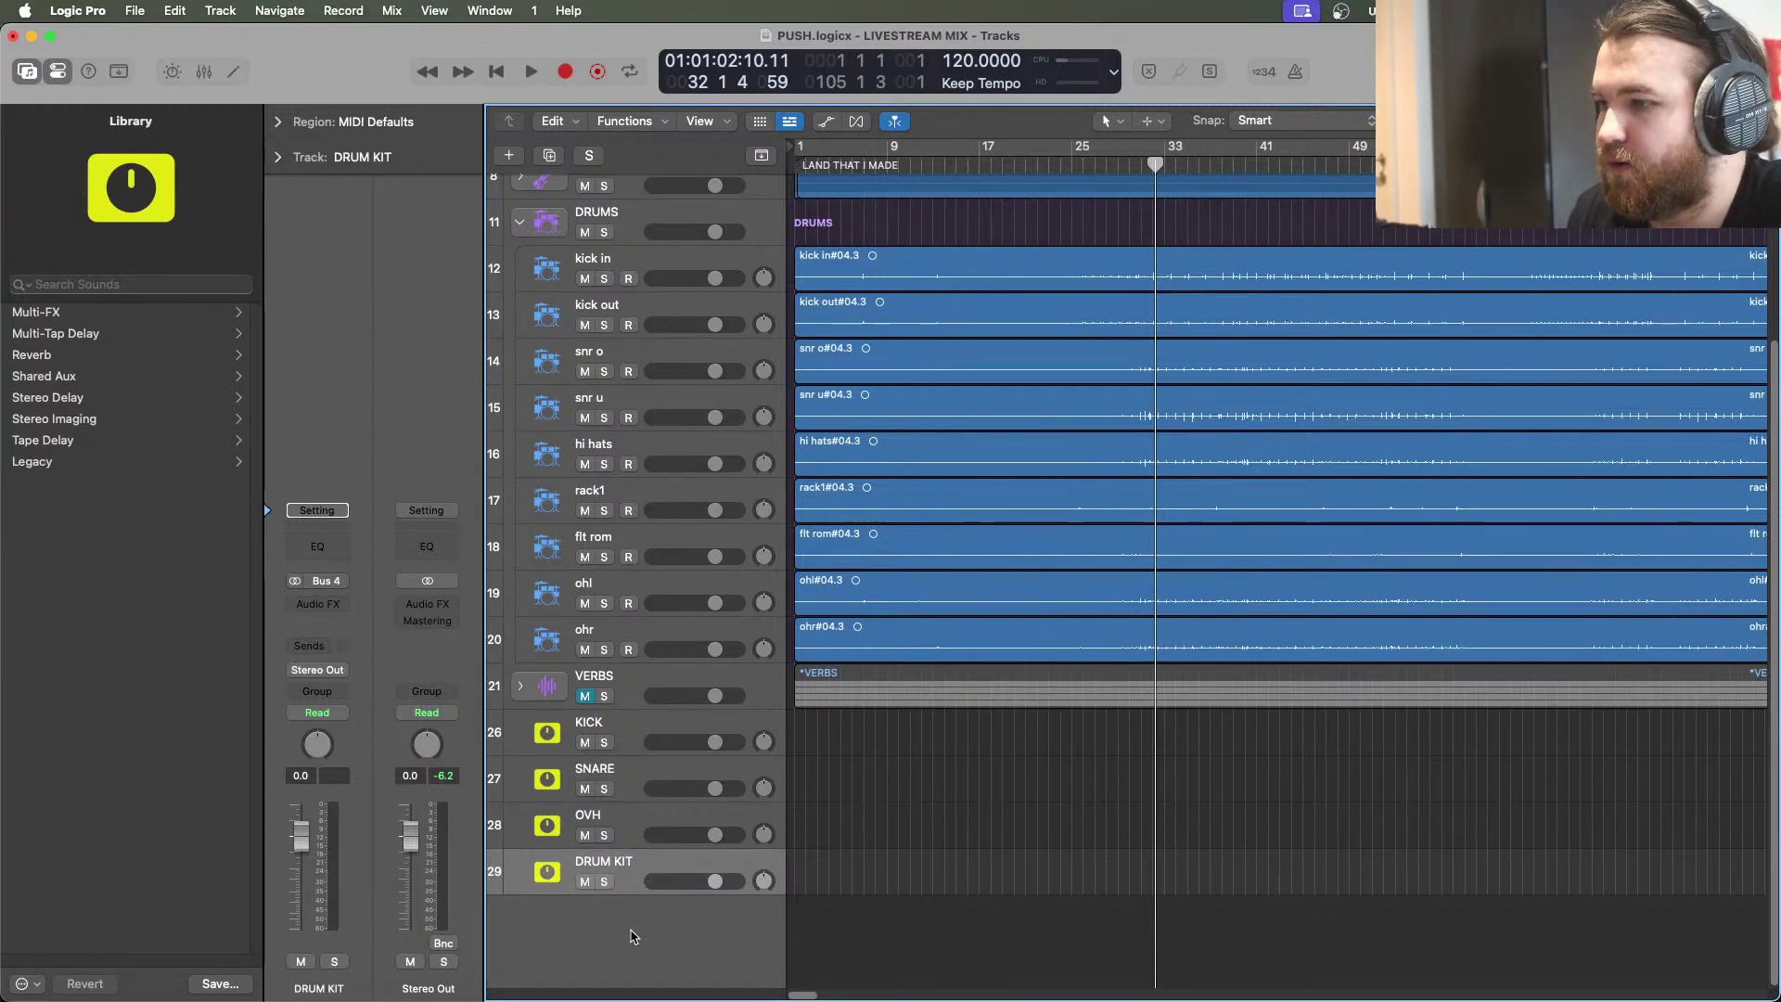
Collapse the DRUMS stack, solo the DRUM KIT bus and play a few bars to check the drum routing
scroll(713, 522, "up", 2)
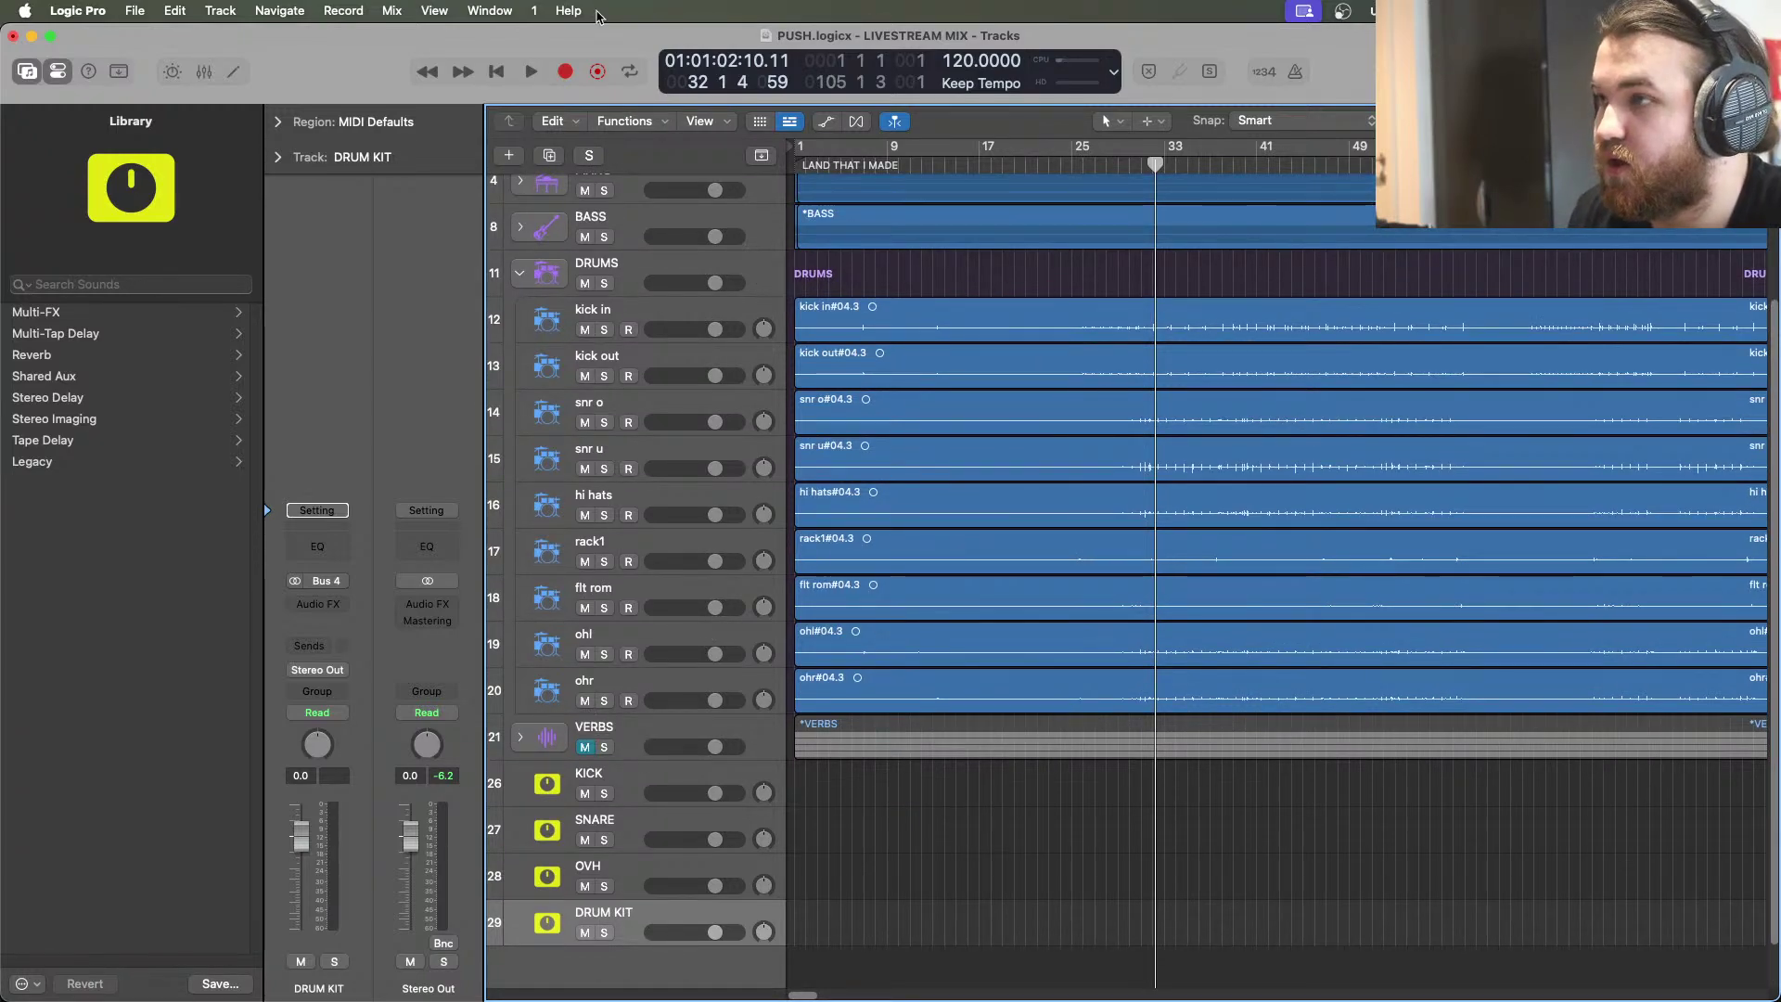
left_click(519, 276)
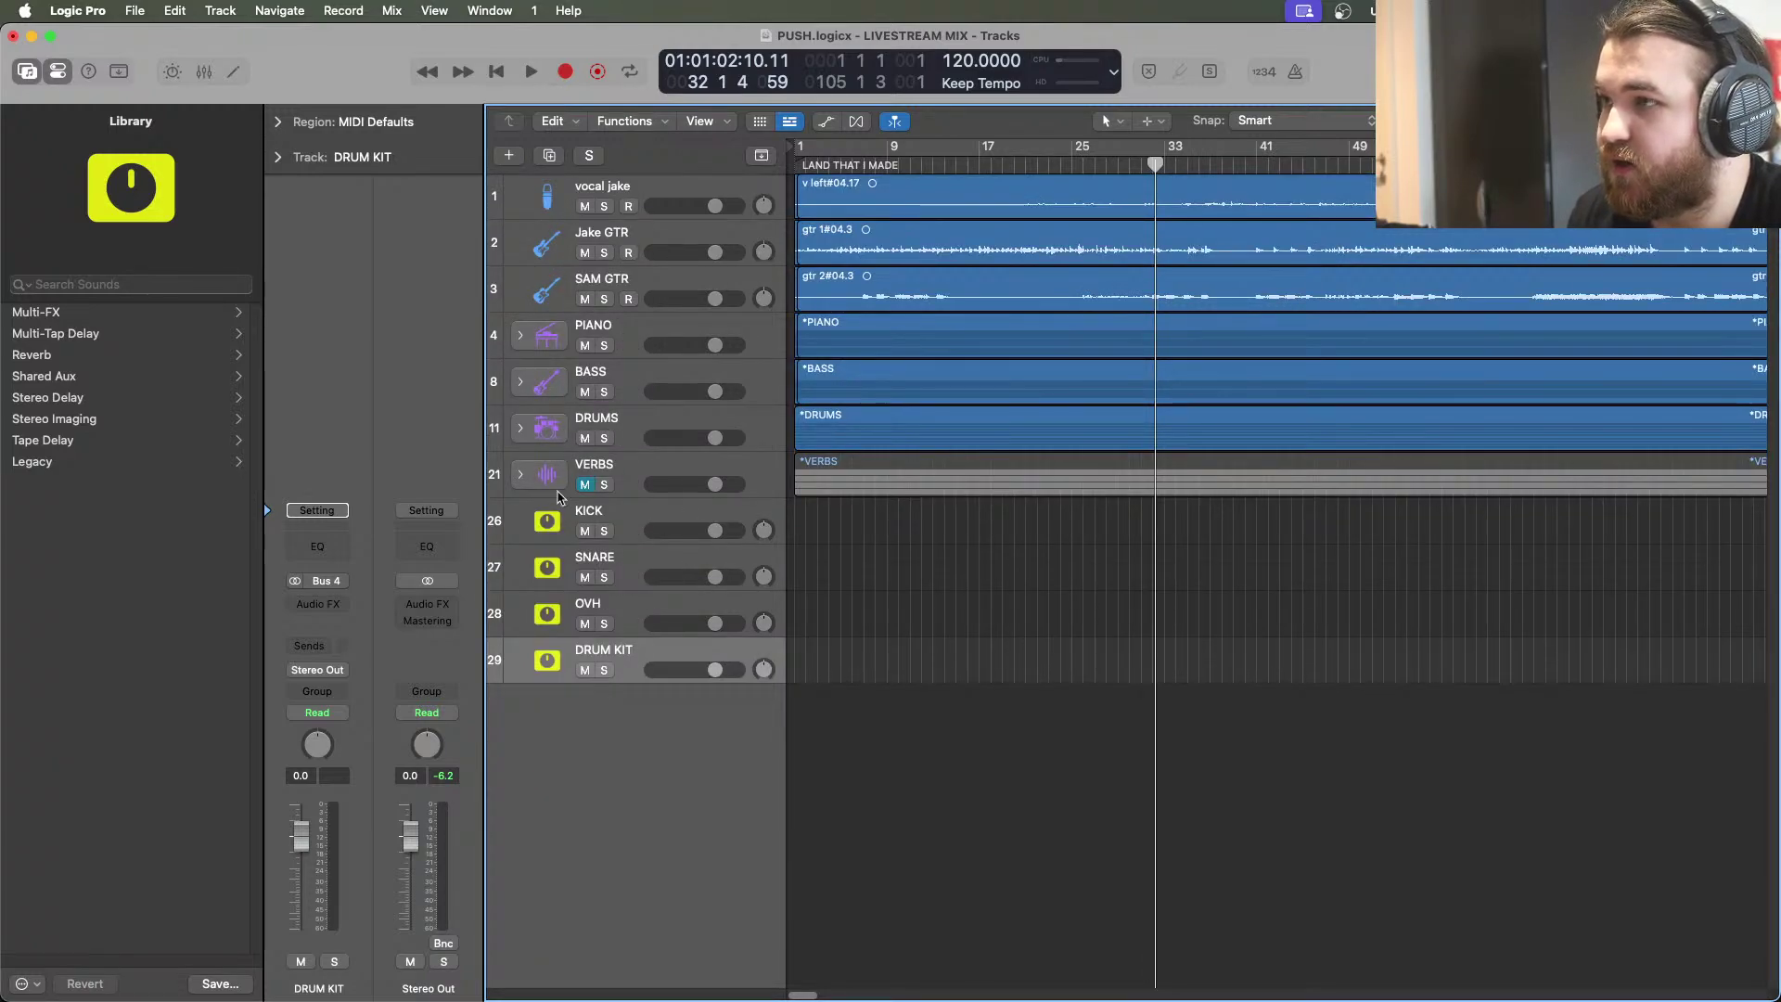
left_click(604, 670)
left_click(530, 73)
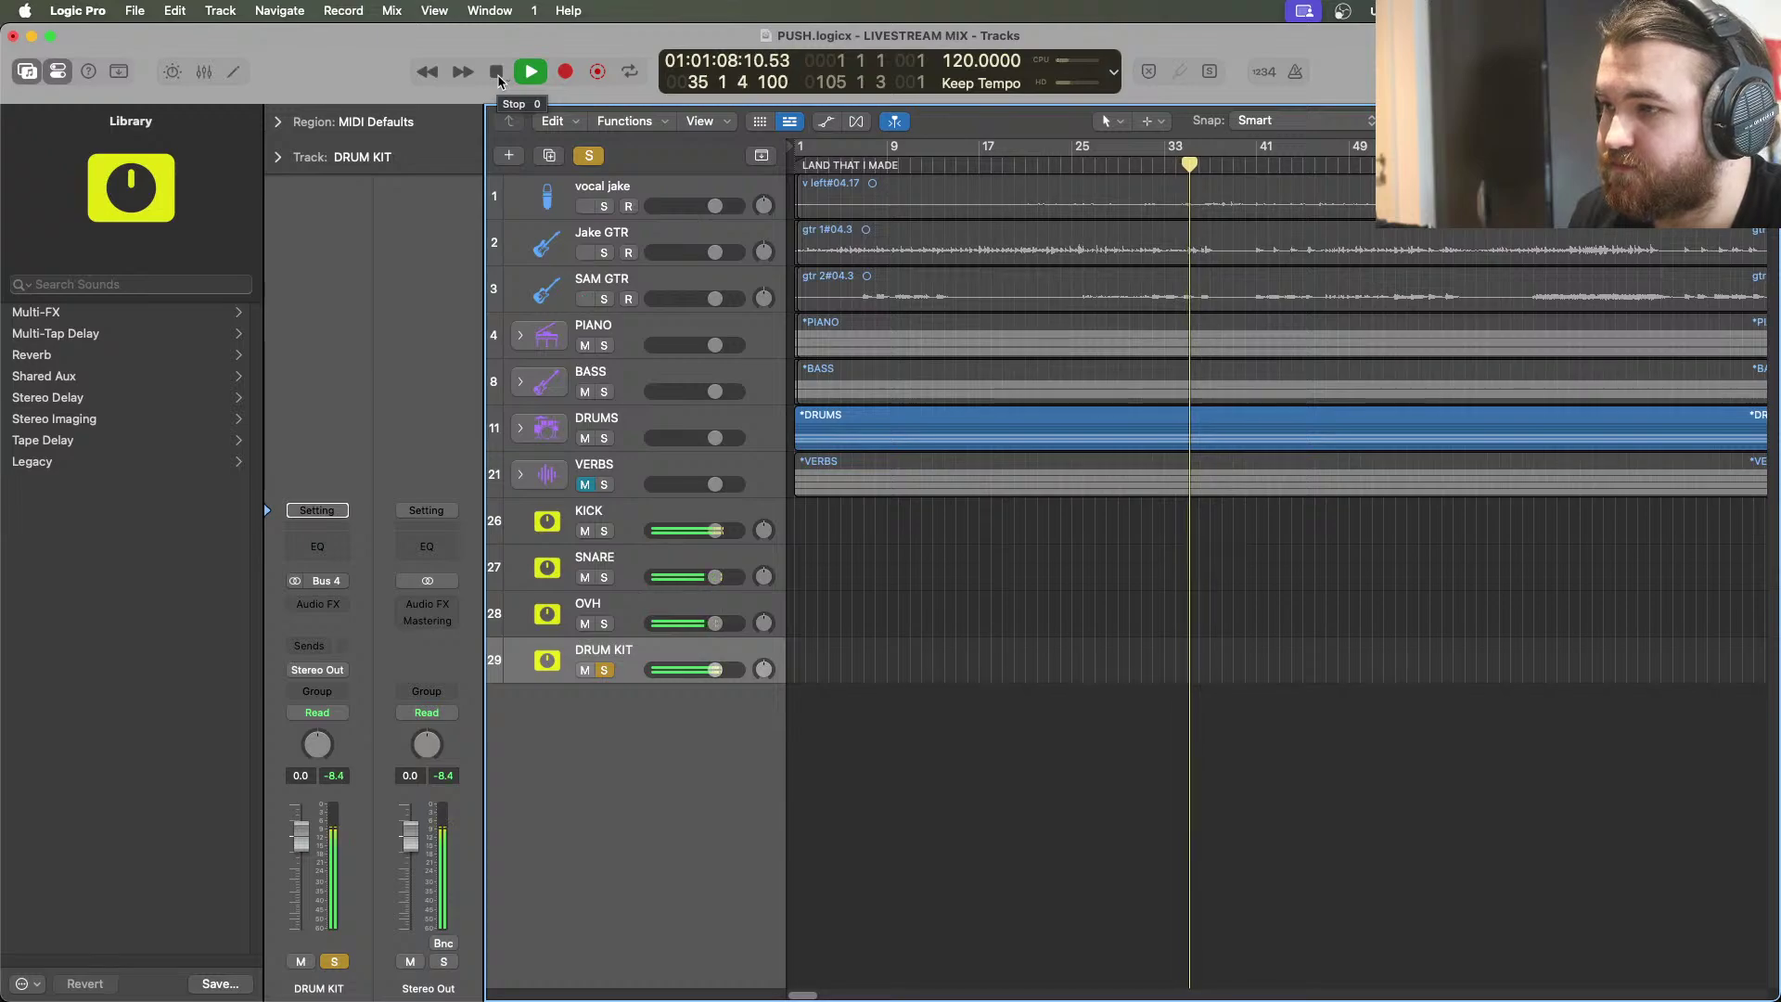
left_click(497, 78)
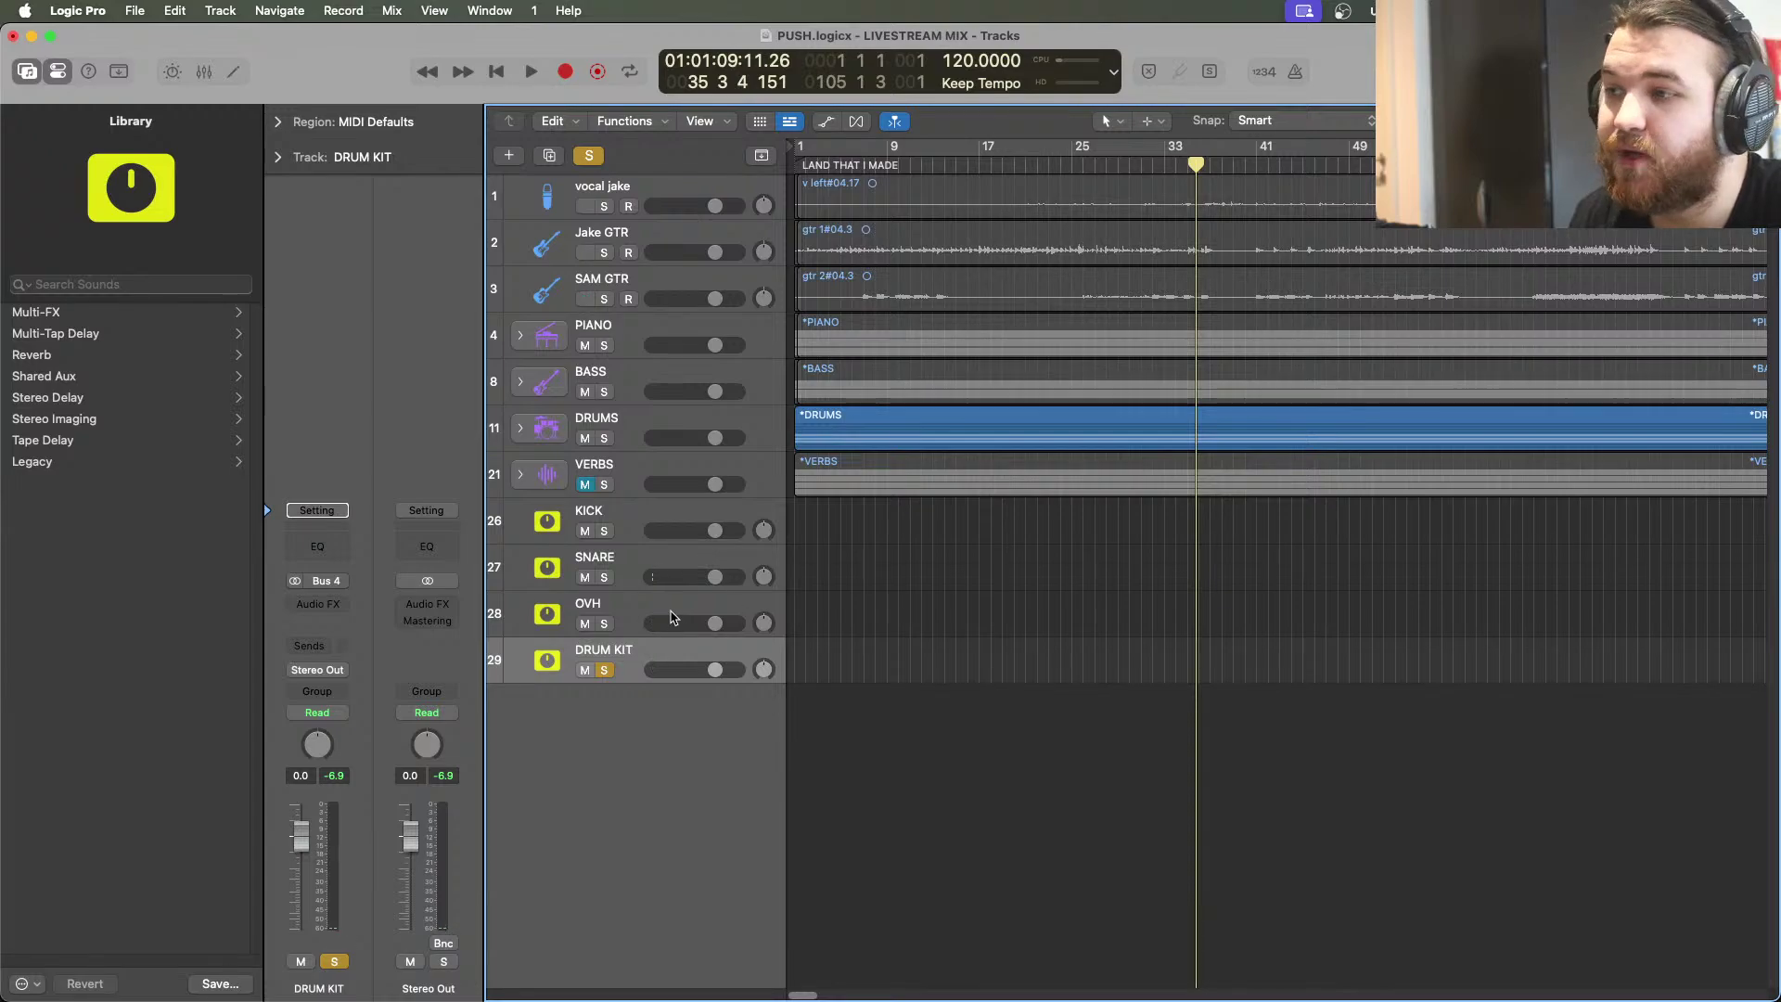
Review the tracks inside the DRUMS stack, collapse it again and unsolo the DRUM KIT bus
left_click(519, 429)
scroll(736, 626, "down", 2)
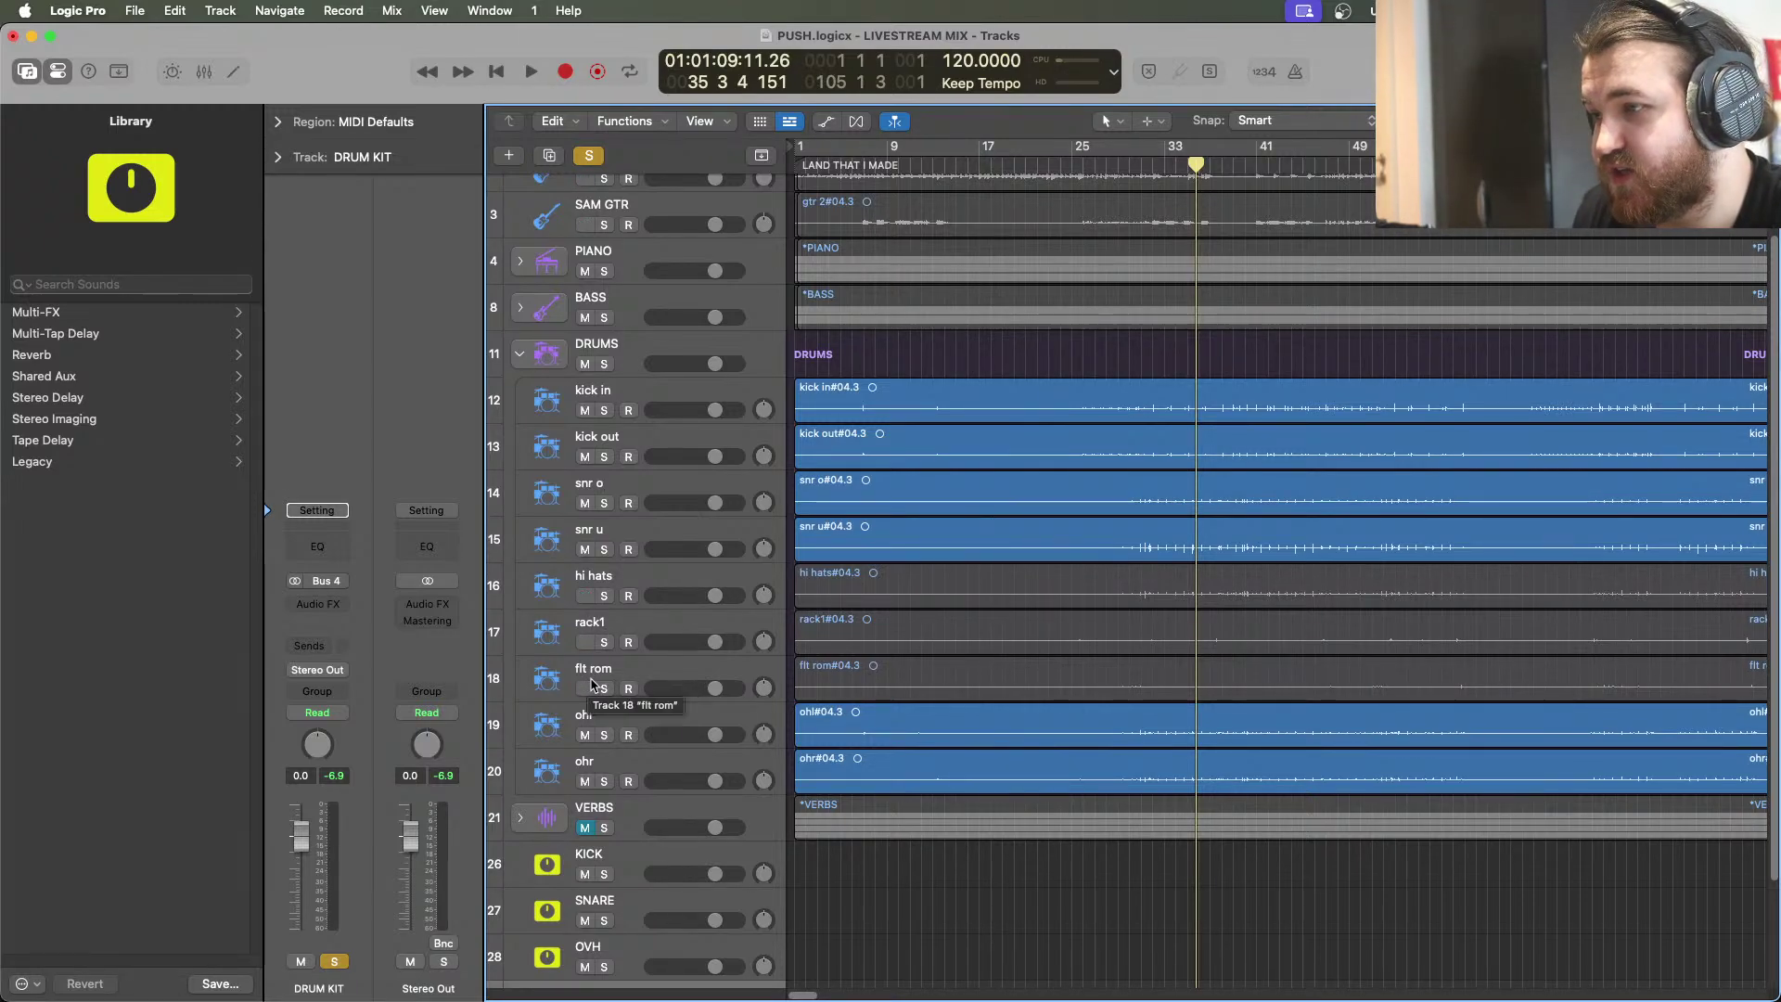
left_click(702, 586)
left_click(520, 353)
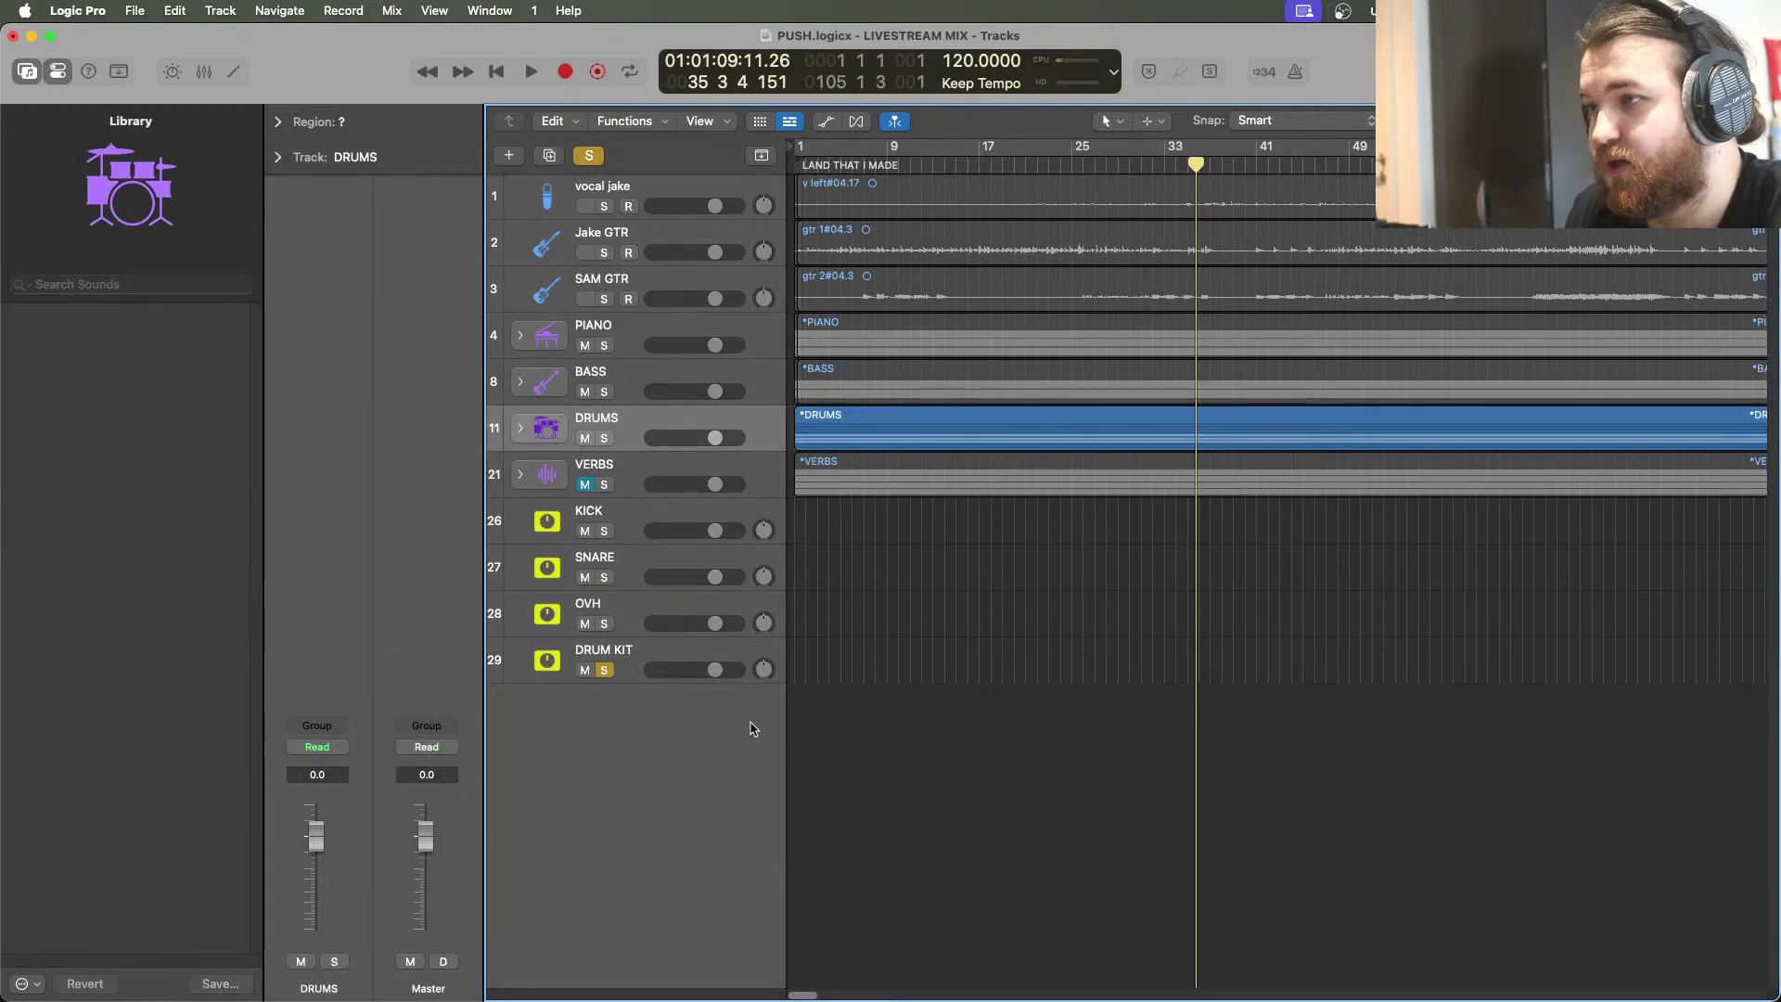
left_click(625, 536)
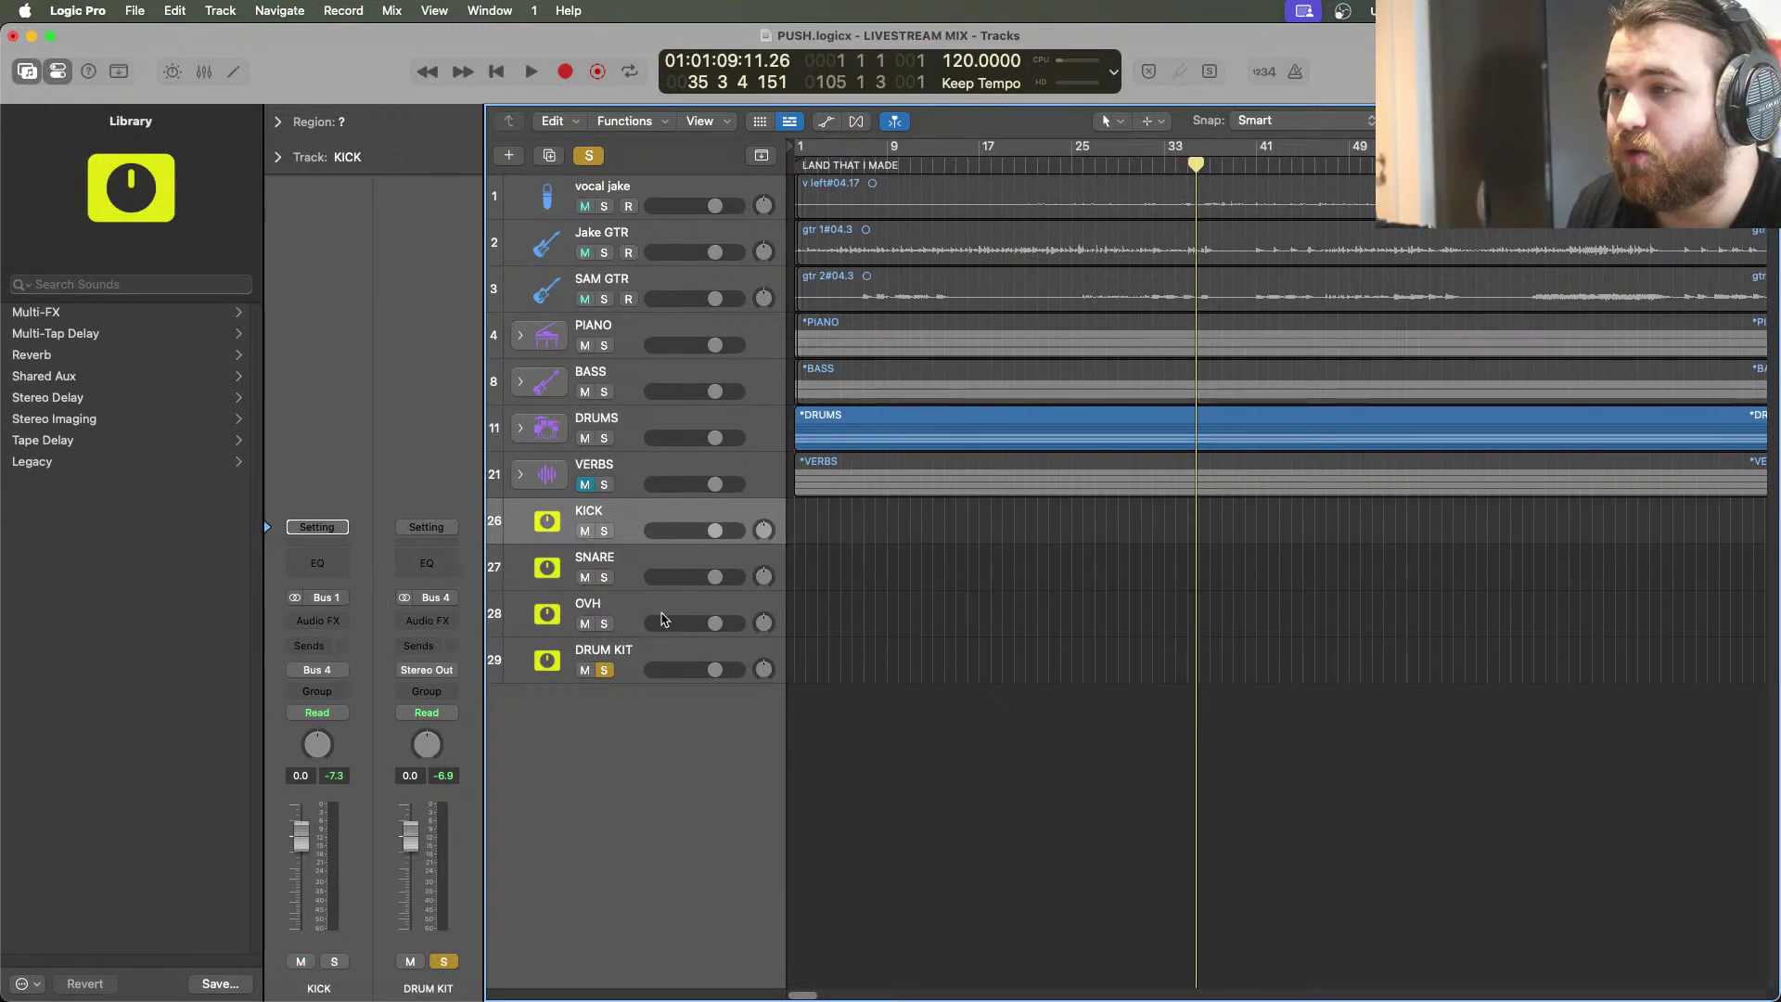
left_click(605, 669)
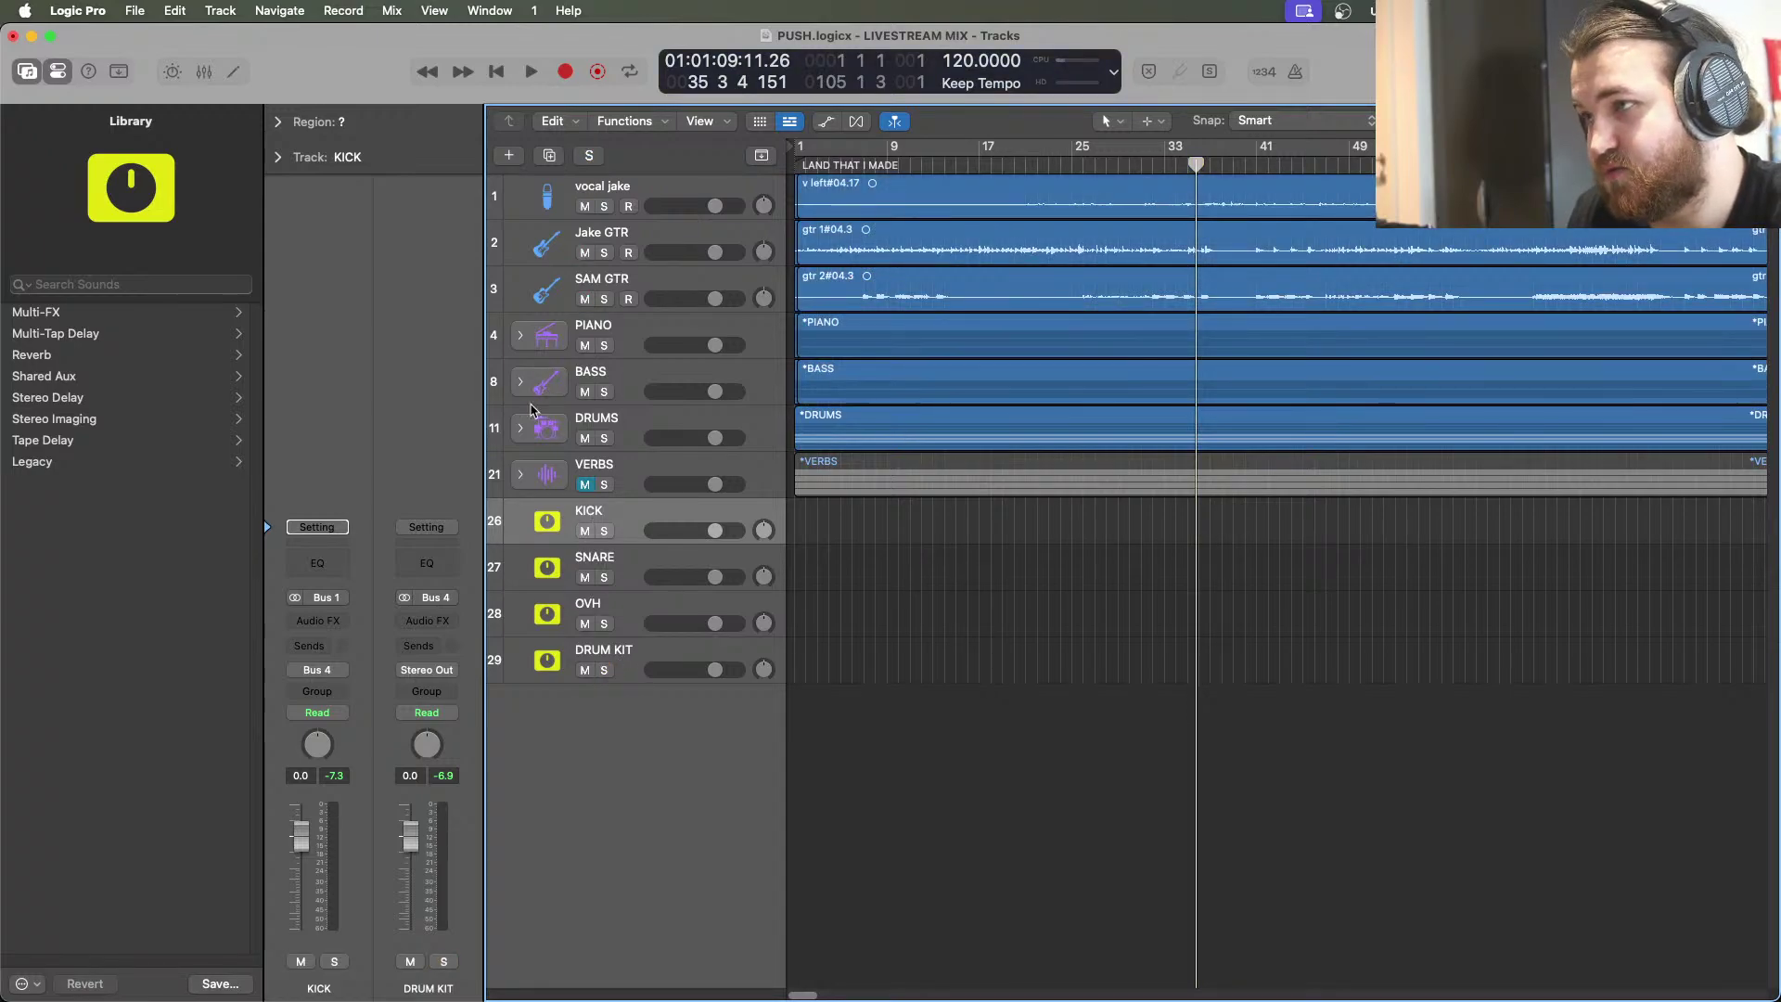
Expand the DRUMS stack and solo the kick in and kick out tracks
left_click(520, 428)
left_click(616, 478)
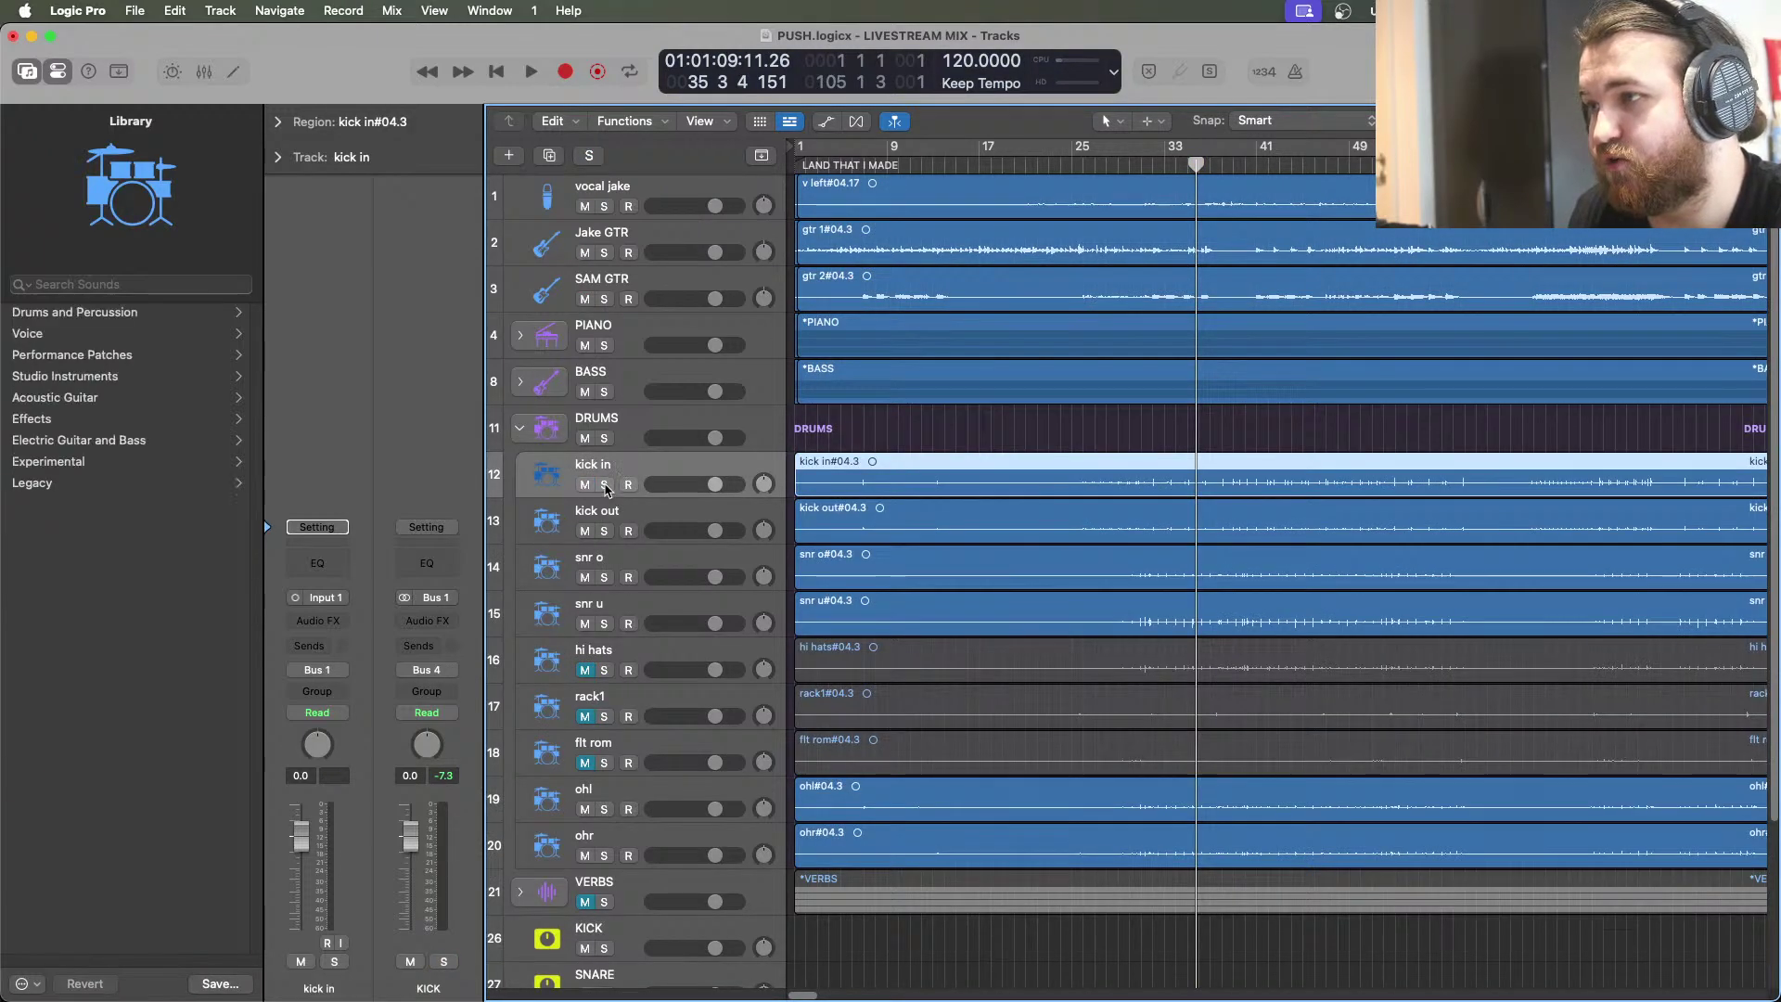
left_click(605, 485)
left_click(604, 530)
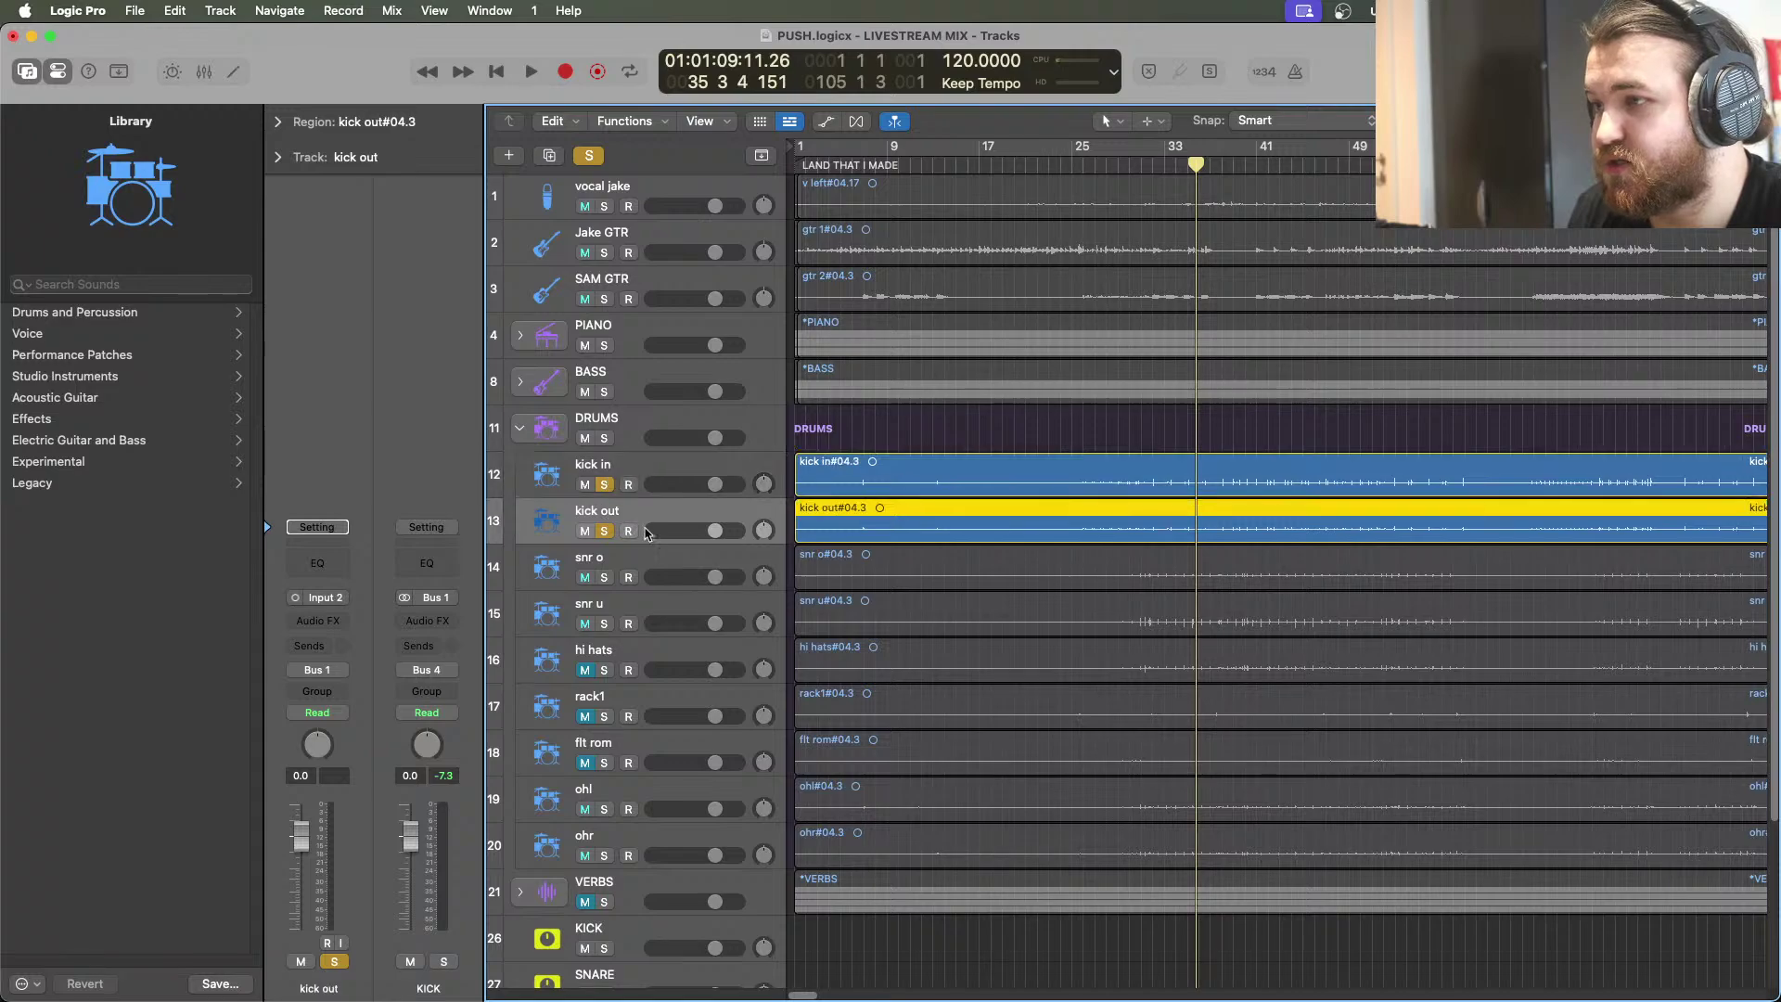
Insert a Gain plug-in on the kick out track and move its window clear of the kick tracks
left_click(343, 618)
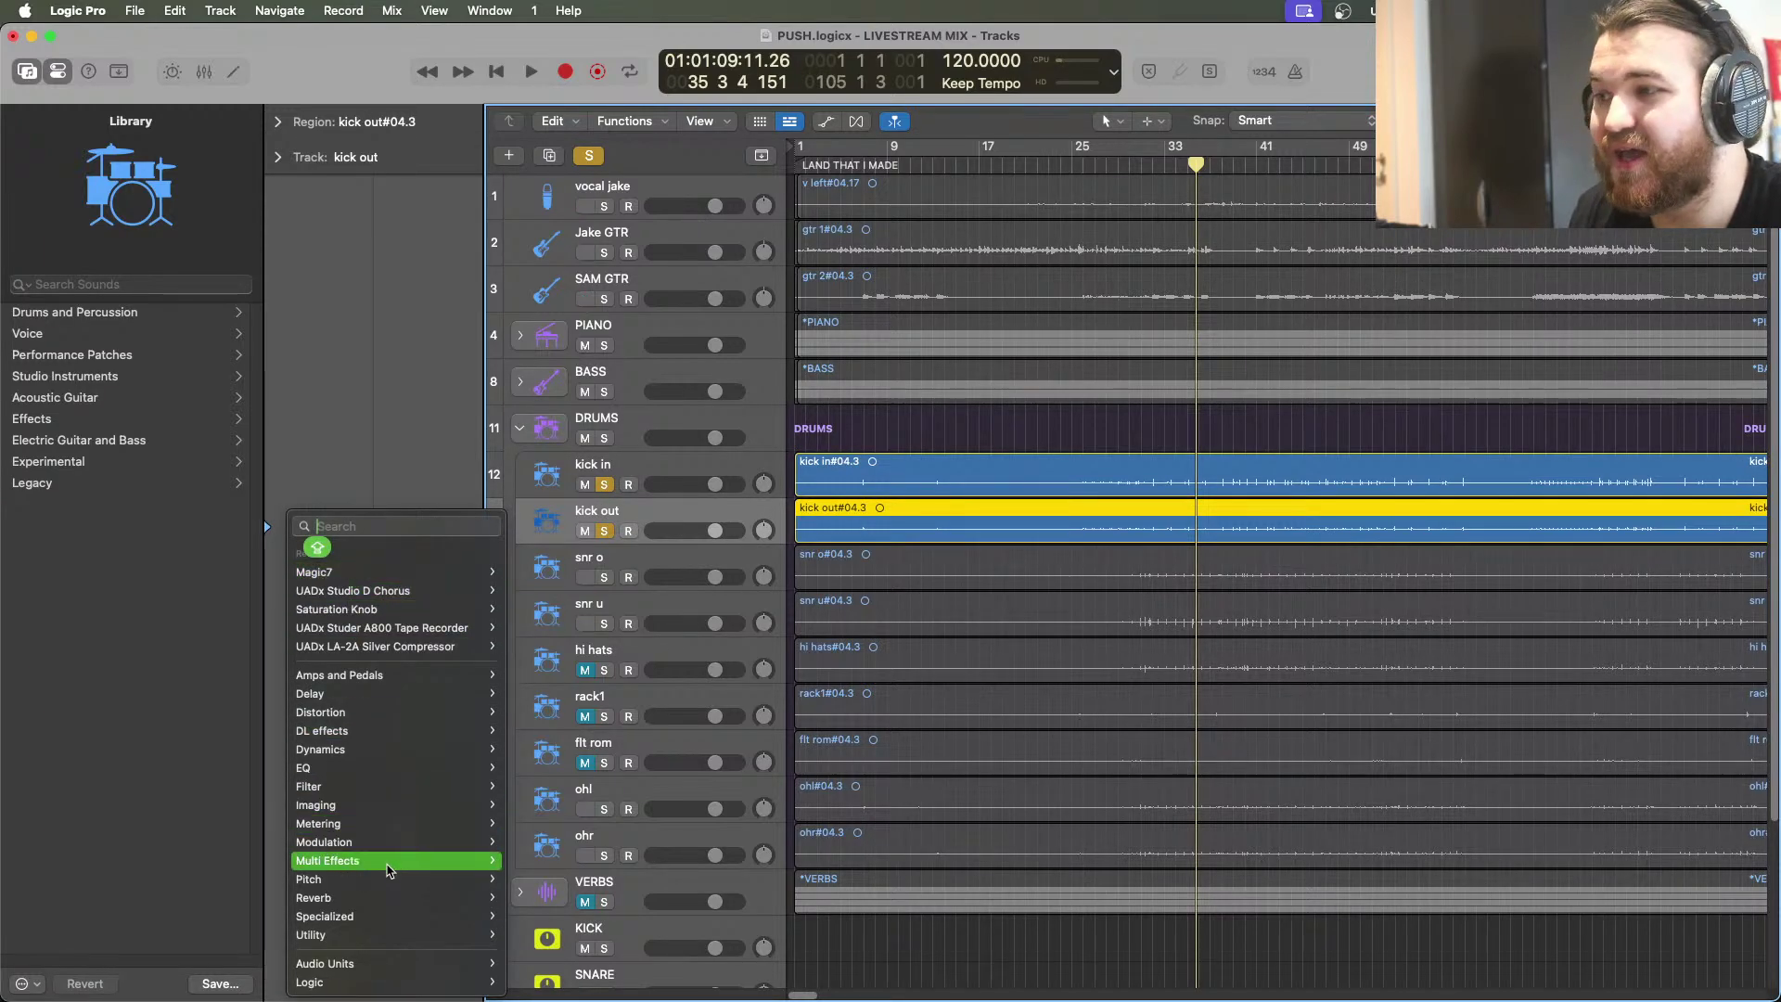
mouse_move(390, 942)
left_click(664, 948)
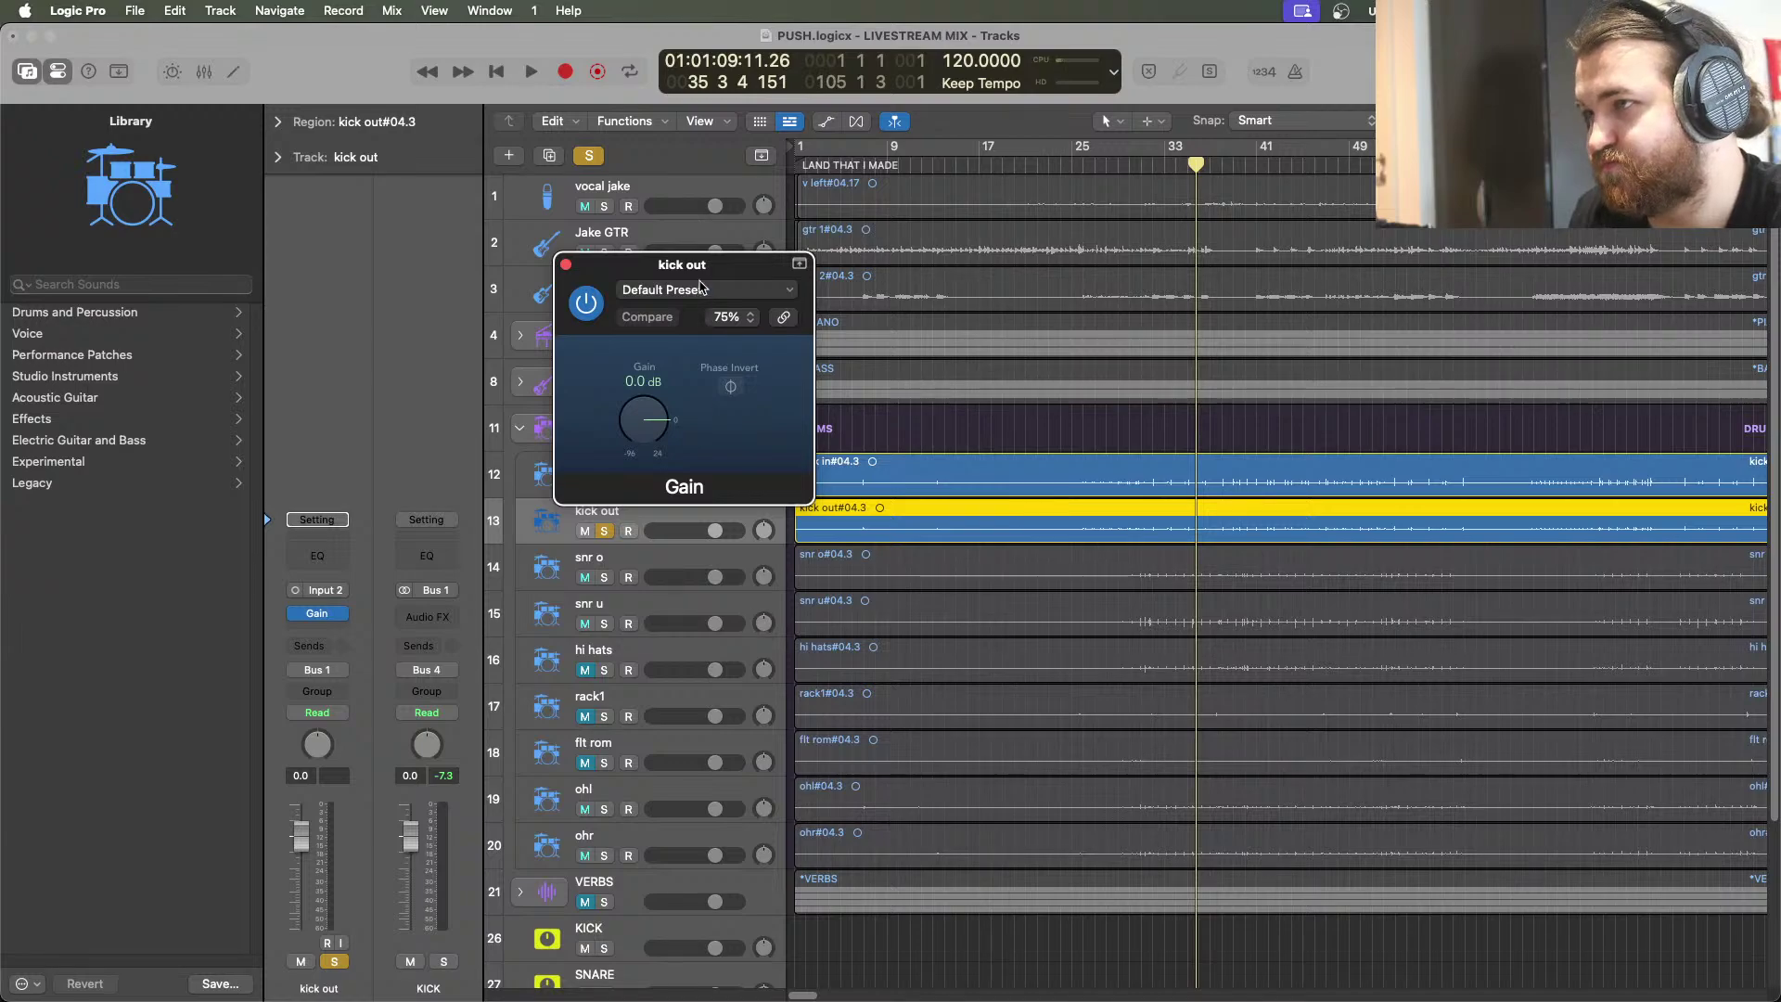
left_click_drag(701, 287, 878, 251)
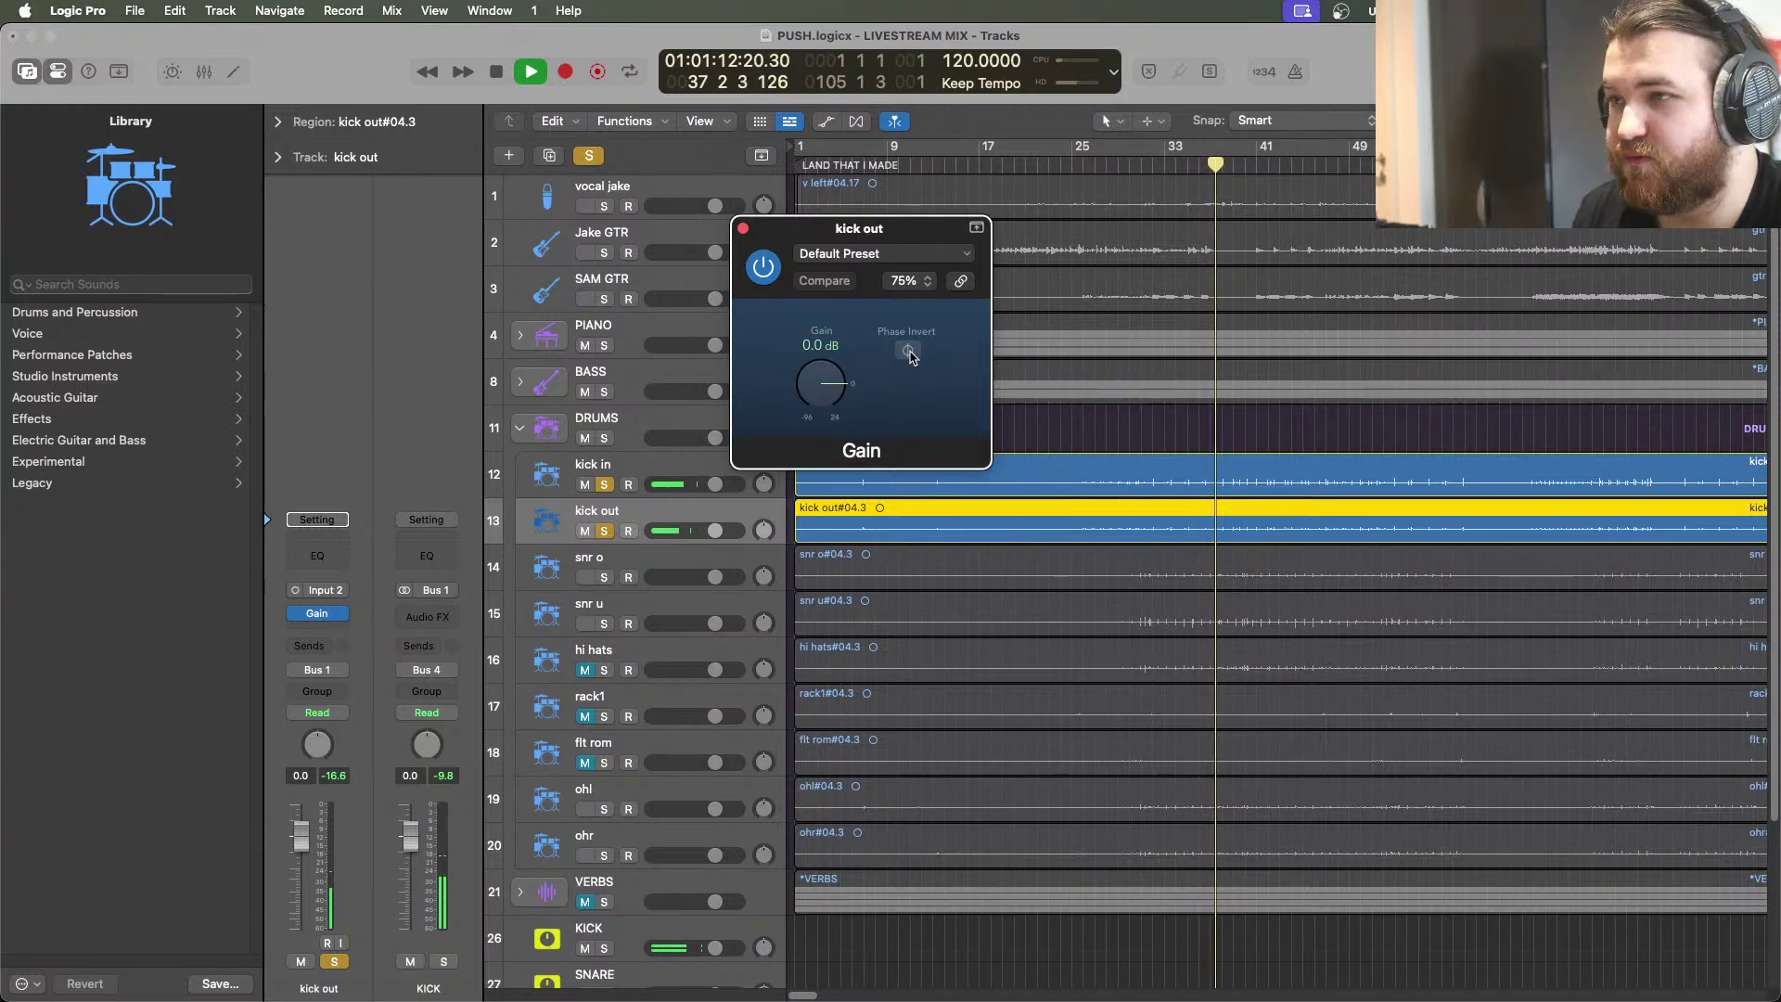
Compare kick out with Phase Invert on and off during playback, then stop with it switched on
left_click(909, 352)
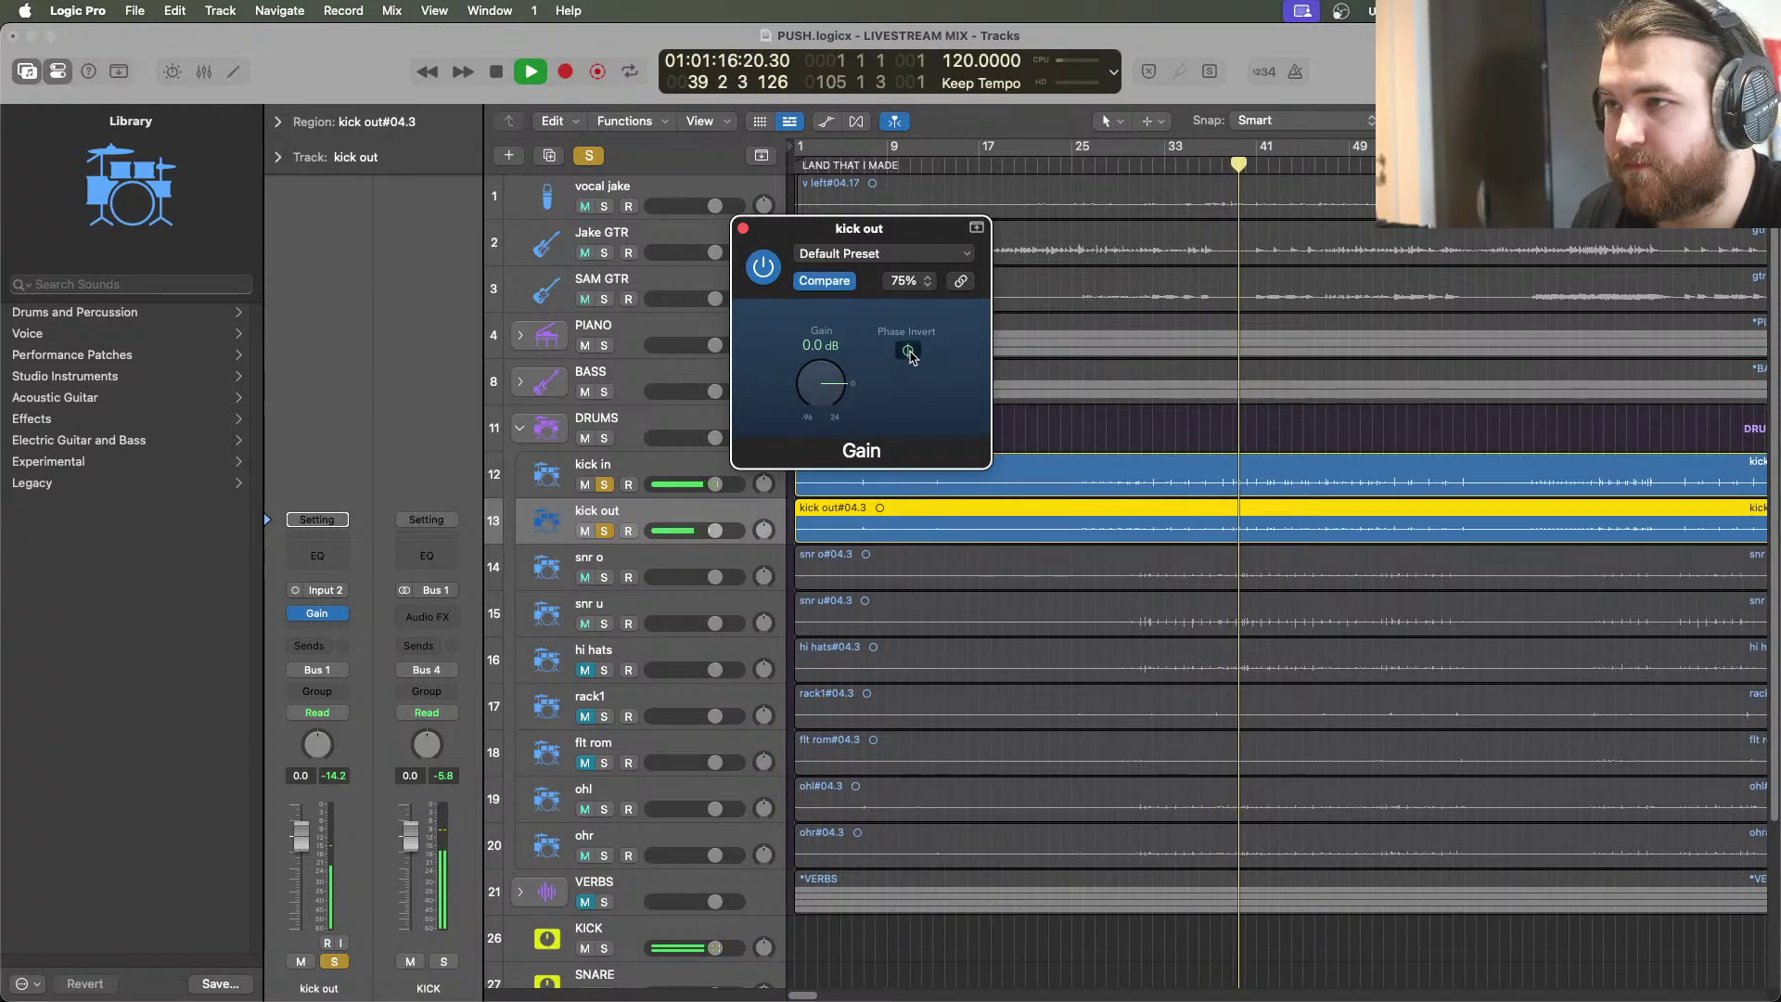
left_click(909, 352)
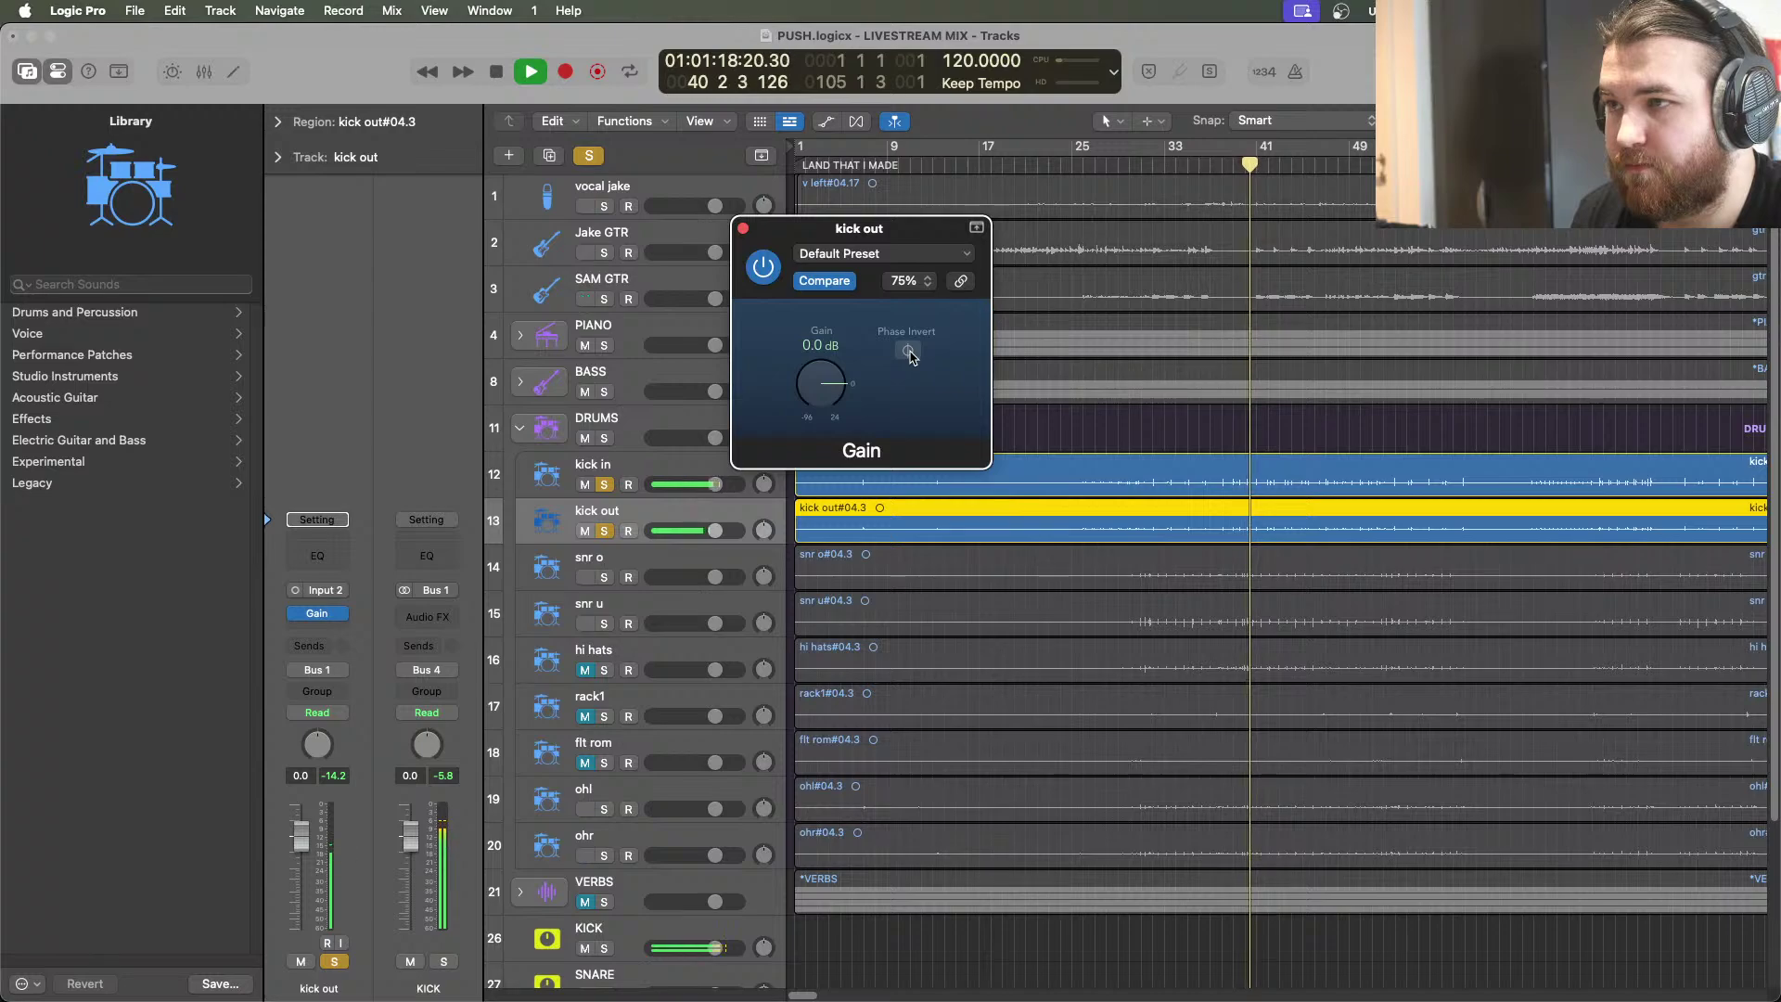
left_click(909, 352)
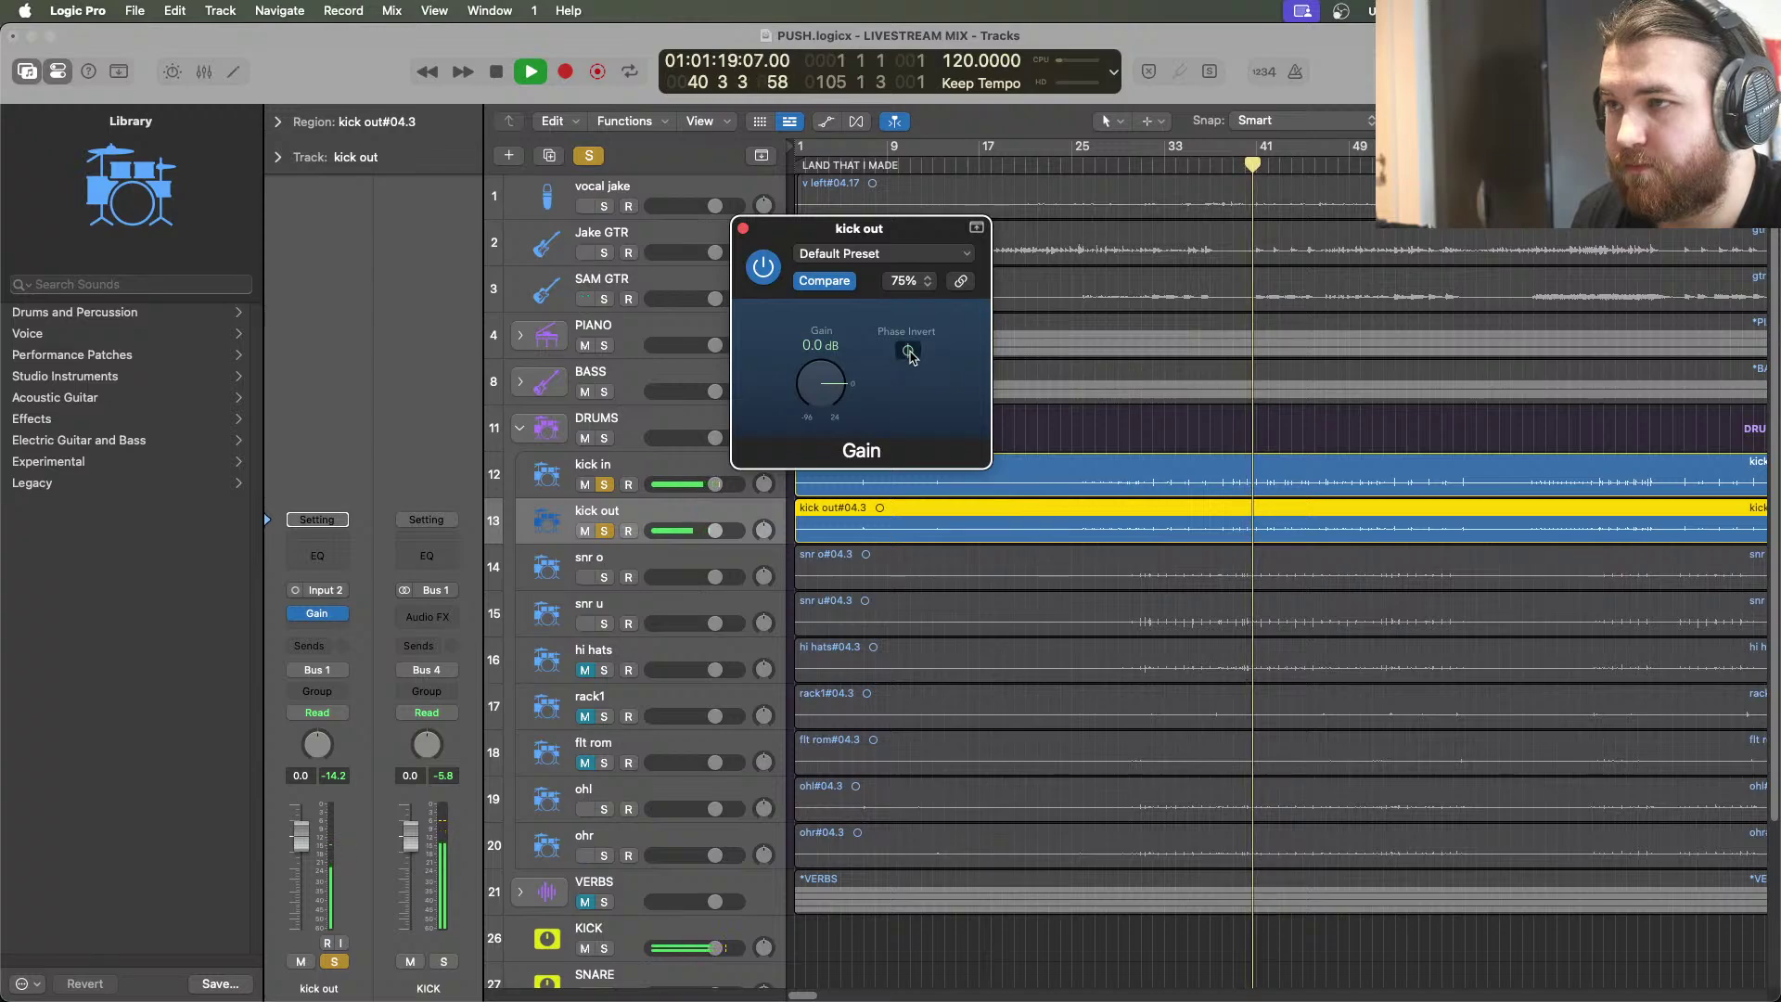
left_click(495, 74)
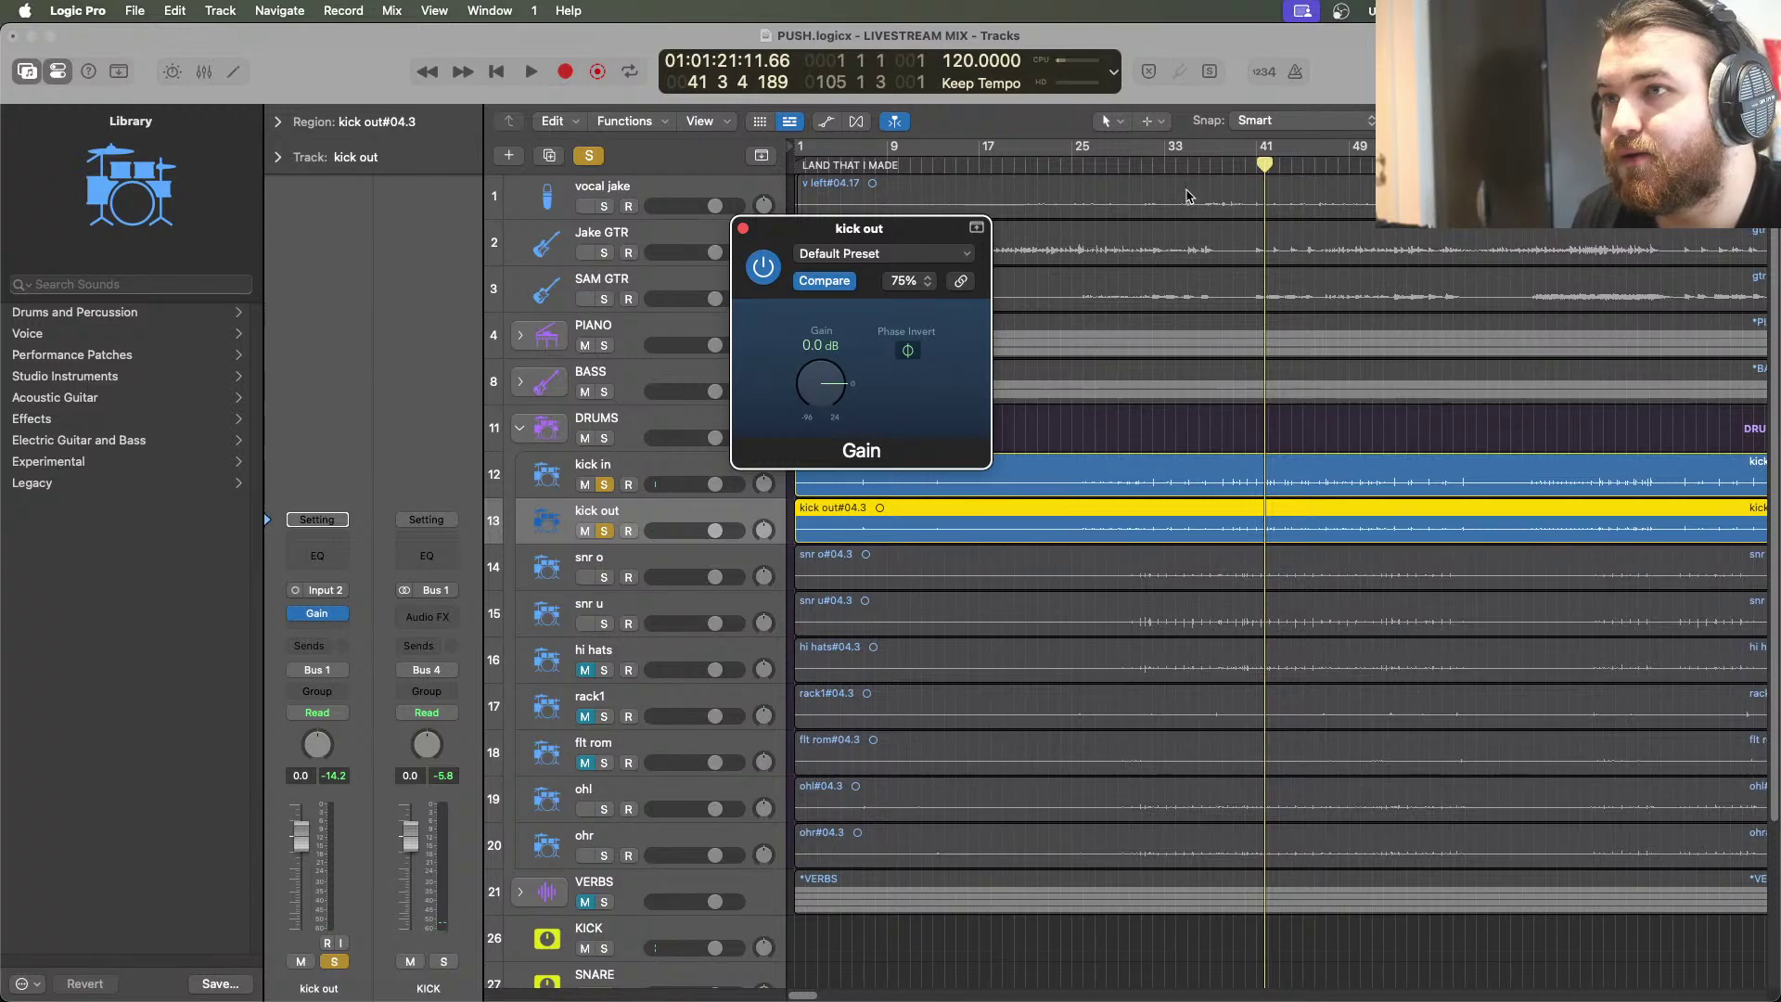
Compare kick out with Phase Invert on and off again during playback from bar 29, and close the Gain window
left_click(1113, 164)
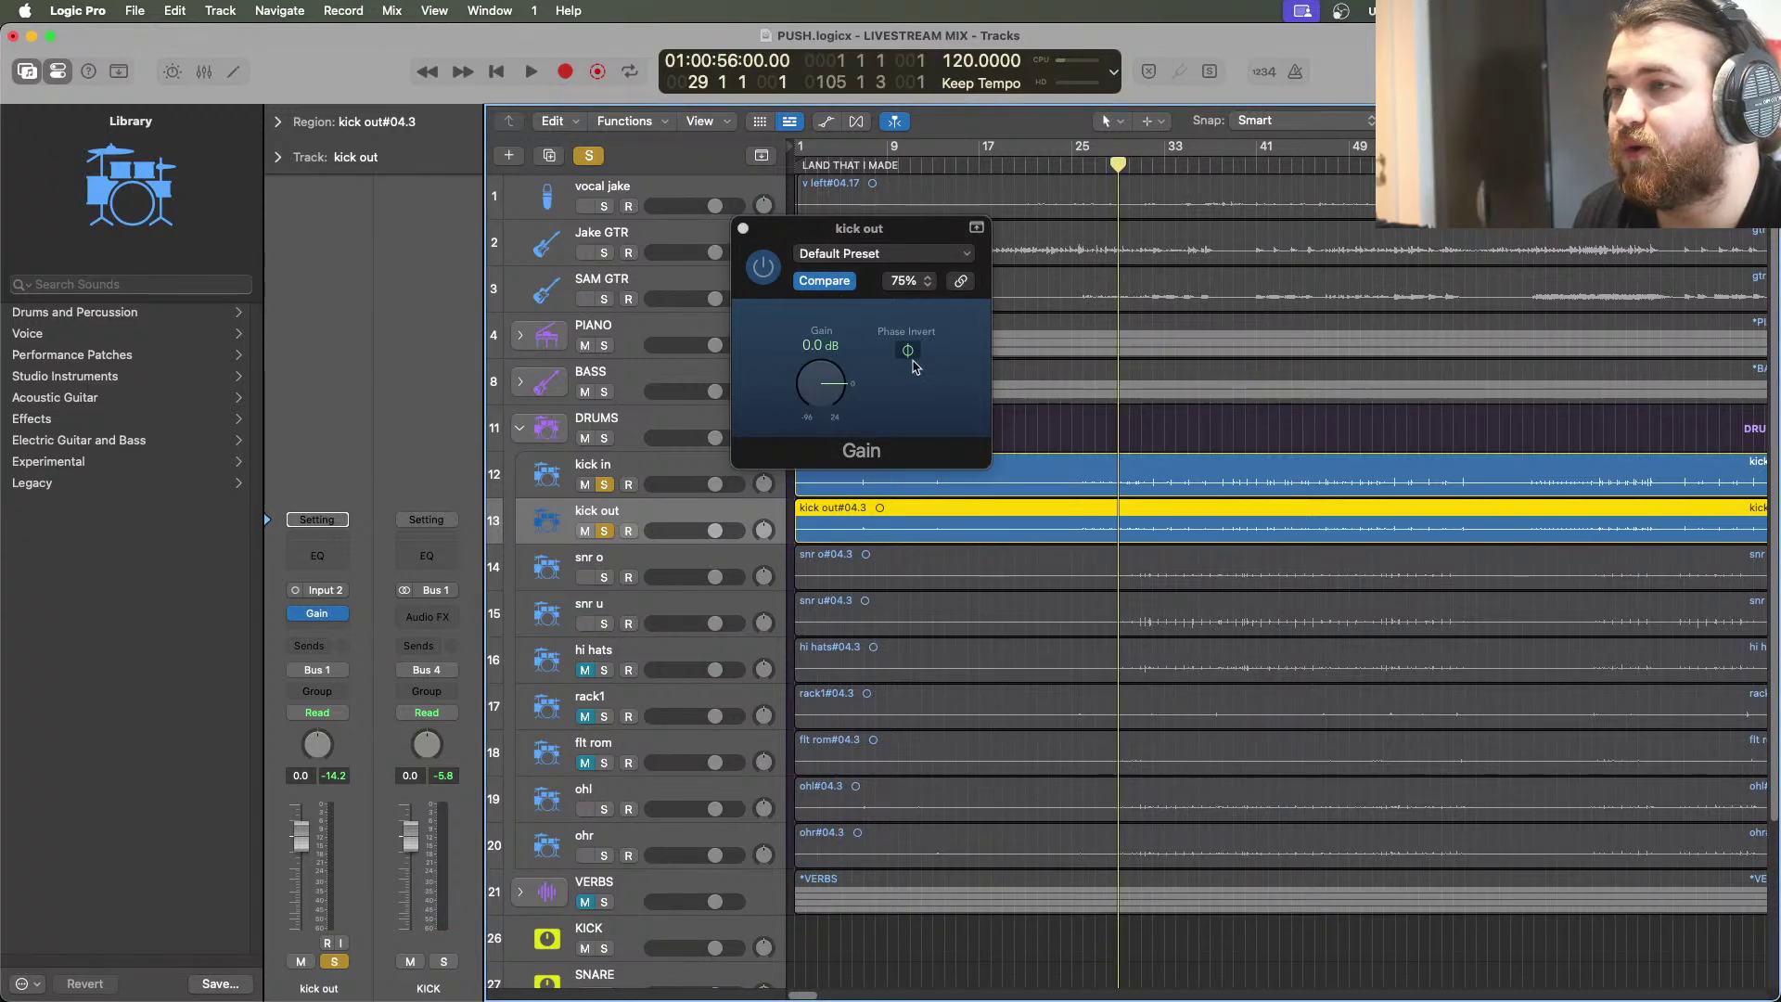
left_click(531, 71)
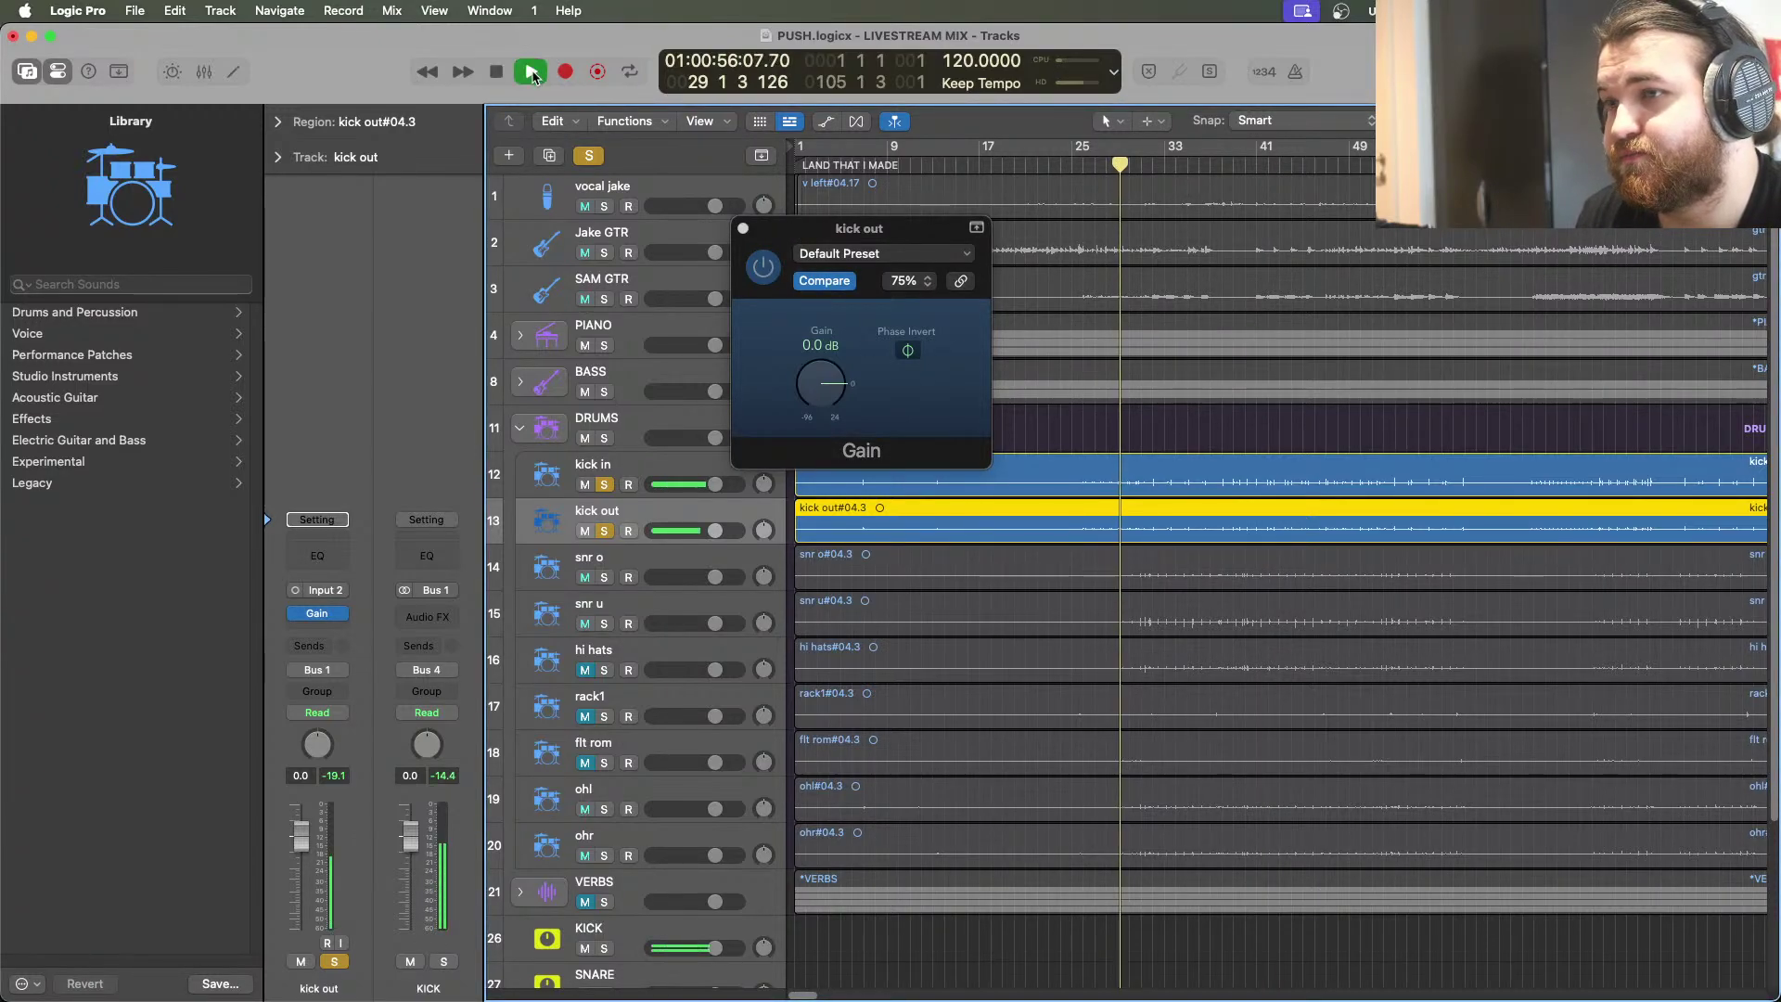
left_click(909, 351)
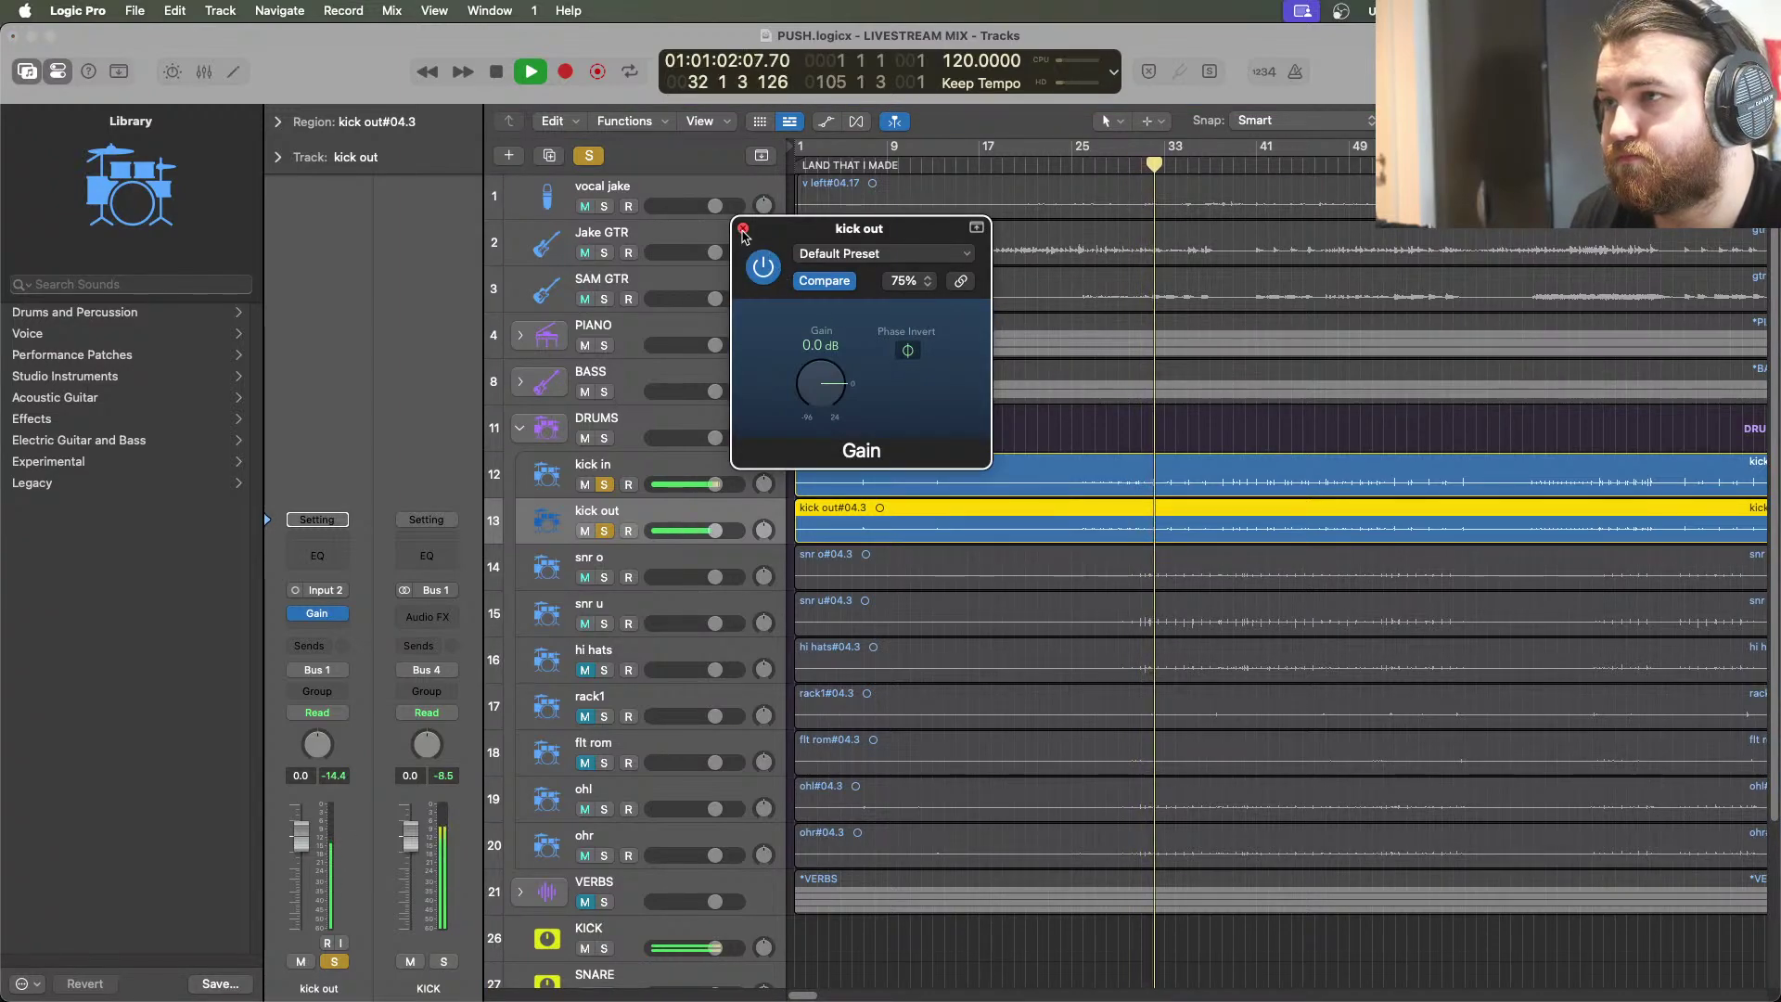
left_click(908, 352)
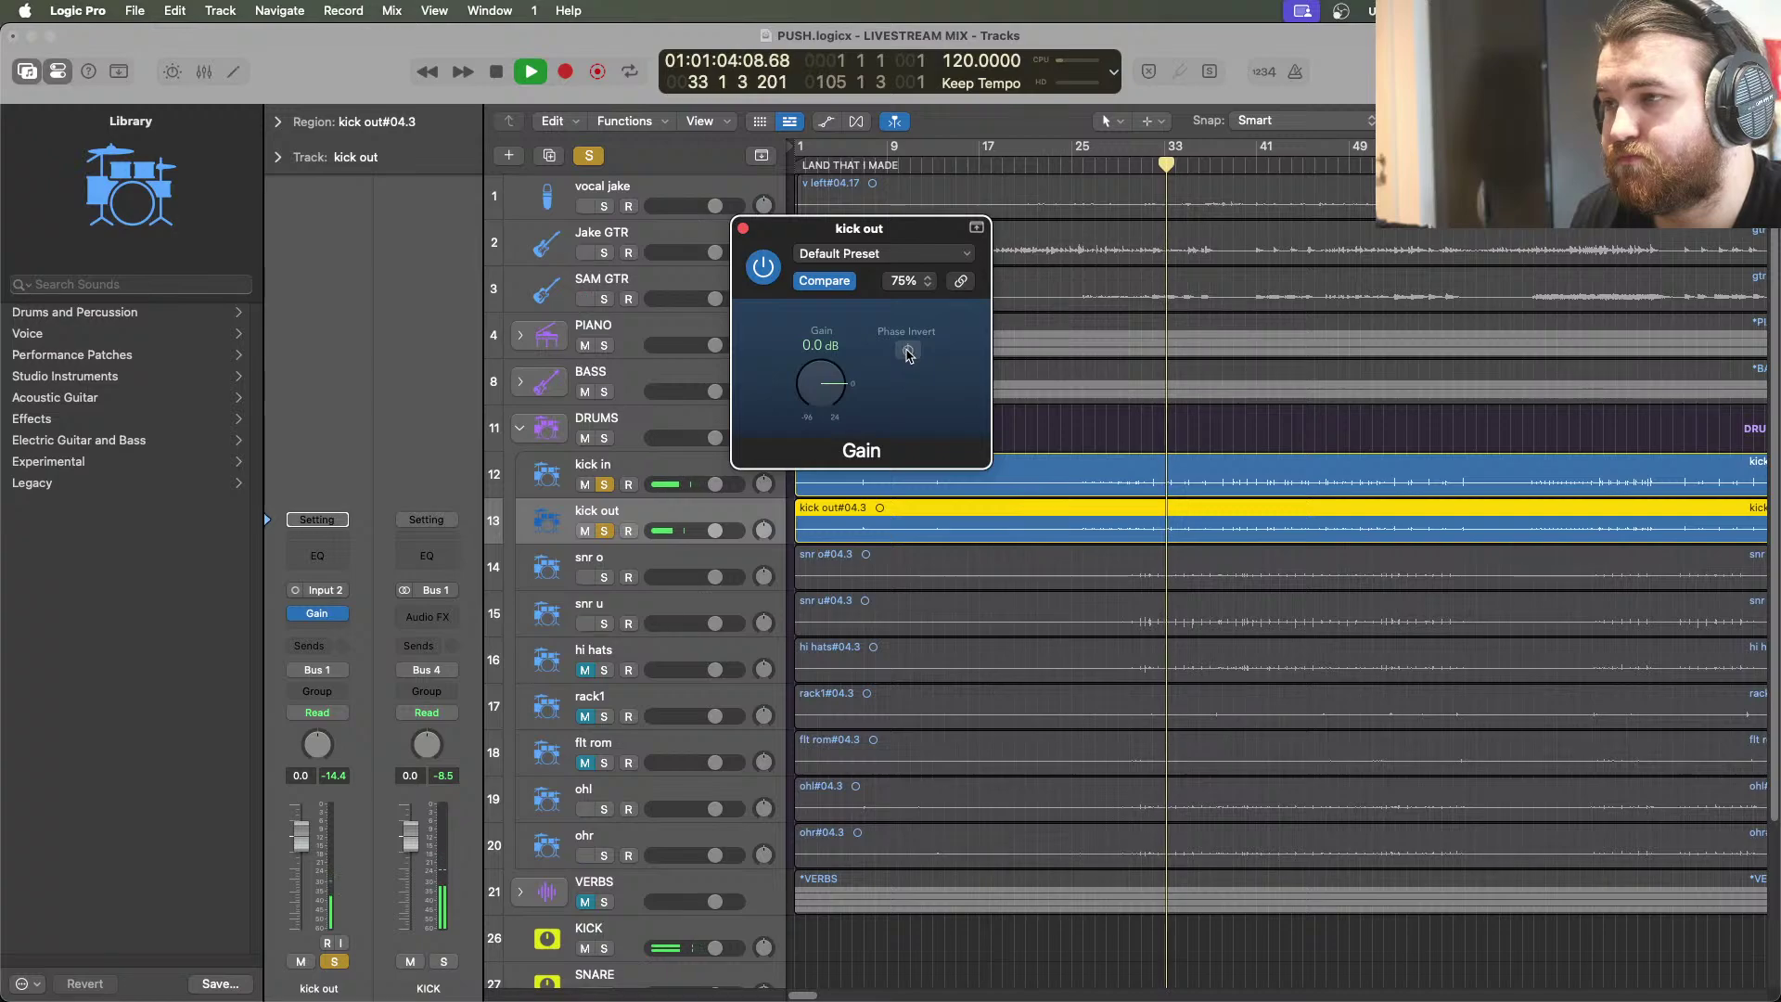
left_click(909, 352)
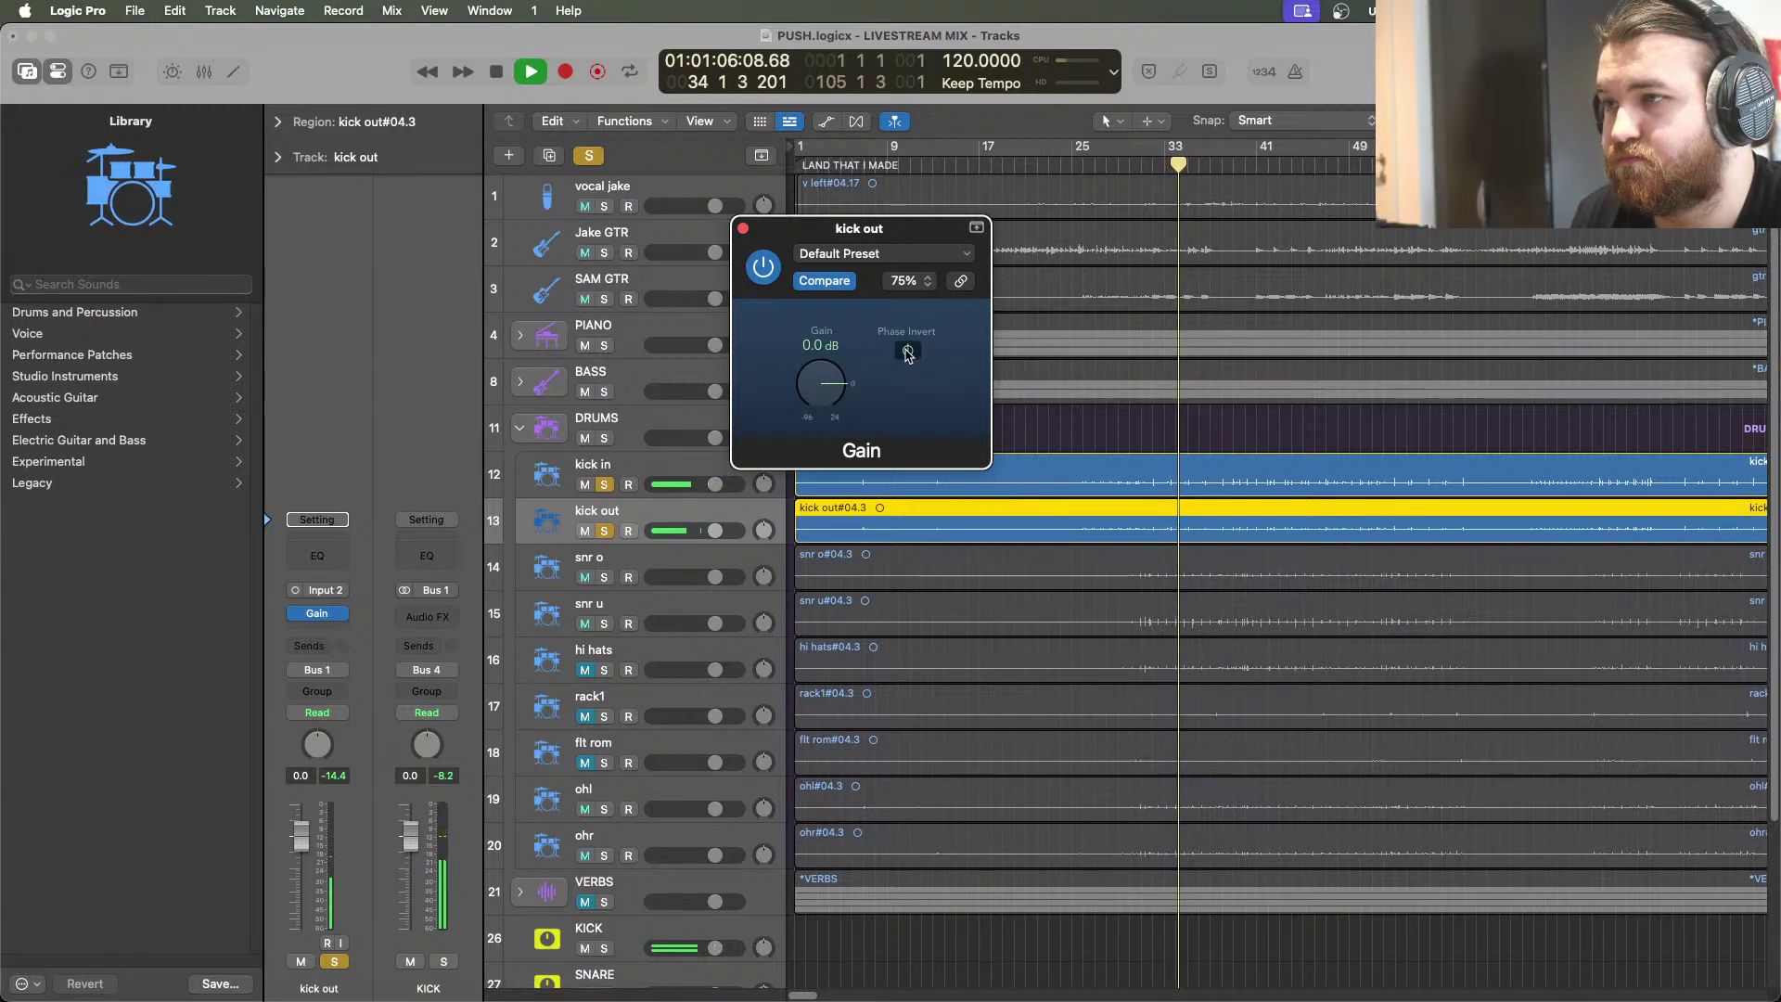
left_click(743, 229)
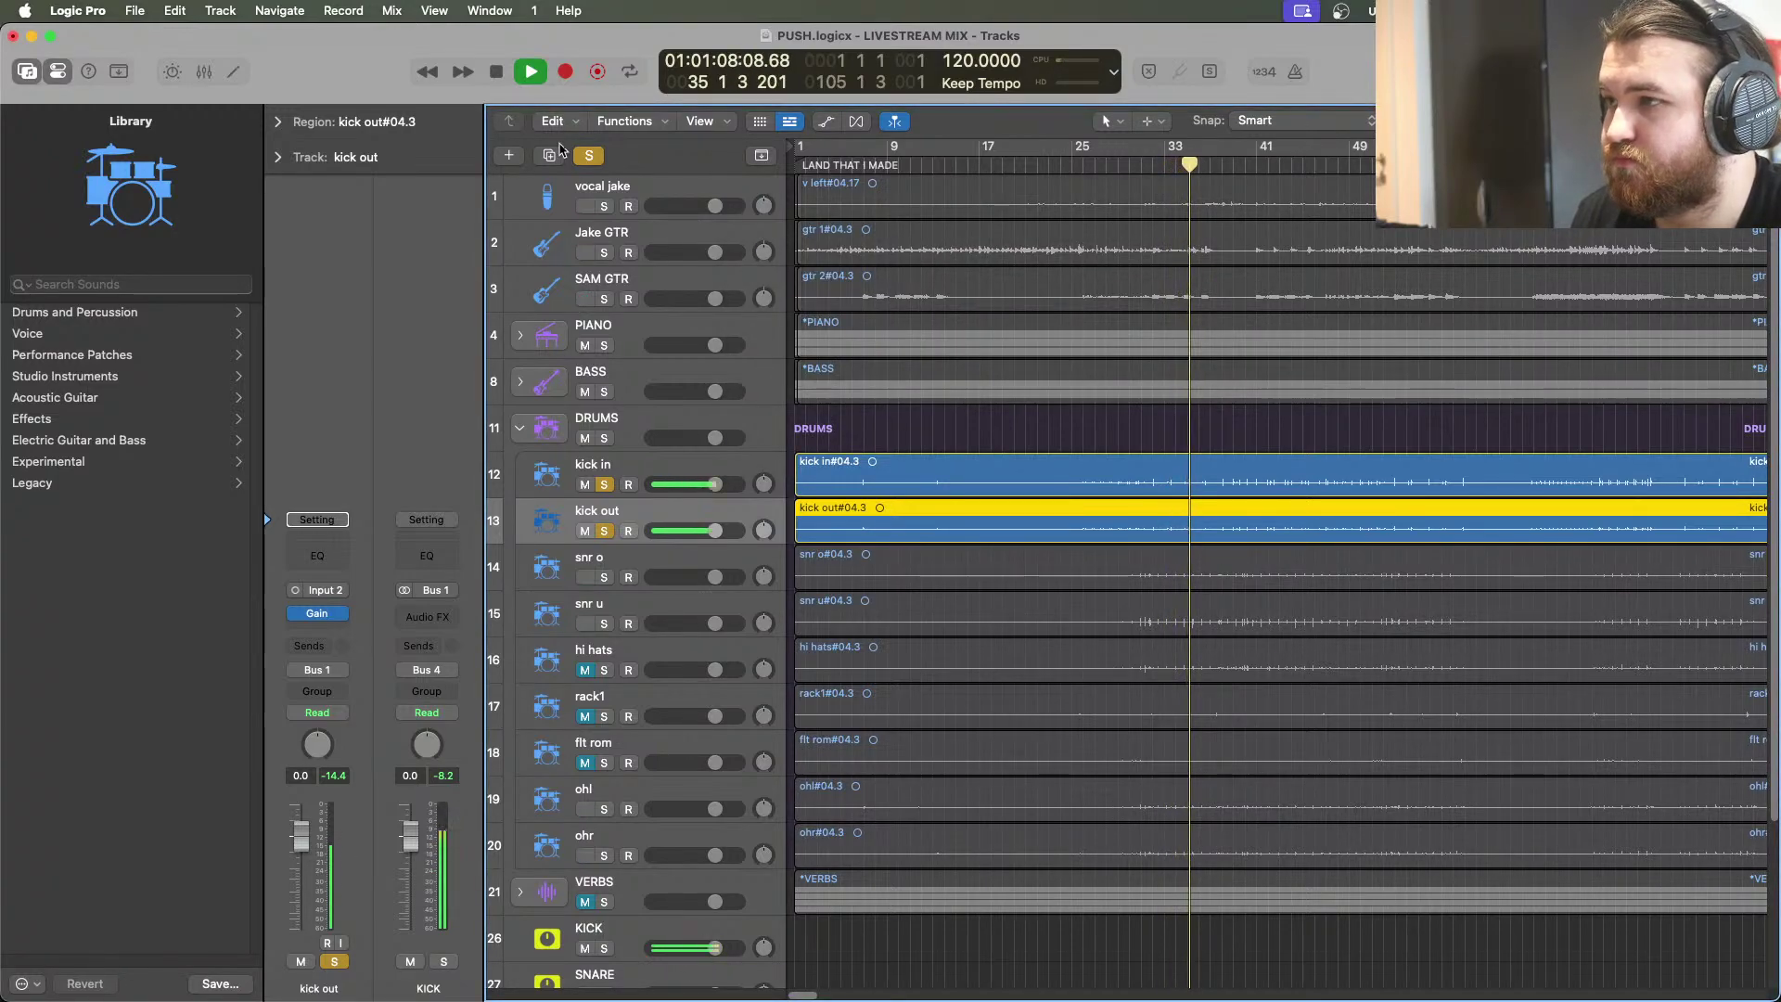
Clear all solos and stop playback, and collapse the DRUMS stack with the KICK bus selected
left_click(589, 155)
key("space")
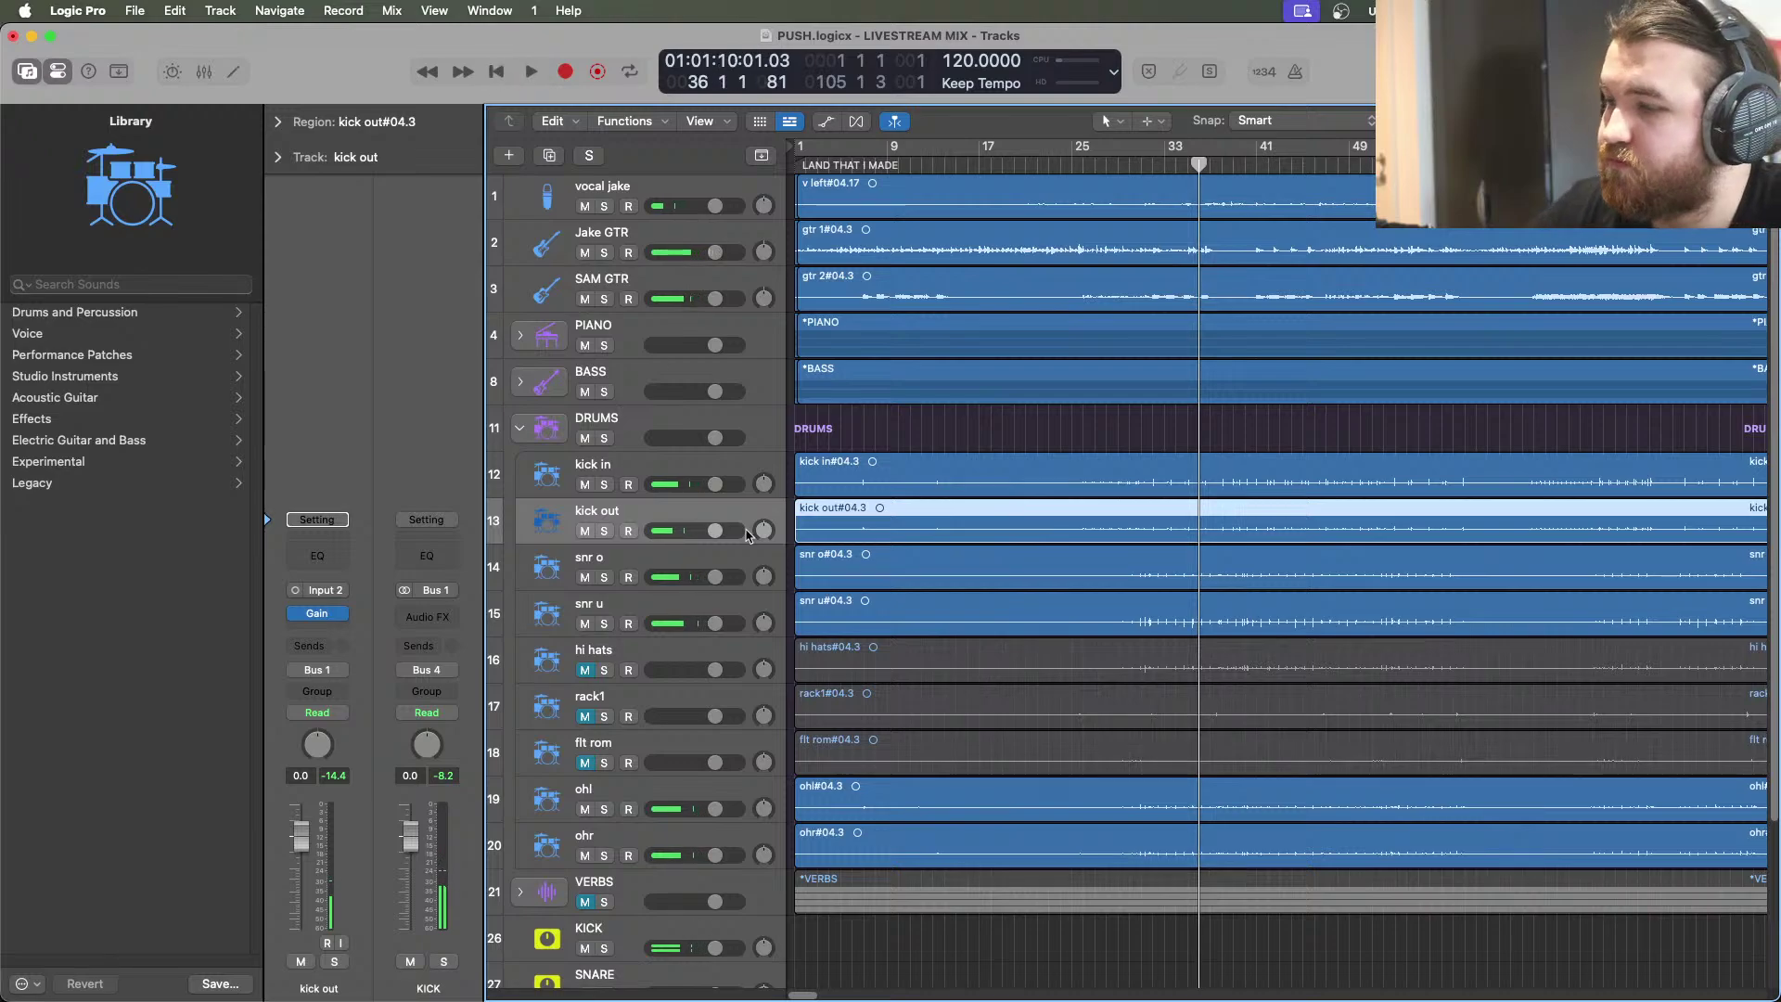
scroll(753, 595, "down", 5)
left_click(652, 745)
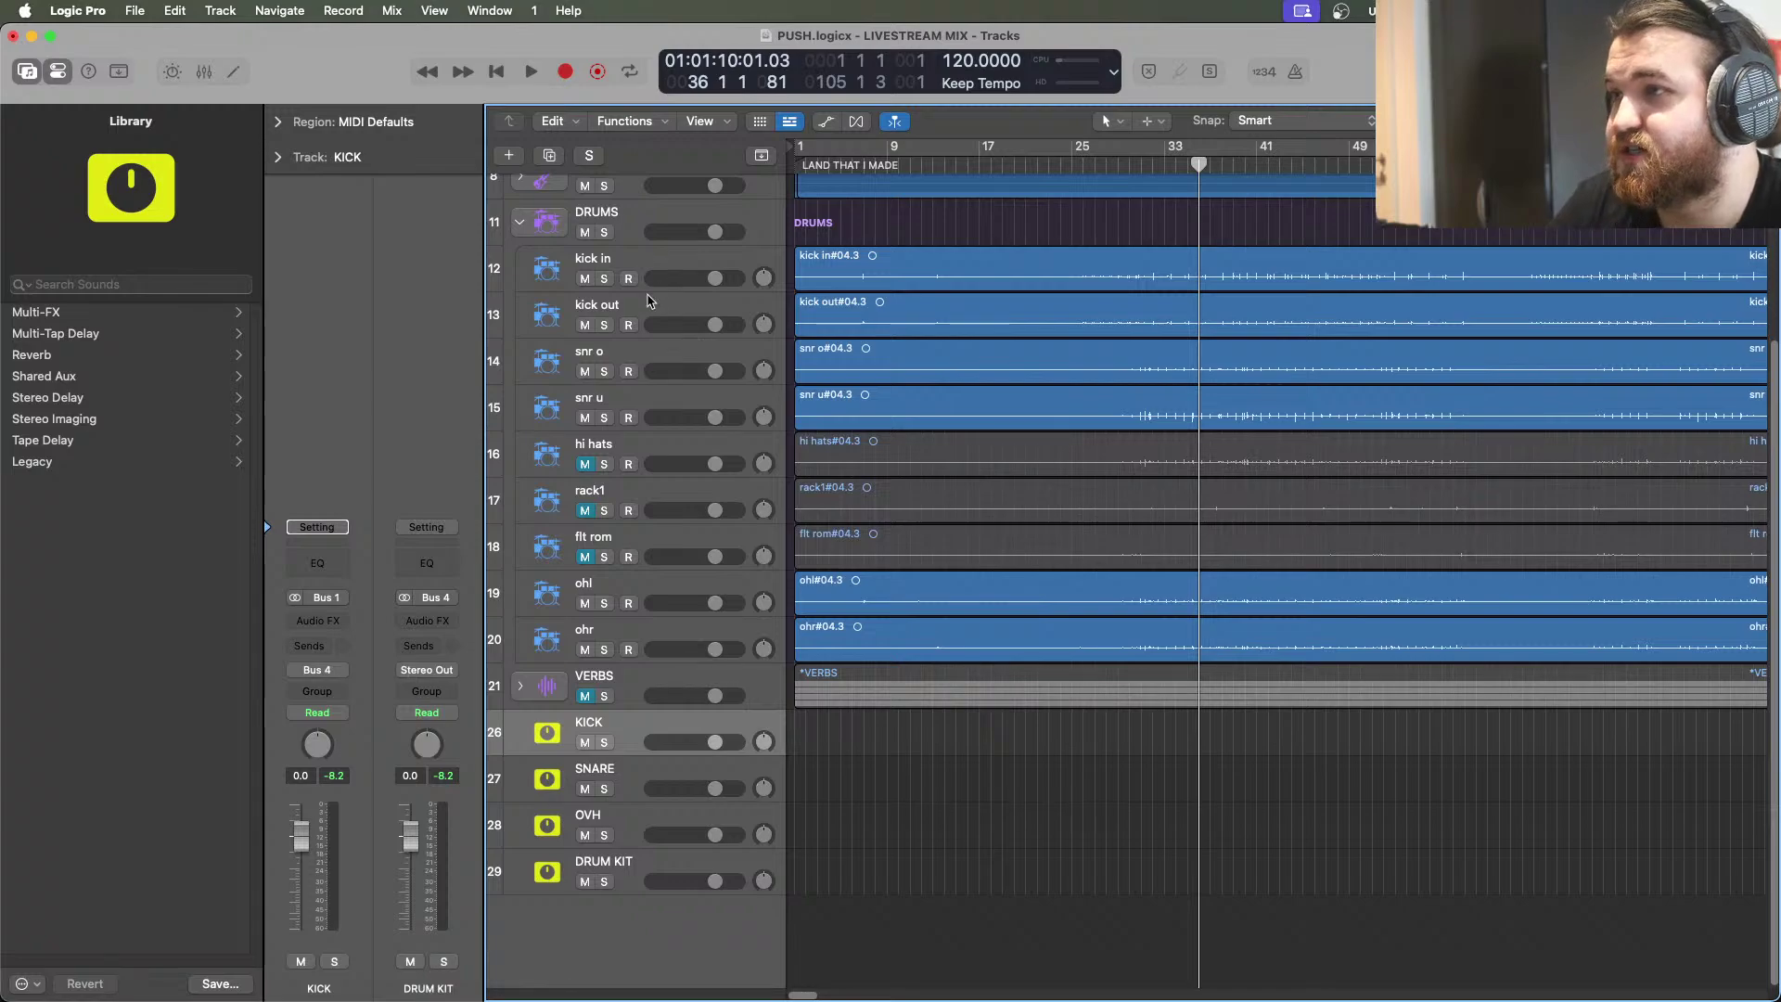
left_click(517, 225)
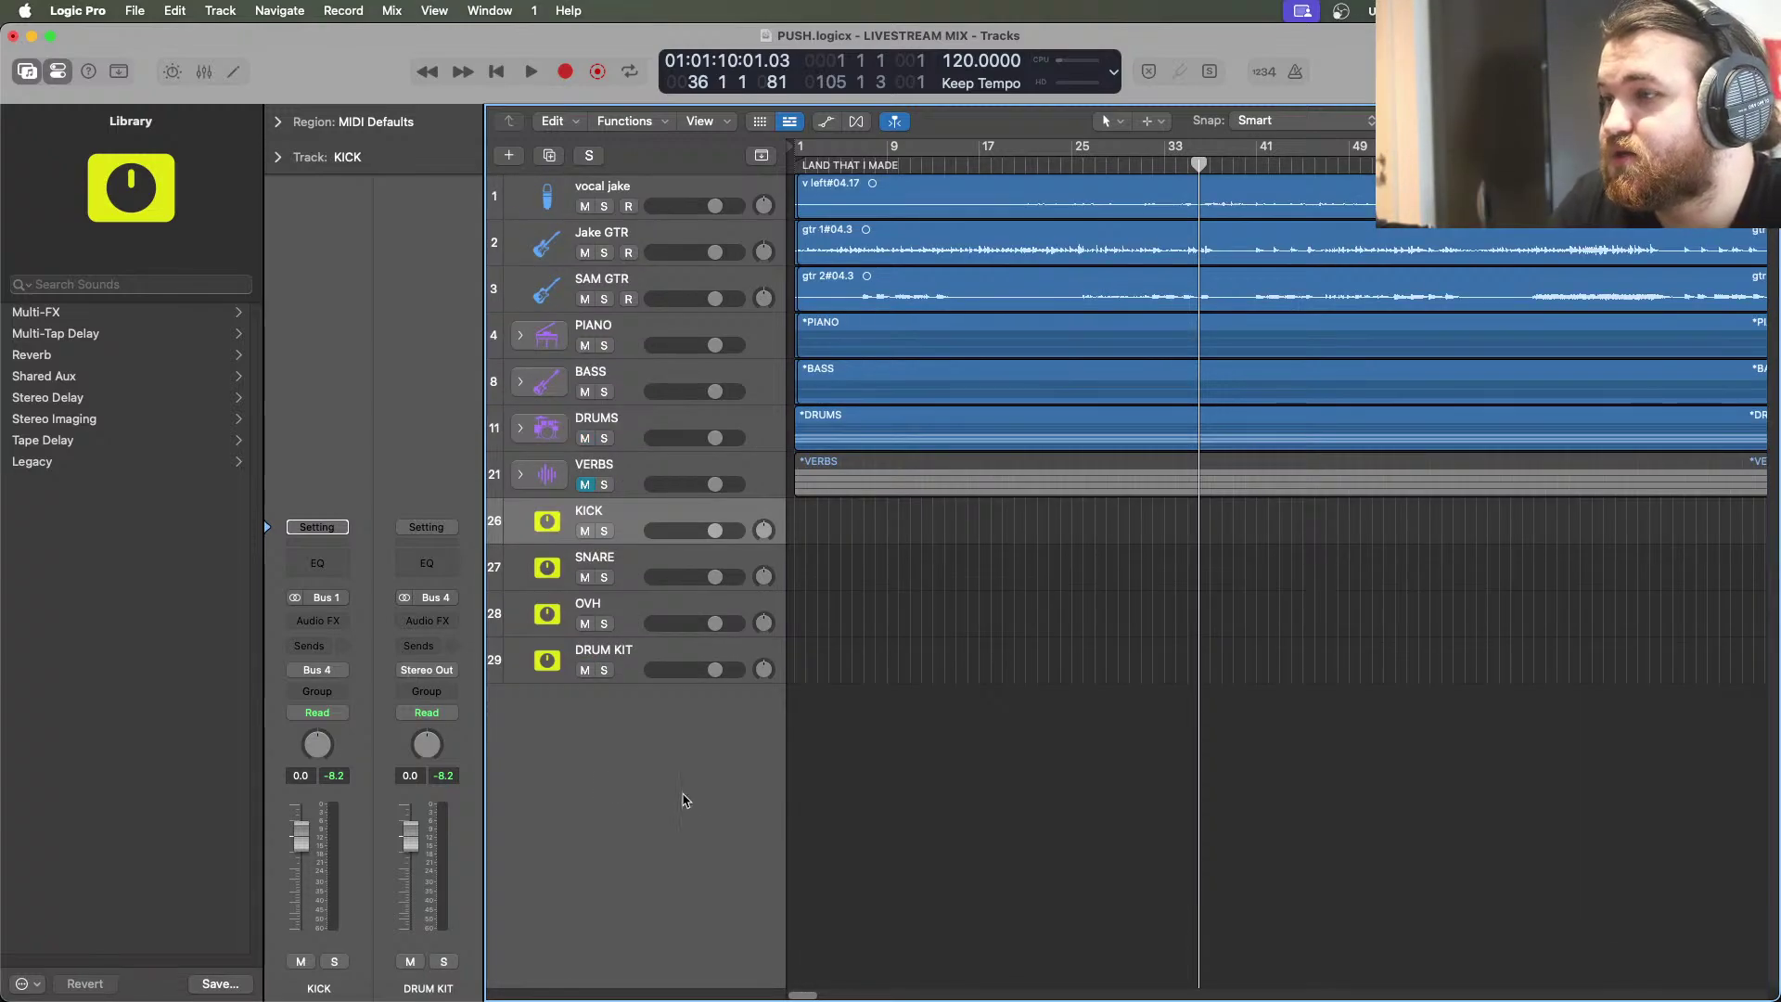
Insert a stereo Channel EQ on the KICK bus and move its window clear of the track headers
left_click(332, 621)
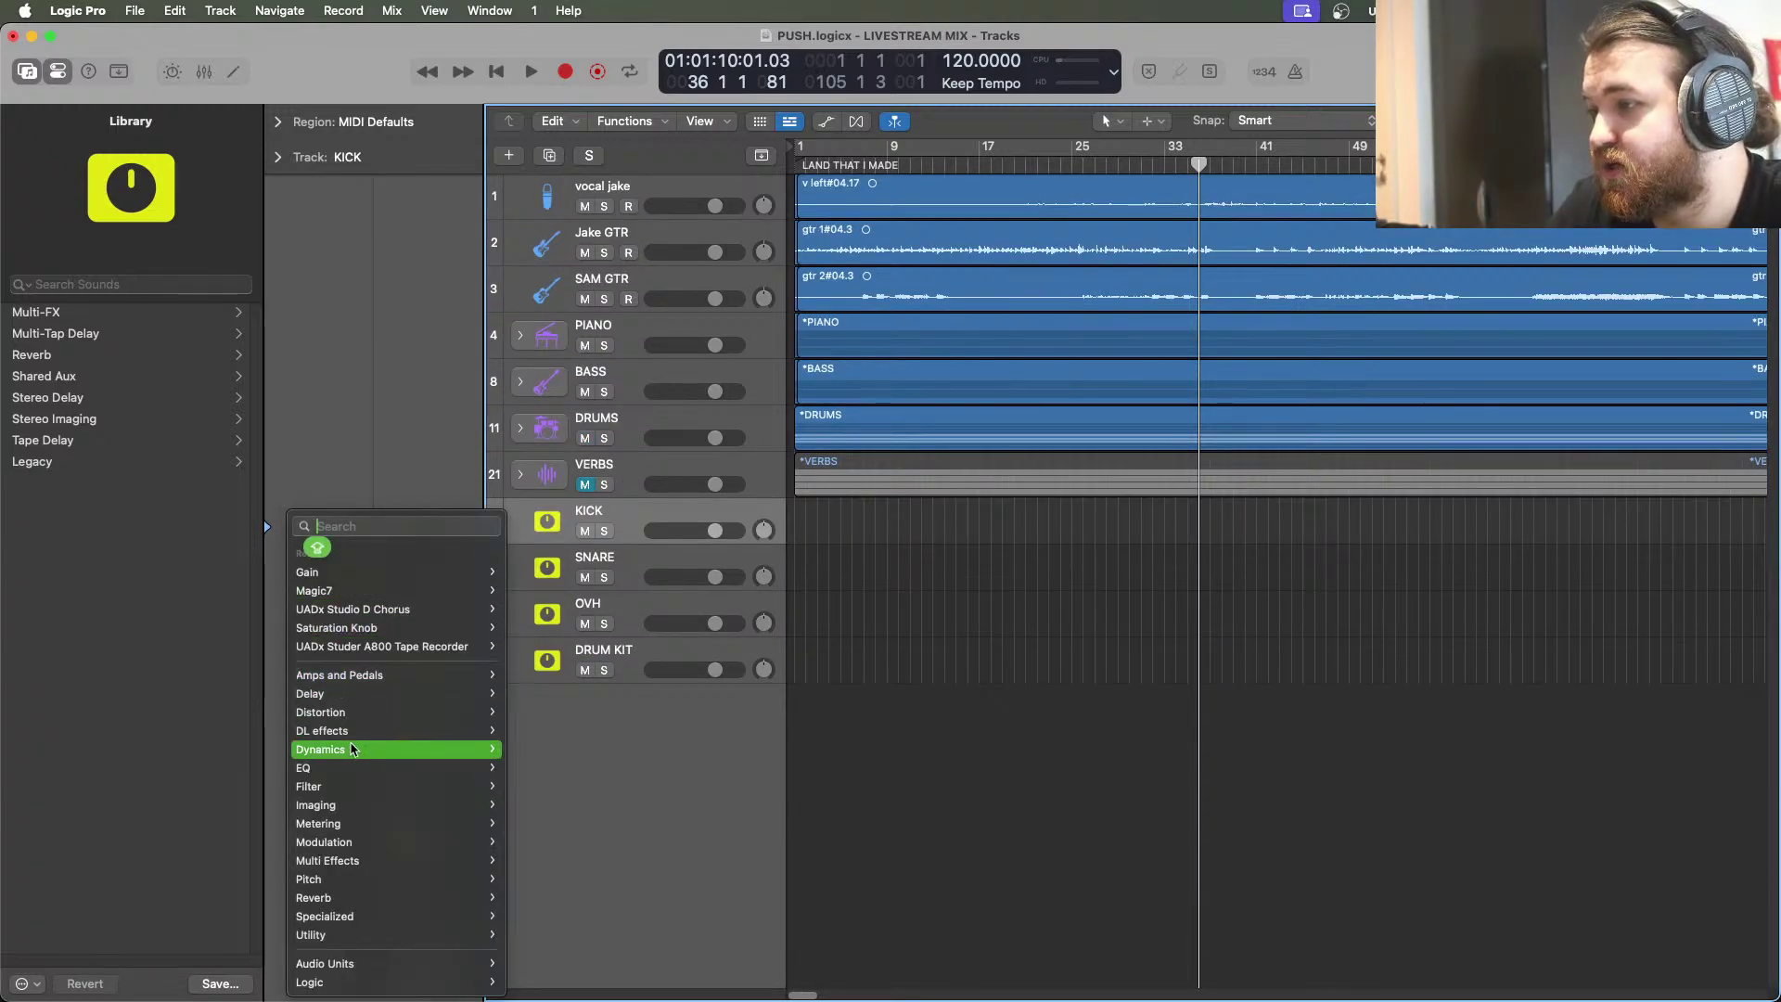
mouse_move(408, 767)
mouse_move(585, 769)
left_click(753, 769)
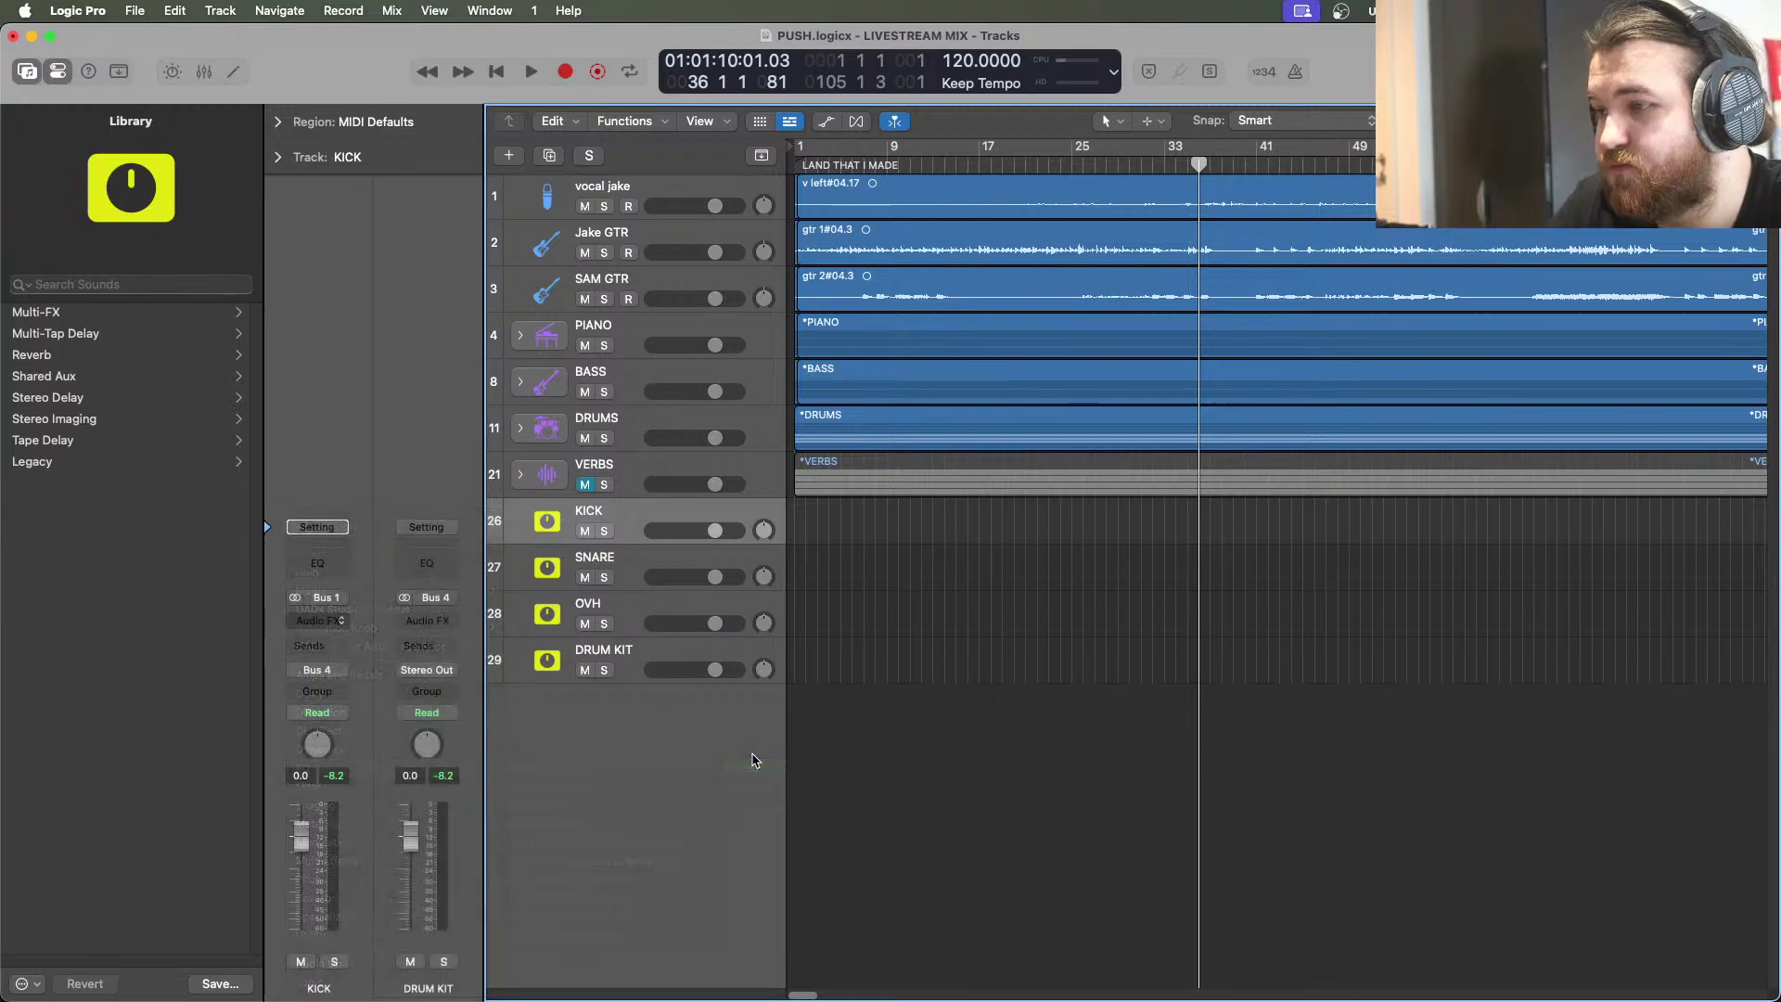
left_click_drag(1118, 267, 1263, 220)
Start playback from bar 32 with the KICK bus soloed
left_click(501, 75)
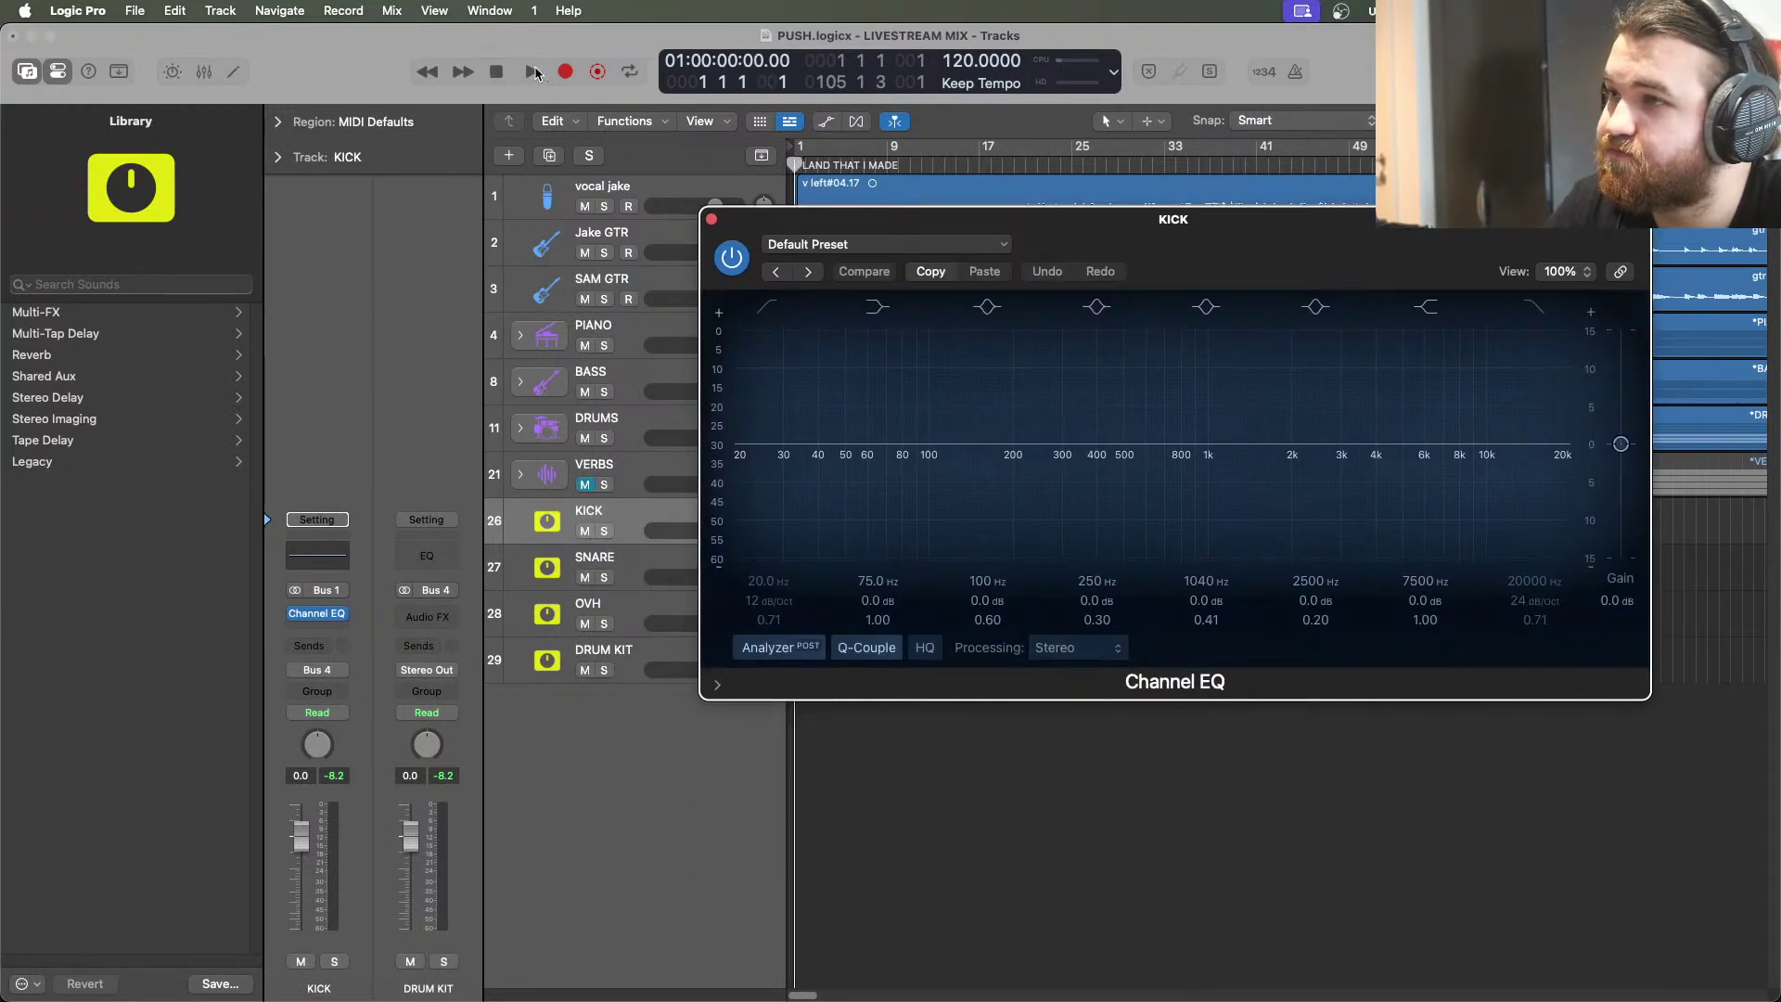
left_click(1152, 167)
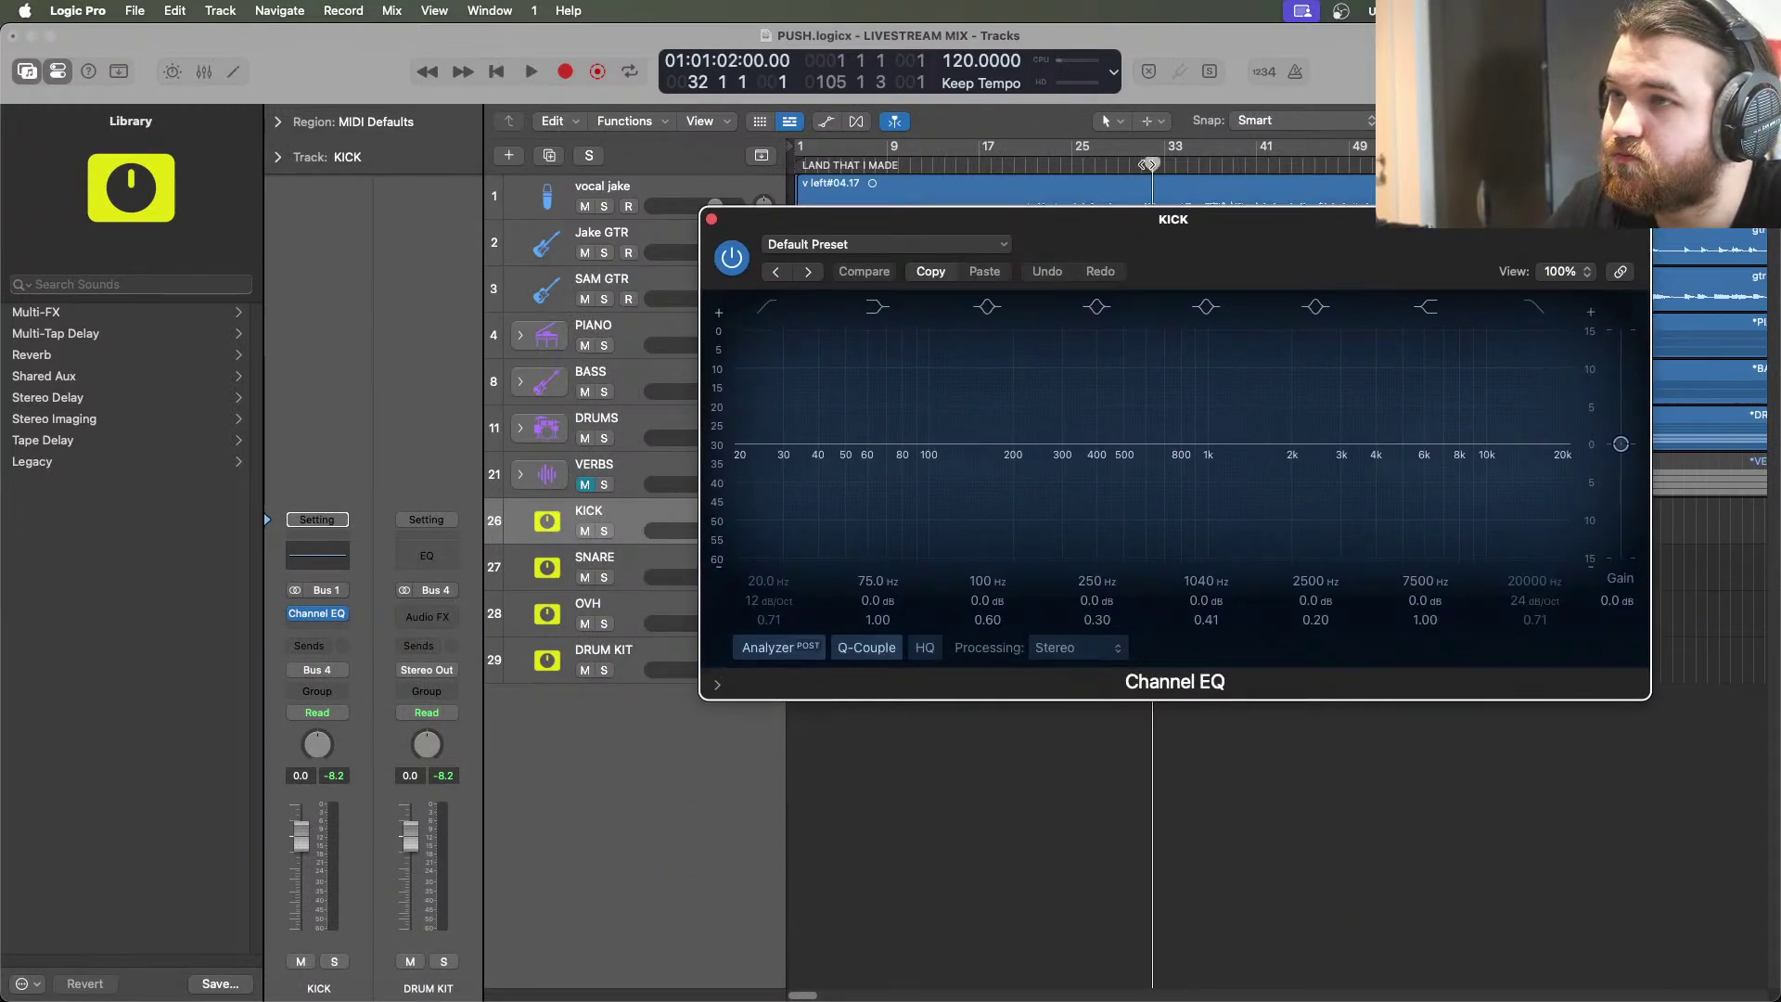
left_click(532, 71)
key("s")
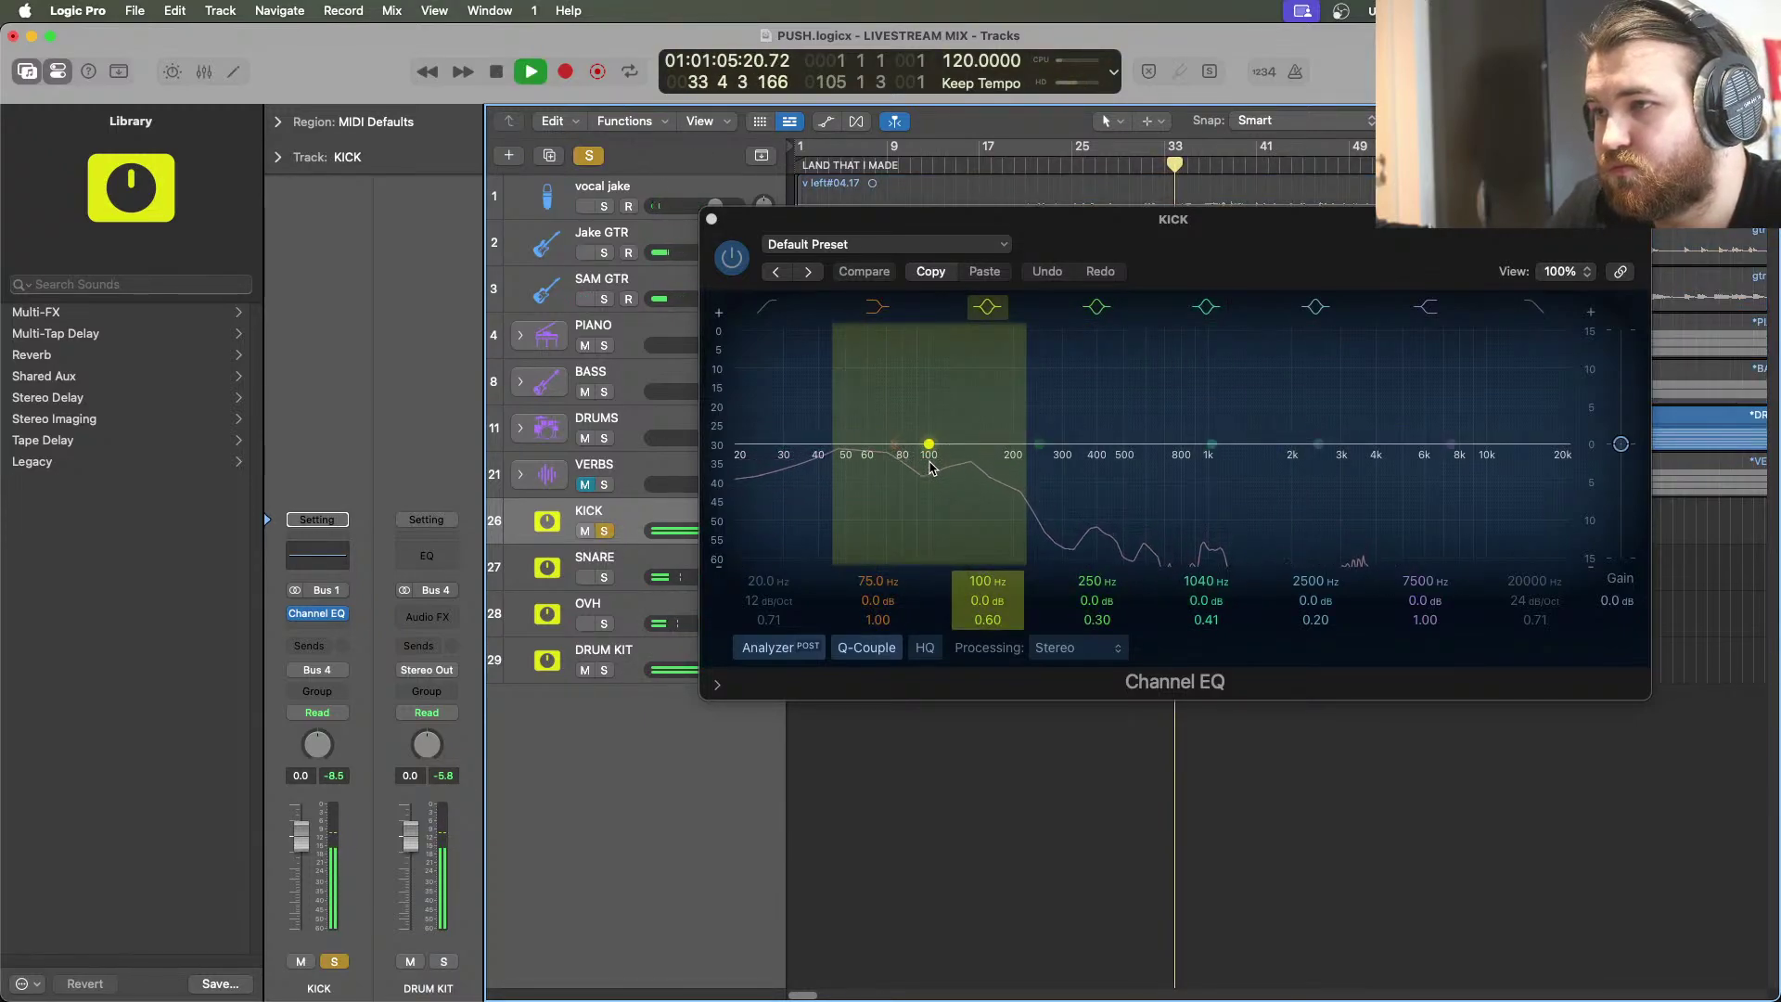
Boost the KICK EQ's low peak band by 4.0 dB at 57 Hz with a Q of 1.70
left_click_drag(931, 467, 1219, 449)
mouse_move(846, 432)
left_mouse_down()
mouse_move(881, 425)
mouse_move(861, 418)
left_mouse_up()
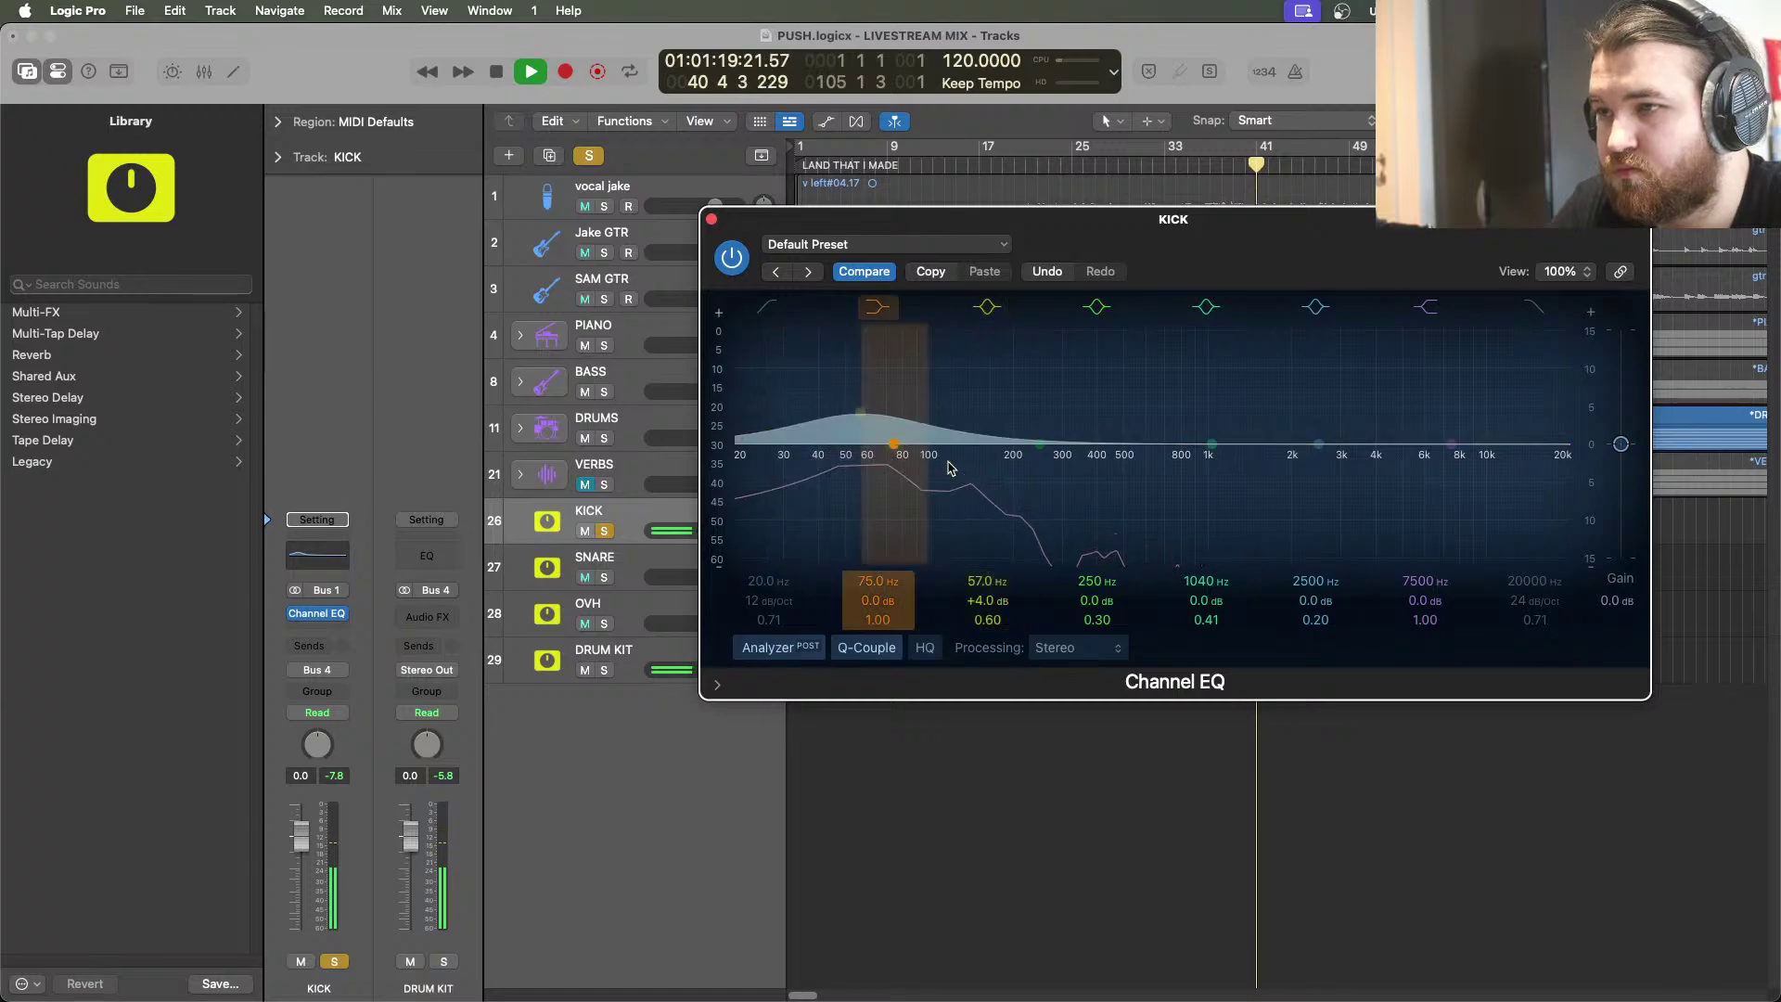
left_click_drag(952, 457, 920, 456)
Cut the KICK EQ's low-mid band by 5.3 dB at 140 Hz with a Q of 1.60
left_click_drag(1039, 446, 974, 460)
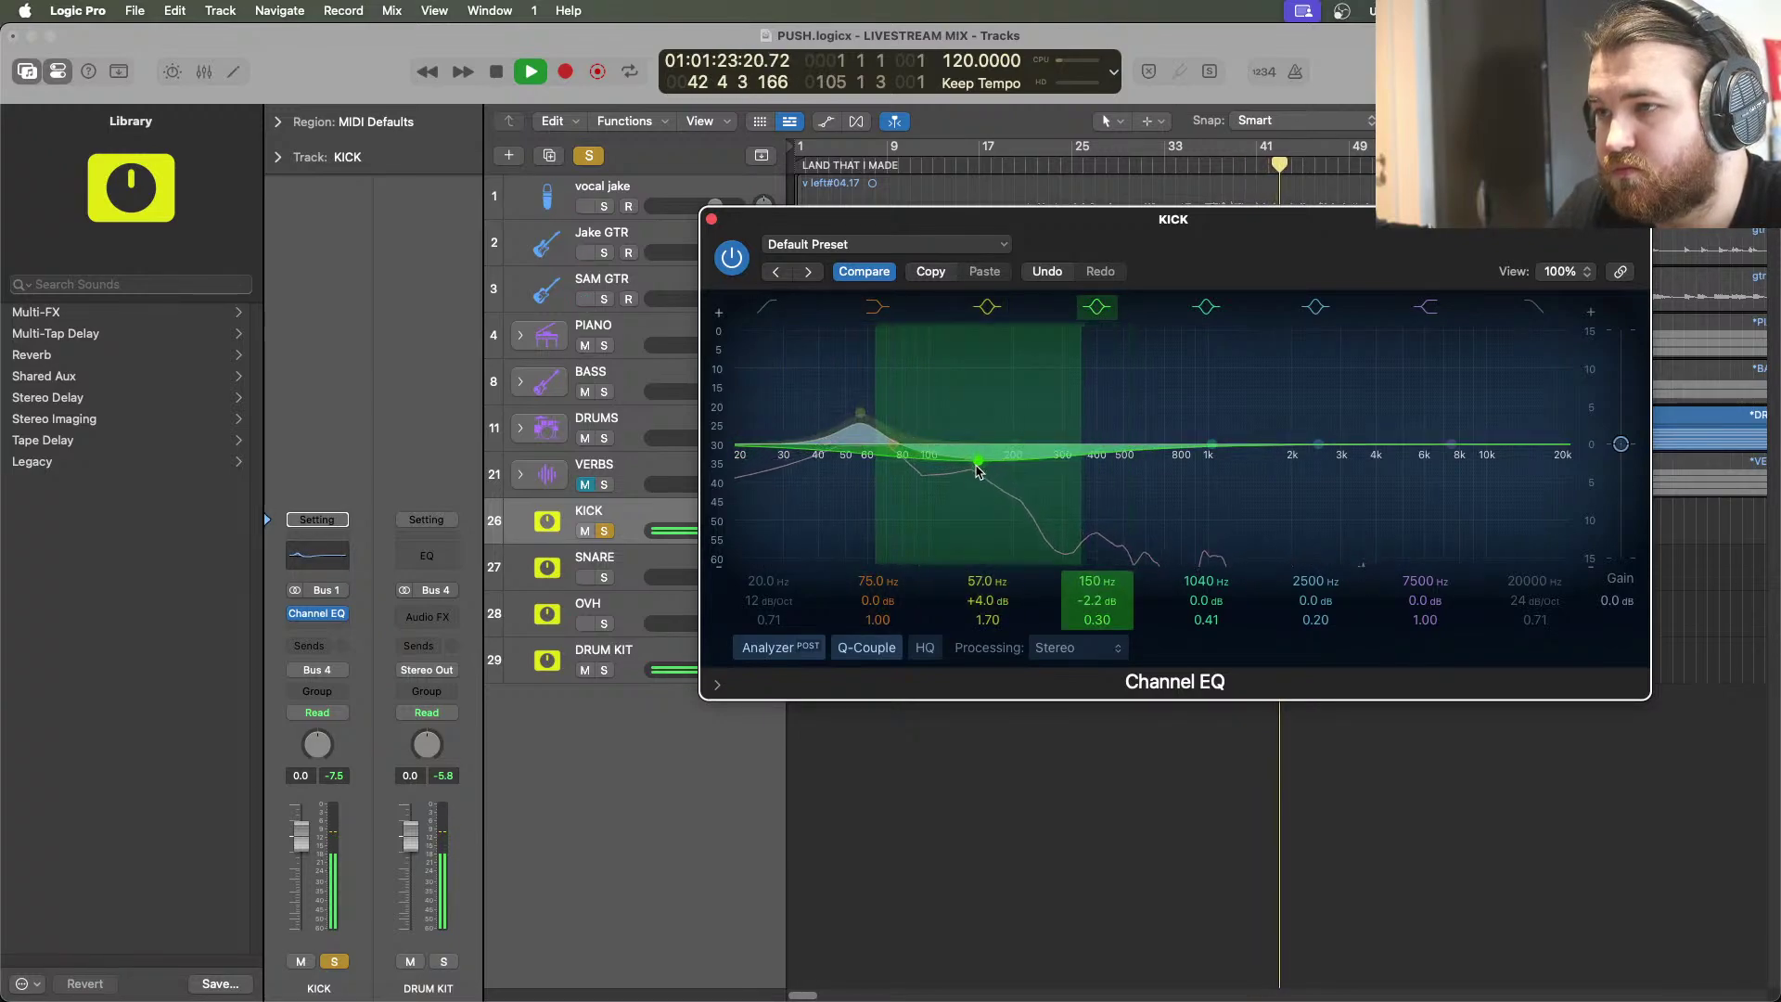
left_click_drag(1084, 475, 1029, 475)
left_click_drag(970, 469, 960, 526)
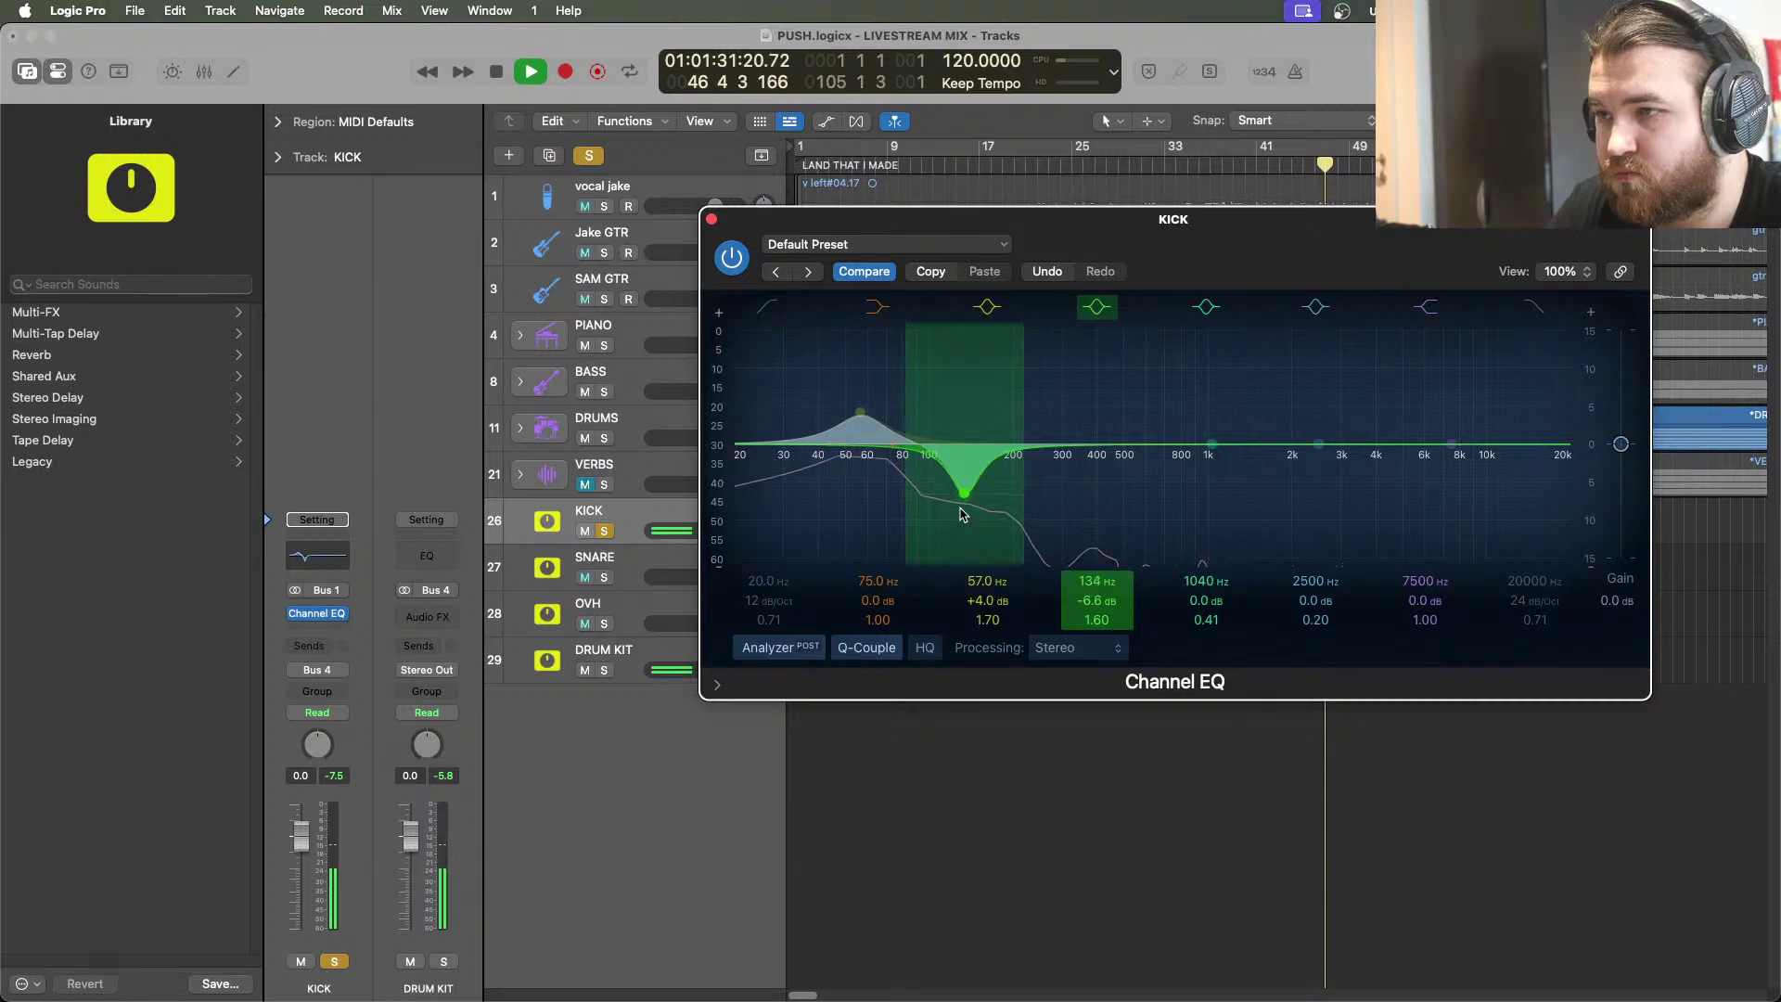
left_click_drag(960, 526, 968, 506)
Boost the KICK EQ by 2.1 dB at 1830 Hz with a Q of 1.20, and reduce the low-mid cut to -0.4 dB at 141 Hz
left_click(1221, 471)
left_click_drag(1222, 471, 1206, 420)
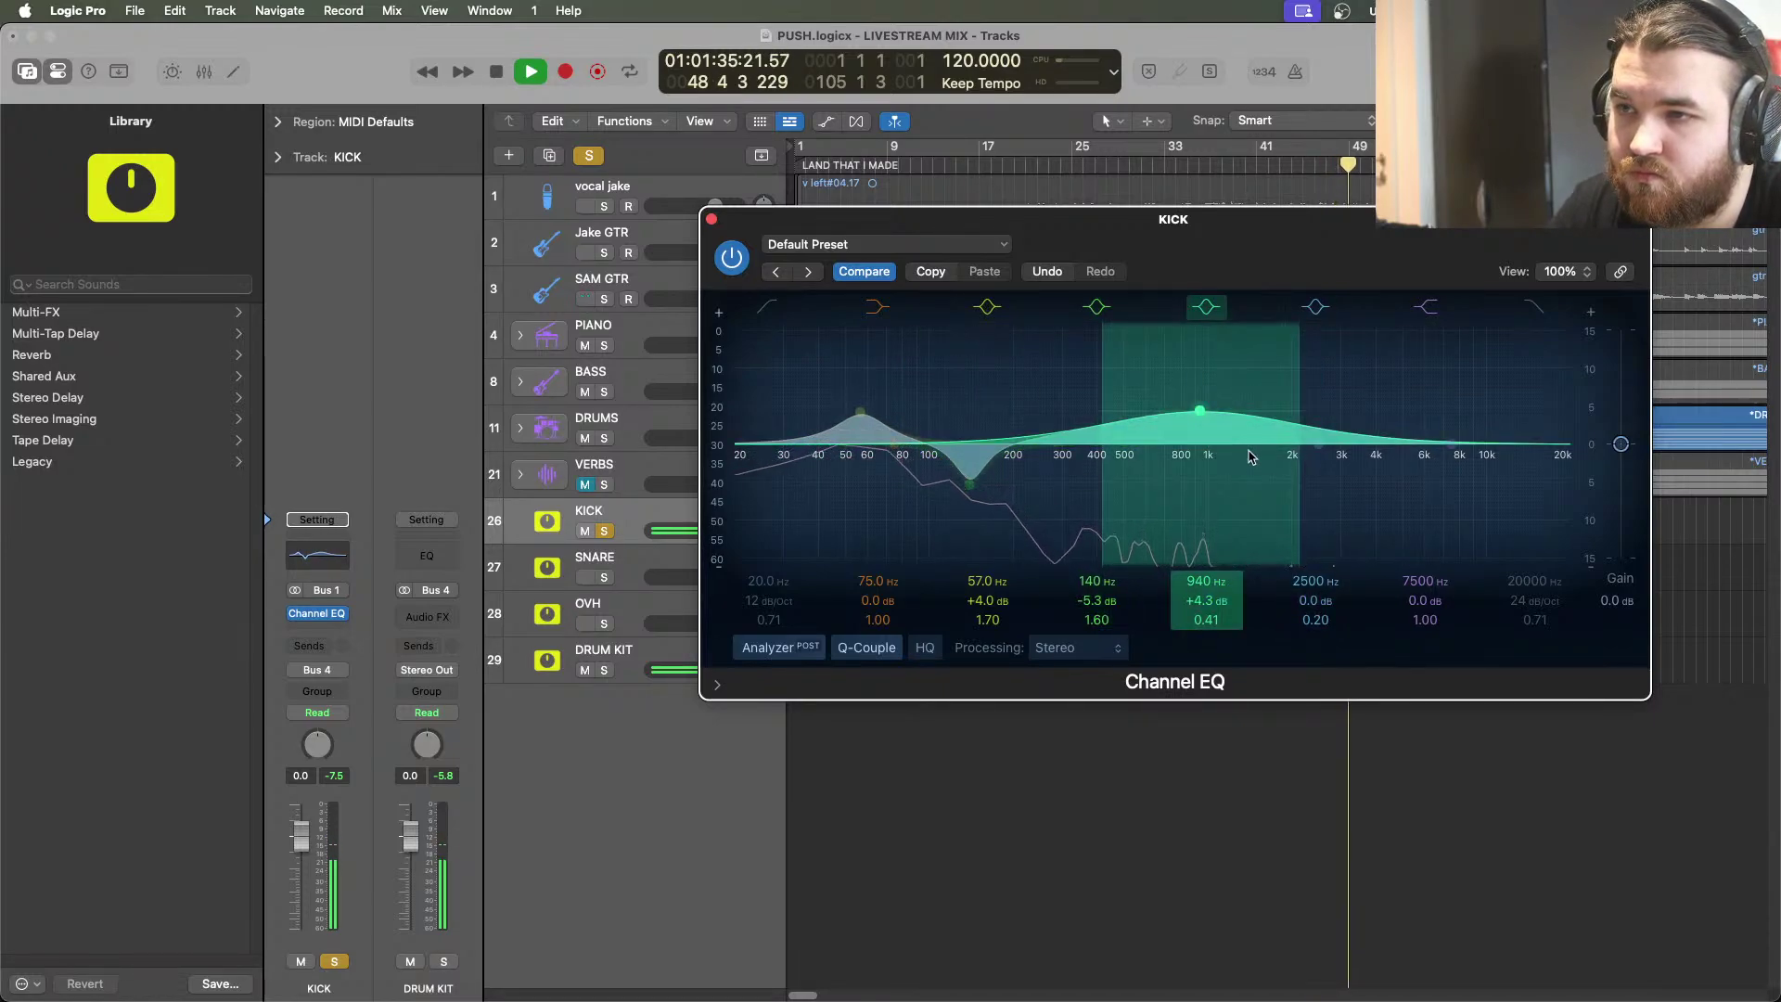
left_click_drag(1302, 487, 1277, 477)
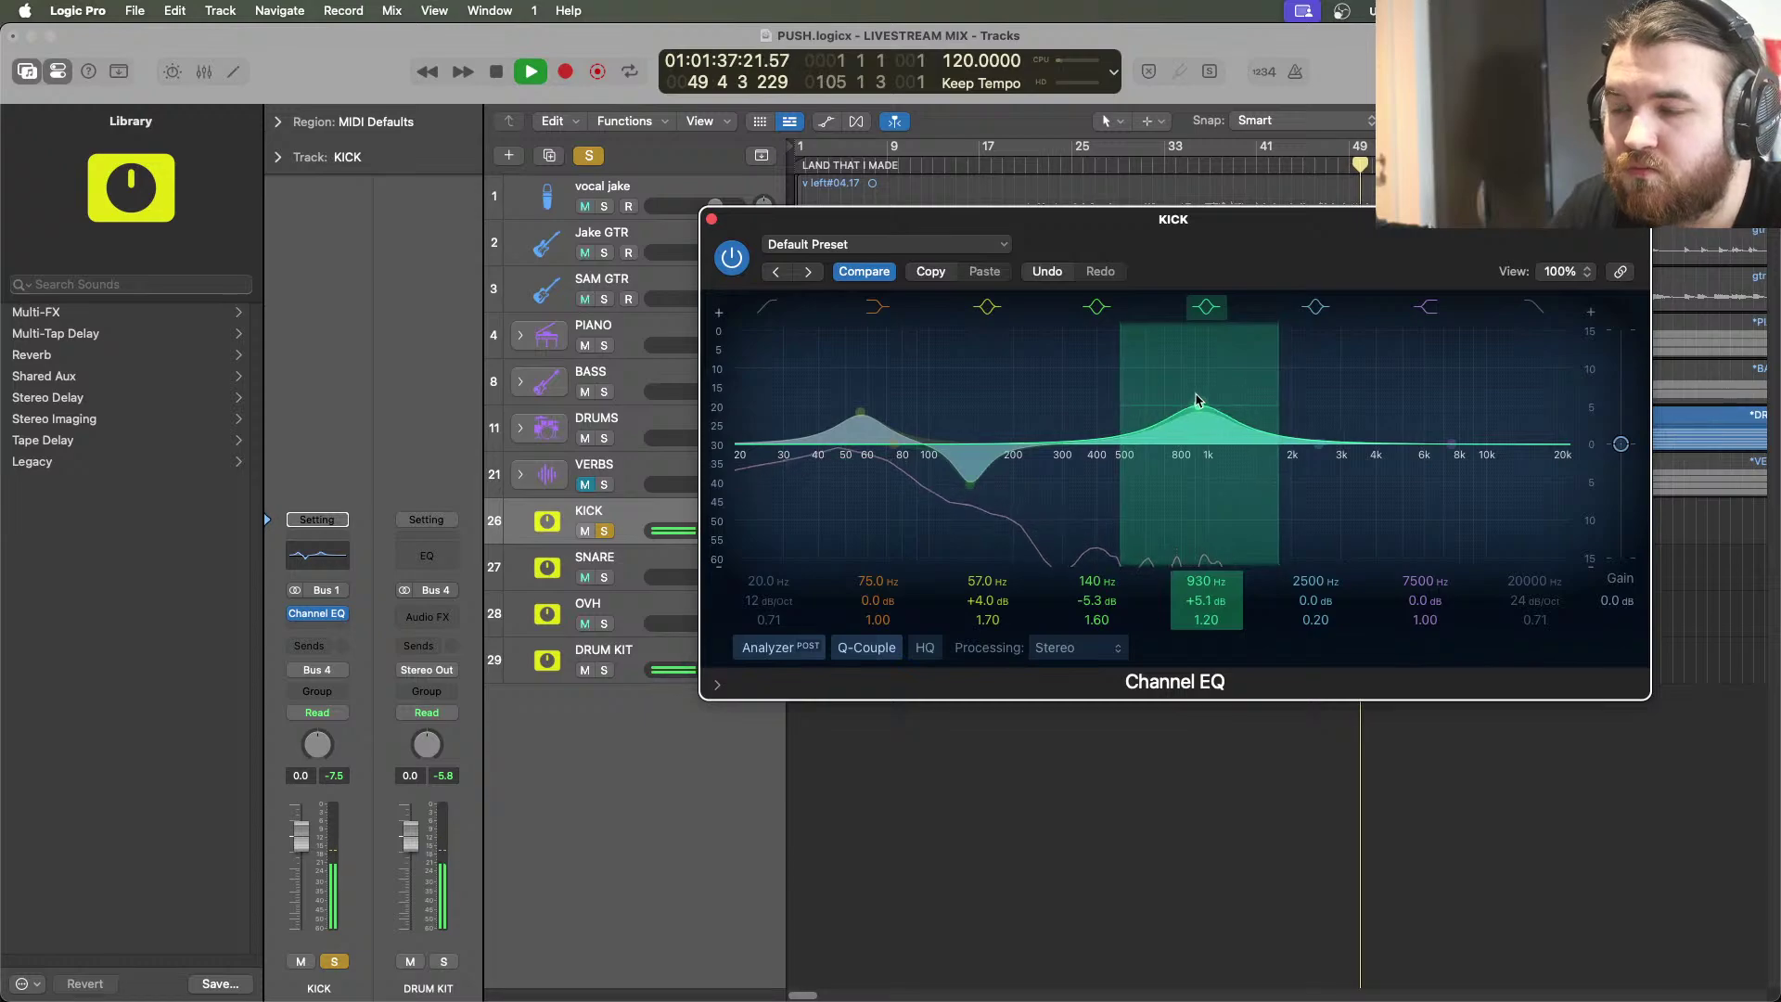
left_click_drag(1200, 411, 1278, 428)
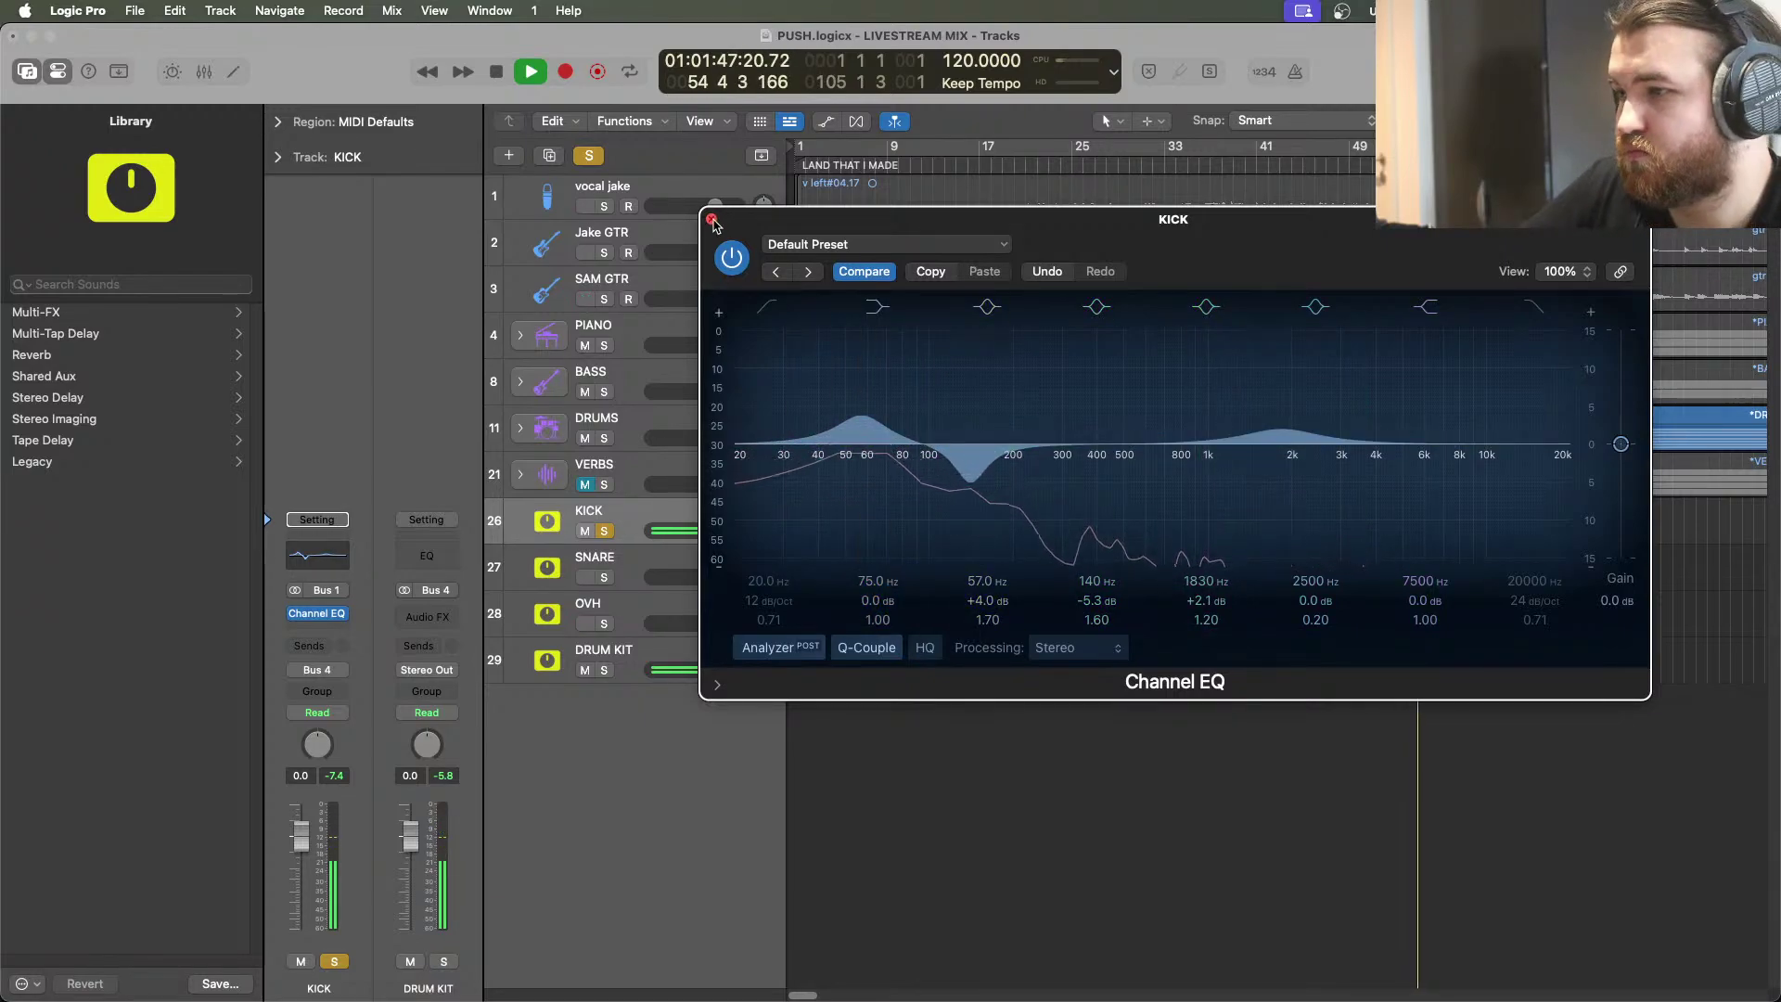
mouse_move(971, 478)
left_mouse_down()
mouse_move(965, 551)
mouse_move(967, 361)
mouse_move(962, 446)
left_mouse_up()
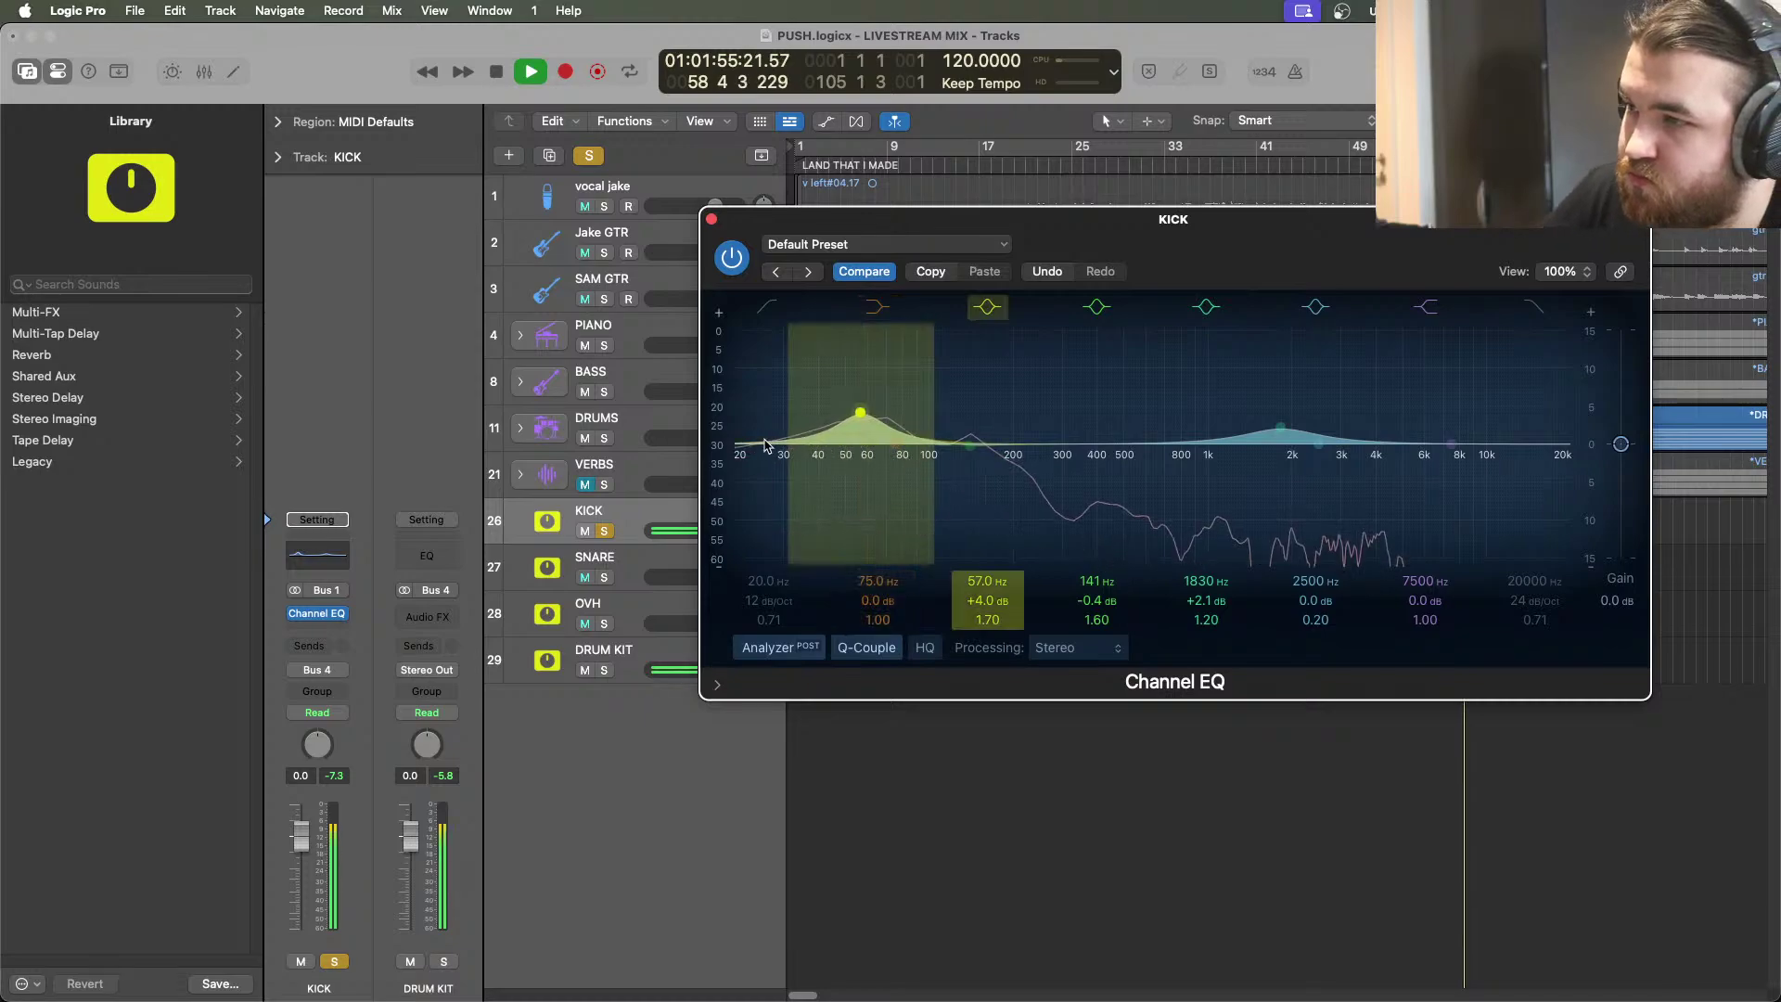
Enable the KICK EQ's low-cut filter at 28 Hz with a 24 dB/Oct slope and a Q of 0.79
left_click(758, 311)
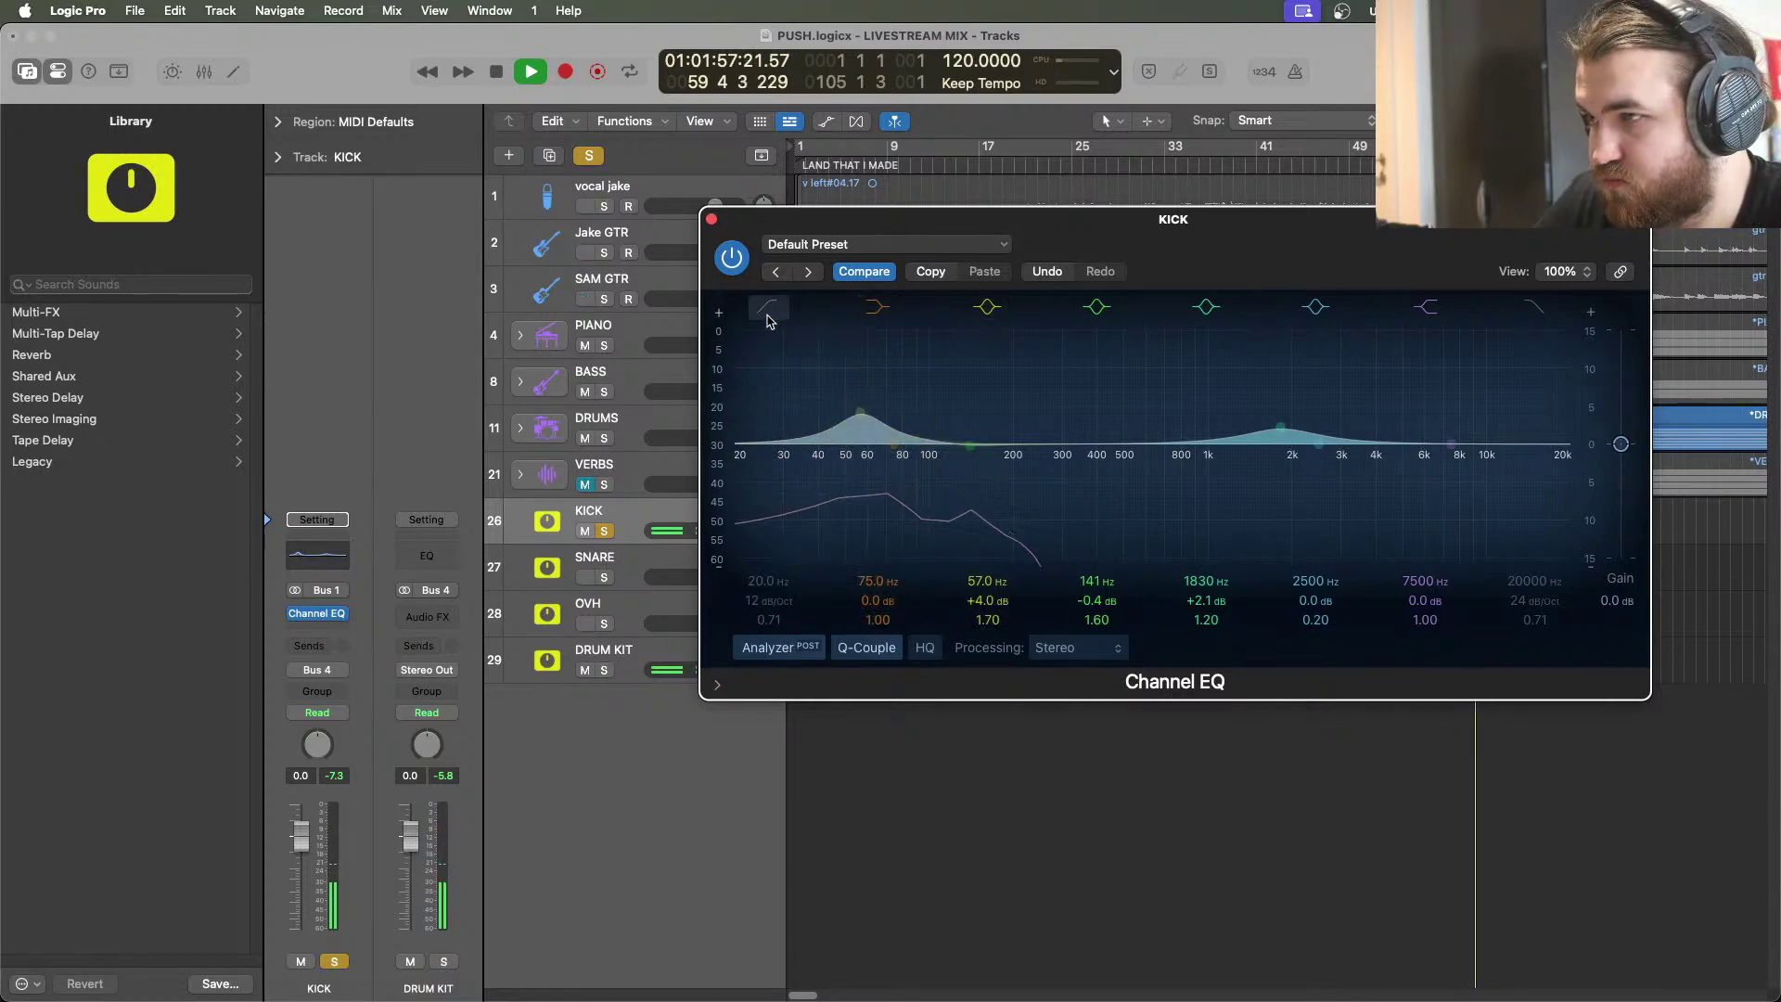
mouse_move(738, 610)
left_mouse_down()
mouse_move(737, 642)
mouse_move(752, 578)
left_mouse_up()
left_click_drag(747, 485, 785, 488)
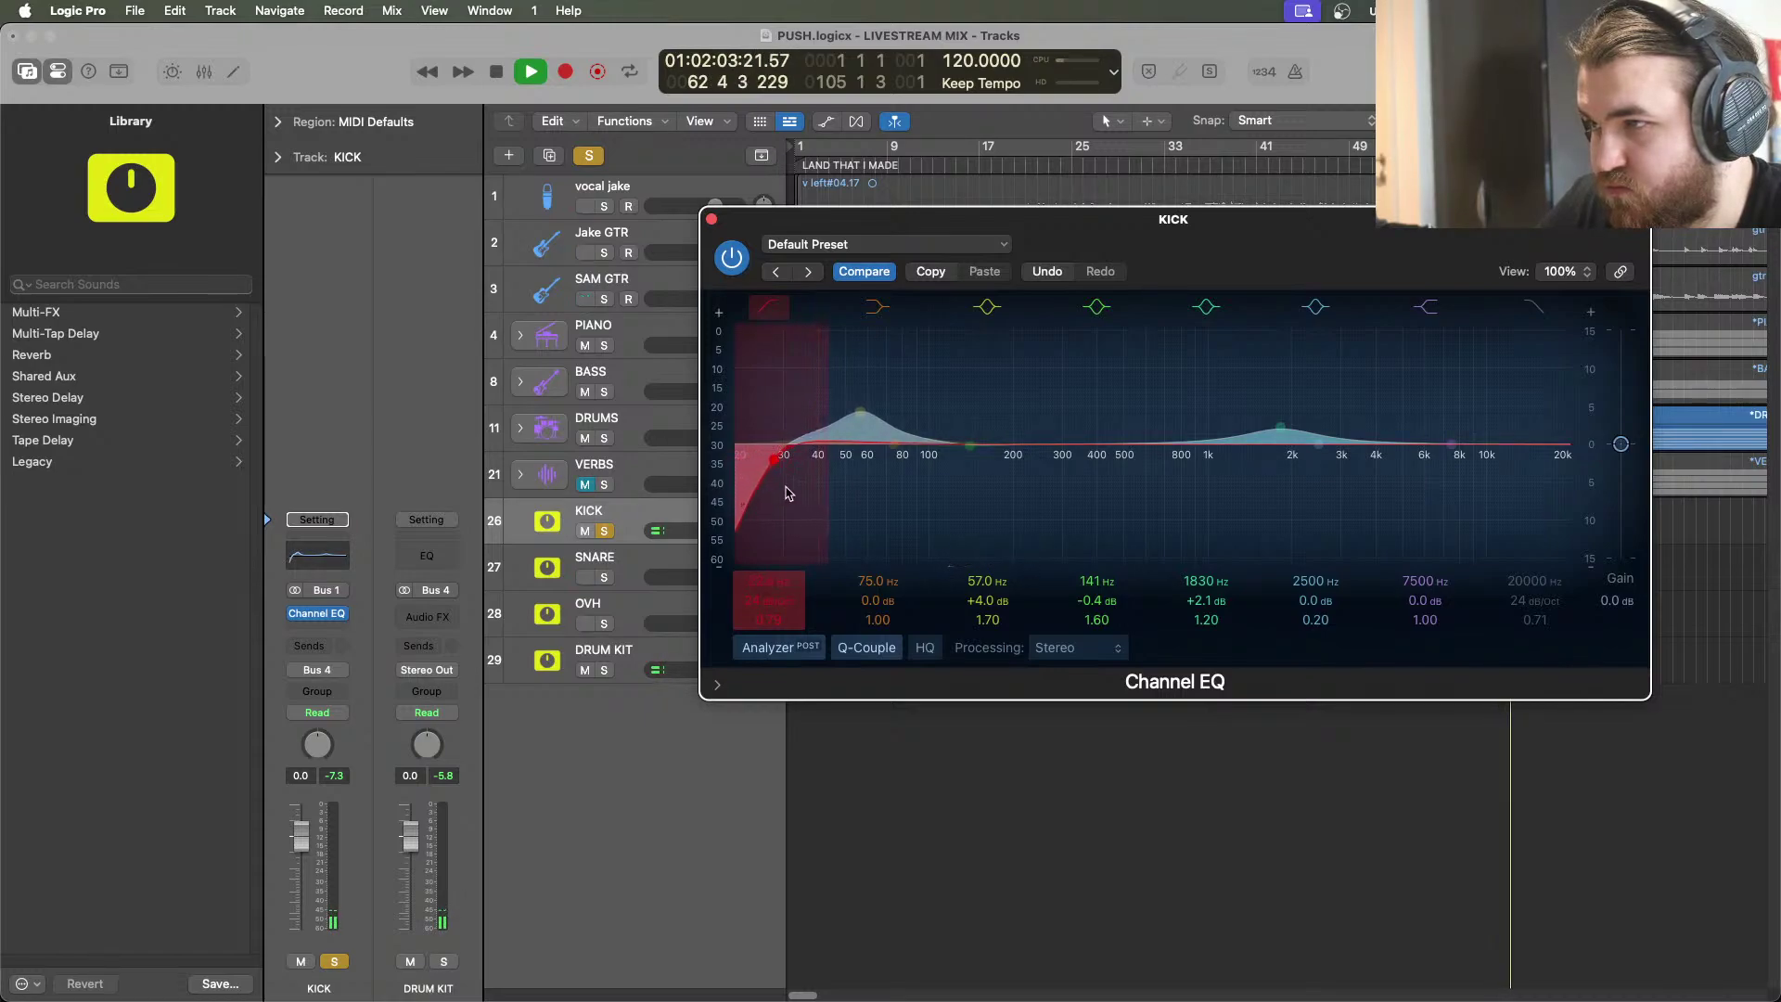
Replay the kick from about bar 38, lower the low-cut filter to the bottom of the frequency range, and close the Channel EQ
left_click_drag(1224, 219, 1195, 274)
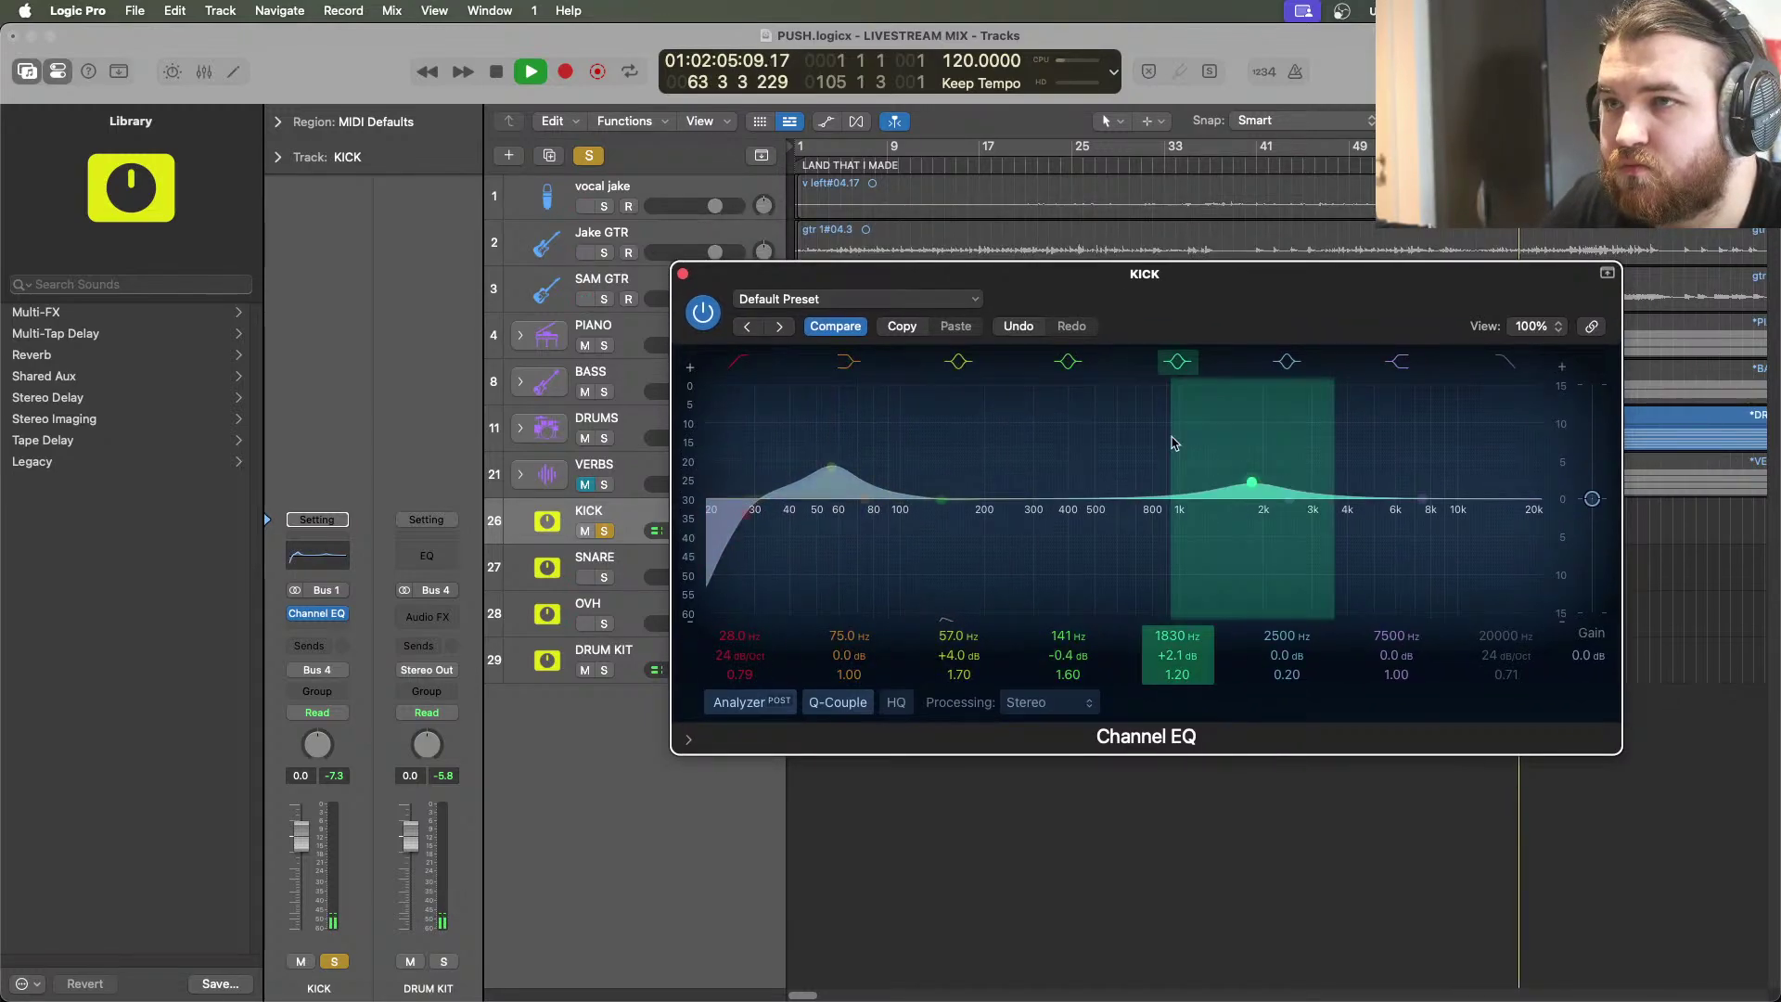
left_click(1232, 177)
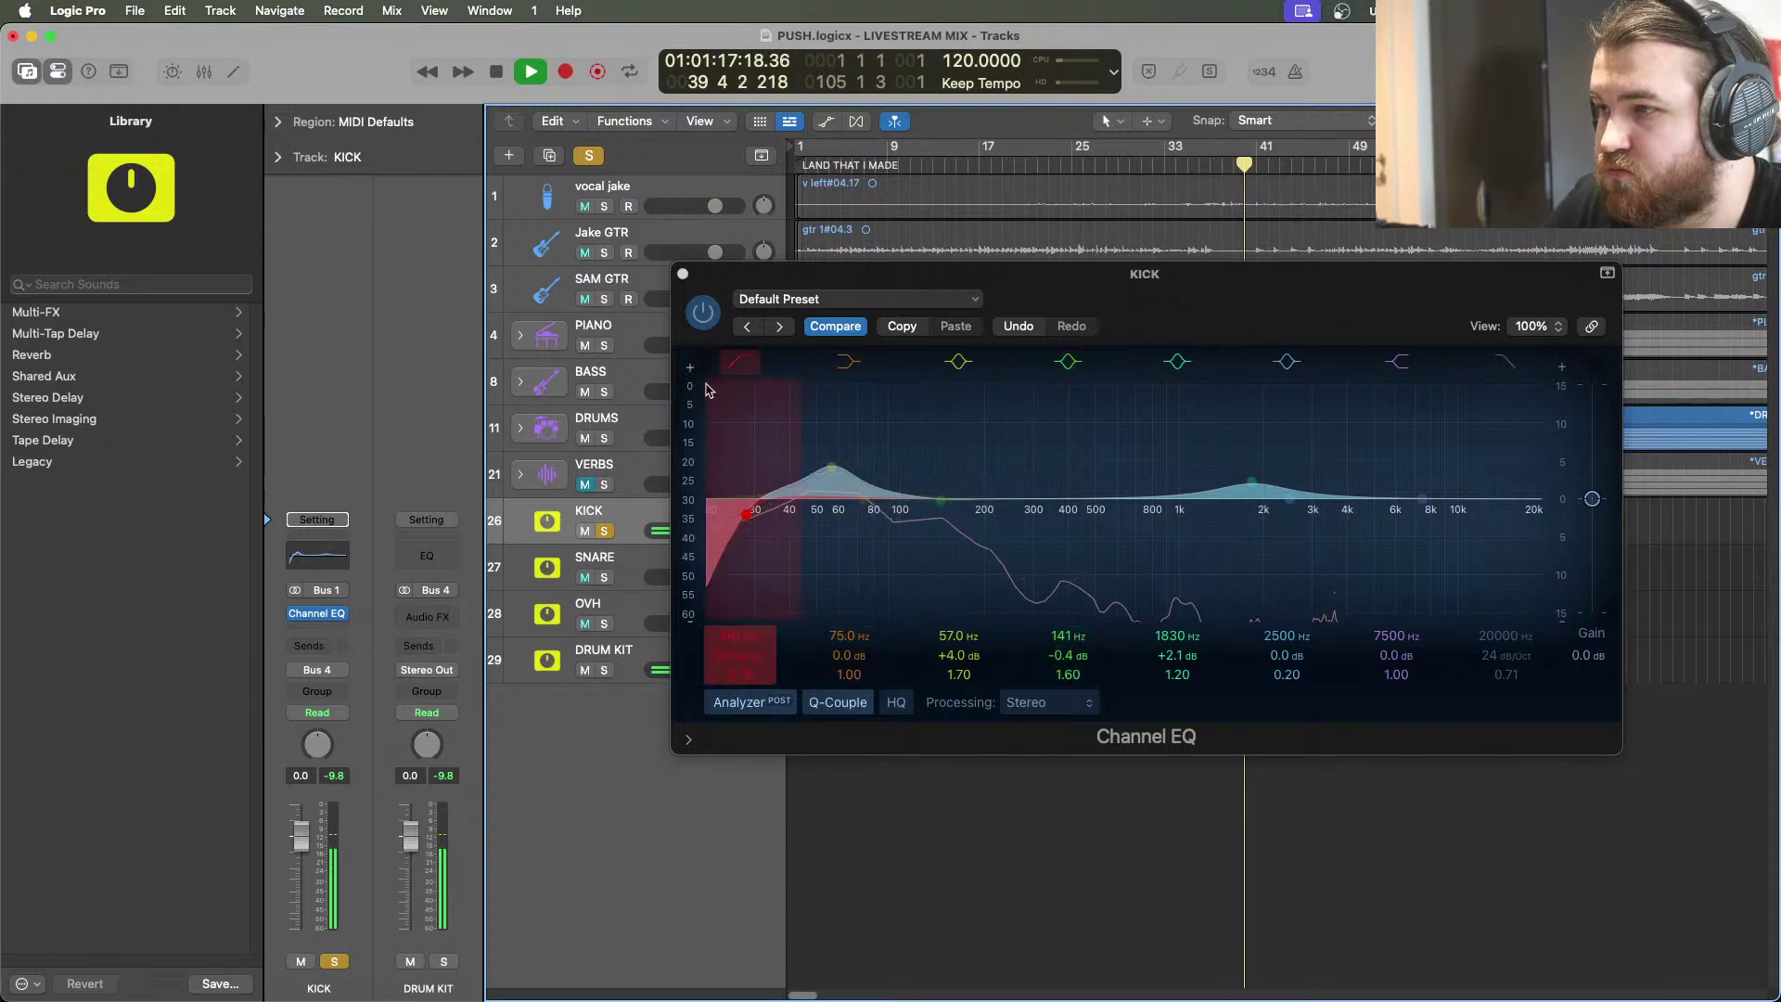
left_click_drag(744, 538, 703, 508)
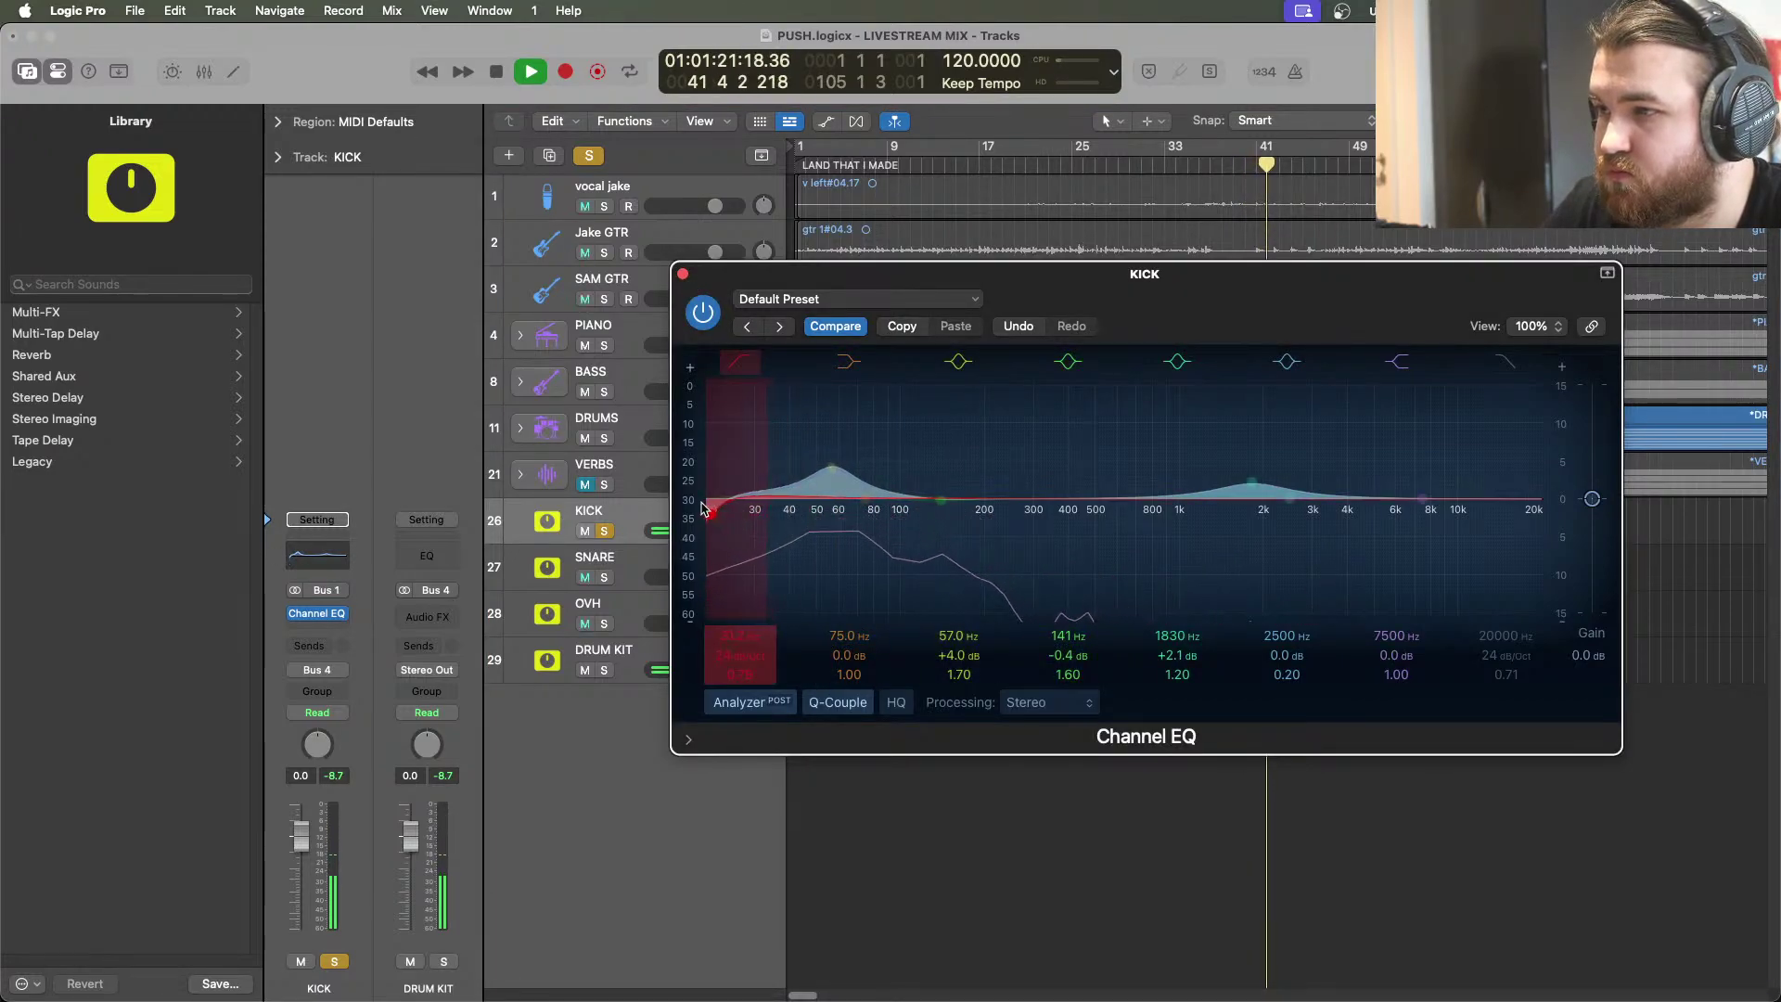
left_click(684, 275)
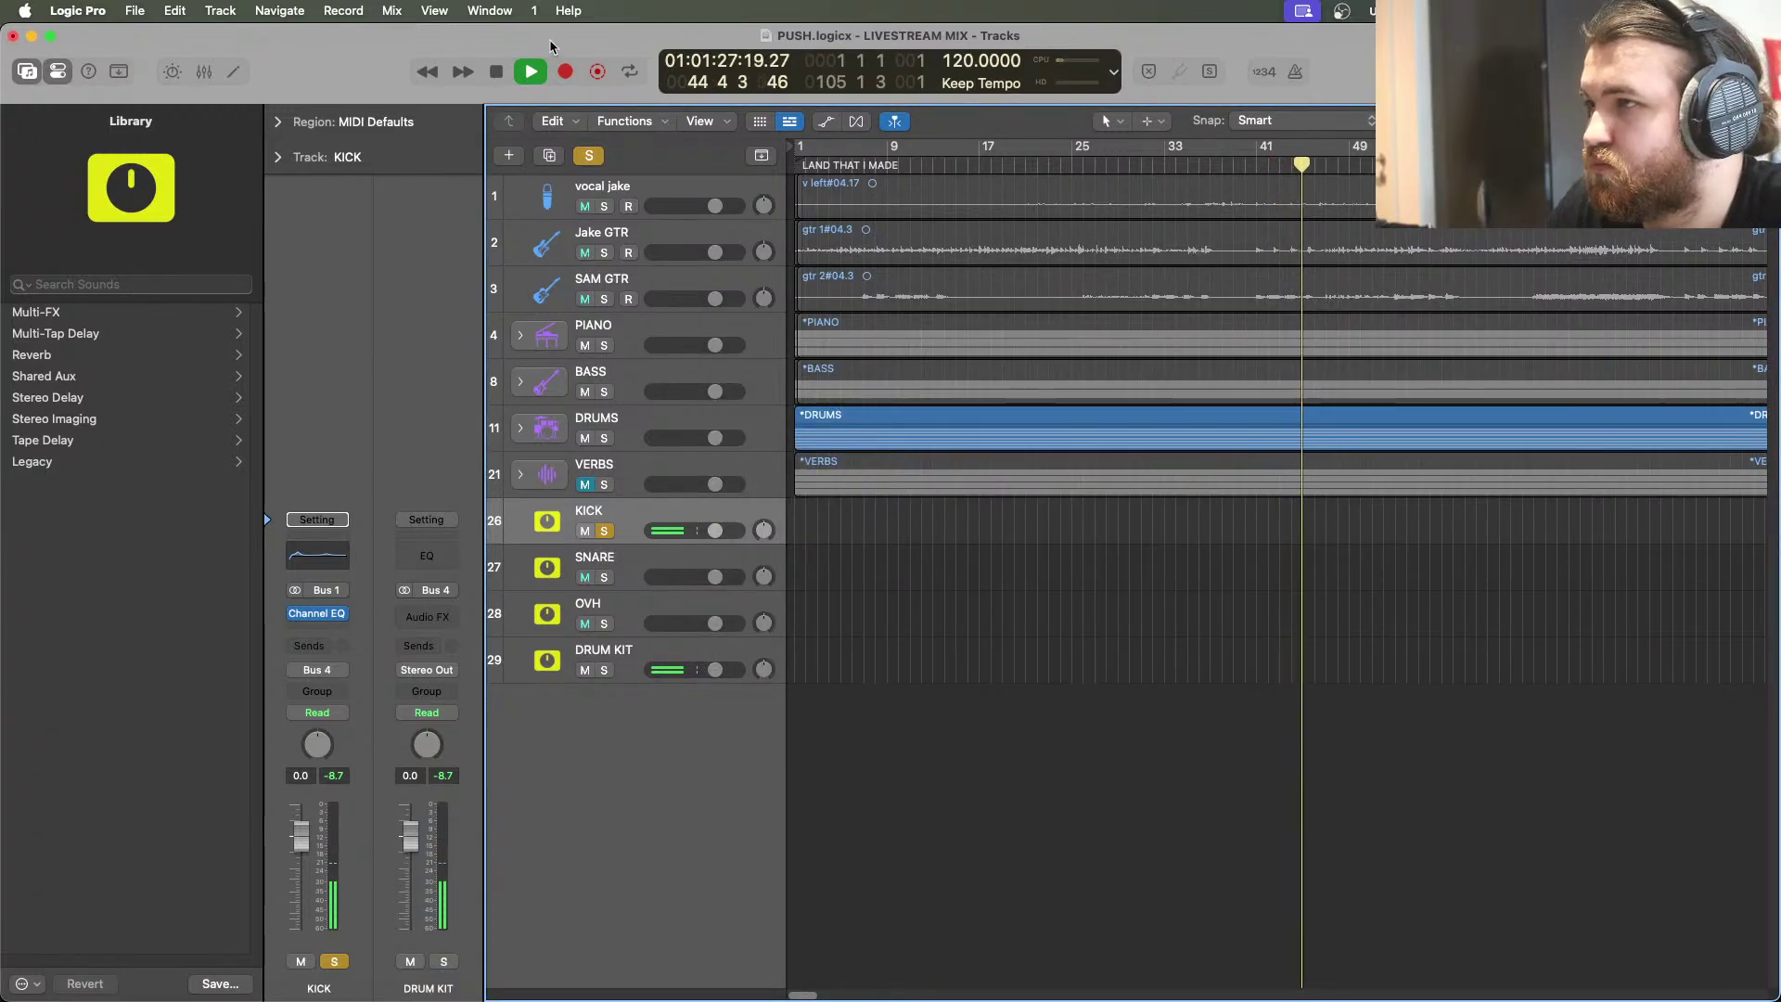
left_click(316, 633)
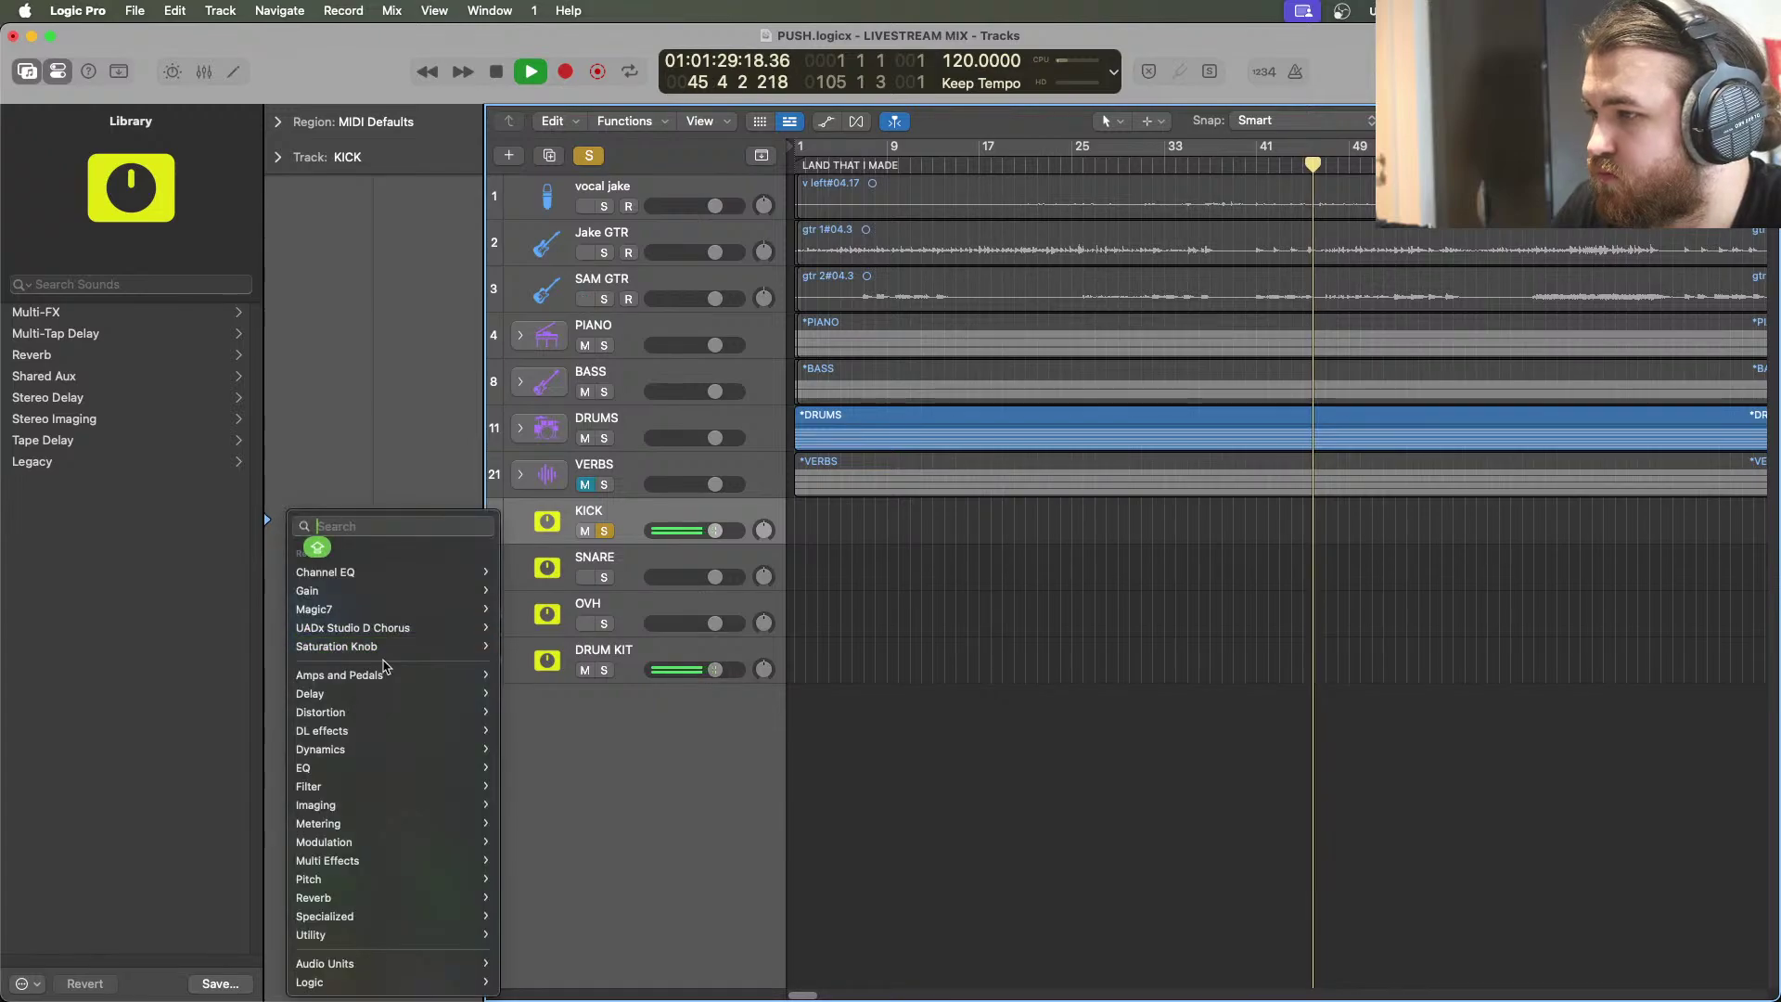
mouse_move(394, 591)
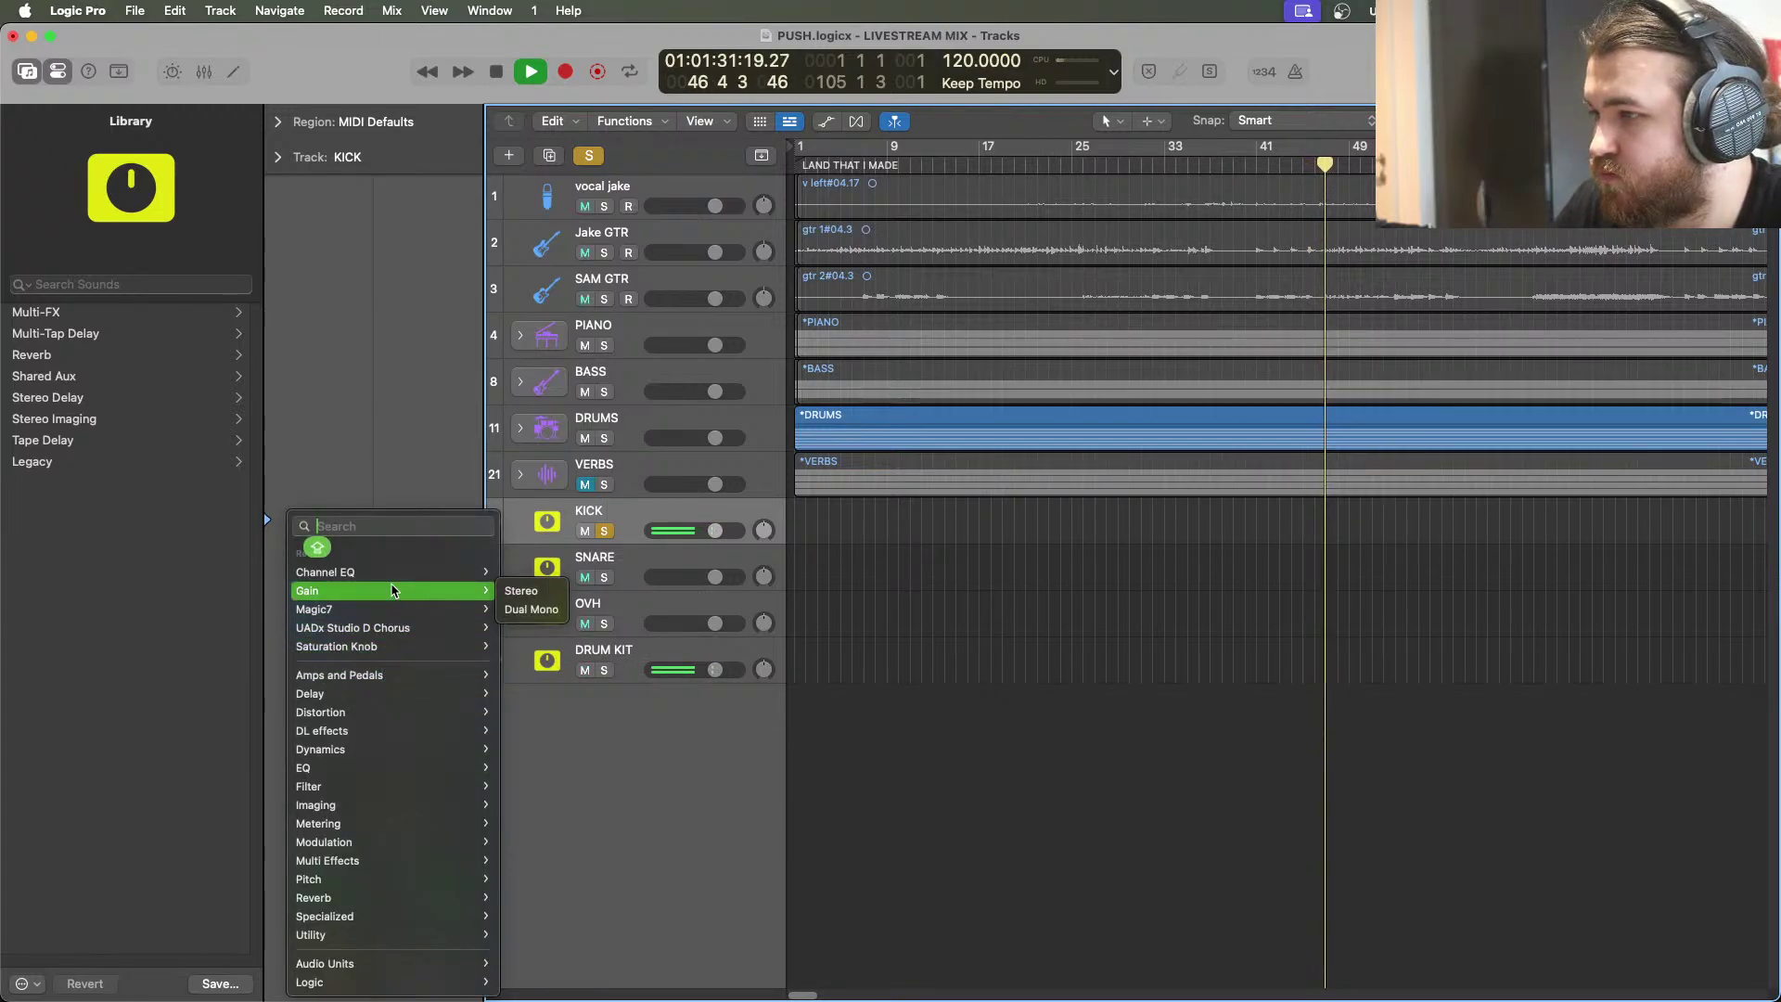
mouse_move(439, 753)
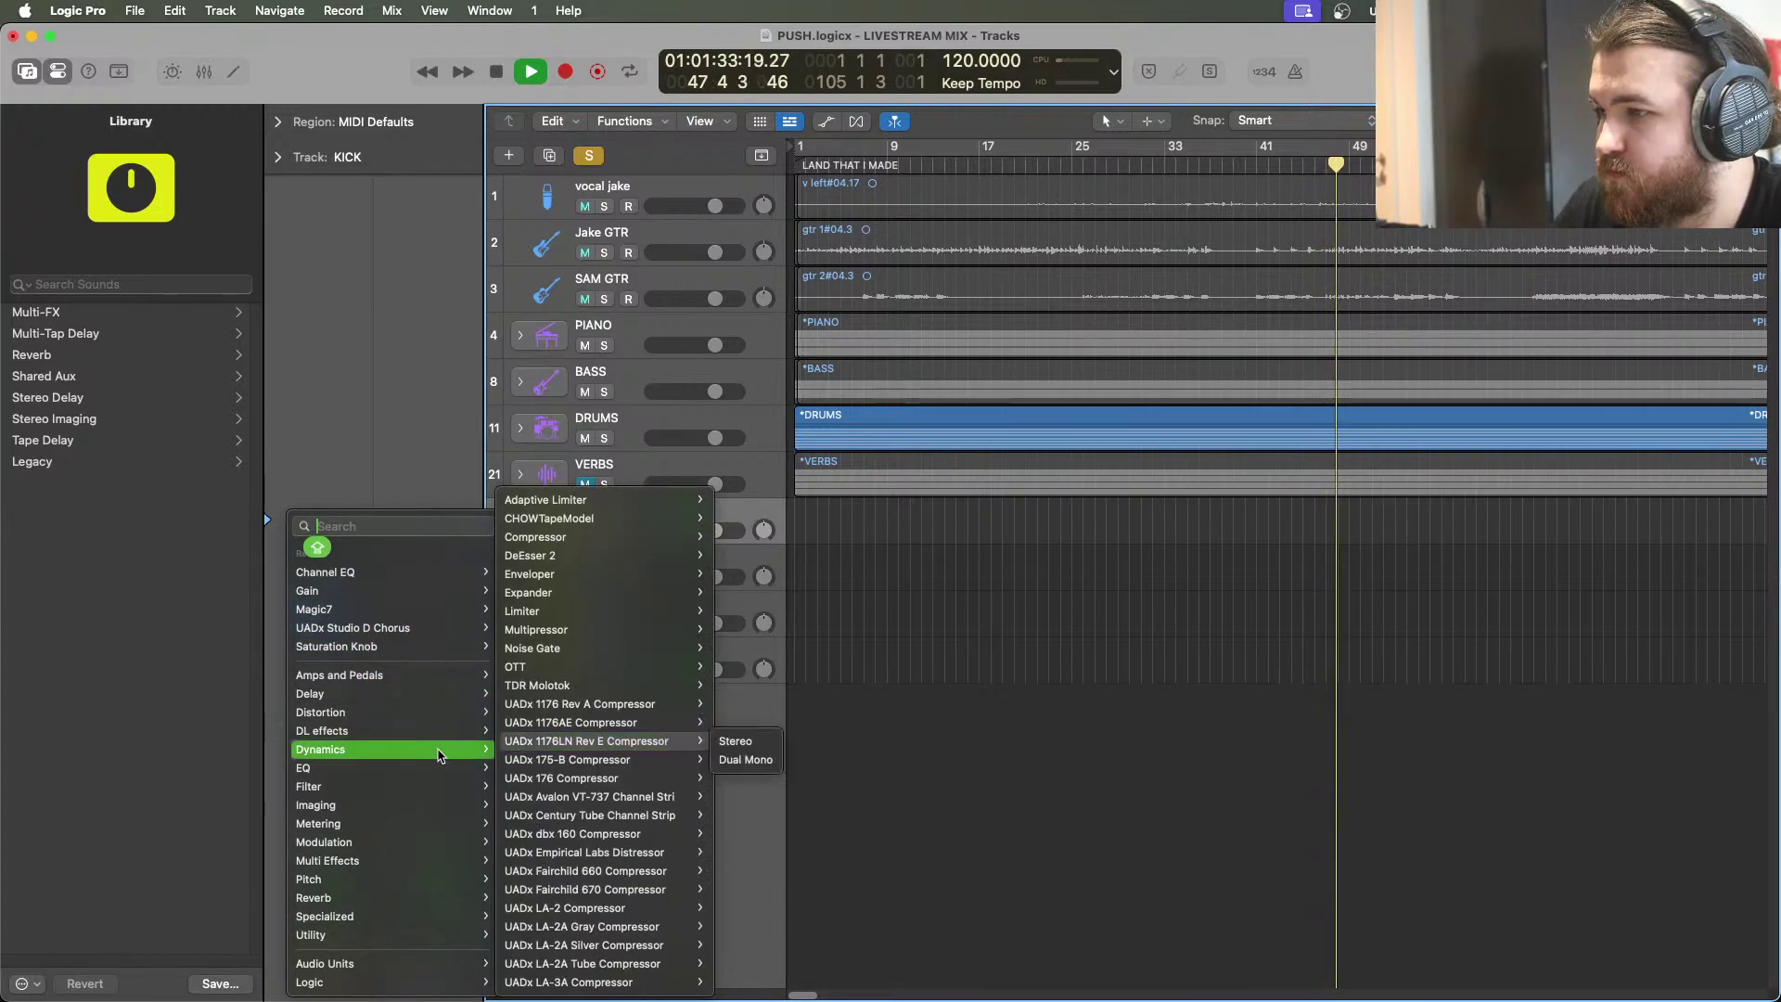
key("Escape")
Replay the kick from bar 23, insert a stereo UADx 1176AE Compressor after the KICK bus's Channel EQ, and set its ratio to 4
left_click(533, 72)
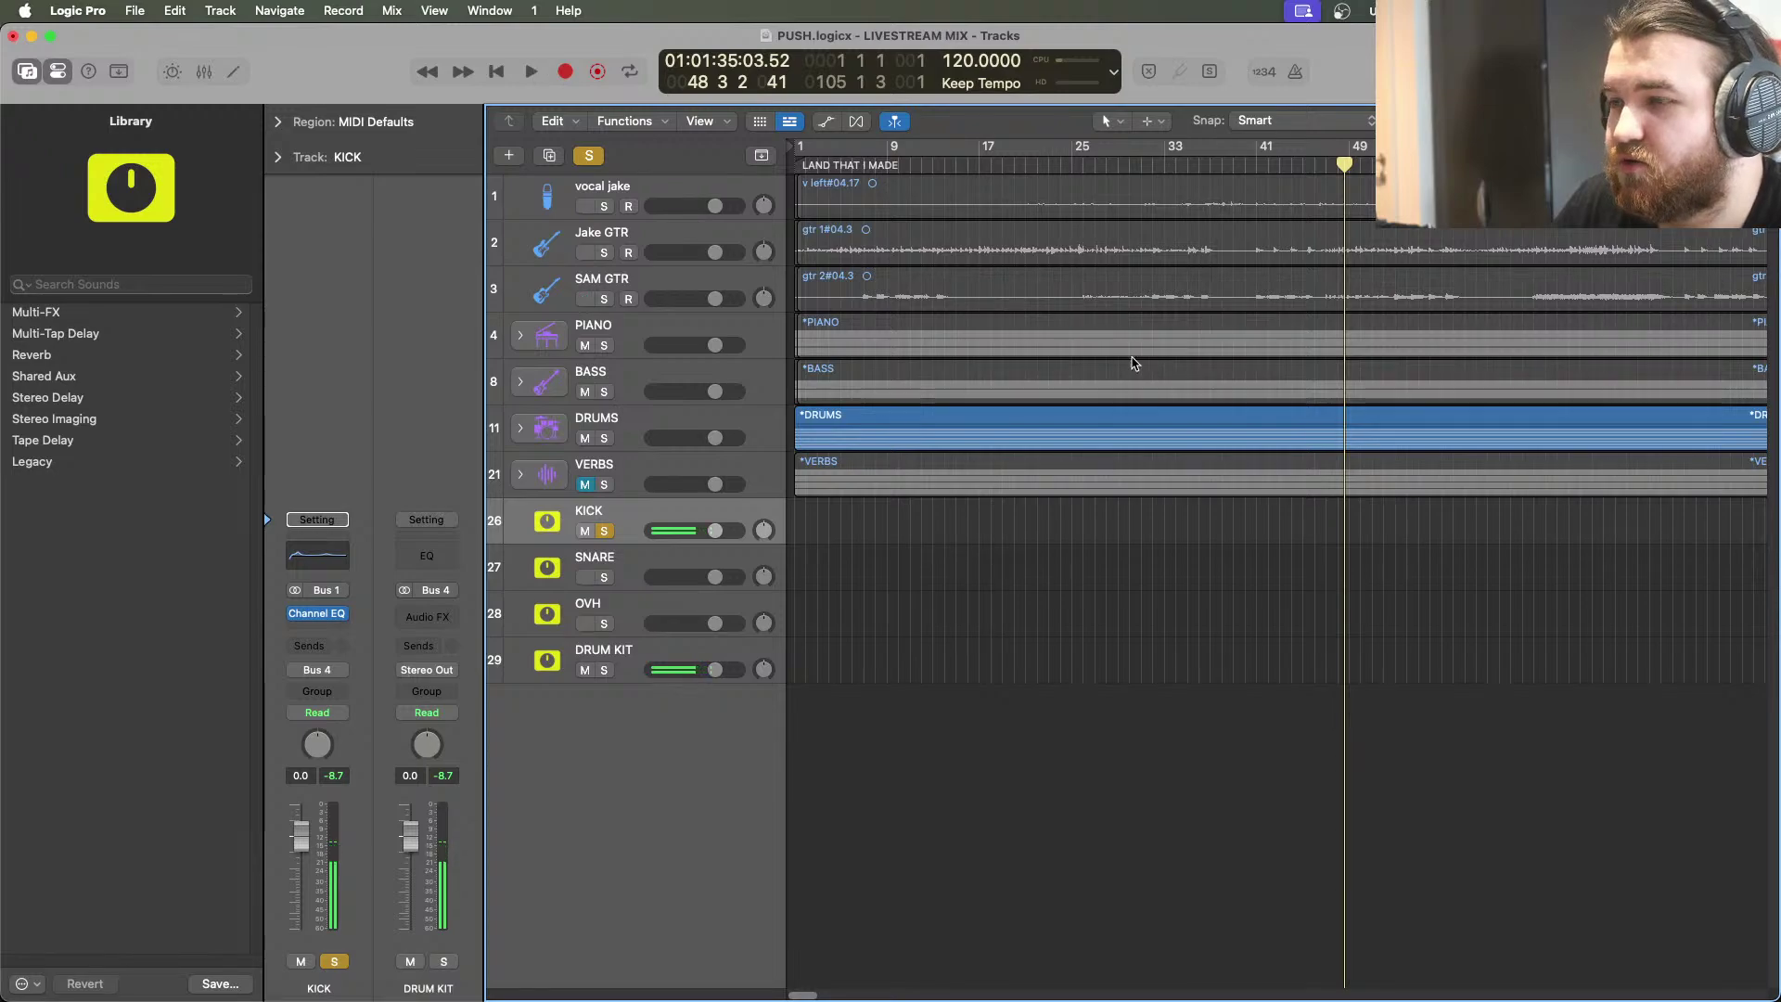
left_click(531, 71)
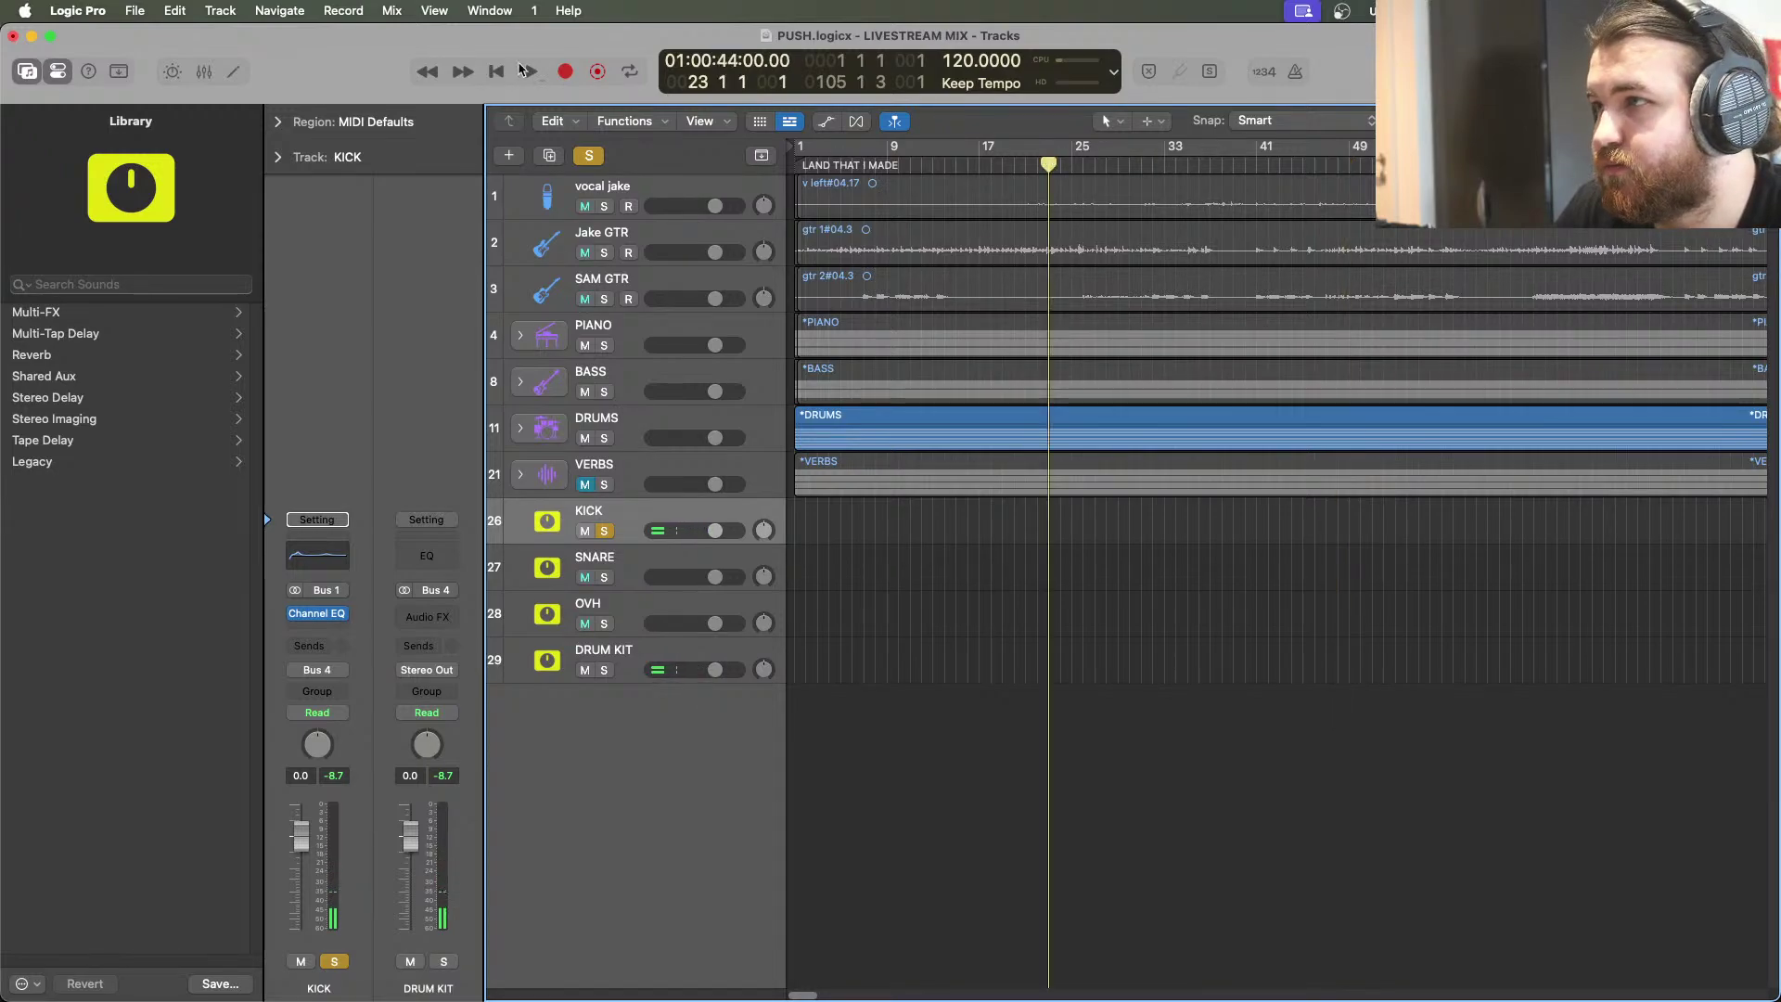
left_click(338, 635)
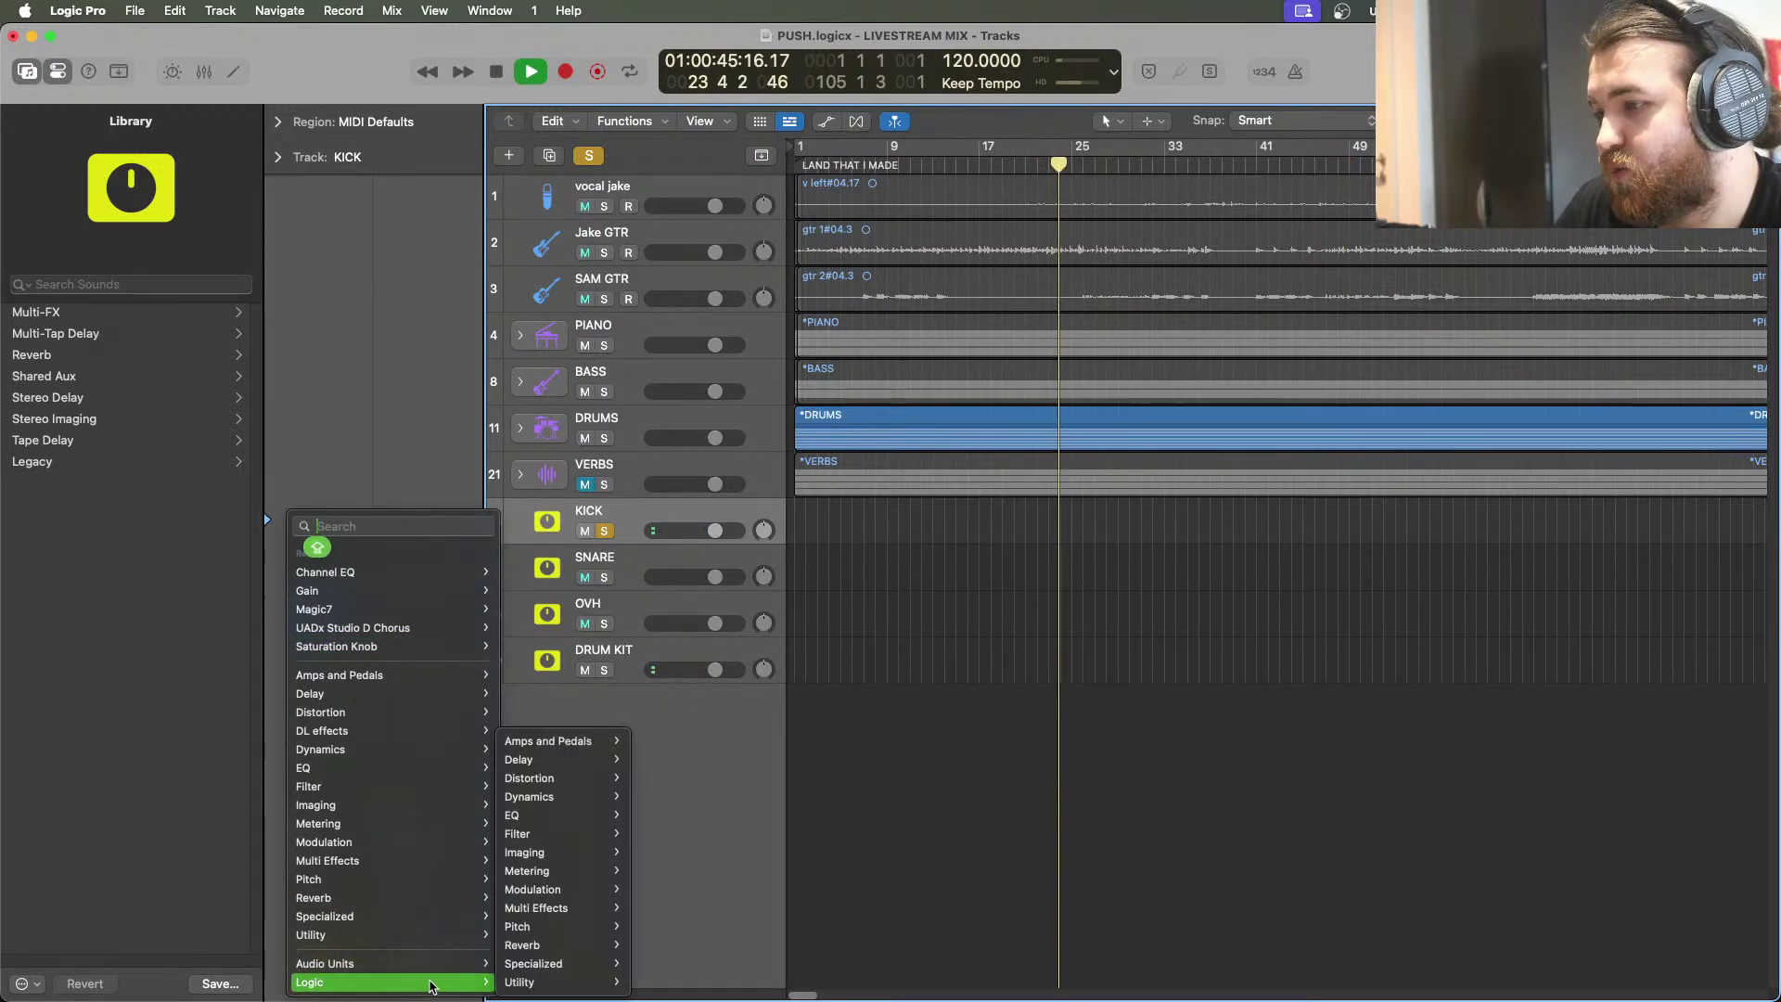
mouse_move(409, 963)
mouse_move(640, 908)
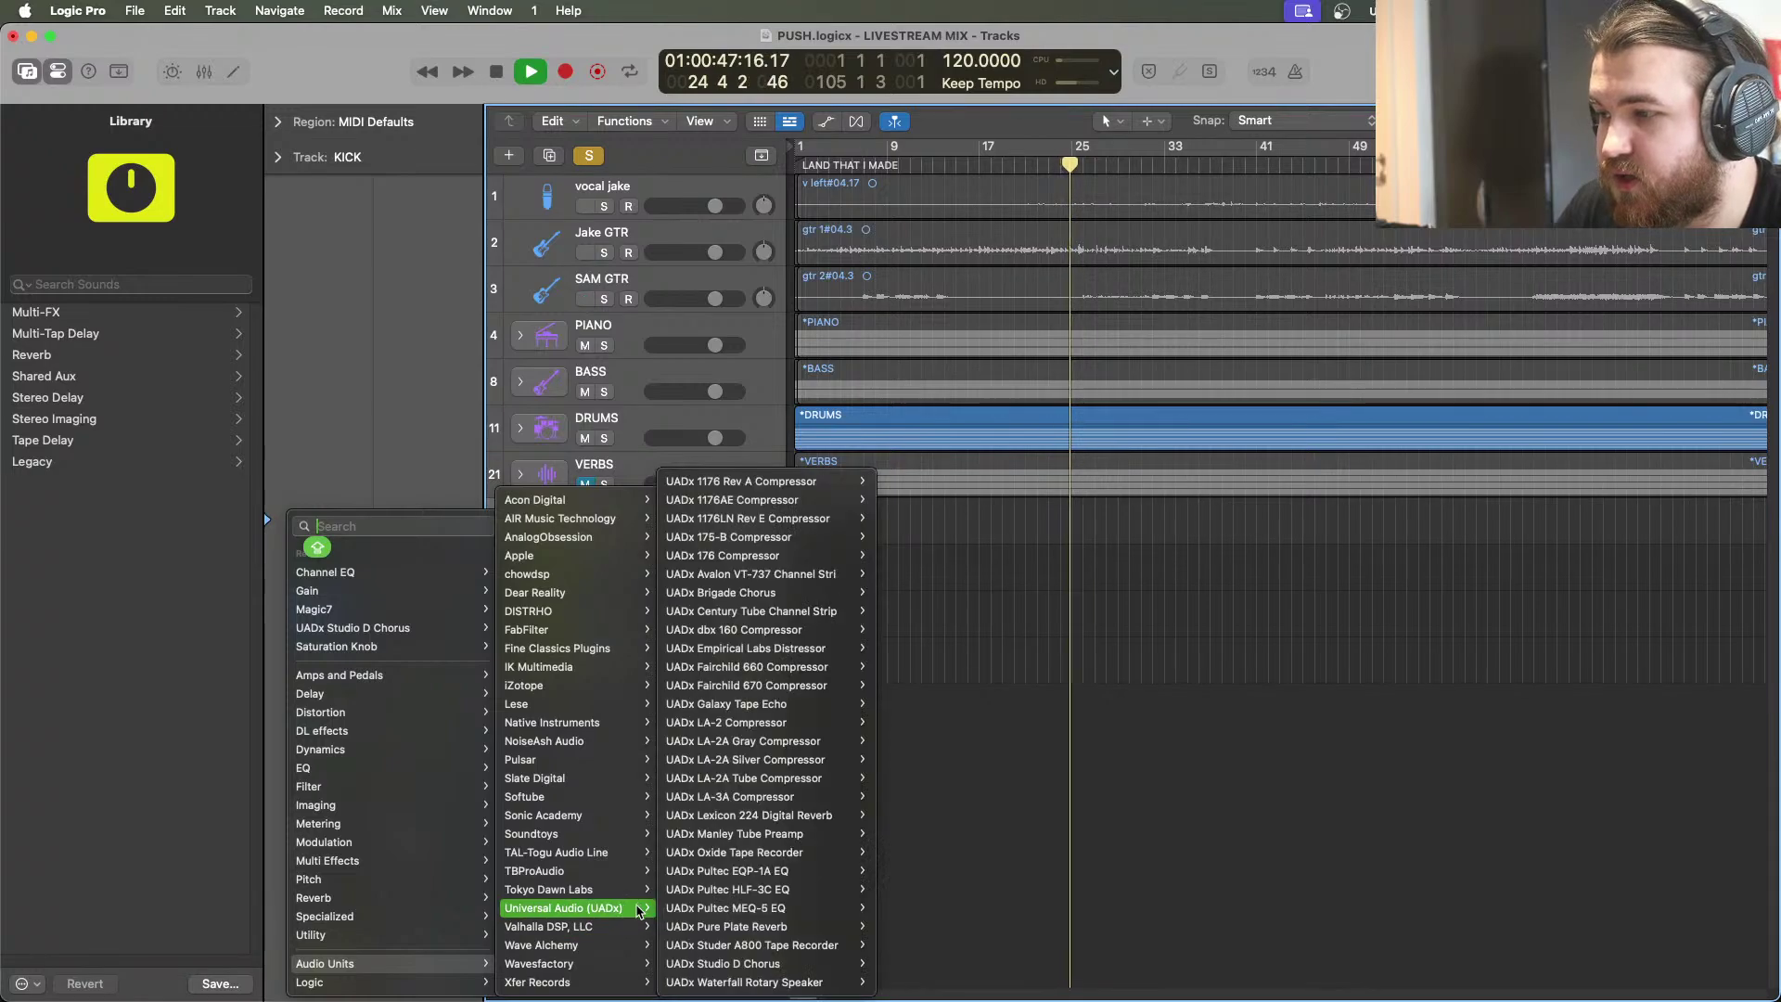
mouse_move(812, 507)
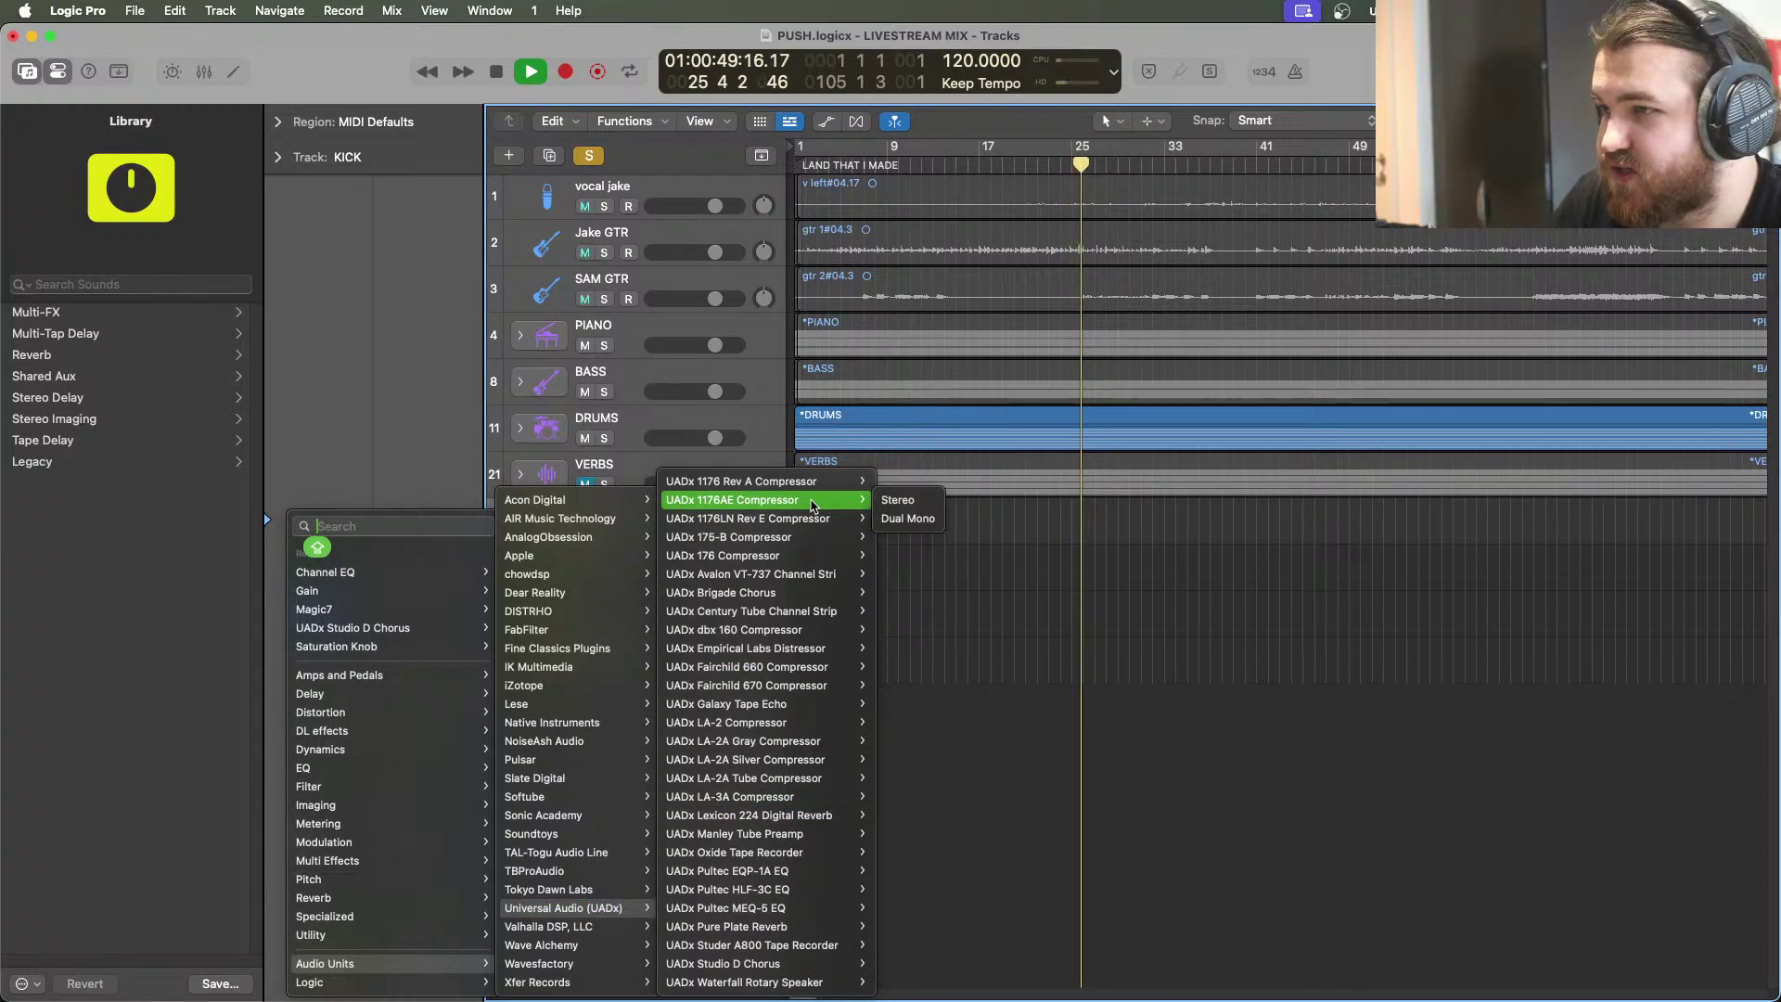
left_click(907, 501)
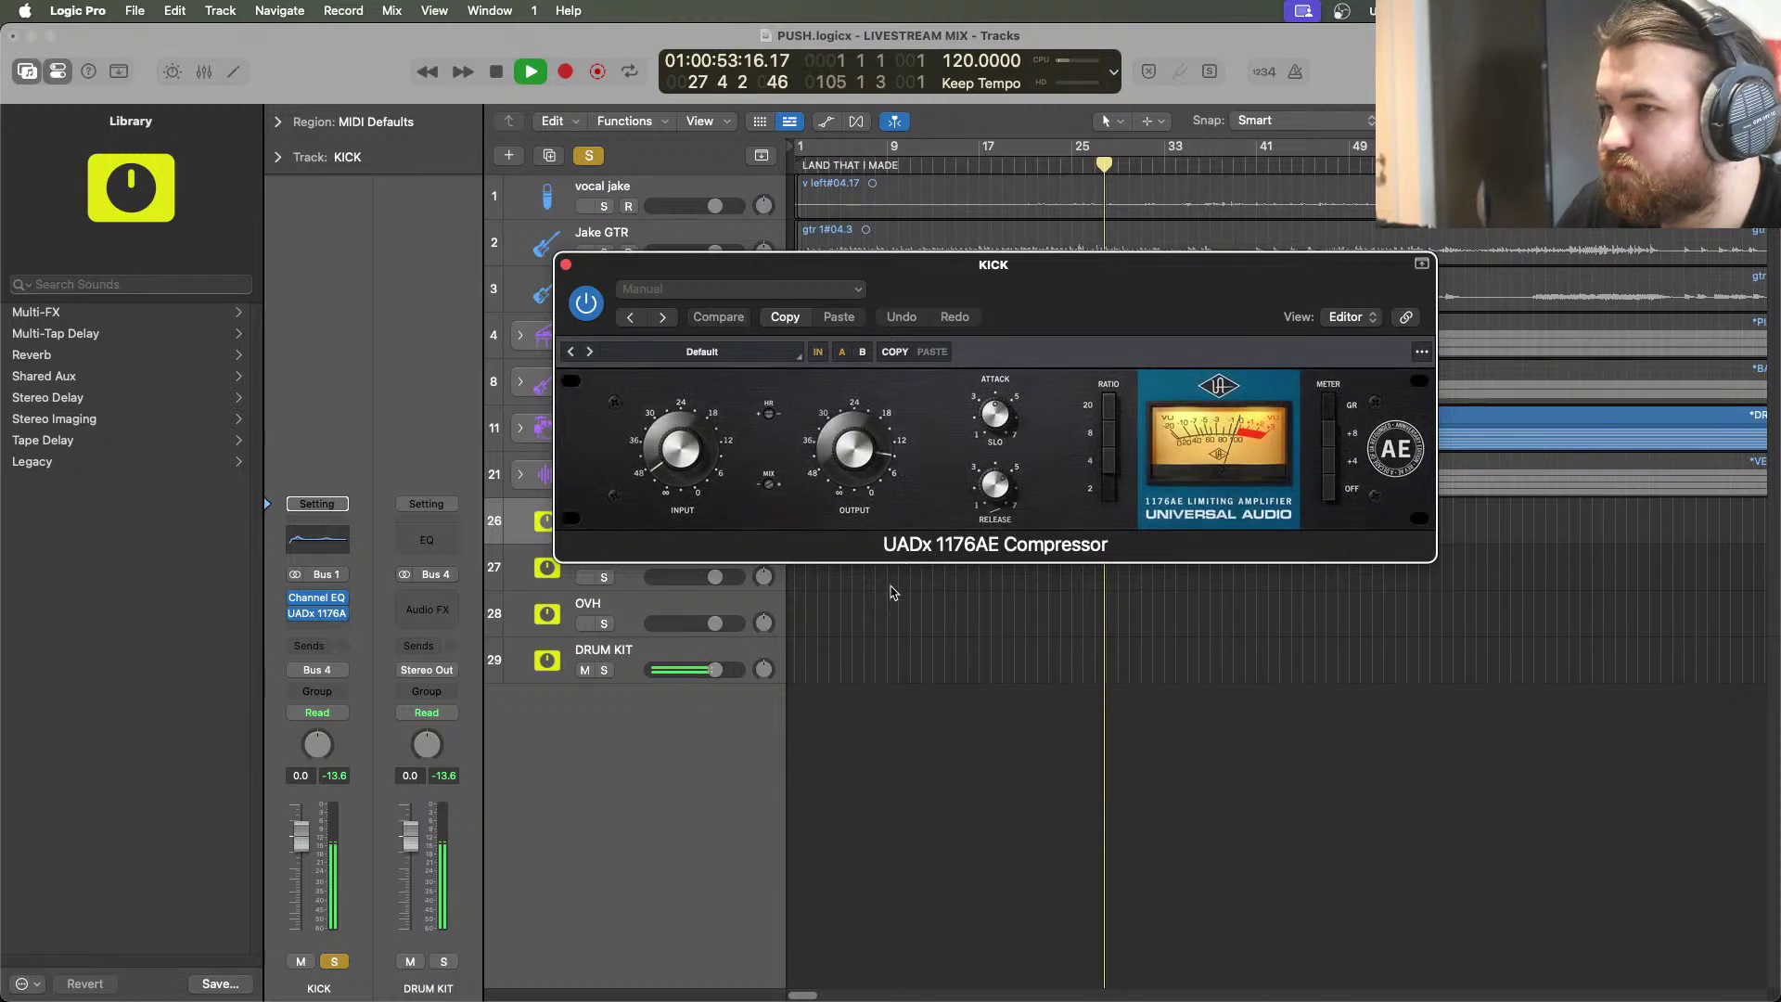
left_click(1112, 463)
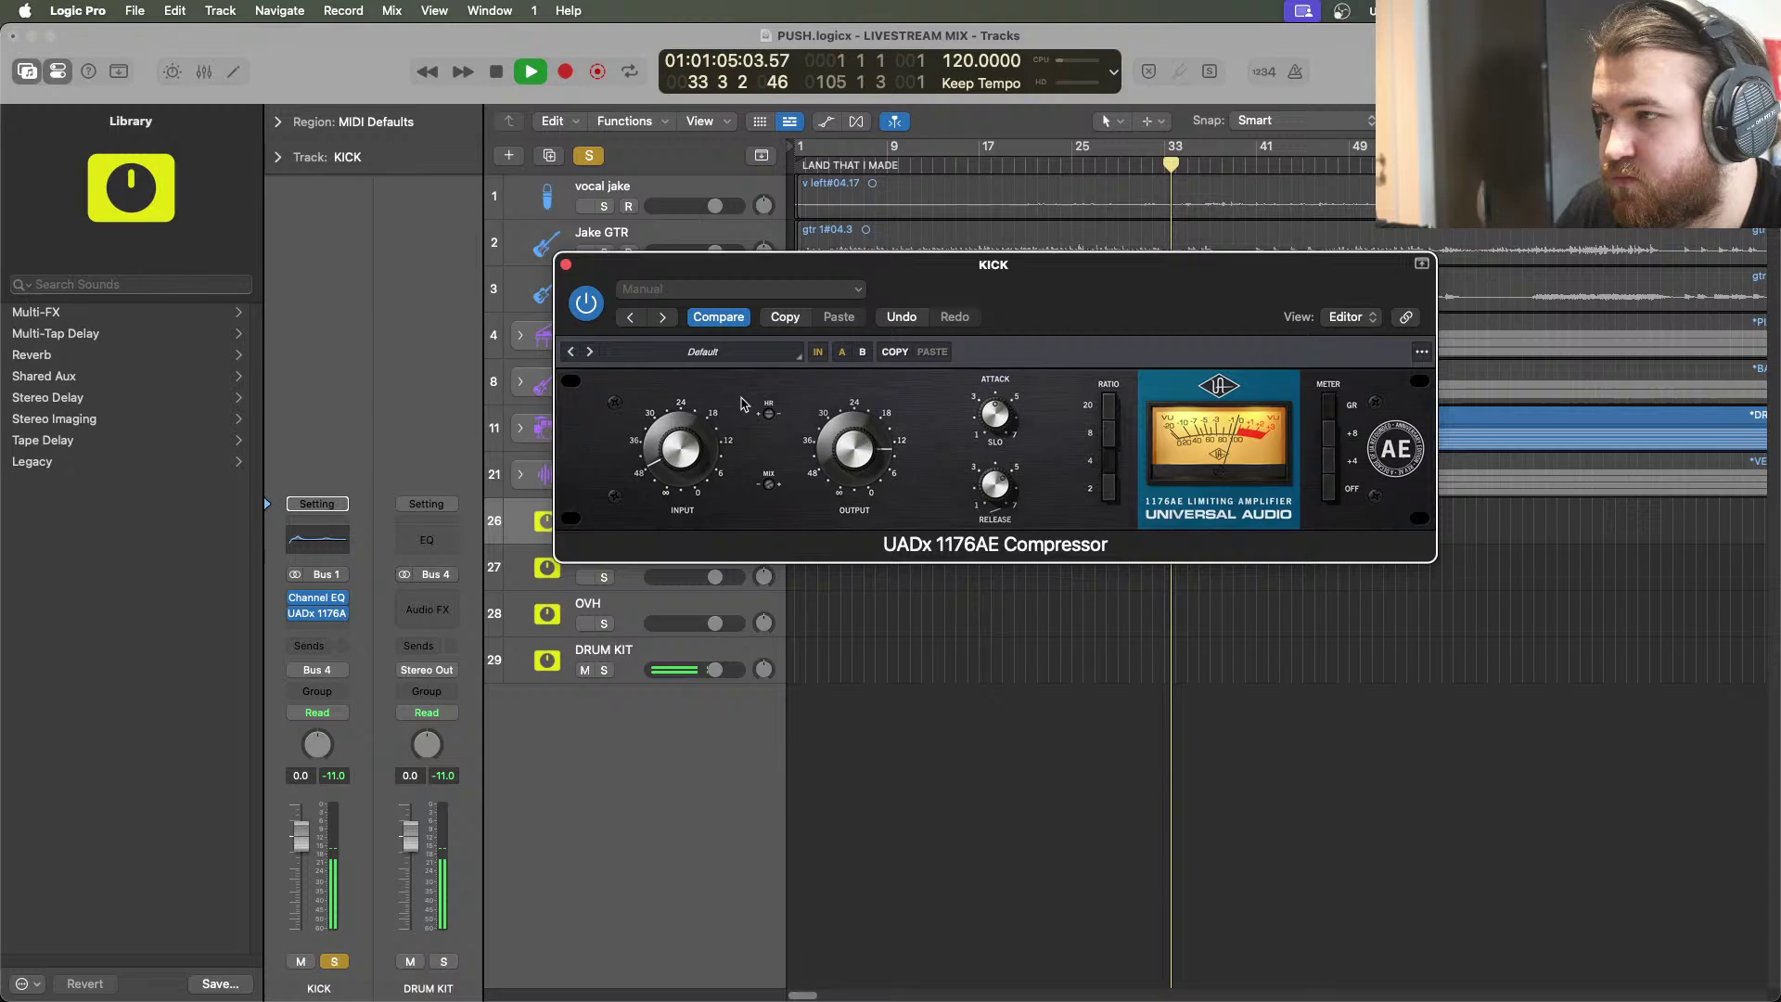
left_click(565, 265)
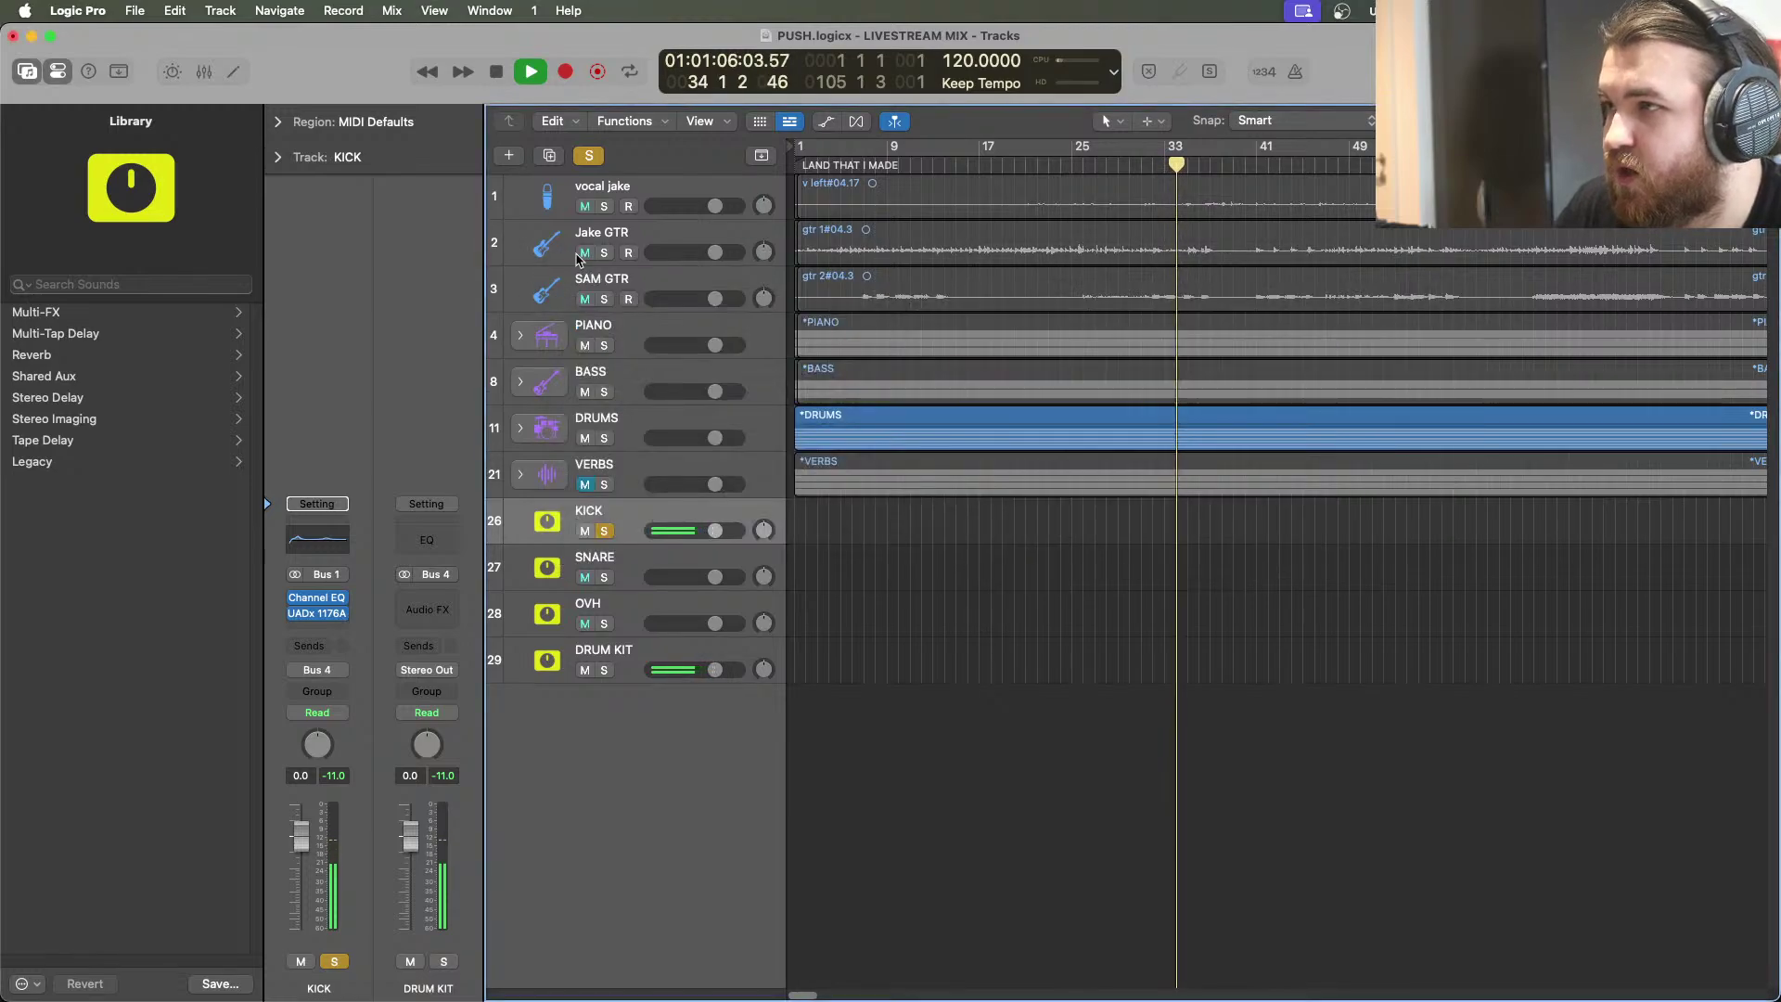
Resume kick playback from about bar 34 and check the UADx 1176AE Compressor's settings and gain meter while listening
left_click(497, 71)
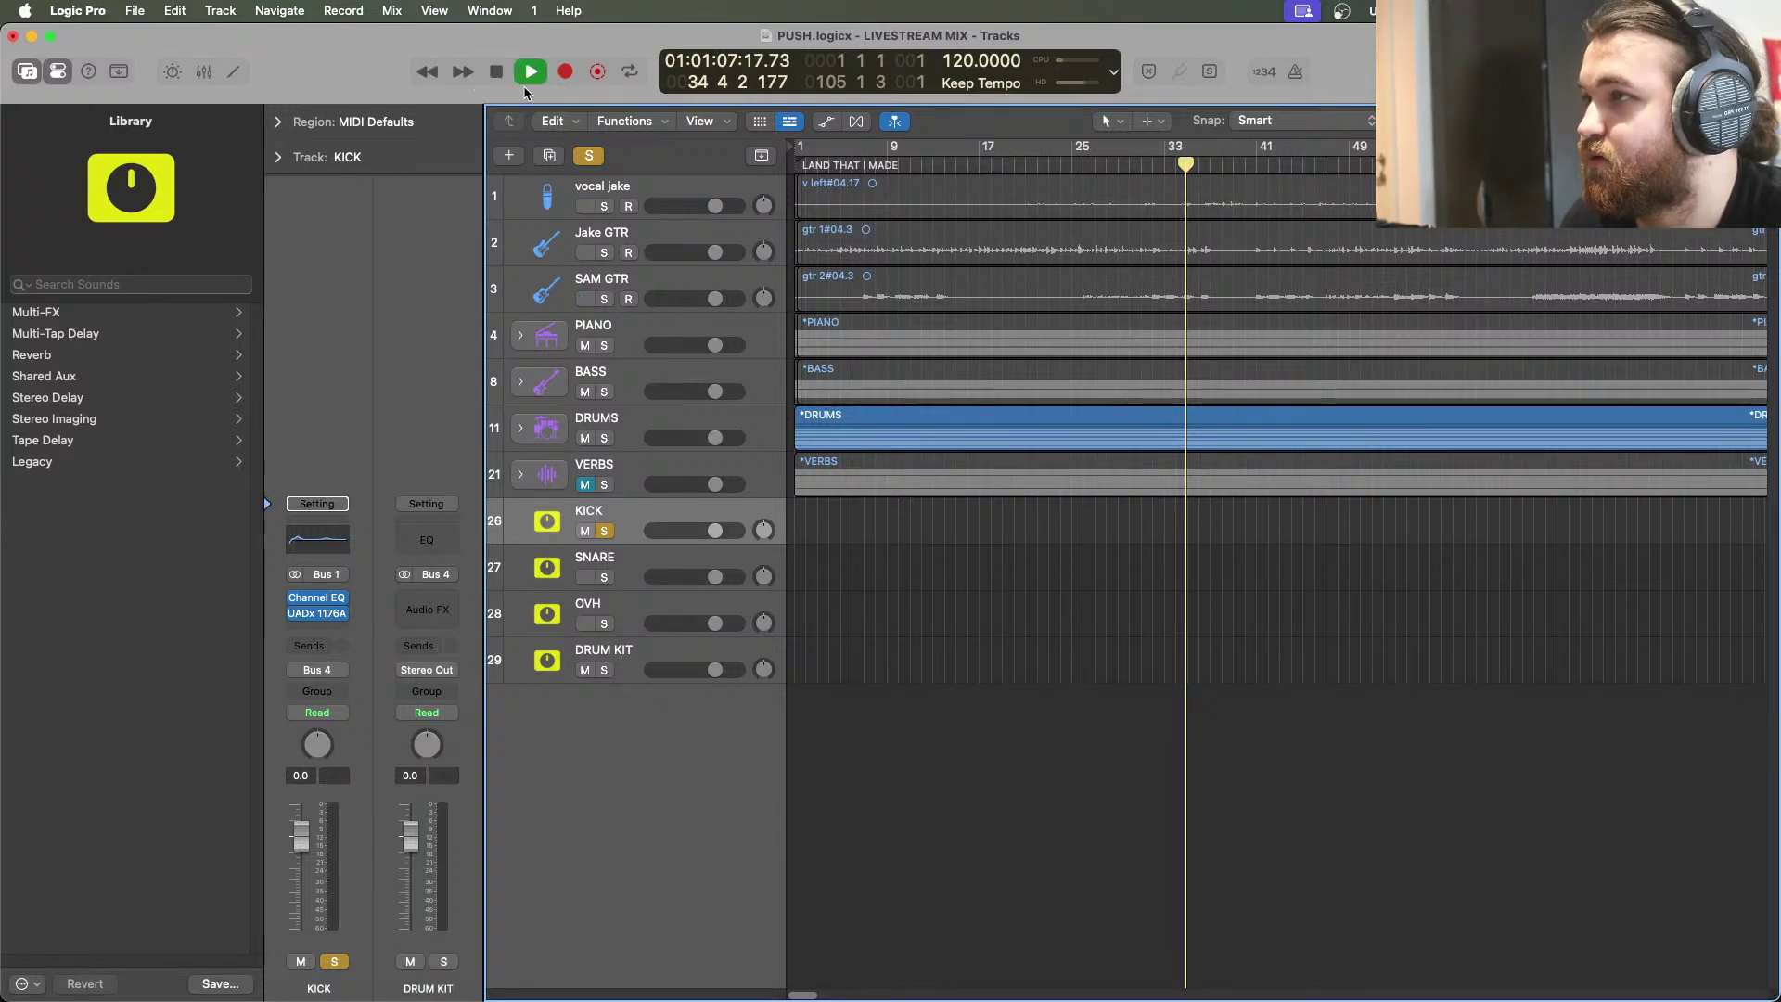
left_click(316, 613)
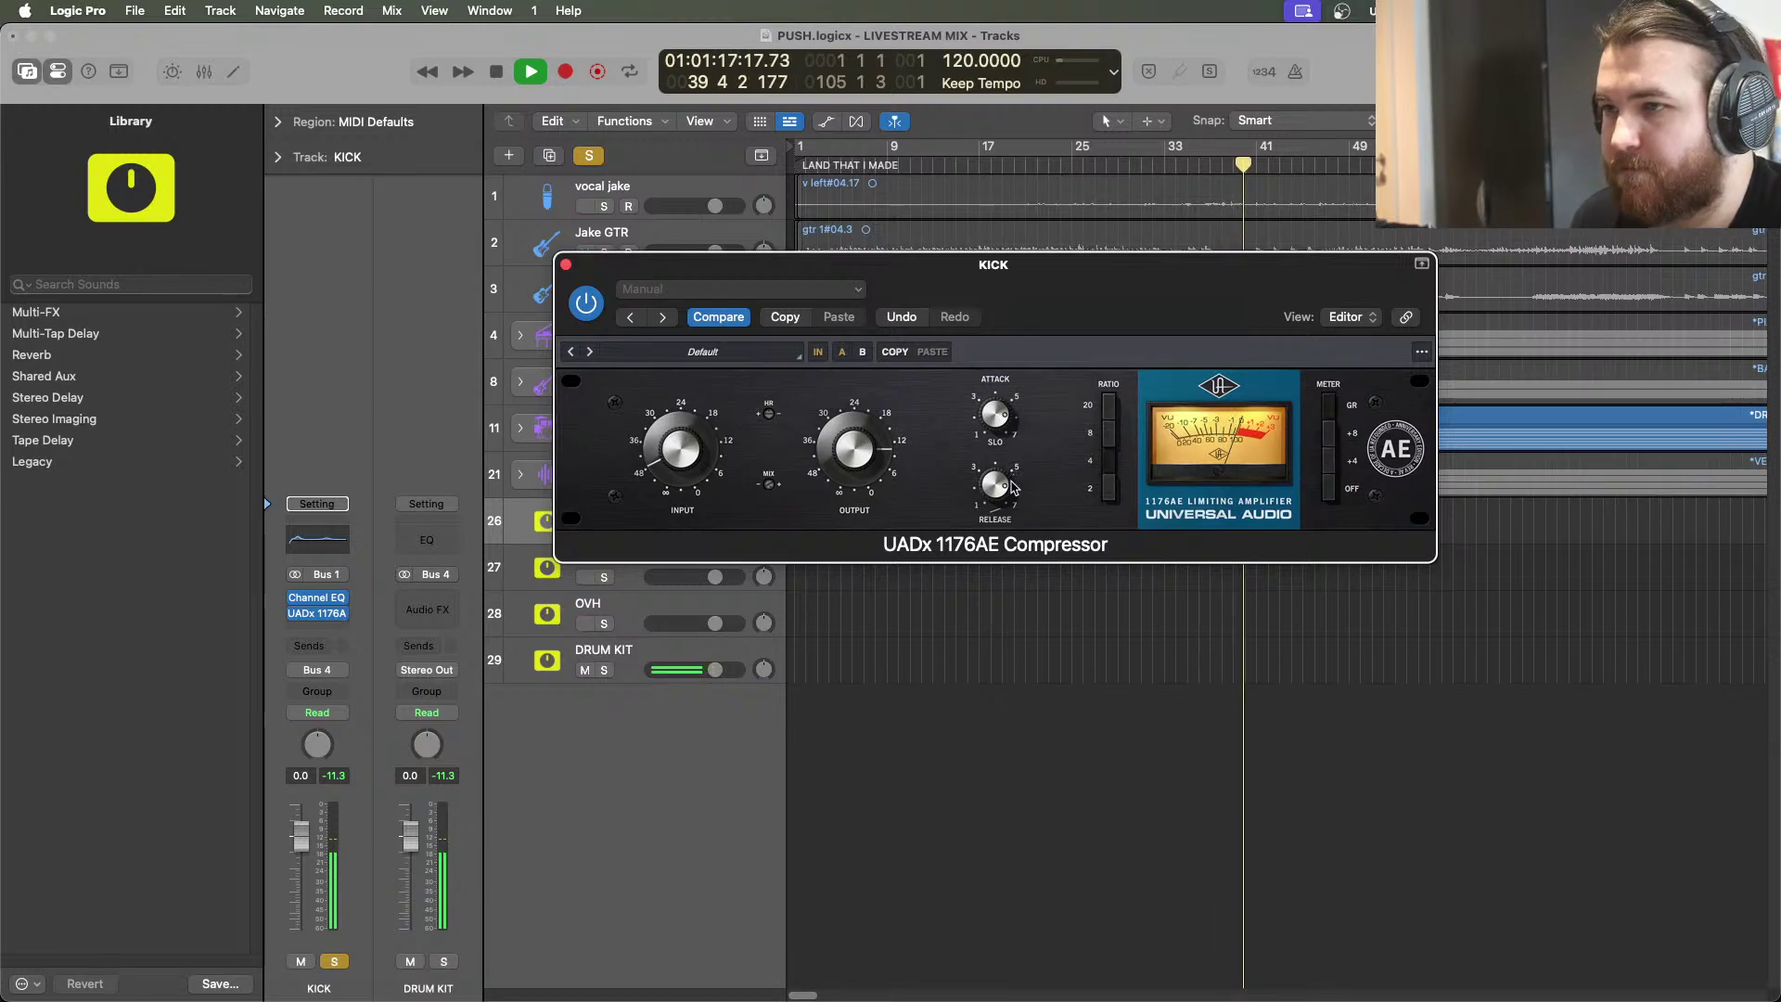
left_click(565, 265)
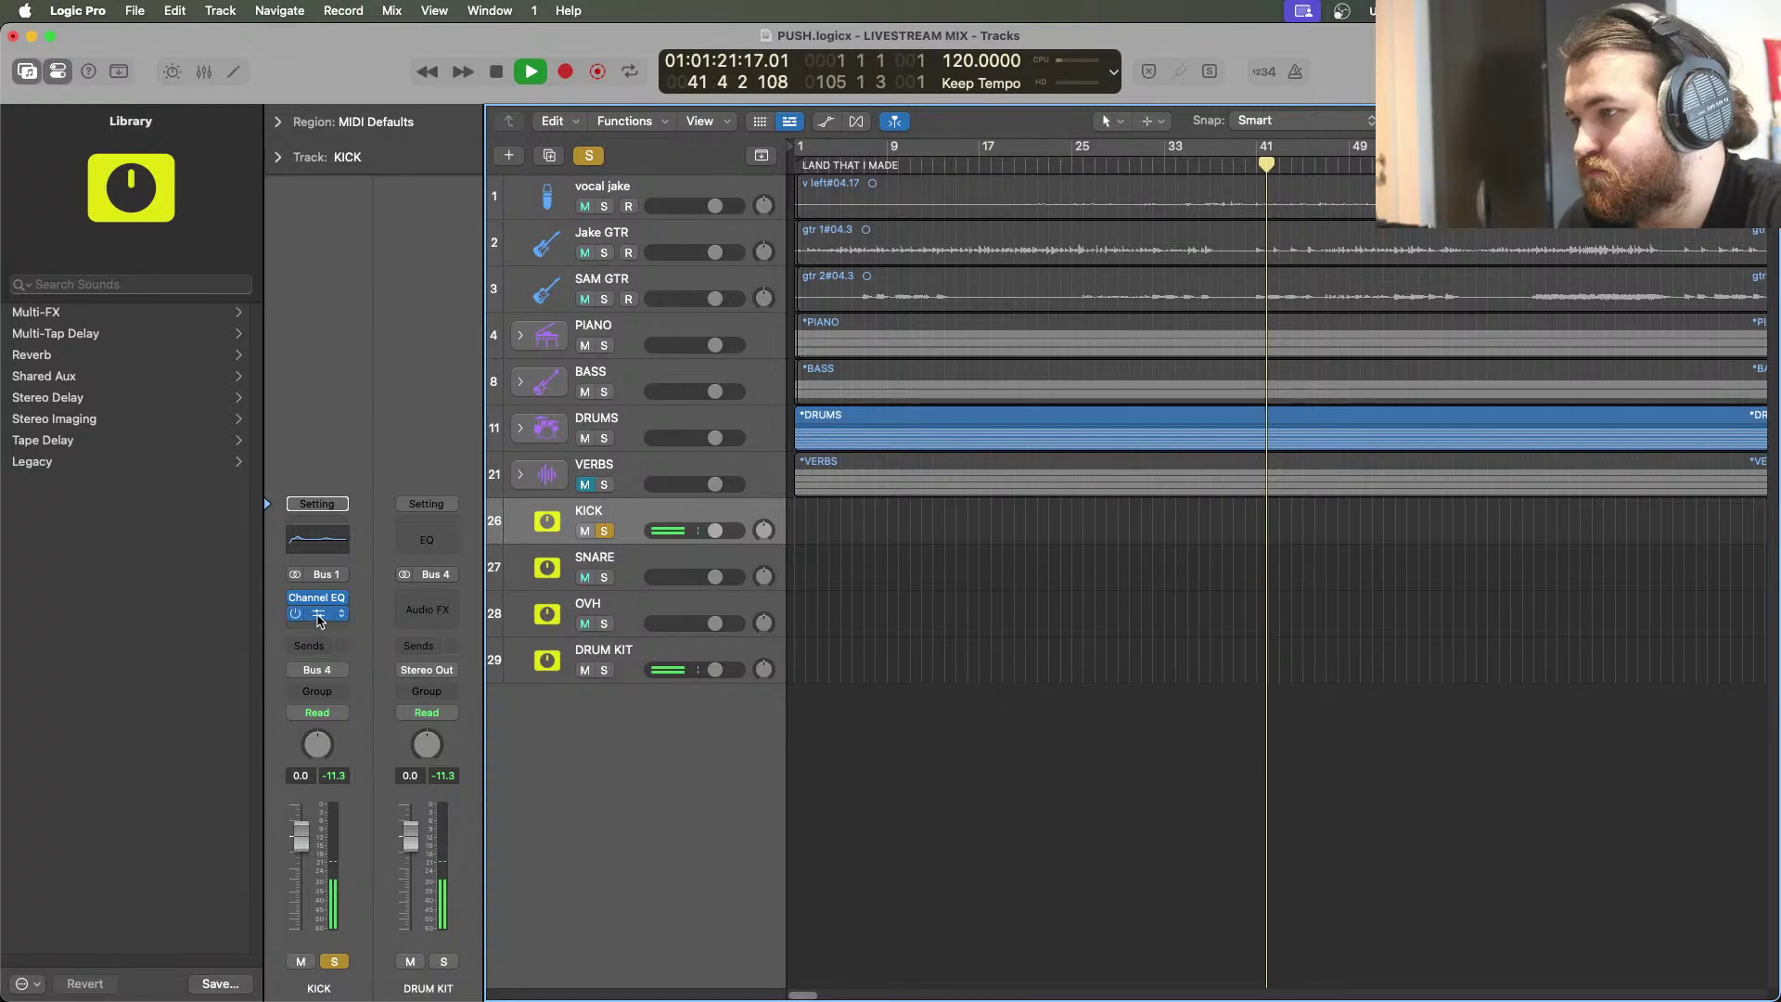
left_click(319, 616)
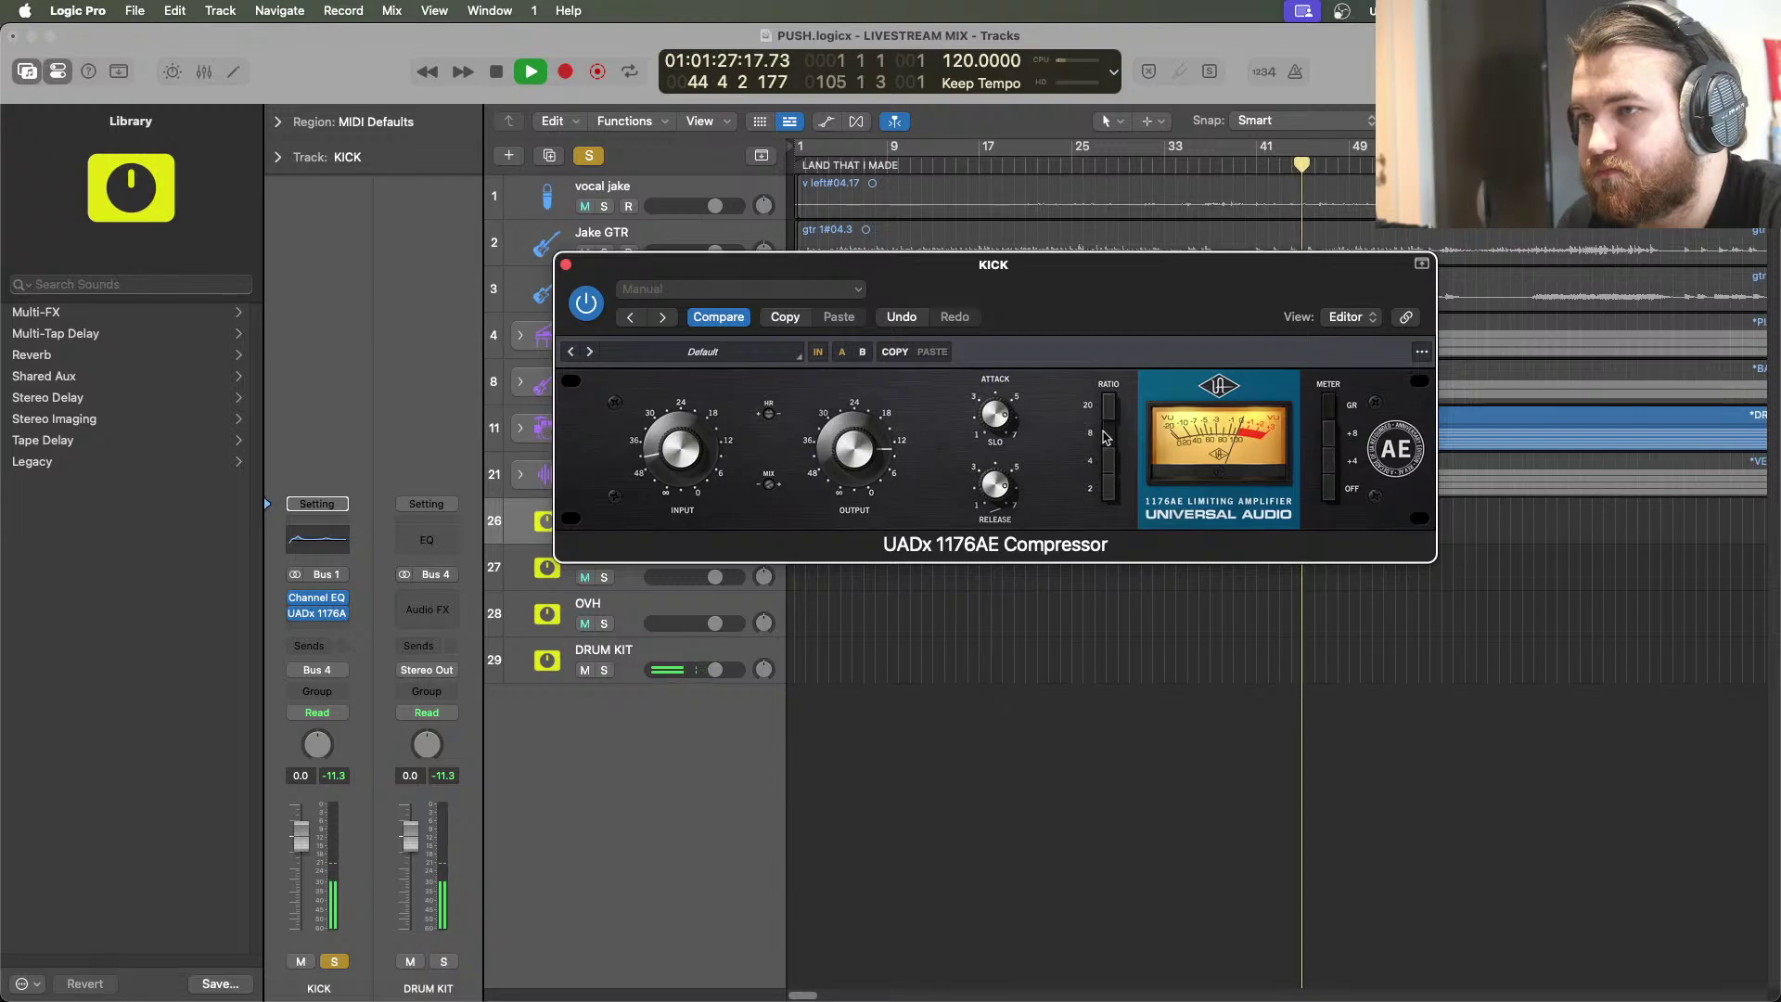
left_click(565, 265)
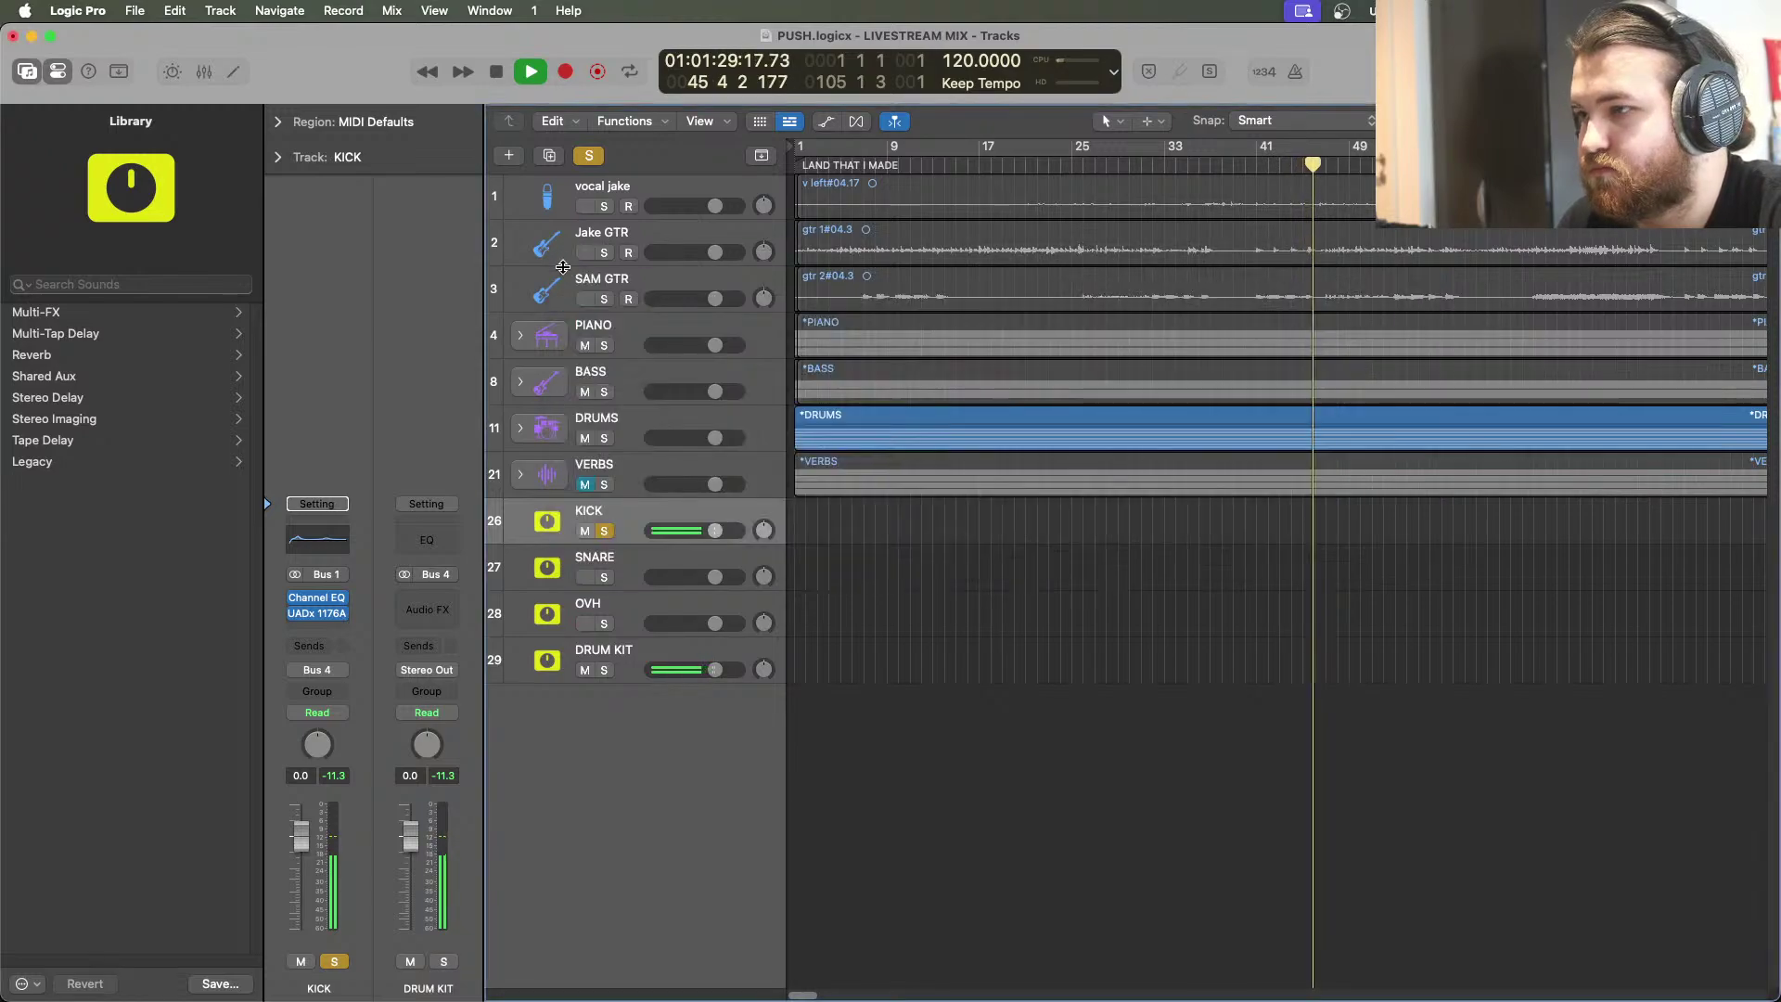
Change the KICK EQ's upper-mid boost into a 3.8 dB cut at 2480 Hz with a Q of 1.20
left_click(316, 597)
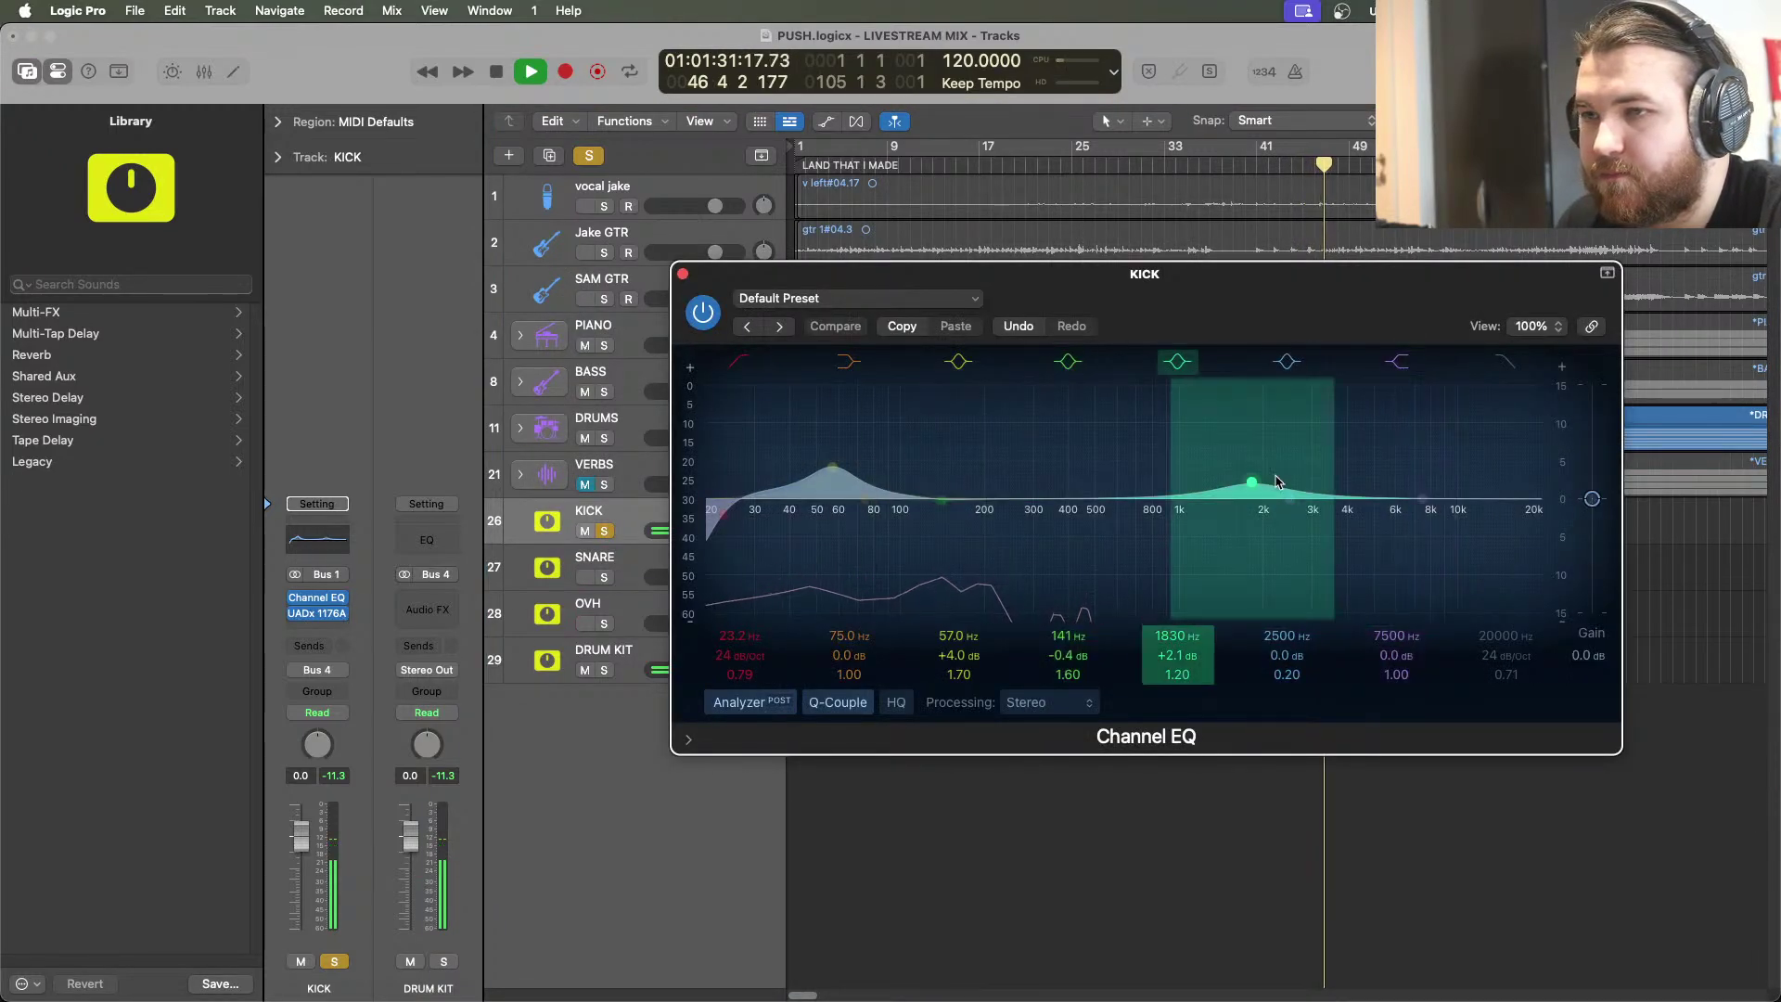
left_click_drag(1276, 482, 1304, 537)
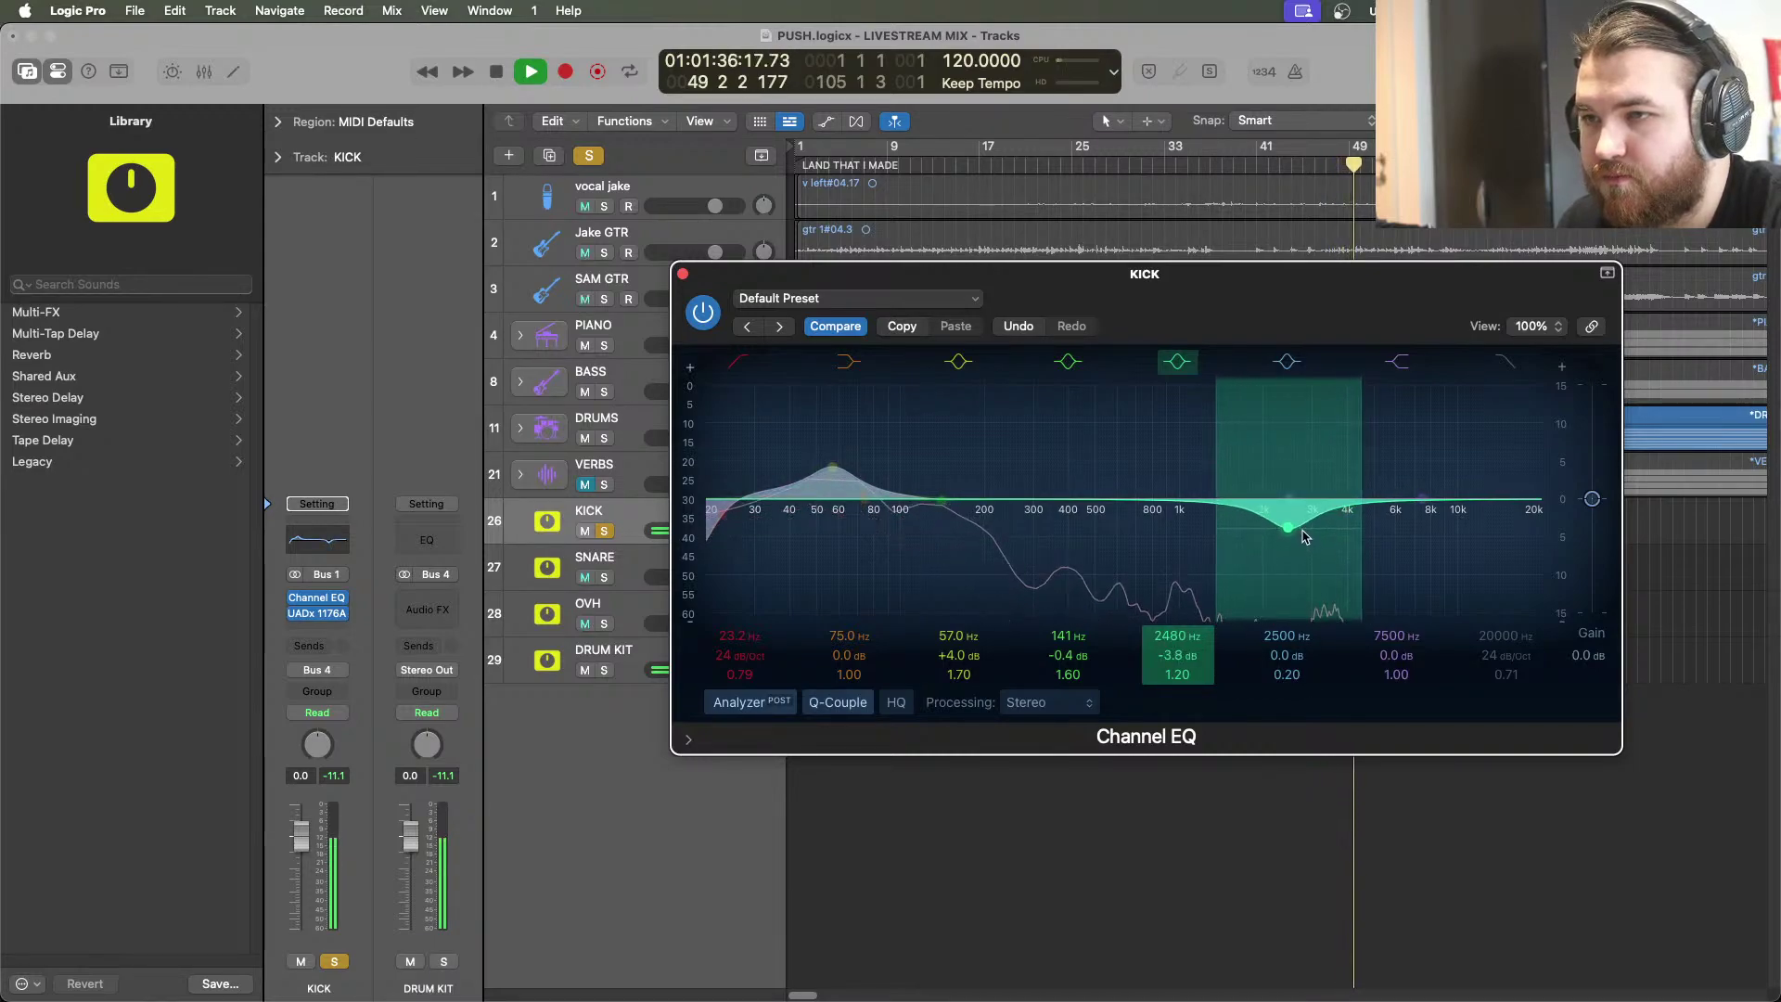
left_click(682, 274)
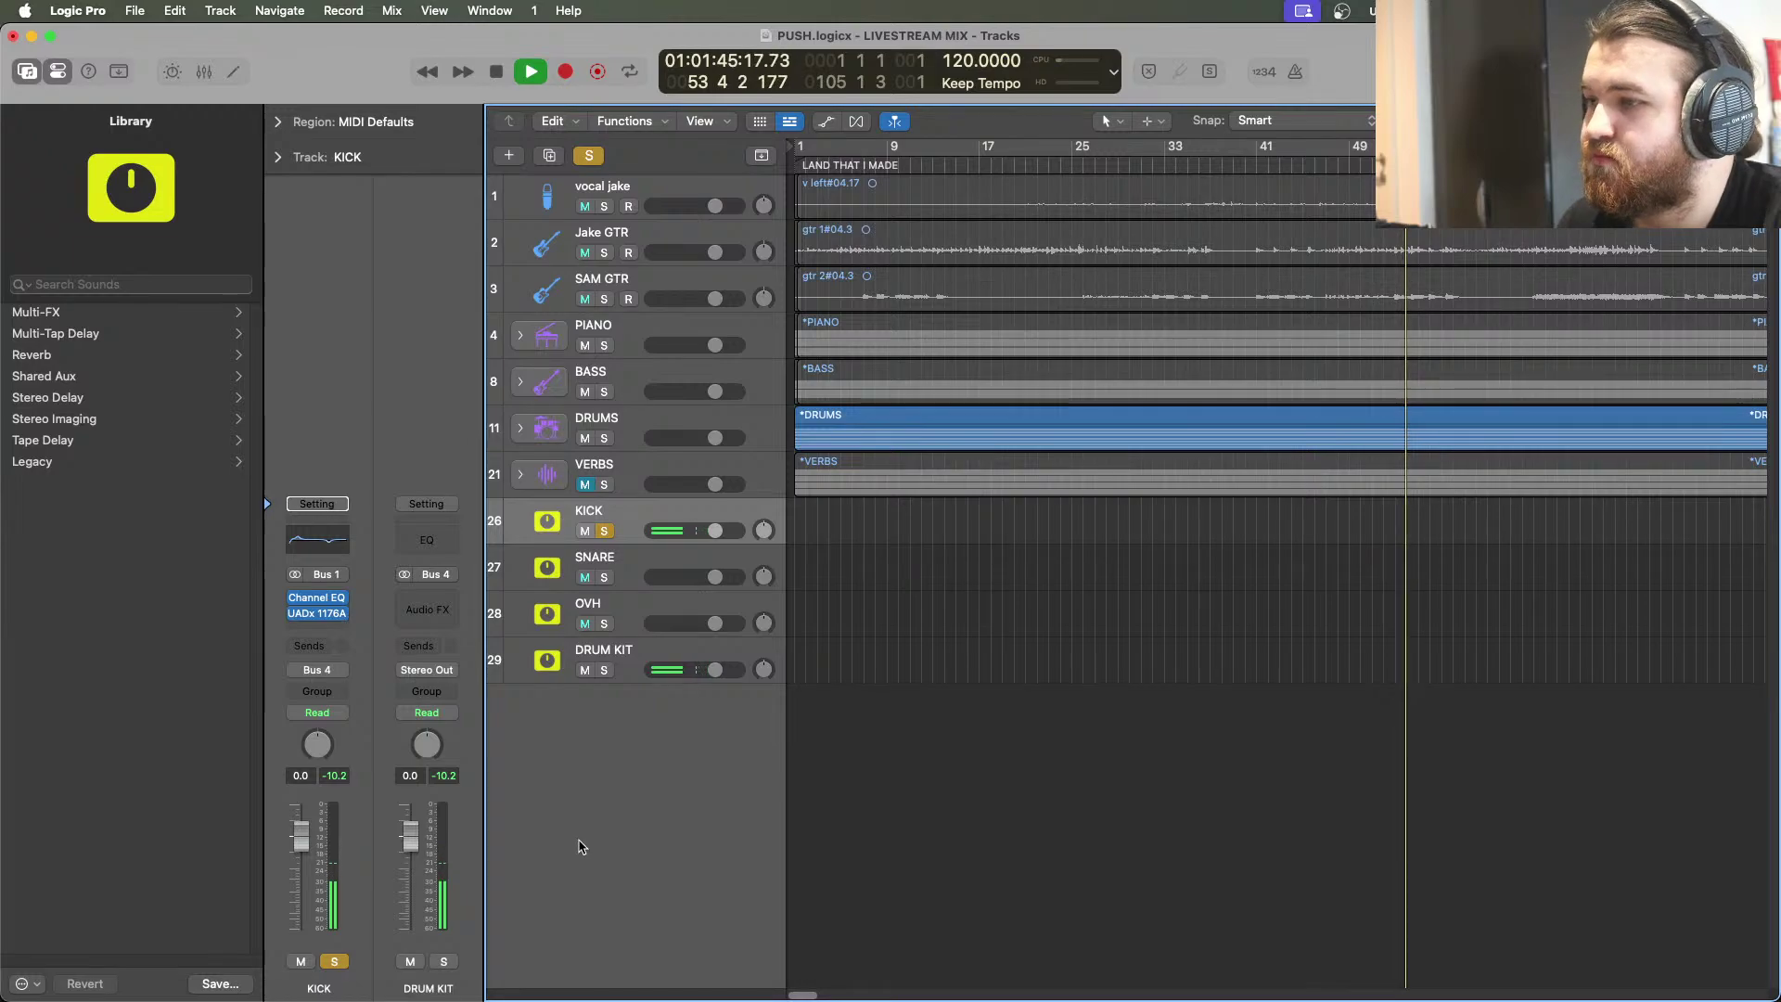
Unsolo the KICK bus, solo the SNARE bus, and play the snare from about bar 25
left_click(603, 530)
key("space")
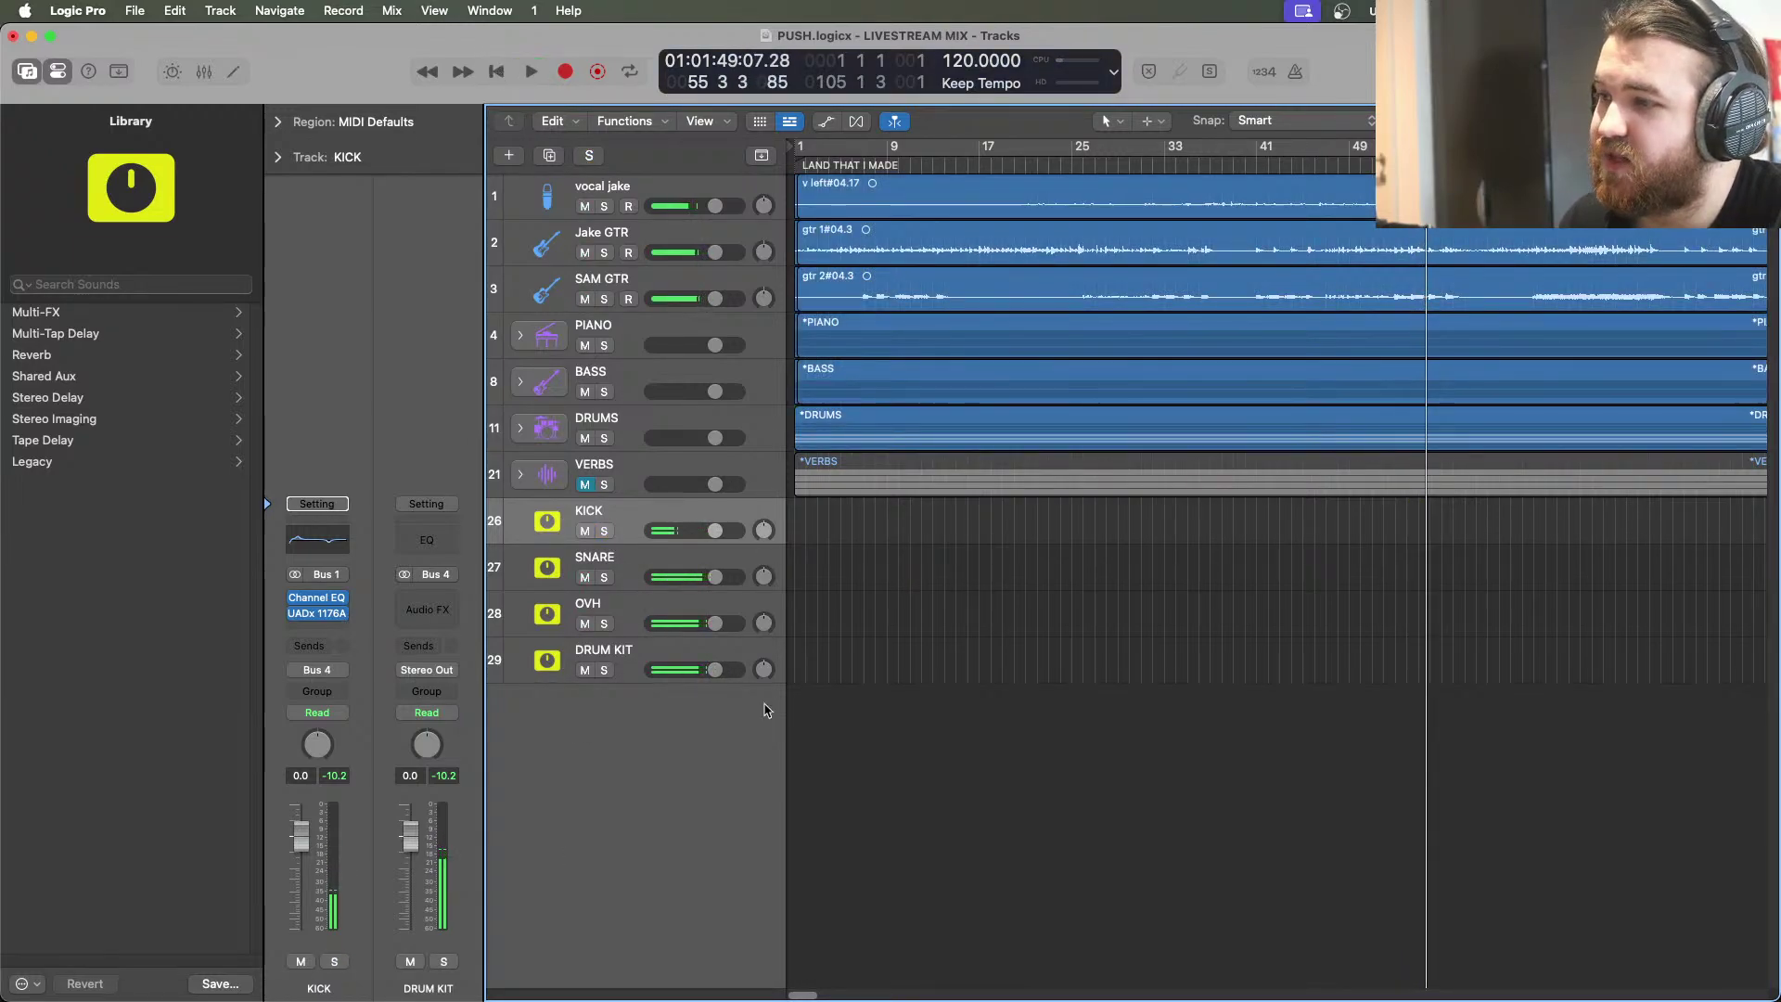
left_click(606, 578)
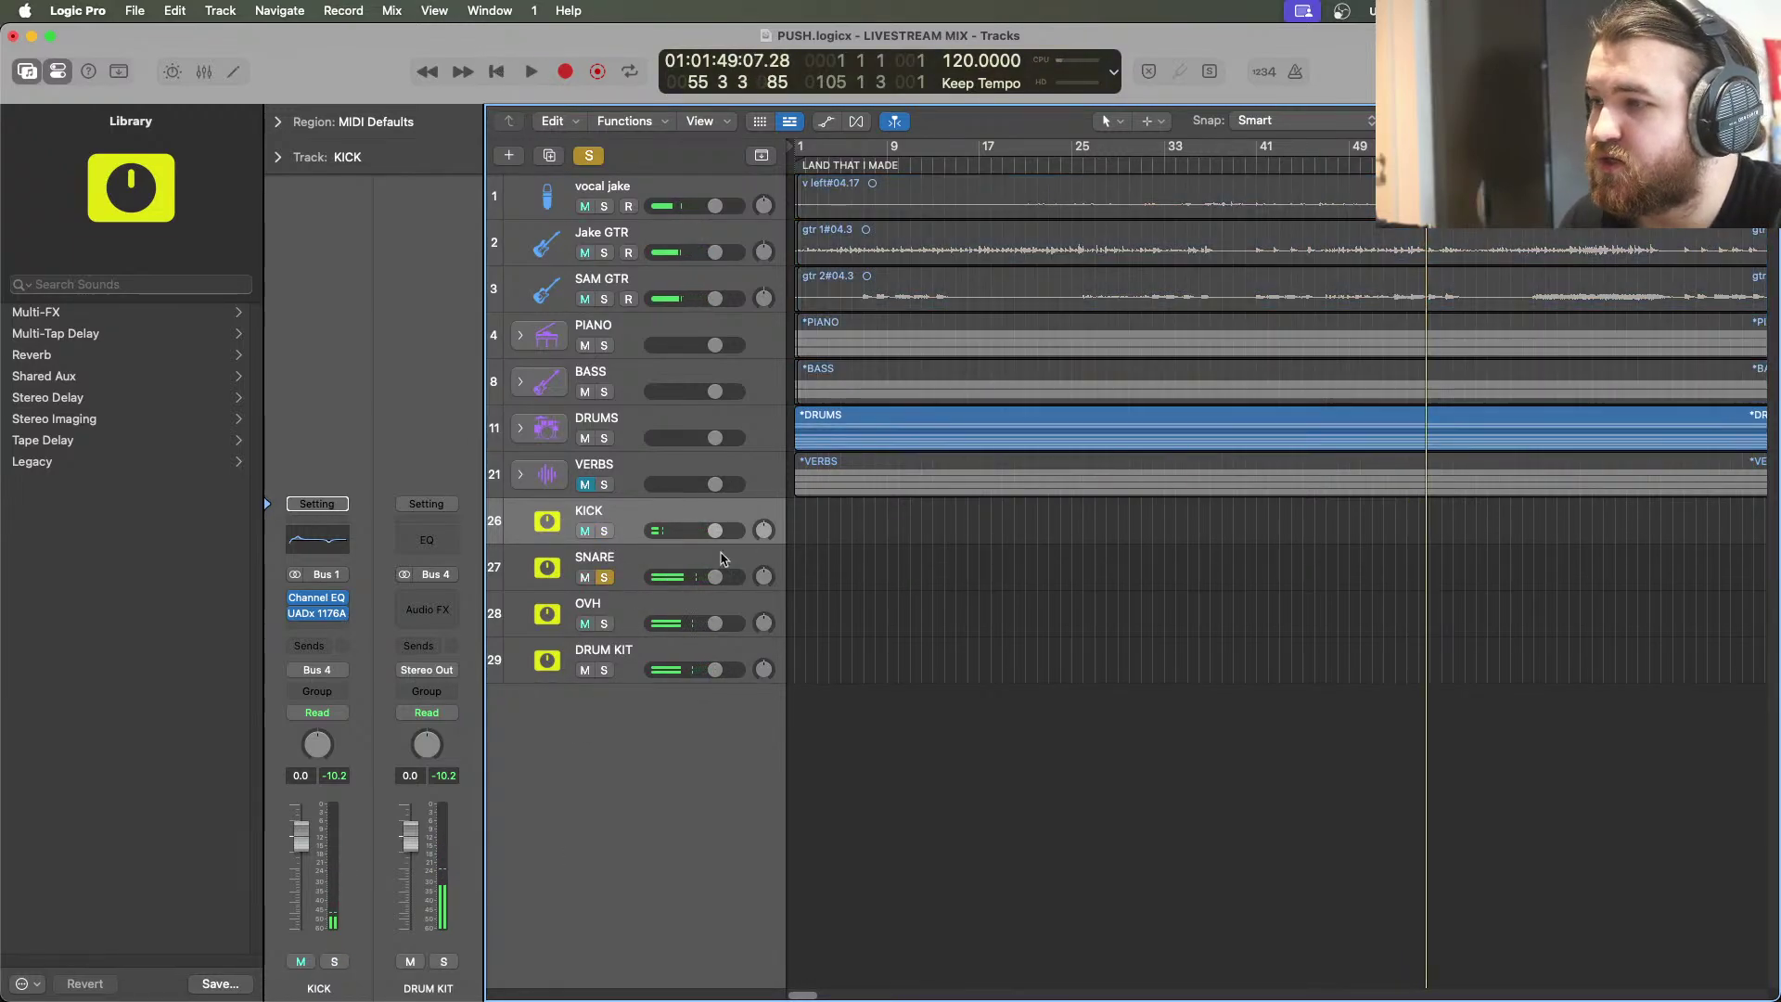
left_click(1073, 160)
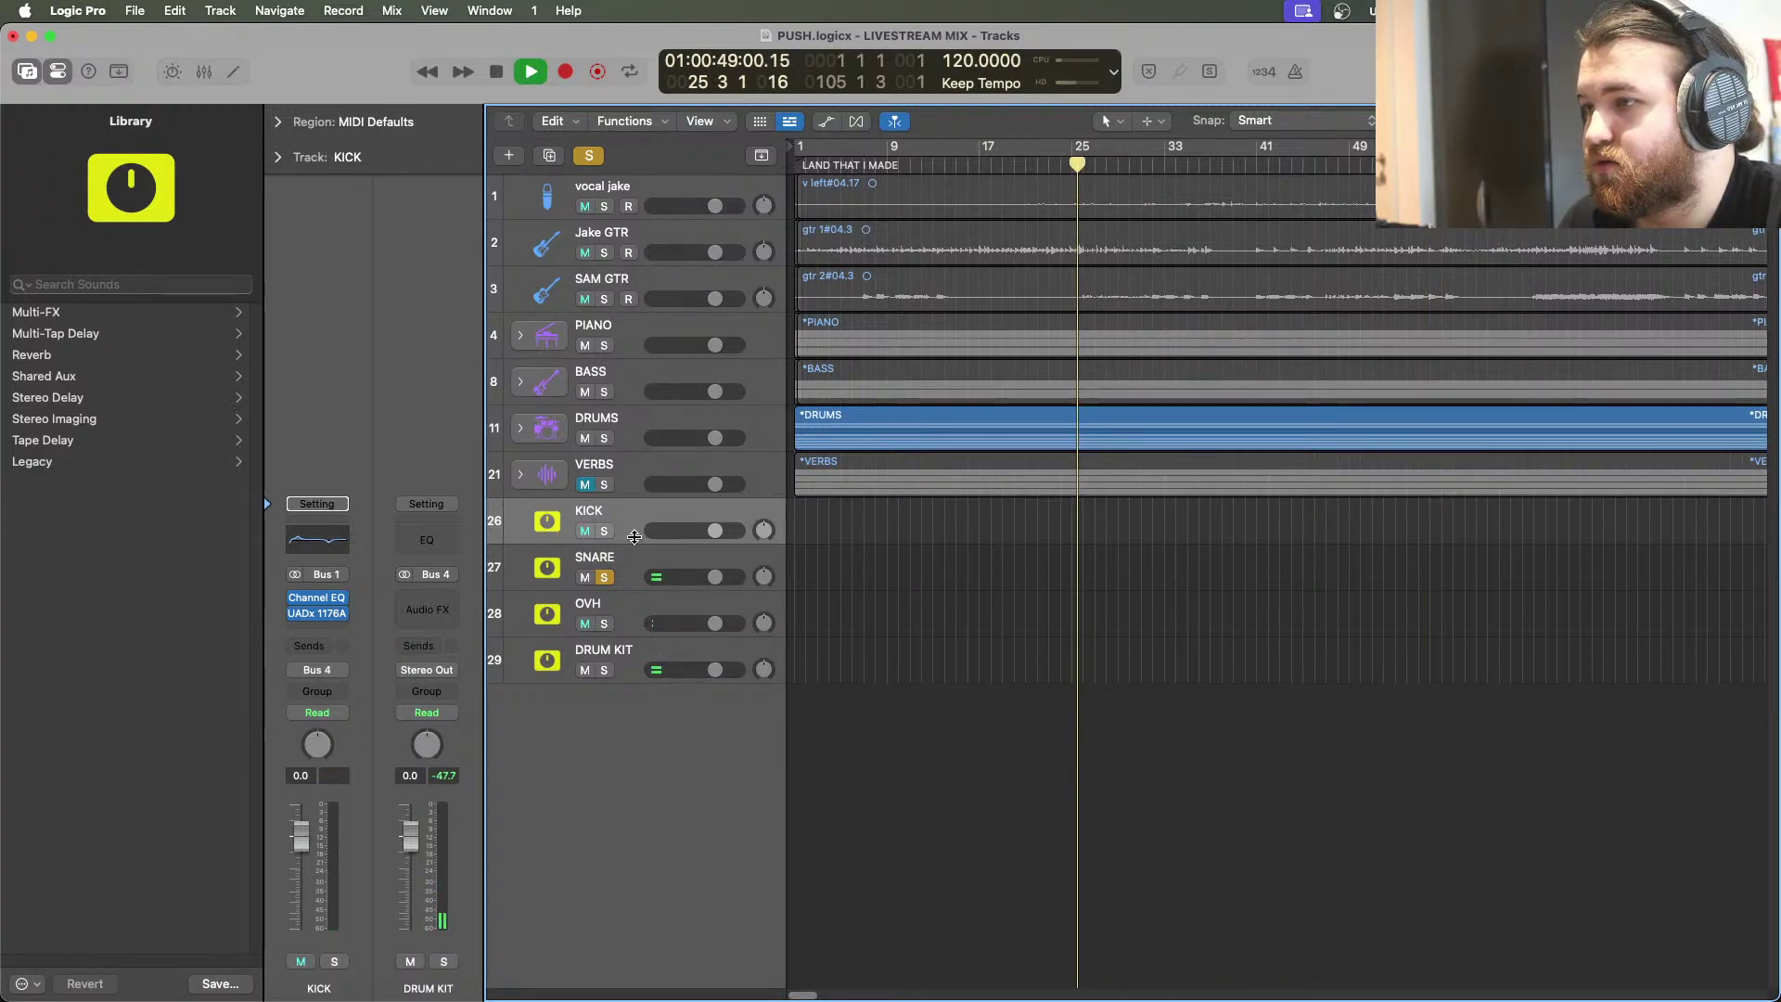
Expand the DRUMS stack and lower the snr u track's volume to about -10 dB
left_click(521, 428)
scroll(655, 489, "down", 3)
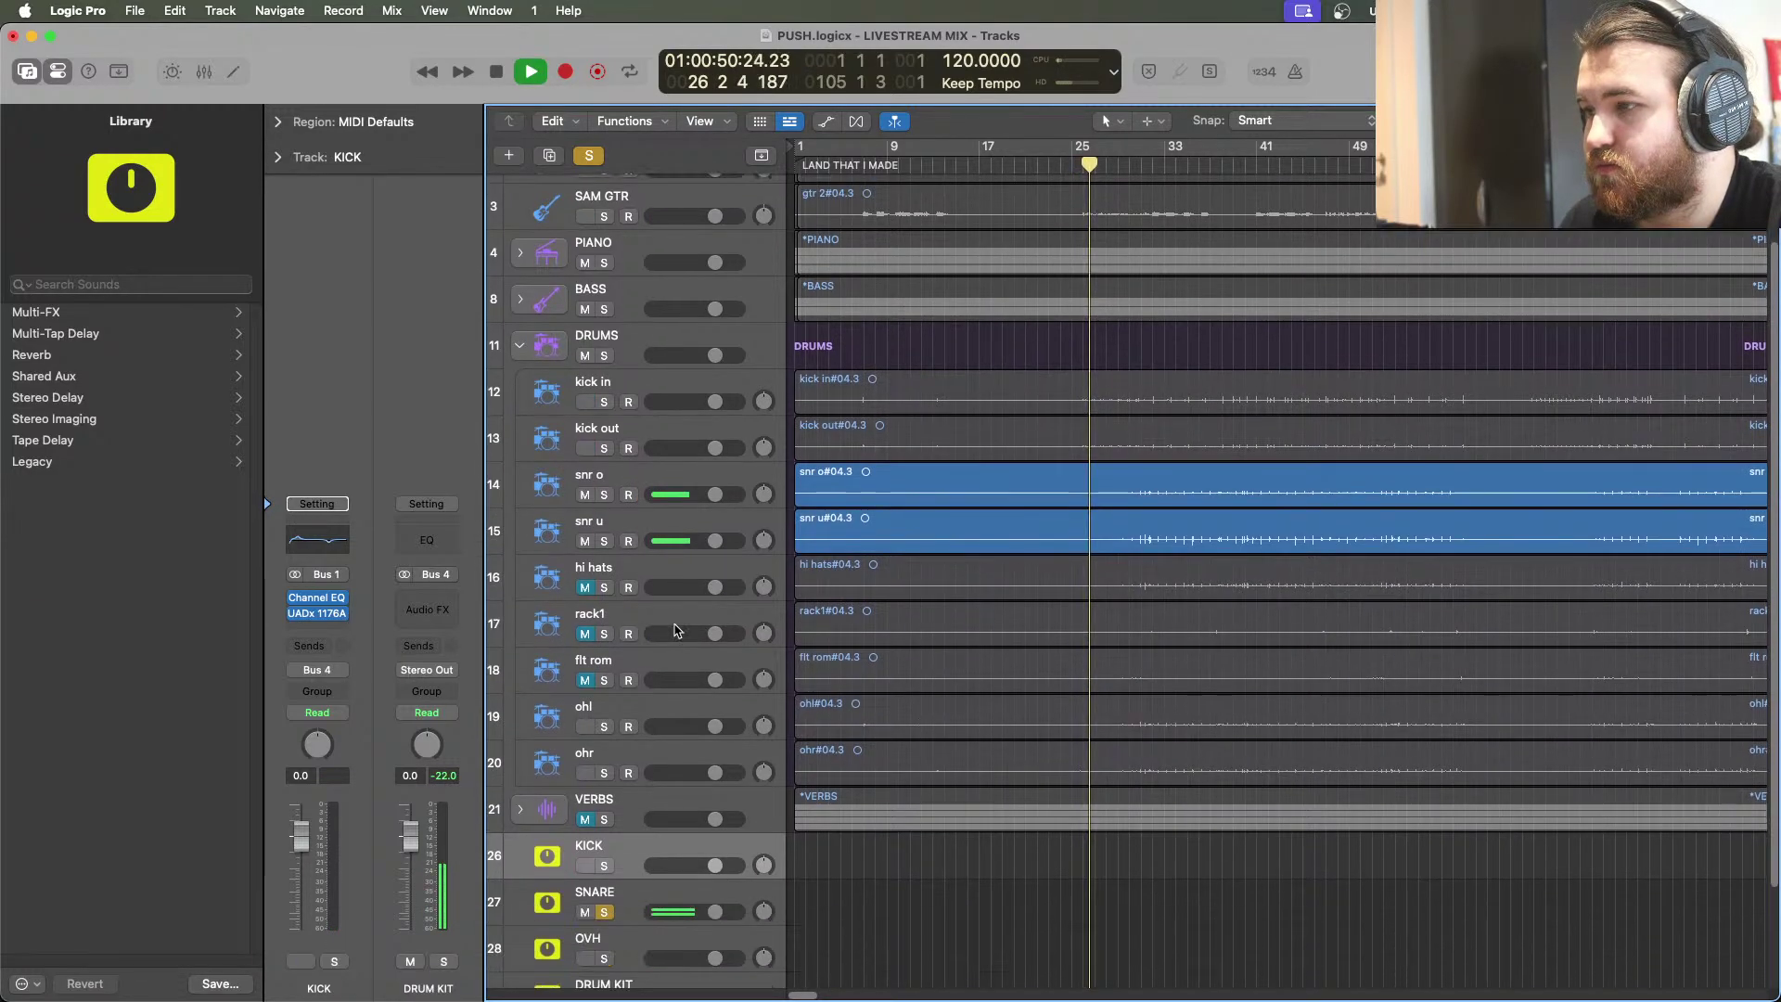
left_click(655, 489)
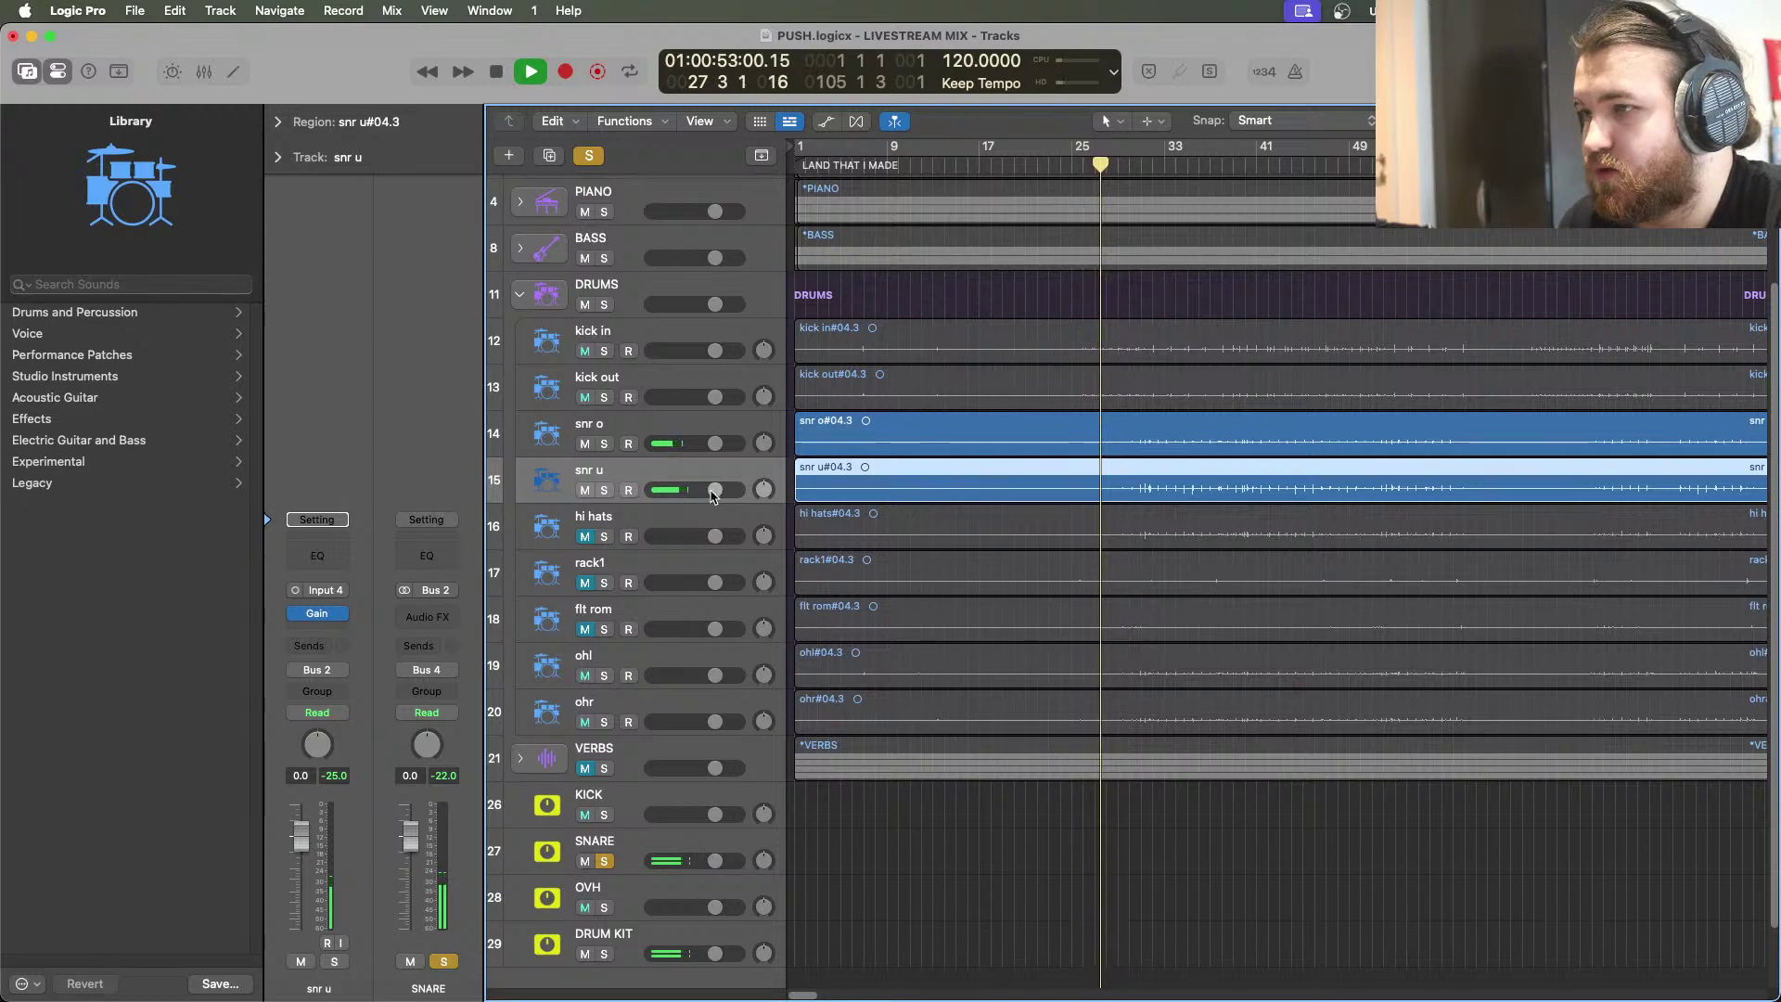
left_click_drag(715, 489, 686, 489)
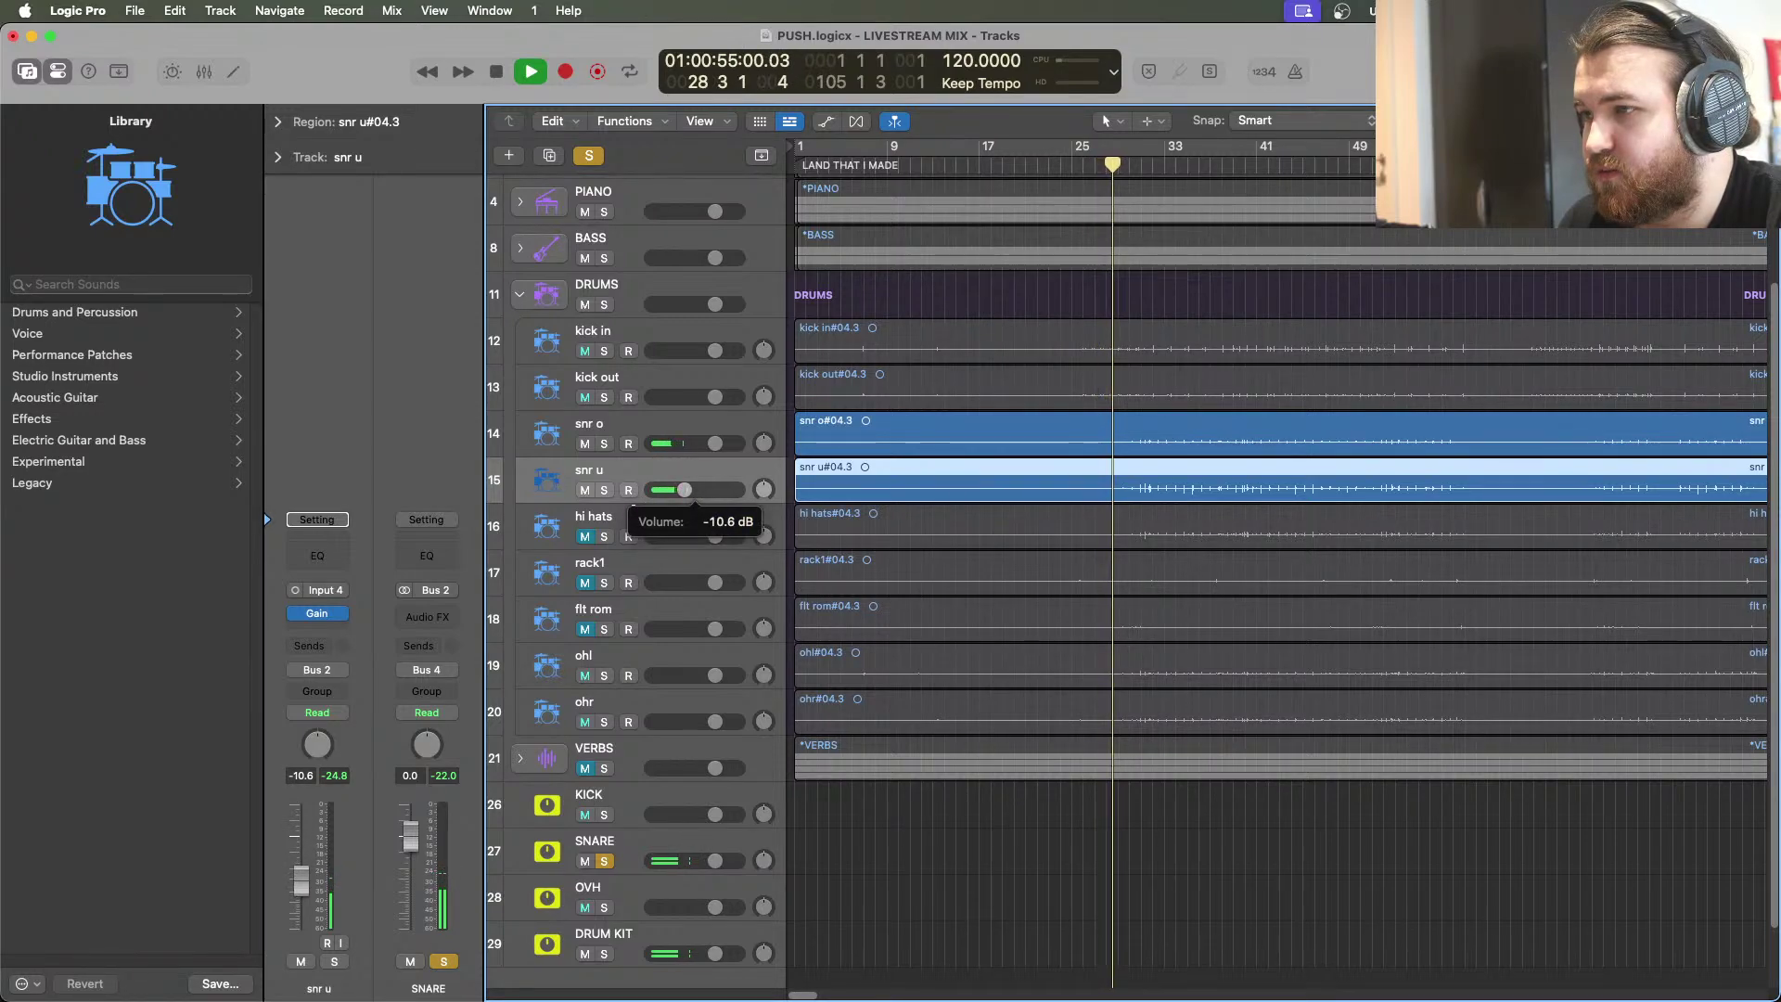
Compare snr u with its phase-inverting Gain plug-in bypassed and active, leave it active, and lower the track's volume to -12.6 dB
left_click(307, 614)
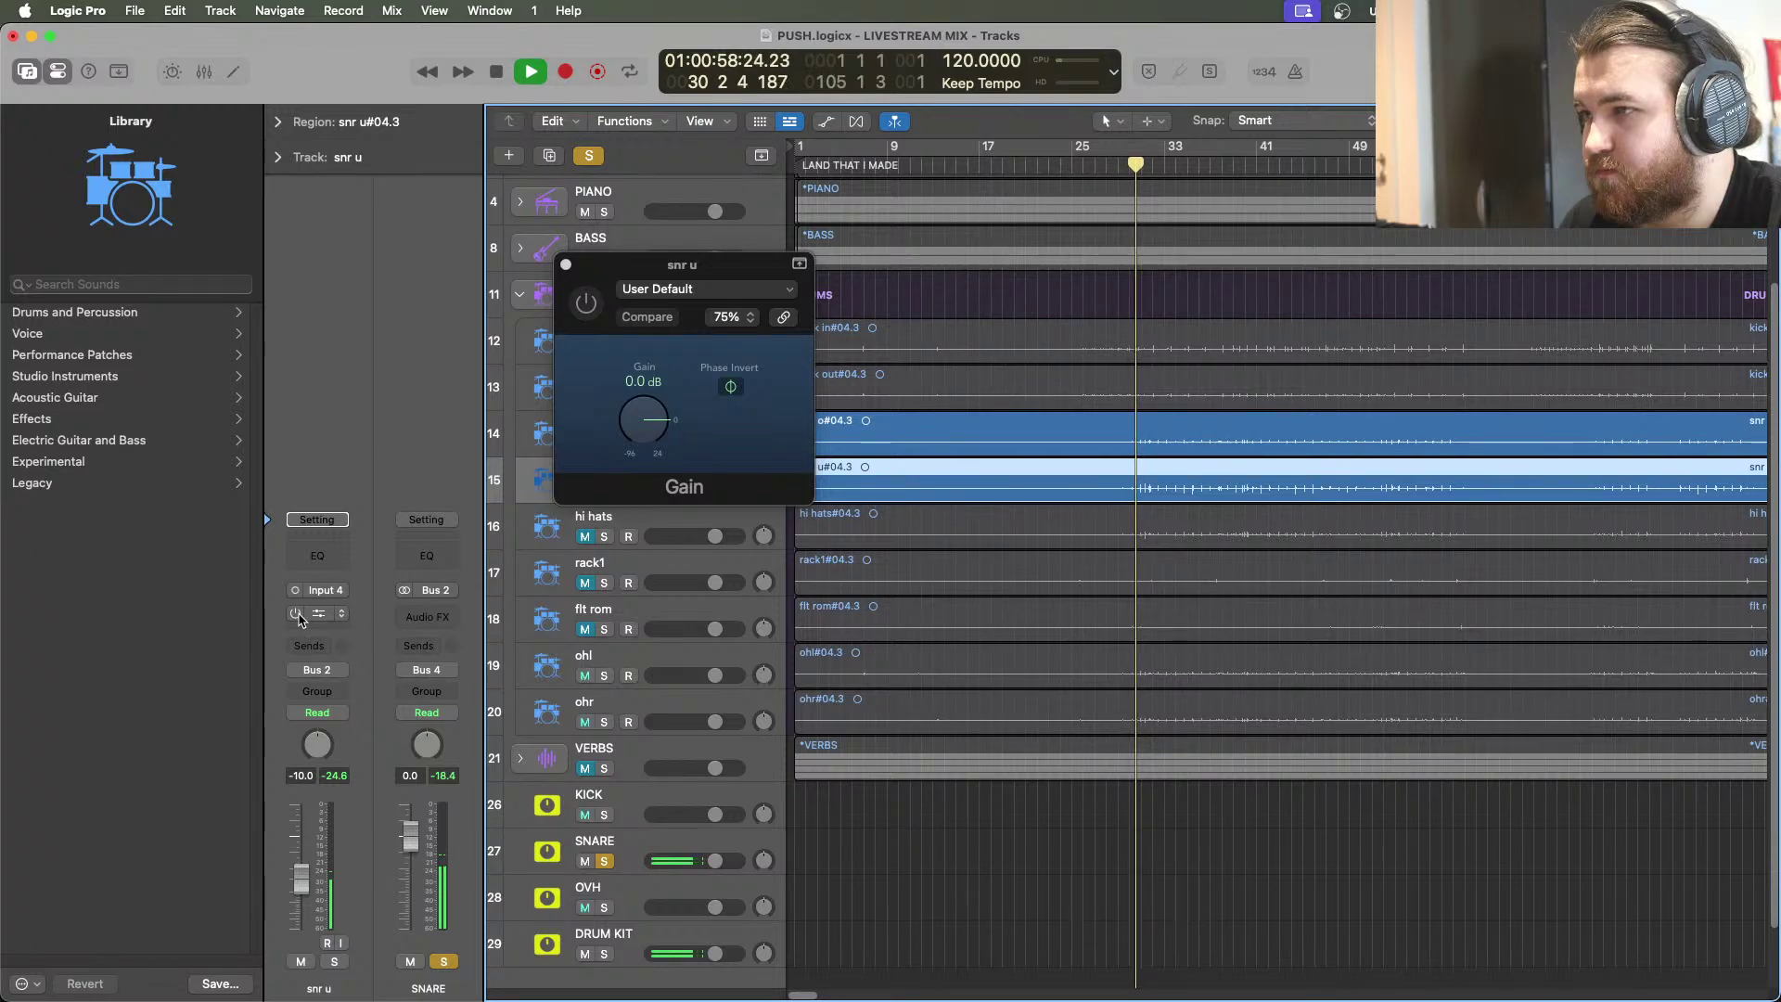
left_click(296, 613)
left_click(296, 613)
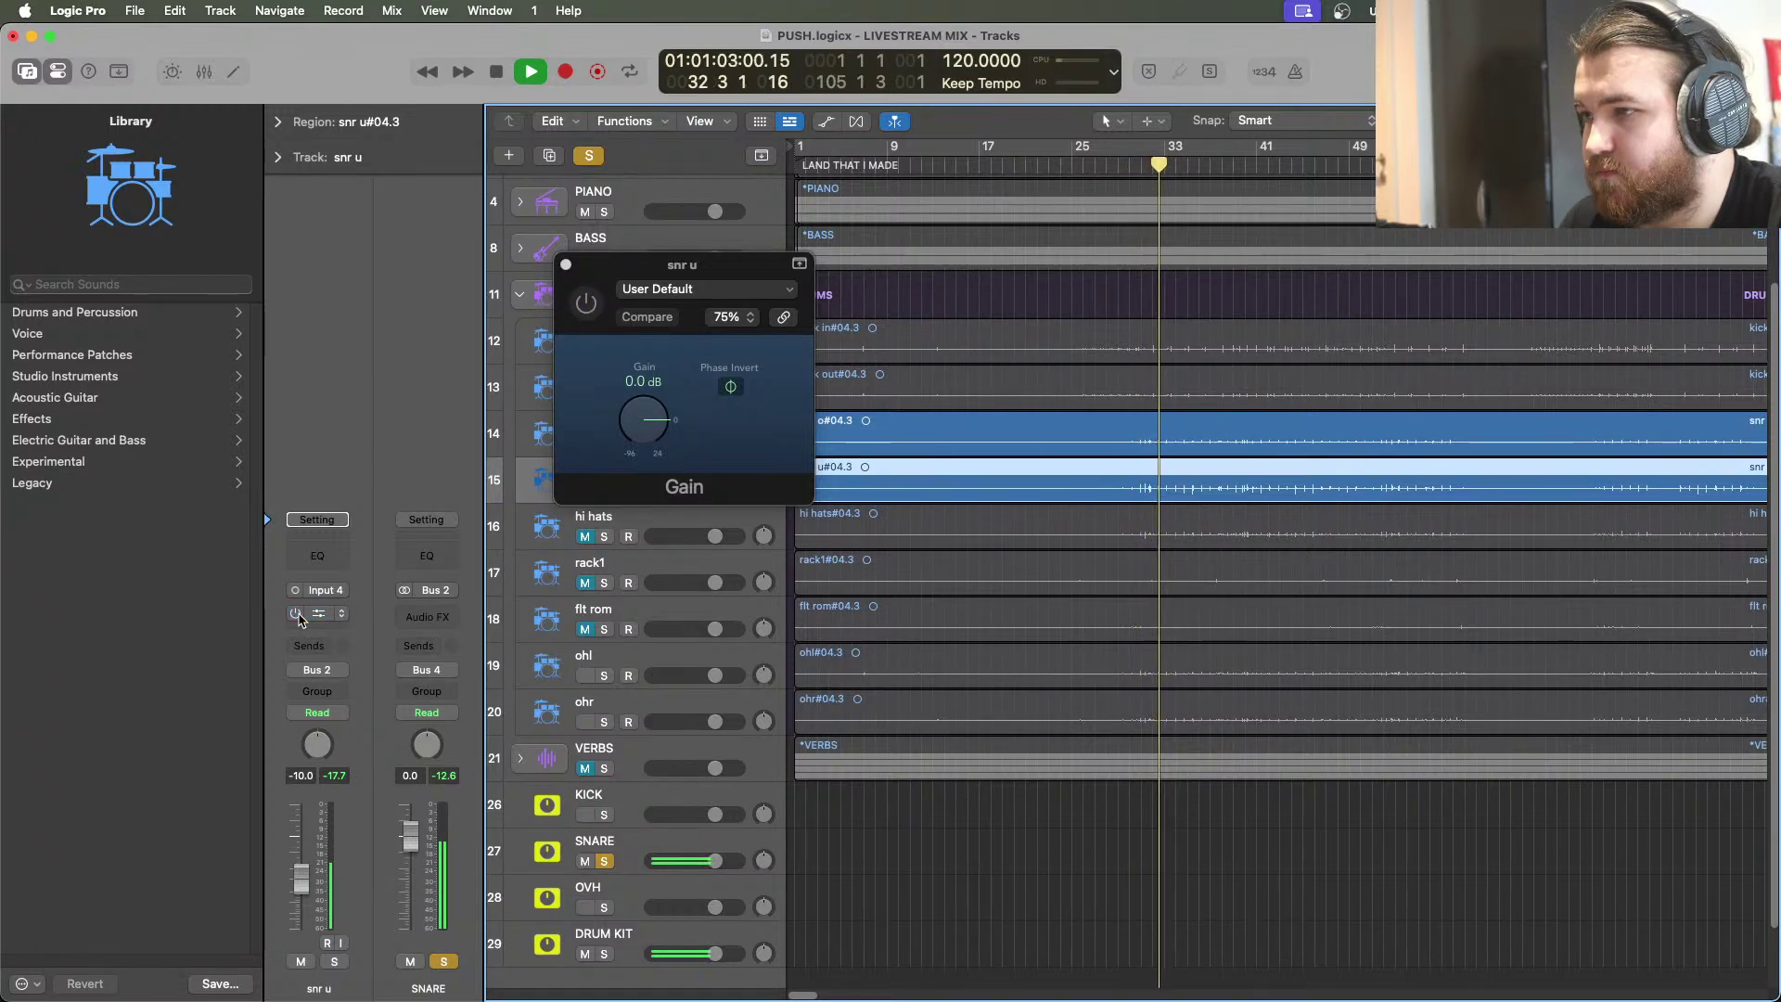
left_click(296, 613)
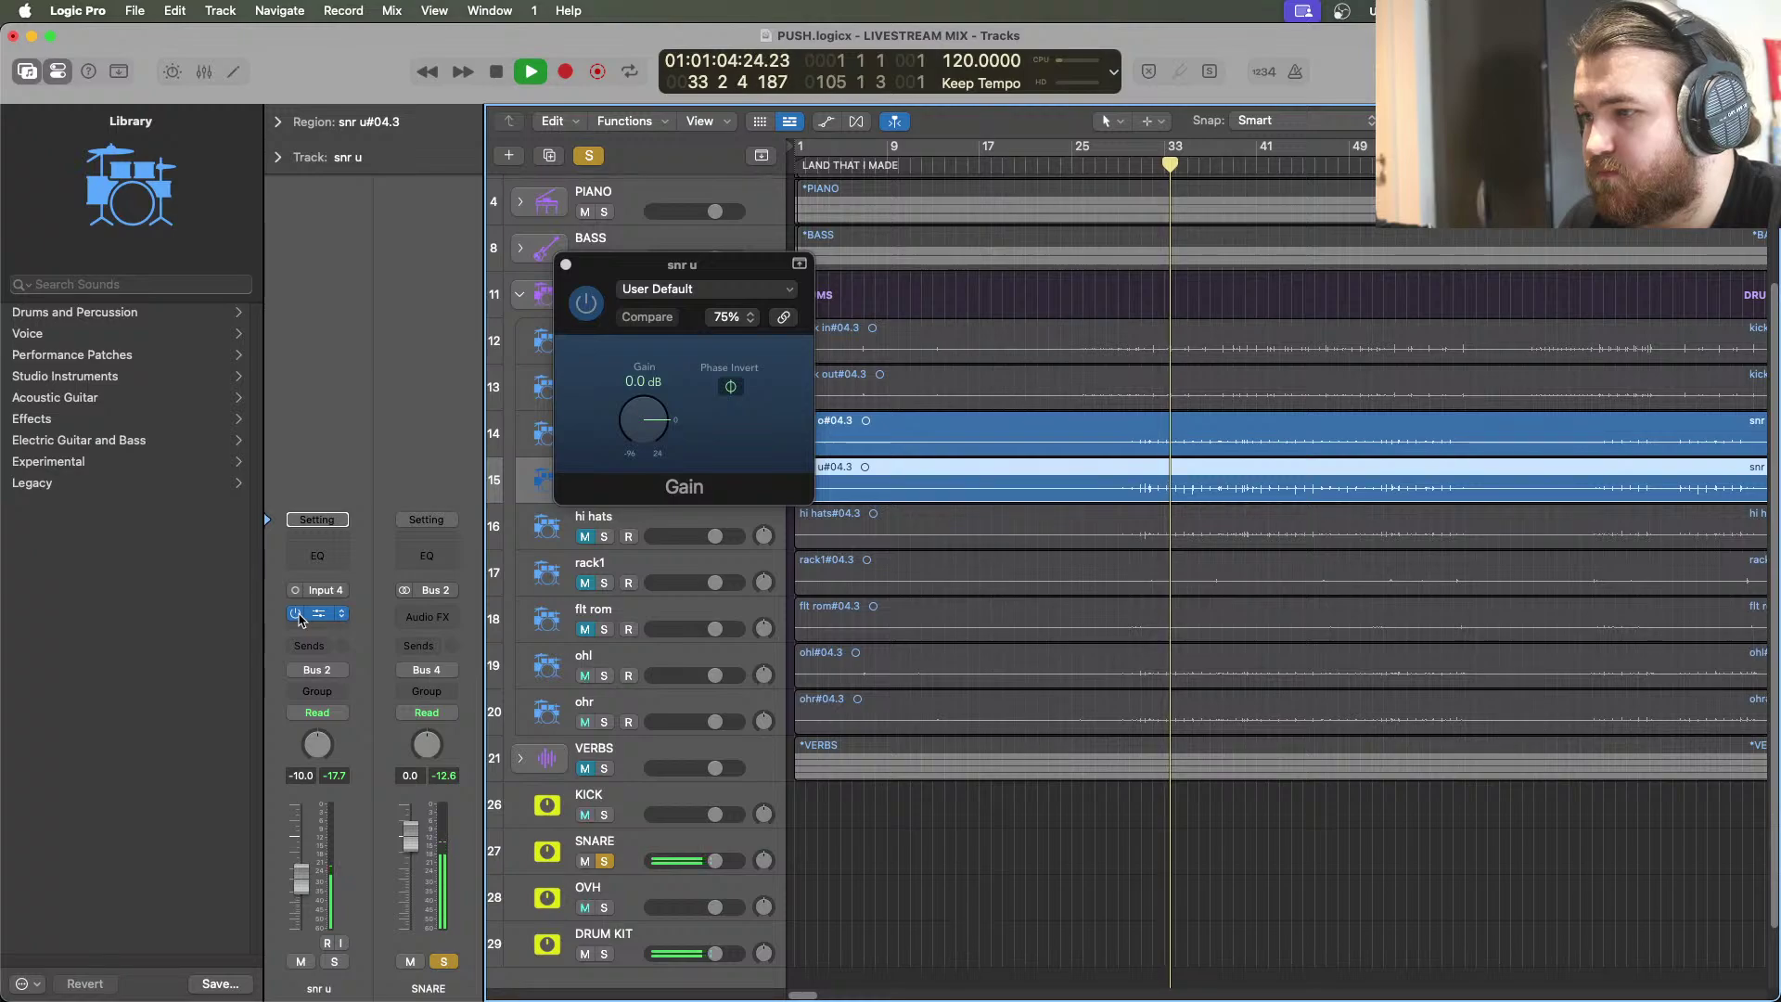
left_click(296, 613)
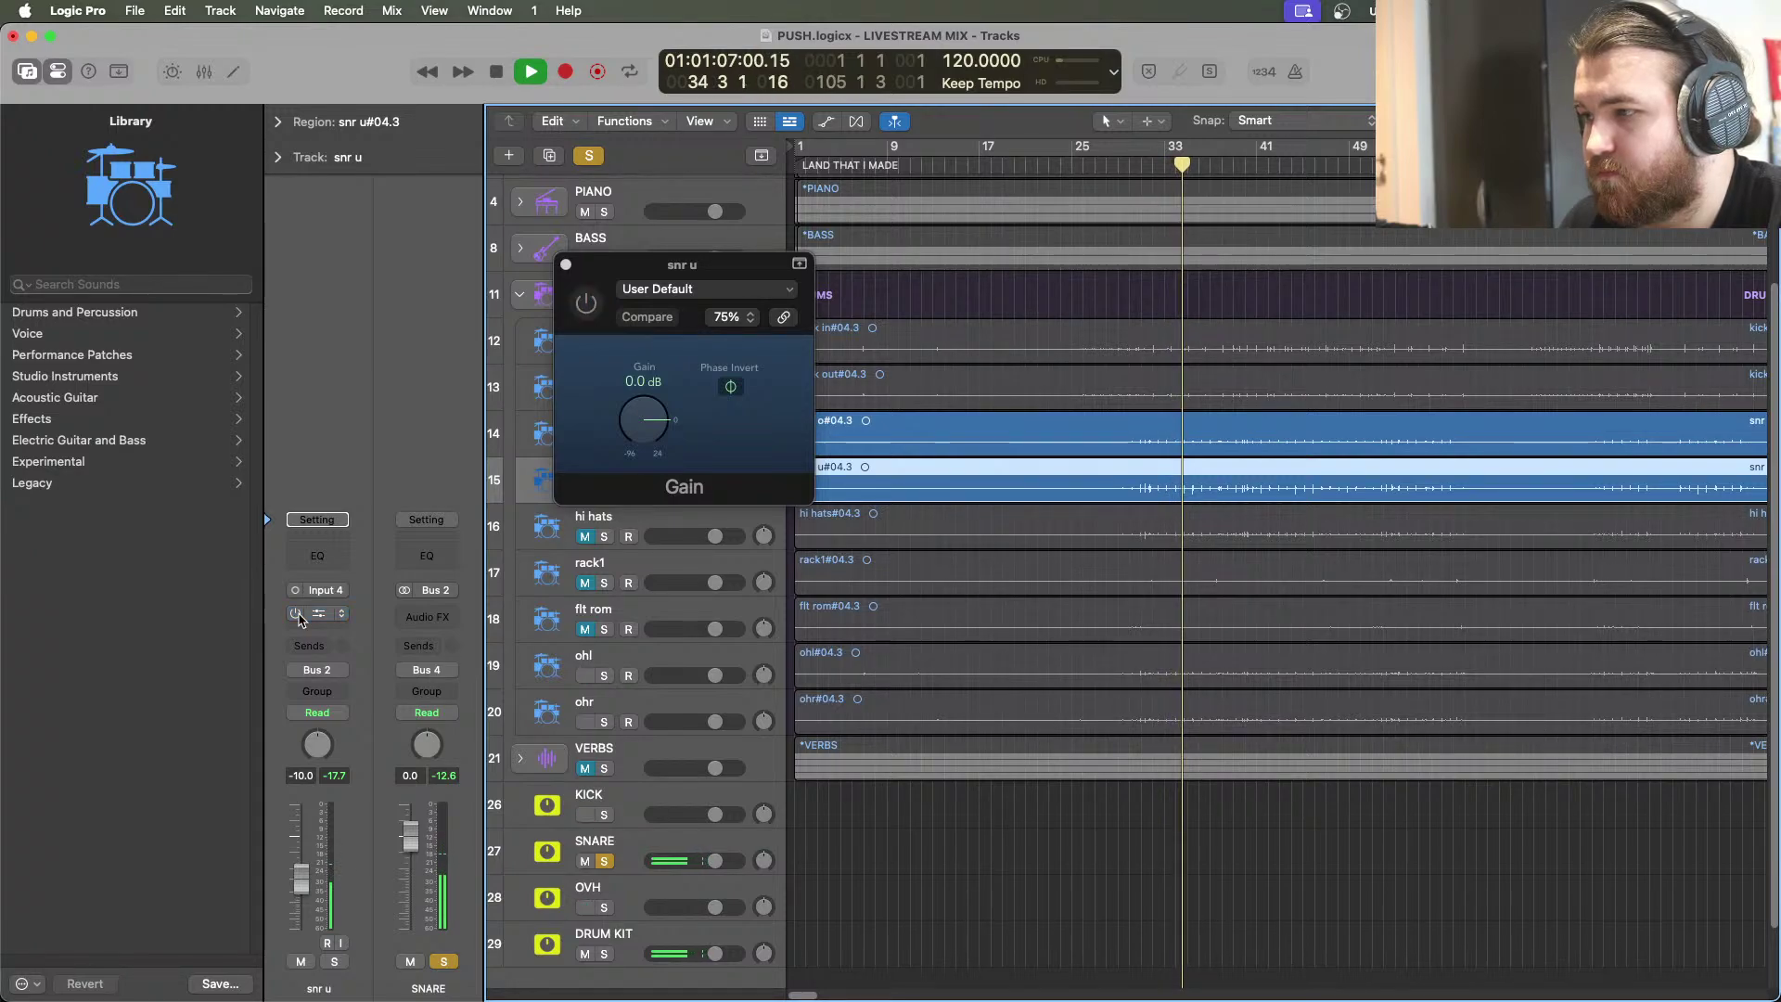
left_click(296, 613)
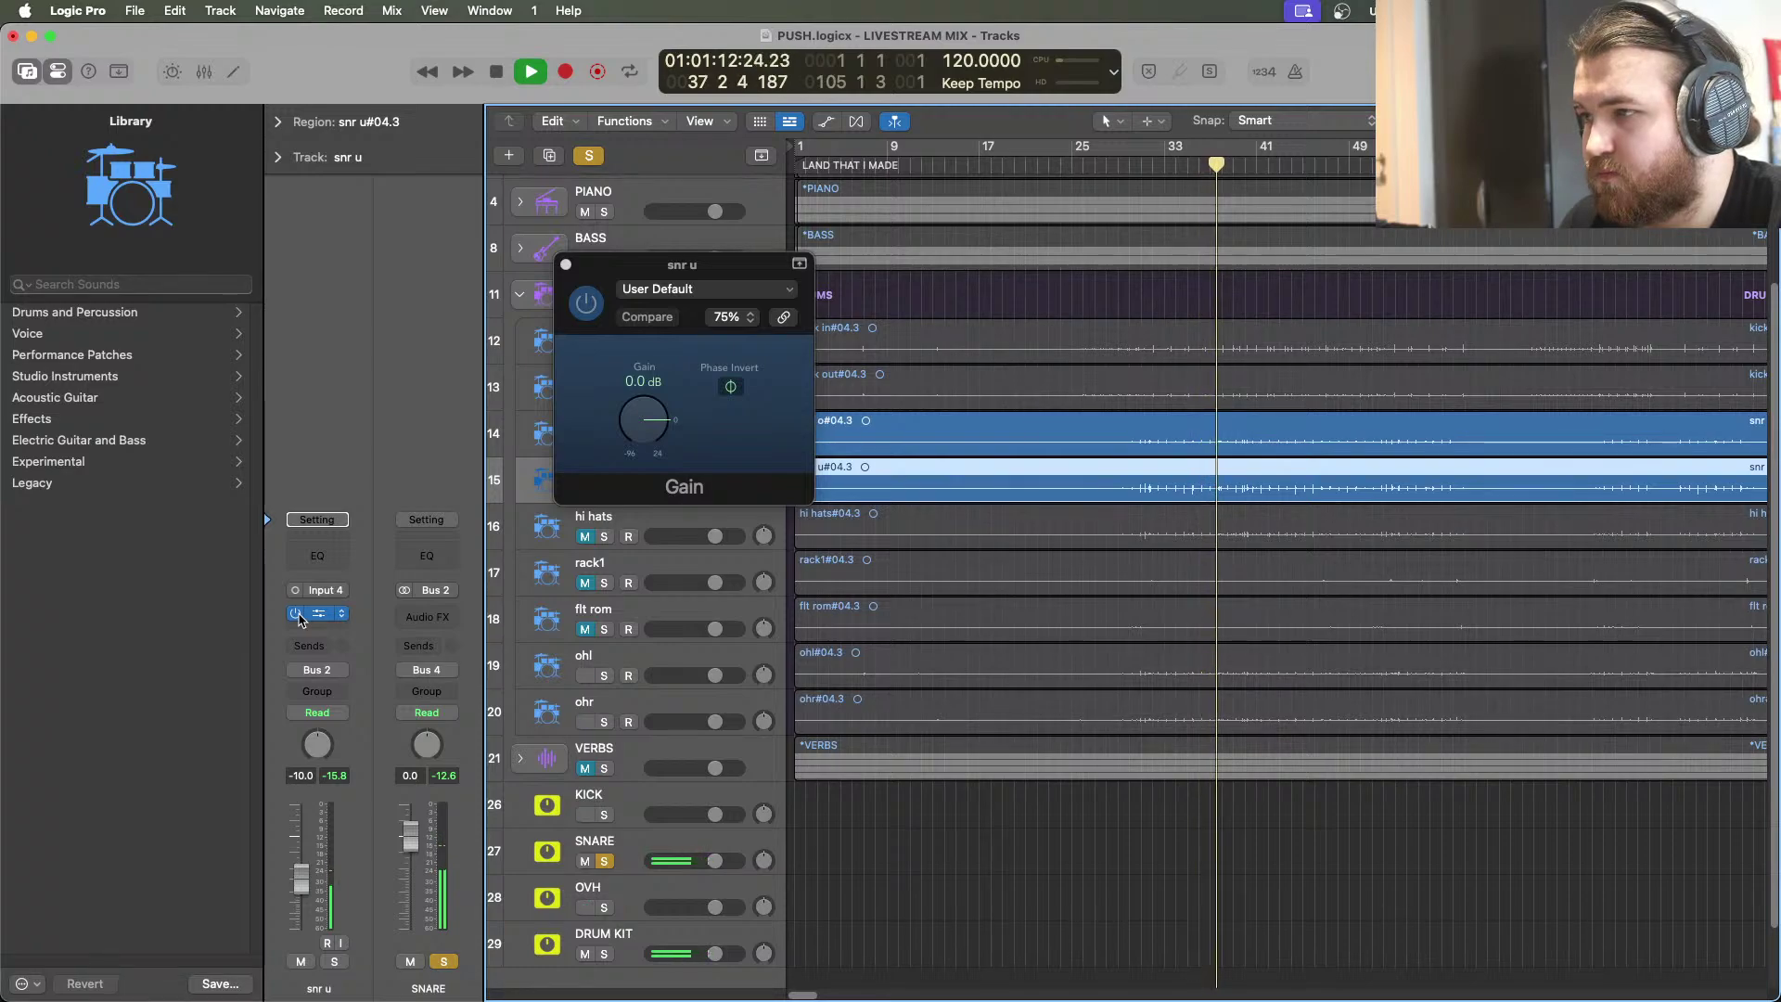
left_click(586, 304)
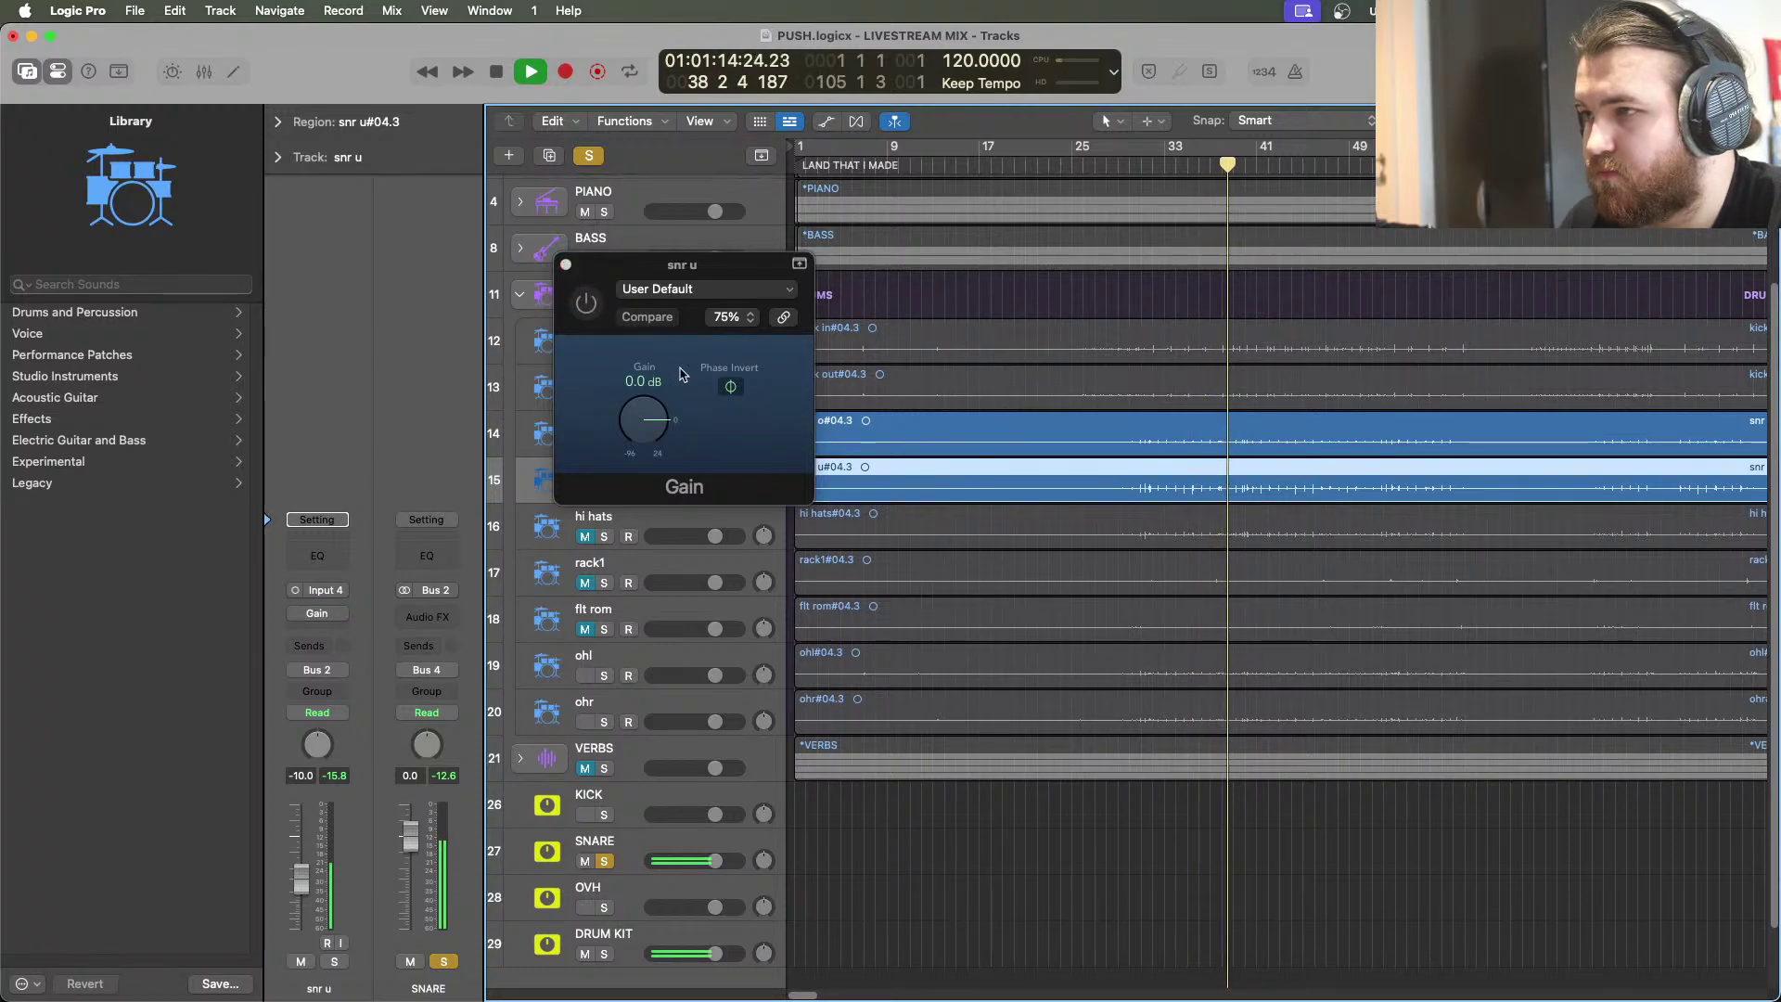
left_click(586, 309)
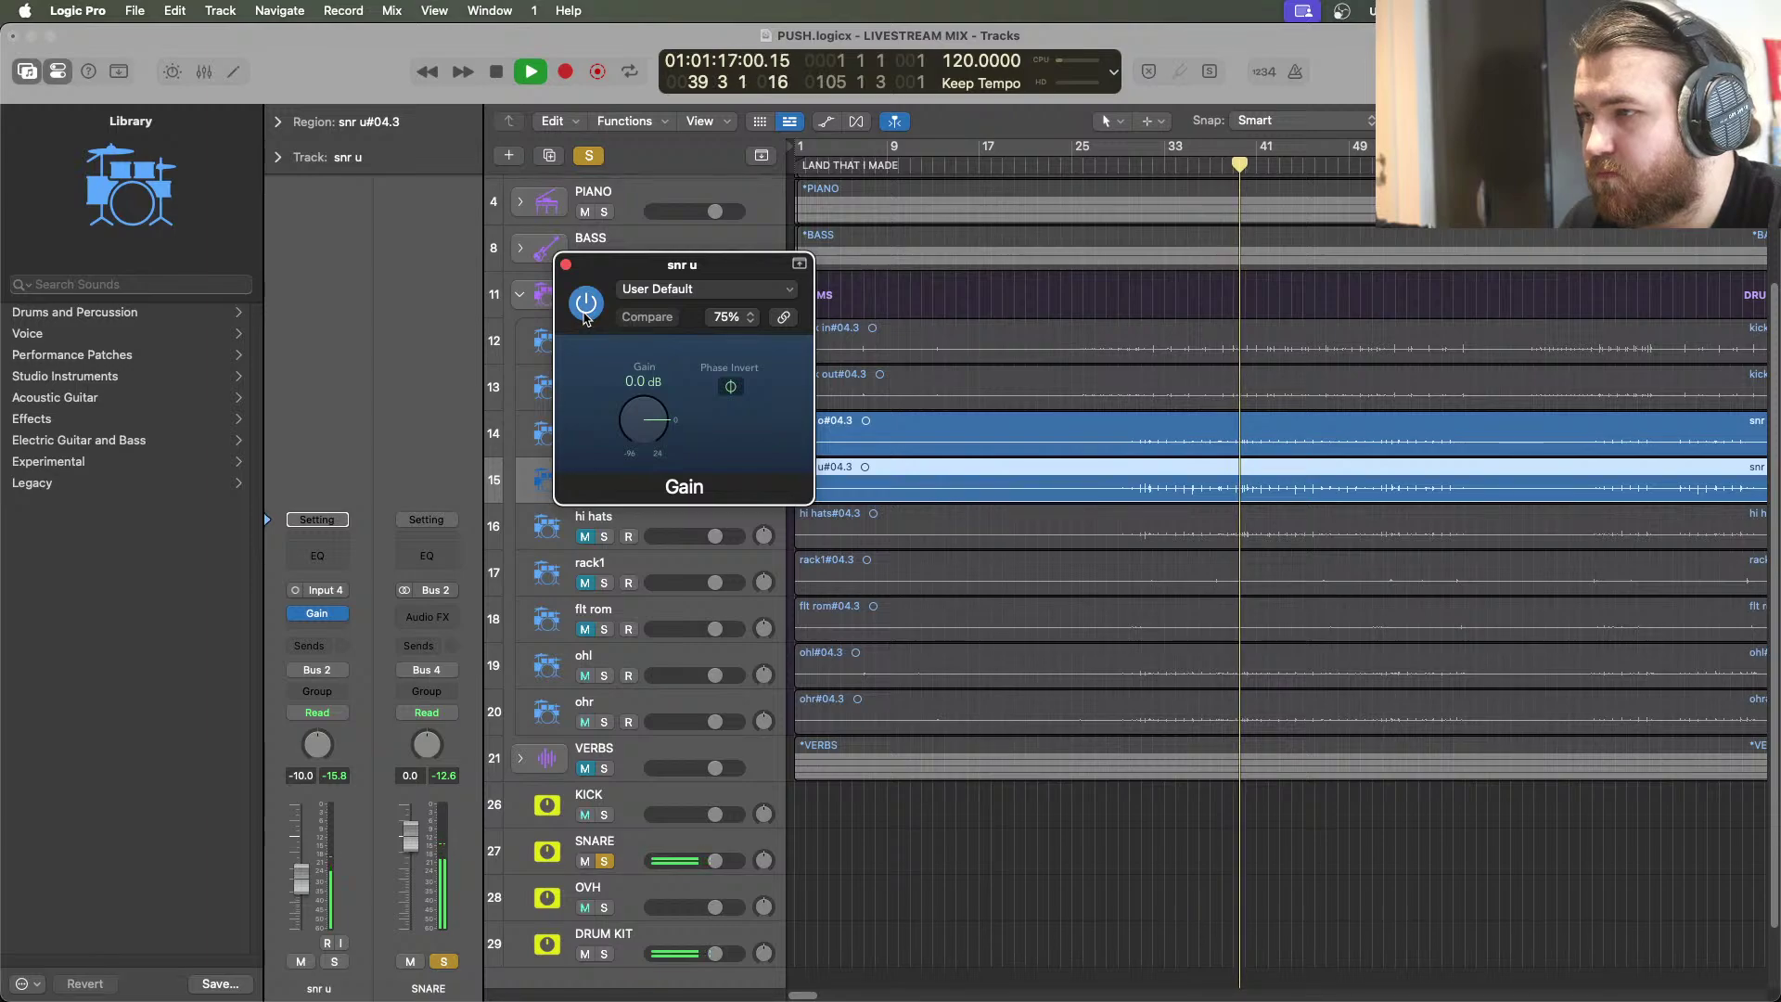
left_click(585, 313)
left_click(585, 313)
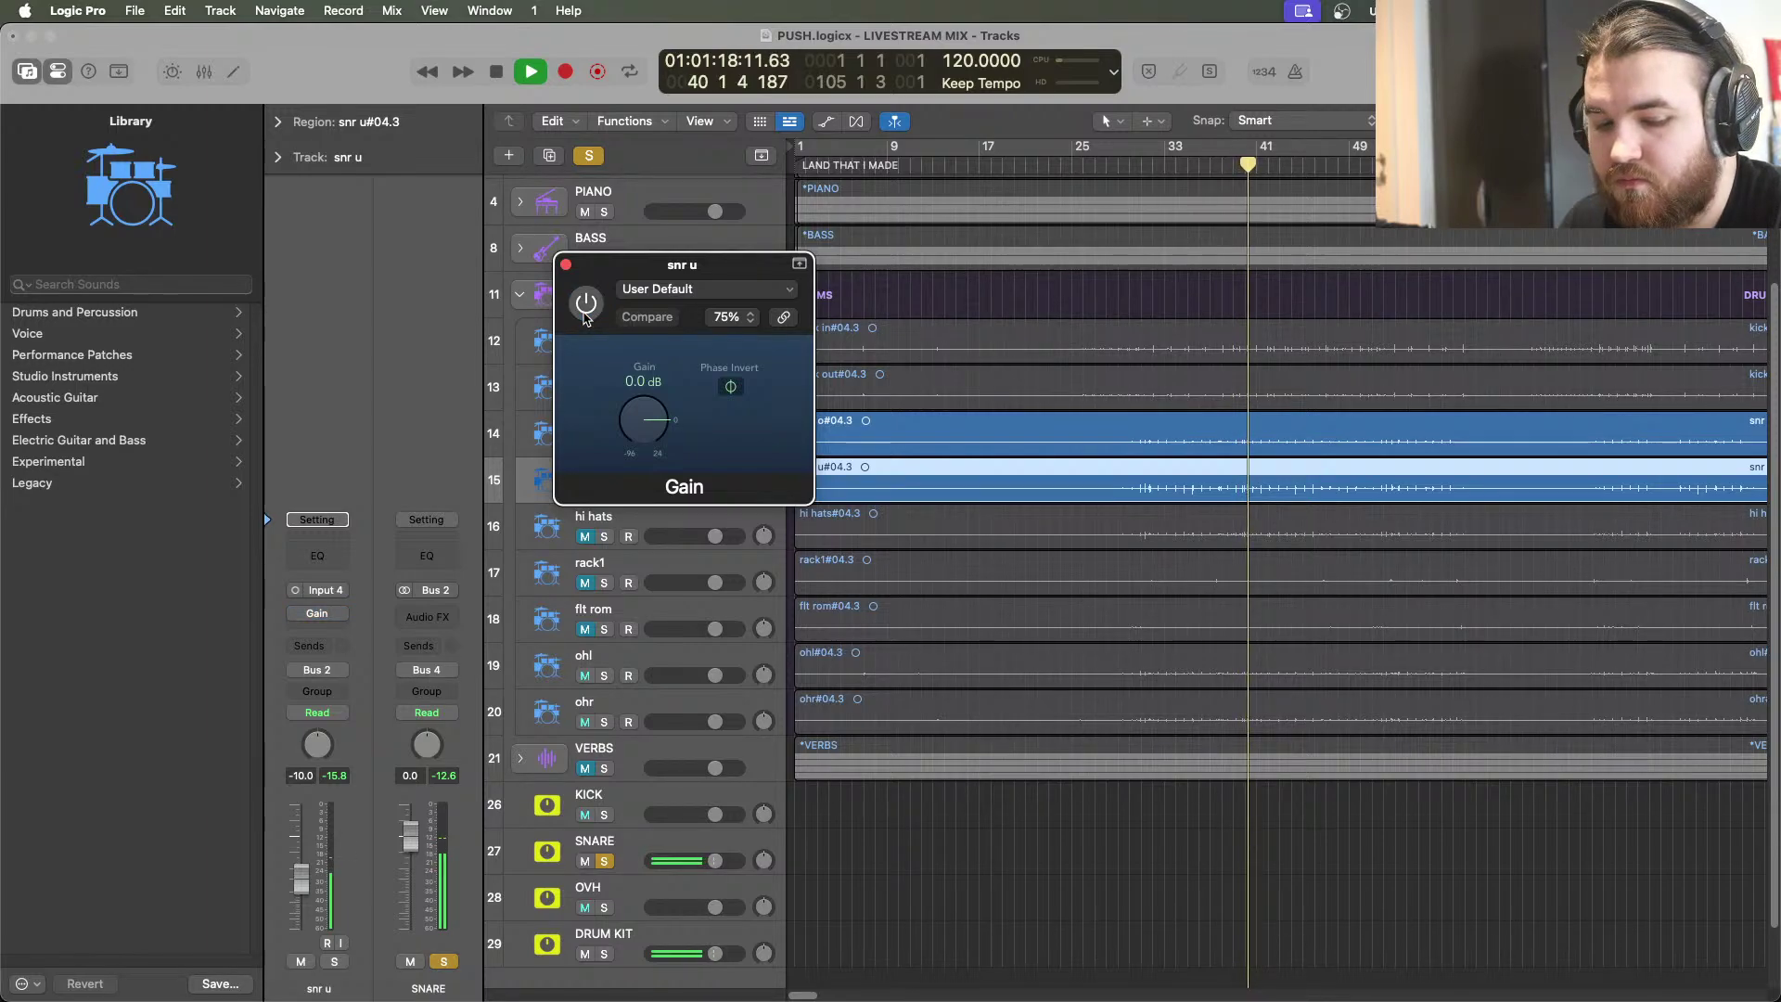
left_click(565, 265)
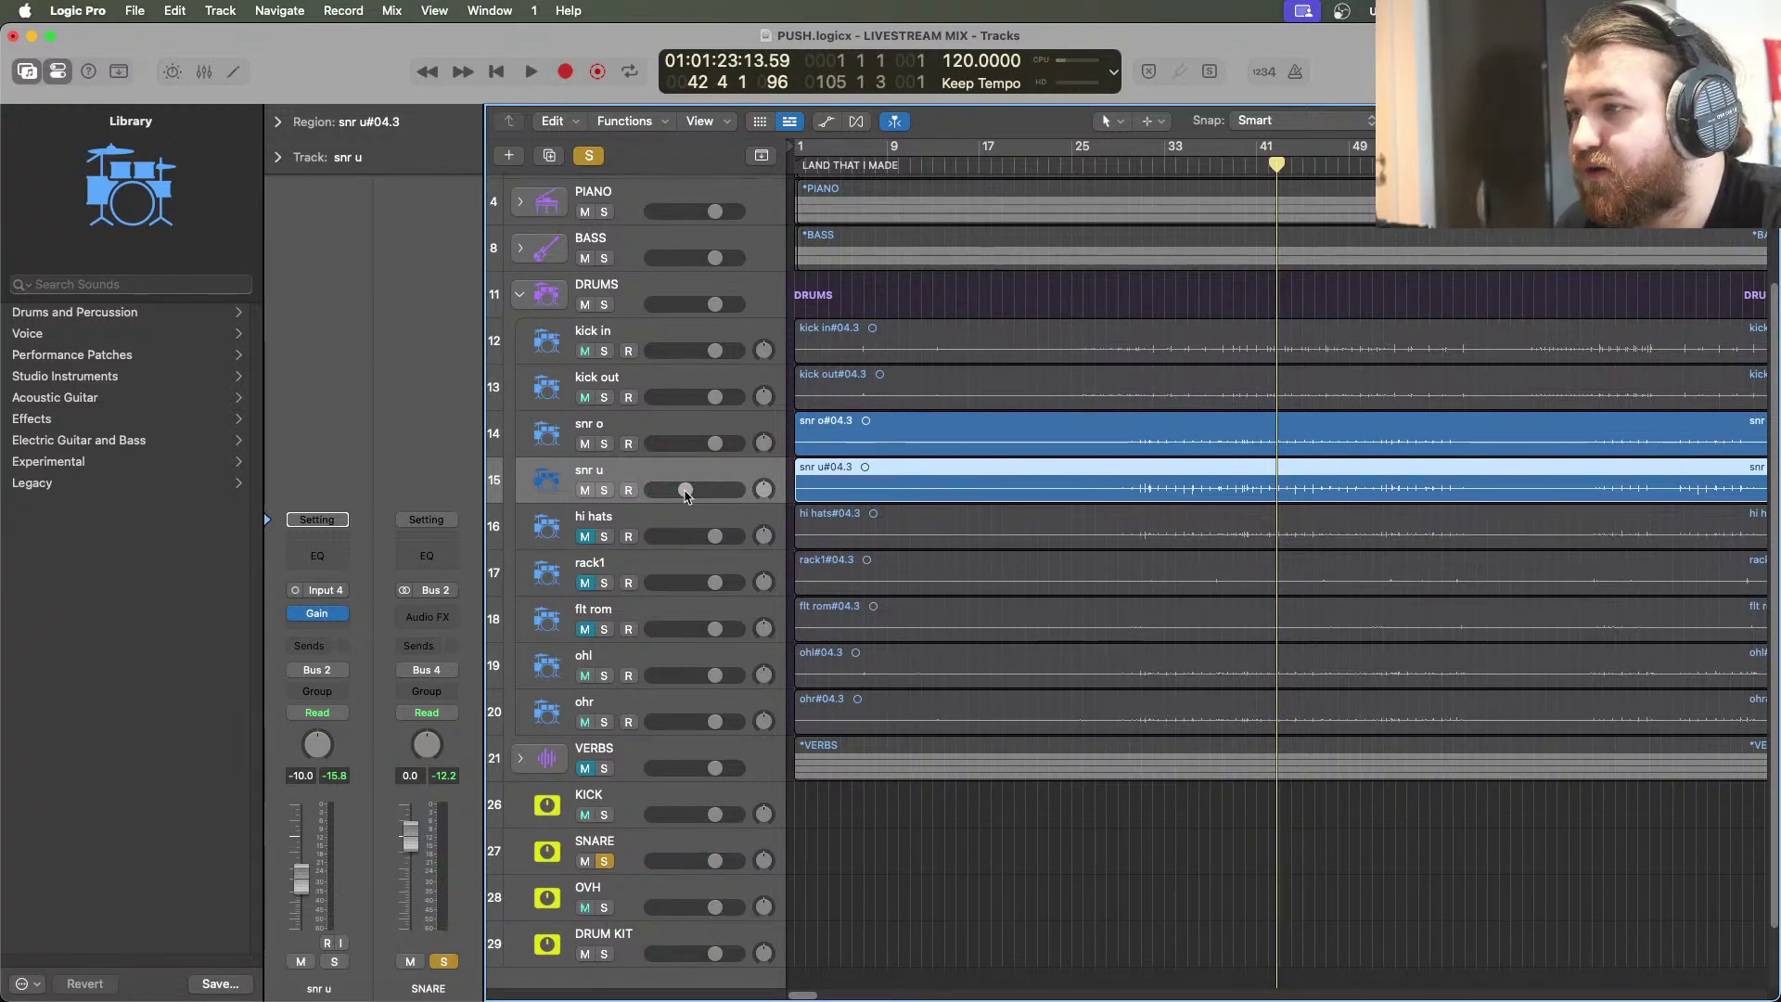
left_click_drag(686, 495, 681, 491)
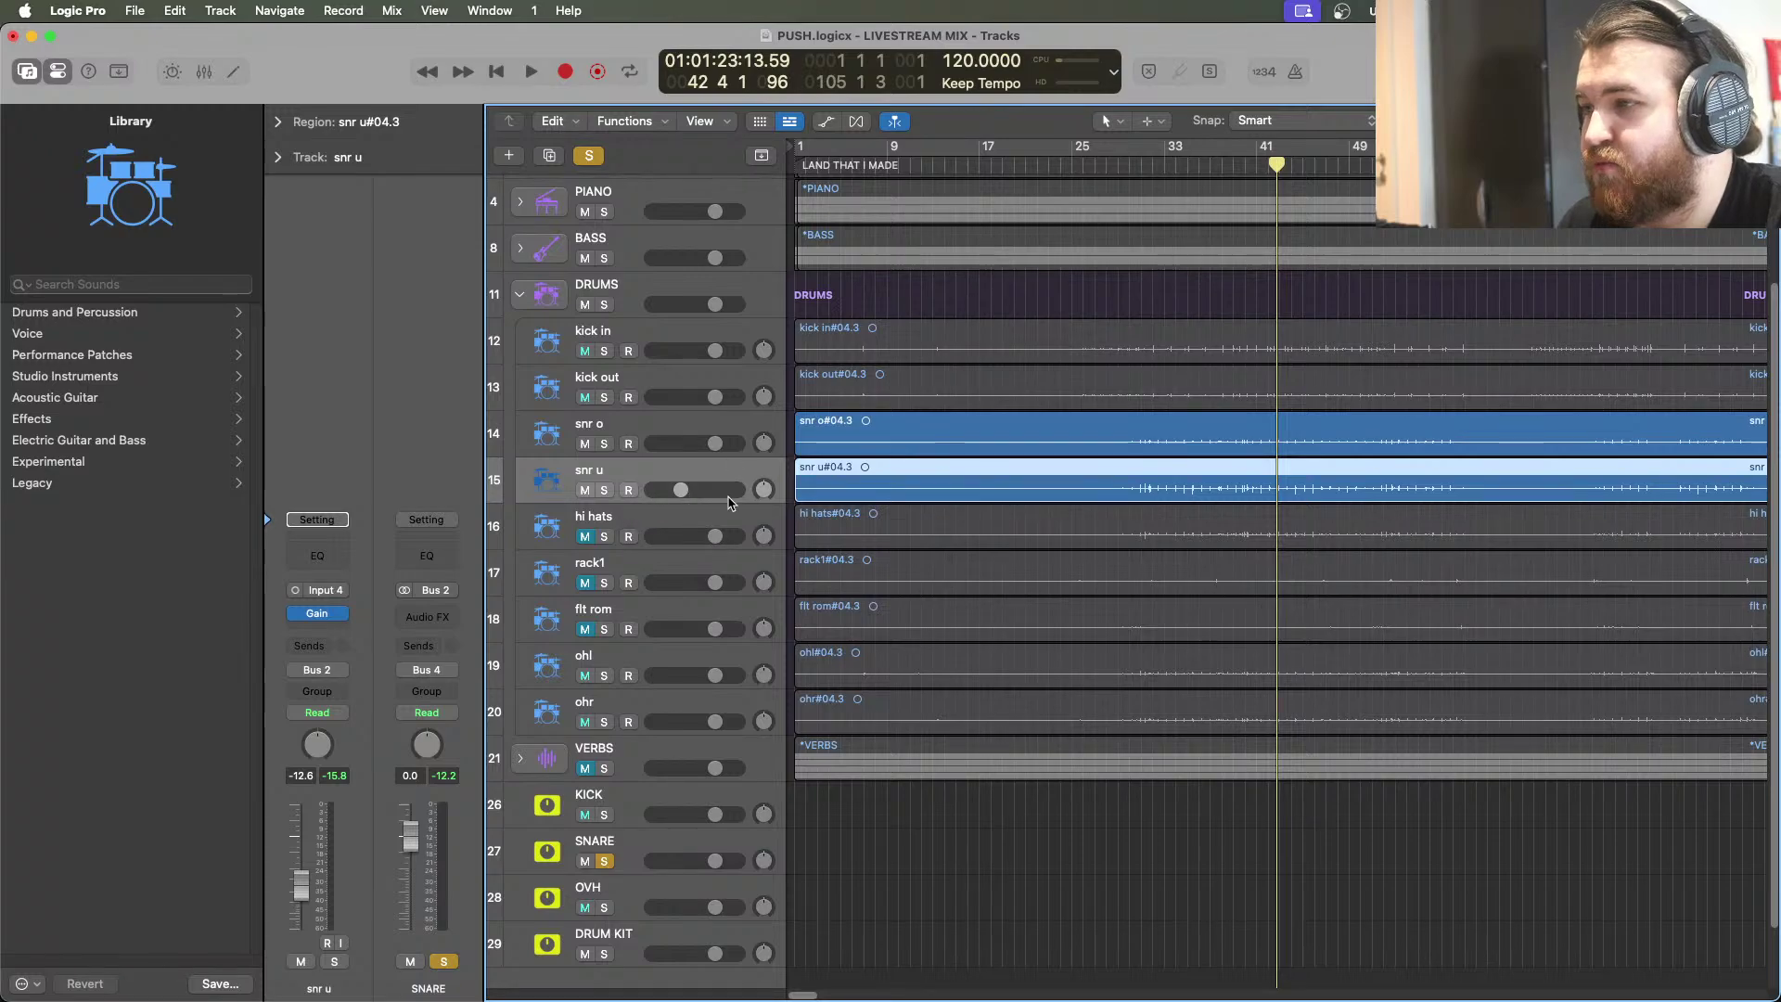
Insert a stereo Channel EQ on the SNARE bus and, playing from about bar 30, cut 2.8 dB at 5250 Hz
left_click(636, 860)
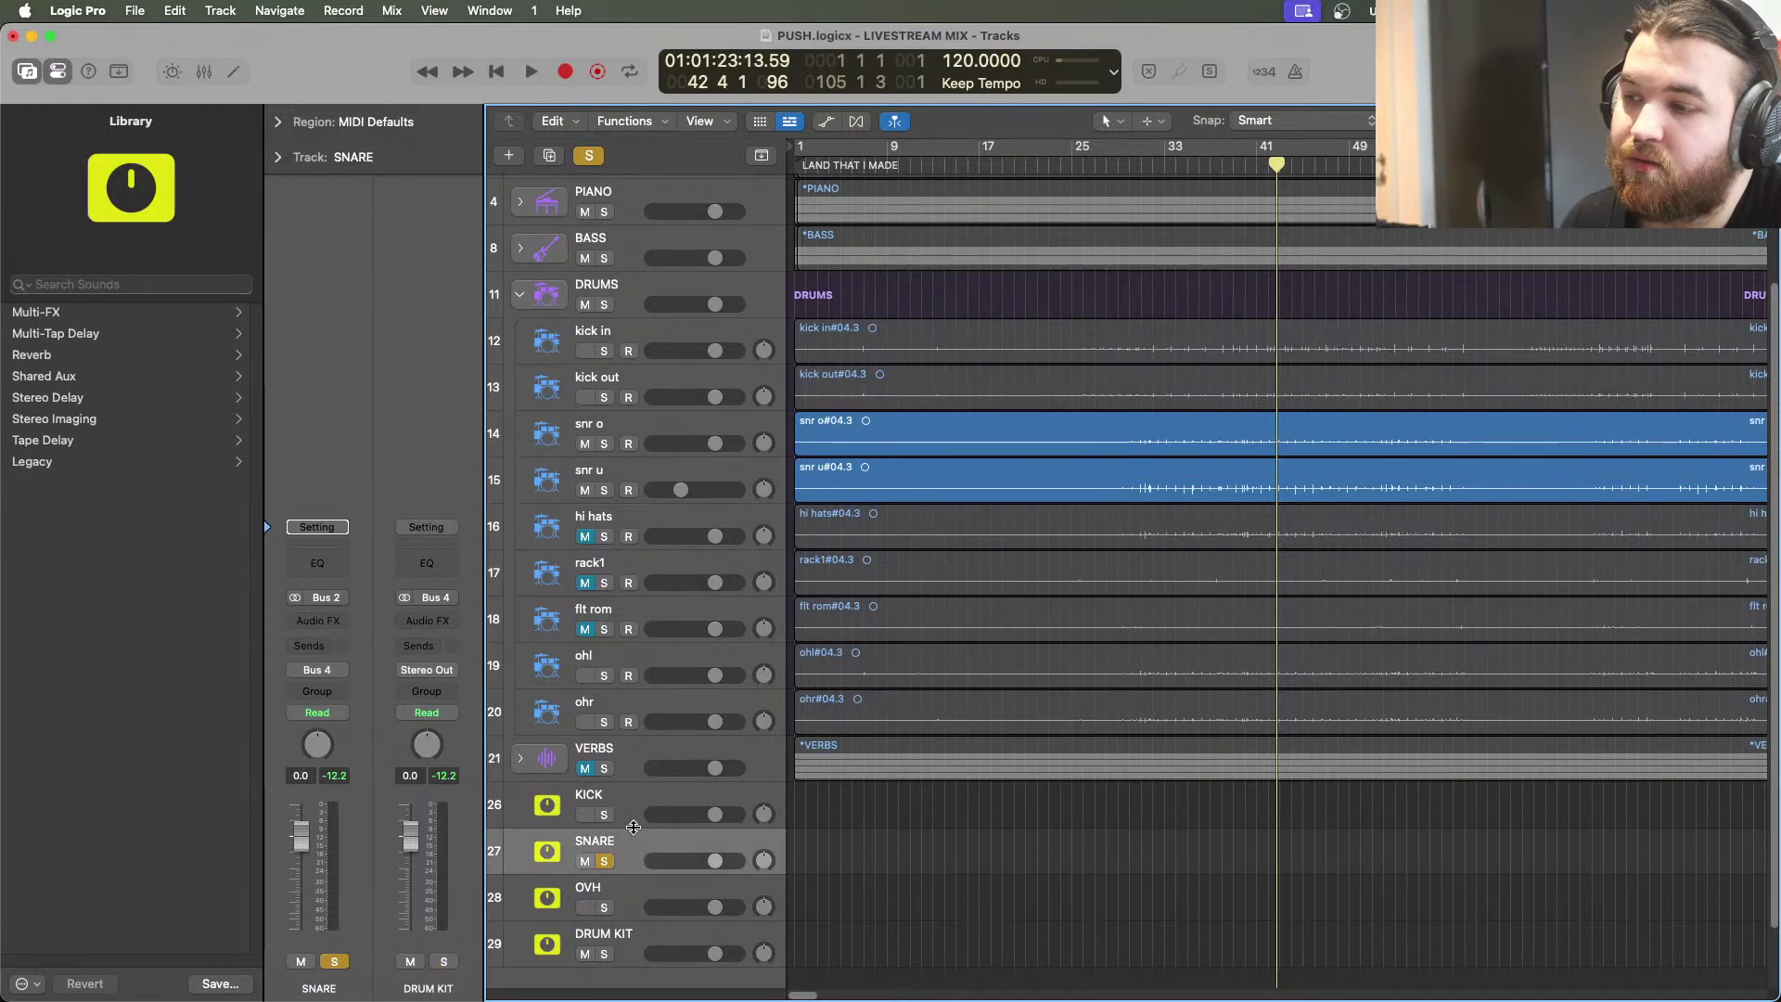
left_click(313, 622)
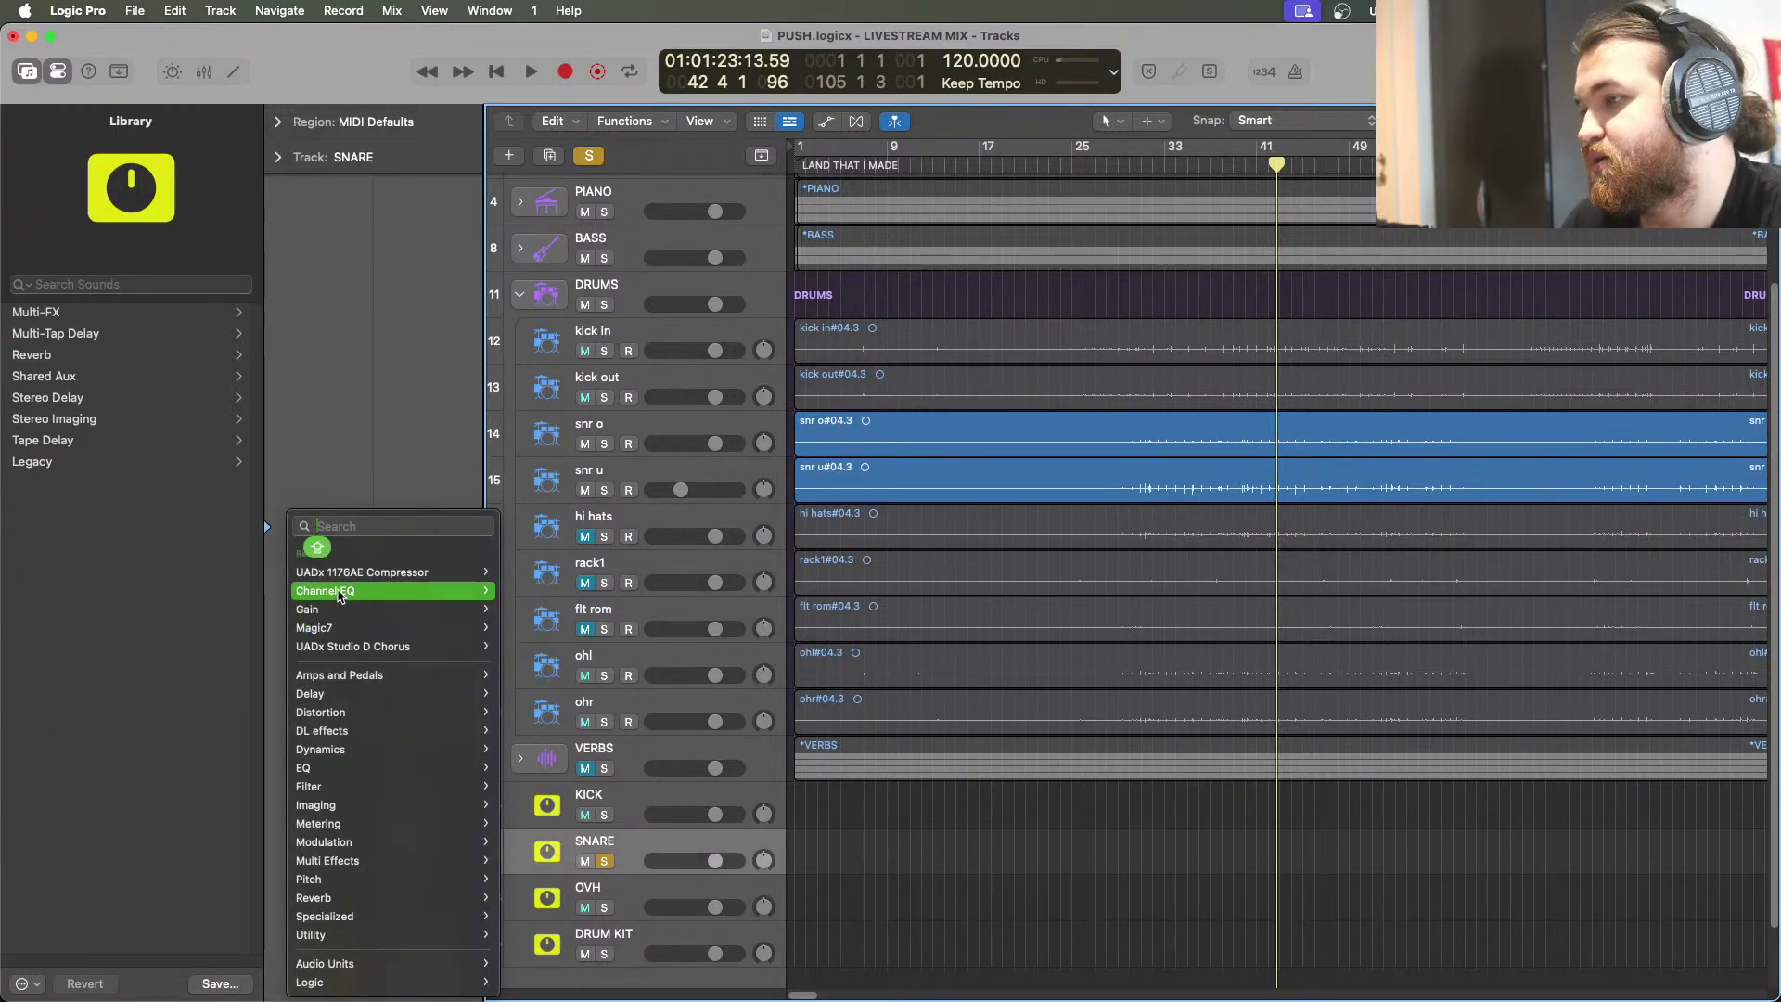
mouse_move(353, 590)
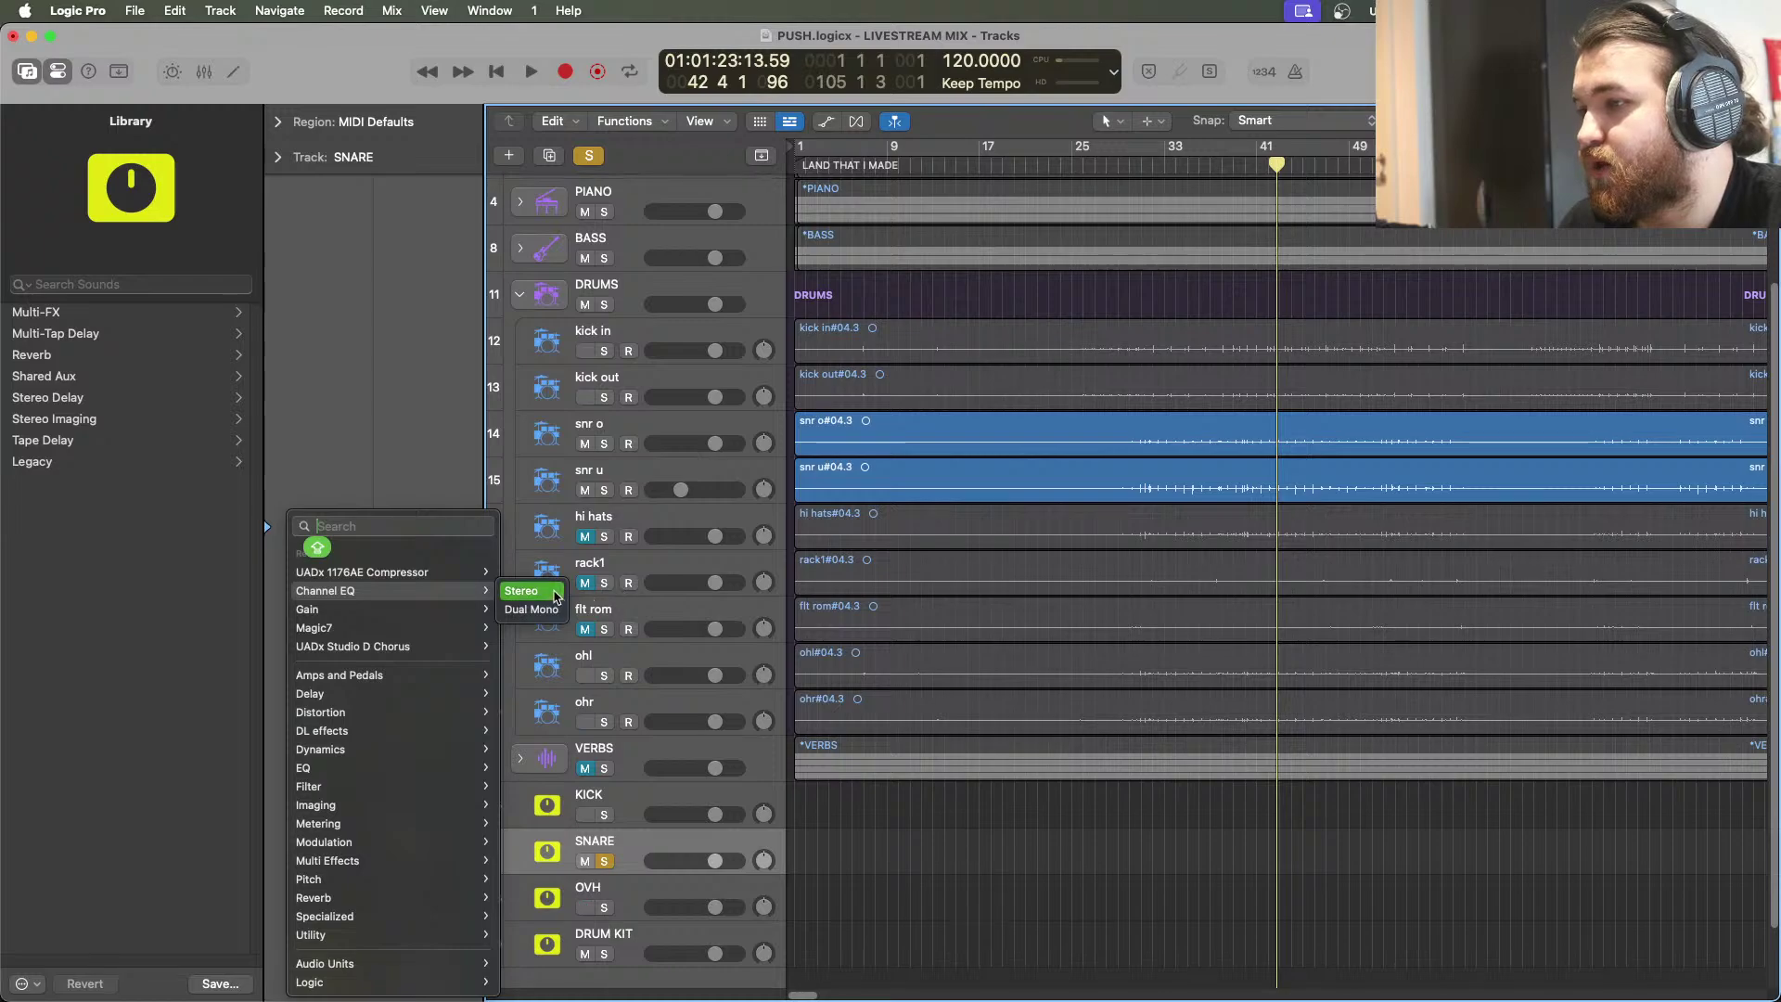
left_click(555, 596)
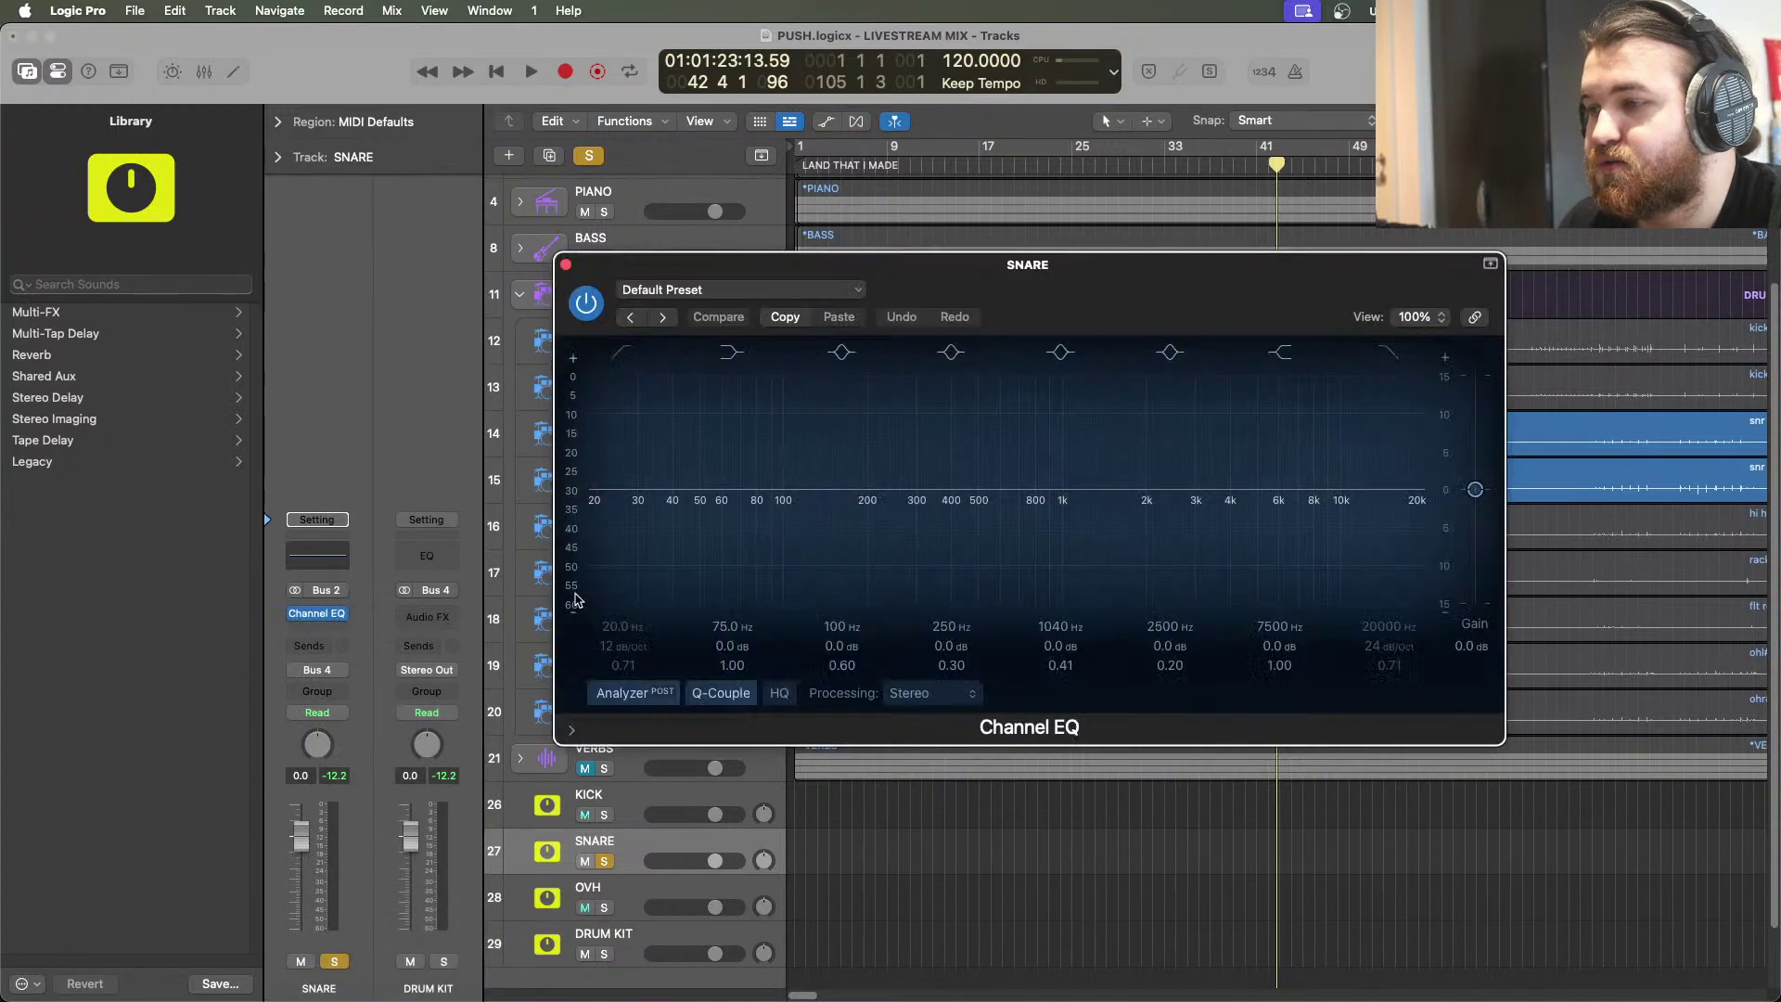
left_click(1140, 166)
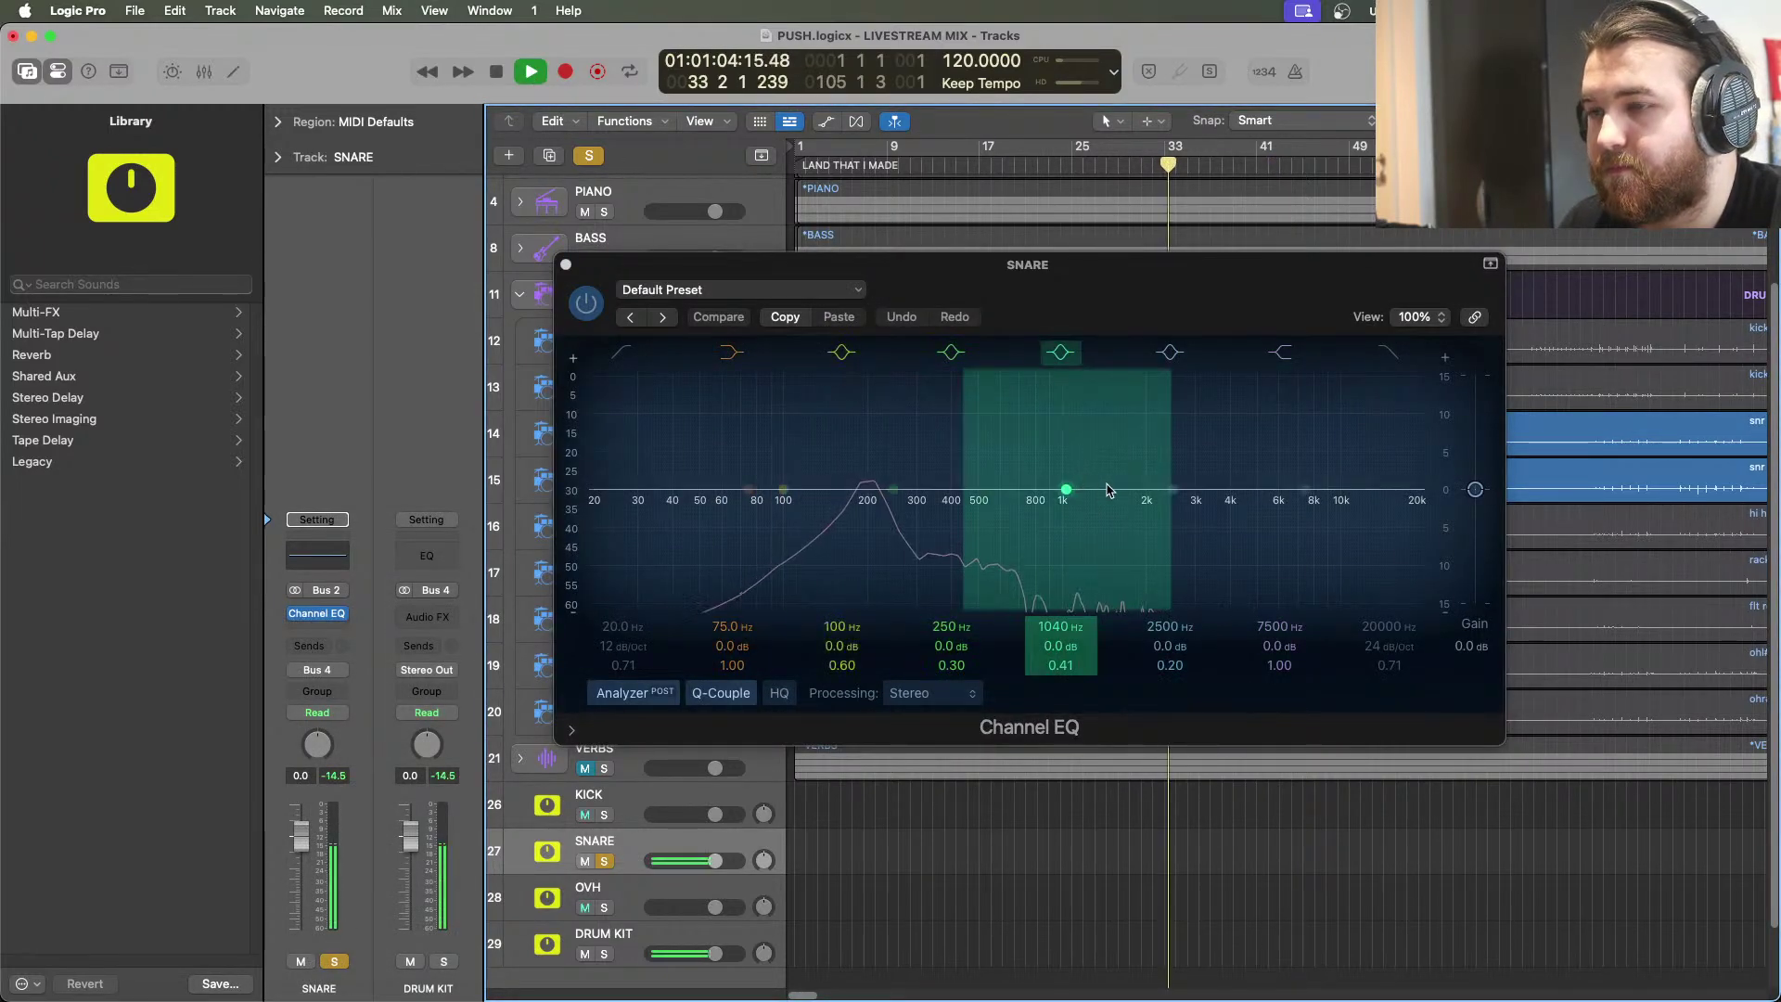
left_click_drag(1062, 489, 1290, 522)
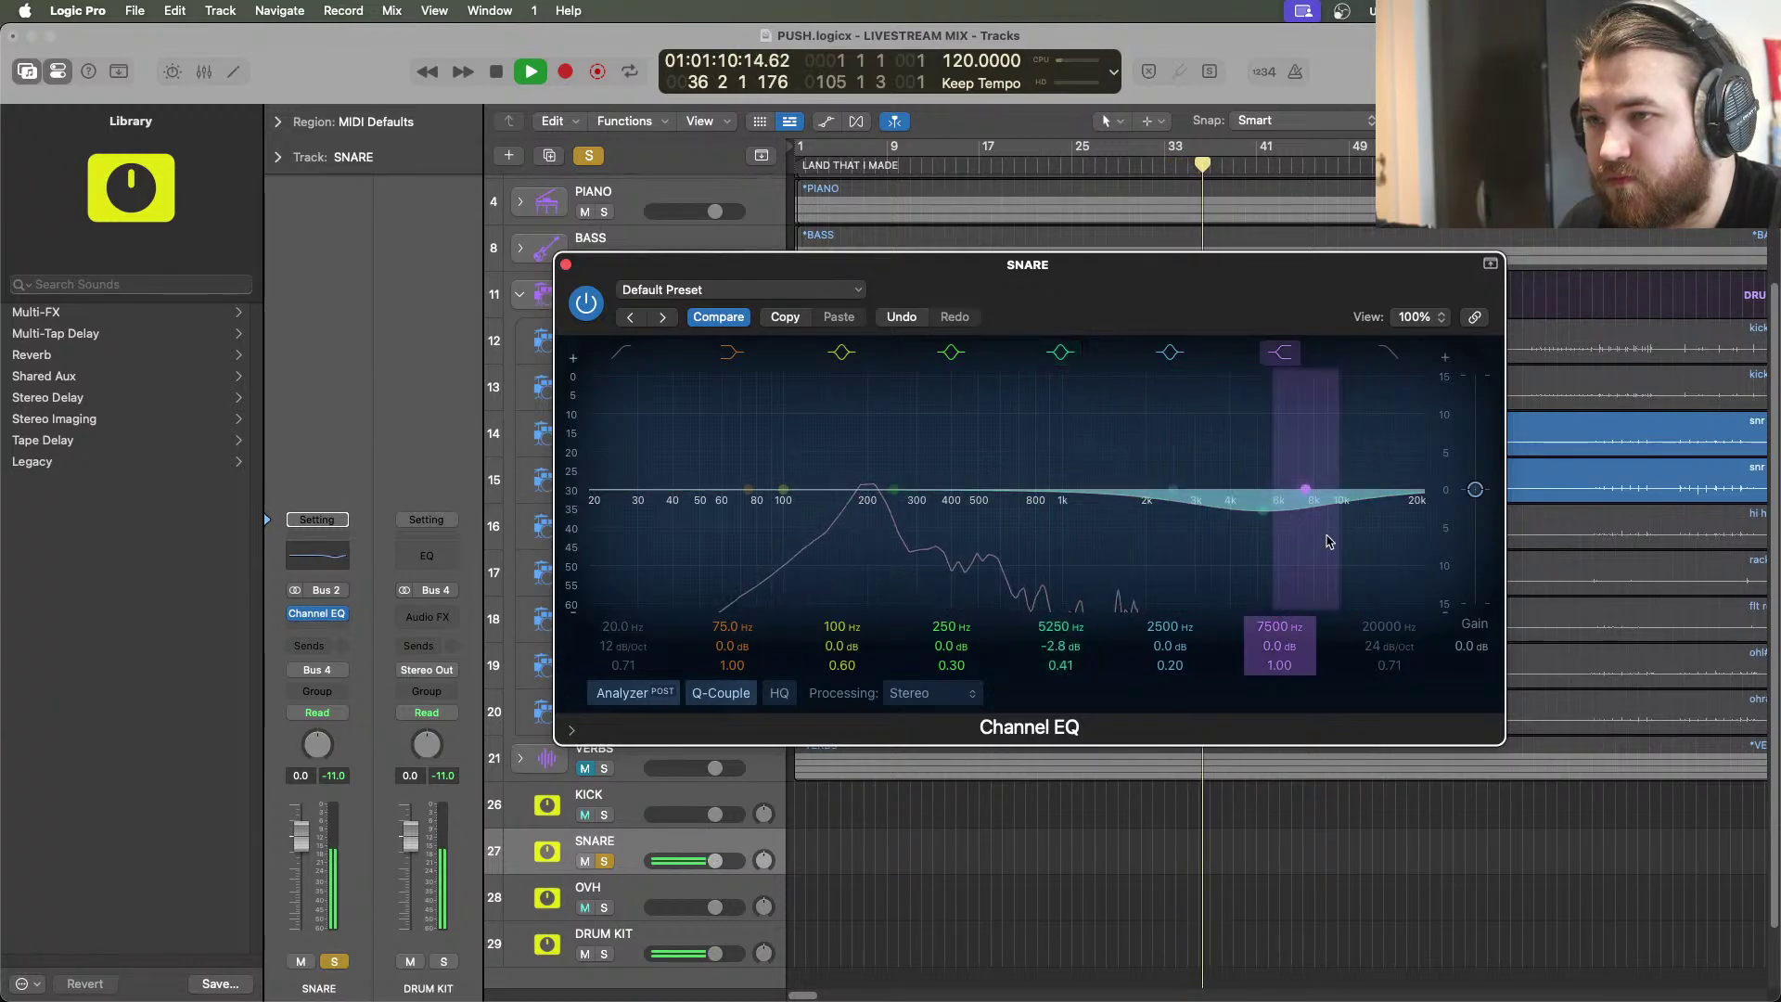
In the SNARE EQ, boost 2.3 dB at 206 Hz with Q 1.10 and cut 3.3 dB at 406 Hz with Q 1.70
left_click_drag(894, 489, 878, 461)
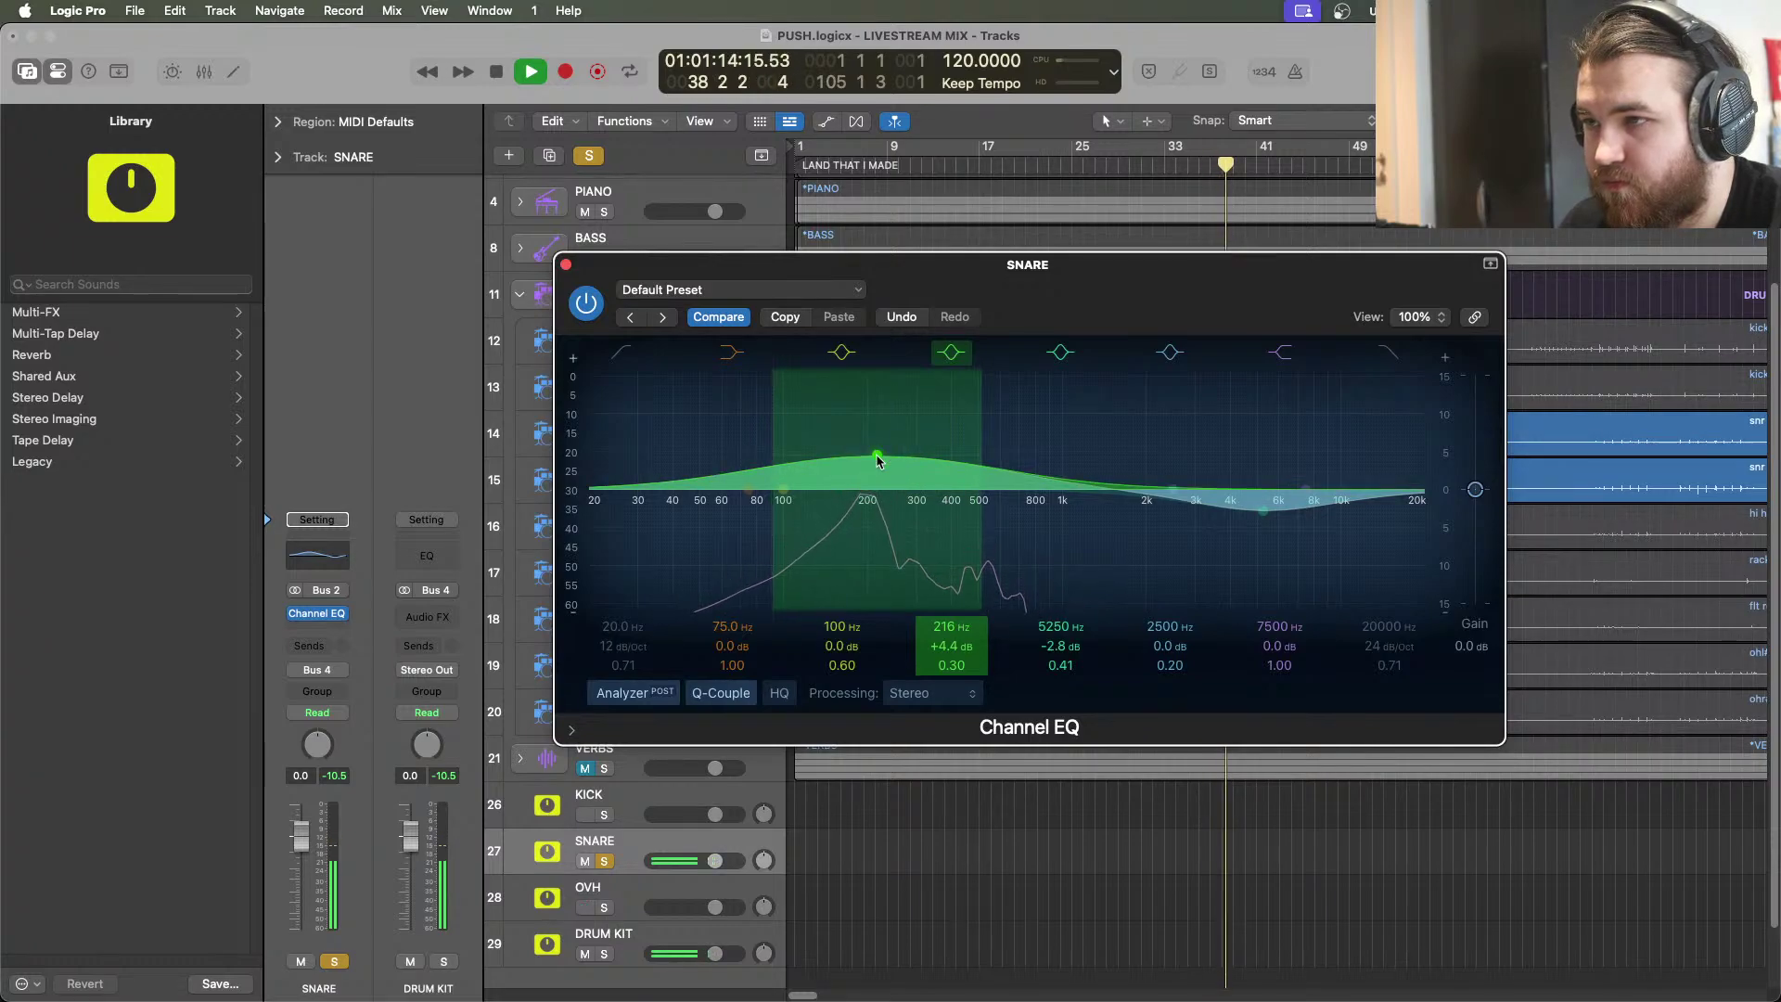
left_click_drag(981, 507, 898, 457)
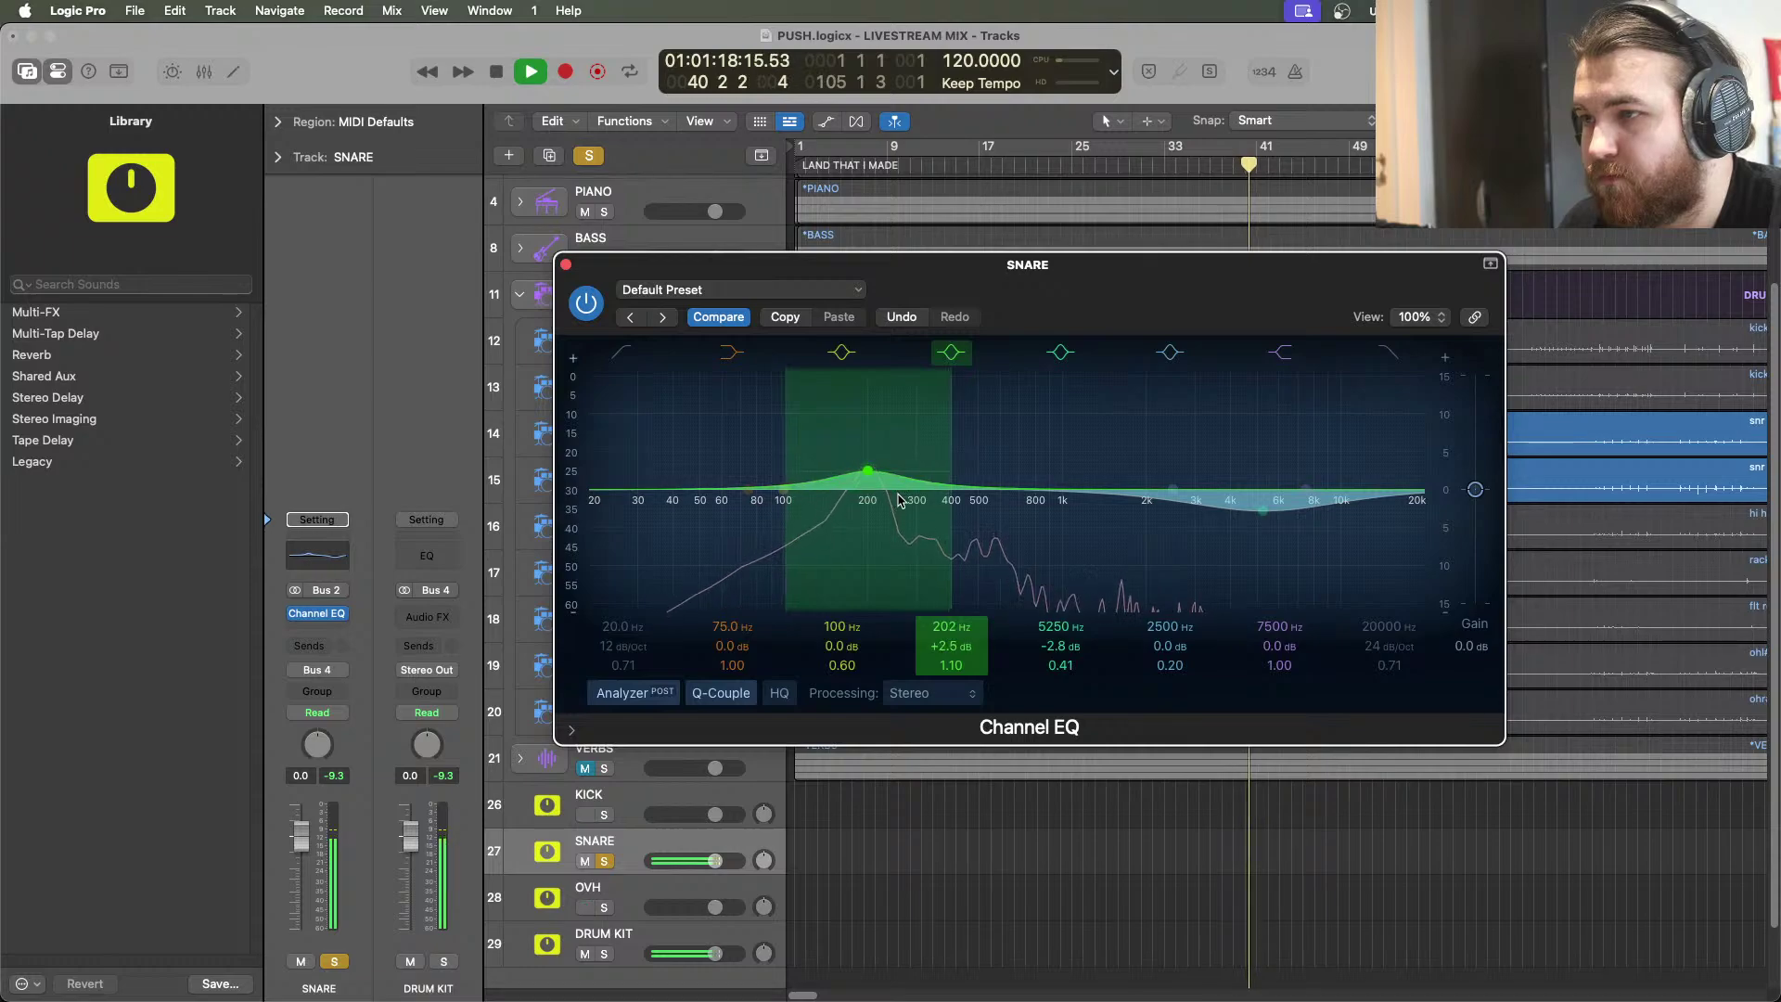
mouse_move(898, 508)
left_mouse_down()
mouse_move(1025, 502)
mouse_move(909, 496)
left_mouse_up()
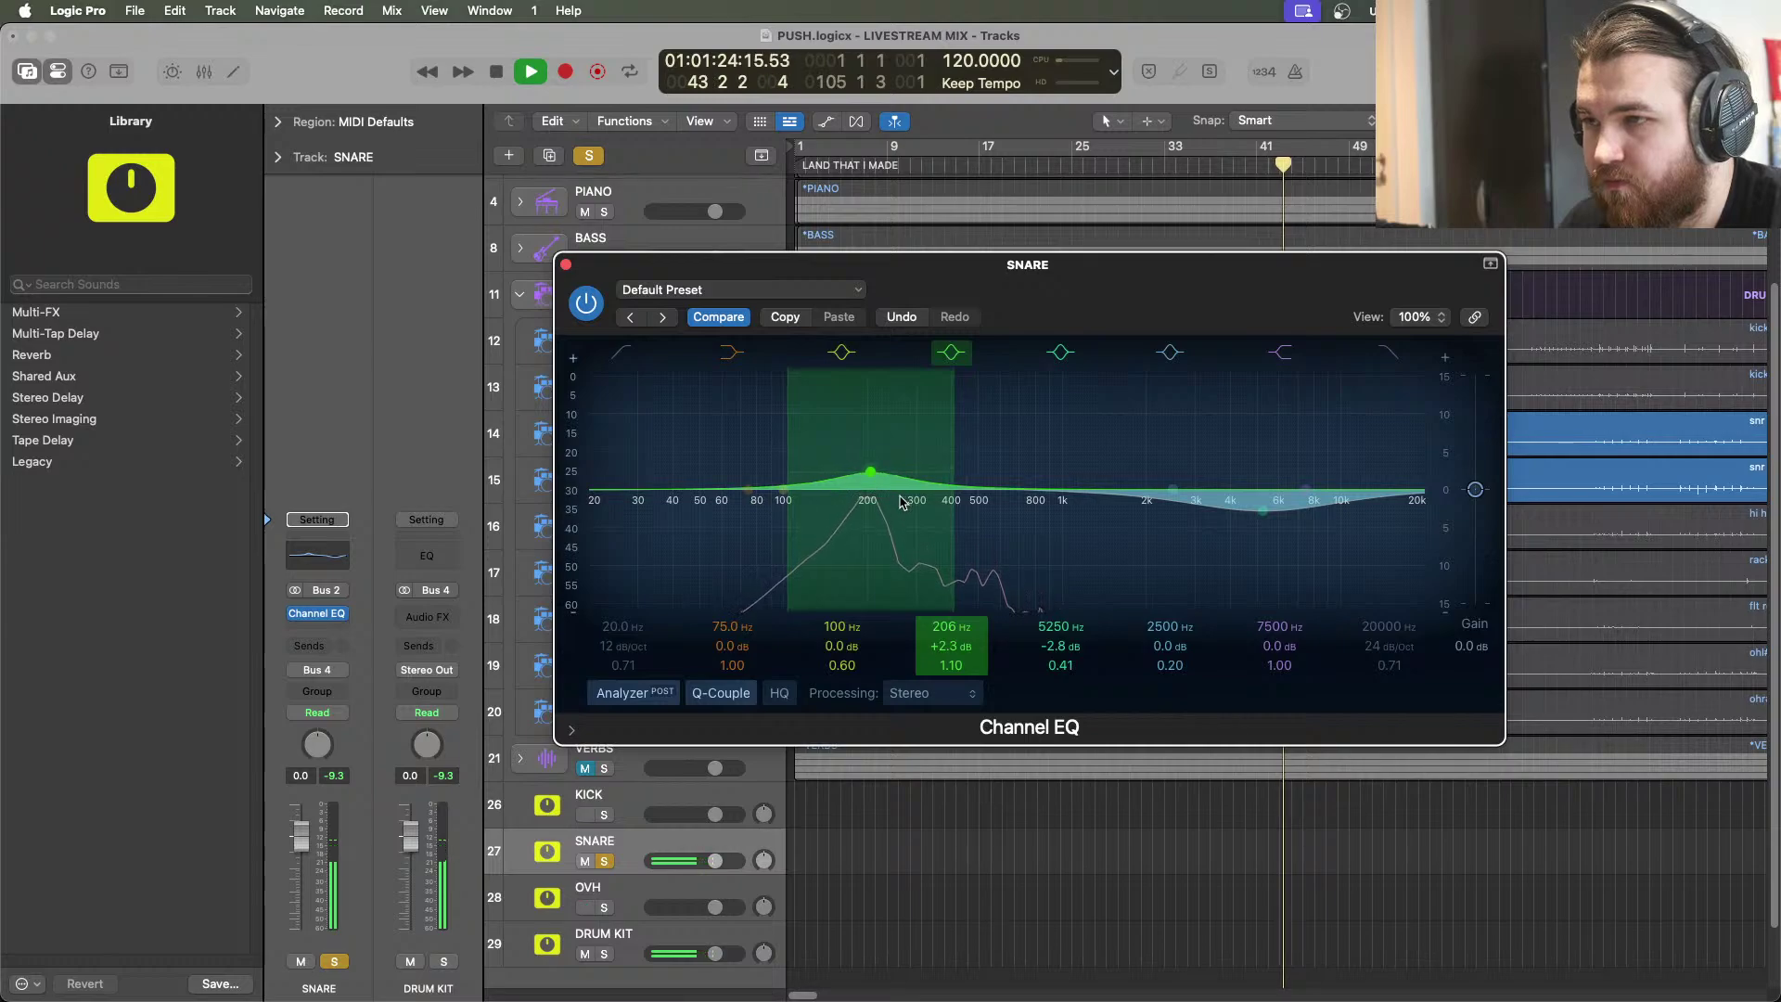
left_click_drag(783, 492, 1028, 526)
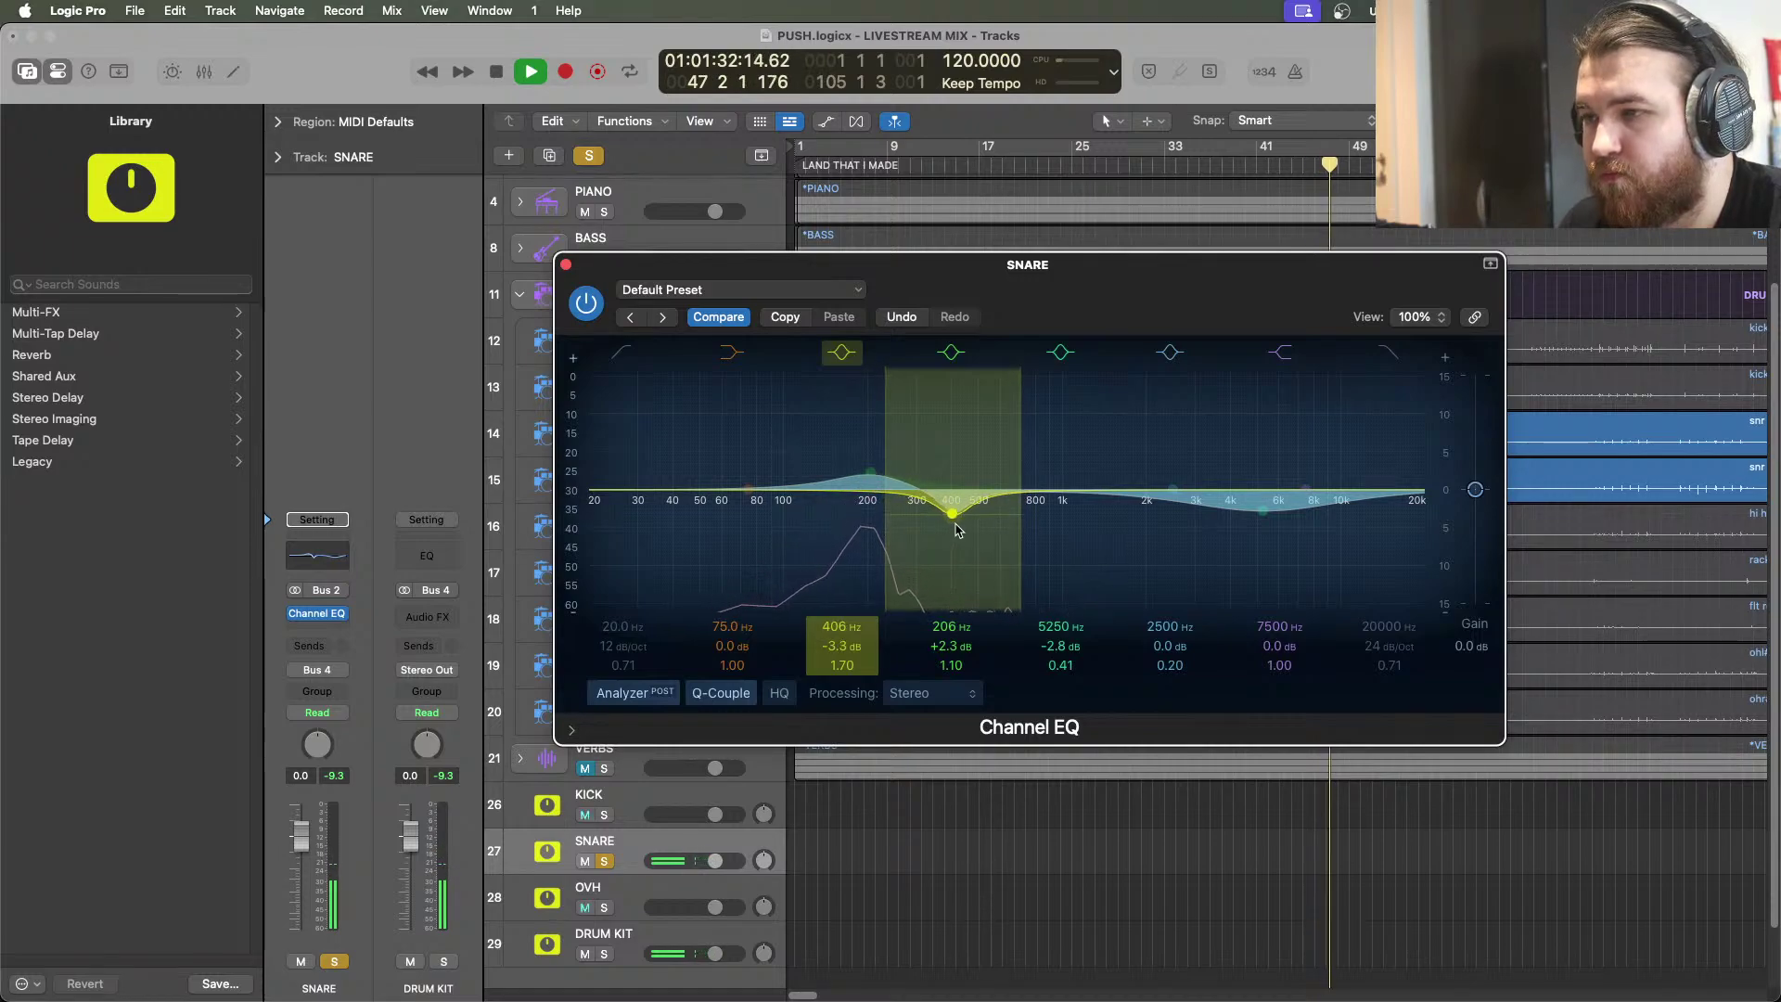
left_click(567, 266)
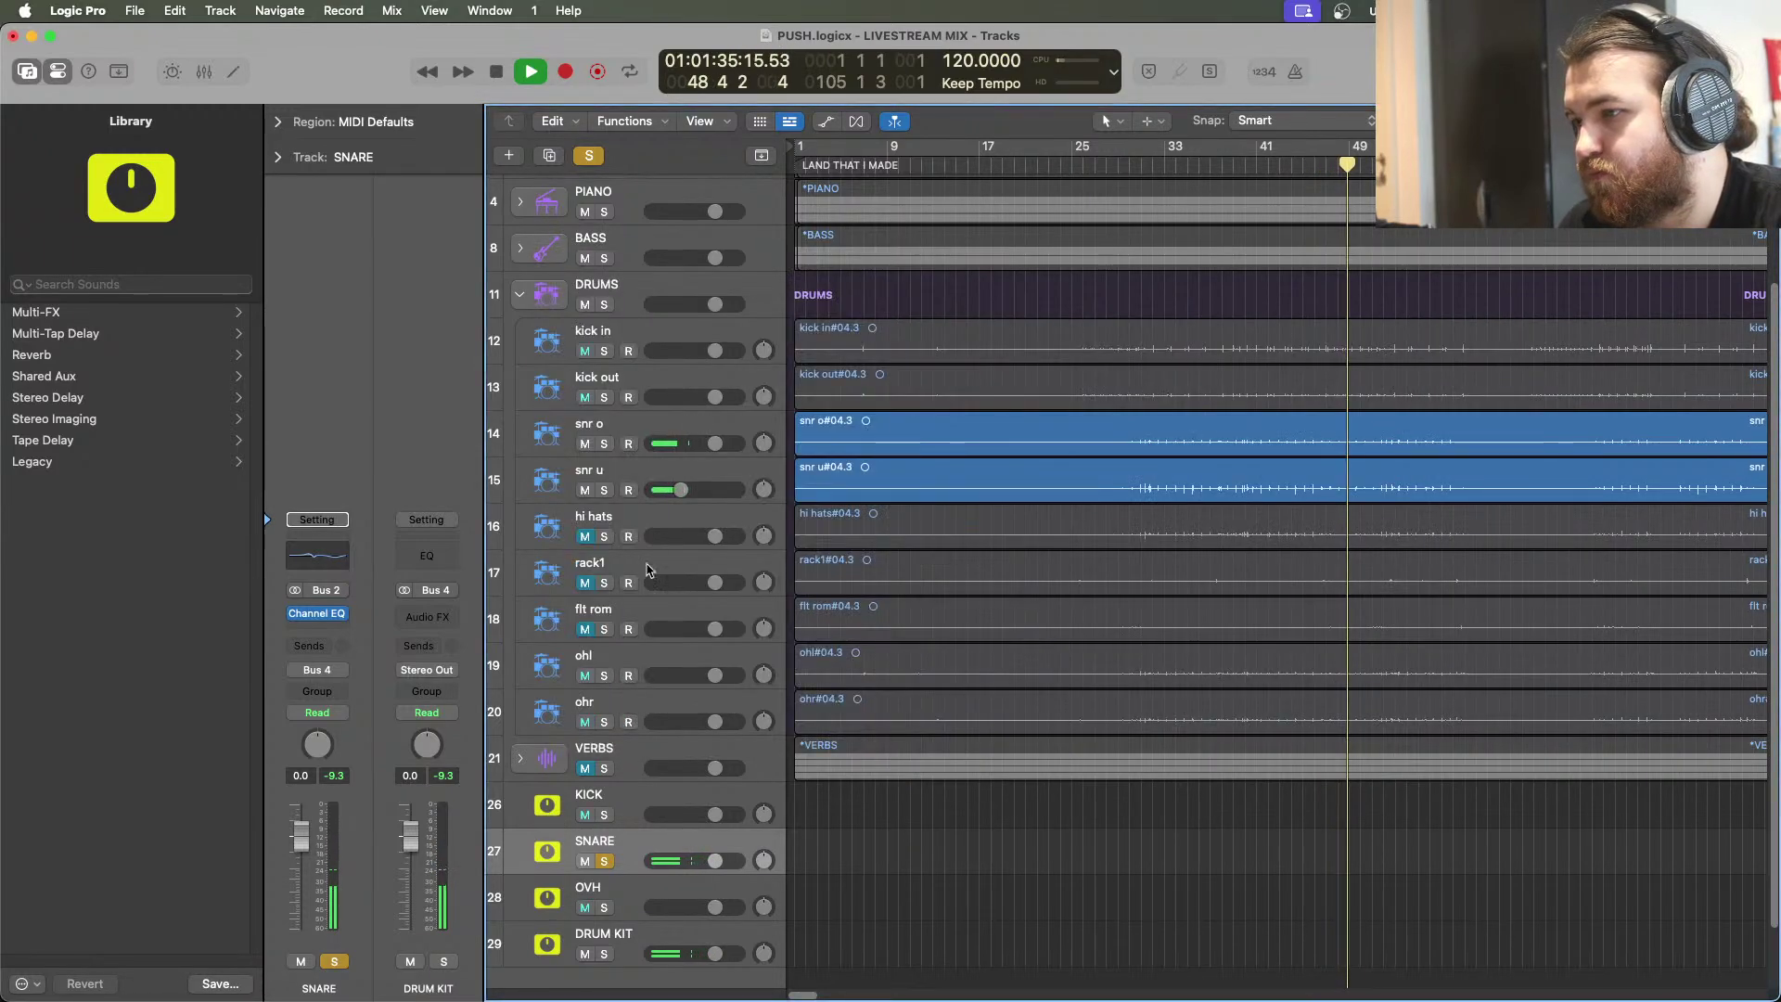
Compare the snare with snr u muted and unmuted, leave it unmuted, and lower the track's volume slightly
left_click(590, 493)
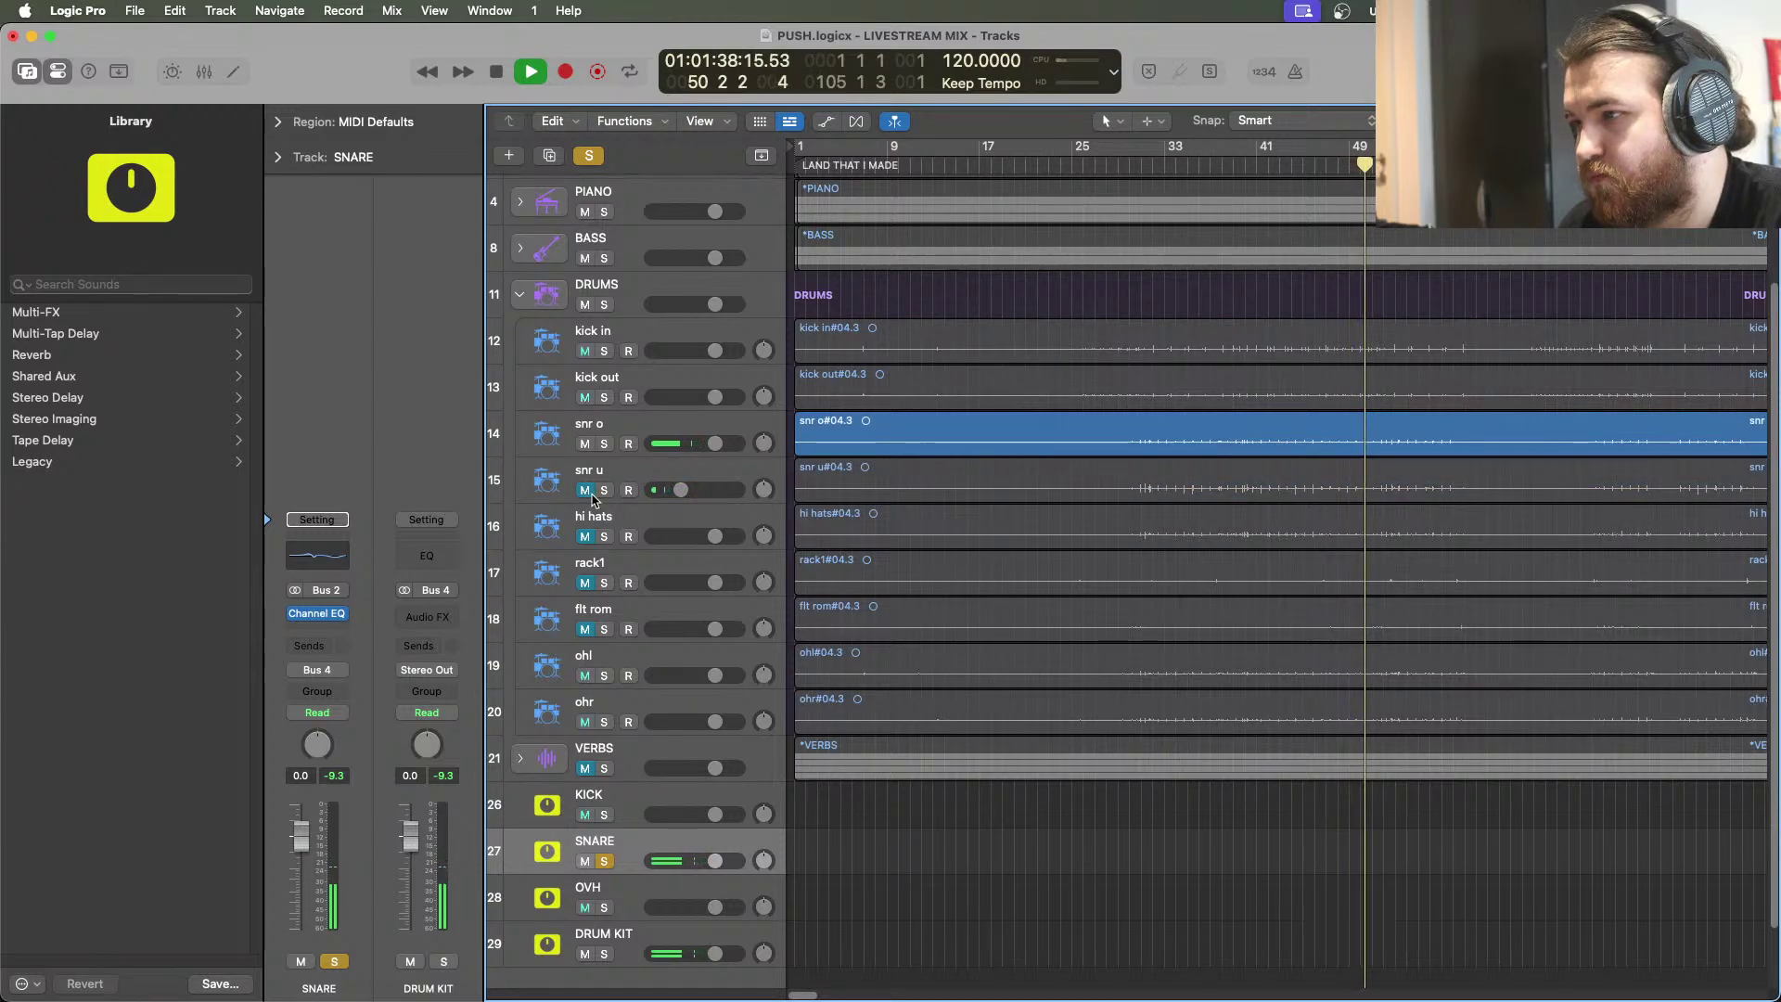
left_click(589, 492)
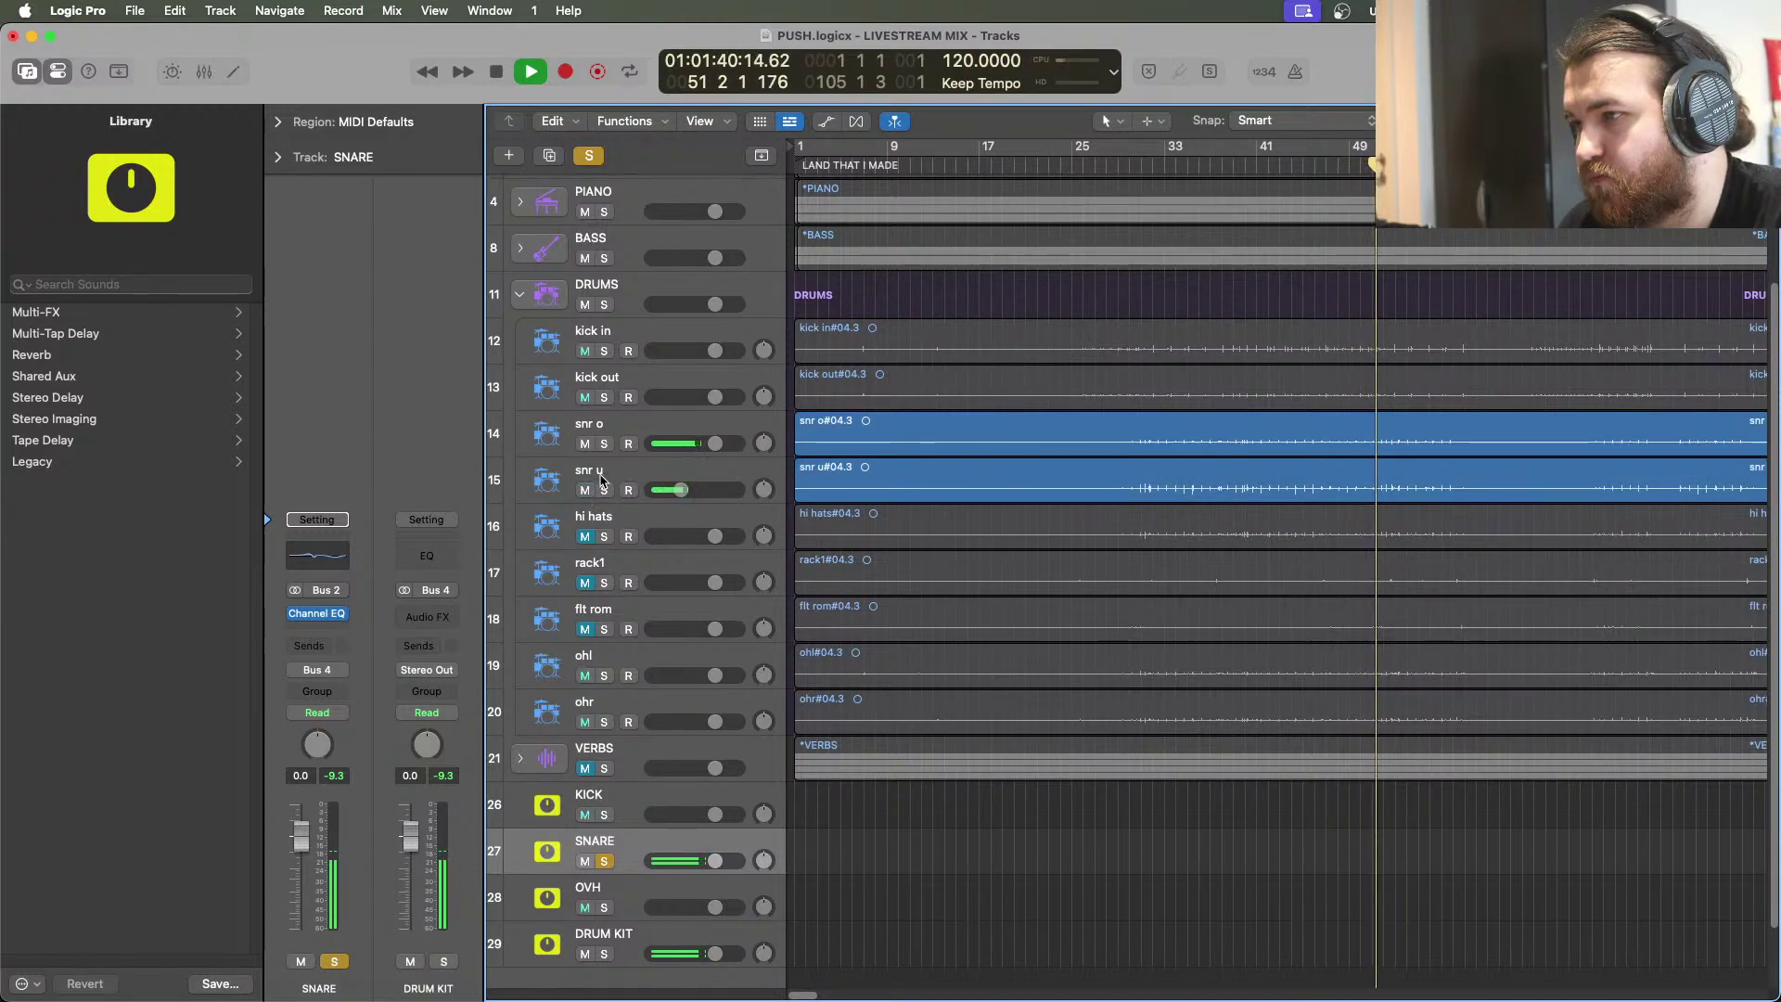
mouse_move(681, 490)
left_mouse_down()
mouse_move(657, 490)
mouse_move(678, 490)
left_mouse_up()
Insert a stereo UADx 1176AE Compressor on the SNARE bus and fine-tune its input and output levels while playing from about bar 32
left_click(317, 631)
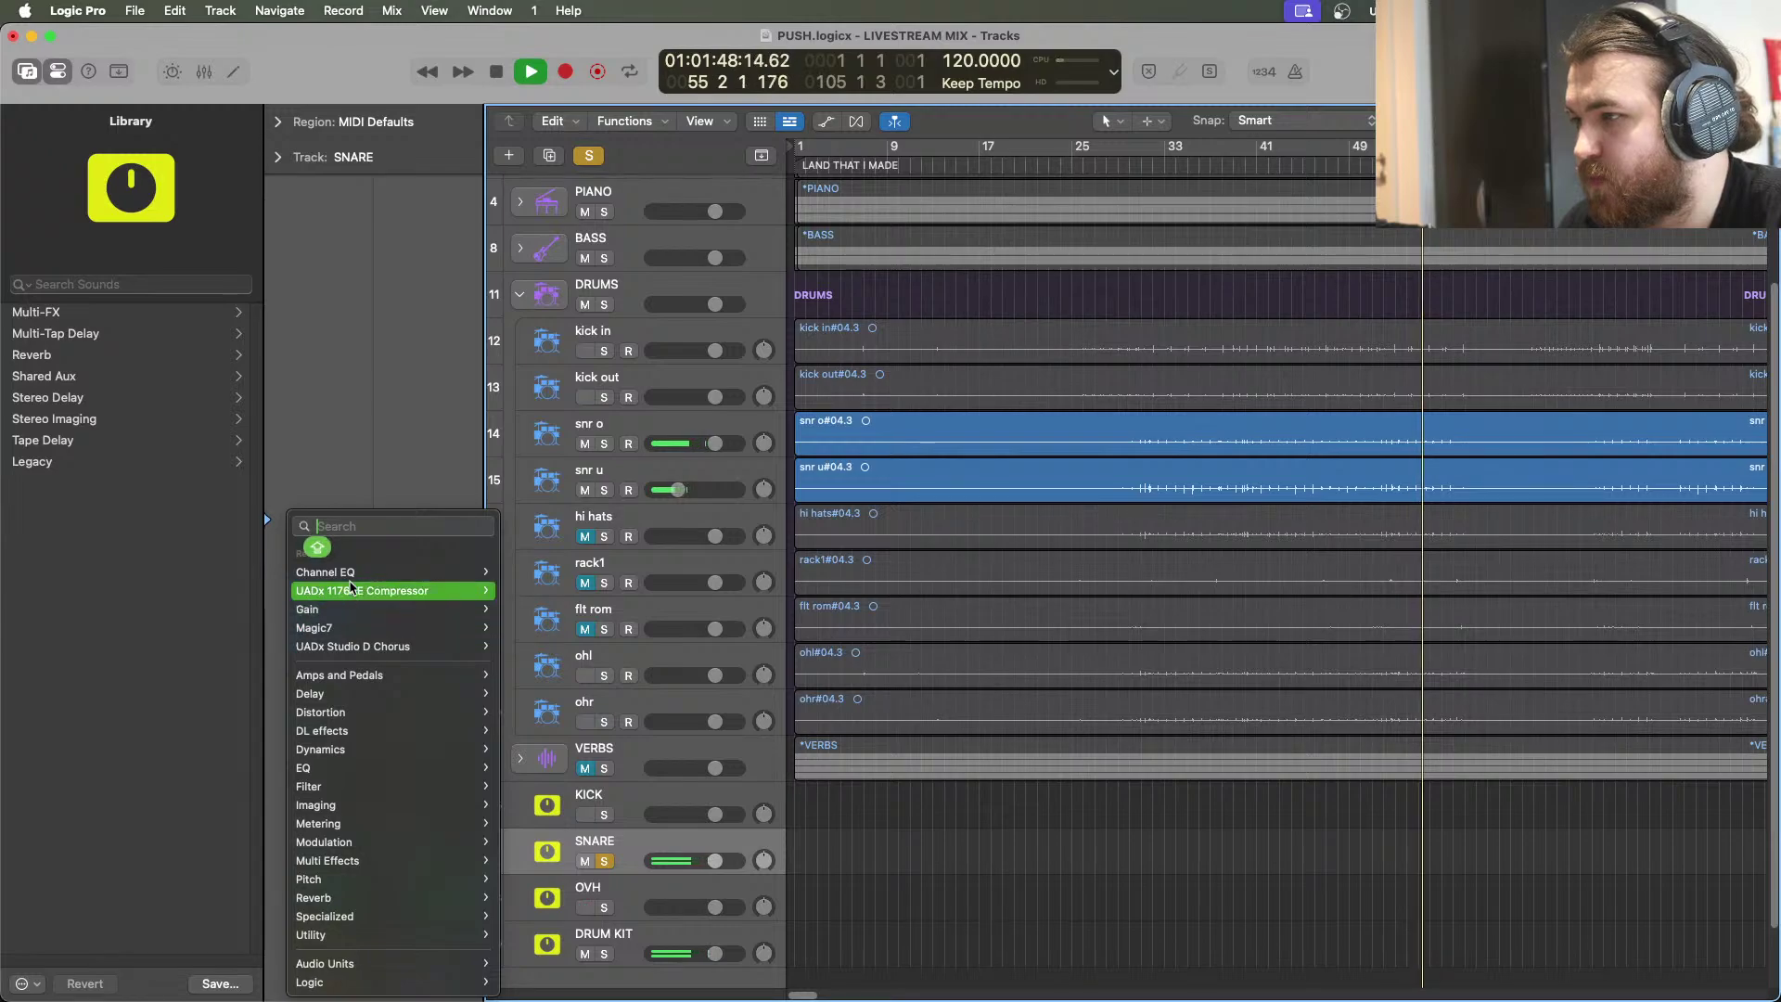
mouse_move(369, 599)
left_click(521, 591)
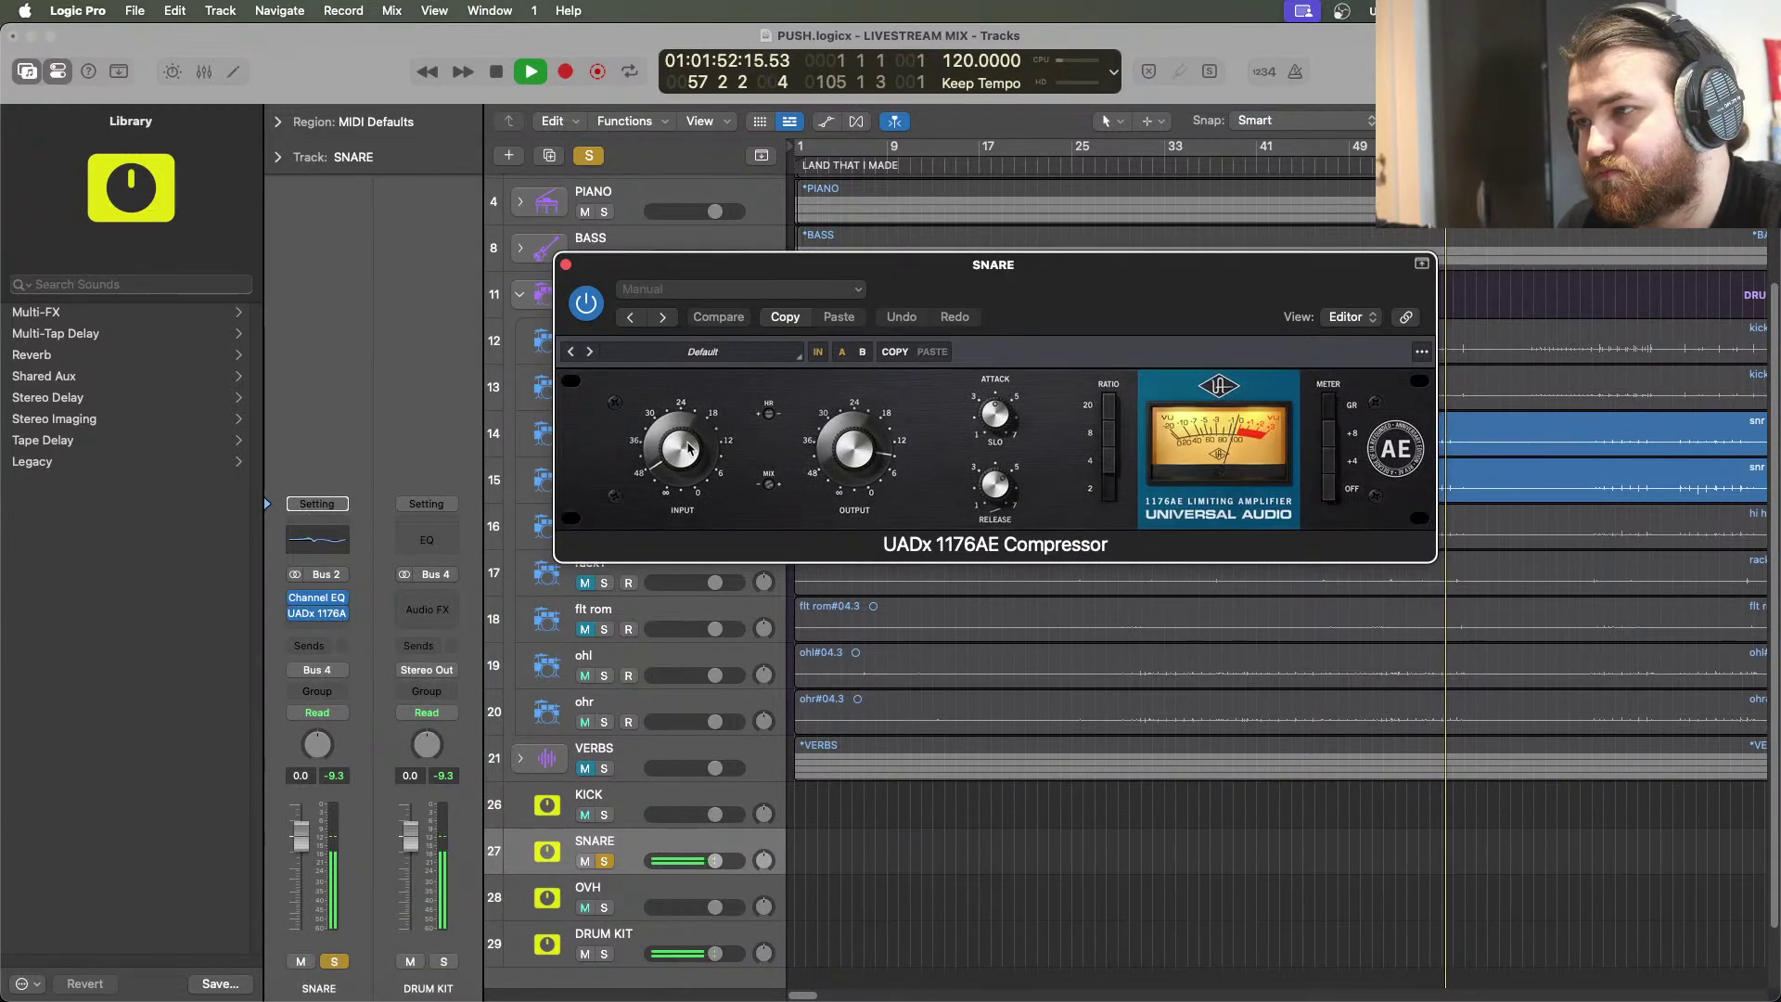
left_click_drag(692, 452, 695, 430)
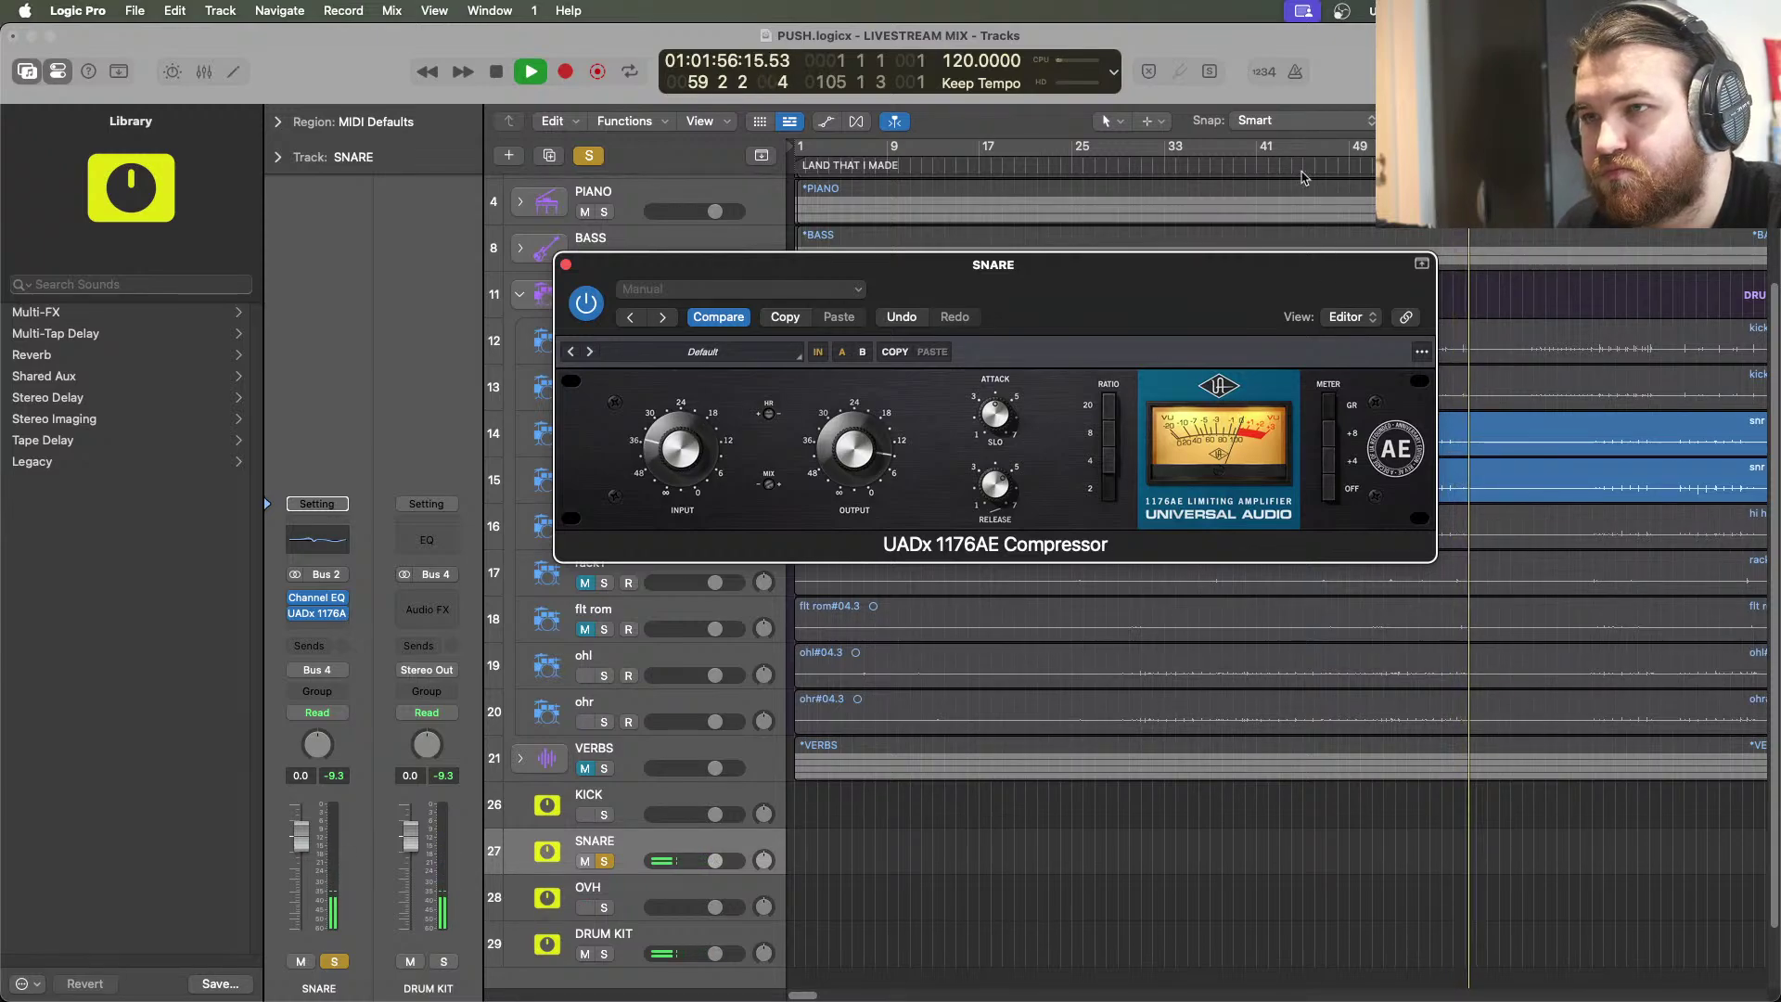
left_click(1162, 170)
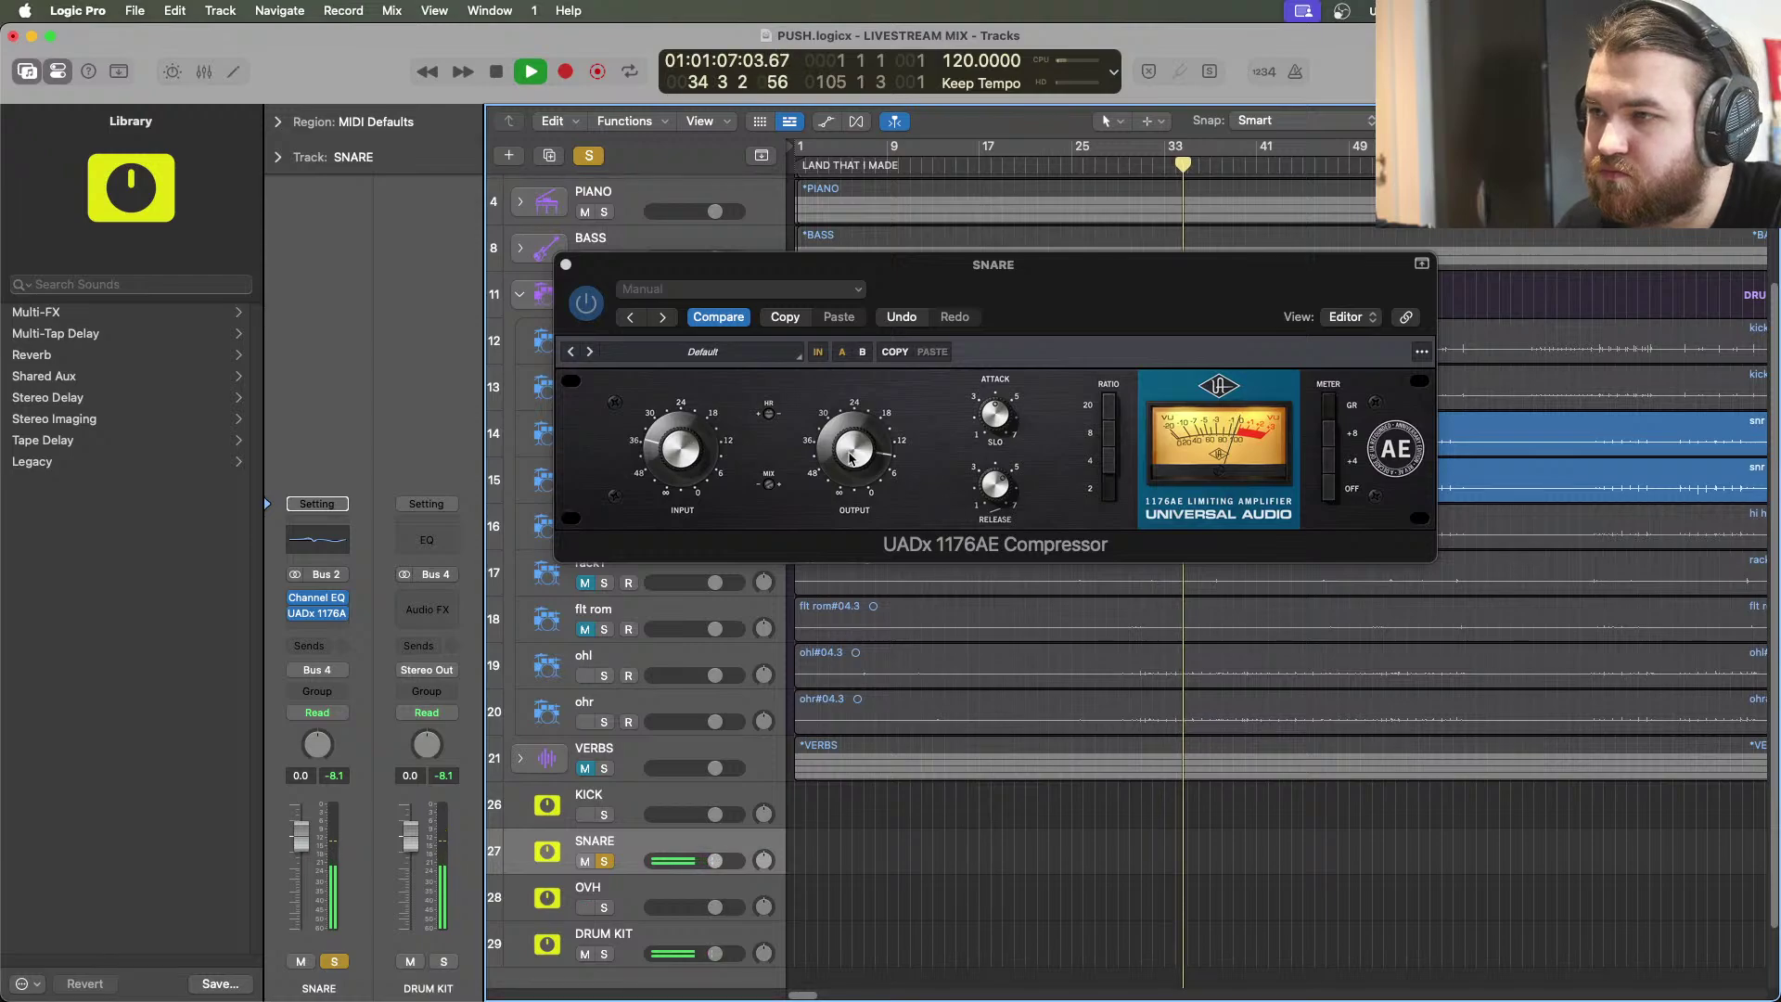
left_click_drag(849, 456, 845, 470)
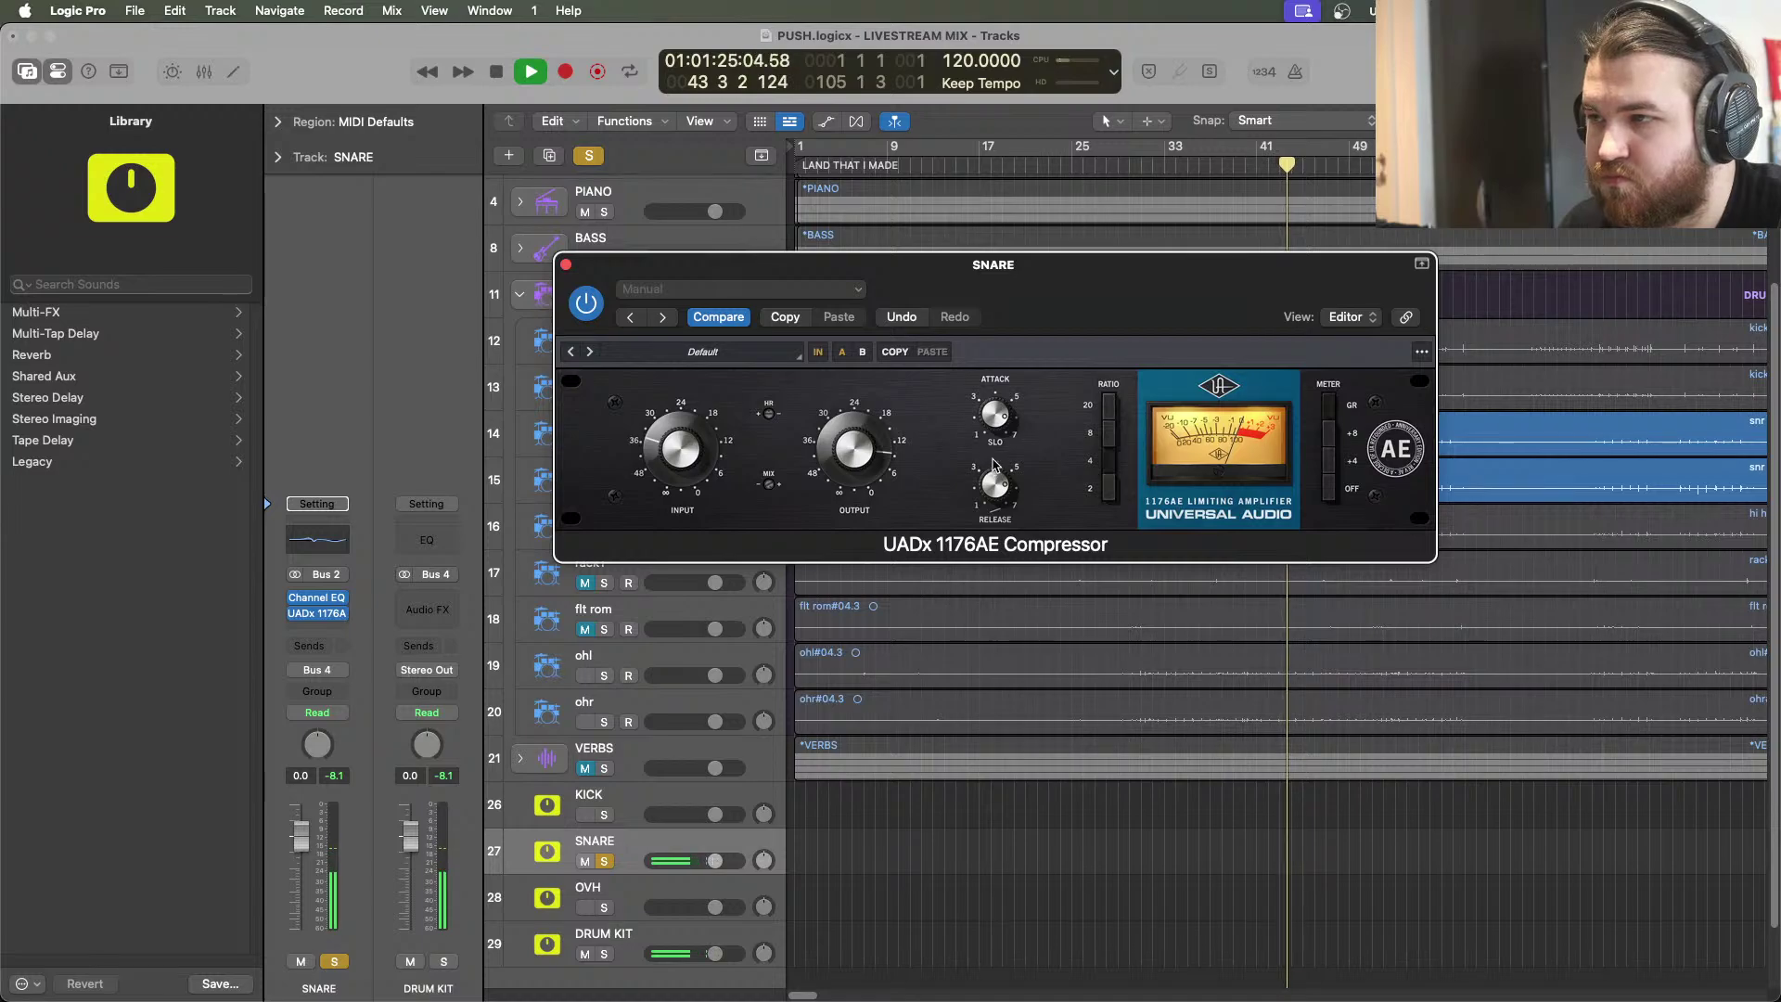
left_click(565, 264)
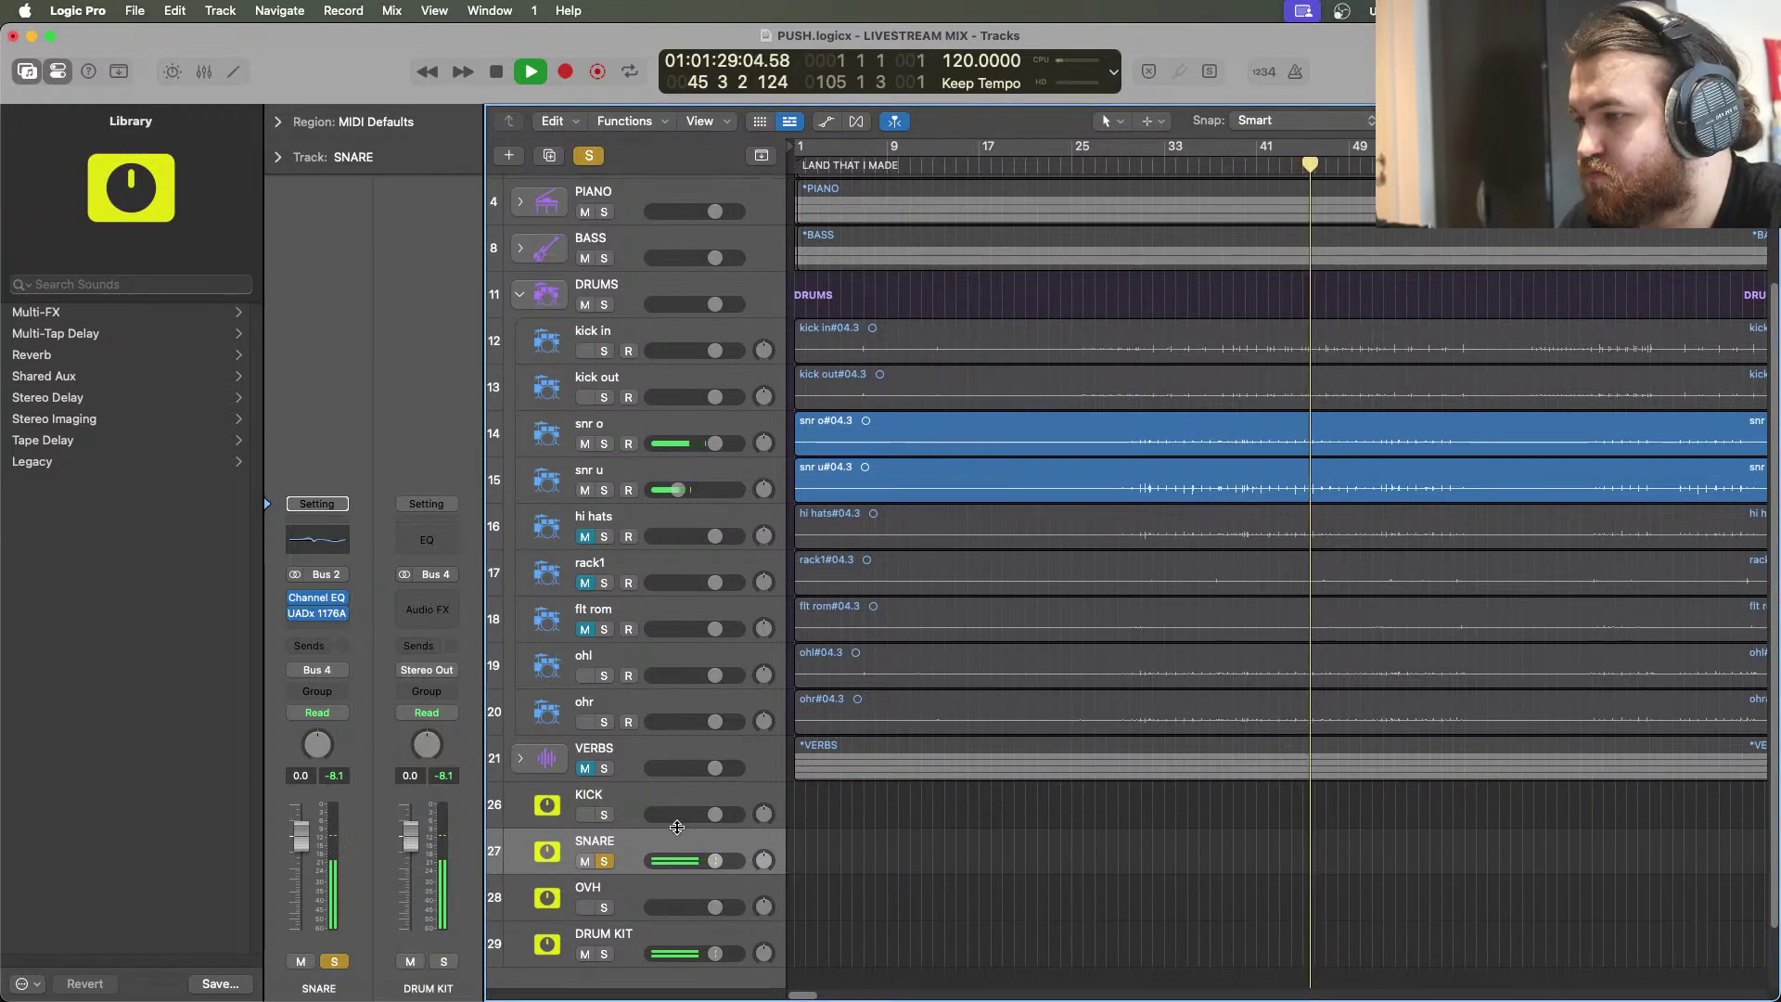
Solo the OVH bus instead of SNARE, stop playback, and select the OVH bus
left_click(603, 905)
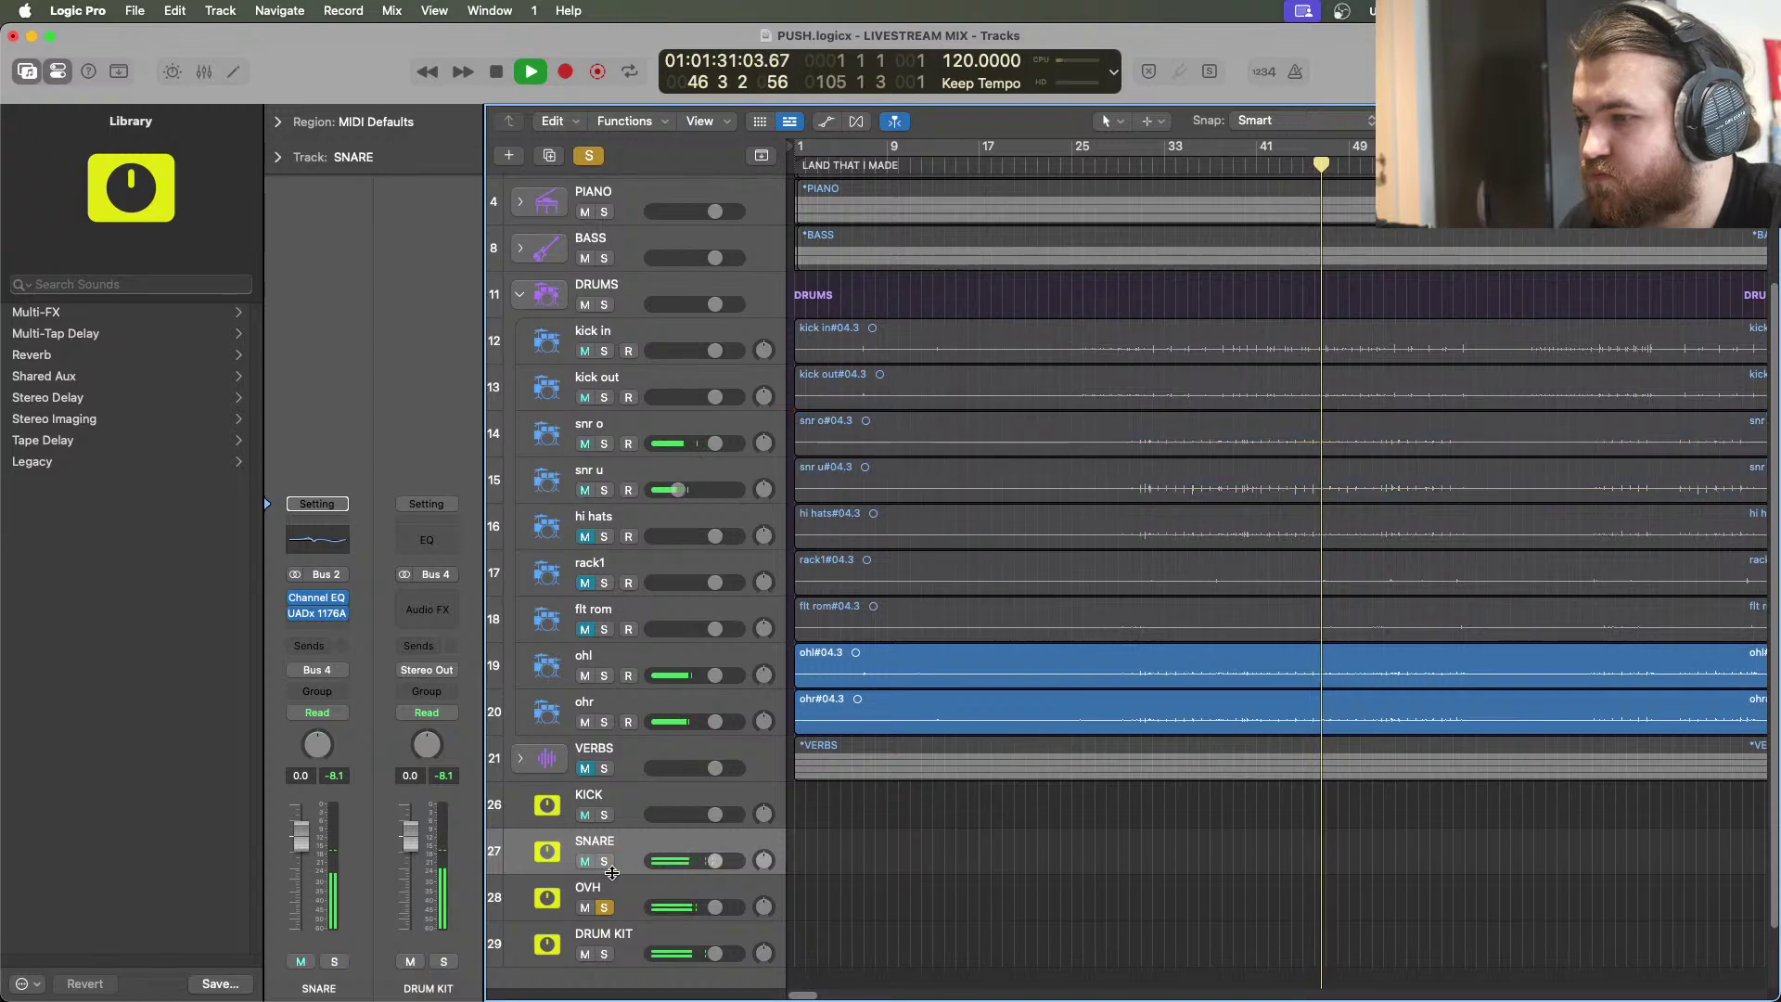
left_click(497, 74)
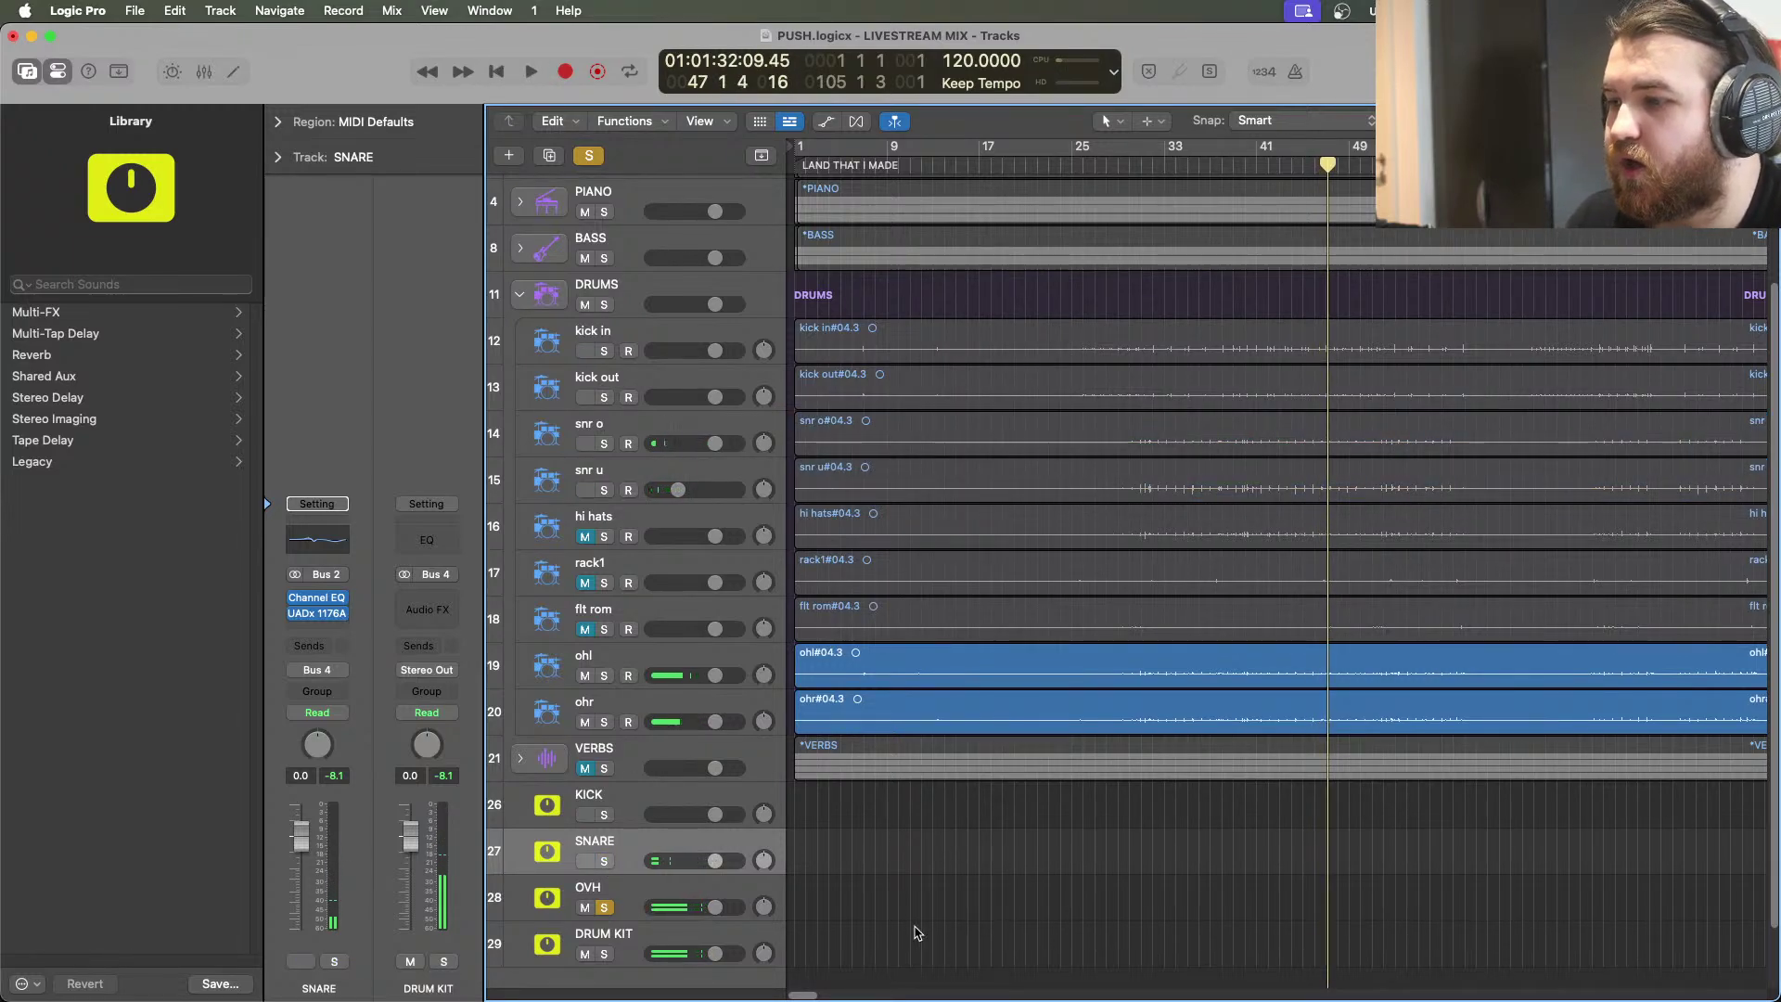
left_click(642, 893)
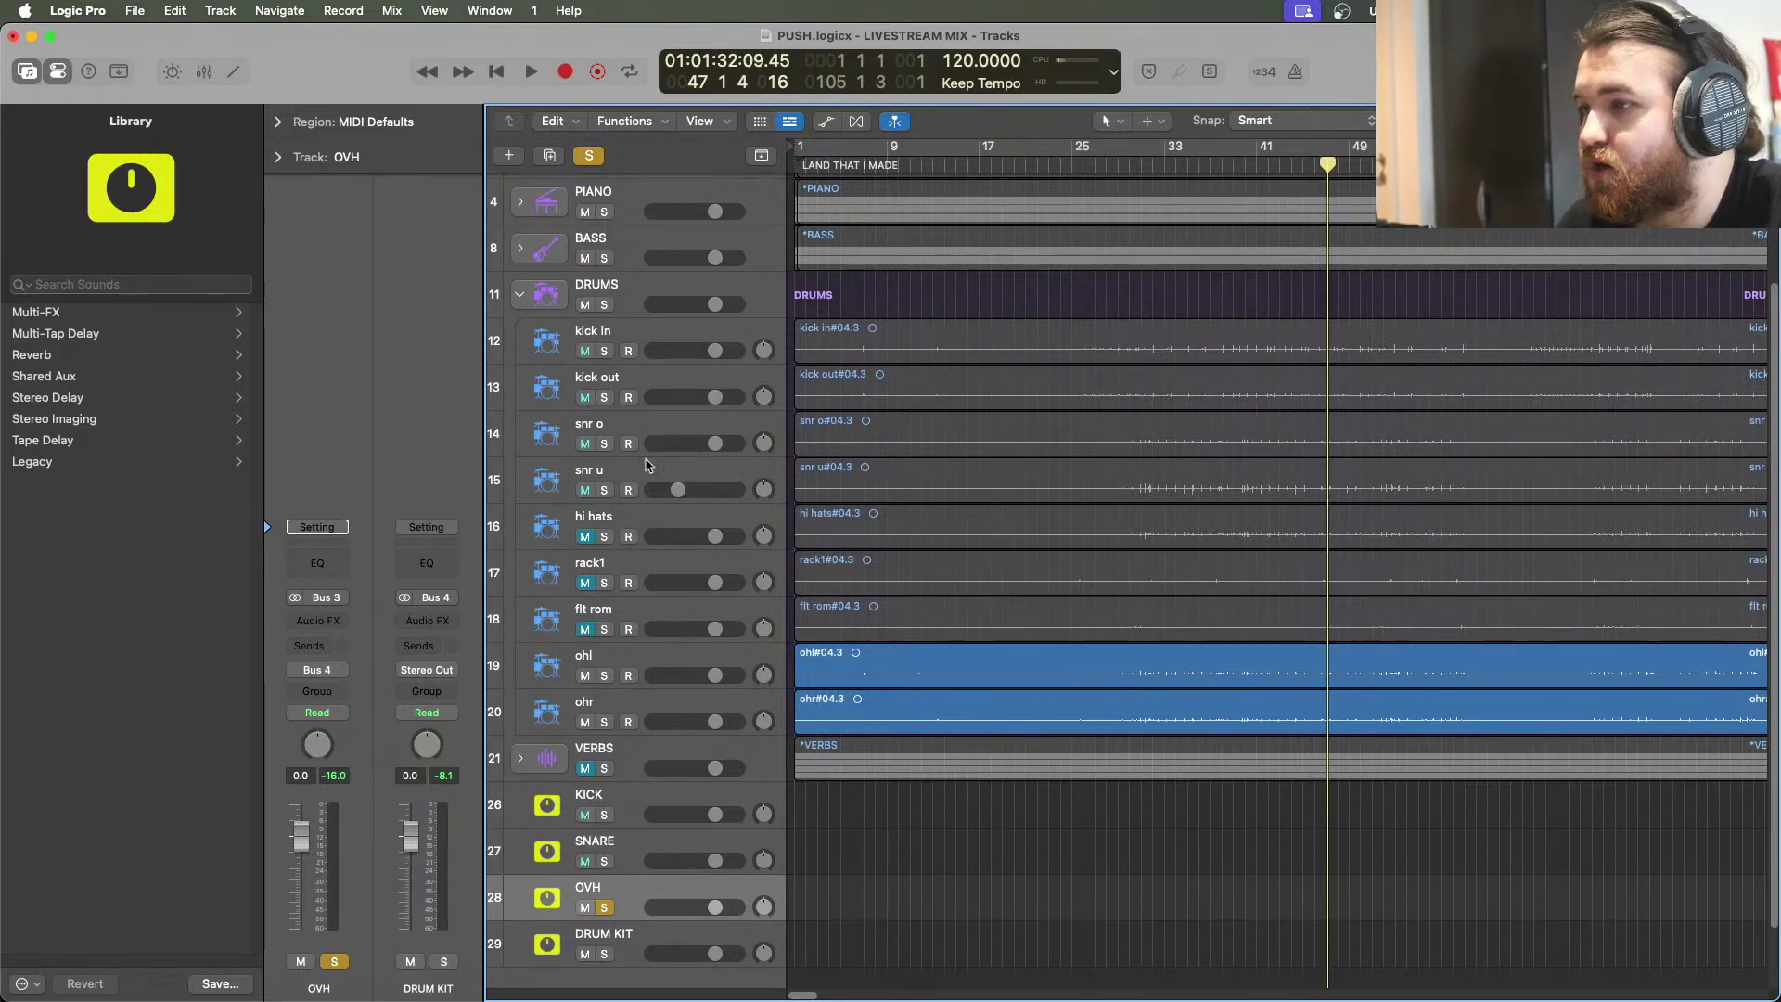
Pan the ohl overhead left and ohr right, and nudge the SNARE bus's pan slightly off centre
left_click_drag(768, 680, 853, 395)
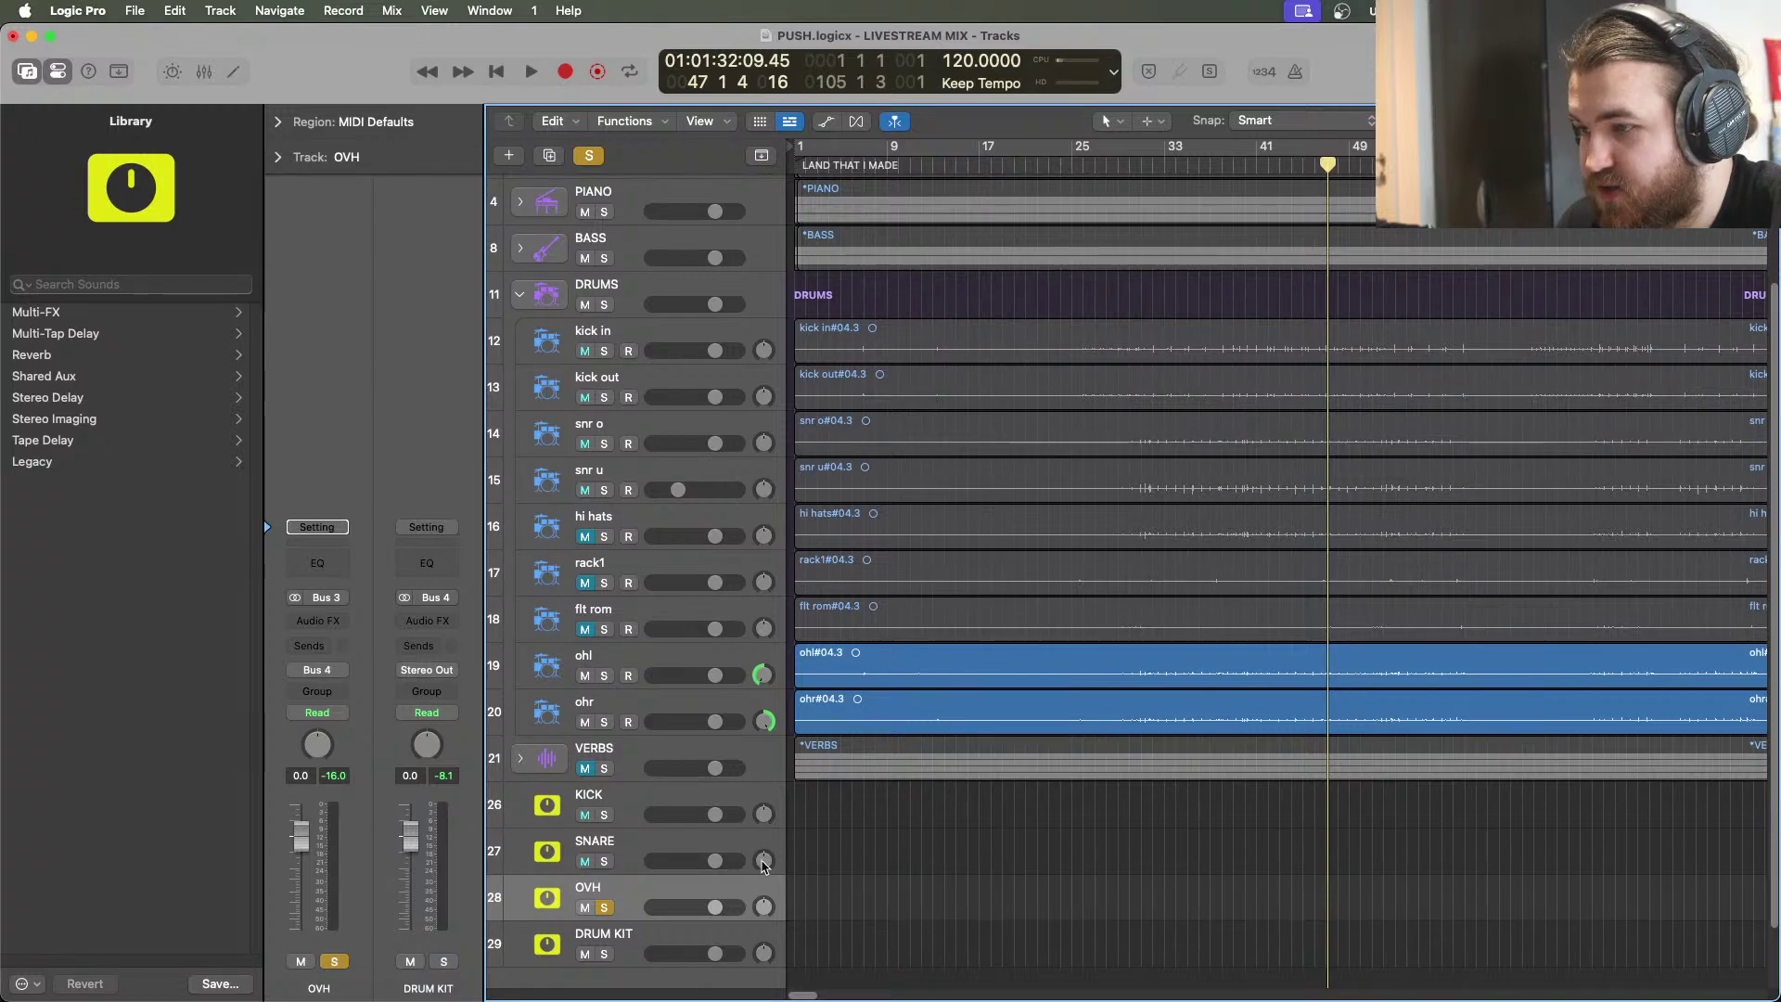
left_click_drag(764, 863, 763, 872)
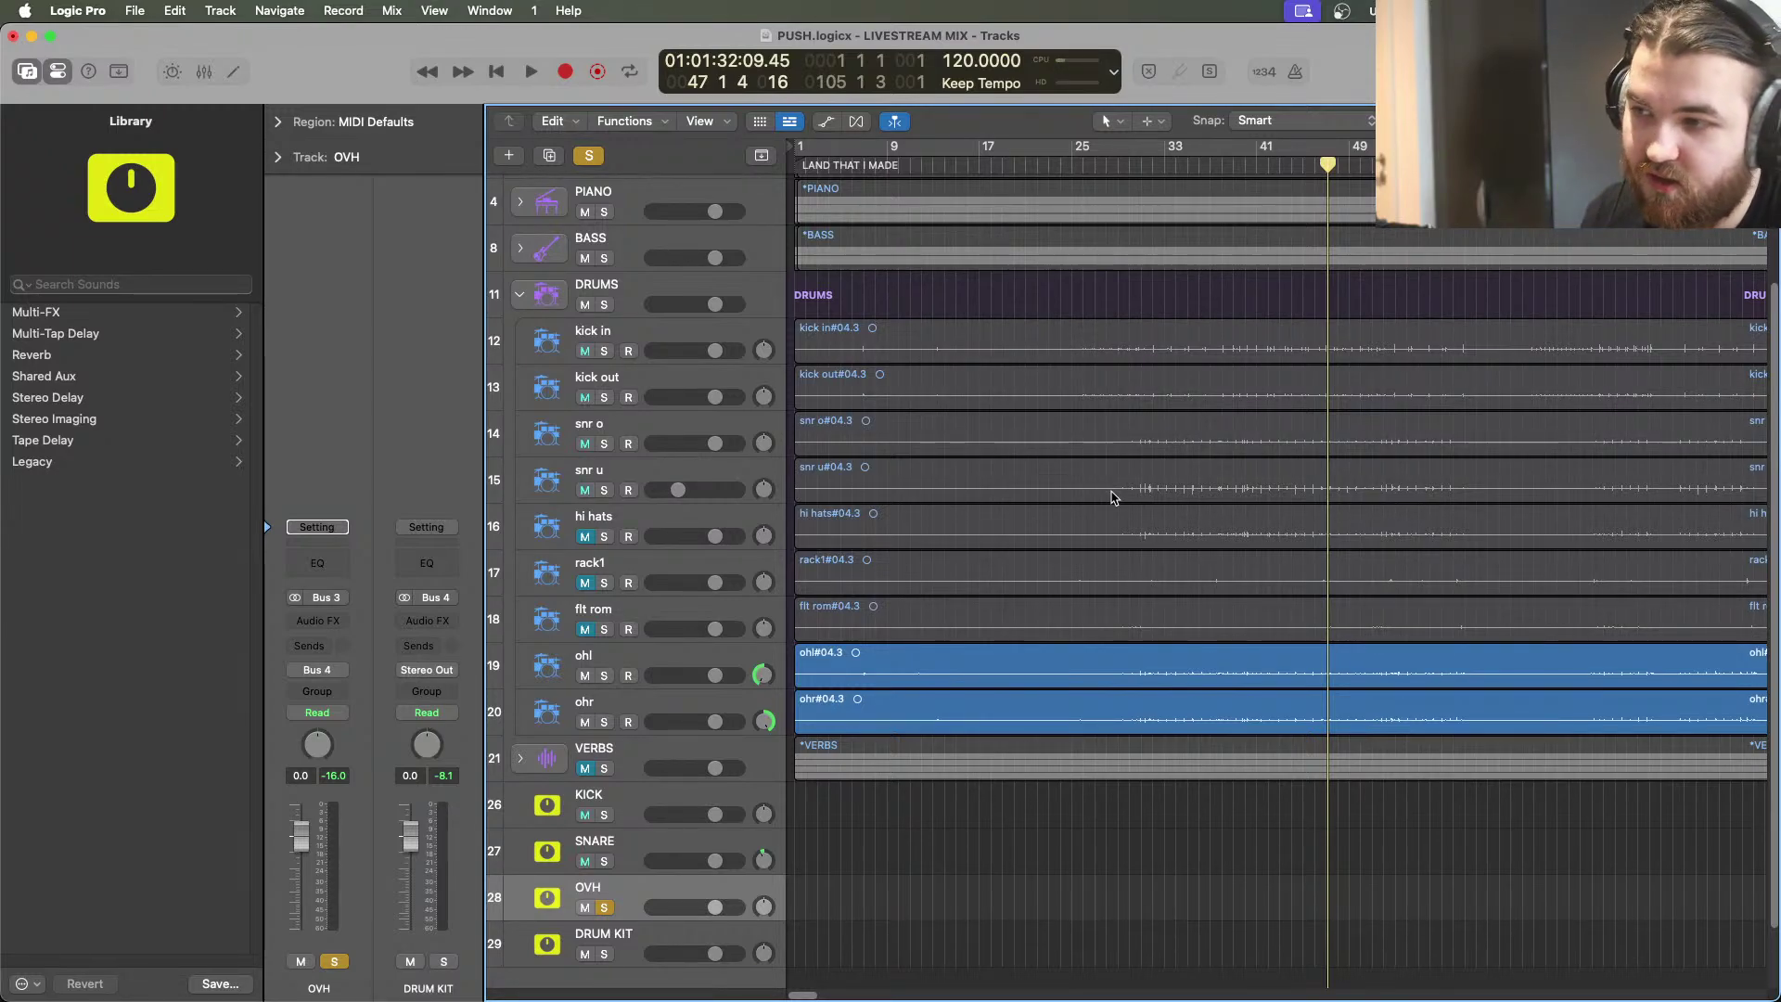
Play the overheads and insert a stereo Channel EQ on the OVH bus with a 24 dB/Oct low cut at 136 Hz
left_click(535, 70)
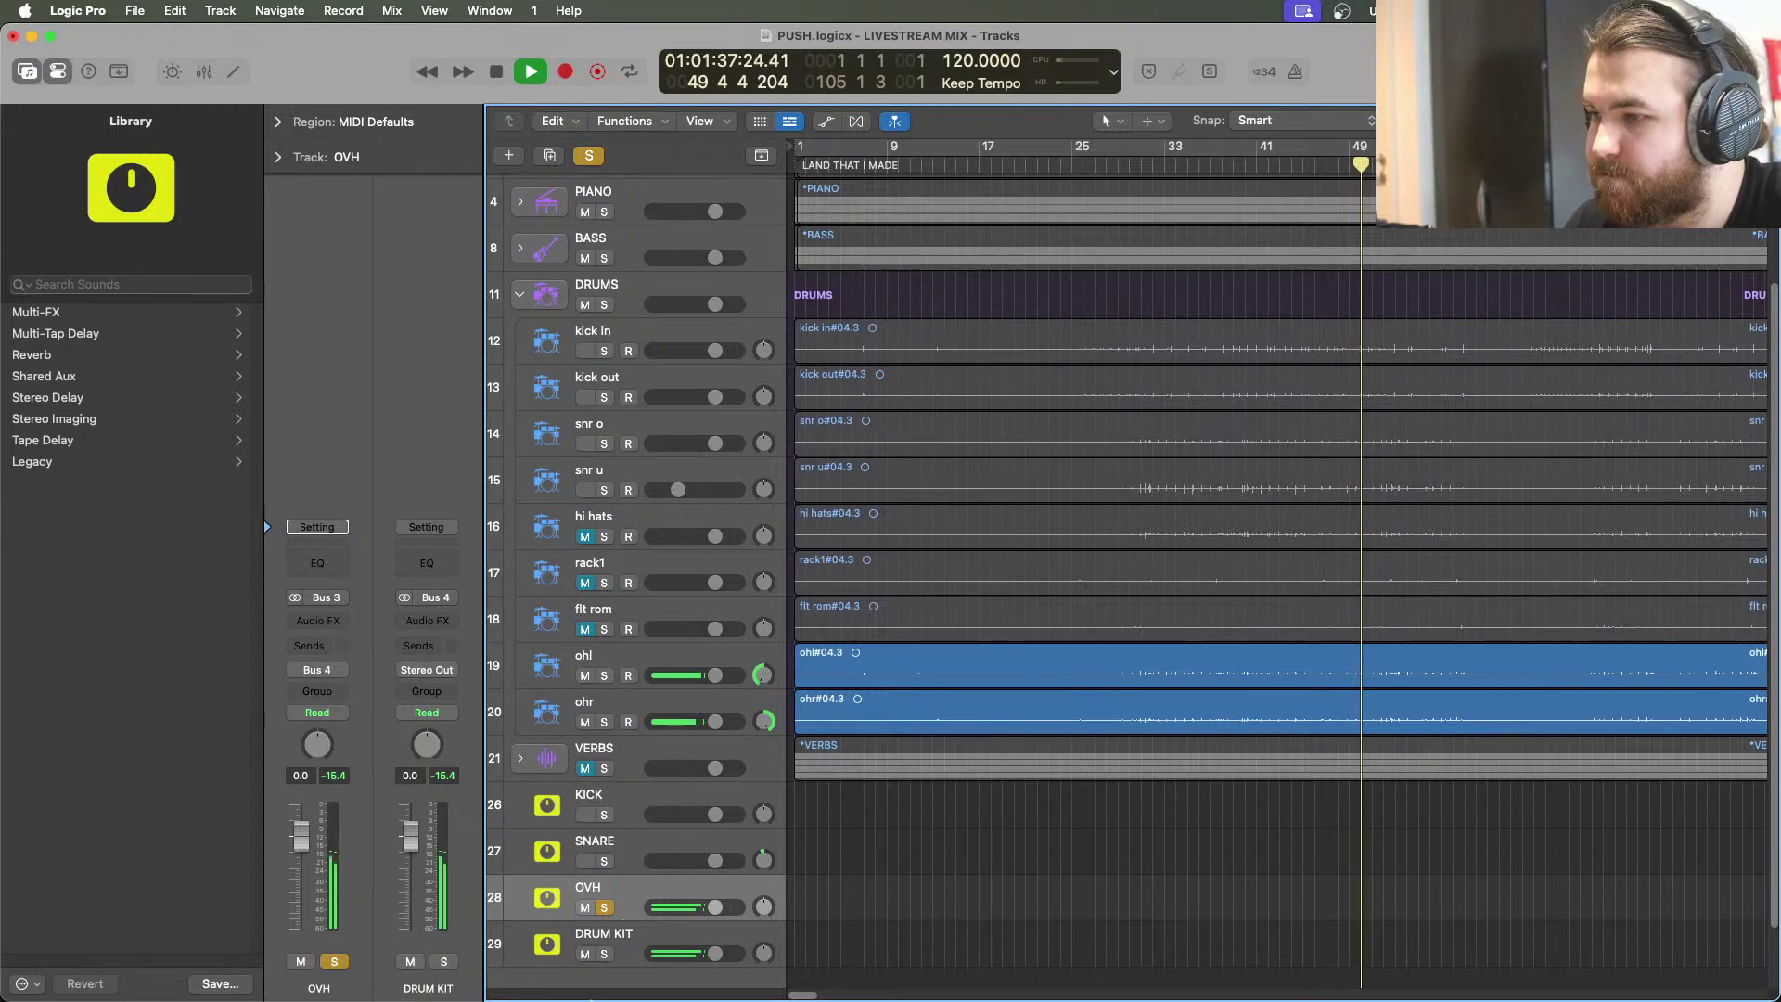
mouse_move(579, 965)
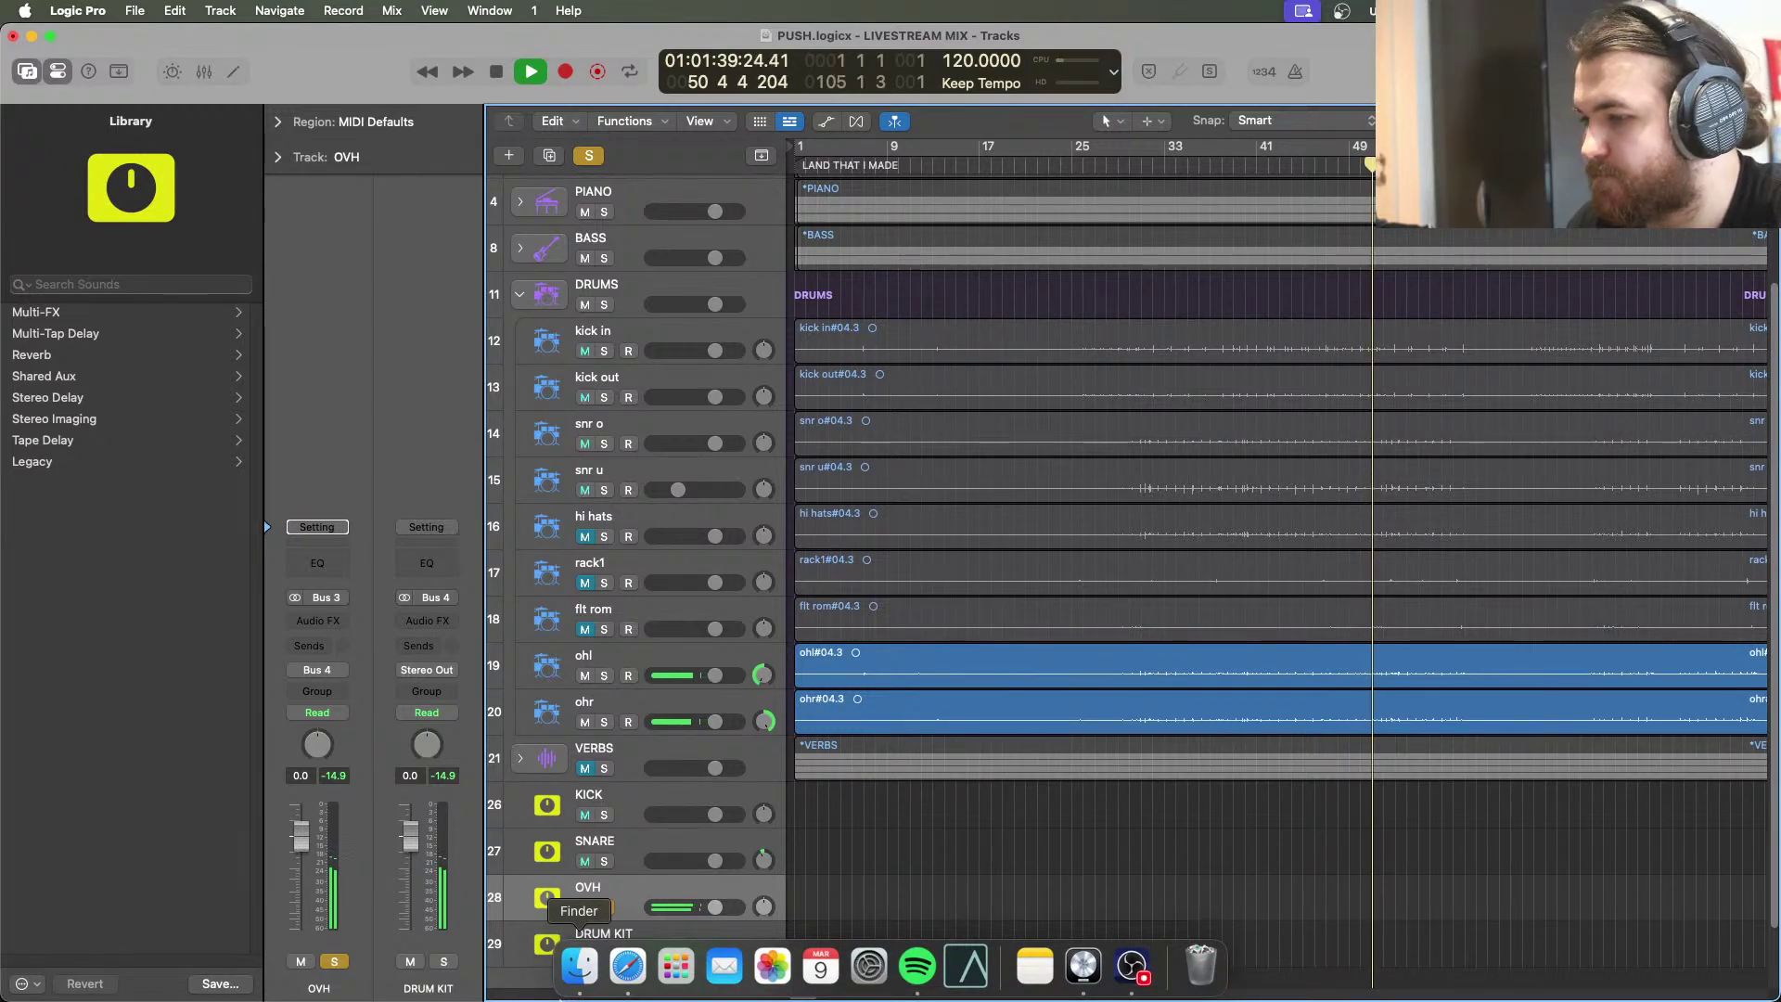
left_click(339, 629)
mouse_move(464, 600)
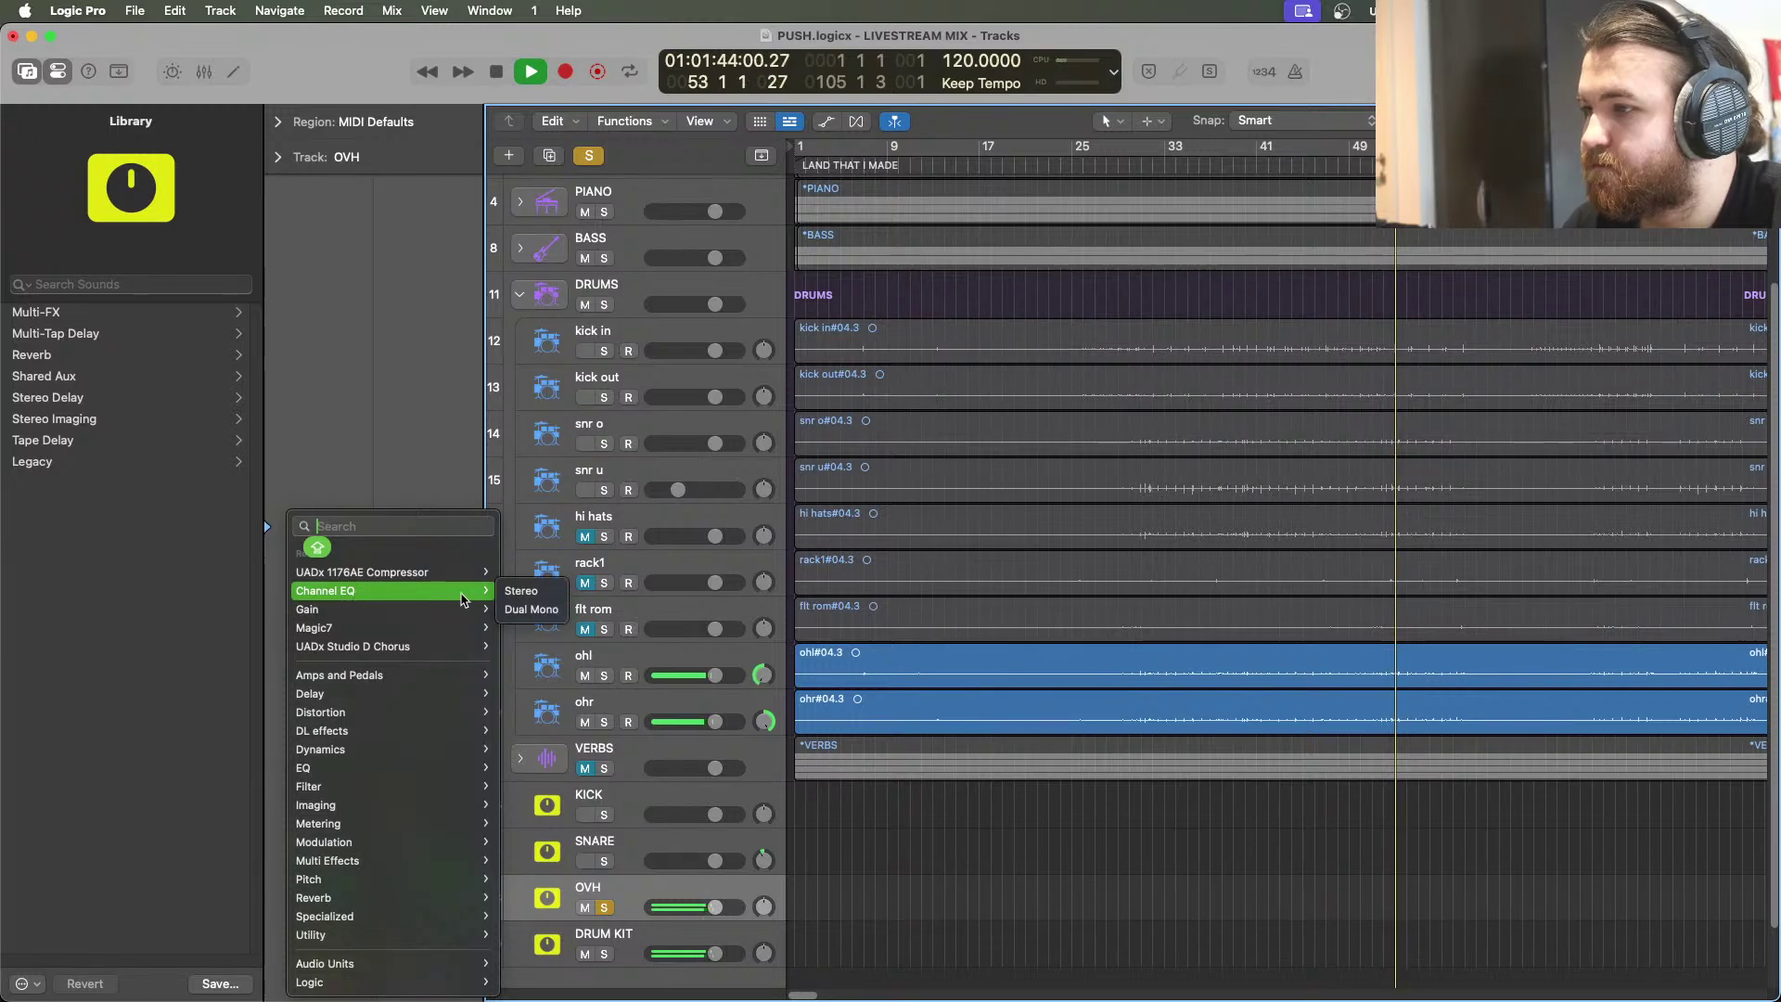
left_click(520, 591)
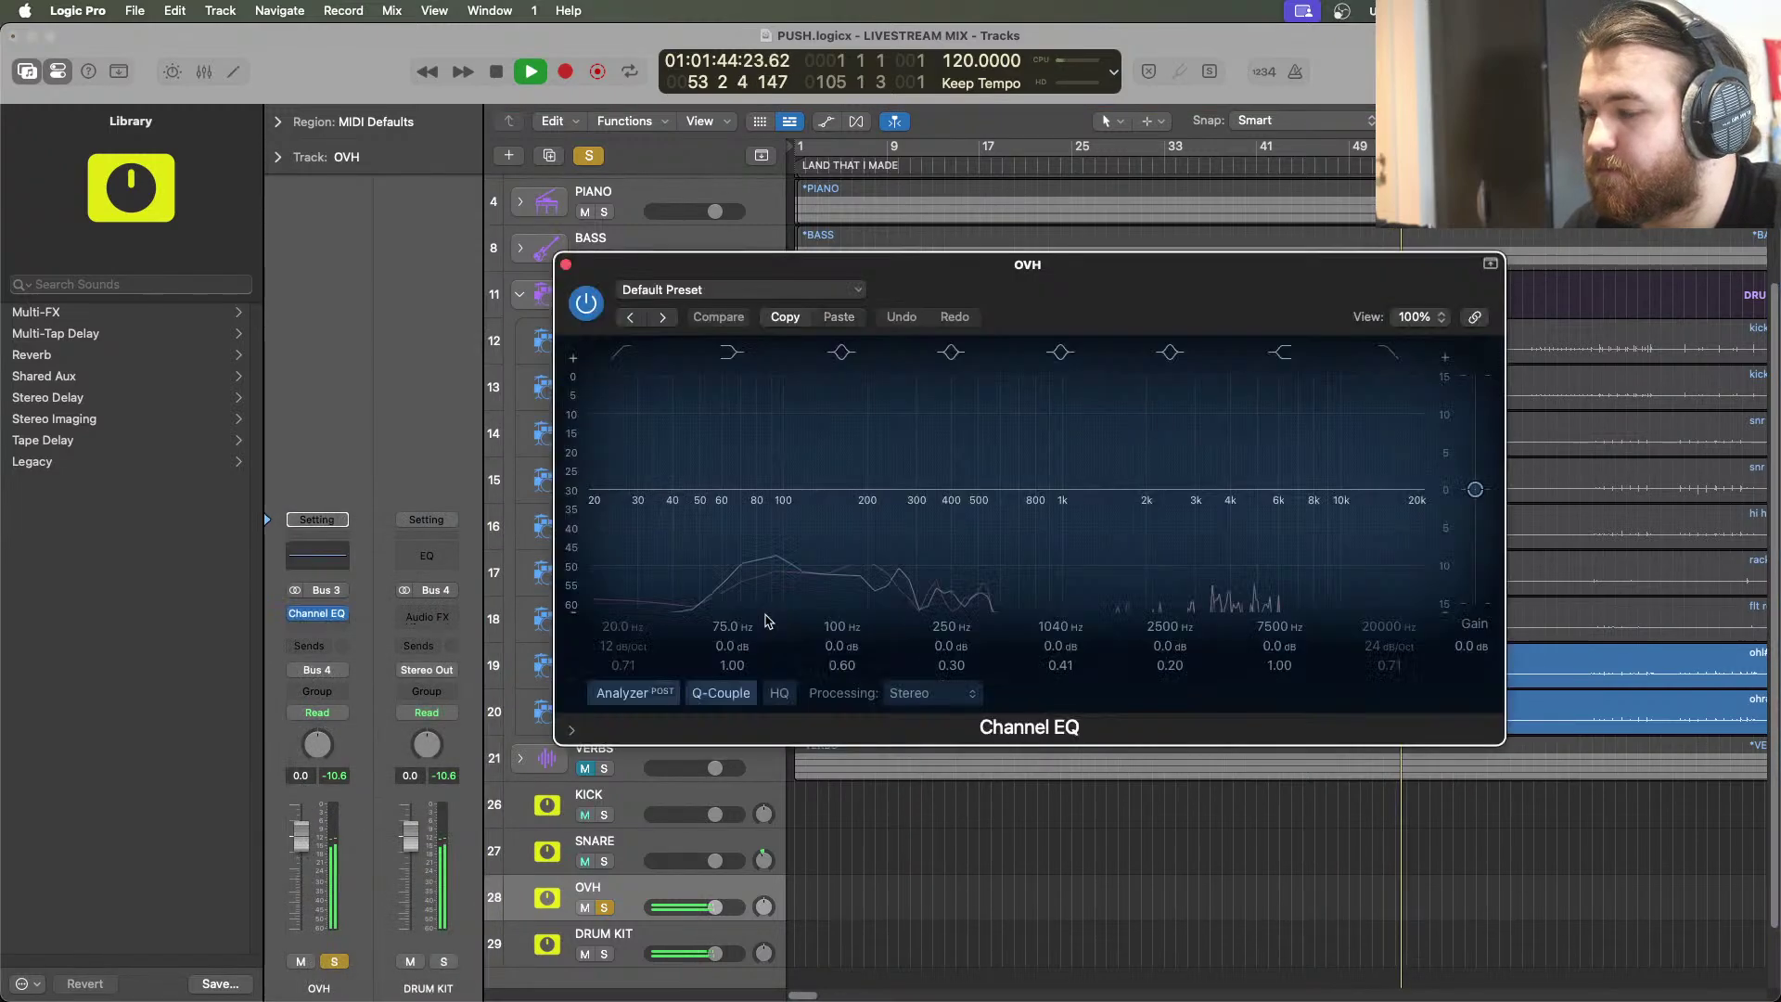
left_click(623, 353)
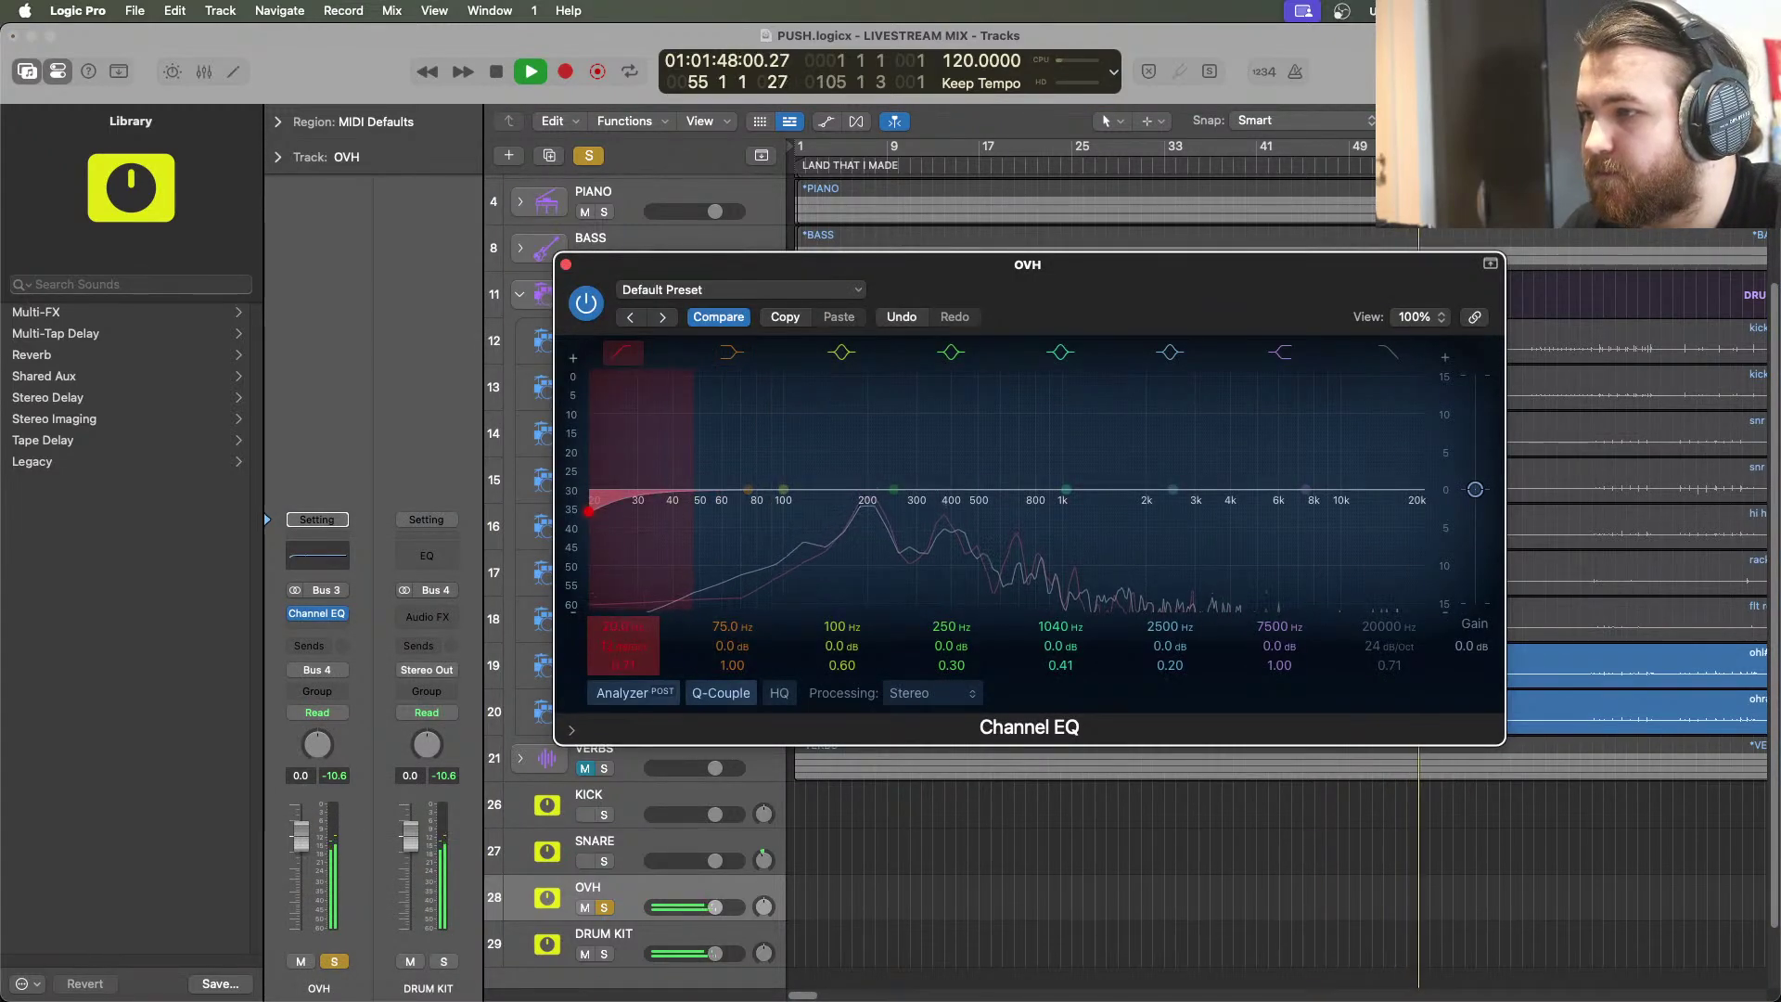
left_click_drag(590, 512, 843, 525)
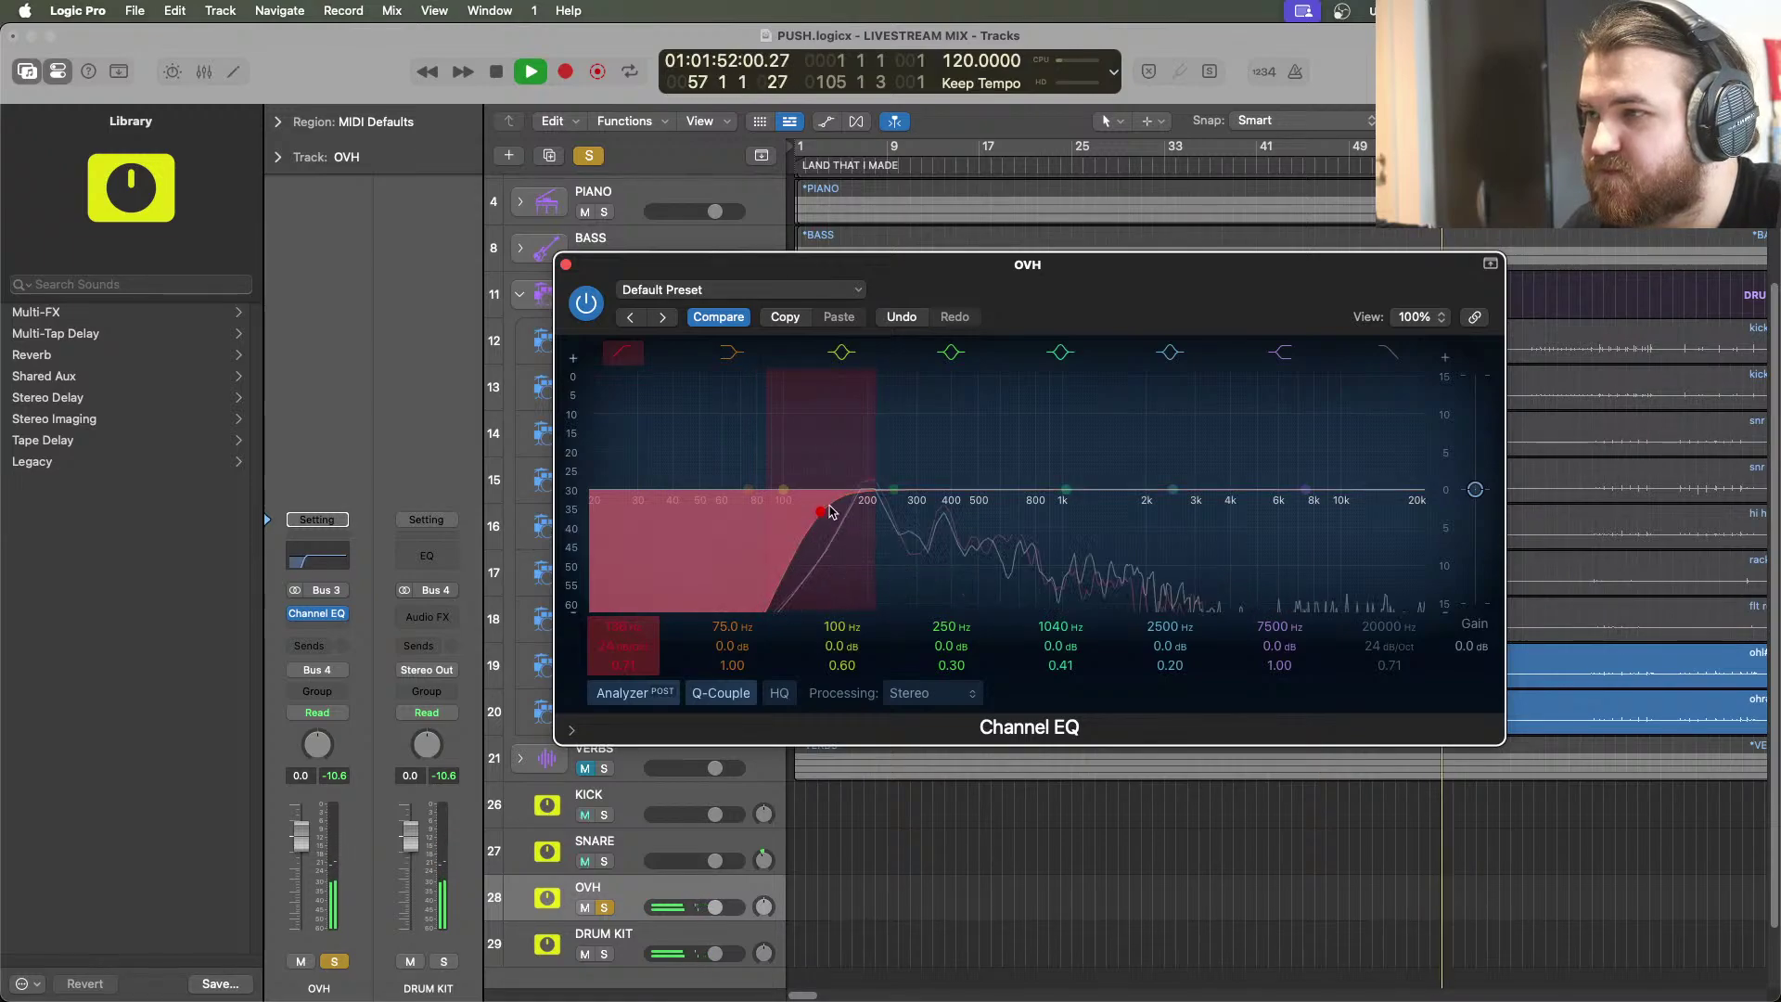
Clear the solo to hear the full mix briefly, stop playback, and solo the OVH bus again
left_click(589, 156)
left_click(497, 72)
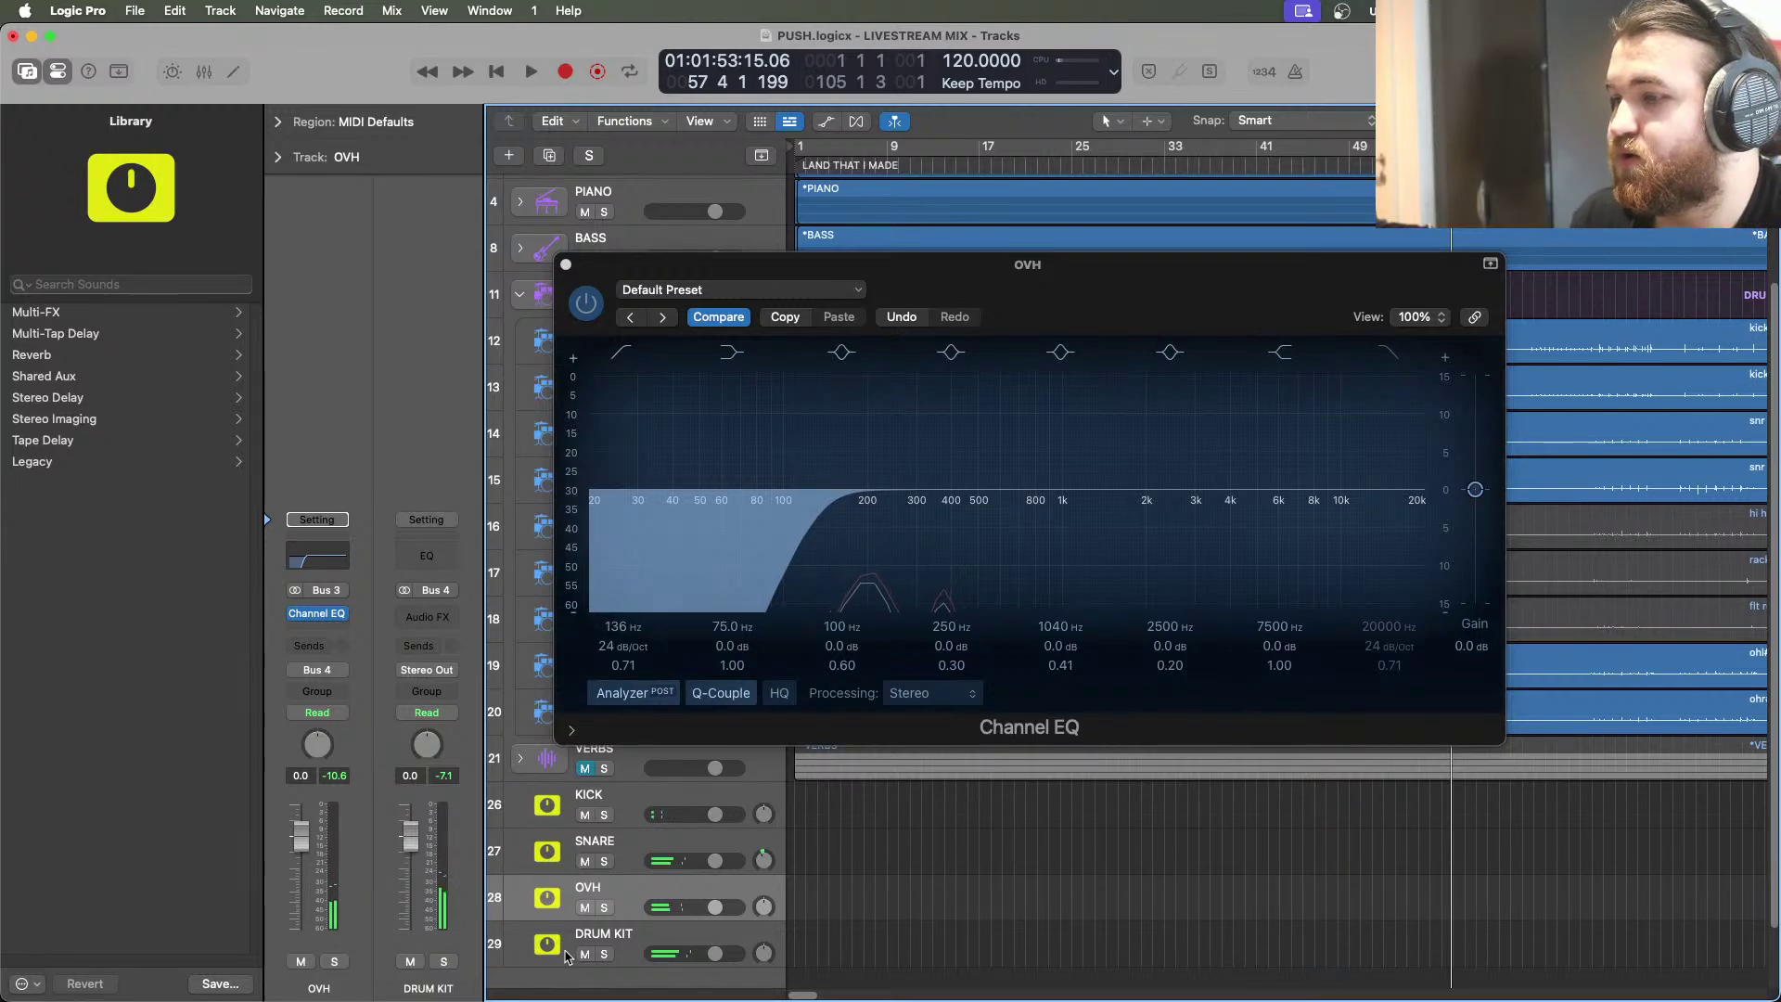
left_click(604, 908)
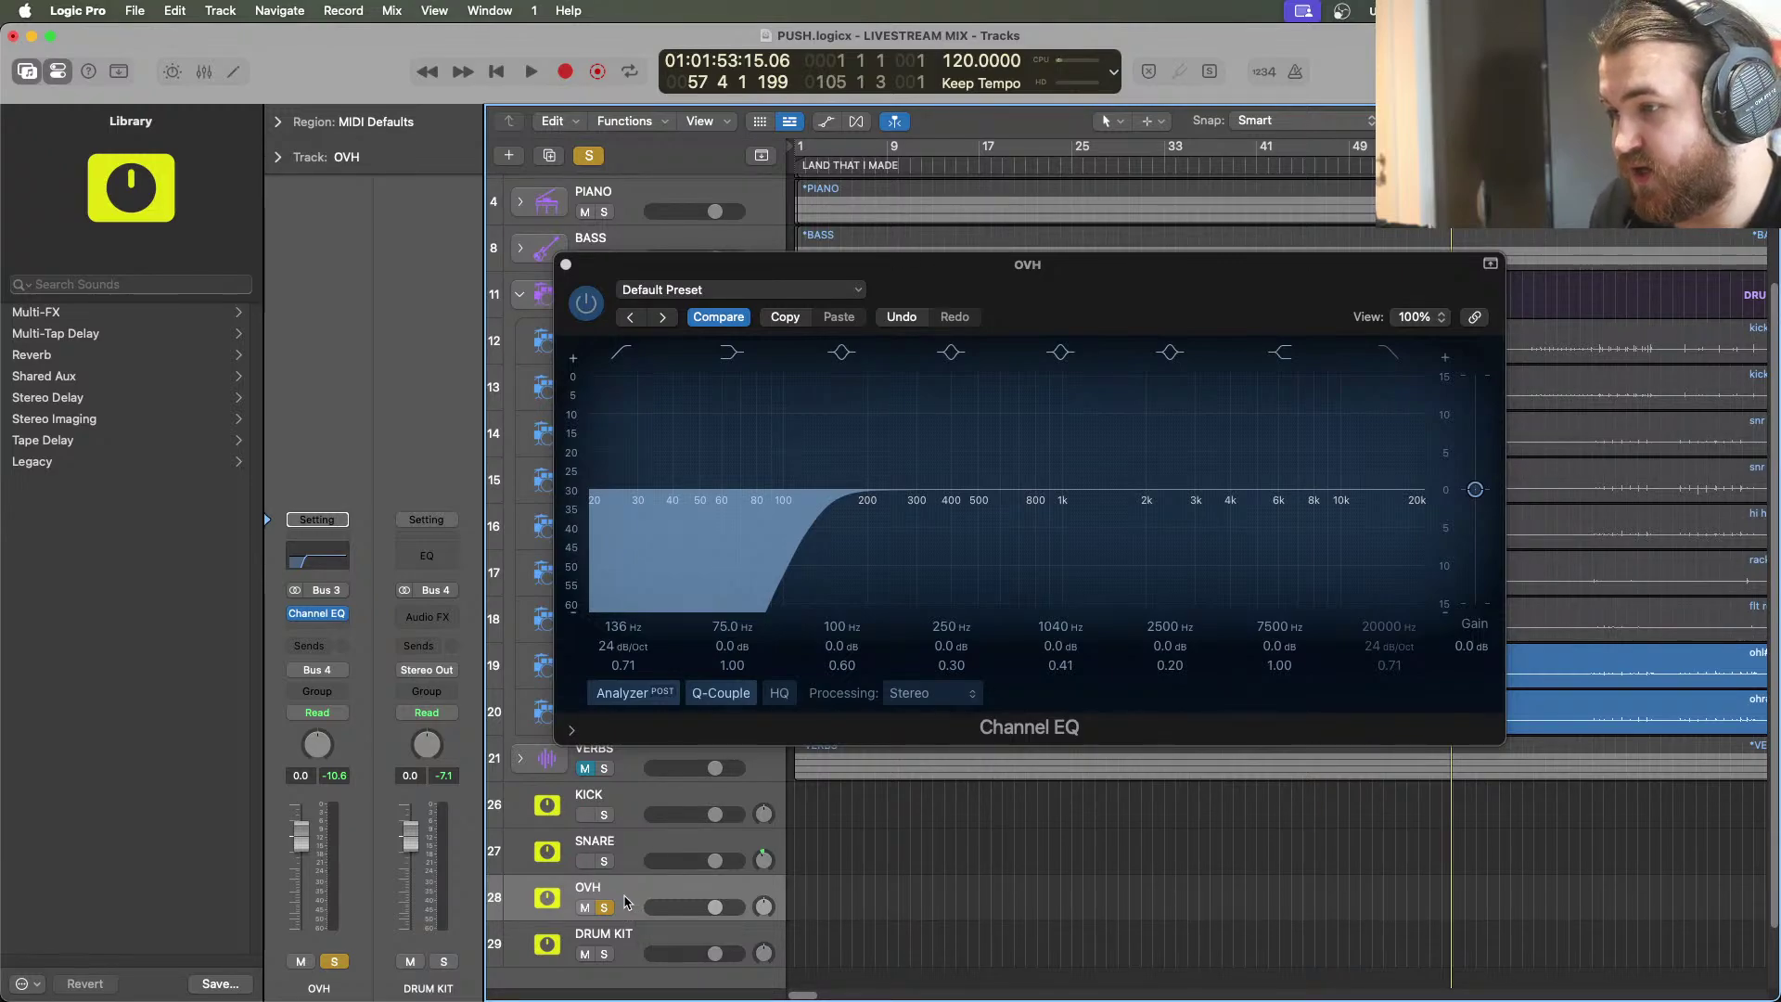
Set a cycle range from bar 32 to bar 52 and loop the overheads with the OVH Channel EQ in view
left_click(530, 78)
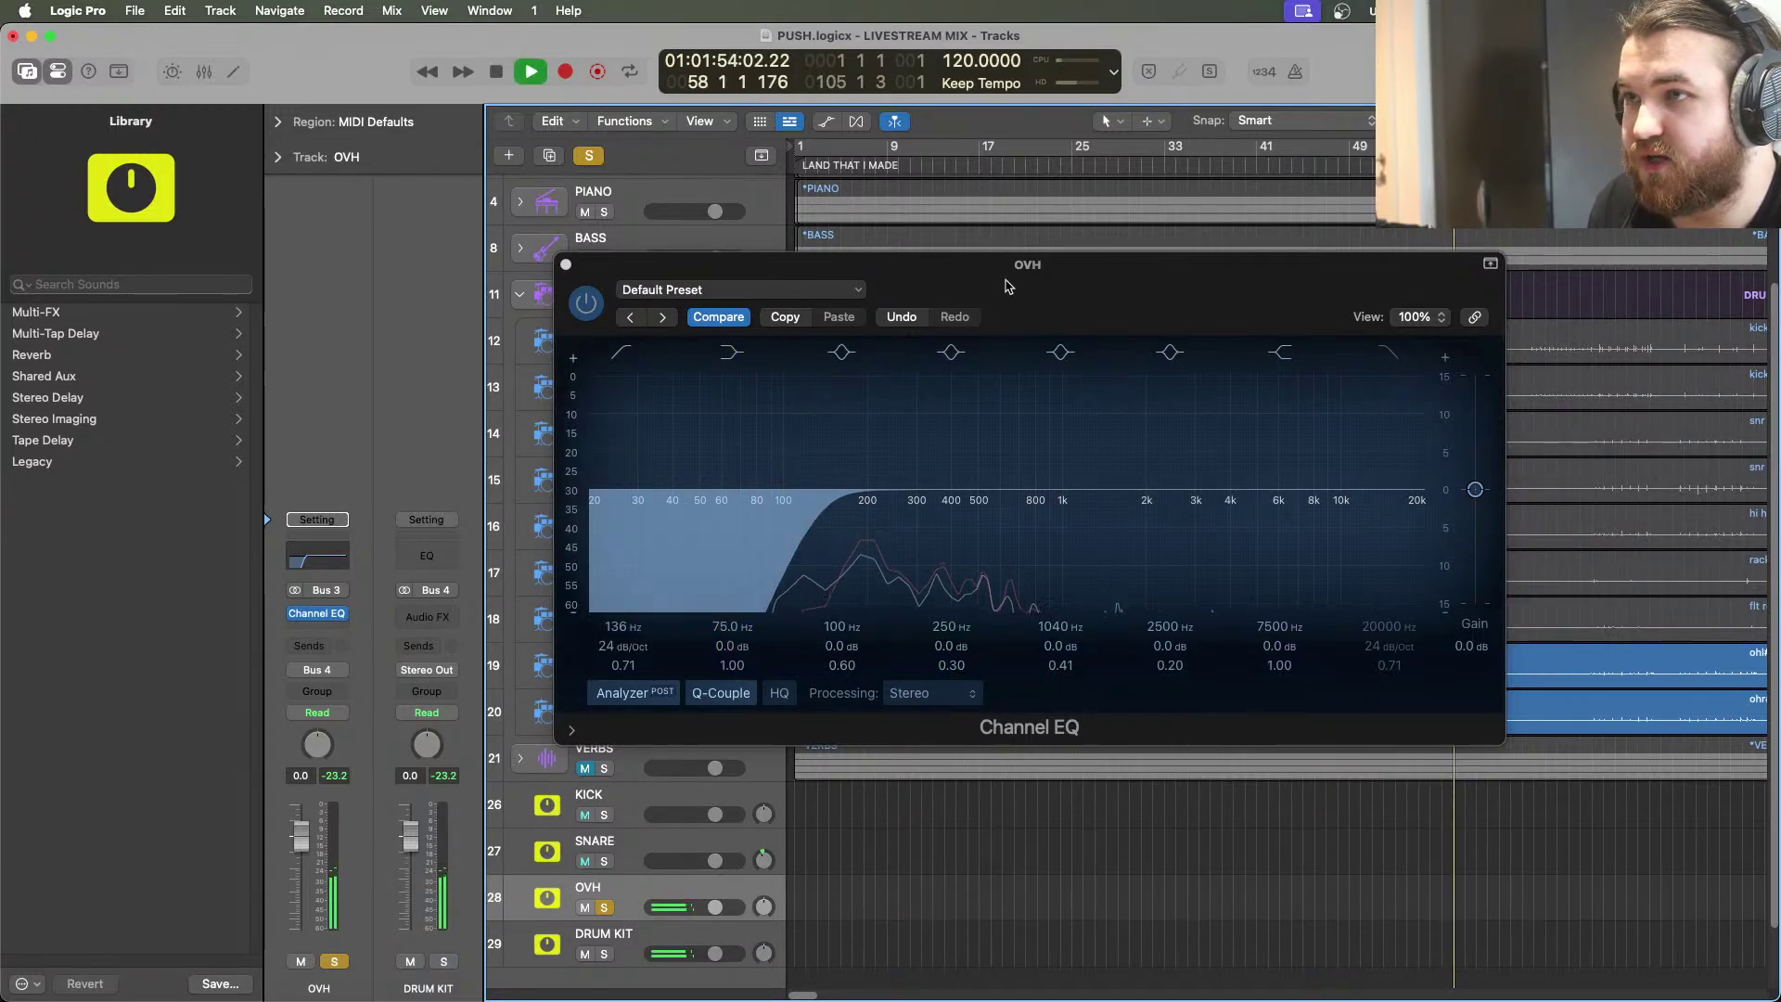
left_click_drag(1028, 264, 1187, 790)
left_click_drag(1150, 139, 1397, 145)
left_click(496, 71)
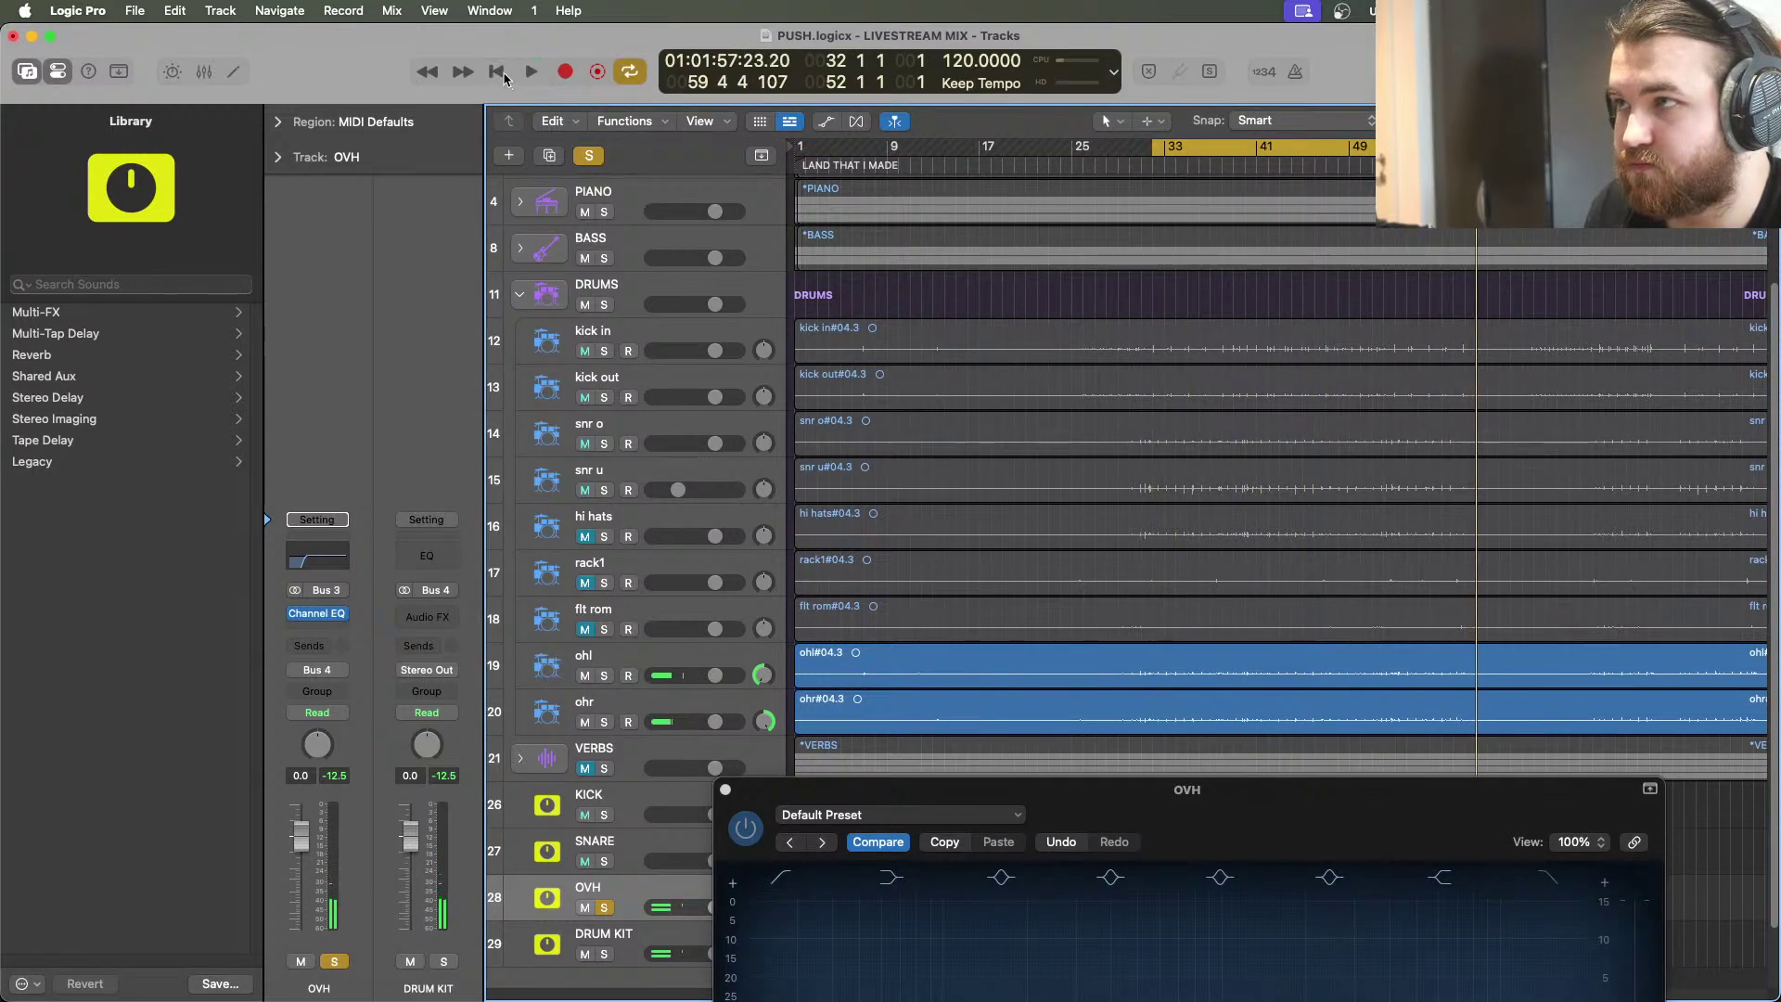
left_click(530, 71)
left_click_drag(949, 782, 791, 274)
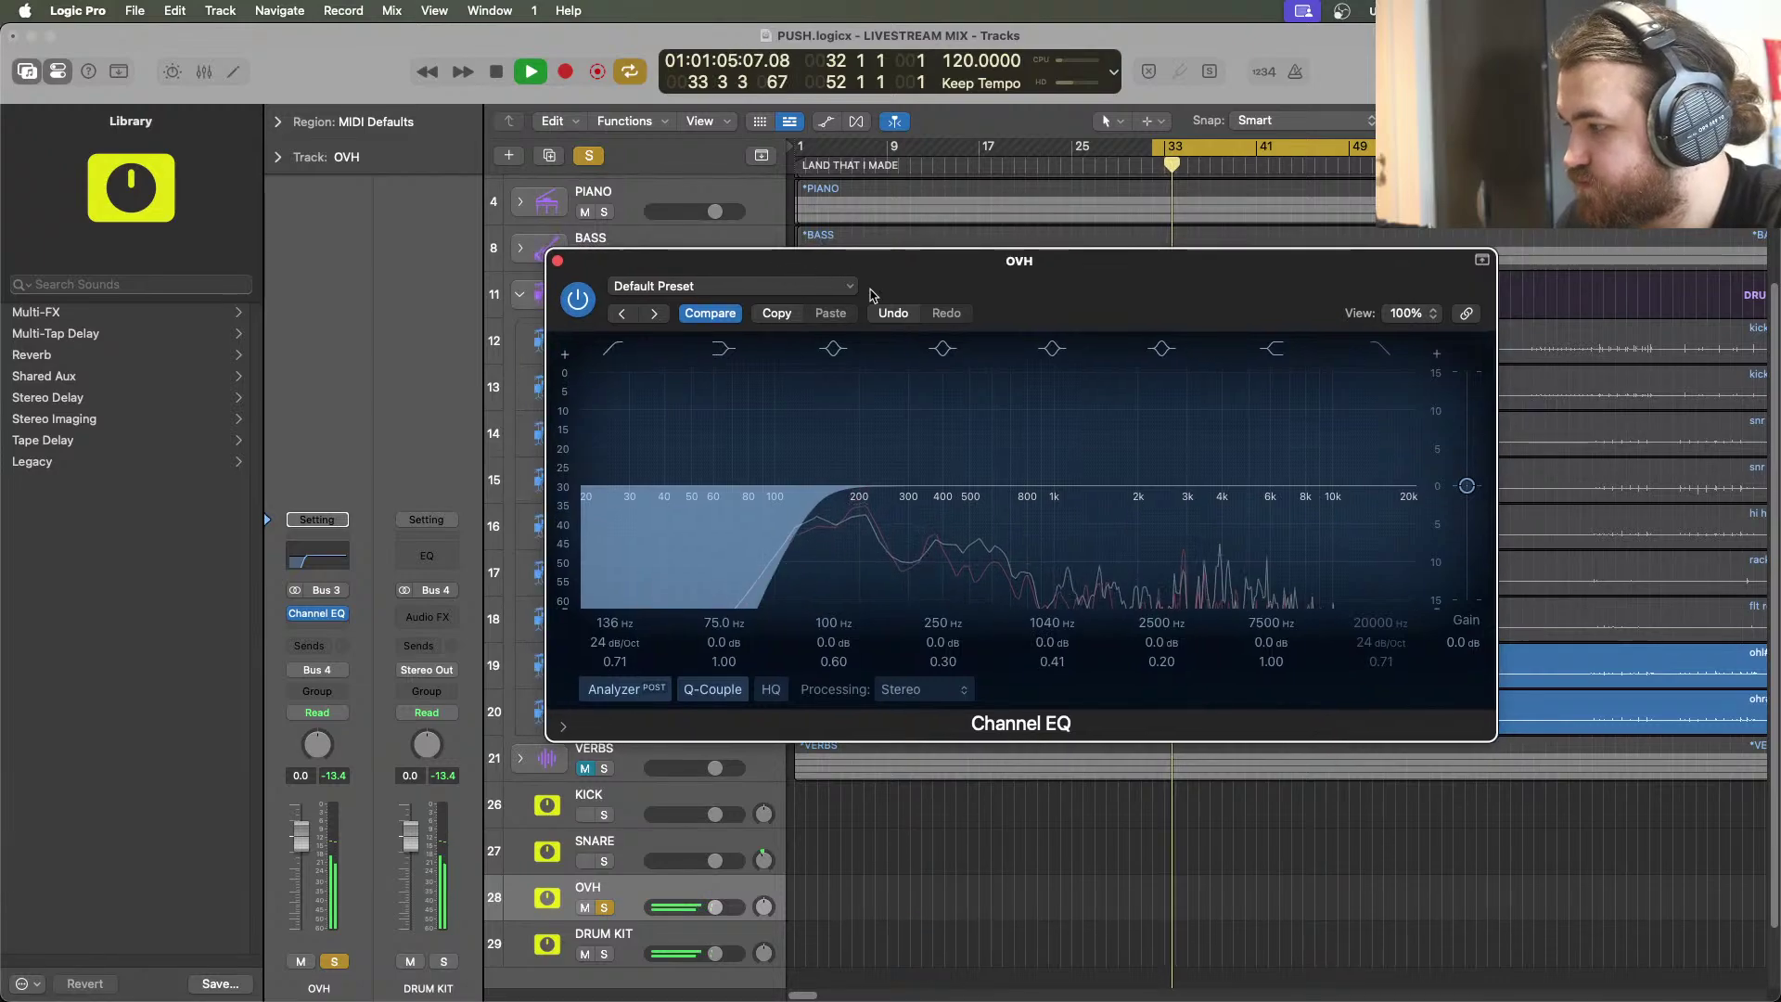
Boost the OVH Channel EQ 3.7 dB at 3400 Hz and 3.5 dB at 218 Hz, cut 3.8 dB at 710 Hz, and stop playback
left_click_drag(1116, 509, 1205, 462)
mouse_move(886, 485)
left_mouse_down()
mouse_move(876, 447)
mouse_move(891, 444)
mouse_move(906, 544)
mouse_move(895, 491)
mouse_move(861, 471)
left_mouse_up()
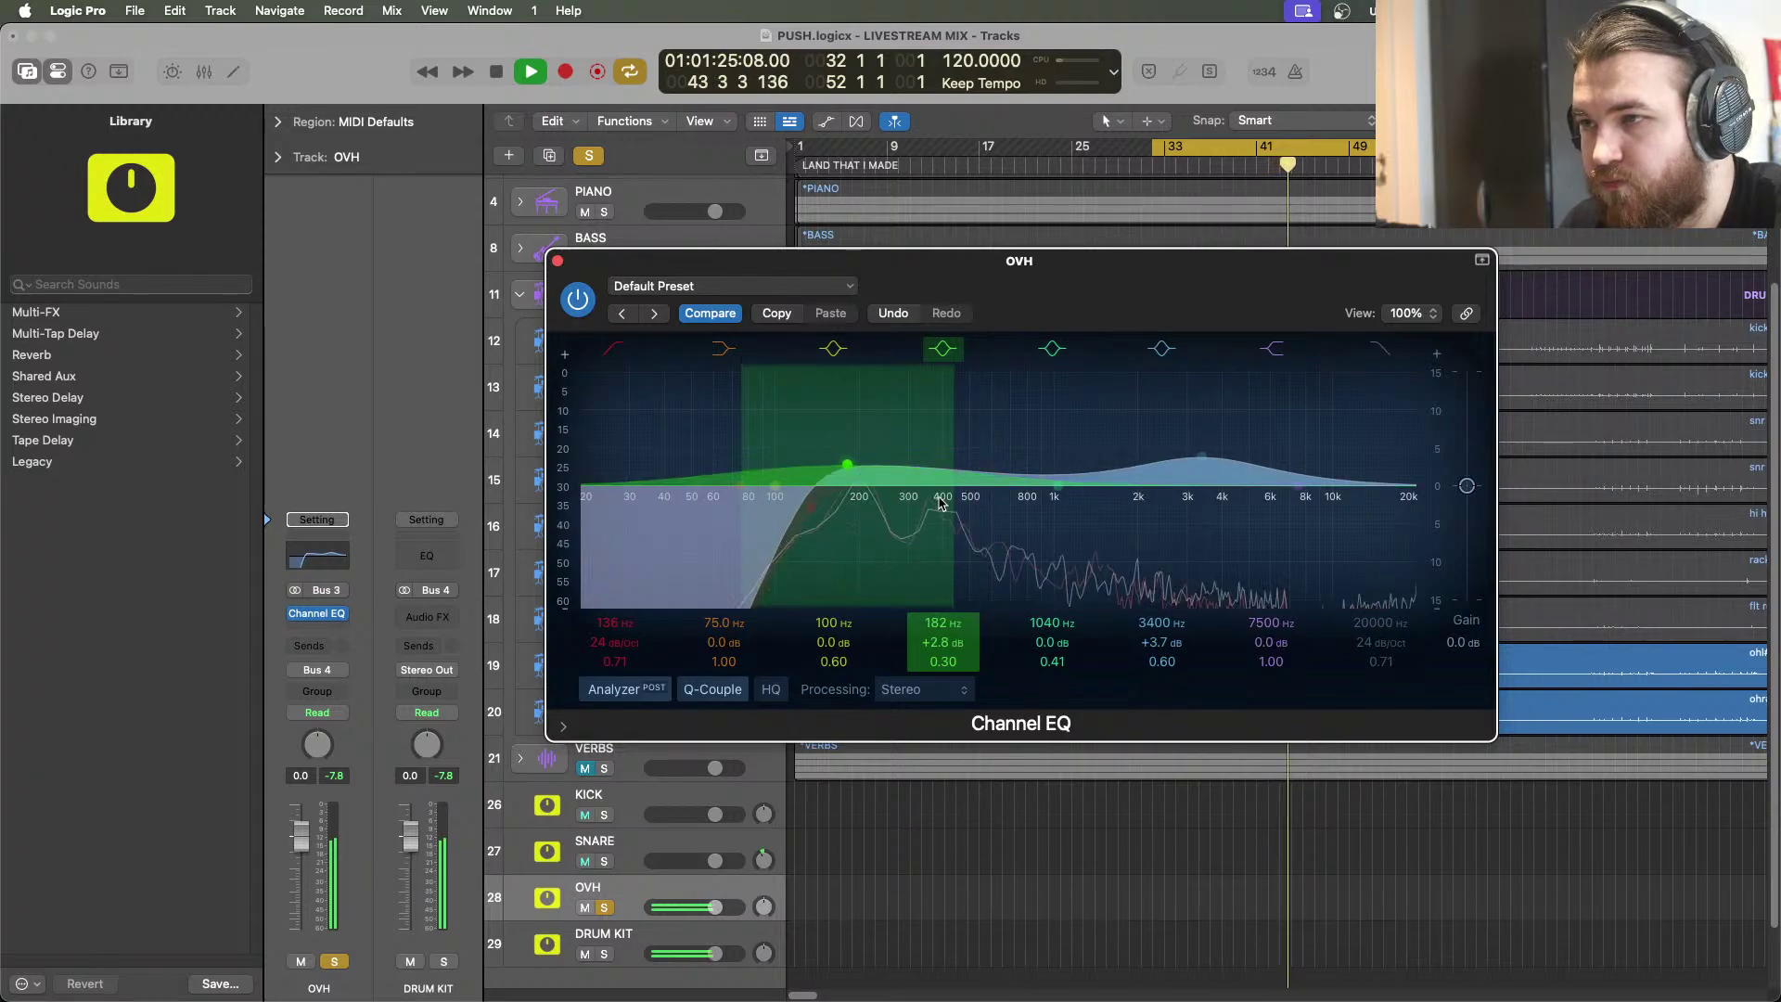
left_click_drag(955, 509, 918, 488)
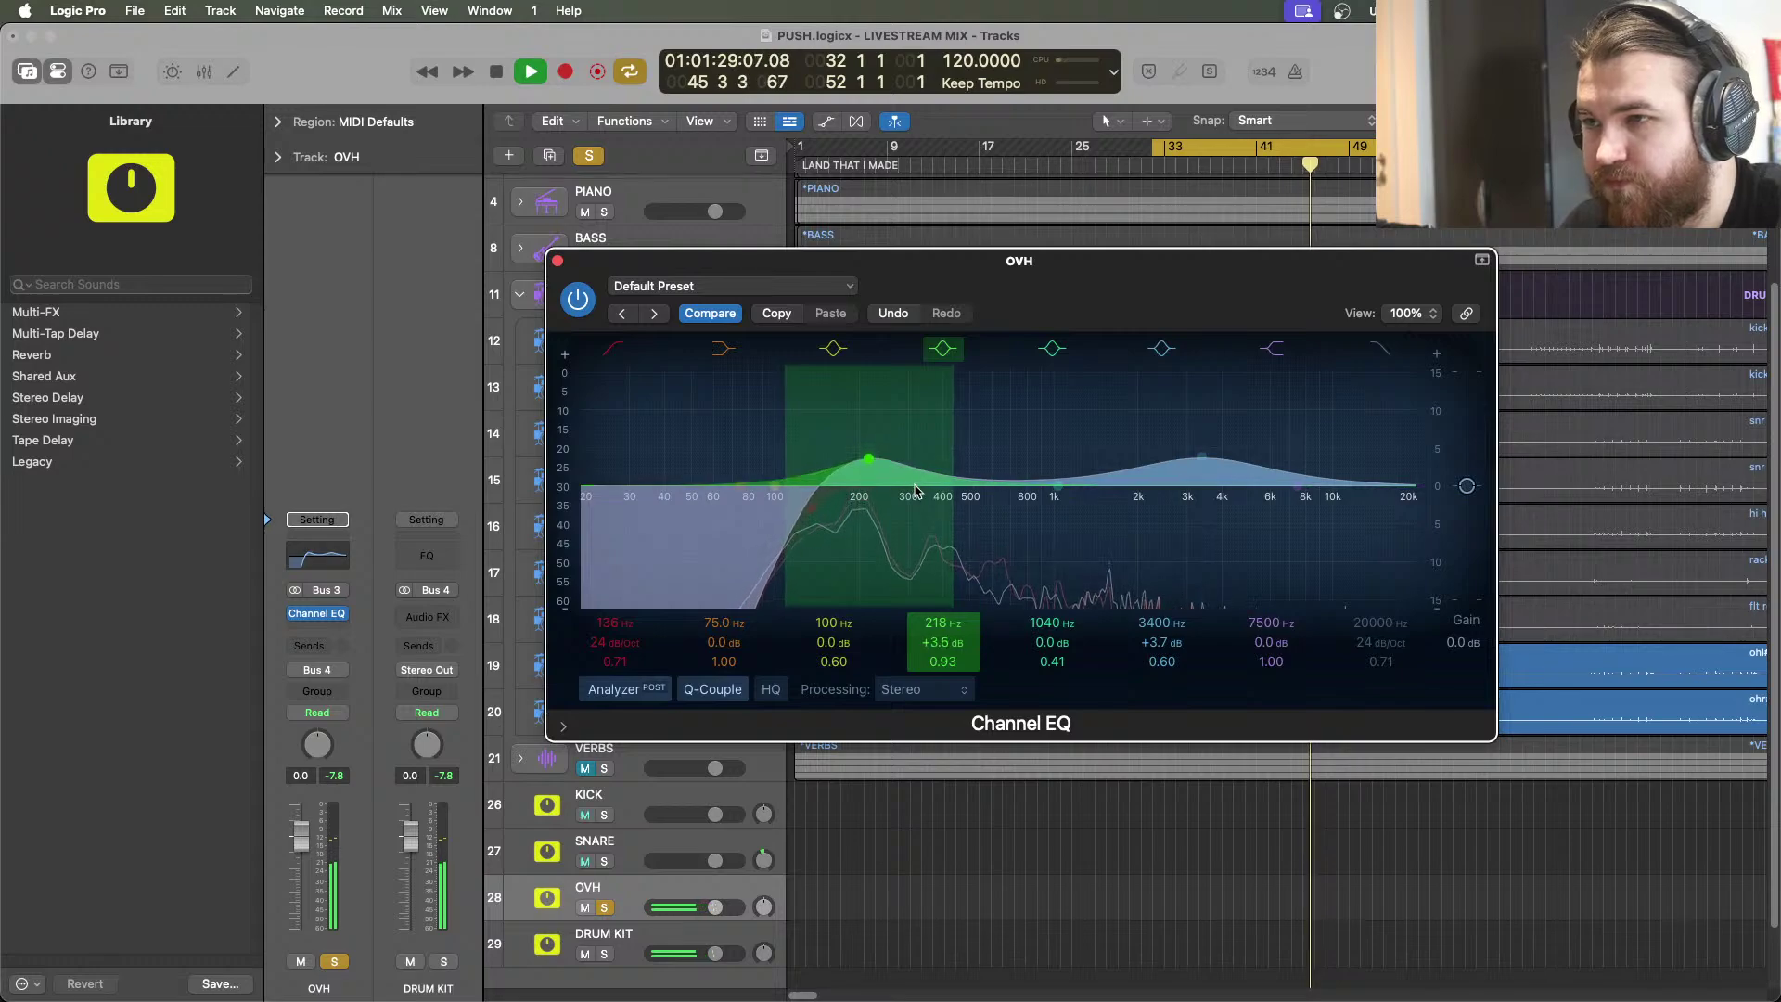
left_click_drag(1058, 485, 1012, 514)
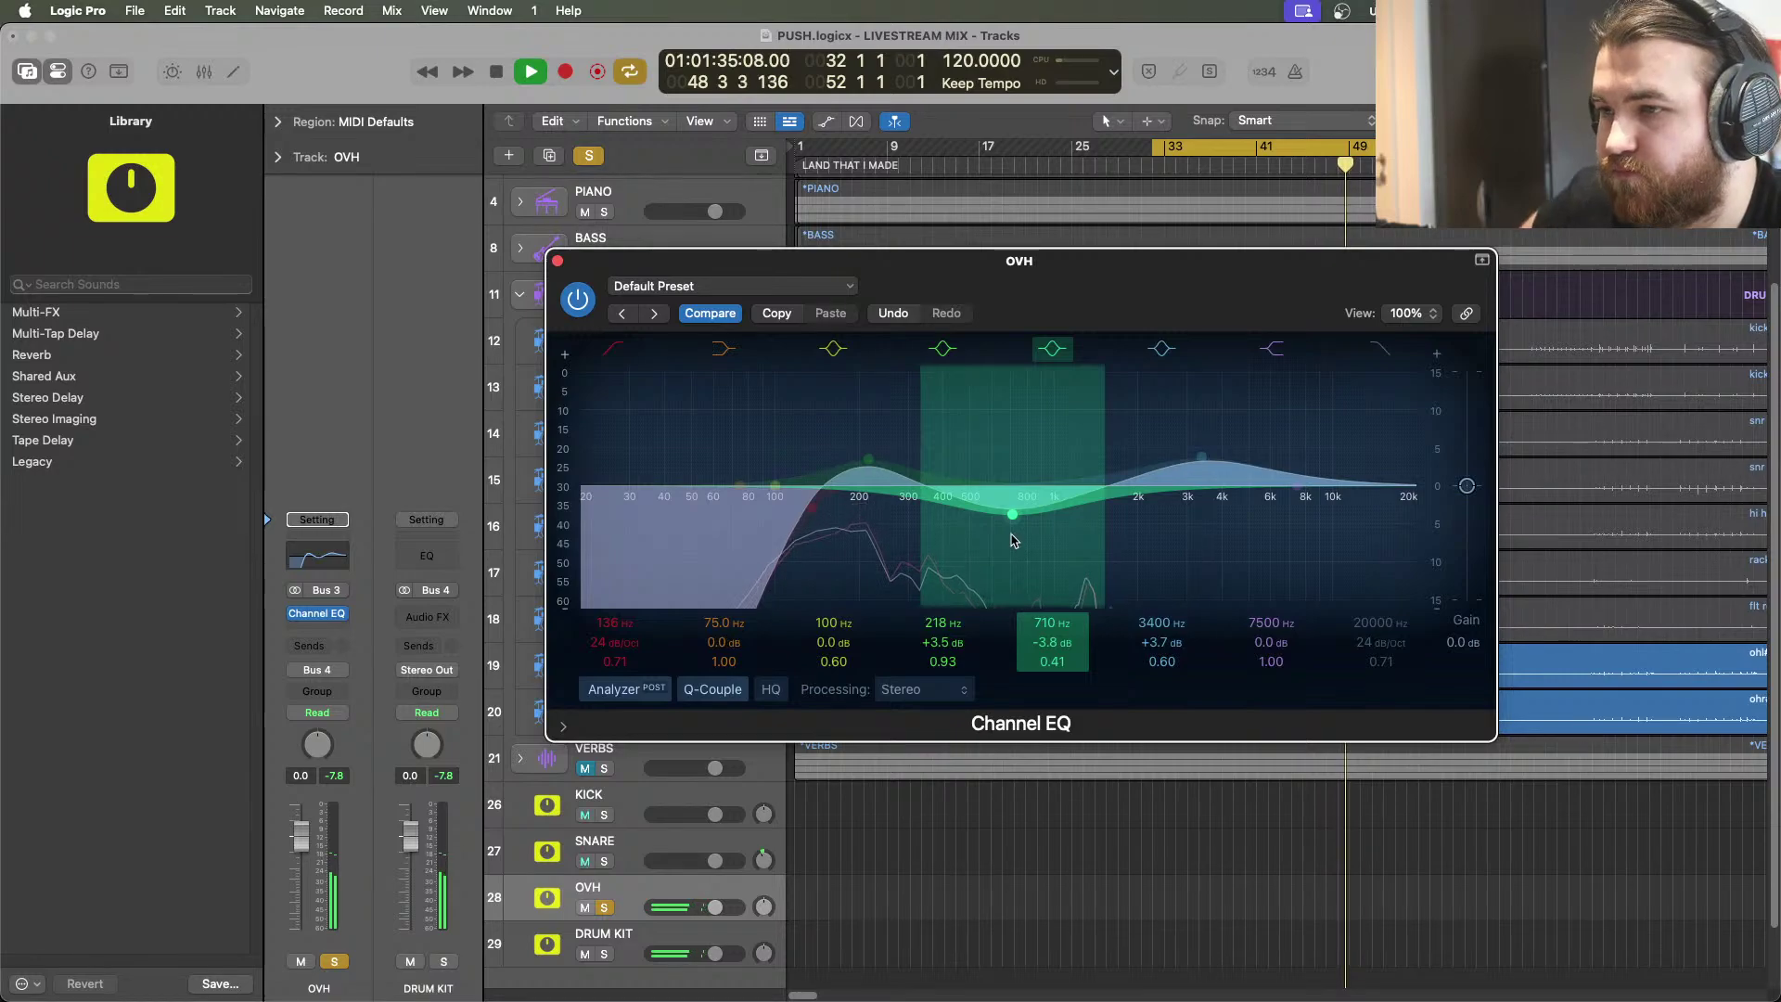
left_click(557, 260)
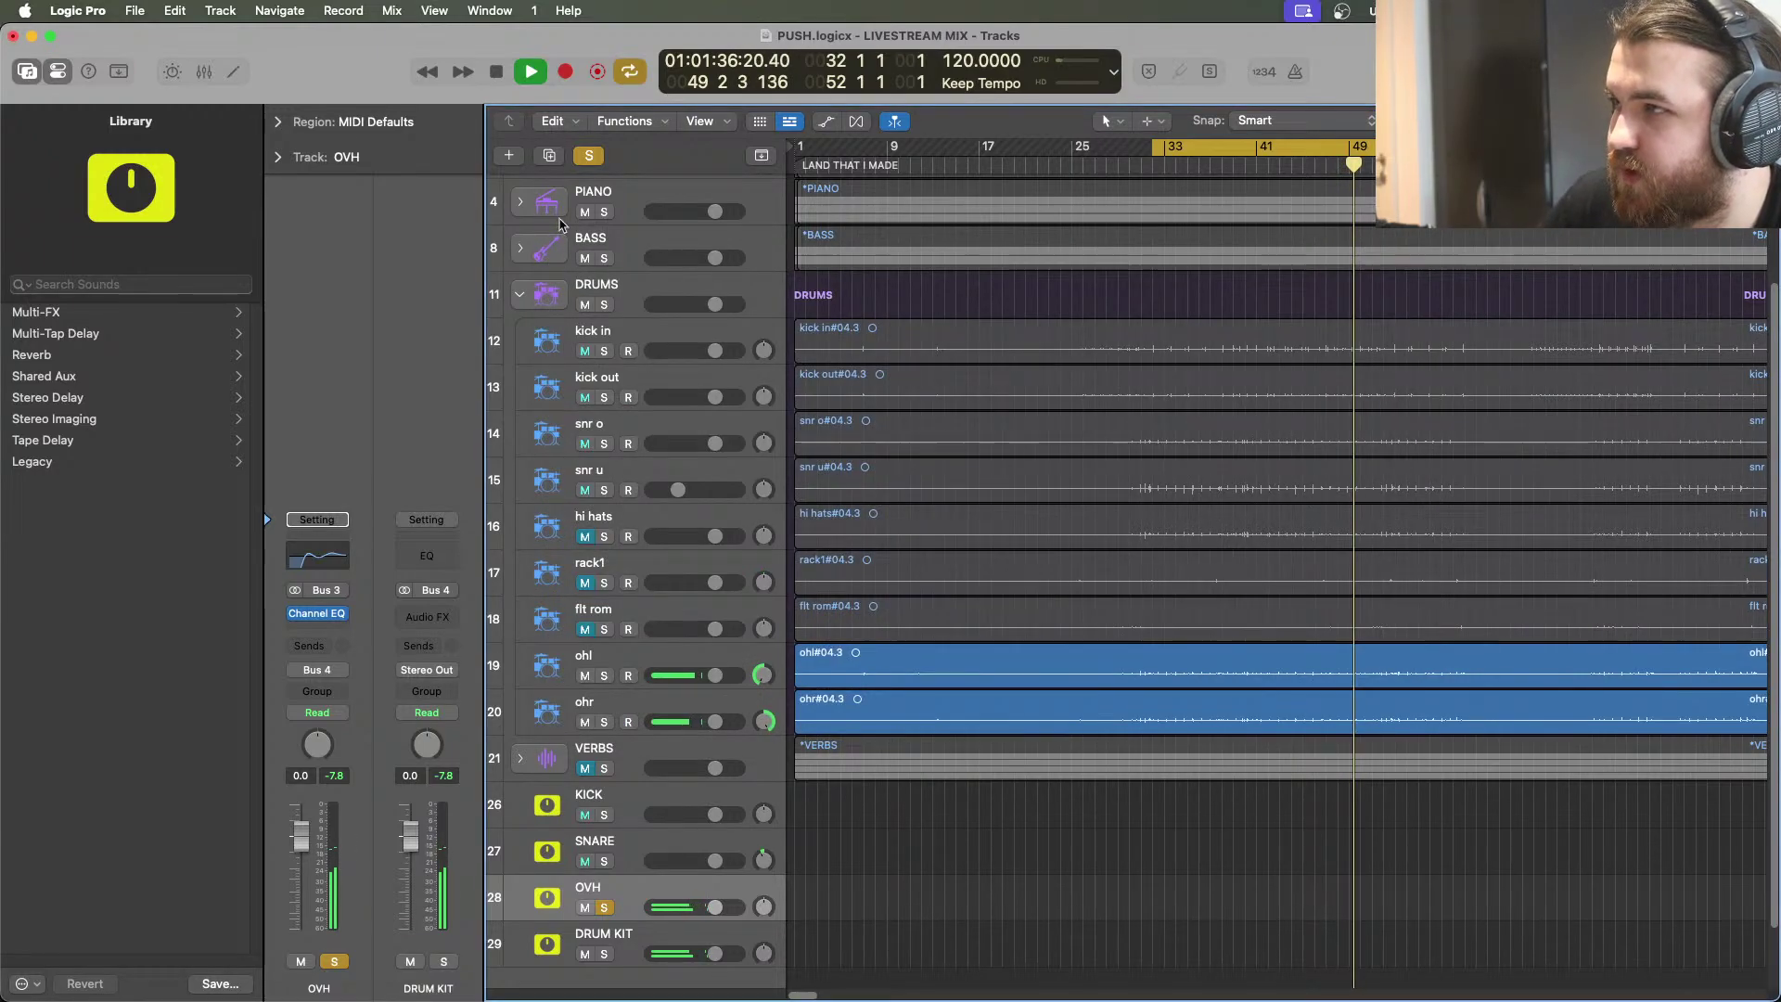
left_click(497, 71)
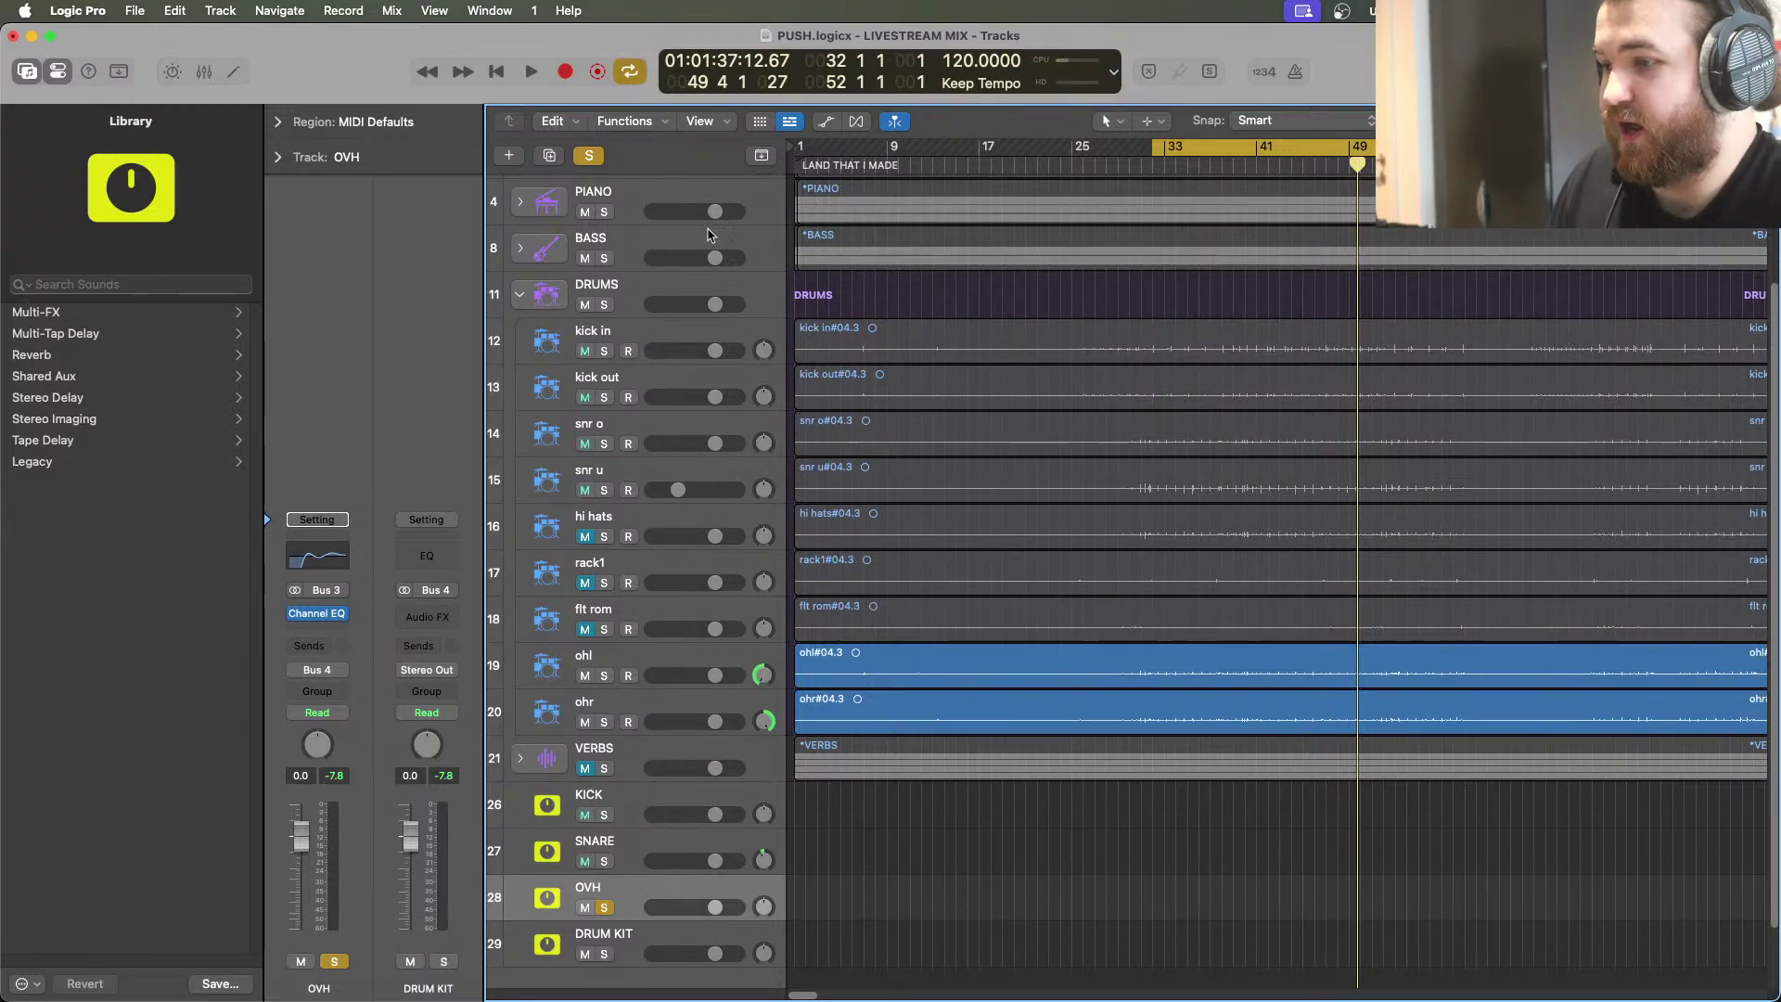
Loop the KICK, SNARE and OVH buses together, and switch the solo over to the DRUM KIT bus alone
left_click(604, 815)
left_click(604, 859)
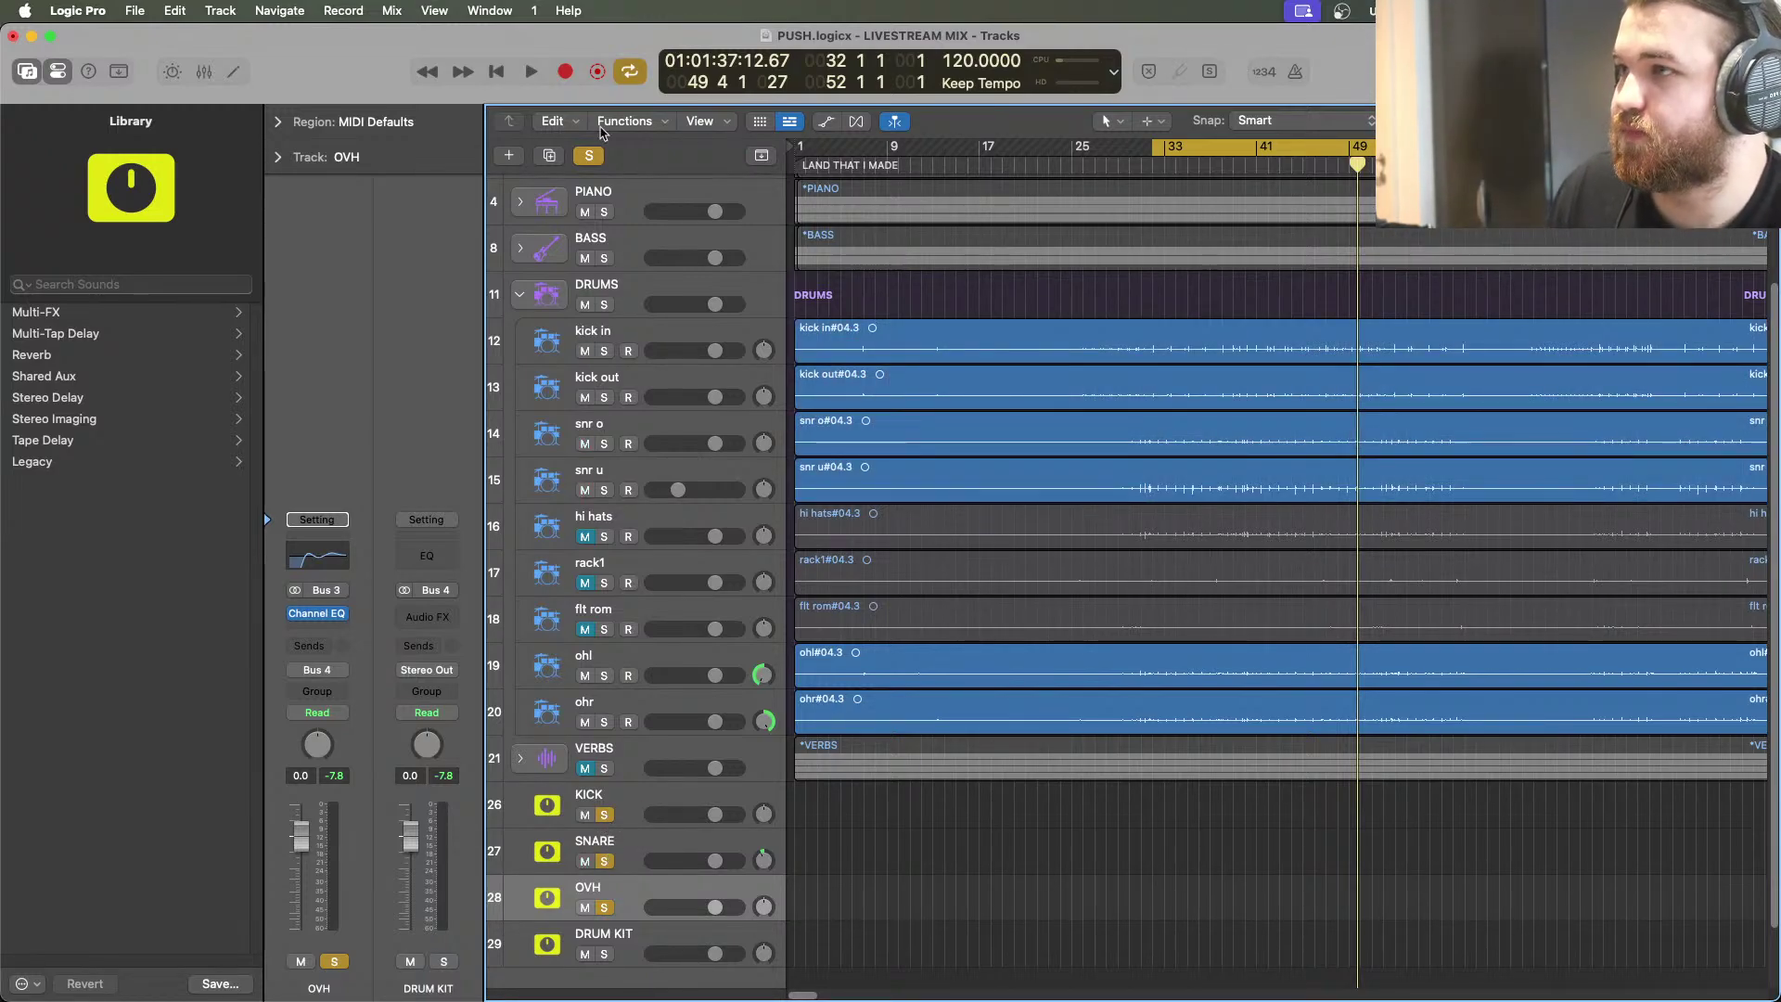
left_click(529, 72)
left_click(604, 954)
left_click(604, 908)
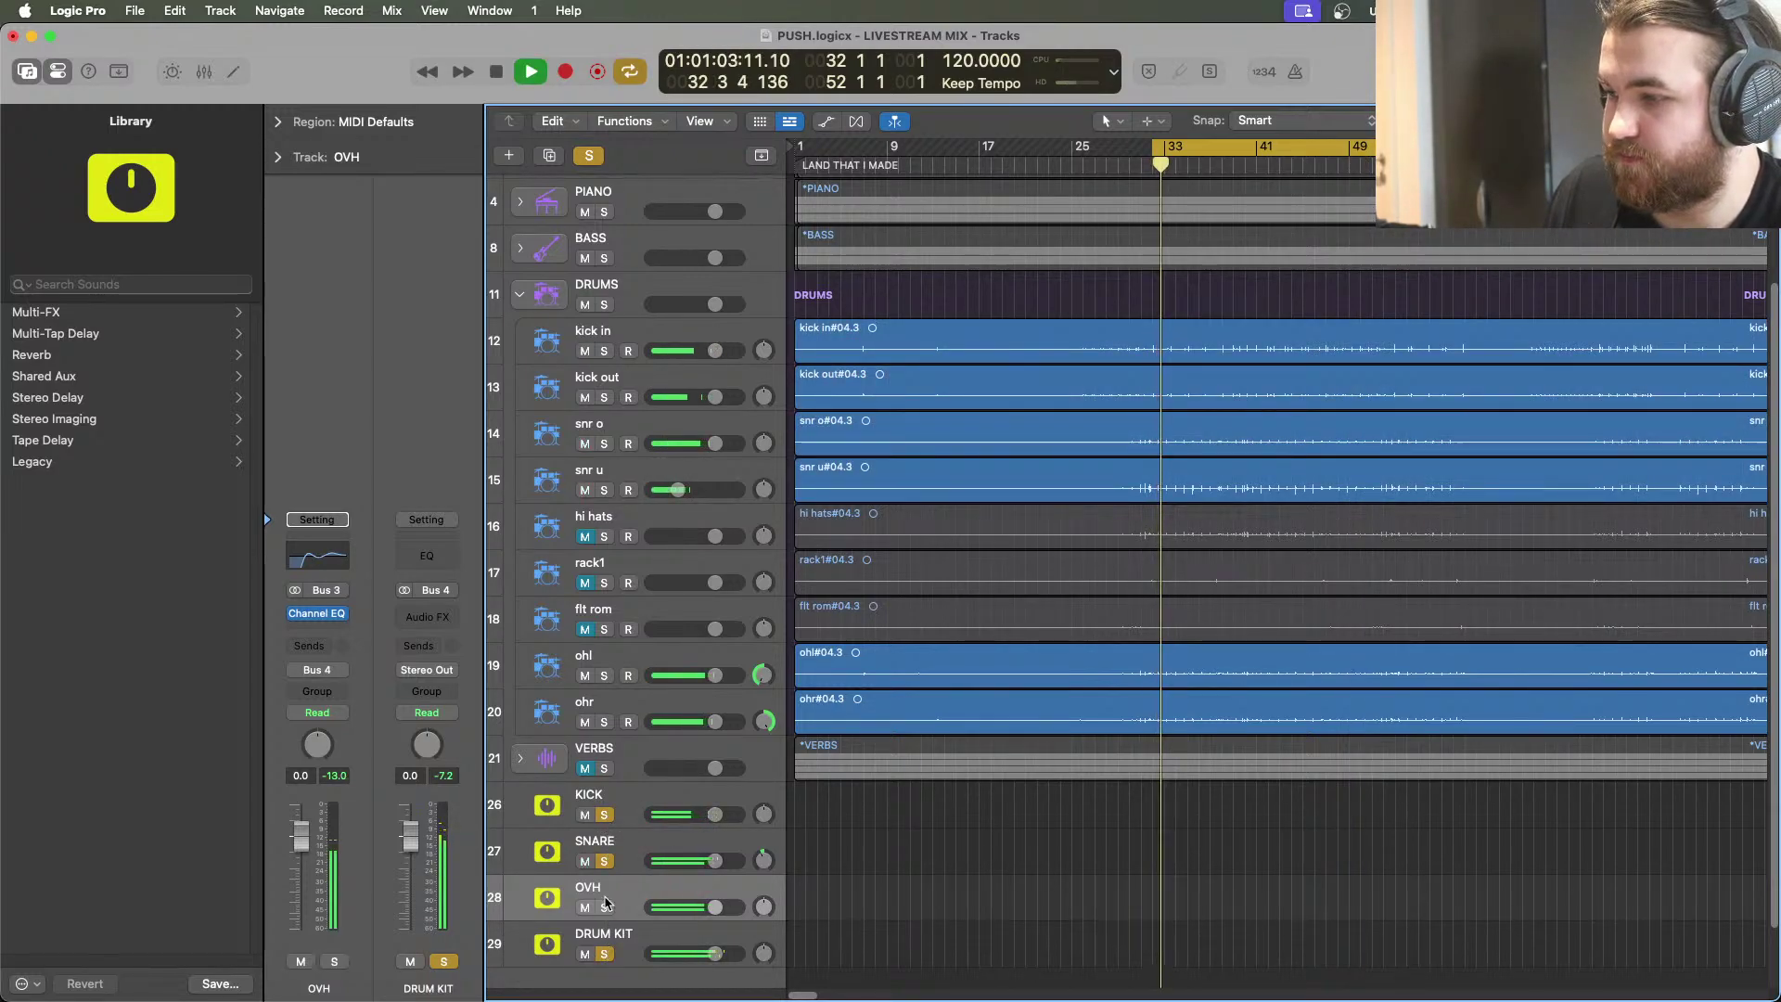
left_click(604, 814)
left_click(604, 861)
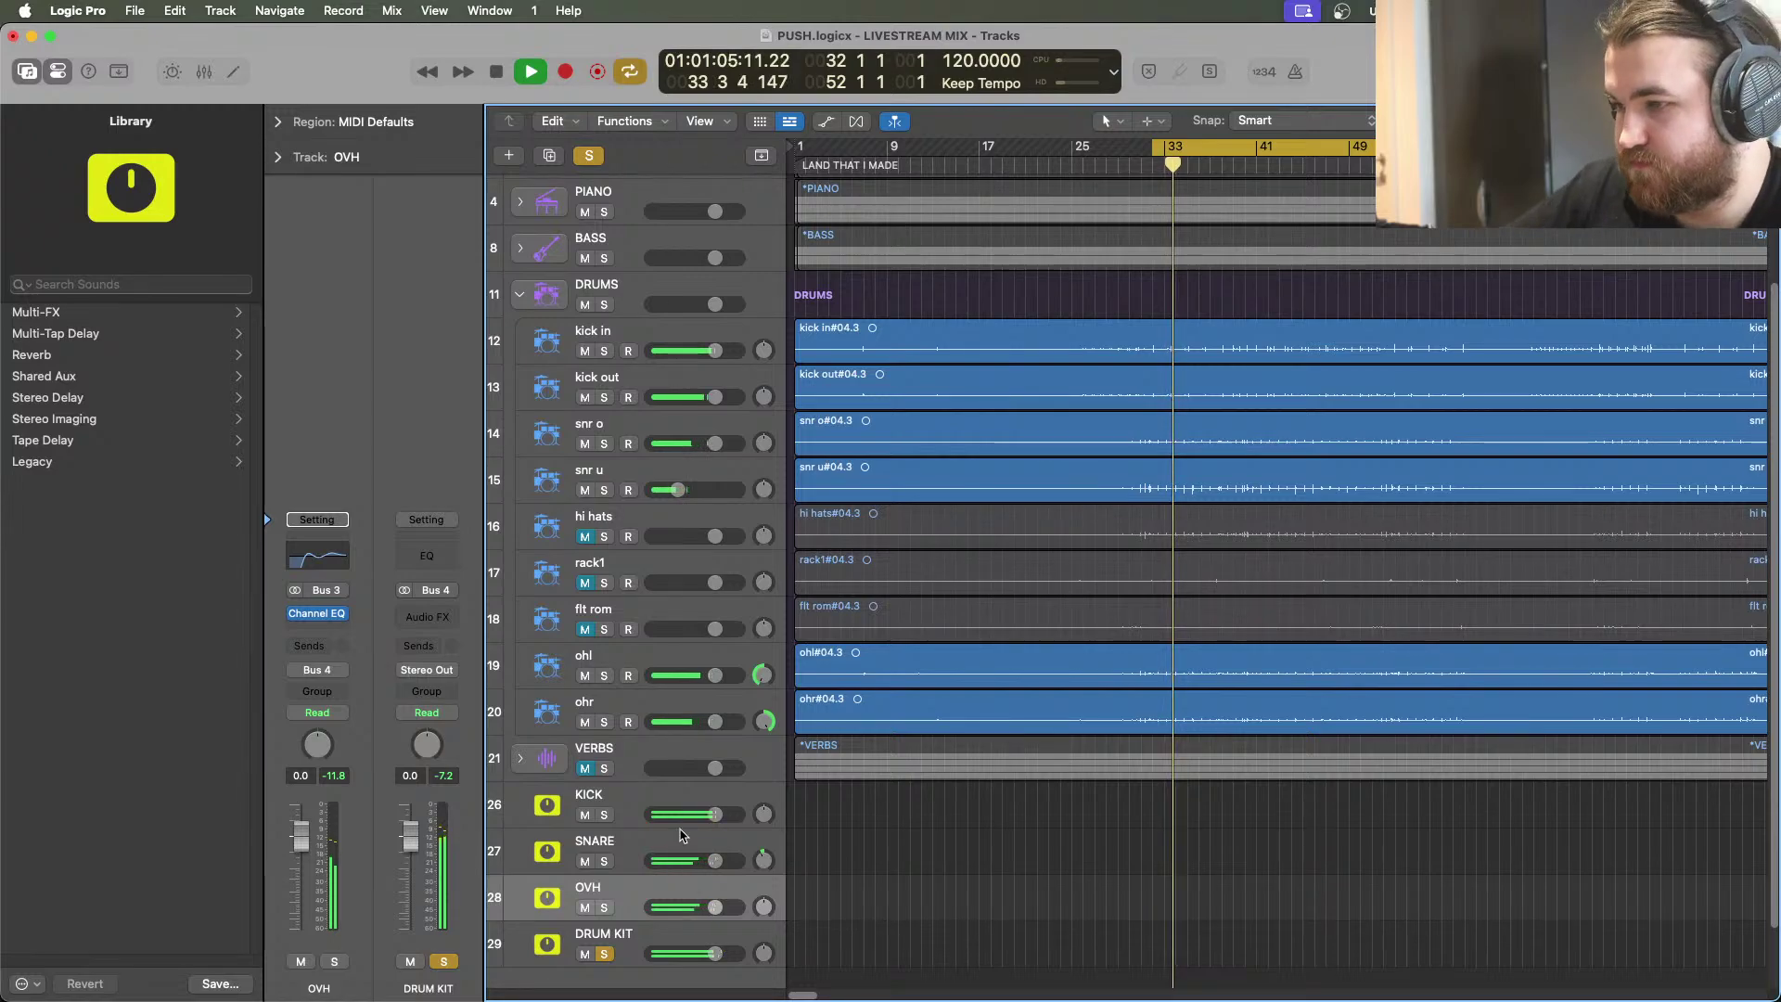
Compare the soloed SNARE bus with the whole drum kit, and stop playback
left_click(604, 860)
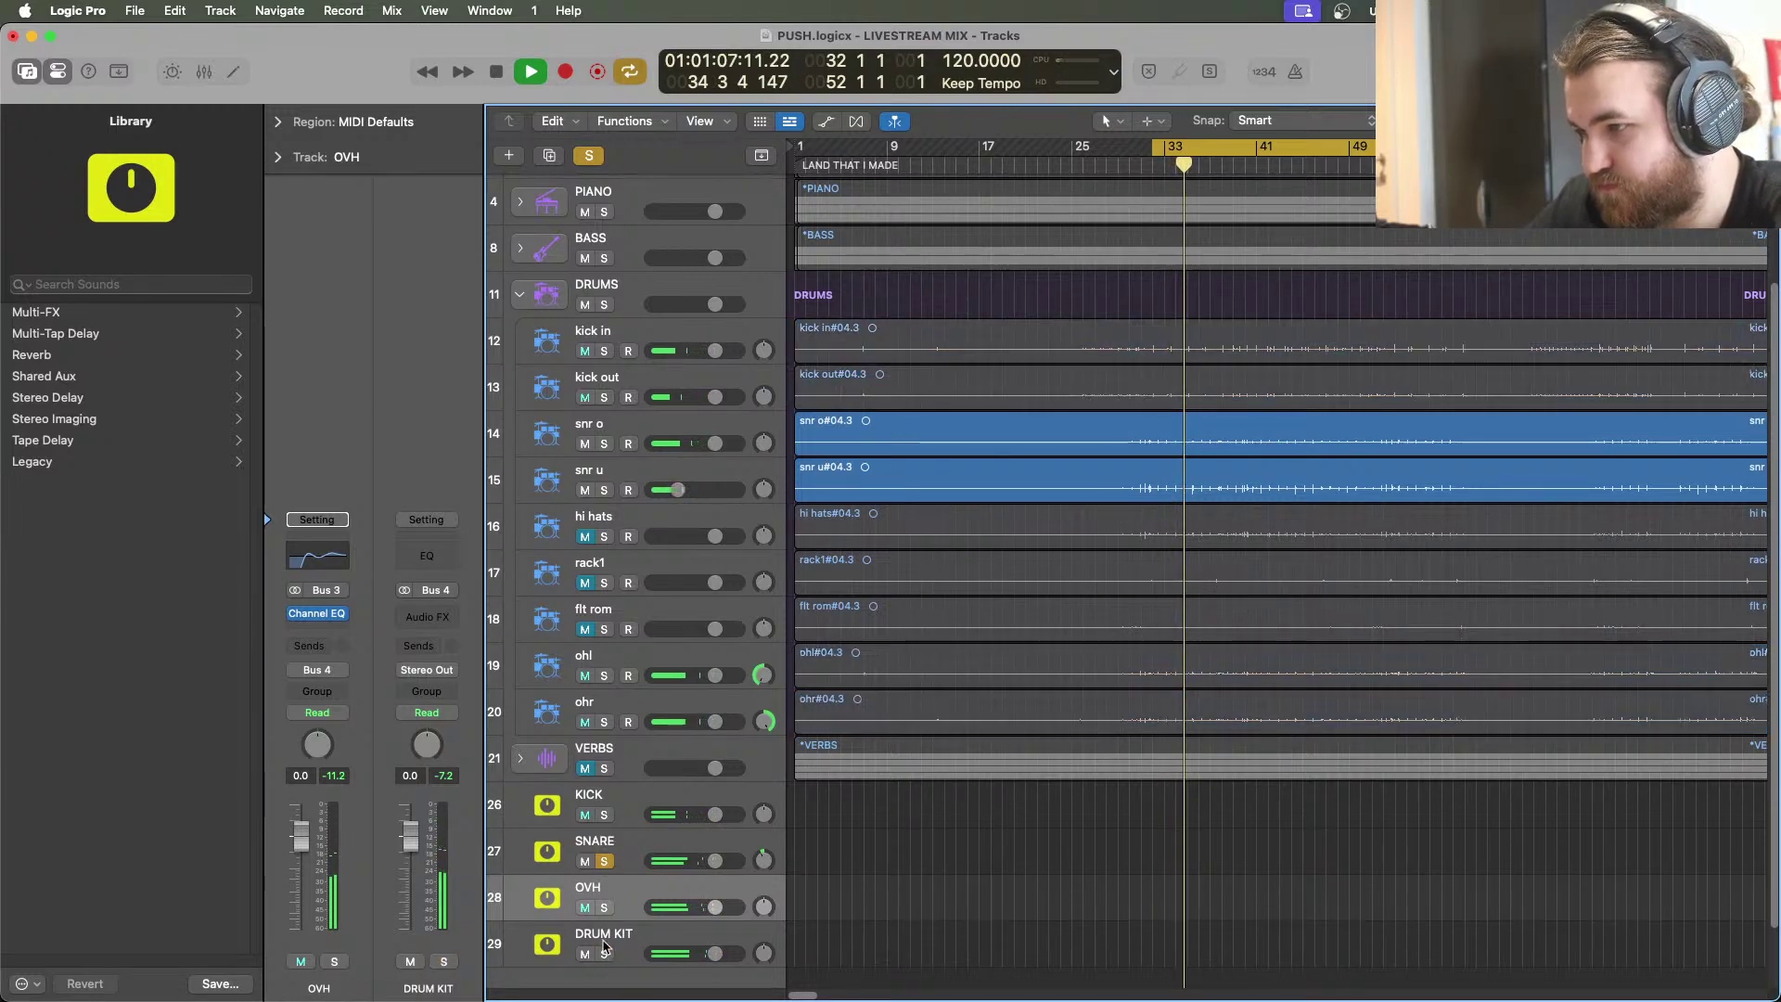
left_click(604, 861)
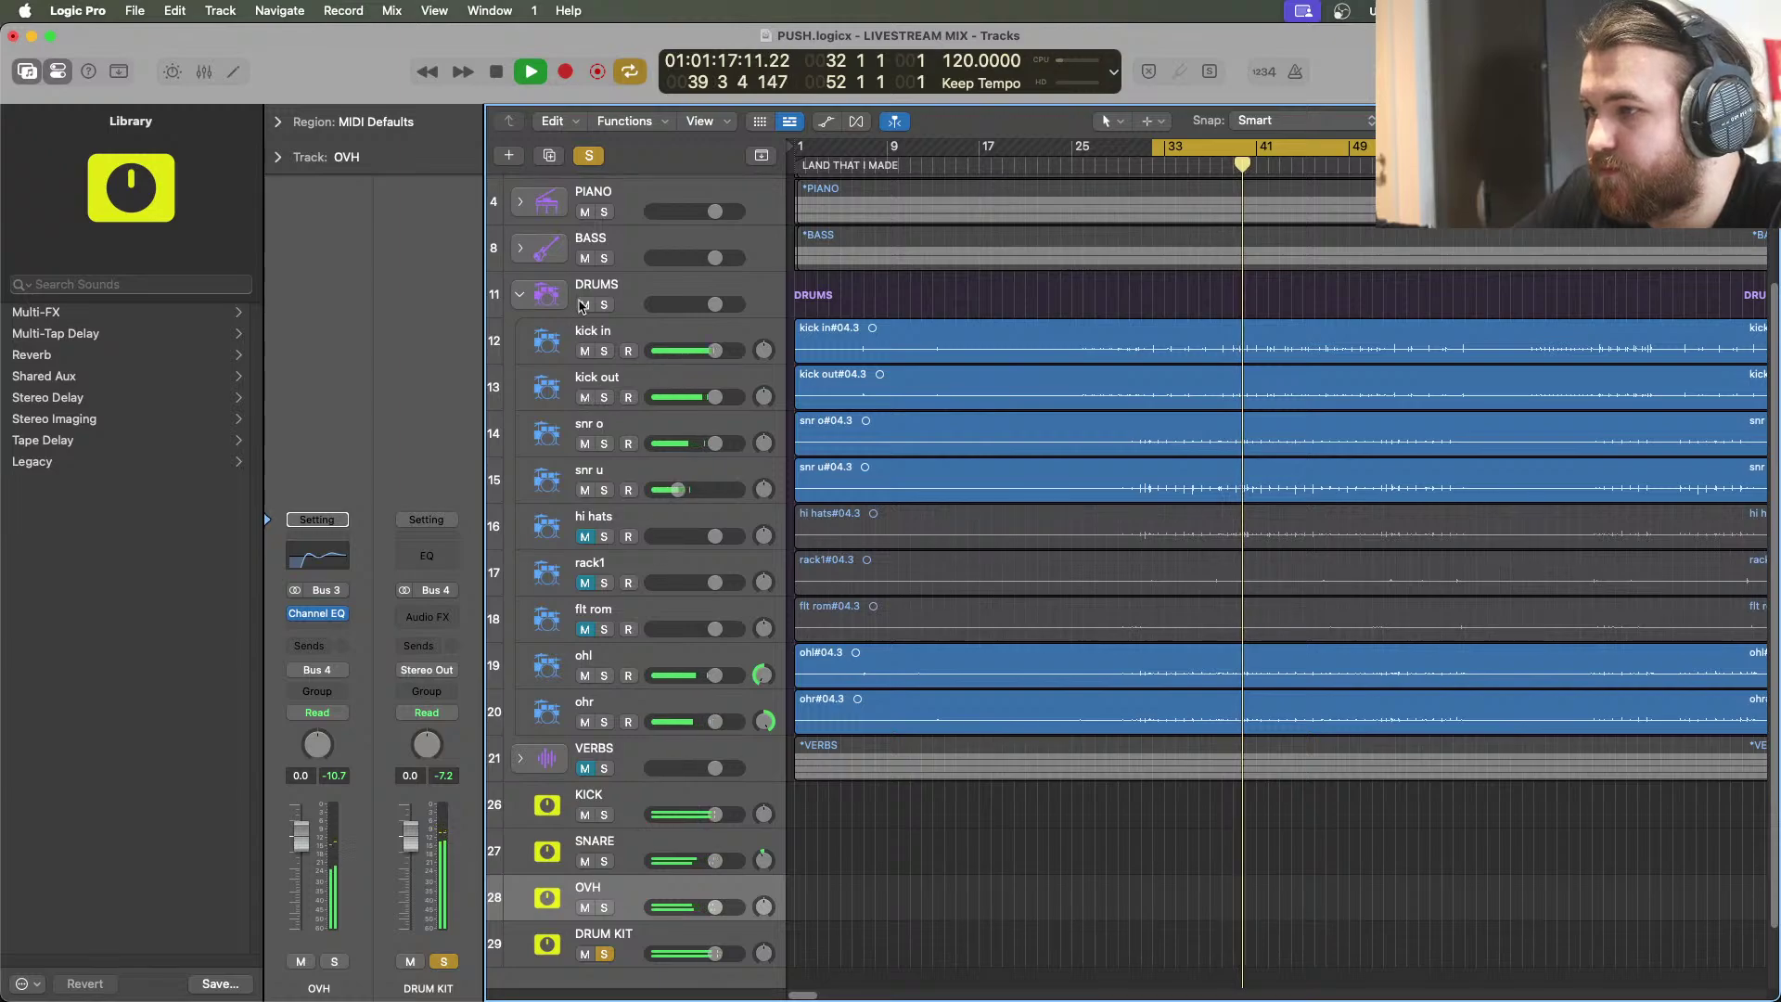
left_click(497, 73)
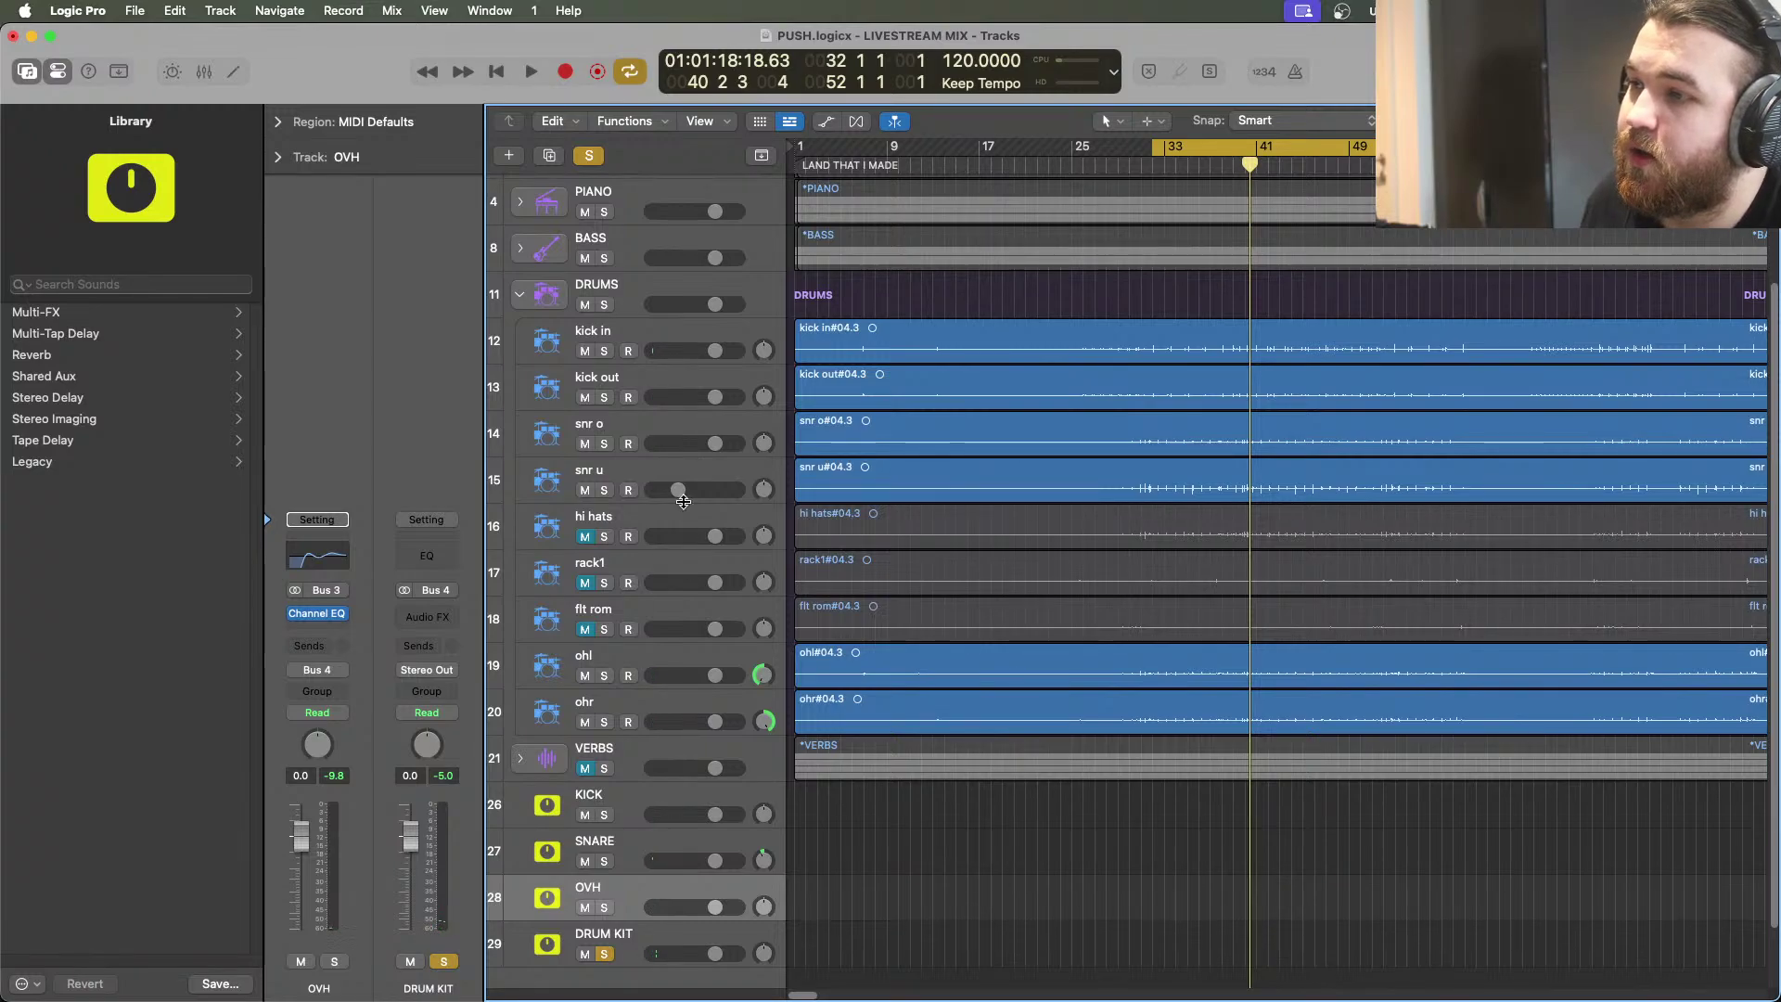
Play the soloed drum kit and raise the snr u track's volume slightly
left_click(534, 73)
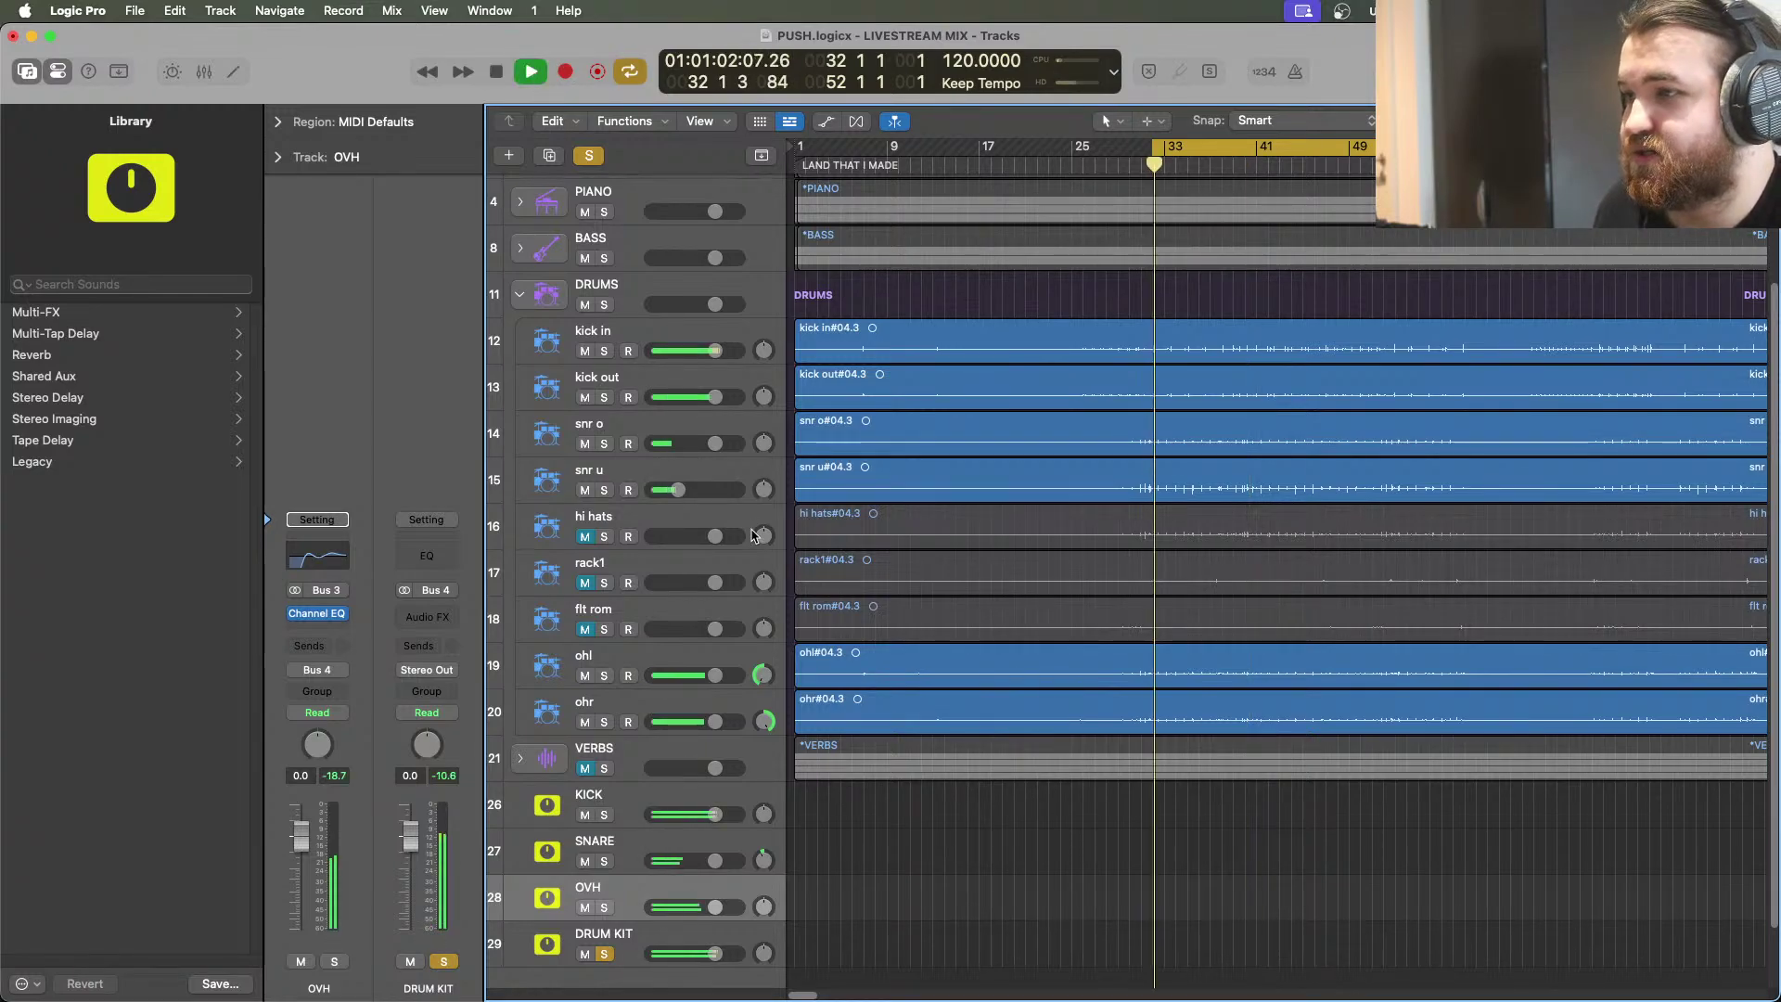
left_click_drag(678, 490, 695, 490)
Insert a stereo Channel EQ on the DRUM KIT bus and loop the drums from bar 32
left_click(618, 928)
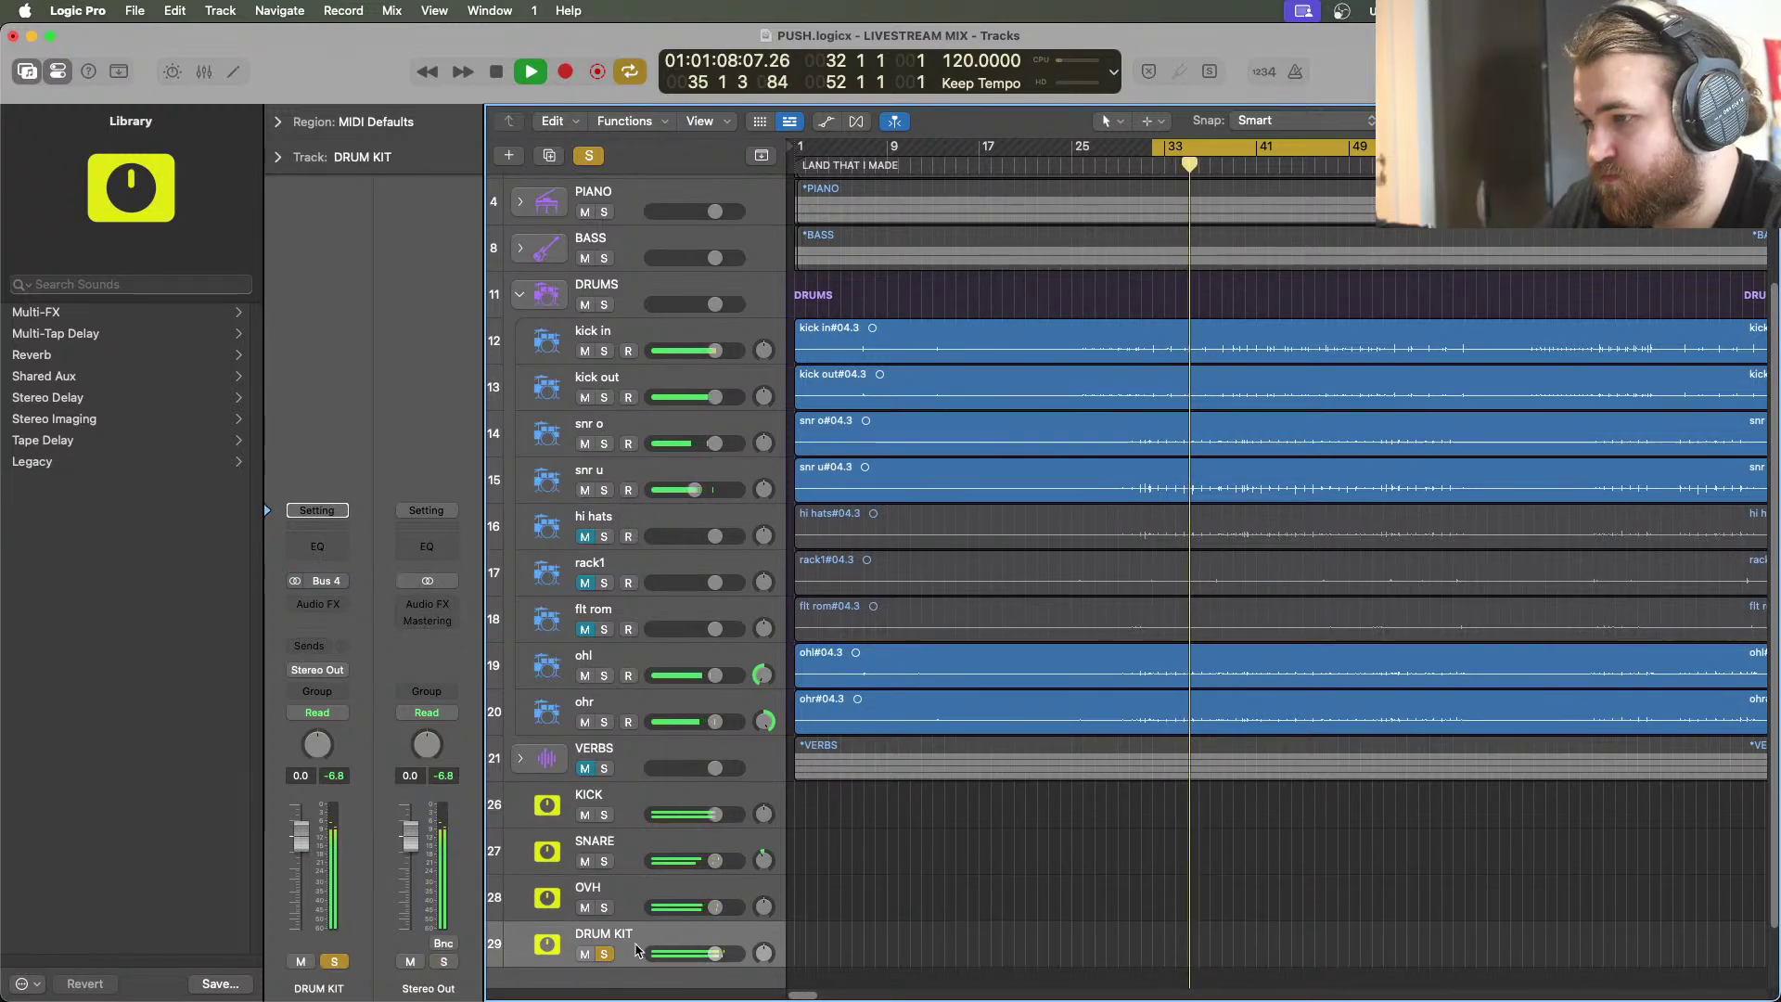
left_click(498, 73)
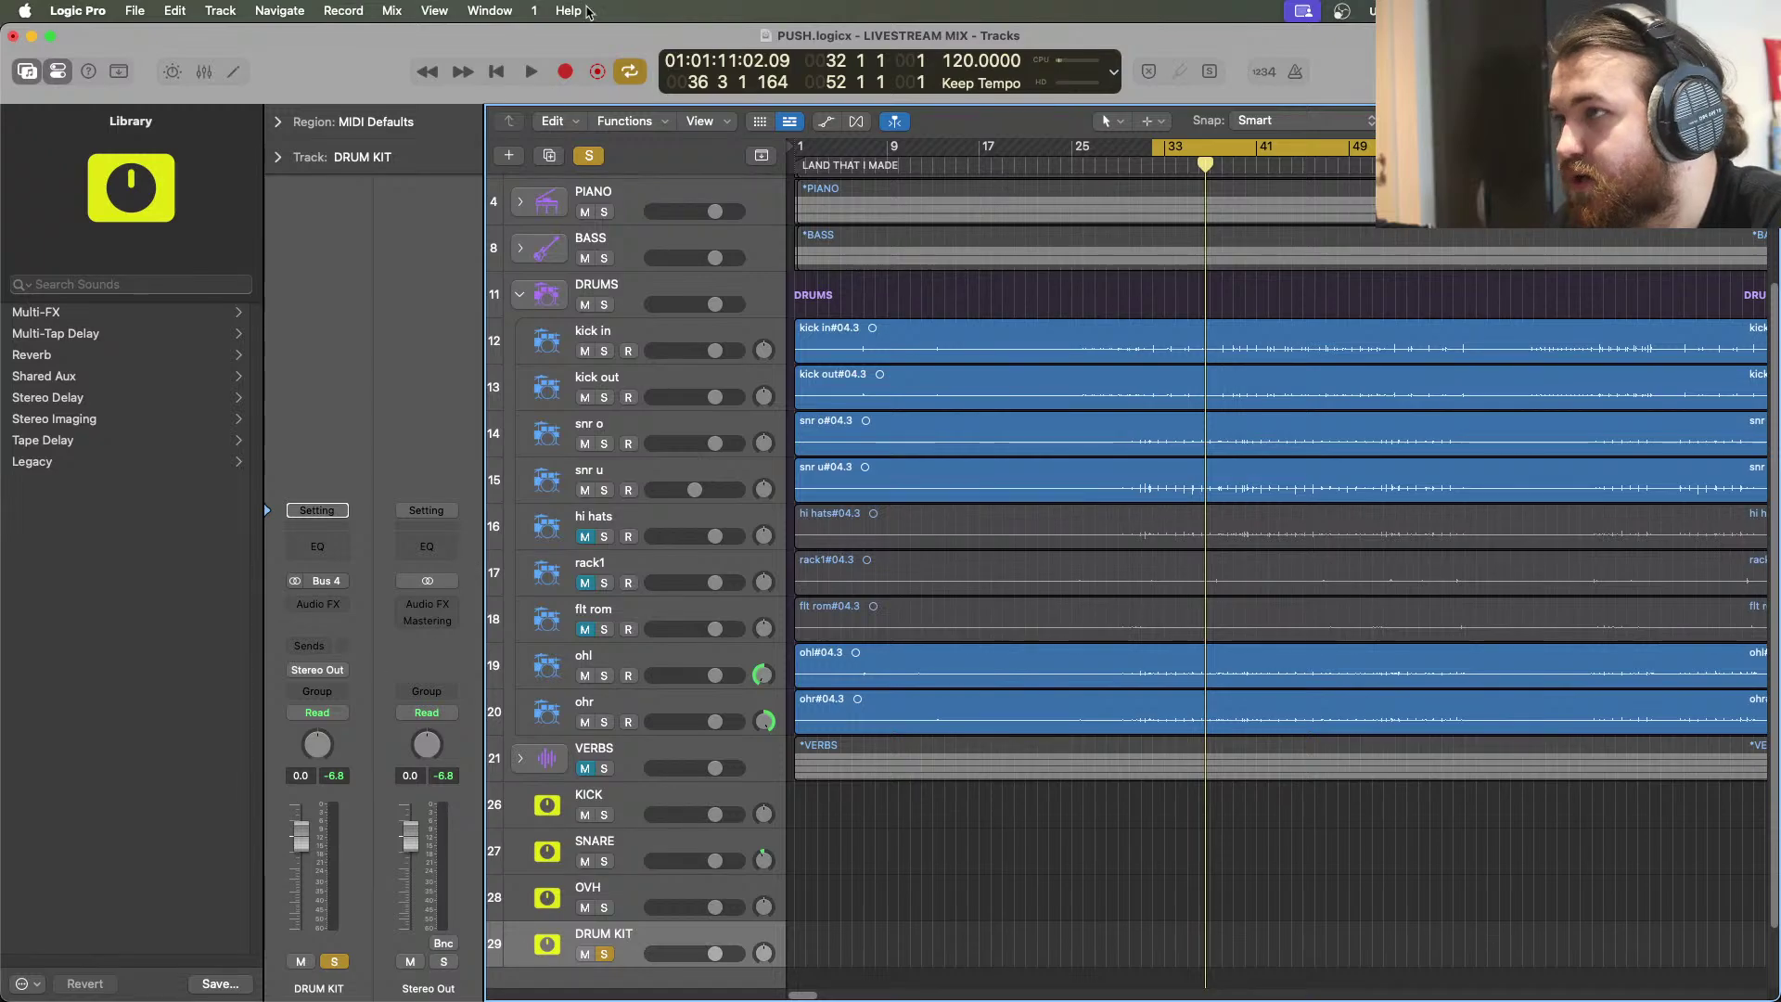
left_click(531, 73)
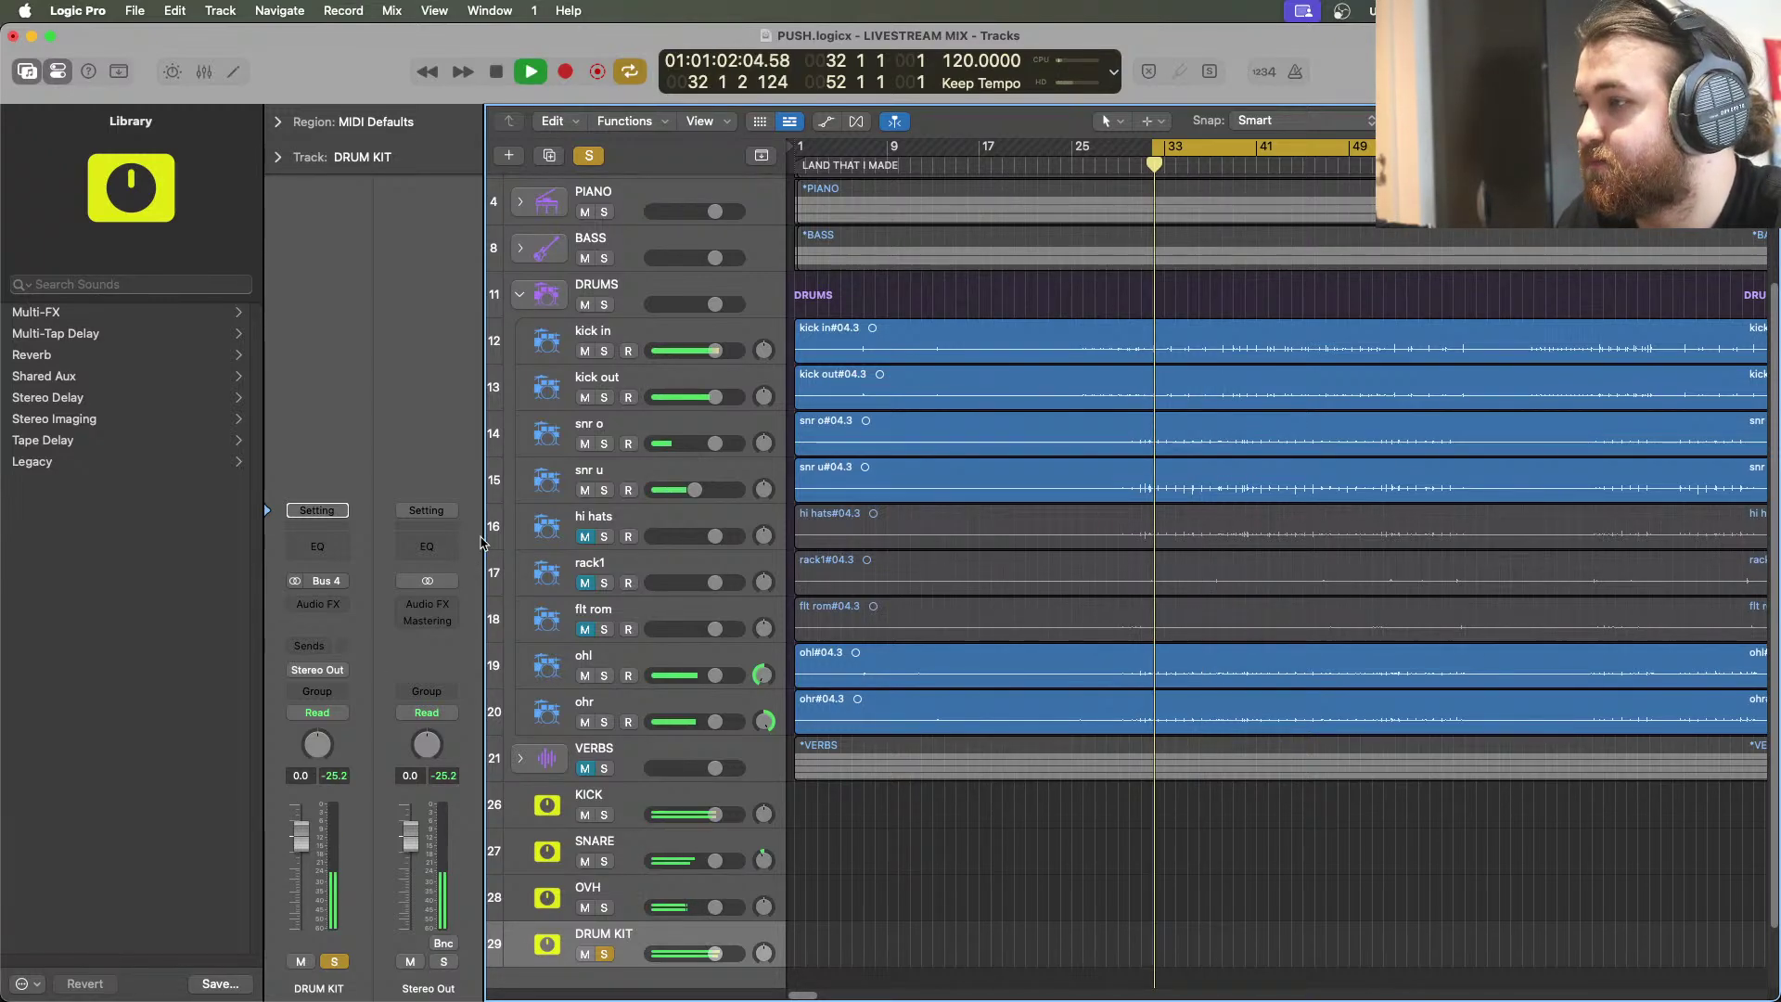
left_click(320, 604)
mouse_move(353, 597)
mouse_move(389, 572)
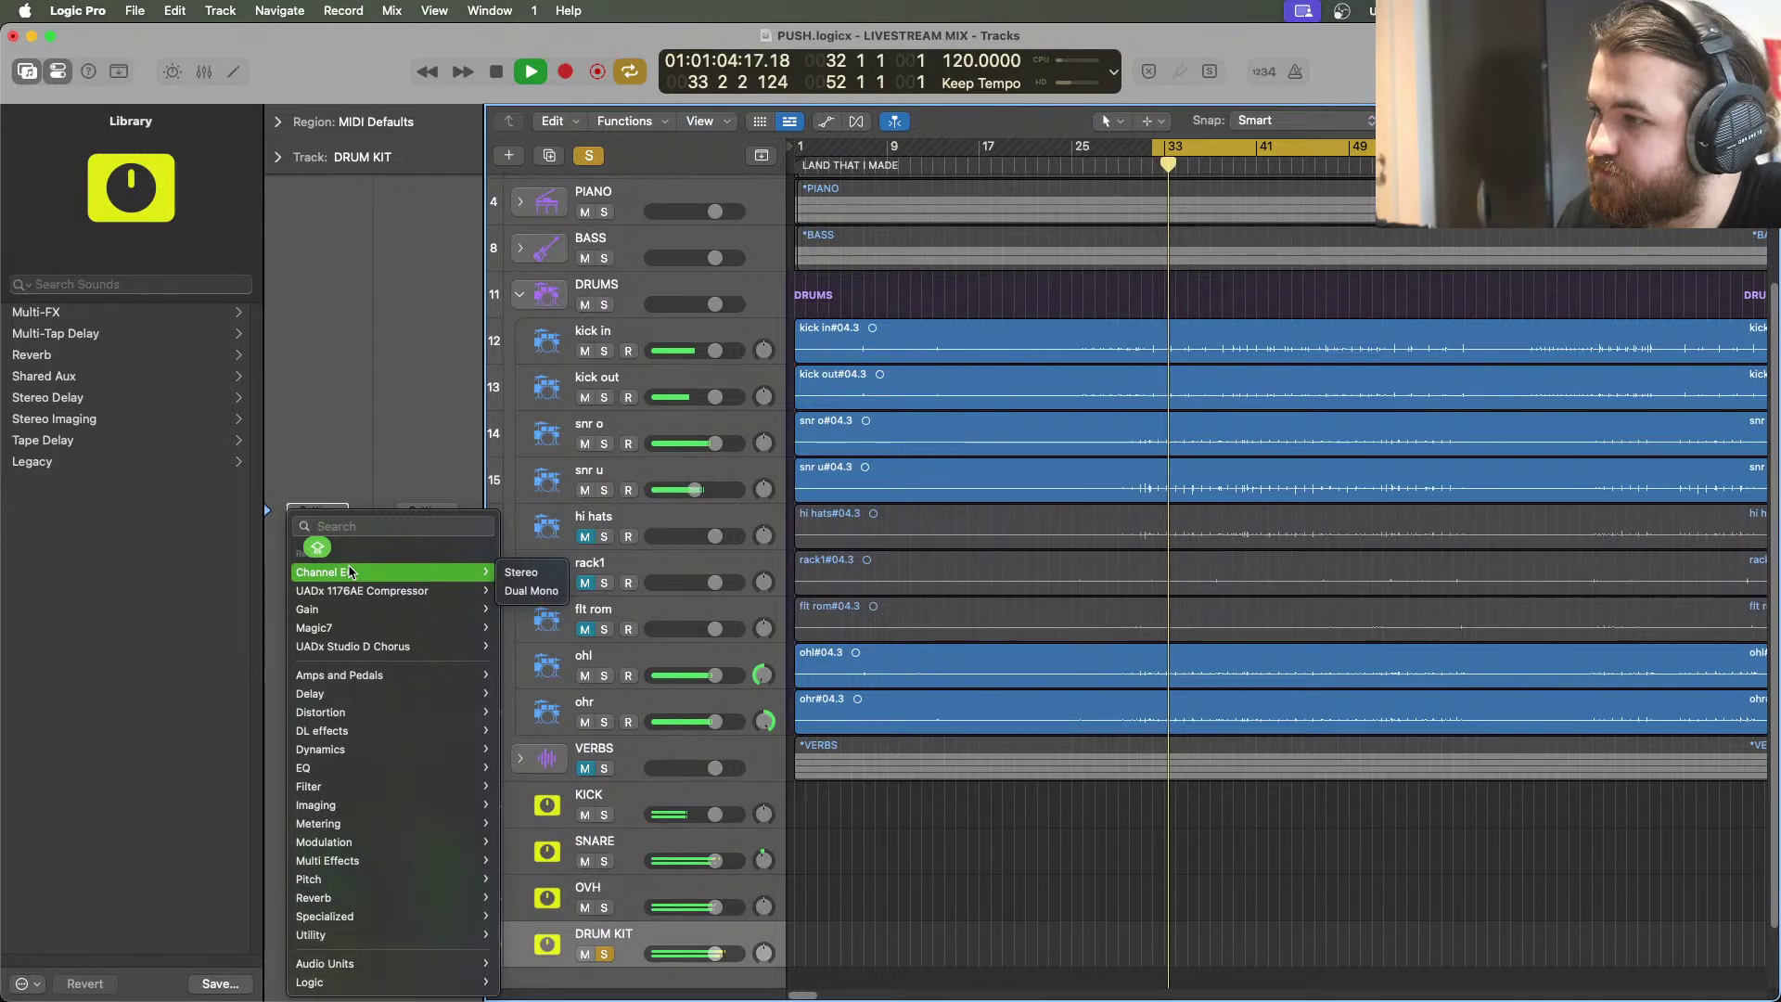
left_click(524, 575)
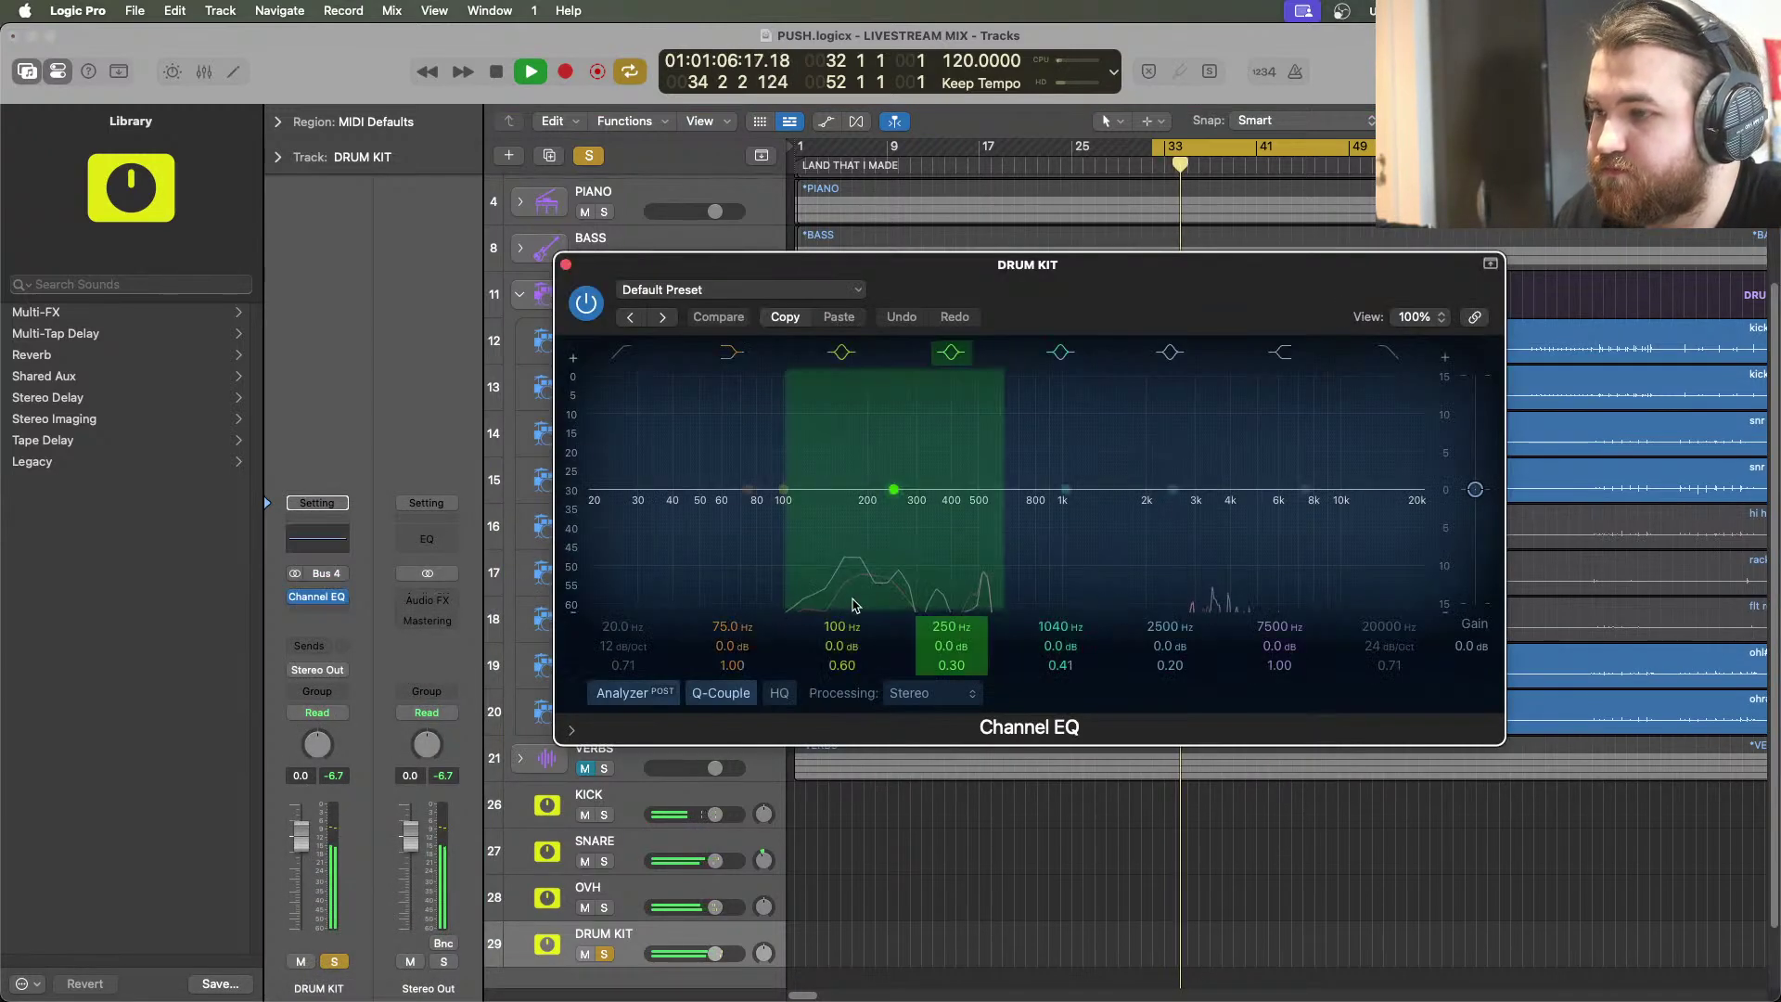
Cut the DRUM KIT EQ 1.4 dB at 420 Hz with a Q of 2.10, lift the upper mids slightly, and stop playback
left_click_drag(900, 524, 953, 498)
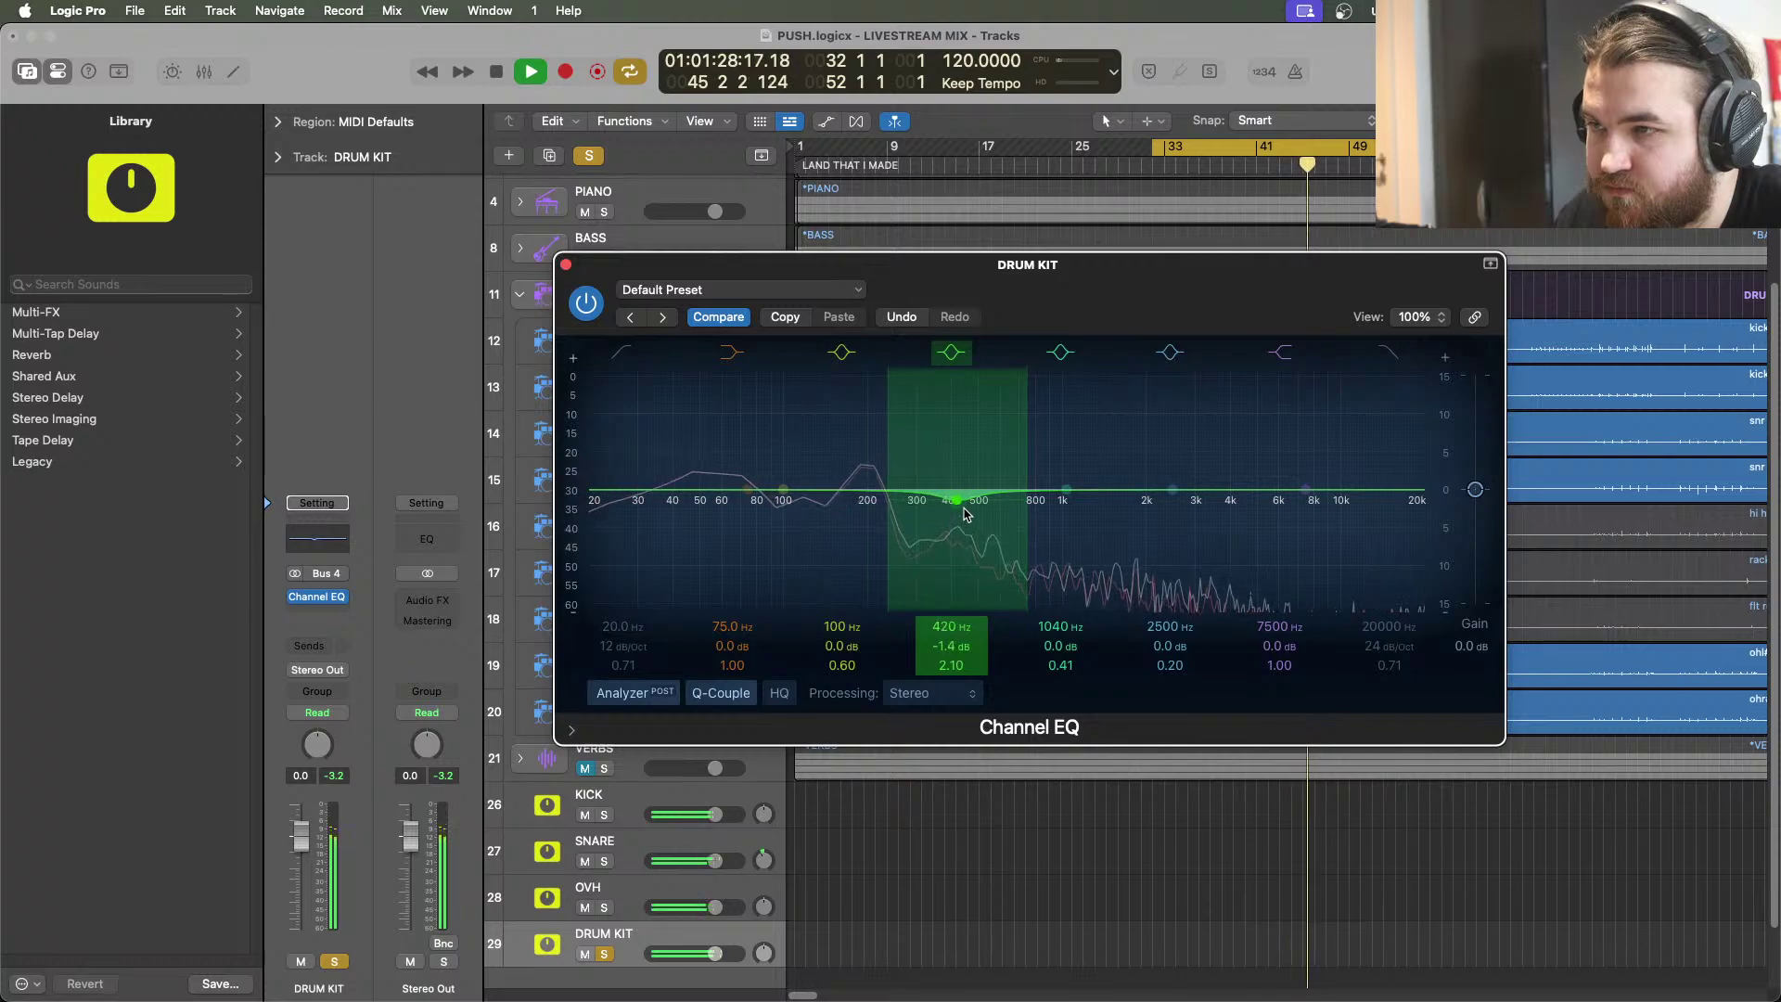
left_click(1067, 492)
left_click_drag(1067, 494, 1181, 481)
left_click(565, 264)
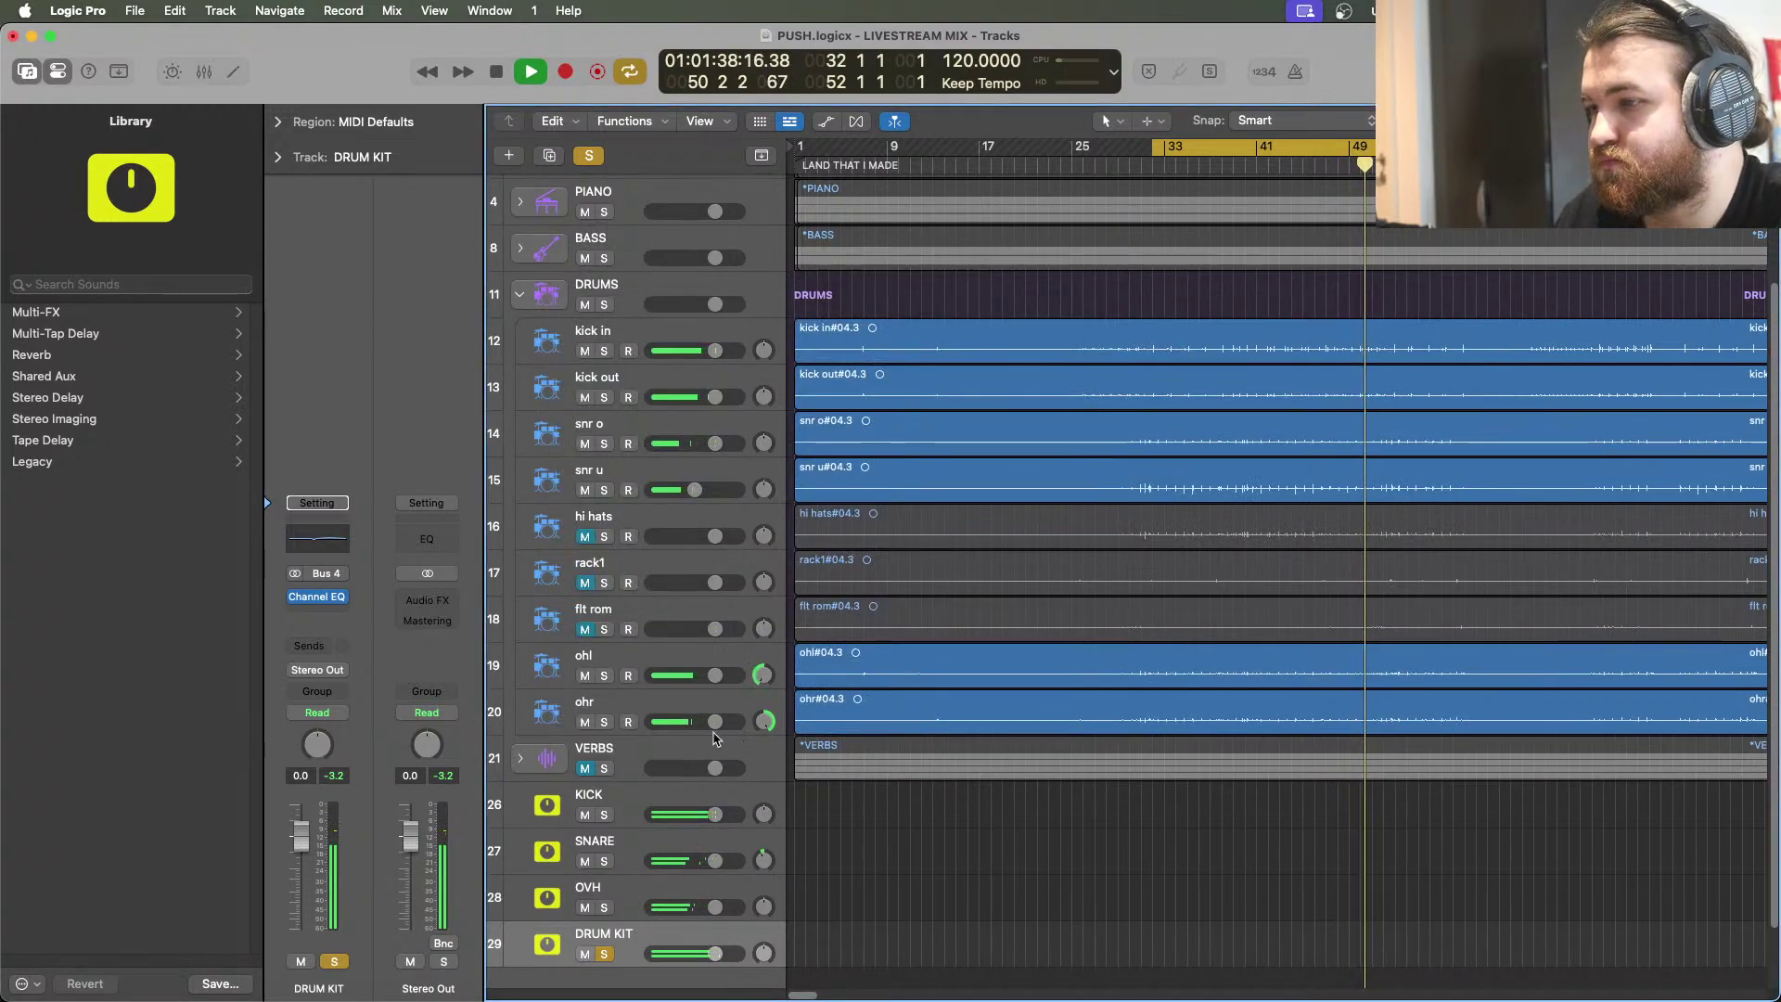
left_click(497, 72)
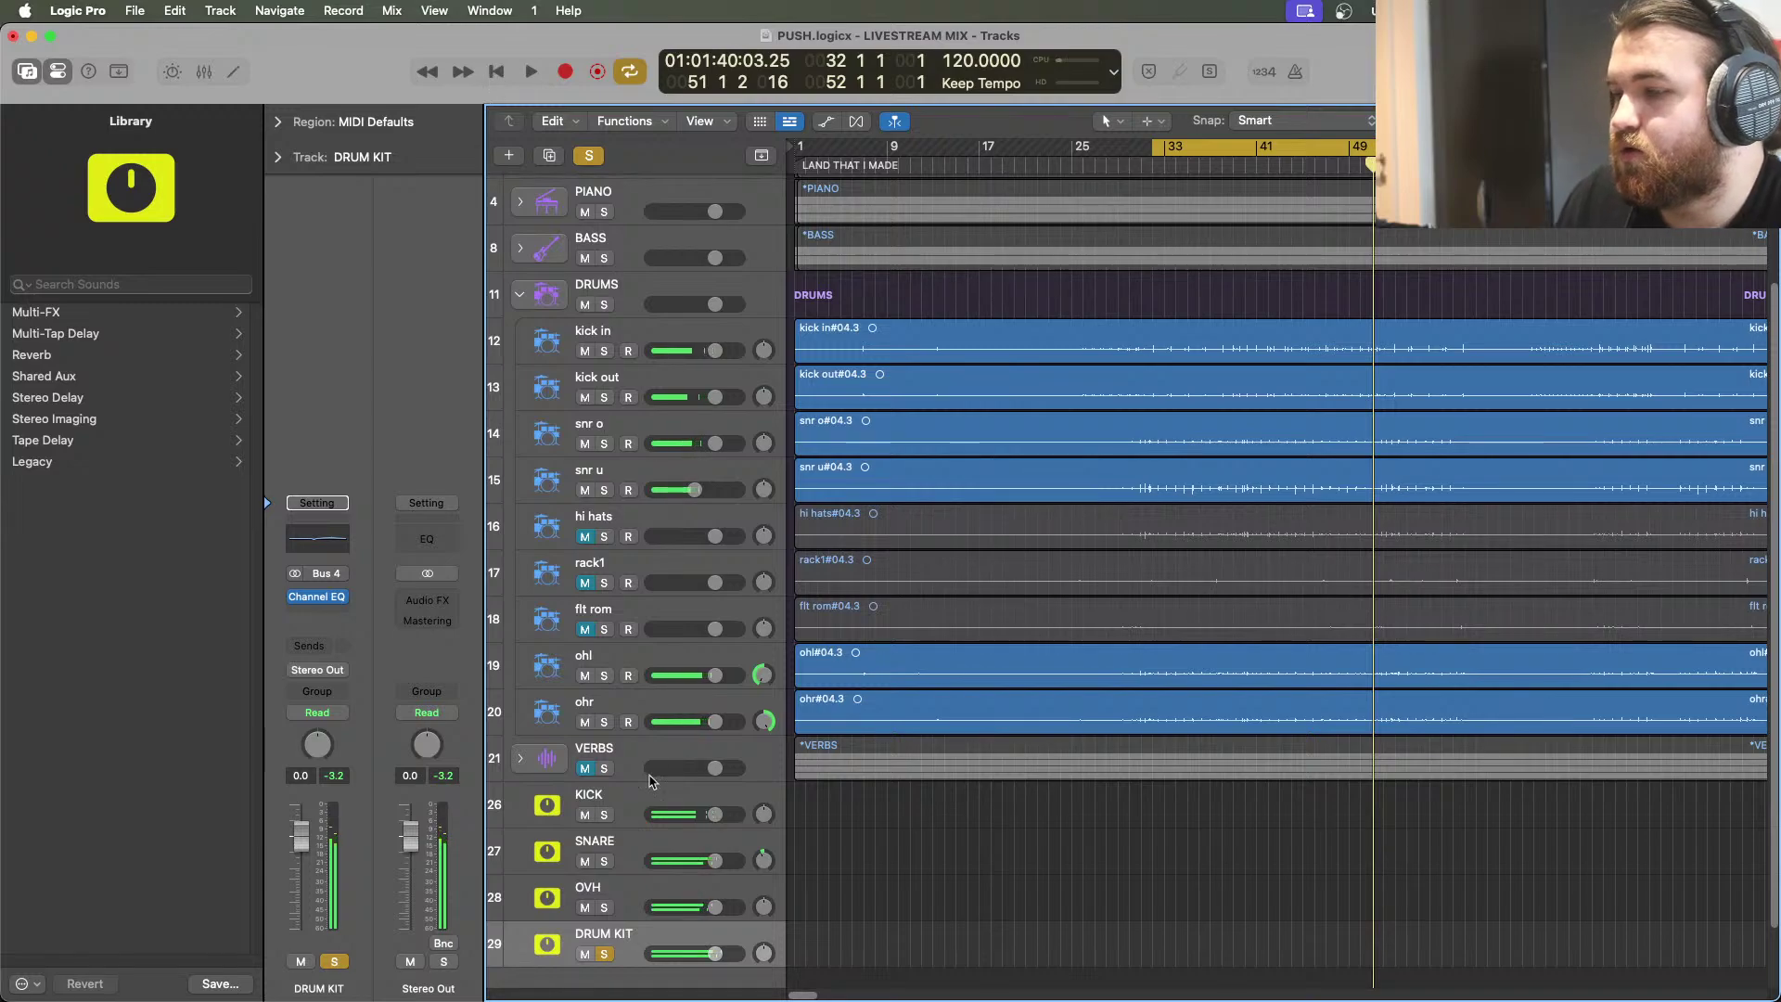
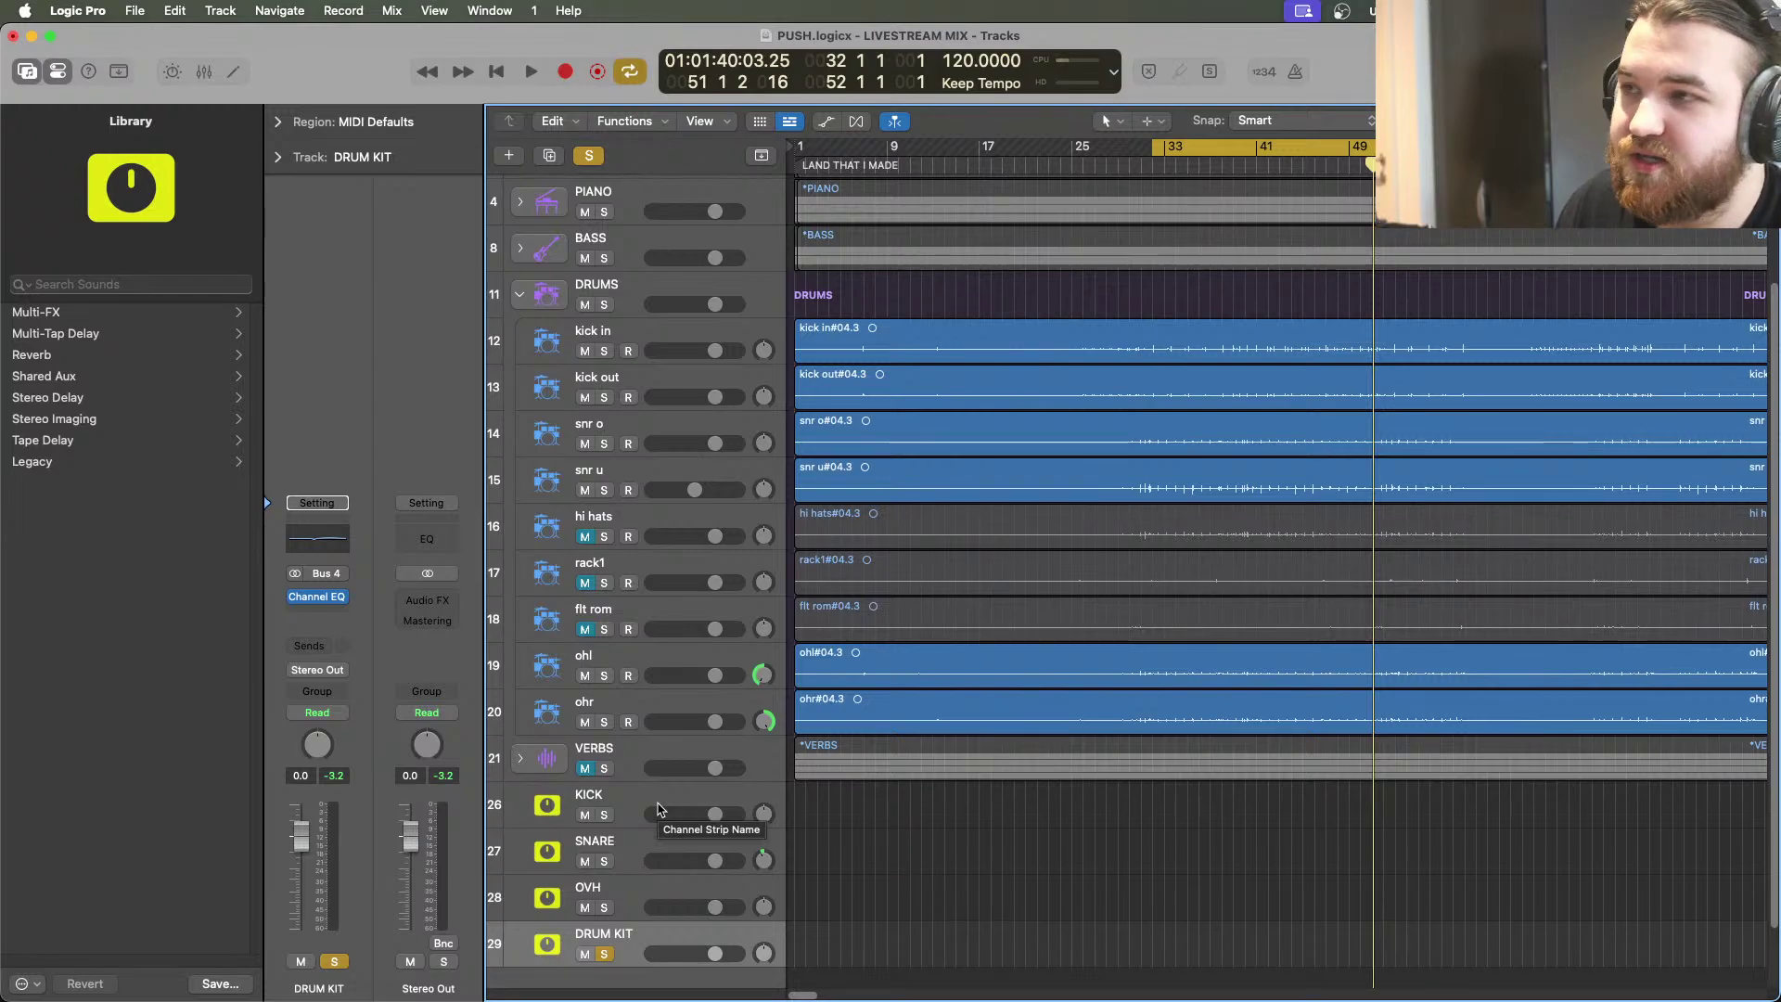
Restart the loop and insert the UADx Empirical Labs Distressor after the Channel EQ on the DRUM KIT bus
left_click(531, 72)
left_click(330, 614)
mouse_move(334, 612)
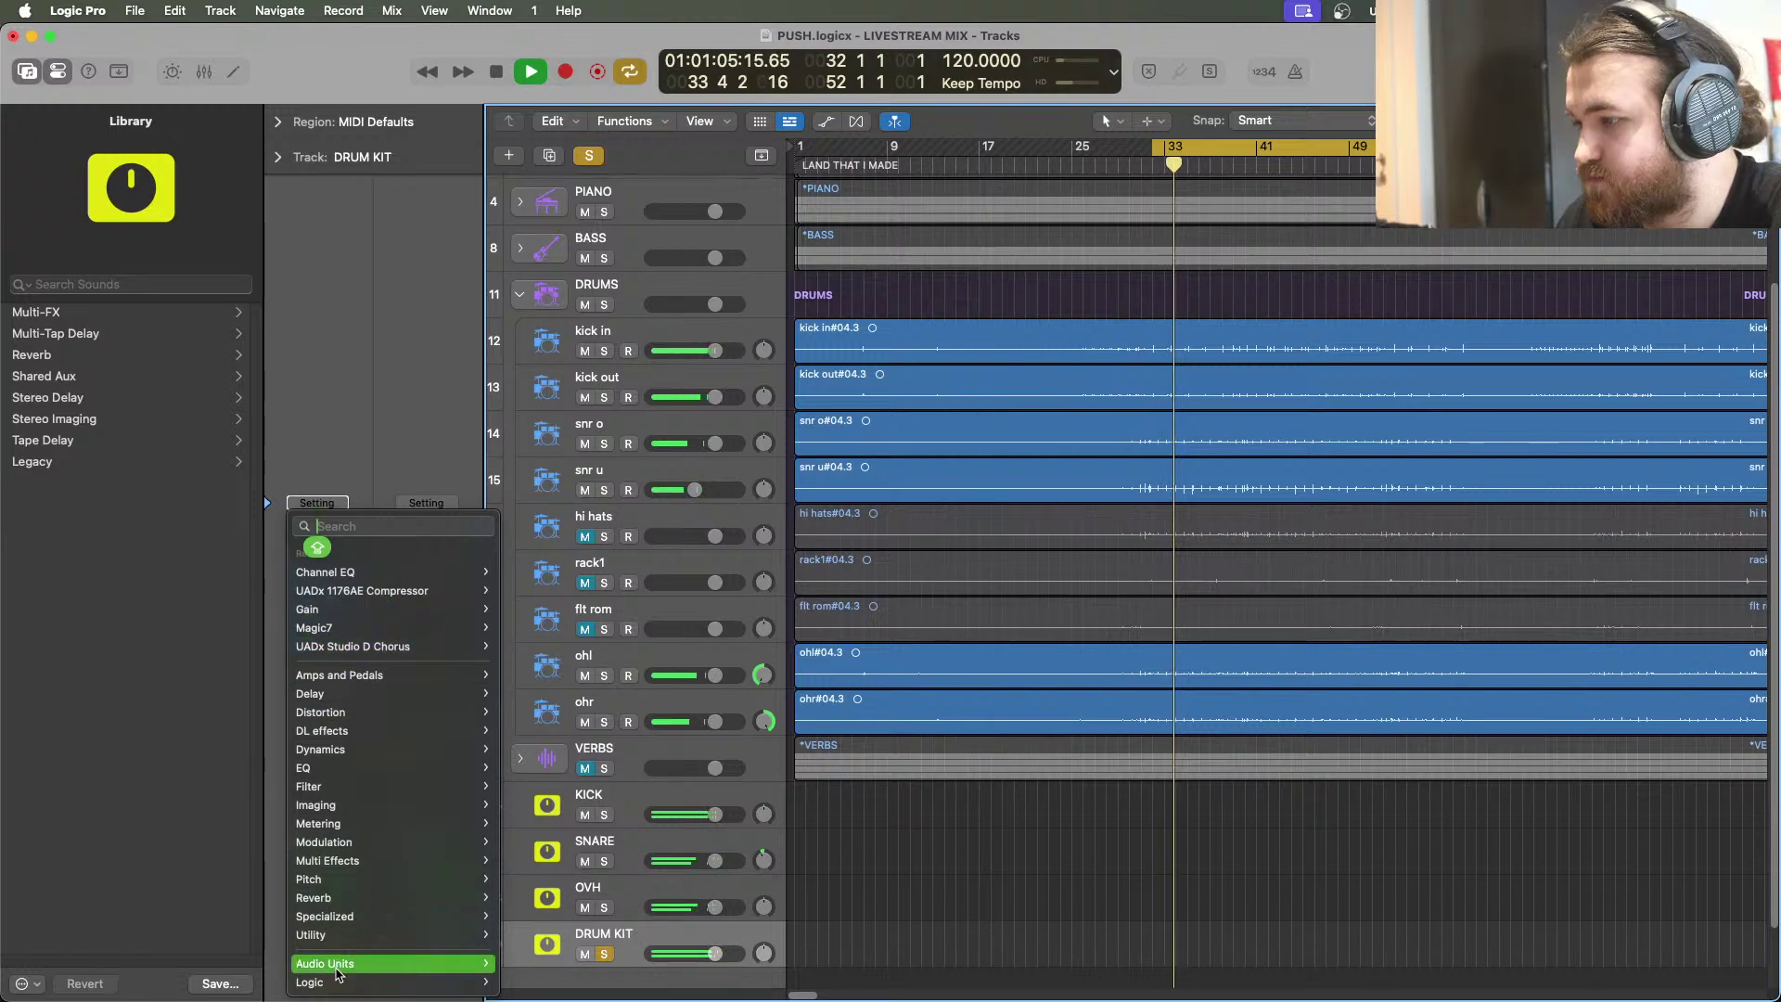
mouse_move(336, 969)
mouse_move(575, 908)
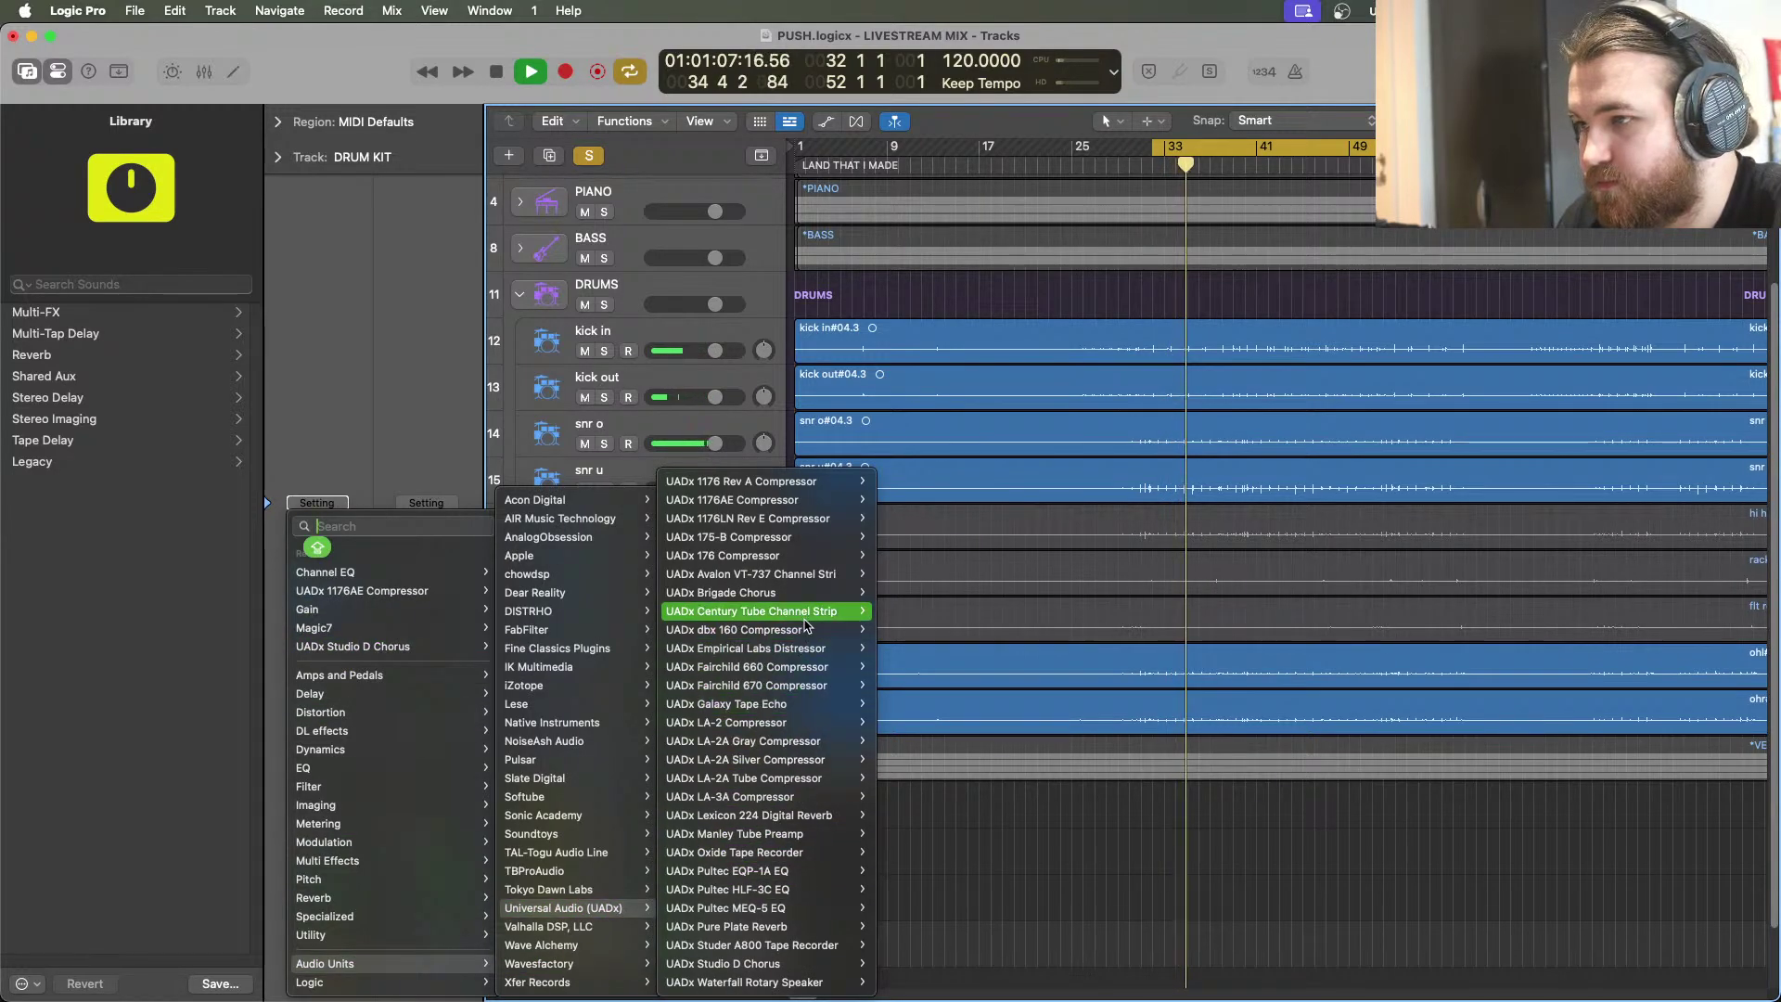
left_click(886, 645)
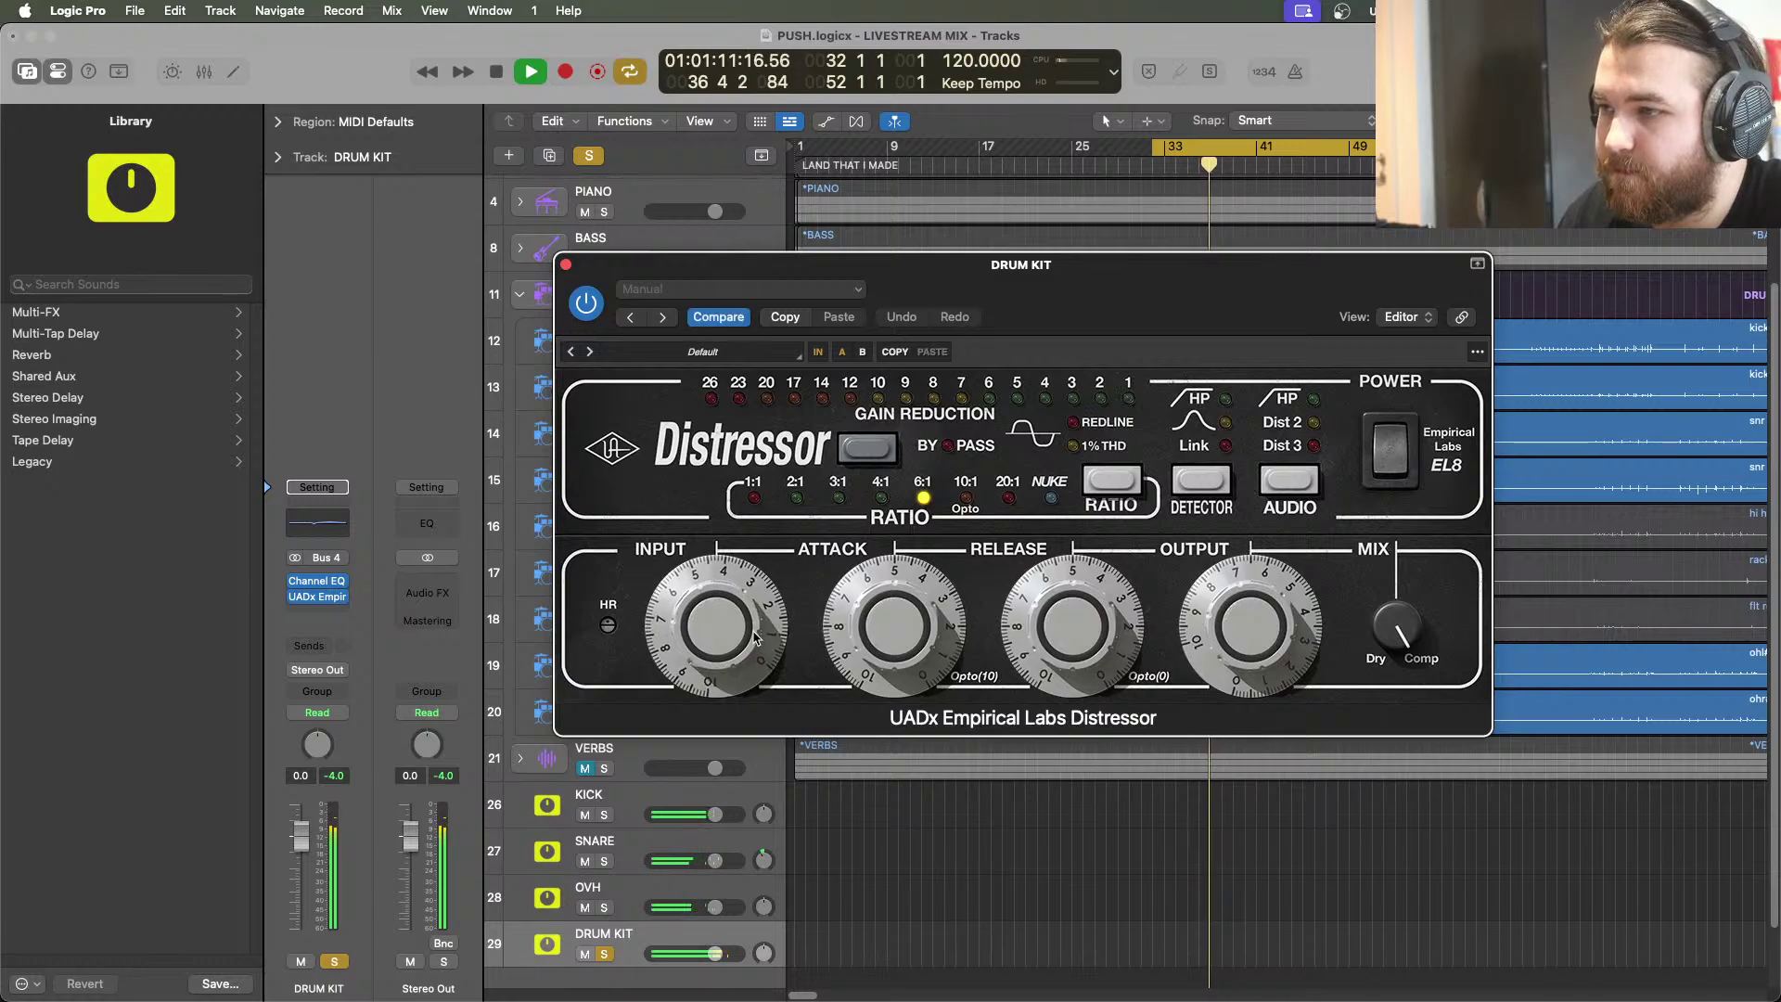
Lower the Distressor's input to about 3 and set its ratio to 3:1
left_click_drag(756, 638, 755, 661)
left_click(1116, 482)
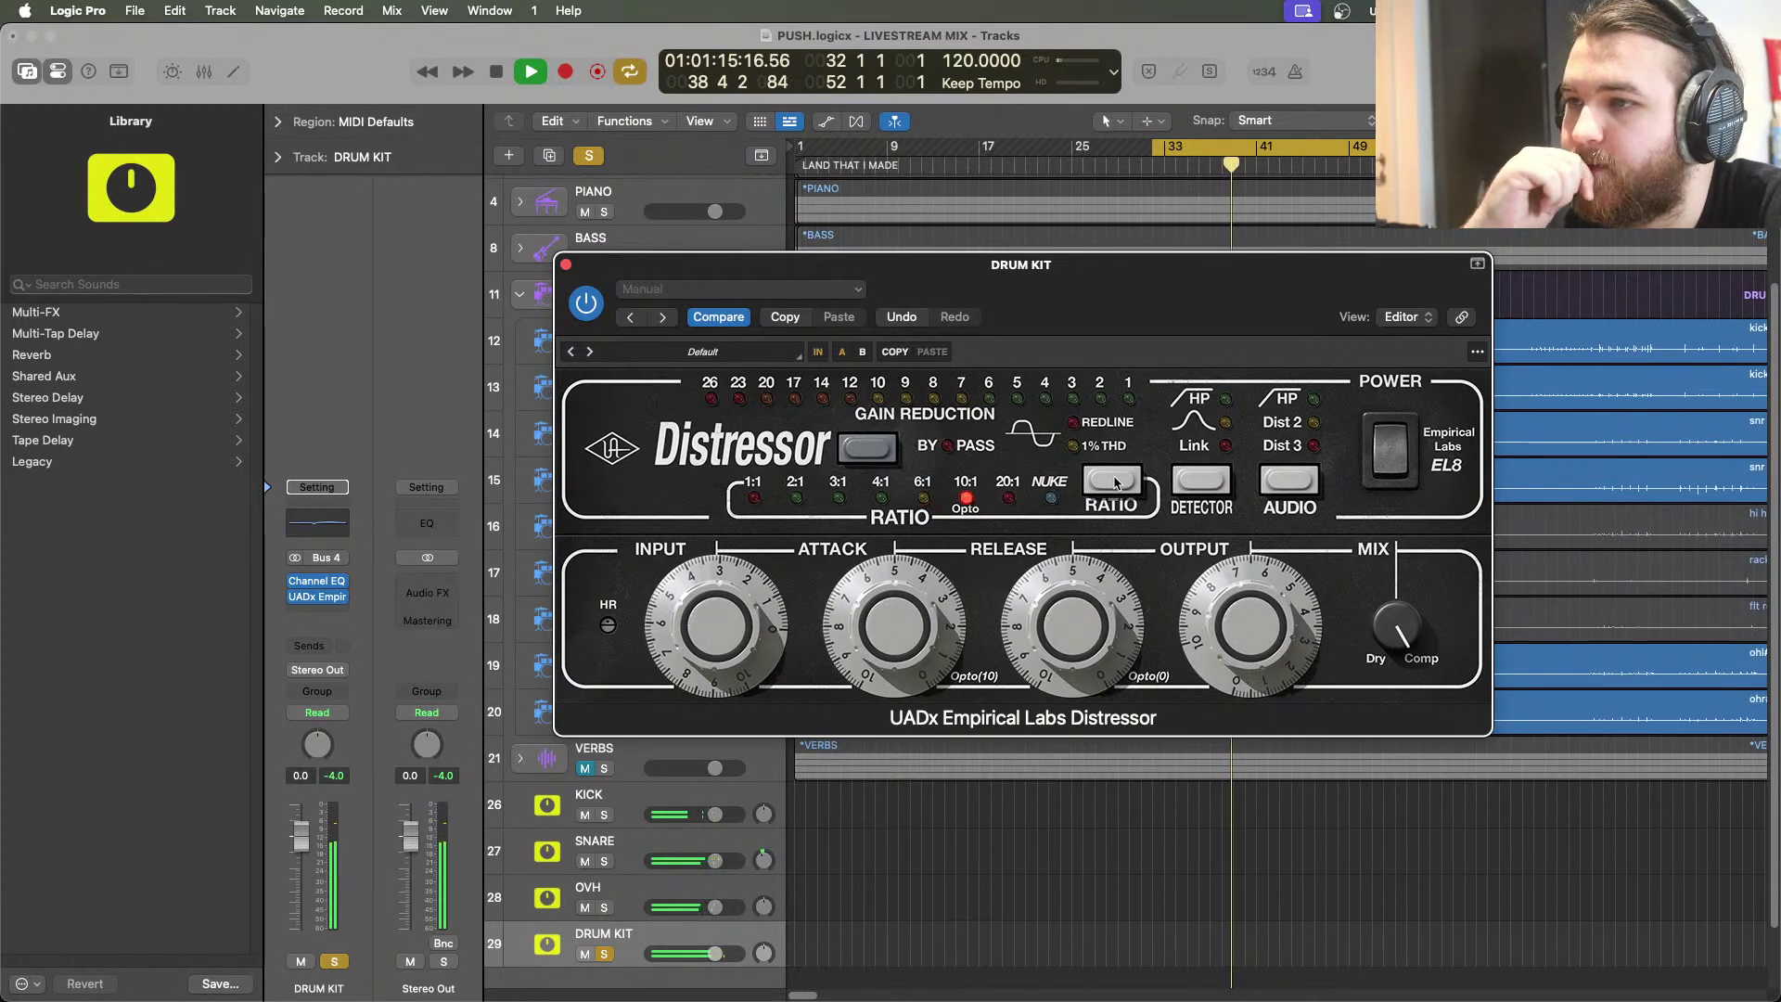
left_click(1116, 482)
left_click(1116, 482)
left_click(1116, 483)
left_click(1116, 483)
left_click(1117, 483)
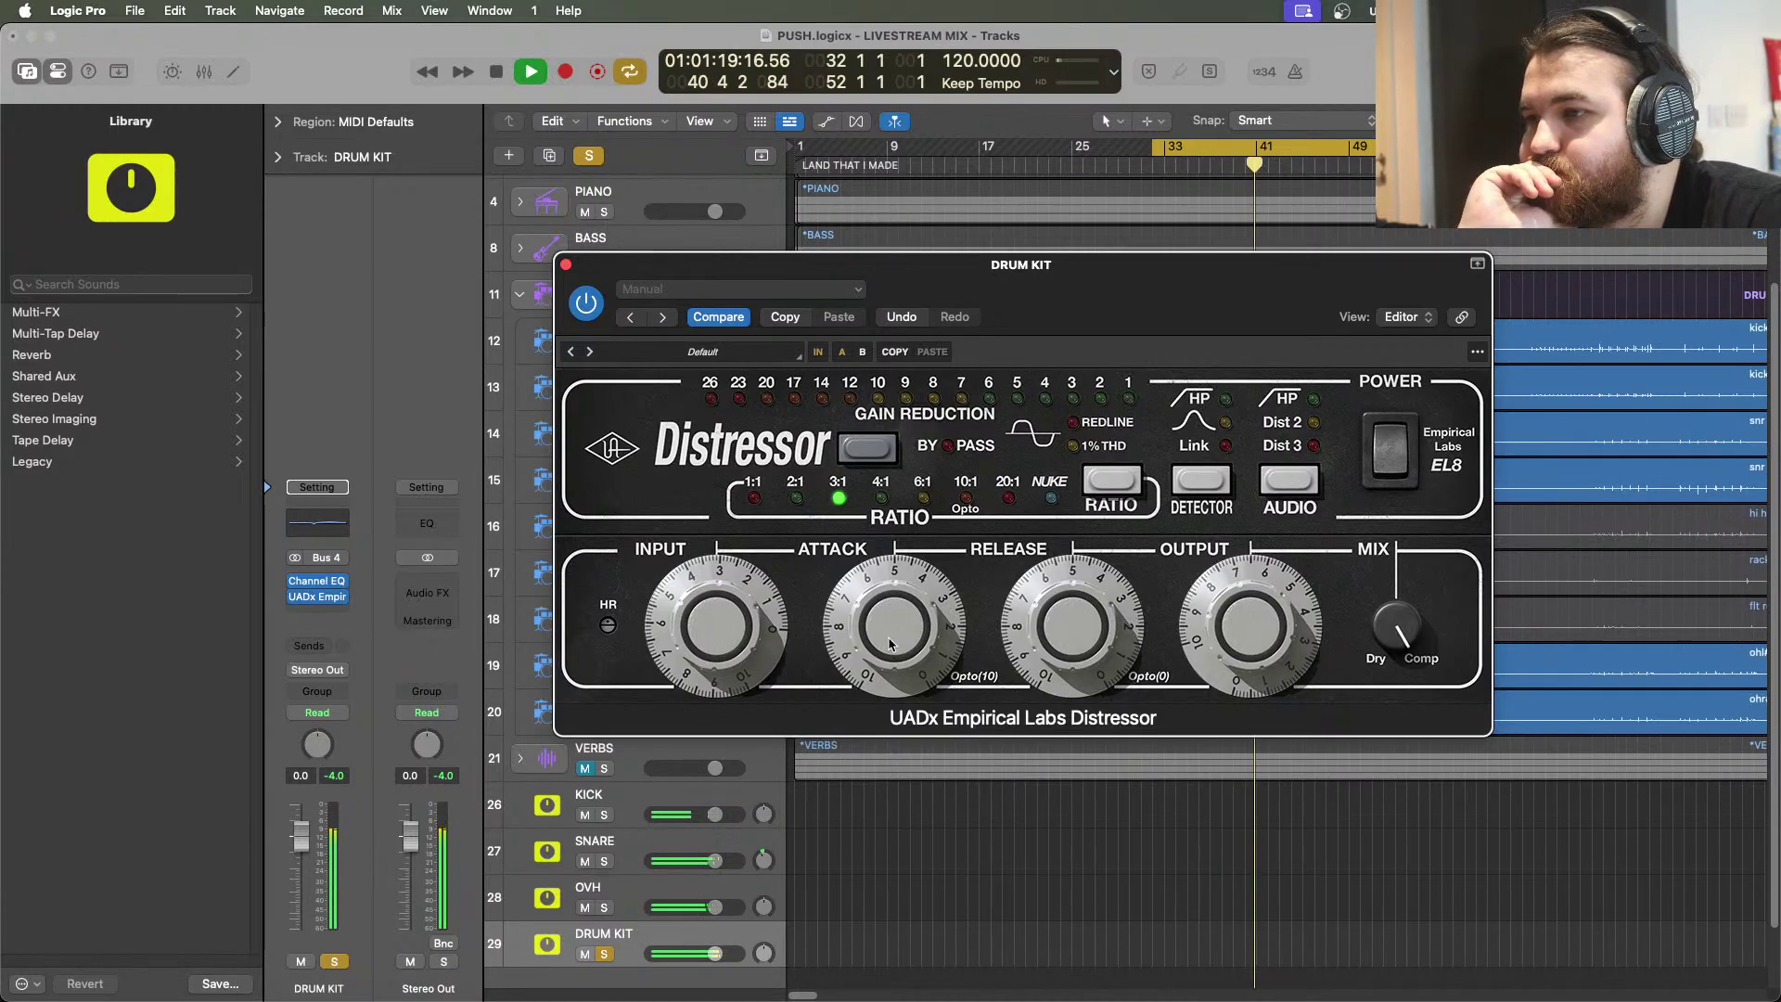
Try slower attack settings on the Distressor, bring the attack back to about 5, and raise the input
left_click_drag(889, 644, 896, 591)
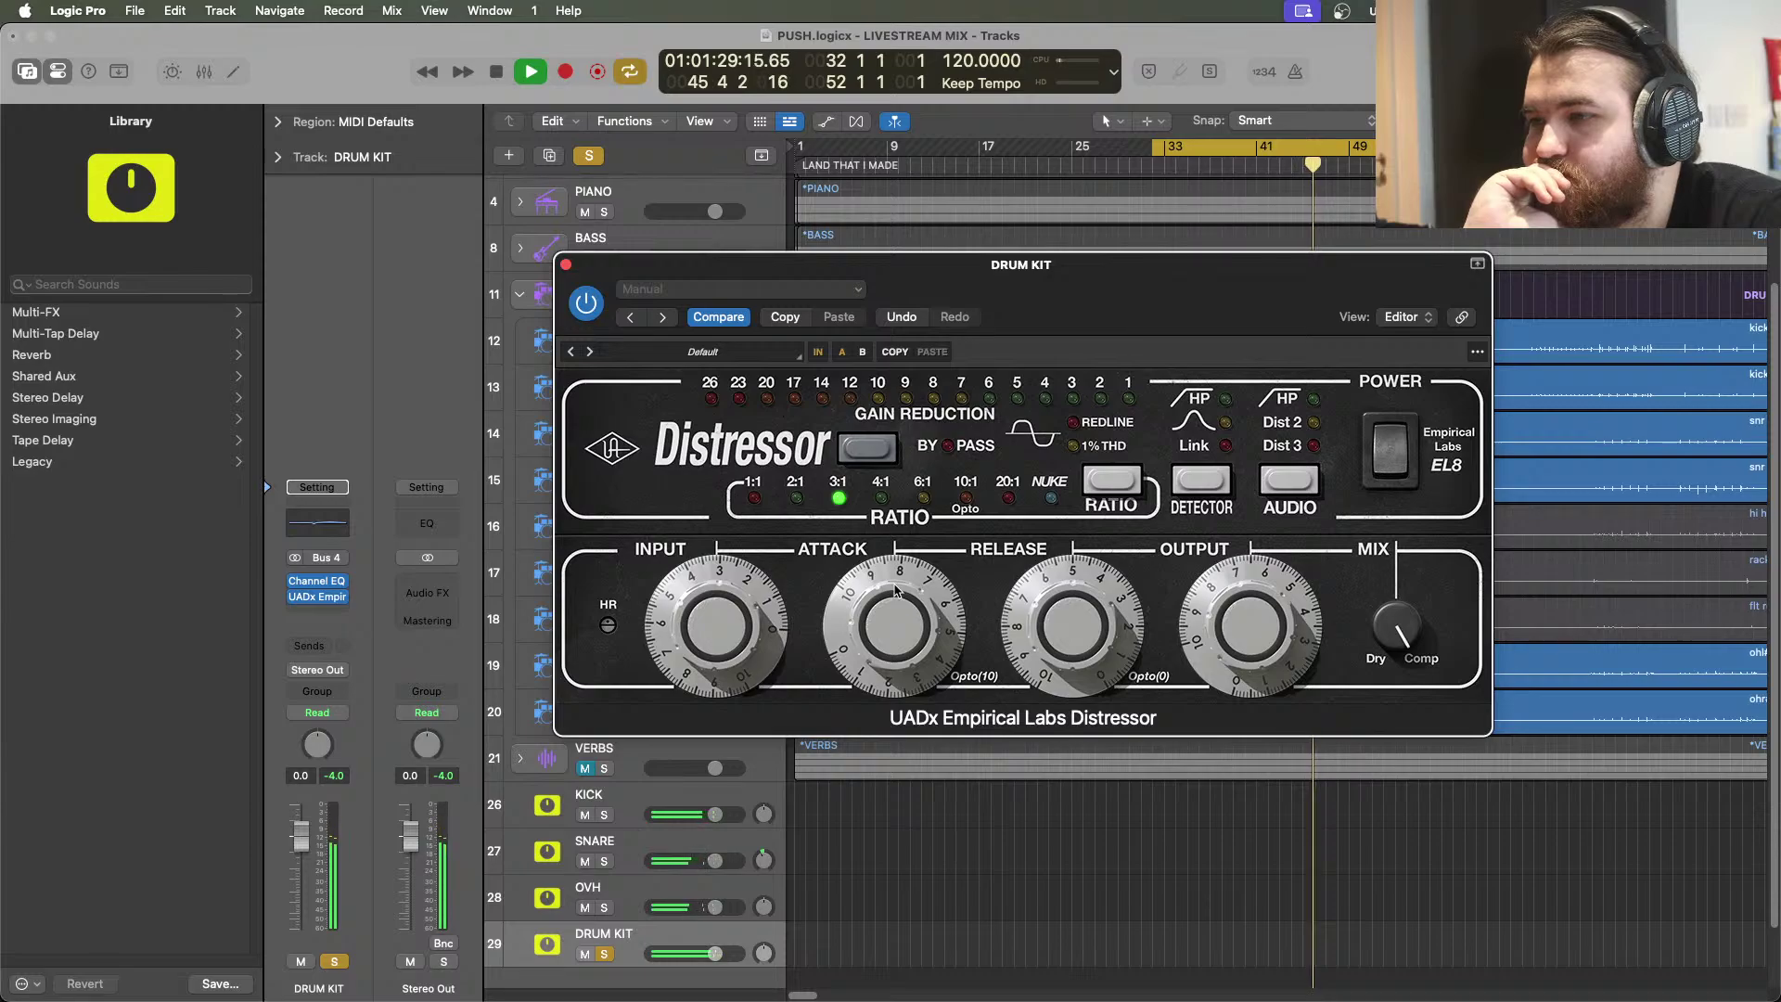
left_click_drag(896, 591, 893, 629)
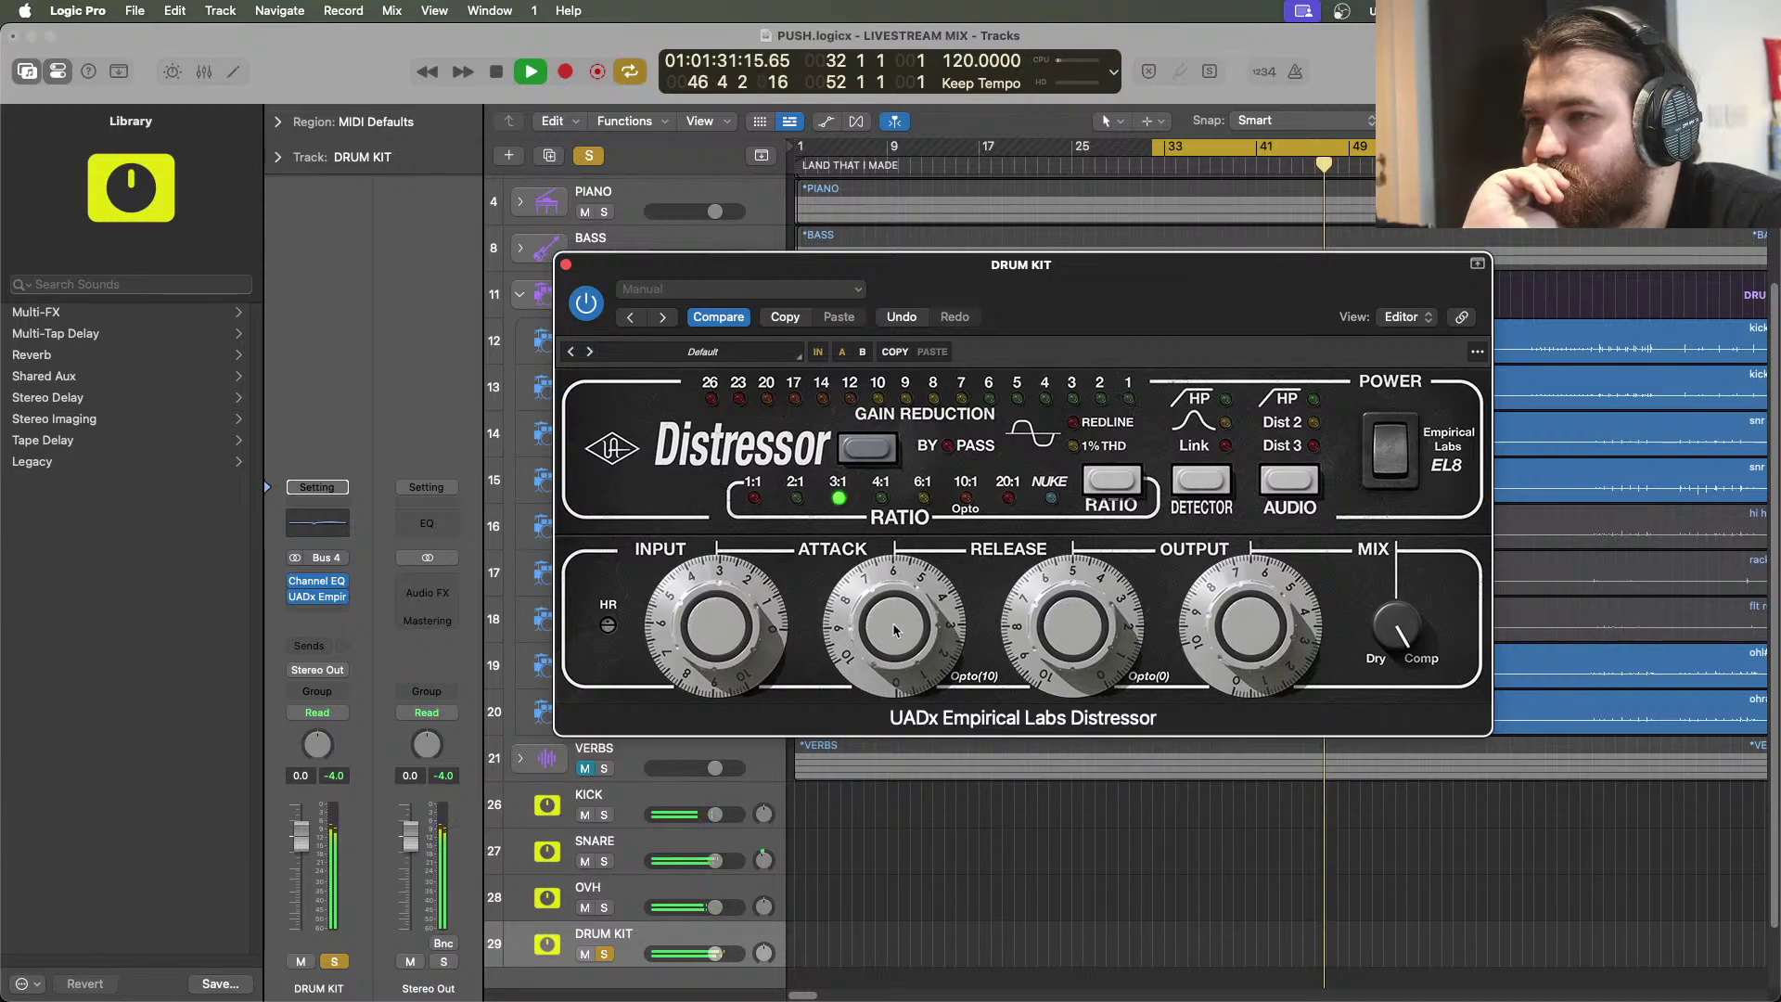
left_click_drag(761, 631, 869, 643)
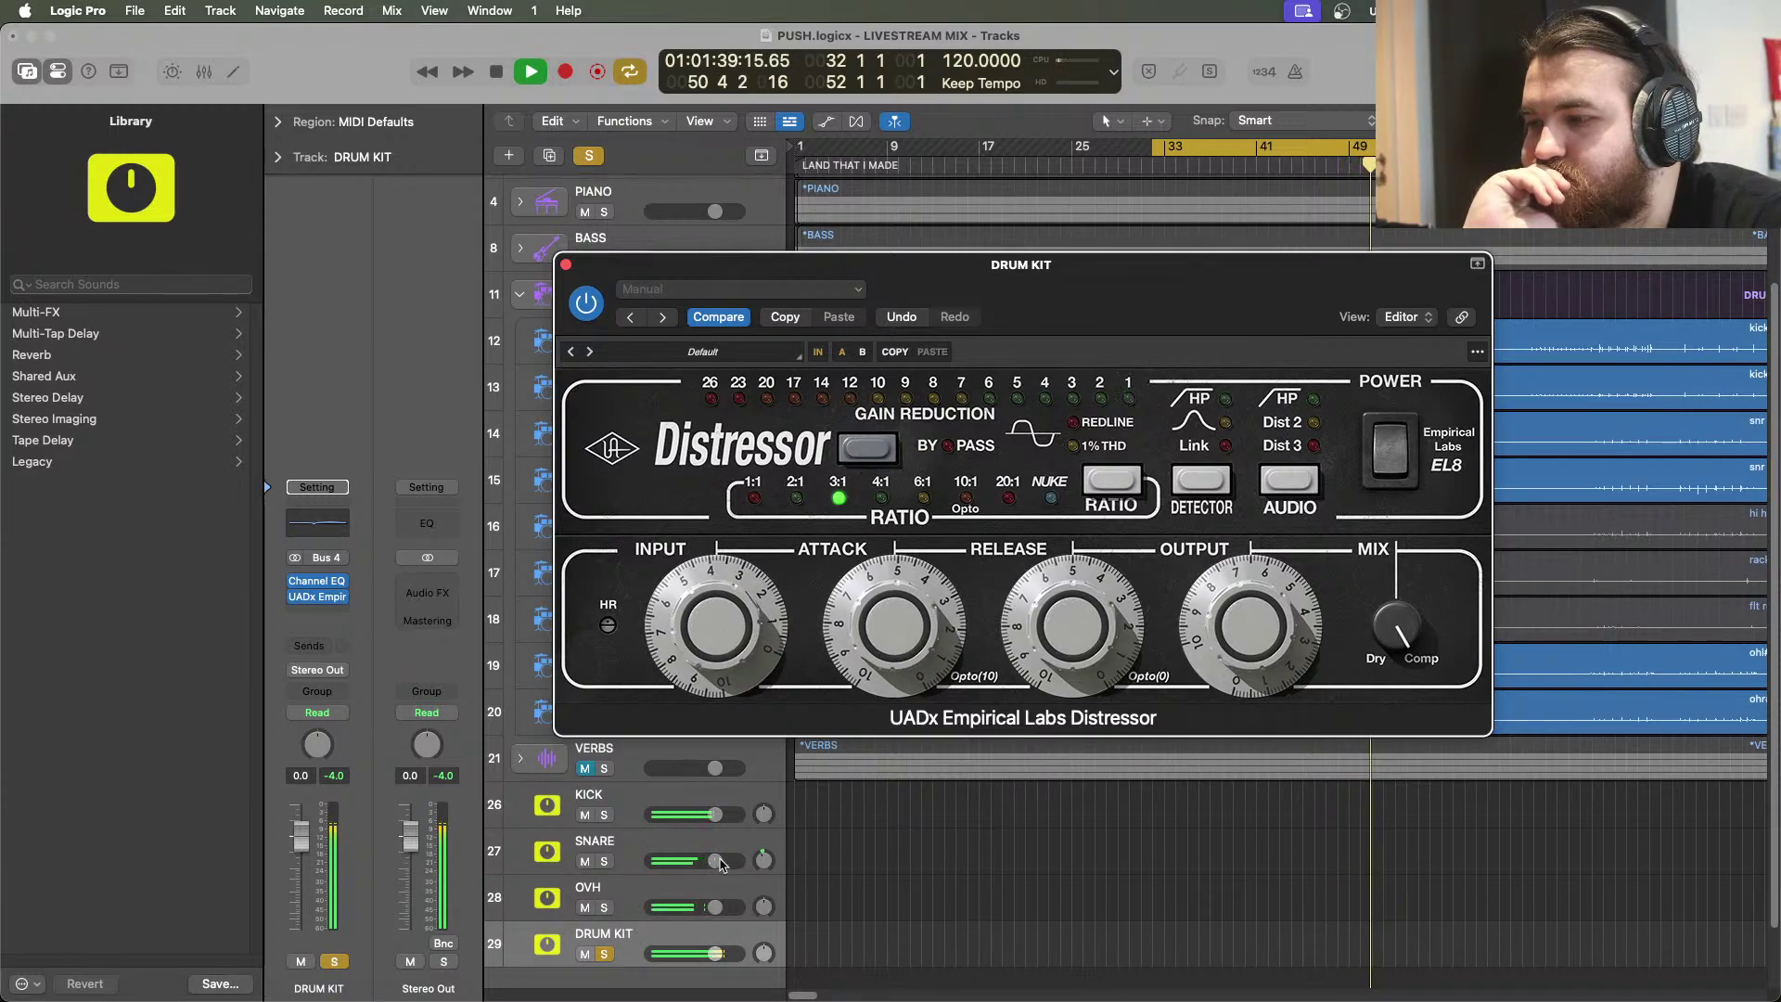
Move the Distressor window clear of the track faders and lower the snr u volume to about -13.6 dB
left_click_drag(647, 482, 838, 477)
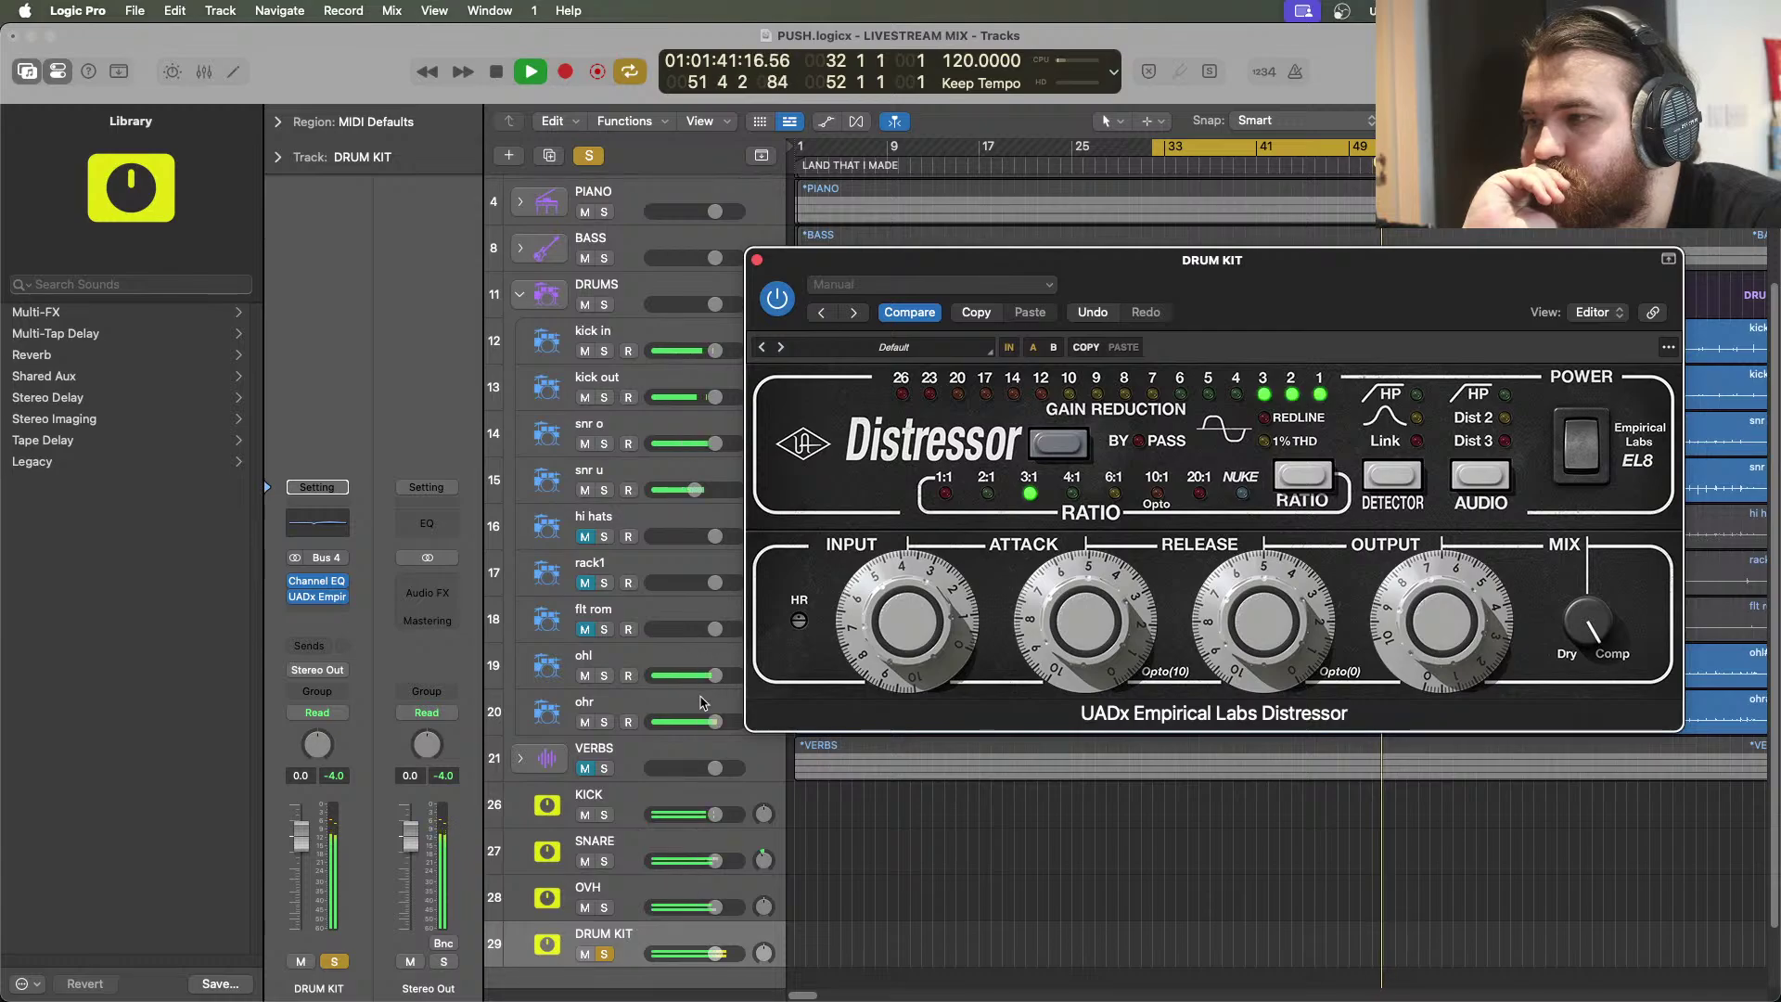
left_click_drag(694, 490, 680, 490)
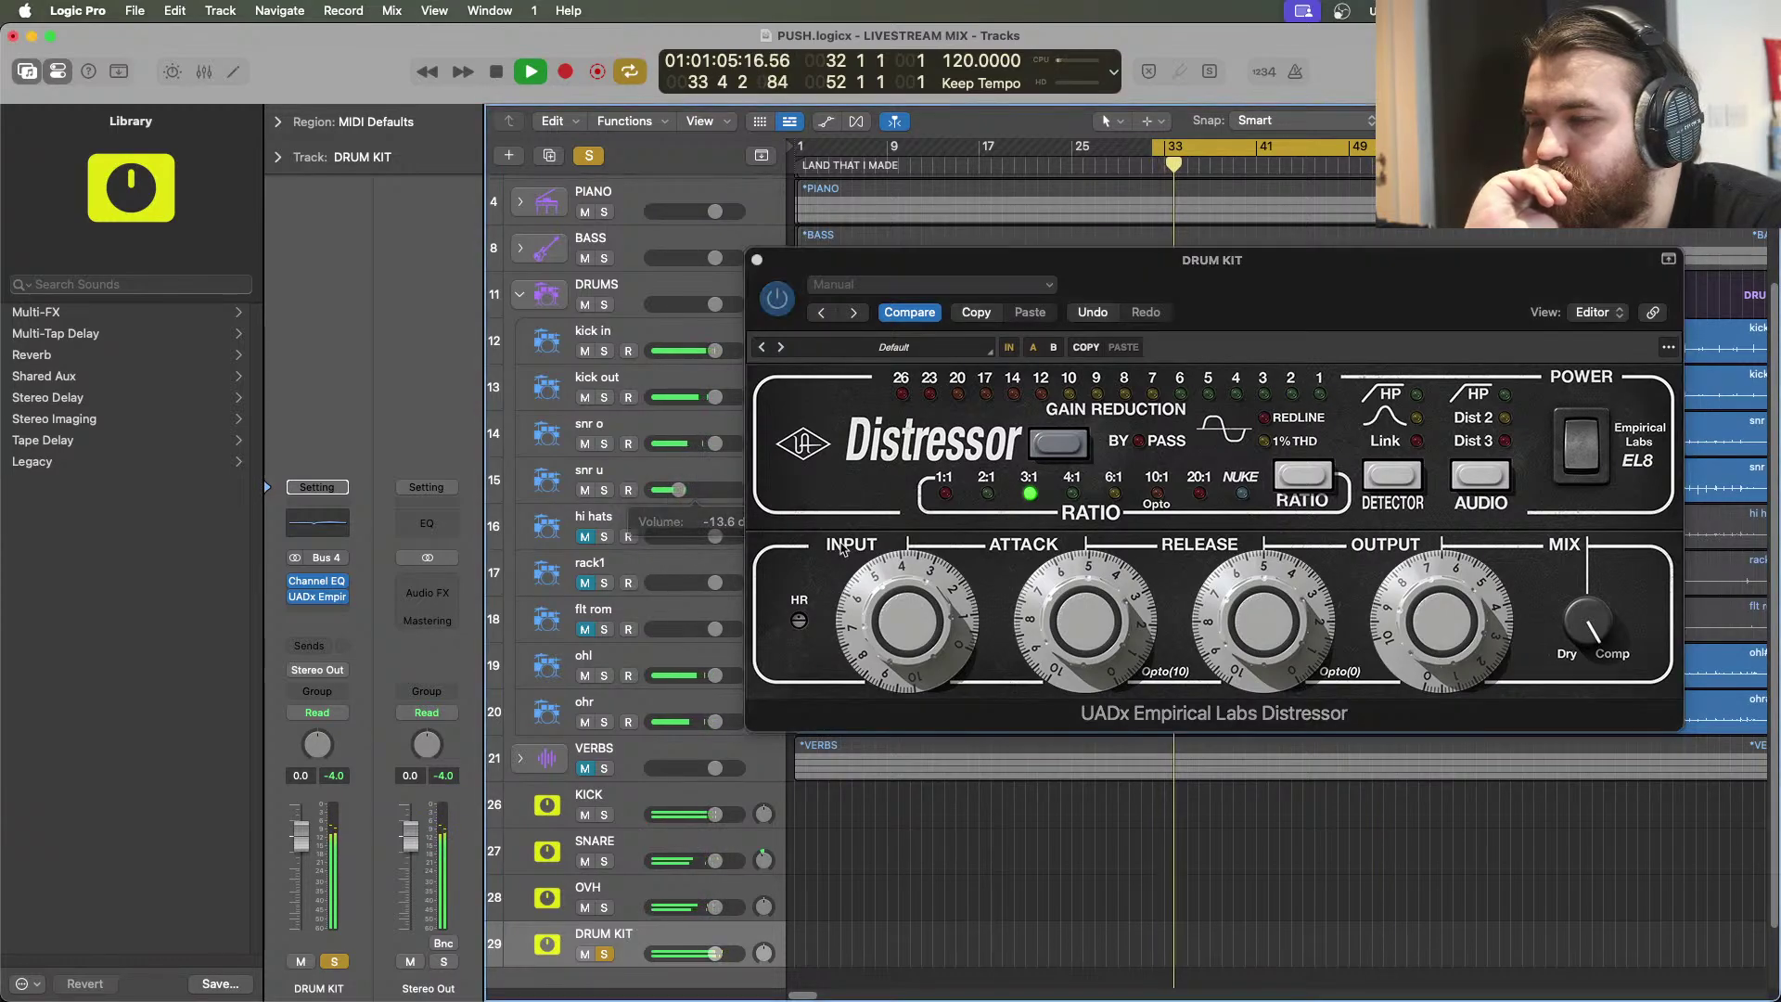
Adjust the Distressor's release, output and input to balance the compression, and set its audio mode to Dist 2
left_click_drag(1271, 650, 1276, 605)
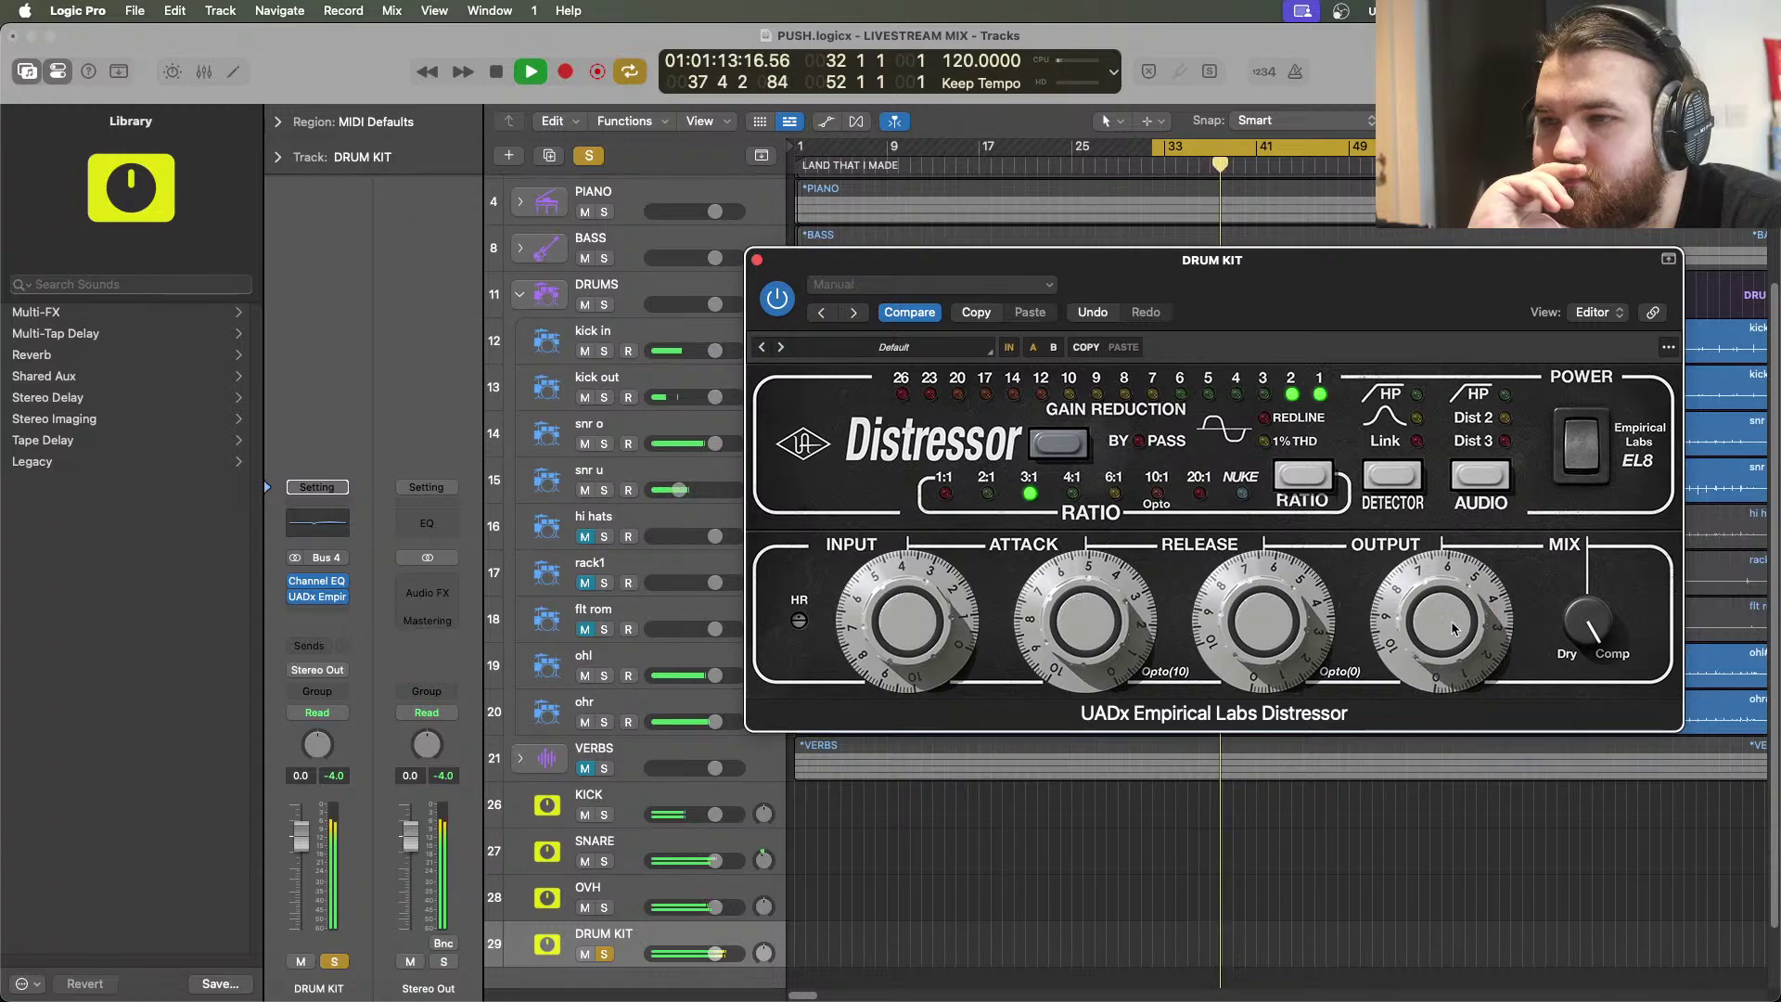
left_click_drag(1453, 629, 1455, 637)
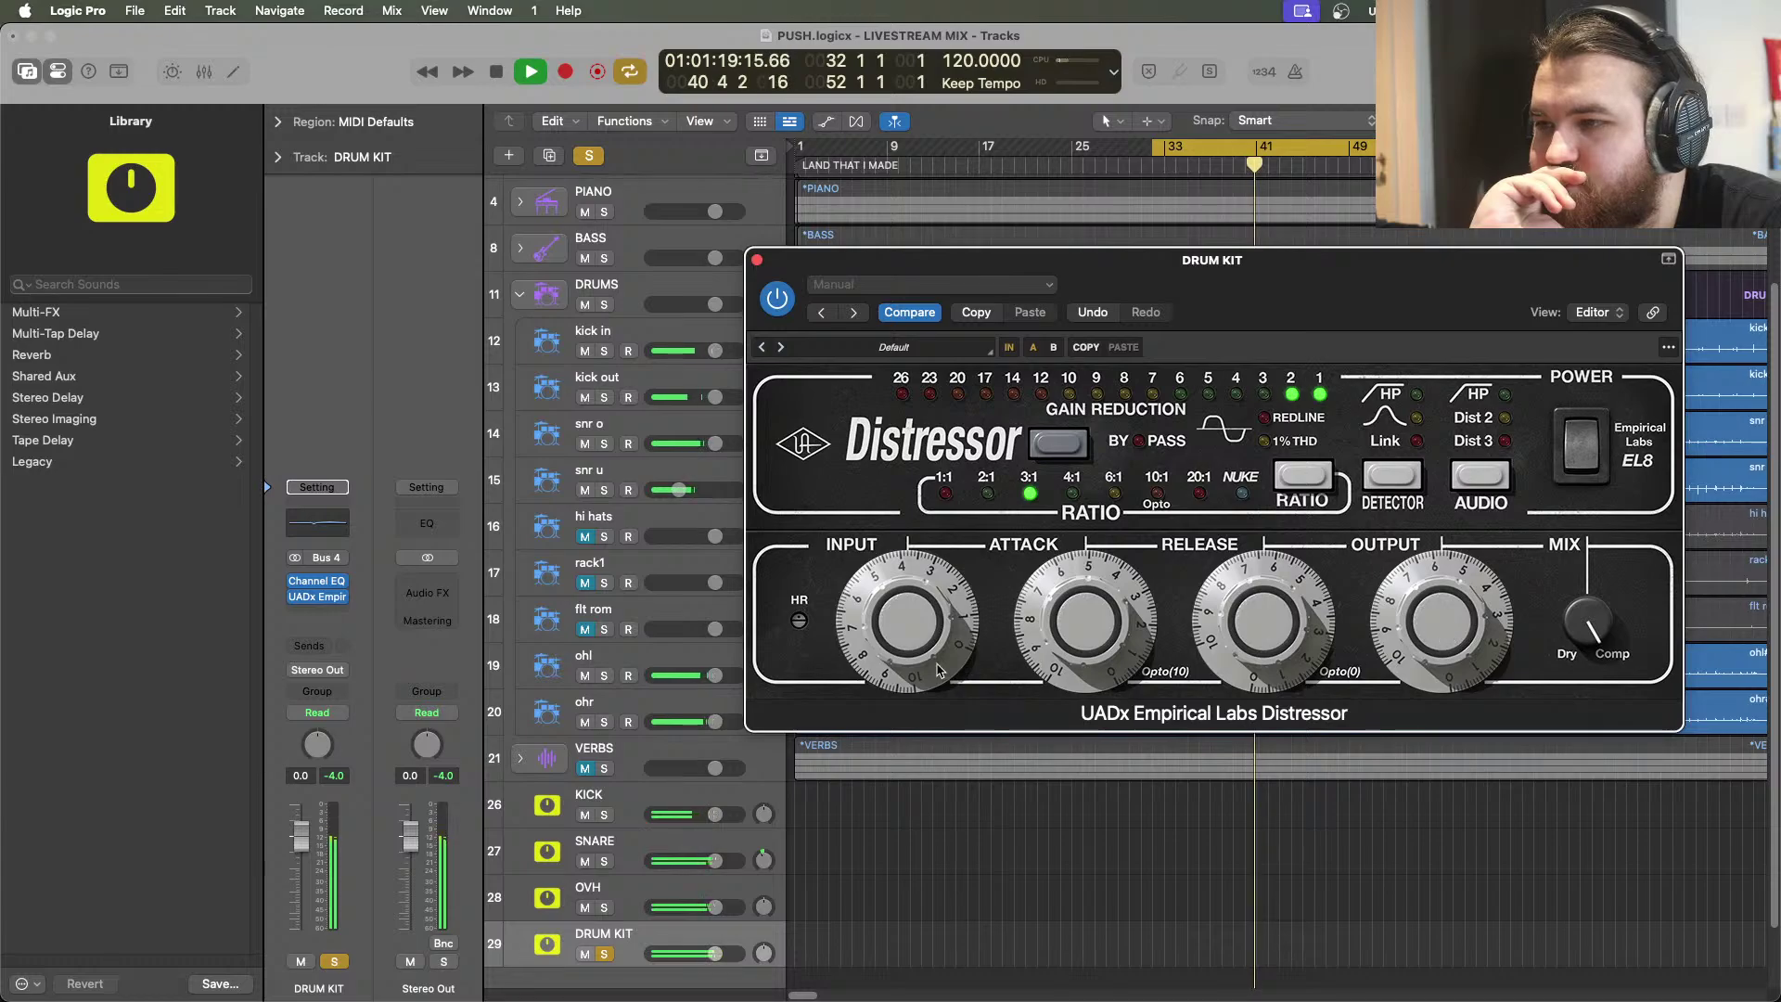
left_click_drag(939, 670, 905, 654)
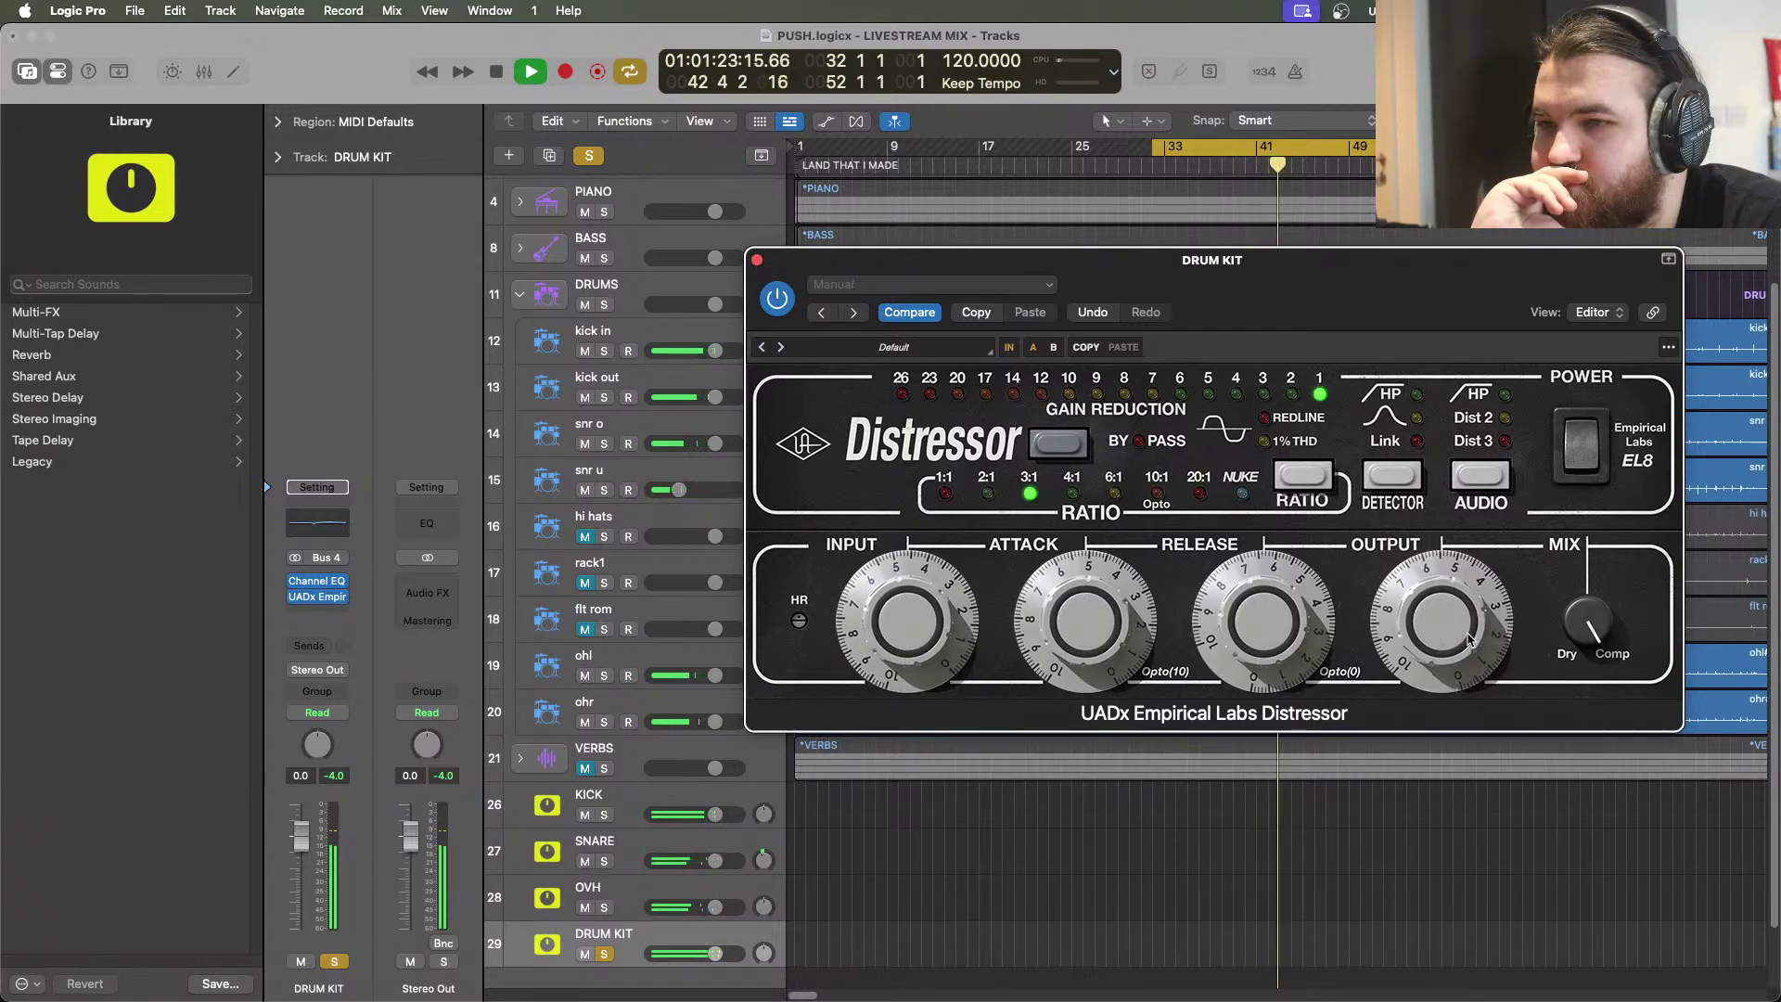
left_click(1492, 482)
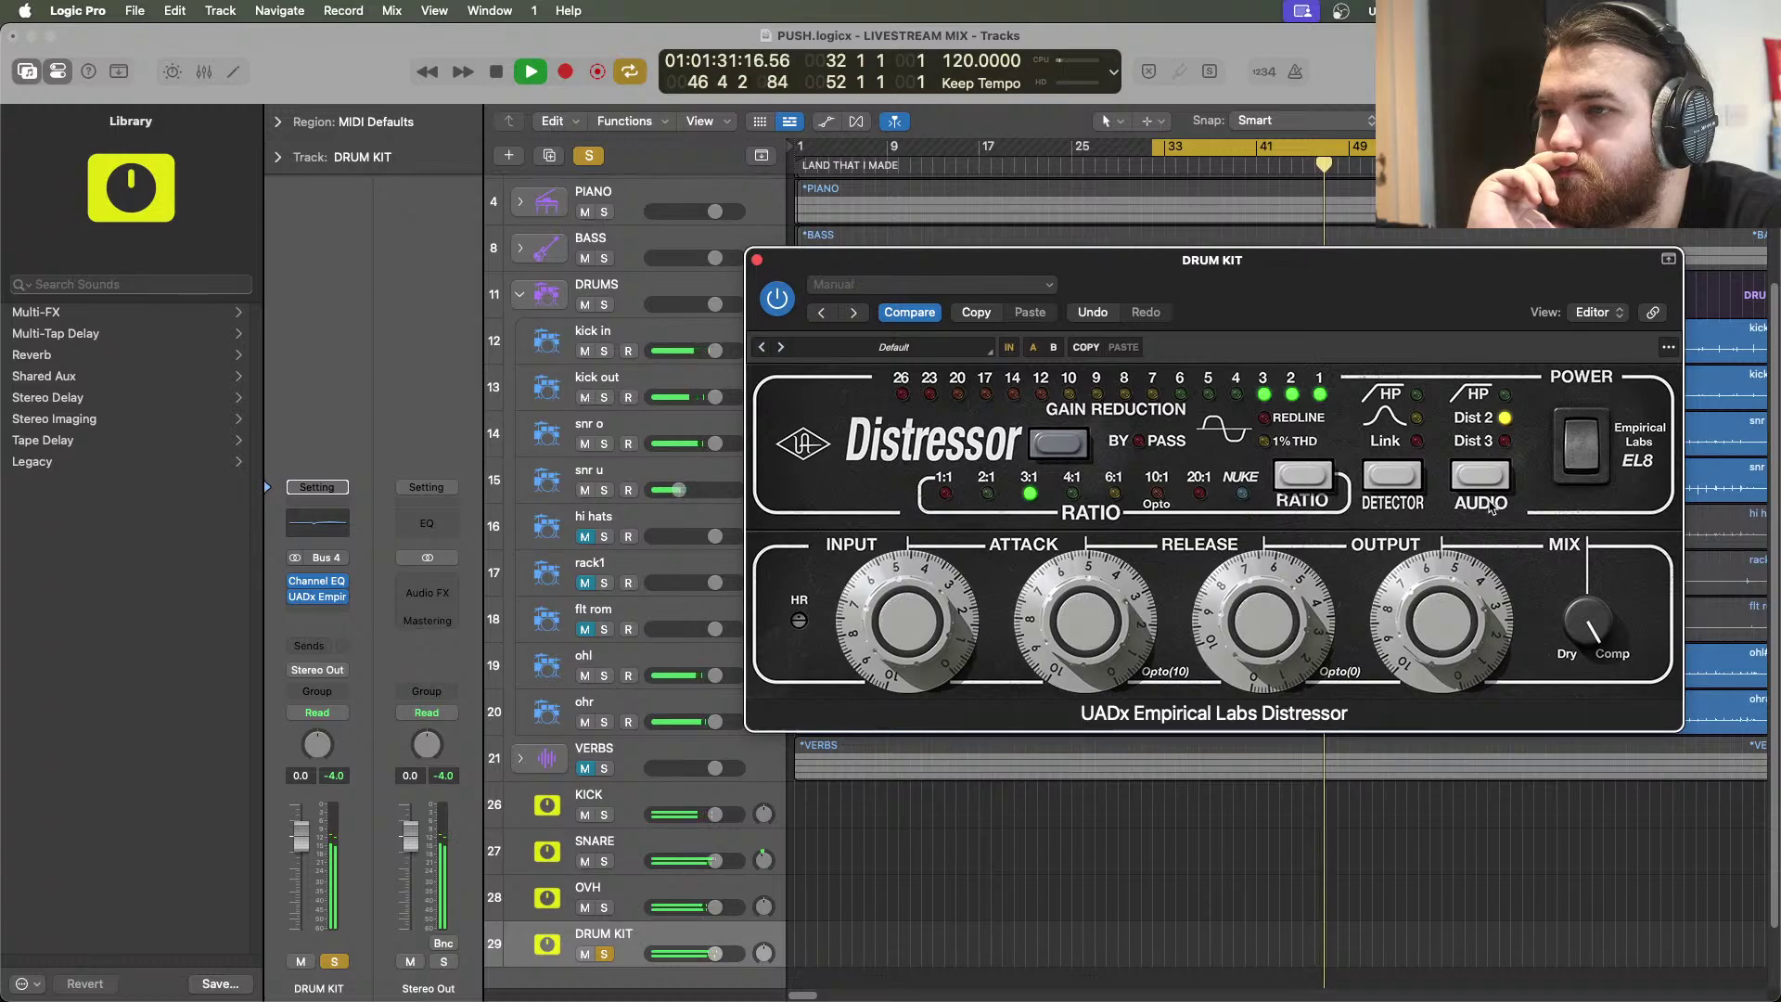
Fine-tune the Distressor's output and input on the DRUM KIT bus, compare the sound with it bypassed, and close the plug-in
left_click_drag(1475, 580, 1473, 588)
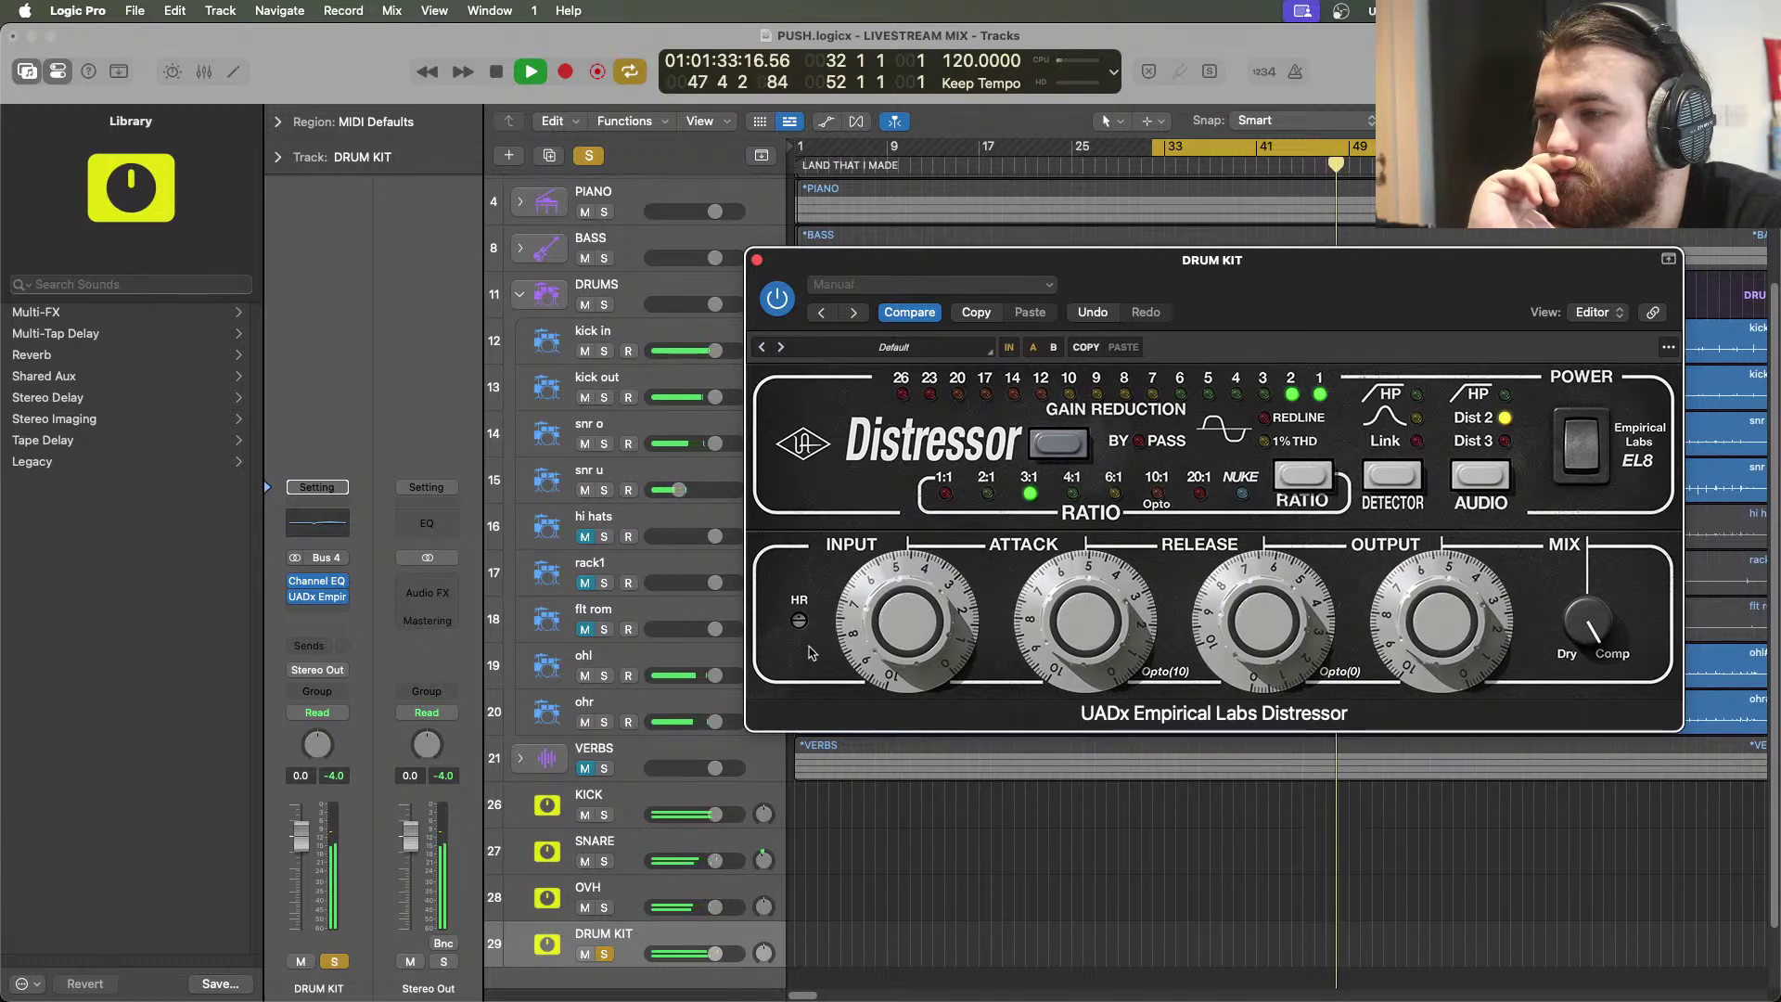
left_click_drag(886, 629, 883, 638)
left_click_drag(1443, 603, 1443, 591)
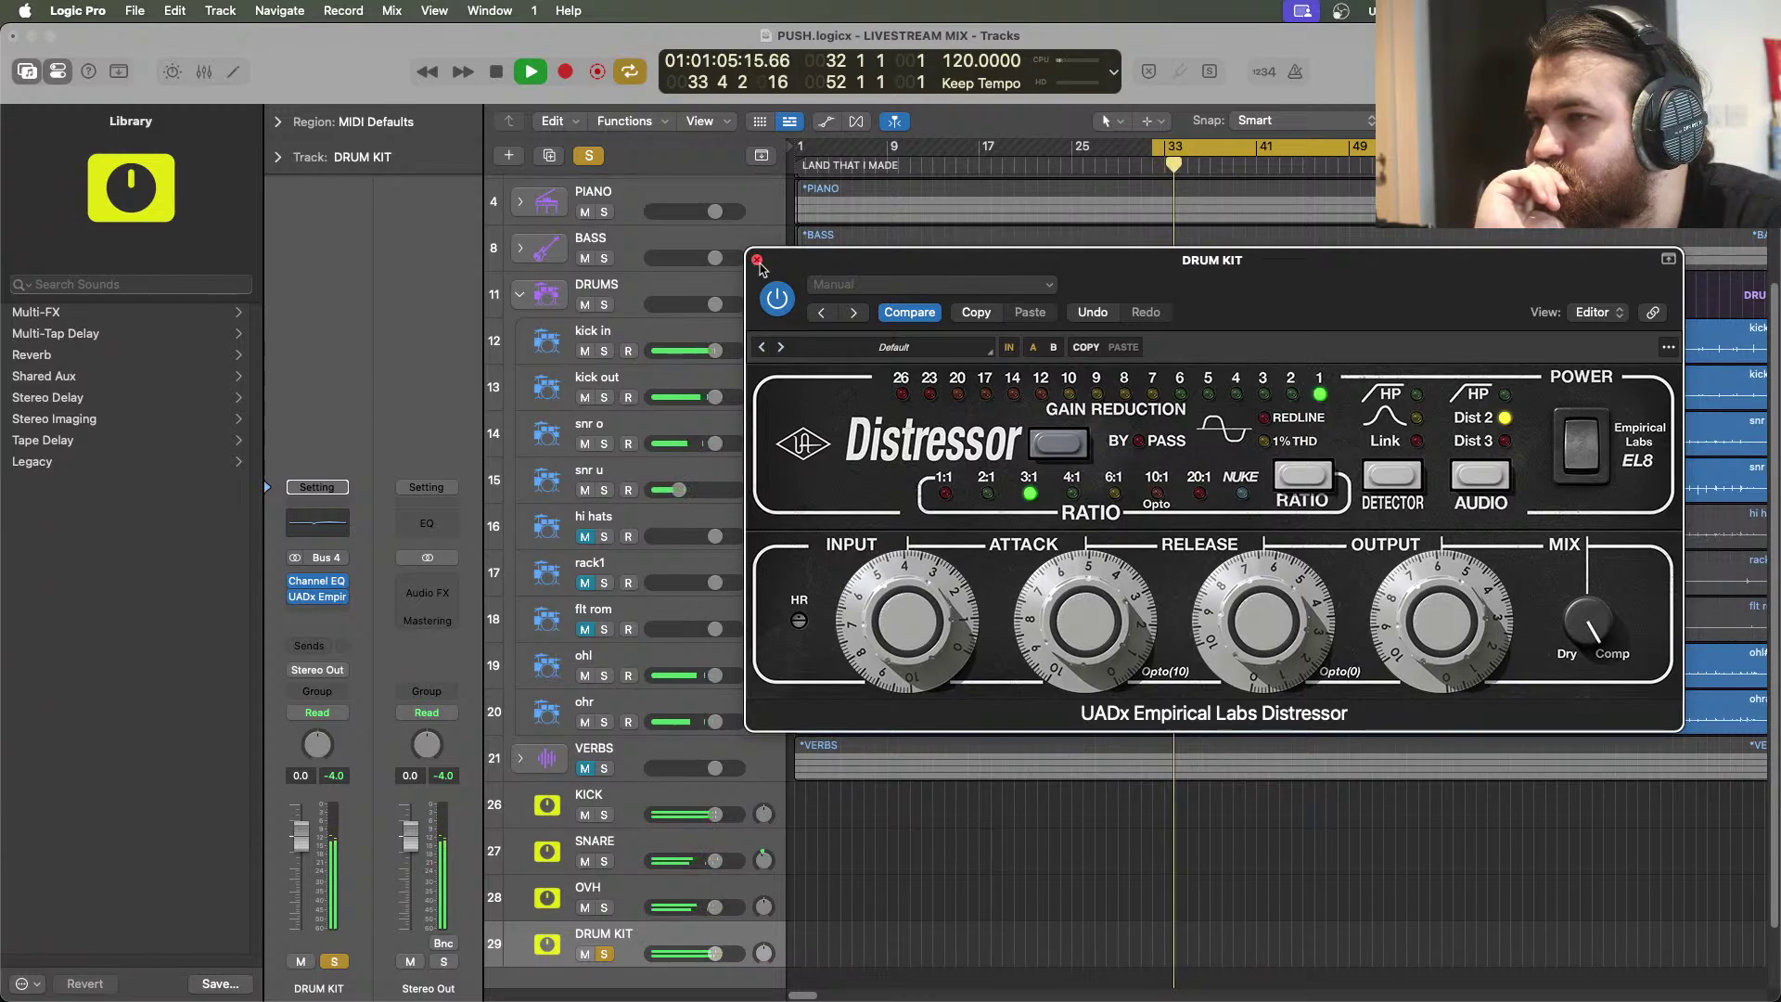
left_click(778, 298)
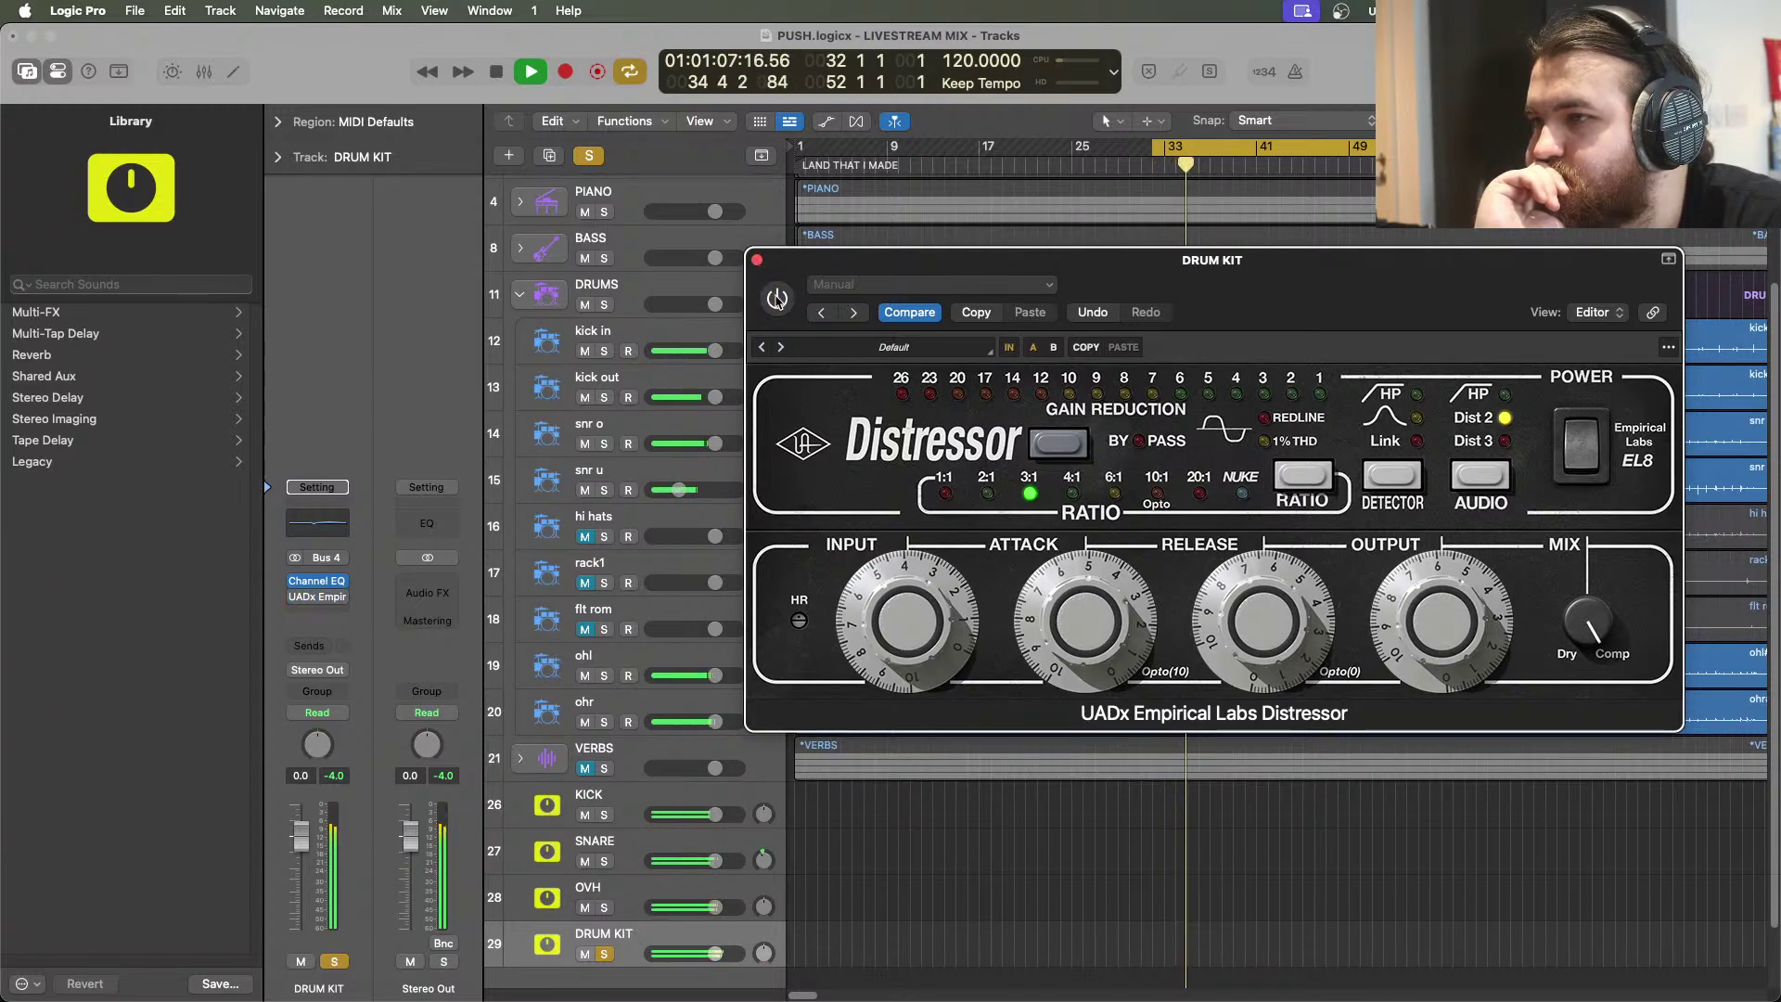
left_click(778, 298)
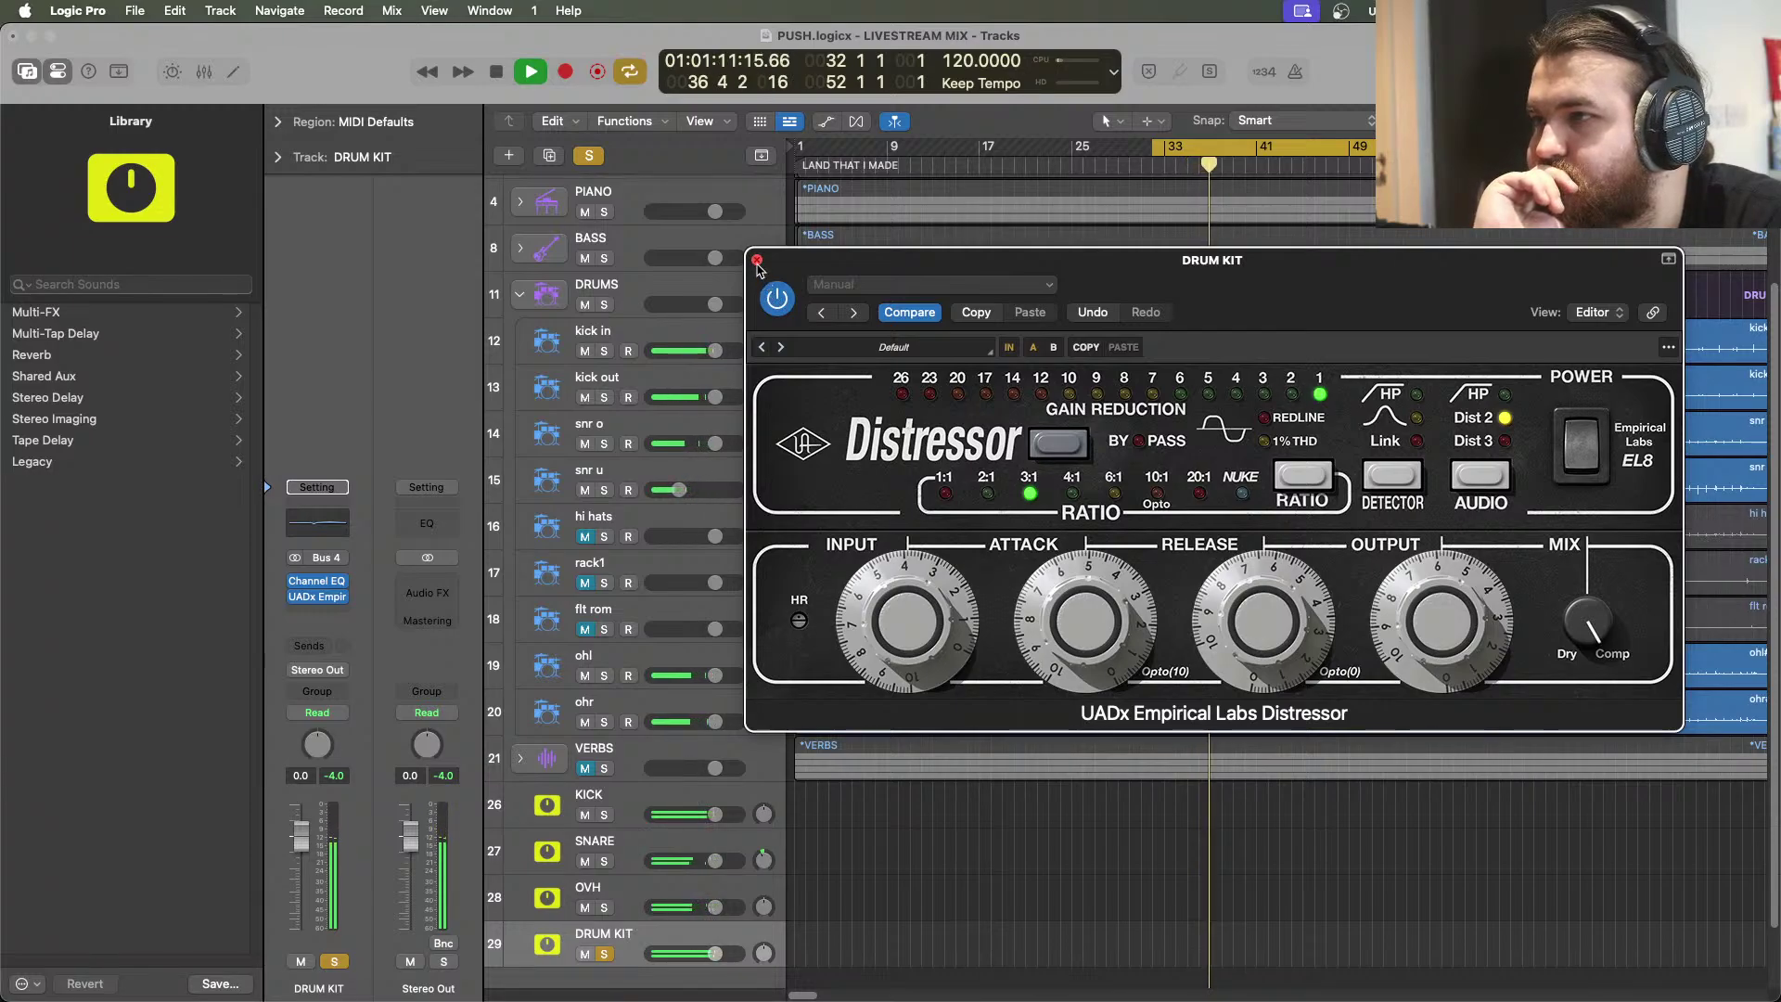
left_click(757, 262)
left_click(499, 74)
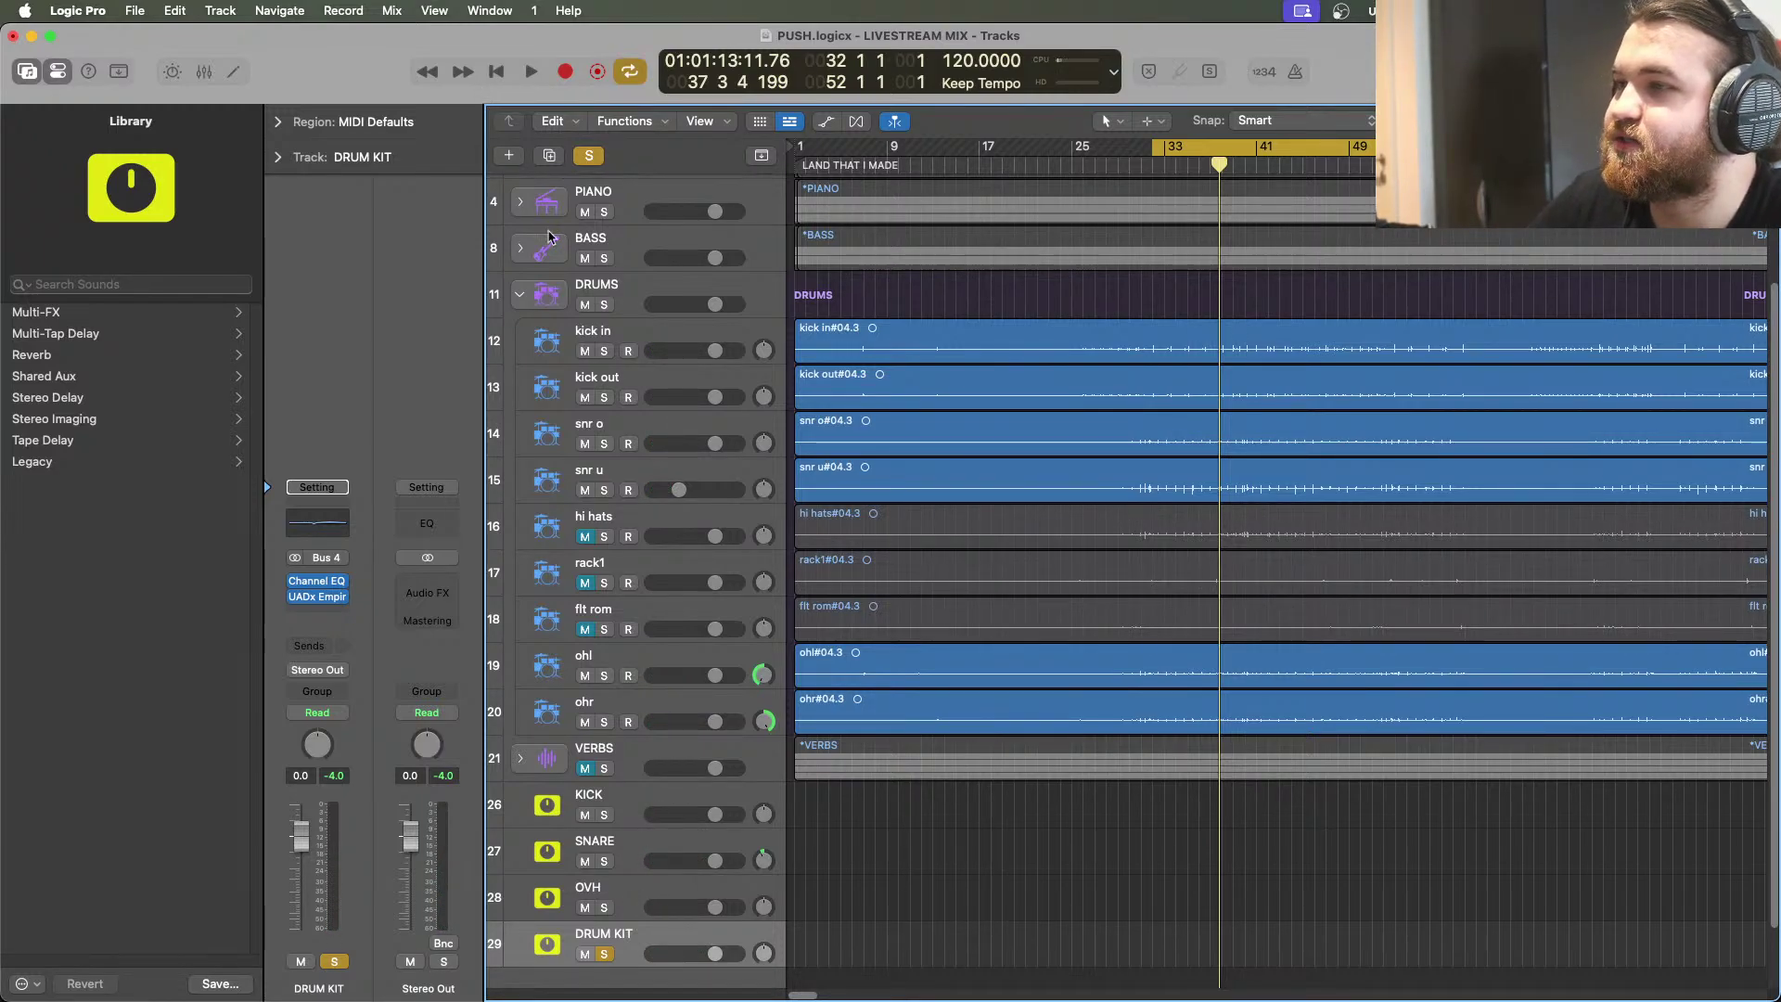
Collapse the DRUMS stack and take the DRUM KIT bus out of solo
left_click(518, 295)
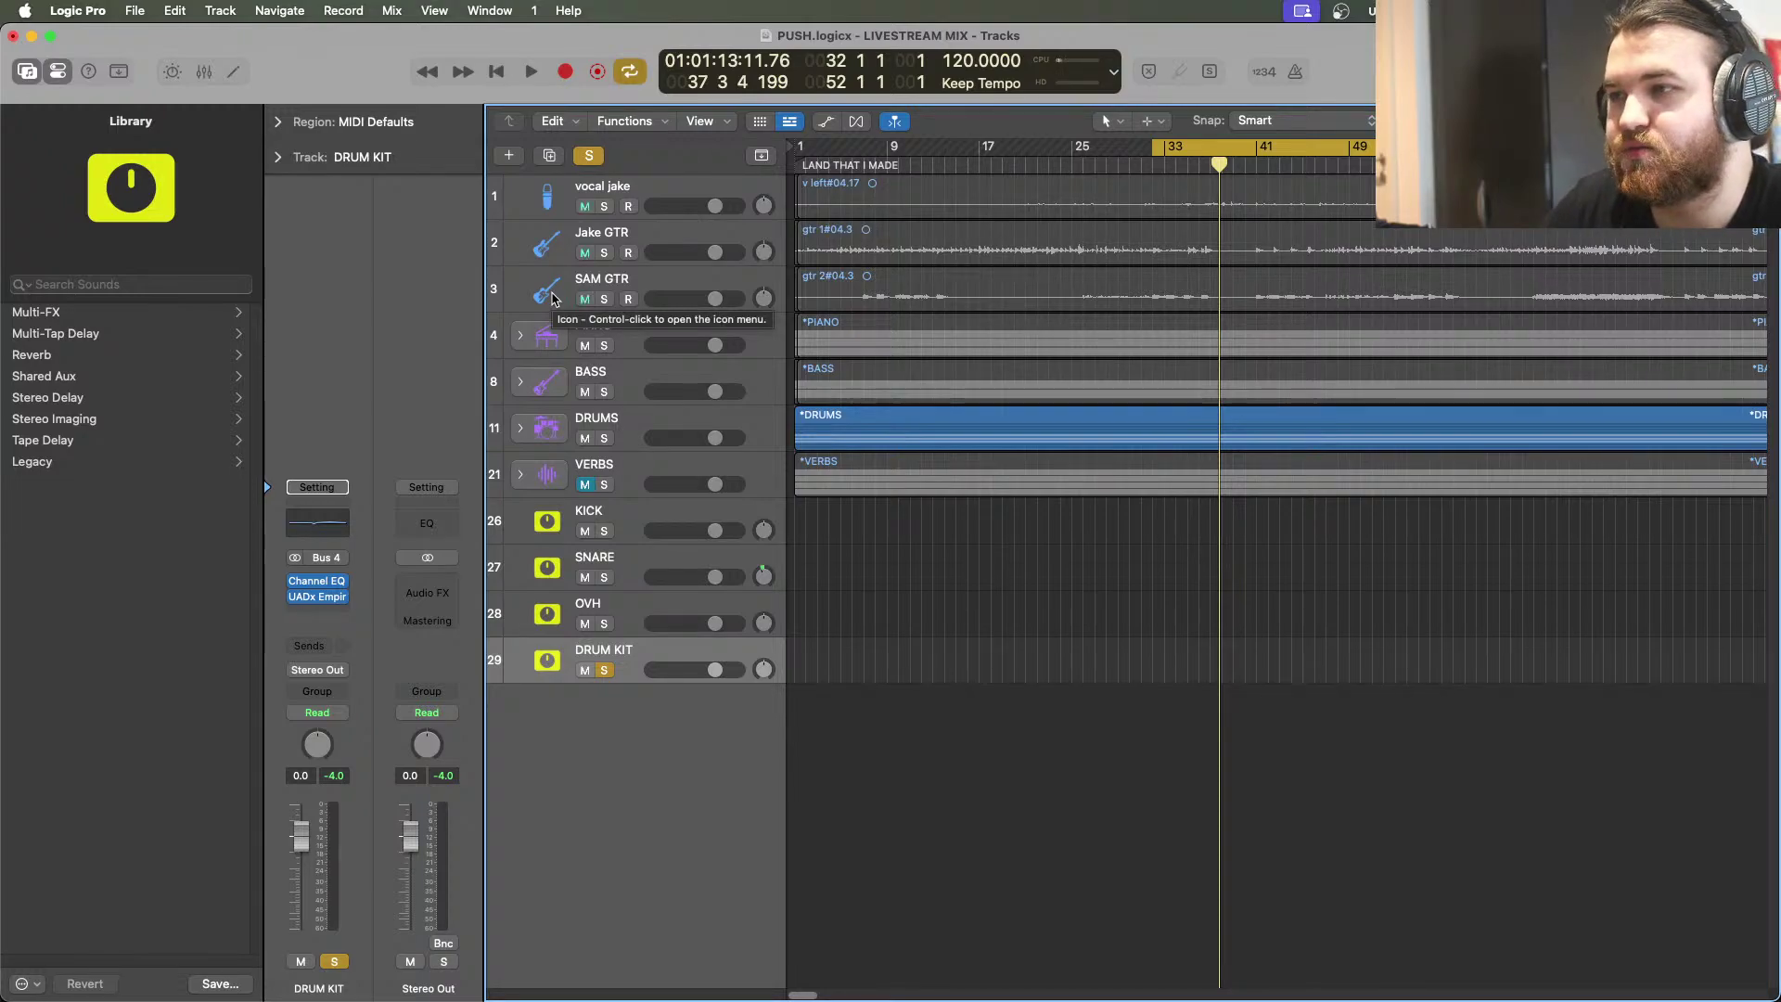
left_click(609, 669)
Expand the BASS stack and route the outputs of both bass di and bass mic to Bus 5
left_click(619, 385)
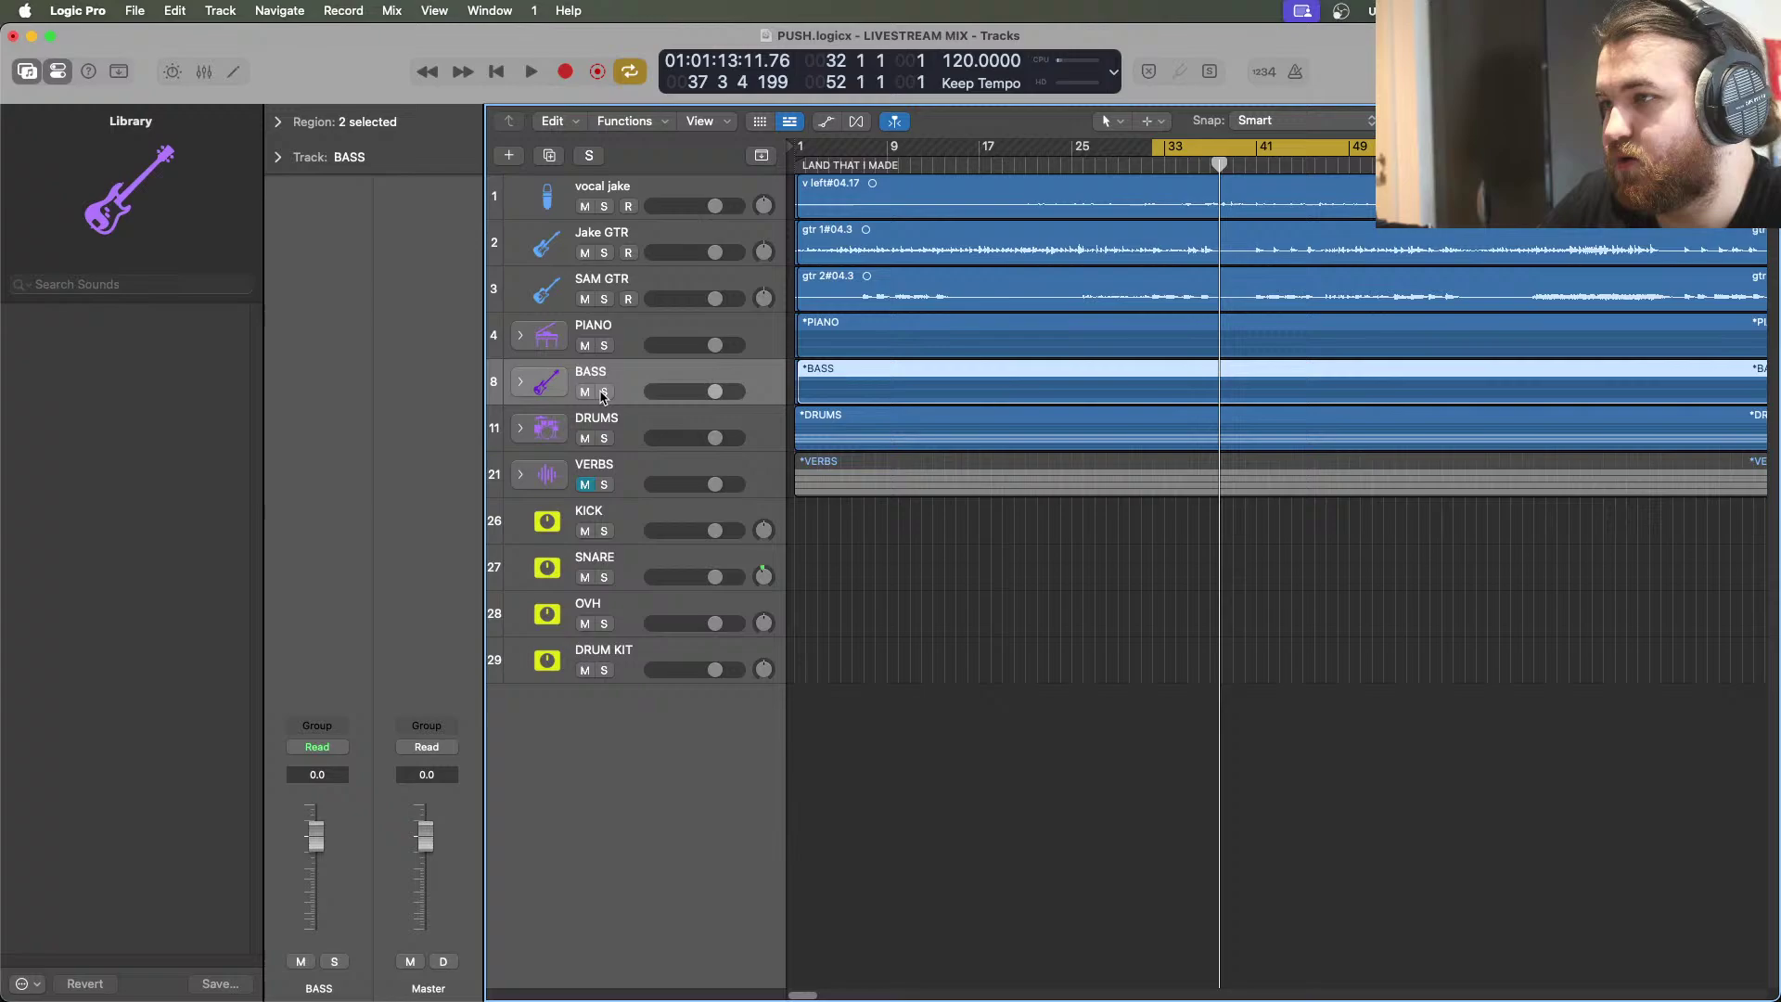
left_click(523, 384)
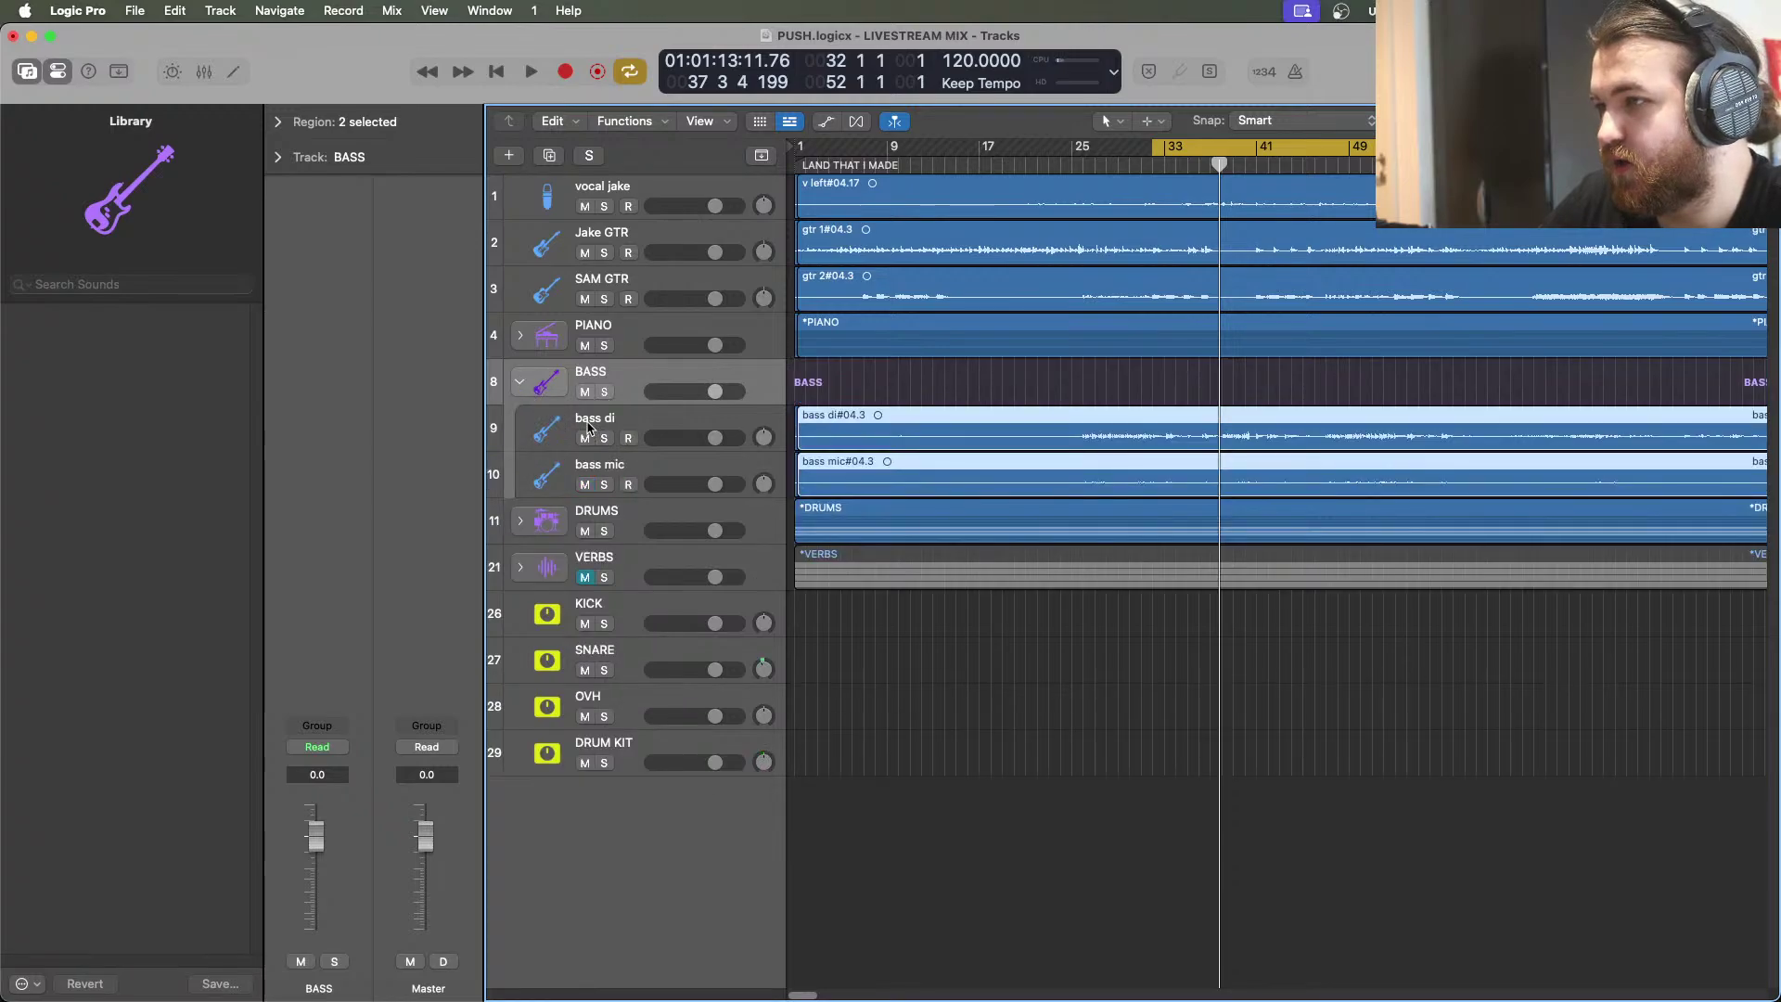
left_click(622, 467, "shift")
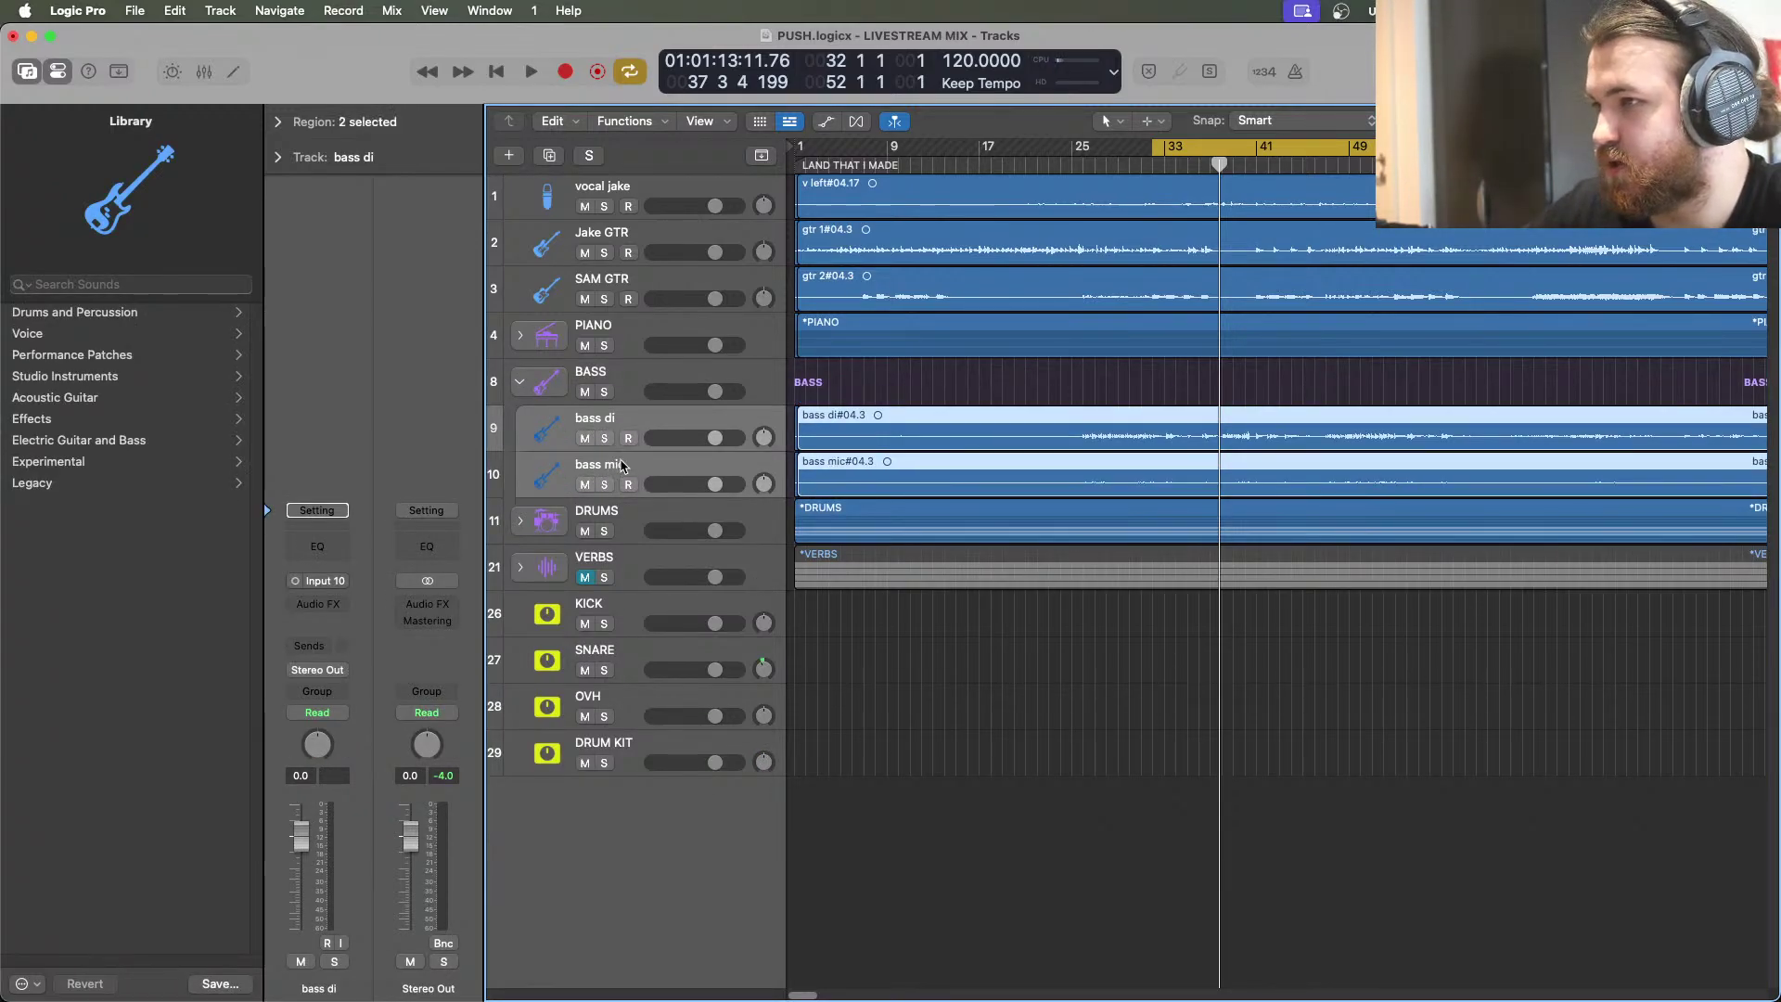
left_click(328, 678)
mouse_move(445, 775)
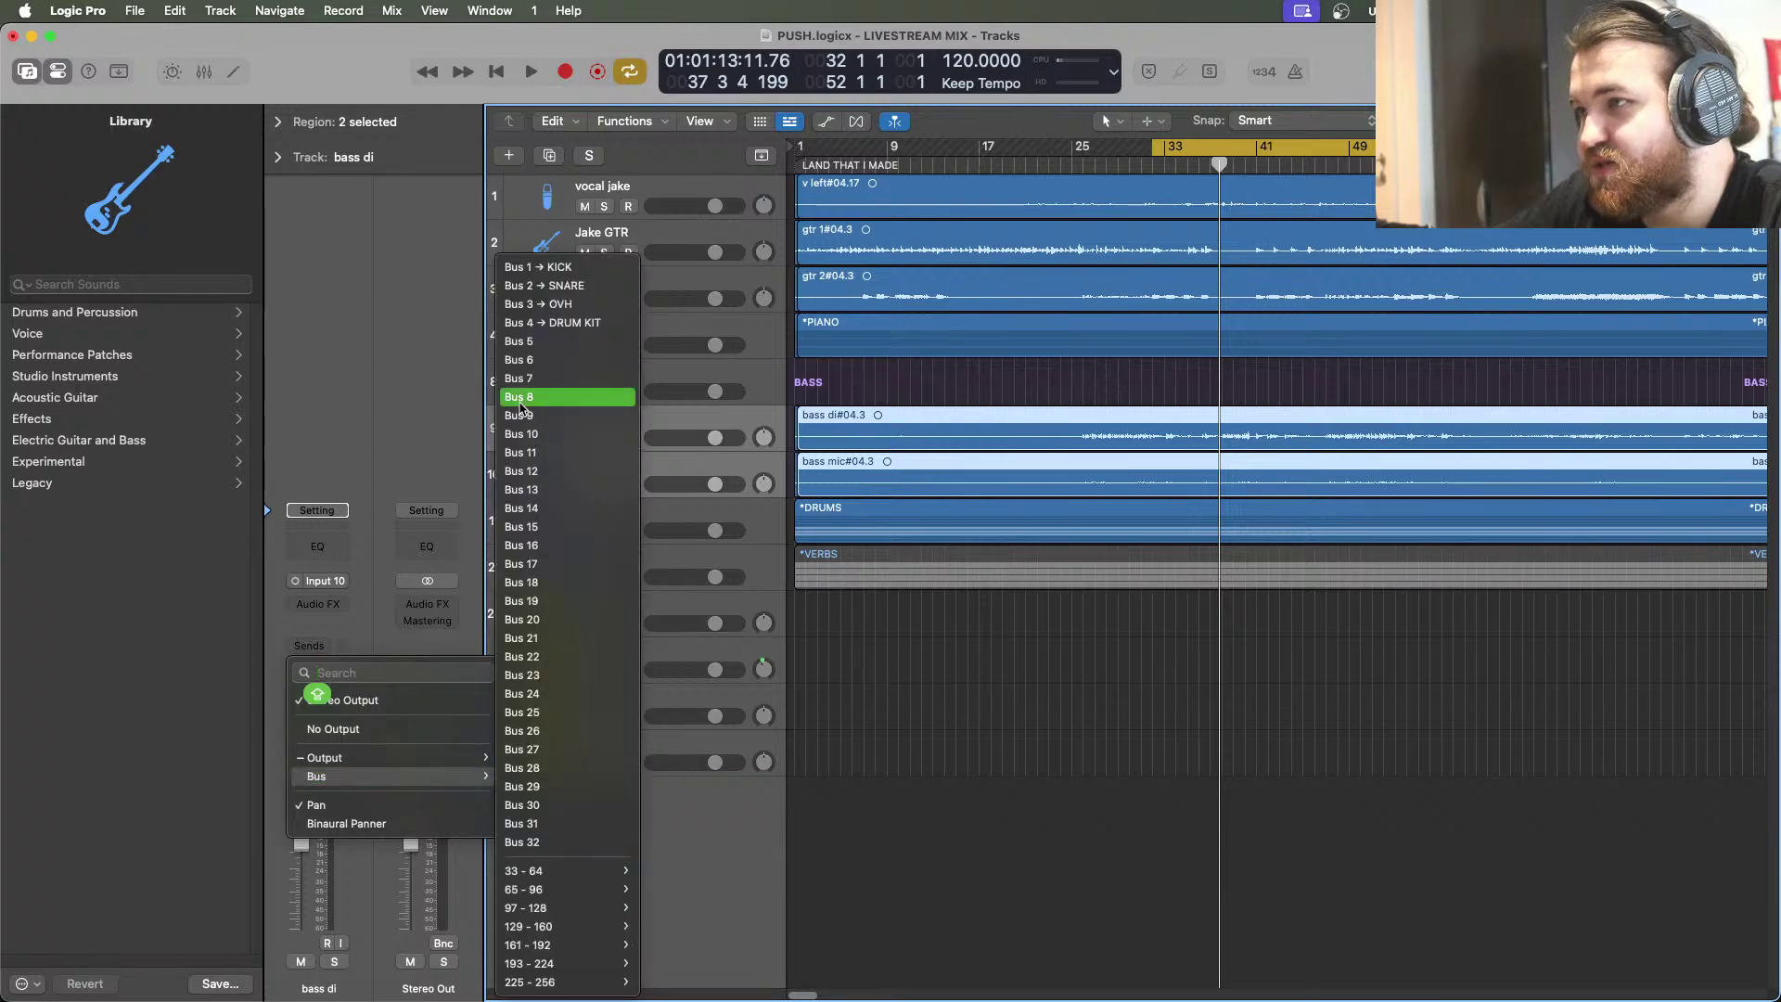
left_click(535, 349)
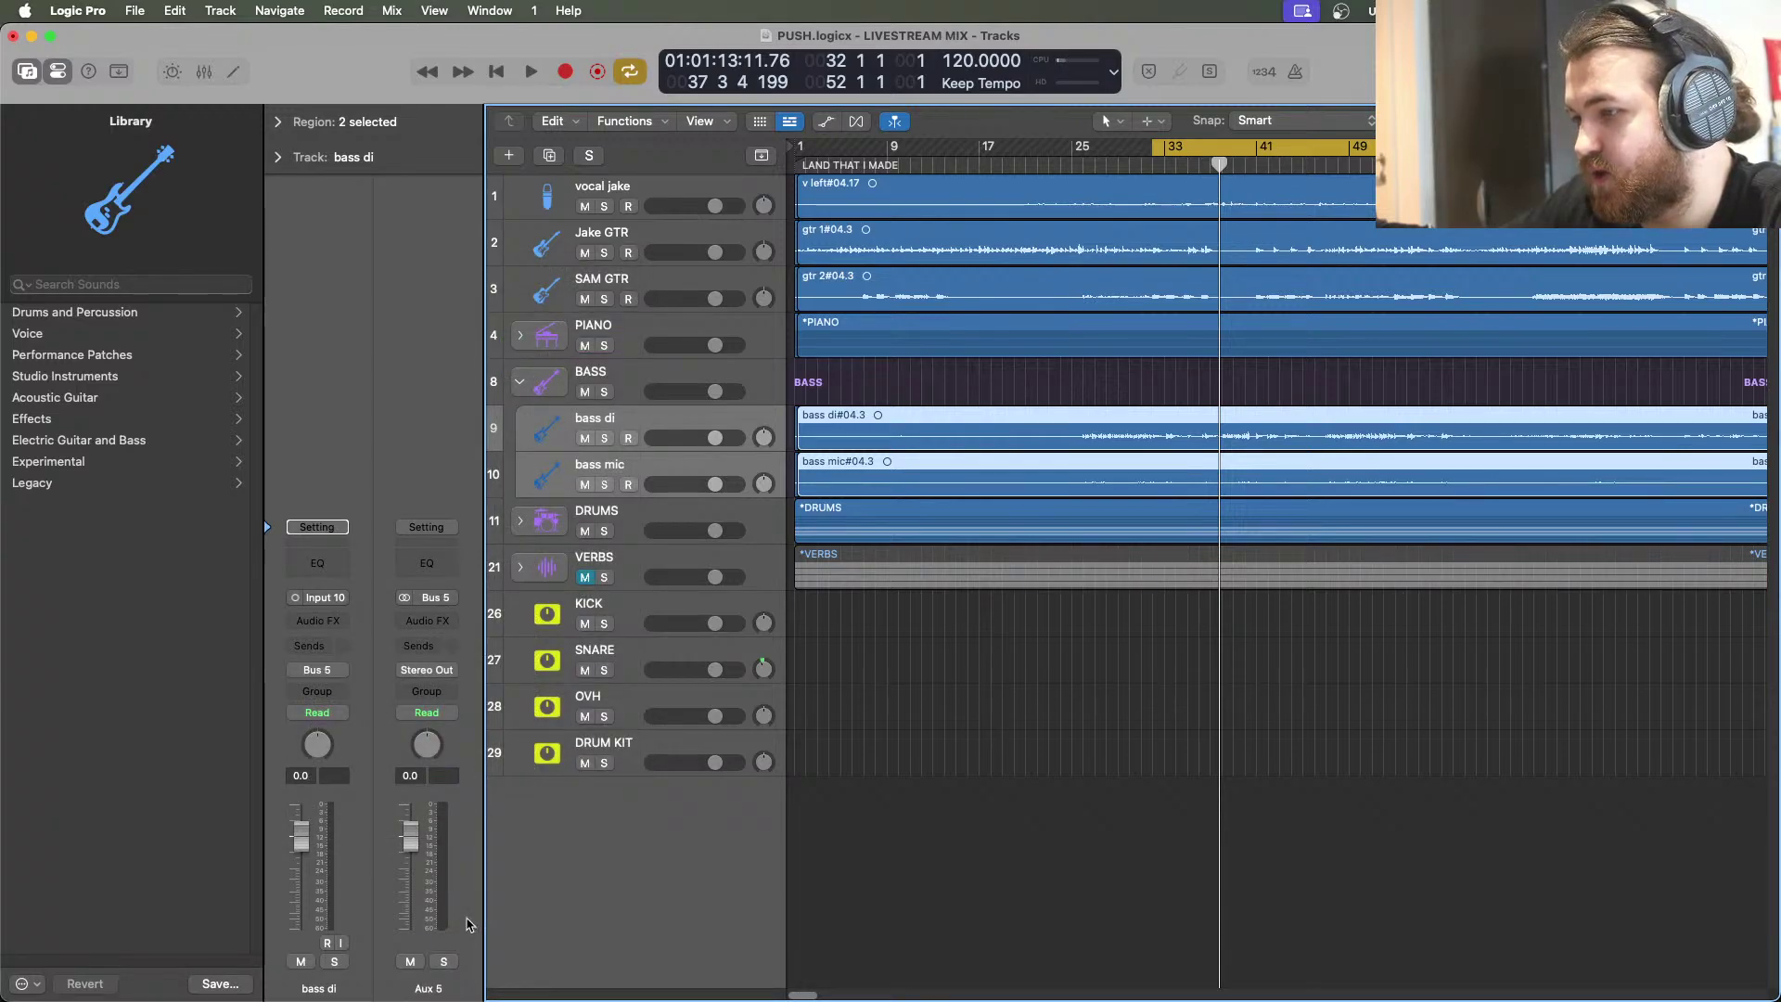
Create a track for the Aux 5 channel, place it below DRUM KIT, and rename it BASS
right_click(468, 923)
left_click(477, 861)
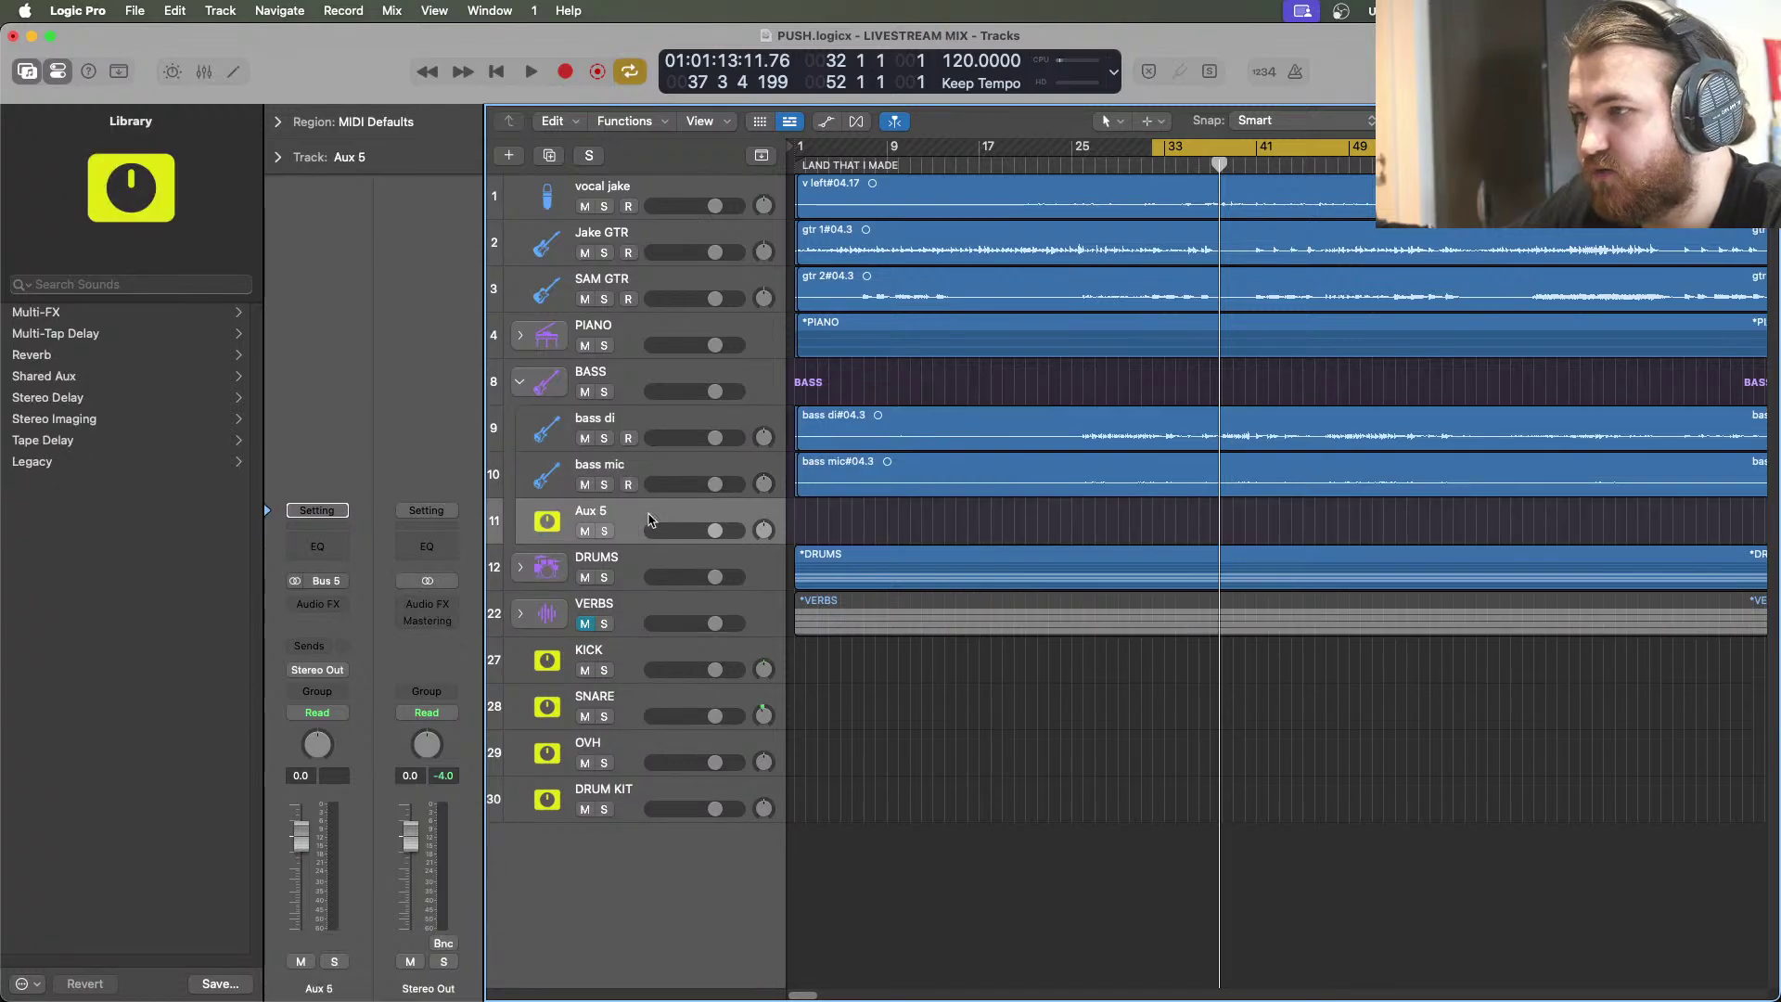
left_click_drag(650, 519, 637, 798)
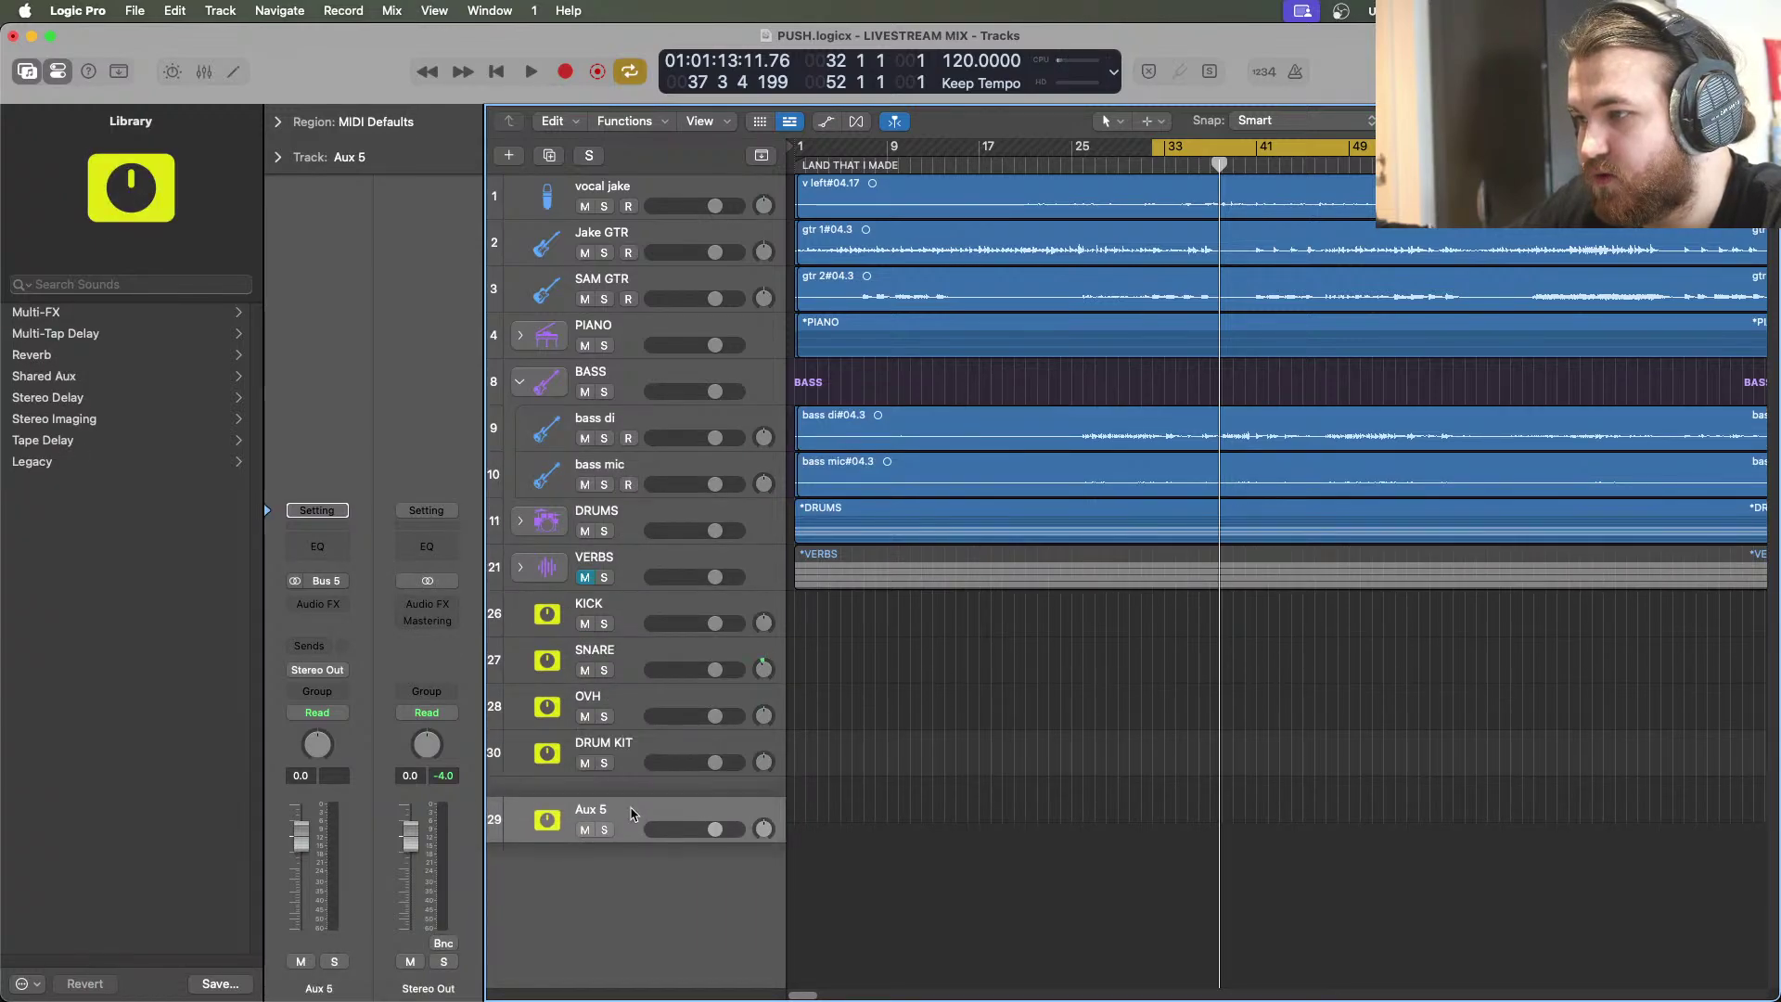
double_click(617, 787)
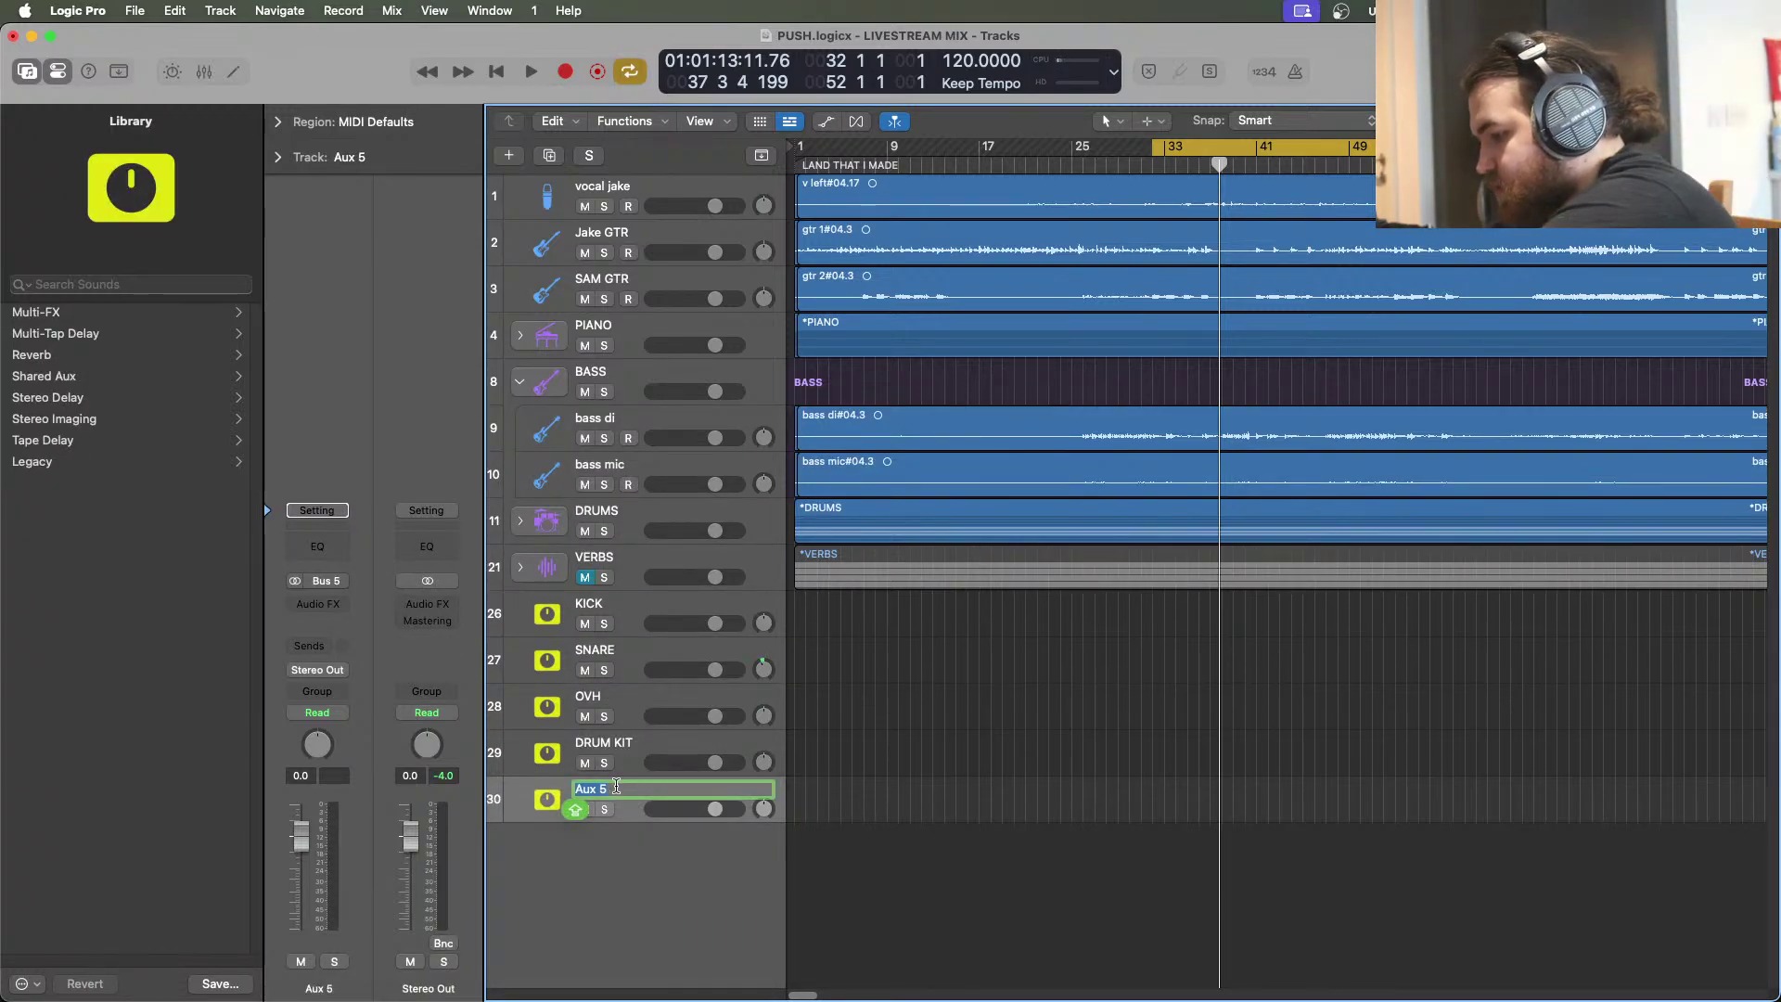
type("B")
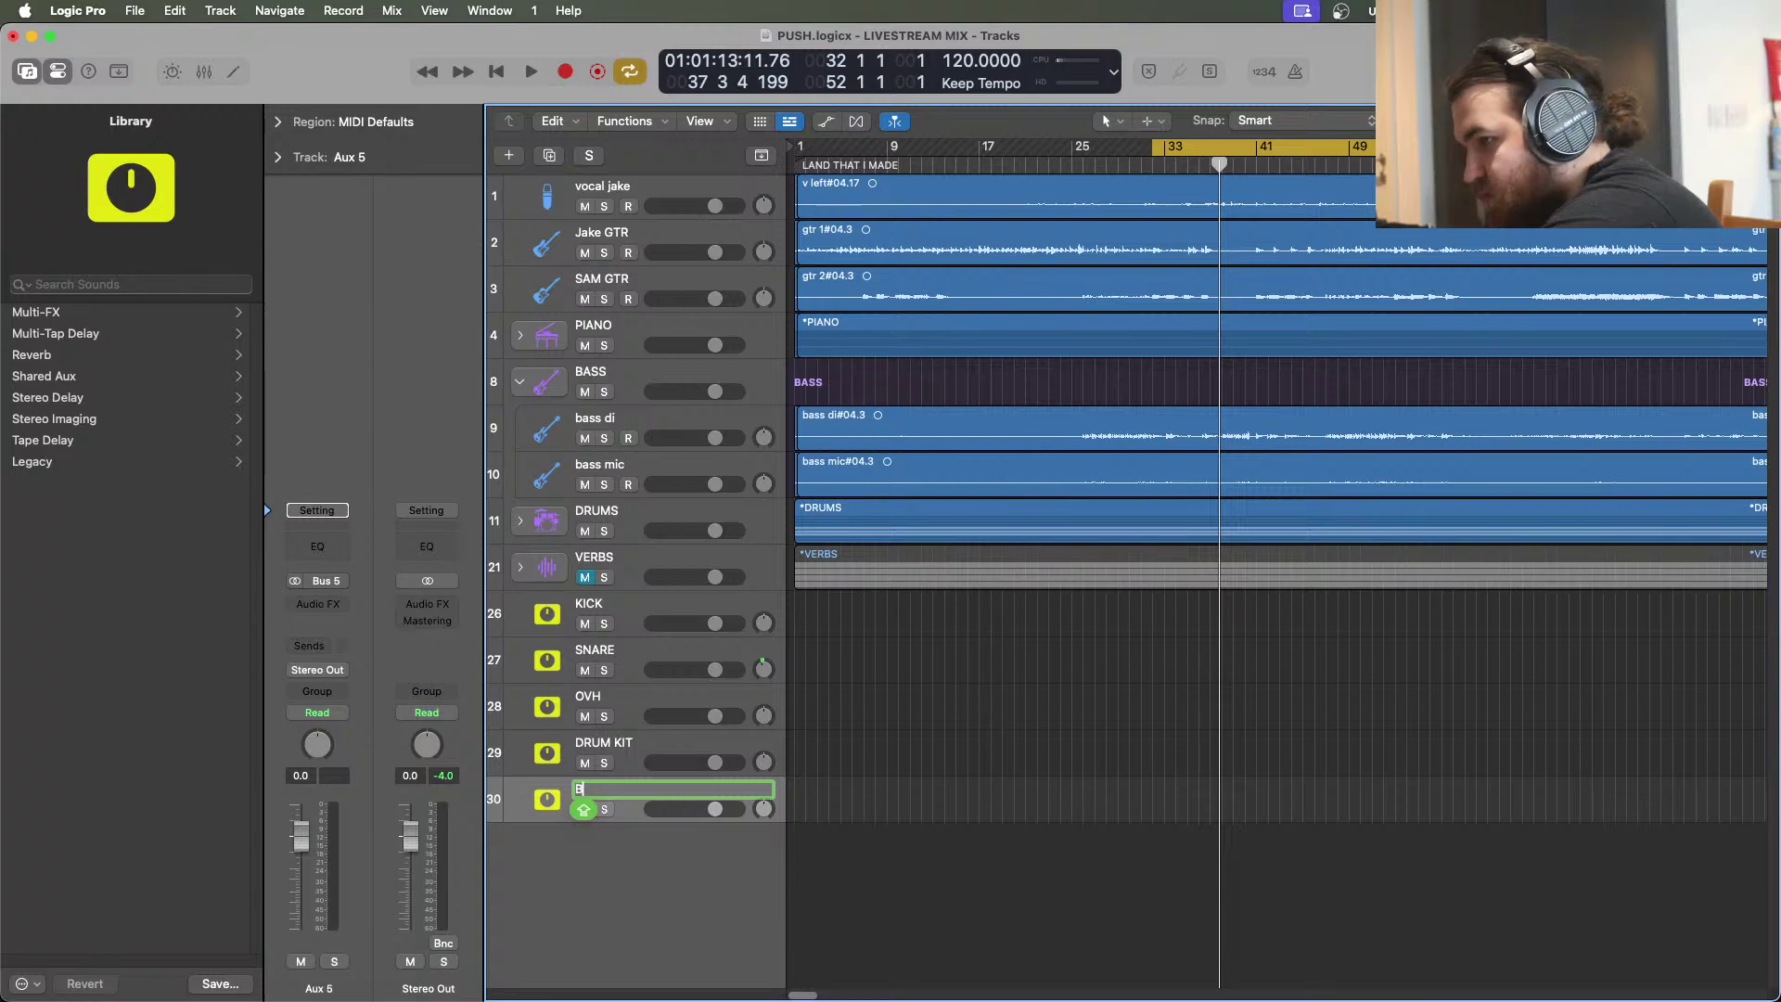
type("ASS")
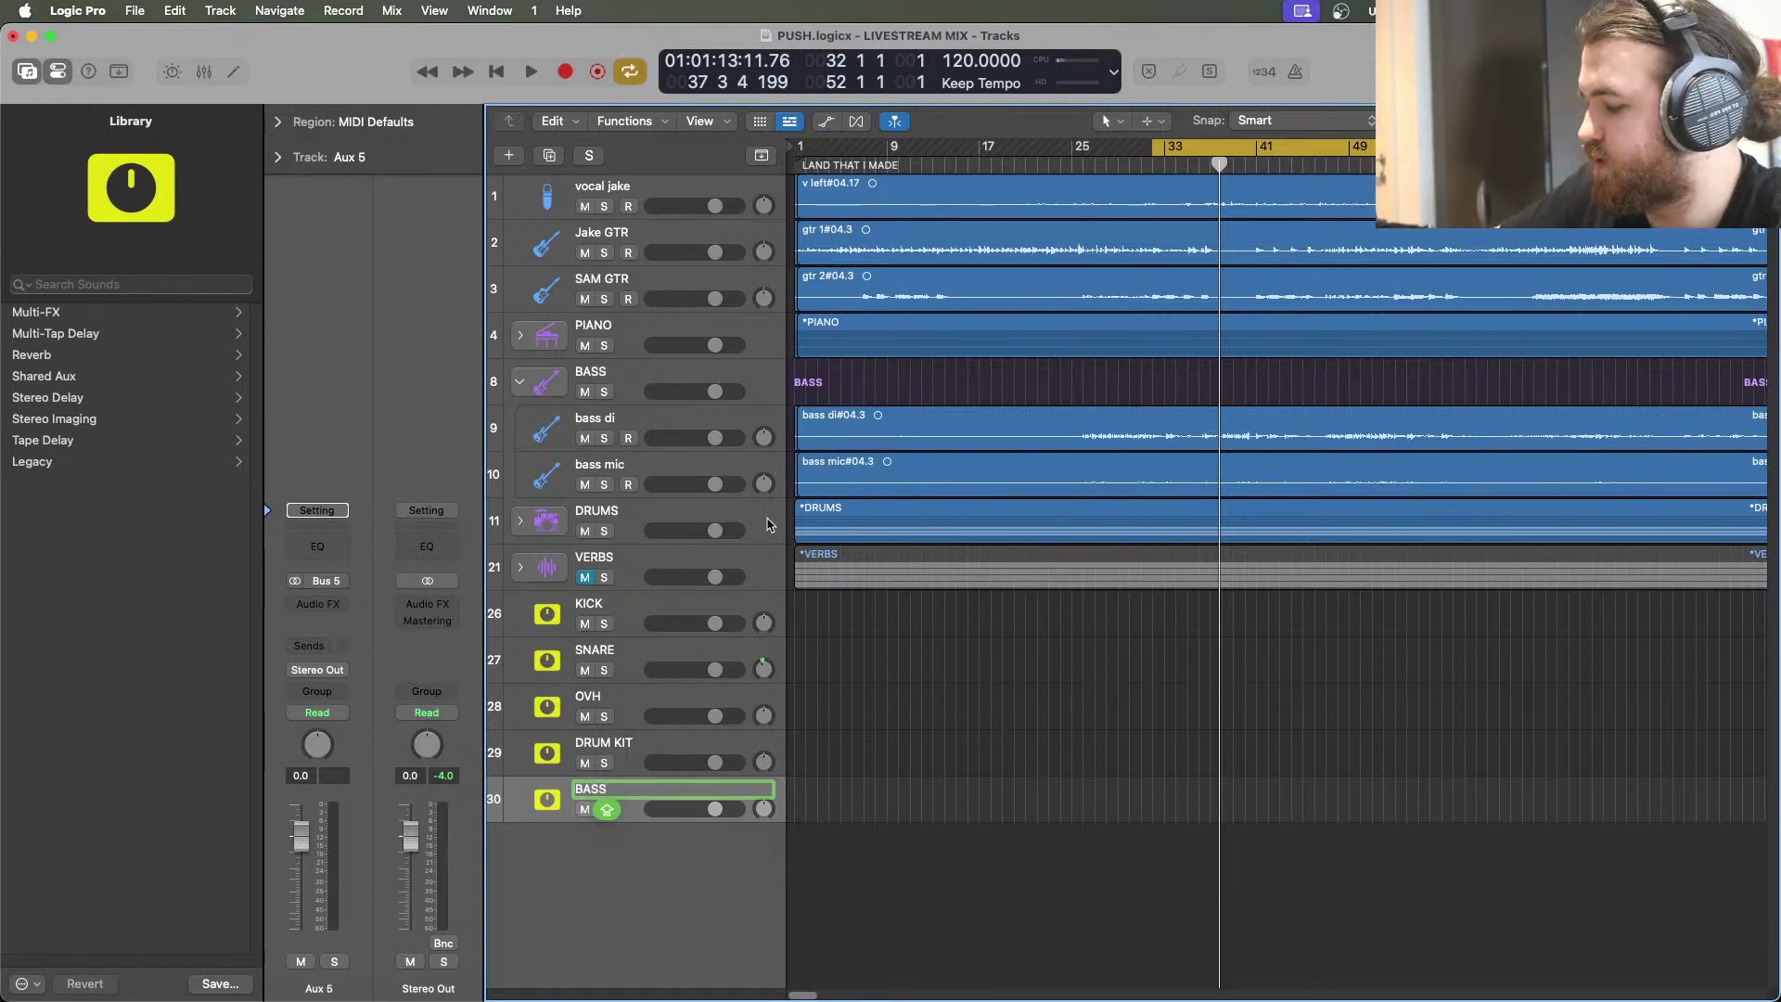
key("Return")
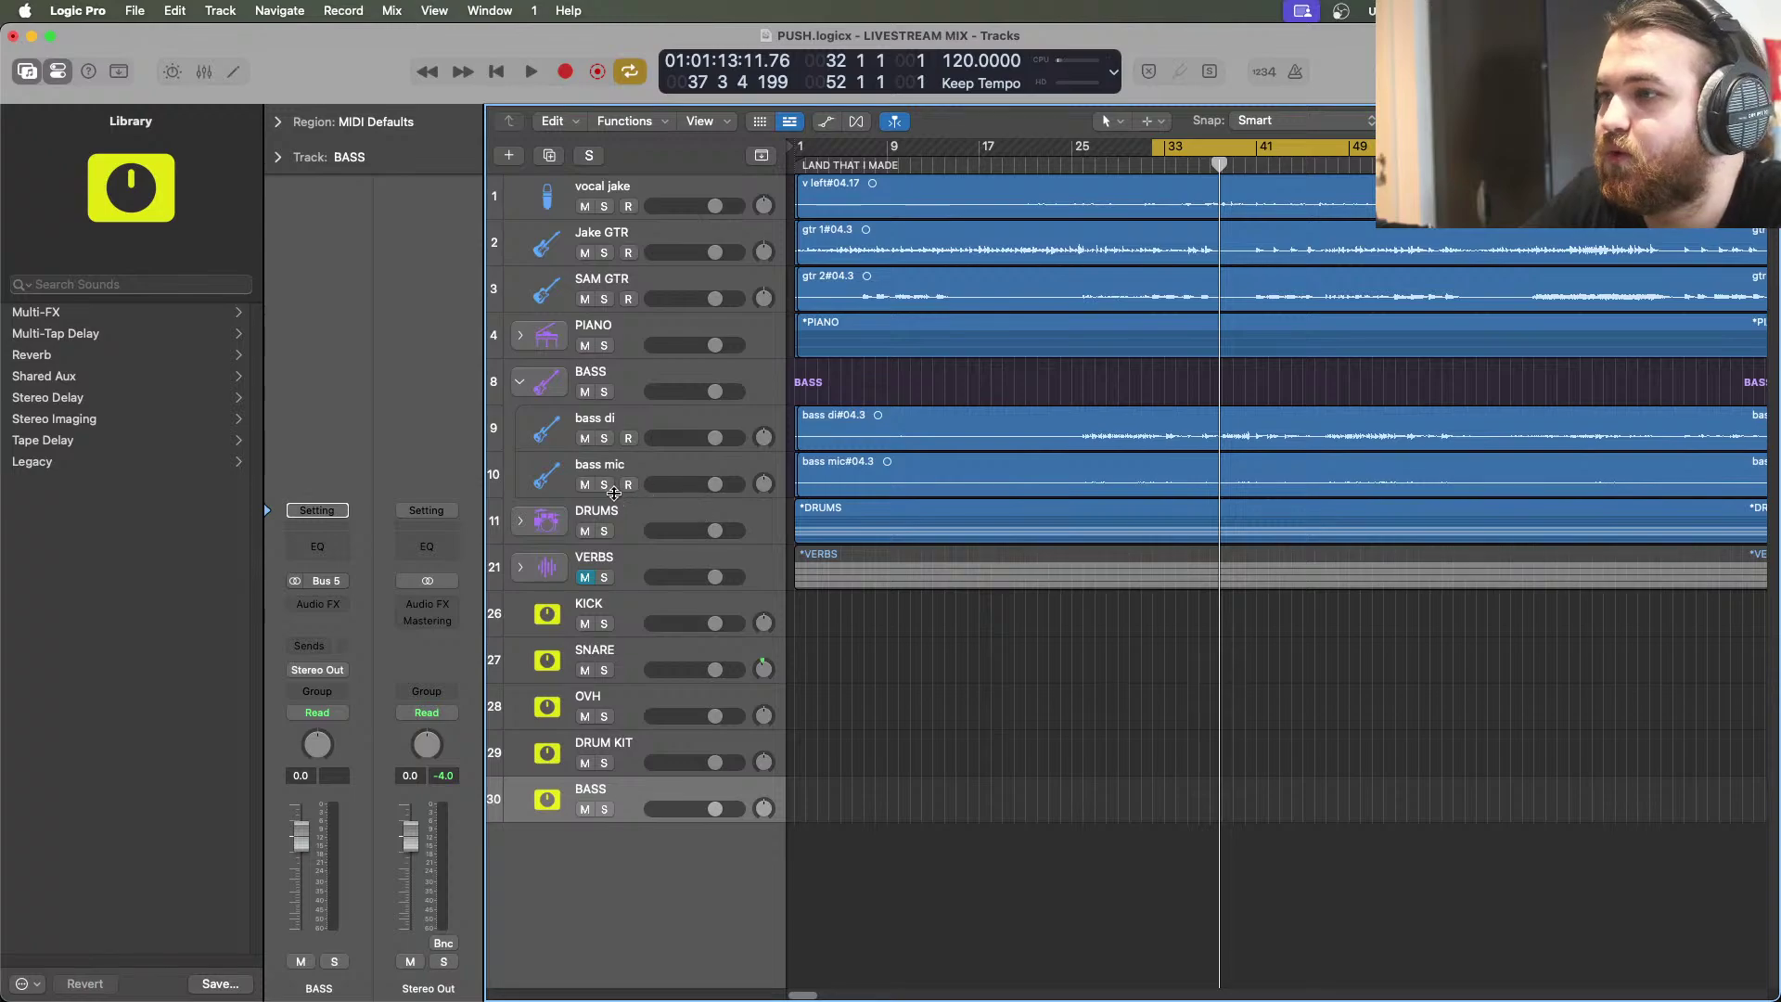
Audition the BASS bus, bass di and bass mic in solo during playback, leaving only bass mic soloed
left_click(604, 809)
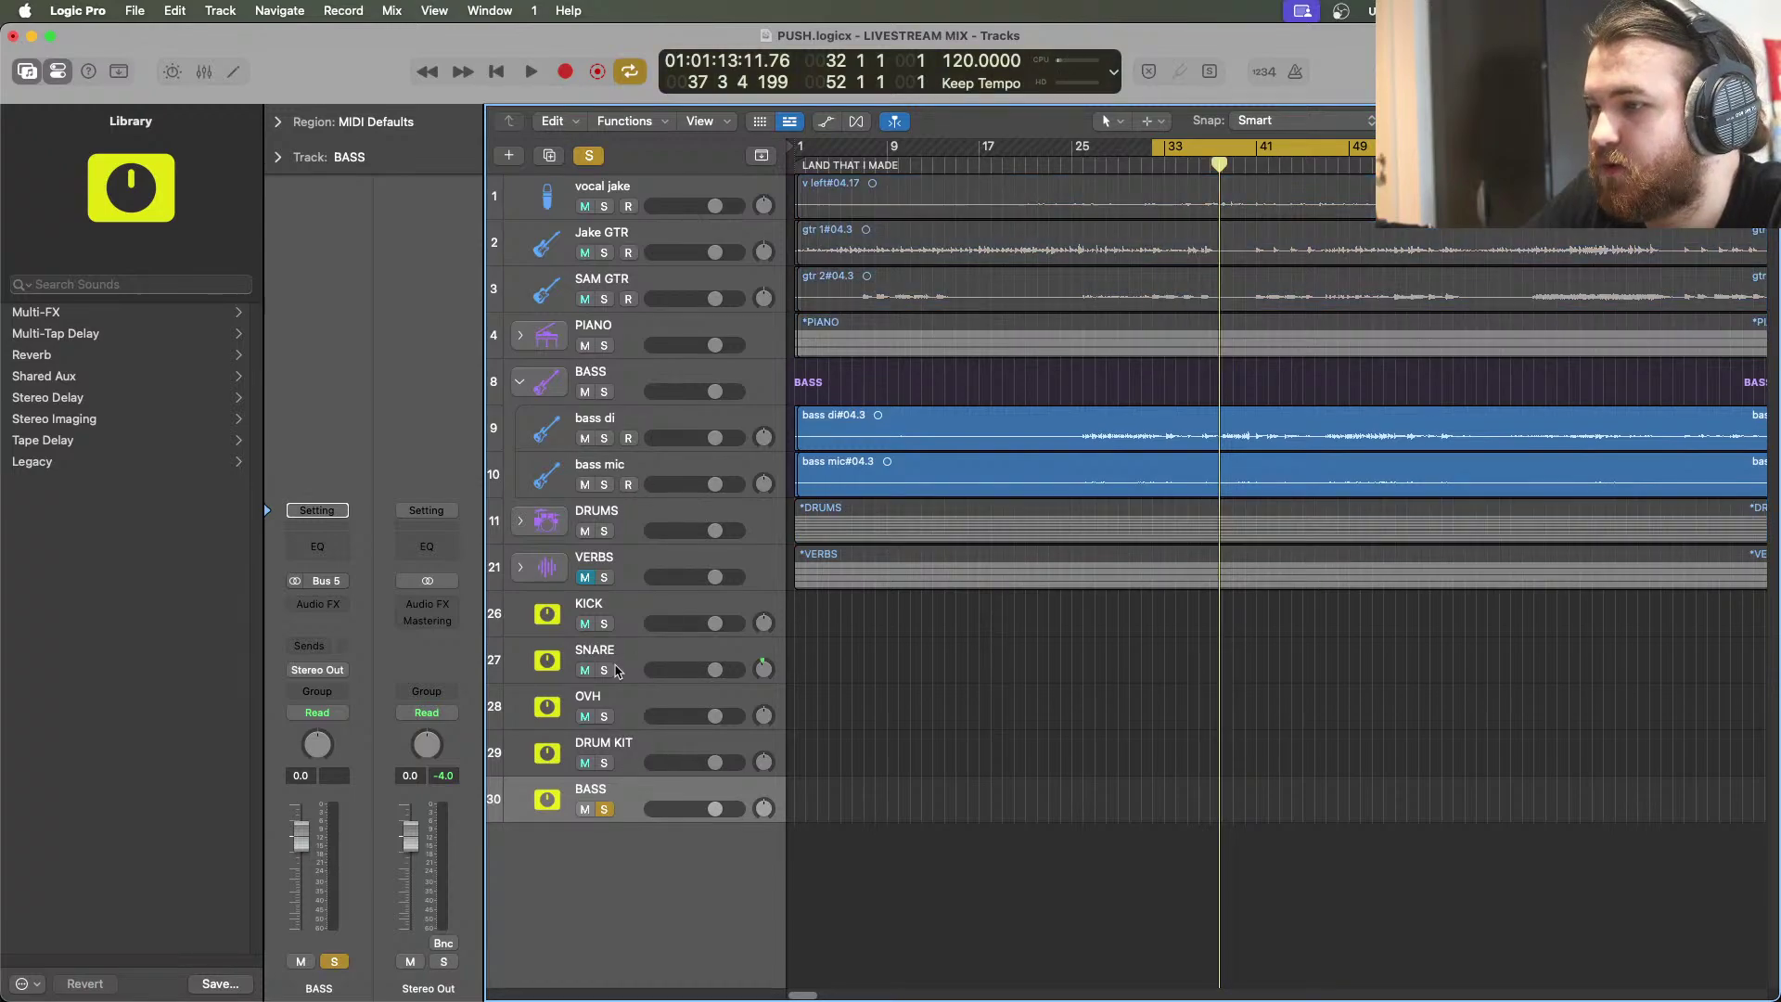
left_click(530, 72)
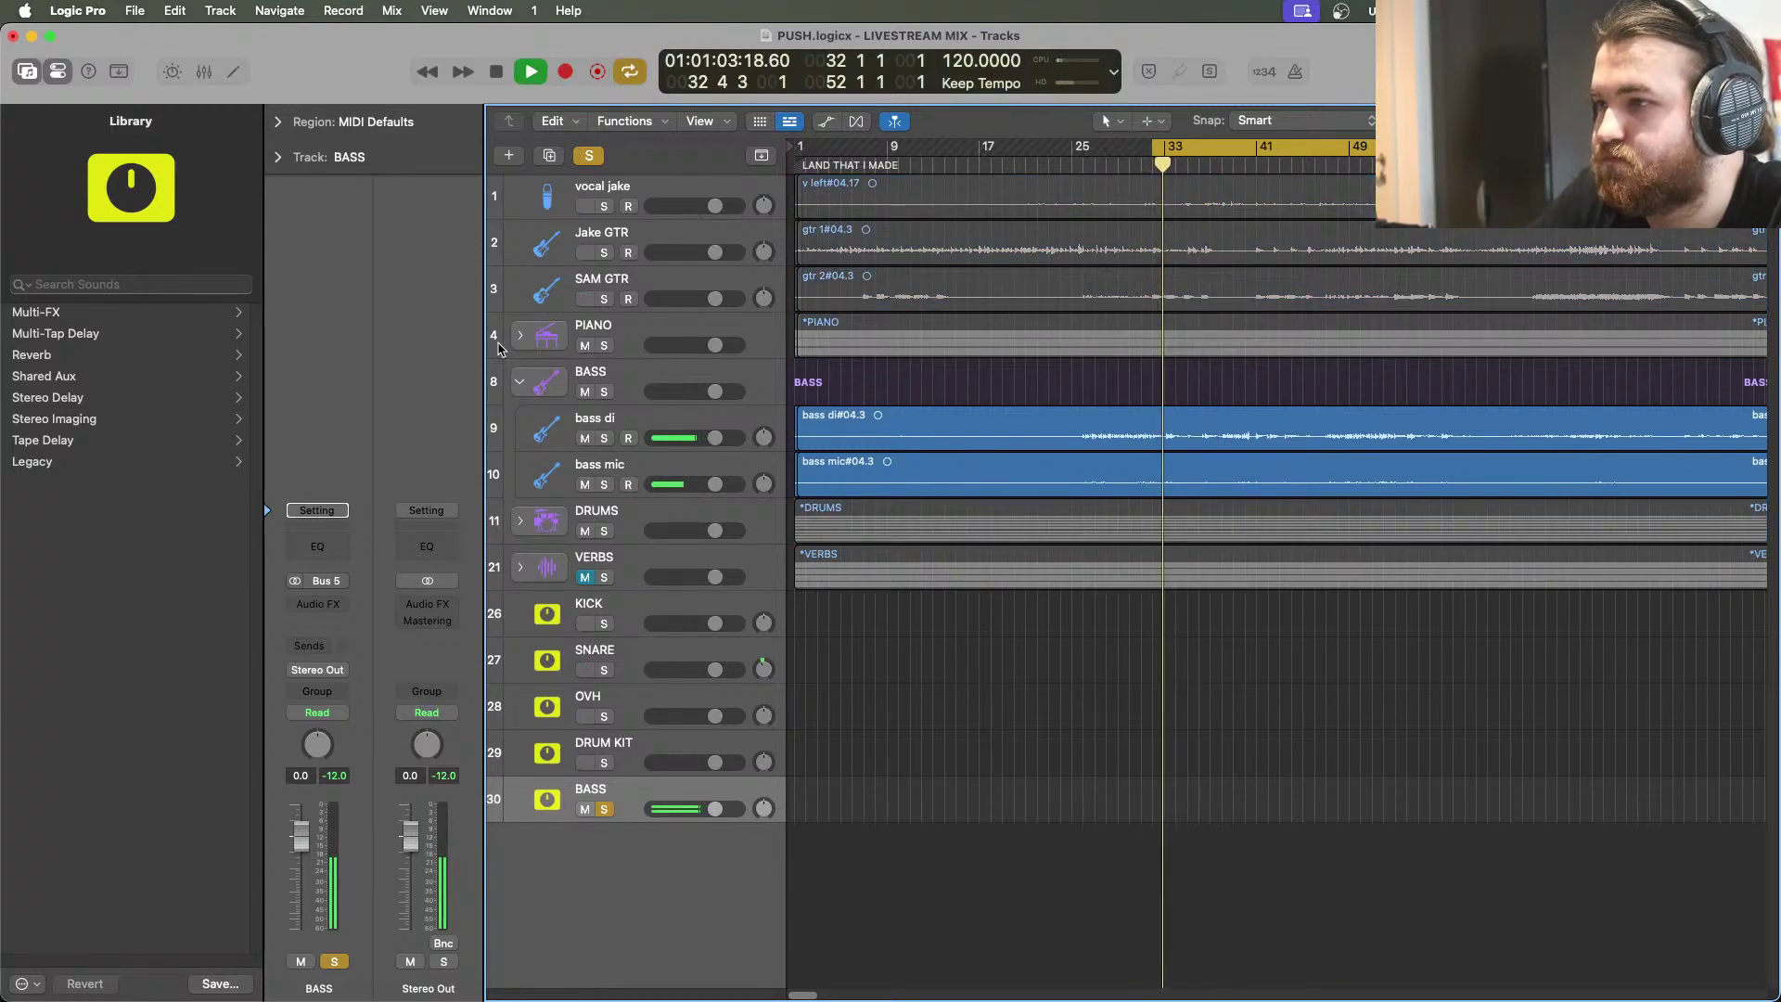
left_click(604, 438)
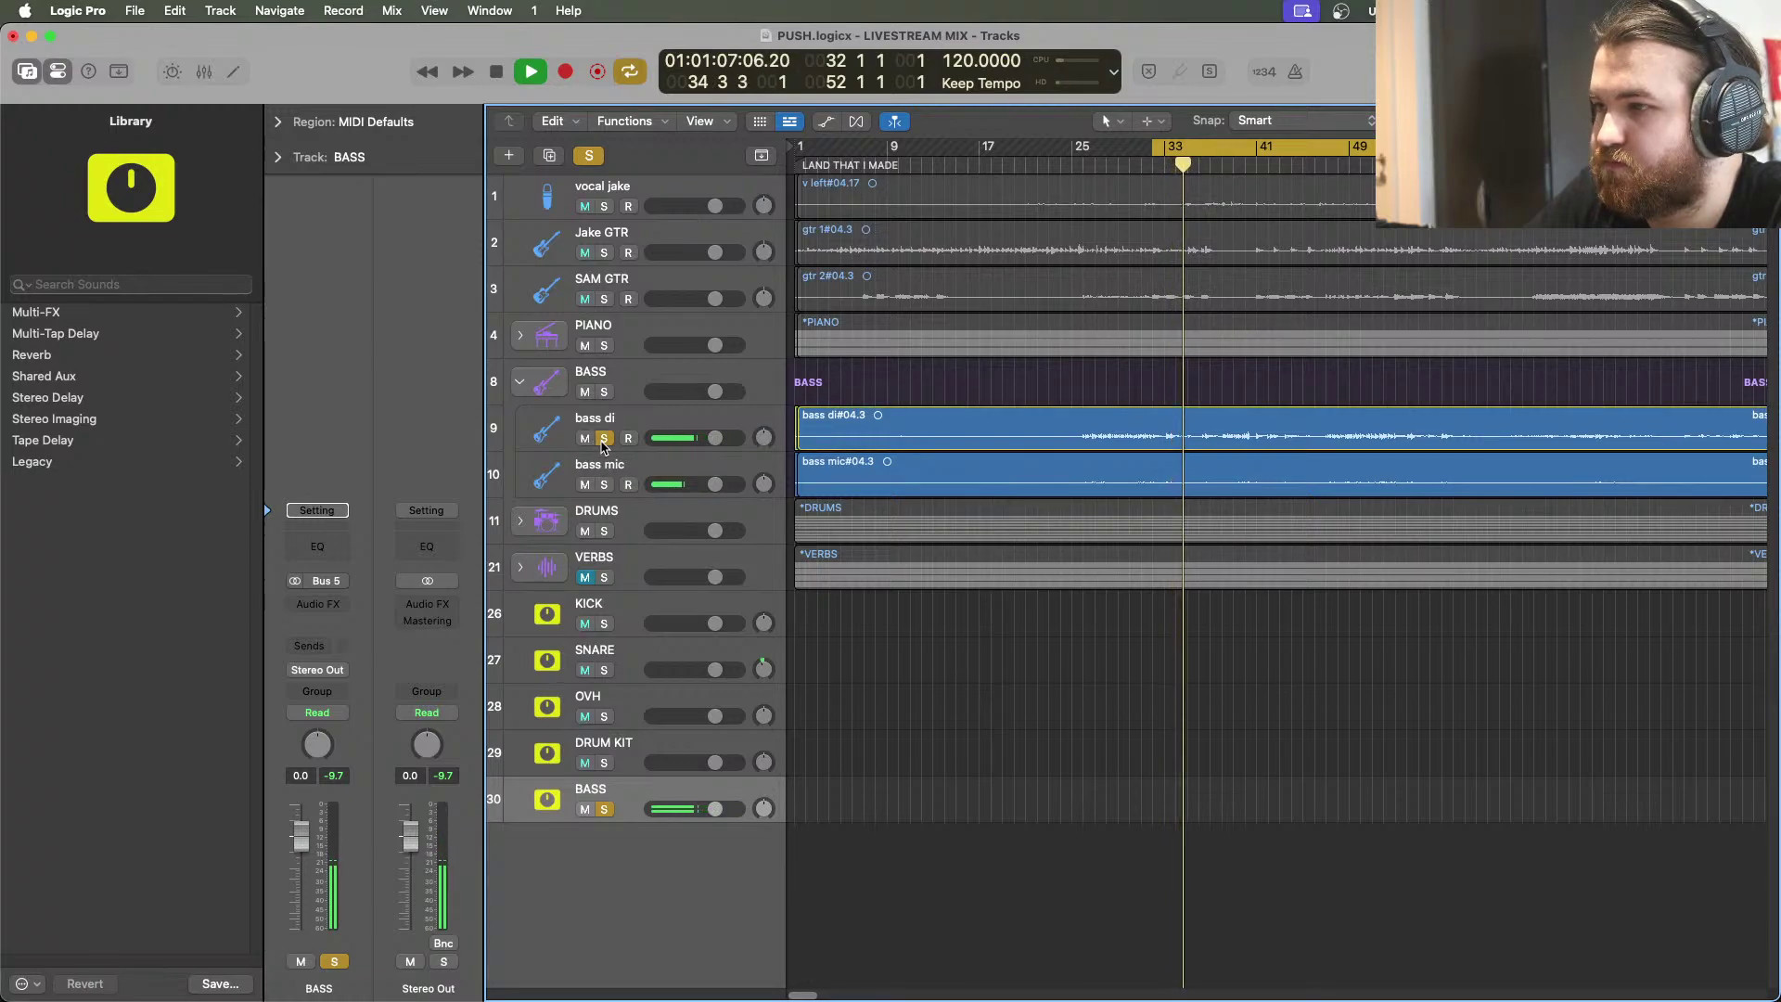
left_click(607, 808)
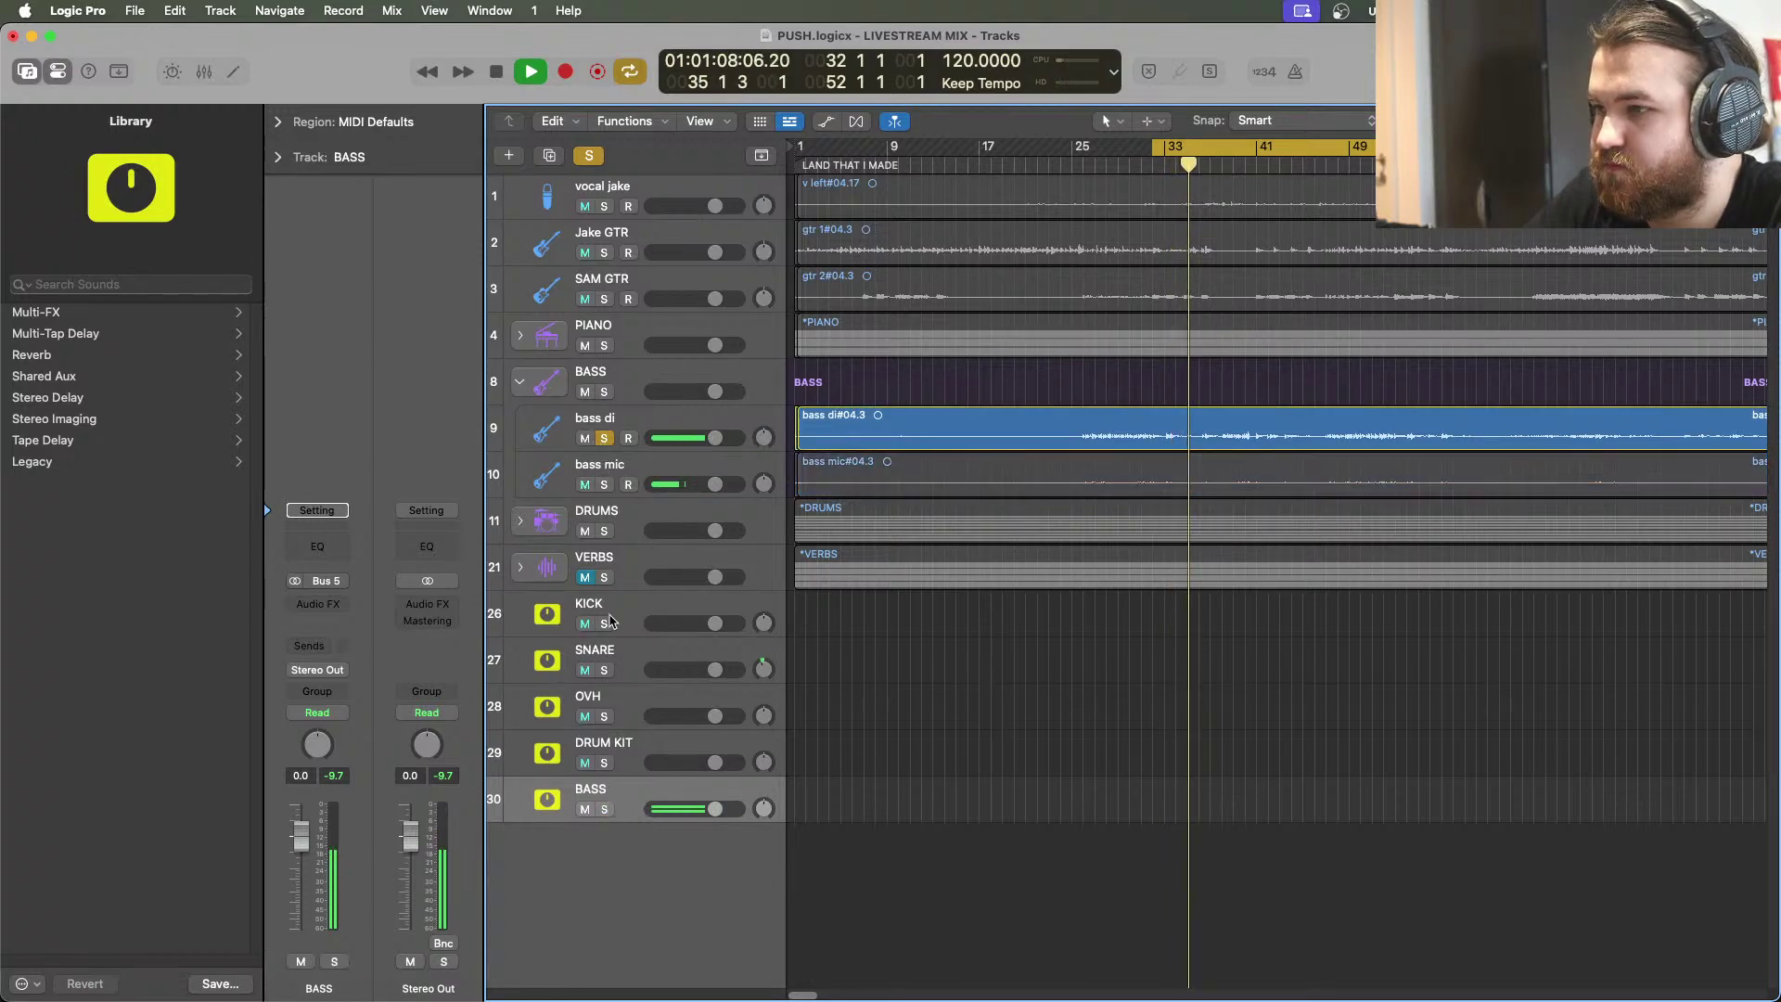
left_click(605, 484)
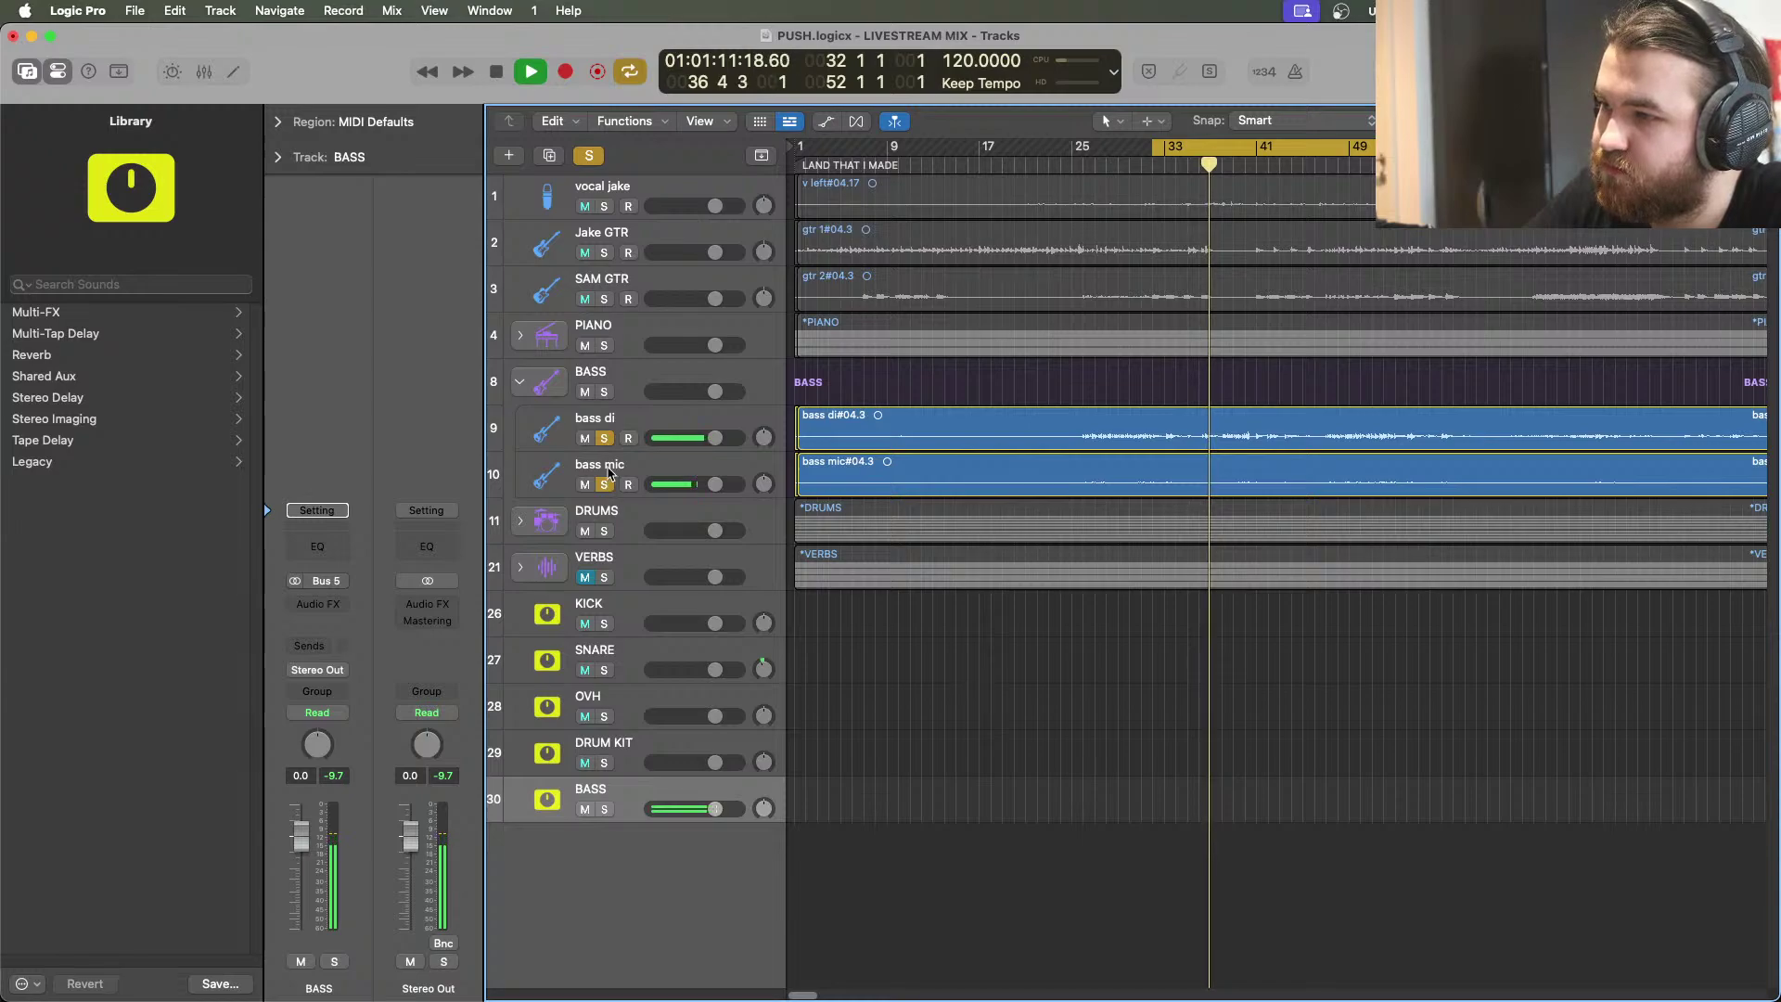
left_click(604, 438)
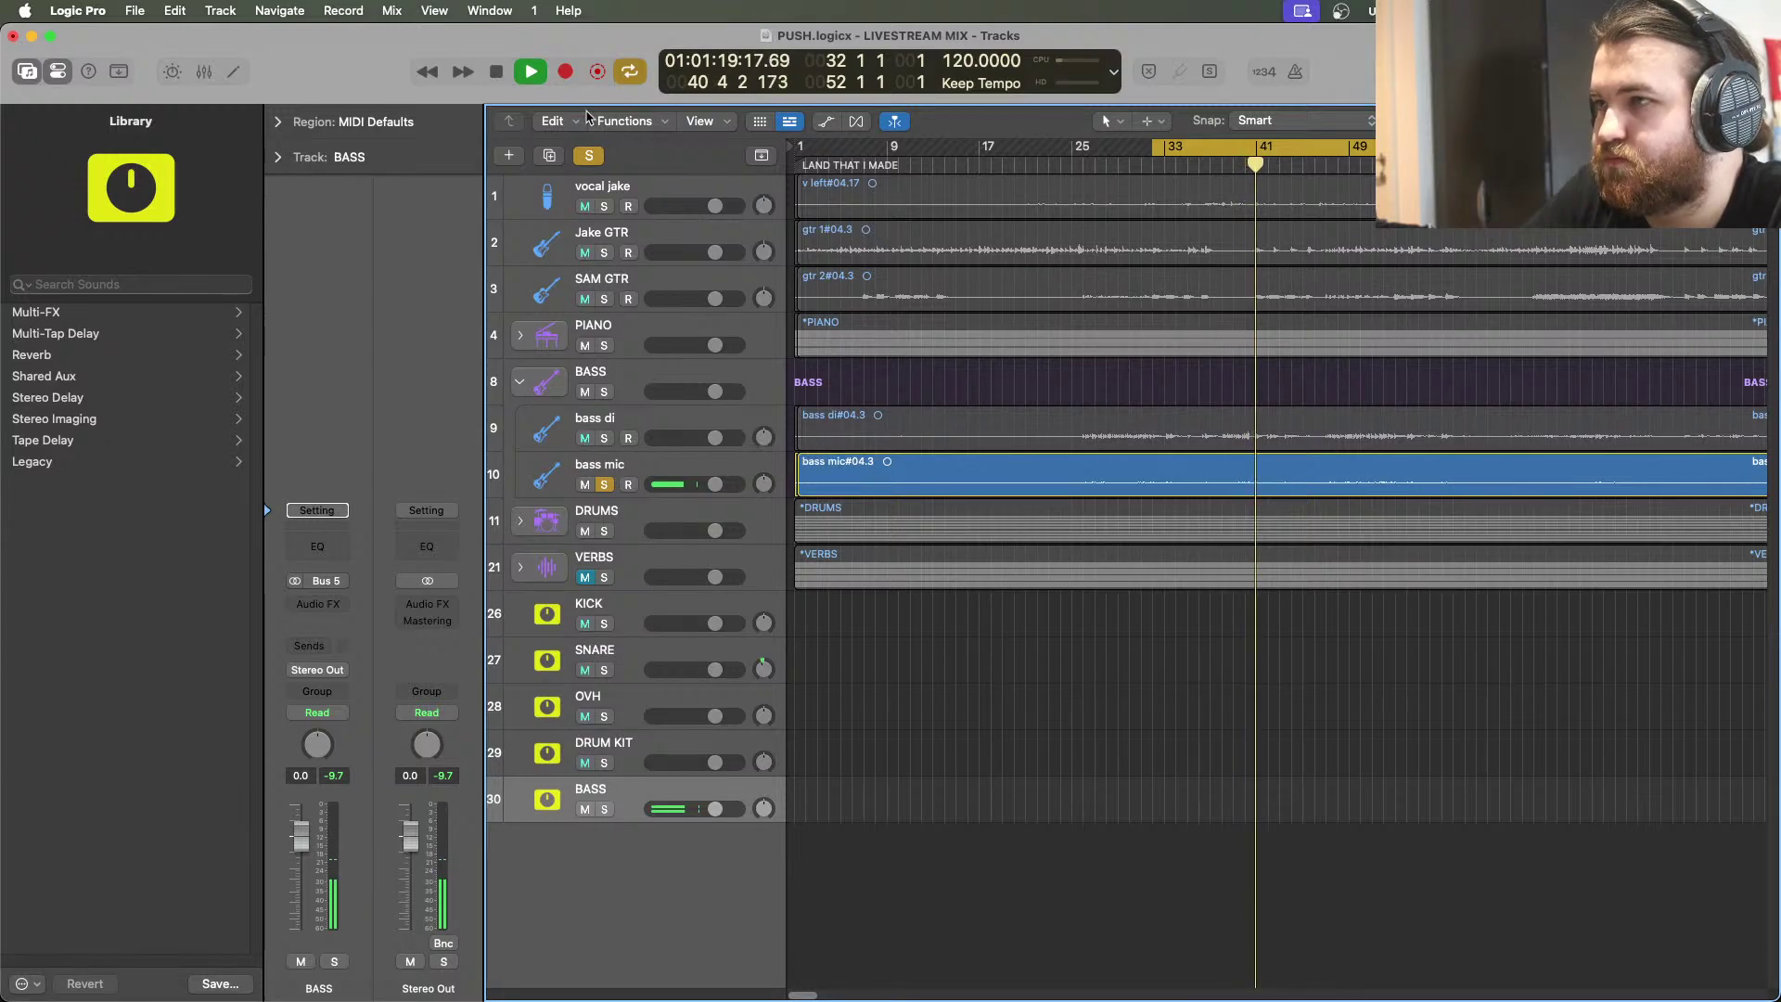
left_click(498, 73)
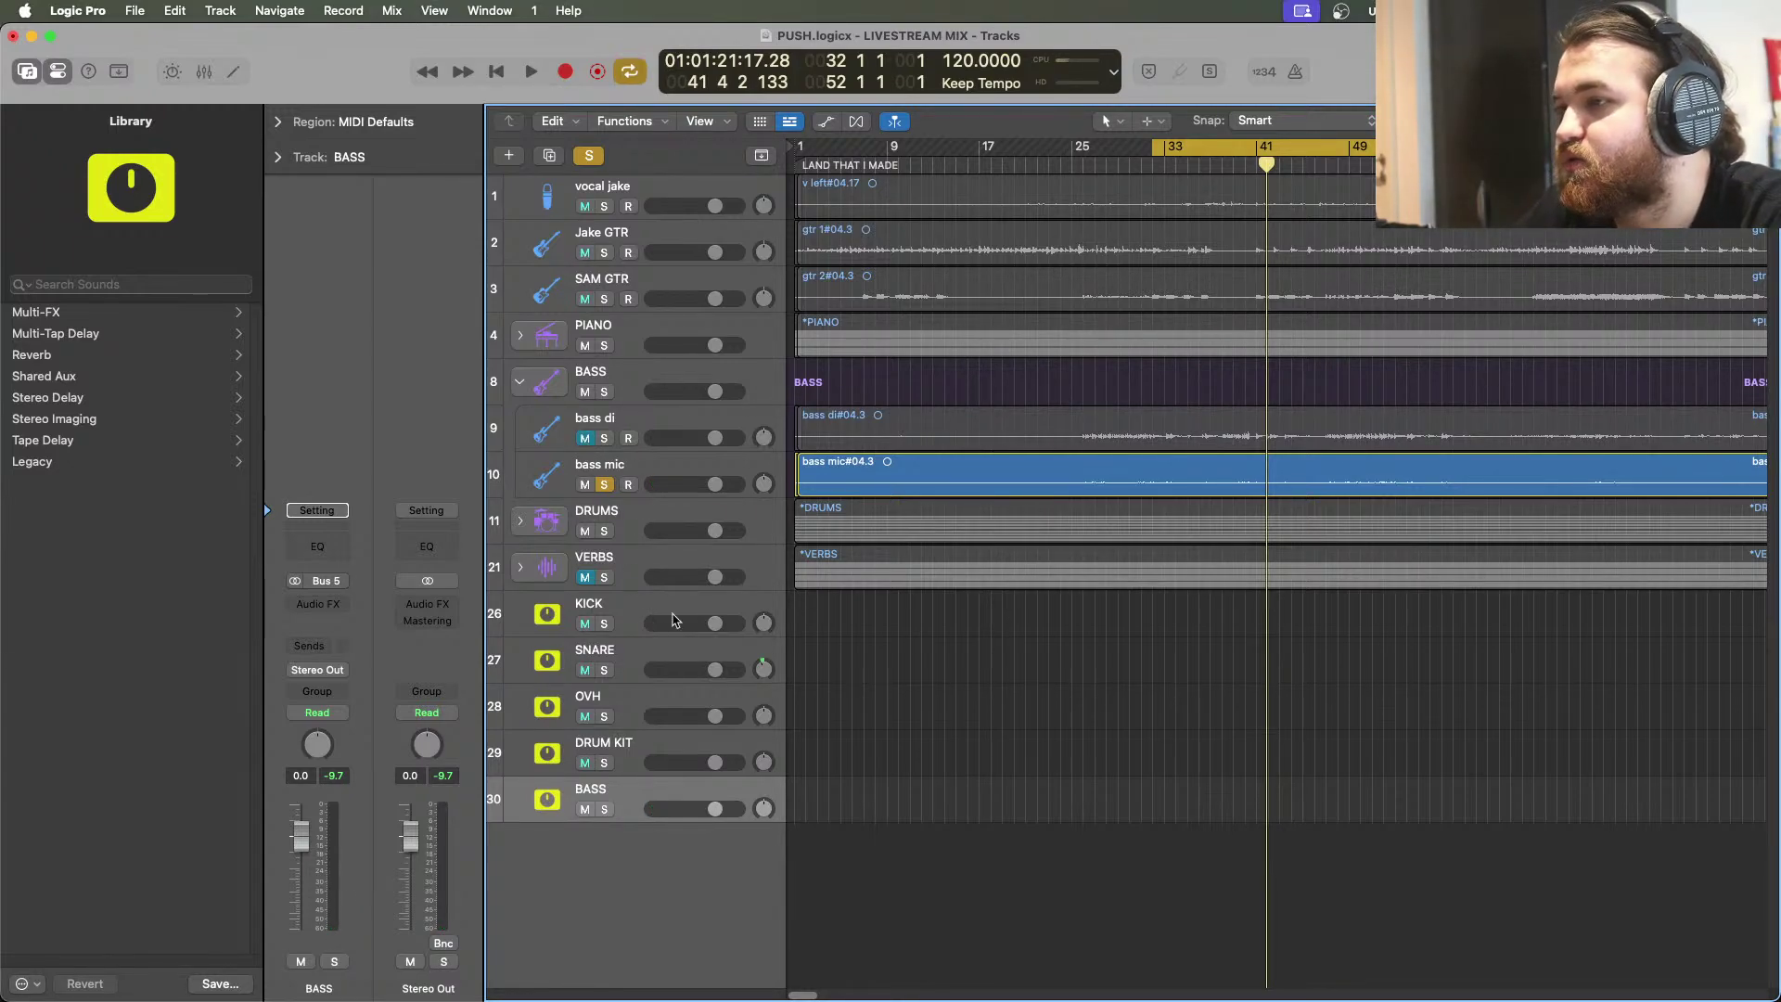
Move the BASS bus track above KICK while the soloed bass mic plays
left_click(657, 482)
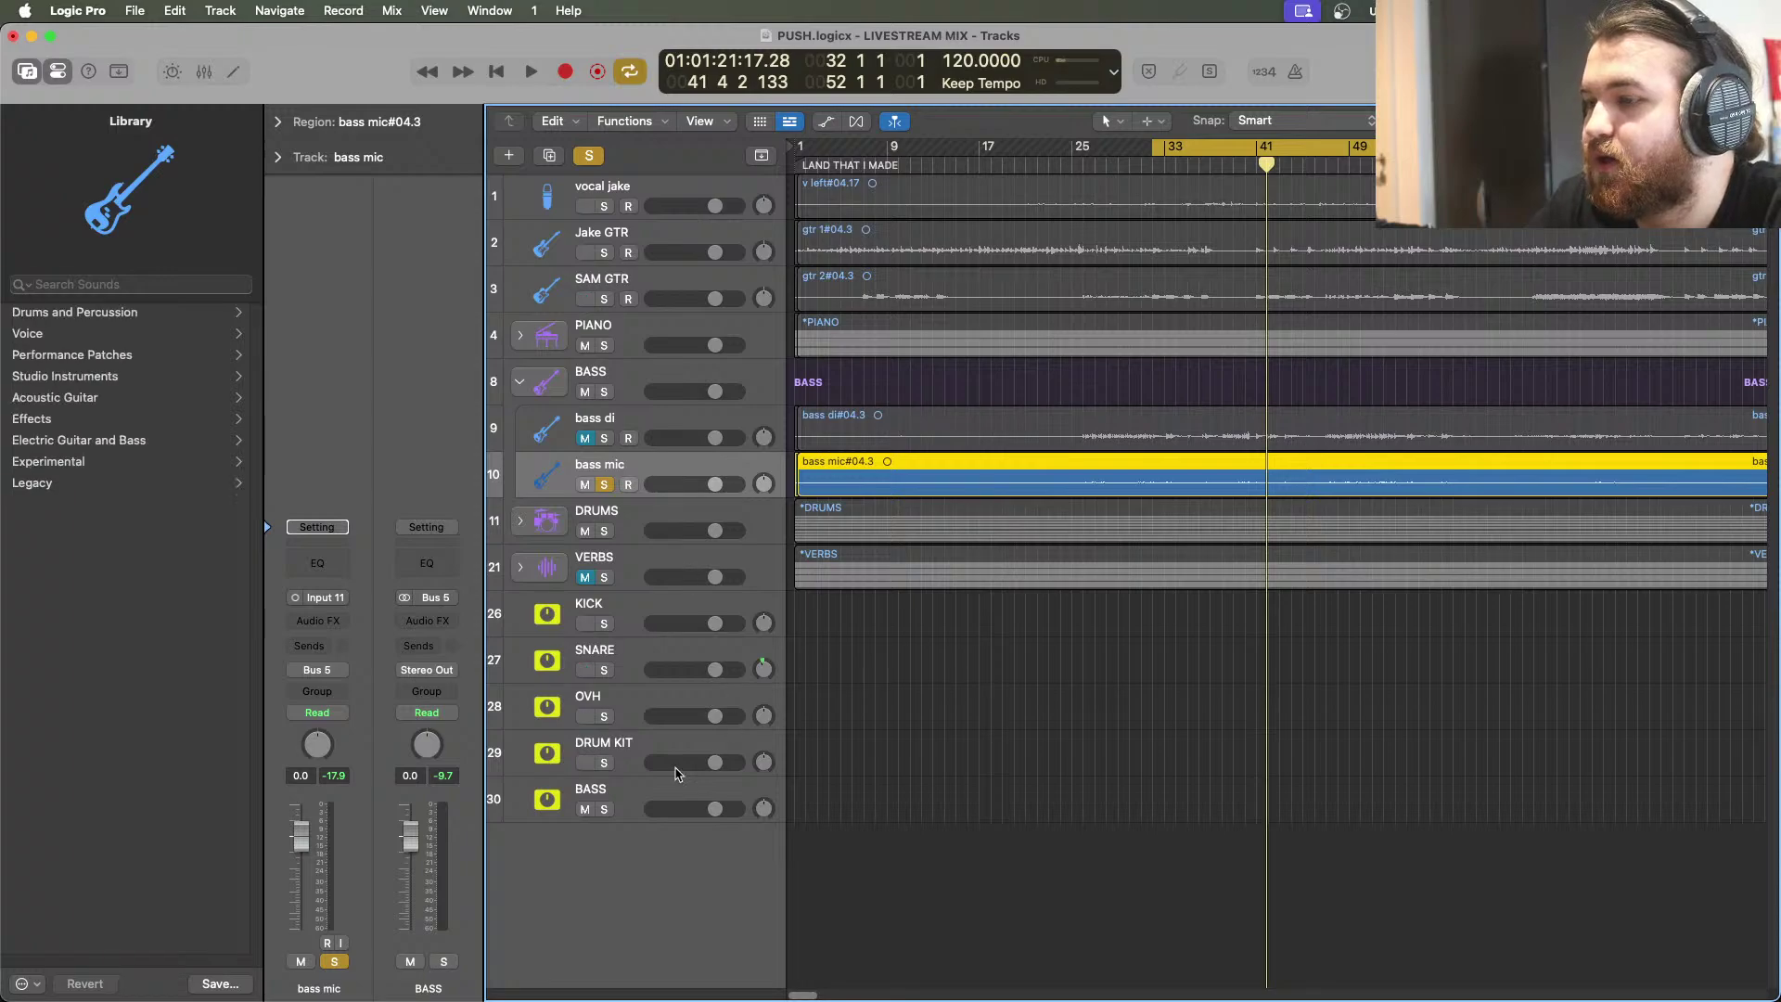
left_click(659, 804)
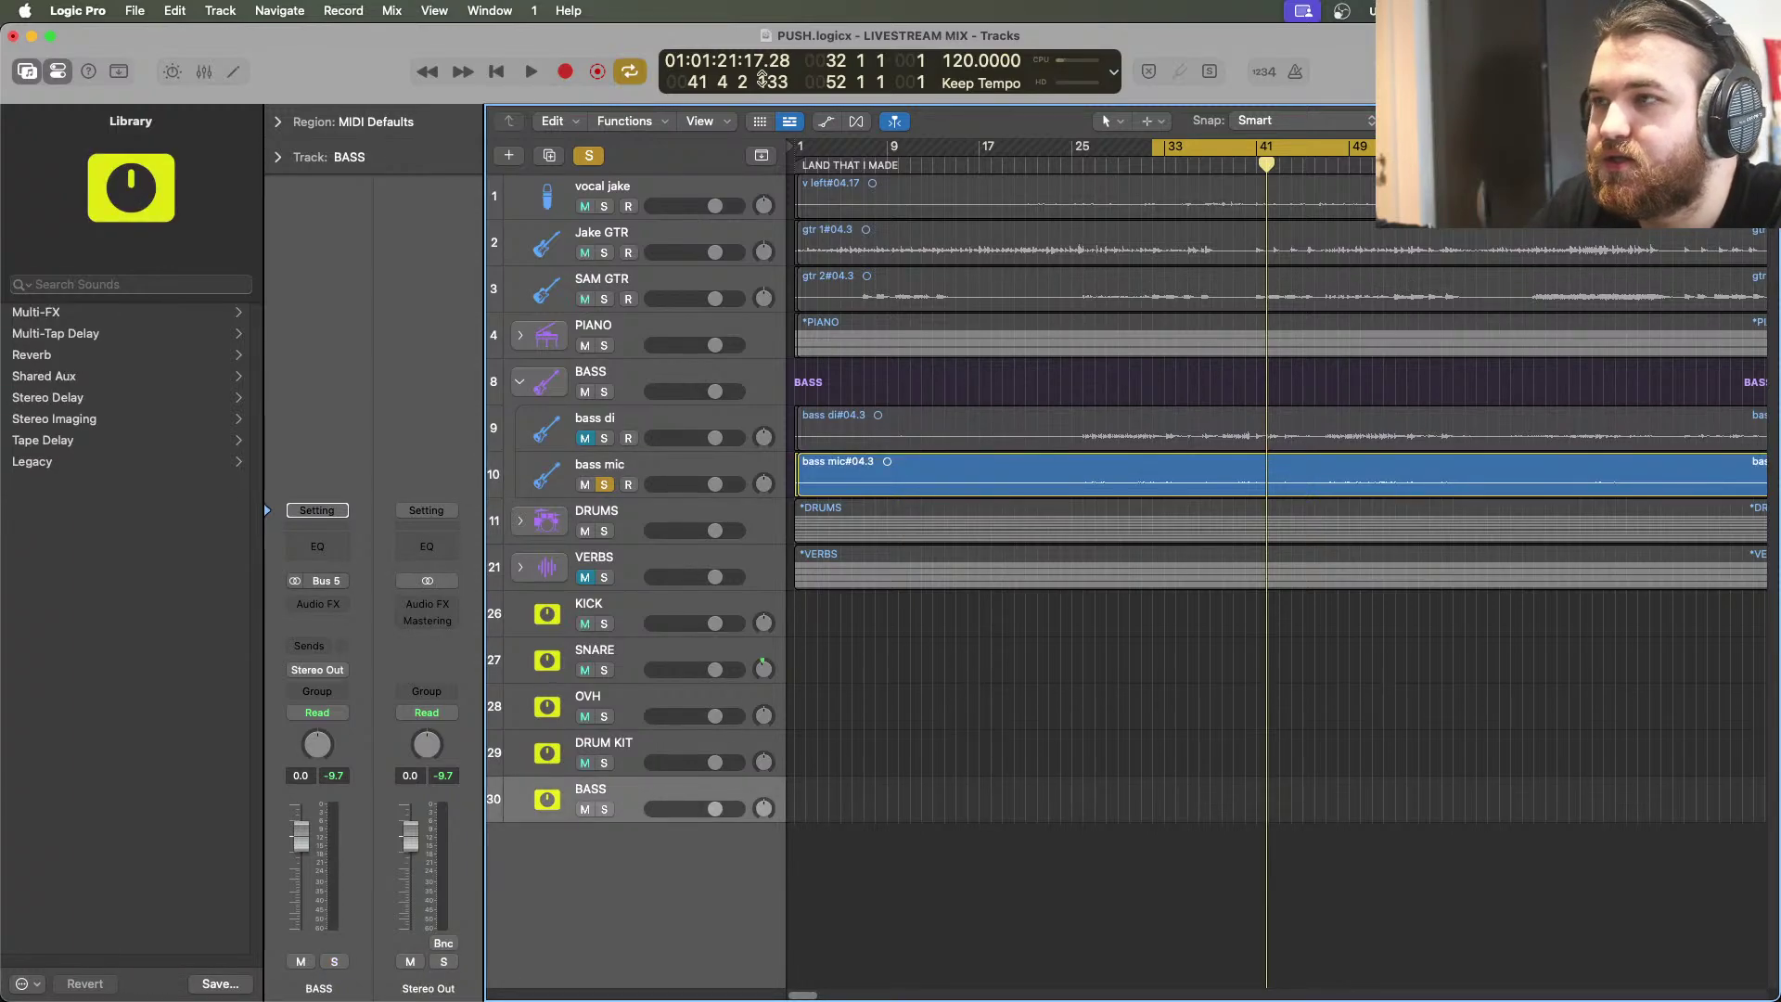
left_click(531, 72)
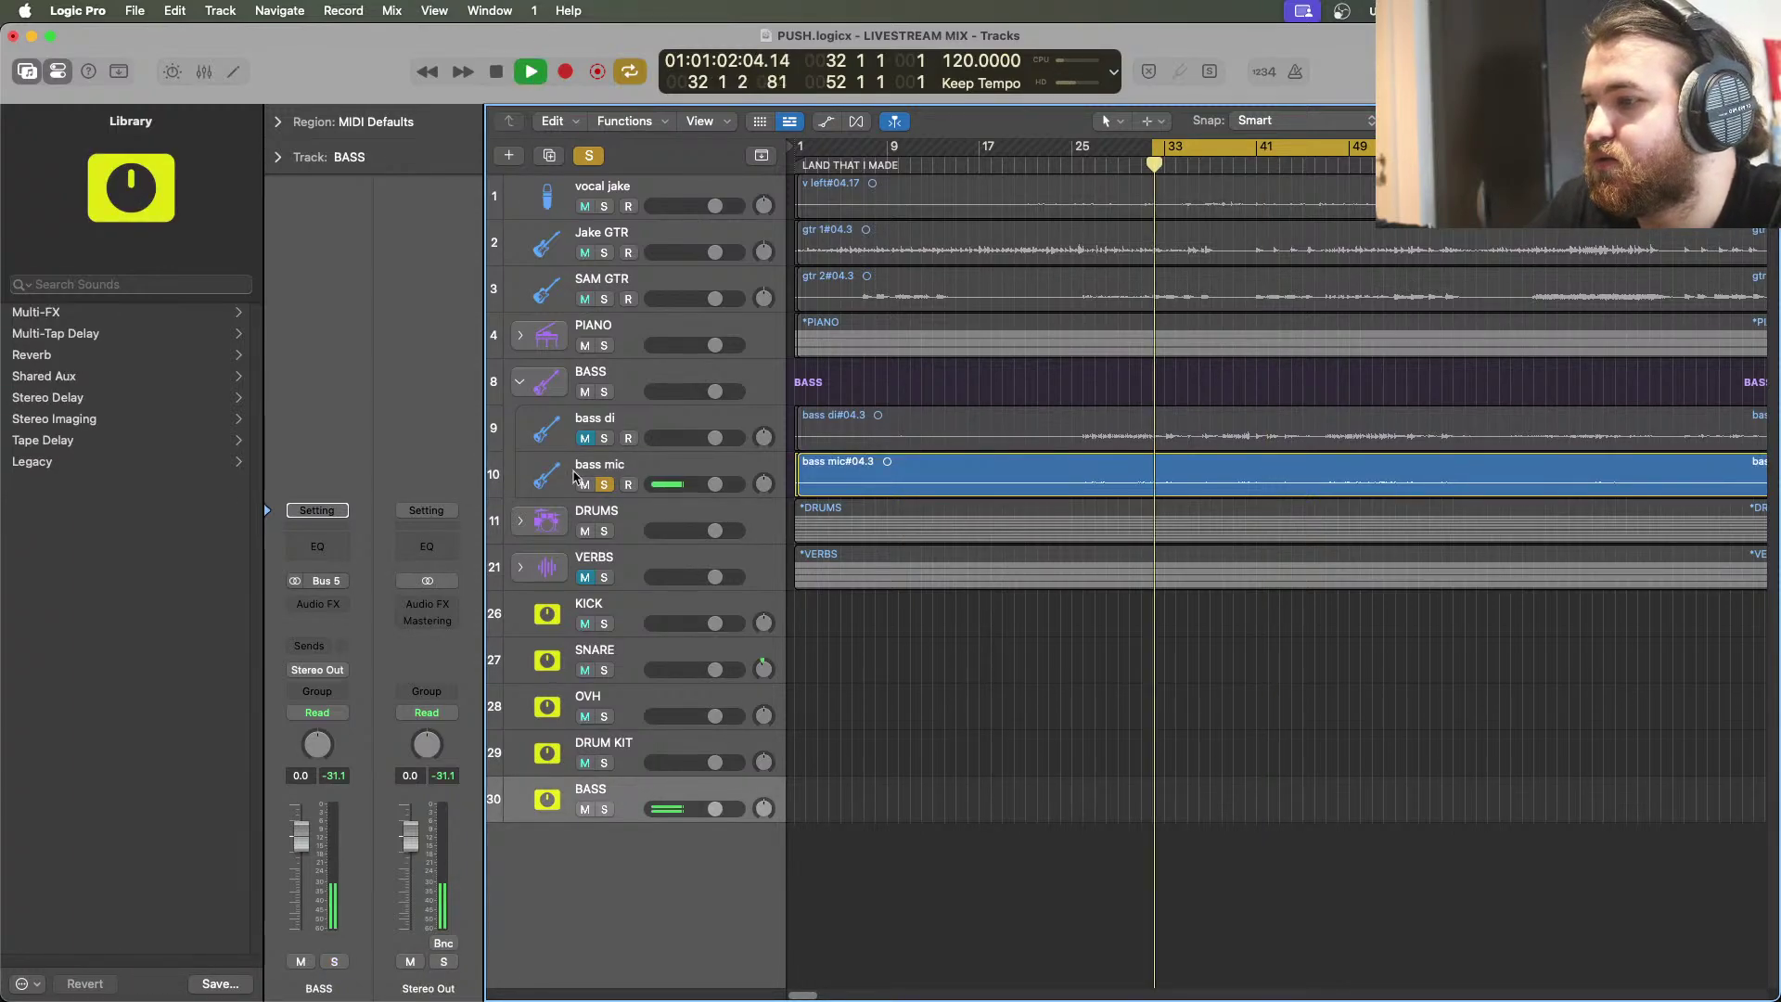
left_click_drag(639, 800, 635, 620)
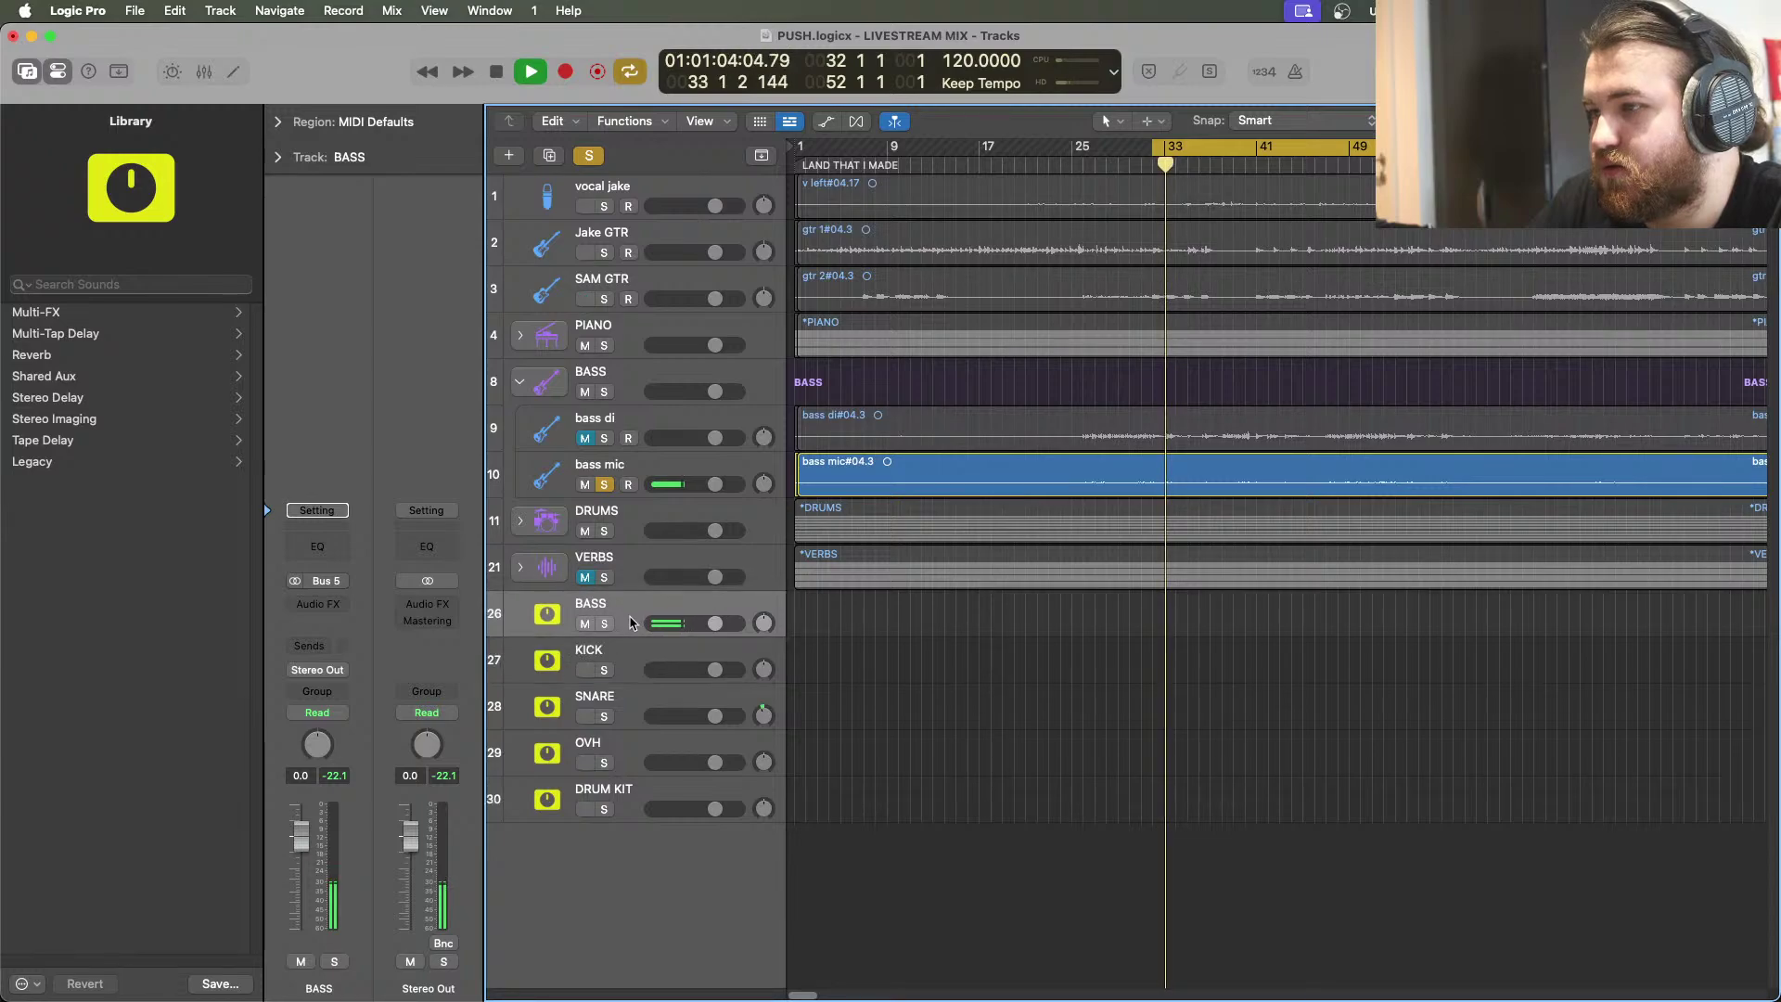
Insert a Channel EQ on the BASS bus and sweep a mid band from a boost near 2320 Hz to a cut near 780 Hz
left_click(317, 604)
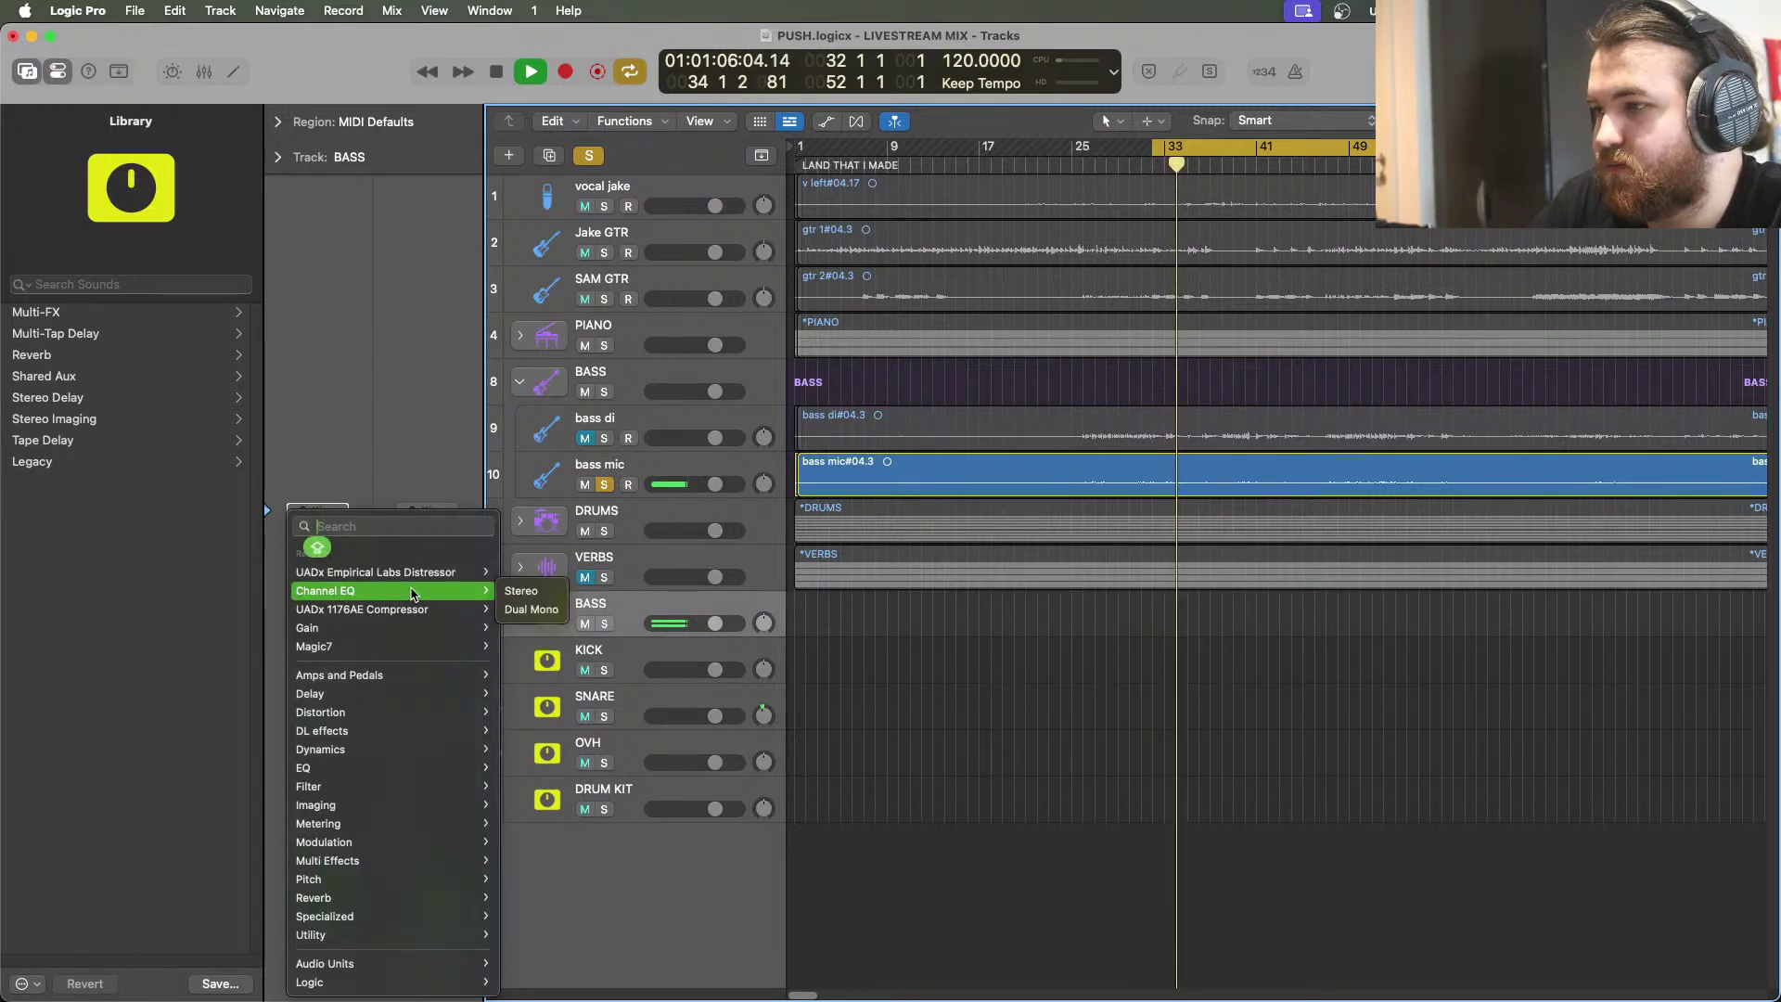
left_click(345, 594)
left_click_drag(1065, 488, 1175, 456)
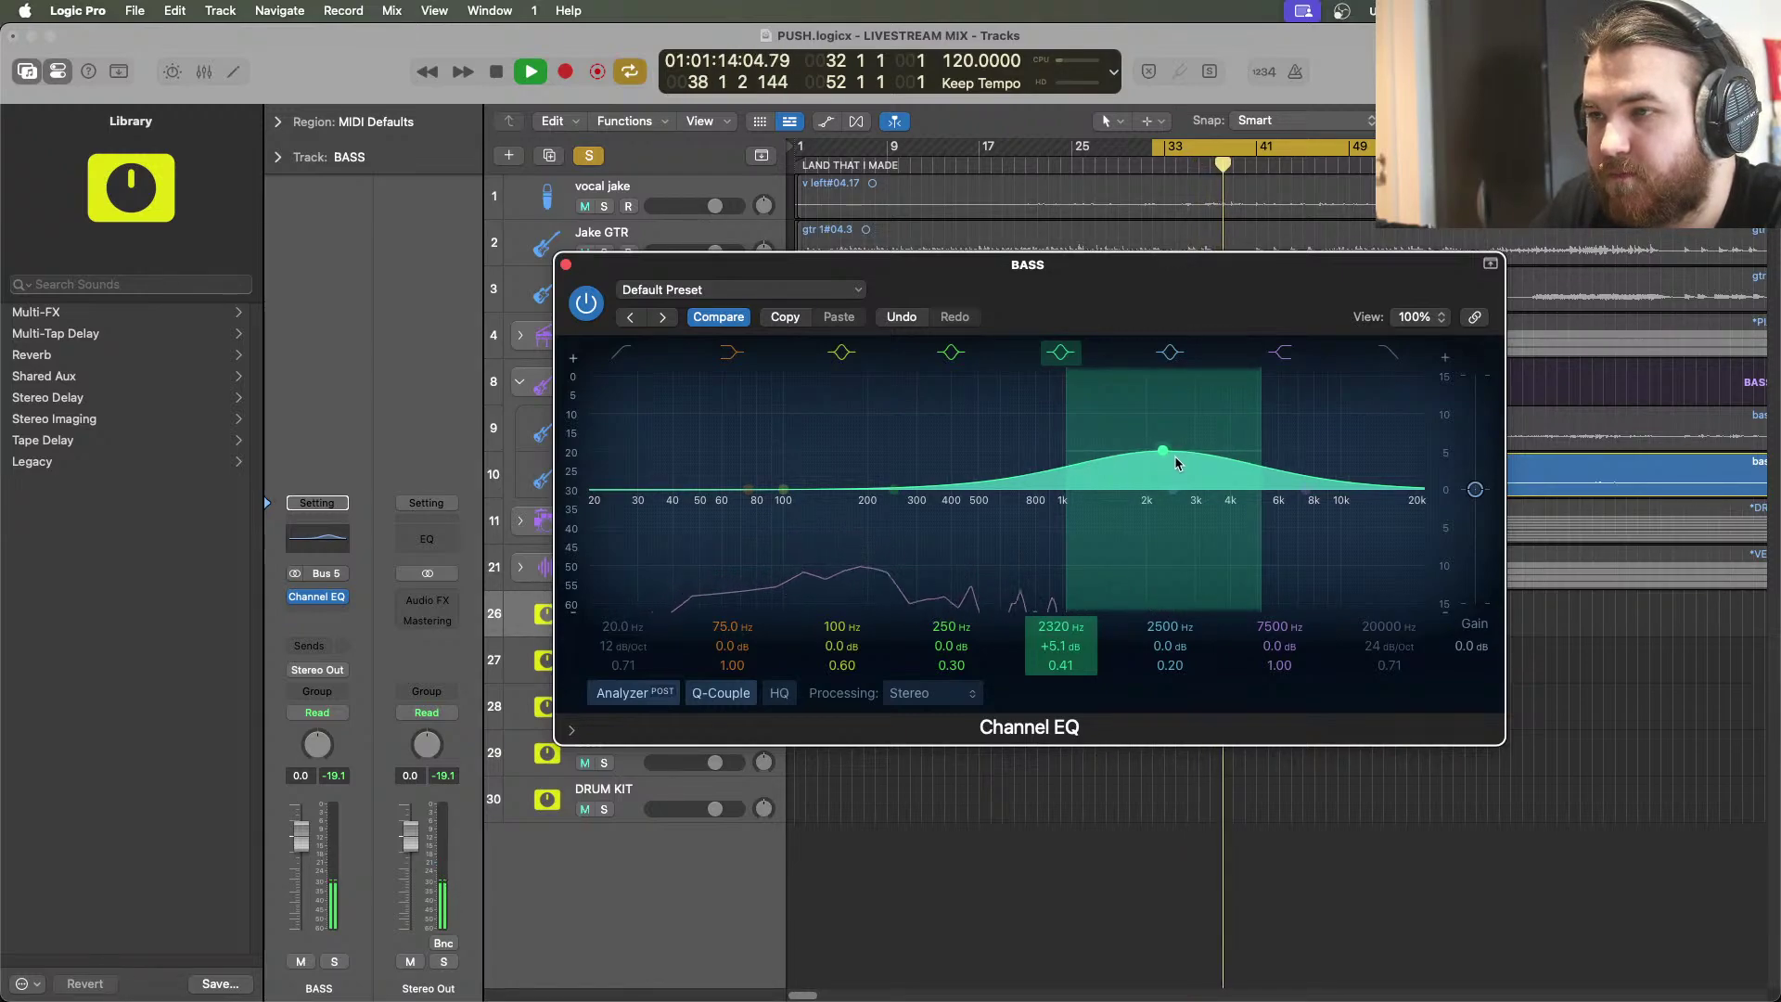
left_click_drag(1176, 459, 1046, 569)
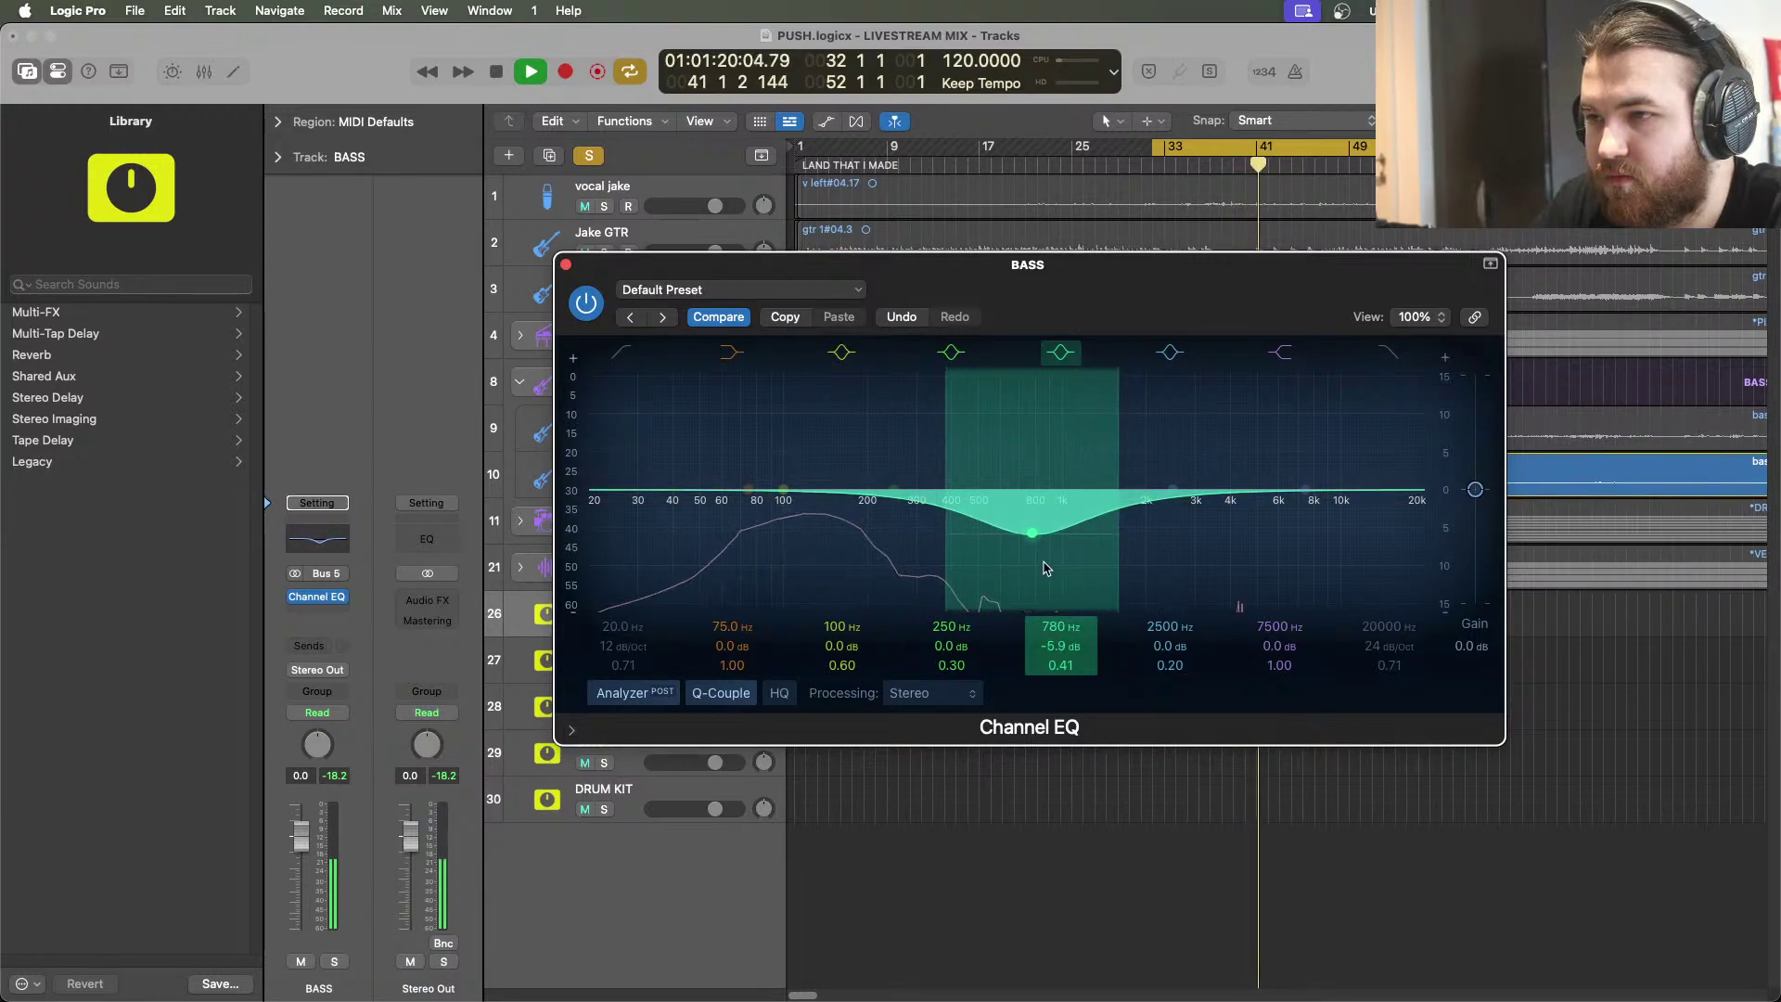
Shape the bass EQ with +2.7 dB at 112 Hz, -0.2 dB at 575 Hz and a -7.6 dB high shelf at 855 Hz
mouse_move(784, 489)
left_mouse_down()
mouse_move(832, 456)
mouse_move(793, 464)
mouse_move(811, 466)
left_mouse_up()
left_click_drag(1020, 555, 982, 501)
left_click_drag(1309, 490, 1107, 558)
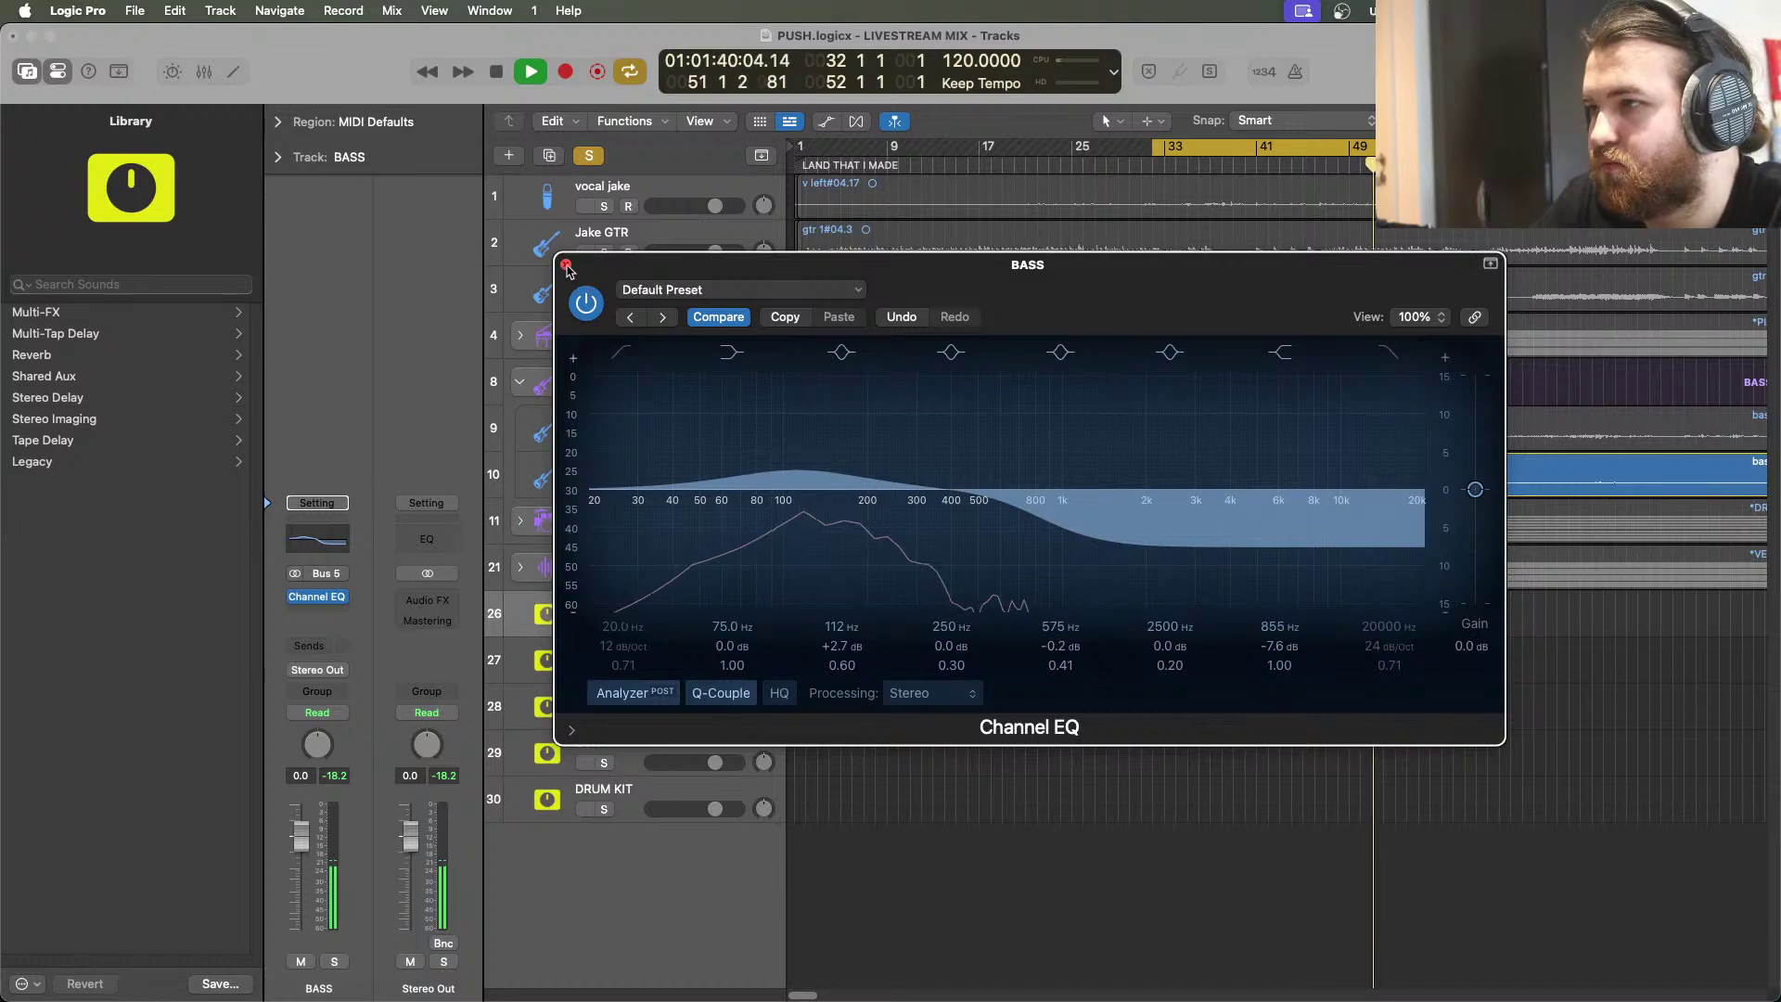
key("super+w")
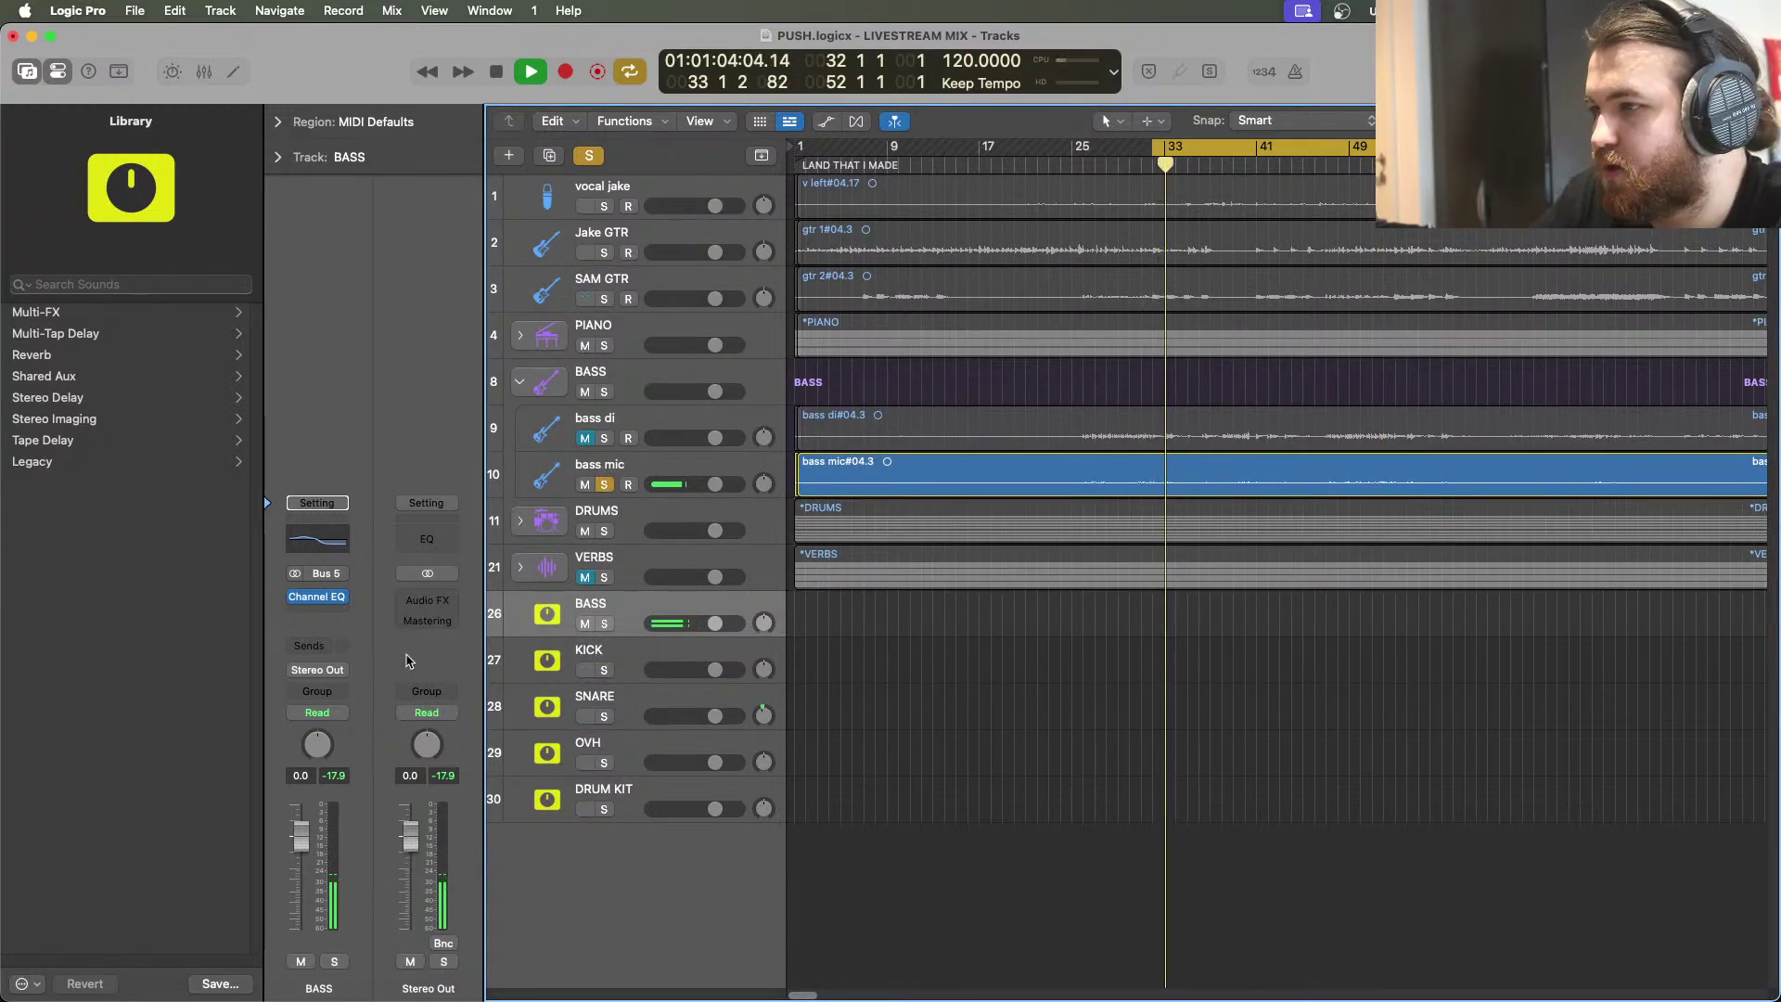
Restart playback of the looped section to listen to the equalised bass mic
left_click(498, 73)
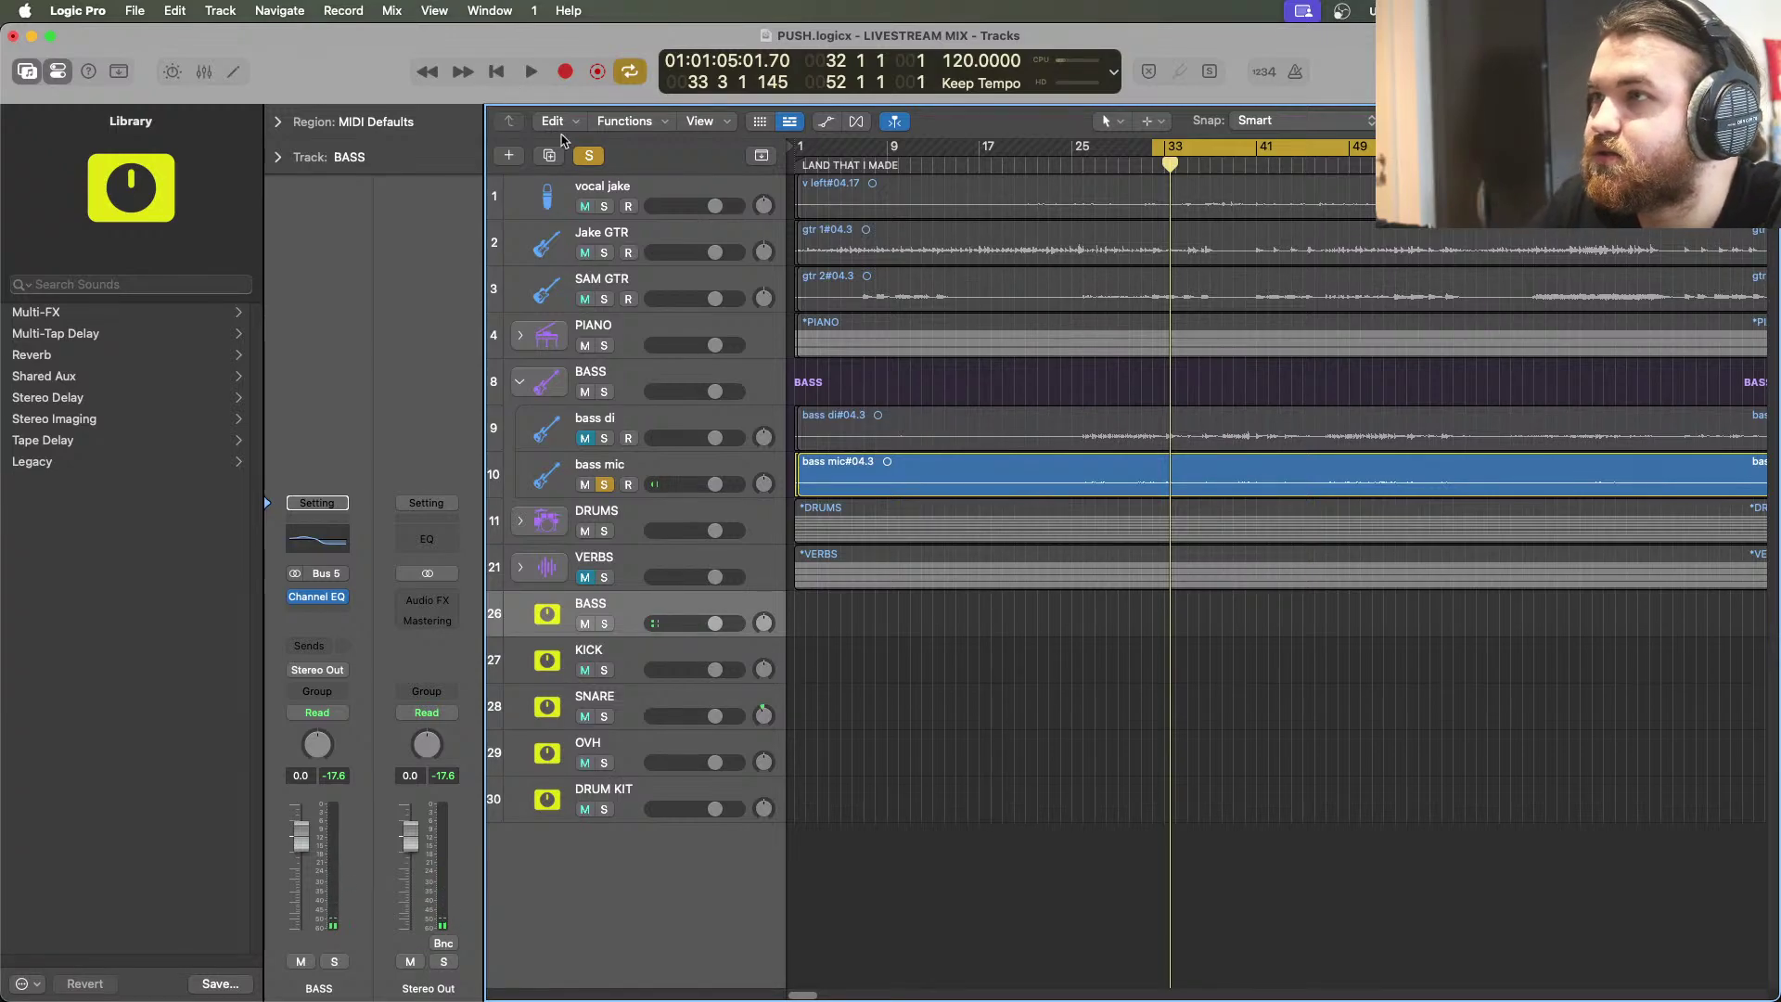
left_click(532, 74)
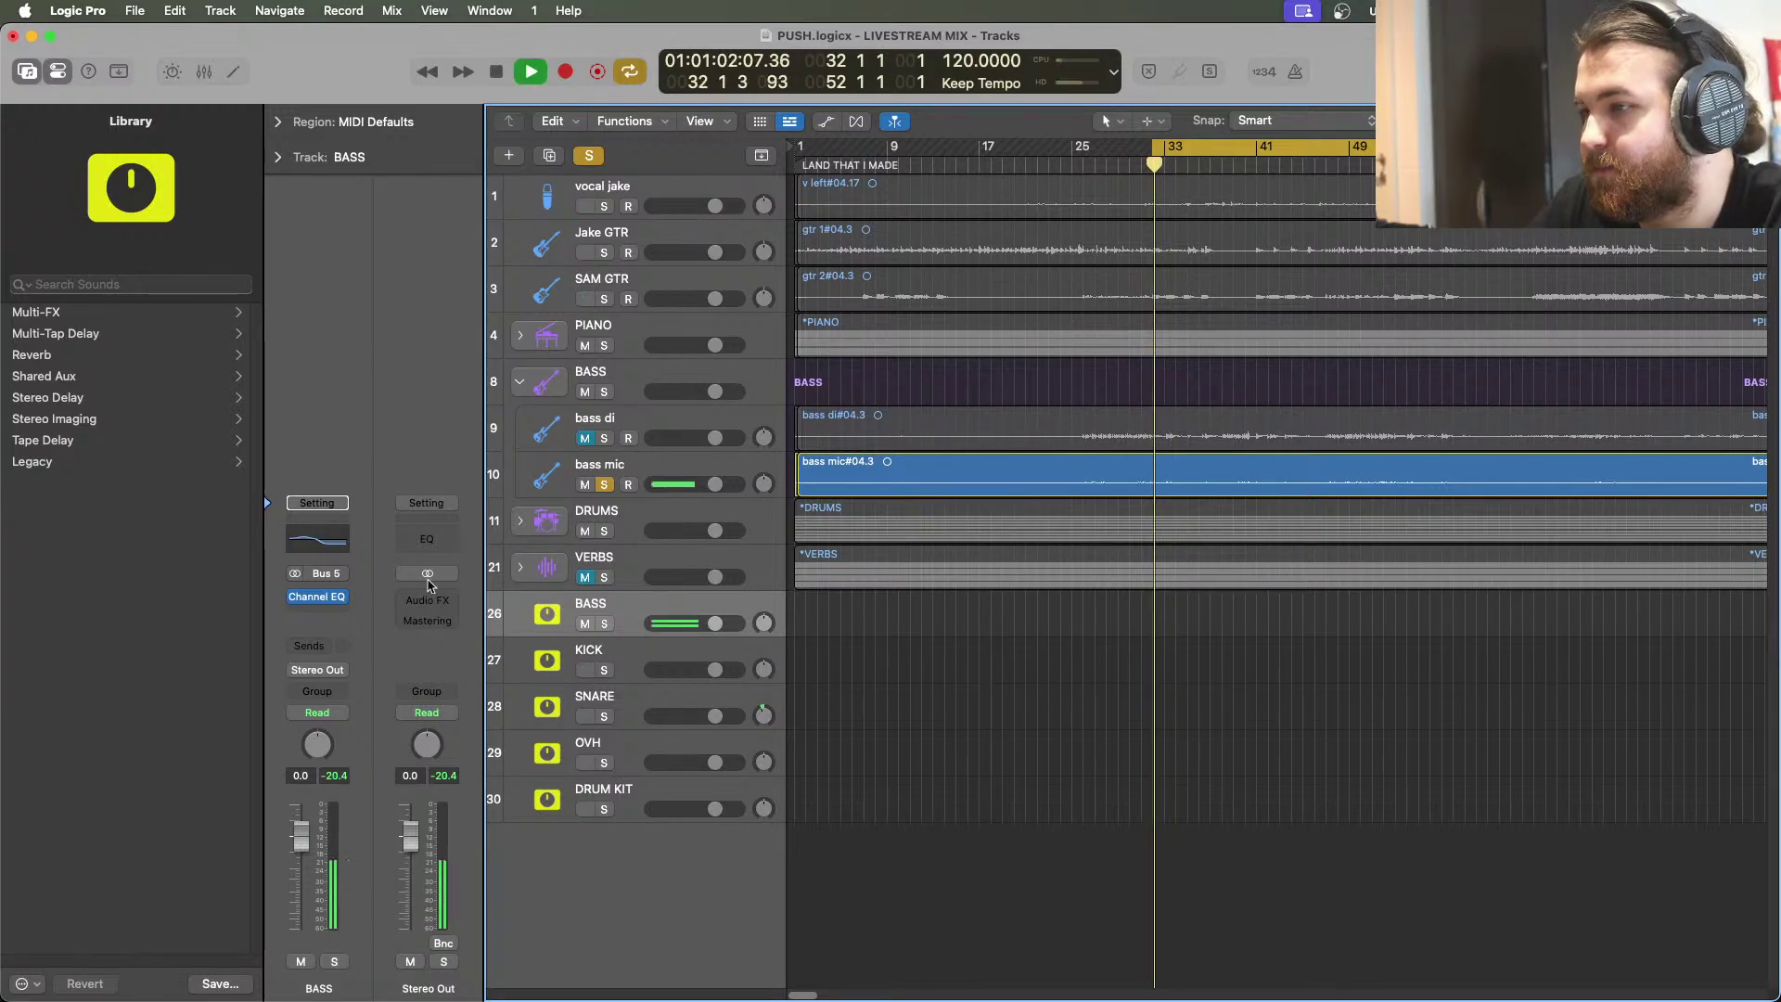
Insert a SubBass plug-in on the BASS bus after the Channel EQ while the soloed bass mic plays
left_click(320, 615)
mouse_move(322, 614)
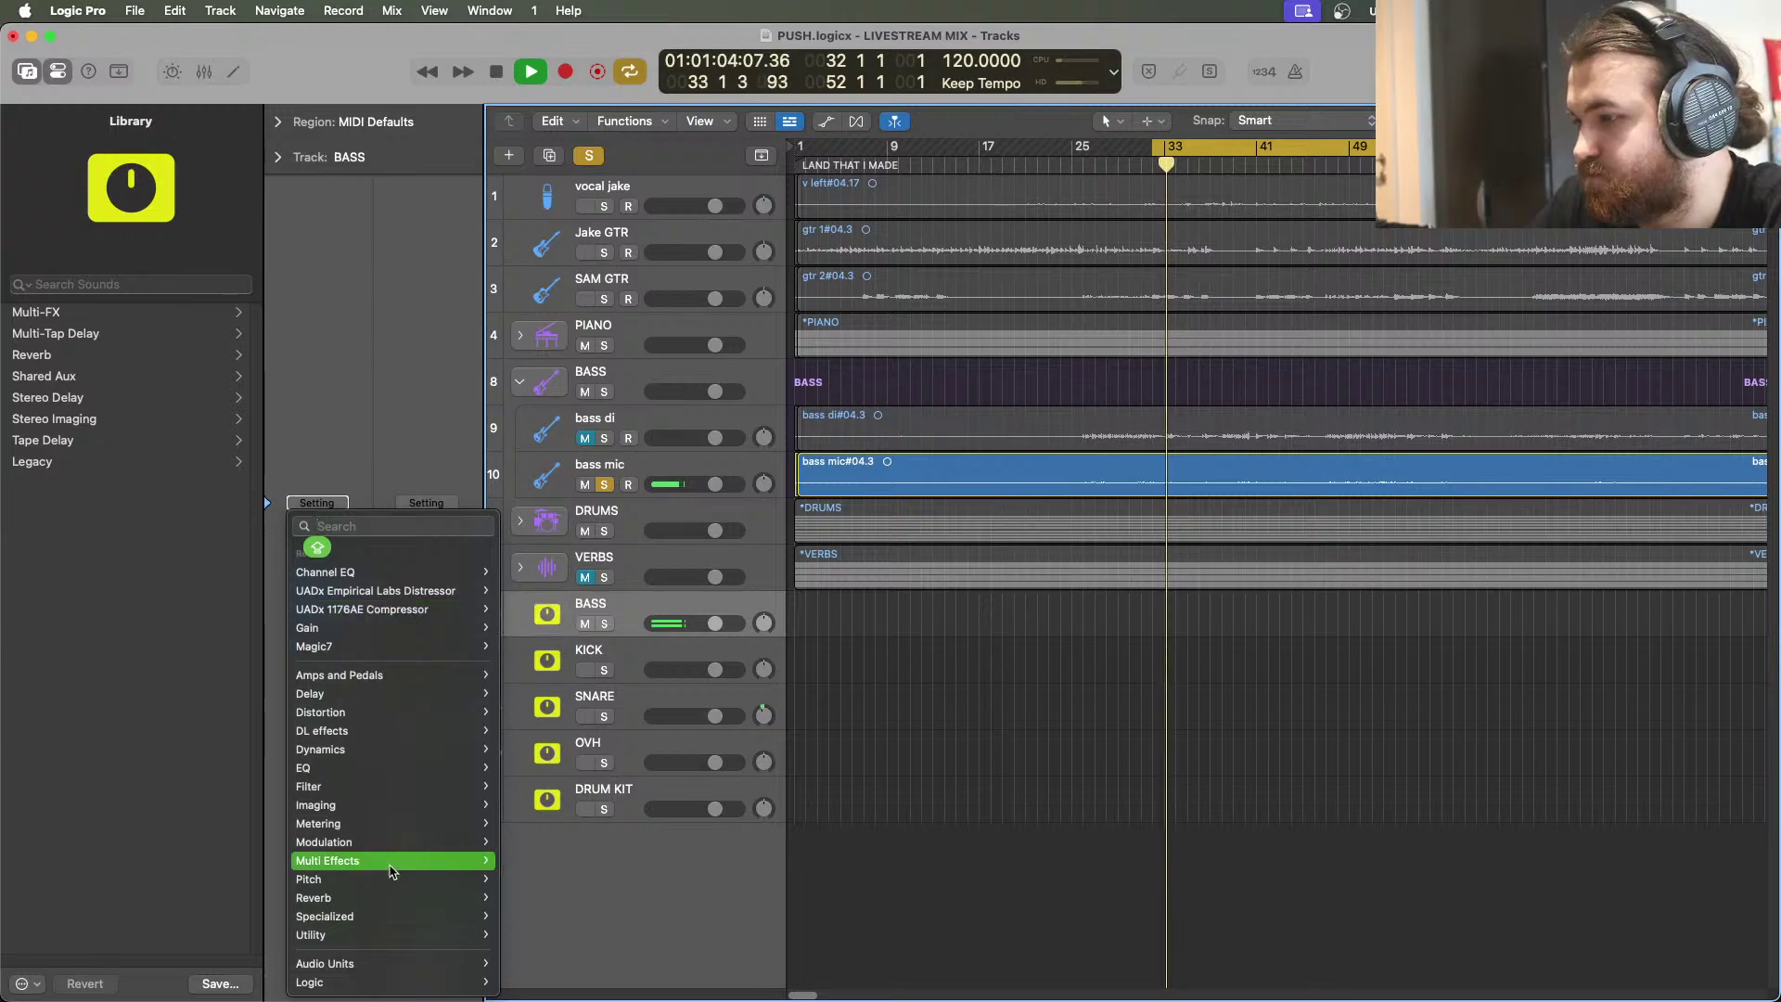
mouse_move(390, 935)
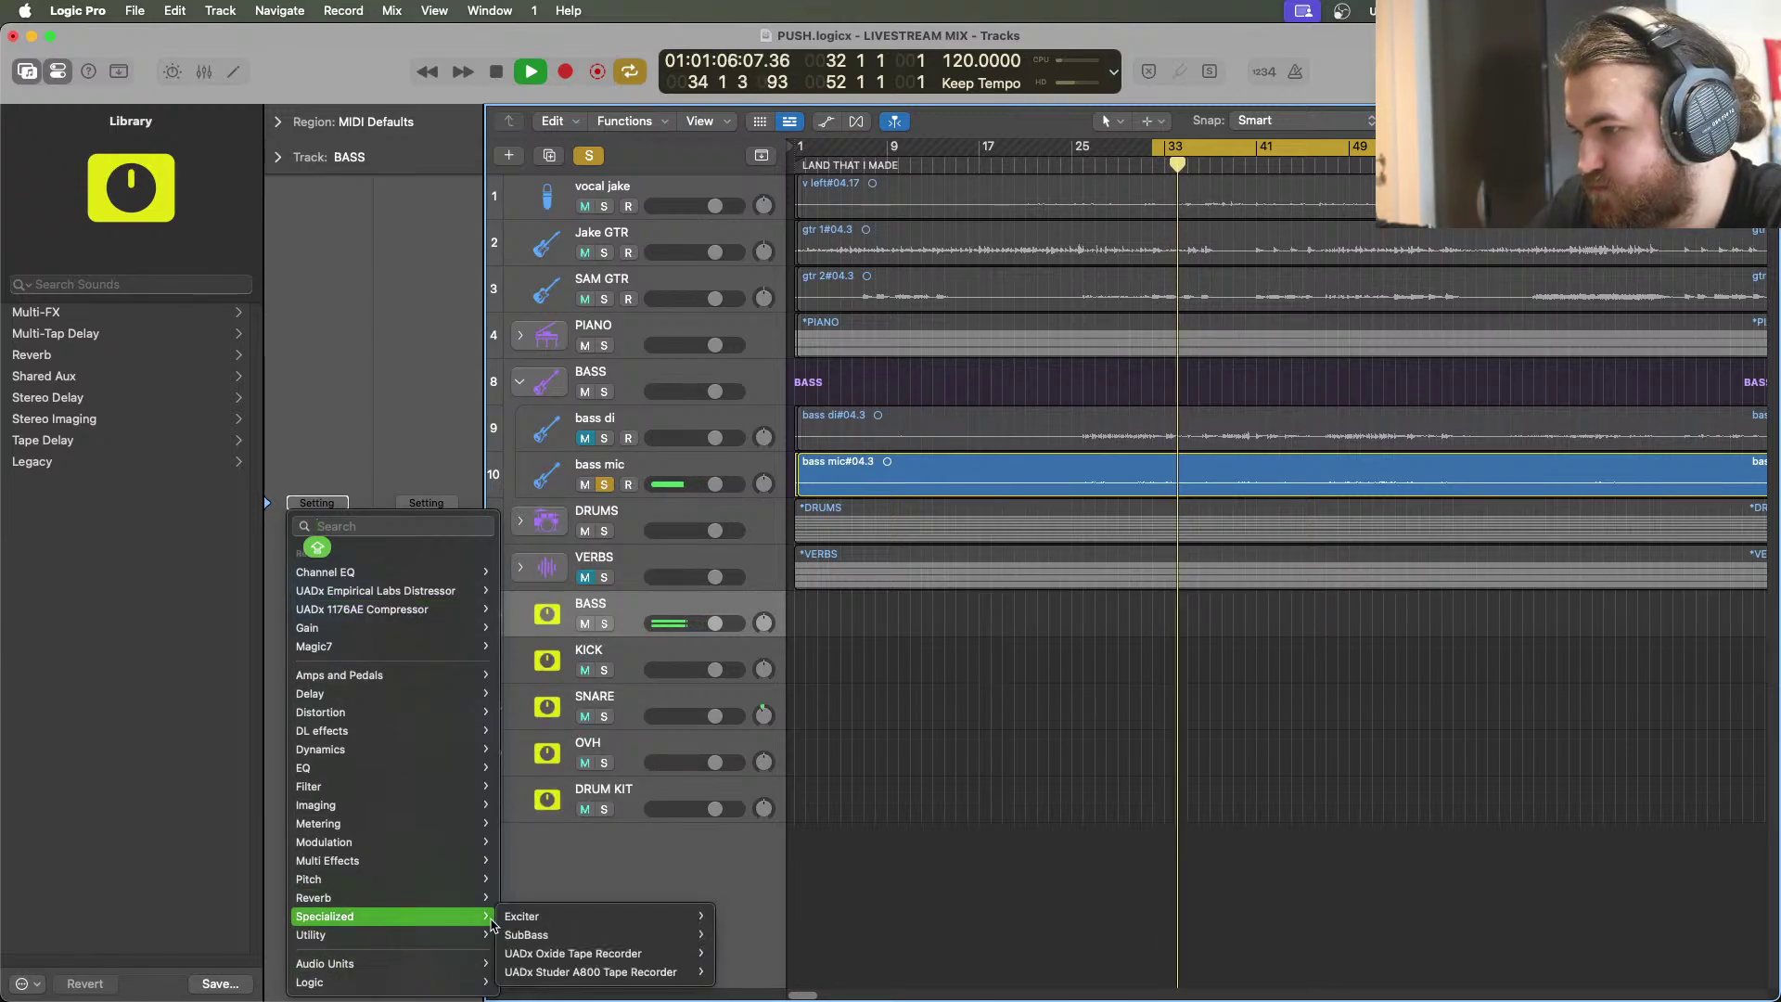
mouse_move(557, 935)
left_click(747, 935)
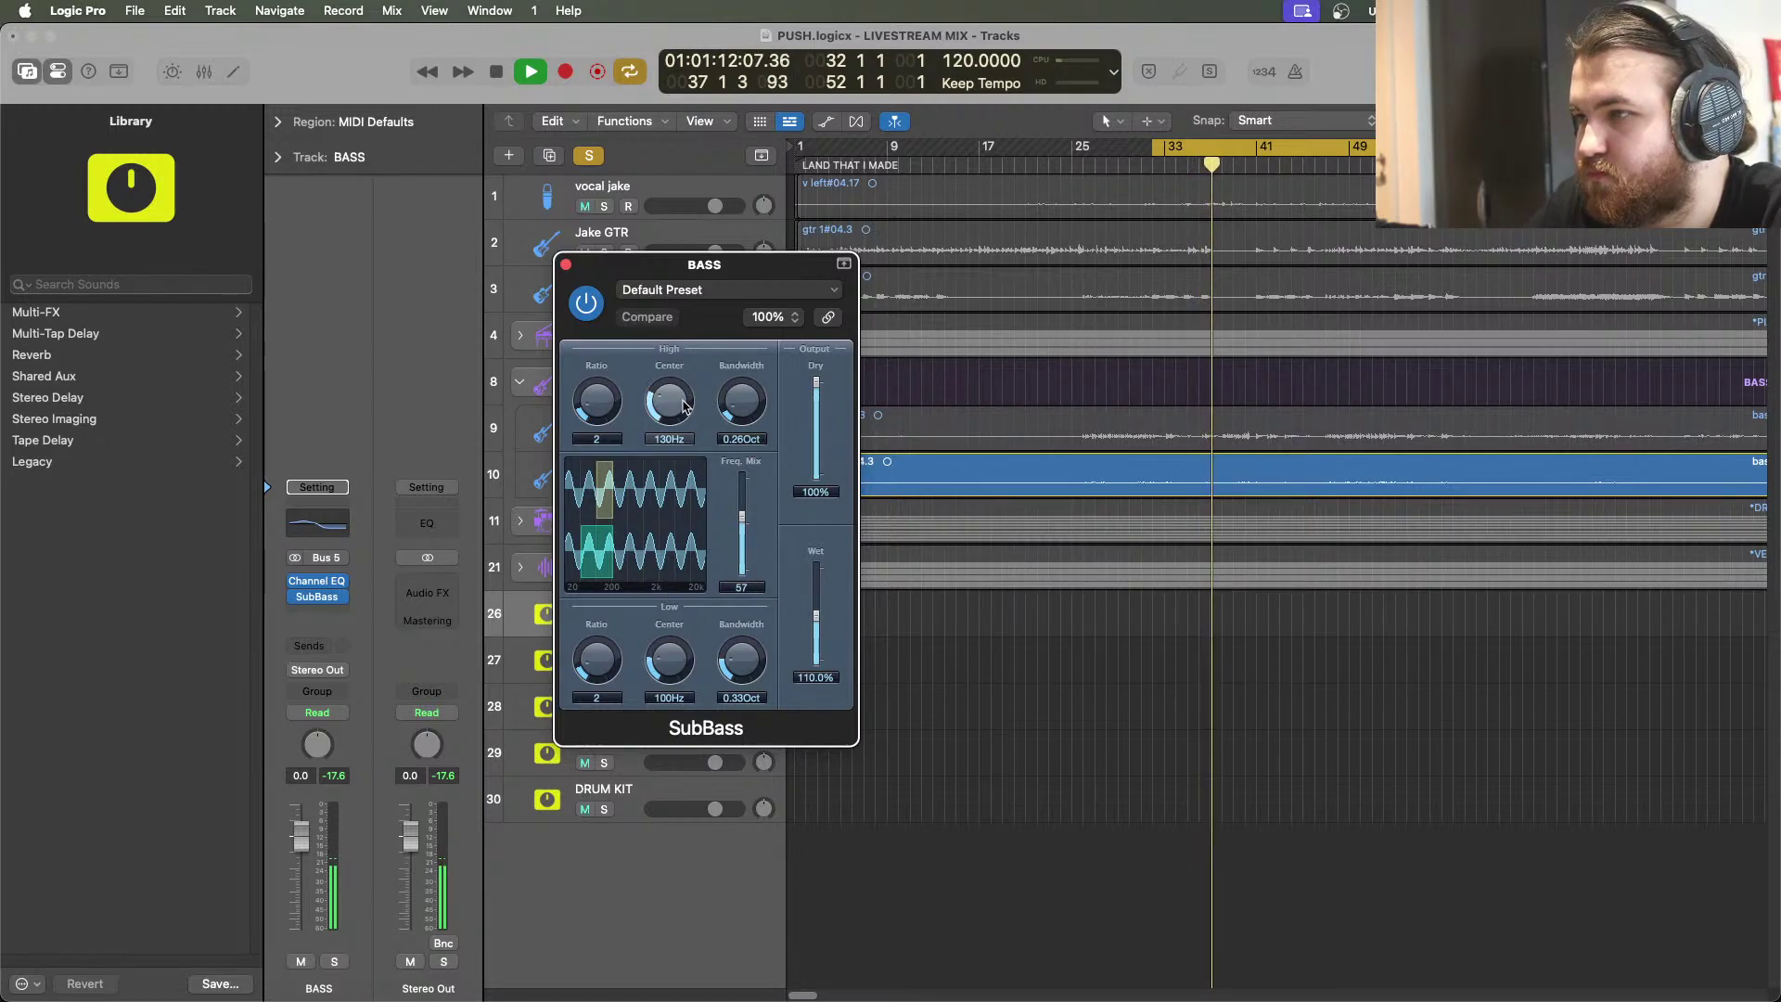
Set SubBass to a high ratio of 1, low center of 110 Hz, Freq. Mix of 51 and wet level of 45%
left_click_drag(597, 401, 609, 438)
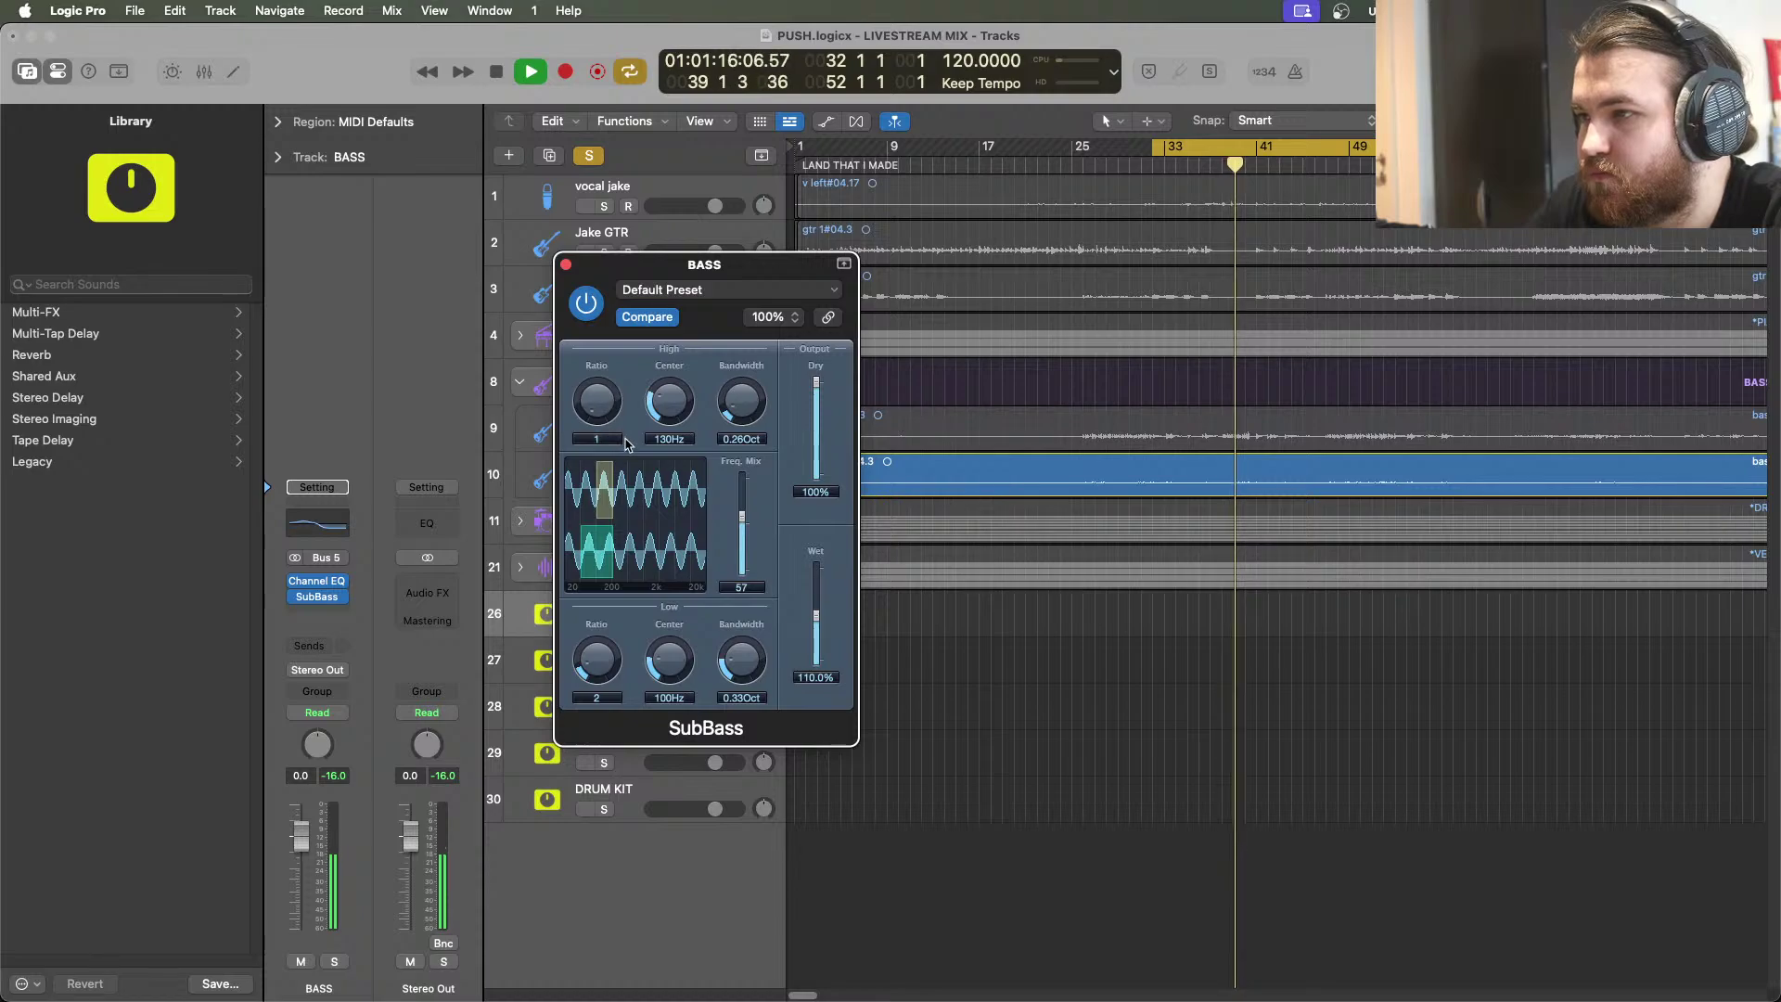
left_click_drag(816, 615, 819, 634)
mouse_move(670, 660)
left_mouse_down()
mouse_move(686, 637)
mouse_move(680, 655)
left_mouse_up()
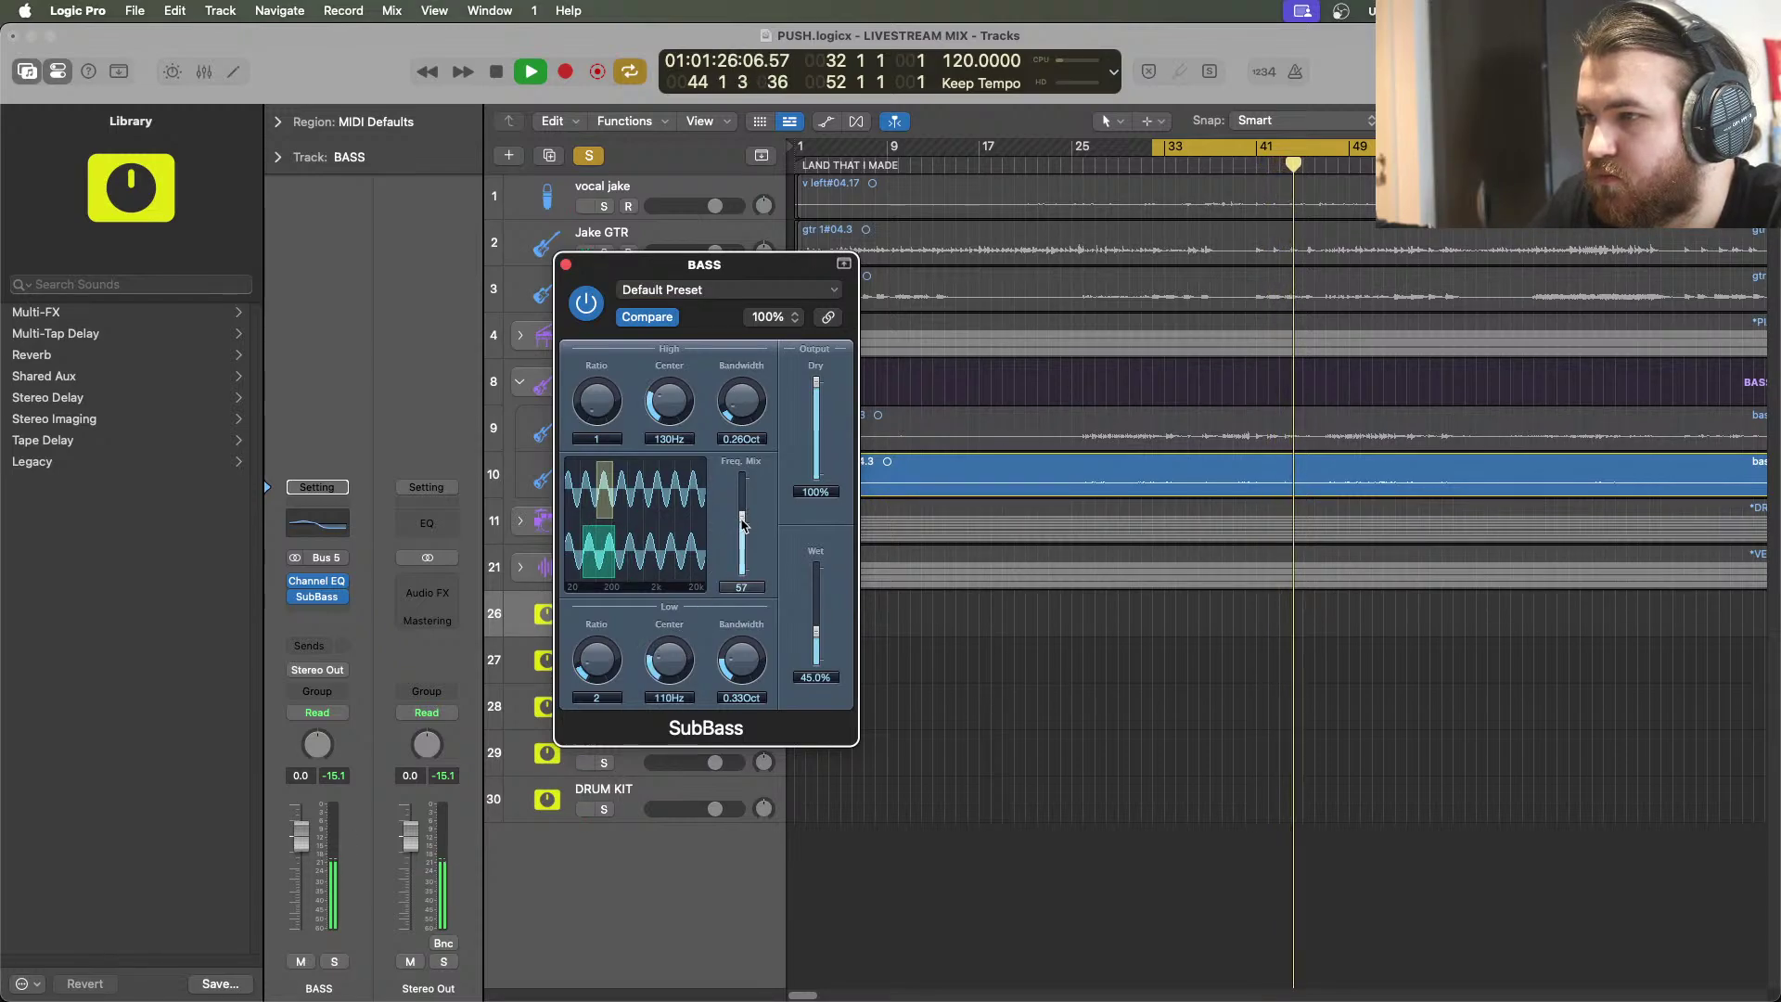
mouse_move(743, 516)
left_mouse_down()
mouse_move(742, 577)
mouse_move(748, 483)
mouse_move(743, 523)
left_mouse_up()
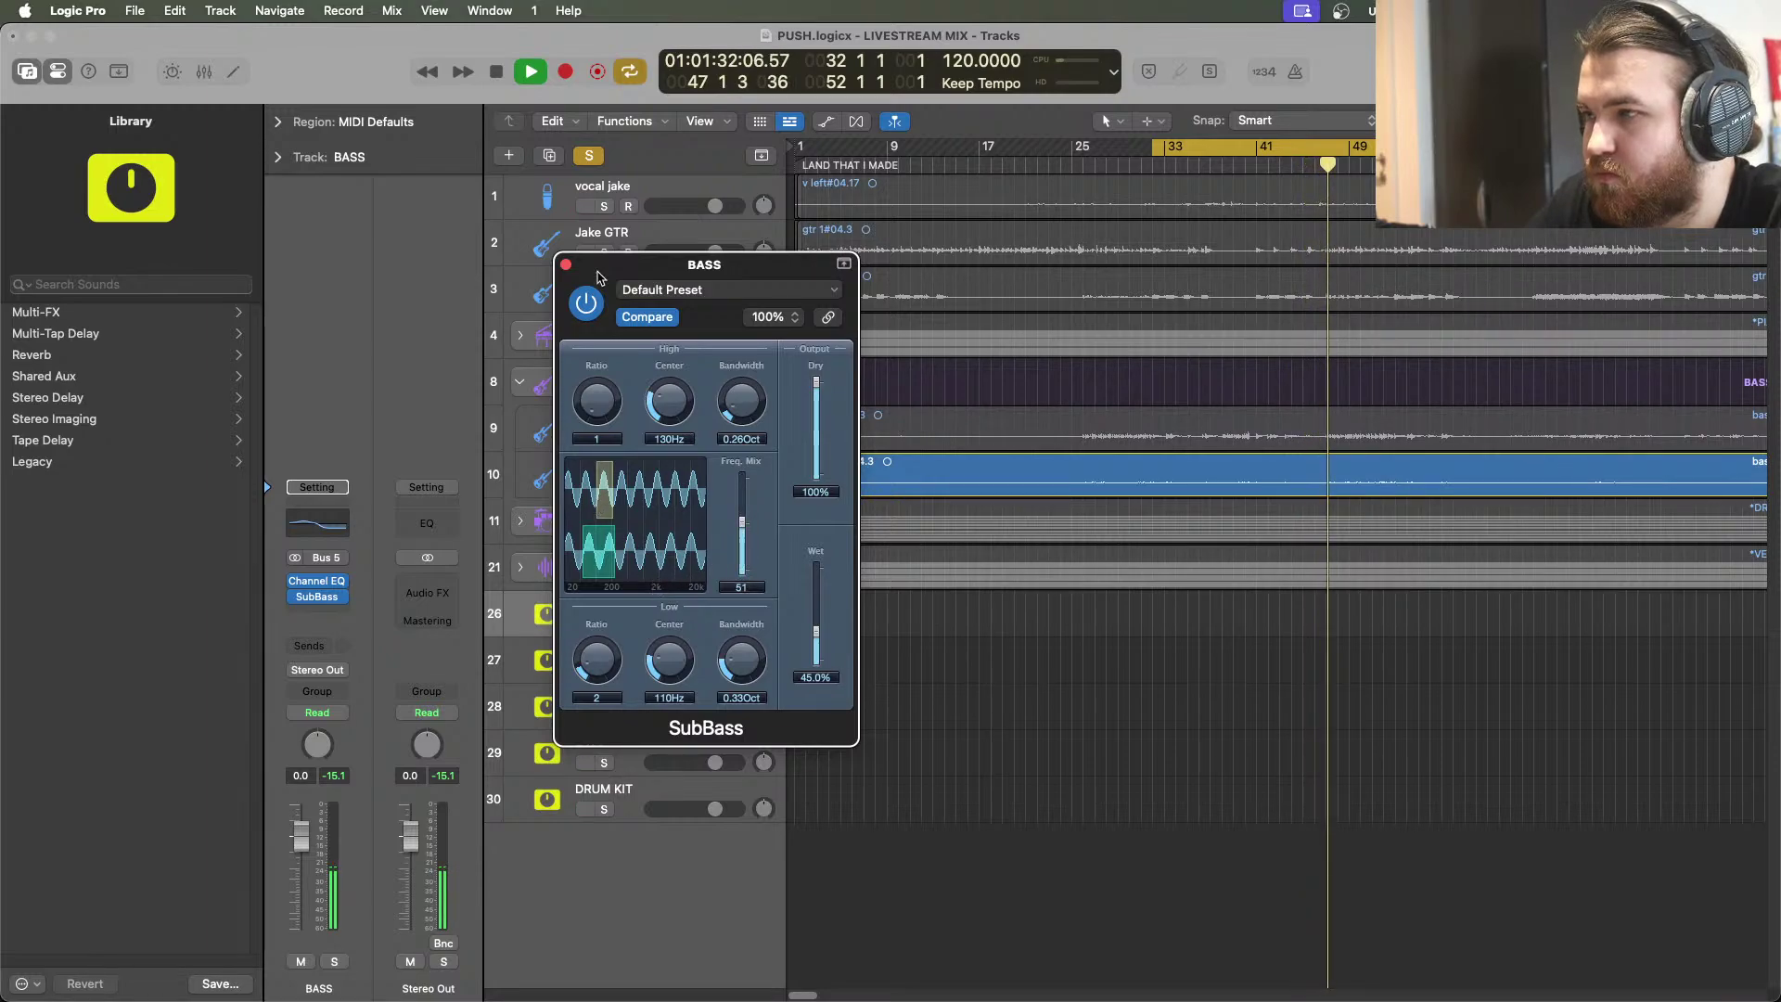
left_click(565, 264)
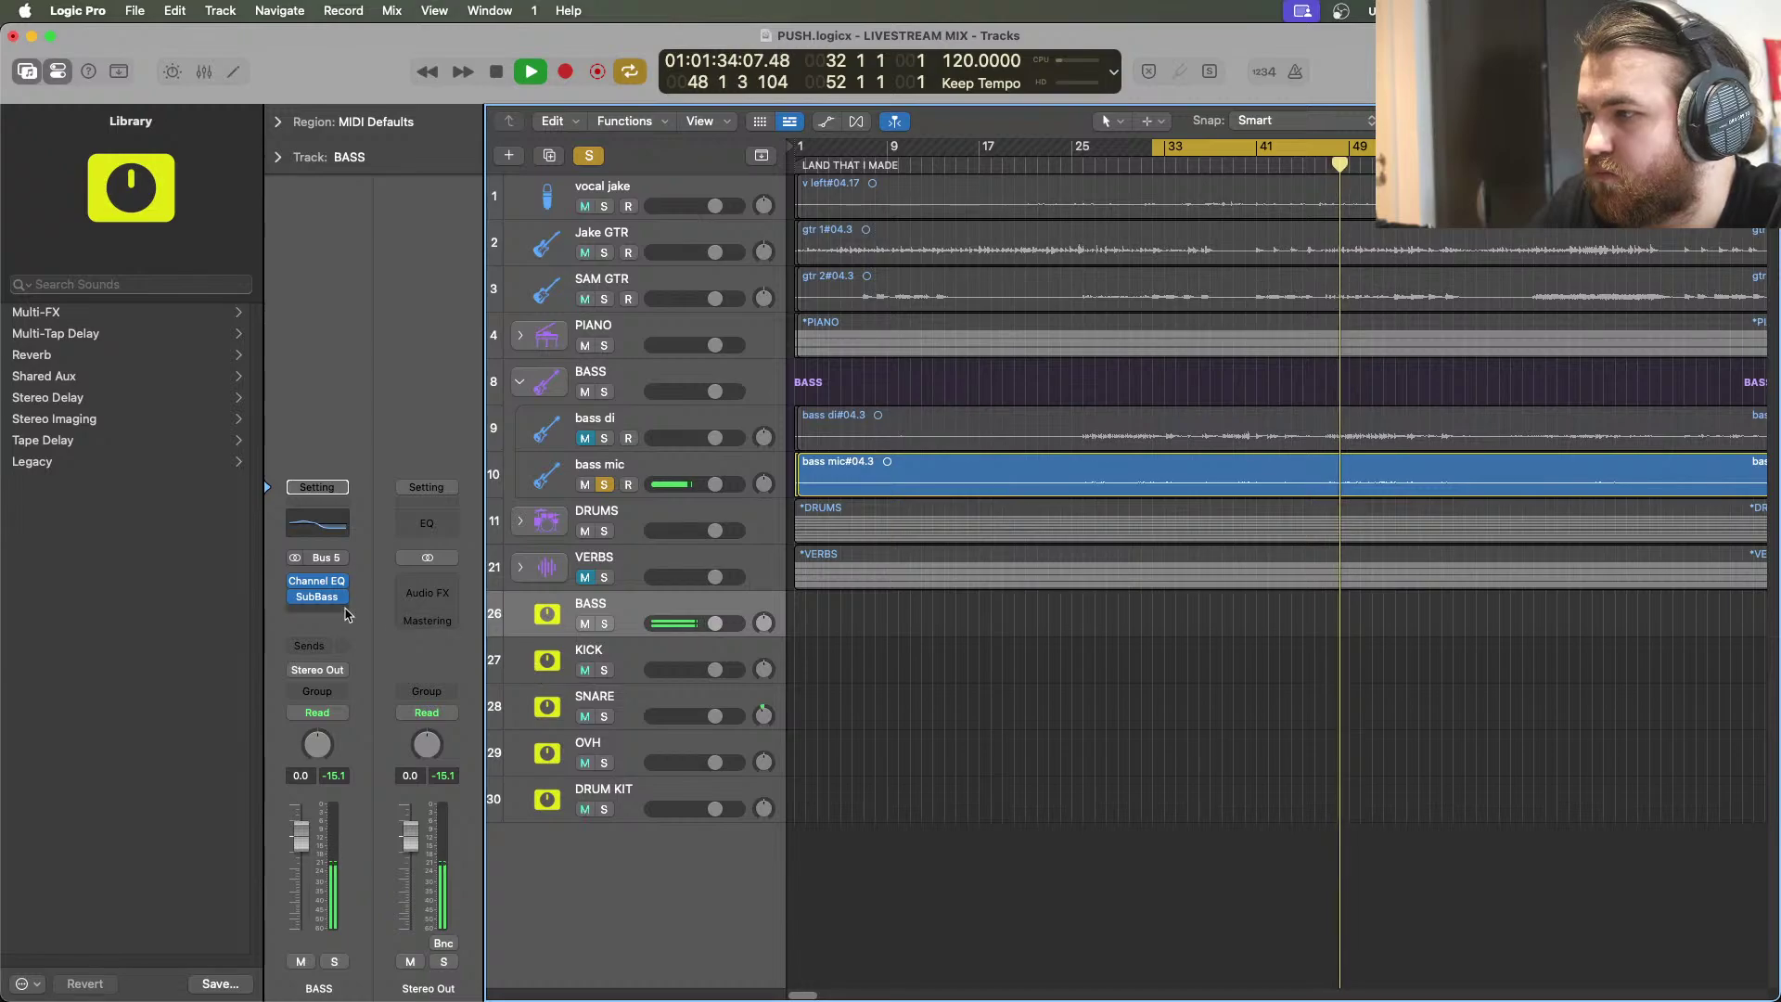
Add a UADx Empirical Labs Distressor after SubBass on the BASS bus, with input at about 7 and output at about 3
left_click(317, 612)
mouse_move(347, 616)
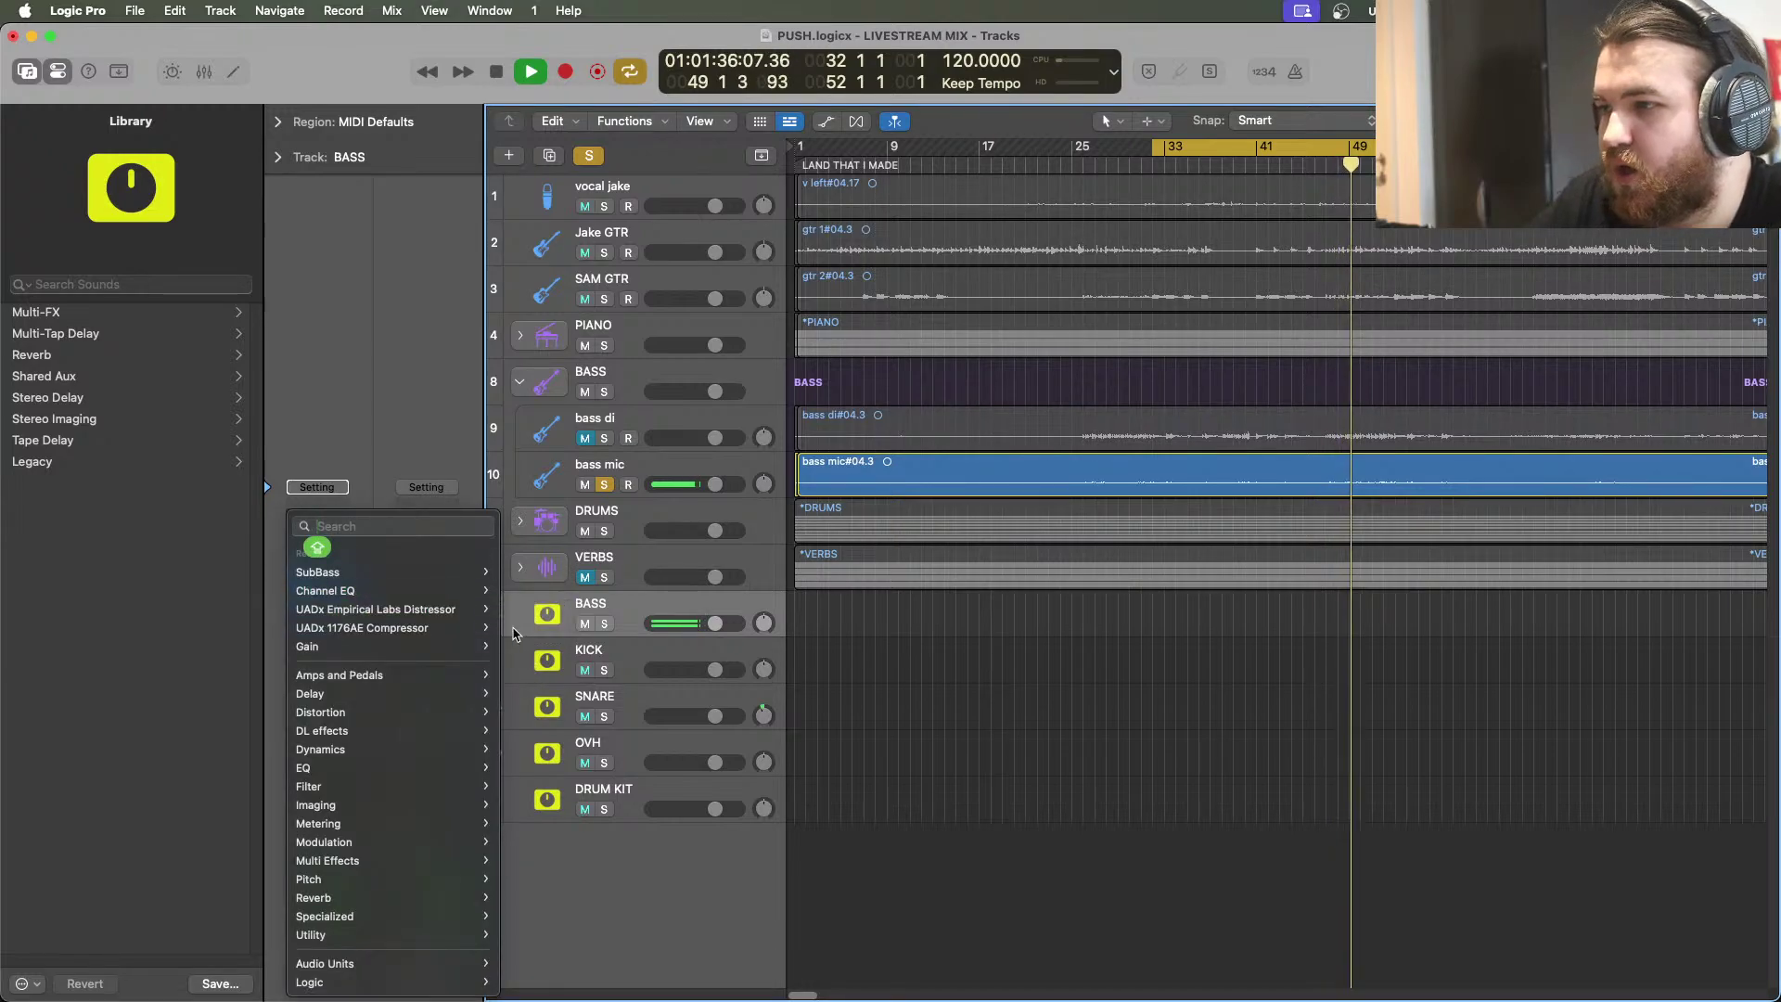
left_click(524, 610)
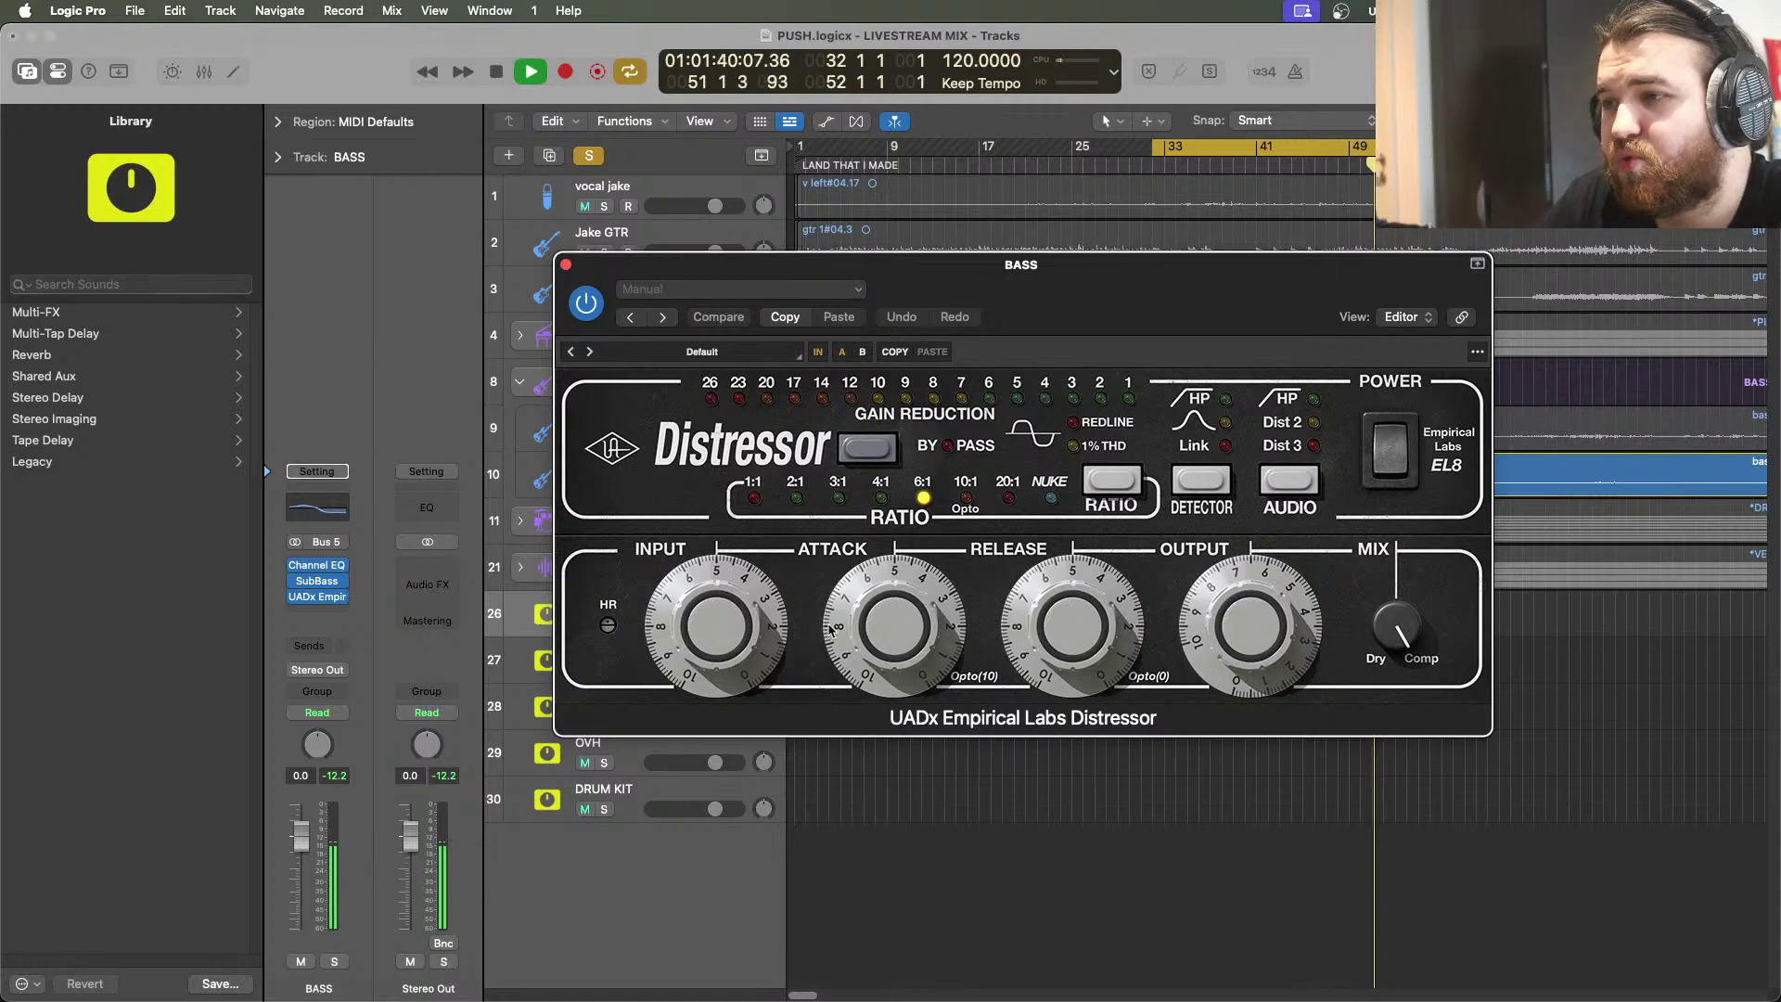
left_click_drag(737, 649, 738, 621)
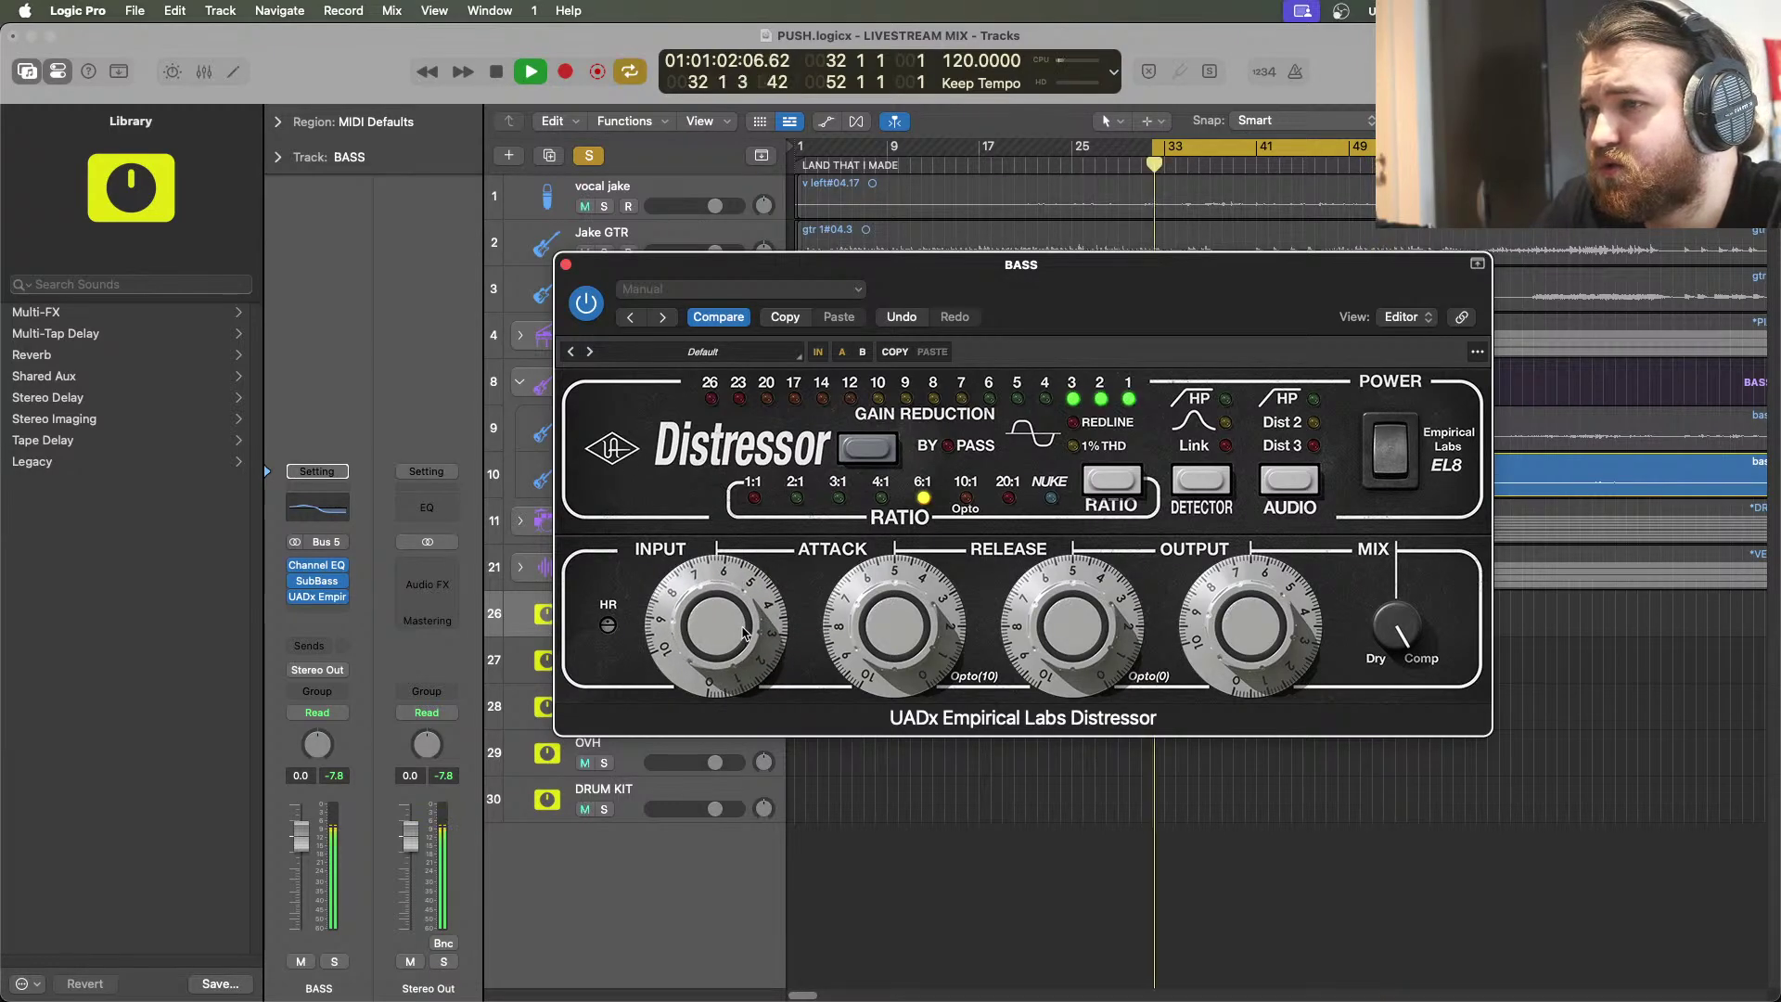
left_click_drag(1226, 635, 1225, 662)
left_click_drag(737, 645, 738, 628)
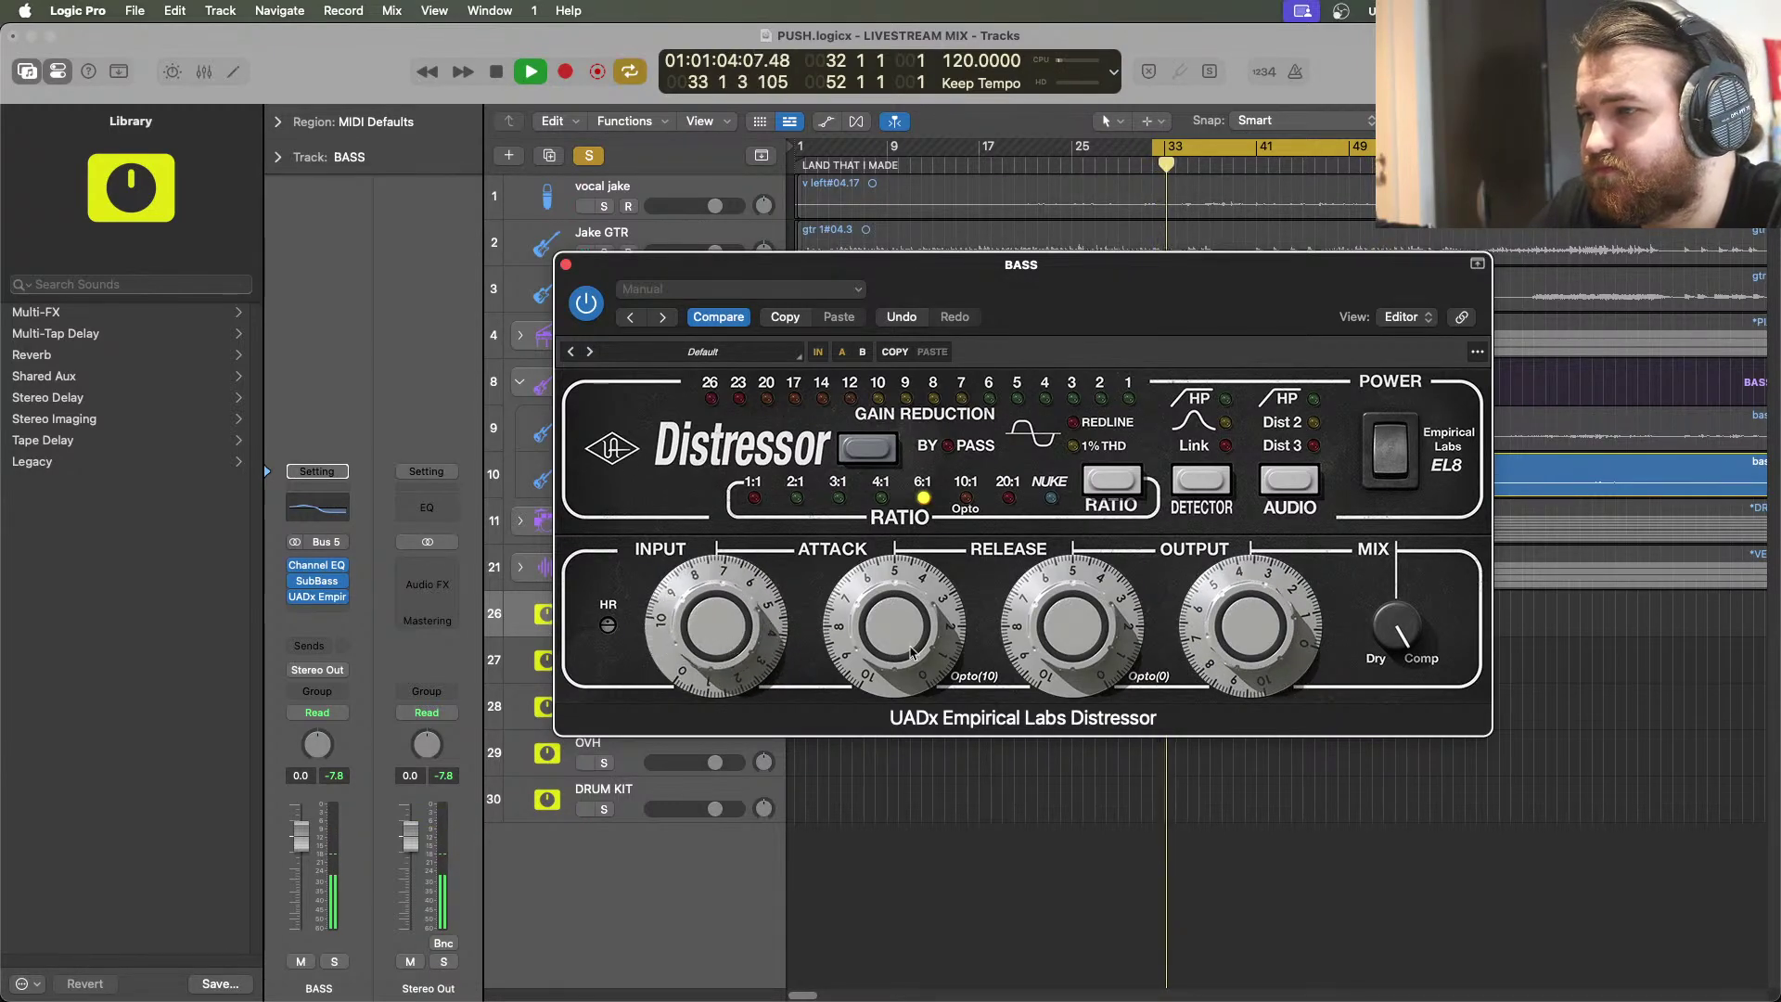
left_click_drag(1226, 635, 1225, 654)
left_click_drag(716, 626, 716, 642)
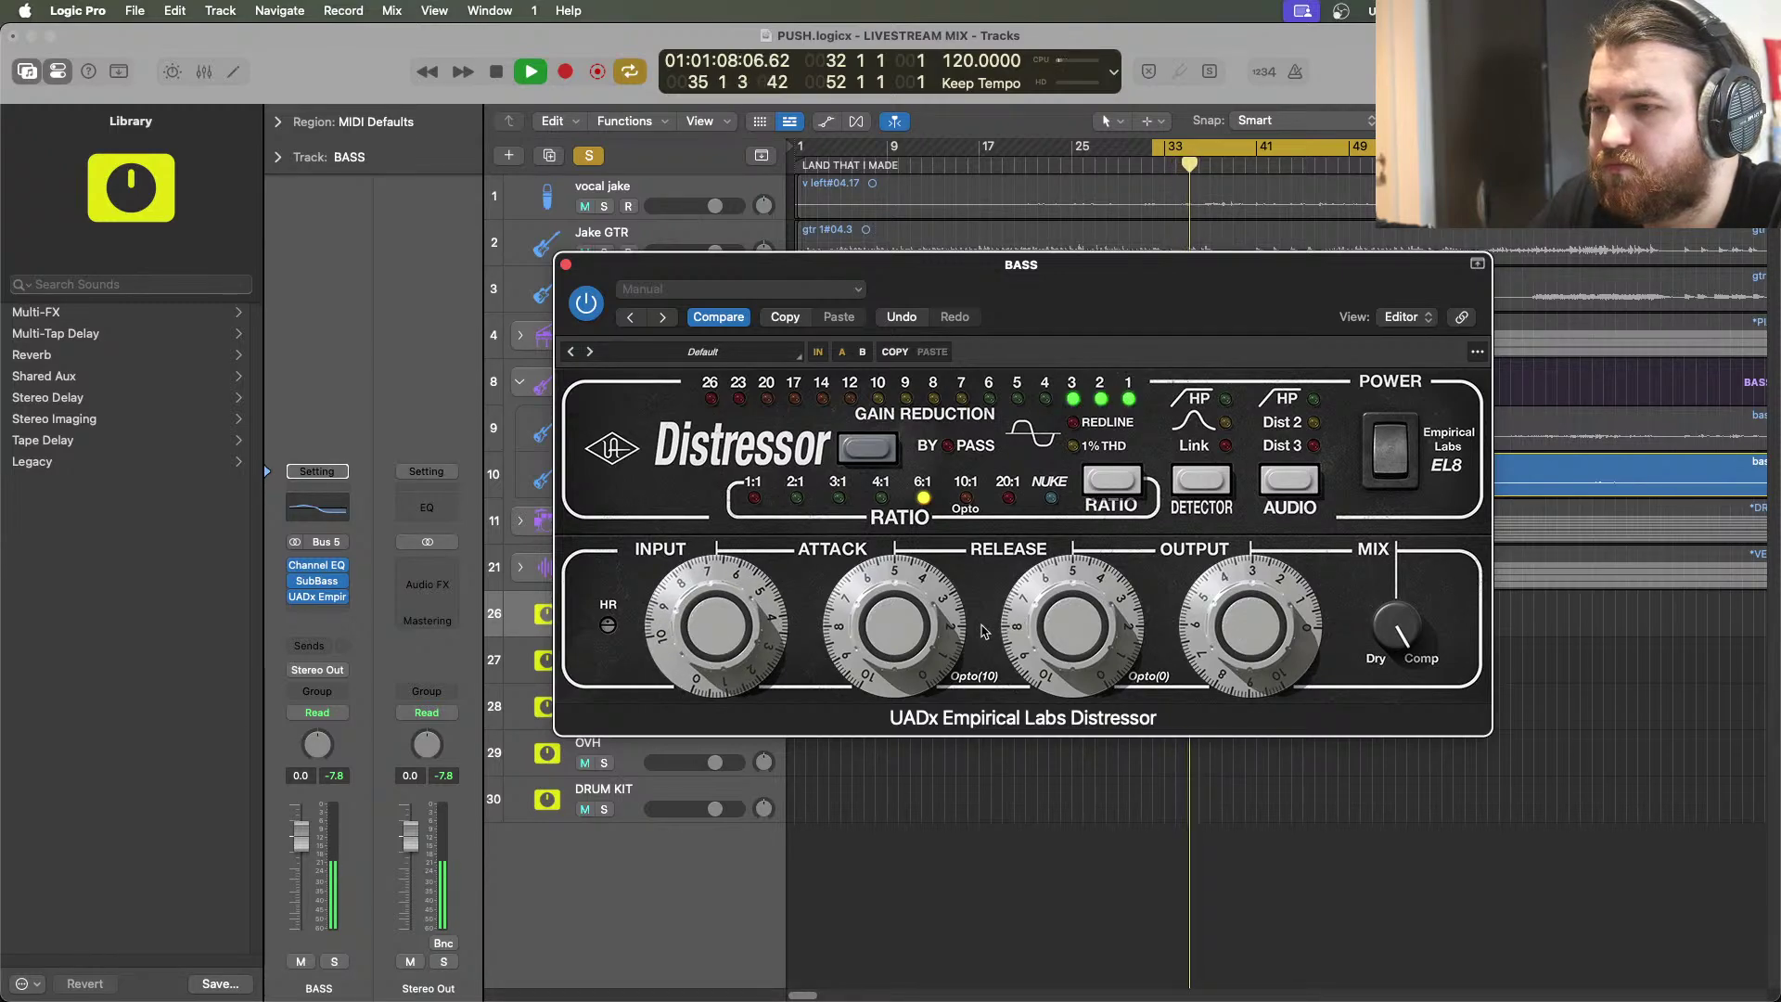
Set the bass Distressor's attack and release to about 3 each and switch its audio mode to Dist 2
left_click_drag(934, 633, 934, 674)
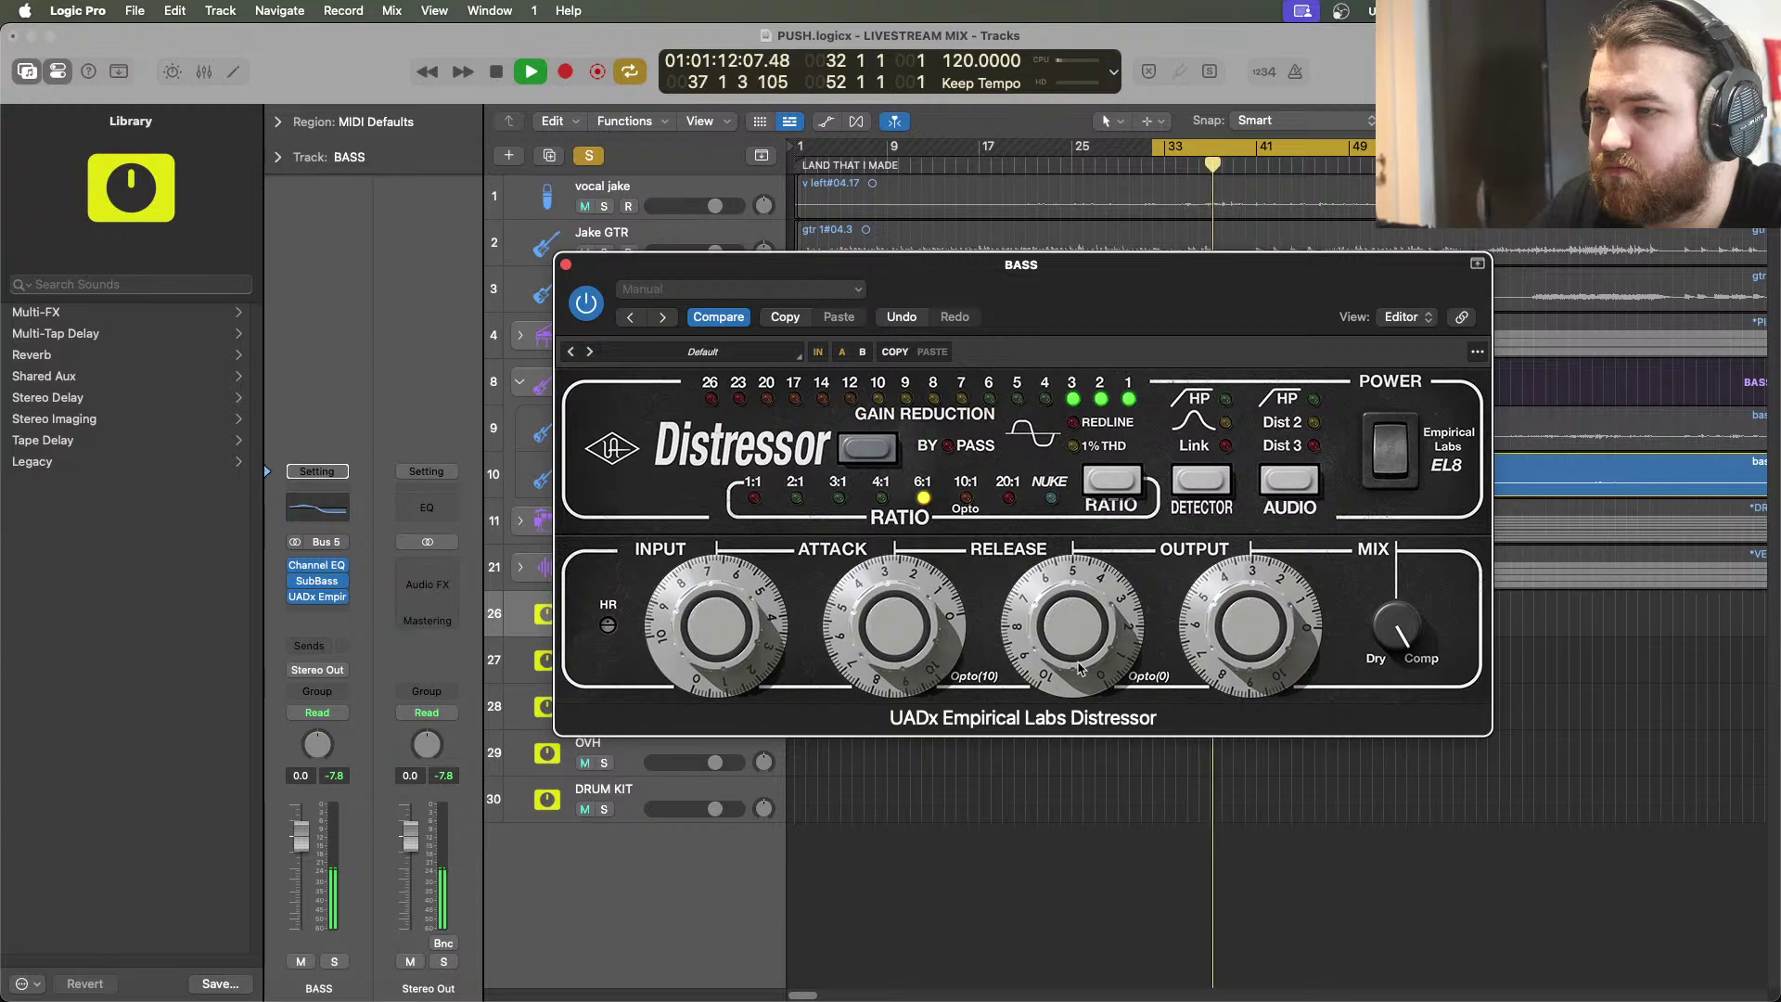
left_click_drag(1053, 663, 971, 694)
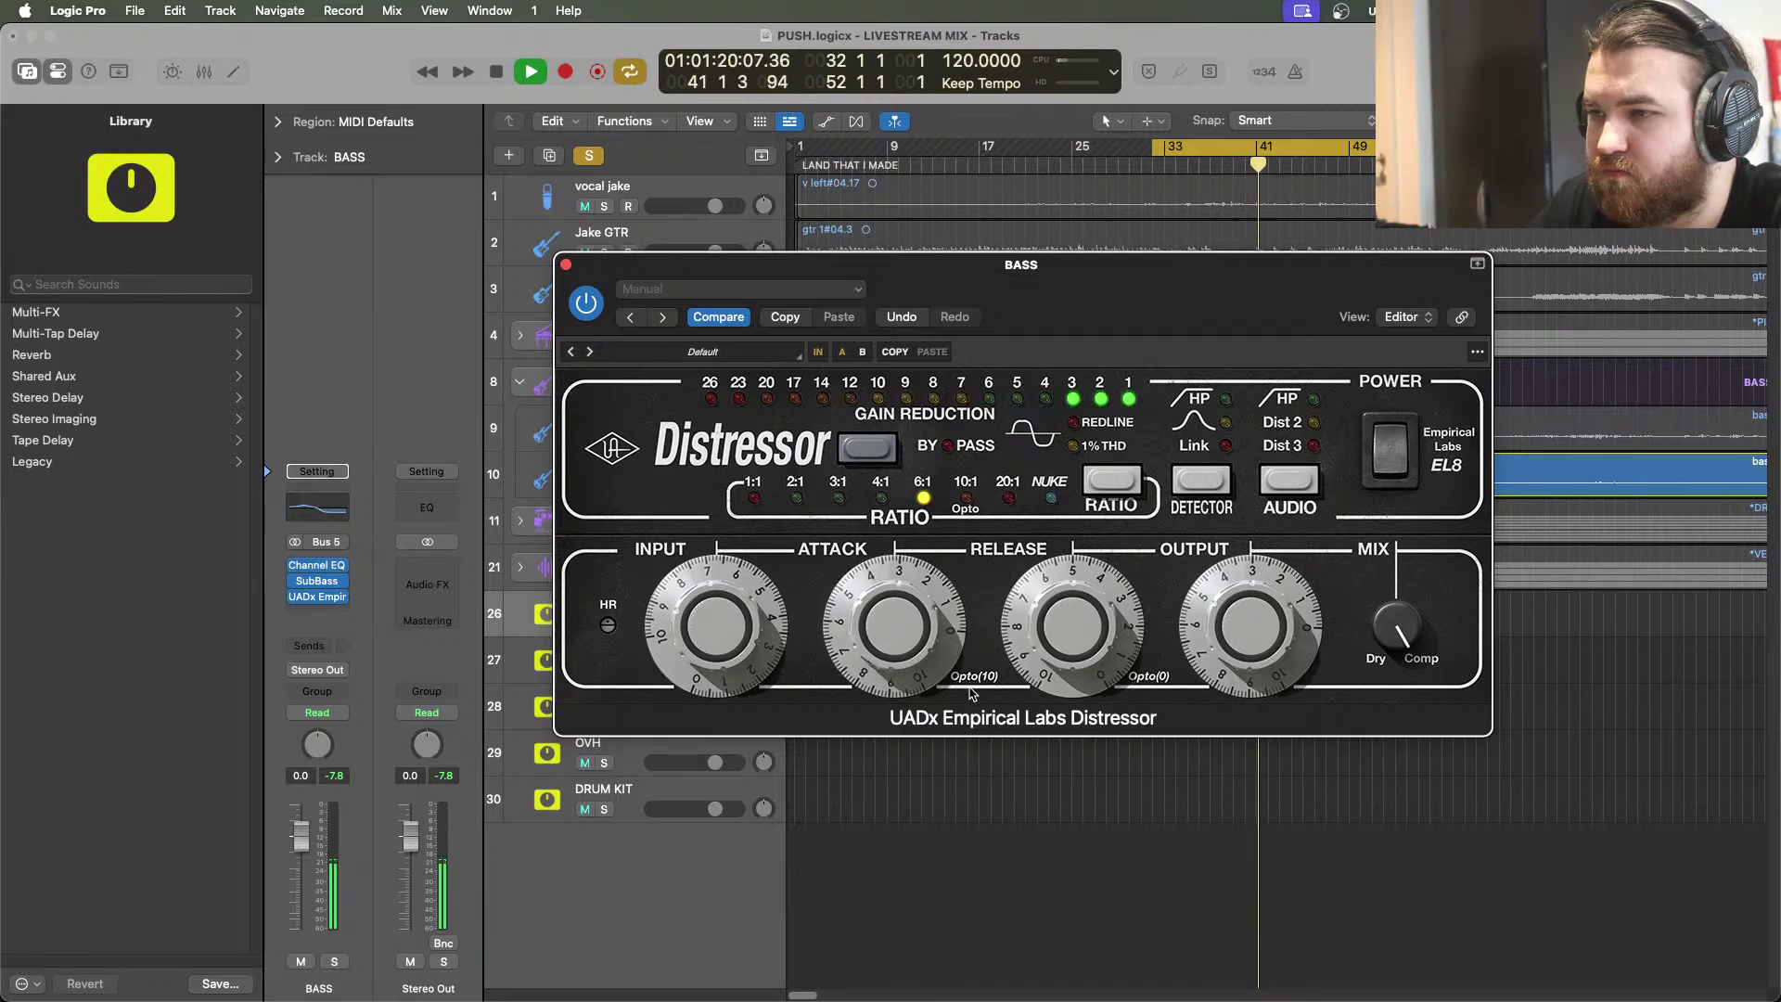
left_click_drag(1086, 639, 1088, 687)
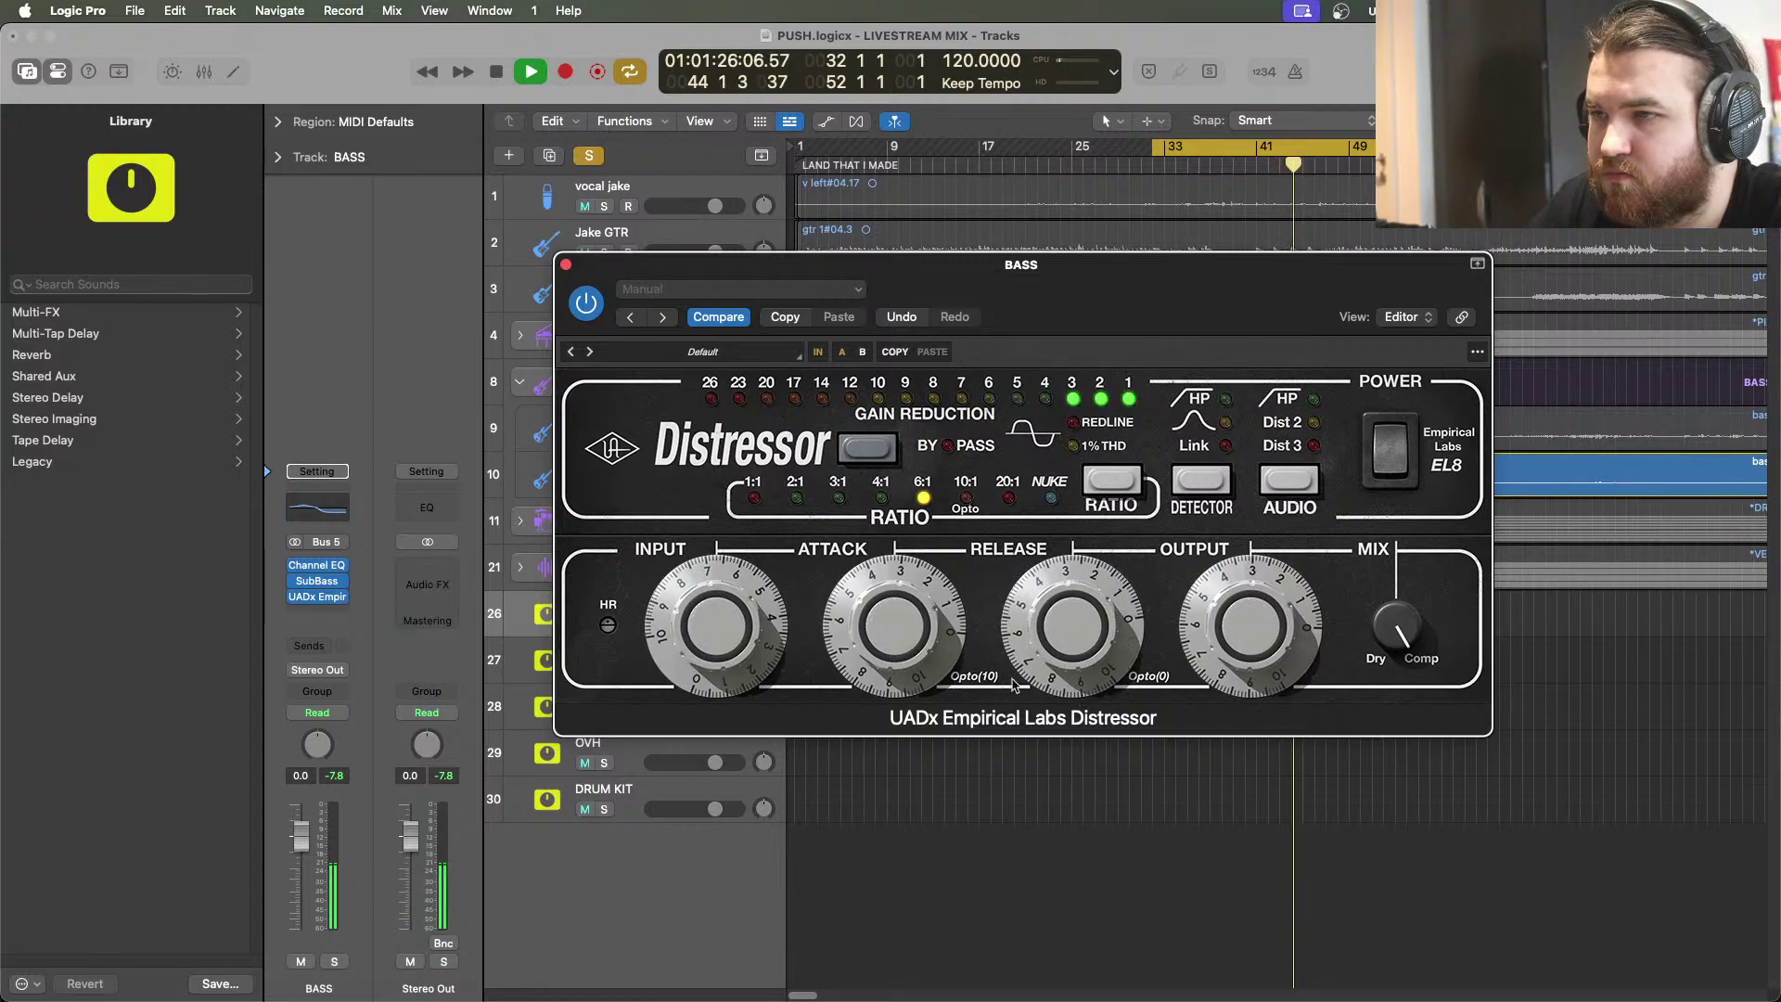
left_click_drag(956, 635, 939, 649)
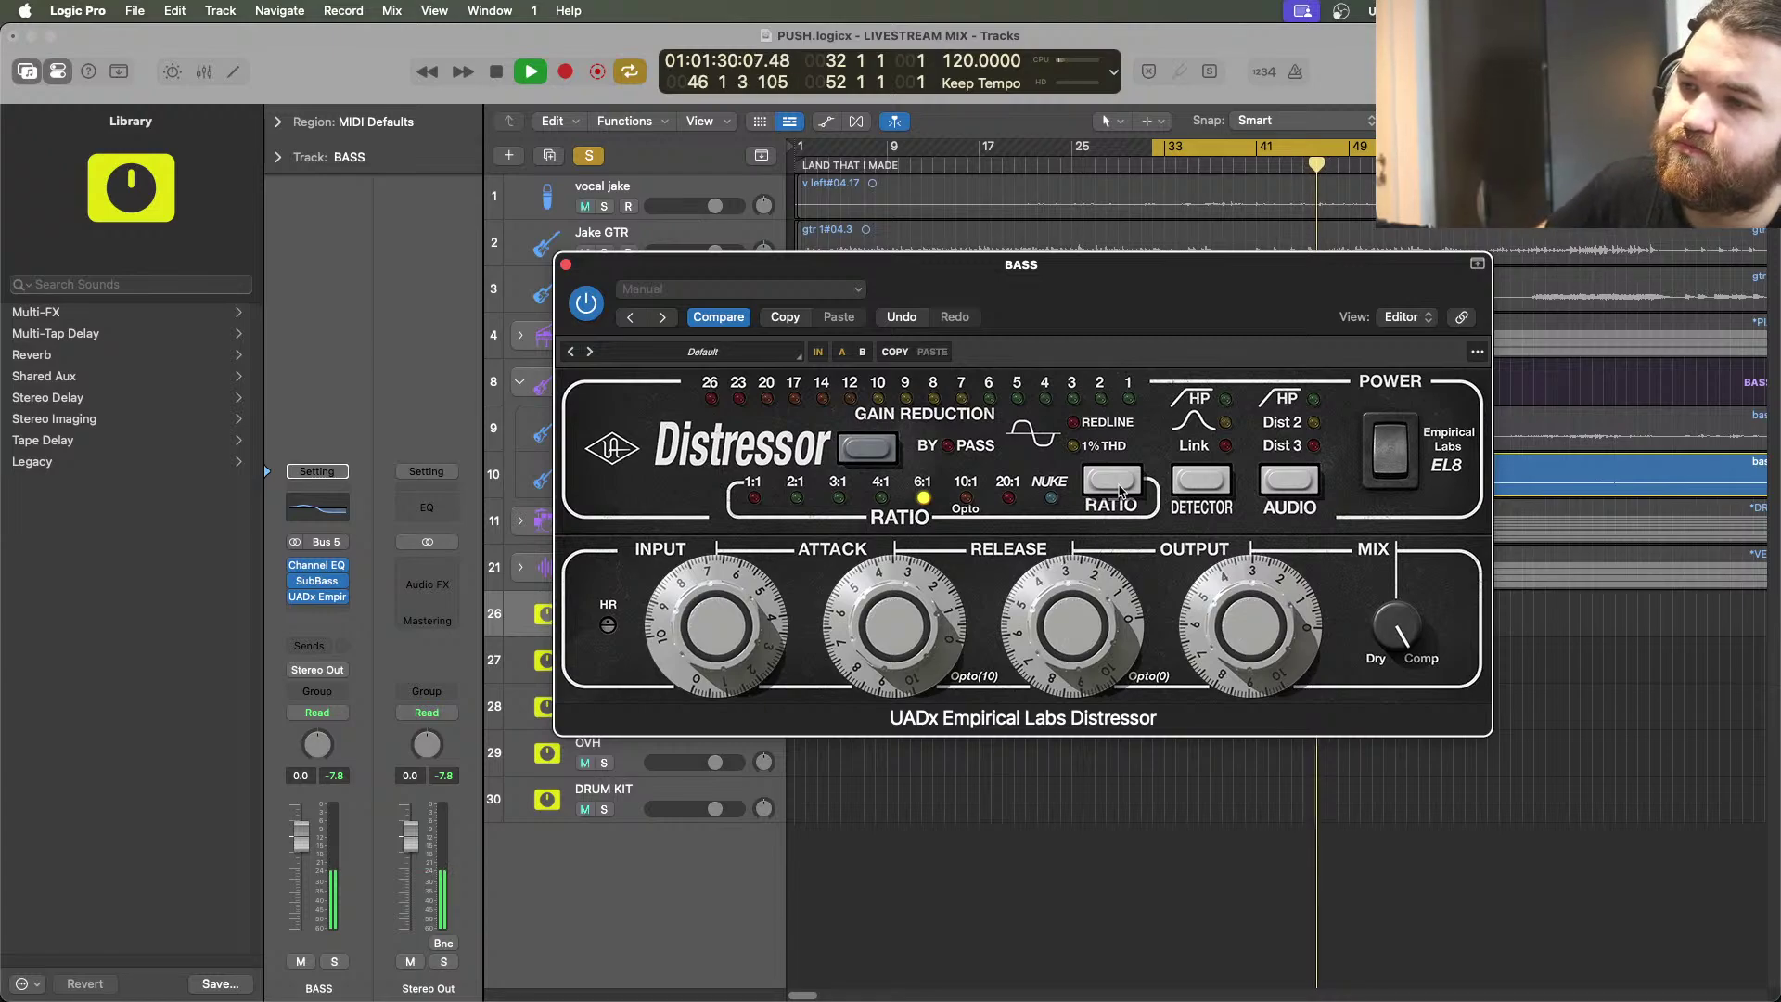
left_click(1290, 479)
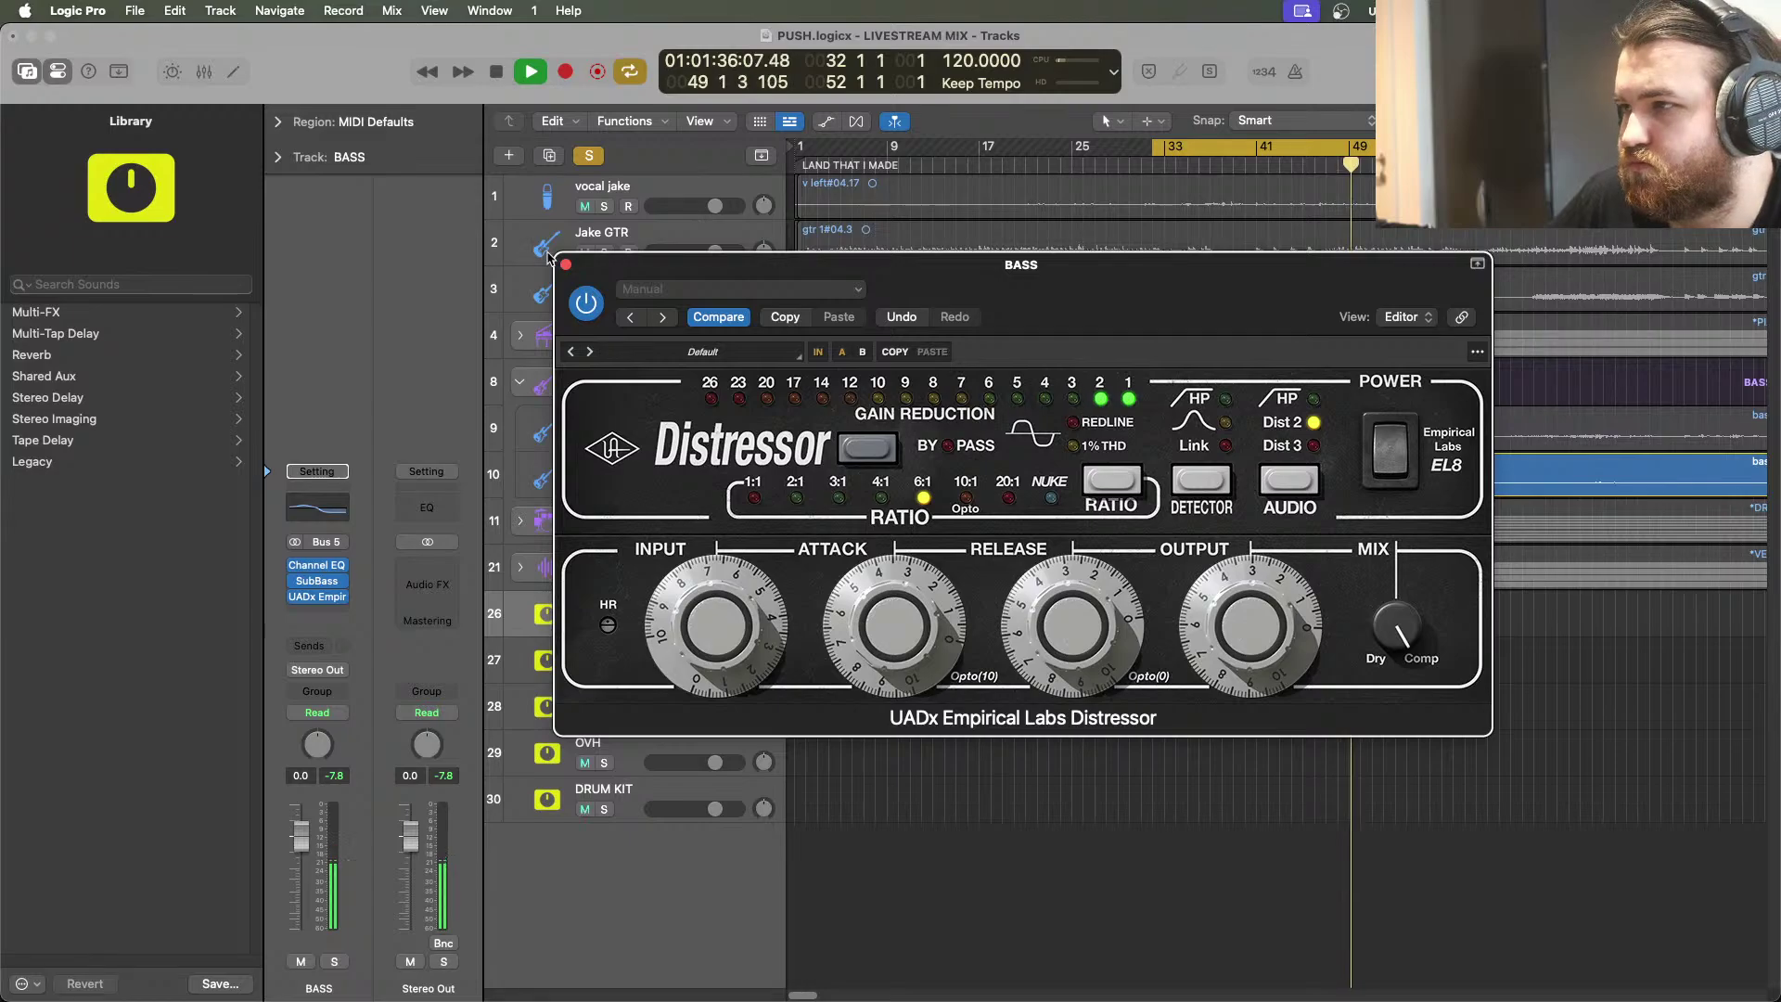
key("super+w")
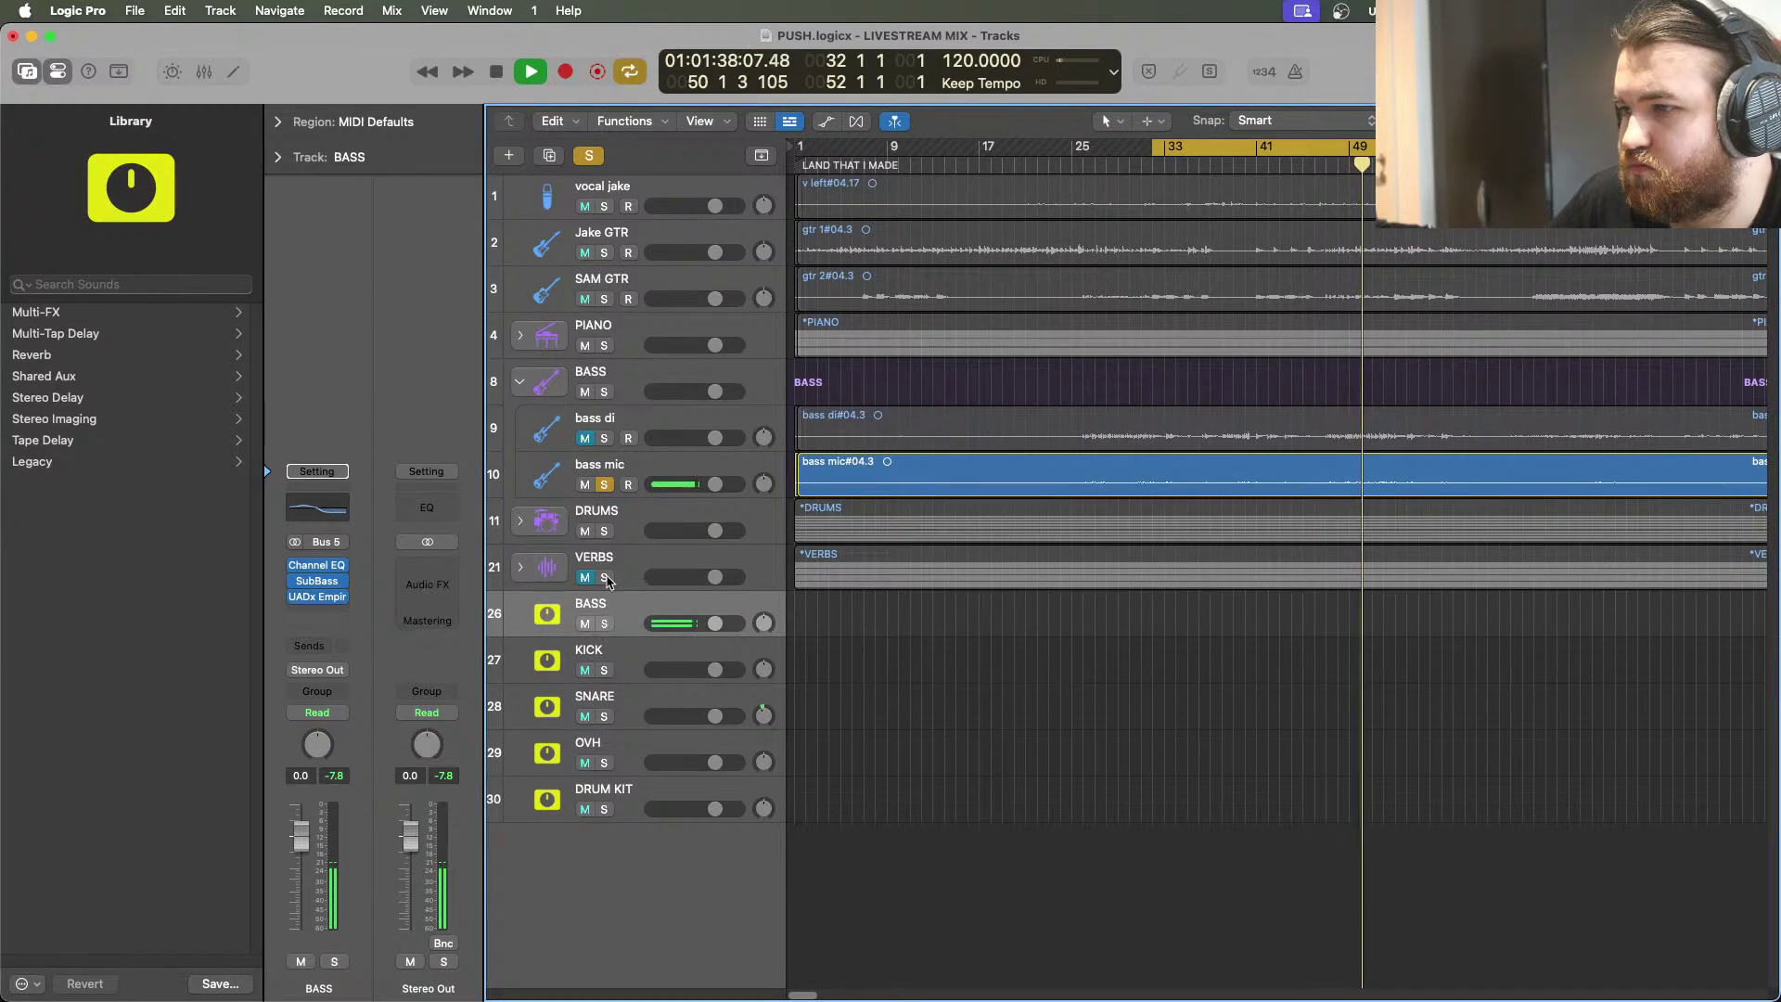
Replace the bass mic solo with the BASS and KICK buses and listen to them together
left_click(603, 624, "alt")
left_click(604, 624)
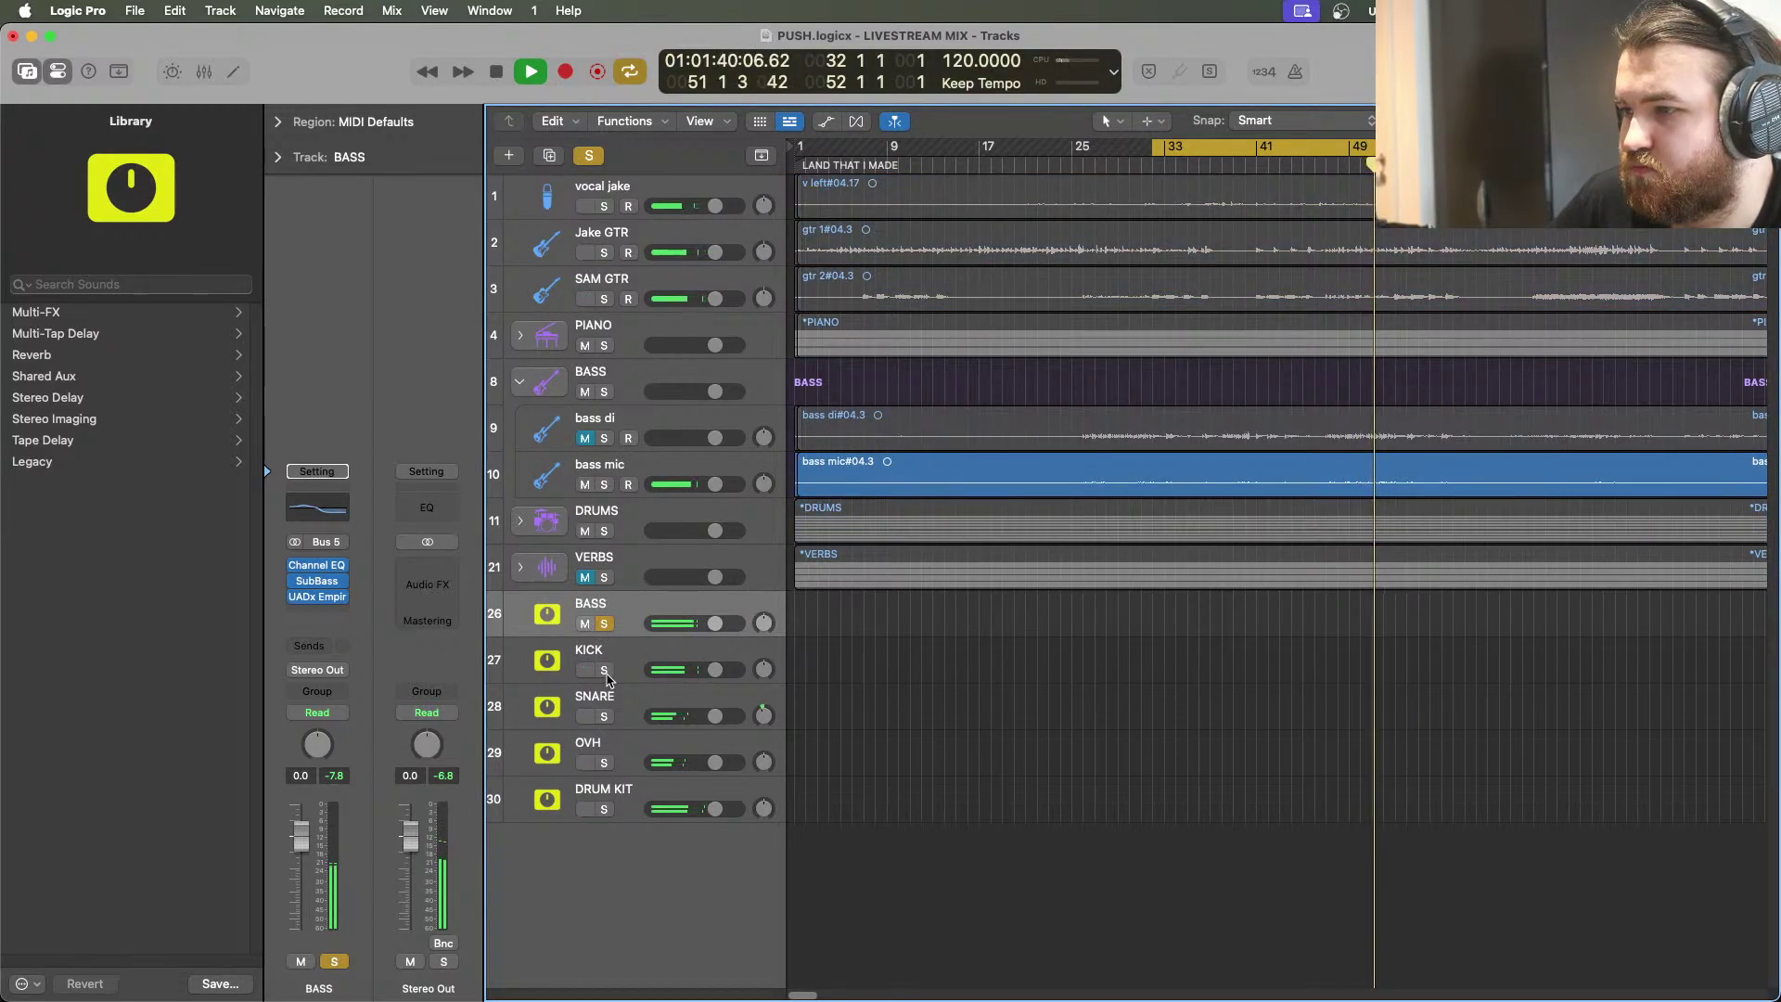
left_click(607, 672)
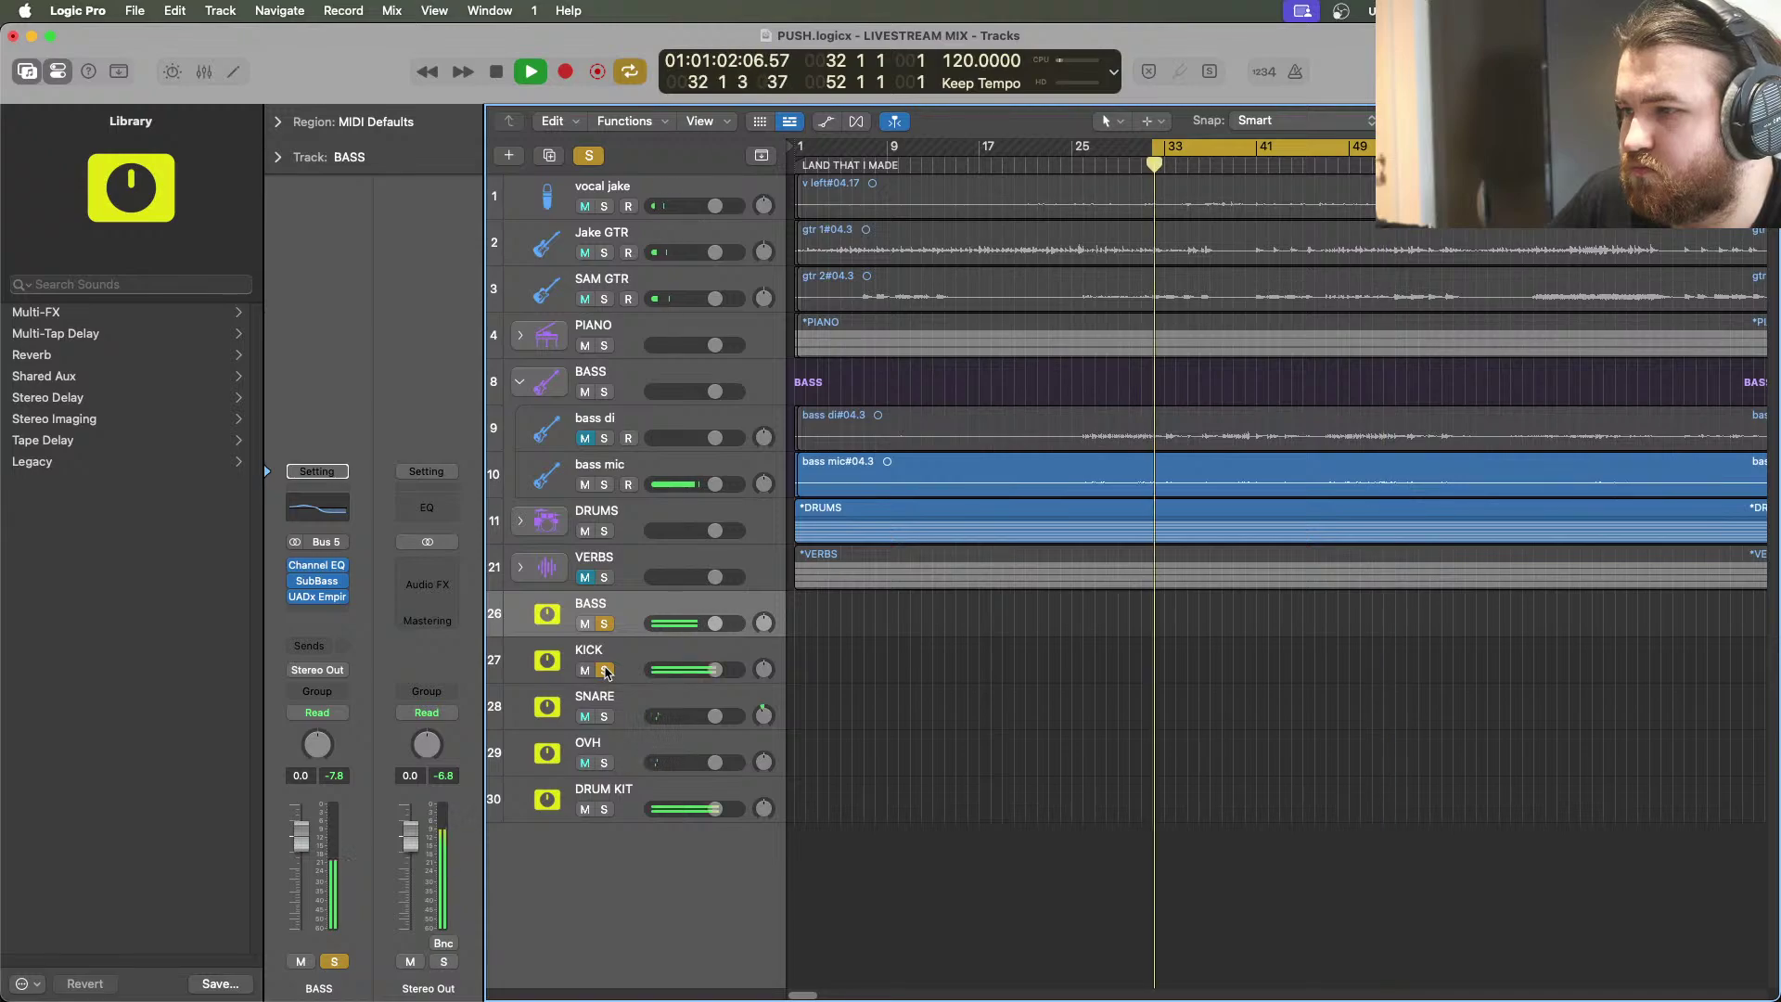
left_click(630, 672)
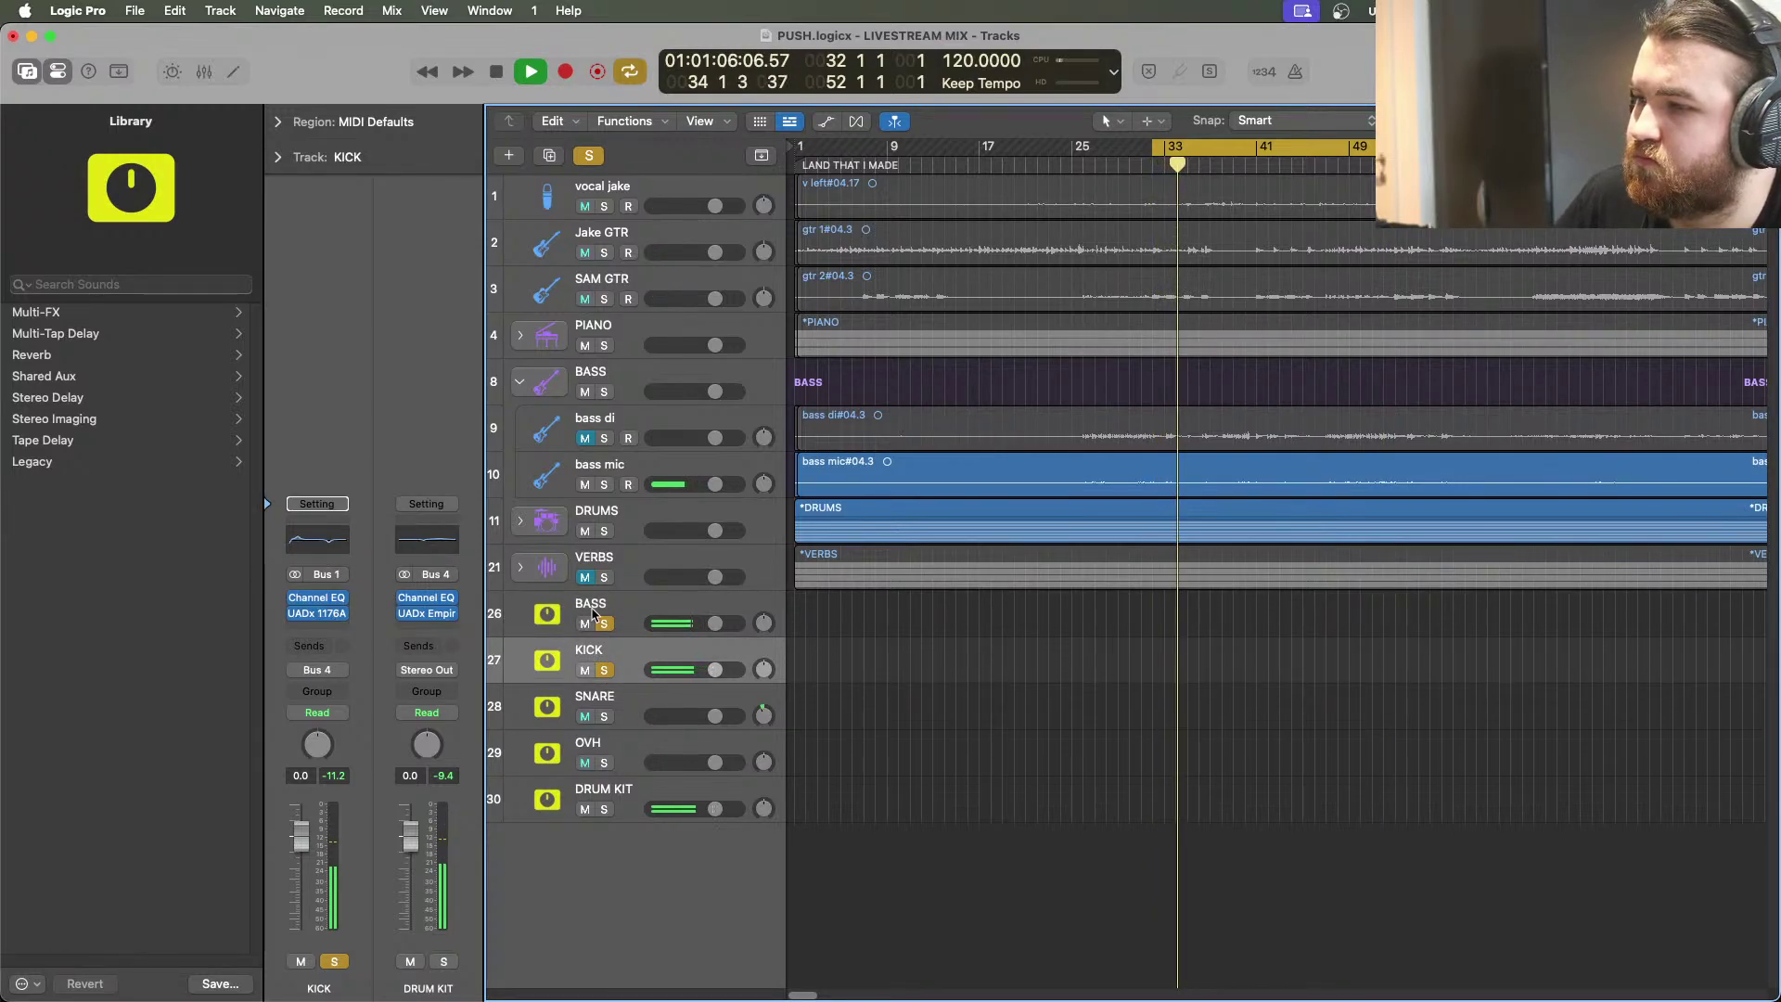
left_click(496, 72)
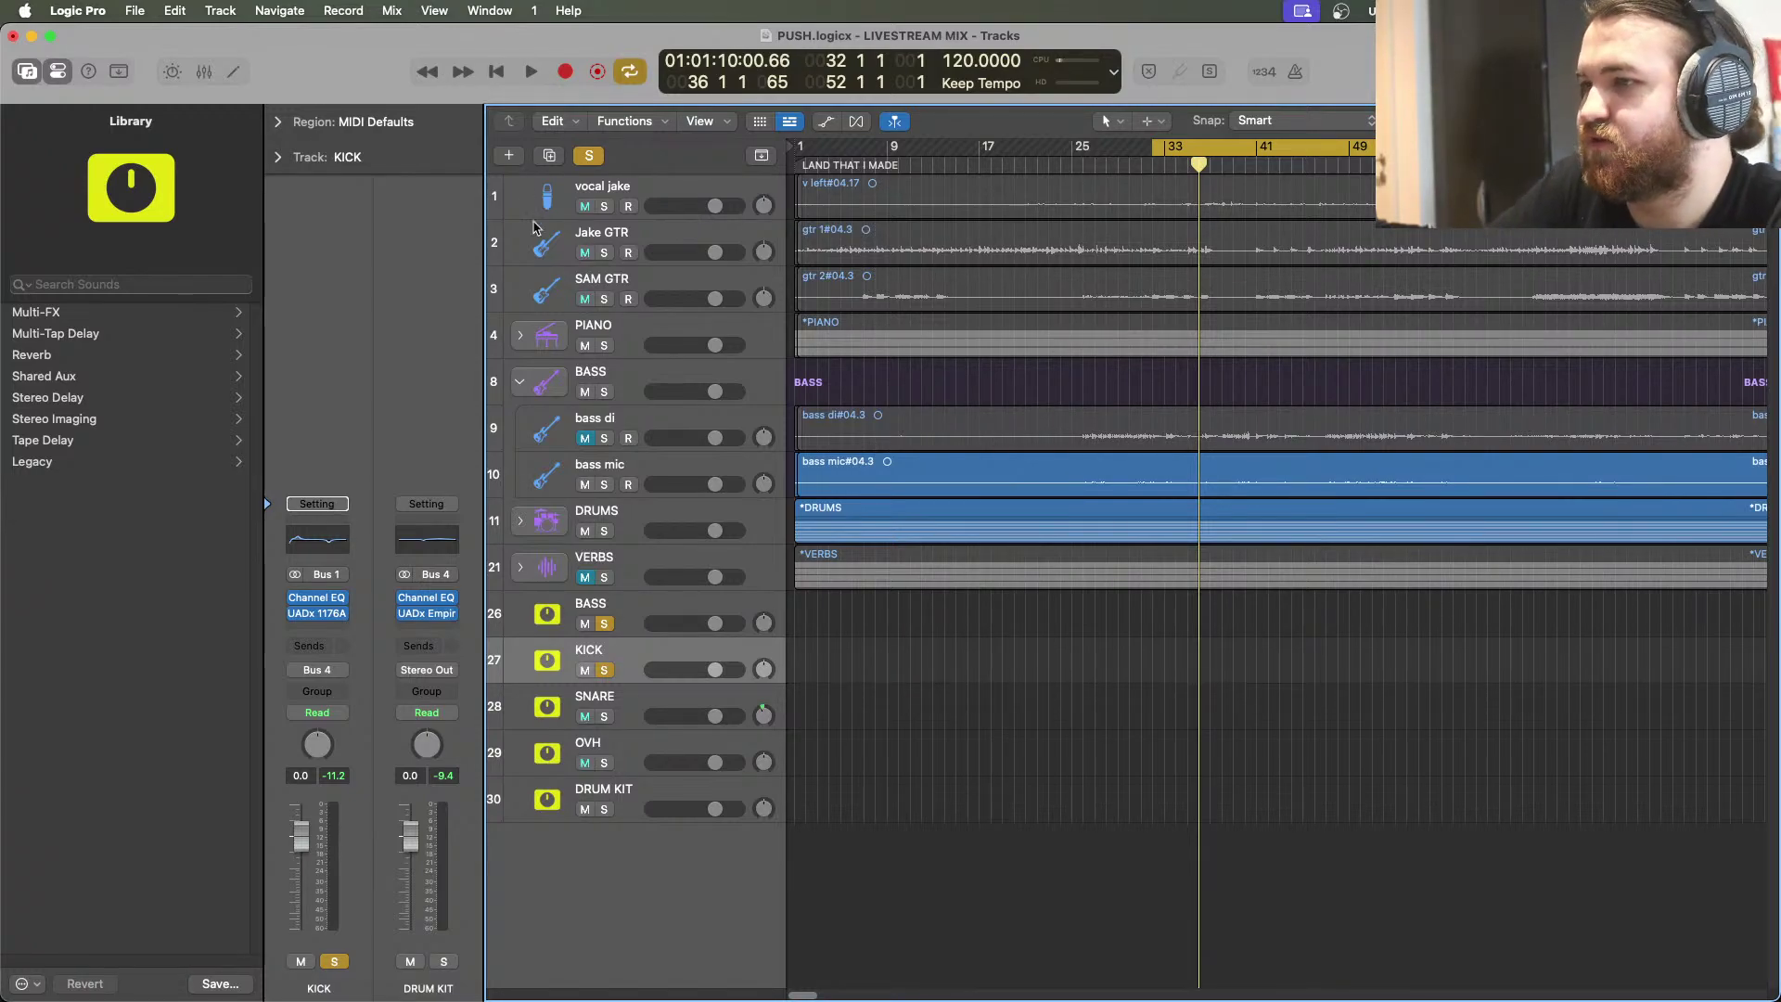
Clear all solos and switch the expanded track stack from BASS to PIANO
left_click(604, 668, "alt")
left_click(520, 381)
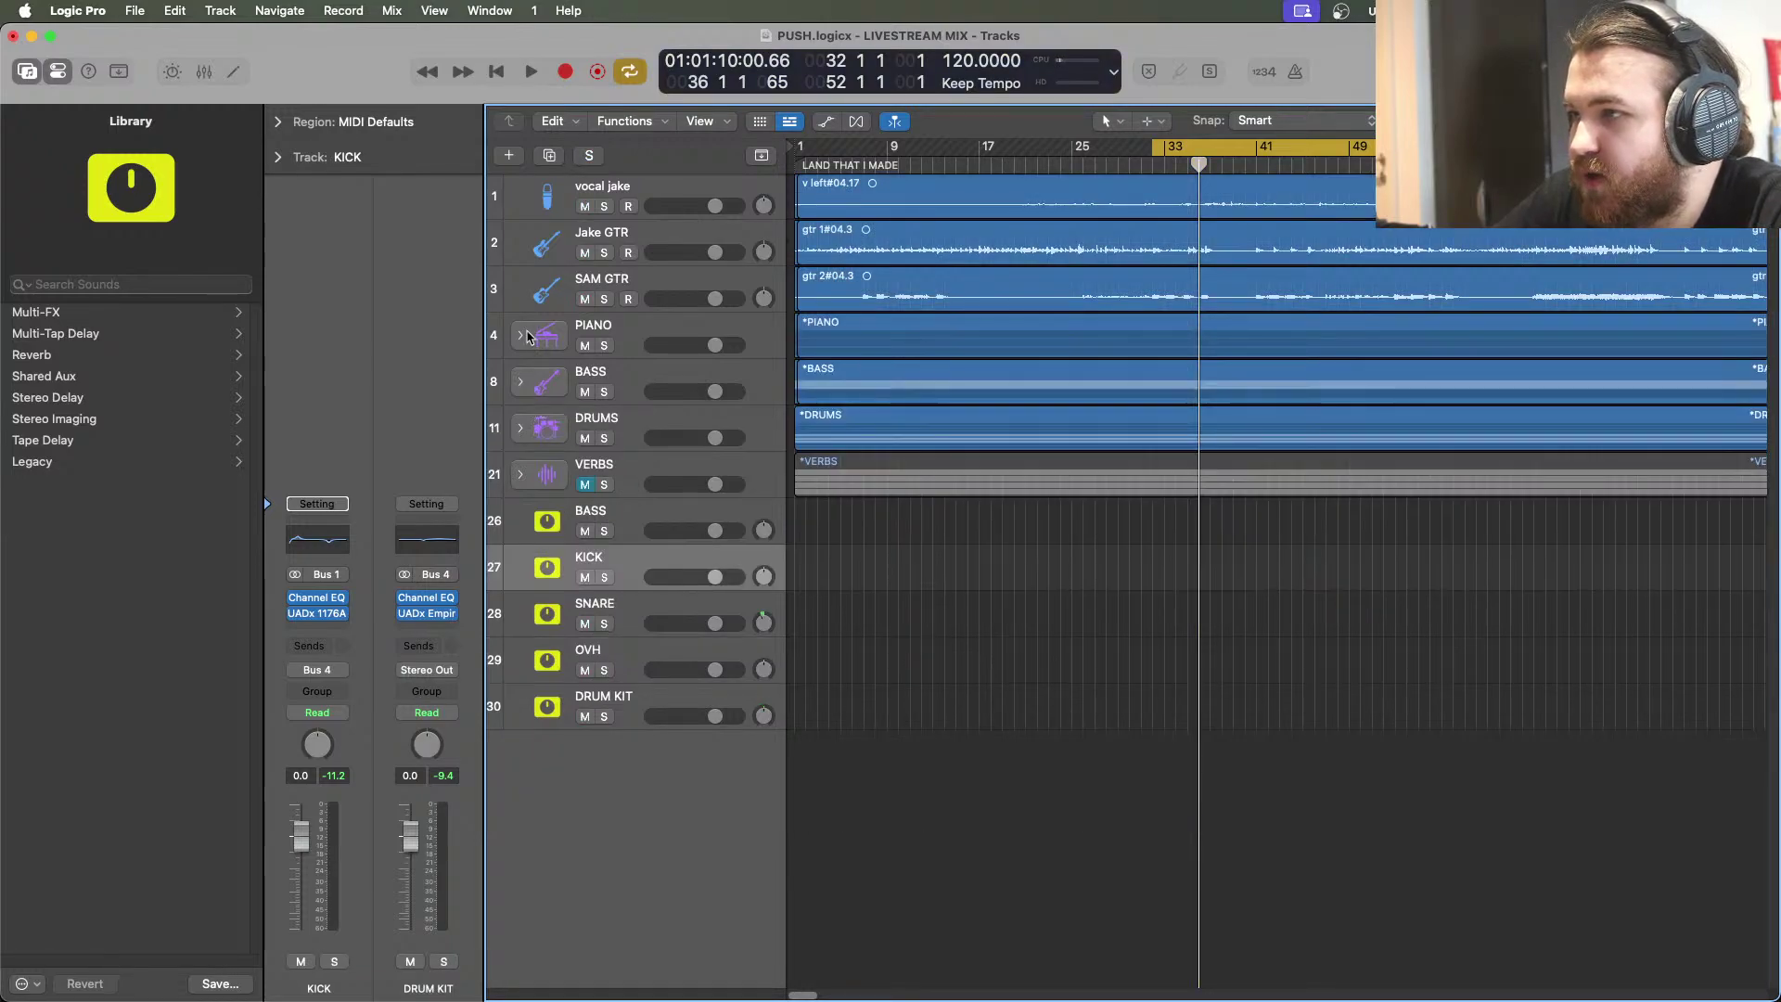
left_click(520, 335)
Solo only the pno low and pno high tracks and listen to the two piano mics together
left_click(603, 346)
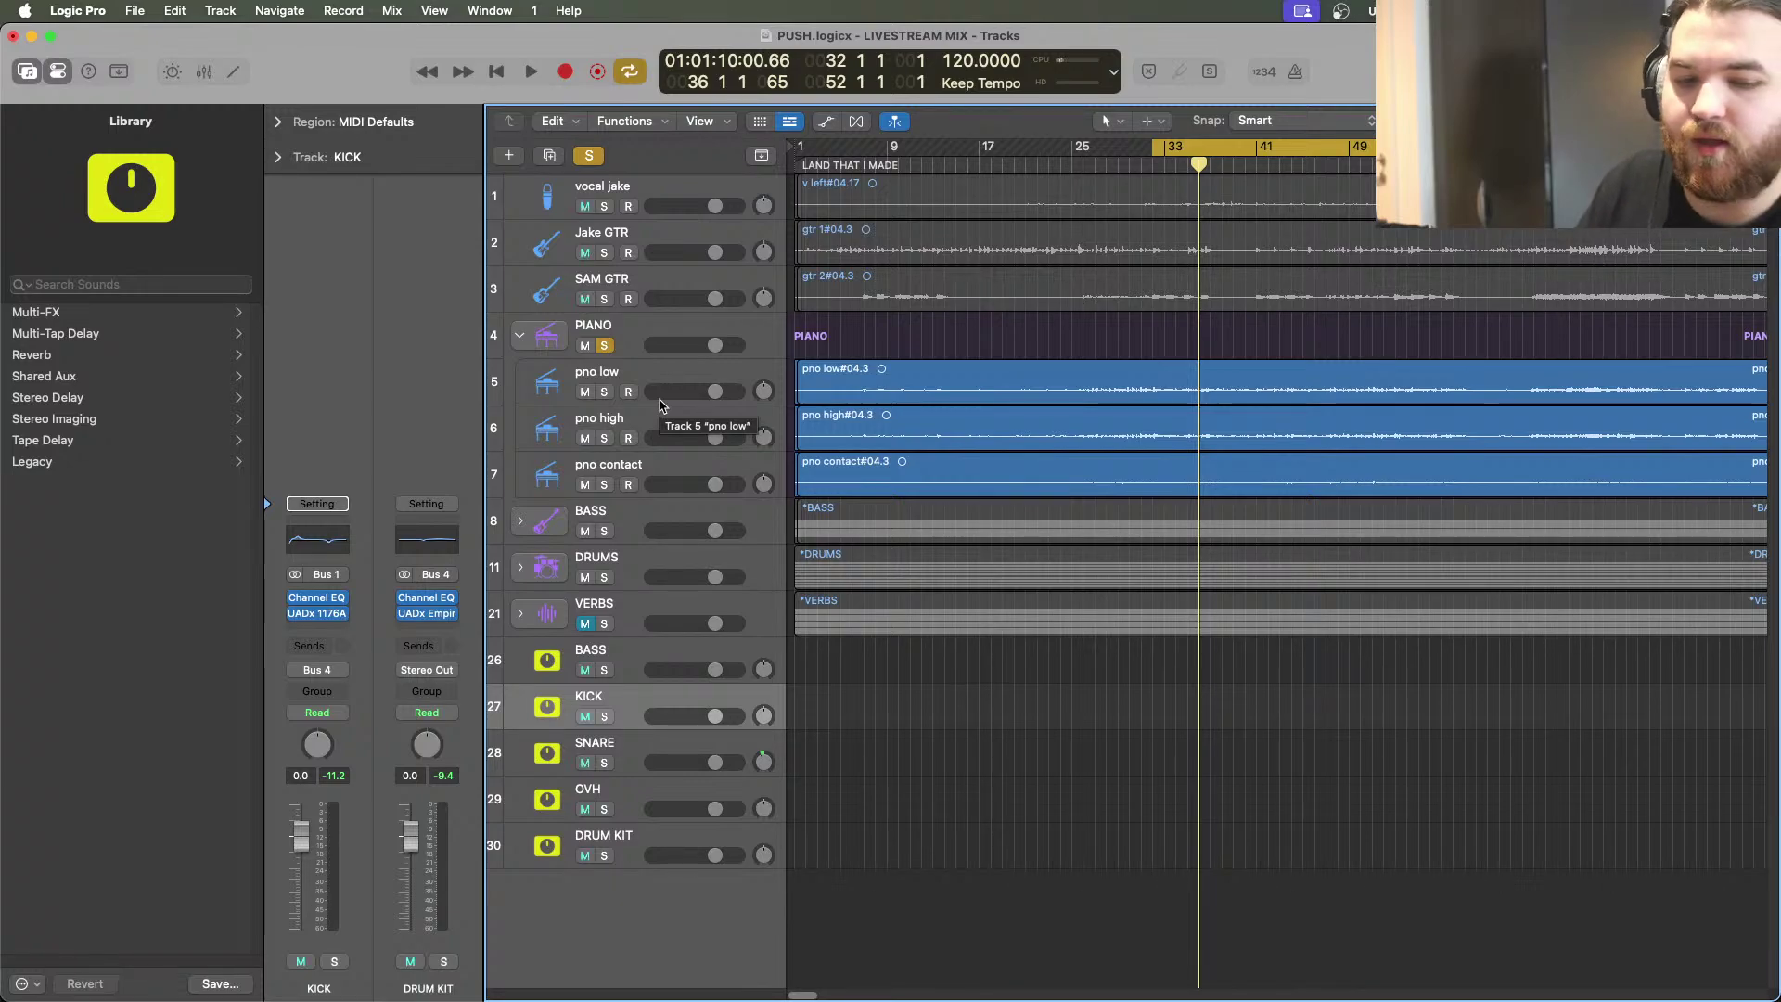
left_click(604, 485)
left_click(604, 346)
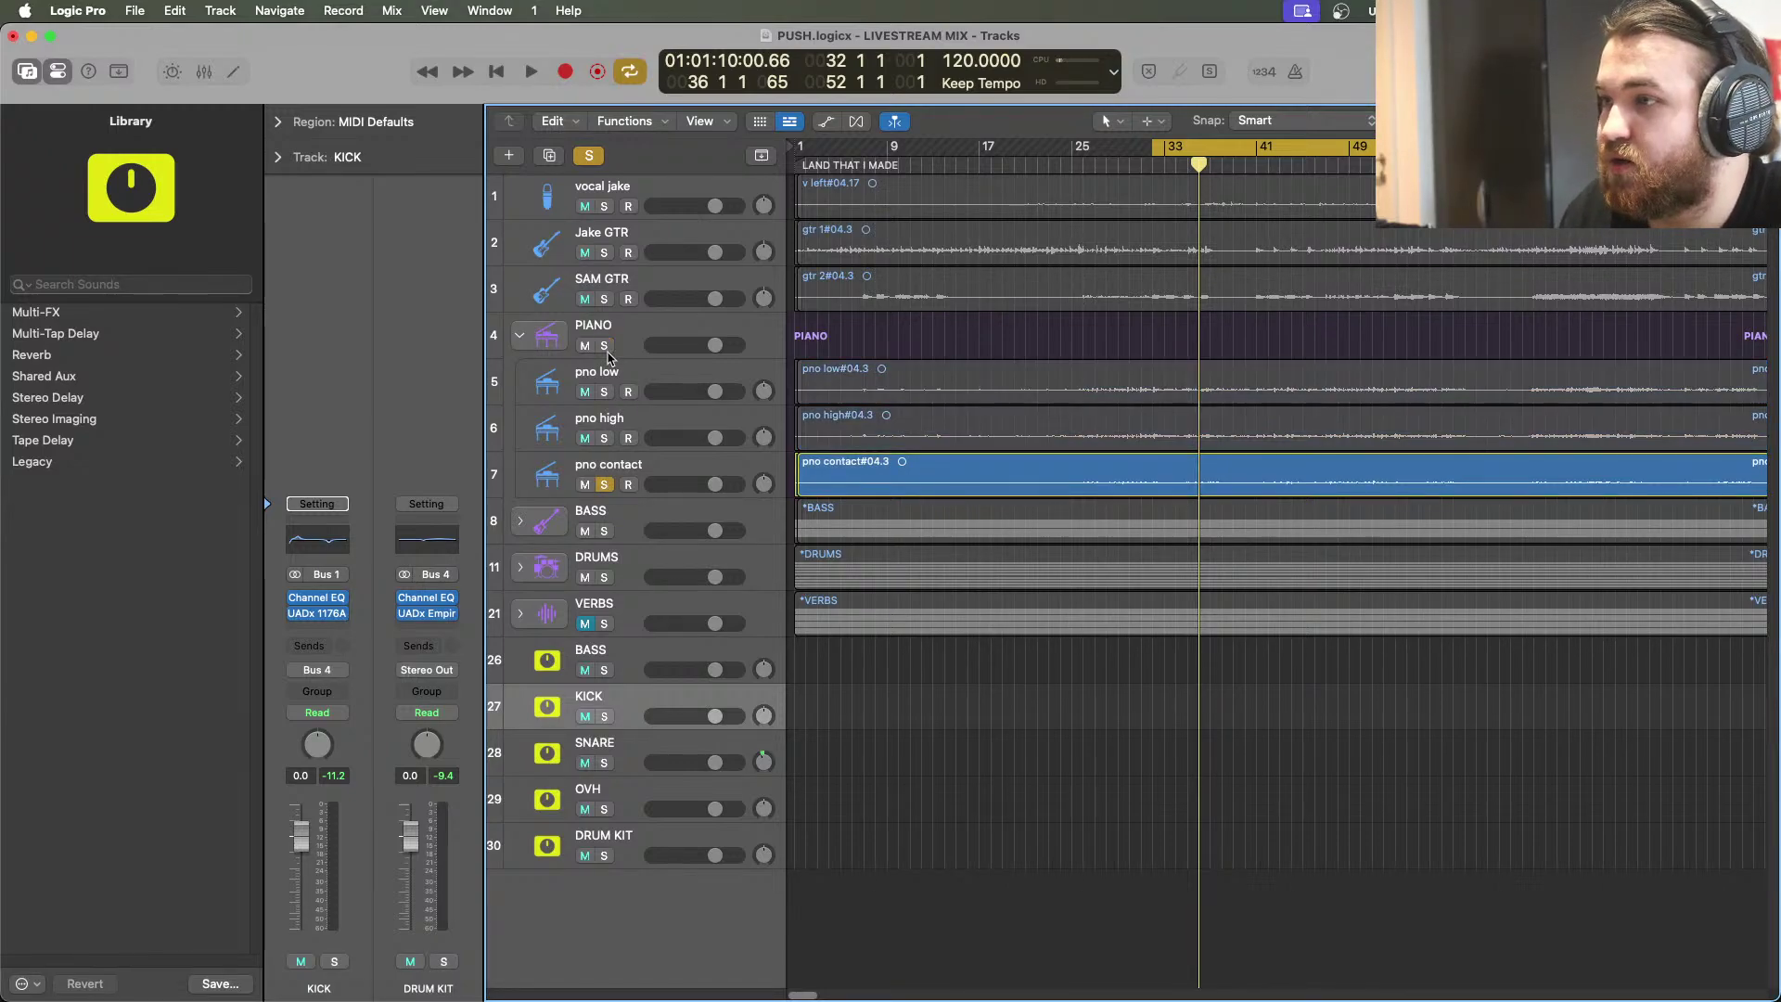
left_click(607, 482)
left_click(604, 393)
left_click(605, 439)
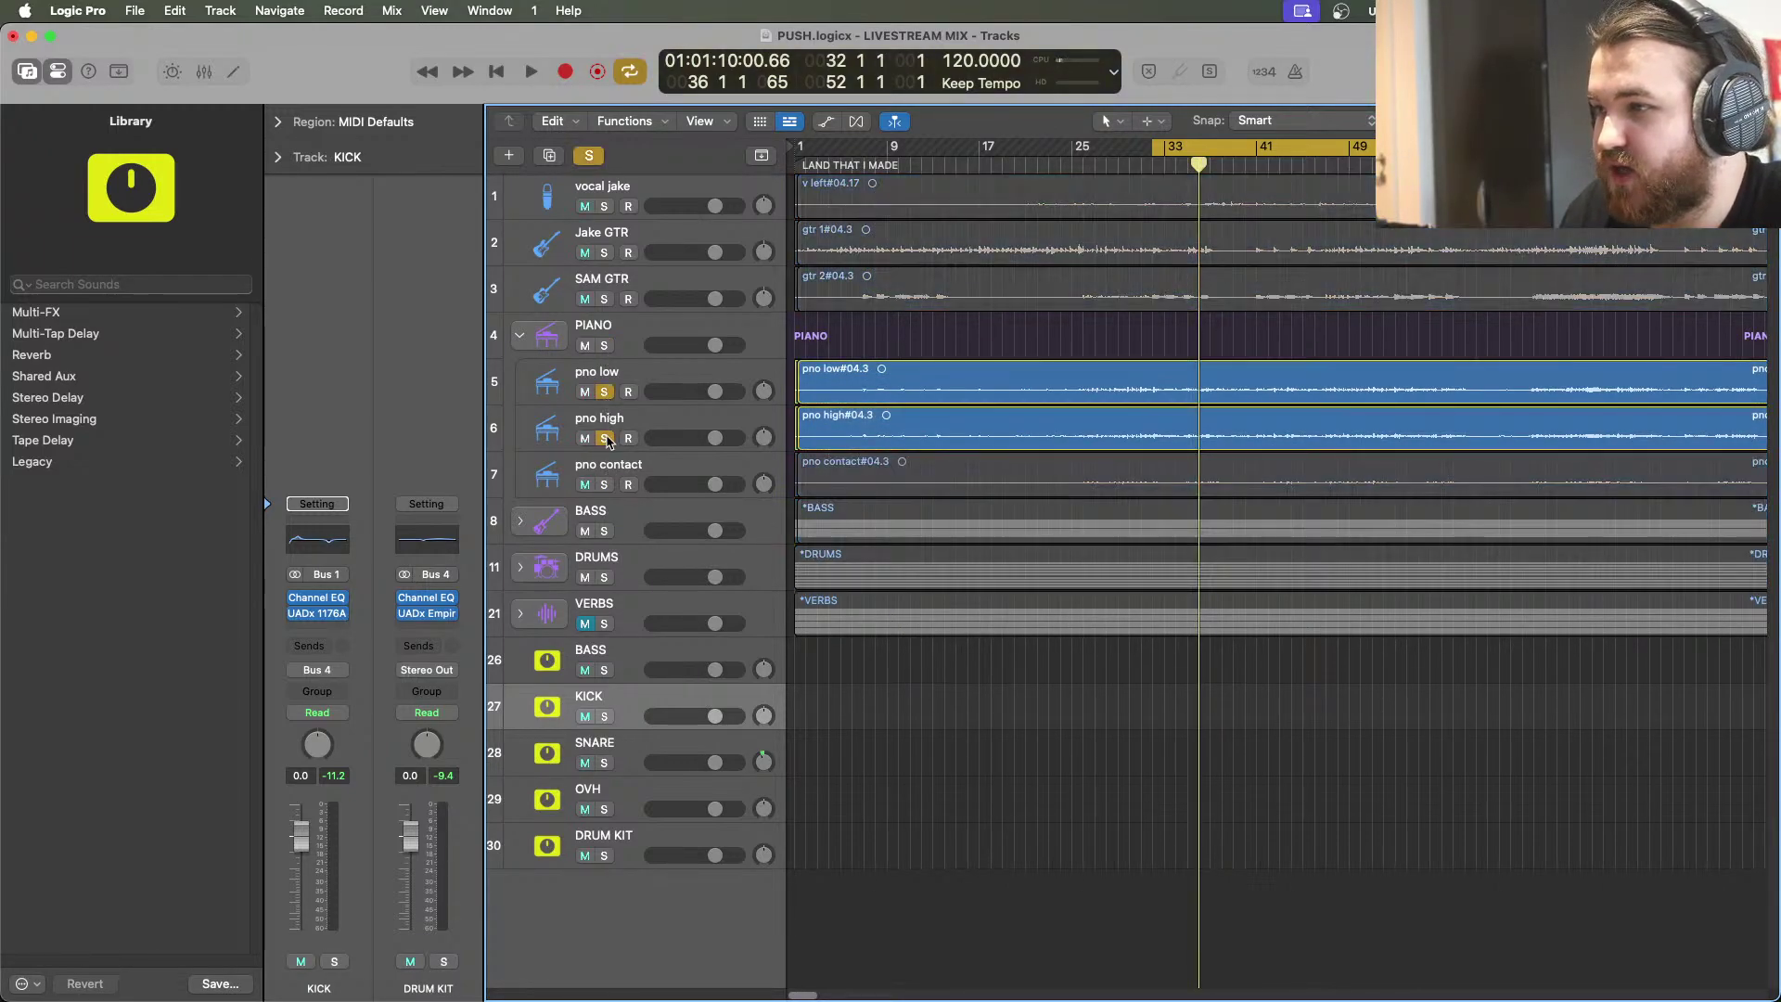
left_click(531, 74)
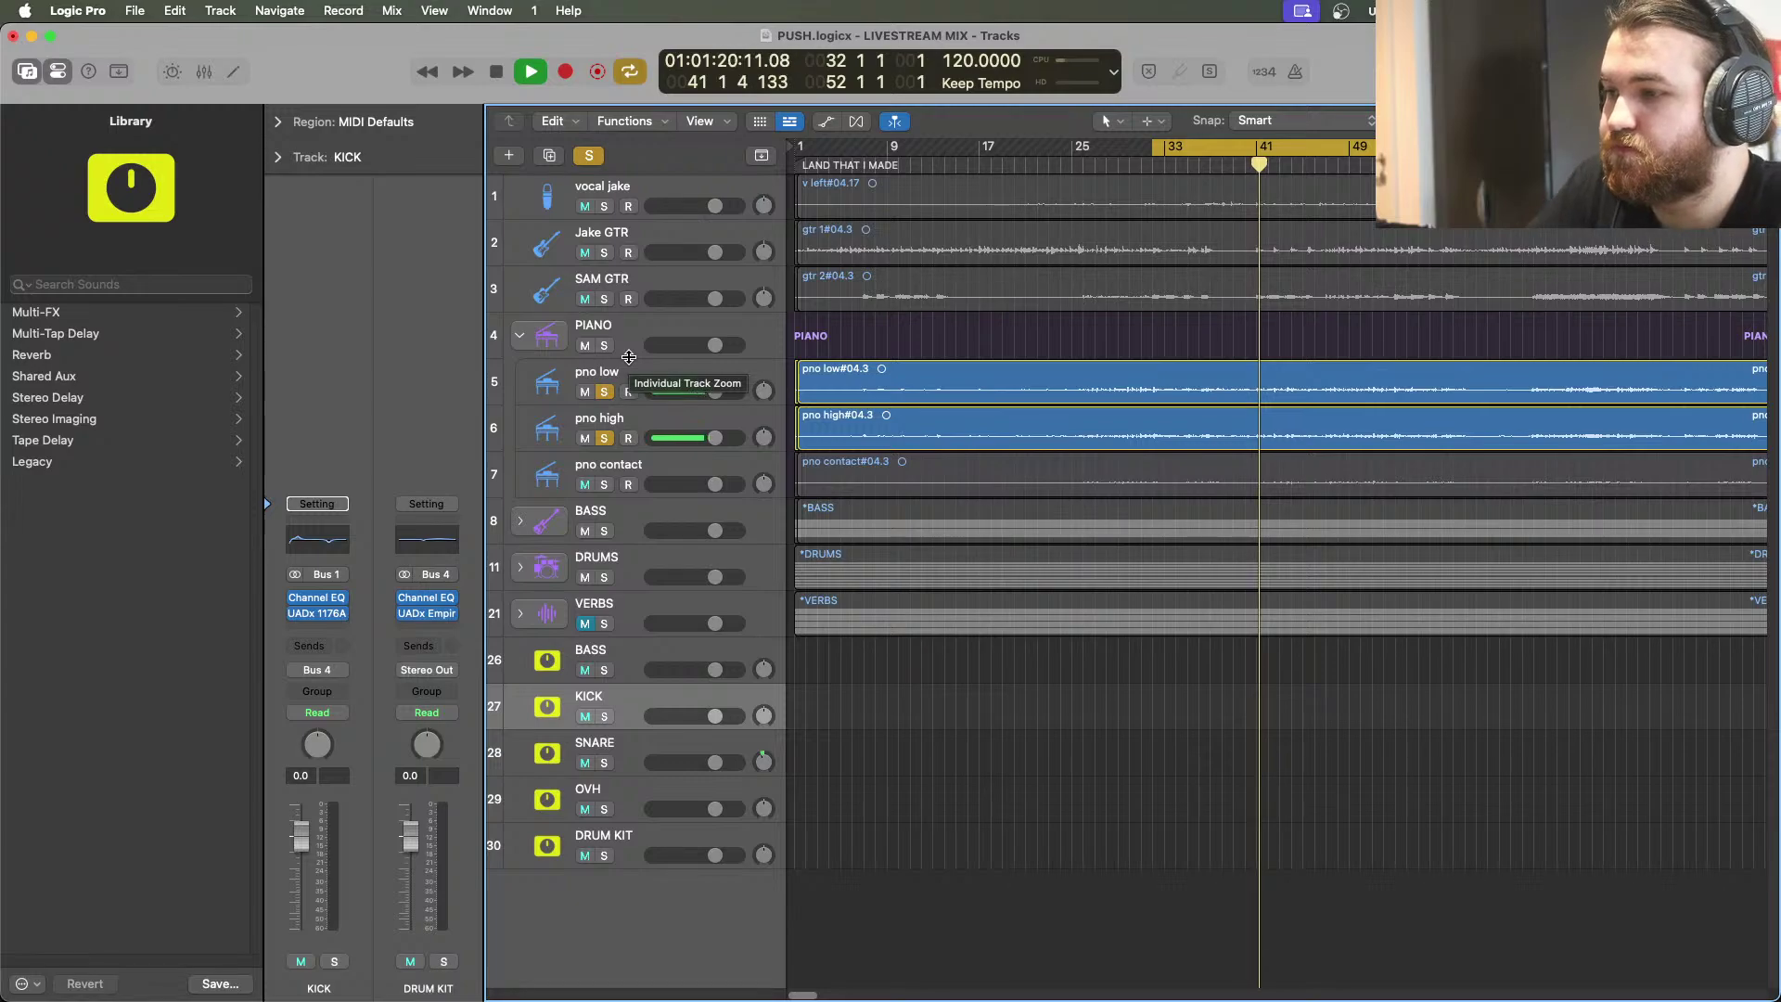
left_click(499, 78)
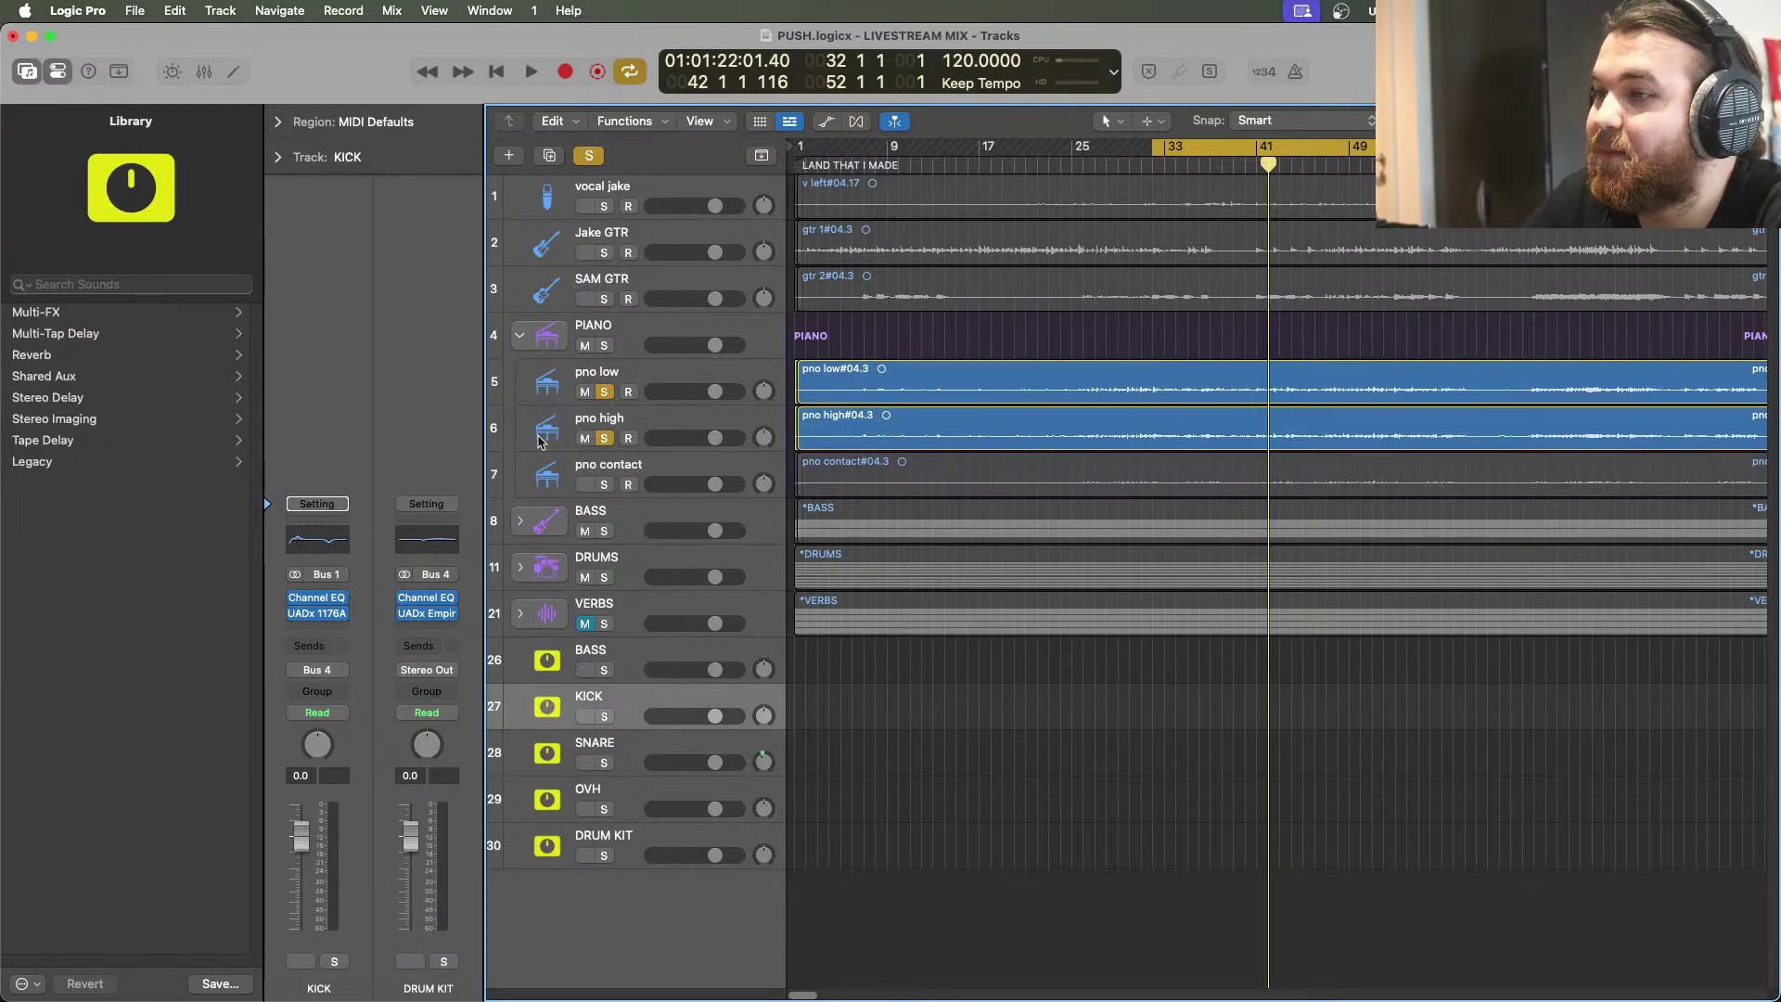
Switch the solo to the pno contact track alone and listen to it from the start of the looped section
left_click(604, 438)
left_click(604, 484)
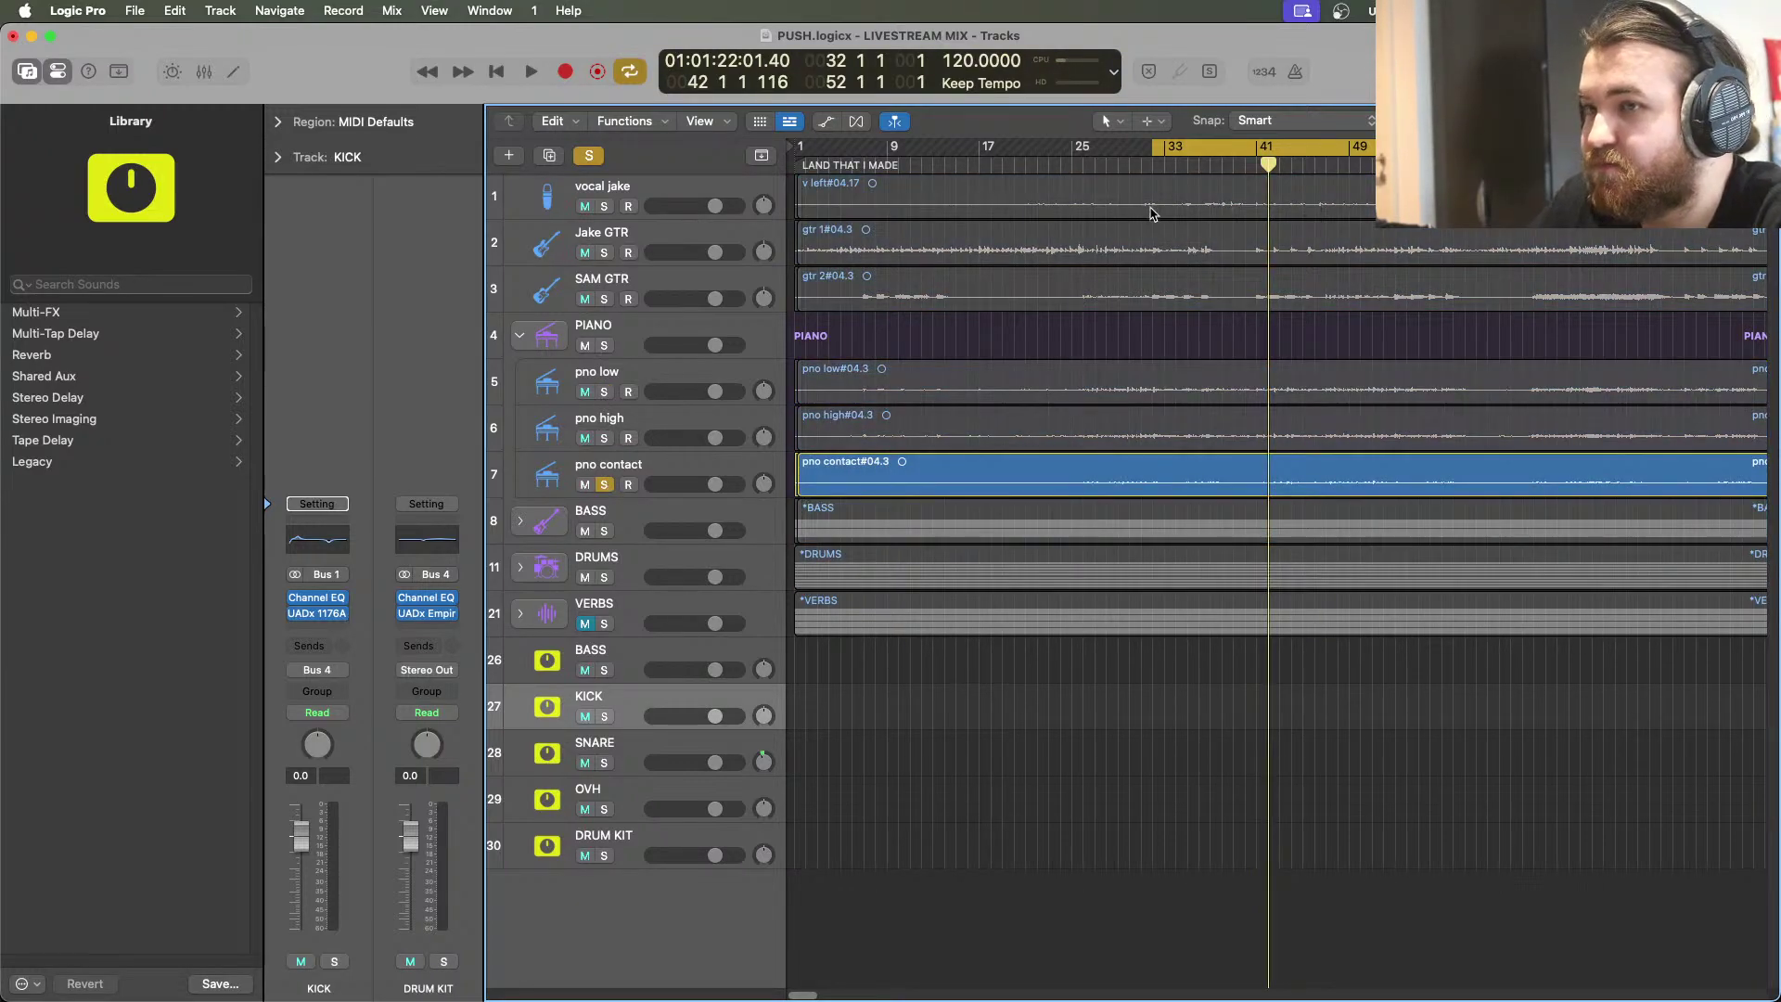
left_click(1167, 146)
key("space")
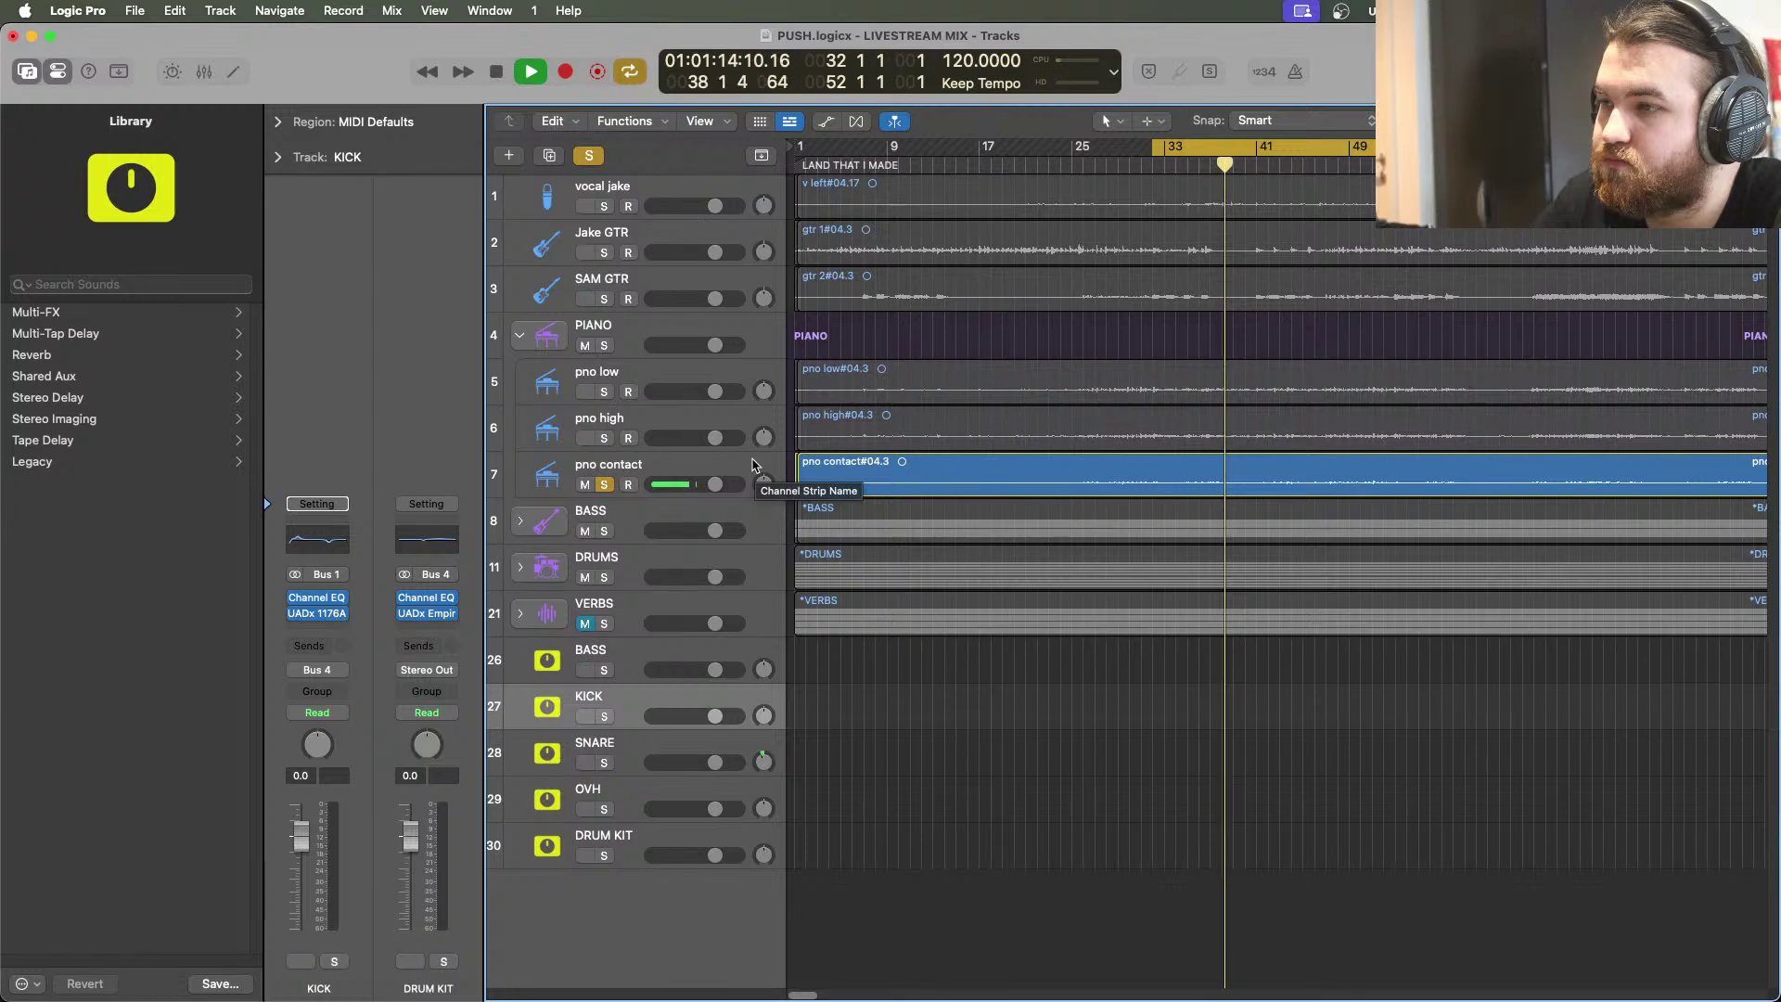
left_click(498, 74)
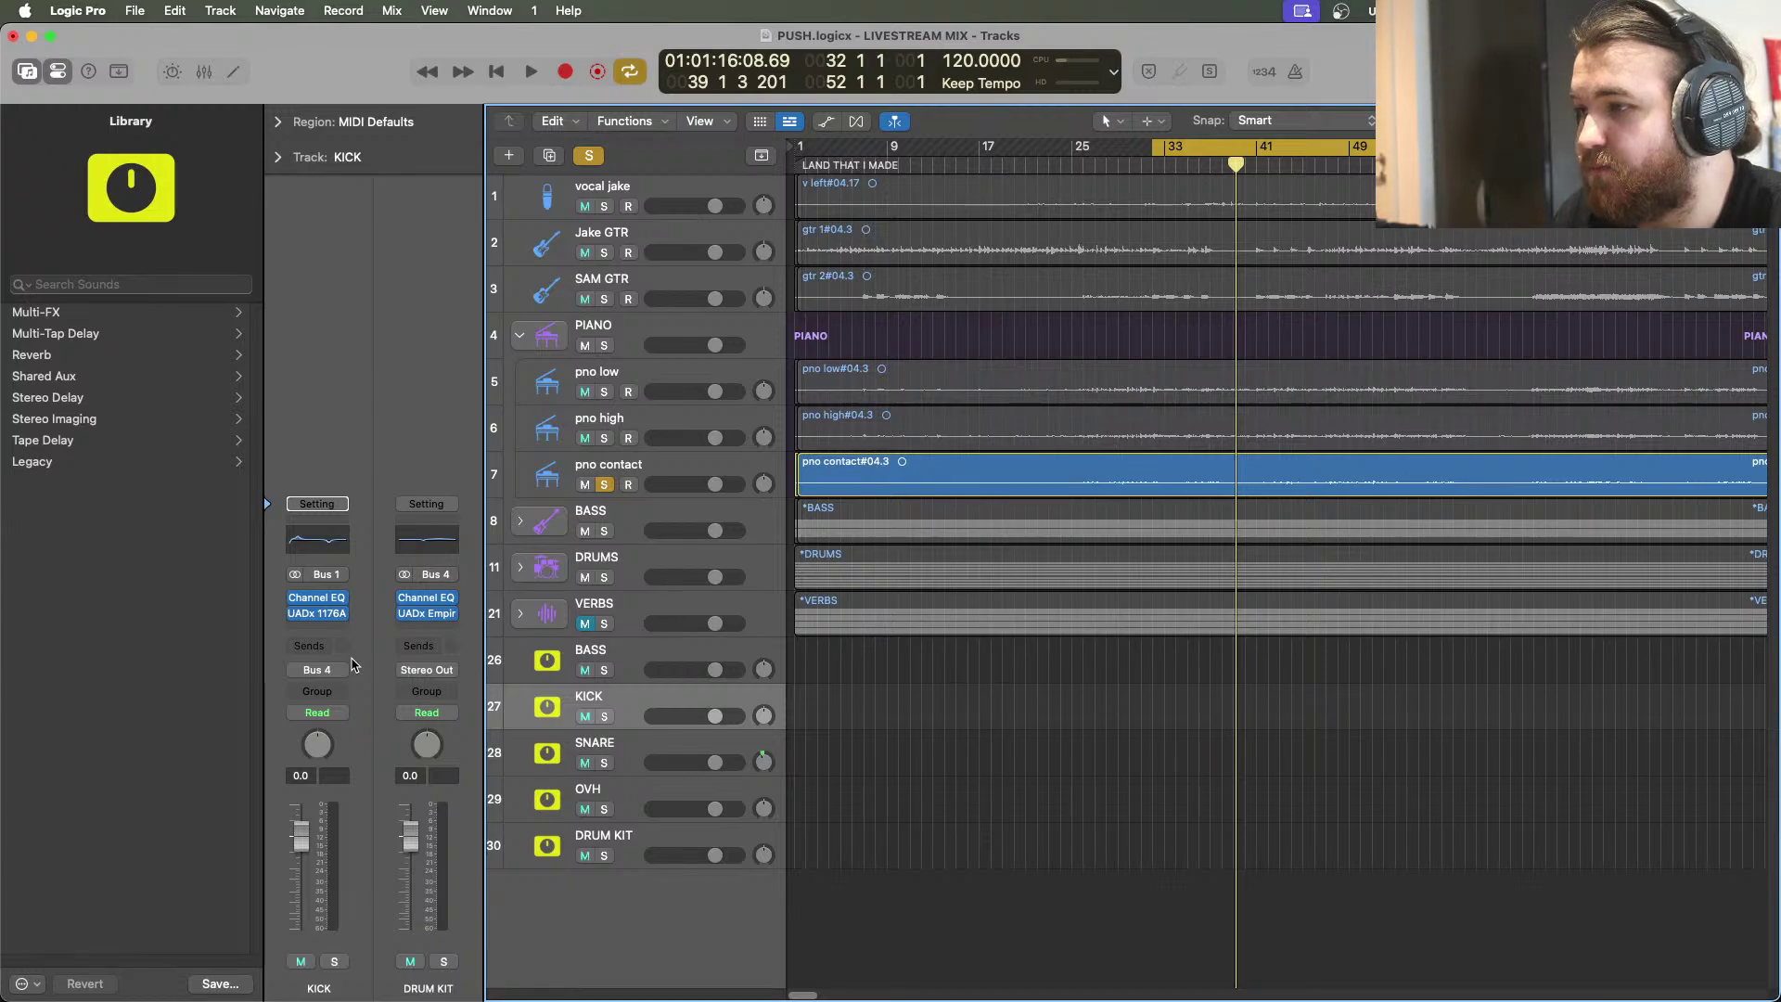
Insert a mono Channel EQ on the pno contact track while its looped section plays
left_click(602, 464)
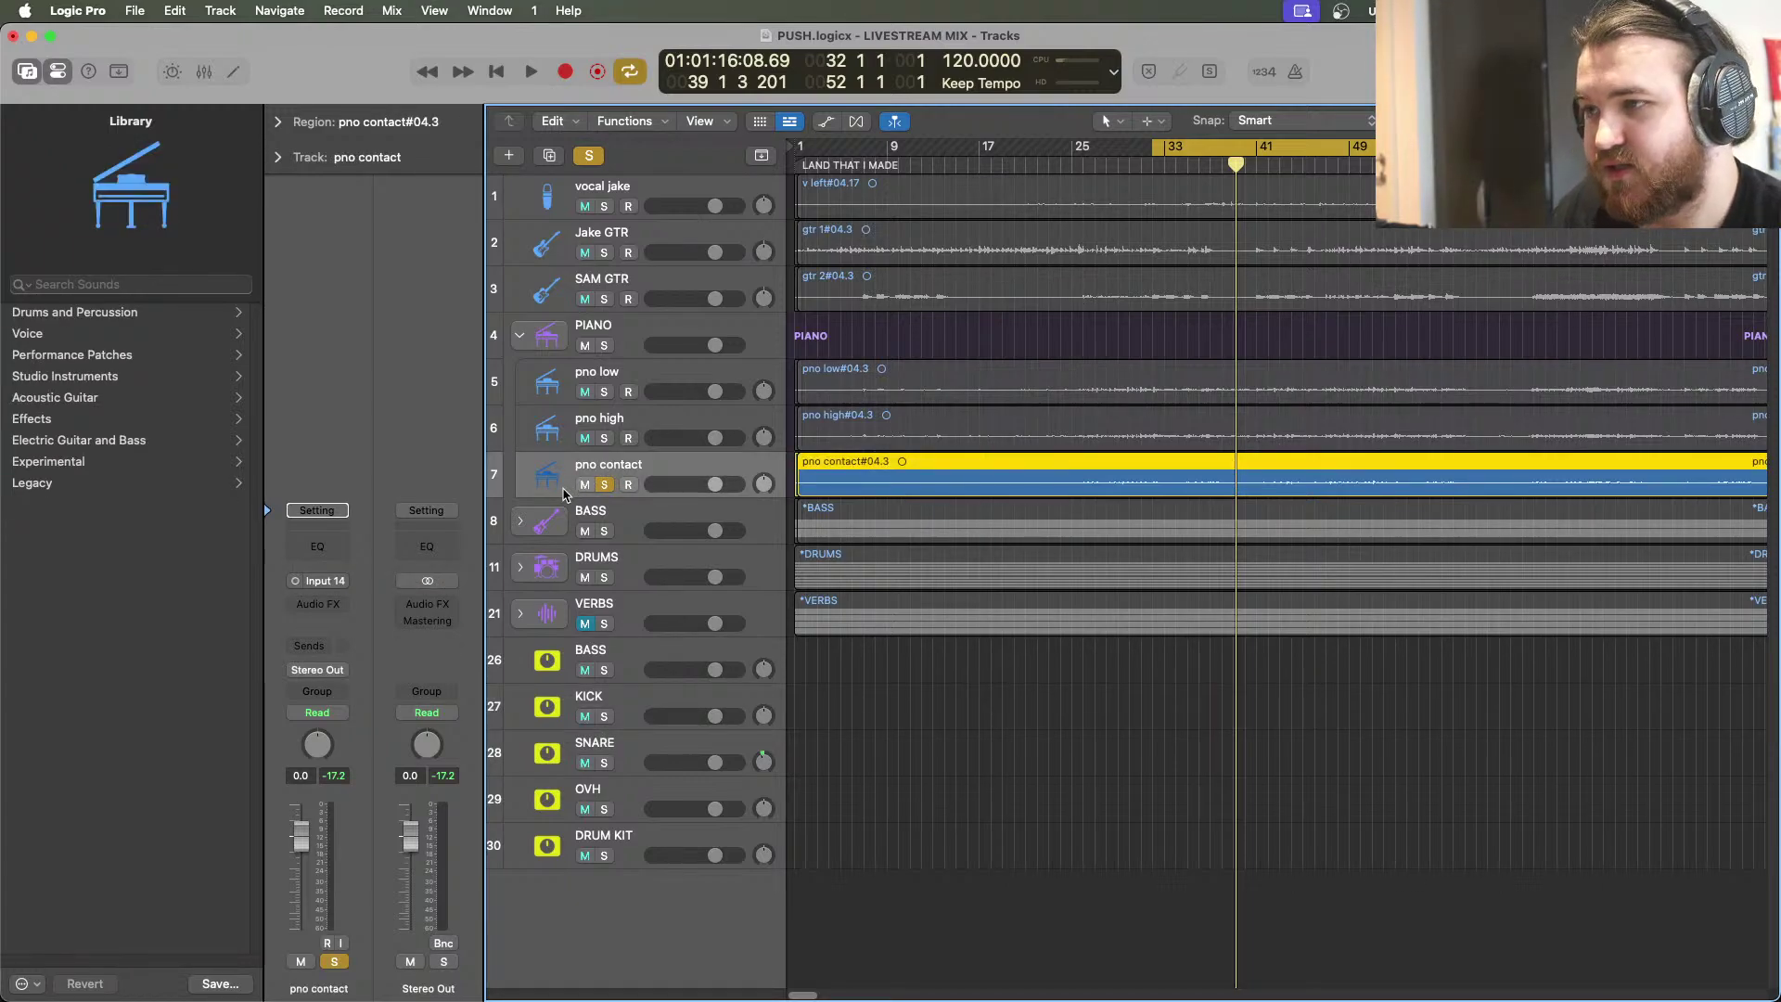
key("space")
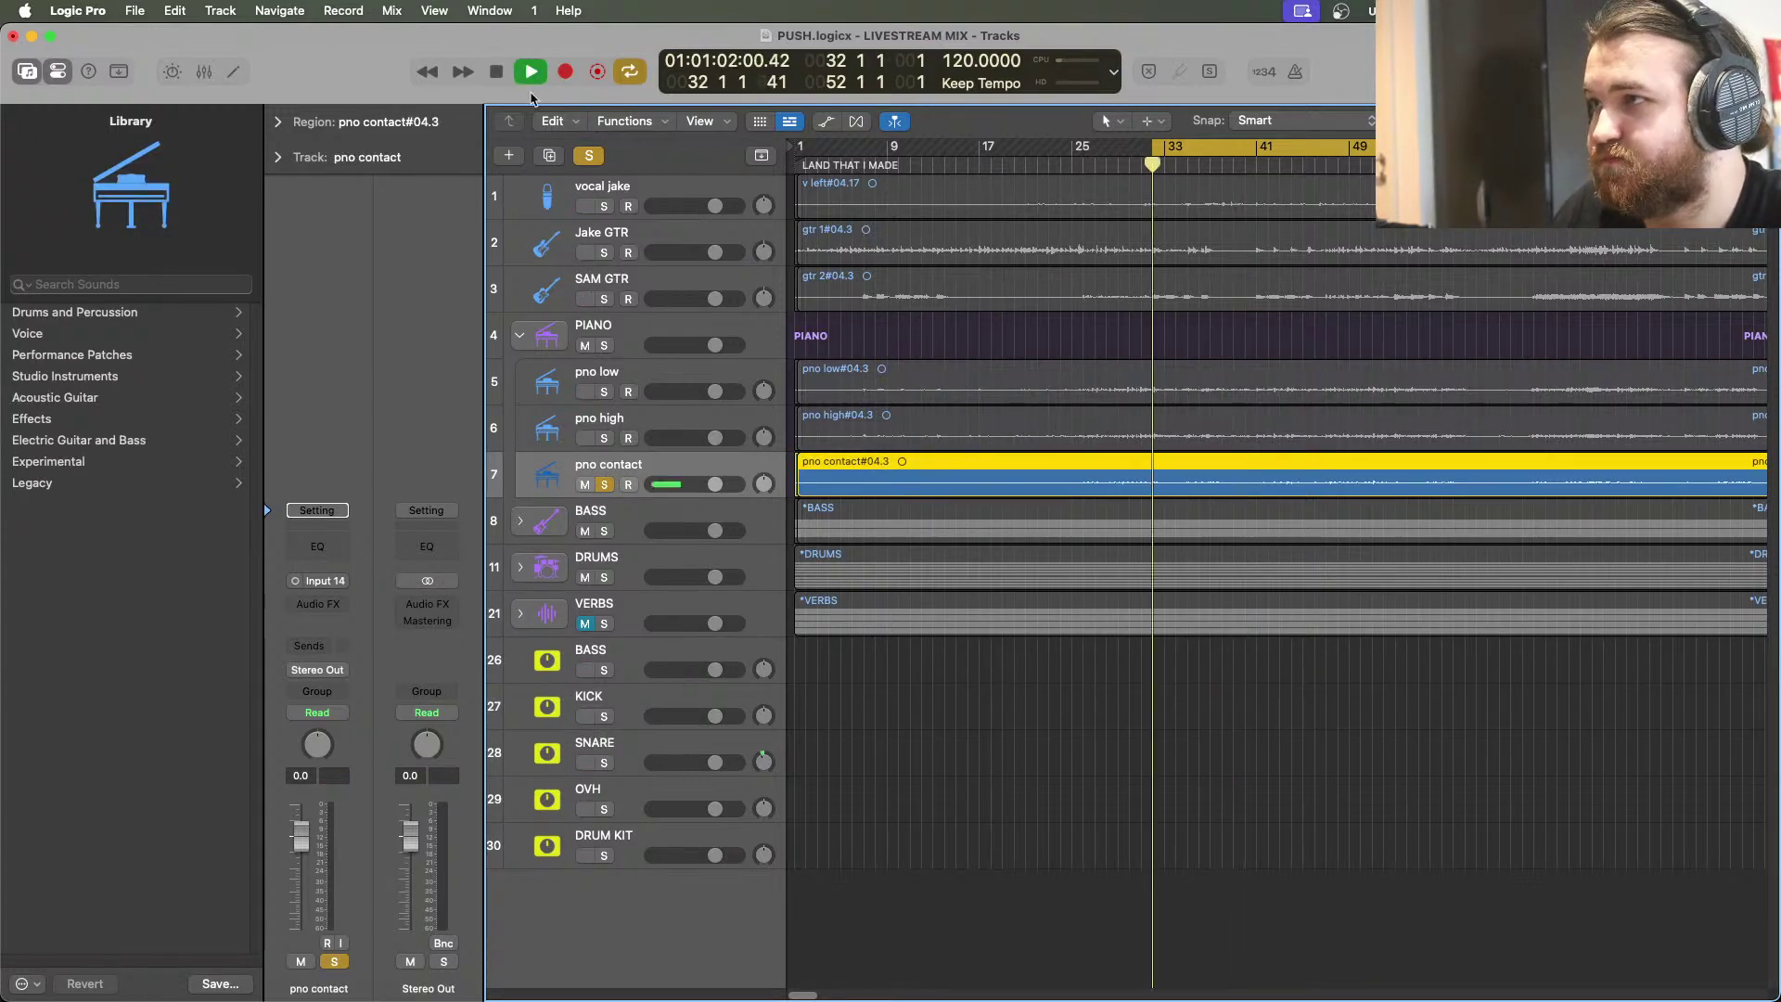
left_click(318, 604)
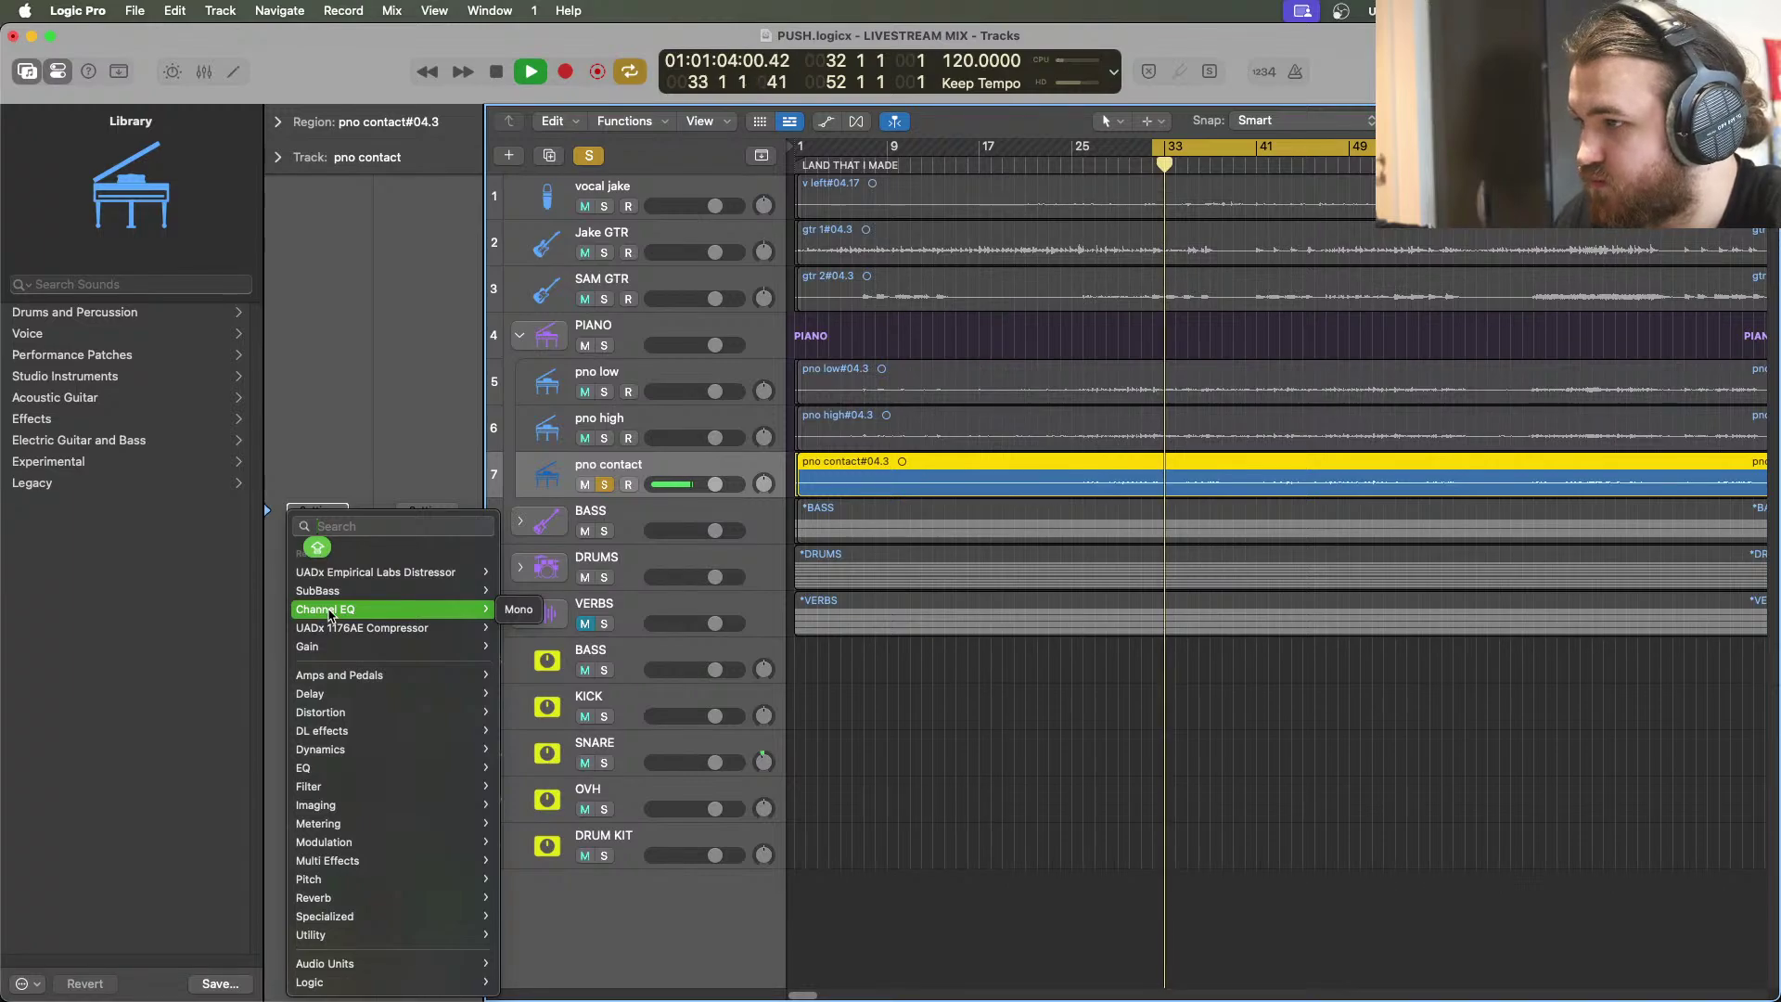
left_click(329, 612)
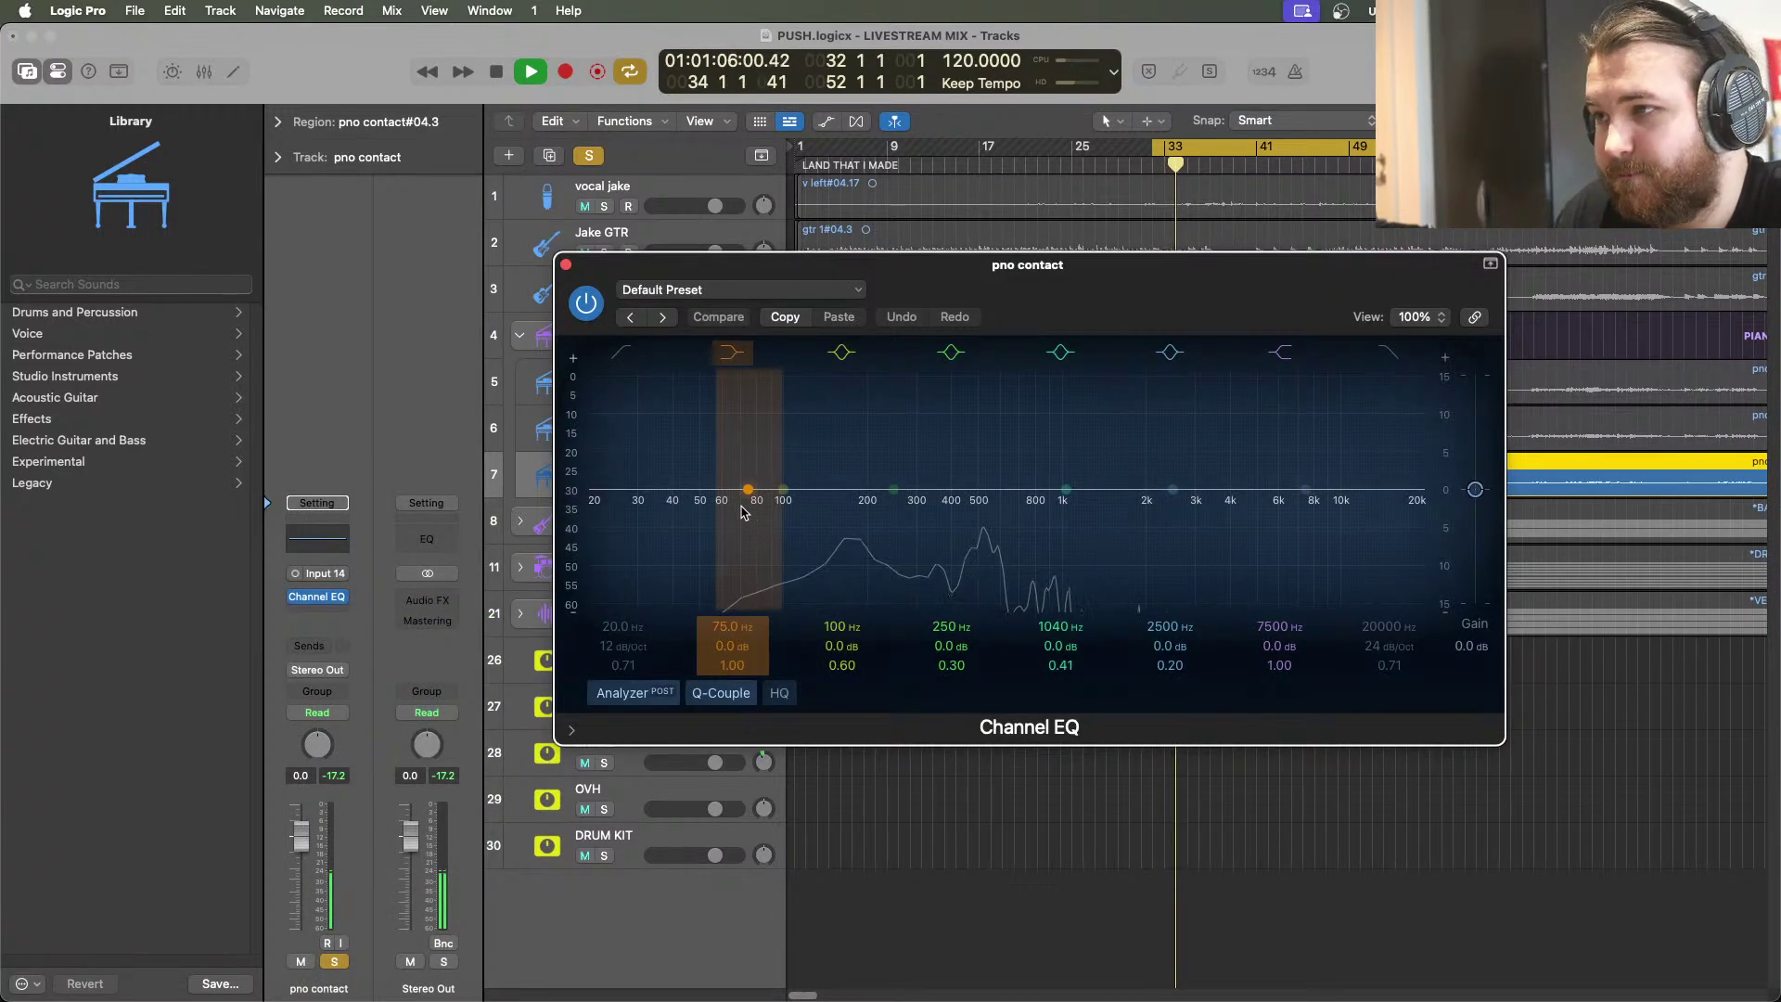
Set the pno contact EQ to a low cut at 134 Hz, 48 dB/Oct and a wide +3.1 dB boost at 2440 Hz, and stop playback
left_click(622, 354)
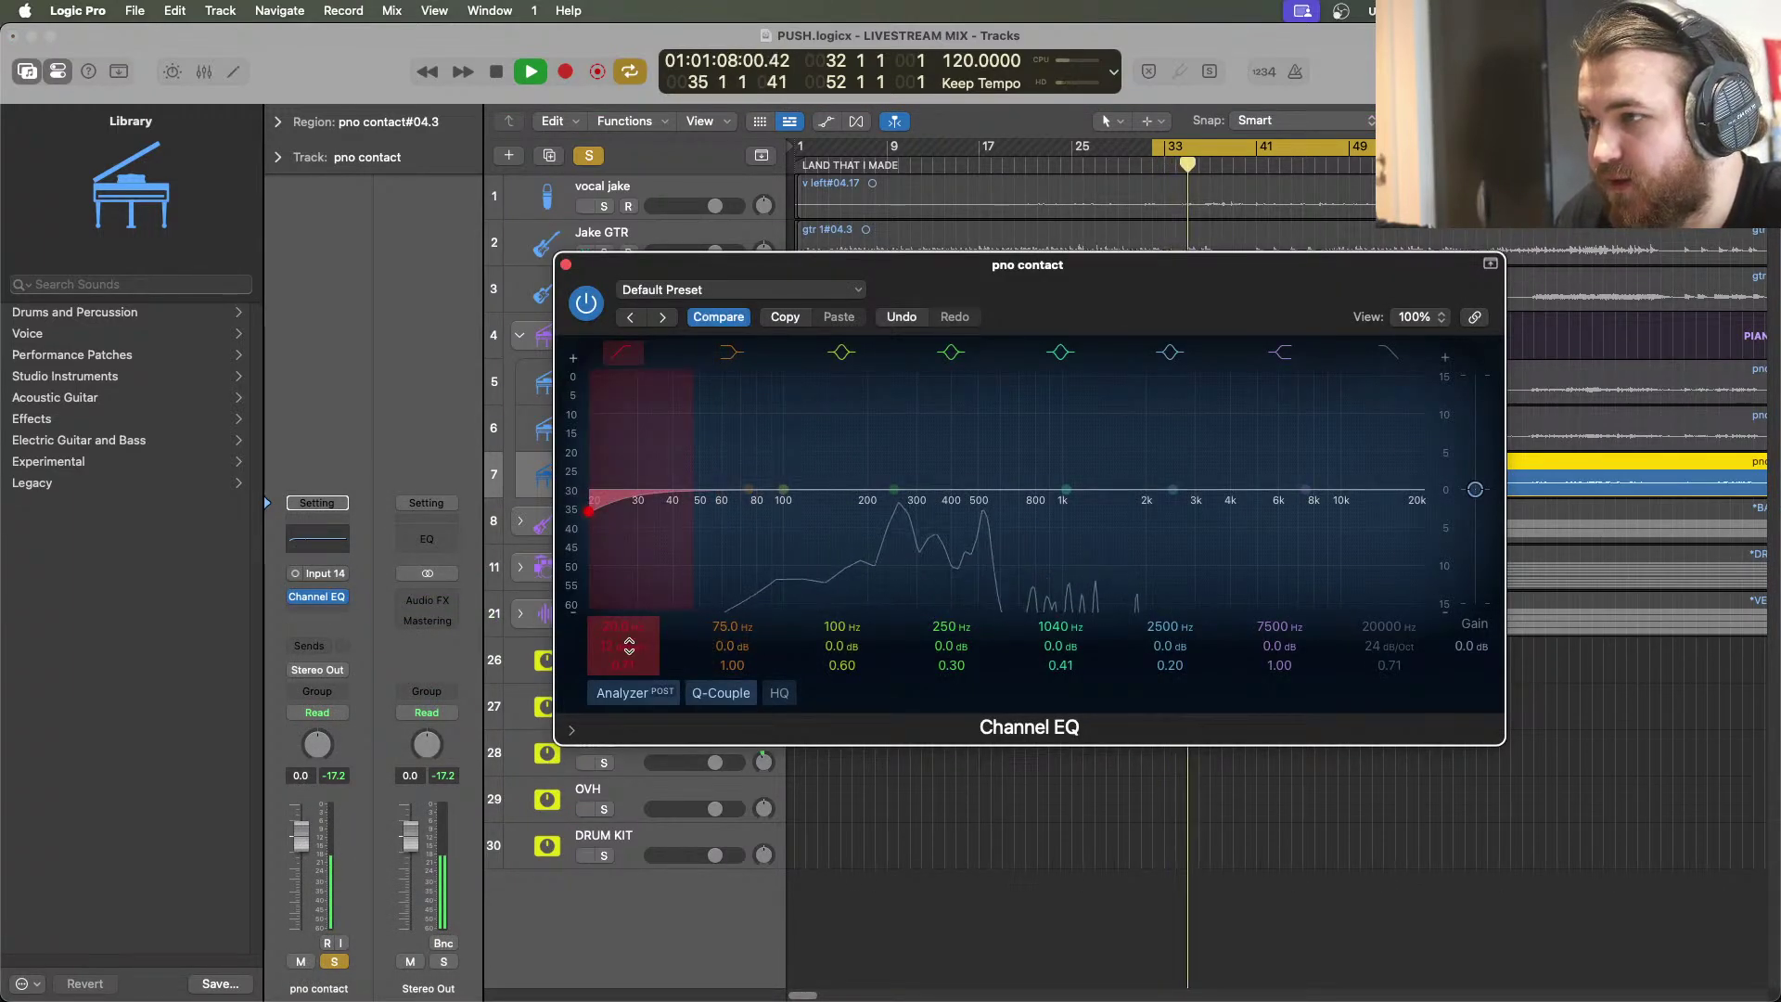
left_click_drag(657, 579, 832, 553)
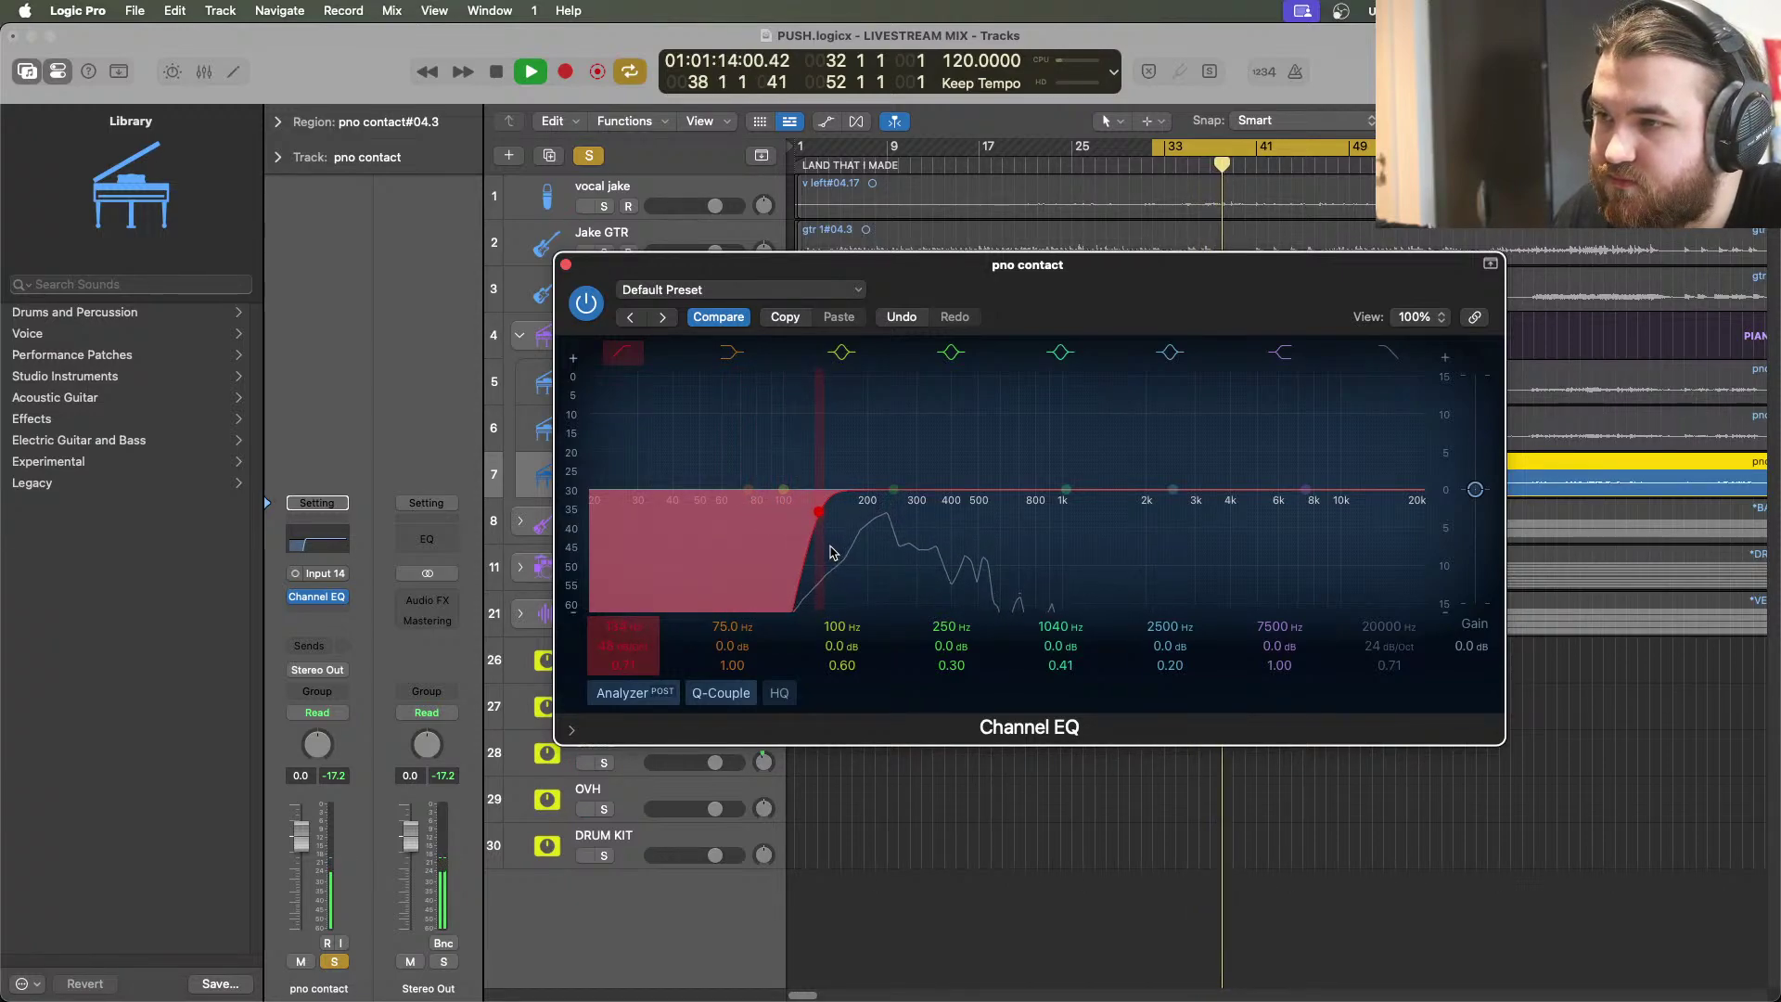
left_click_drag(893, 489, 1169, 467)
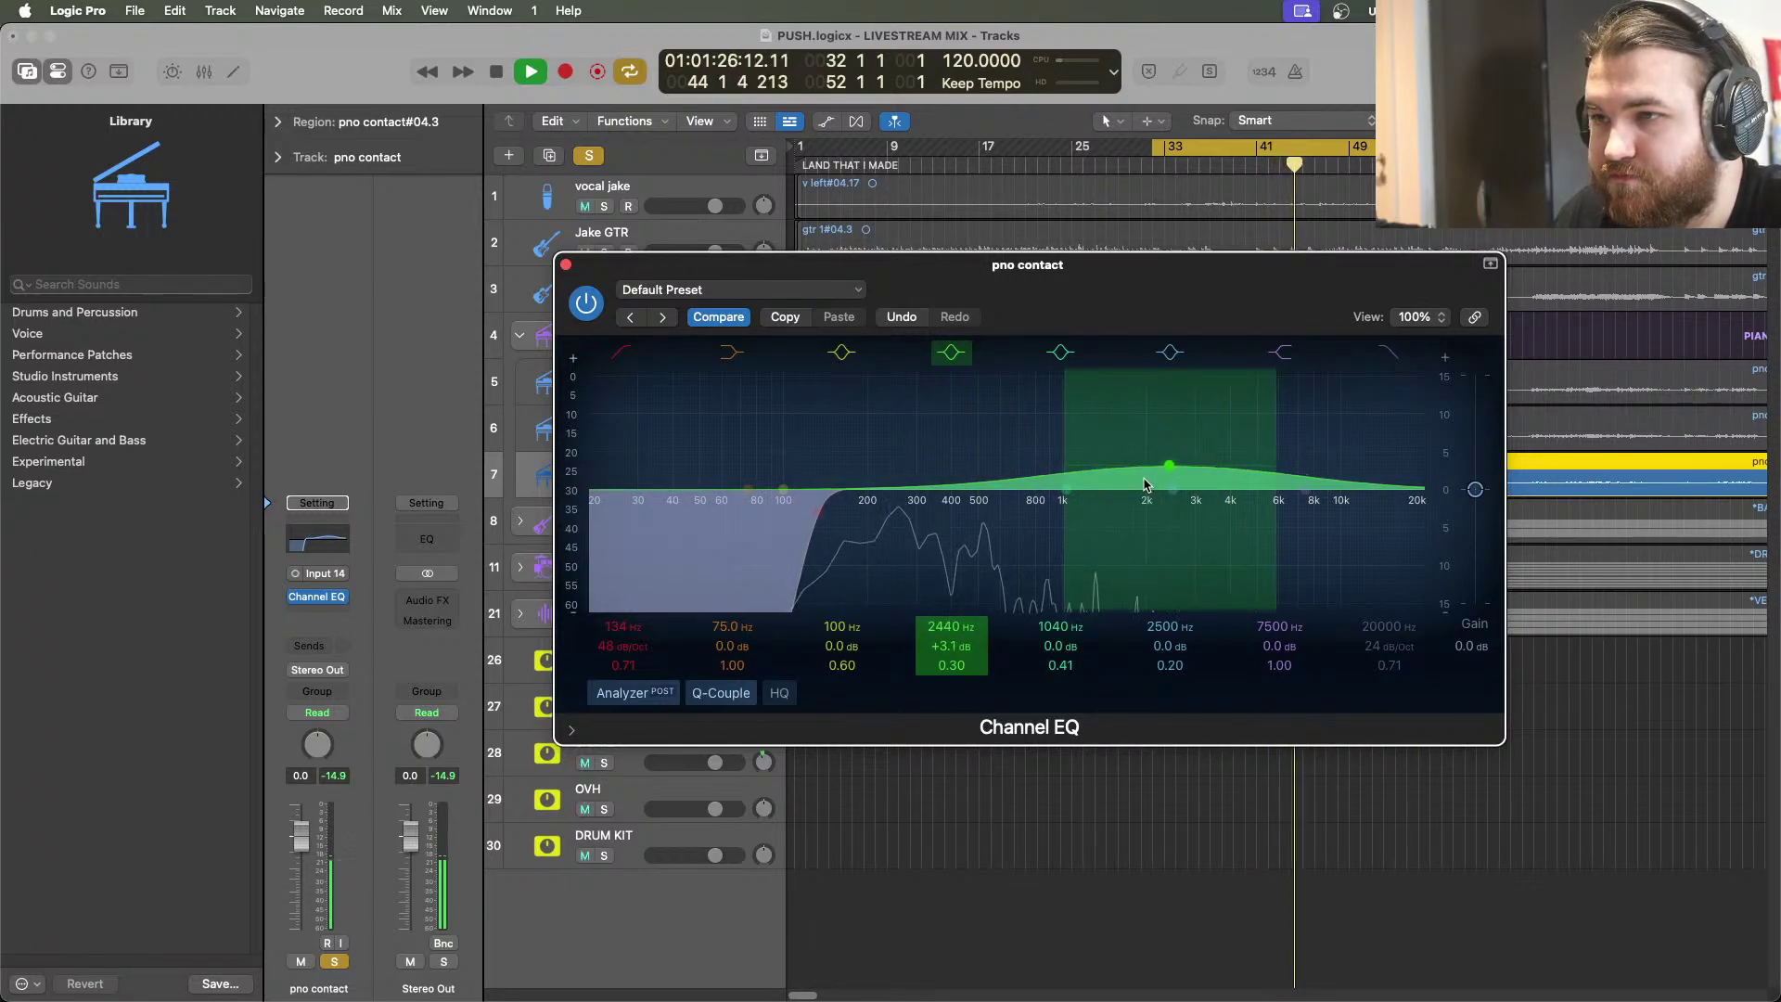
left_click(565, 264)
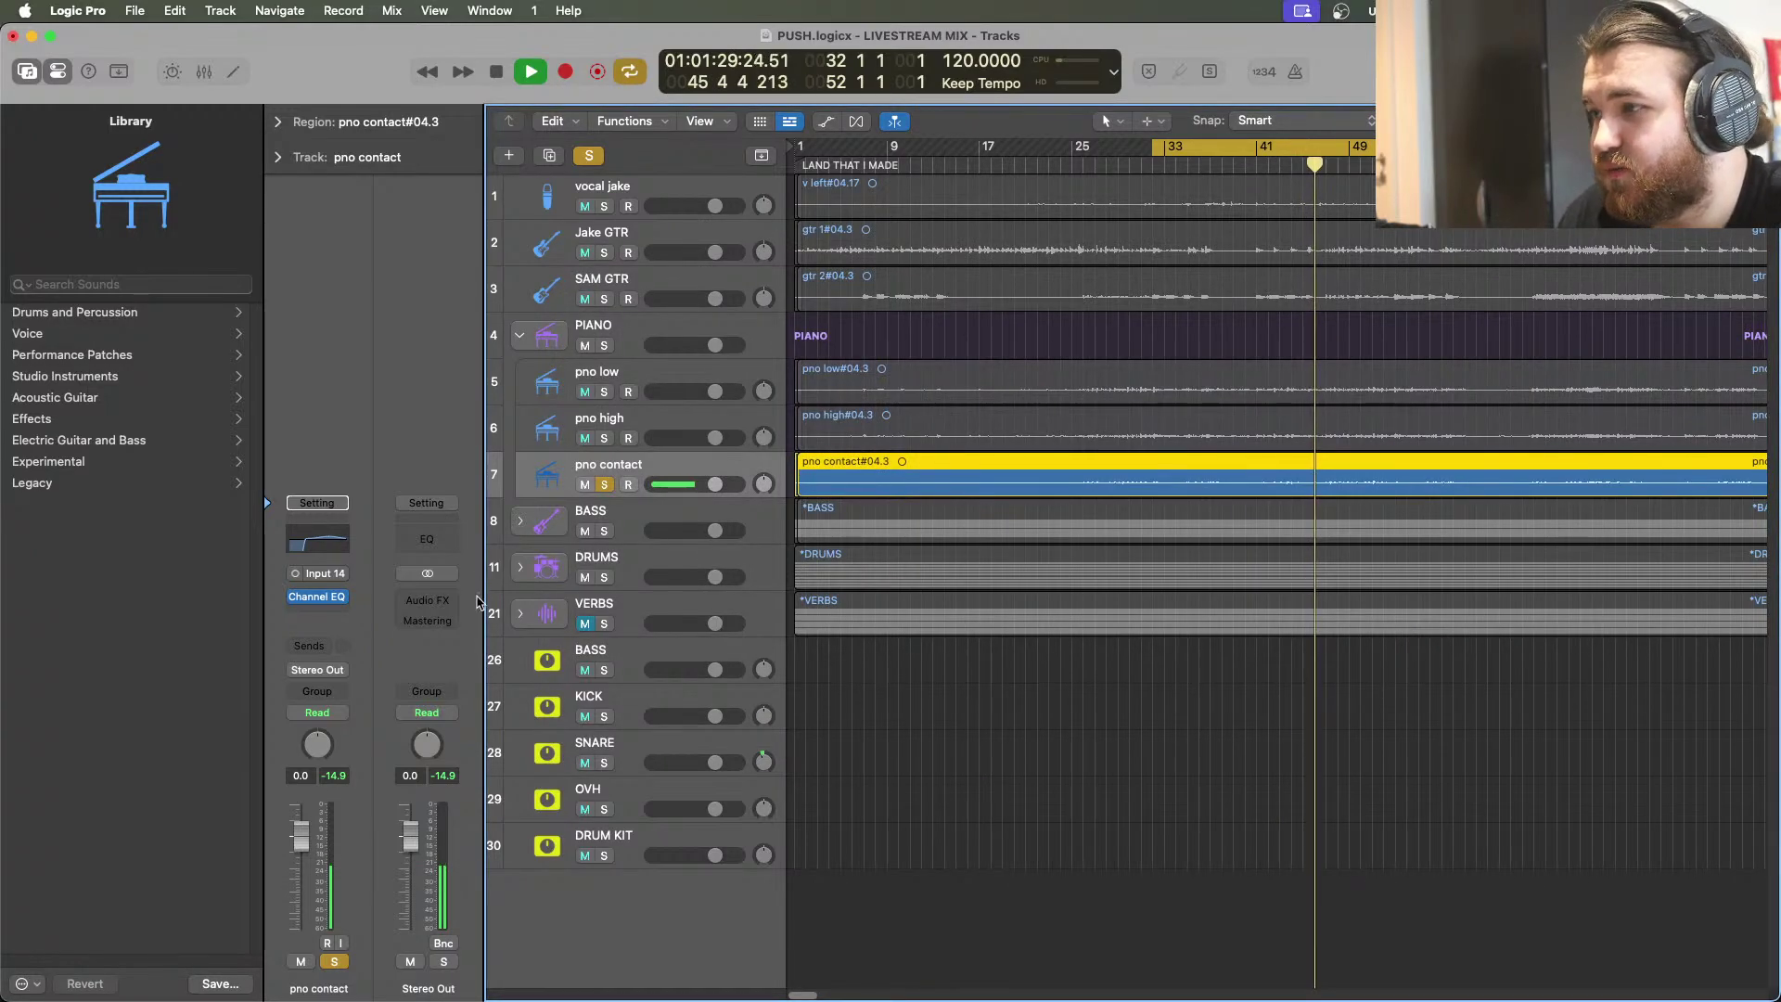
mouse_move(344, 604)
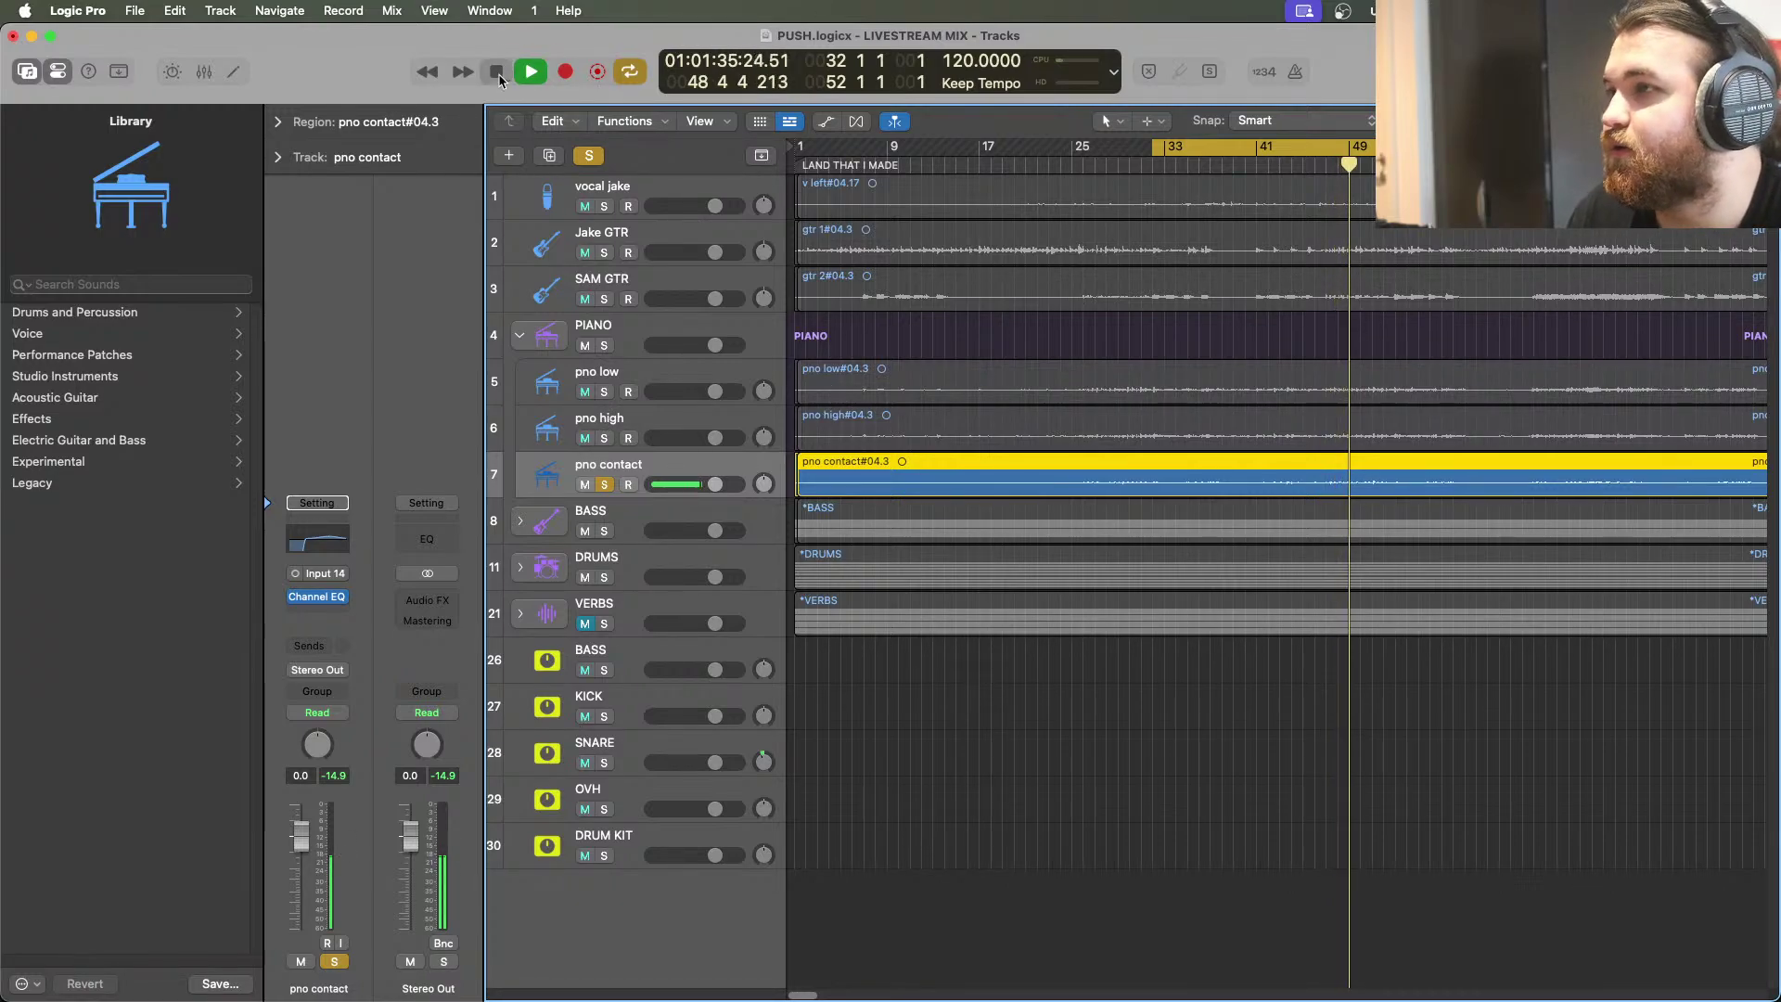
key("space")
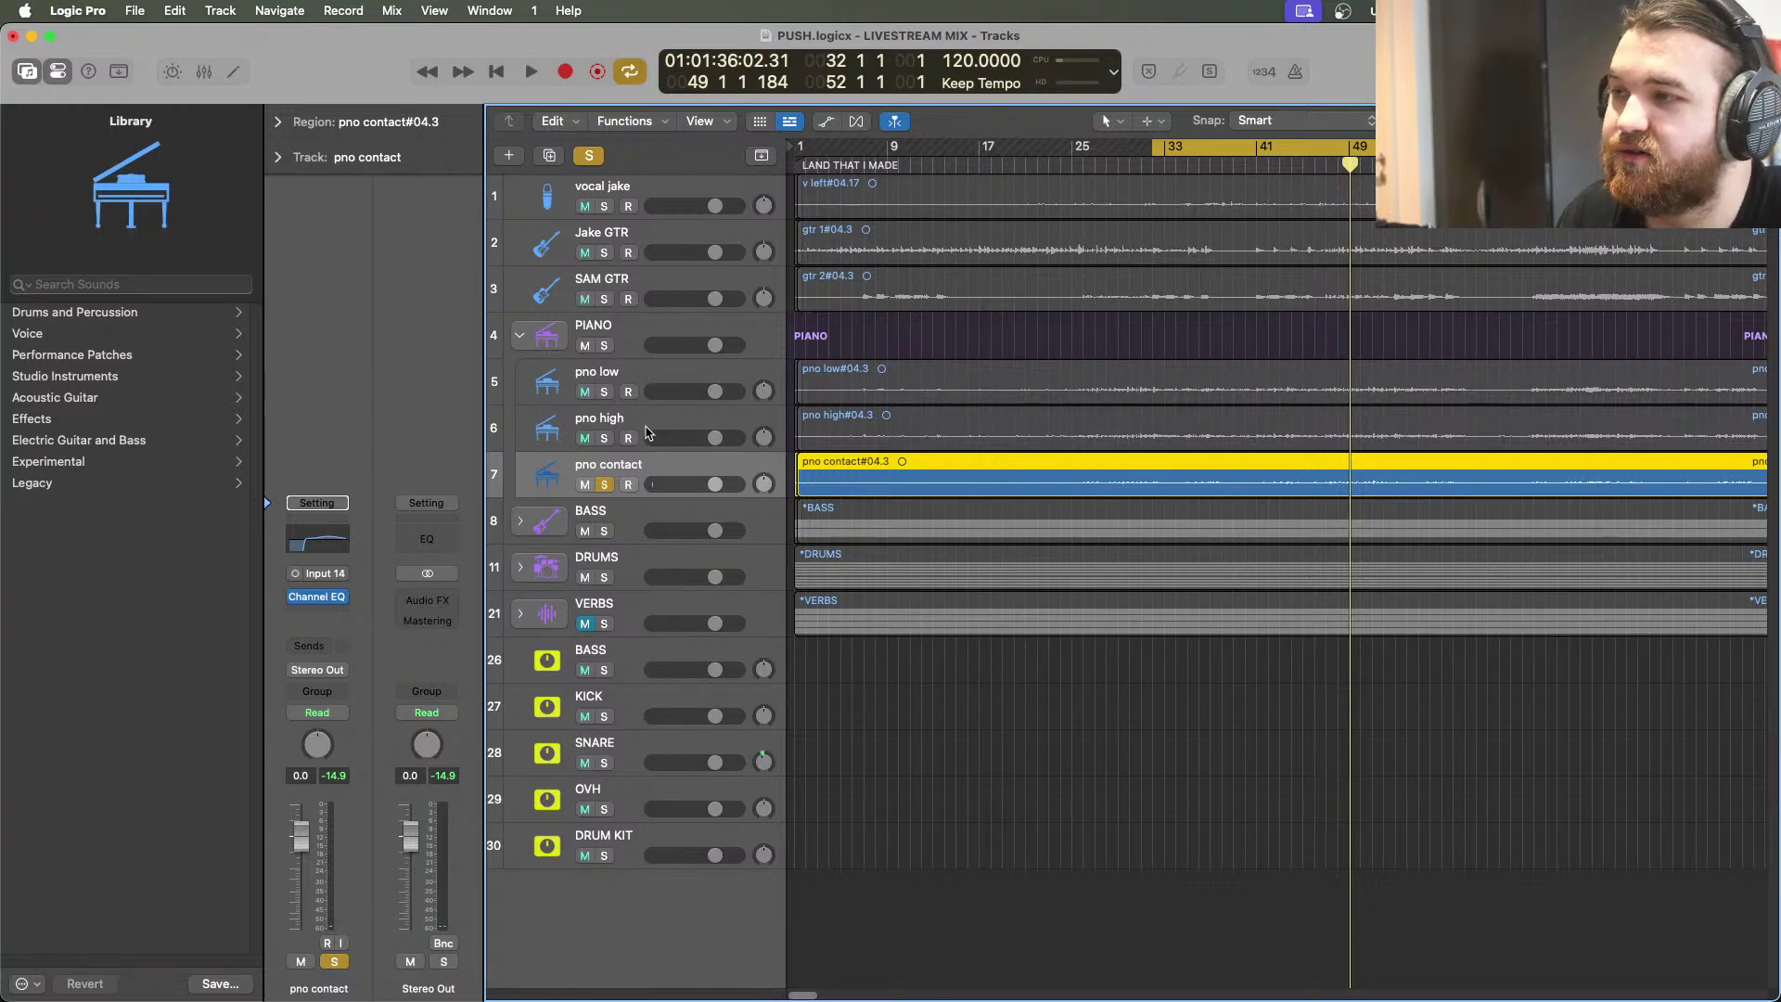
Pull the volume of the pno low and pno high tracks down to silence together
left_click(716, 434)
left_click(722, 389, "shift")
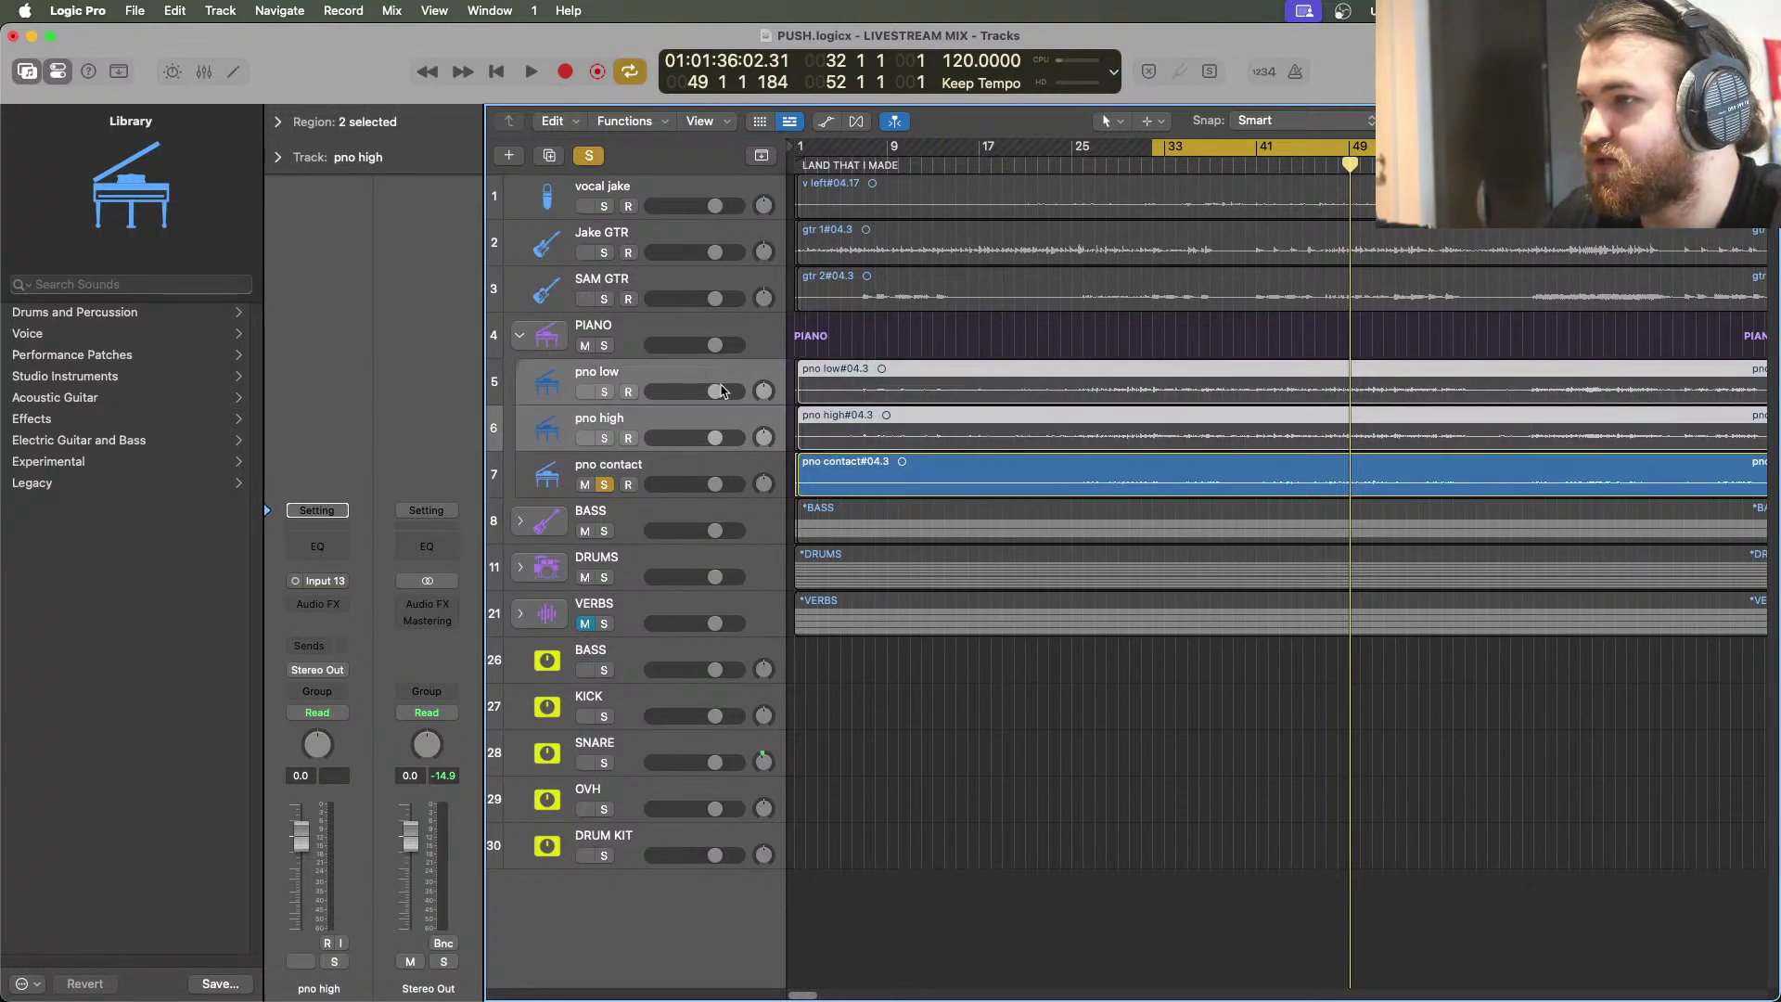
left_click_drag(722, 390, 650, 390)
left_click(675, 430)
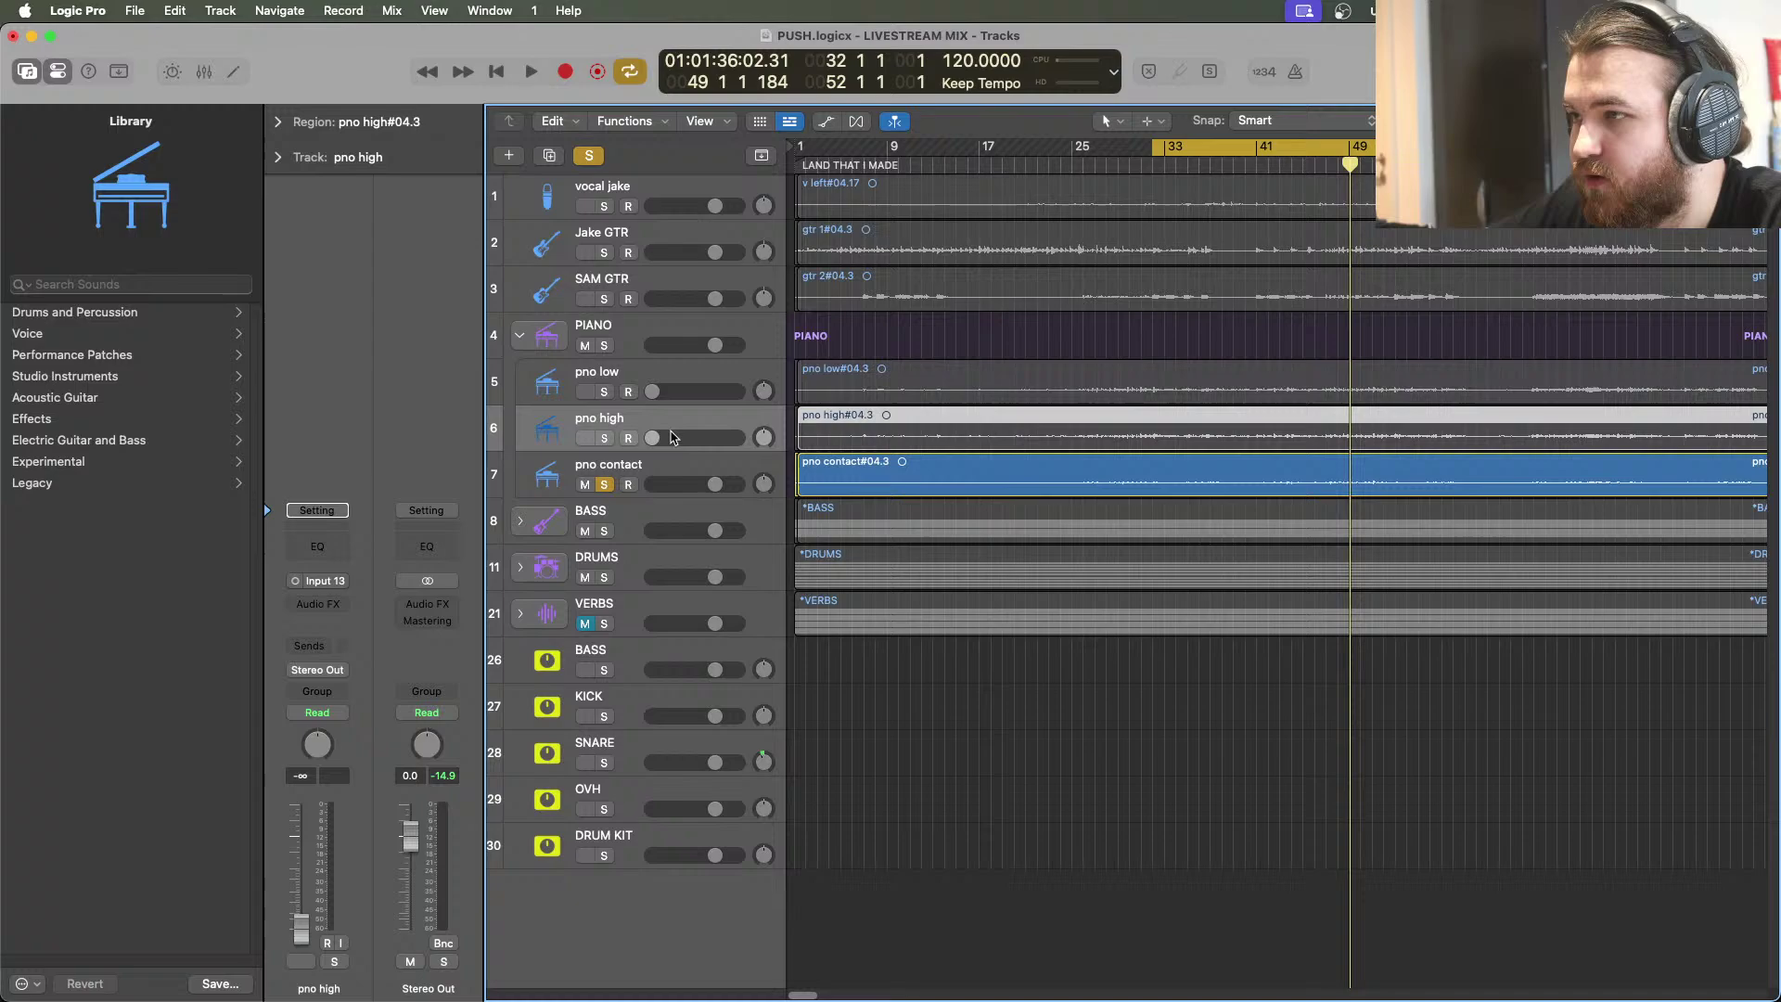
Try blending soloed pno high at about -17 dB with pno contact, and return it to silence without solo
left_click(603, 439)
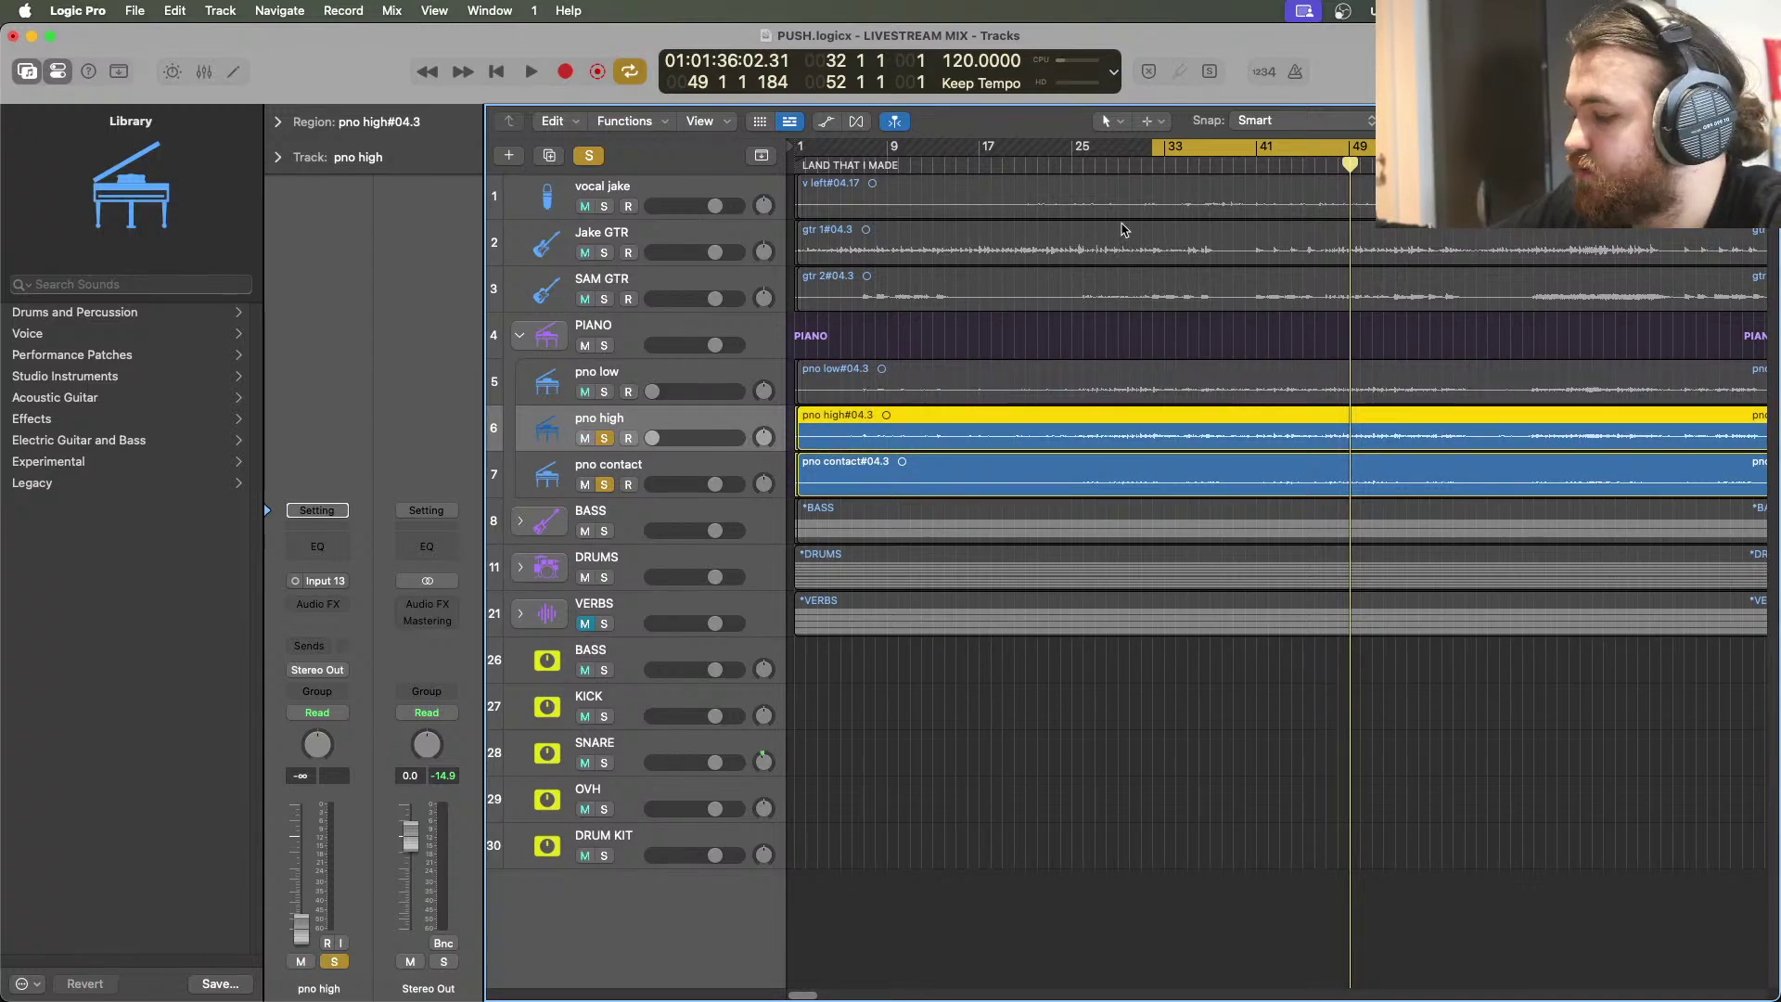
key("space")
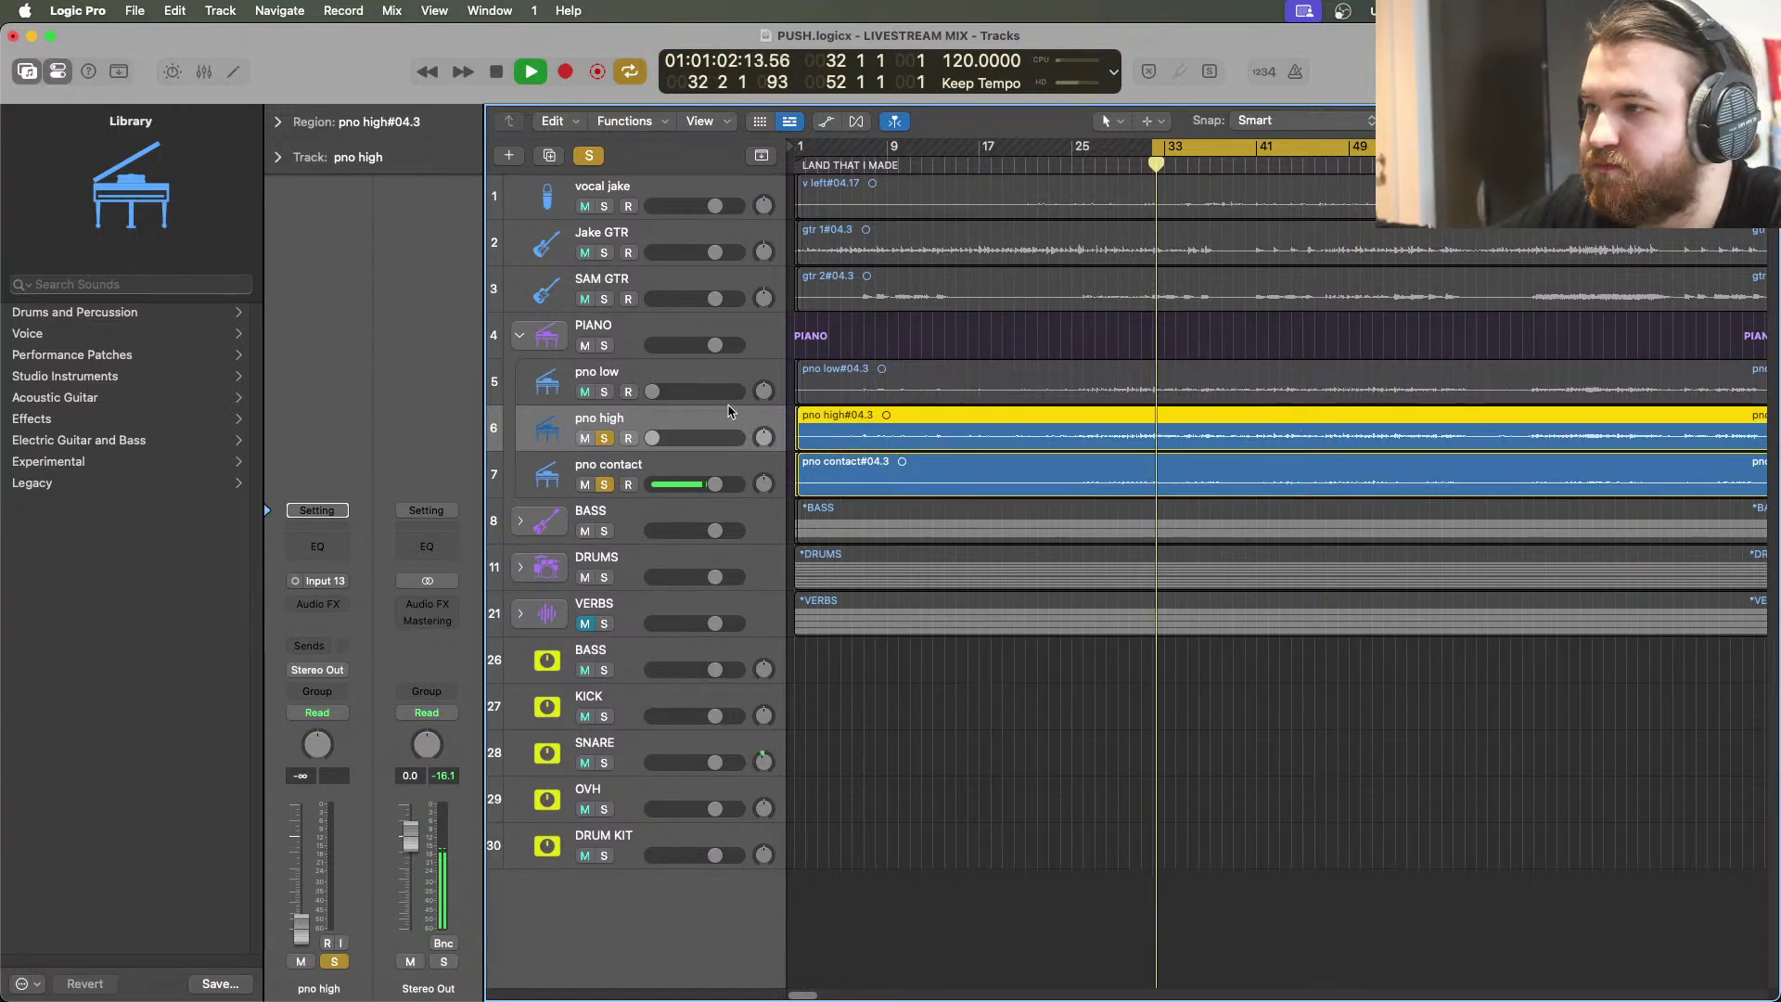
mouse_move(652, 438)
left_mouse_down()
mouse_move(692, 438)
mouse_move(672, 438)
left_mouse_up()
key("space")
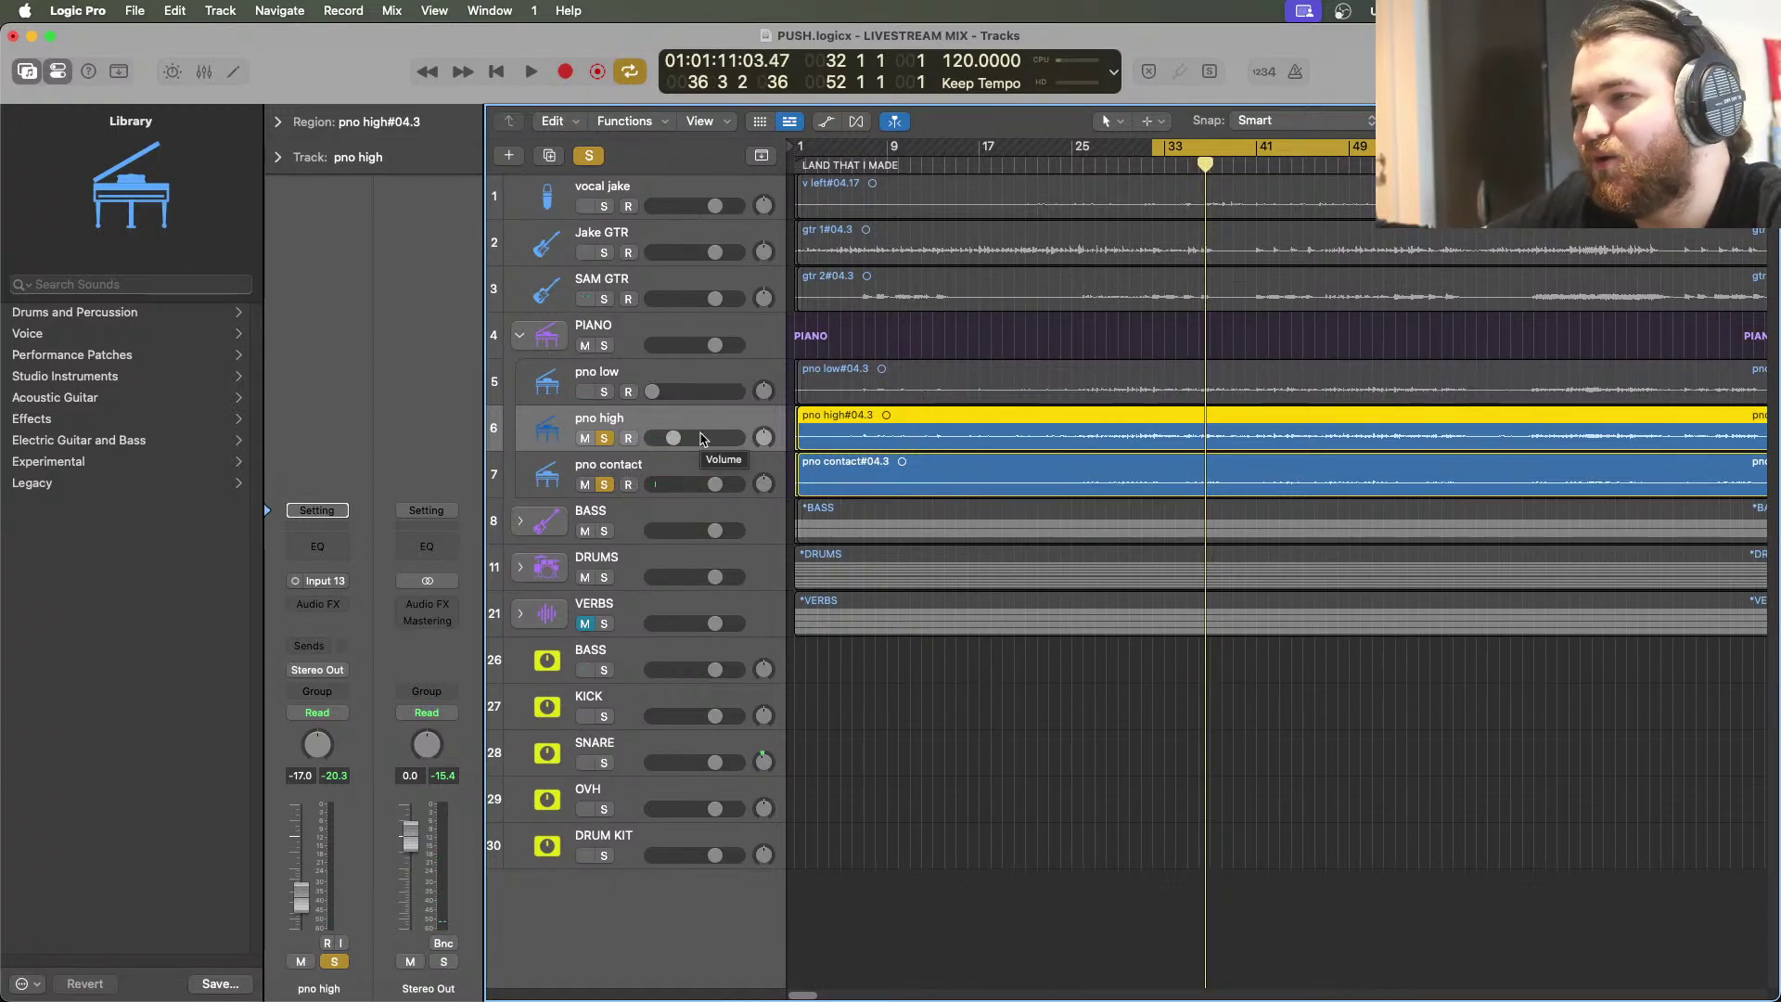
left_click_drag(679, 438, 601, 445)
left_click(603, 440)
Solo pno low alongside pno contact and raise its volume to -12.2 dB during playback
left_click(605, 392)
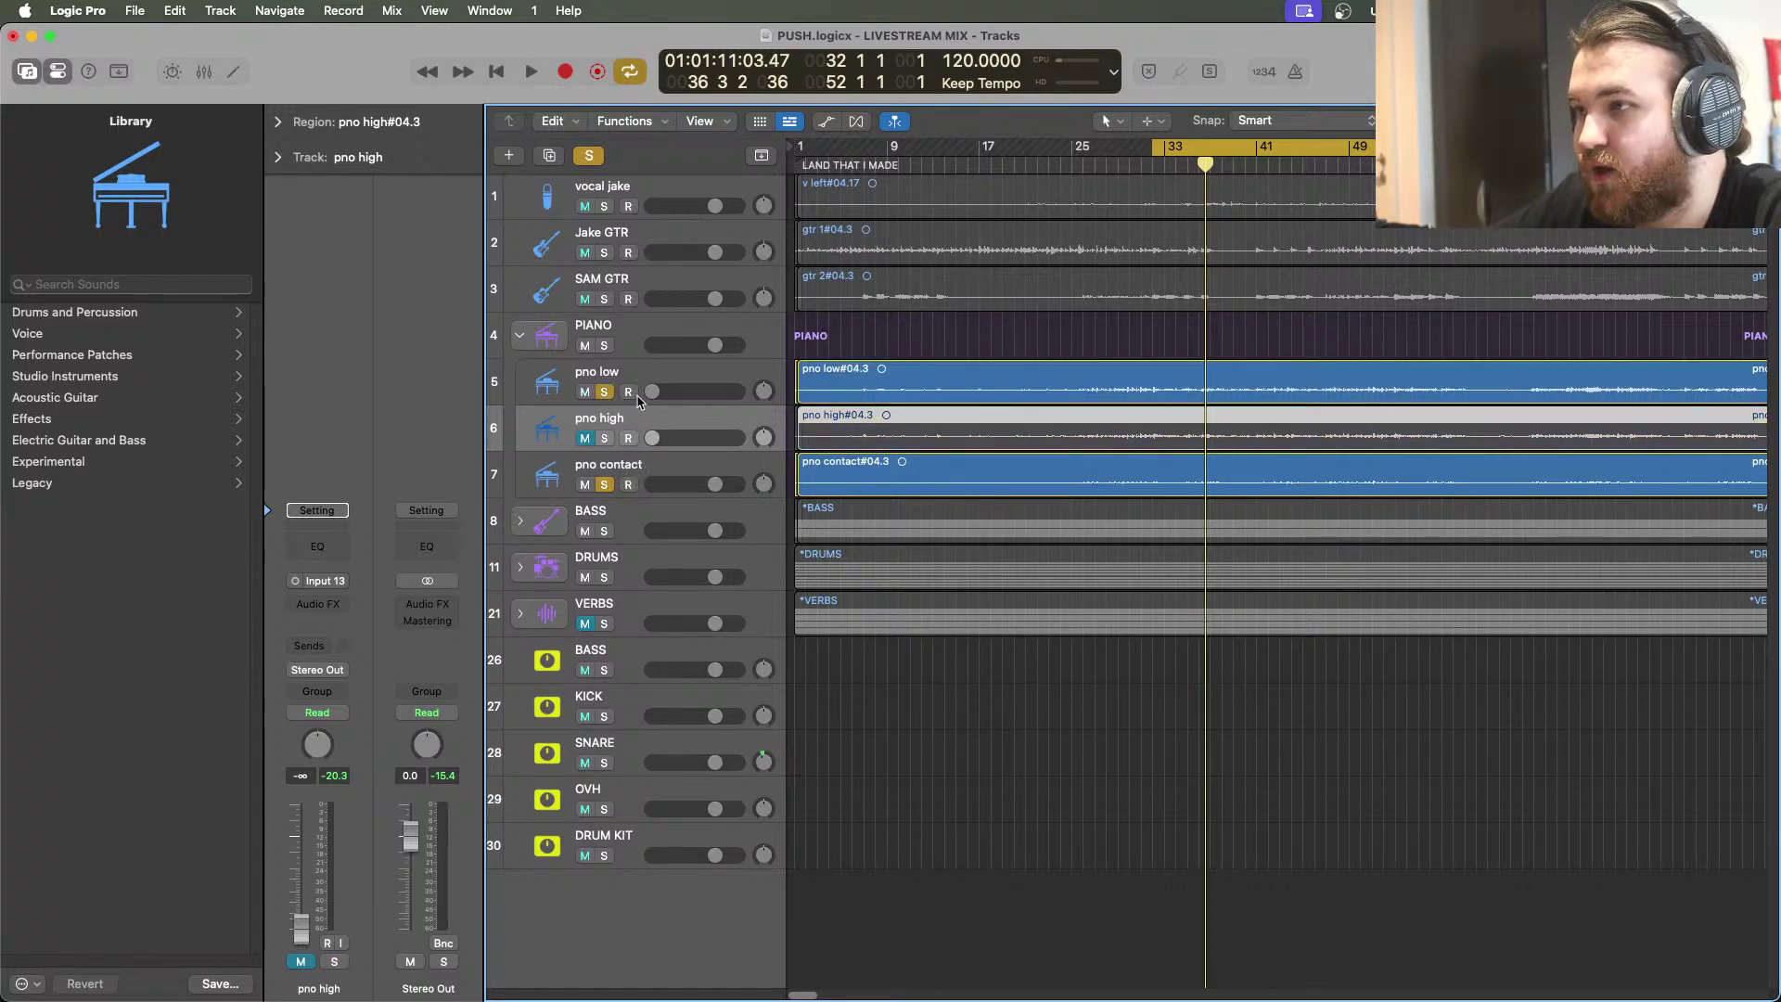
key("space")
left_click_drag(660, 396, 682, 393)
key("space")
Insert a Channel EQ on the pno low track and move its window clear of the track headers
left_click(650, 366)
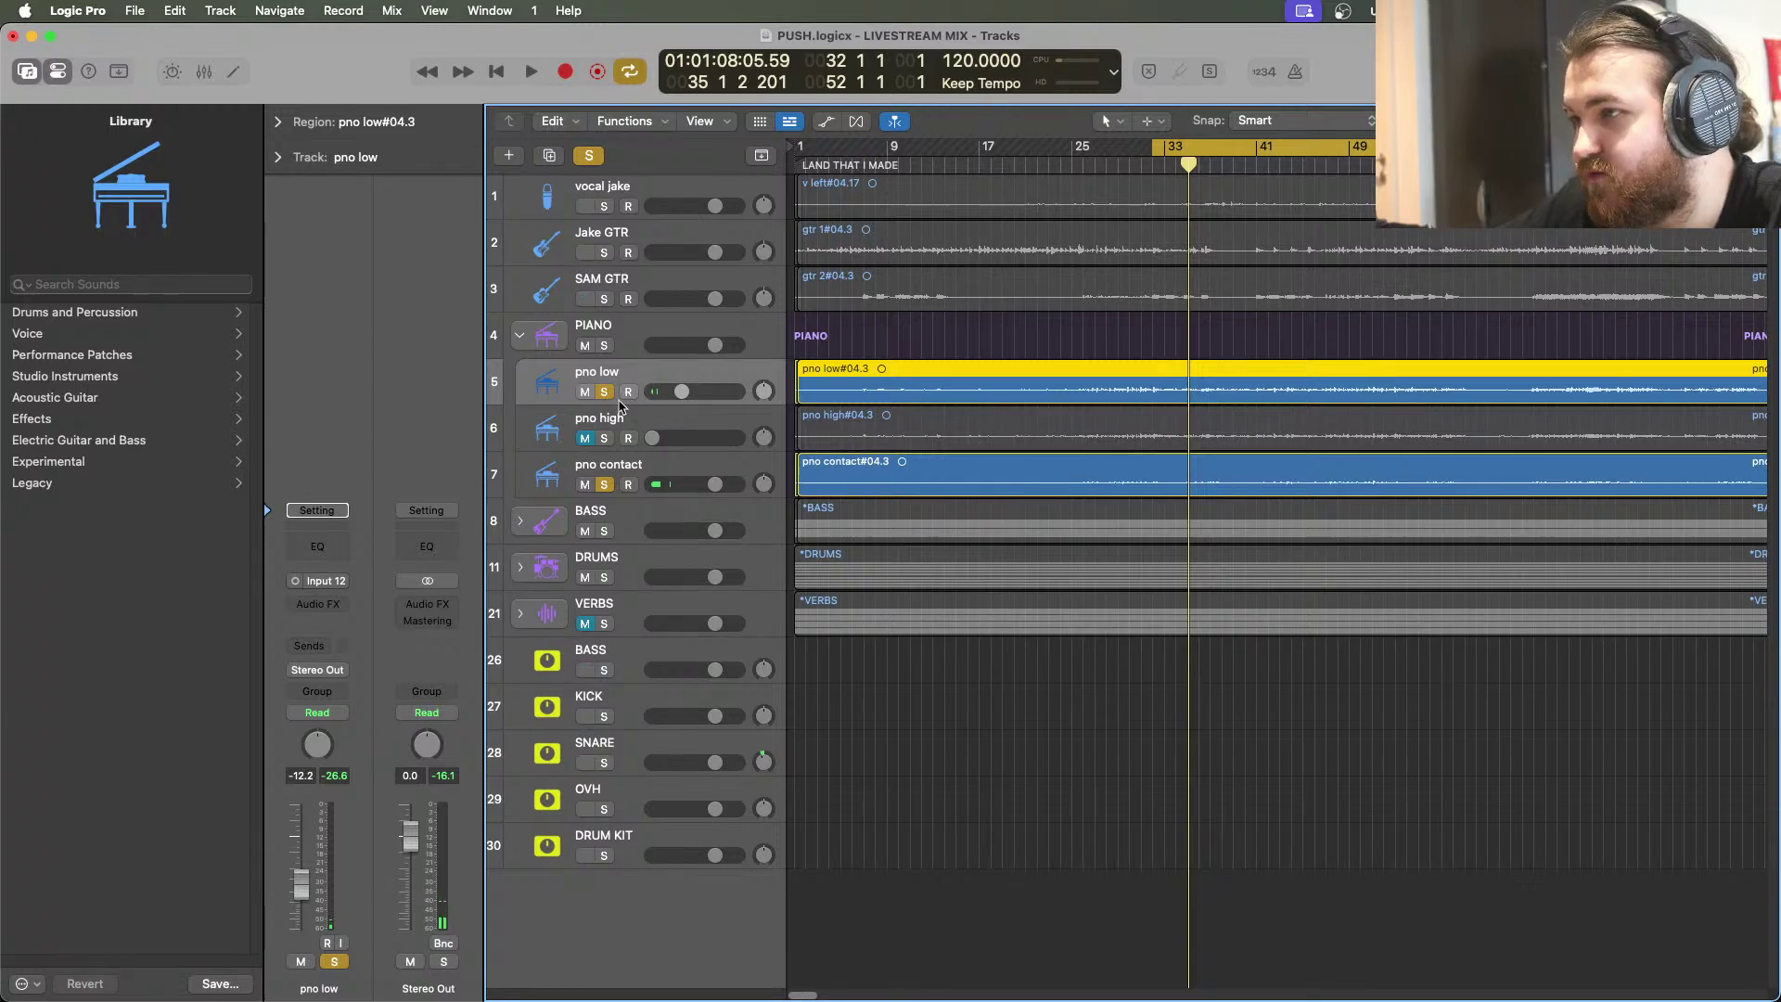
left_click(322, 604)
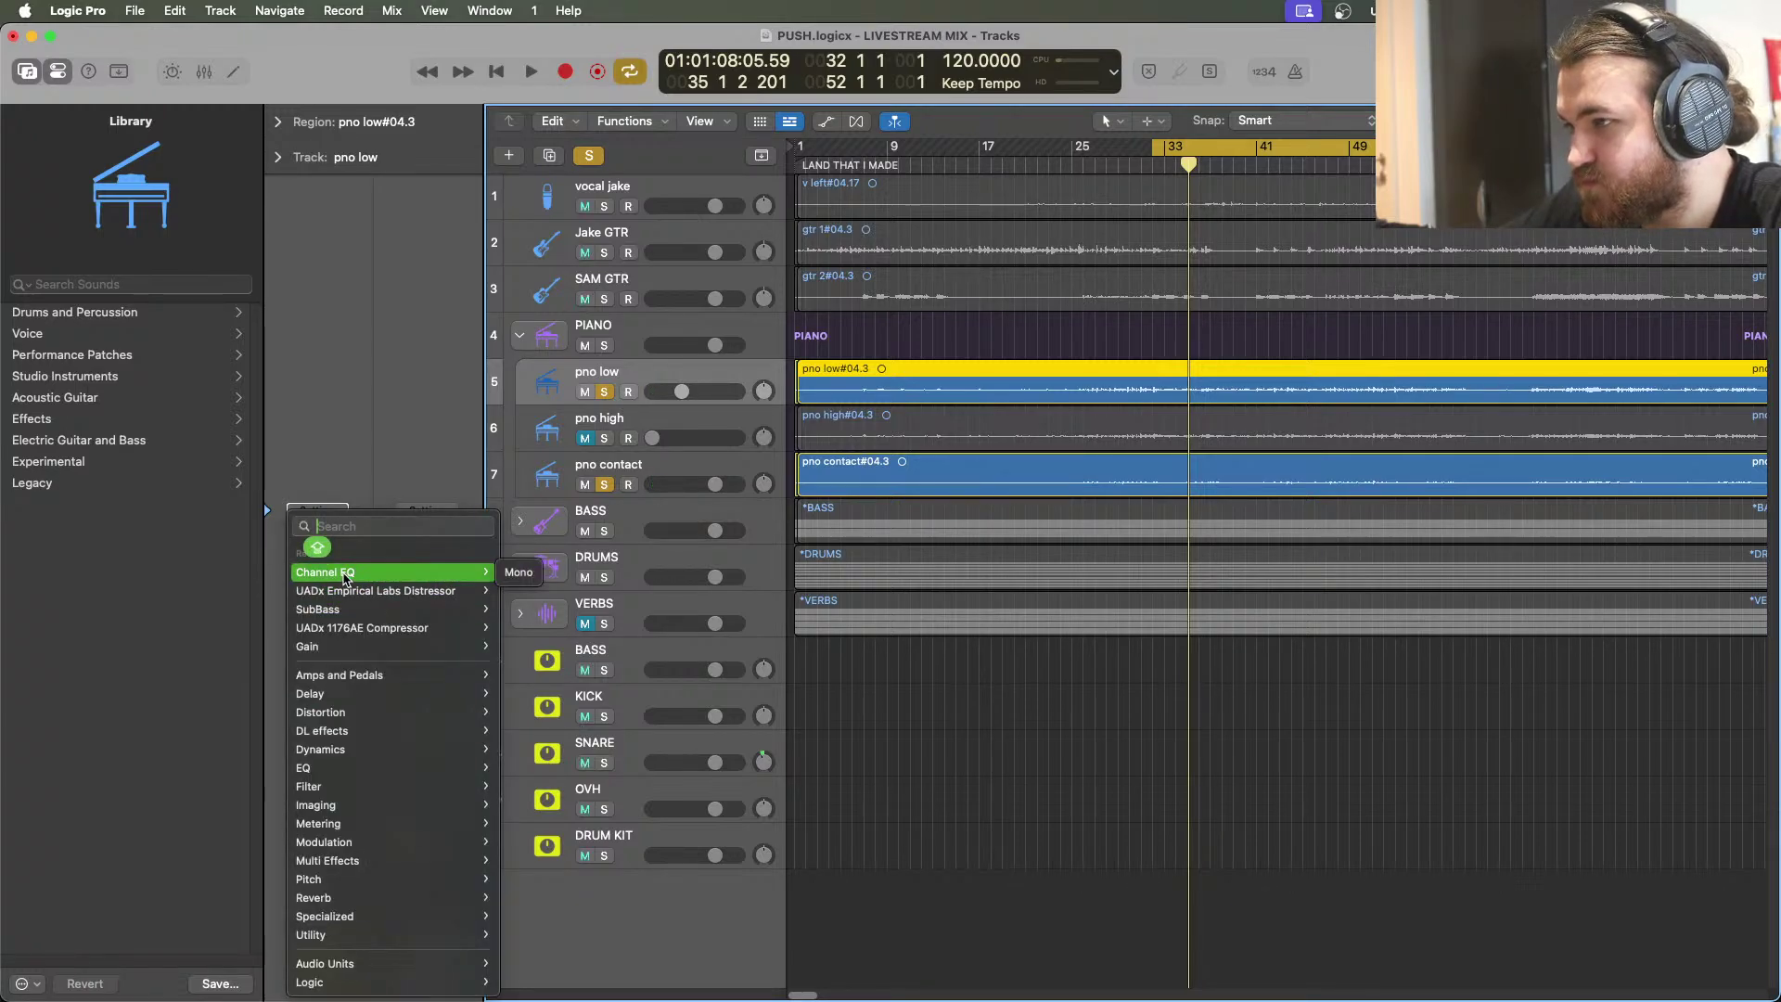
left_click(344, 574)
left_click_drag(568, 269, 877, 235)
Copy the Channel EQ settings of pno contact into the Channel EQ of pno low
left_click(568, 478)
left_click(319, 604)
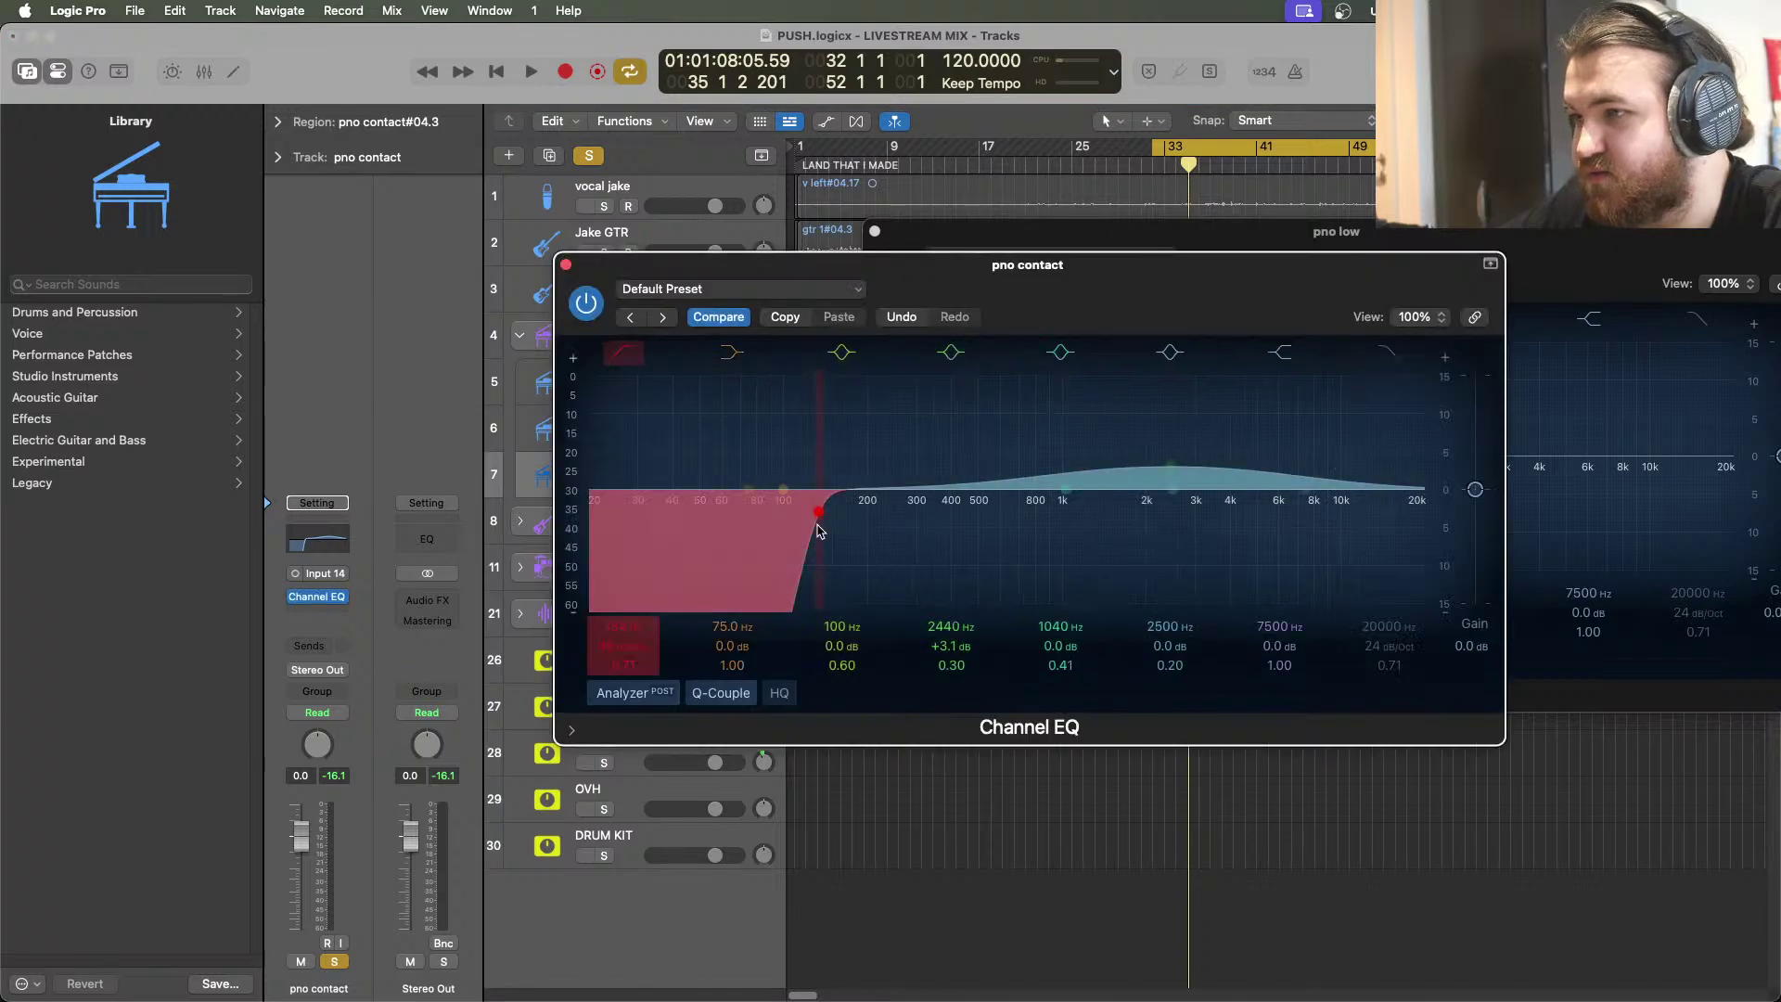
left_click(785, 316)
left_click_drag(975, 269, 660, 339)
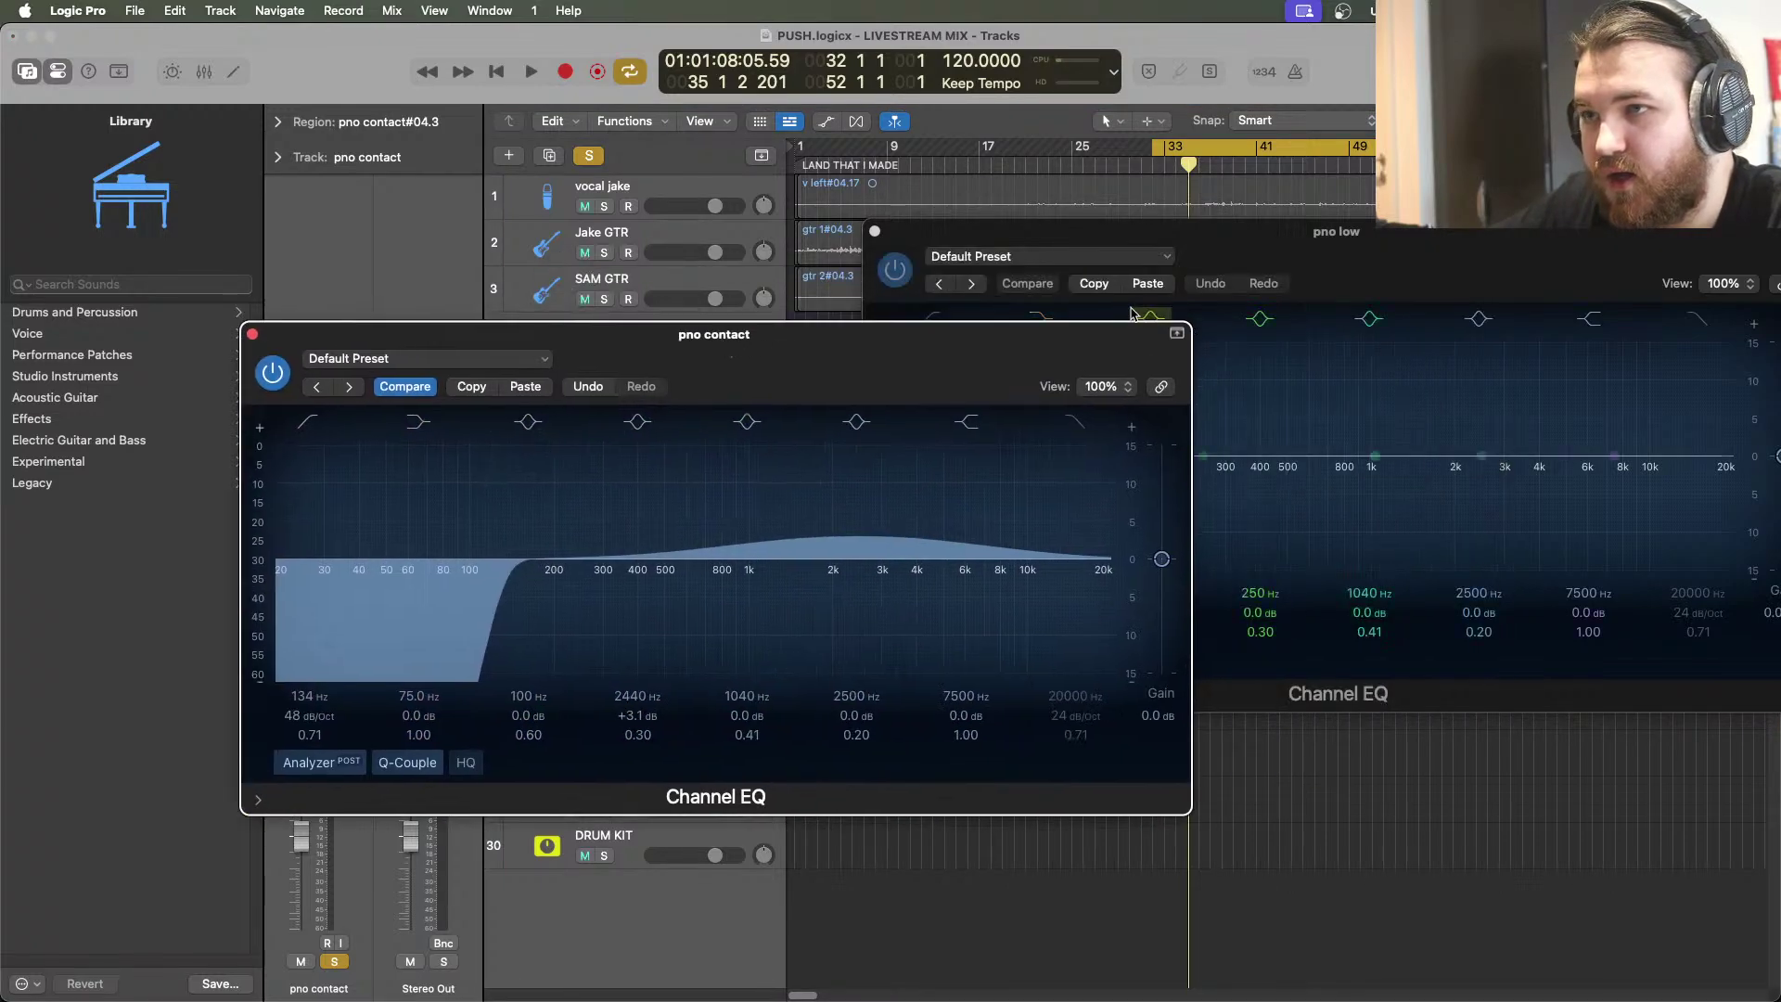
left_click(1147, 283)
left_click(252, 335)
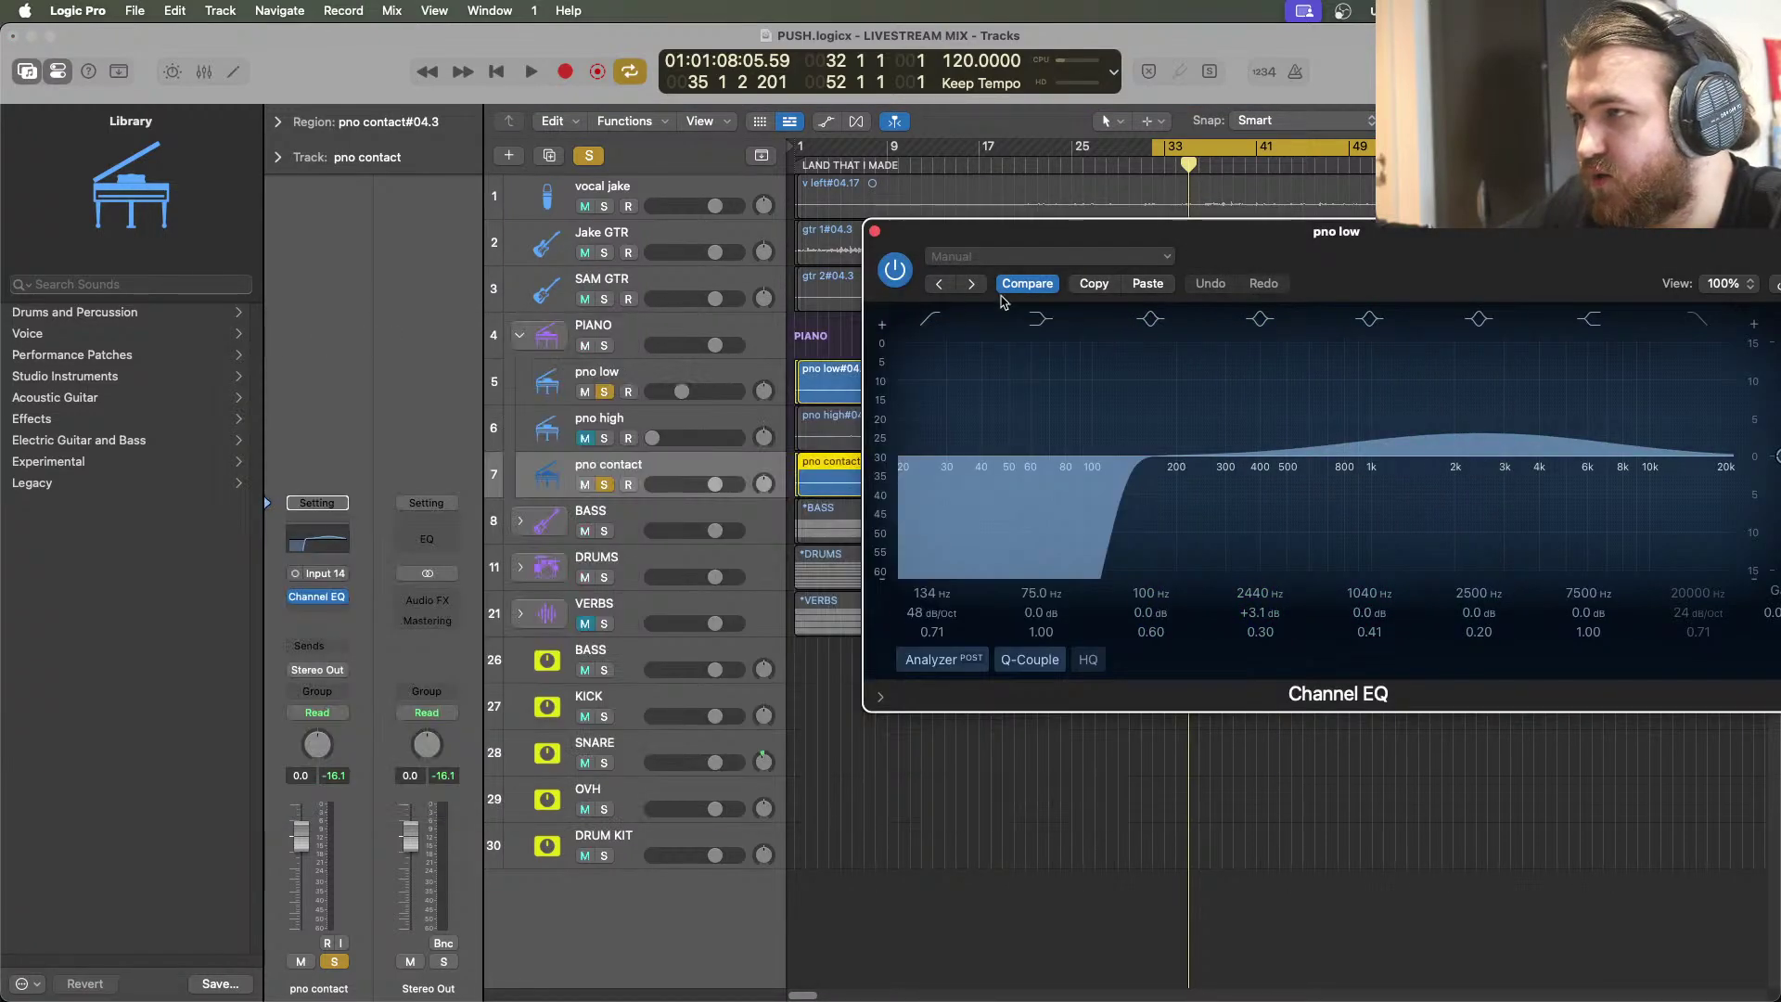
Change the pno low EQ's 2440 Hz boost to a -1.7 dB cut at 6850 Hz while the section plays
left_click_drag(1118, 236, 962, 452)
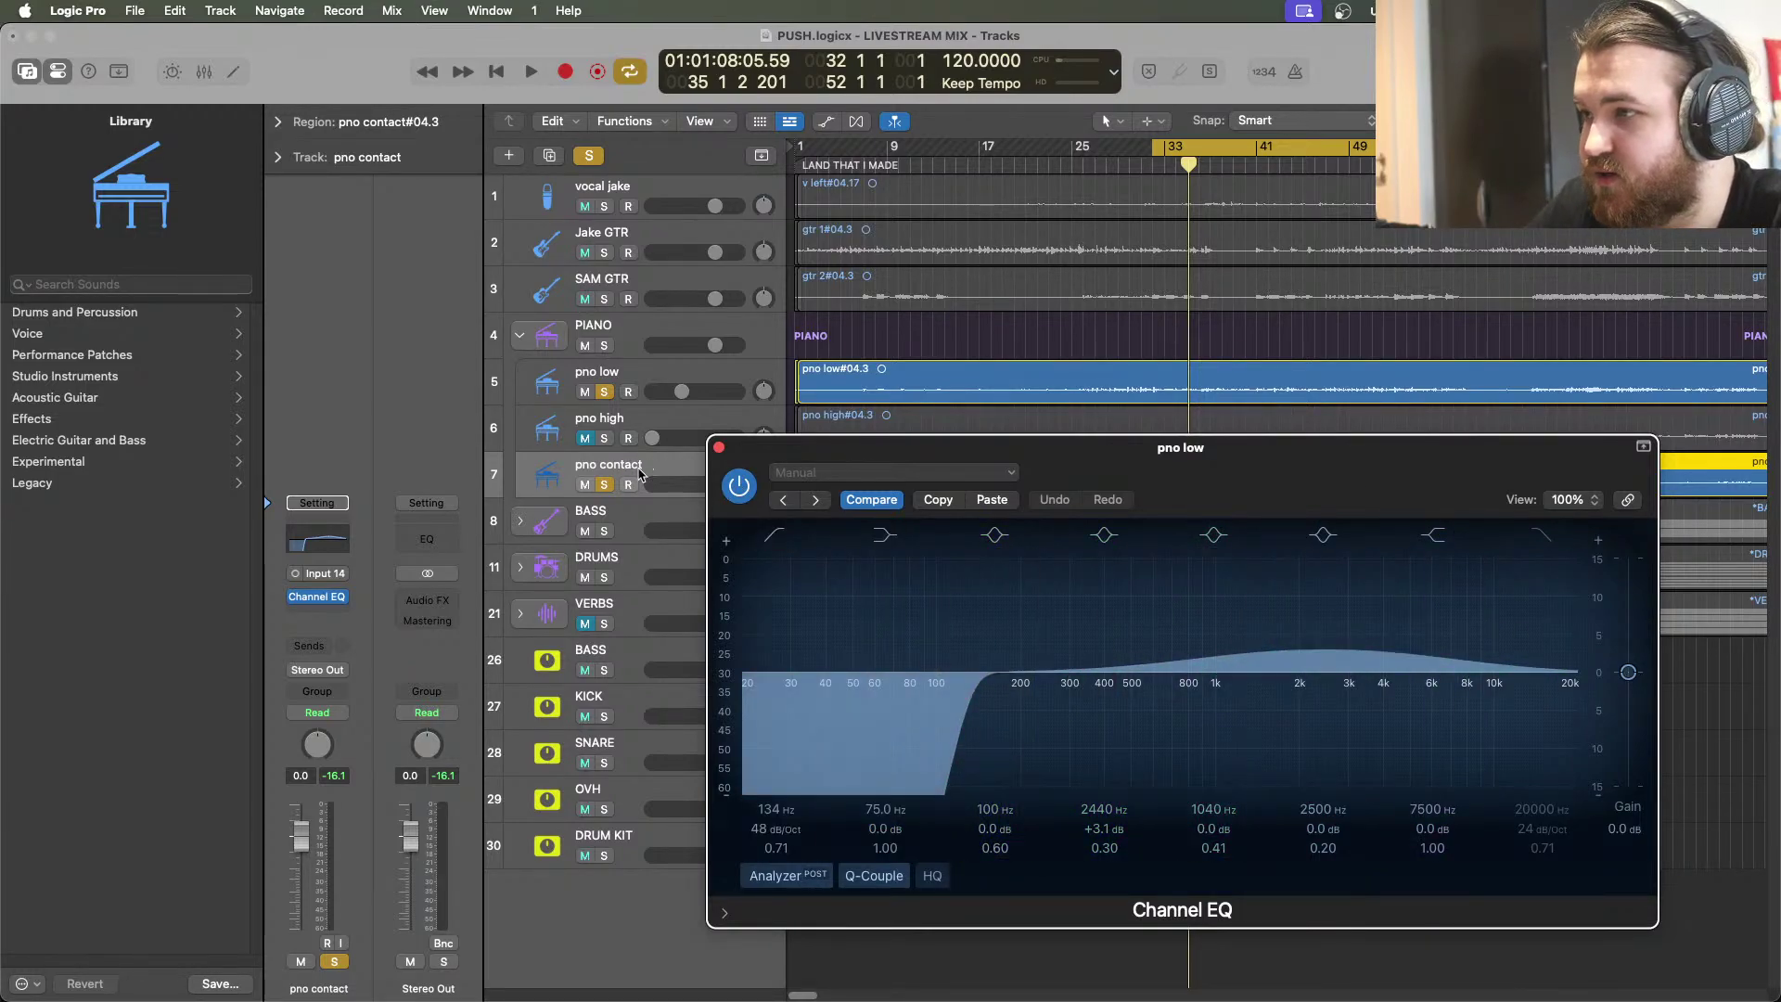
left_click(638, 398)
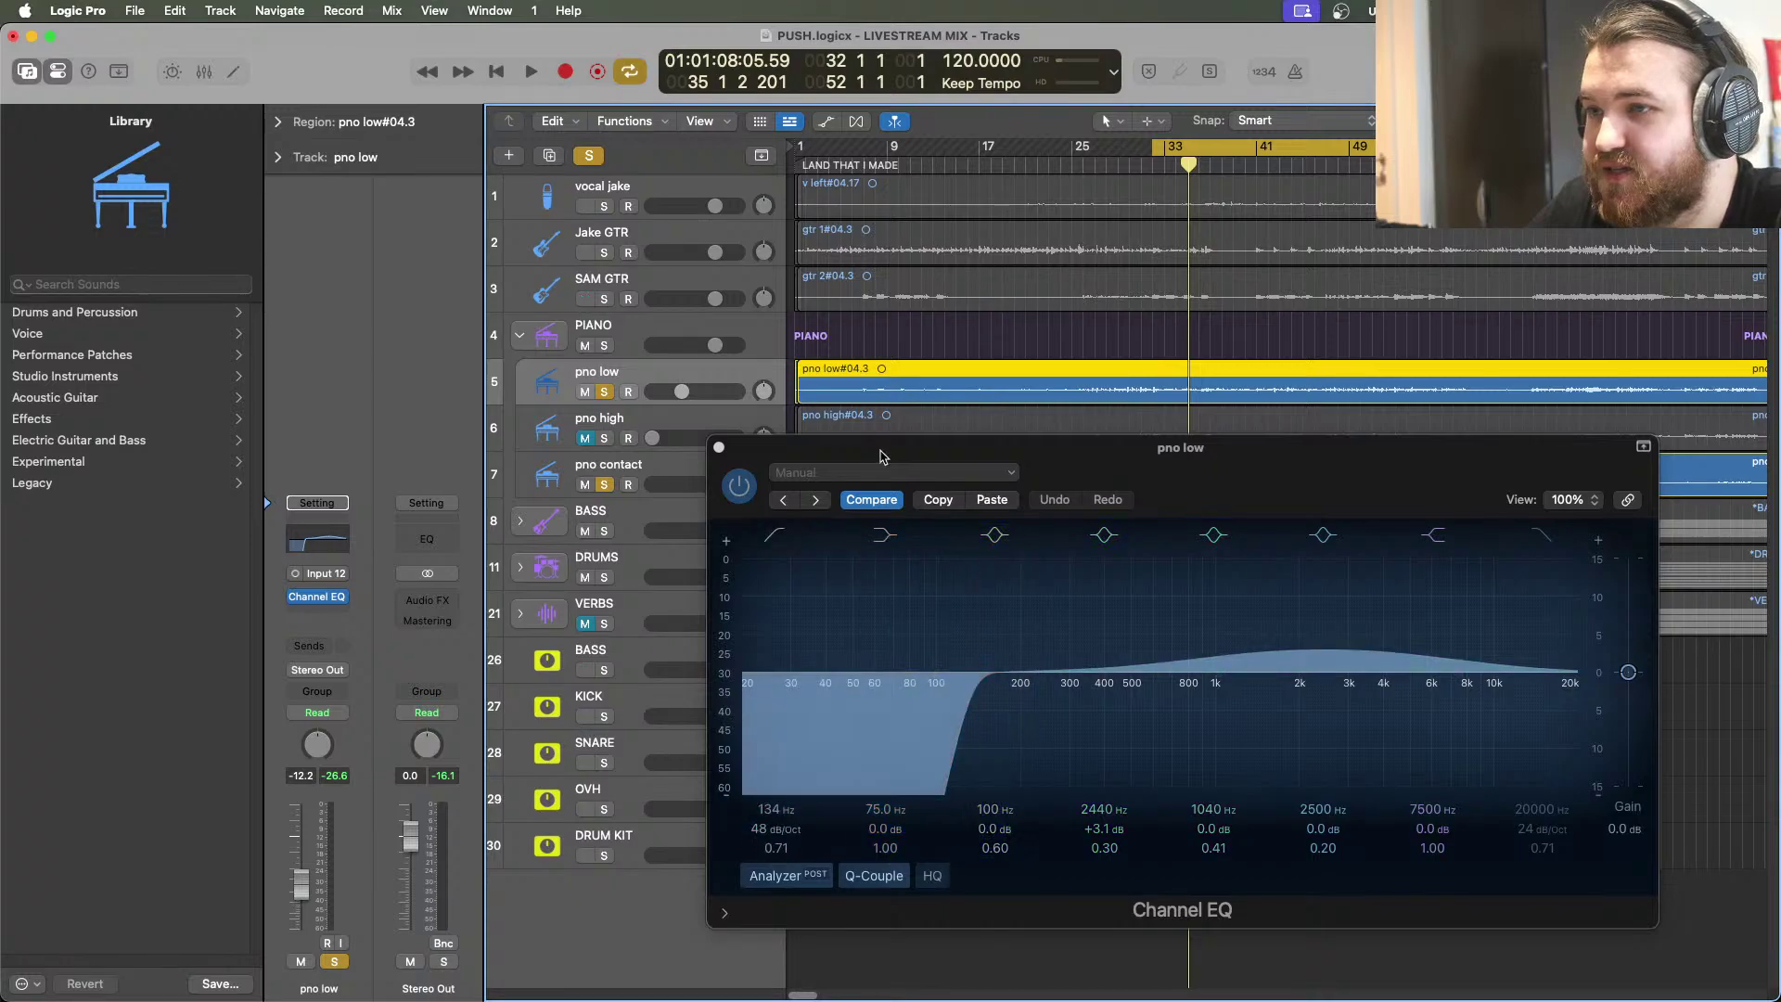
left_click(1104, 751)
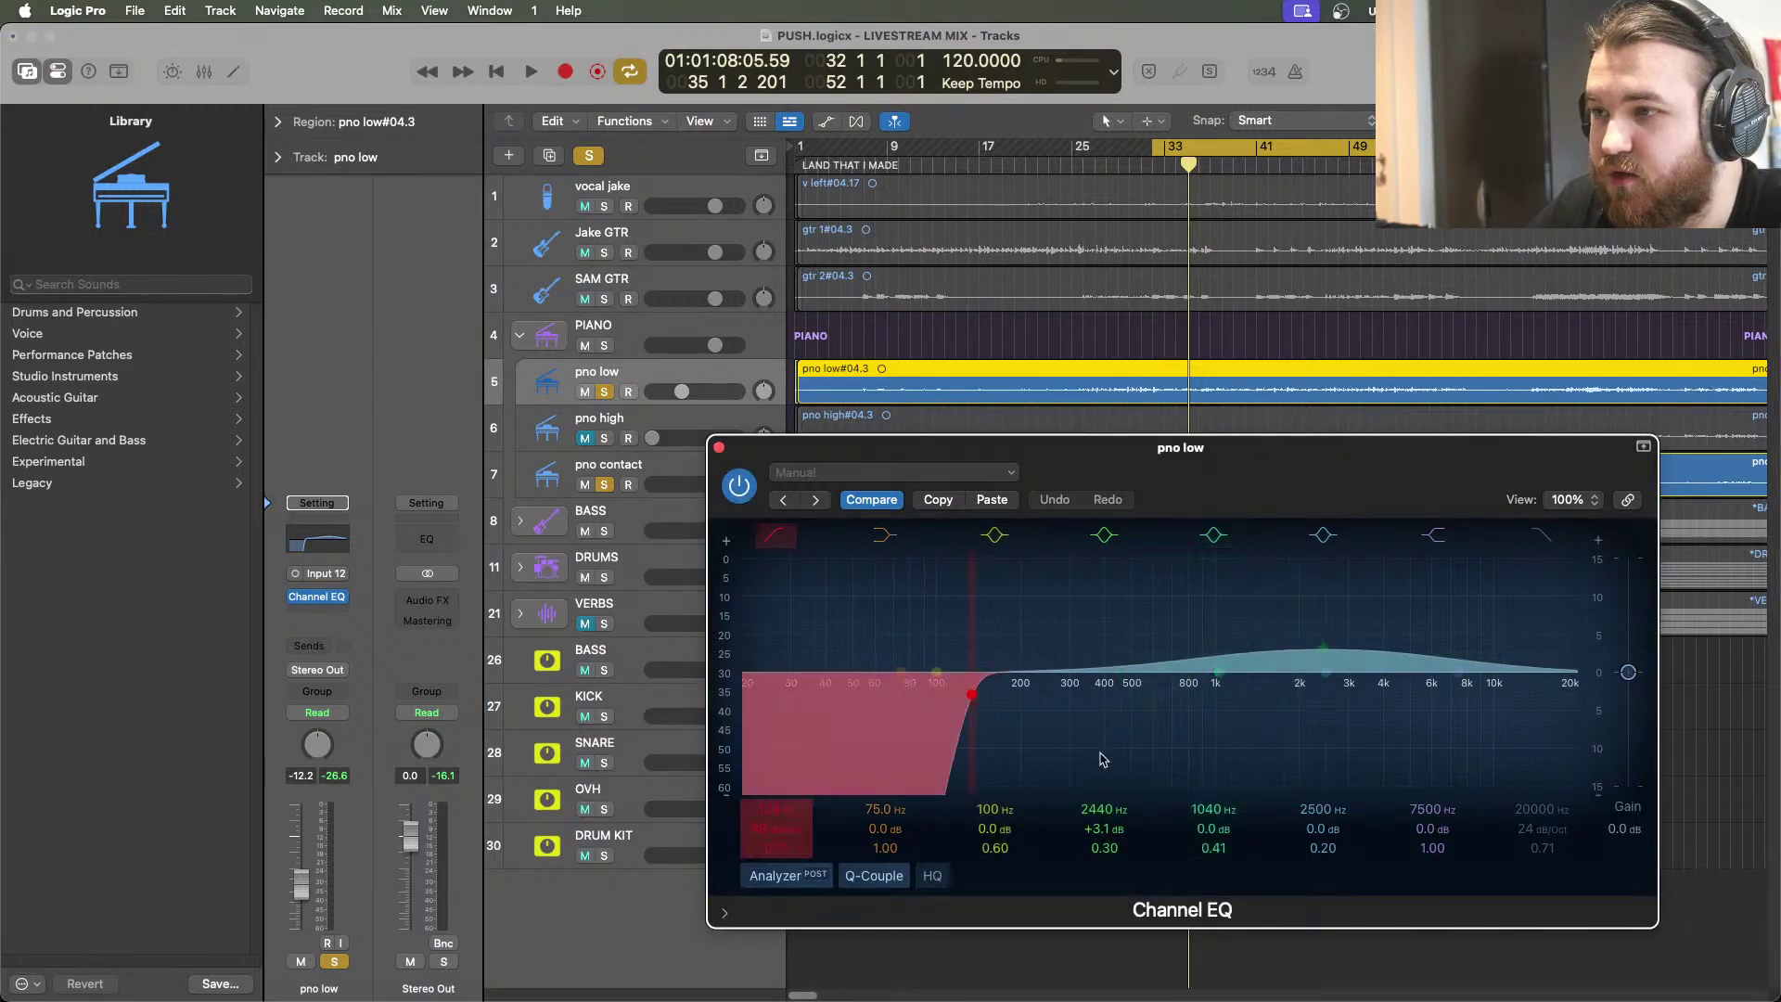
left_click(530, 74)
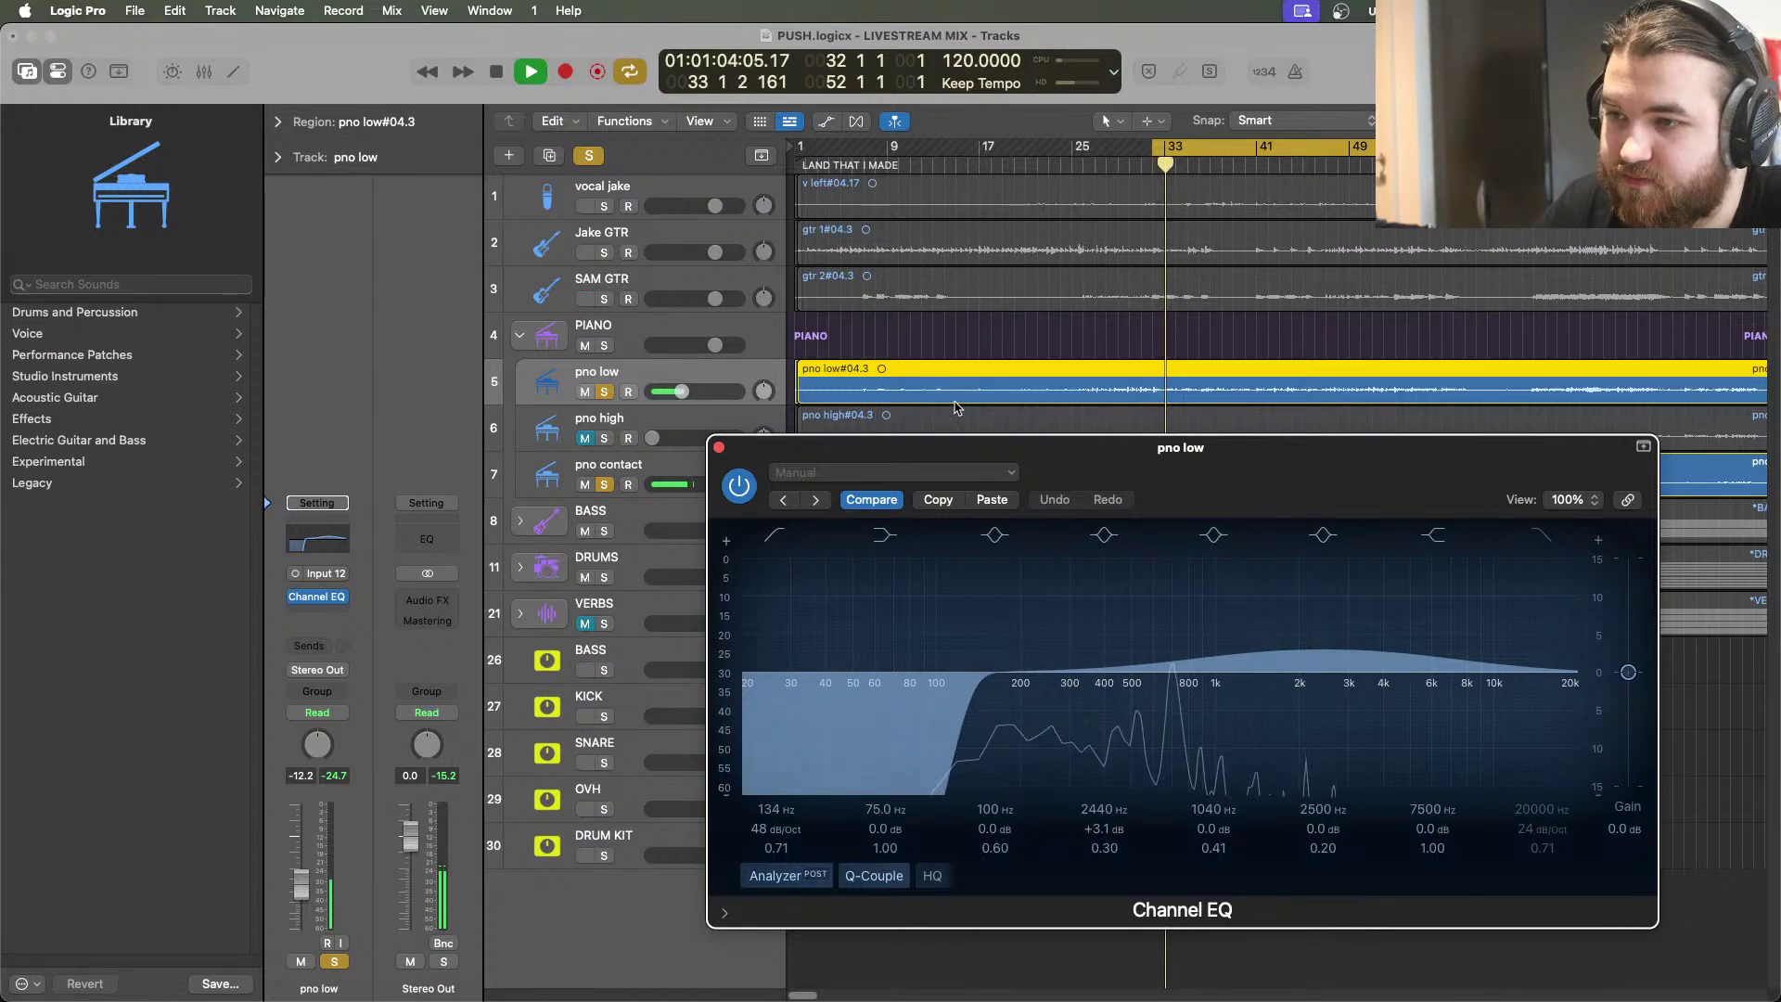
mouse_move(1354, 620)
left_mouse_down()
mouse_move(1159, 580)
mouse_move(1420, 597)
mouse_move(1464, 710)
mouse_move(1487, 702)
left_mouse_up()
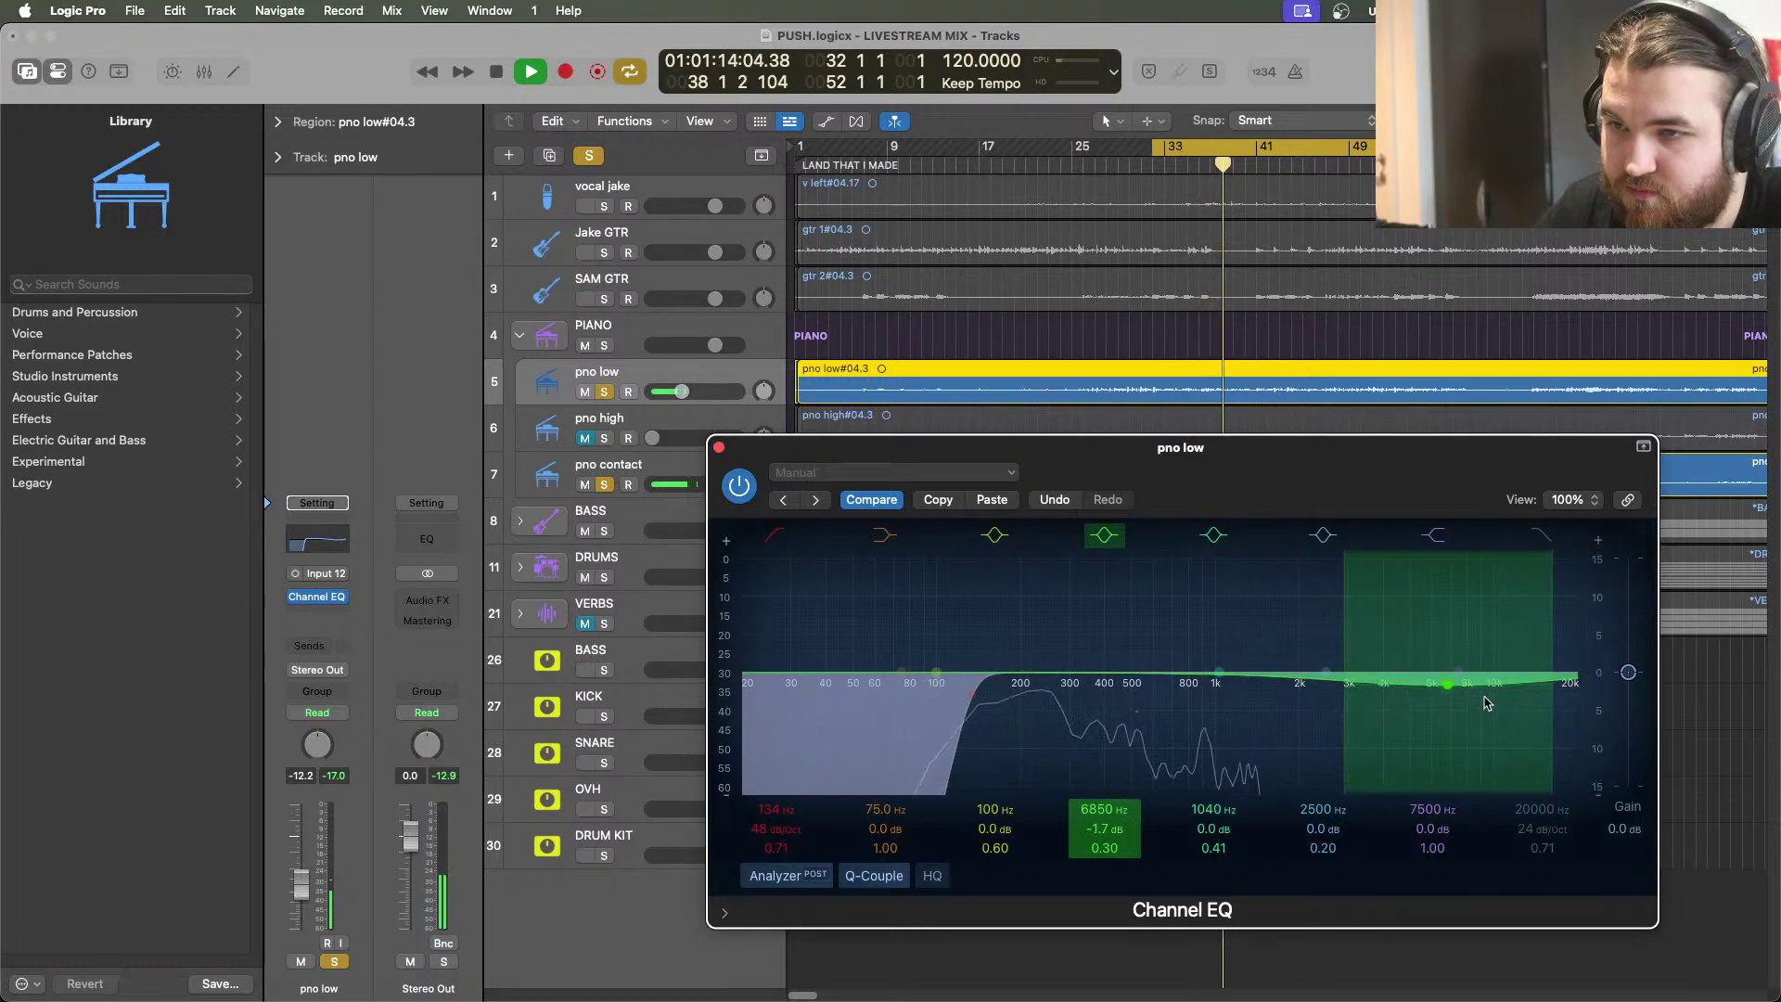
left_click(719, 448)
Turn off cycle mode, listen to the piano blend from around bar 31, and stop playback
left_click(1136, 153)
left_click(1136, 149)
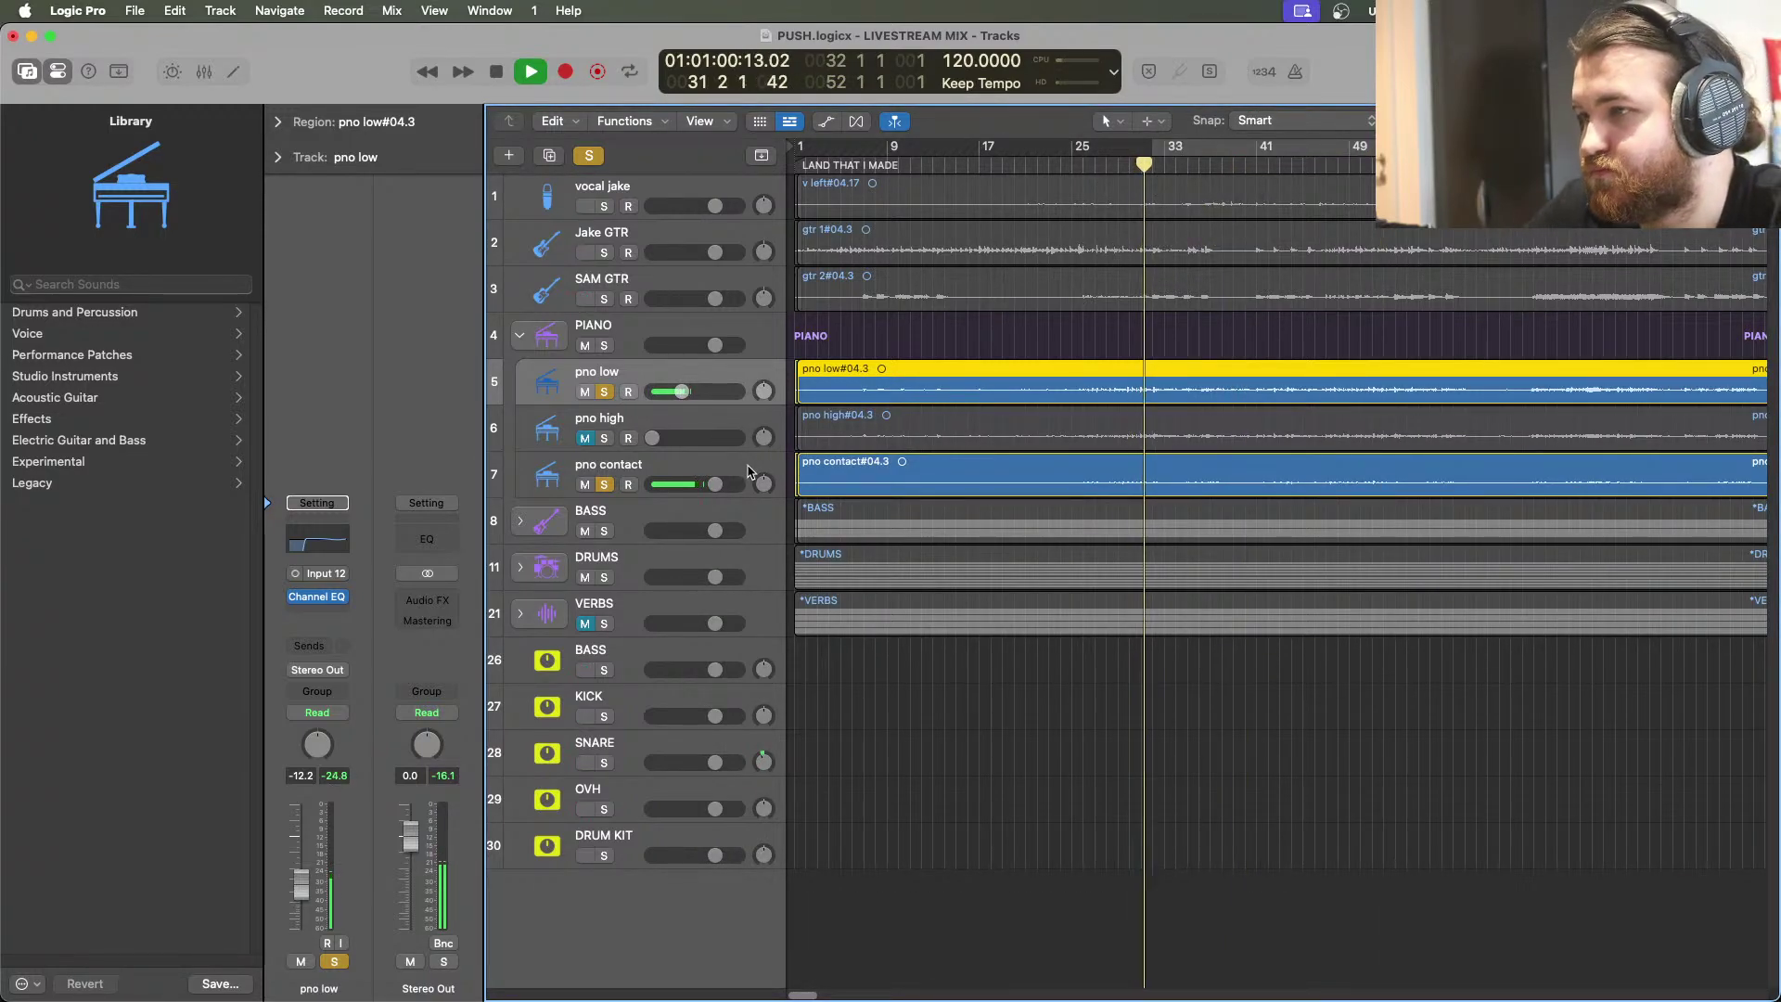
left_click(497, 74)
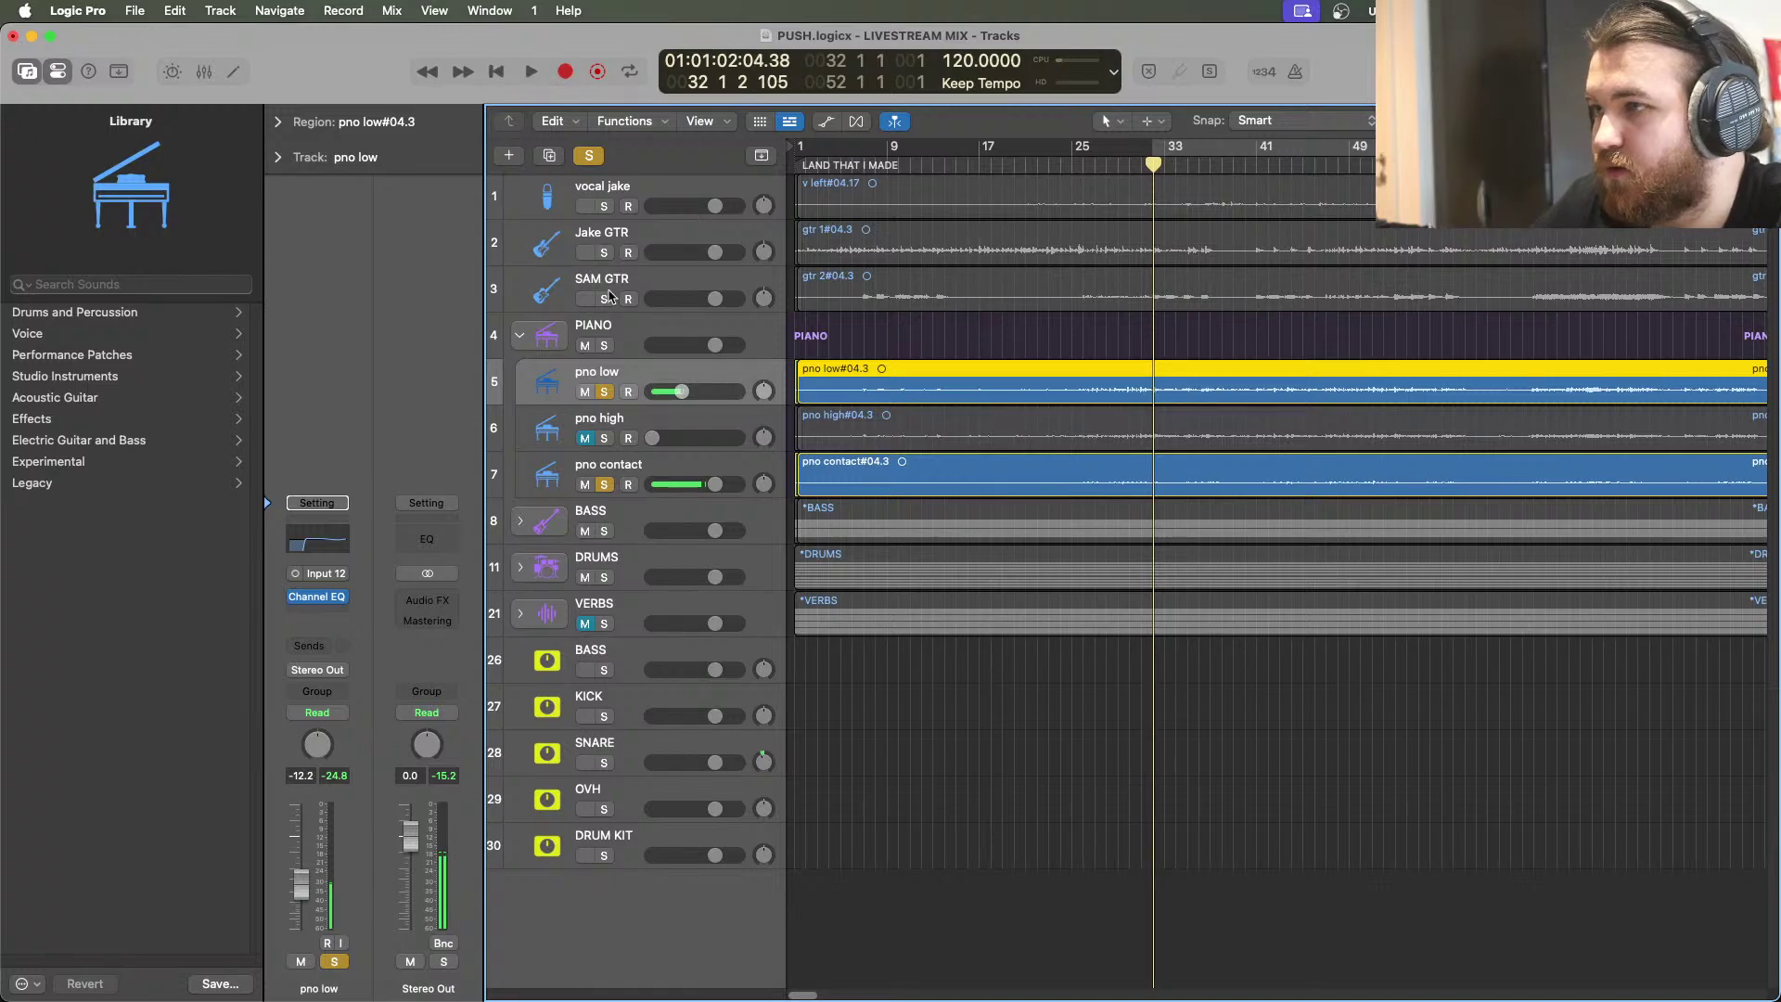
Route the output of the pno low, pno high and pno contact tracks to Bus 6
left_click(649, 470, "shift")
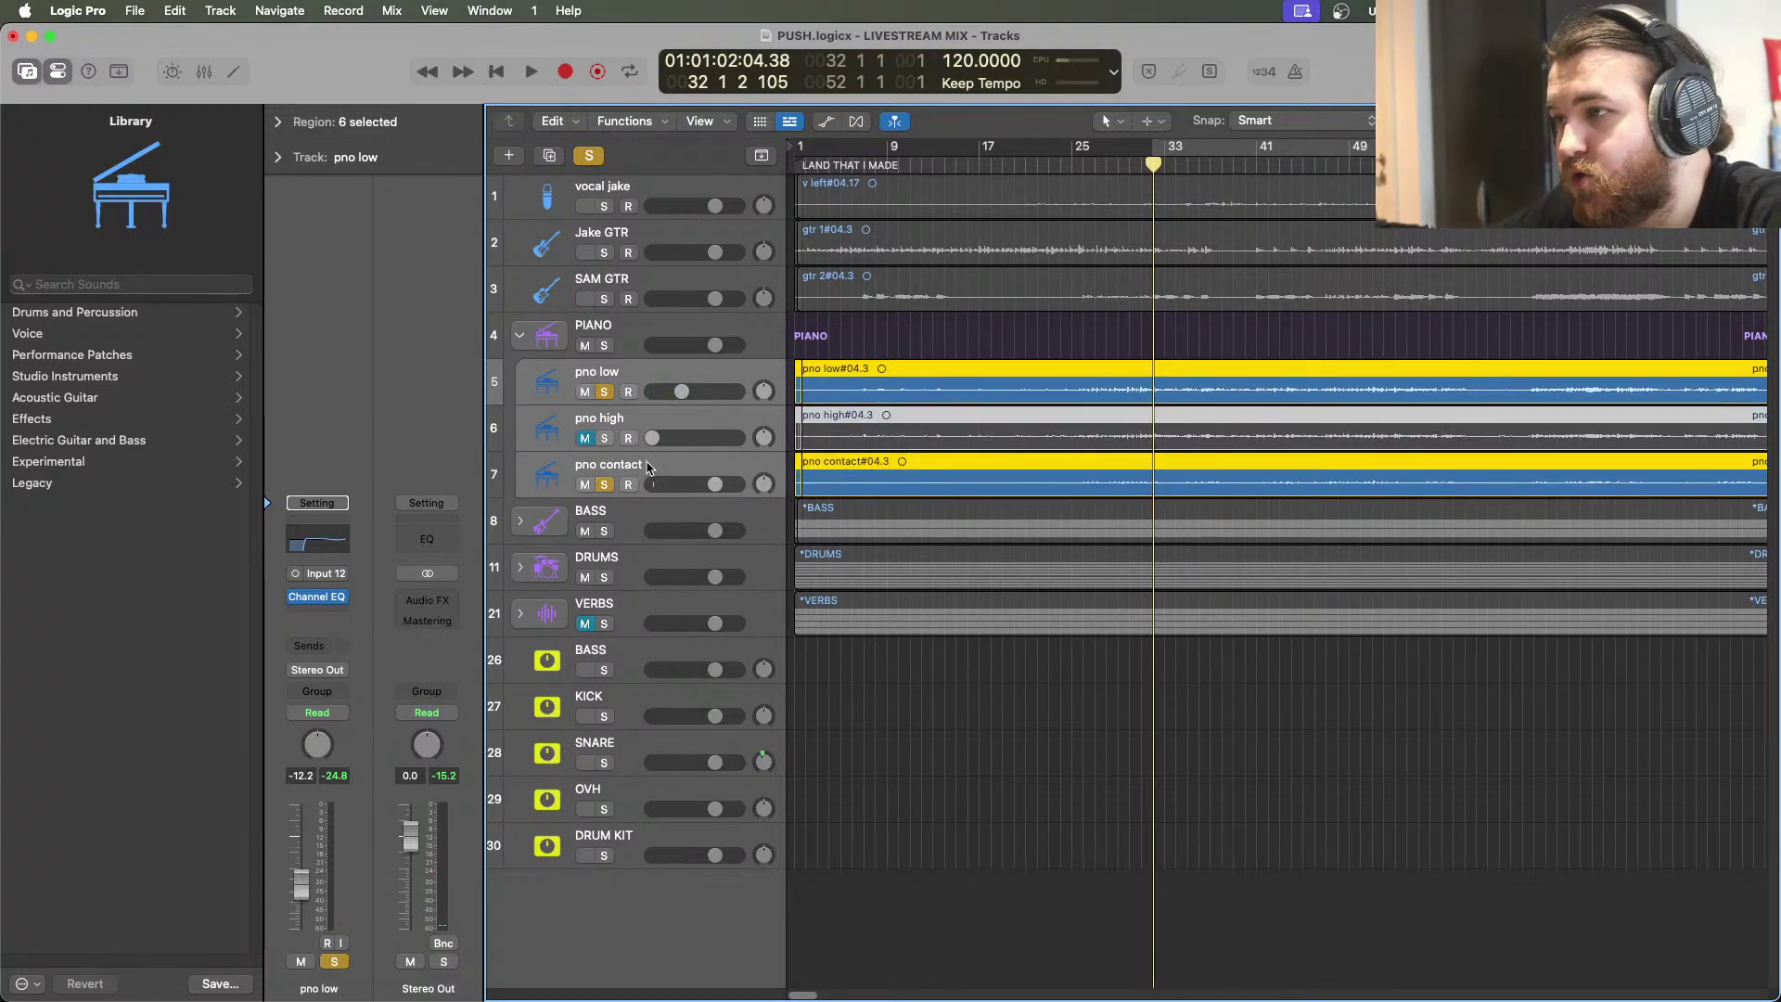
right_click(646, 466)
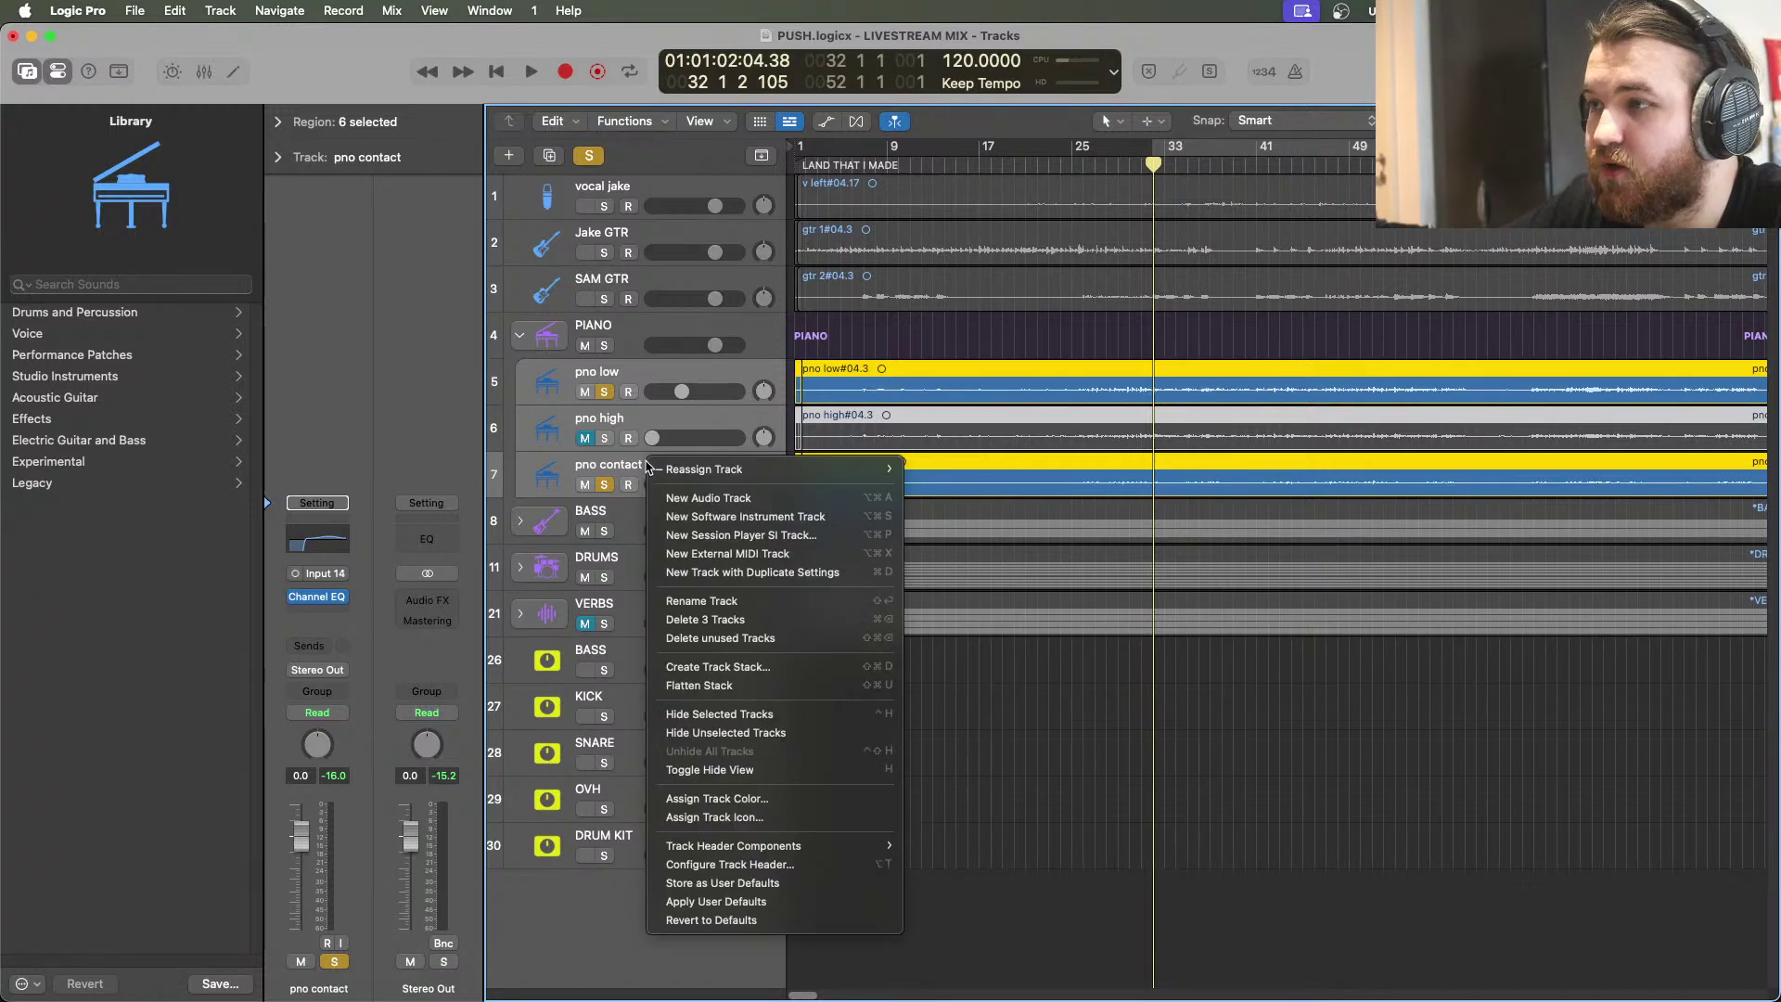
left_click(610, 918)
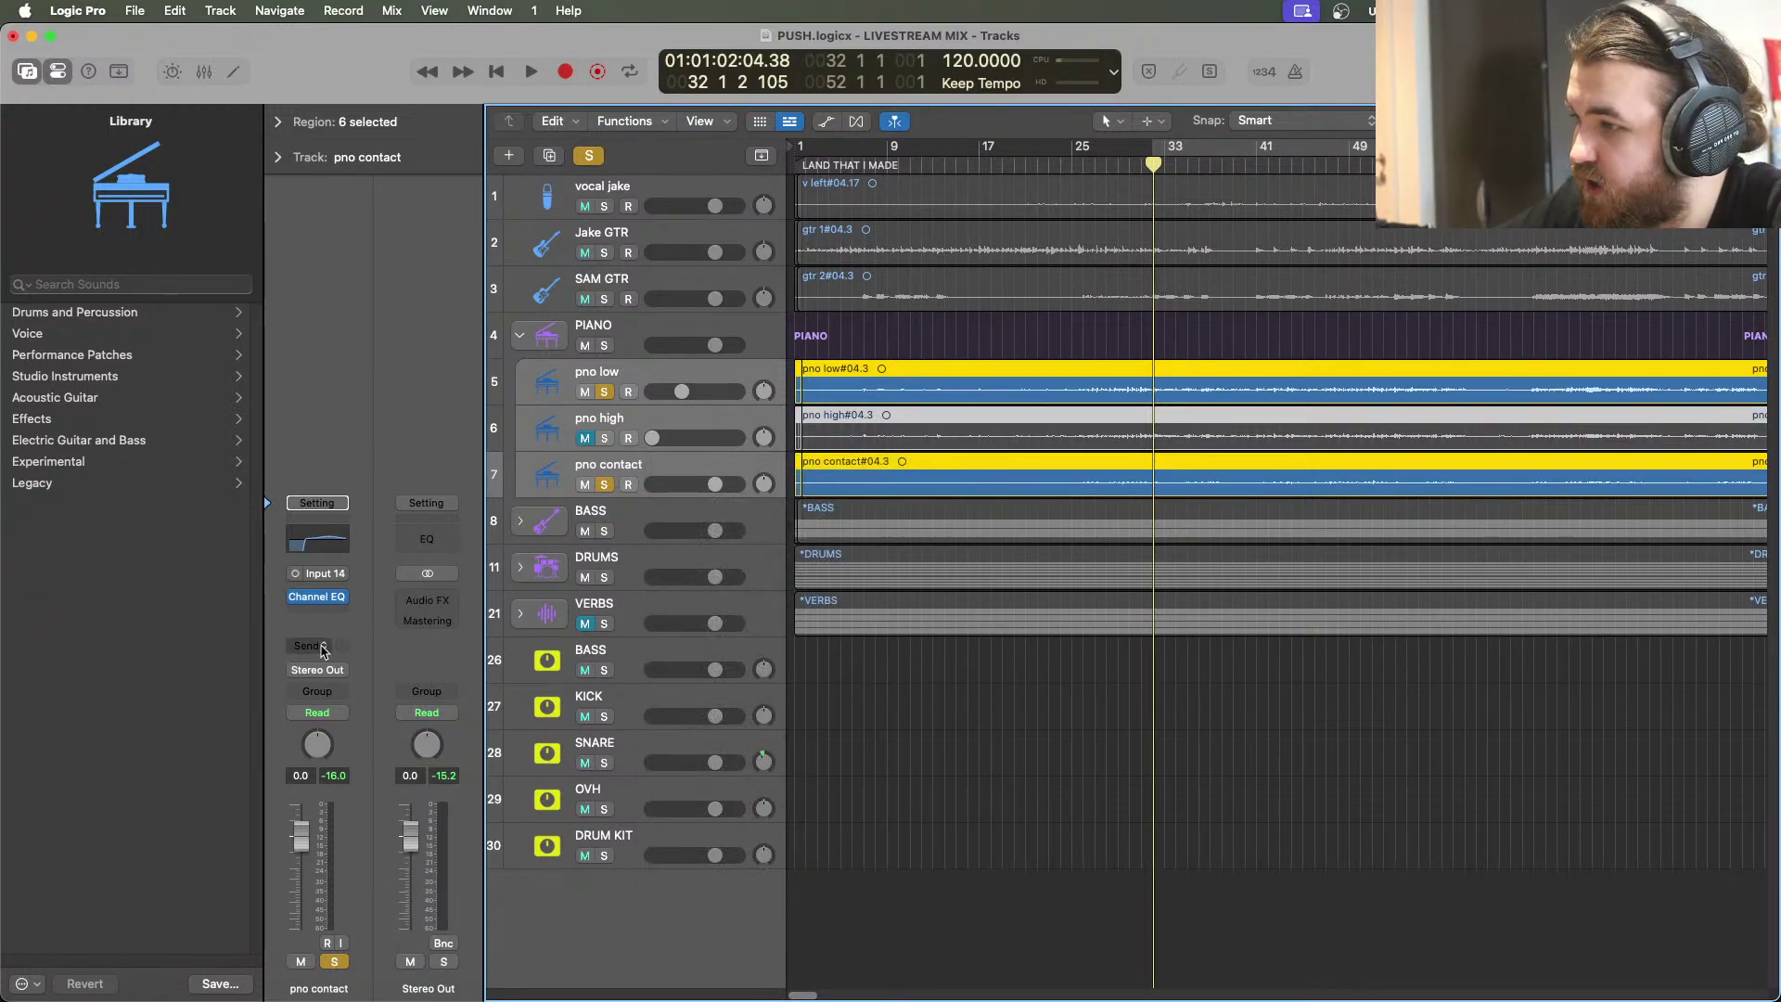
left_click(318, 669)
mouse_move(473, 776)
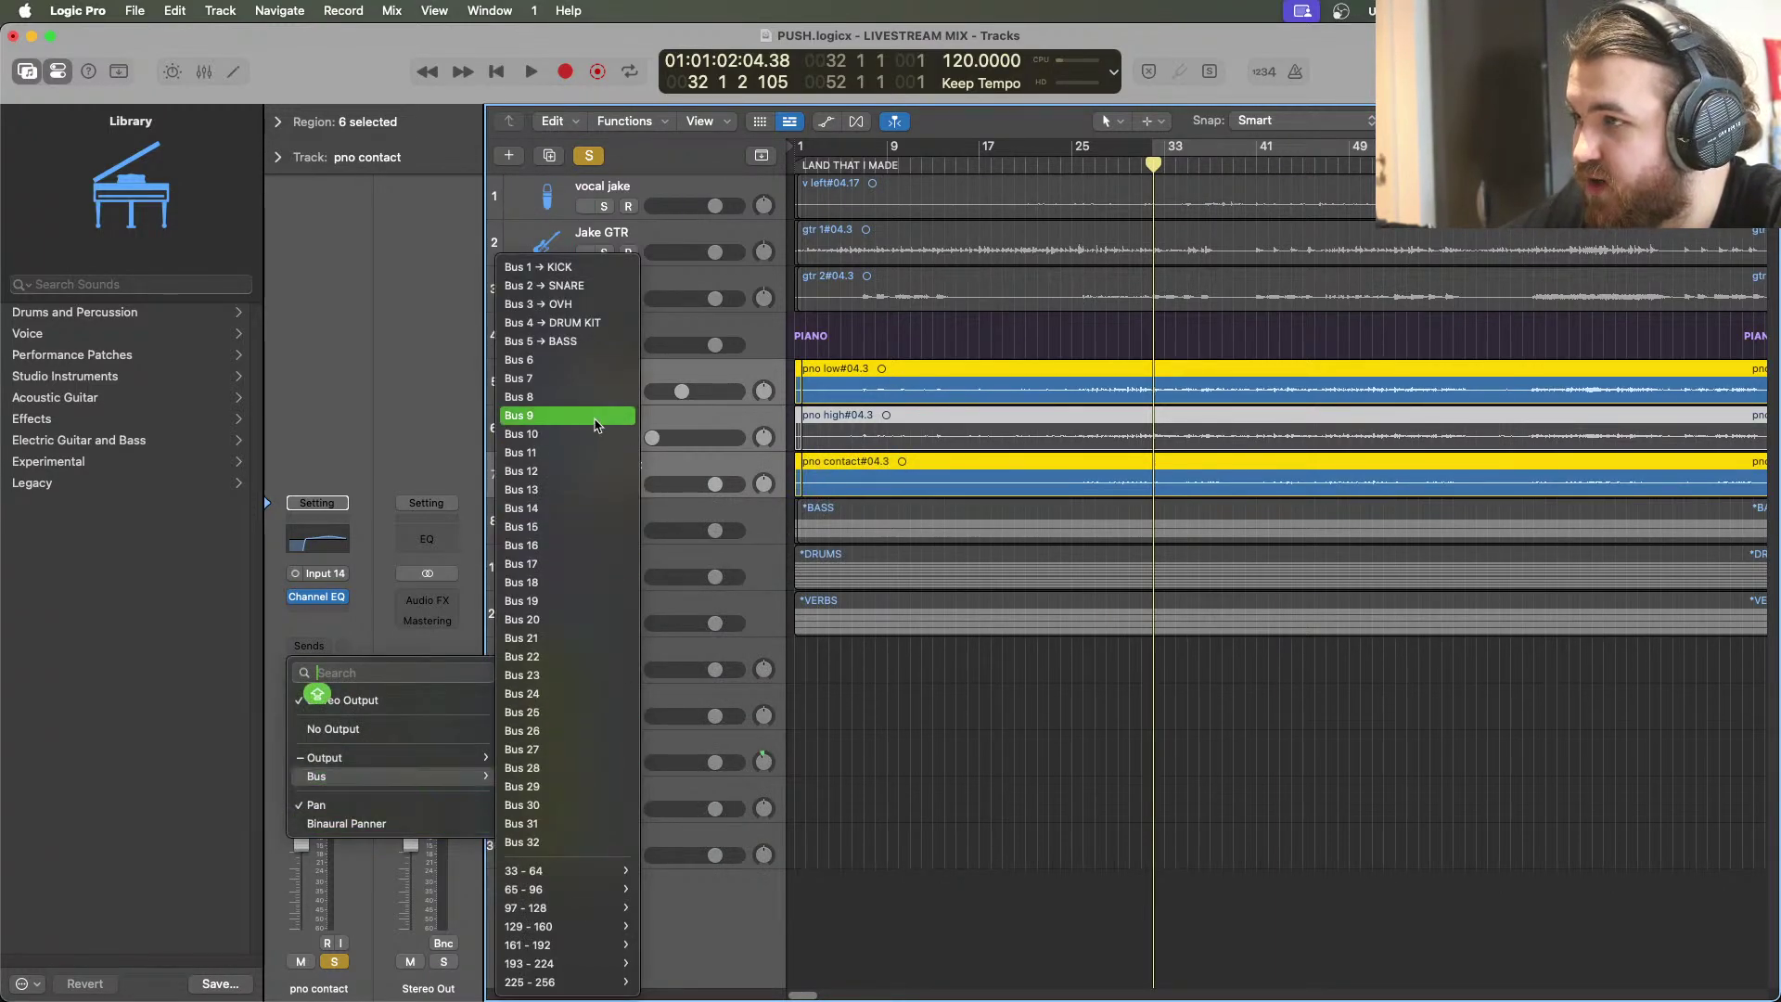
left_click(520, 360)
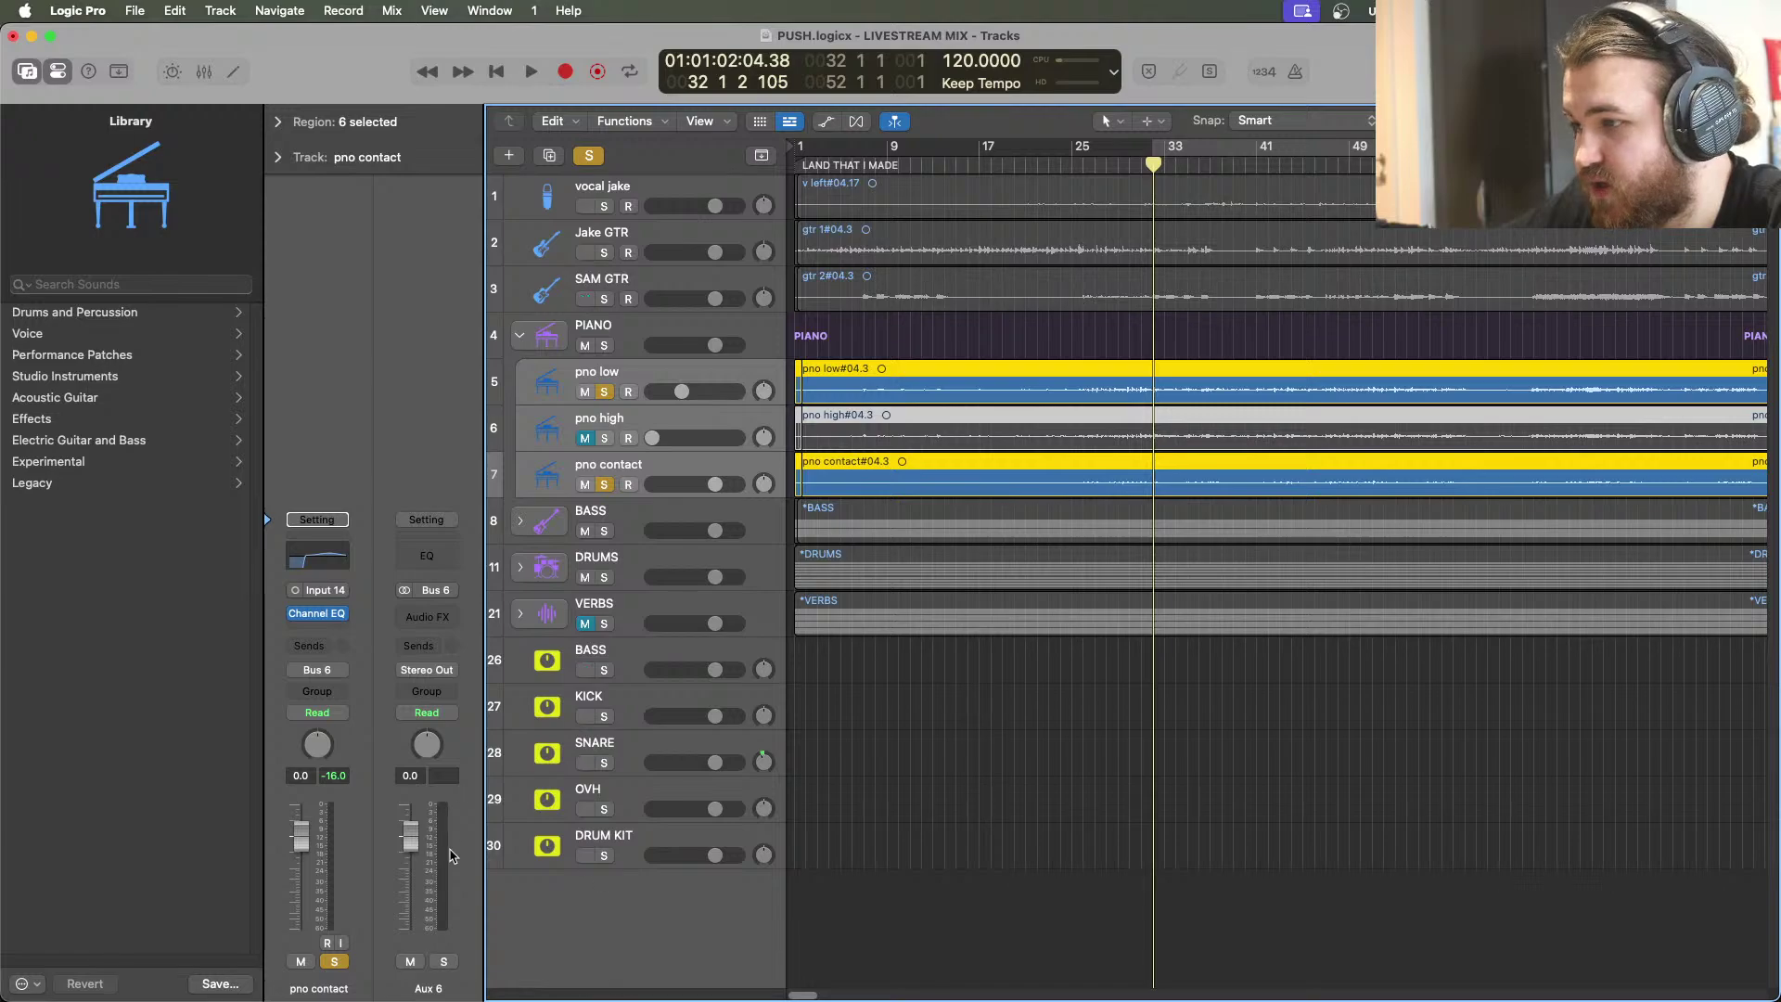
Create a track for the Bus 6 aux channel and place it below DRUM KIT at the end of the track list
right_click(464, 913)
left_click(487, 918)
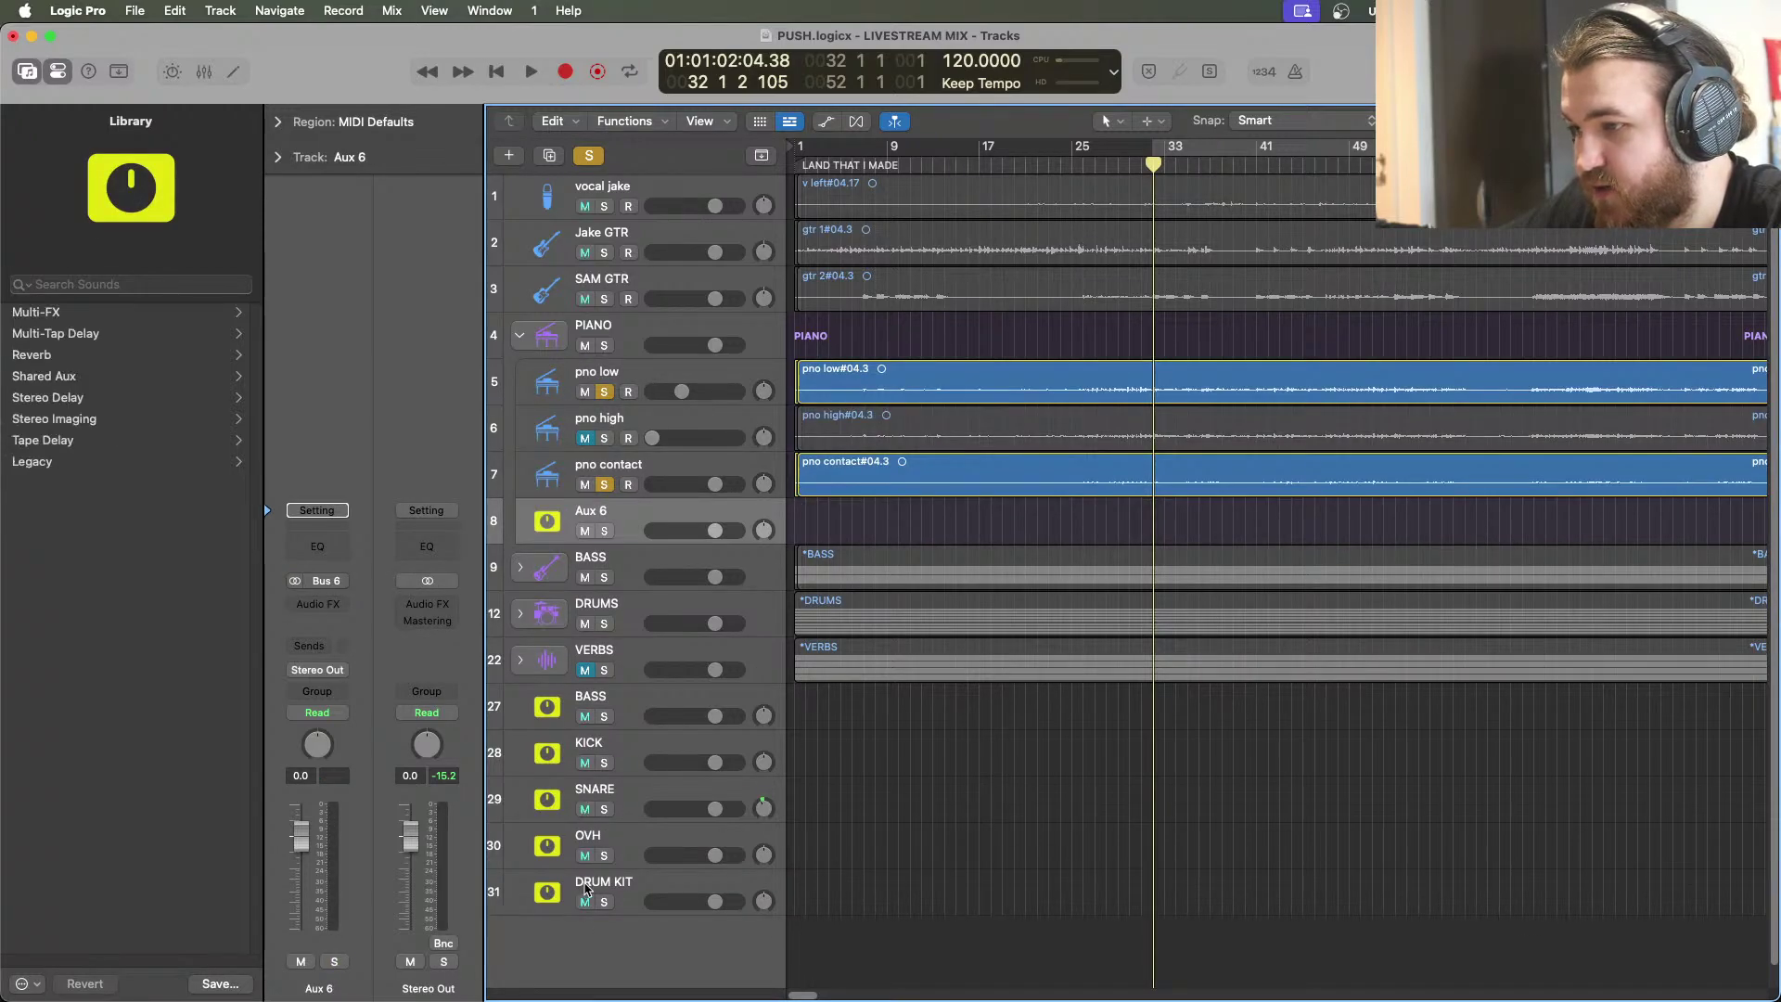
left_click_drag(640, 521, 649, 926)
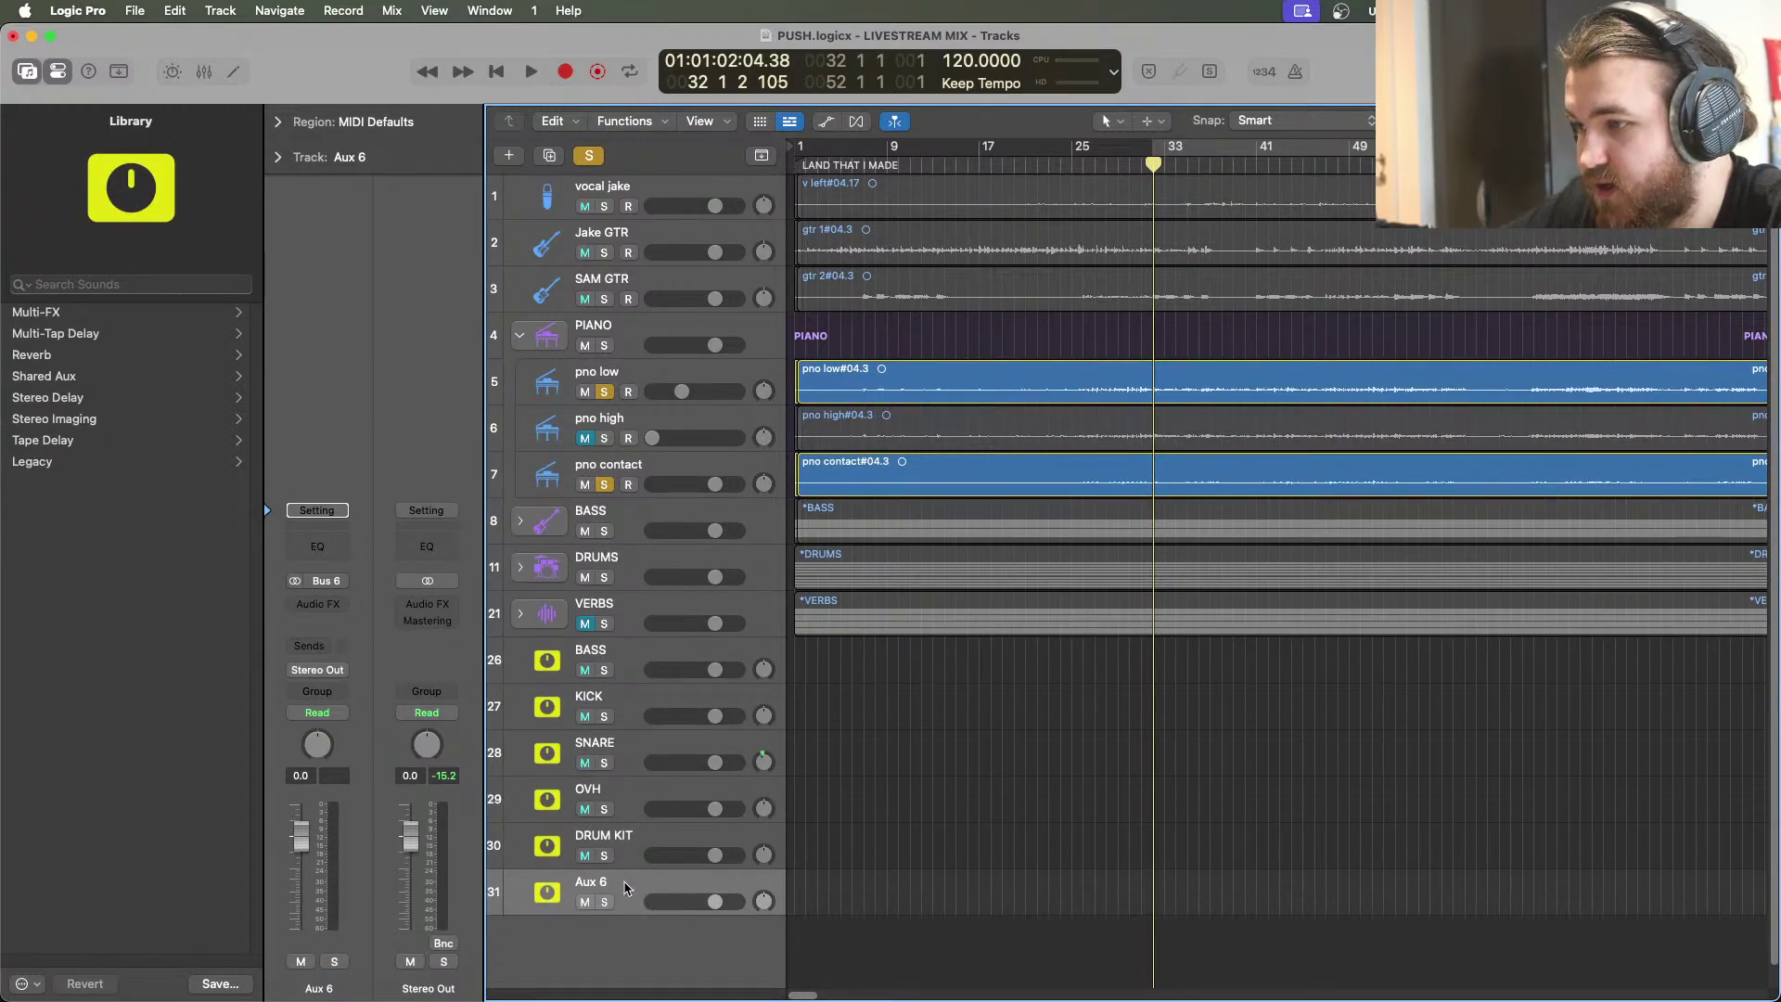
Rename the Bus 6 aux track as PIANO
double_click(626, 883)
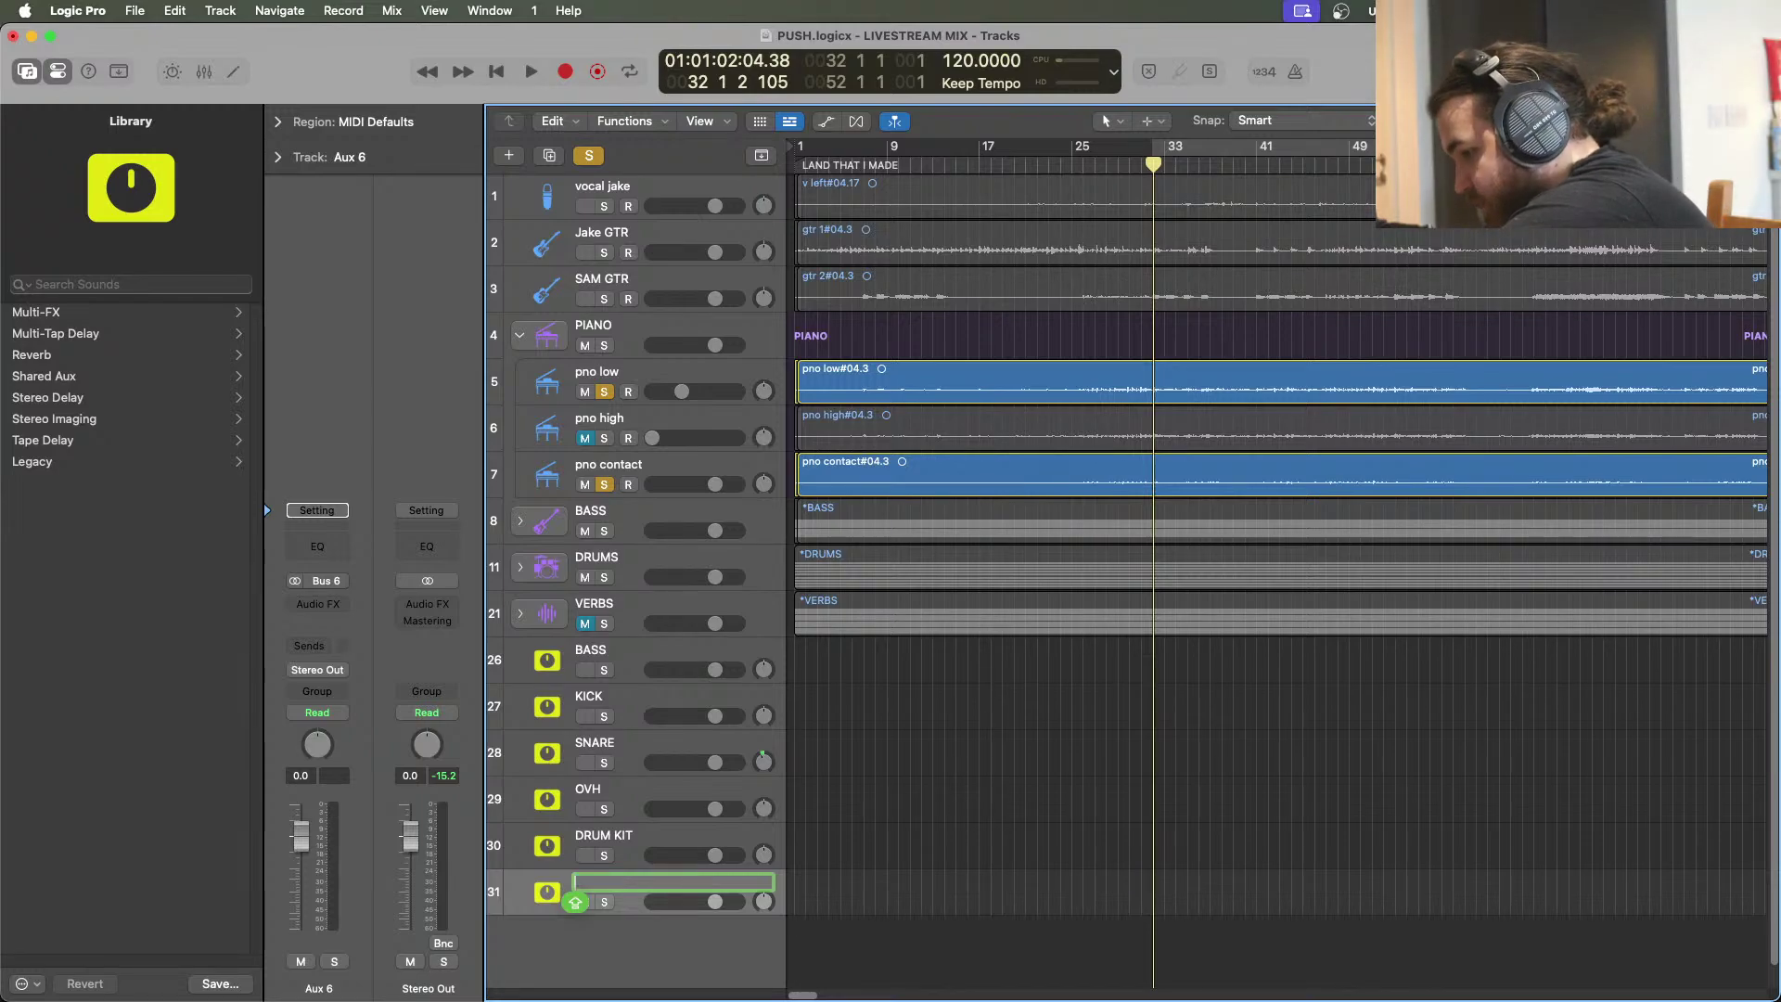
type("PIANO")
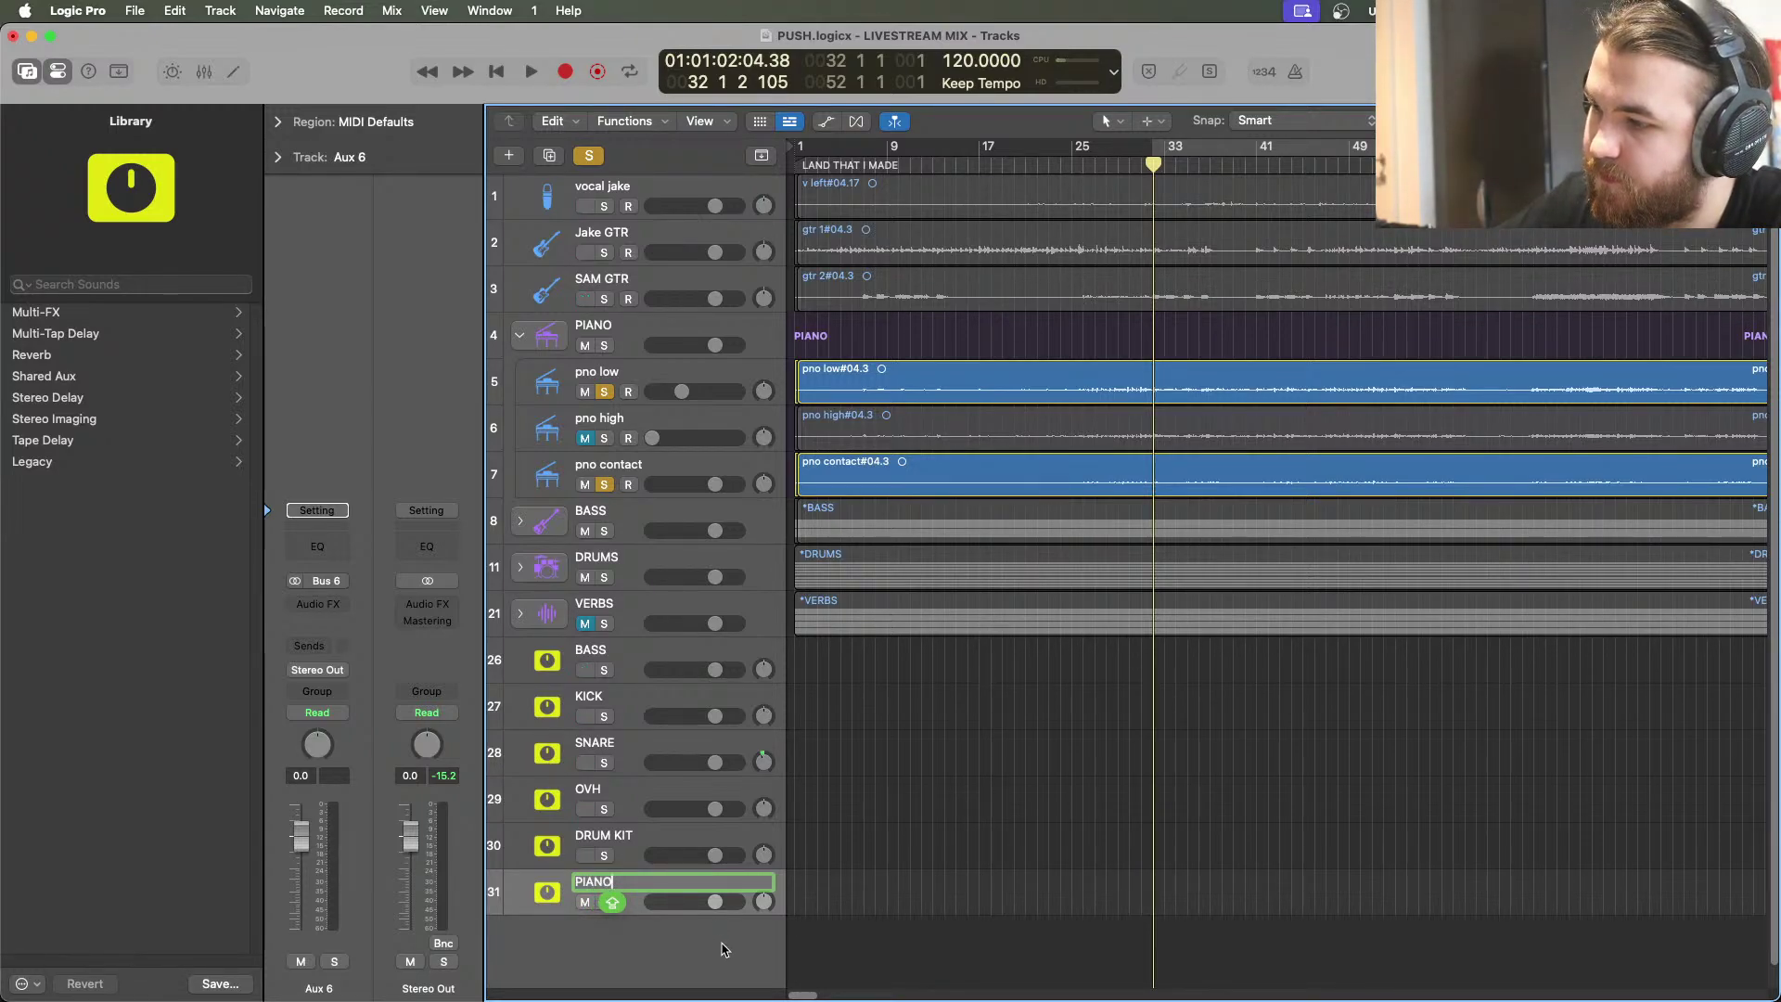
key("Return")
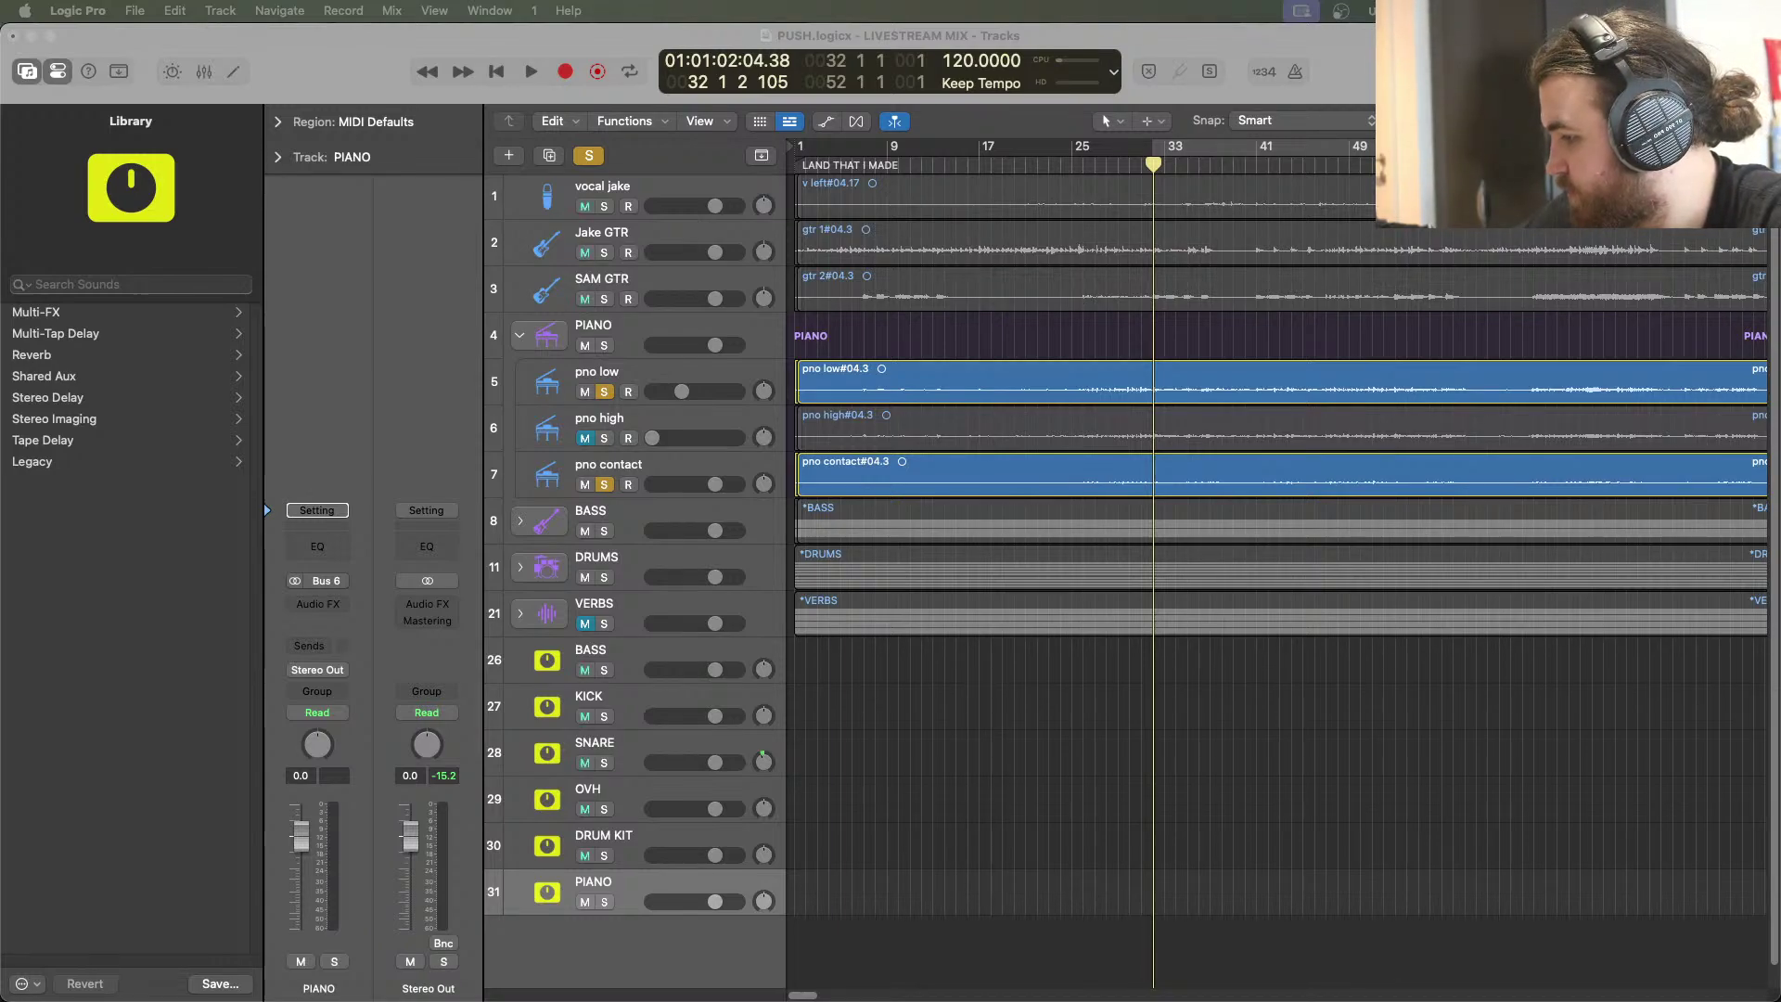
key("super+Tab")
key("super+Tab")
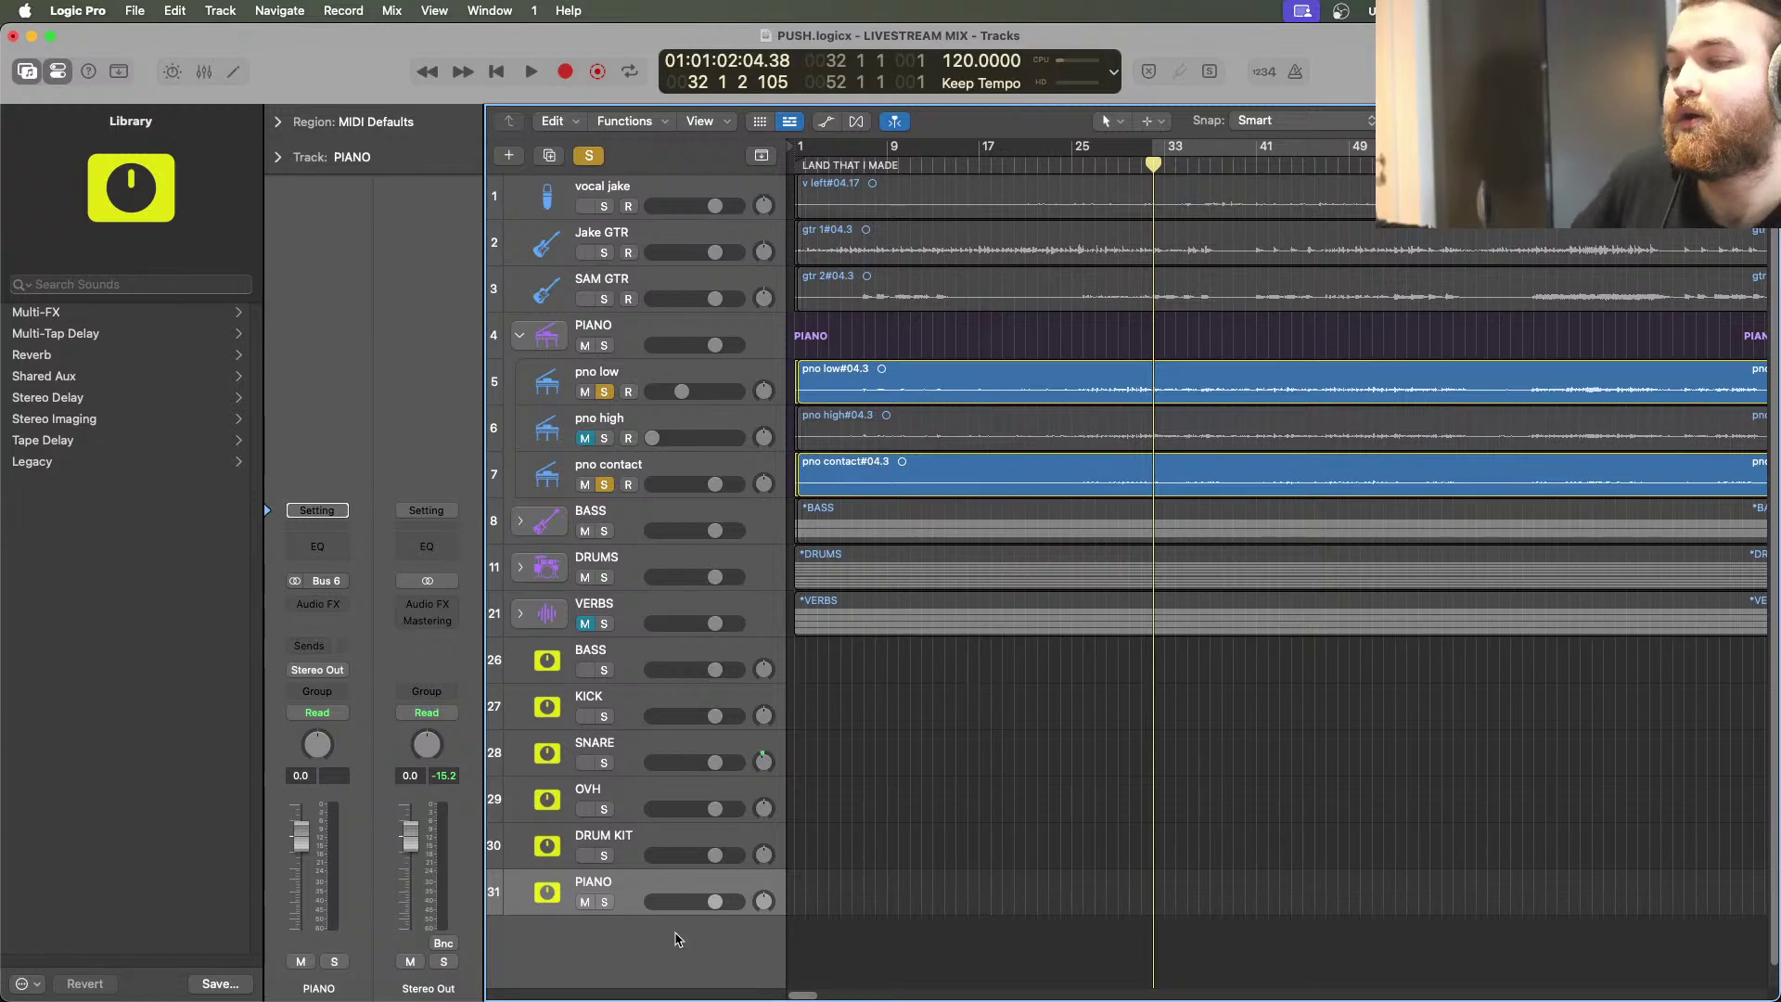
Move the solo from the pno low and pno contact tracks to the PIANO bus, and loop playback from around bar 32
left_click(603, 484)
left_click(604, 392)
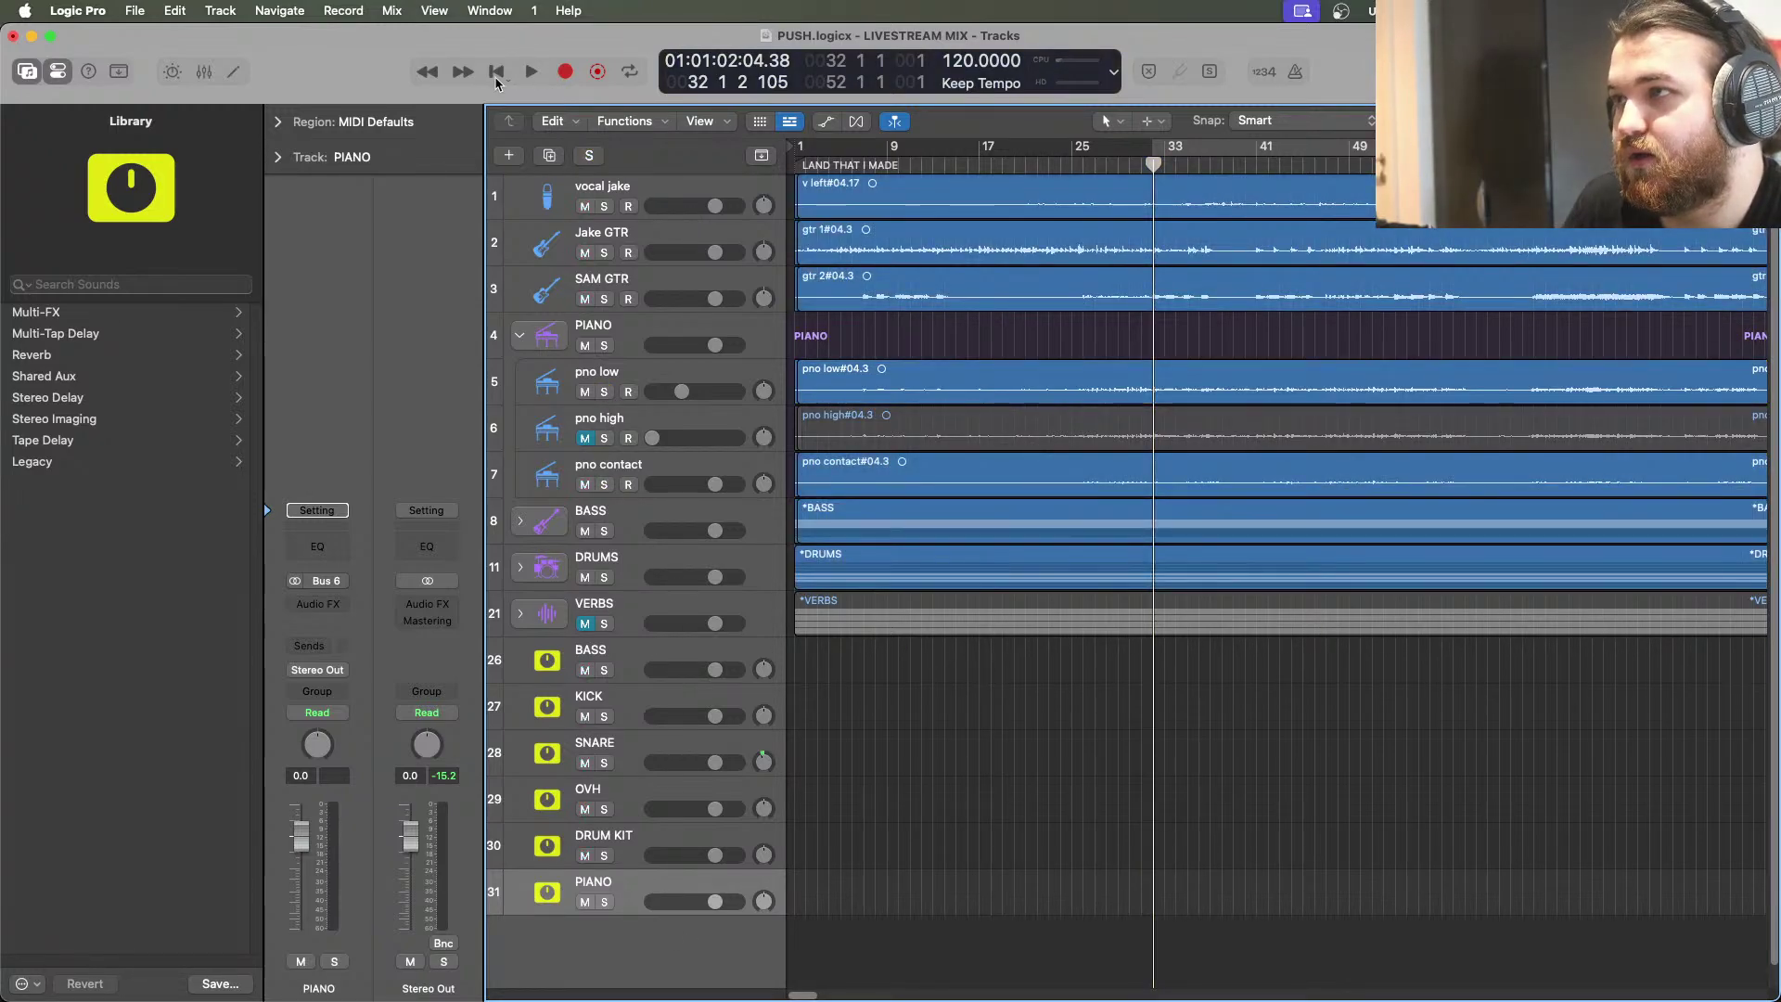
left_click(531, 75)
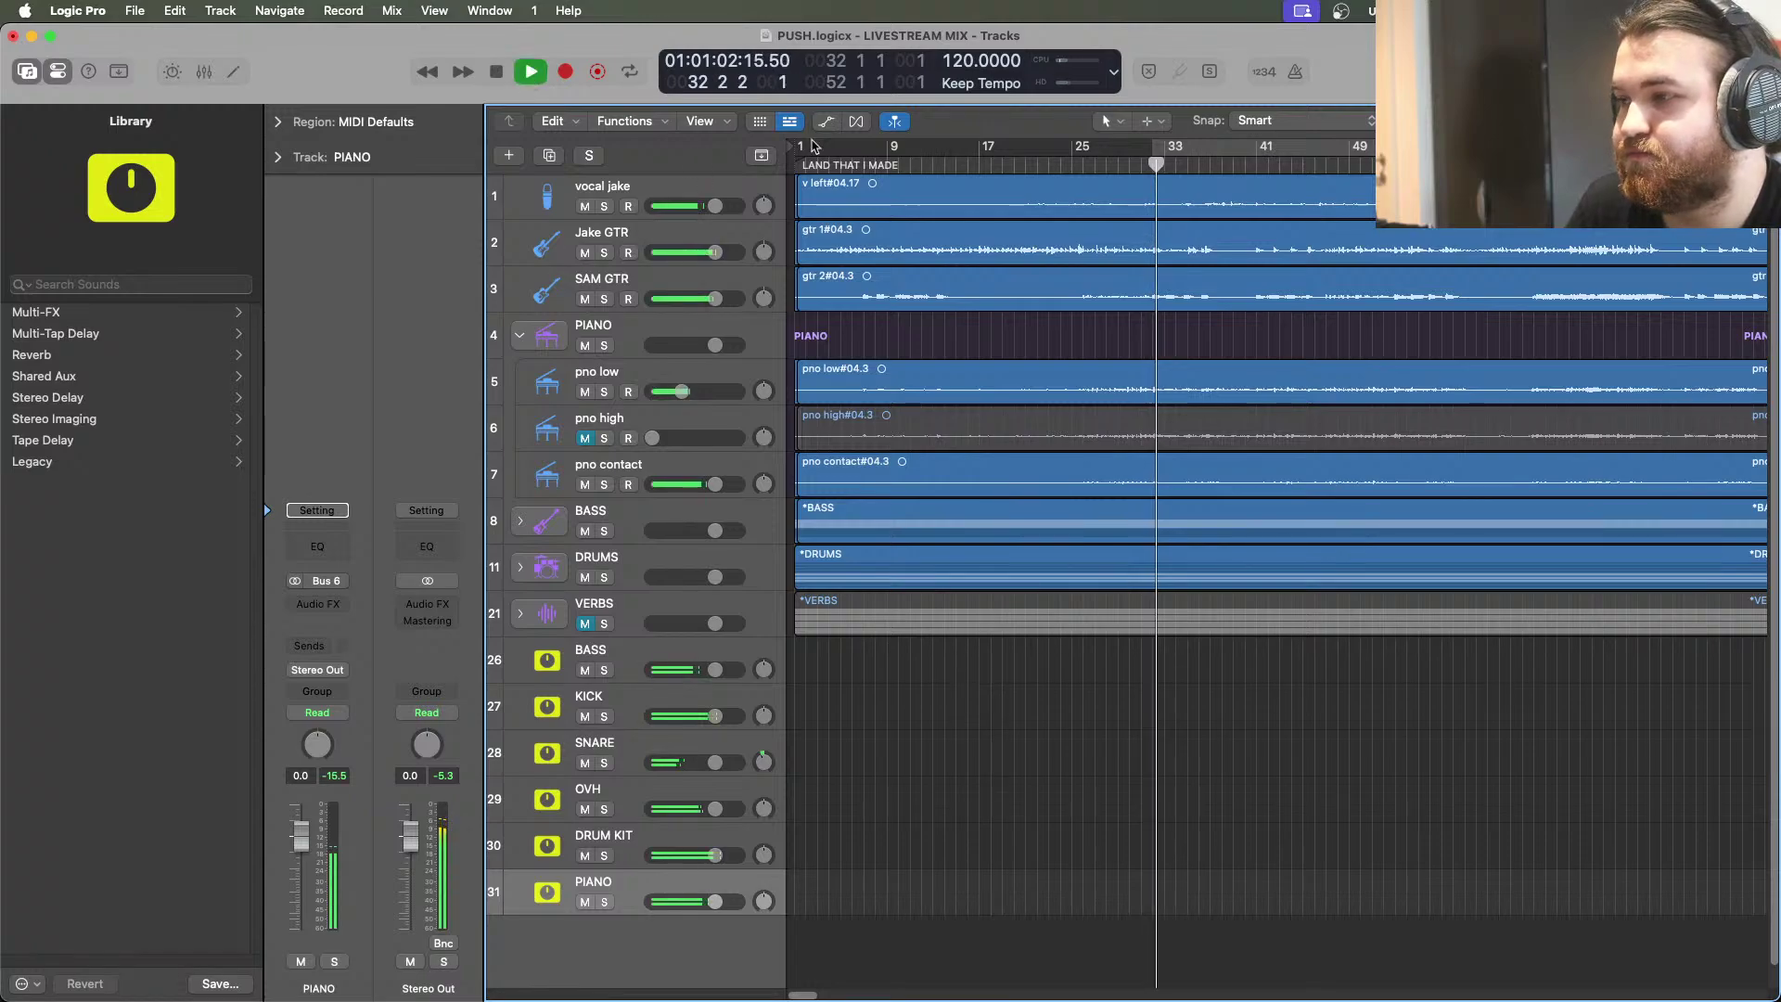
key("s")
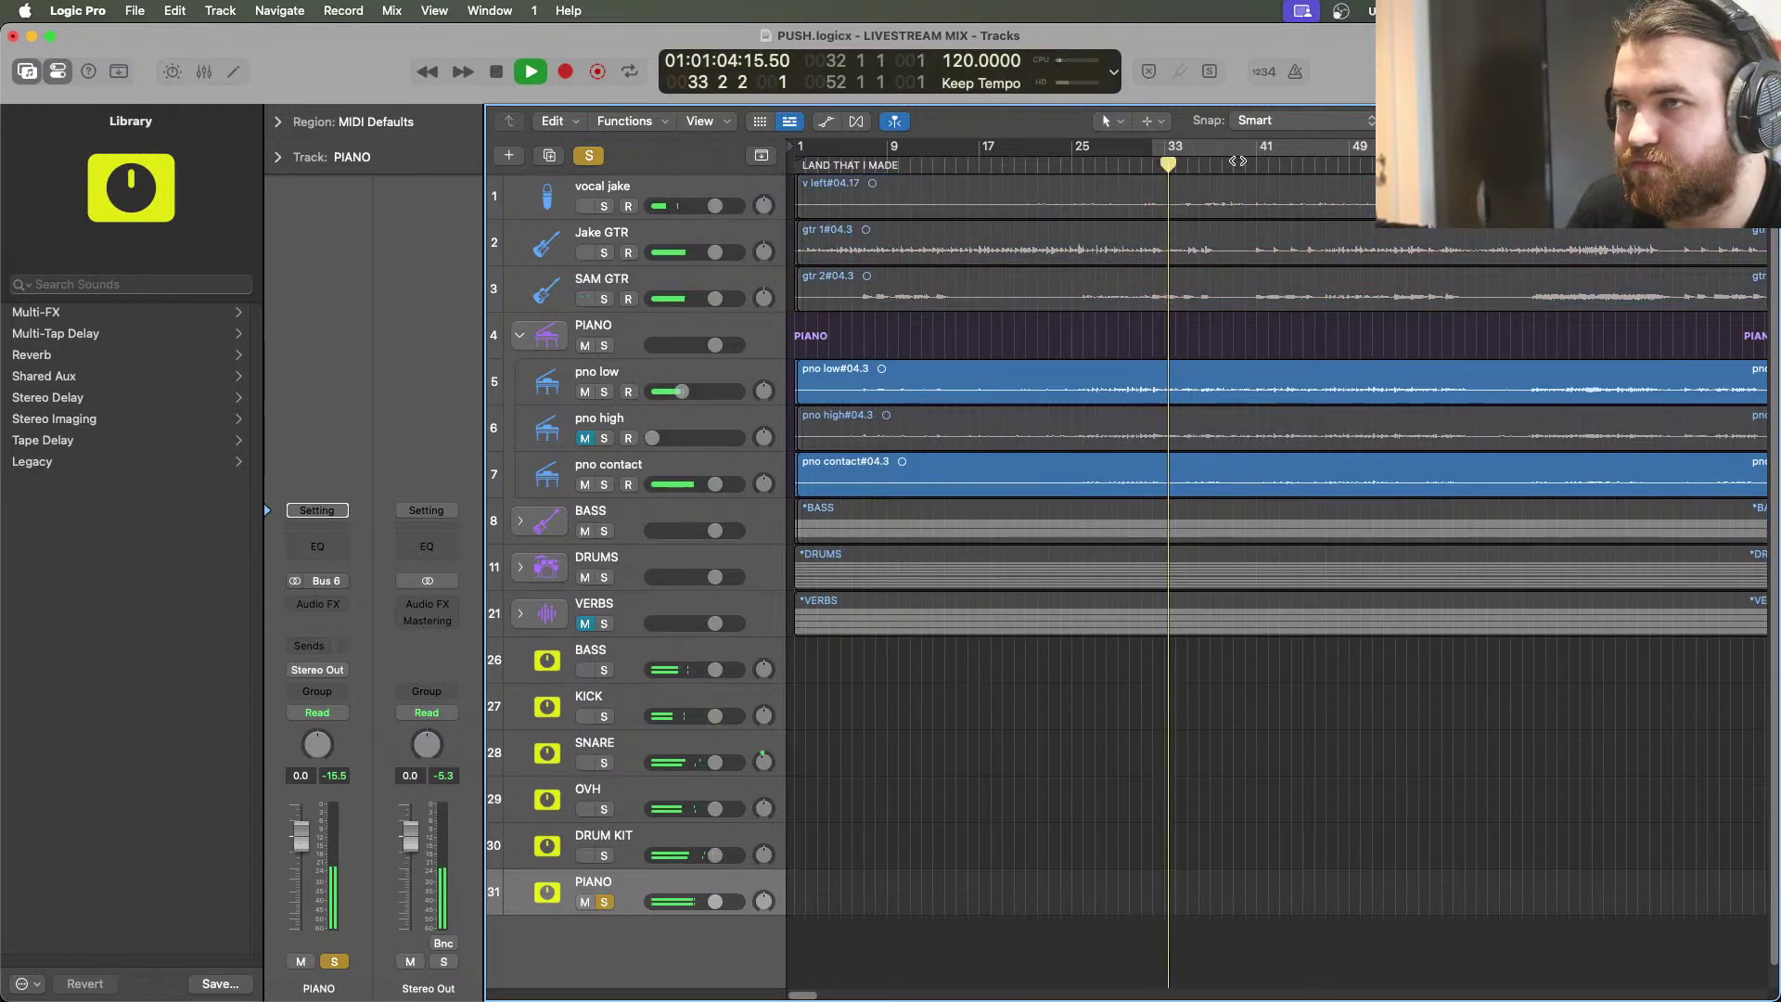
left_click(1234, 175)
key("c")
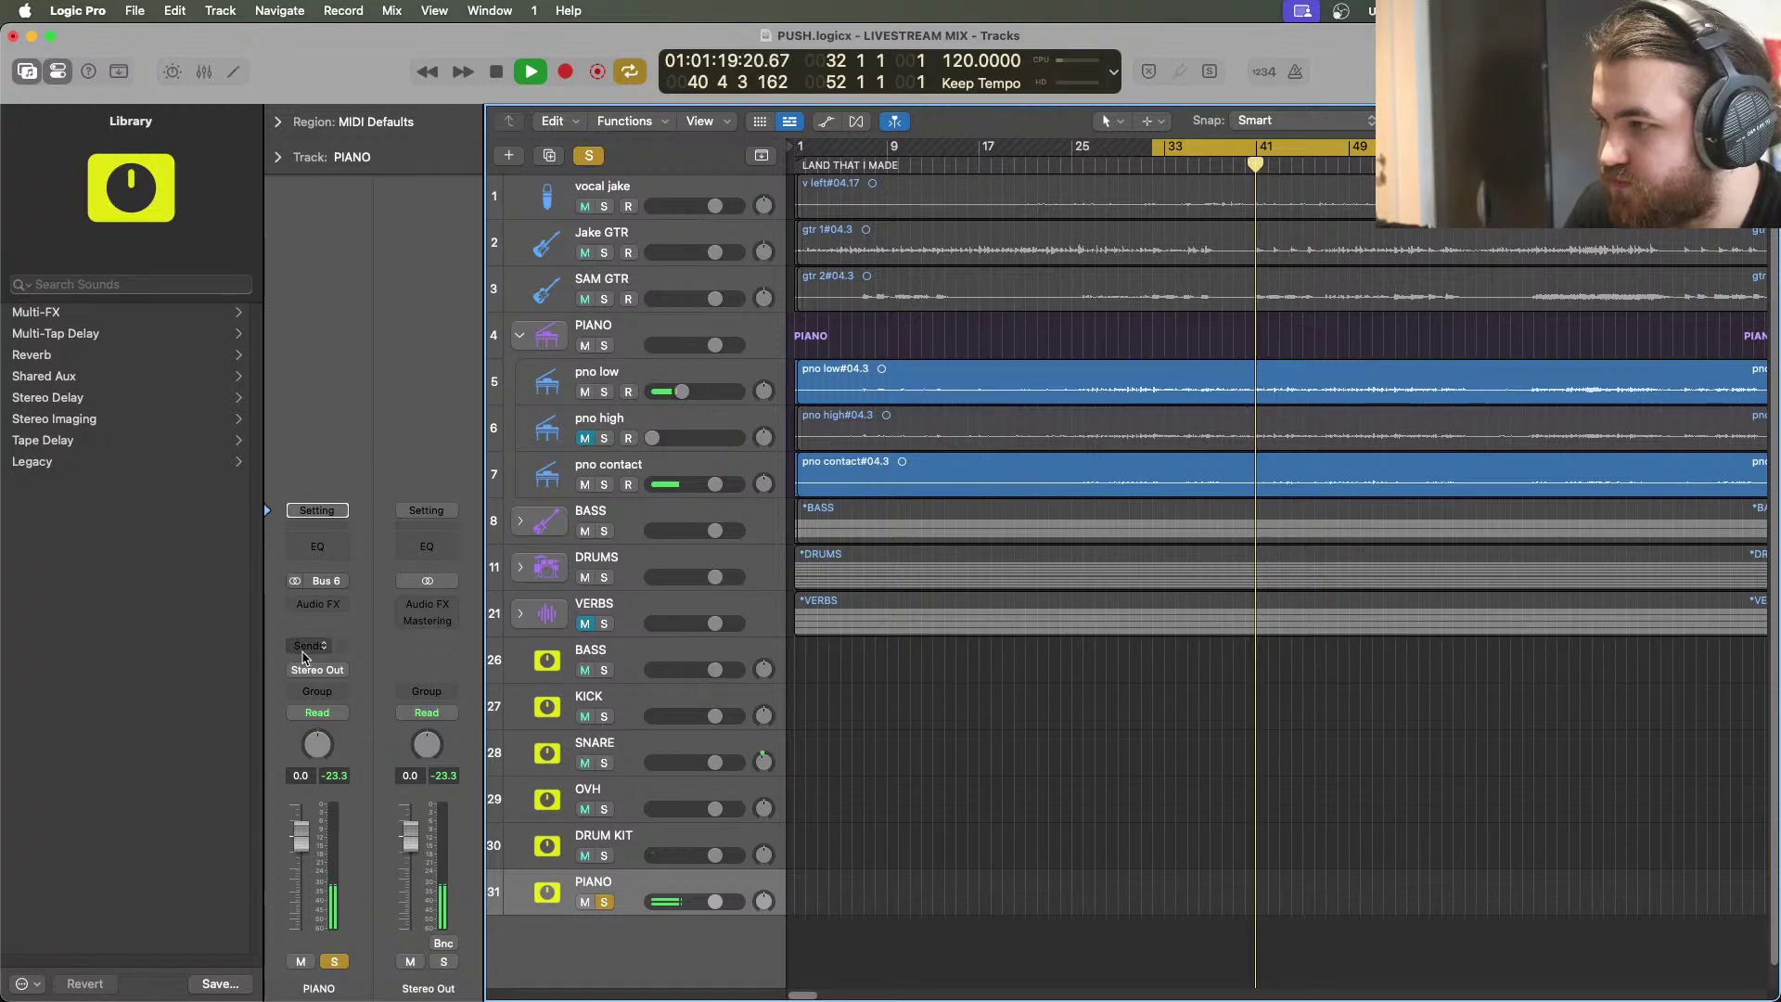
Insert a stereo Channel EQ on the PIANO bus and shape a broad boost of about 2 dB in the midrange just above 1 kHz
left_click(317, 604)
mouse_move(349, 572)
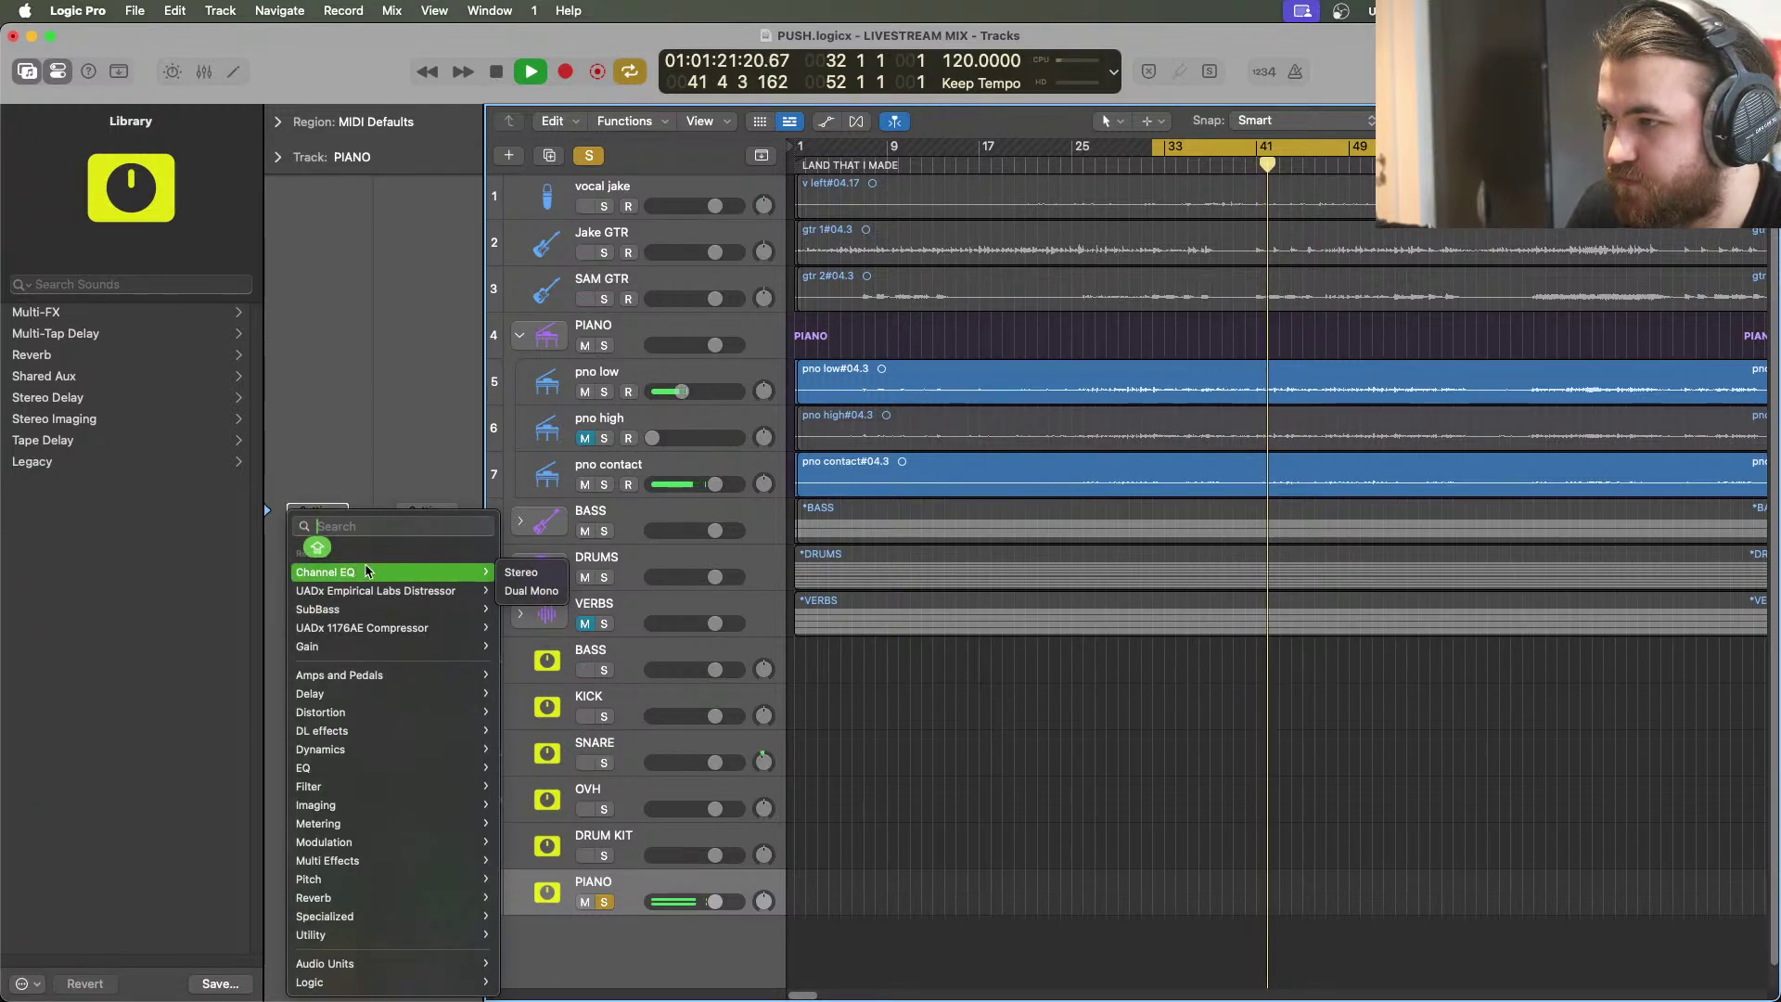
left_click(521, 572)
left_click_drag(894, 489, 1105, 473)
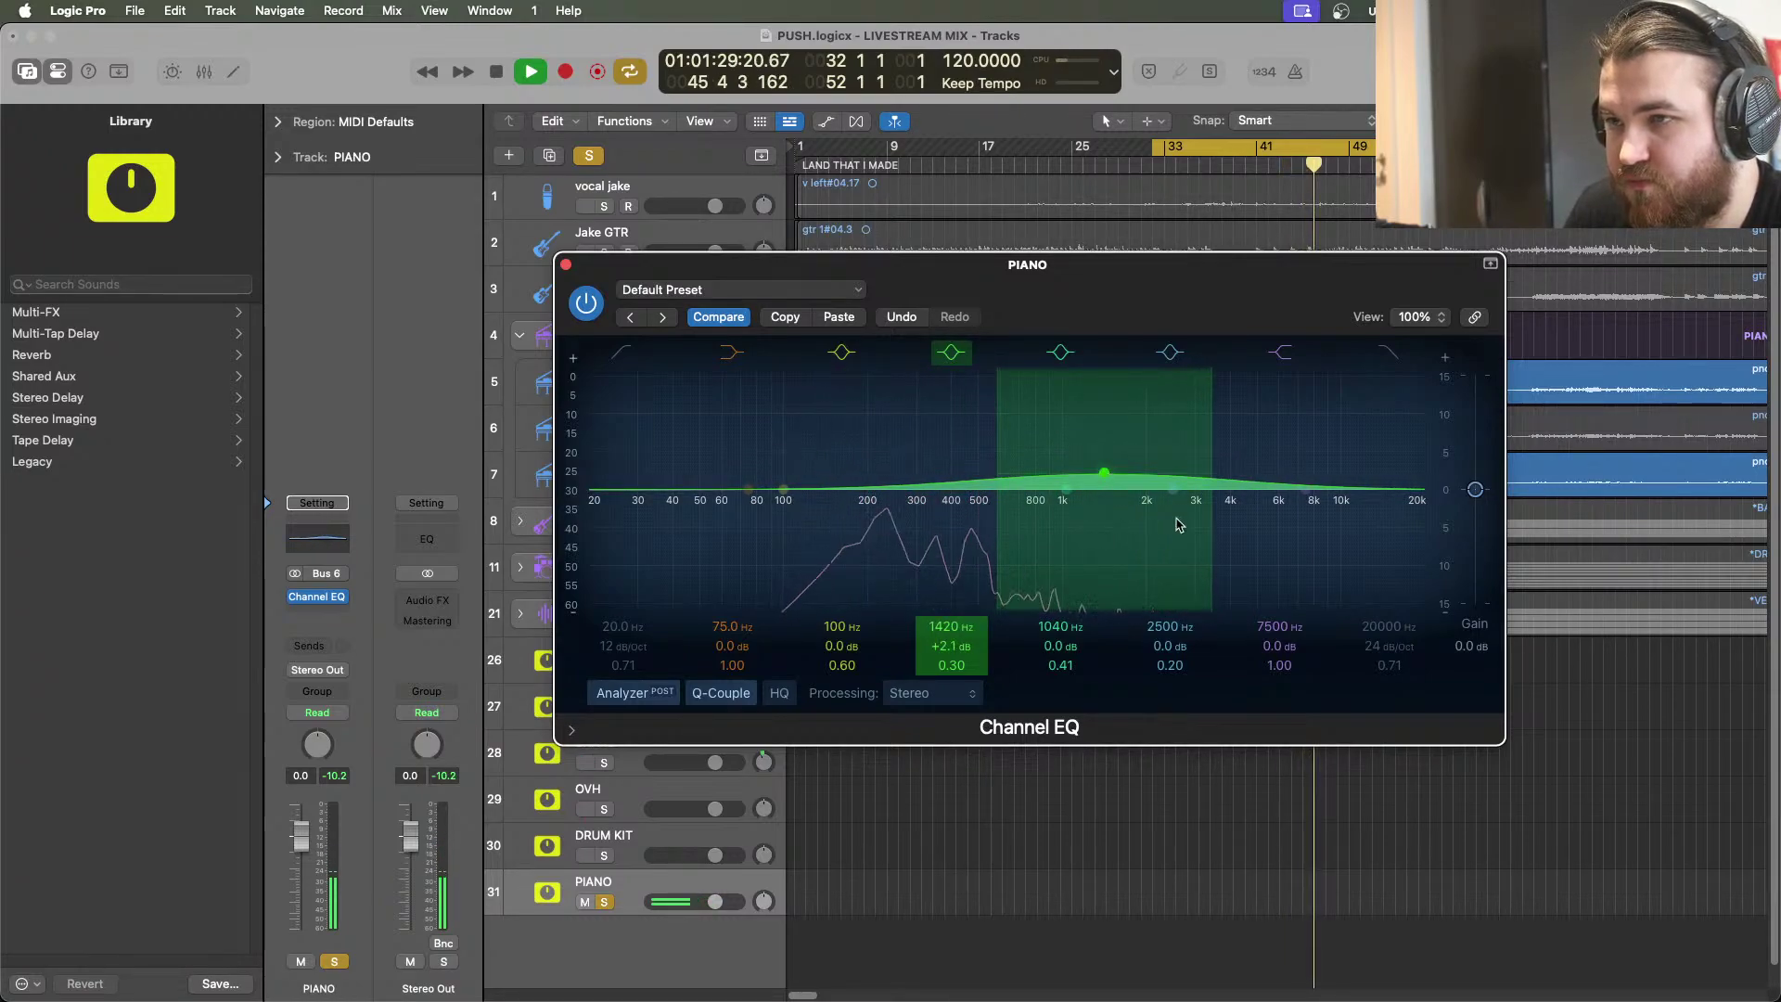
left_click_drag(1217, 540, 1183, 558)
mouse_move(1105, 473)
left_mouse_down()
mouse_move(1114, 408)
mouse_move(1107, 436)
mouse_move(1029, 424)
mouse_move(1054, 466)
mouse_move(1087, 474)
left_mouse_up()
left_click(565, 265)
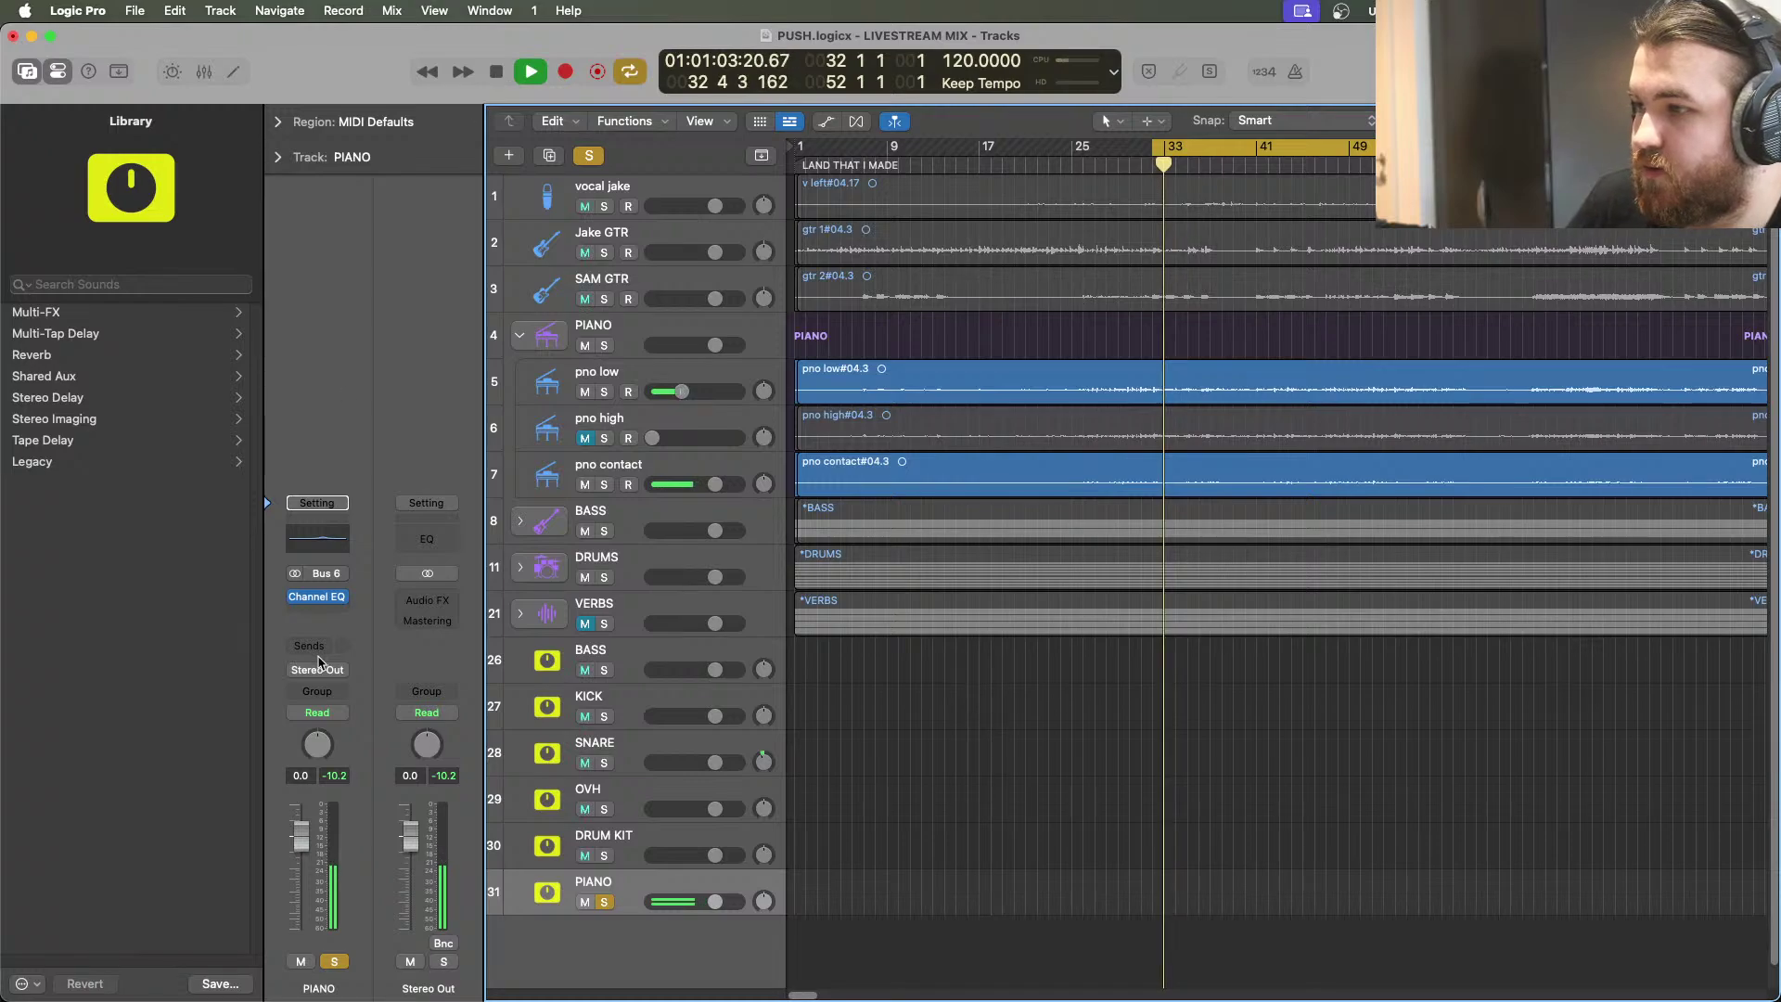
Insert the UADx LA-2A Silver Compressor after the Channel EQ on the PIANO bus and play the looped section through it
left_click(336, 616)
mouse_move(343, 619)
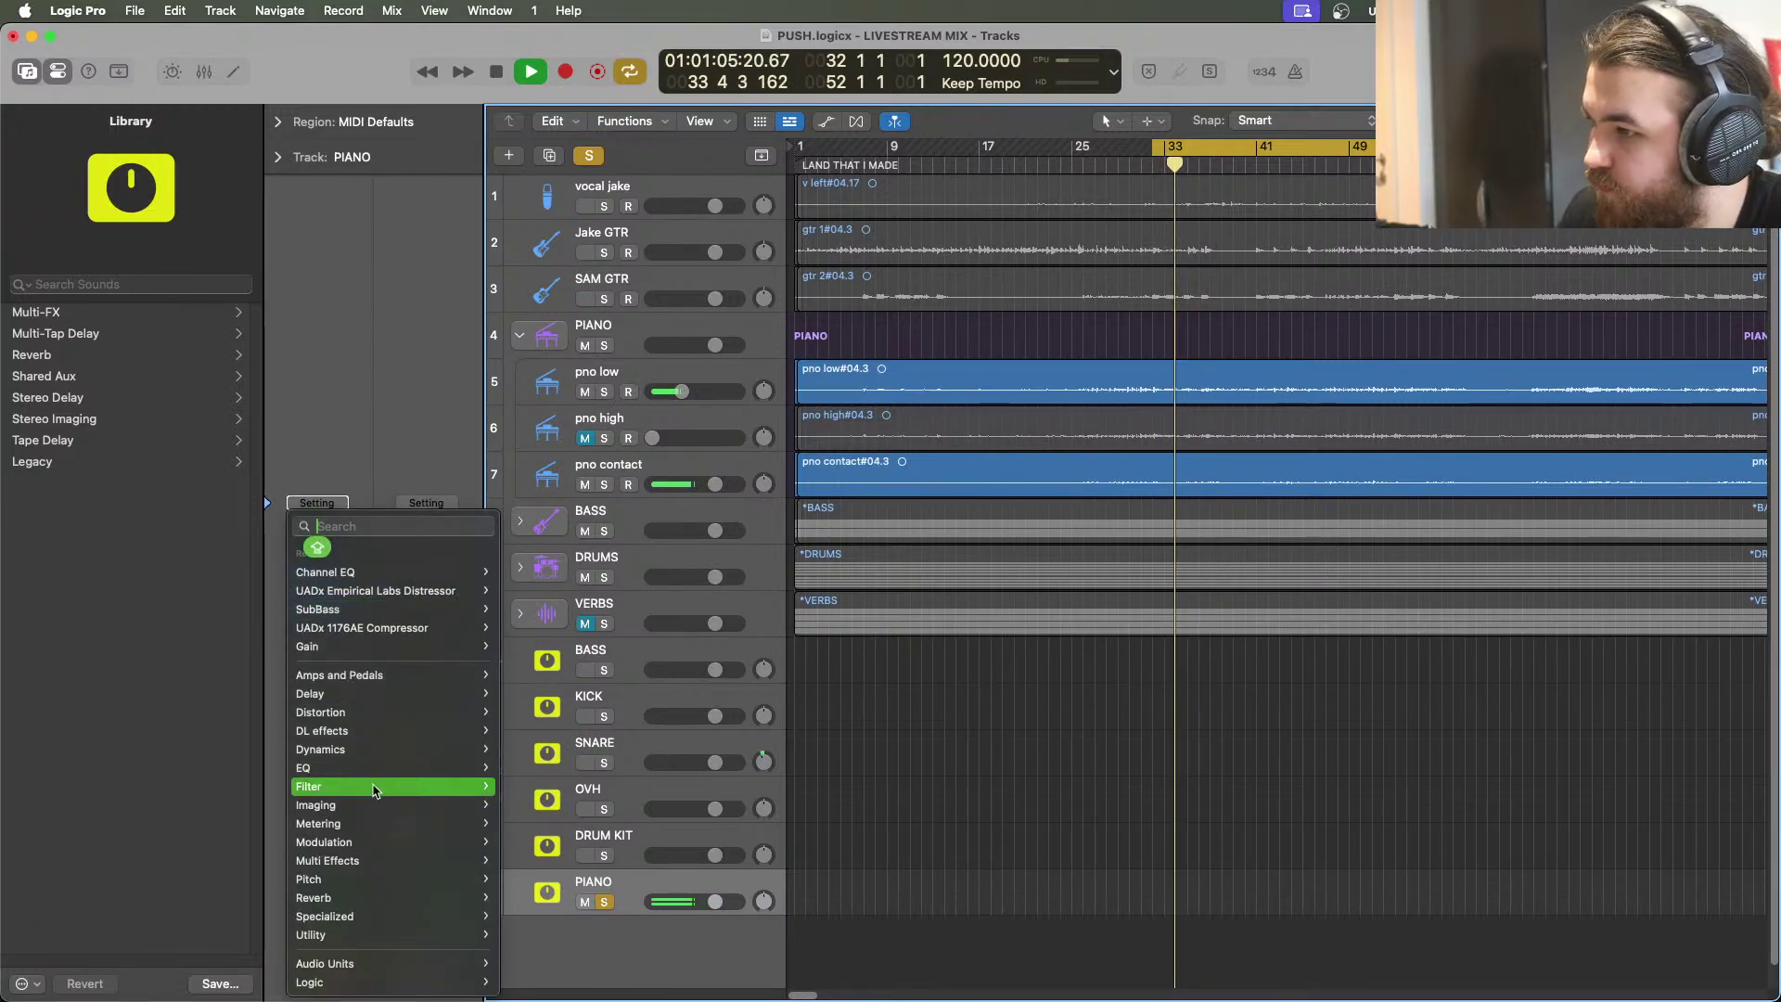
mouse_move(371, 963)
mouse_move(570, 907)
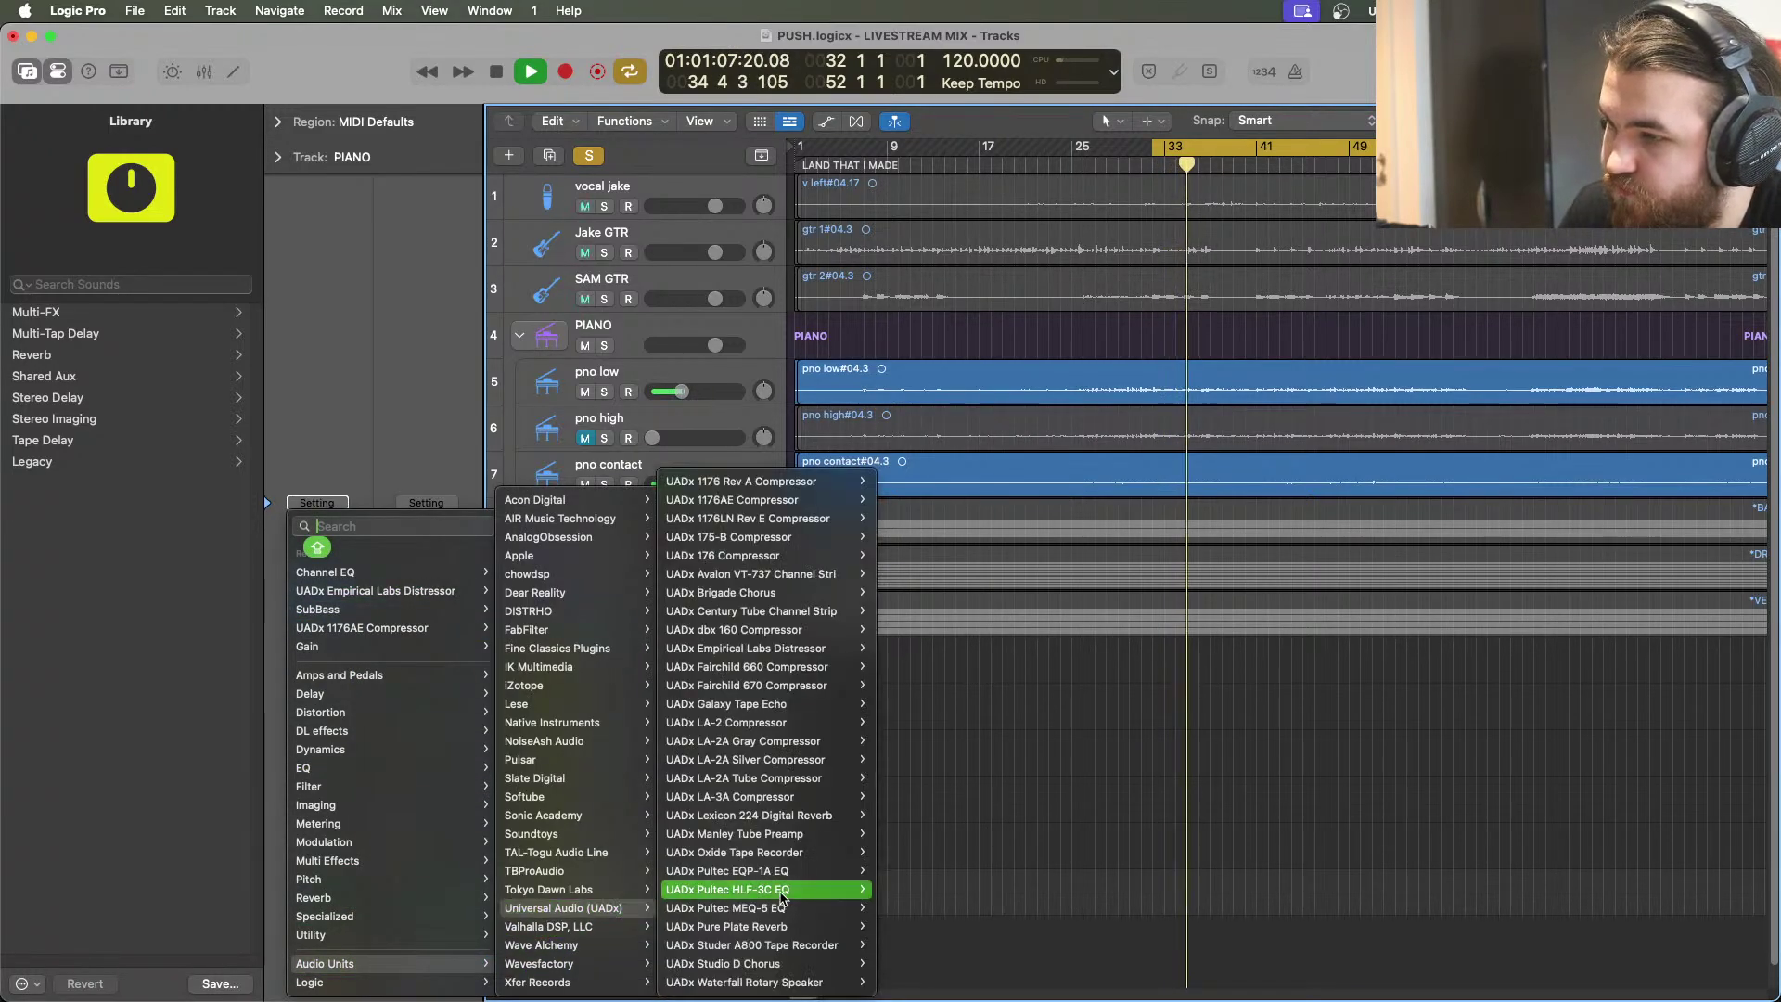
mouse_move(789, 760)
left_click(897, 760)
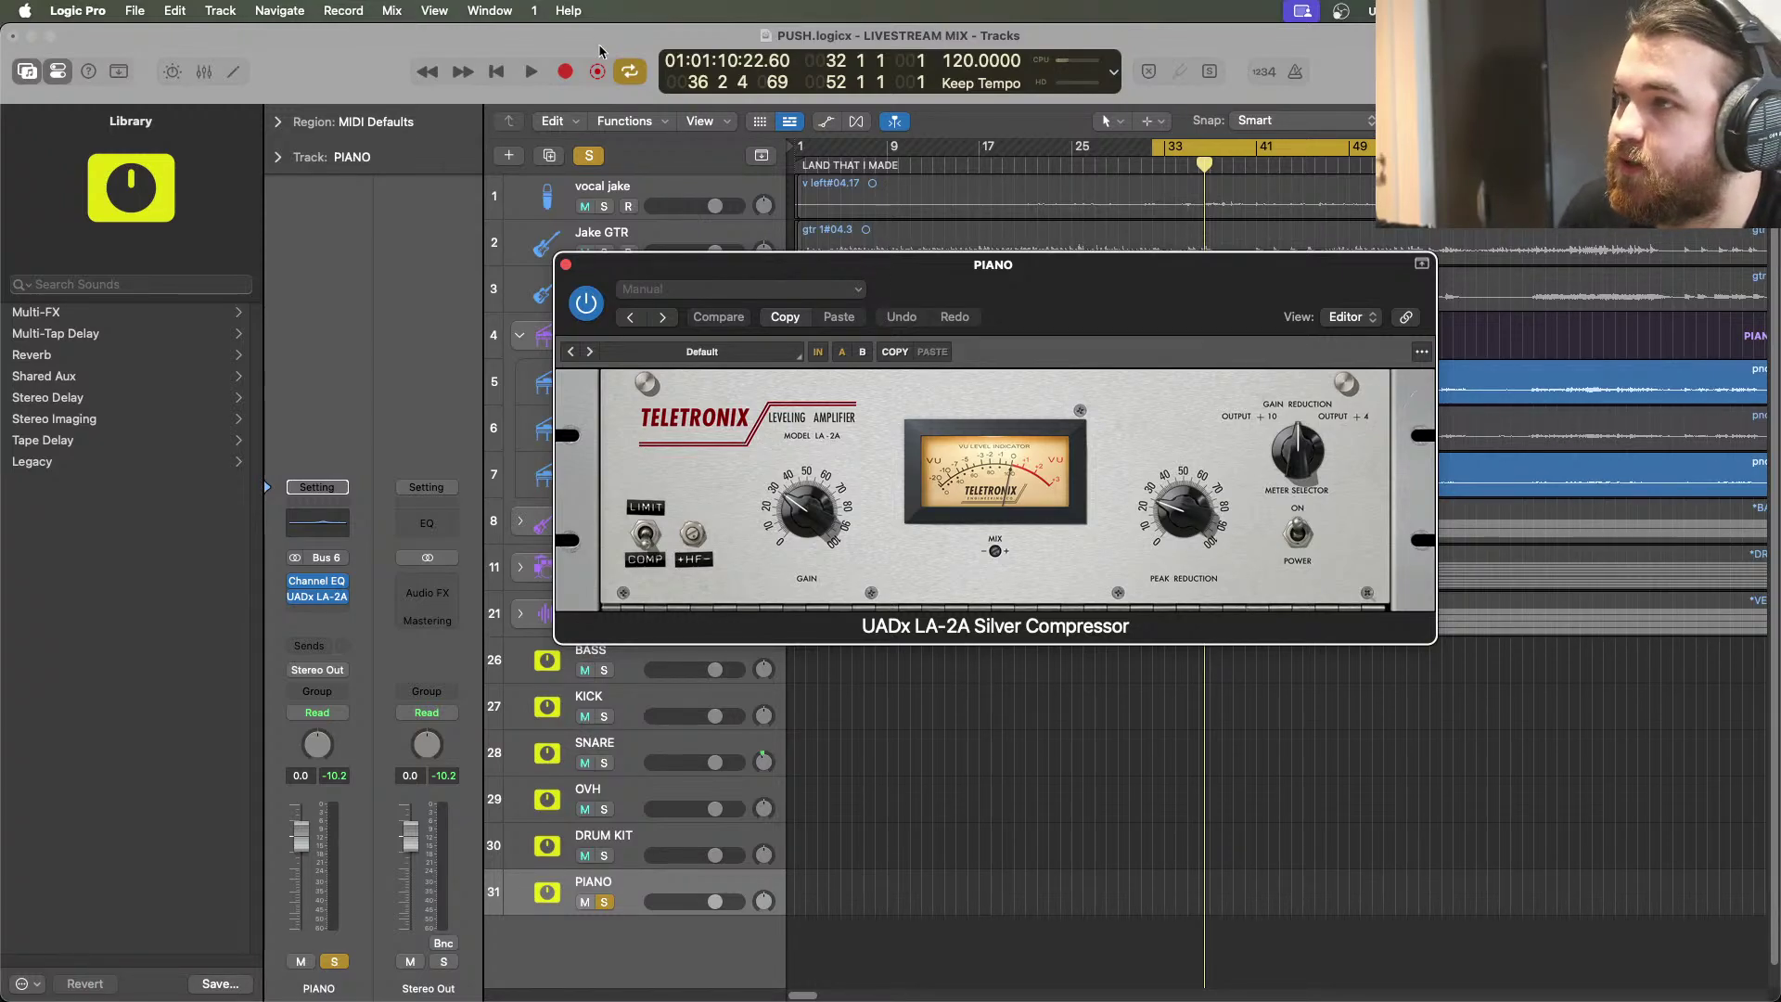
left_click(531, 72)
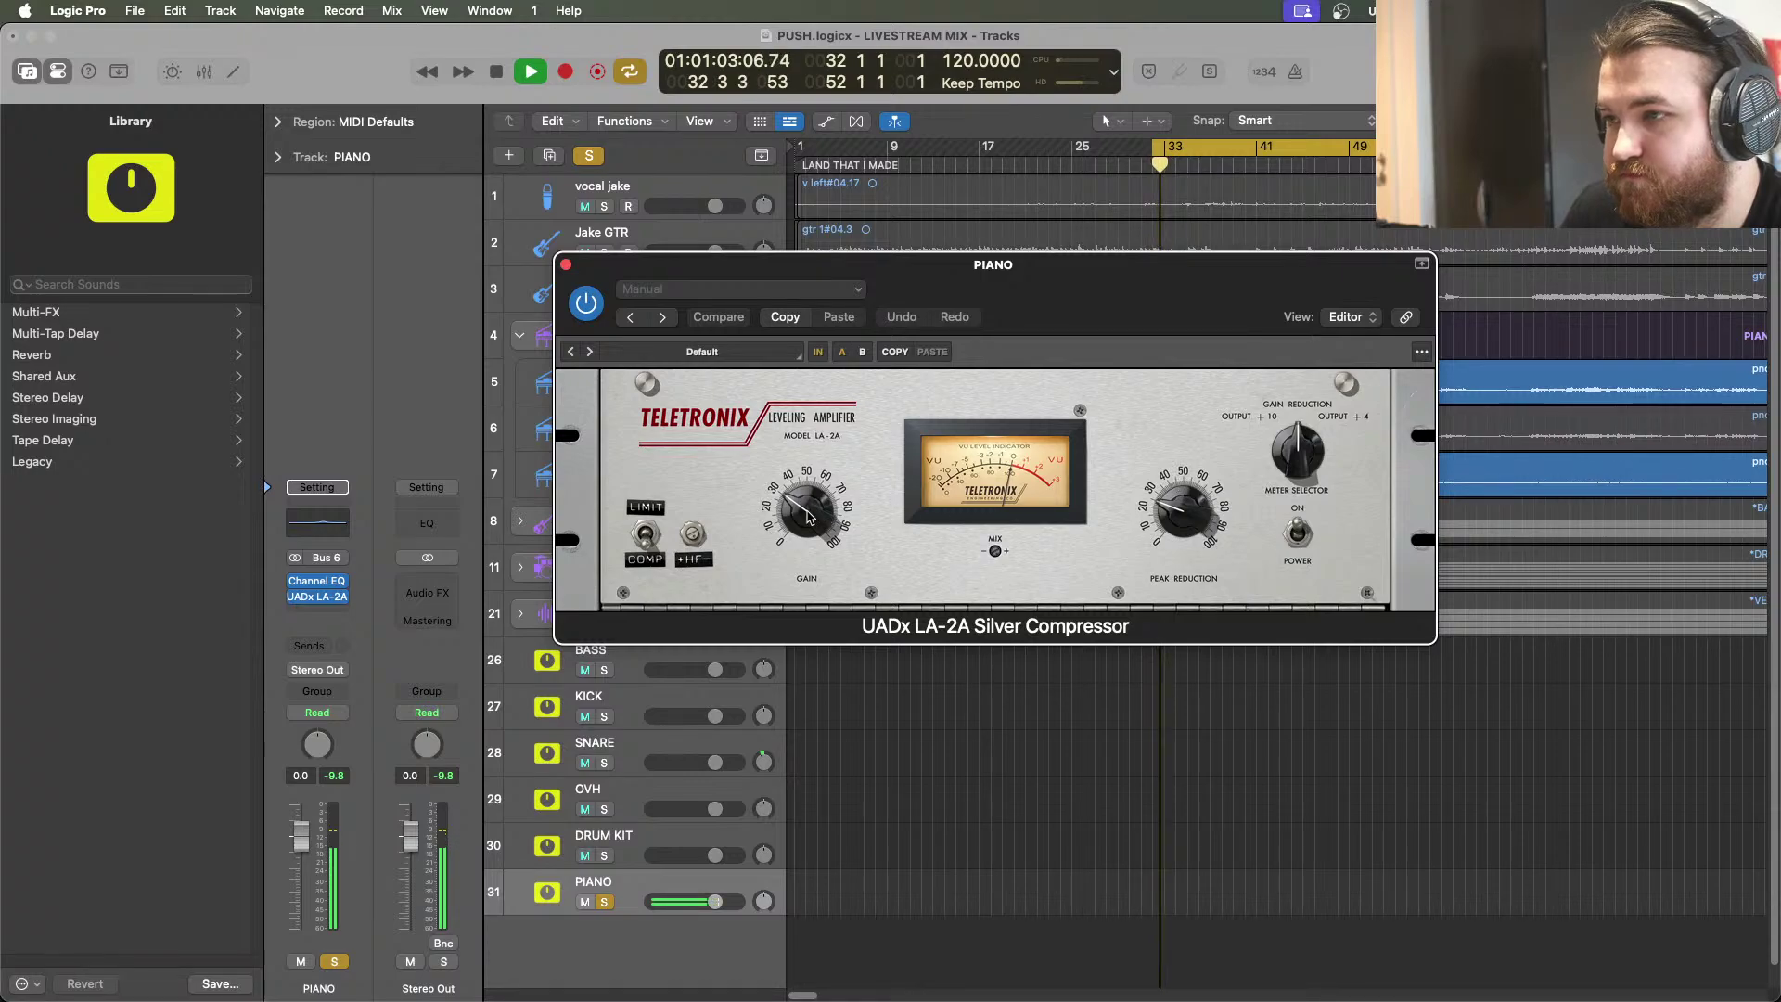
Raise the peak reduction and fine-tune the gain of the LA-2A compressor on the PIANO aux, then close it and stop playback
left_click_drag(796, 515, 794, 527)
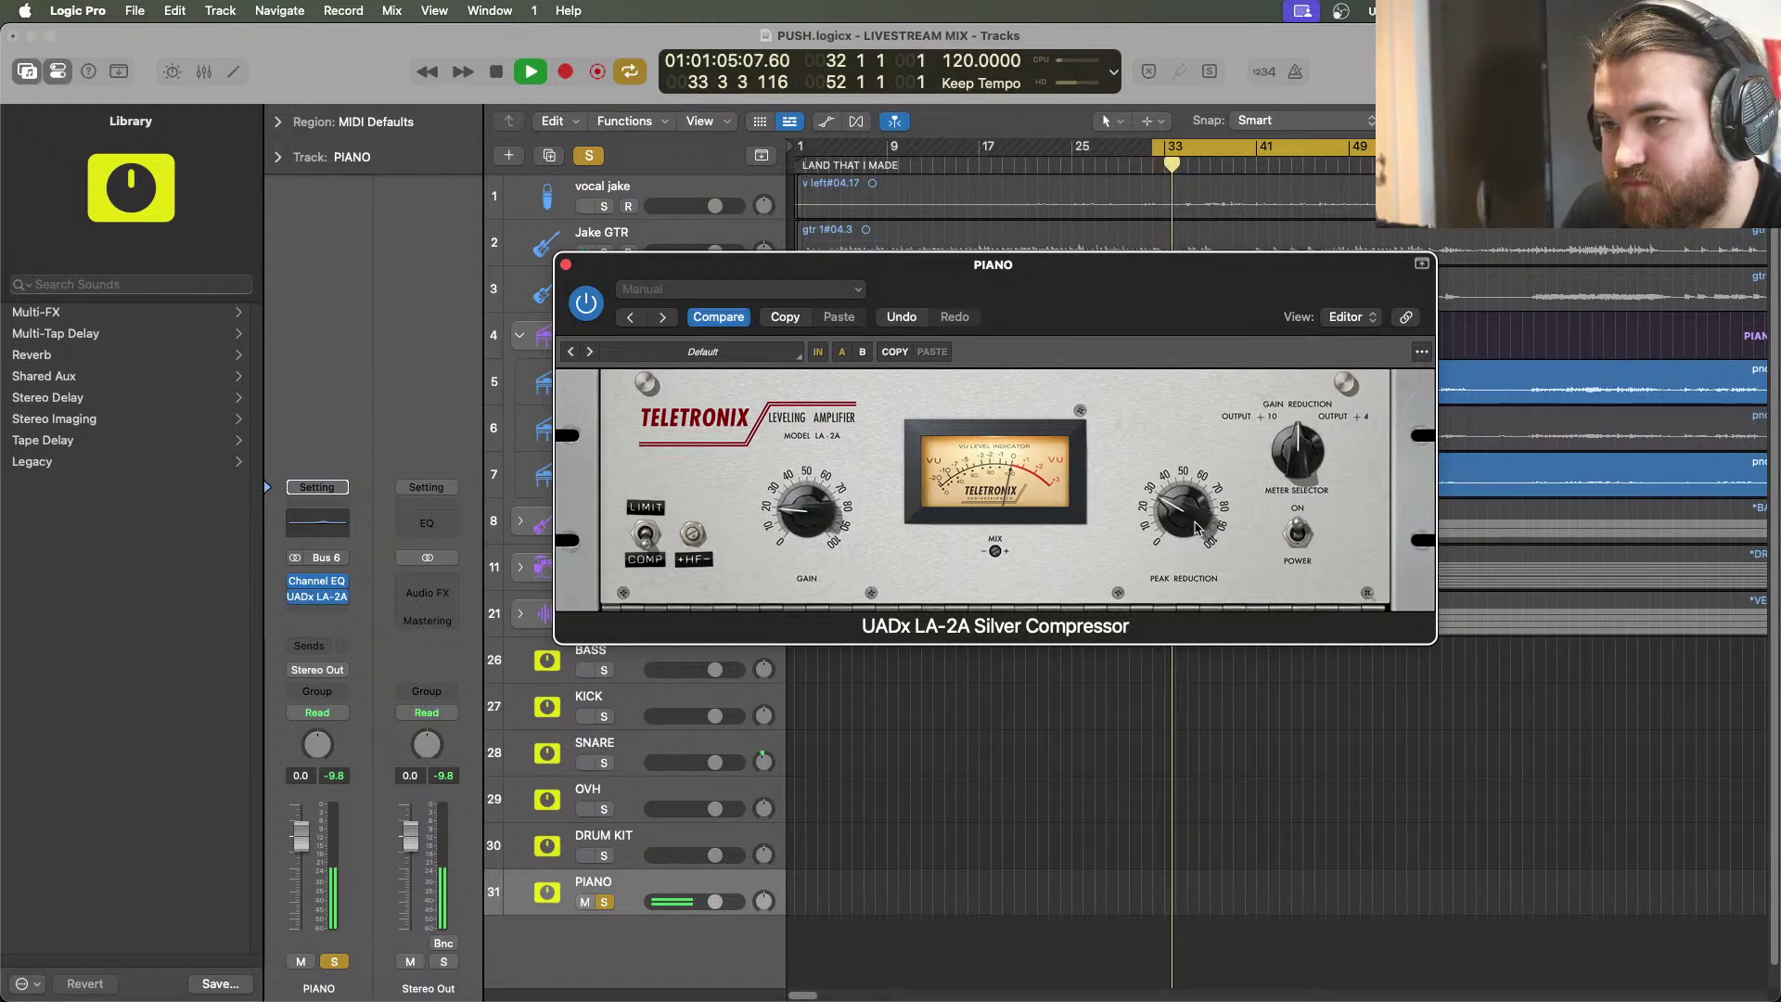
left_click_drag(1191, 516, 1196, 512)
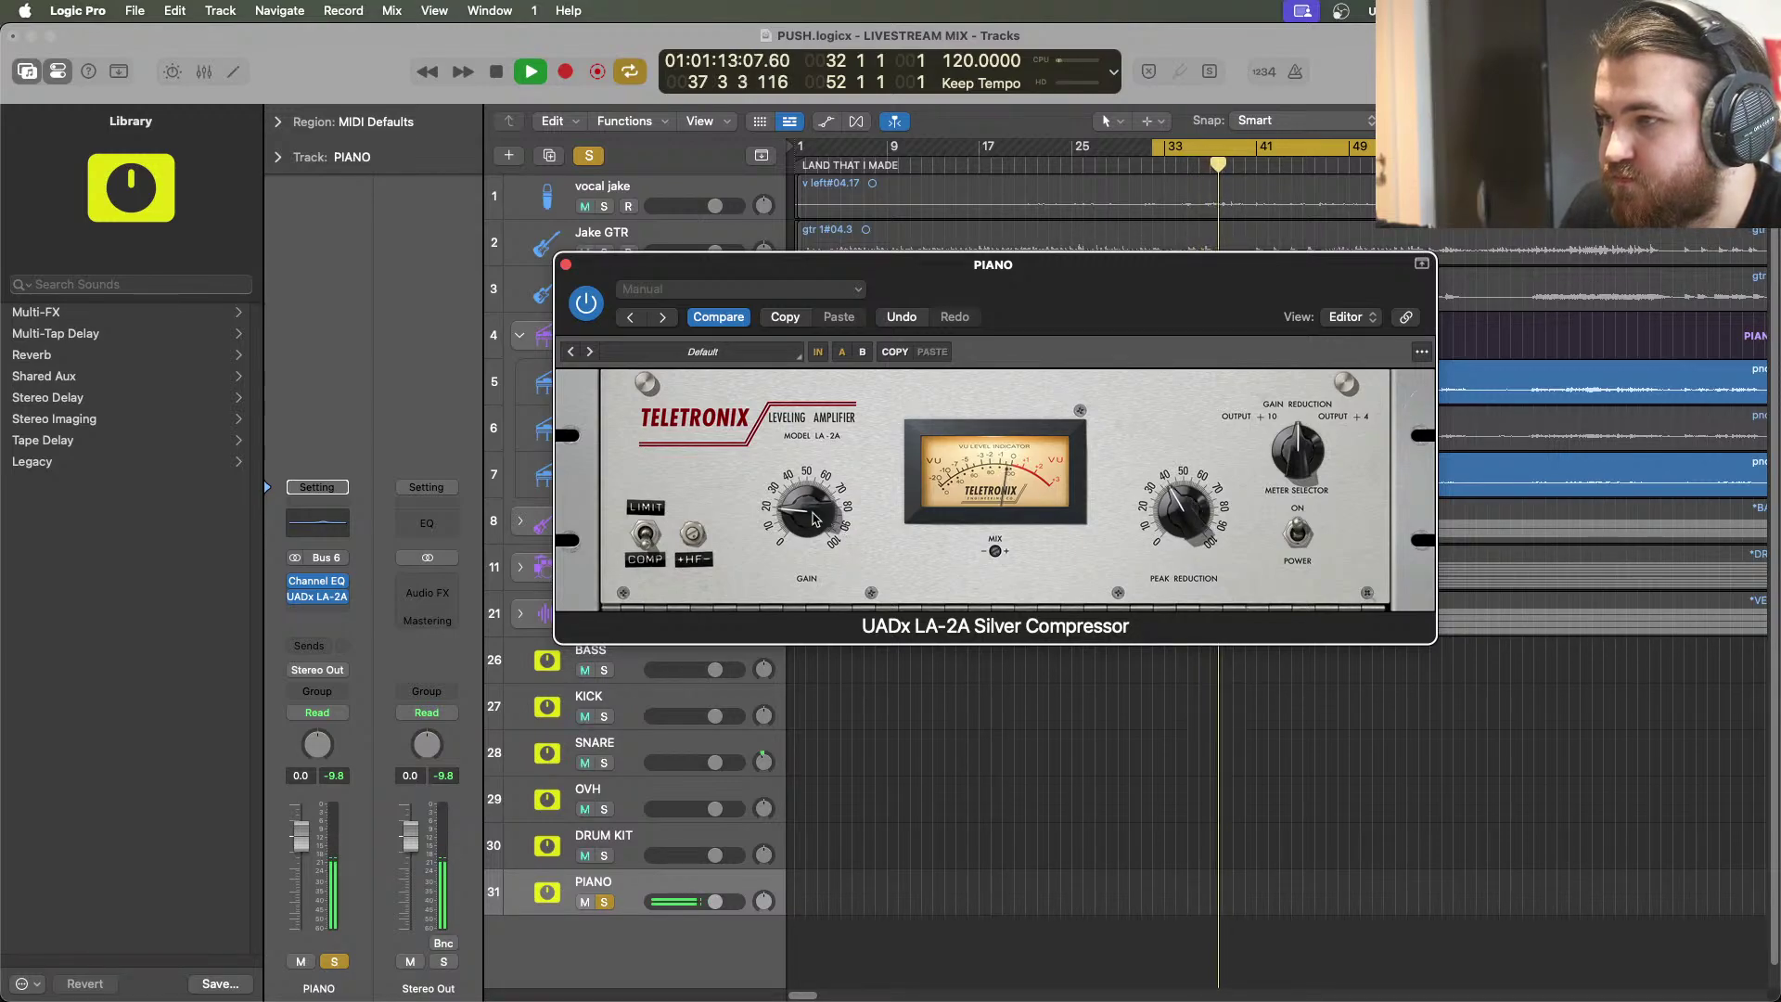
left_click_drag(818, 510, 820, 515)
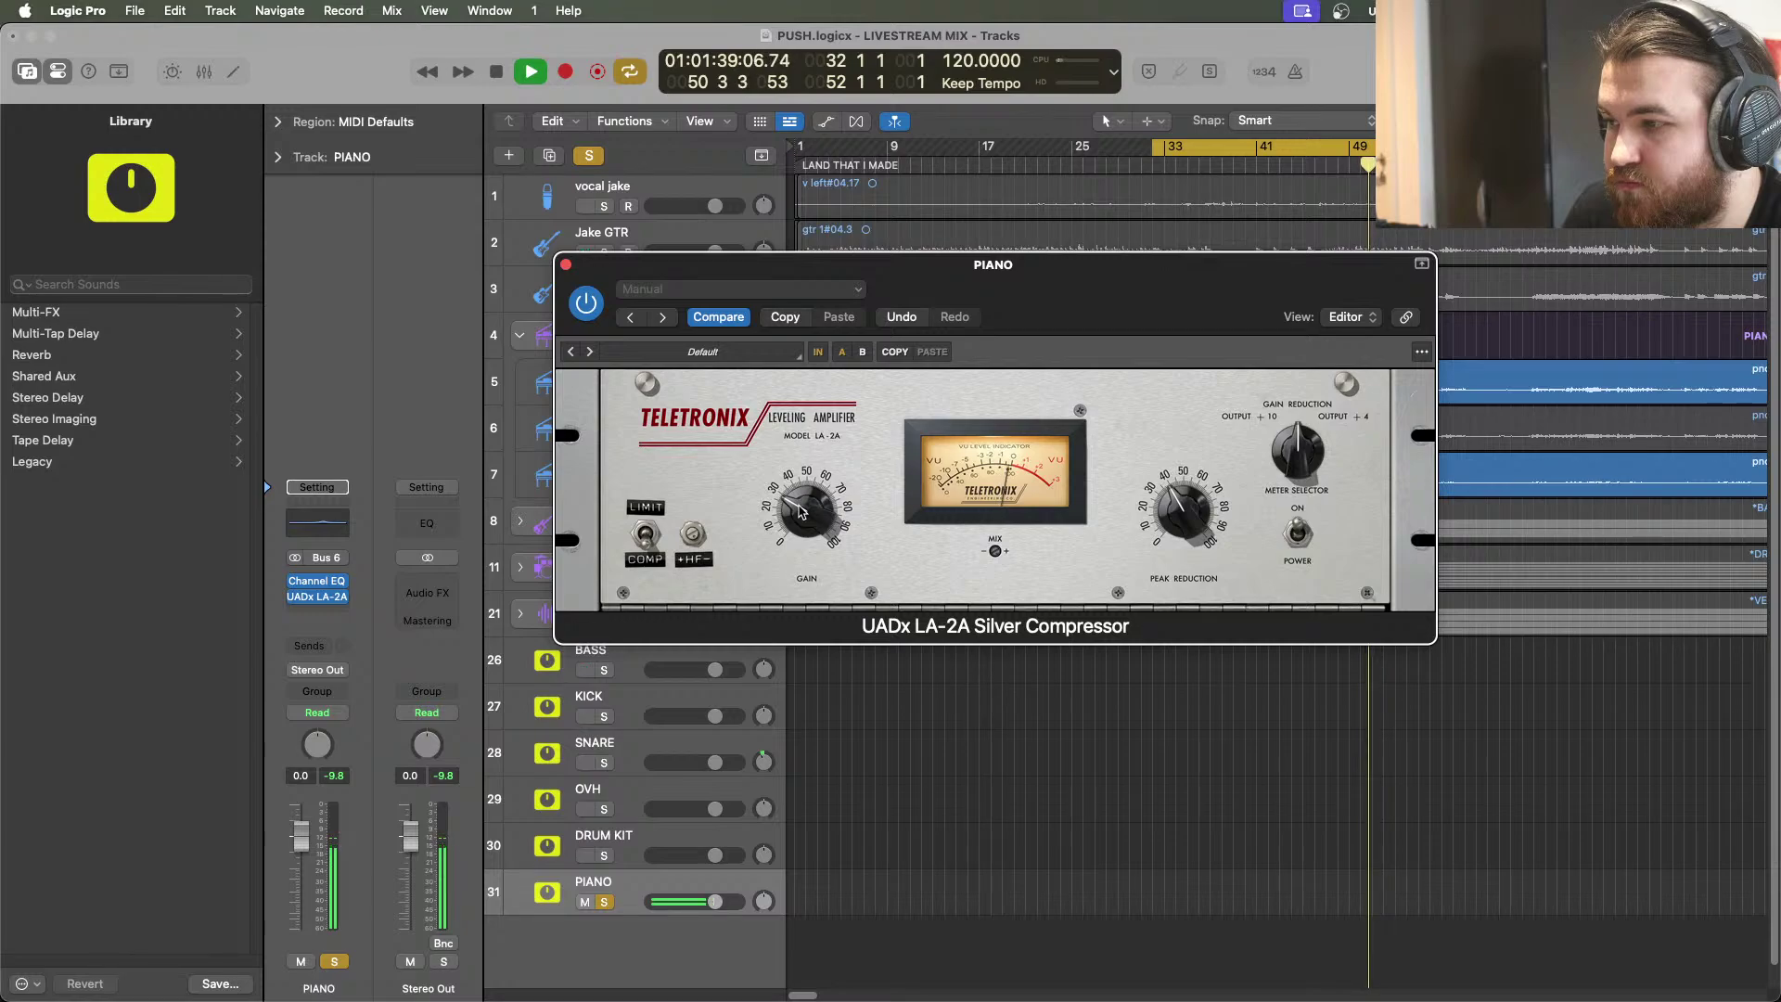
left_click(565, 264)
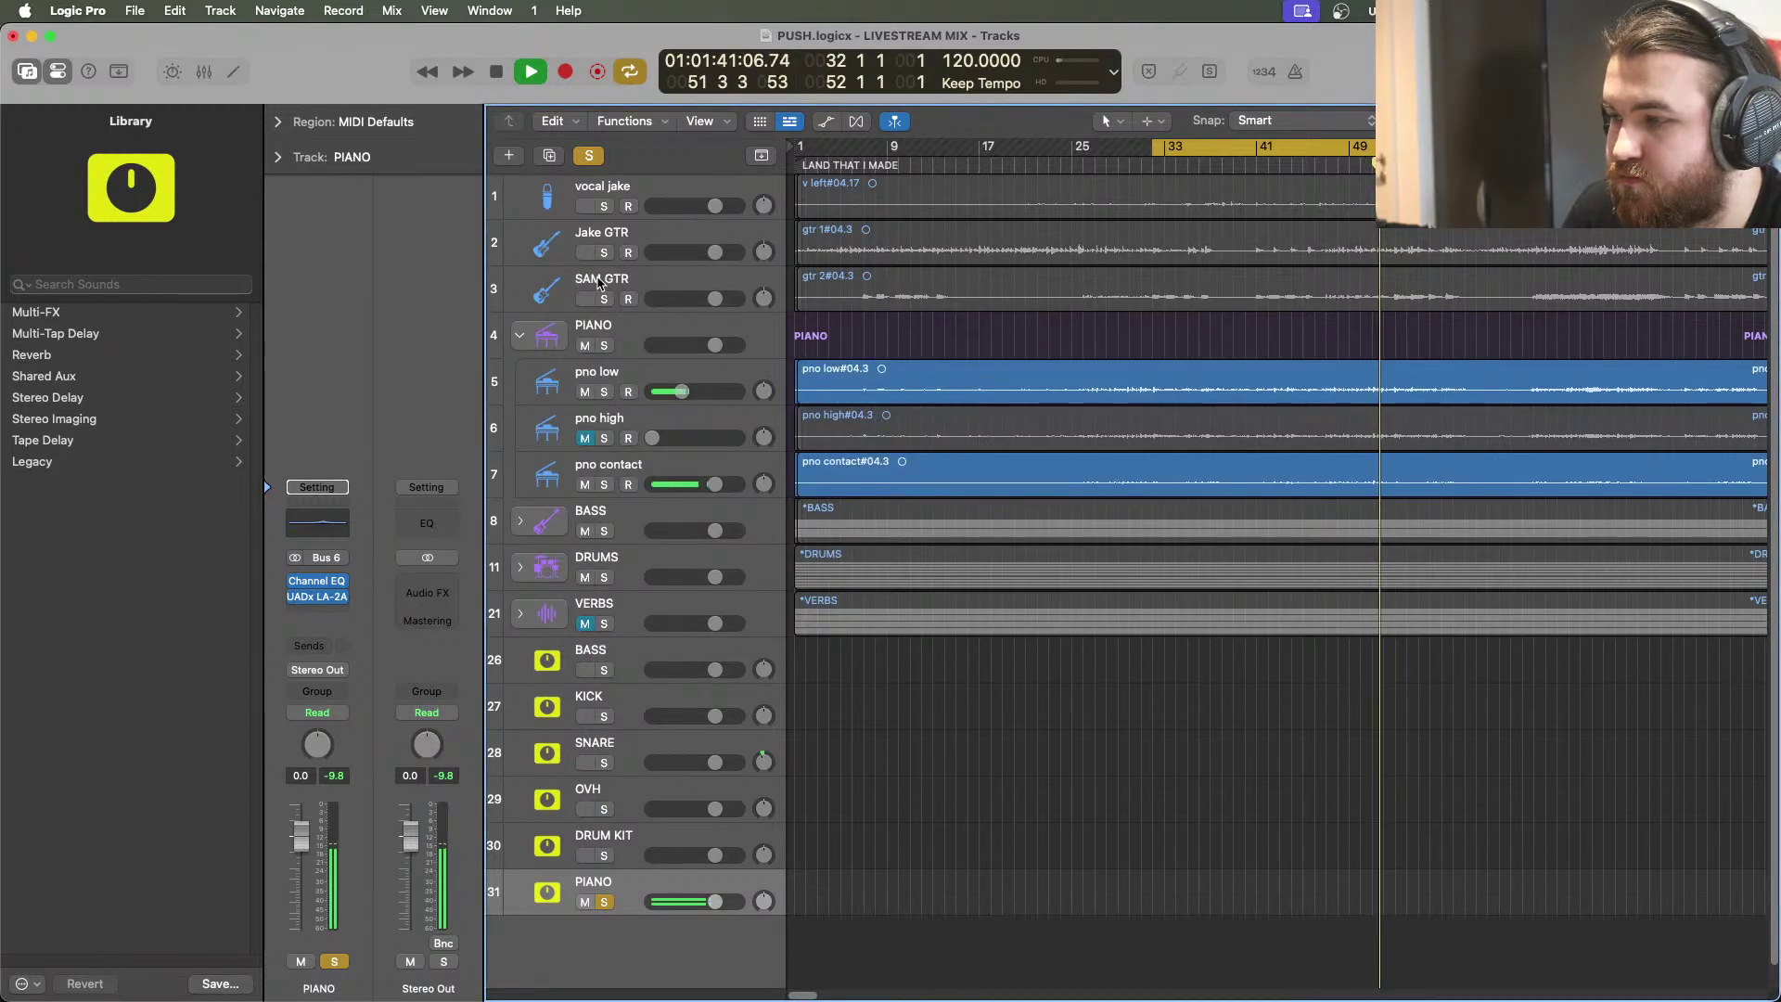
left_click(321, 598)
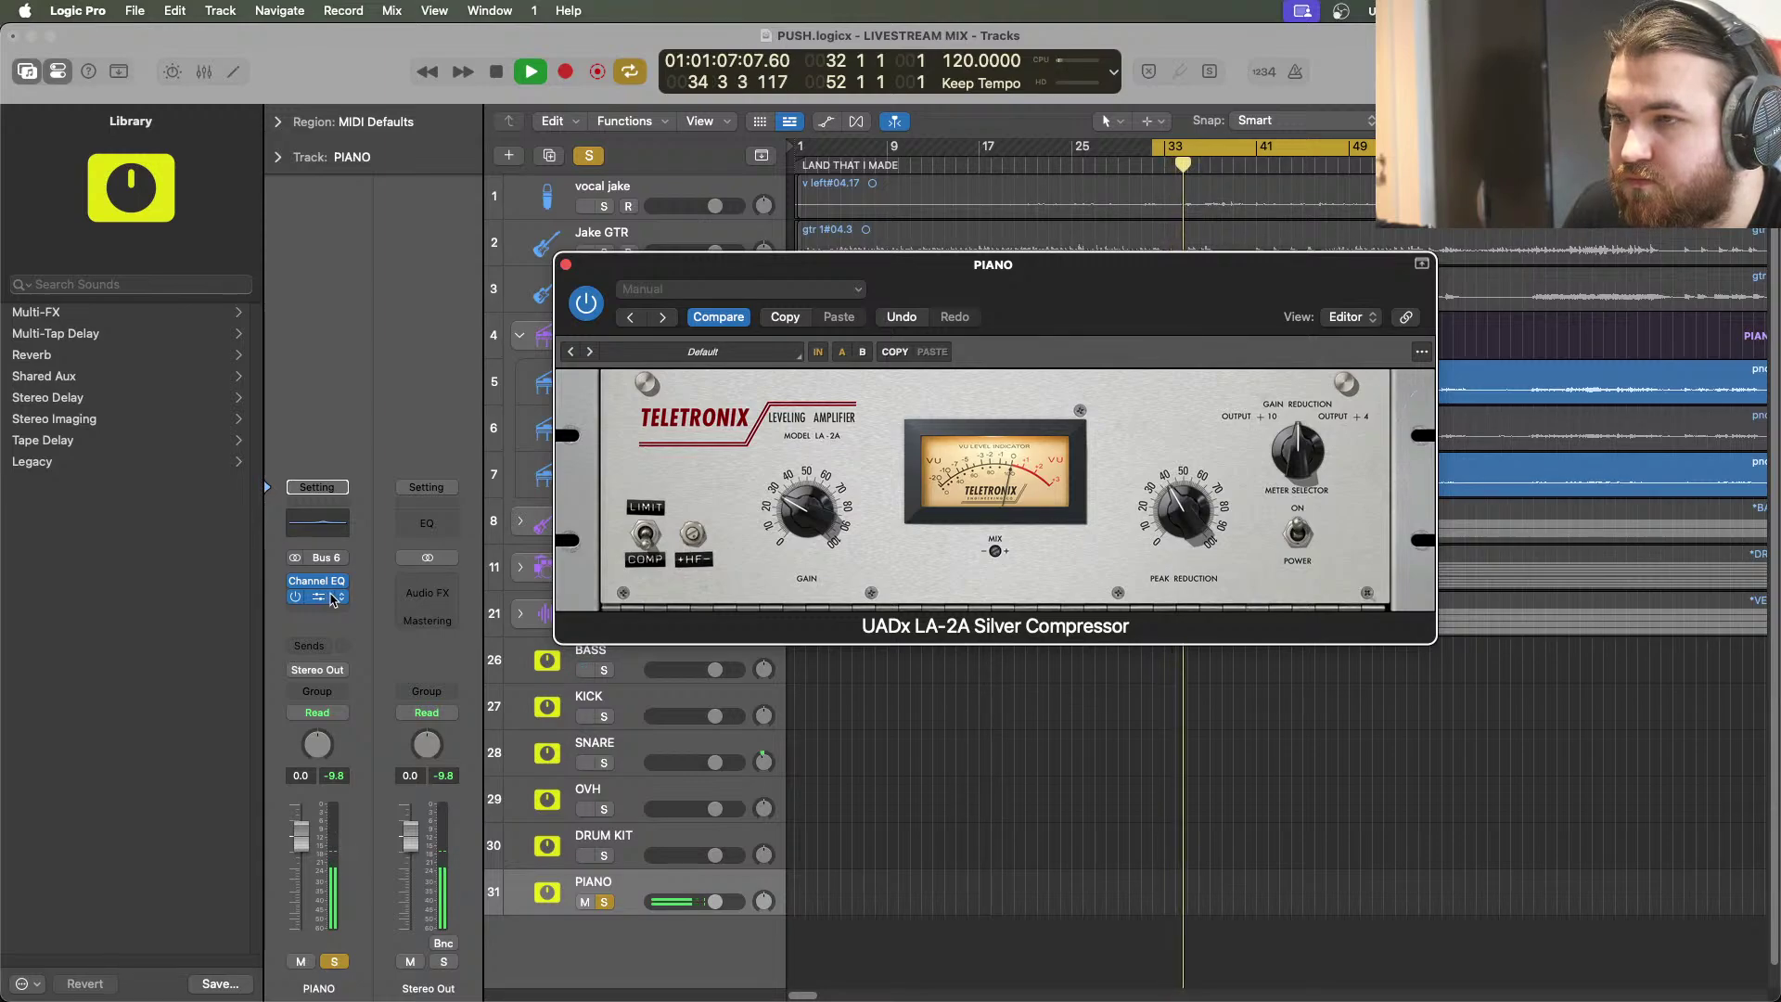
left_click(565, 265)
key("space")
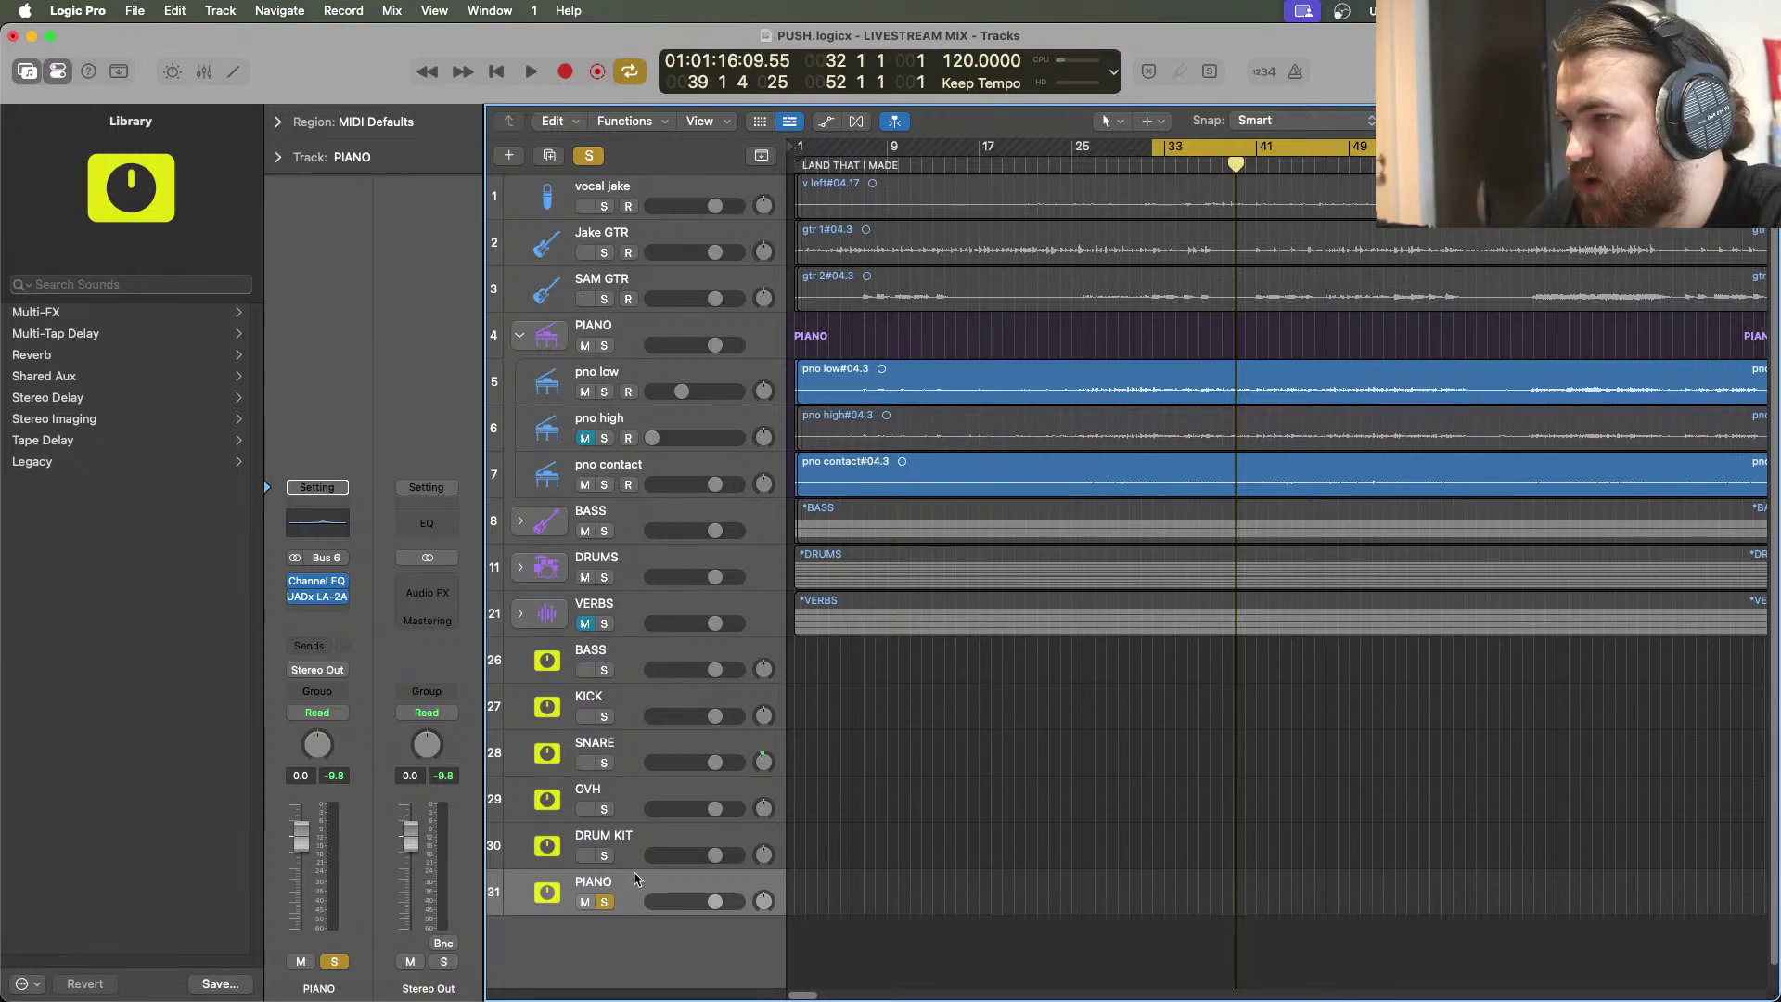
Solo the DRUM KIT aux instead of the PIANO aux, listen to the cycled section and select DRUM KIT
left_click(603, 901)
left_click(604, 855)
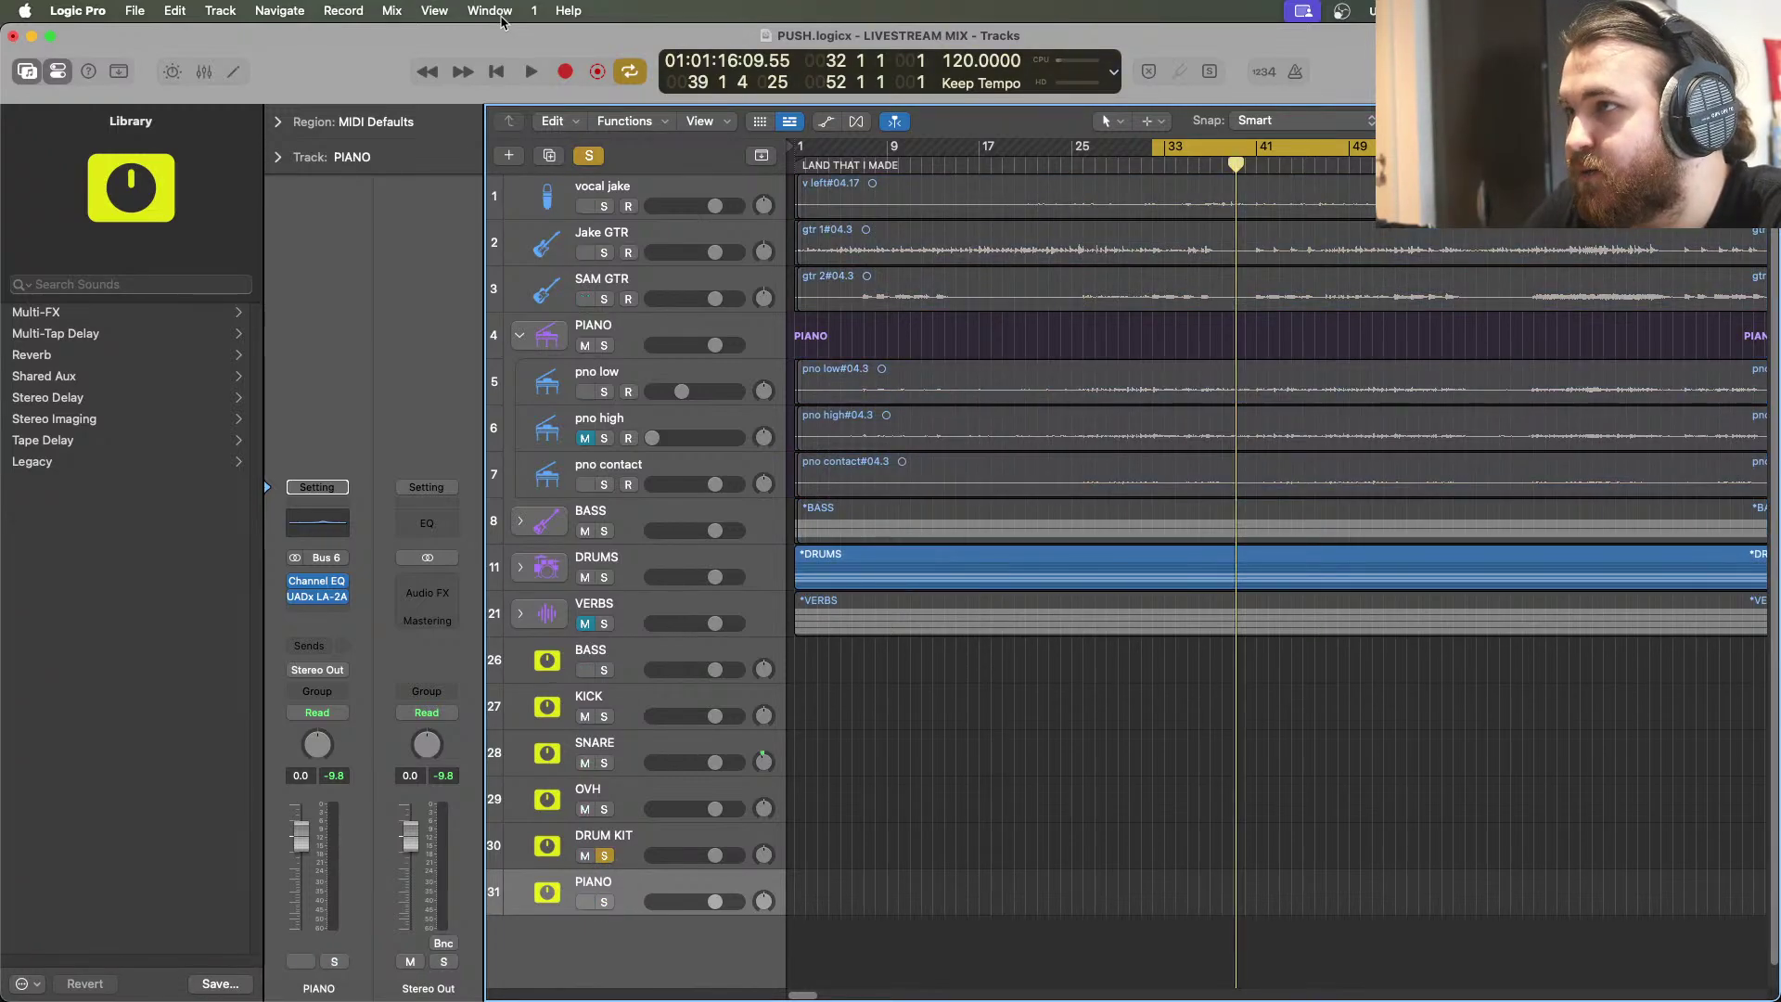
left_click(531, 73)
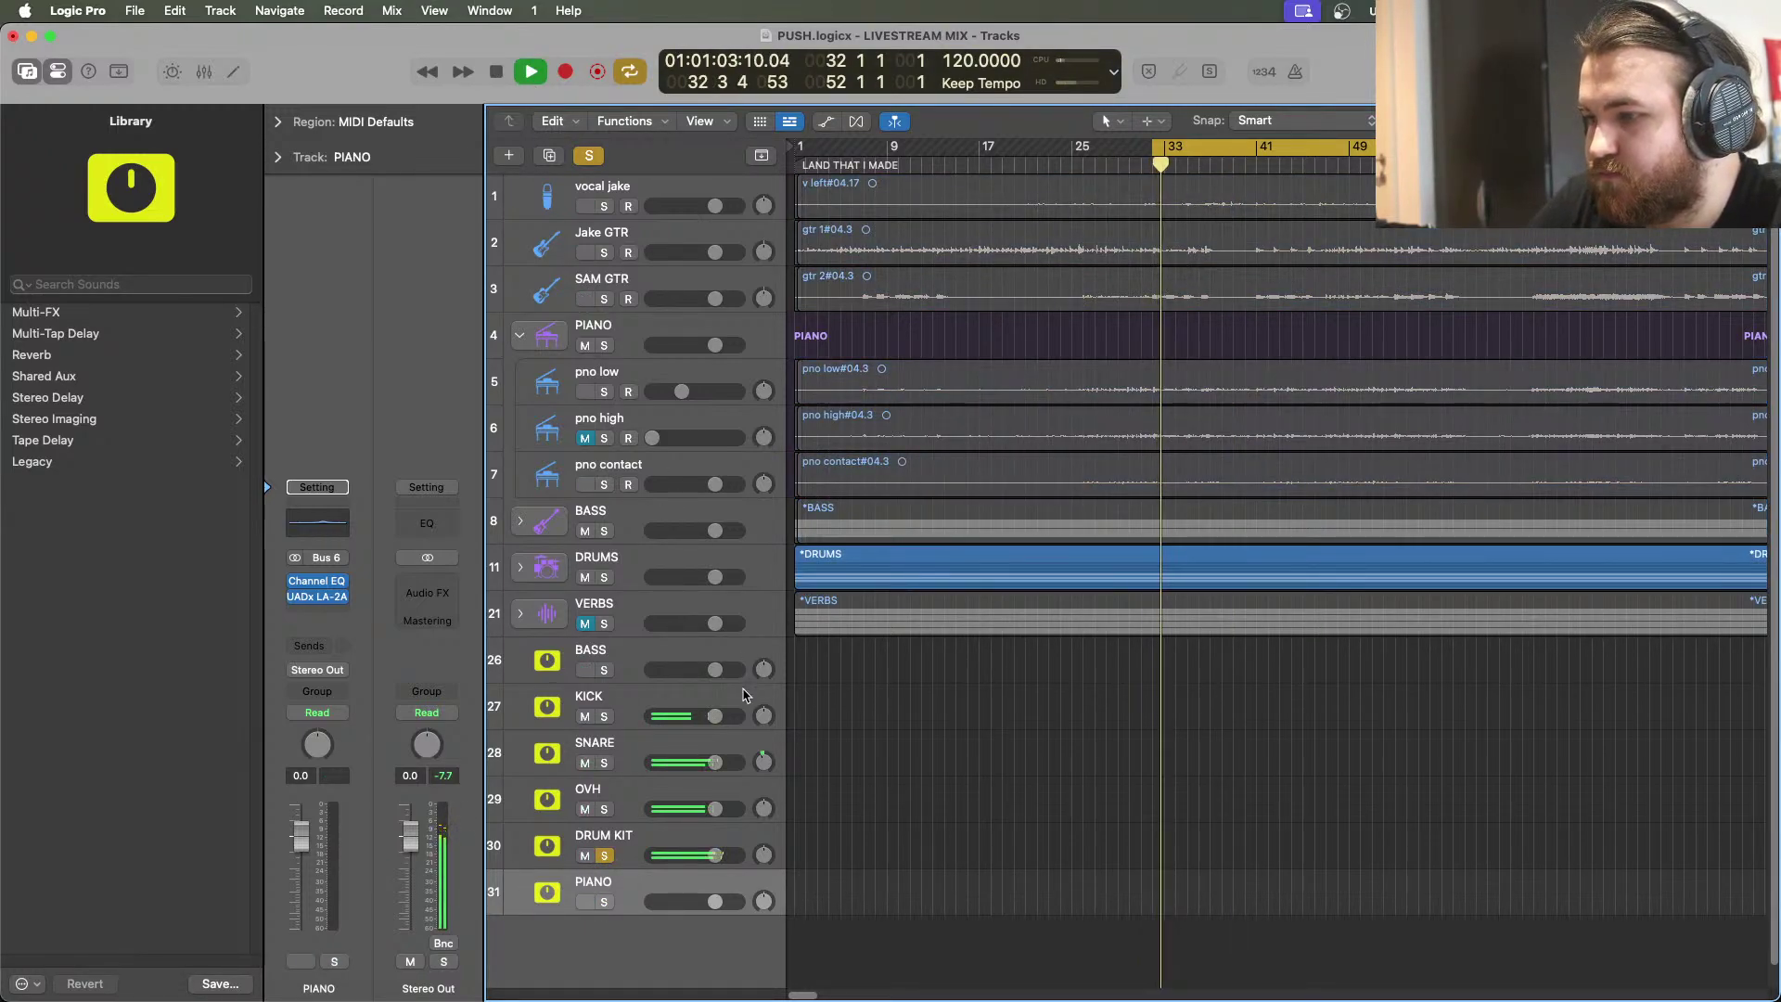
left_click(665, 842)
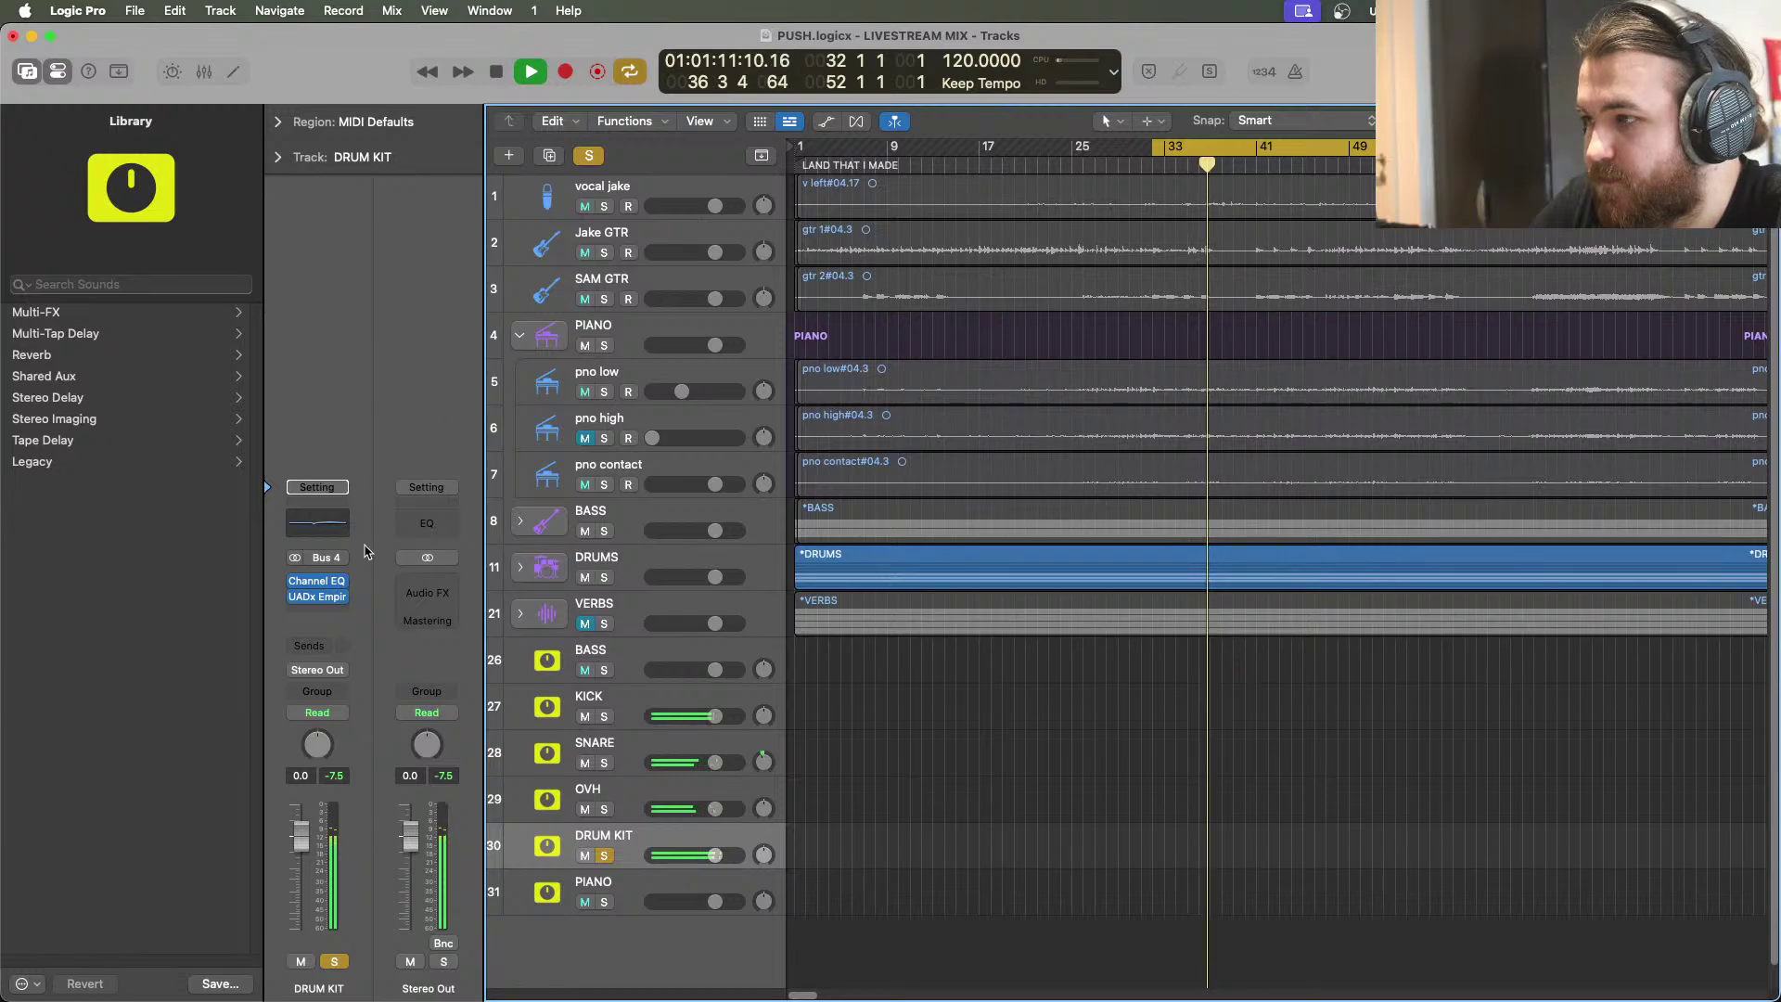
Add the BASS and PIANO auxes to the soloed drums and lower the PIANO aux's volume slightly
left_click(605, 669)
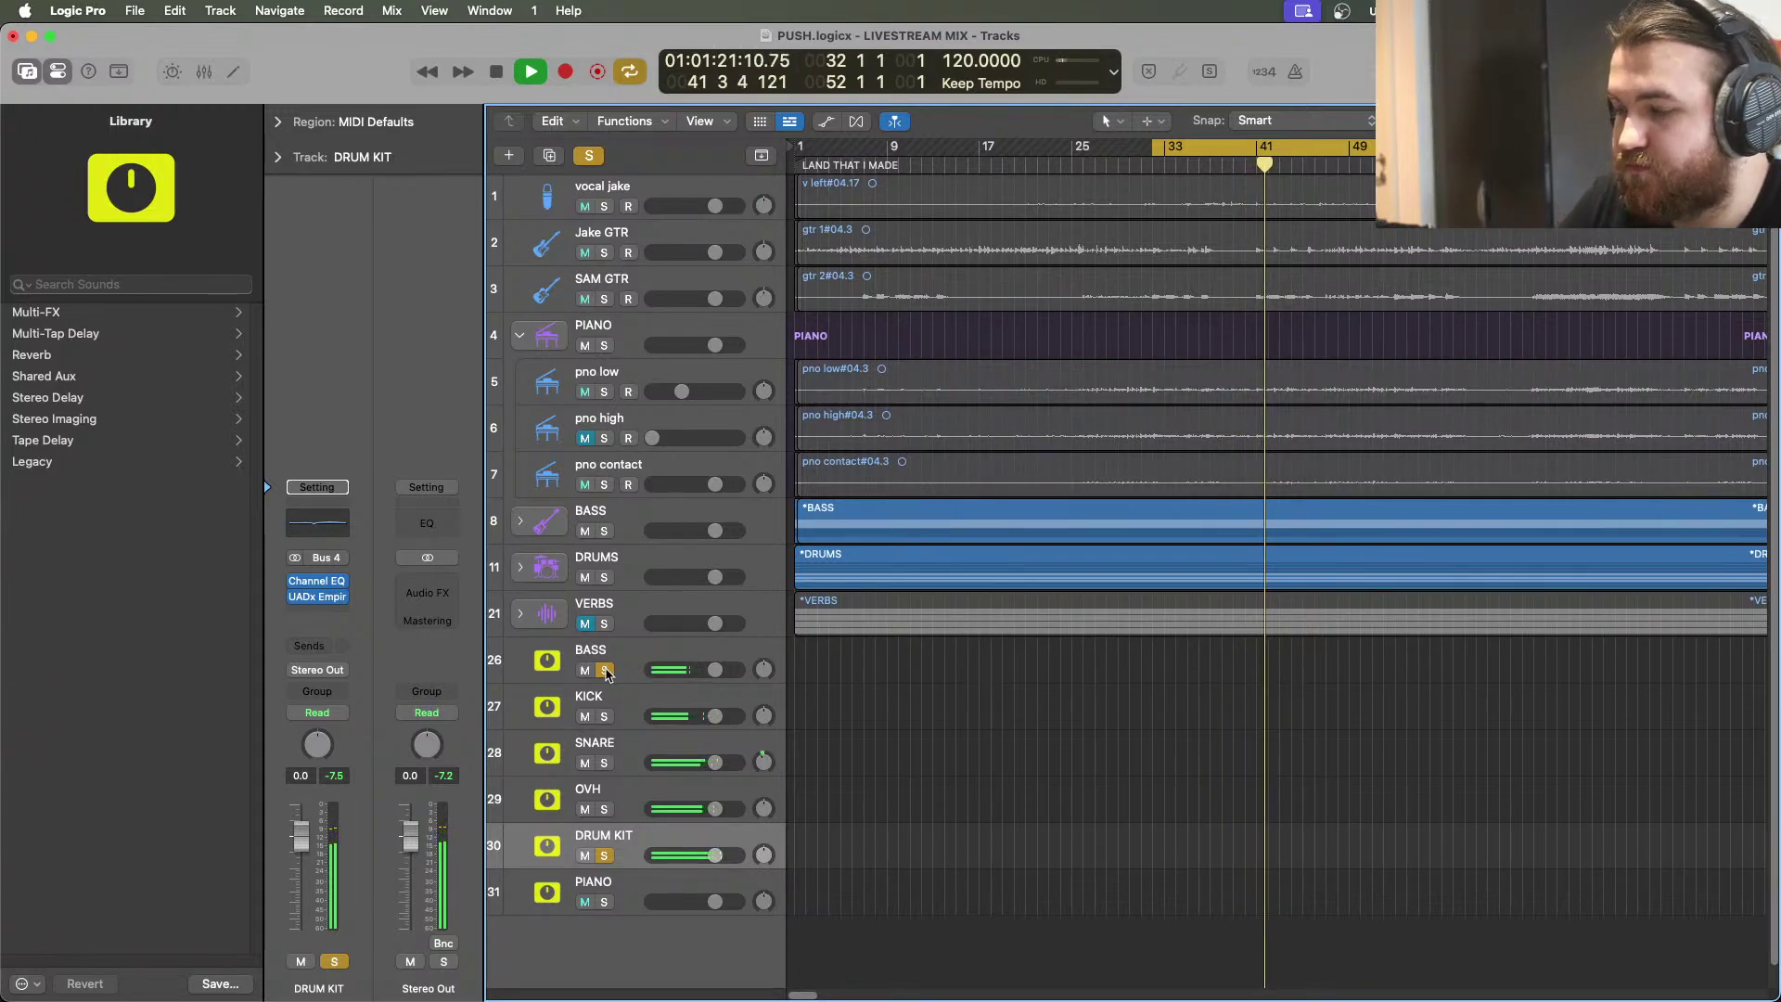
left_click(605, 904)
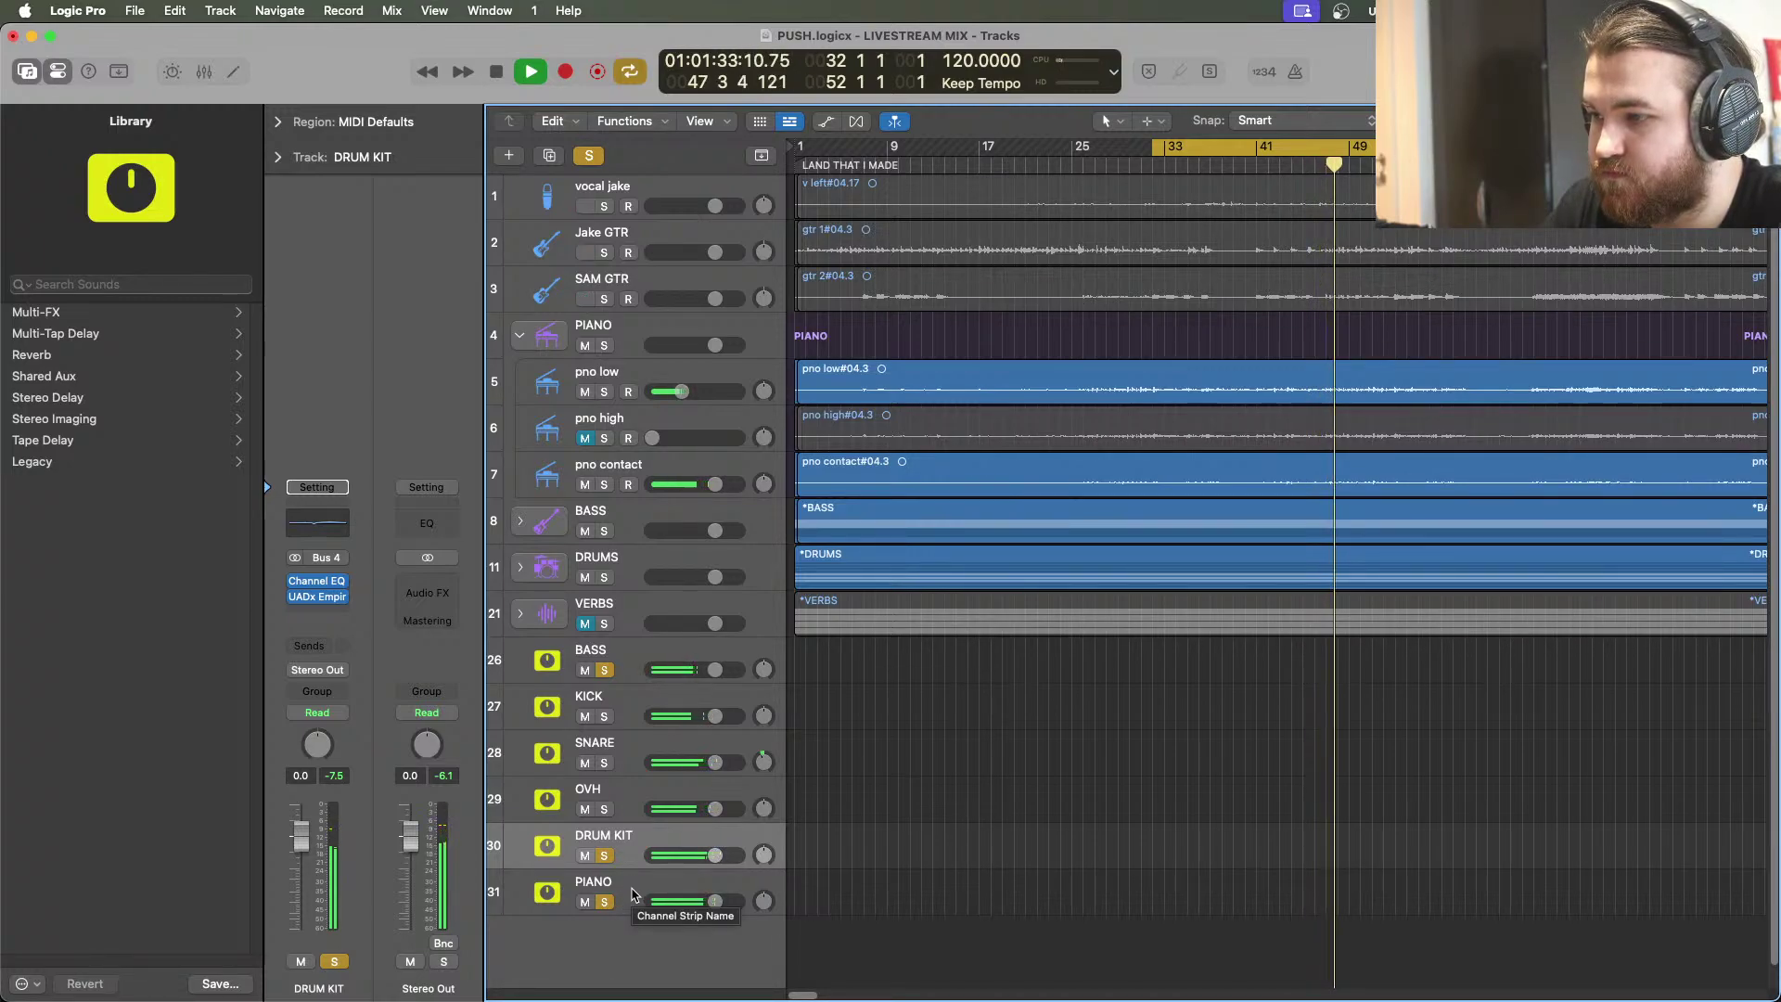
left_click_drag(692, 908, 687, 907)
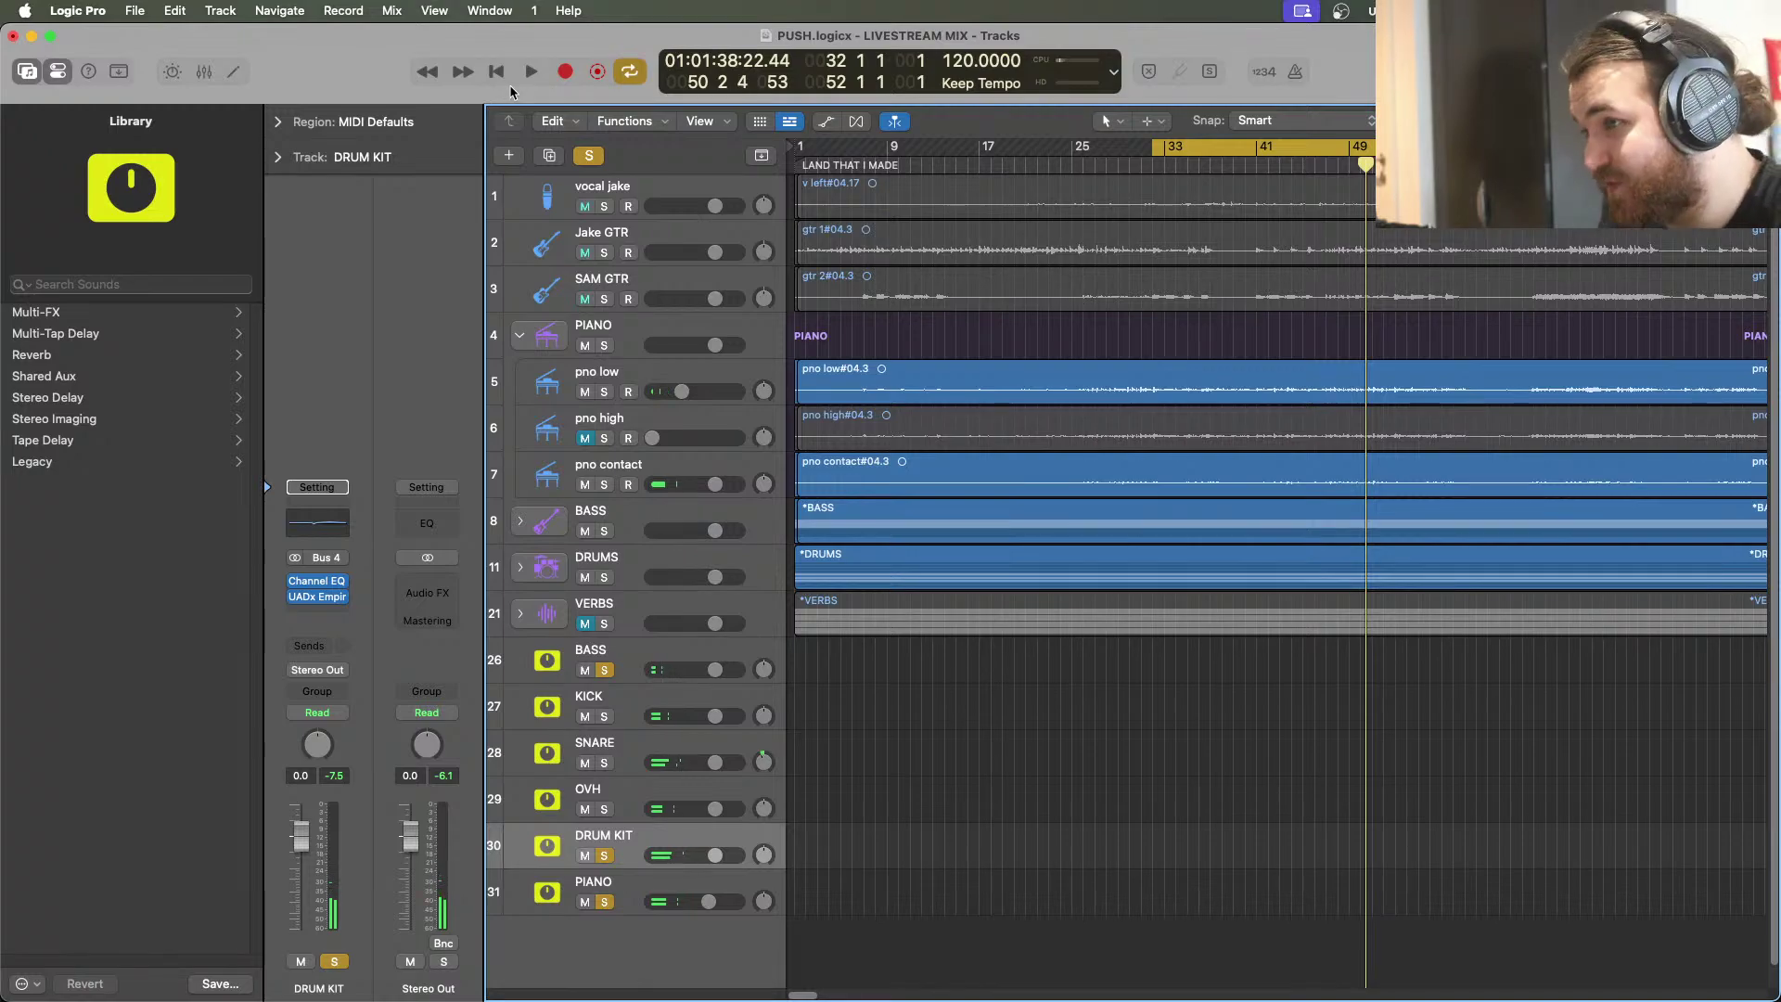
Unsolo the DRUM KIT, PIANO and BASS auxes and collapse the PIANO track stack
left_click(606, 855)
left_click(606, 902)
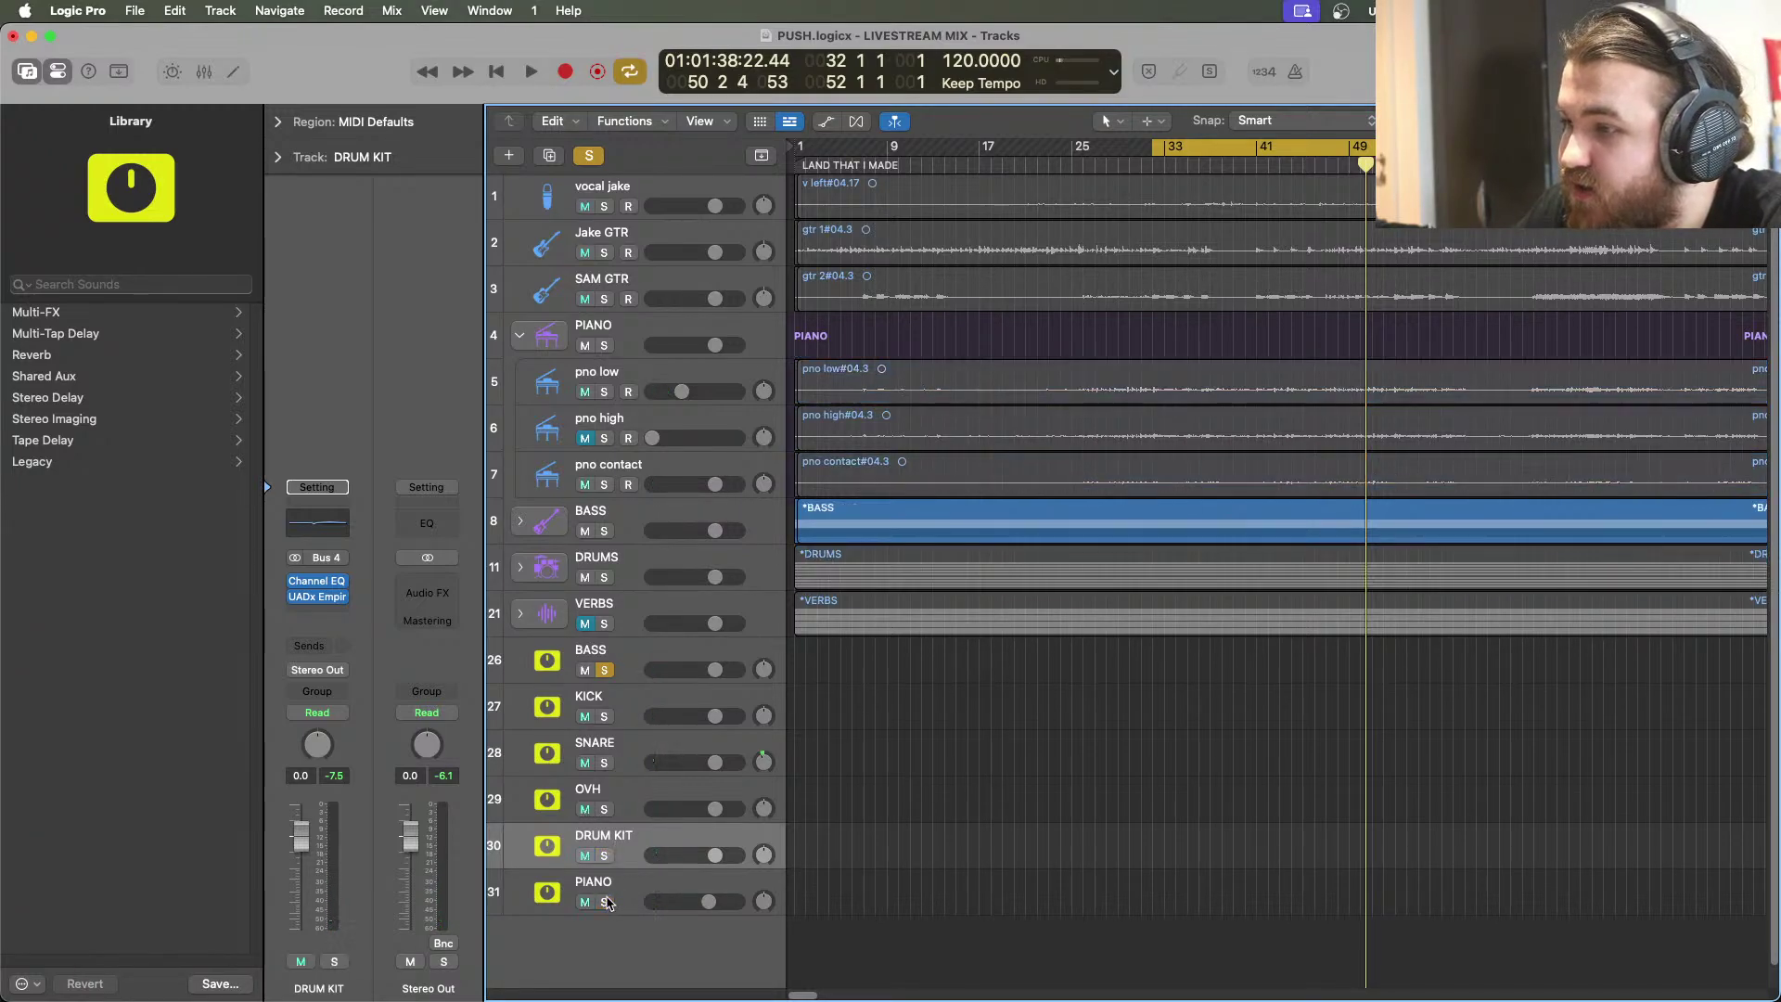
left_click(604, 670)
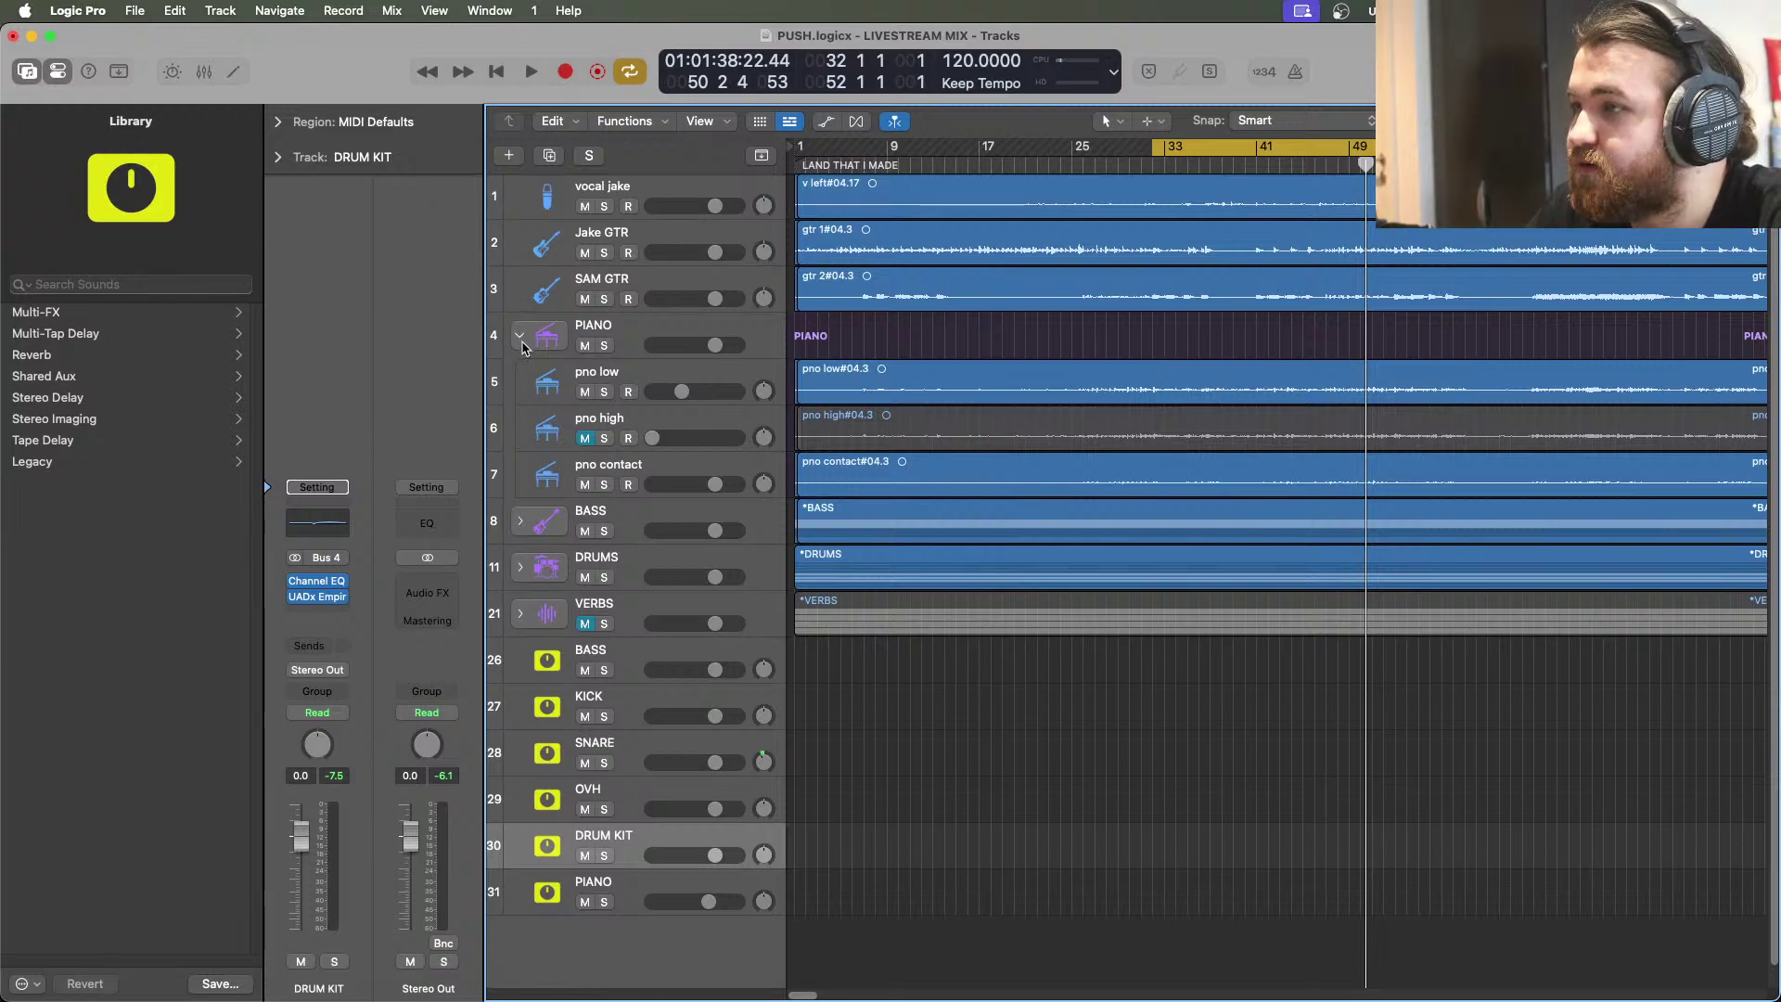
left_click(520, 336)
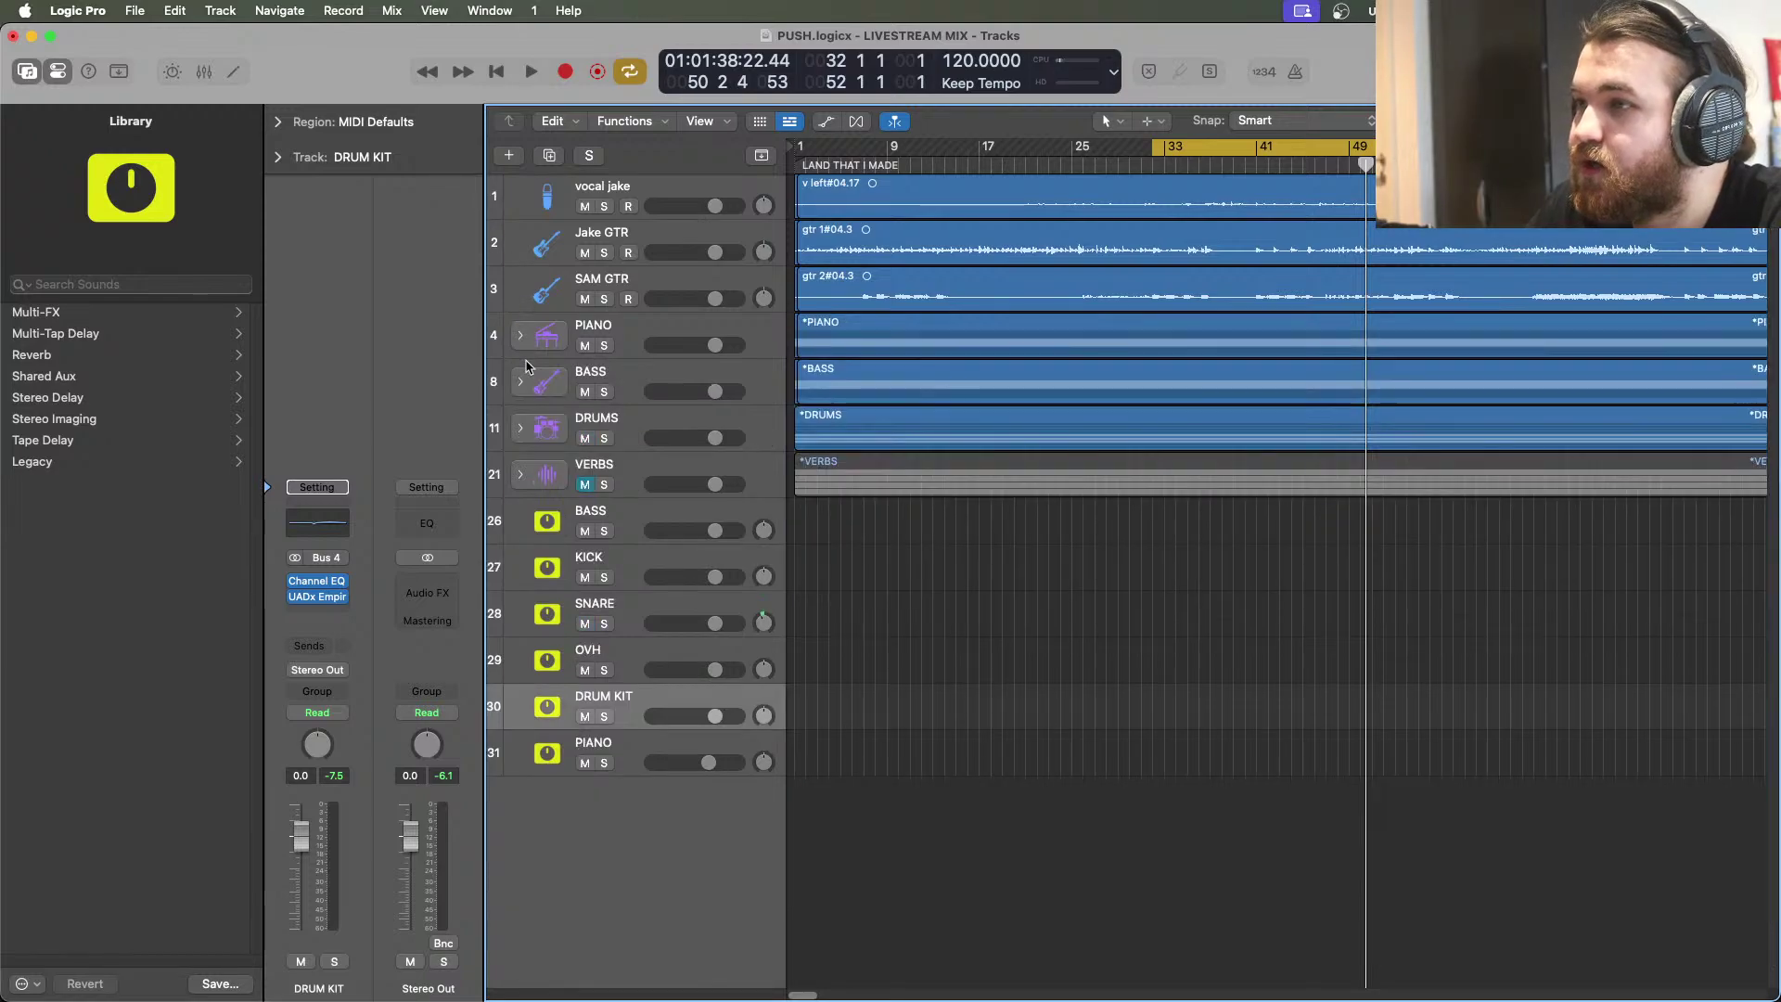
Solo the gtr 2 guitar track, select it and listen to it through the cycled section
left_click(605, 300)
left_click(528, 73)
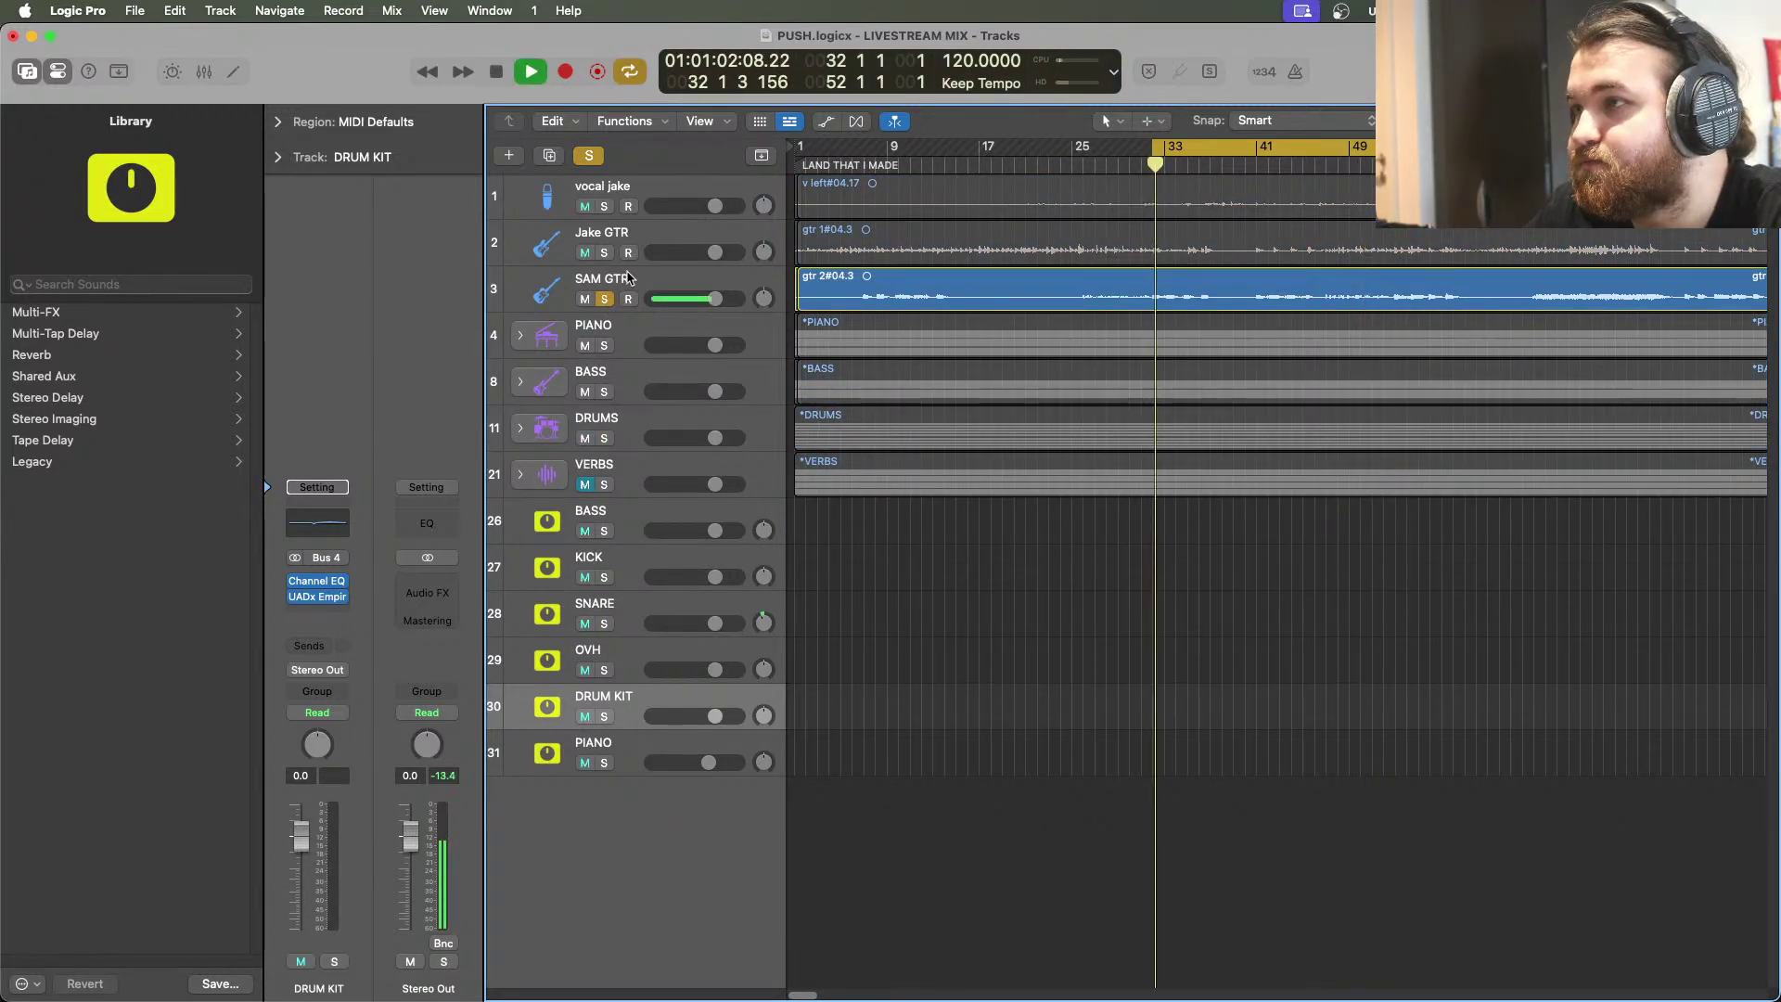
left_click(637, 282)
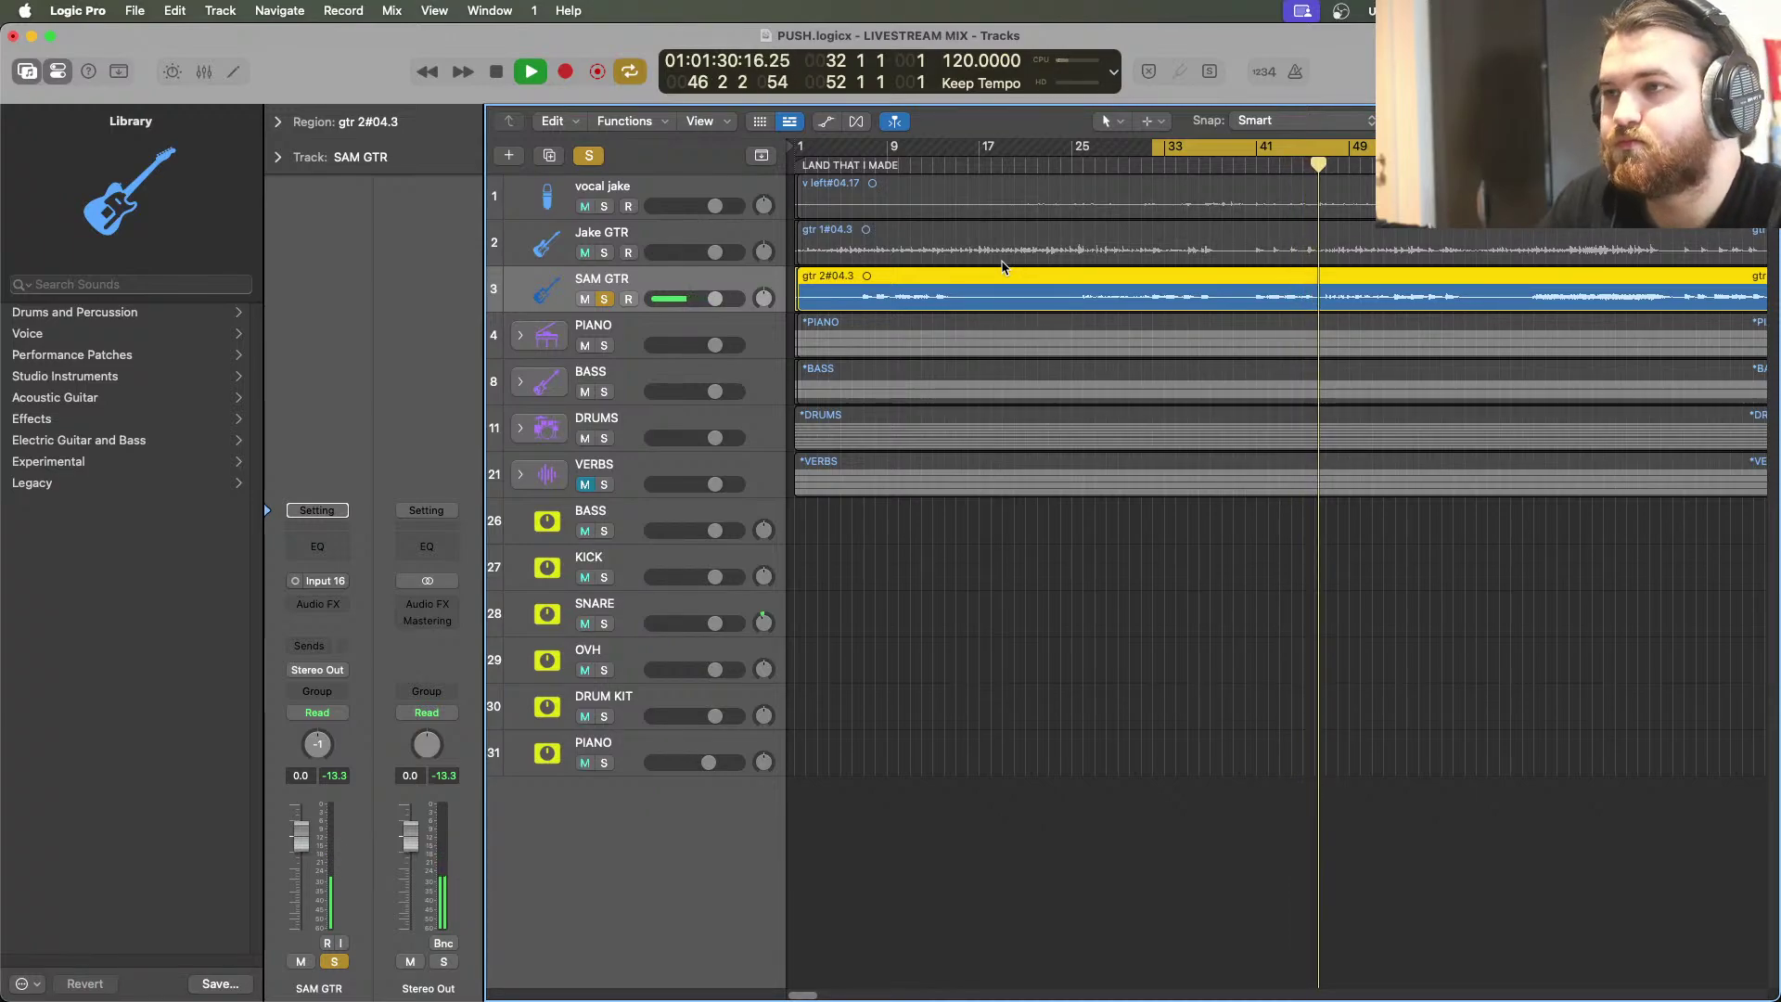
left_click(496, 72)
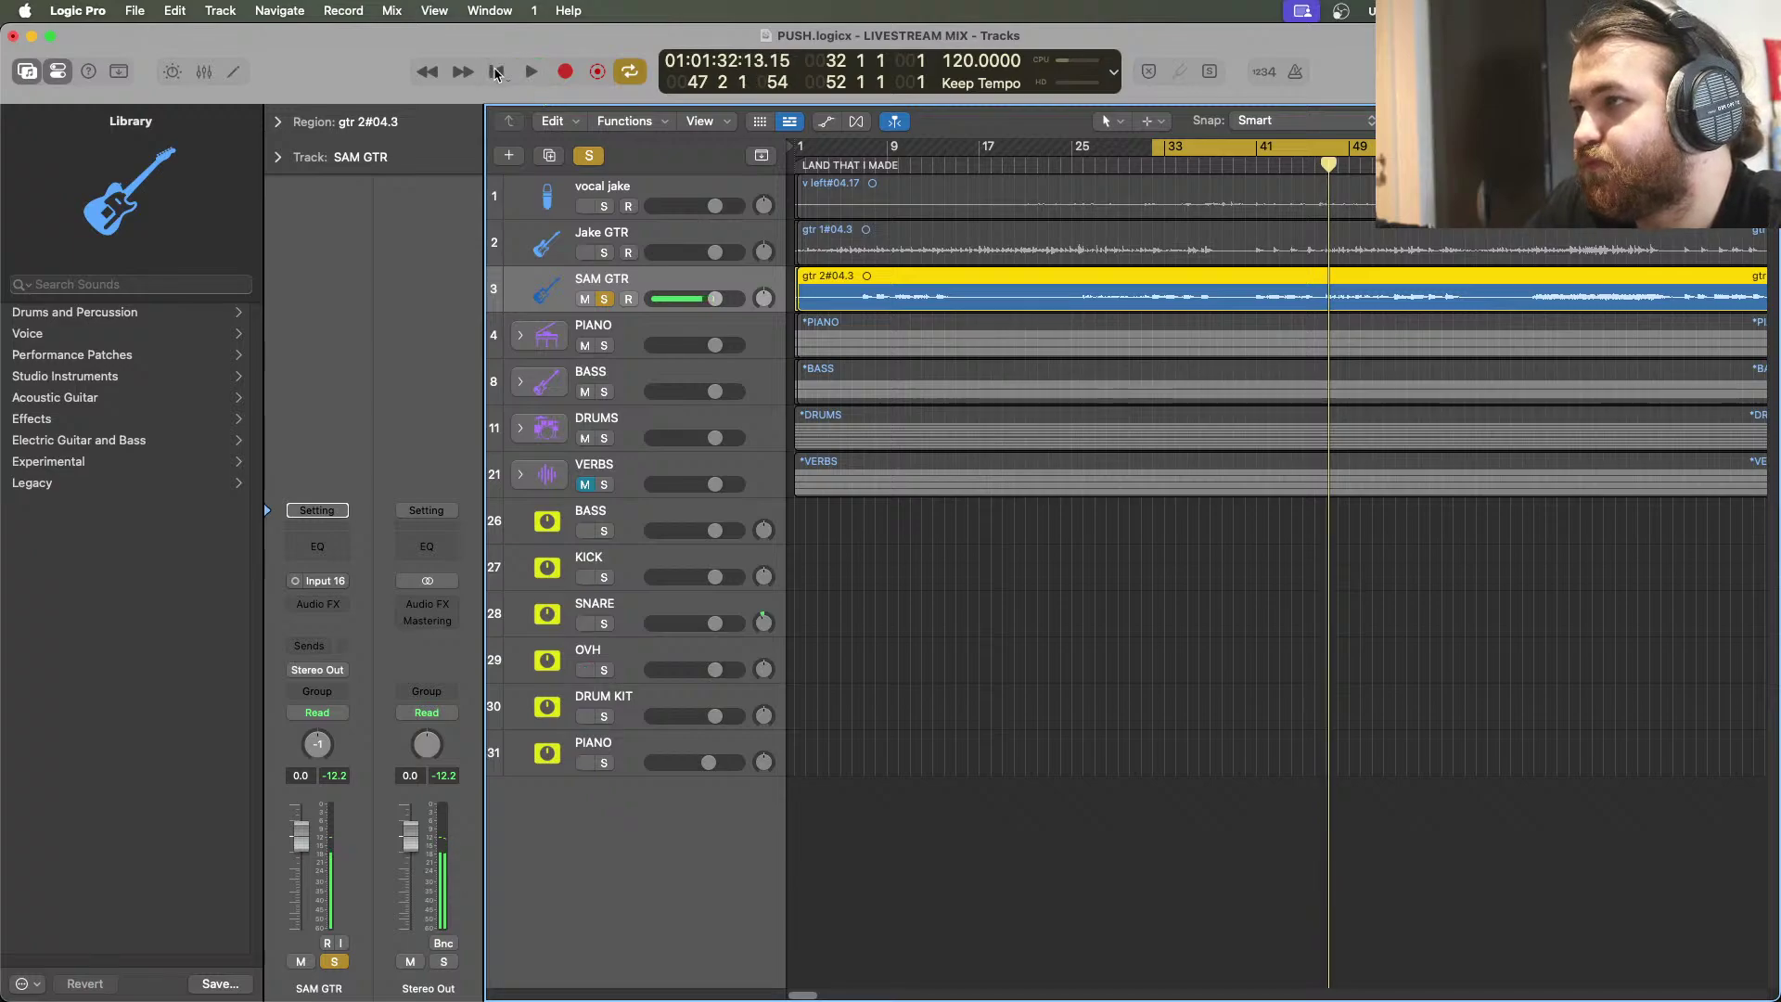
Solo the gtr 1 guitar track in place of gtr 2, listen to it and return the playhead to bar 32
left_click(604, 253)
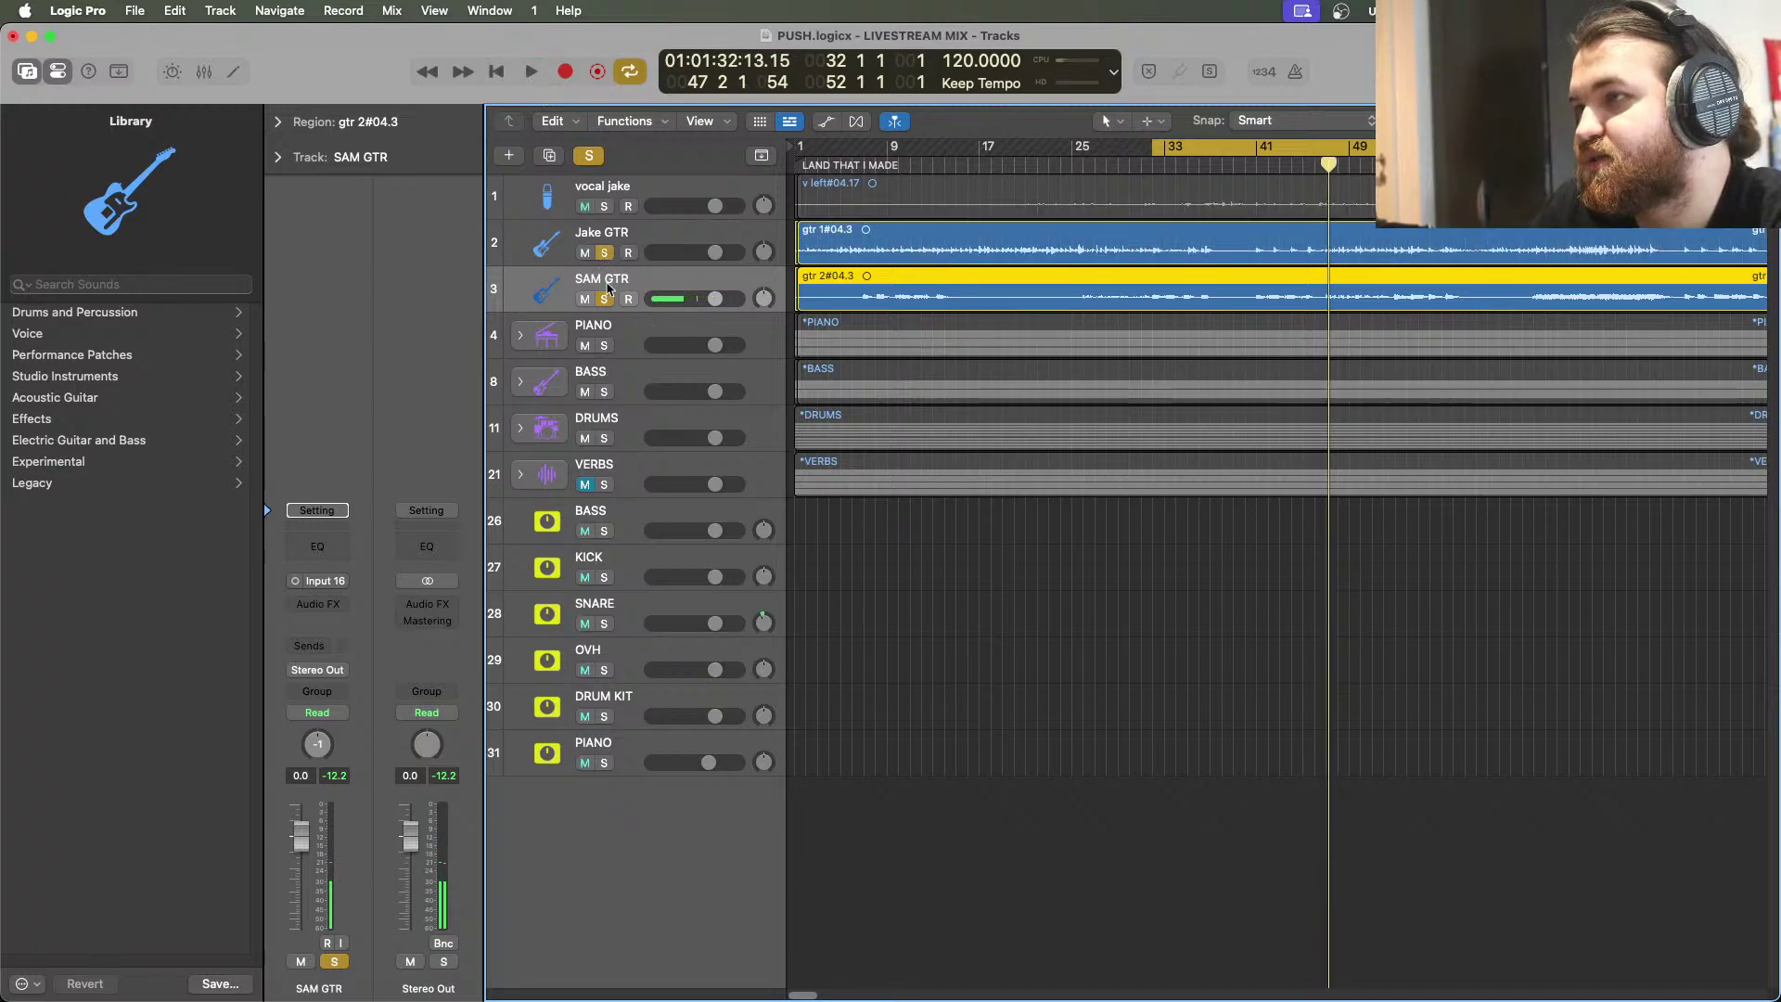
left_click(524, 81)
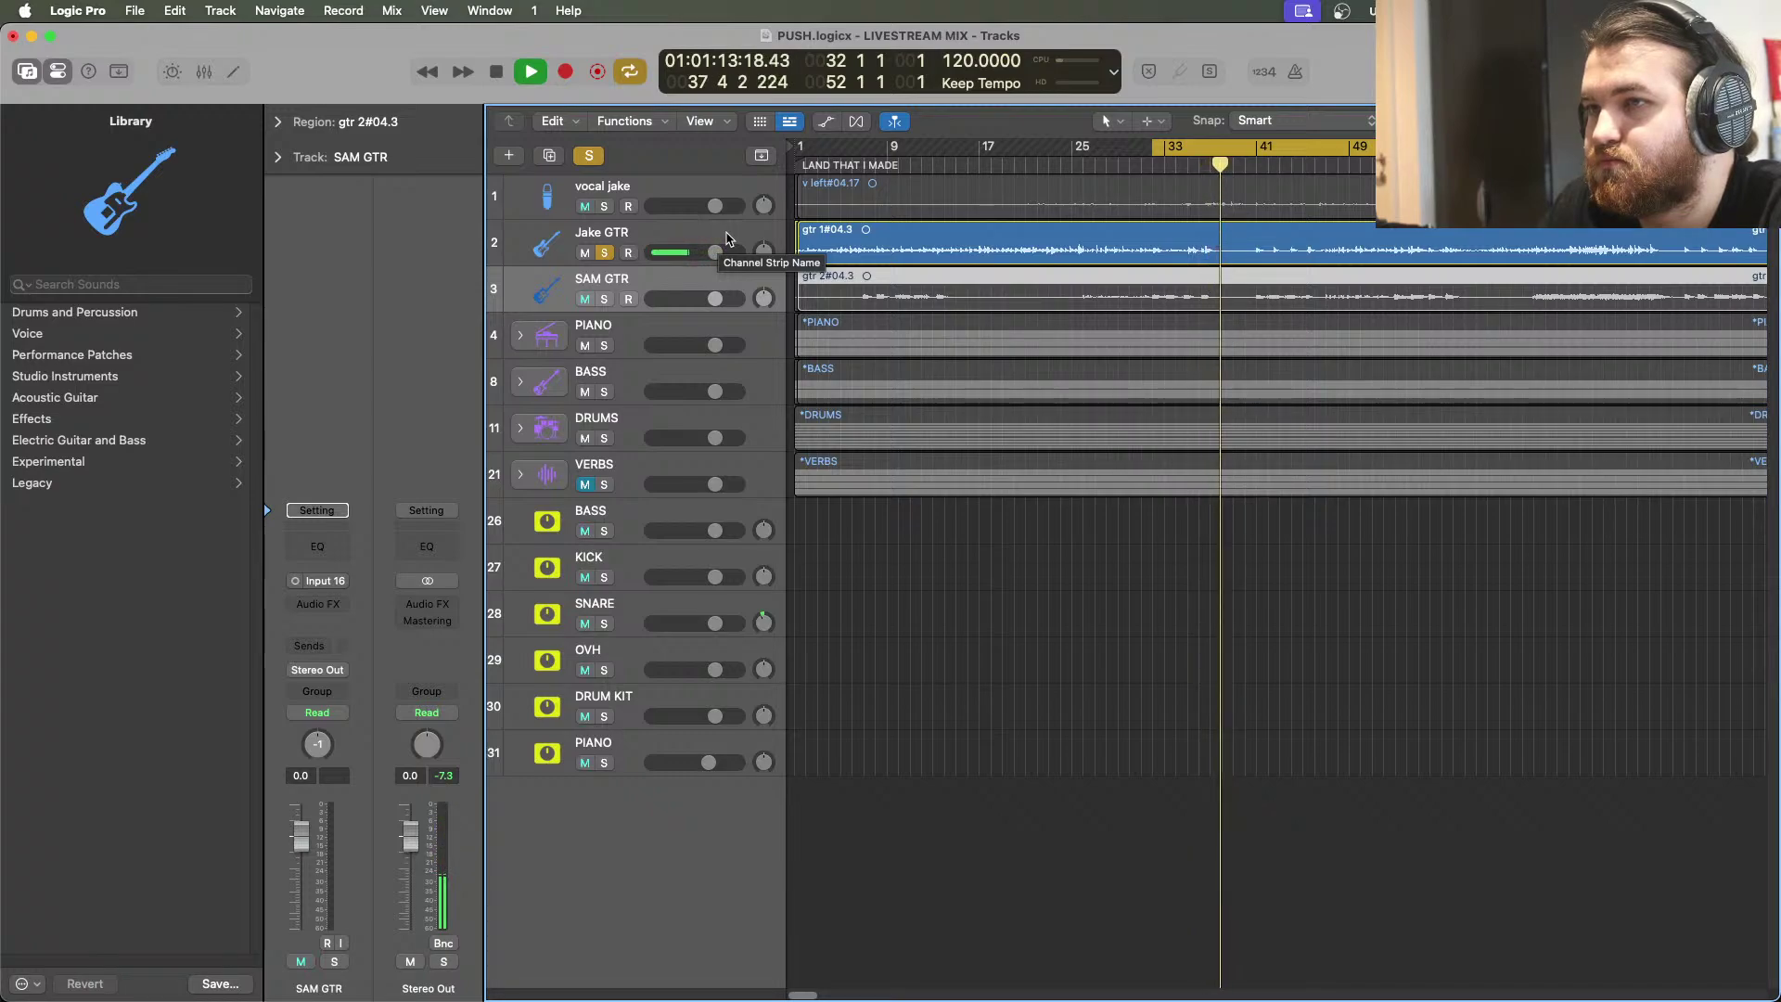
left_click(498, 74)
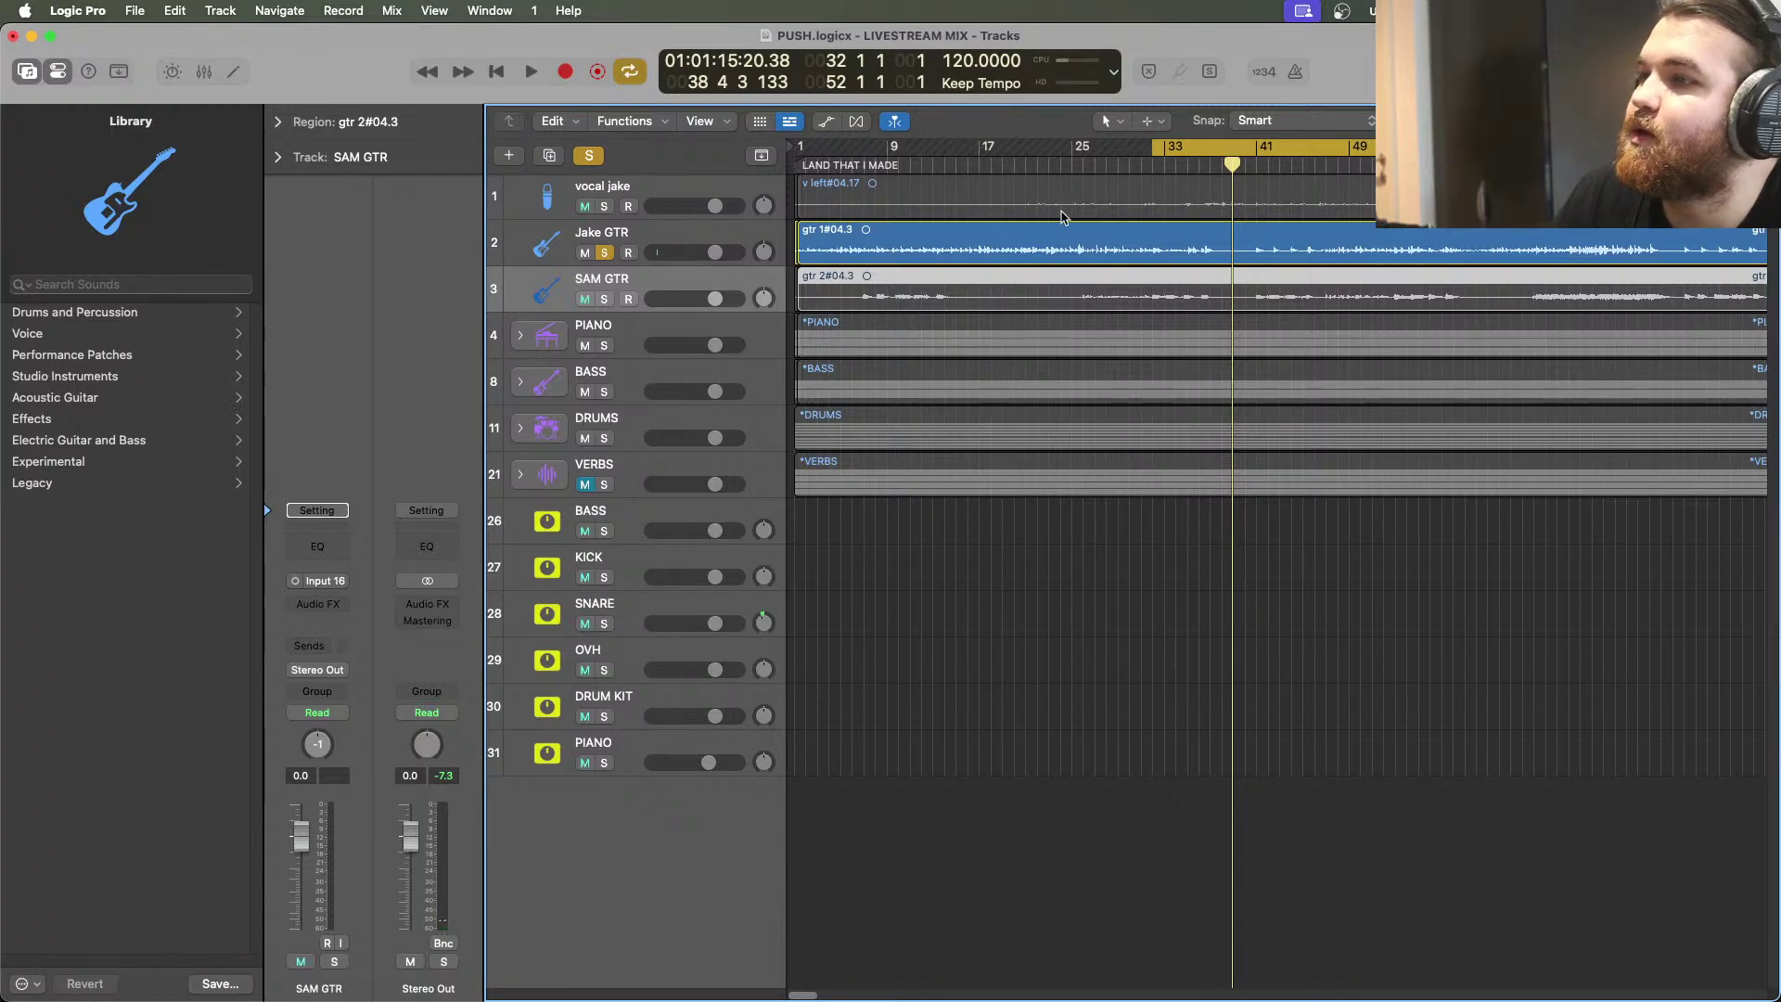
left_click(1148, 167)
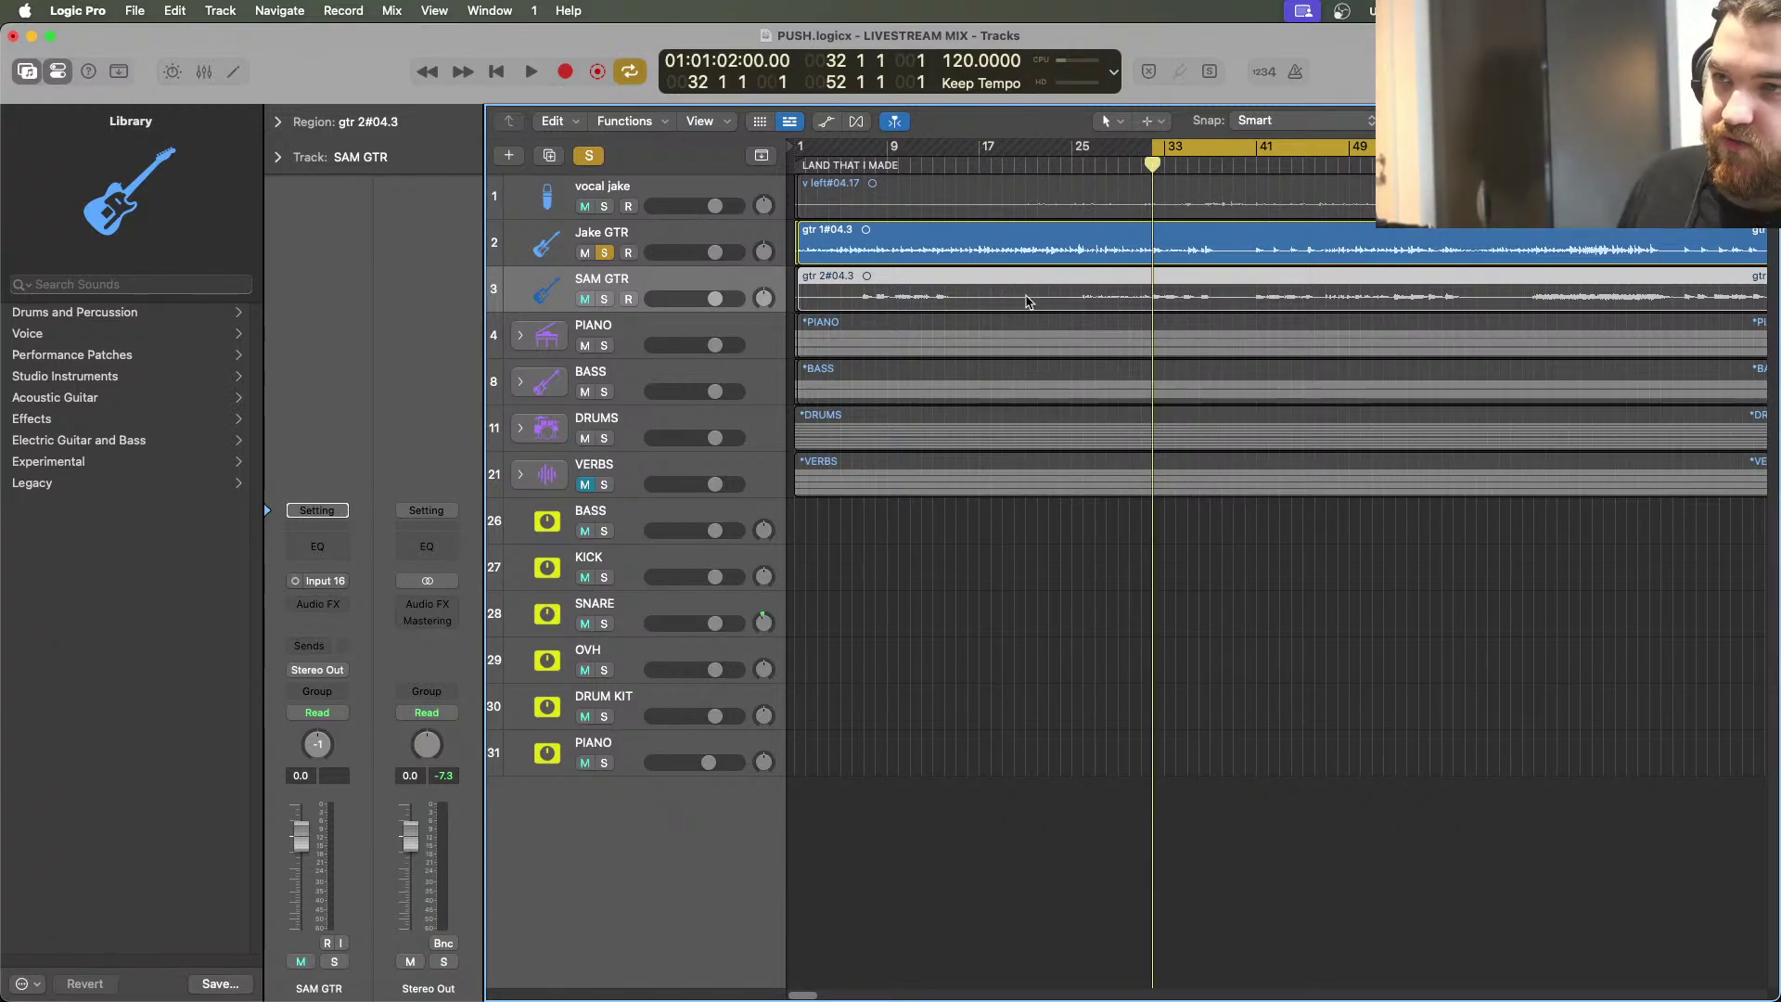
Remove the Bus 12 send from the gtr 1 guitar track
left_click(622, 238)
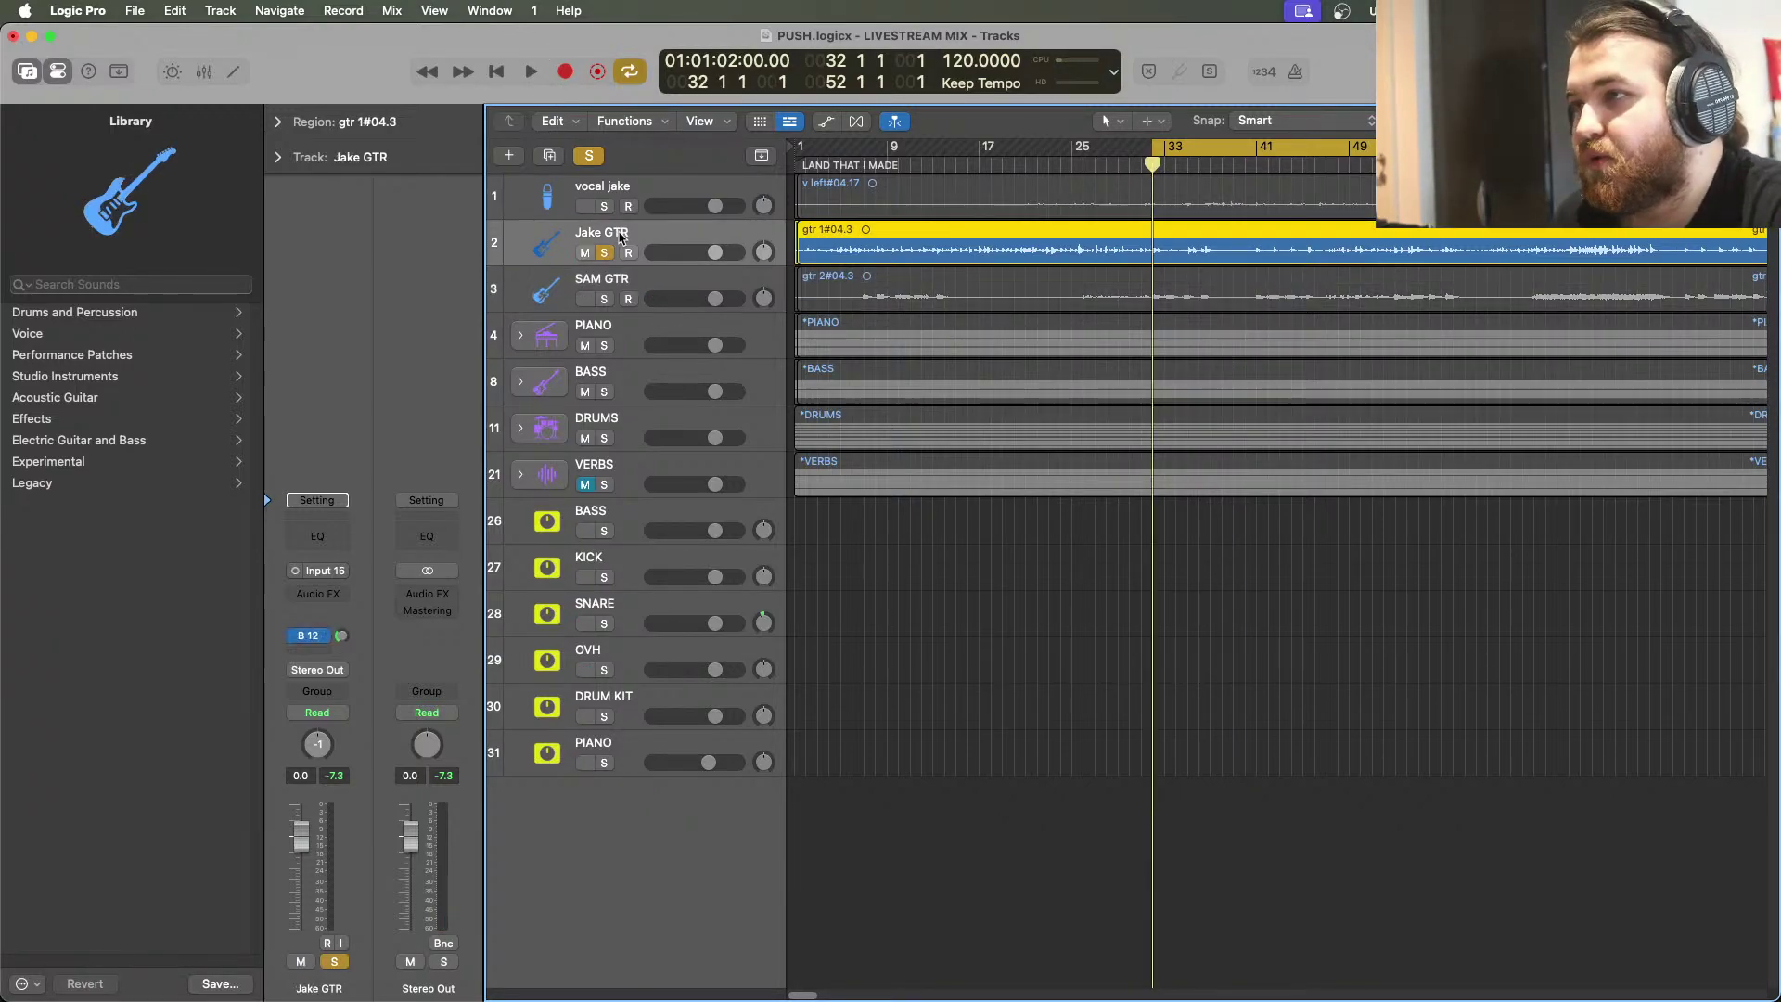
left_click(318, 638)
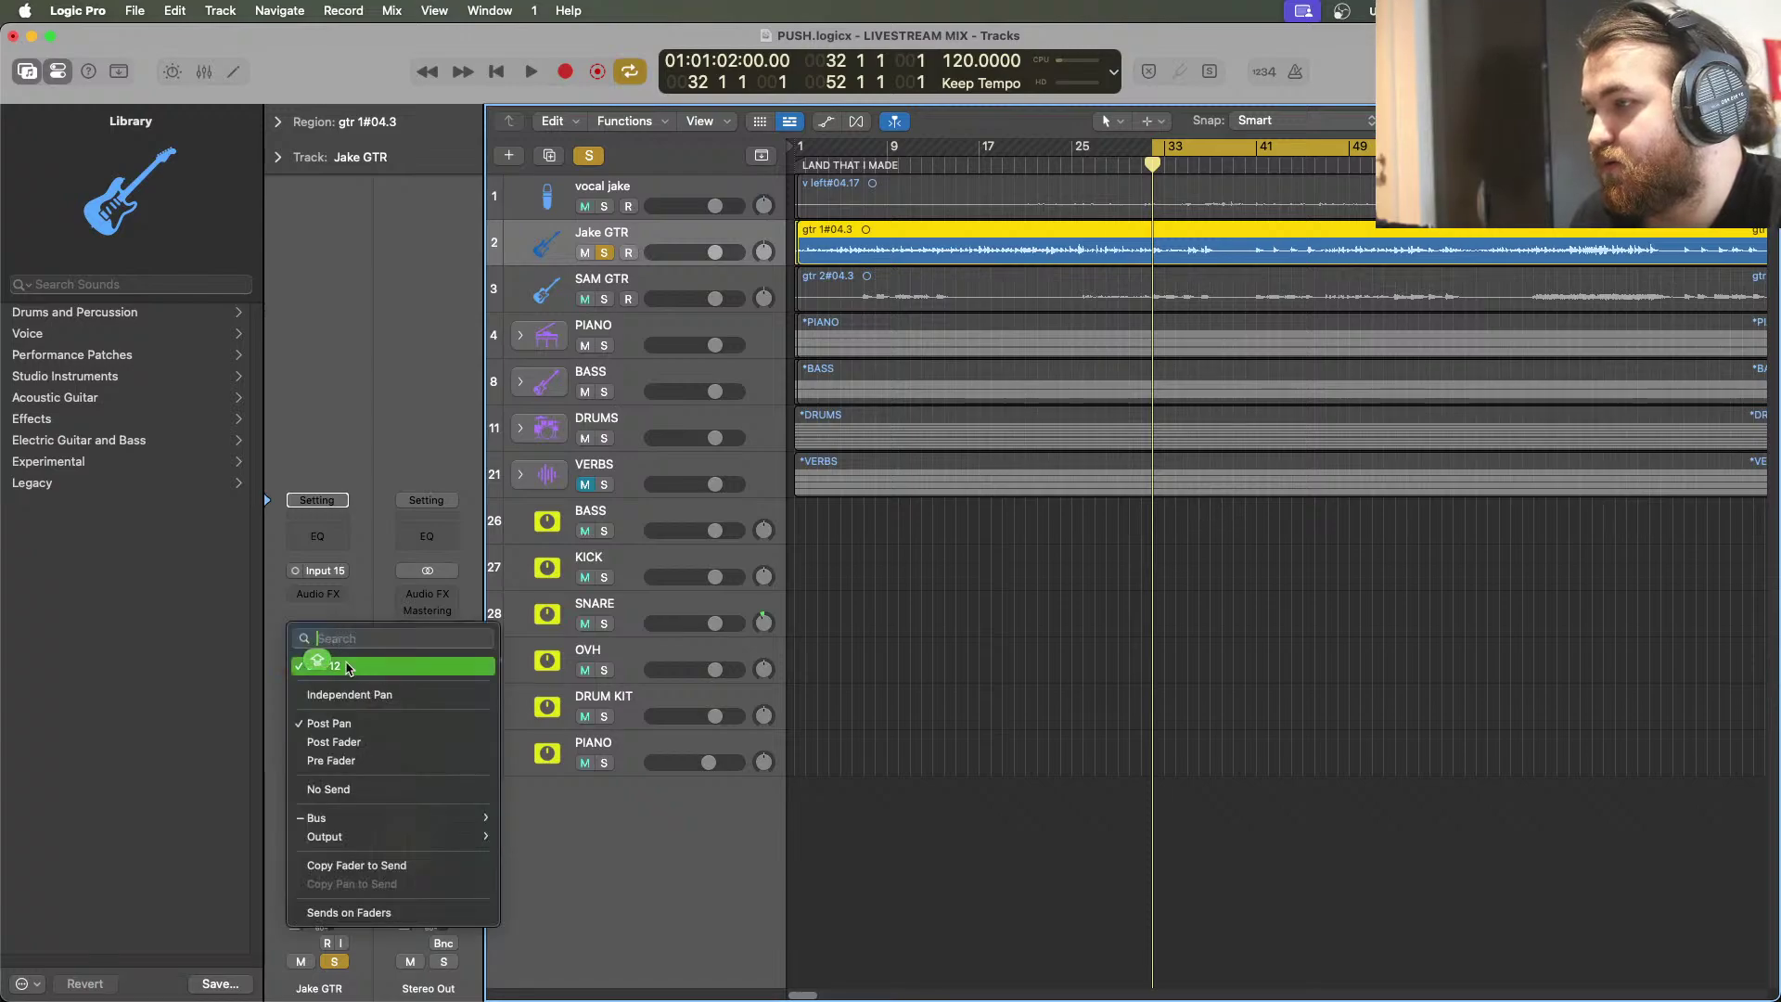
left_click(368, 790)
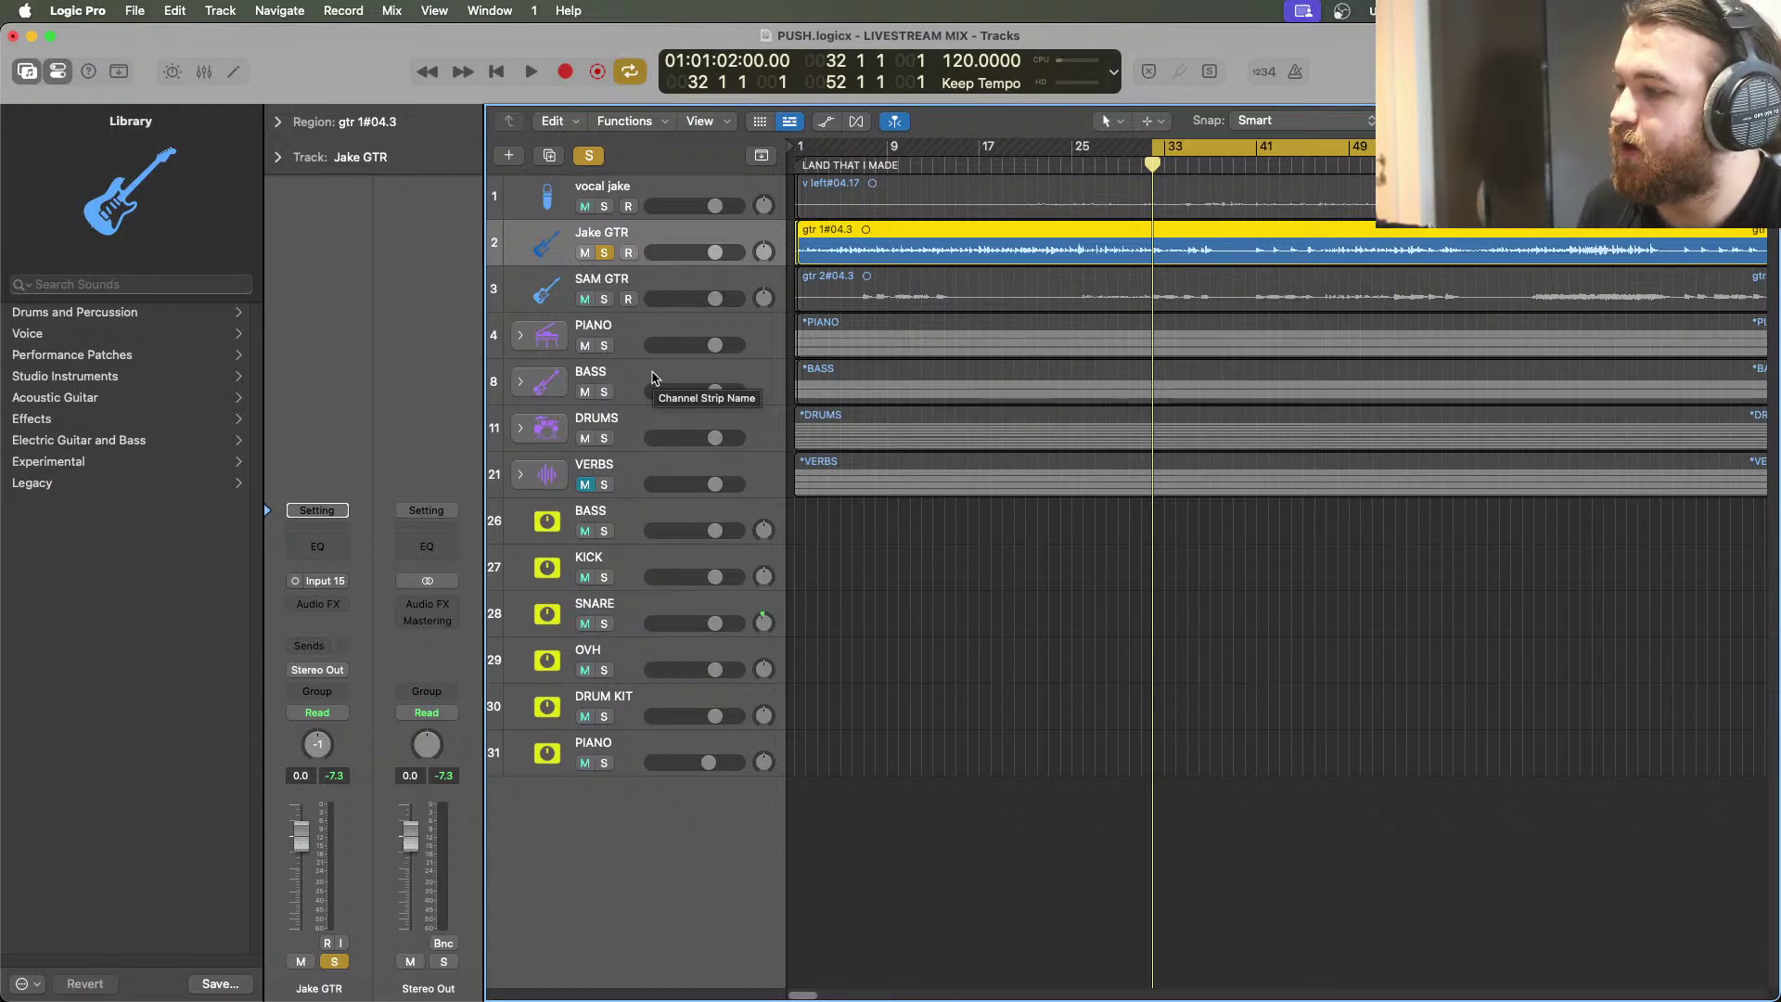
Play the soloed gtr 1 guitar track and insert a Channel EQ on it
left_click(680, 288)
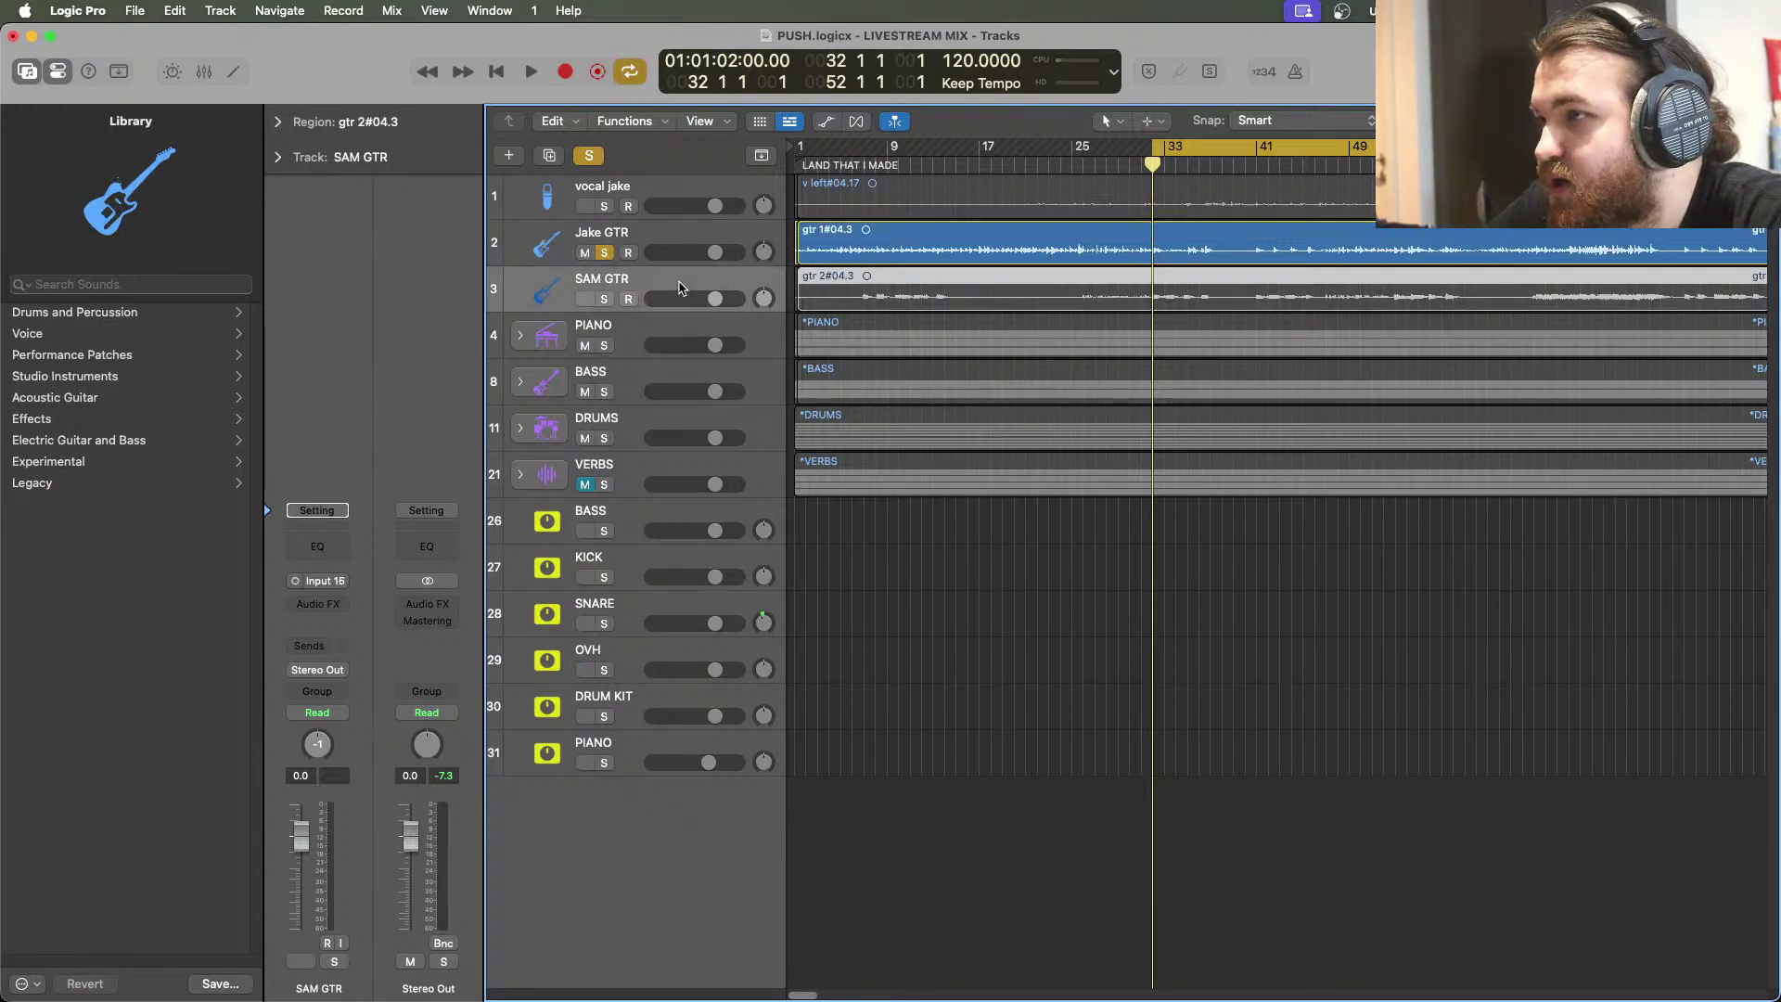
left_click(664, 239)
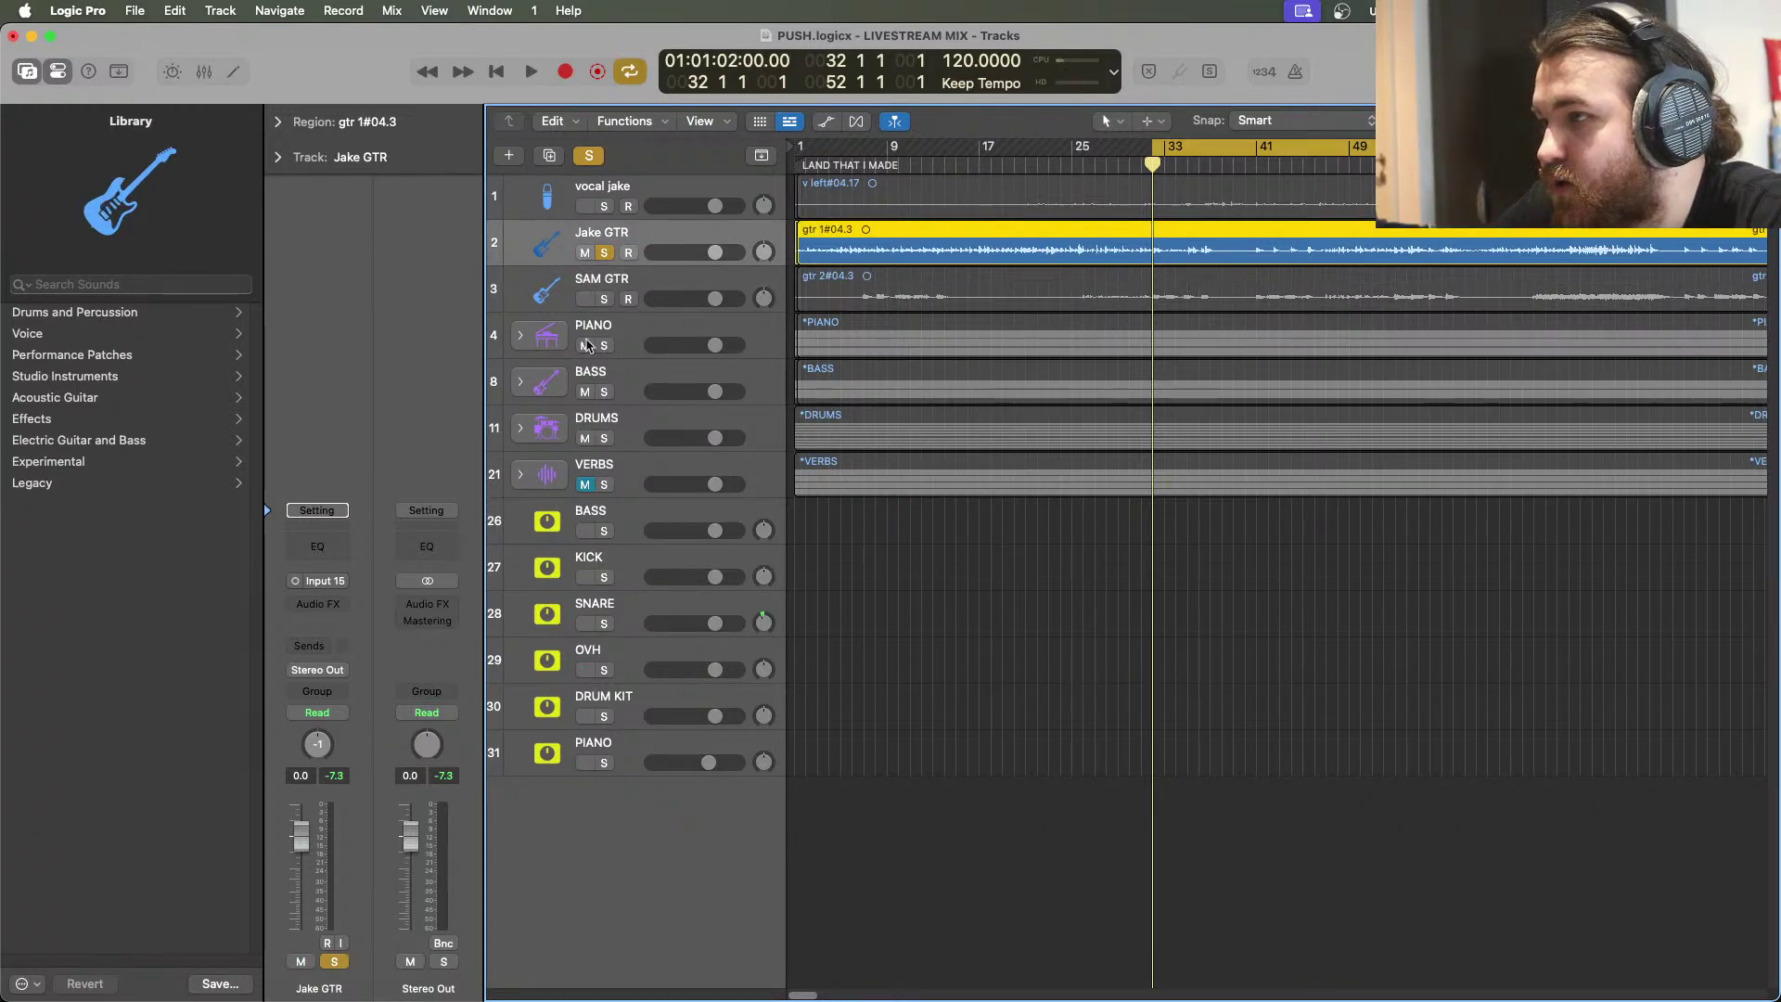
left_click(526, 73)
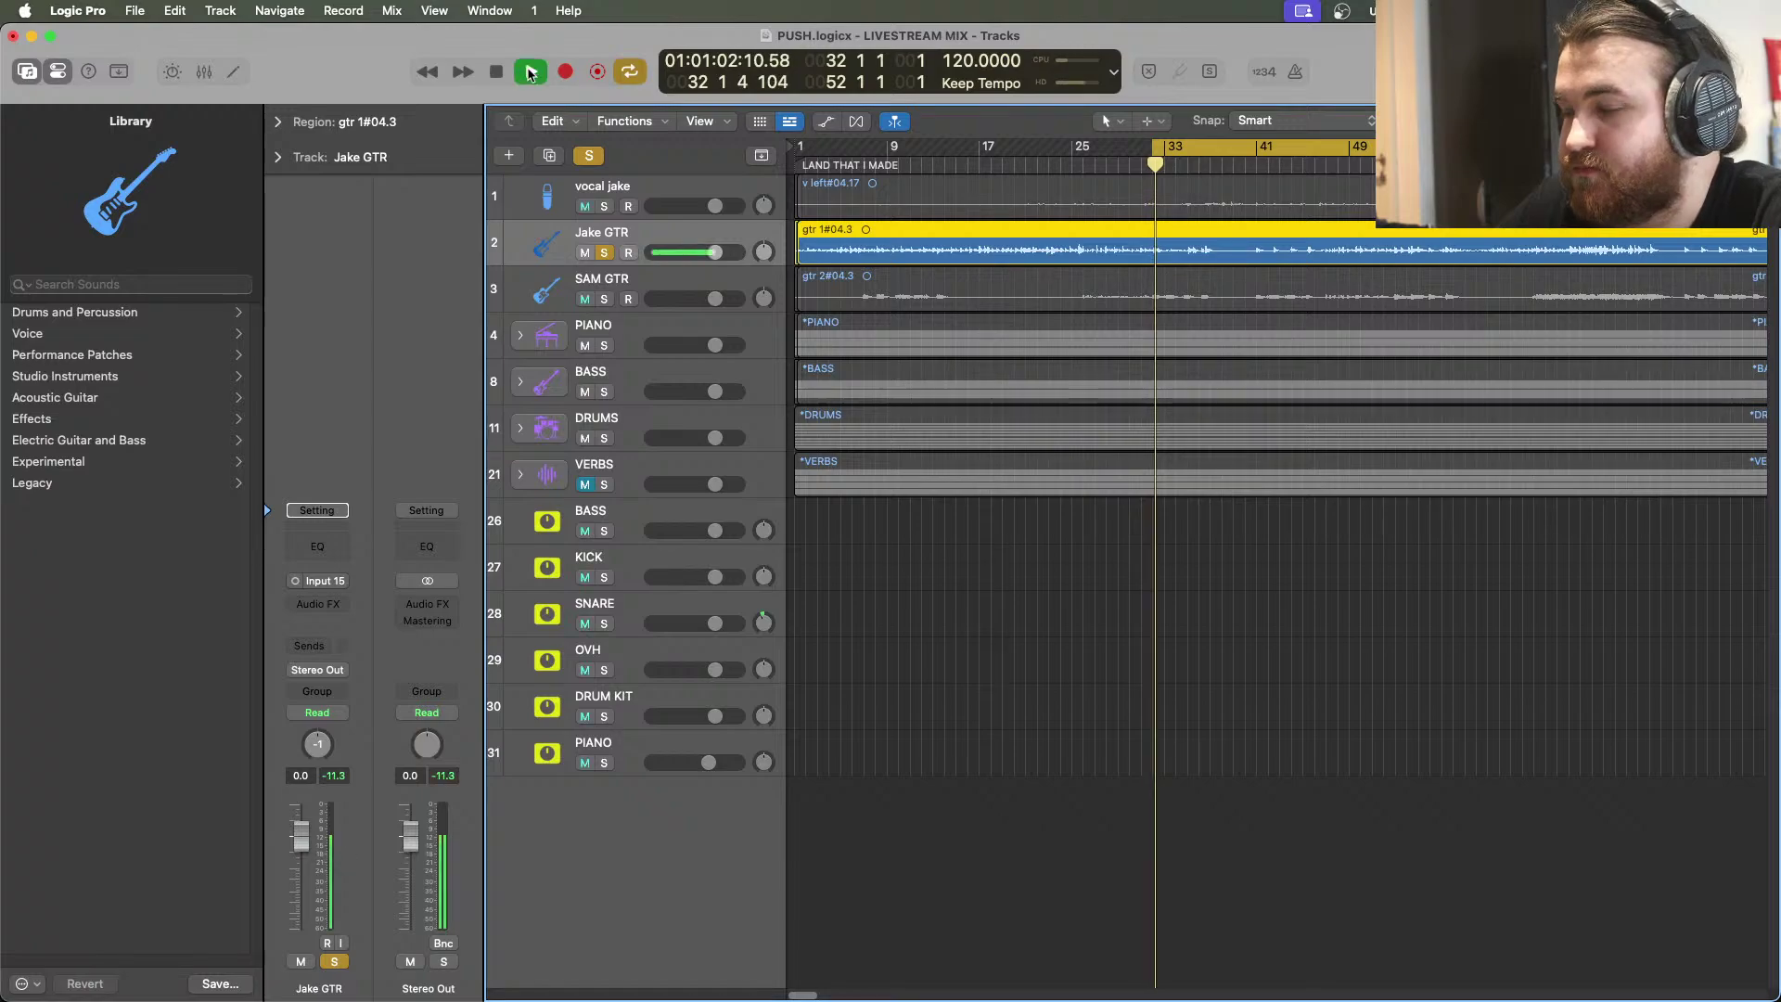
left_click(317, 604)
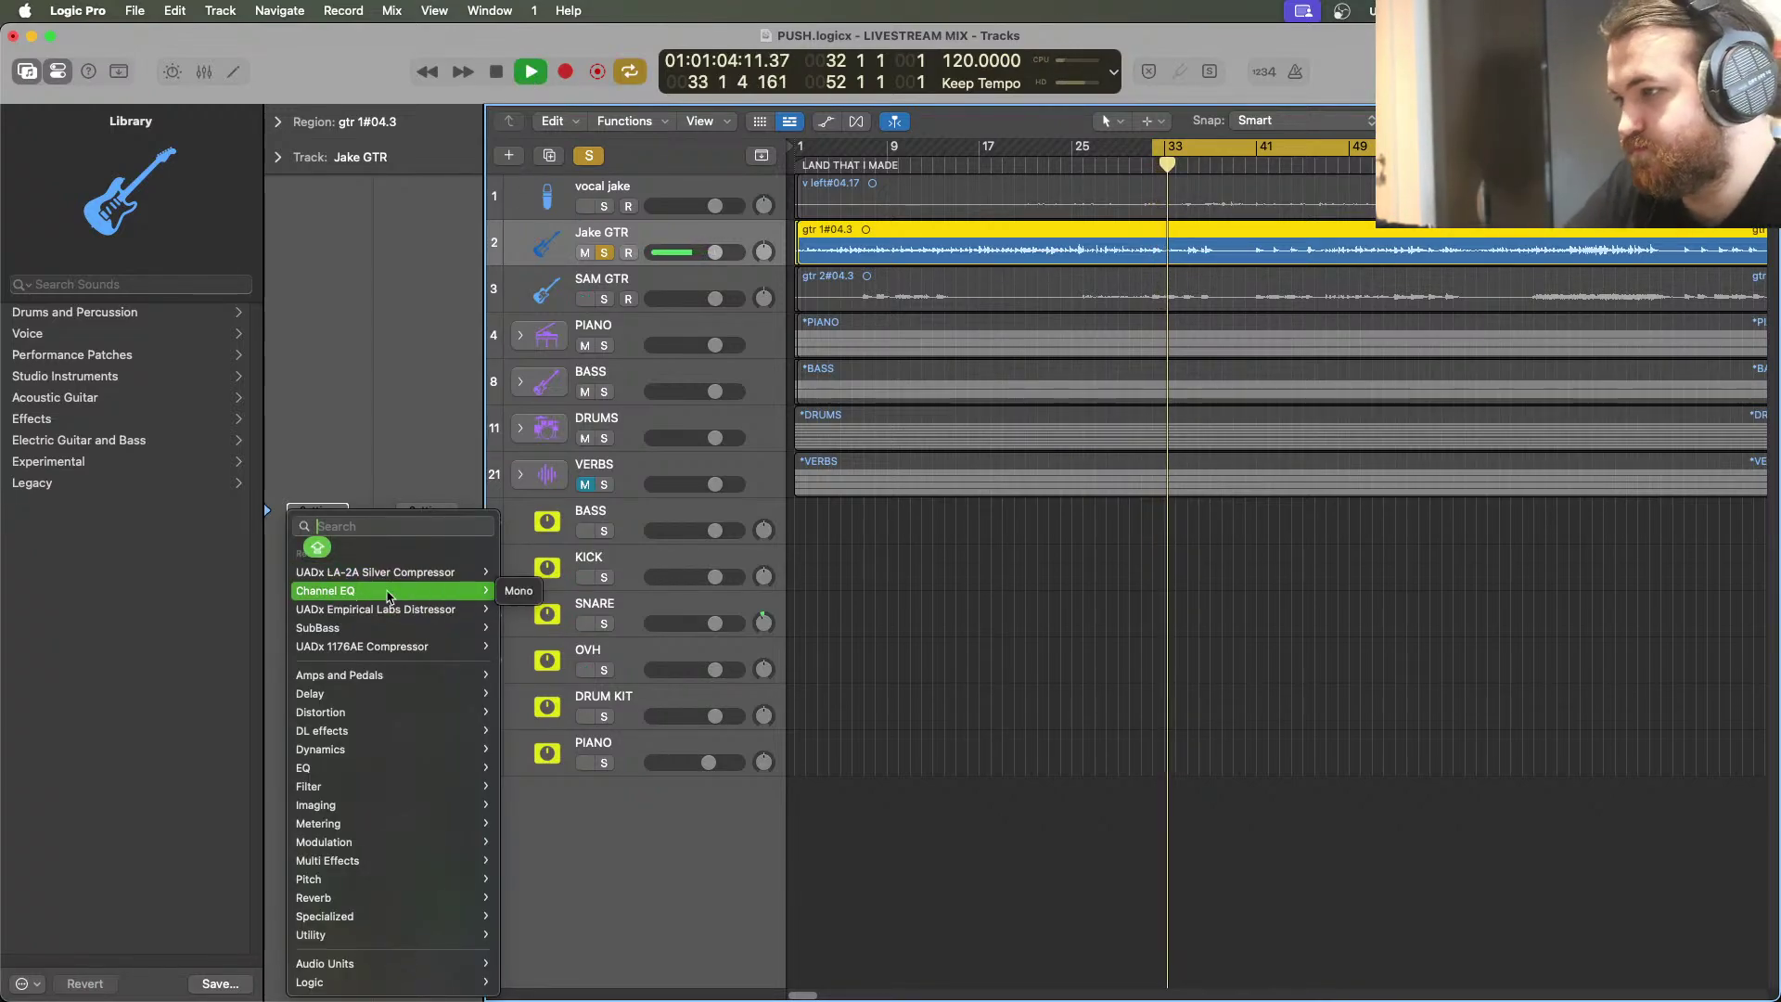
left_click(350, 590)
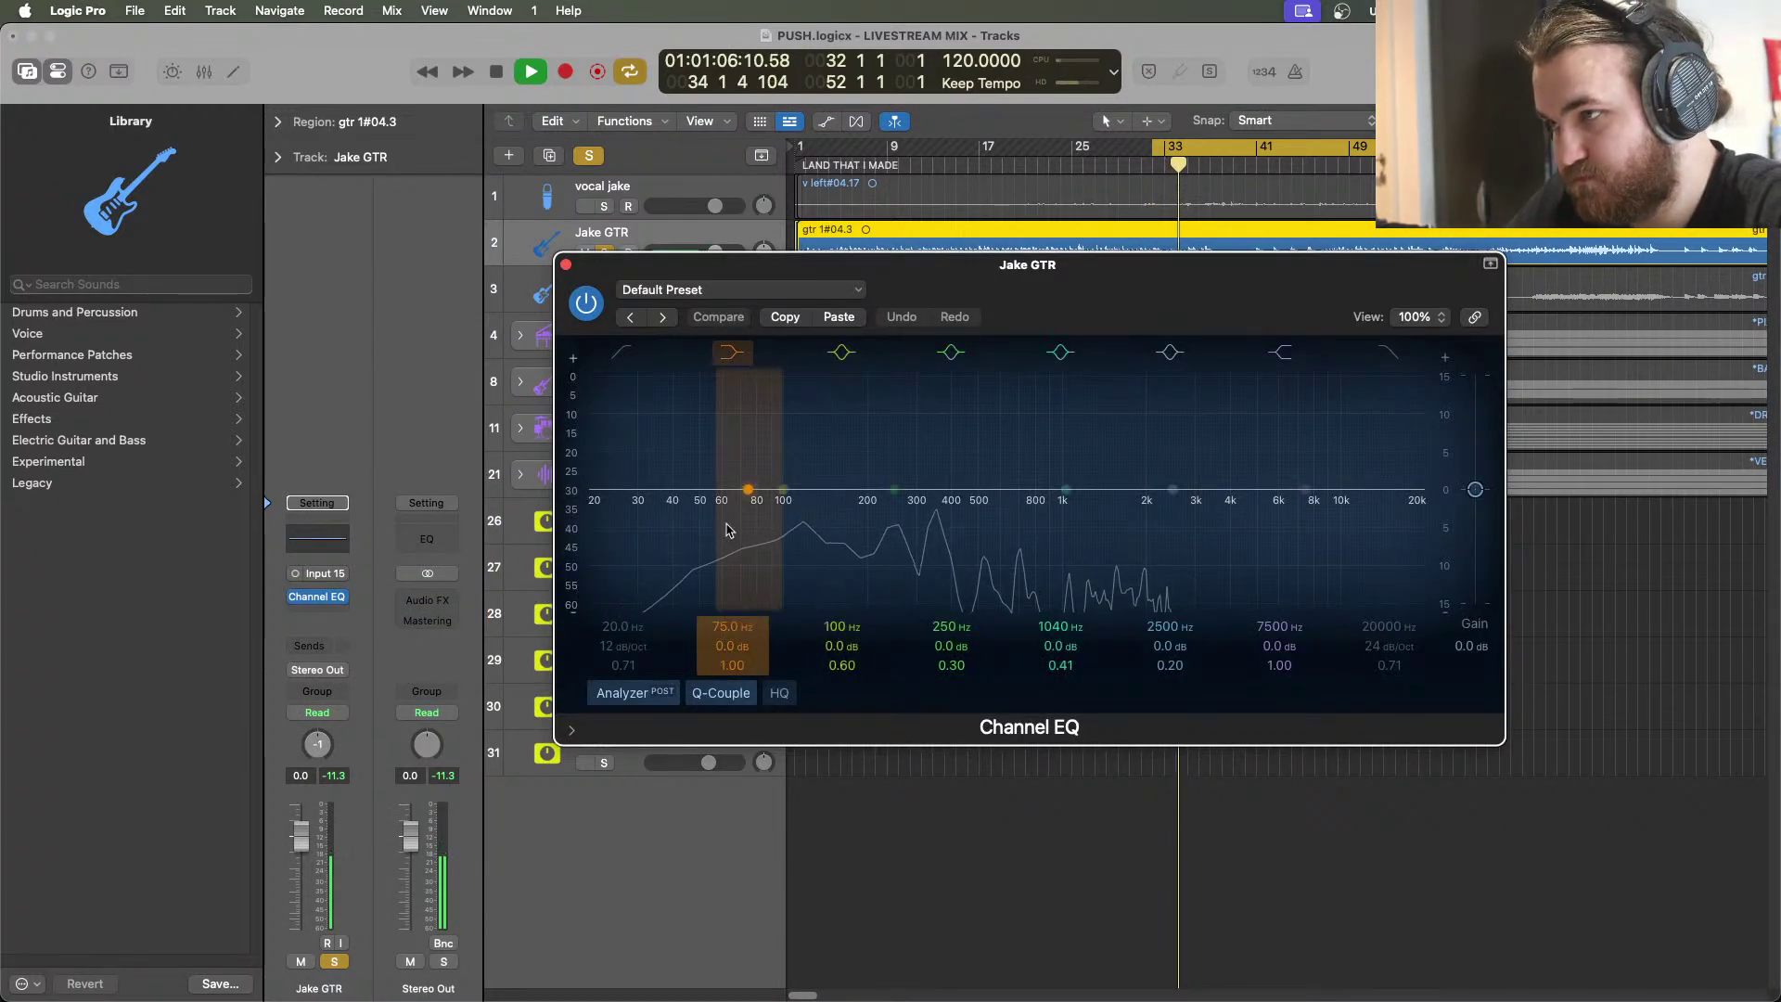
Enable the guitar EQ's low cut and set it to 136 Hz with a 48 dB/Oct slope, replaying from bar 32
left_click(640, 505)
left_click_drag(601, 649, 601, 631)
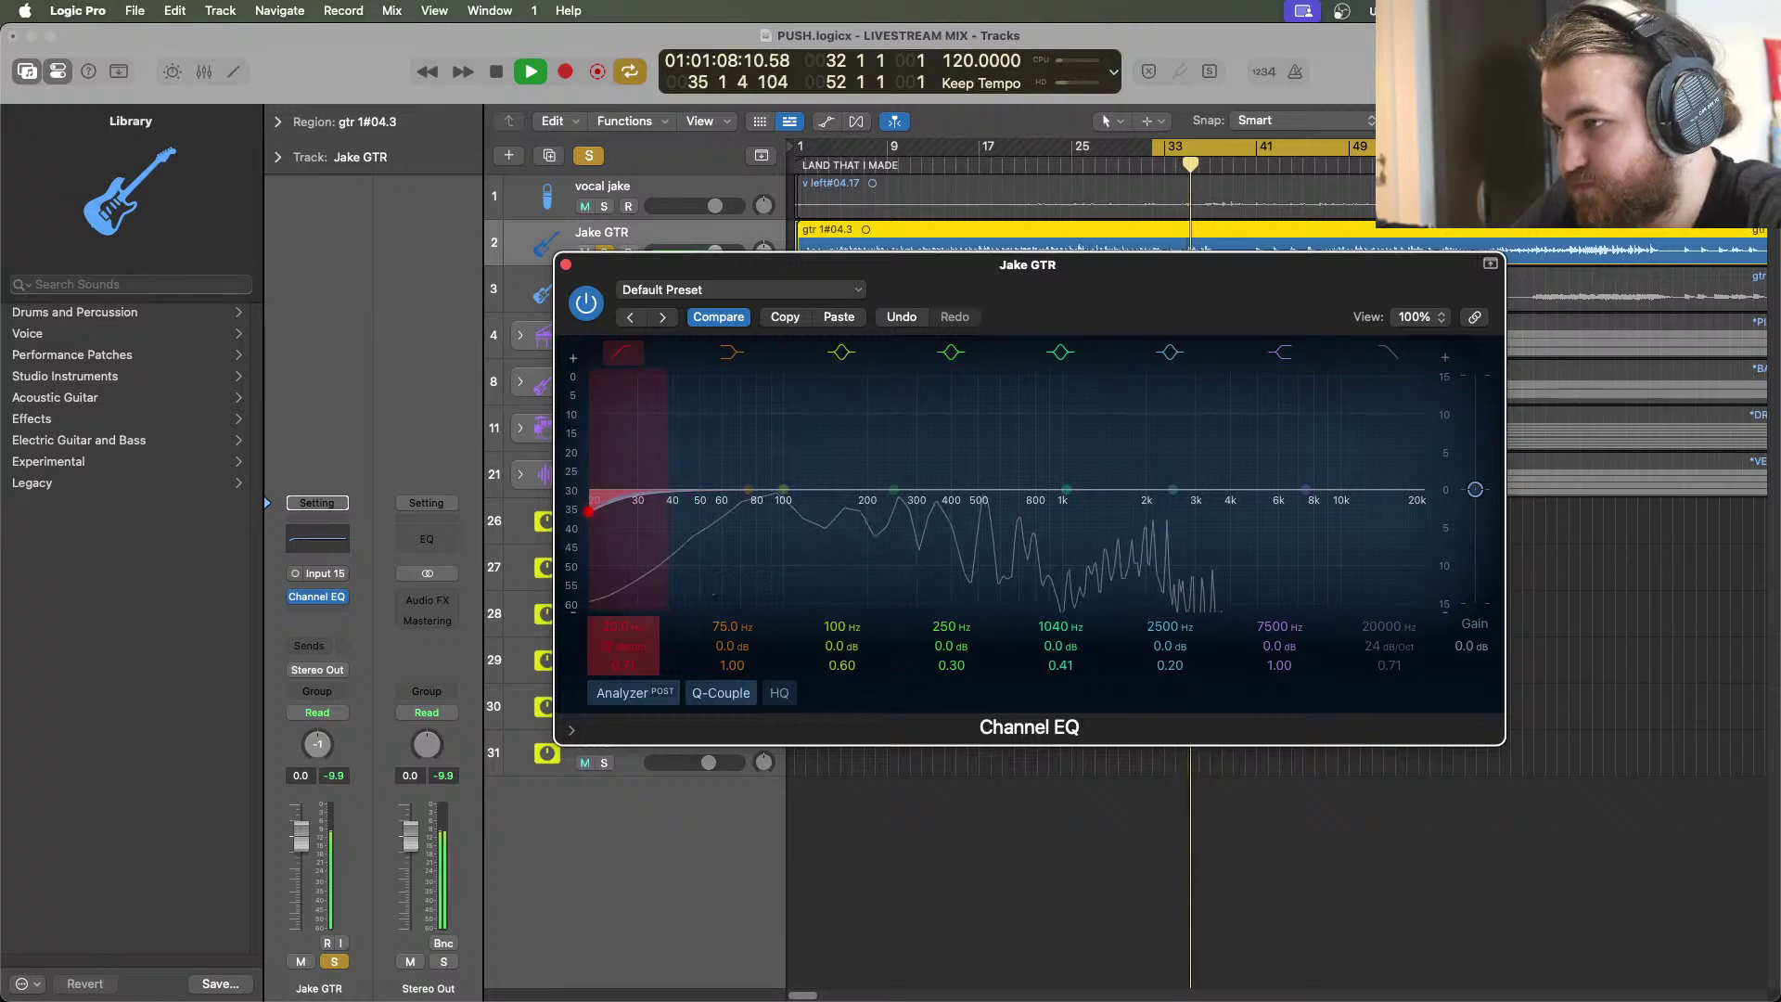
left_click_drag(617, 568, 813, 571)
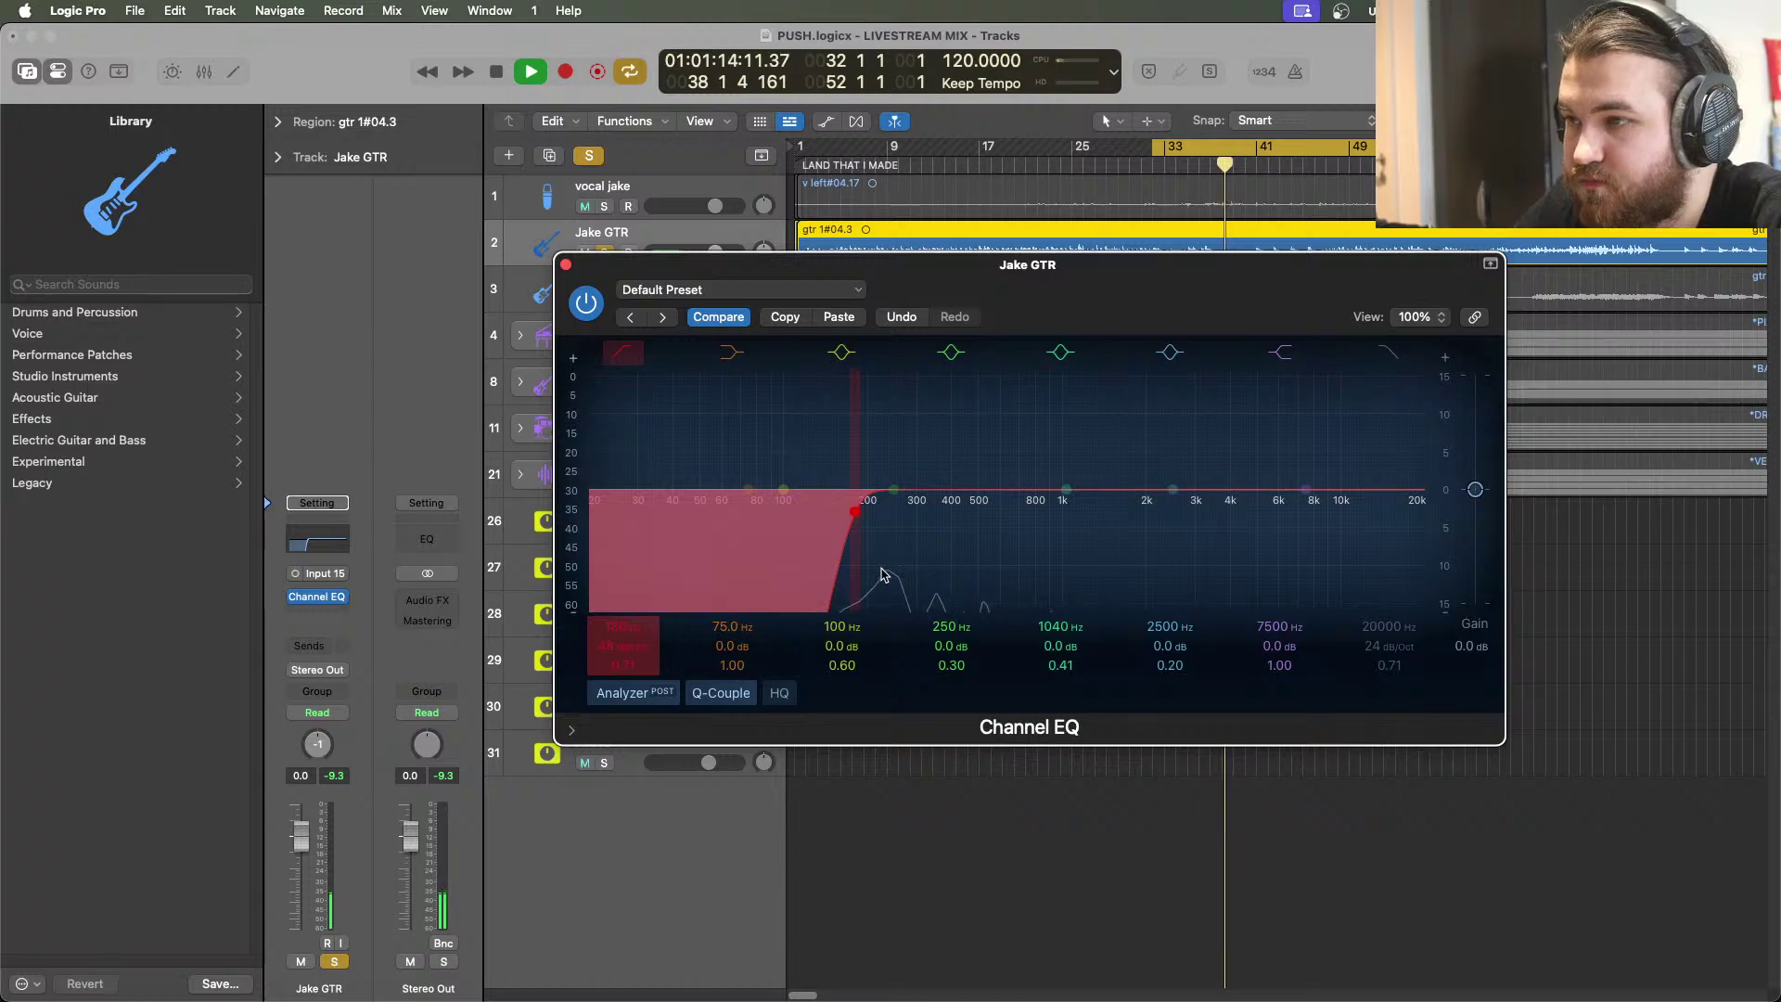
left_click(1150, 167)
left_click_drag(852, 548, 839, 548)
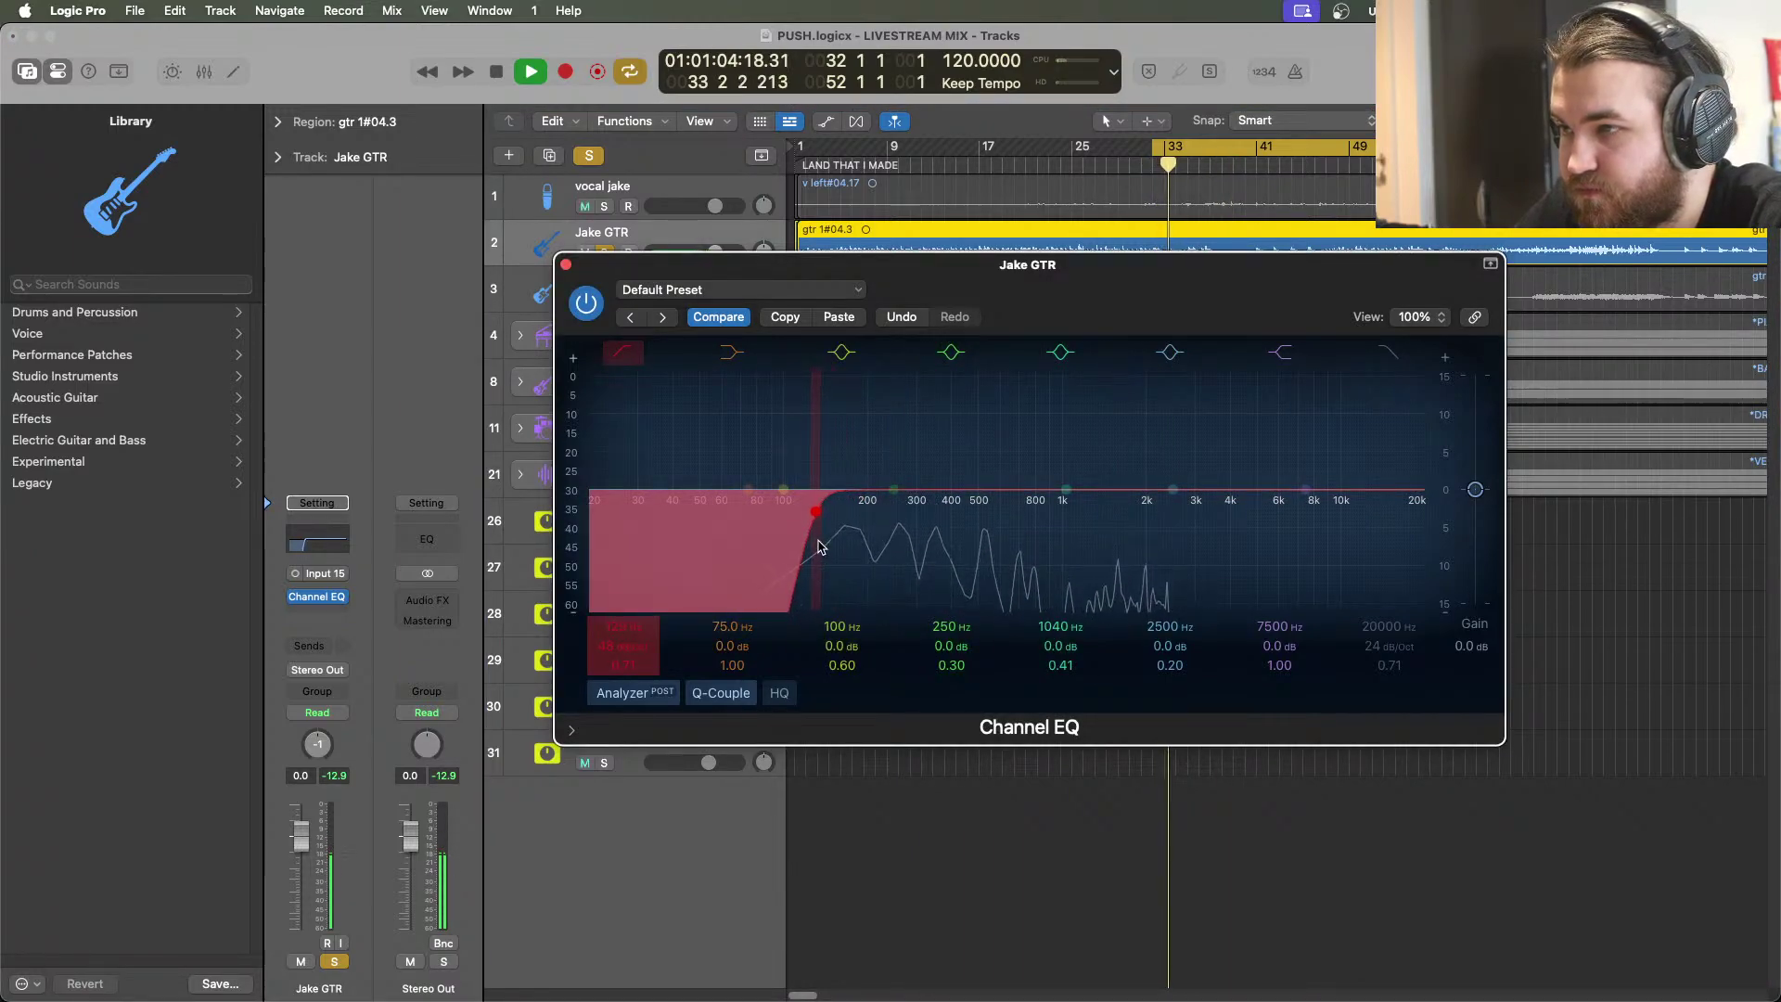
Move the guitar EQ's 250 Hz band to 645 Hz at +0.2 dB and continue playback from around bar 48
left_click_drag(891, 489, 1042, 503)
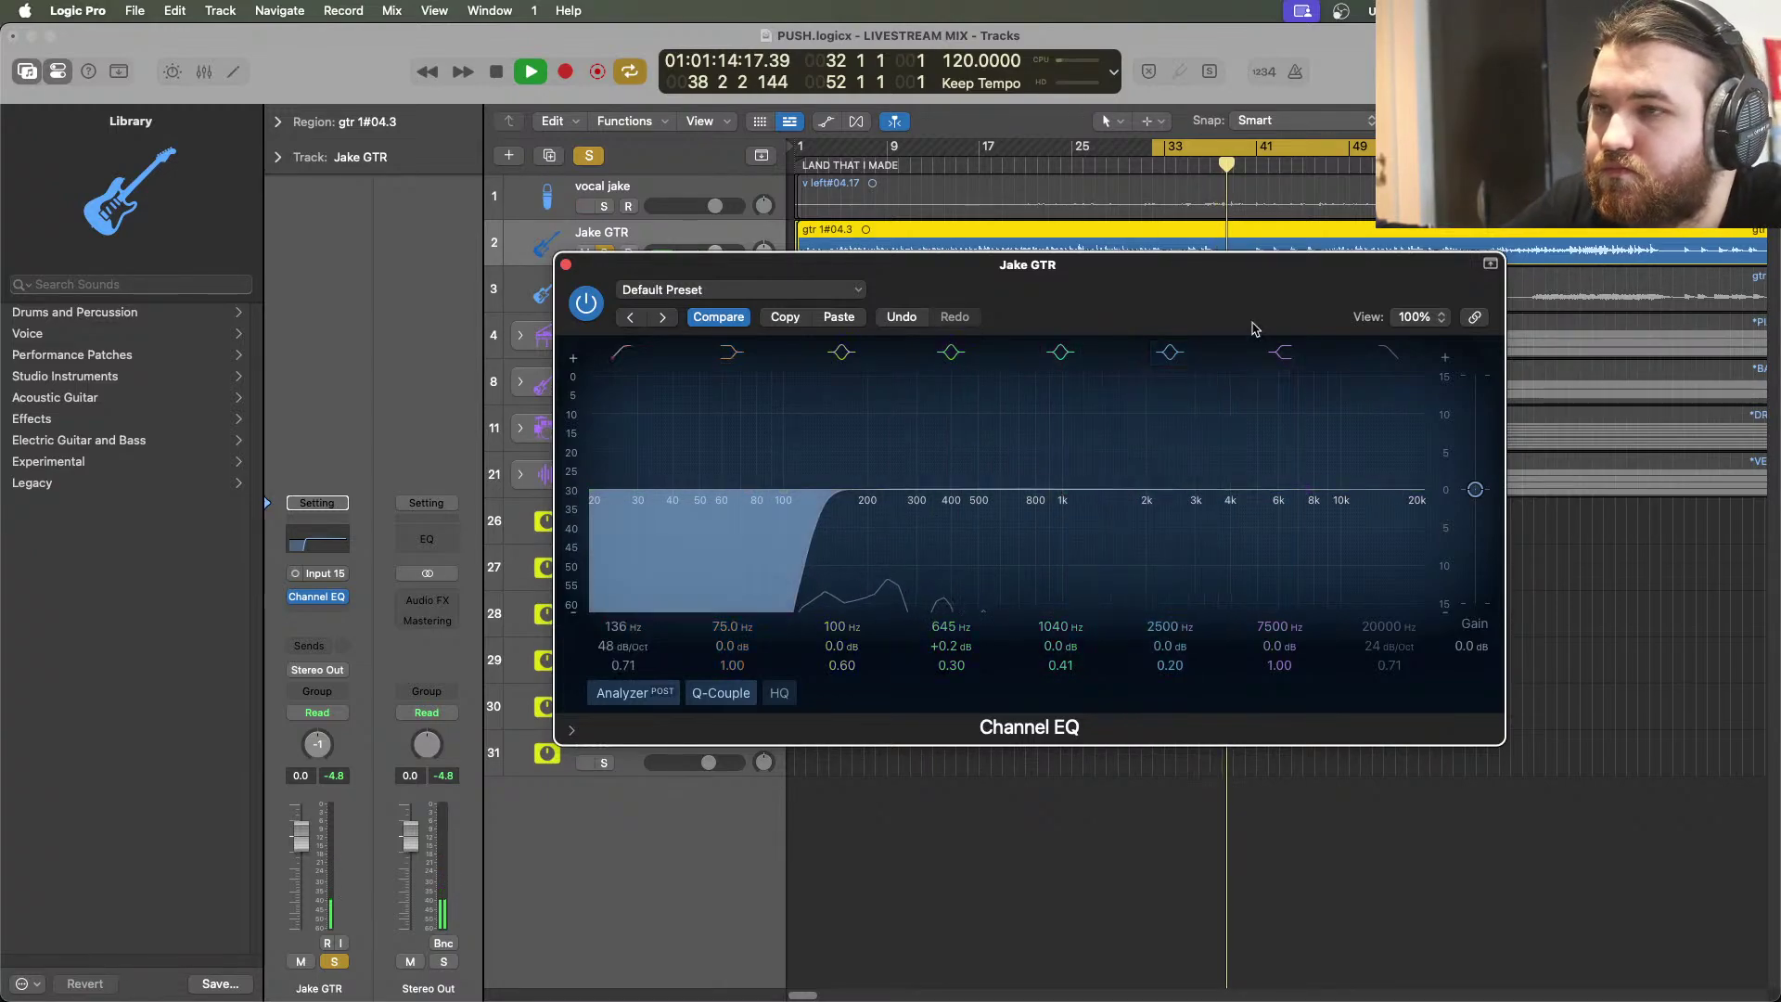
left_click(1342, 172)
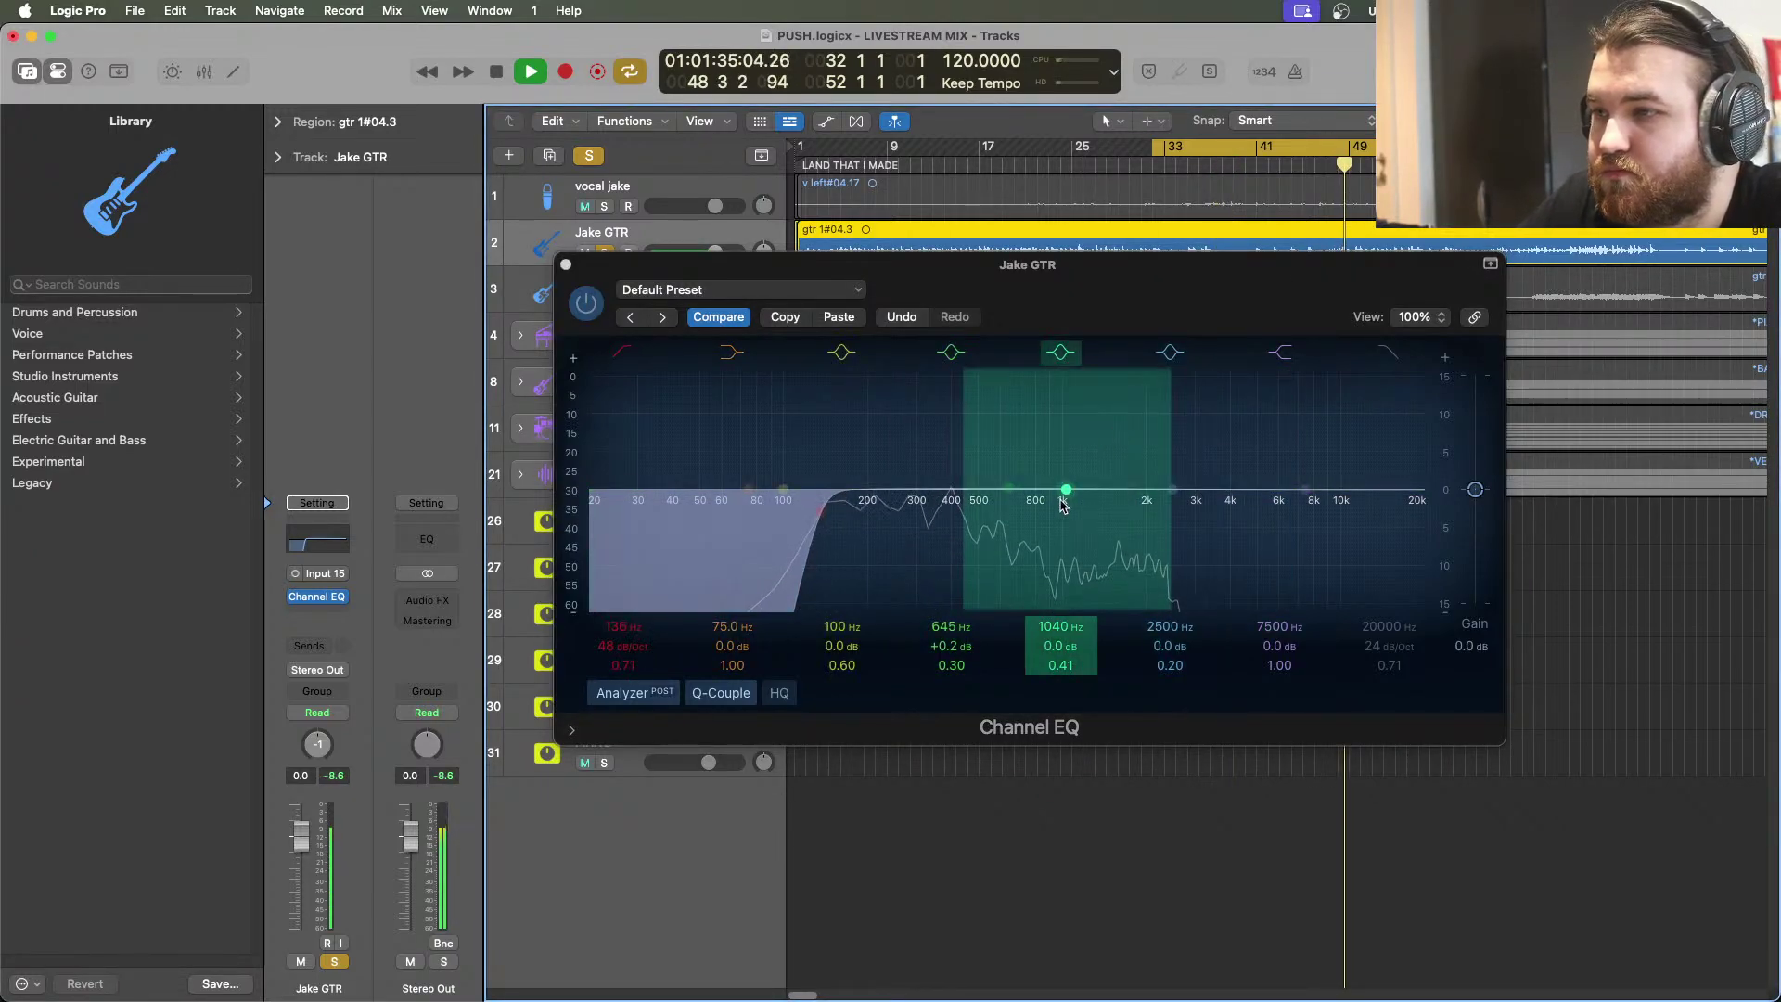
Close the guitar EQ, stop playback, and insert a mono UADx LA-2A Silver Compressor on the gtr 1 guitar track
key("super+w")
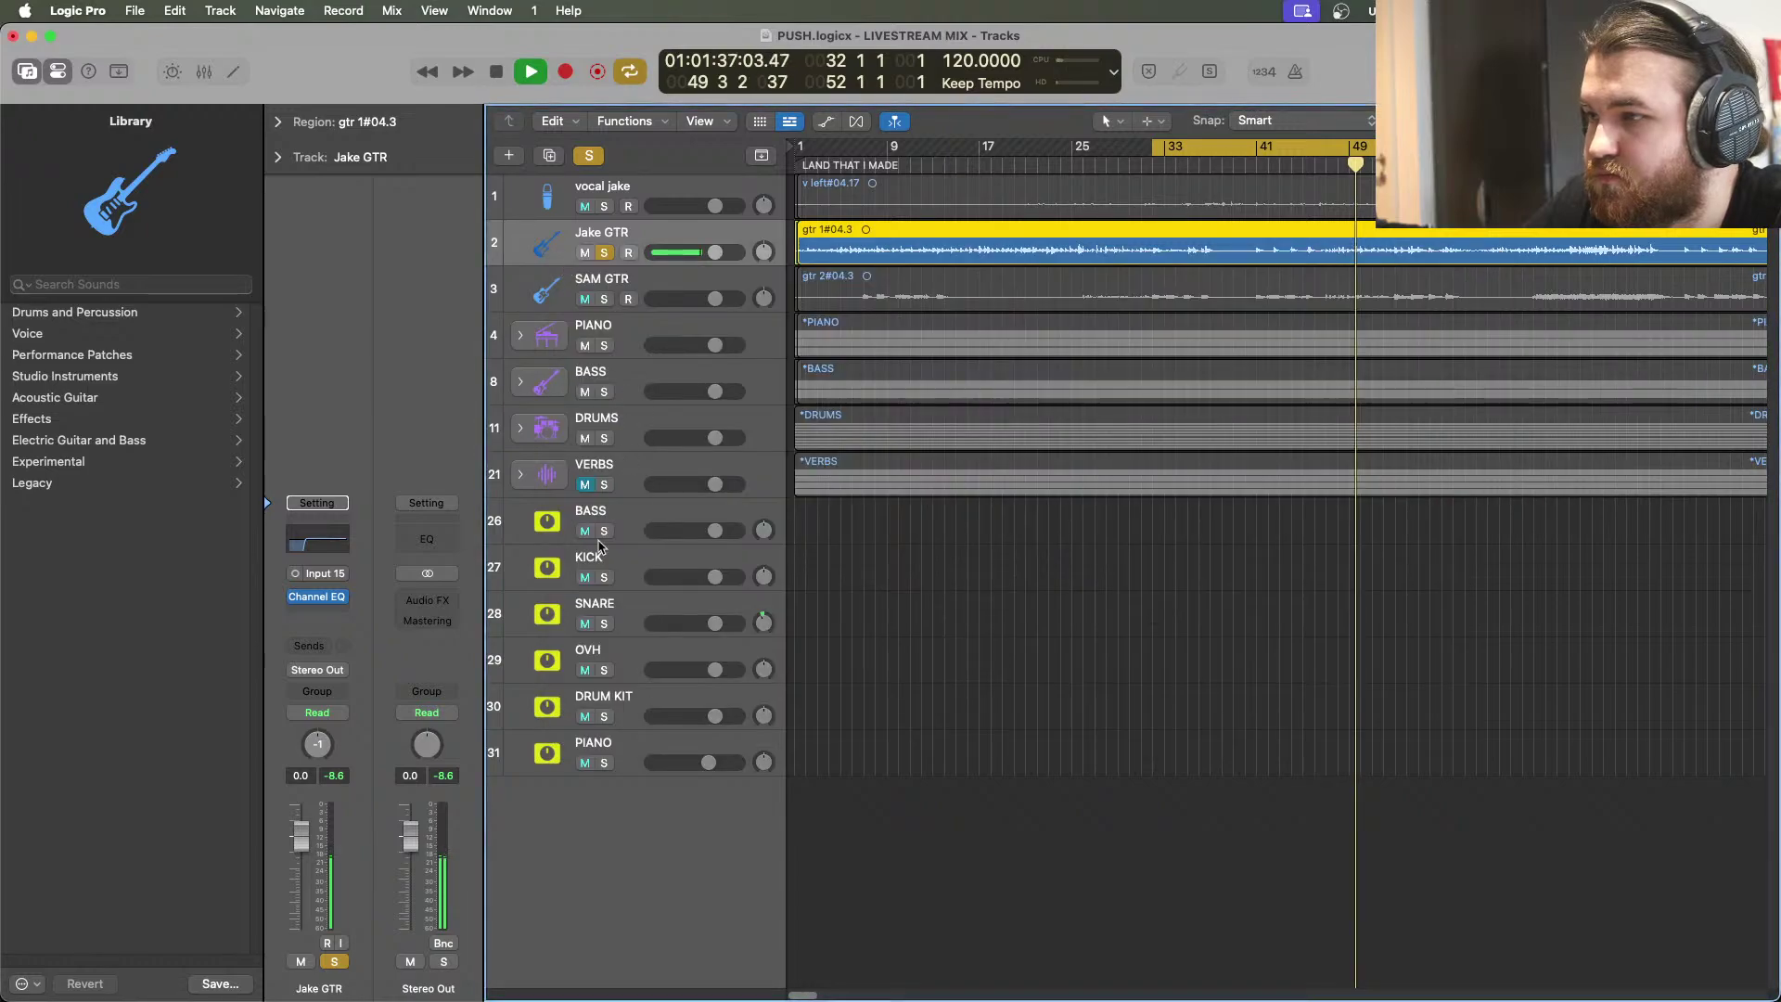
key("space")
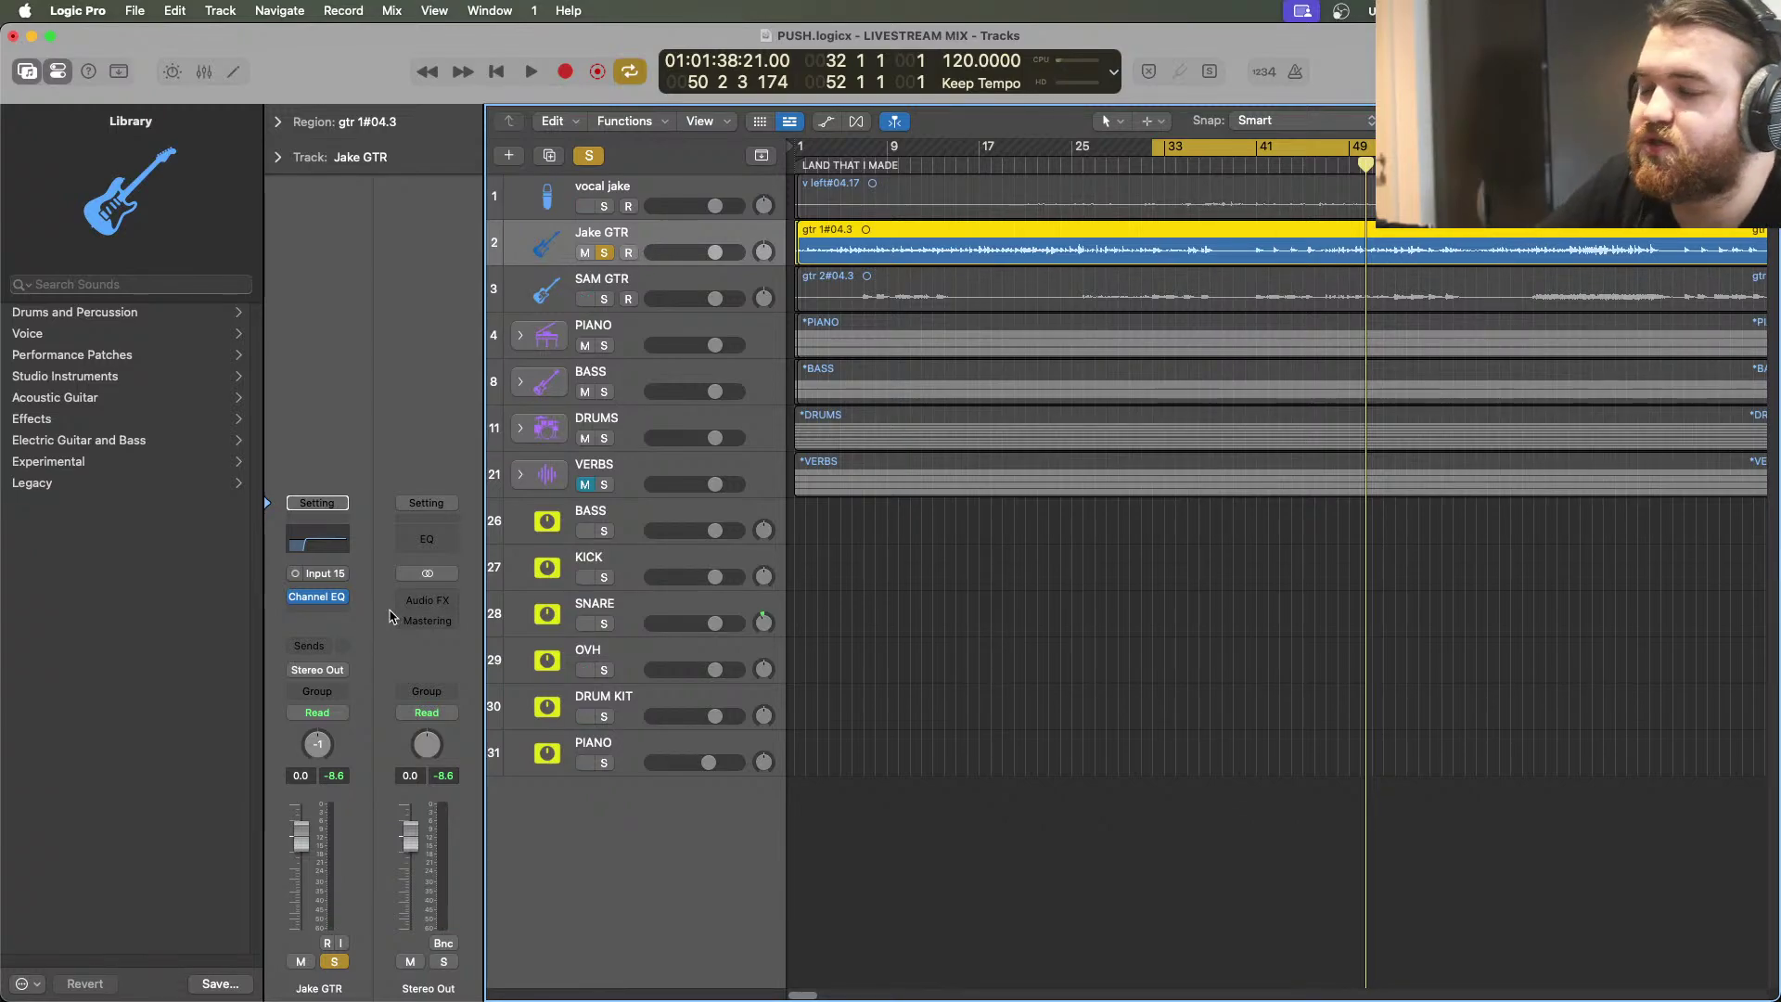
left_click(323, 620)
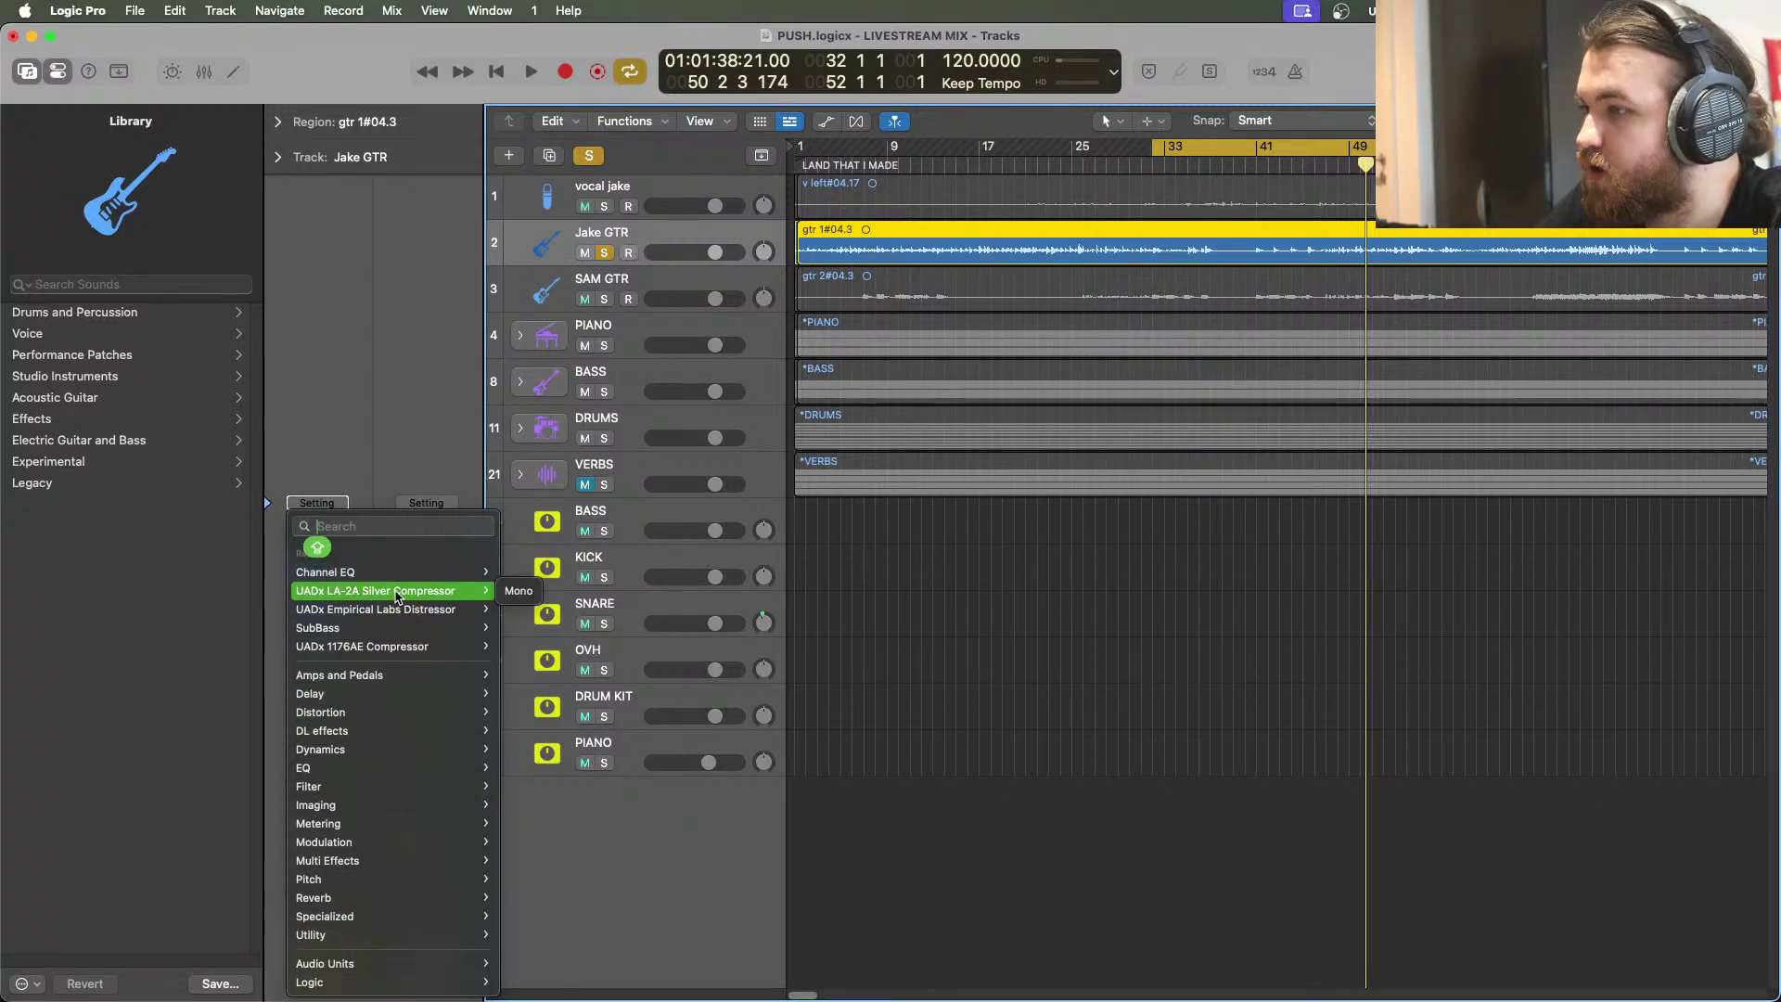
left_click(519, 591)
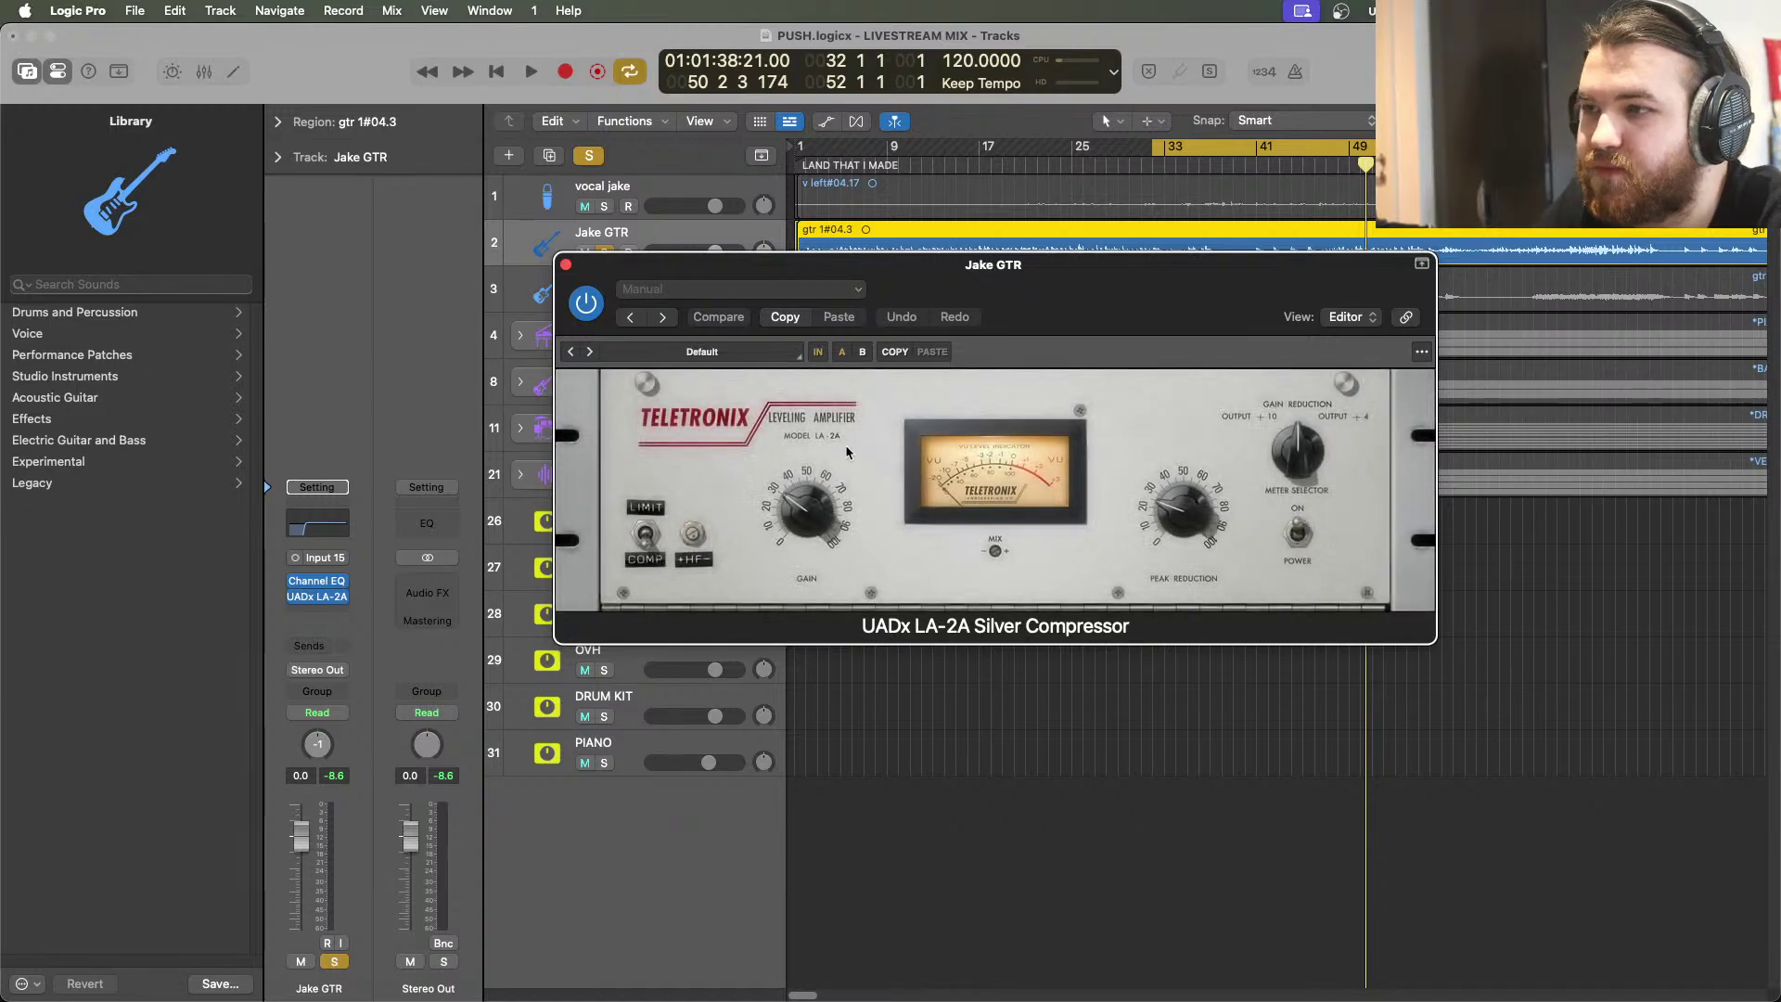
Set the gtr 1 LA-2A to about 35 Peak Reduction and 20 Gain during playback, auditioning sections from around bar 41 onward before stopping
left_click(531, 72)
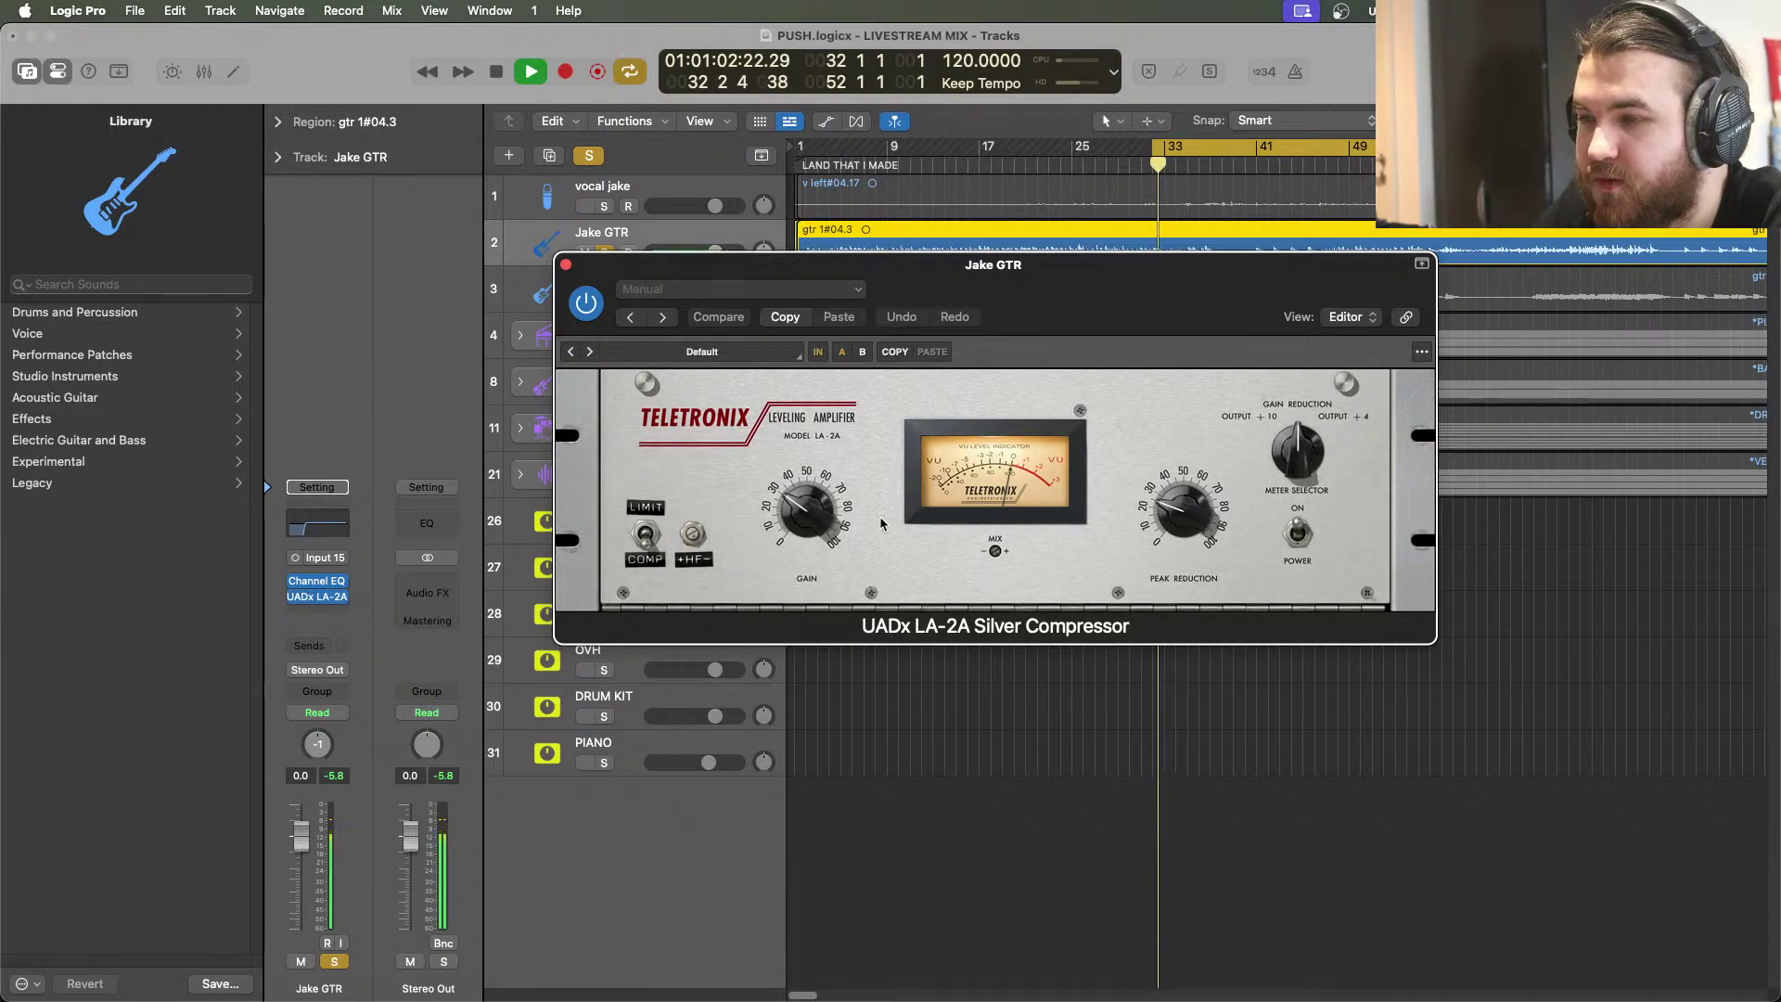
left_click(809, 540)
left_click_drag(1194, 516, 1204, 502)
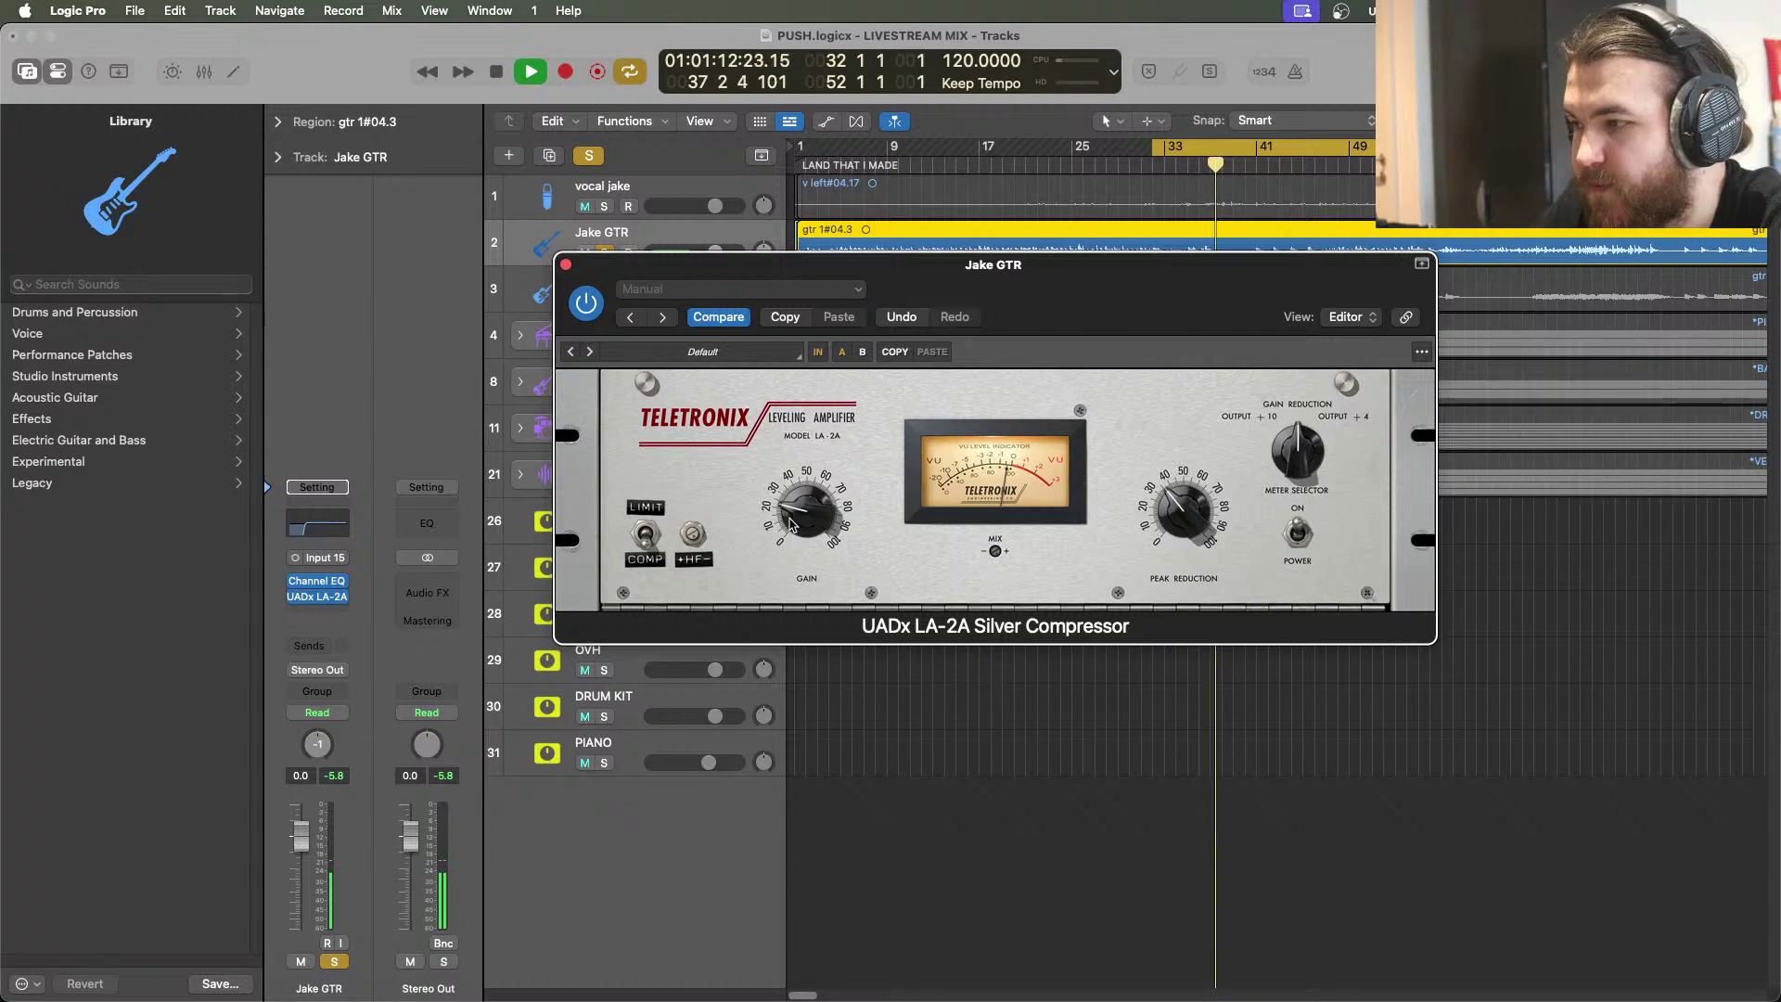
left_click(665, 808)
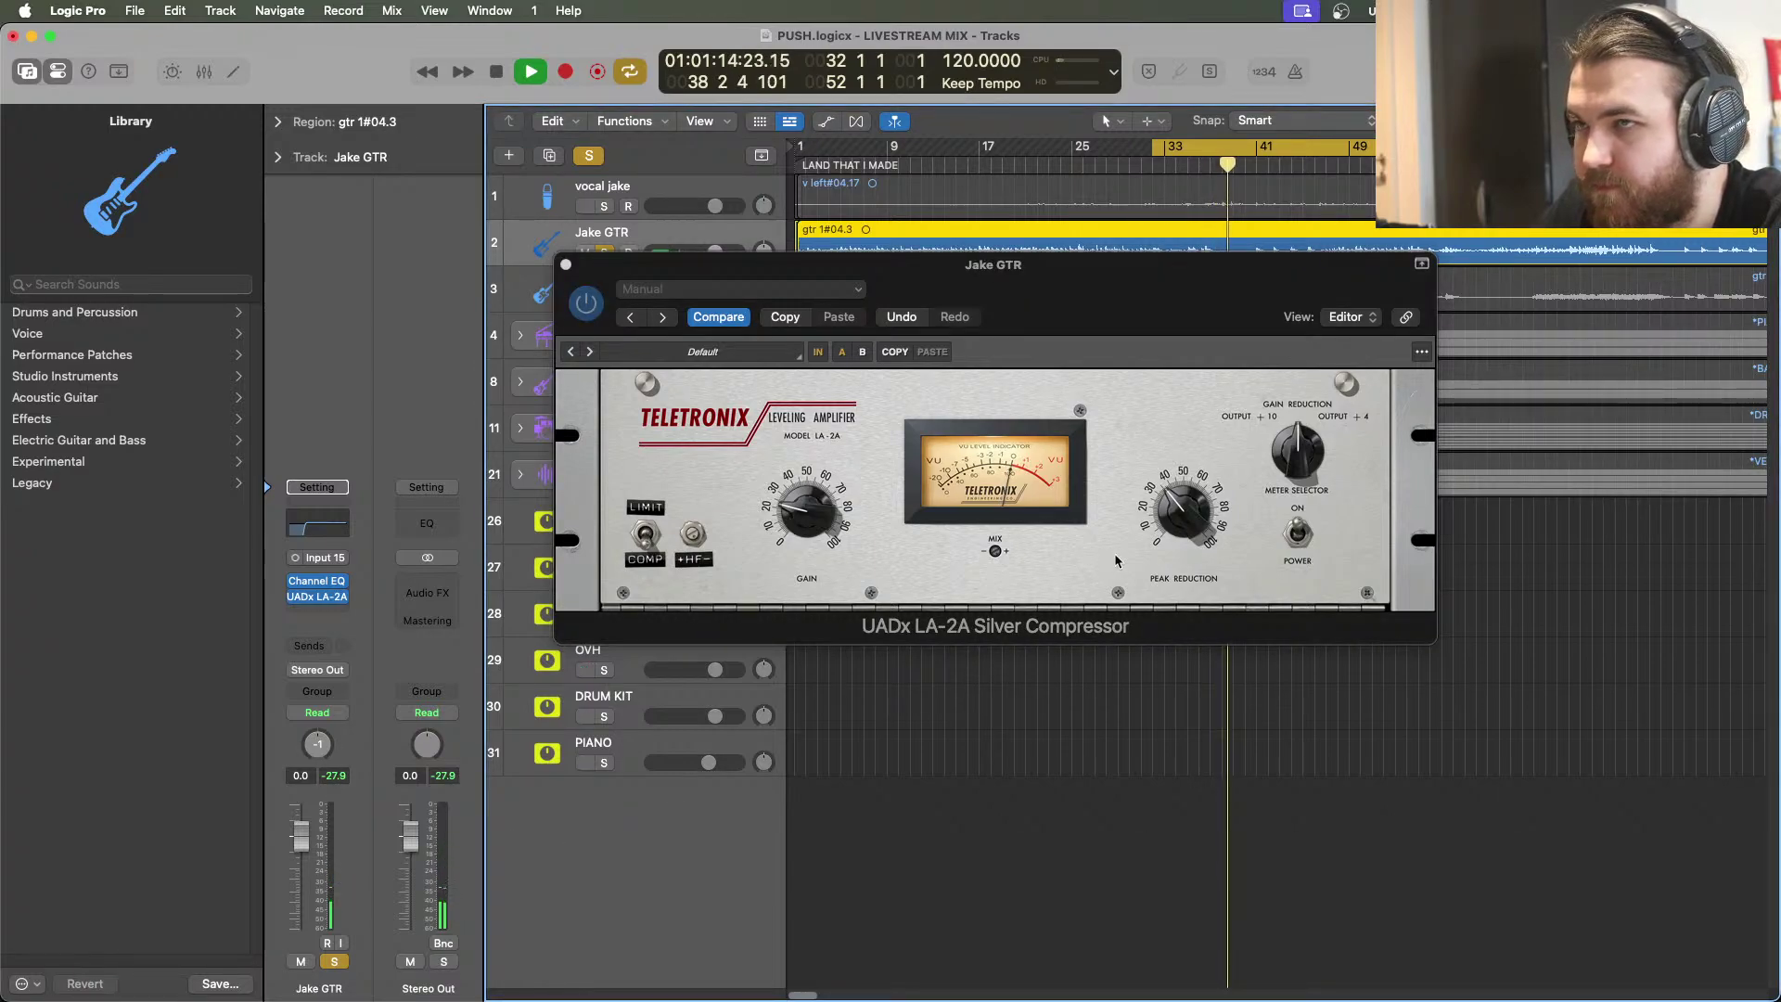
left_click(1260, 165)
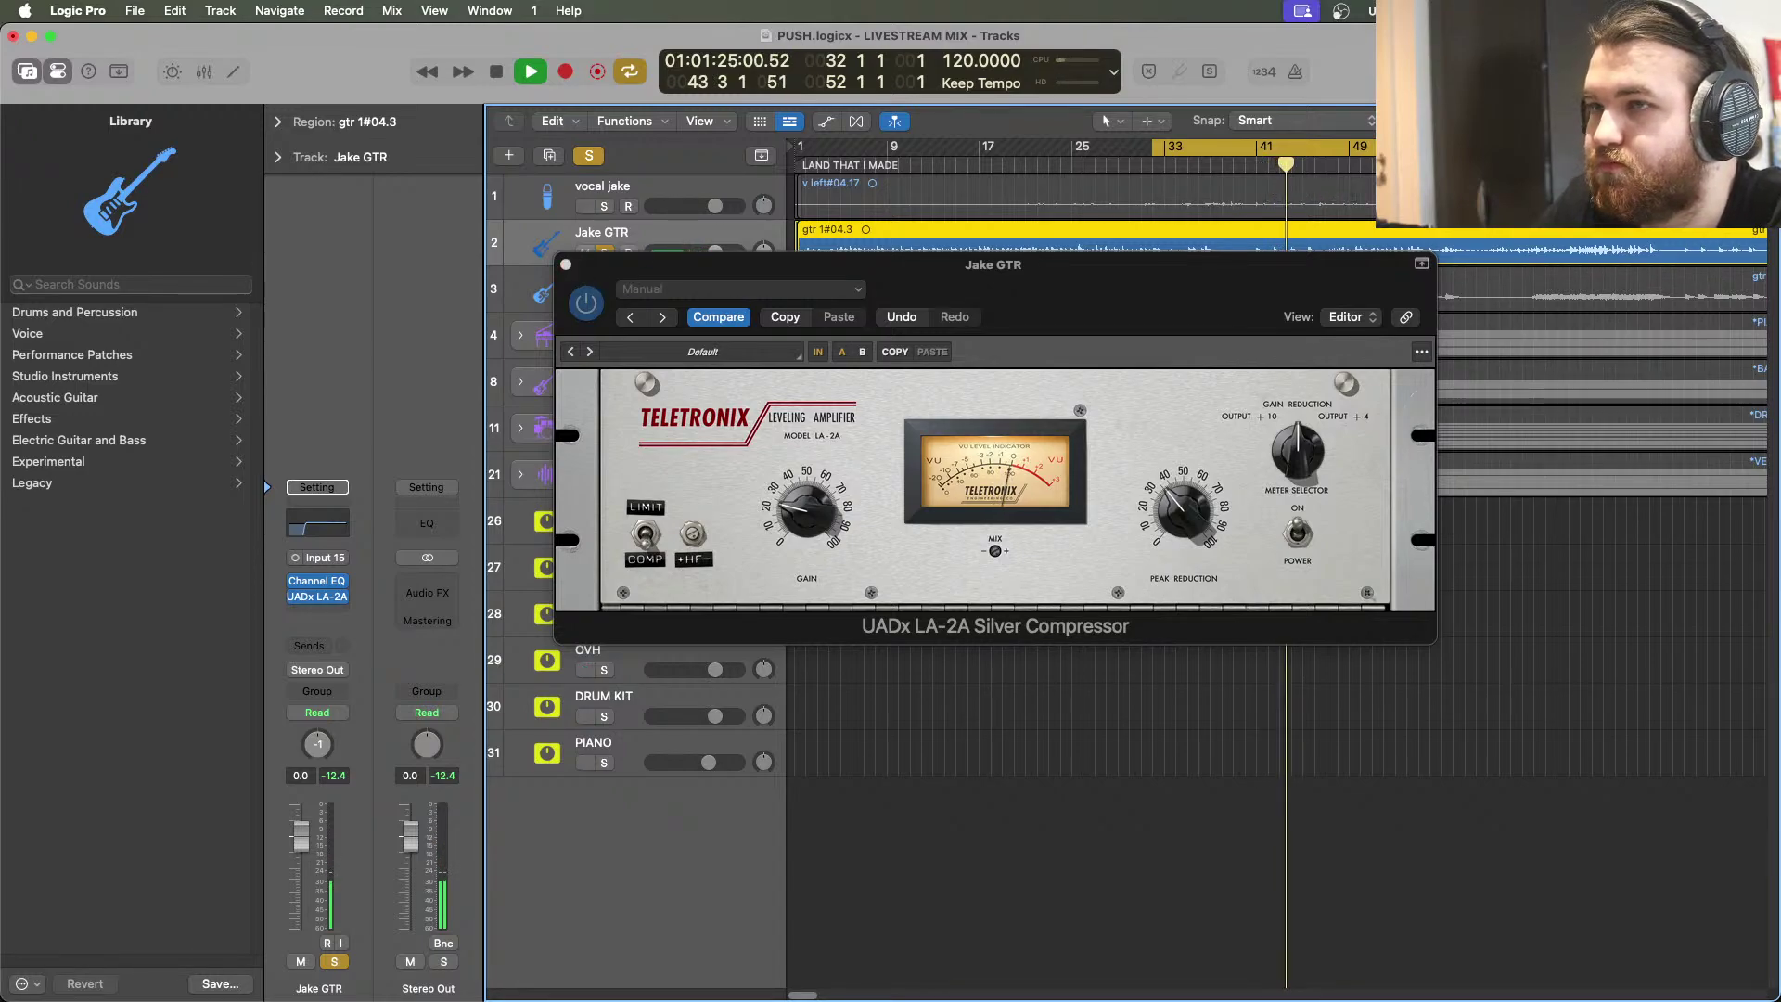
left_click(1316, 165)
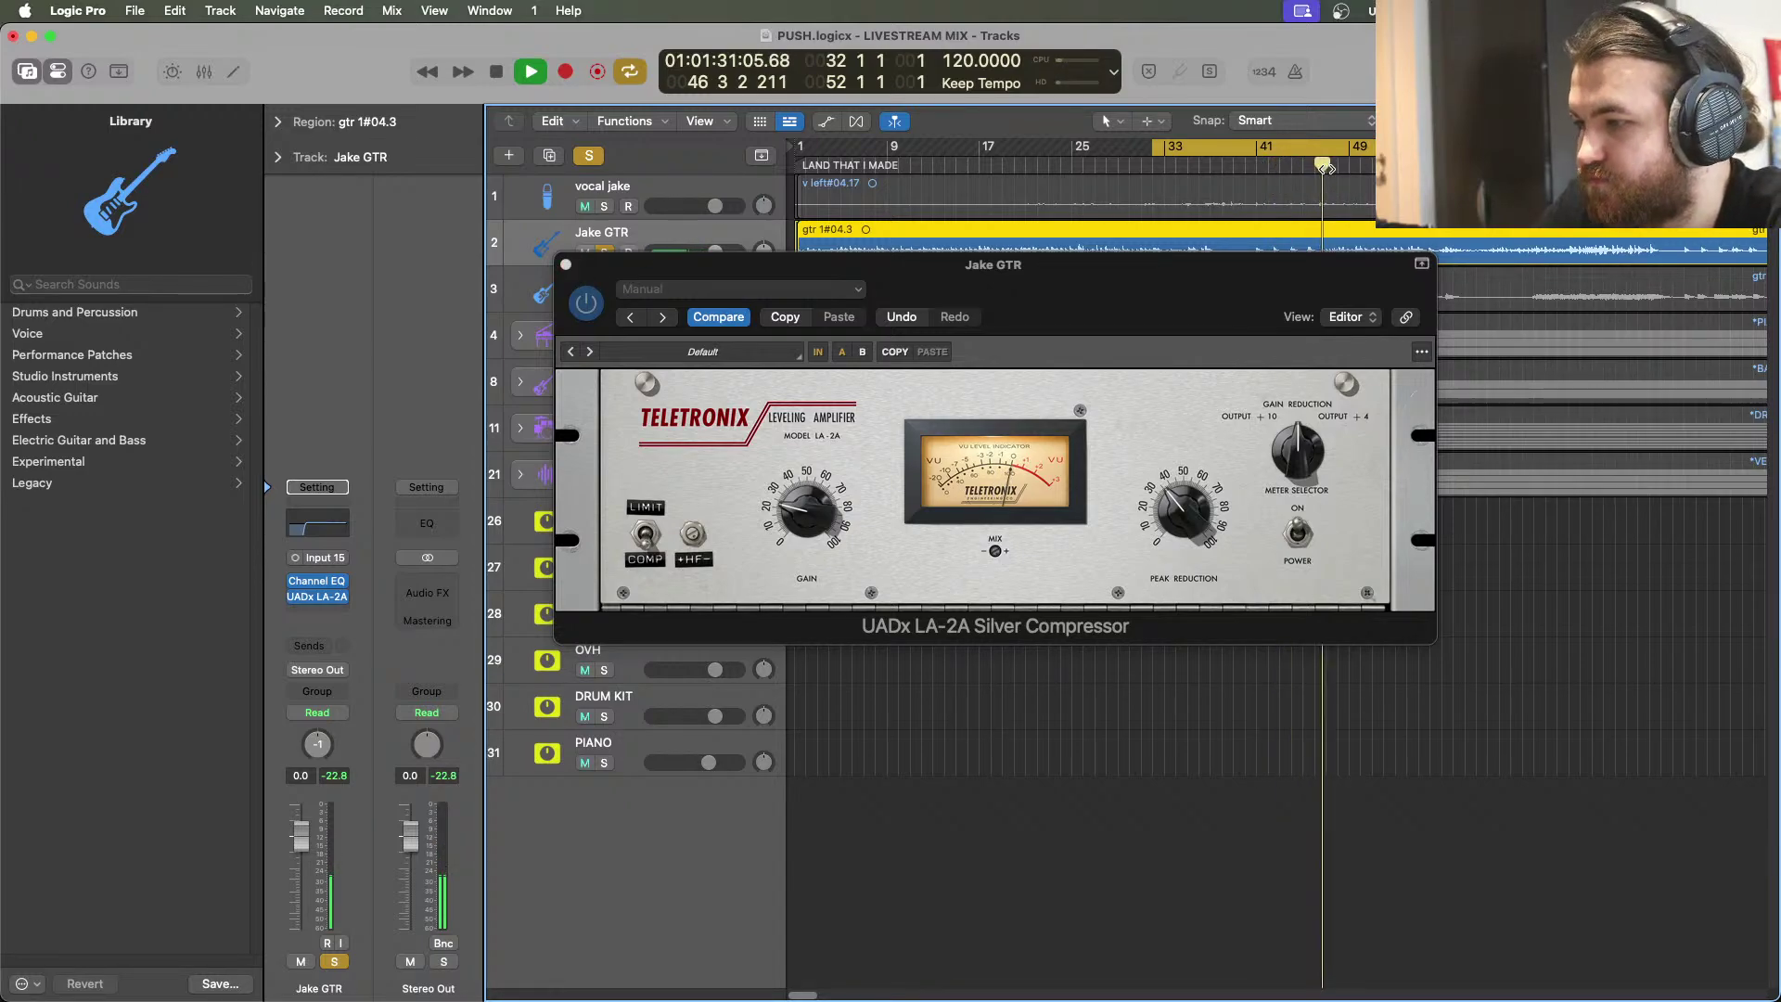
left_click_drag(1333, 171, 1354, 169)
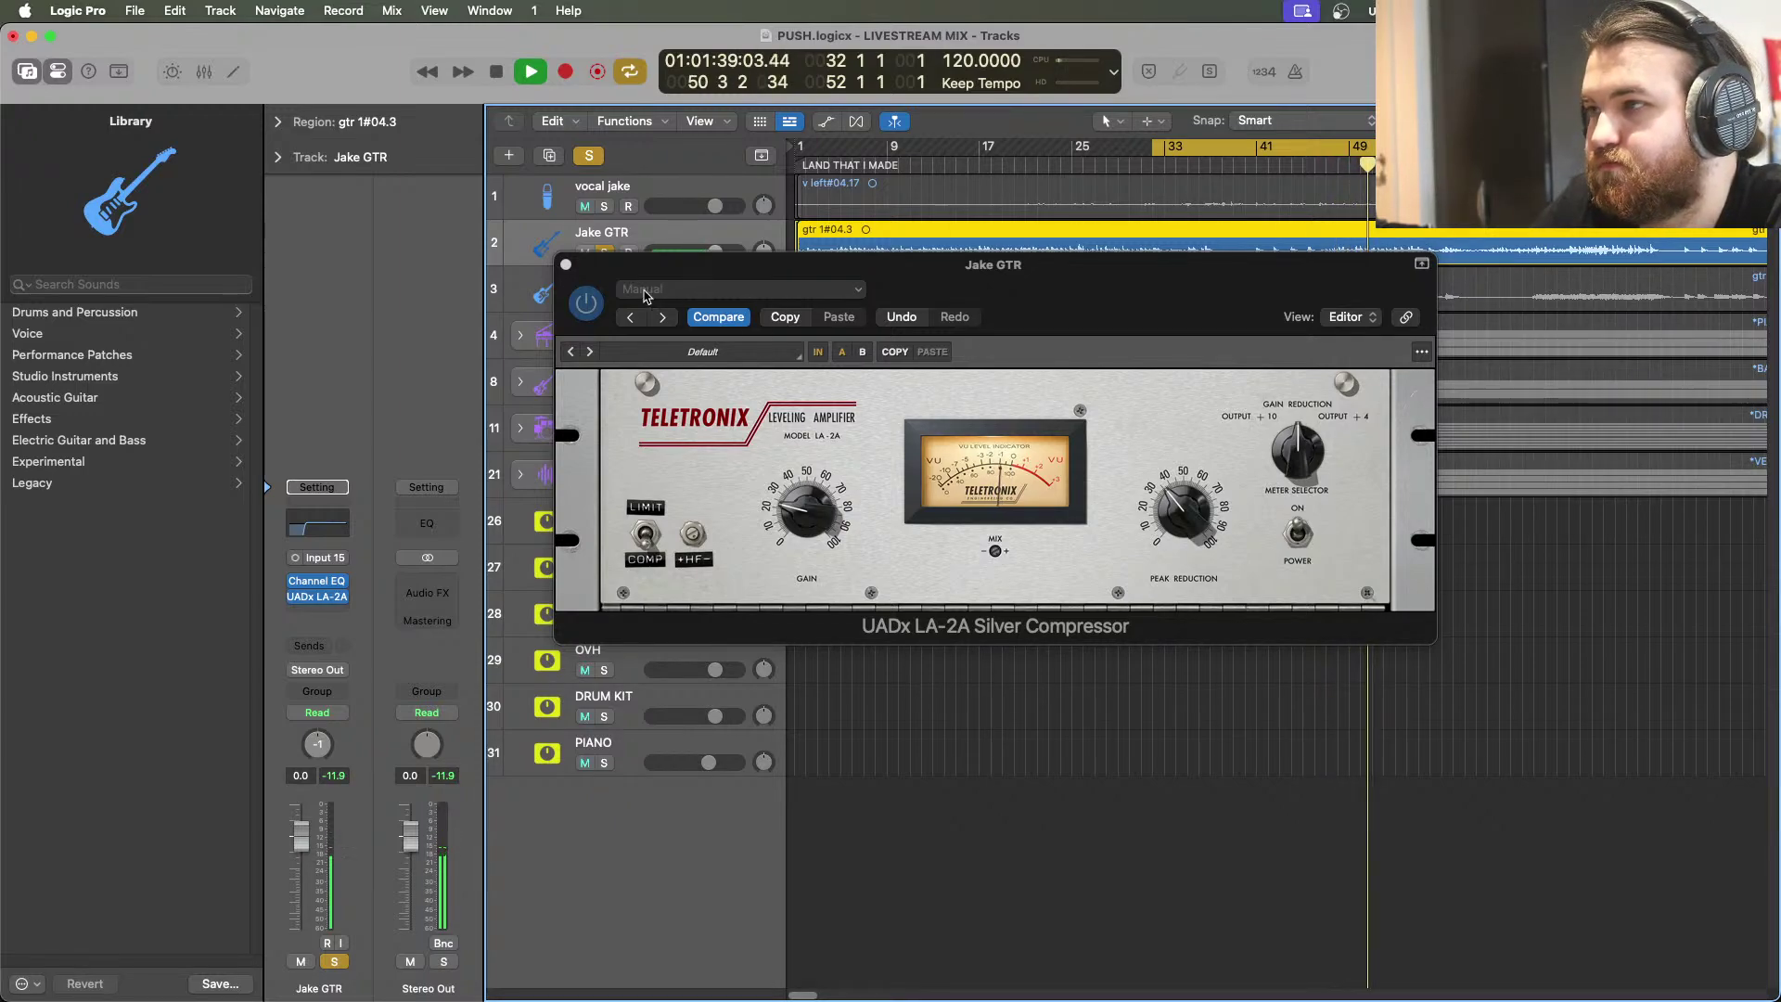
left_click(565, 265)
left_click(496, 78)
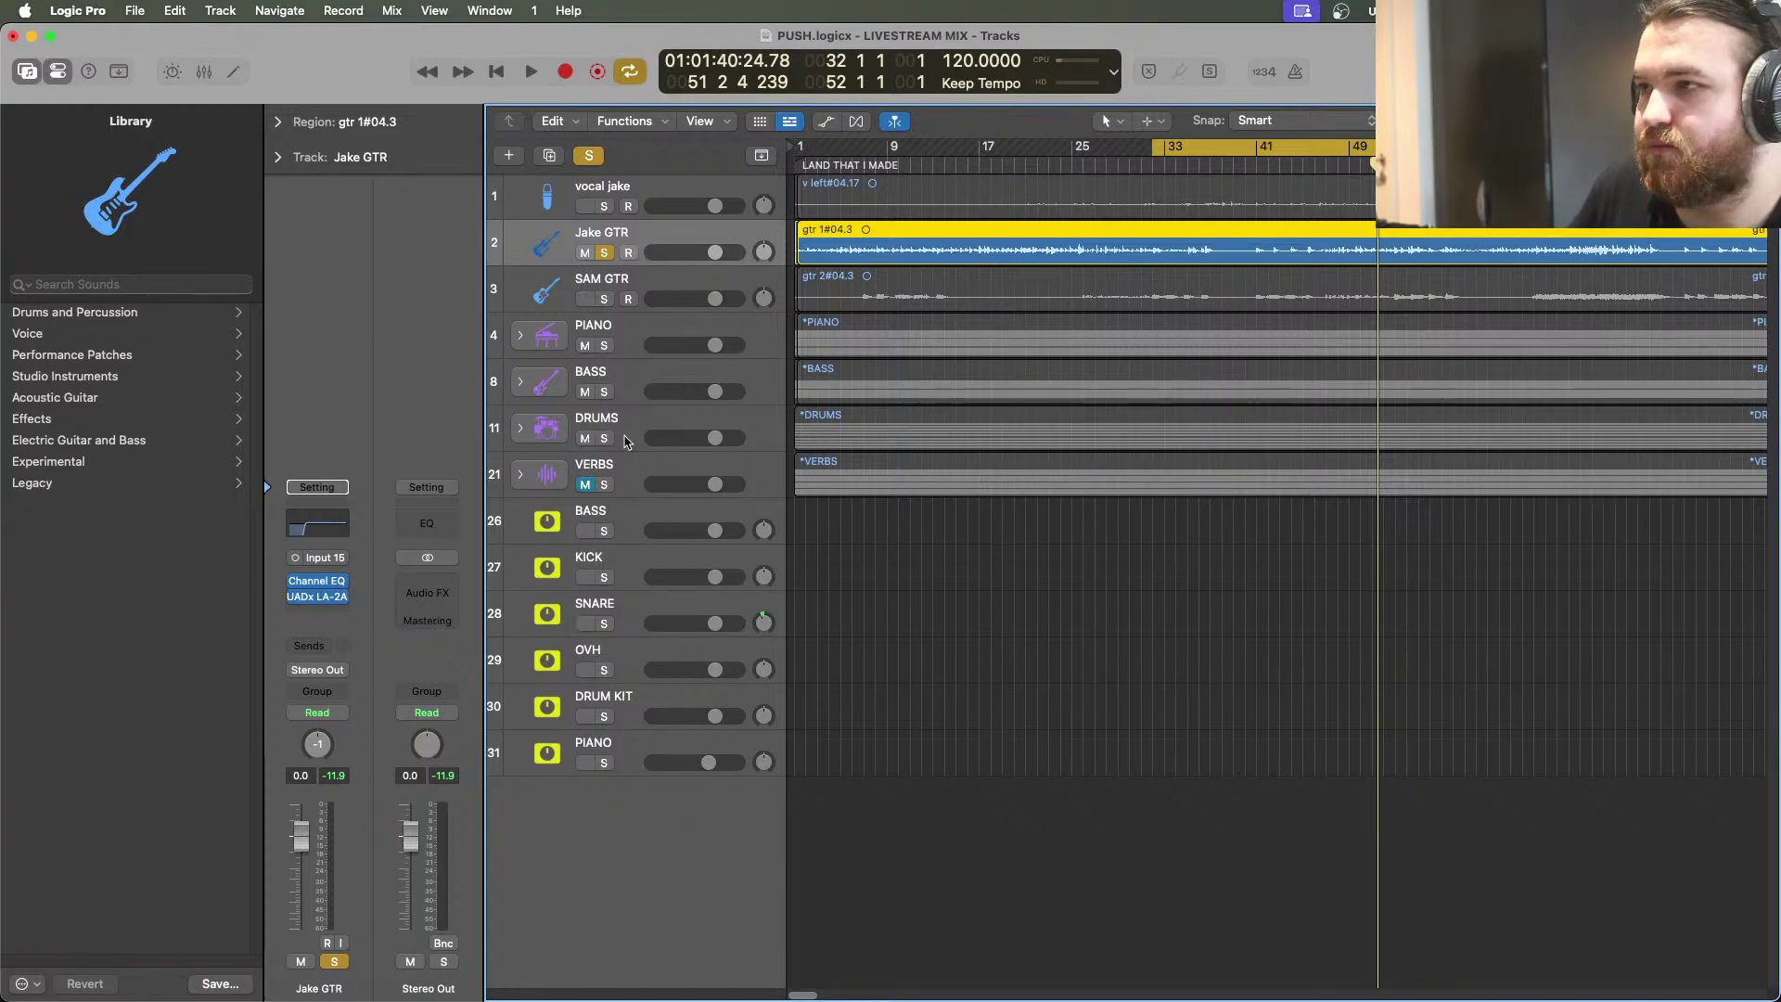
Solo the gtr 2 guitar track instead of gtr 1, play it, and insert a Channel EQ on it
left_click(604, 252)
left_click(604, 299)
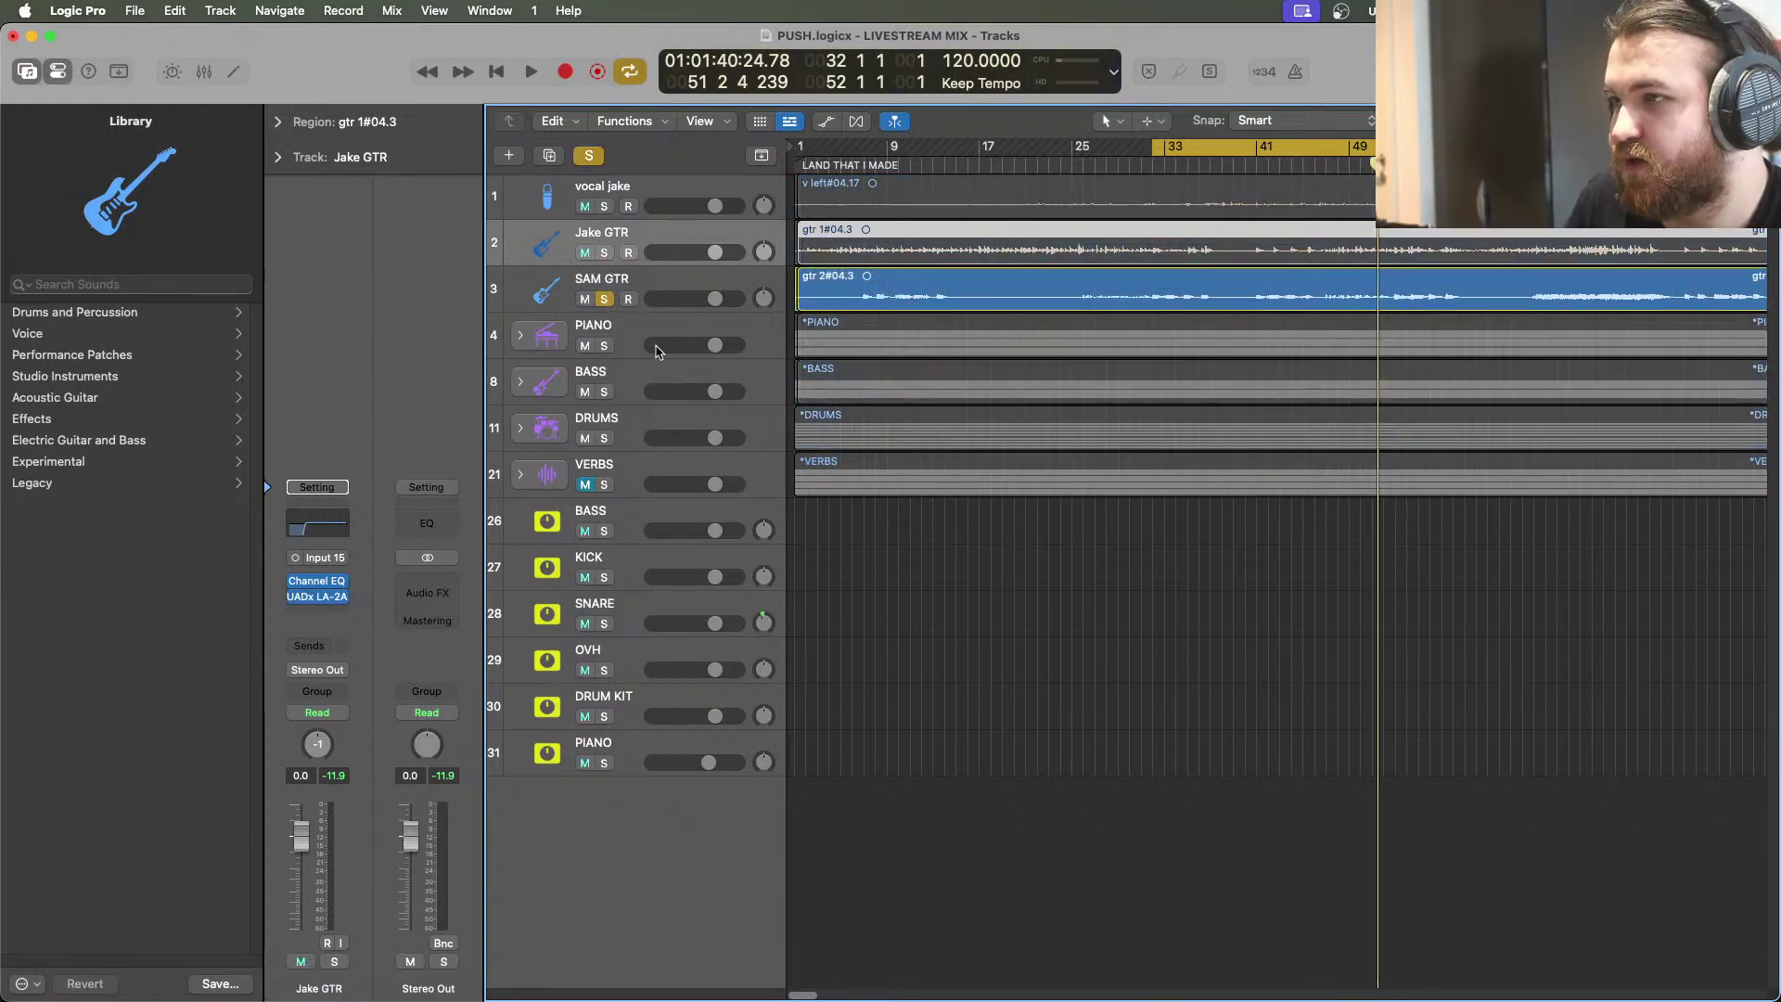
left_click(610, 310)
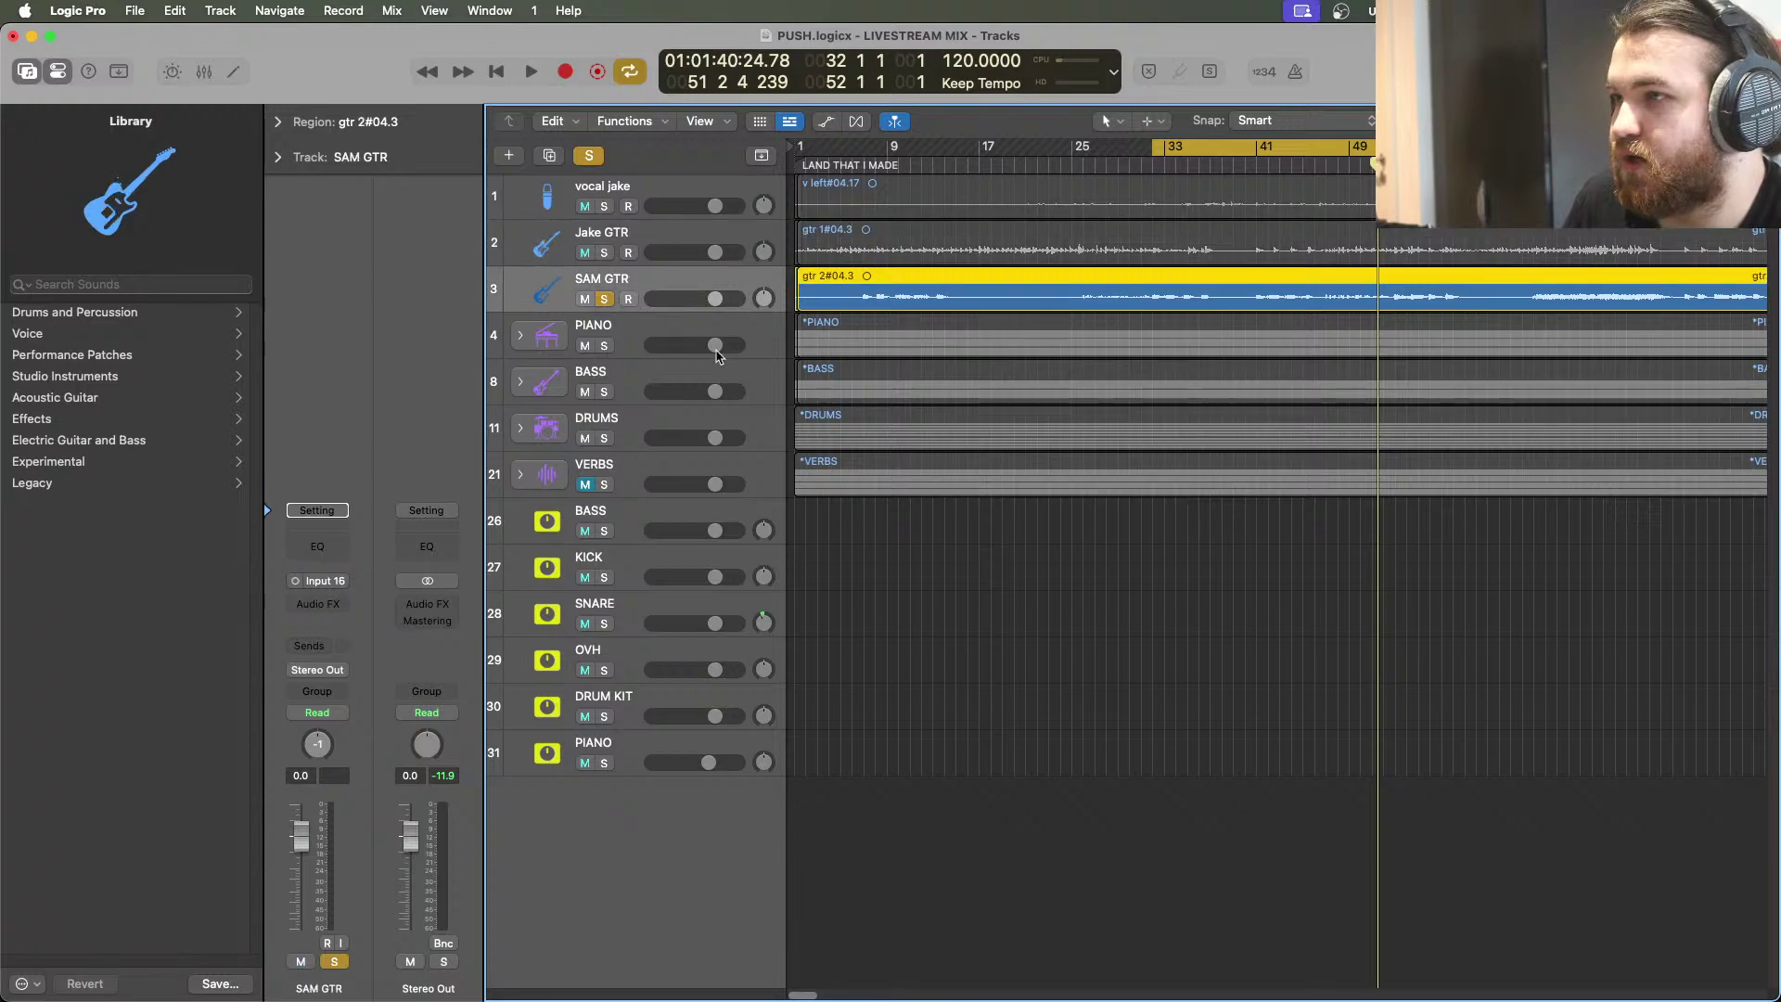
left_click(529, 73)
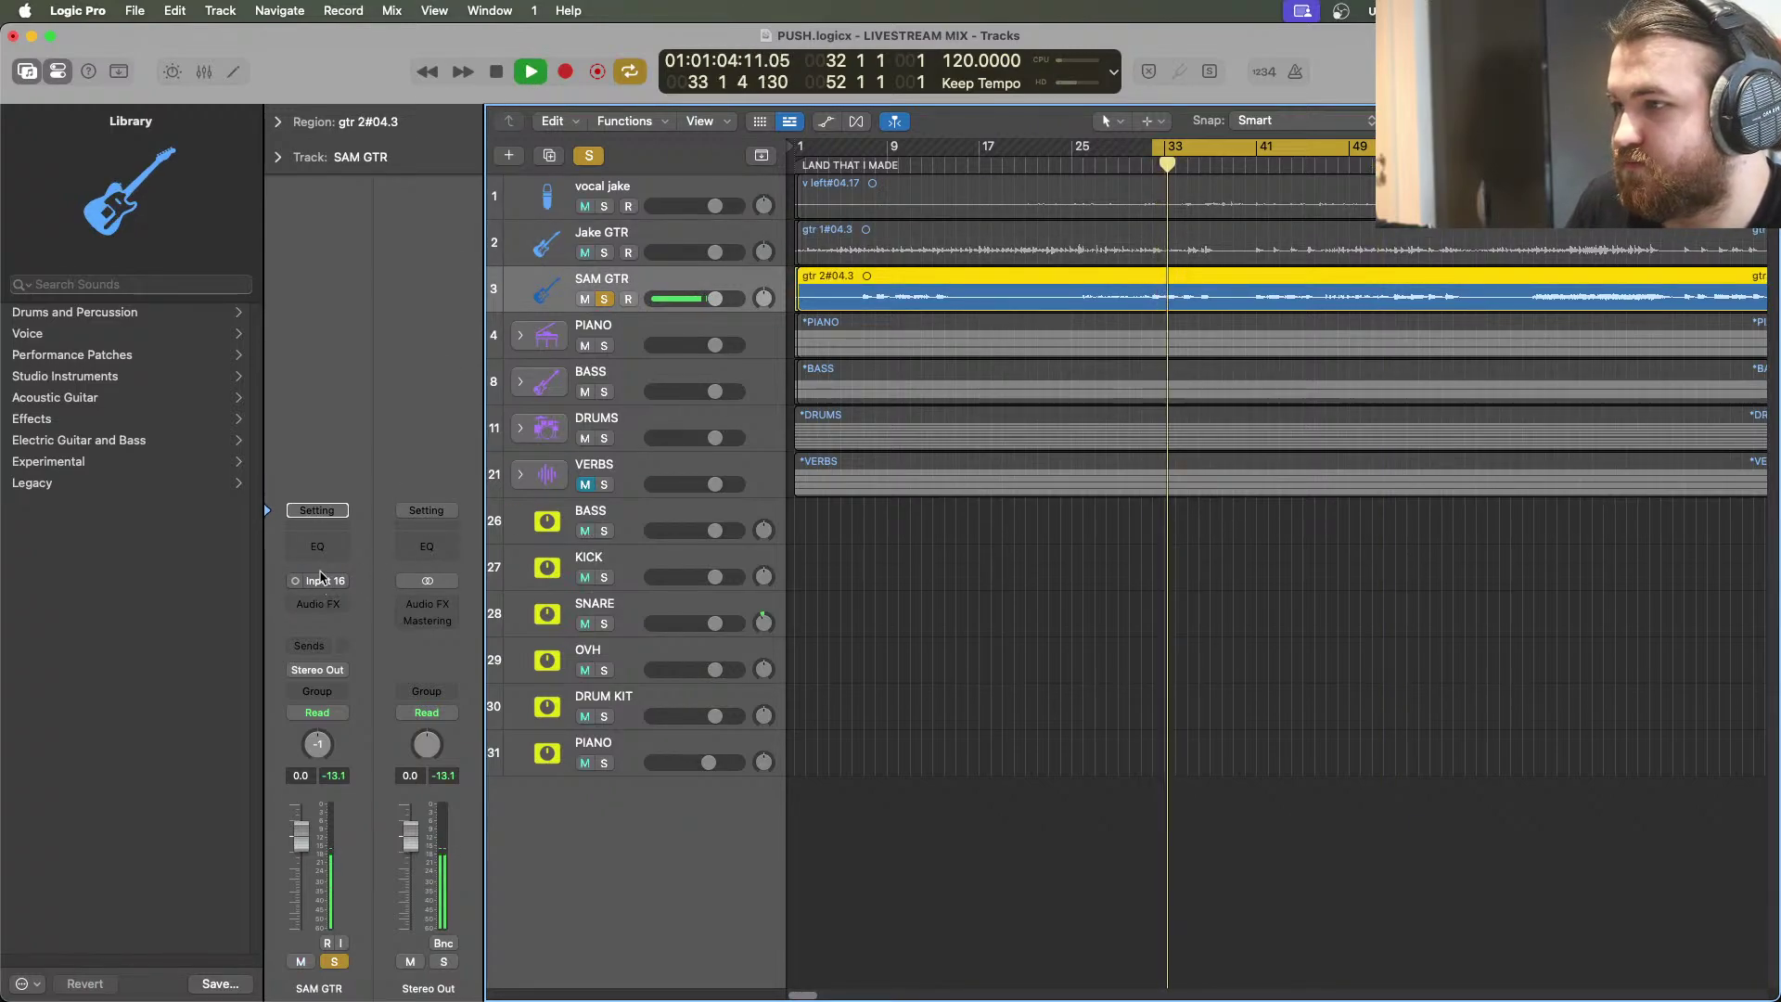
left_click(318, 603)
left_click(331, 599)
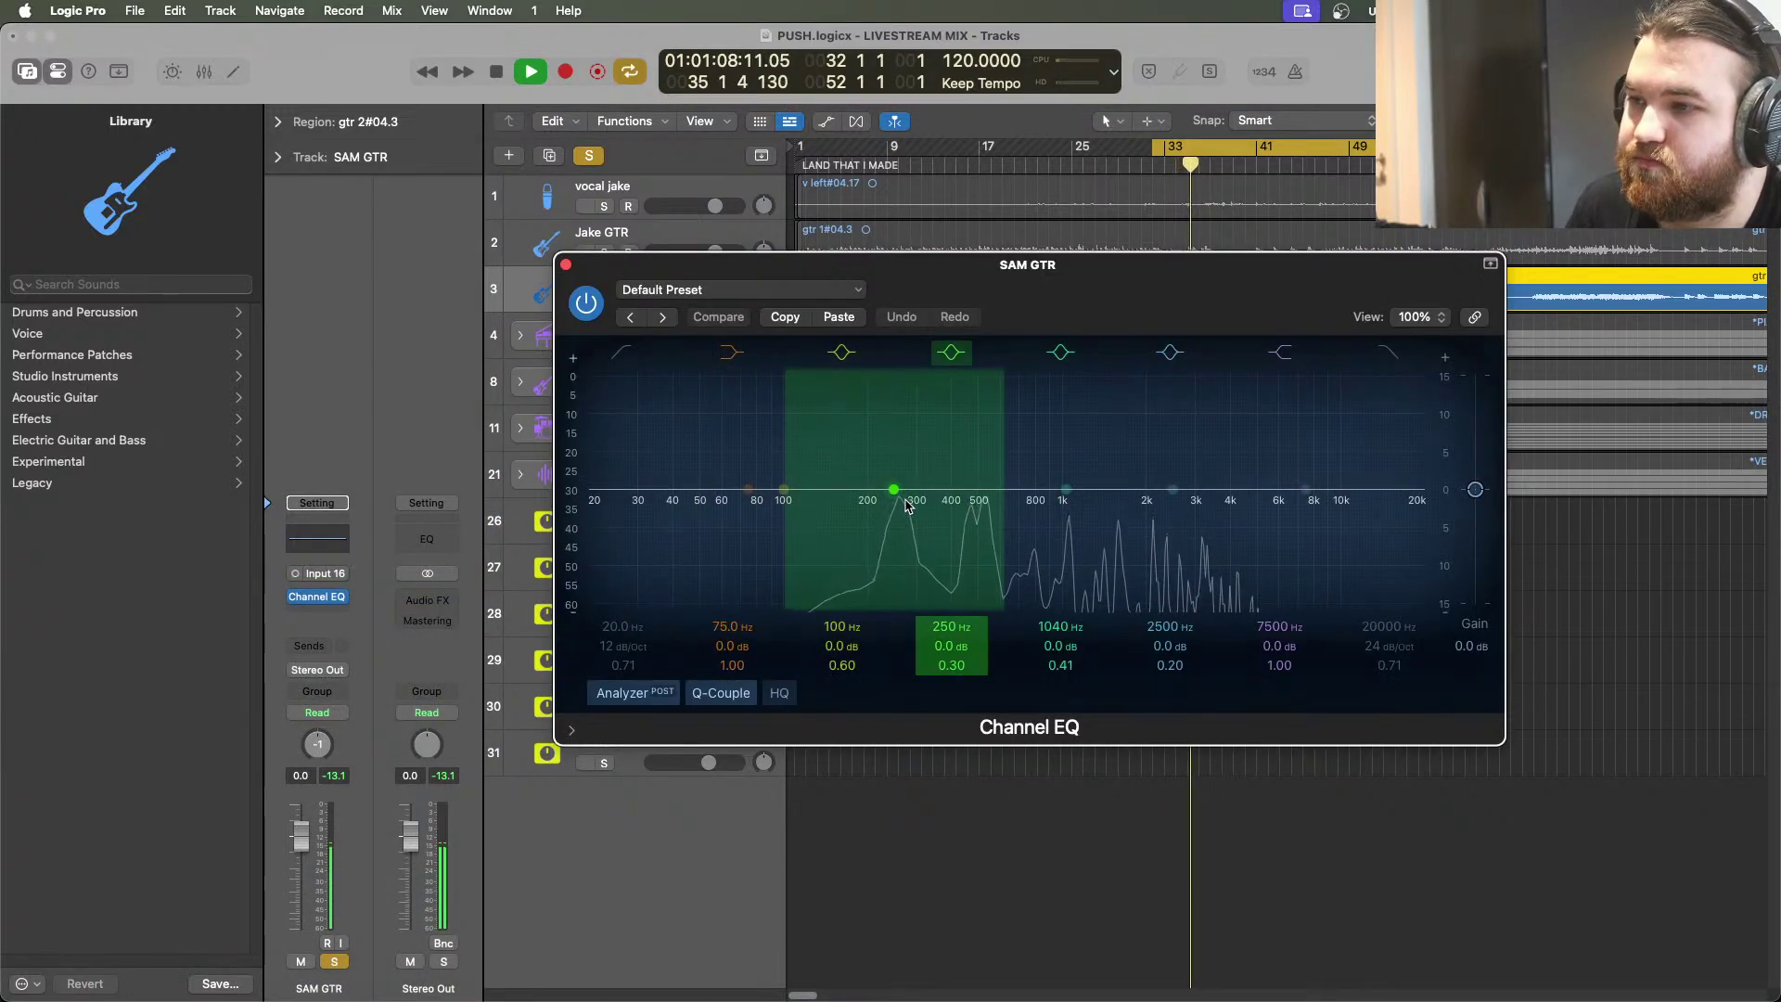
Cut the gtr 2 EQ by 4.0 dB at 248 Hz and boost 2420 Hz by 2.1 dB, auditioning from around bar 41
left_click_drag(908, 516, 909, 531)
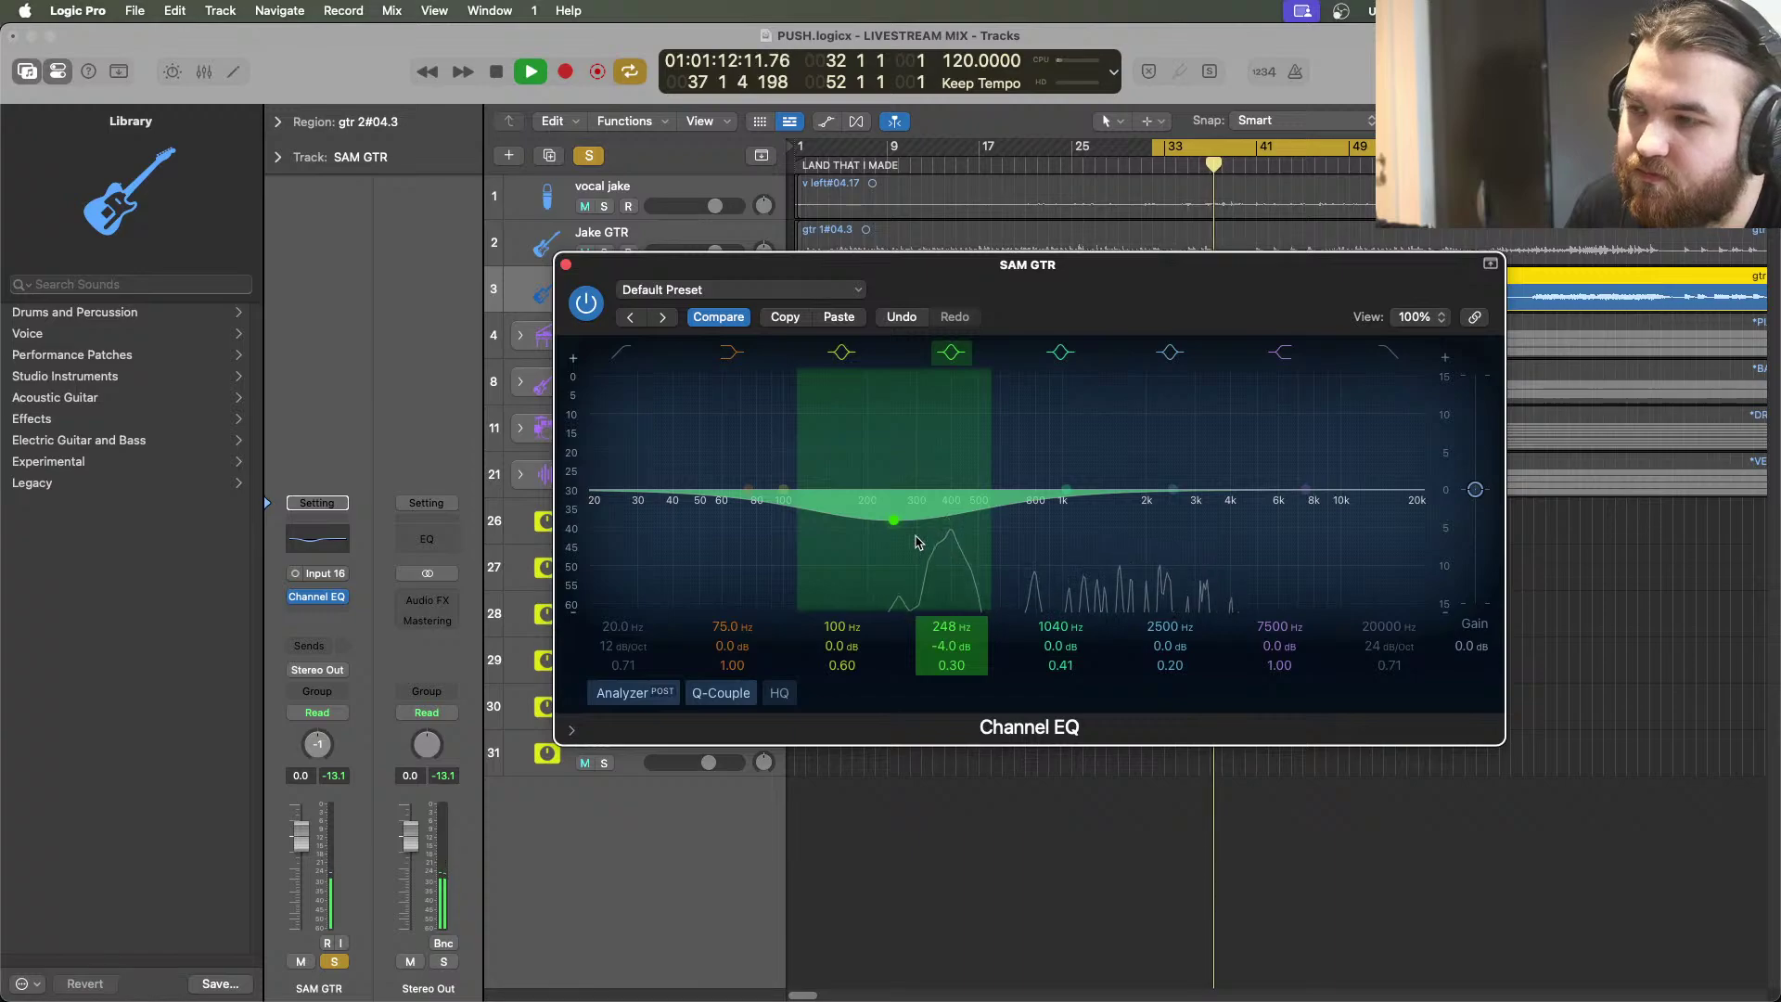
left_click_drag(1173, 489, 1163, 473)
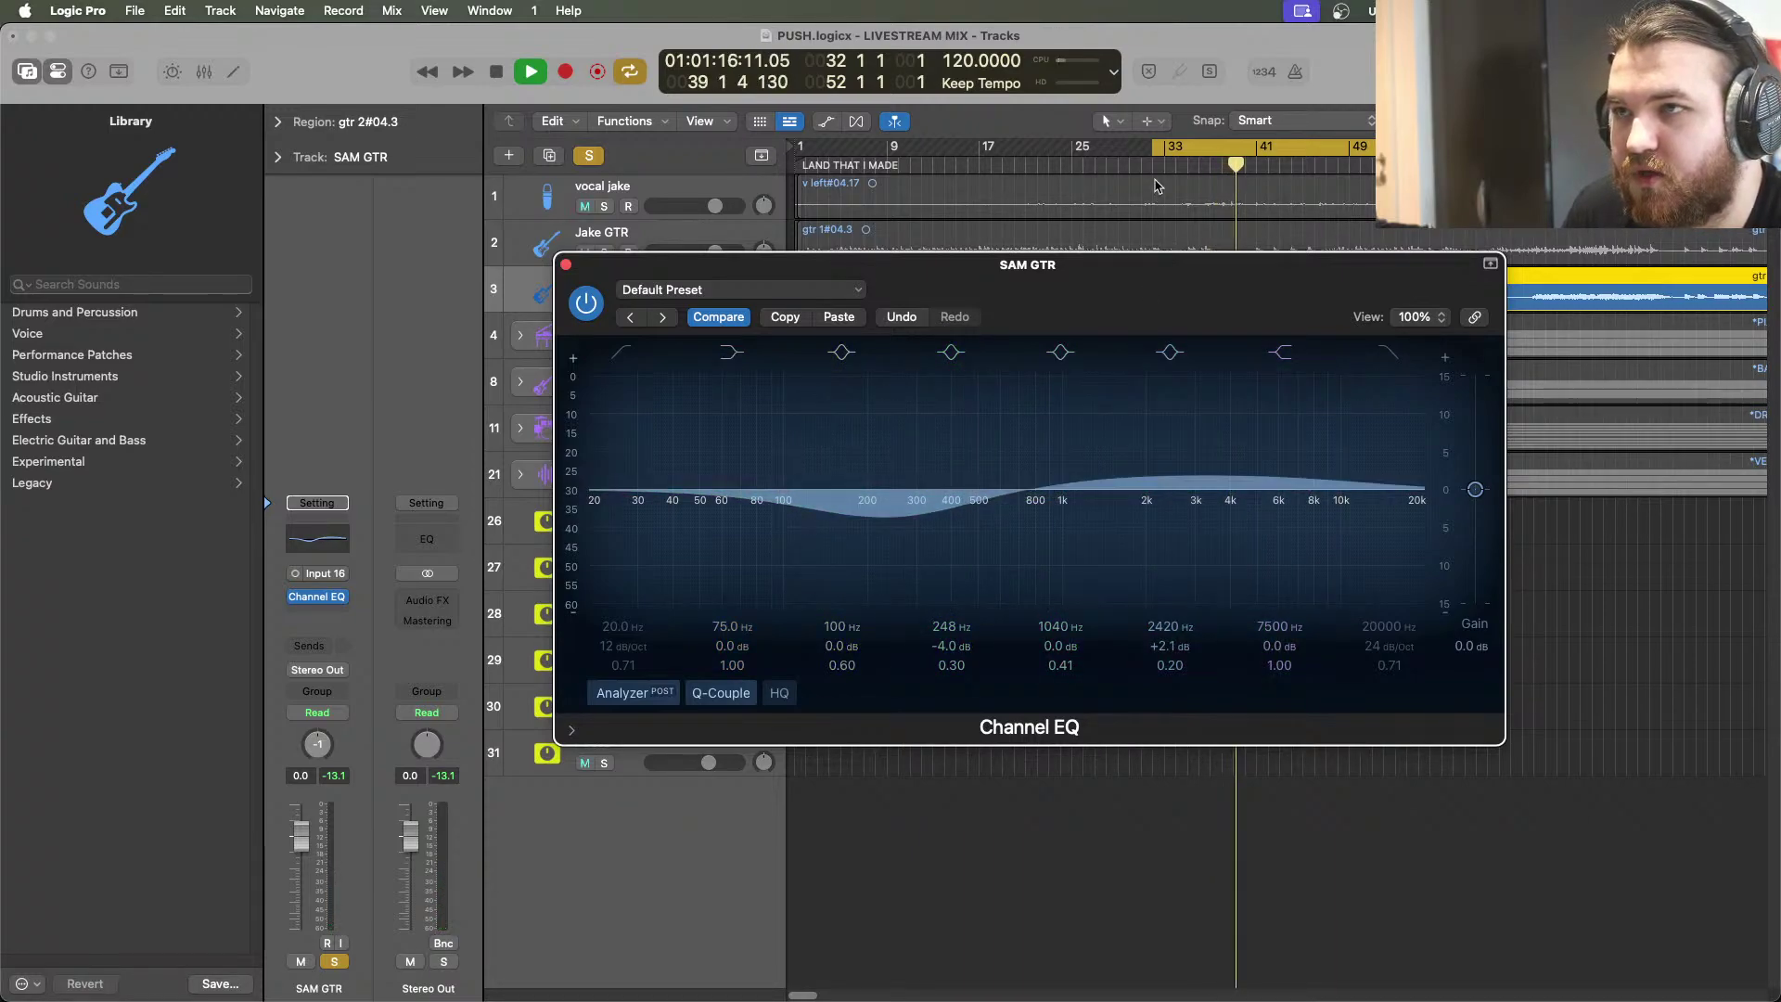
left_click(1301, 169)
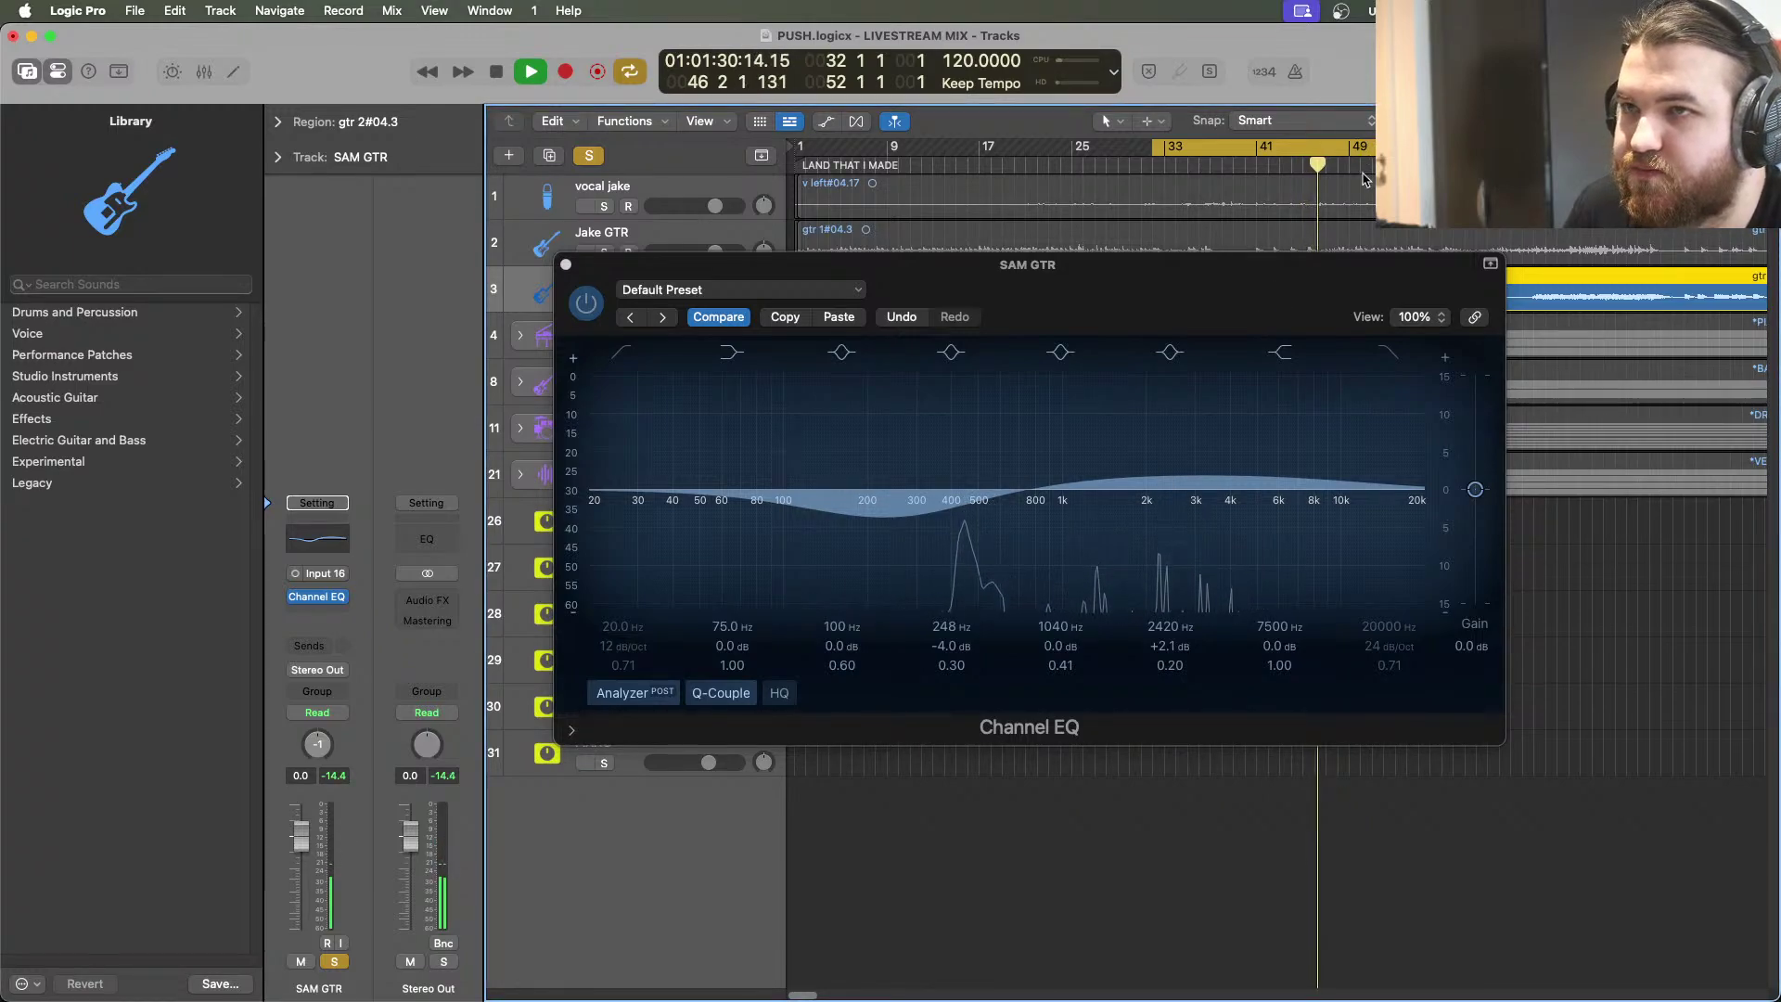
left_click_drag(1287, 266, 1272, 402)
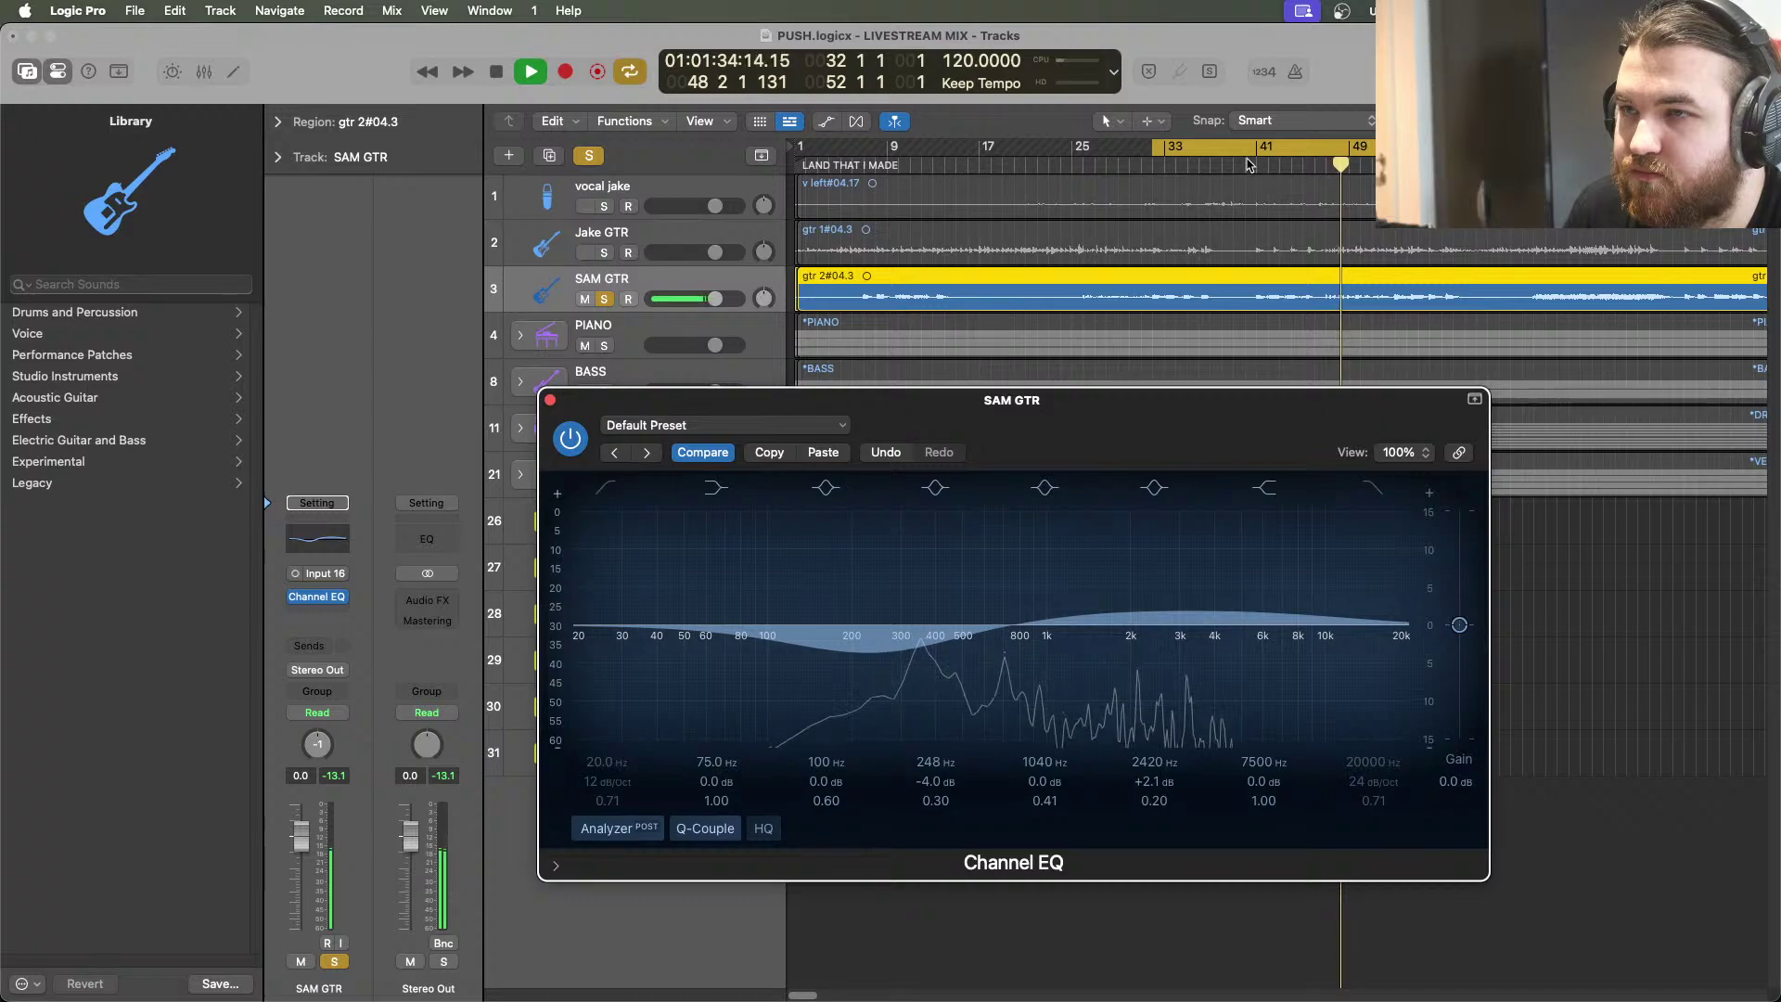
left_click(1259, 164)
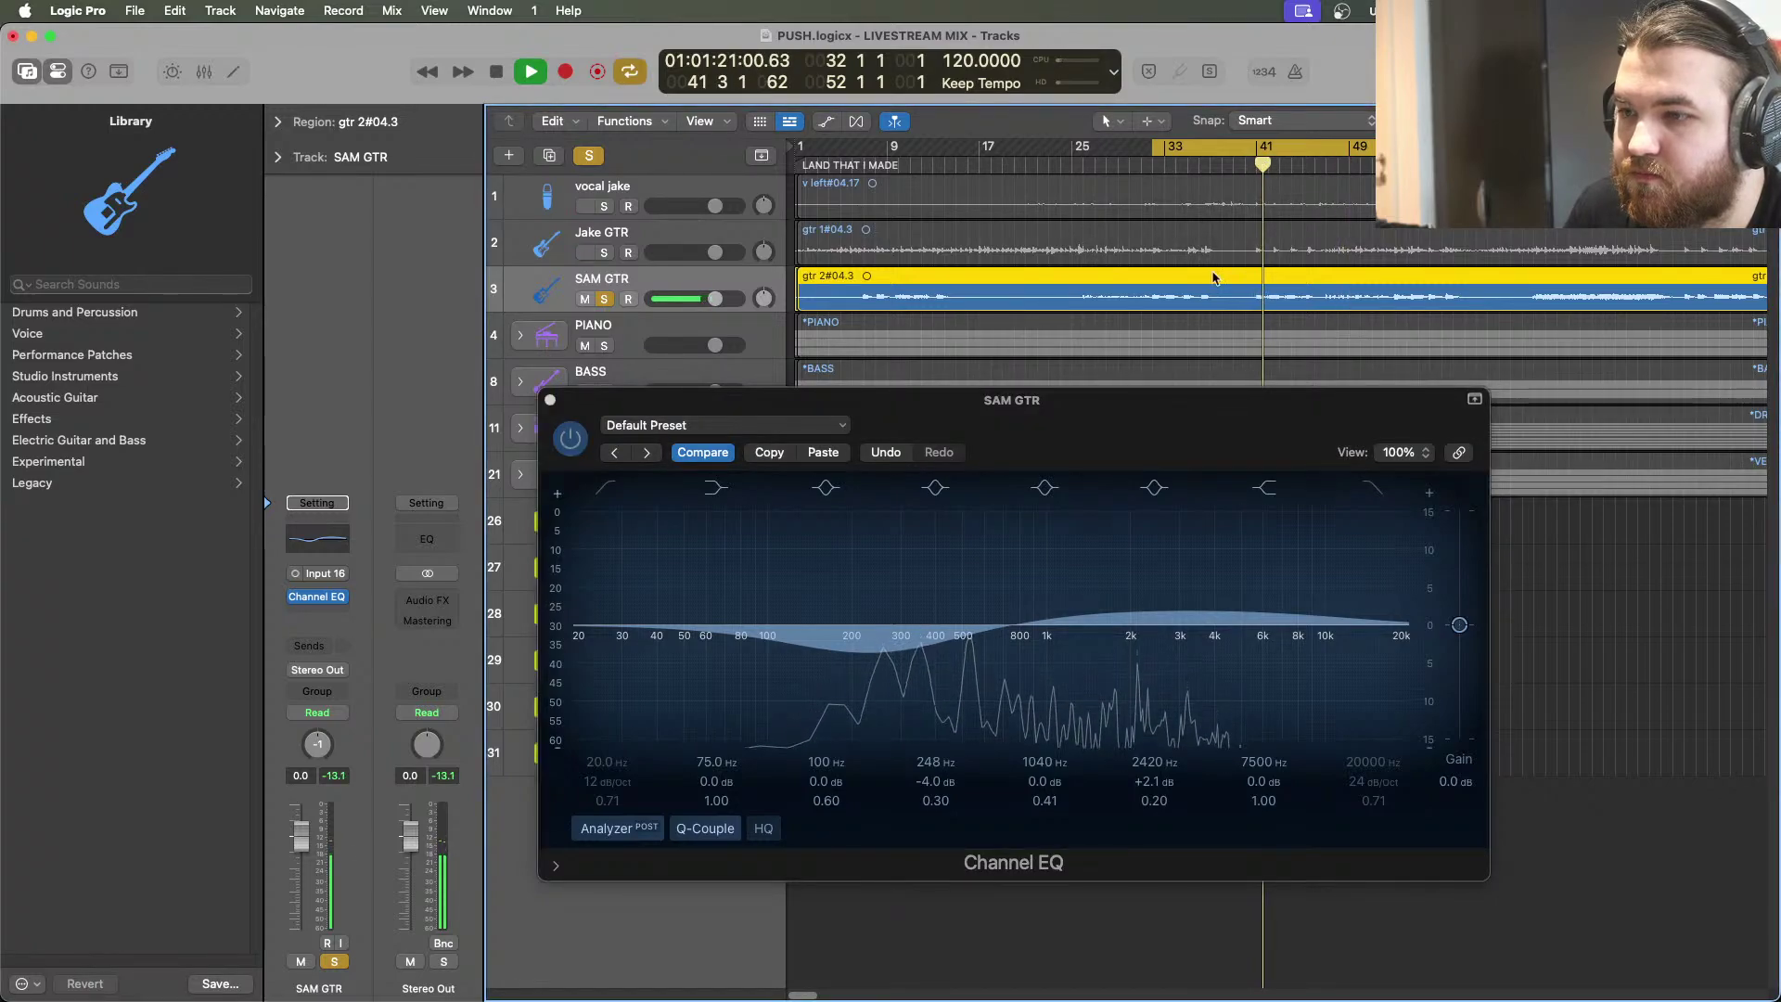
left_click(551, 403)
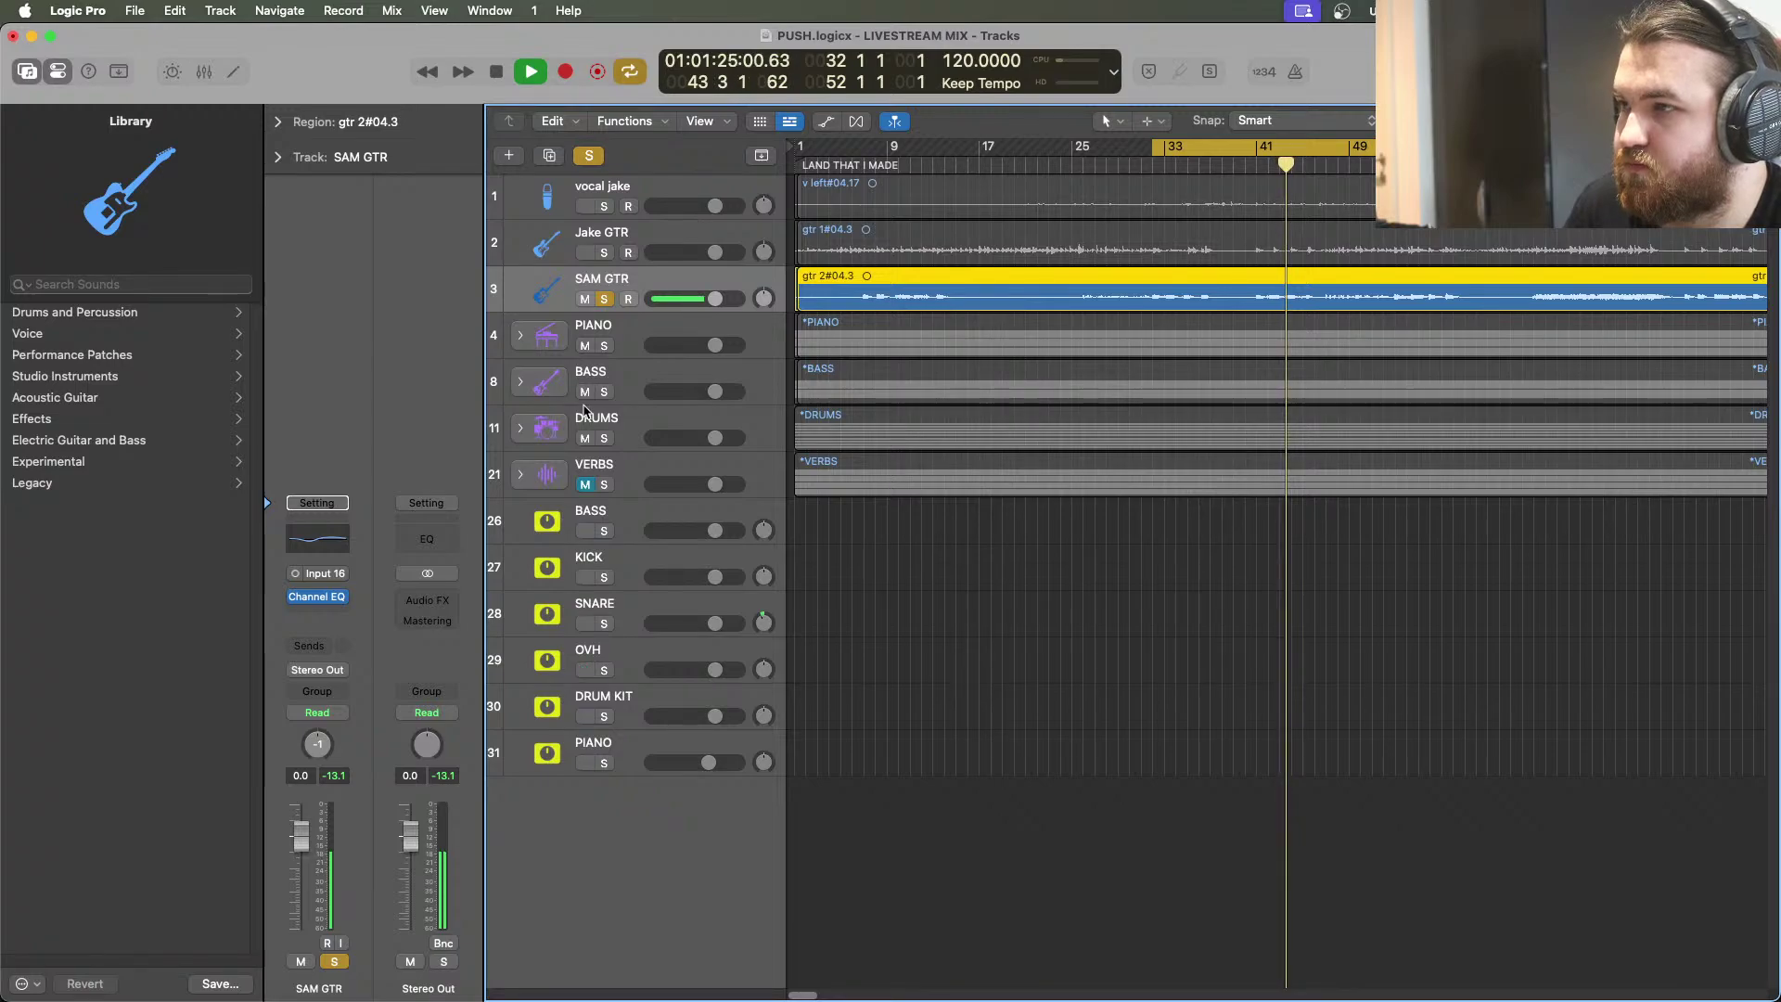
Insert a mono UADx LA-2A Silver Compressor on gtr 2 with Peak Reduction about 45 and Gain about 20
left_click(334, 612)
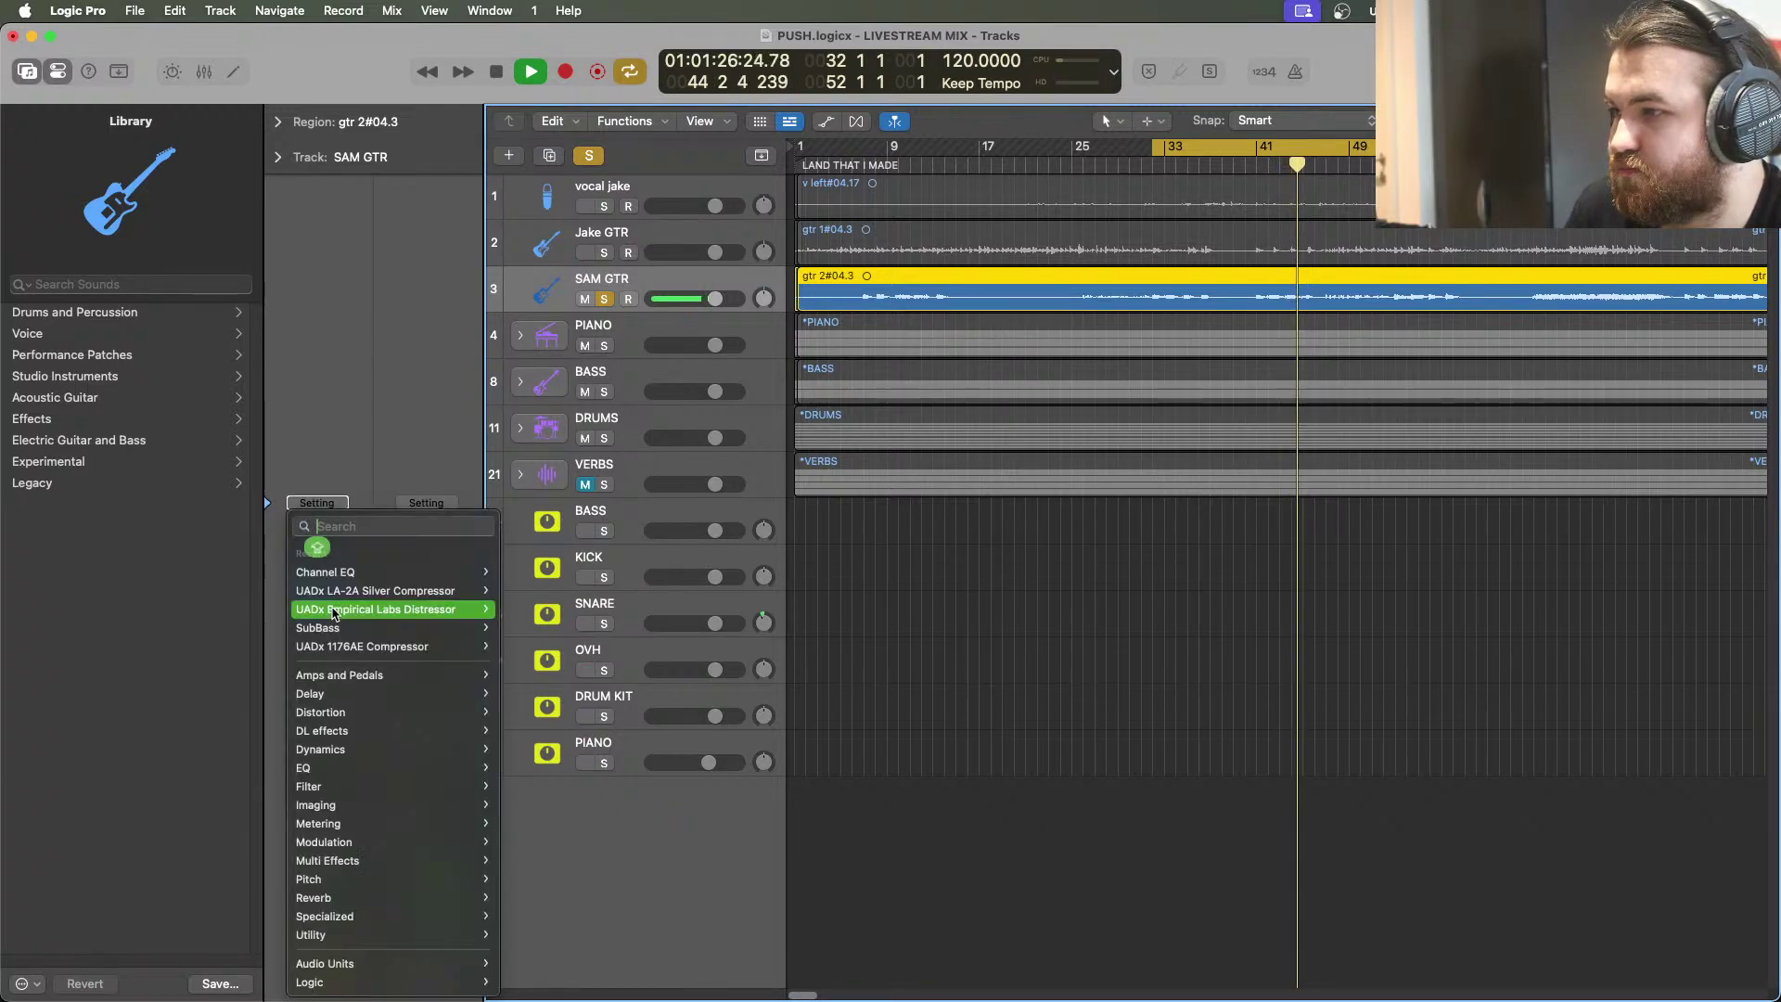
mouse_move(349, 595)
left_click(519, 591)
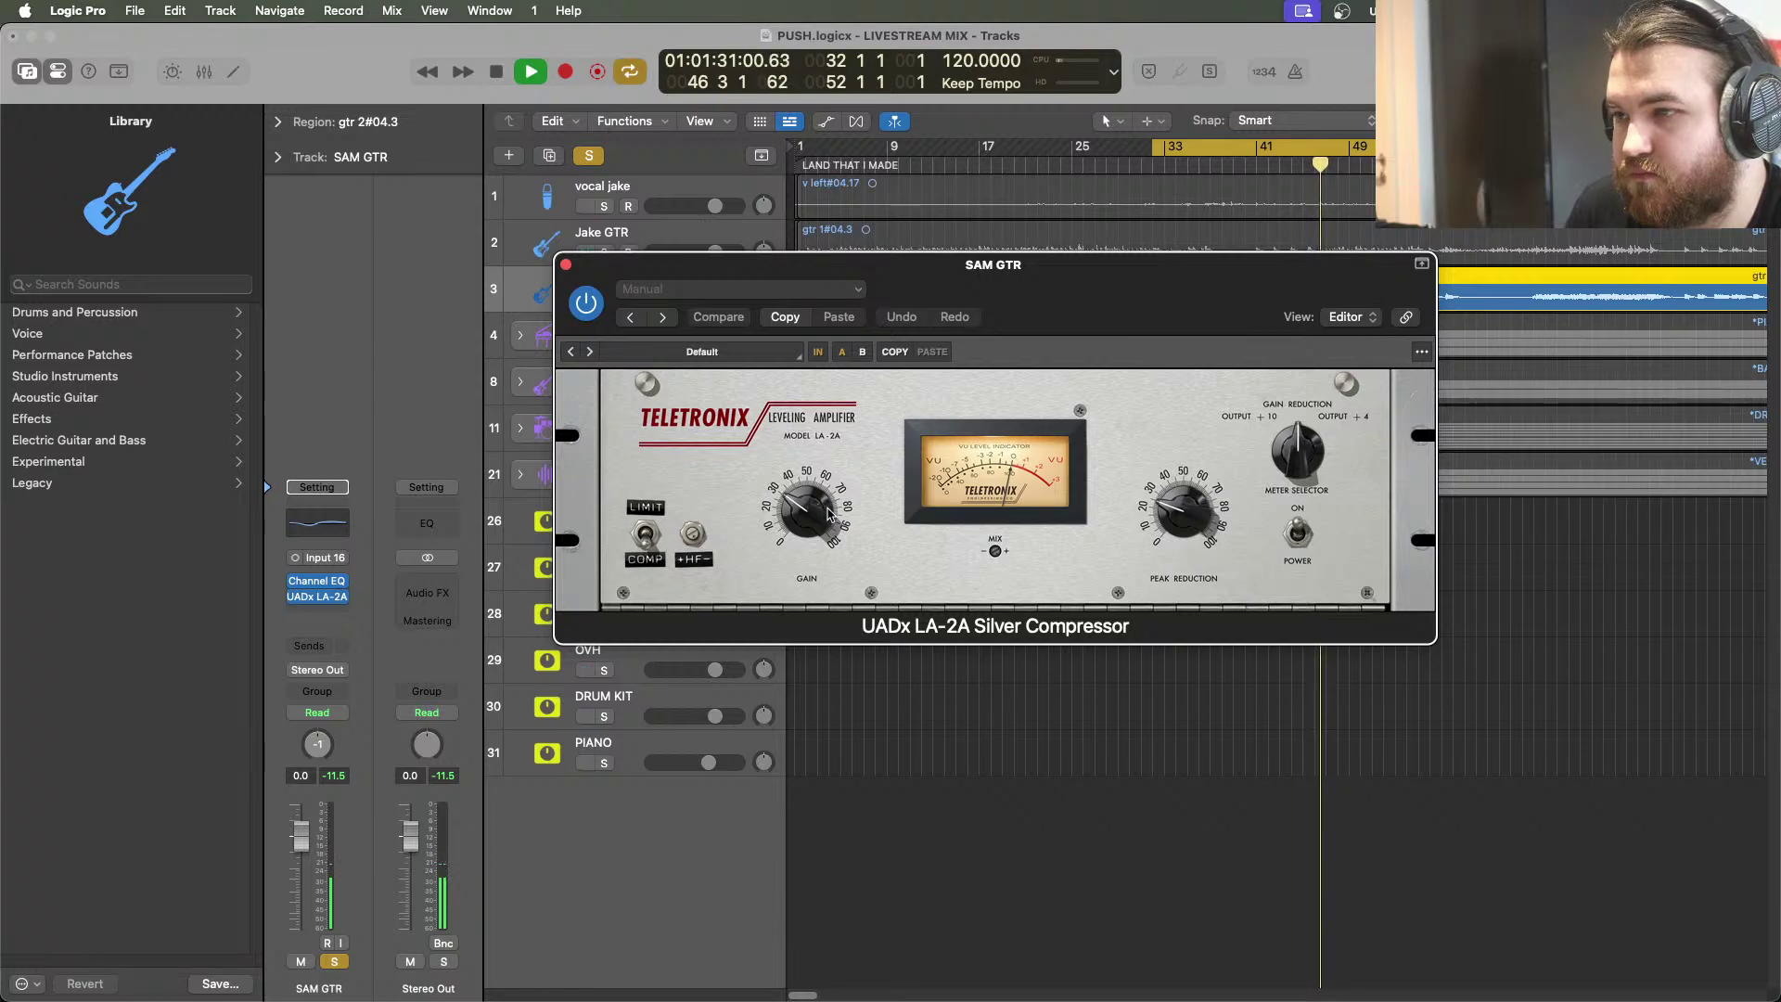
left_click_drag(1183, 520, 1185, 496)
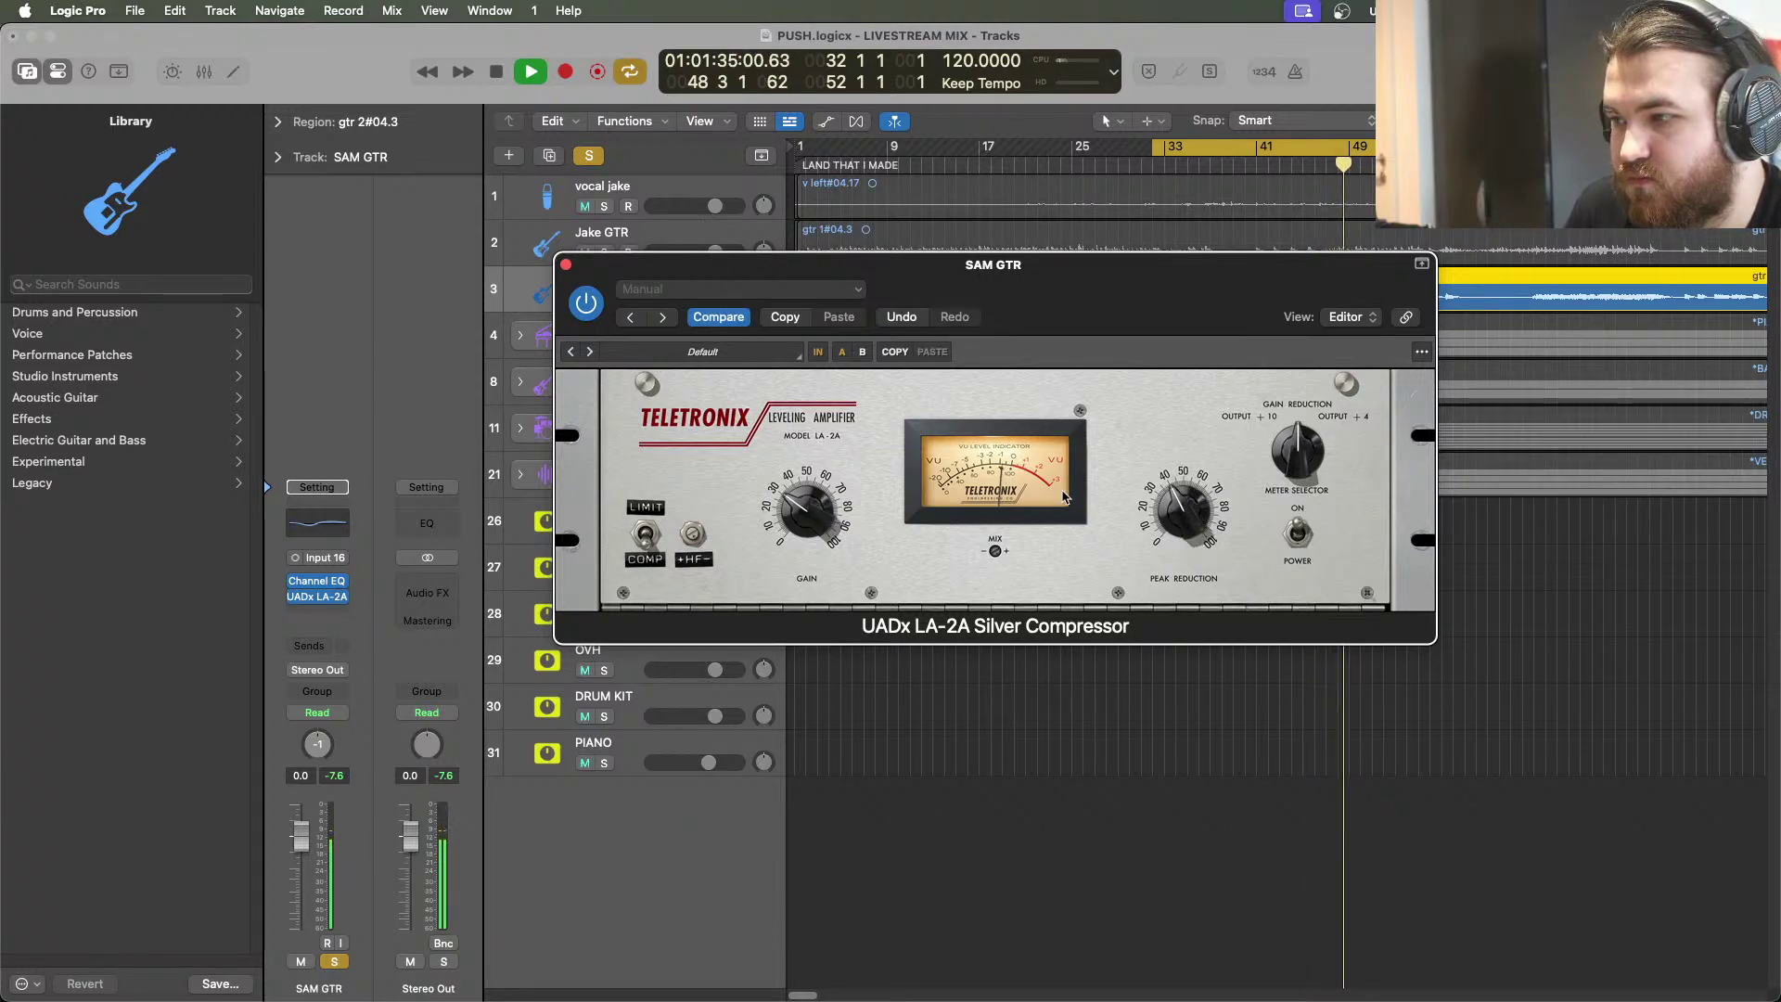
left_click_drag(813, 506, 814, 522)
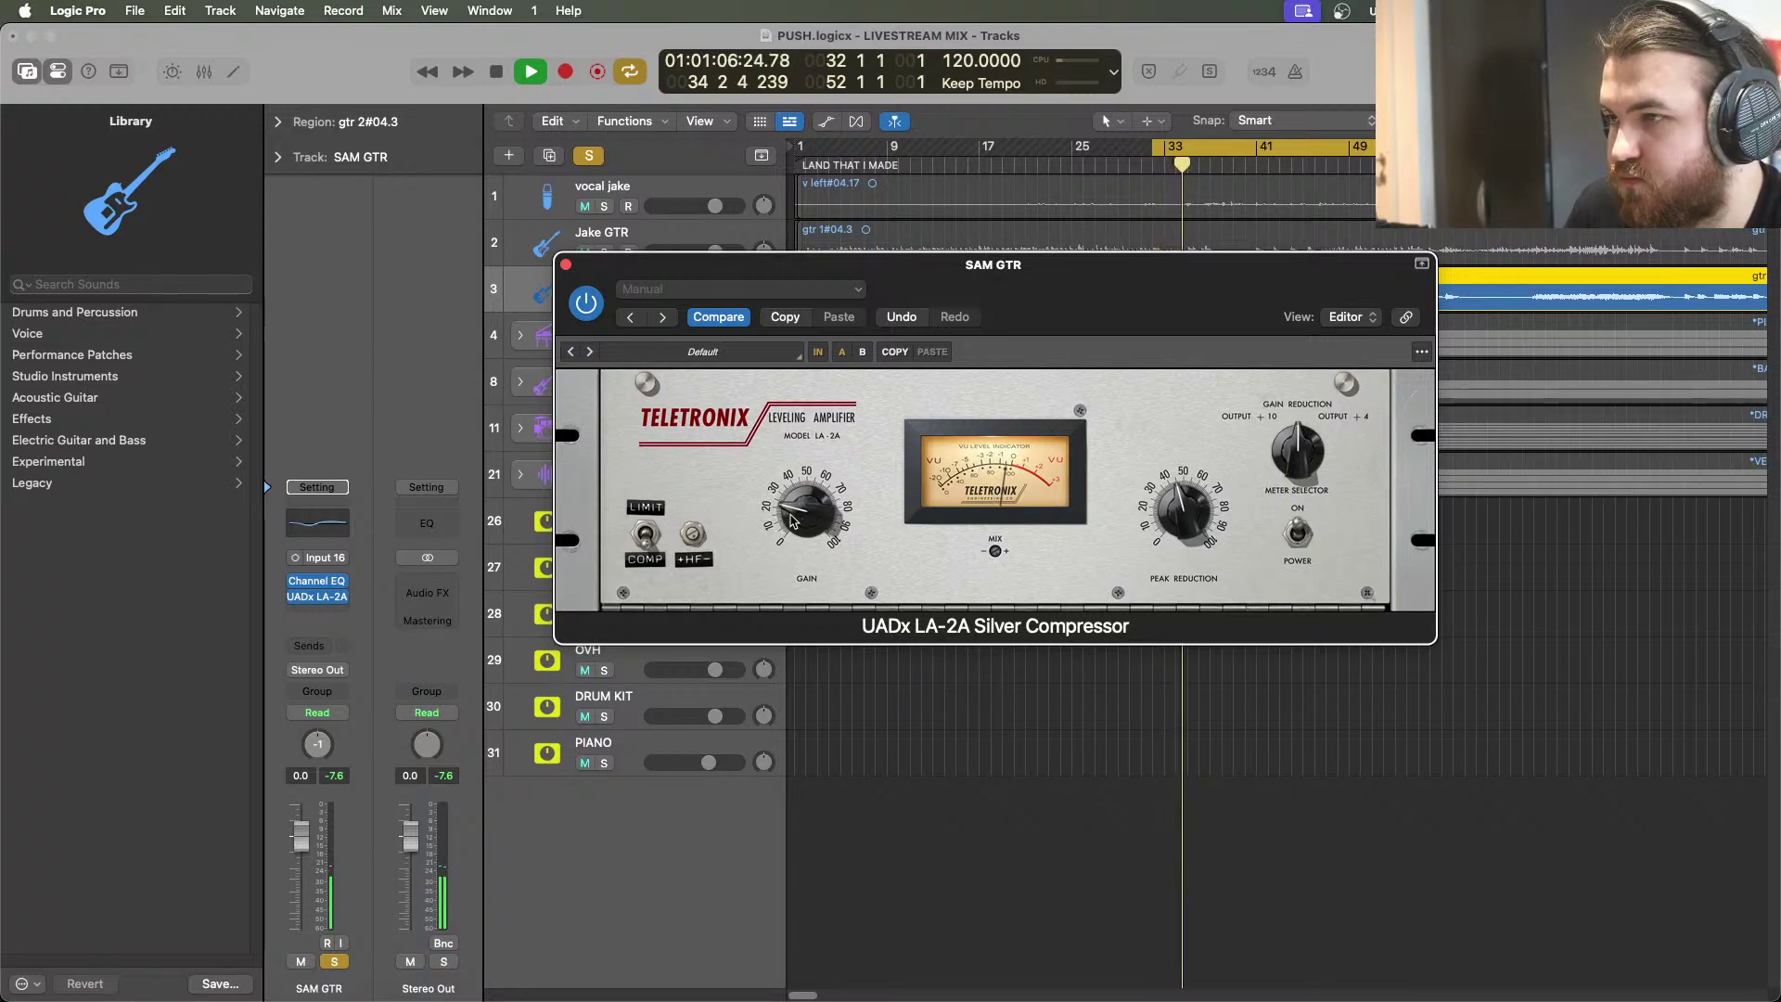
left_click(565, 265)
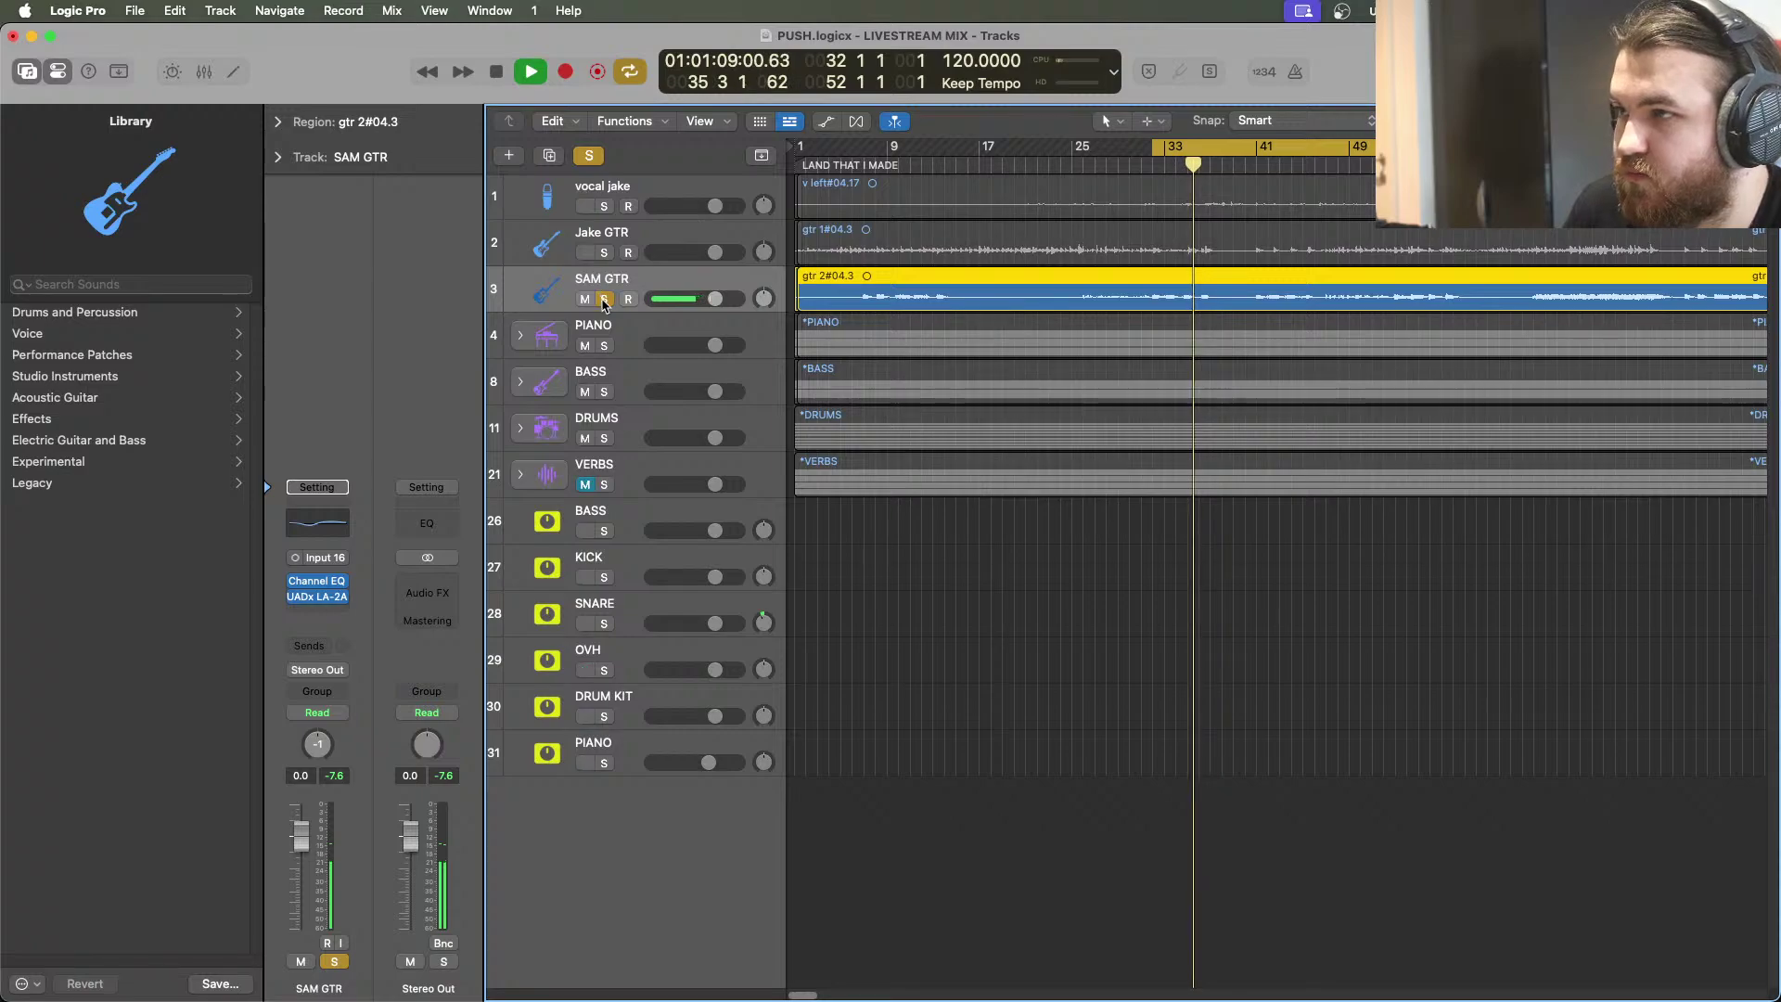
Solo both guitar tracks together with the BASS, DRUM KIT and PIANO aux tracks during playback
left_click(589, 154)
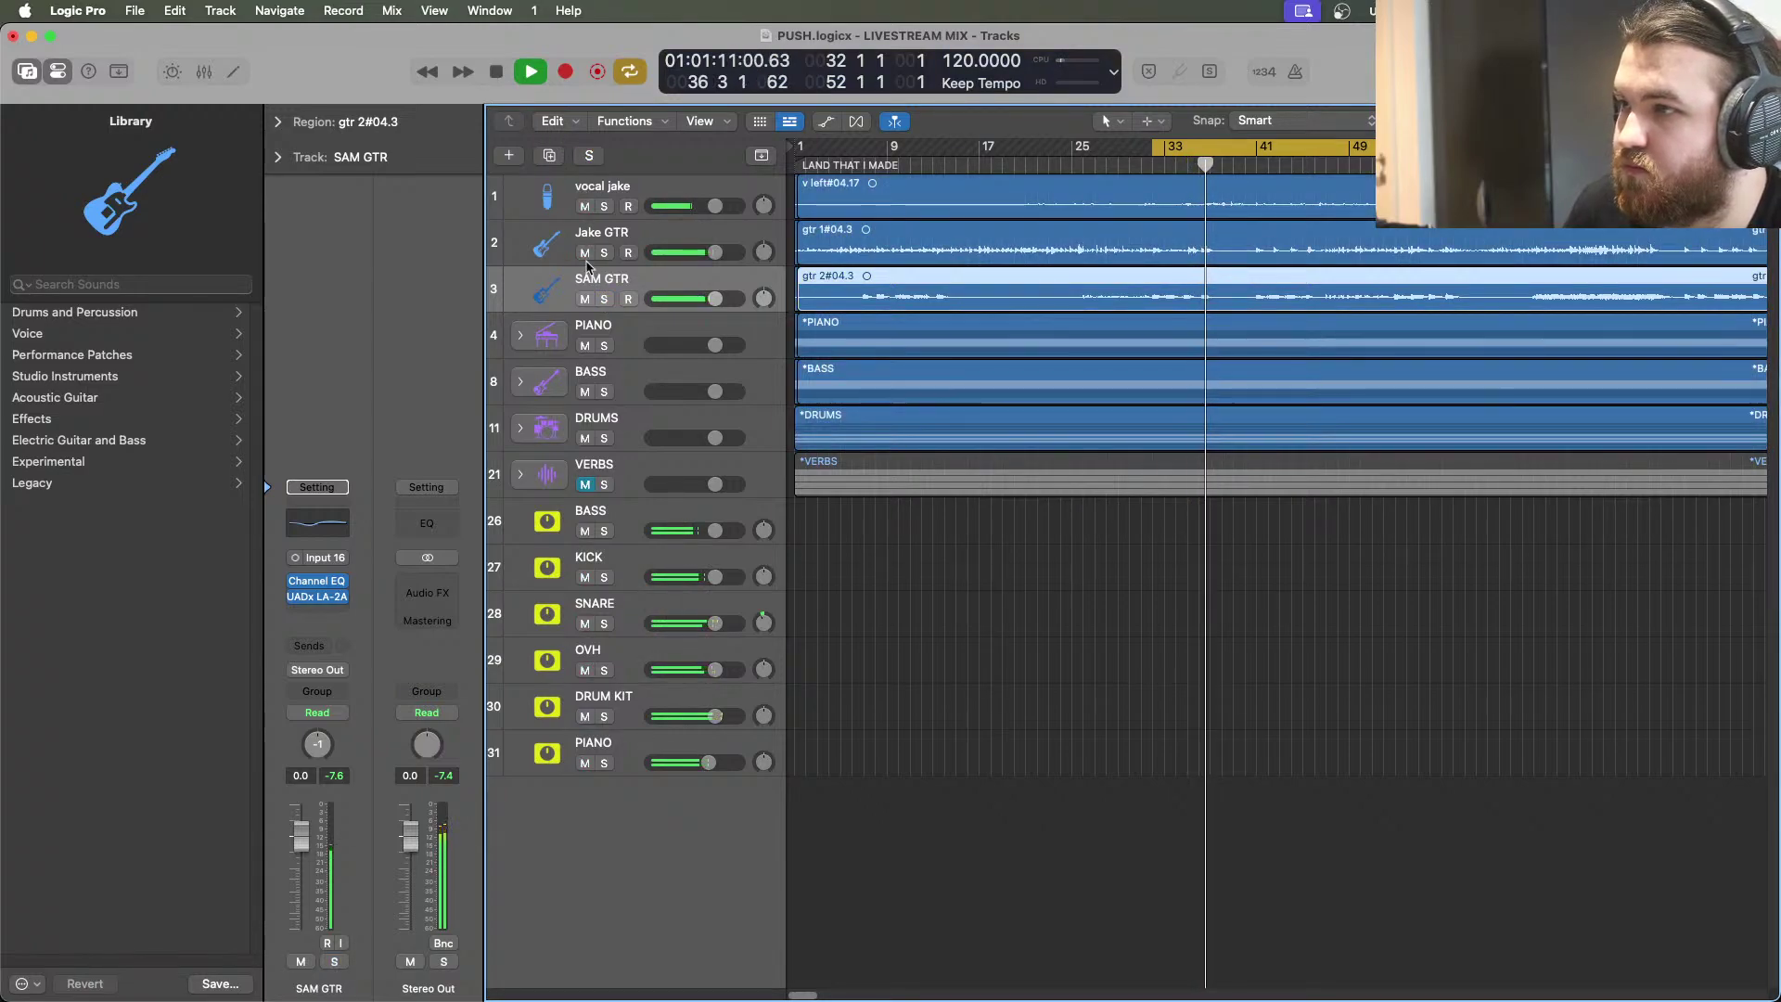
left_click(589, 155)
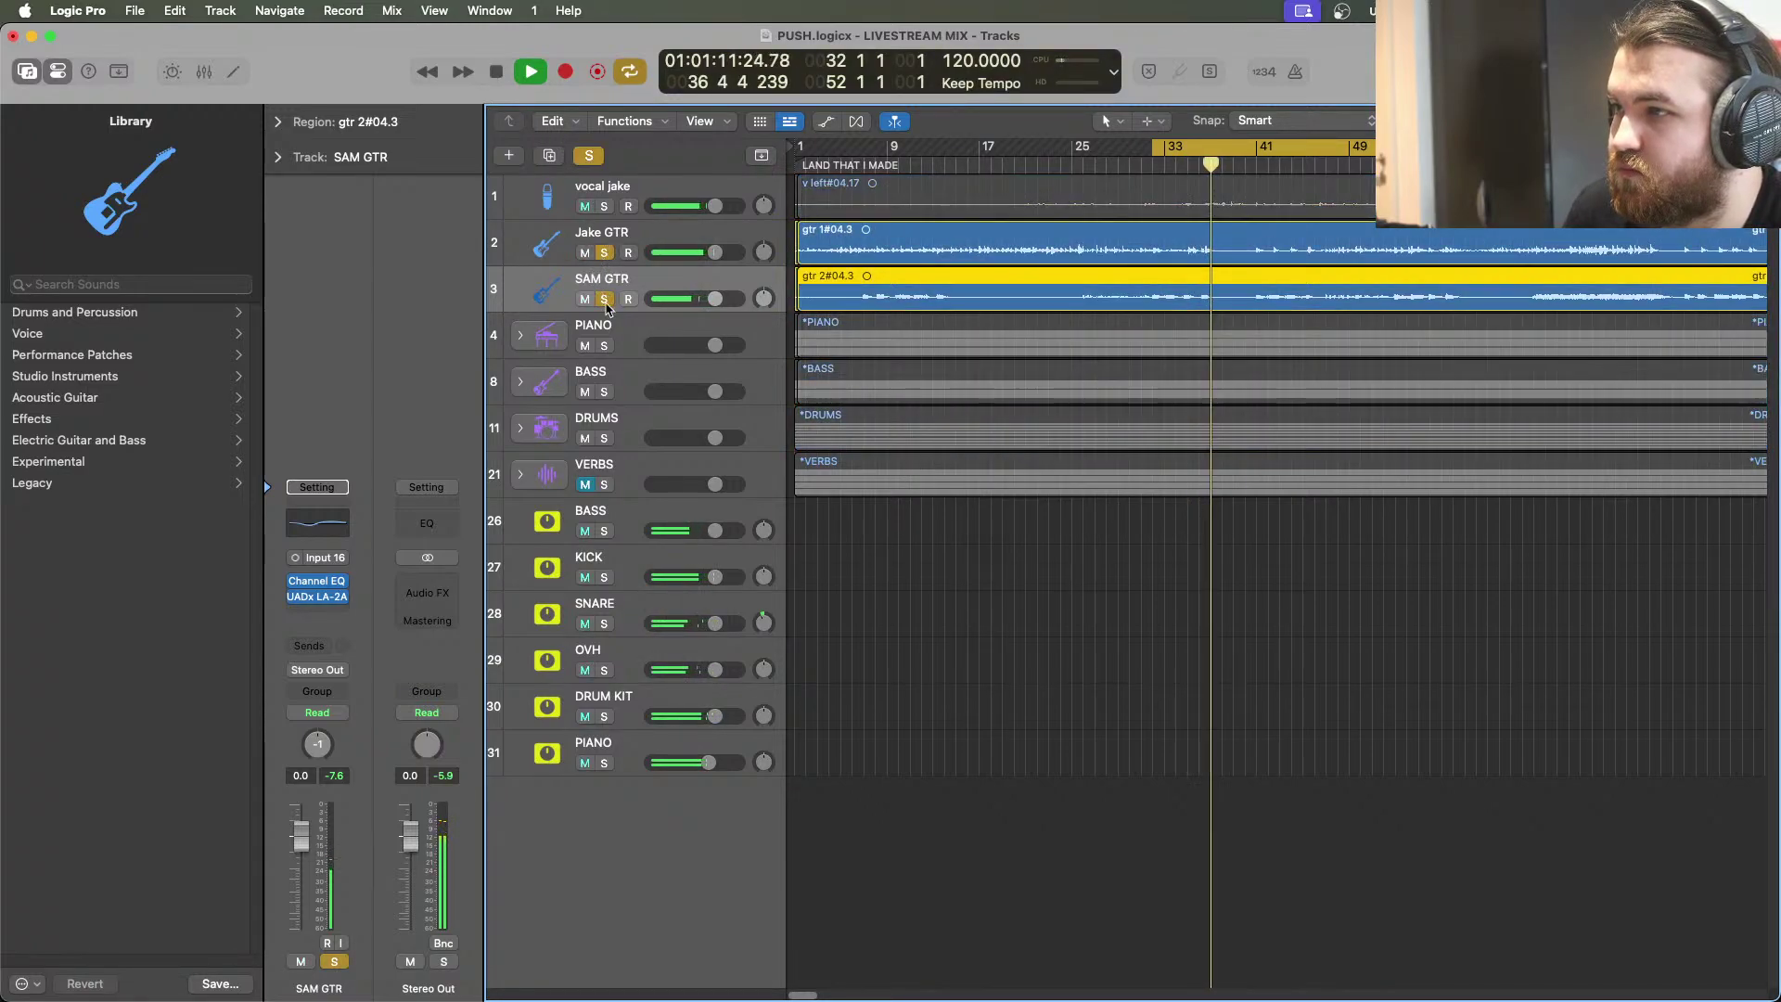
left_click(604, 530)
left_click(604, 577)
left_click(604, 578)
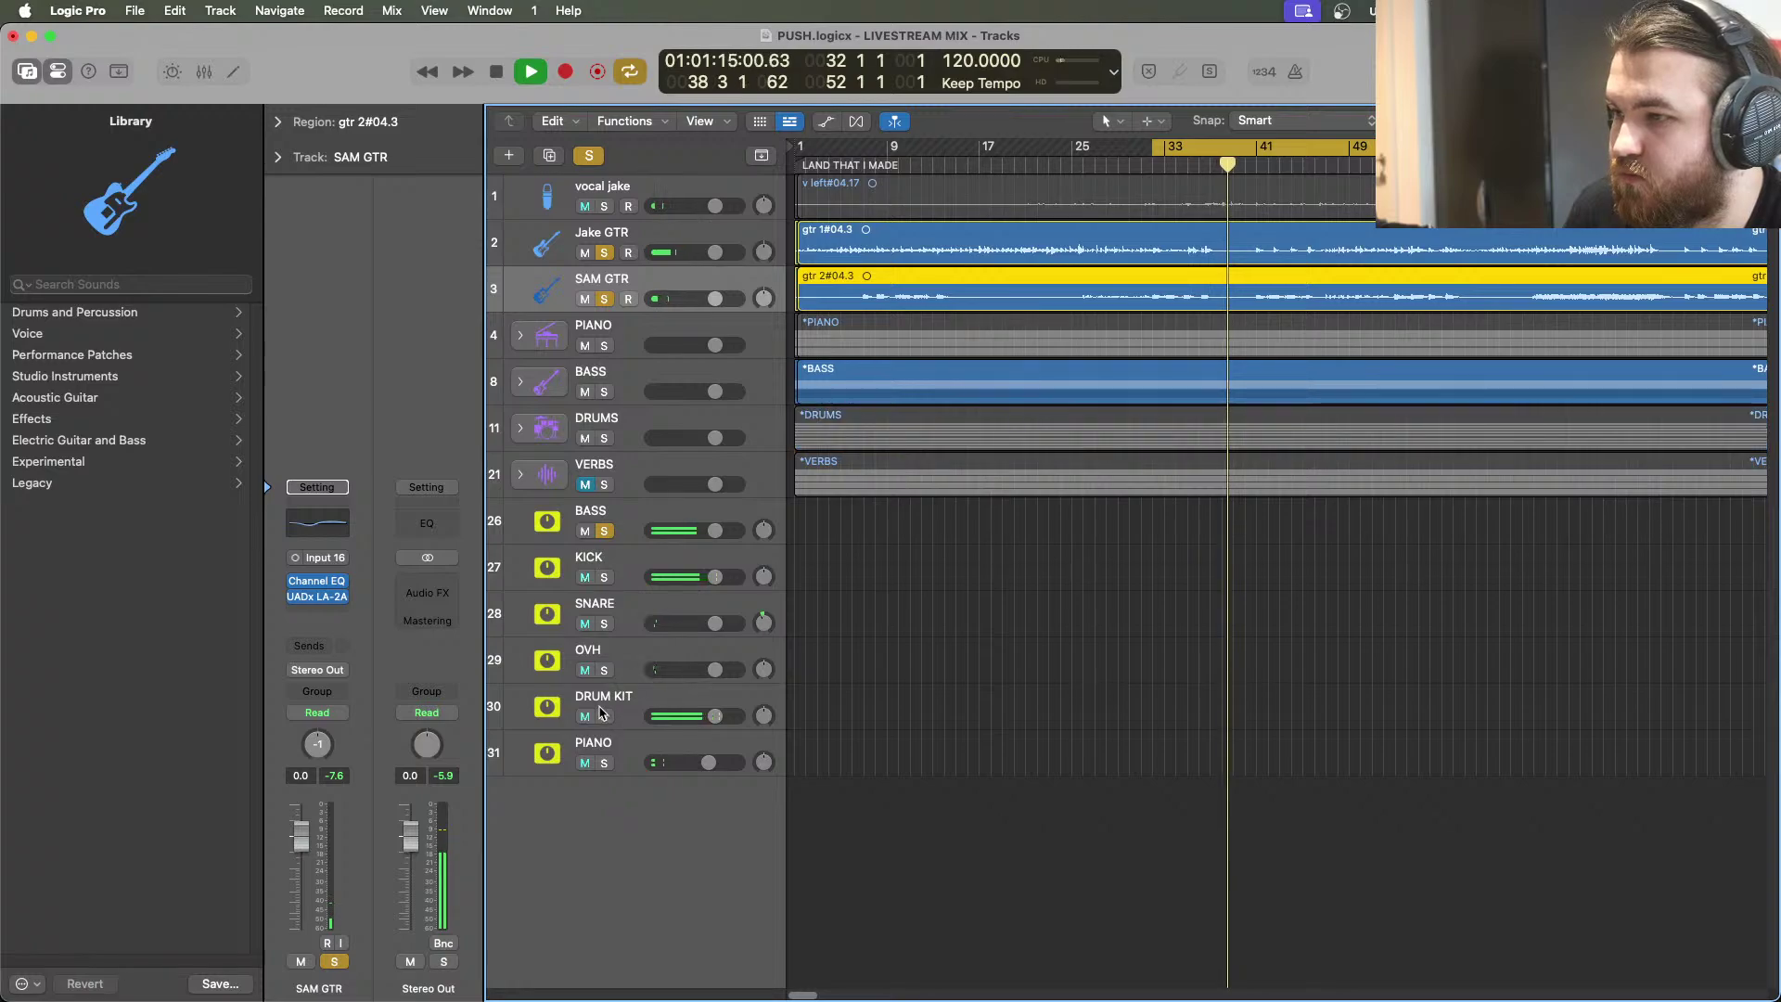
left_click(604, 716)
left_click(604, 763)
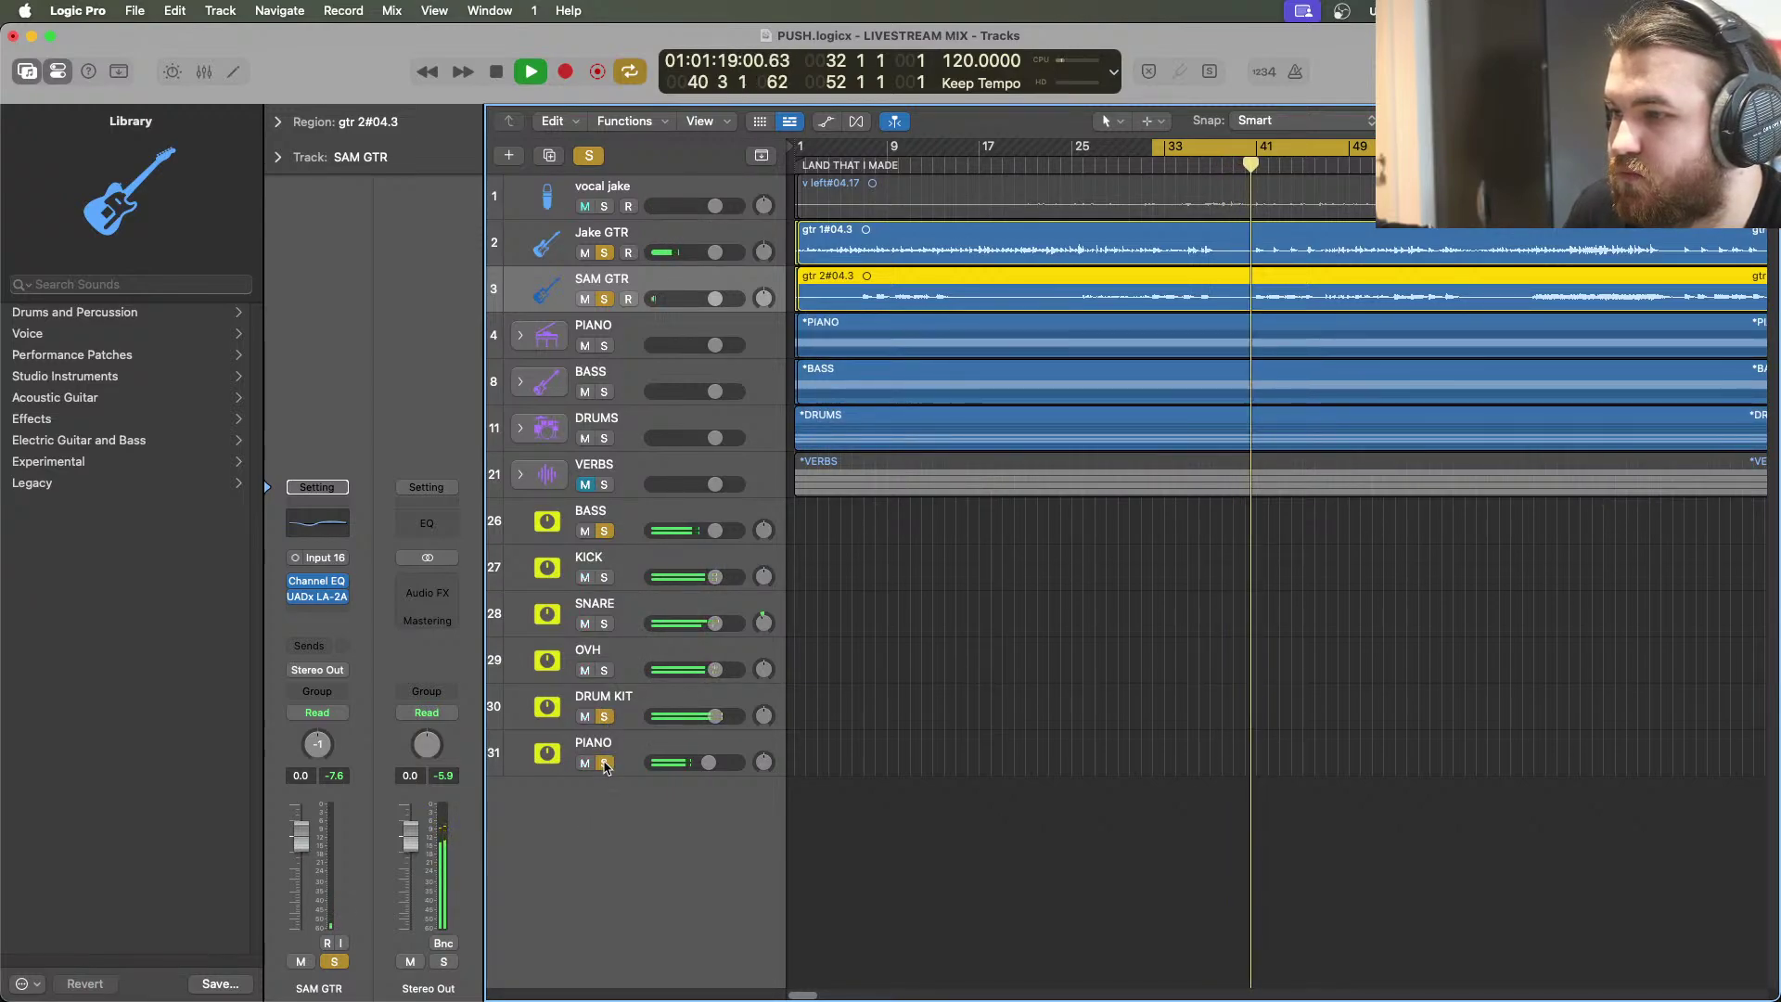
Compare the soloed mix without and with the PIANO aux track, and stop playback
left_click(604, 762)
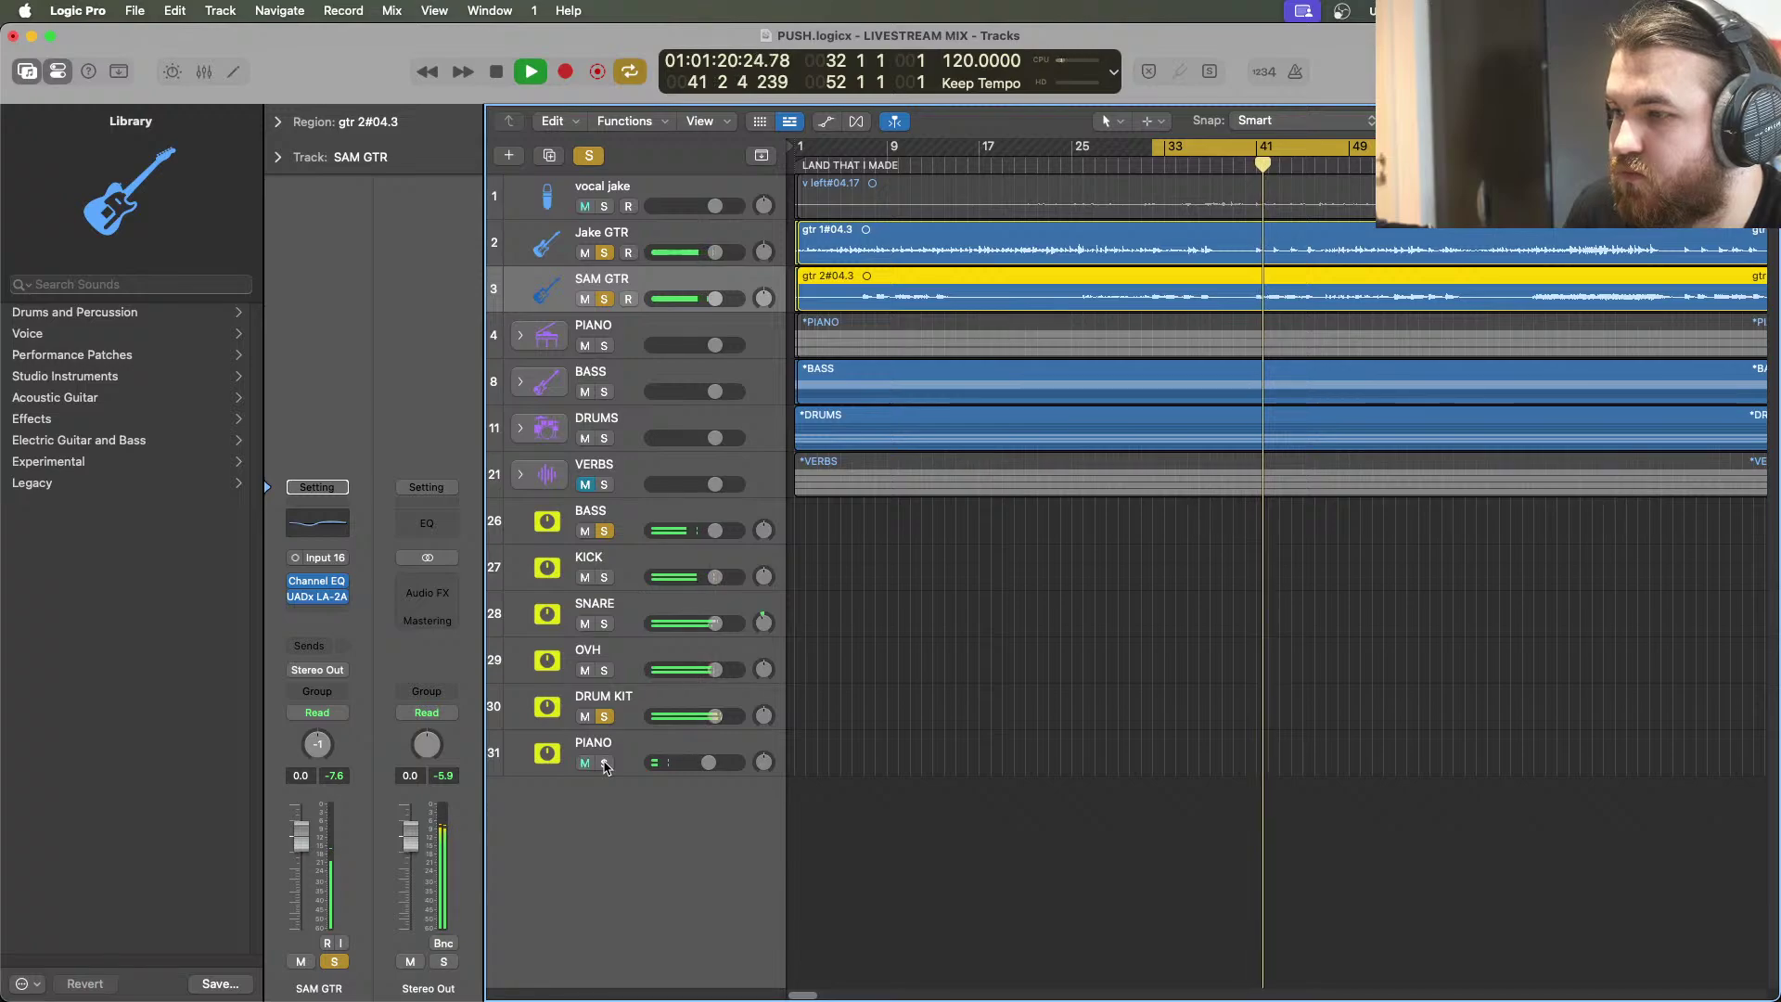
left_click(604, 762)
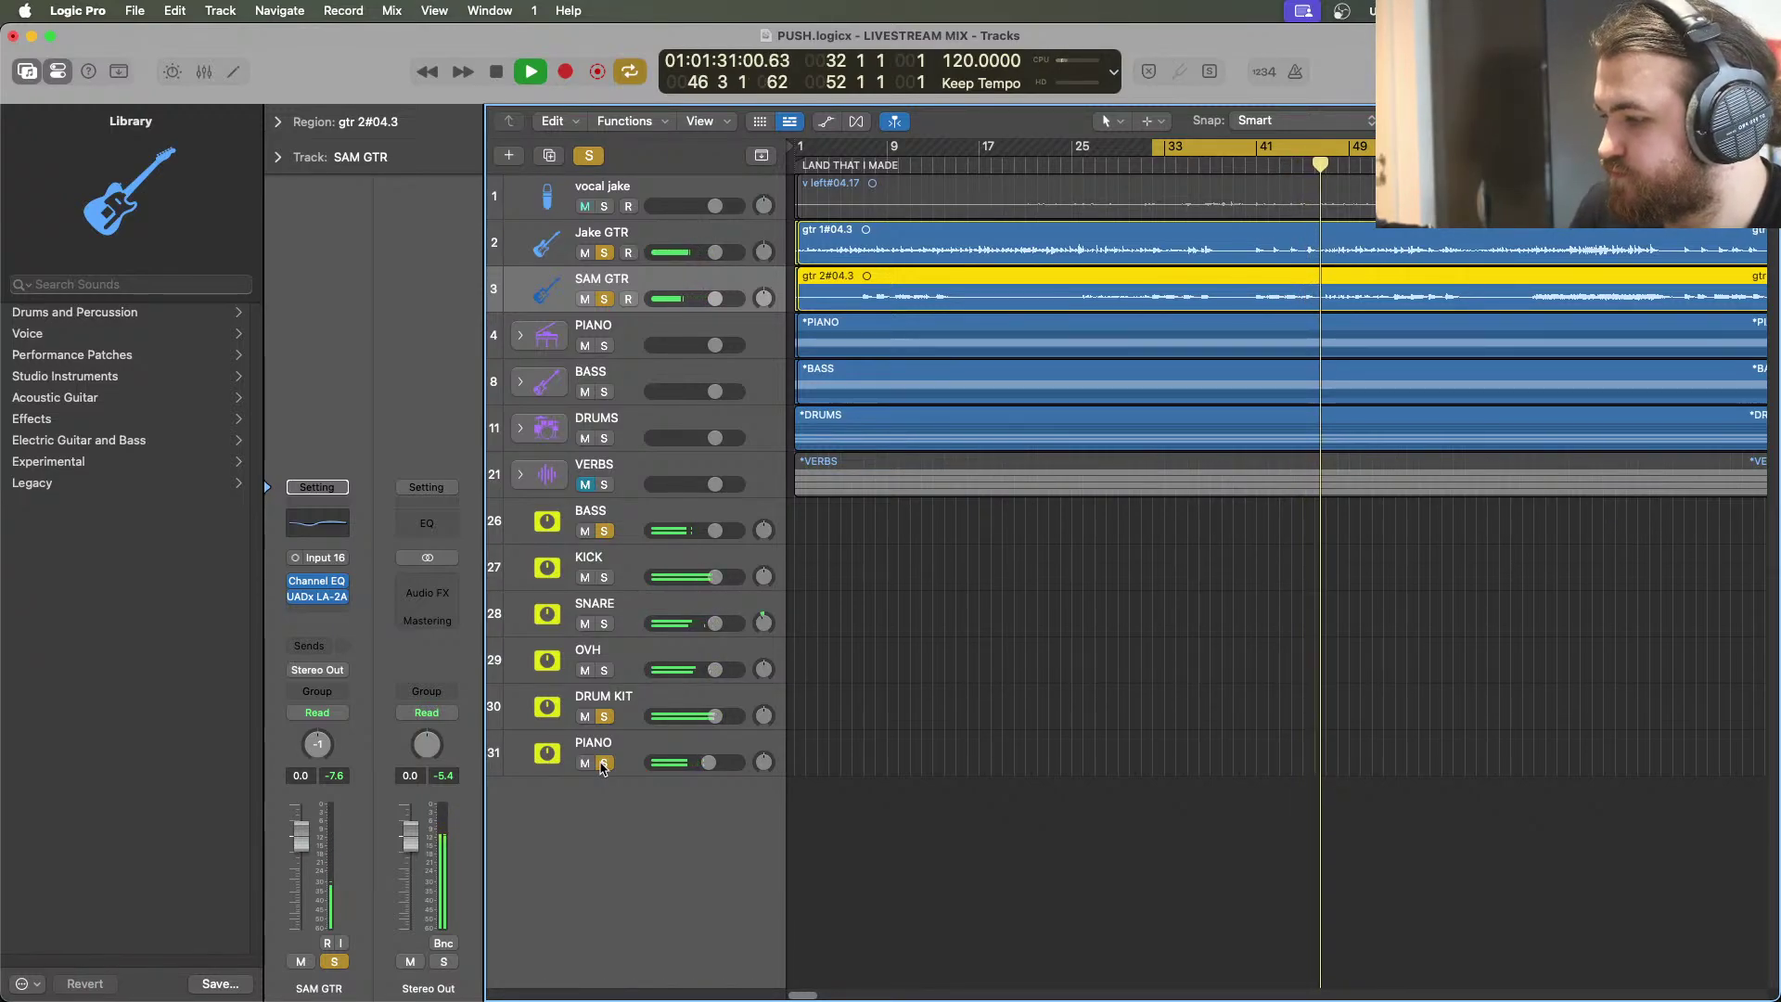
left_click(497, 73)
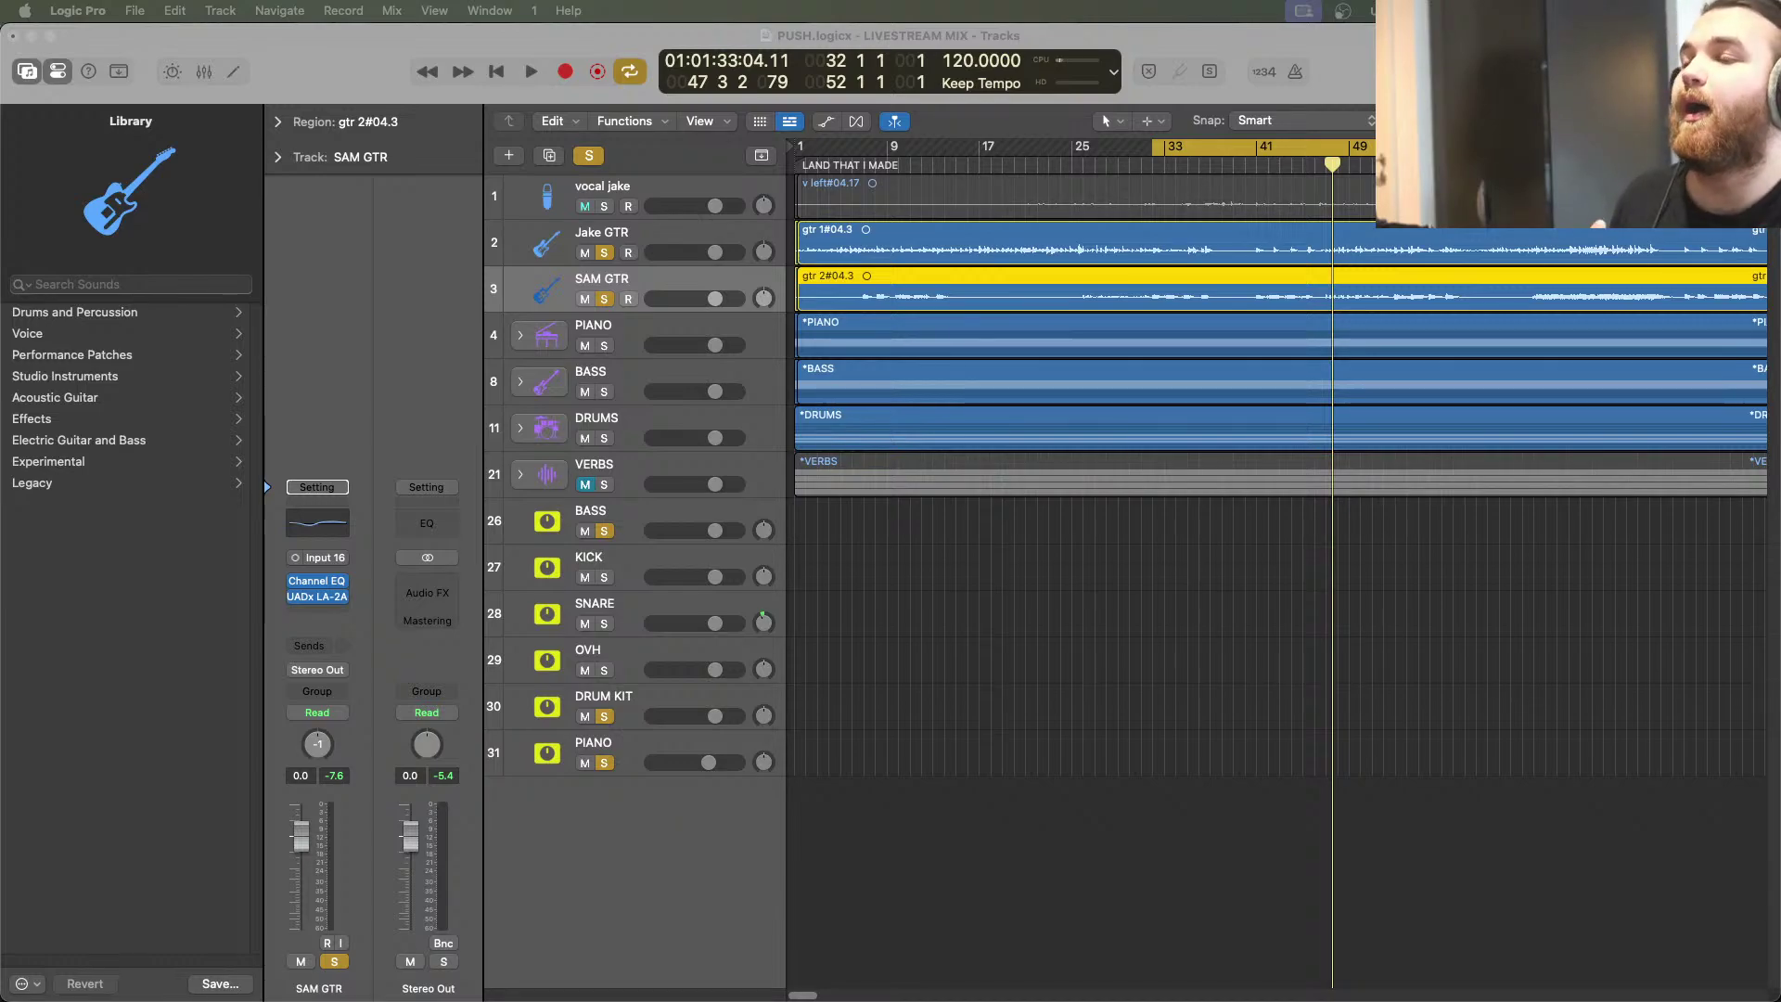
Select the vocal track and solo it on its own
left_click(585, 206)
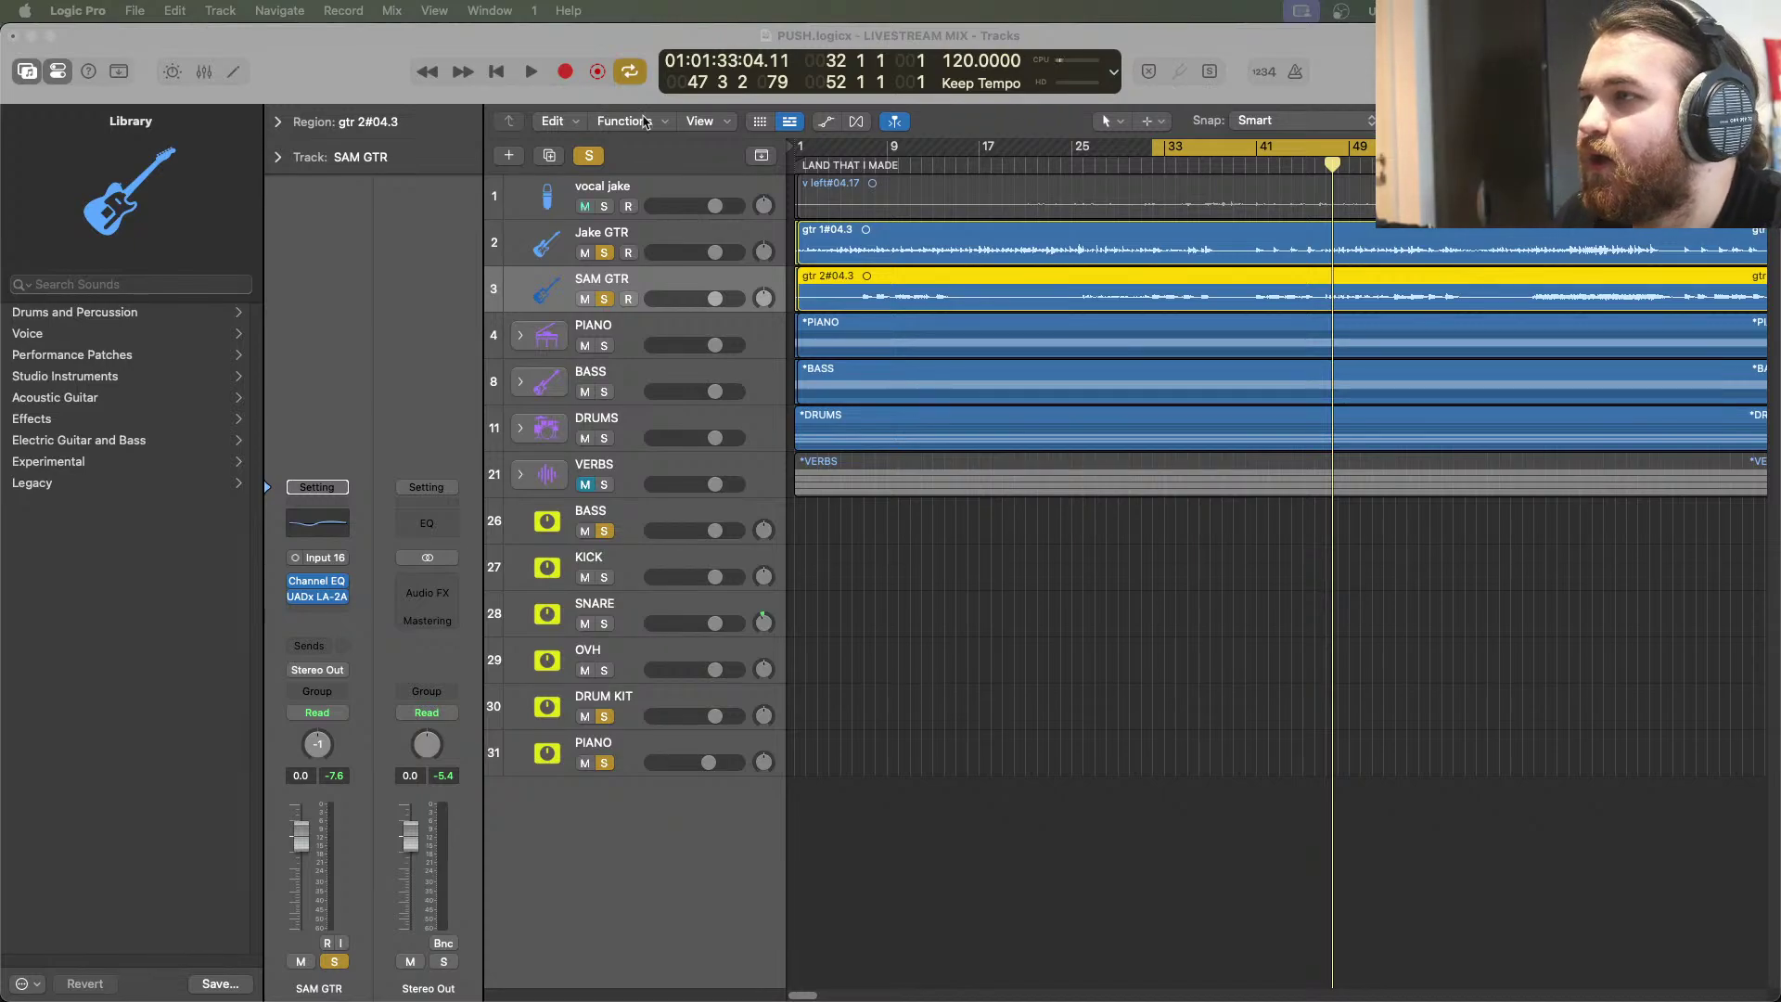
left_click(650, 186)
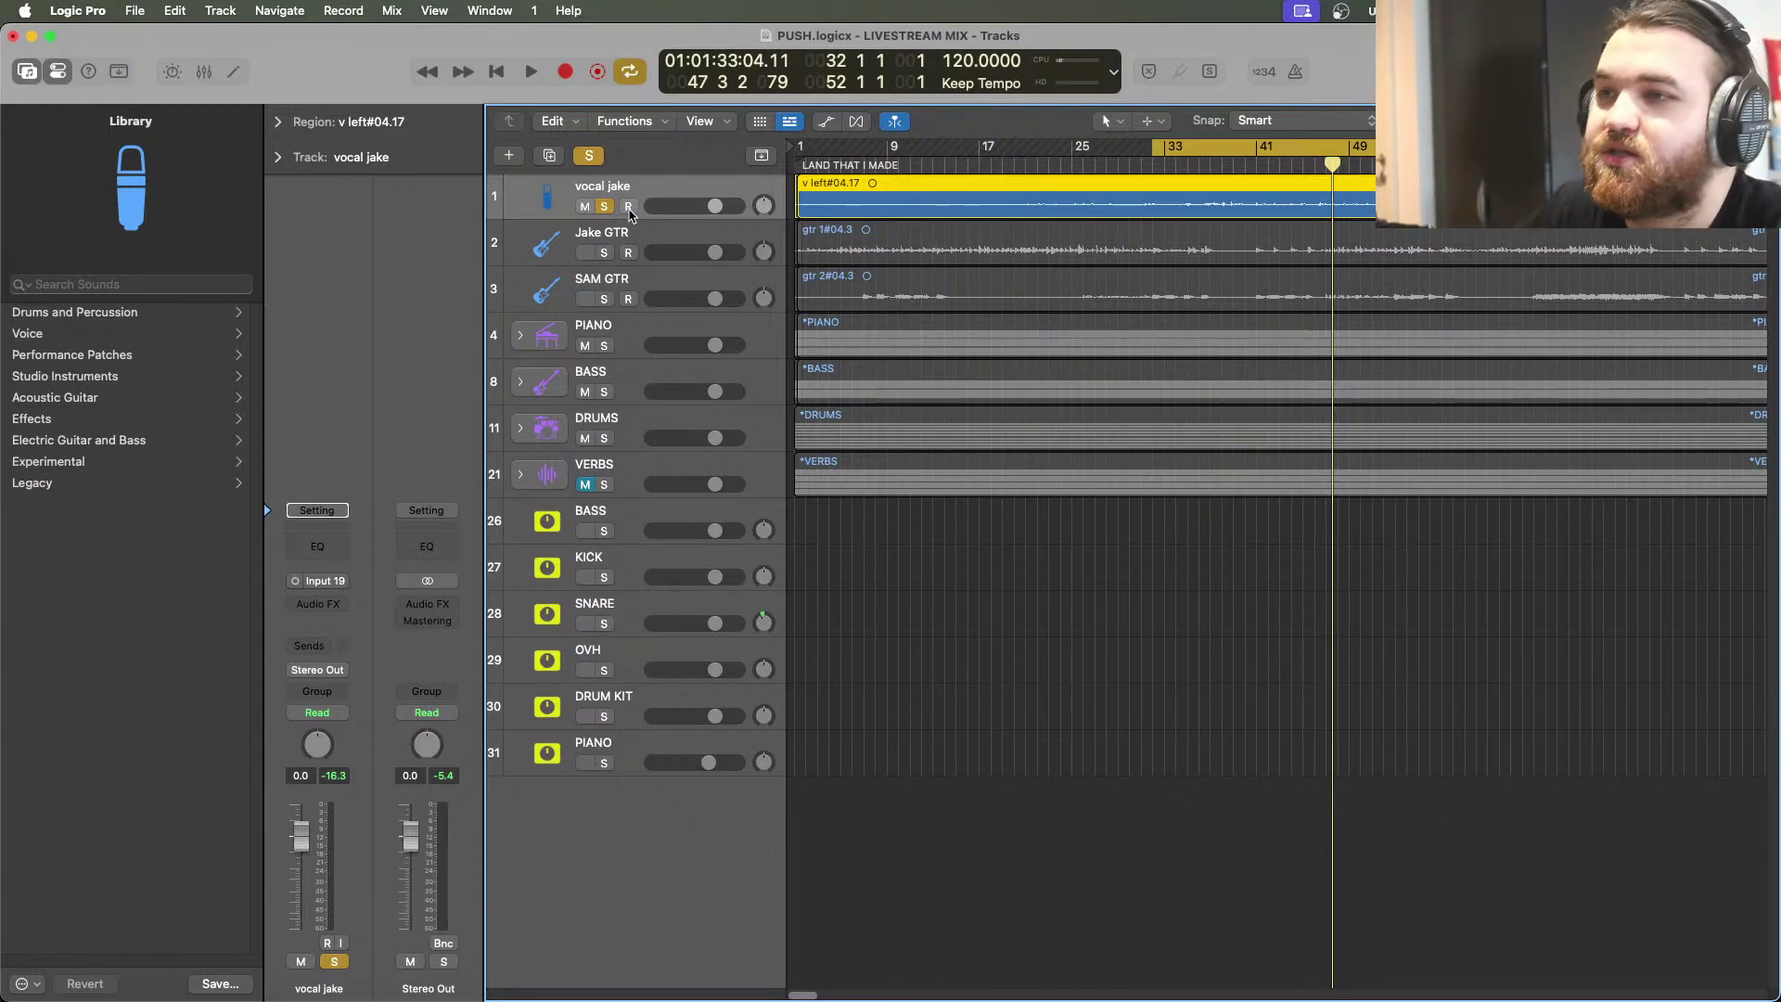
Play the soloed vocal and insert a mono Channel EQ with a 48 dB/Oct low cut on its track
left_click(532, 72)
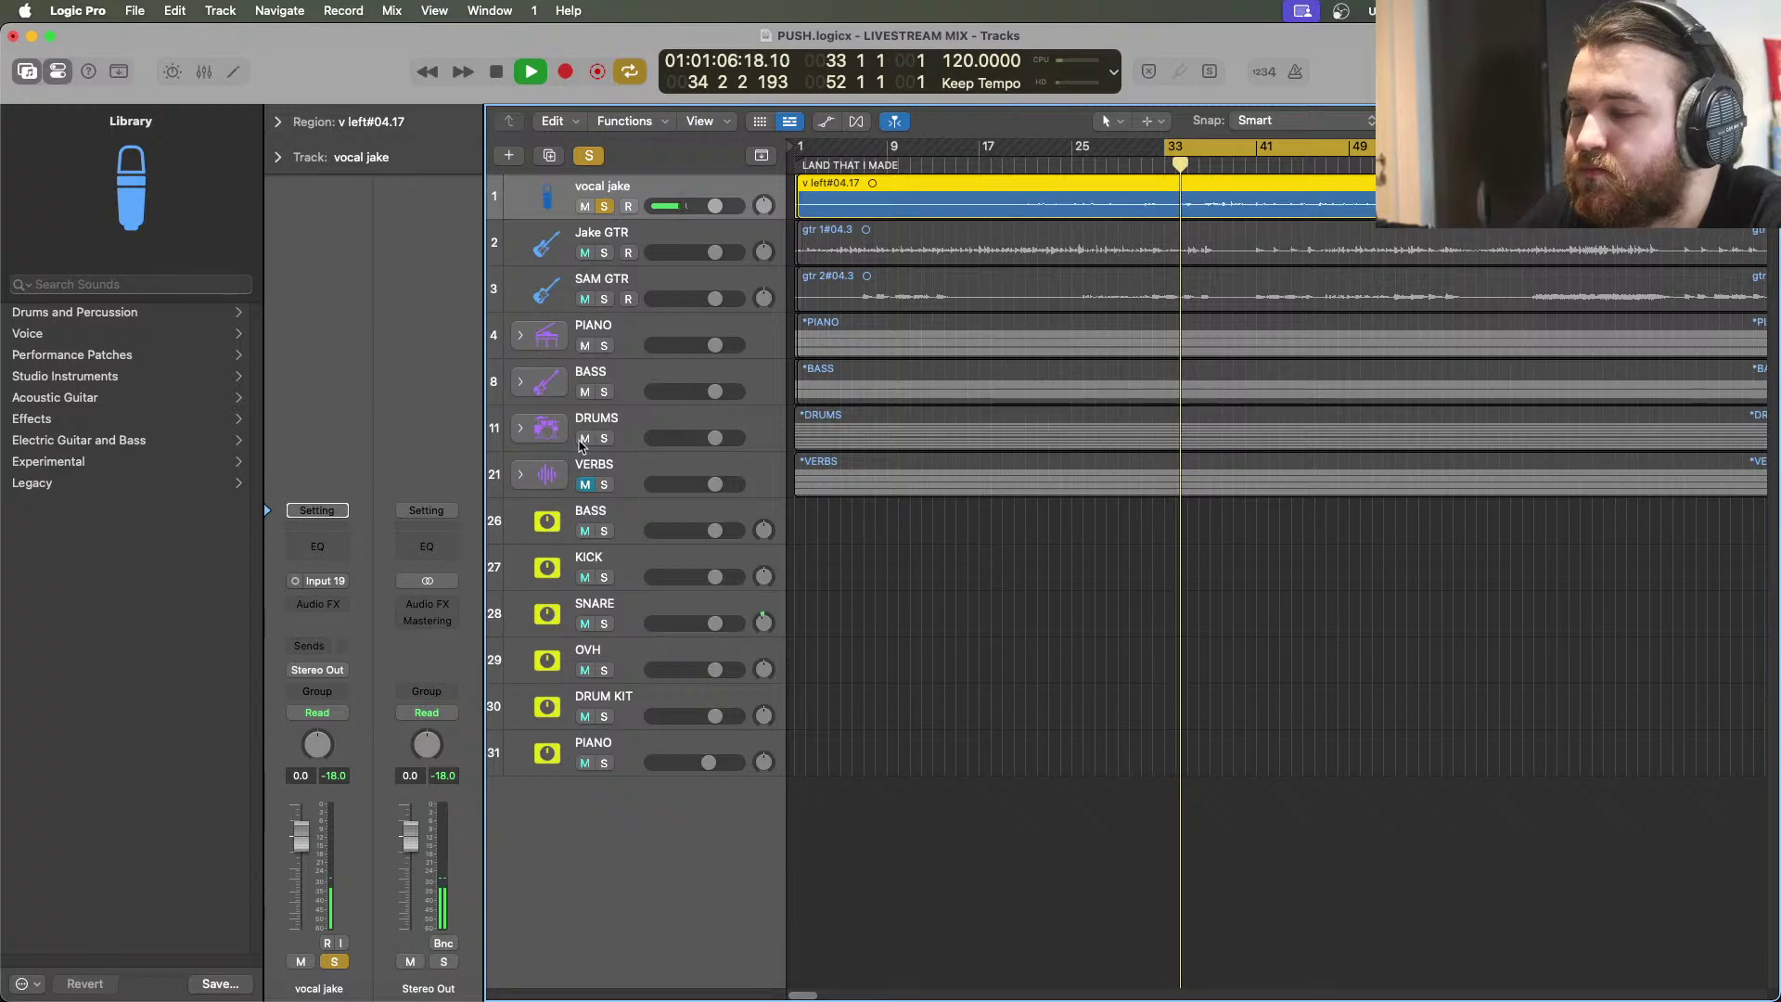
left_click(330, 609)
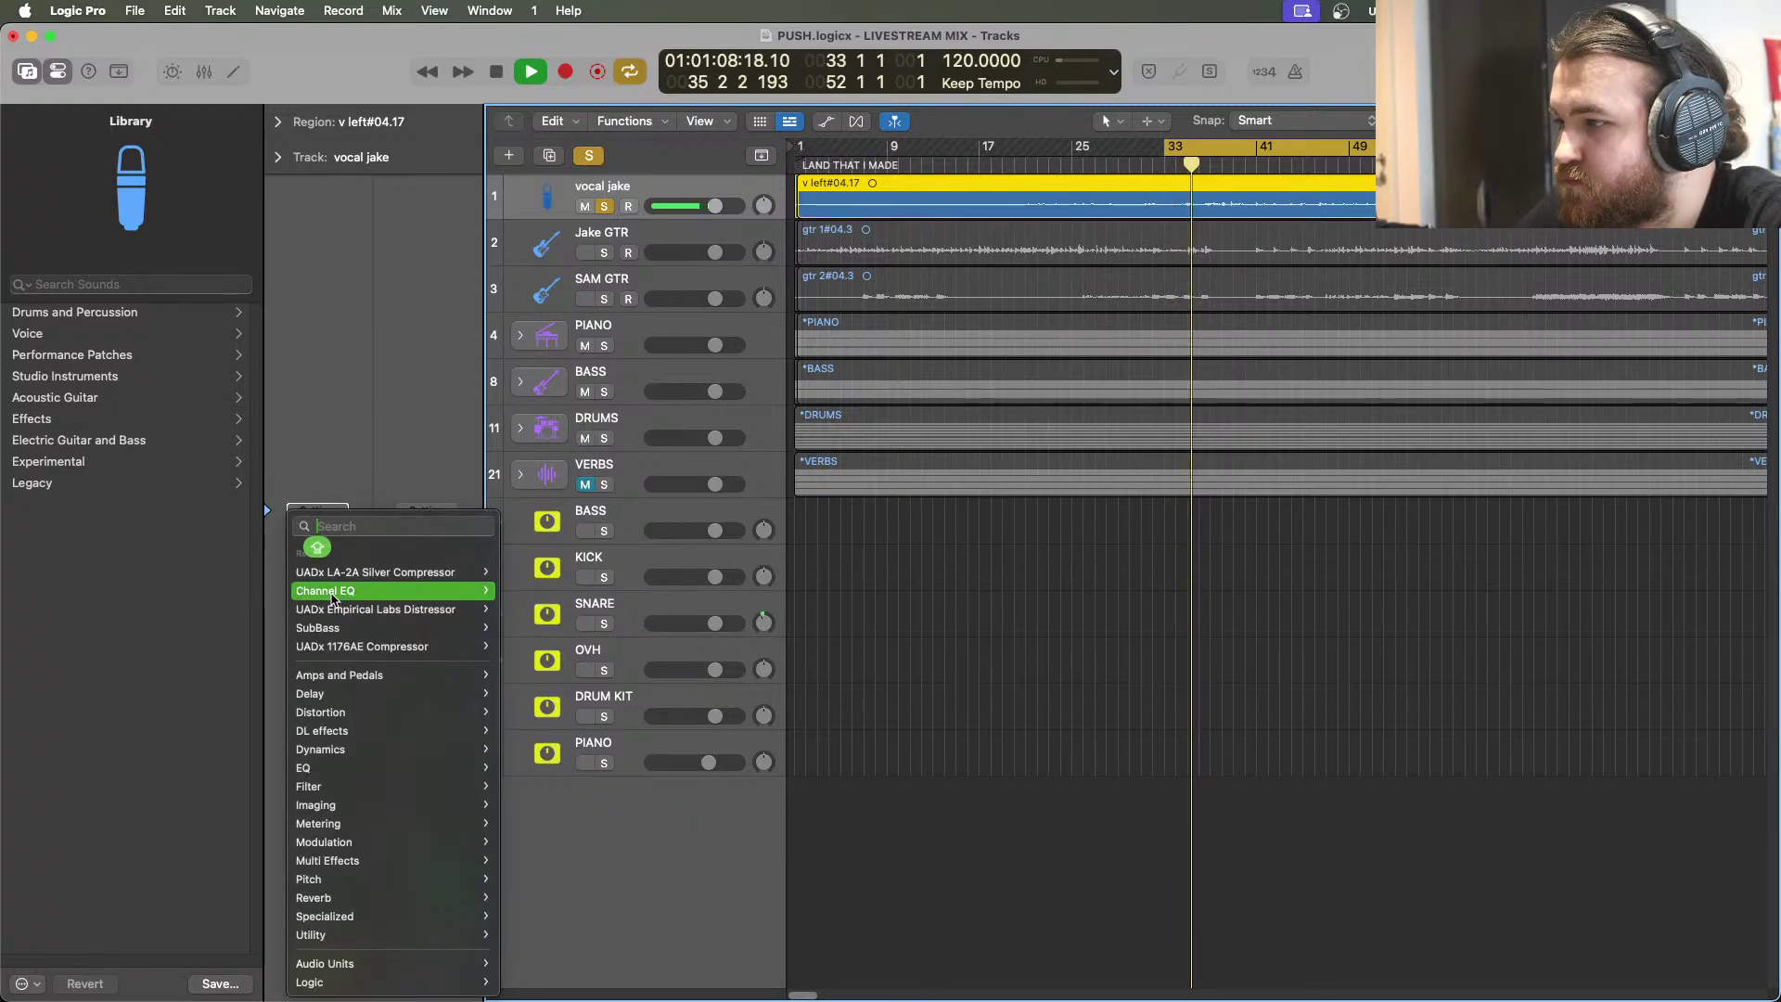
left_click(519, 598)
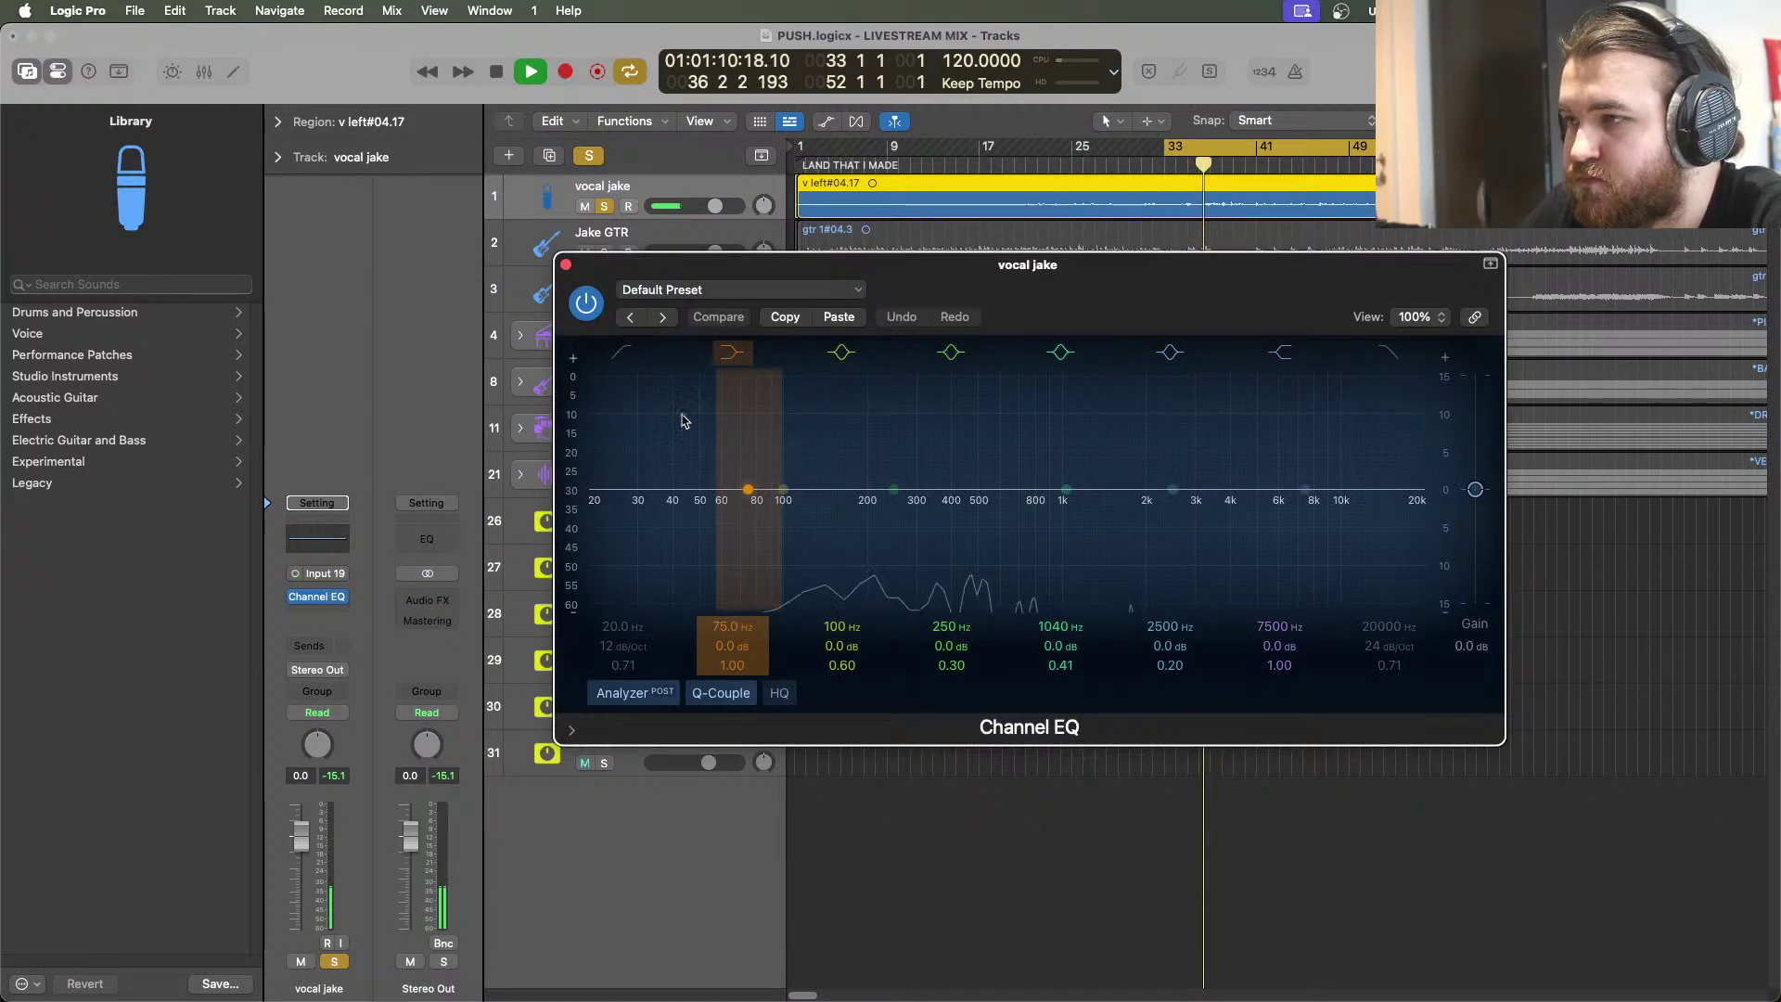
left_click(621, 352)
left_click_drag(598, 552, 815, 563)
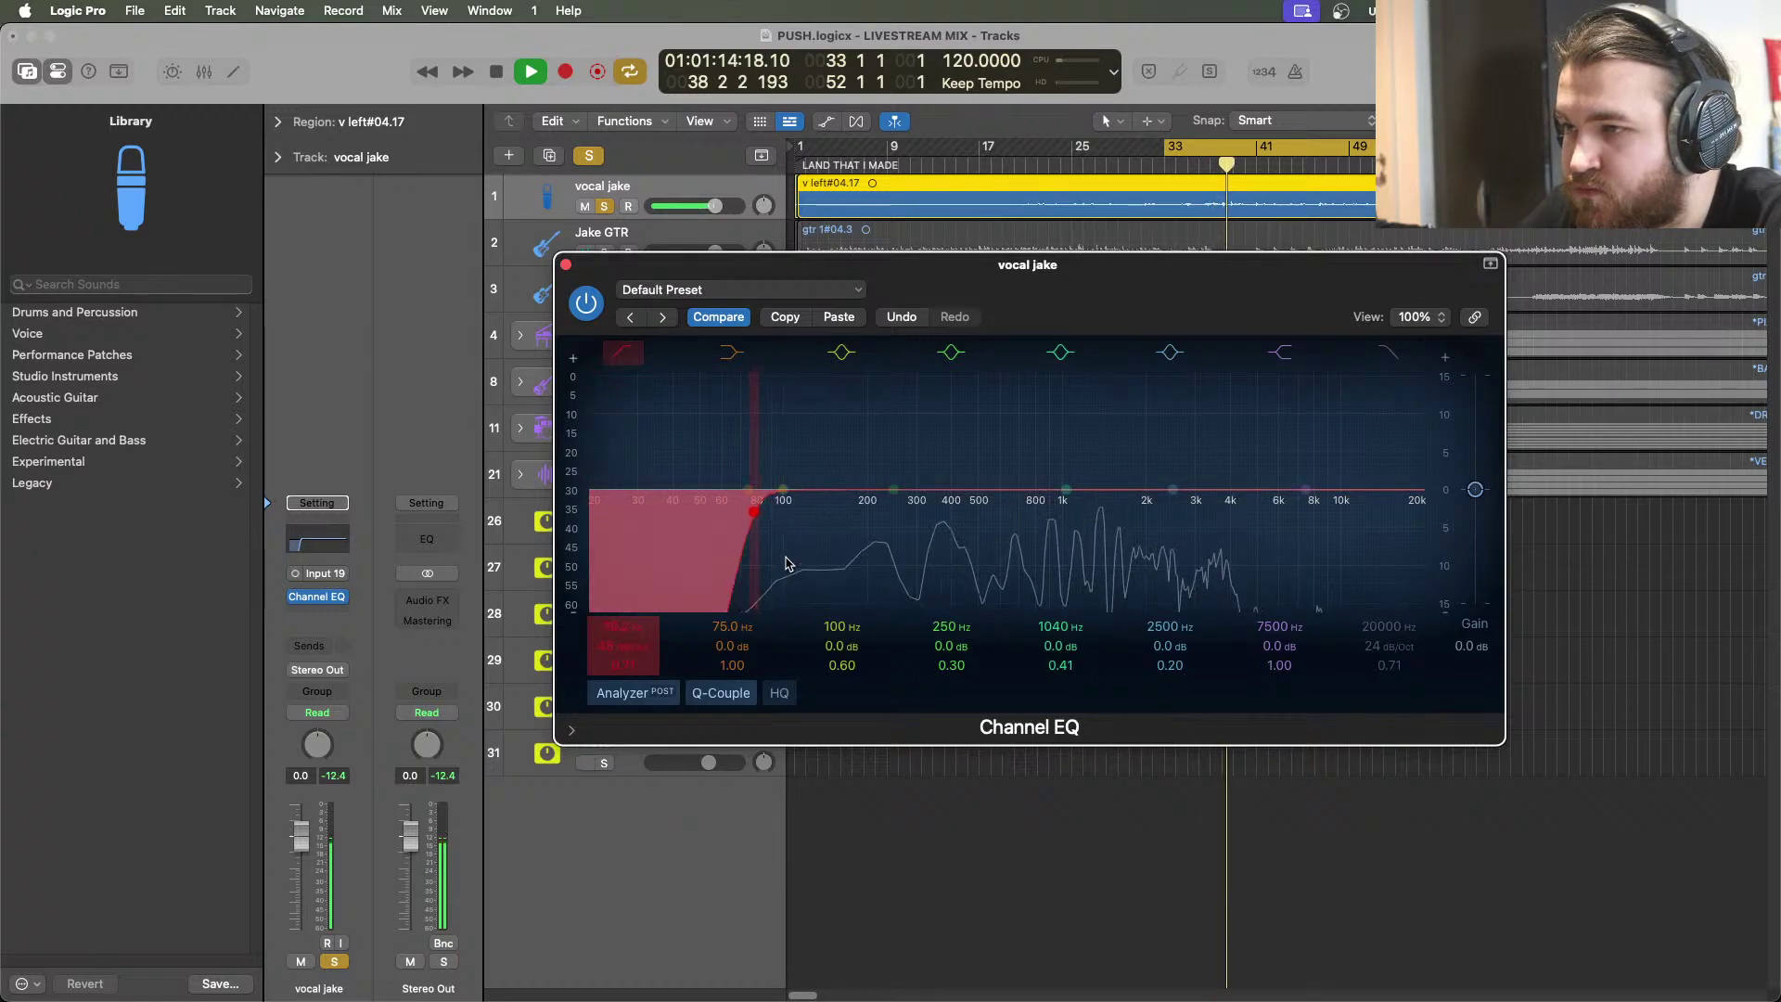
Set the vocal EQ's low cut to 87 Hz, low shelf to -5.0 dB at 112 Hz, and mid boost to +3.9 dB at 615 Hz
left_click_drag(1053, 484, 985, 461)
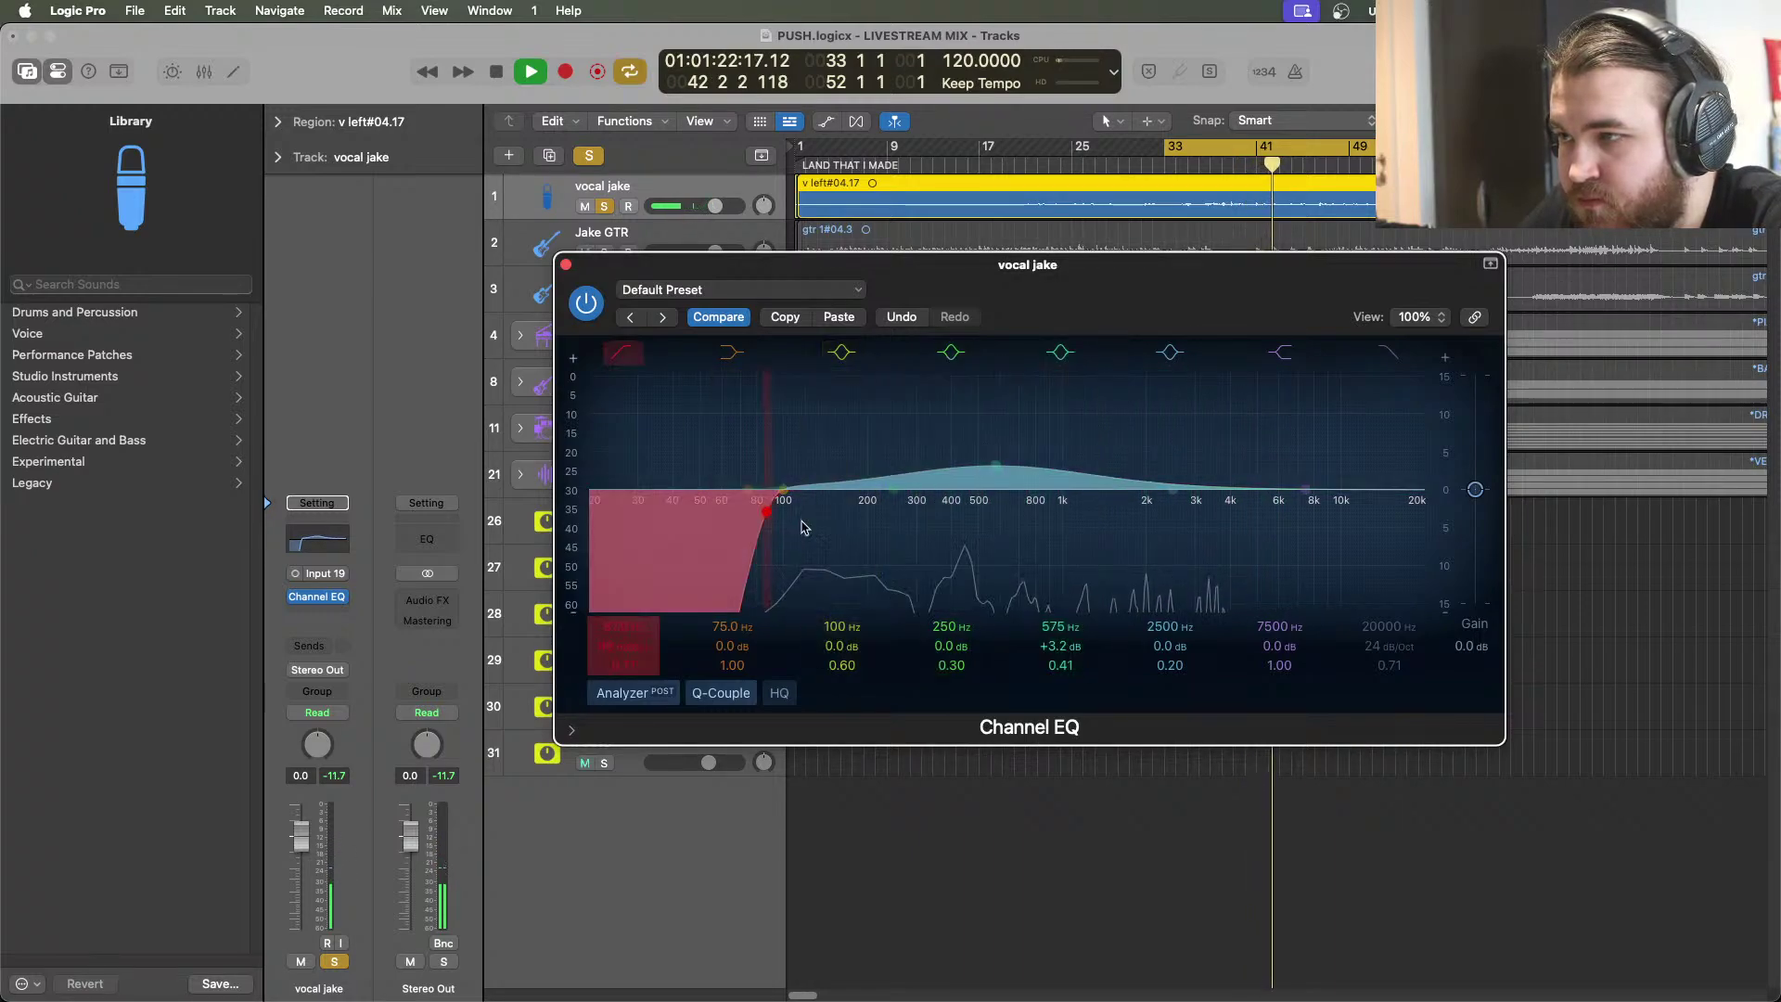
left_click_drag(751, 501, 800, 543)
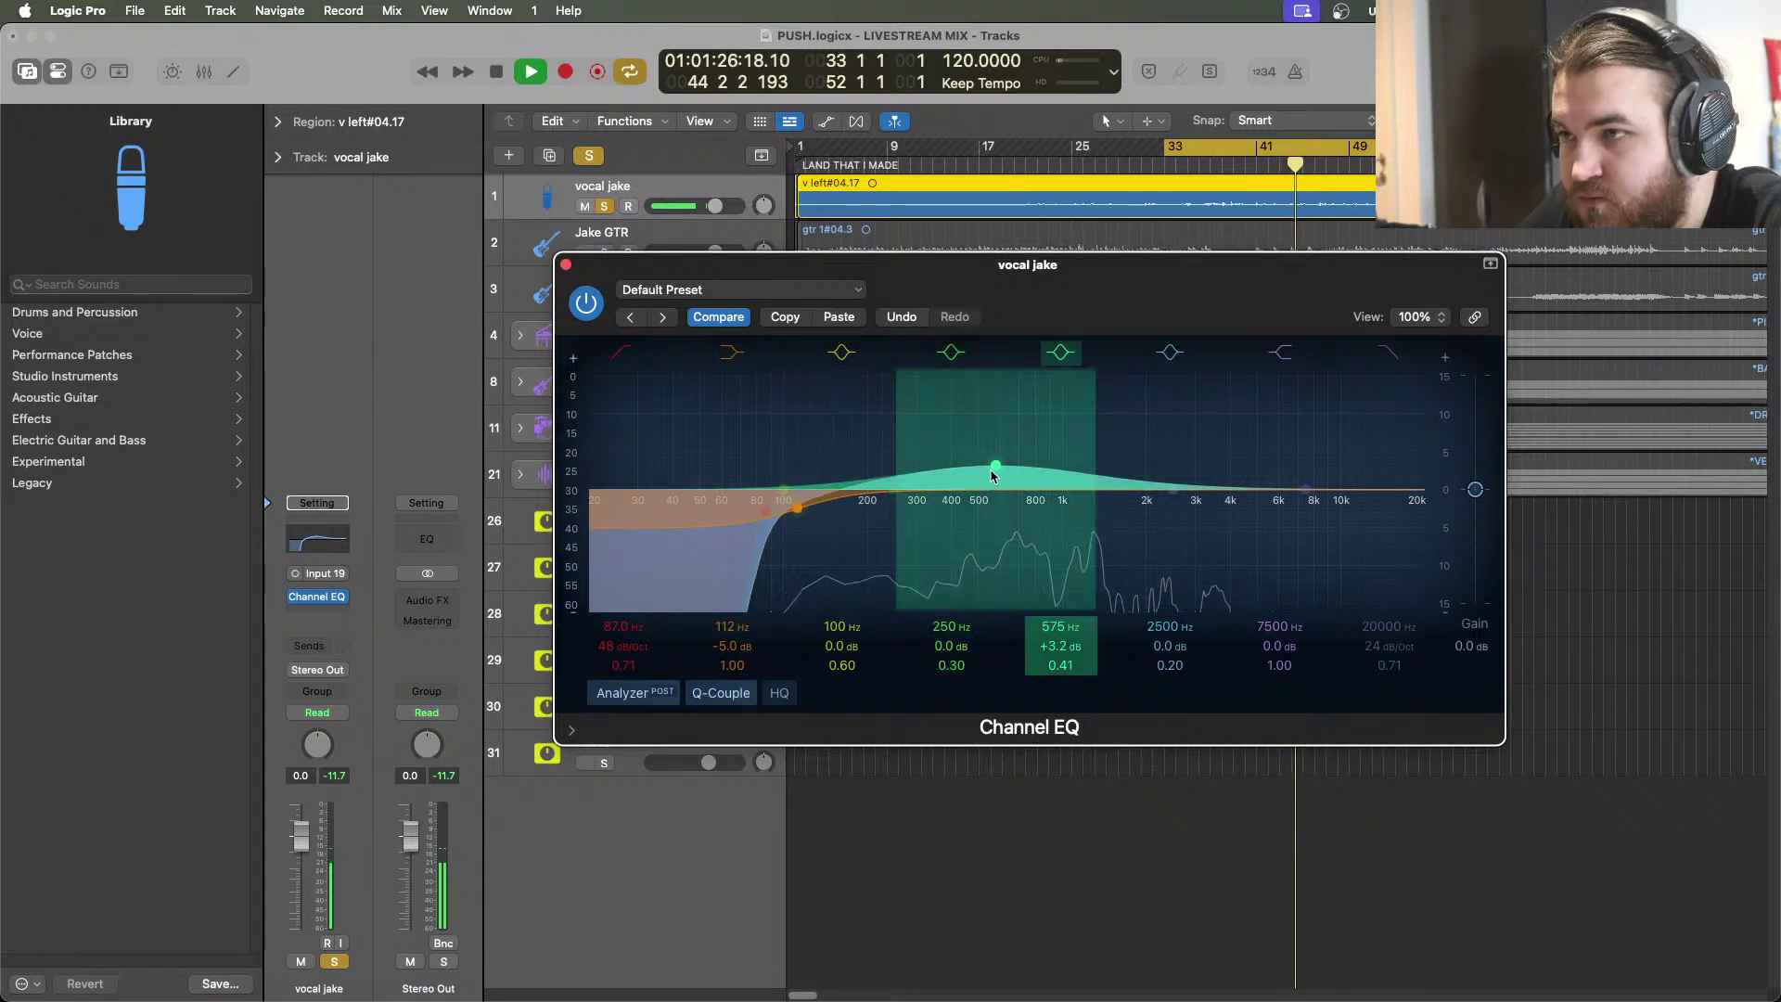
left_click_drag(993, 471, 1002, 462)
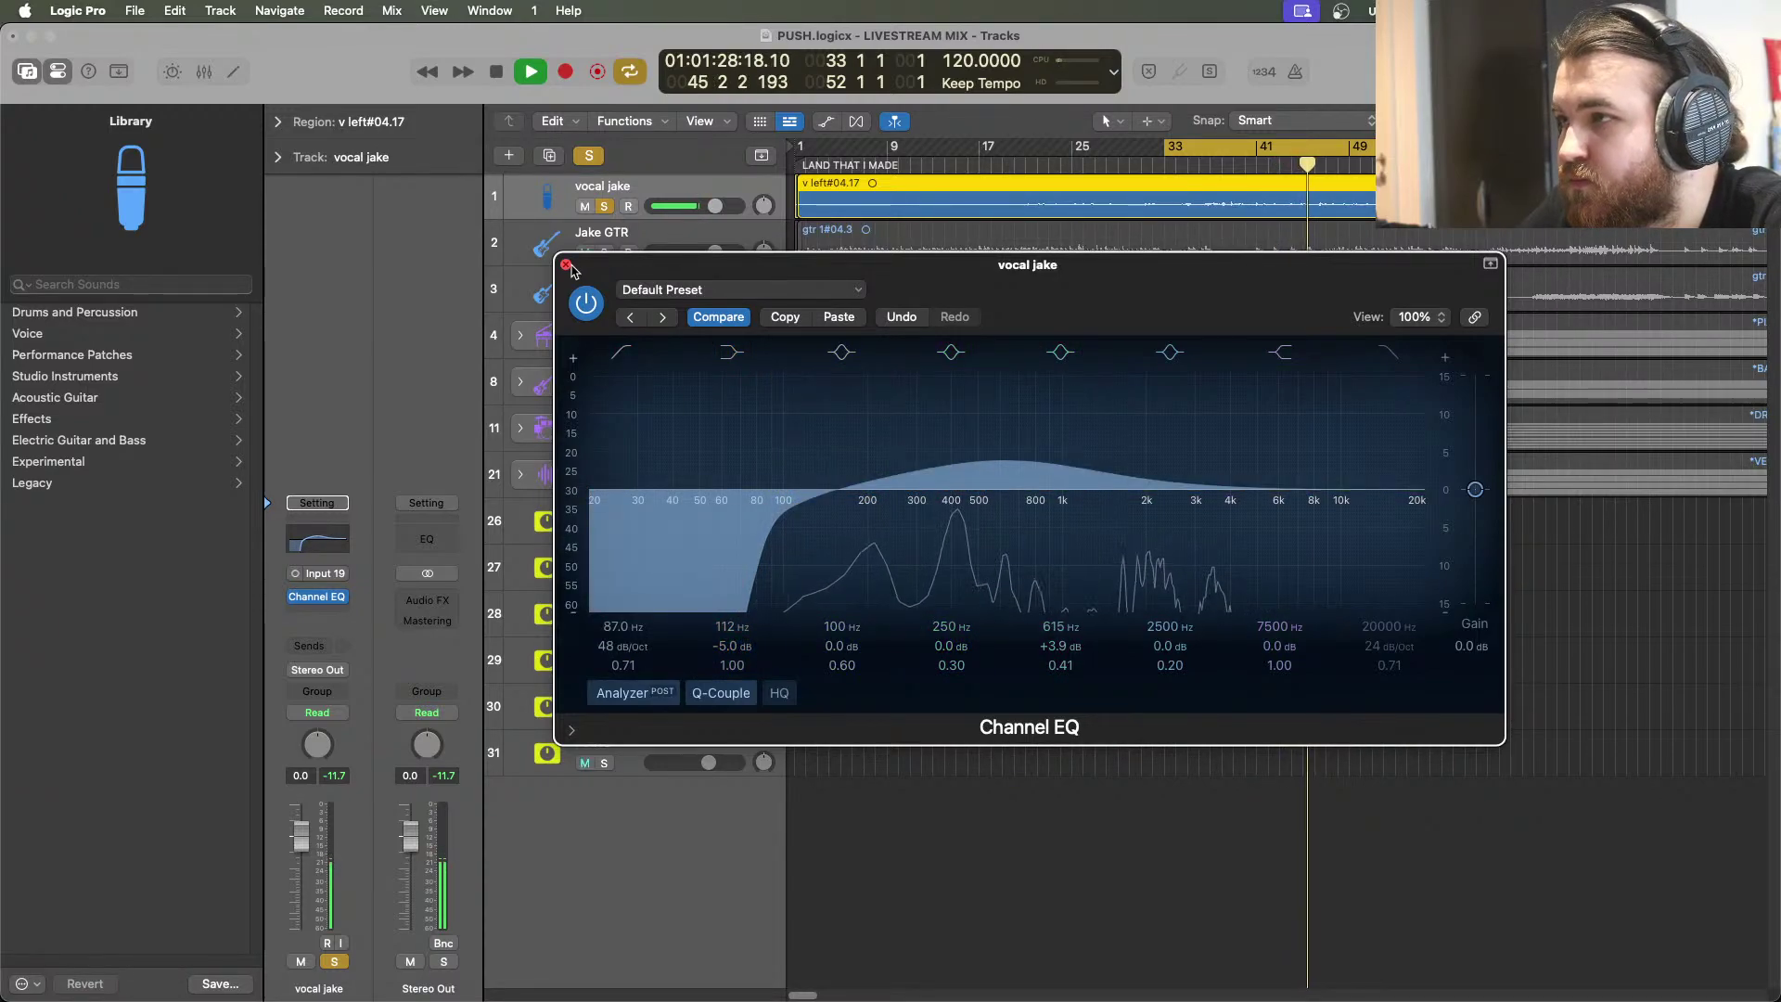
Insert a mono UADx LA-2A Silver Compressor after the vocal's Channel EQ and increase its Peak Reduction
left_click(327, 599)
left_click(336, 612)
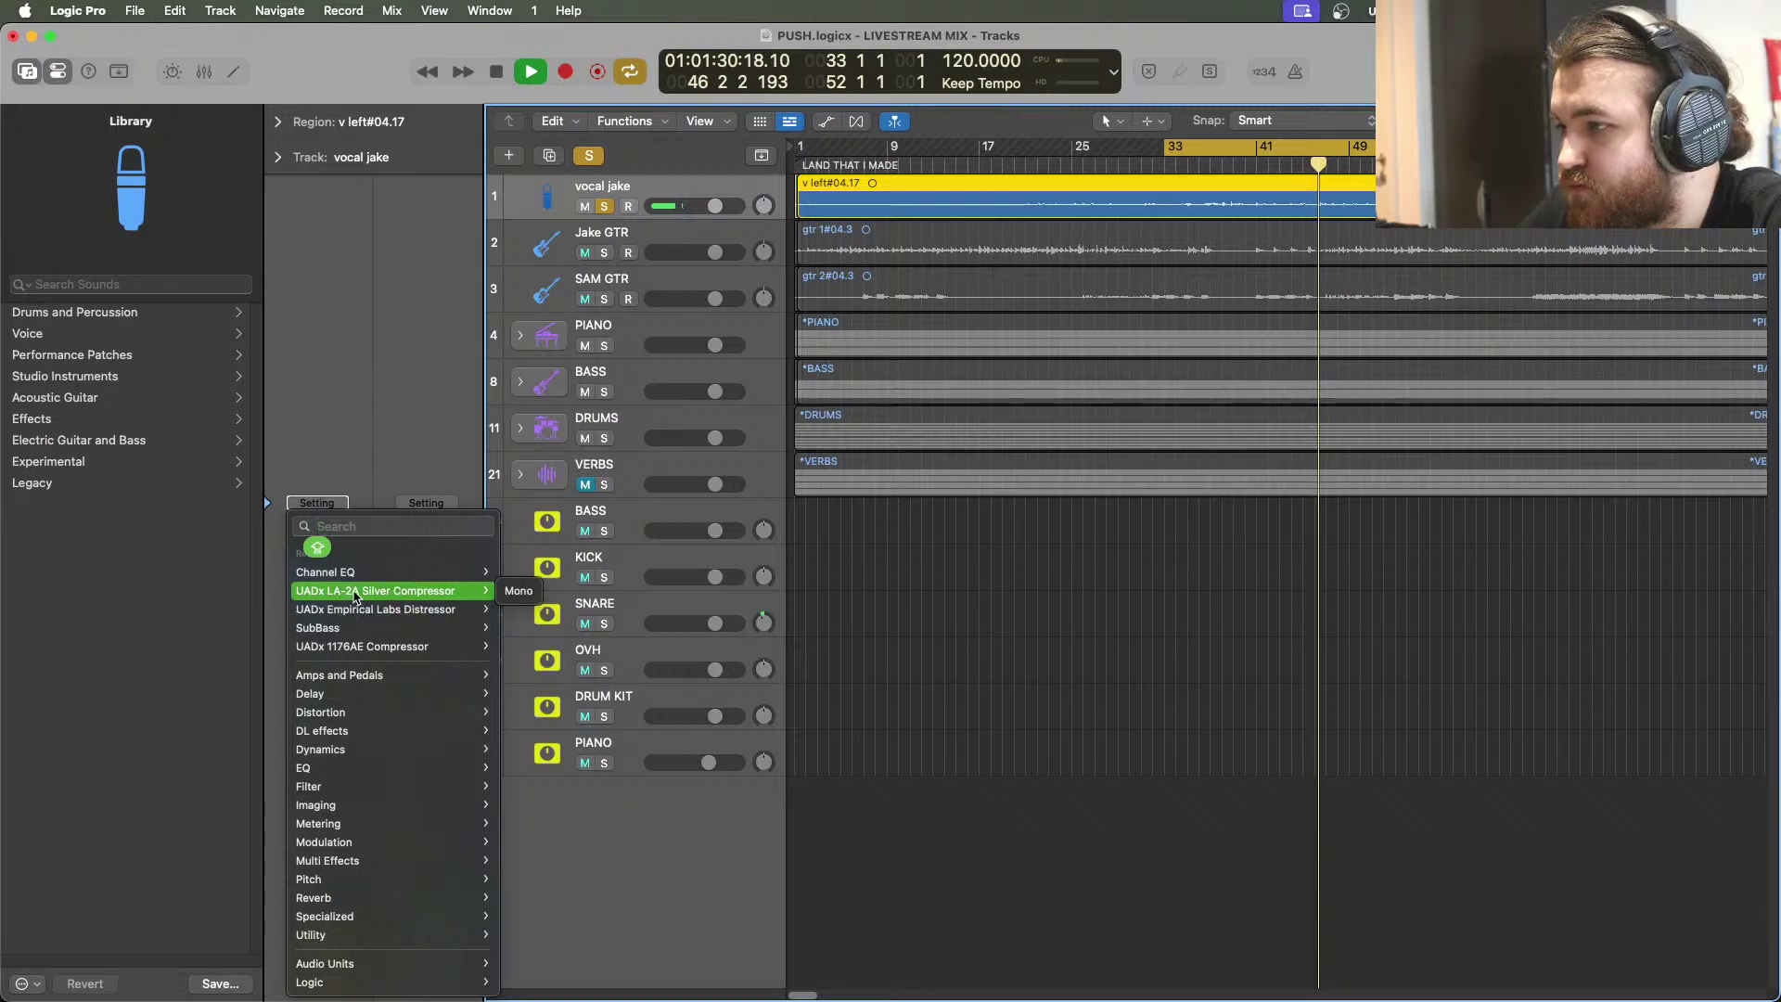
left_click(339, 589)
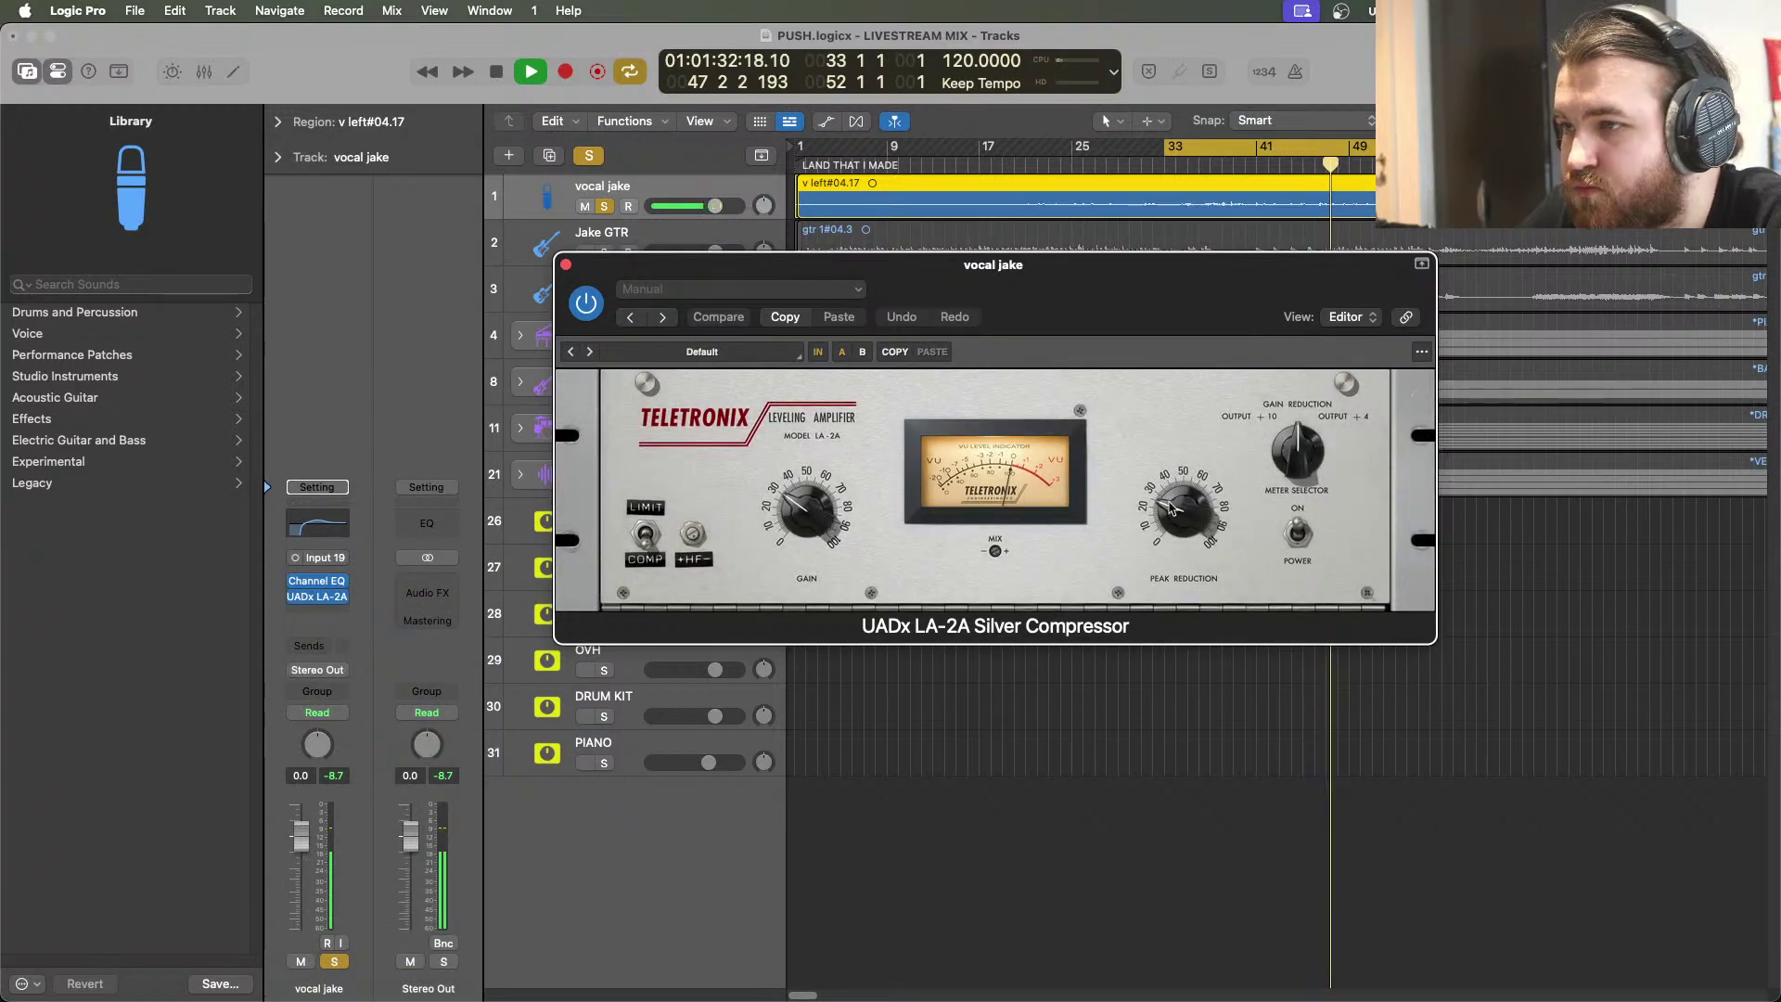
left_click_drag(1203, 510, 1212, 492)
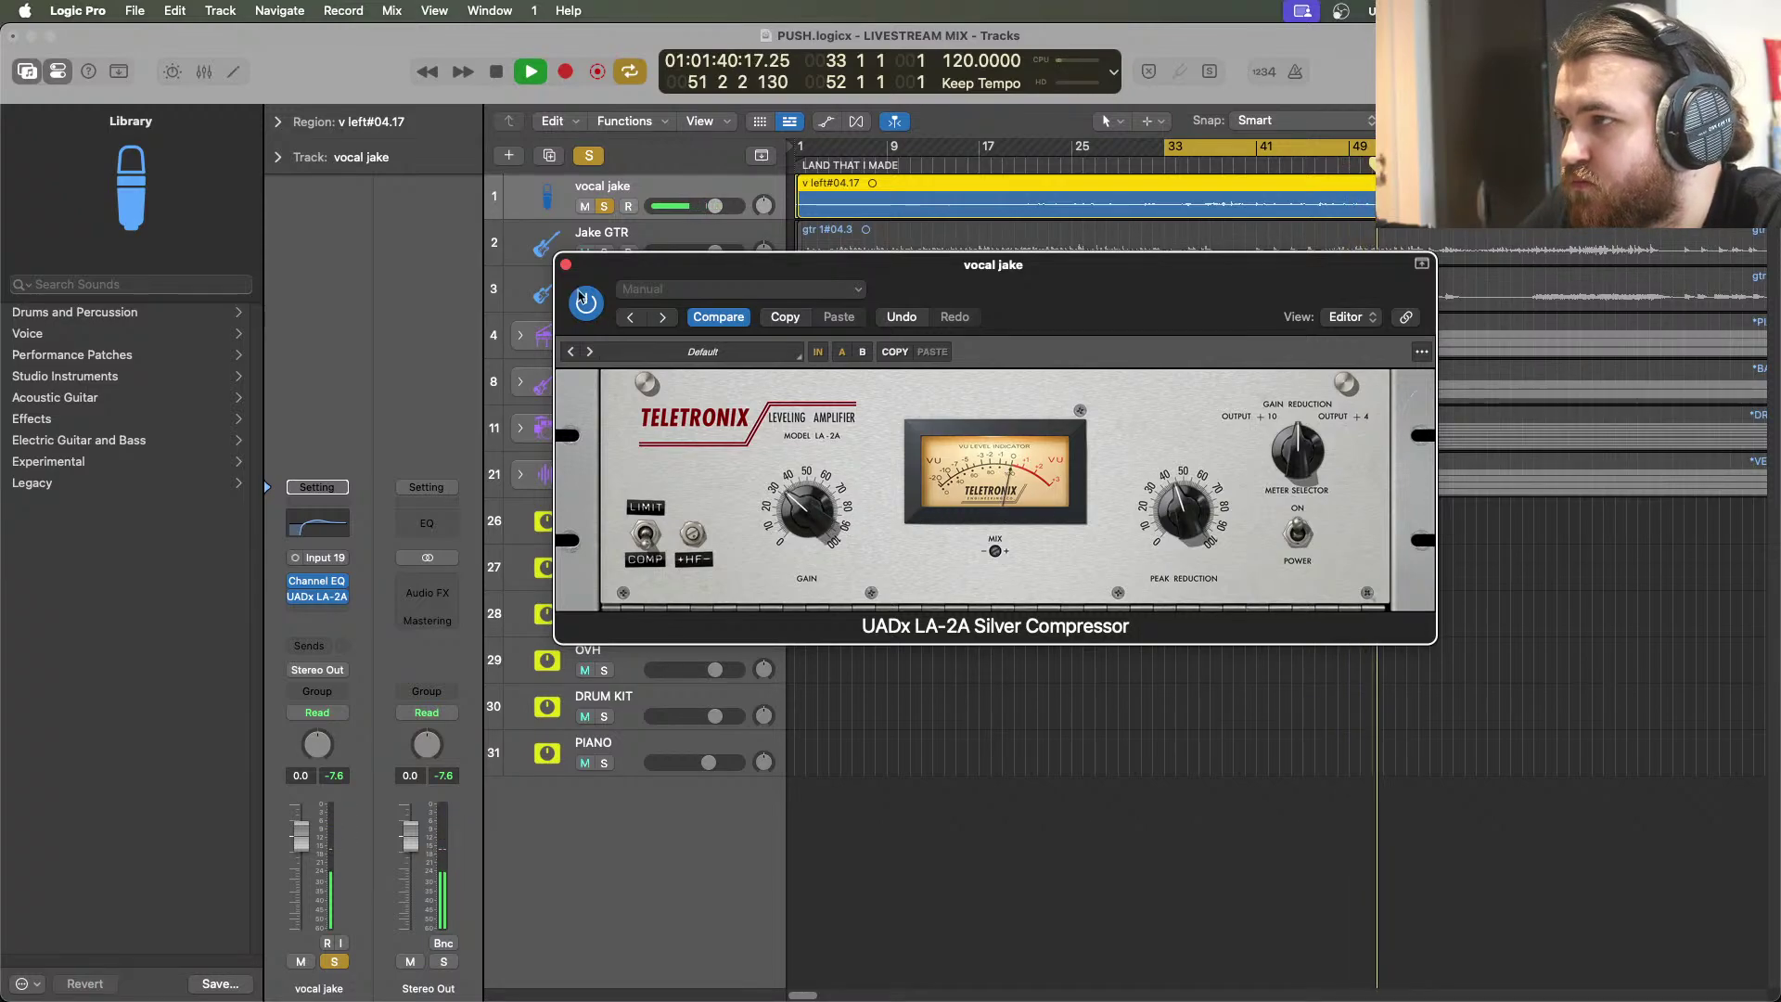
Add a second LA-2A to the vocal track and replace it with a UADx 1176AE Compressor
left_click(349, 605)
left_click(350, 605)
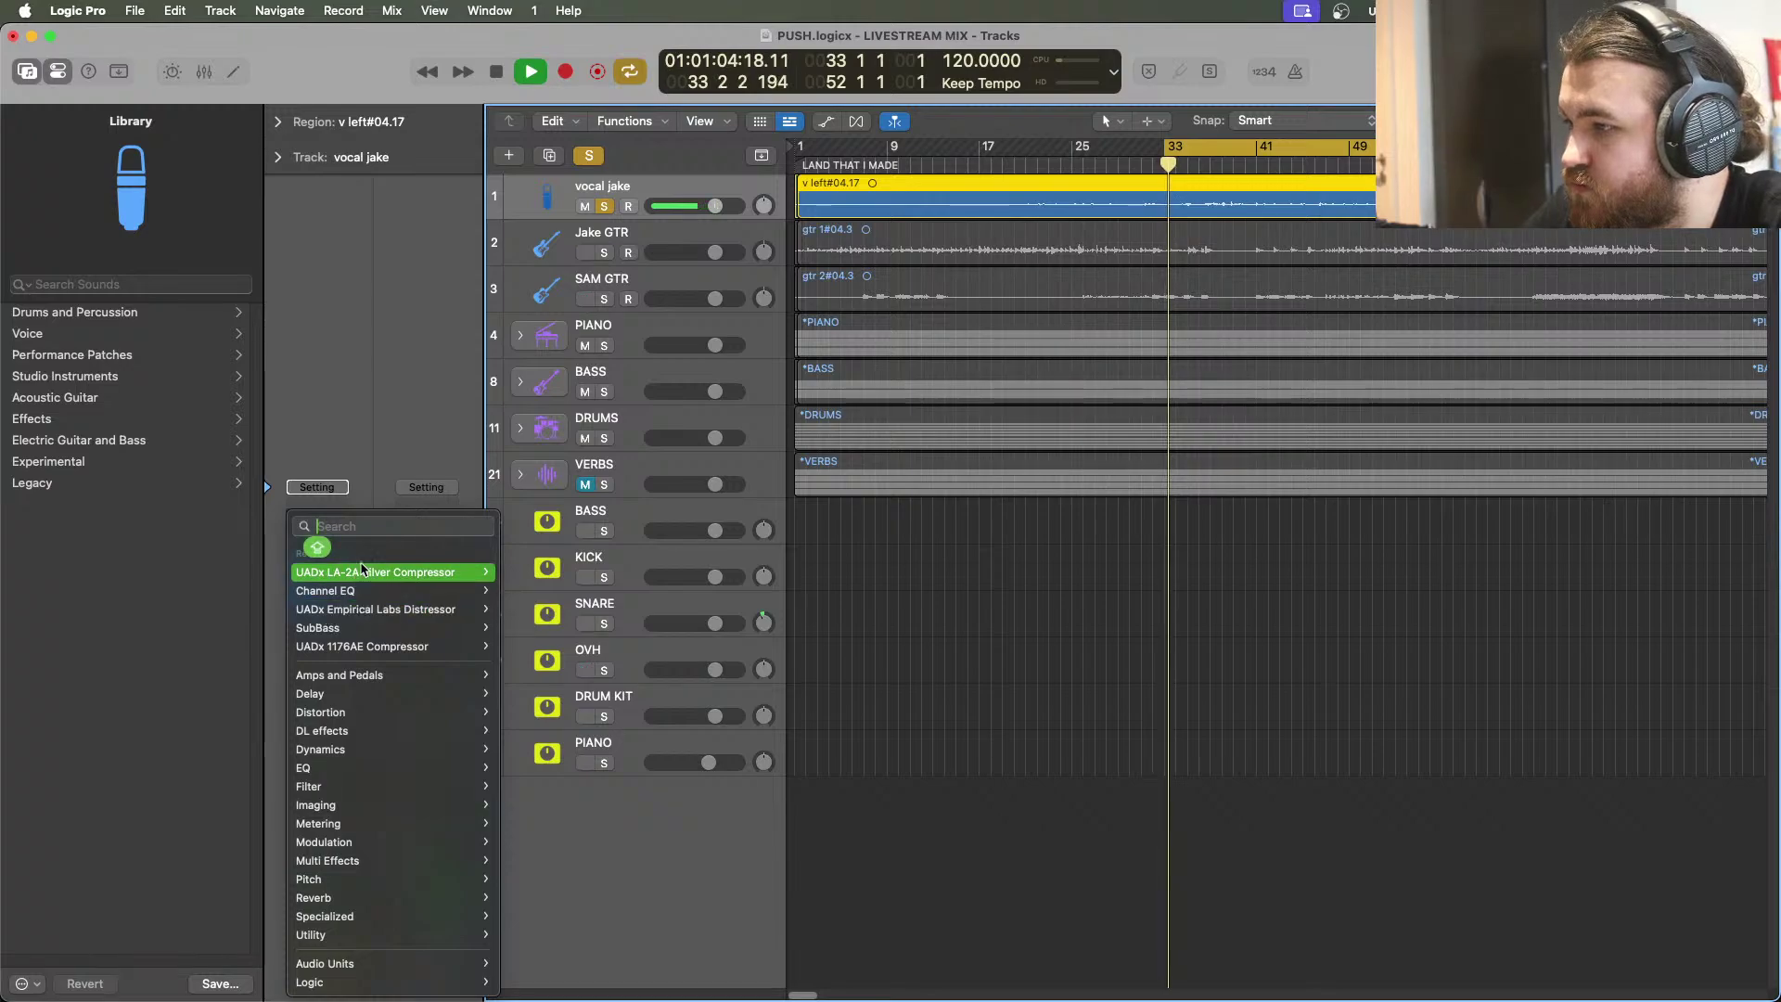
key("Escape")
left_click(509, 74)
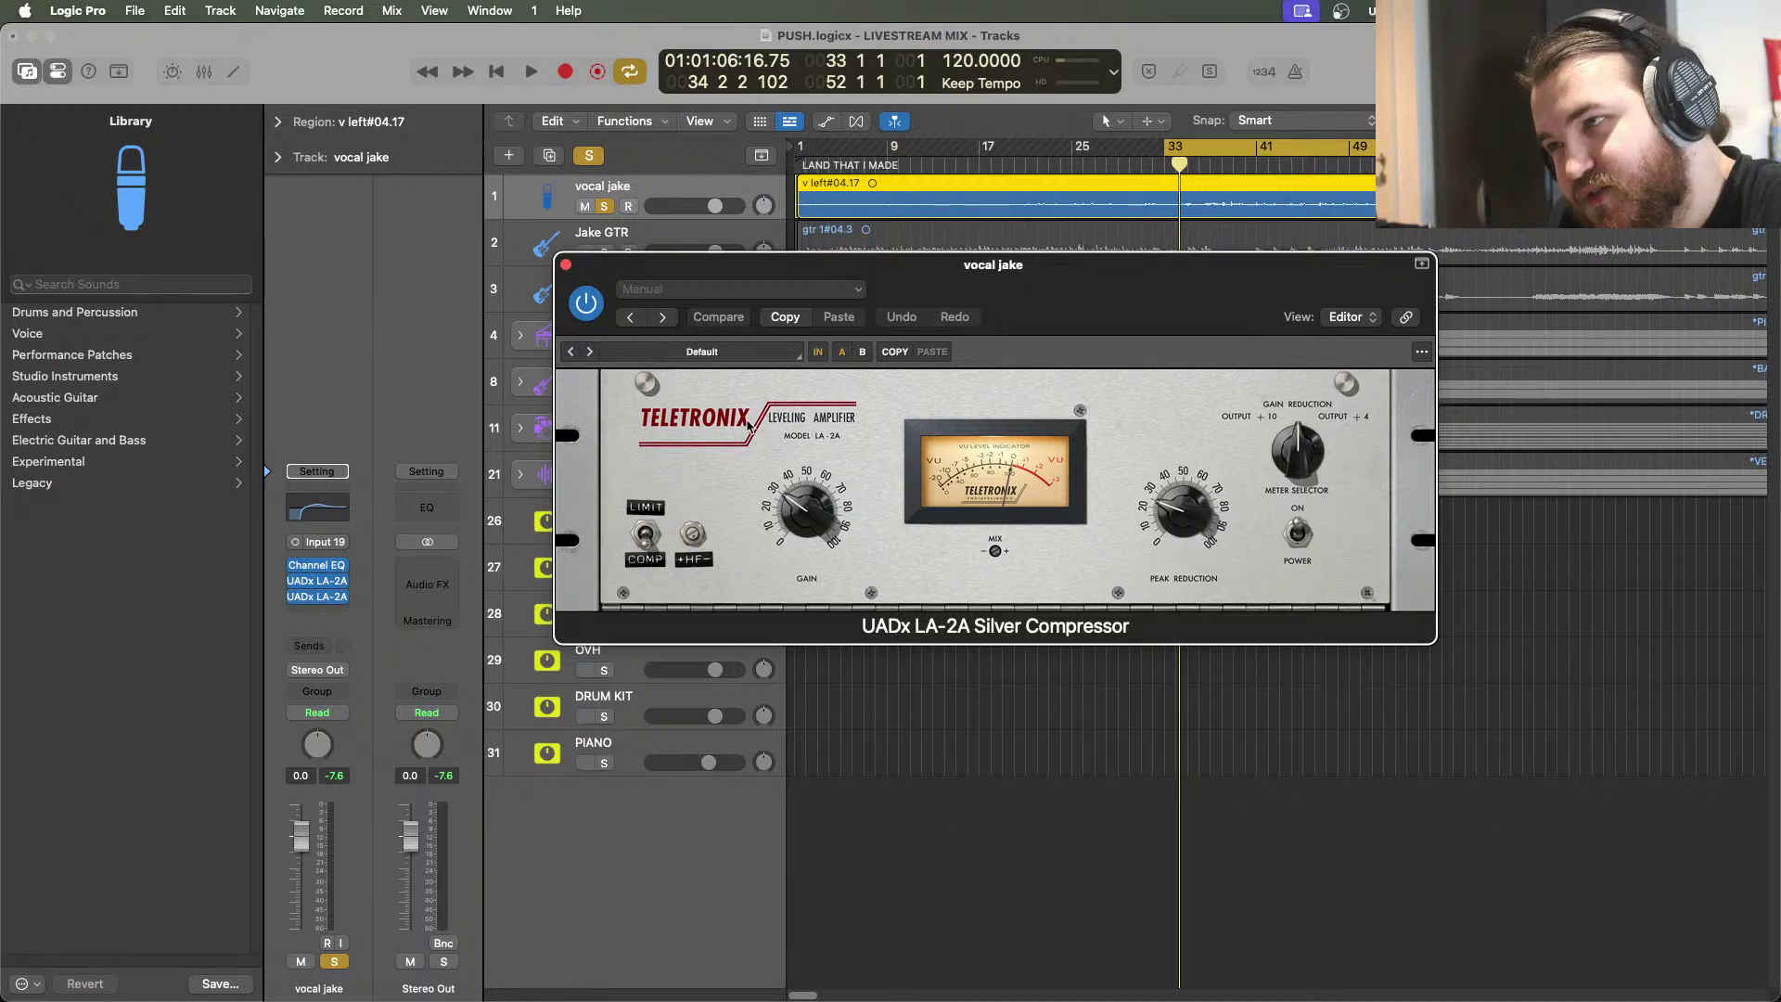
left_click(567, 265)
left_click(344, 599)
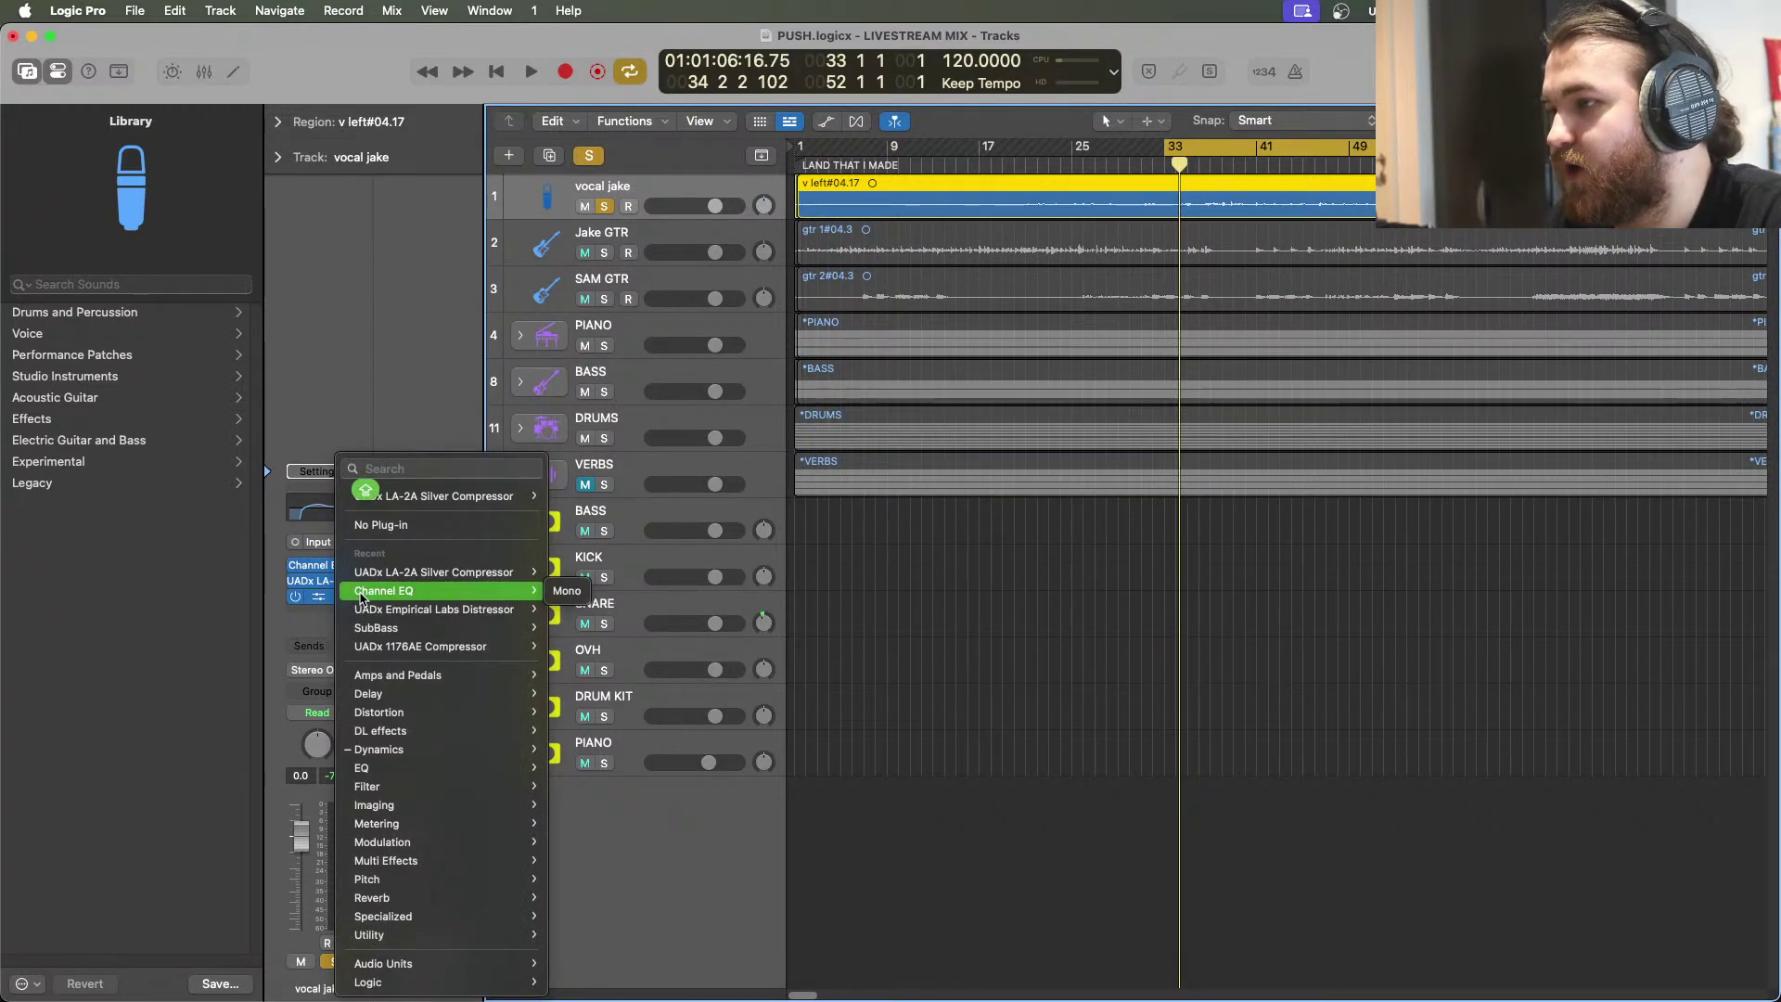
left_click(501, 650)
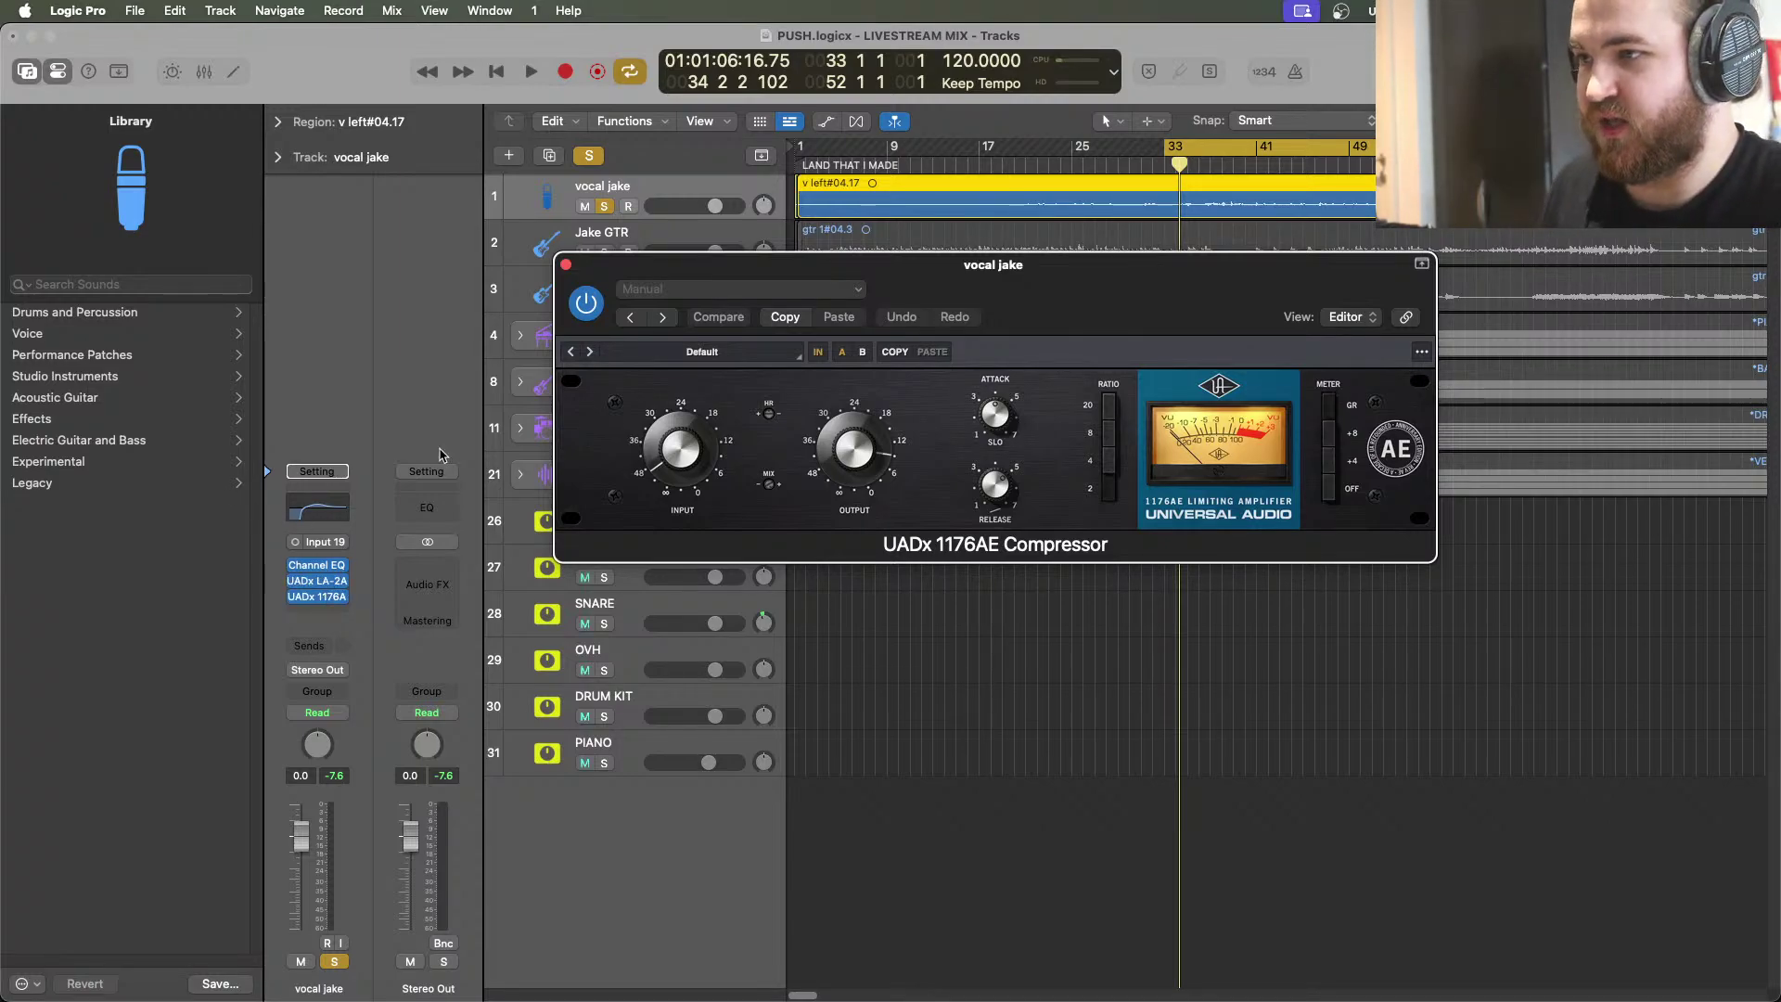
Play the vocal while checking the LA-2A's settings and meter, and stop playback
left_click(532, 76)
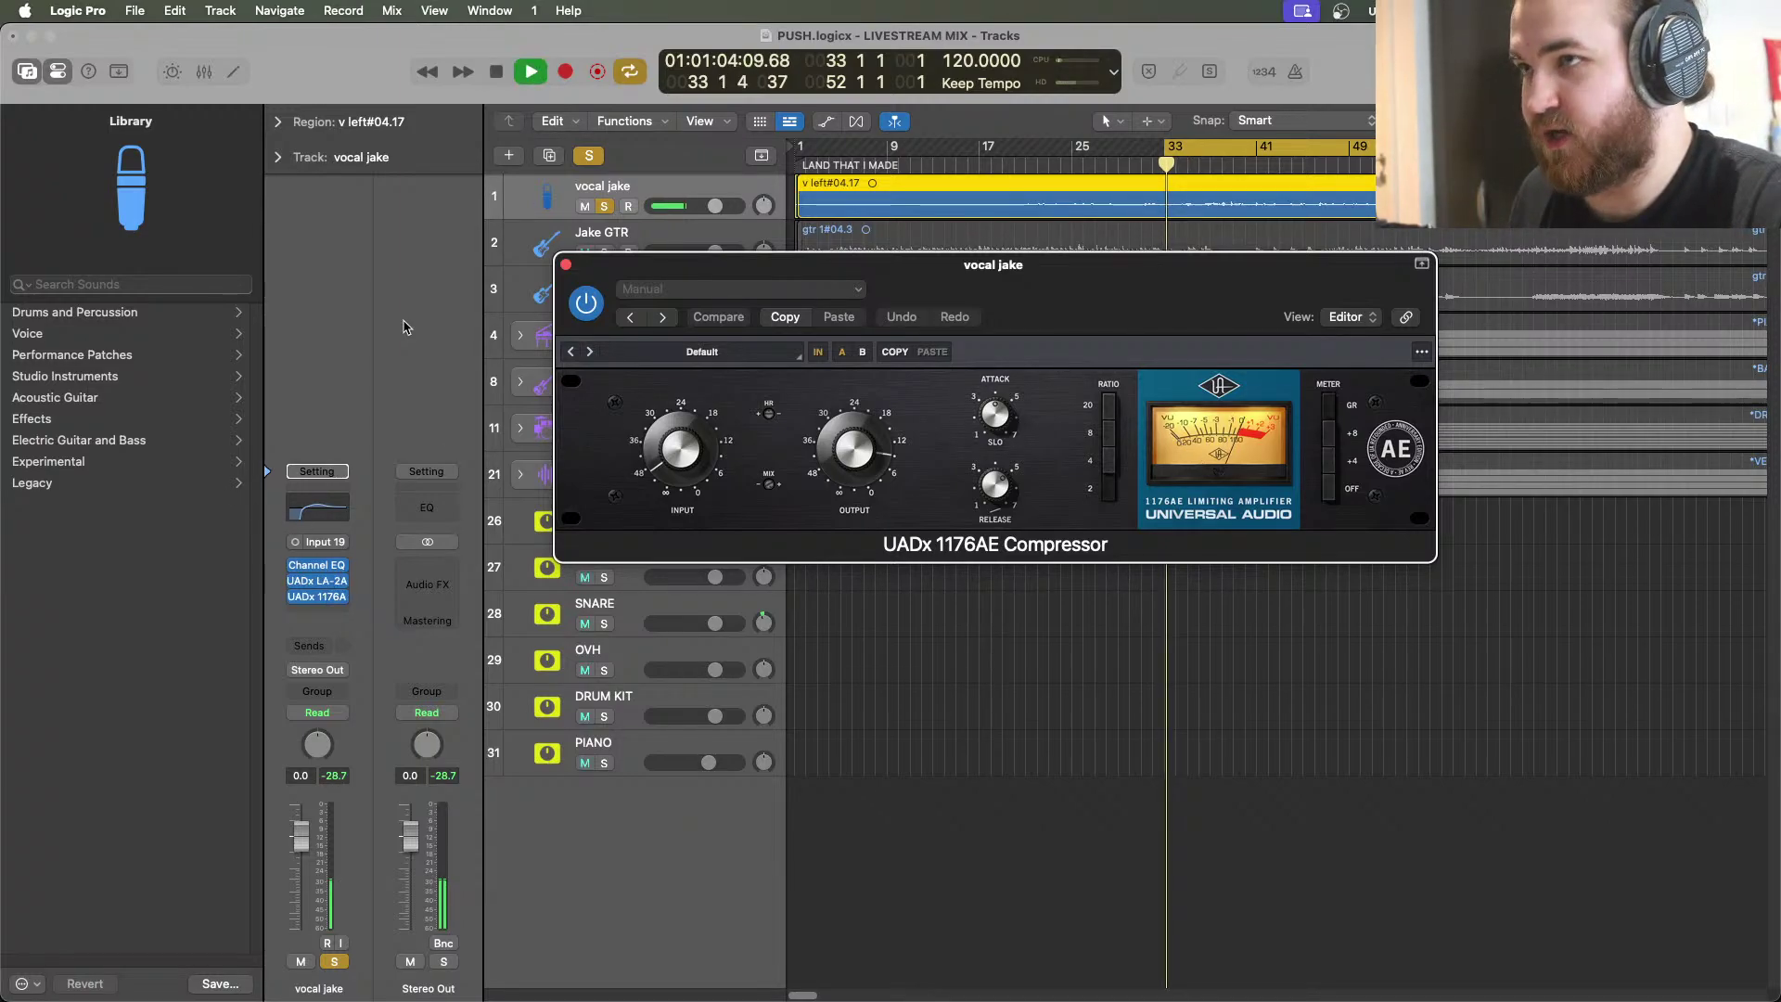
left_click(316, 581)
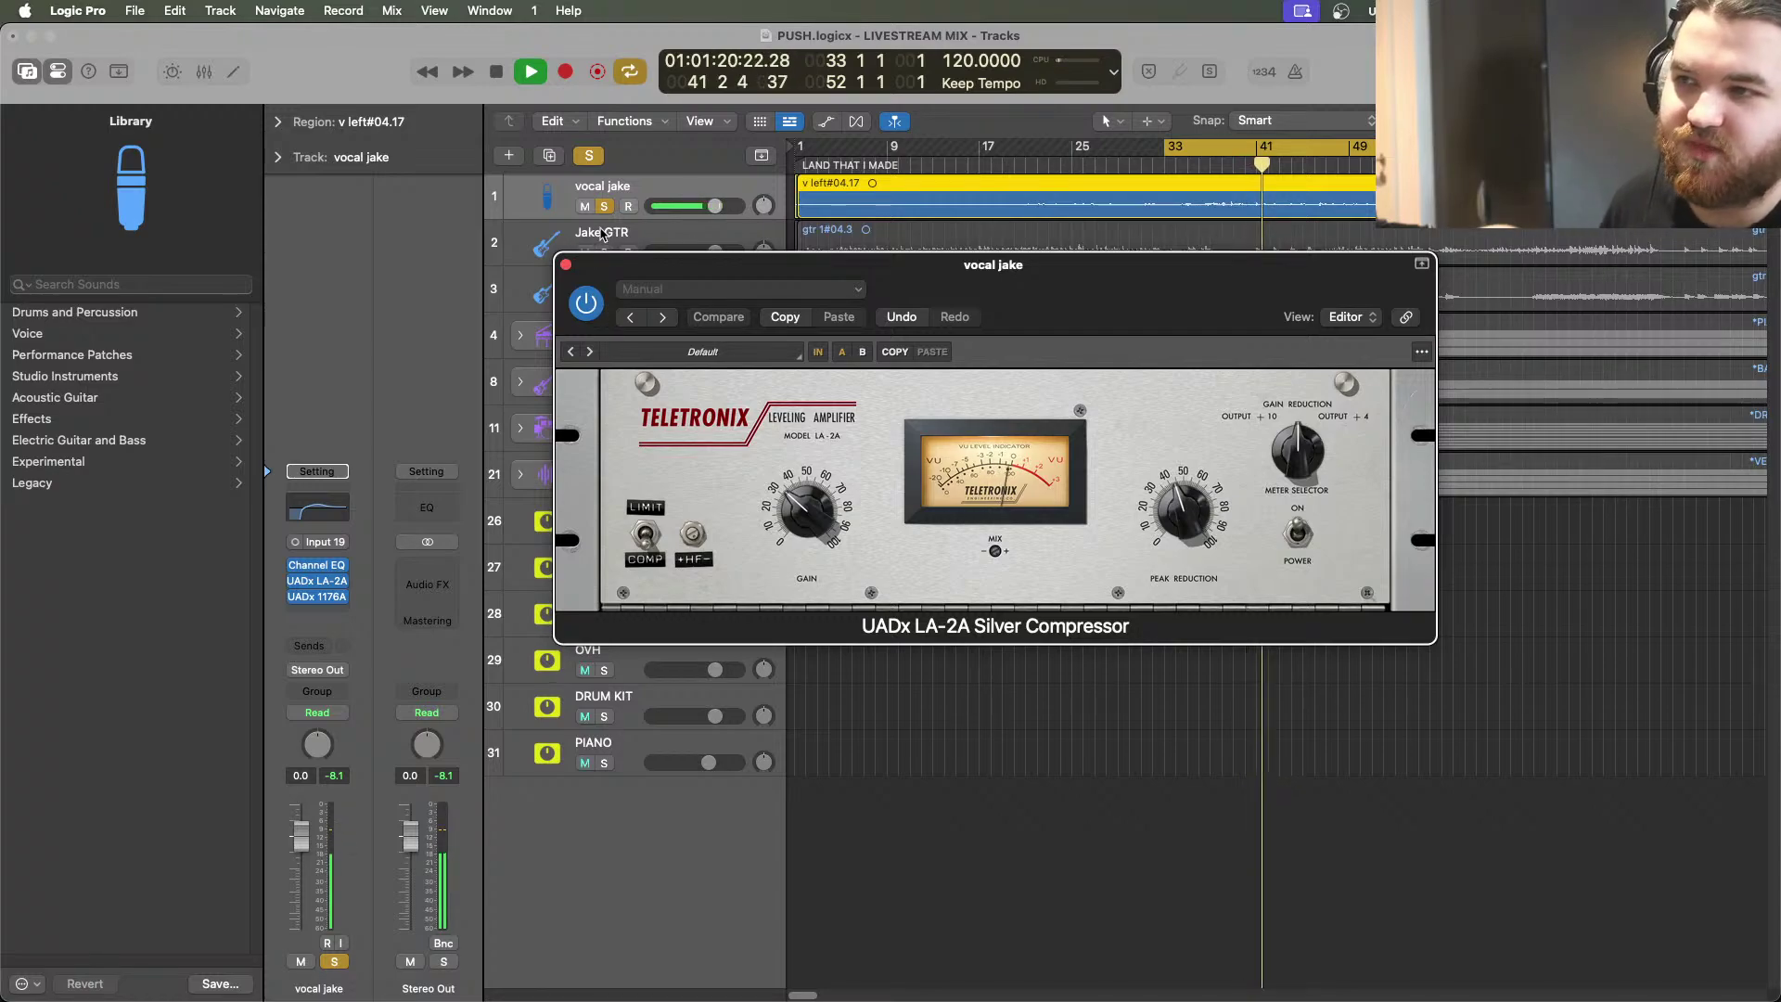
key("space")
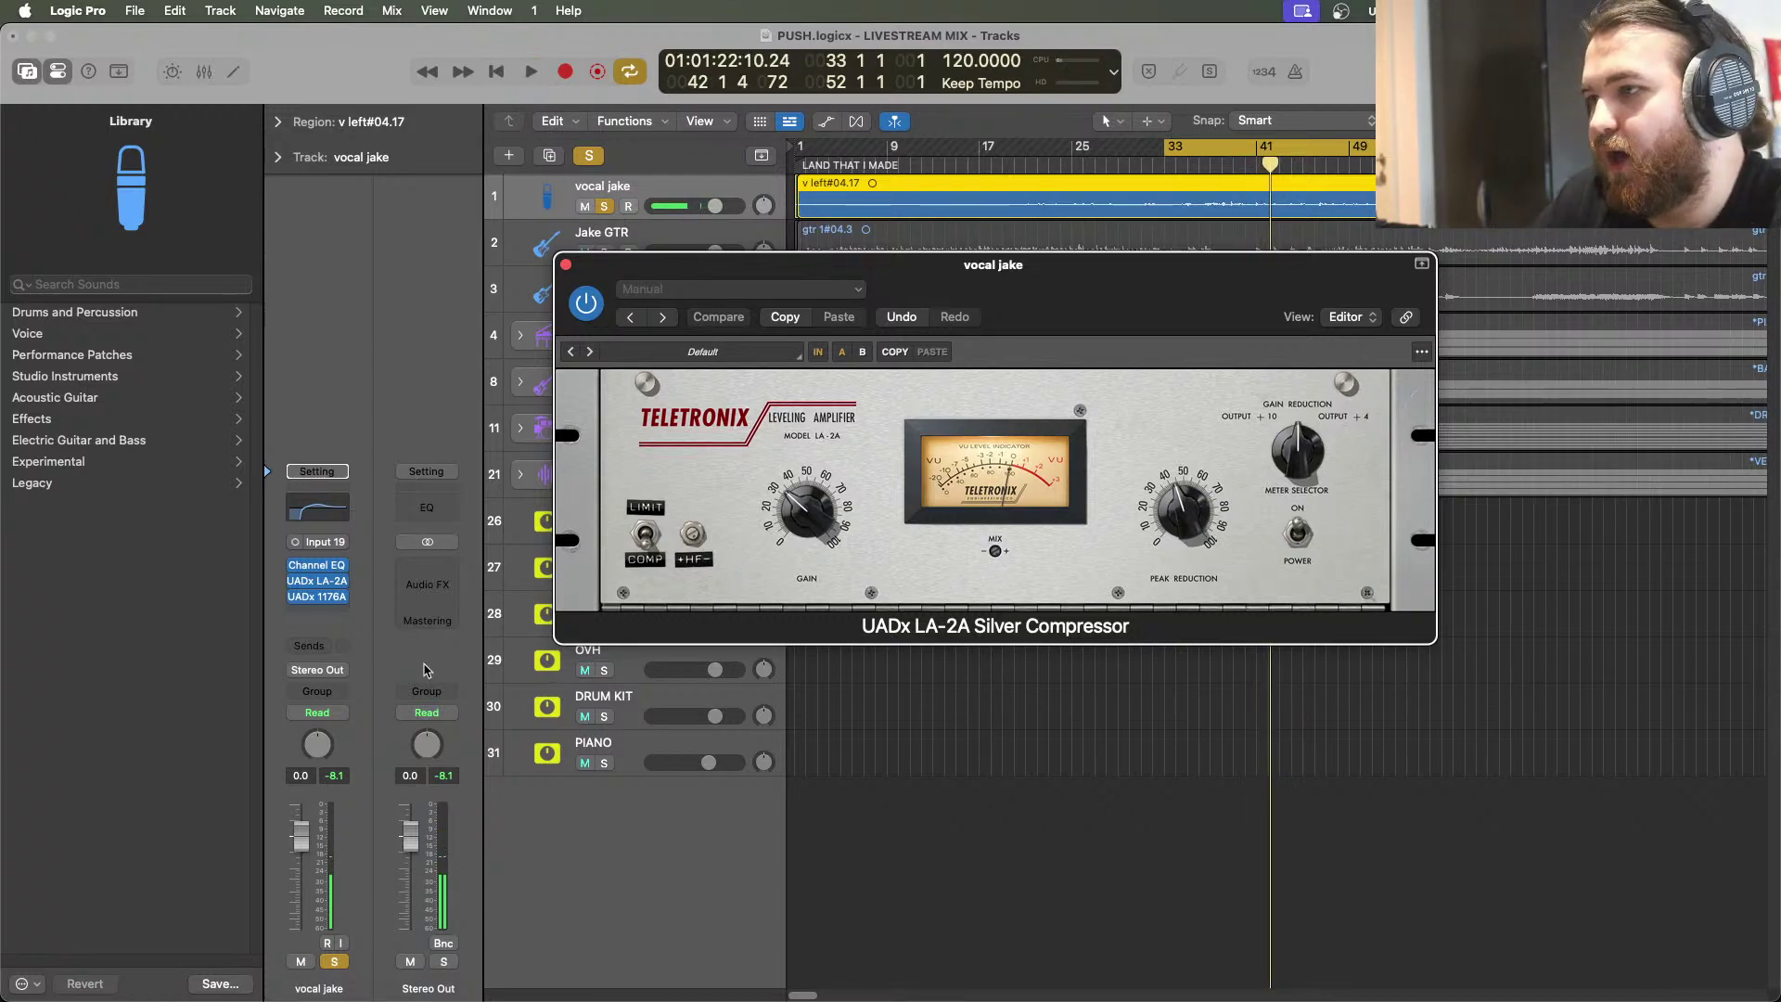
Adjust the vocal's 1176AE Input and Output during playback, and close both compressor windows
left_click(315, 600)
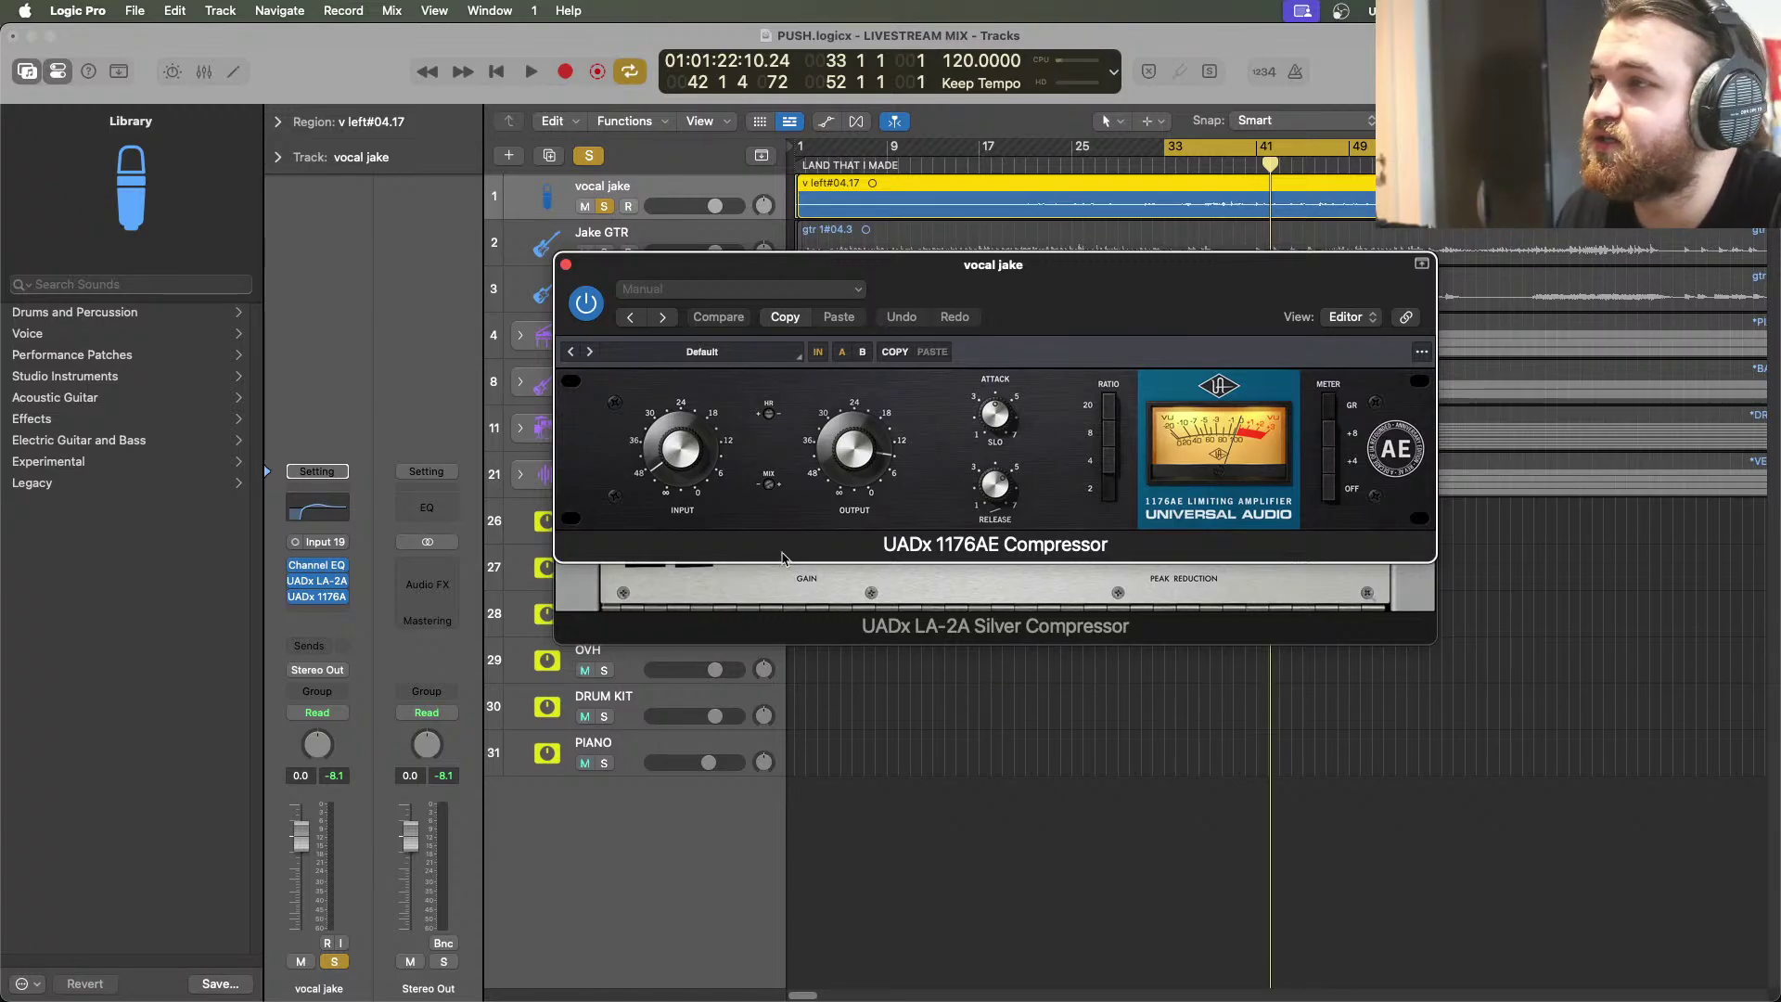
left_click(531, 73)
left_click(676, 452)
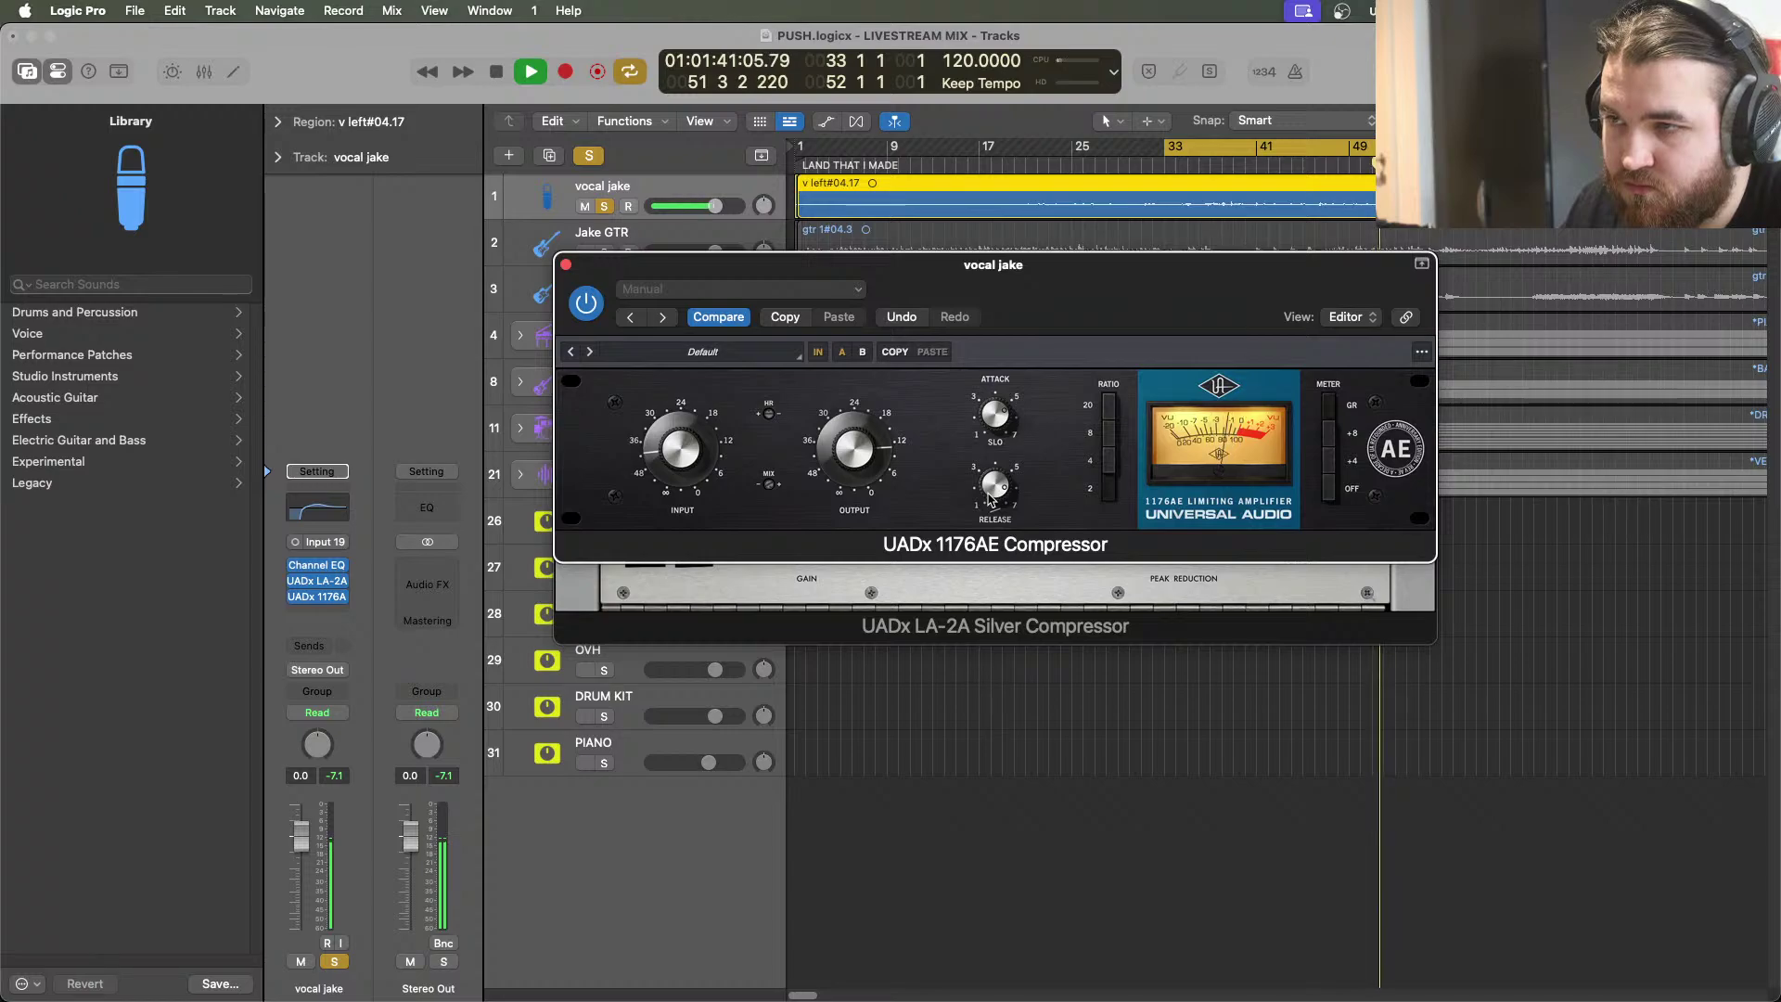
left_click(565, 264)
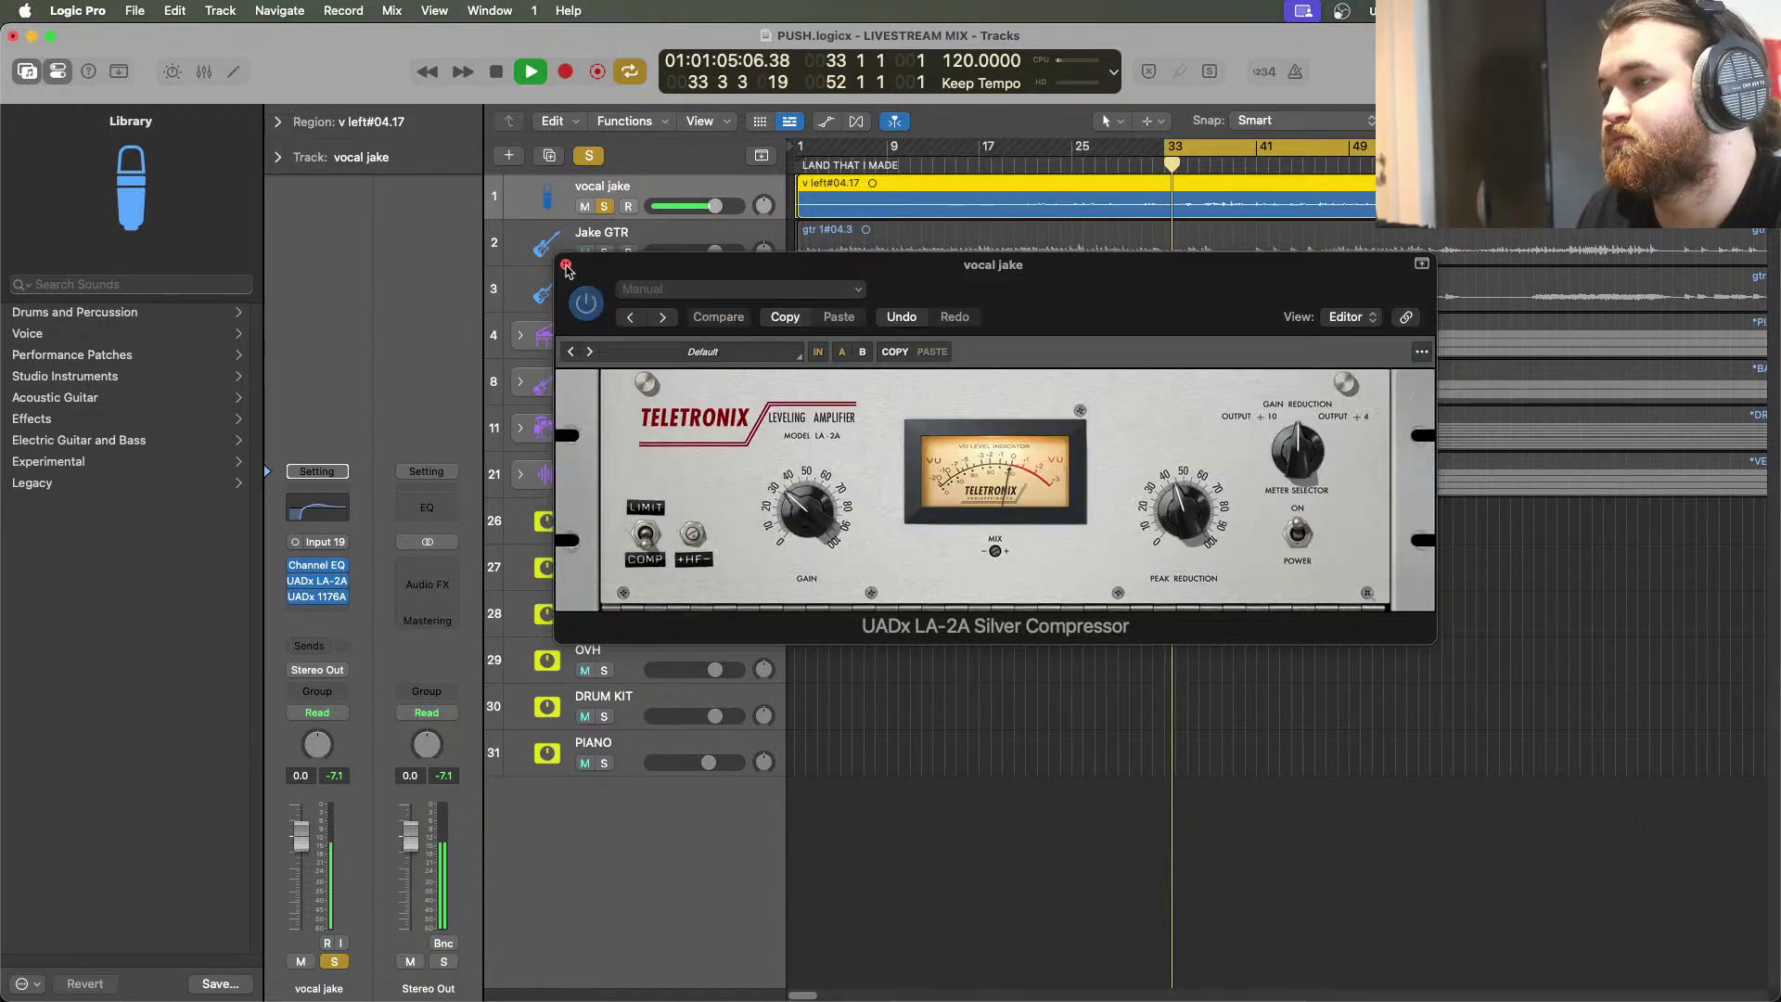
key("super+w")
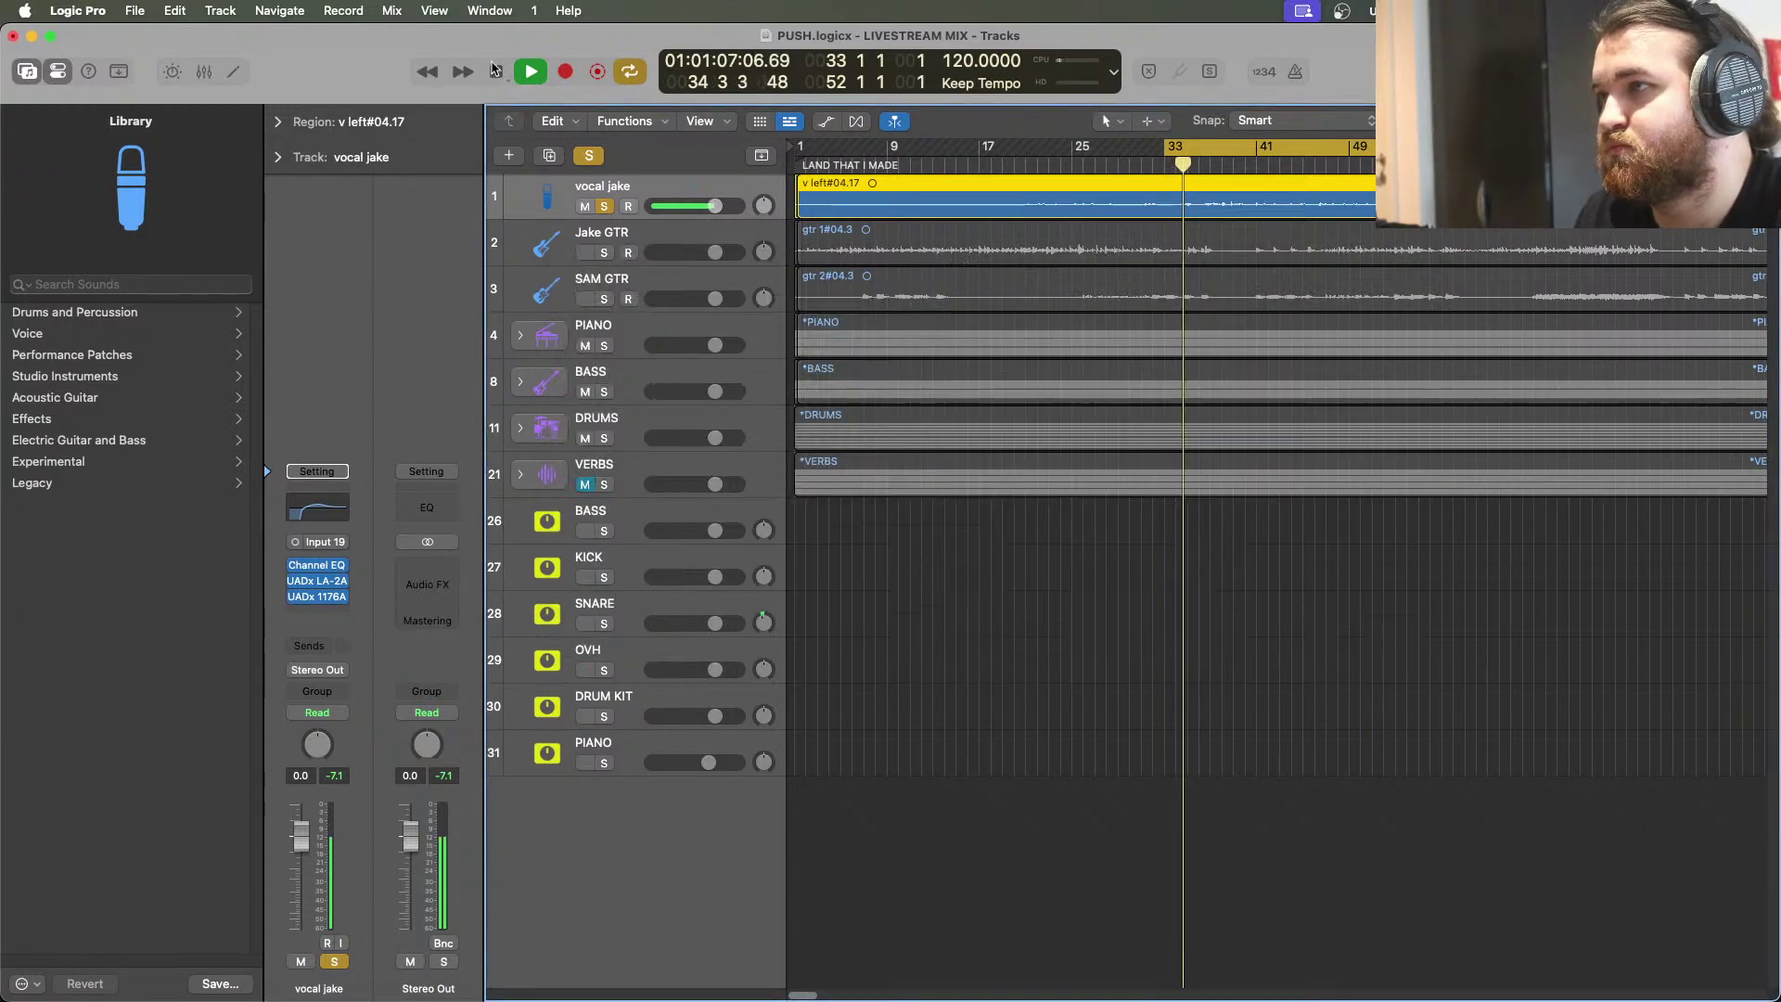
left_click(496, 73)
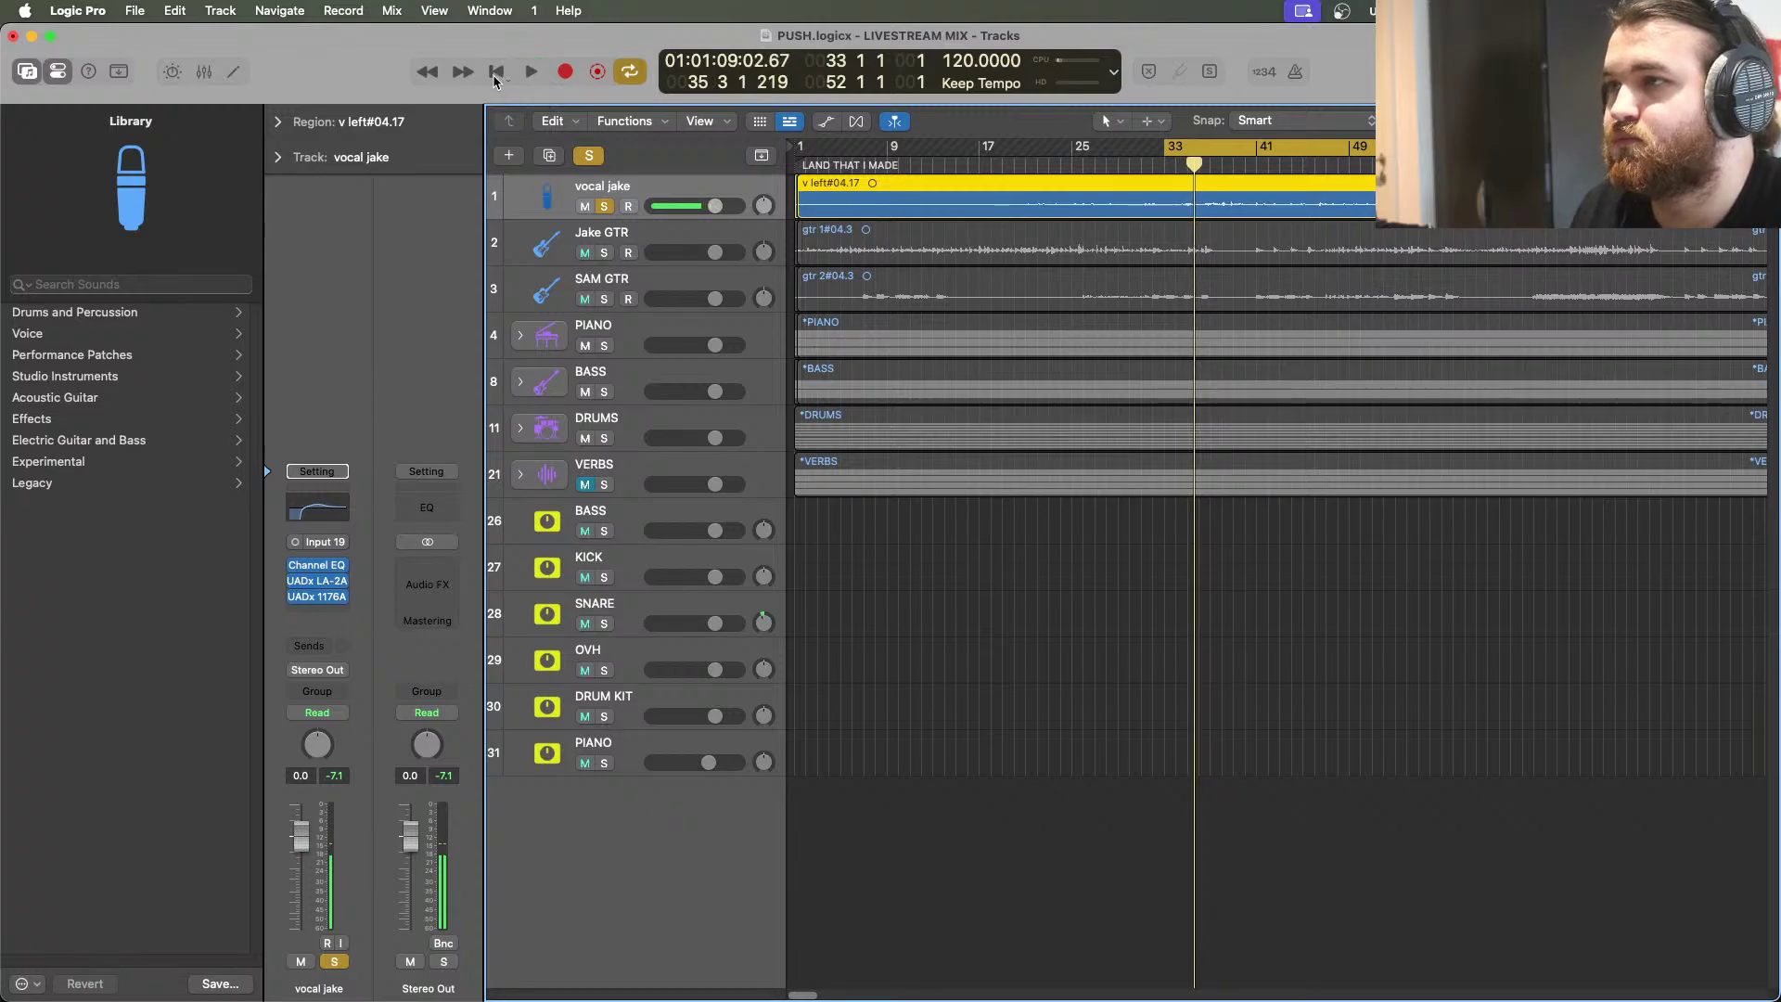
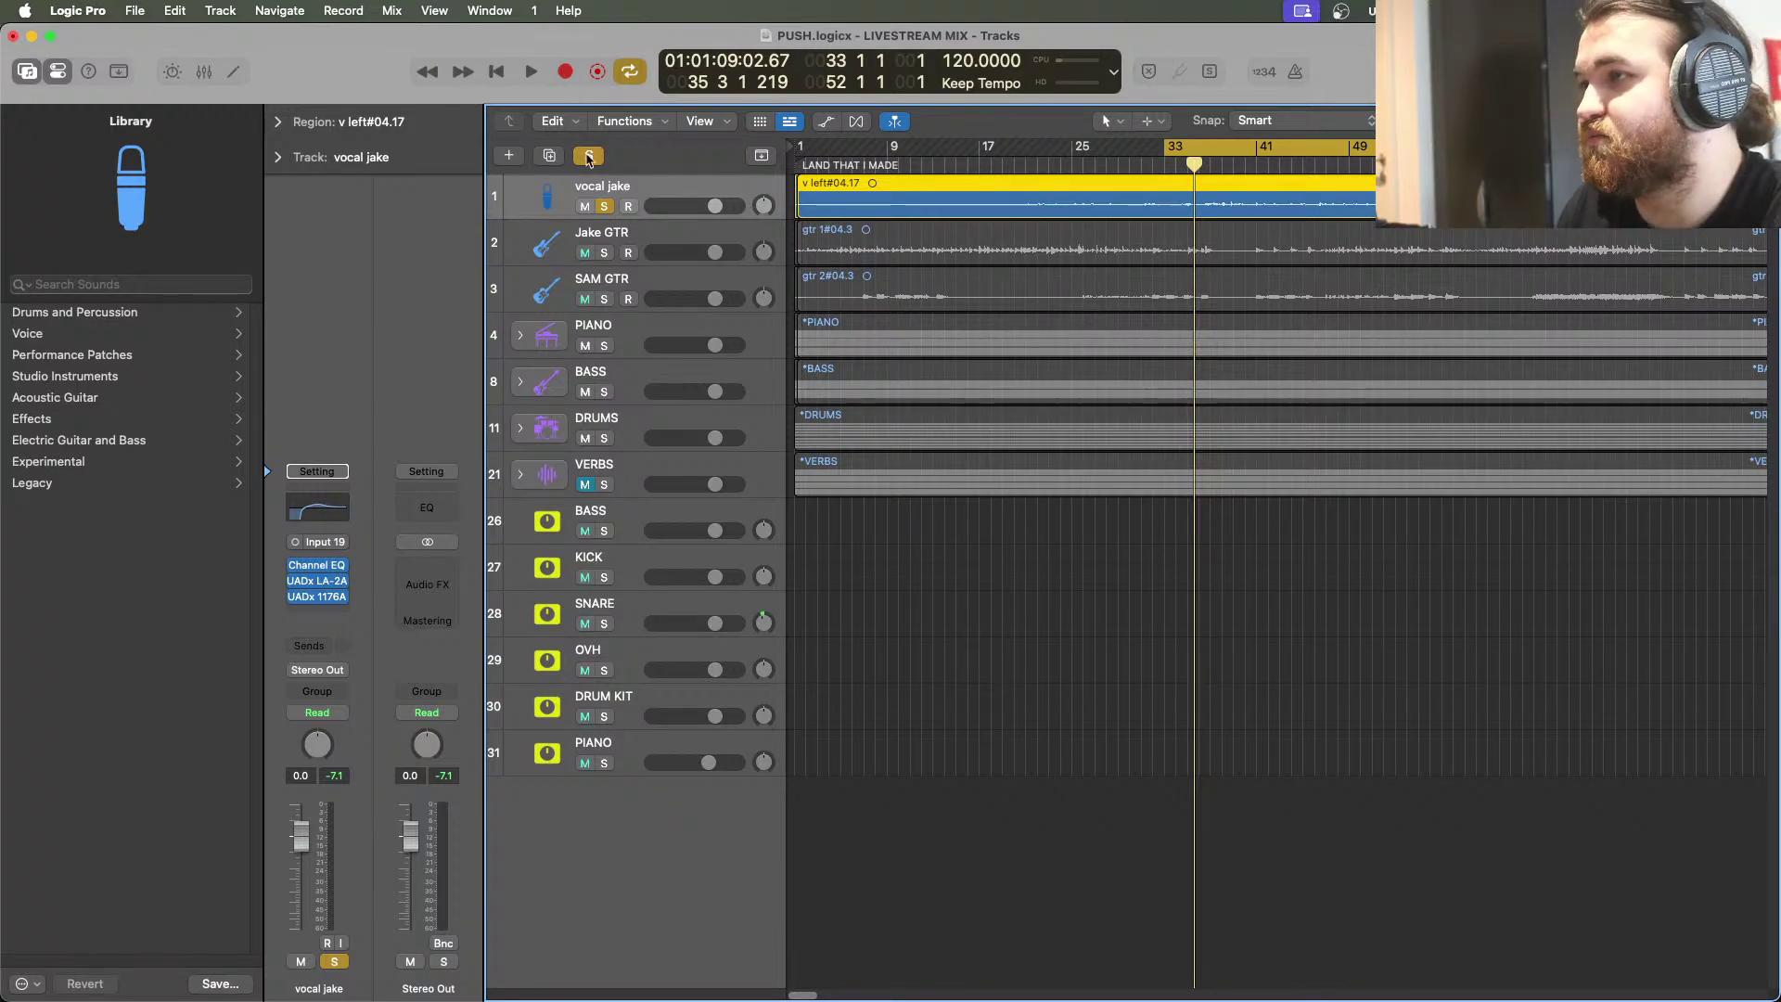
Unmute and expand the VERBS stack, and solo its room l and room r tracks in place of the vocal
left_click(588, 156)
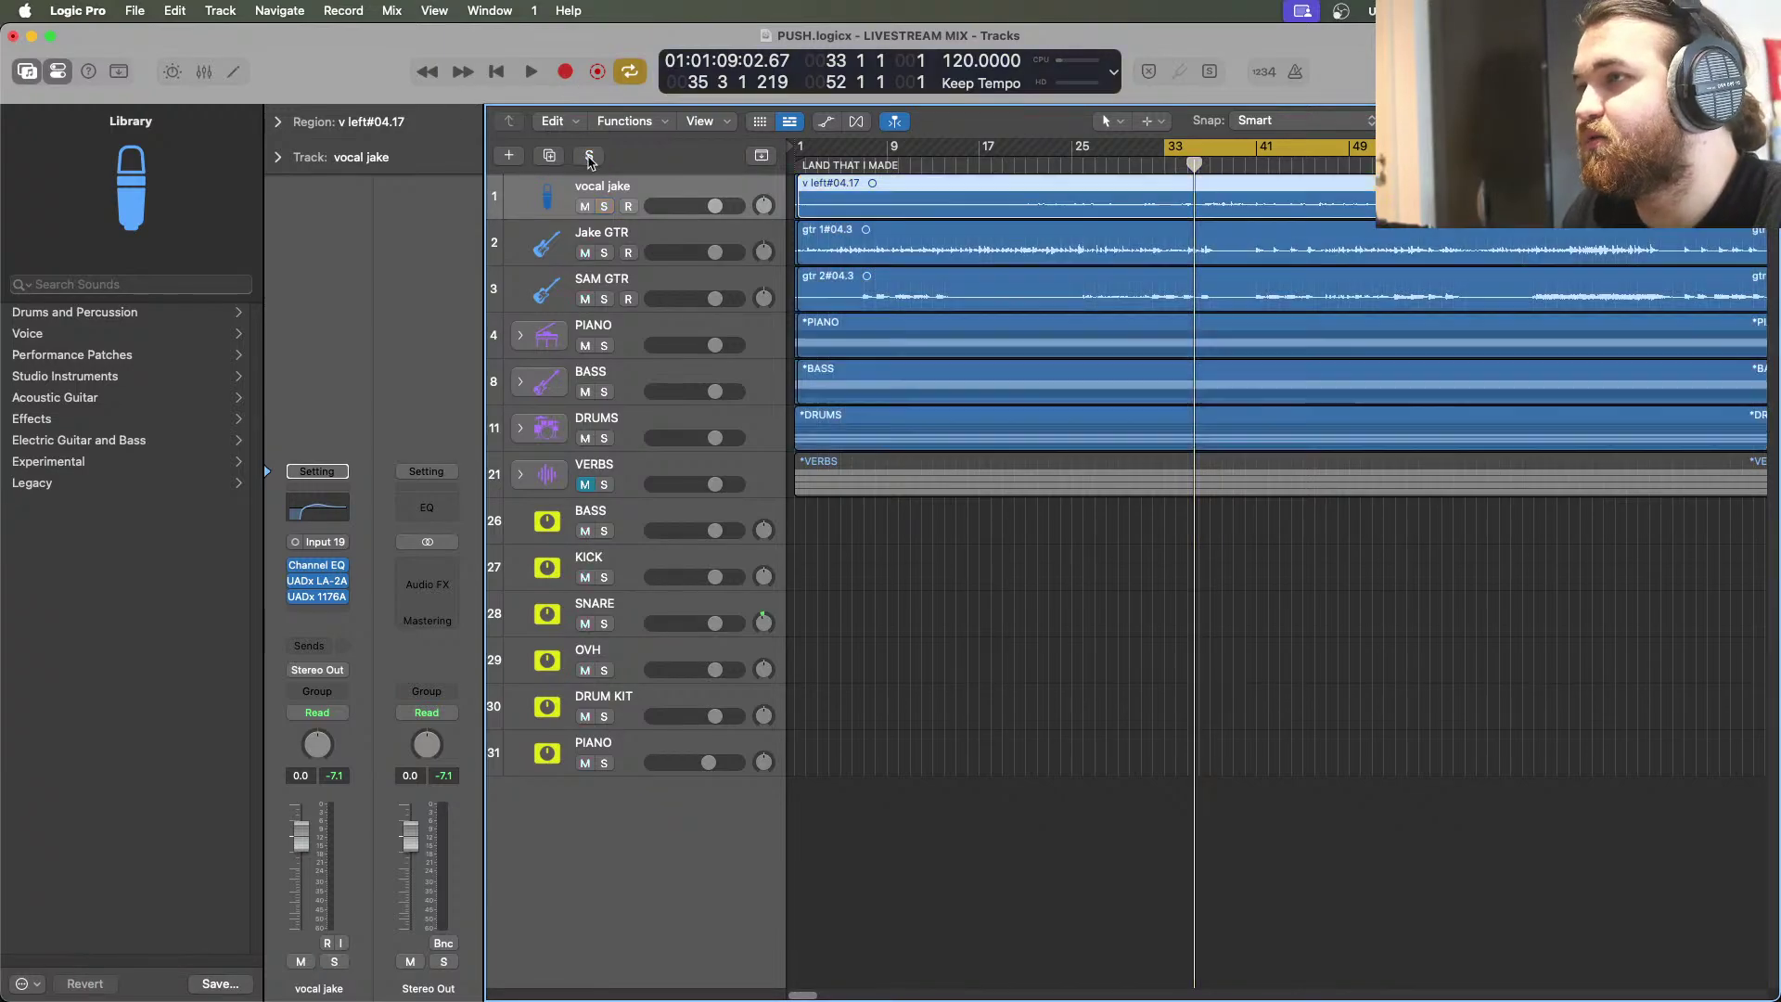
left_click(622, 534)
left_click(620, 475)
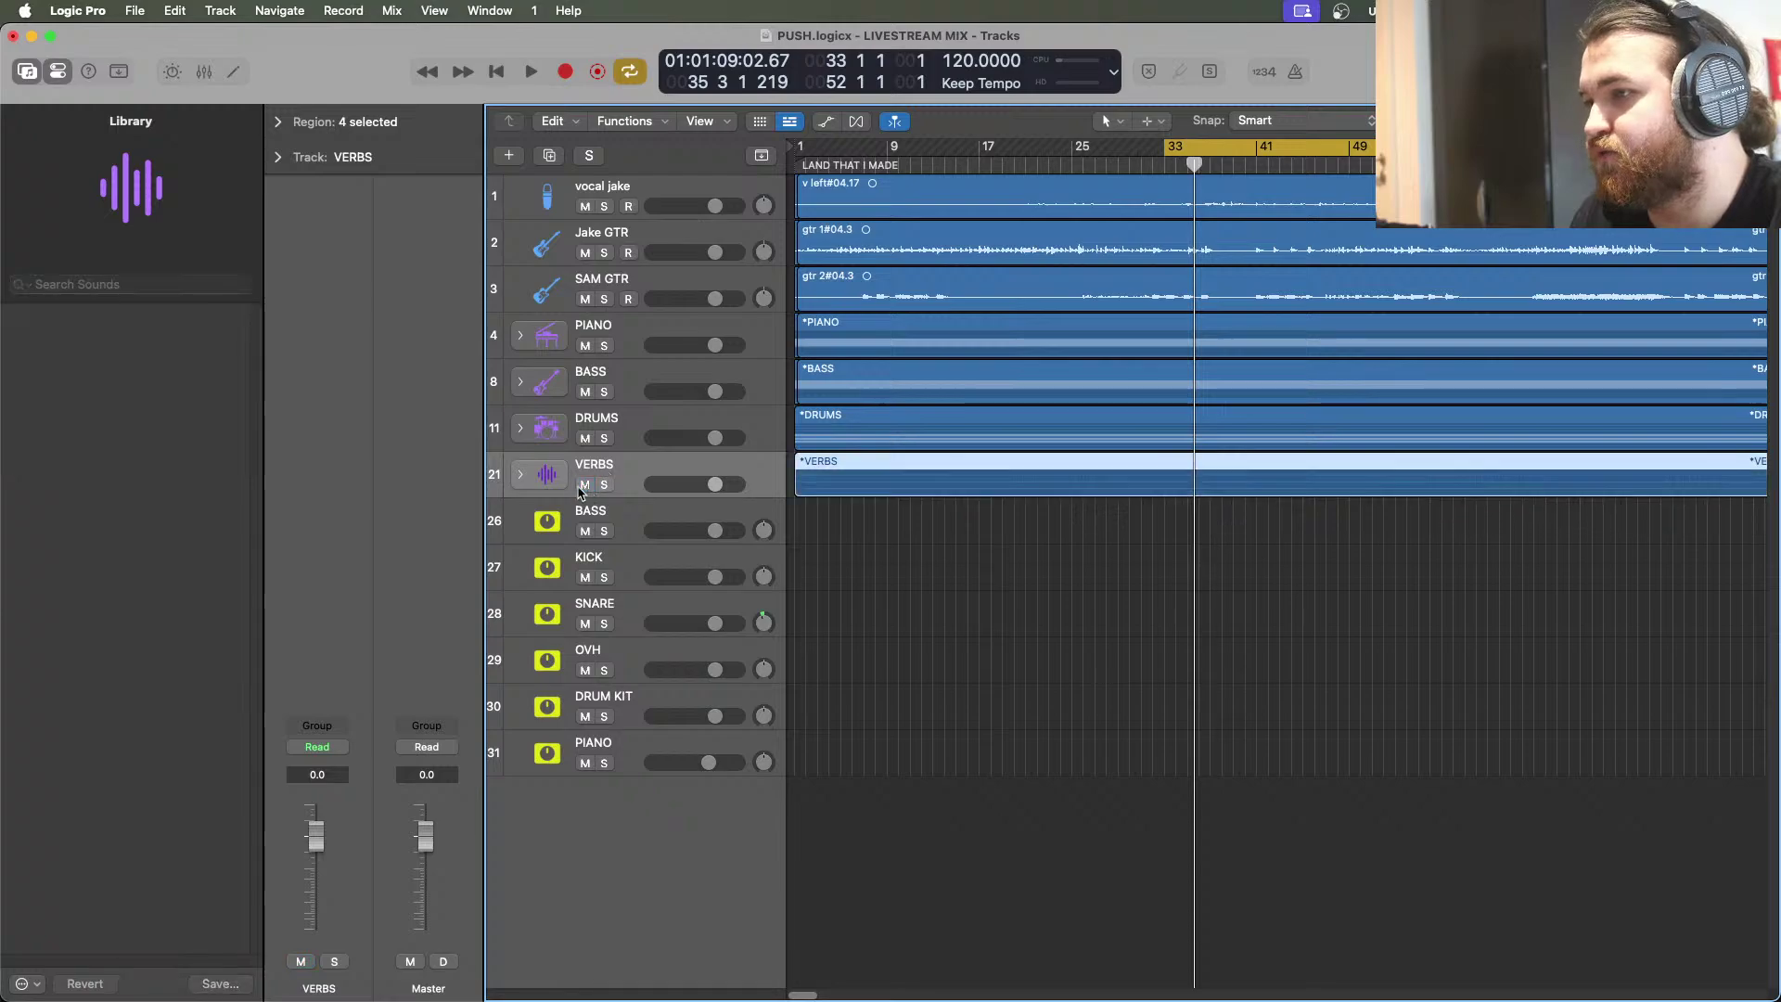
left_click(520, 475)
left_click_drag(604, 531, 604, 572)
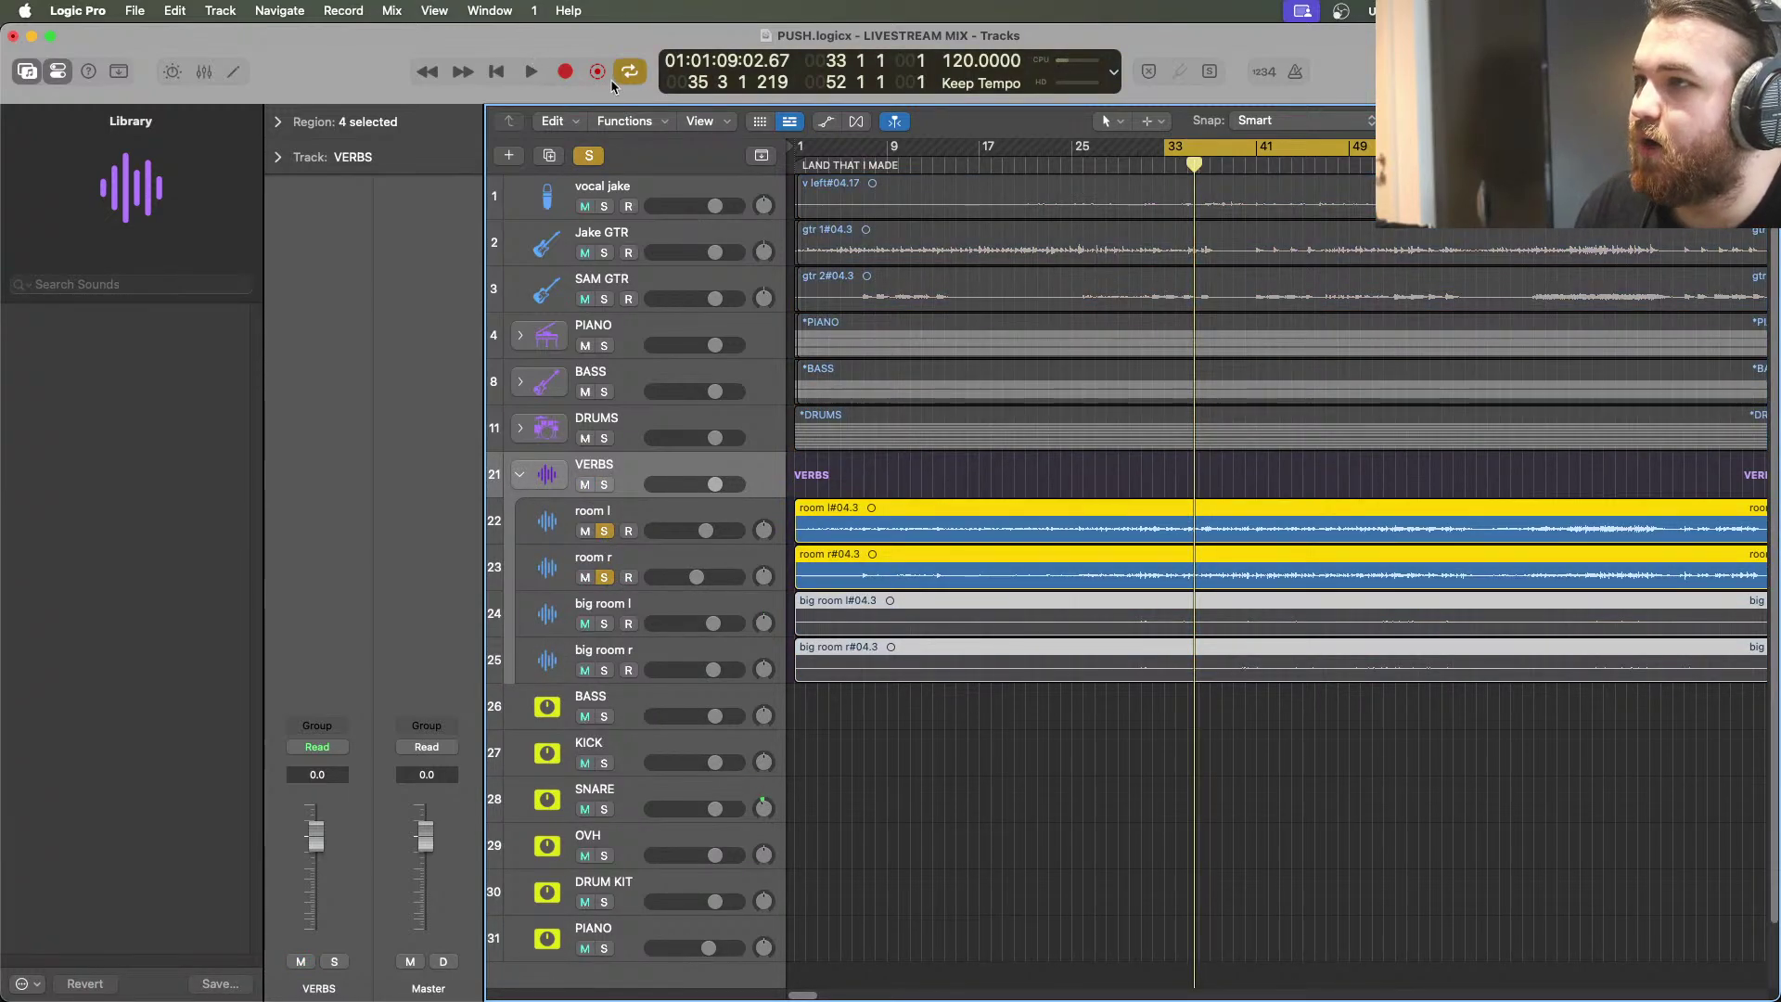
left_click(591, 155)
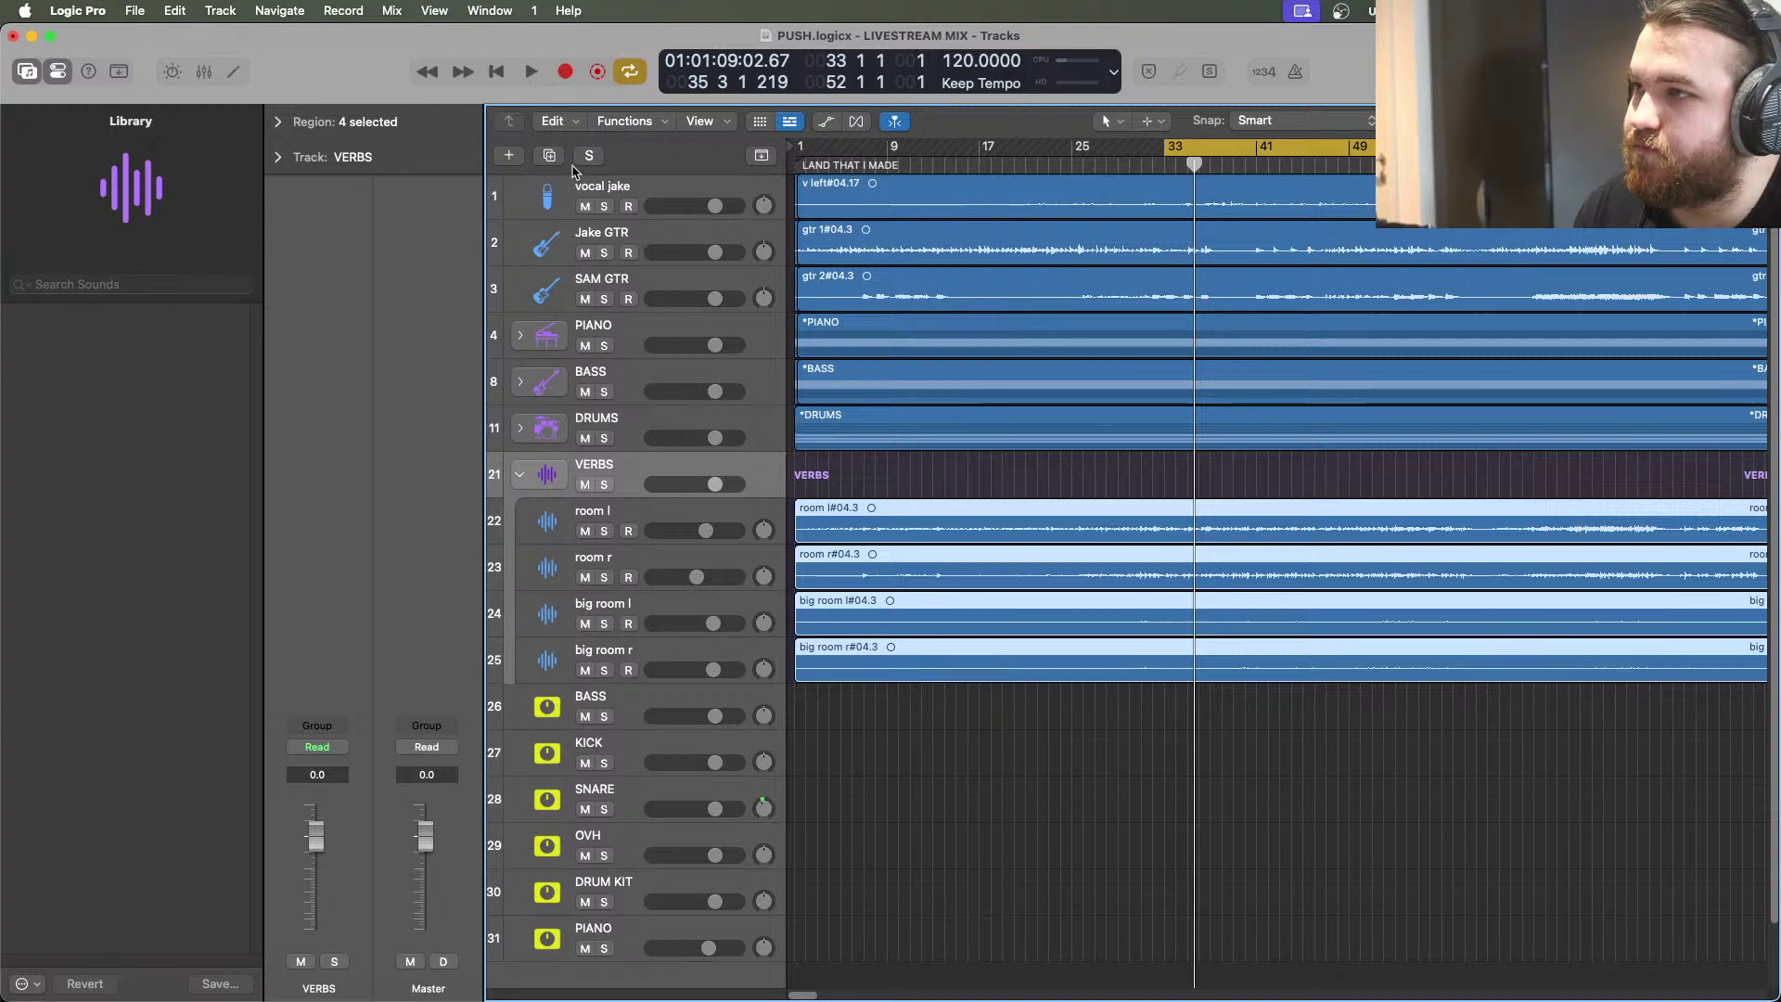
left_click(583, 162)
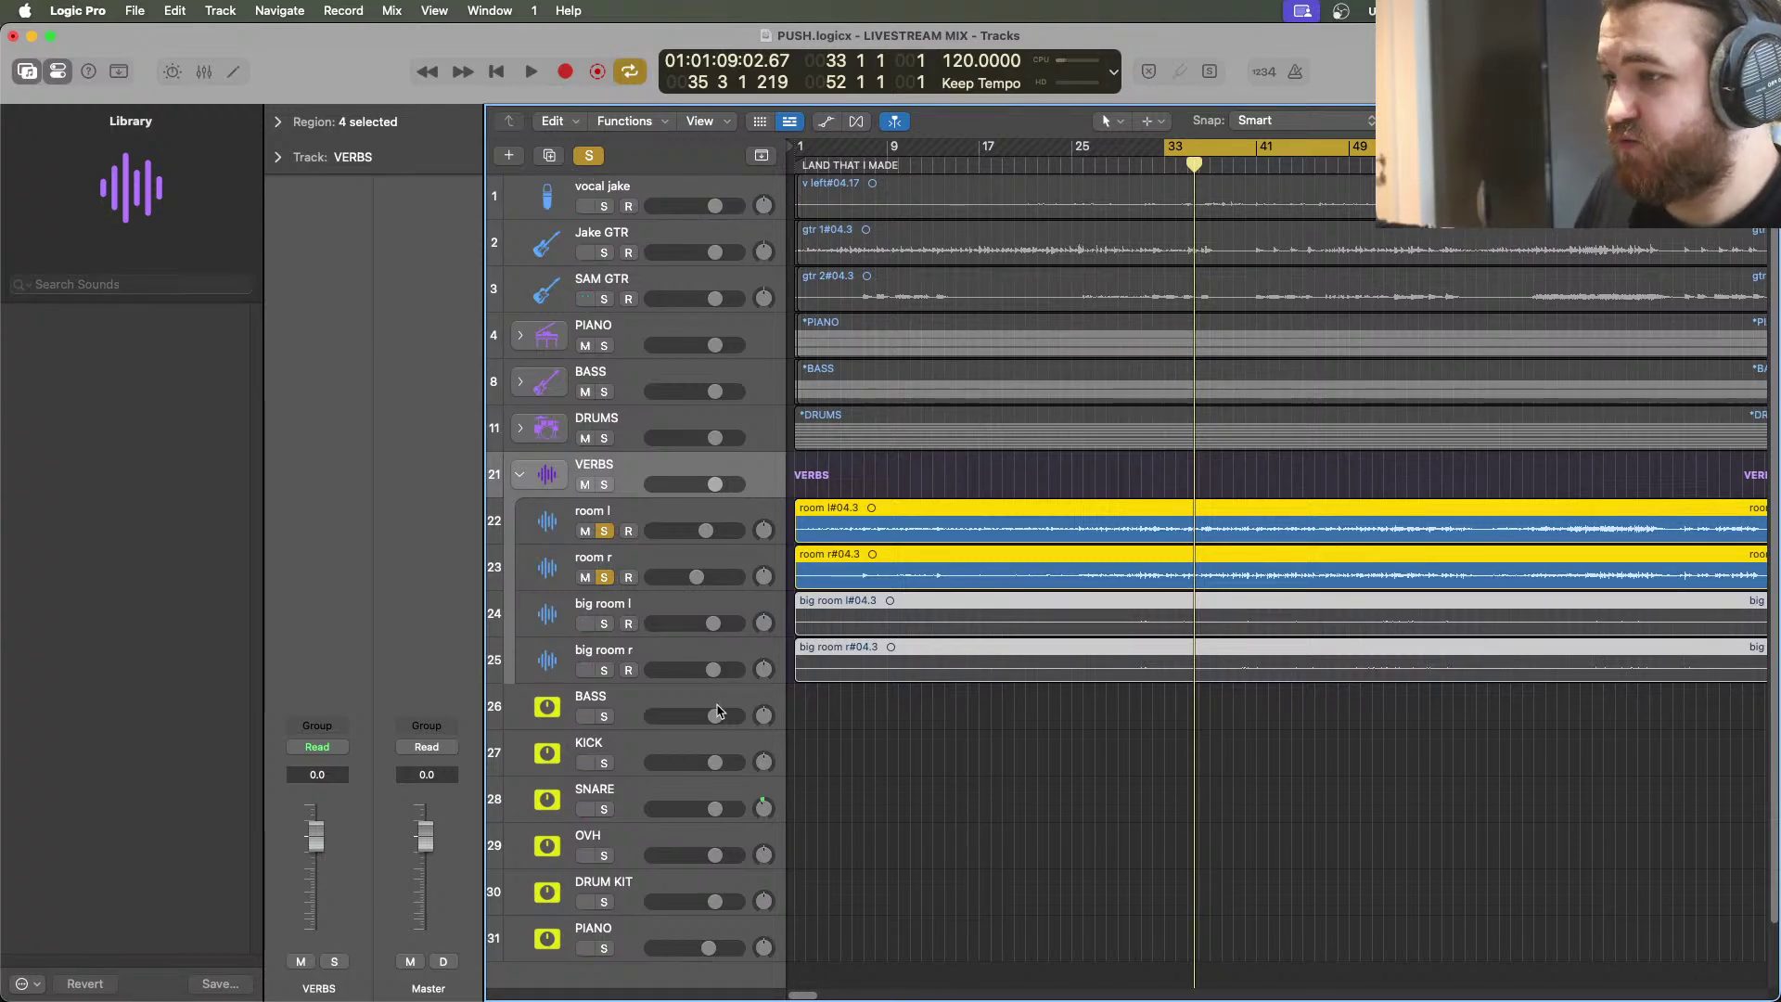
Pan the left and right room and big room tracks to opposite sides, about 64, and raise room r's level during playback
left_click(670, 615)
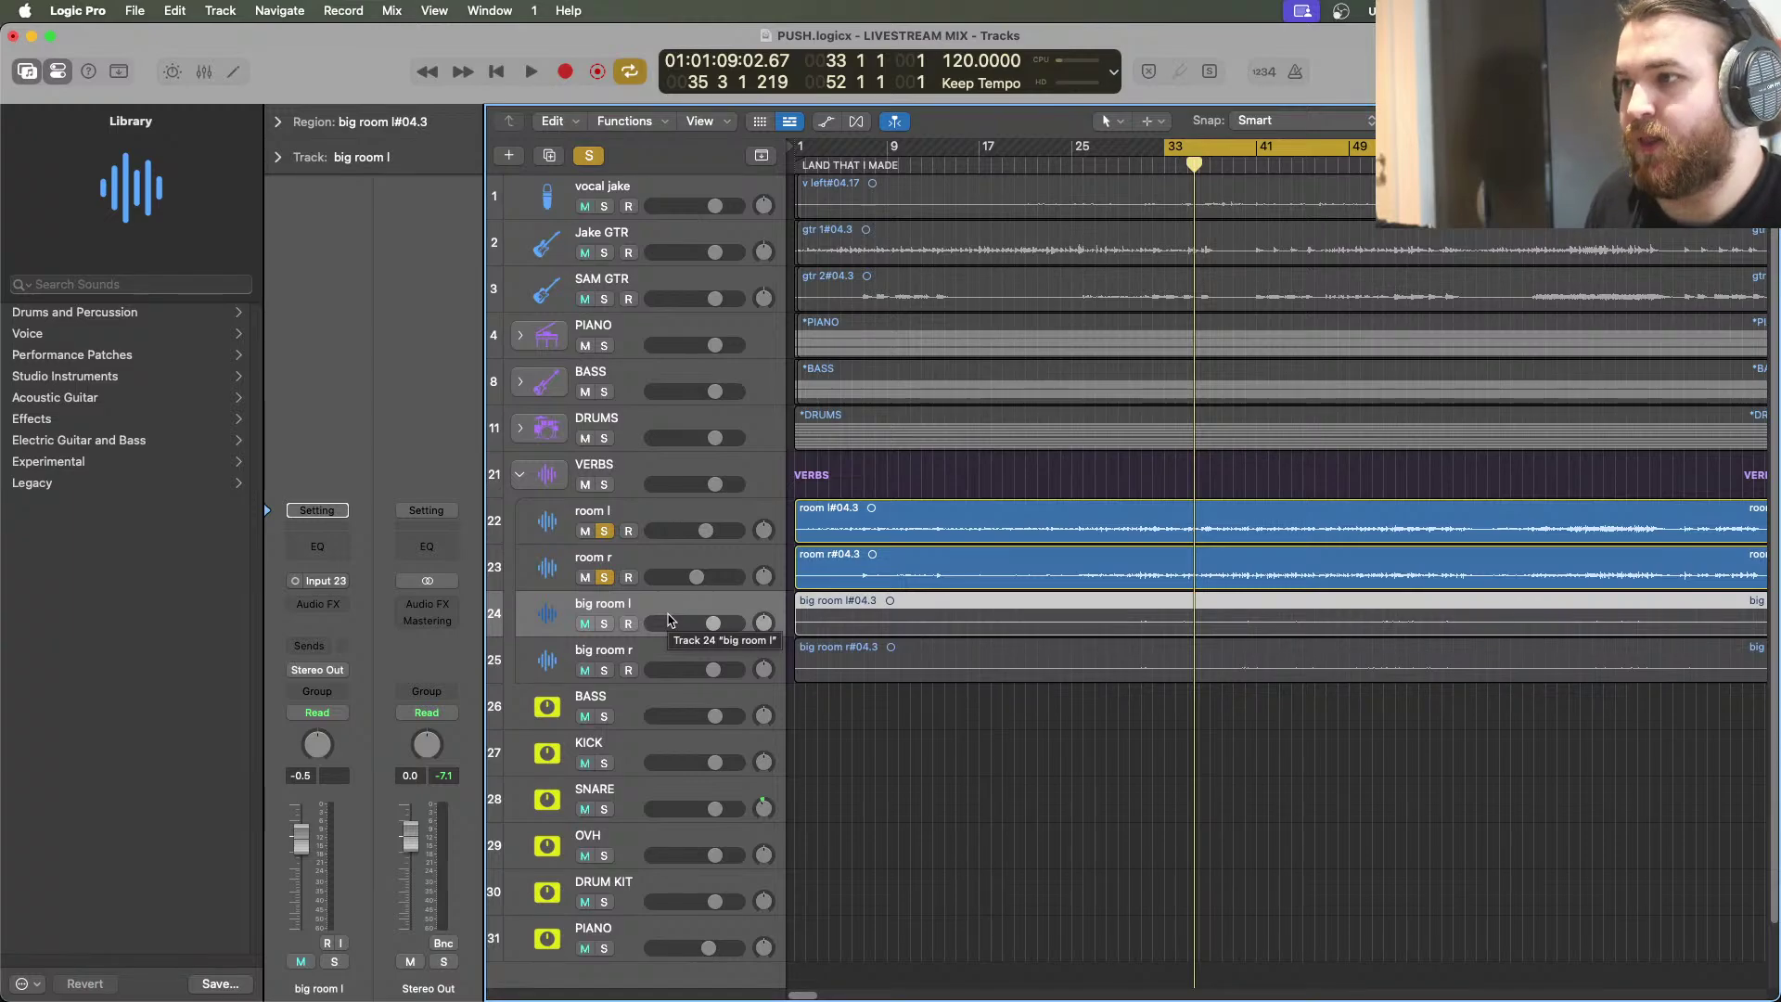
left_click_drag(771, 542, 777, 716)
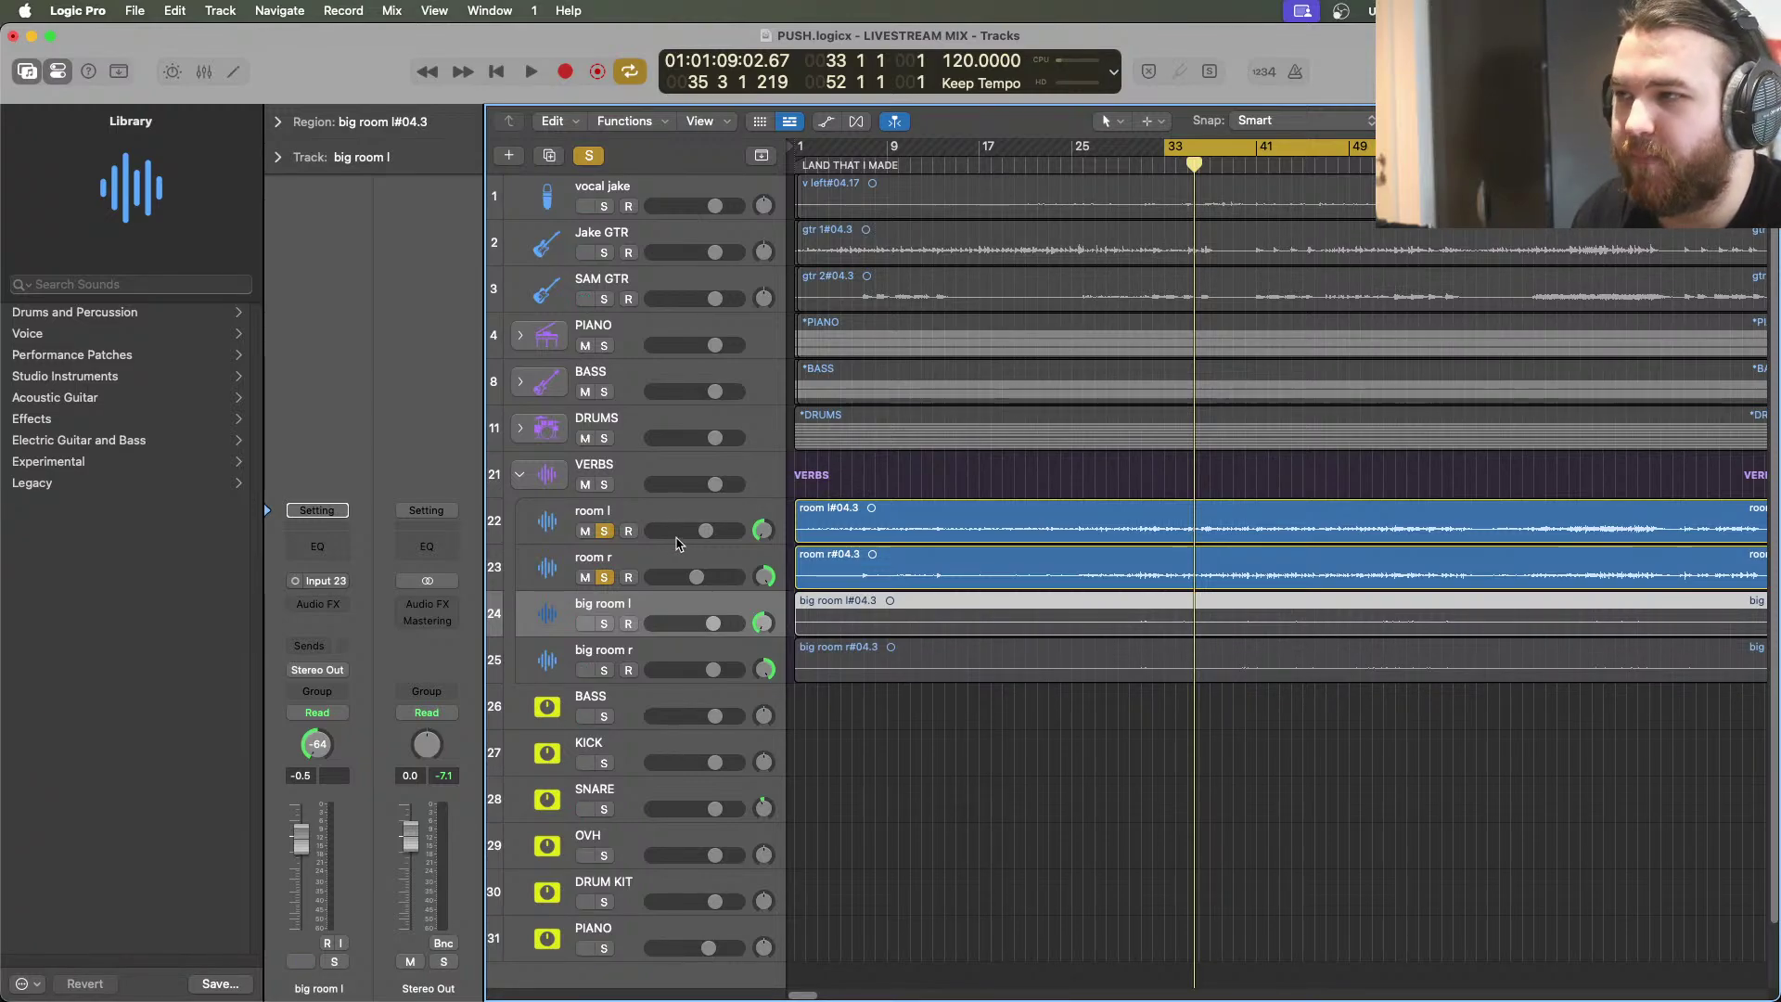
left_click(532, 74)
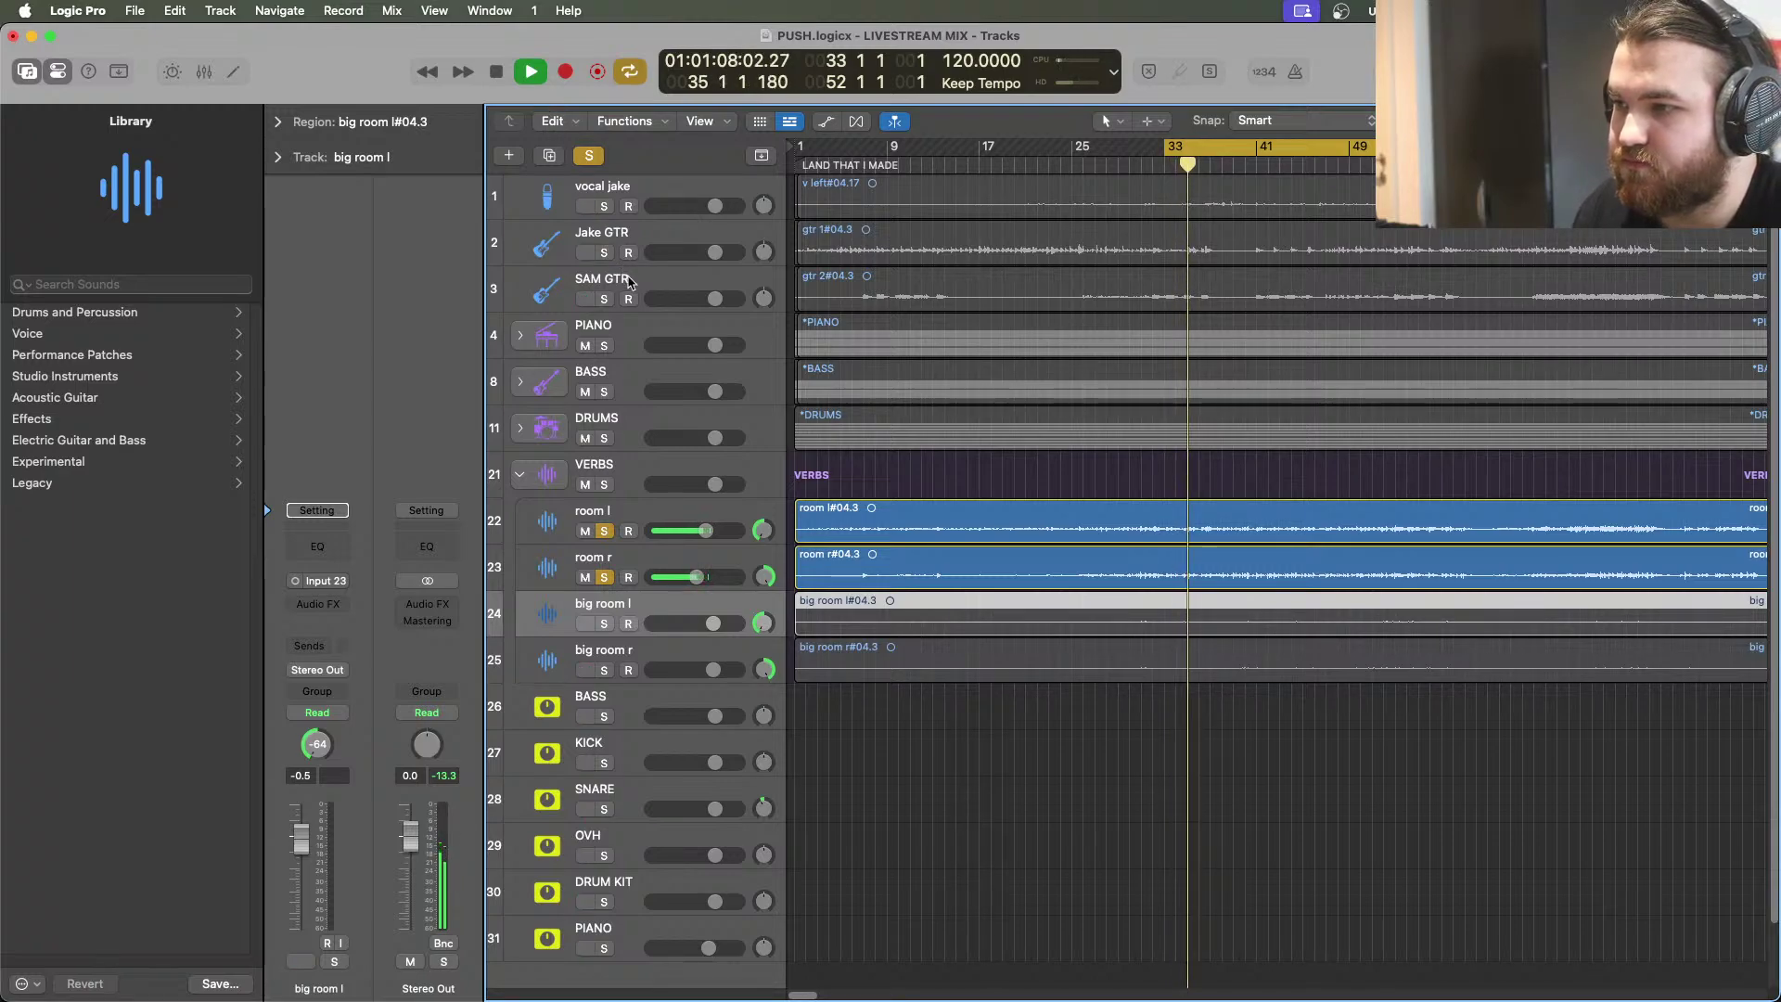
left_click_drag(696, 577, 705, 577)
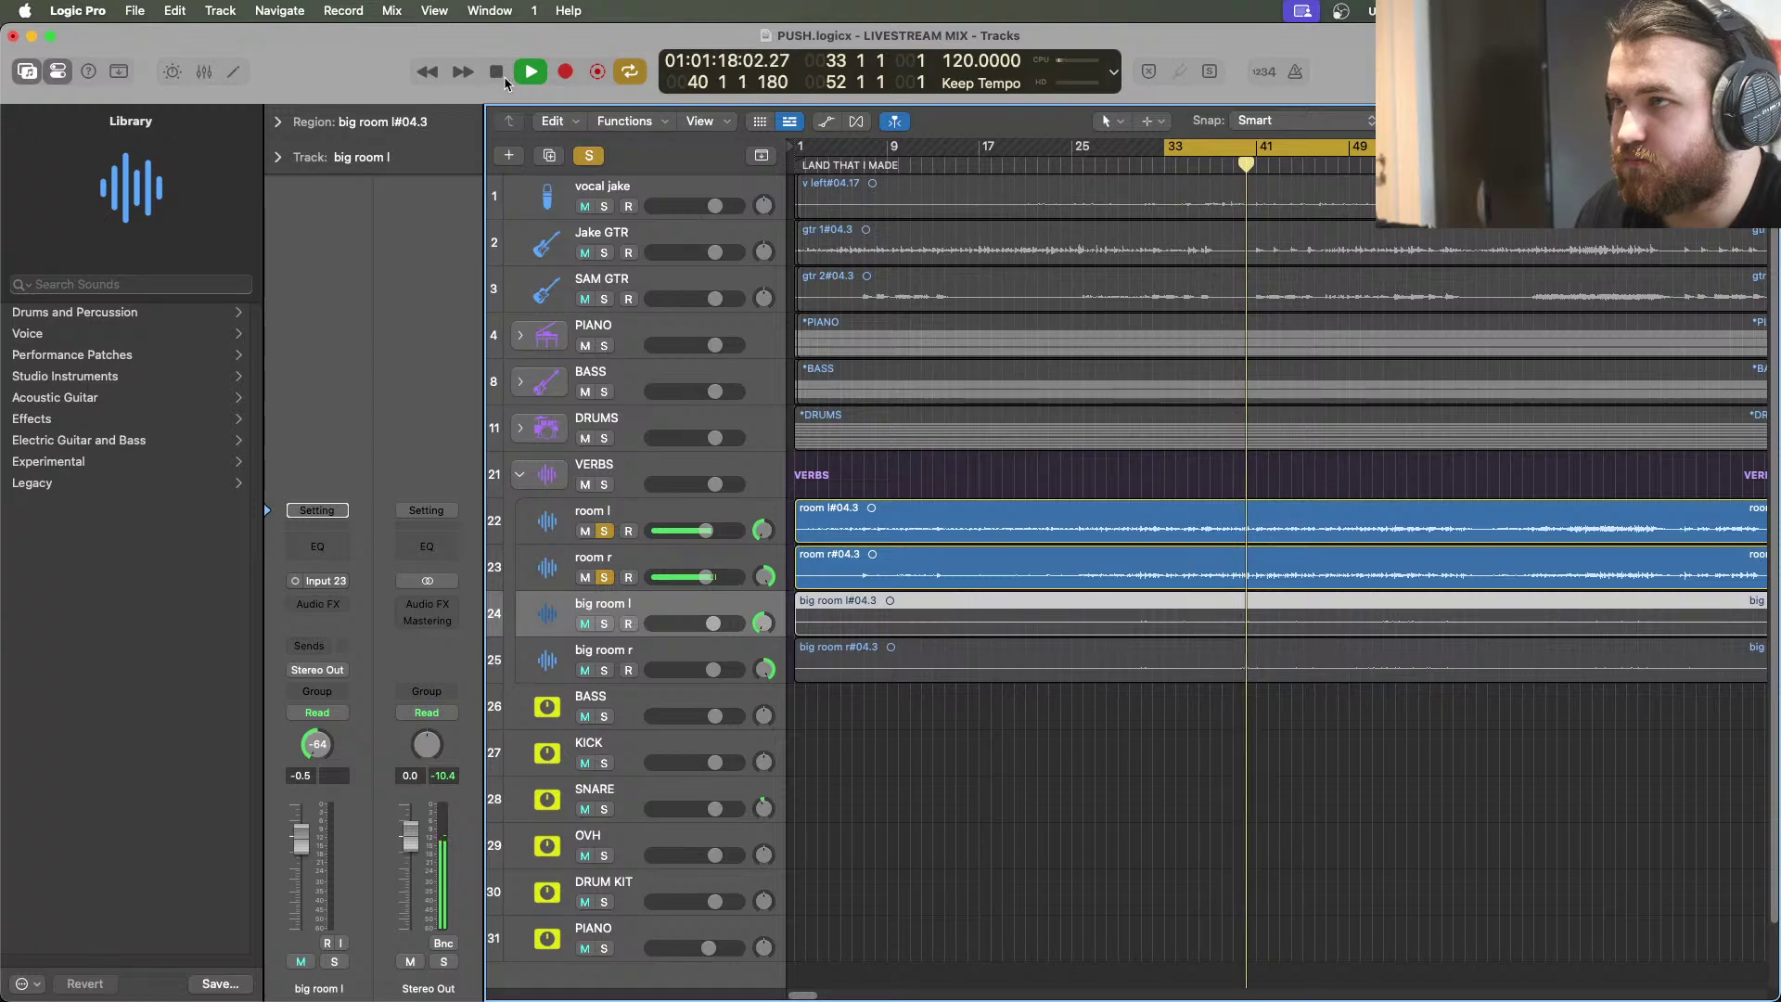
key("space")
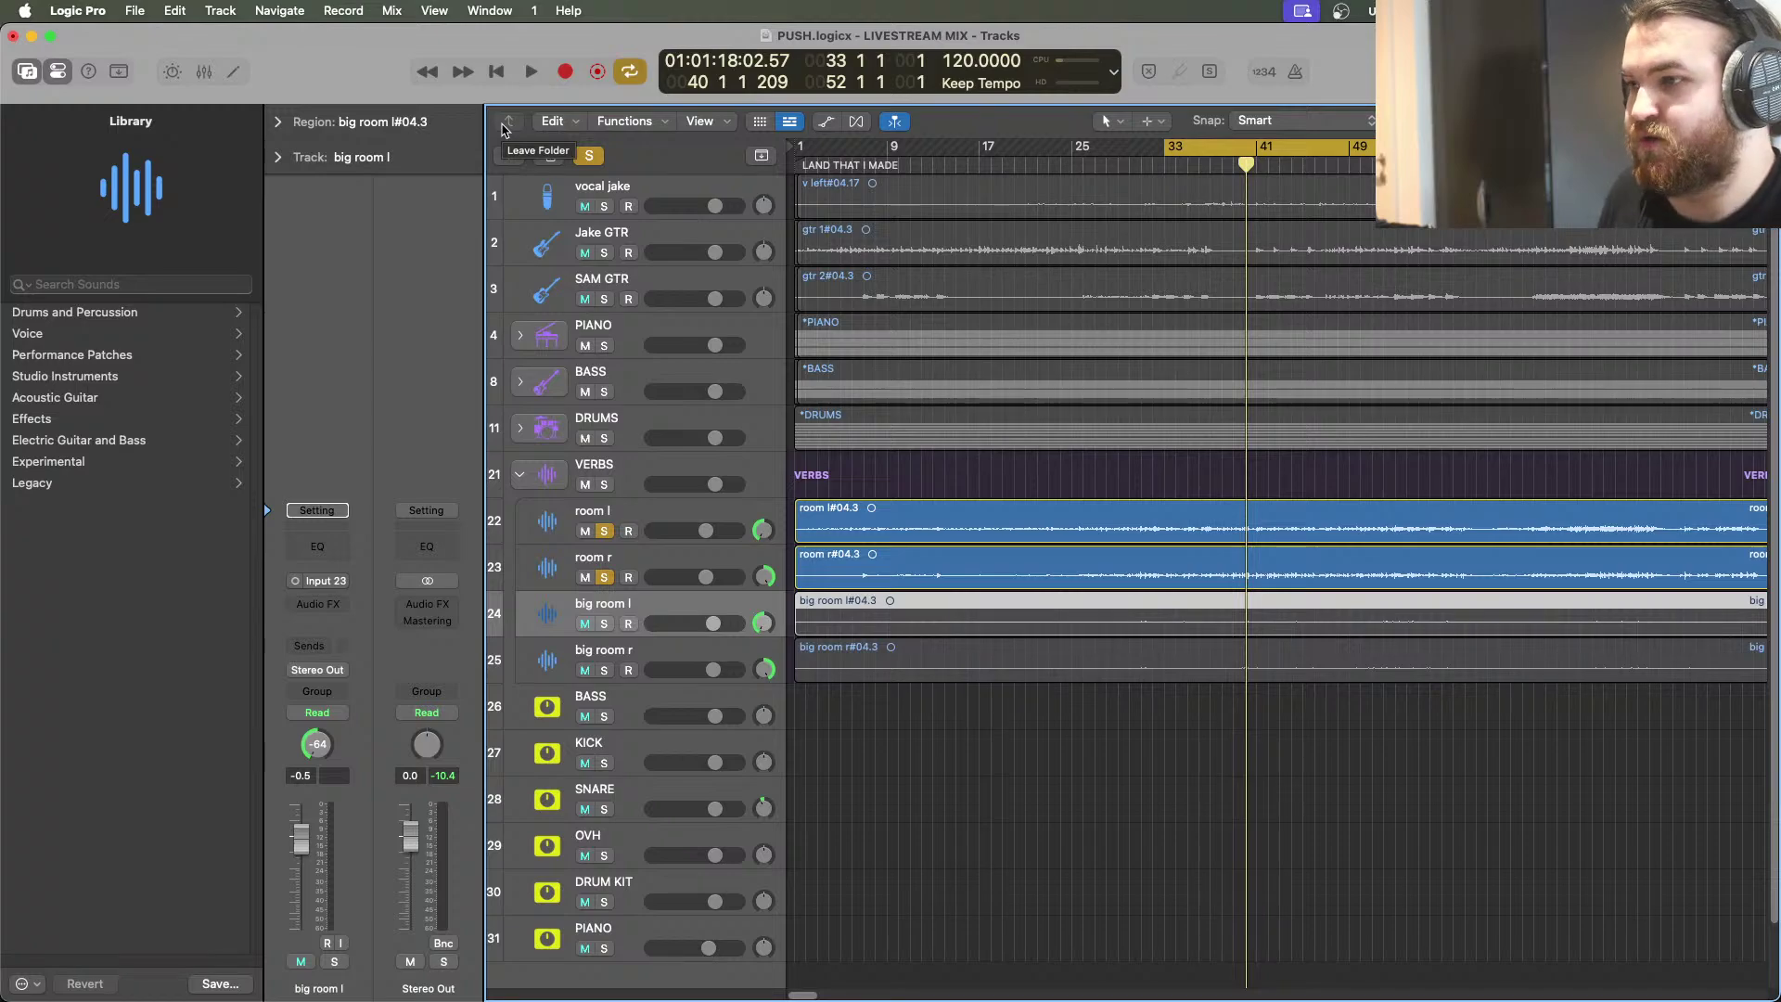
Clear the solos on the room tracks and solo big room l and big room r
key("super+a")
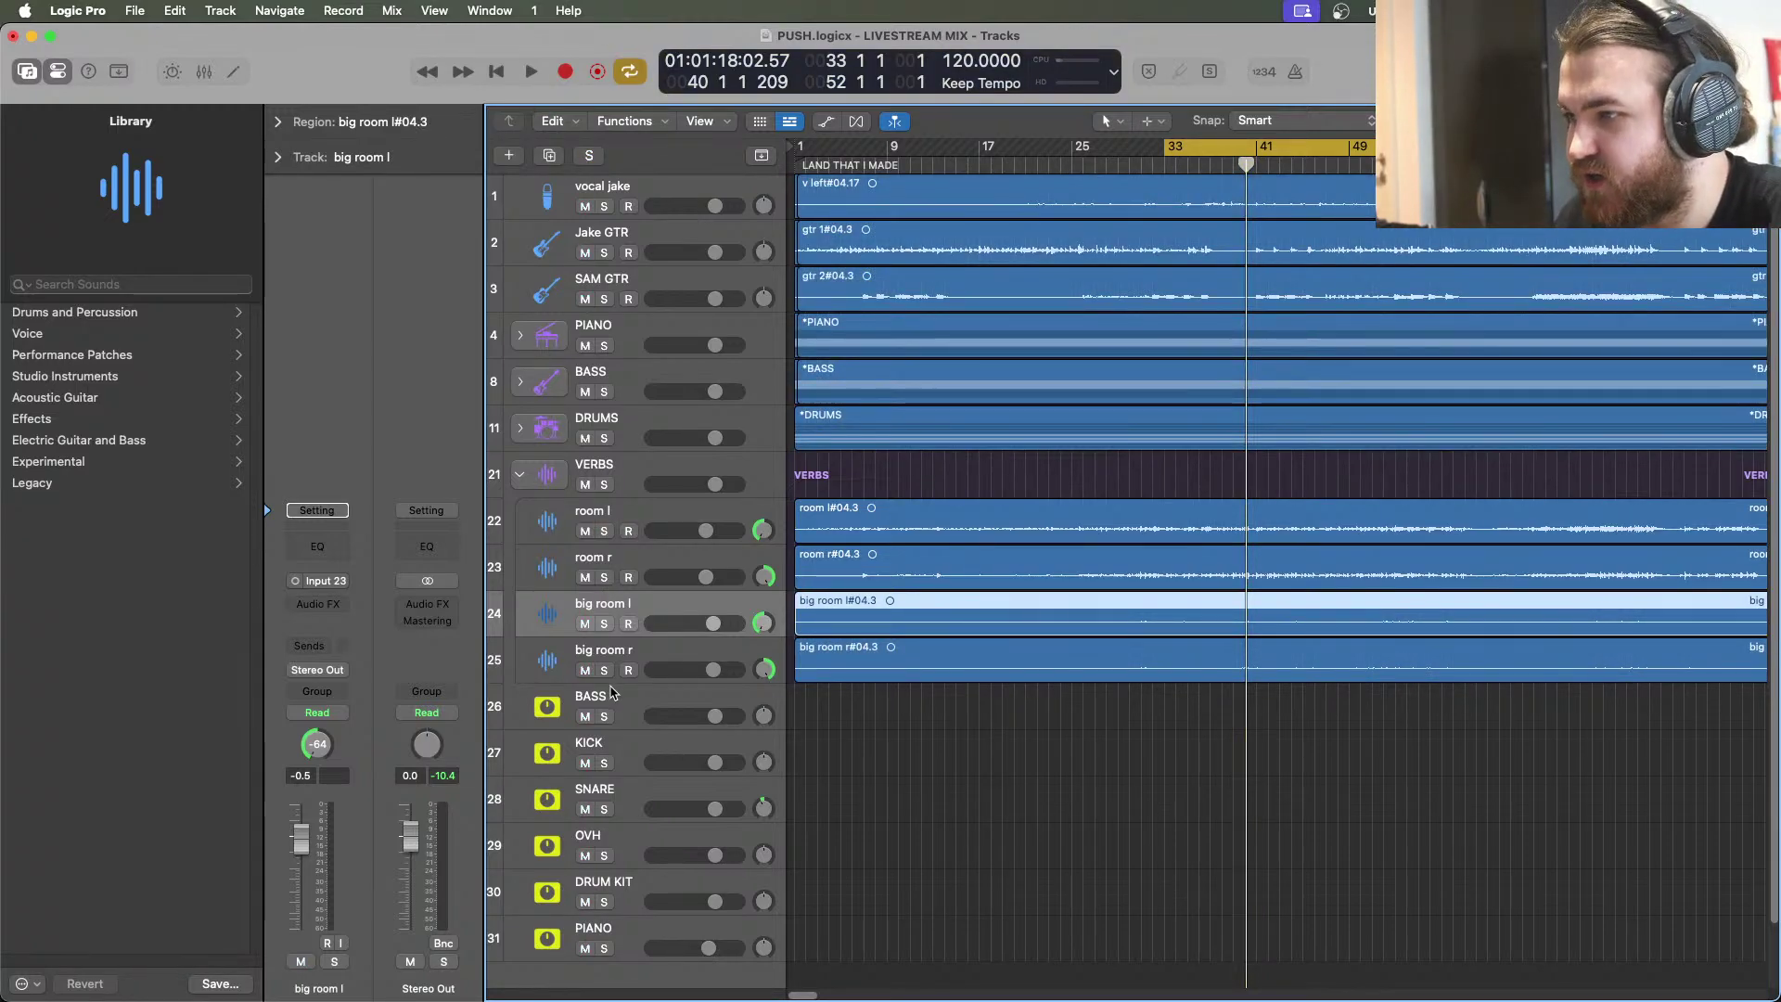
left_click_drag(605, 628, 609, 674)
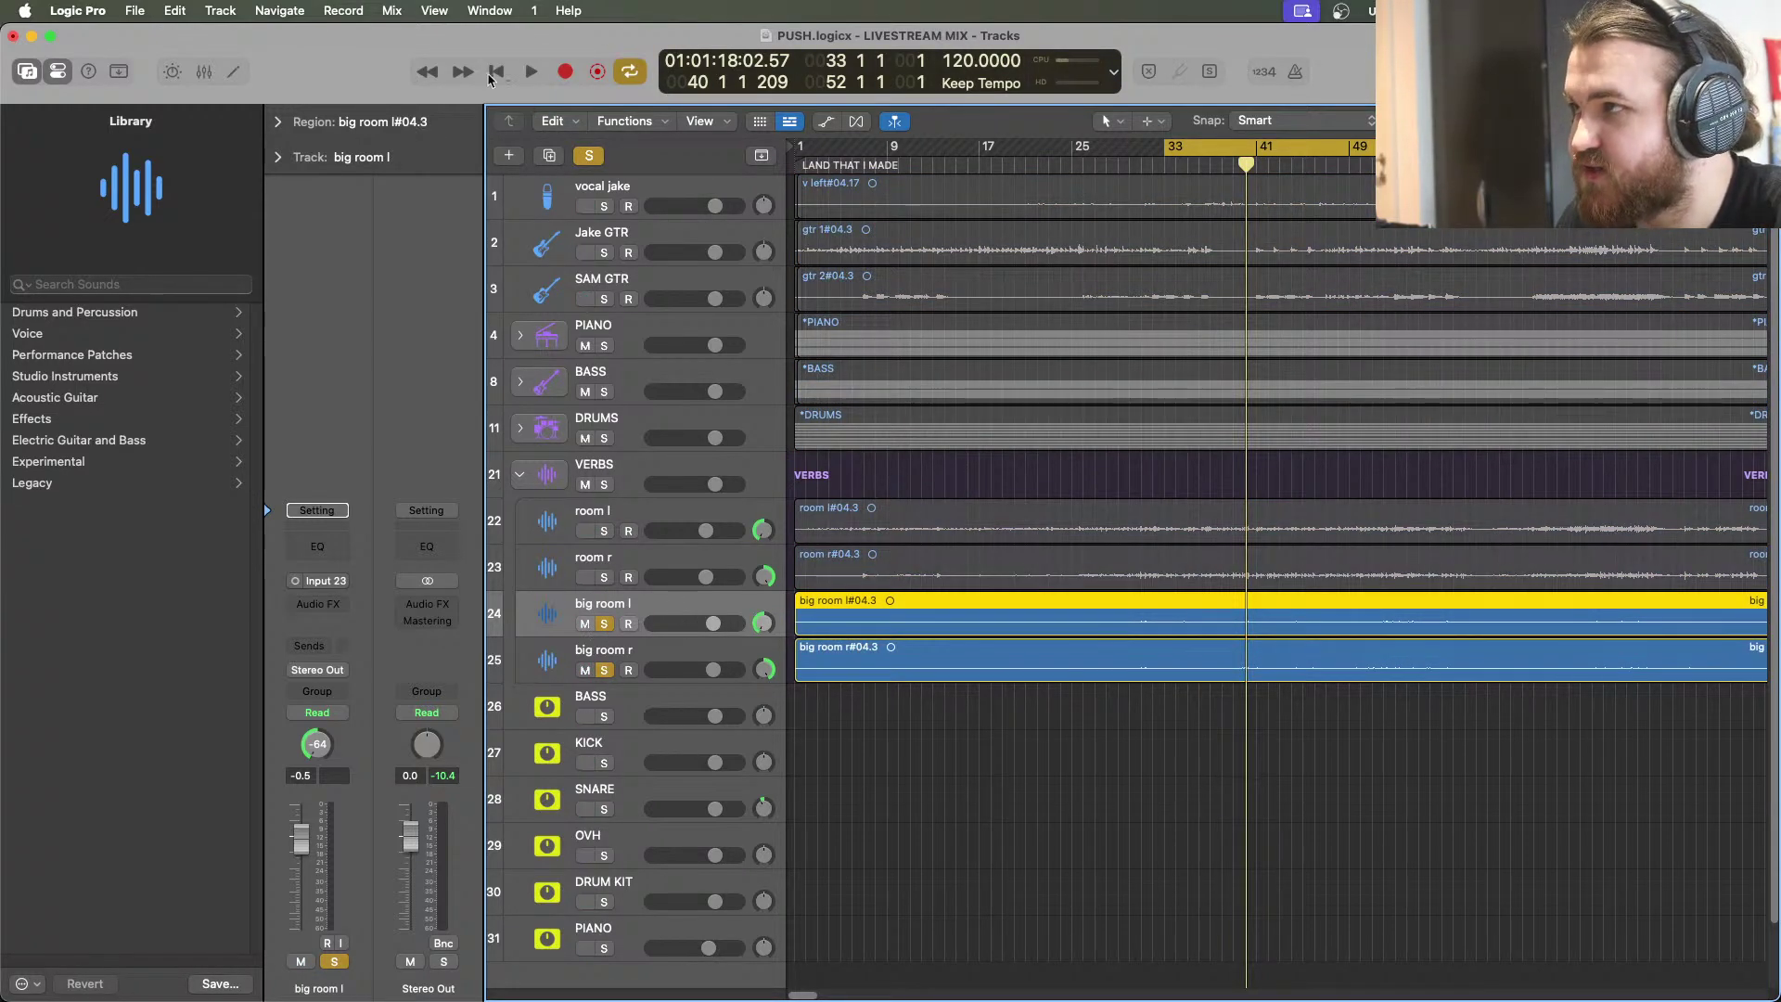
Listen to the soloed big room tracks, and switch the solo to room l and room r during playback
left_click(531, 71)
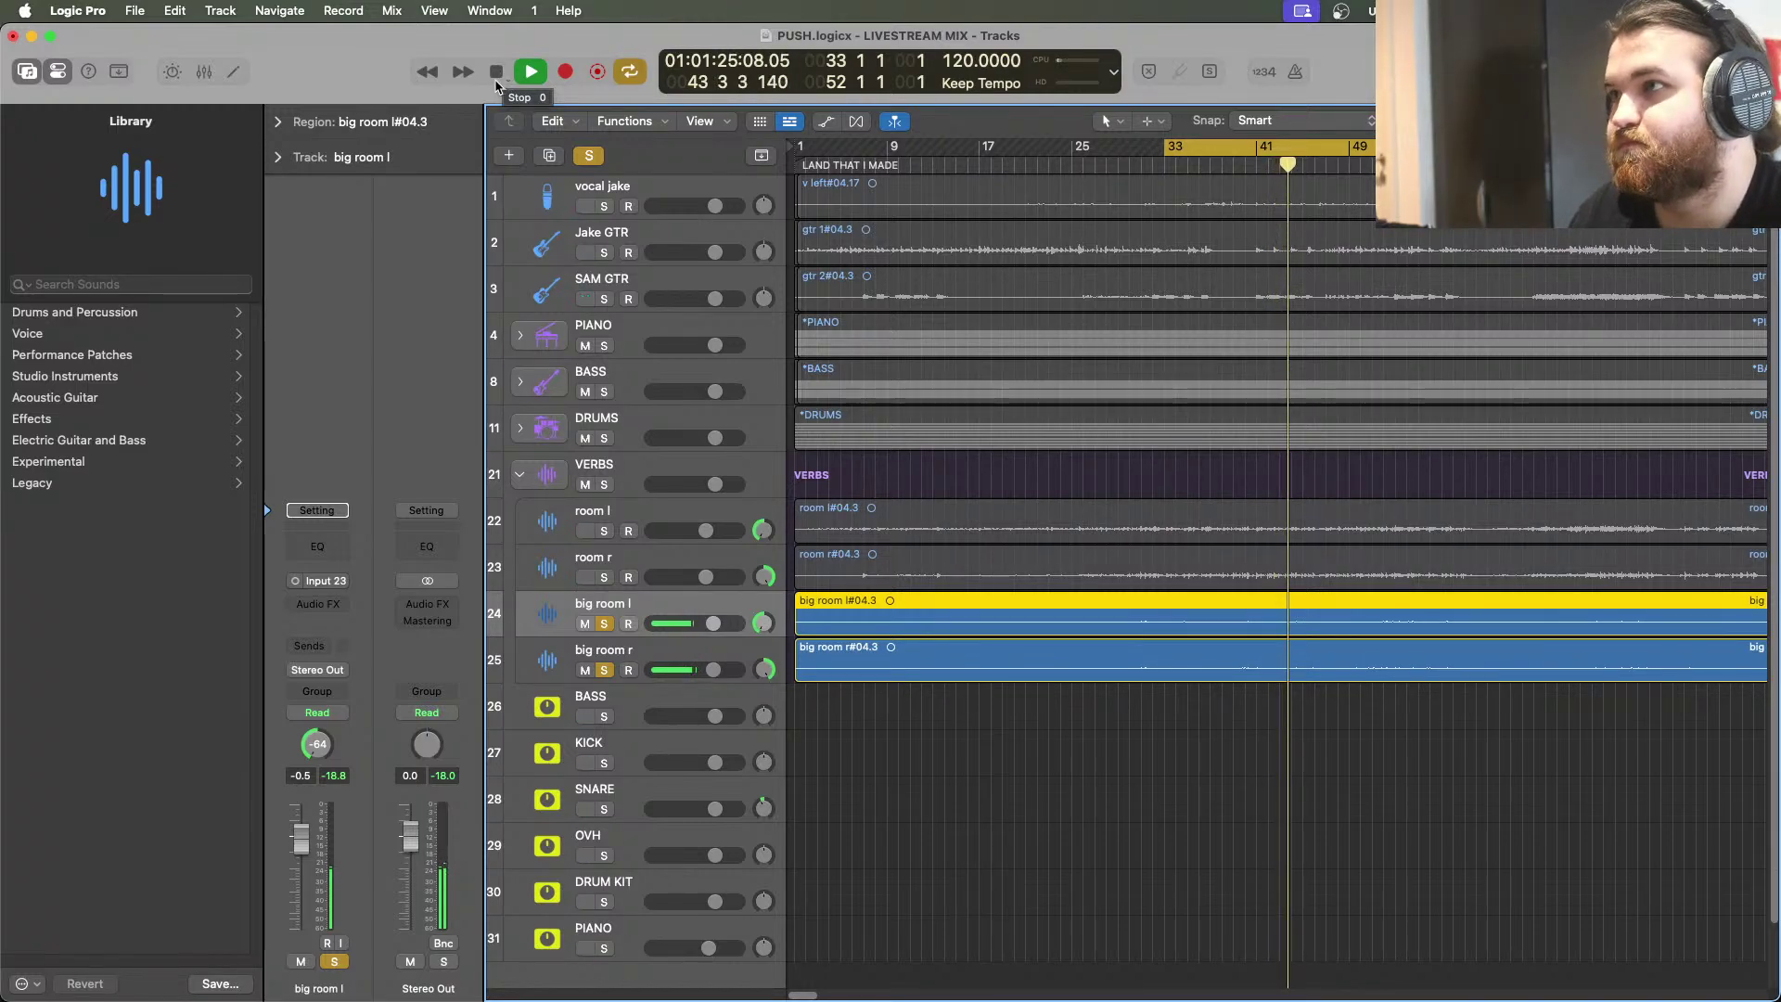
left_click(496, 72)
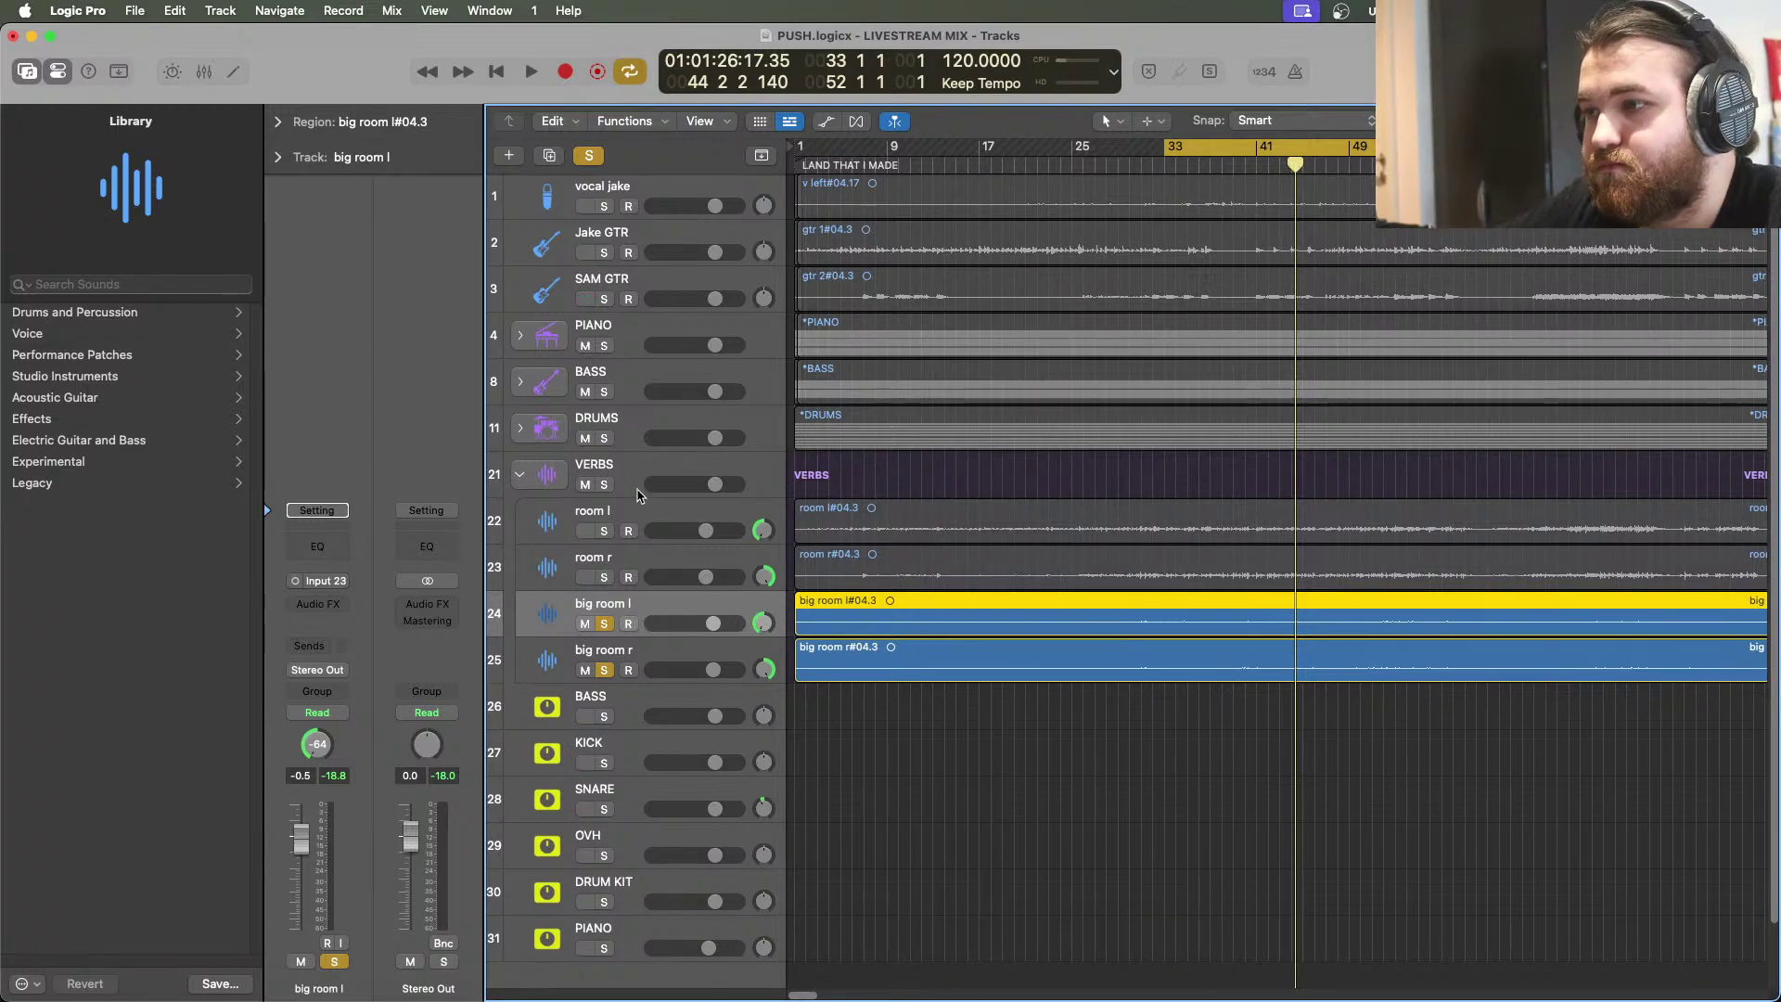
key("space")
left_click(605, 576, "alt")
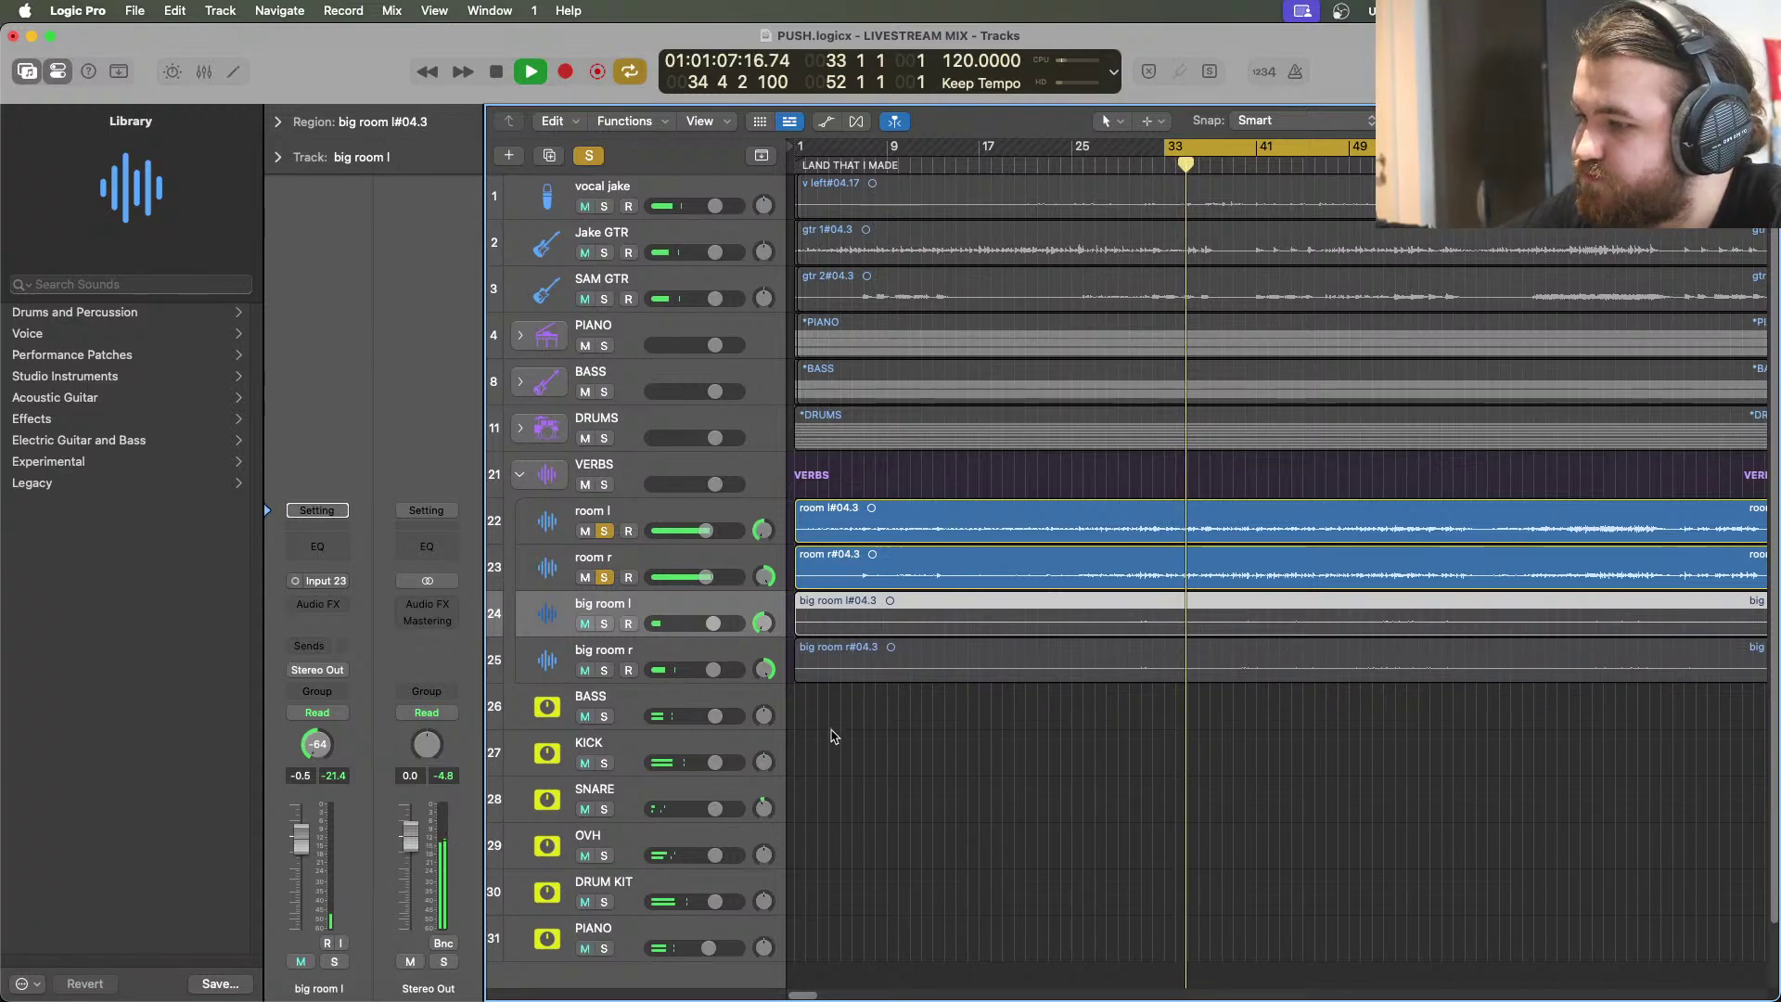
left_click(636, 543)
left_click(674, 585)
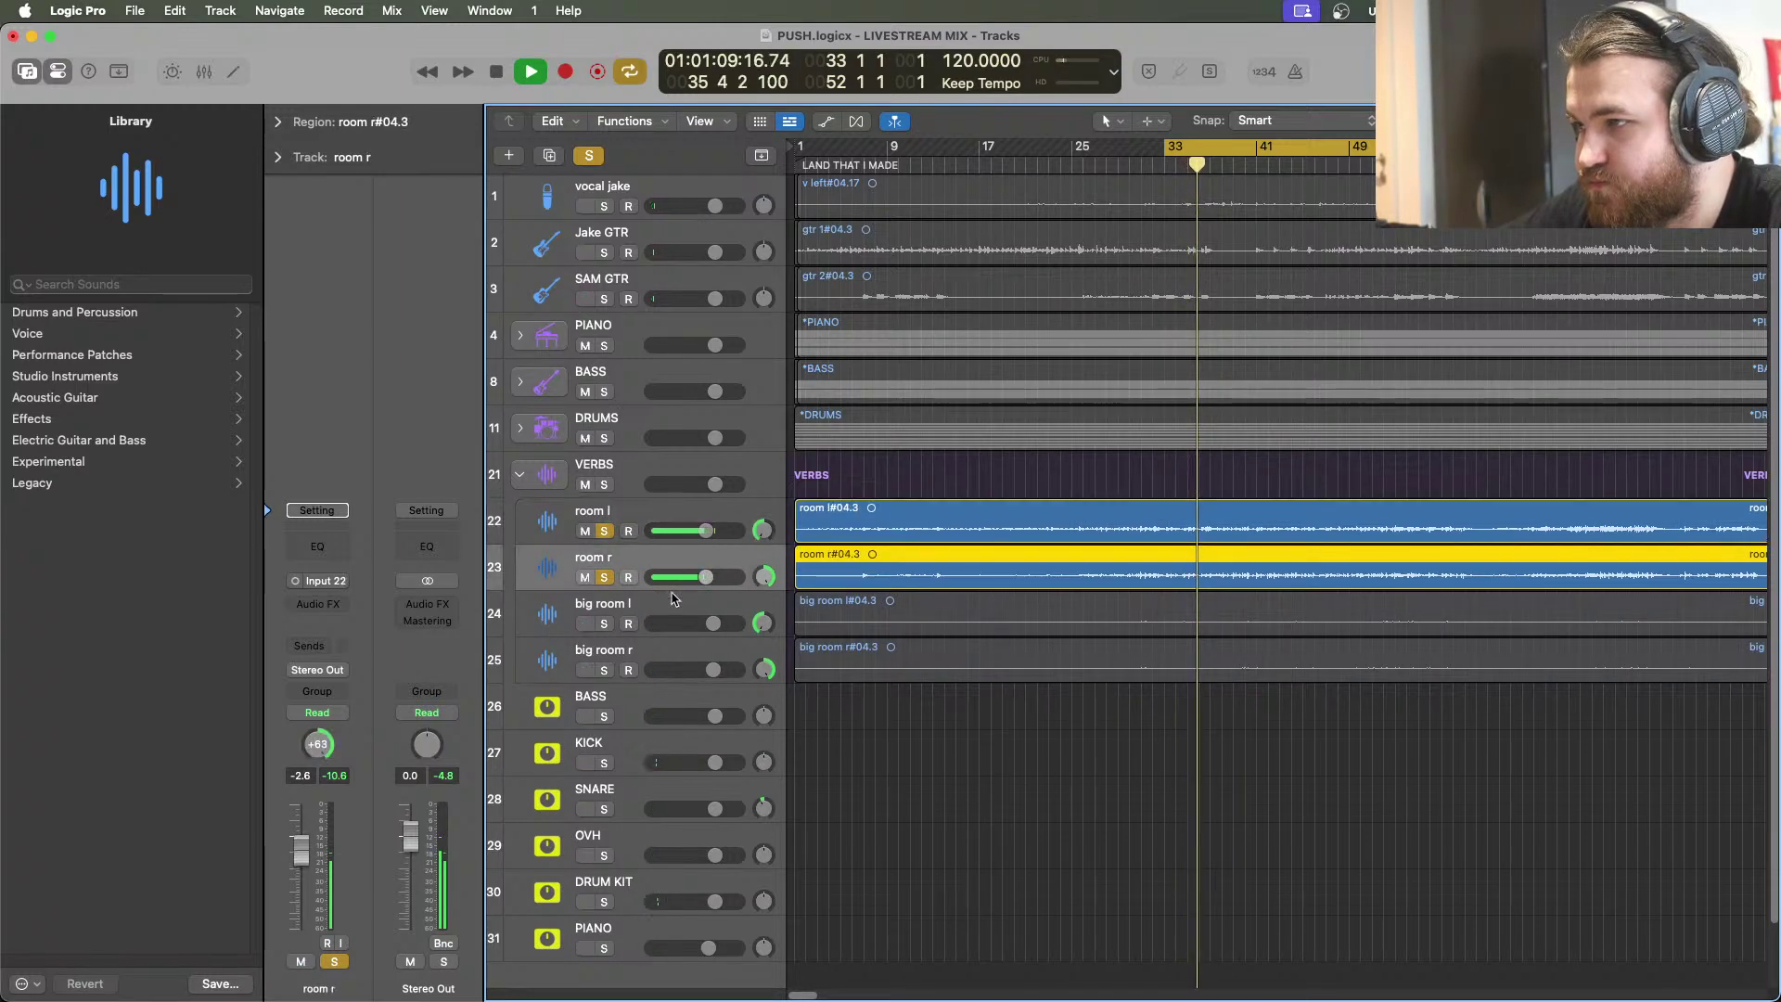
key("space")
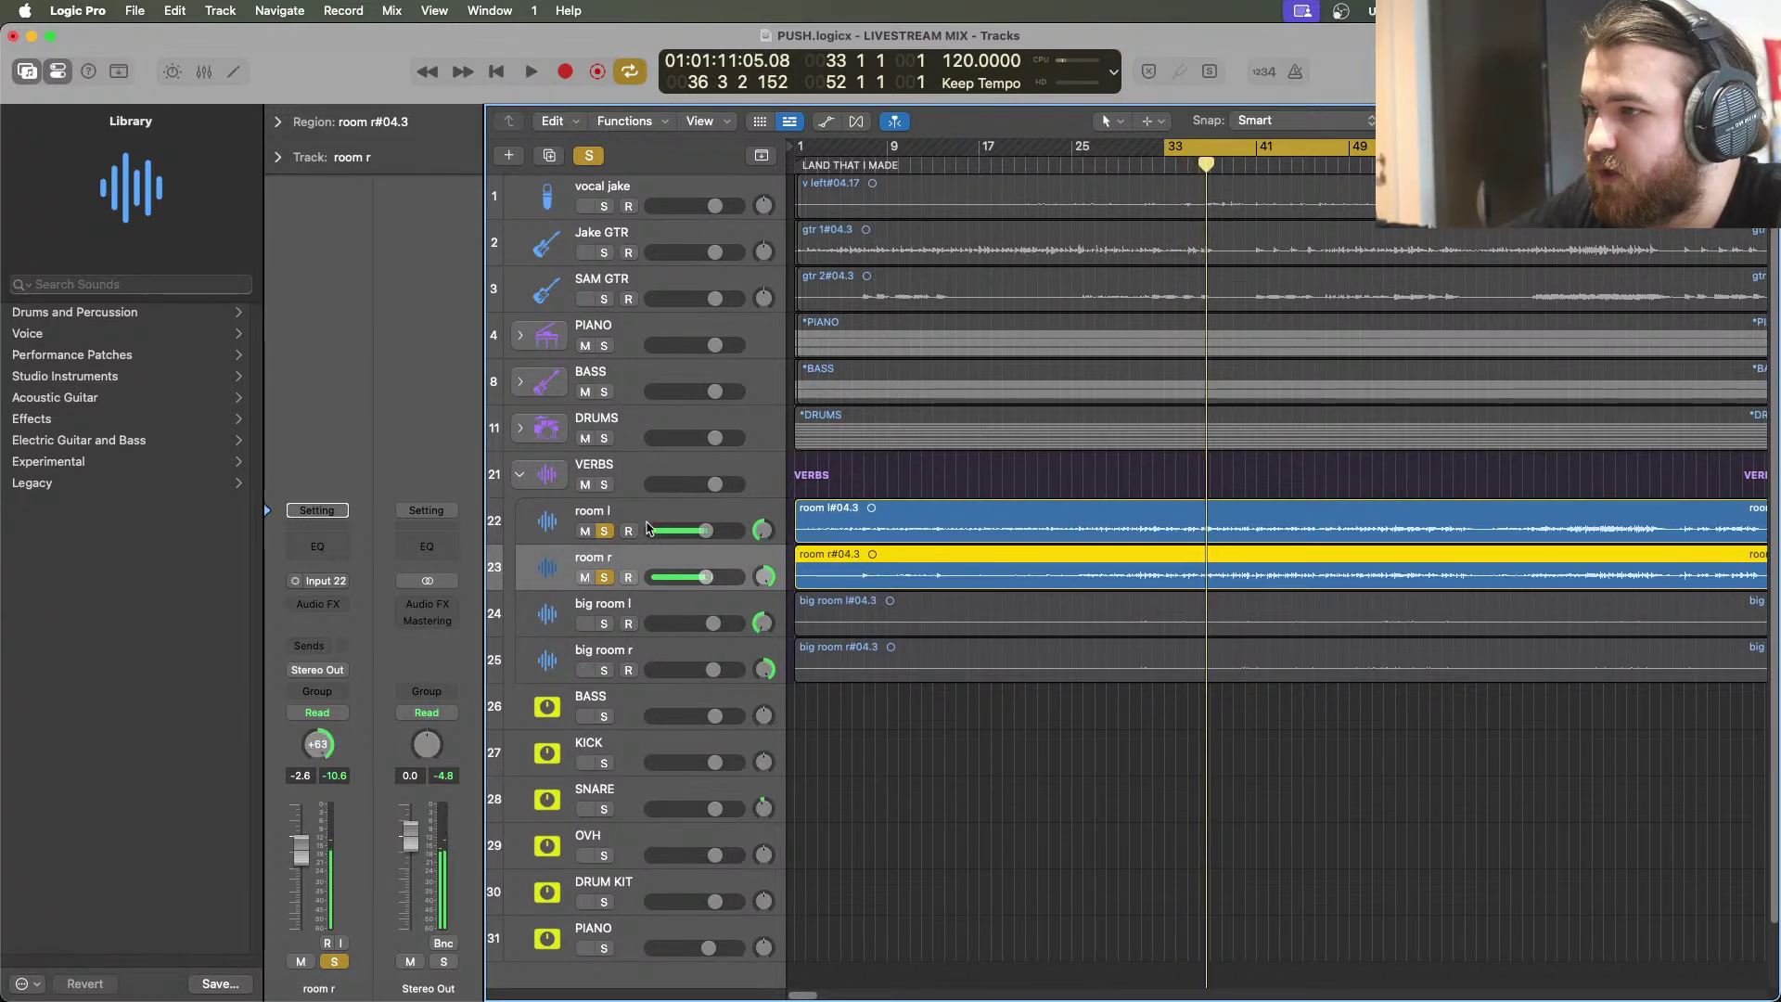
Select room l and room r together and route their output to Bus 7
left_click(645, 510, "shift")
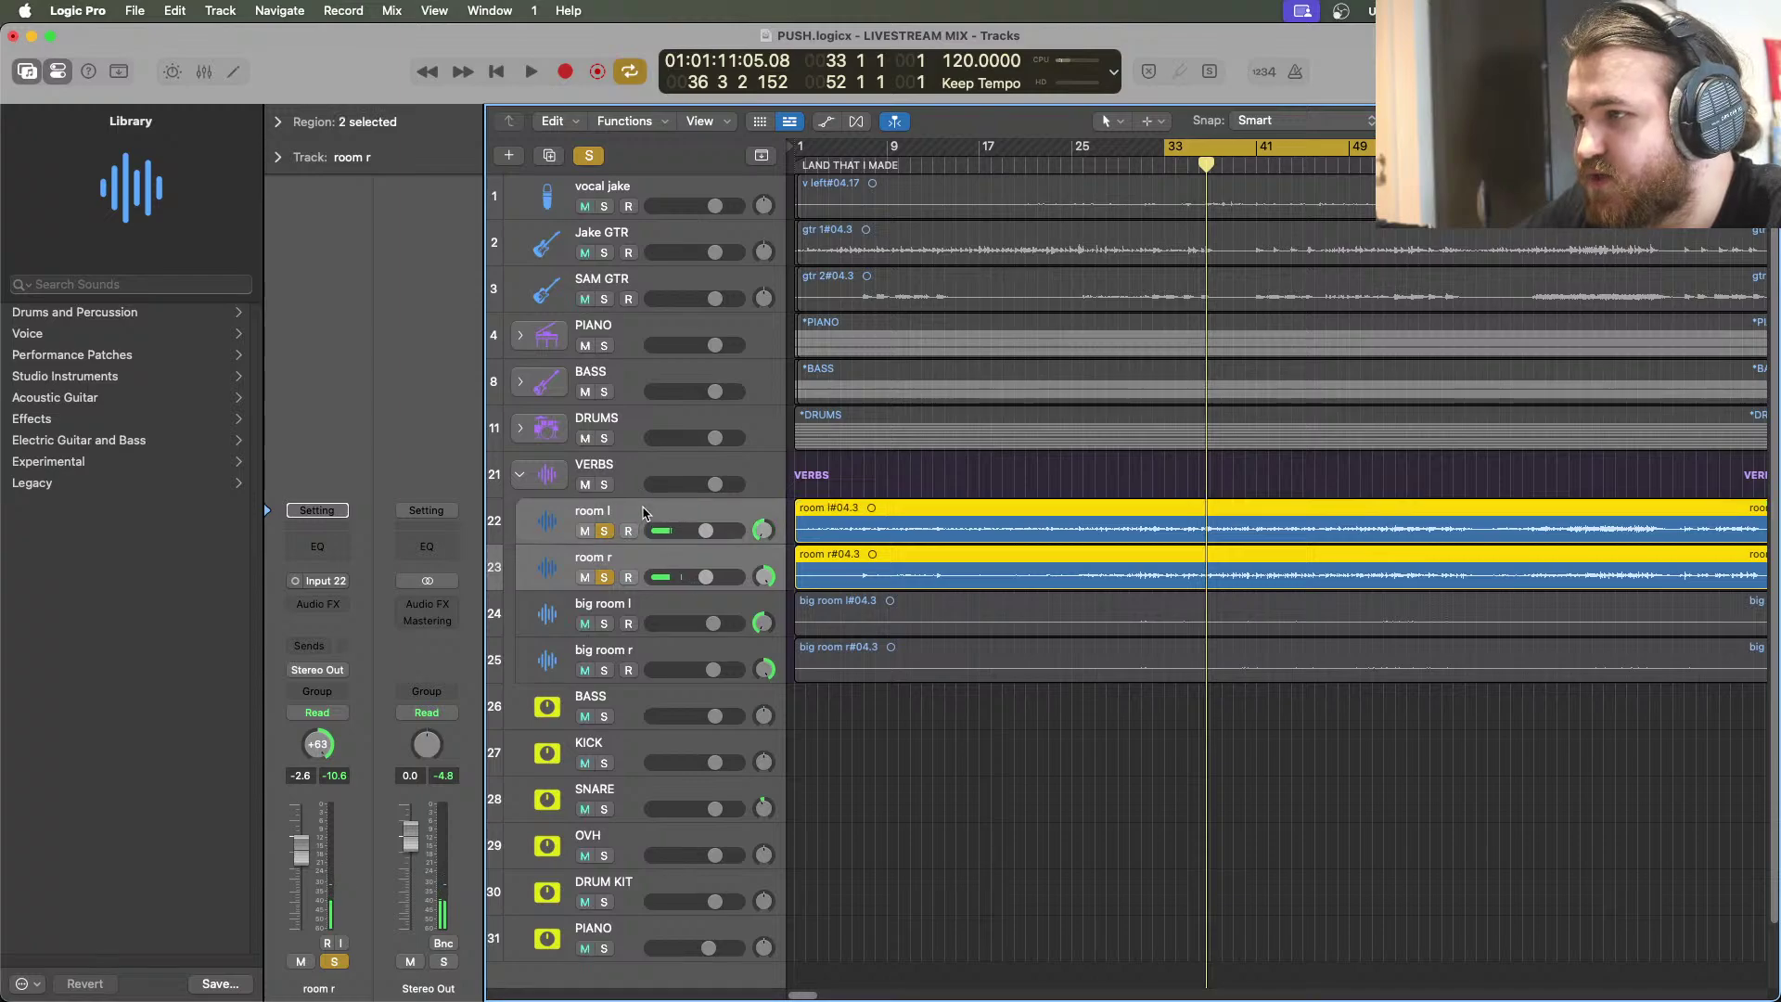
right_click(644, 513)
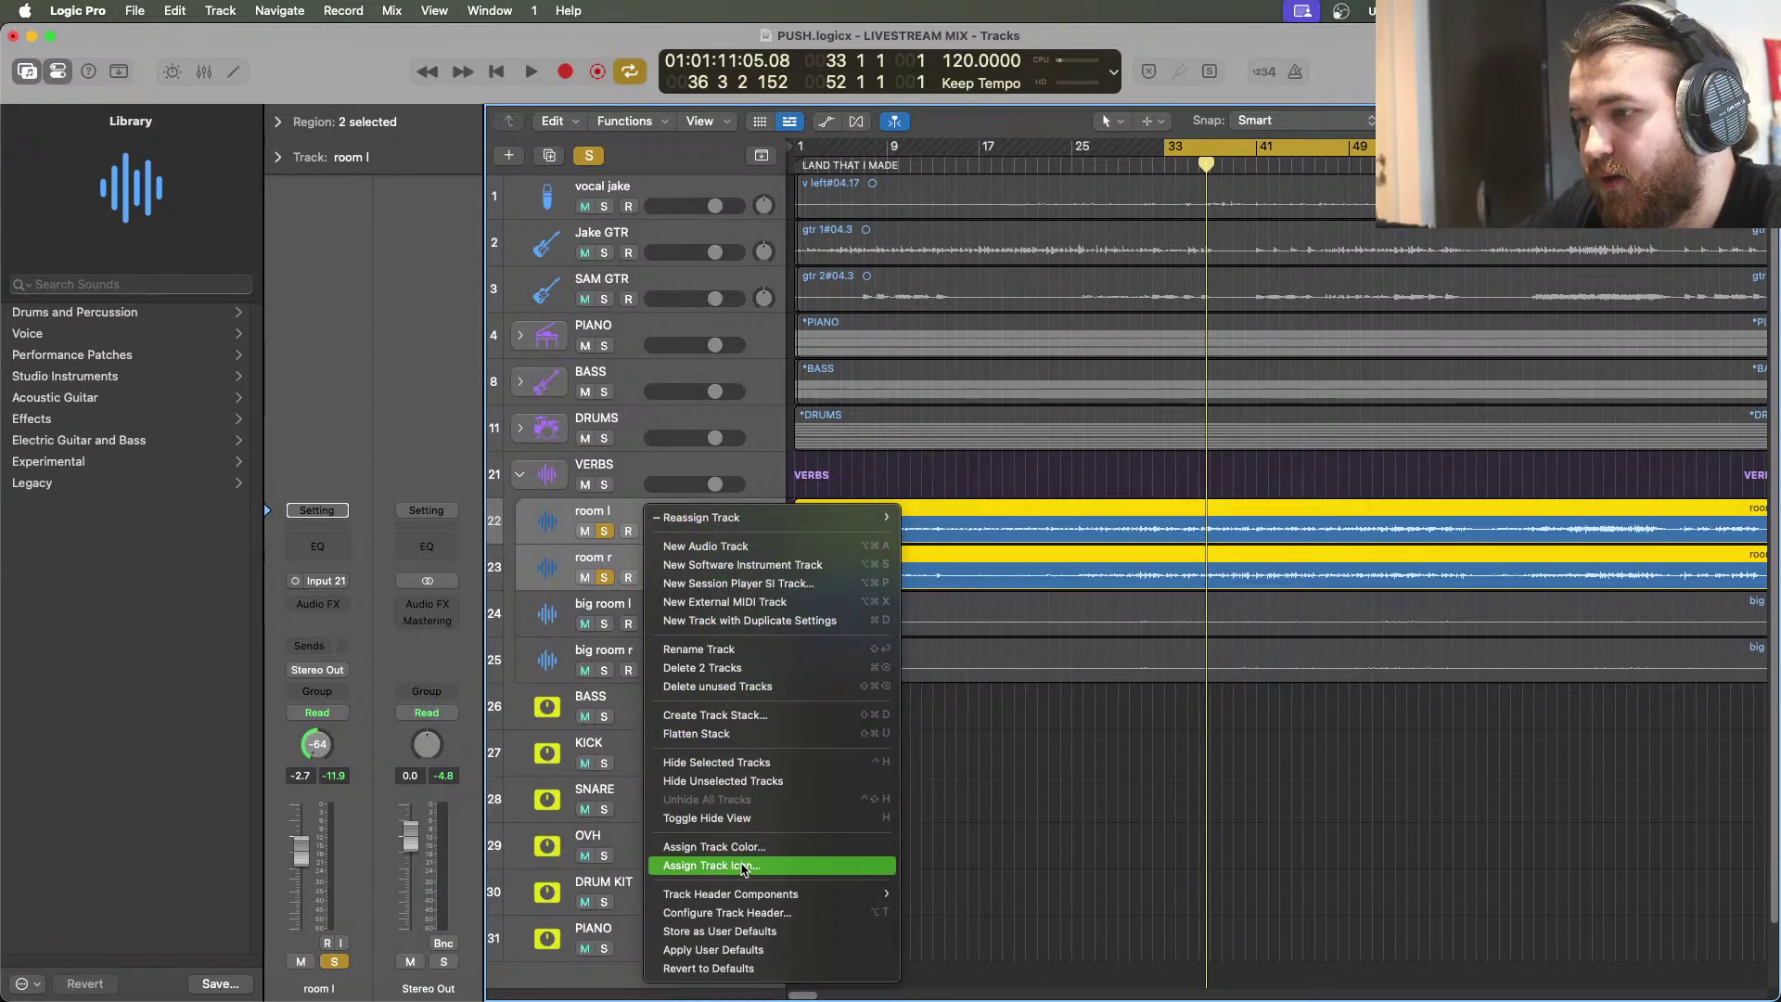
left_click(480, 627)
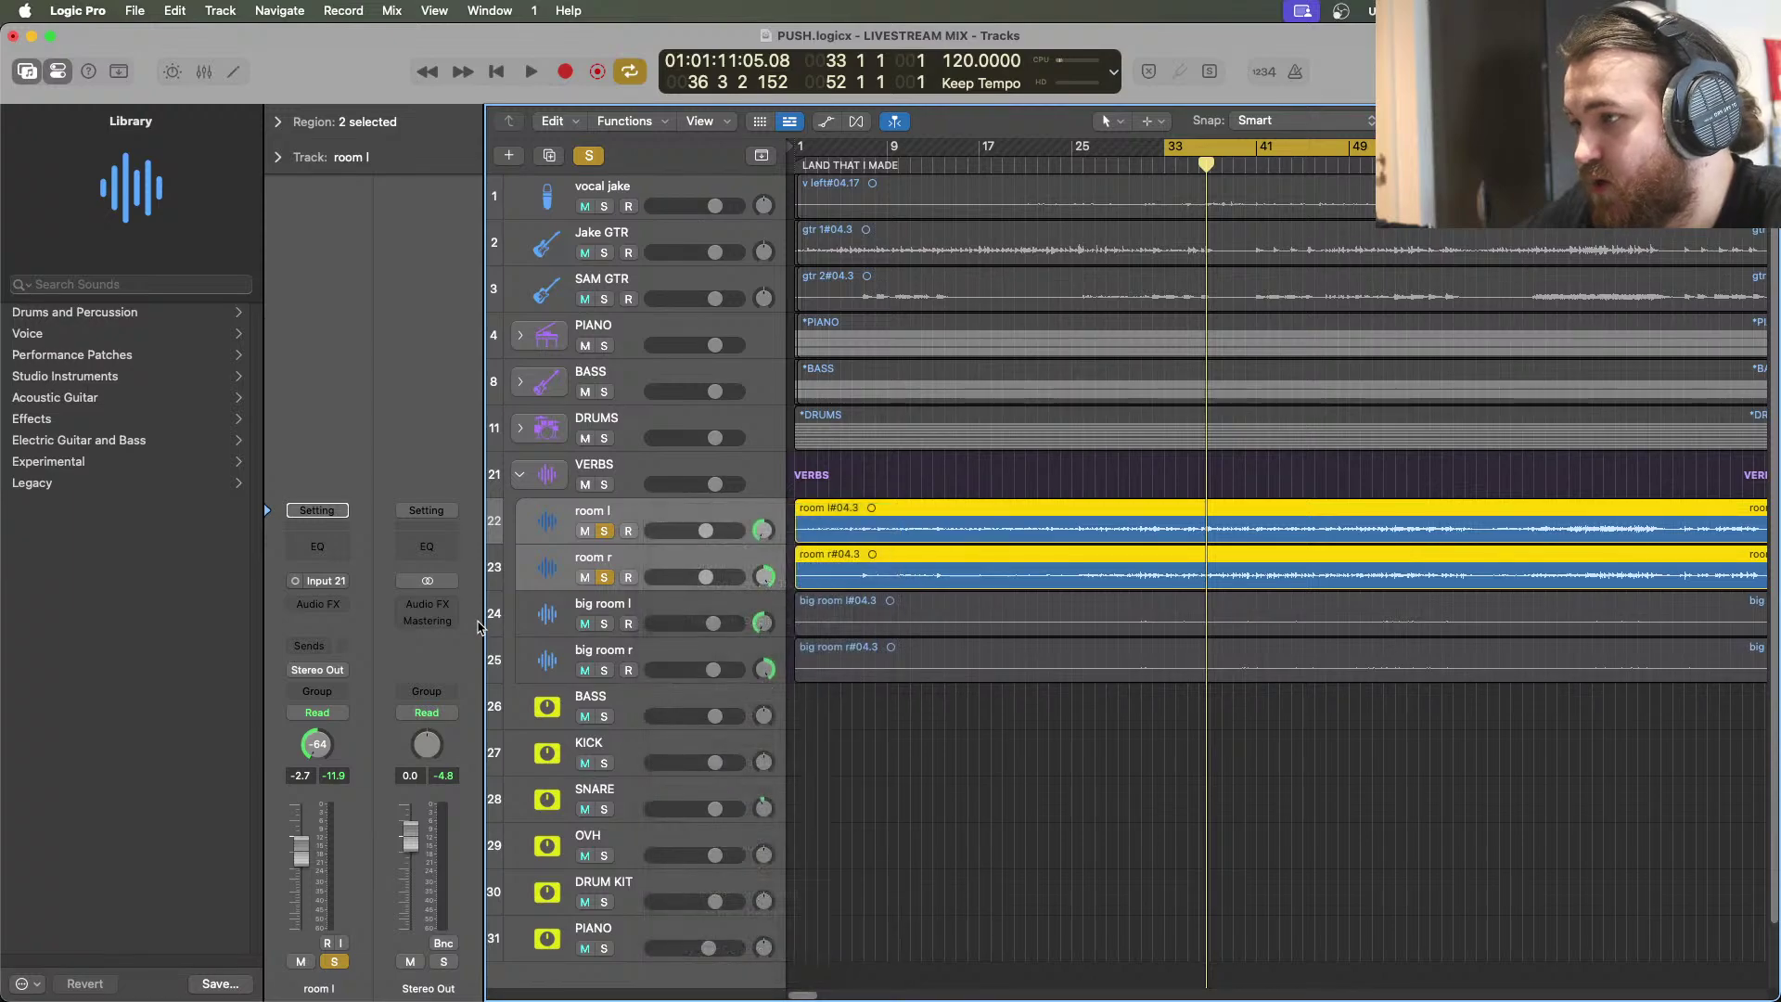
left_click(345, 678)
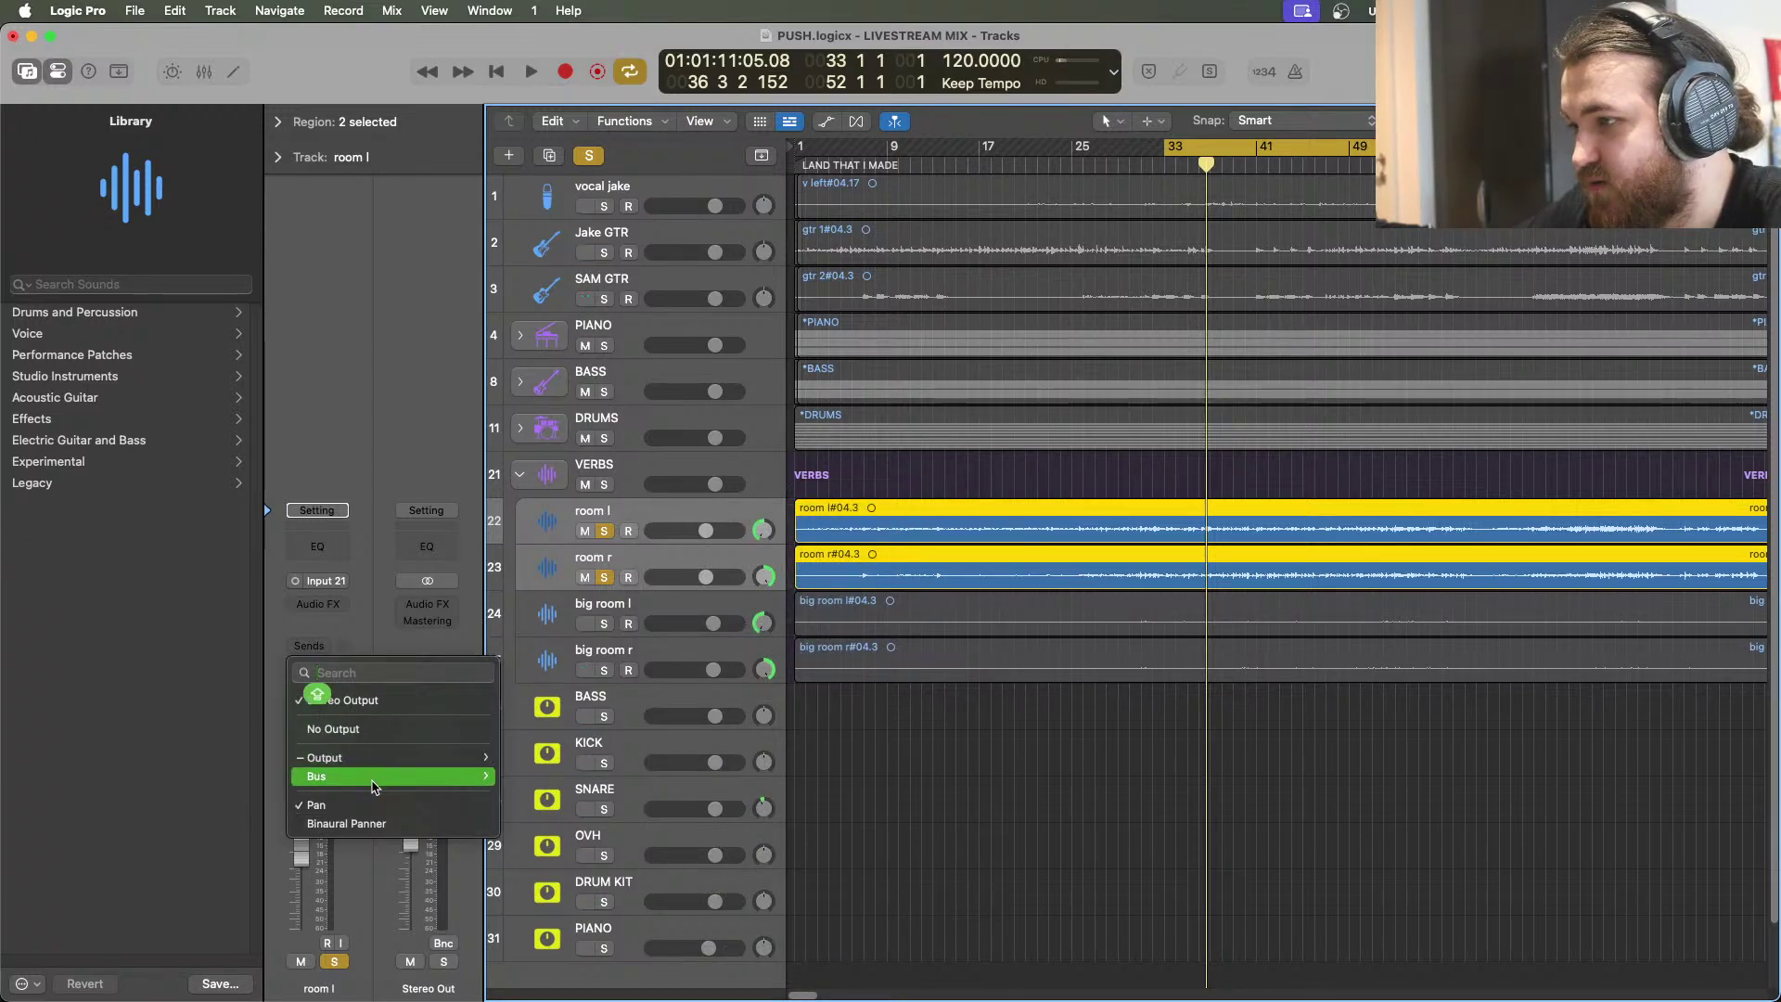
mouse_move(389, 777)
left_click(519, 377)
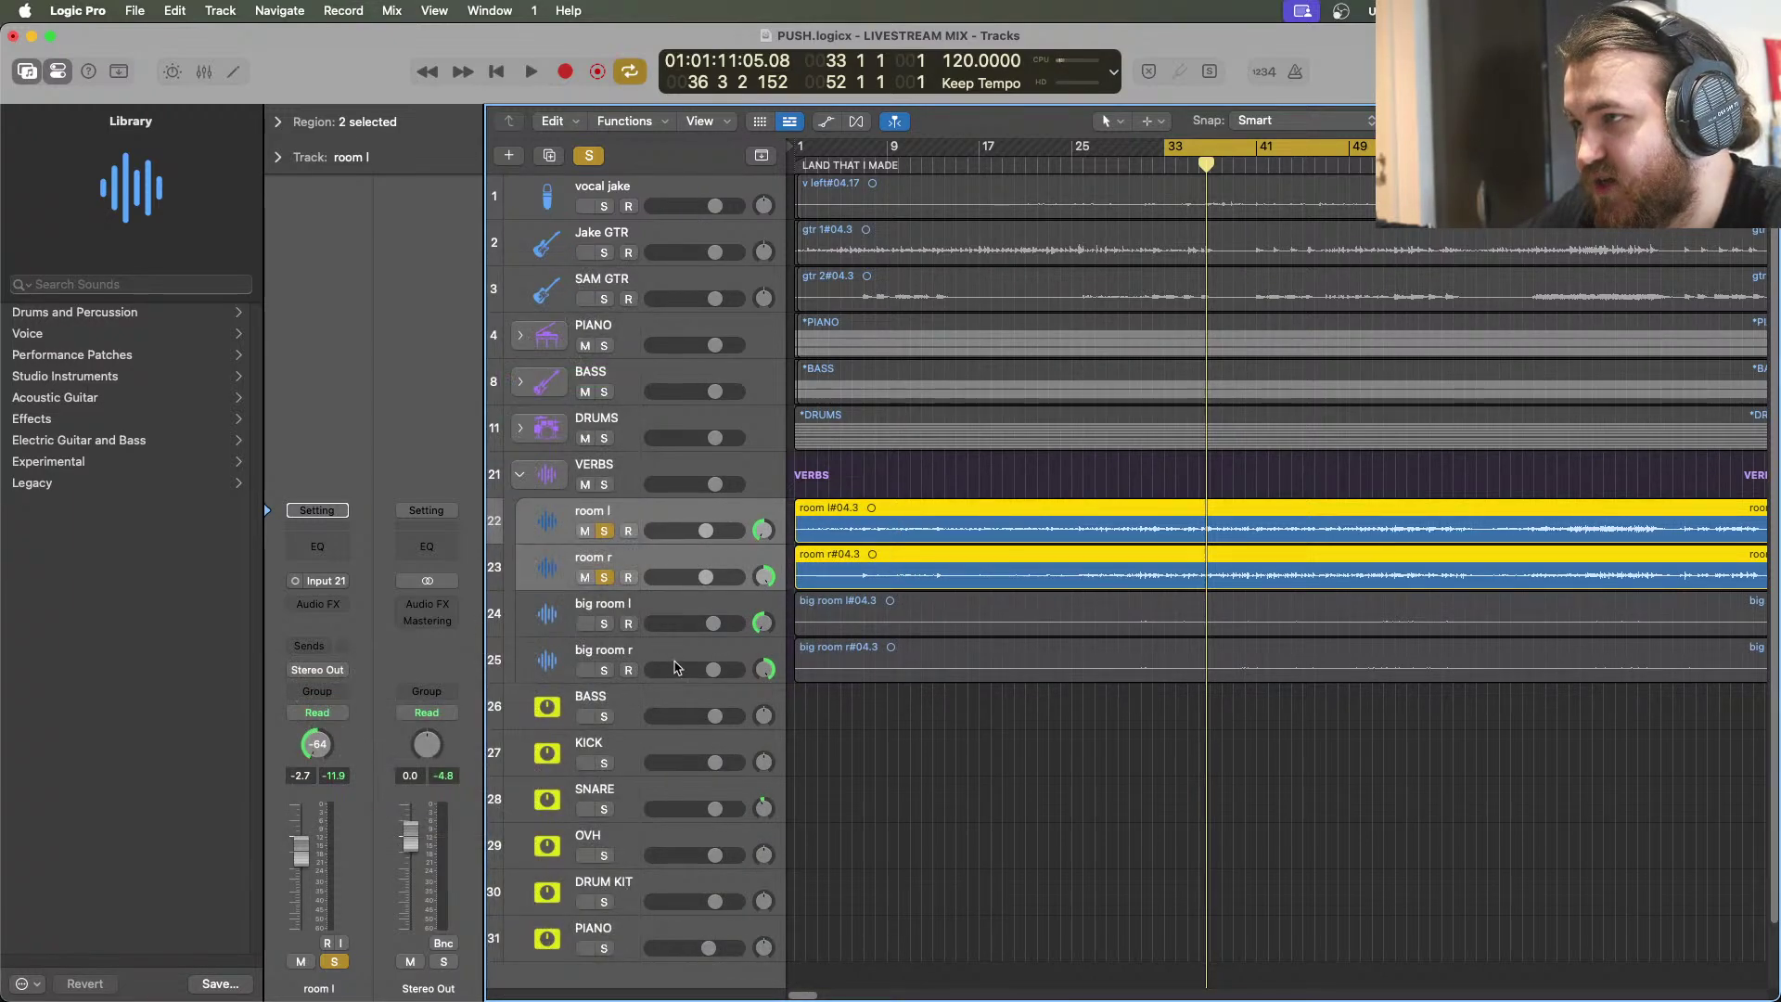
Create a track for the Bus 7 aux, move it below the PIANO aux at the list's end, and name it CLOSE ROOM
scroll(691, 717, "down", 2)
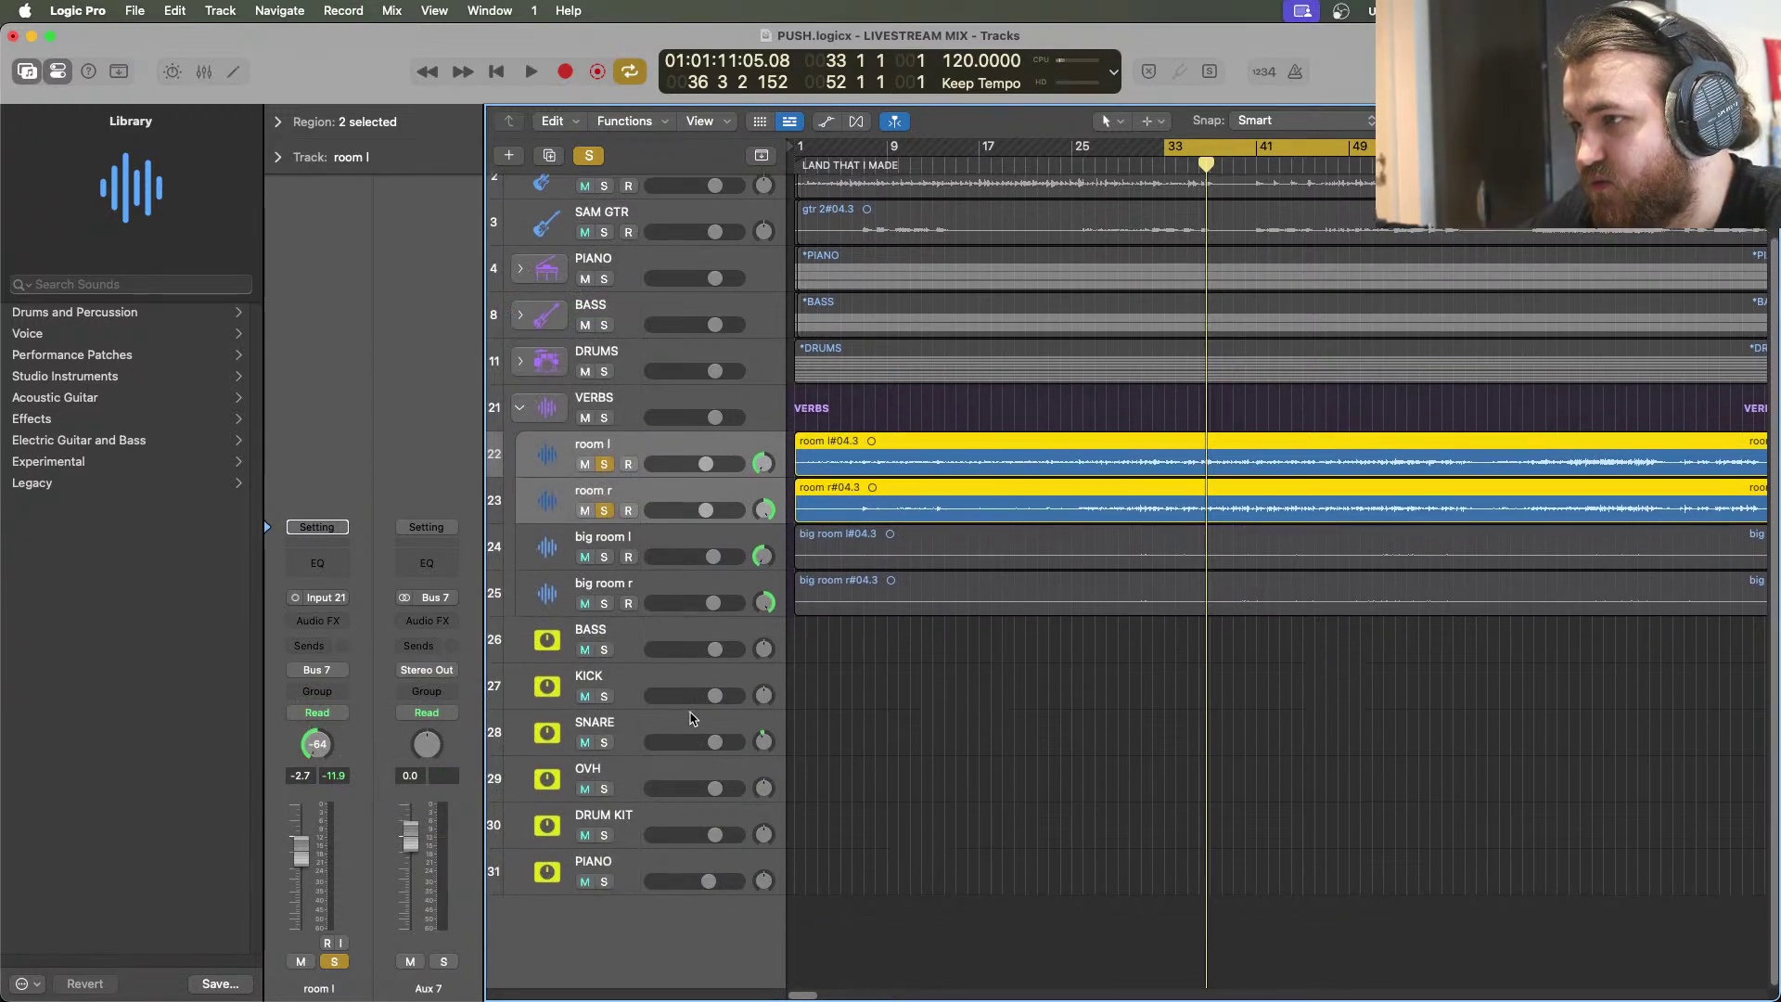
right_click(461, 749)
left_click(501, 745)
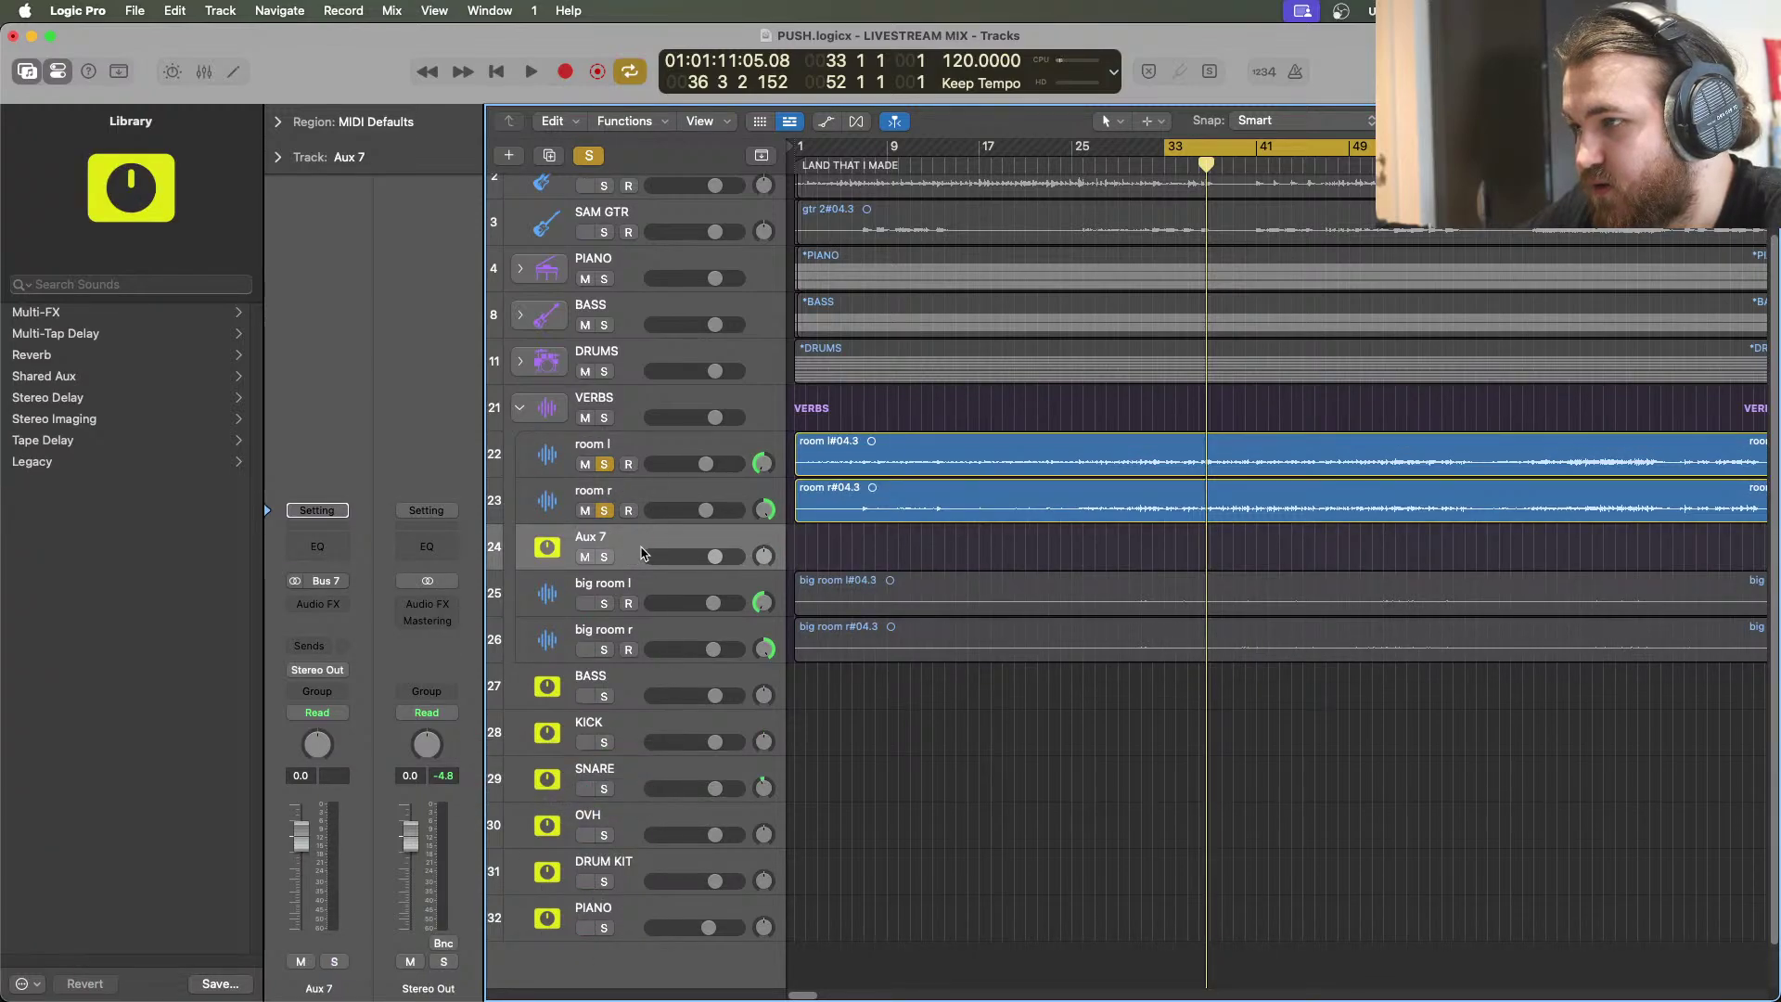
left_click_drag(643, 553, 643, 939)
double_click(648, 905)
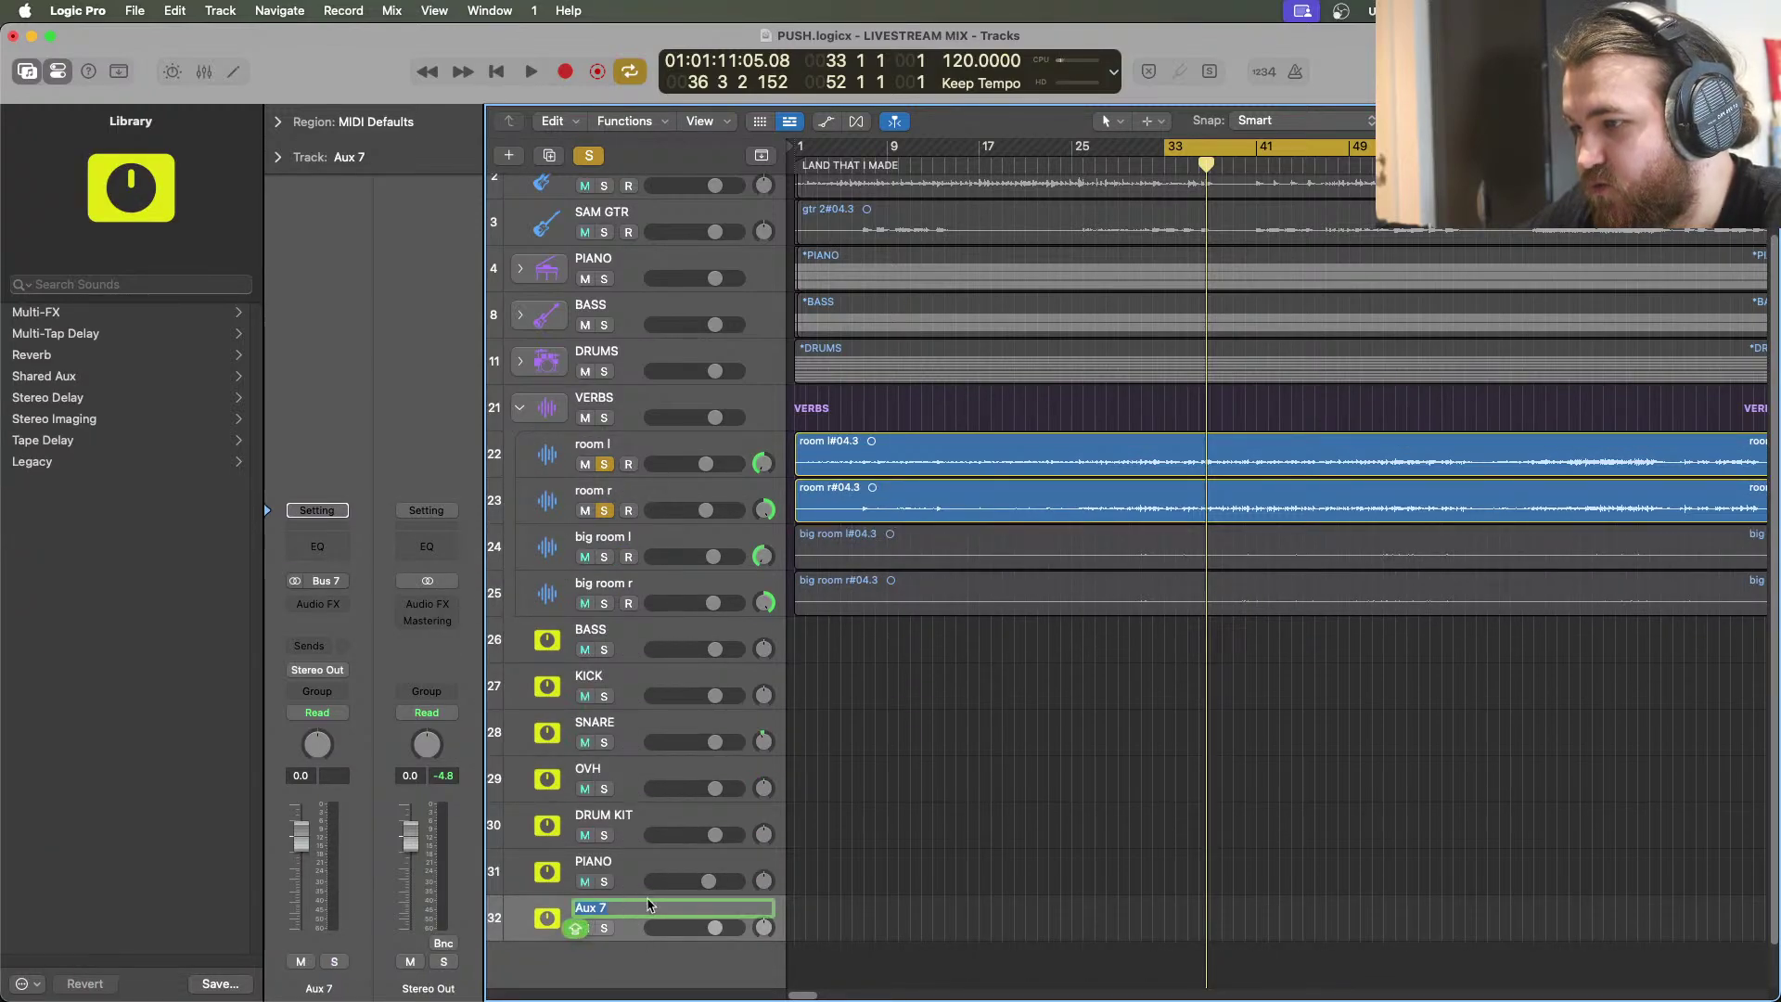
type("CLO")
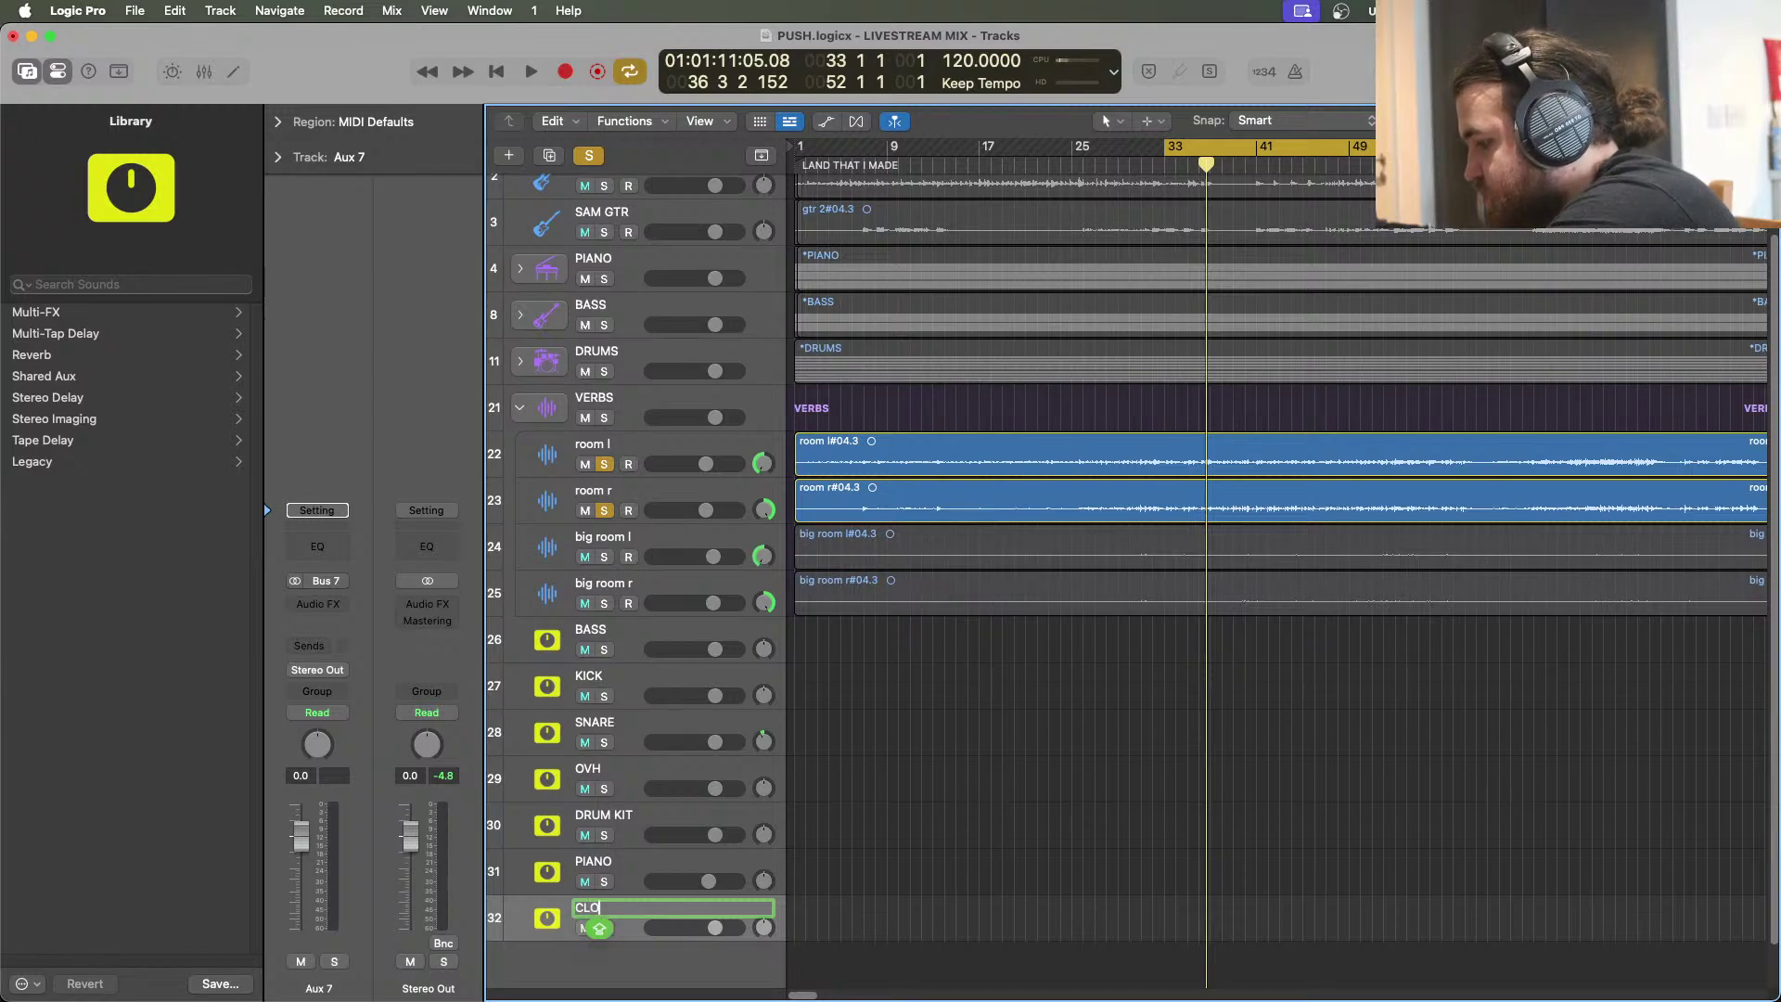
type("SE ROOM")
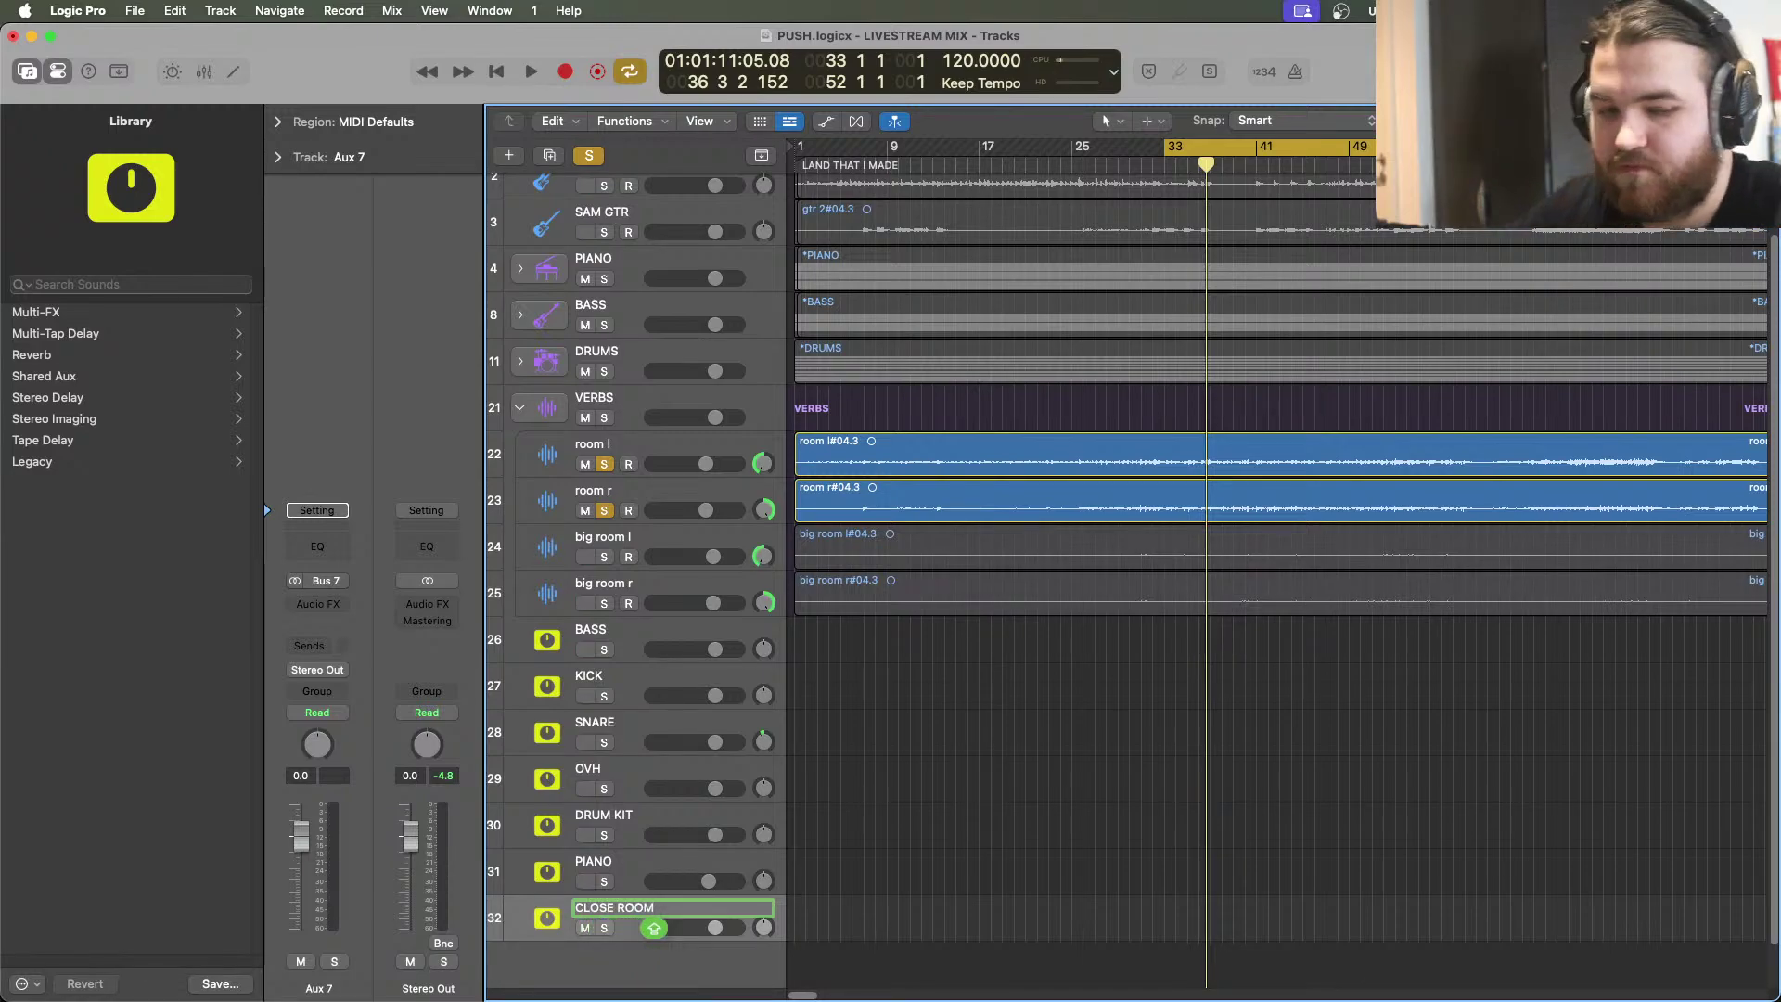
key("Return")
Select big room l and big room r together and route their output to Bus 8
left_click(587, 531)
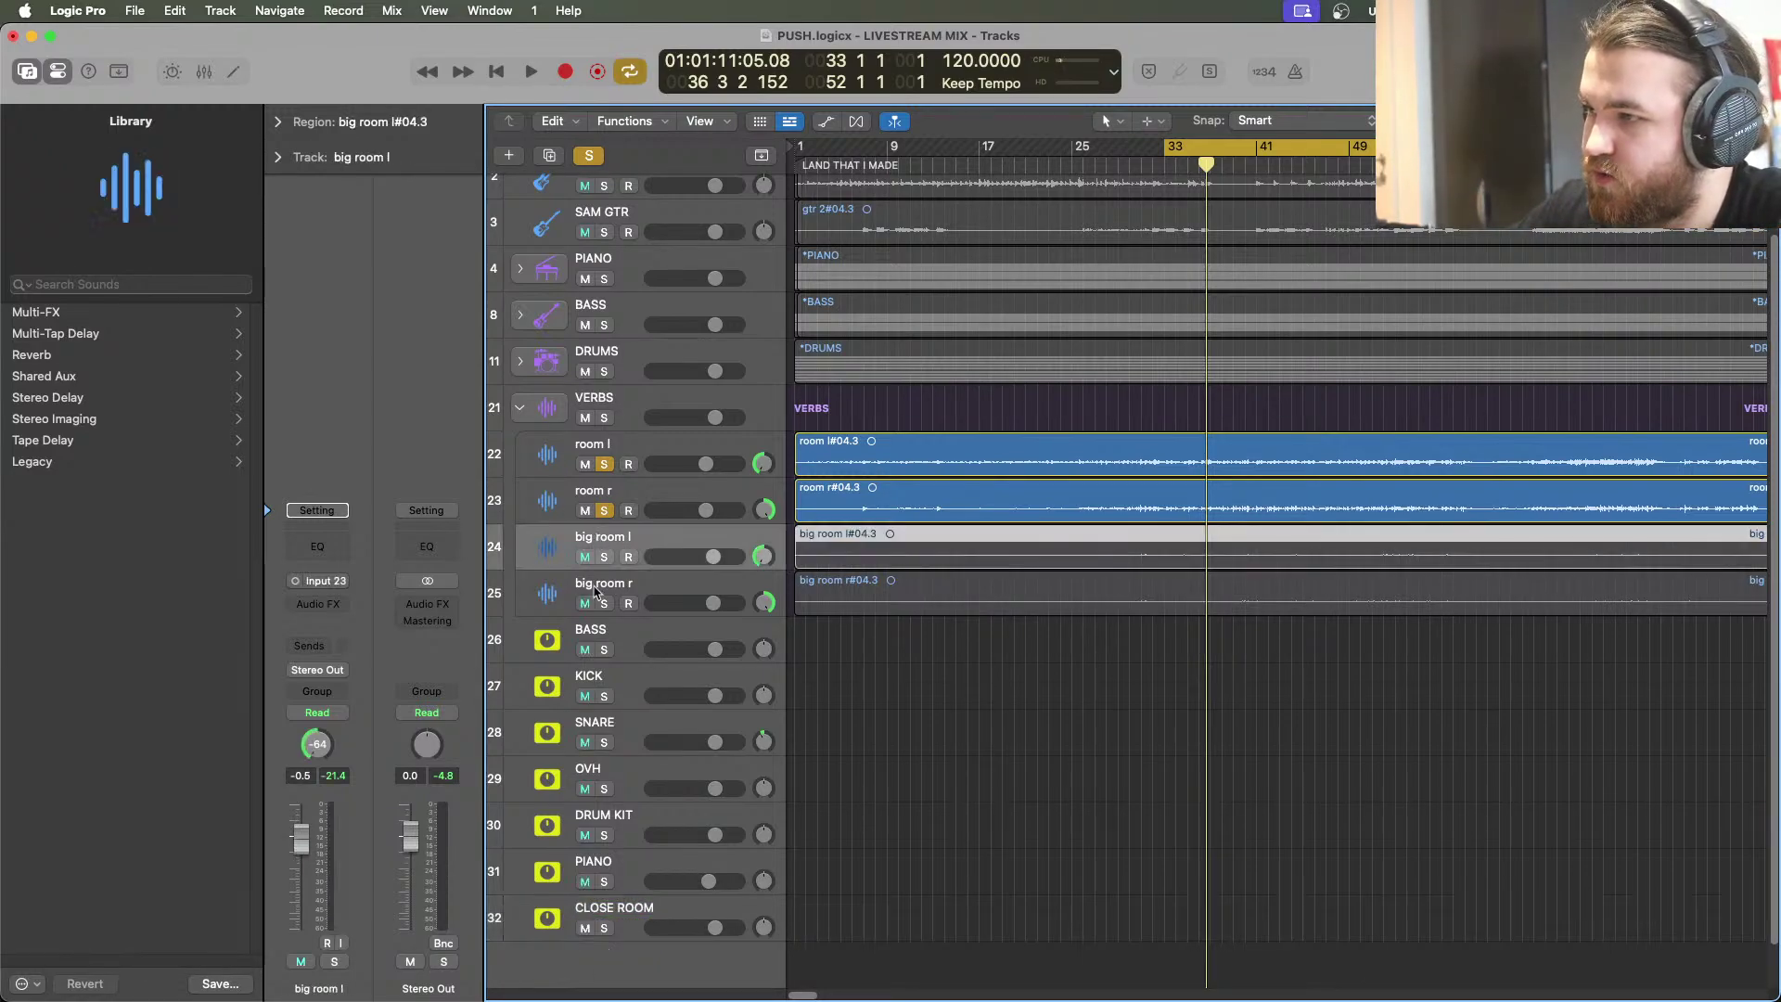
left_click(595, 588, "shift")
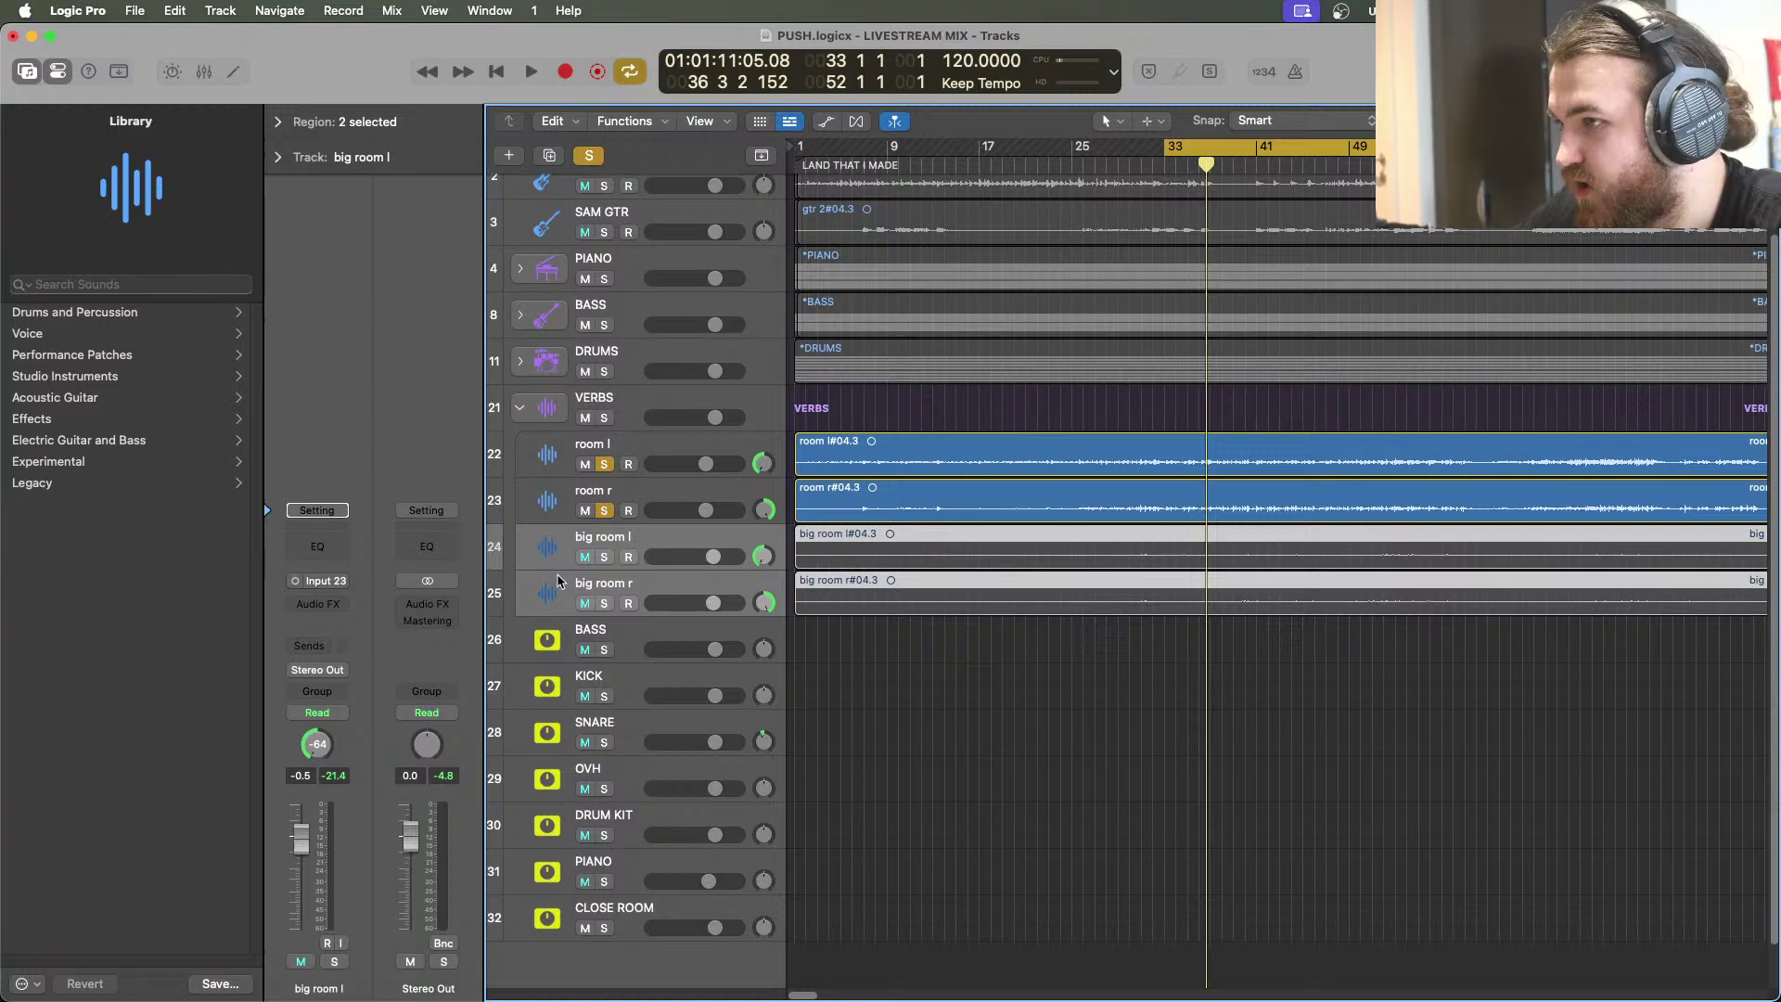
left_click(319, 671)
mouse_move(339, 776)
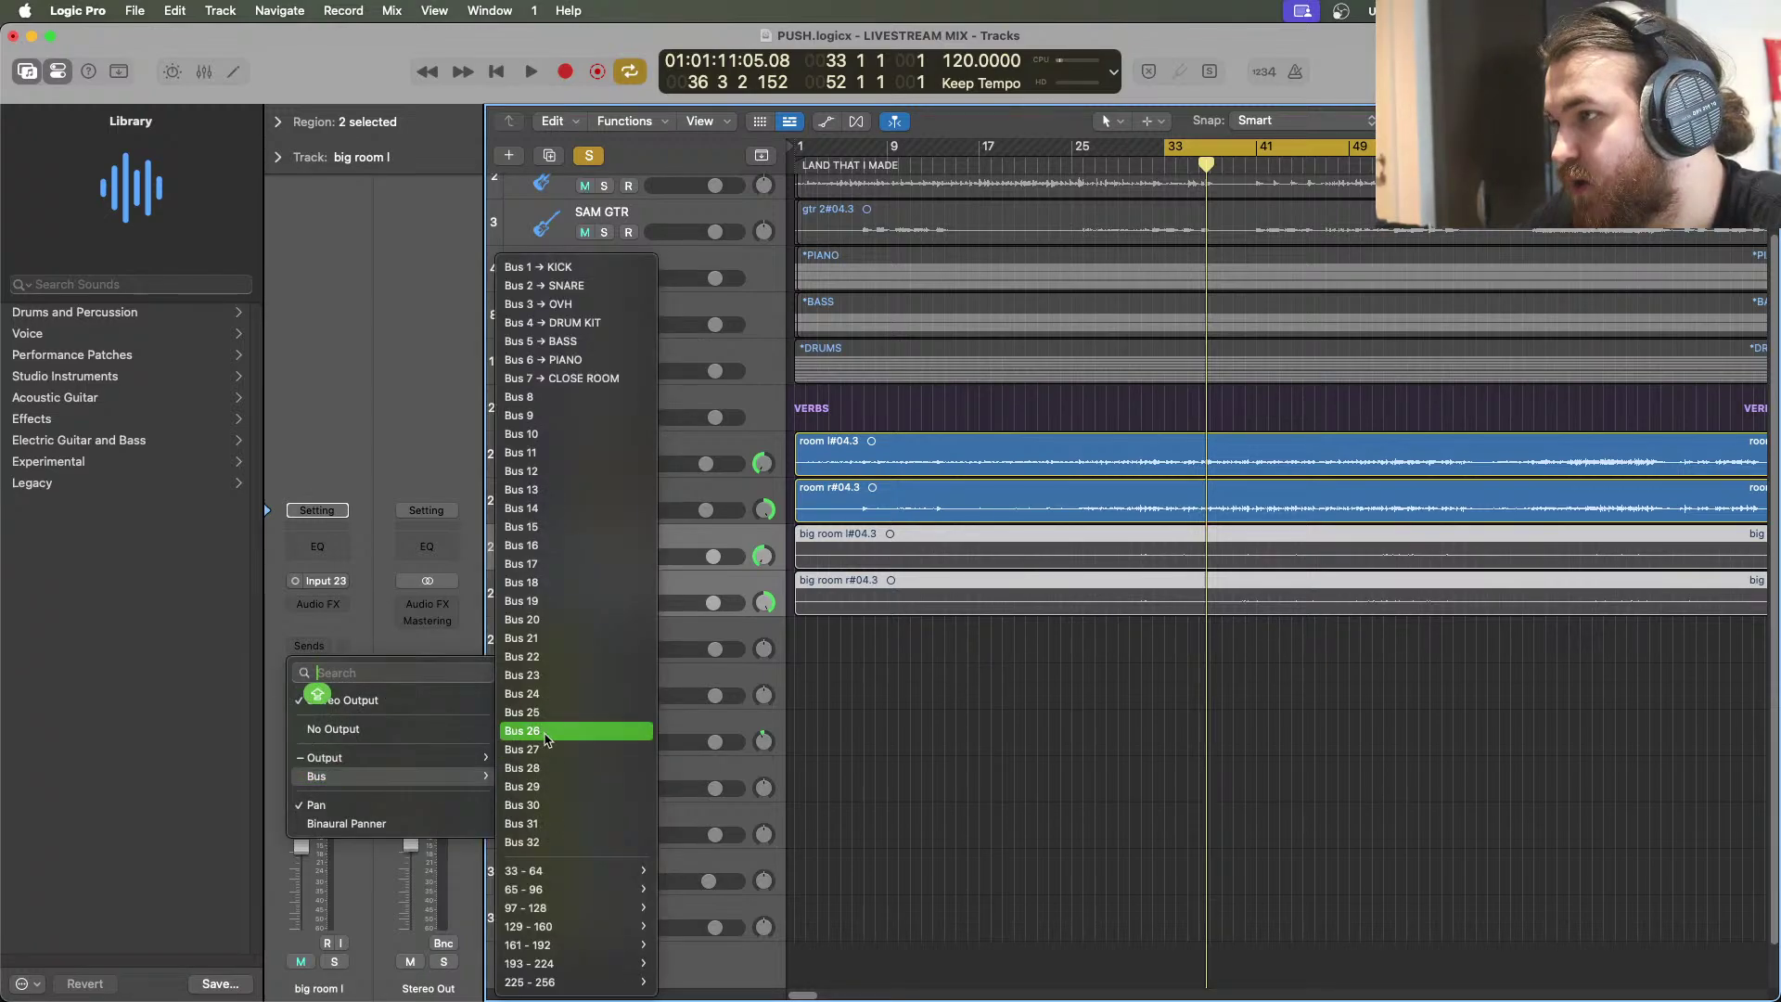
left_click(516, 397)
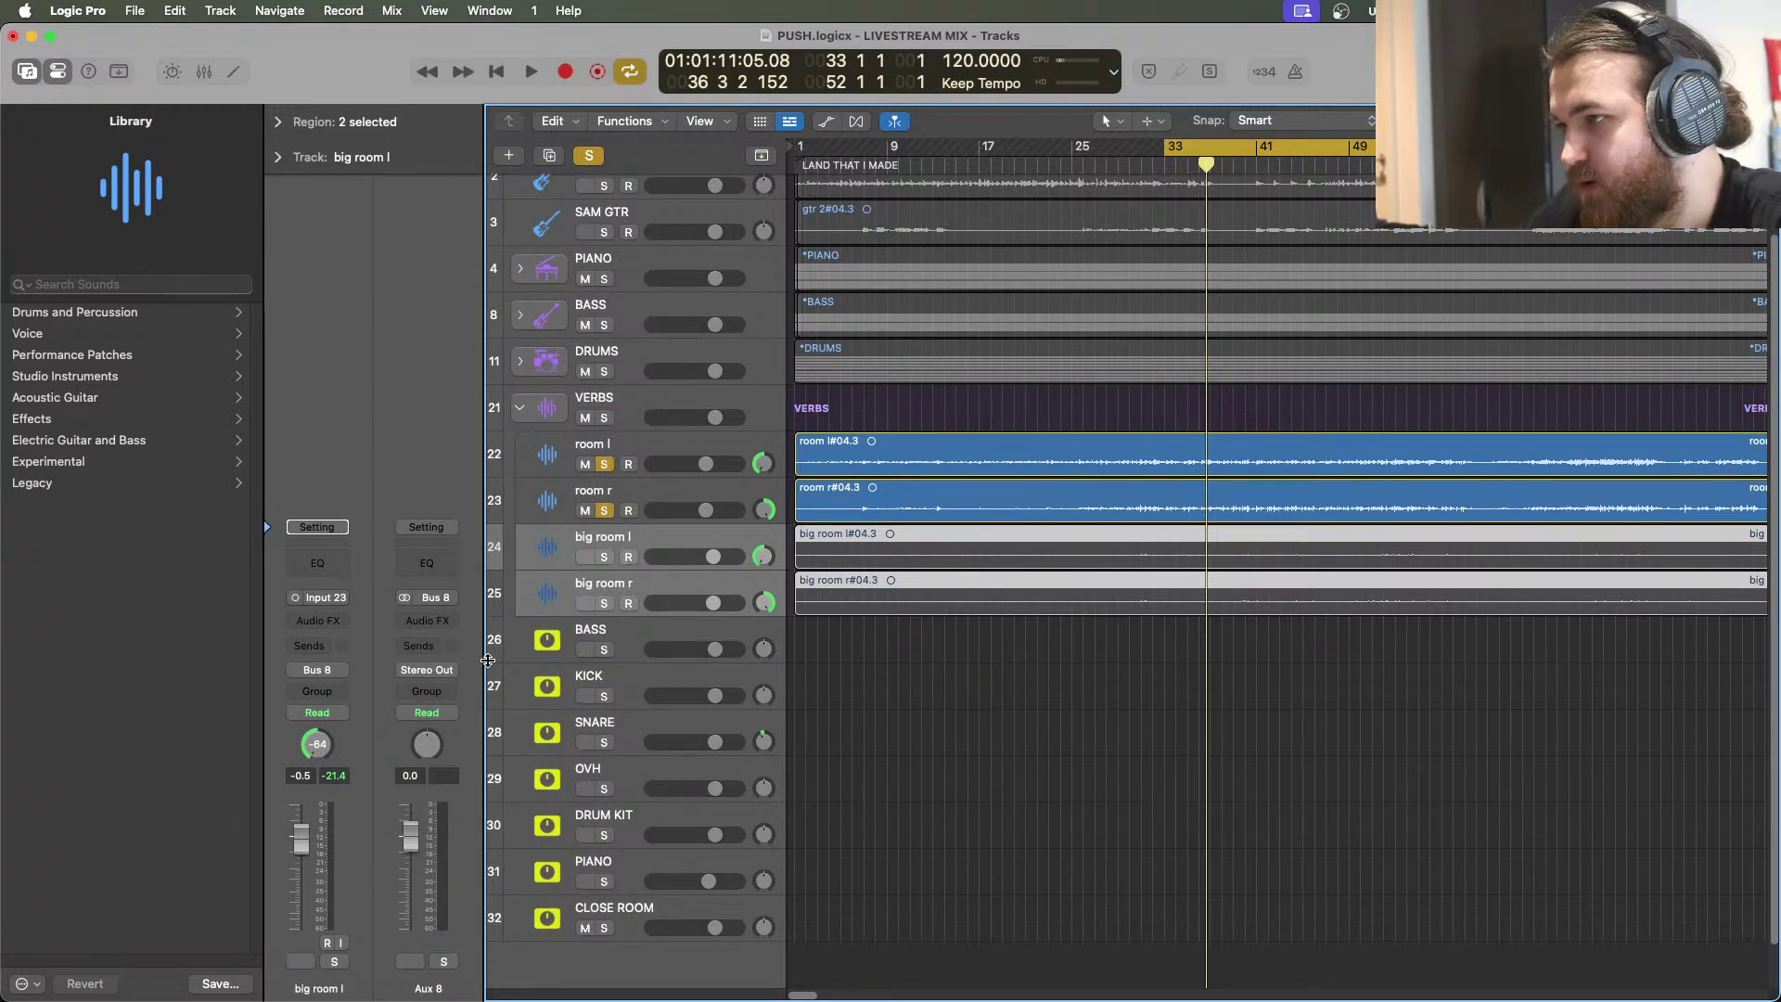
Create a track for the Bus 8 aux, move it below CLOSE ROOM, and name it BIG ROOM
right_click(473, 696)
left_click(496, 697)
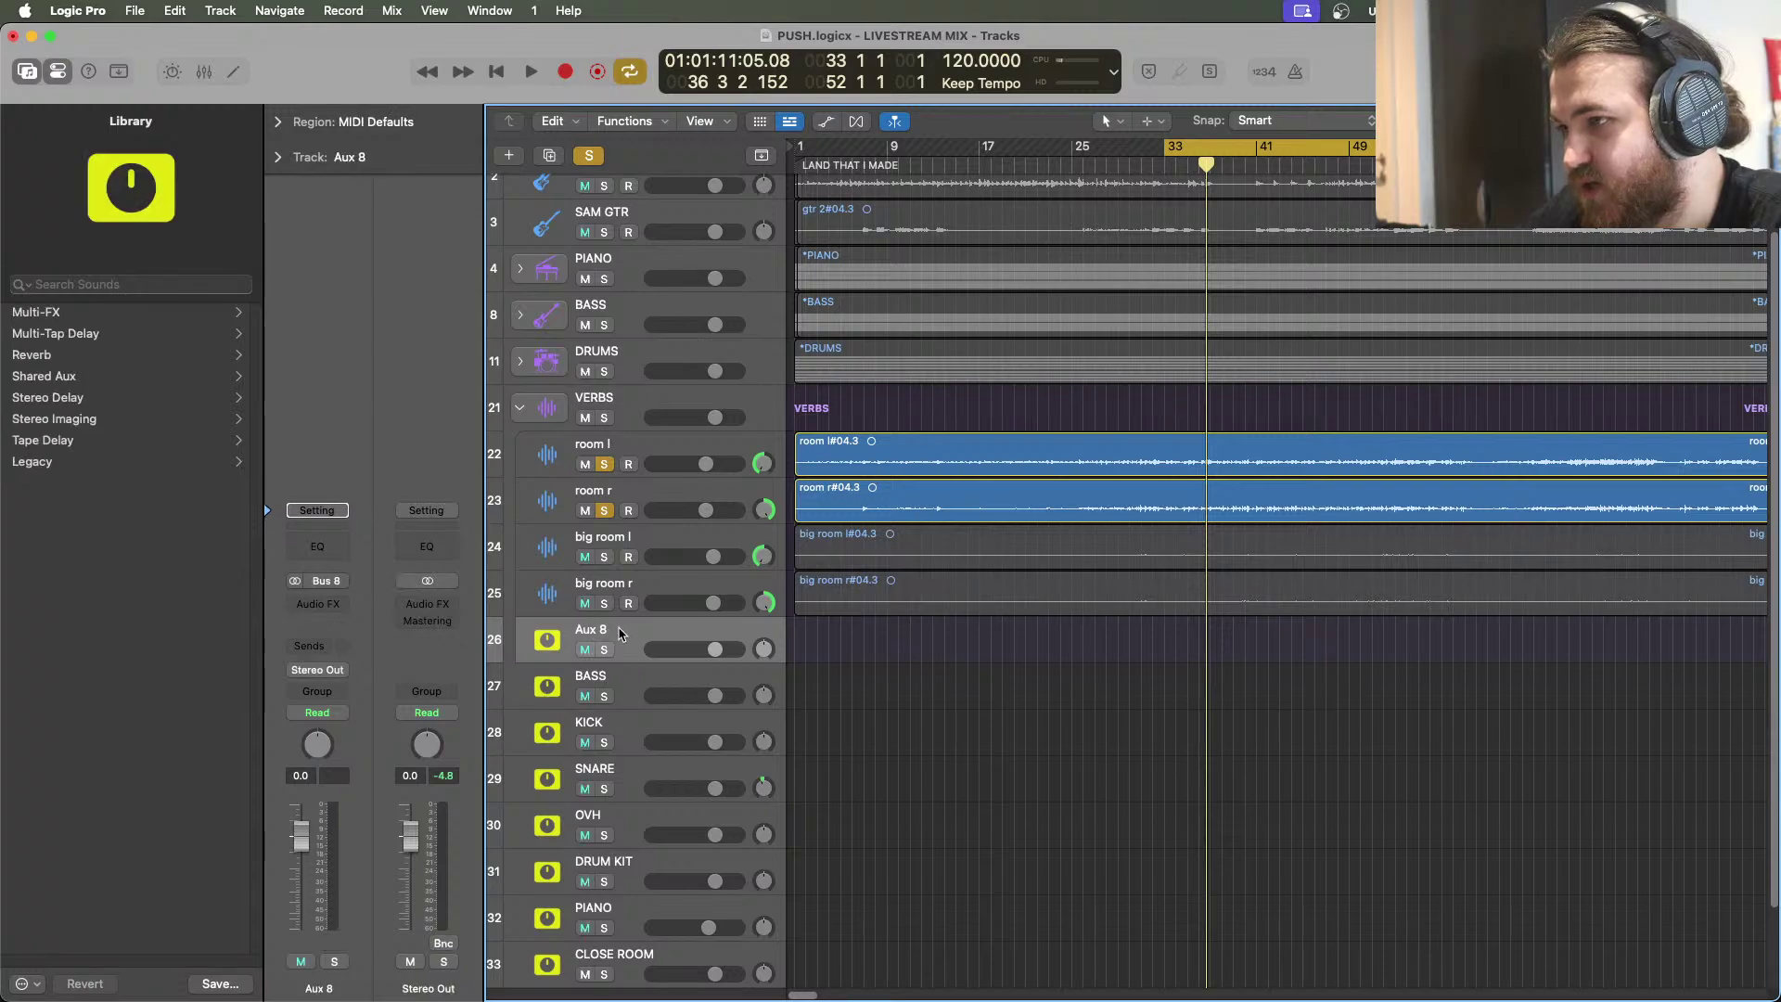
scroll(638, 875, "down", 1)
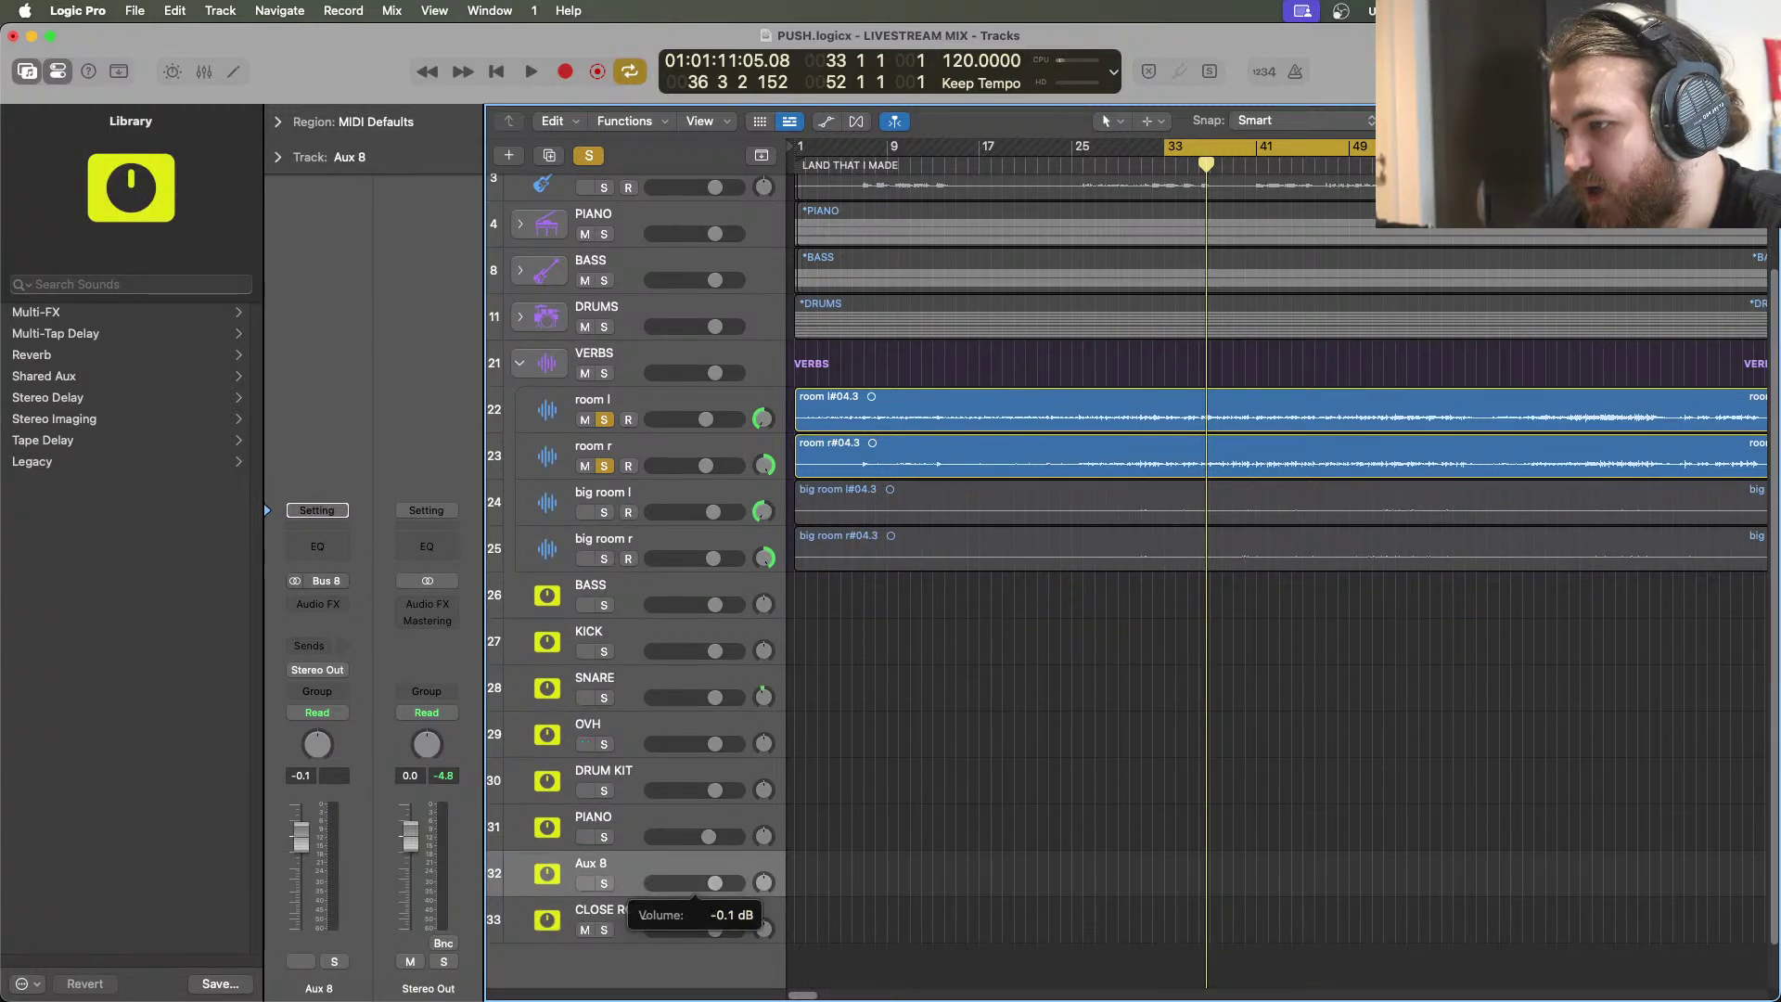
left_click_drag(638, 874, 627, 924)
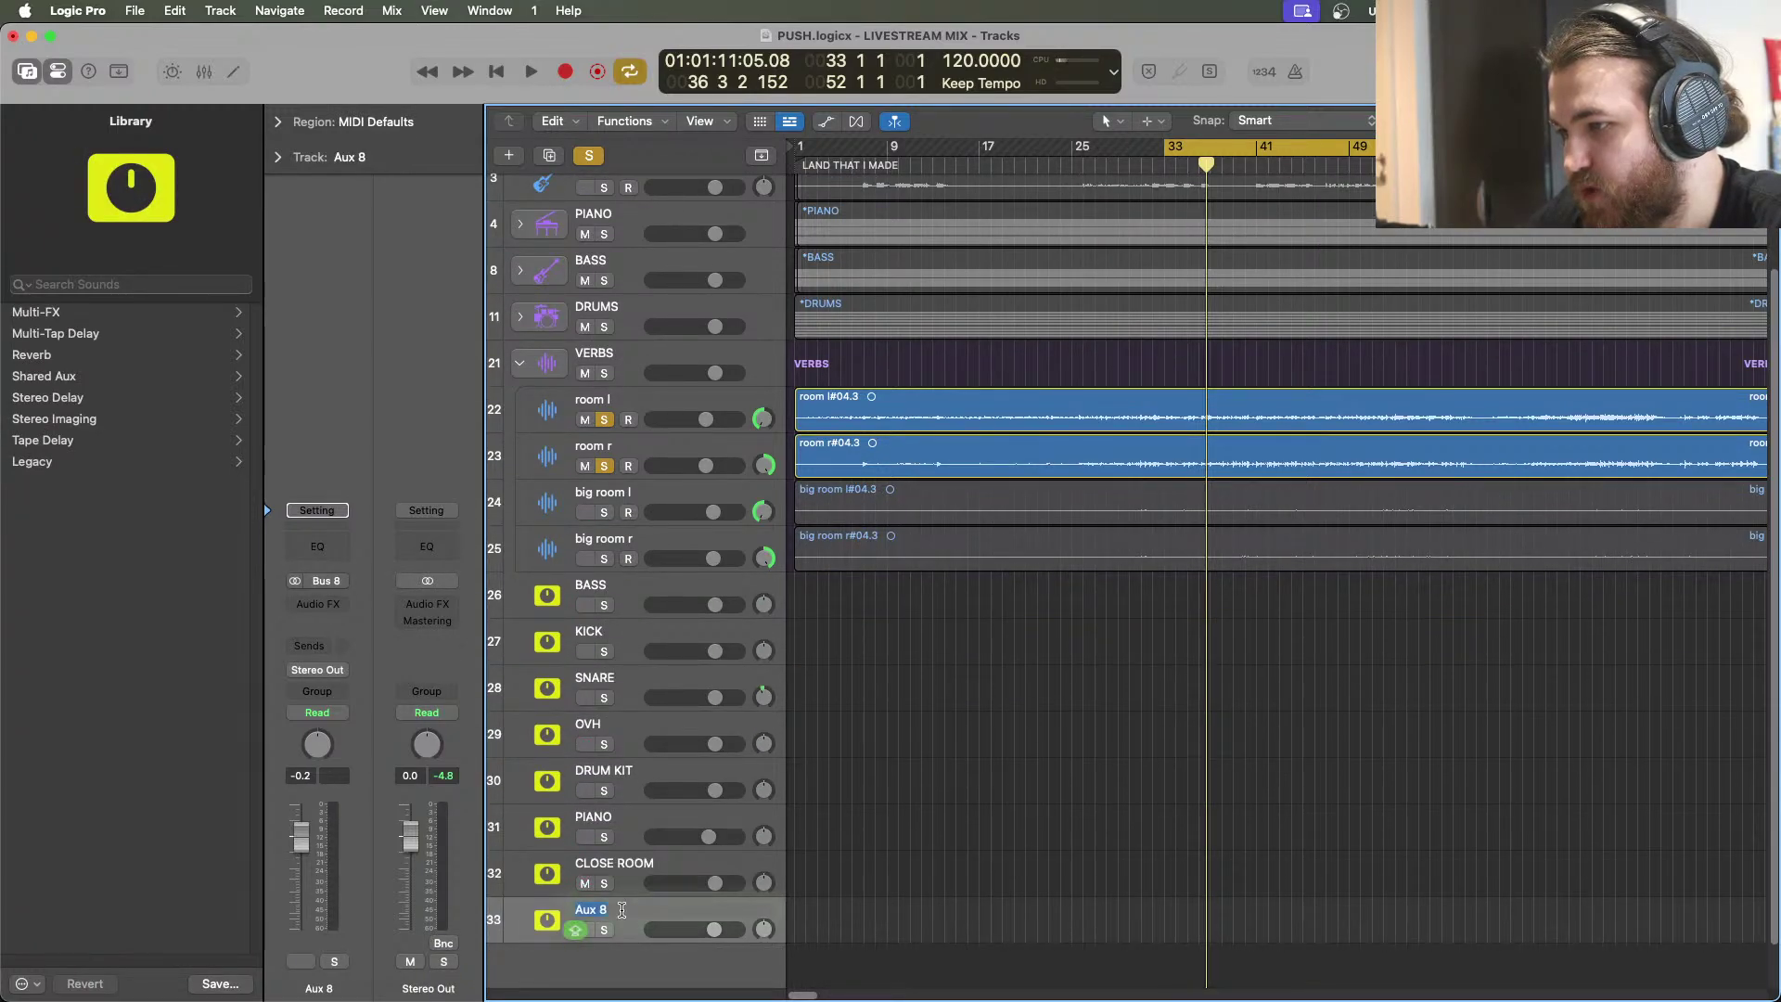
key("BackSpace")
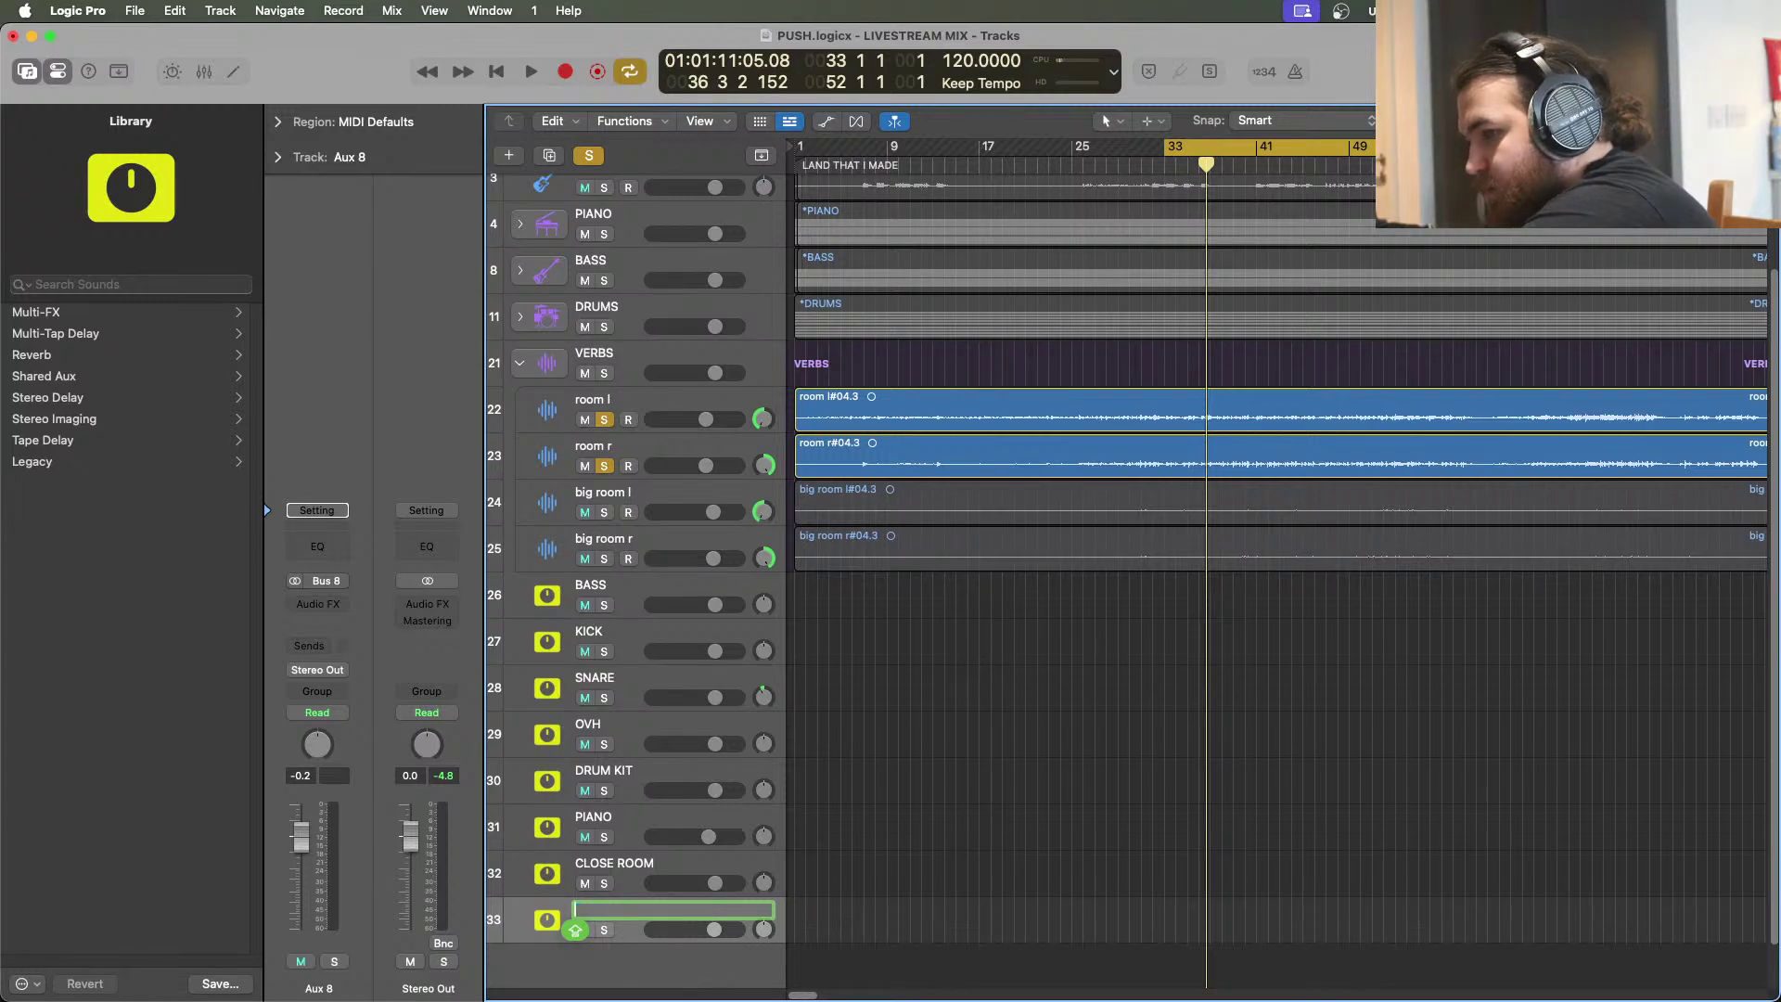
type("BIG R")
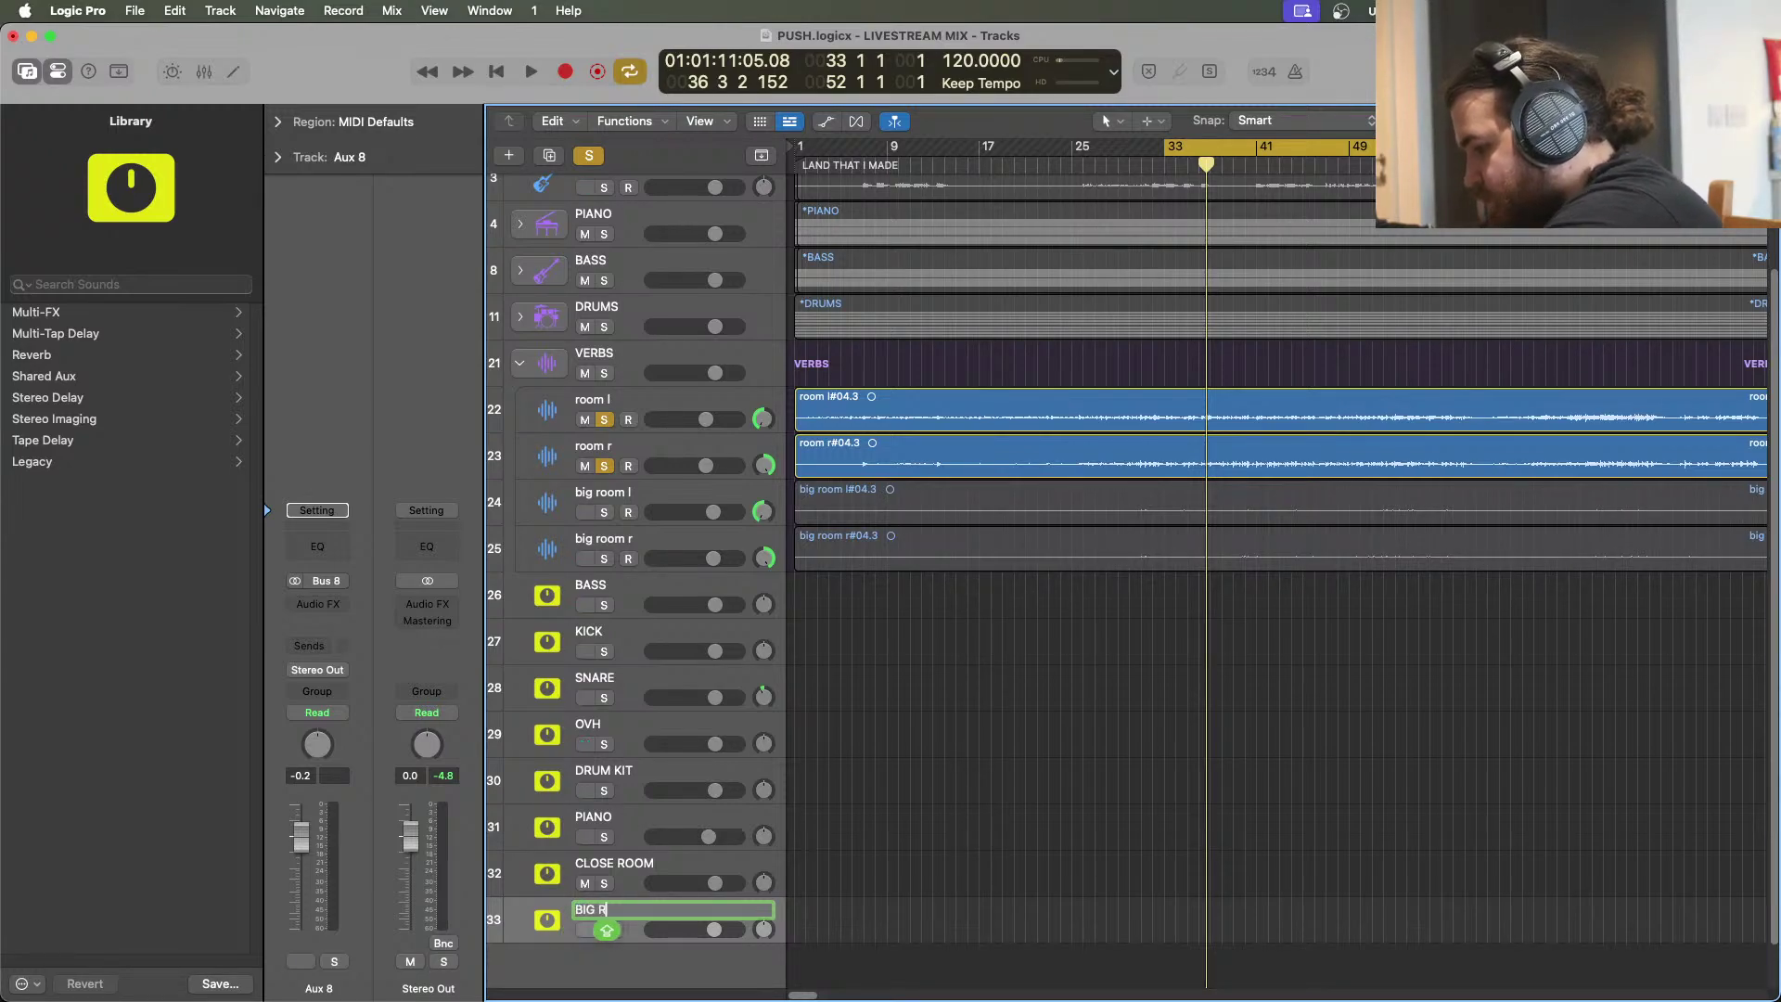
type("OOM")
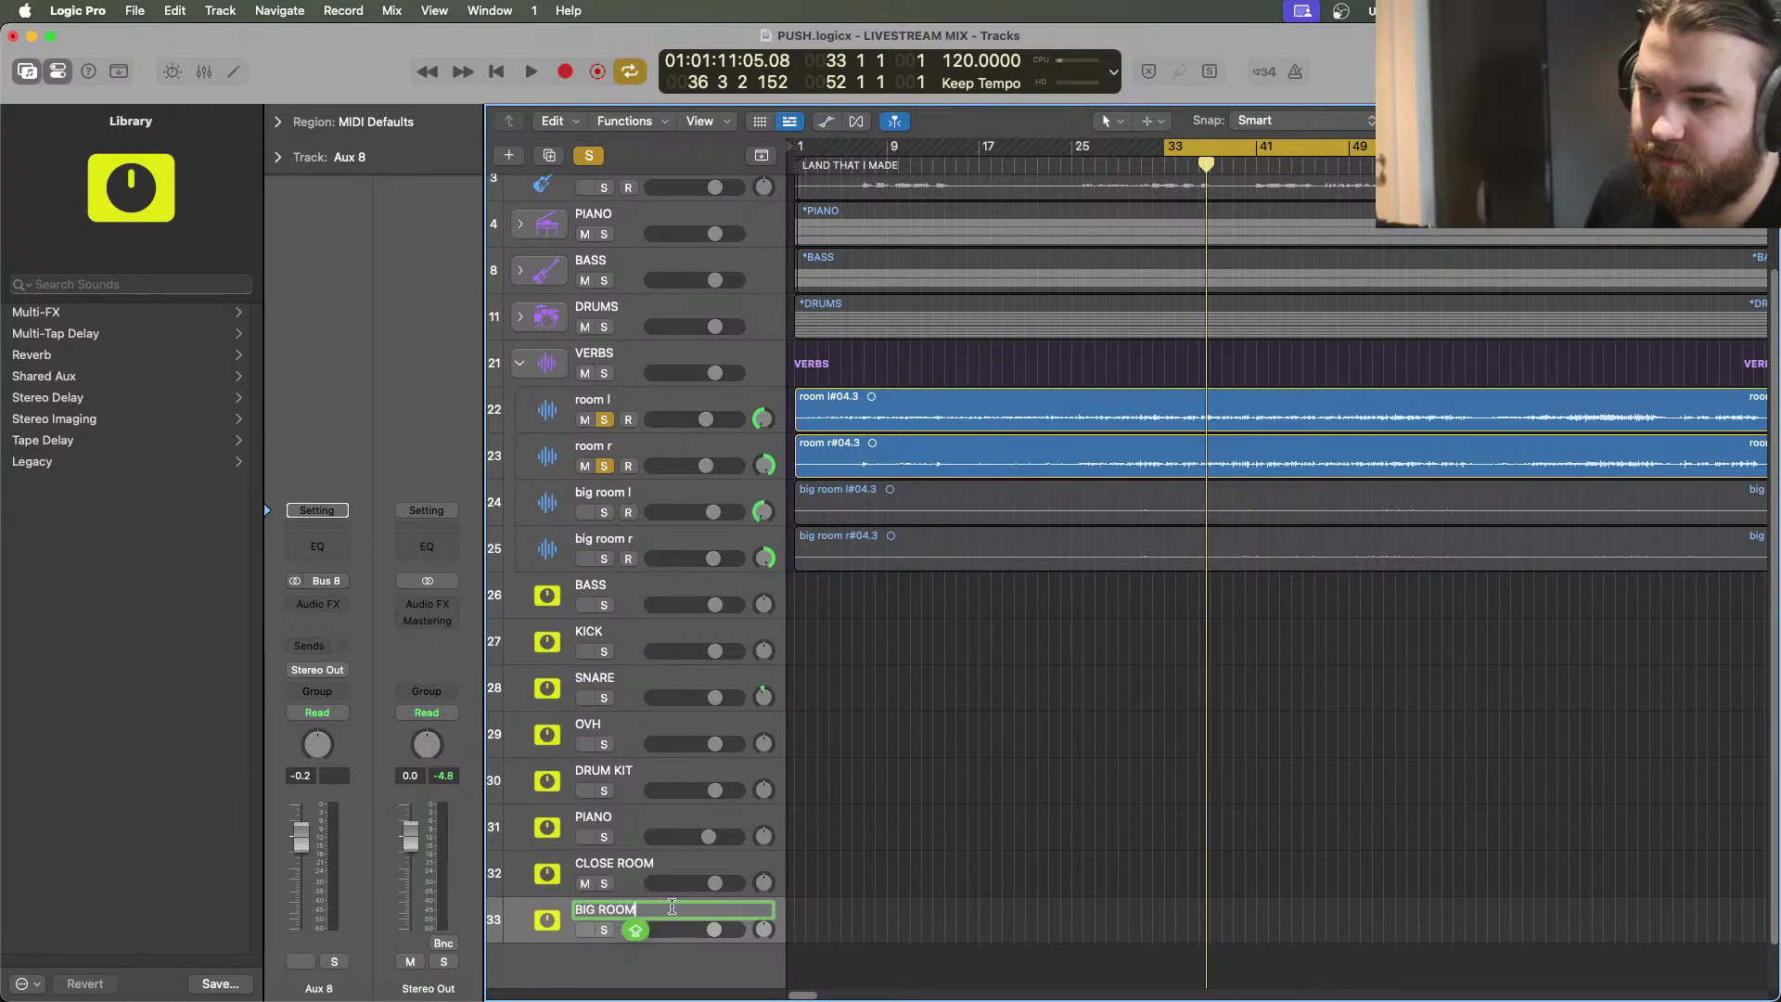
key("Return")
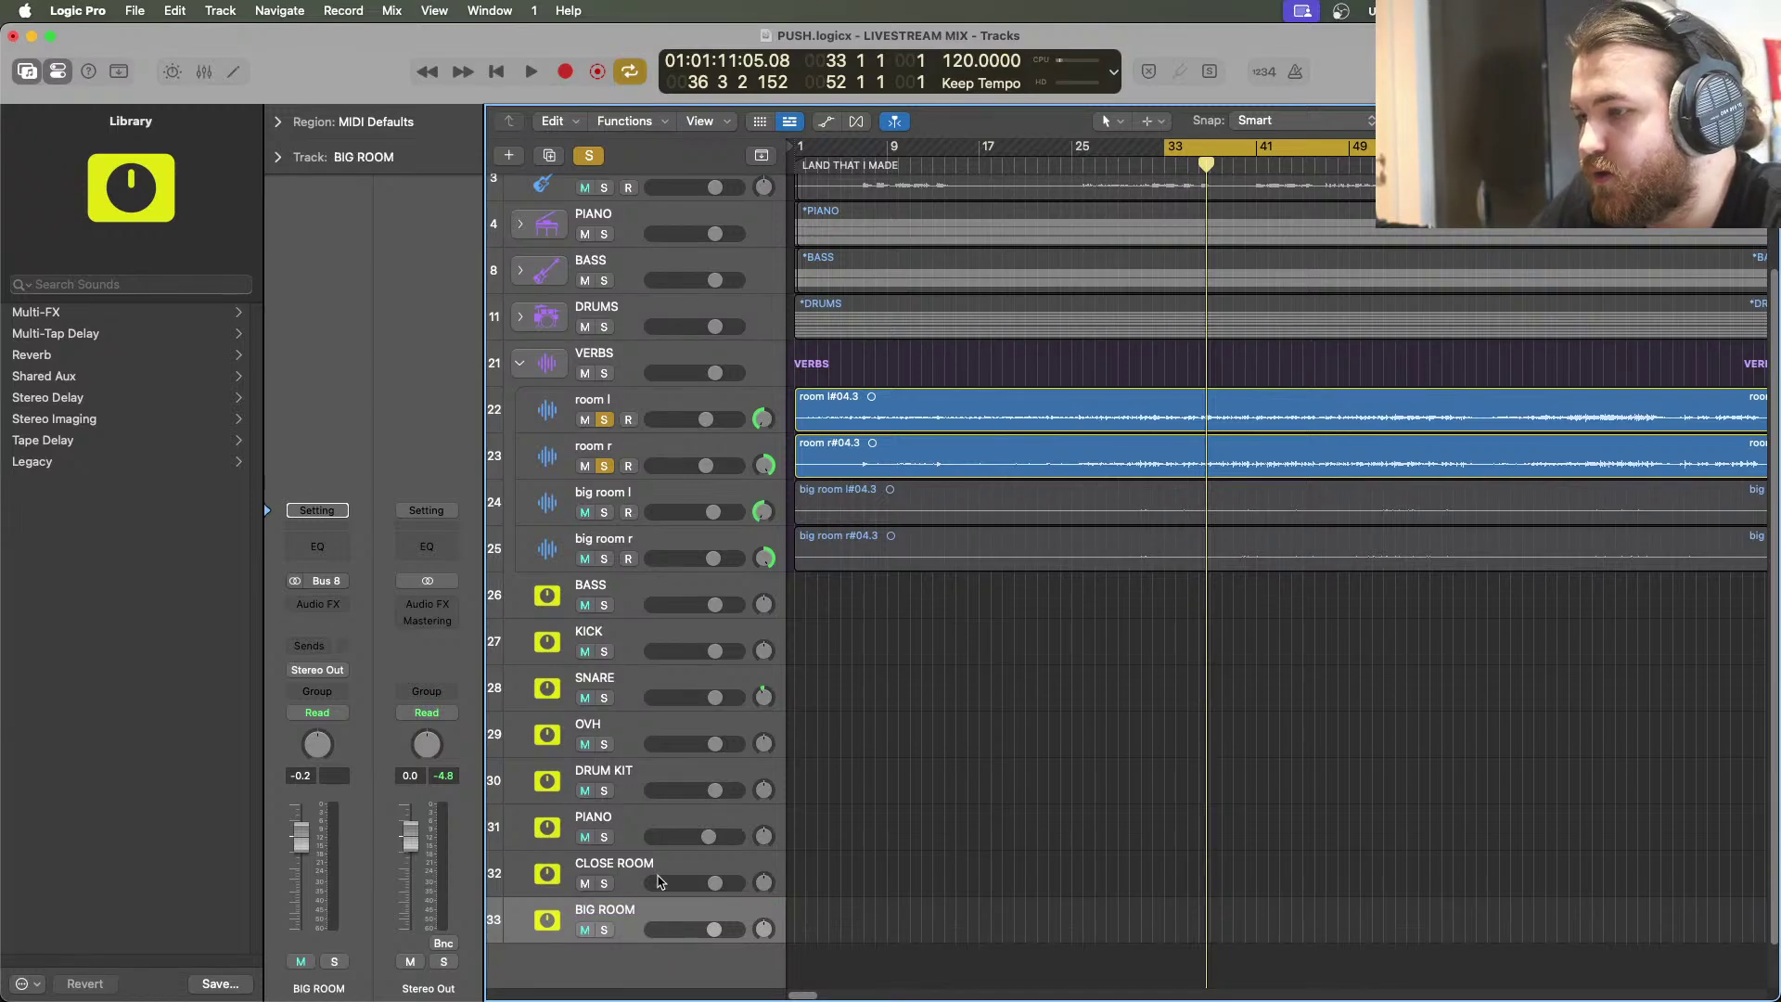
Solo the CLOSE ROOM aux and insert a Channel EQ on it, moving the plug-in window clear of the track list
left_click(617, 896)
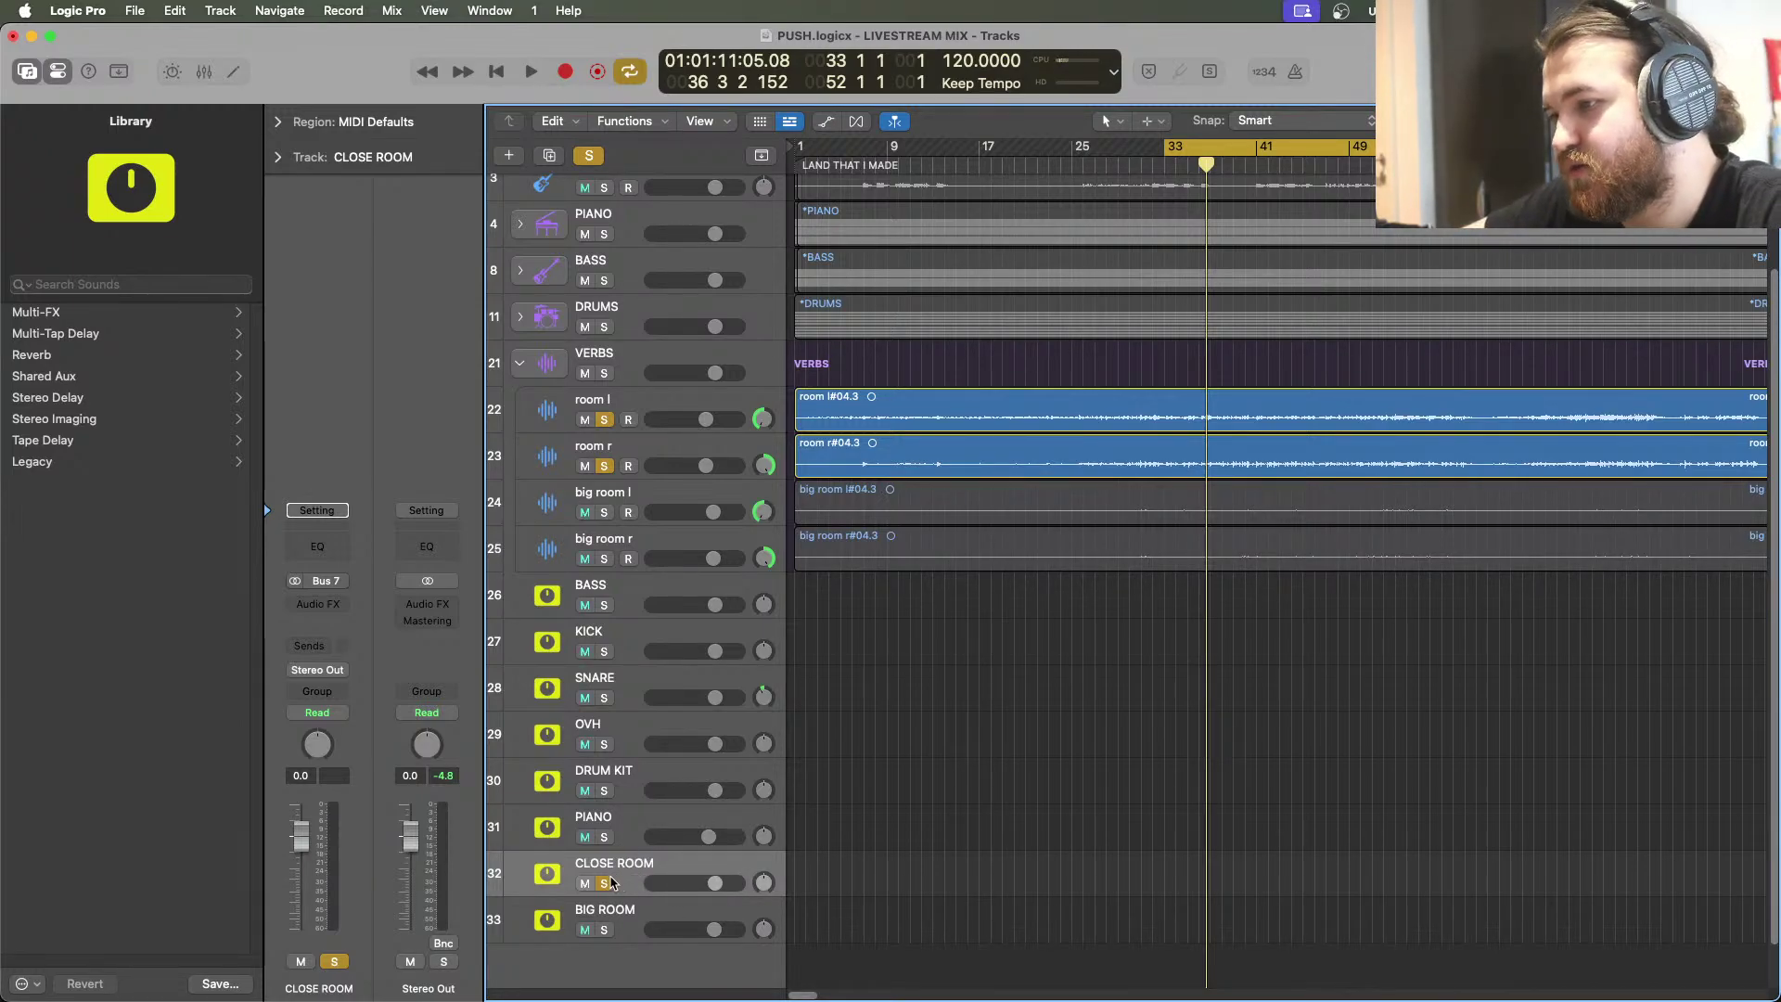
left_click(342, 604)
mouse_move(349, 630)
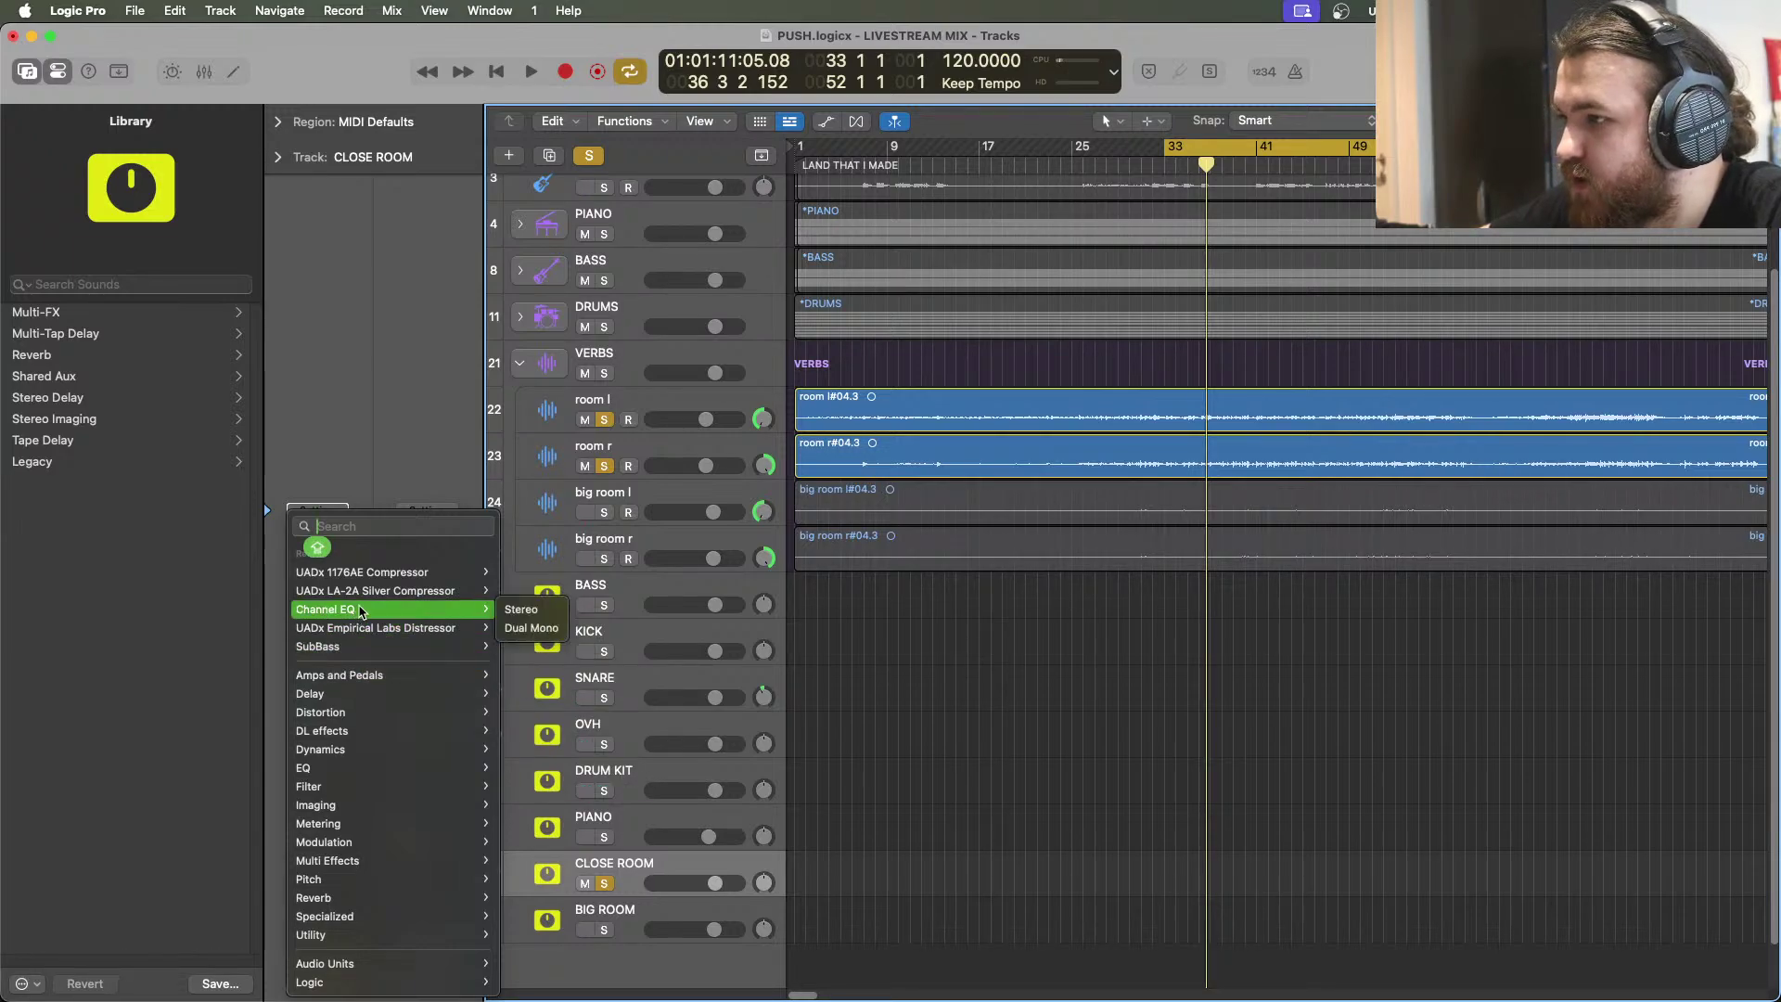
key("Escape")
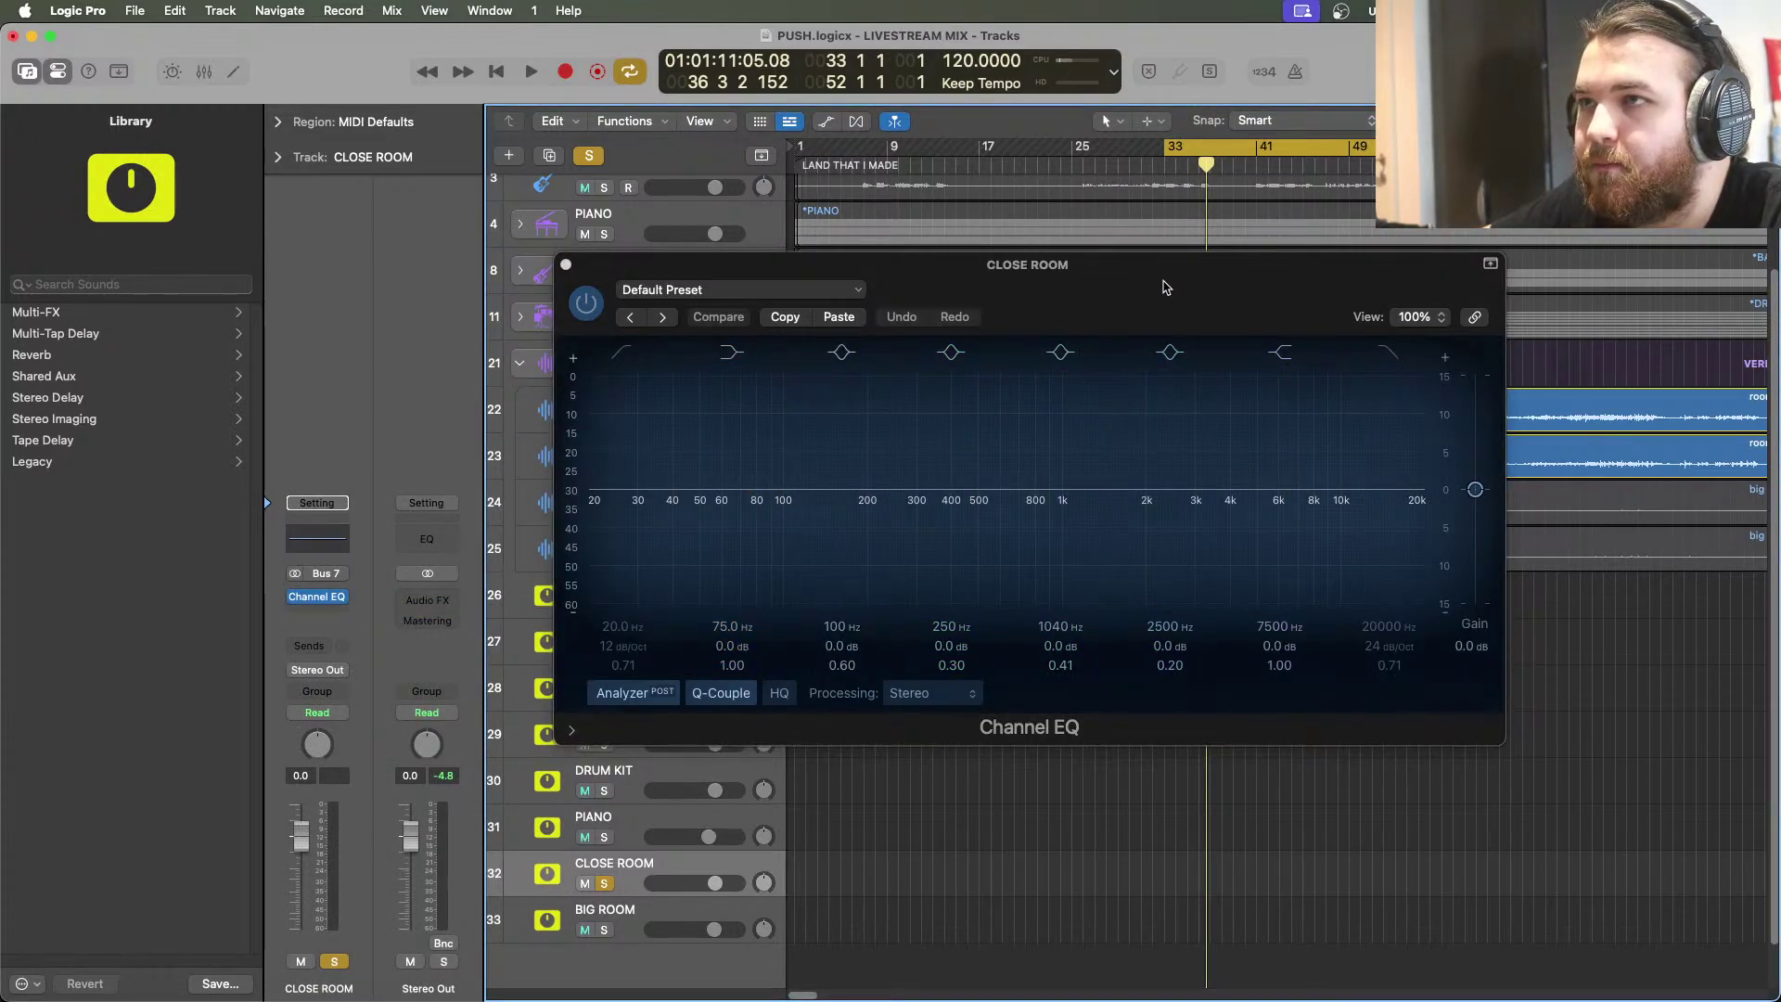
left_click_drag(1166, 288, 1262, 230)
During playback, add a 48 dB/Oct low cut at about 155 Hz and a 1.9 dB dip at 805 Hz with Q 3.20
key("space")
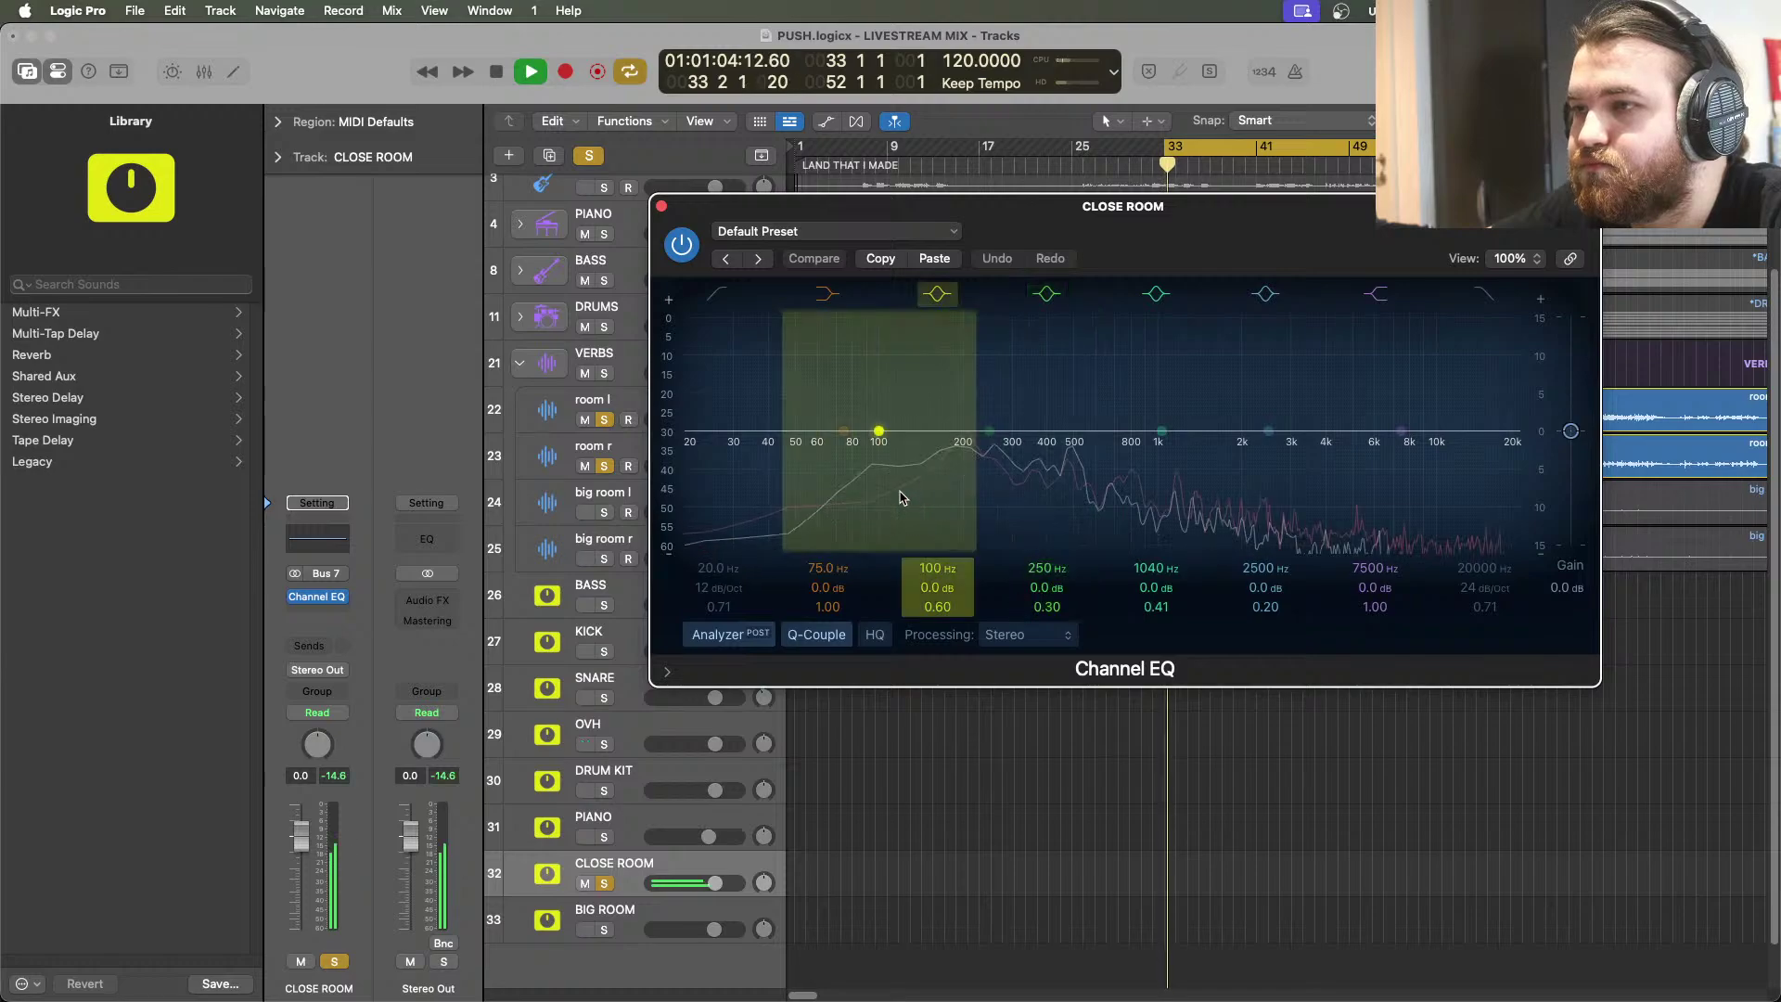
key("space")
left_click(718, 293)
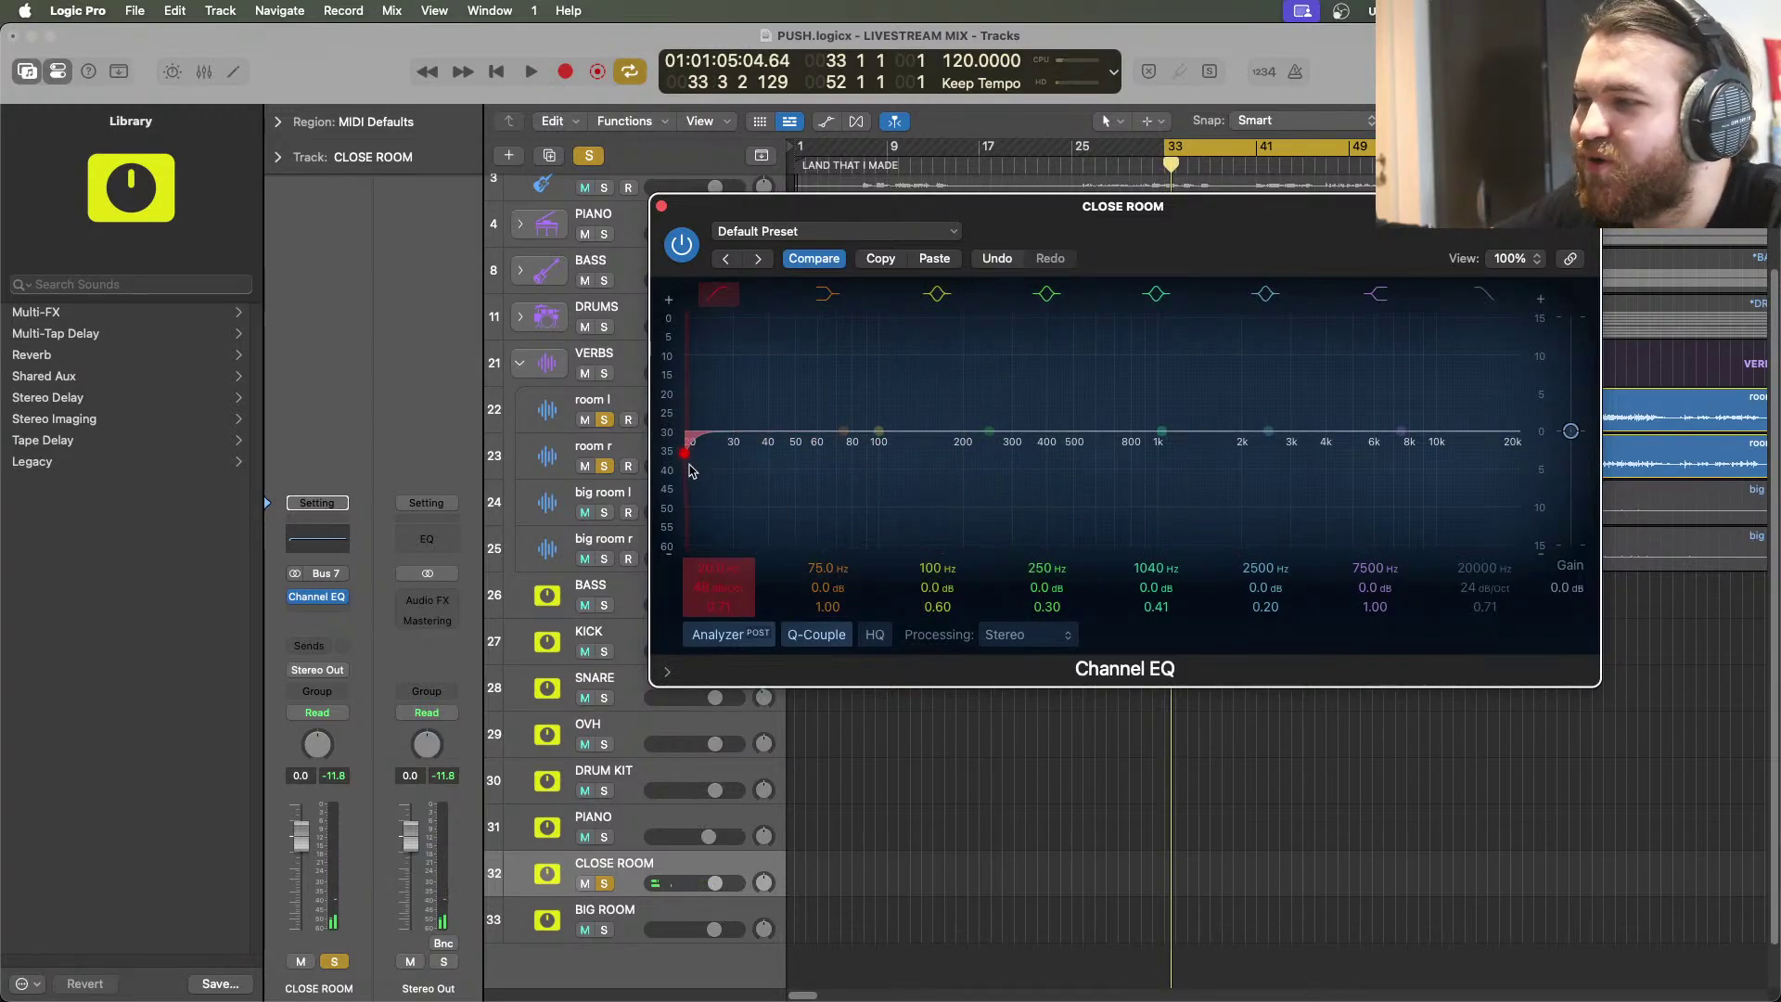
left_click_drag(690, 470, 944, 505)
key("space")
left_click_drag(989, 447, 1134, 461)
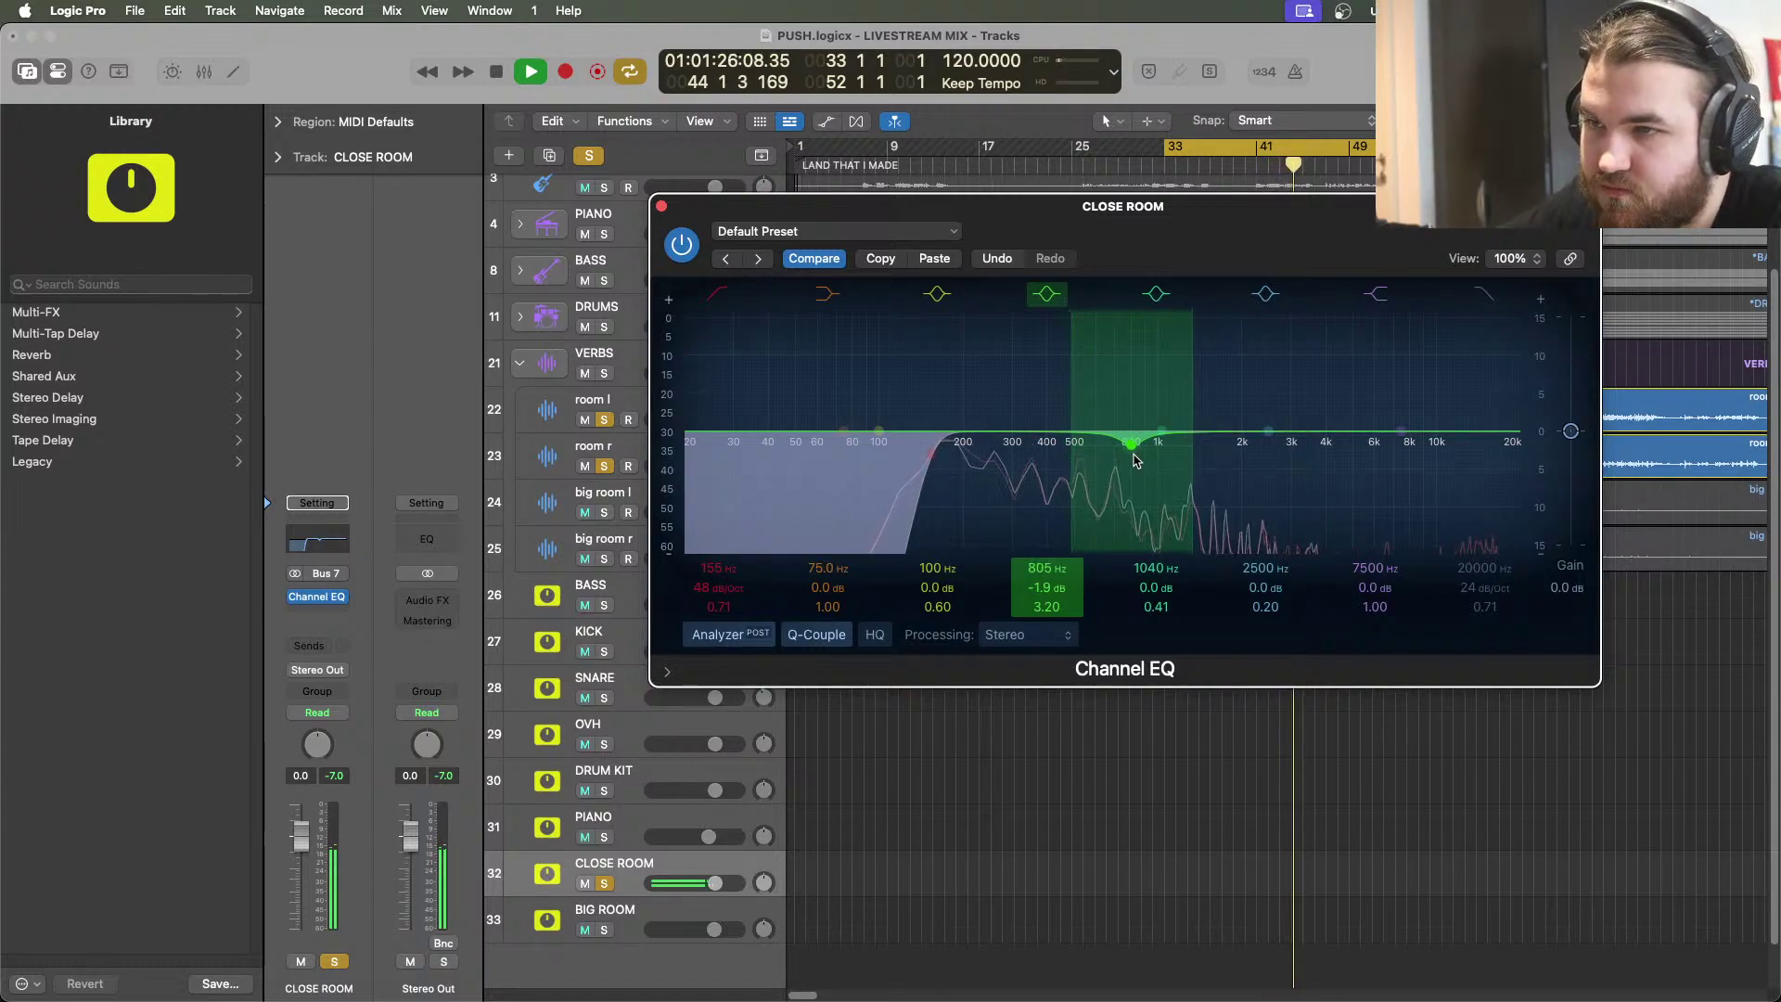
Set the EQ's high shelf to +0.3 dB at 11300 Hz and cut 5.0 dB at 4360 Hz with Q 10.0
mouse_move(1467, 451)
left_mouse_down()
mouse_move(1463, 477)
mouse_move(1339, 478)
mouse_move(1518, 466)
mouse_move(1452, 432)
left_mouse_up()
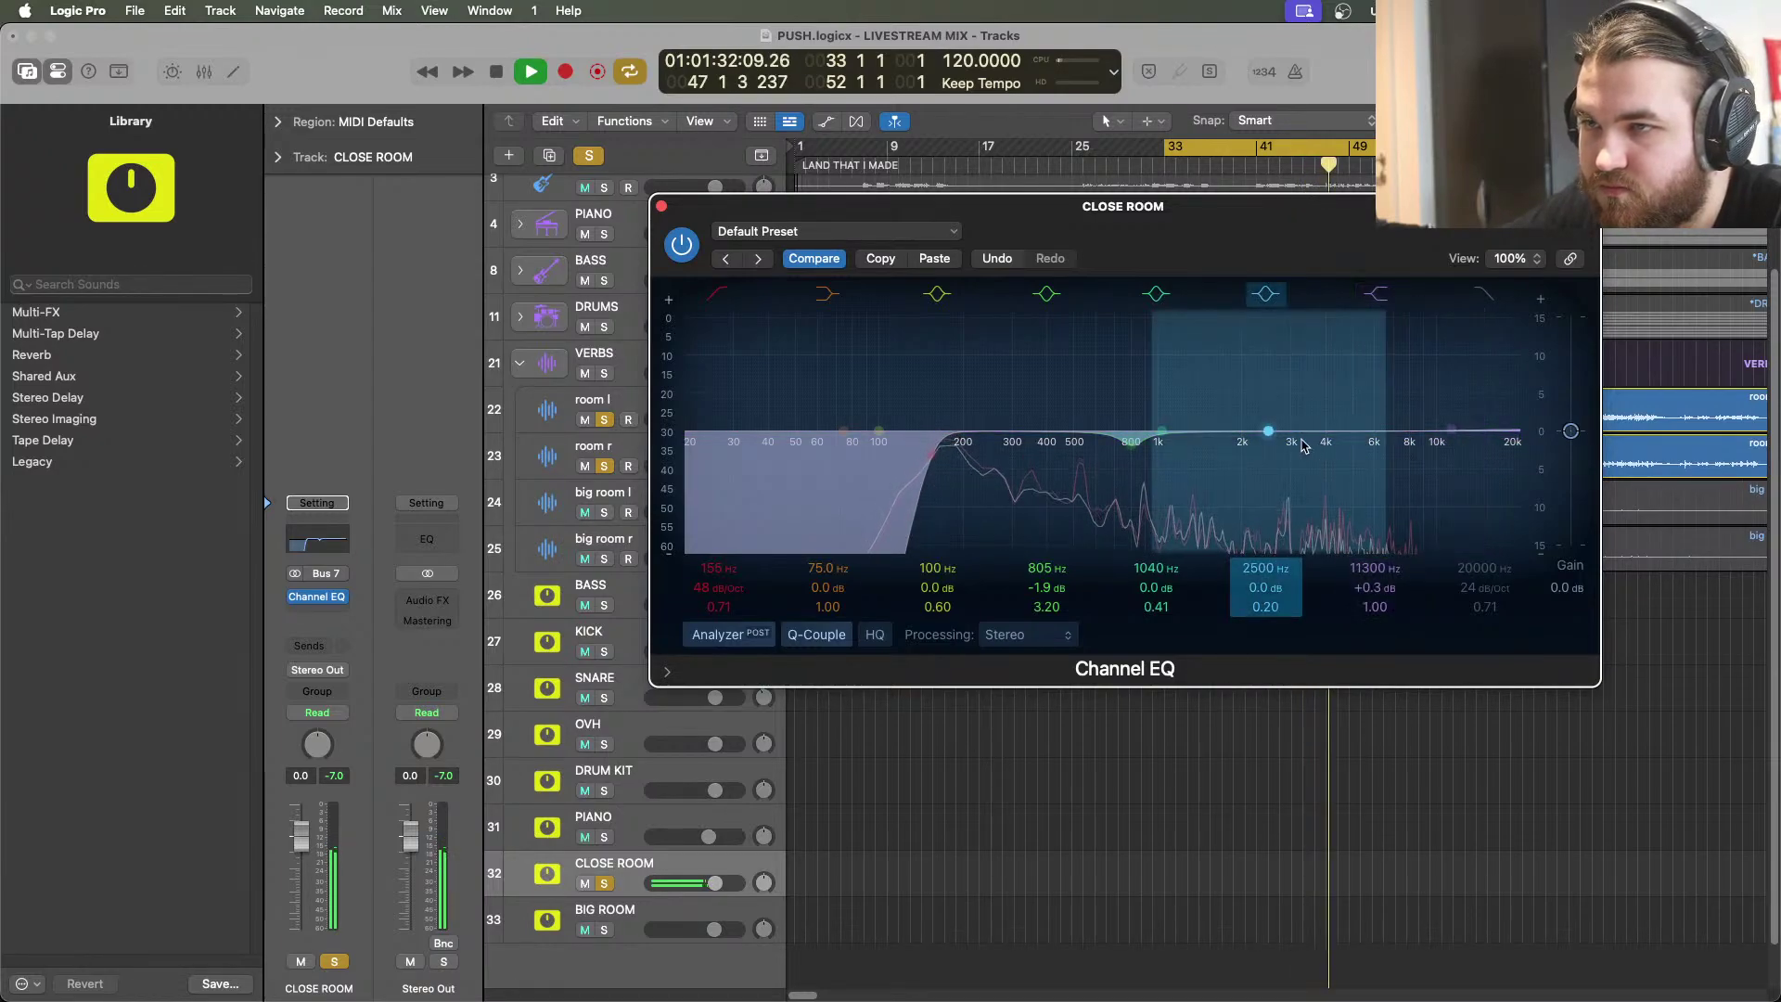
left_click_drag(1267, 434, 1310, 433)
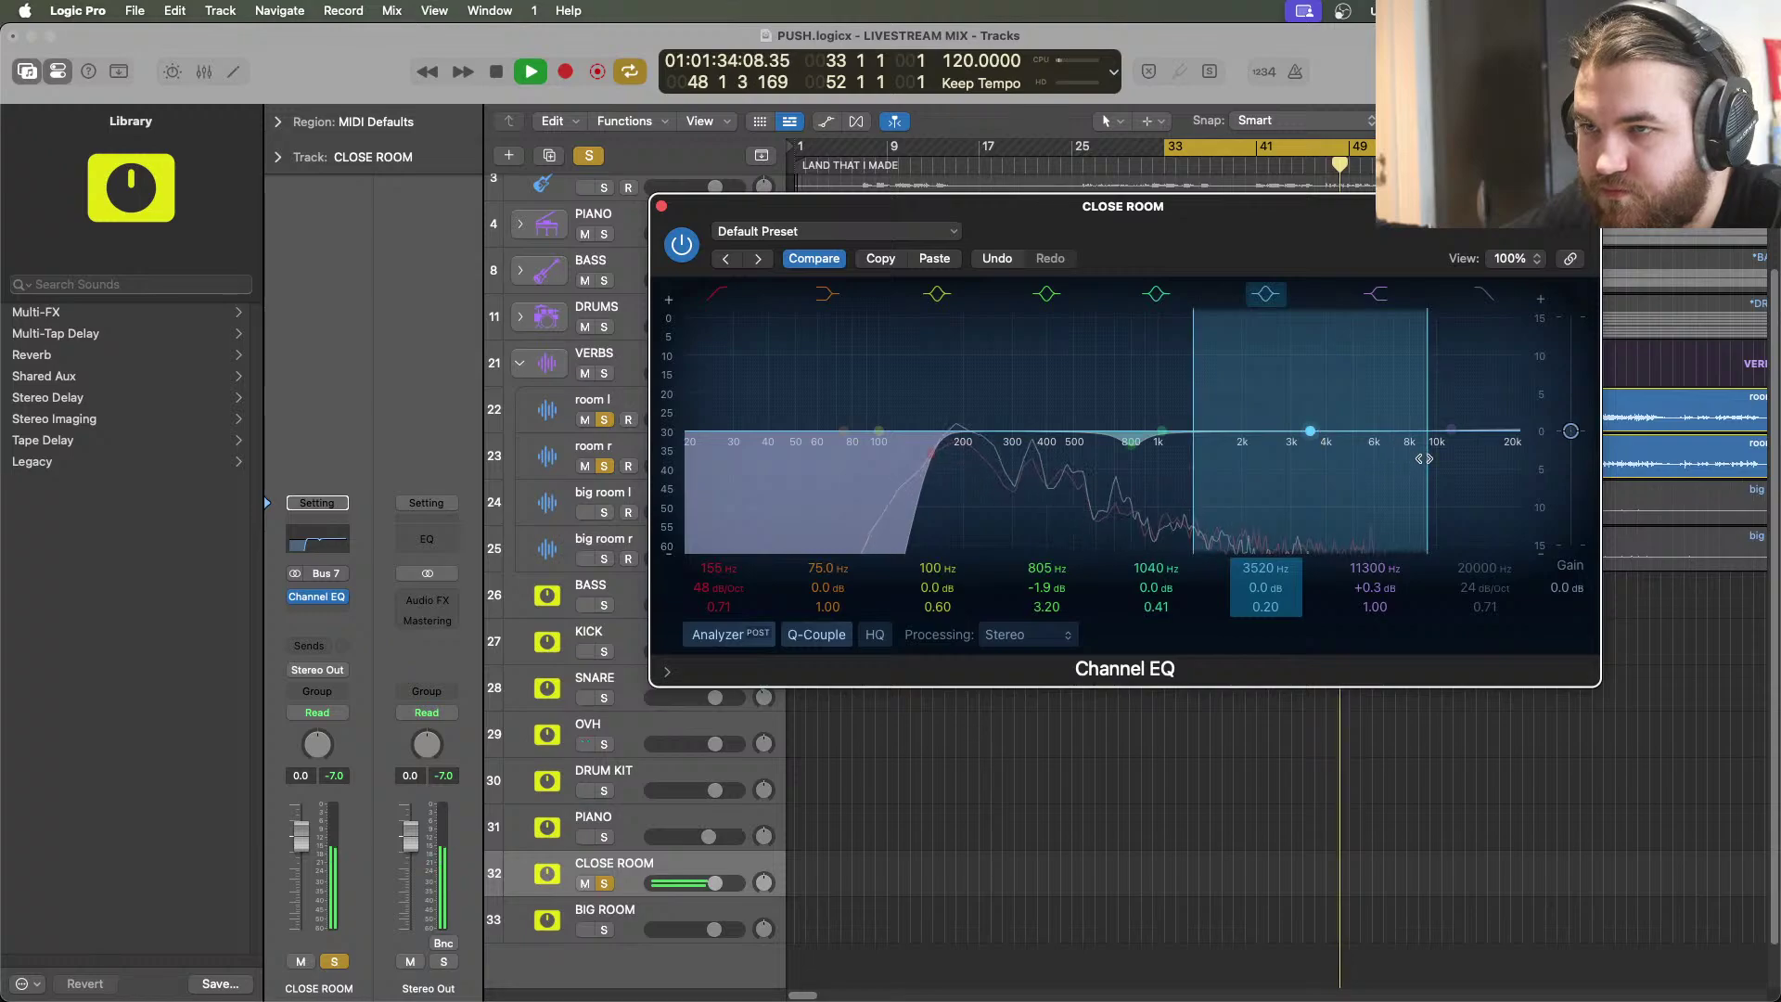
left_click_drag(1427, 455, 1336, 470)
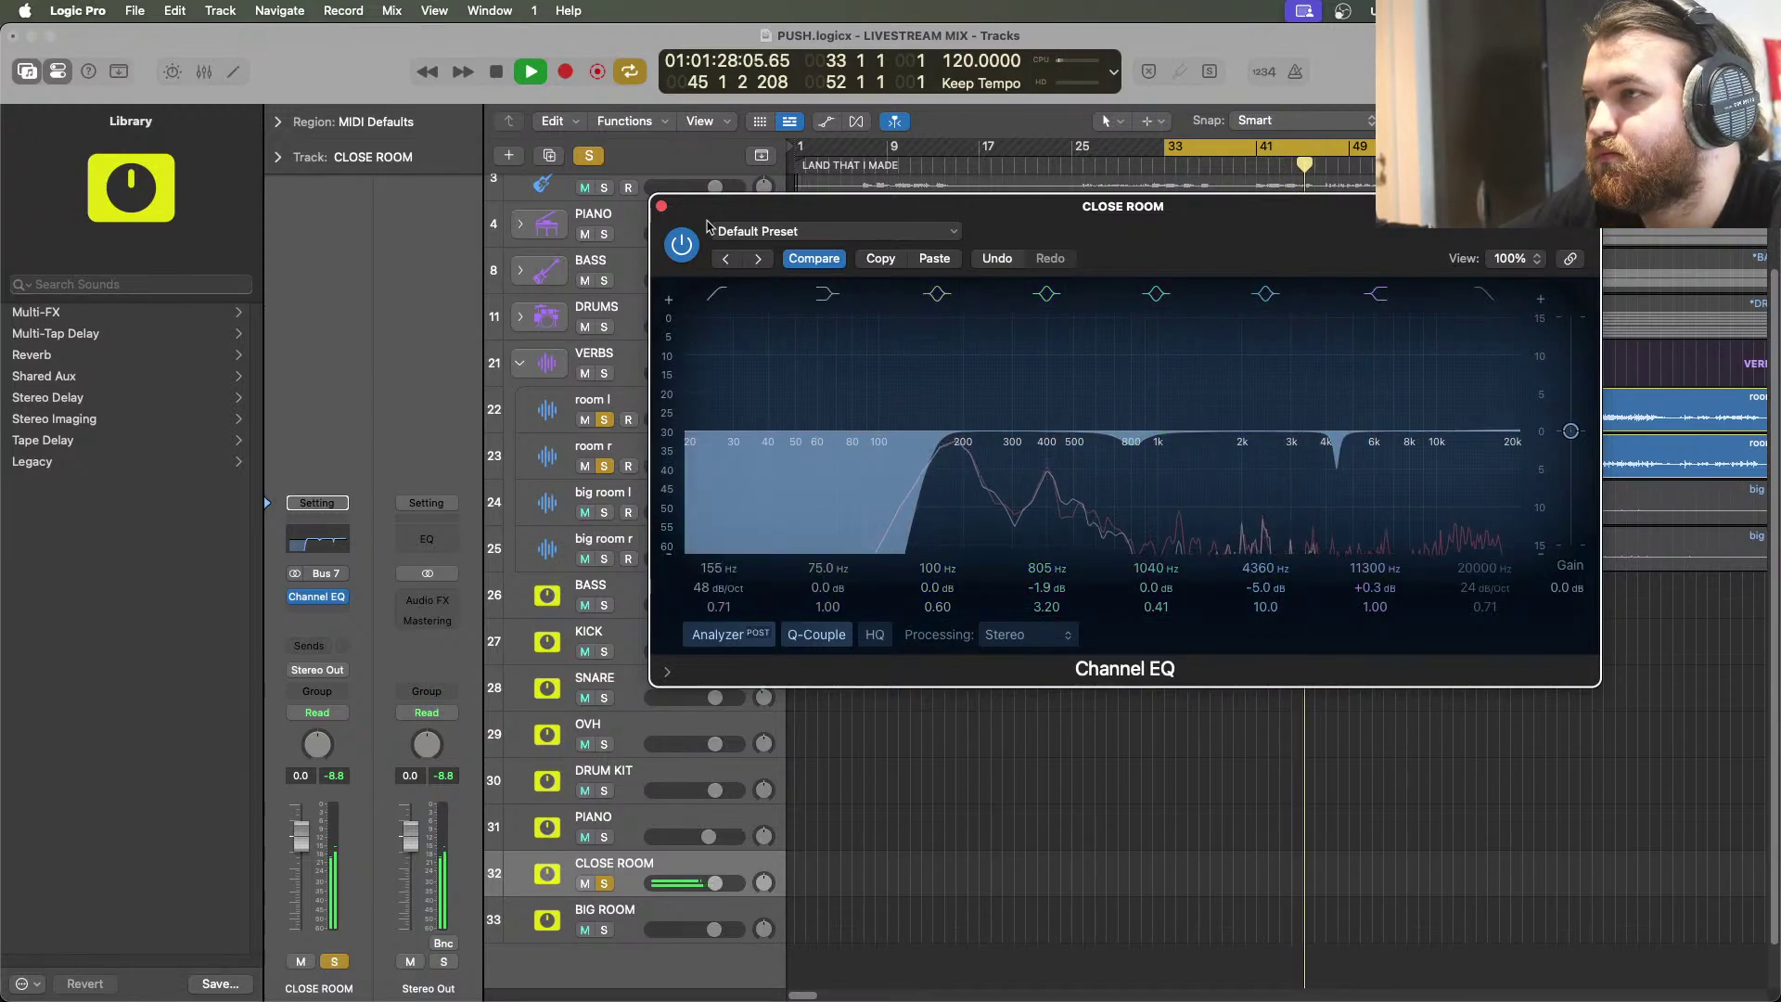
Stop playback and close the Channel EQ window of the CLOSE ROOM aux
key("space")
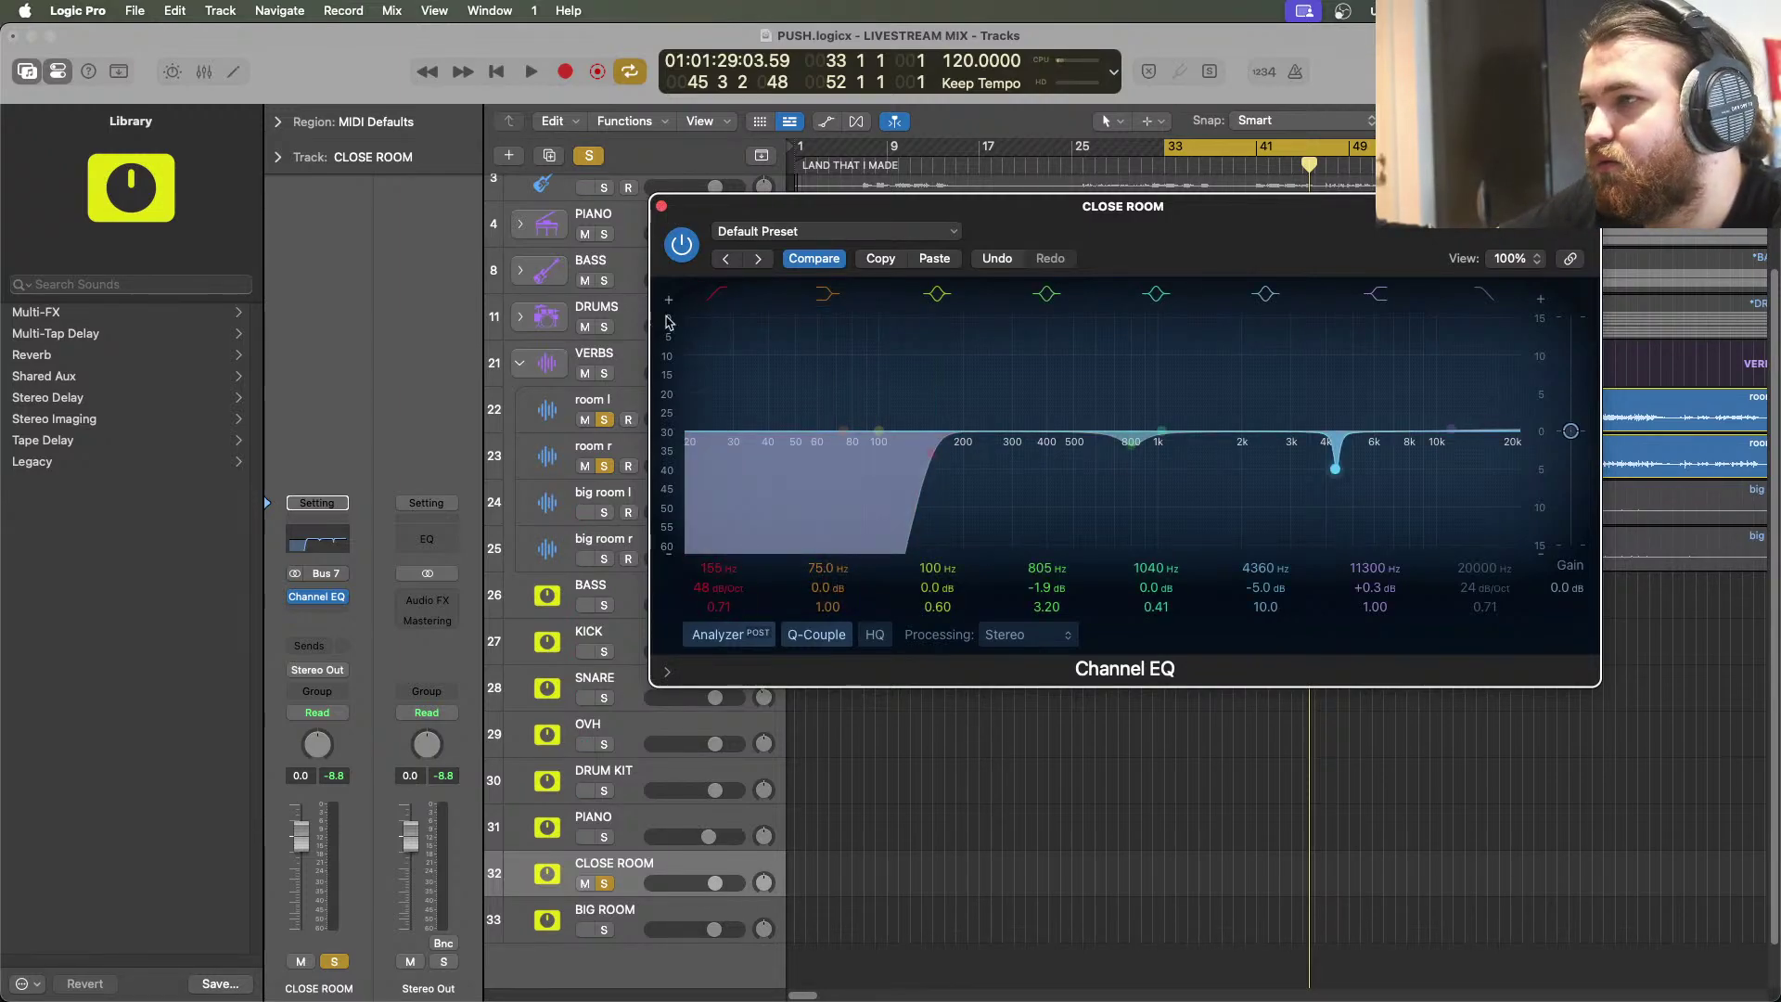
left_click(662, 207)
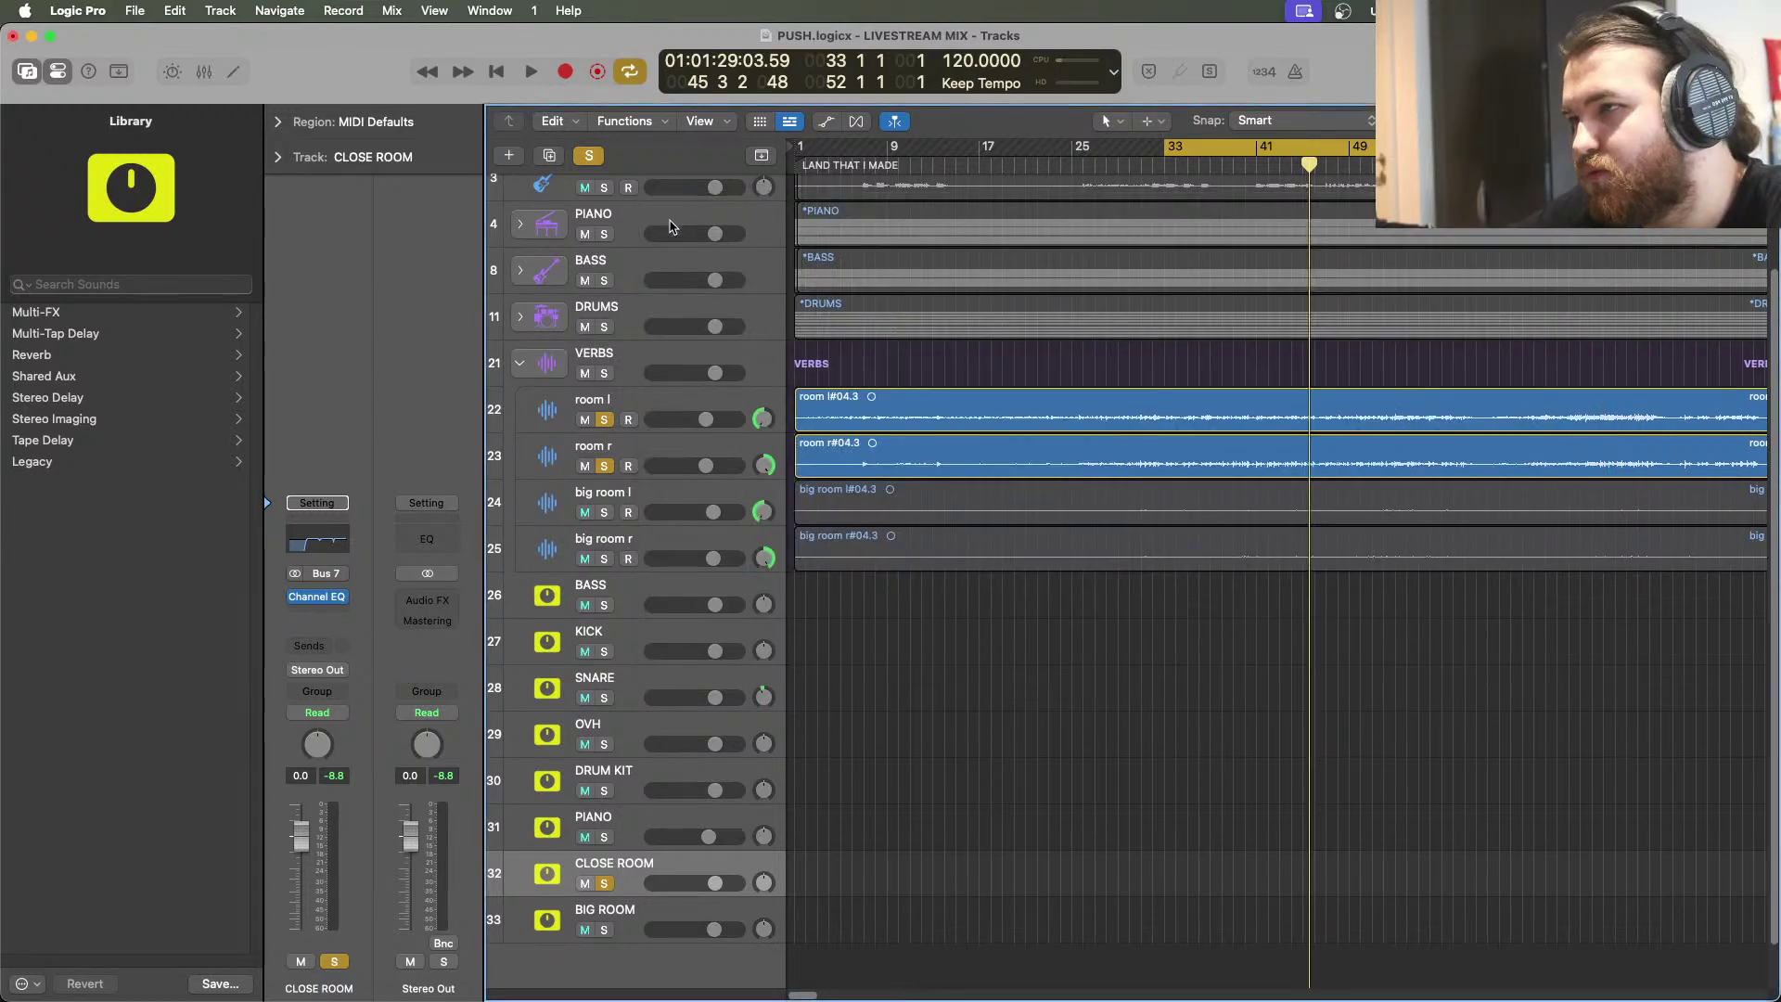
left_click(646, 415)
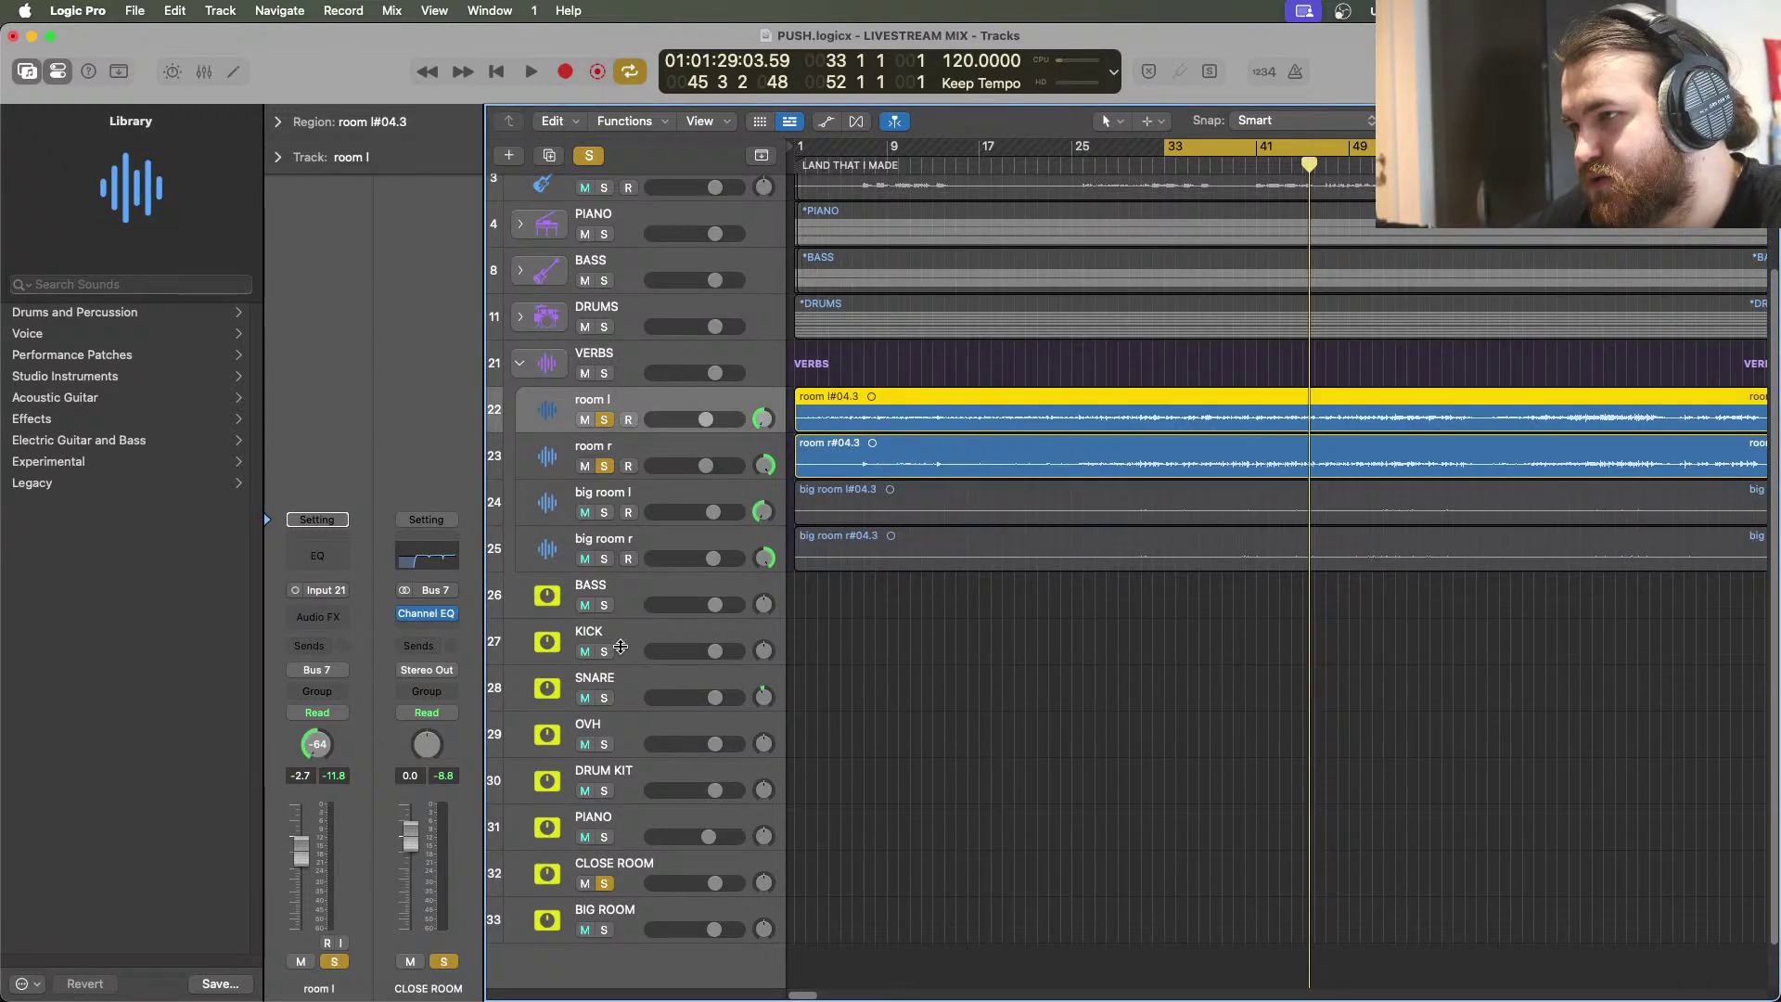
Try a stereo UADx LA-2A Silver Compressor after the EQ on the CLOSE ROOM aux, adjusting its gain during playback
left_click(631, 875)
left_click(327, 618)
mouse_move(341, 600)
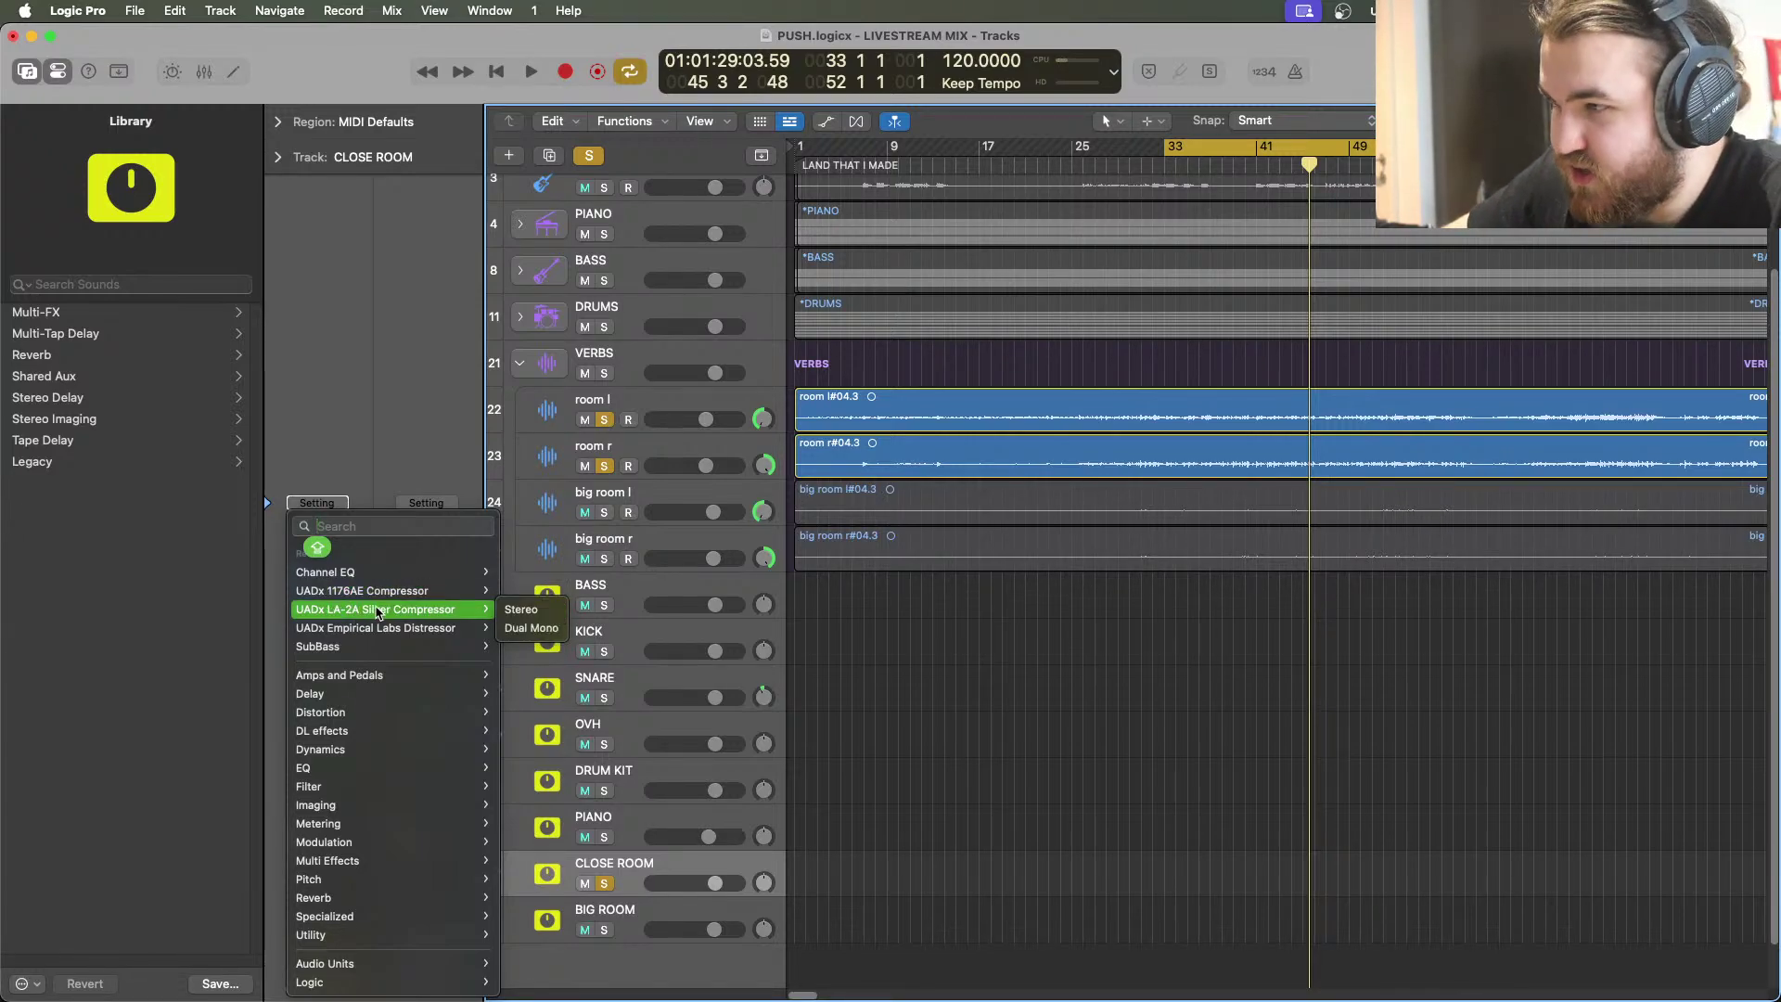
left_click(520, 609)
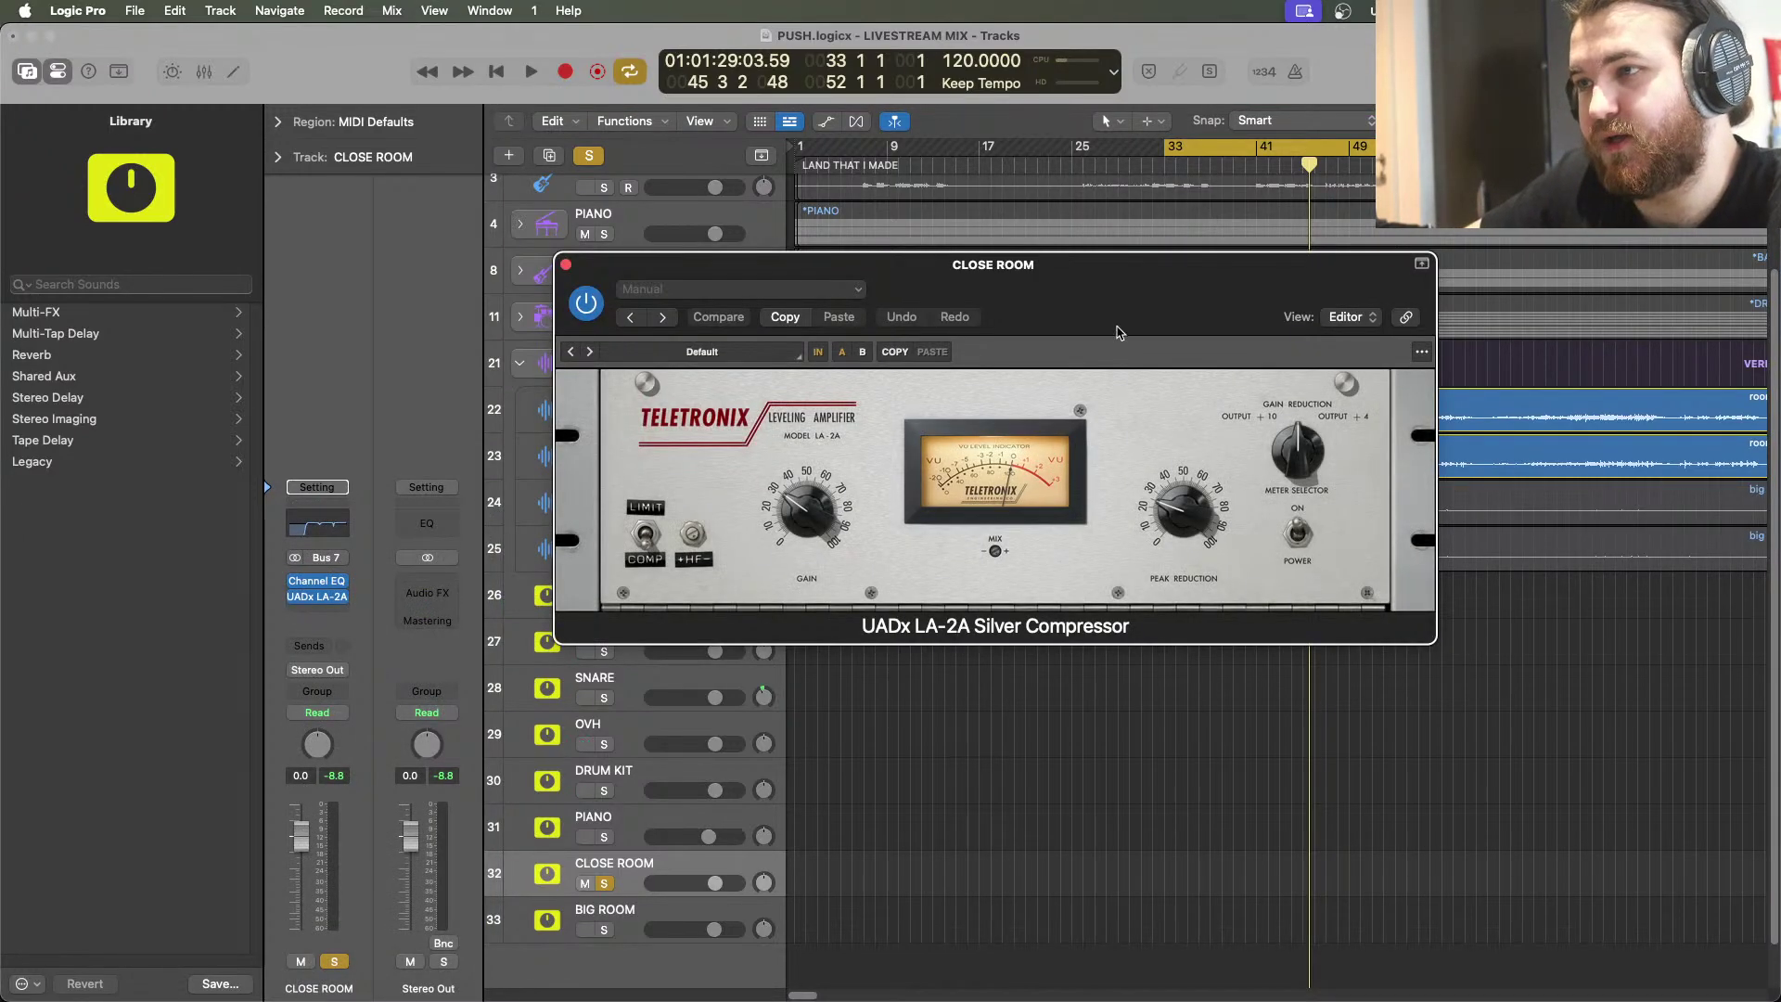
key("space")
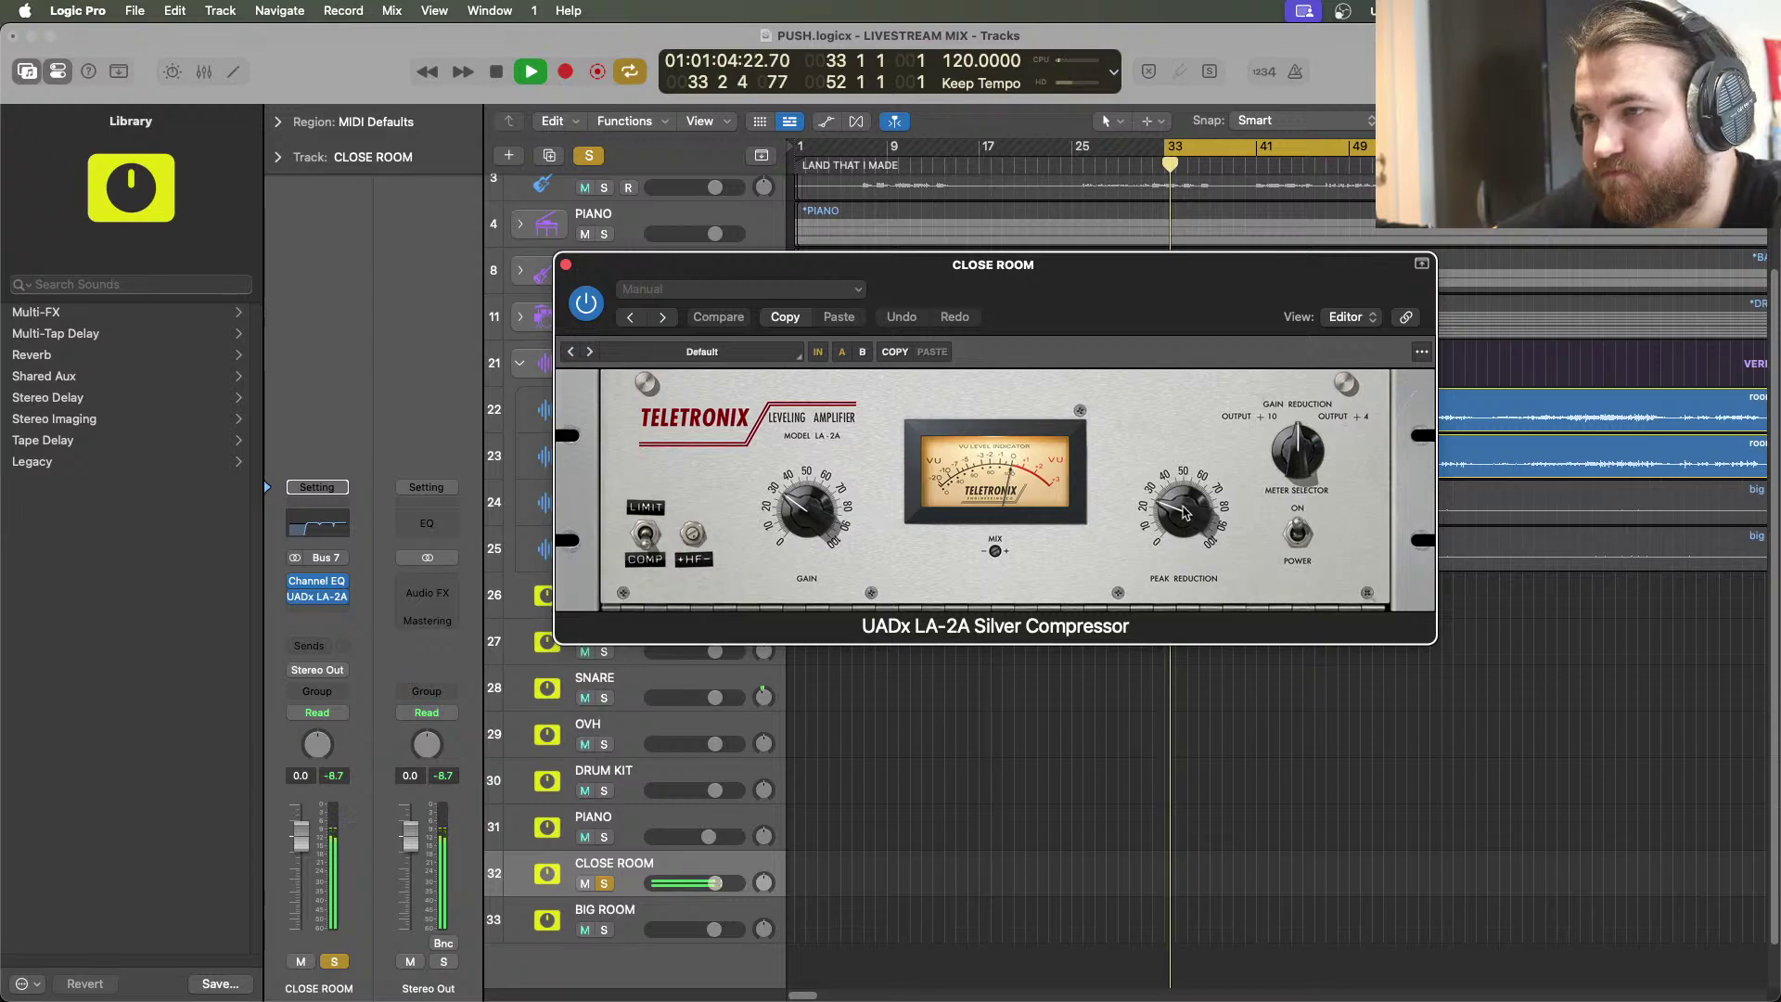
left_click_drag(803, 530, 805, 545)
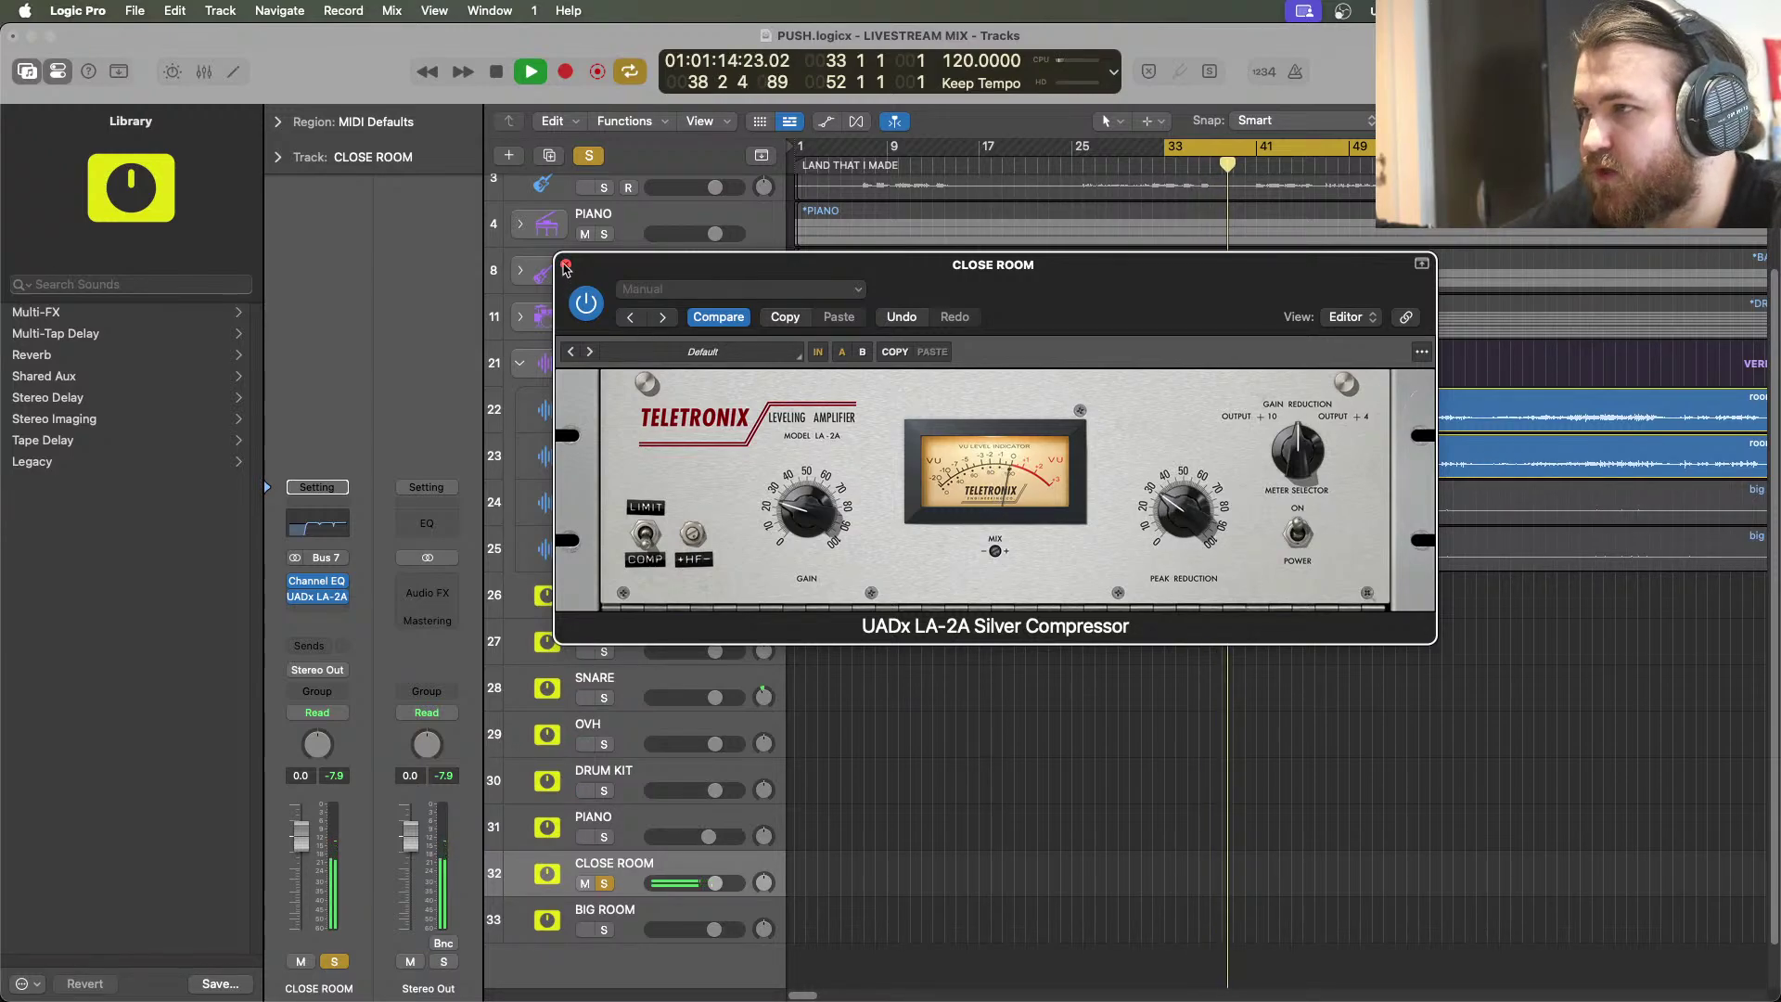
Remove the UADx LA-2A compressor from the CLOSE ROOM aux and stop playback
left_click(318, 597)
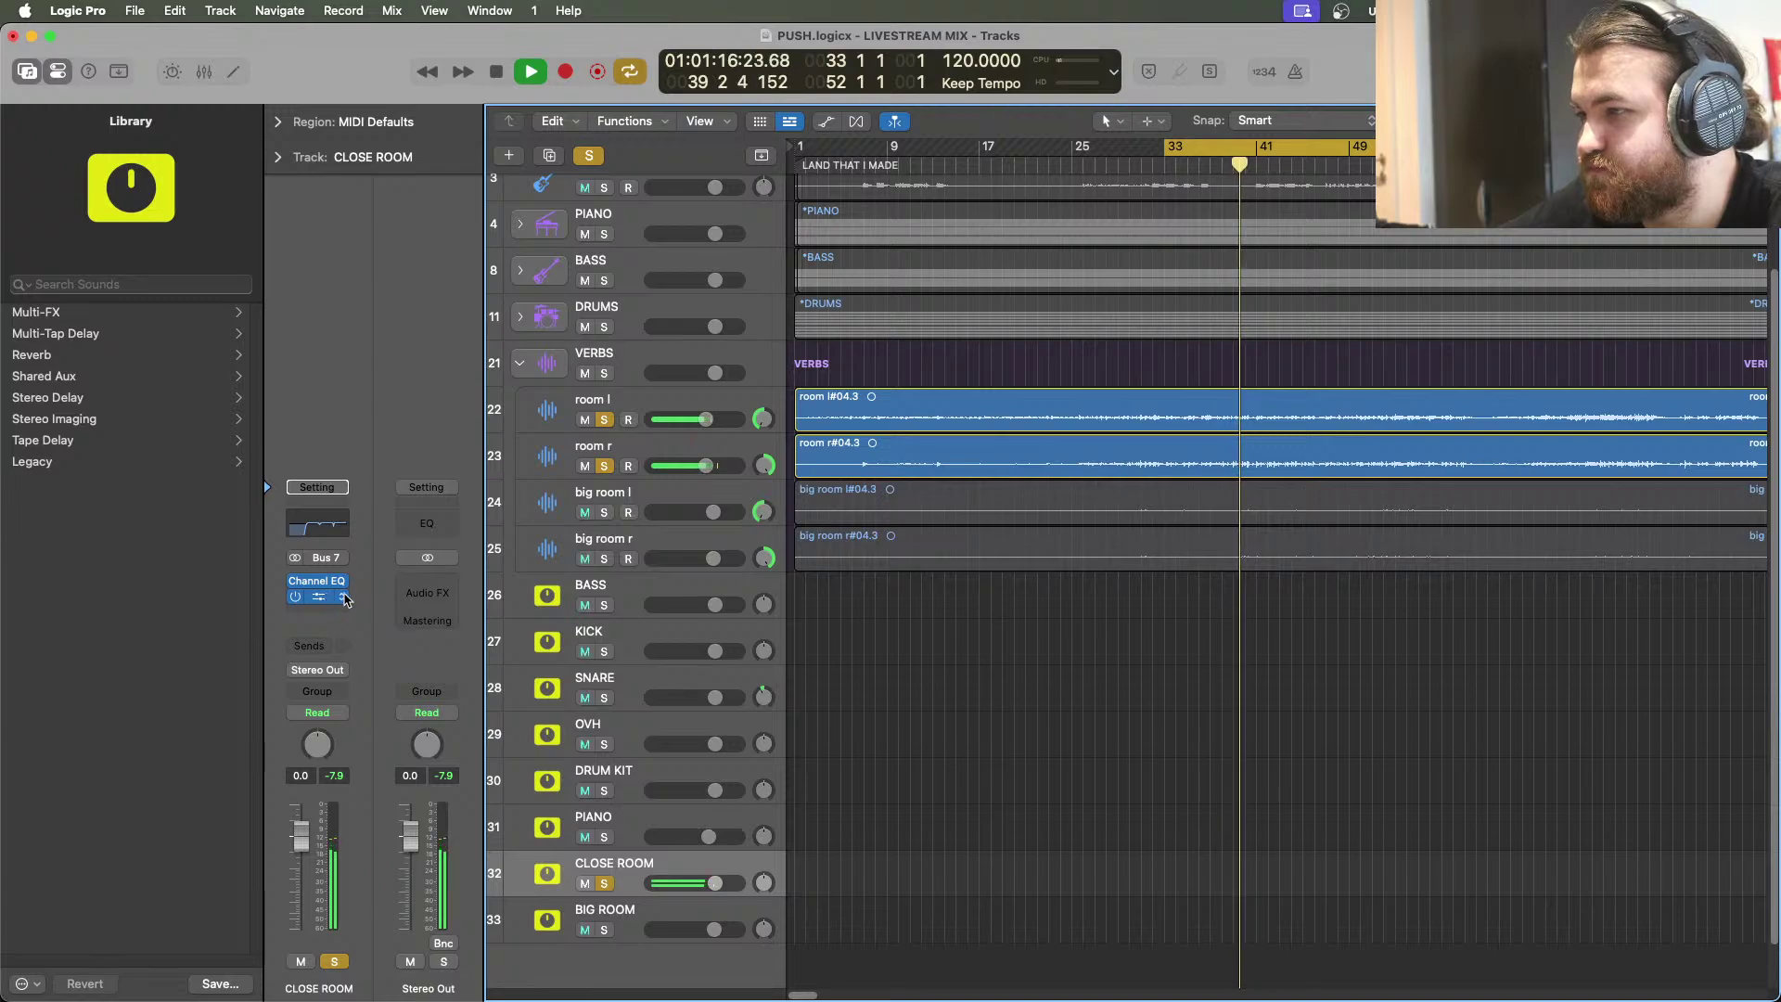
left_click(318, 596)
left_click(394, 526)
key("space")
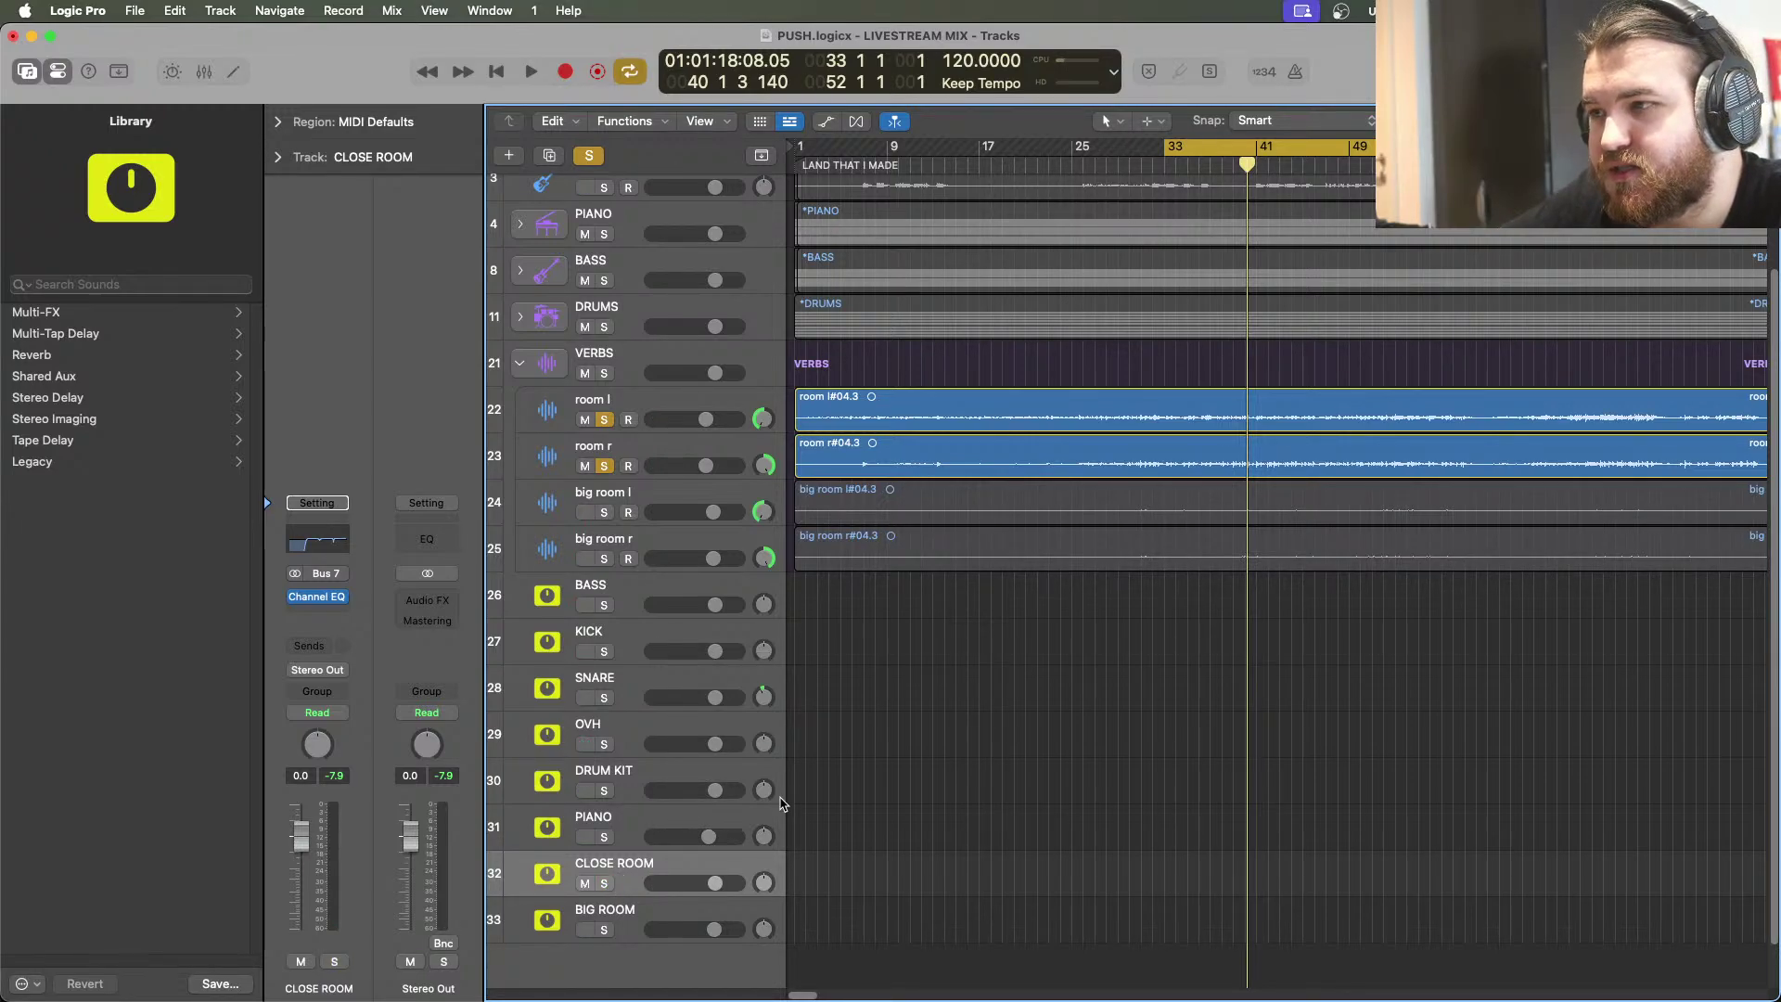
Turn off the cycle area and pull the room l and room r faders all the way down
left_click(1189, 153)
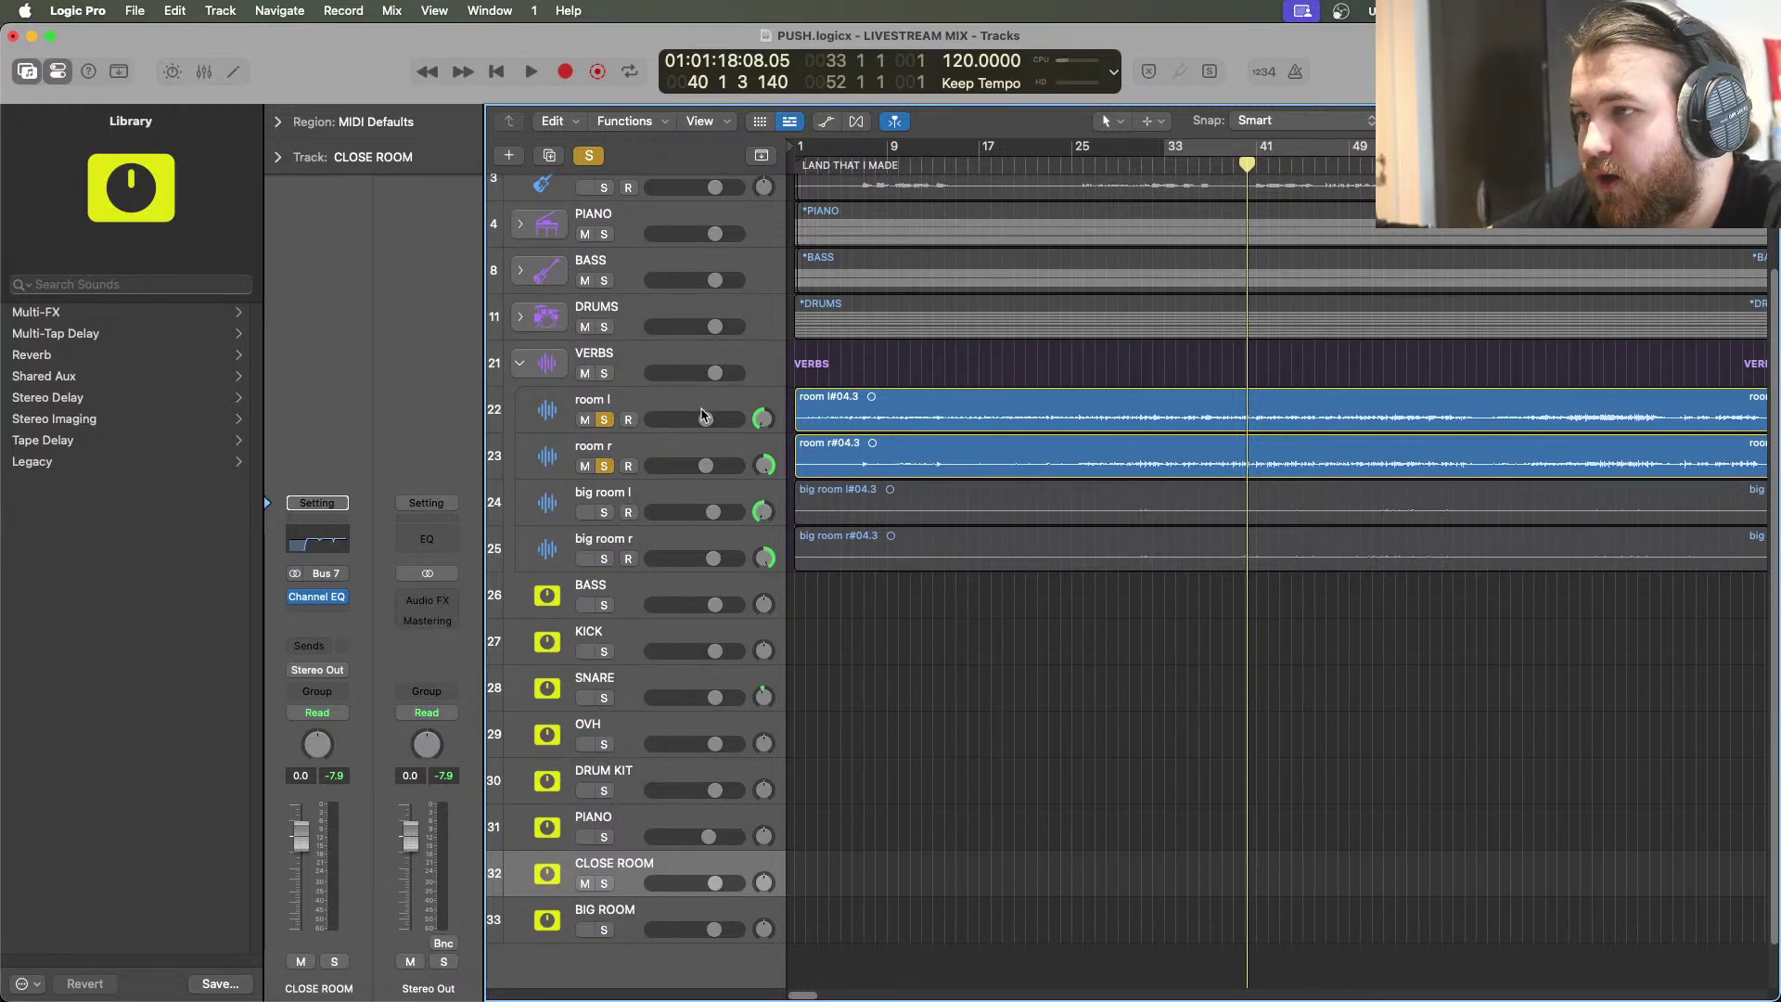
left_click_drag(702, 412, 650, 466)
left_click(695, 455, "shift")
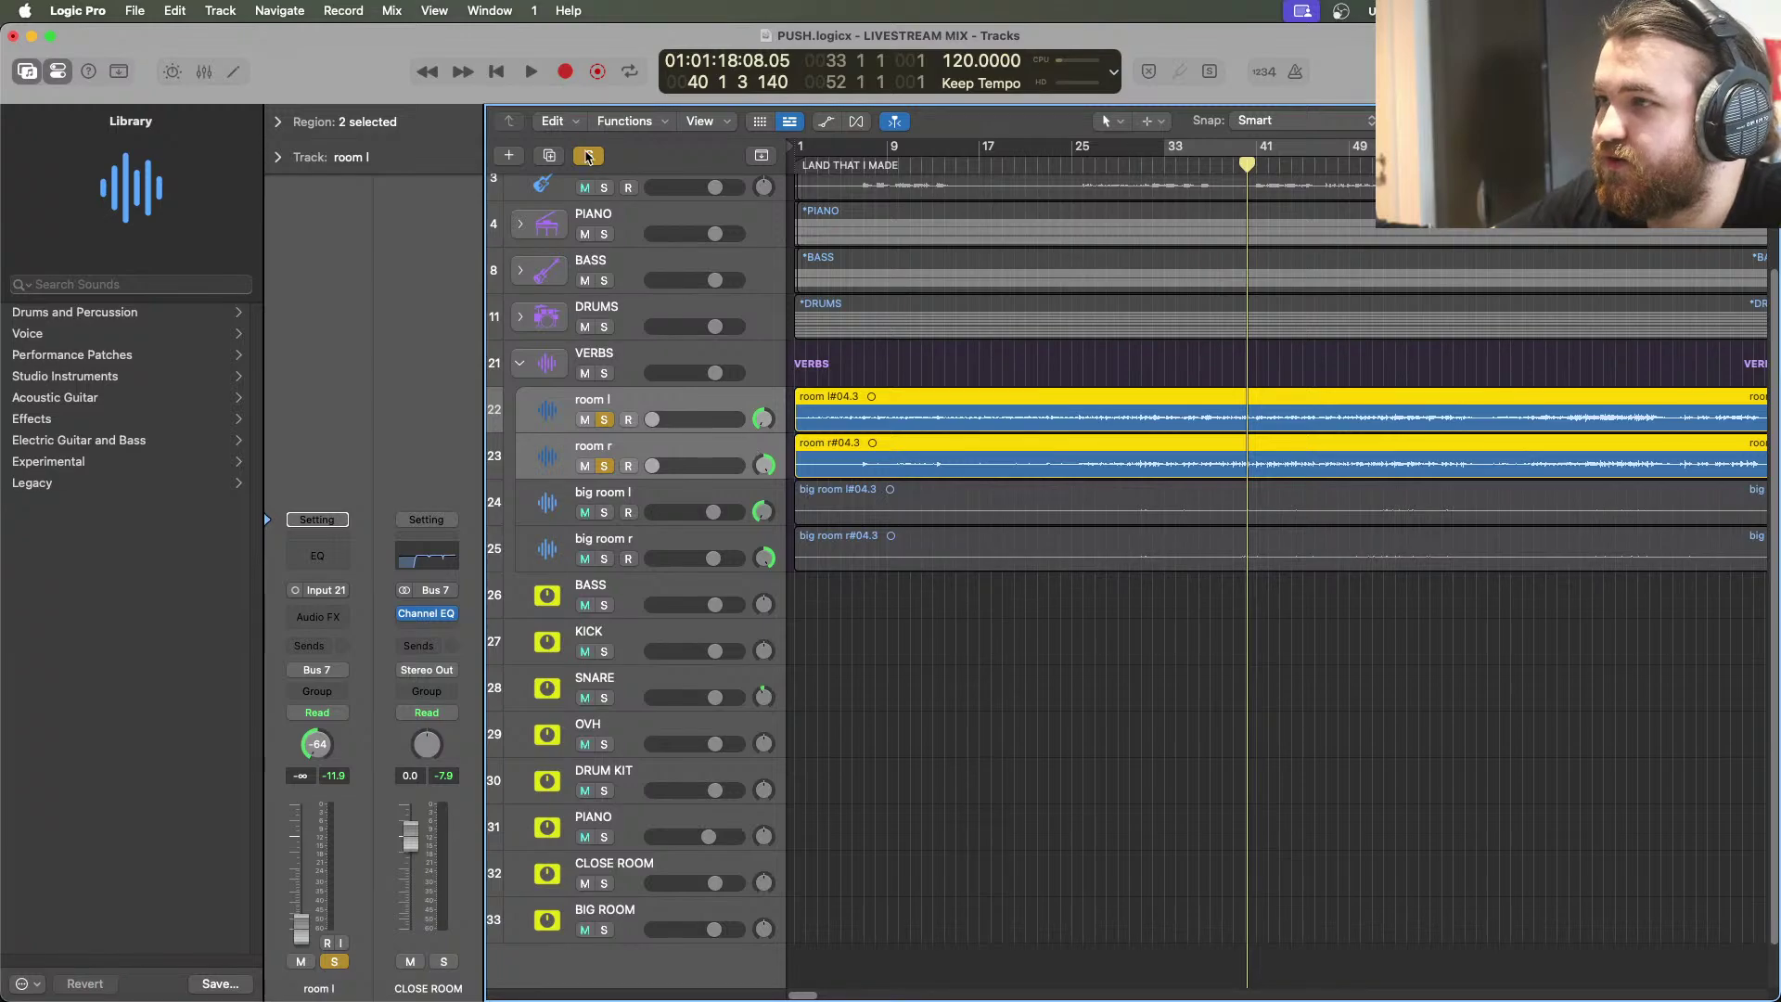
Clear all solos, solo only the DRUM KIT aux, and start playback
left_click(589, 156)
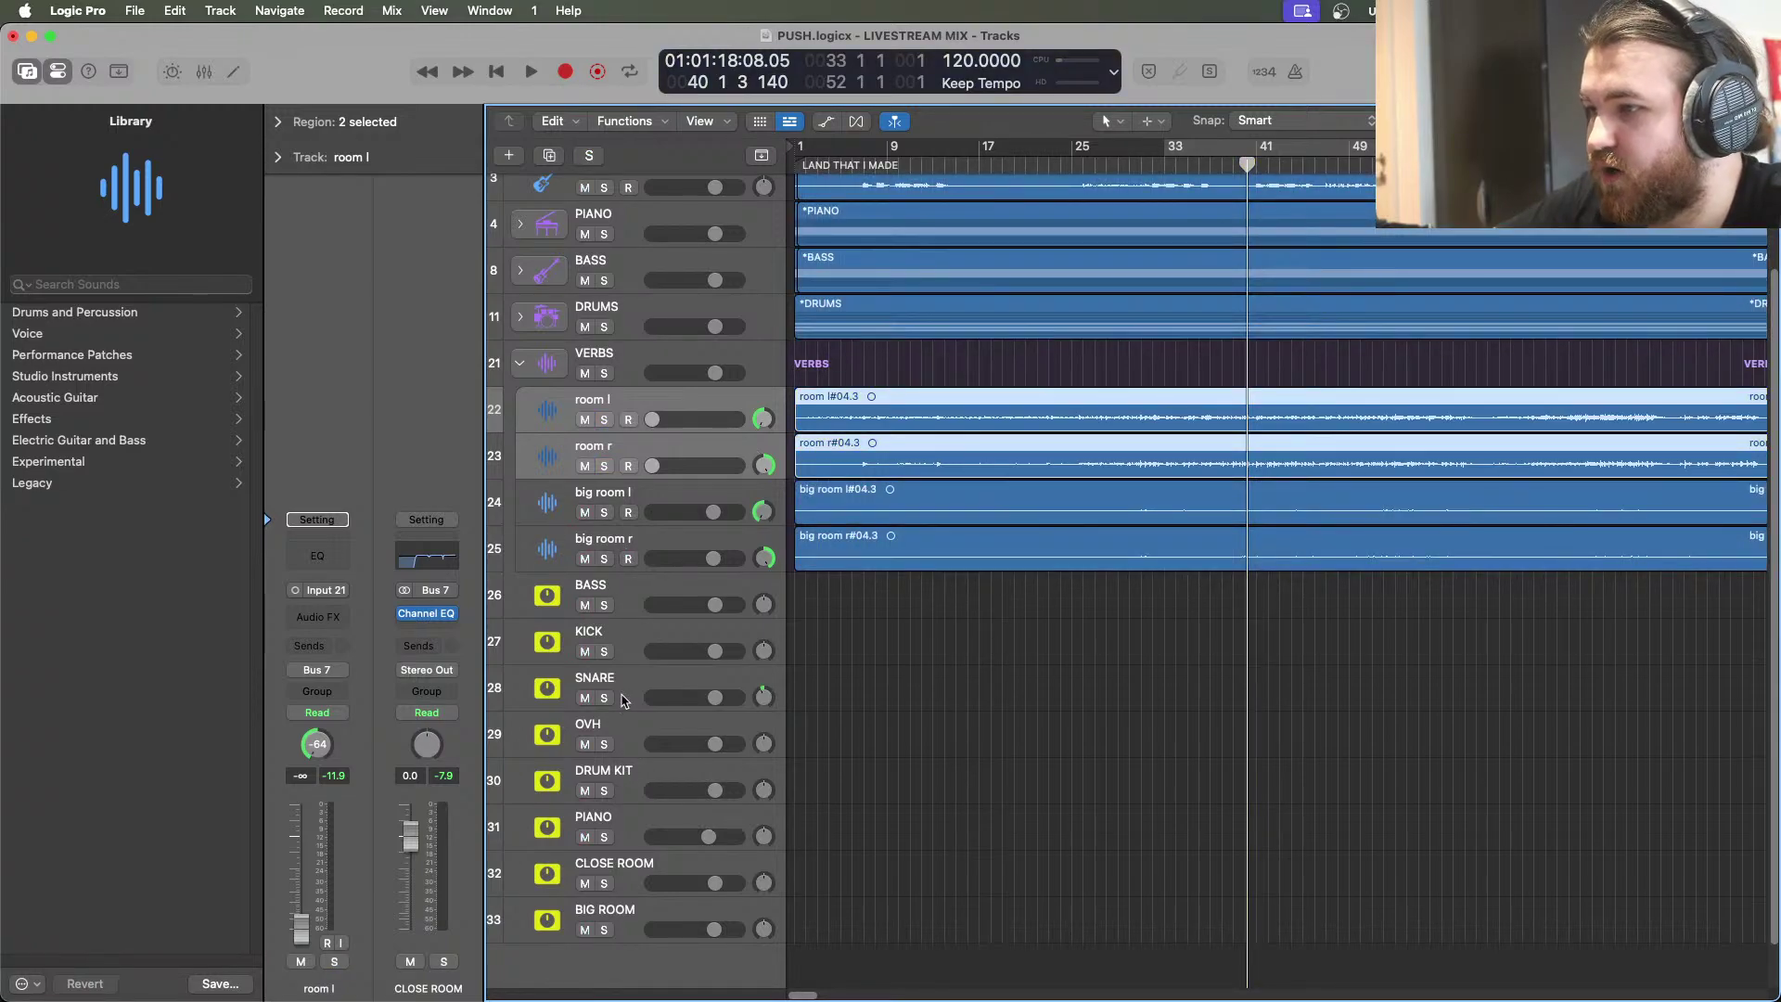
left_click(604, 790)
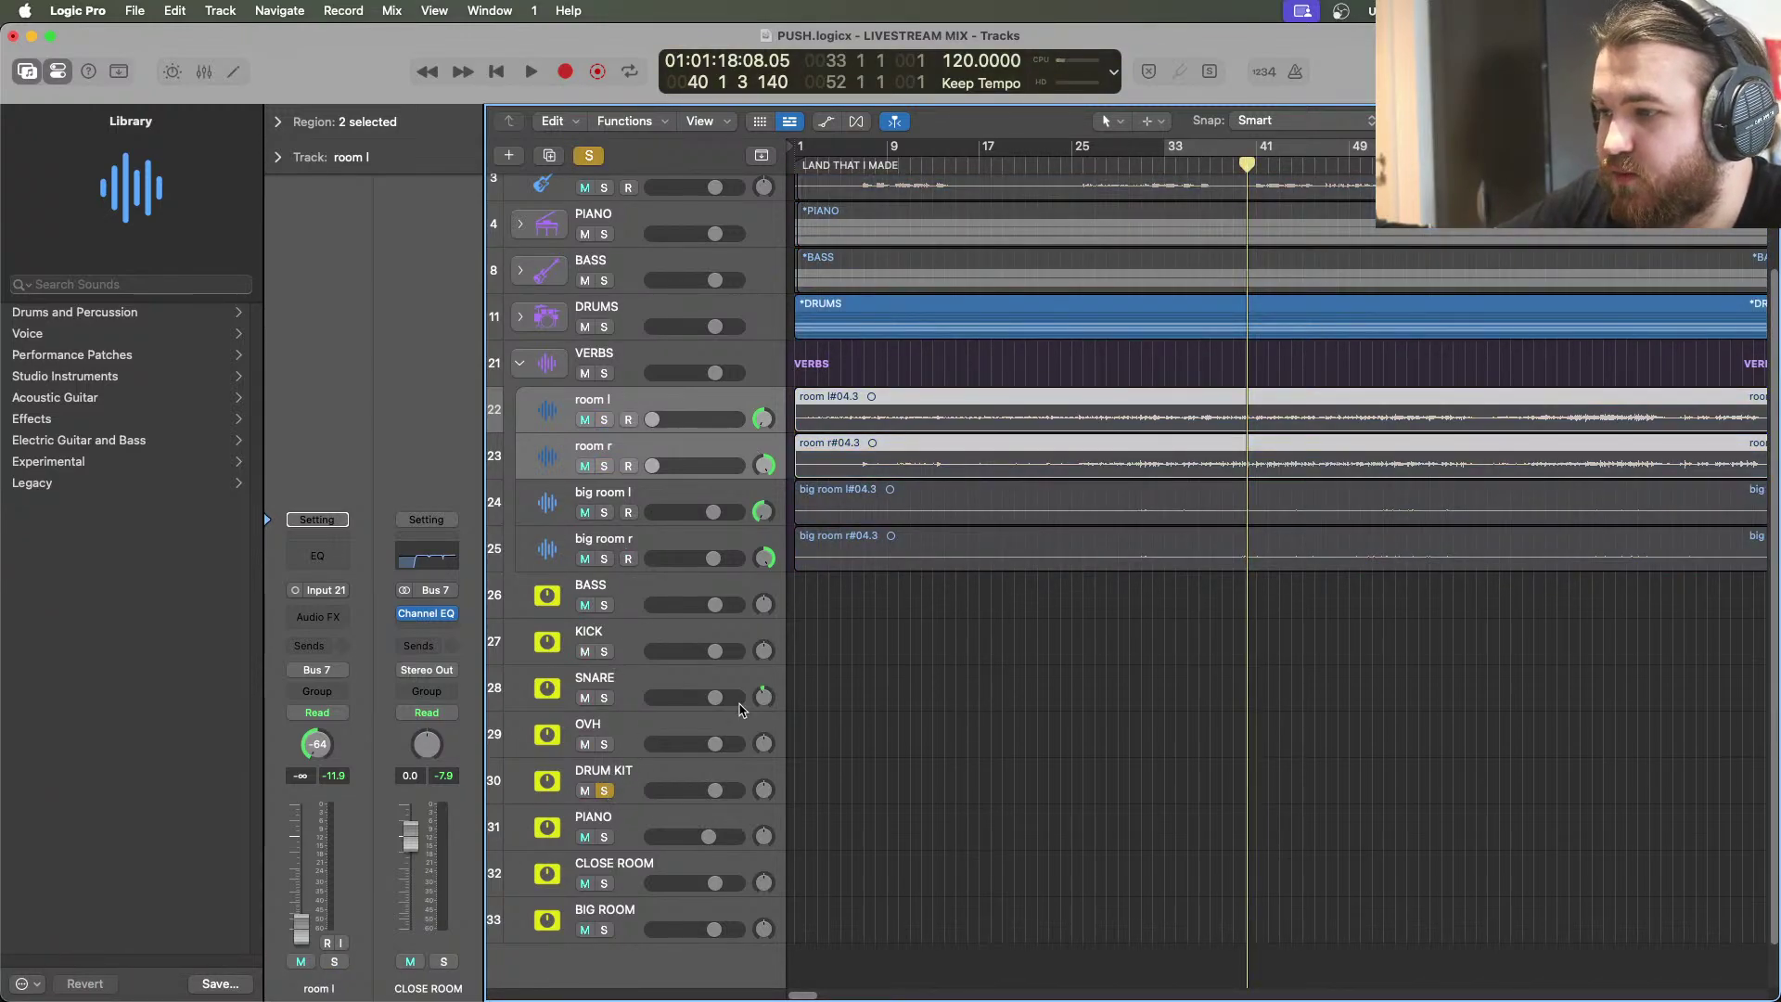
key("space")
Fine-tune the output level of the UADx Distressor on the DRUM KIT aux and close the plug-in window
left_click(719, 788)
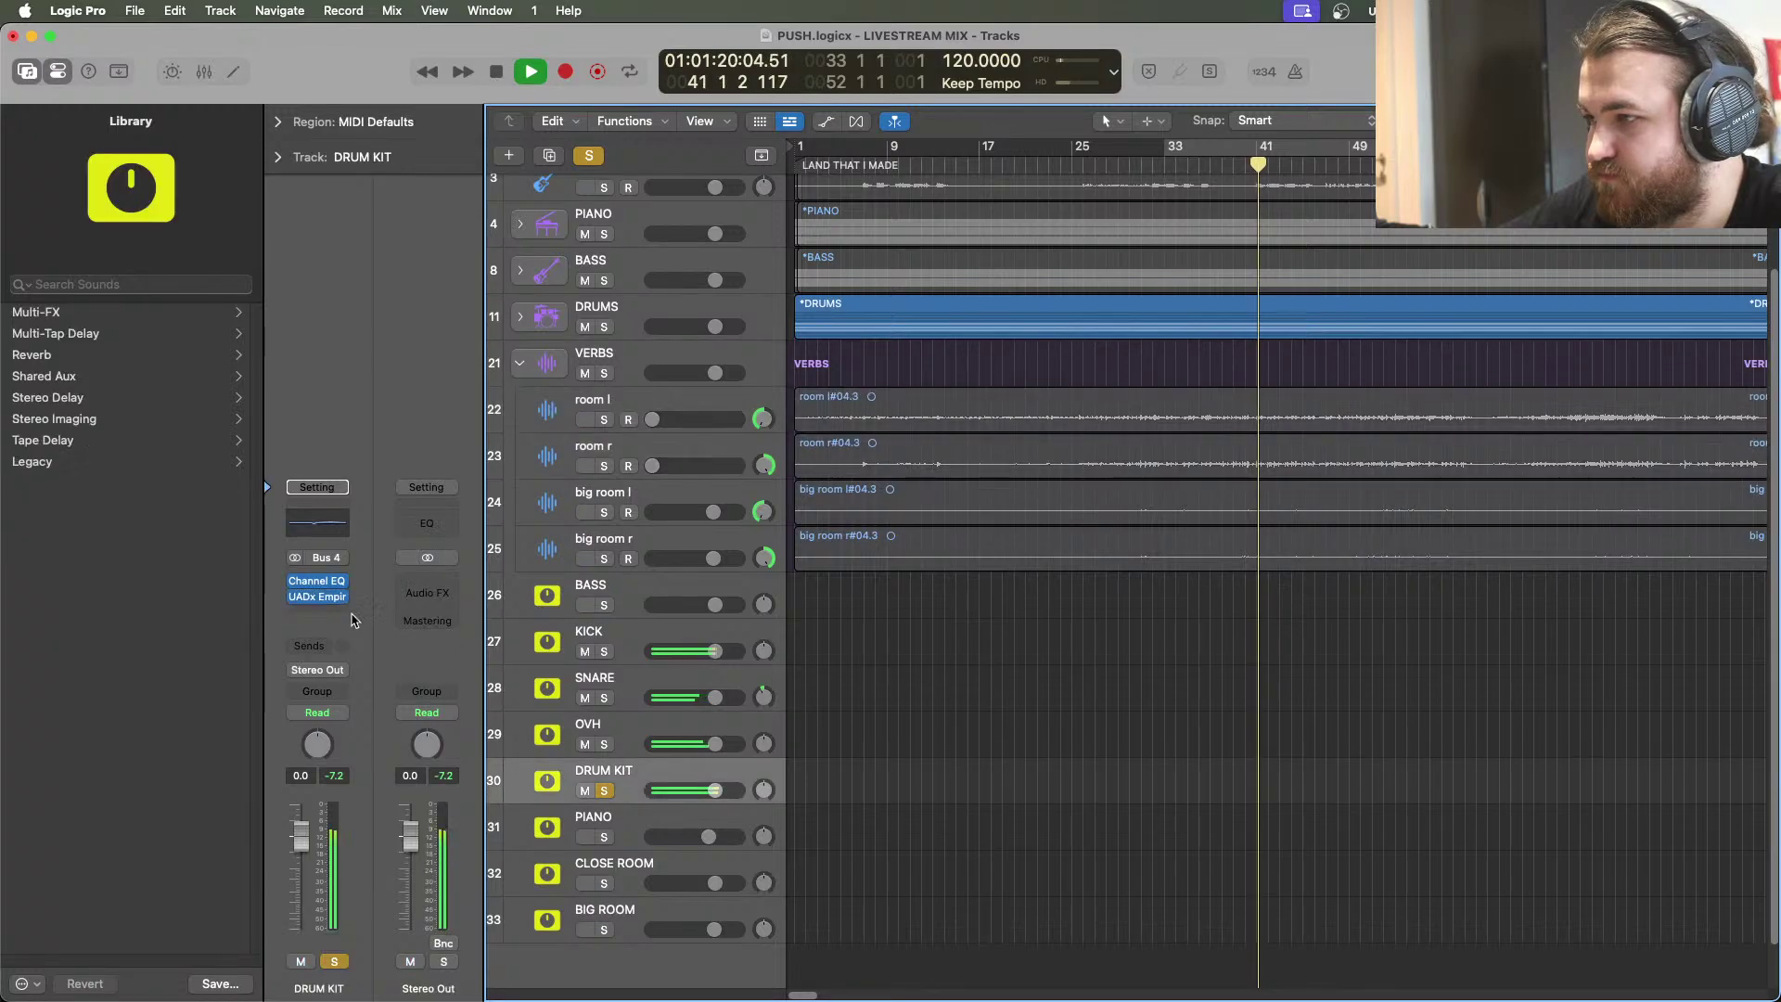
left_click(318, 597)
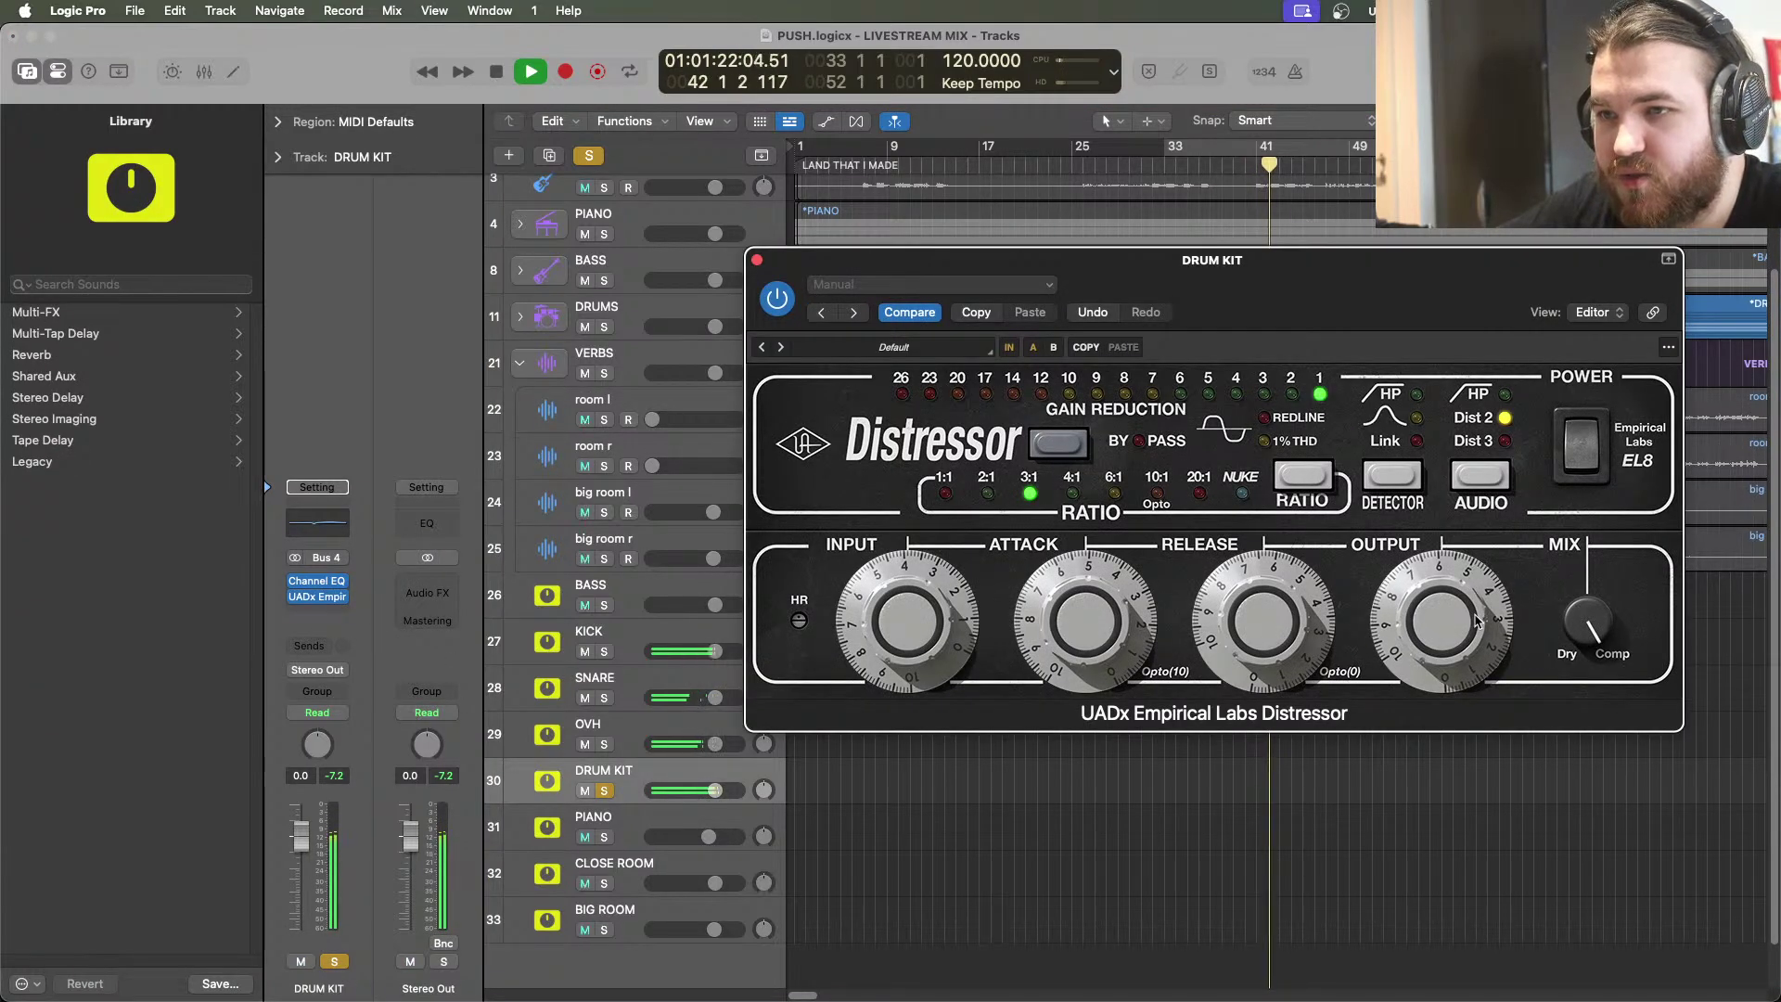
left_click_drag(1478, 621, 1475, 627)
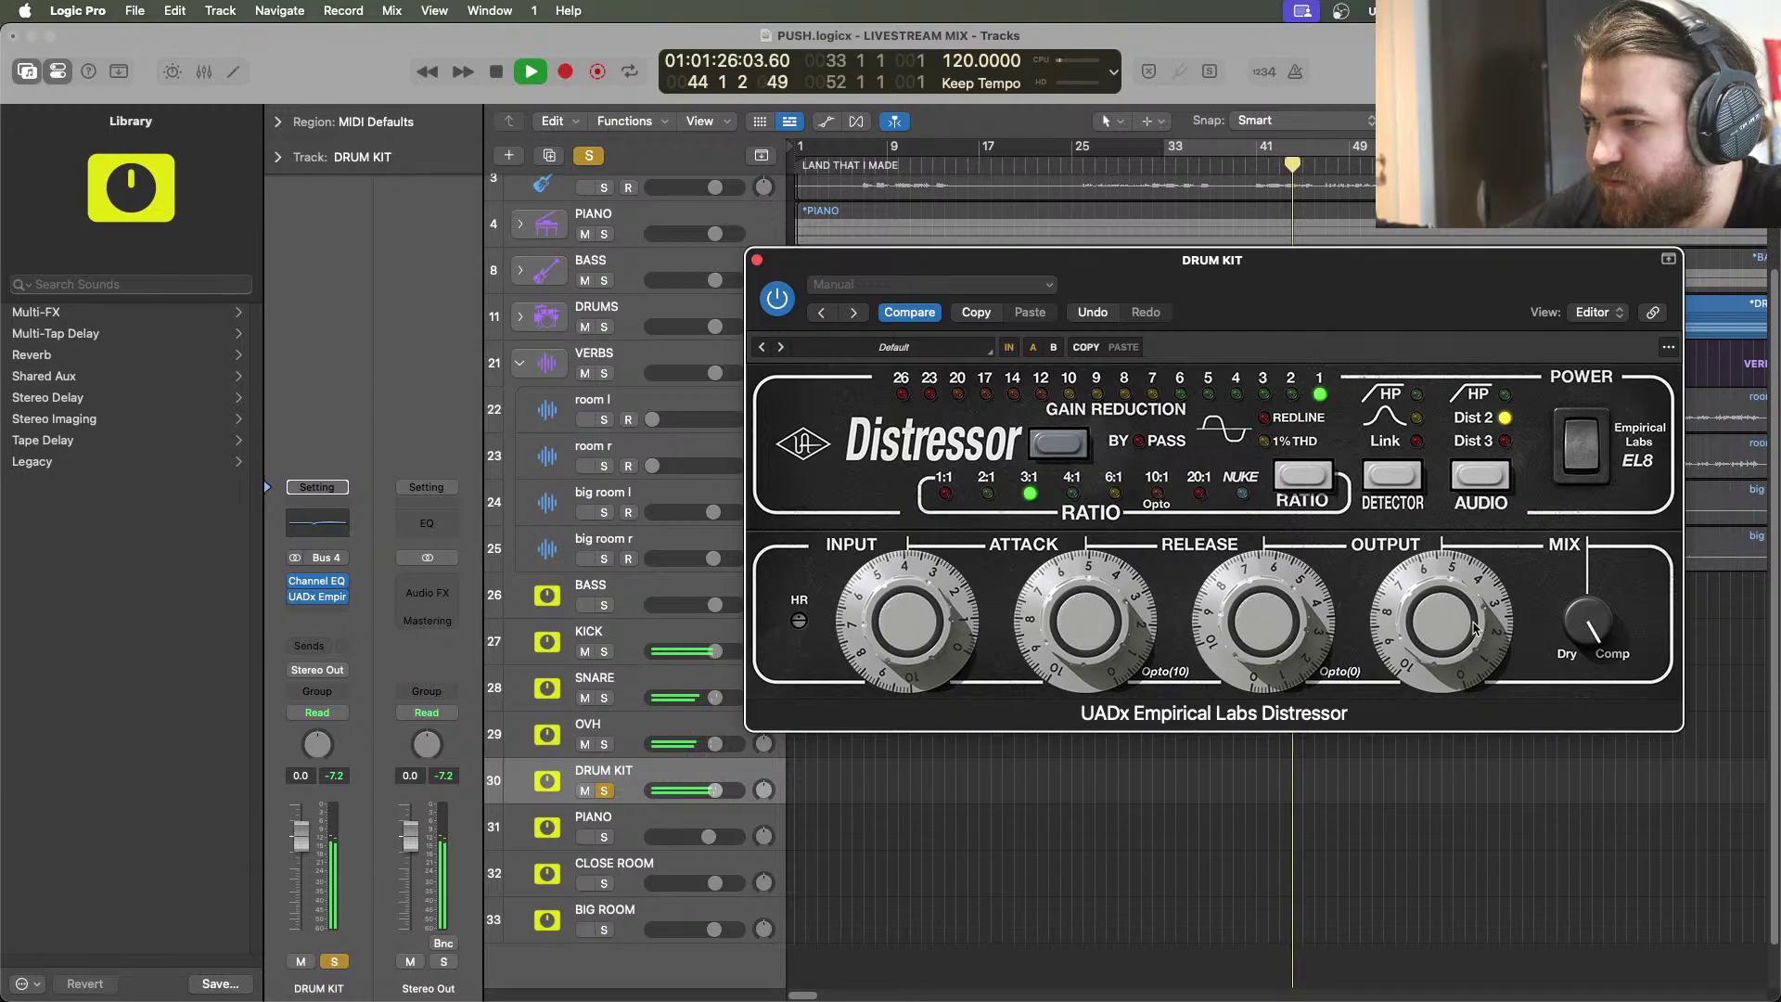
key("super+w")
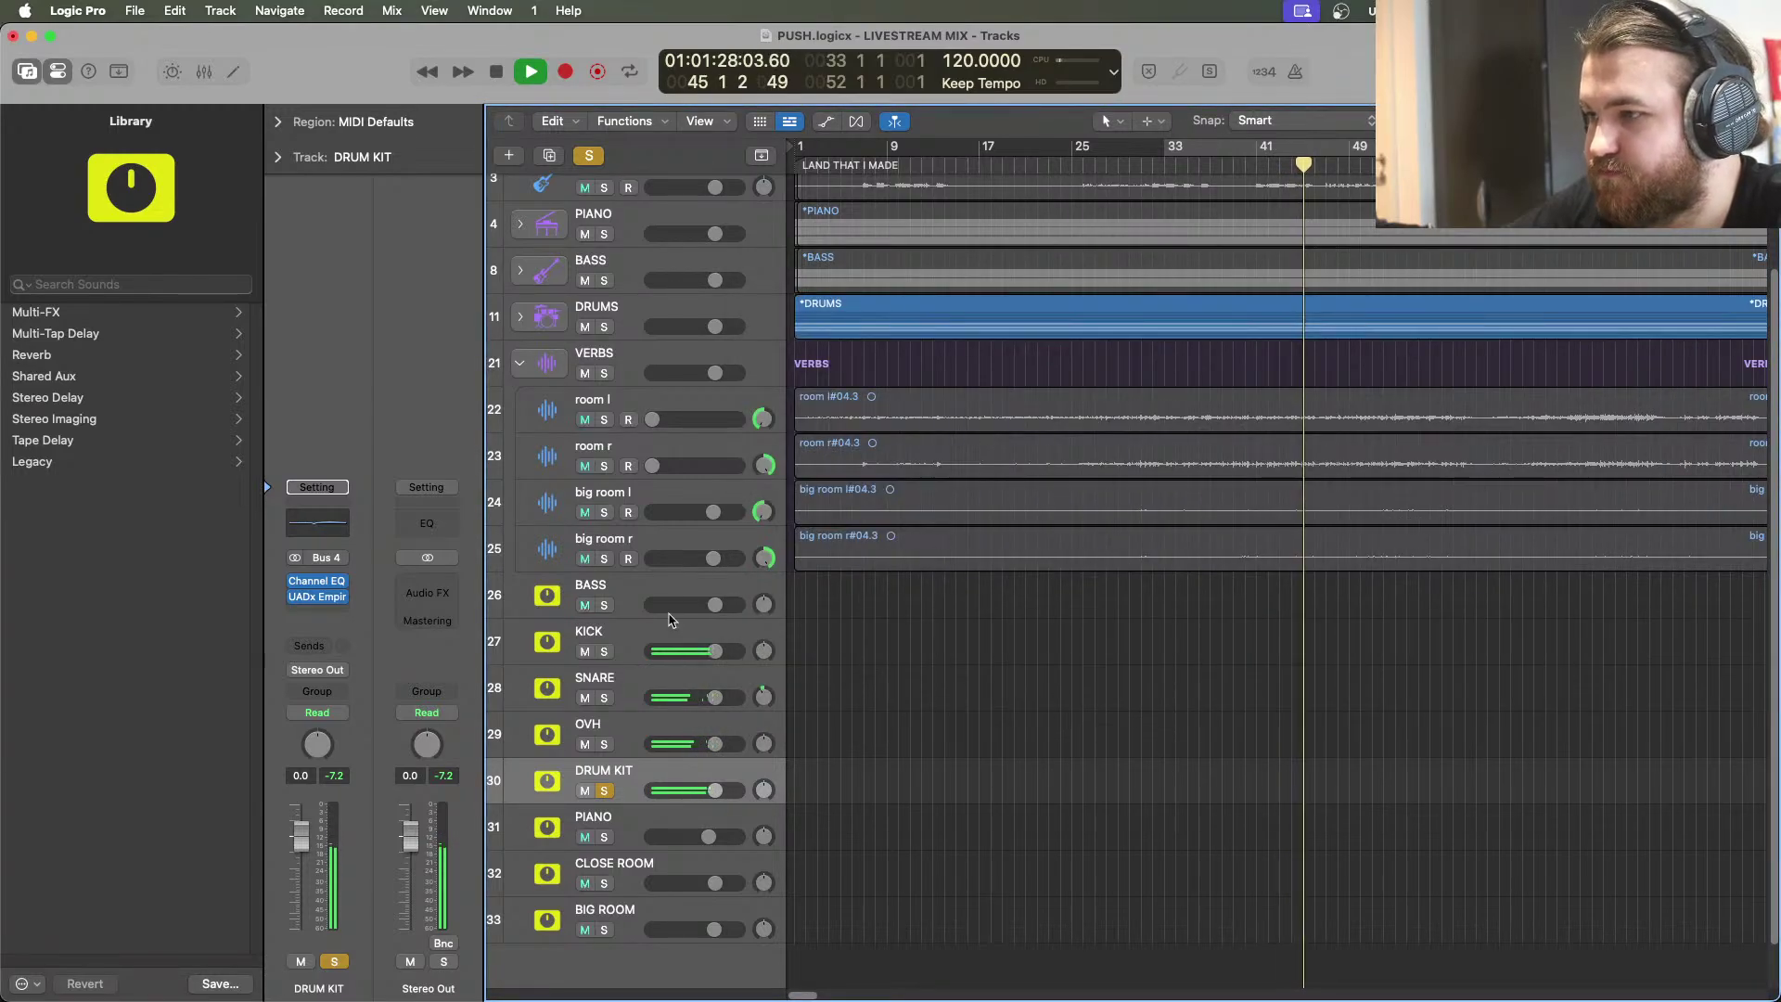
Add the BASS and PIANO auxes to the solo and check the UADx LA-2A compressor on PIANO
left_click(612, 612)
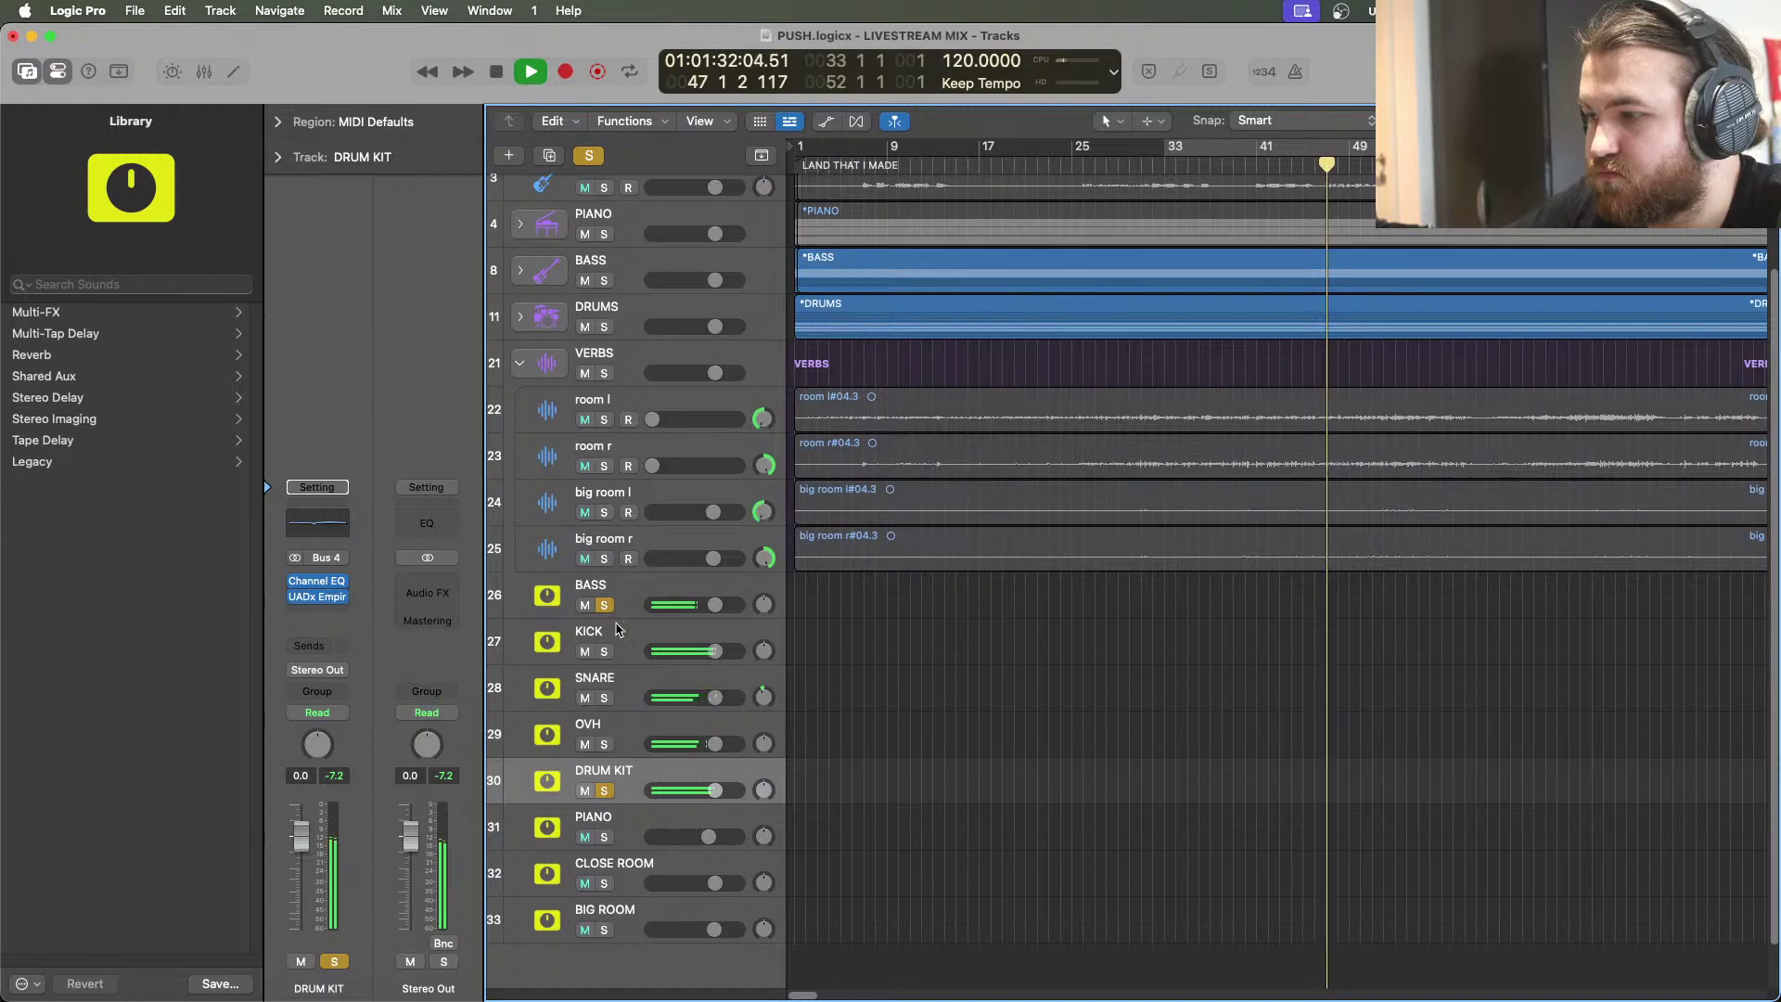
left_click(605, 838)
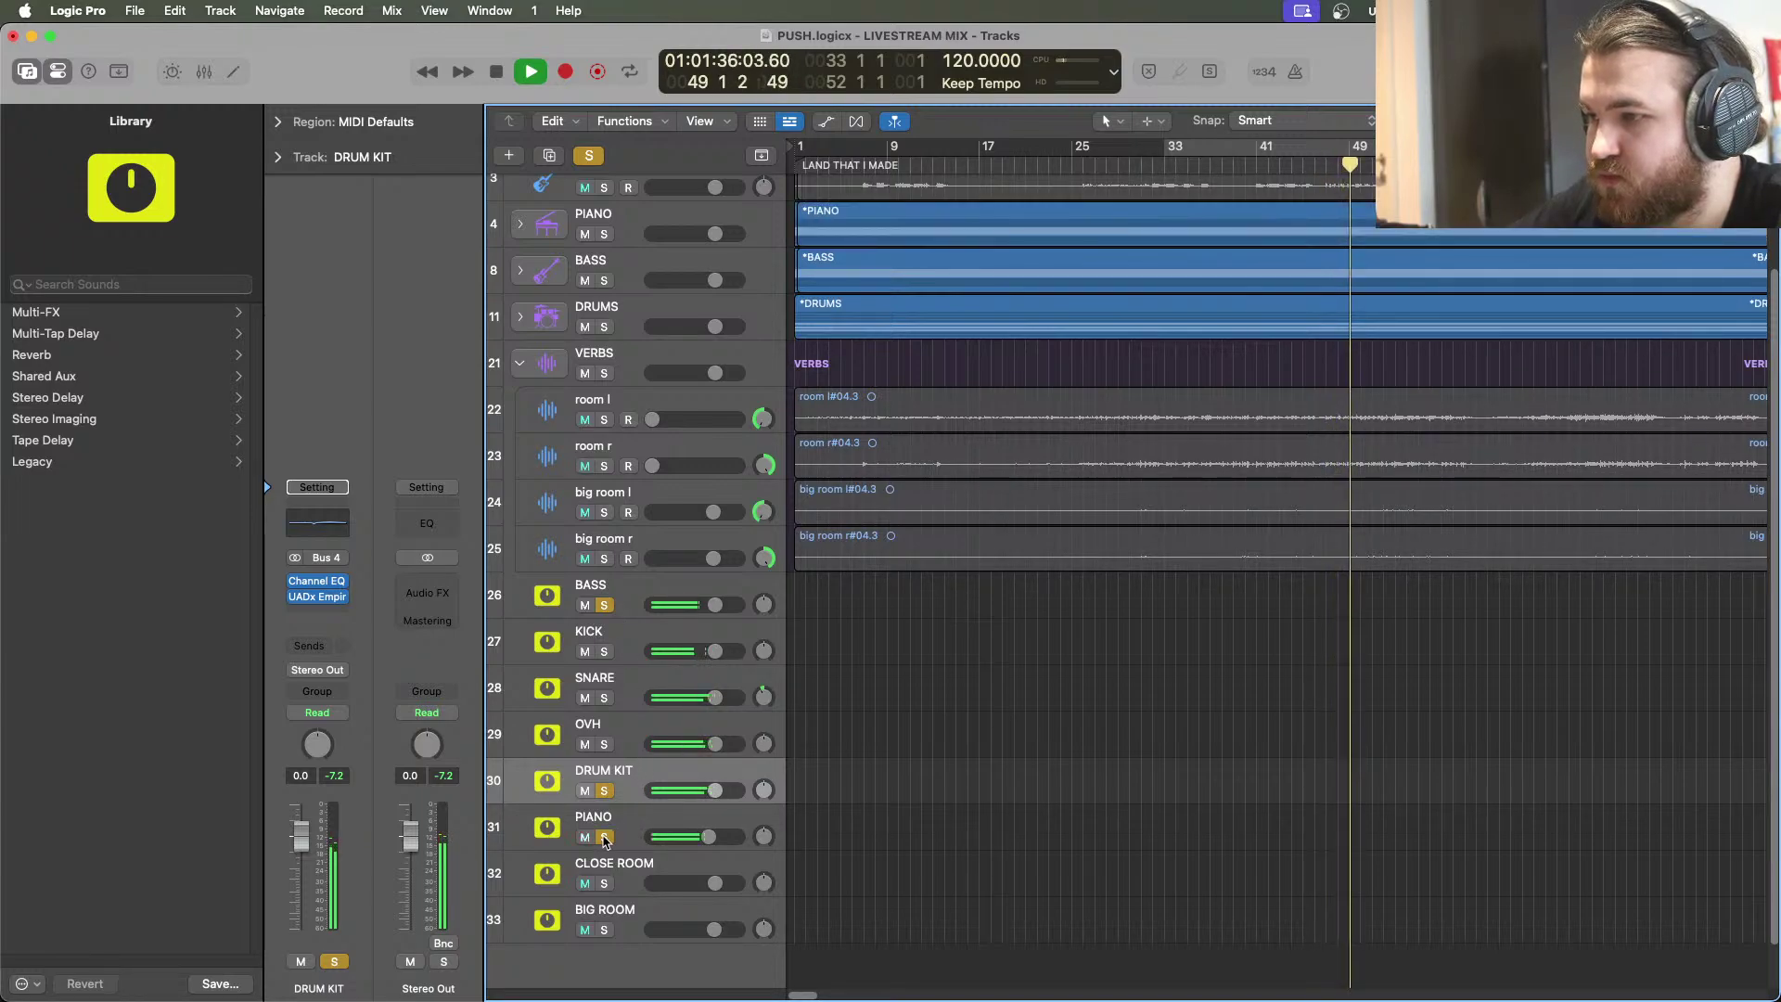
left_click(650, 821)
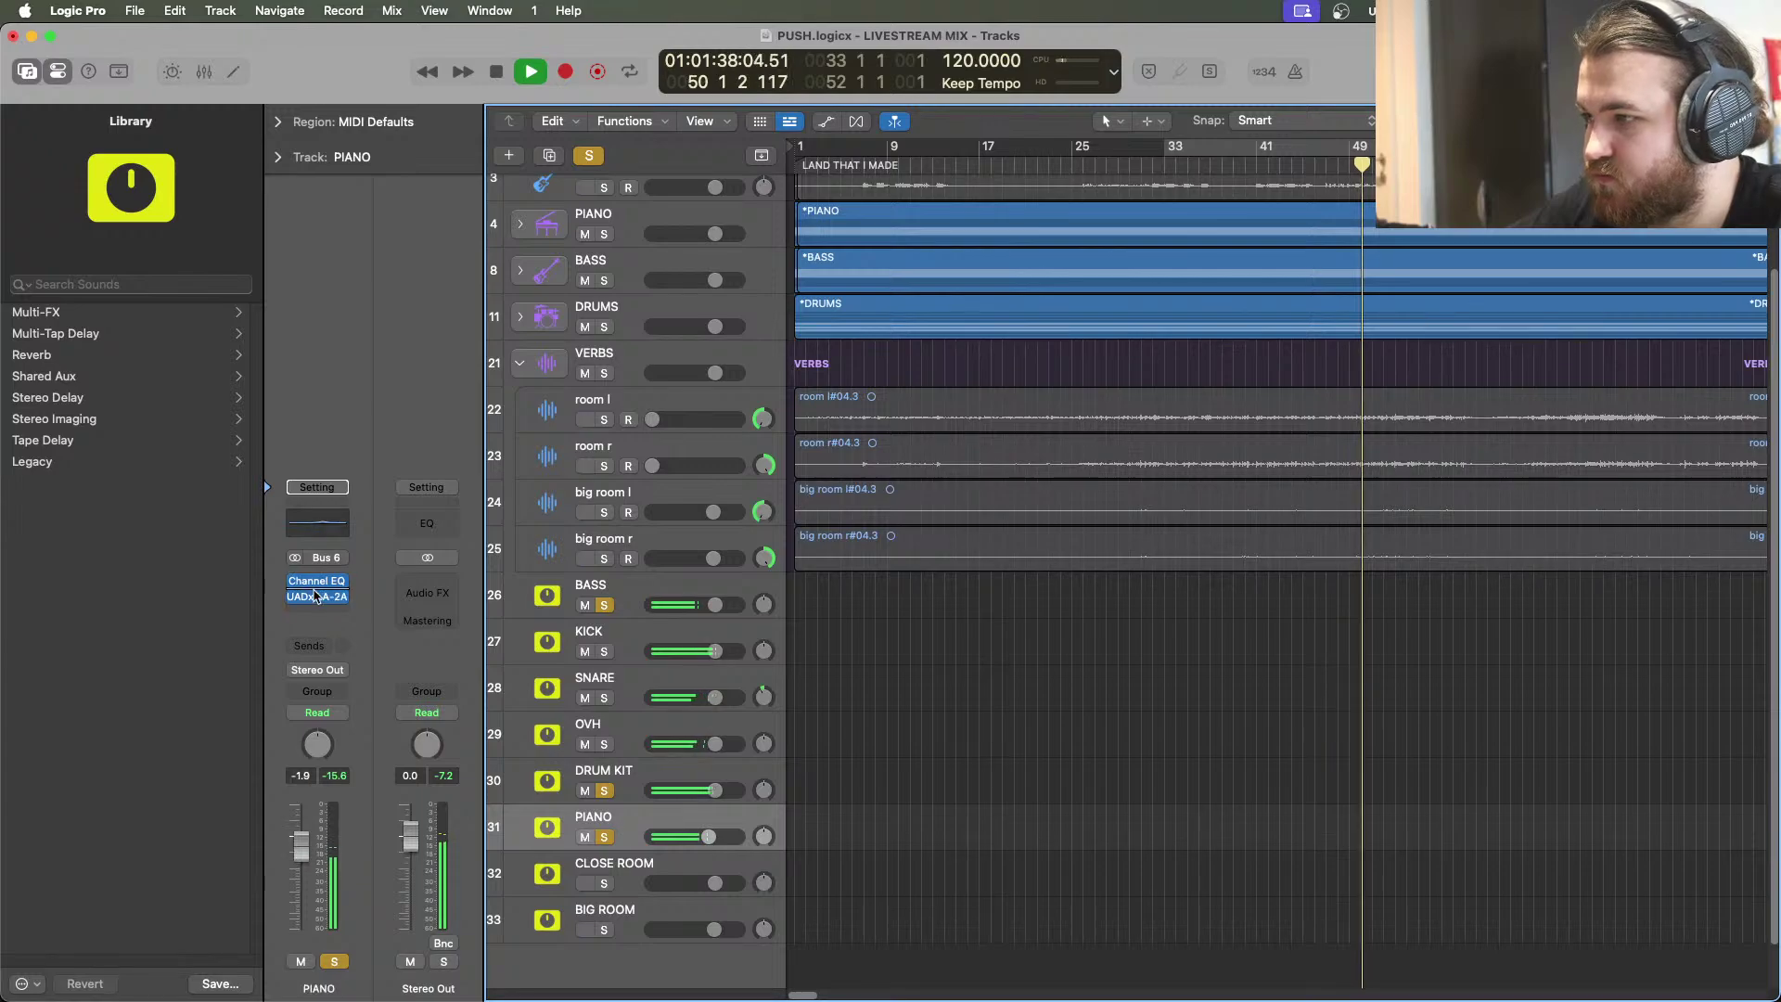
left_click(317, 596)
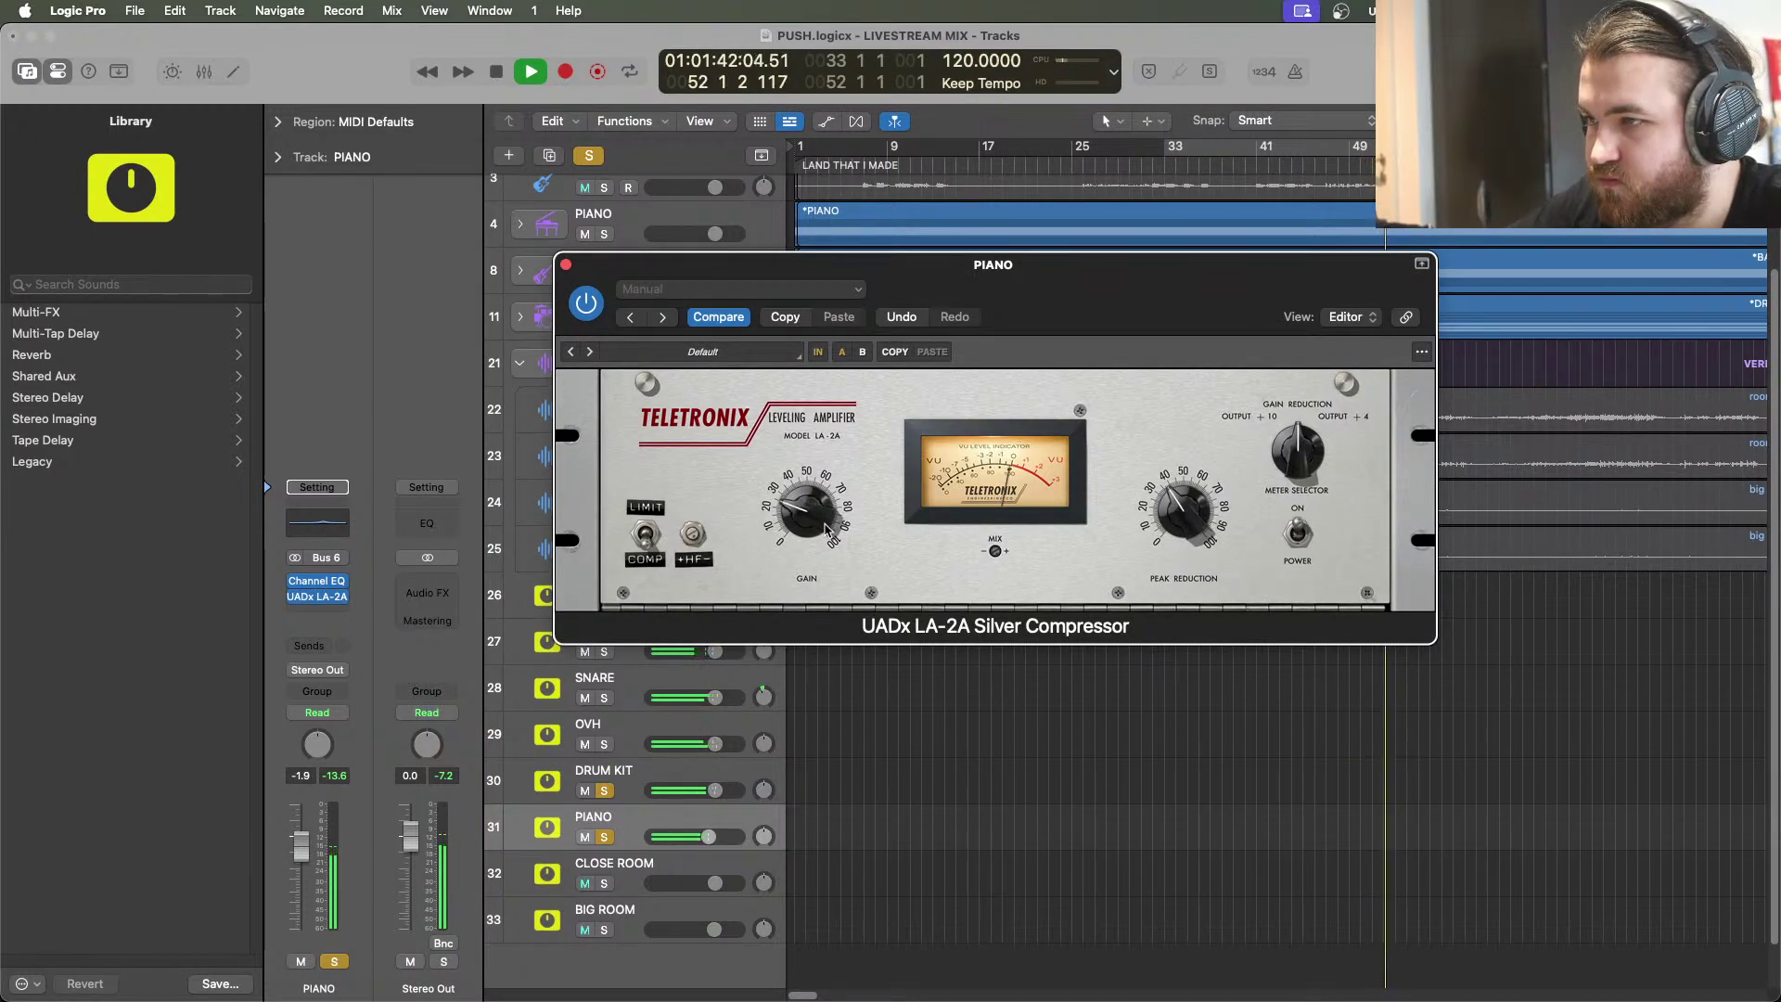
left_click(565, 264)
Collapse the VERBS stack and add both guitar tracks to the solo
scroll(646, 501, "up", 3)
scroll(647, 501, "up", 1)
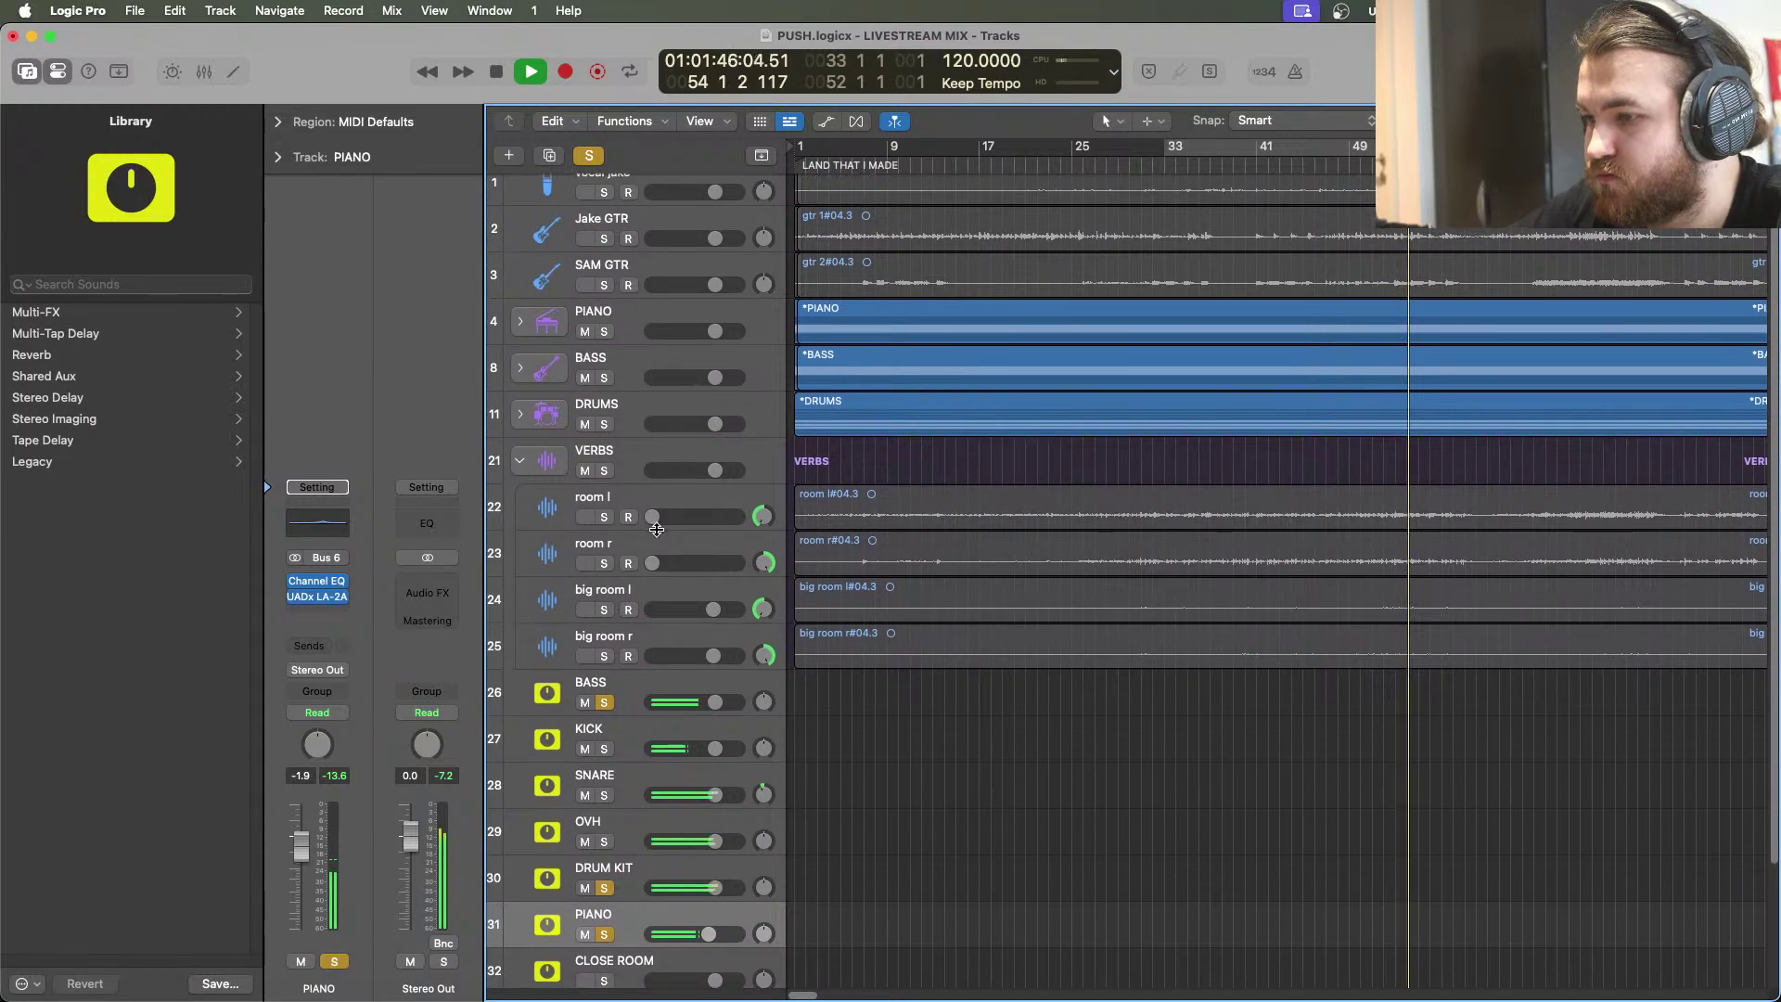
left_click(520, 475)
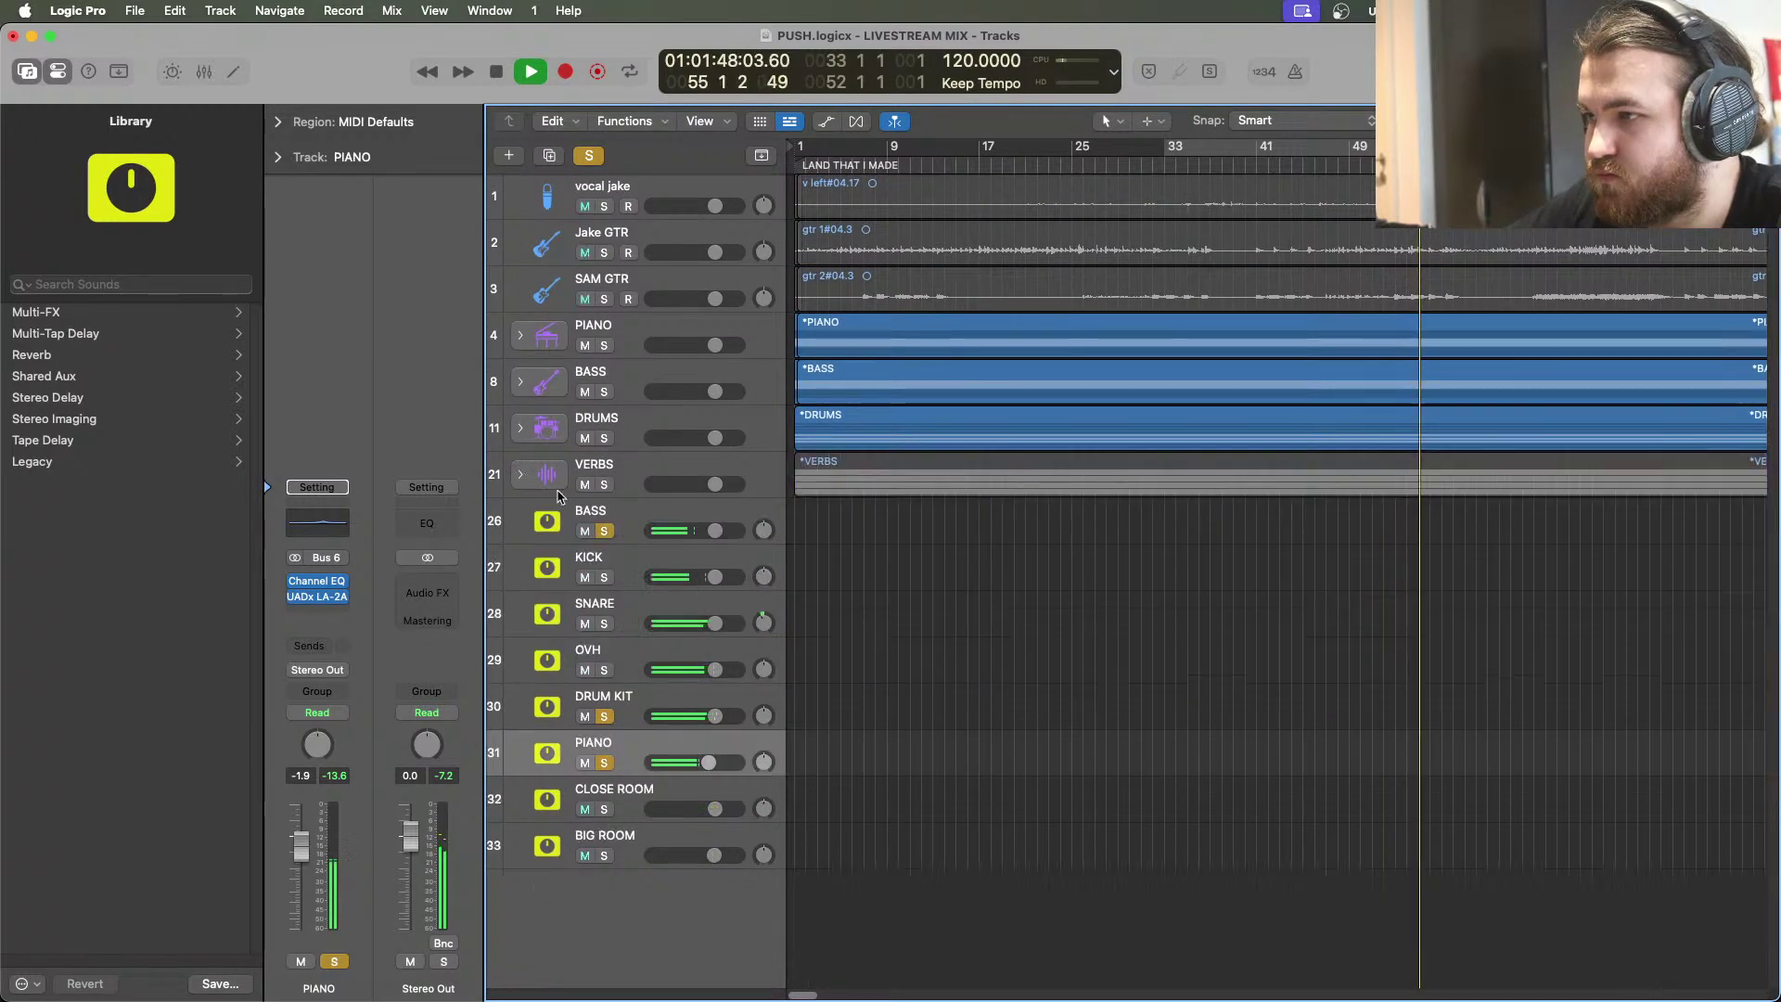
left_click(640, 240)
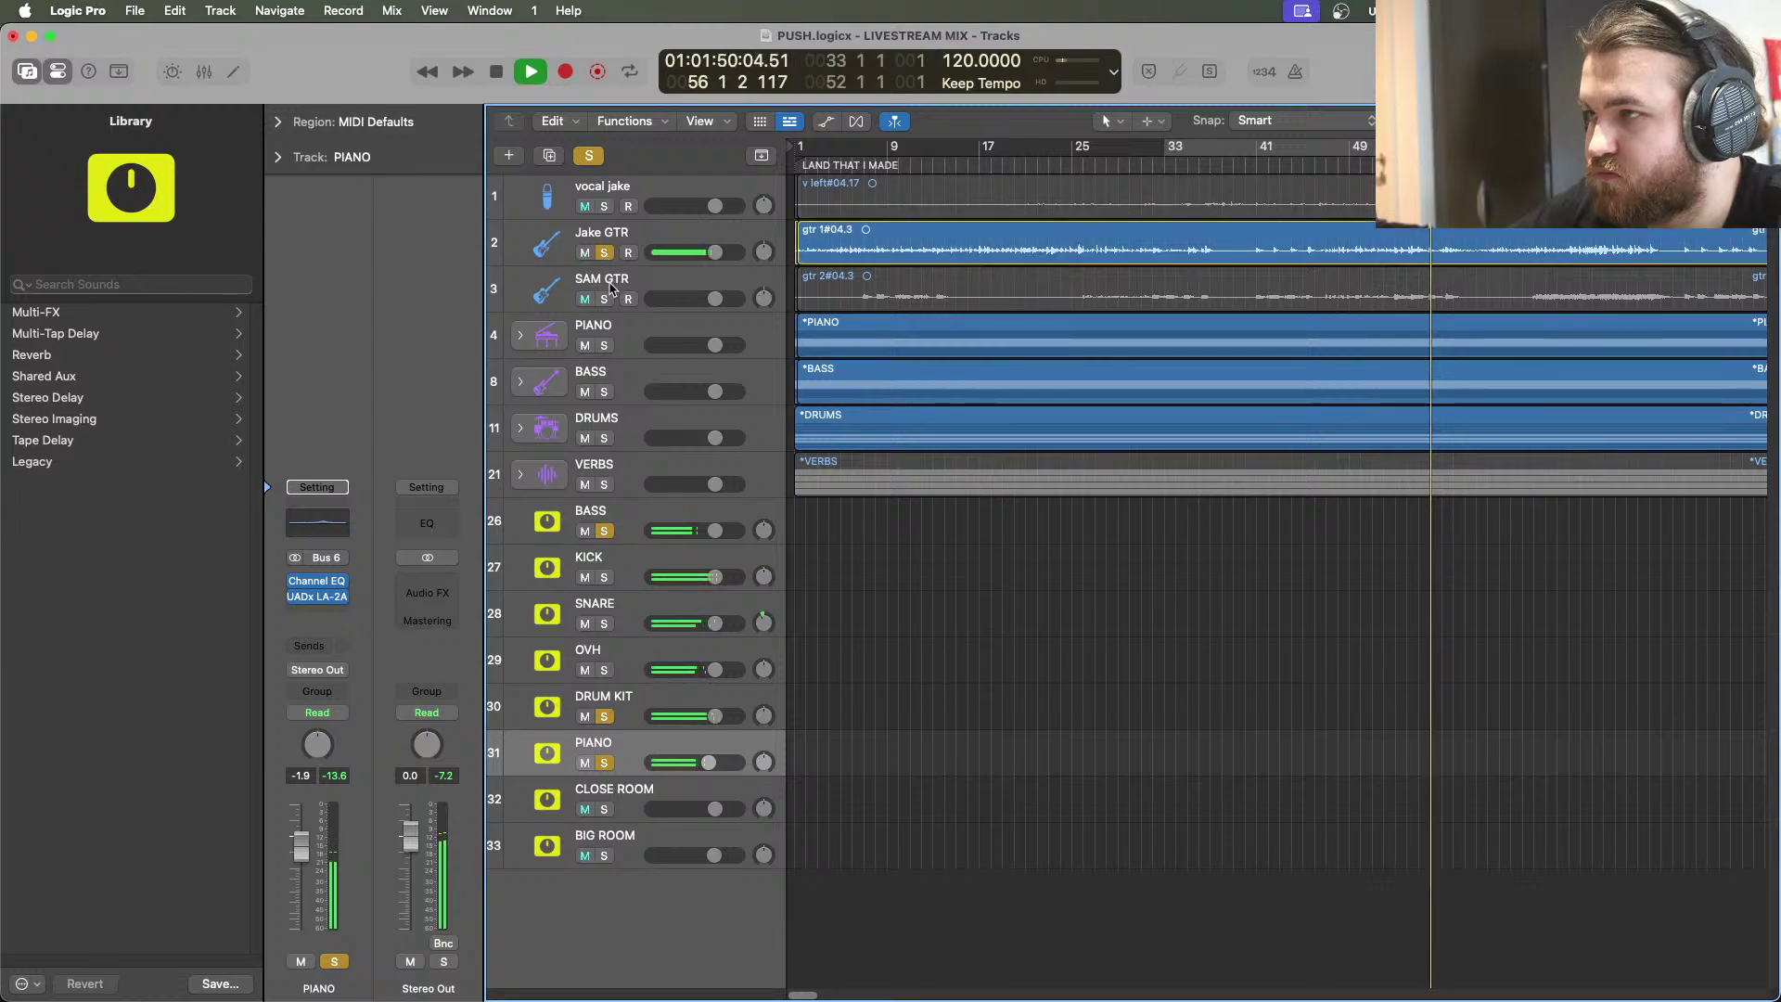
left_click(640, 286, "shift")
key("s")
Check the UADx LA-2A compressor on the gtr 1 track while replaying from bar 33, and close its window
left_click(641, 239)
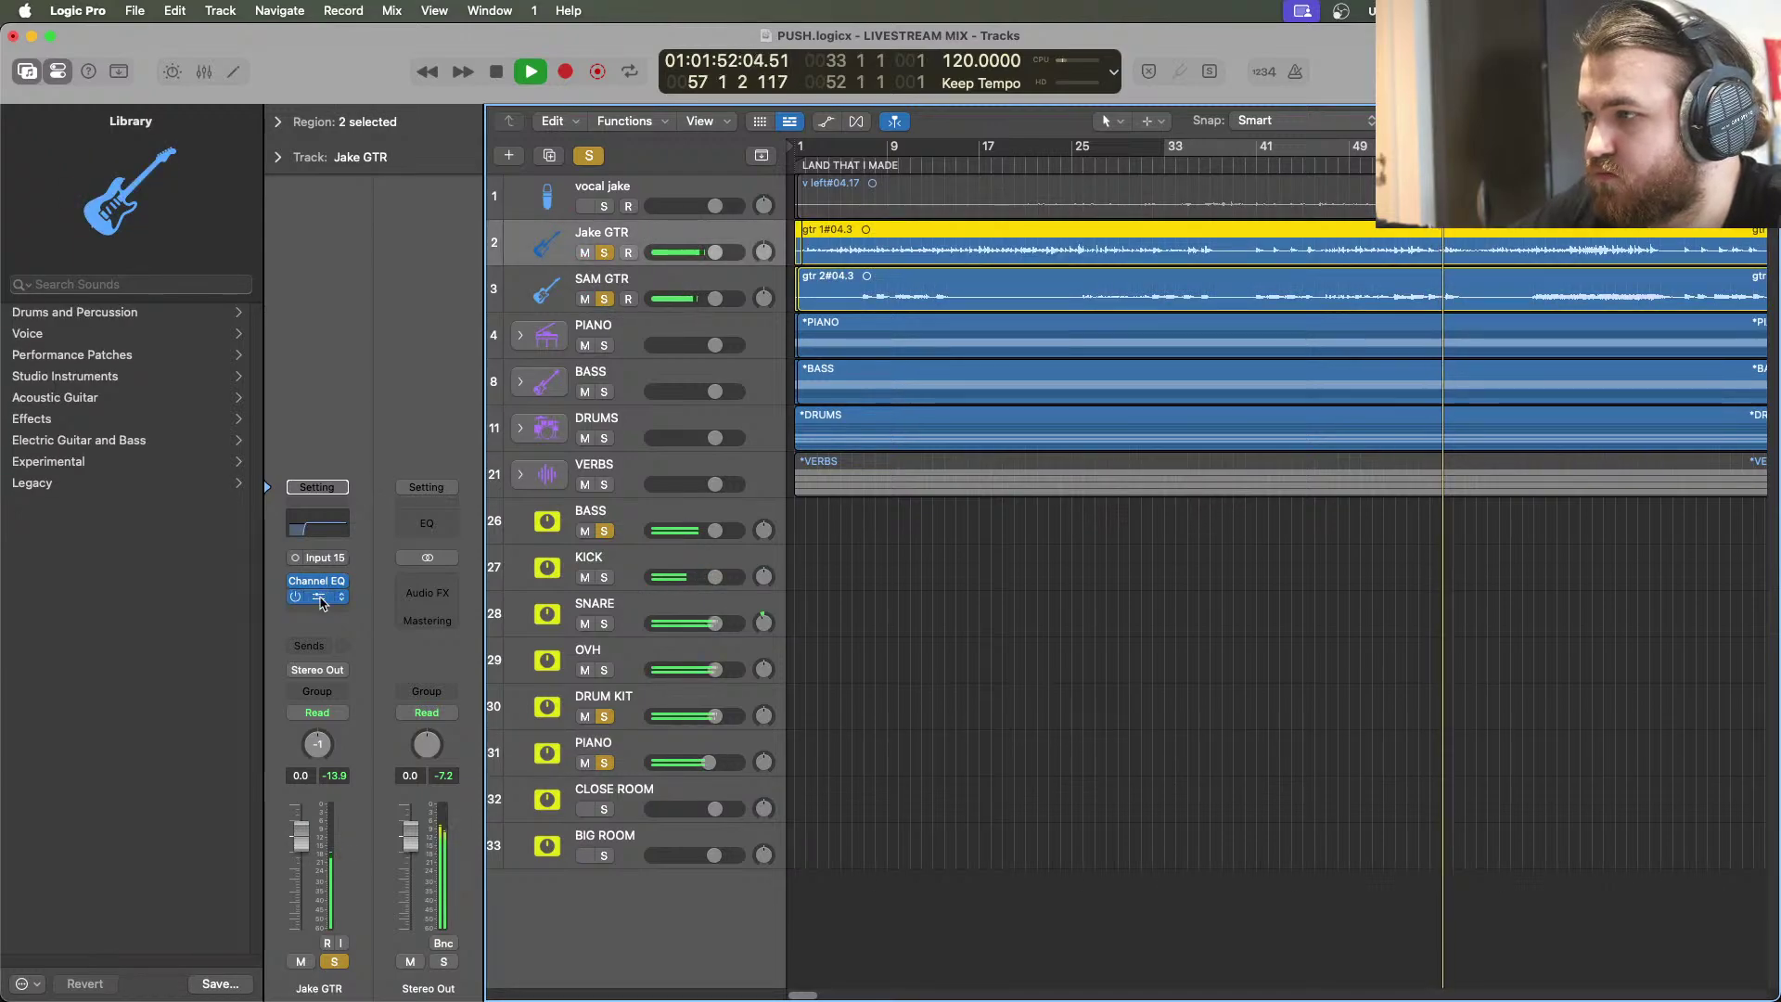
left_click(316, 597)
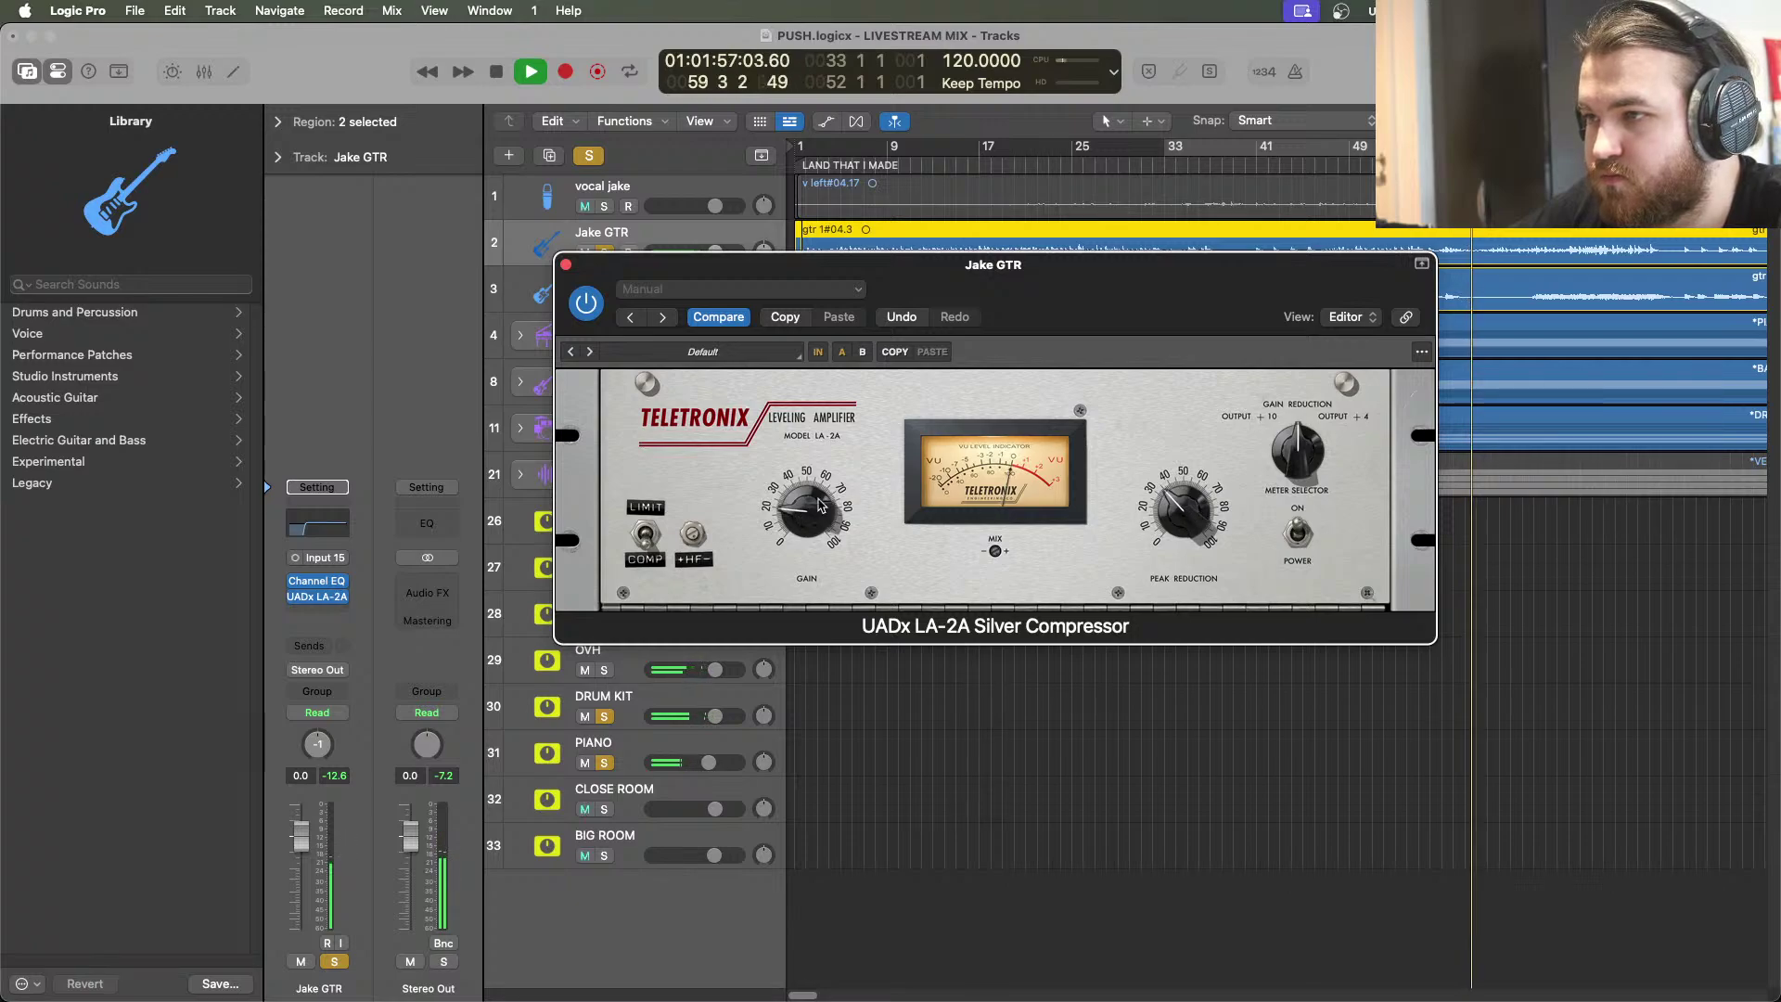
left_click(1171, 150)
left_click_drag(590, 270, 832, 353)
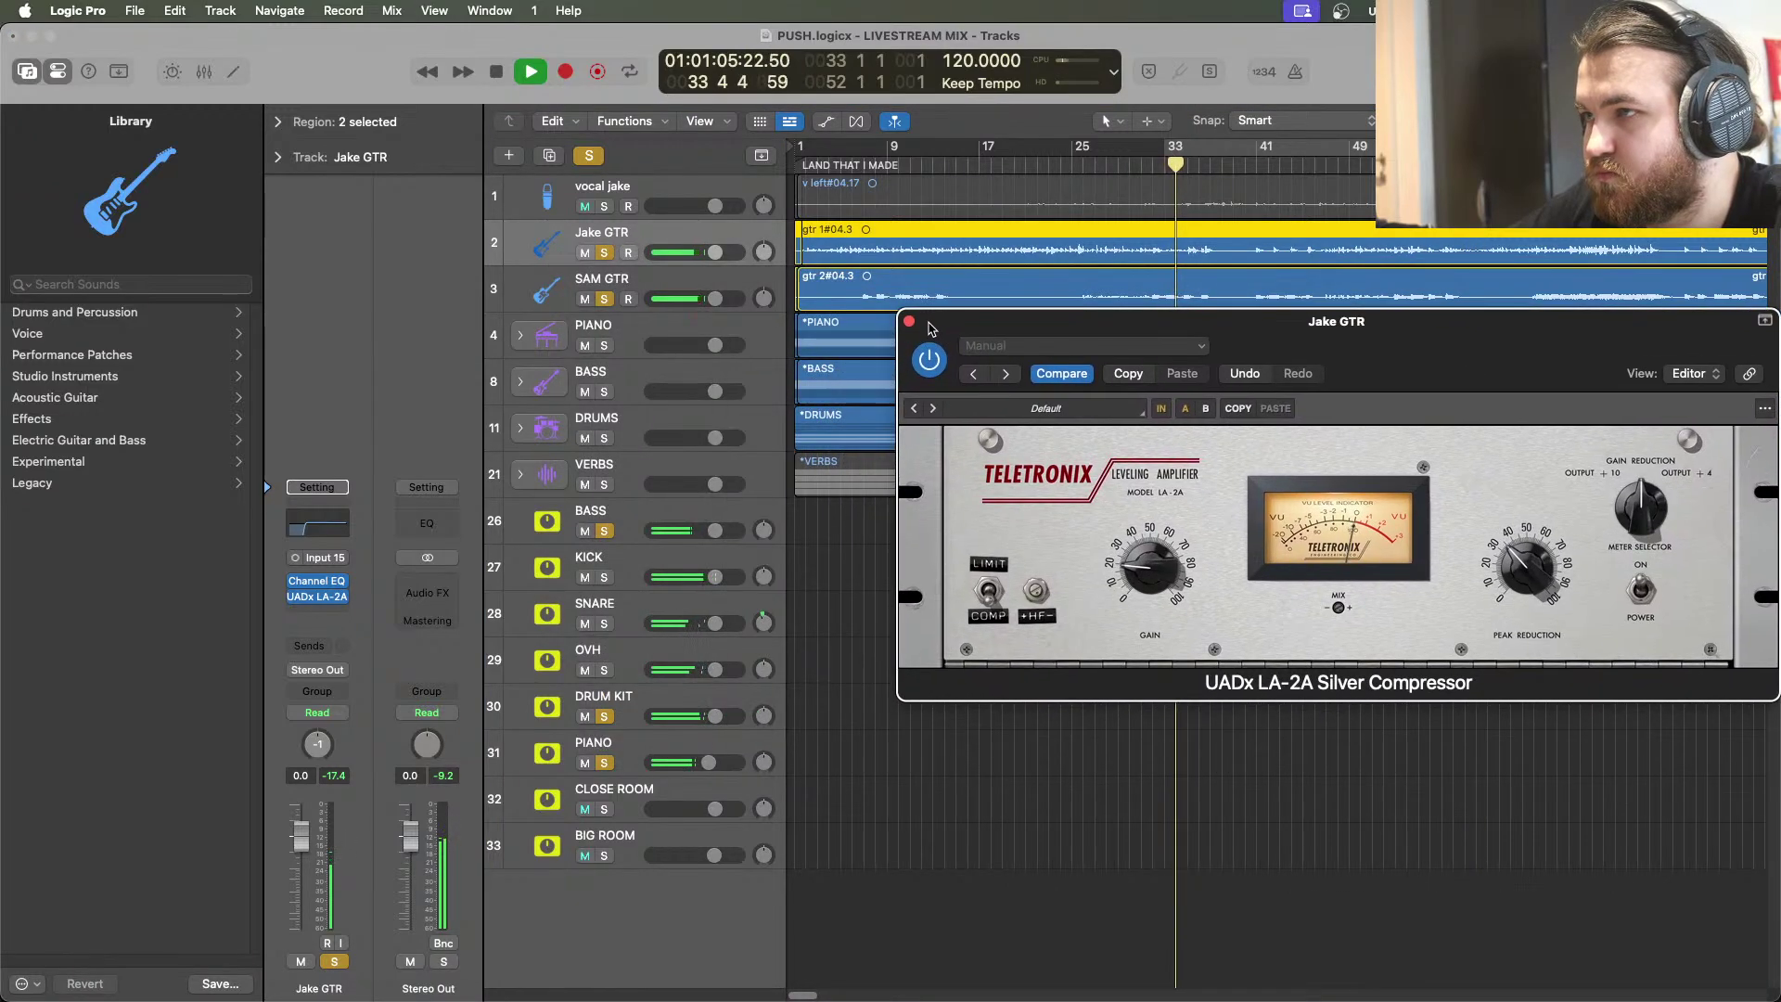
left_click(808, 348)
During playback, pan the gtr 1 track left, the PIANO aux slightly right, and the gtr 2 track to +56
mouse_move(763, 251)
left_mouse_down()
mouse_move(763, 291)
mouse_move(763, 274)
left_mouse_up()
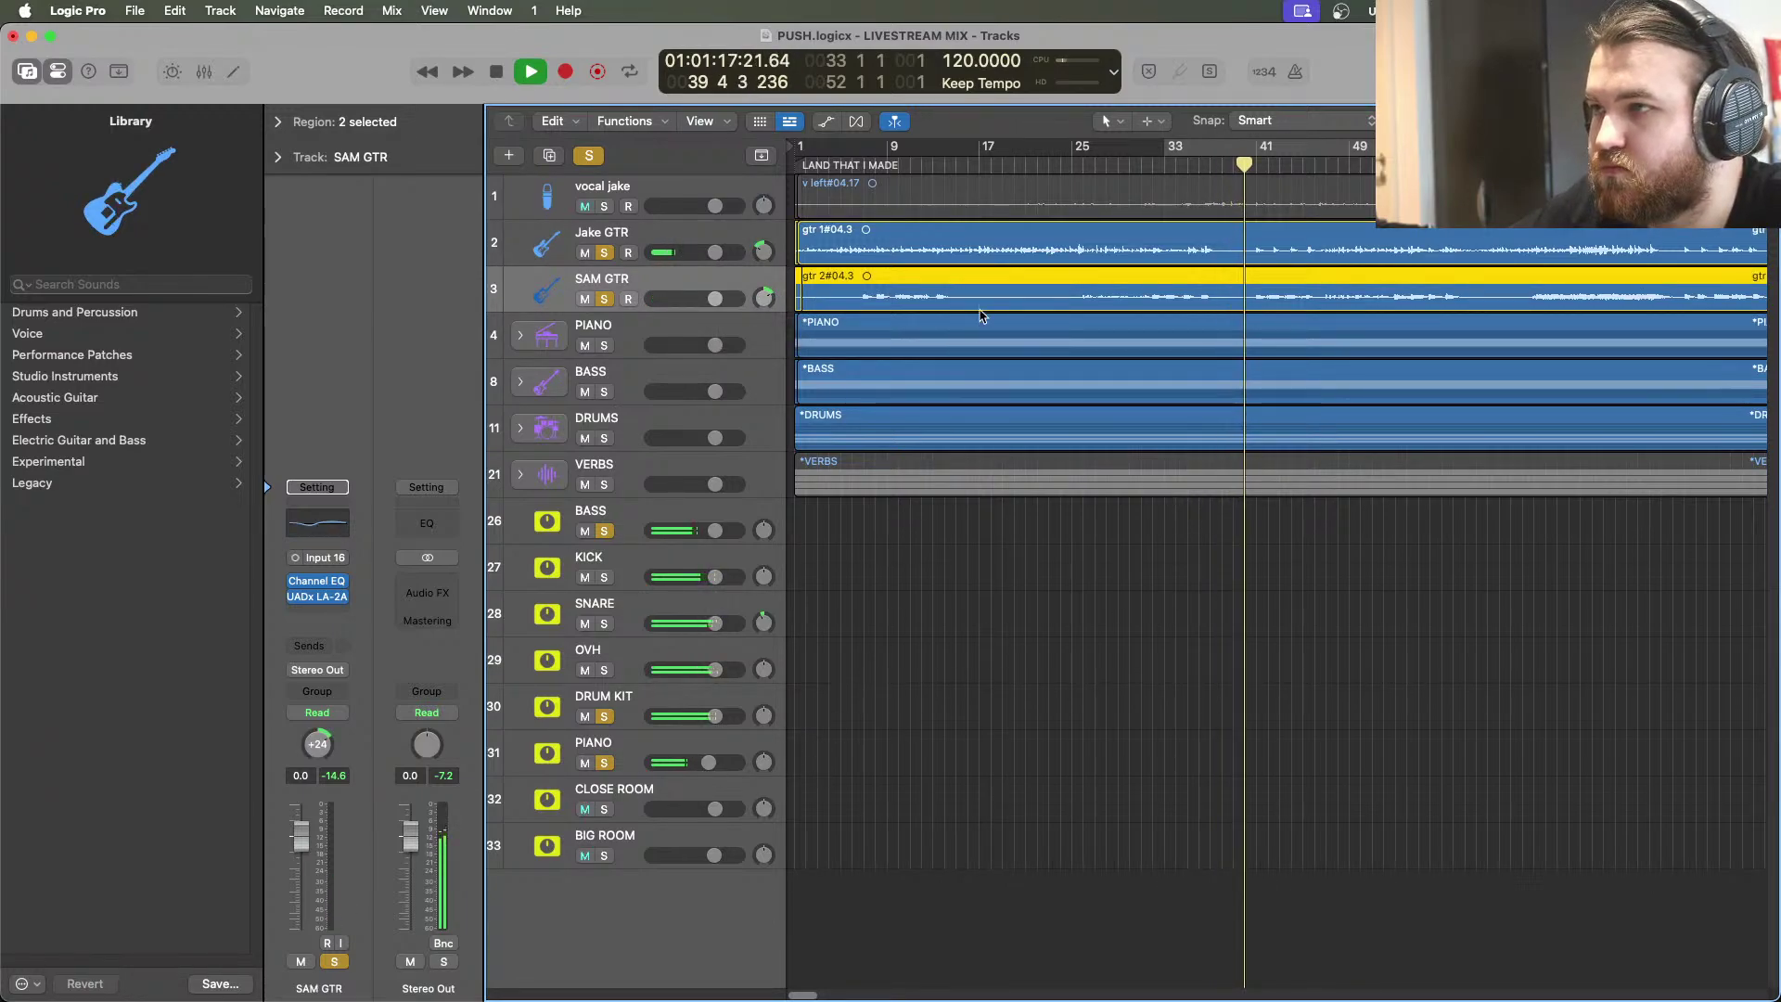
left_click(1154, 172)
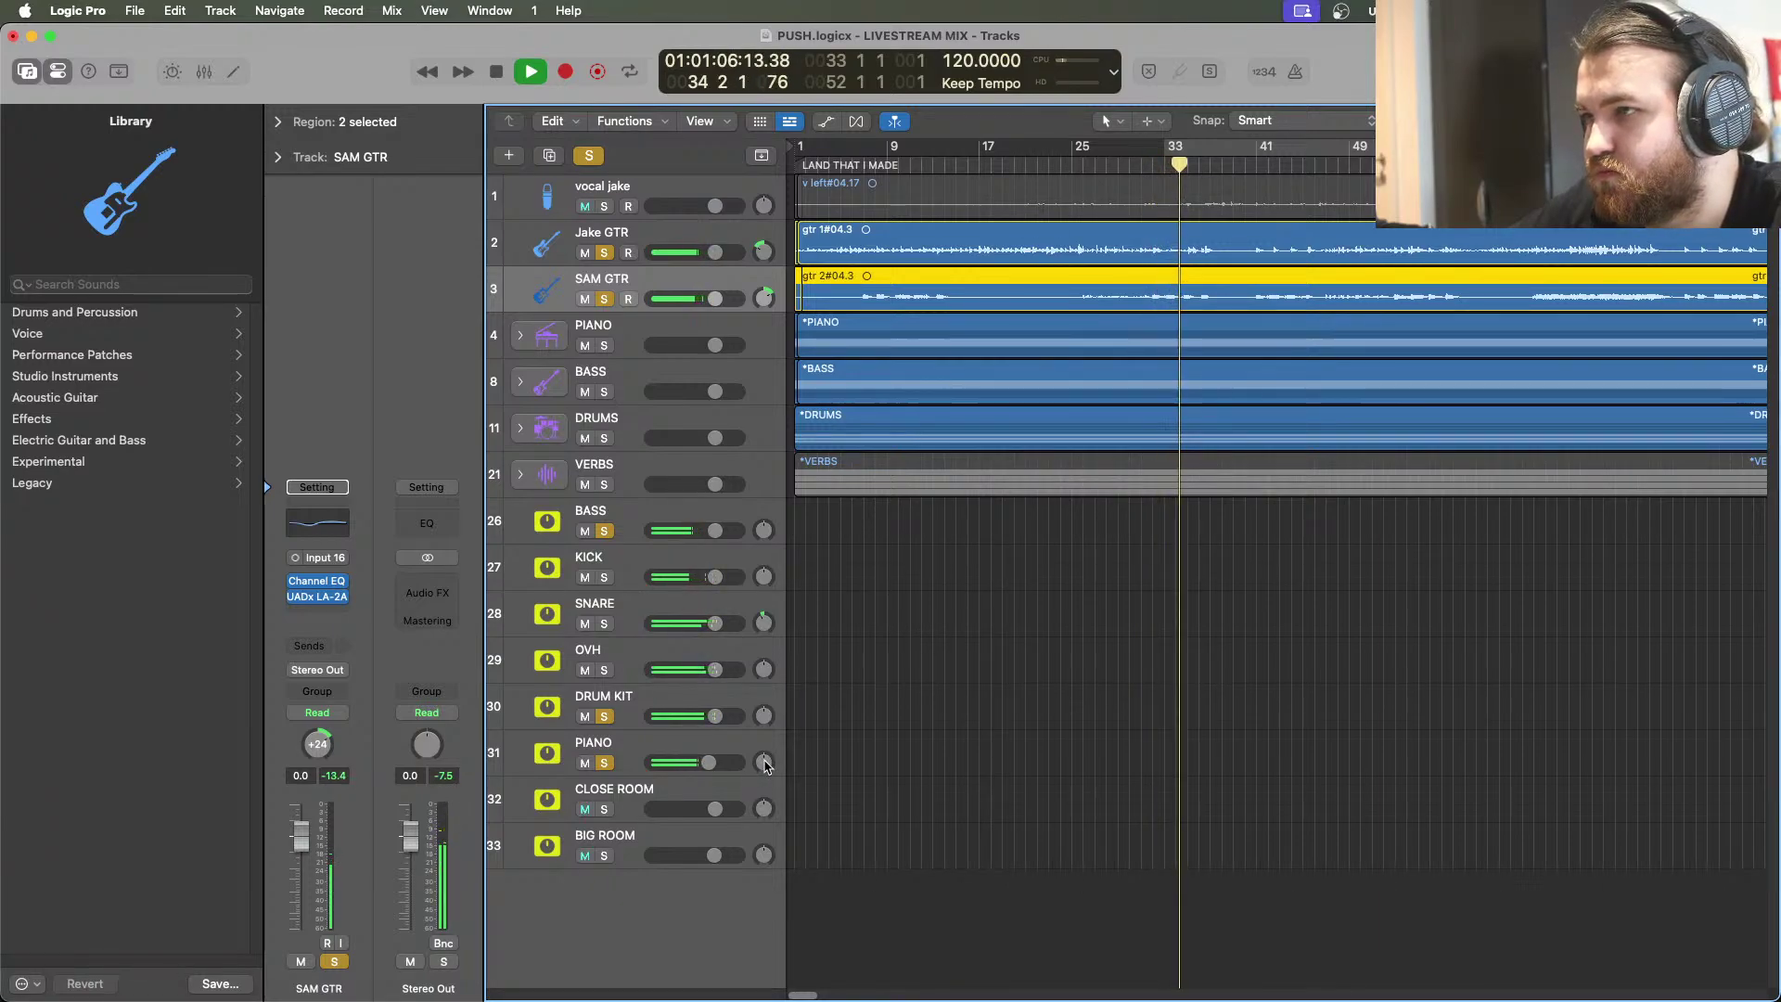
left_click_drag(764, 761, 763, 751)
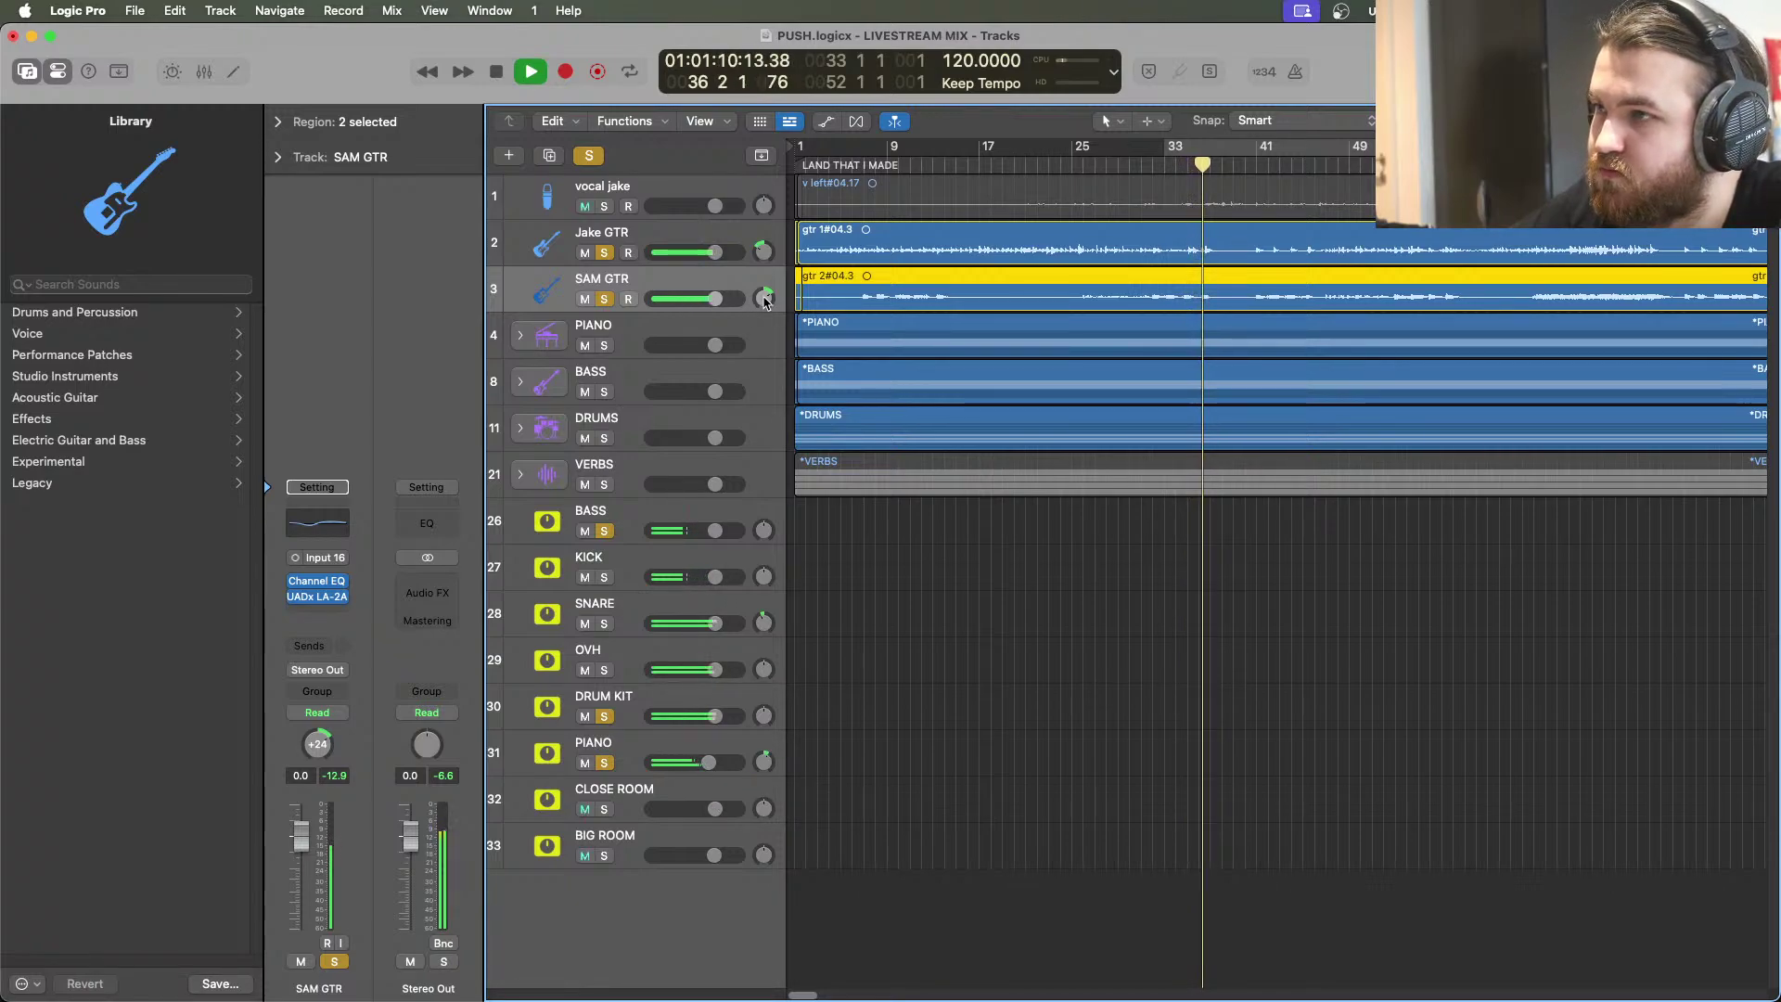
left_click_drag(764, 299, 764, 288)
key("space")
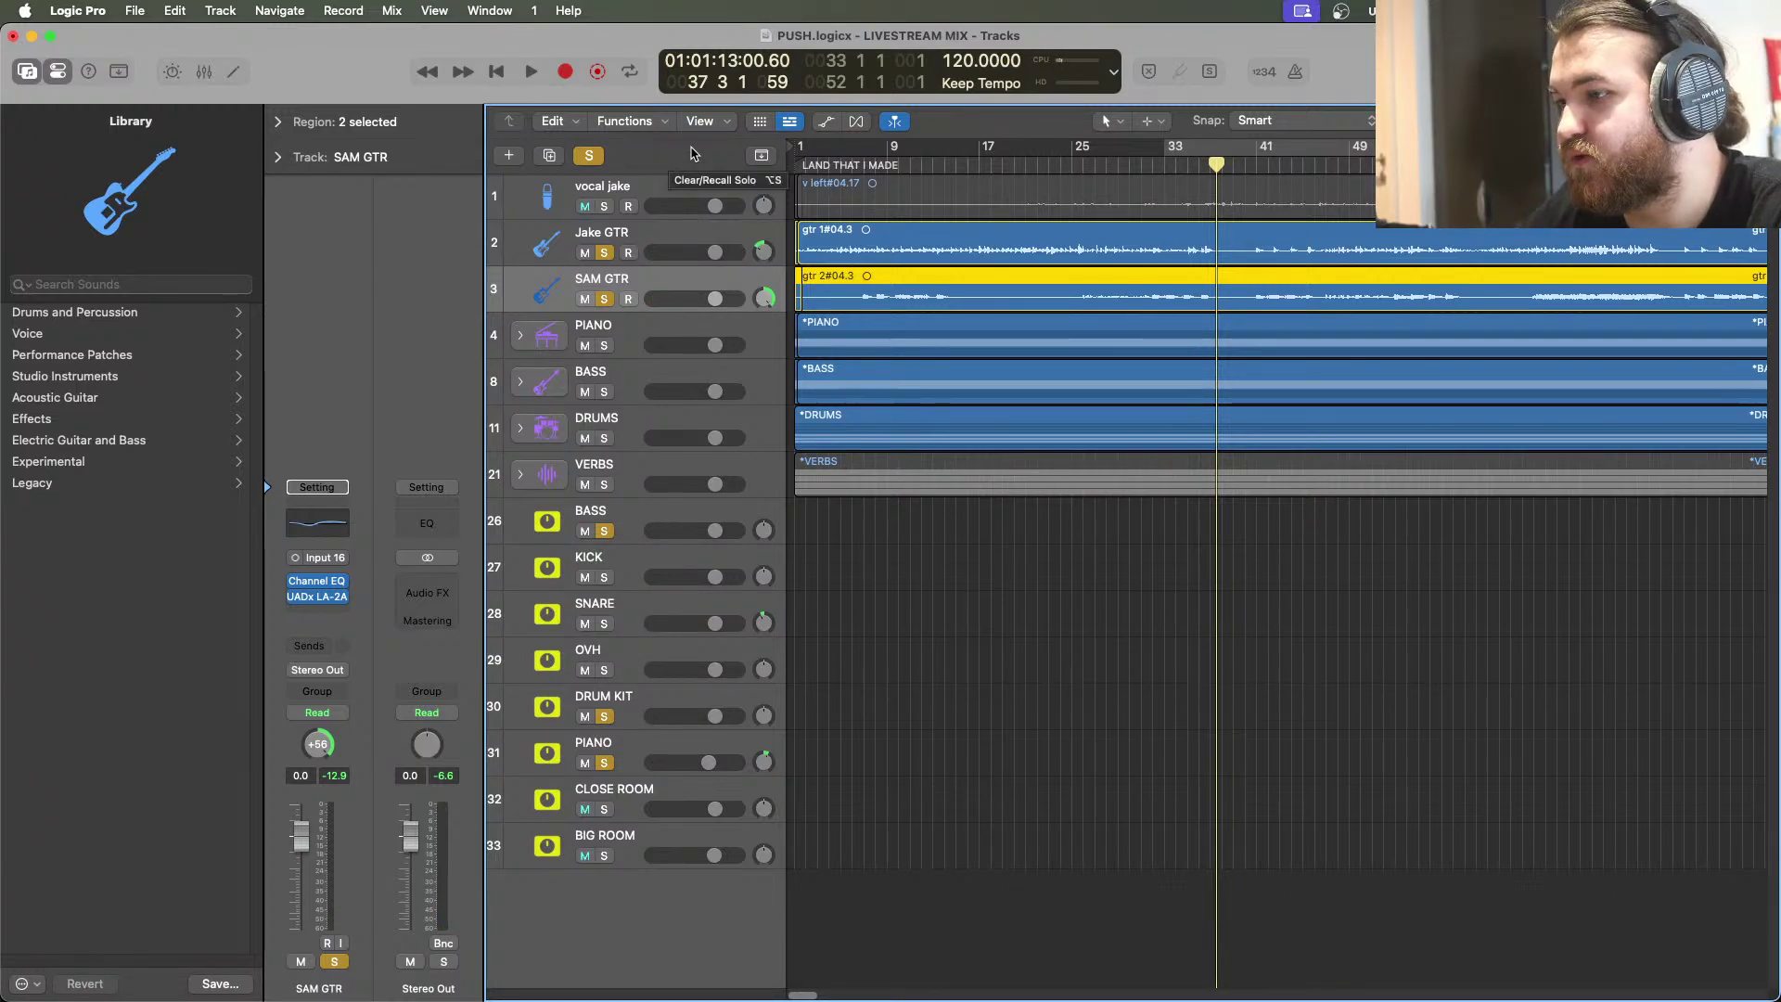
Solo the CLOSE ROOM aux, raise the room l and room r faders to 0.0 dB during playback, and collapse the VERBS stack
left_click(520, 474)
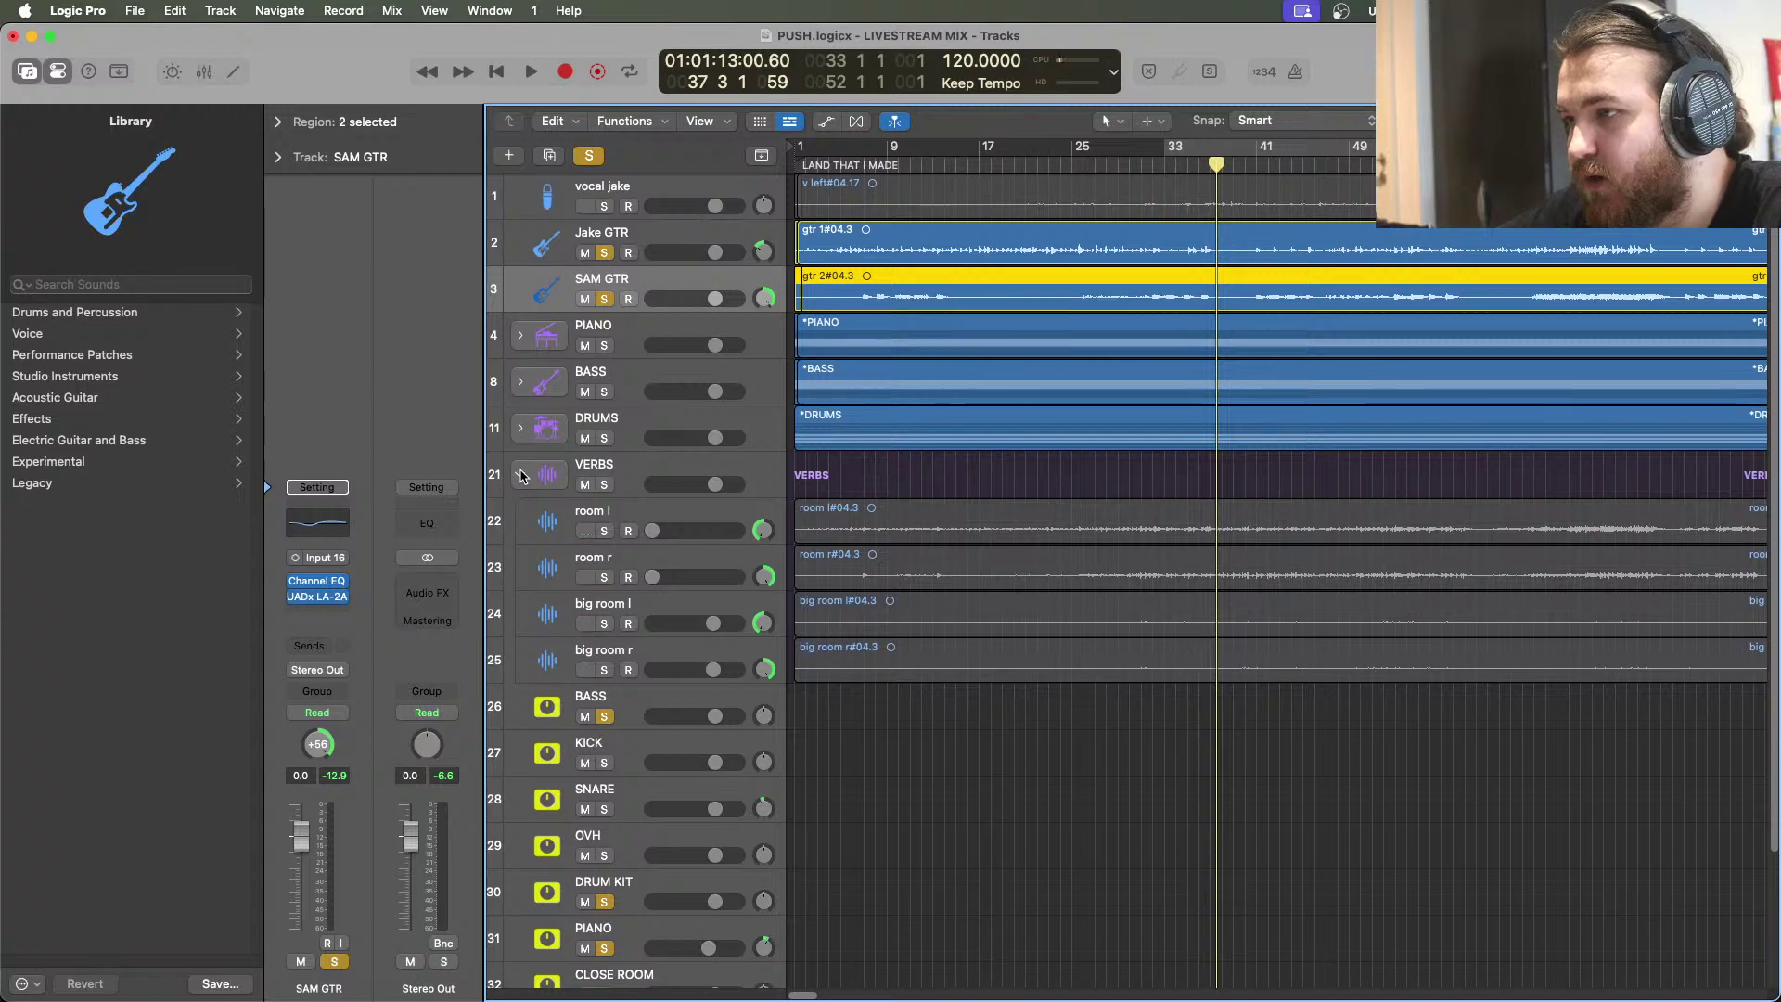
scroll(716, 738, "down", 3)
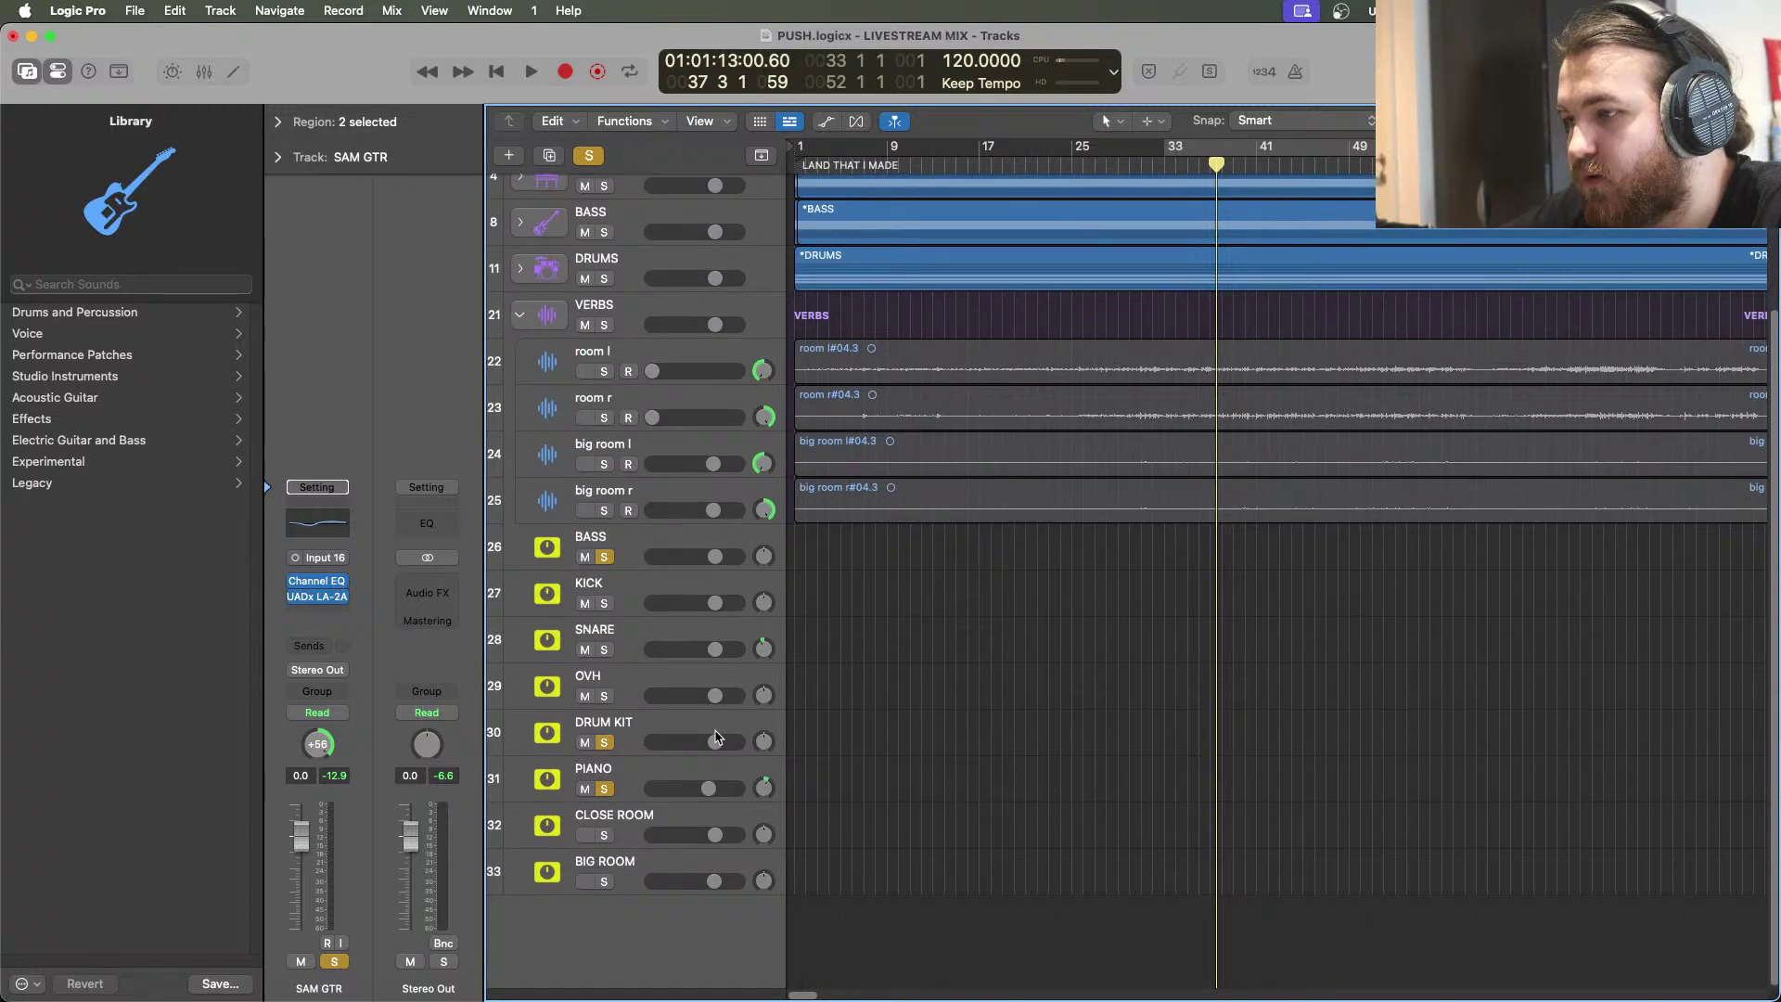
left_click(604, 836)
scroll(768, 649, "up", 3)
key("space")
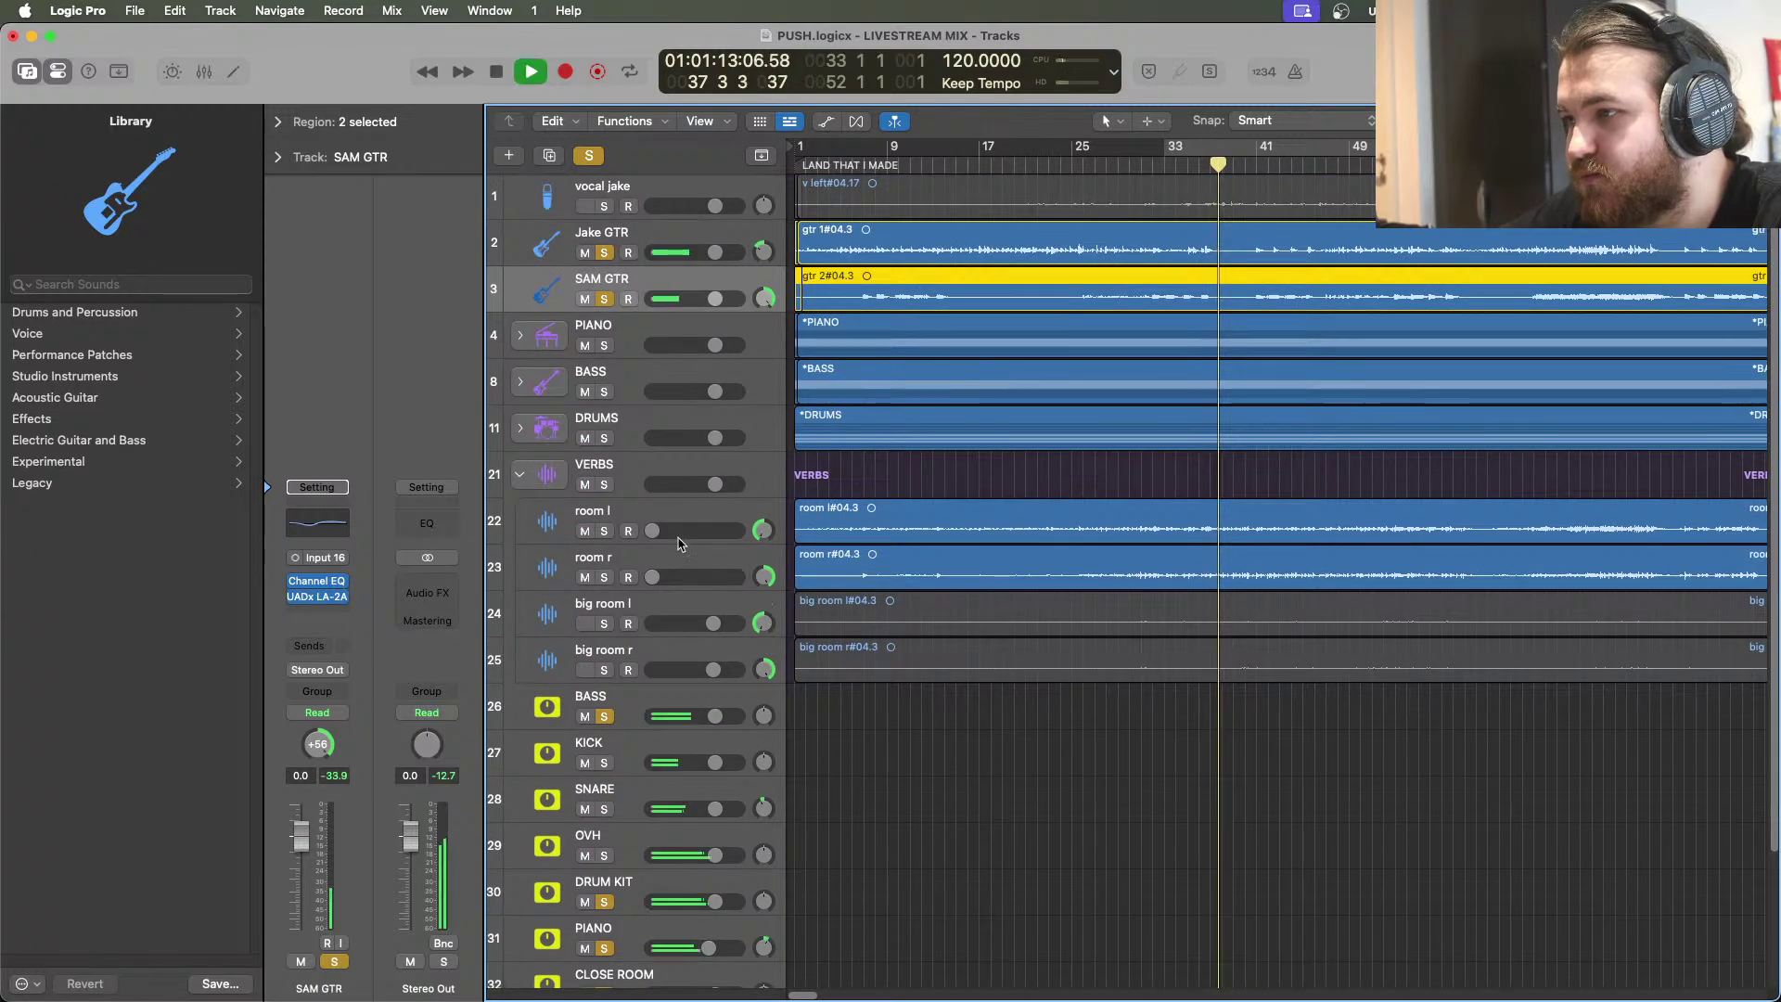
left_click(665, 525)
left_click(665, 567, "shift")
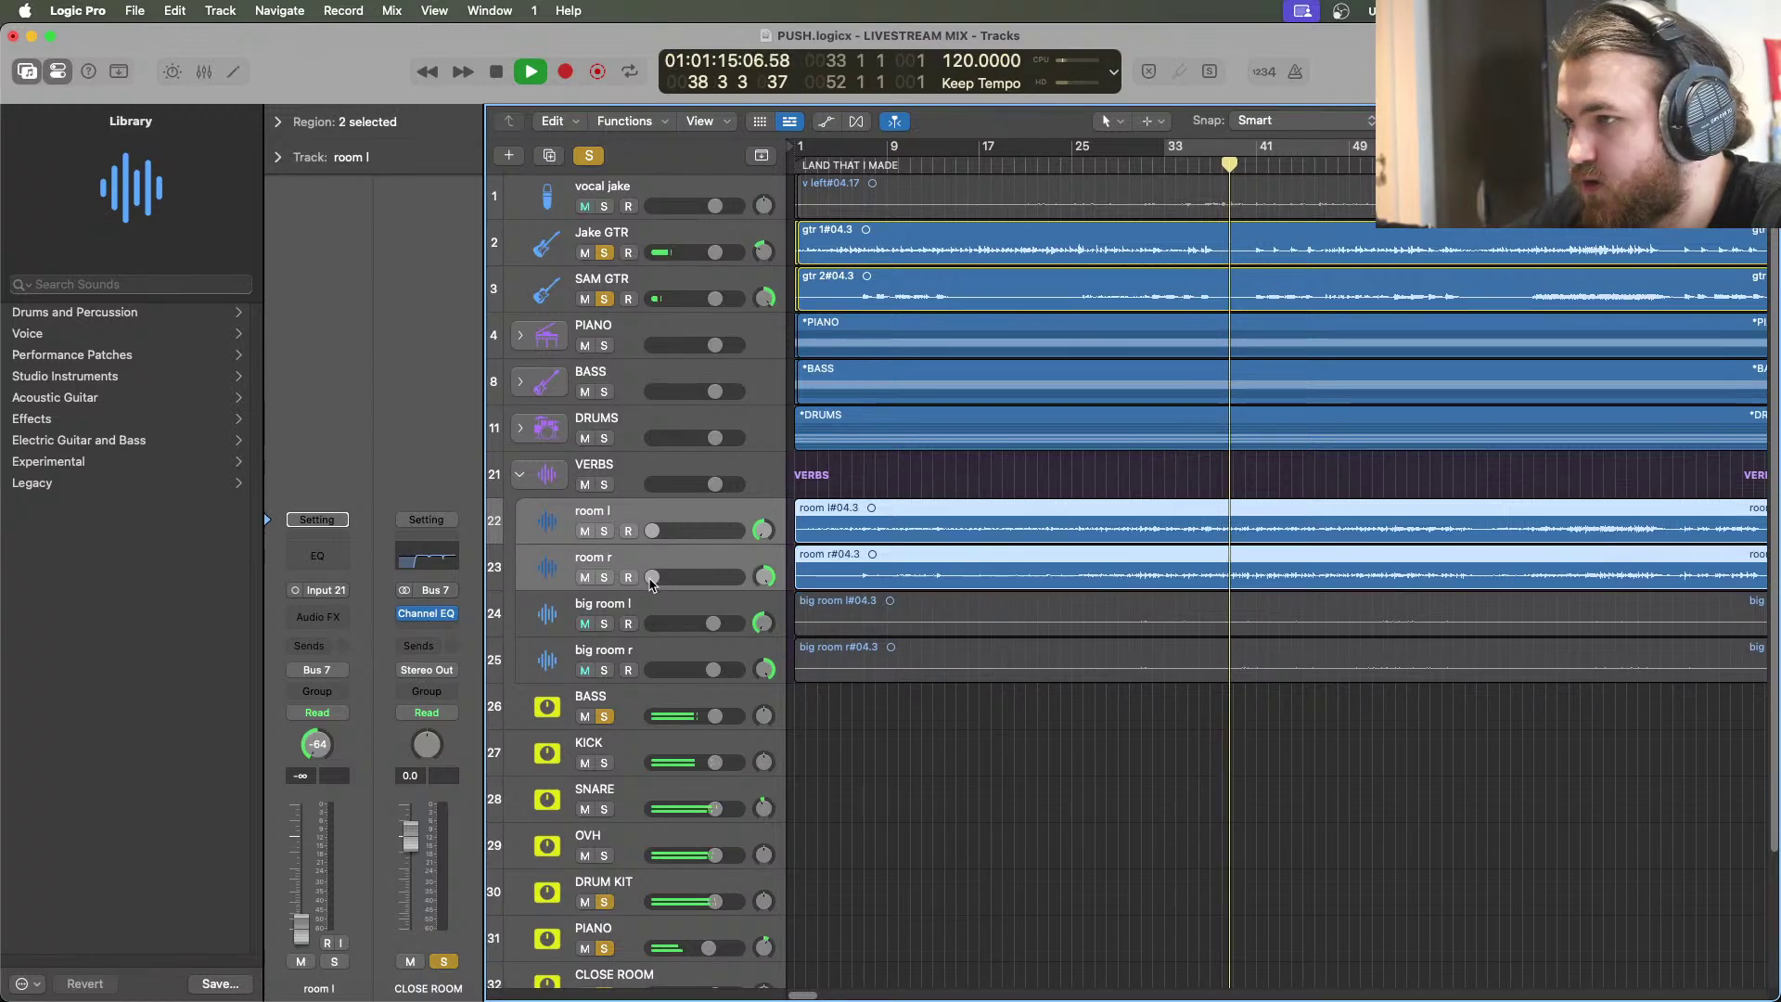
left_click_drag(652, 576, 715, 576)
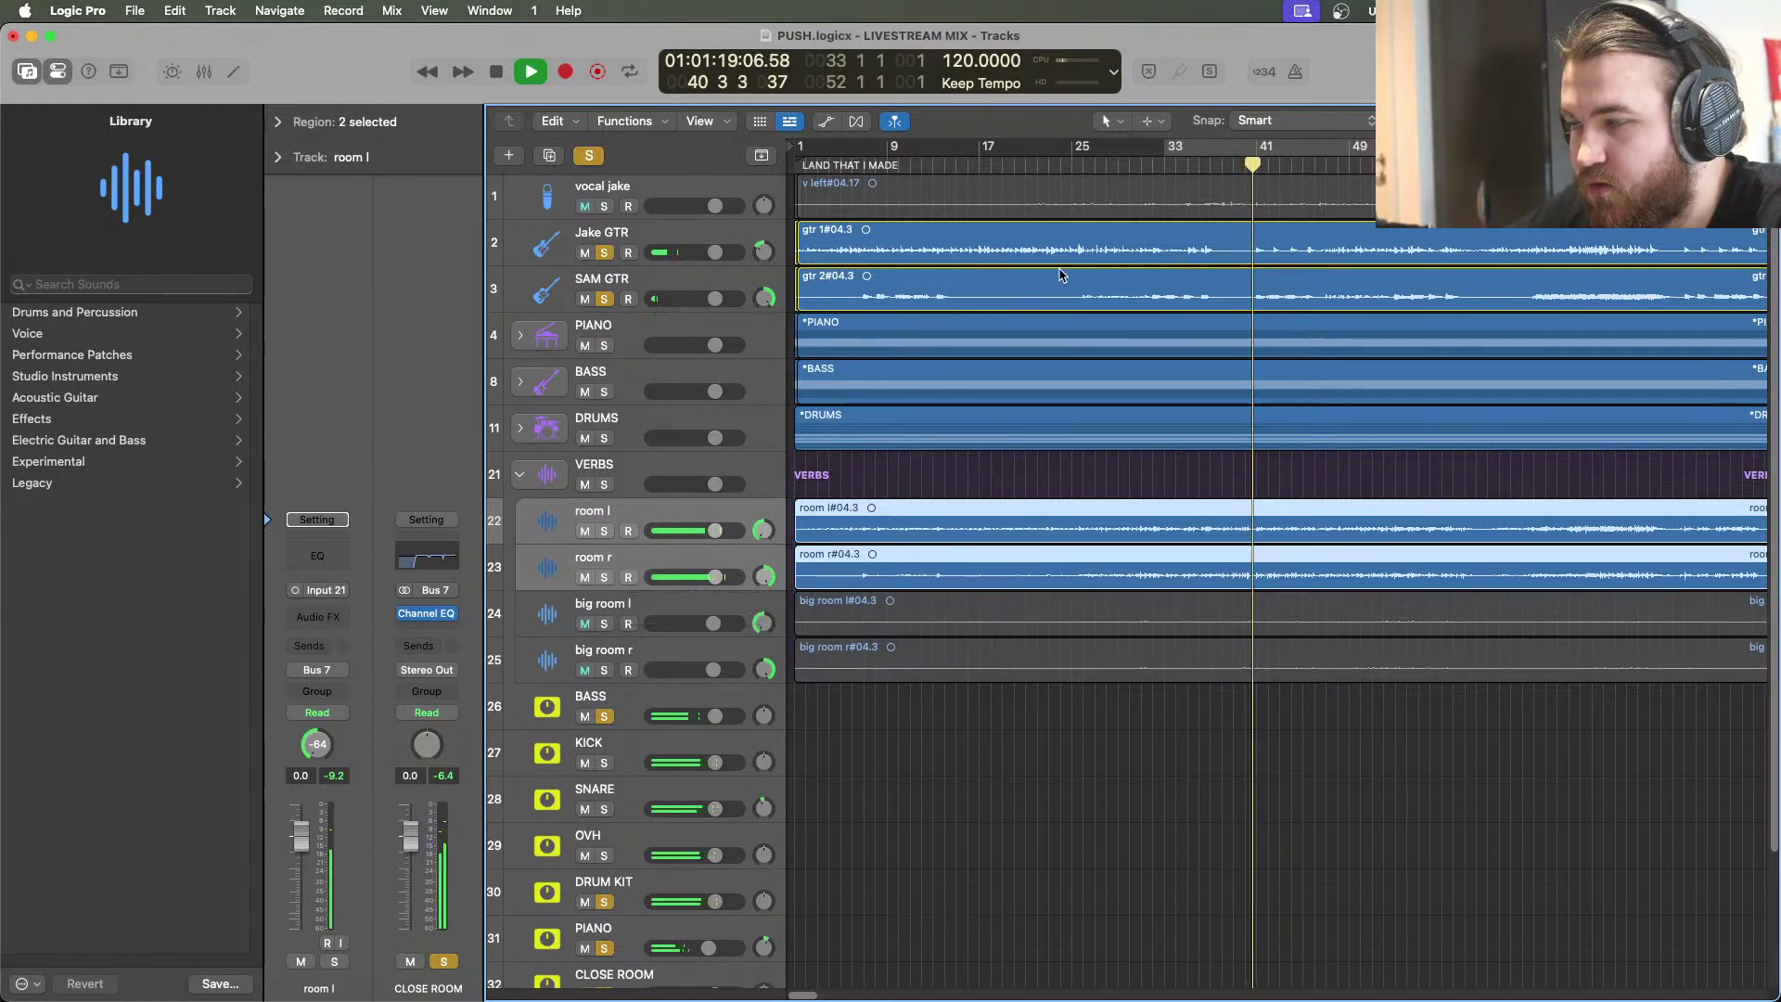
scroll(582, 352, "down", 4)
left_click(520, 314)
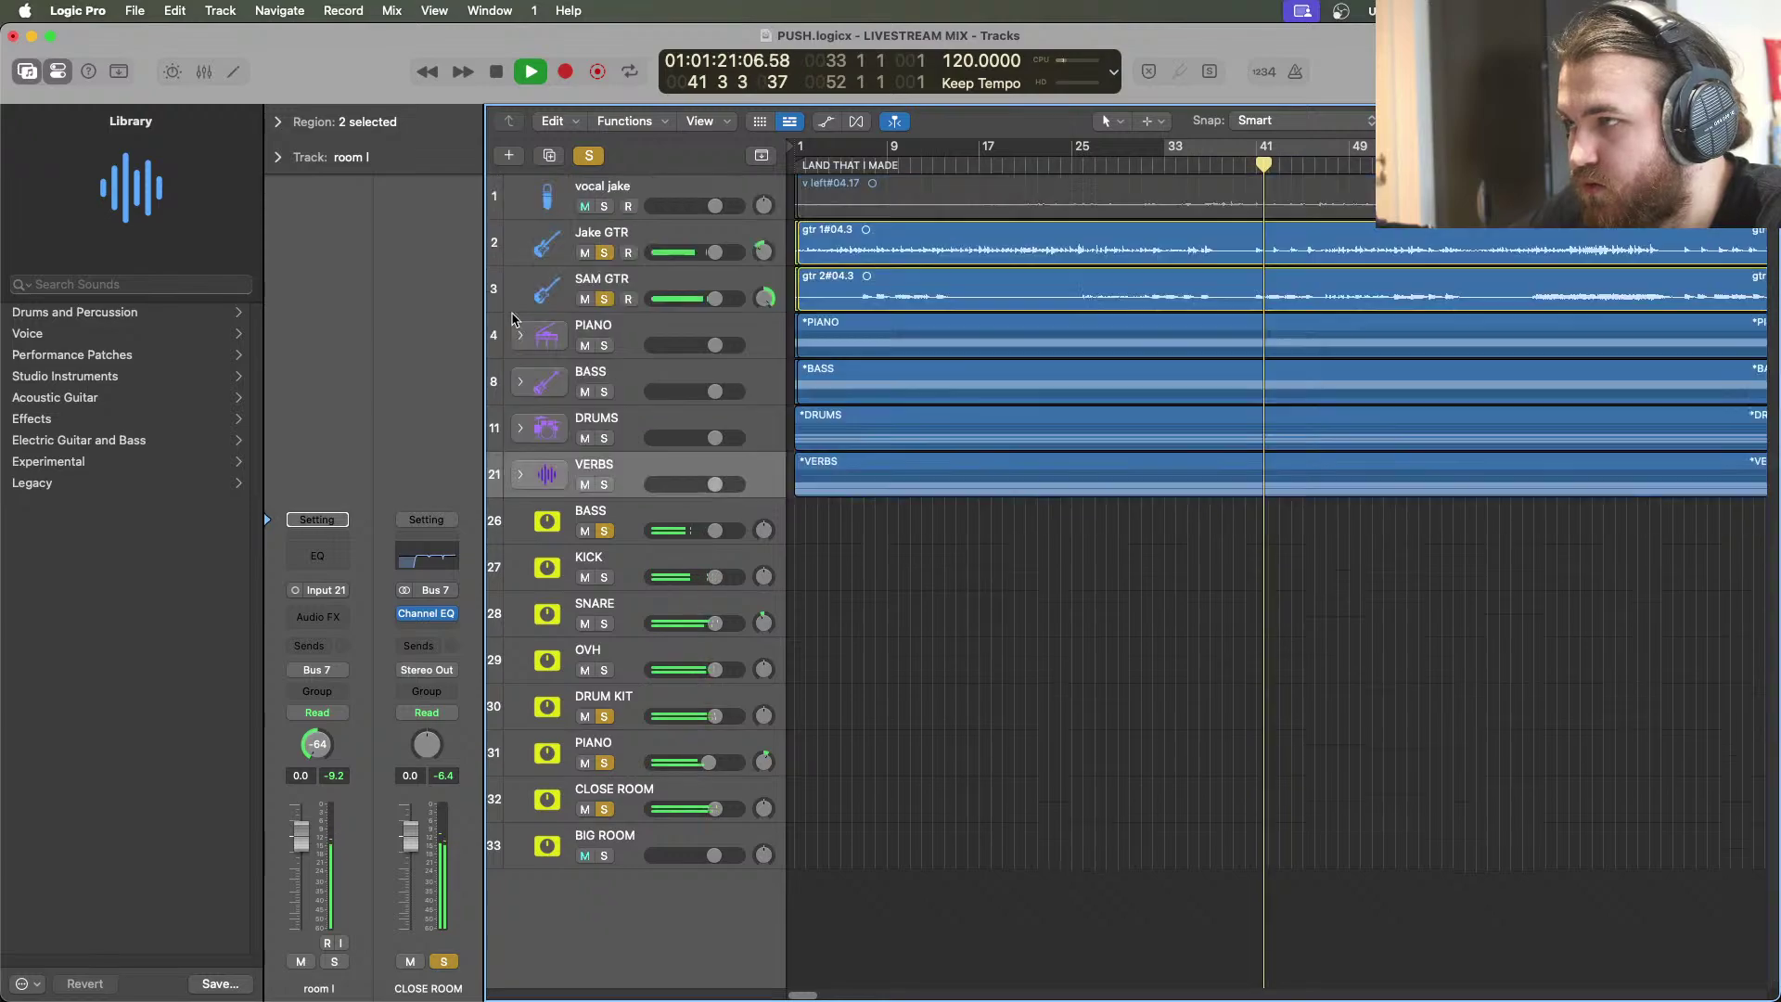
Lower the CLOSE ROOM aux fader in two passes during playback, adding the vocal track to the solo
mouse_move(716, 809)
left_mouse_down()
mouse_move(653, 806)
mouse_move(690, 809)
left_mouse_up()
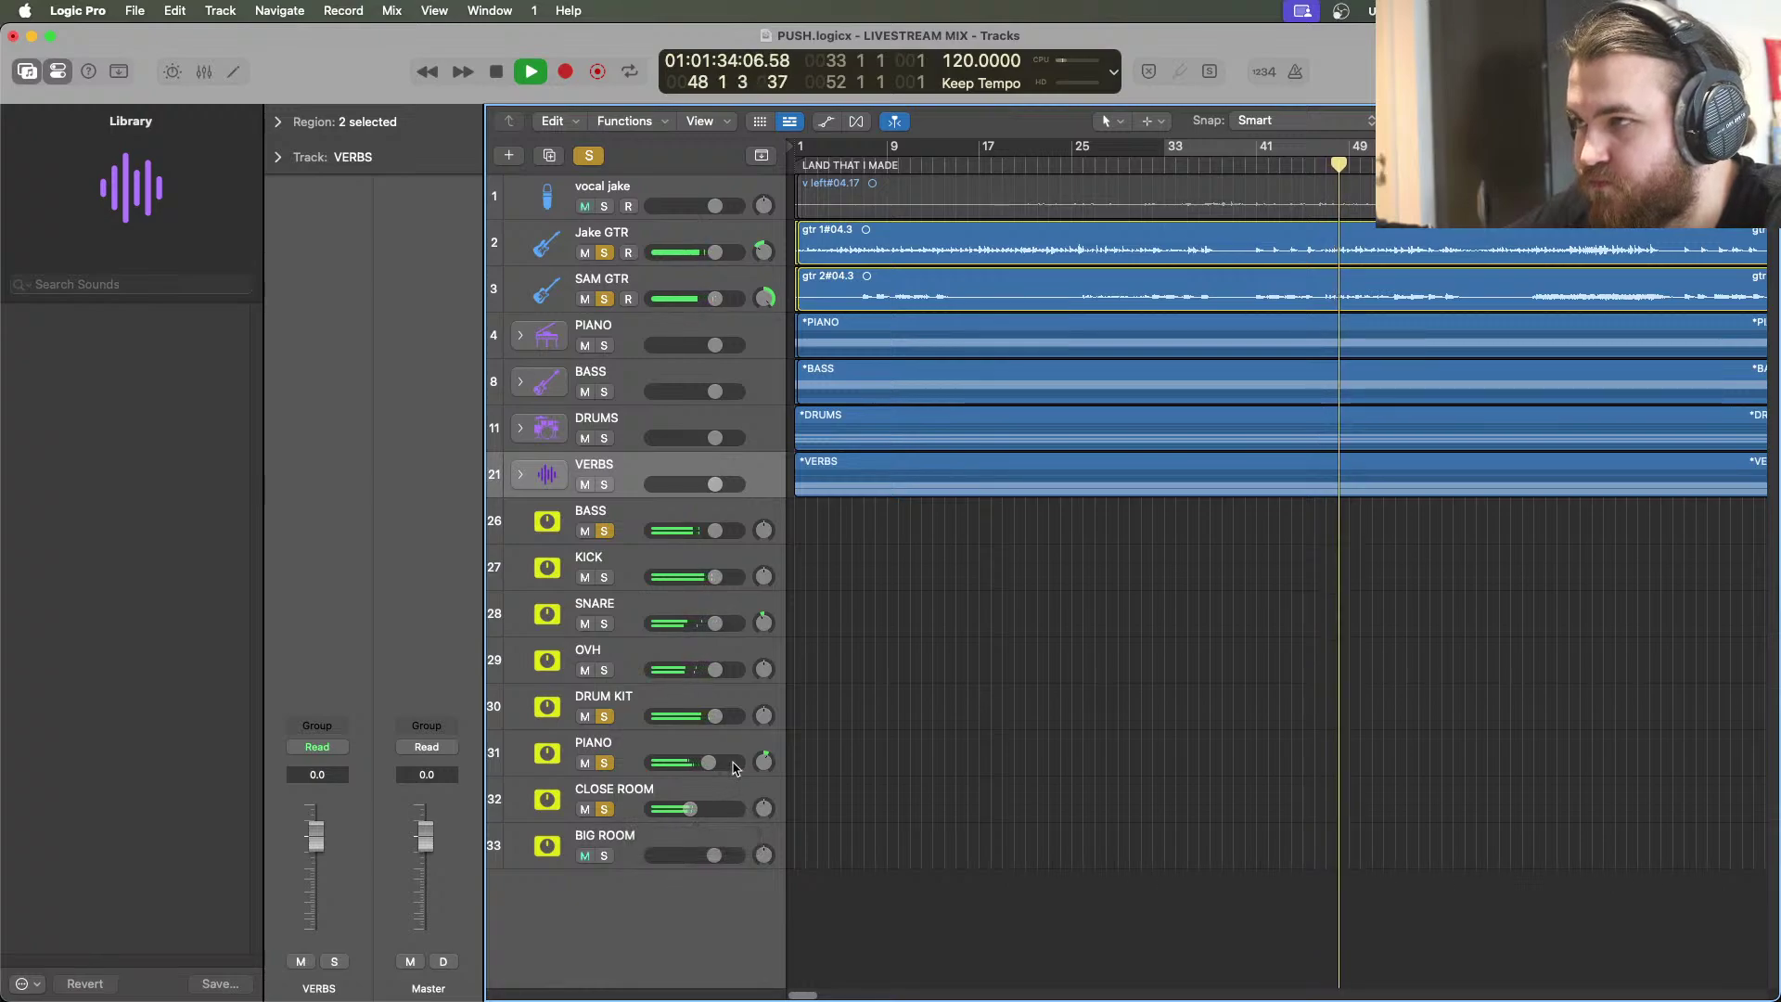
left_click(604, 206)
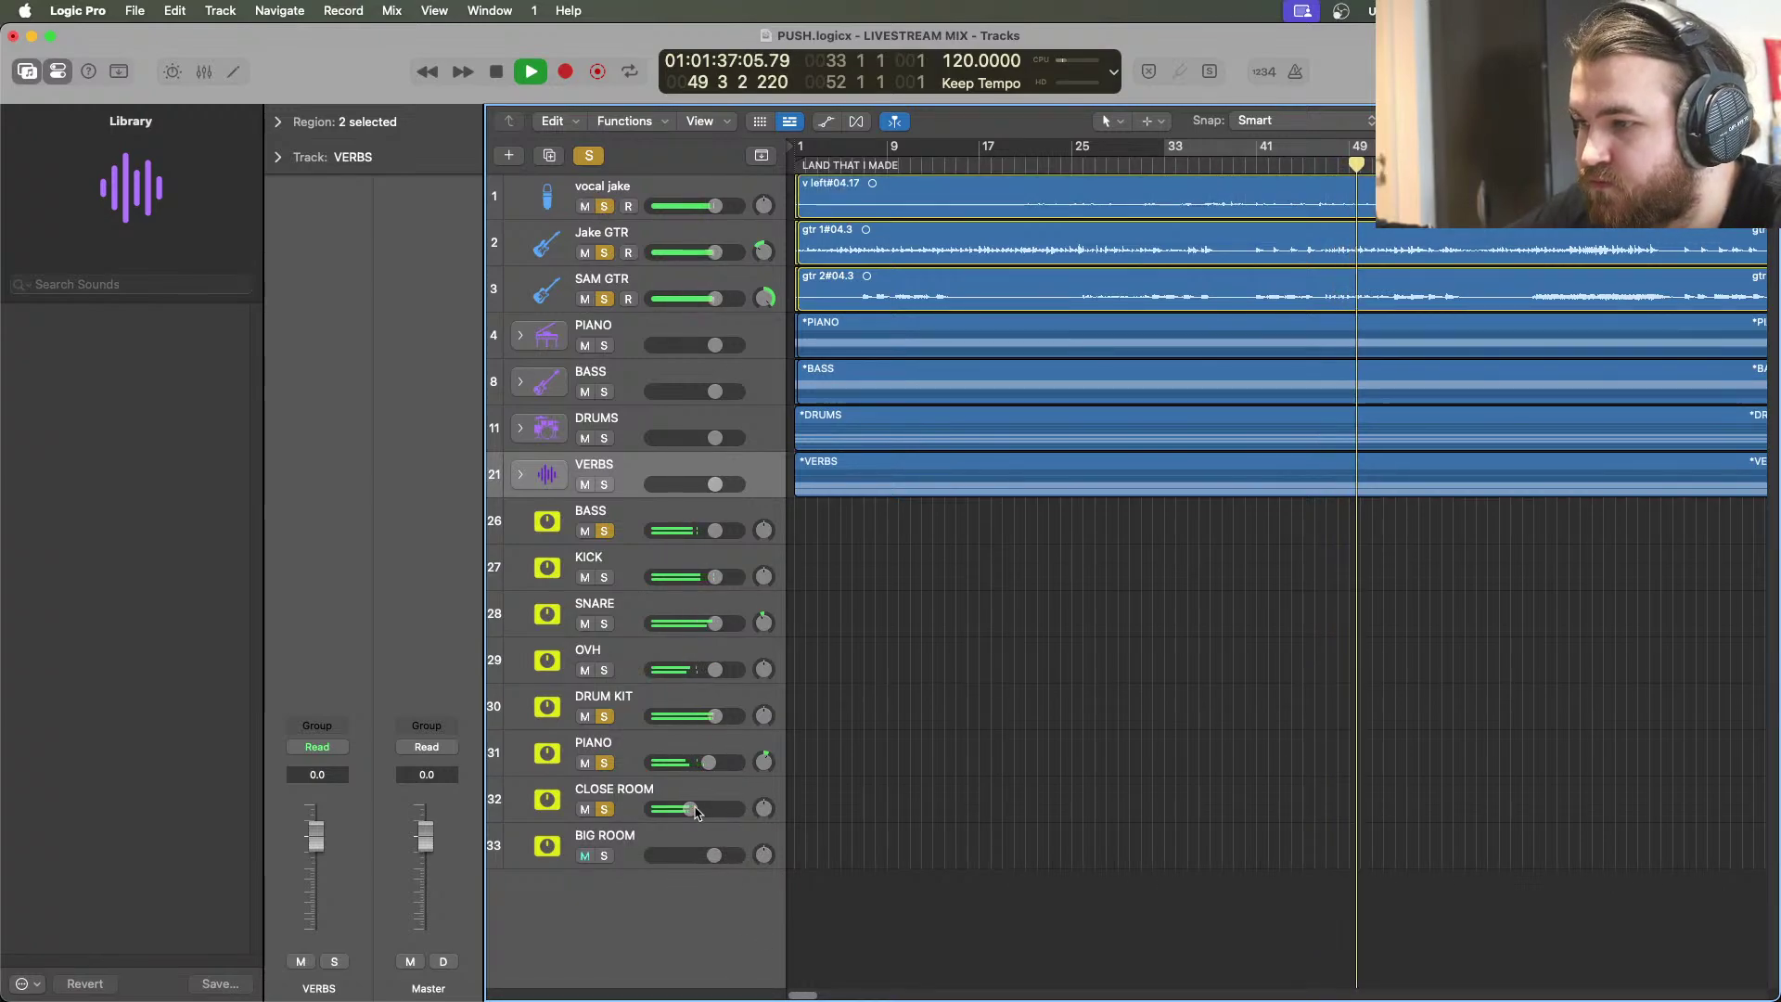
left_click_drag(690, 809, 683, 809)
key("space")
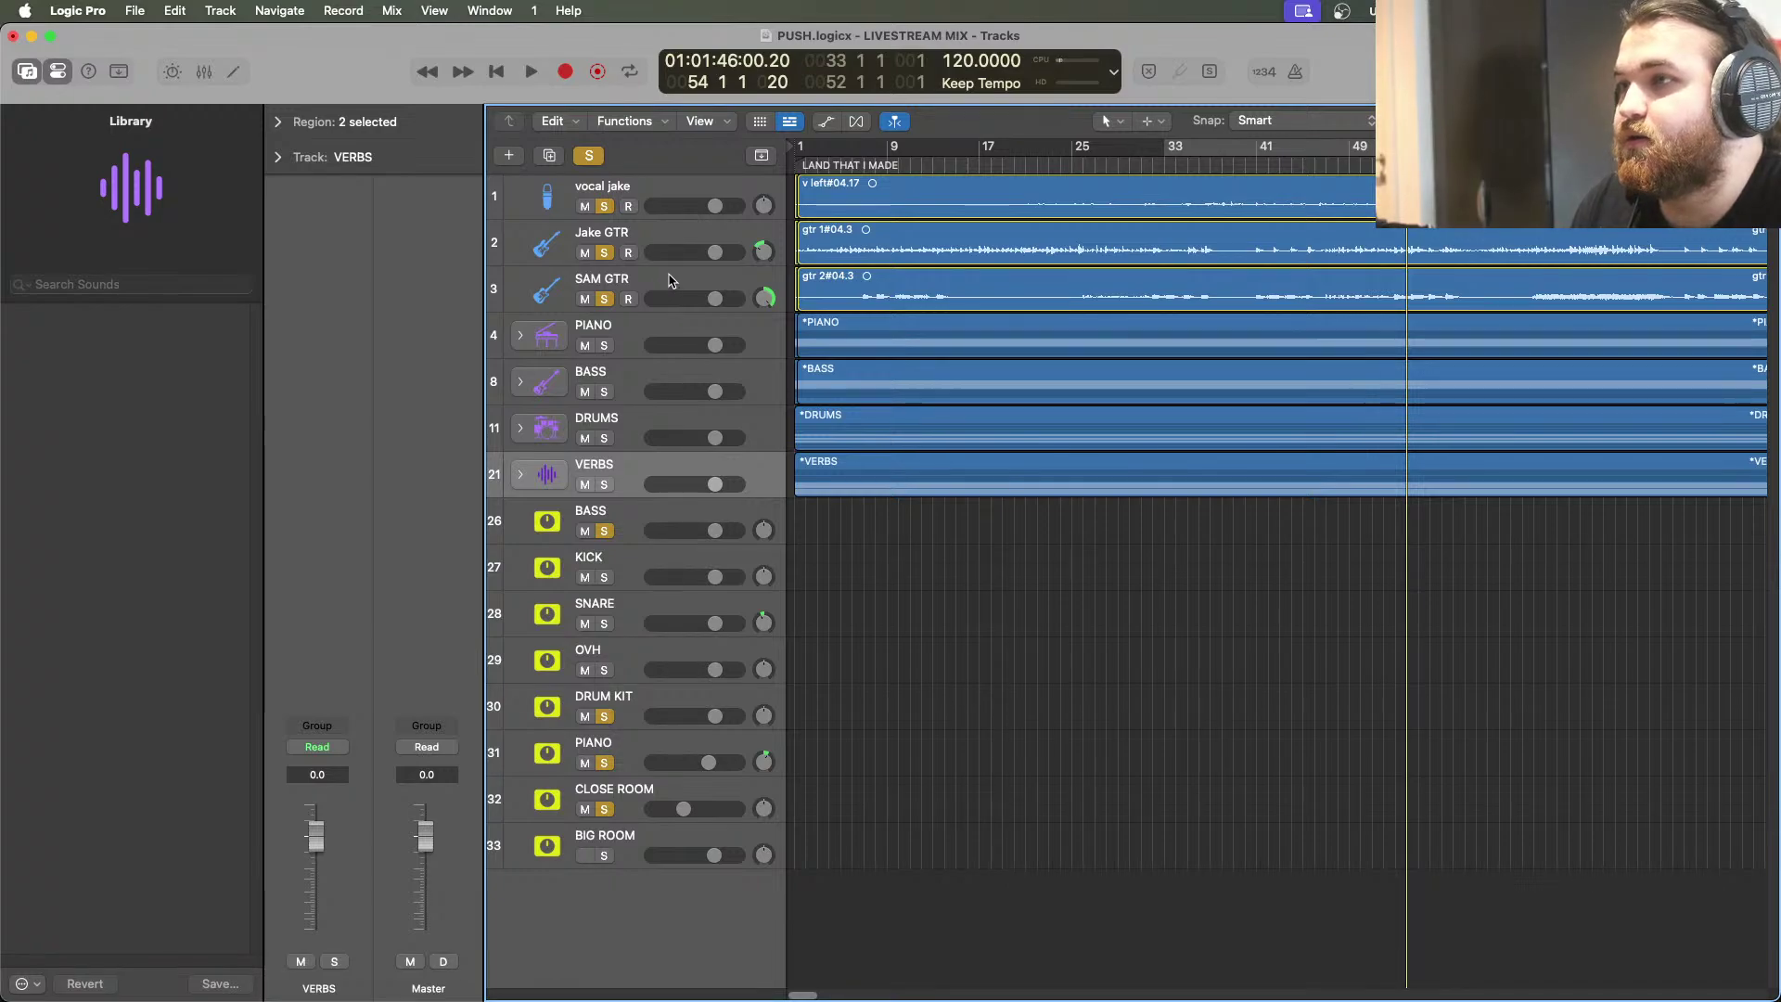
Pan the gtr 2 track to +63 and add a send to Bus 9 on it
left_click(749, 303)
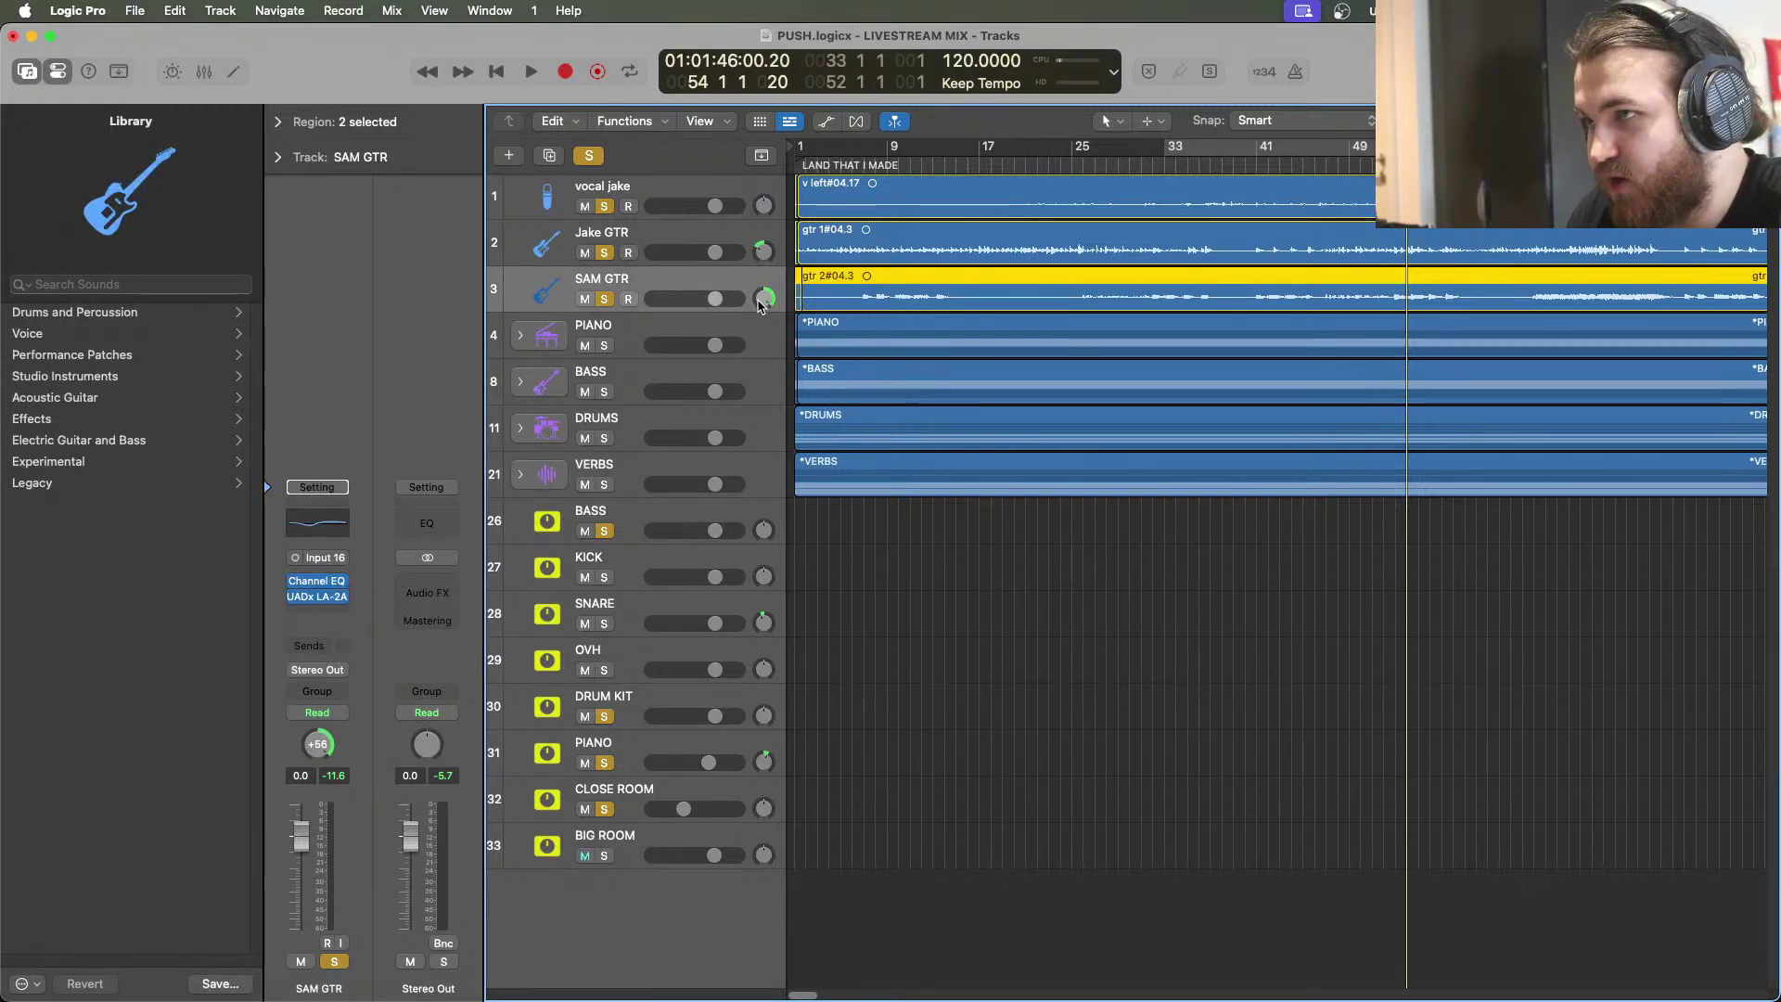
left_click_drag(759, 307, 759, 277)
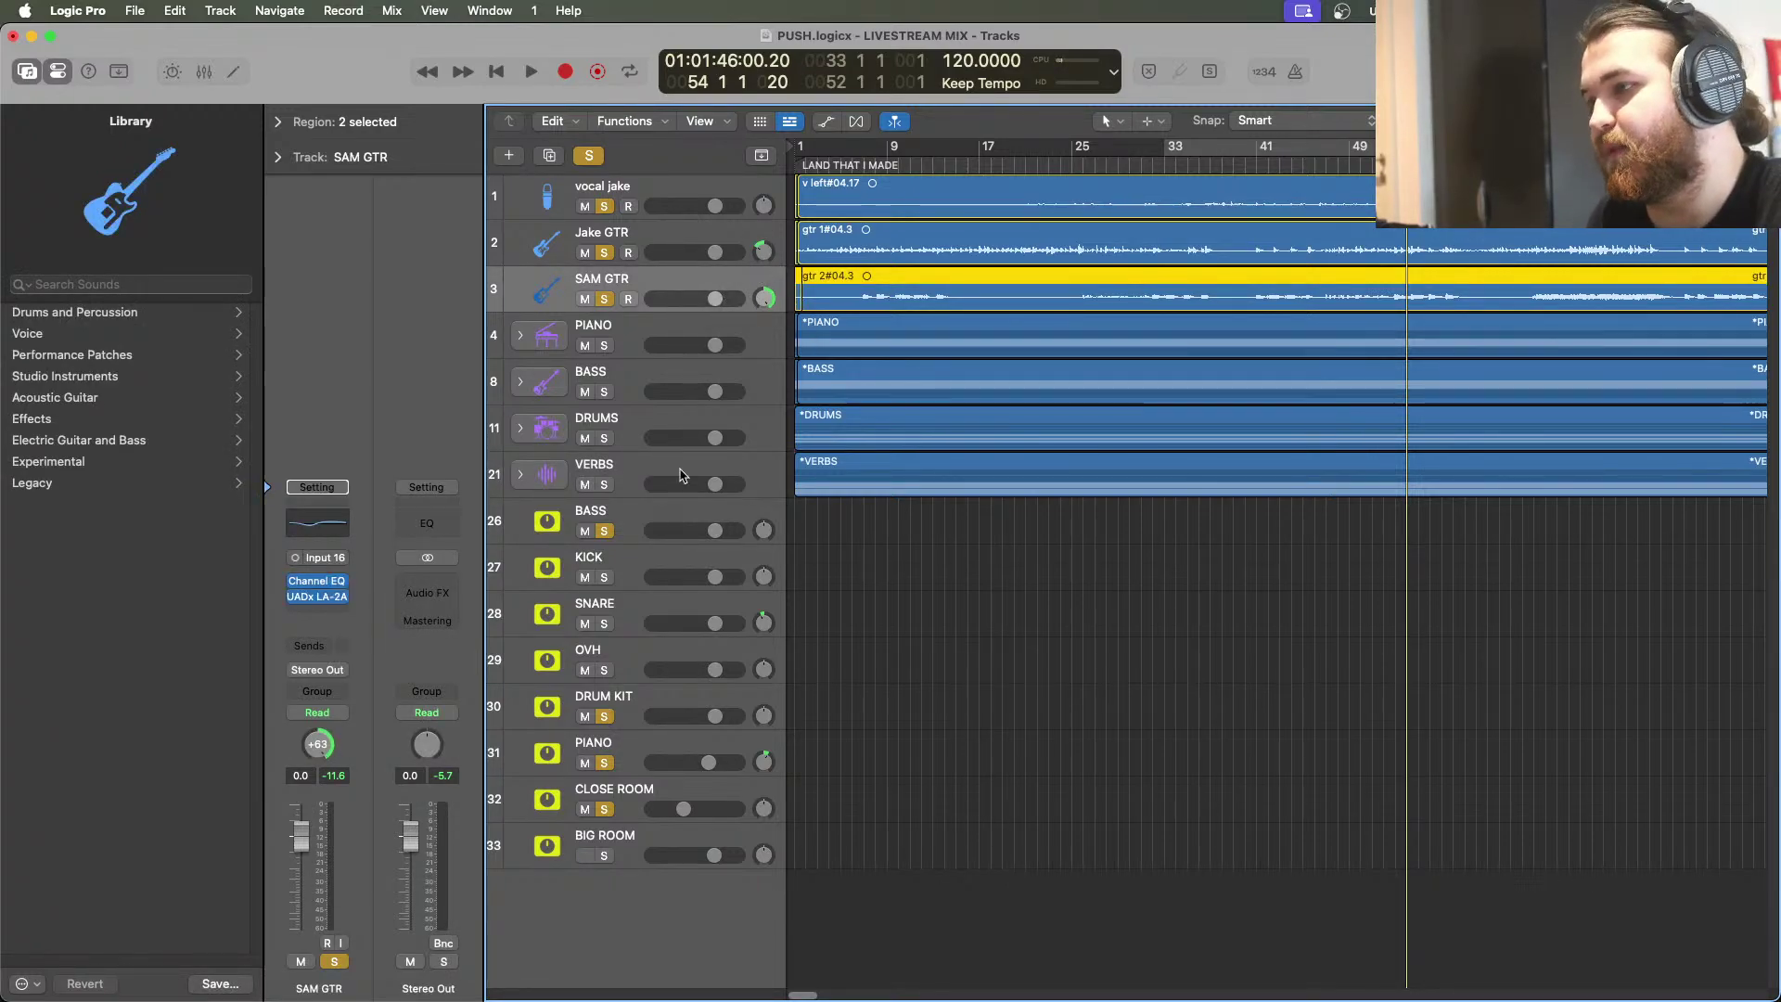
left_click(320, 645)
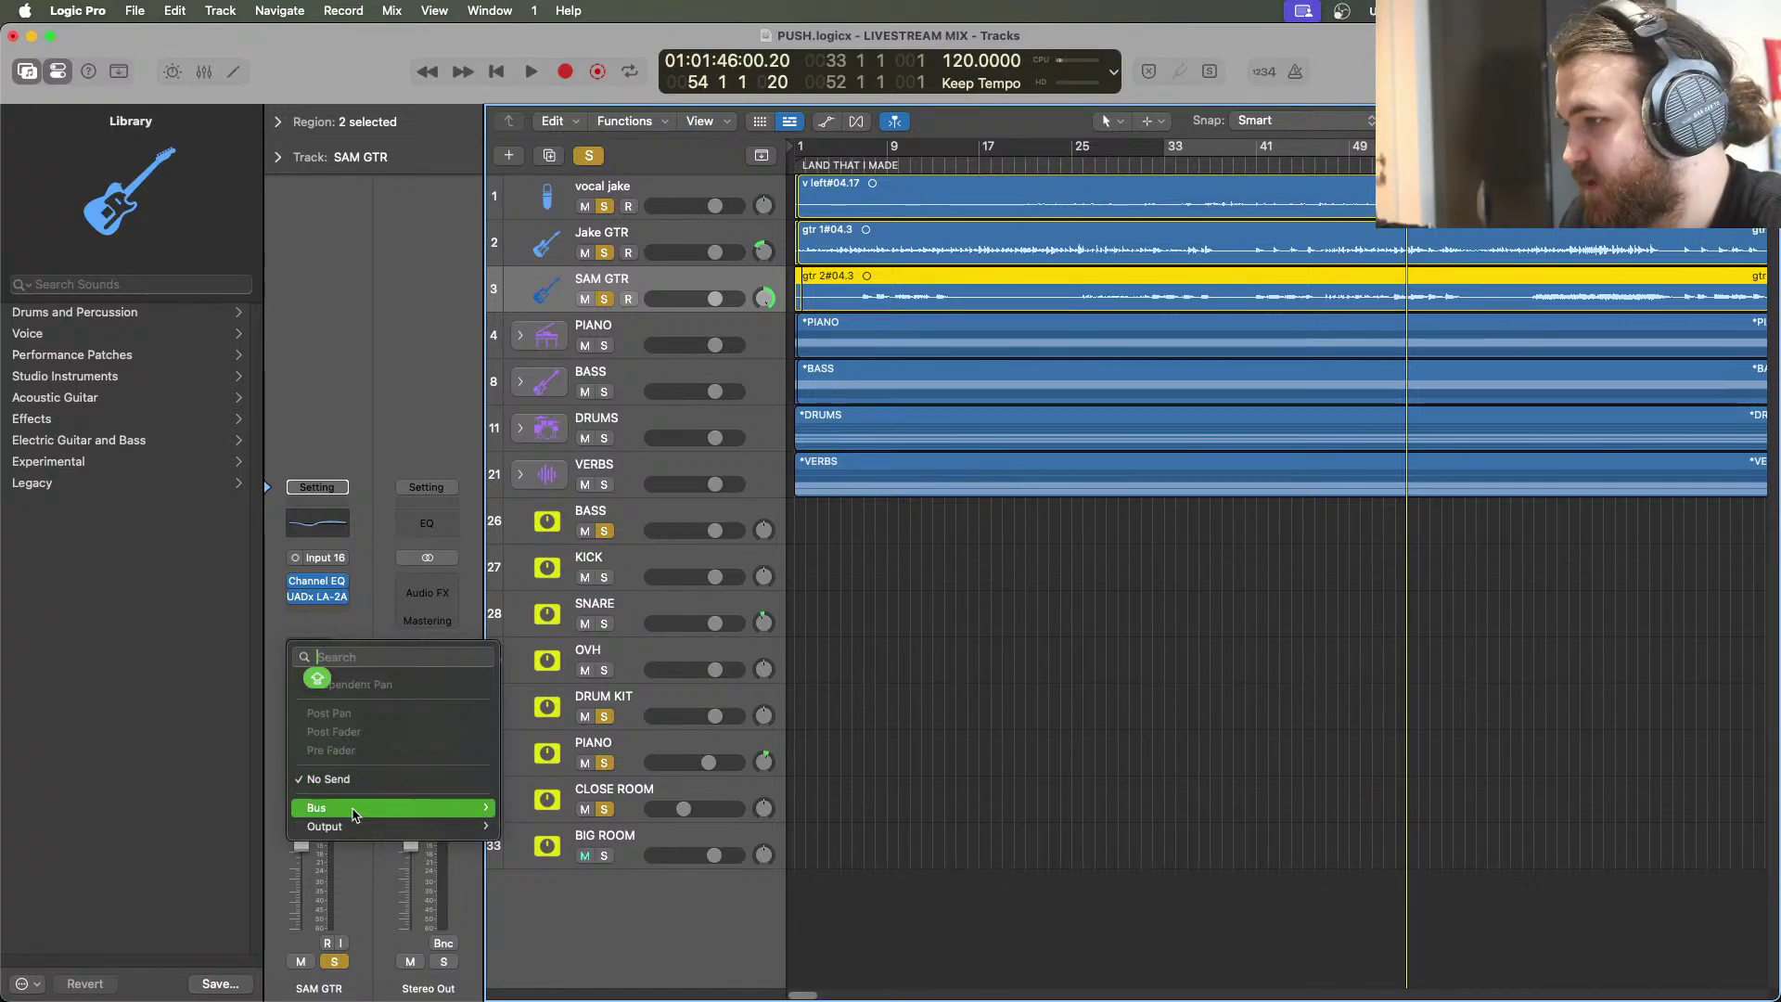
mouse_move(353, 812)
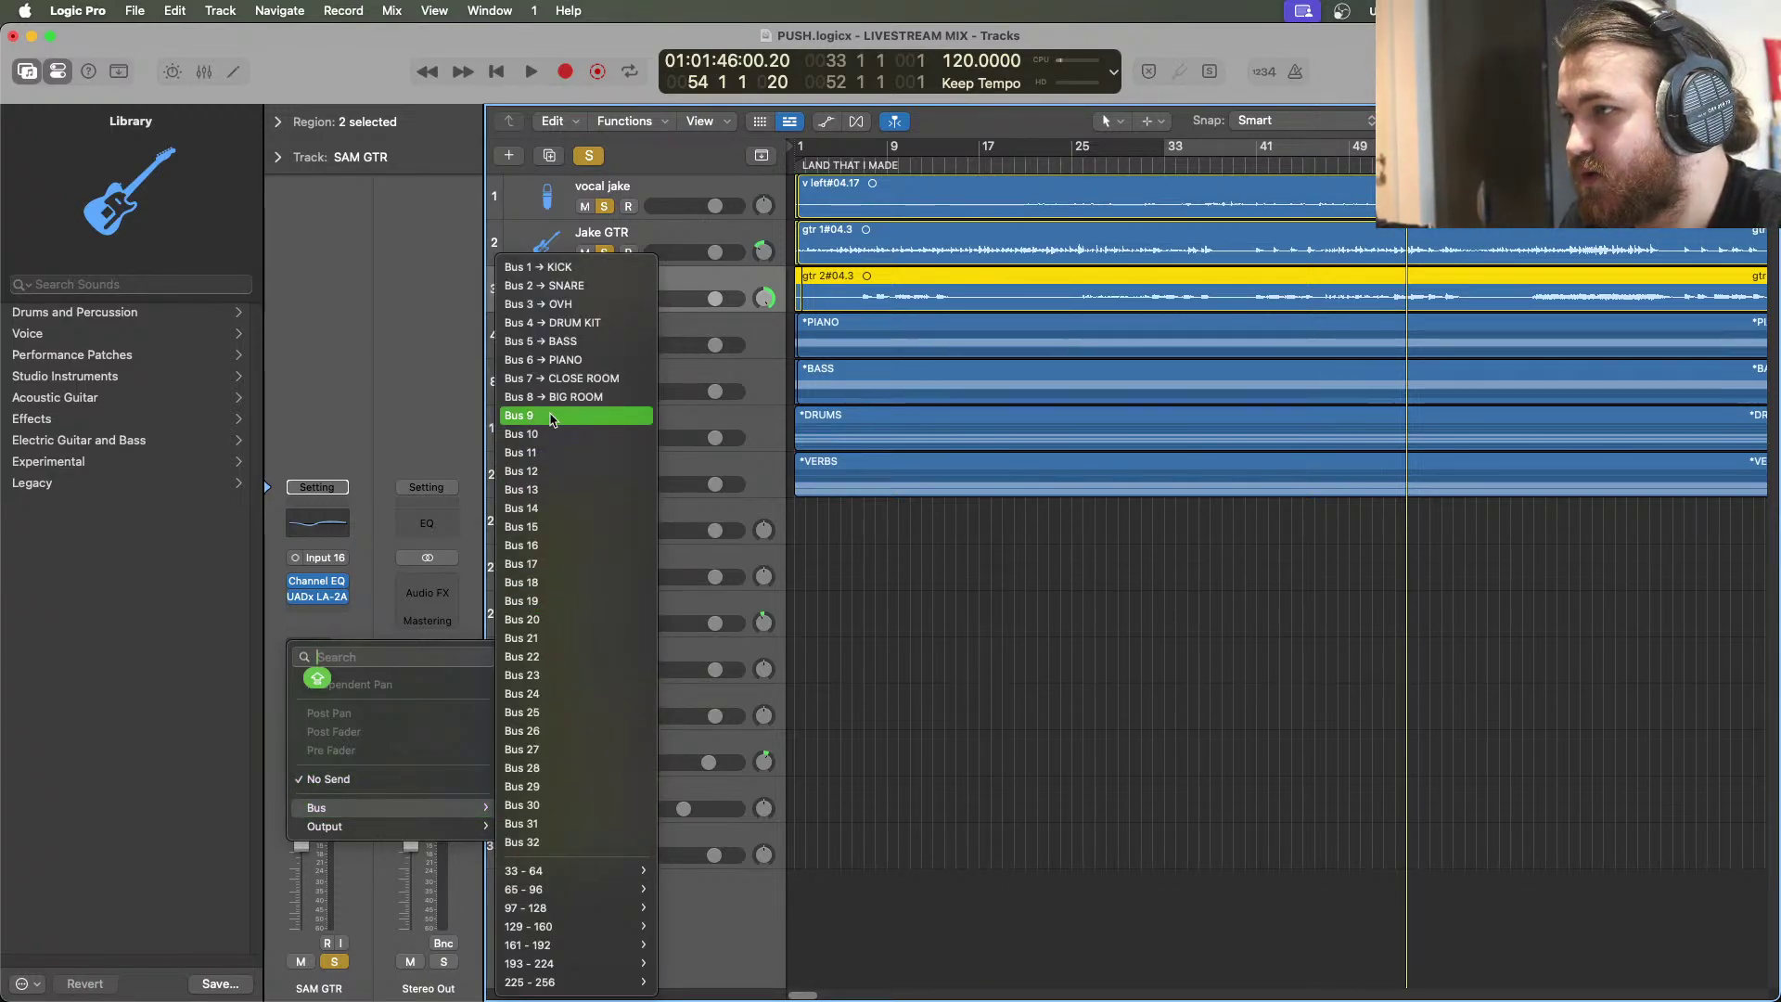
left_click(553, 417)
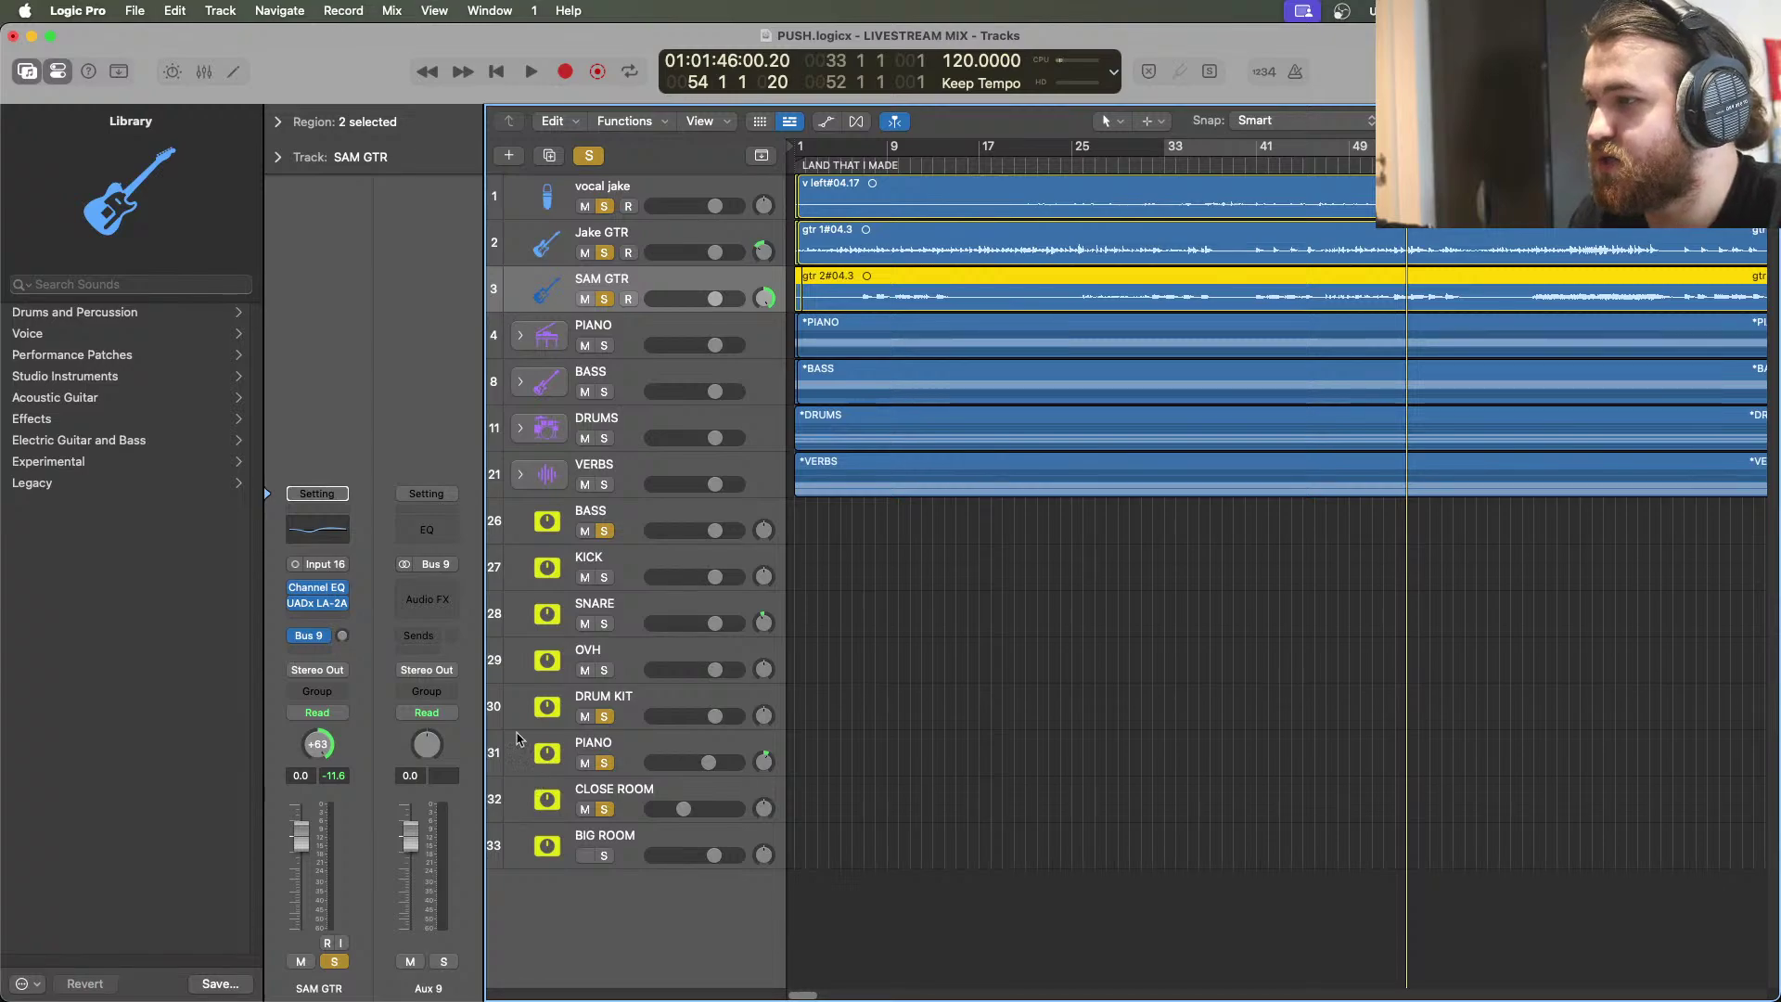
Create a track for the Bus 9 aux and name it with the guitarist's first name followed by VERB
right_click(471, 714)
left_click(506, 711)
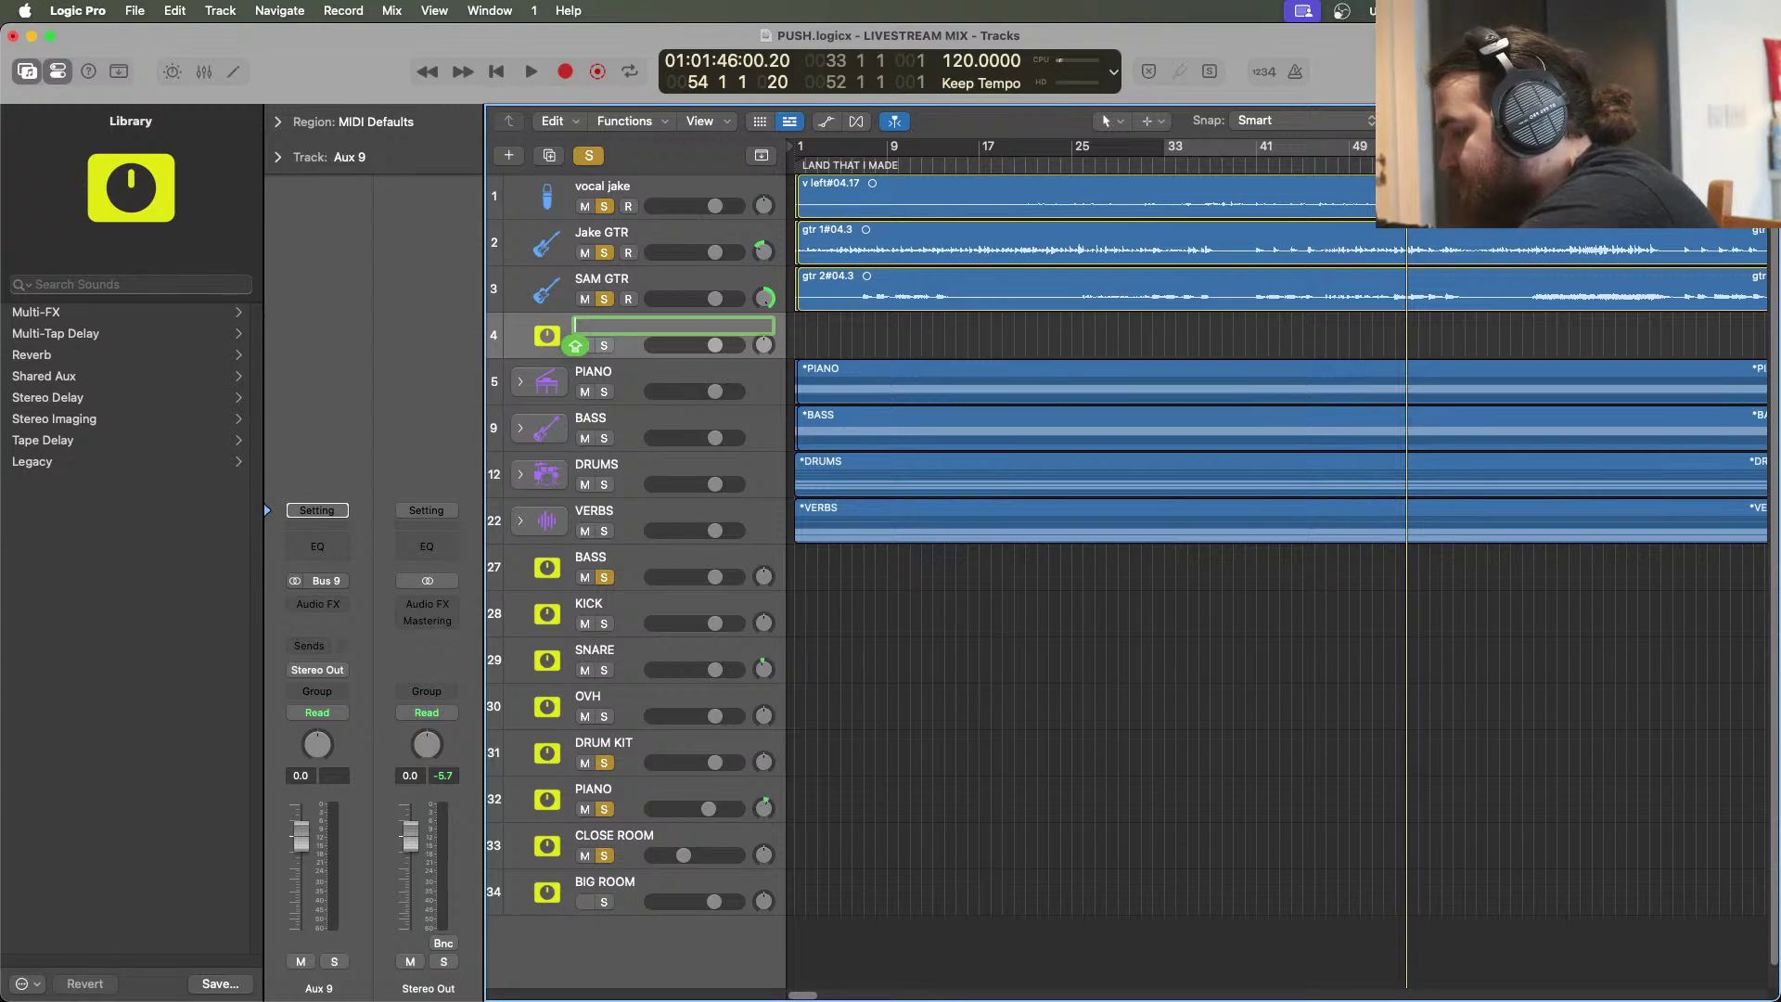
type("SAM VERB")
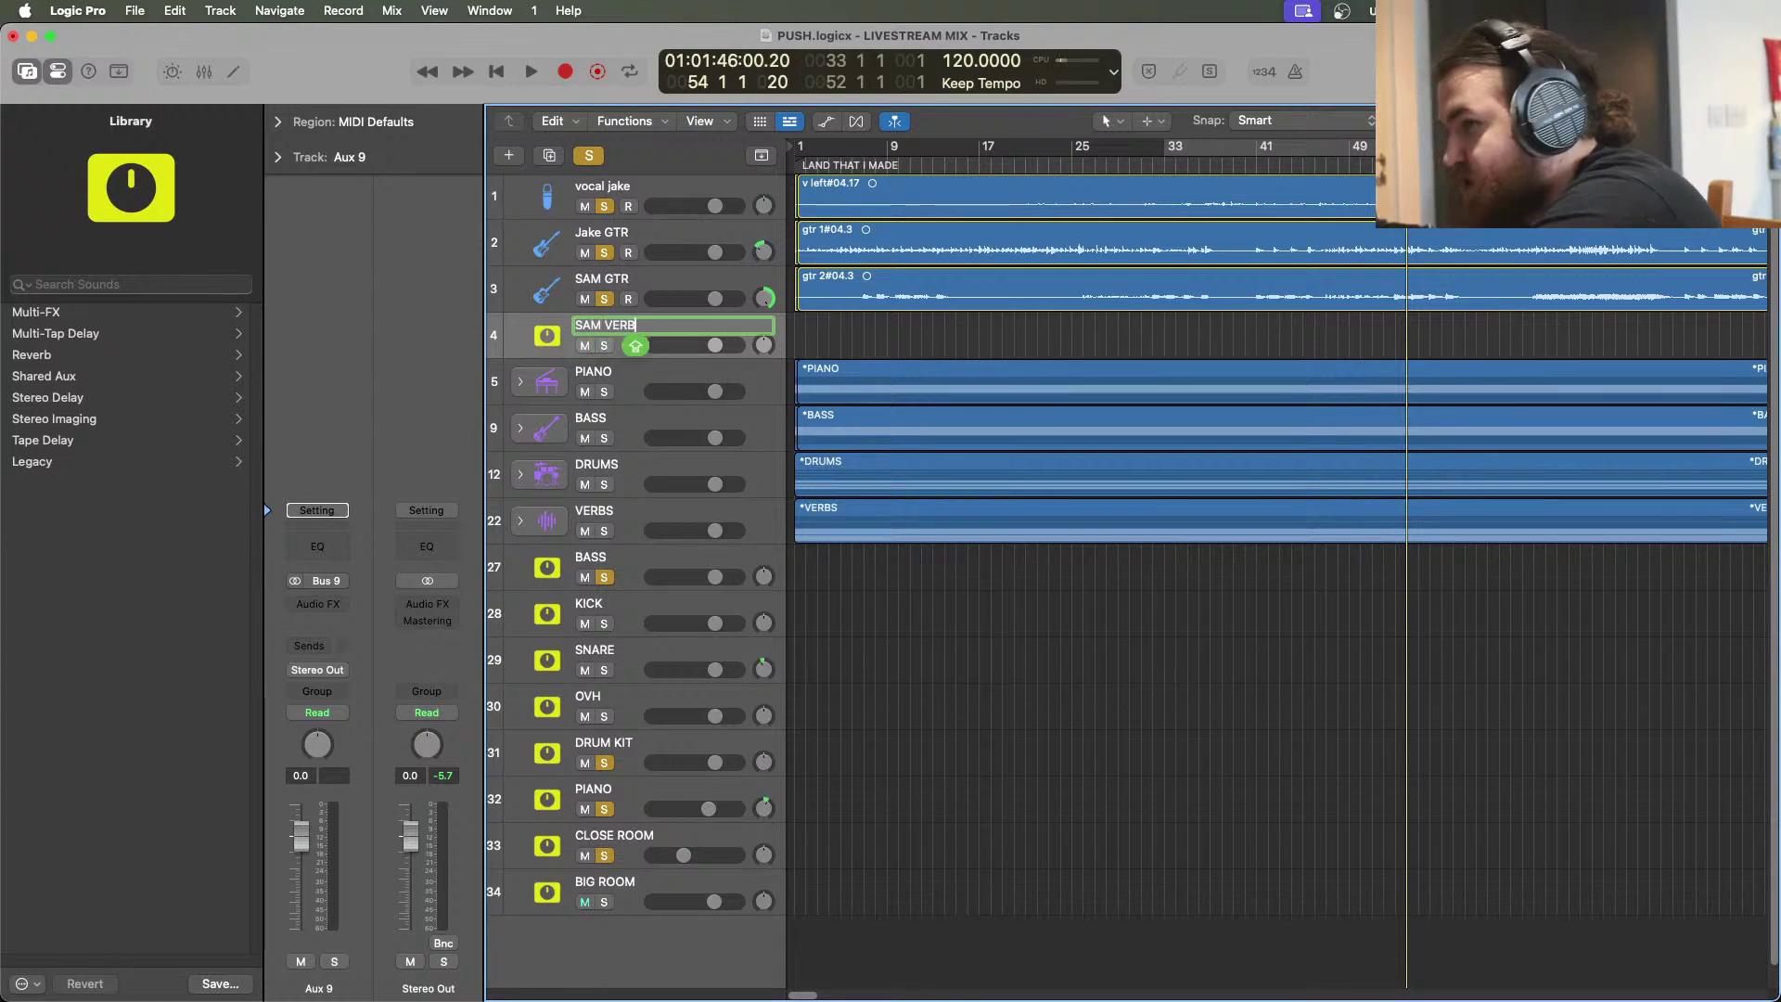
key("Return")
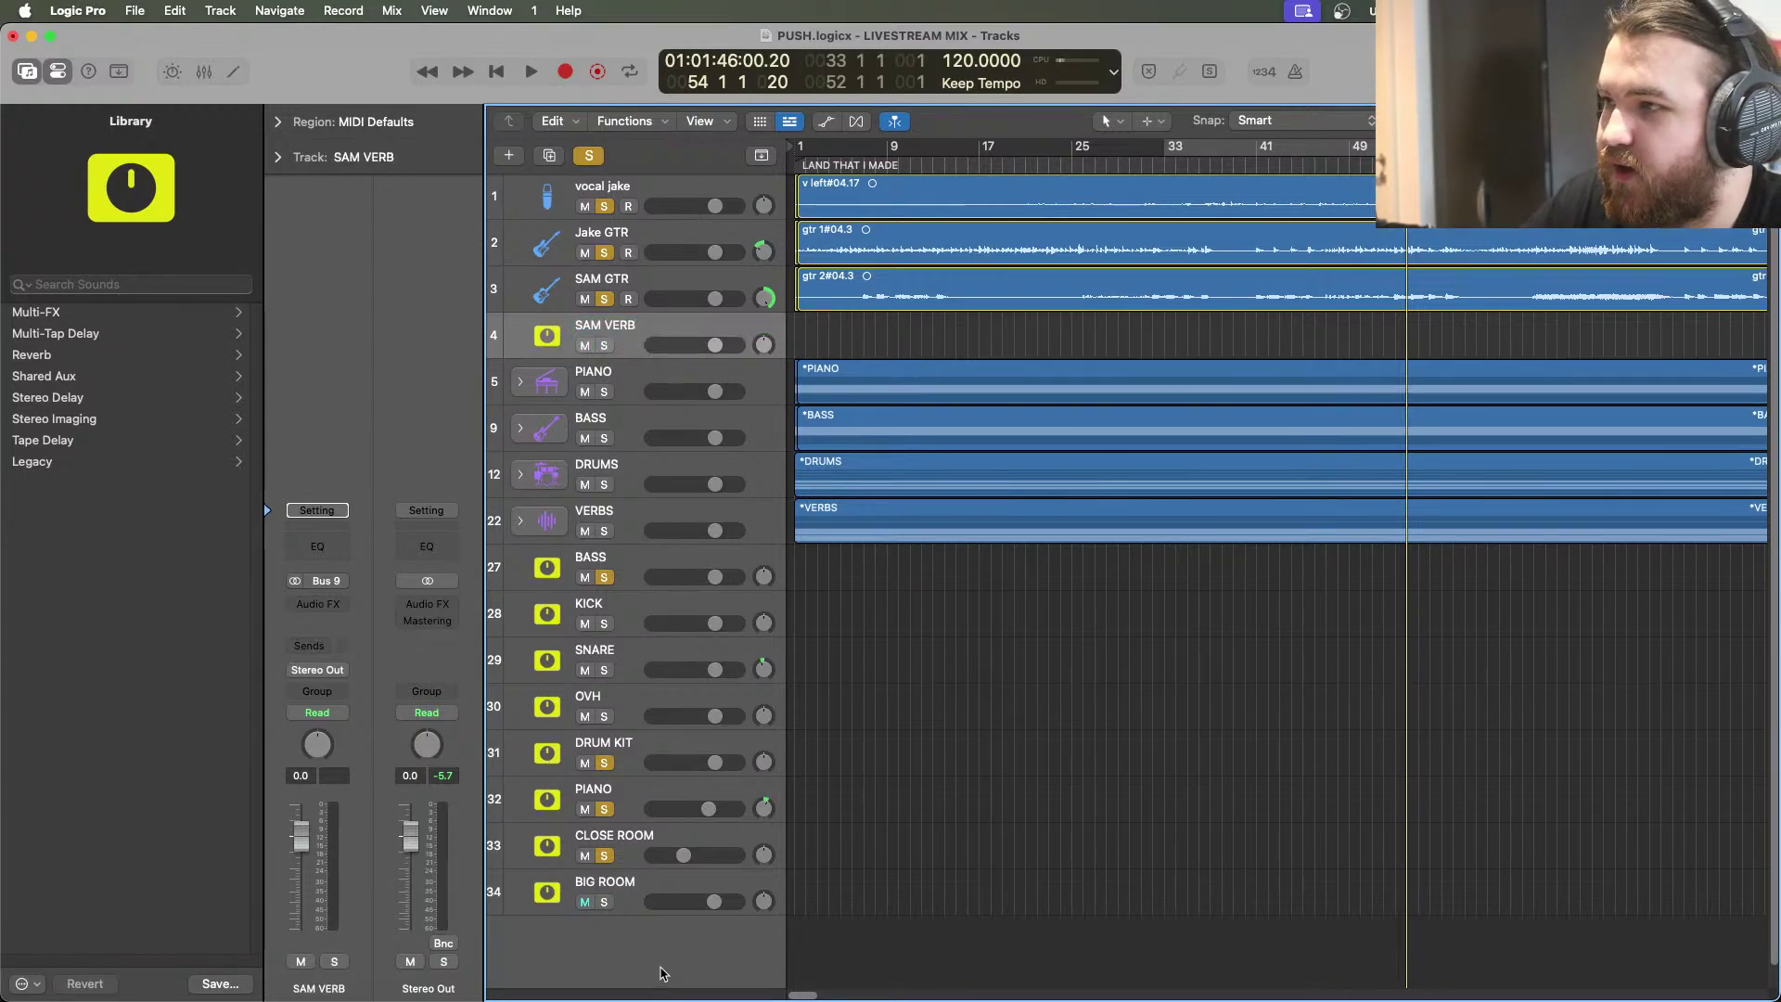
Insert the stereo UADx Pure Plate Reverb on the Bus 9 aux and move its window clear of the track headers
left_click(329, 604)
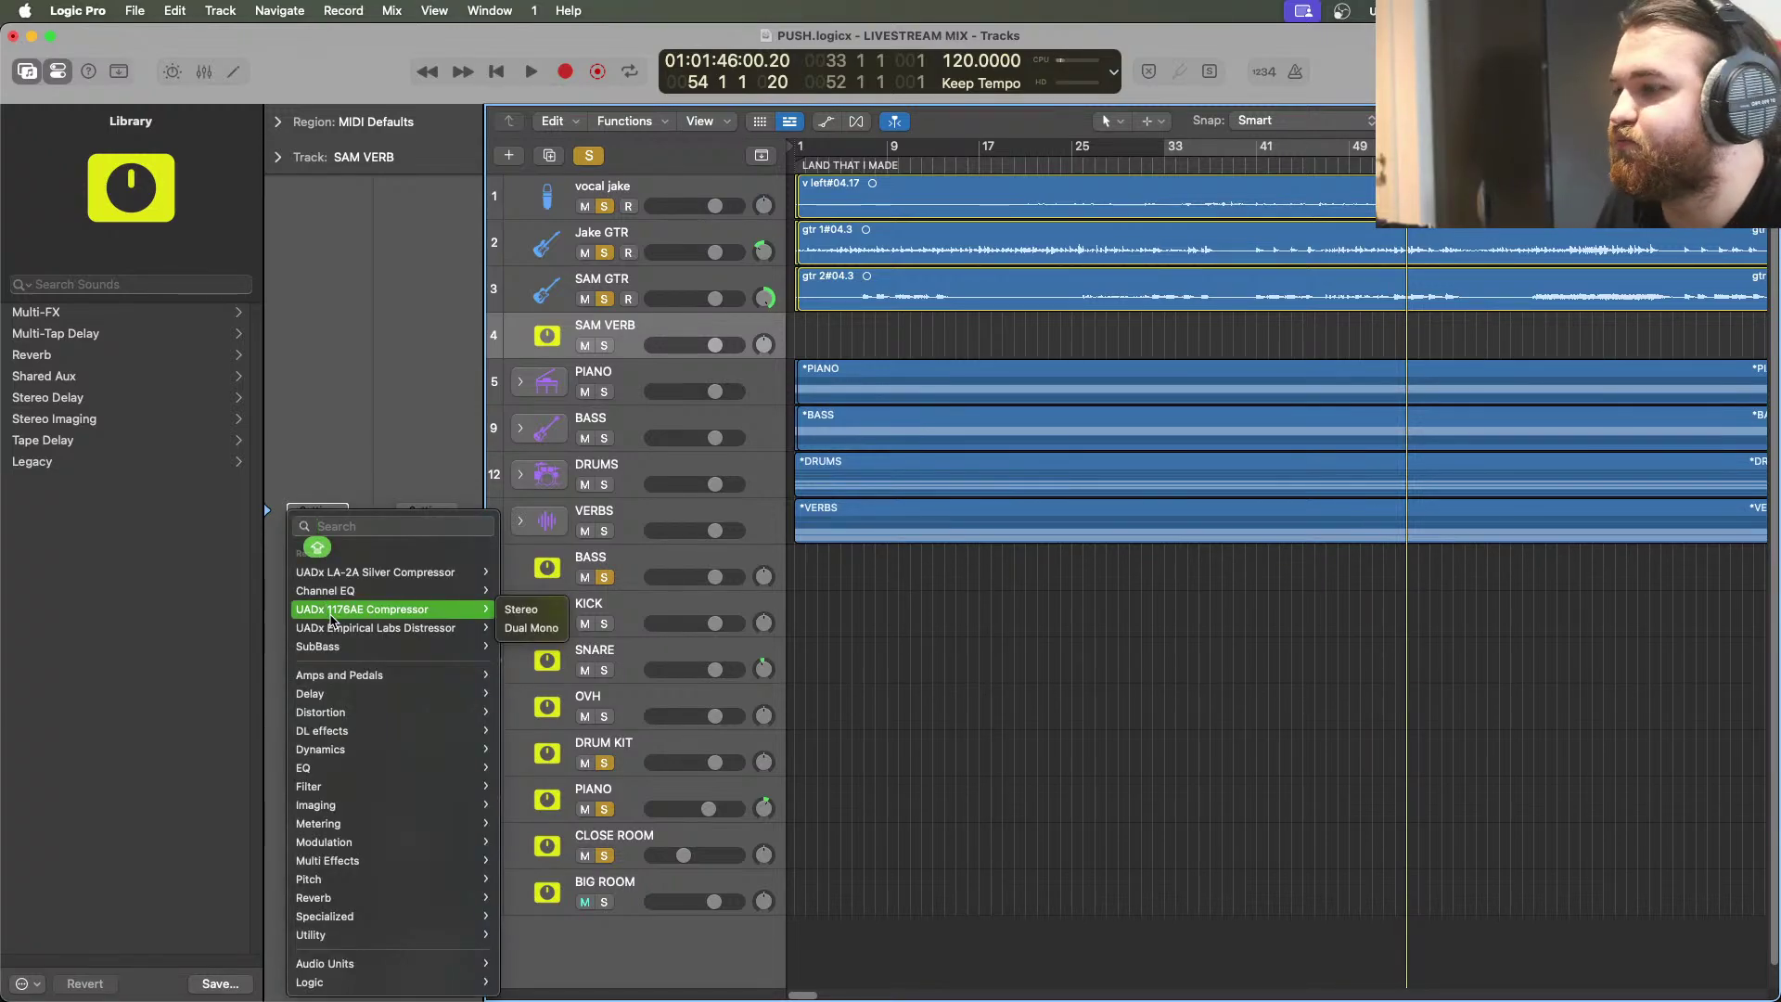
mouse_move(336, 968)
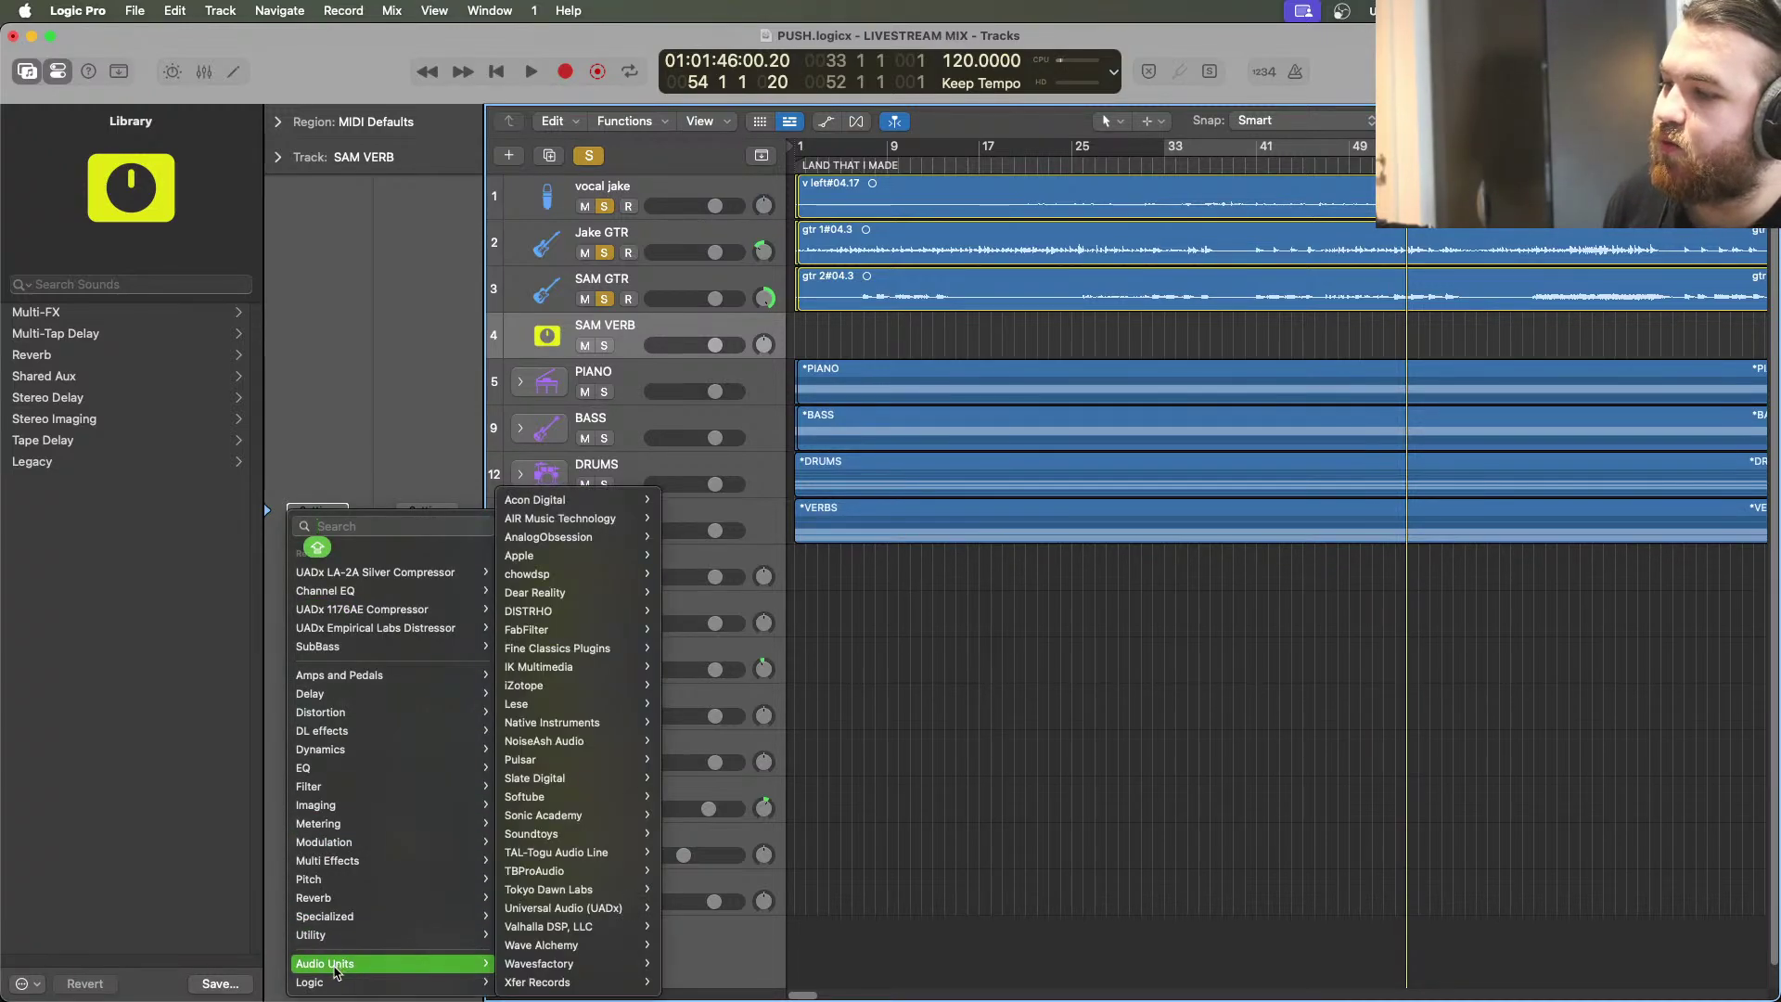
mouse_move(588, 948)
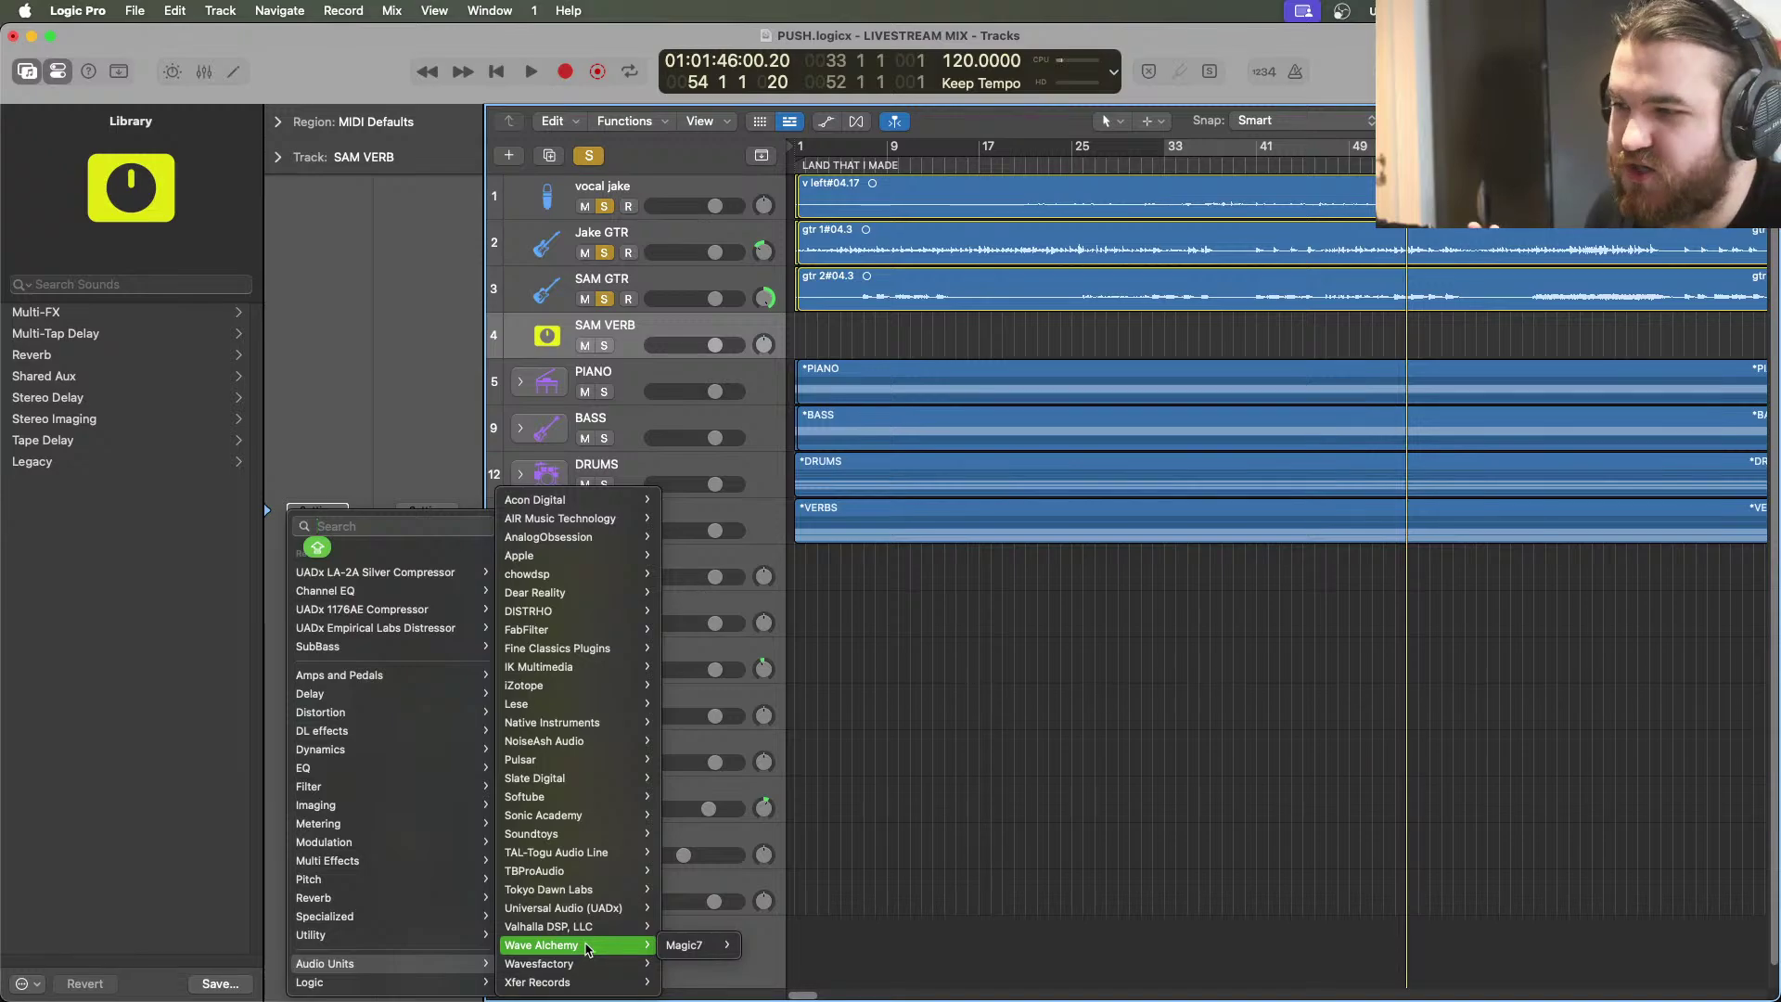
mouse_move(566, 907)
mouse_move(835, 925)
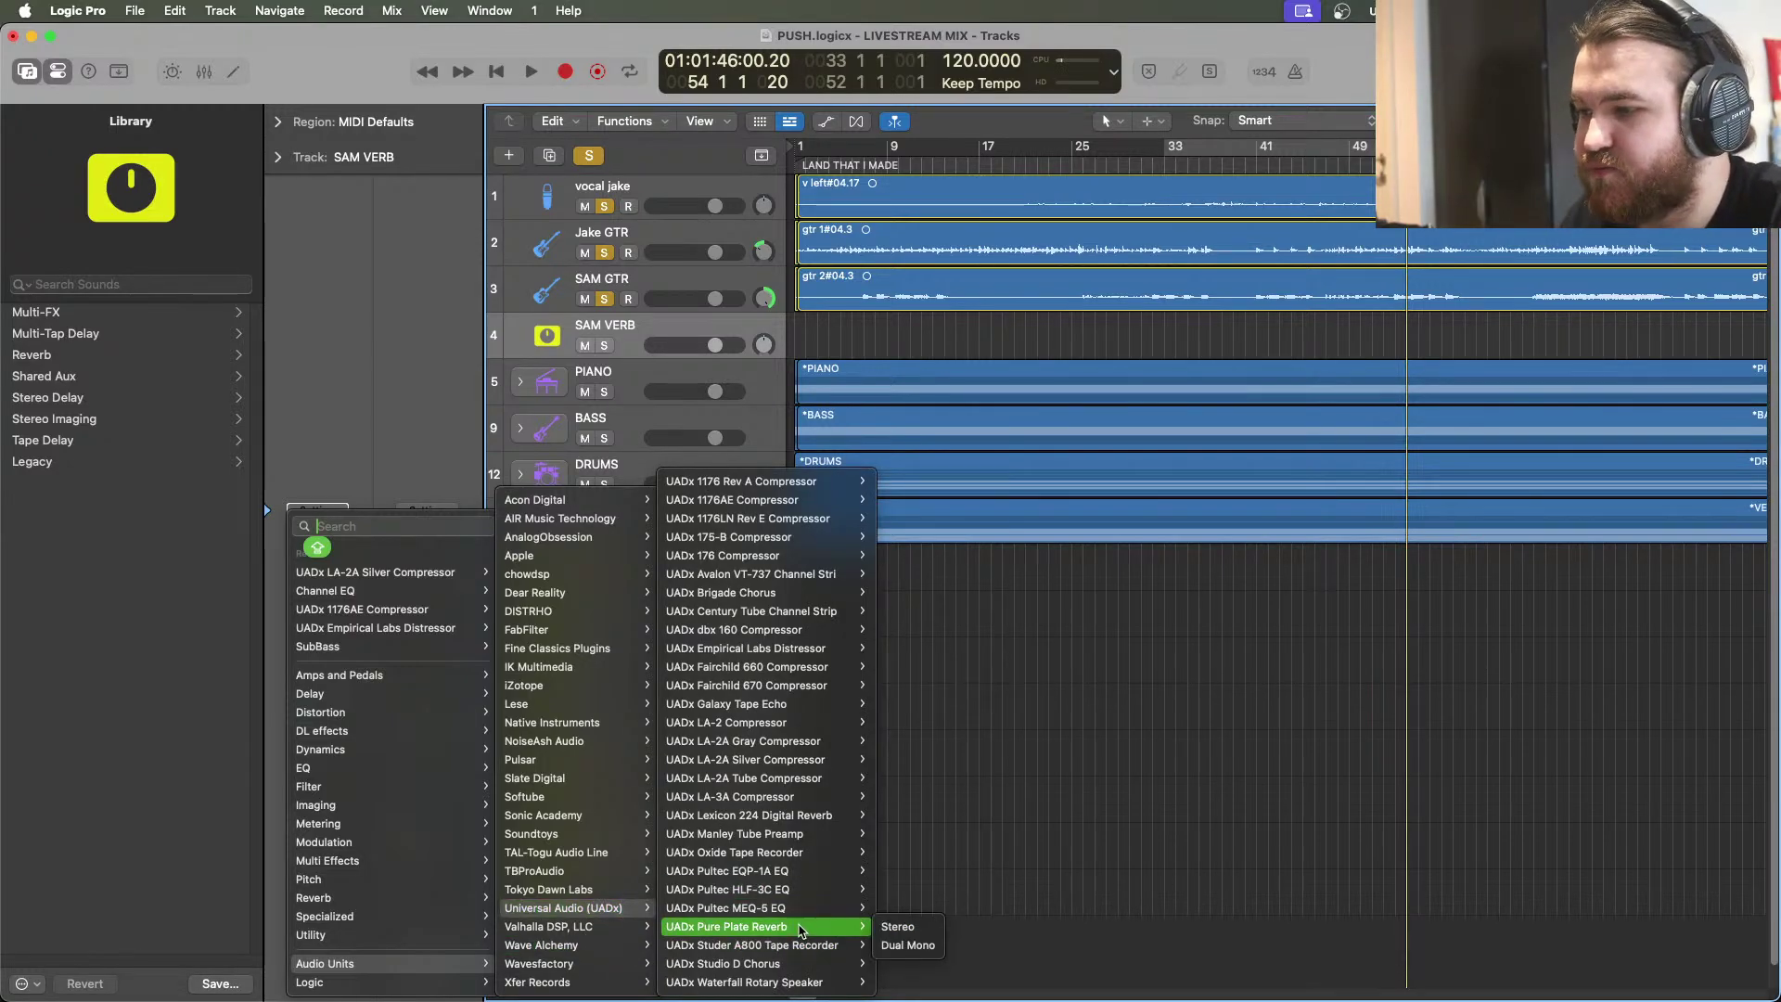
left_click(891, 925)
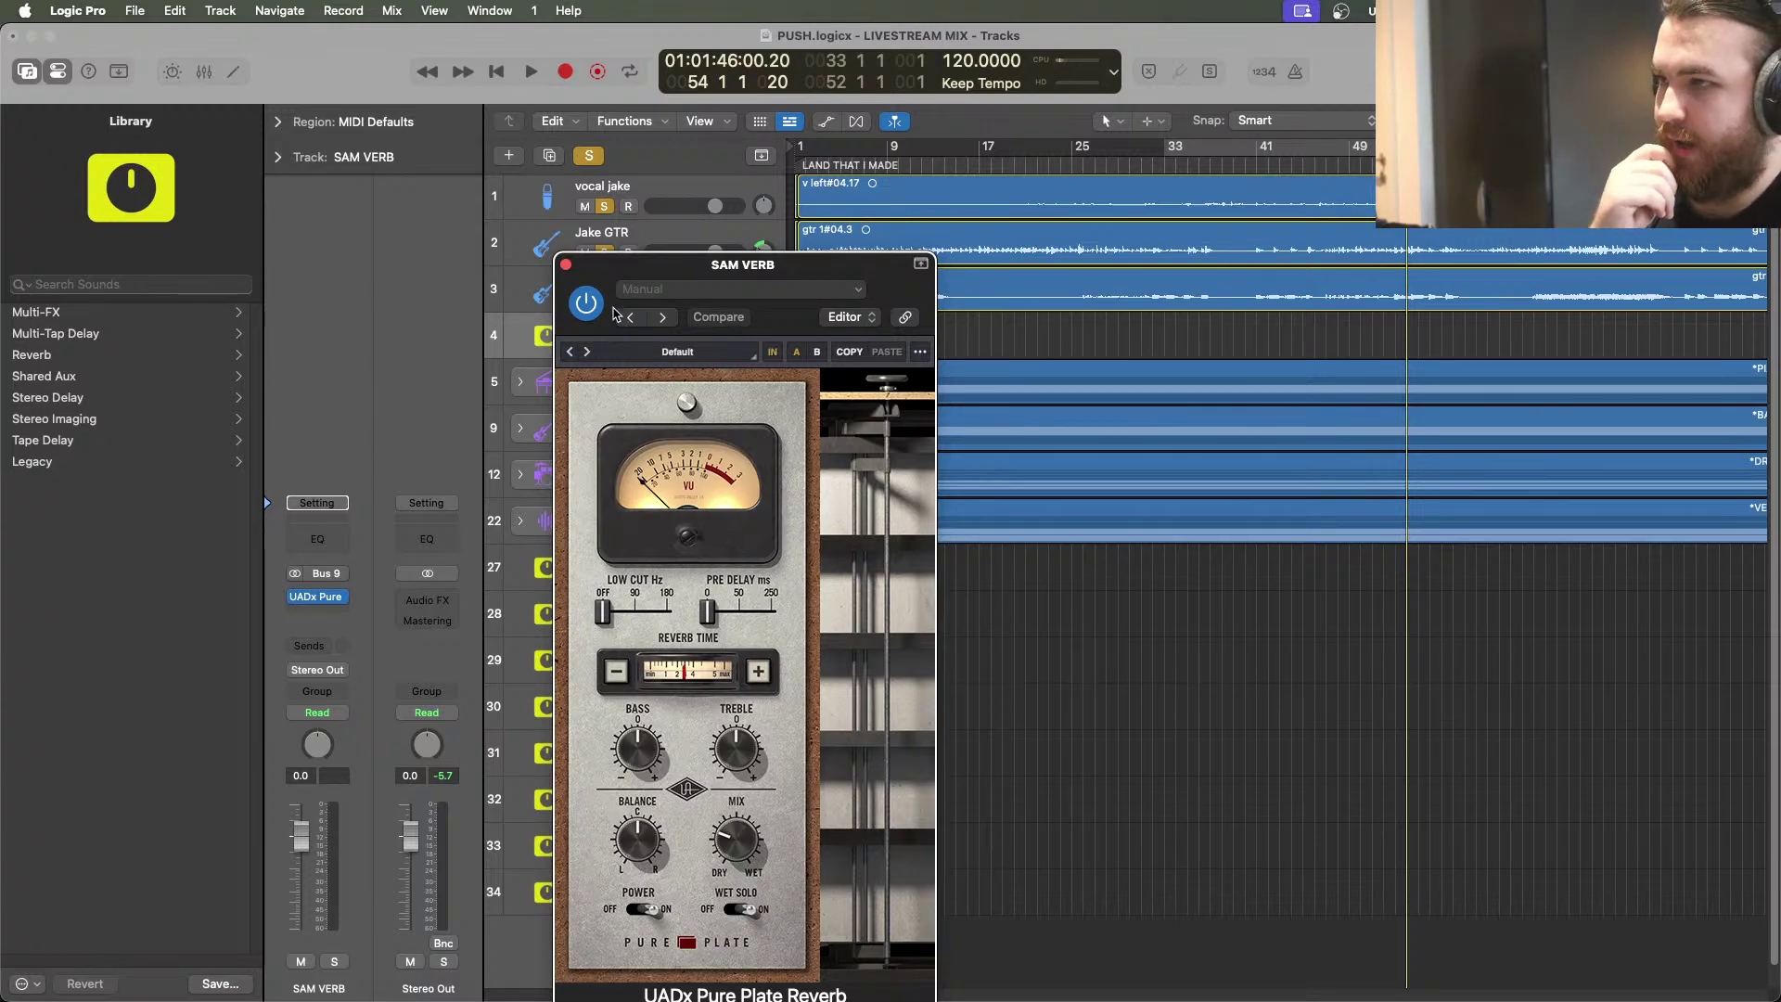
left_click_drag(596, 273, 977, 268)
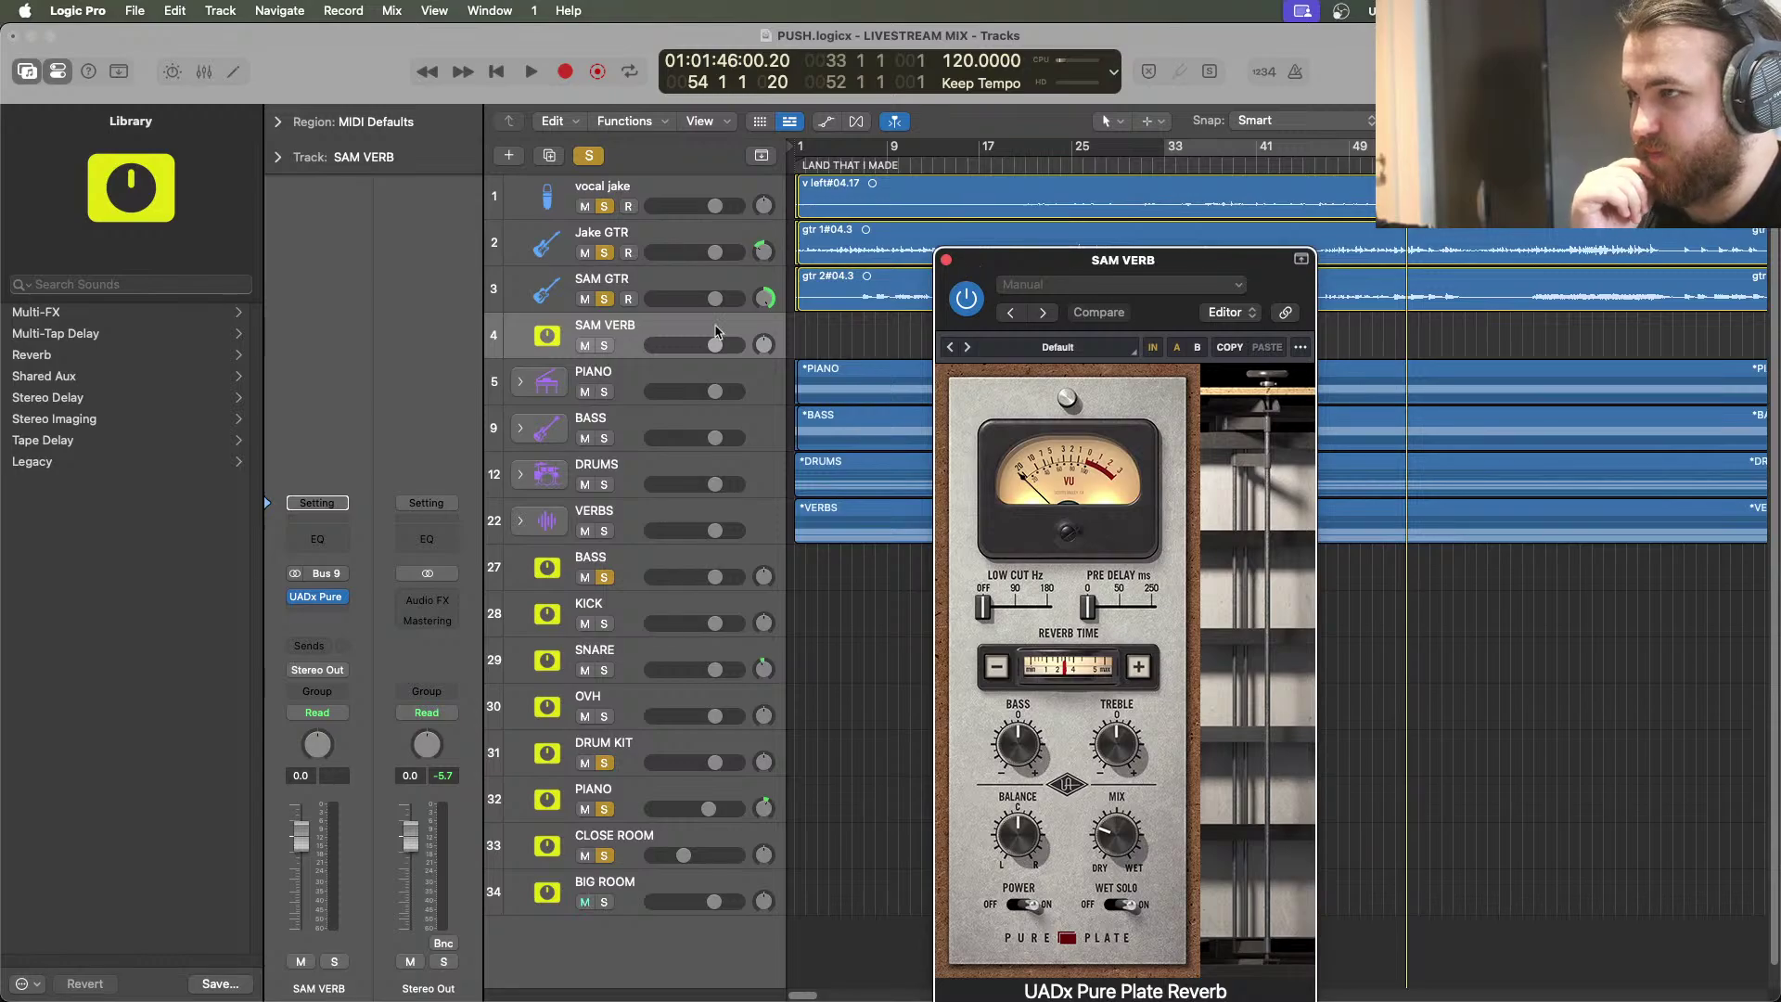
Solo the Bus 9 reverb aux with gtr 2, removing the vocal, gtr 1, BASS, DRUM KIT, PIANO and CLOSE ROOM from the solo
left_click(604, 345)
left_click(604, 252)
left_click(604, 206)
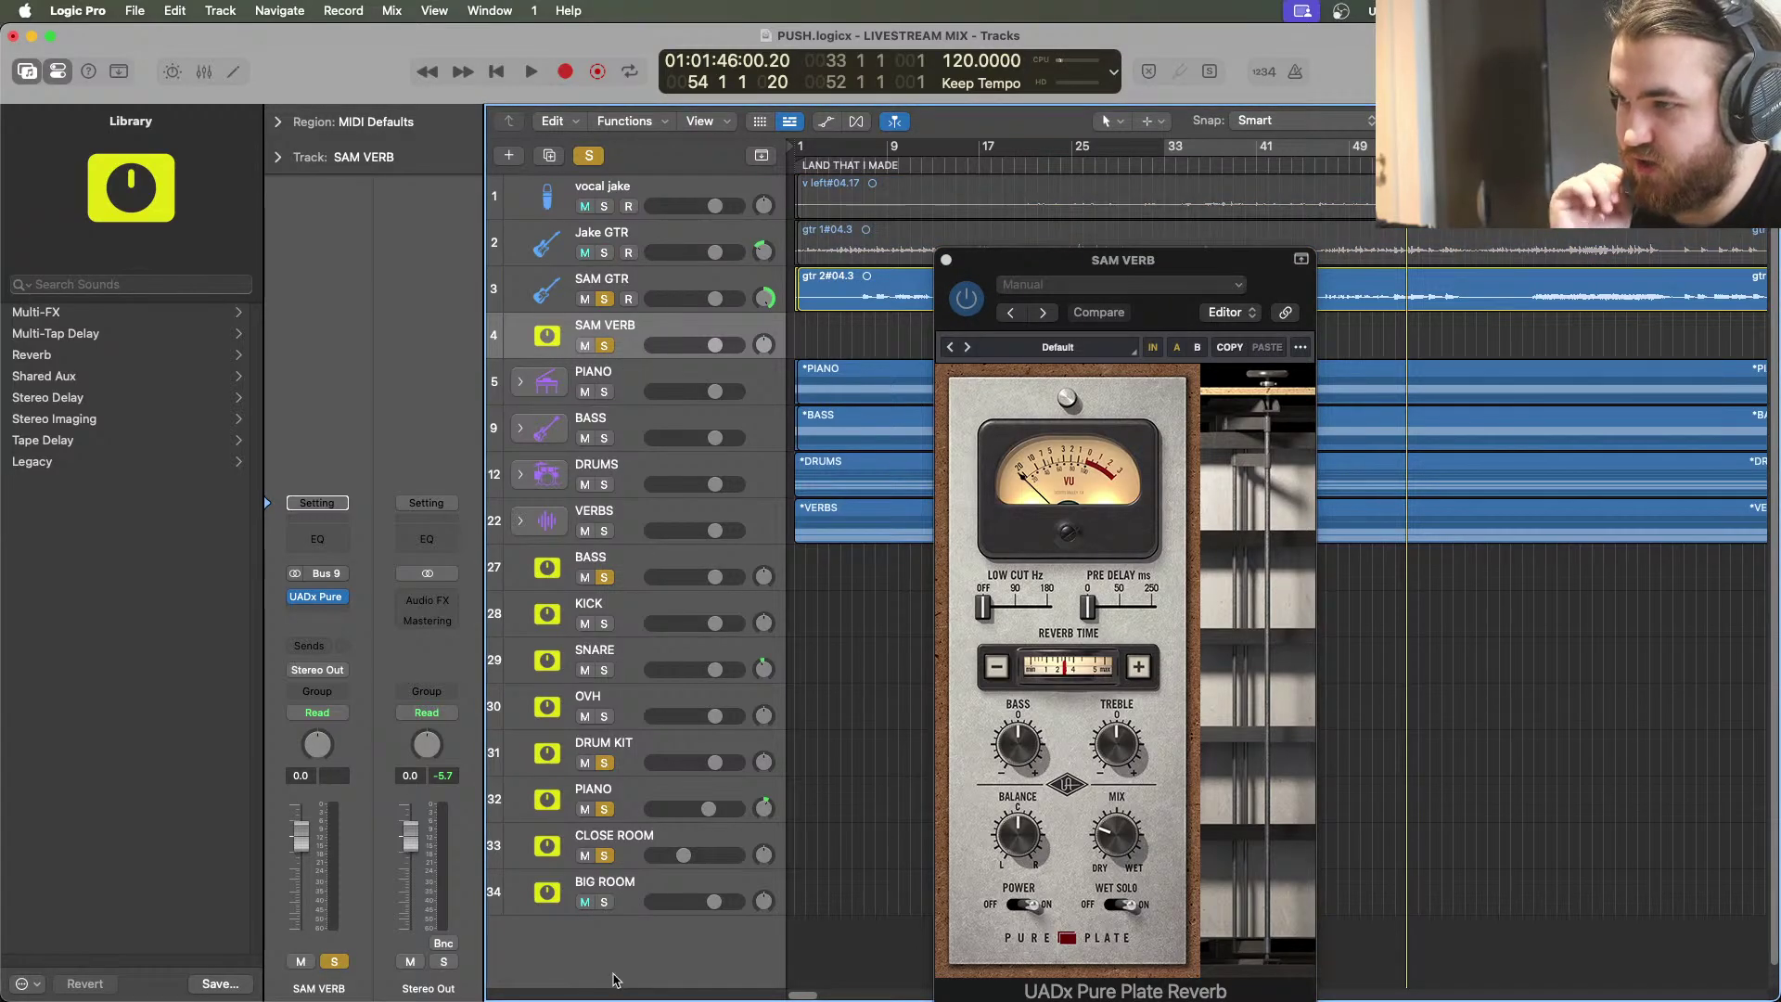
left_click(606, 576)
left_click(604, 763)
left_click(604, 809)
left_click(604, 855)
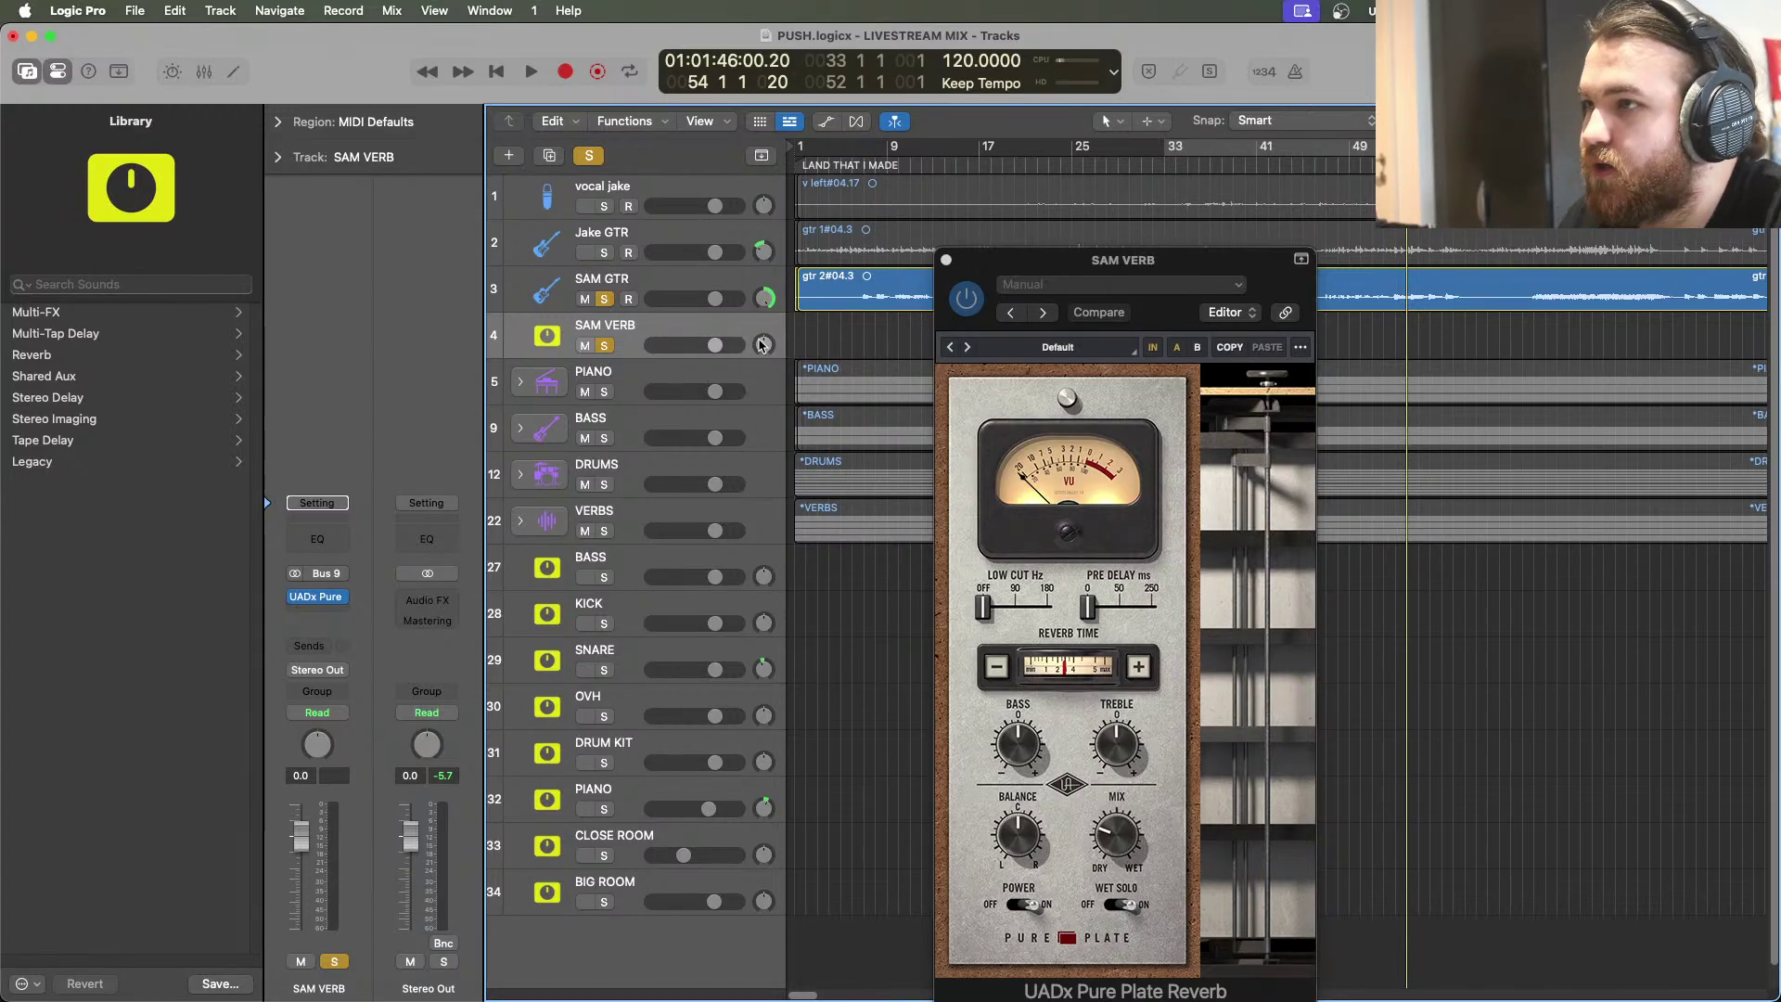
Pan the Bus 9 reverb aux to -64, raise gtr 2's Bus 9 send during playback, and close the reverb window
left_click_drag(761, 345, 784, 441)
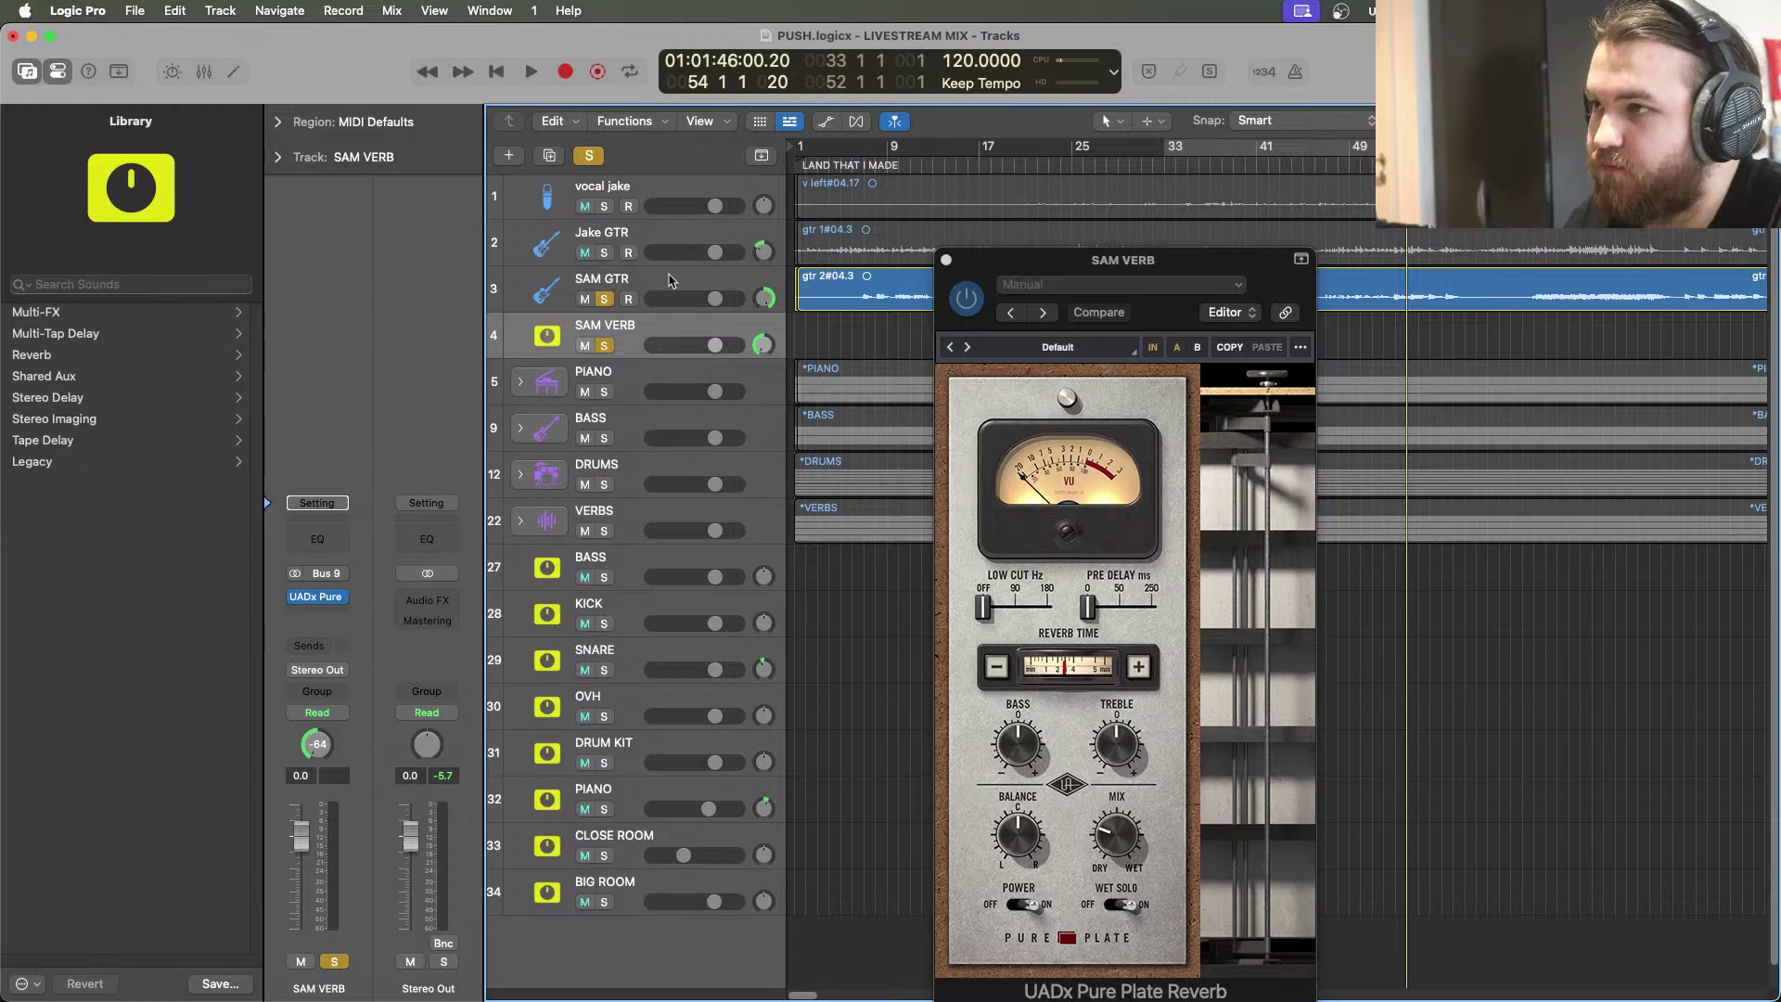
key("space")
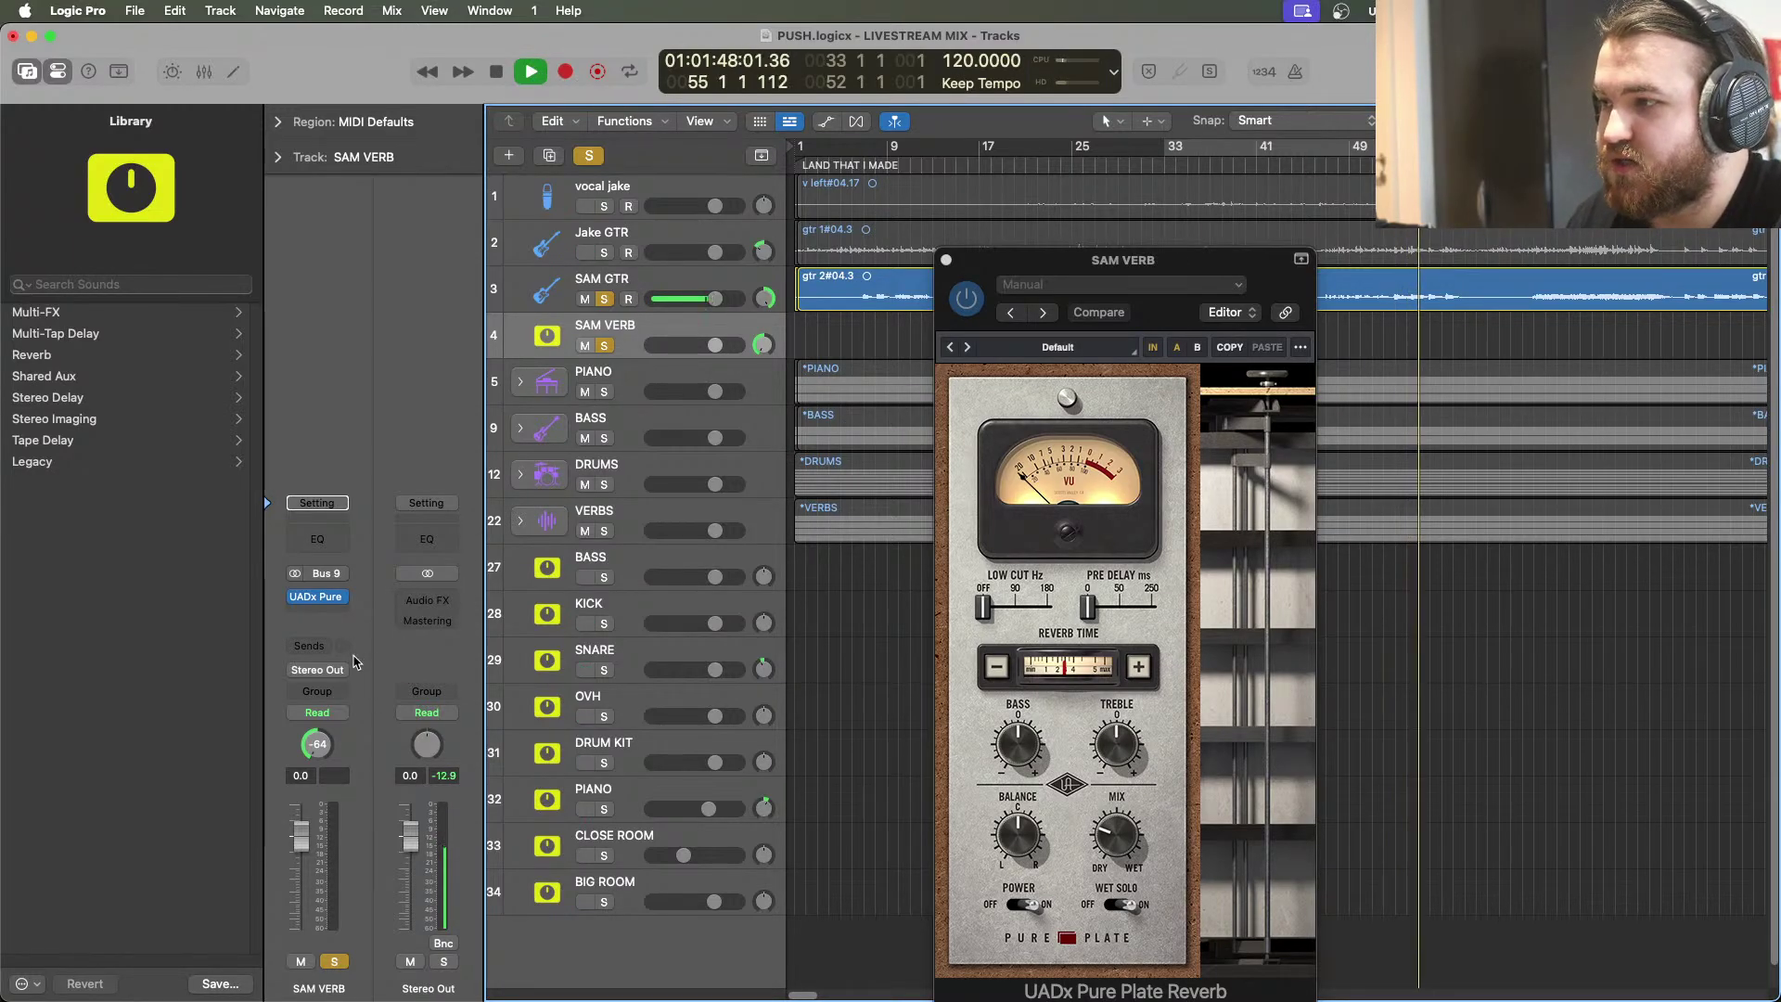
left_click(606, 297)
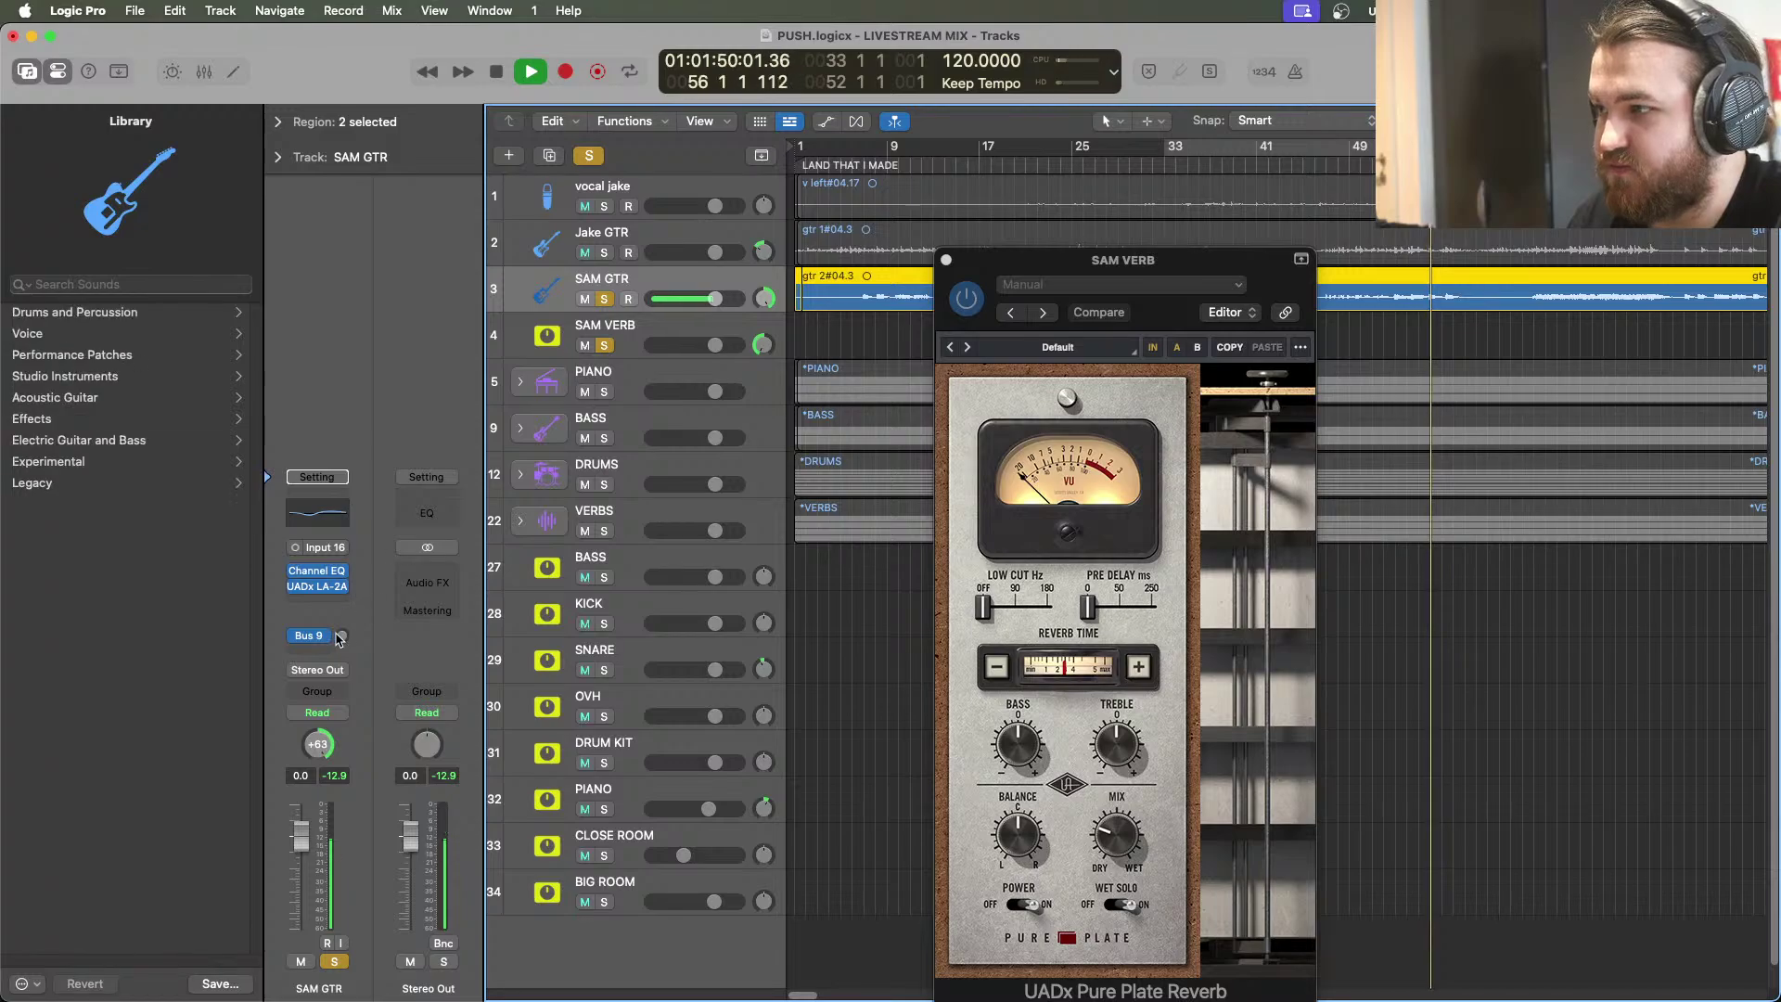
left_click_drag(353, 626, 364, 553)
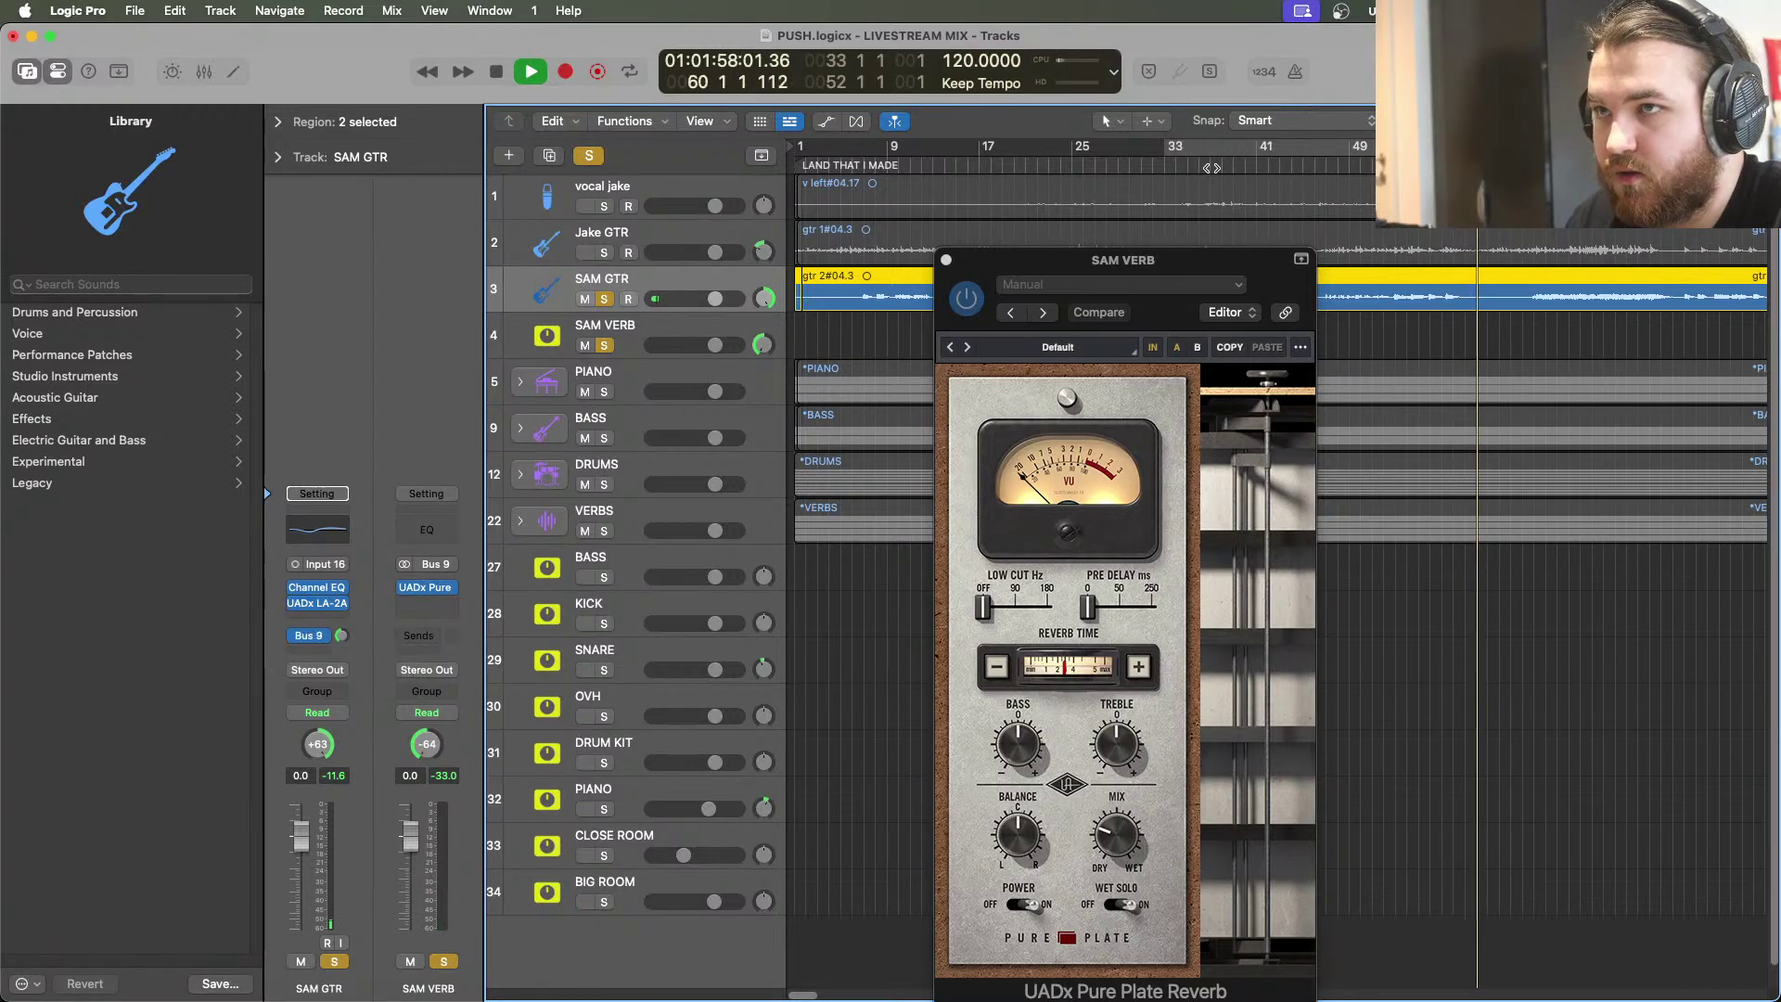
left_click(1168, 150)
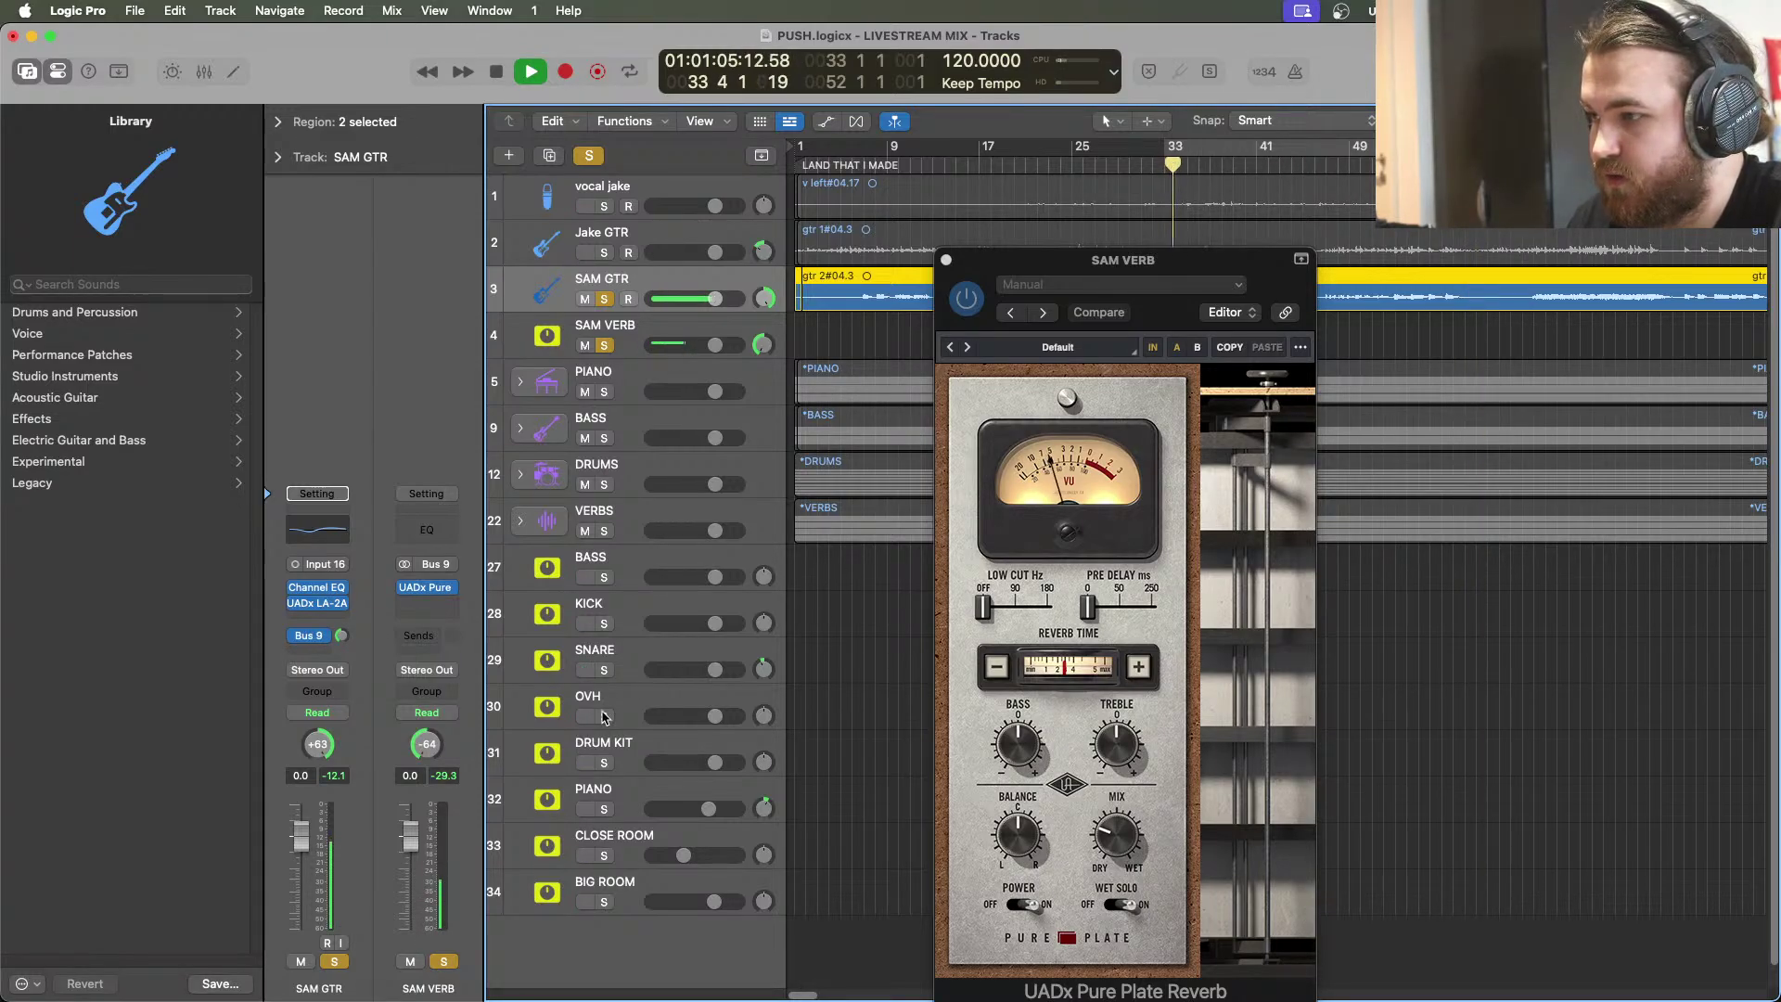
left_click_drag(345, 642, 343, 622)
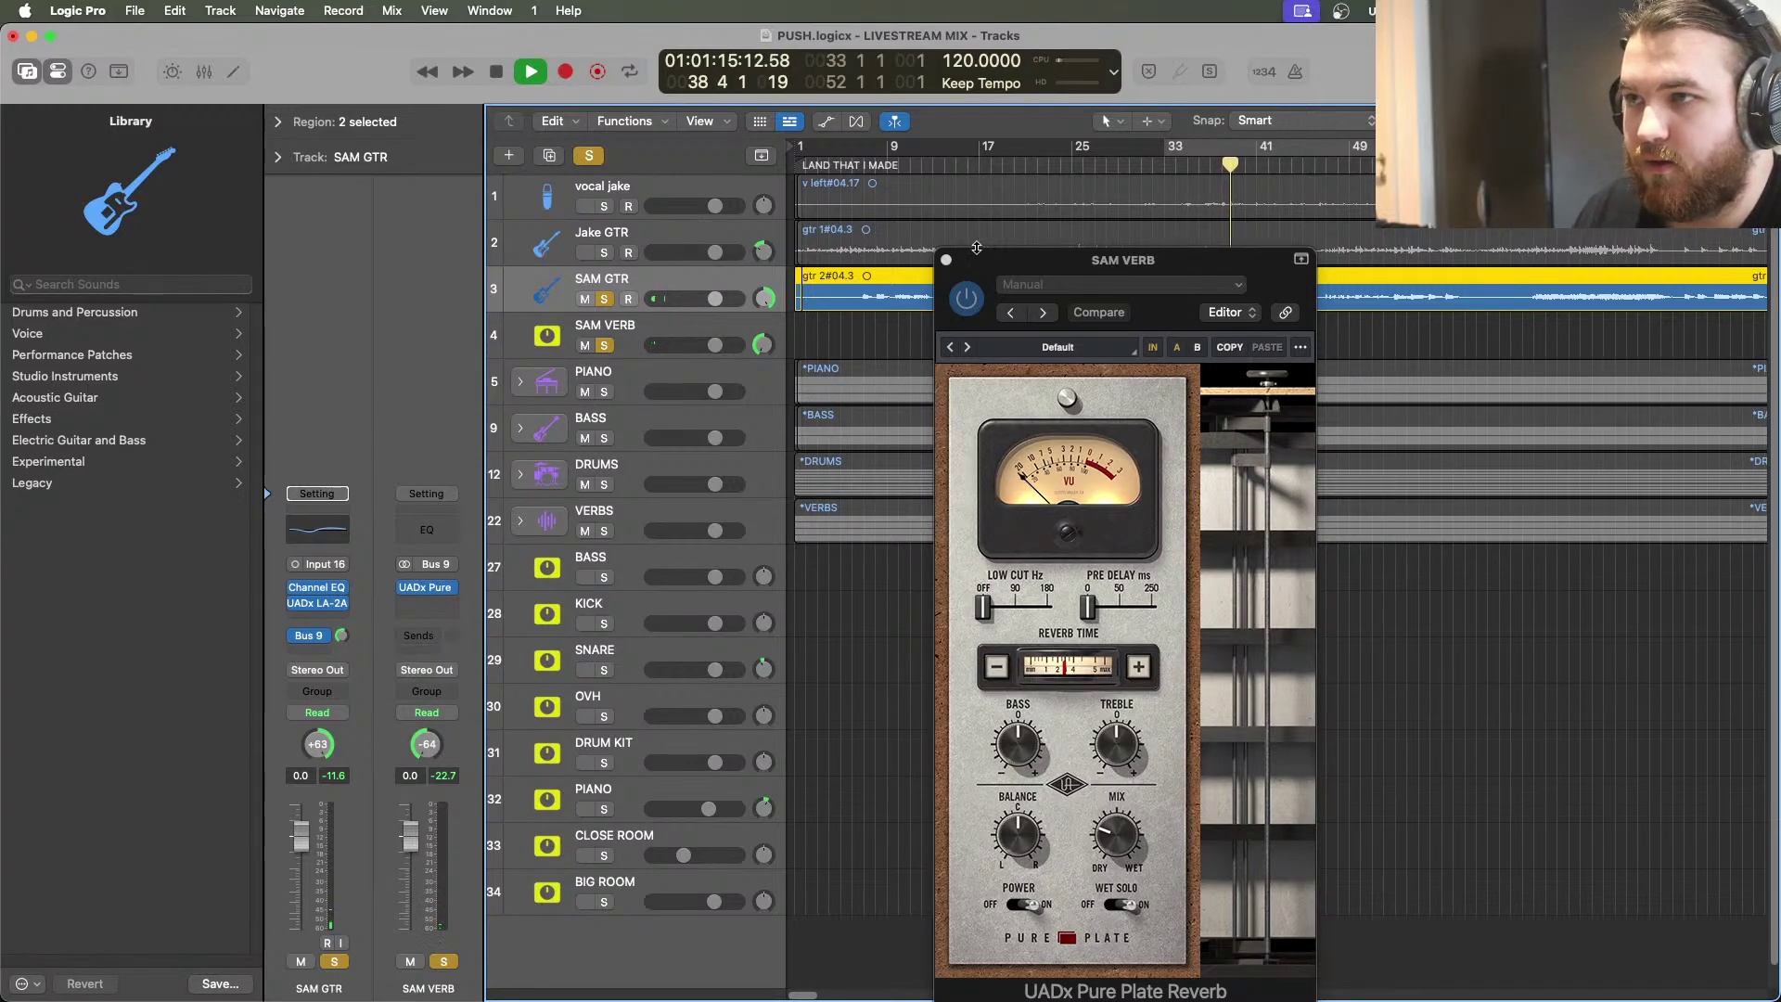
left_click(944, 259)
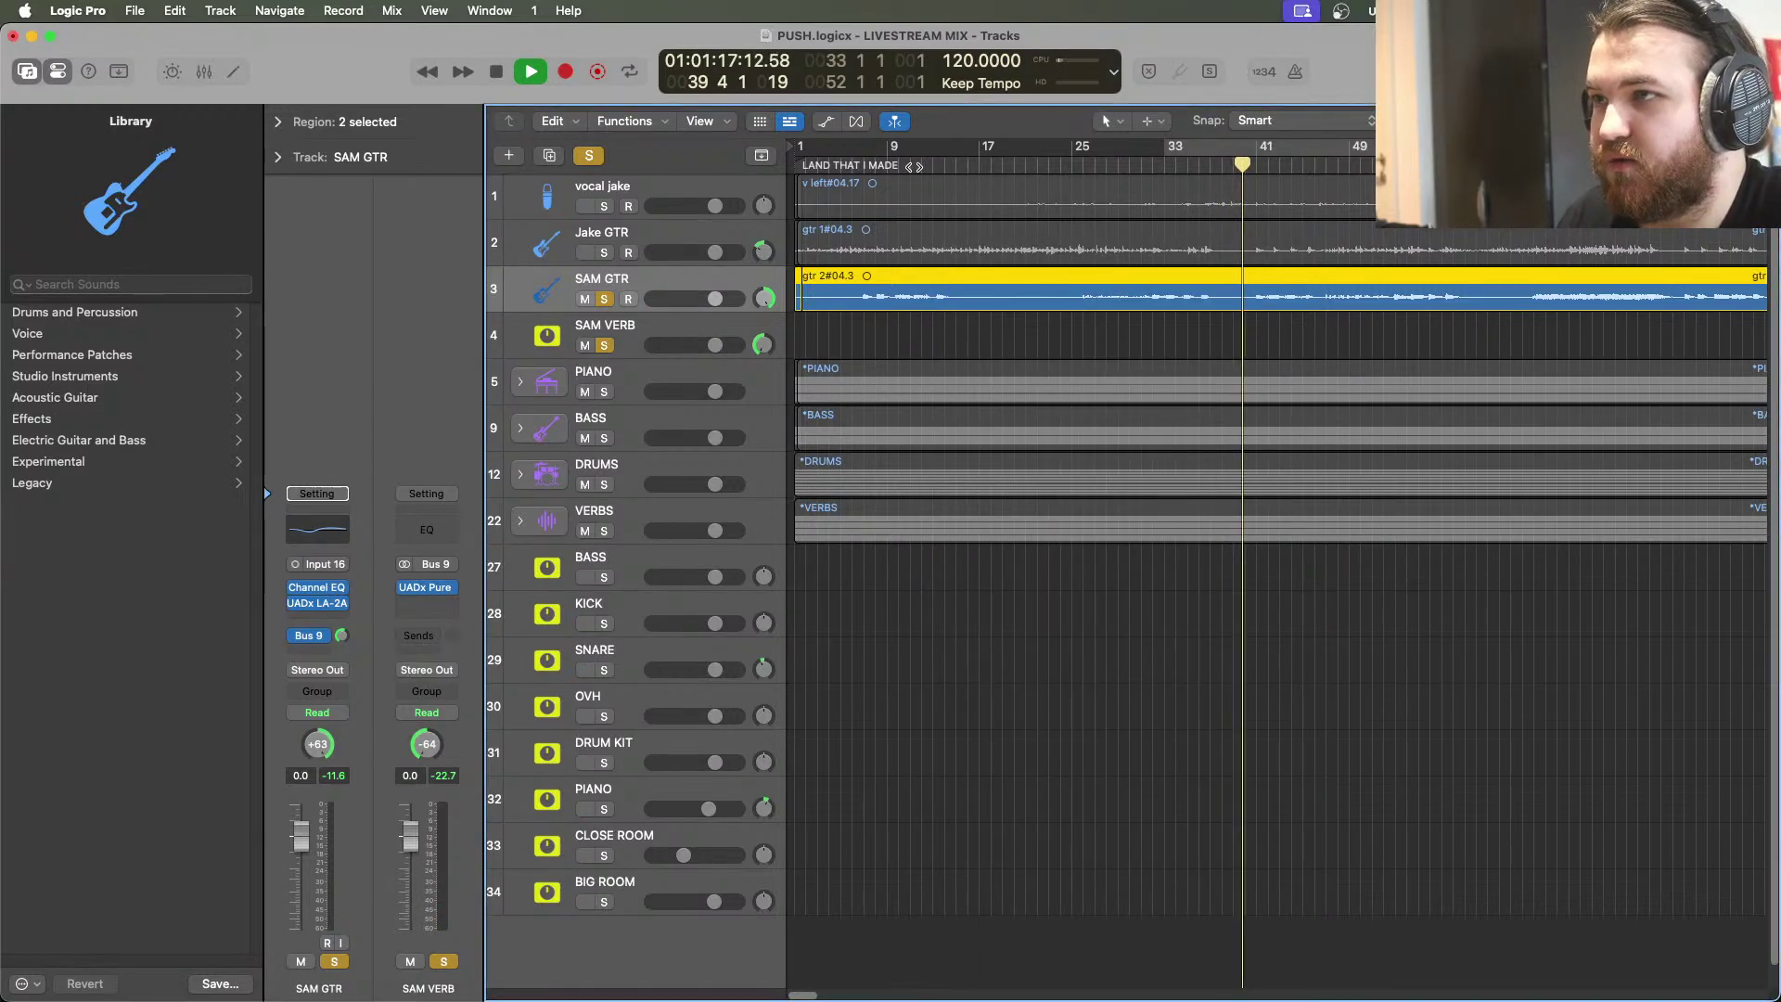
Replay from bar 25, clear all solos to hear the full mix, and mute the BIG ROOM aux
left_click(1084, 150)
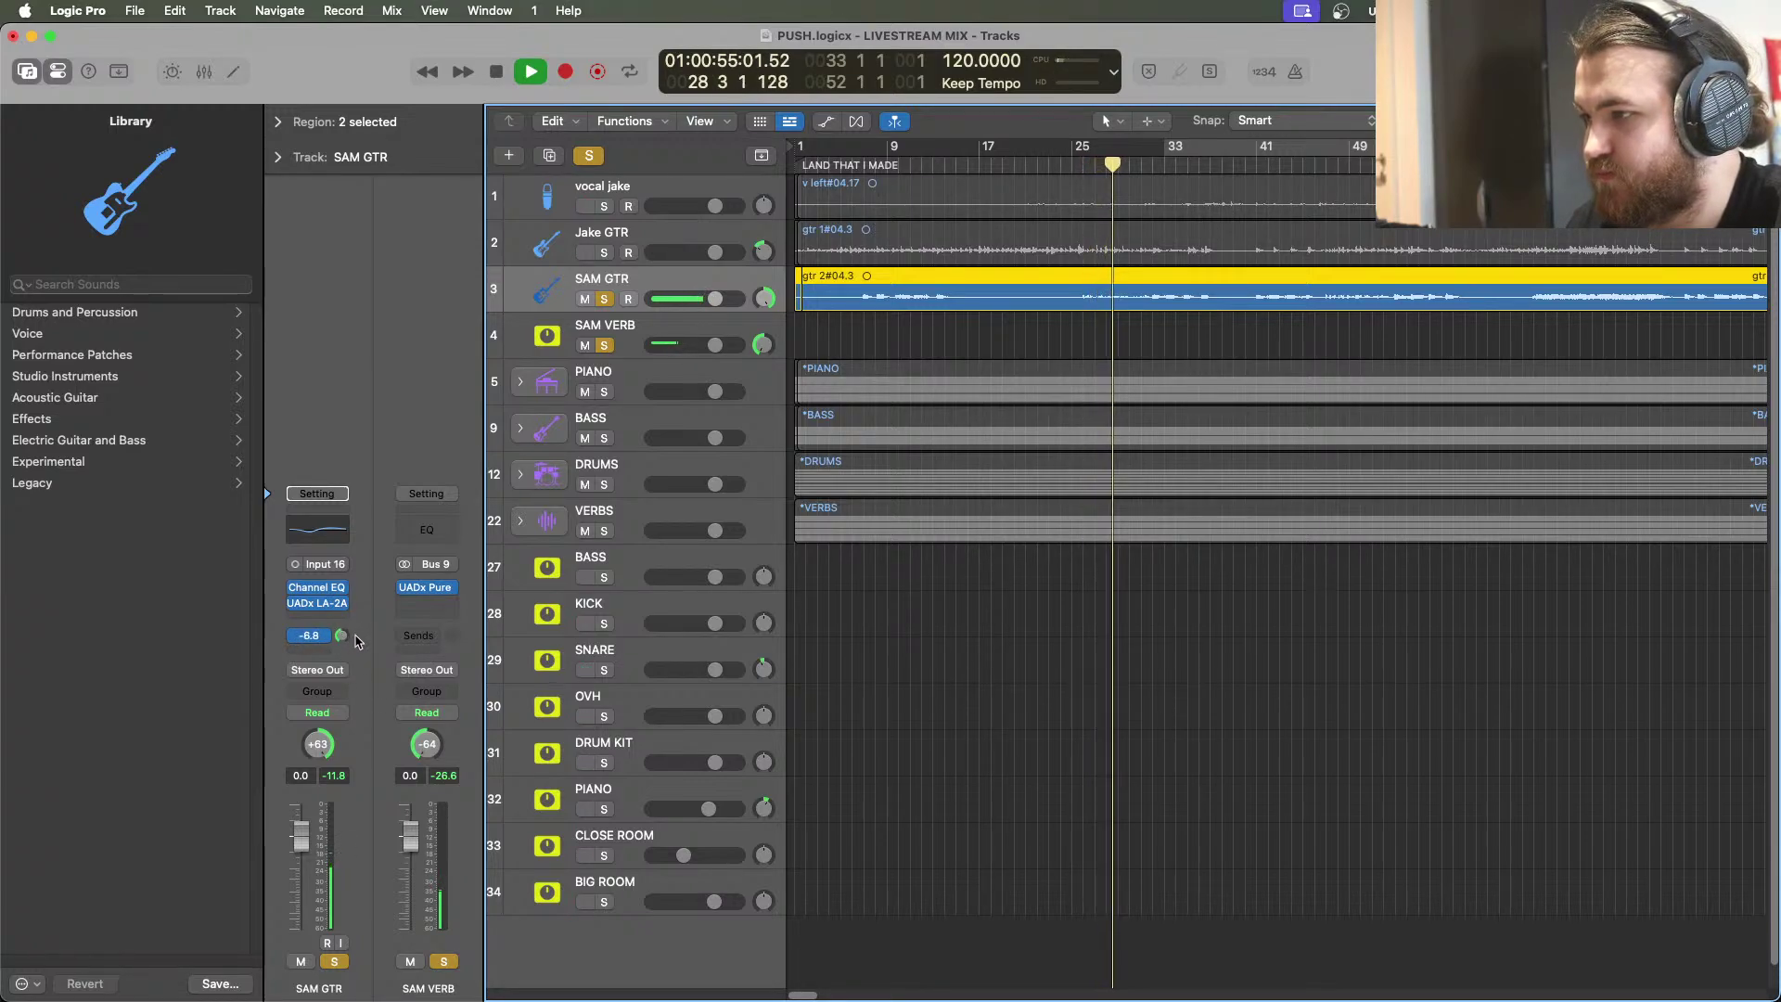
left_click(588, 156)
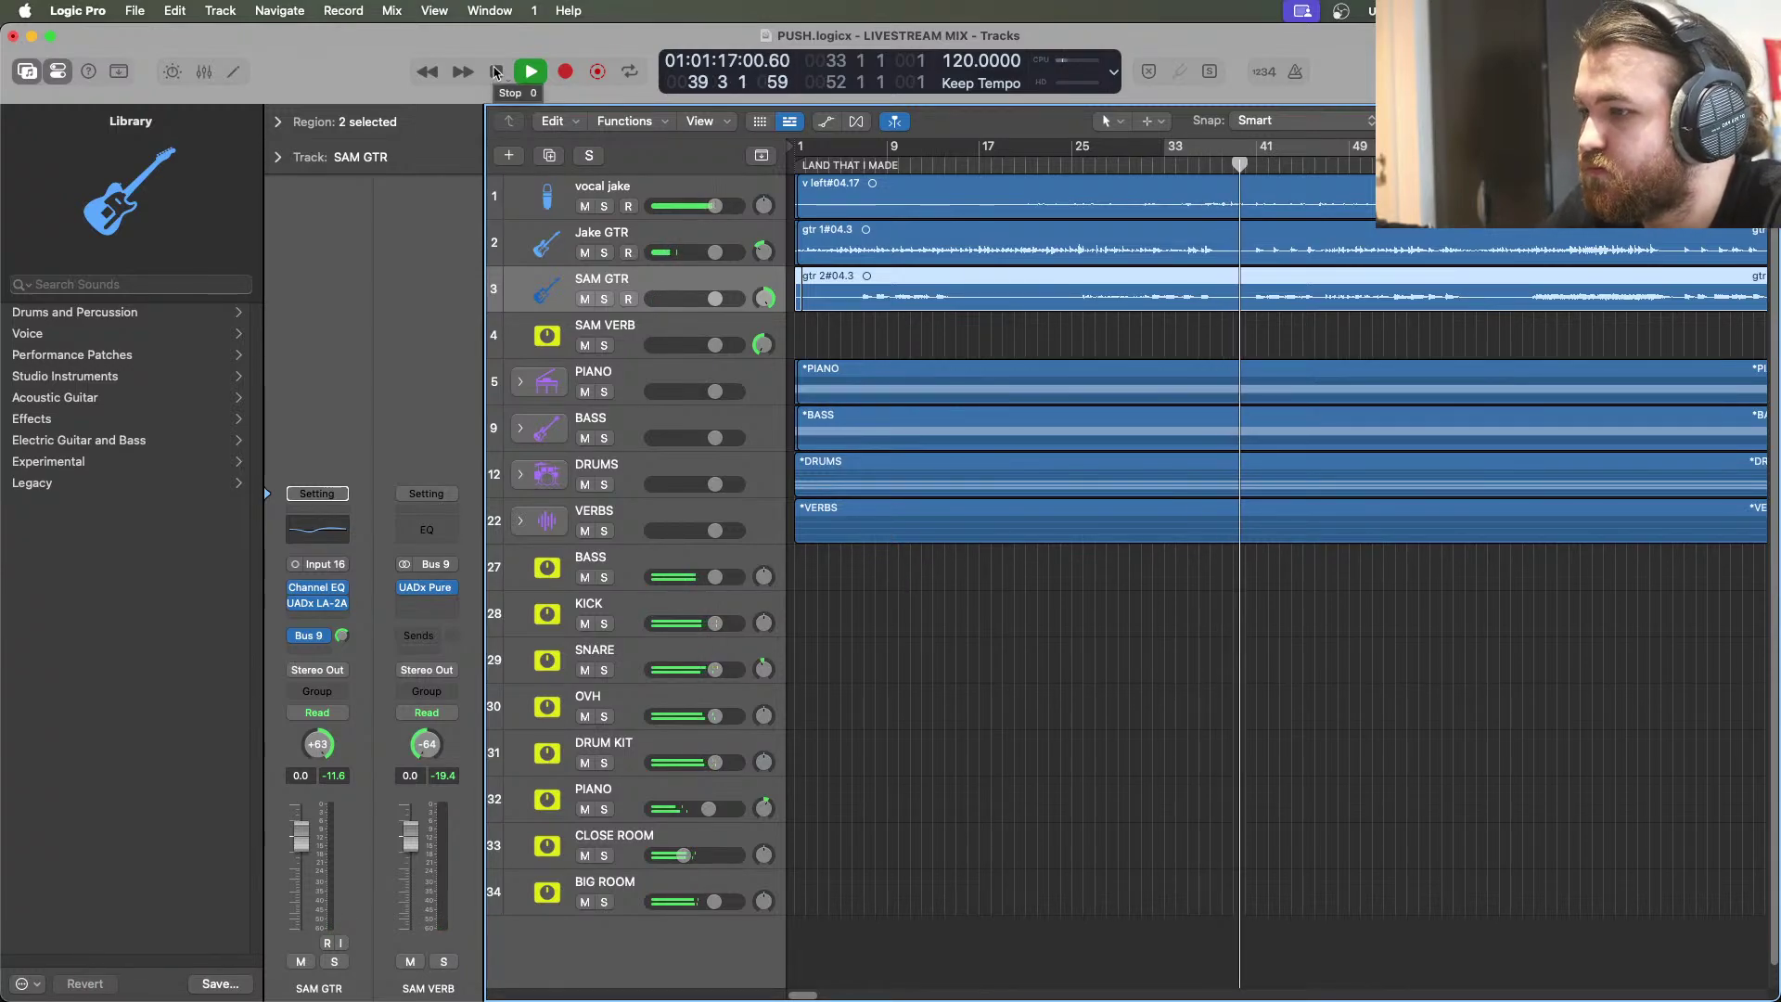
left_click(584, 902)
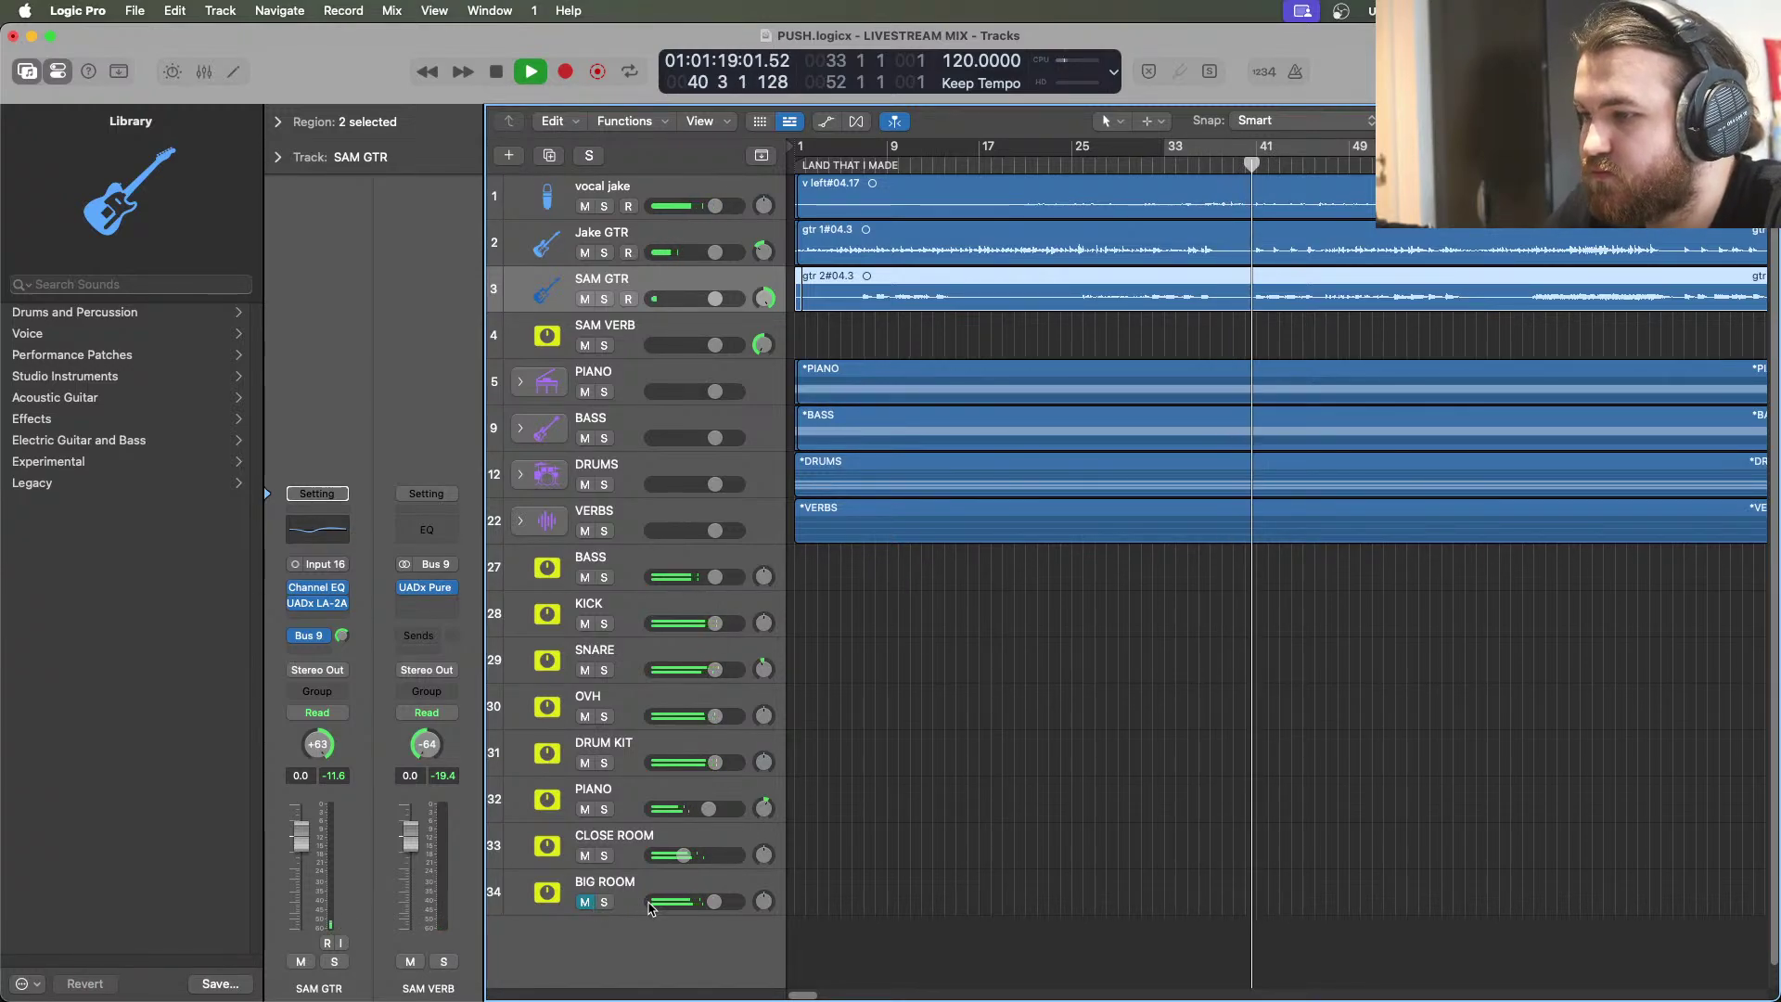
Stop playback and move the Bus 9 reverb aux track below the VERBS stack, directly above the BASS aux
left_click(497, 72)
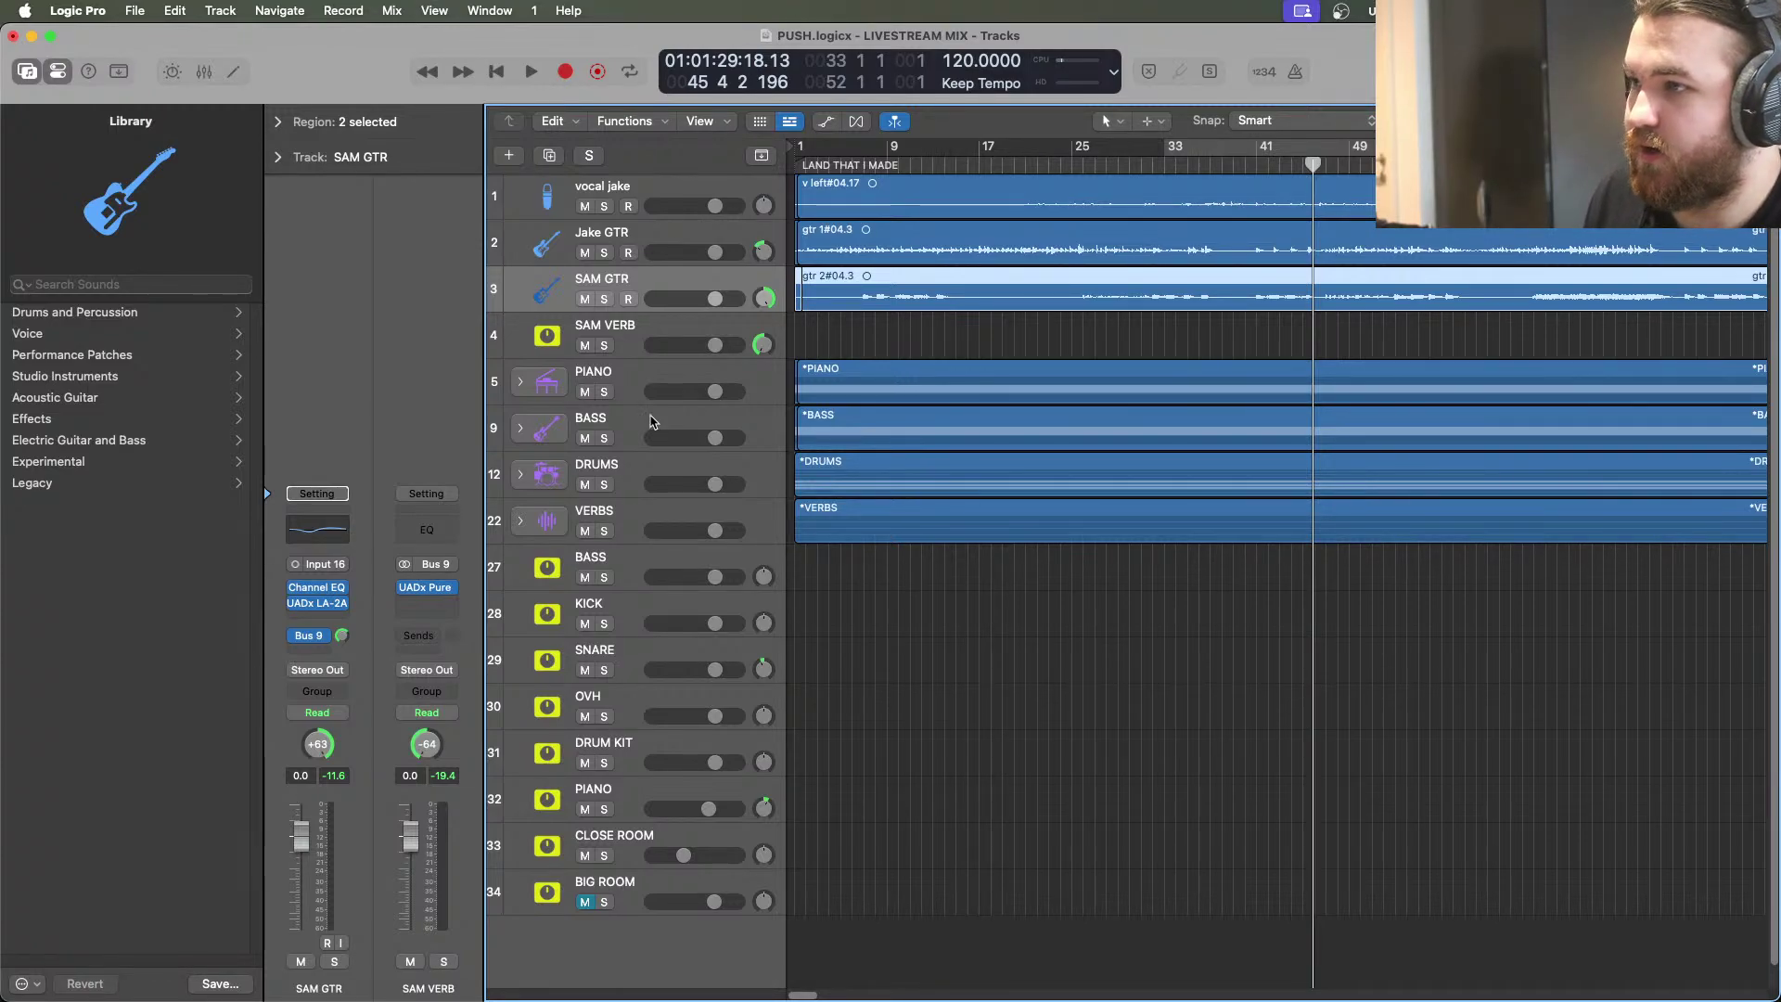
left_click_drag(631, 338, 649, 530)
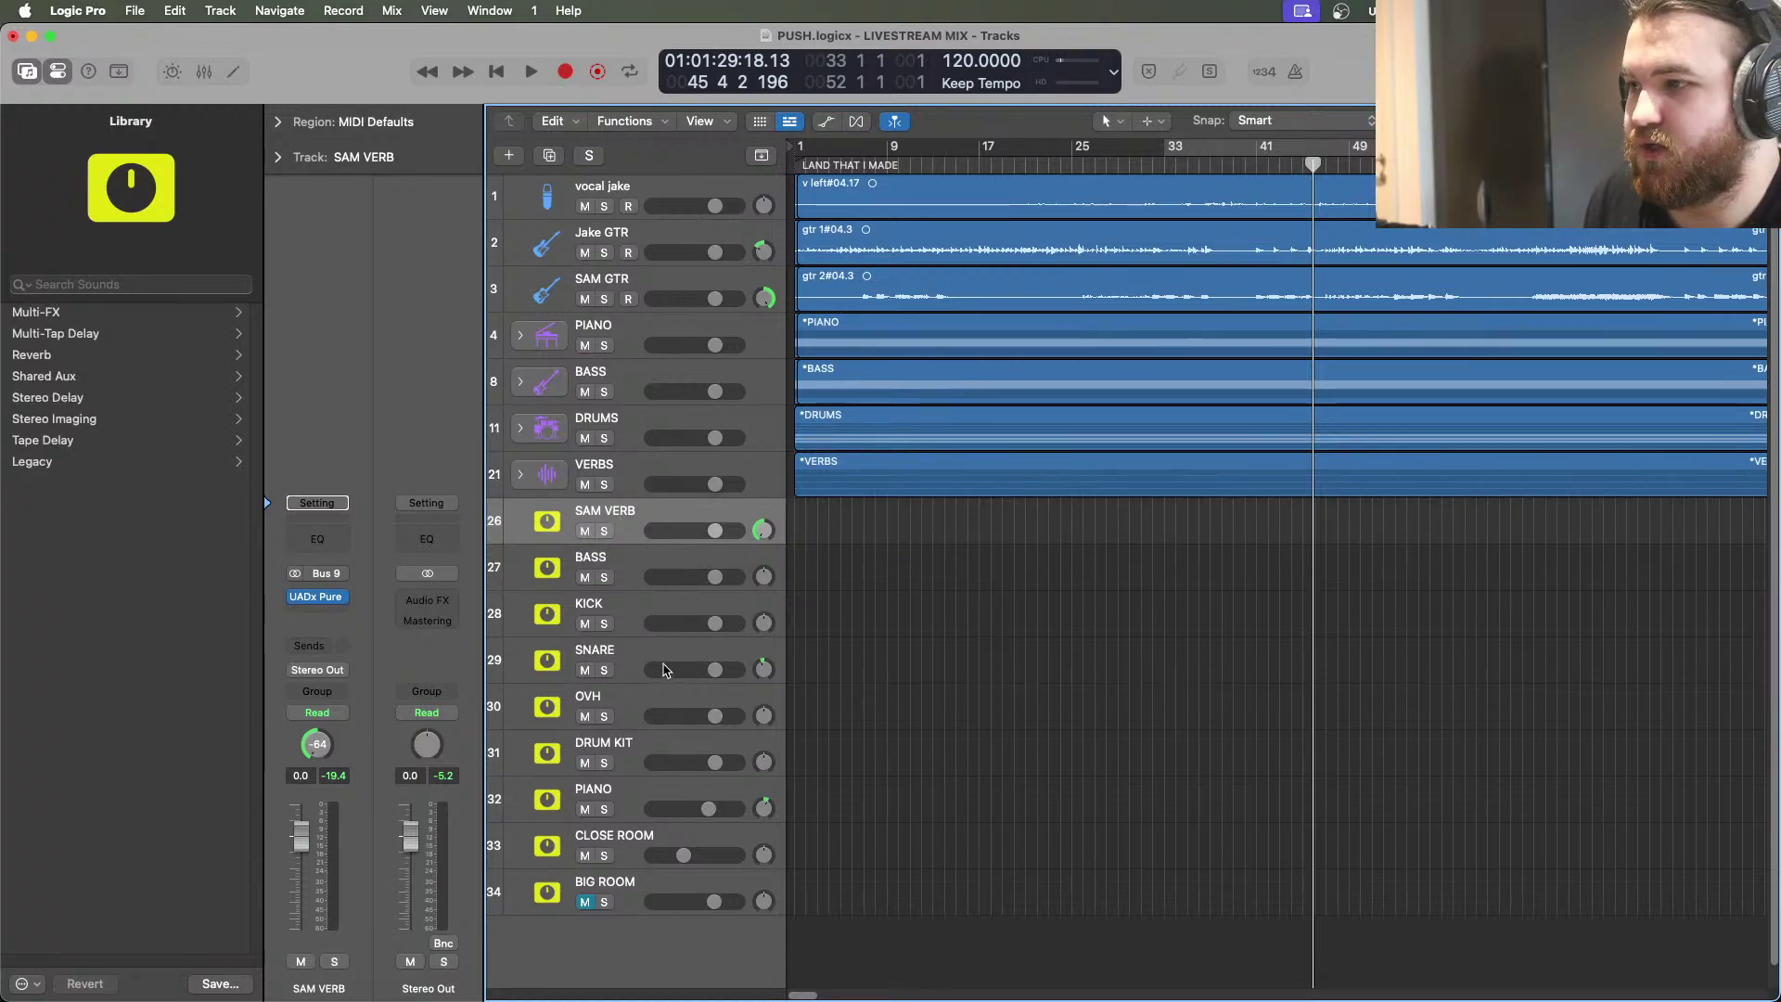
Add a send from the vocal track to the unused Bus 10
left_click(604, 199)
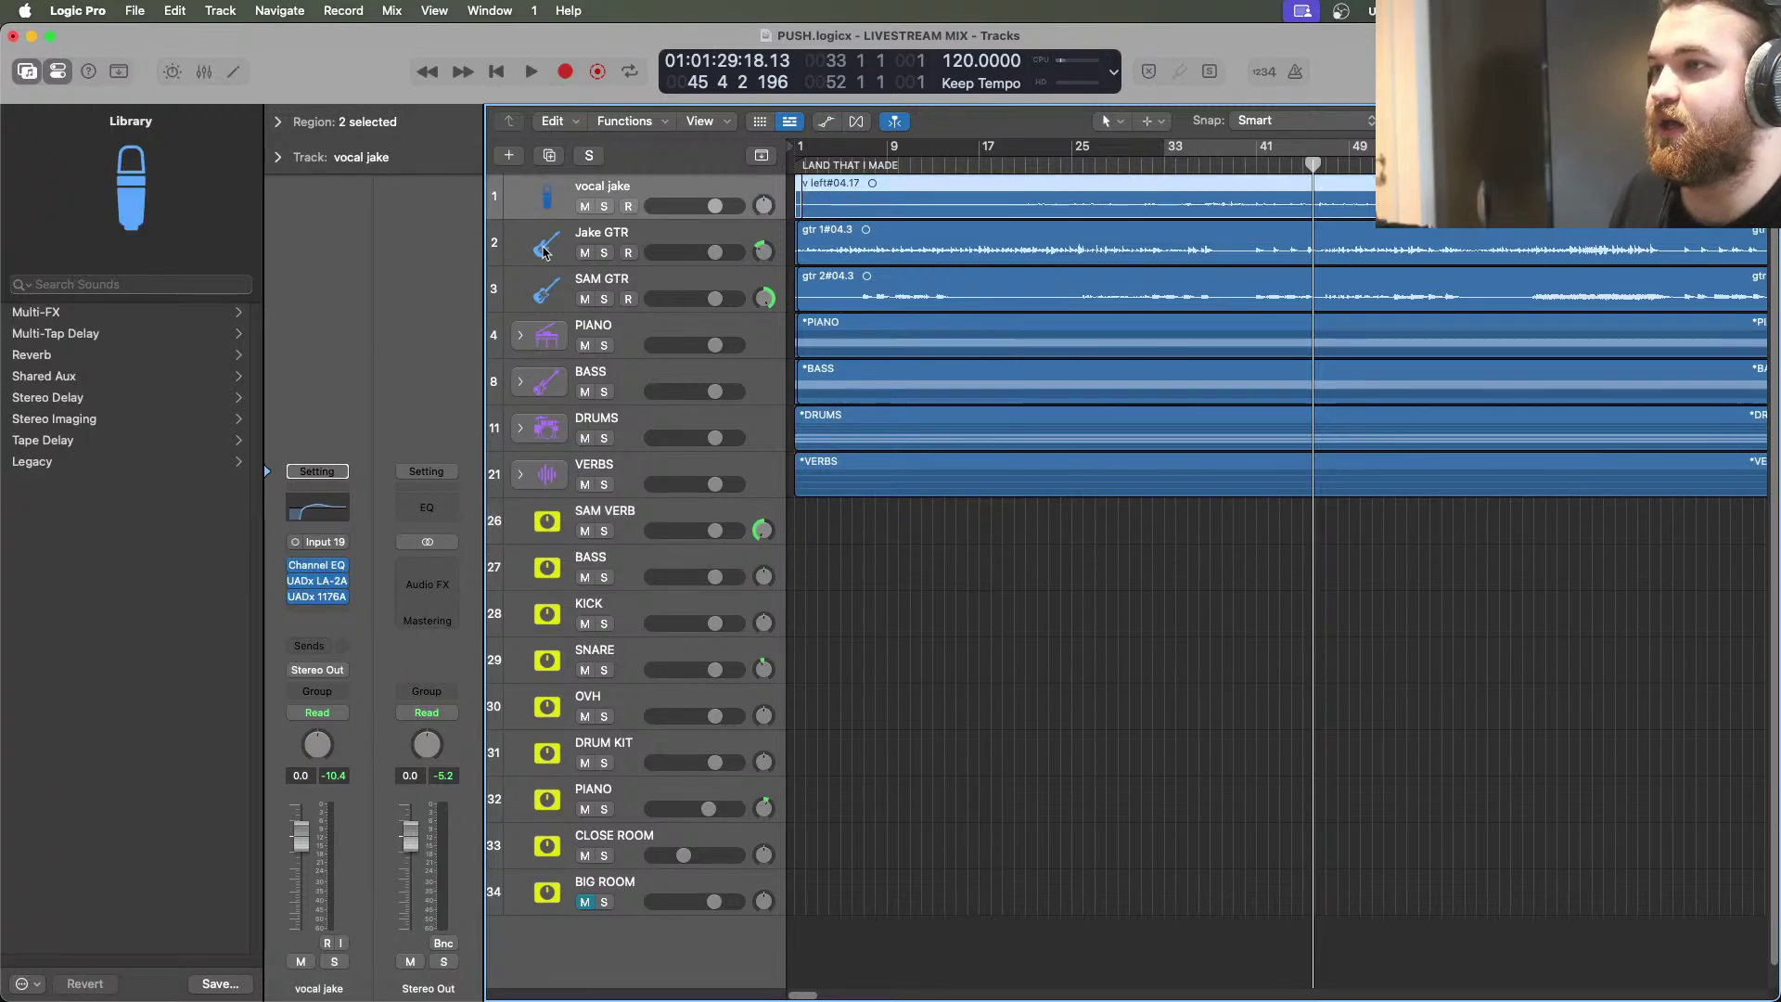
left_click(309, 642)
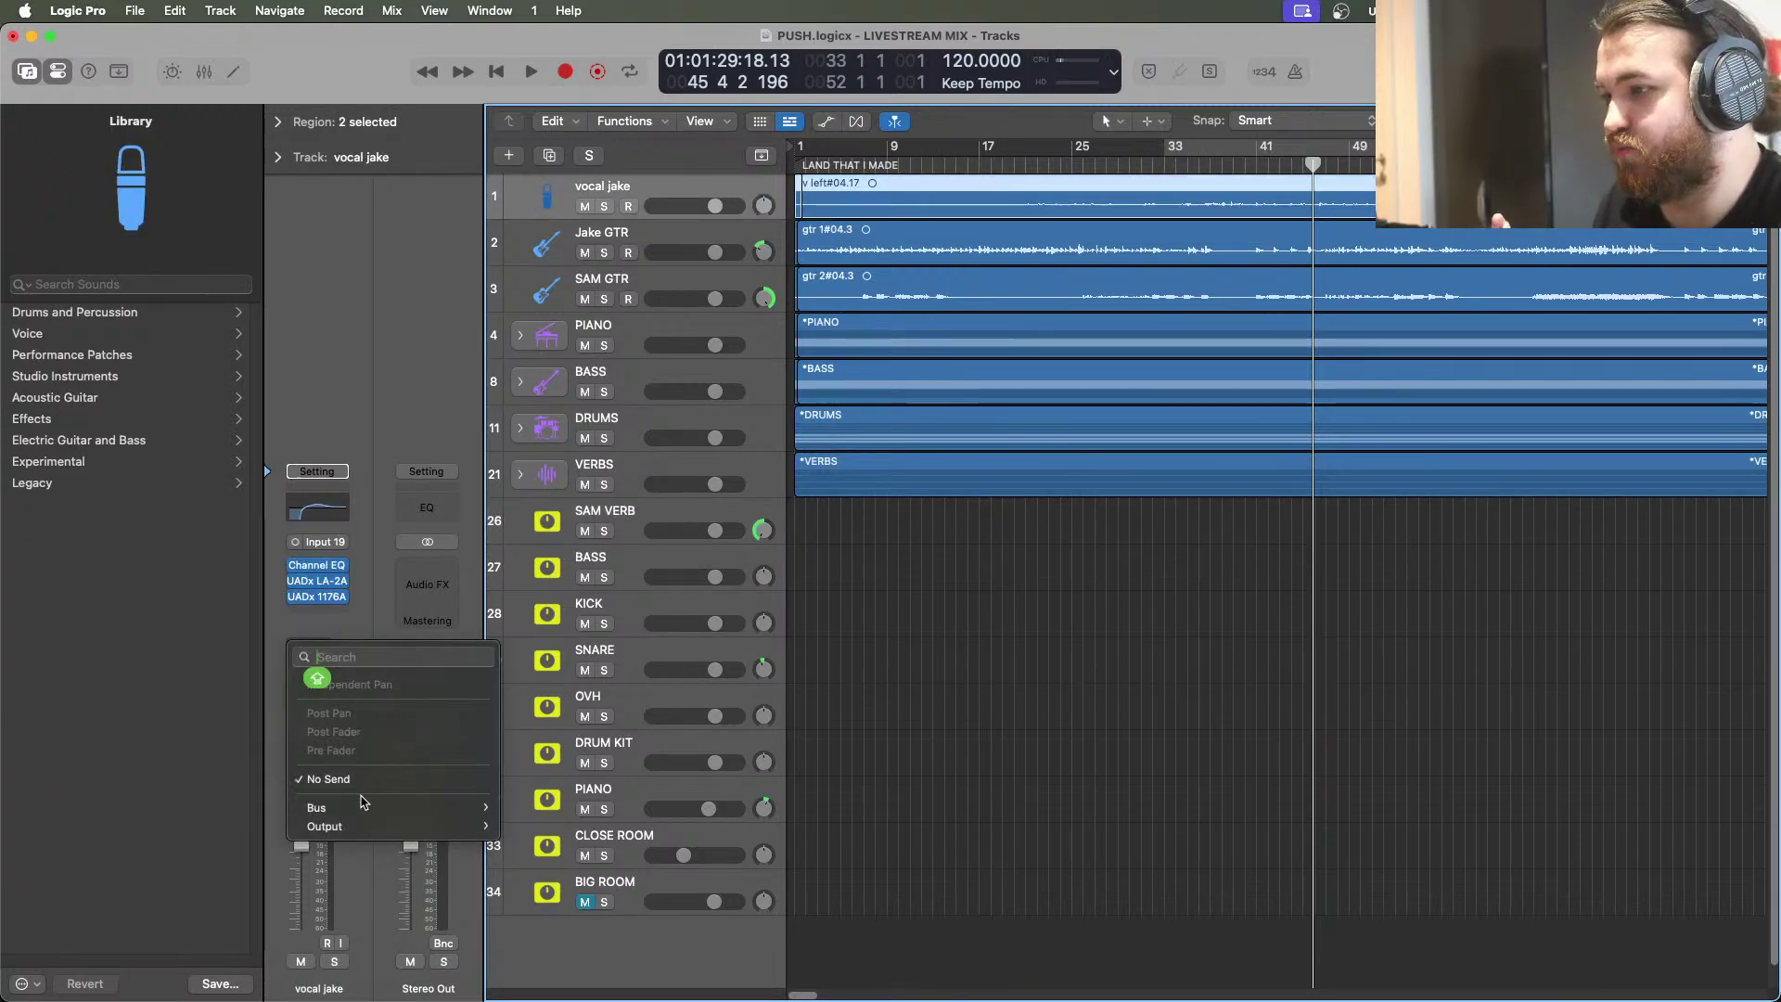
mouse_move(365, 807)
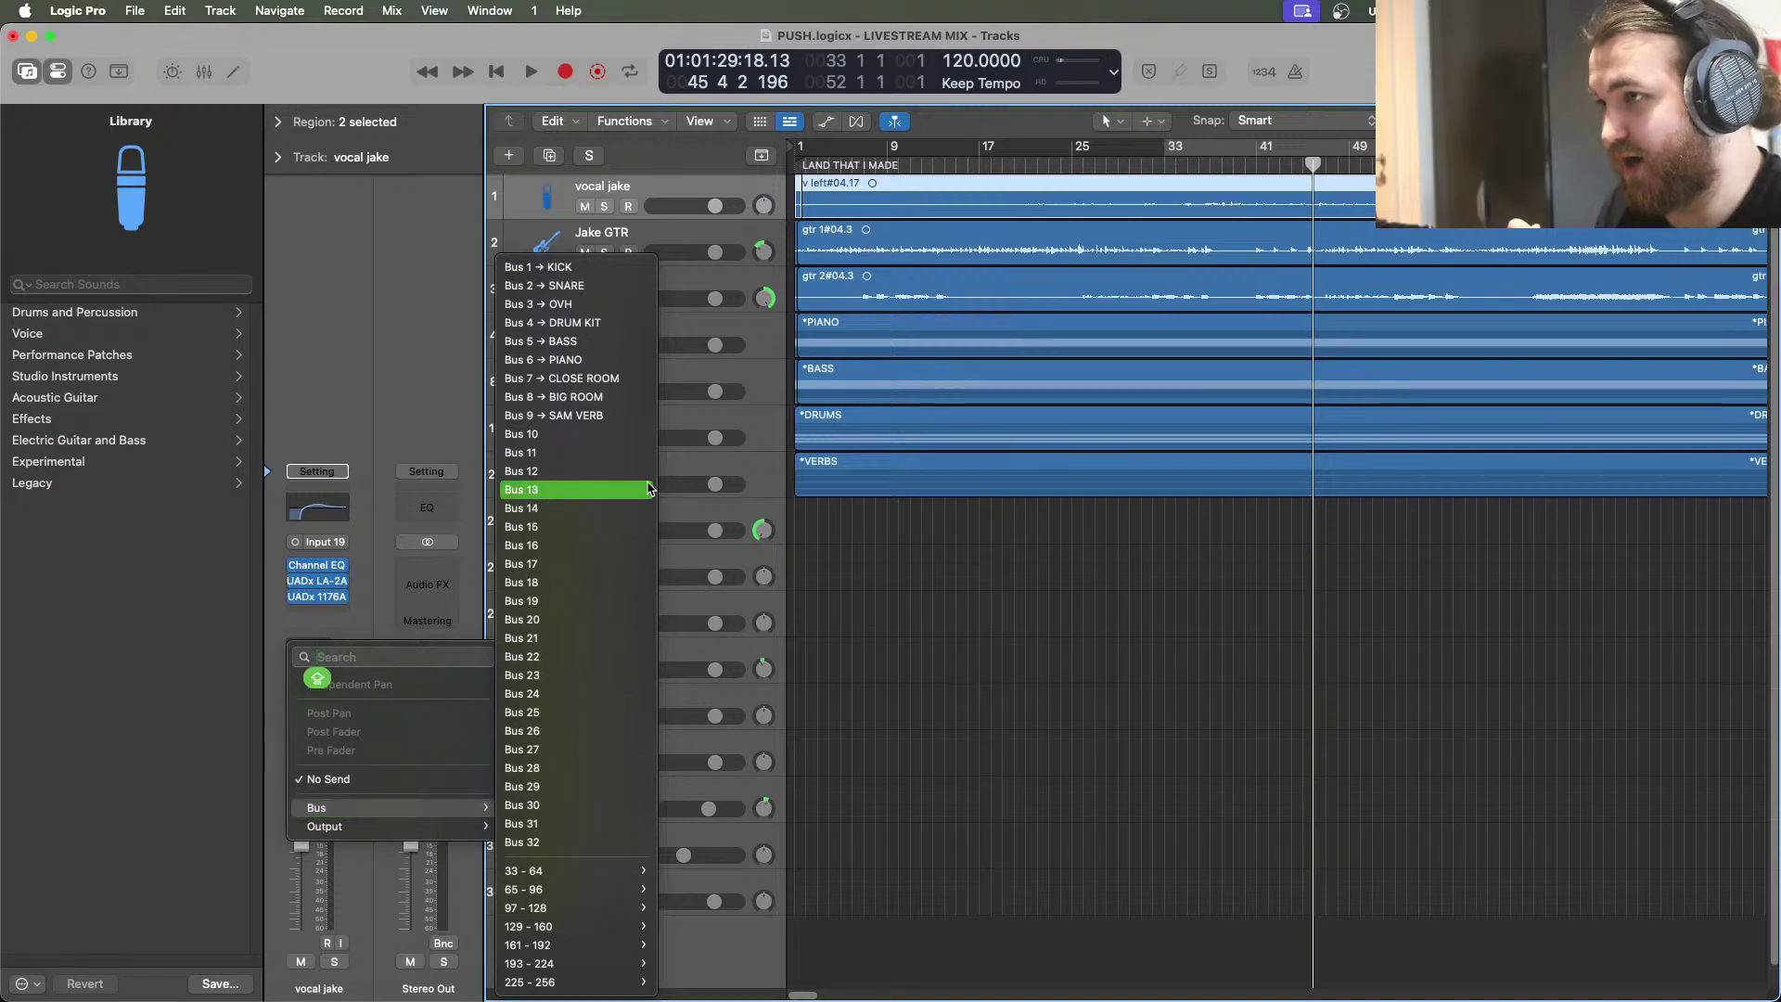
left_click(538, 434)
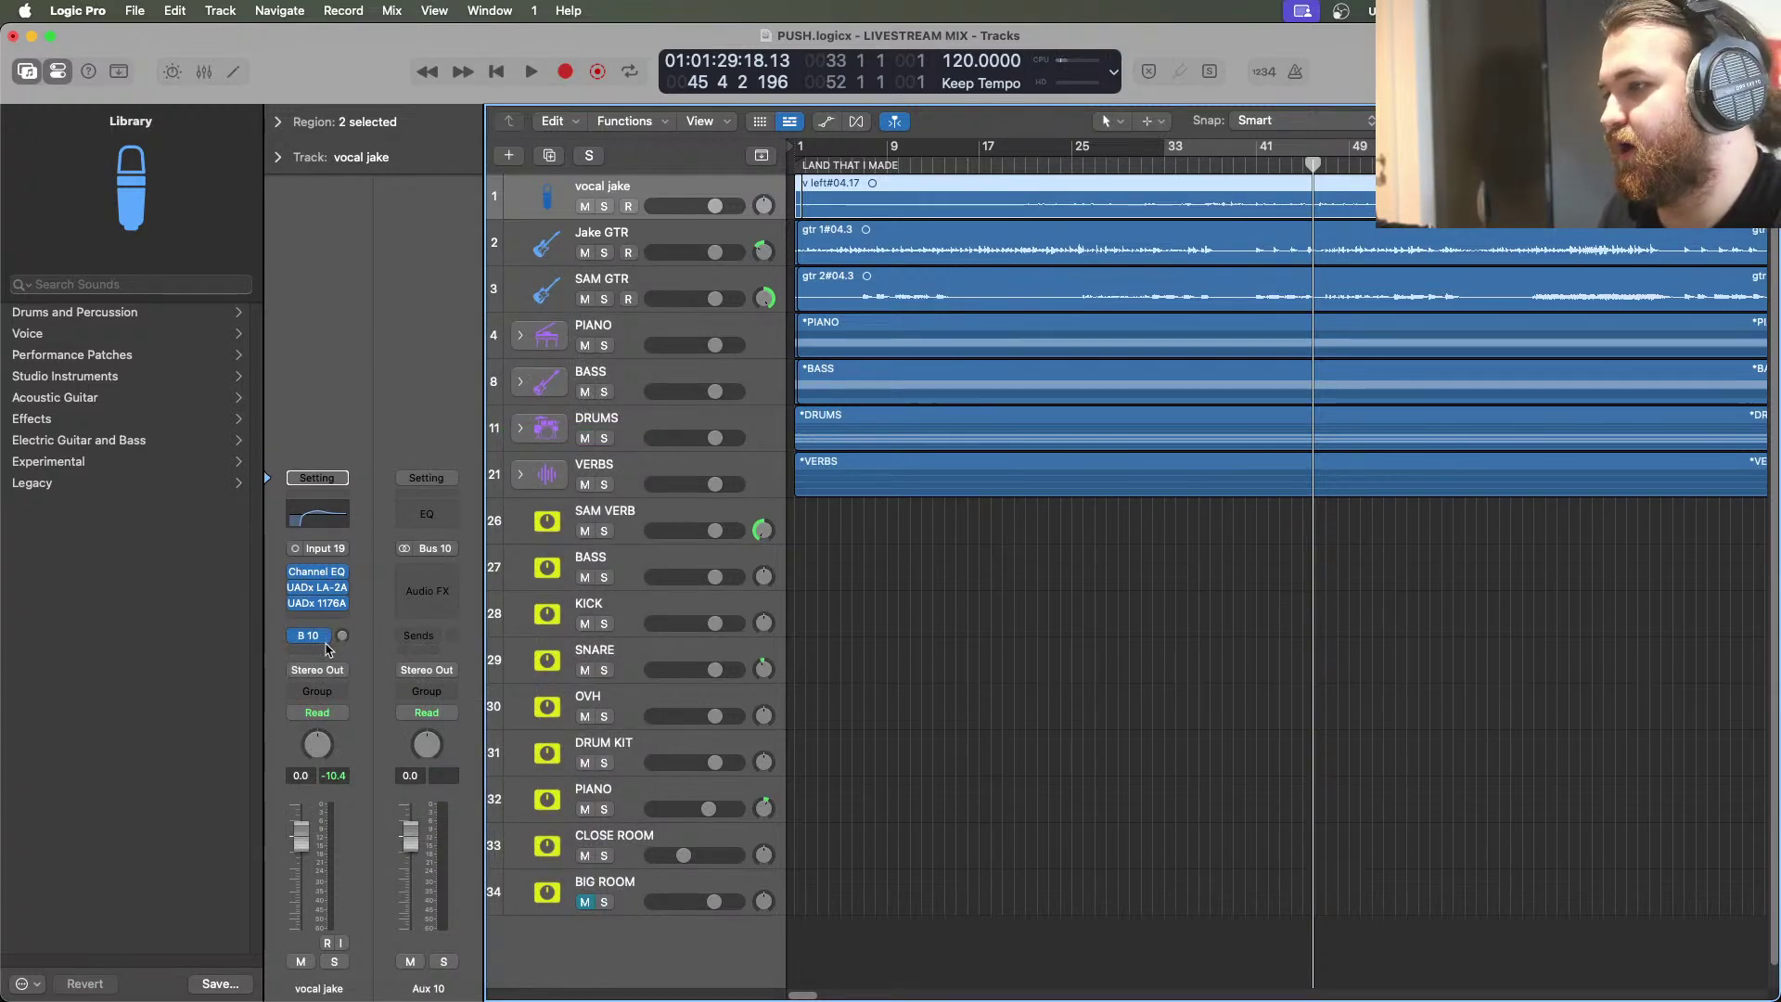
Insert the Wave Alchemy Magic7 reverb on the Bus 10 aux and turn its mix fully wet
left_click(427, 586)
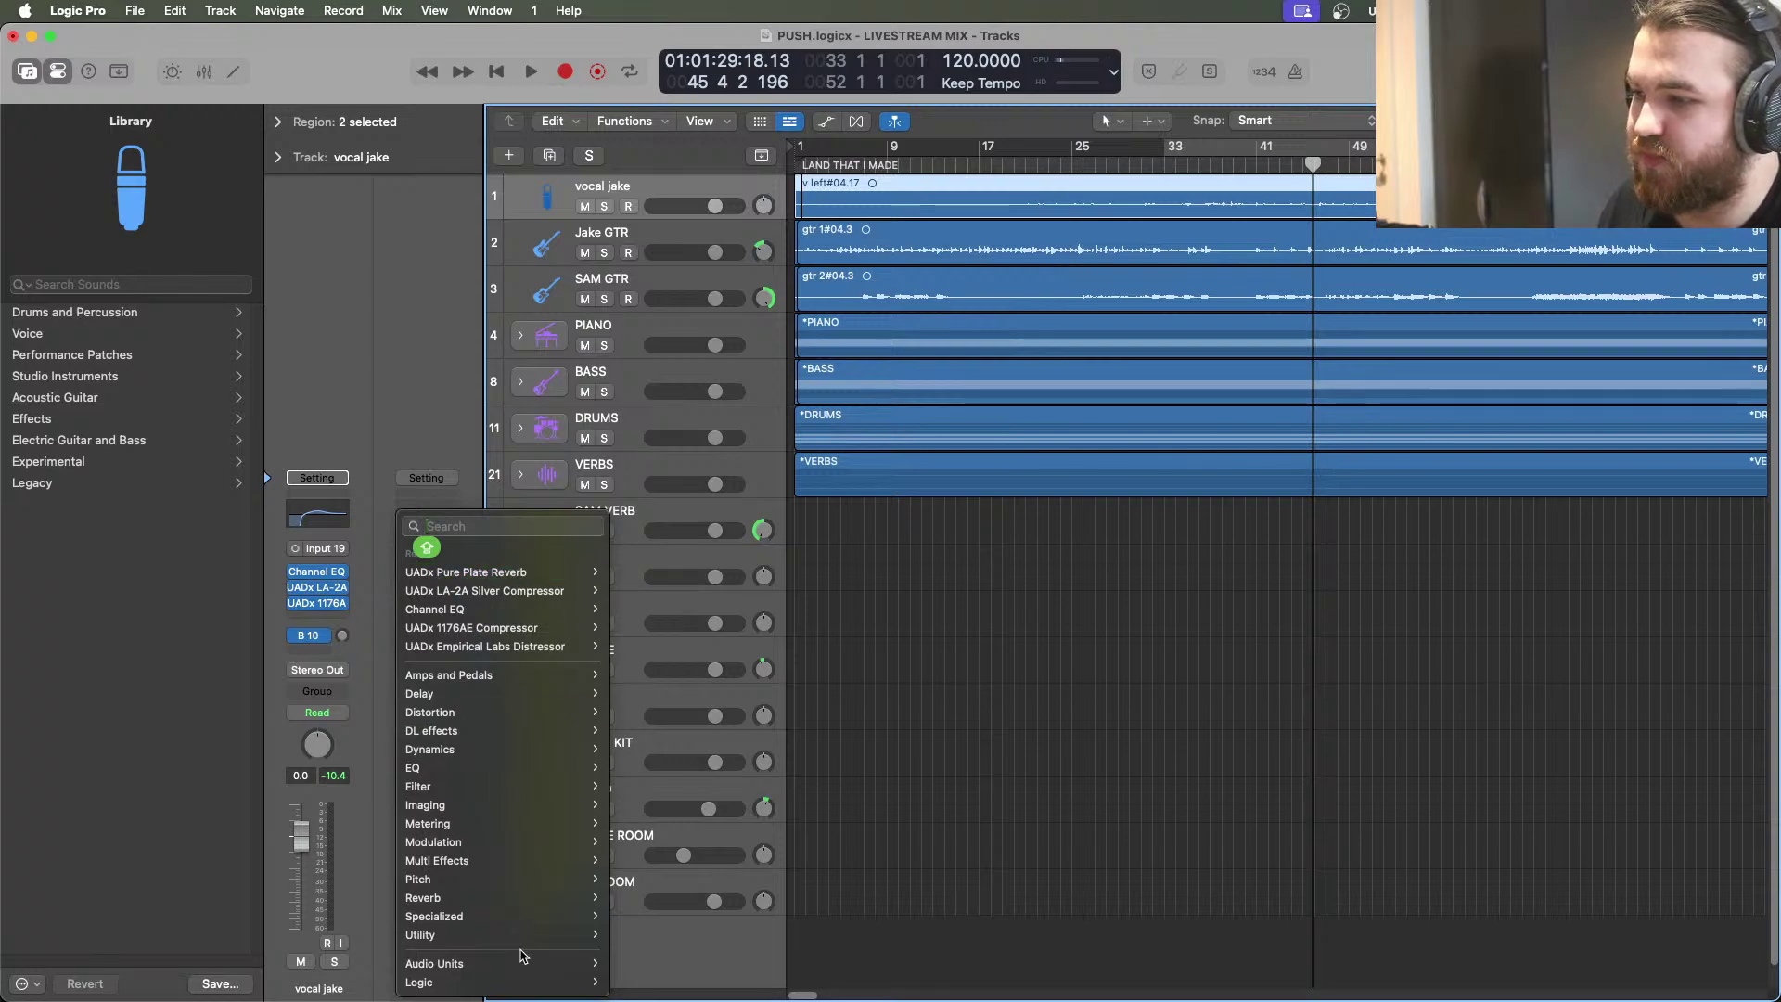
mouse_move(599, 965)
mouse_move(664, 948)
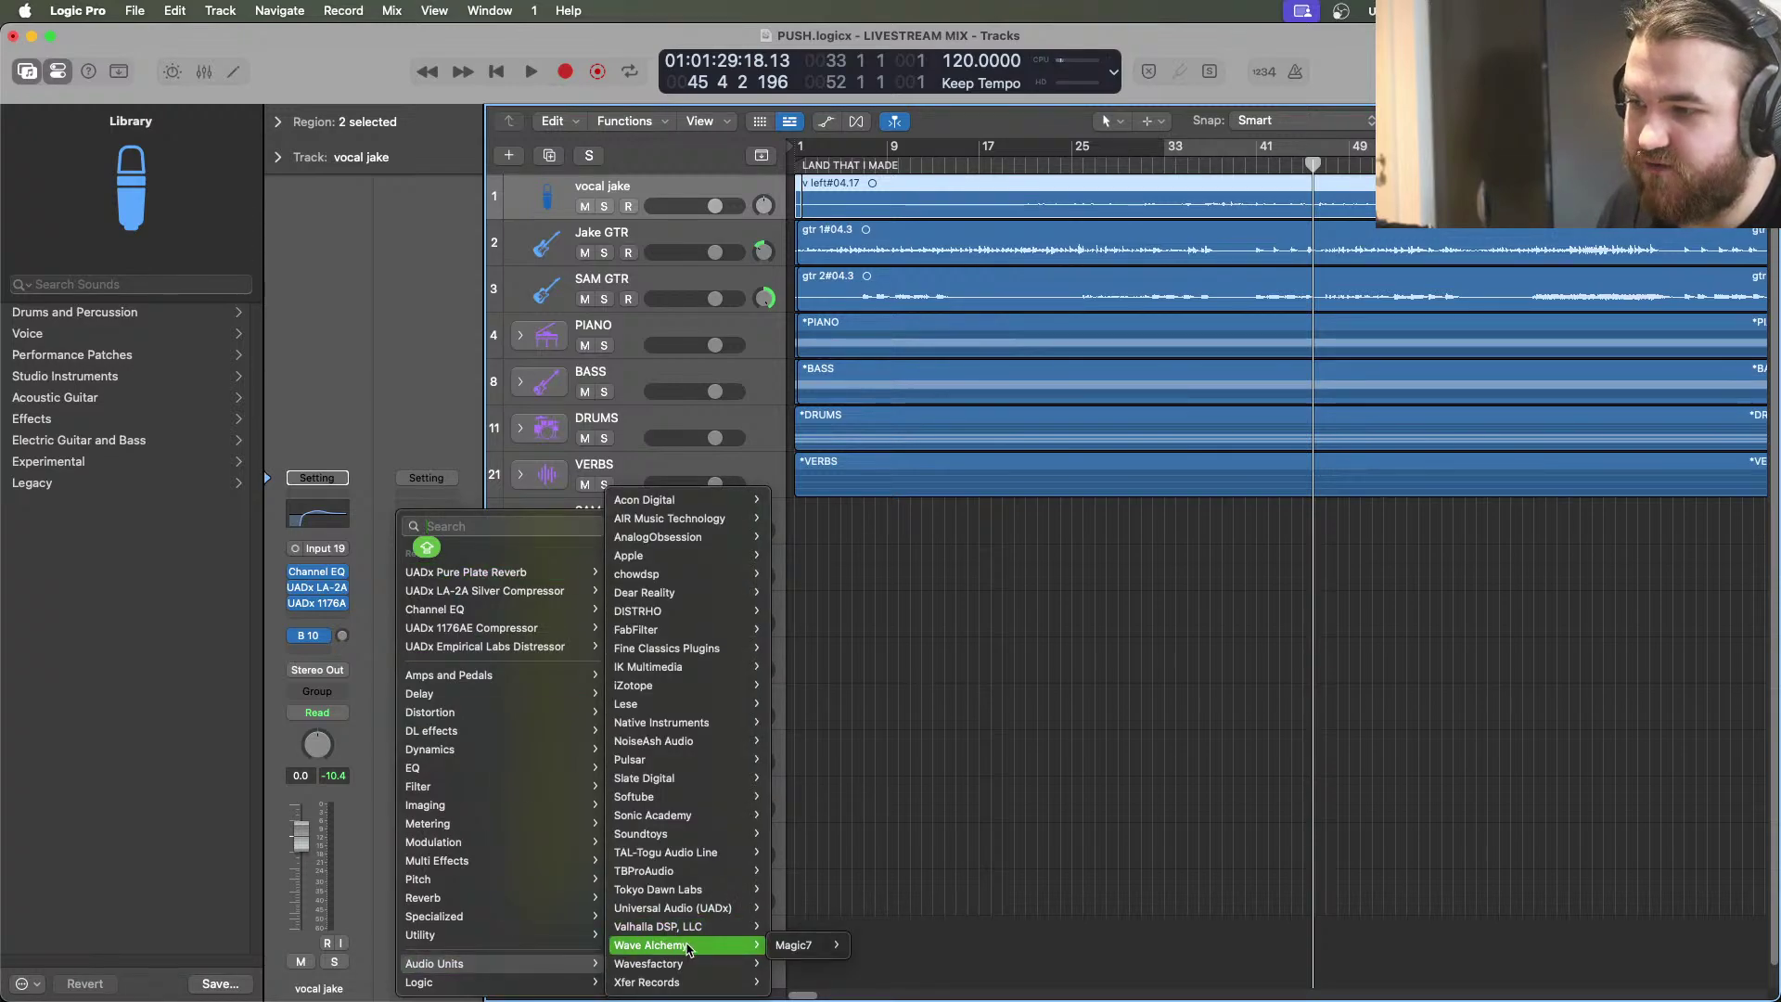
mouse_move(812, 953)
left_click(859, 945)
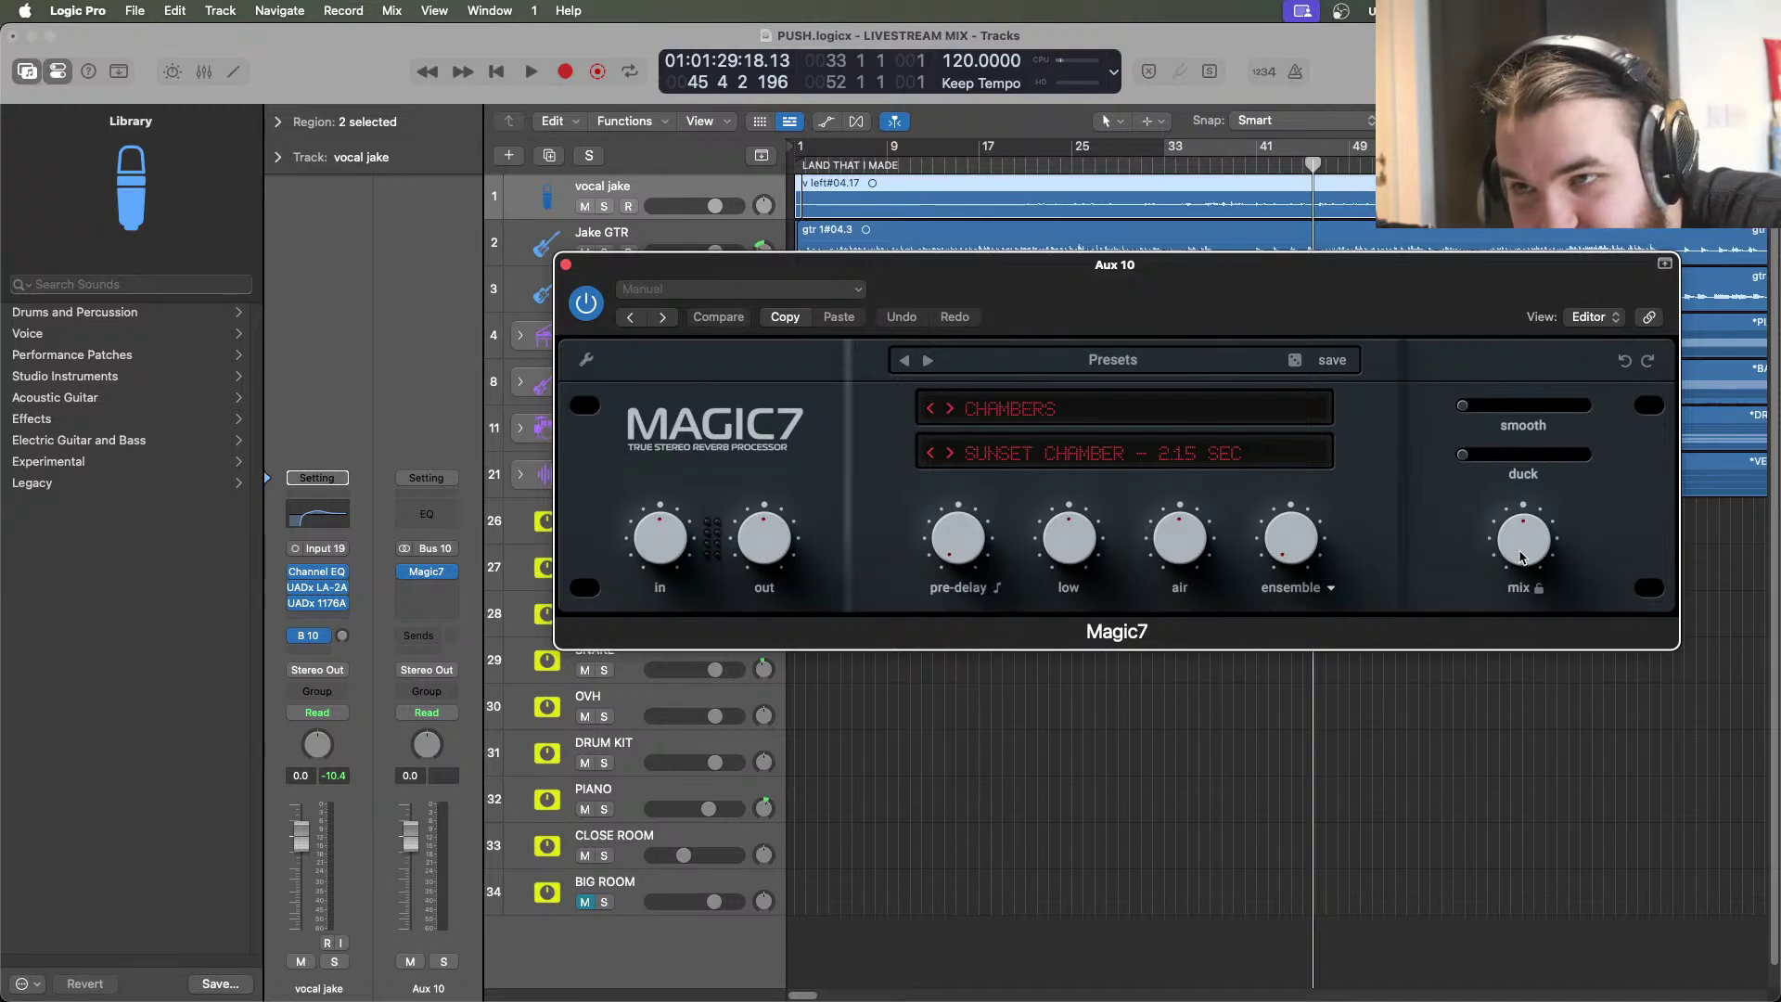
left_click_drag(1523, 551, 1523, 553)
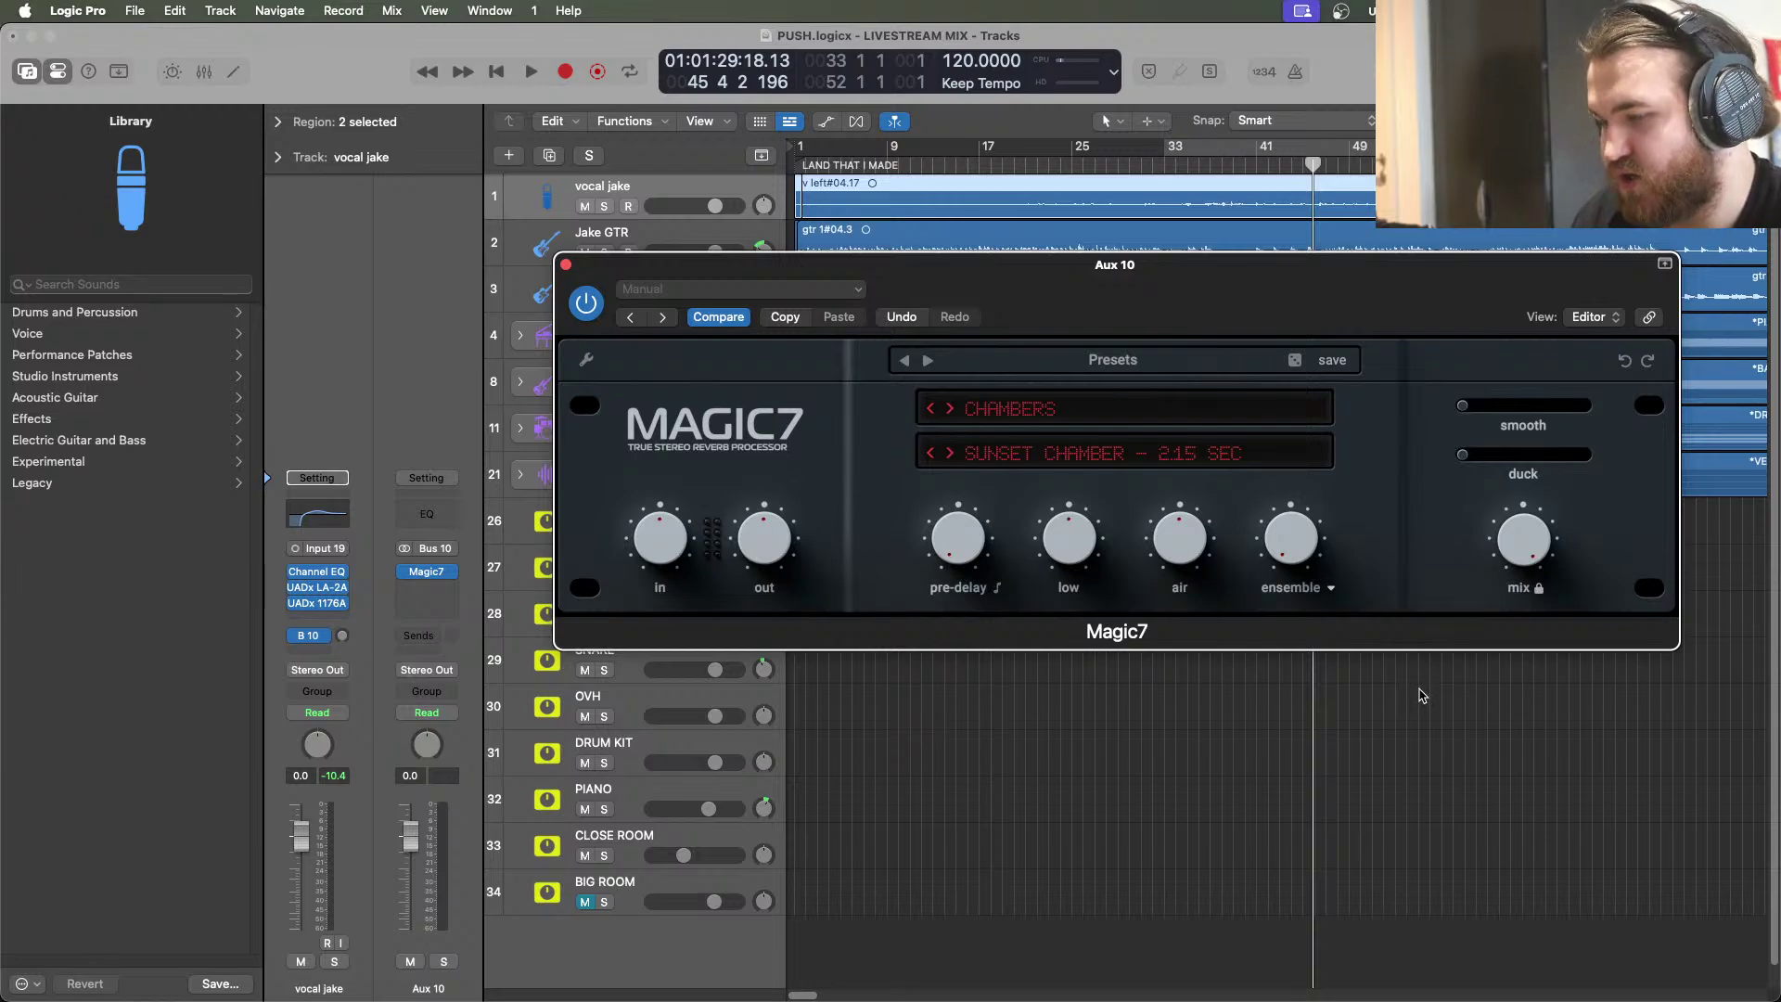
Set the Magic7 reverb to the ROOMS 2 category with the SMALL WOOD ROOM - 0.8 SEC program
left_click(1009, 405)
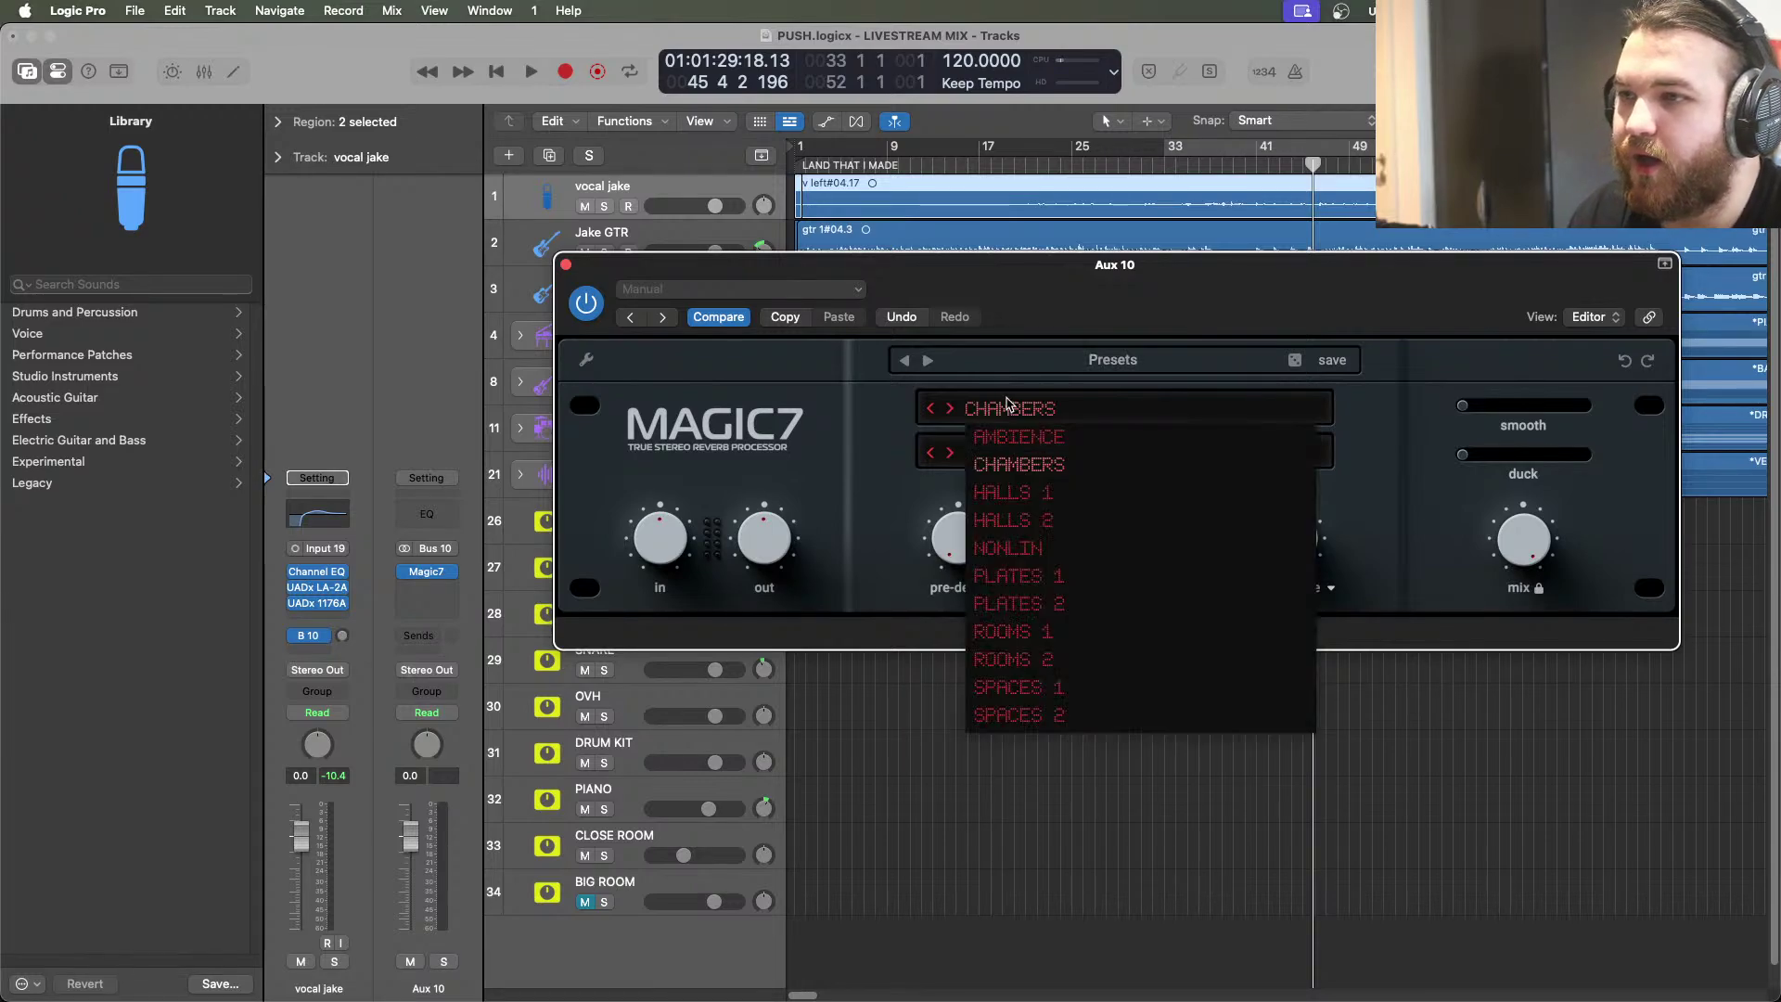
left_click(1033, 663)
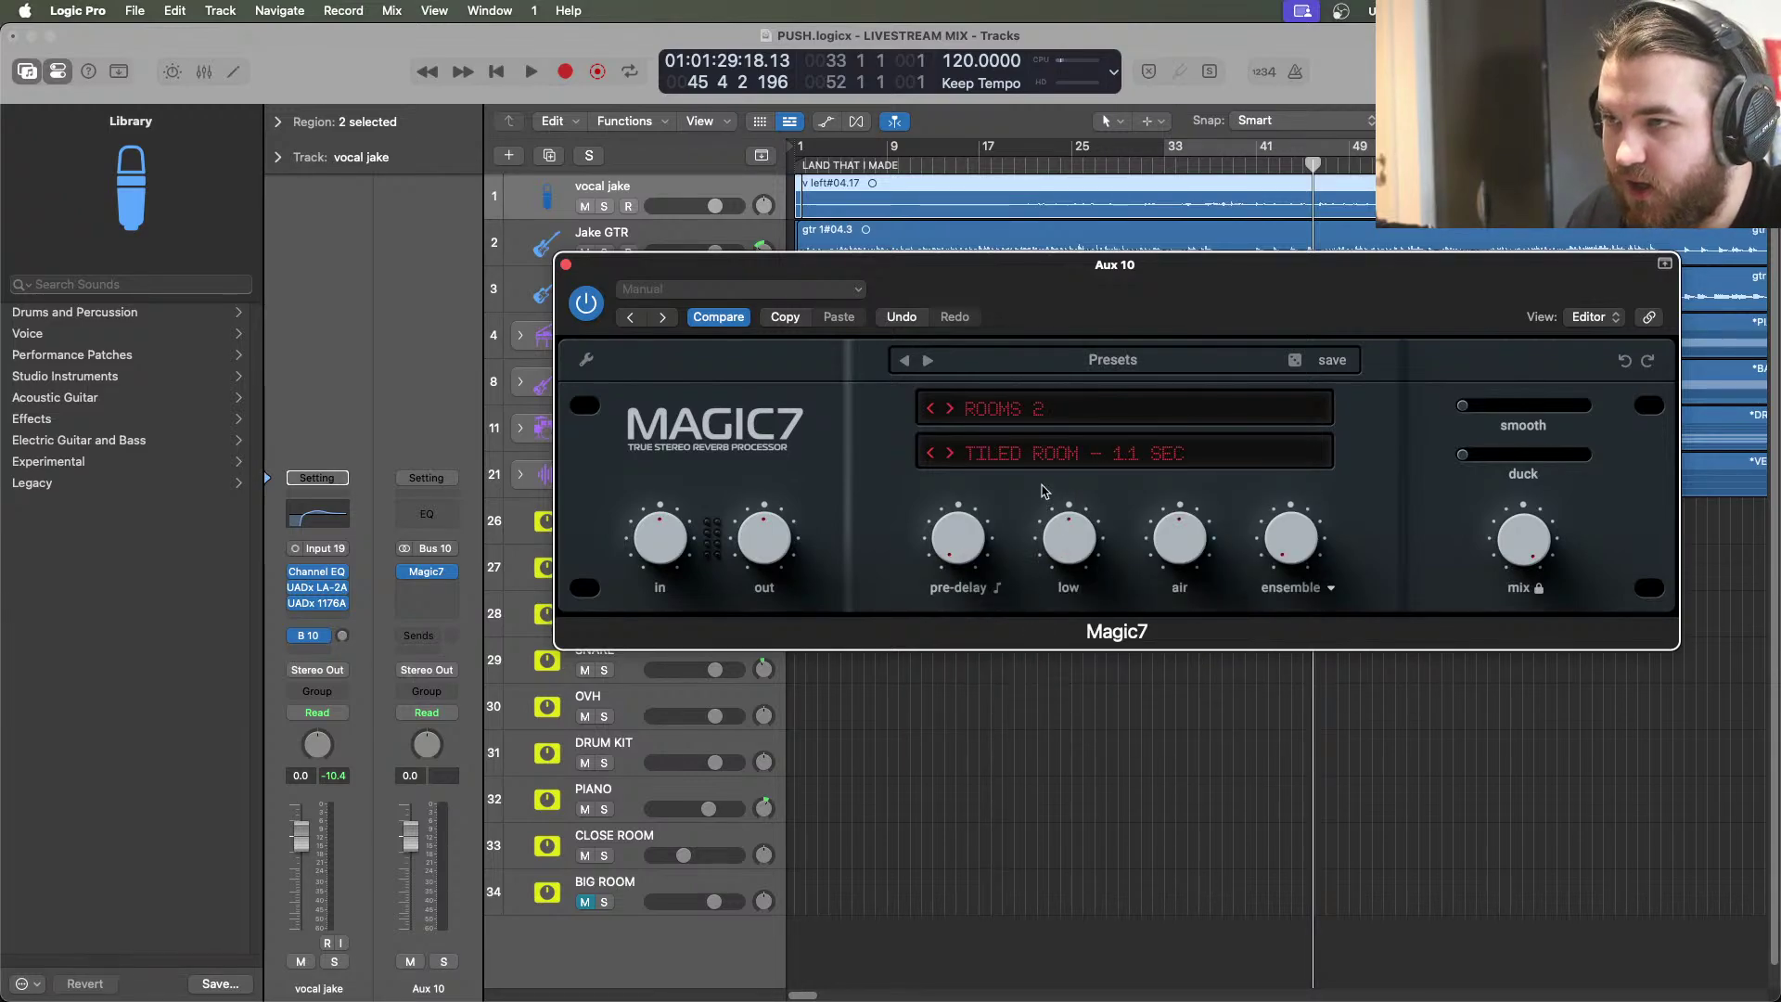
left_click(1051, 454)
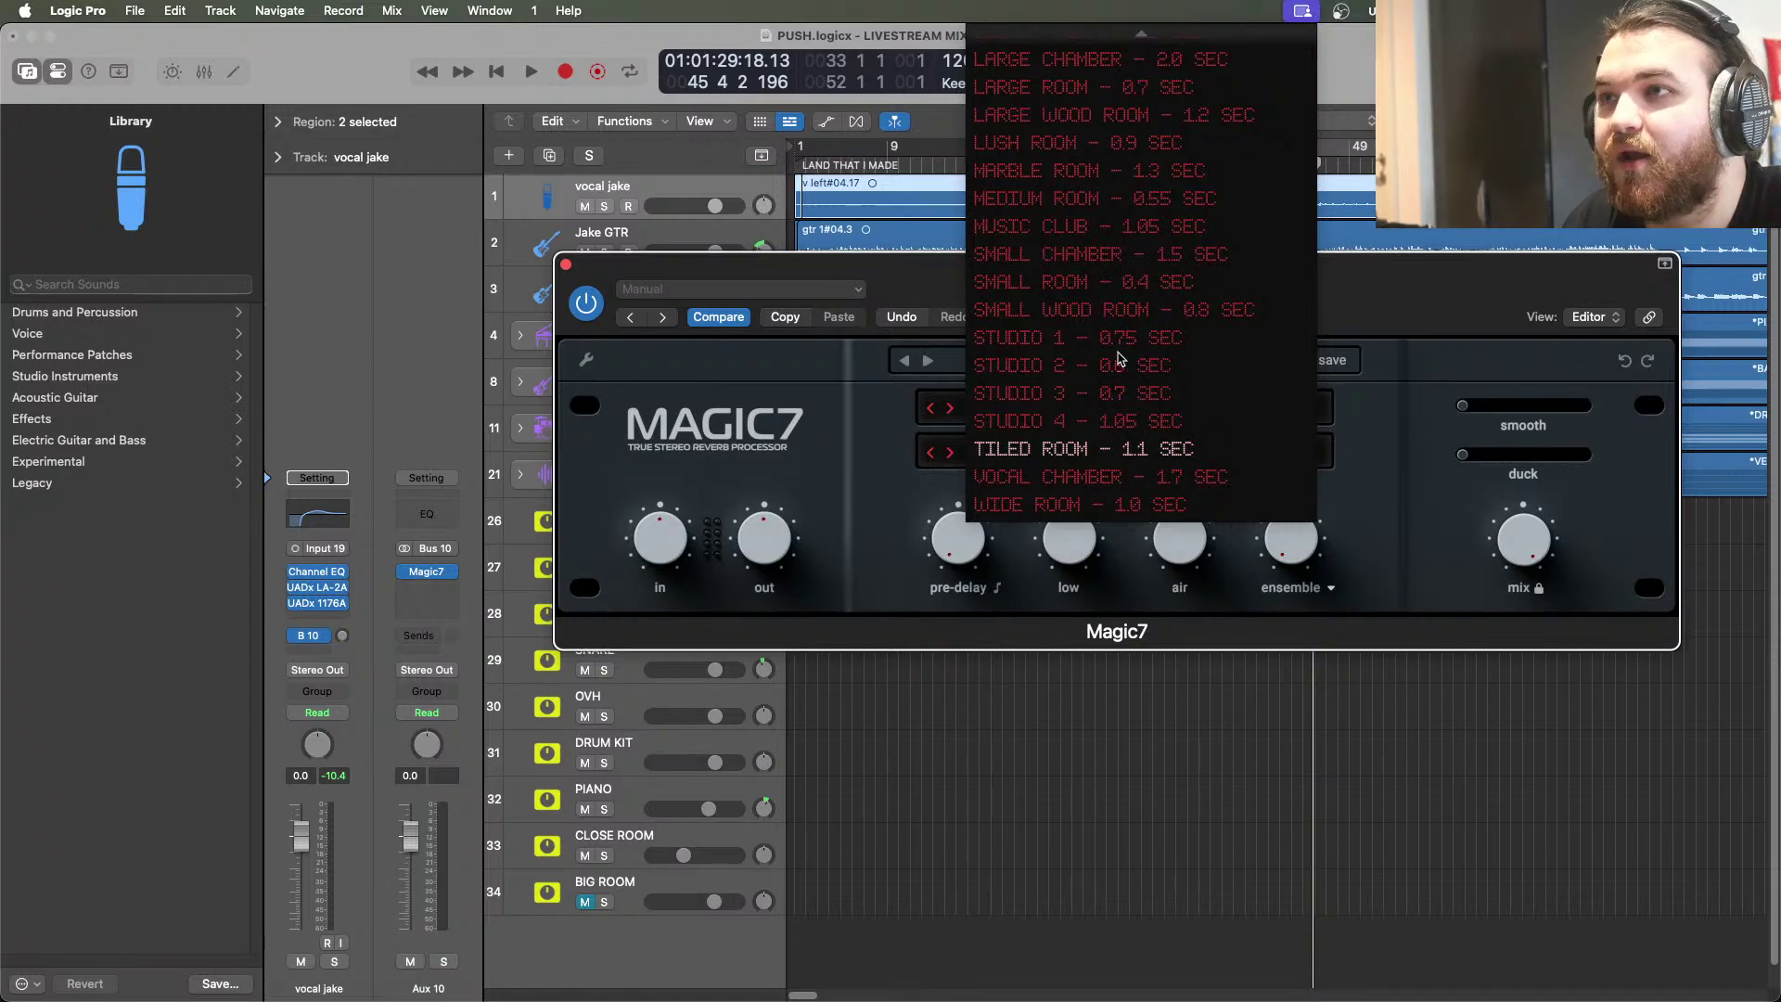
scroll(1058, 459, "up", 3)
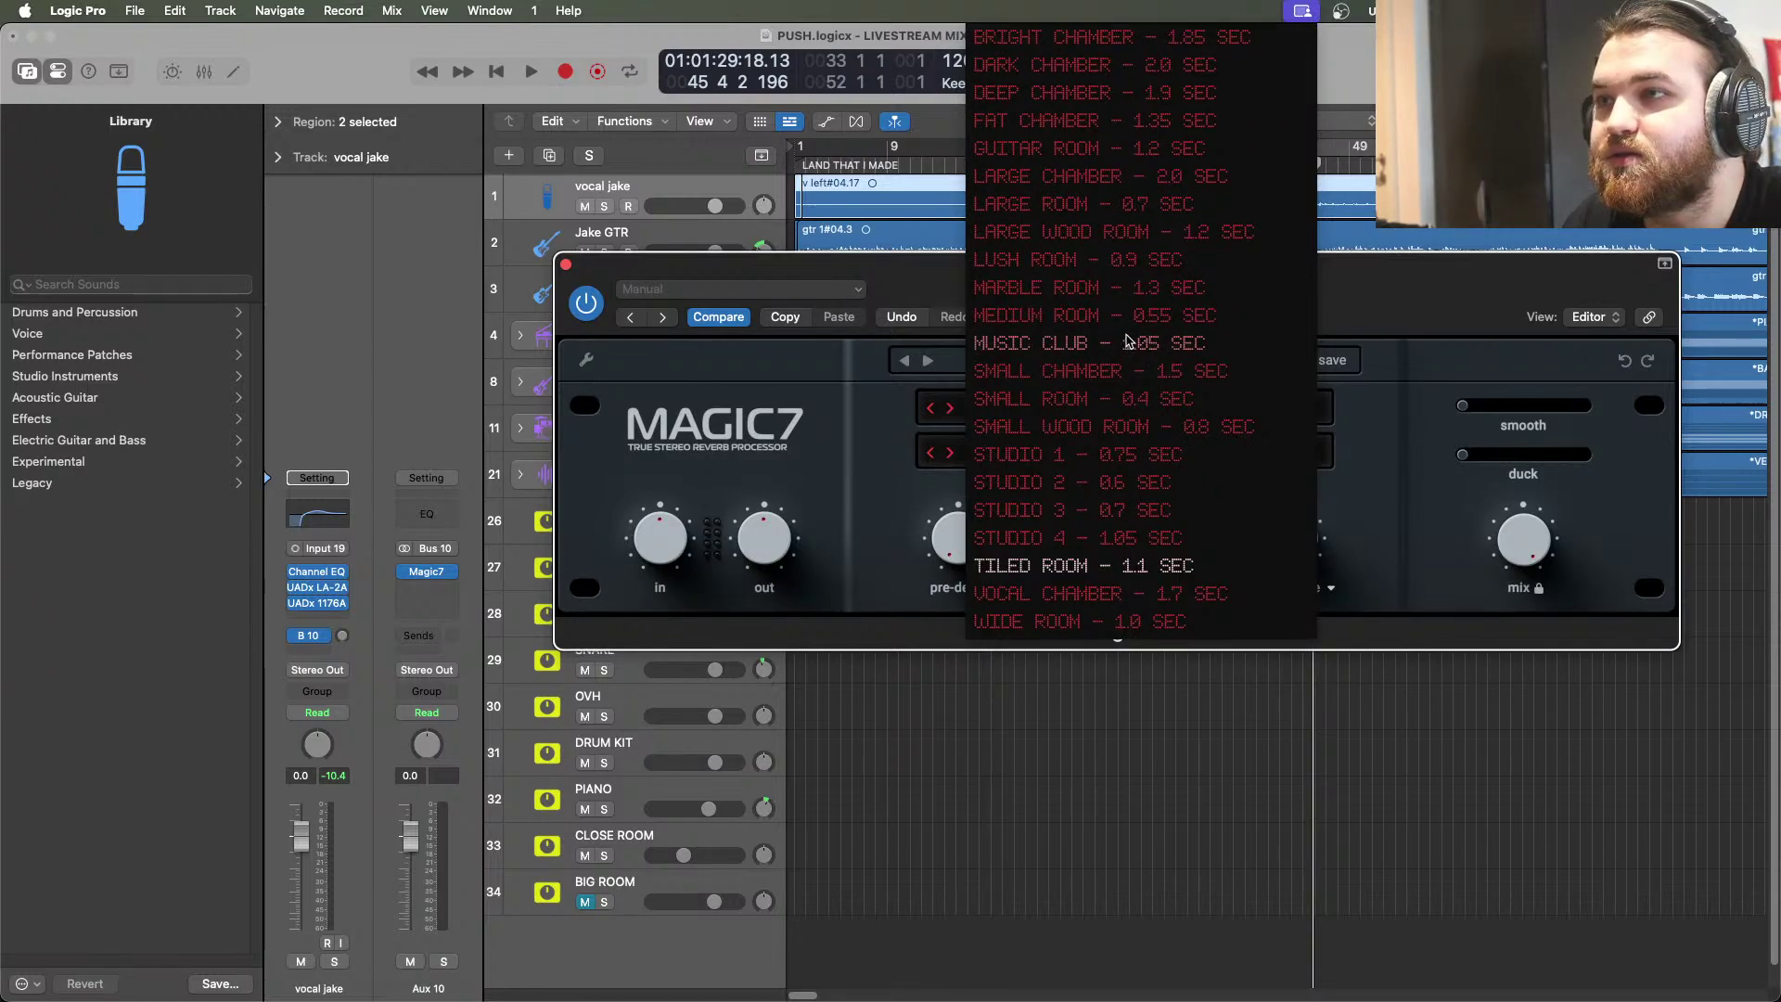
left_click(1139, 426)
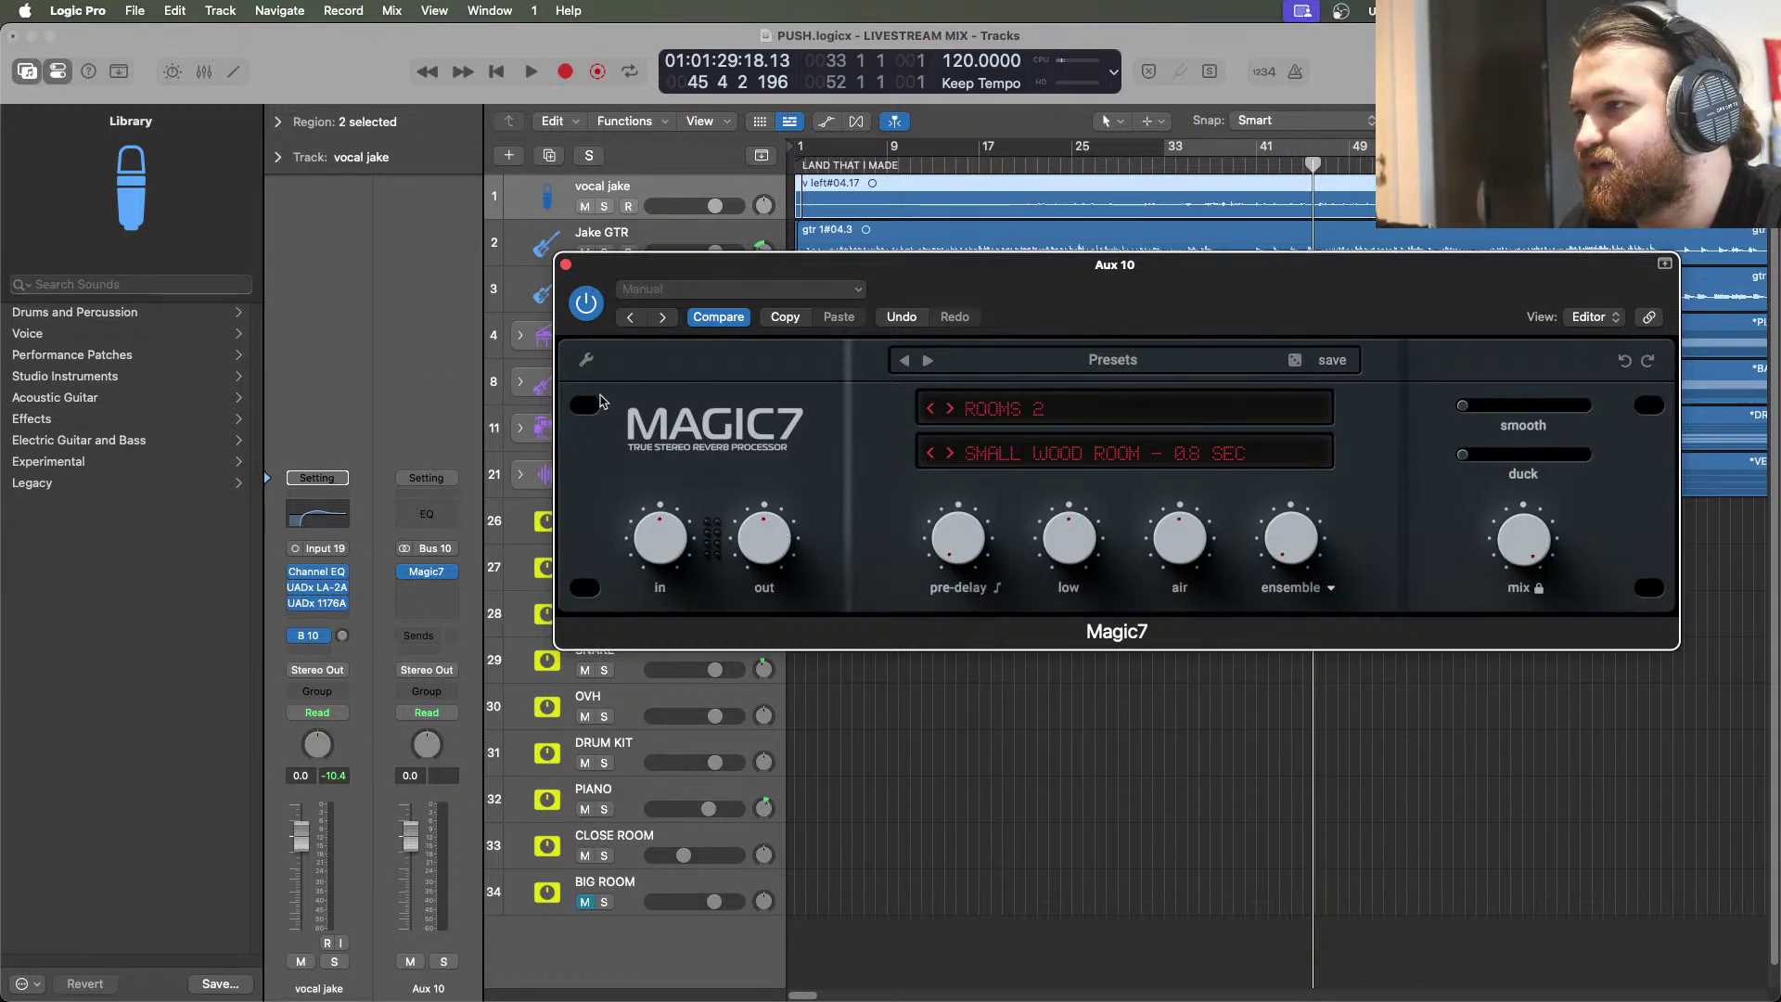
Solo the vocal track and raise its Bus 10 send to about -22.5 dB during playback
left_click(604, 206)
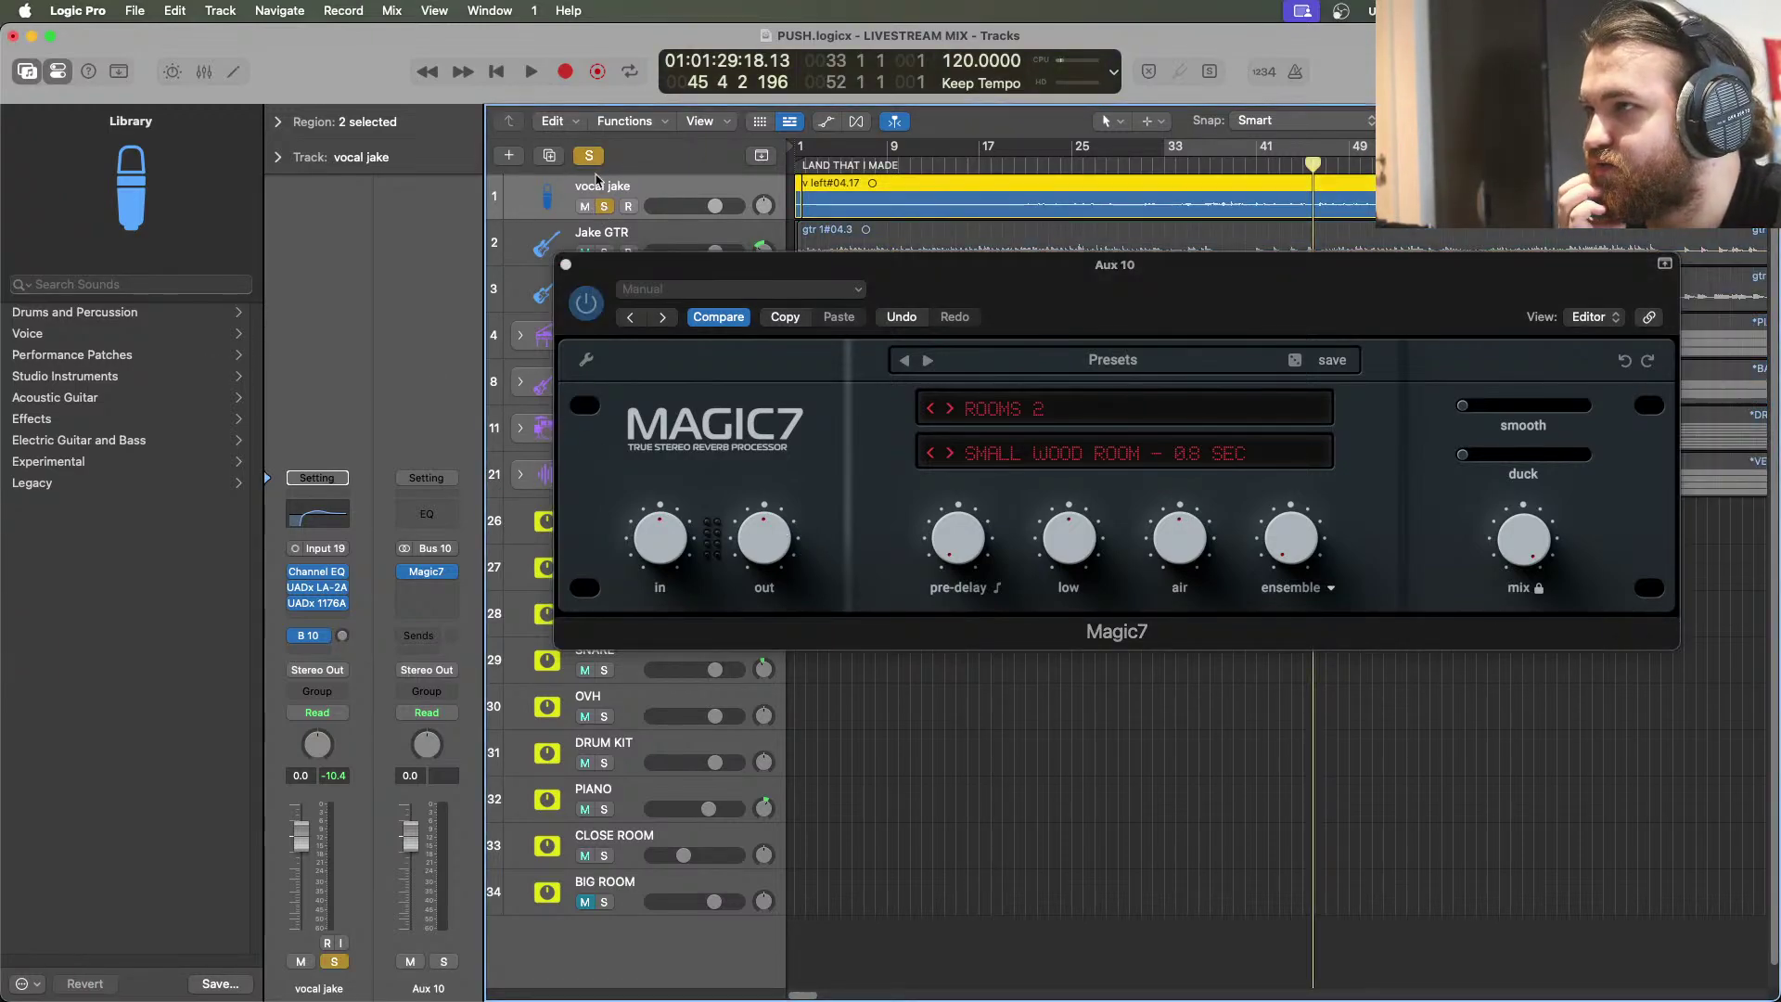
left_click(532, 74)
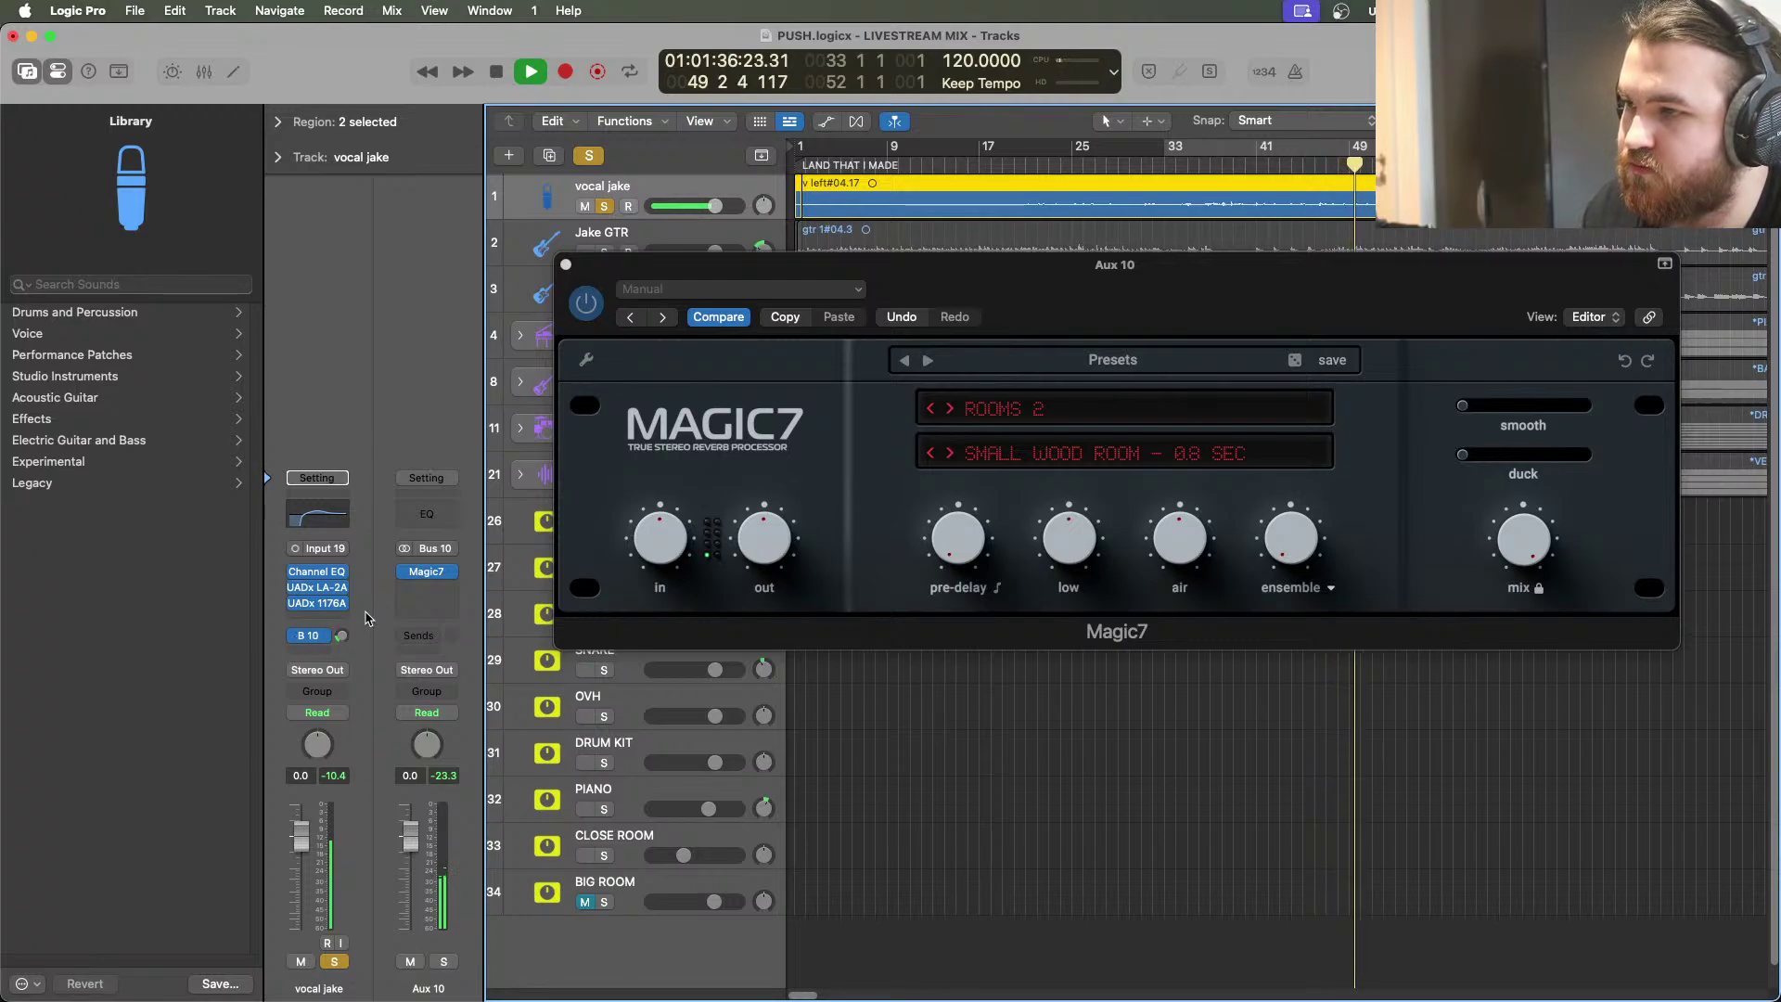
left_click_drag(356, 634, 363, 656)
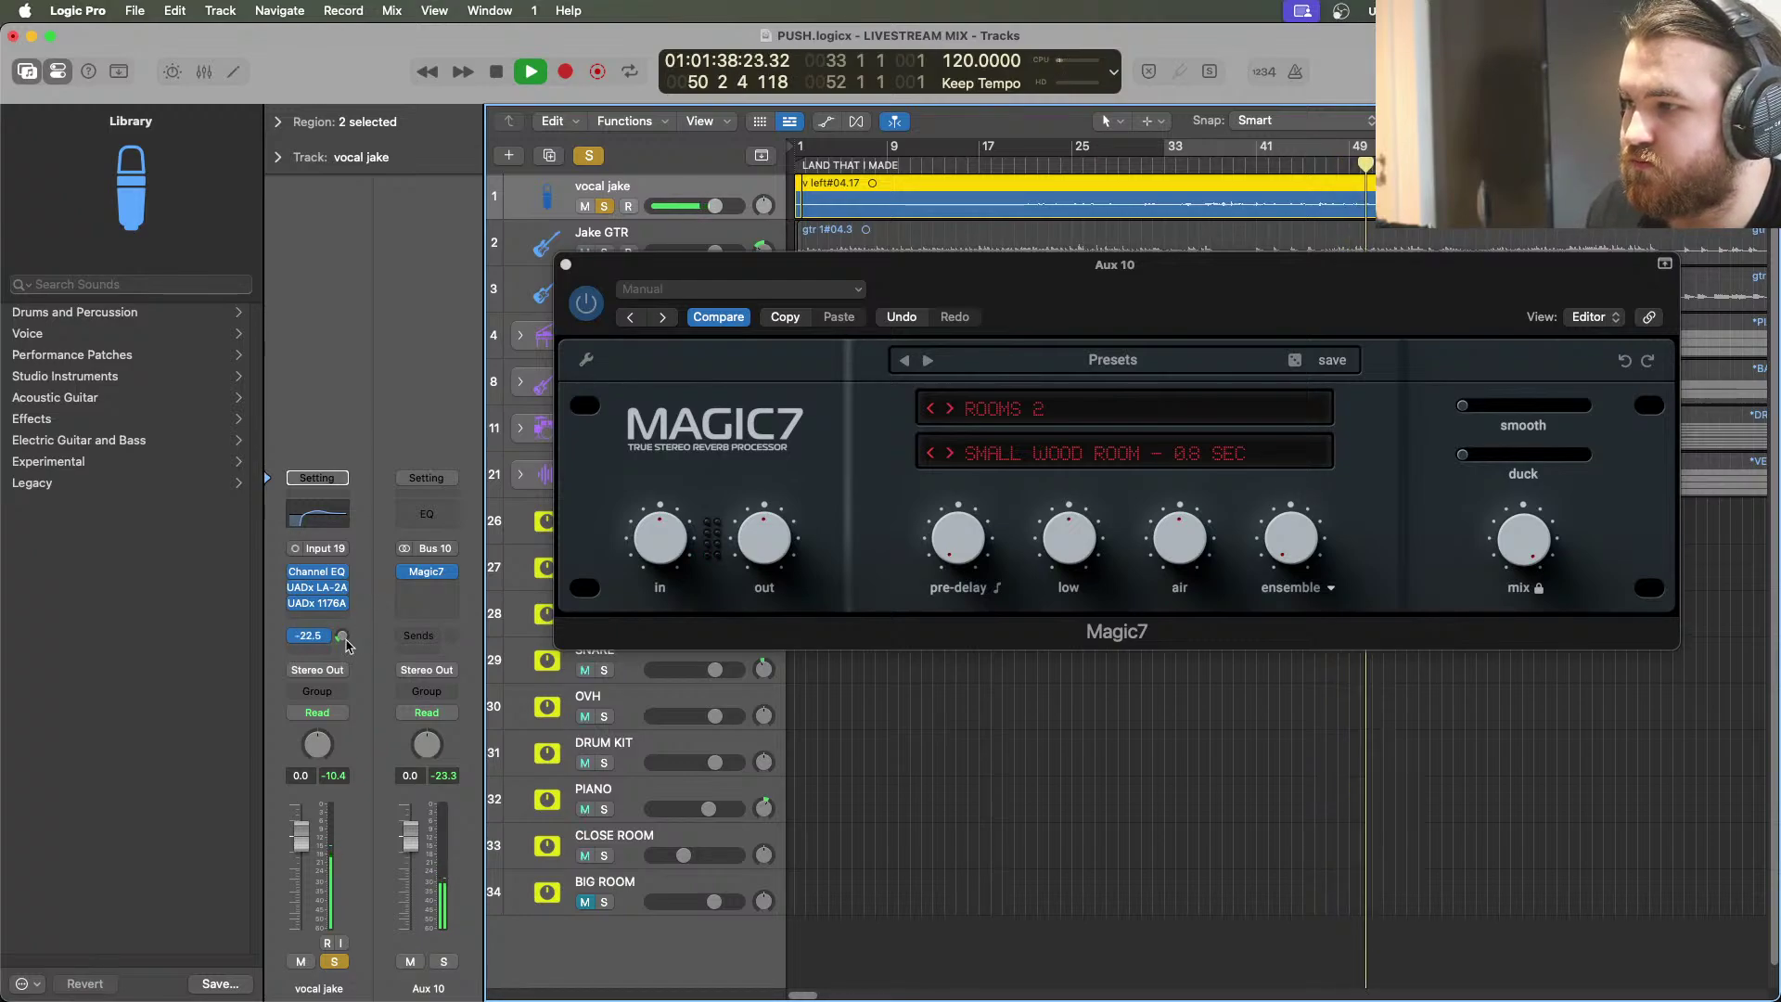
Add the CLOSE ROOM aux to the solo to audition it with the vocal reverb, and close the Magic7 window
left_click(603, 855)
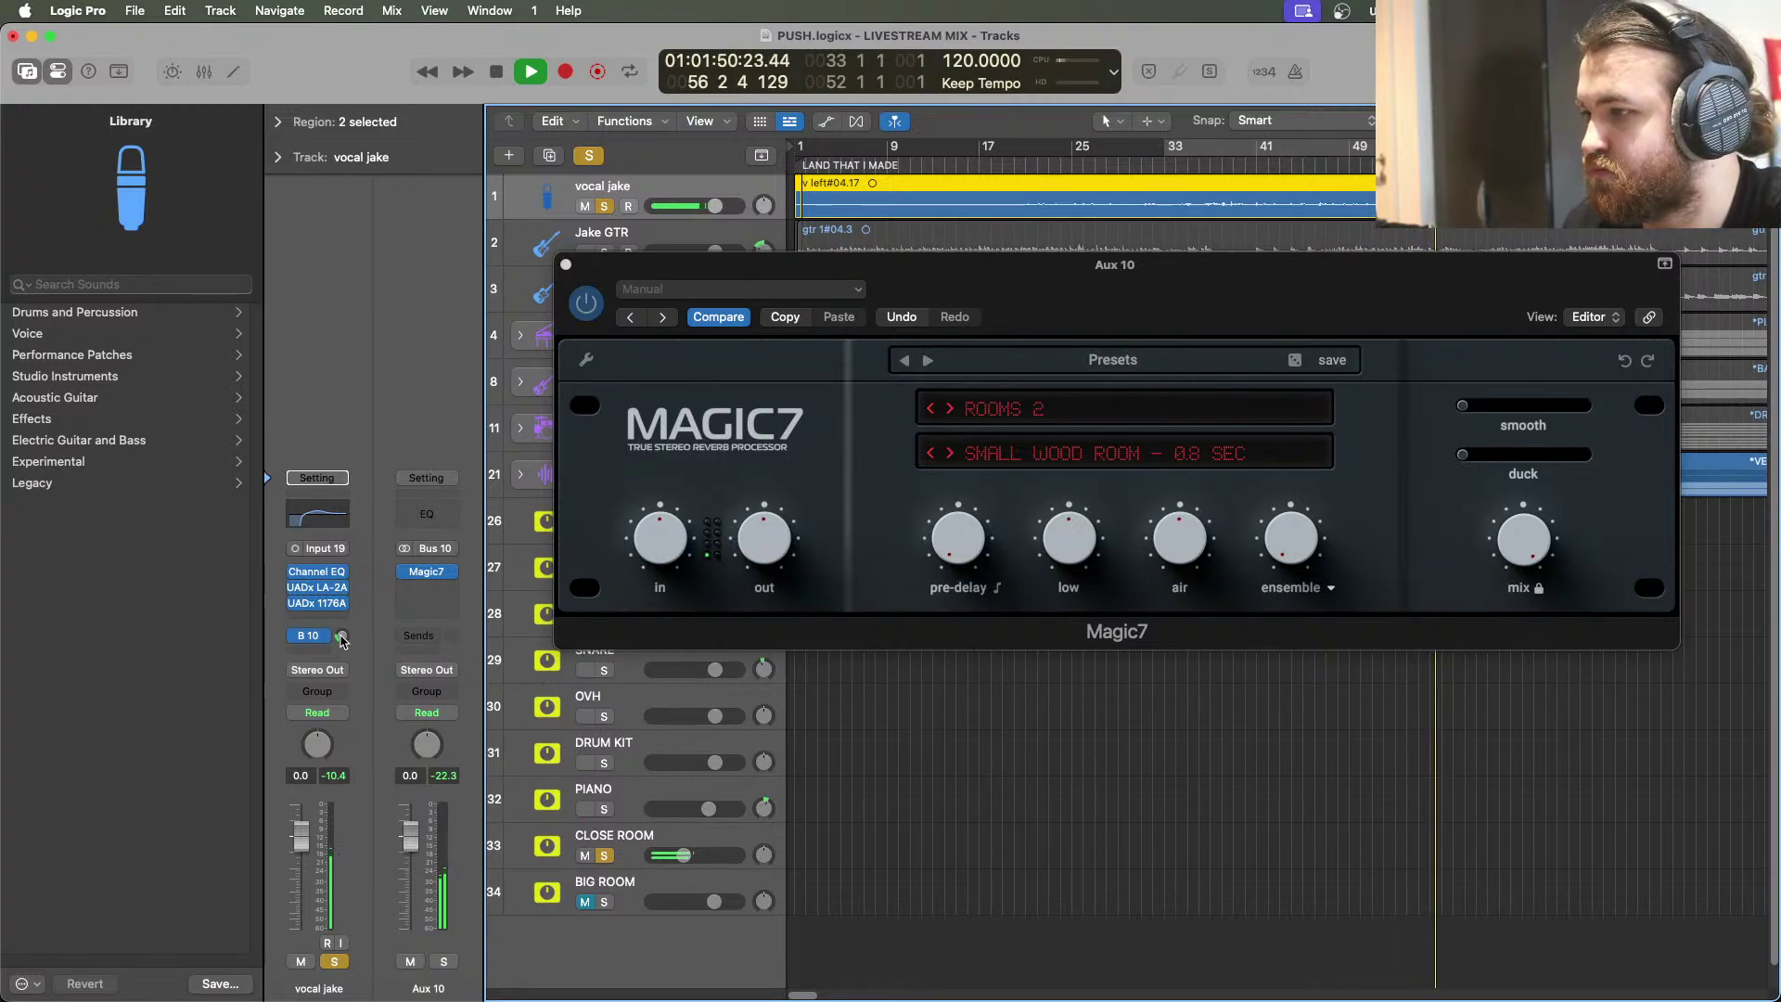
mouse_move(341, 637)
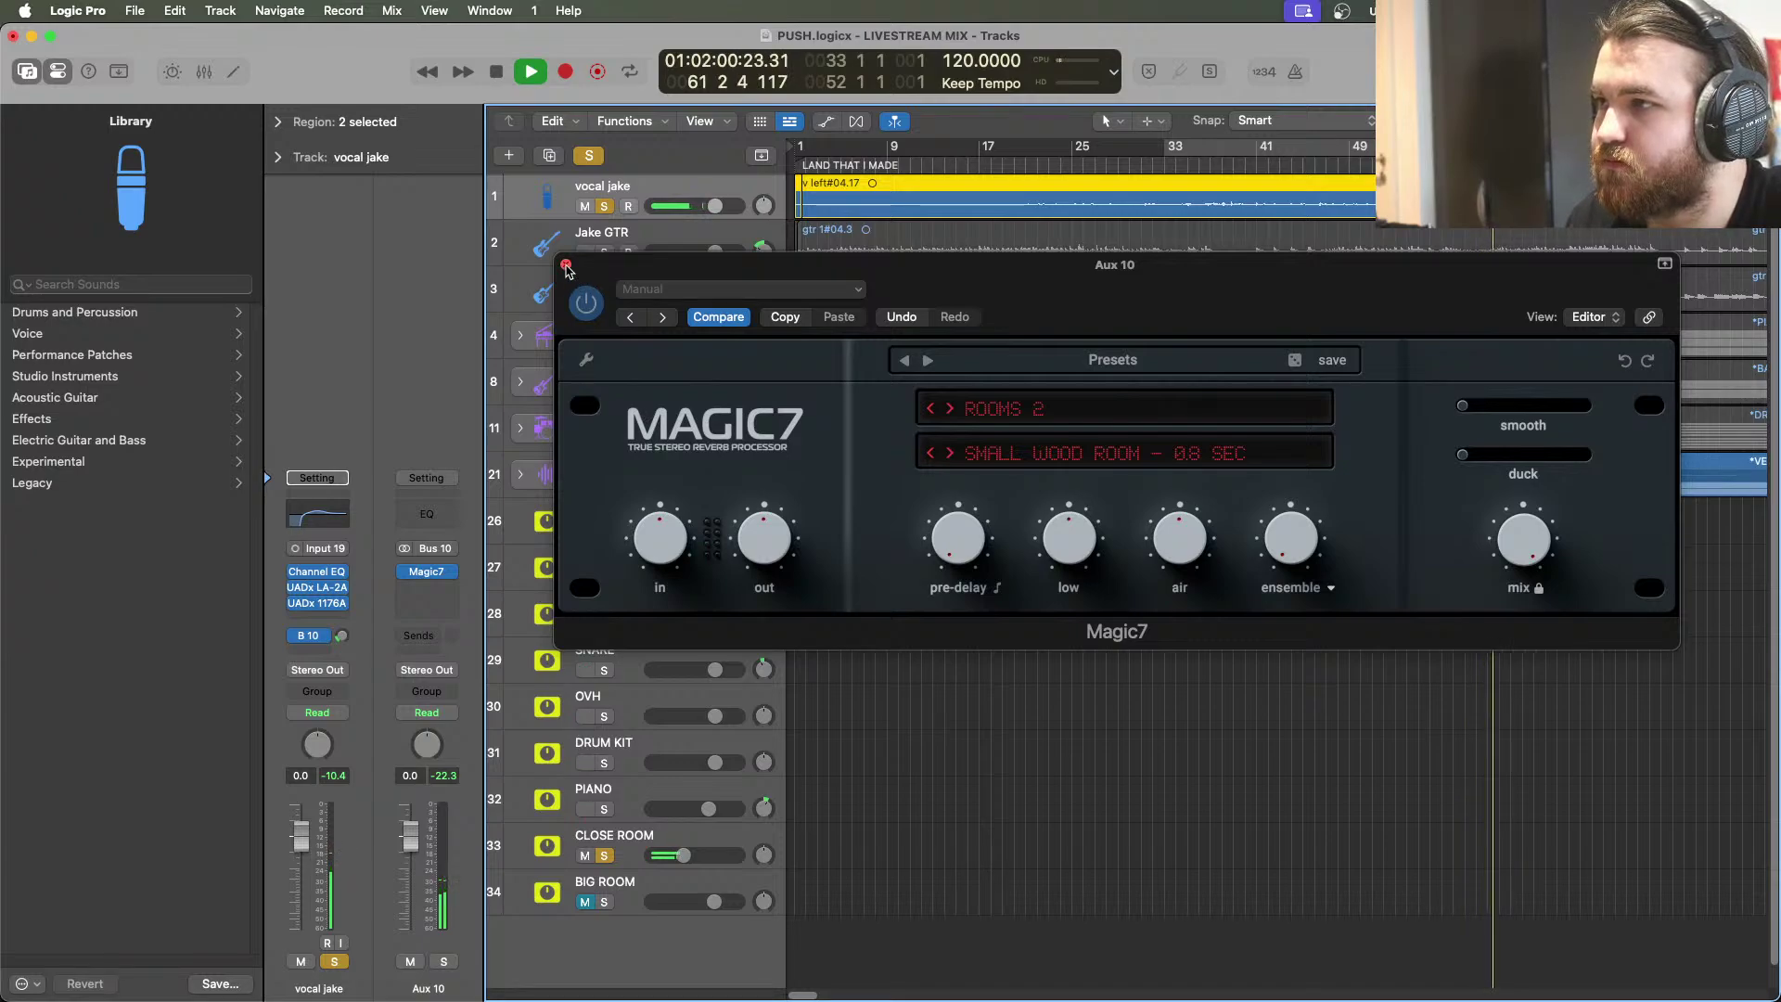
left_click(566, 265)
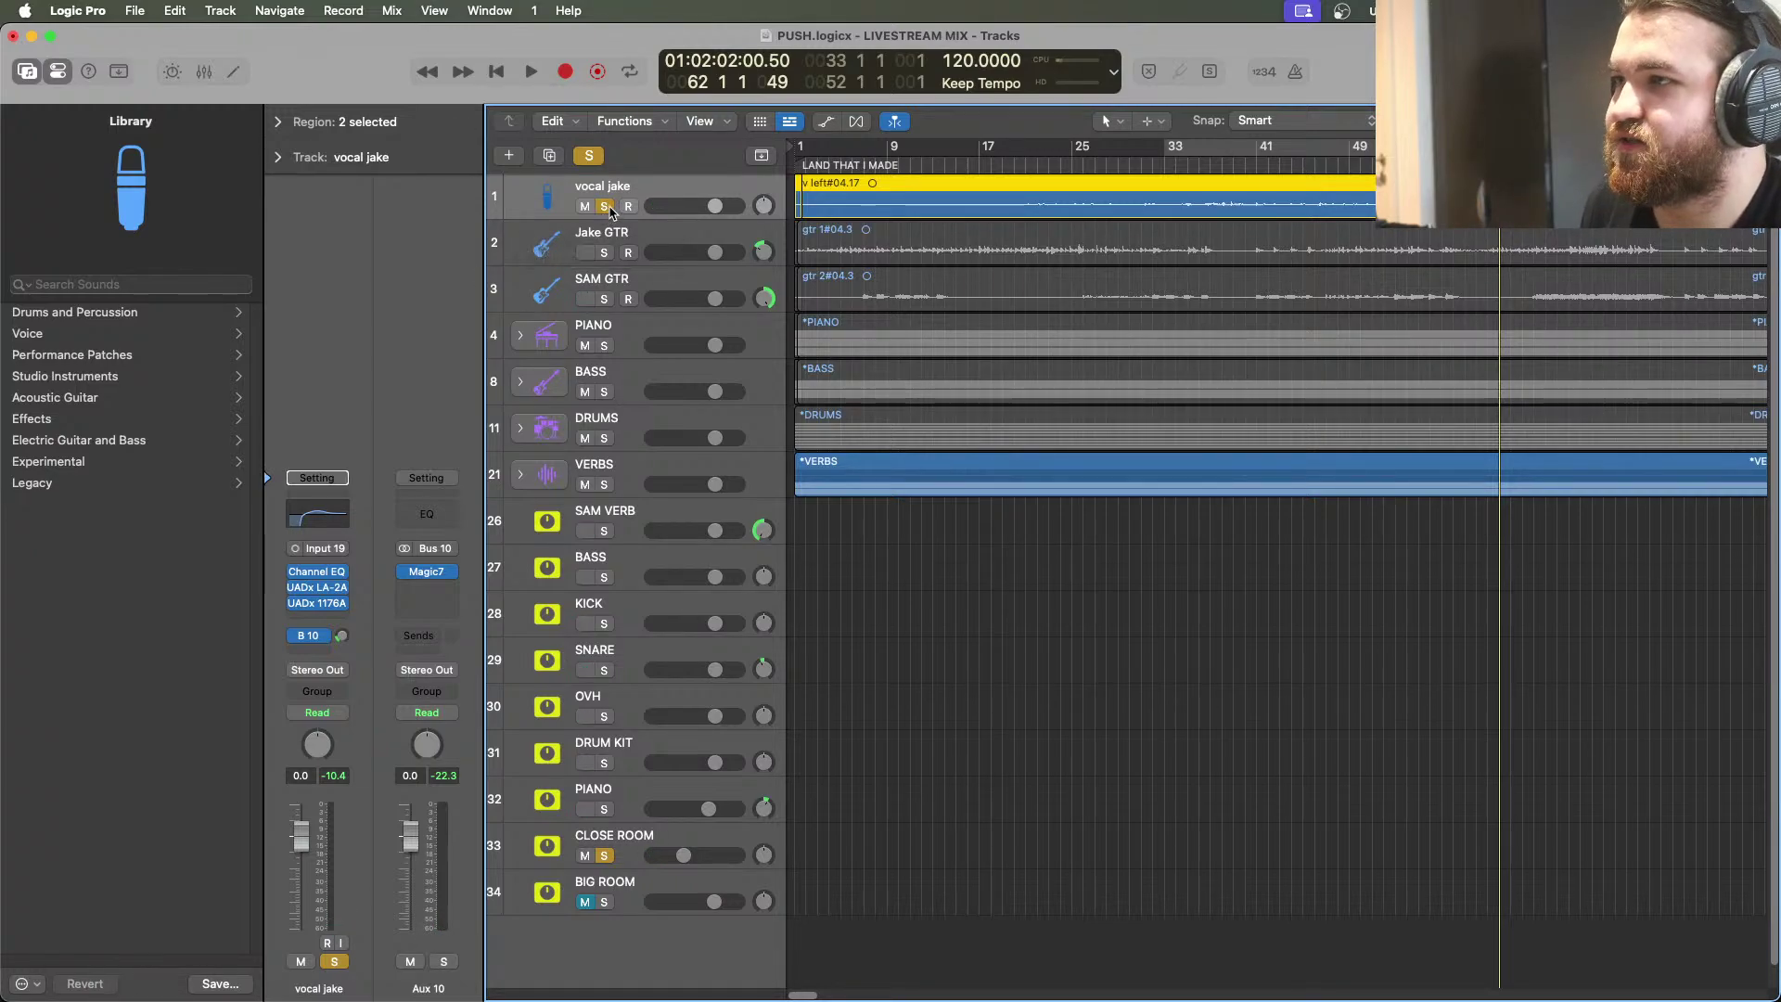
Clear all solos, replay the full mix from bar 32, and switch Magic7 back on from bypass to compare the vocal reverb
left_click(603, 206)
left_click(1151, 165)
left_click(588, 155)
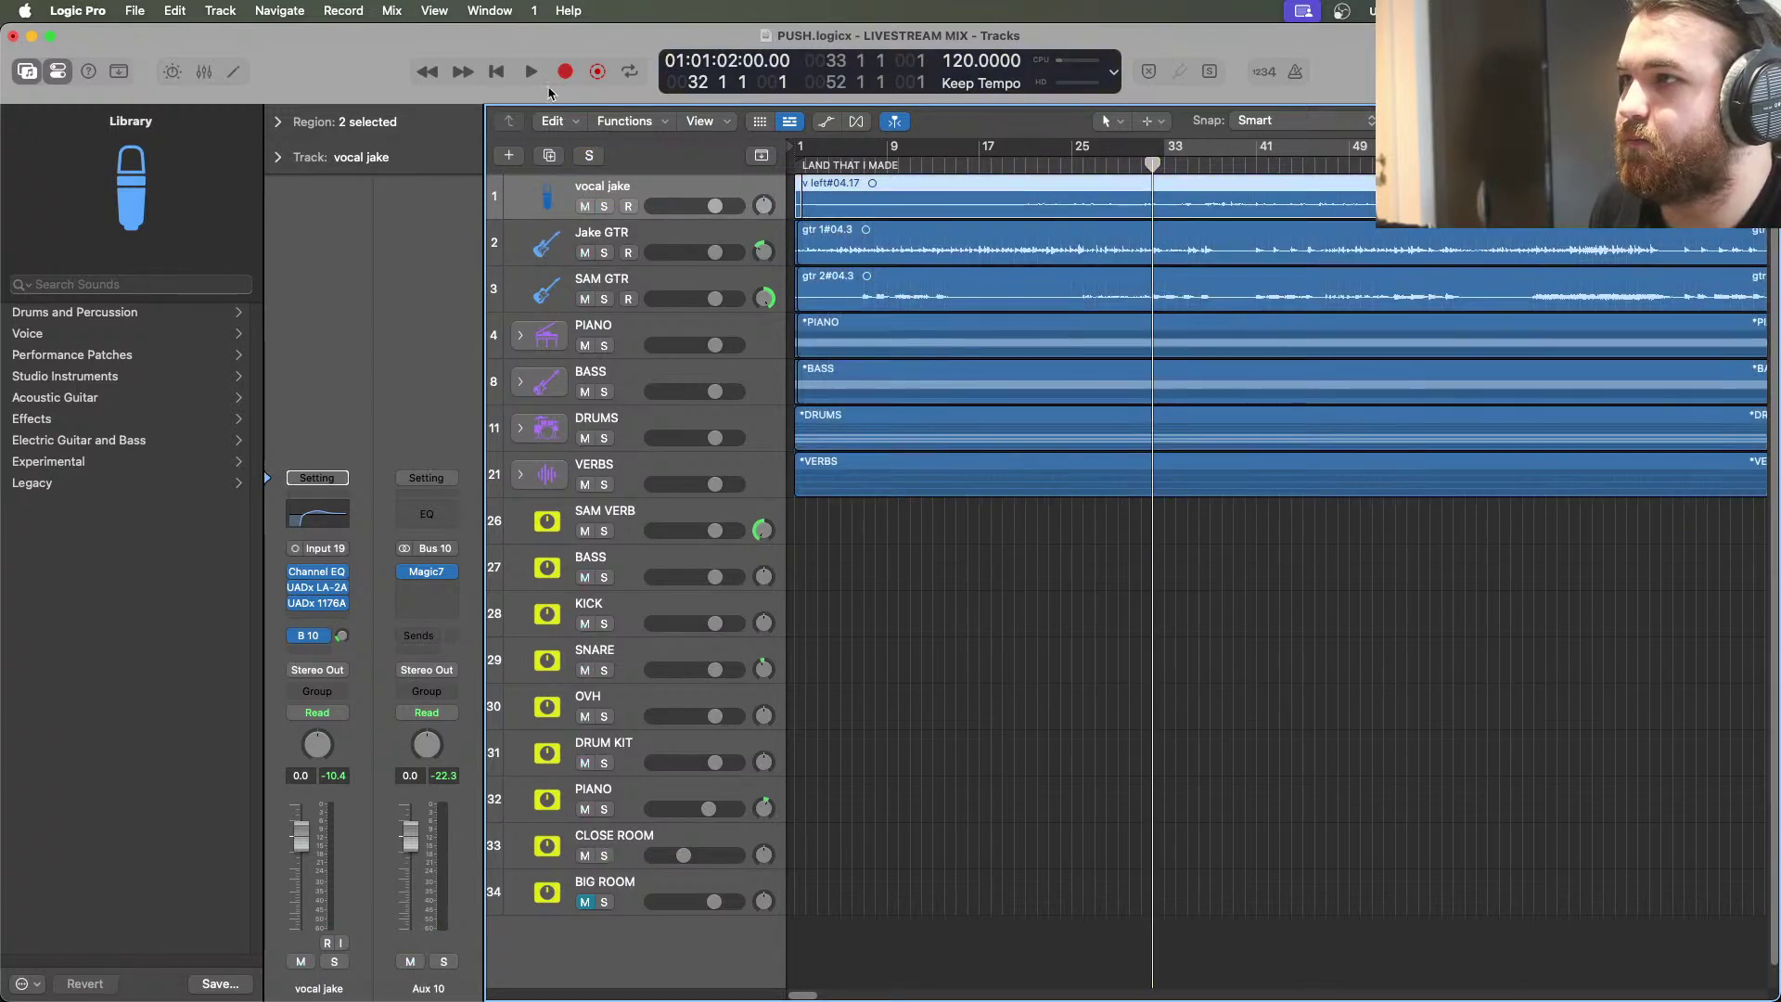
key("space")
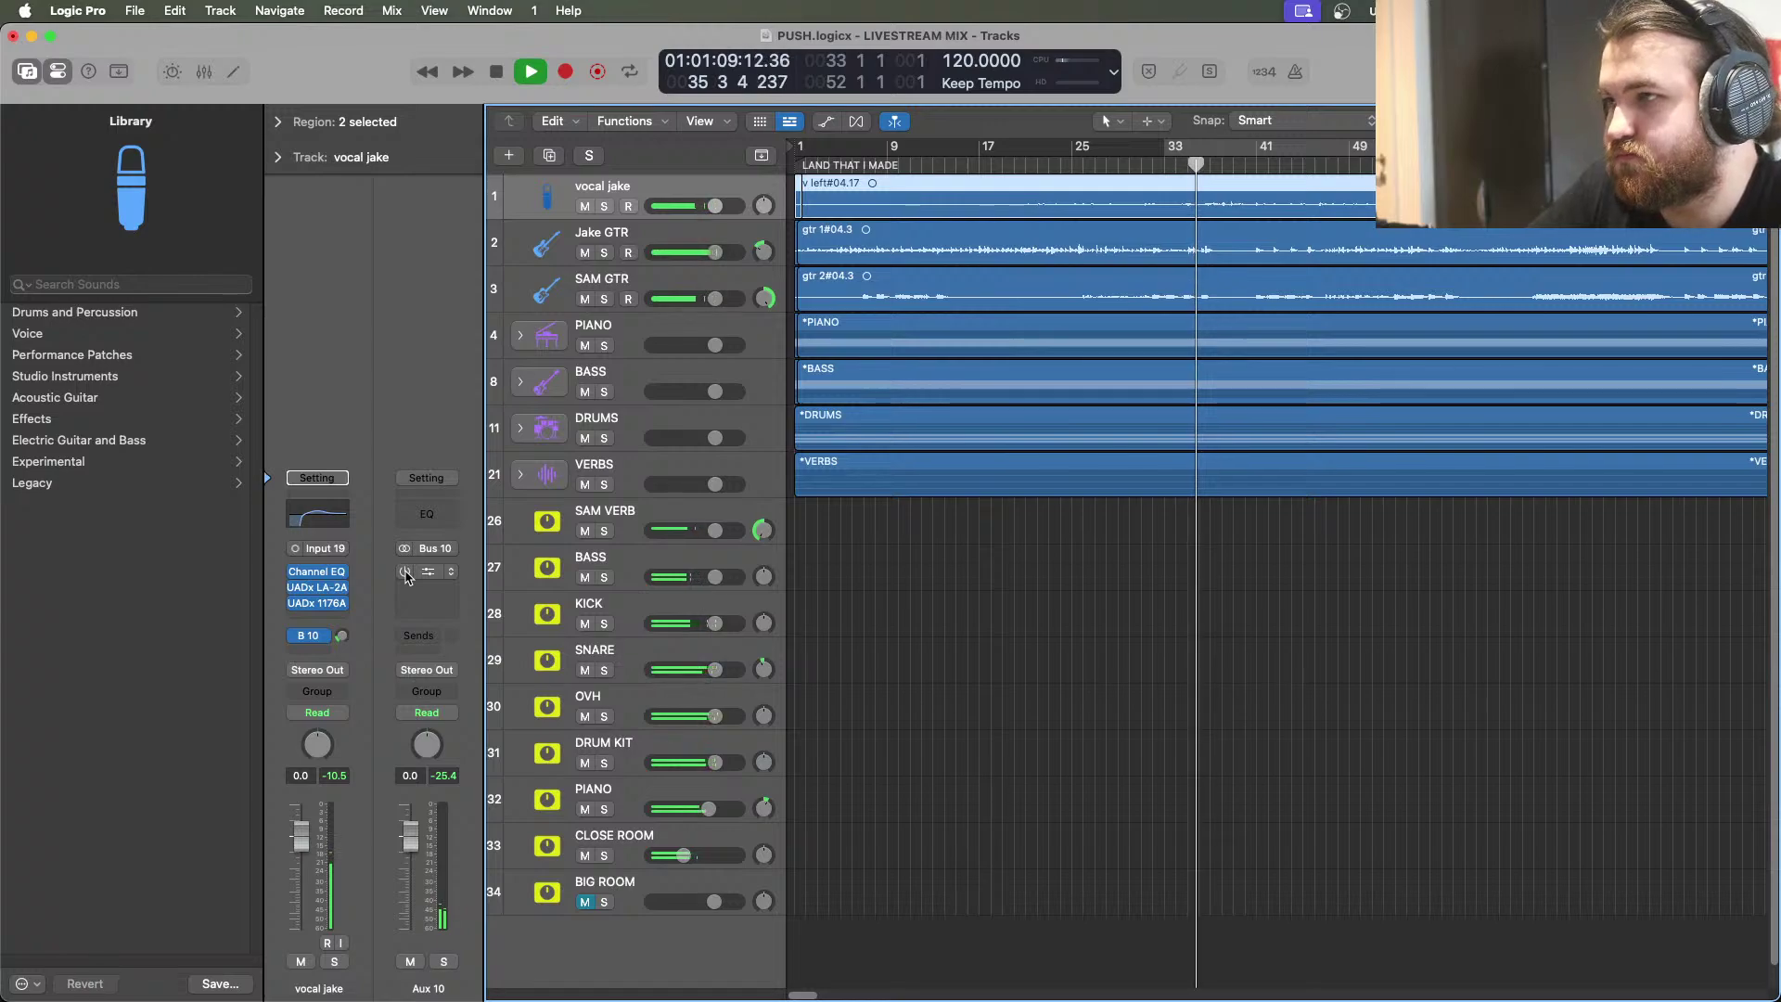
left_click(405, 572)
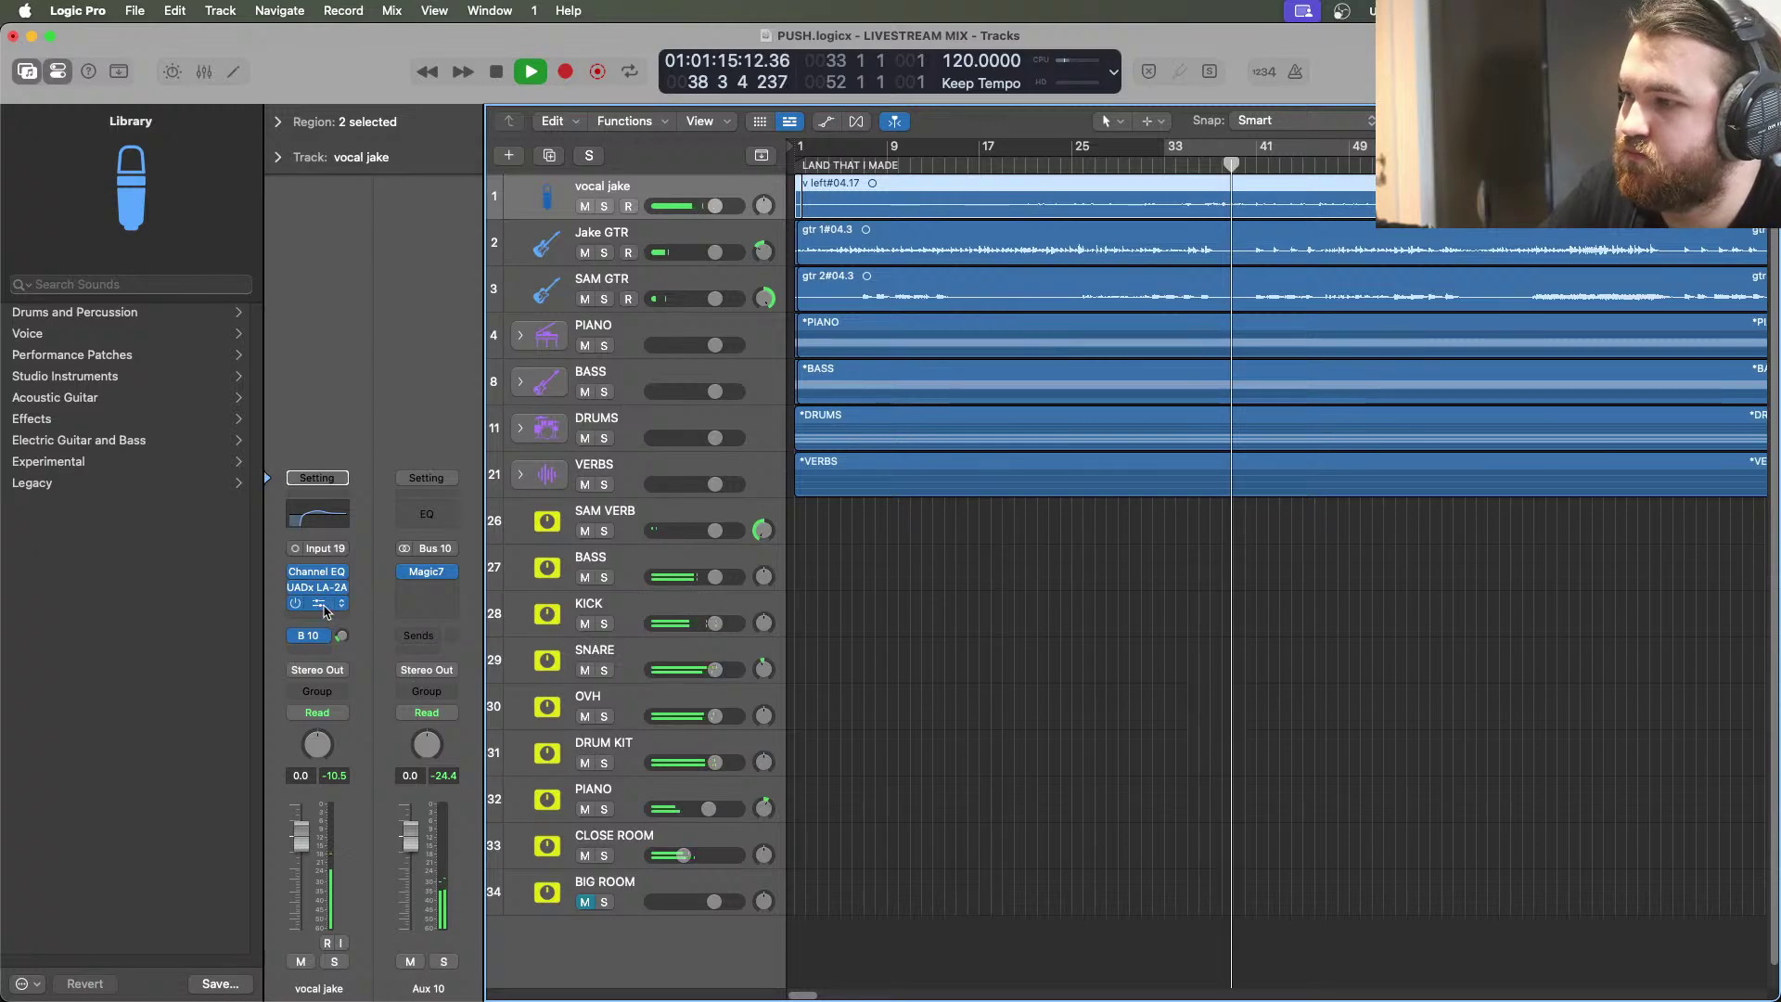
left_click(496, 74)
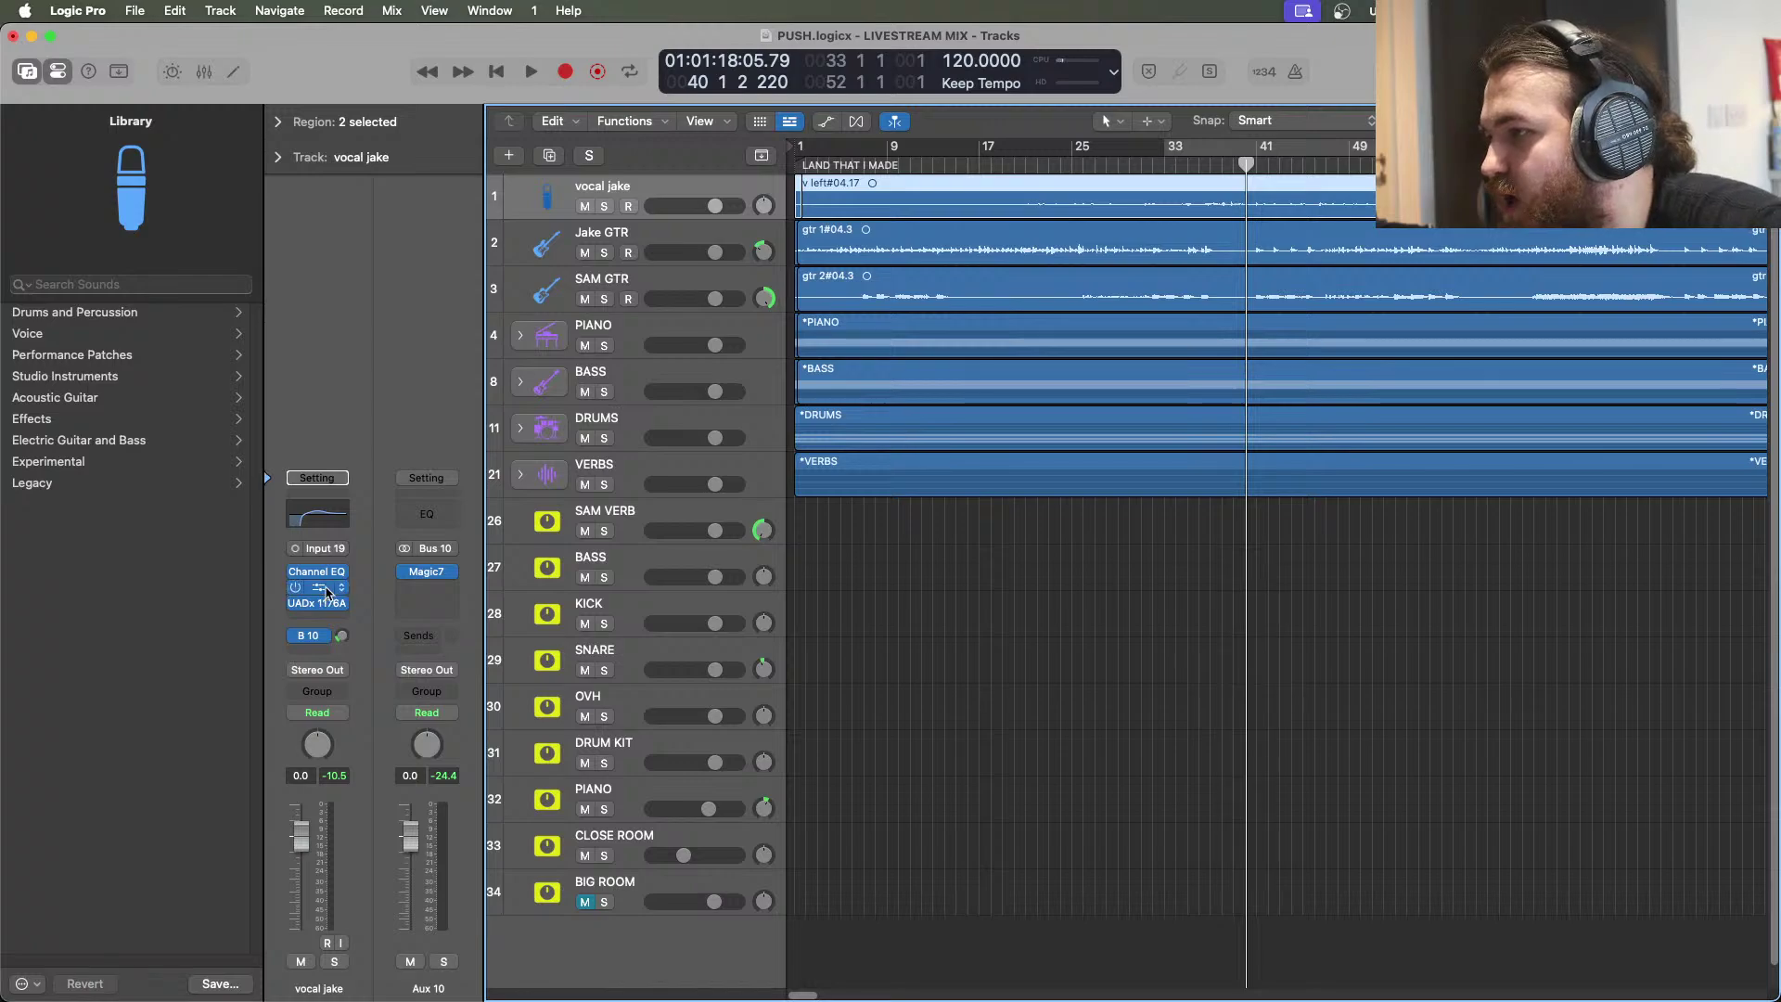
Open the vocal's UADx LA-2A Silver Compressor, check it against the mix replayed from bar 32, and close its window
left_click(329, 587)
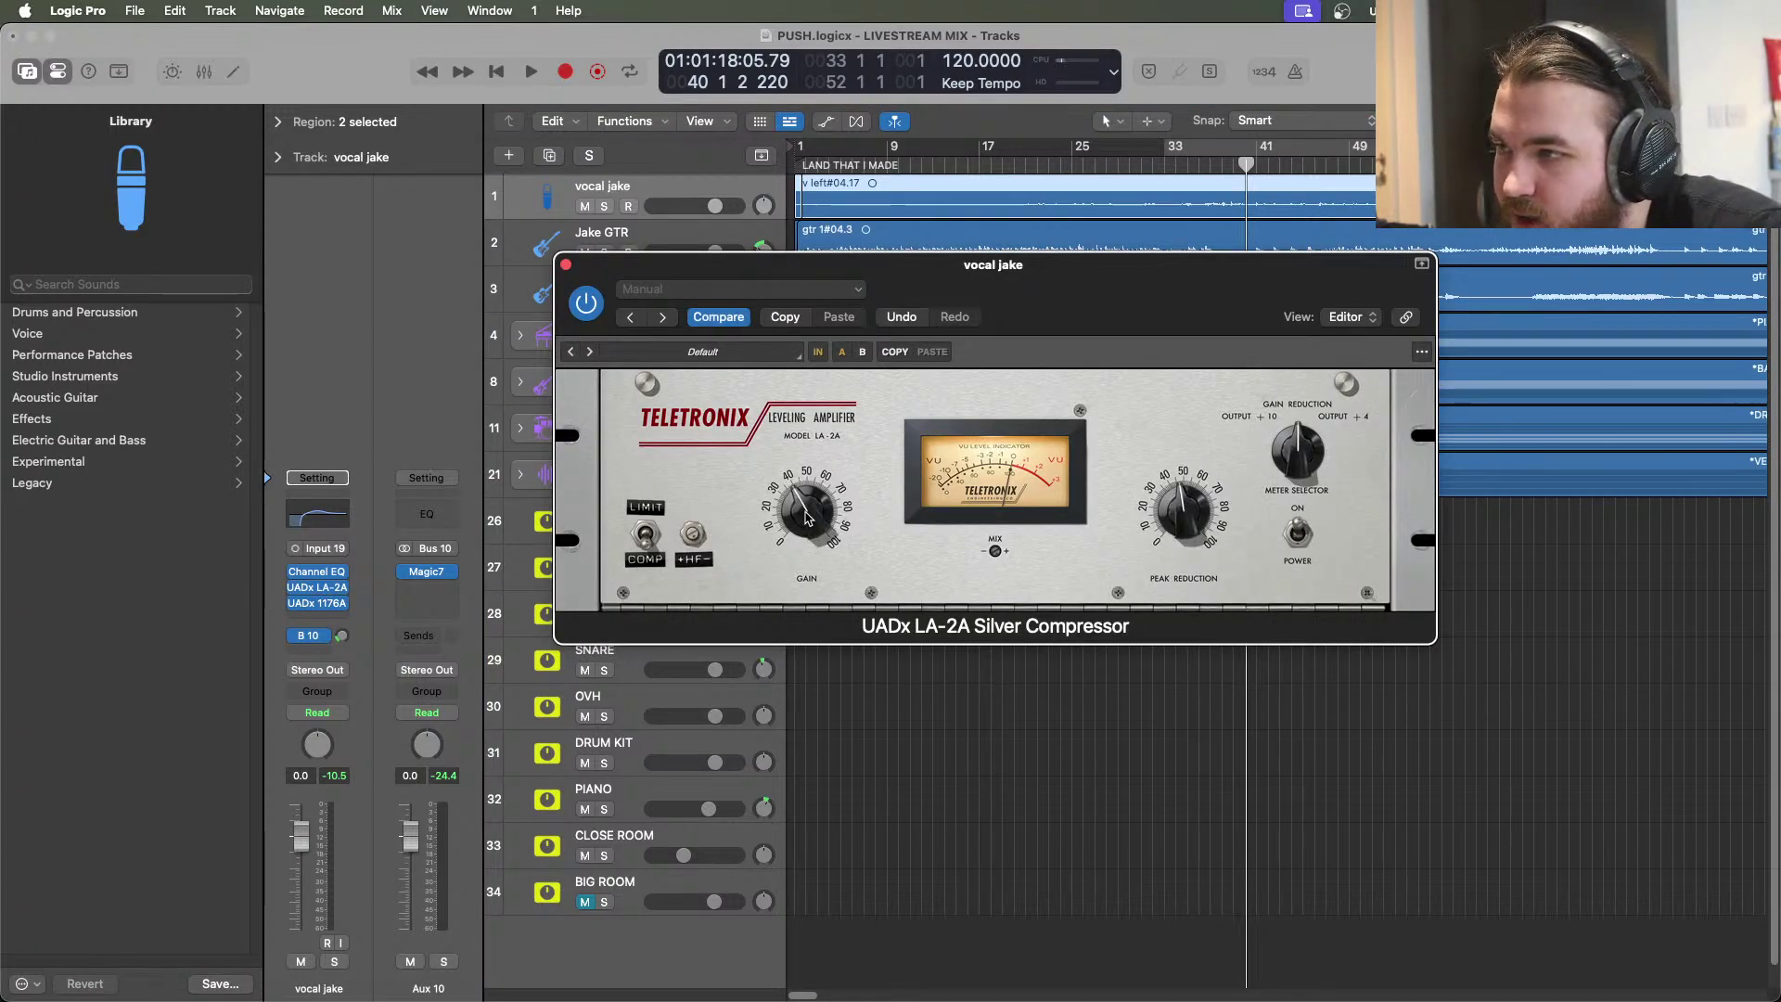
left_click(1154, 167)
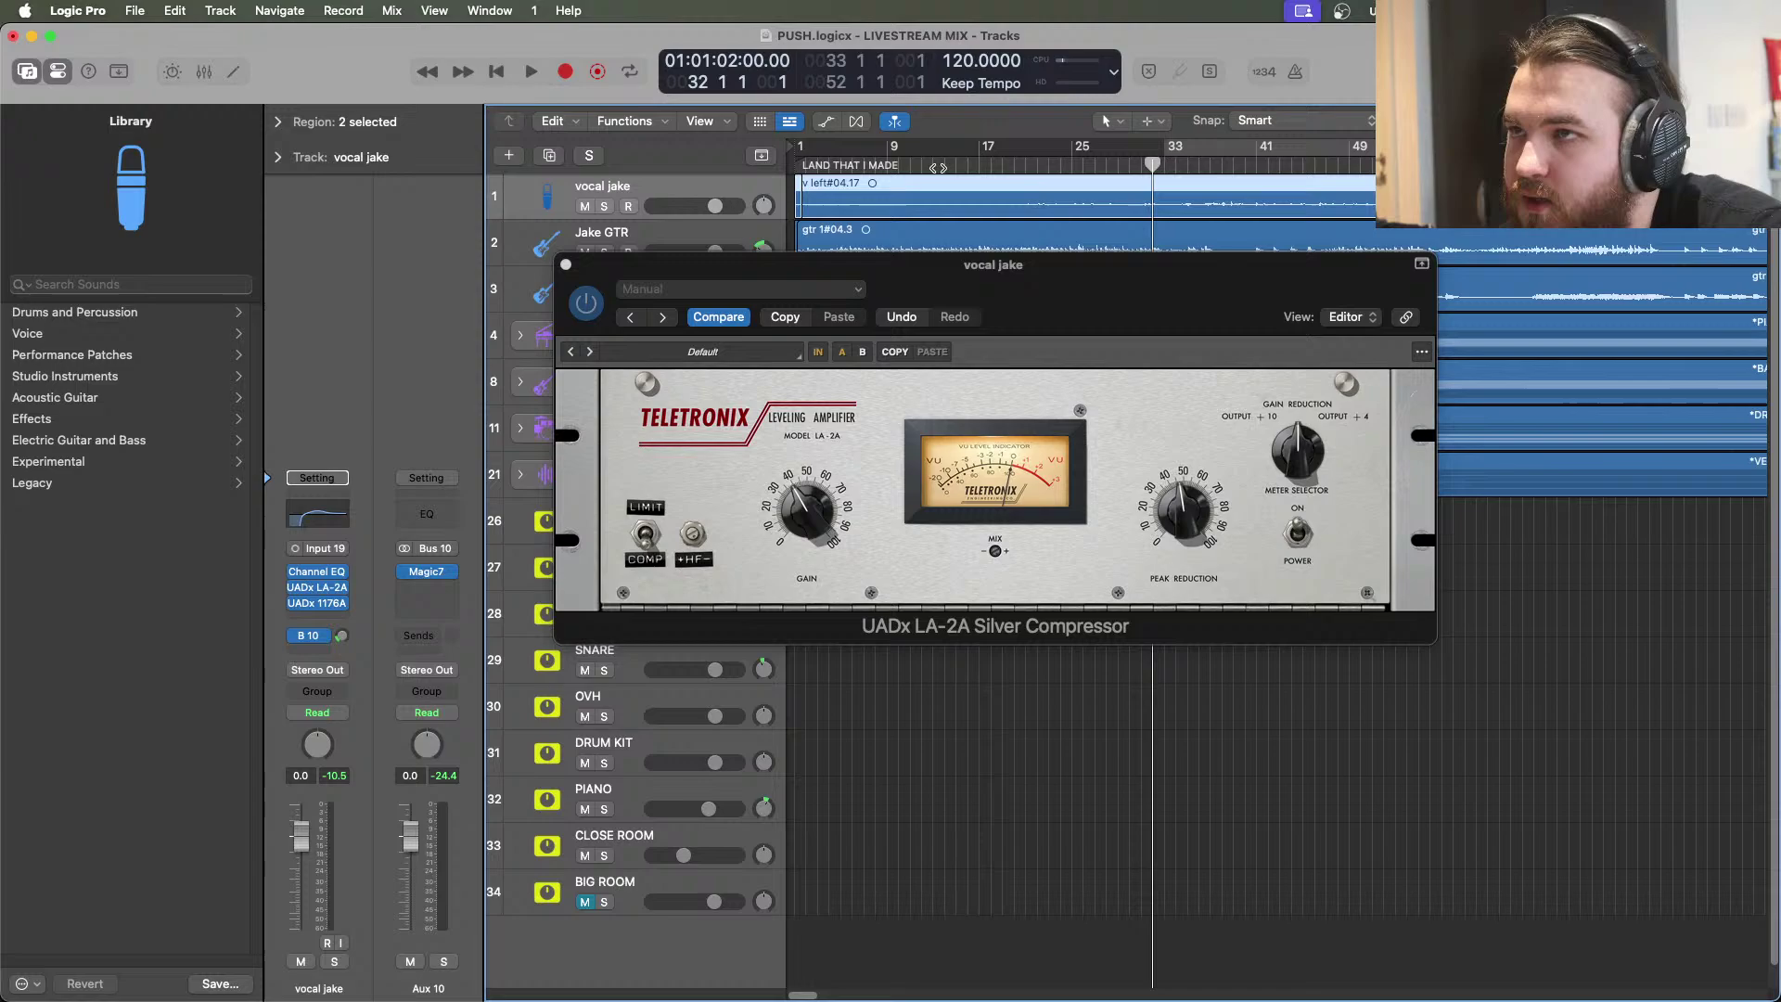
left_click(531, 72)
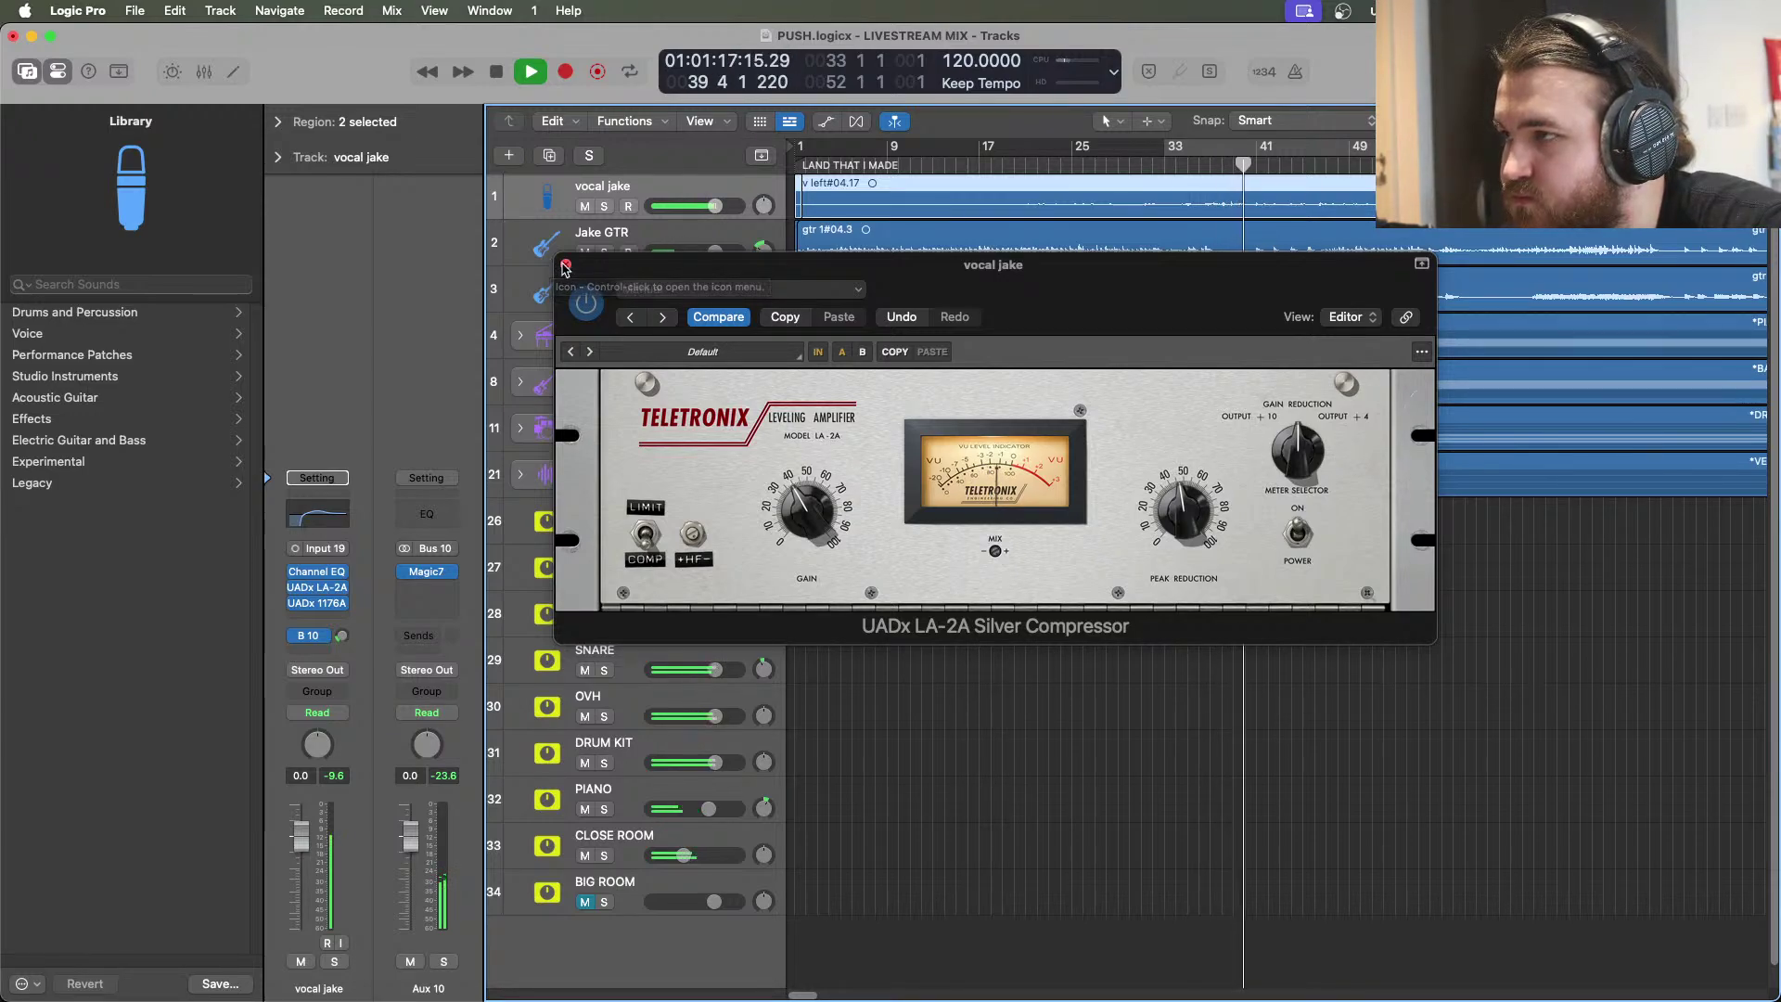
left_click(565, 265)
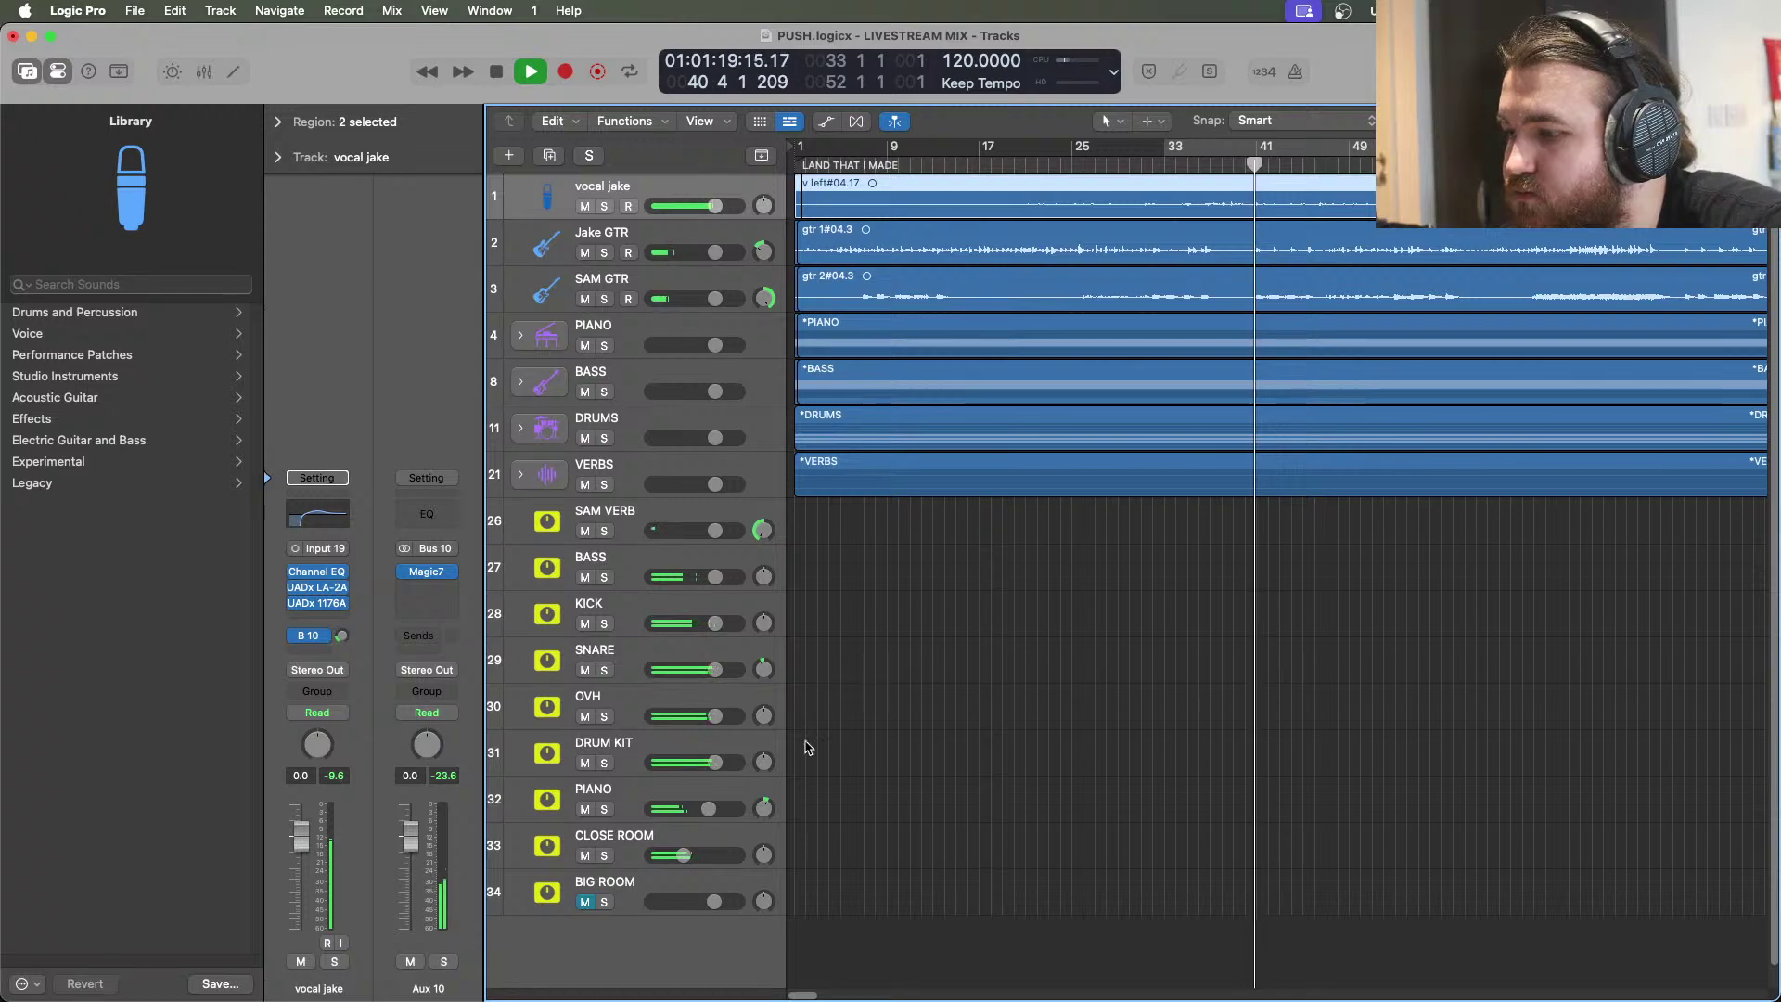
Lower the CLOSE ROOM aux volume slightly while the full mix plays, and stop playback
mouse_move(683, 856)
left_mouse_down()
mouse_move(655, 855)
mouse_move(673, 856)
left_mouse_up()
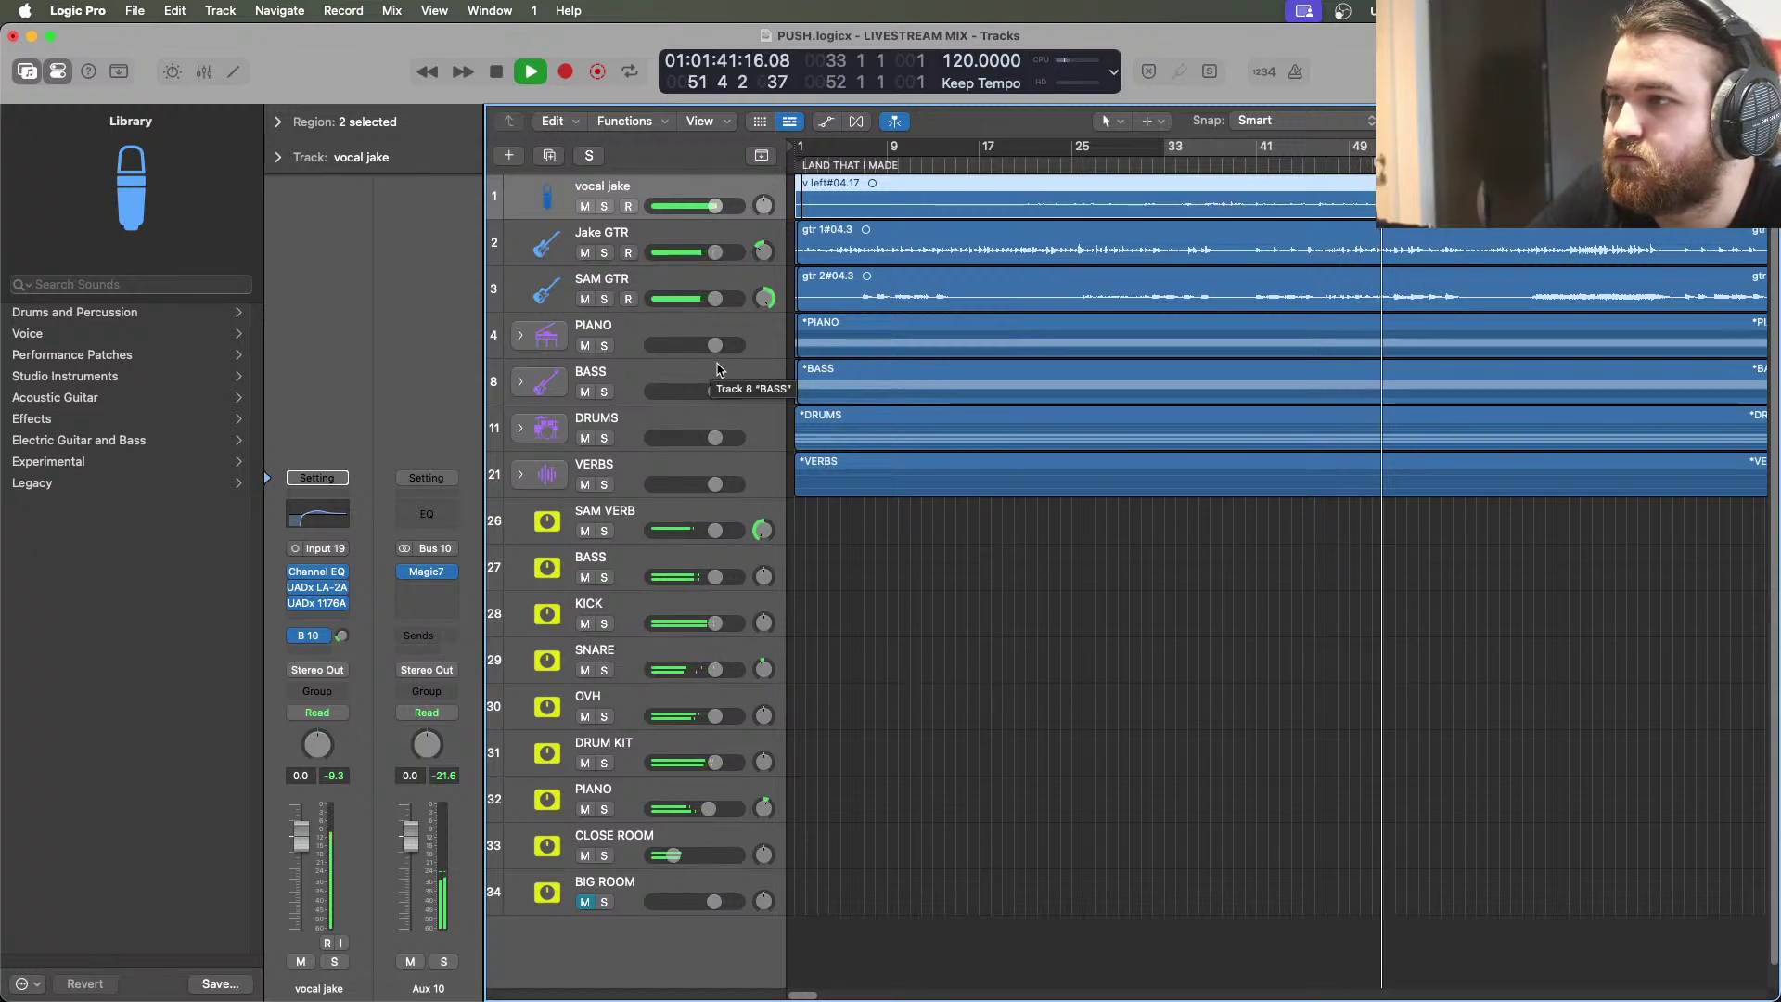
left_click(497, 75)
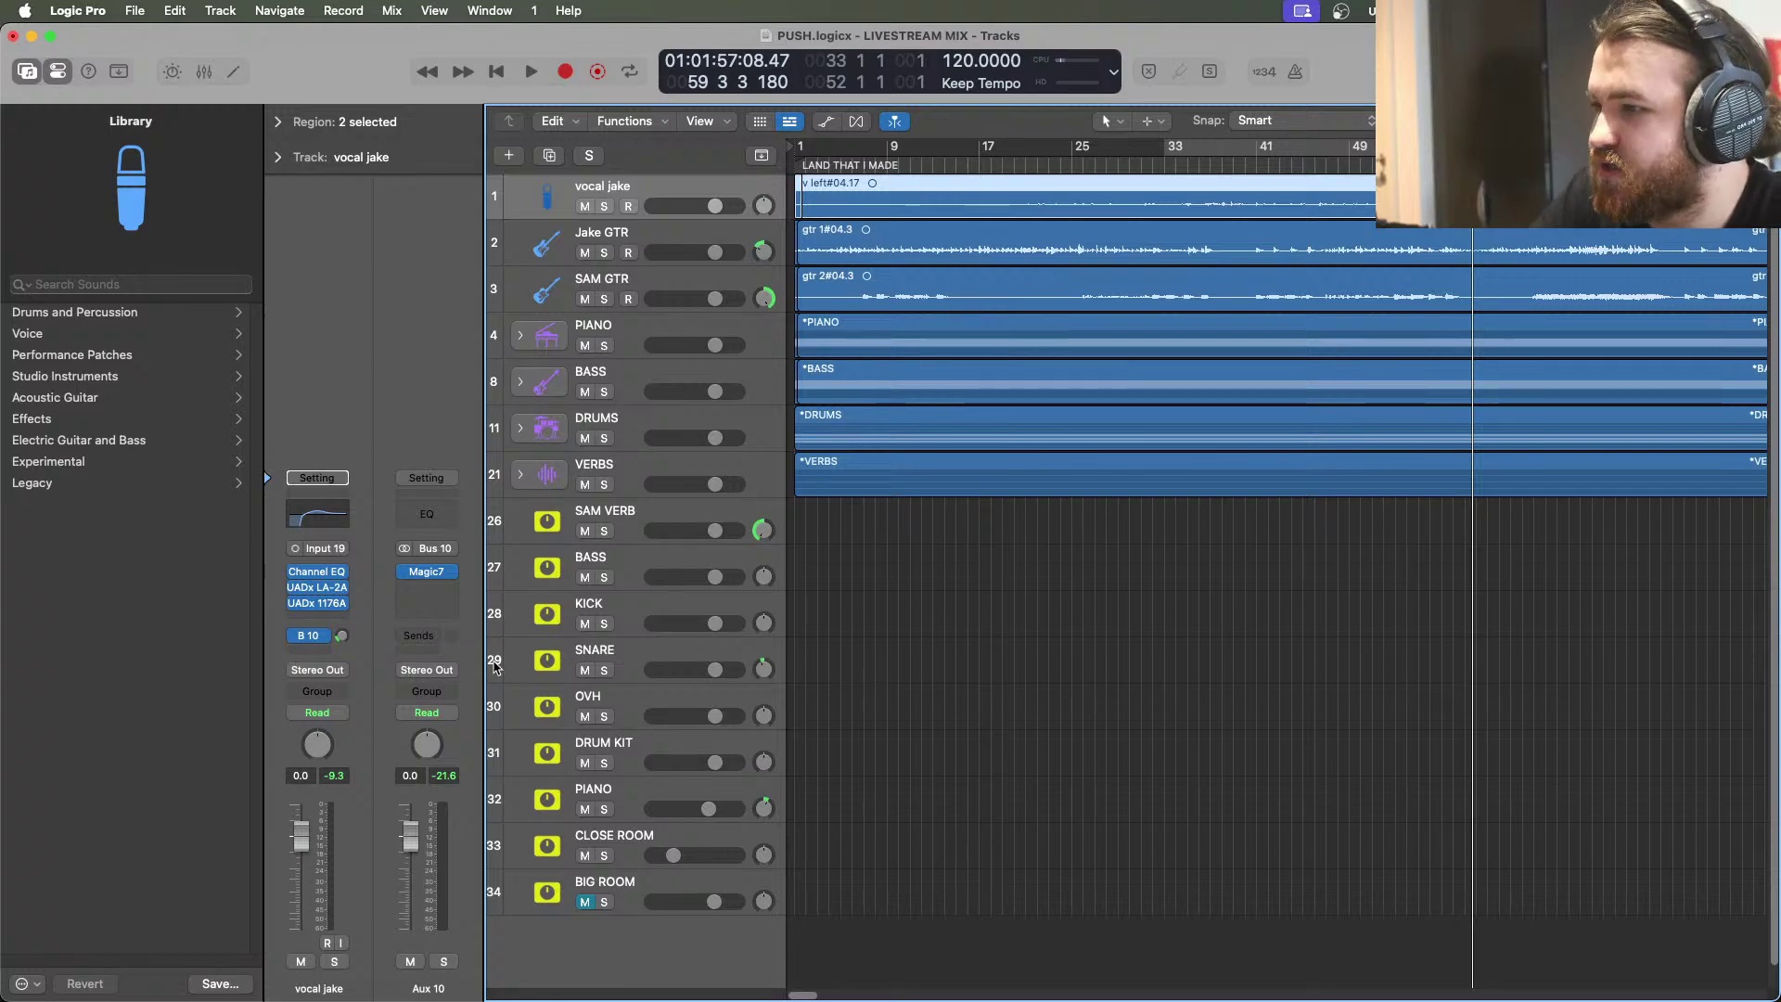
Solo the DRUM KIT aux, cycle playback from bar 33 to 51, and select the DRUM KIT channel
left_click(604, 762)
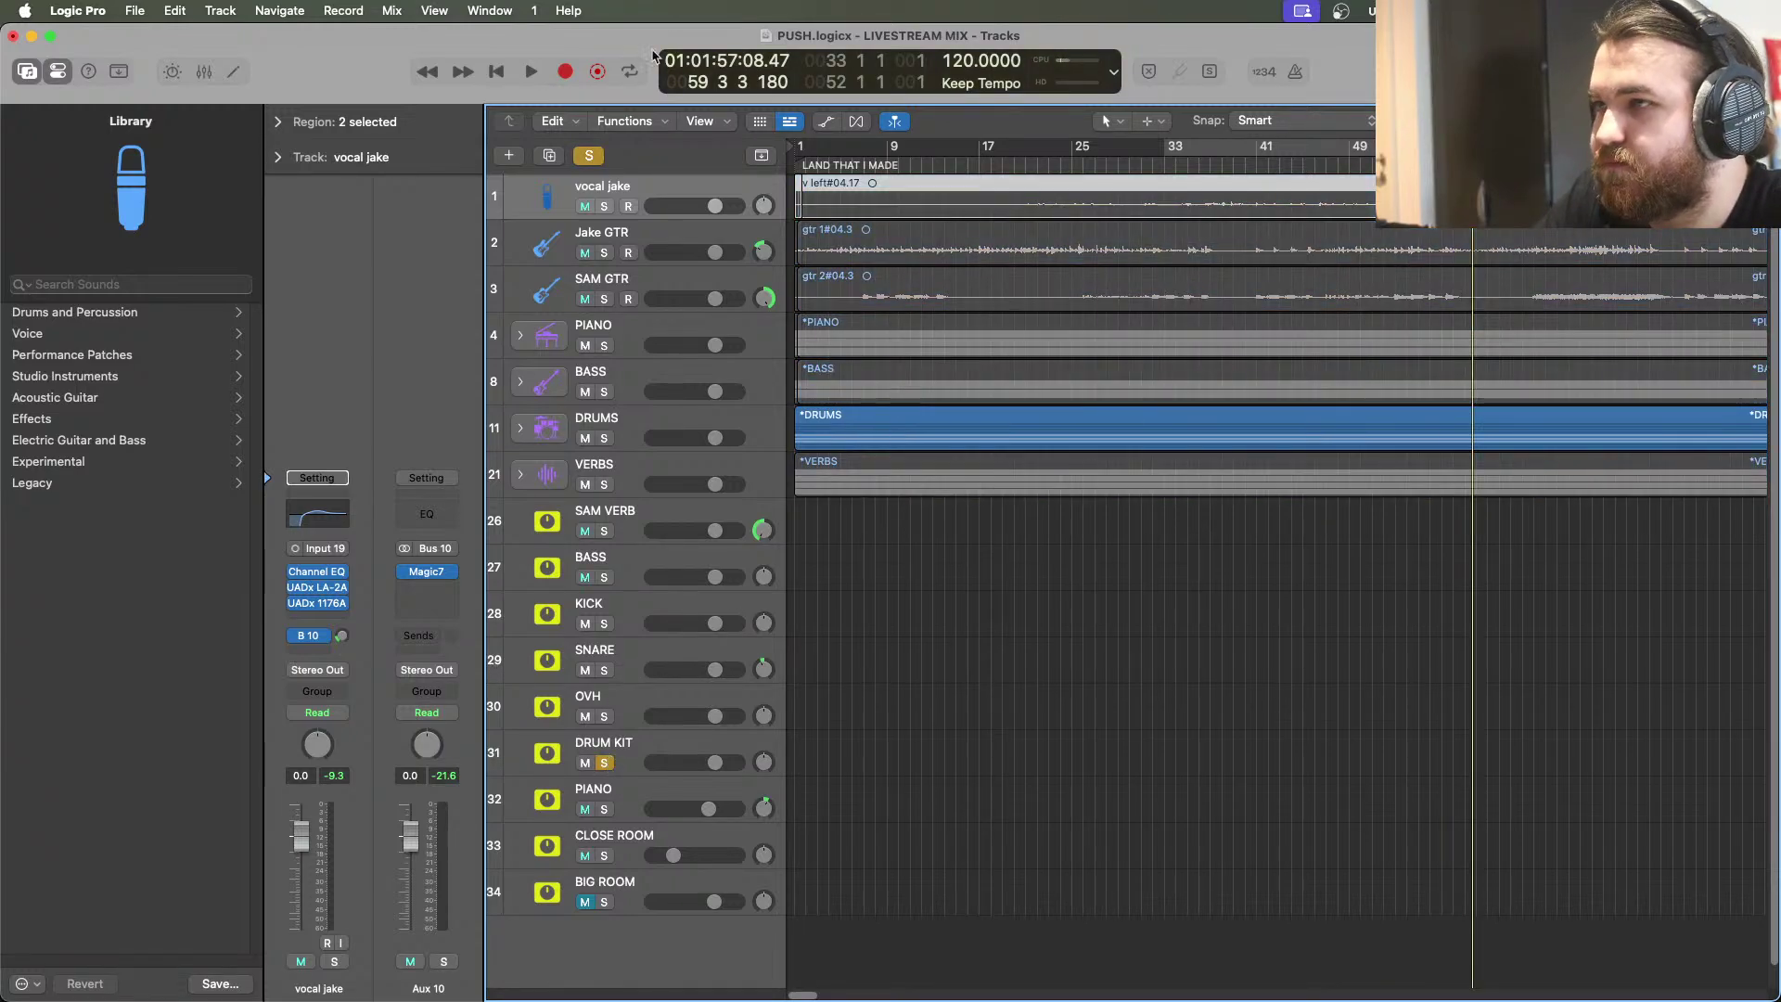
left_click_drag(1209, 150, 1360, 147)
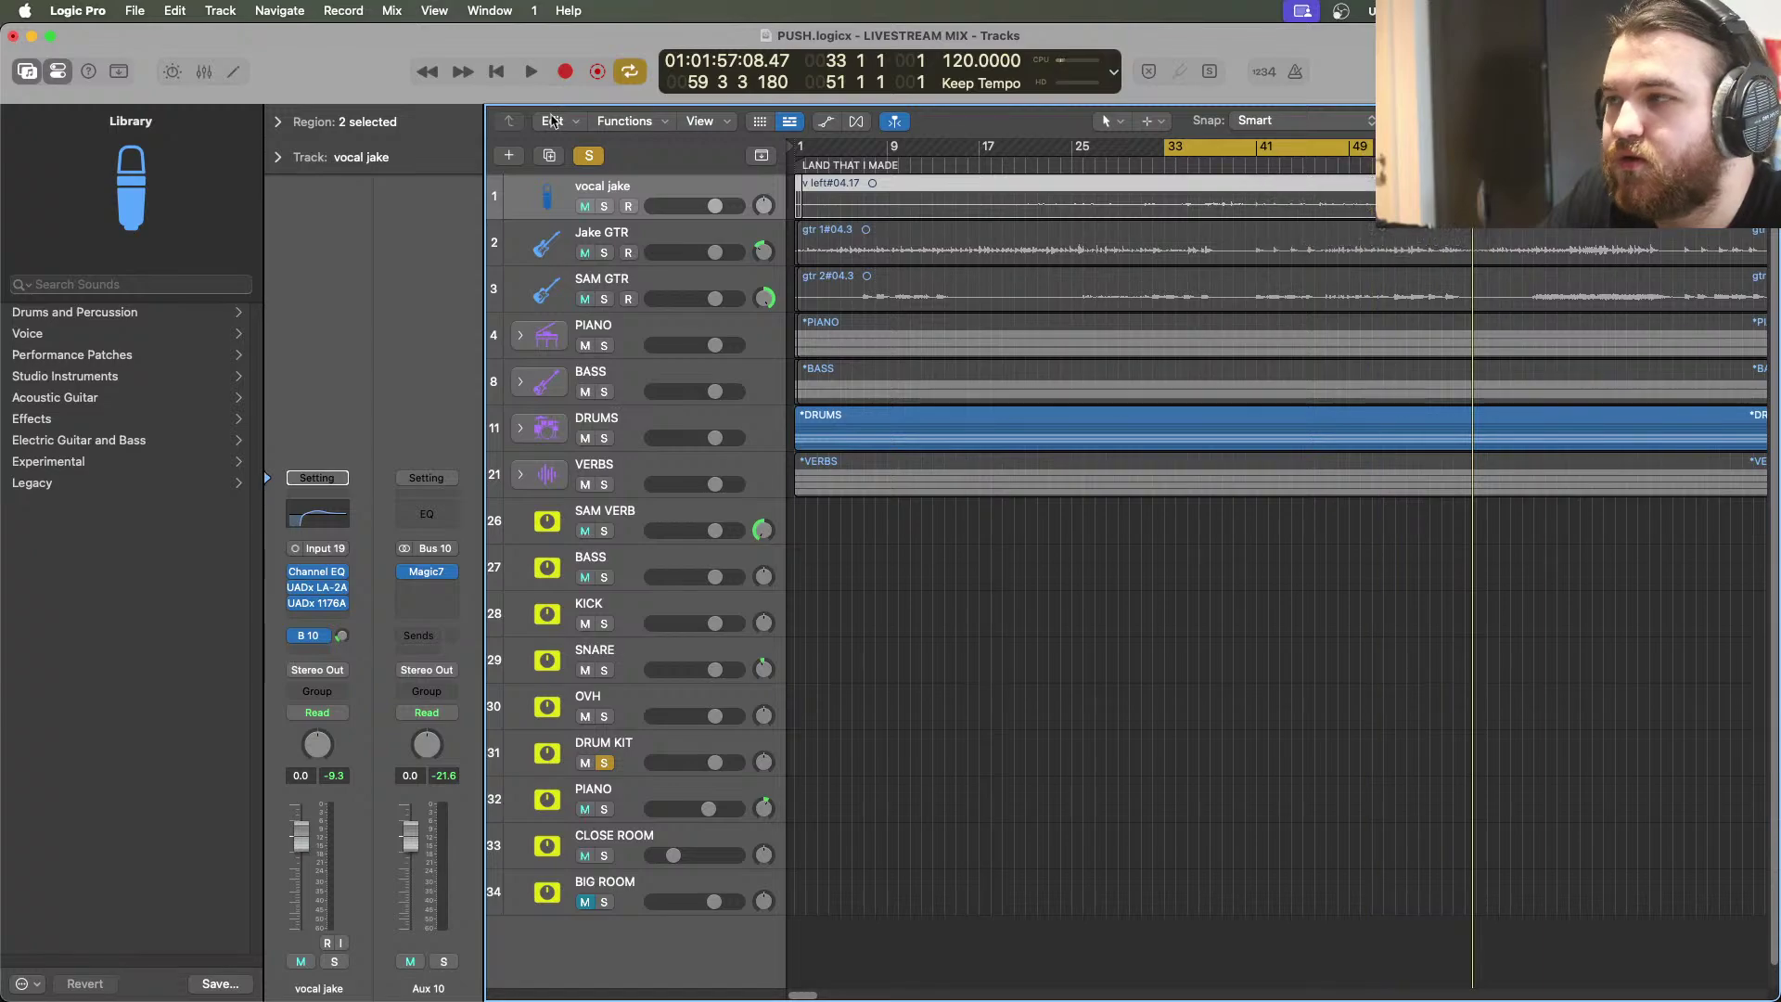
left_click(532, 72)
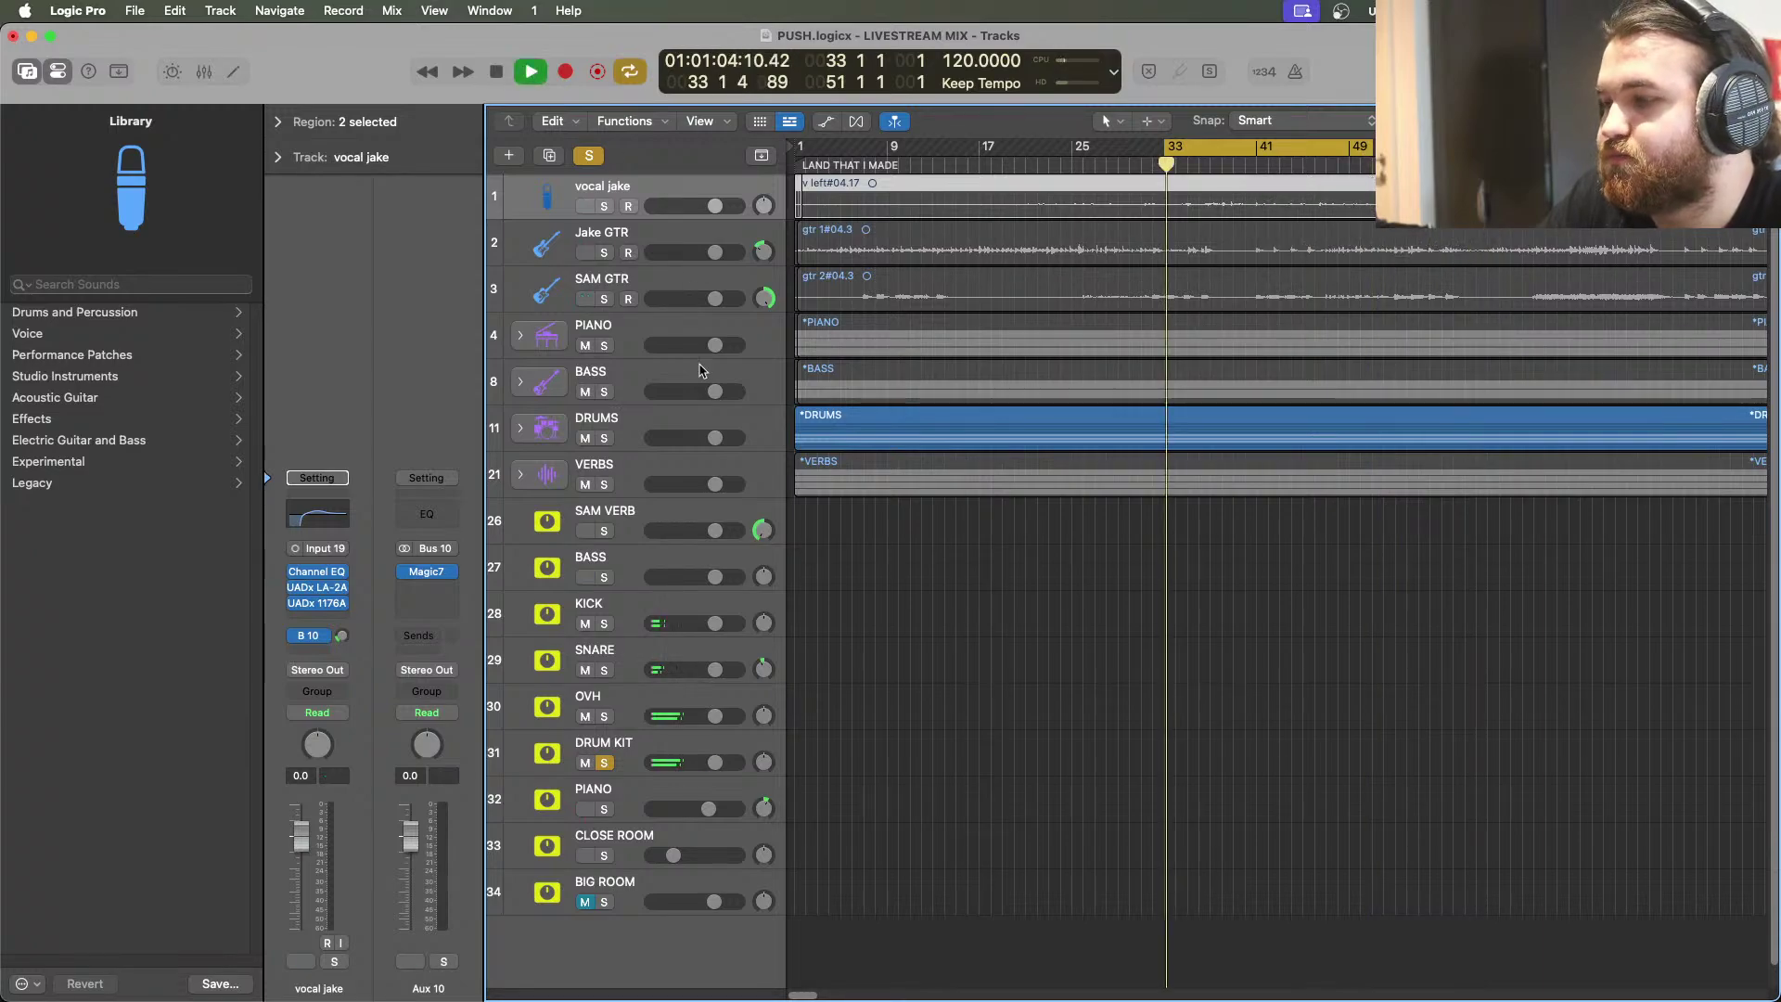
left_click(627, 760)
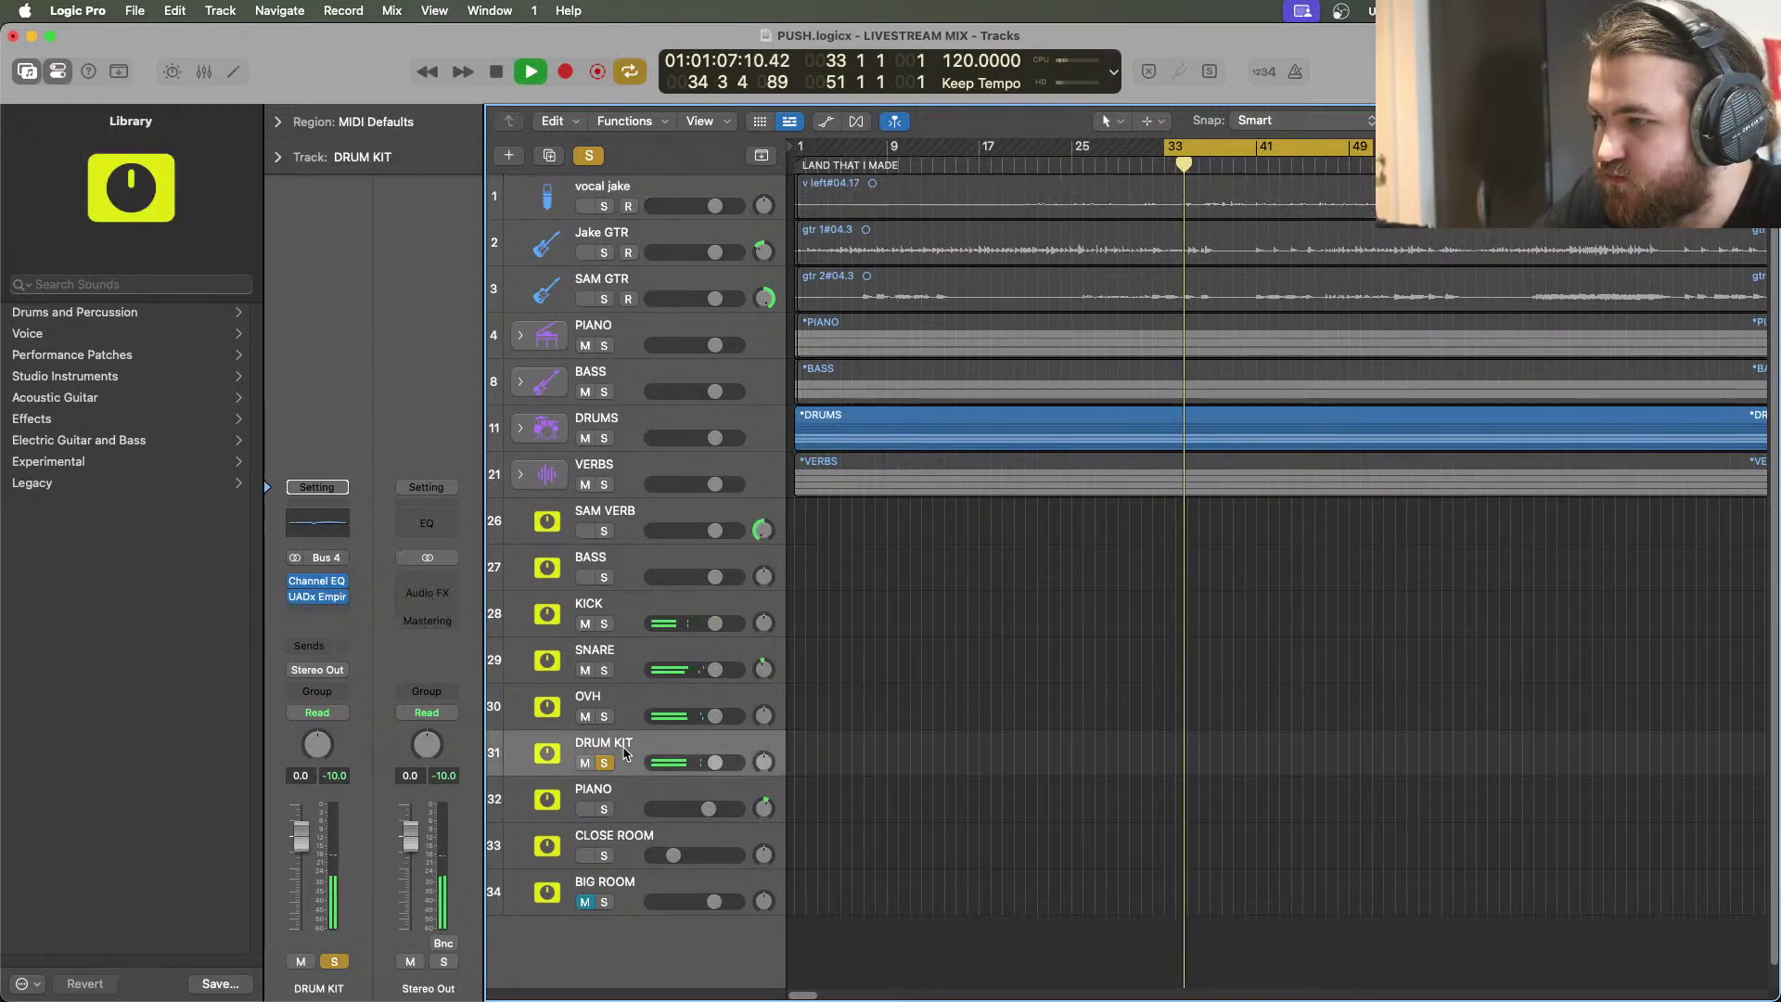
Insert the UADx Studer A800 Tape Recorder on the DRUM KIT channel, raise its input slightly, and close its window
left_click(318, 613)
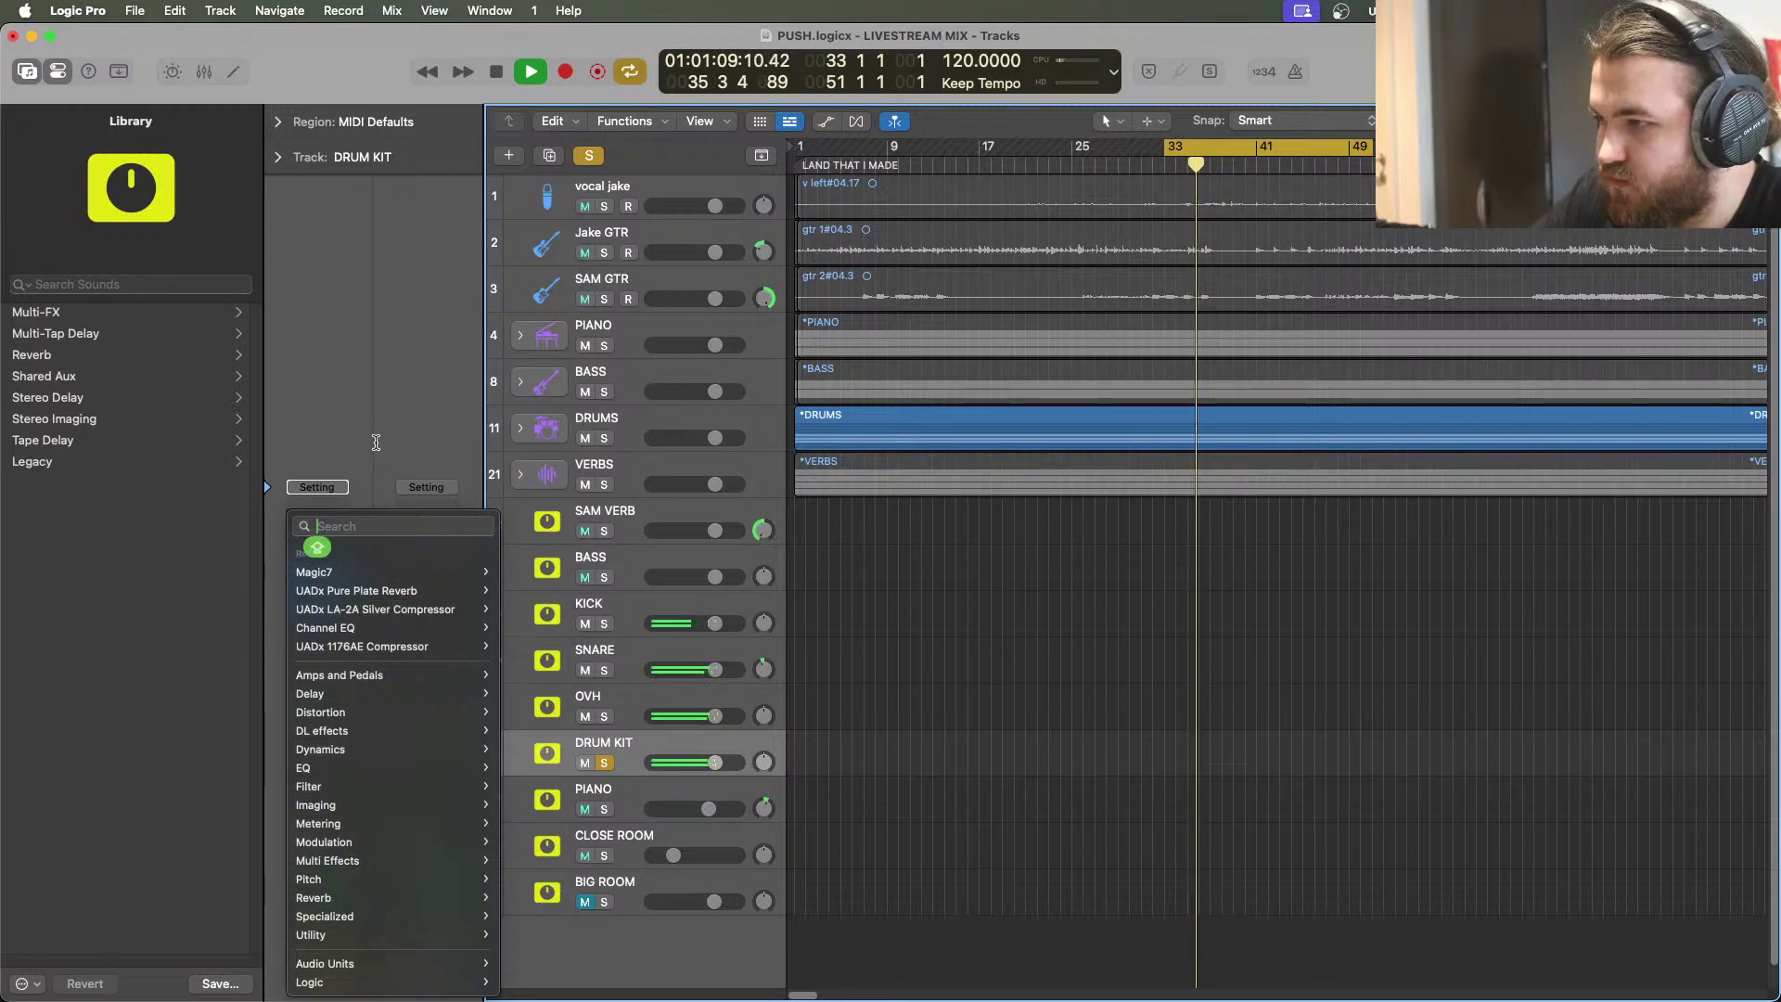
left_click(383, 478)
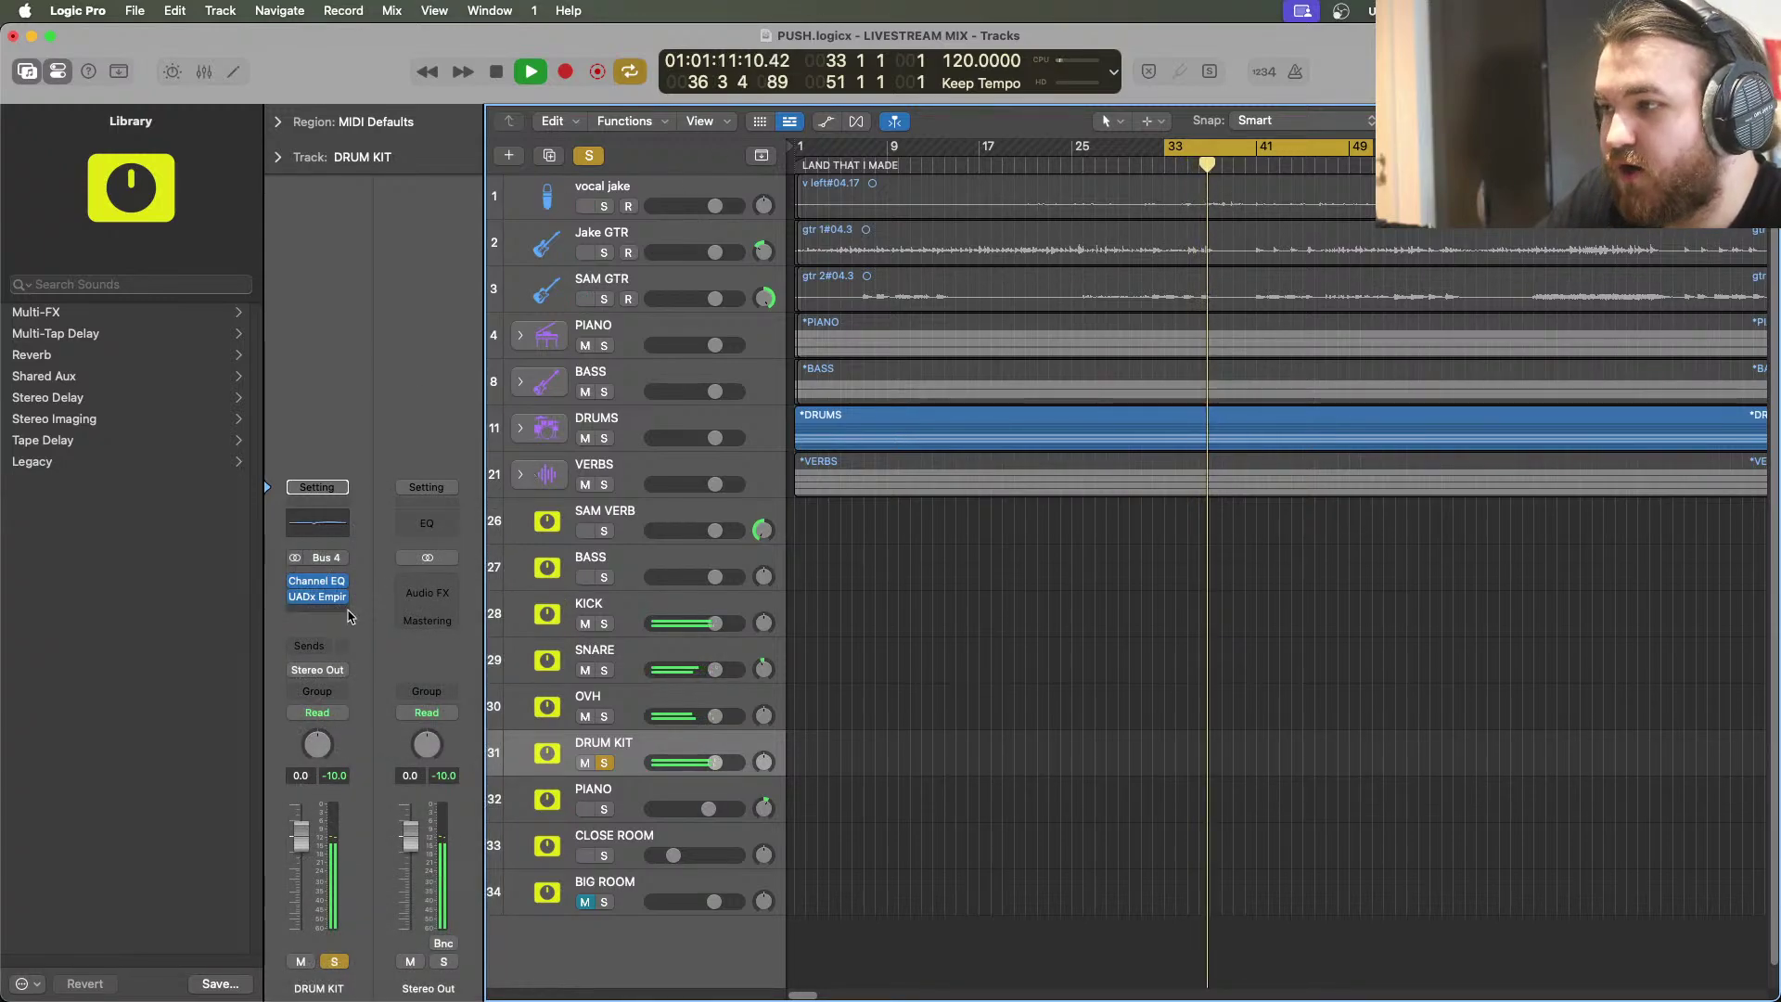
left_click(318, 612)
mouse_move(371, 963)
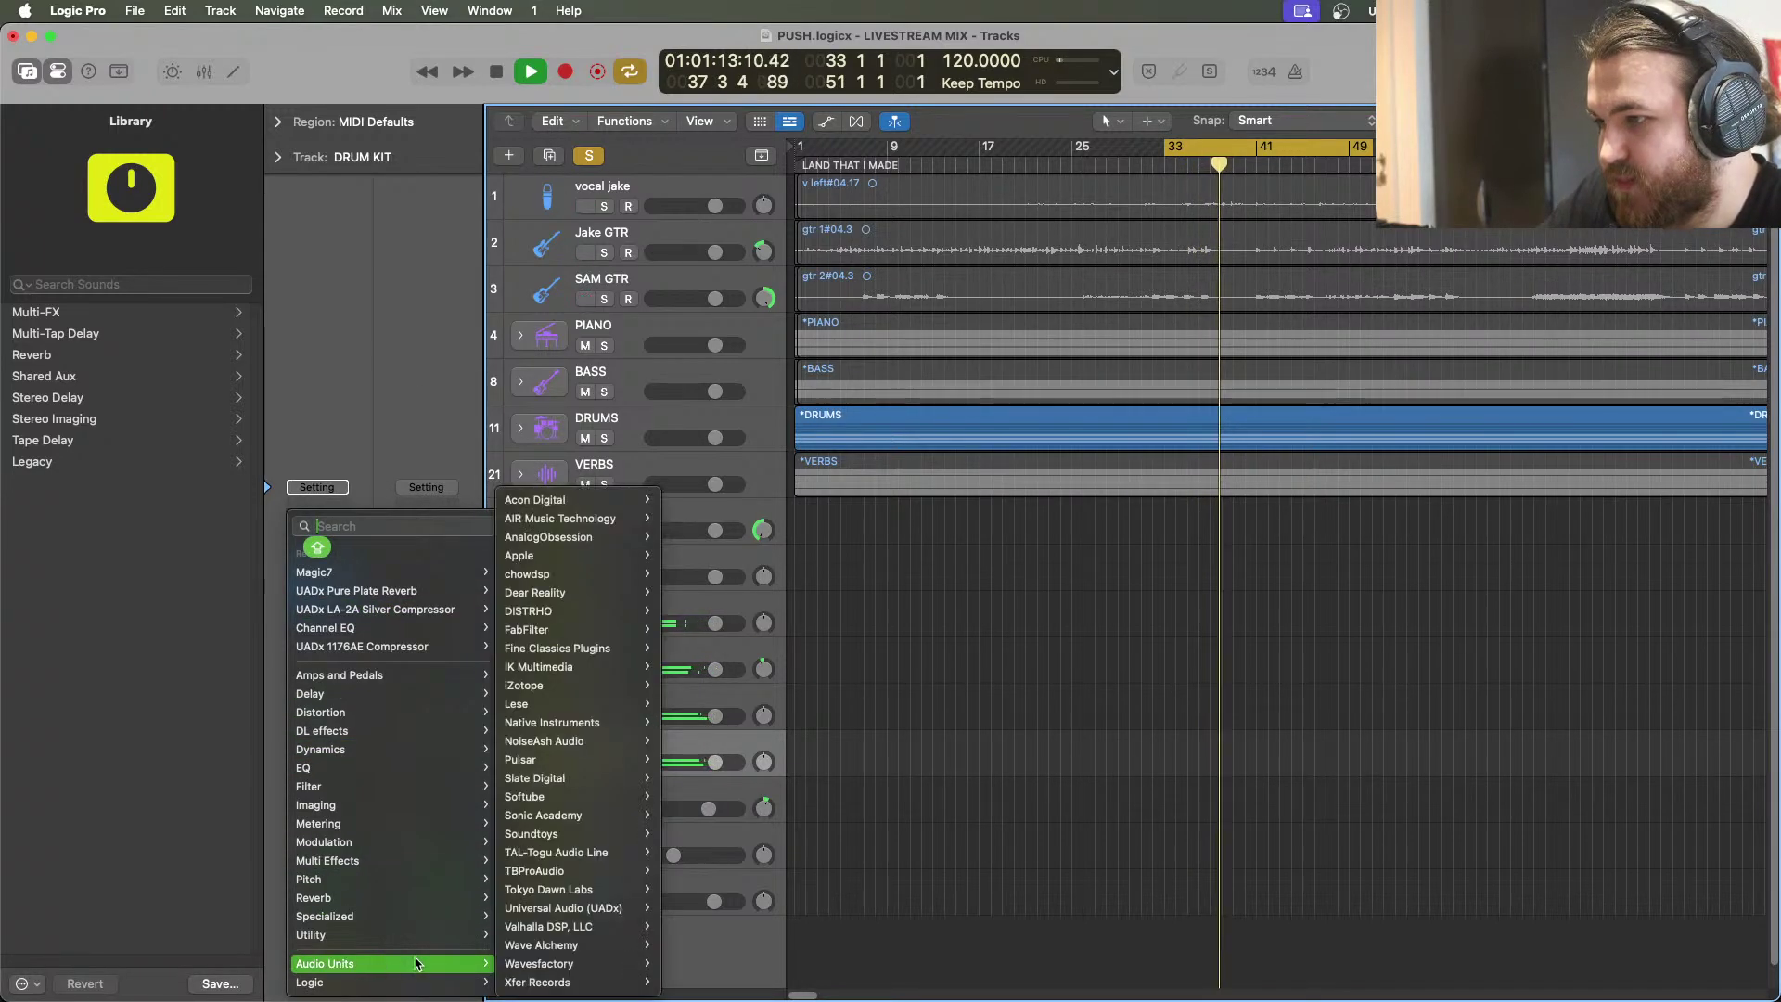
mouse_move(566, 907)
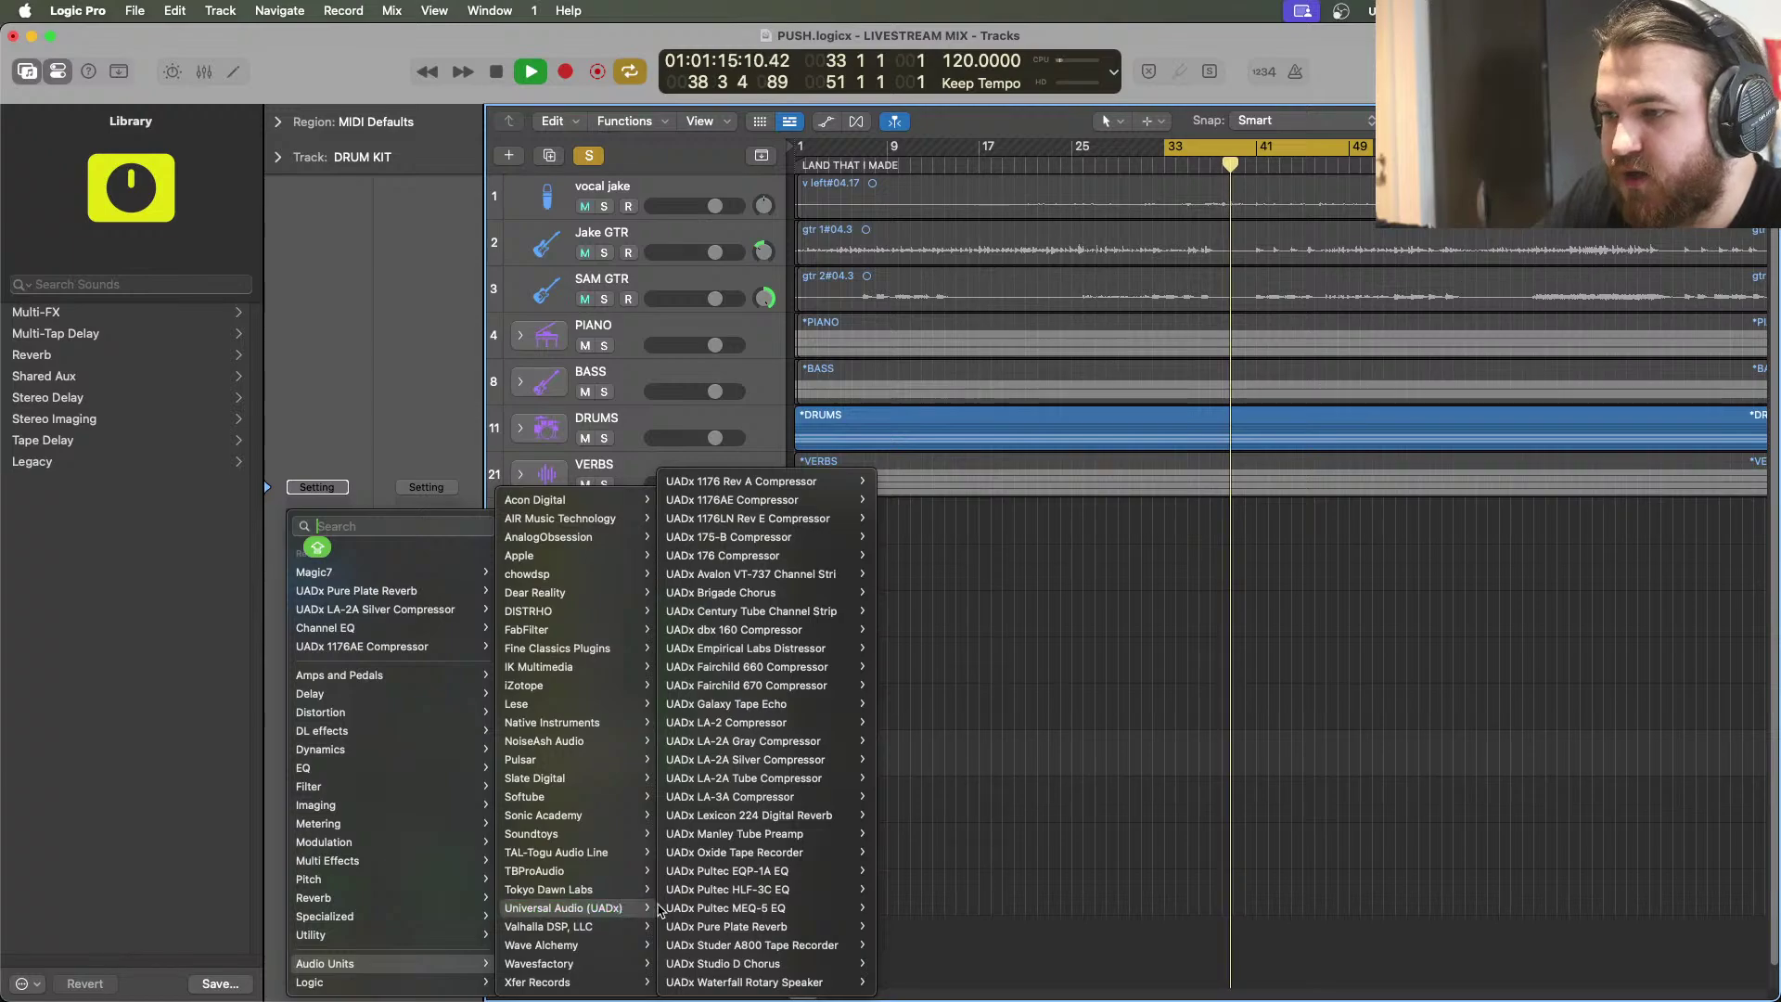
mouse_move(736, 945)
left_click(900, 945)
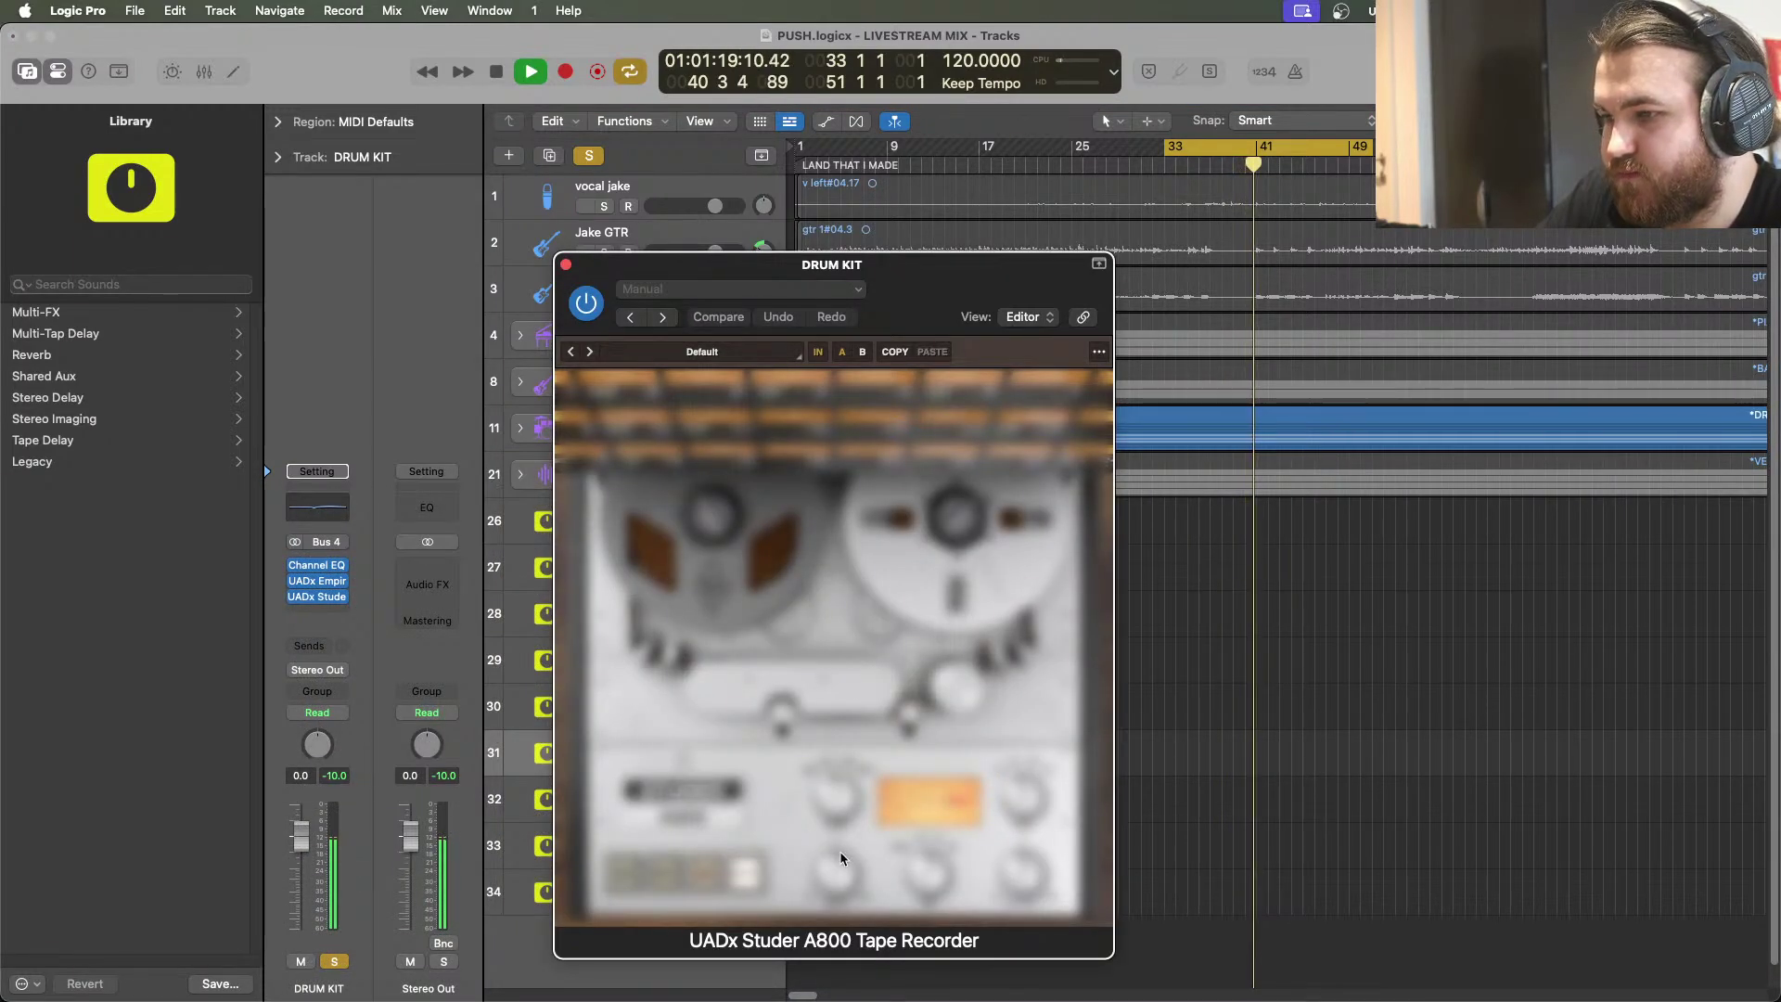
left_click_drag(845, 884, 847, 864)
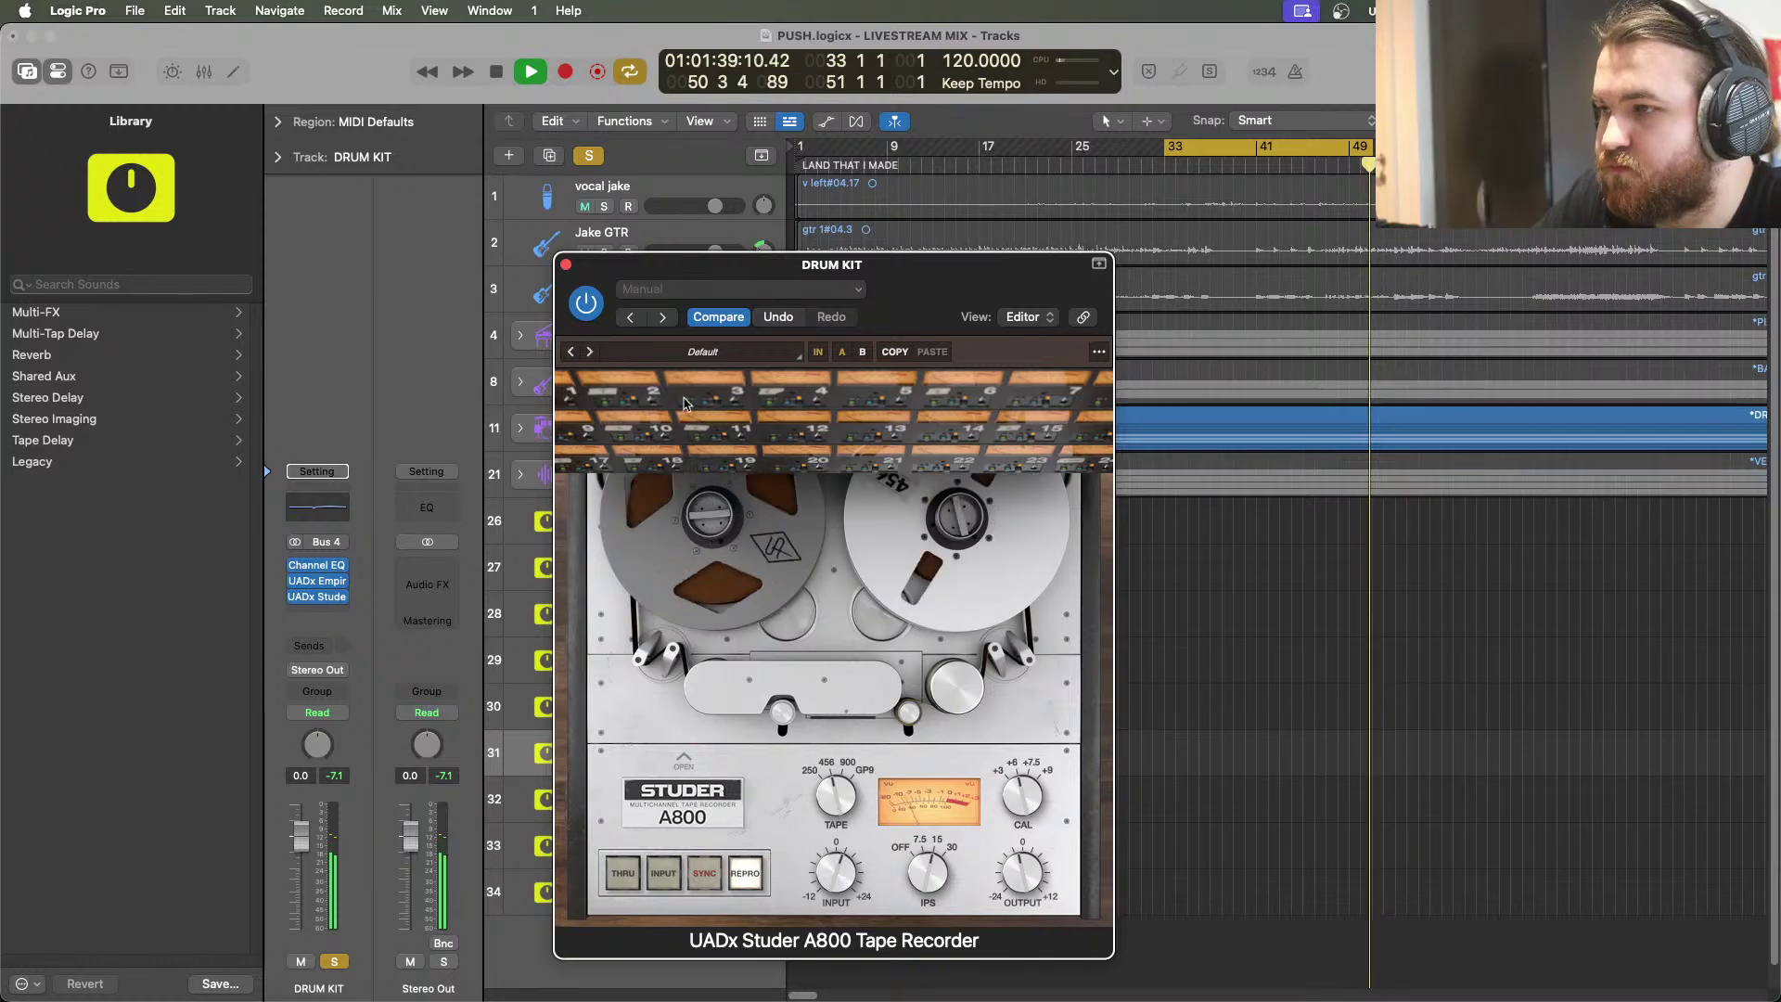
left_click(566, 266)
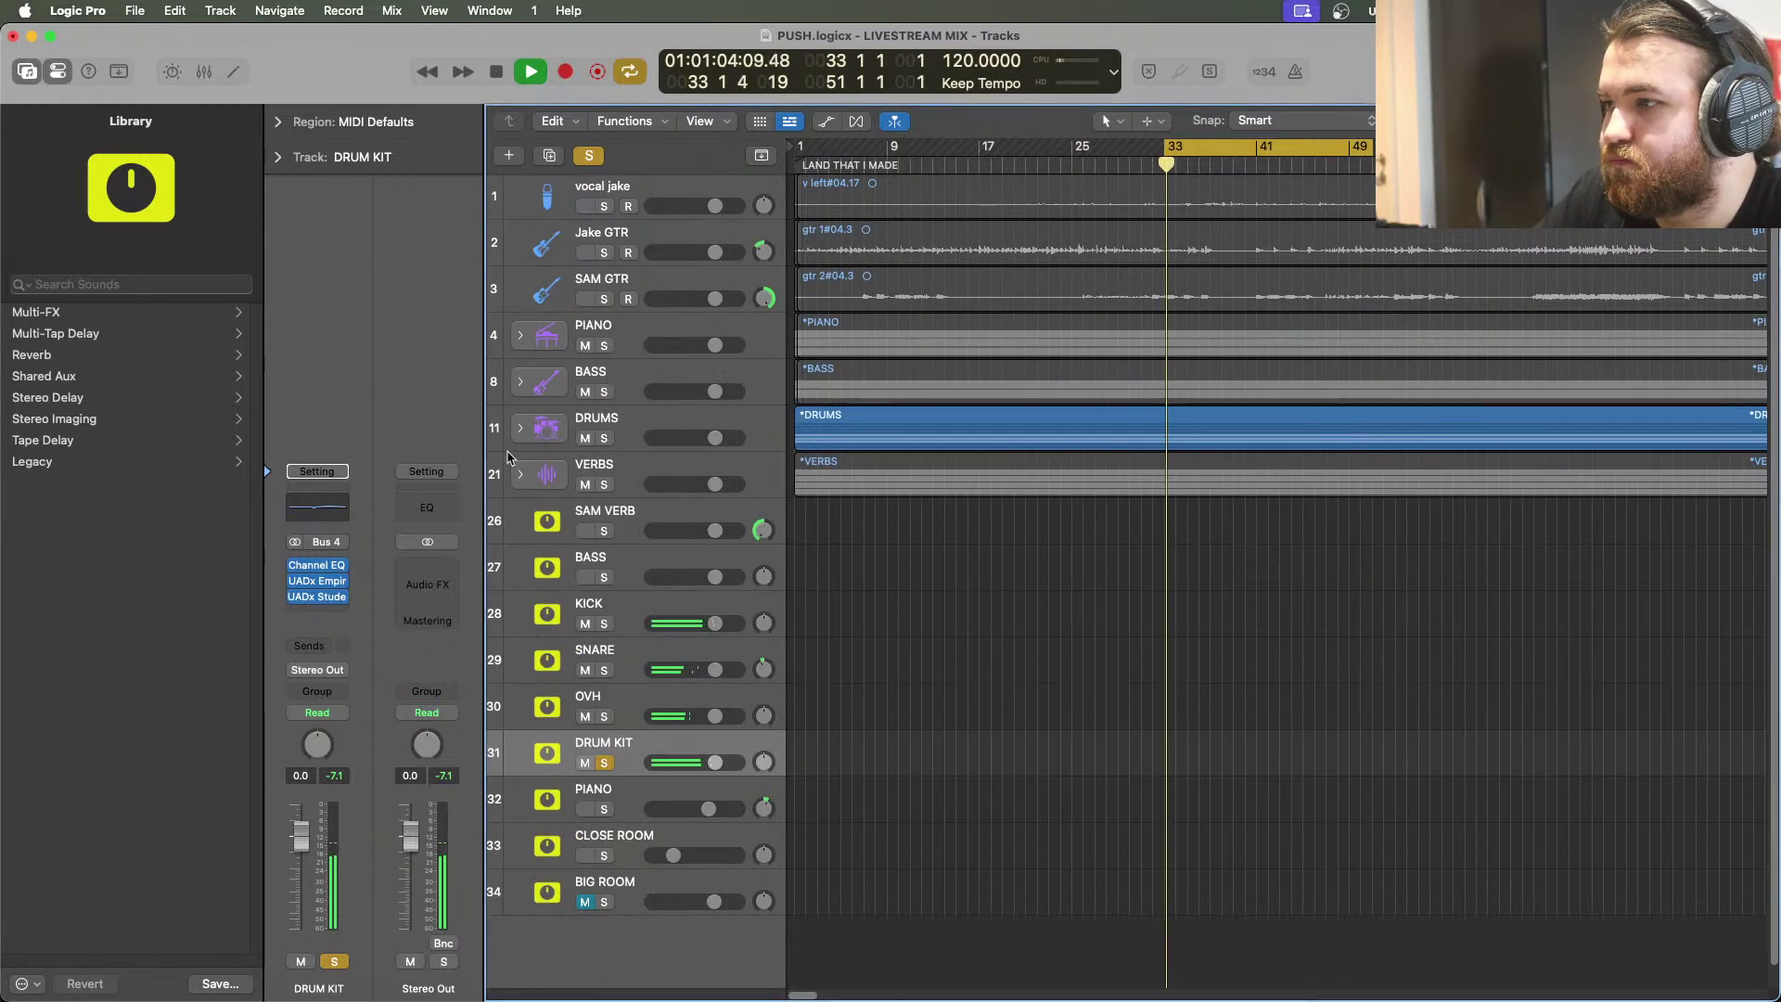
Insert Softube's Saturation Knob after the tape recorder on the DRUM KIT channel and set saturation to about 1.4
left_click(317, 612)
mouse_move(371, 963)
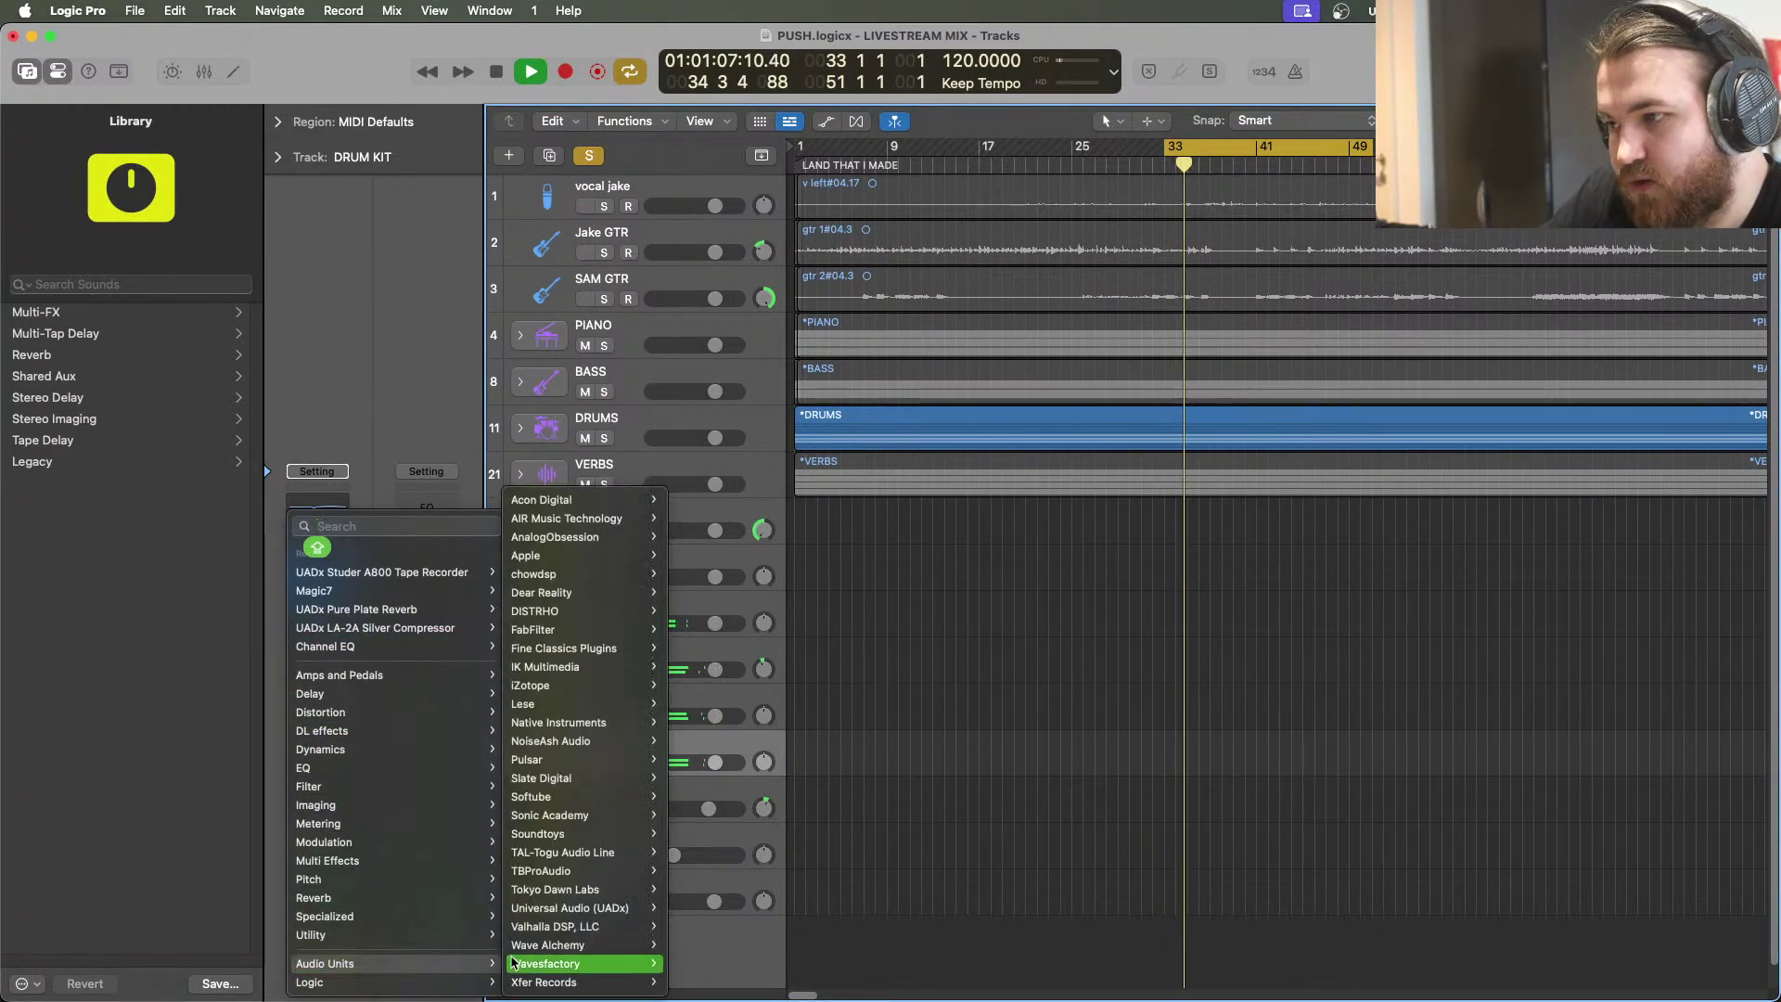
mouse_move(575, 796)
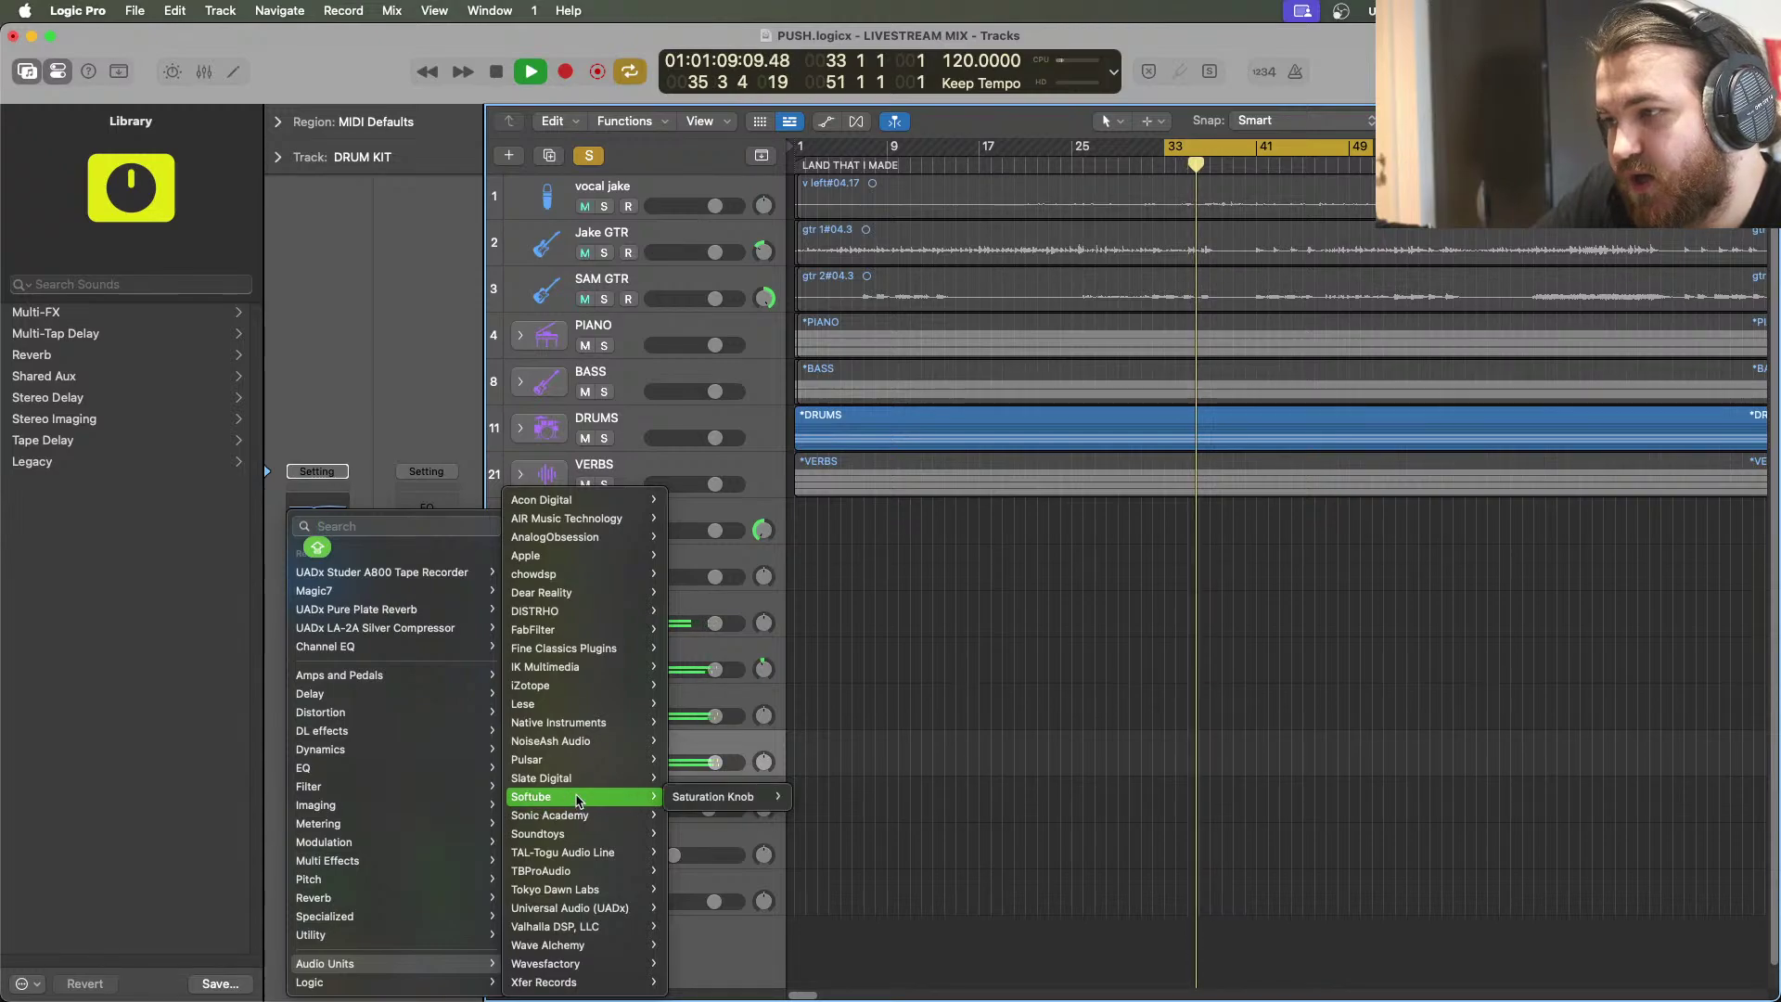
mouse_move(744, 799)
left_click(813, 796)
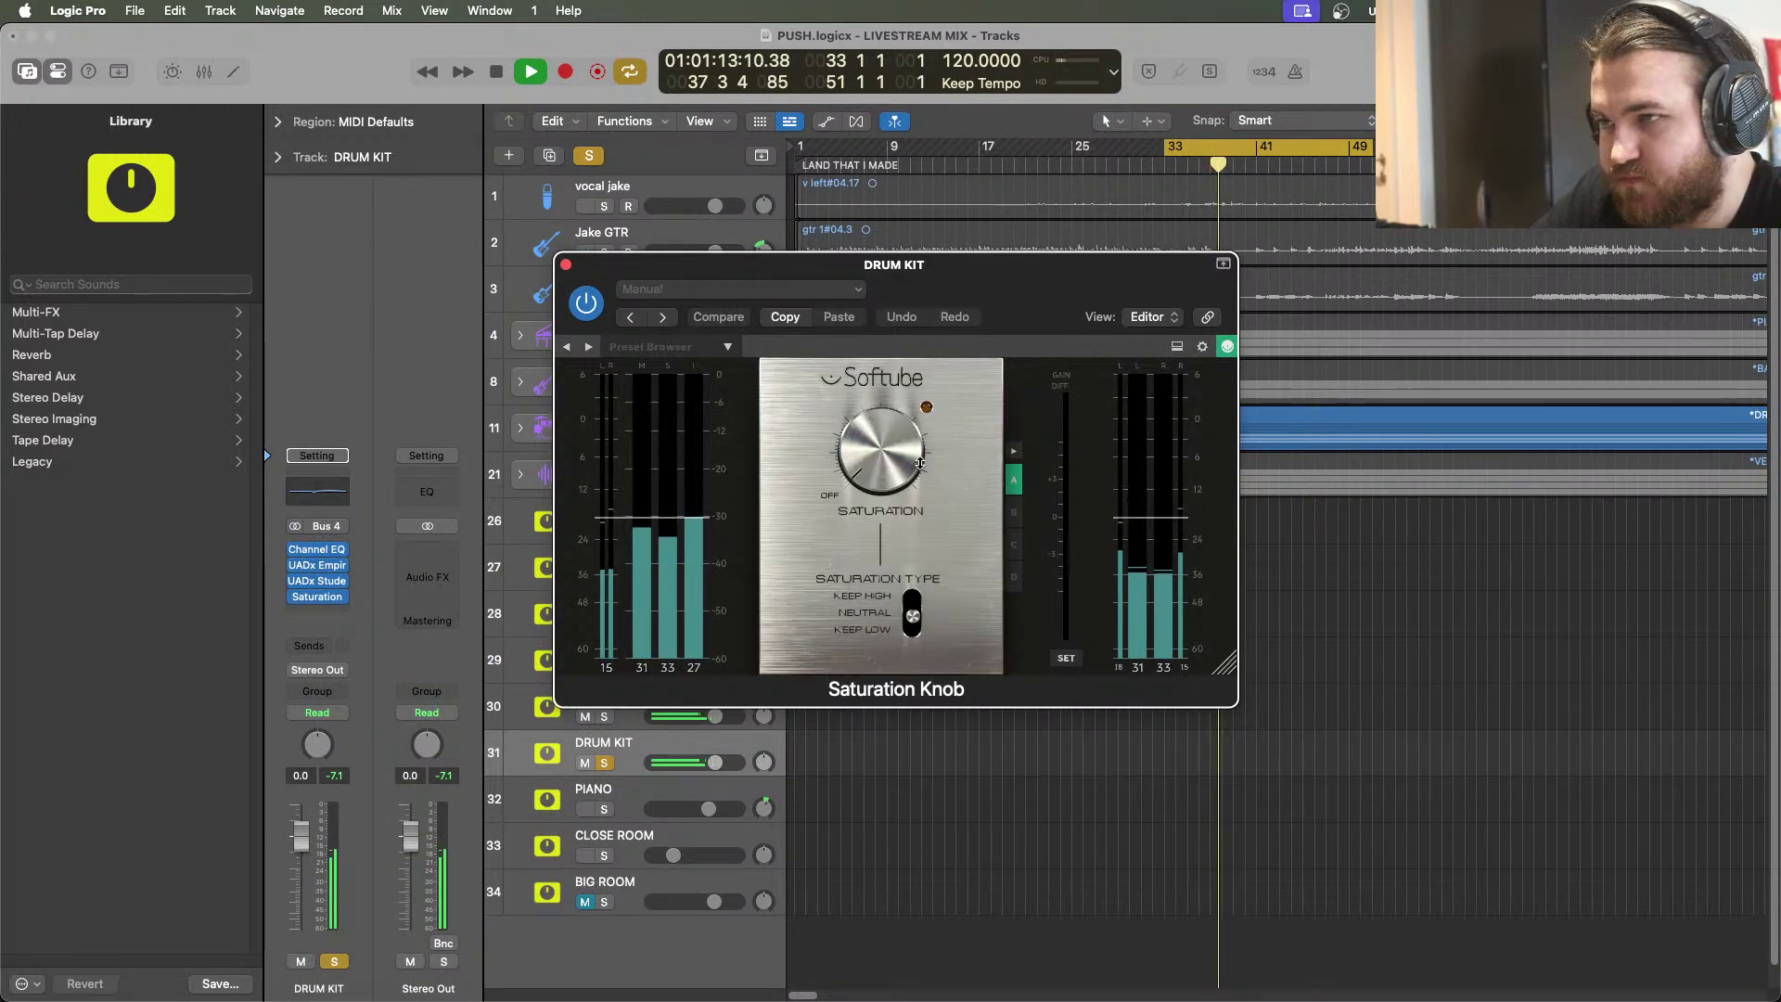
left_click_drag(888, 459, 891, 451)
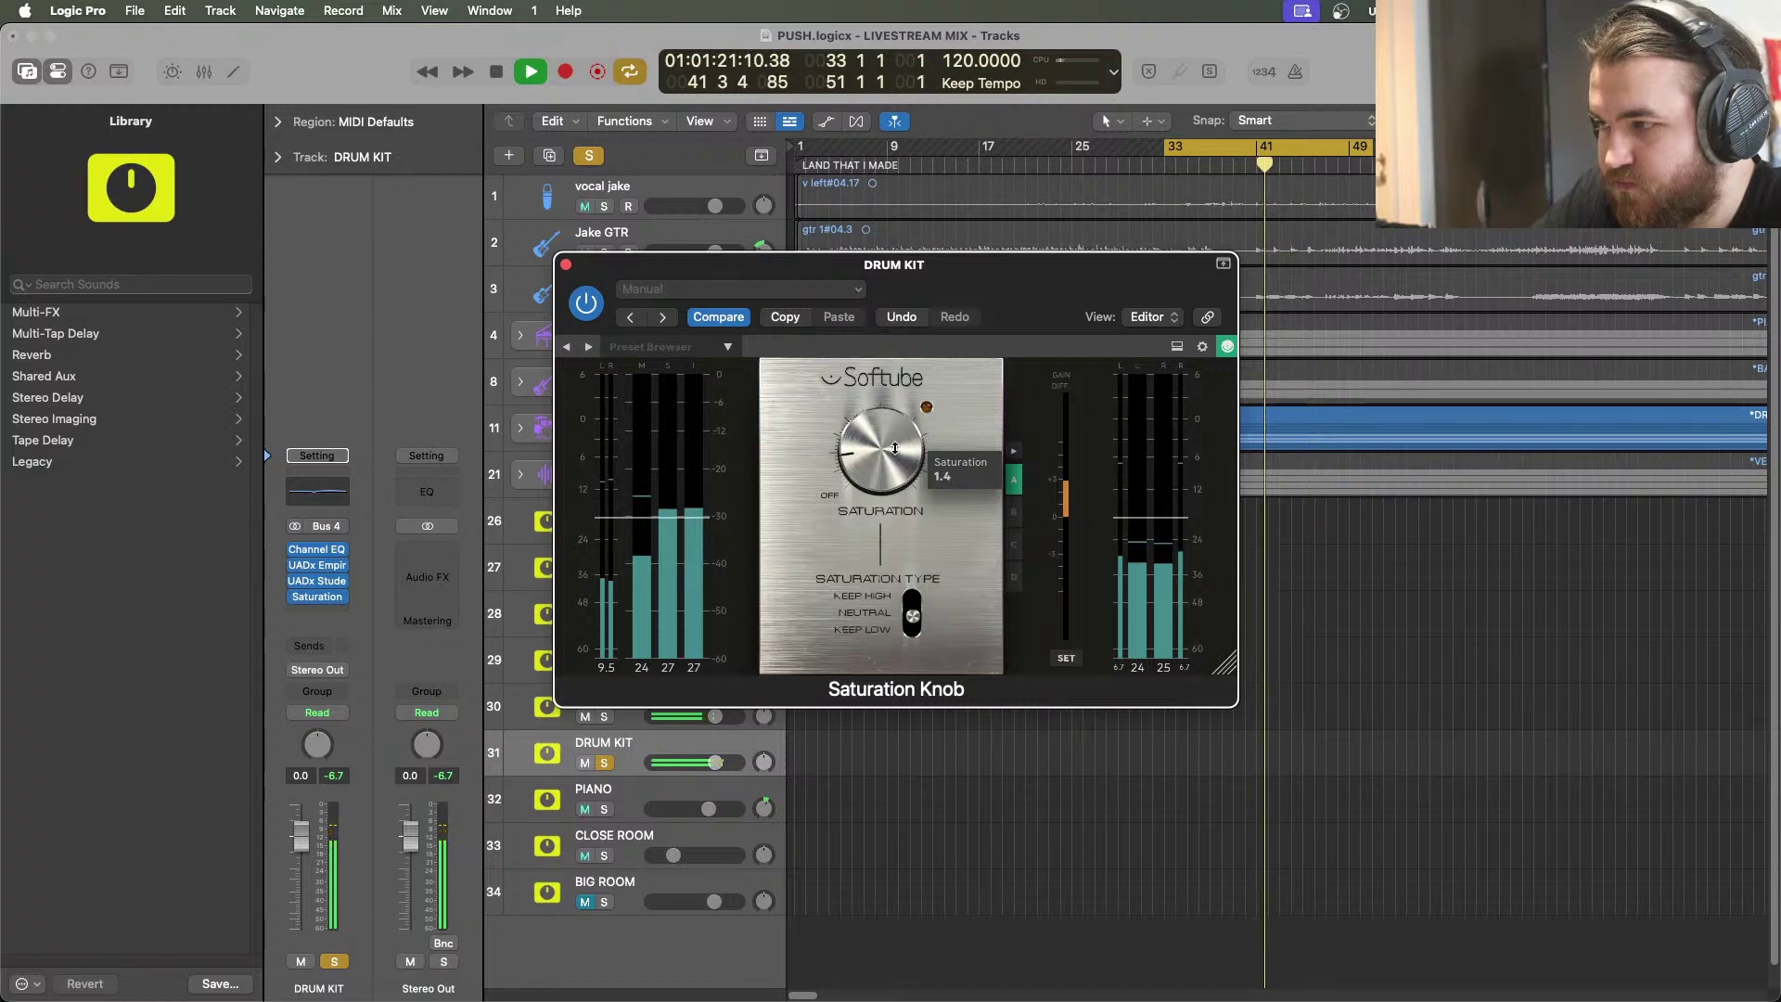
Lower the DRUM KIT Saturation Knob's output to about -3.2 dB, compare it with bypass, and close its window
mouse_move(319, 585)
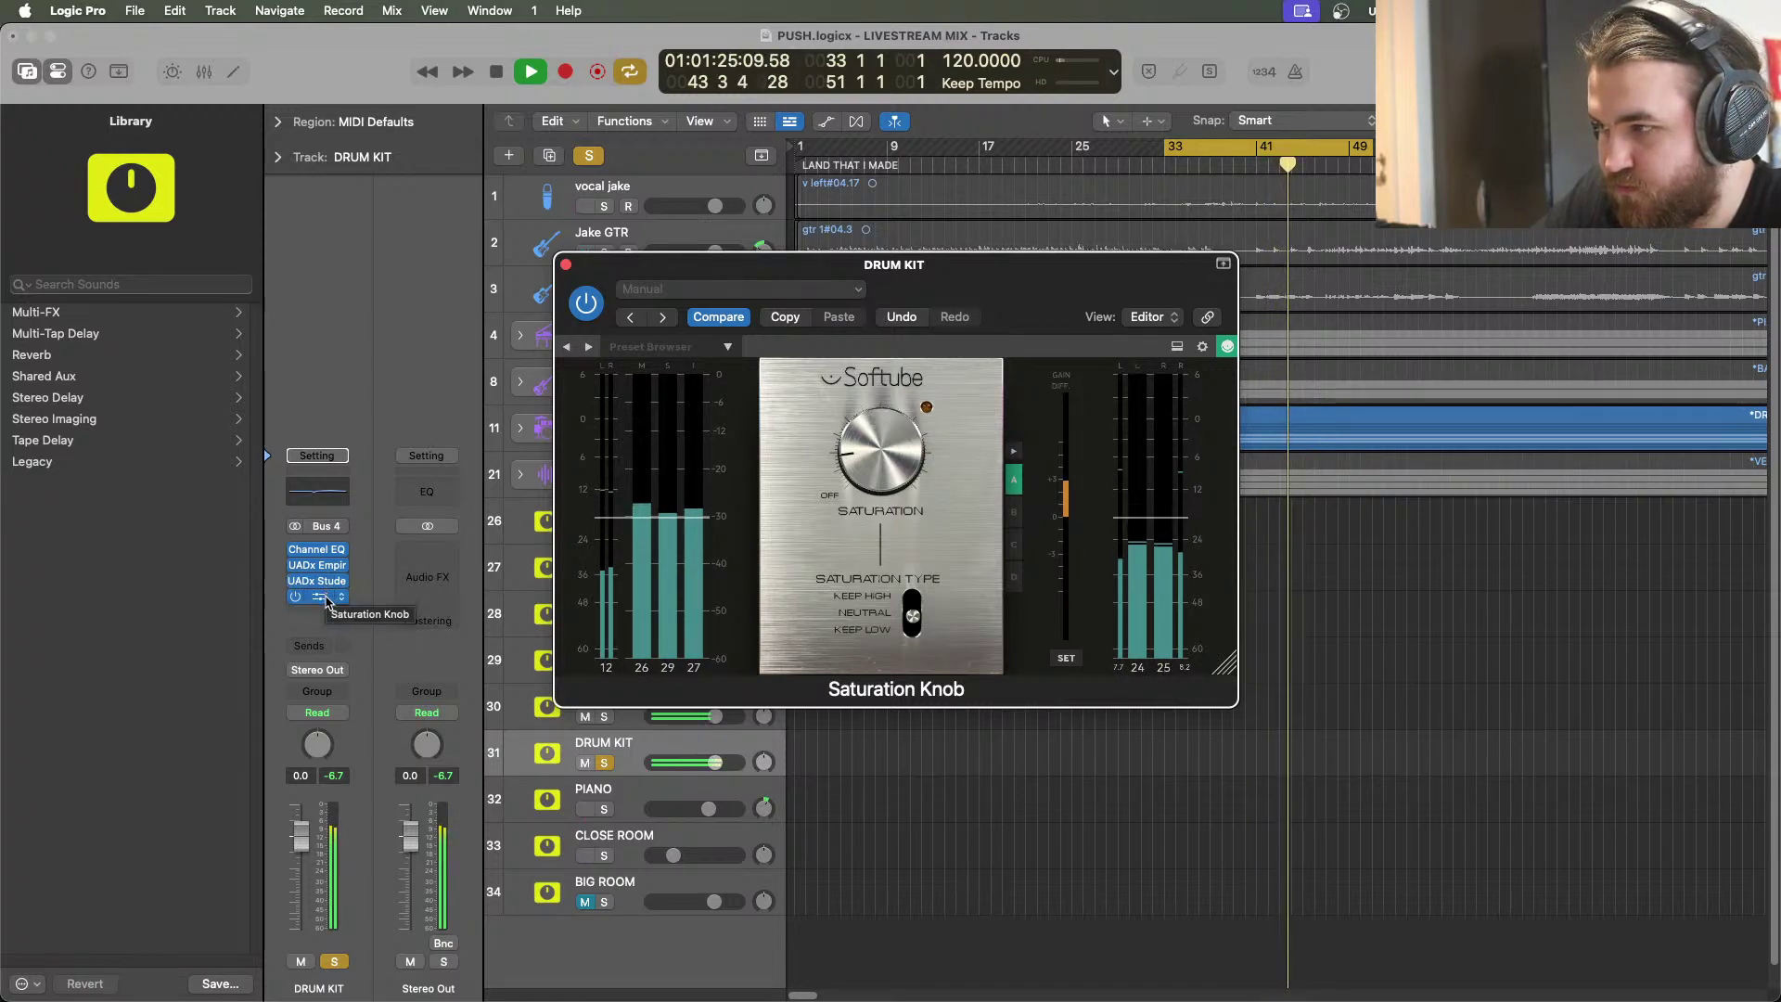
mouse_move(1129, 533)
left_click_drag(1129, 533, 1124, 548)
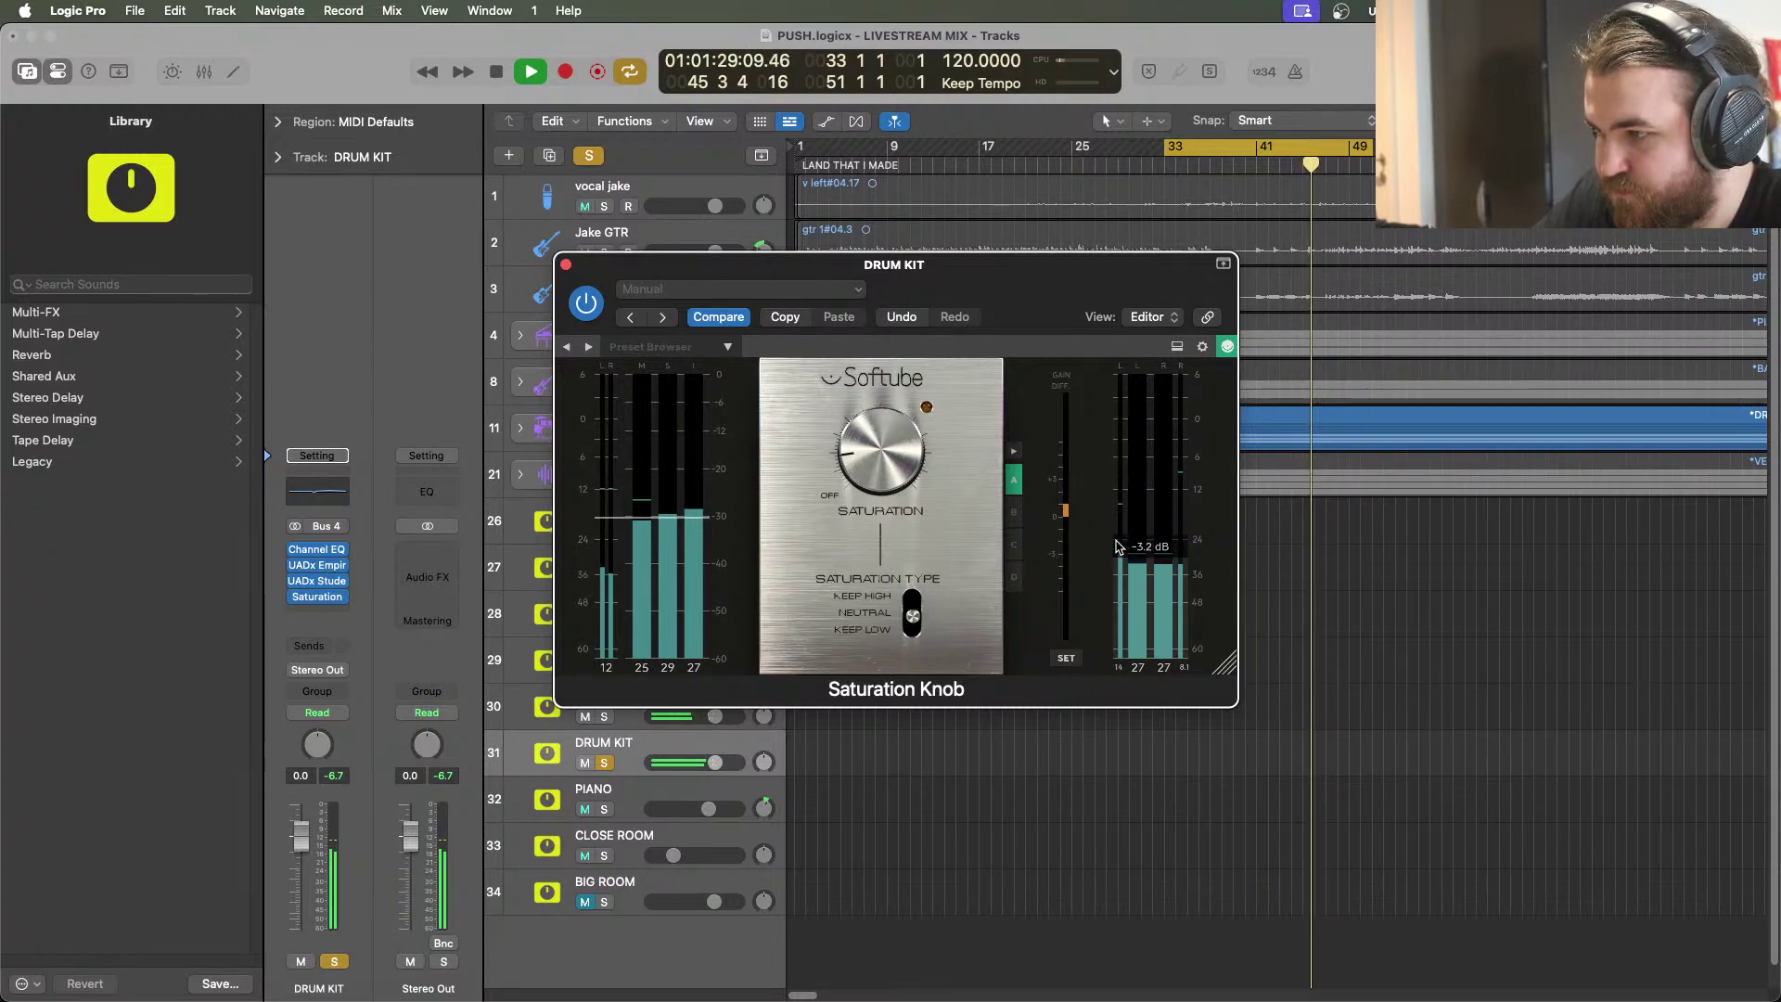
left_click(587, 303)
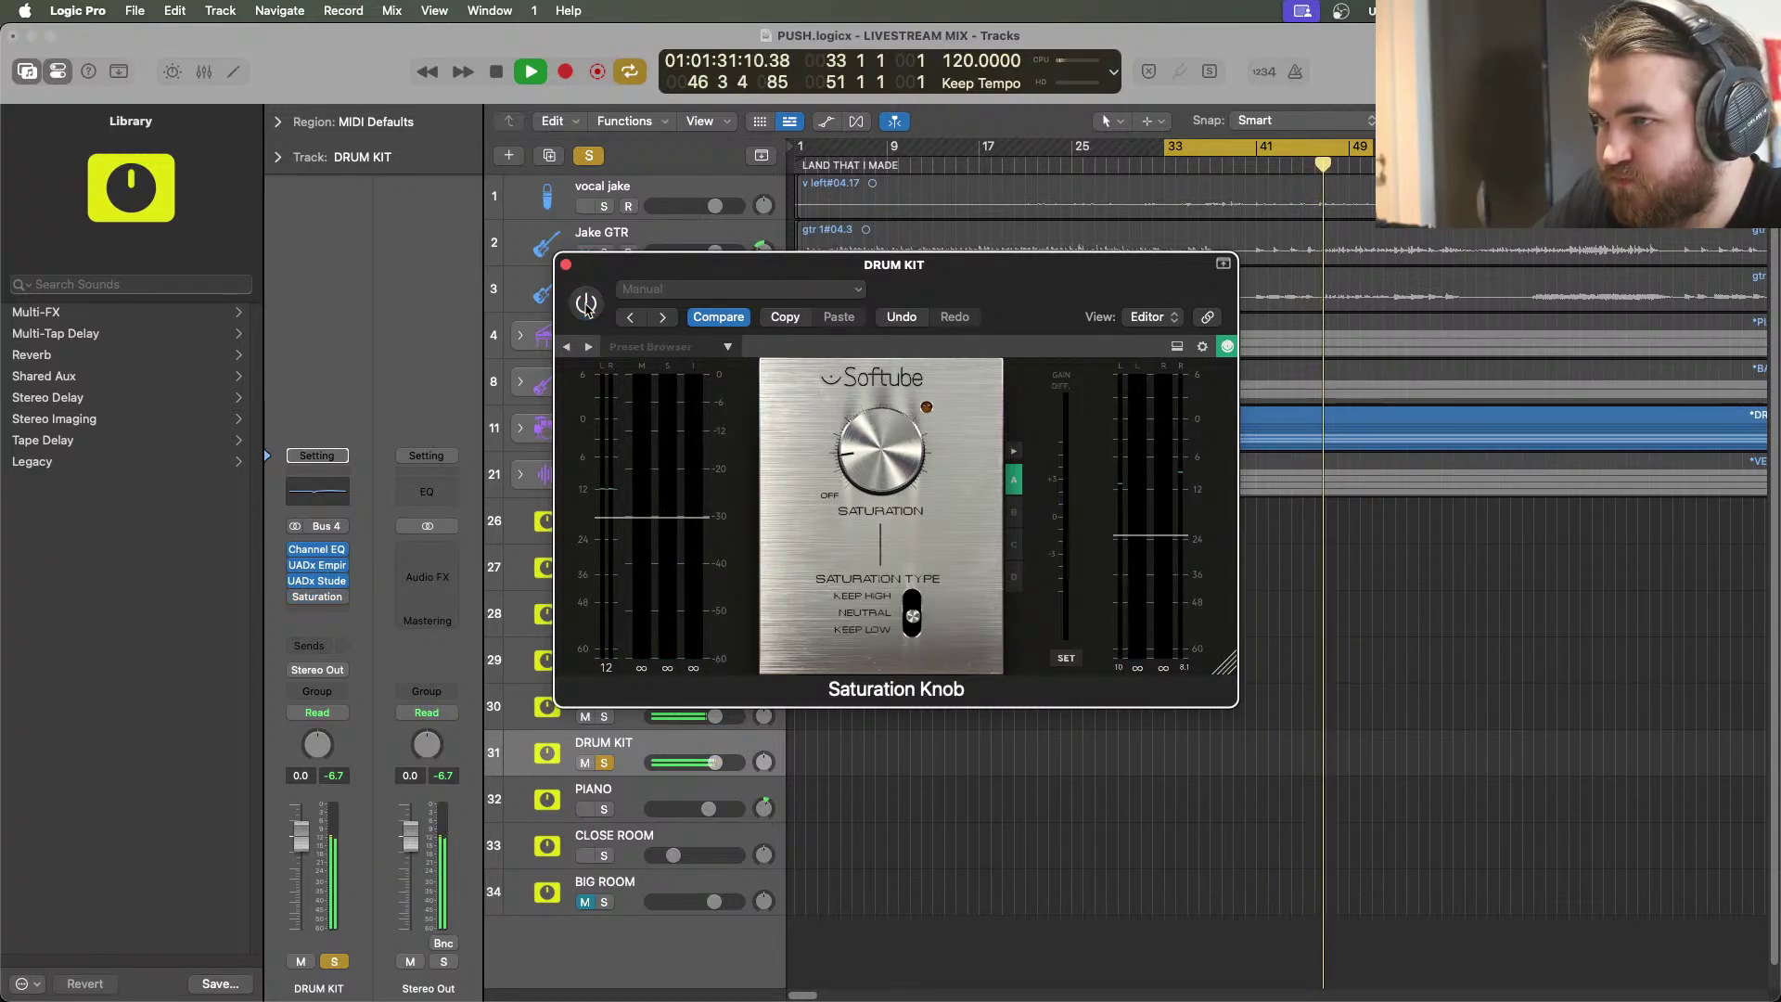
left_click(586, 303)
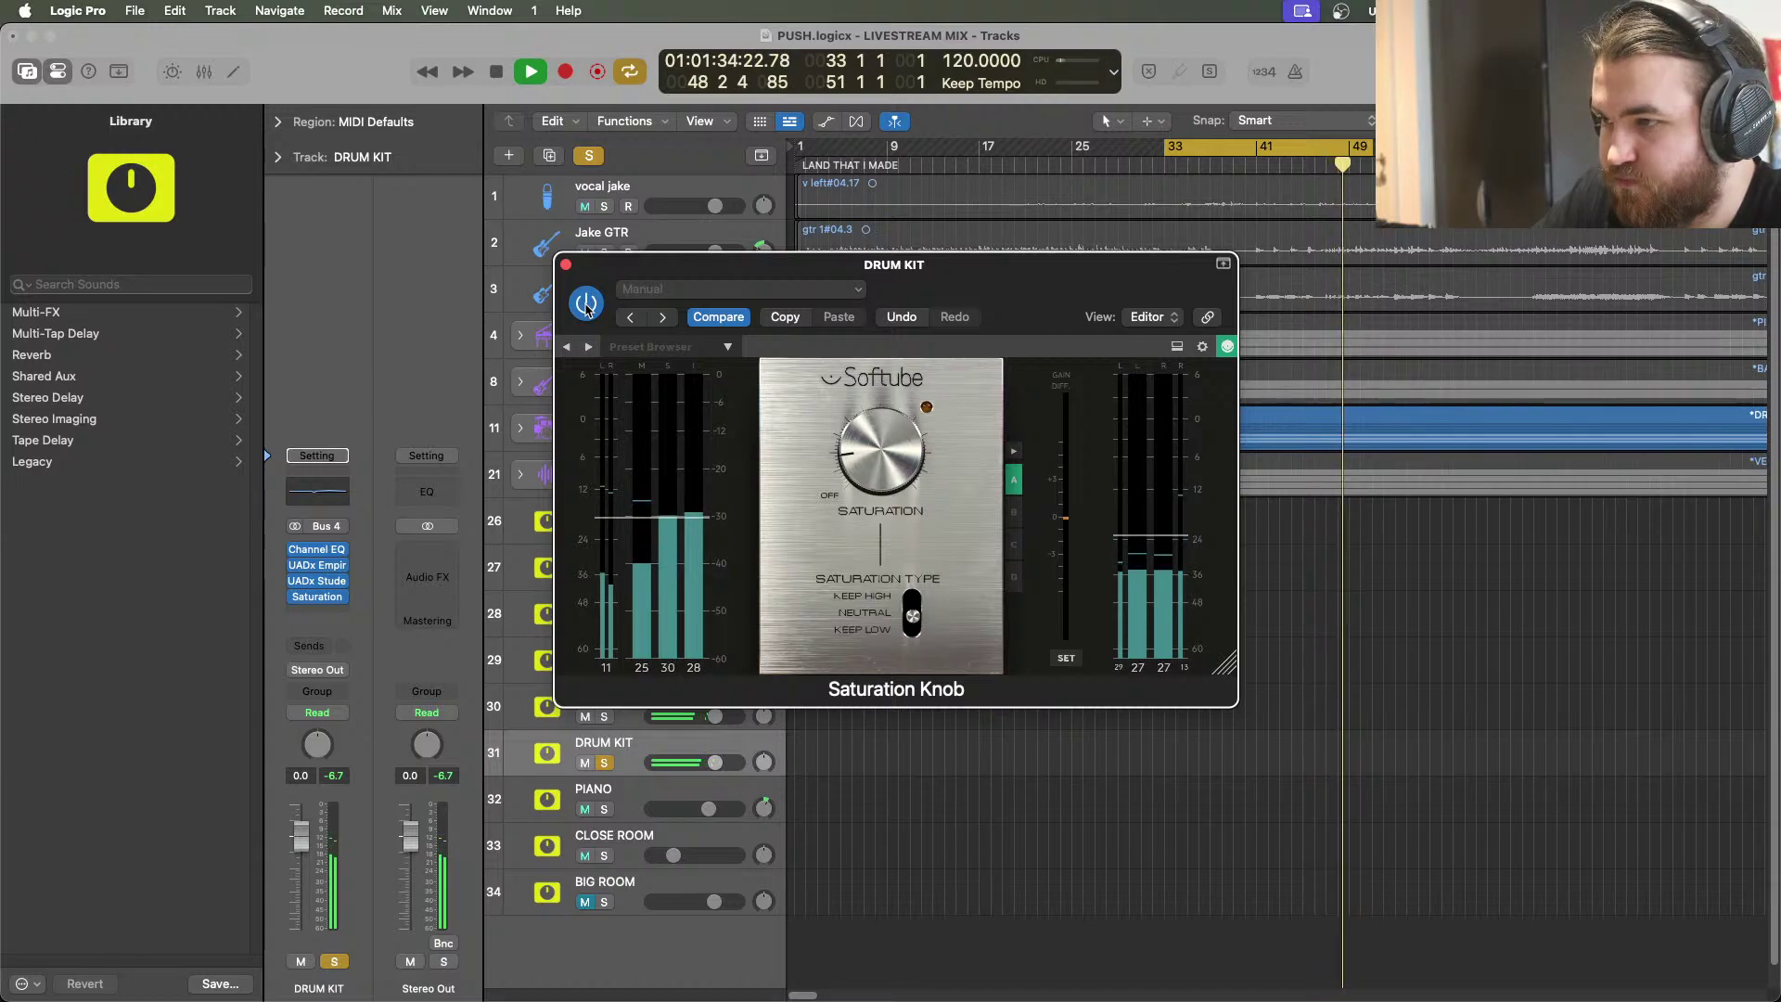
left_click(566, 264)
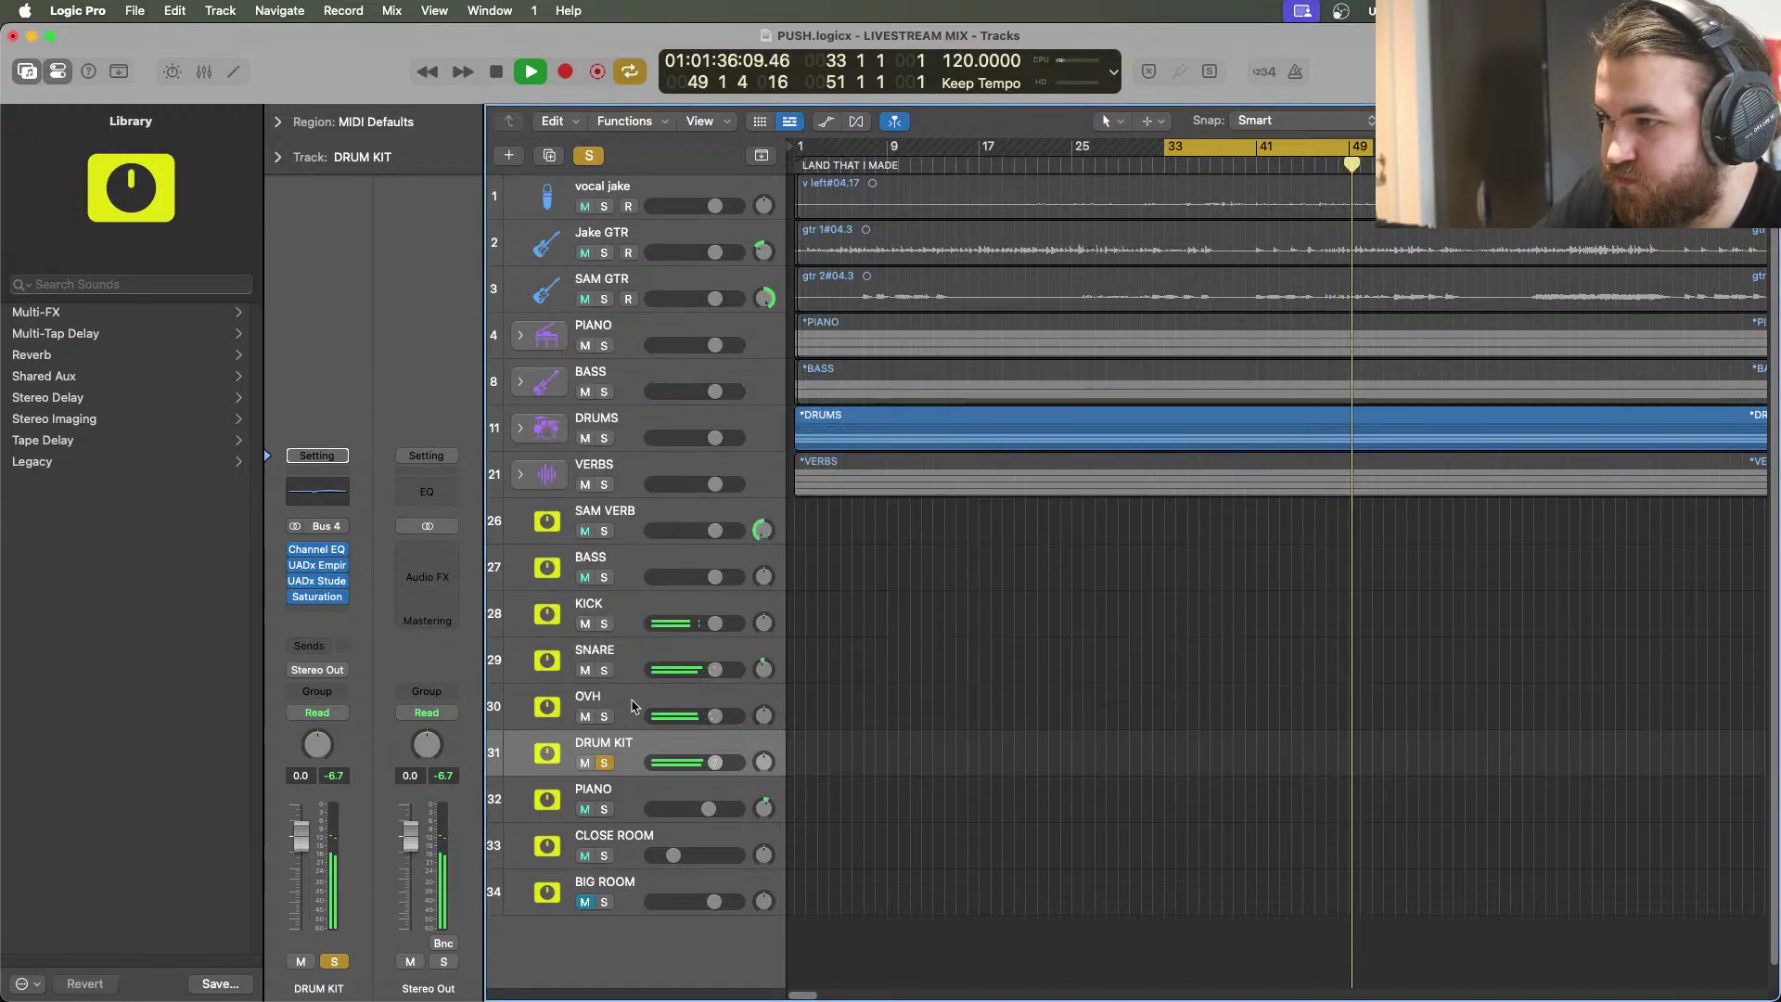
Solo BASS alongside the DRUM KIT for a brief check, and clear all solos
left_click(604, 577)
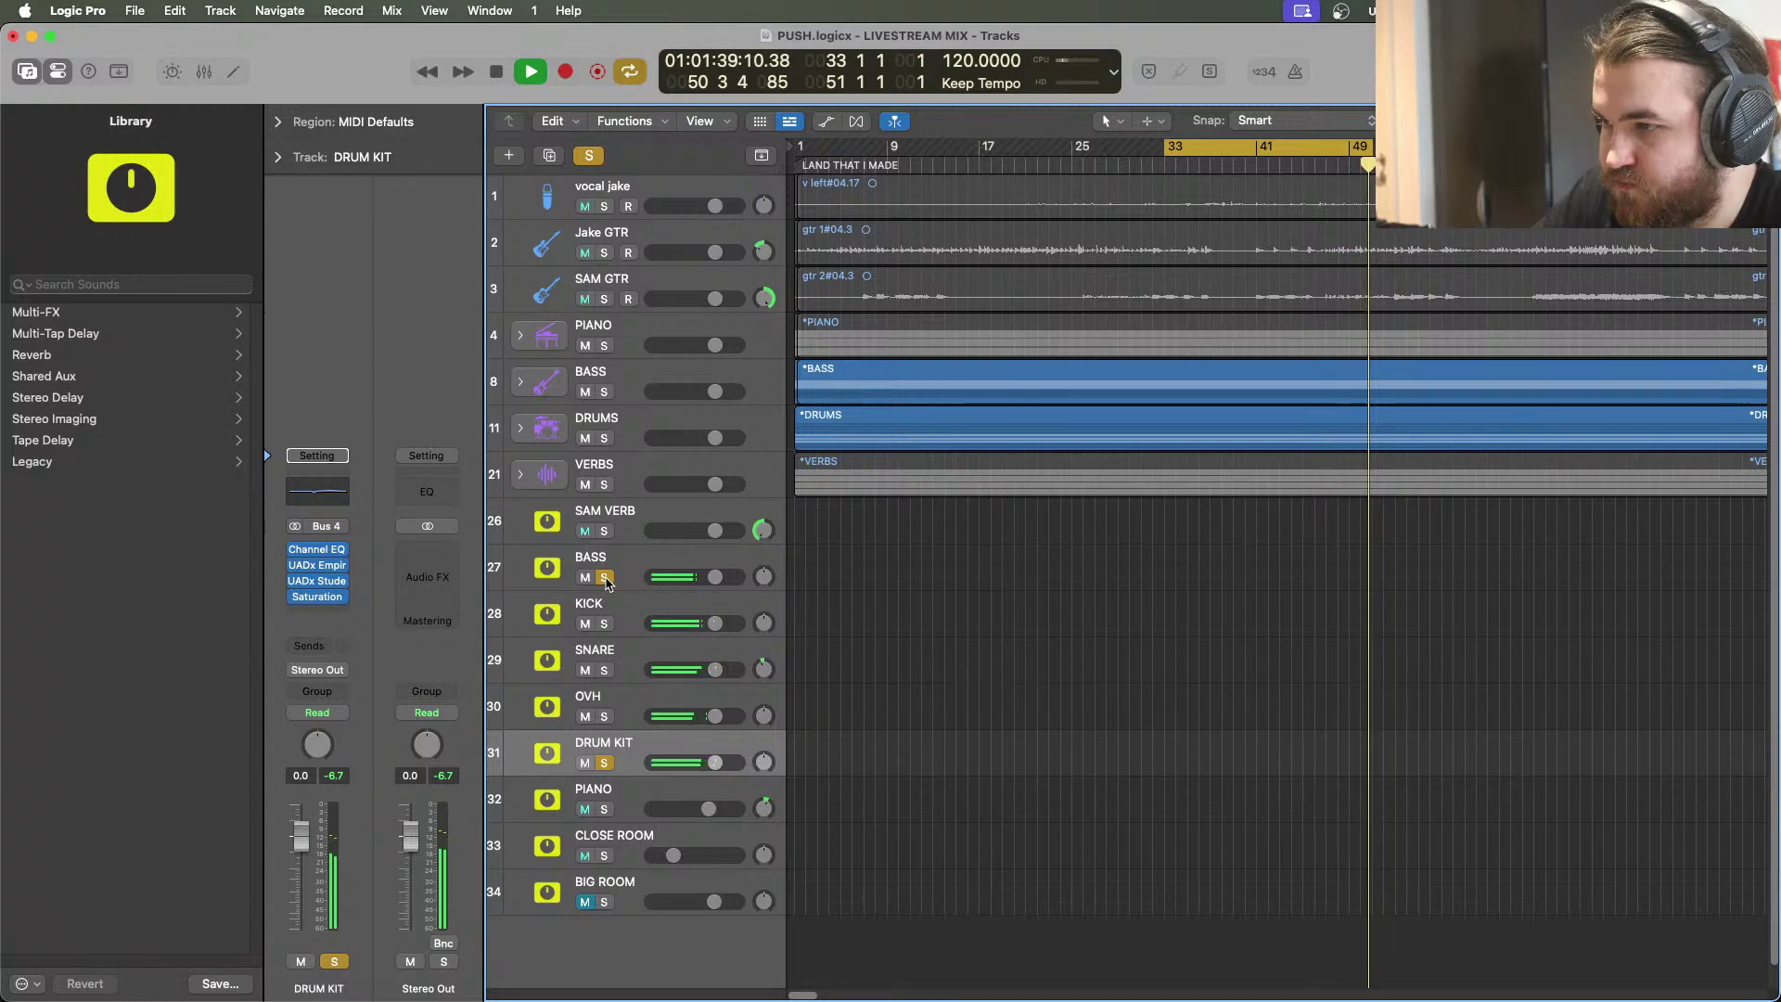
left_click(604, 577)
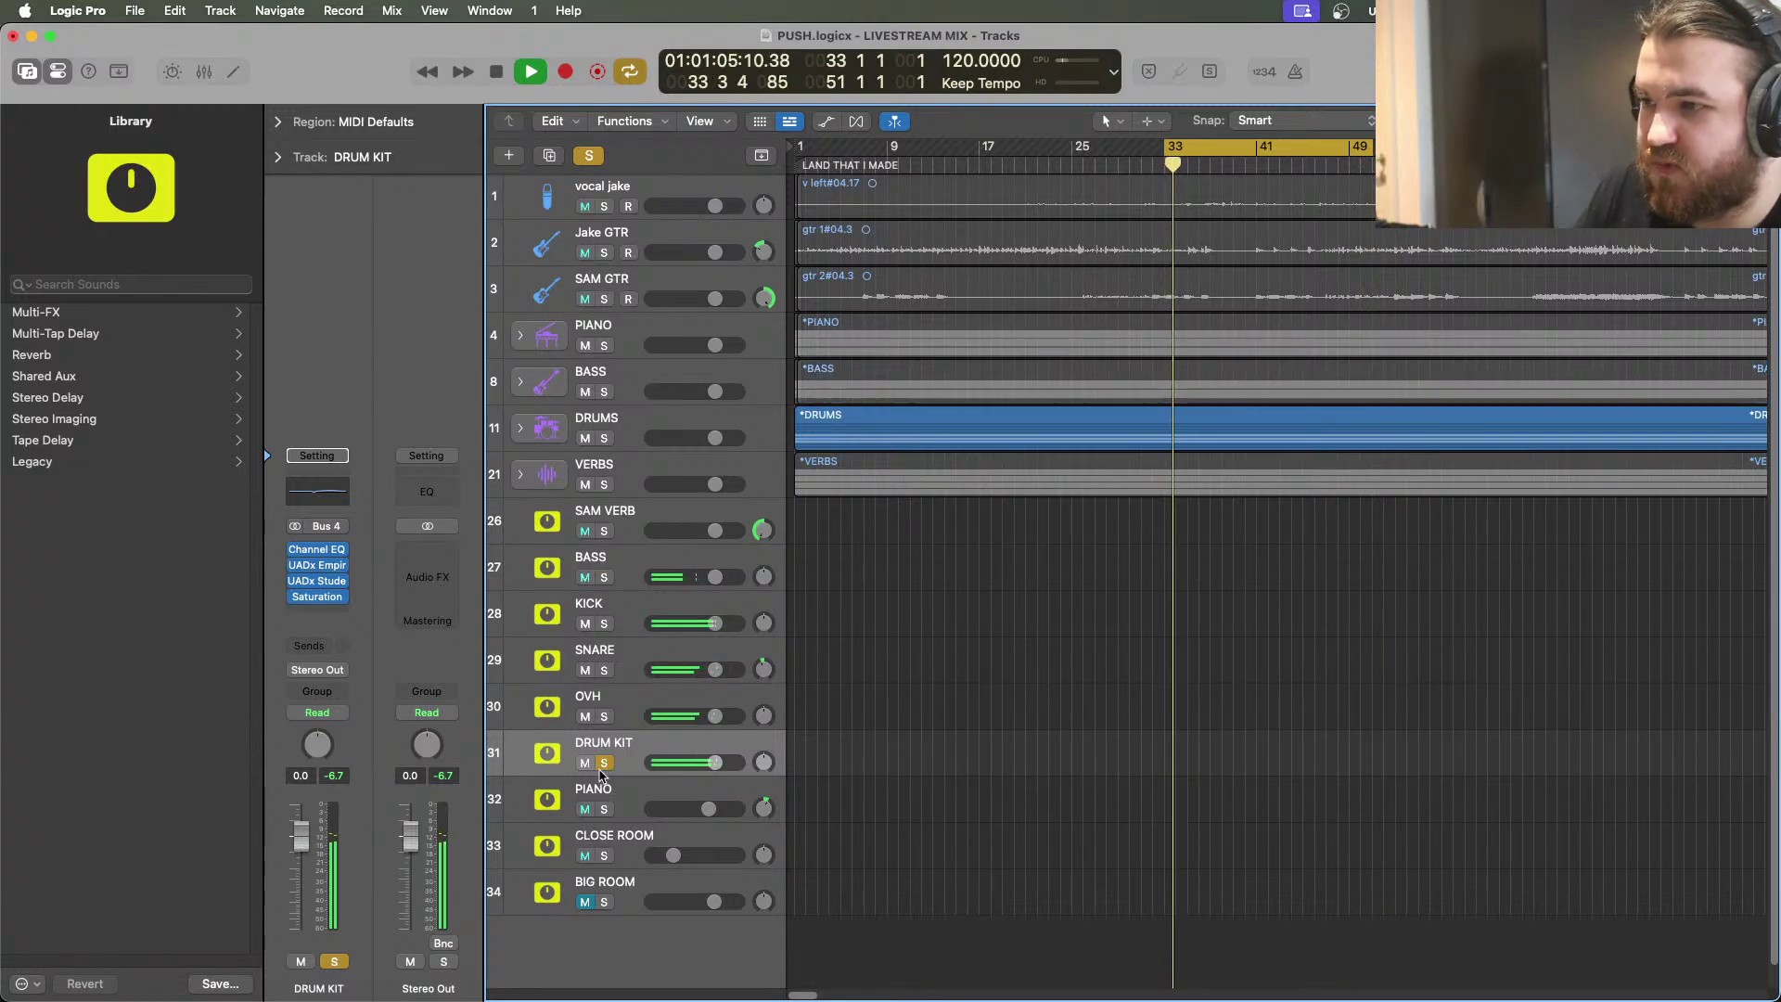
left_click(589, 155)
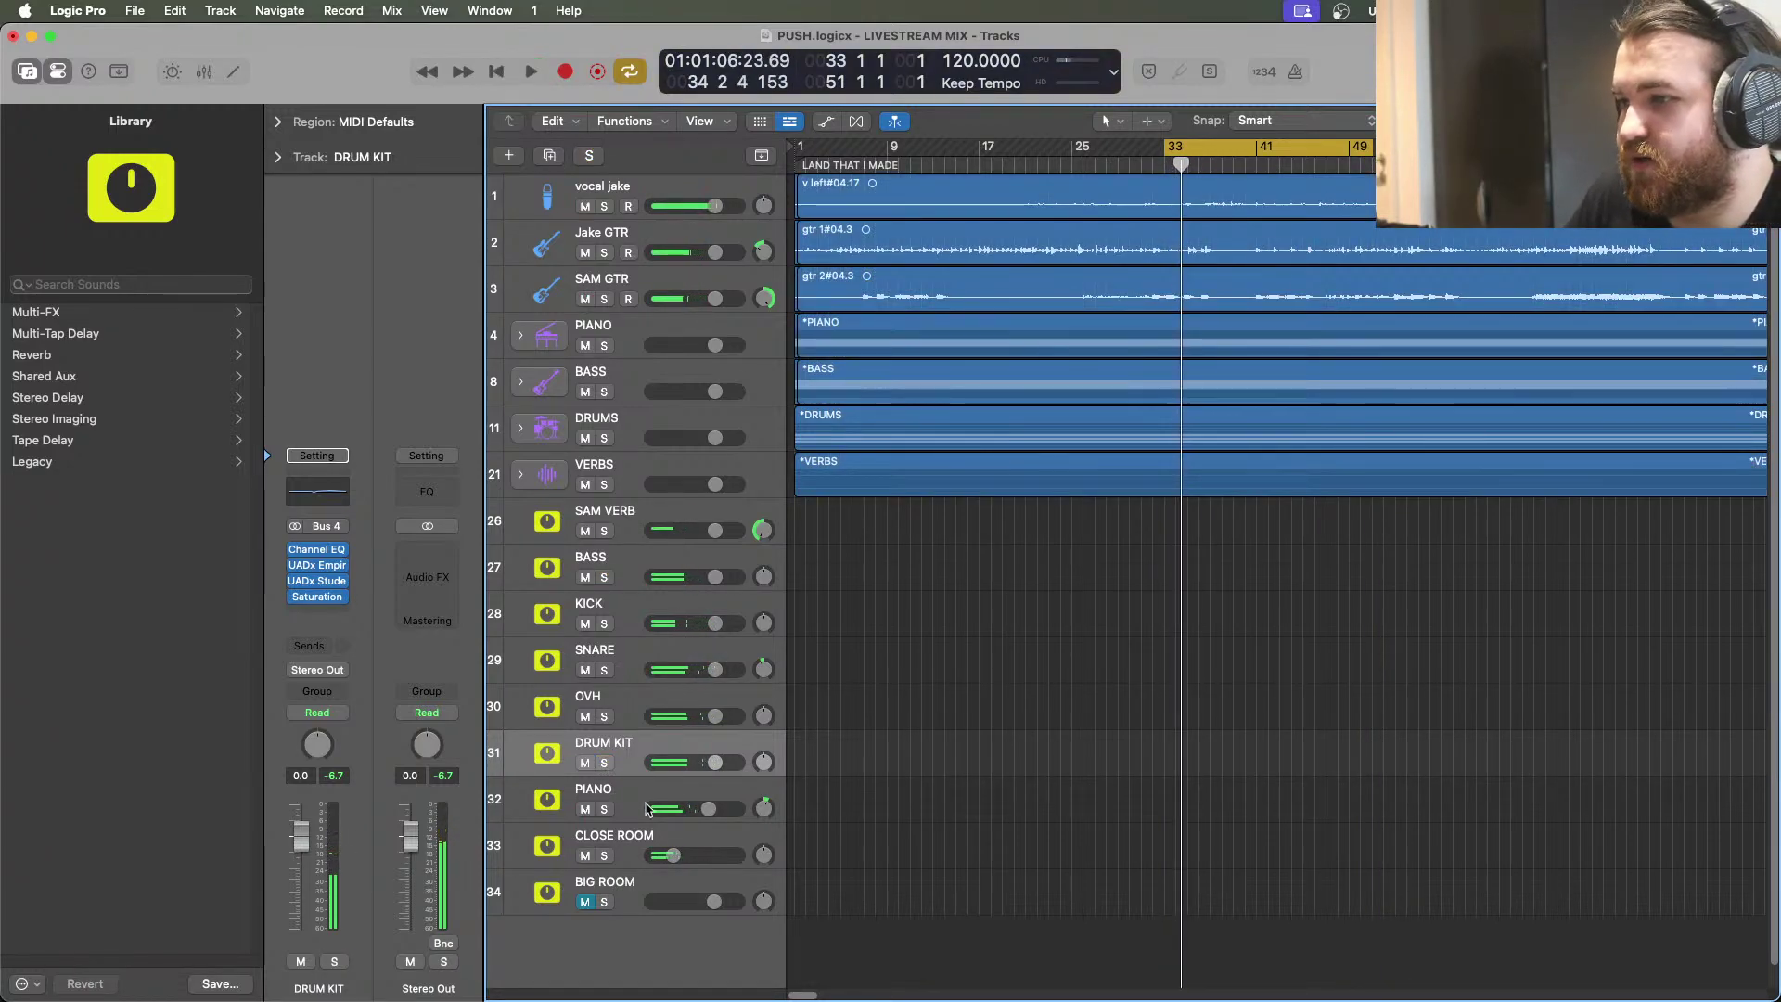
Solo and replay the DRUM KIT, comparing its sound with the Studer A800 and Saturation Knob bypassed and active
left_click(603, 763)
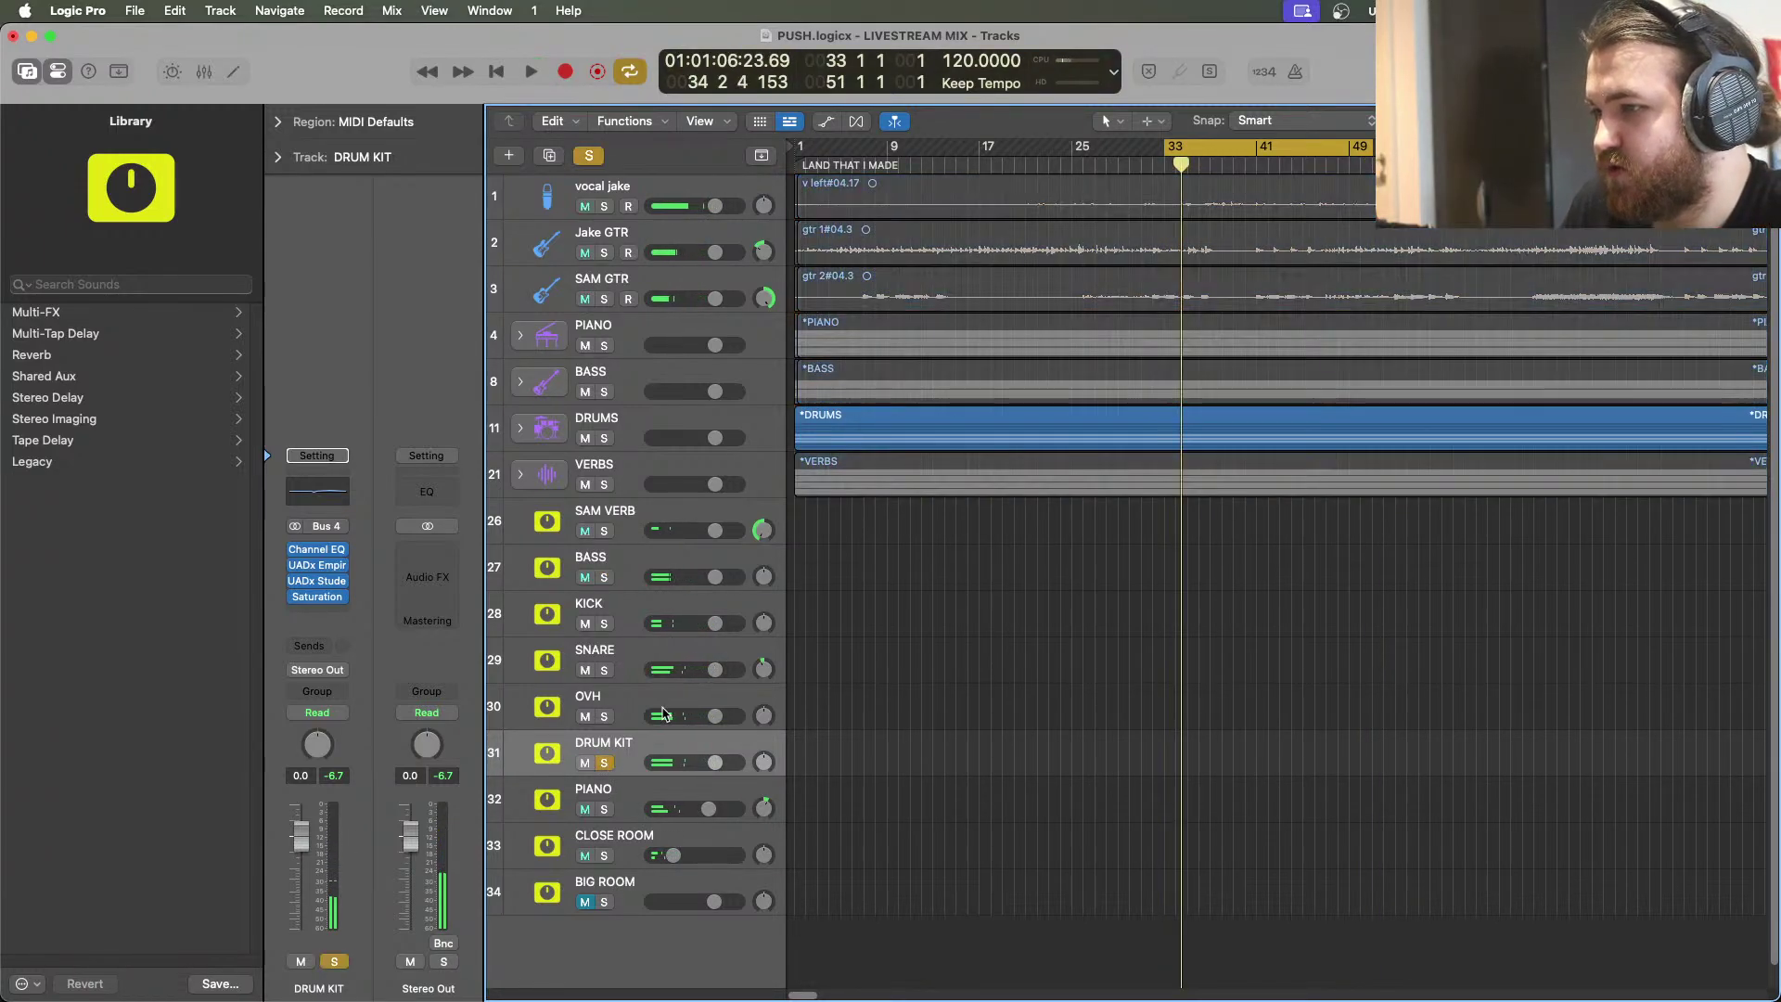
left_click(532, 73)
mouse_move(288, 598)
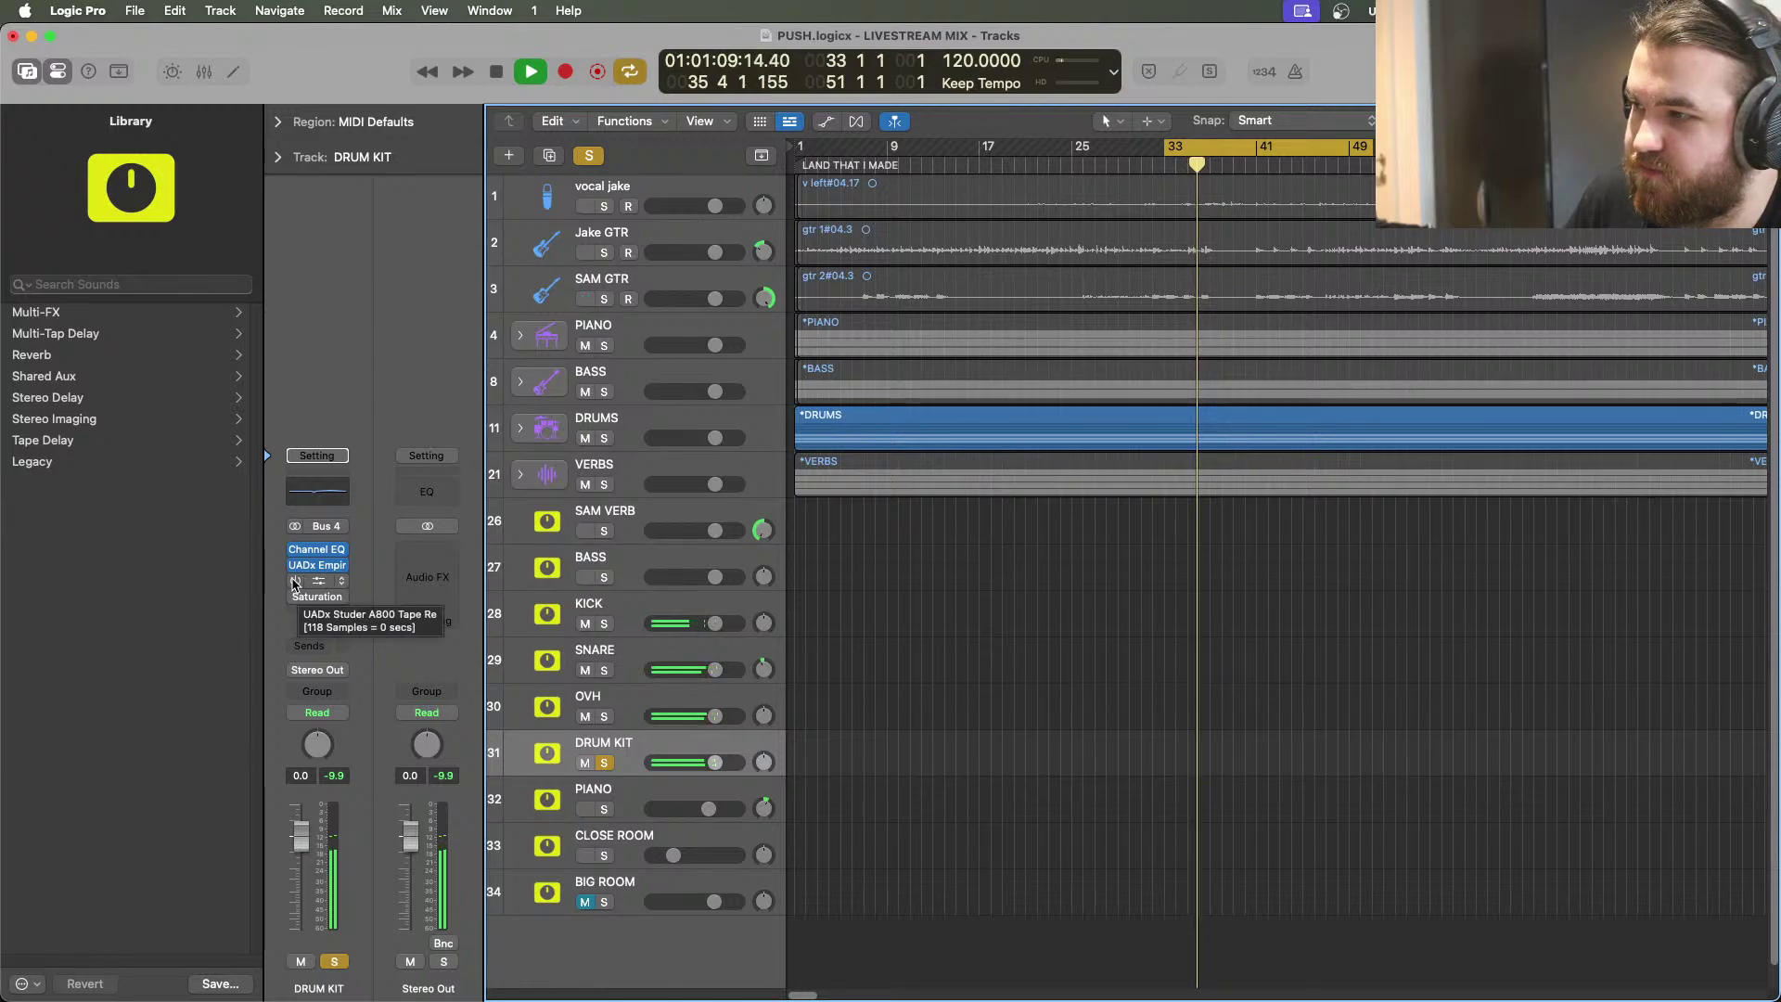
left_click(294, 582)
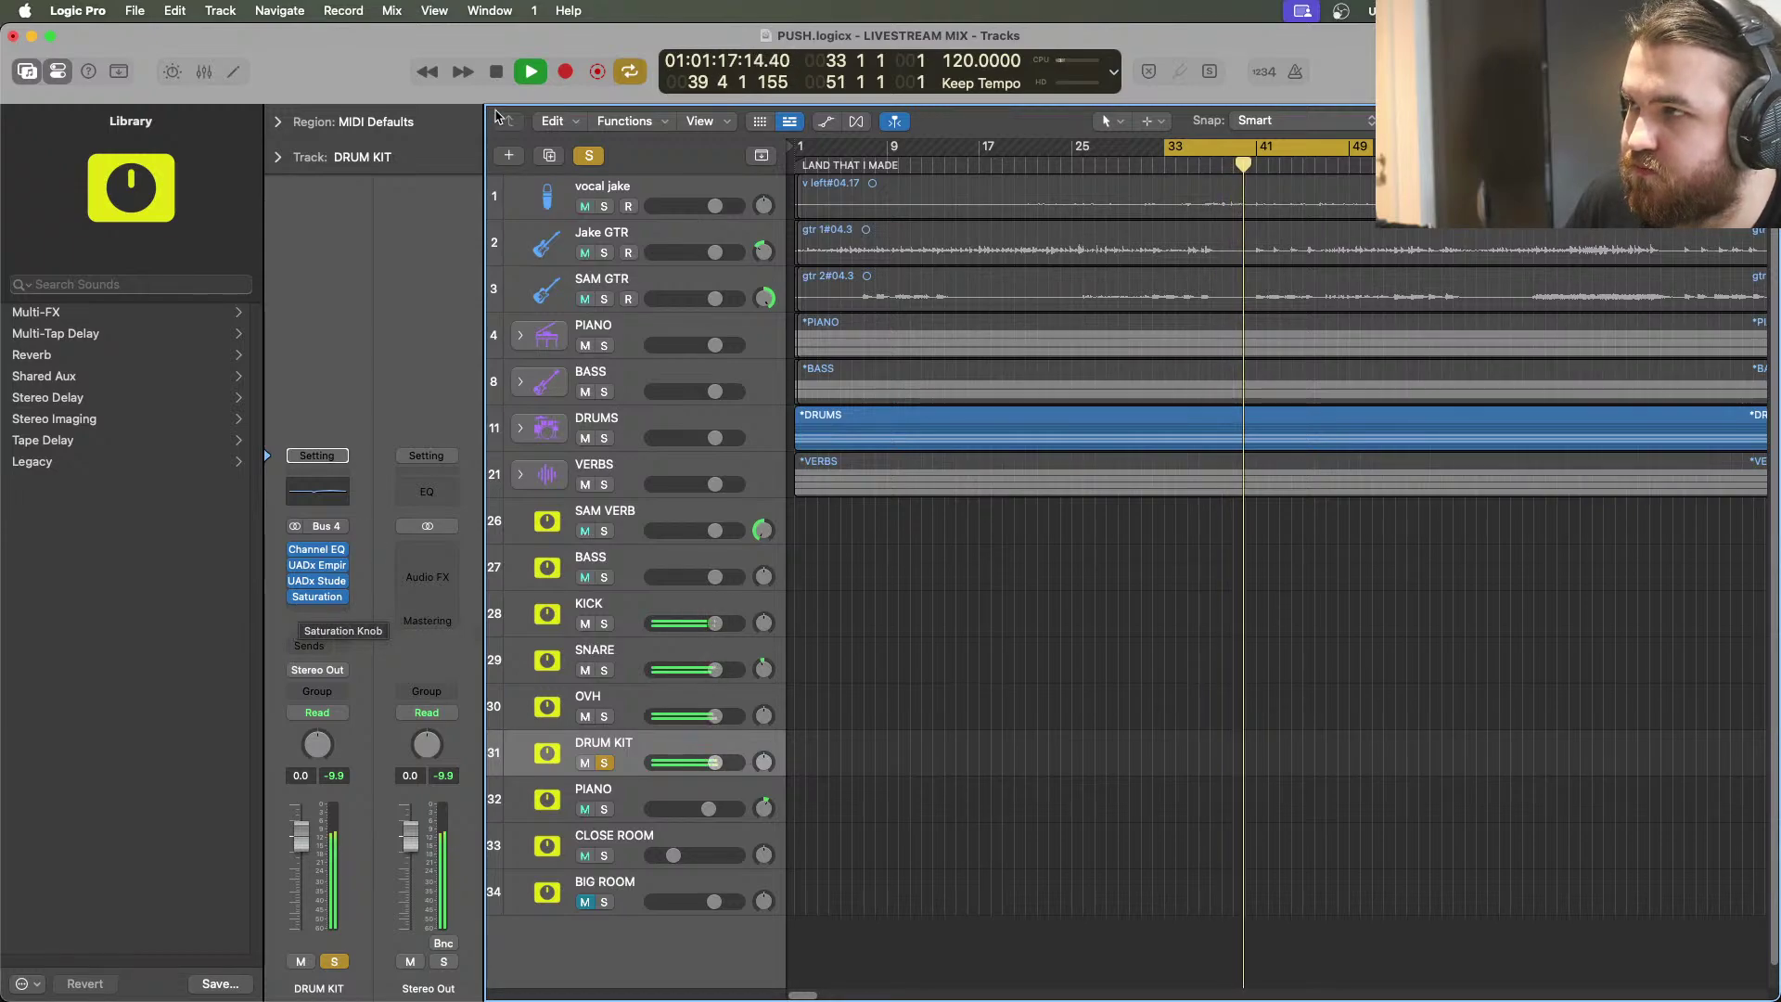
Insert a stereo Saturation Knob on the SNARE channel and replay the soloed drums from bar 33
left_click(629, 655)
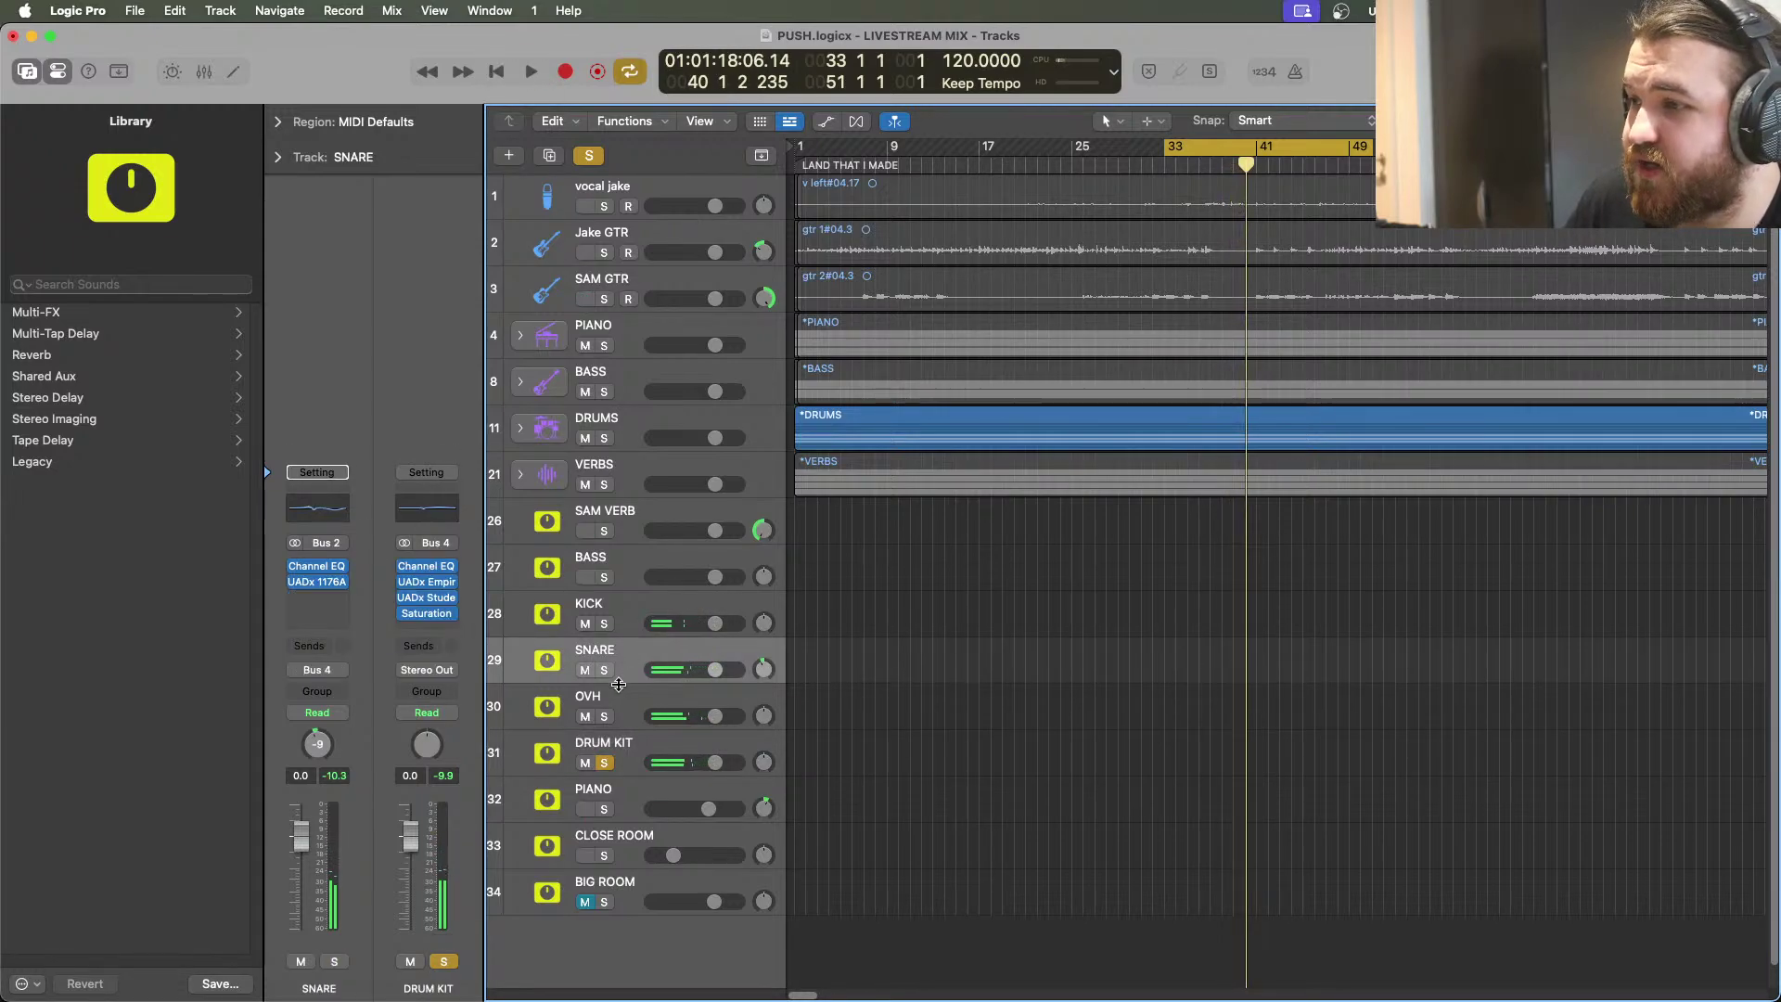
left_click(343, 600)
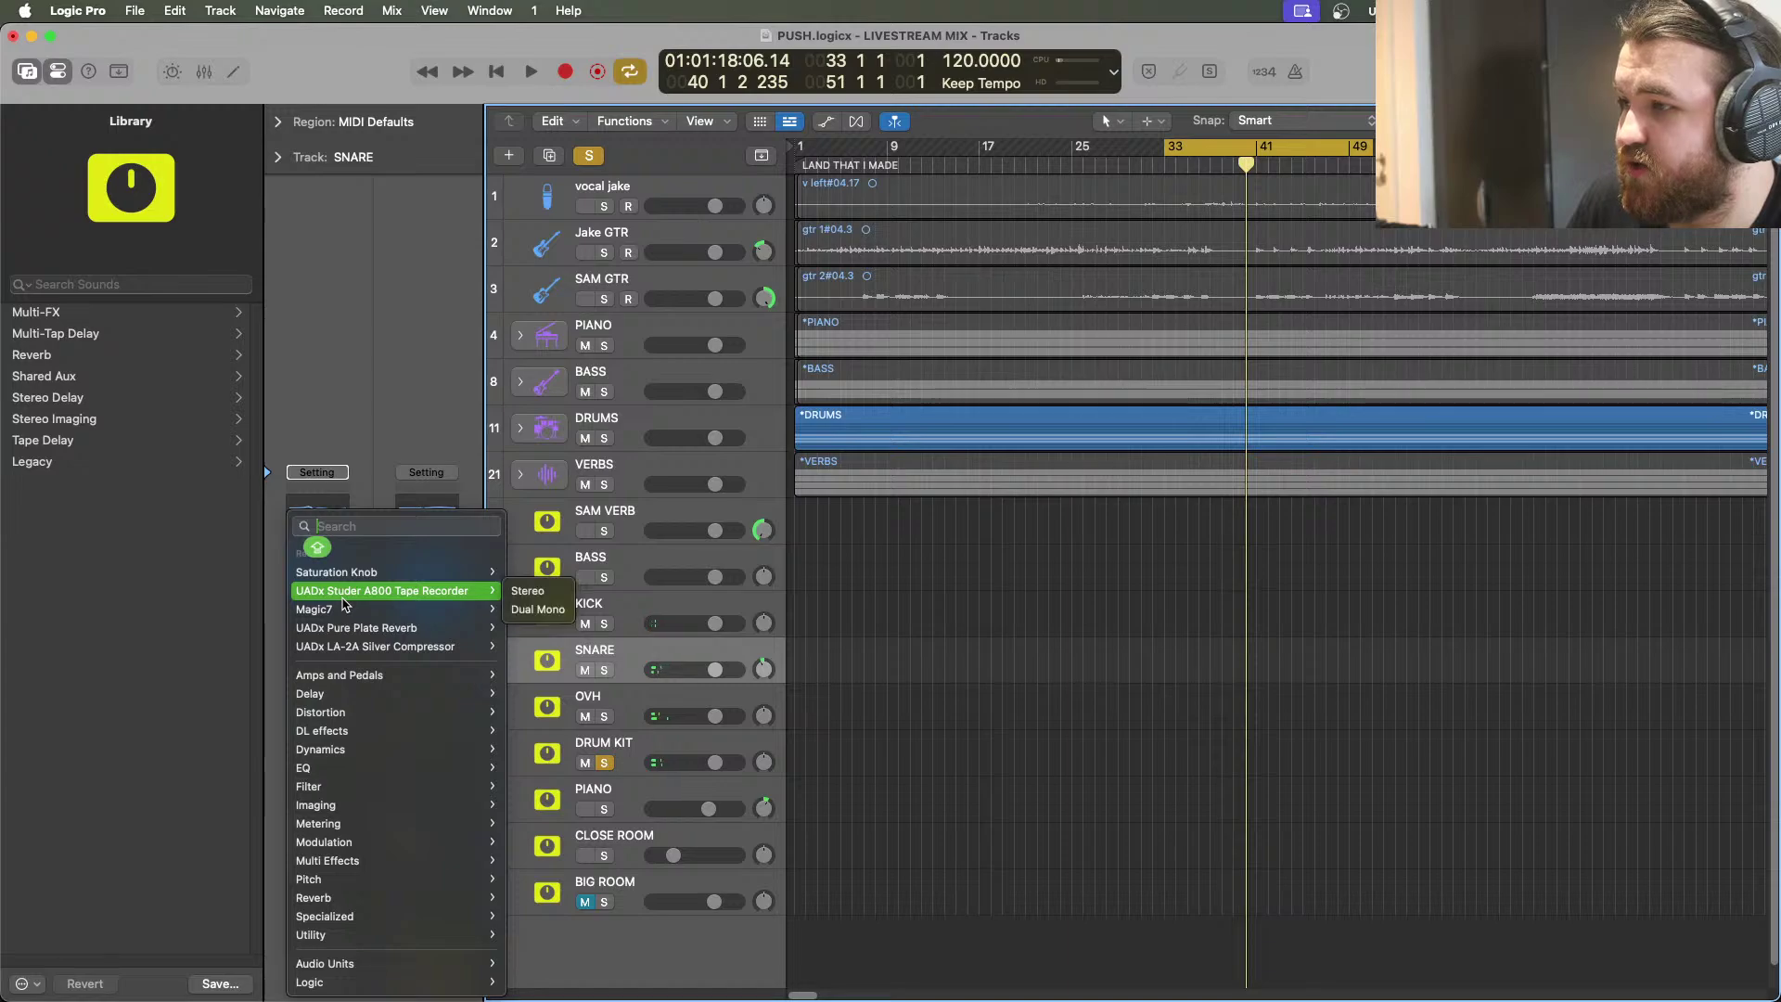
left_click(527, 572)
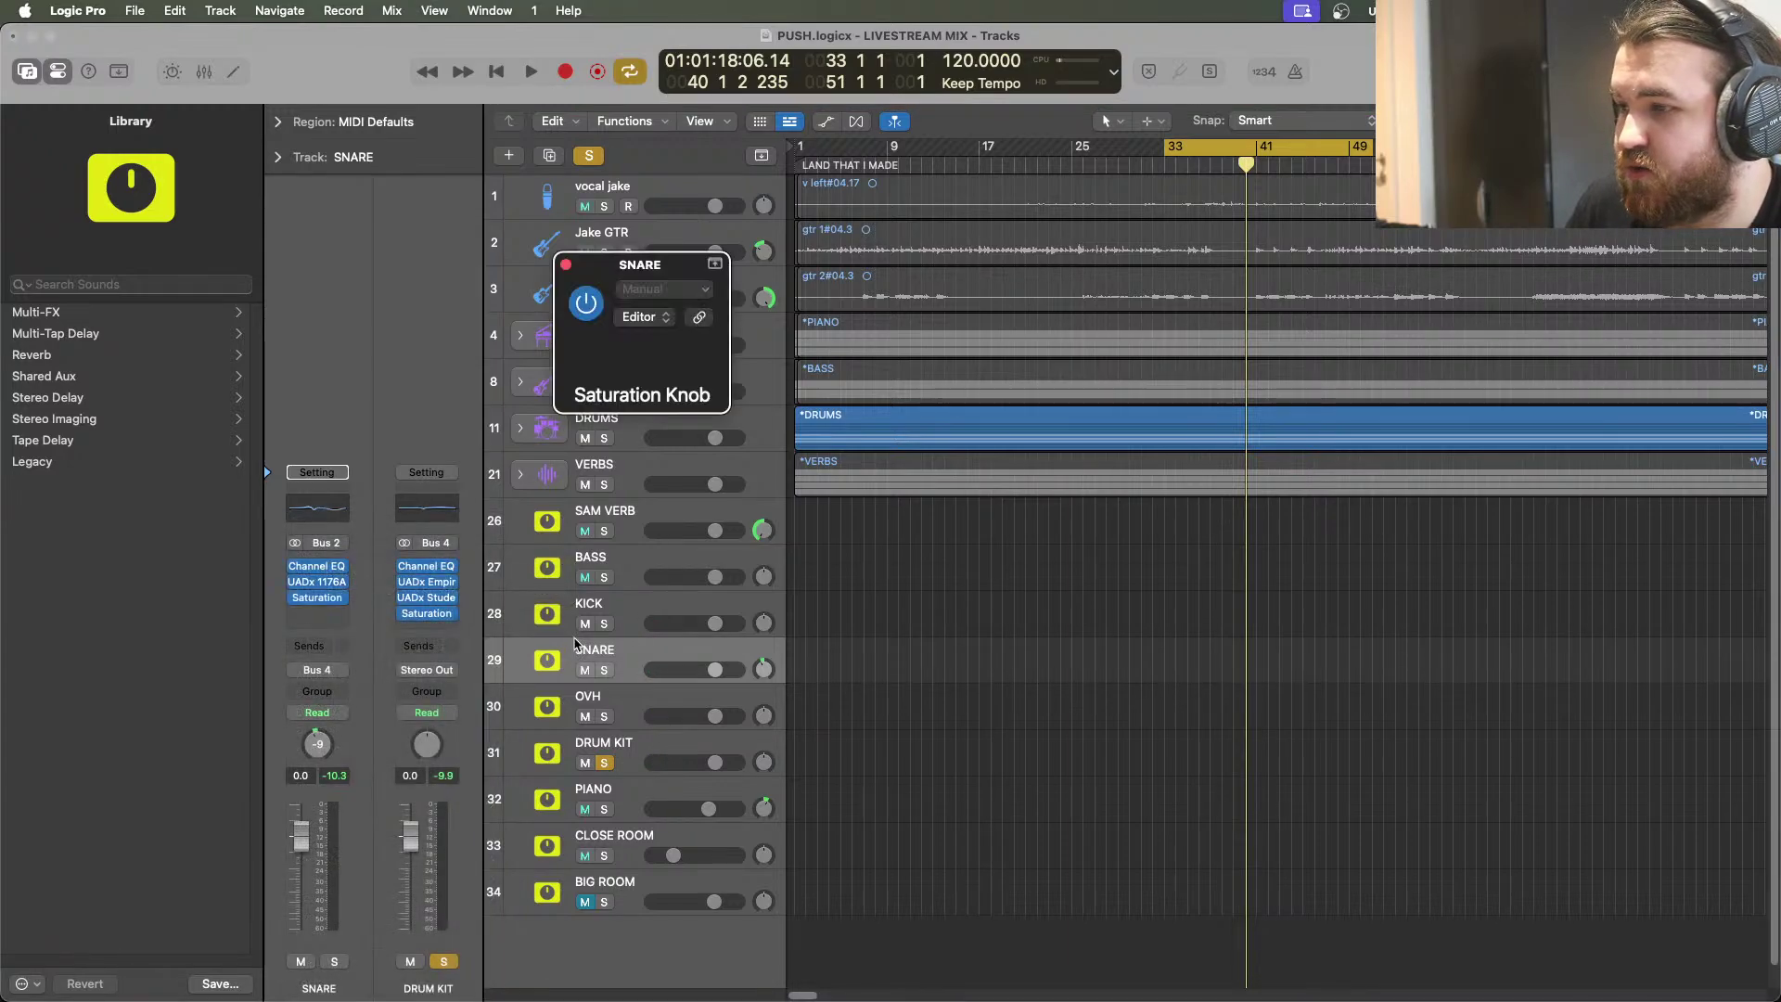
left_click(534, 73)
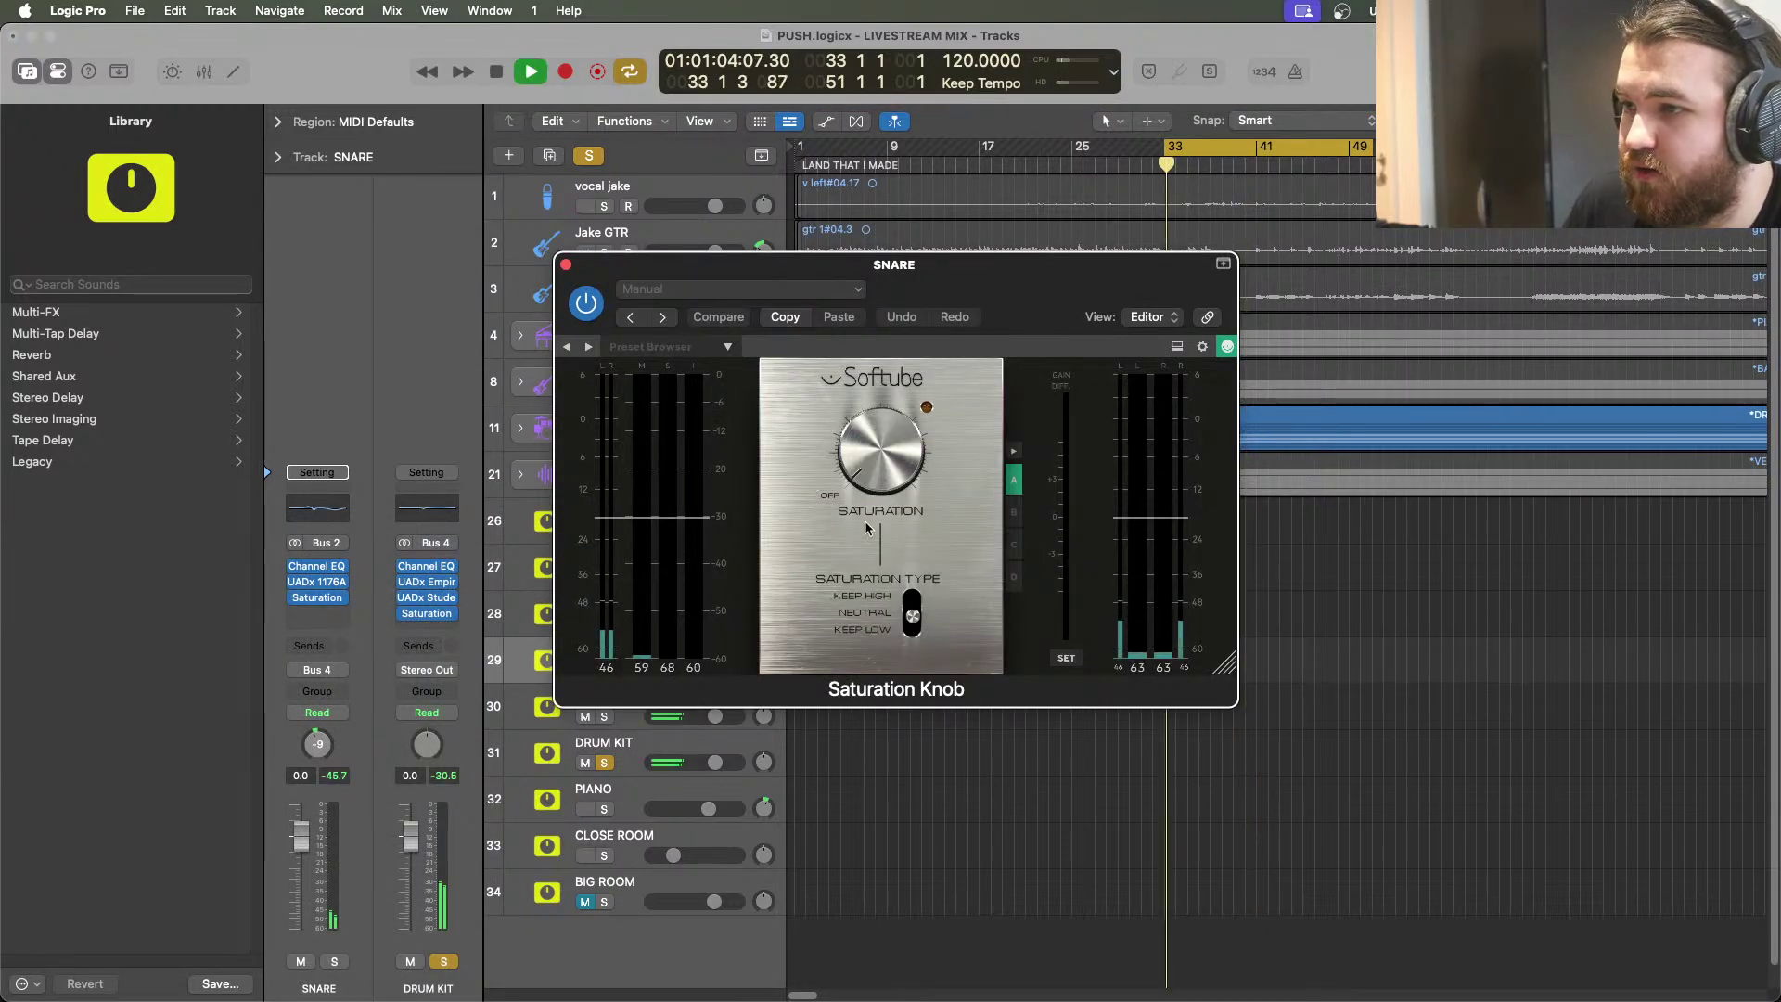
Set the snare's saturation type to Keep High and its saturation to about 2.8, and close the plug-in window
left_click_drag(913, 616, 886, 570)
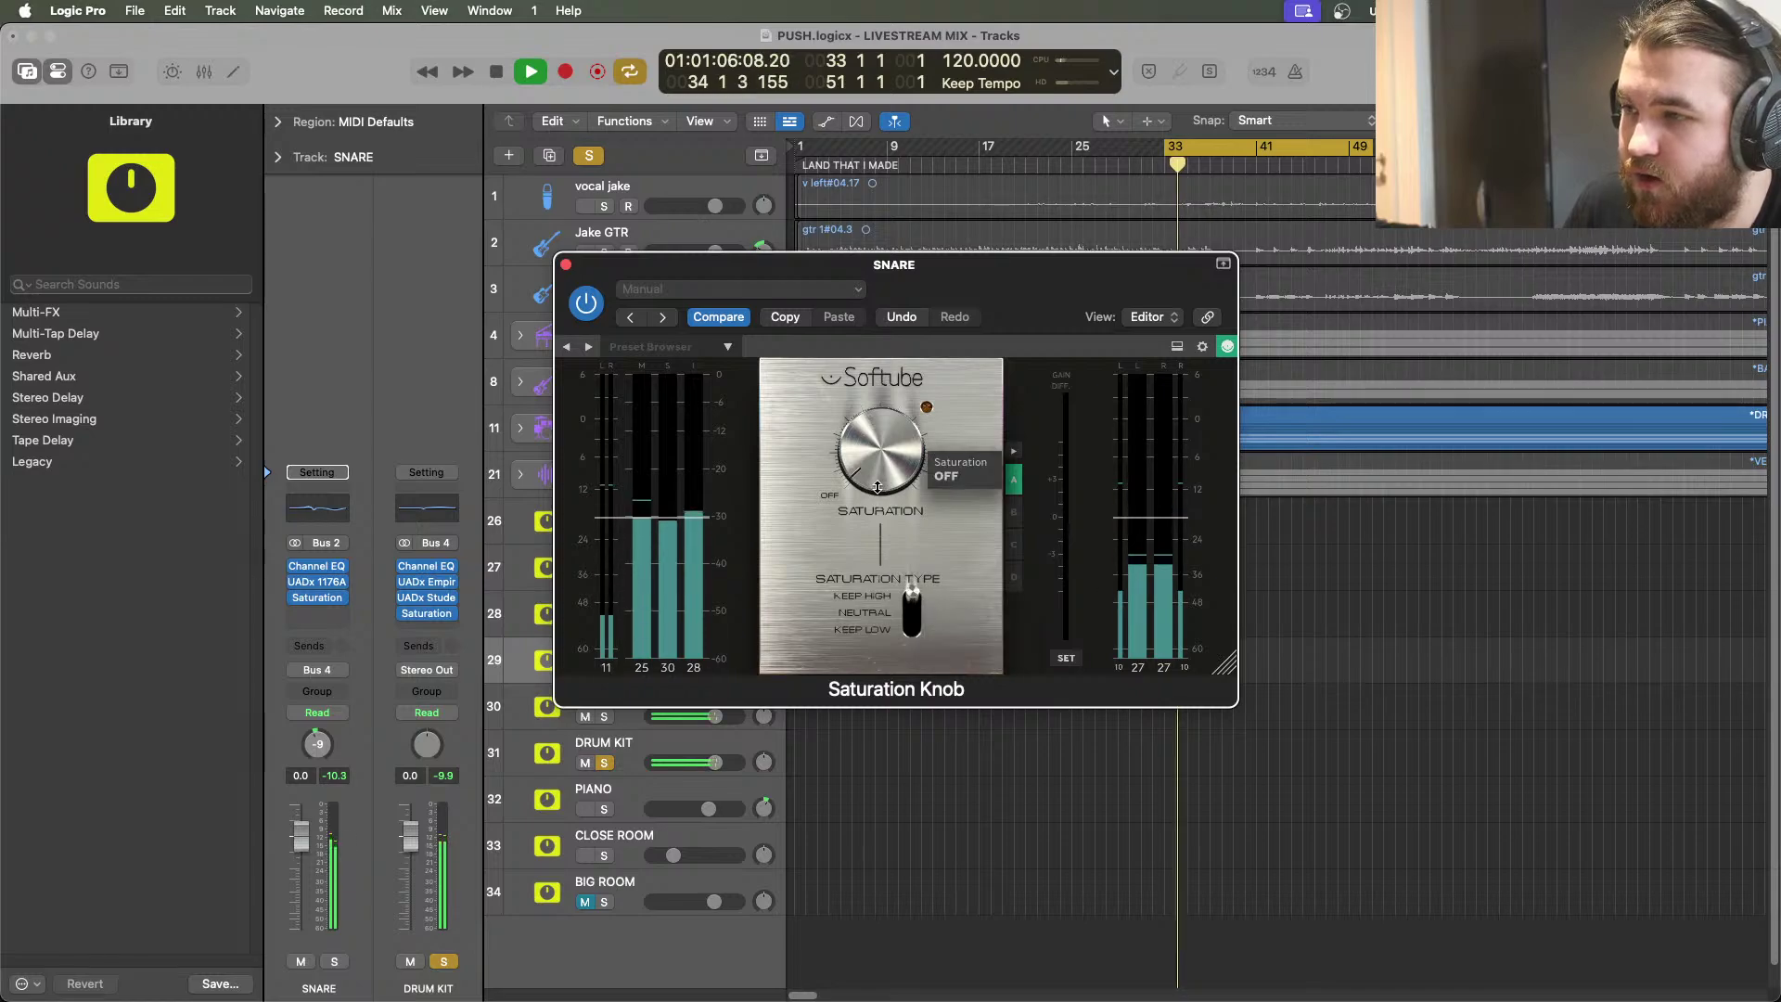
left_click_drag(882, 477, 904, 445)
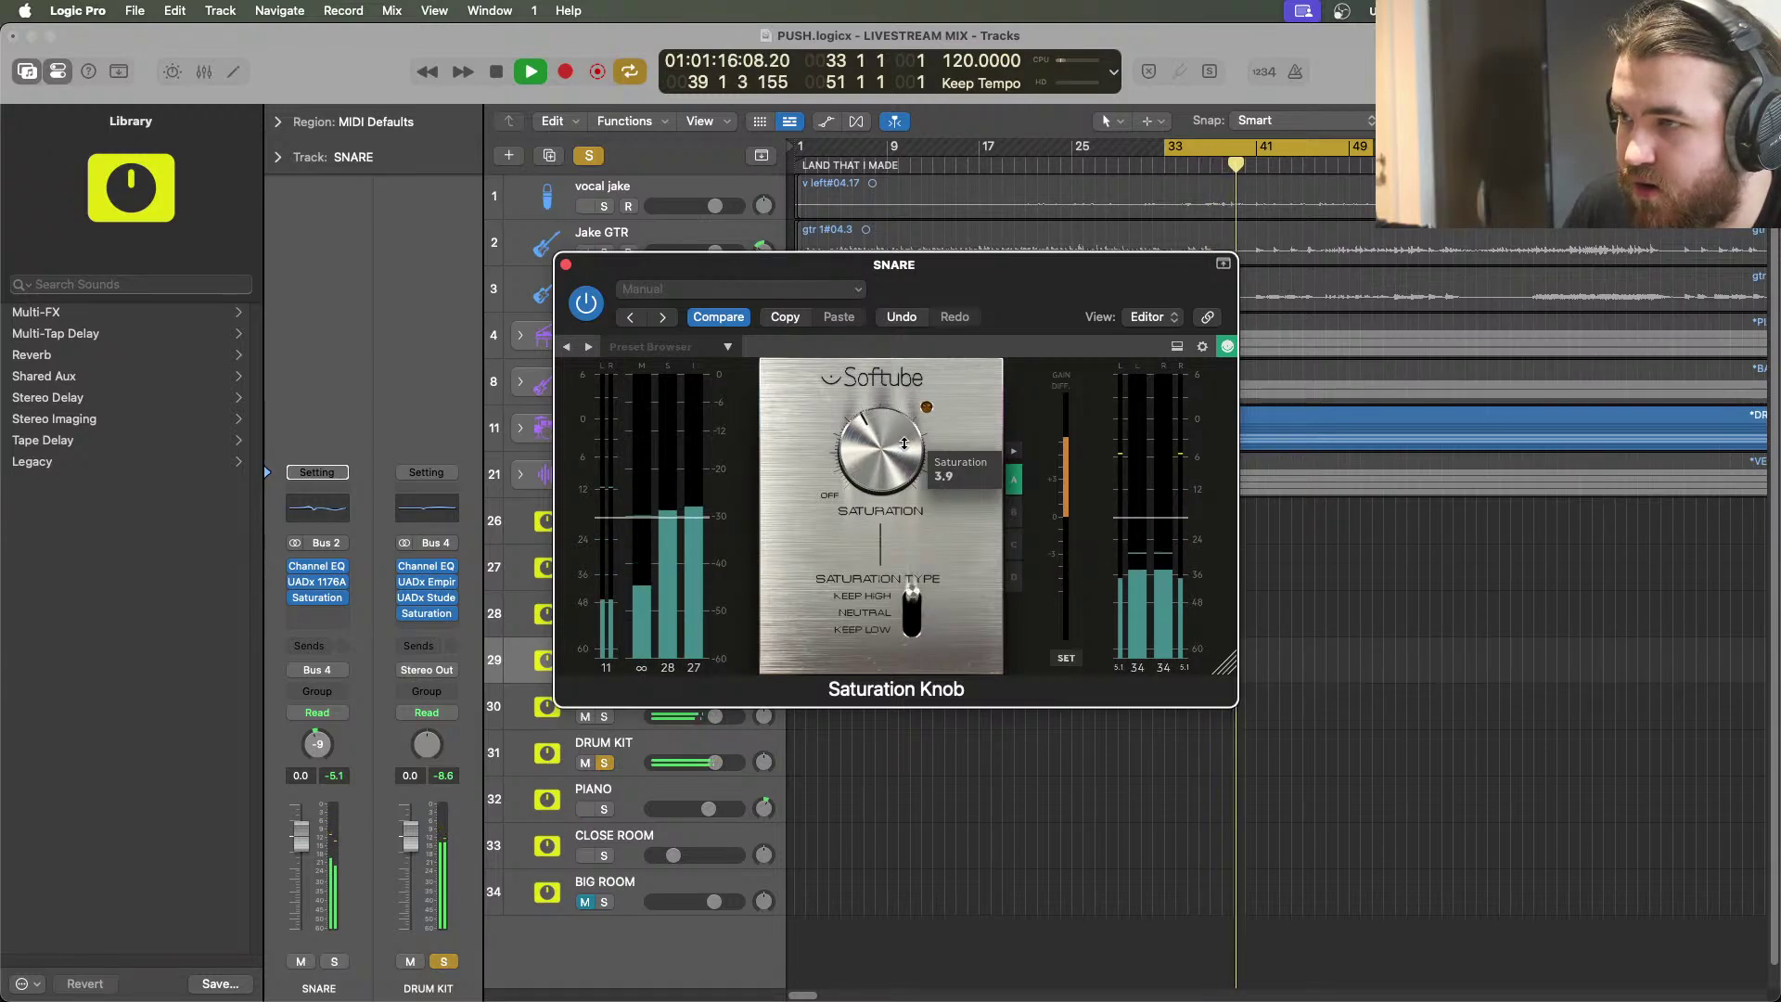
left_click_drag(901, 448, 883, 454)
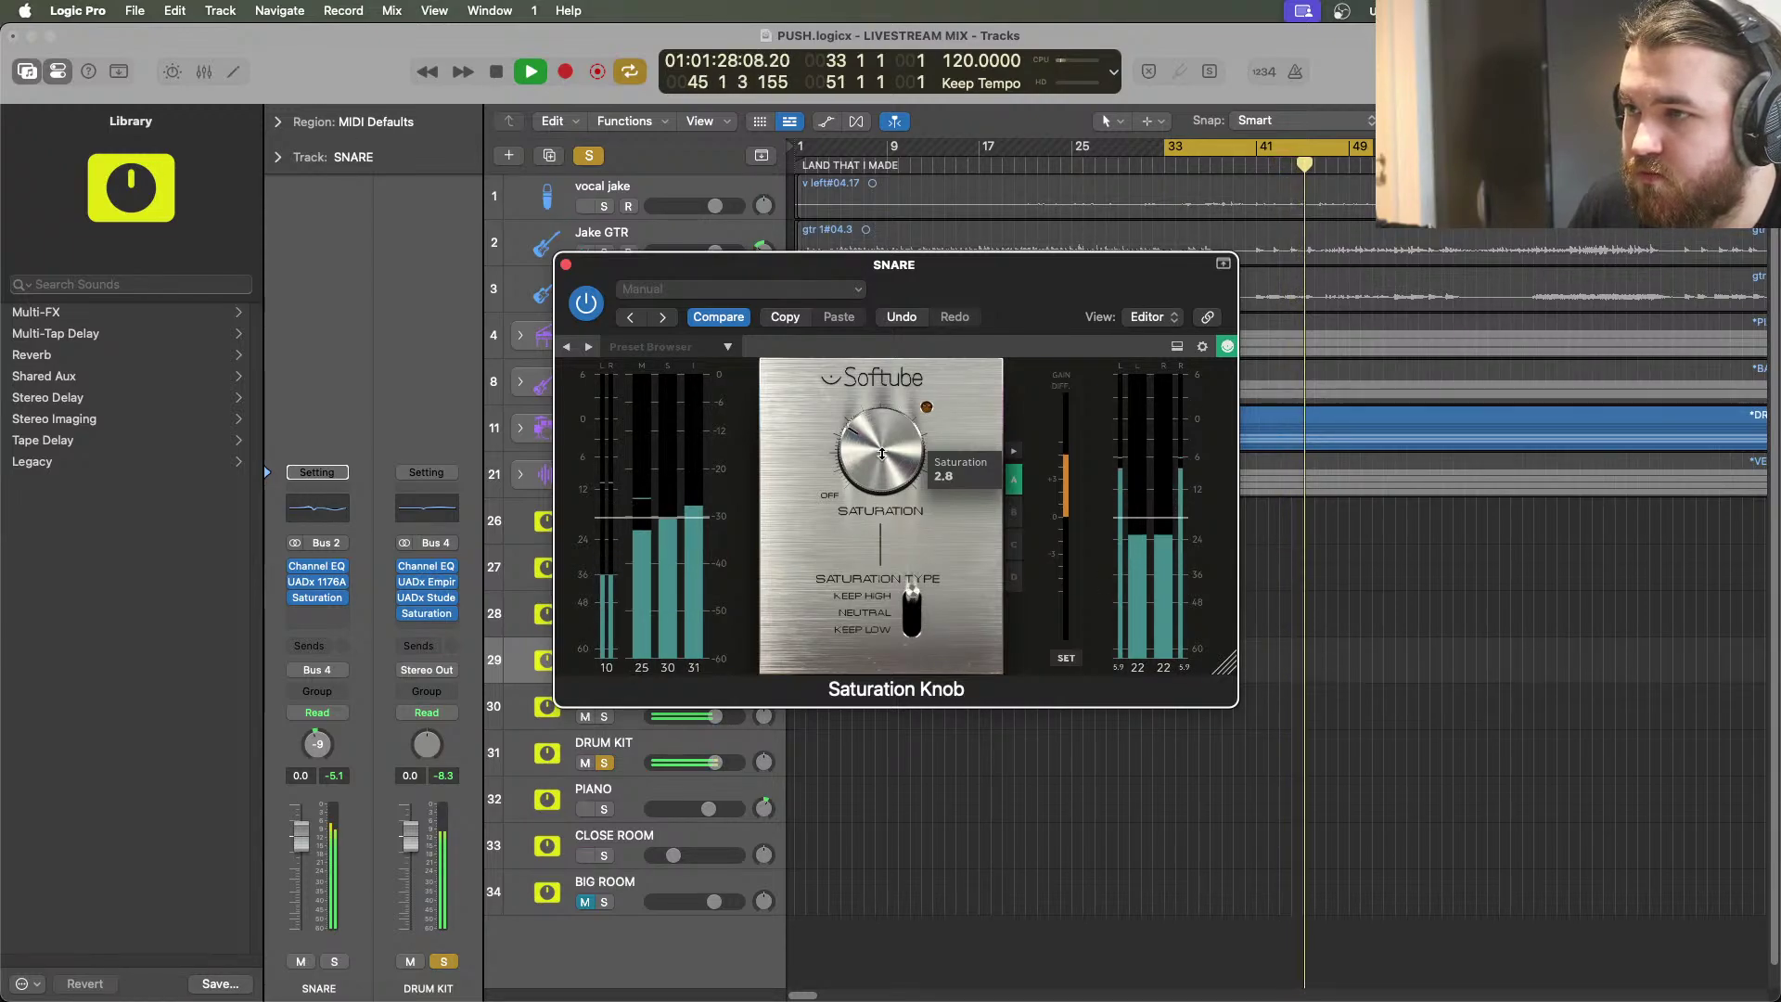
left_click(565, 265)
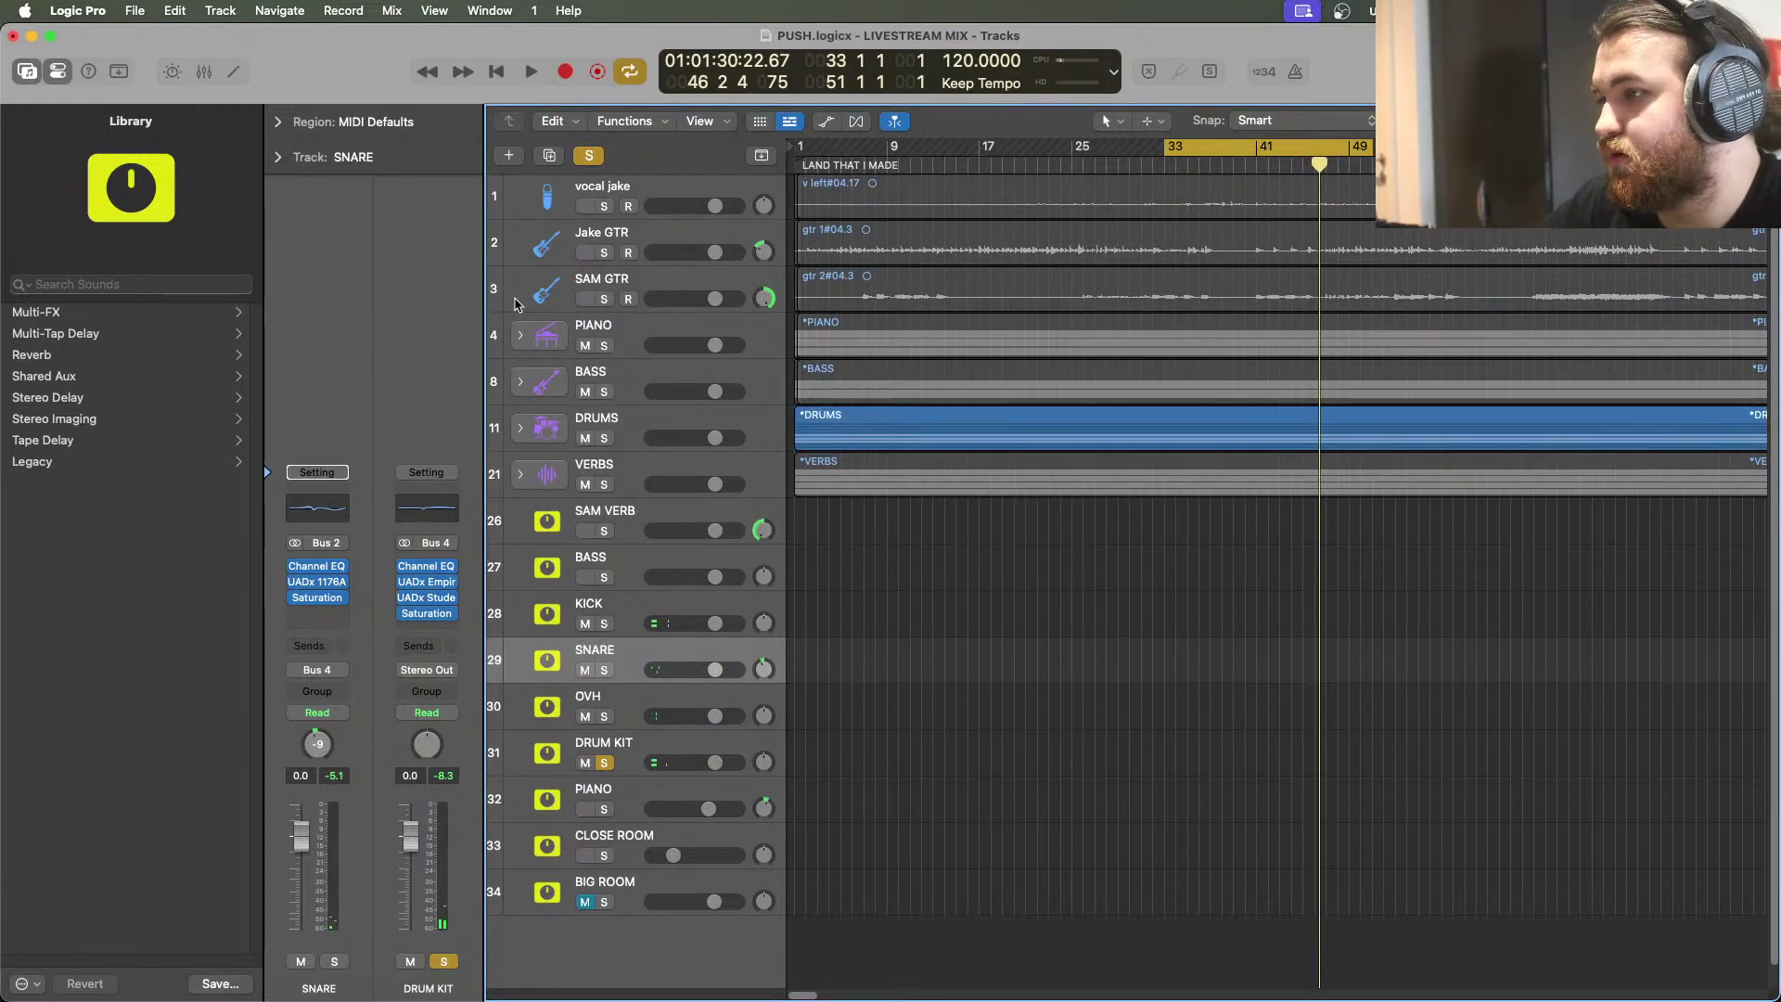
Unsolo the DRUM KIT and pull the CLOSE ROOM aux volume down to minimum while the full mix plays
left_click(605, 763)
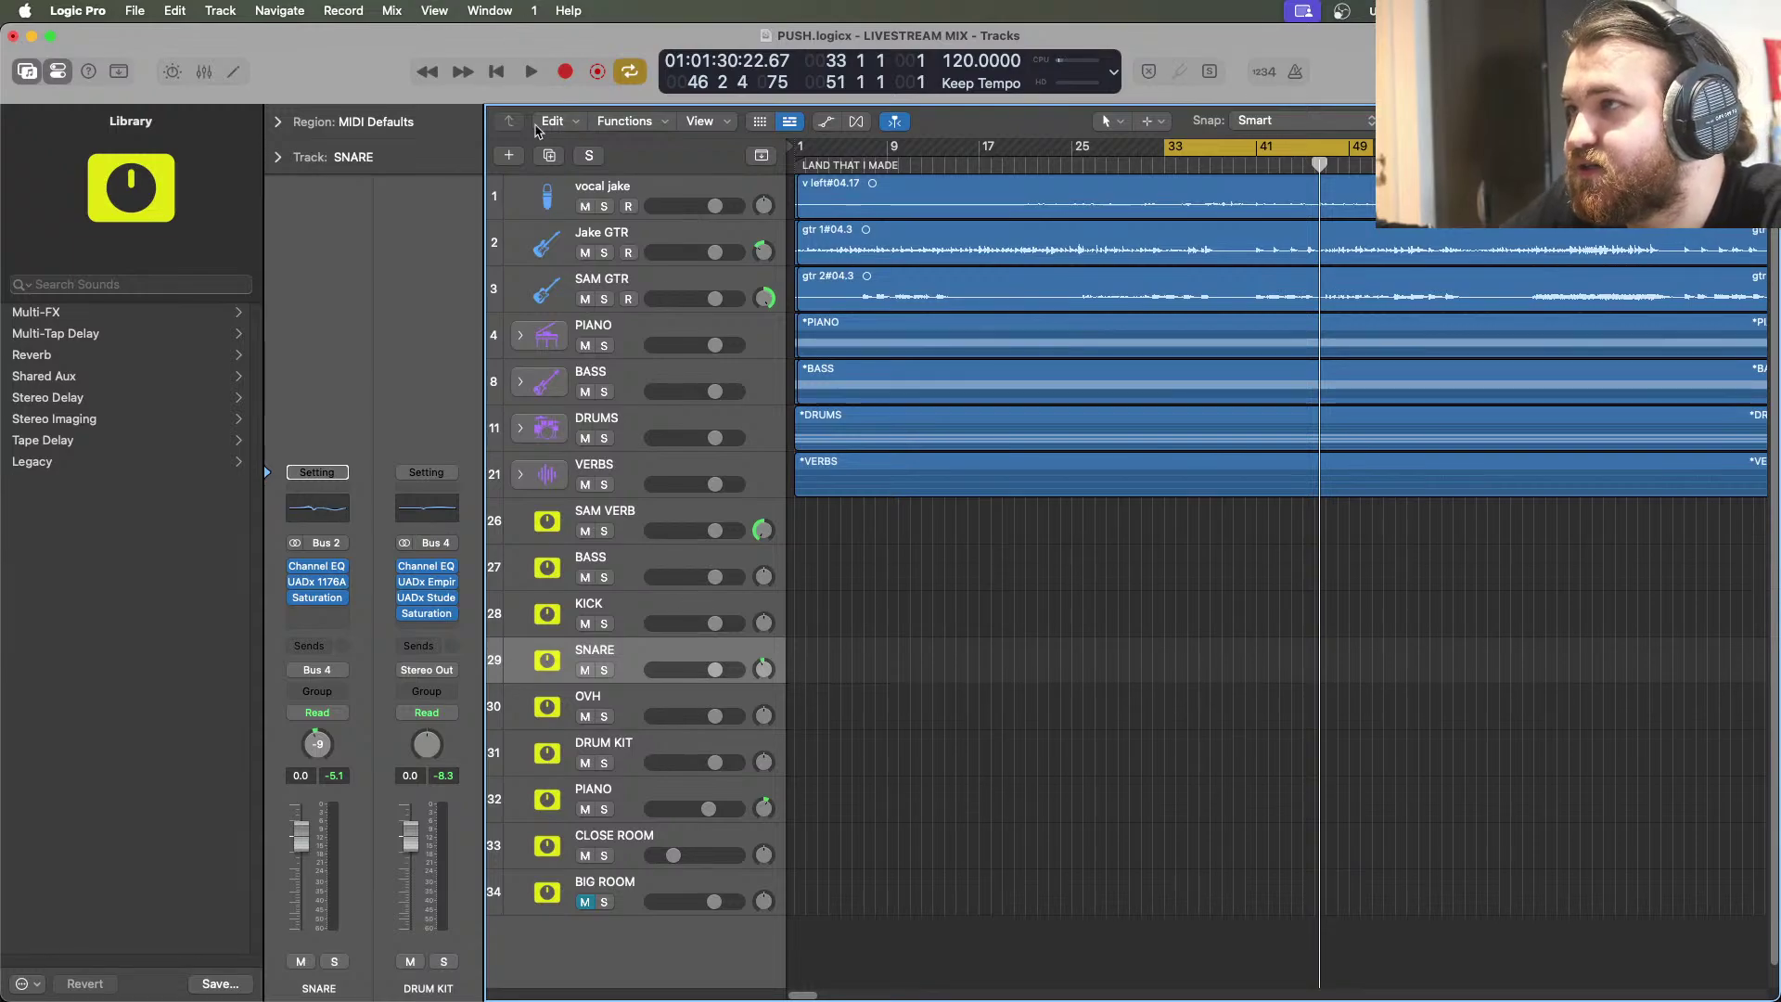
left_click(531, 74)
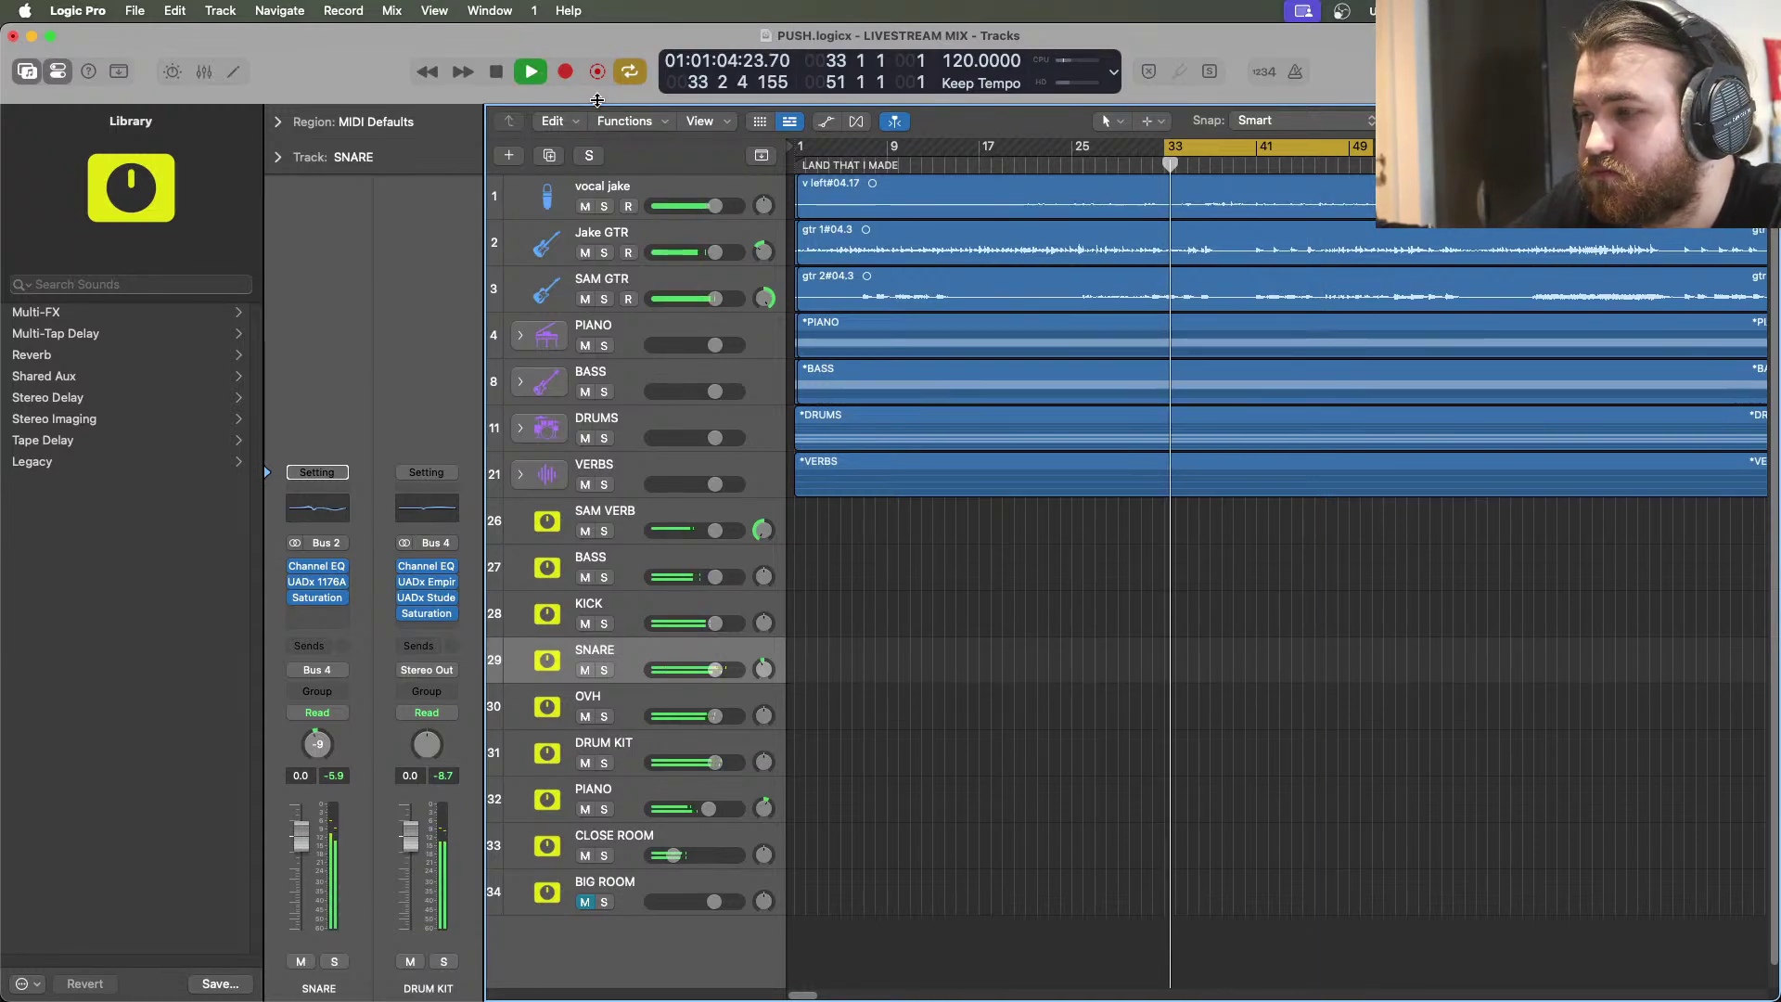
left_click_drag(674, 854, 612, 855)
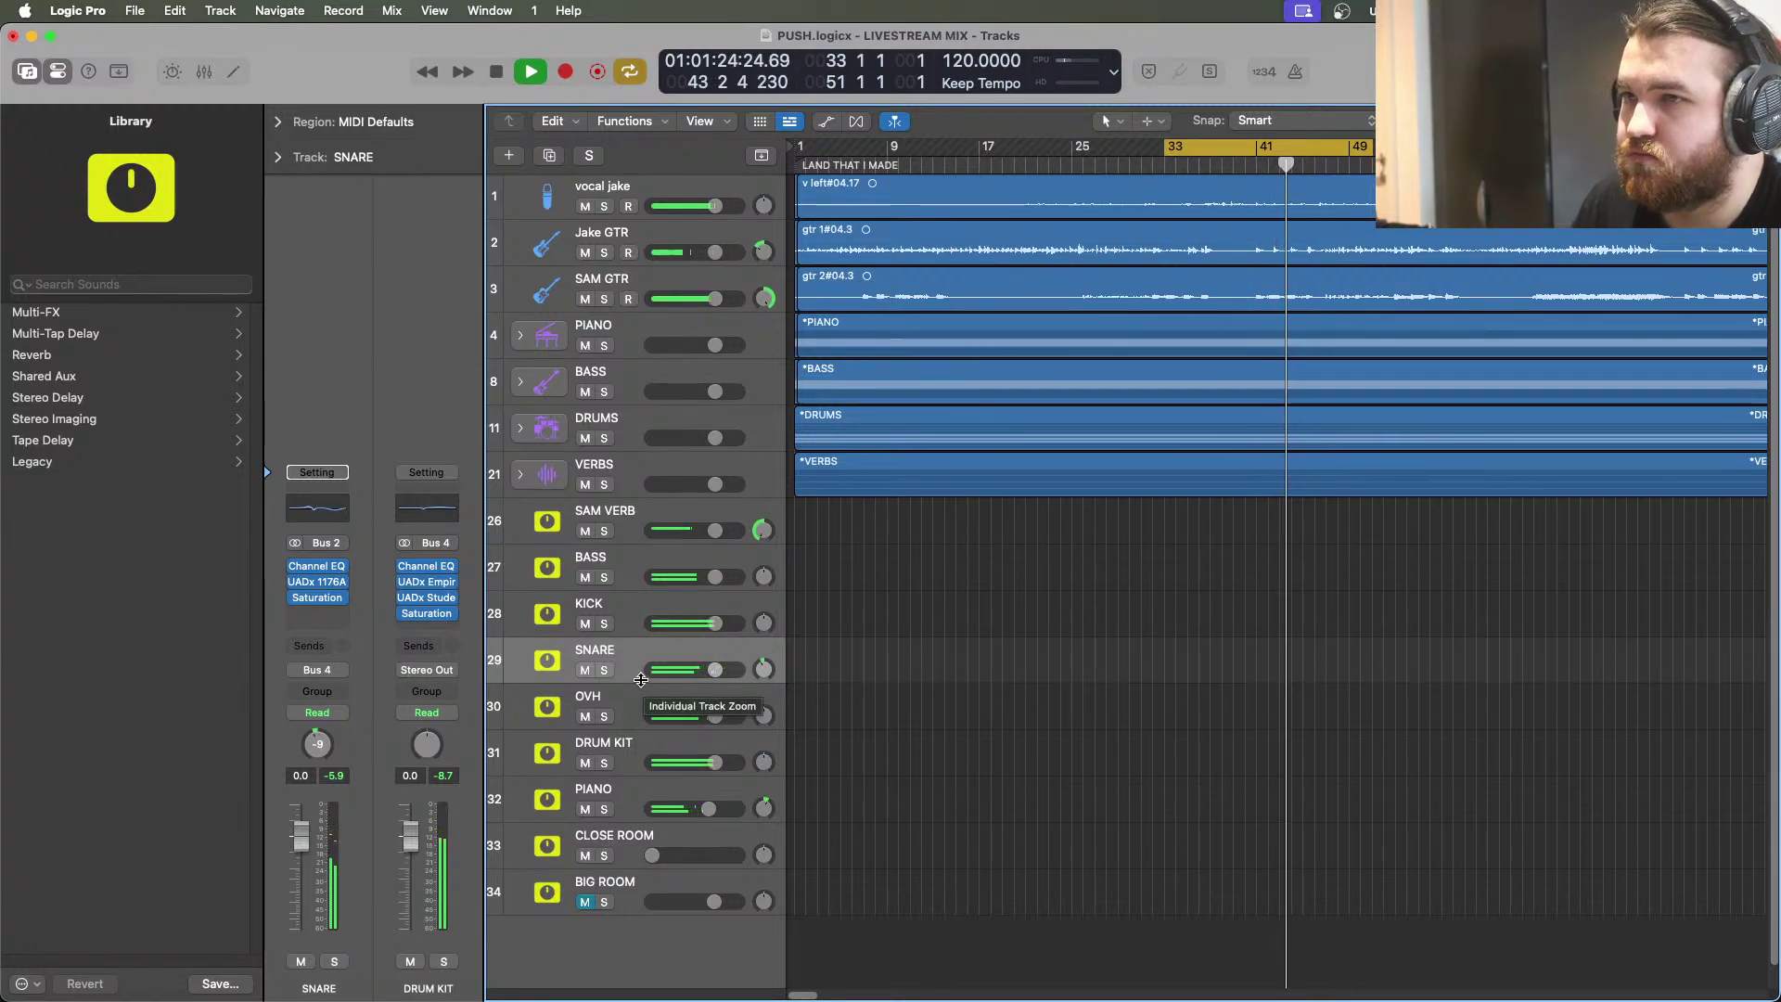
Turn off cycle playback, listen on through the full mix, and stop it
left_click(630, 72)
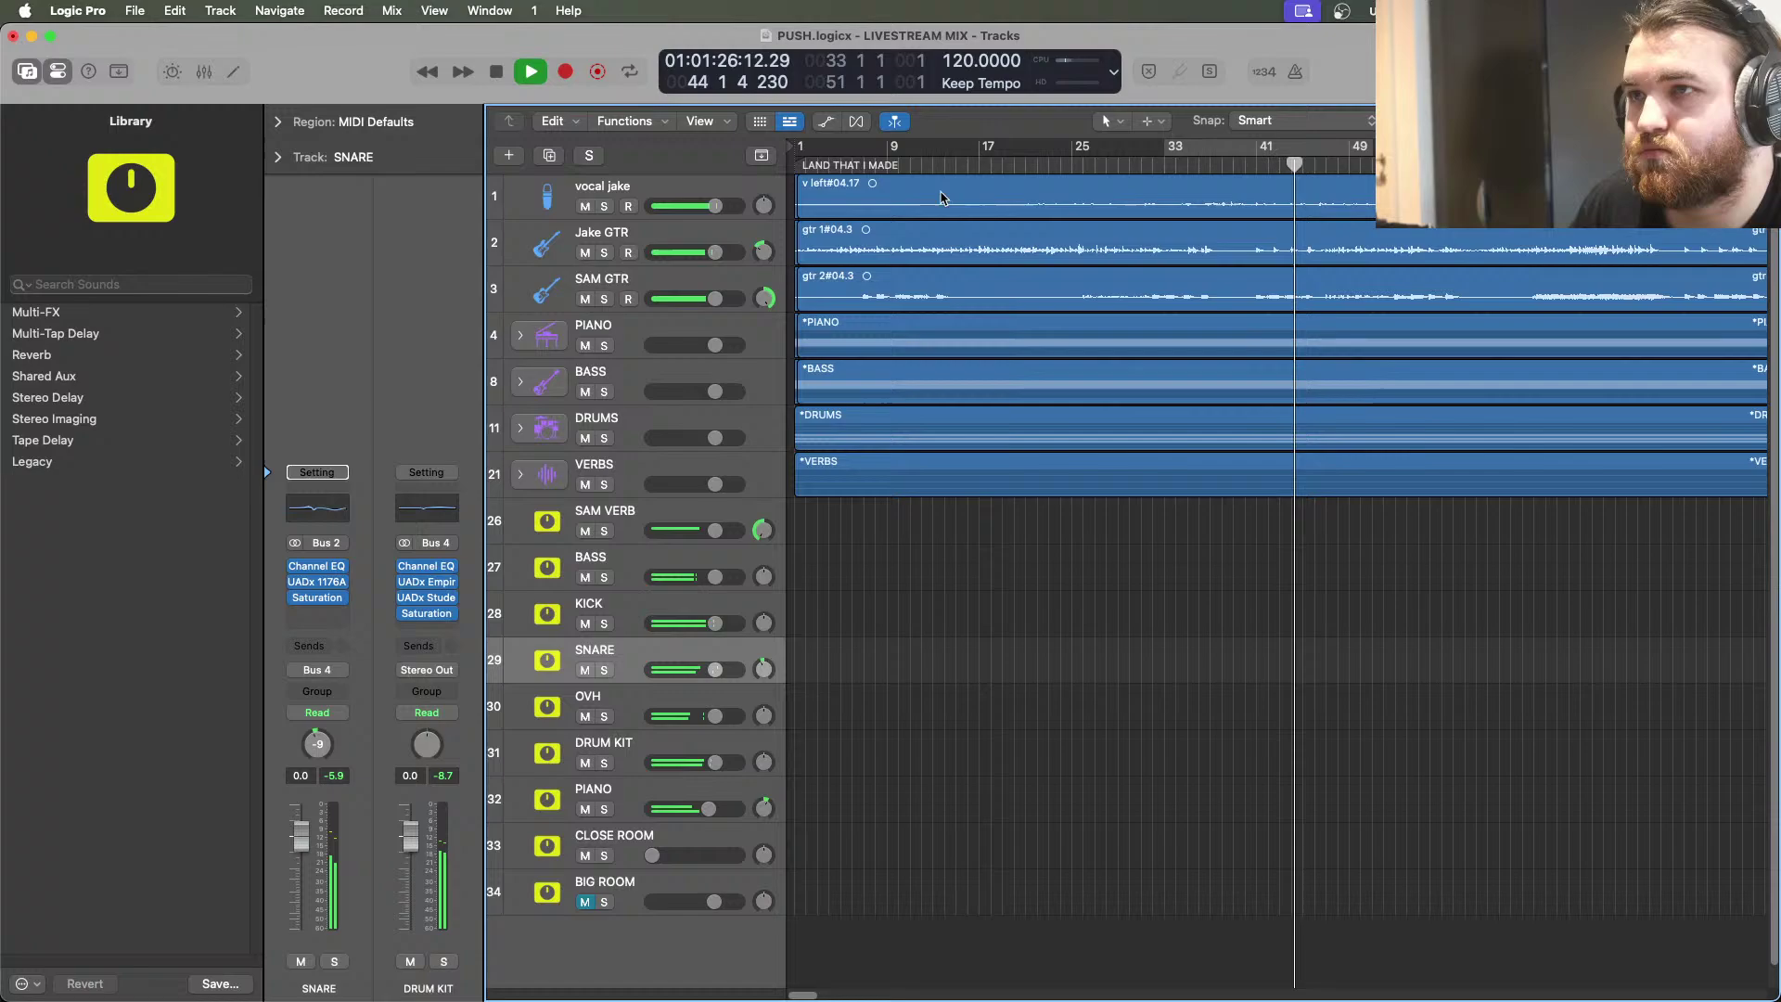
left_click(496, 76)
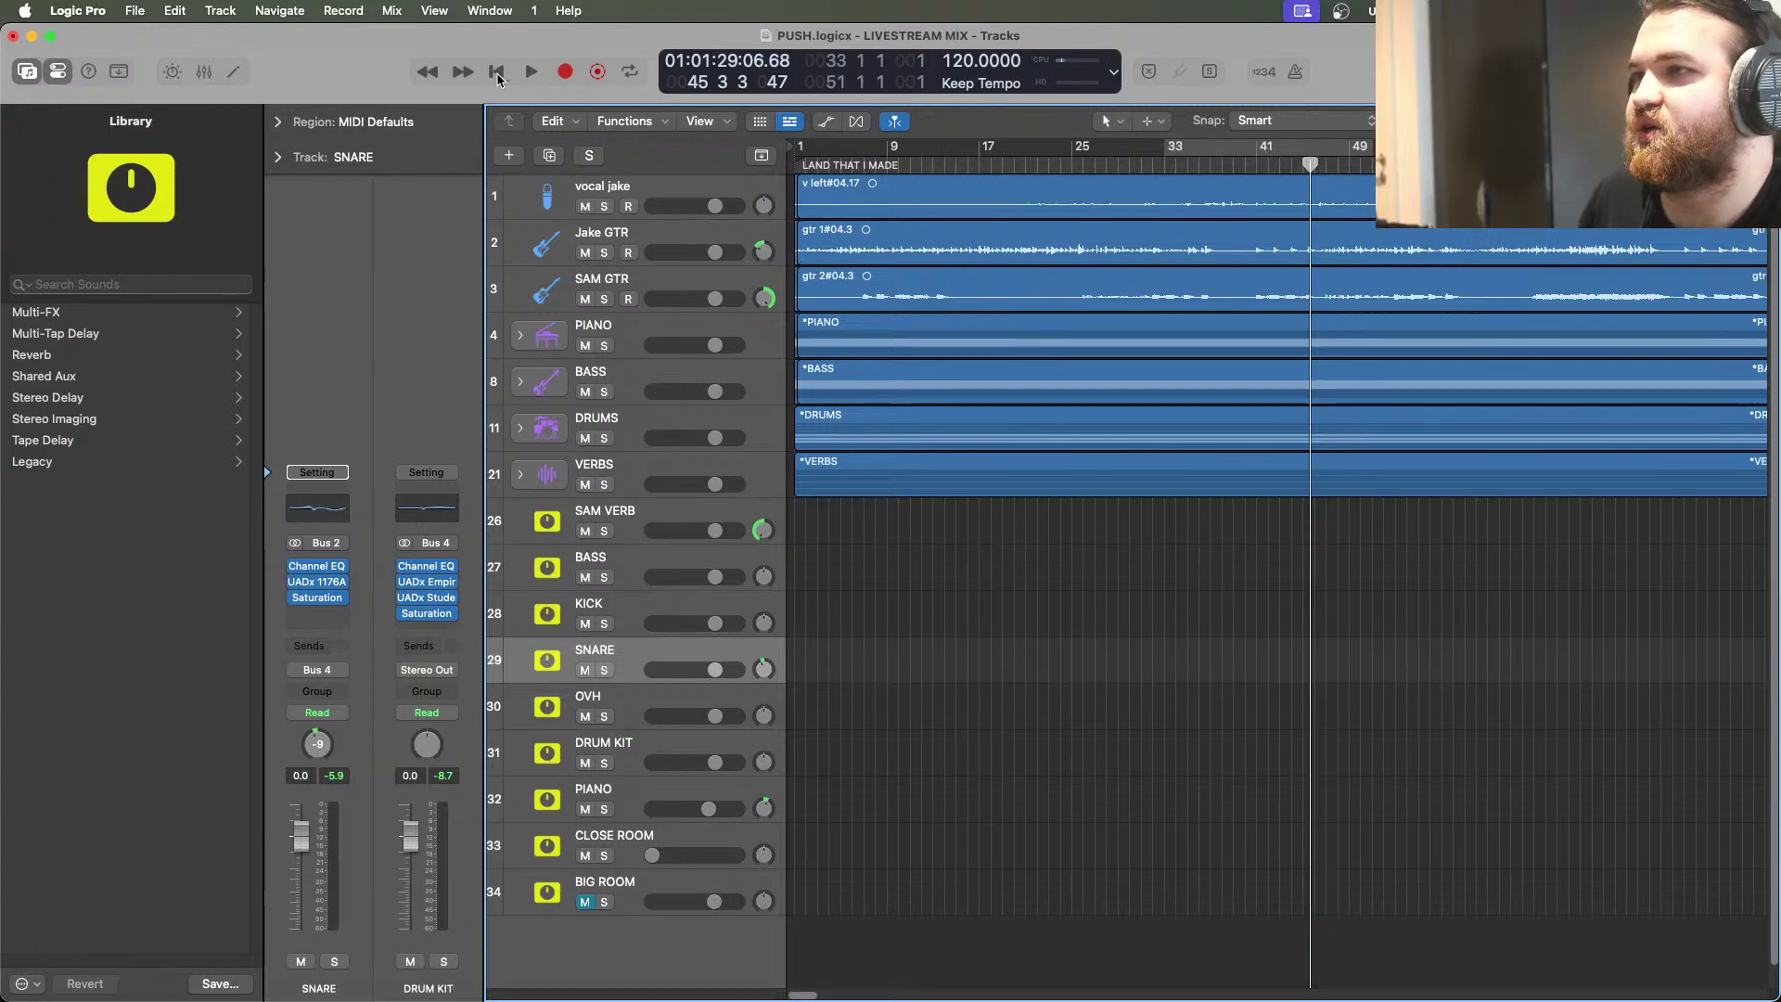
Play the full mix from the beginning through to the end of the song, and return to the start
left_click(497, 72)
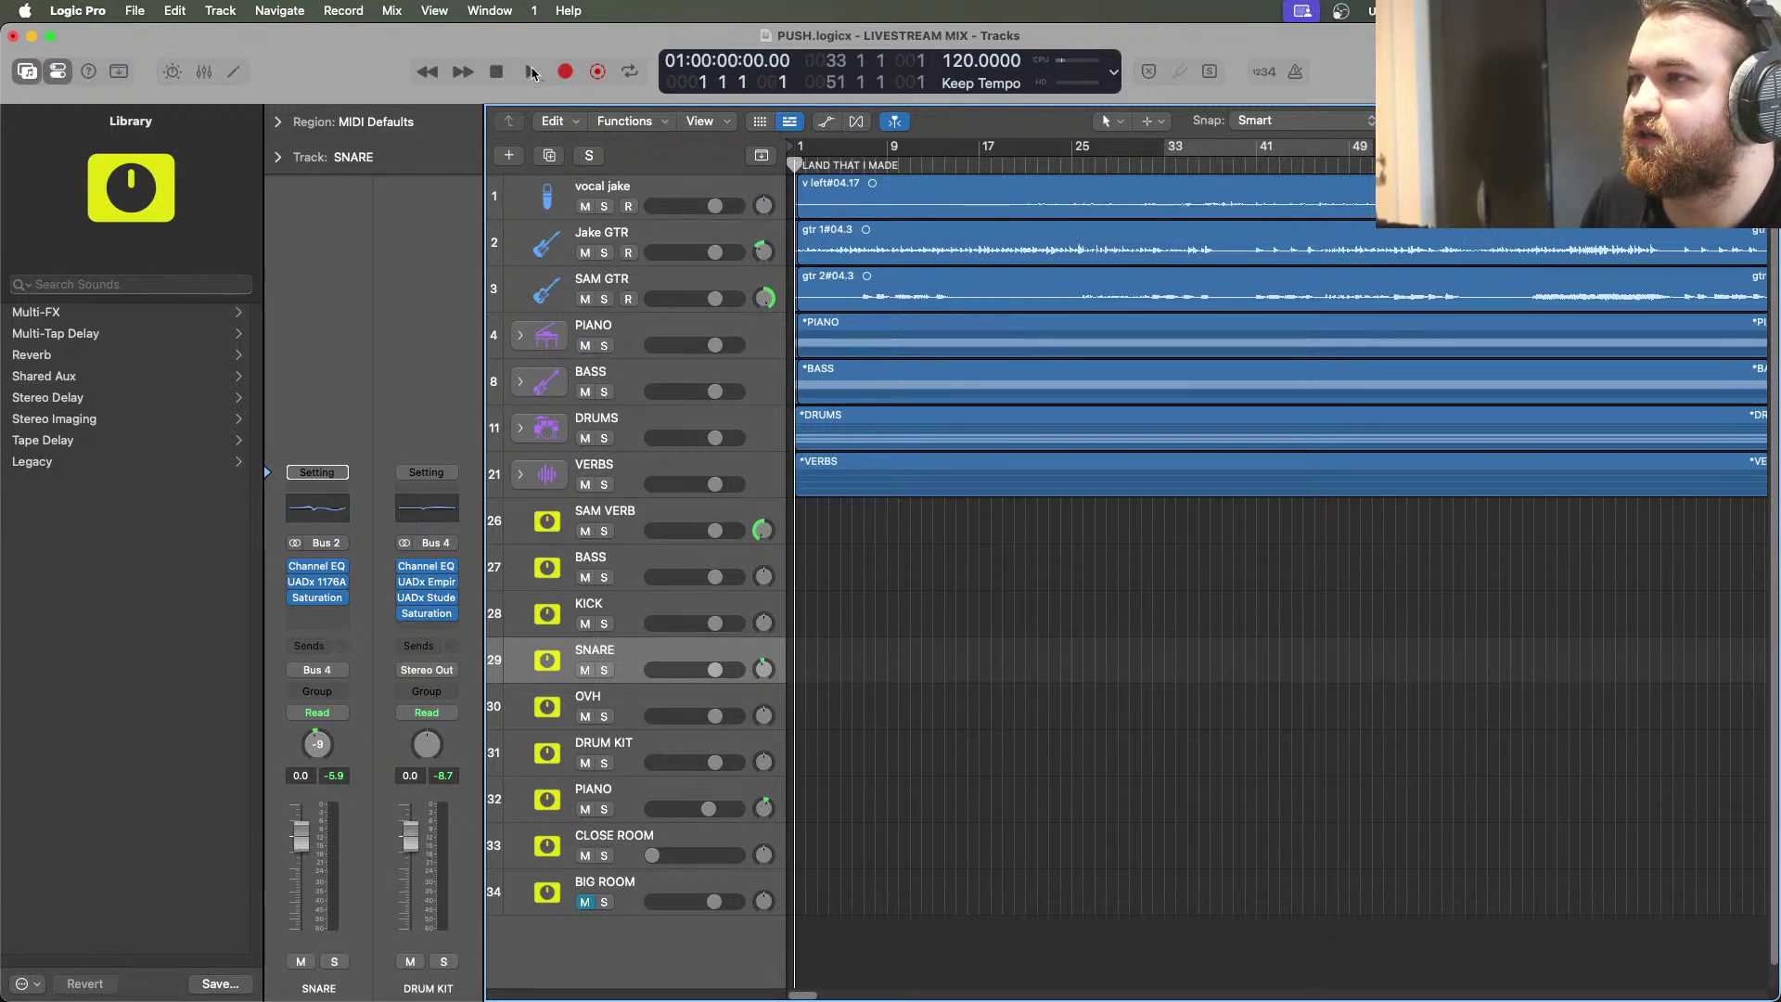
left_click(531, 72)
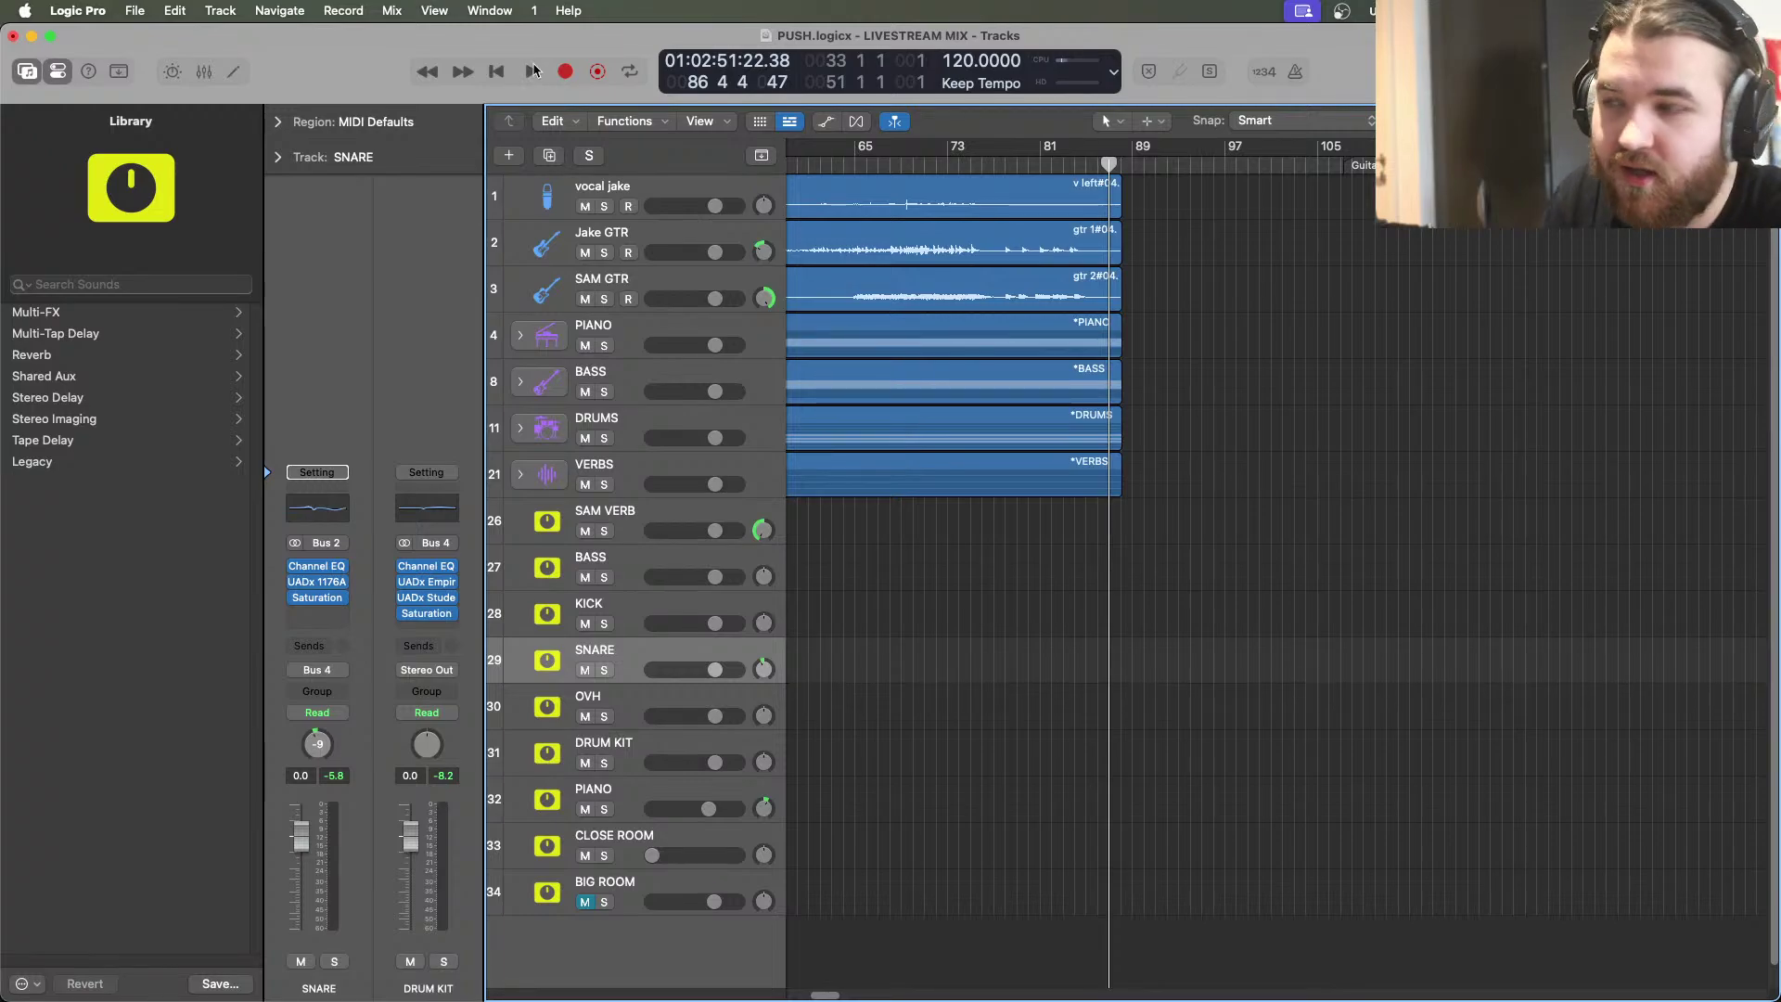
left_click(501, 74)
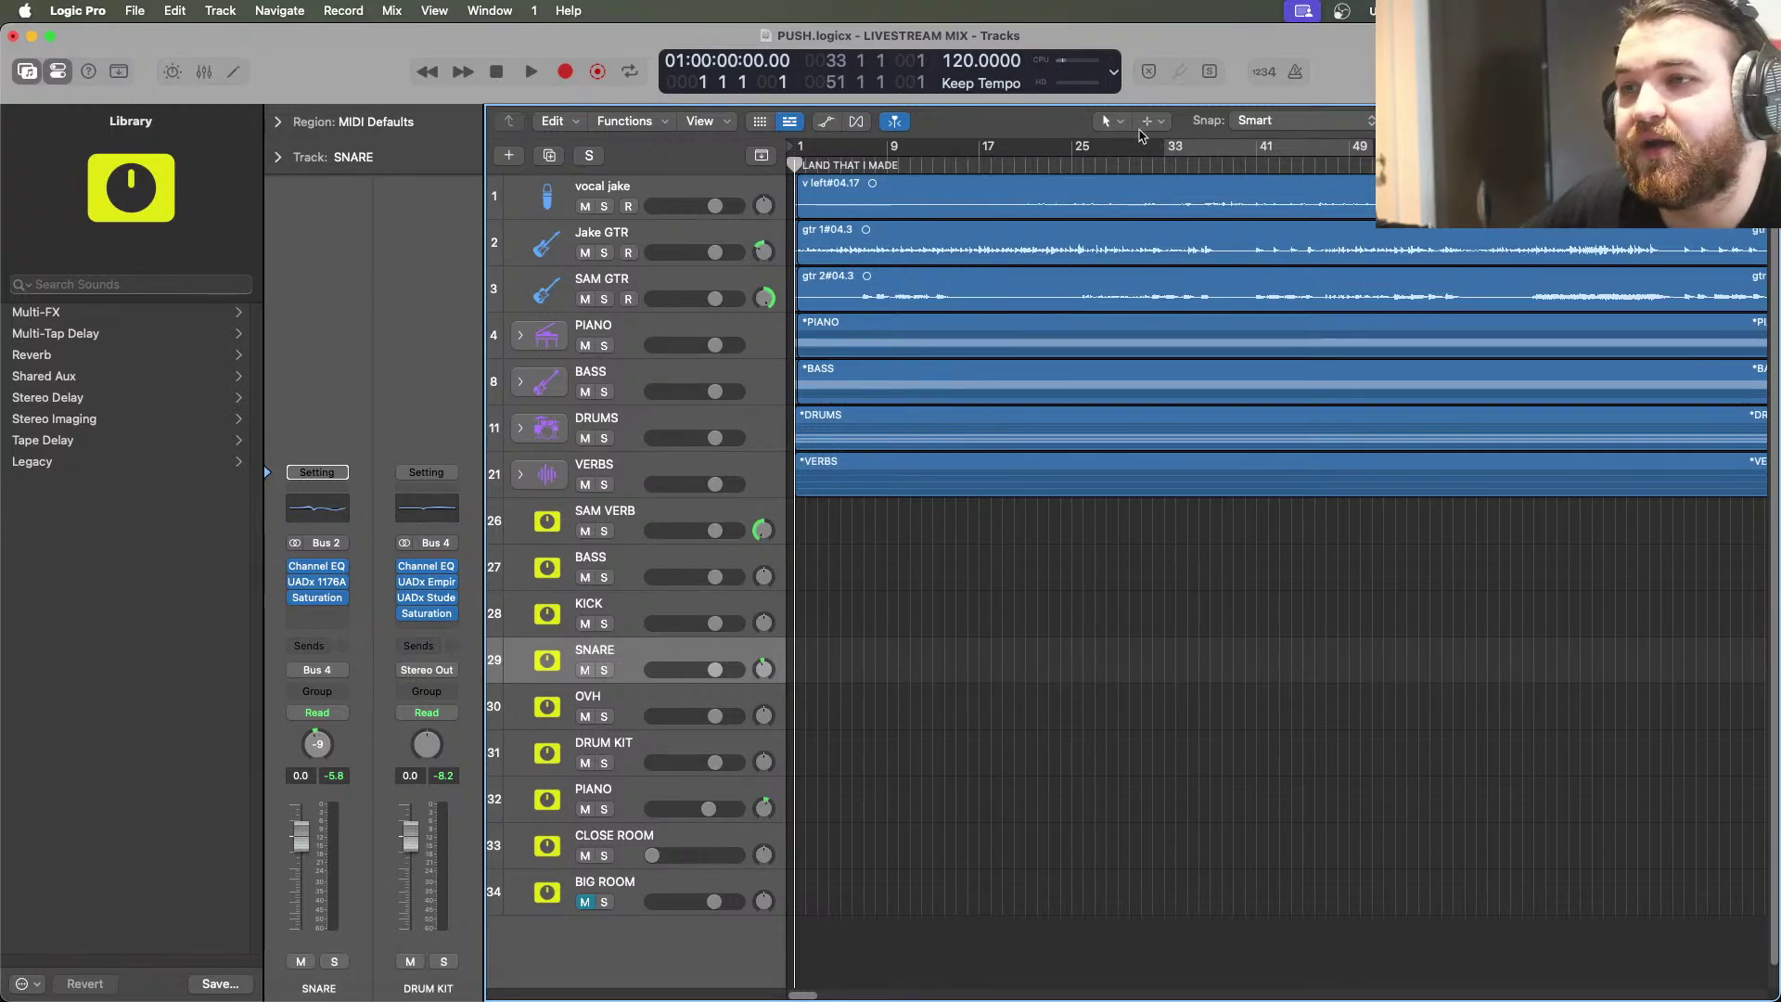
Play the full mix from bar 37 for a few bars and stop it
left_click(1210, 150)
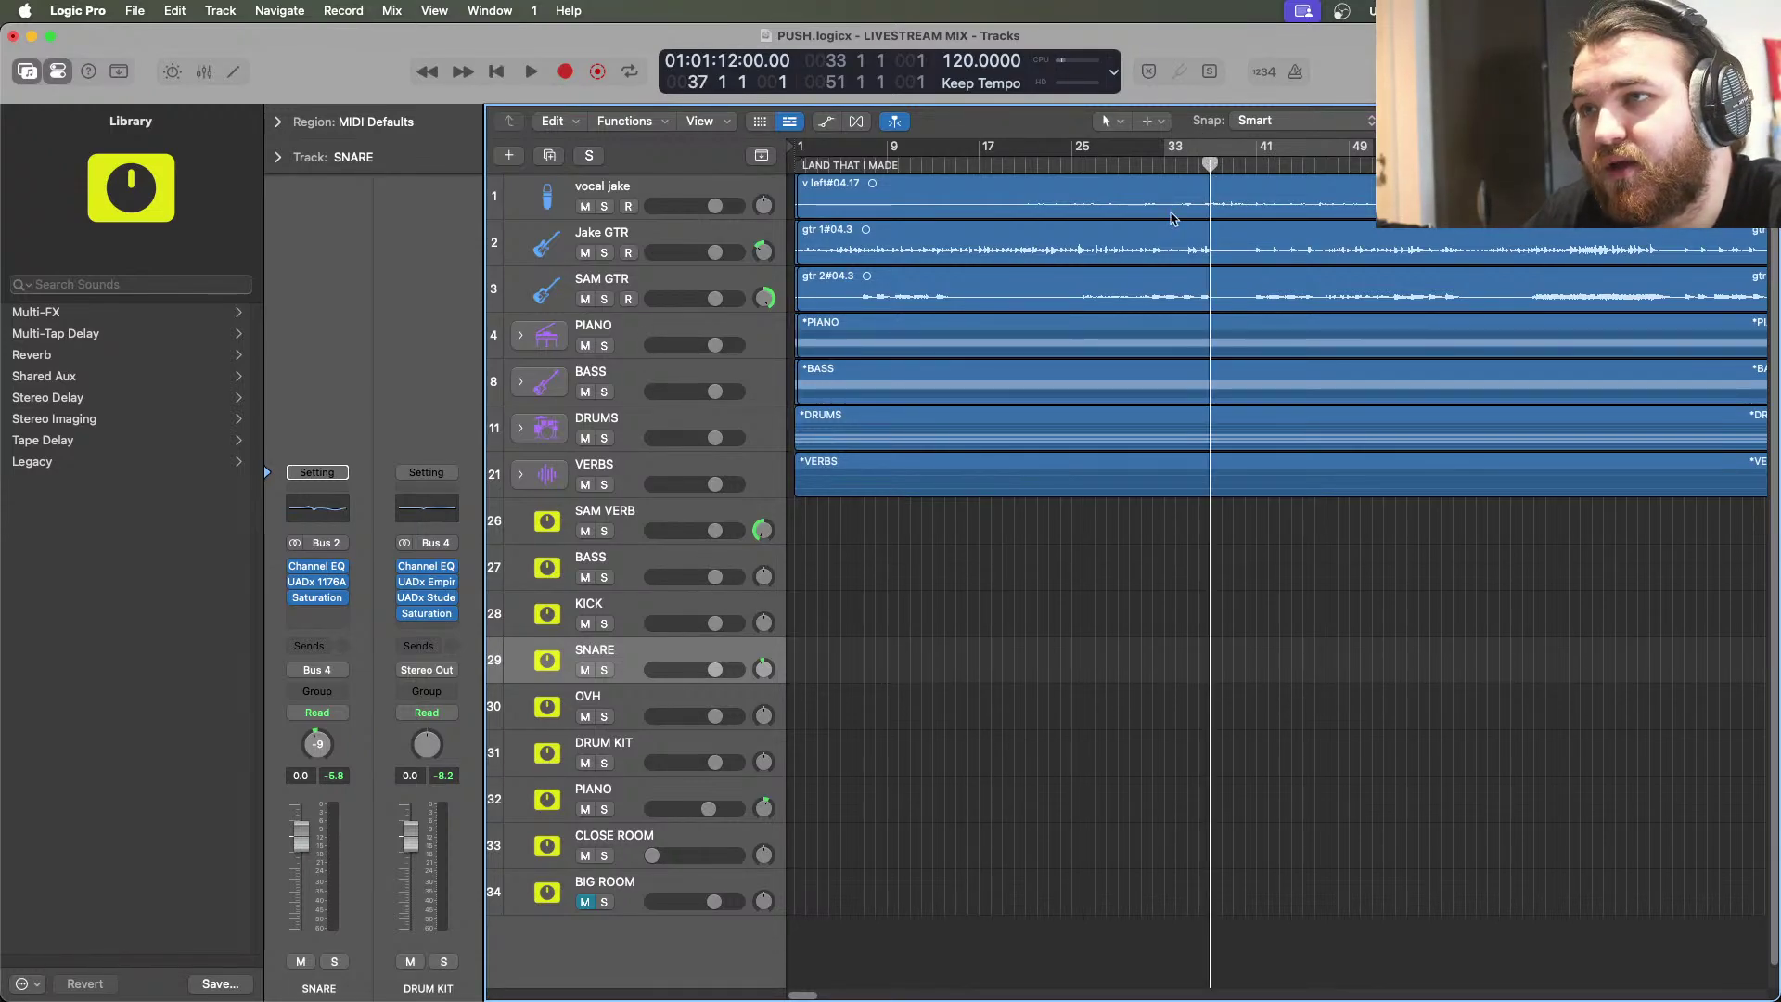
left_click(531, 71)
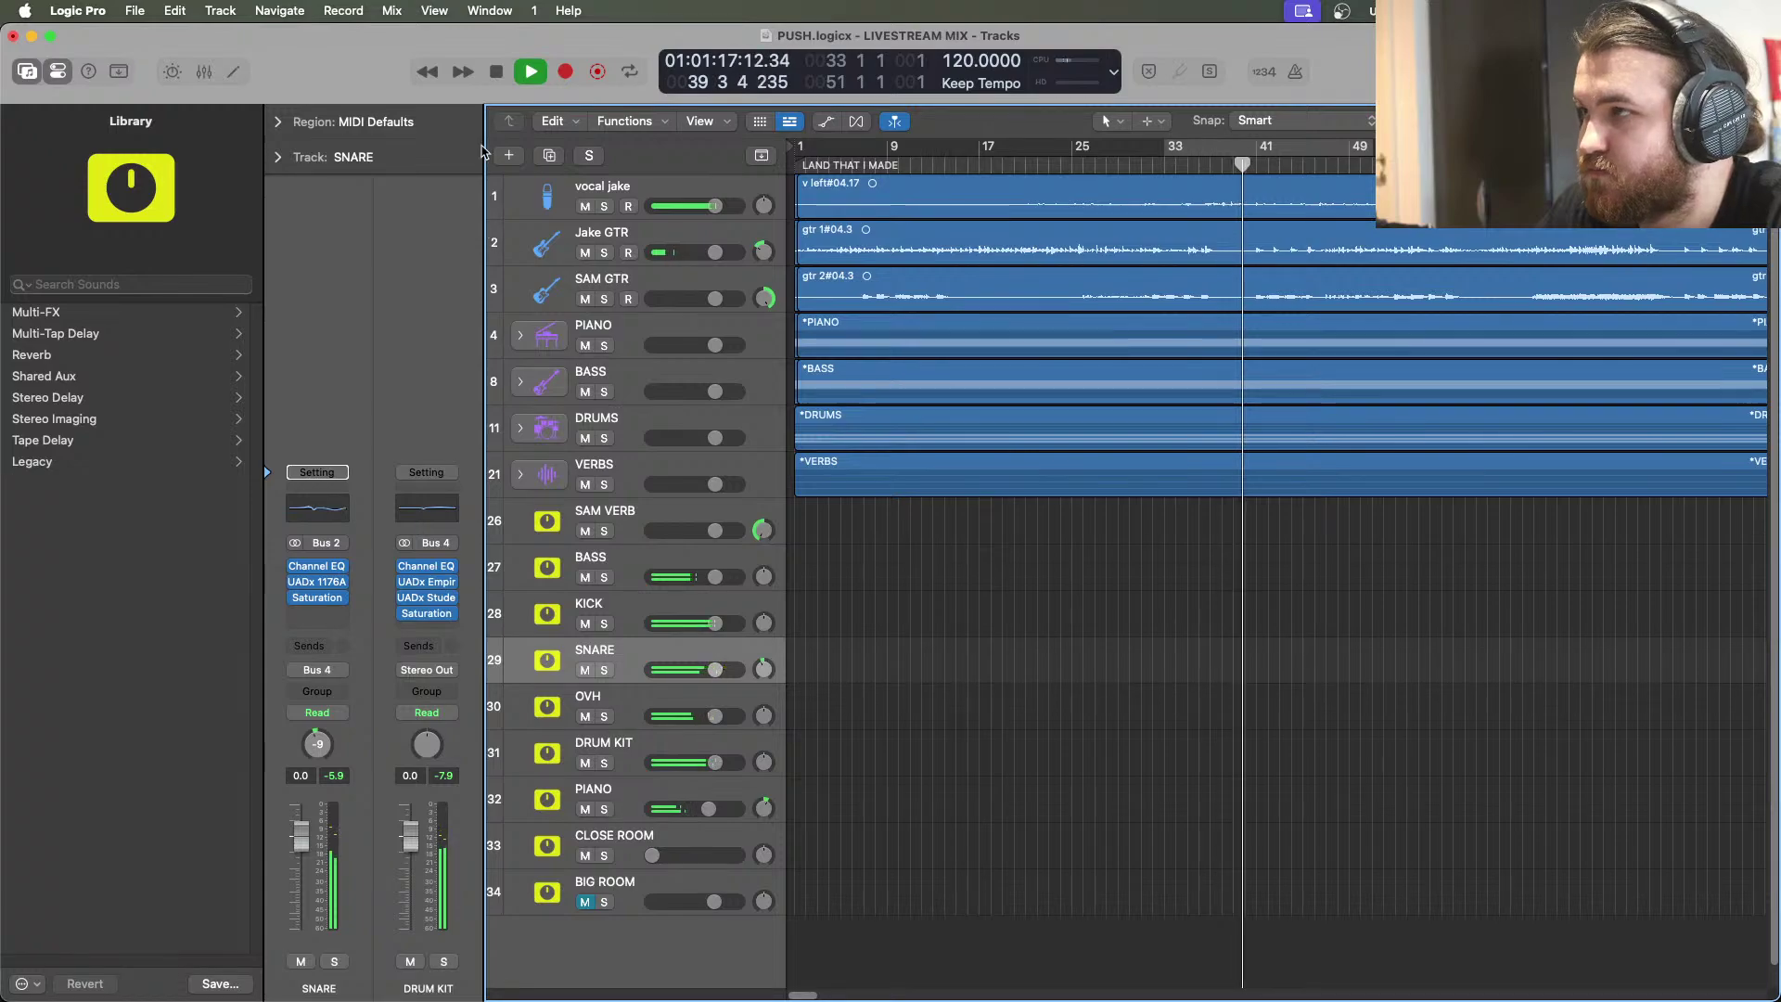
left_click(498, 72)
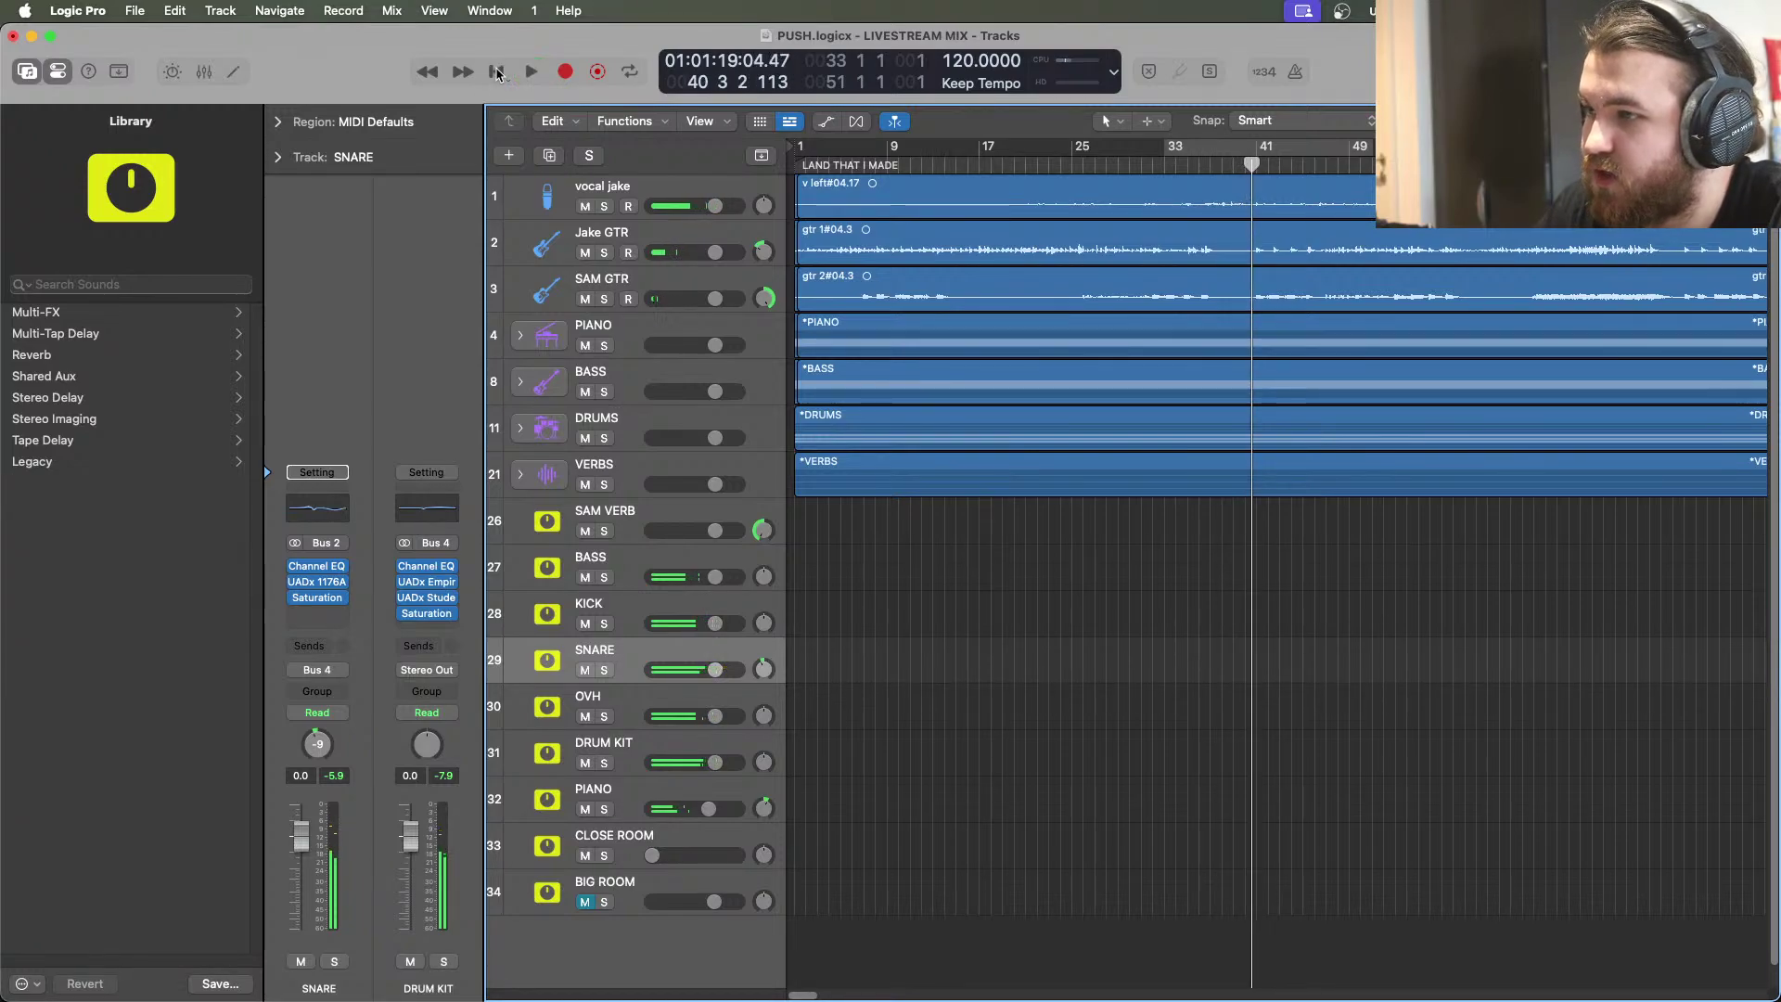
Solo only the DRUM KIT aux, play the drums up to about bar 41, and stop playback
left_click(604, 762)
left_click(604, 809)
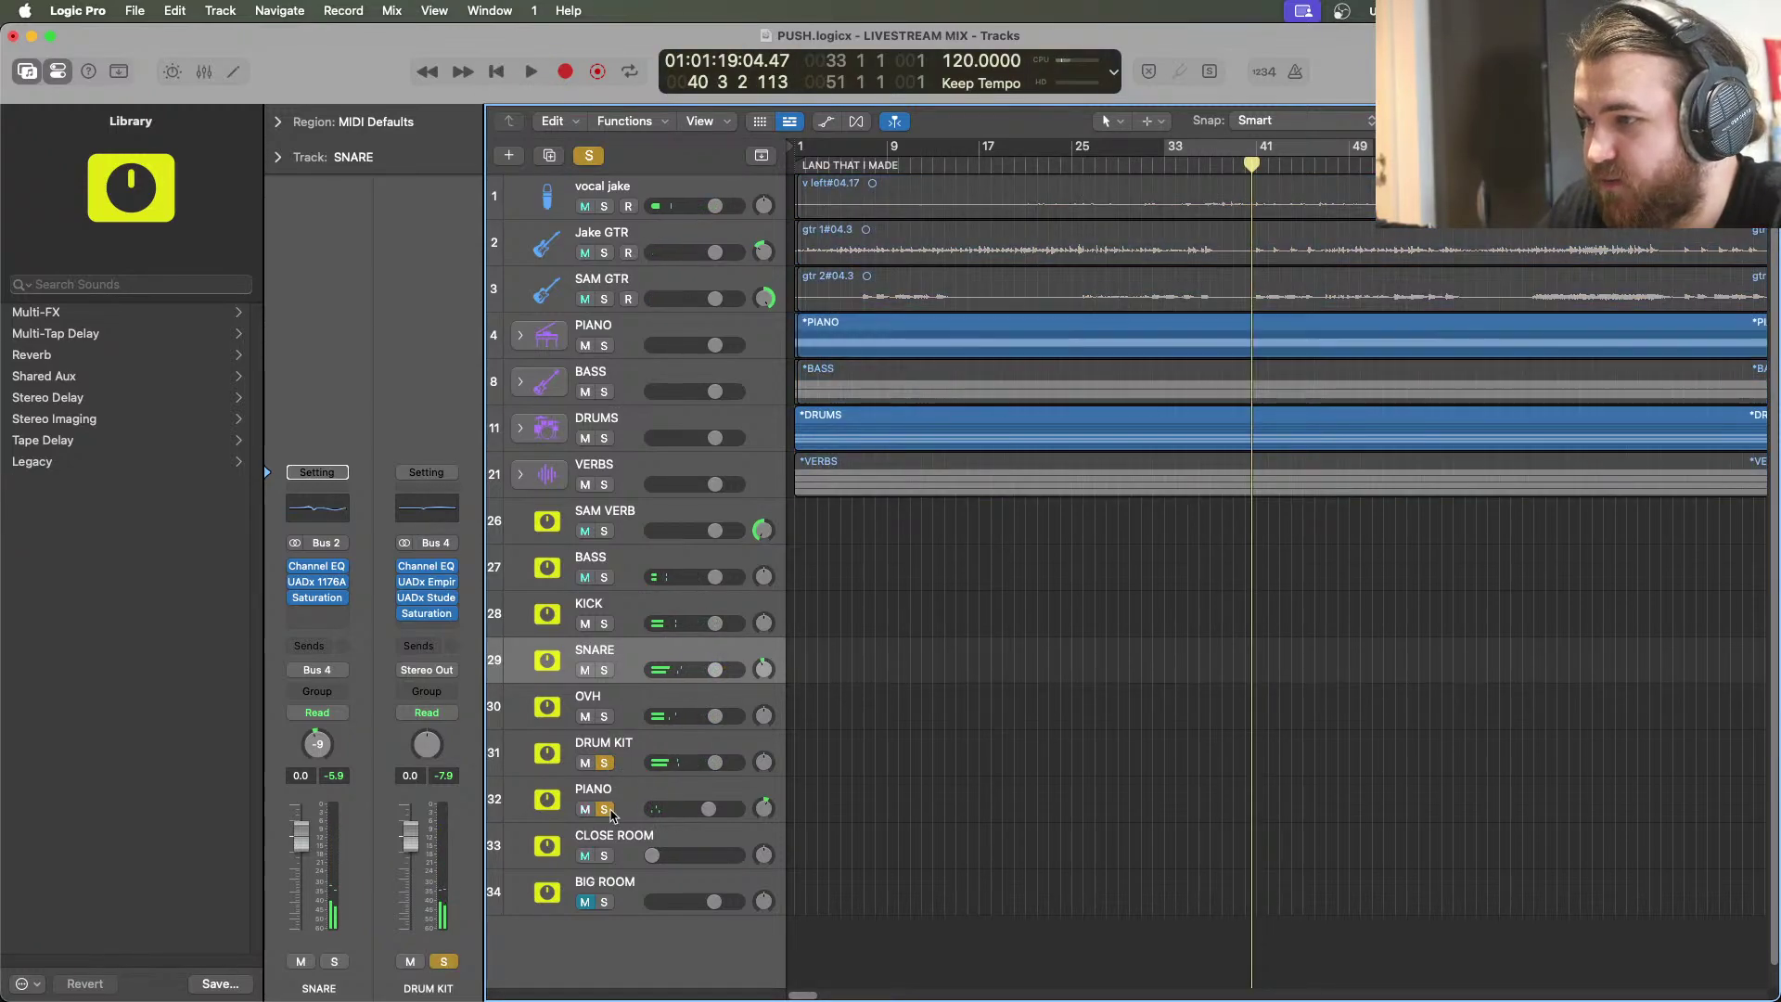
left_click(611, 810)
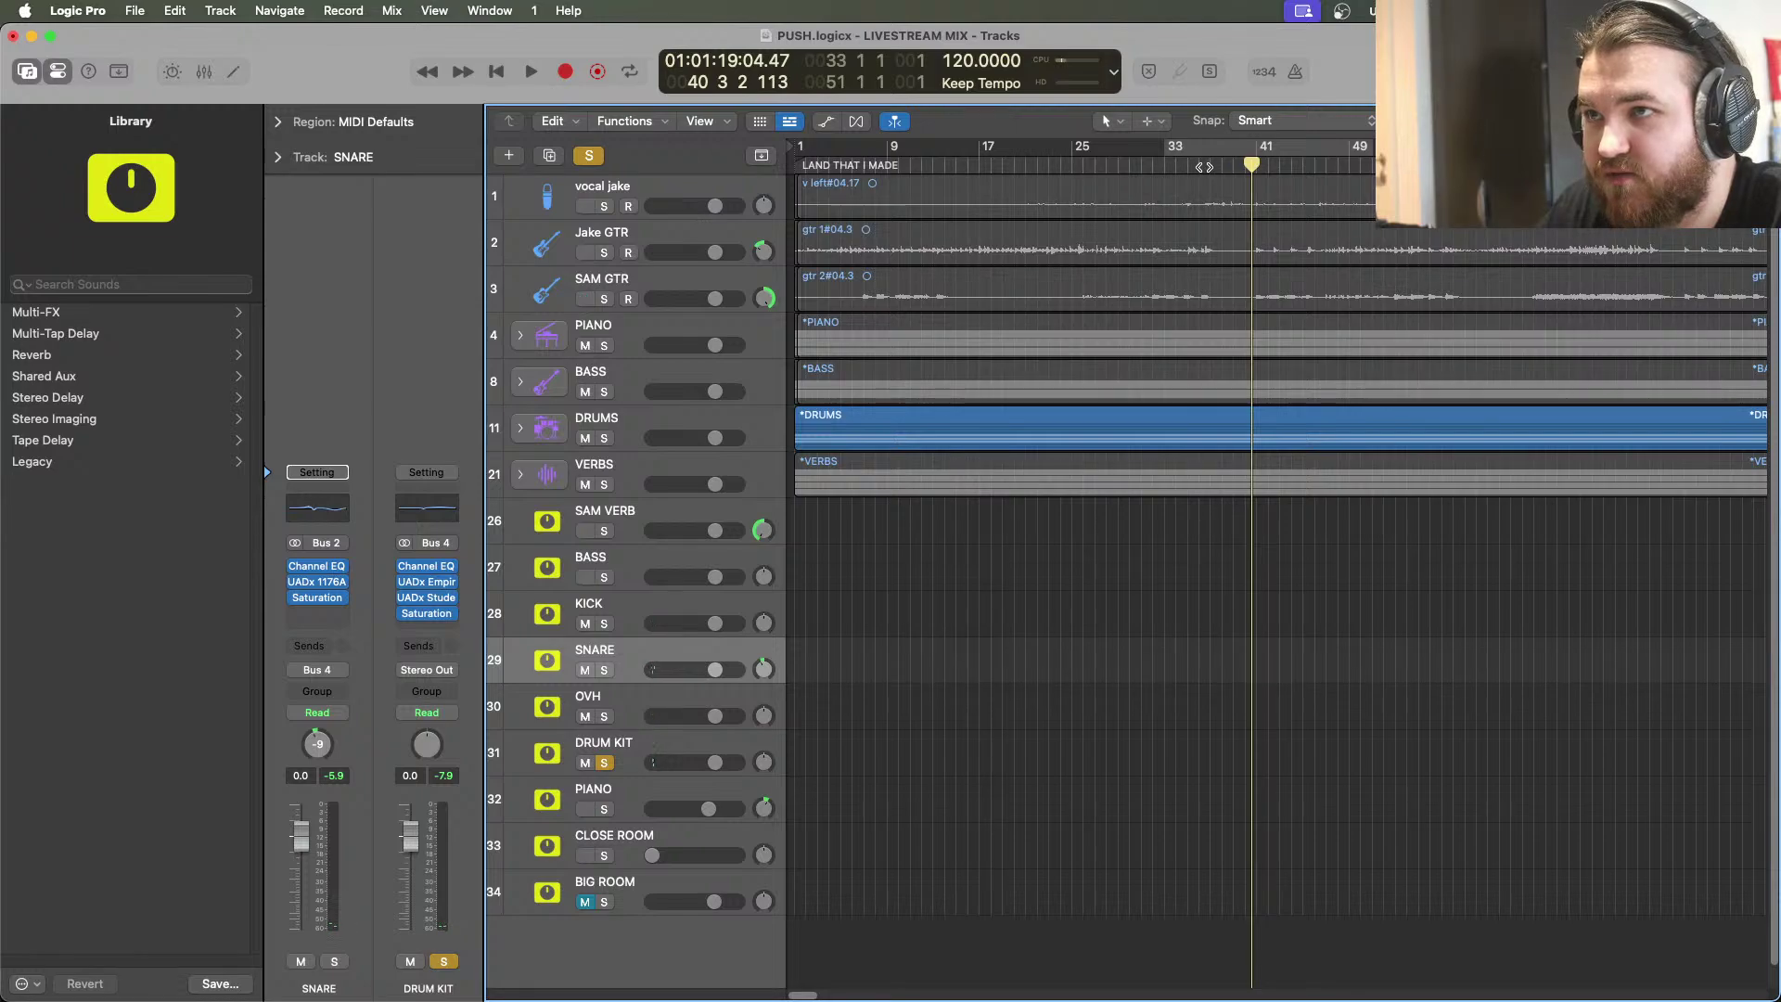
left_click(526, 71)
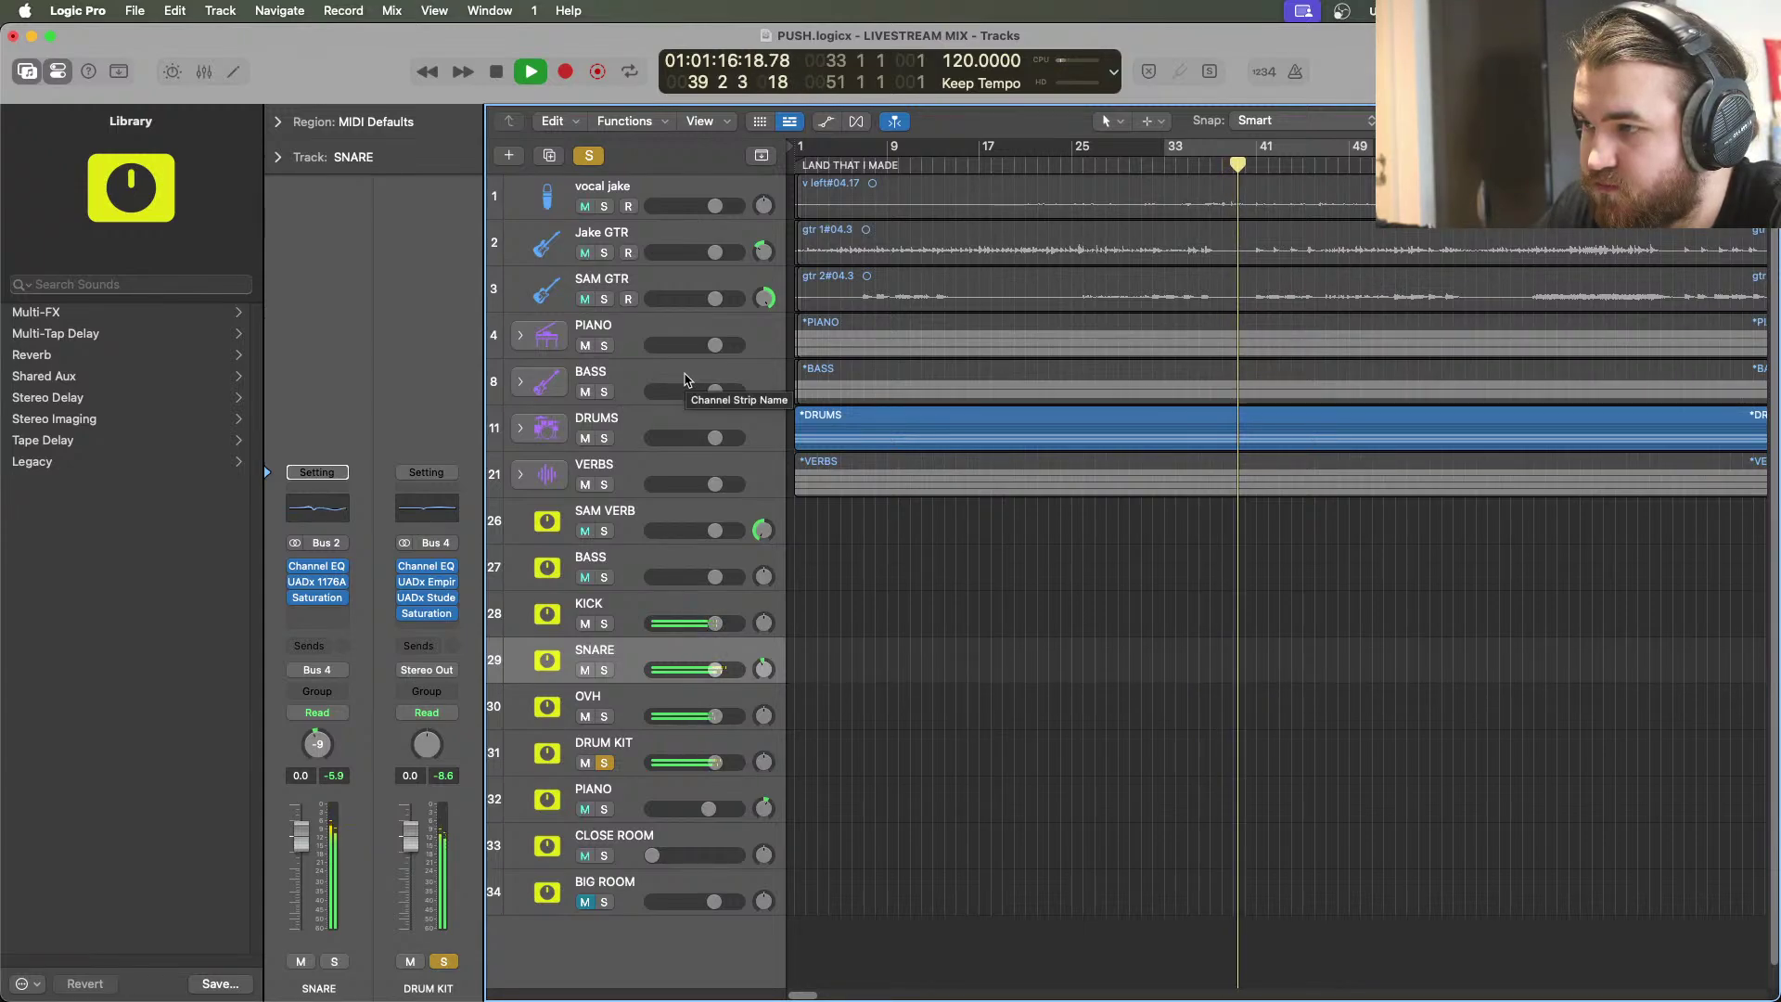
left_click(497, 74)
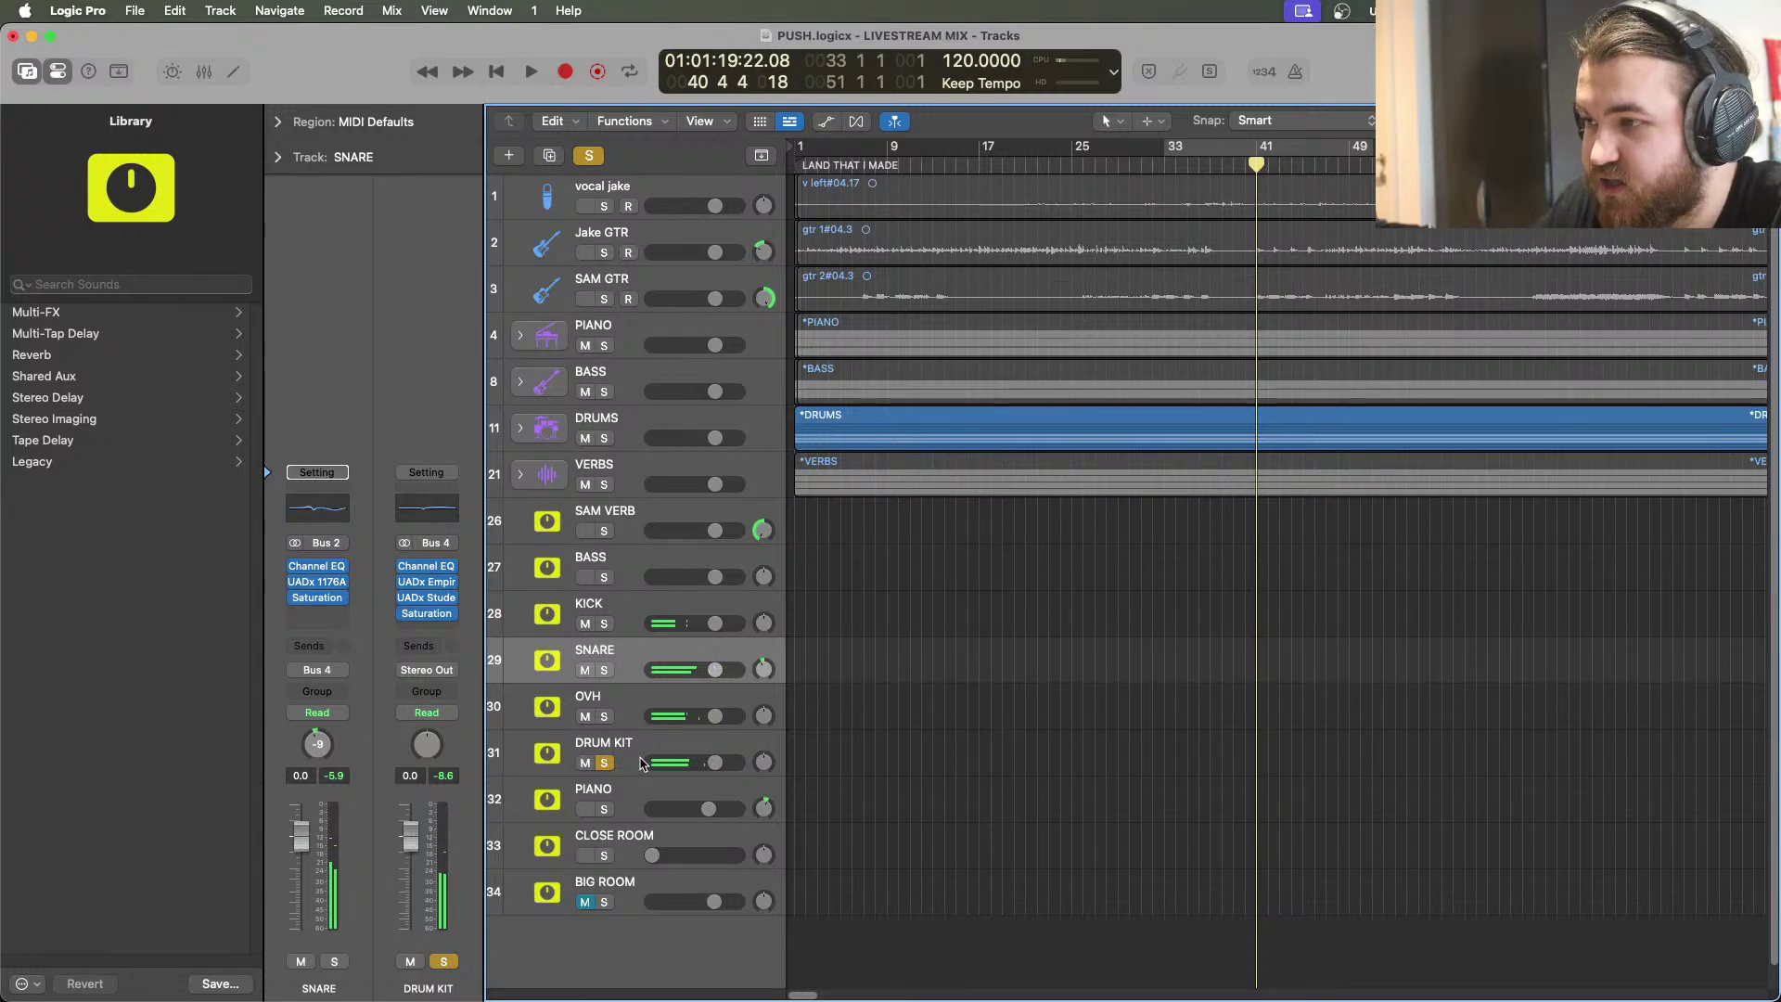
Switch the solo from the DRUM KIT to the PIANO aux and play the piano alone up to about bar 40
left_click(606, 762)
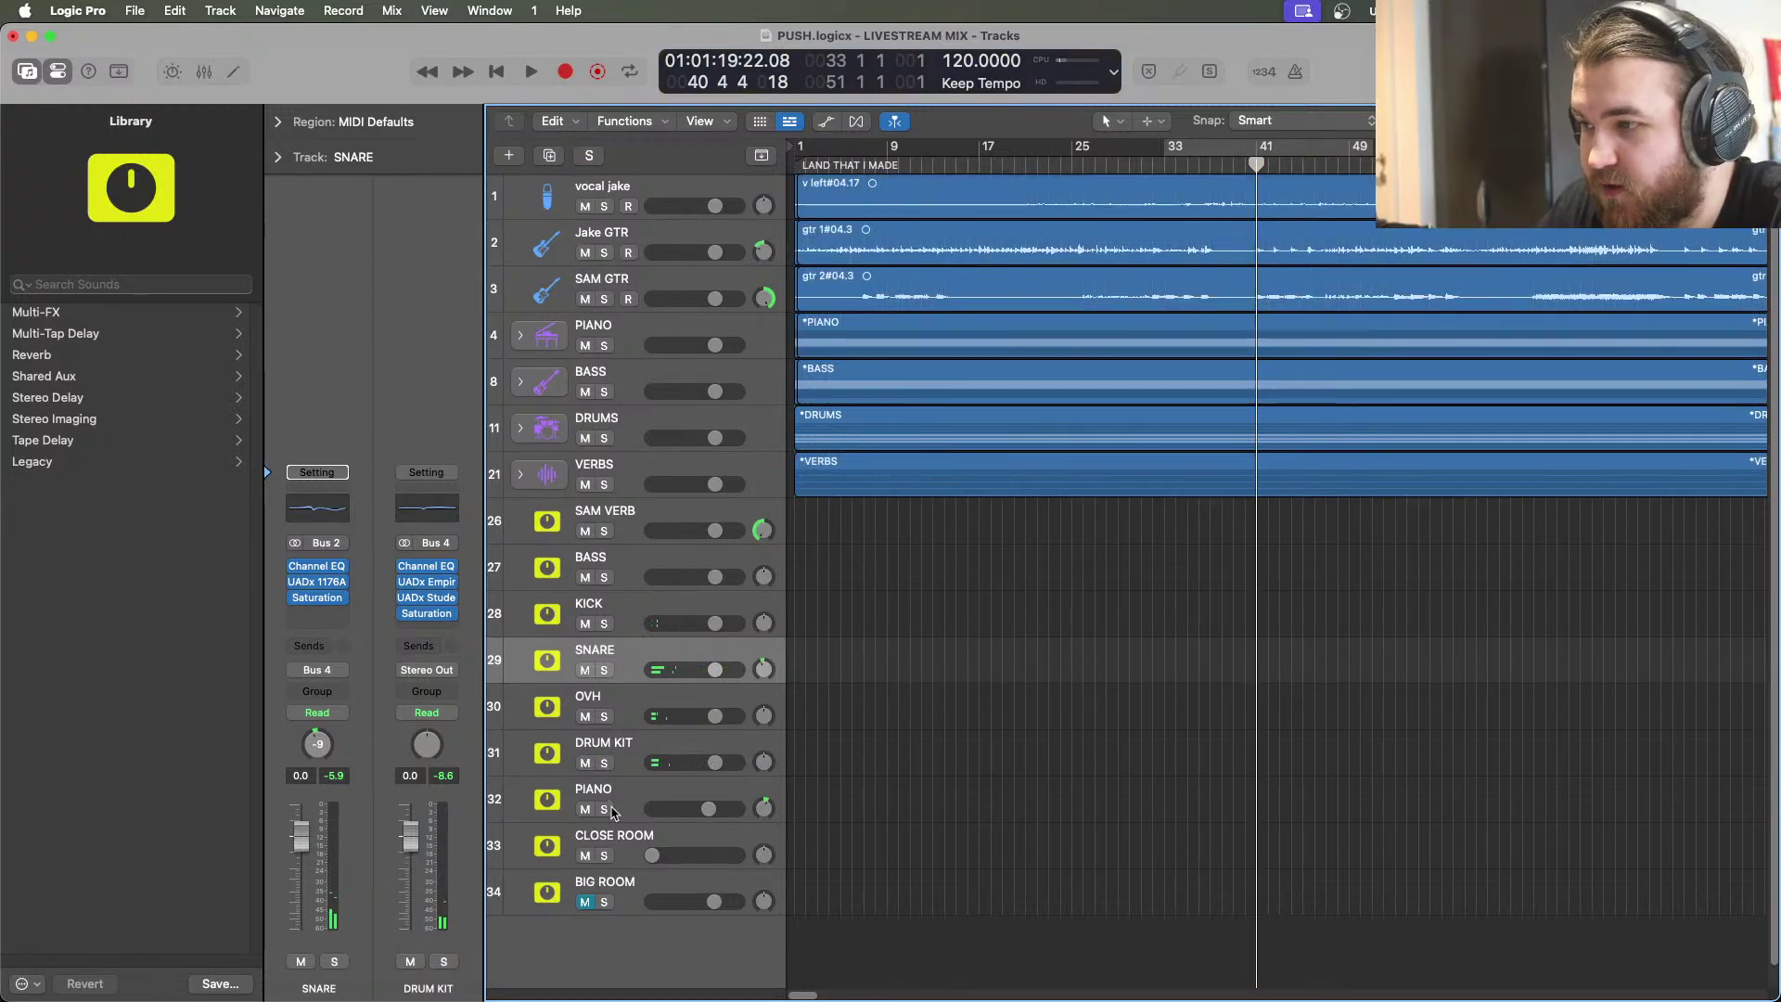
left_click(605, 809)
left_click(1221, 164)
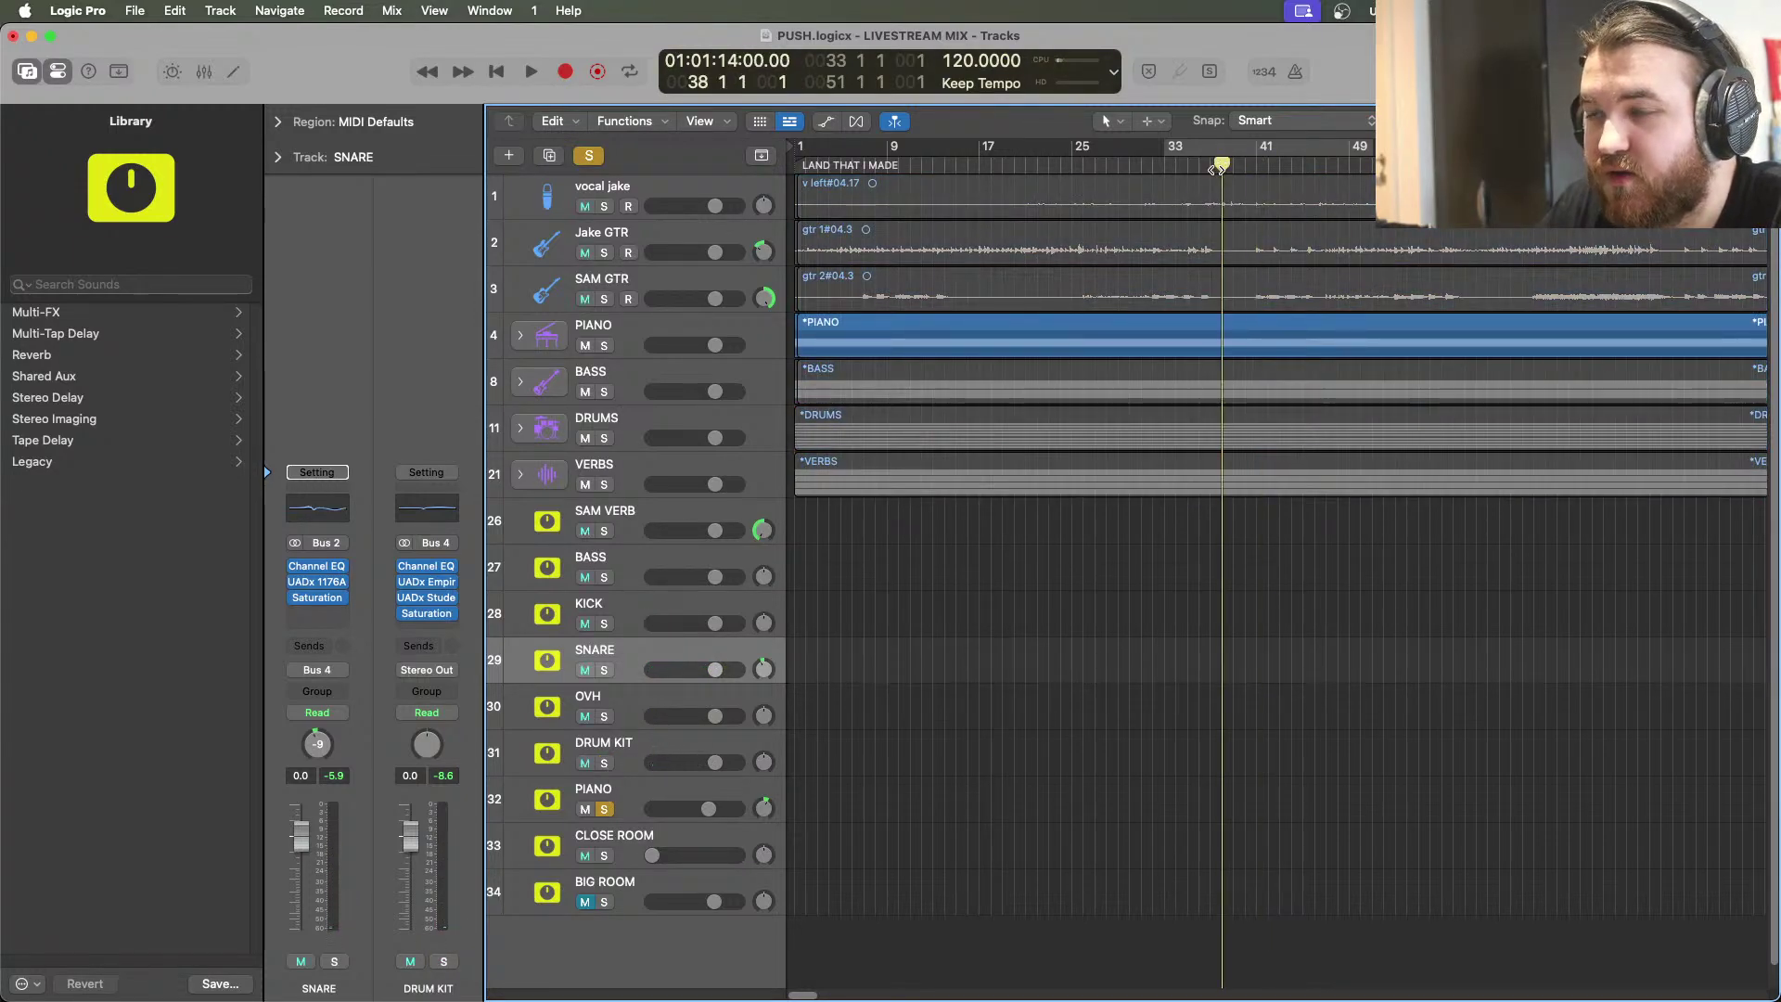
left_click(1206, 167)
left_click(530, 73)
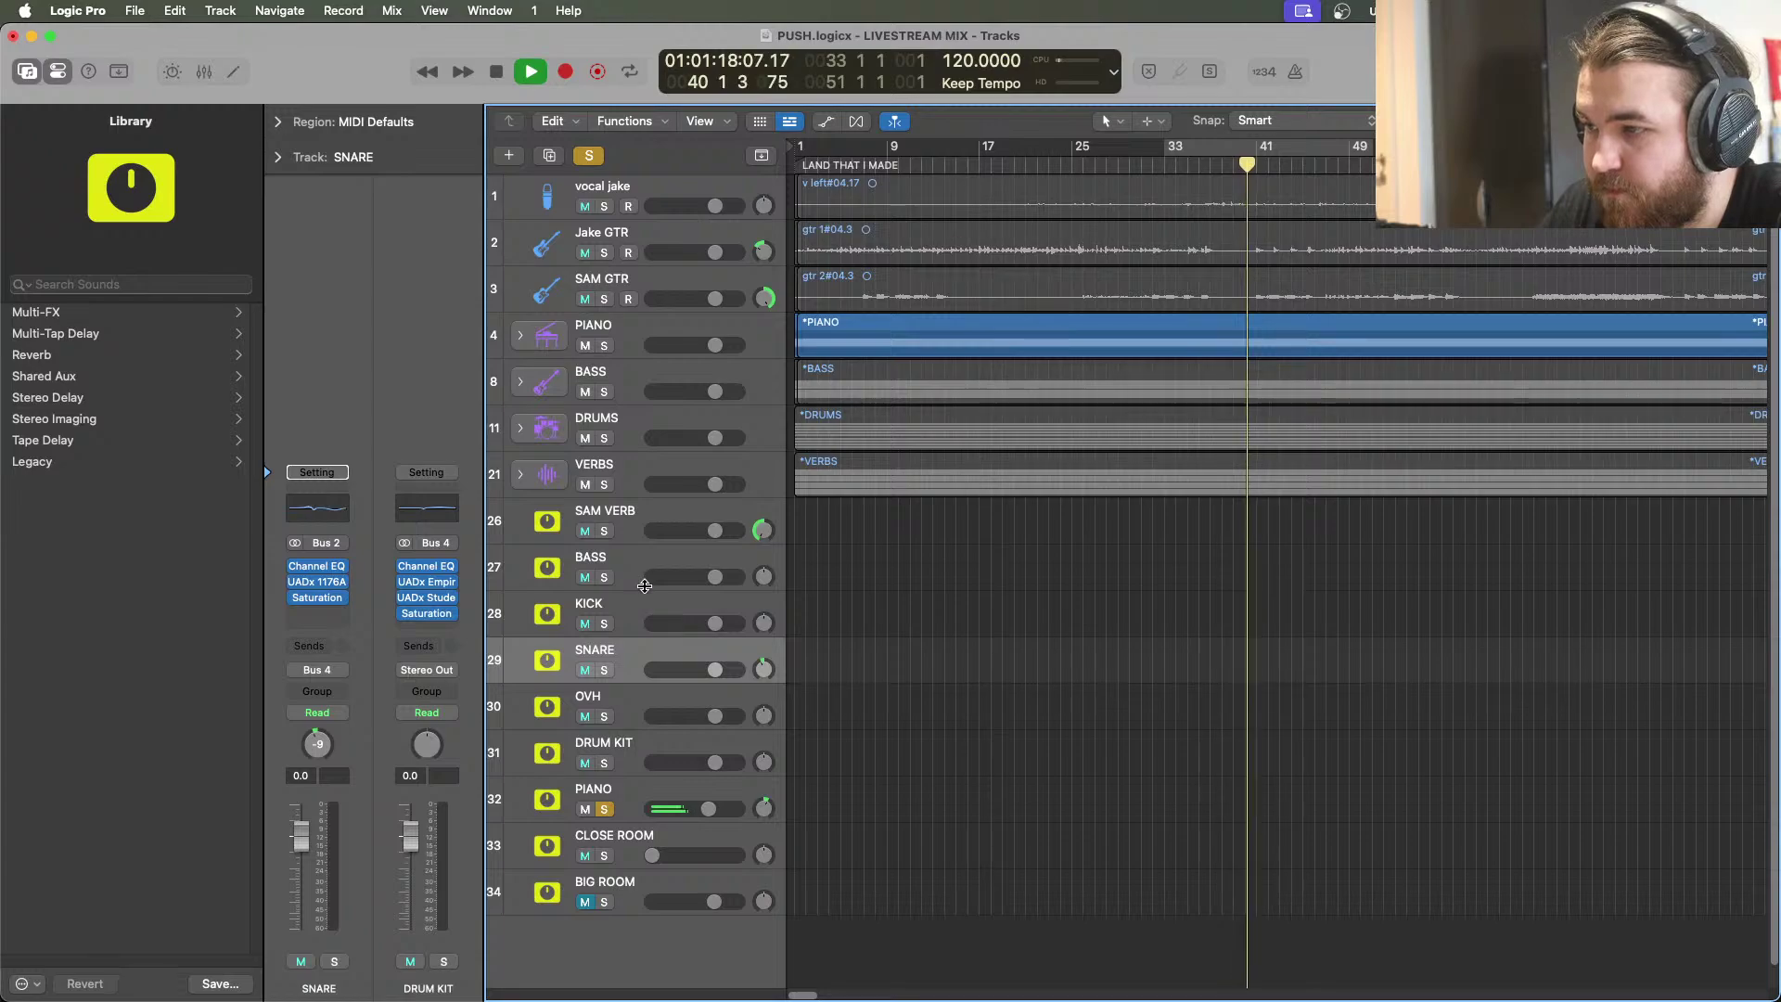
key("space")
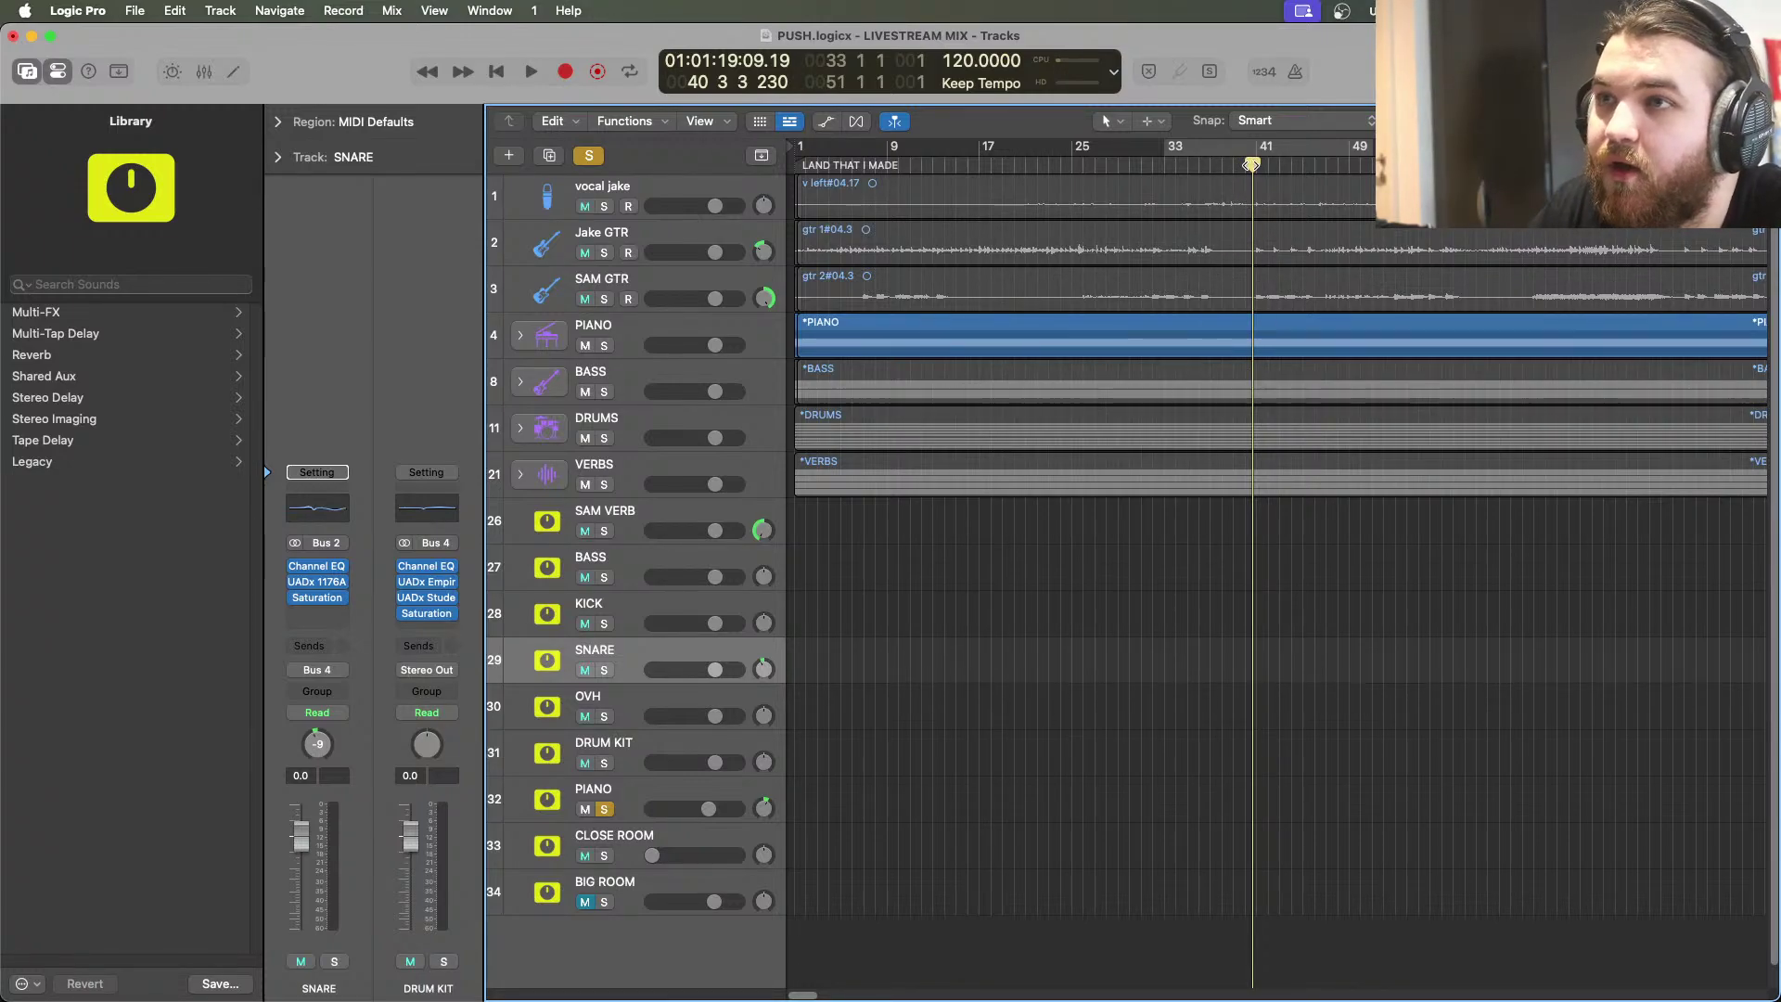
Clear the PIANO solo, play the full mix from the beginning, and stop at about bar 7
left_click_drag(1248, 165, 1199, 169)
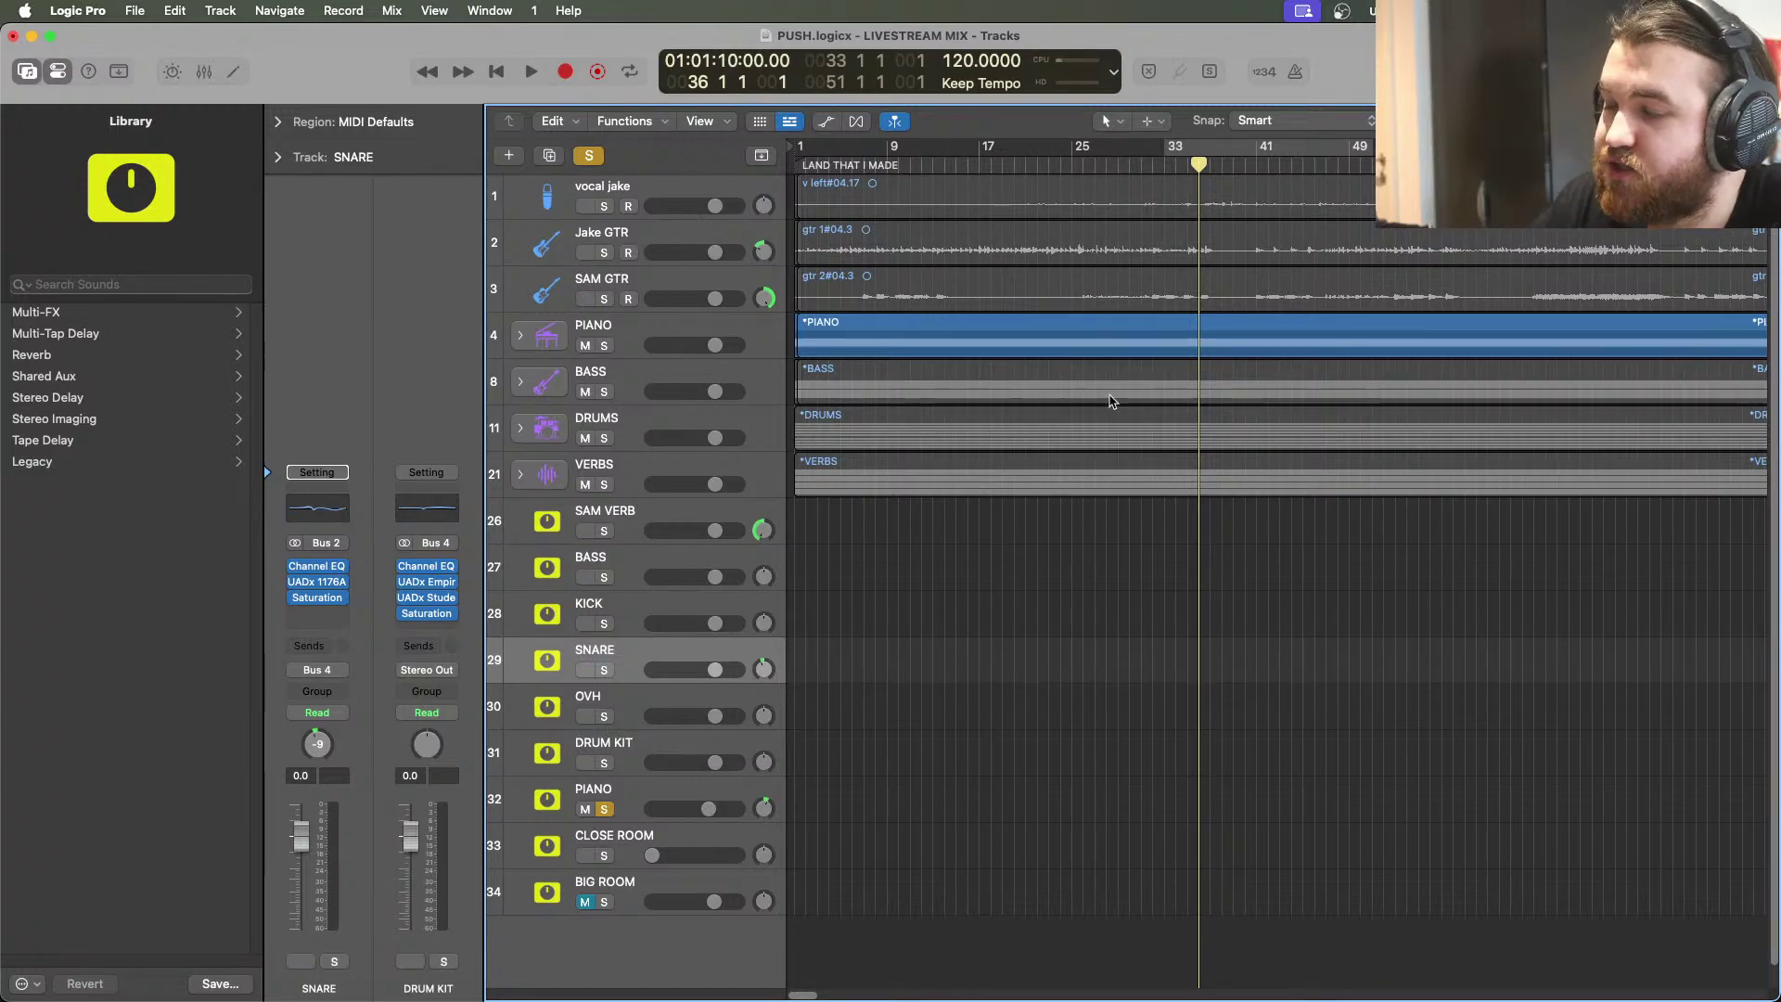
left_click(601, 158)
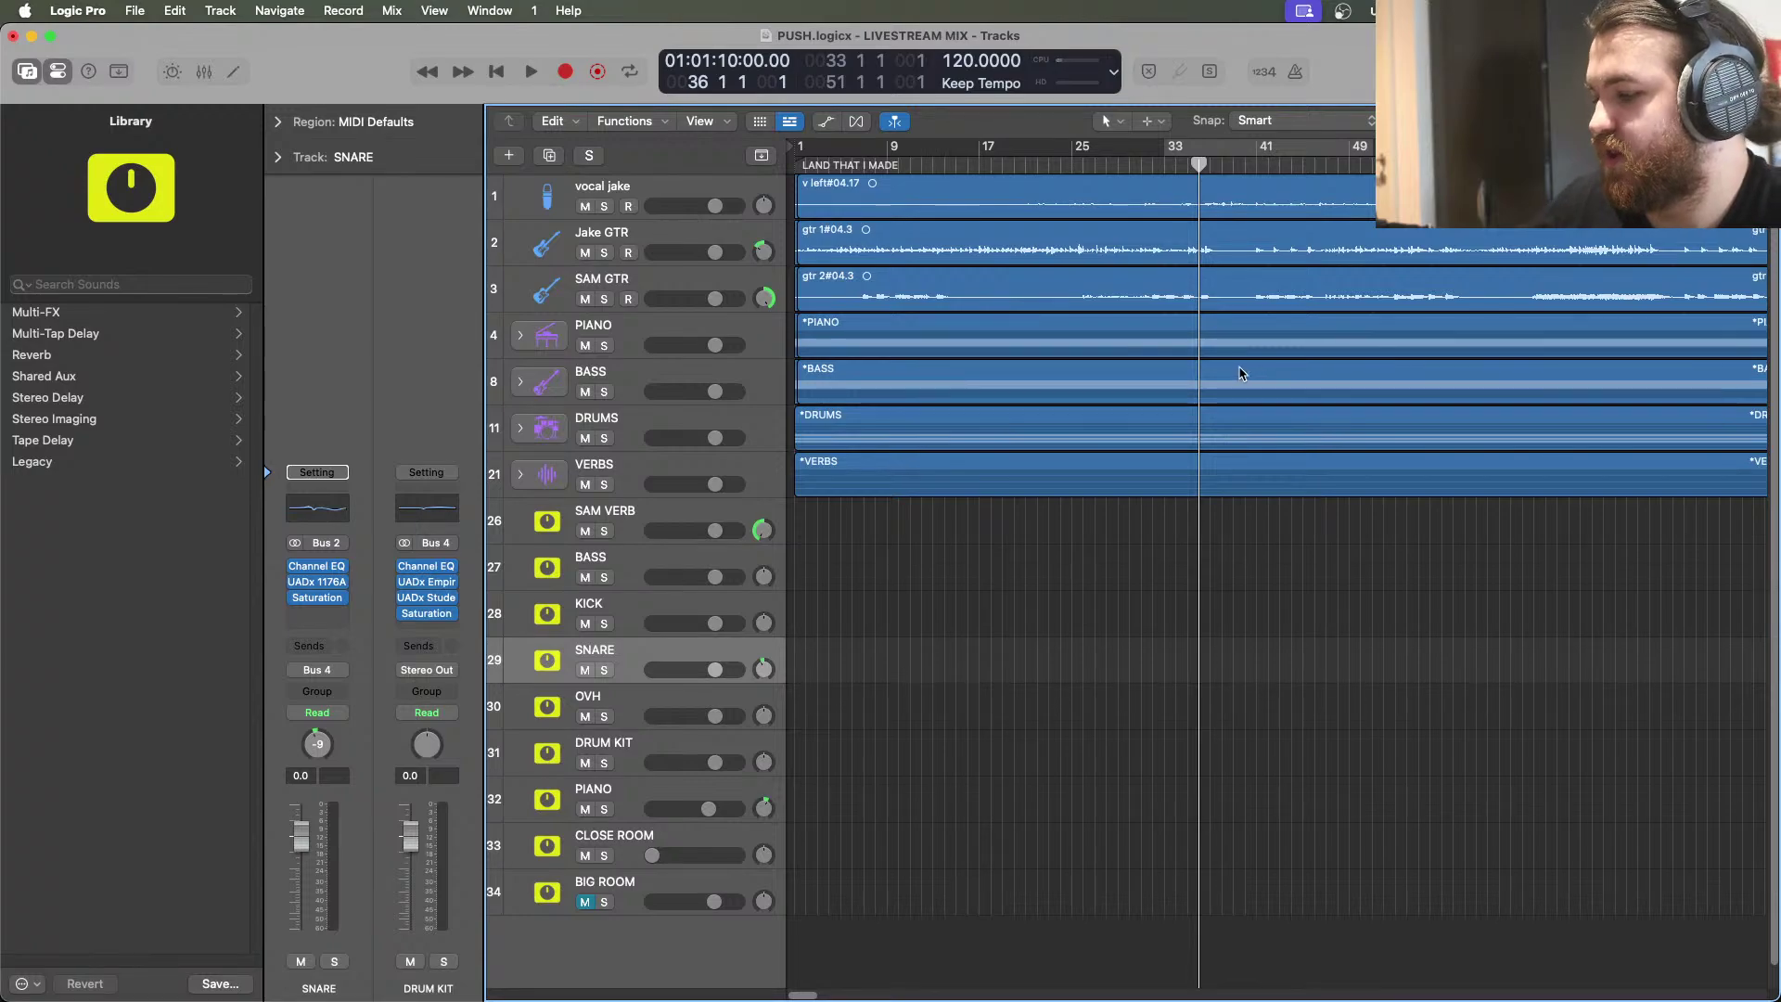
left_click(497, 74)
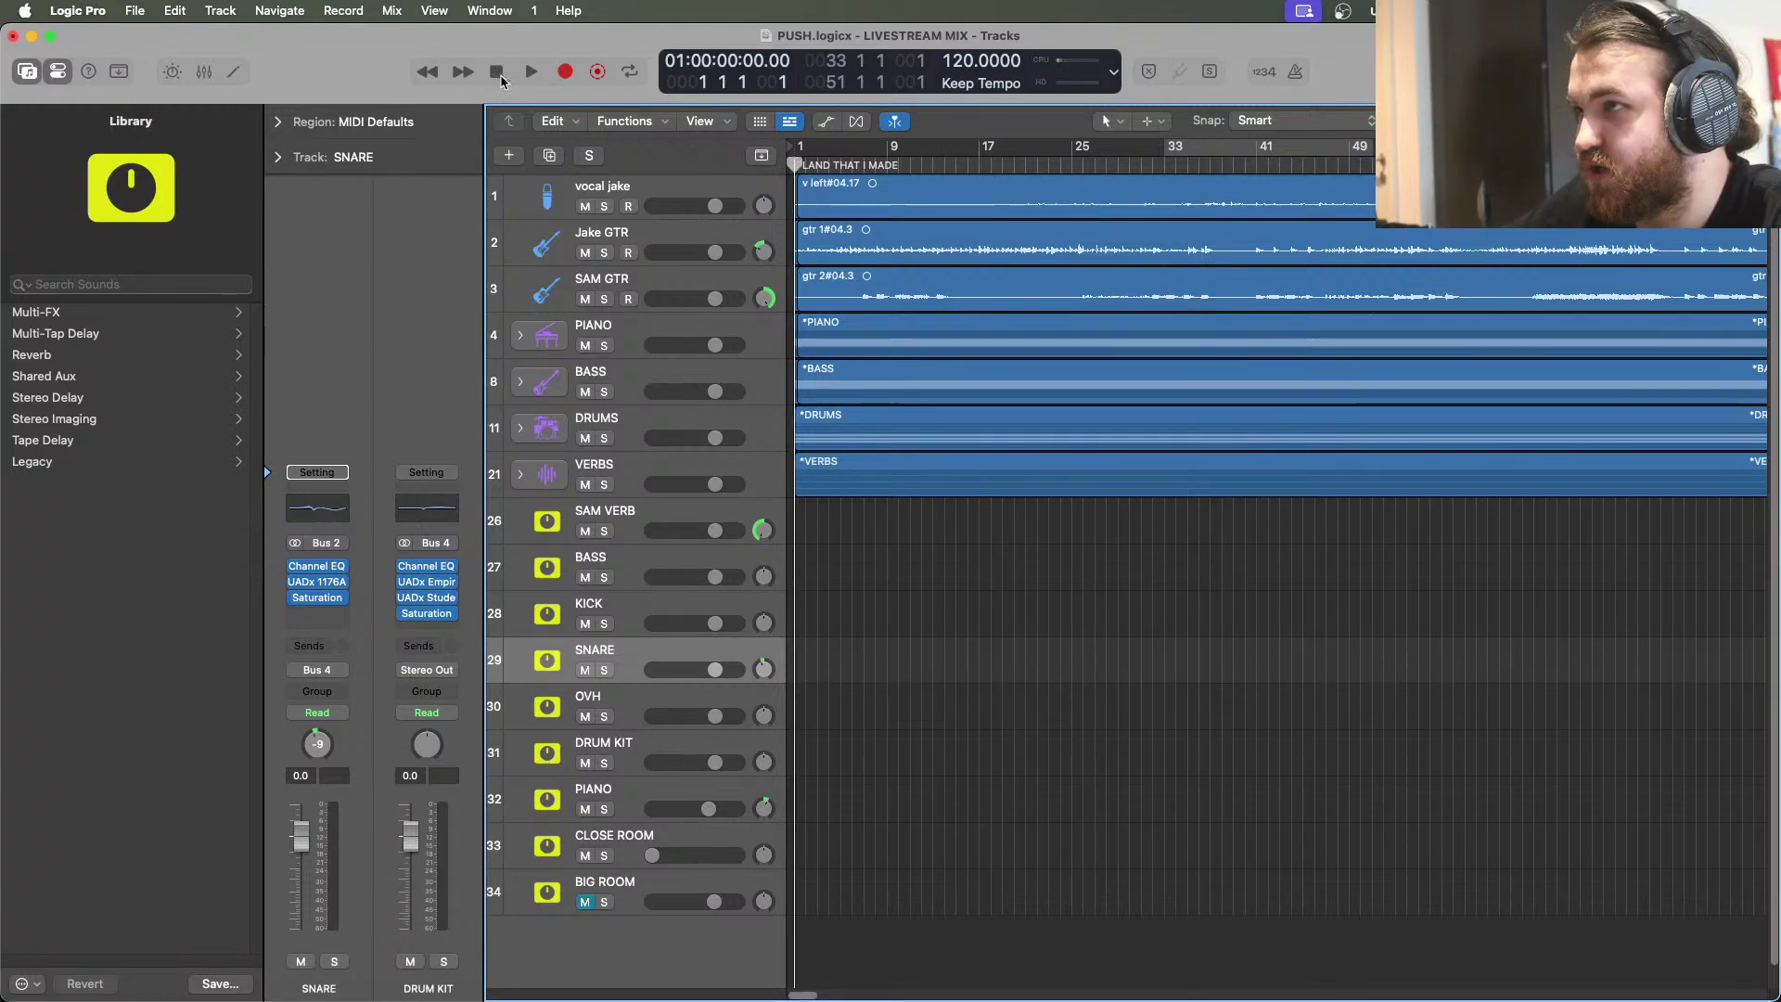
left_click(530, 72)
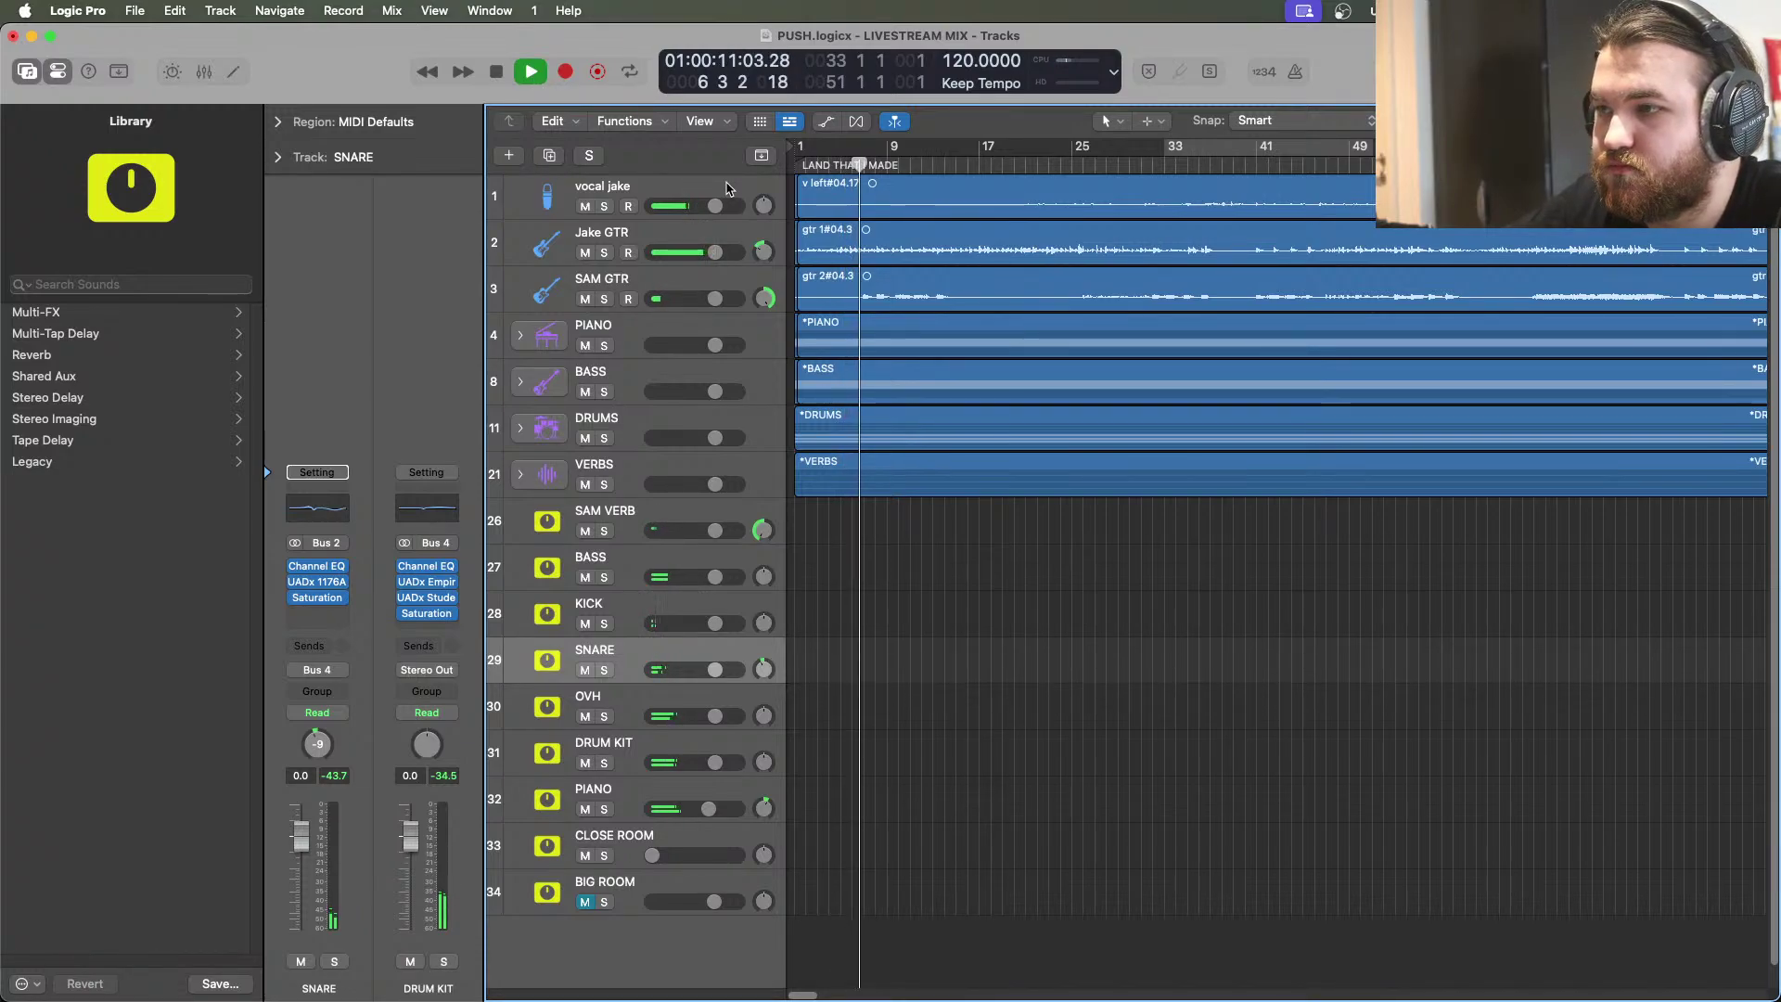
left_click(532, 78)
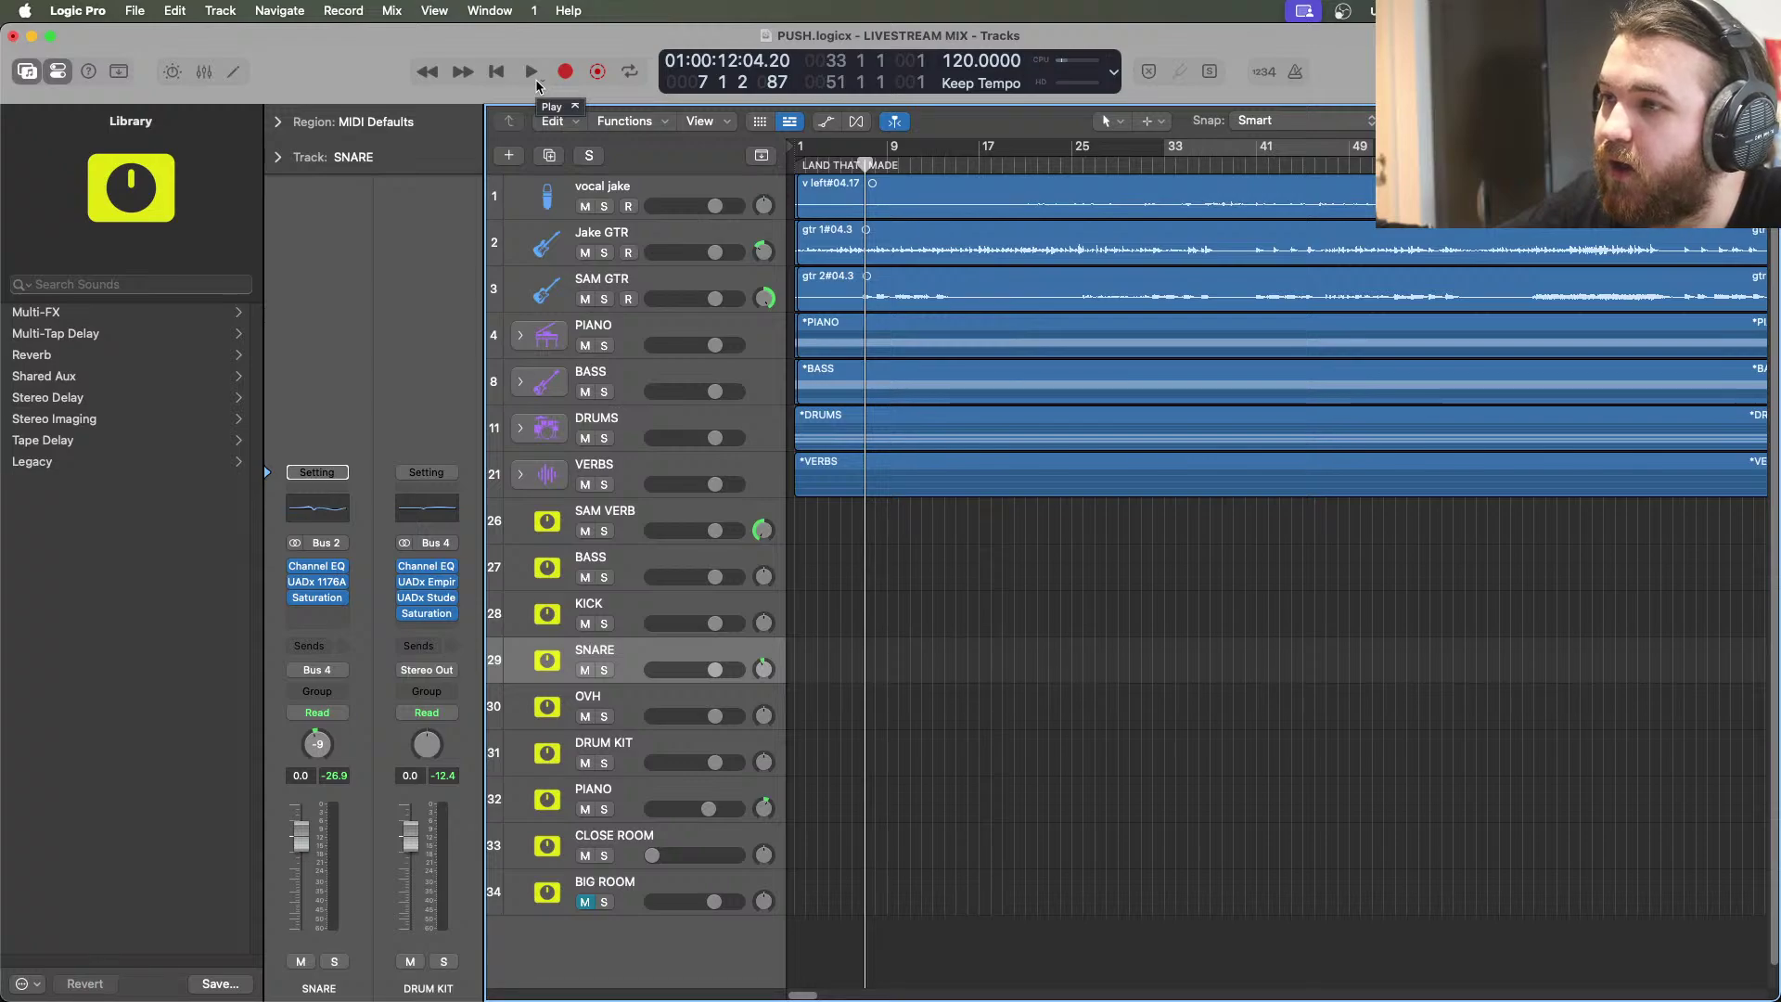
Replay the intro from the beginning with the track 3 guitar selected, stopping at bar 6 beat 4 just before the guitar enters
left_click(498, 71)
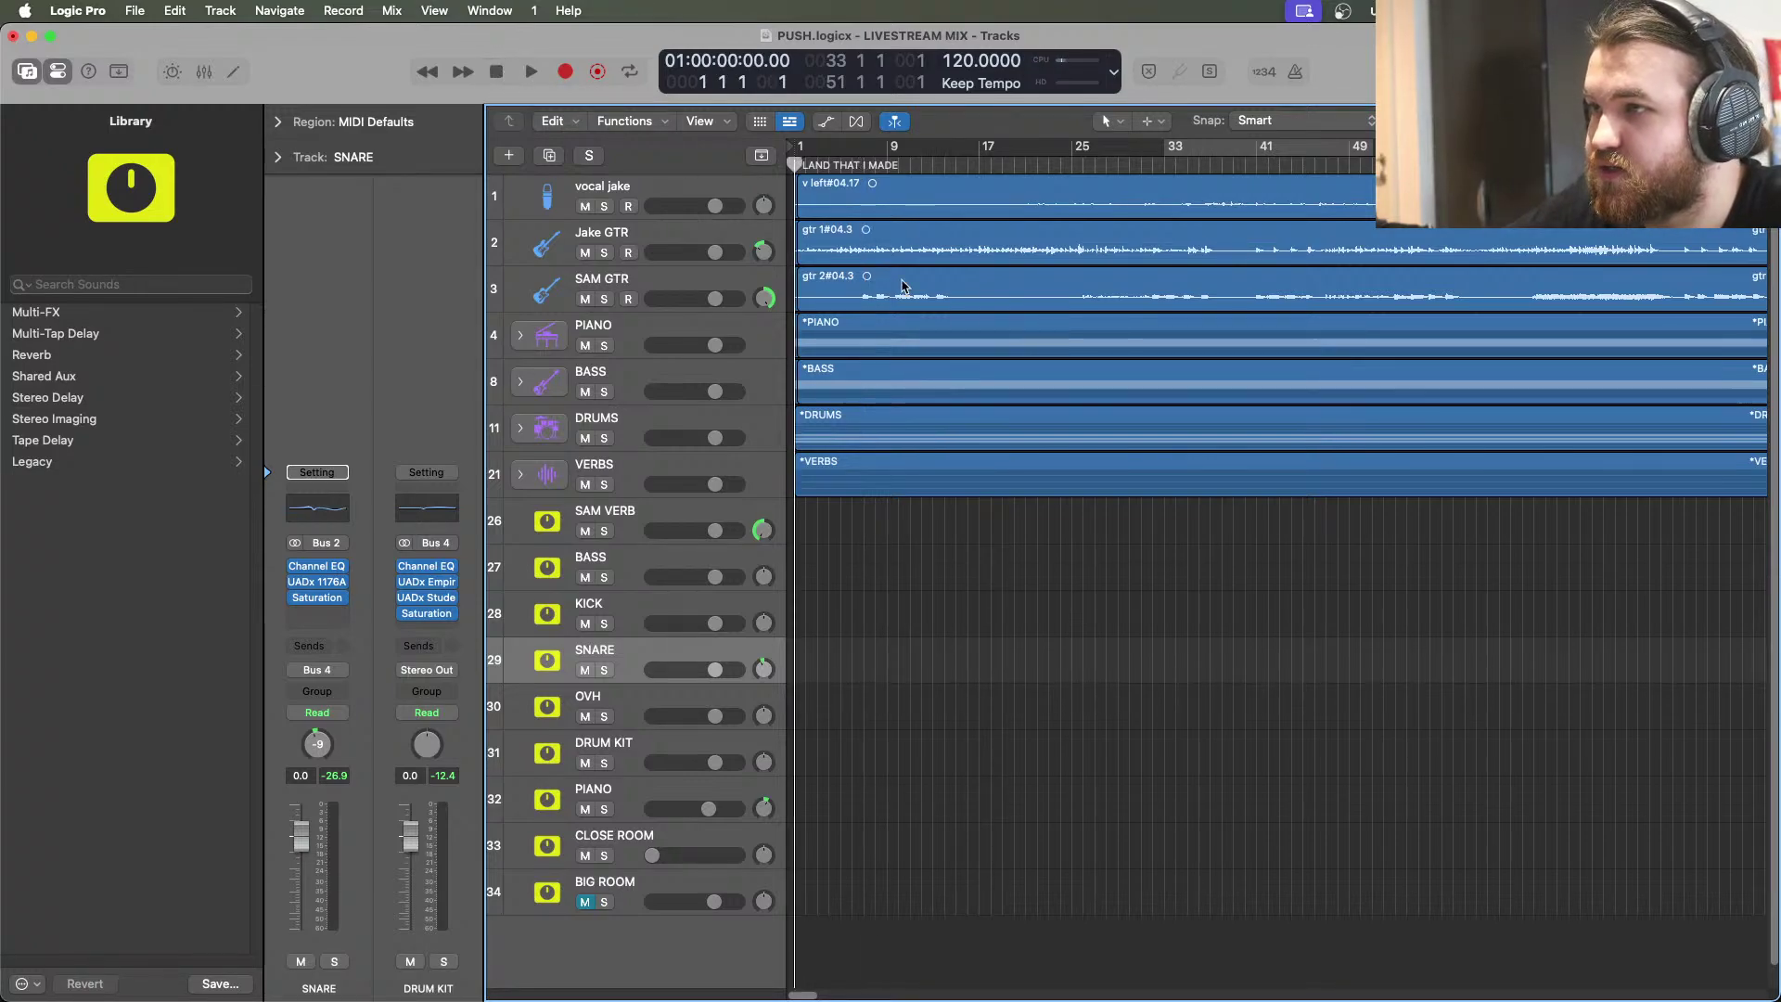
key("space")
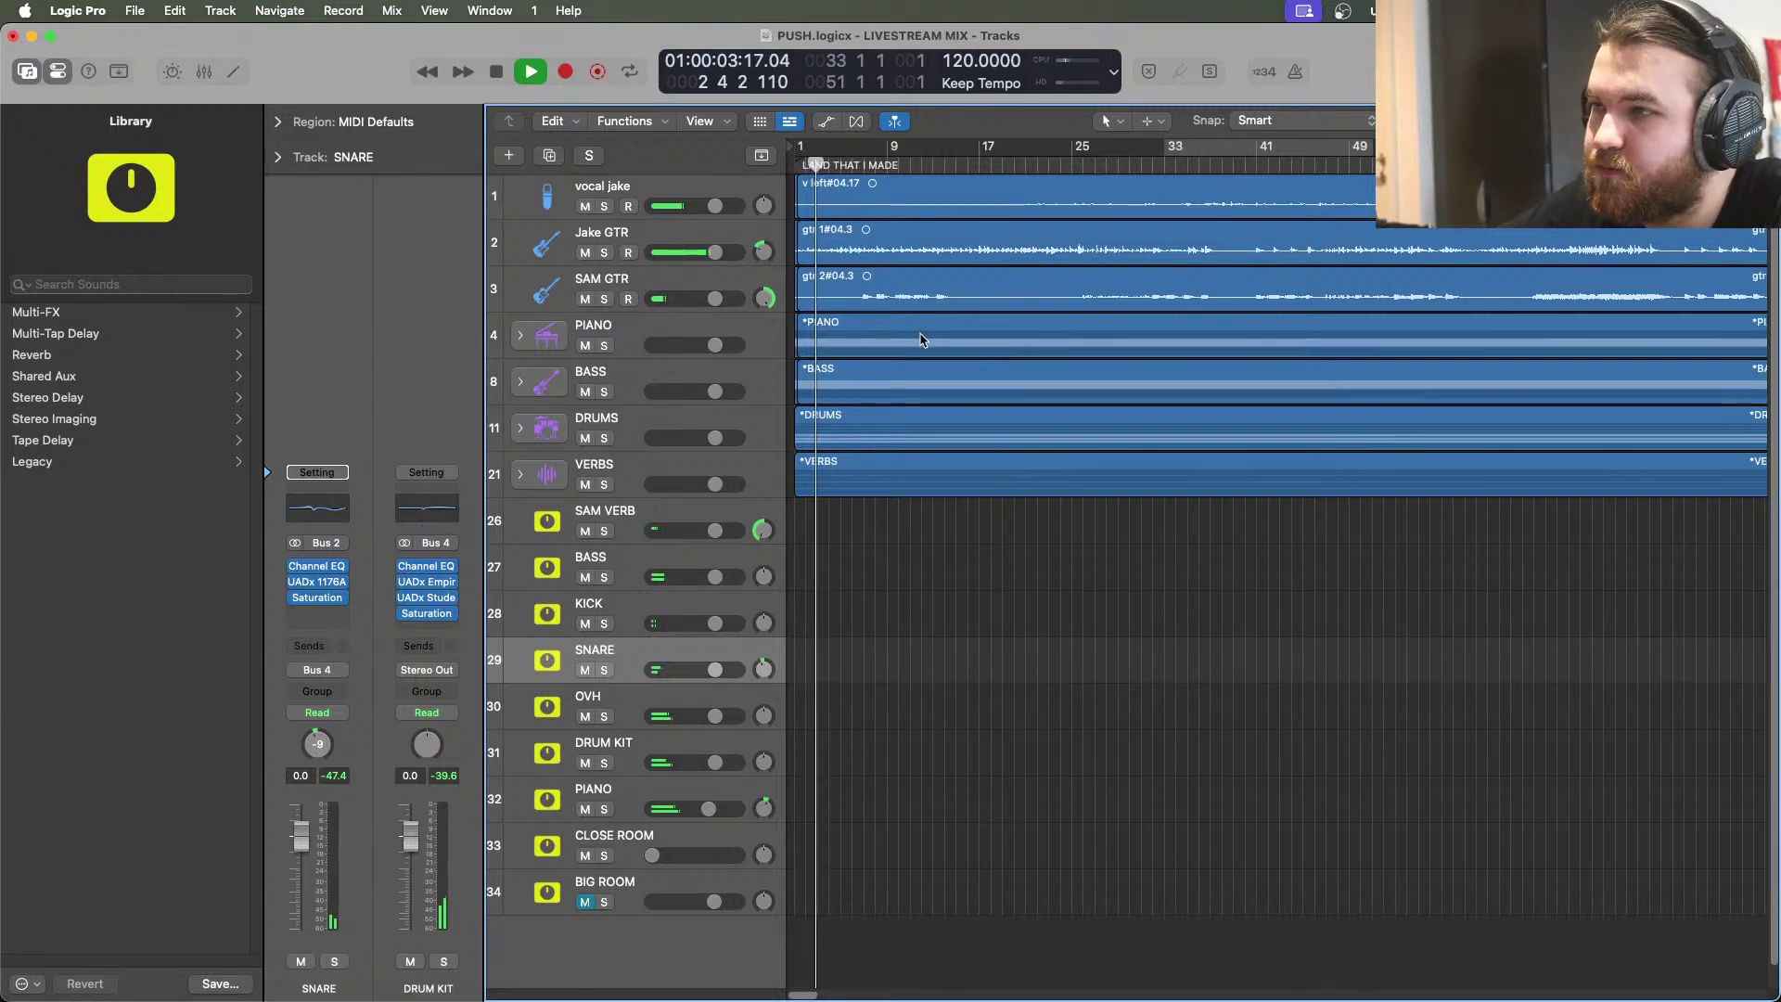
left_click(720, 287)
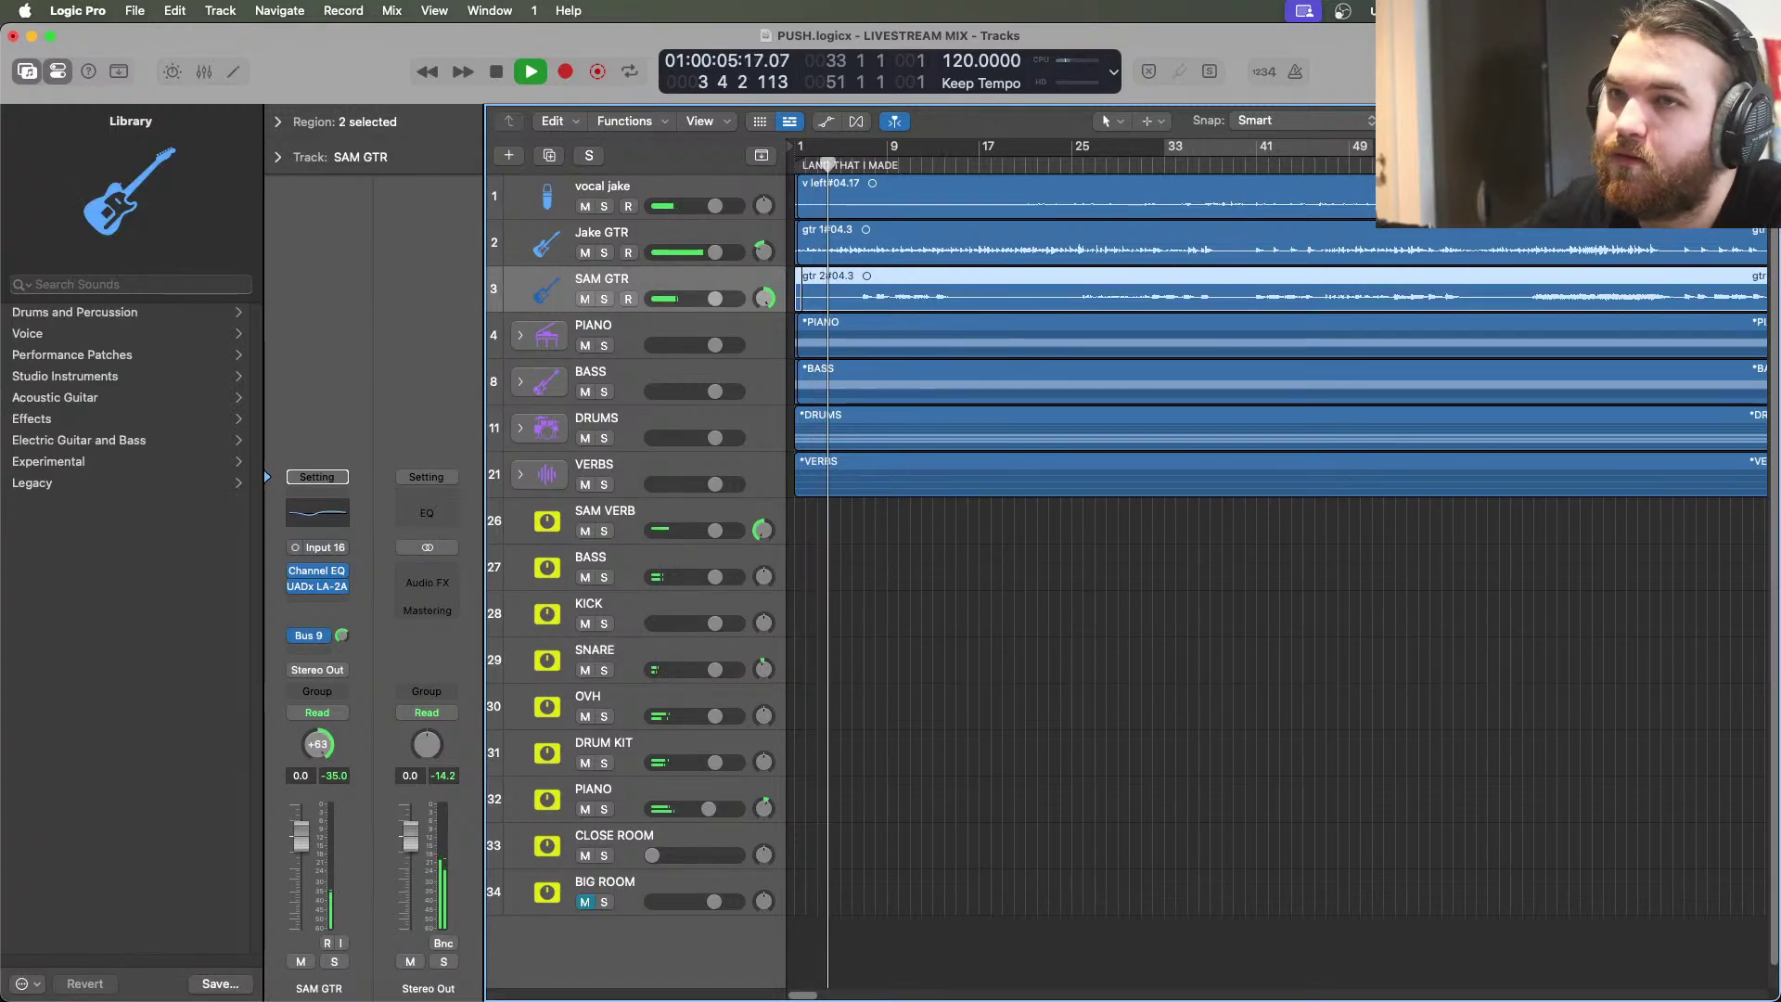
key("super+Right")
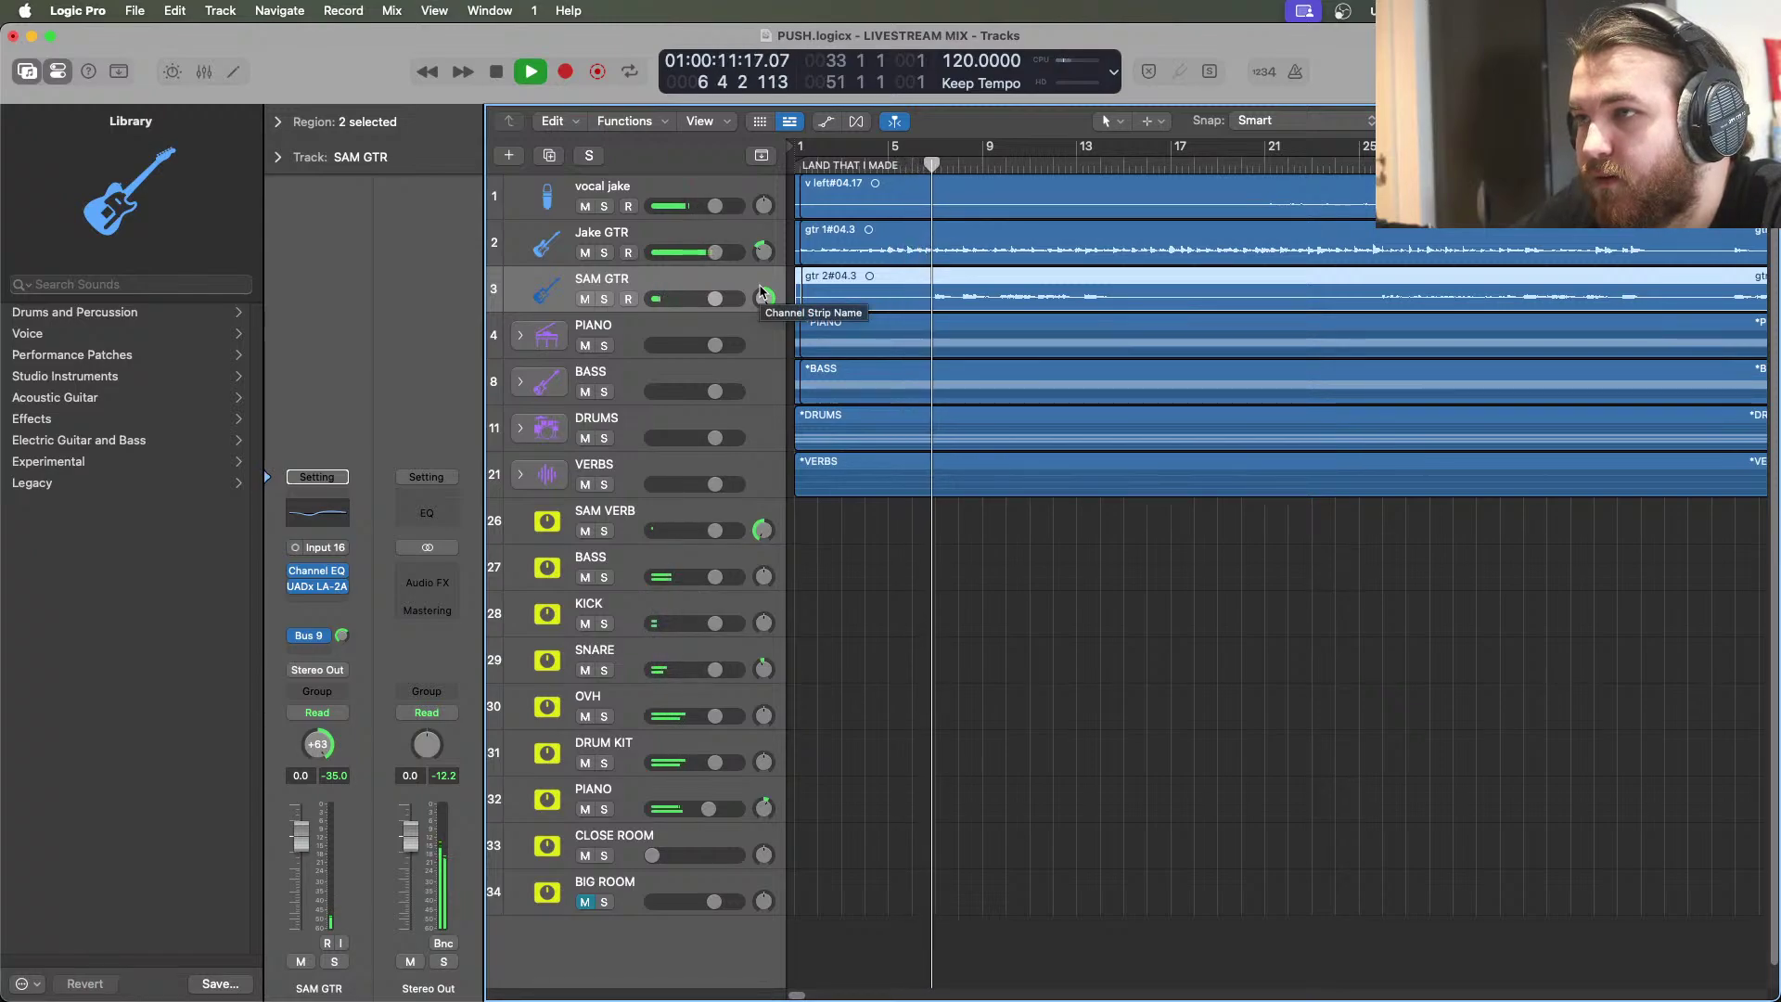
key("space")
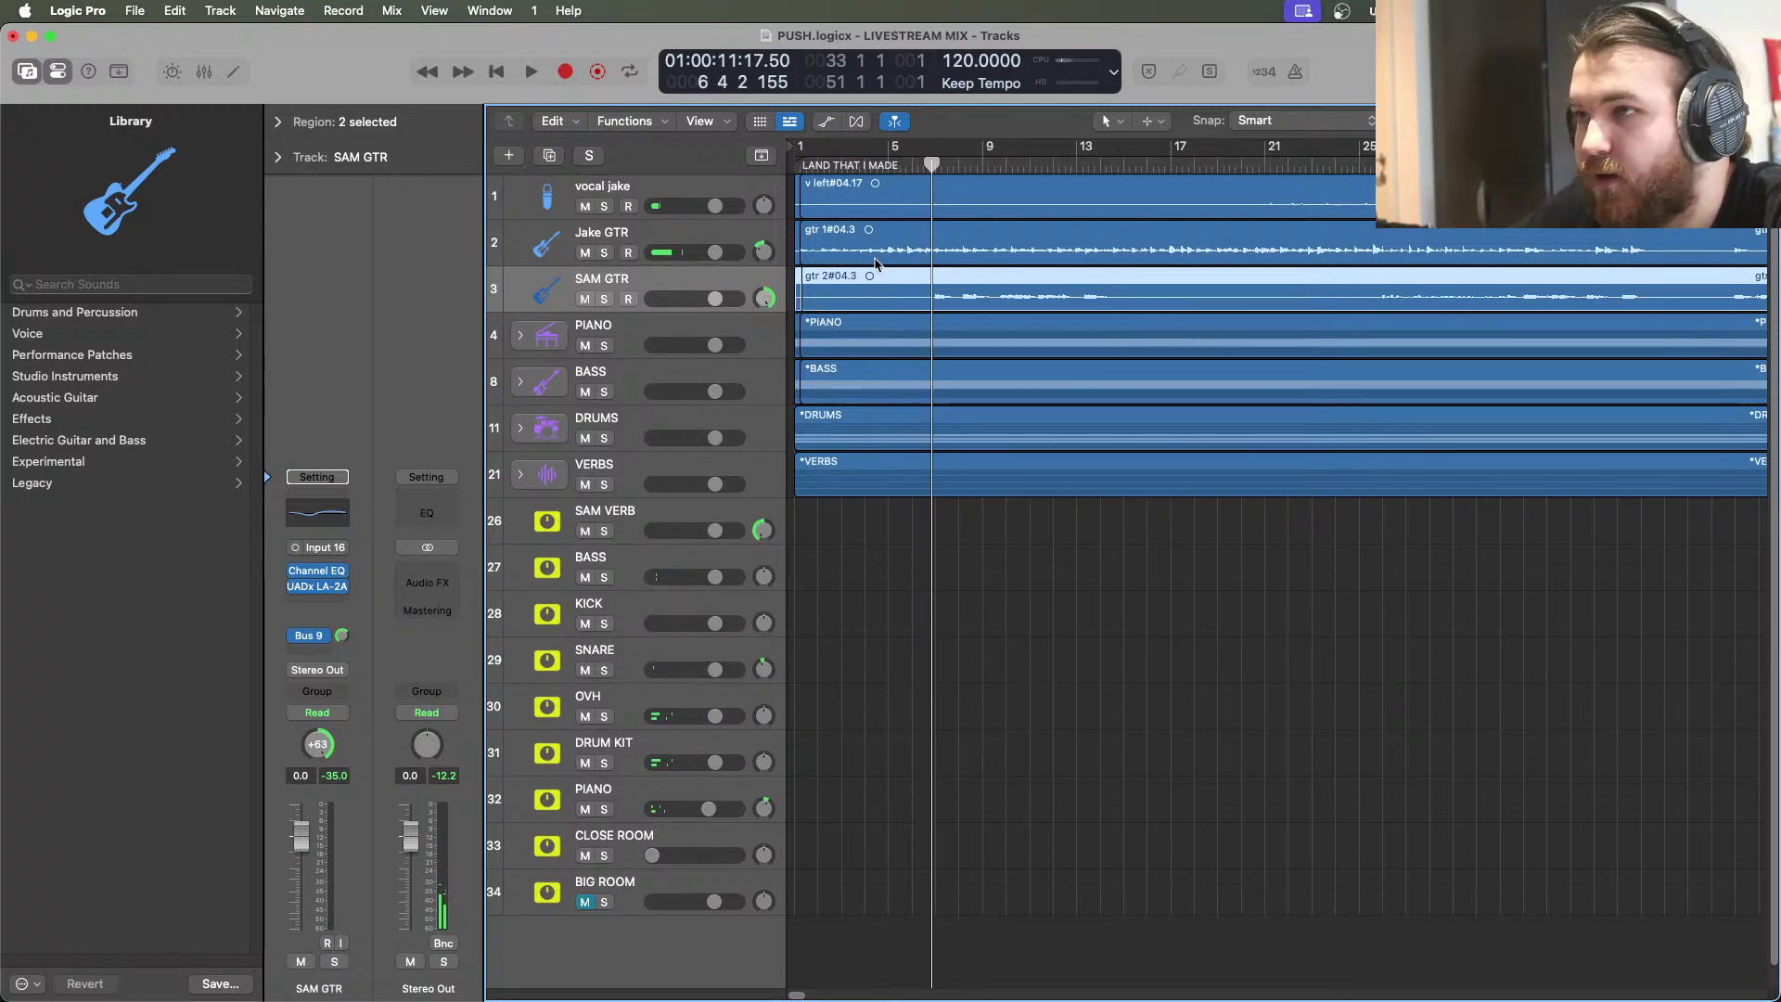
Split the gtr 2 region at the playhead near bar 6 beat 4 and delete the parts before it
right_click(880, 293)
left_click(914, 297)
left_click(872, 293)
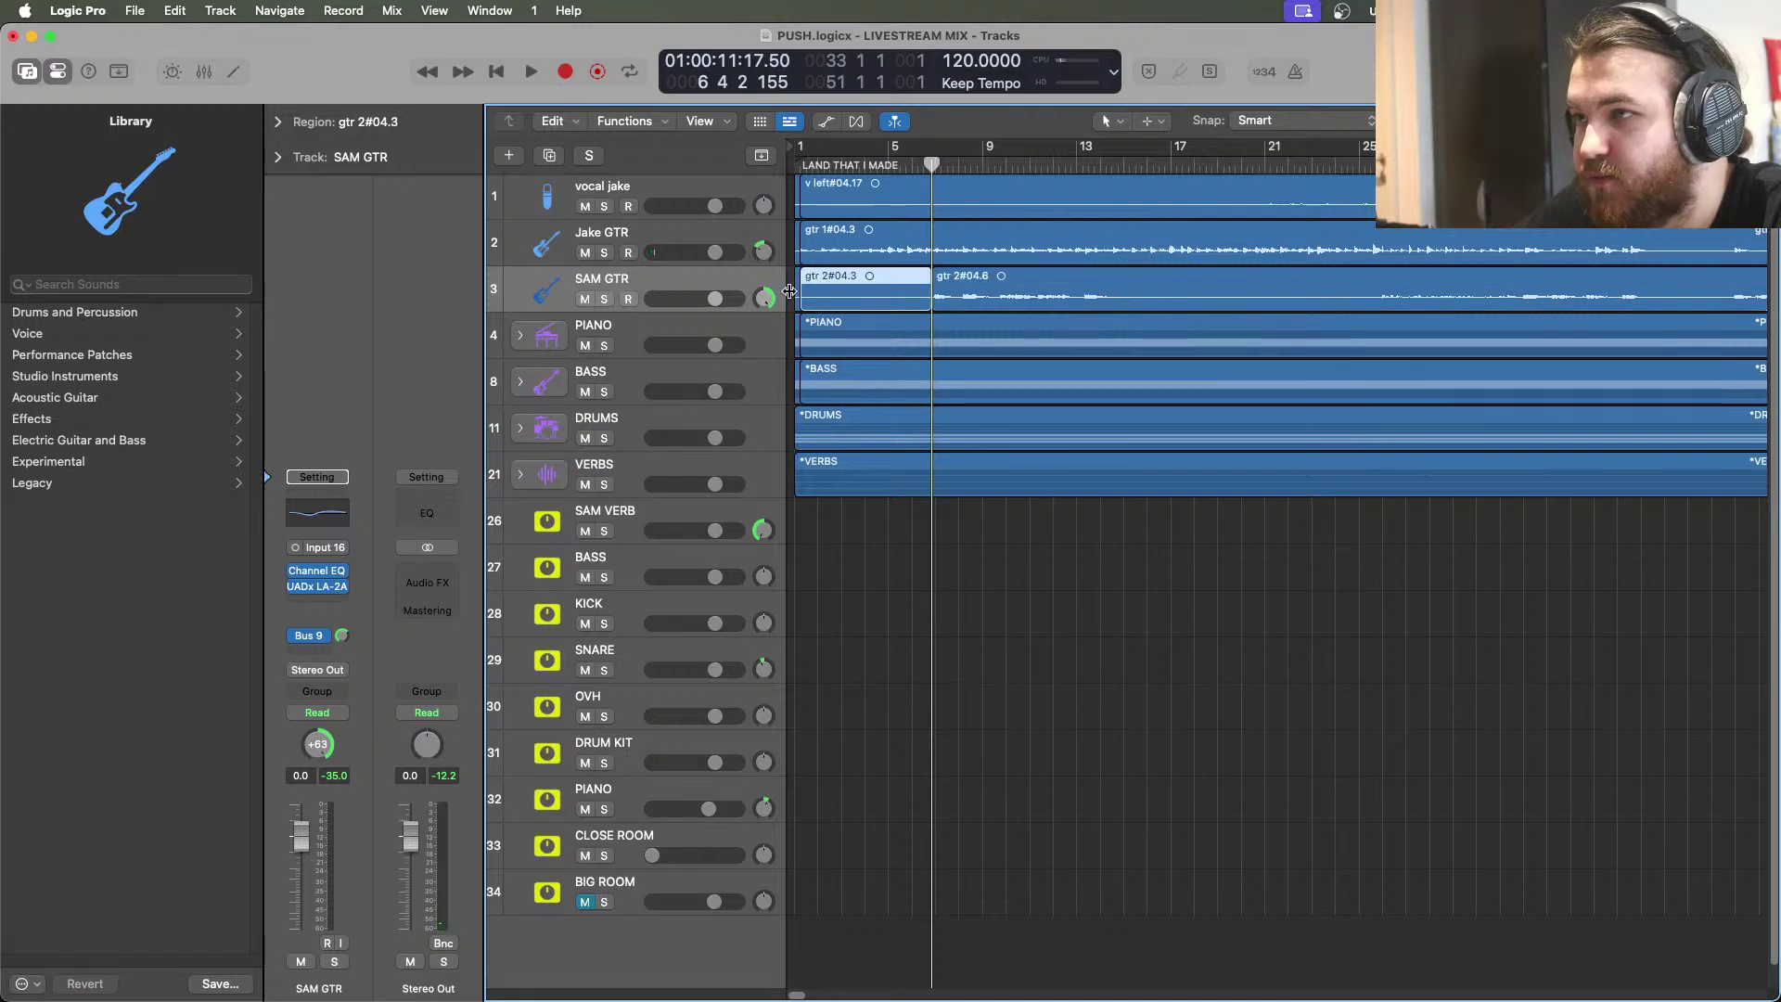
left_click(800, 295)
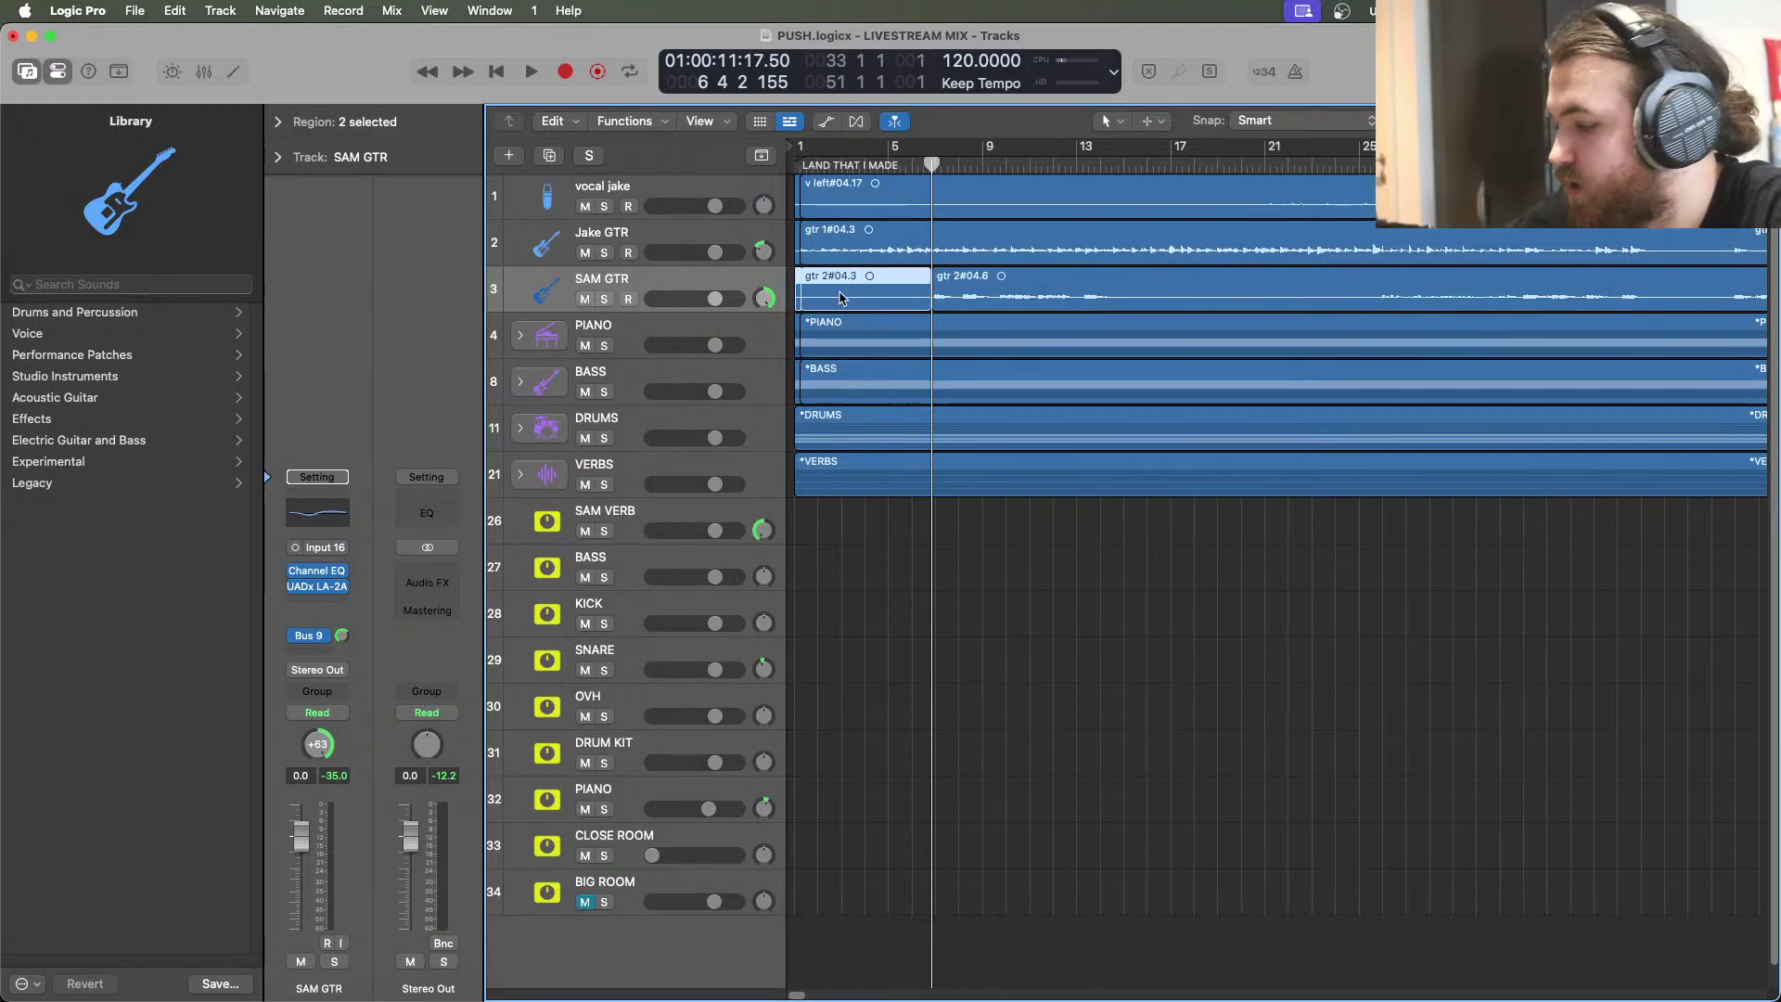
key("Delete")
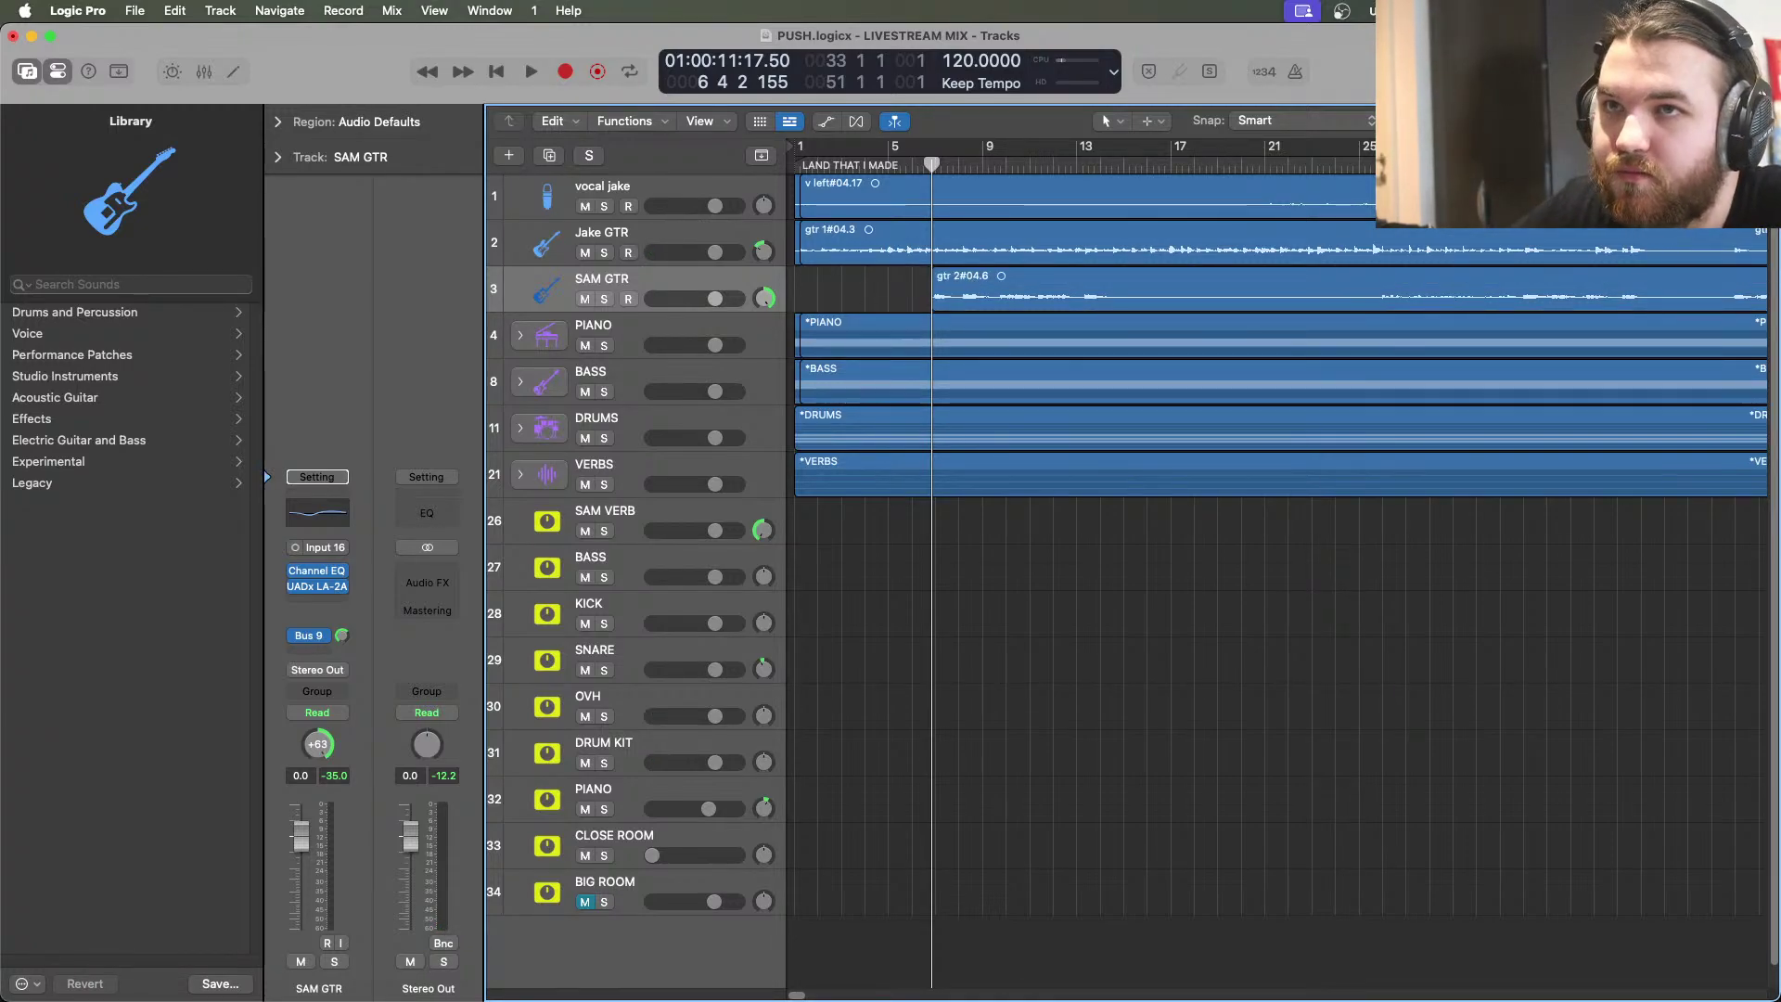
Add a short fade-in at the start of the trimmed gtr 2 region, ending at about bar 7
key("super+Right")
key("super+Right")
key("super+Right")
key("super+Right")
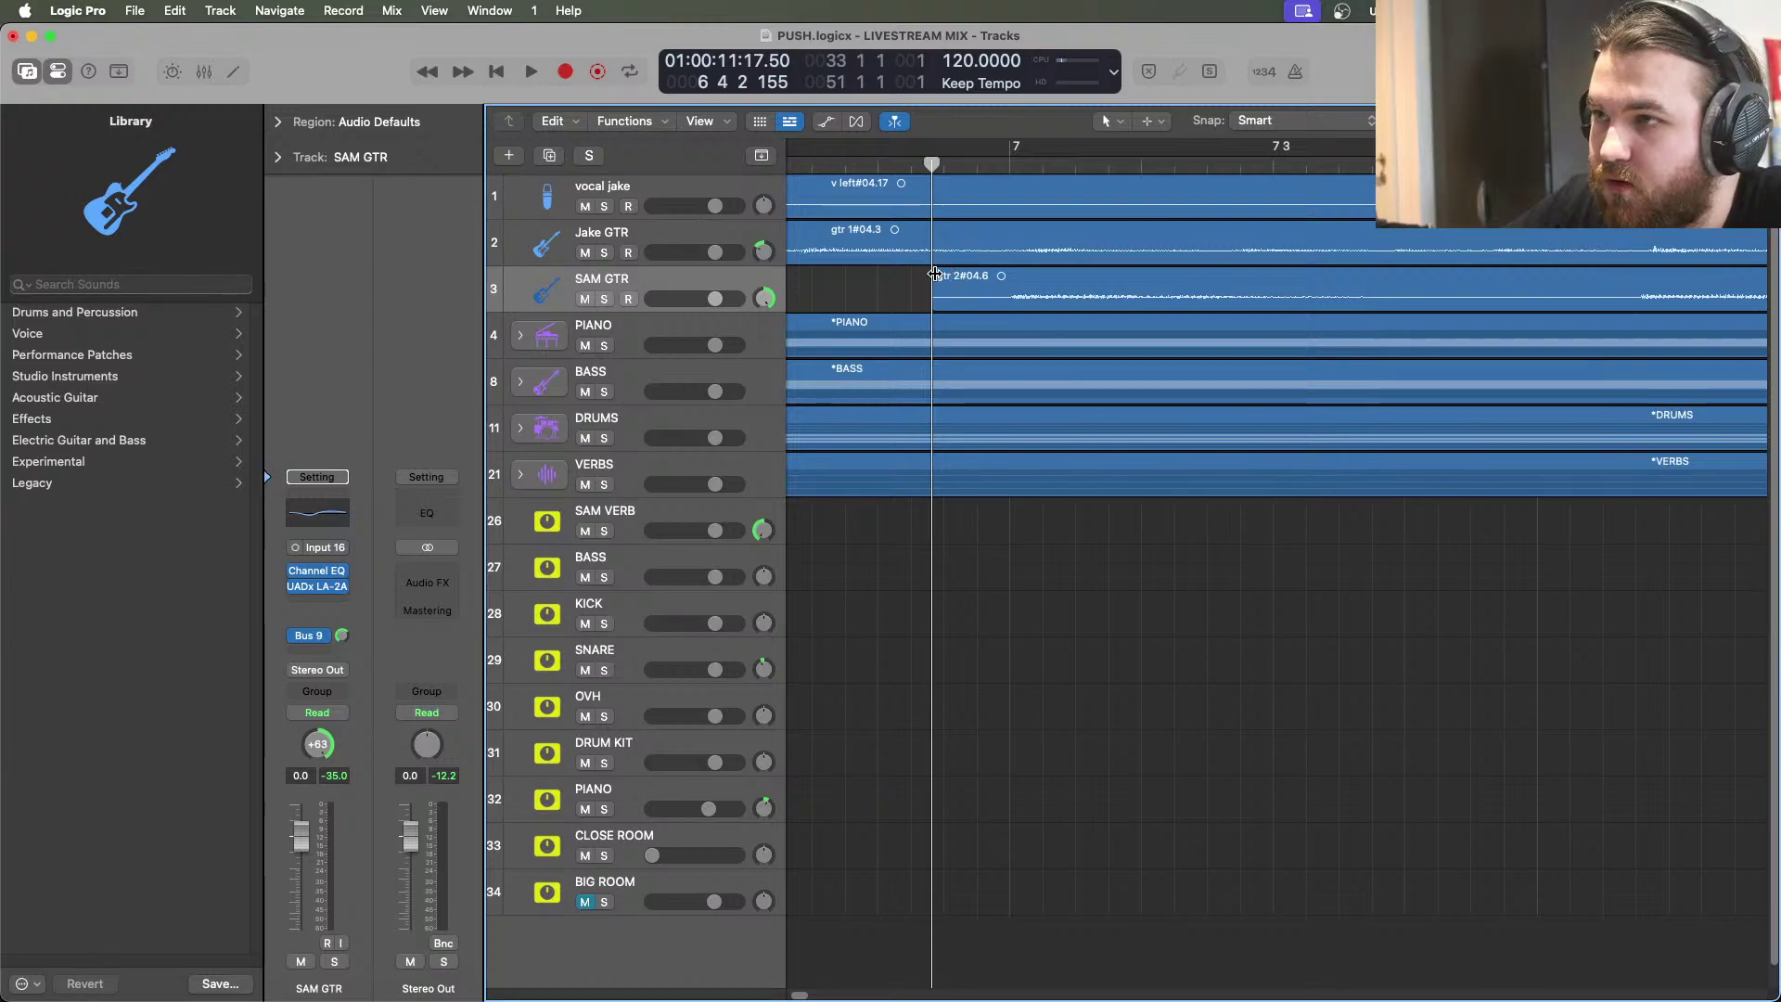
left_click(961, 273)
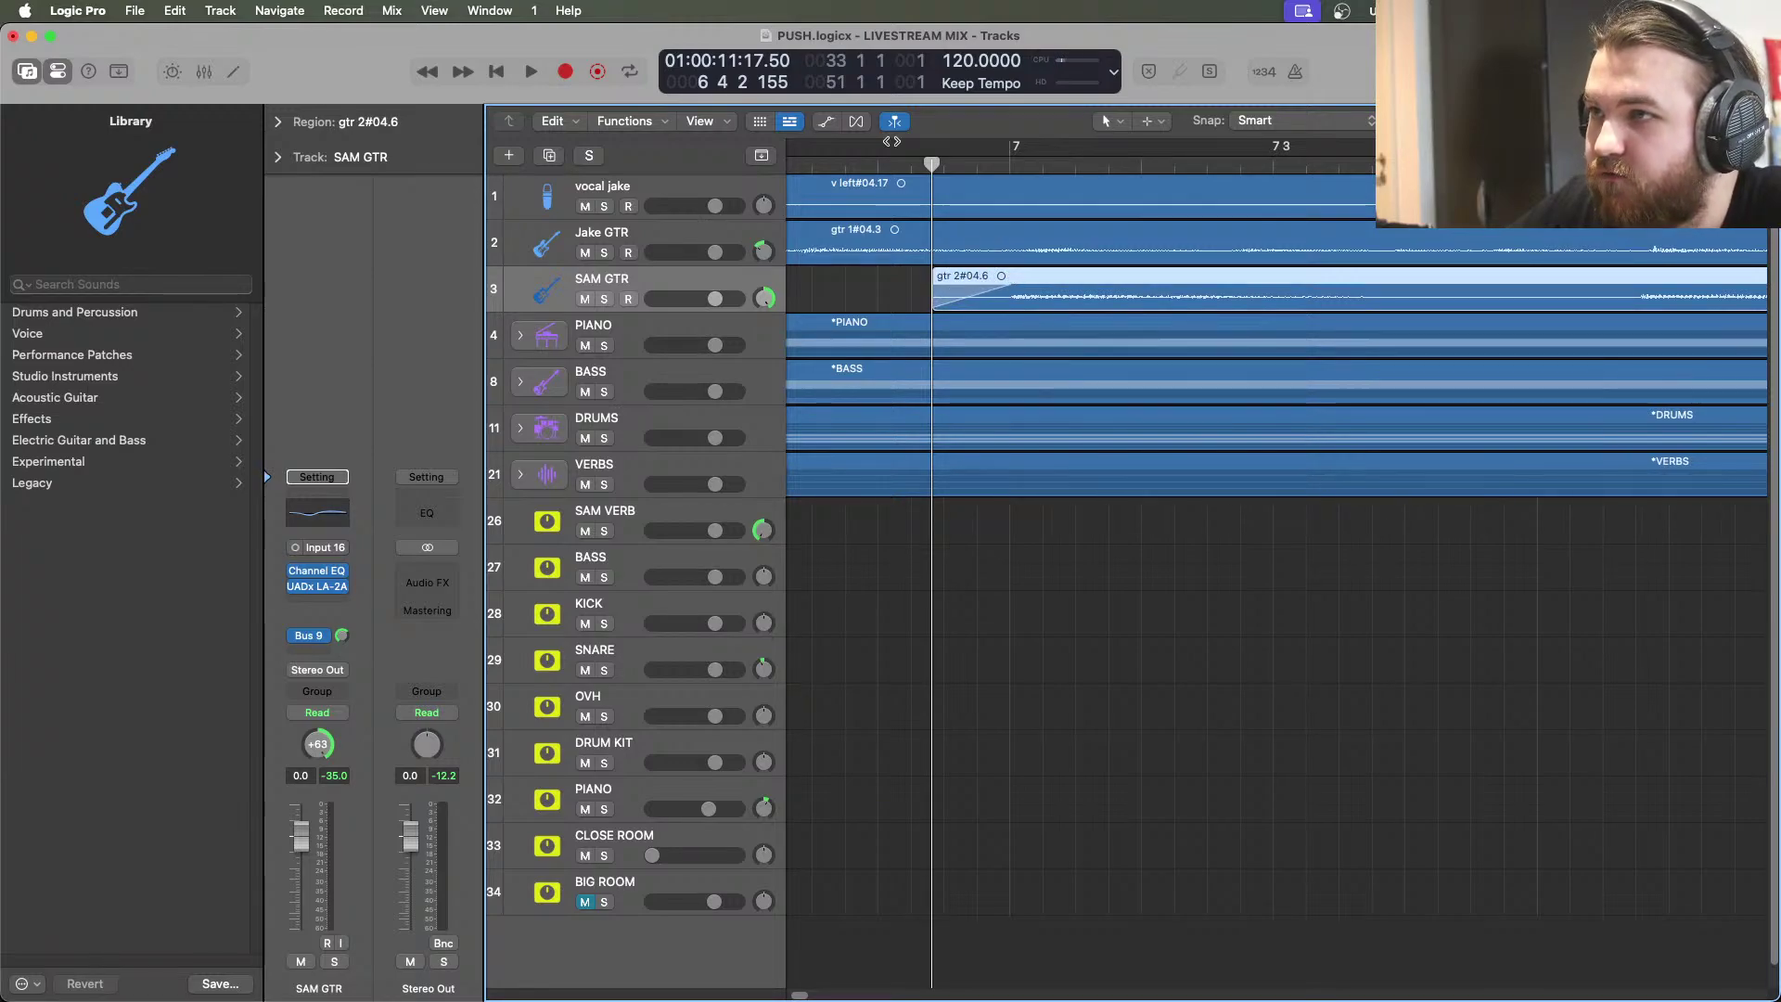
Play the full mix from the beginning past the gtr 2 entrance and stop just before bar 9
left_click(497, 71)
key("super+Left")
key("super+Left")
key("super+Left")
key("space")
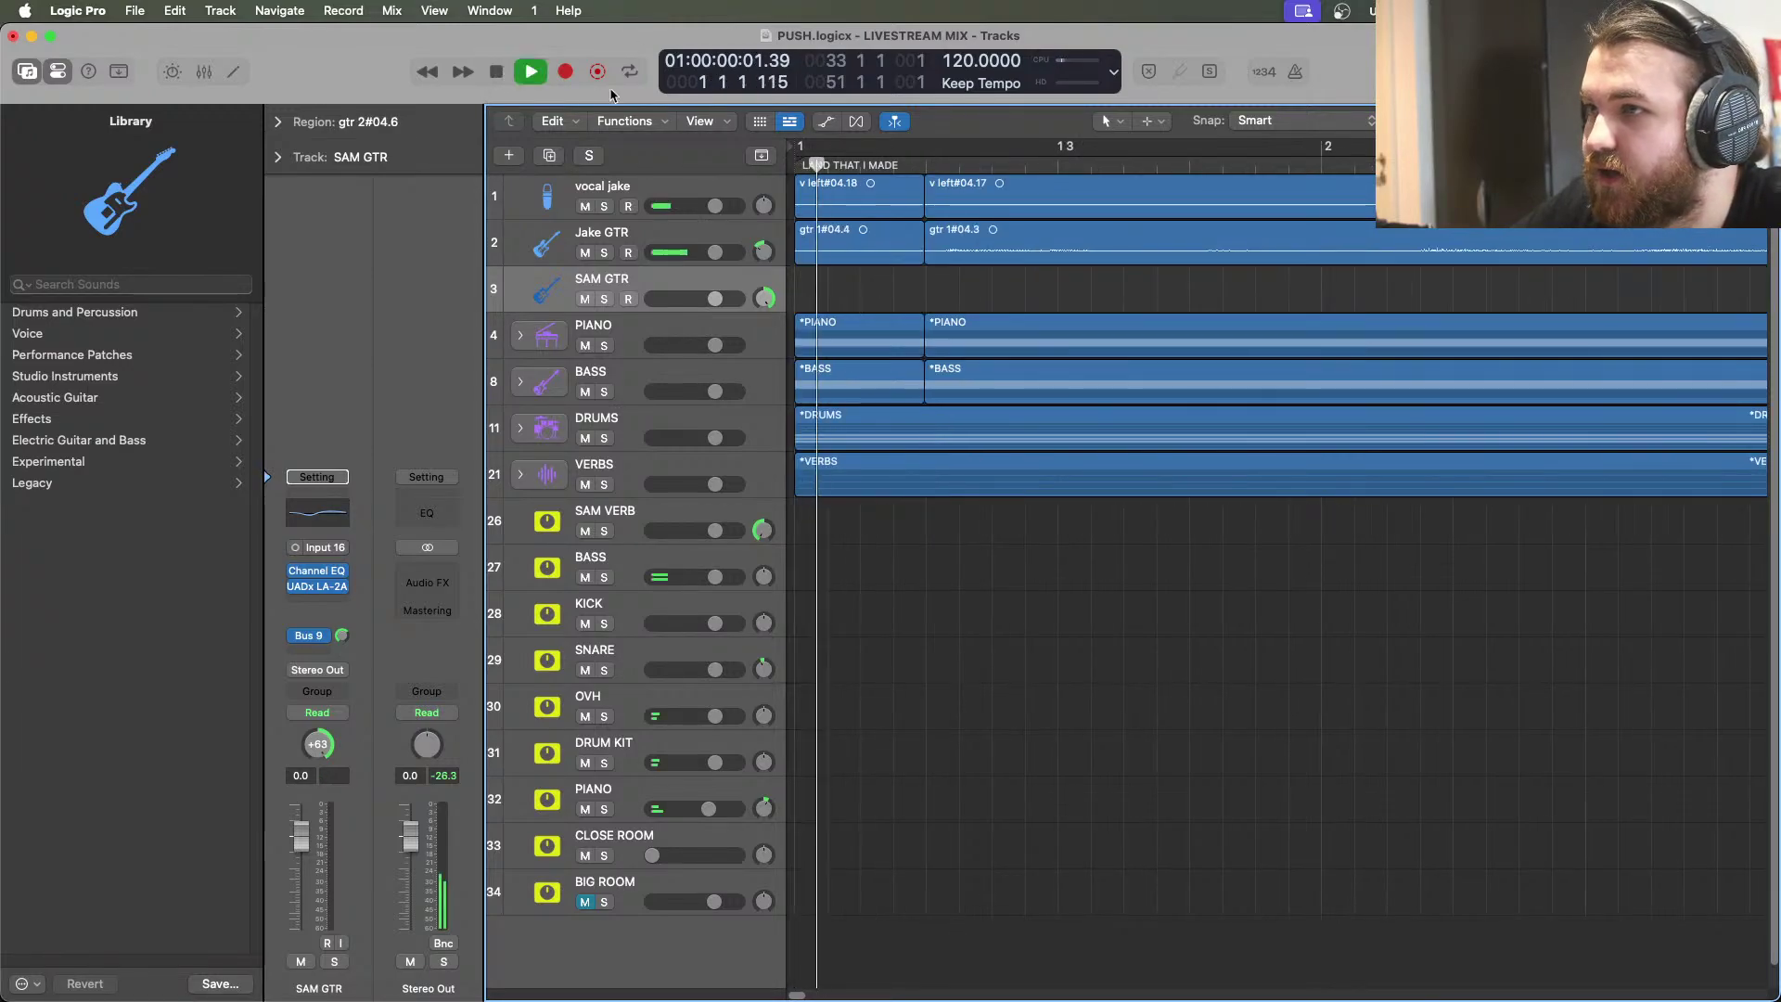
key("super+Left")
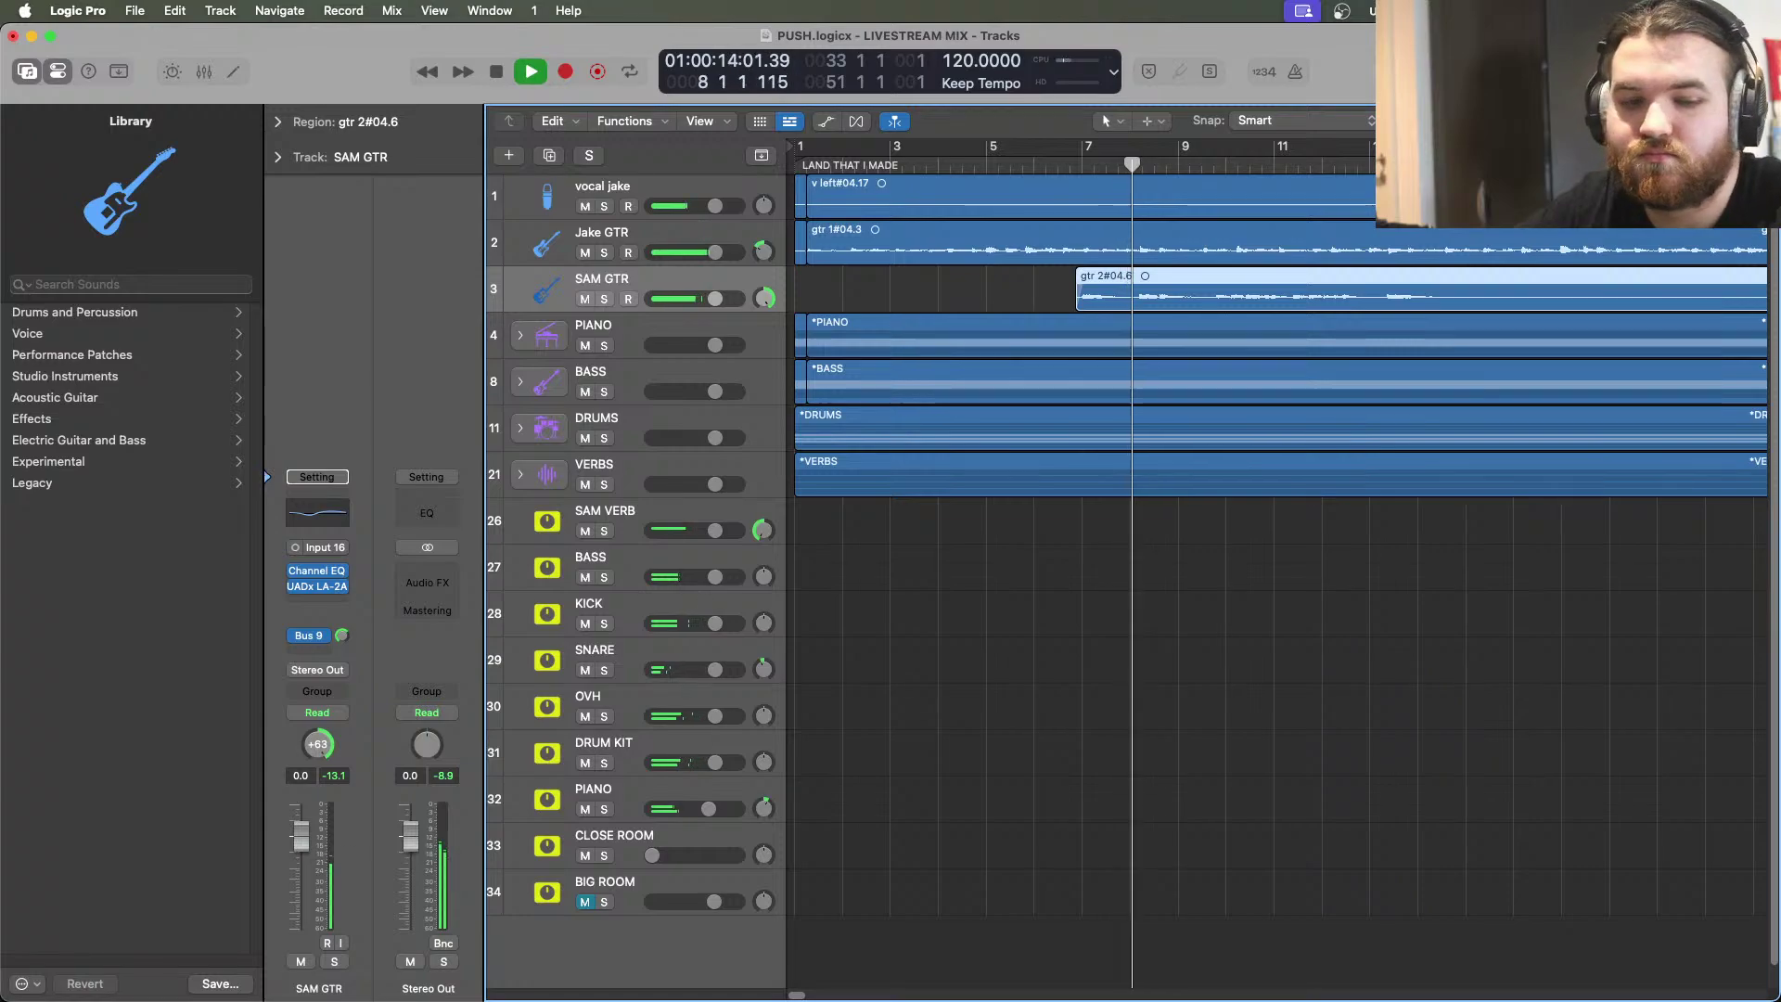
key("space")
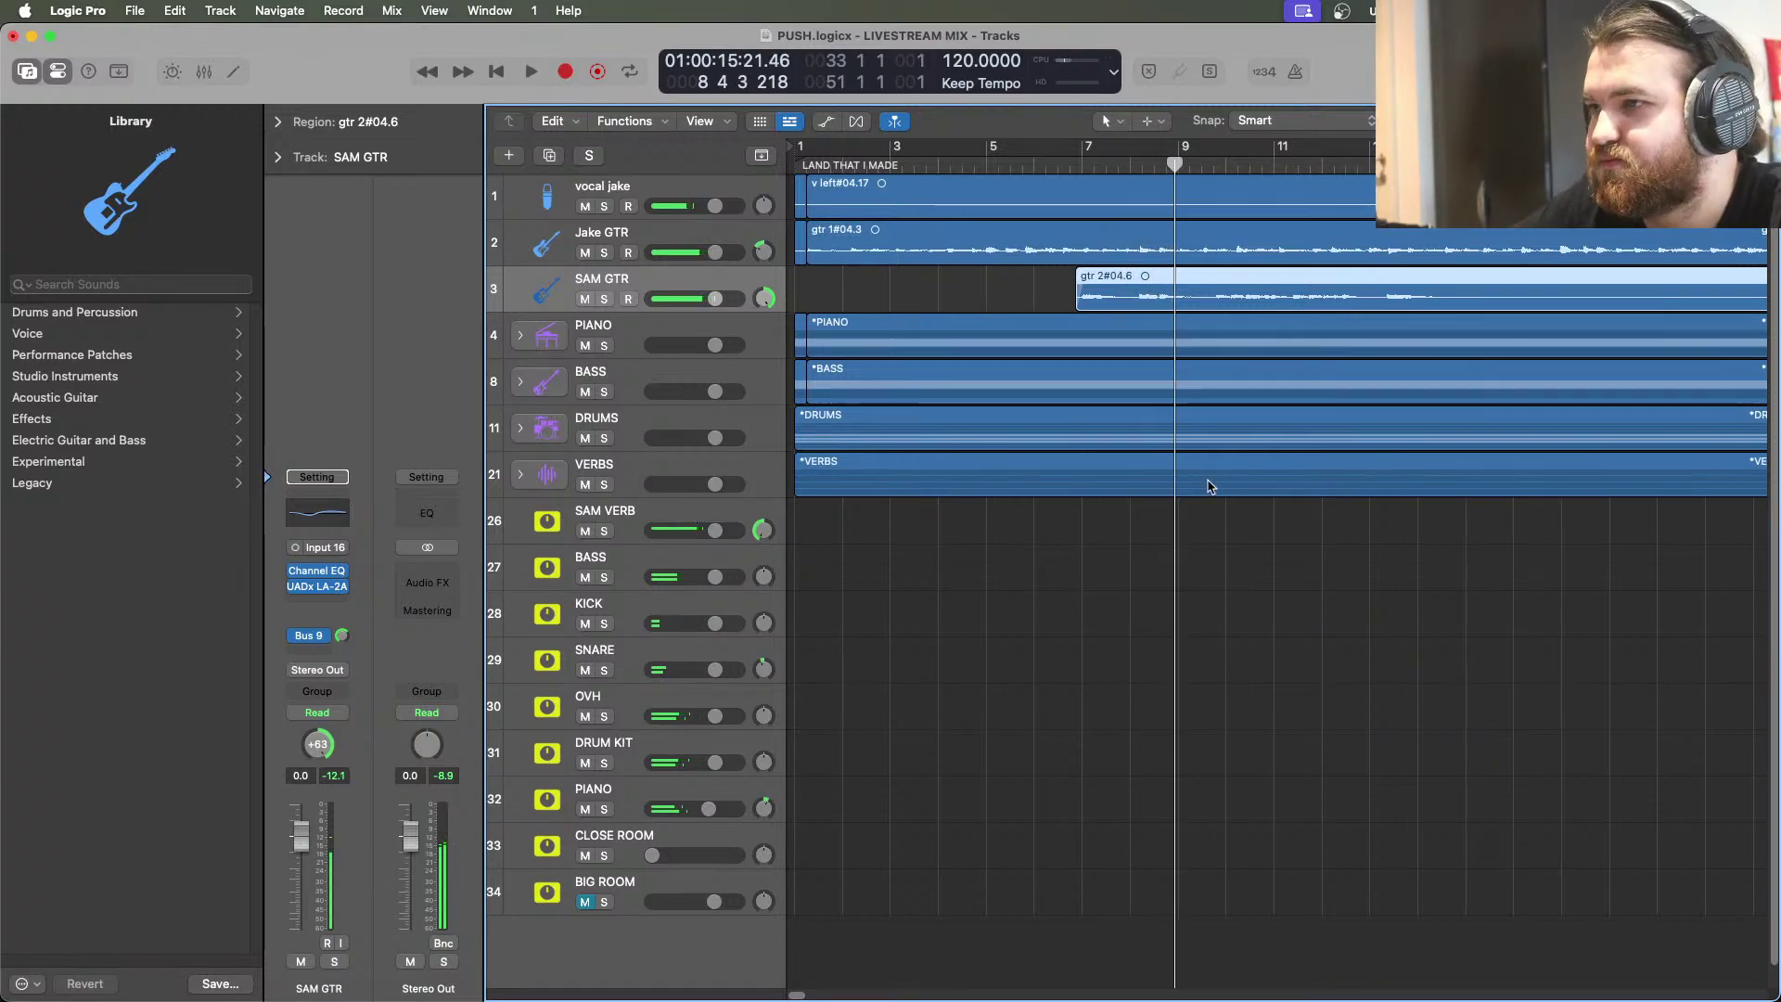
Solo the DRUMS stack, play it from the beginning, and expand it to examine the individual drum tracks during the intro
left_click(605, 439)
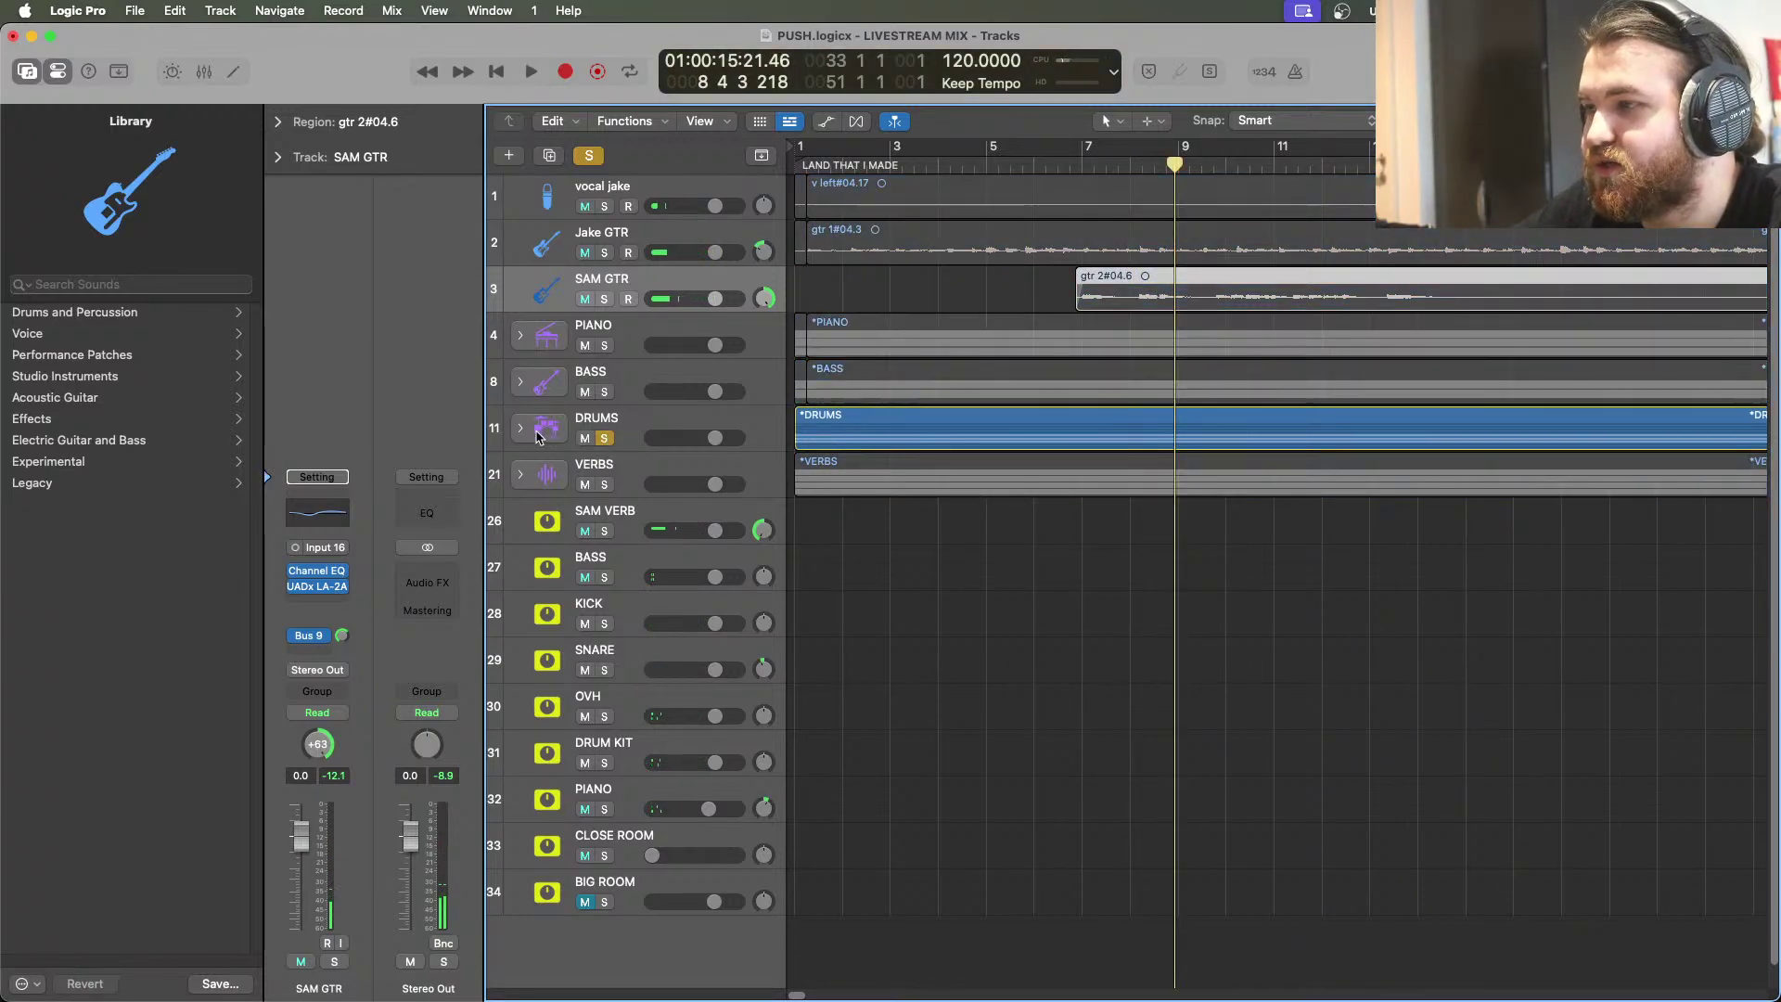
key("Return")
key("space")
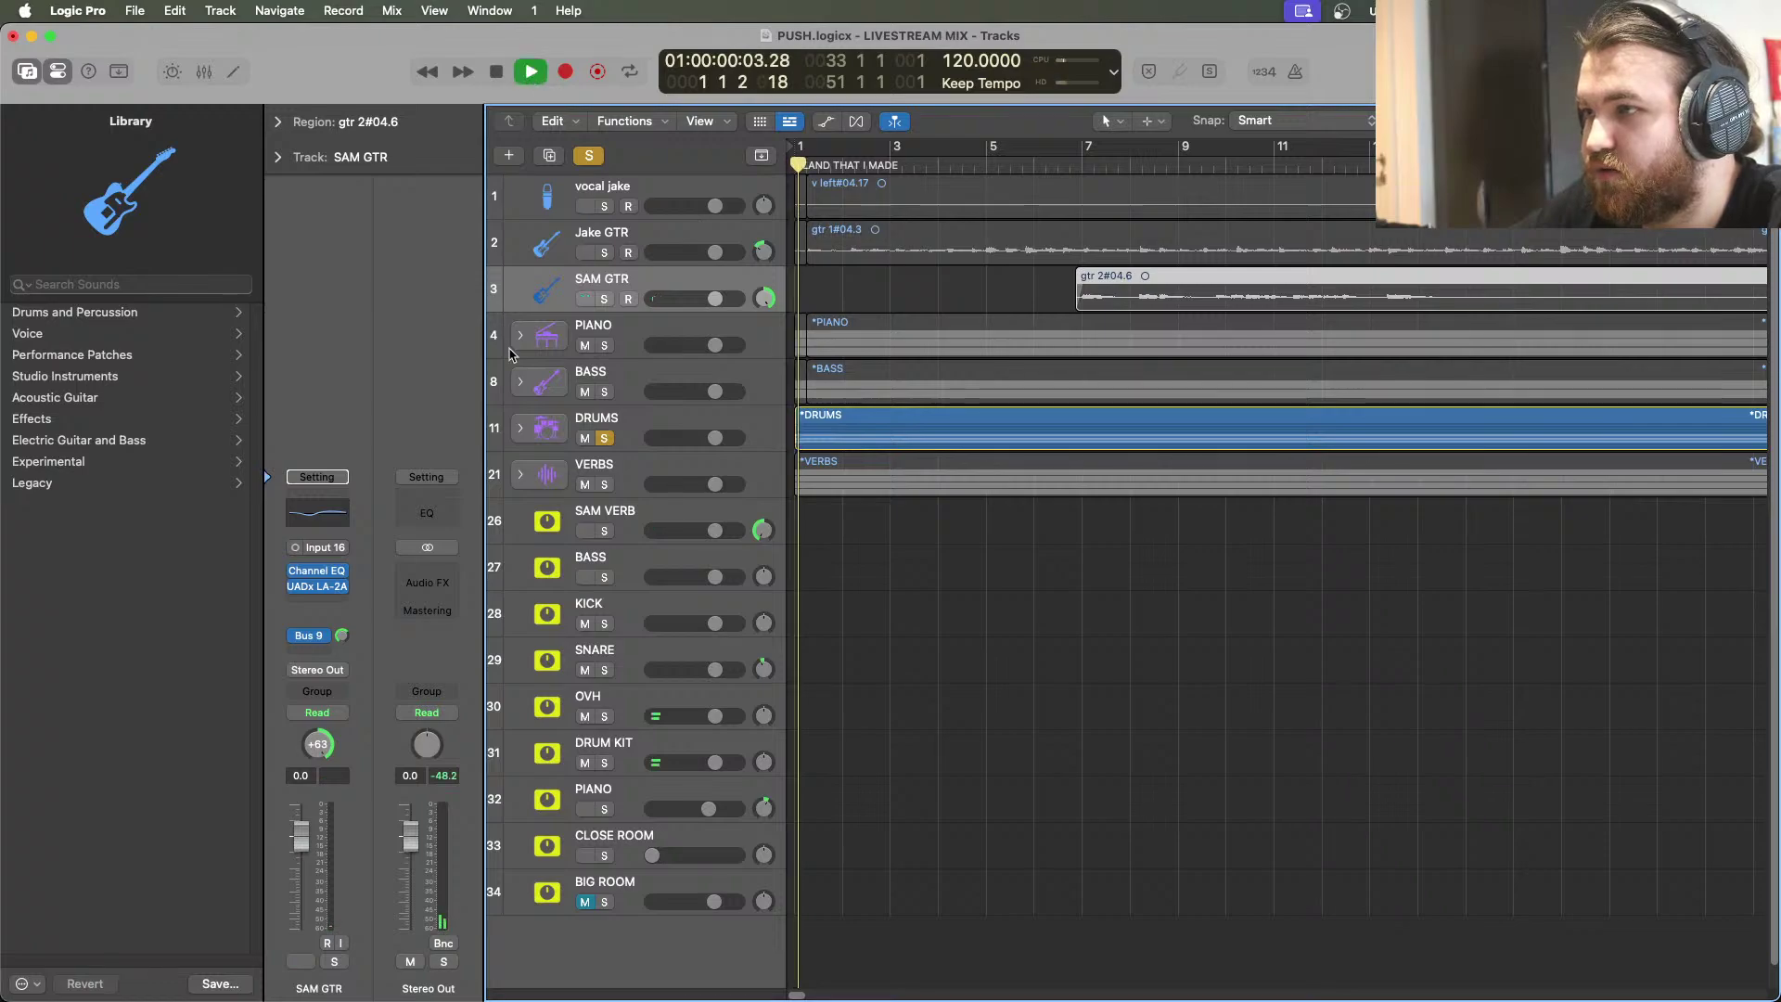
left_click(521, 428)
scroll(1112, 662, "down", 3)
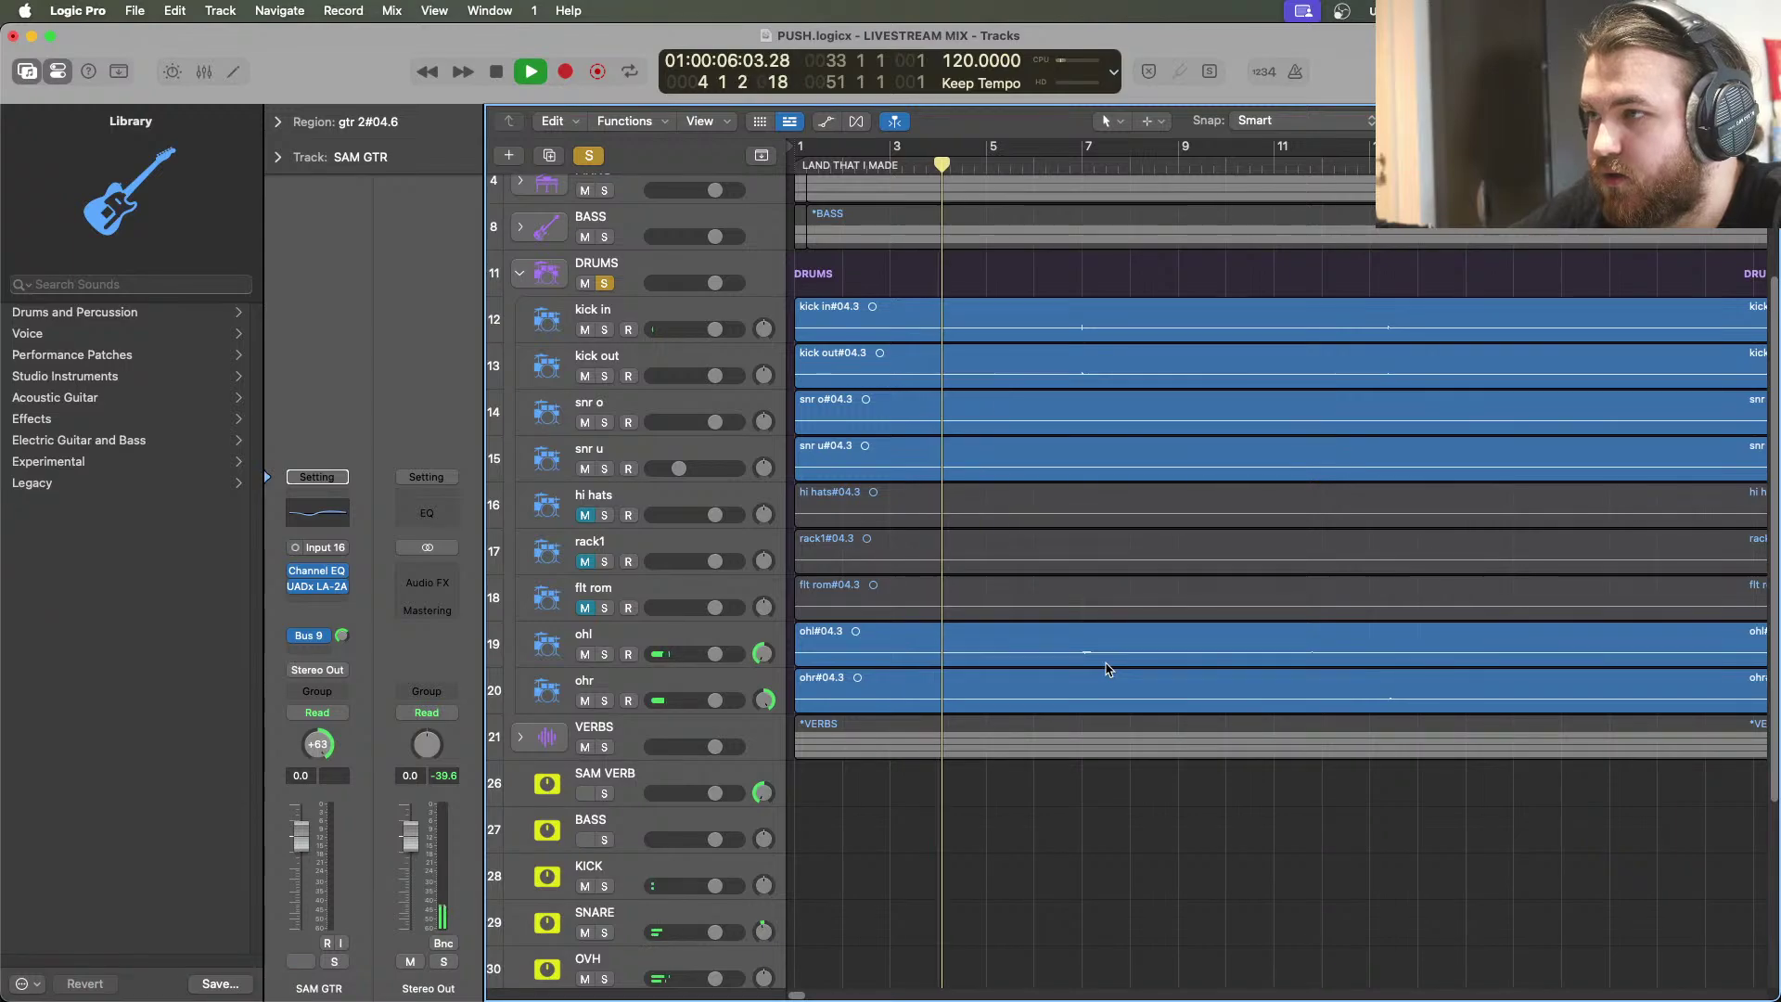
Check the intro drum noise by soloing snr u, ohl, and snr u again from just before bar 7
left_click(604, 468)
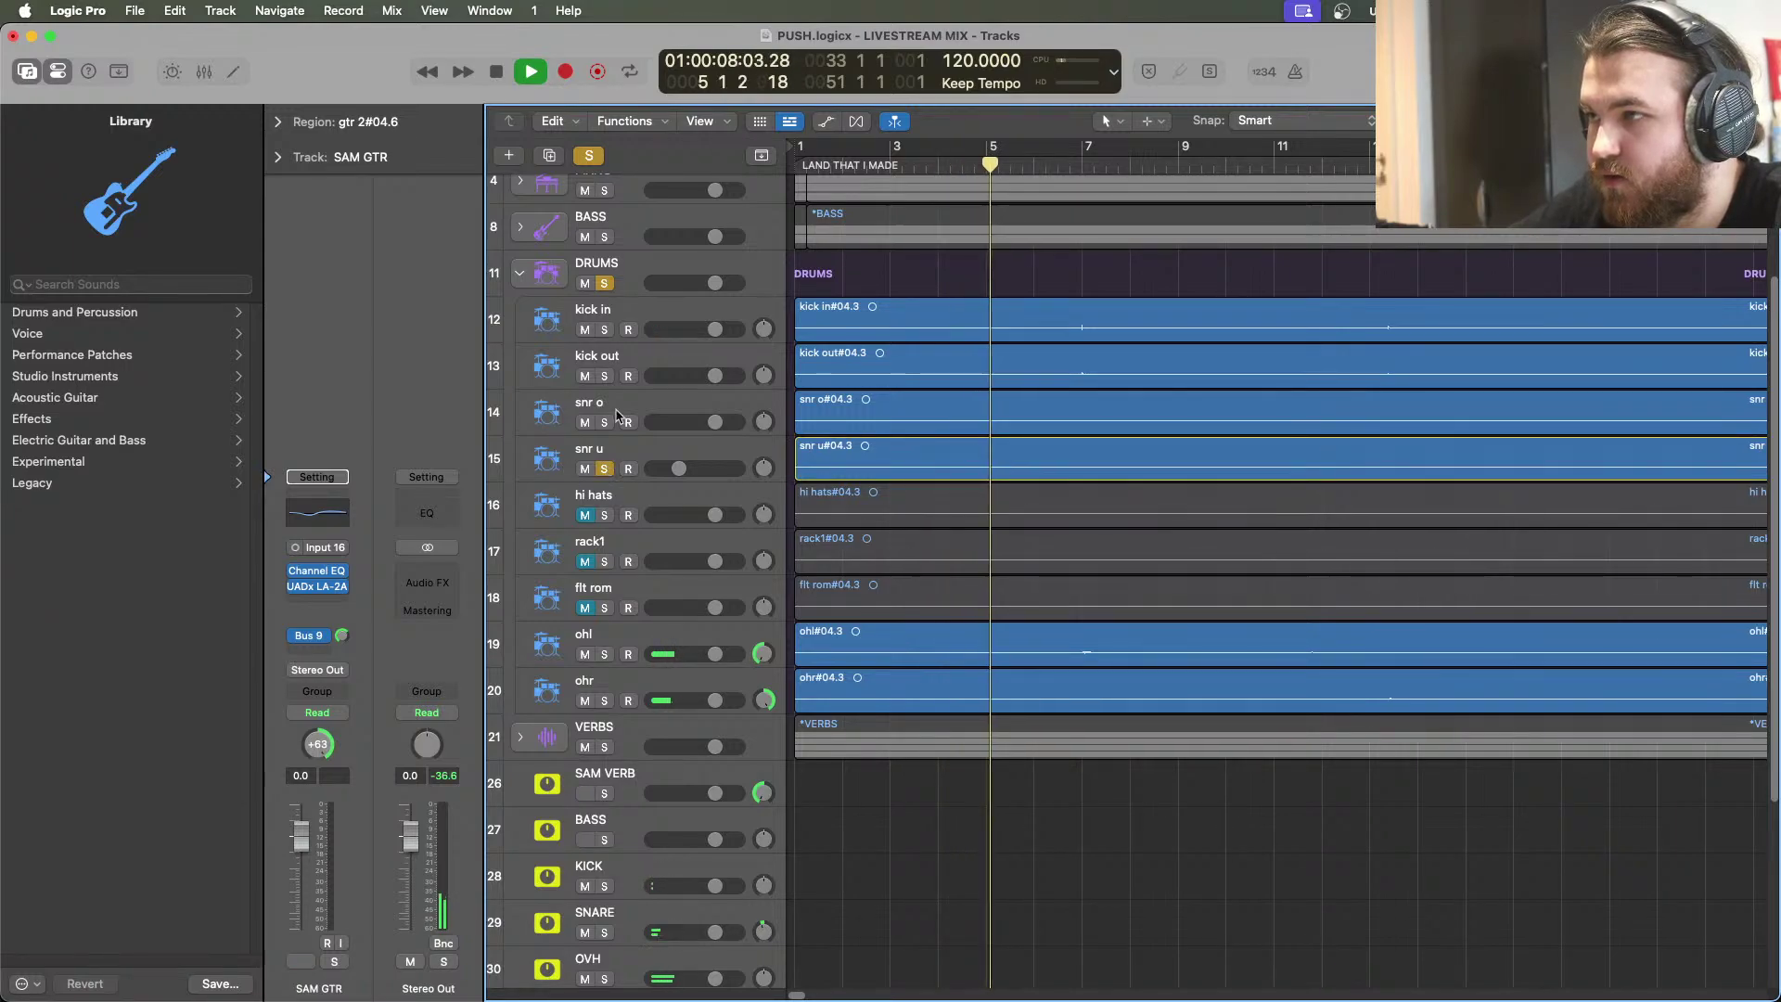
left_click(603, 469)
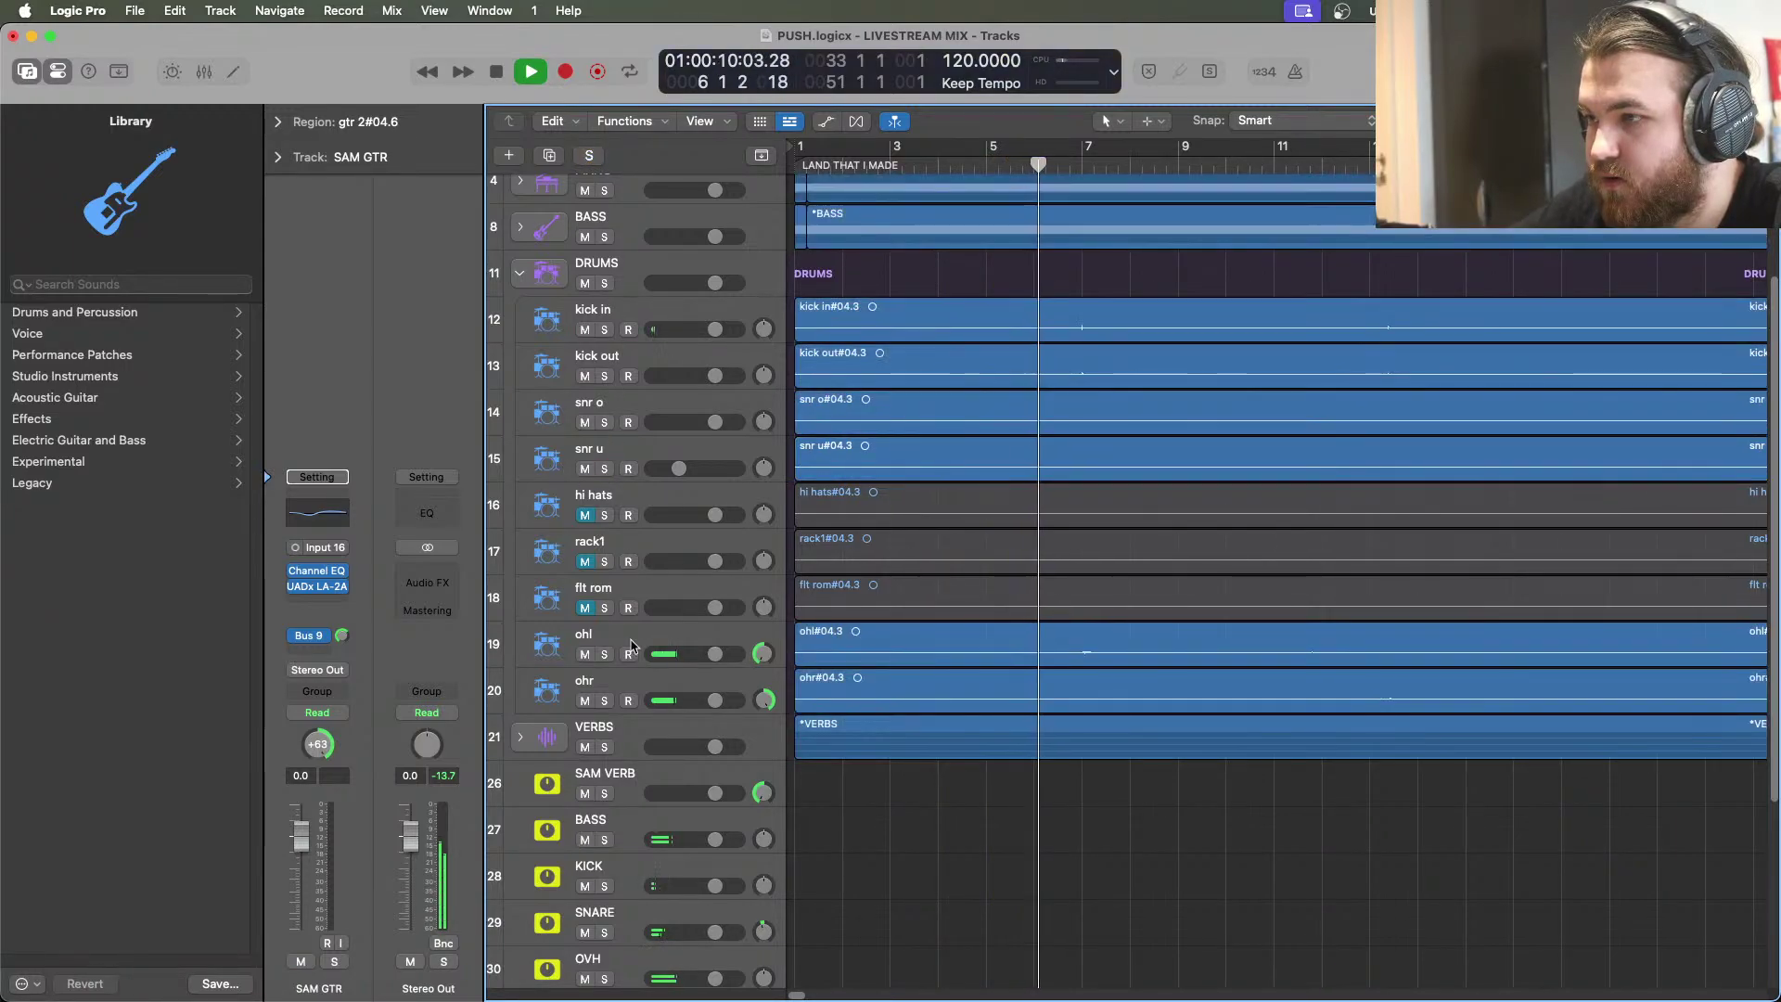
left_click(604, 654)
left_click(604, 654)
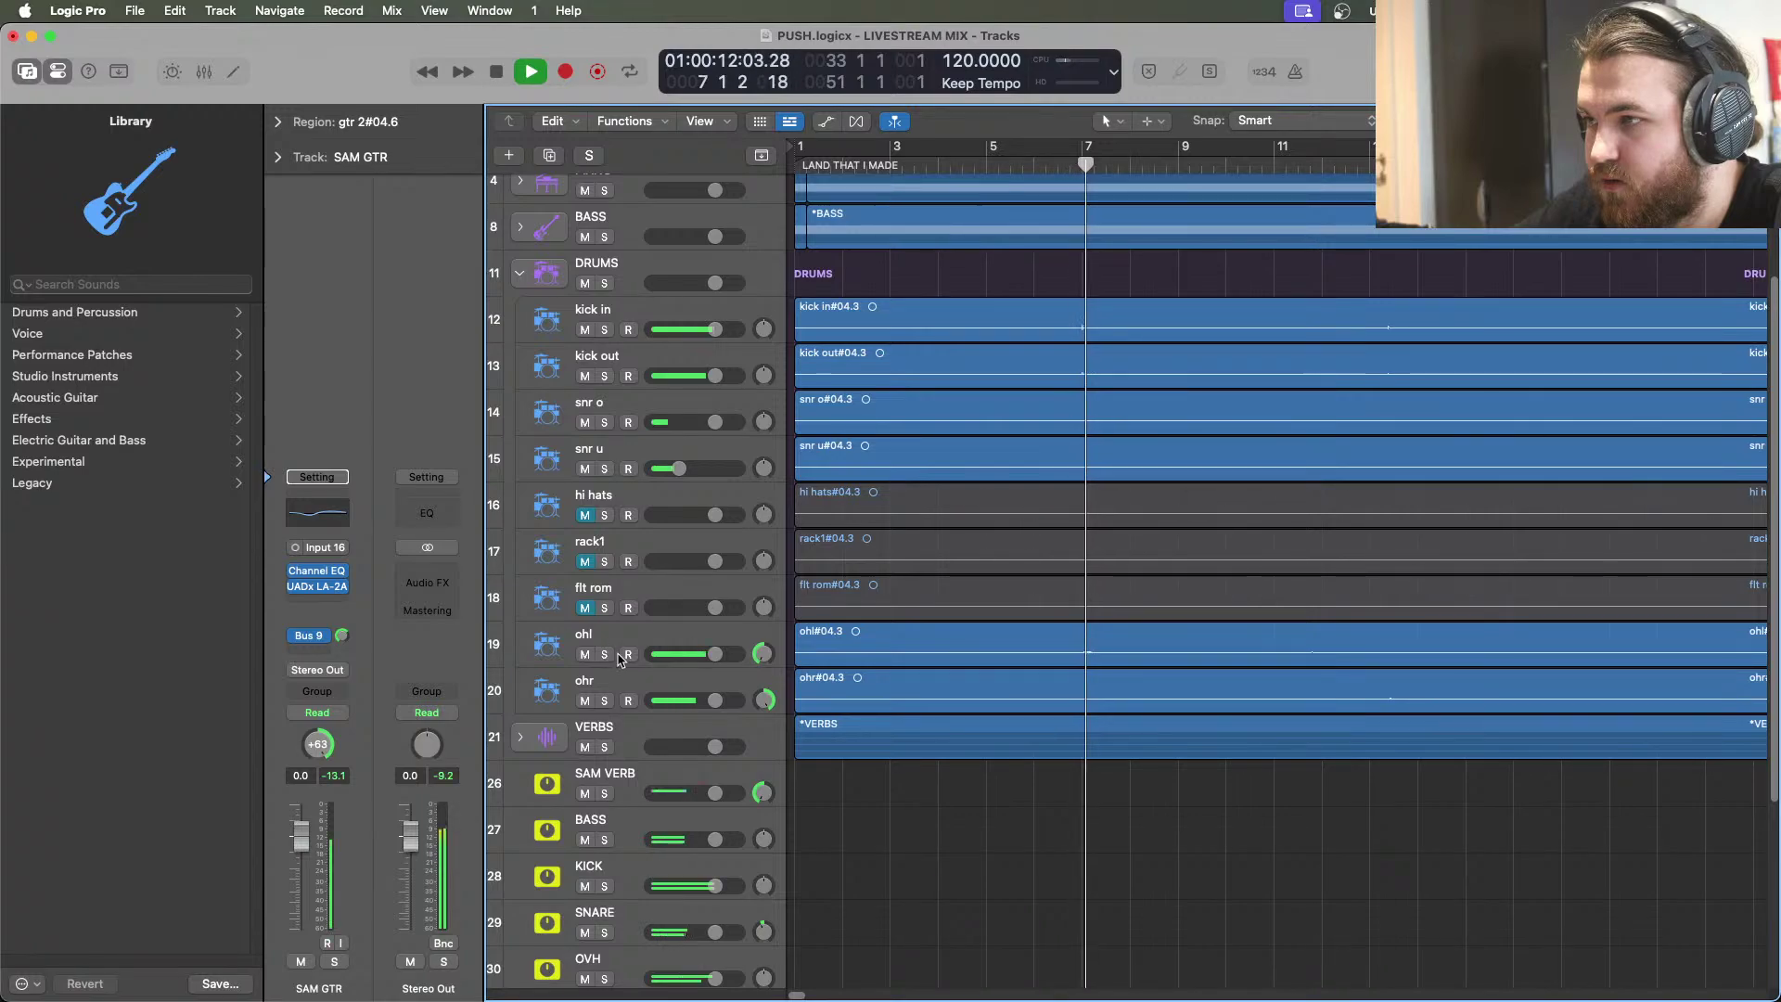
left_click(1047, 167)
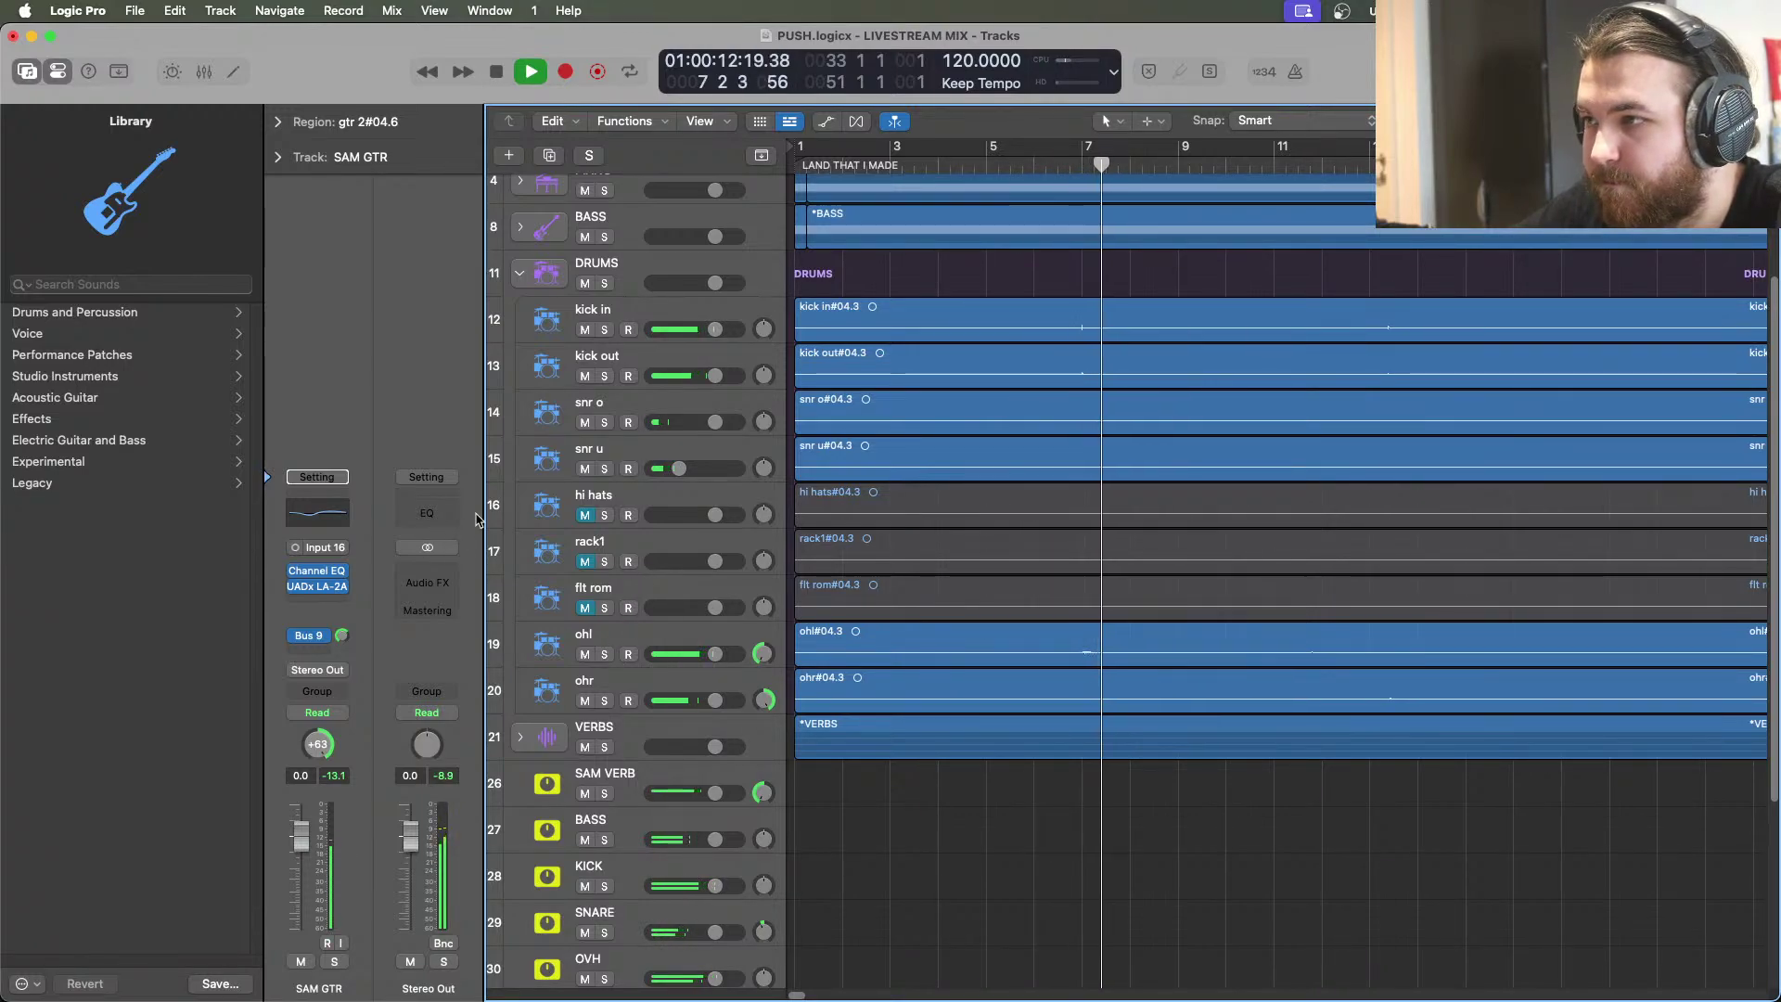
left_click(604, 468)
left_click(1076, 167)
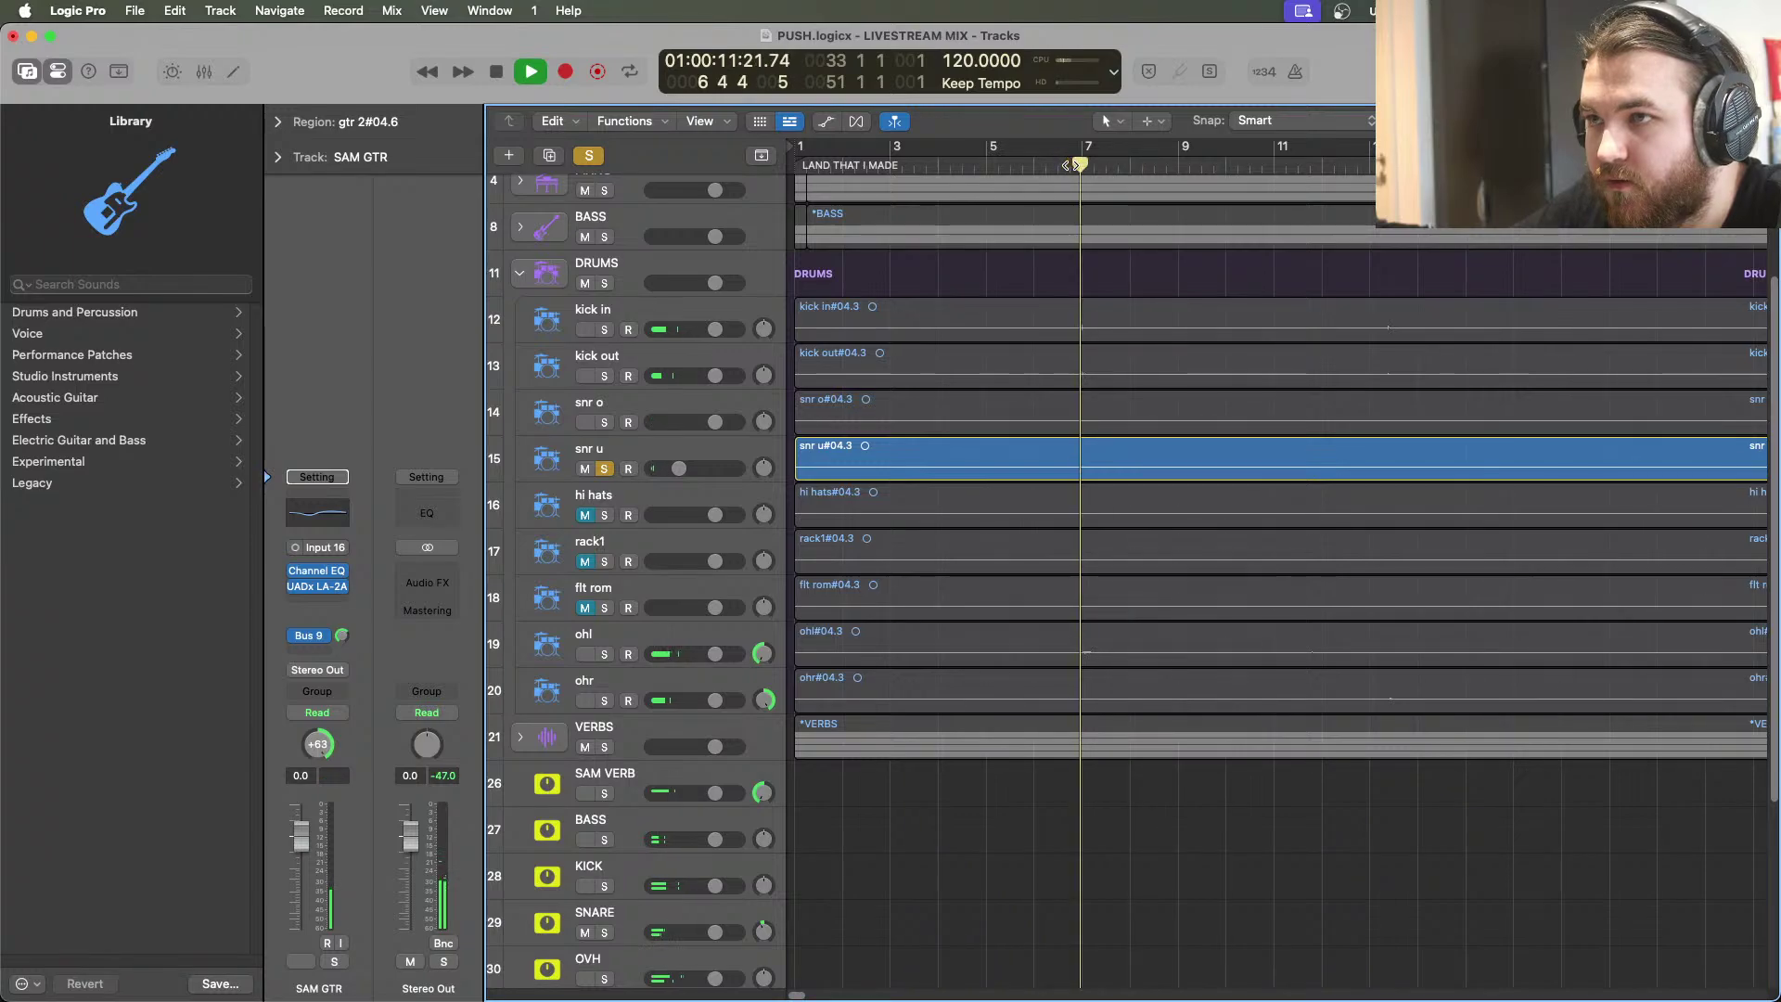
left_click(603, 468)
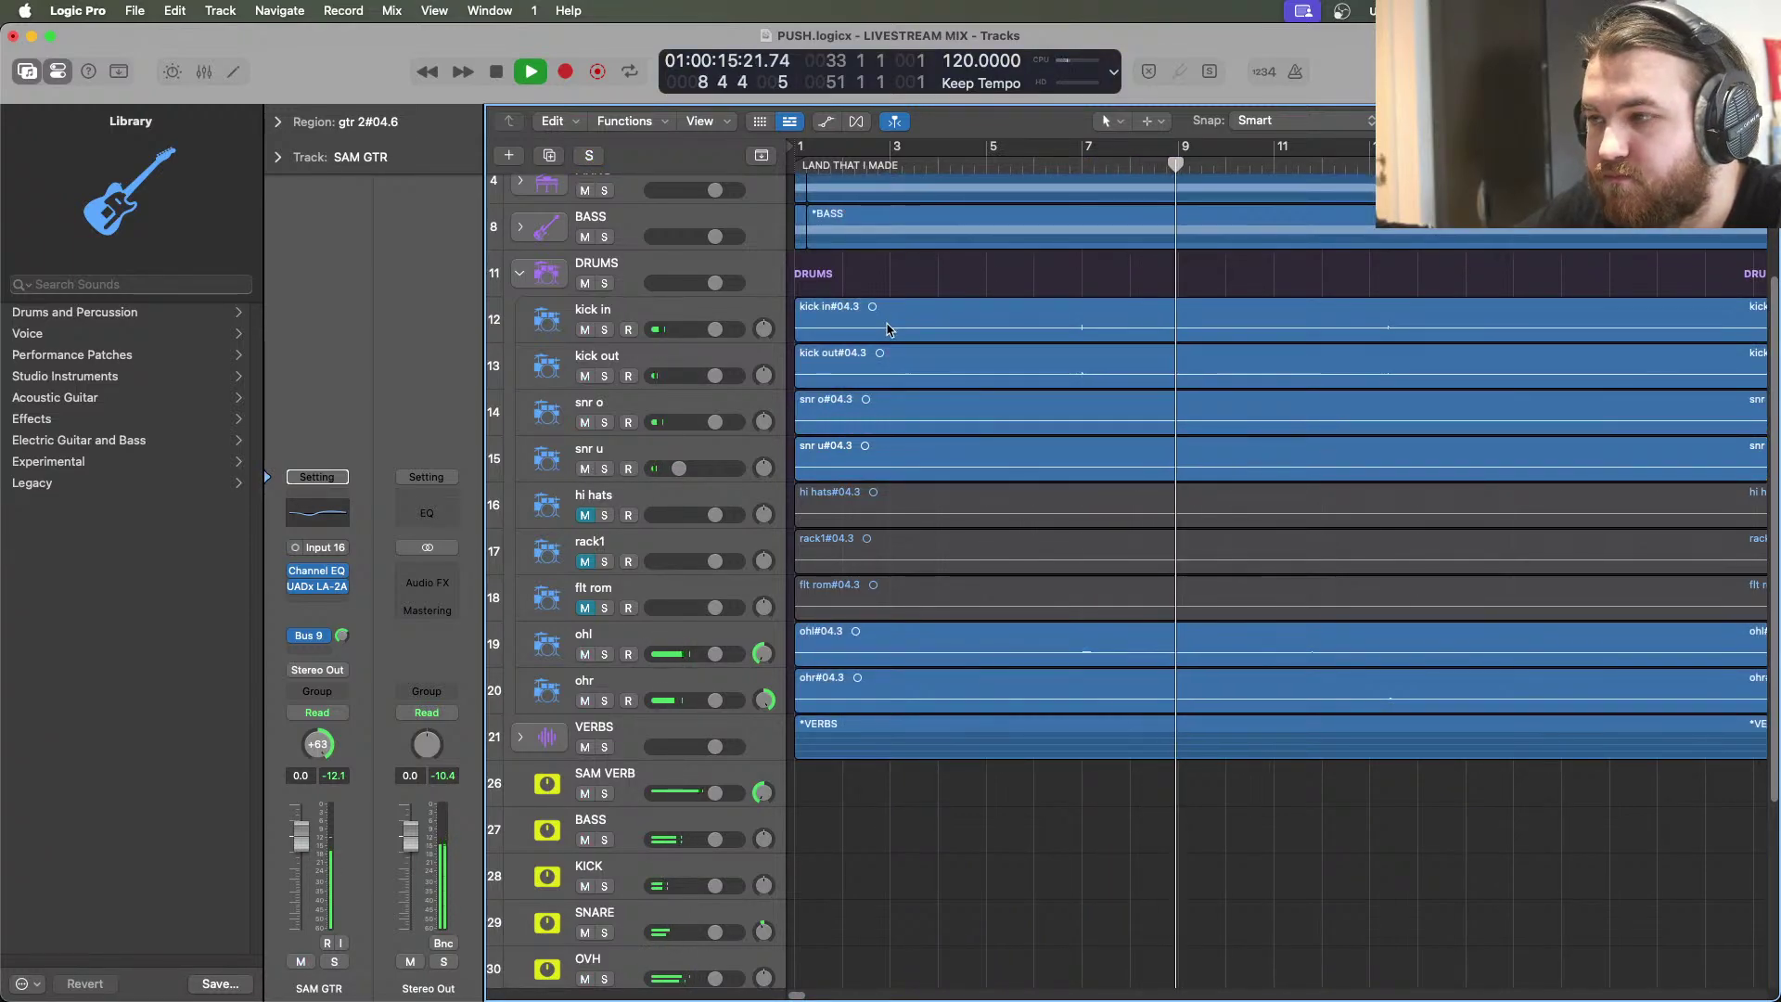
Split the snr o and snr u regions at about bar 6 beat 4 and delete the parts before it
key("space")
key("Return")
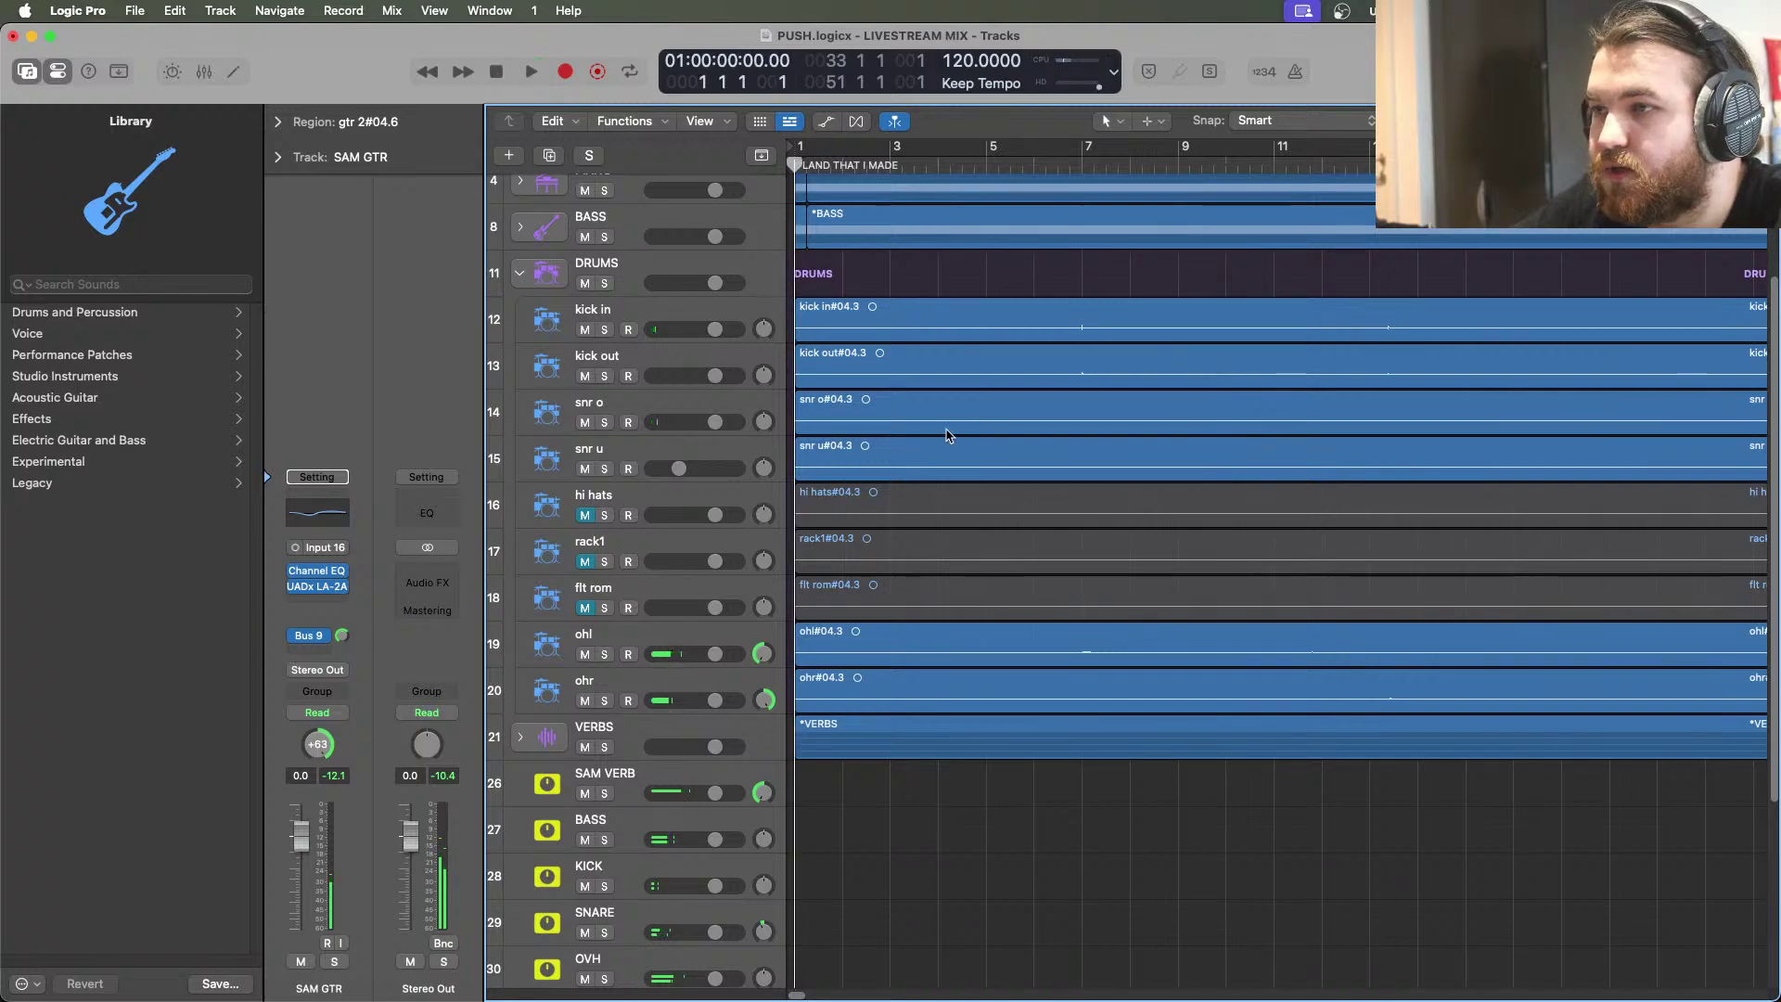
left_click(1059, 168)
key("space")
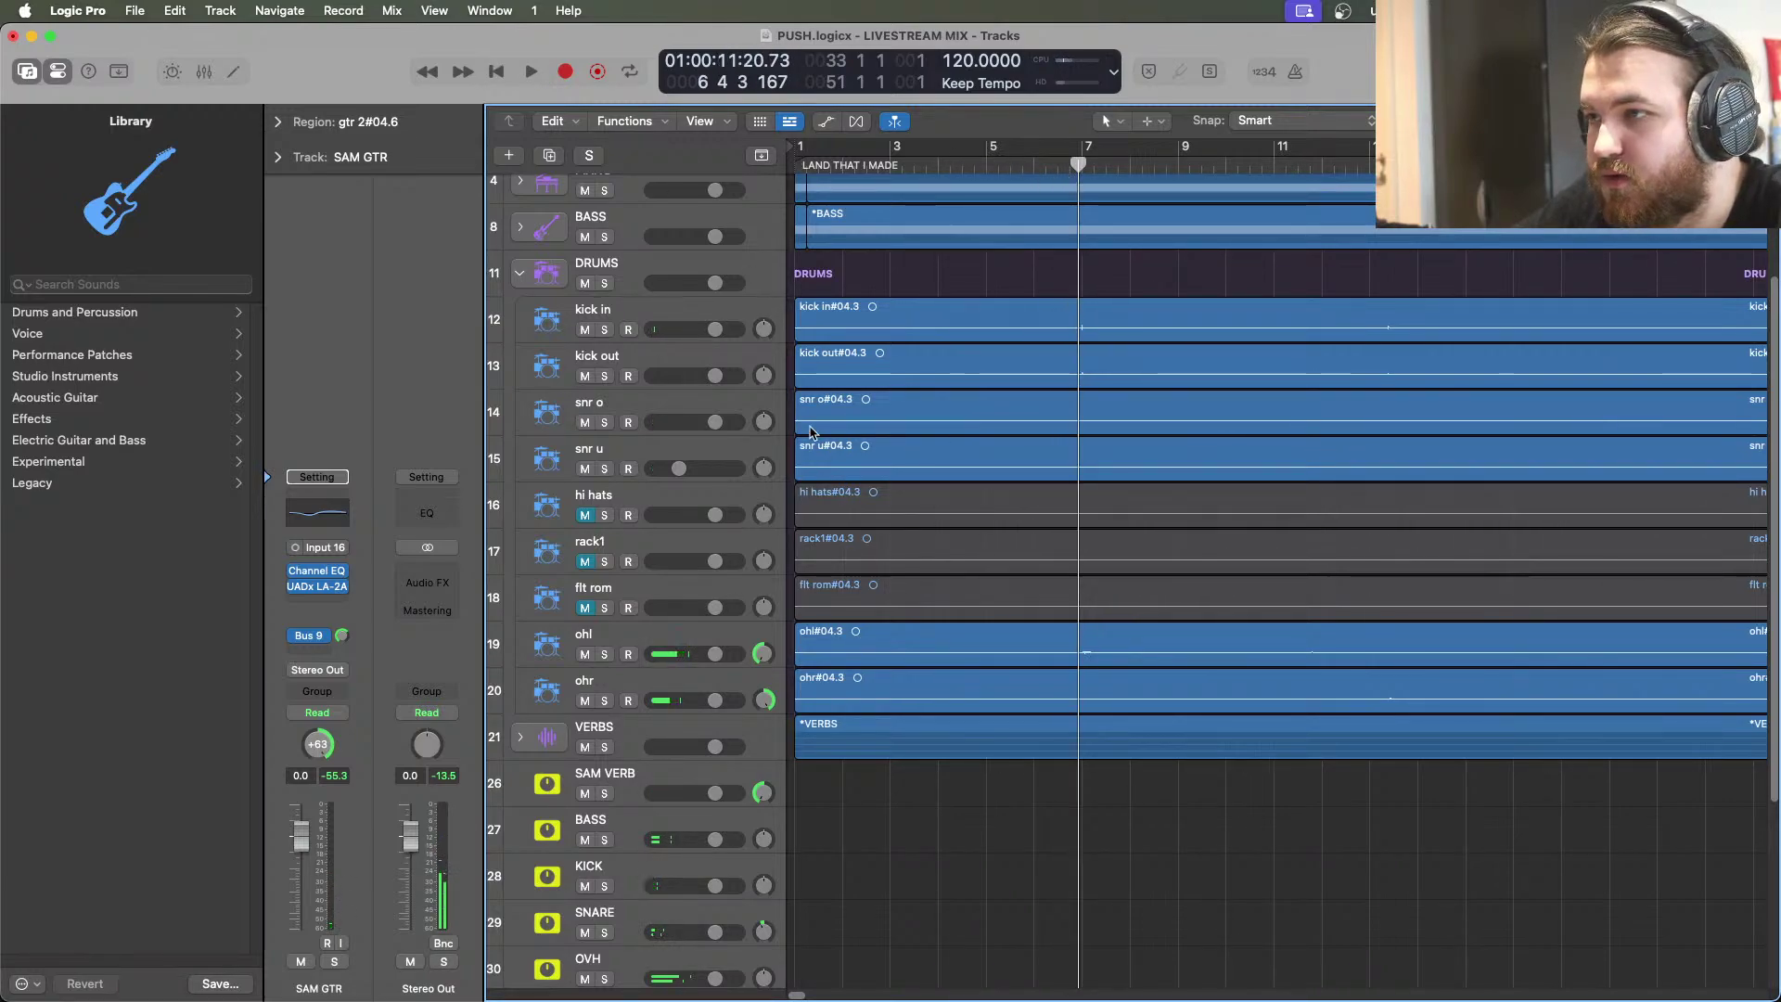
left_click(810, 433)
left_click(1174, 461, "shift")
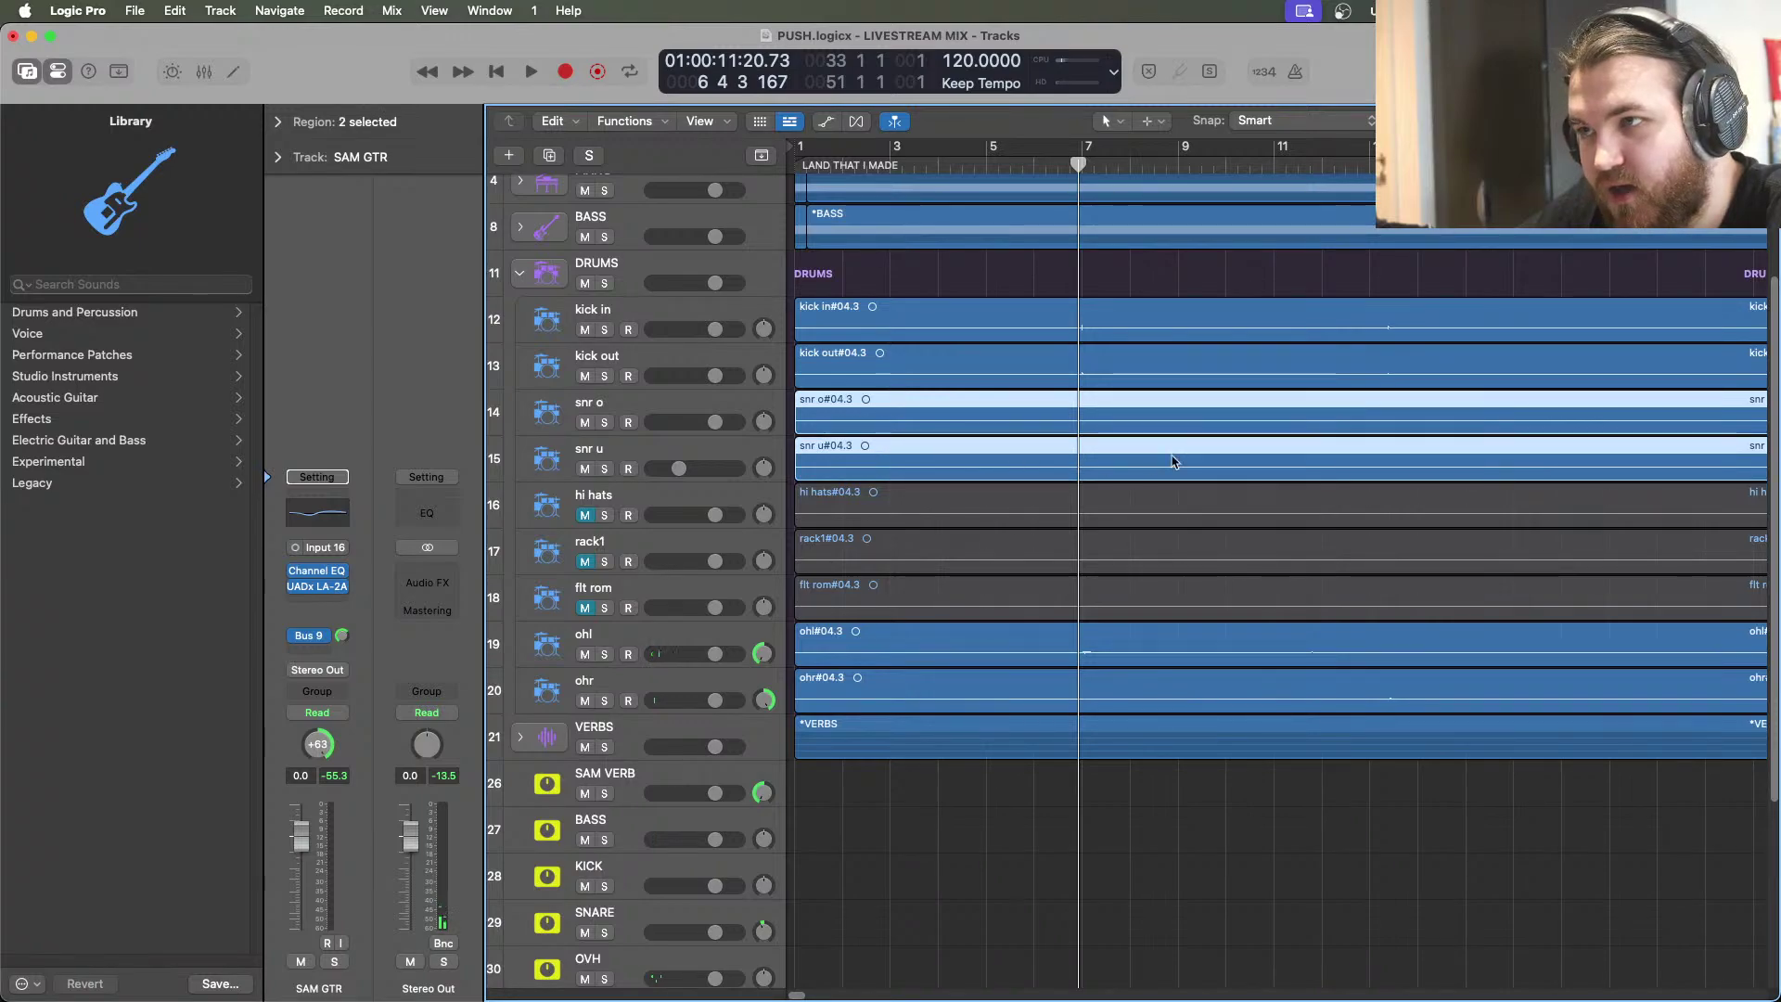
right_click(1057, 448)
left_click(1076, 454)
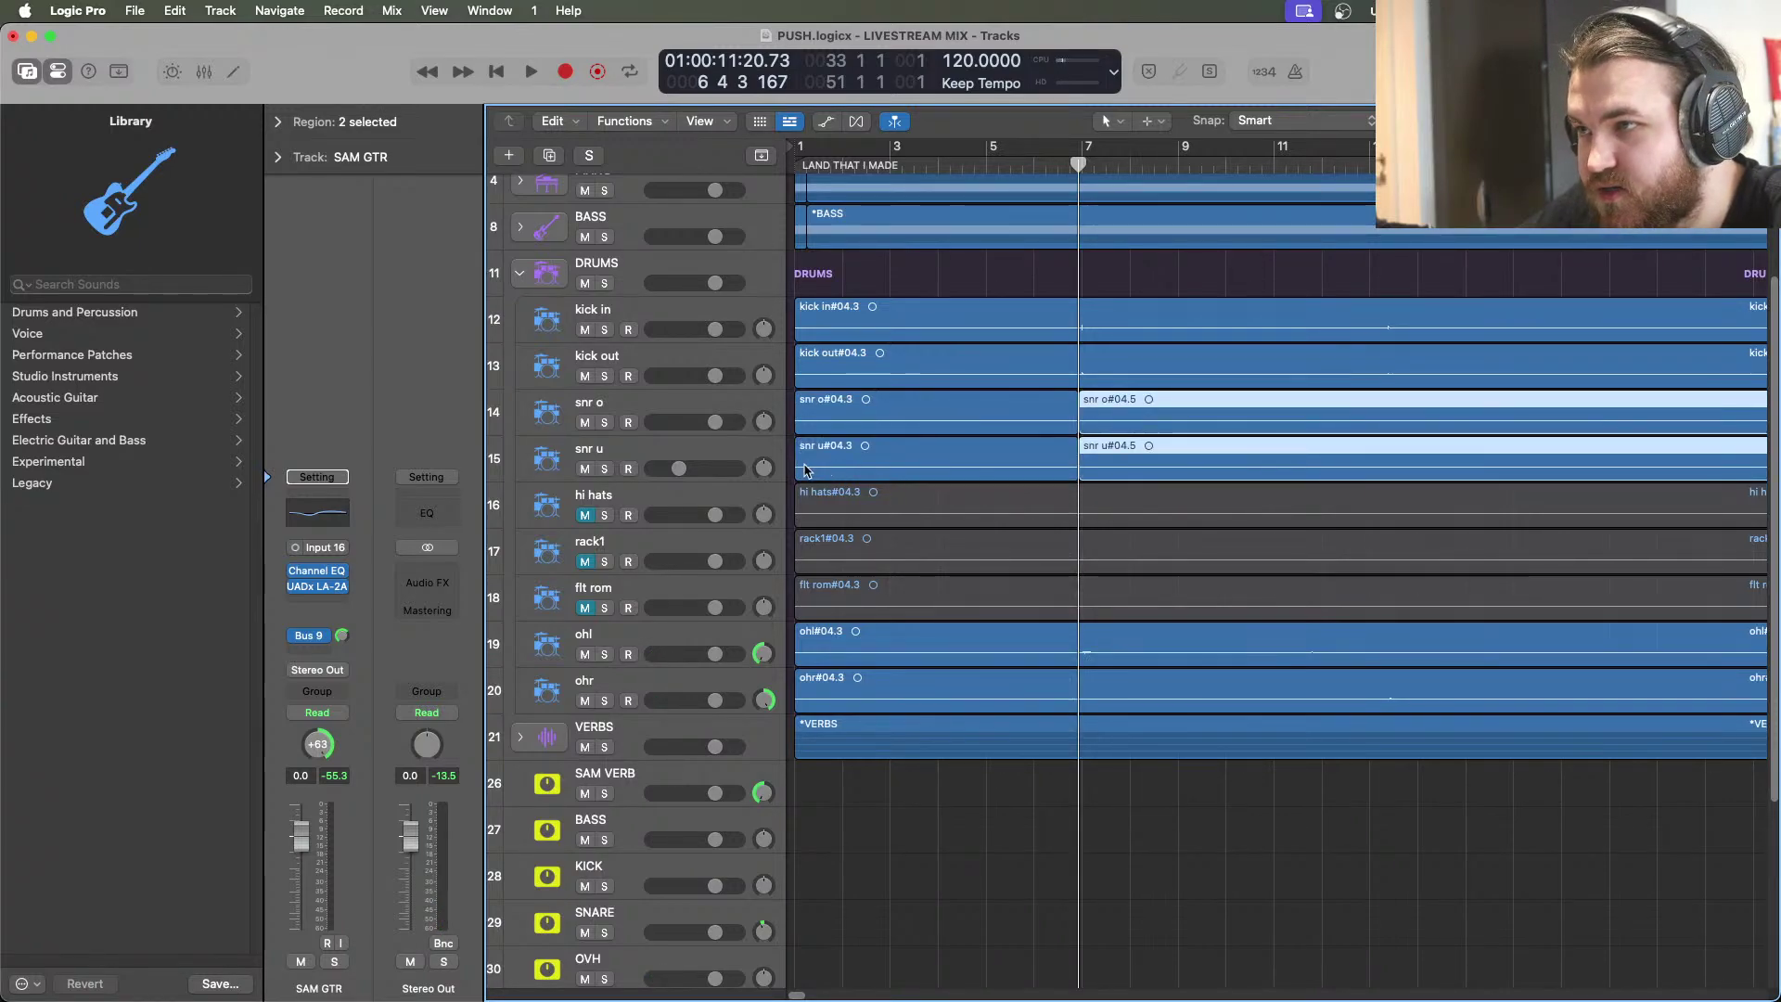
left_click(817, 464)
left_click(826, 421, "shift")
key("Delete")
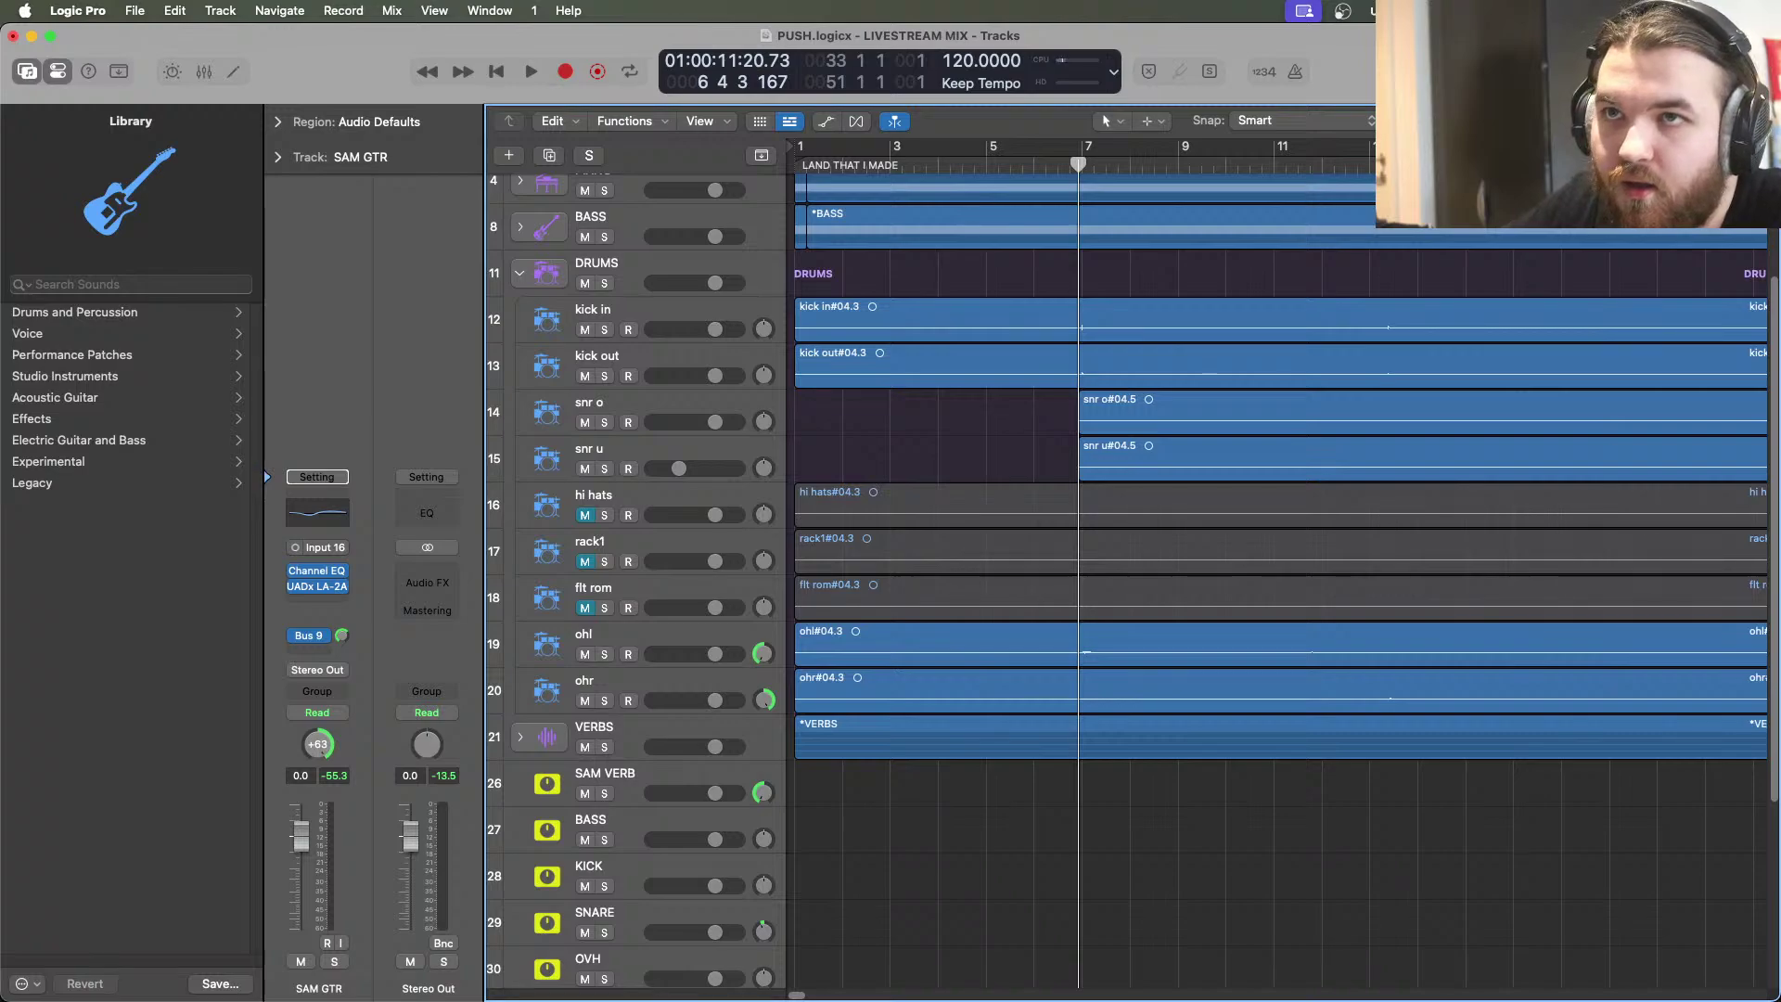
Add a short fade-in at the start of the trimmed snr o and snr u regions
key("super+Right")
key("super+Right")
key("super+Right")
key("super+Right")
key("super+Right")
key("super+Right")
left_click_drag(1062, 491, 1179, 399)
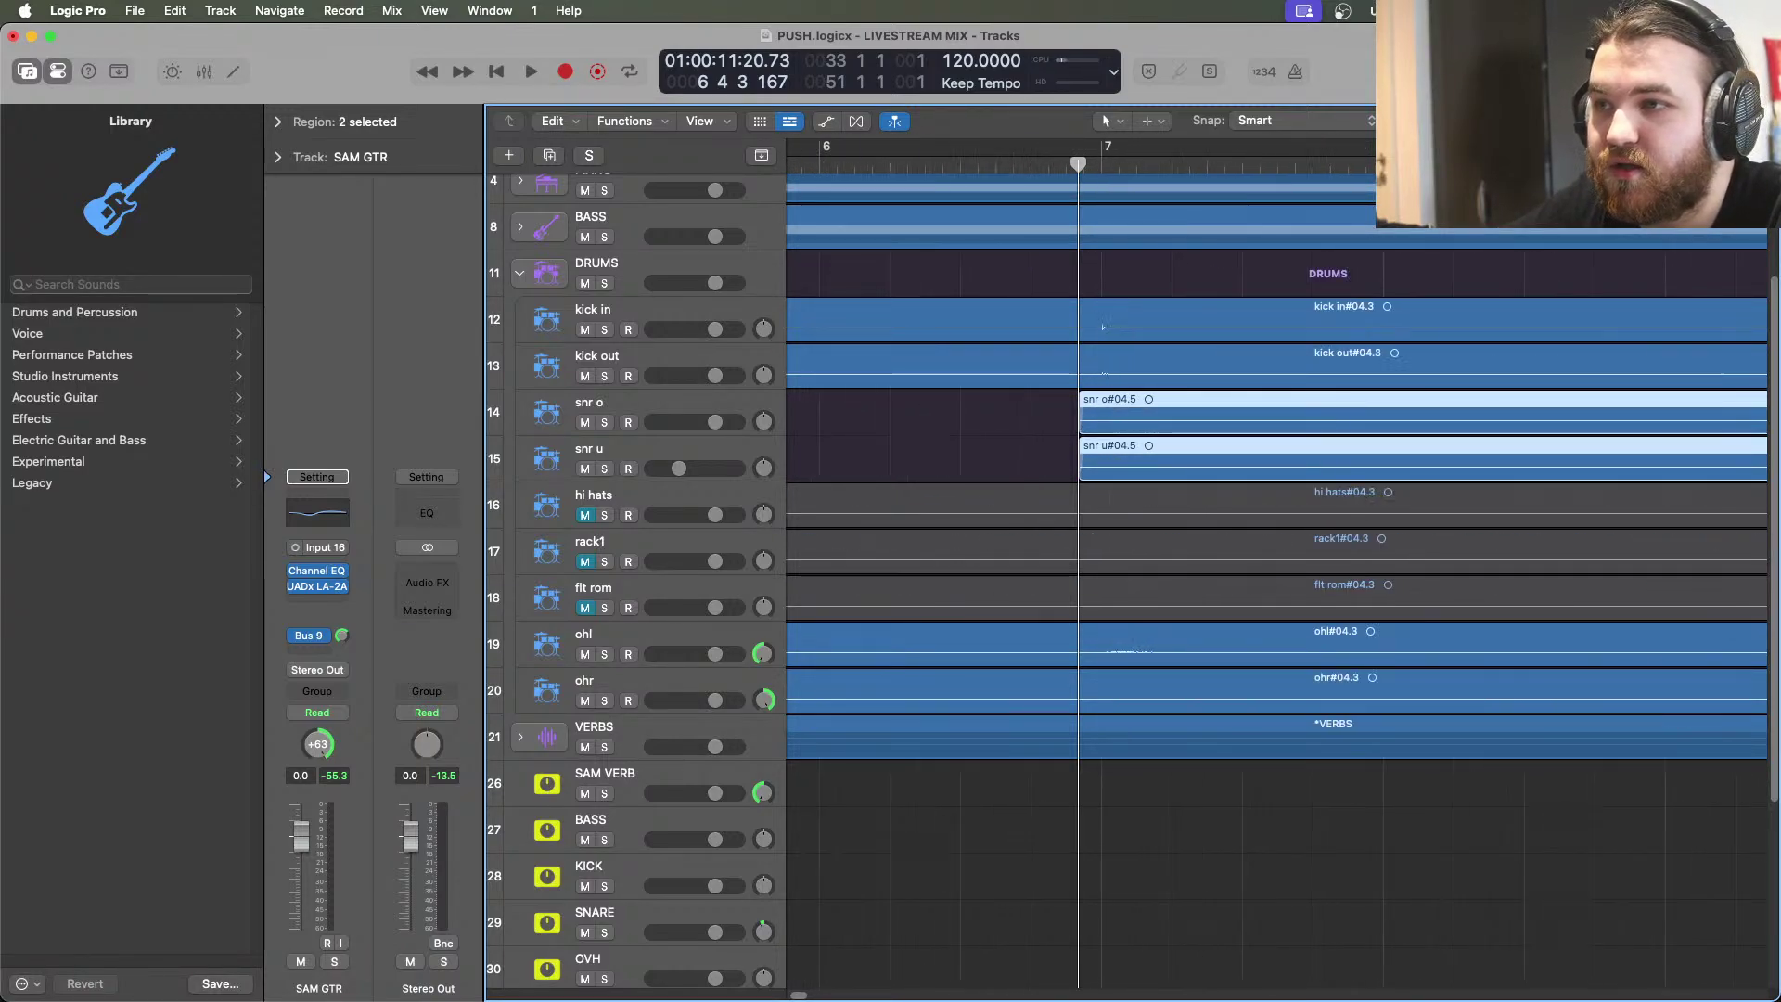
key("super+Left")
key("super+Left")
key("super+Left")
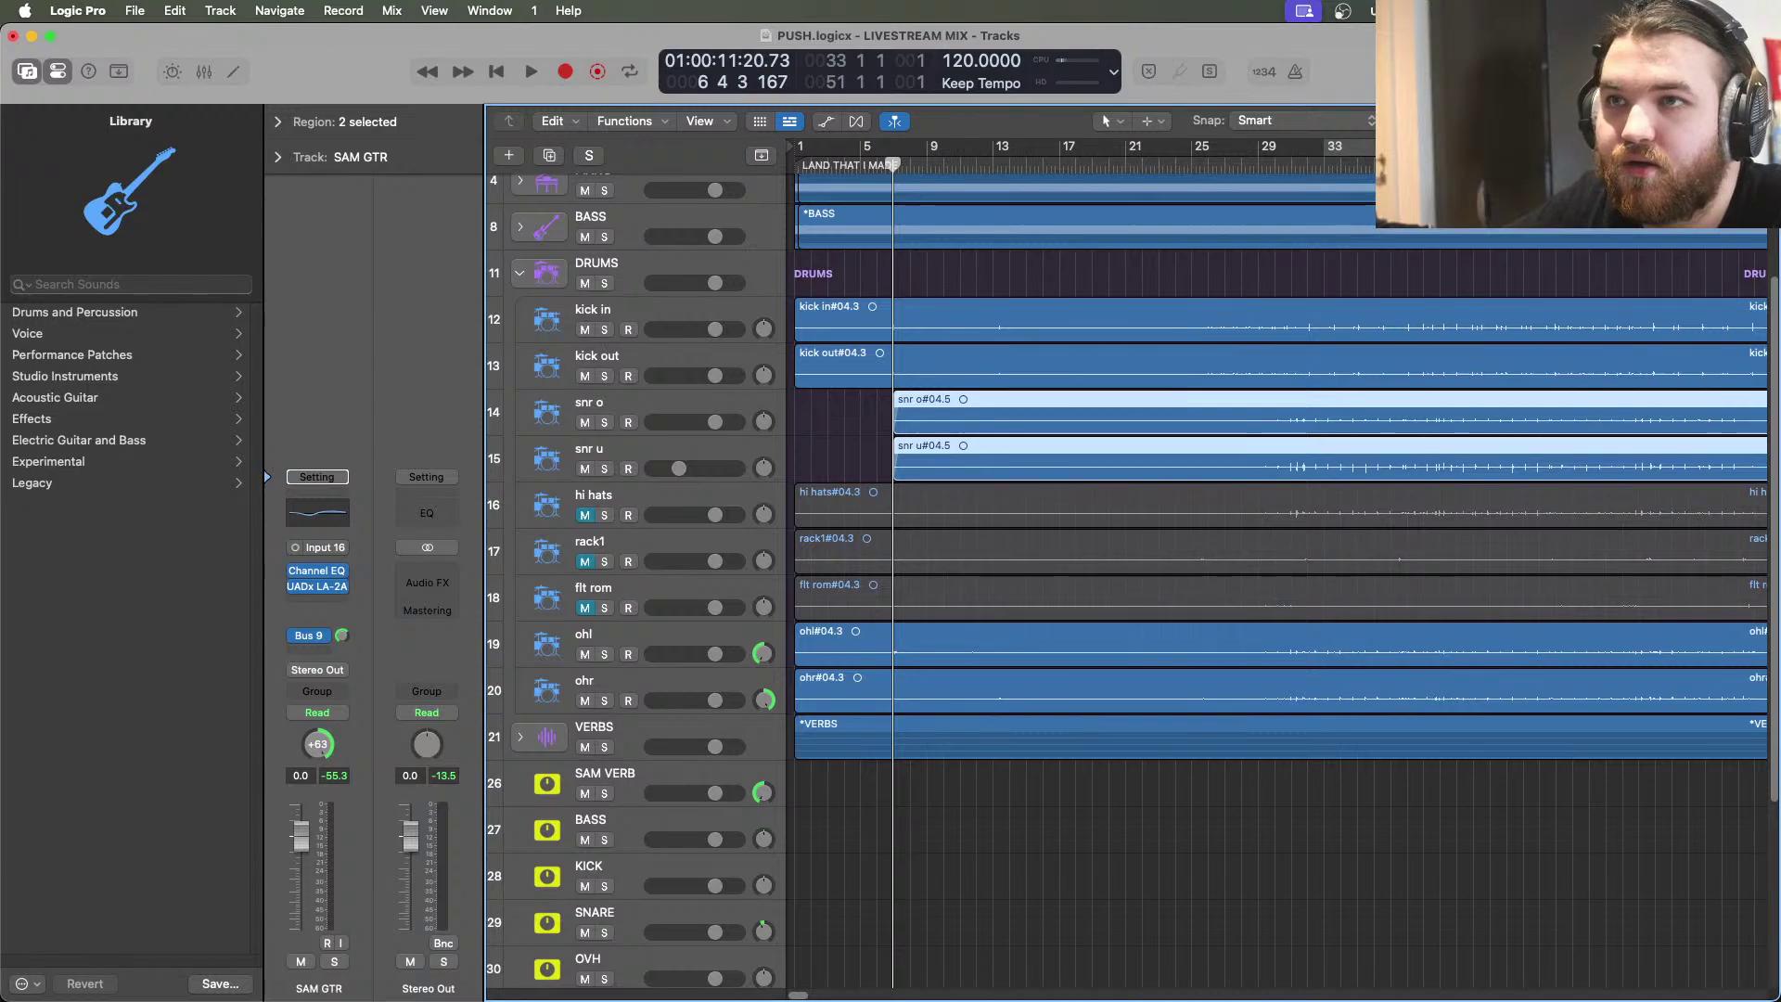
key("super+Left")
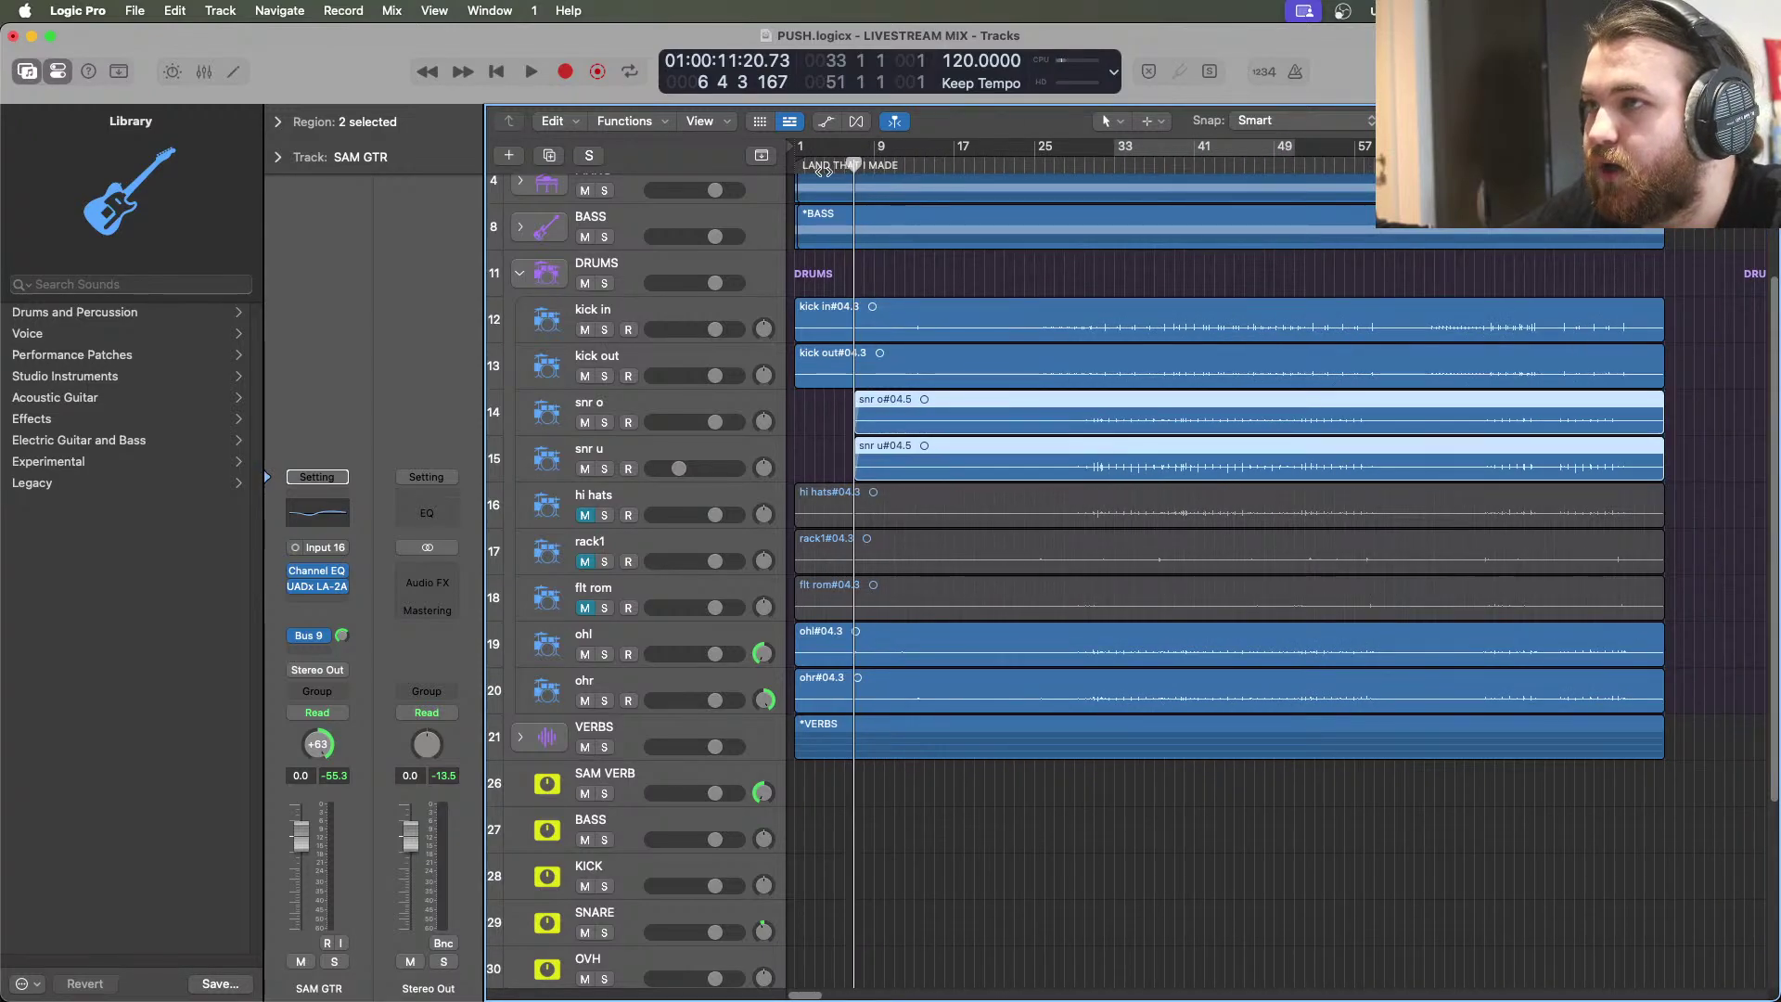
Play the full mix from the beginning into bar 5, then return the playhead to the start
left_click(496, 76)
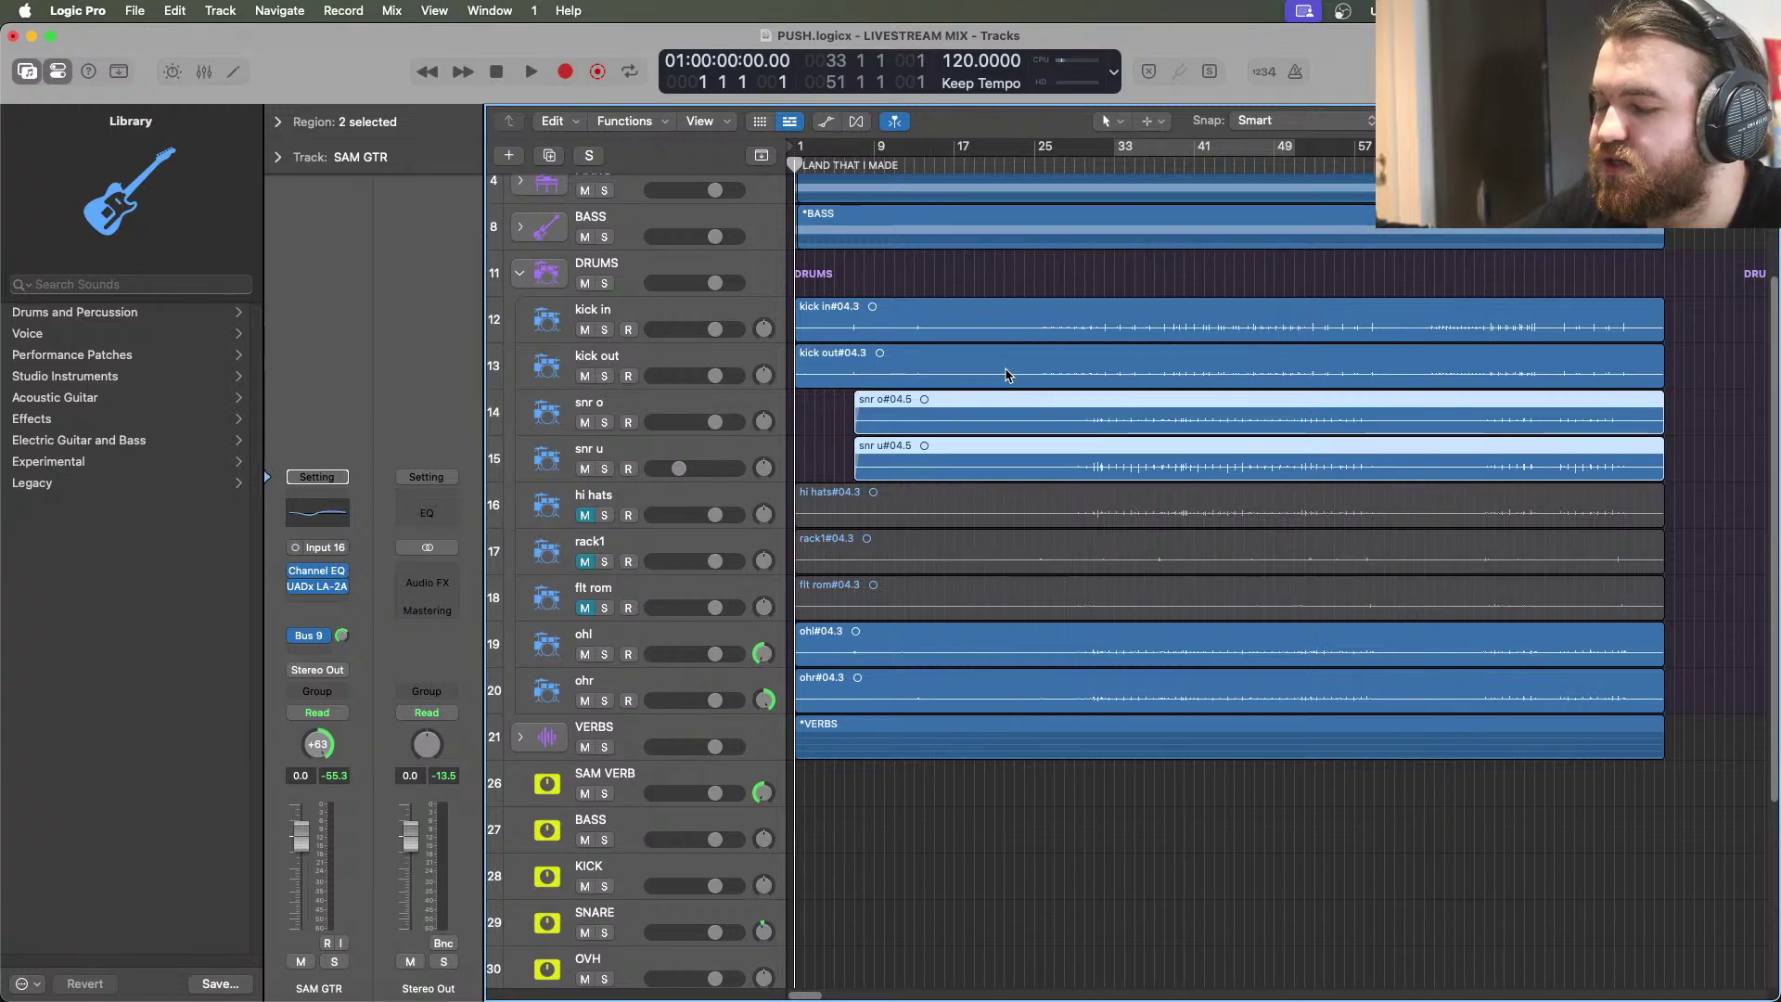
key("space")
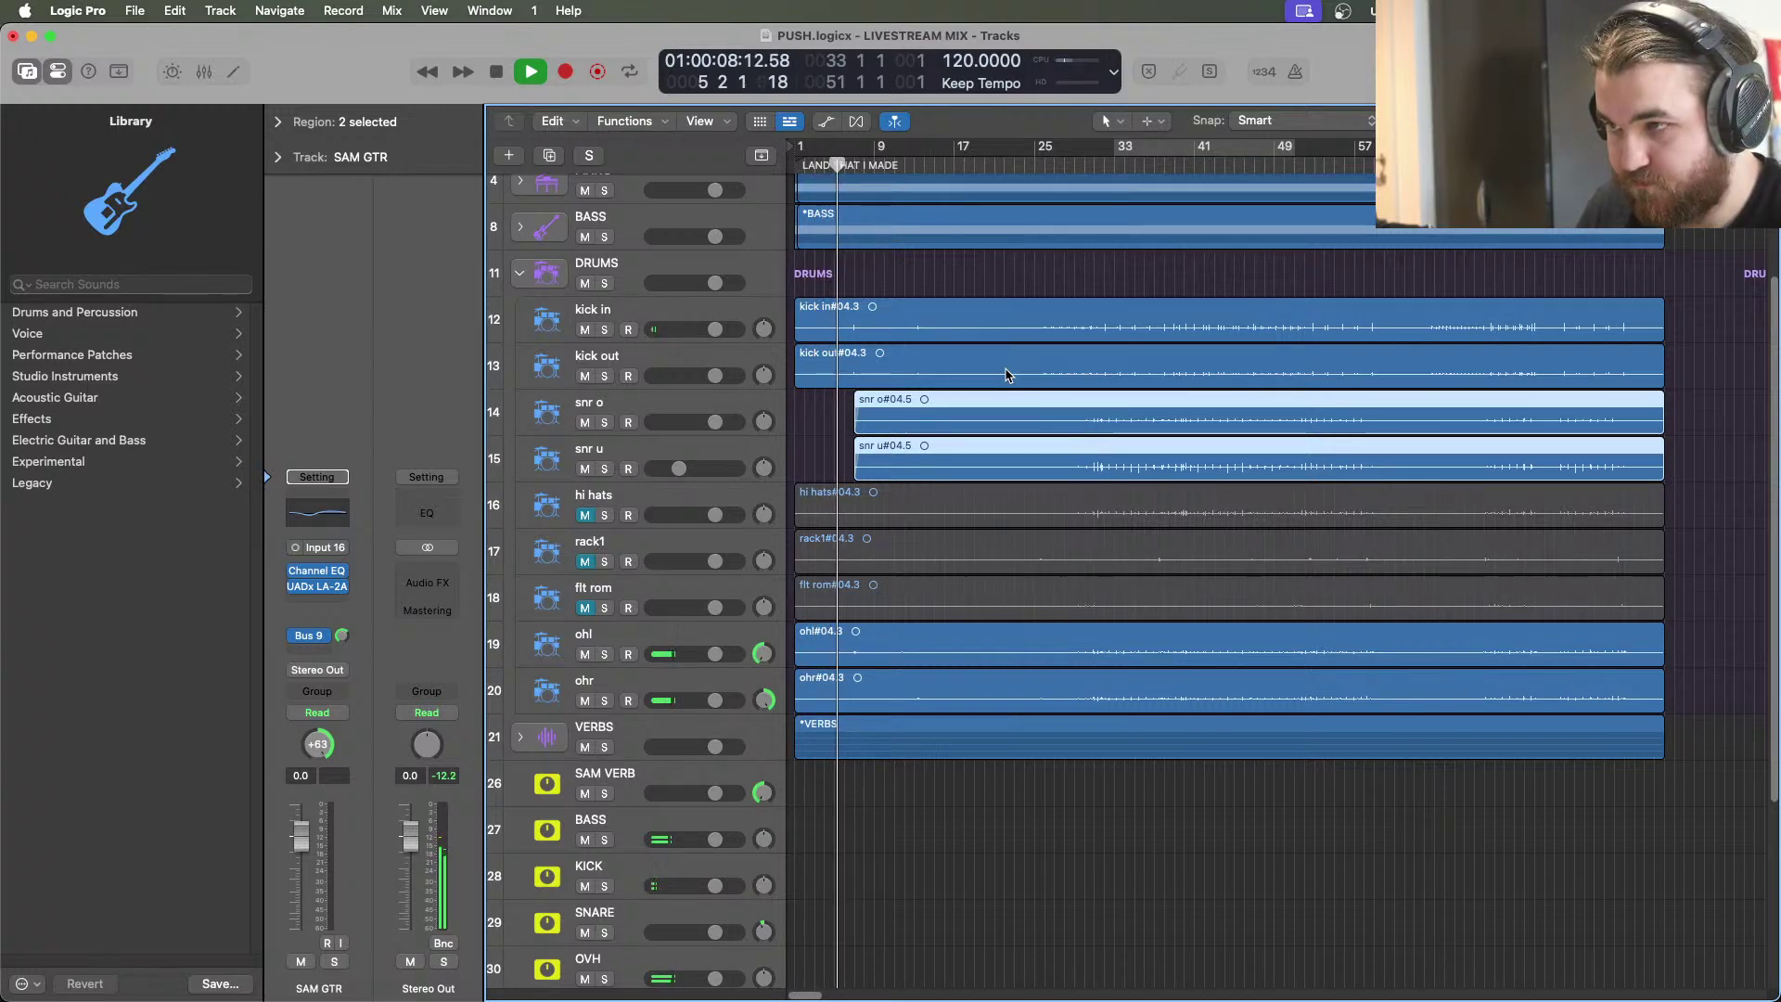
key("space")
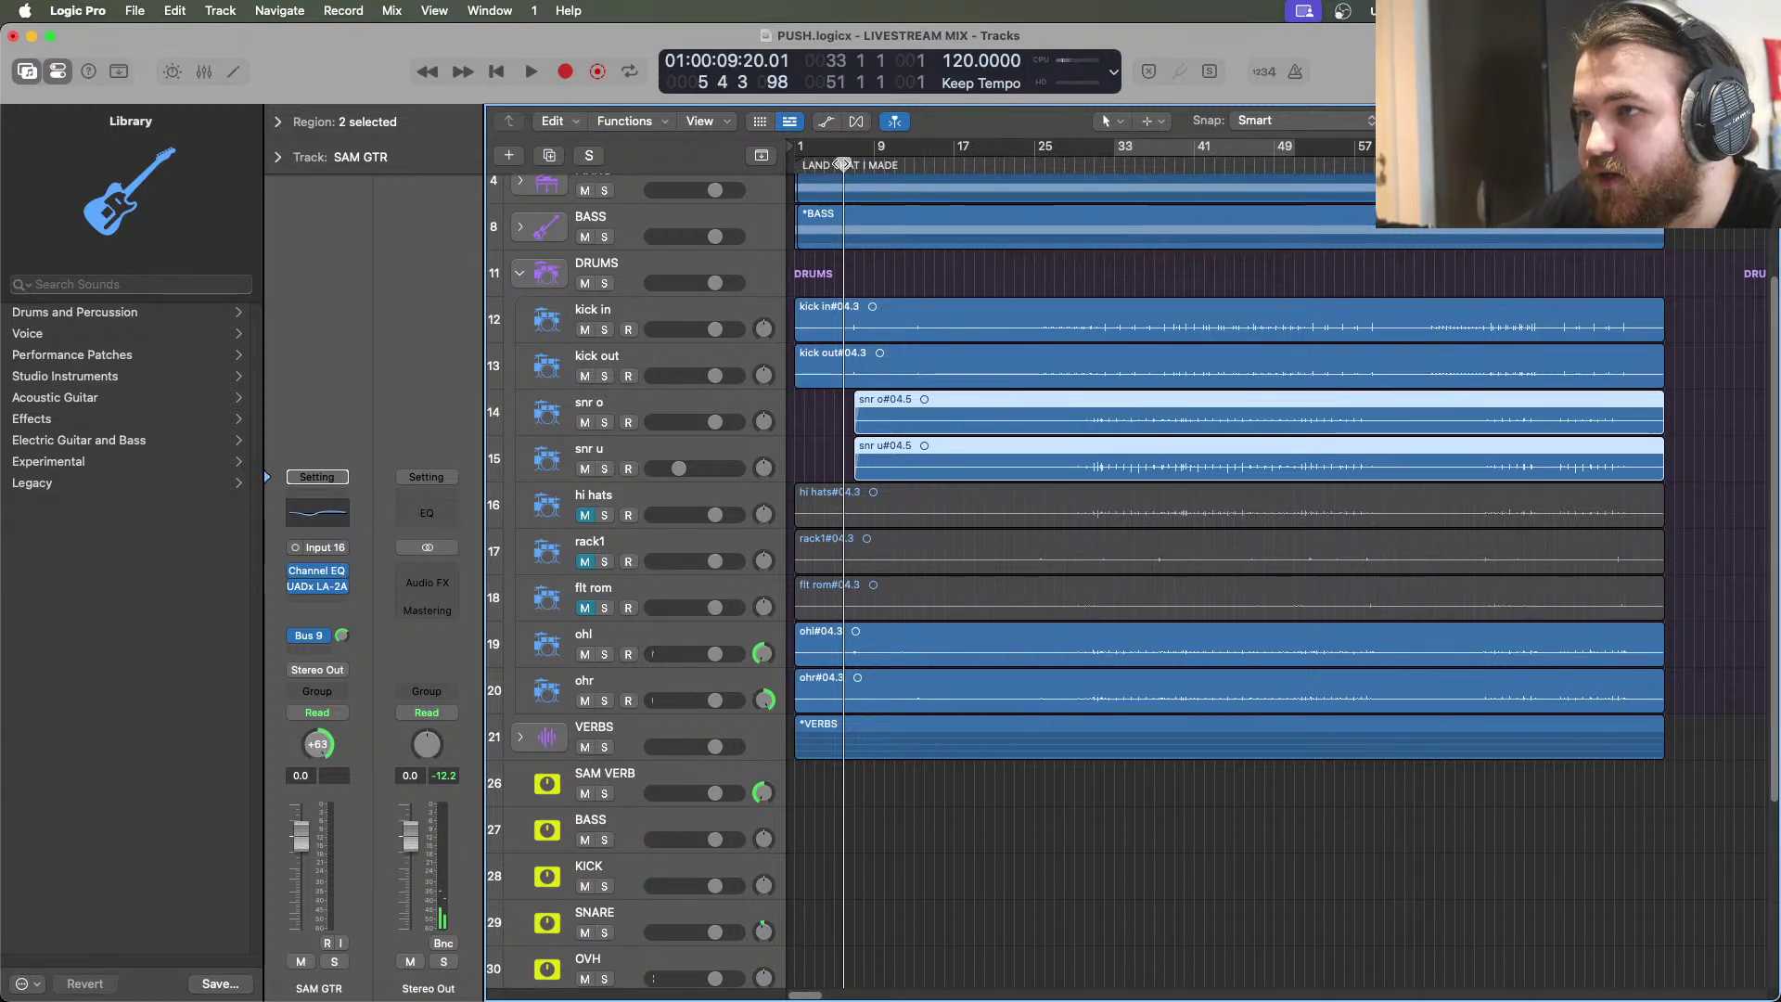
key("space")
key("space")
key("comma")
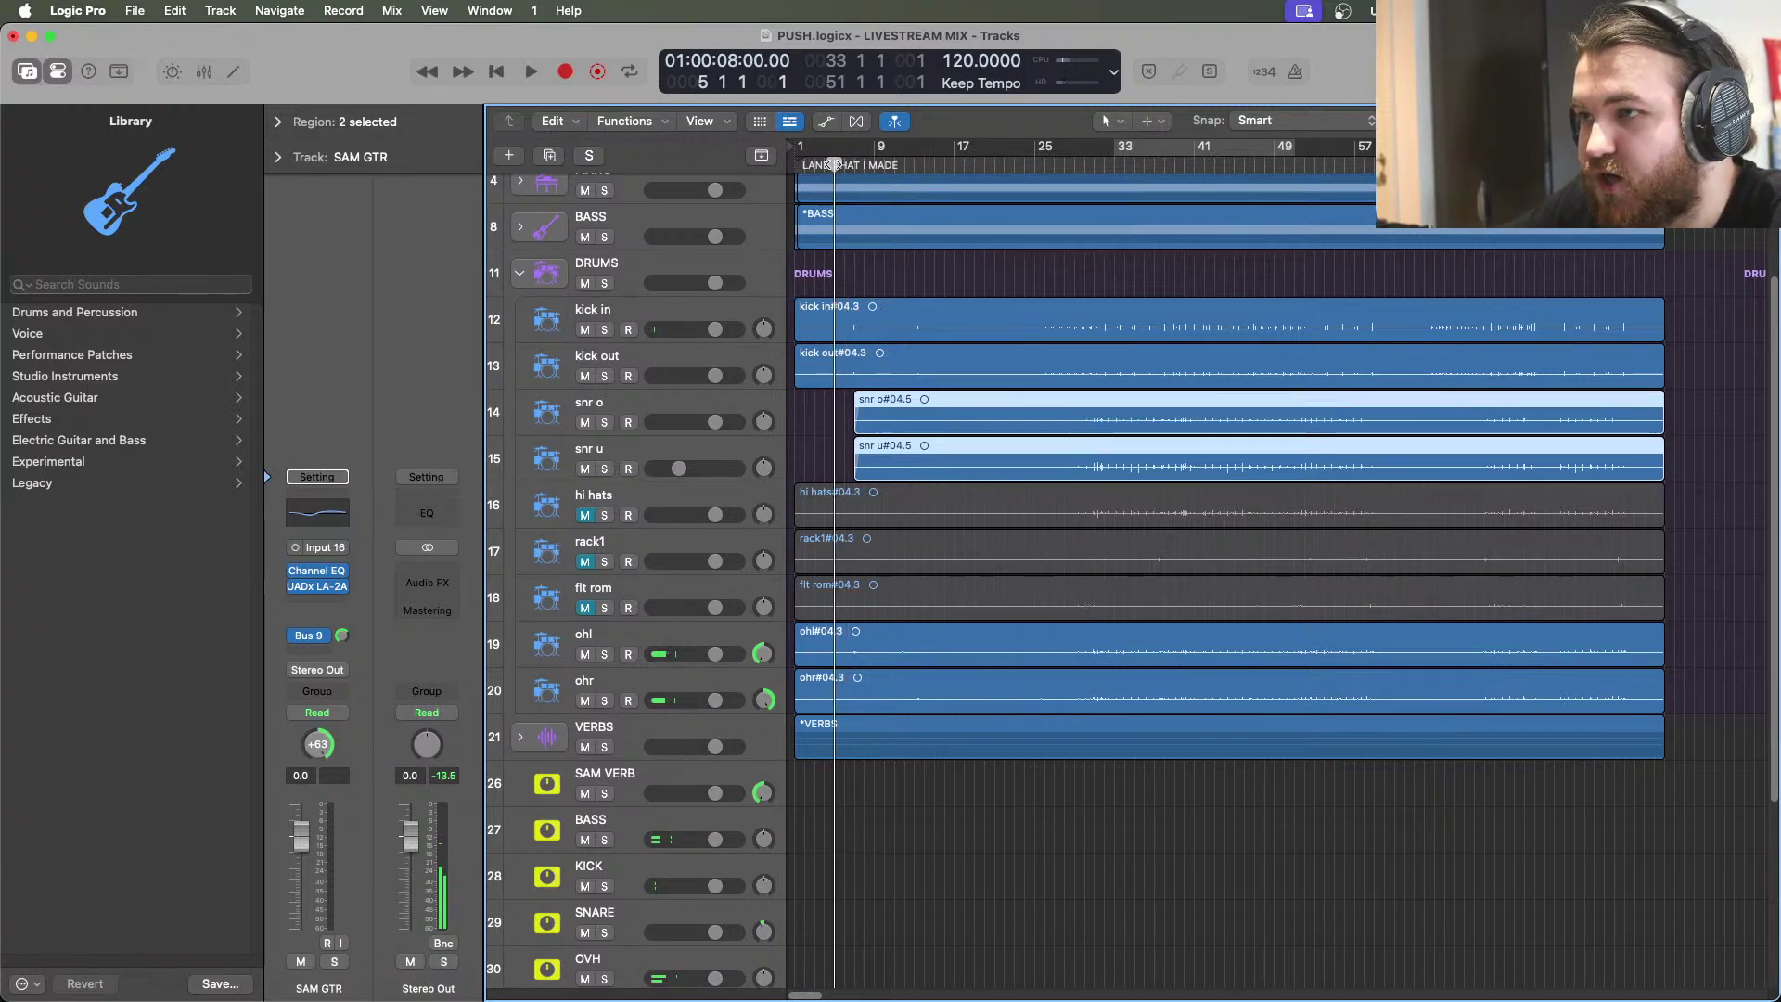
key("comma")
key("comma")
key("comma")
key("comma")
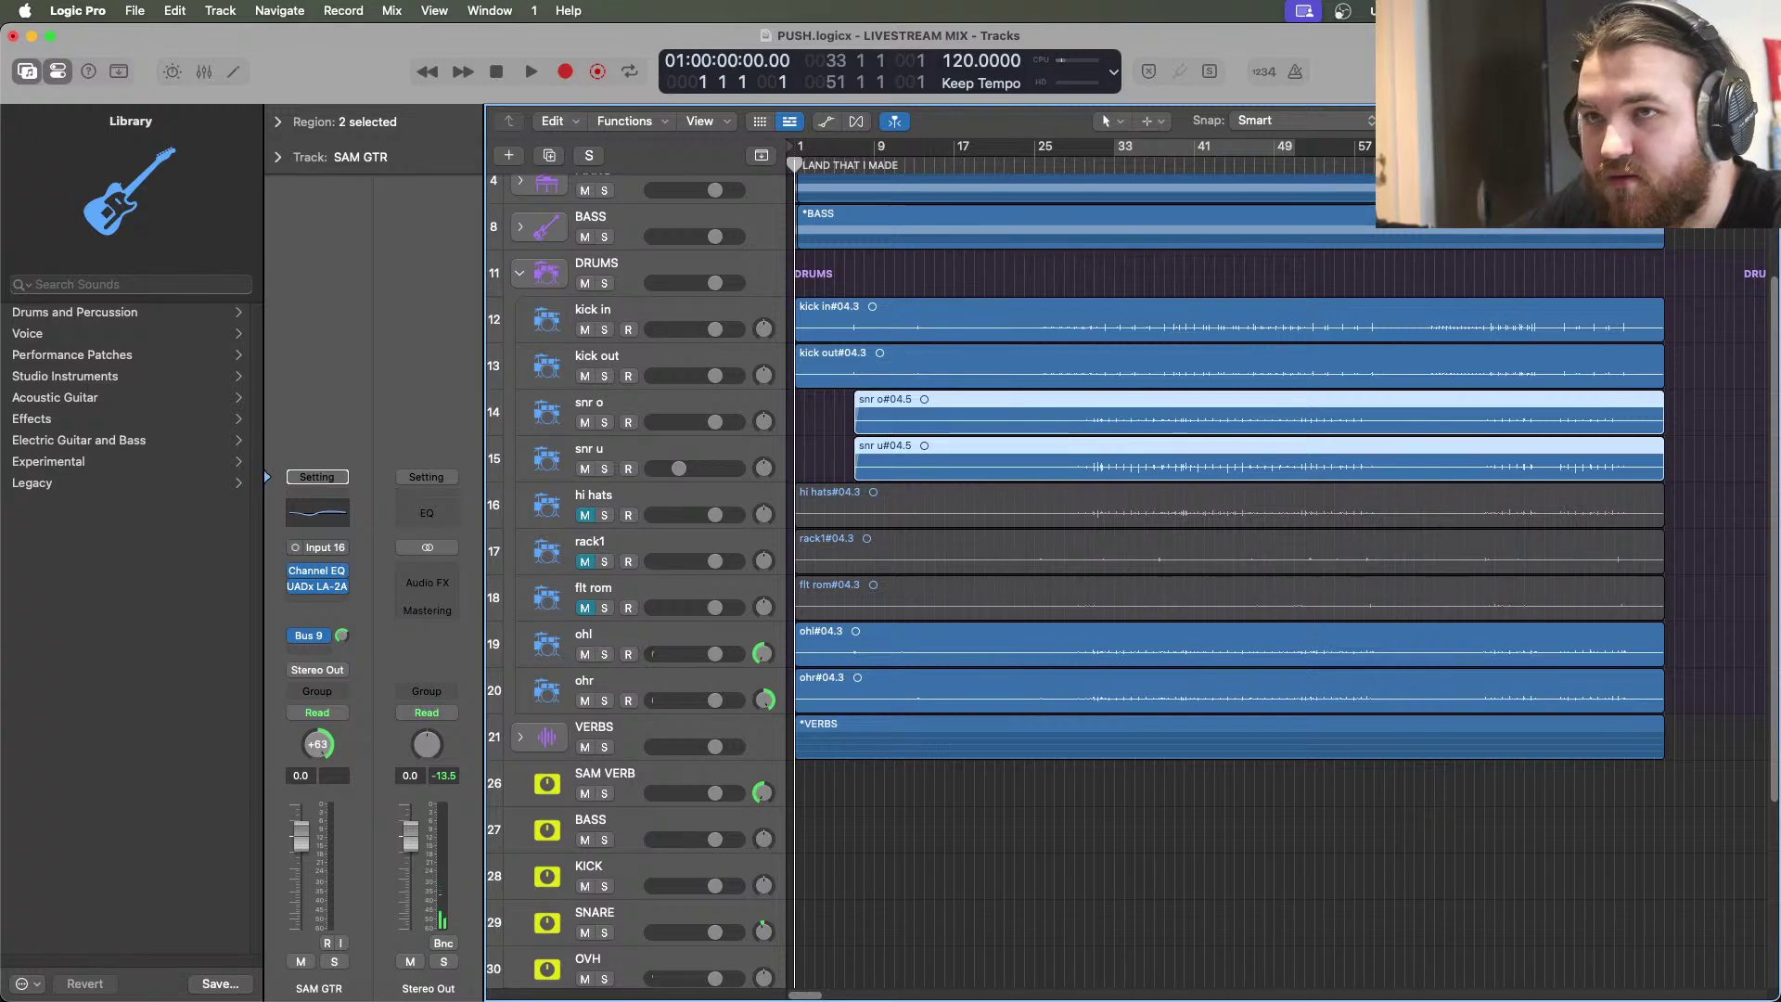
Play the intro from the start into bar 4, then listen from bar 6 to check the overheads' entrance
key("super+Right")
key("super+Right")
key("super+Right")
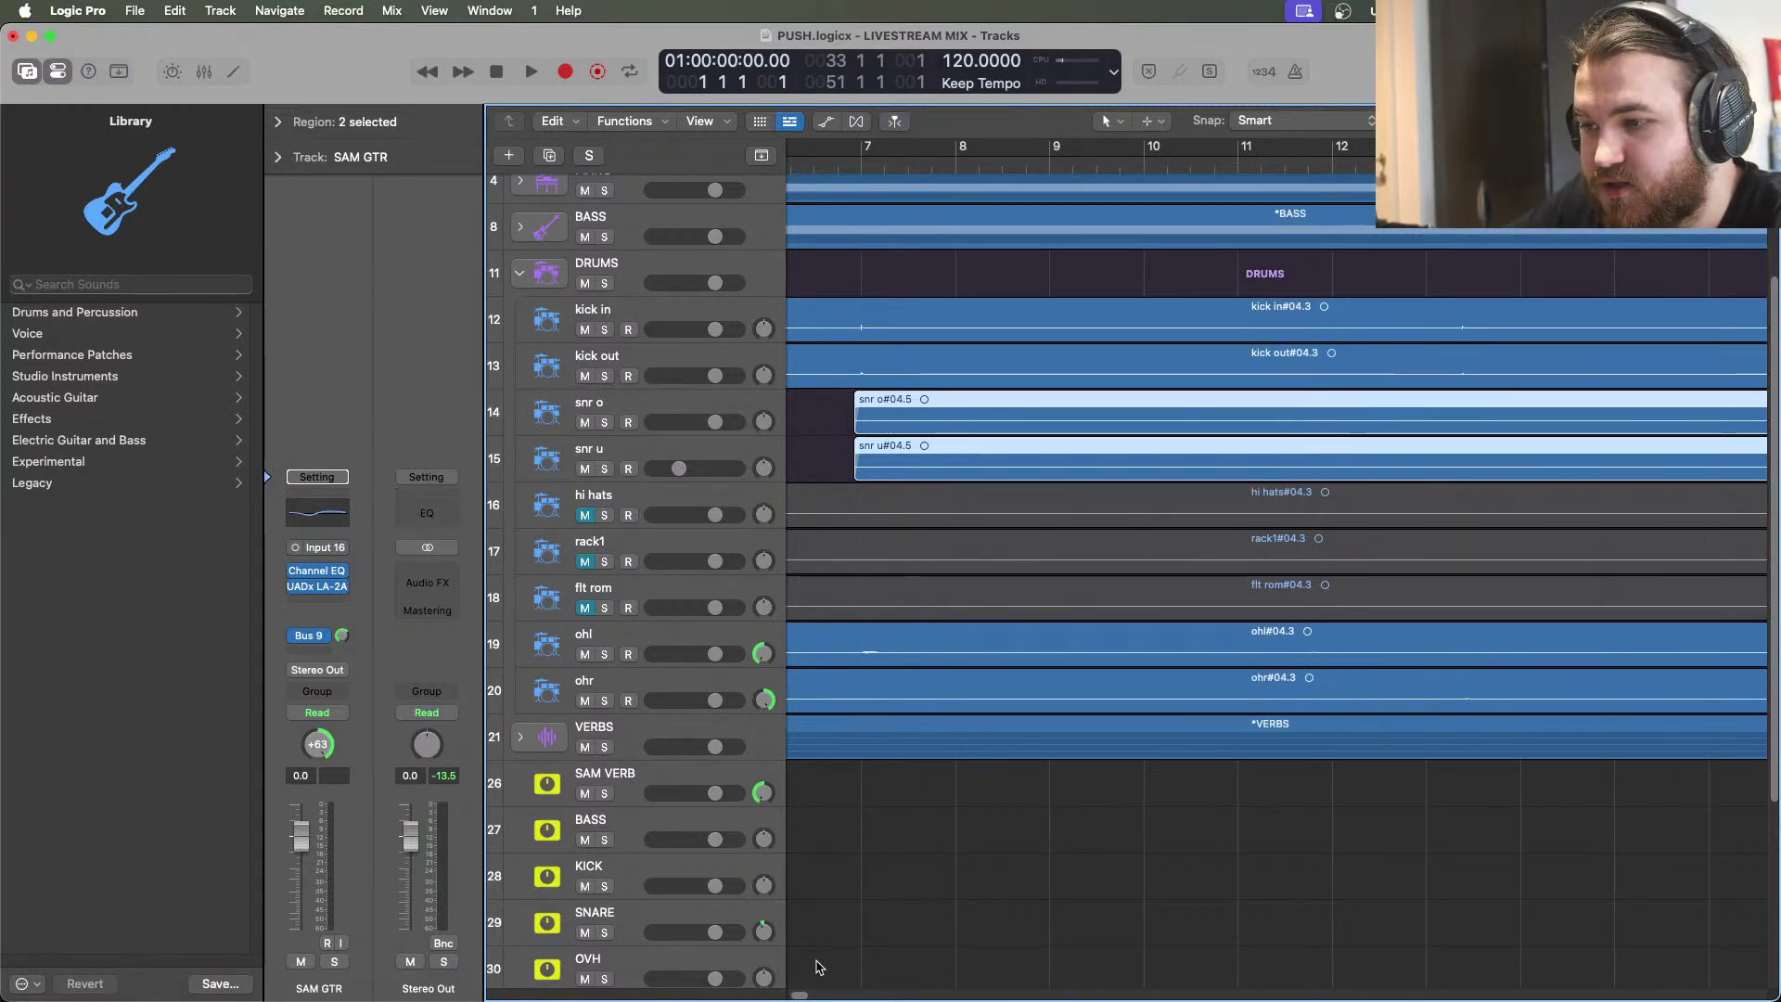
key("space")
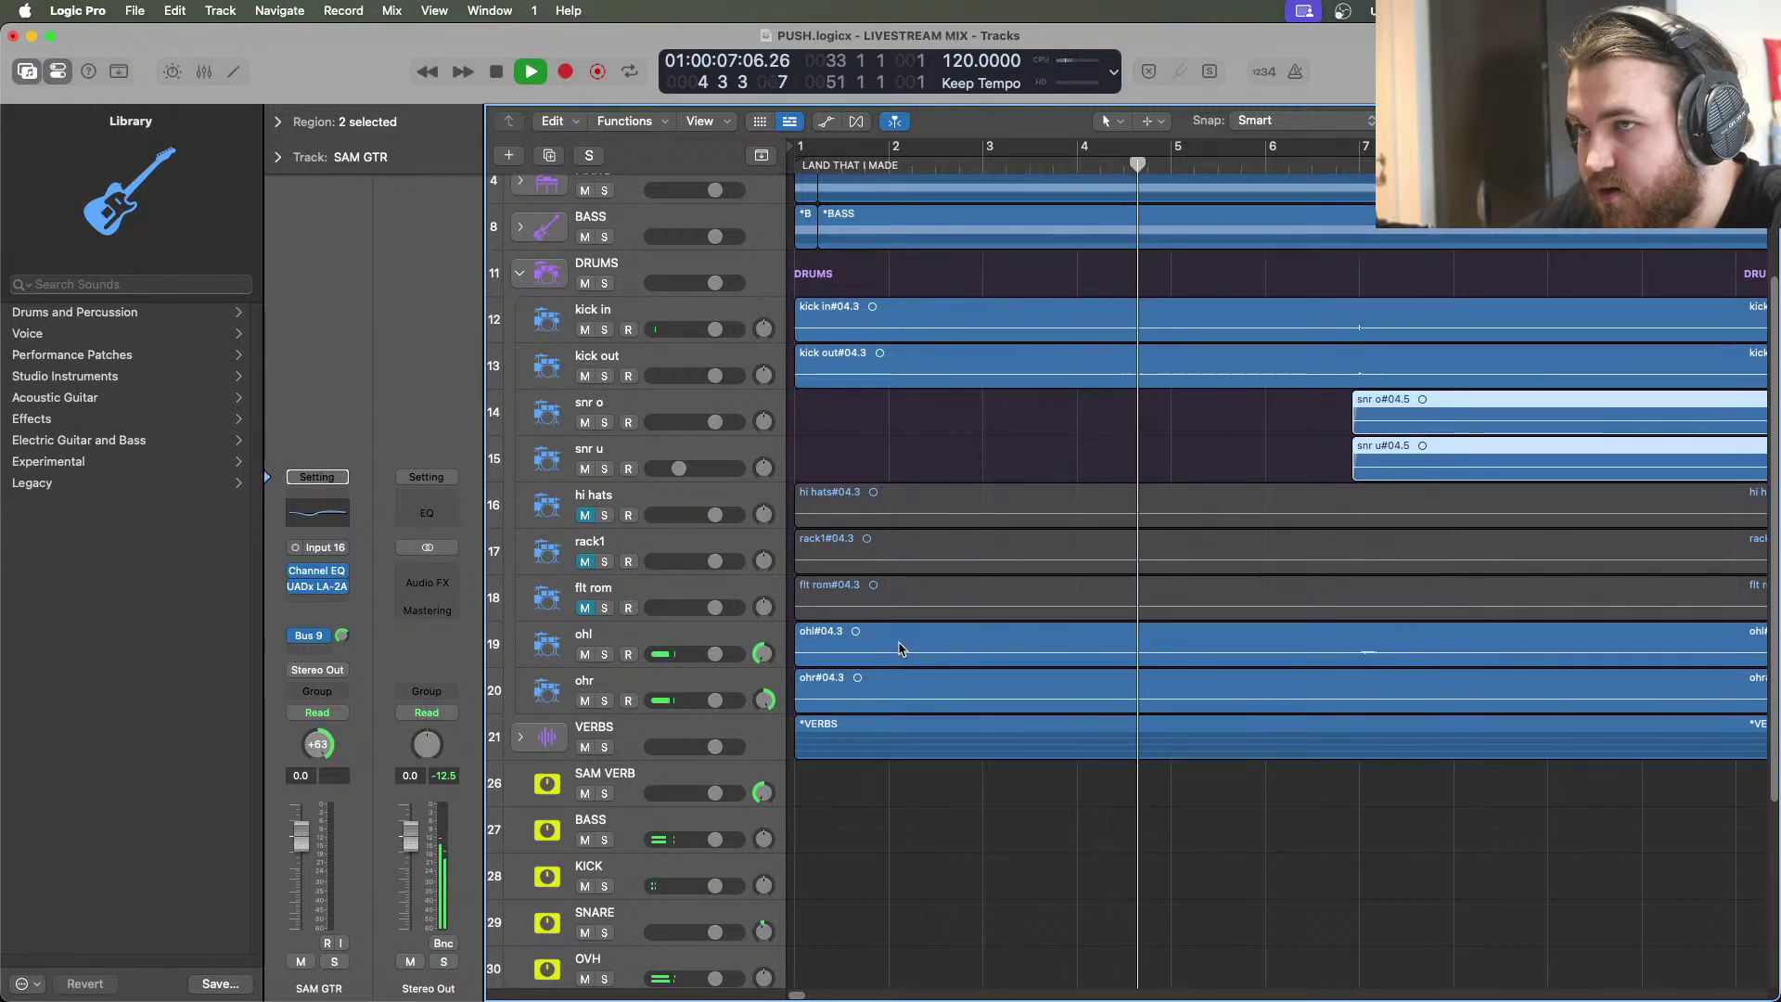
left_click(1264, 167)
key("space")
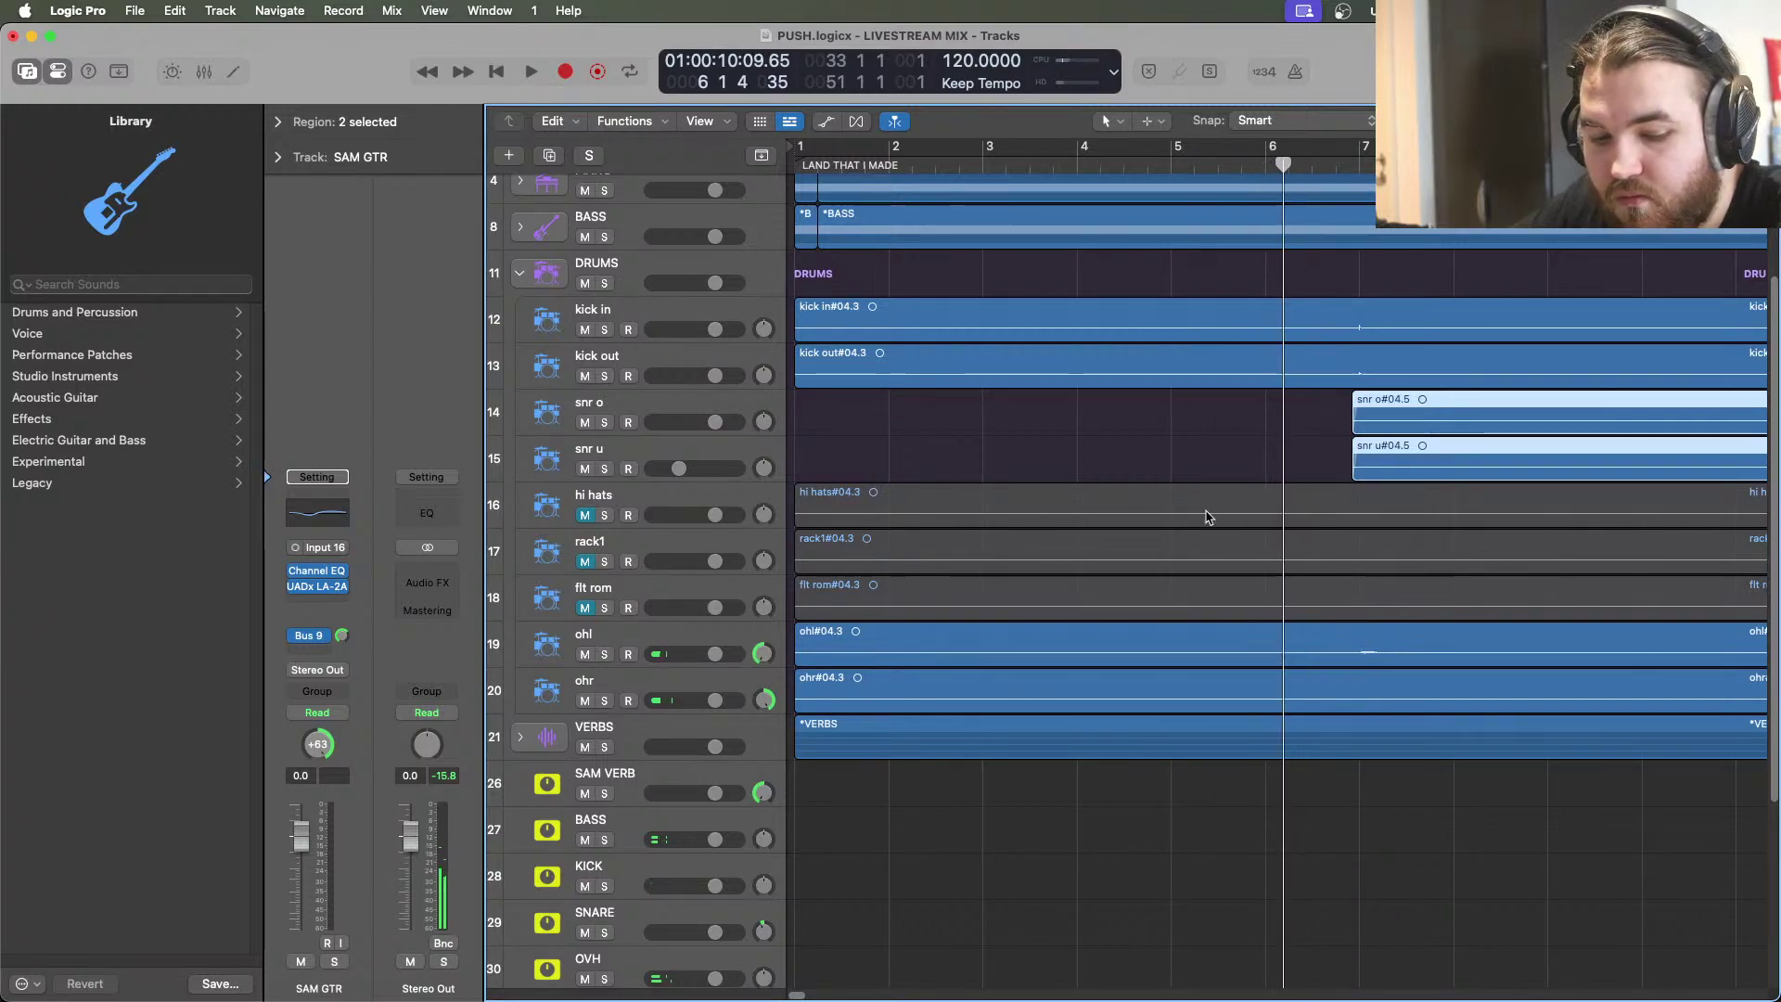
Split the ohl and ohr regions just after bar 6 and delete the parts before the split
left_click(1270, 168)
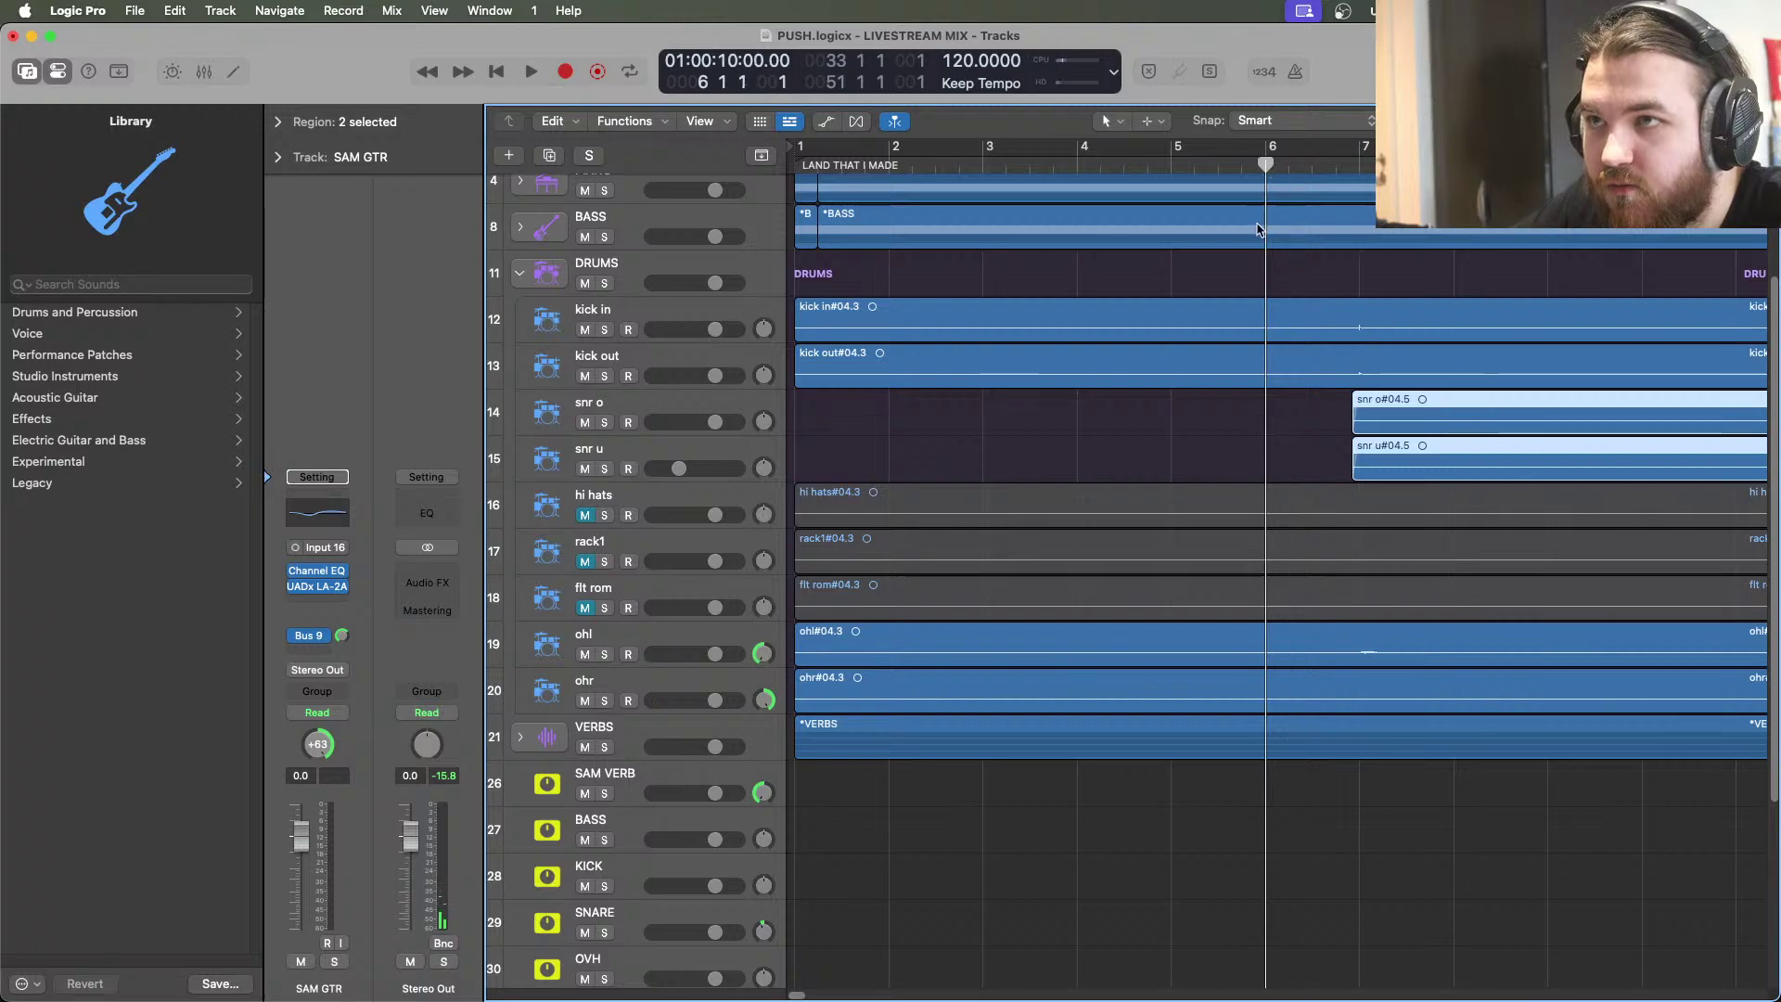
key("space")
left_click(815, 660)
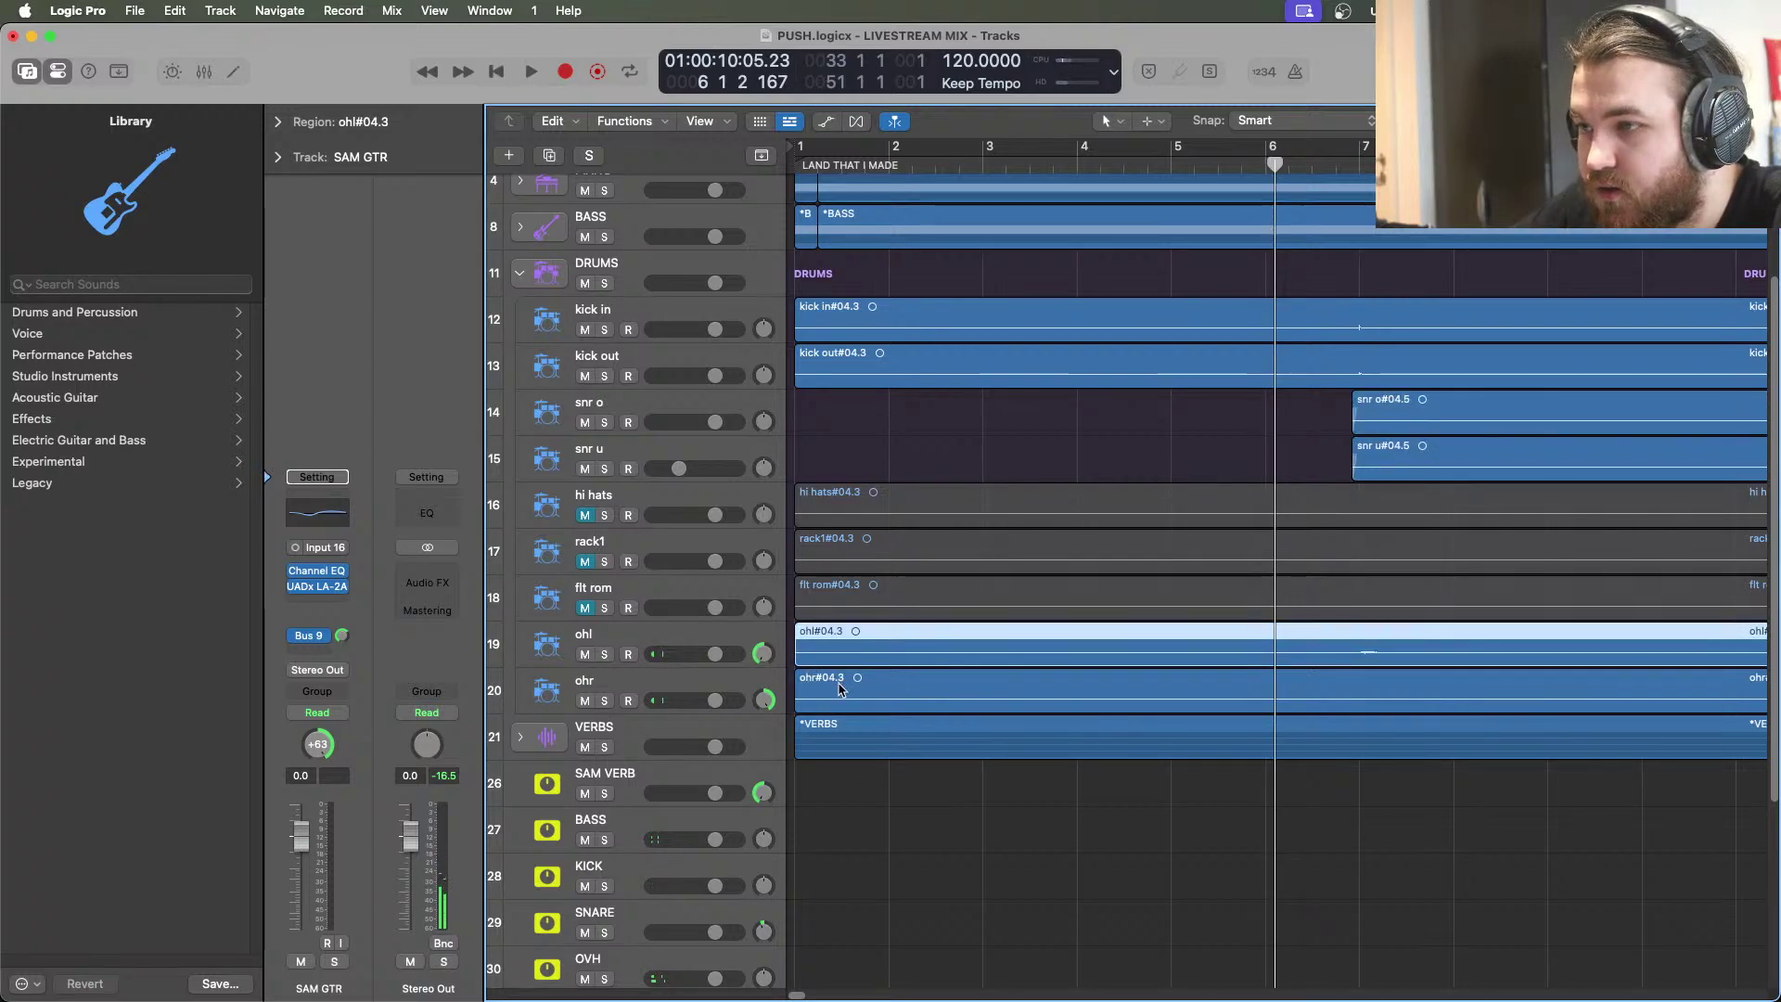
left_click(839, 689, "shift")
right_click(1221, 642)
left_click(1254, 583)
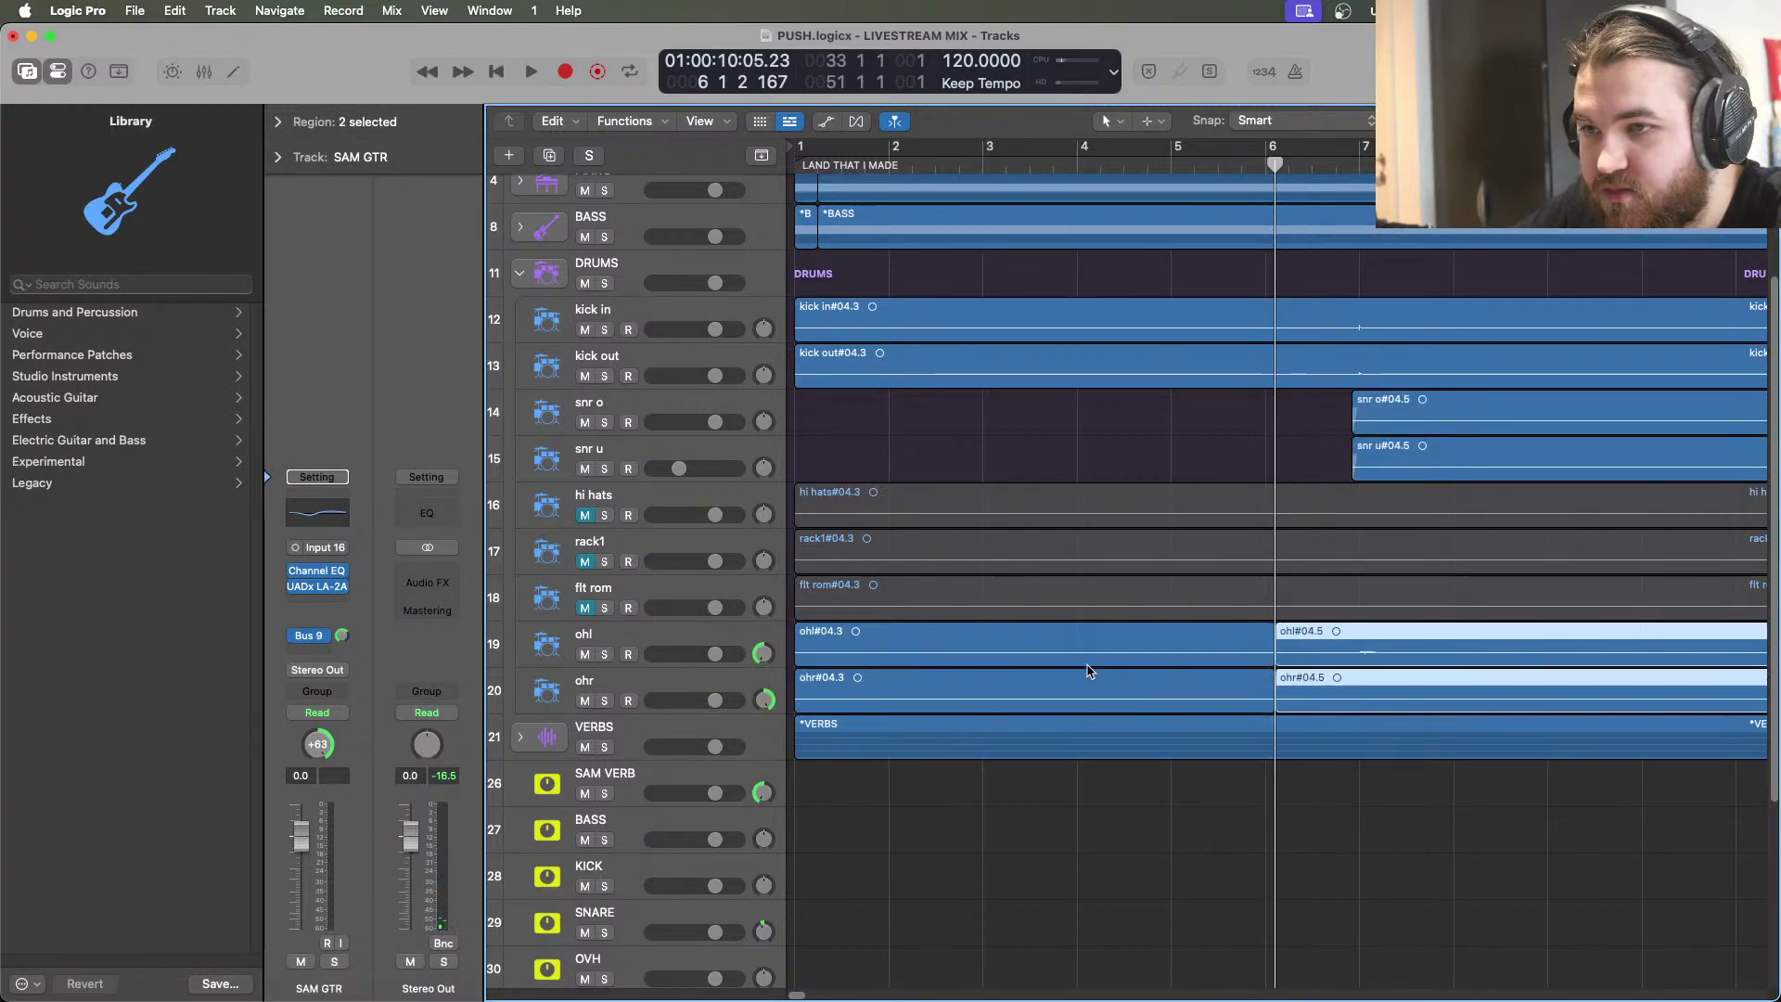
left_click(1097, 654)
left_click(1090, 680, "shift")
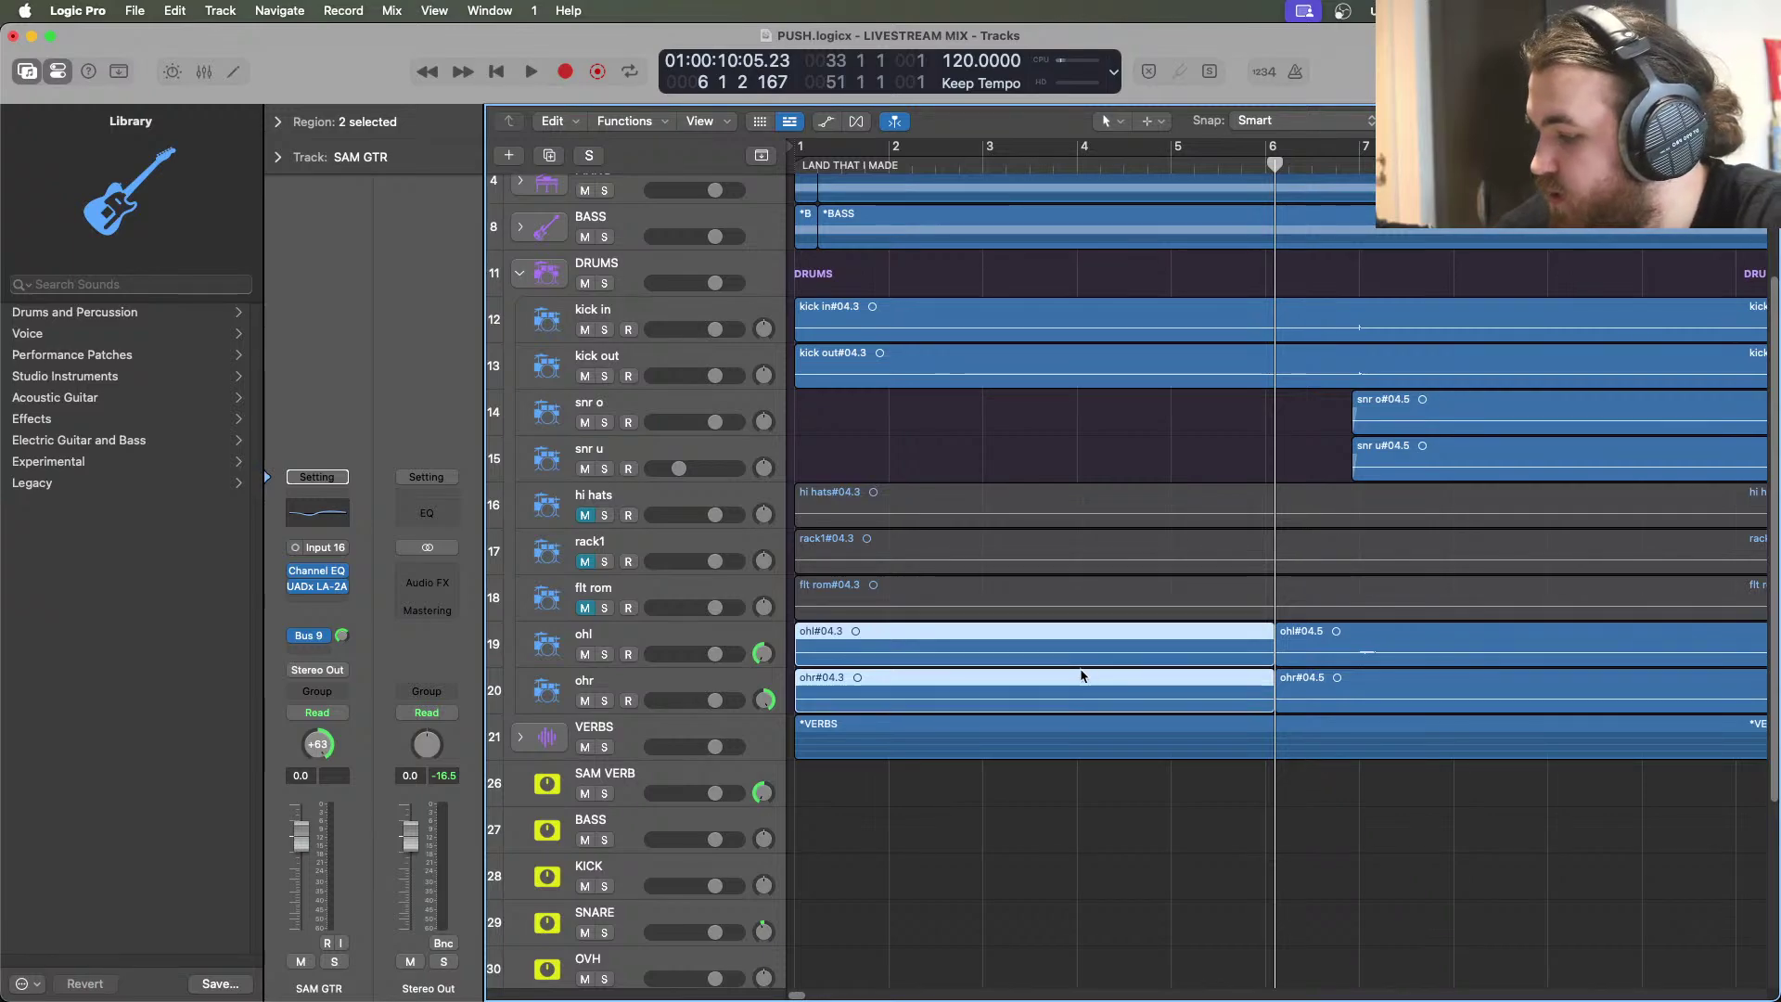
key("Delete")
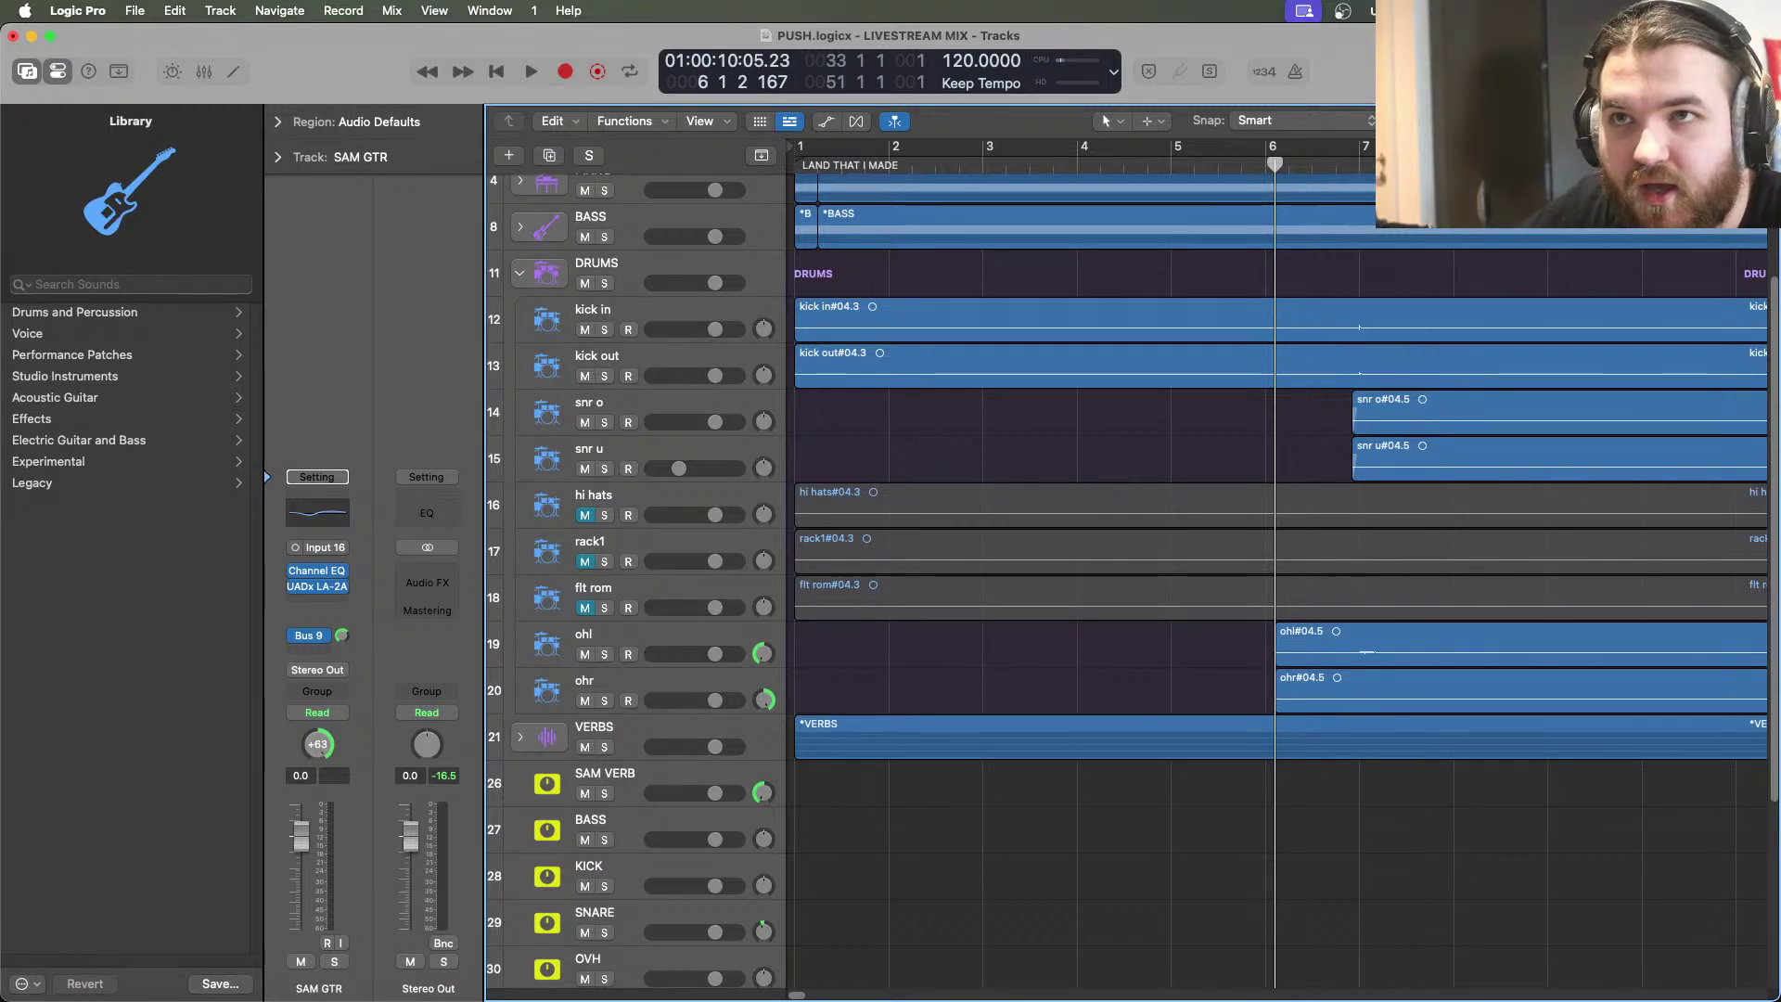
Add a short fade-in at the start of the trimmed ohl and ohr regions
key("super+Right")
key("super+Right")
key("super+Right")
key("super+Right")
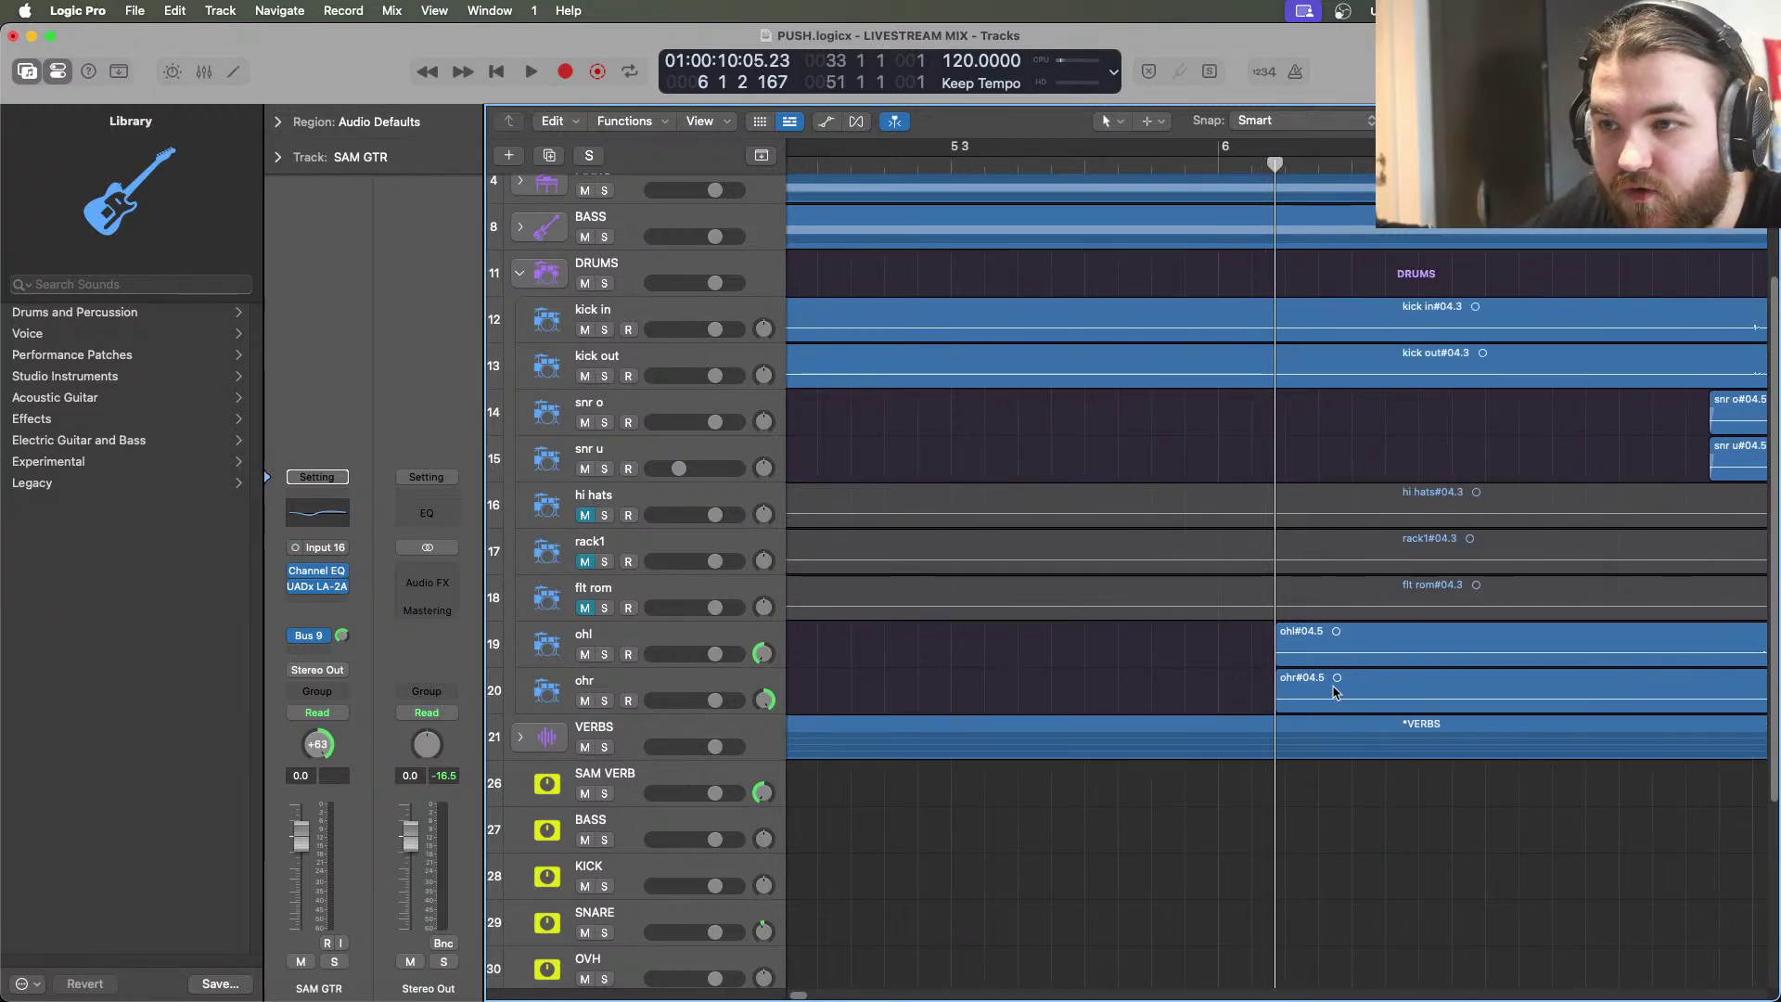
left_click(1288, 694)
left_click(1297, 647, "shift")
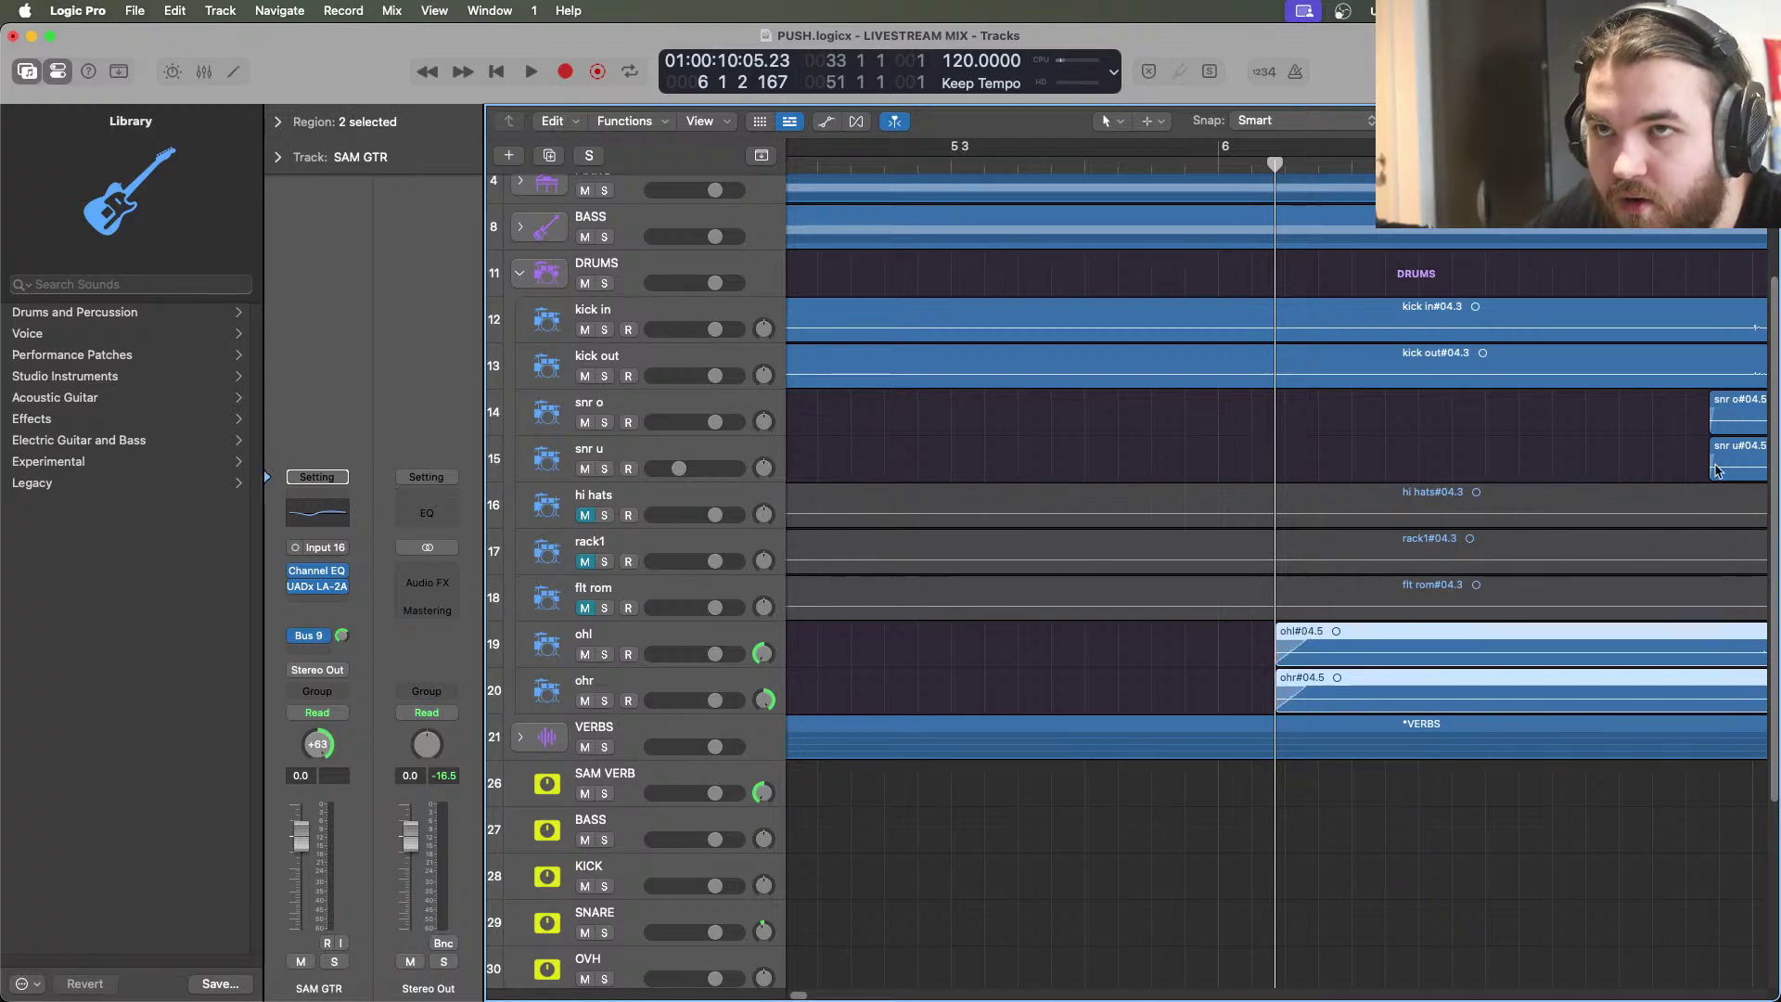
Play the mix from the beginning and briefly solo kick in and kick out near bar 5, then clear the solos
key("super+Left")
key("super+Left")
key("super+Left")
key("super+Left")
left_click(497, 72)
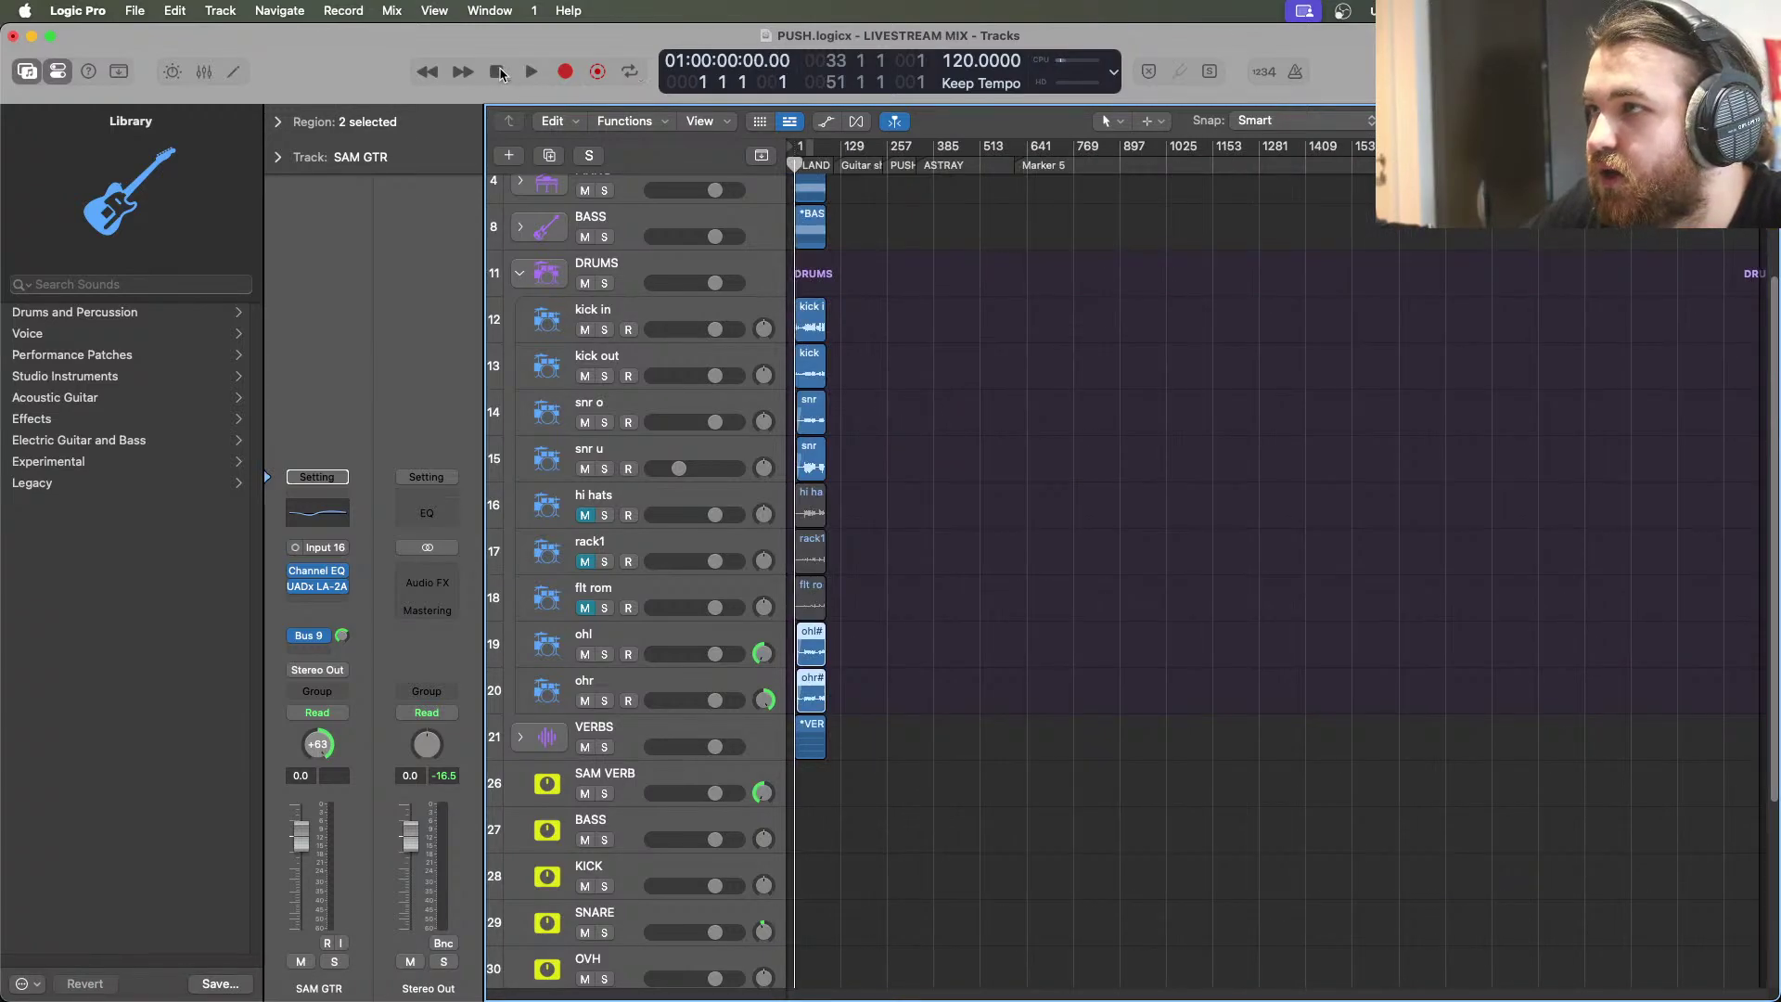
left_click(531, 72)
key("super+Right")
key("super+Right")
key("super+Right")
key("super+Right")
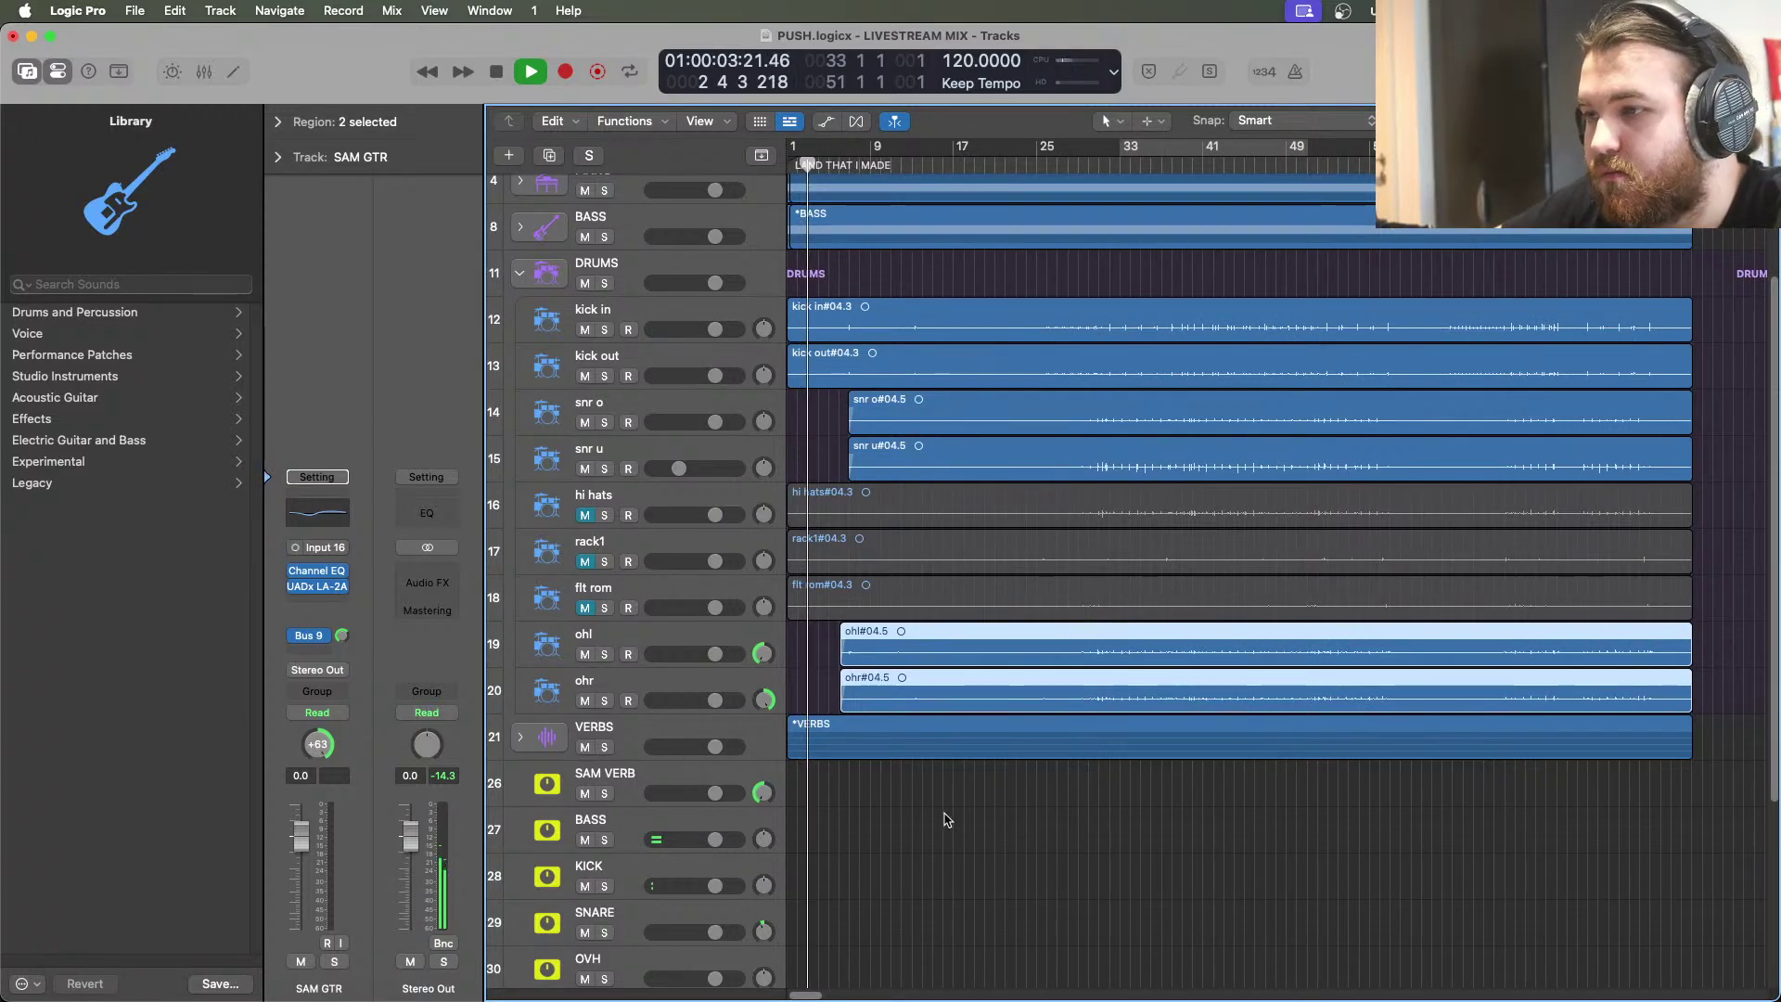
scroll(820, 994, "left", 1)
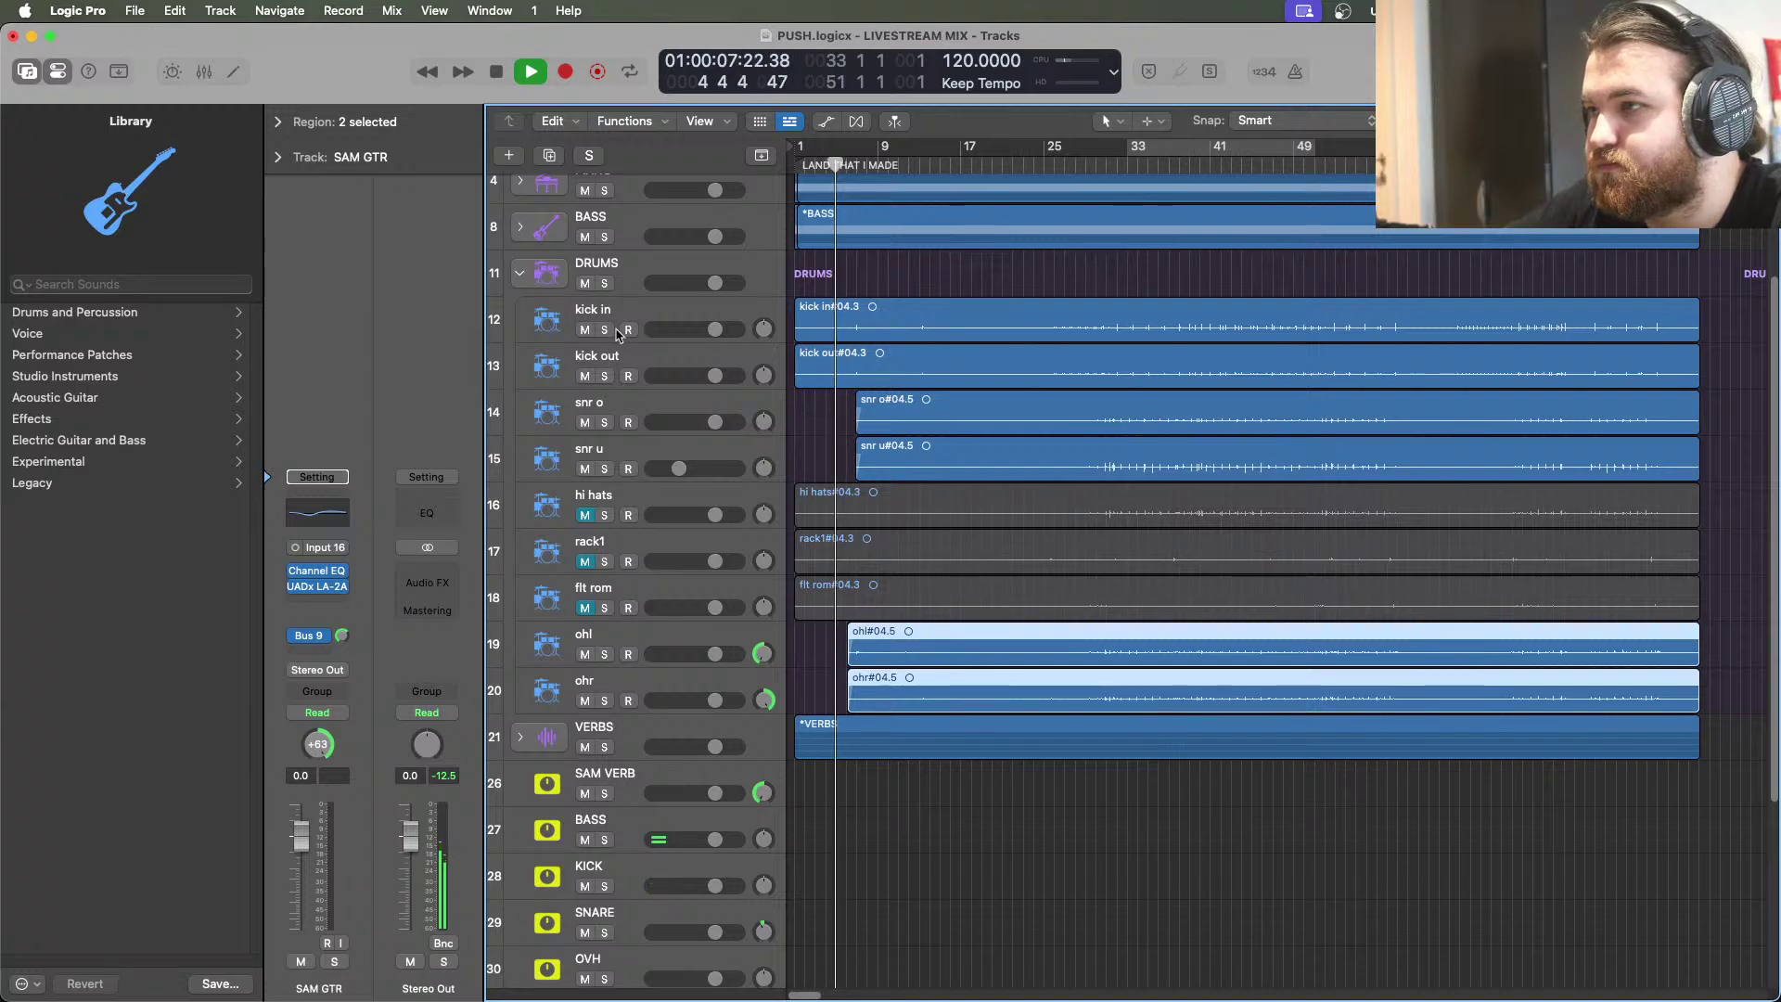
left_click_drag(606, 331, 605, 362)
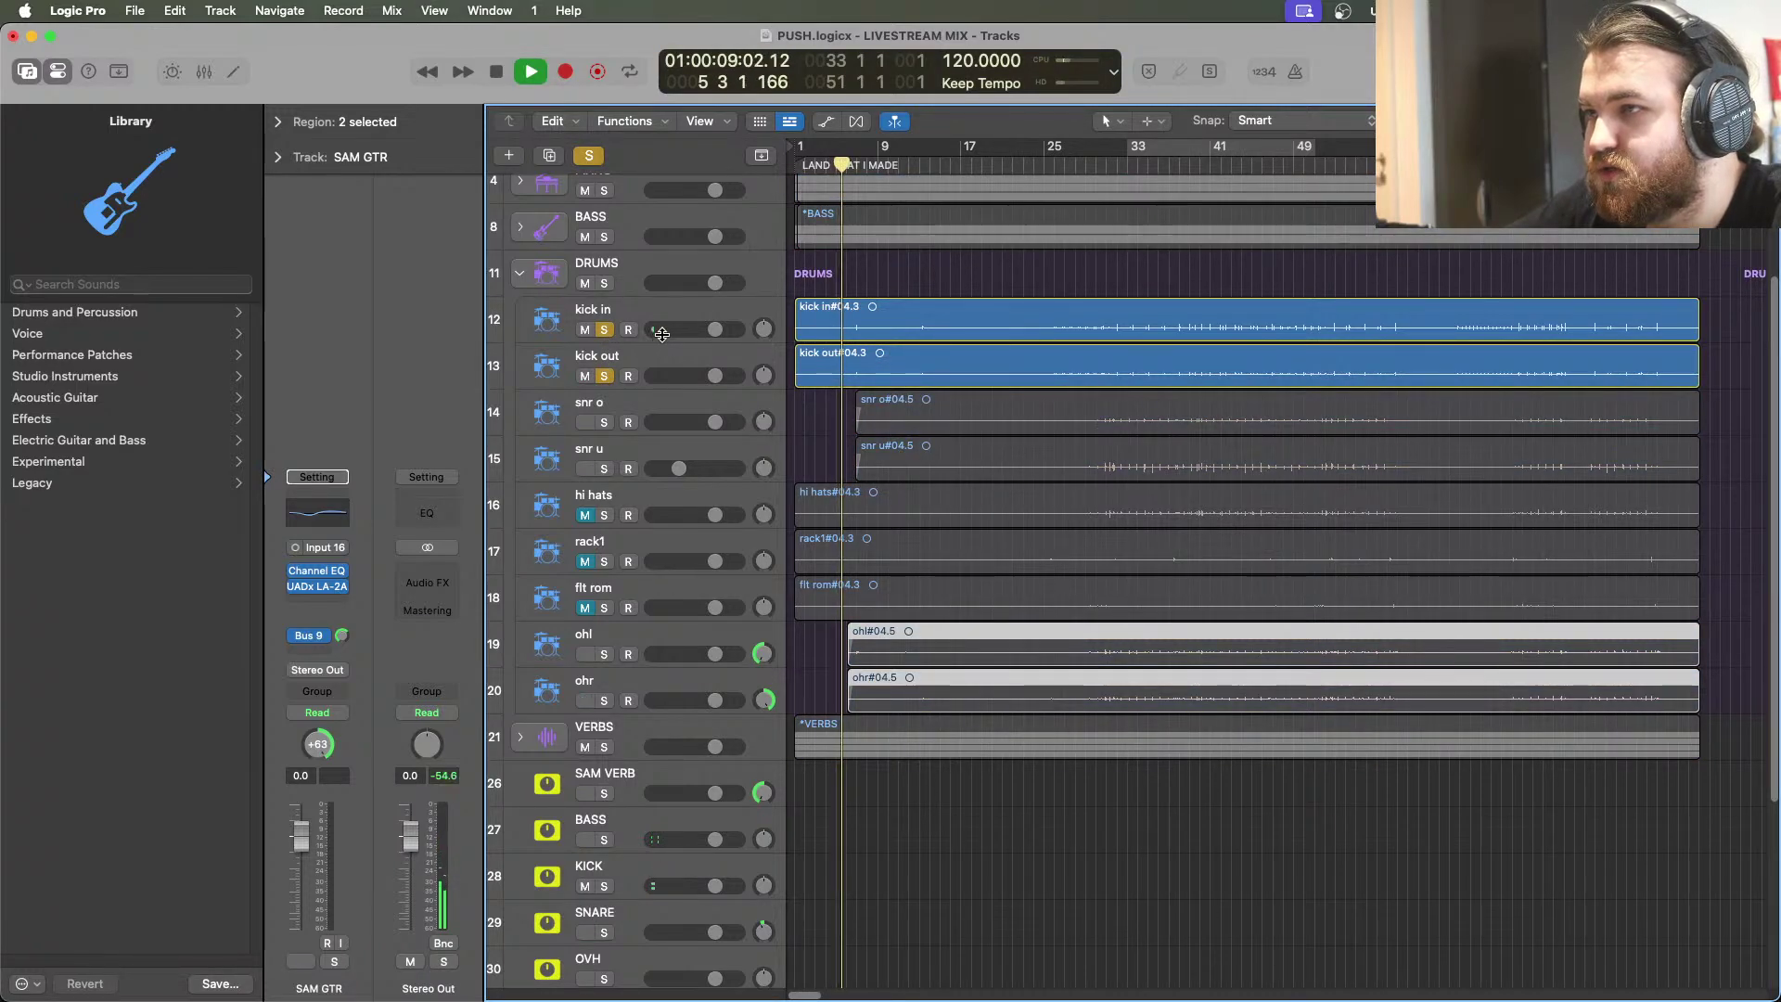
left_click(587, 156)
Collapse the DRUMS stack and play the PIANO stack soloed from the beginning of the intro
left_click(520, 273)
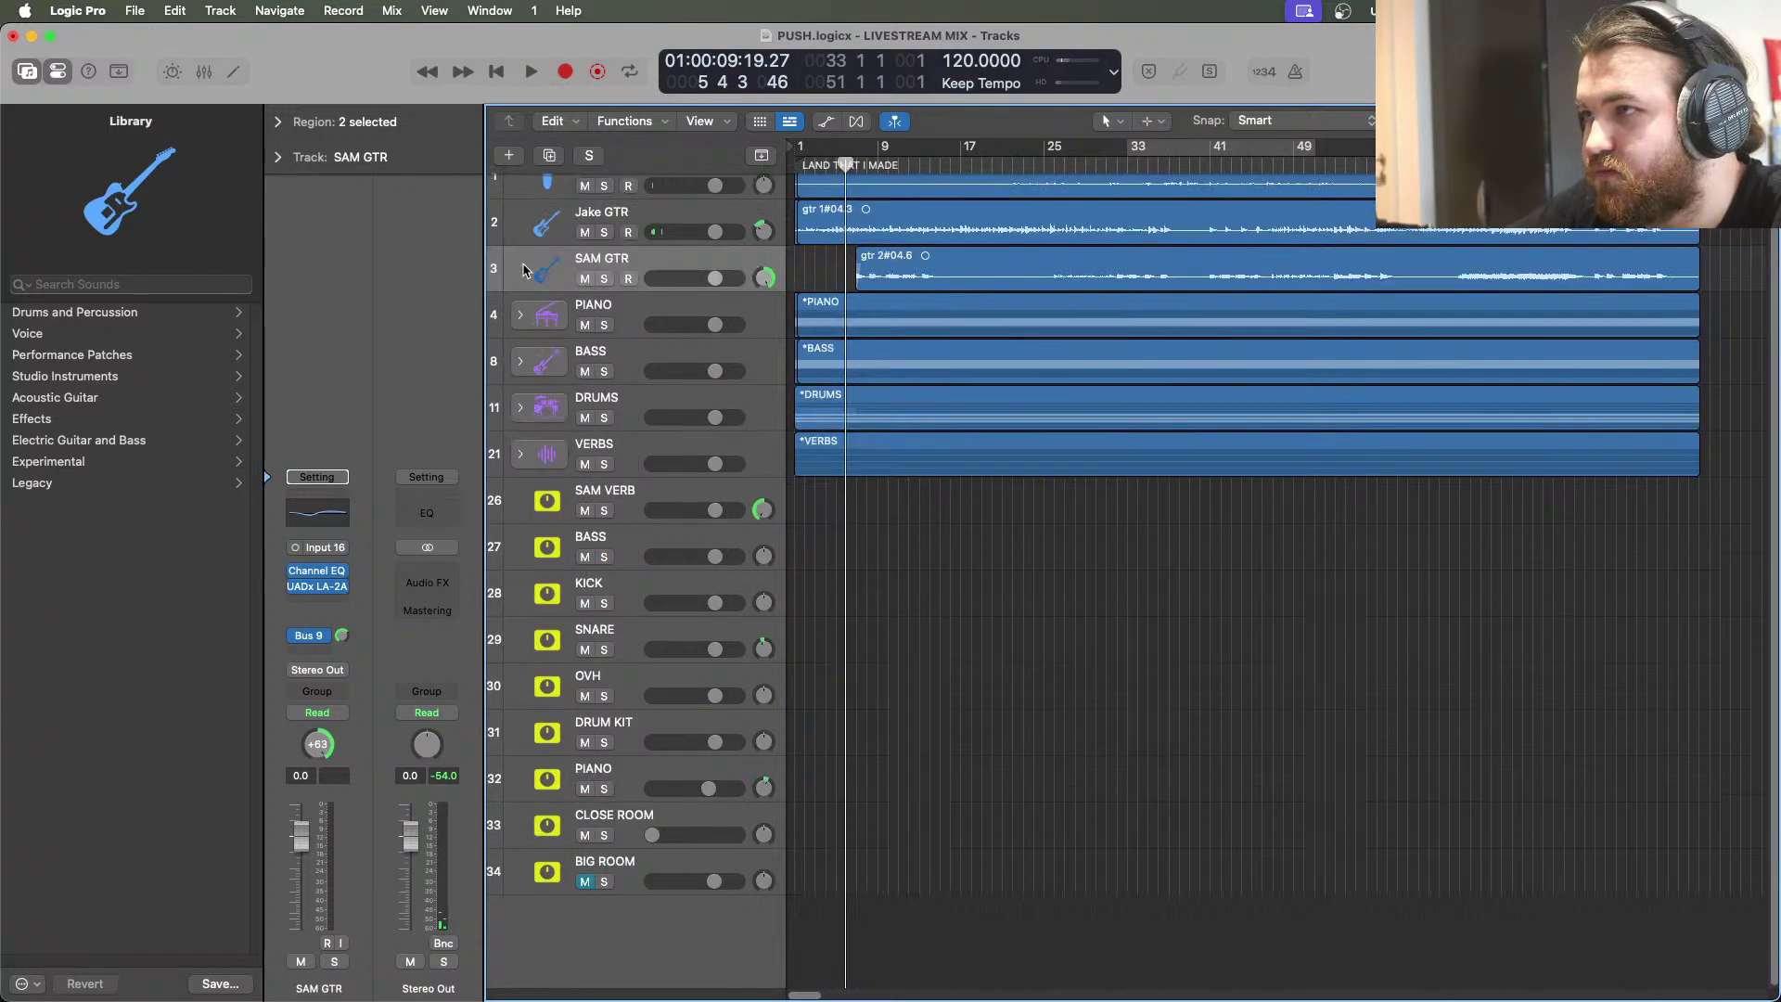
left_click(604, 325)
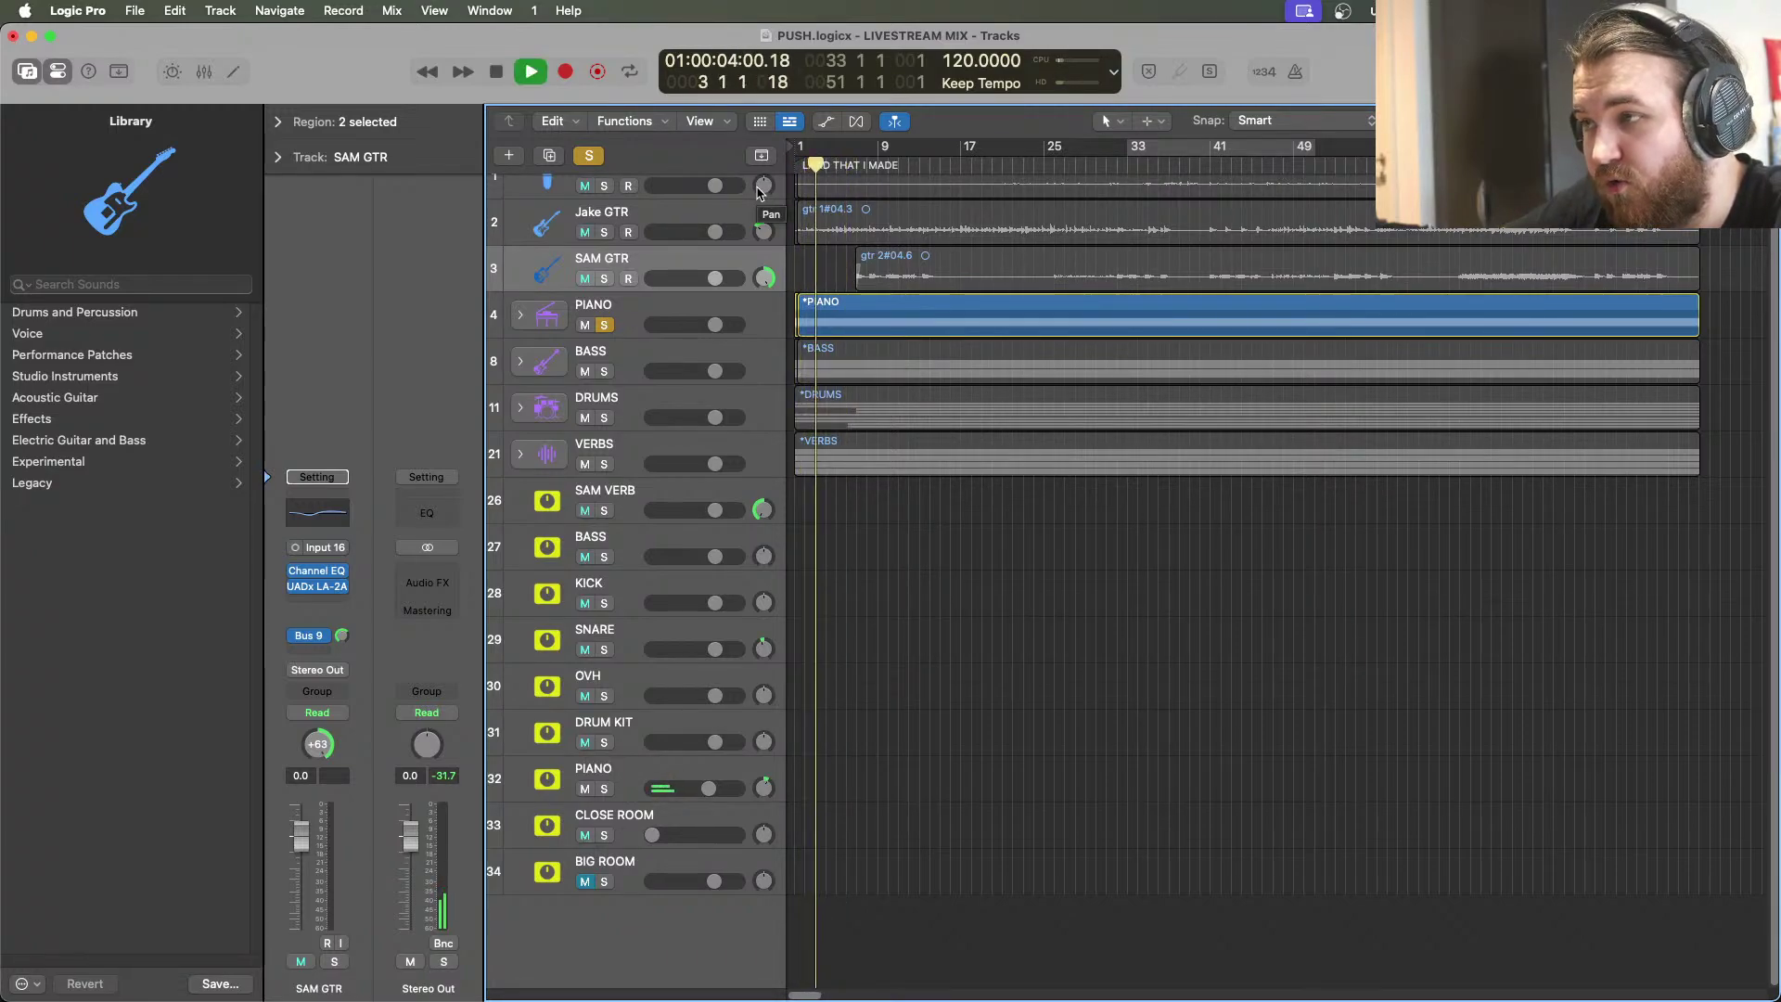
Switch the solo from the PIANO stack to the vocal track and audition it from the intro to around bar 12
left_click(603, 325)
scroll(598, 260, "up", 1)
left_click(604, 206)
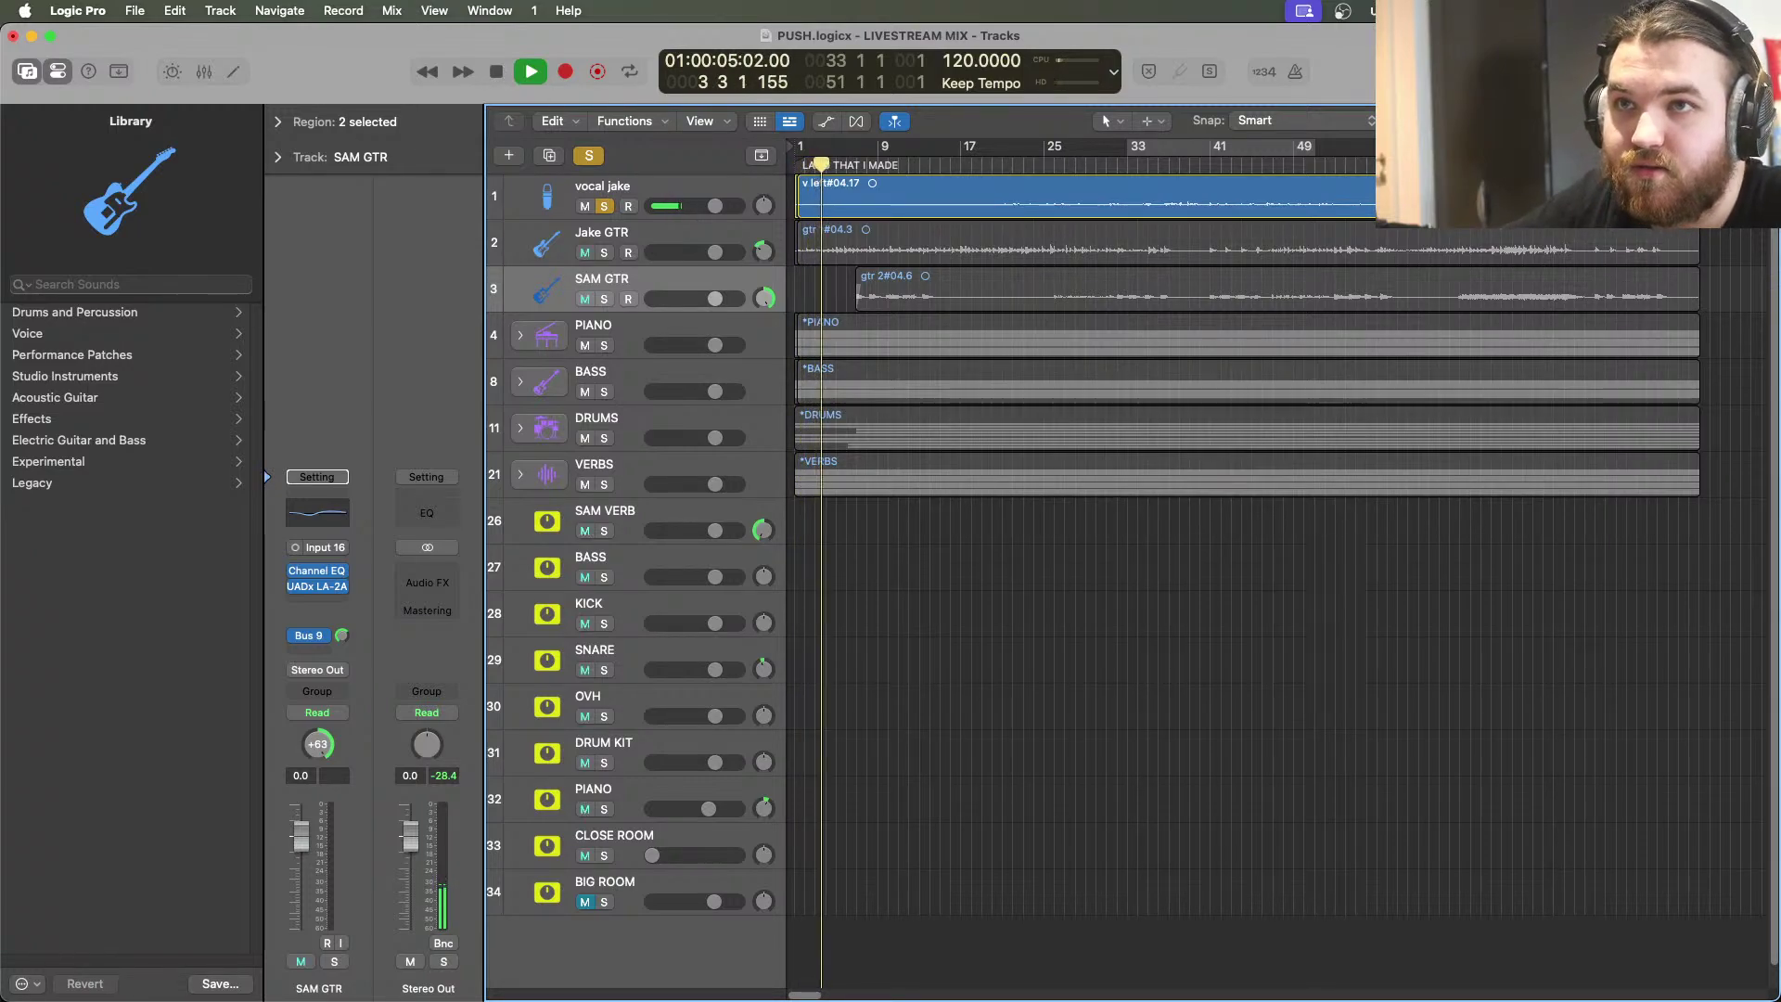
key("super+Right")
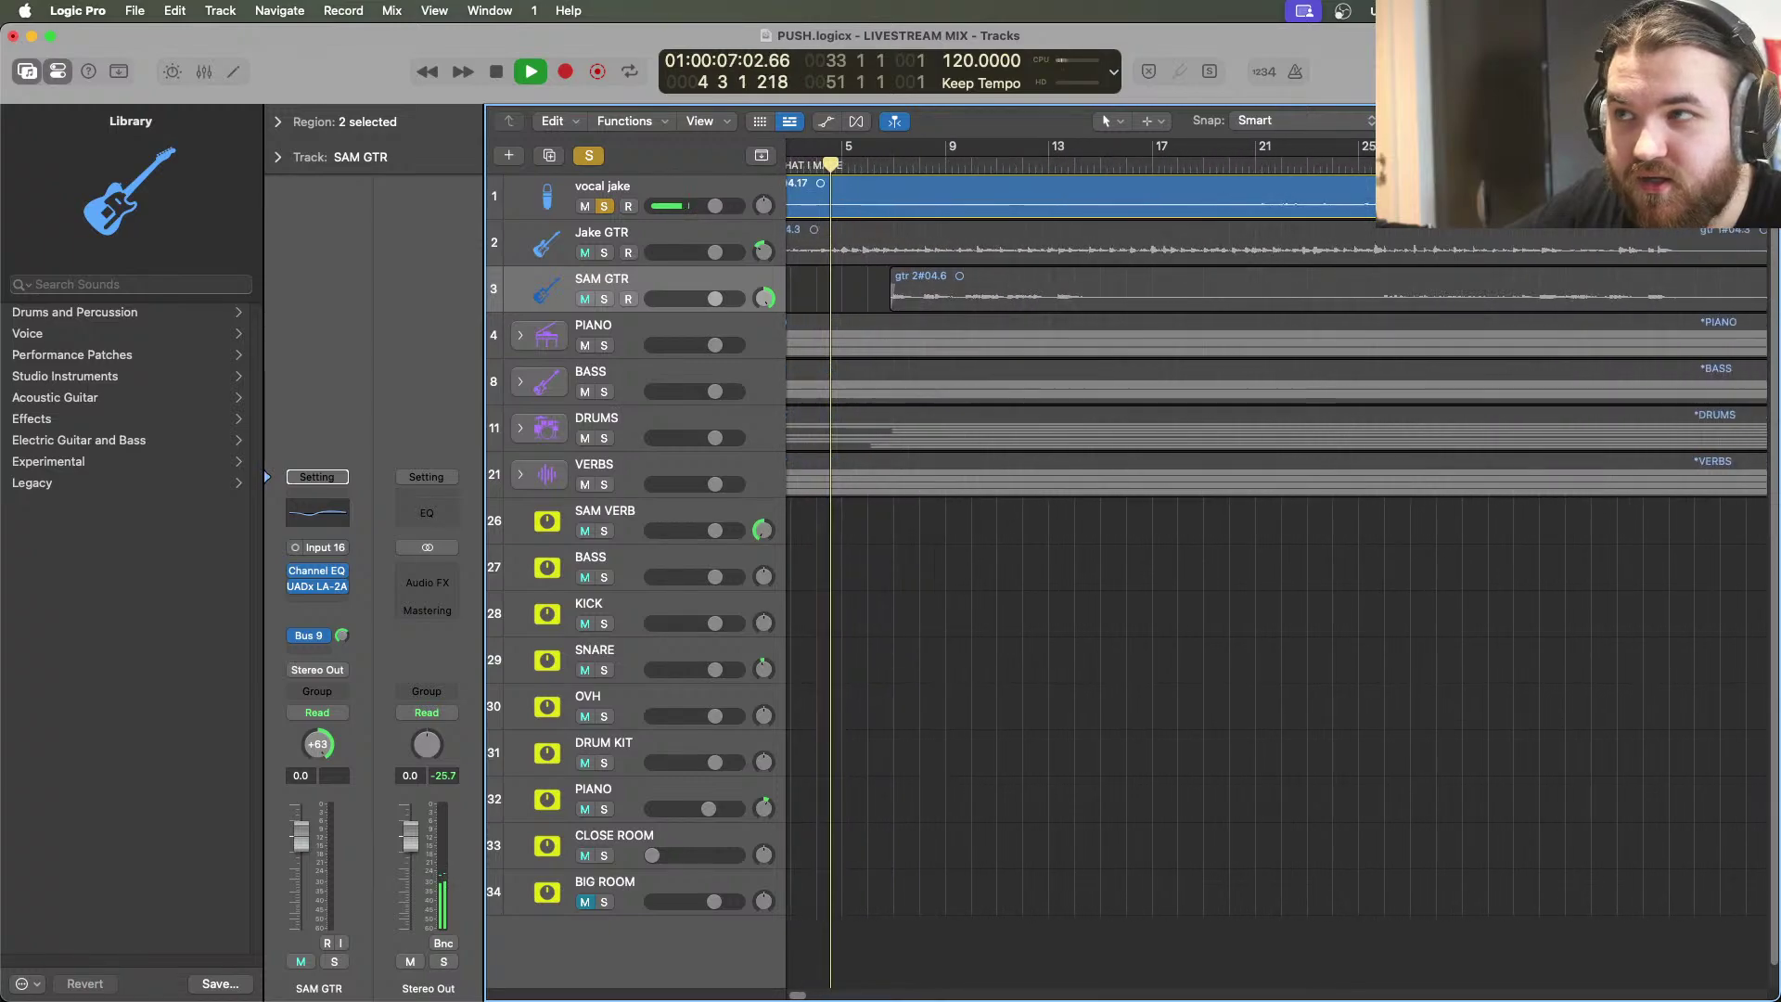
key("super+Right")
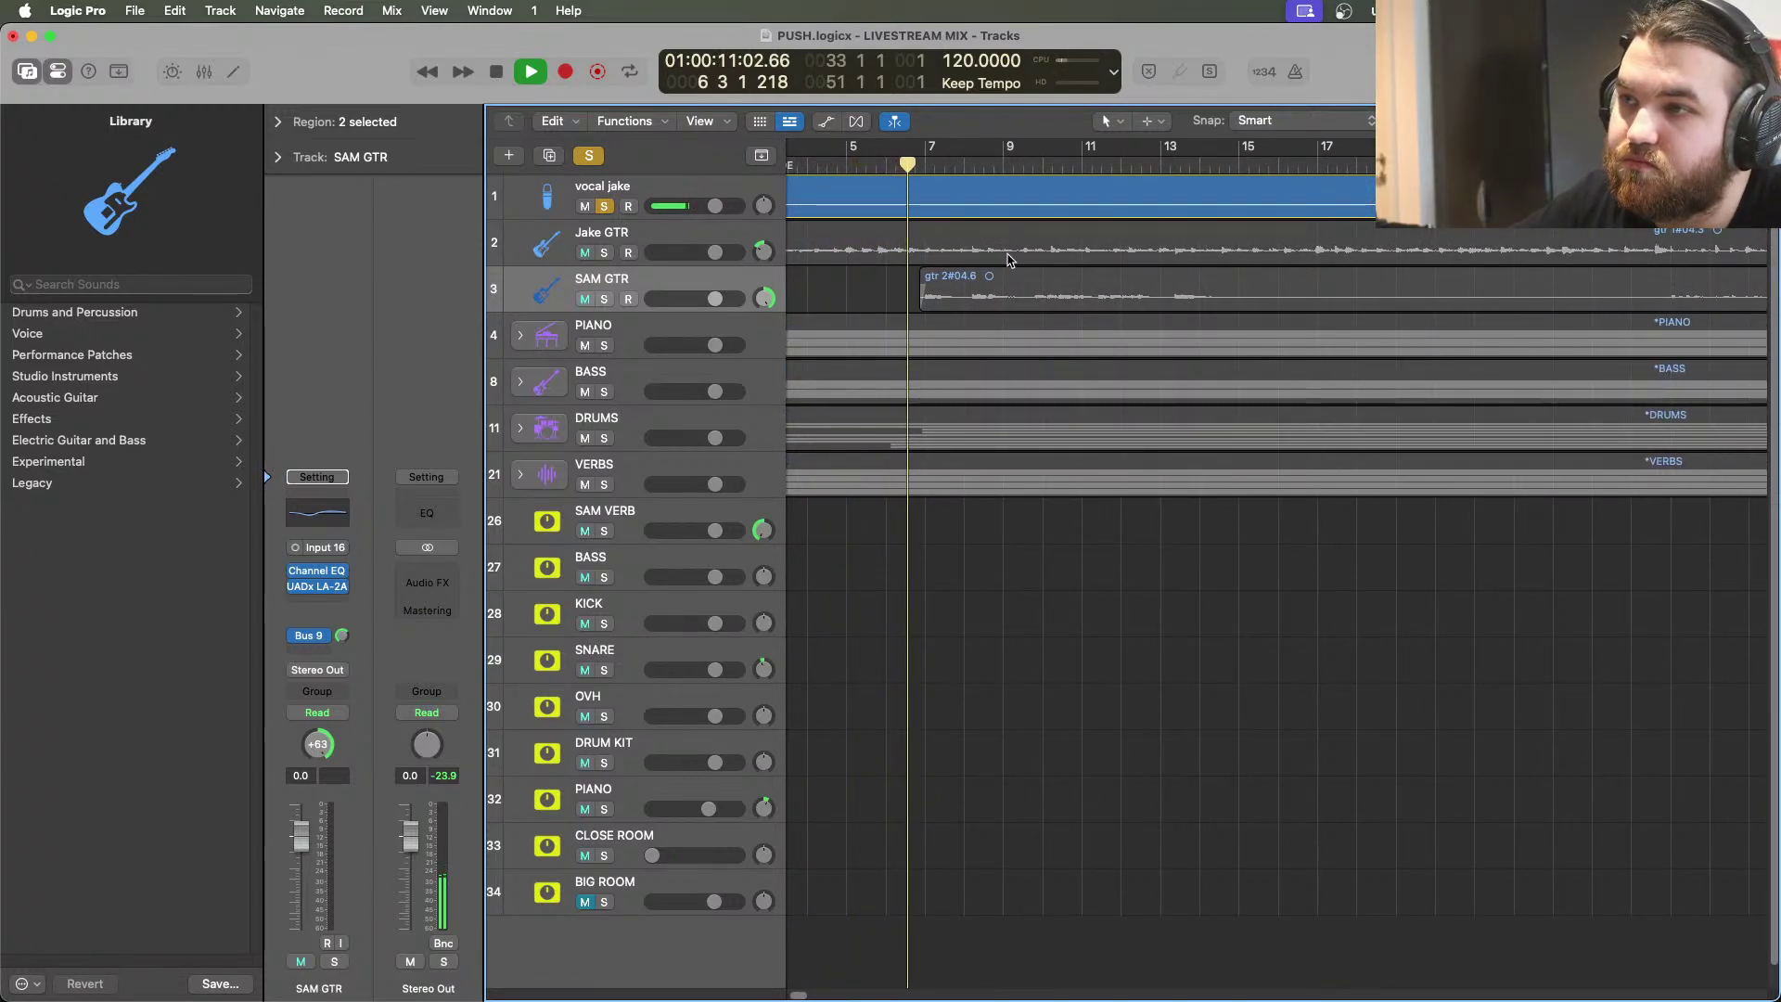
left_click(1165, 167)
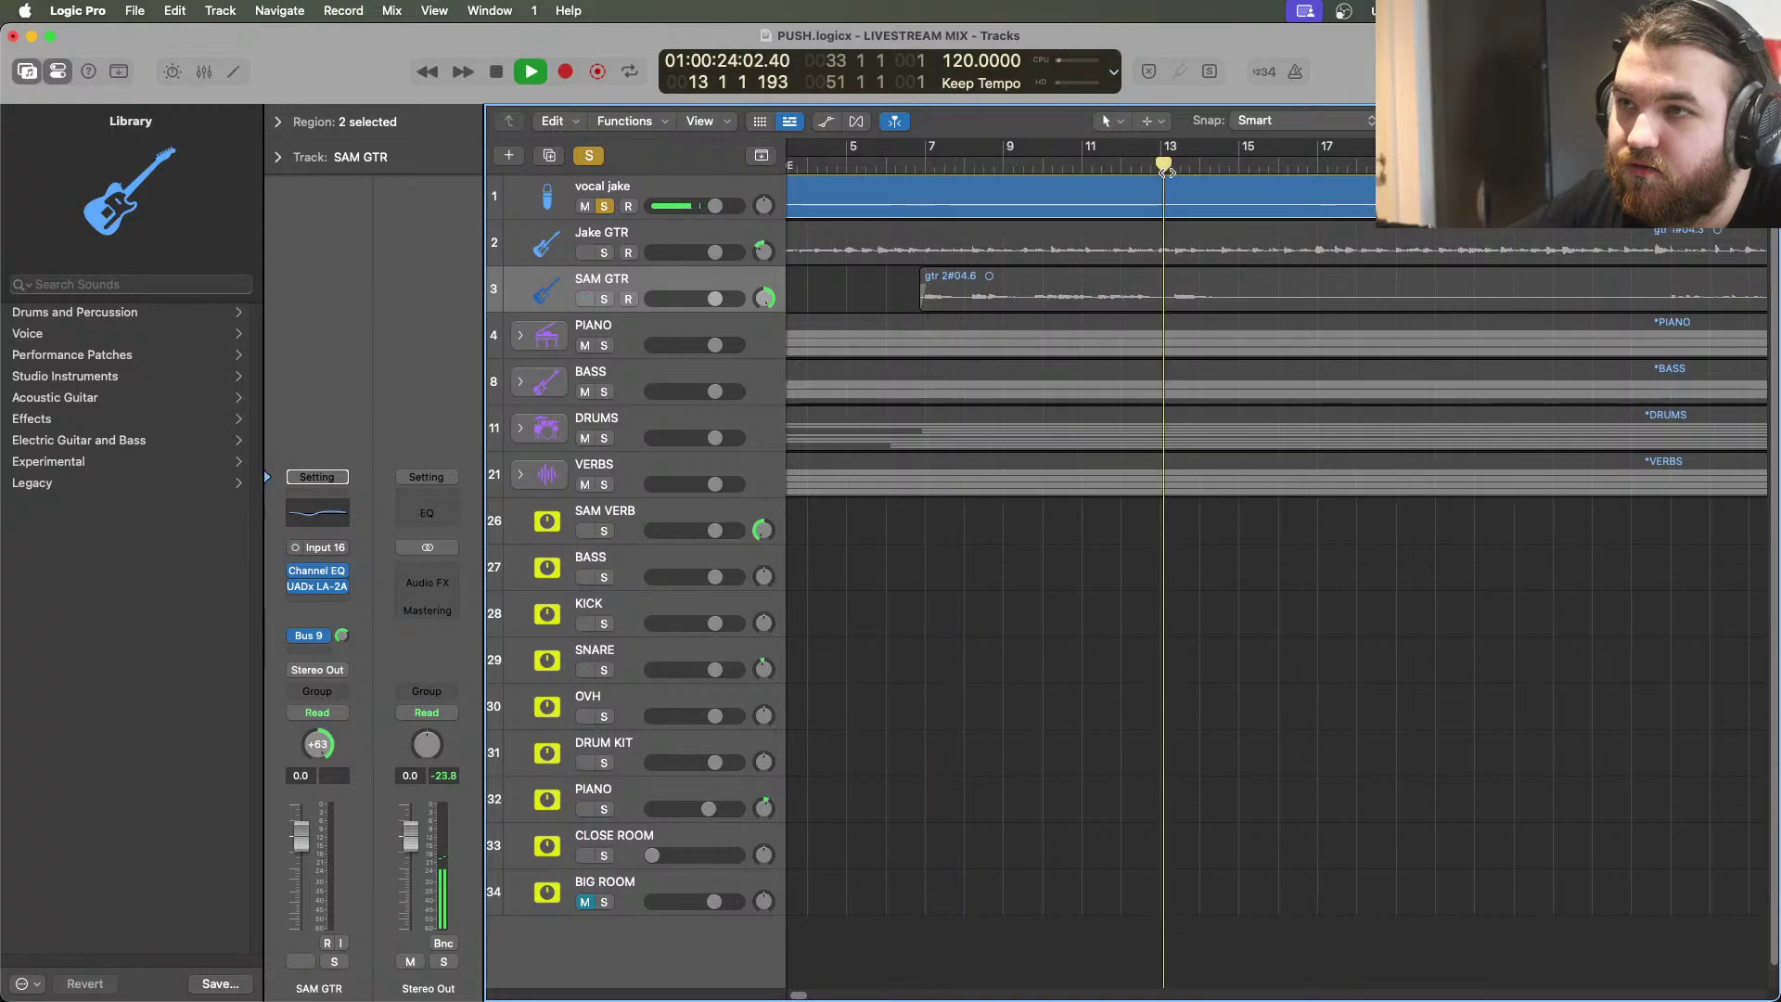
left_click(1106, 167)
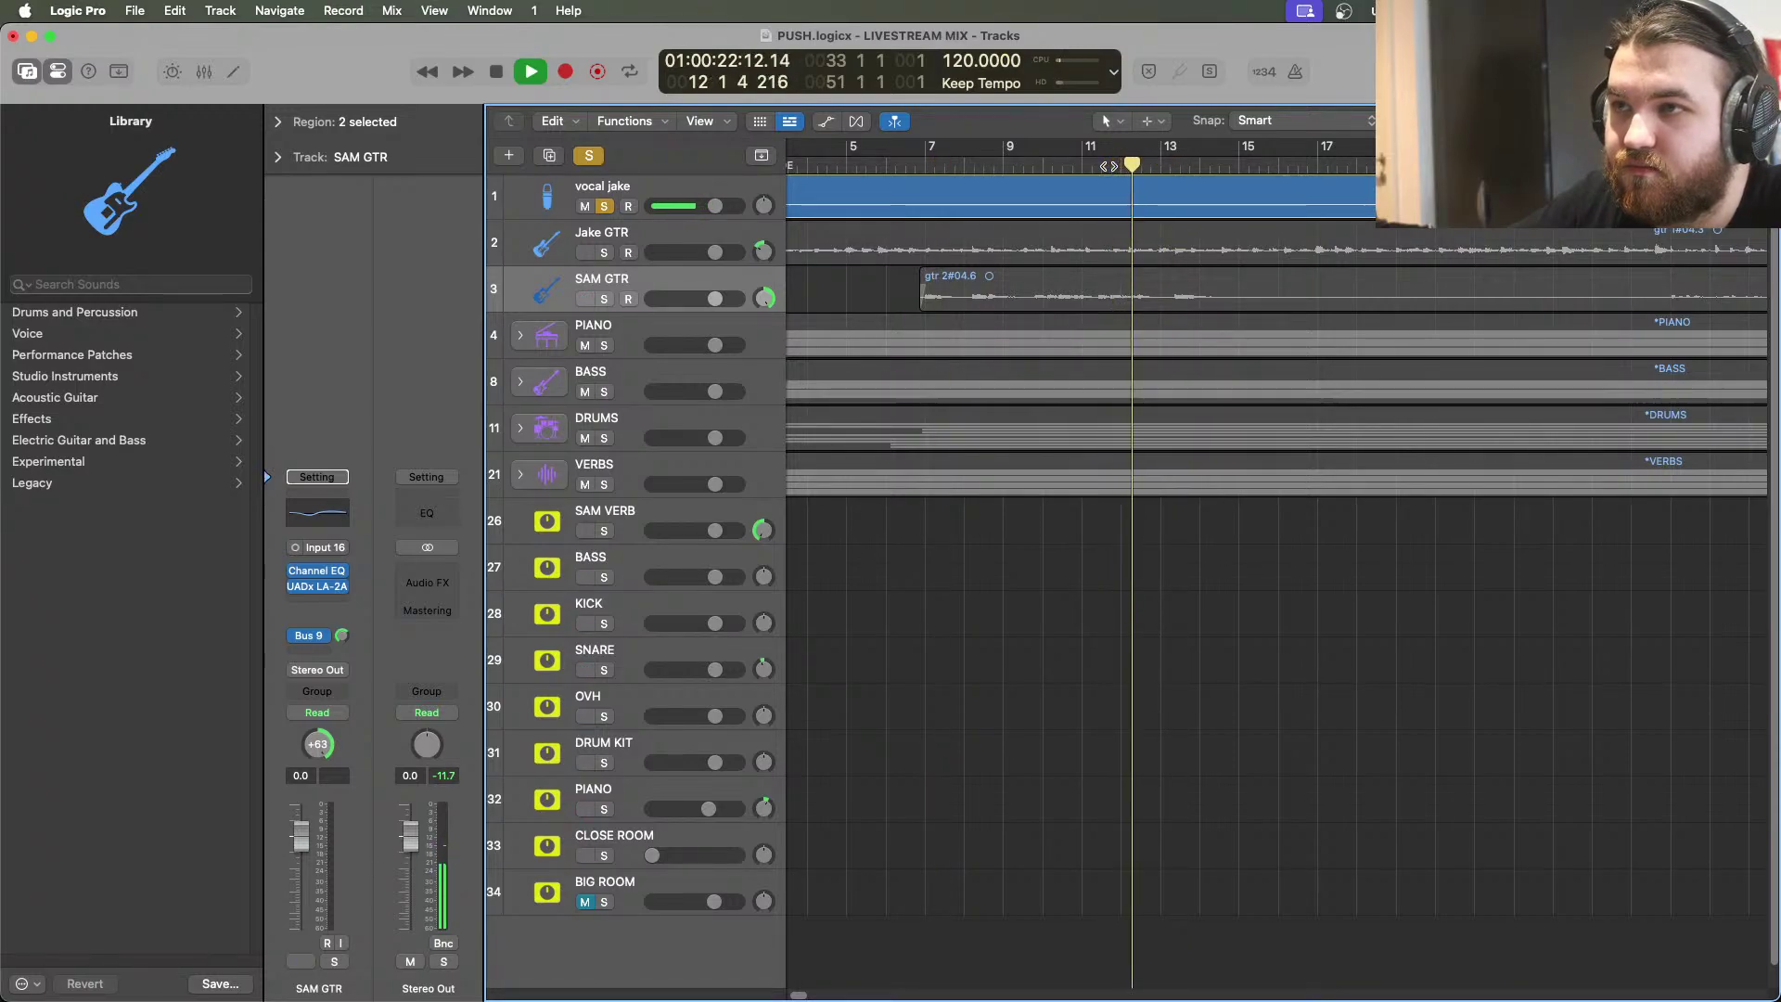
key("space")
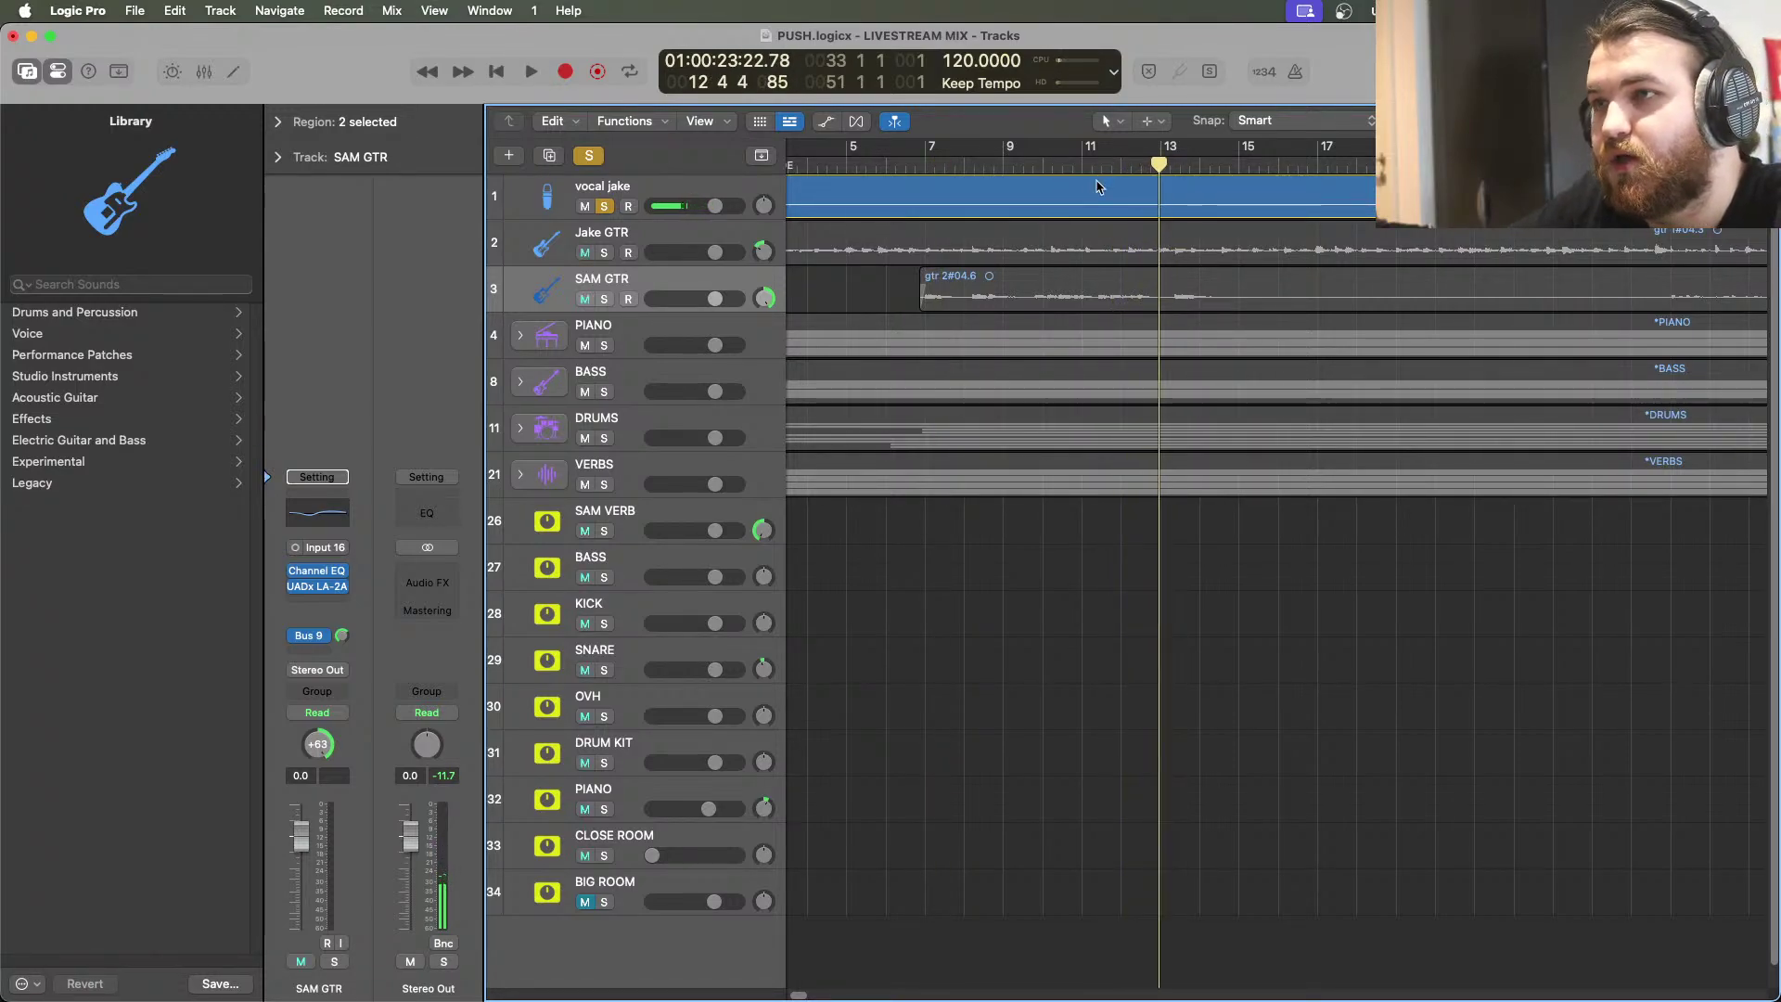
key("space")
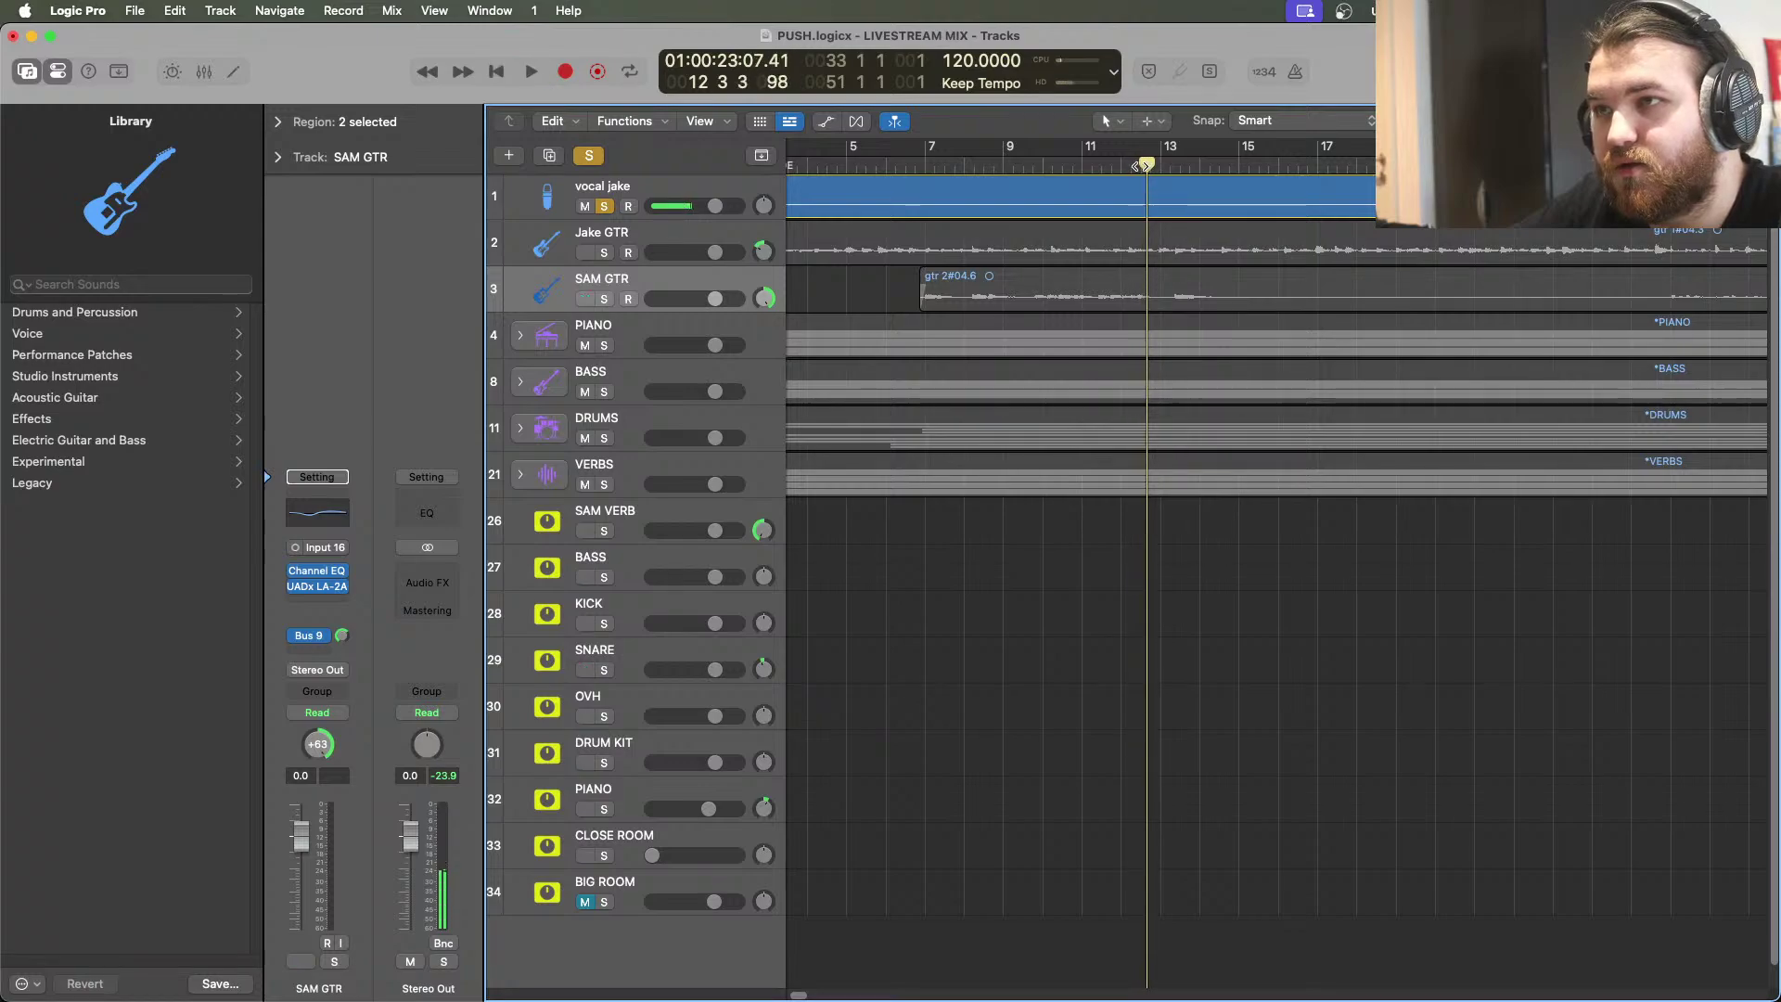
Split the vocal region at about bar 12 beat 3 and delete the part before the split
left_click(1134, 166)
right_click(1057, 178)
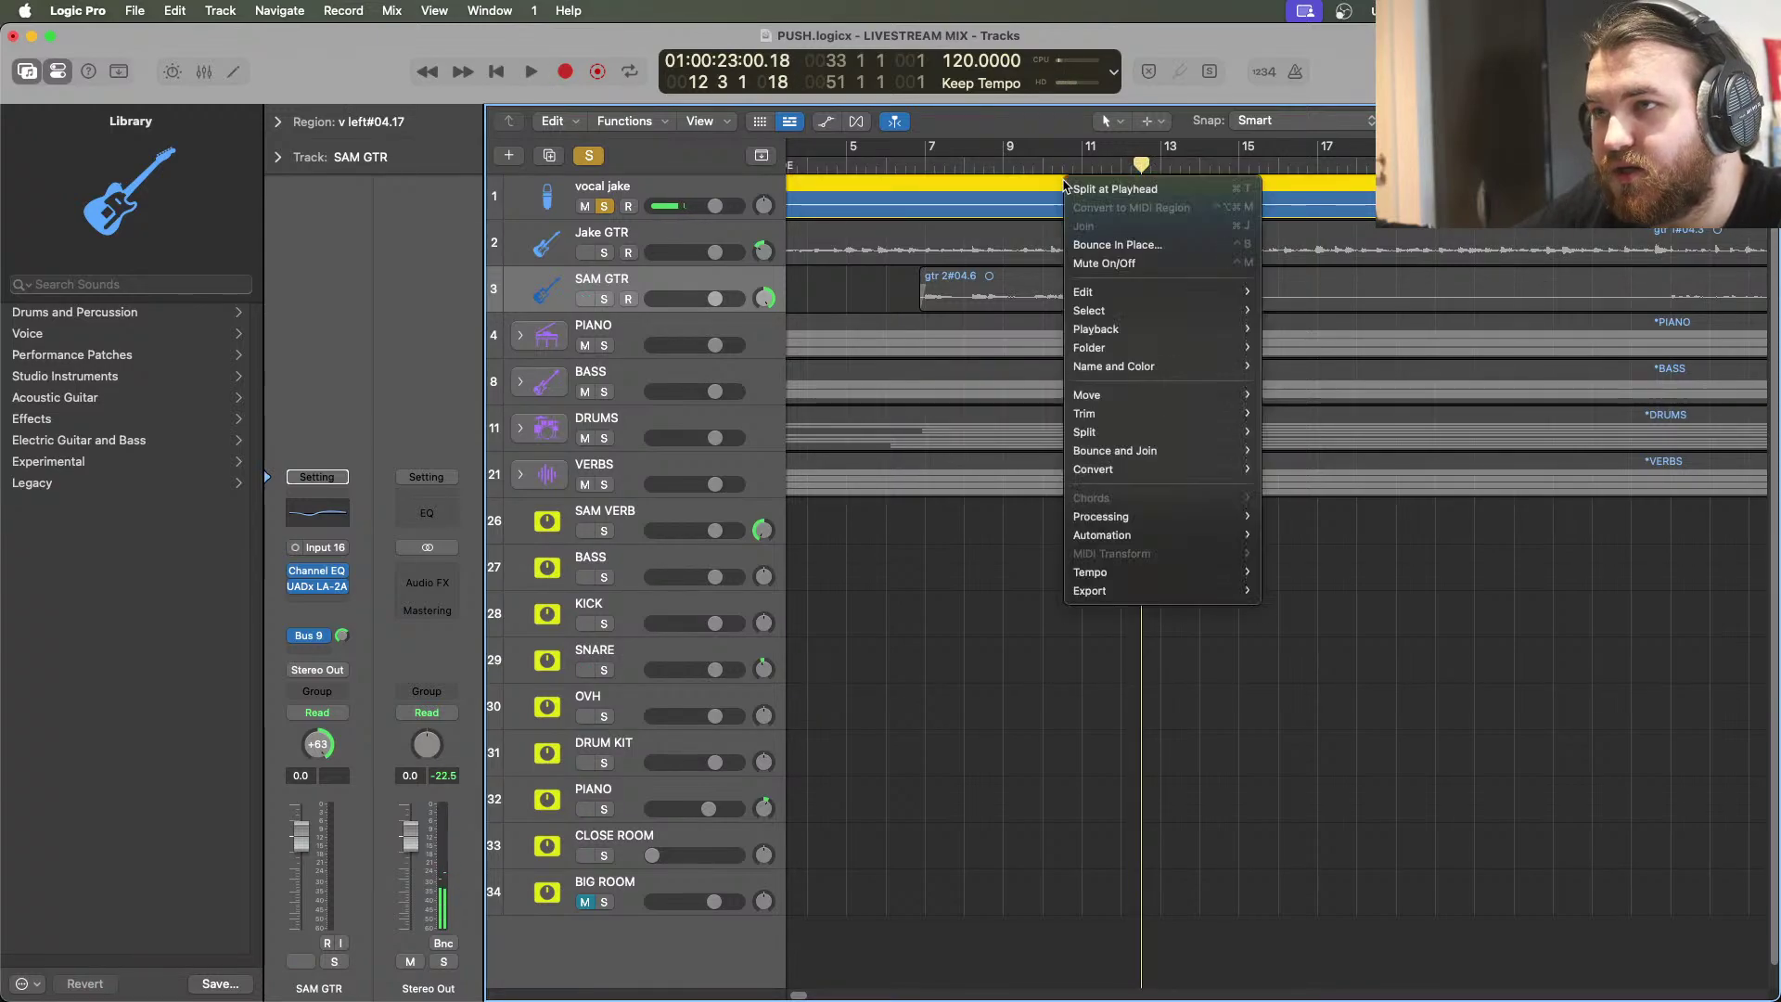
left_click(1104, 192)
key("Delete")
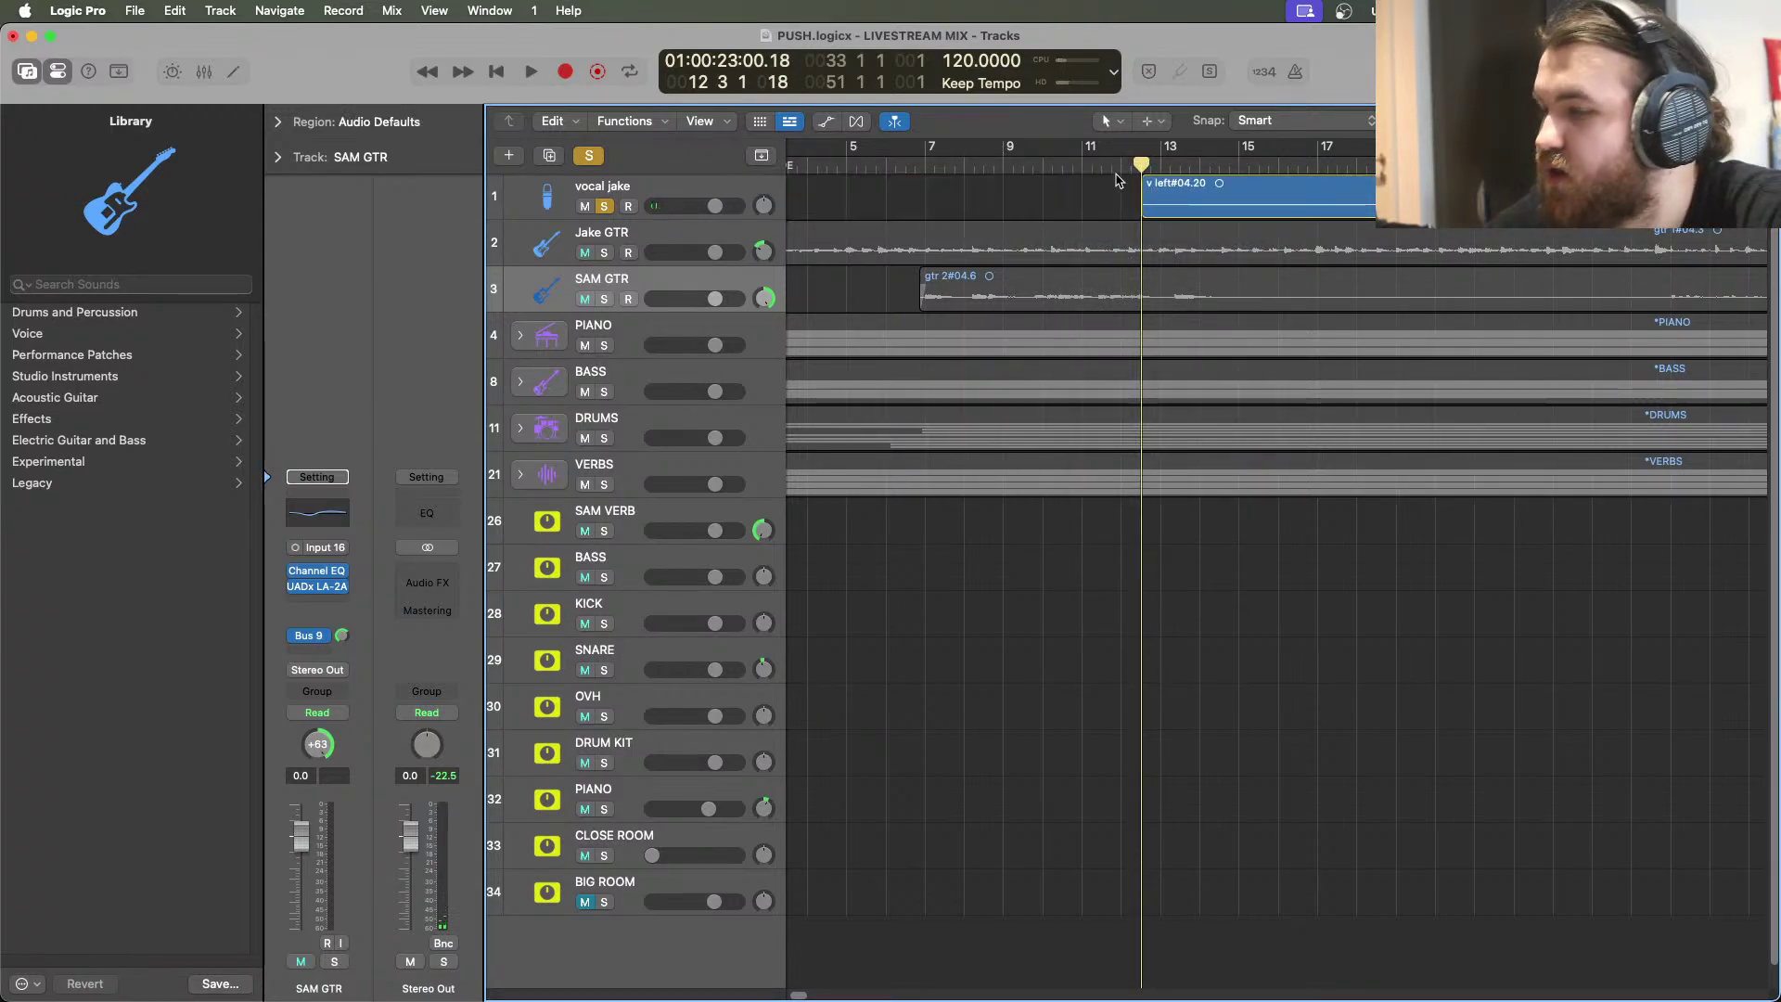
Add a short fade-in at the start of the trimmed vocal region and play it back soloed
key("super+Right")
key("super+Right")
key("super+Right")
key("super+Right")
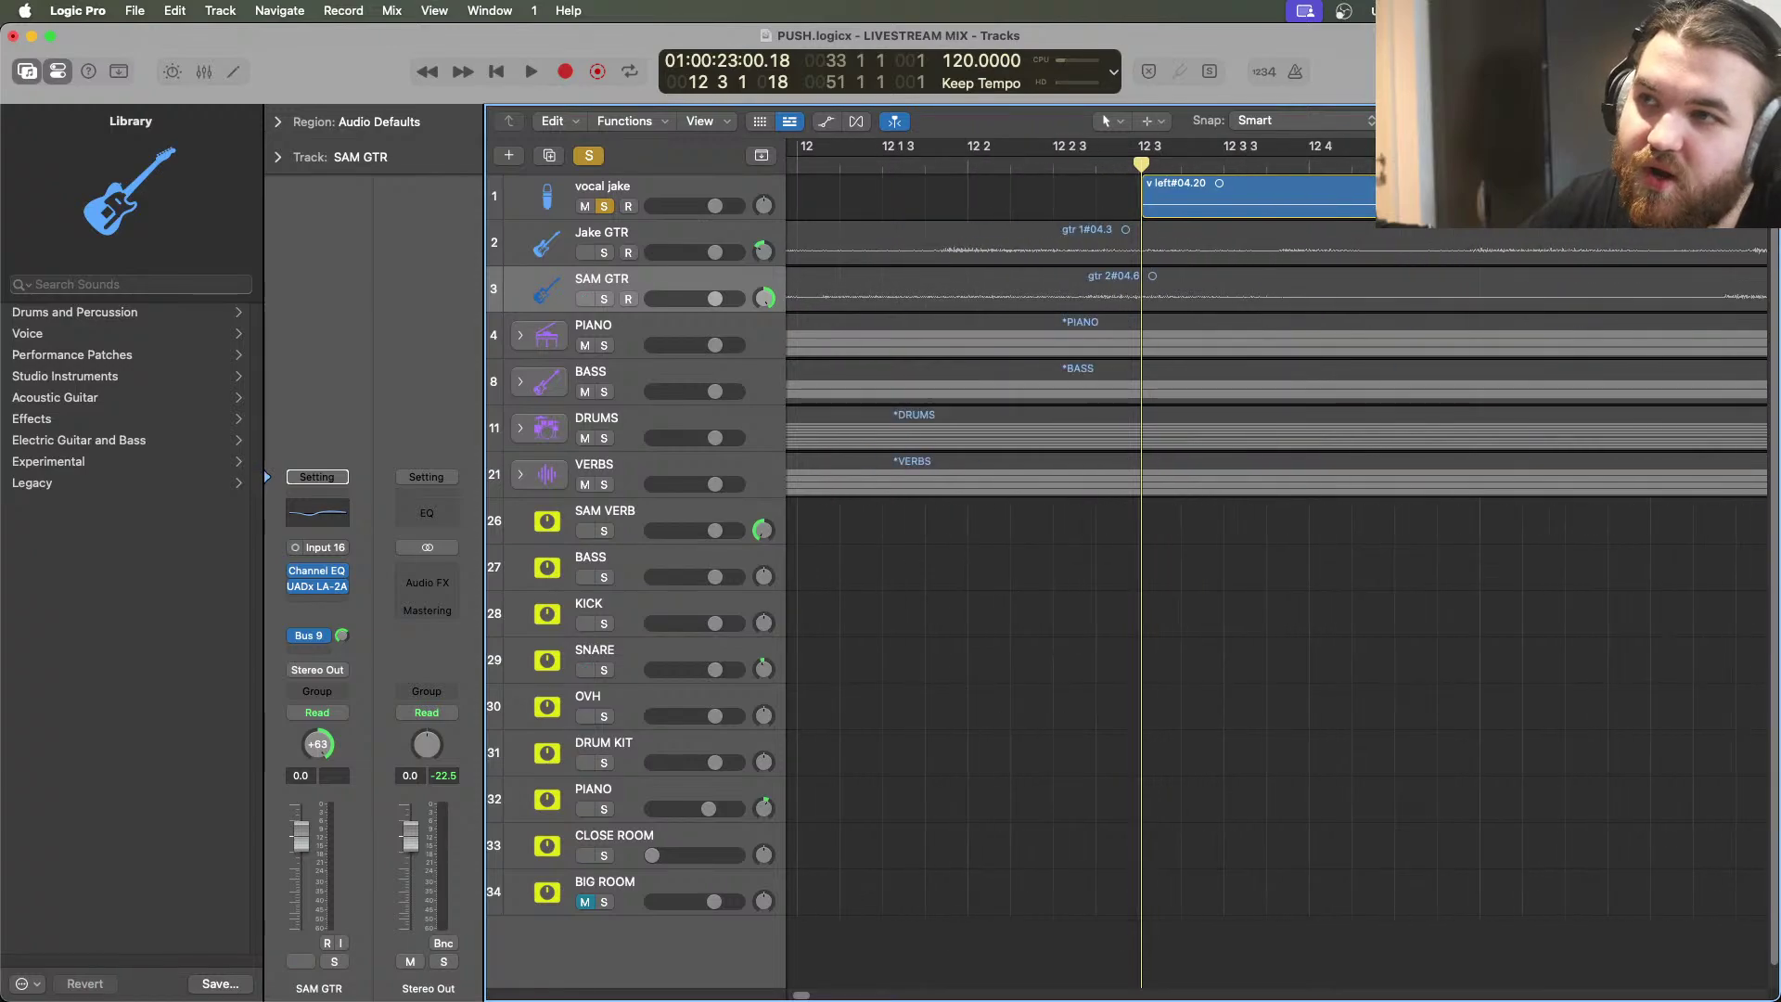
left_click_drag(1143, 176, 1160, 179)
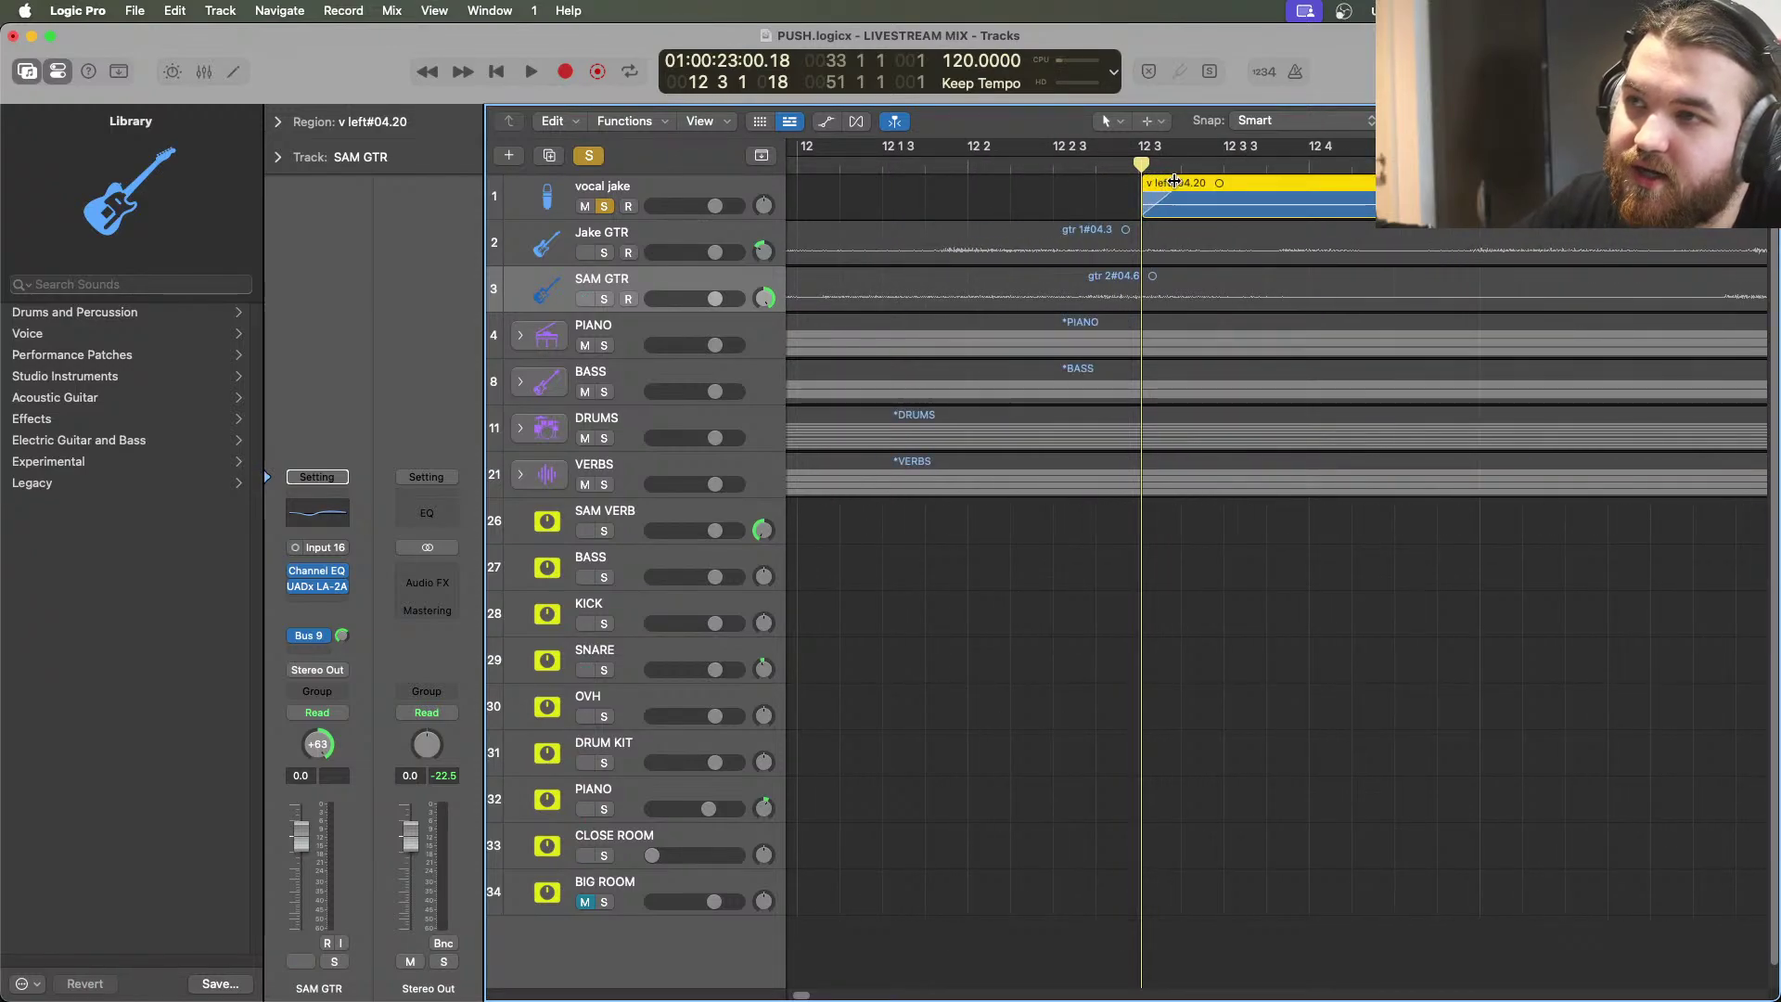
key("space")
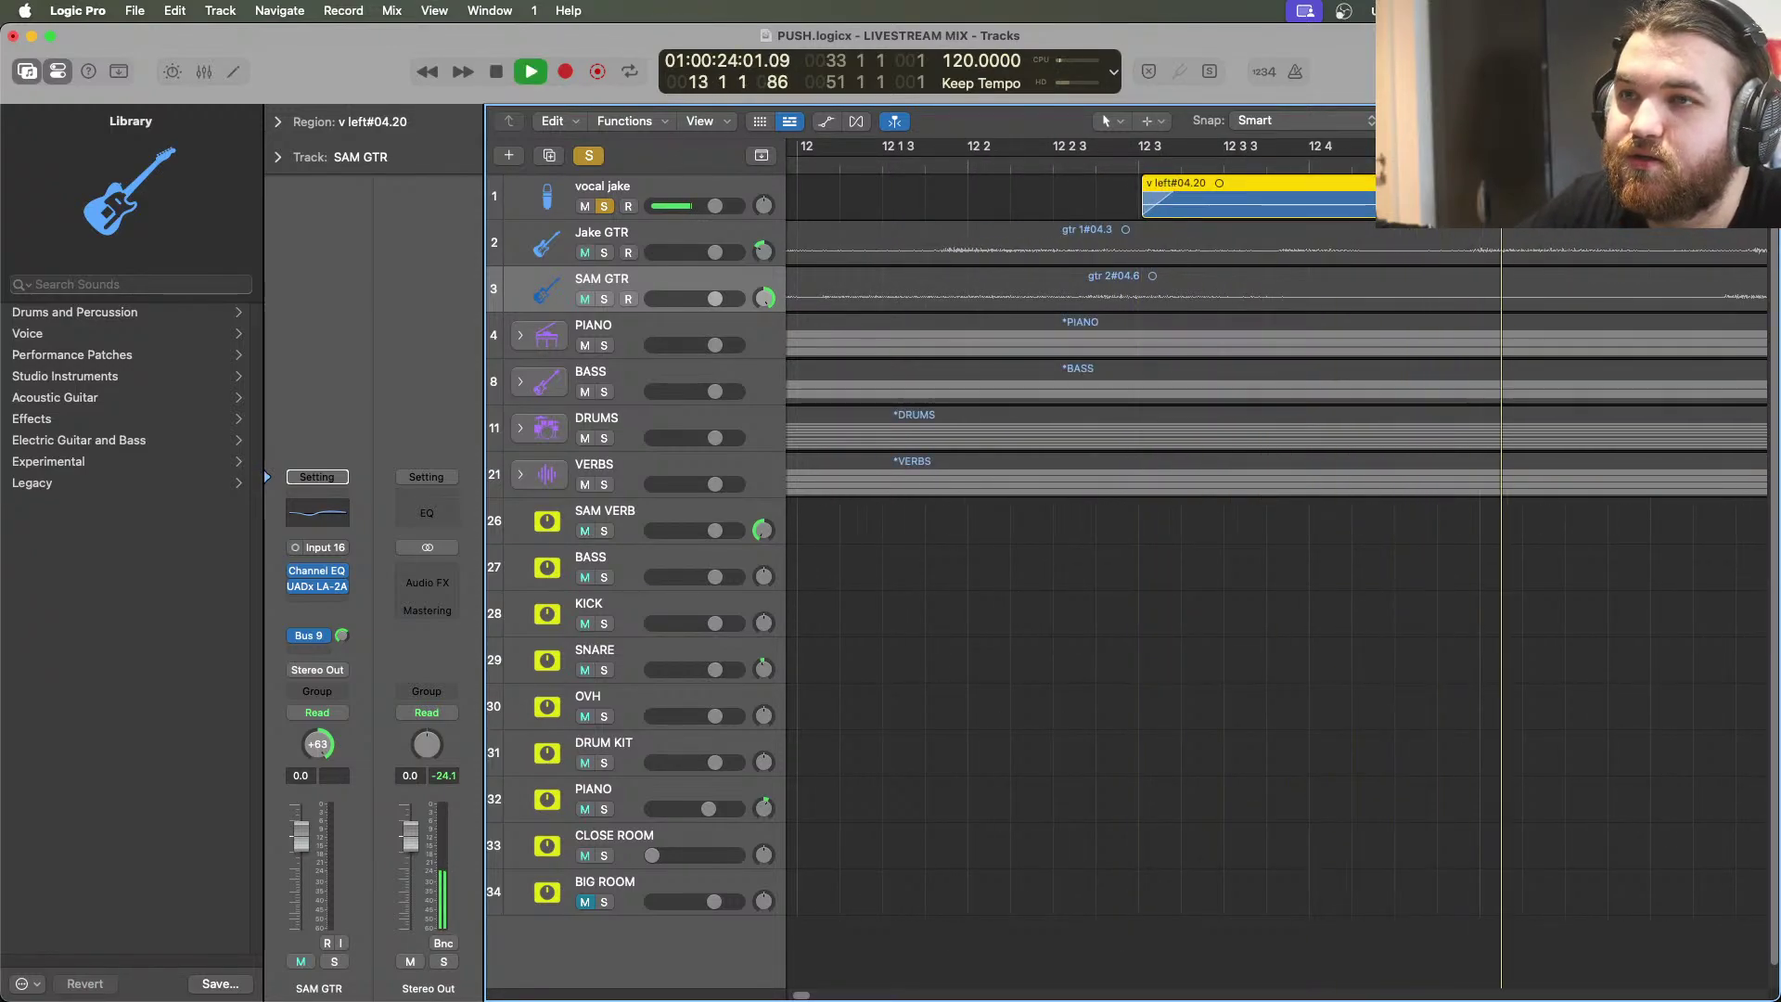
Stop the soloed playback and clear the solo on the vocal track
key("super+Left")
key("super+Left")
key("super+Left")
key("super+Left")
key("super+Left")
key("super+Left")
left_click(603, 206)
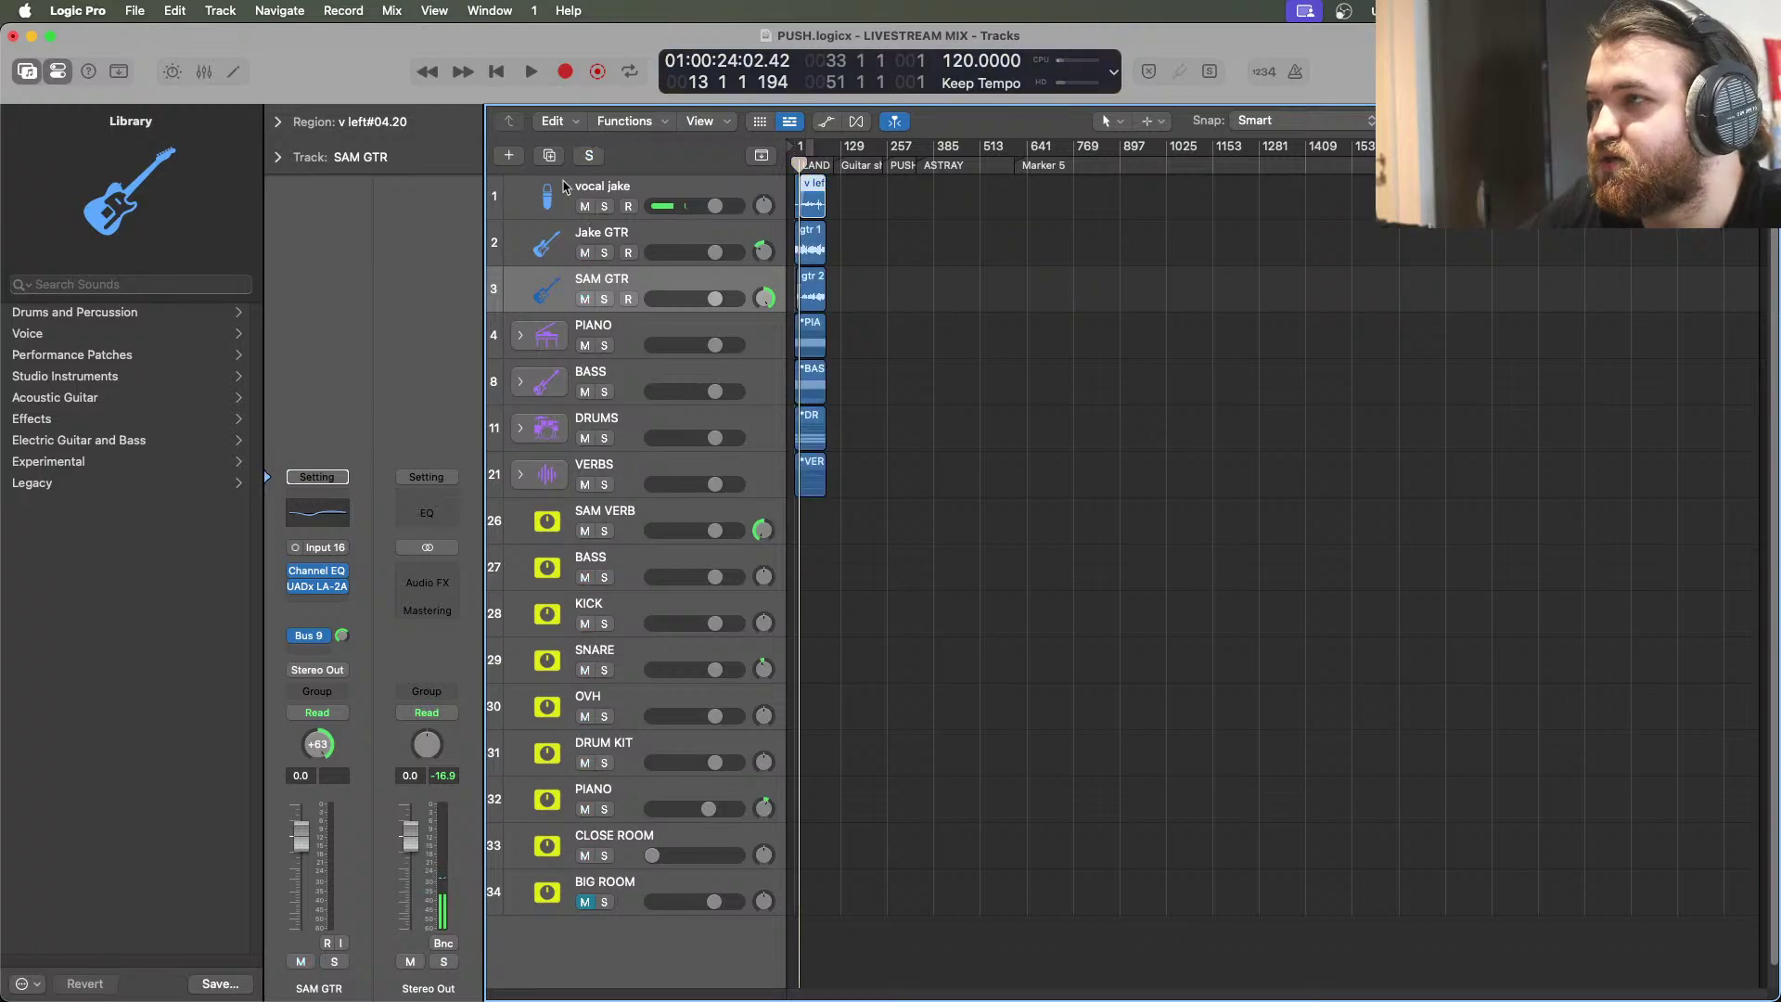
Play the full mix from the beginning to about bar 14 and slightly raise the CLOSE ROOM level
left_click(498, 73)
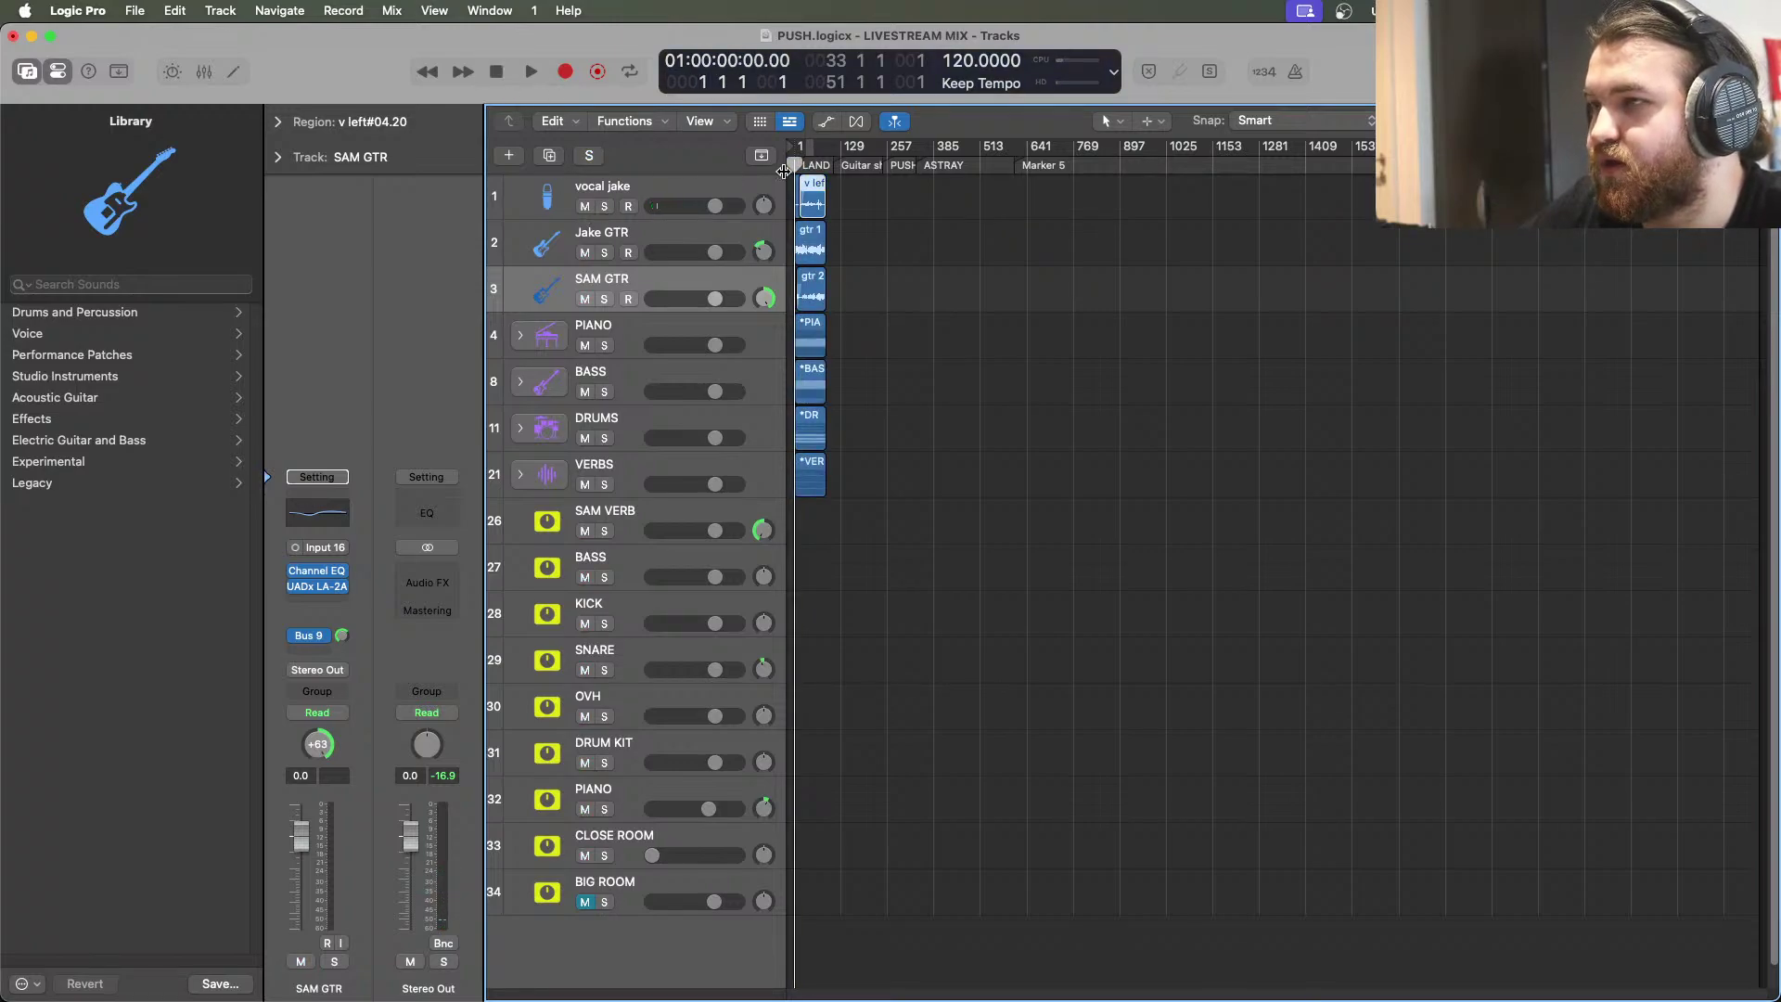
key("super+Right")
key("super+Right")
key("super+Right")
key("super+Right")
key("super+Right")
key("super+Right")
key("super+Right")
key("super+Right")
key("super+Right")
key("super+Right")
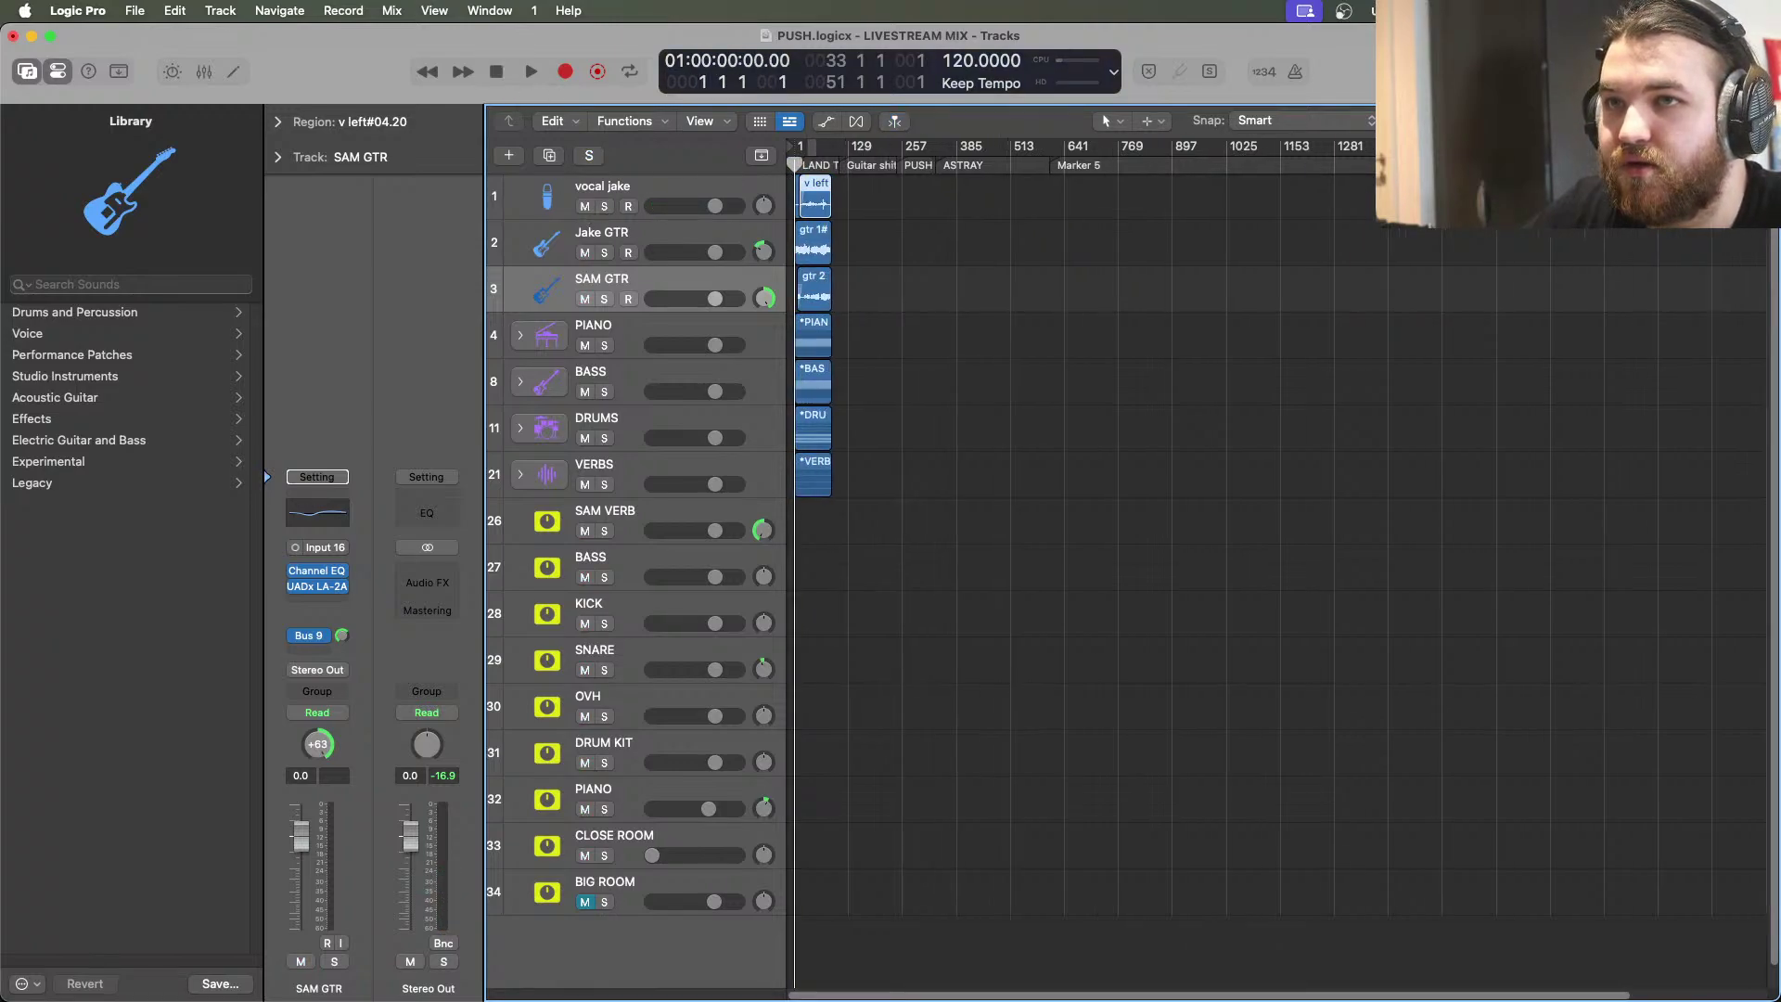
key("super+Left")
key("super+Left")
key("super+Left")
key("super+Left")
key("super+Left")
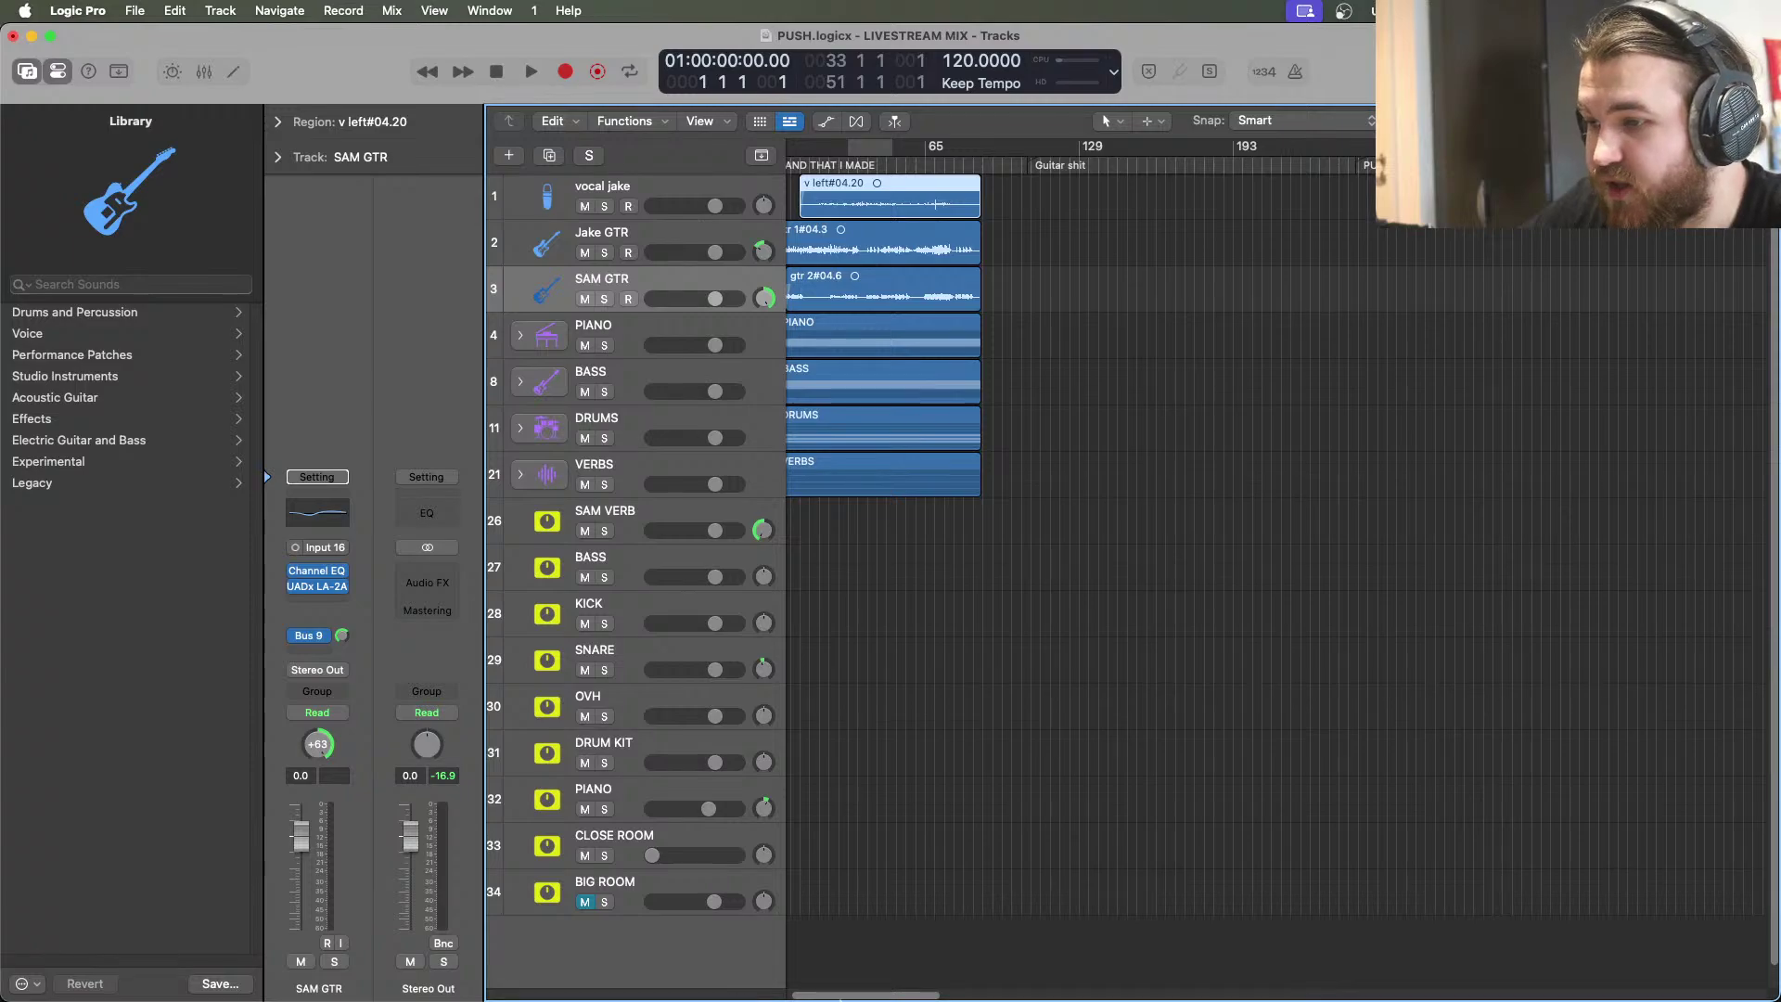
scroll(1276, 556, "left", 2)
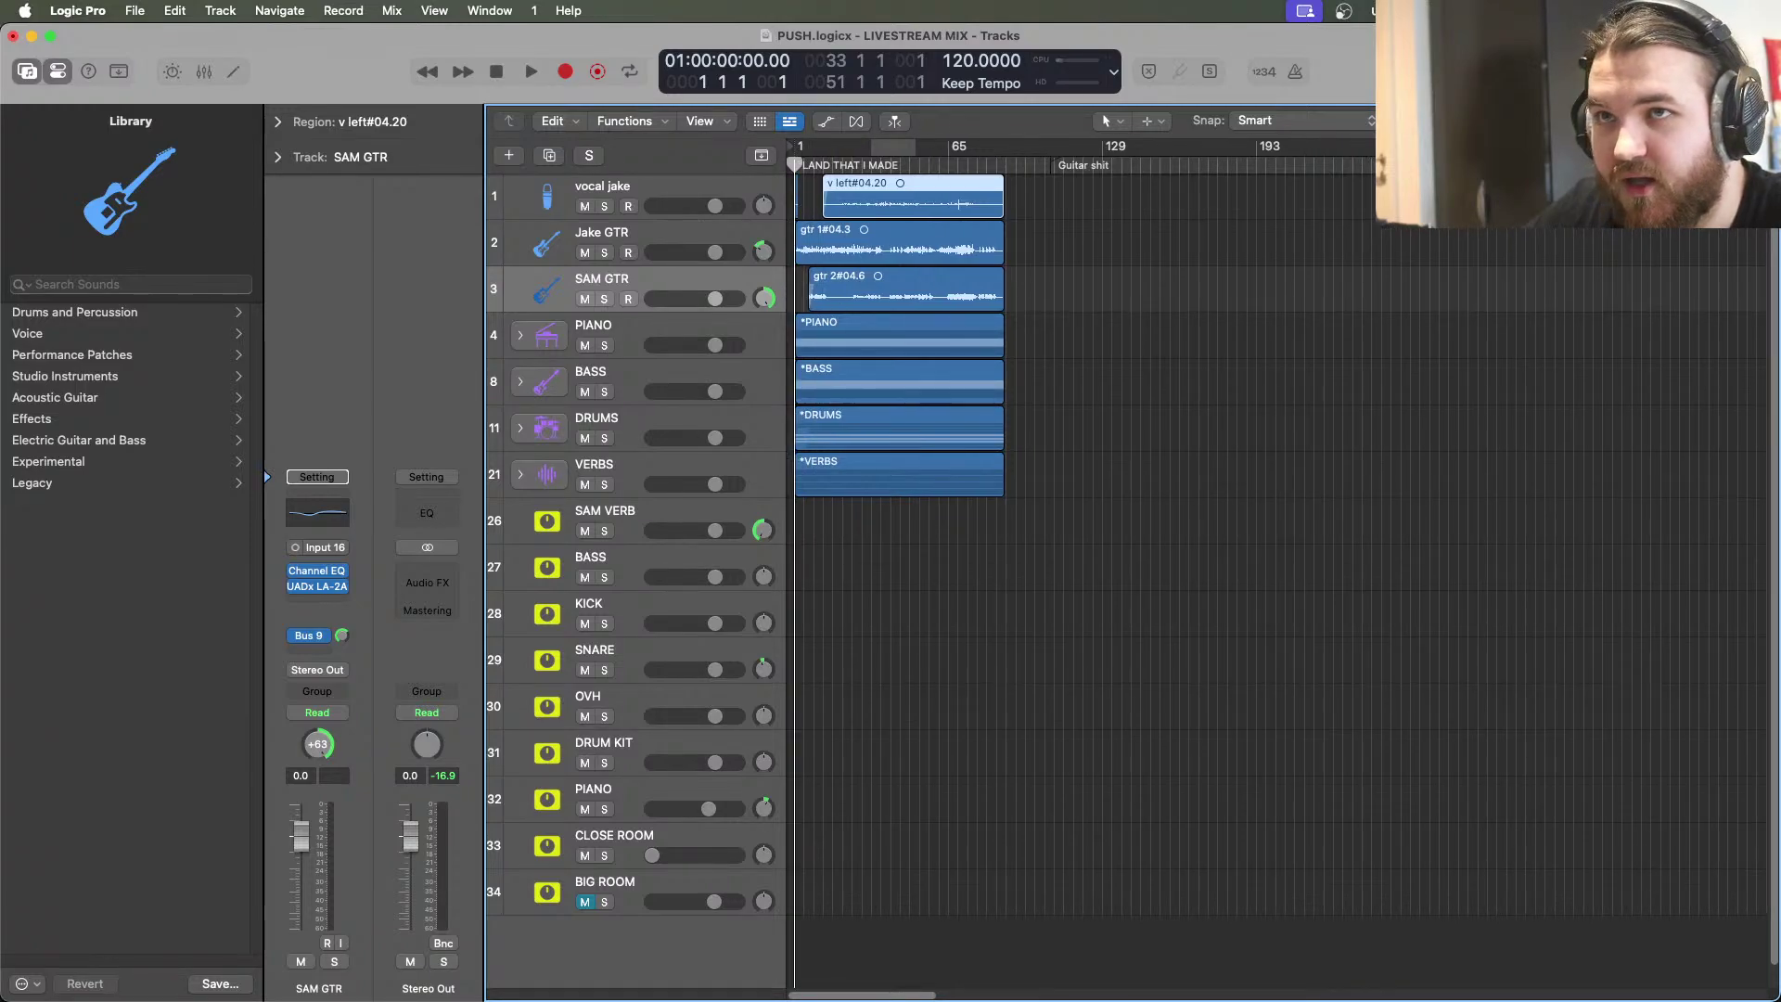
key("super+Right")
key("super+Right")
key("super+Right")
key("super+Right")
key("super+Right")
left_click_drag(803, 996, 796, 995)
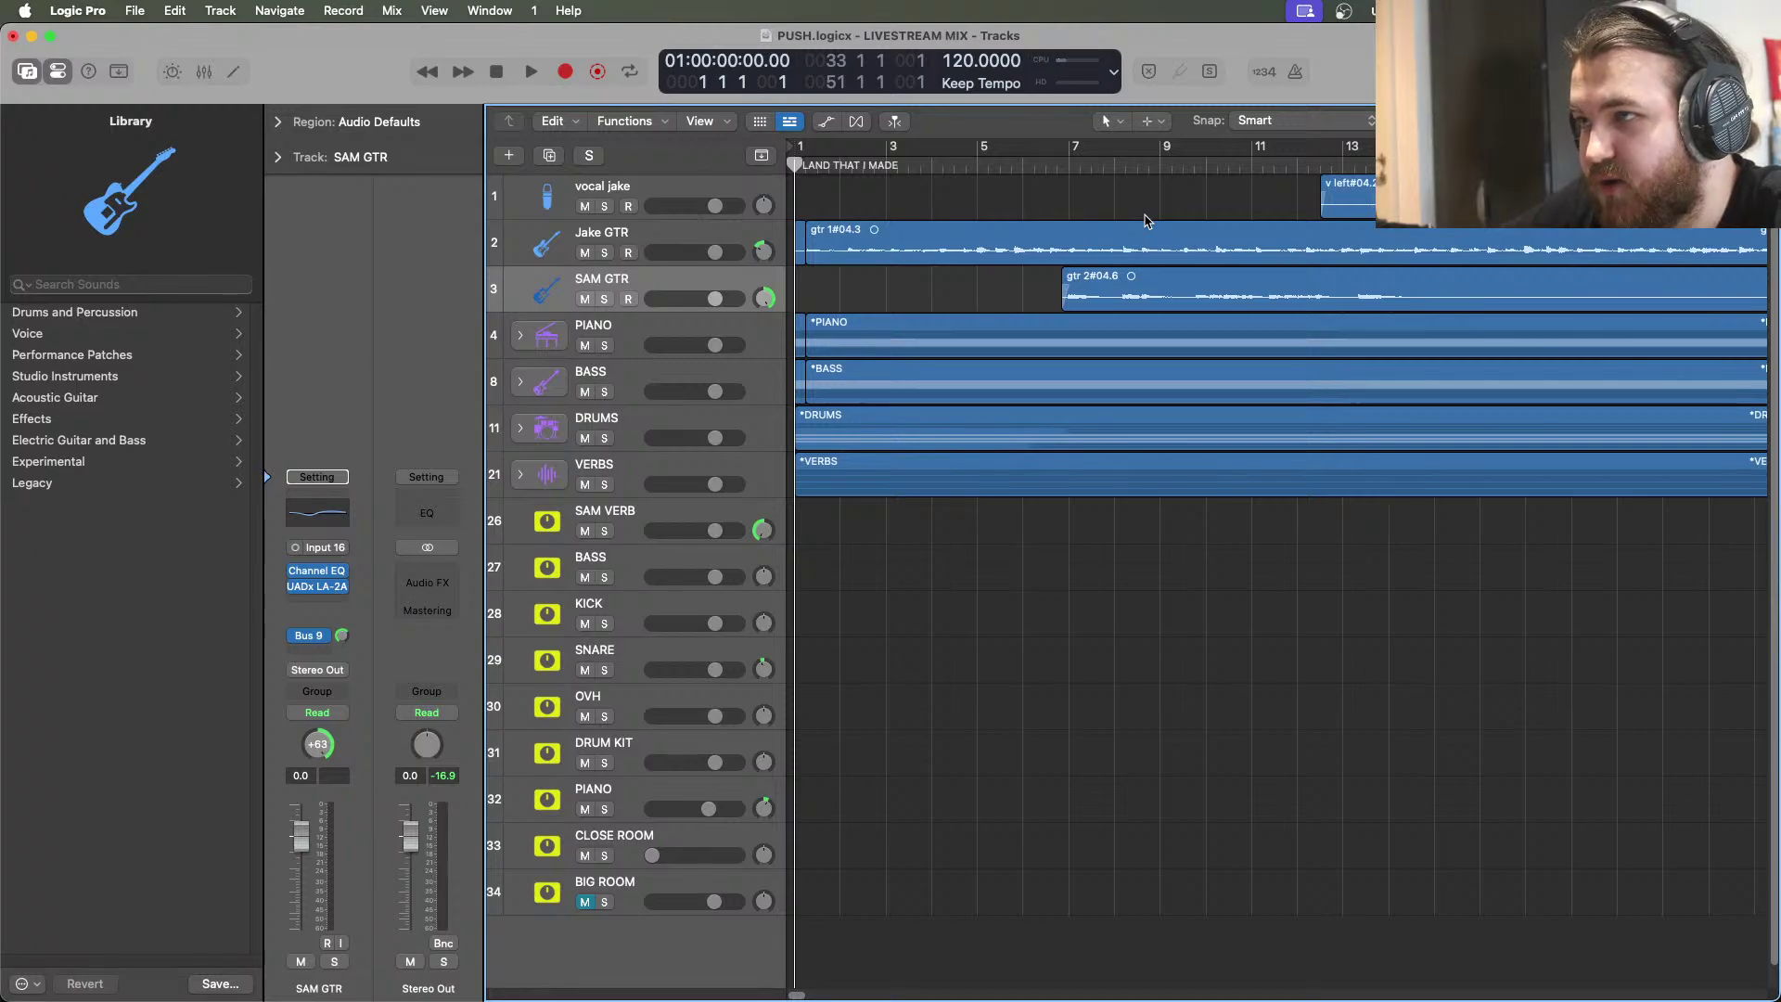
key("space")
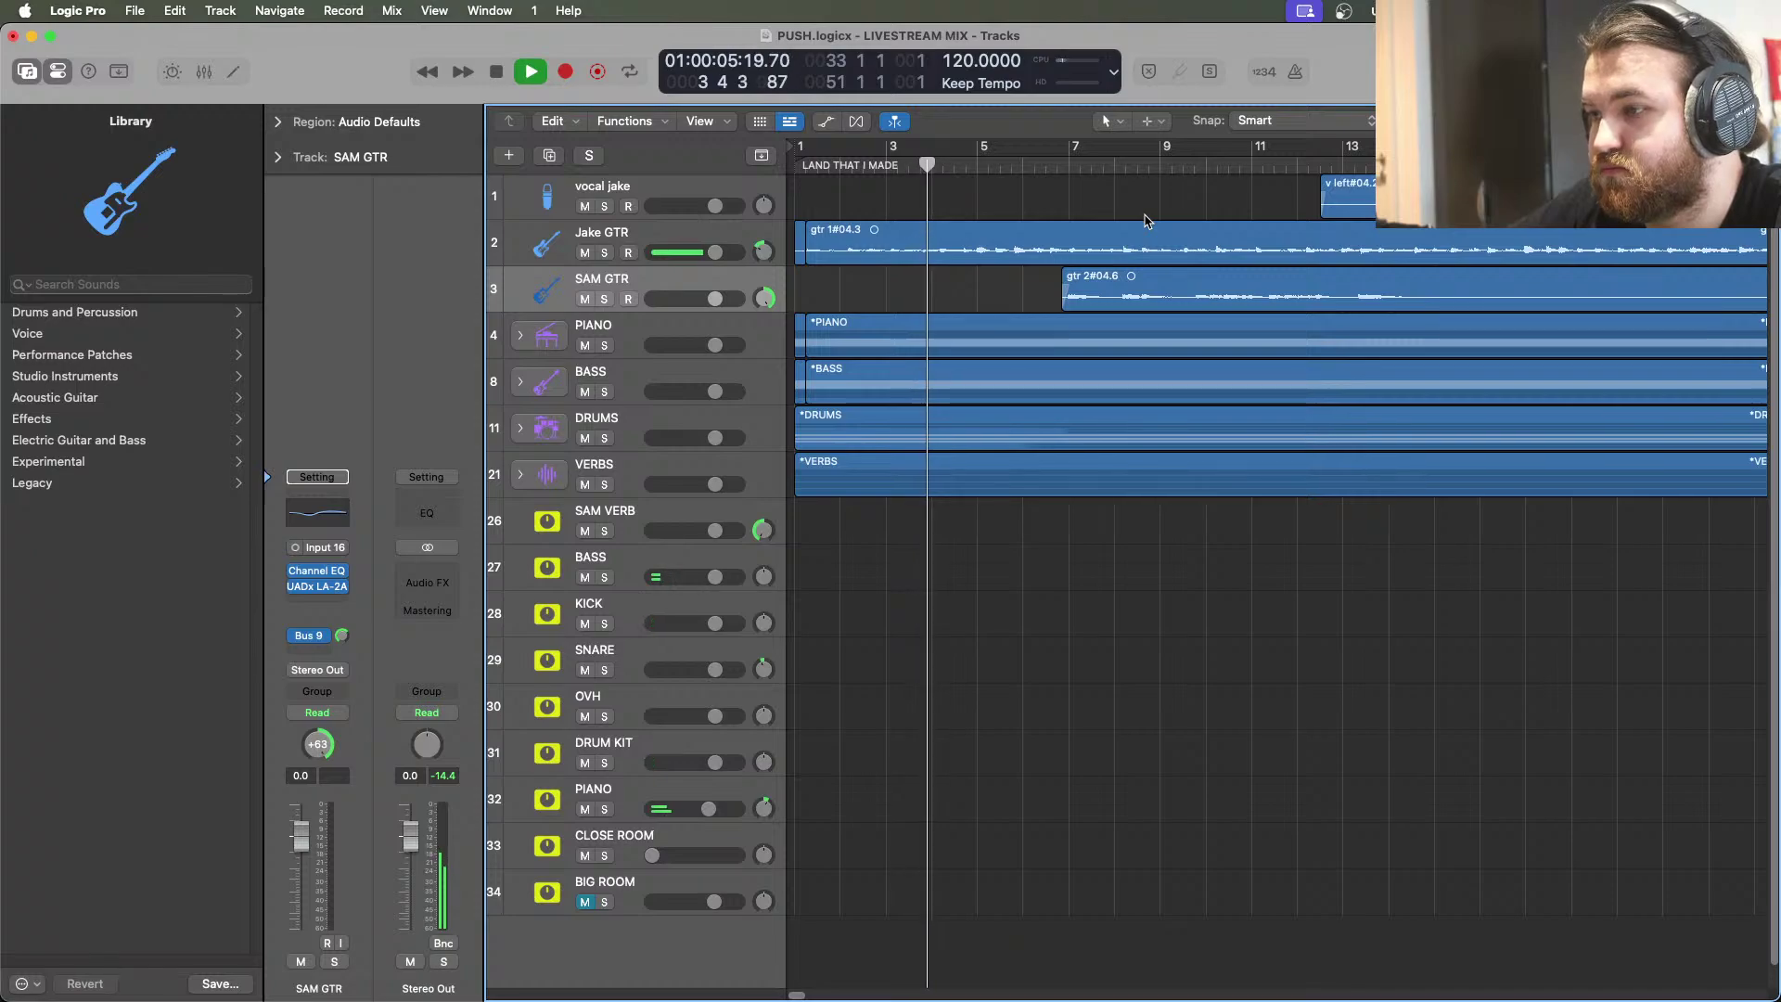
mouse_move(652, 854)
left_mouse_down()
mouse_move(685, 855)
mouse_move(668, 854)
left_mouse_up()
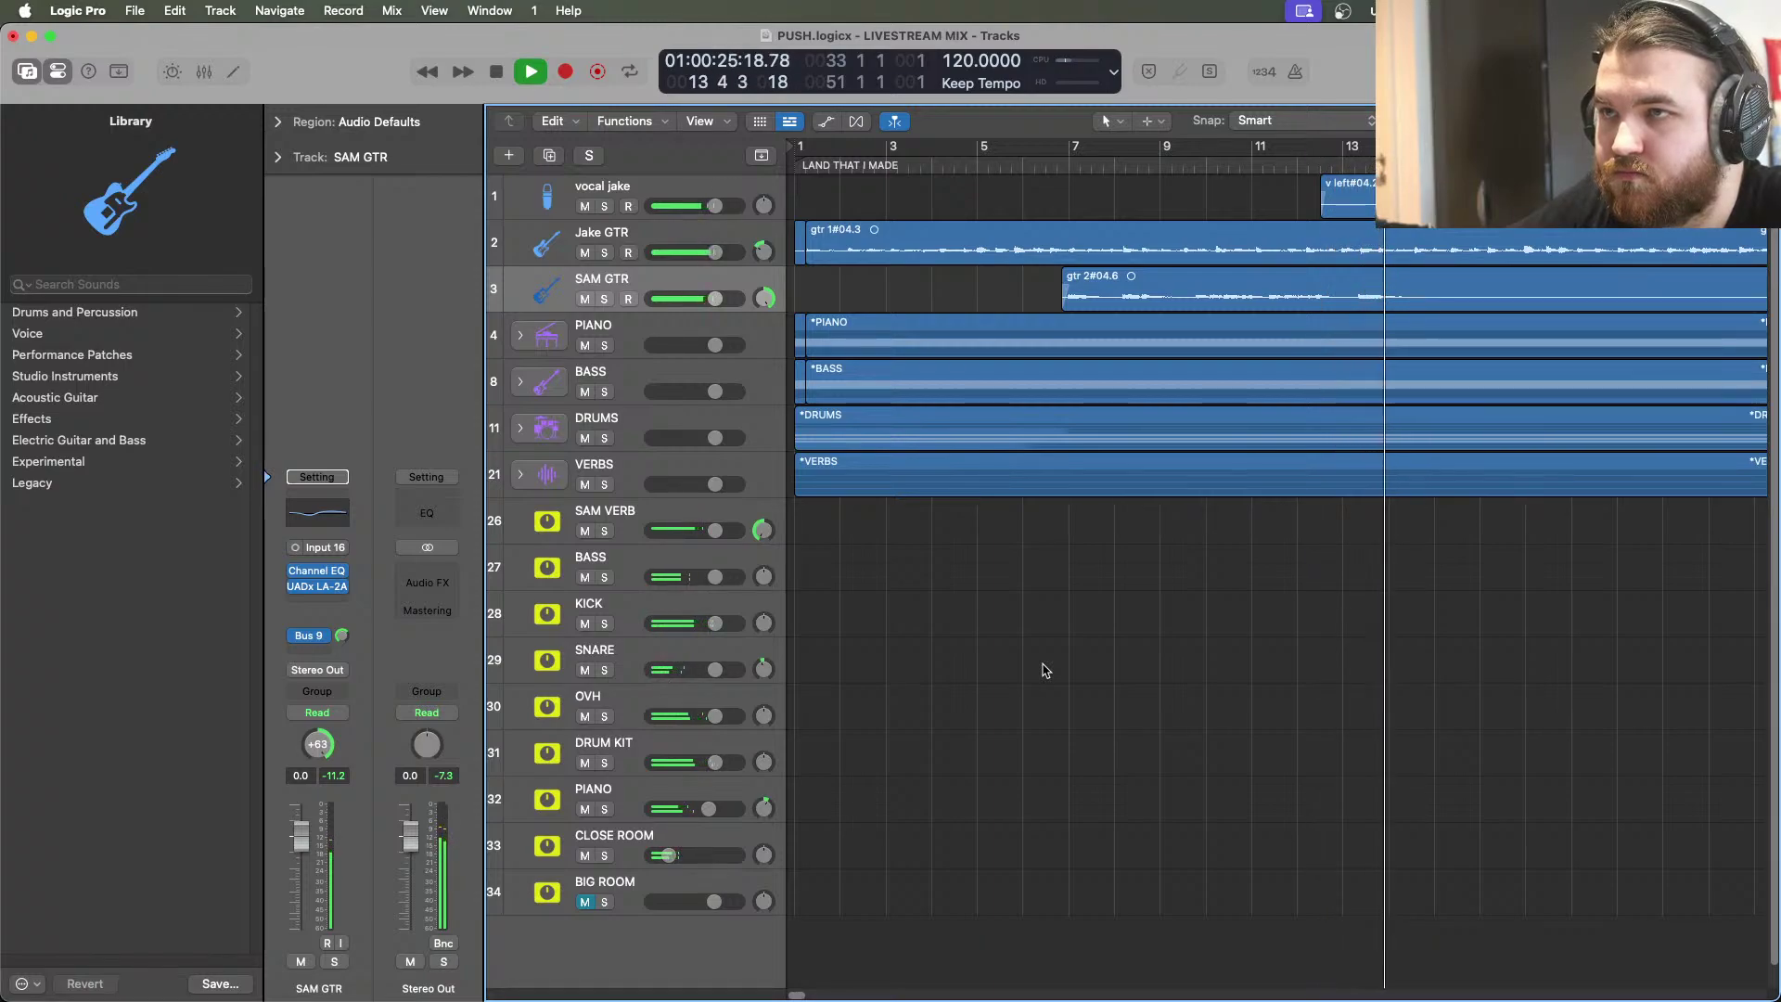
key("space")
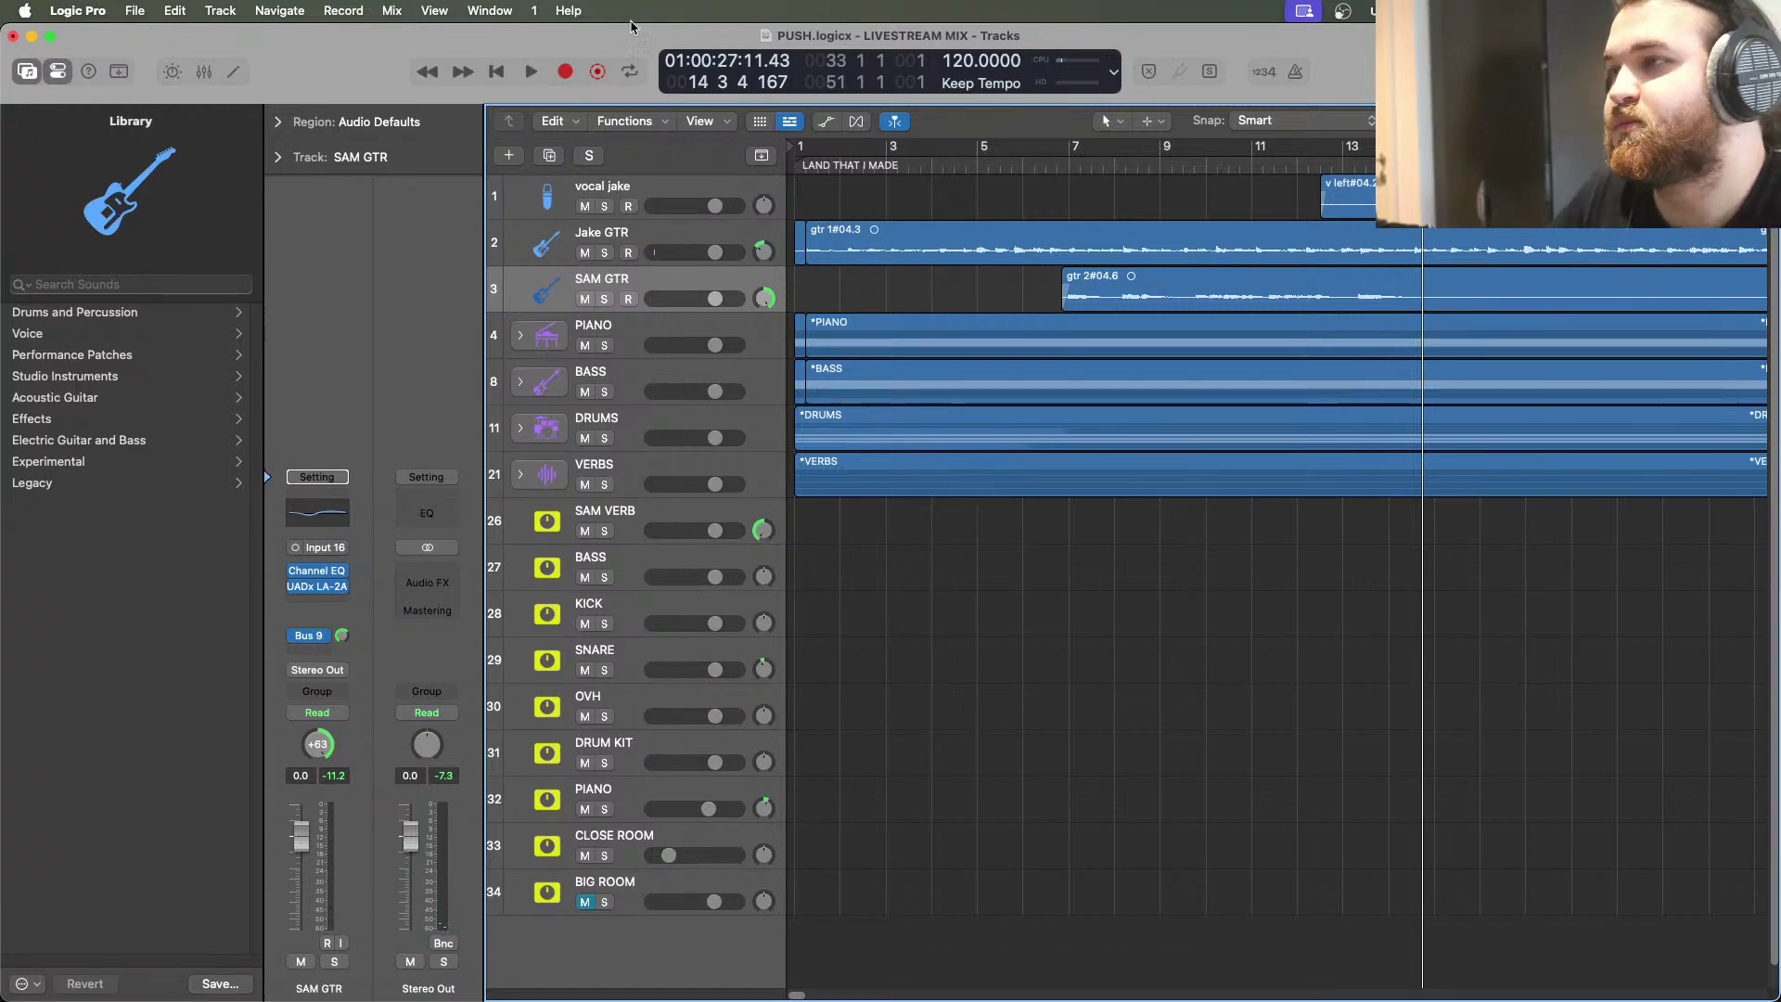
Play the full mix from bar 11 to about bar 40, stop playback and switch to OBS
scroll(1280, 556, "down", 5)
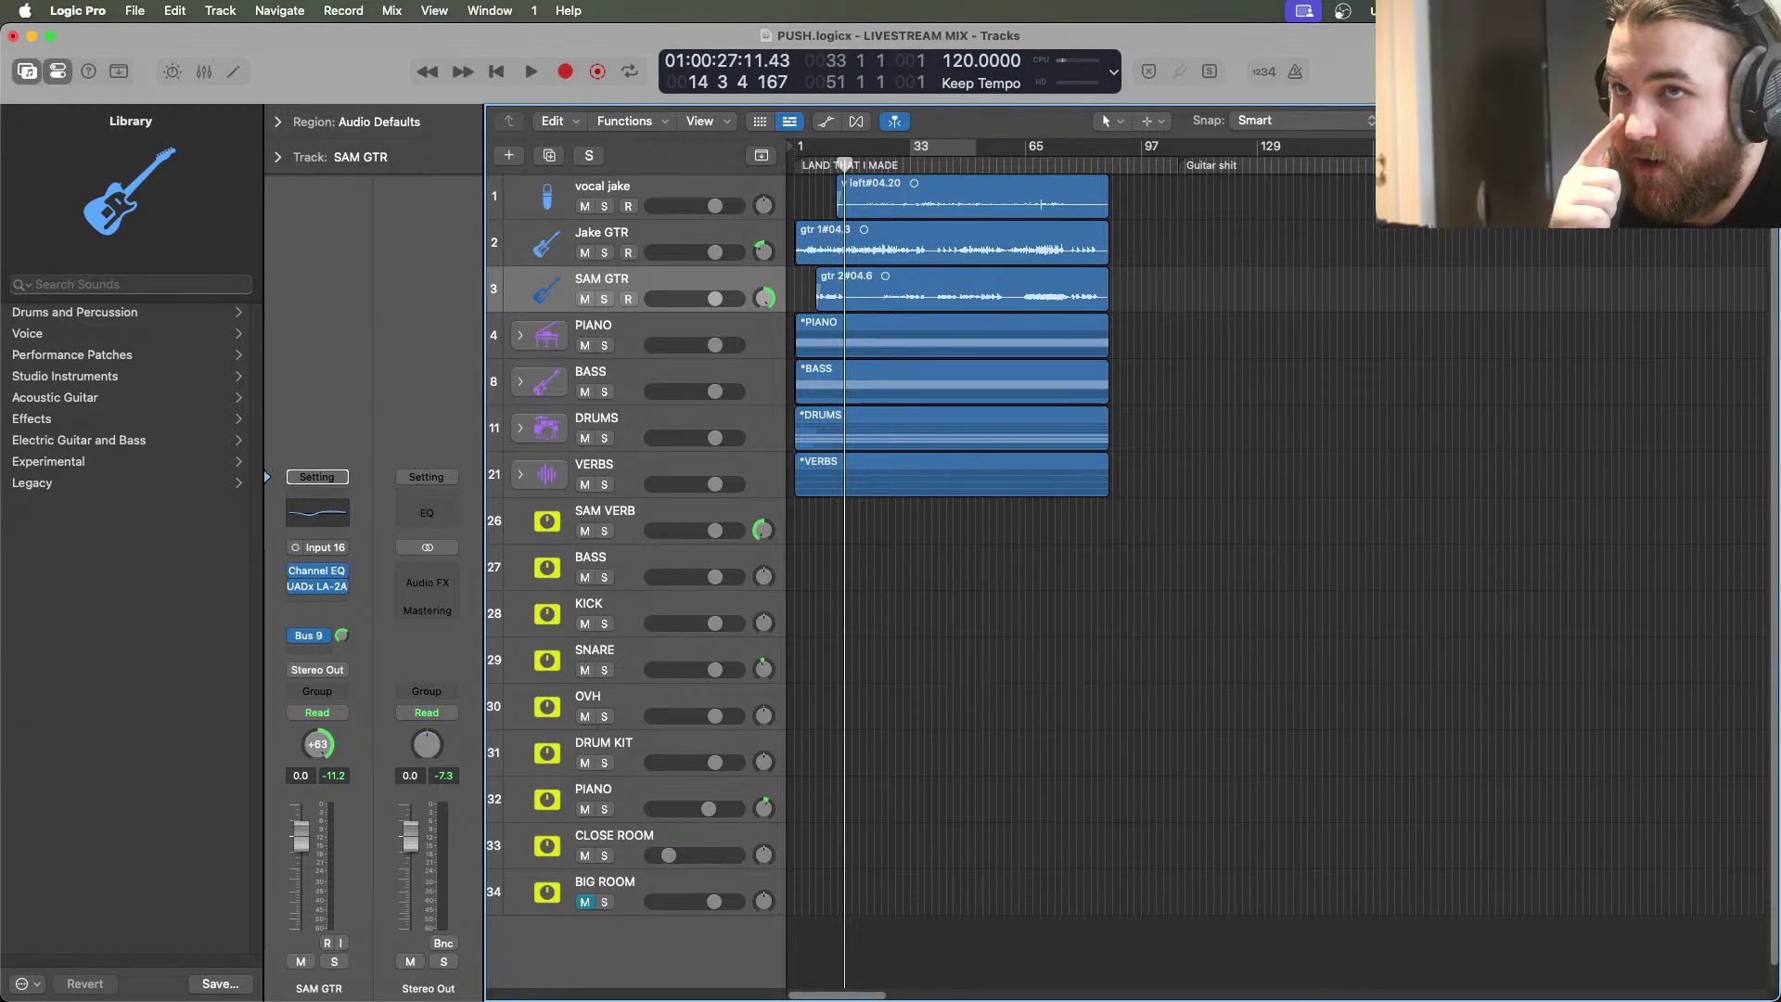
scroll(1527, 554, "up", 5)
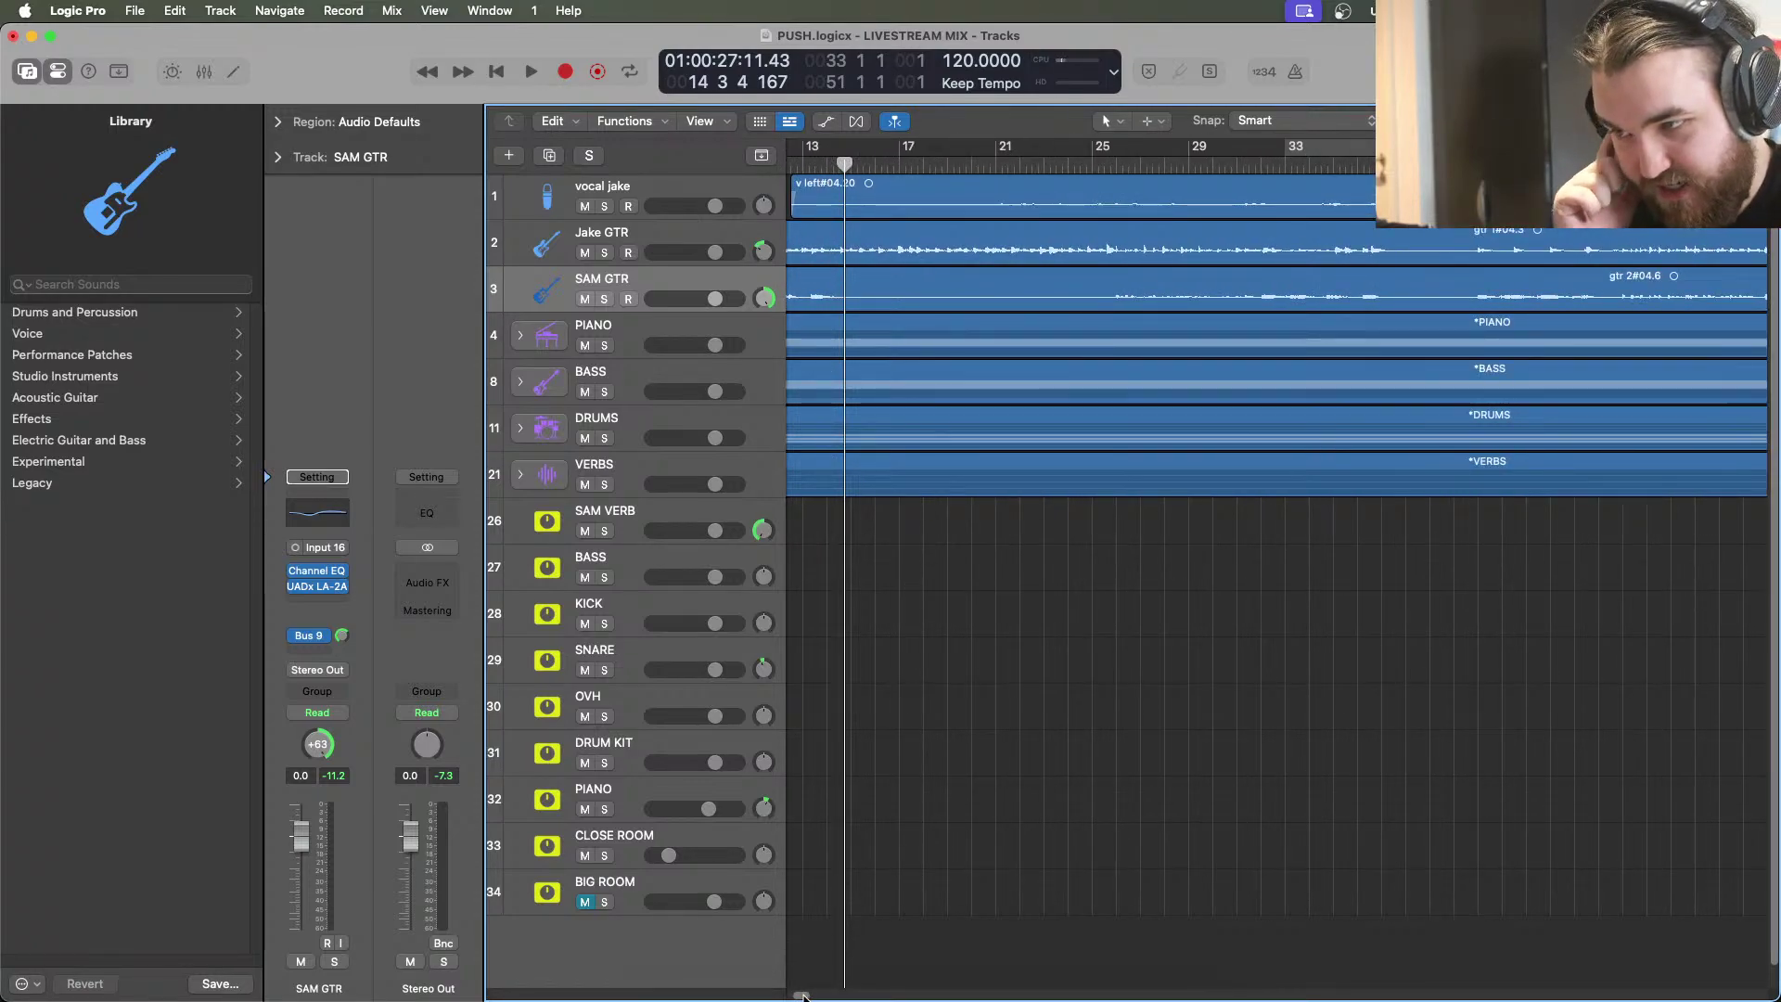
left_click_drag(804, 995, 791, 996)
left_click(1049, 167)
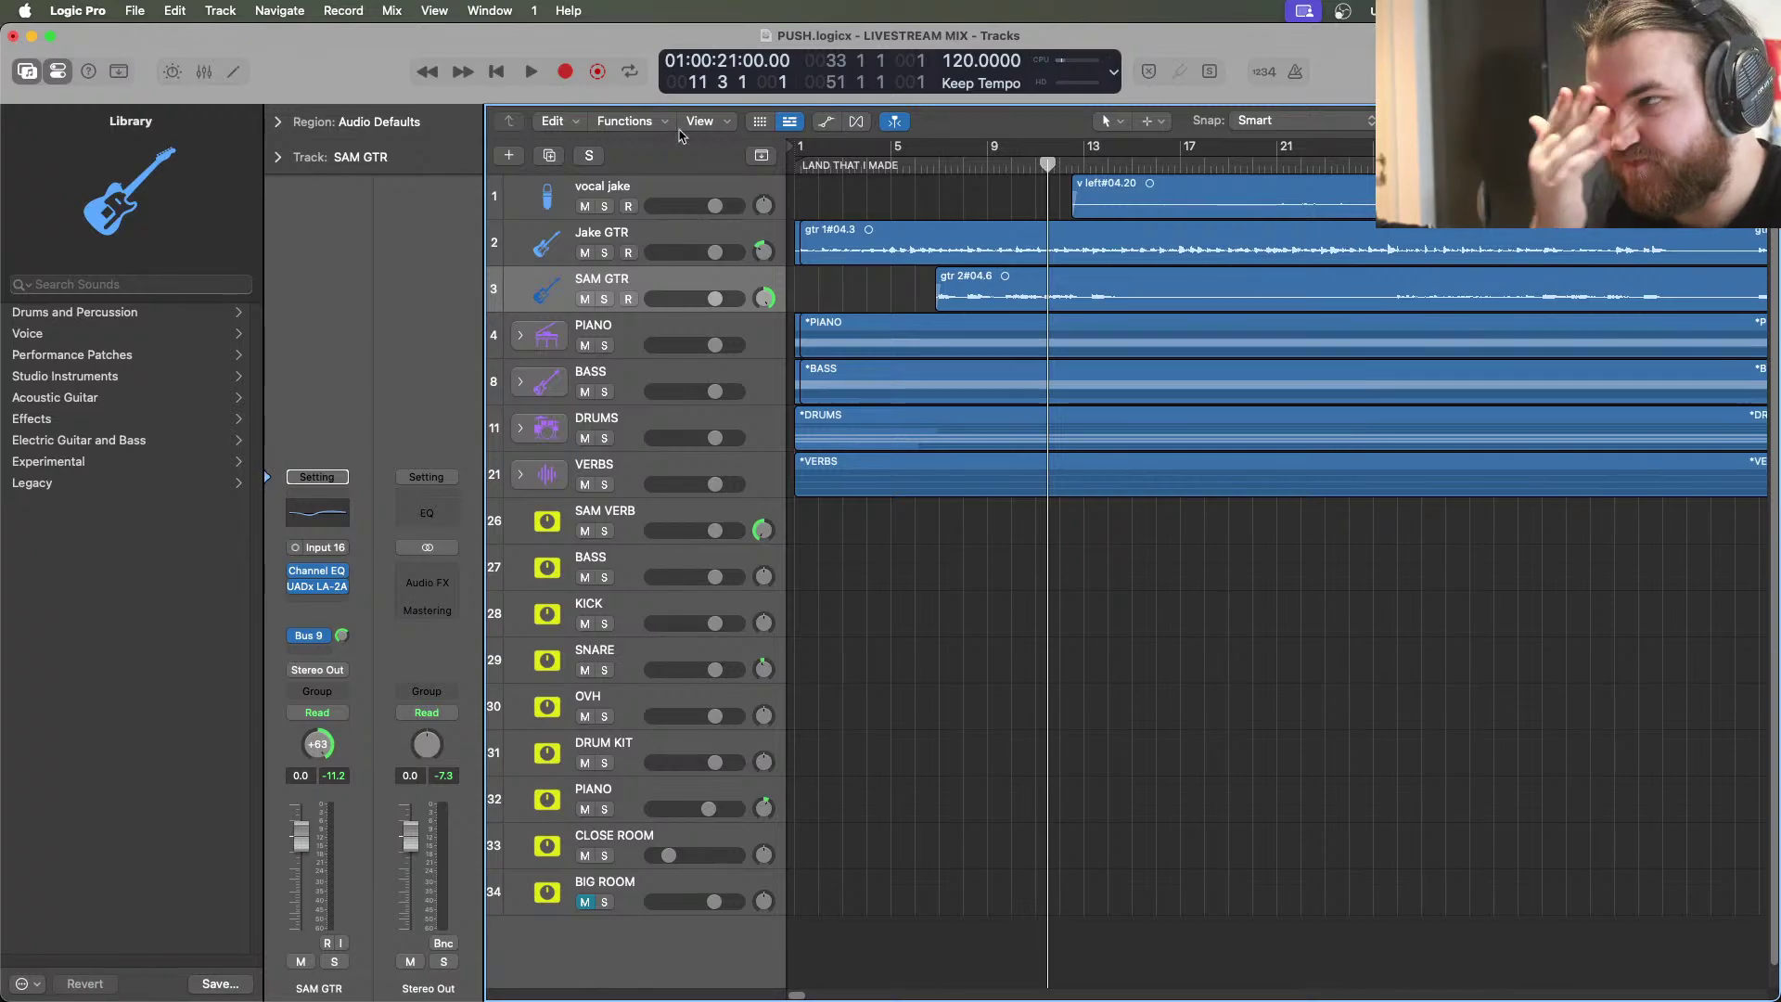
left_click(528, 72)
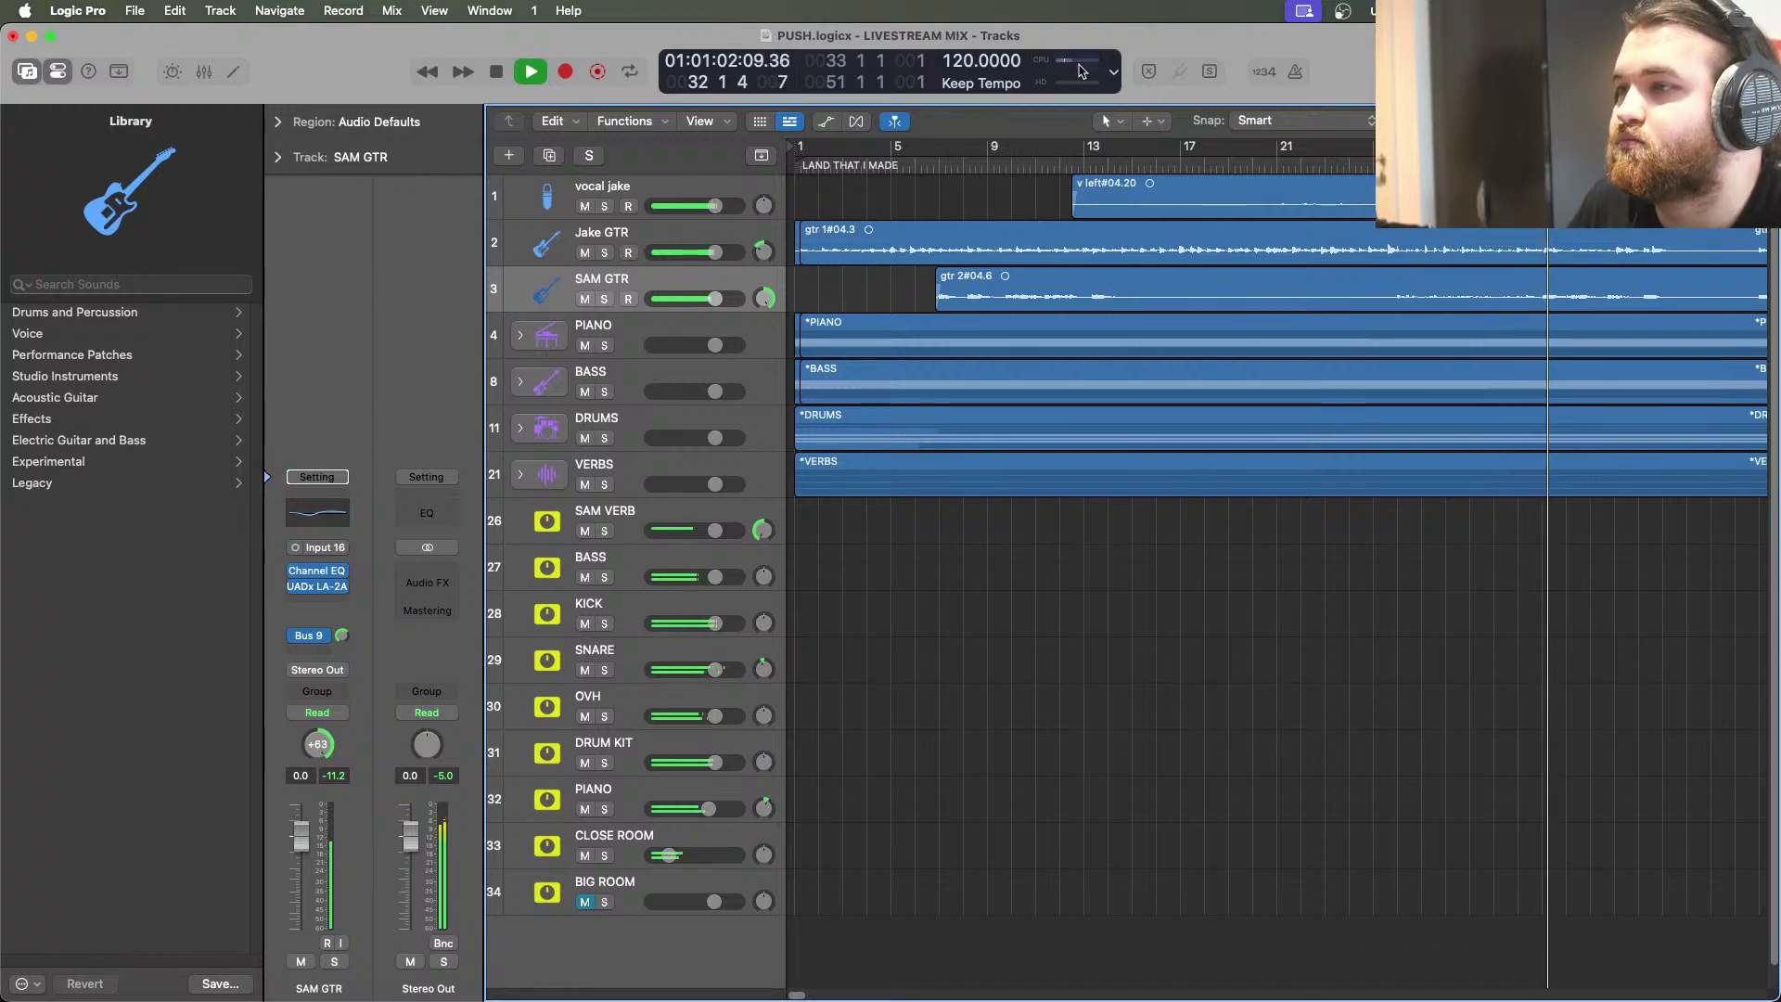
scroll(807, 991, "right", 10)
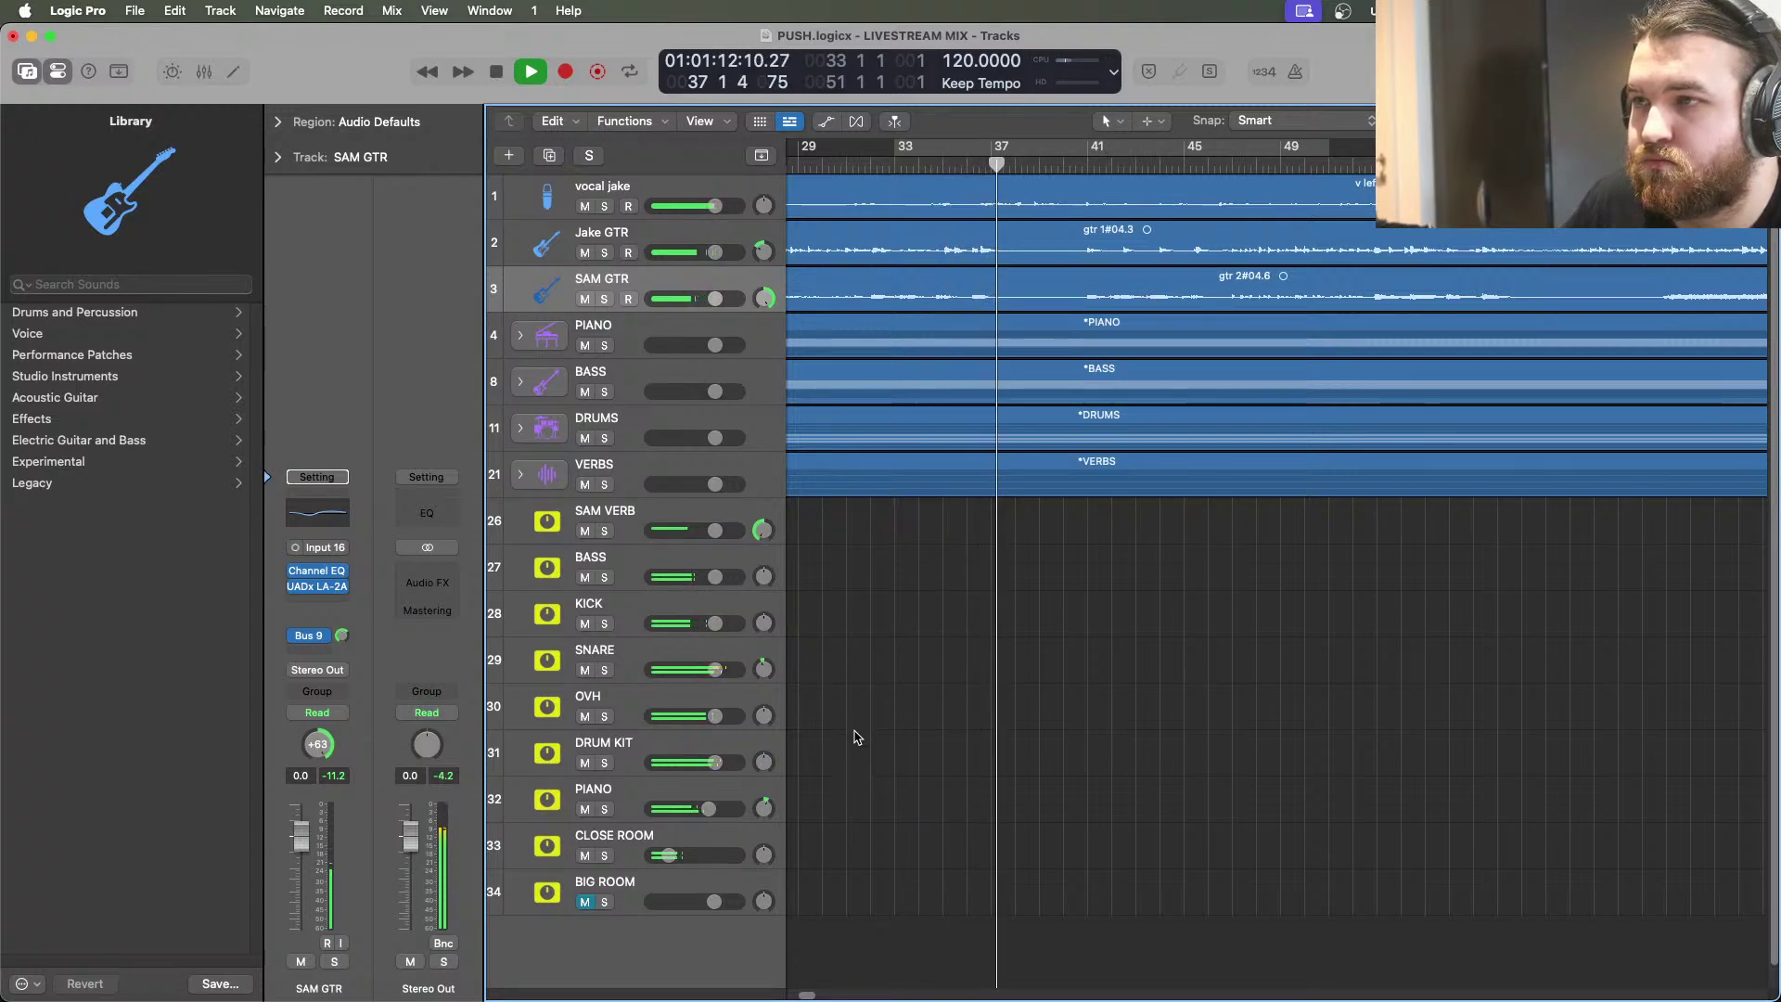
left_click(497, 72)
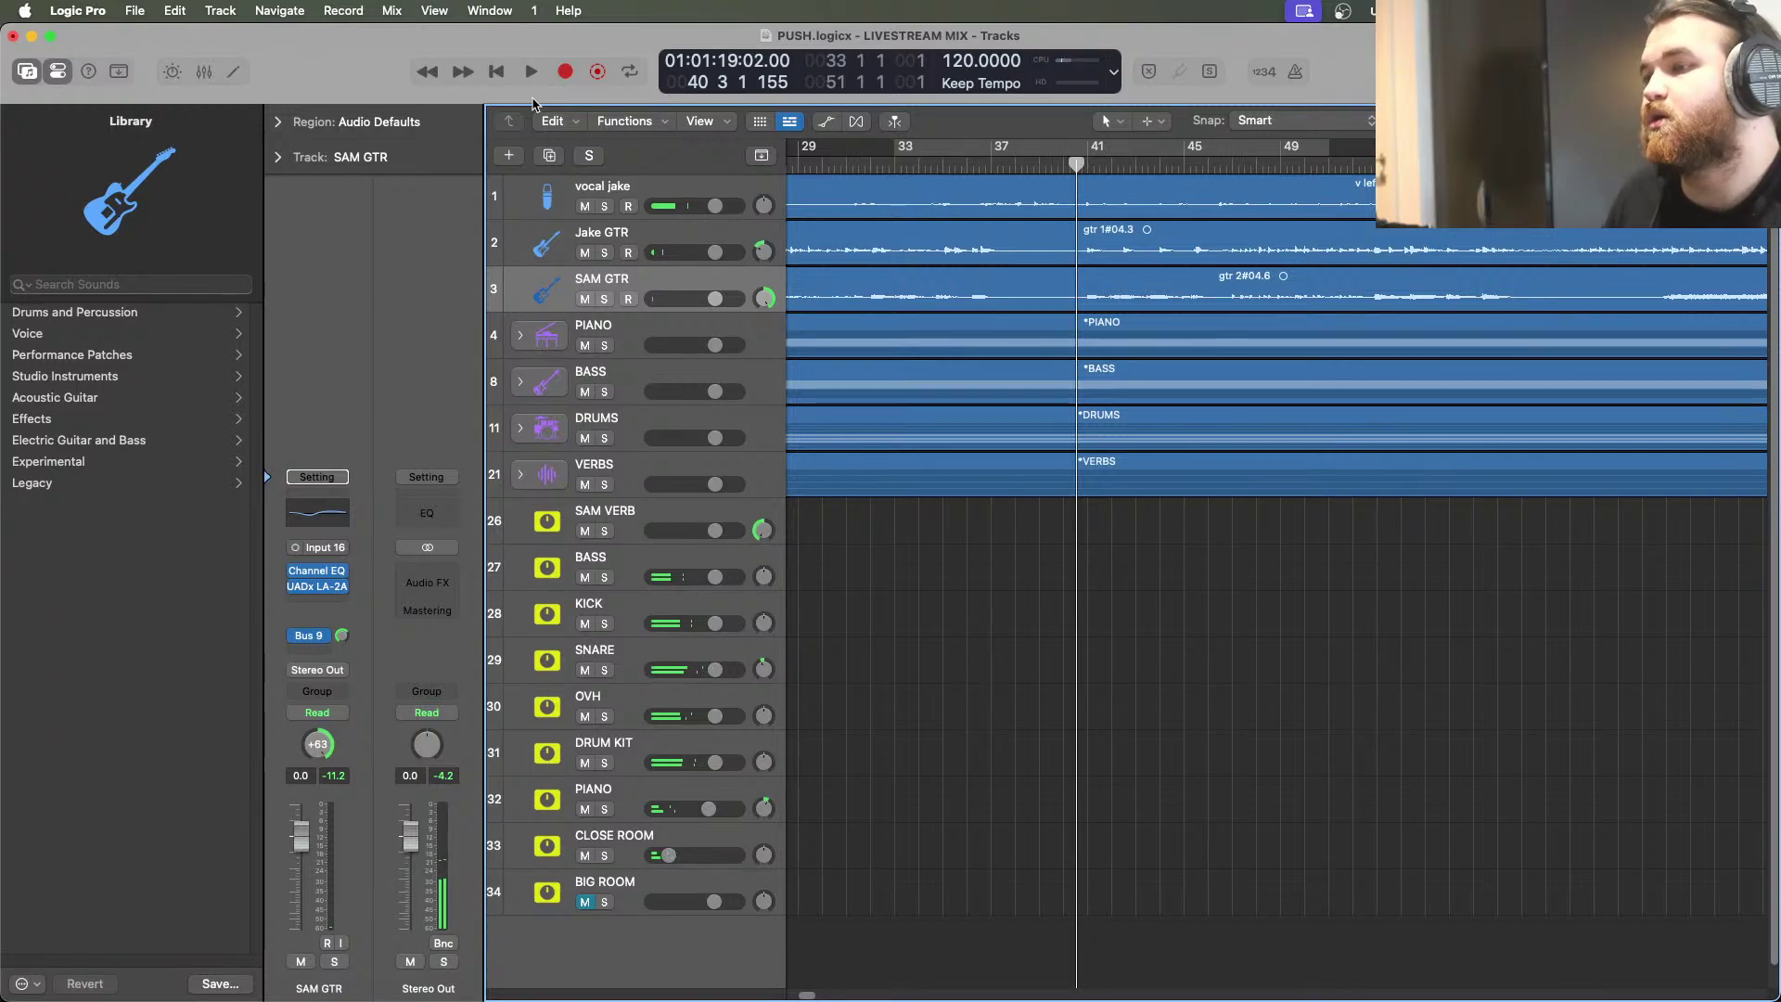
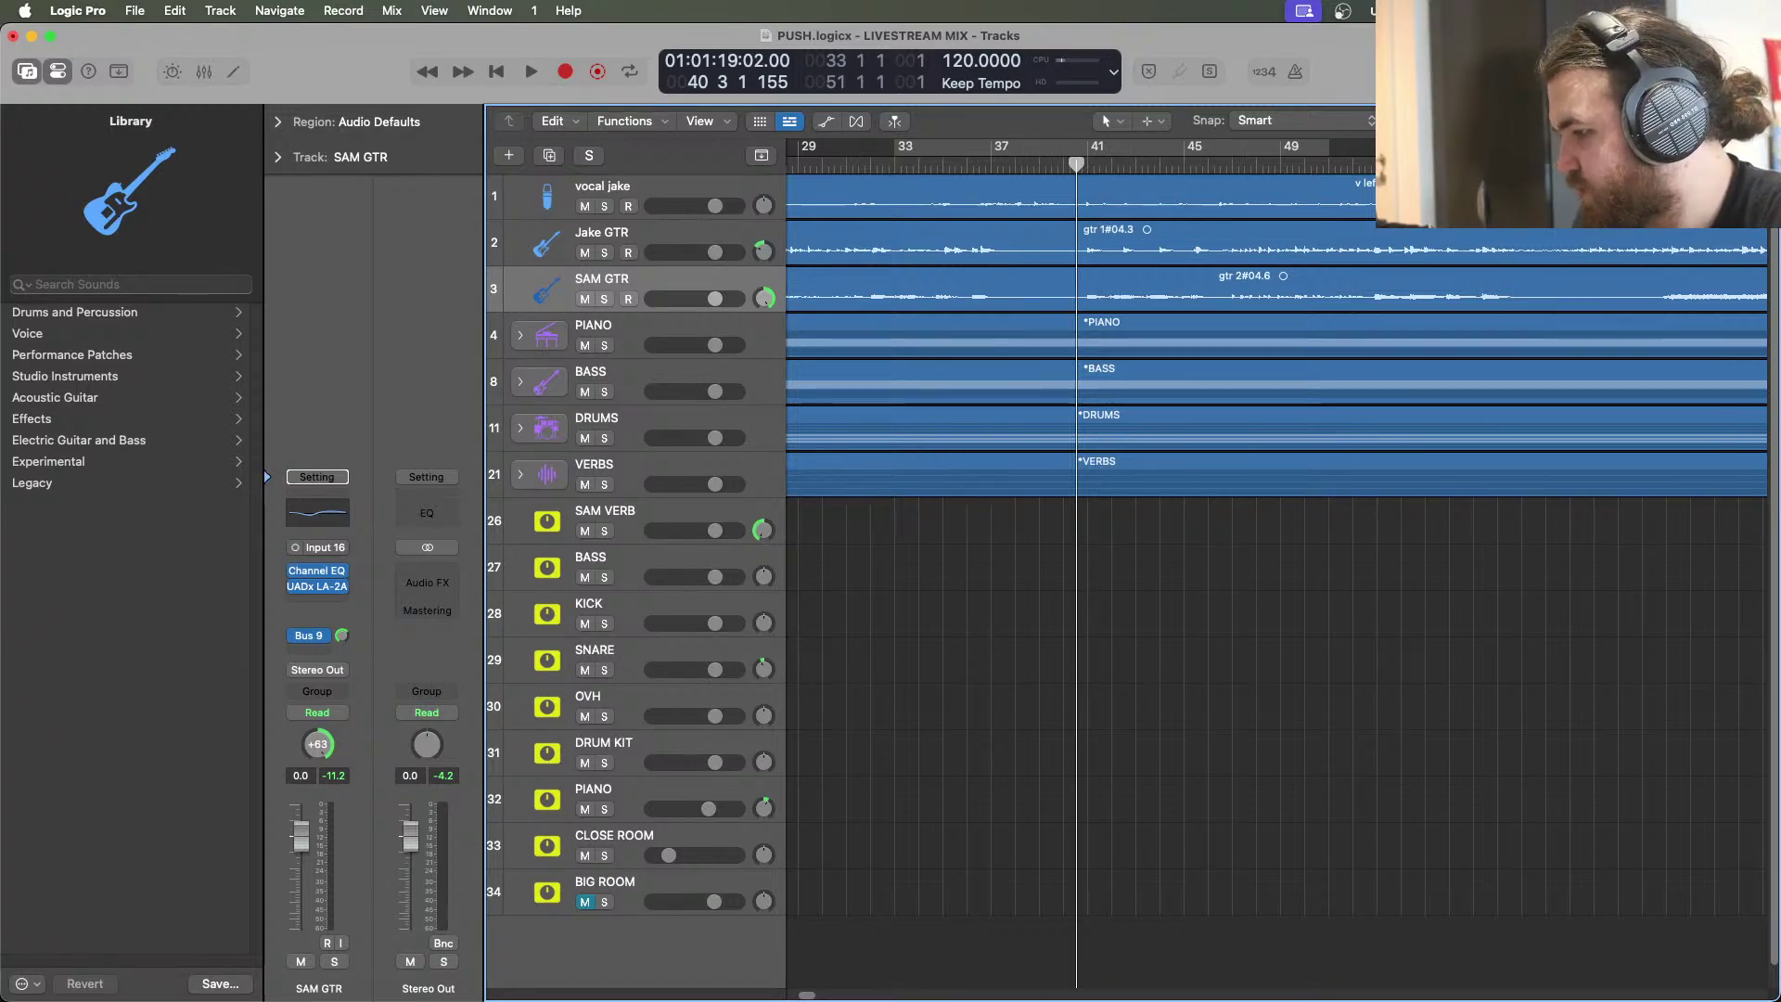
key("super+Tab")
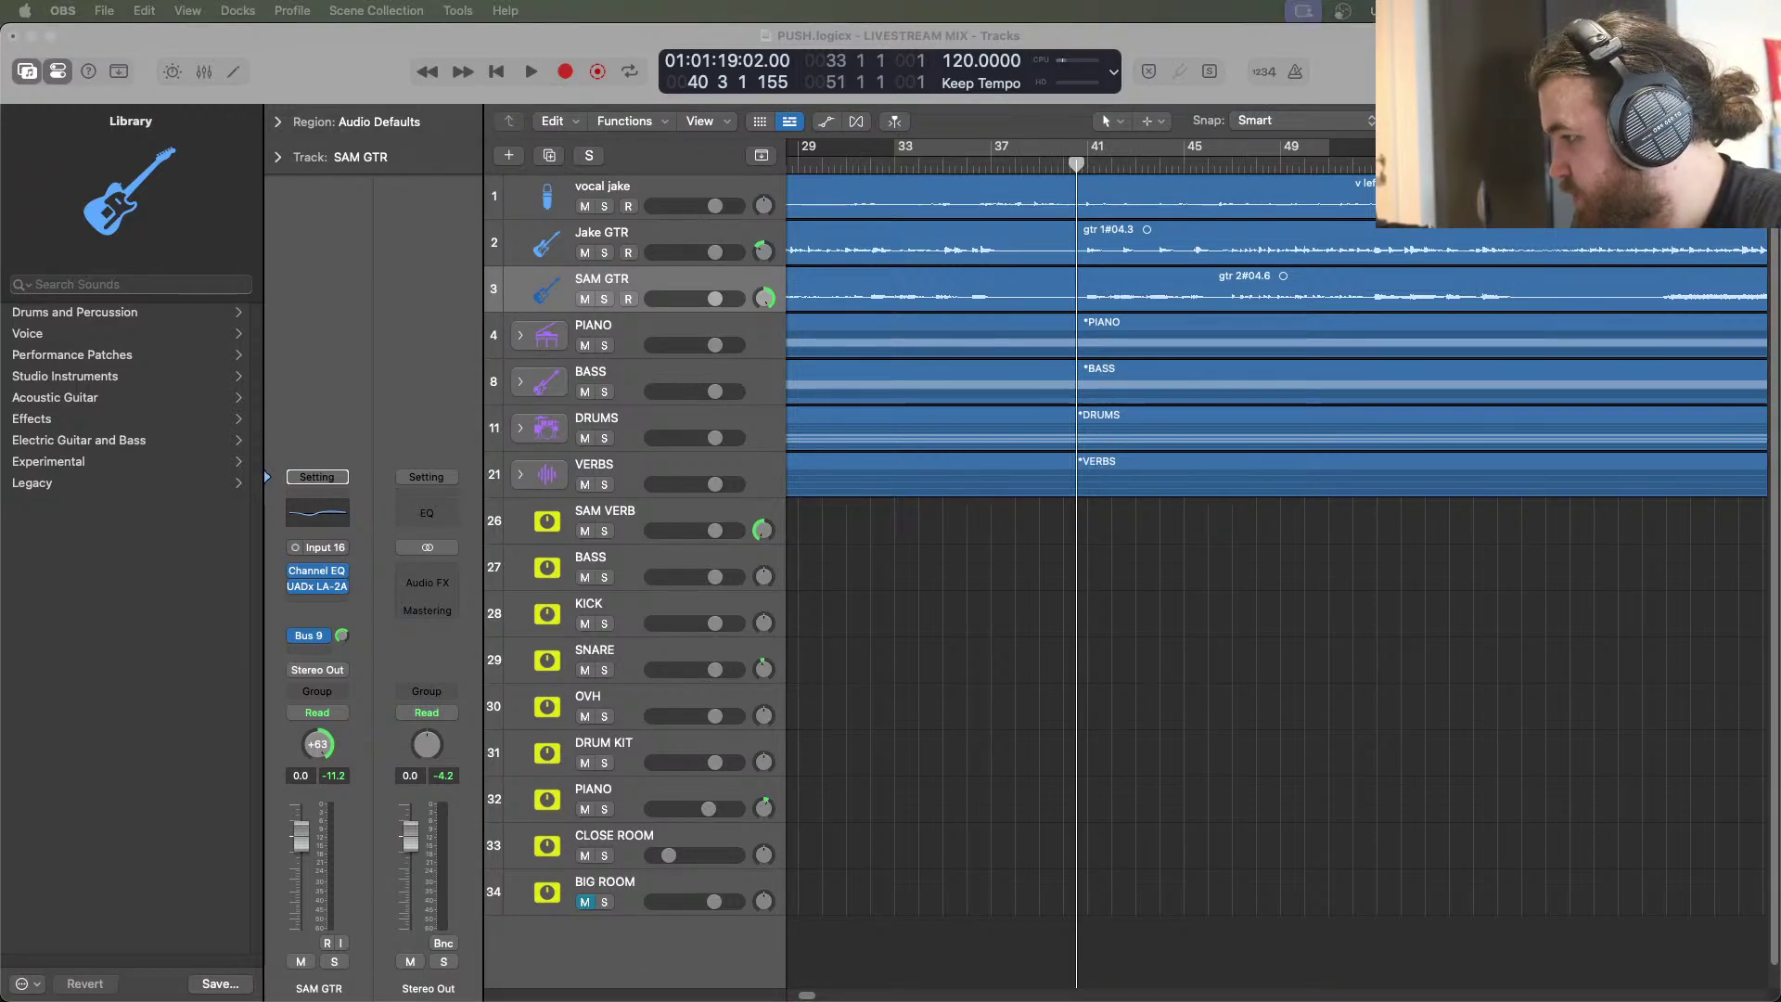